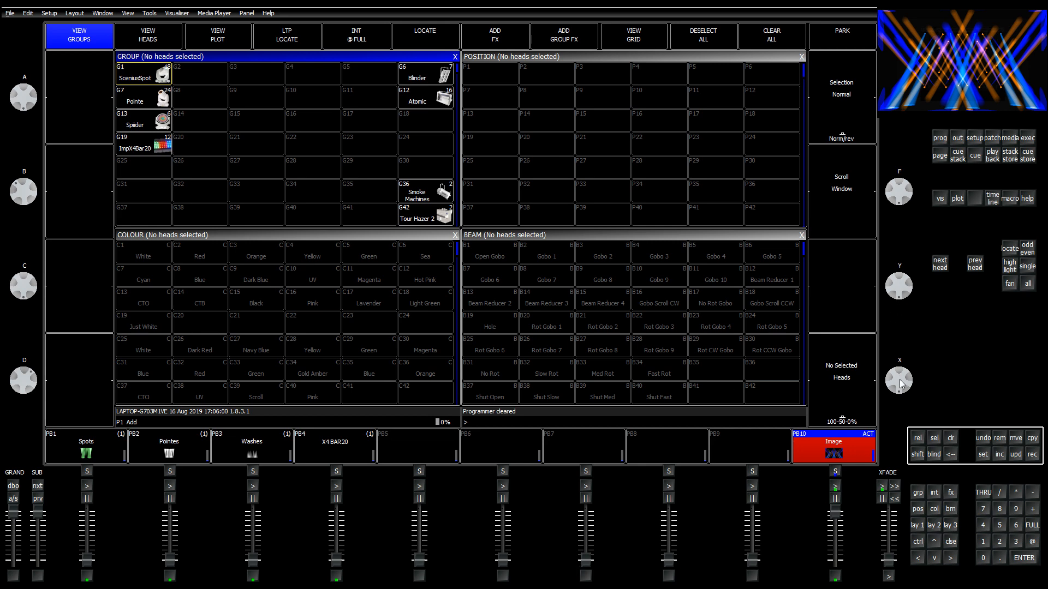
Step: Open the patch and show the heads of all universes
click(992, 137)
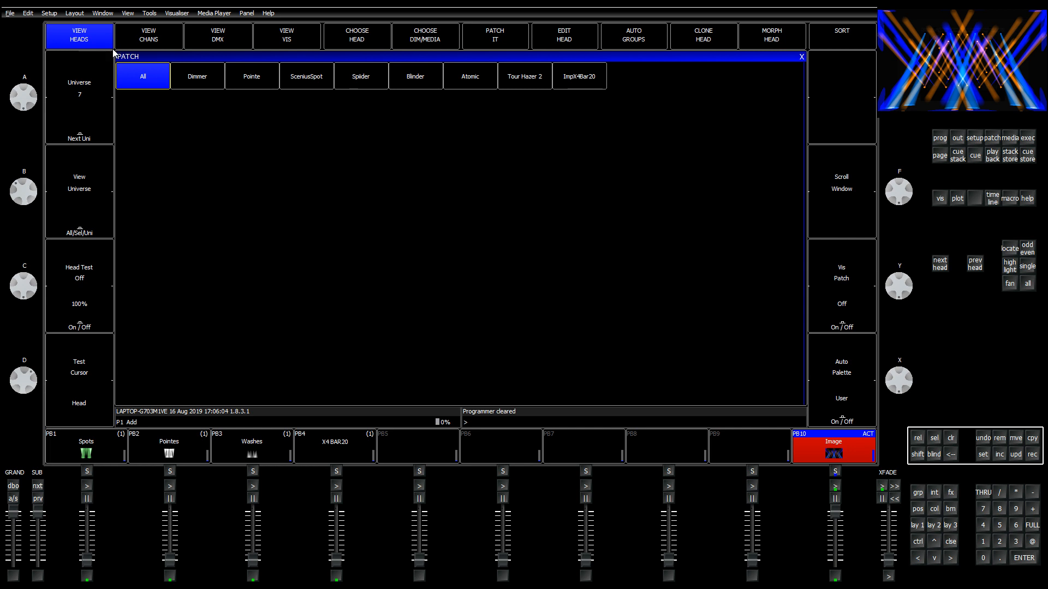
click(76, 82)
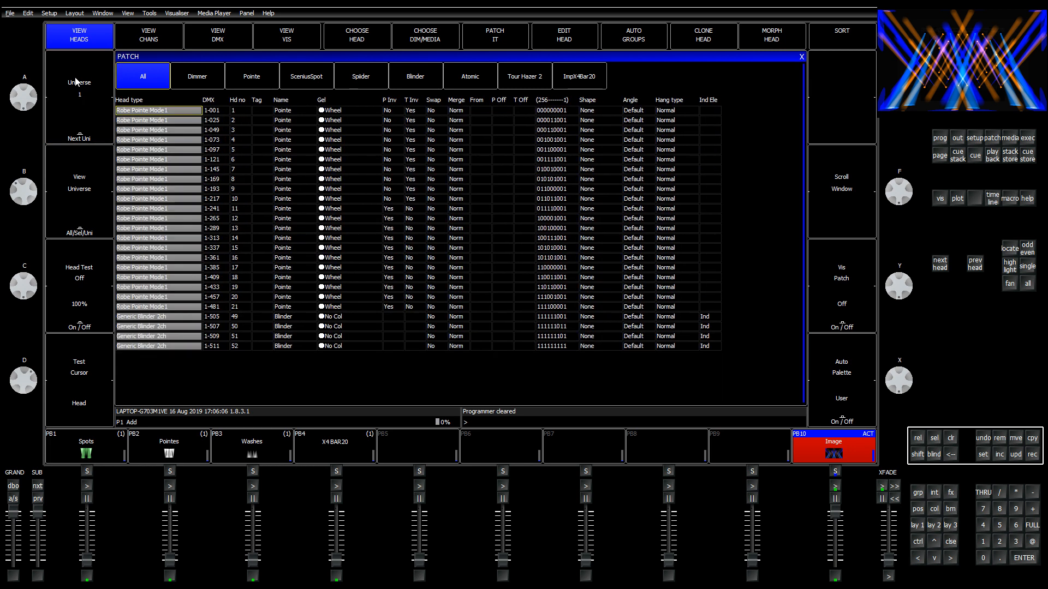
click(90, 180)
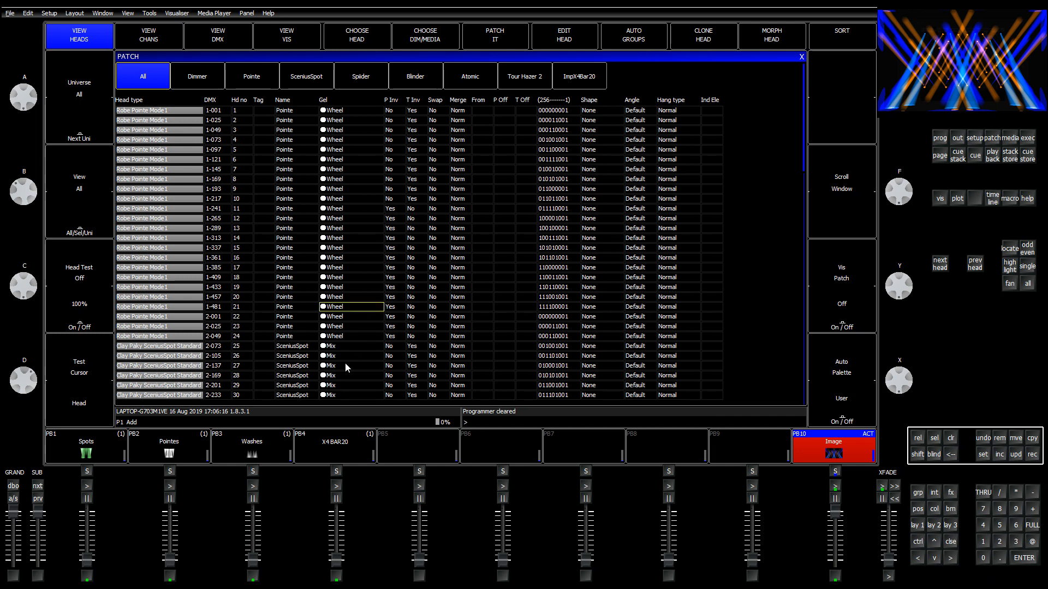
Step: Examine the full list of patched heads, including their head types, DMX addresses and head numbers
key(Down)
key(Down)
key(Down)
key(Down)
key(Down)
key(Down)
key(Down)
key(Down)
key(Down)
key(Down)
key(Down)
key(Down)
key(Down)
key(Down)
key(Down)
key(Down)
key(Down)
key(Down)
key(Down)
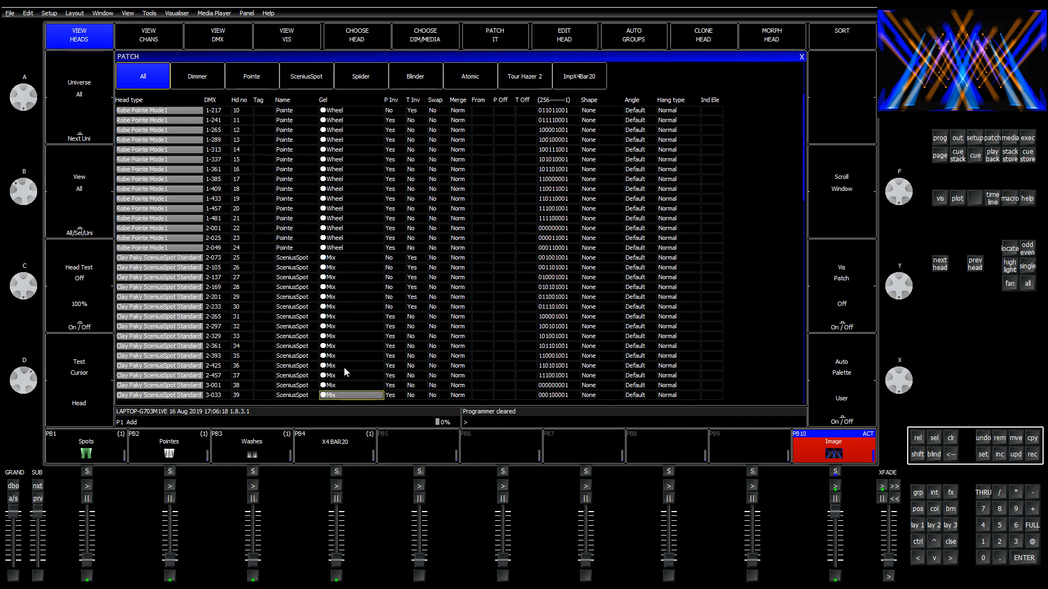
key(Down)
key(Down)
key(Down)
key(Down)
key(Down)
key(Down)
key(Down)
key(Down)
key(Down)
key(Down)
key(Down)
key(Down)
key(Down)
key(Down)
key(Down)
key(Down)
key(Down)
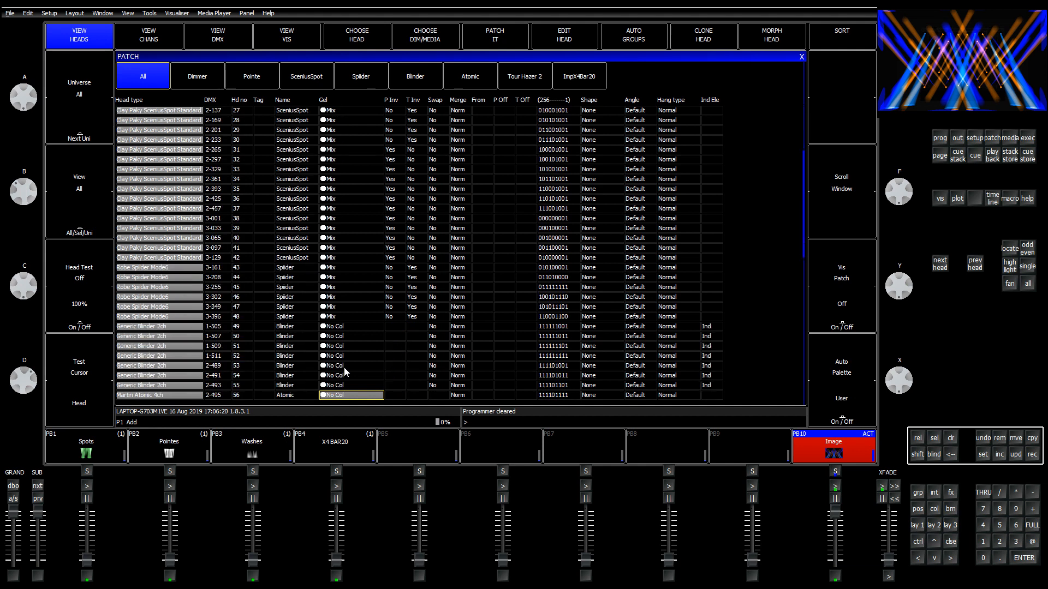
key(Down)
key(Down)
key(Down)
key(Down)
key(Down)
key(Down)
key(Down)
key(Down)
key(Down)
key(Down)
key(Down)
key(Down)
key(Down)
key(Down)
key(Down)
key(Down)
key(Down)
key(Down)
key(Down)
key(Down)
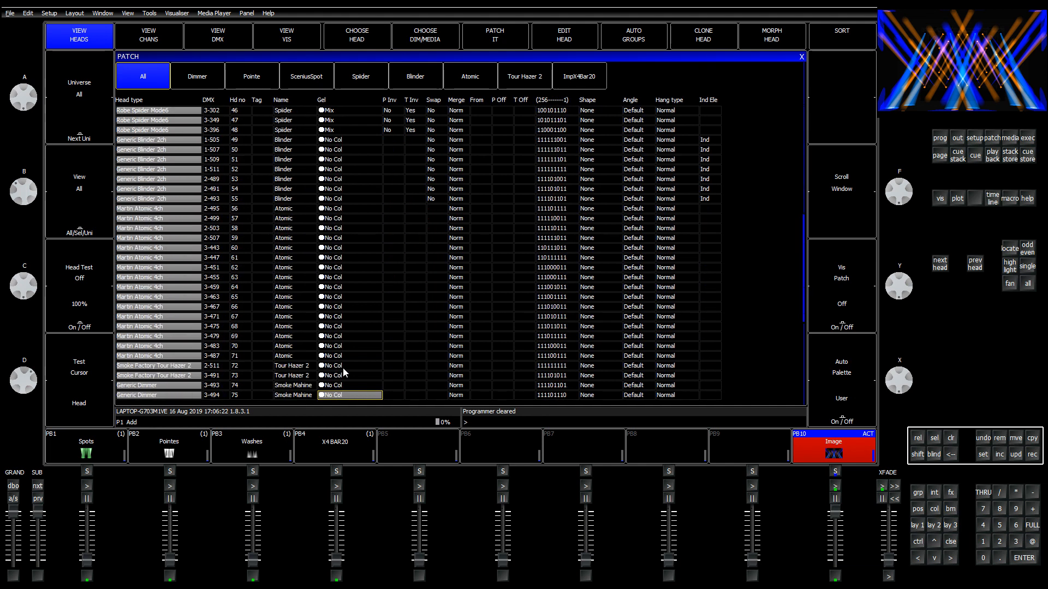
key(Down)
key(Down)
key(Down)
key(Down)
key(Down)
key(Down)
key(Down)
key(Down)
key(Down)
key(Down)
key(Down)
key(Down)
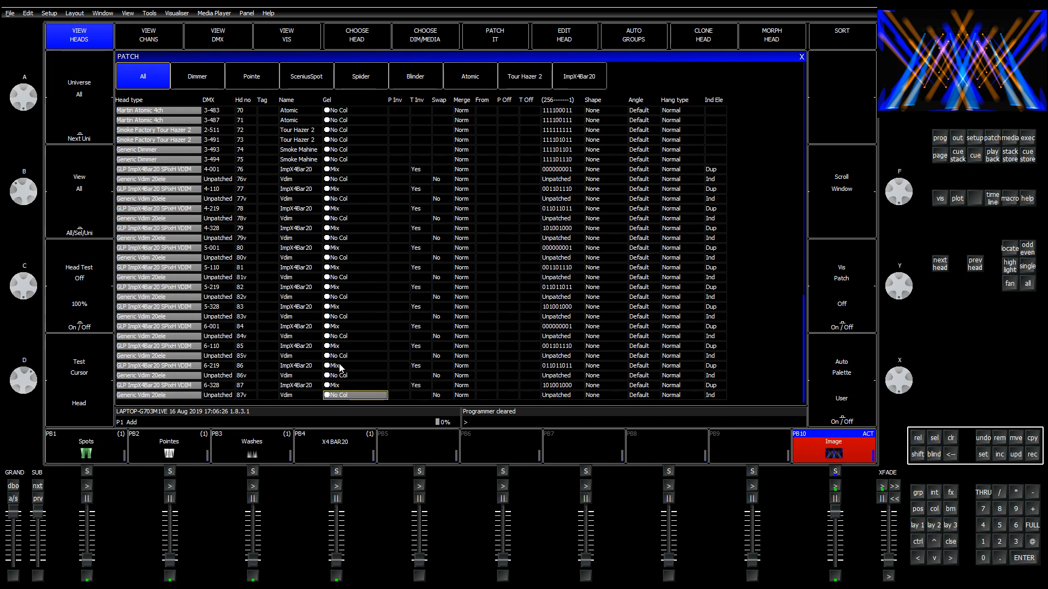
Step: Filter the patch to the Spider heads and highlight all six Robe Spider Mode6 entries
click(359, 79)
drag(171, 111, 182, 158)
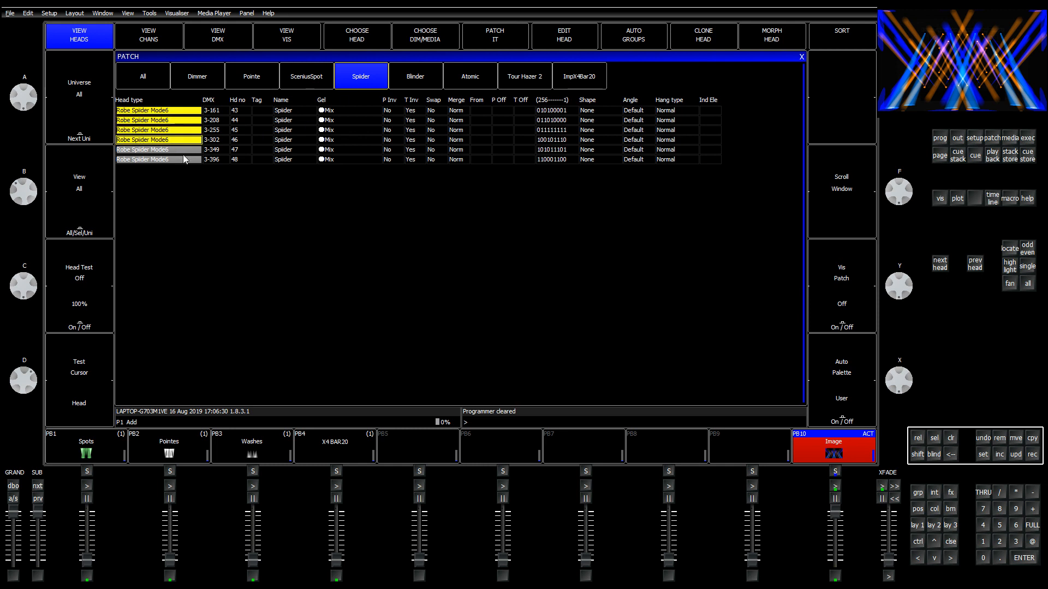
click(179, 132)
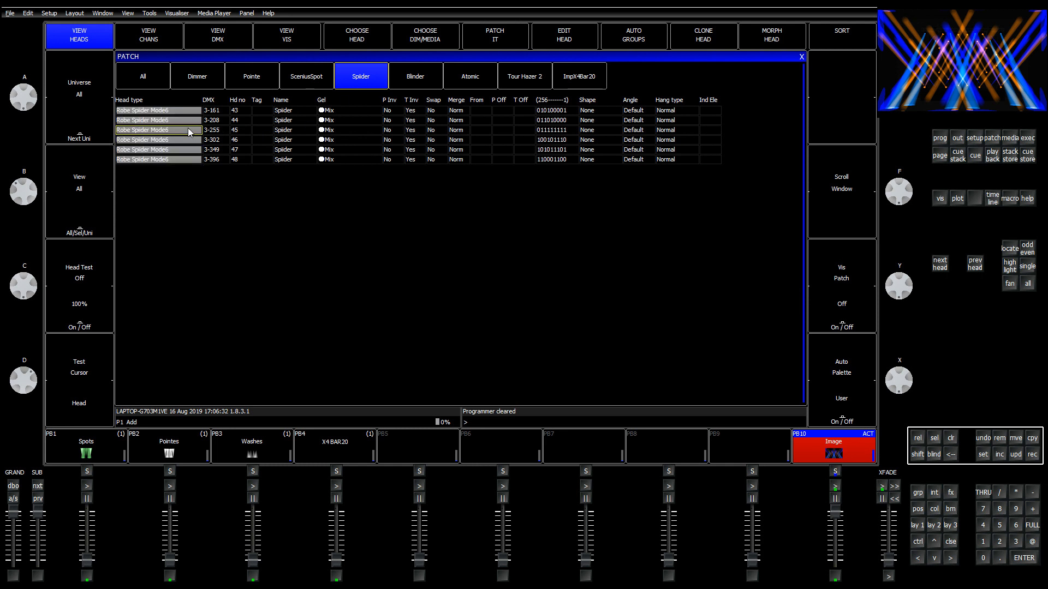
drag(172, 111, 175, 161)
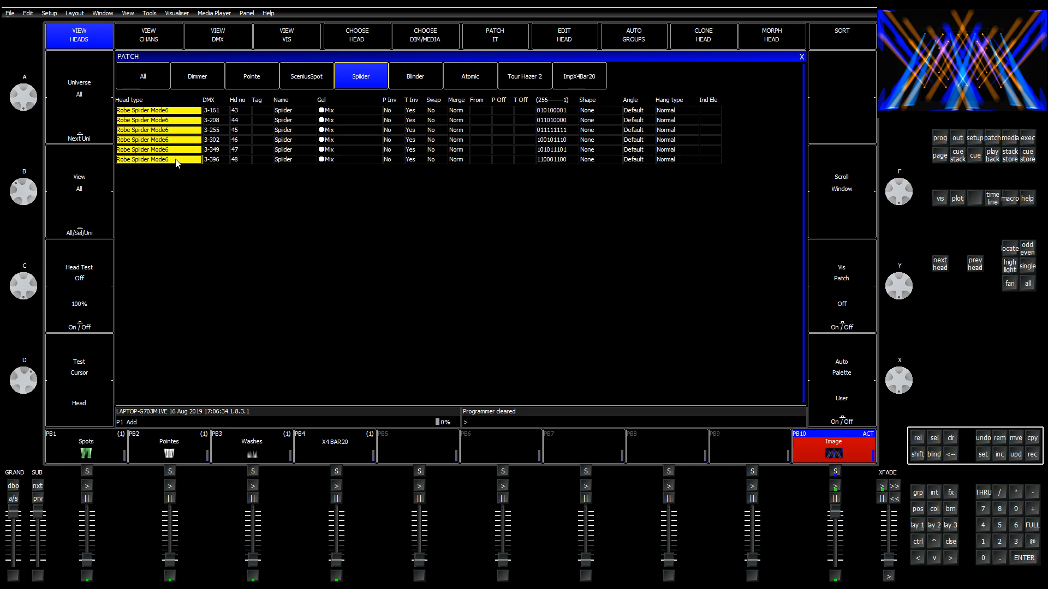
click(176, 161)
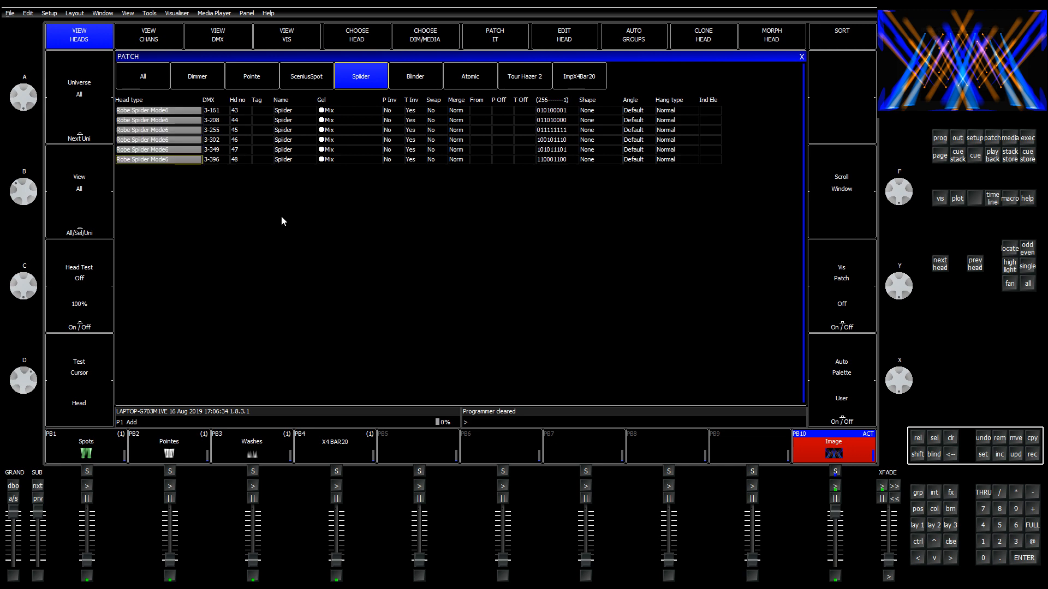
click(922, 526)
click(921, 526)
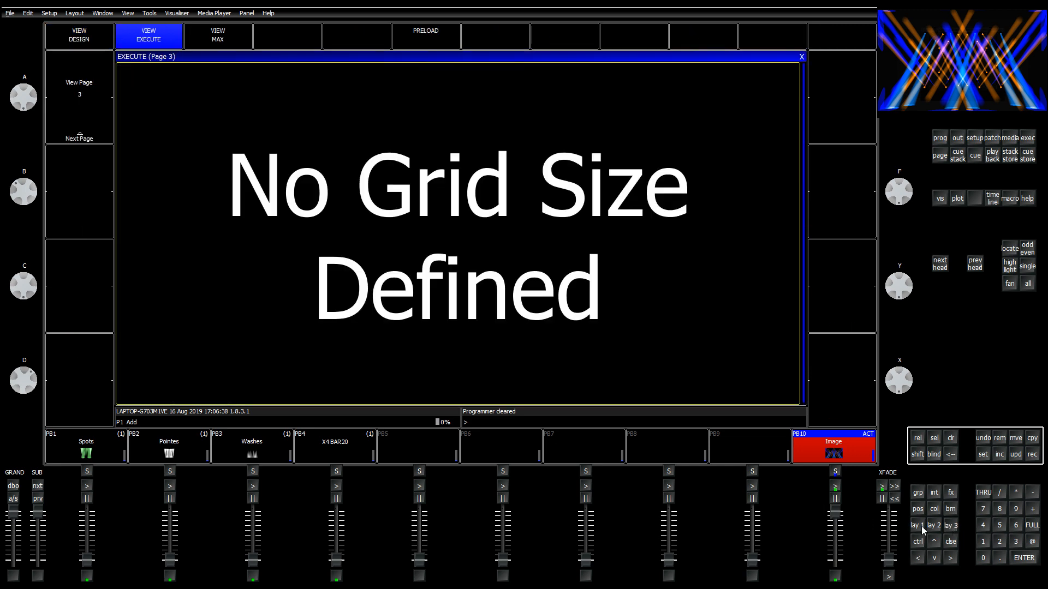
click(918, 526)
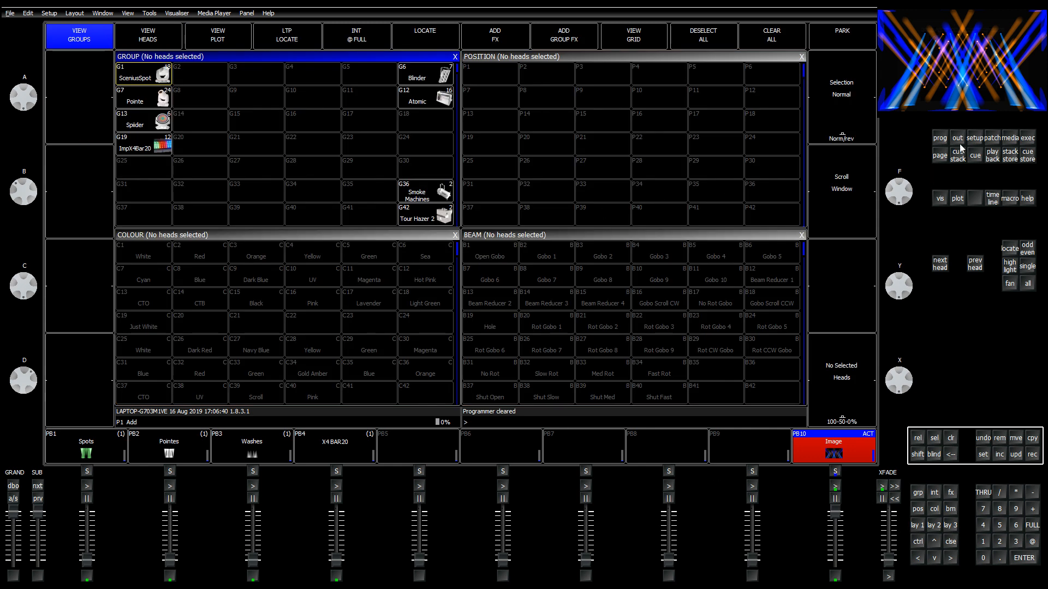
click(992, 137)
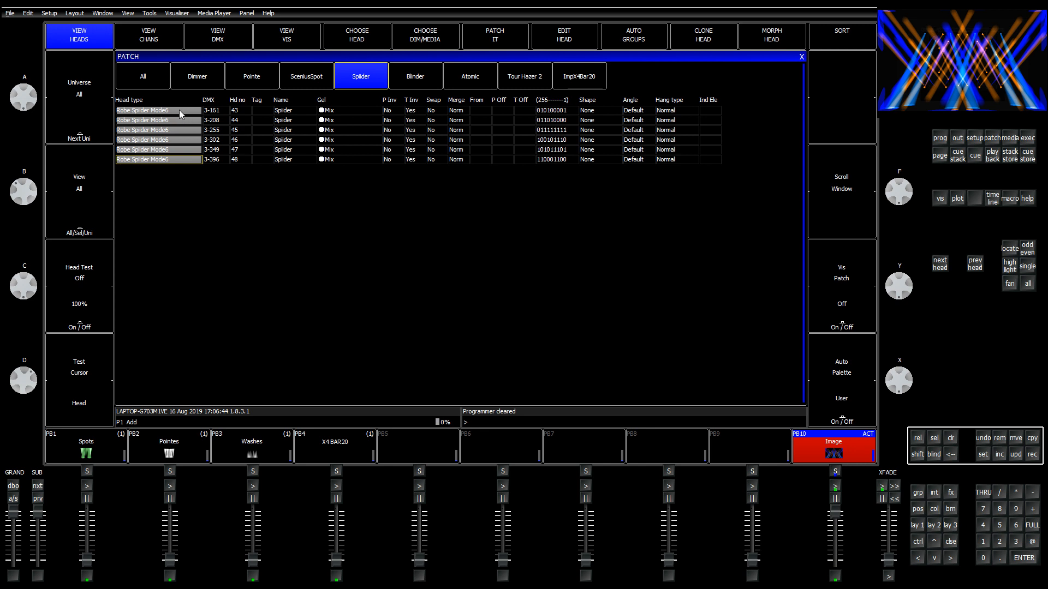
drag(180, 113, 181, 162)
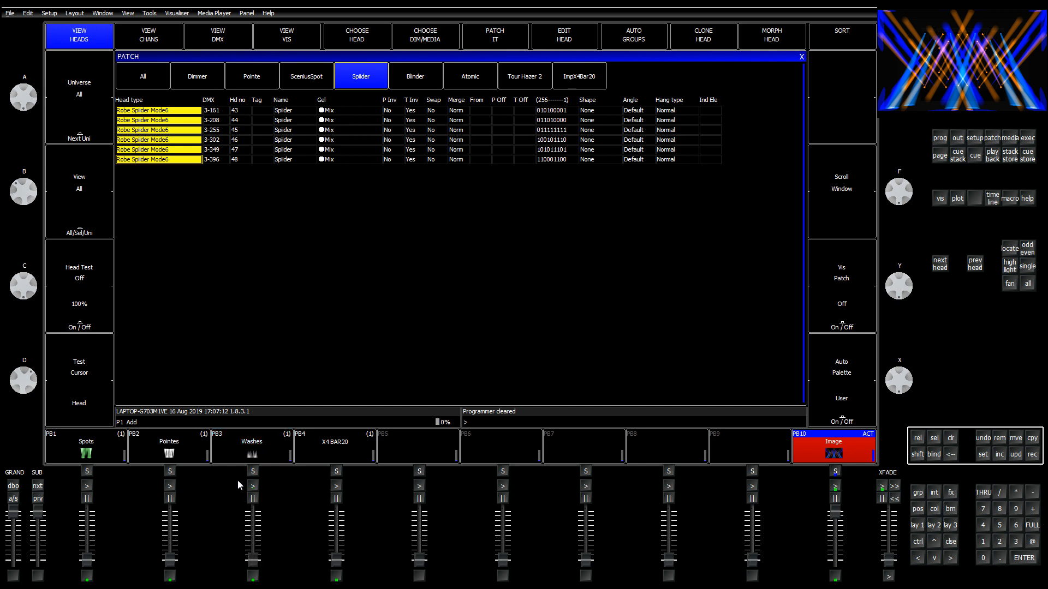
click(163, 142)
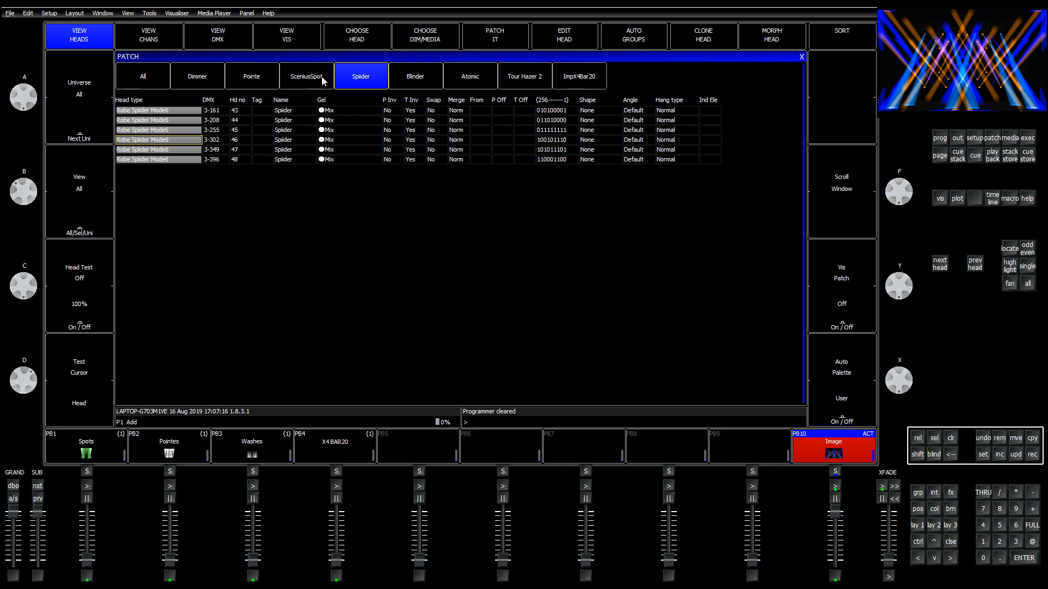
Step: Choose the Martin Mac Quantum Wash in ExtendedMK2 mode from the head library
click(361, 37)
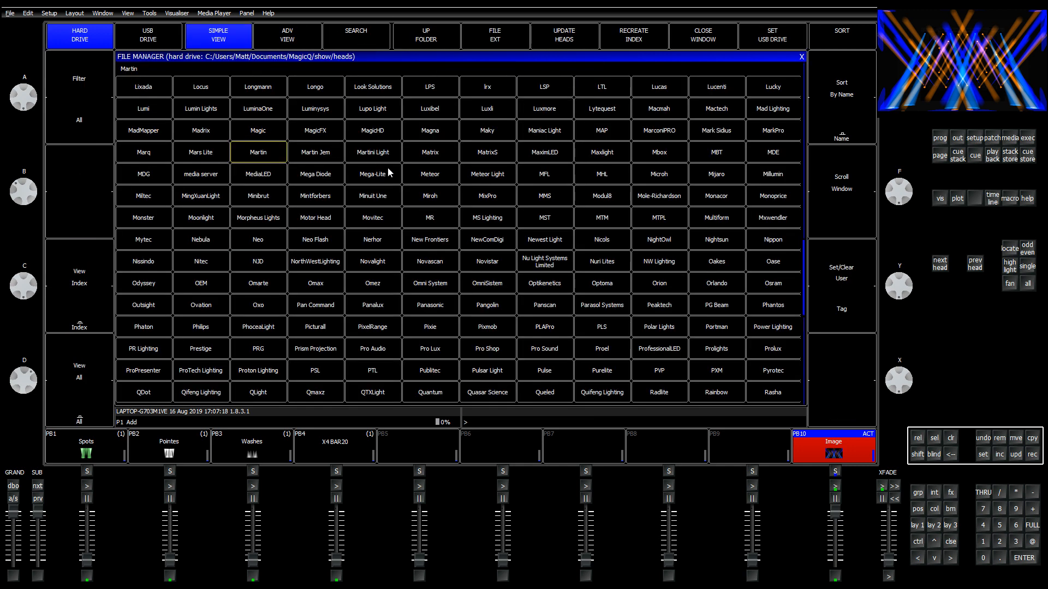
click(270, 153)
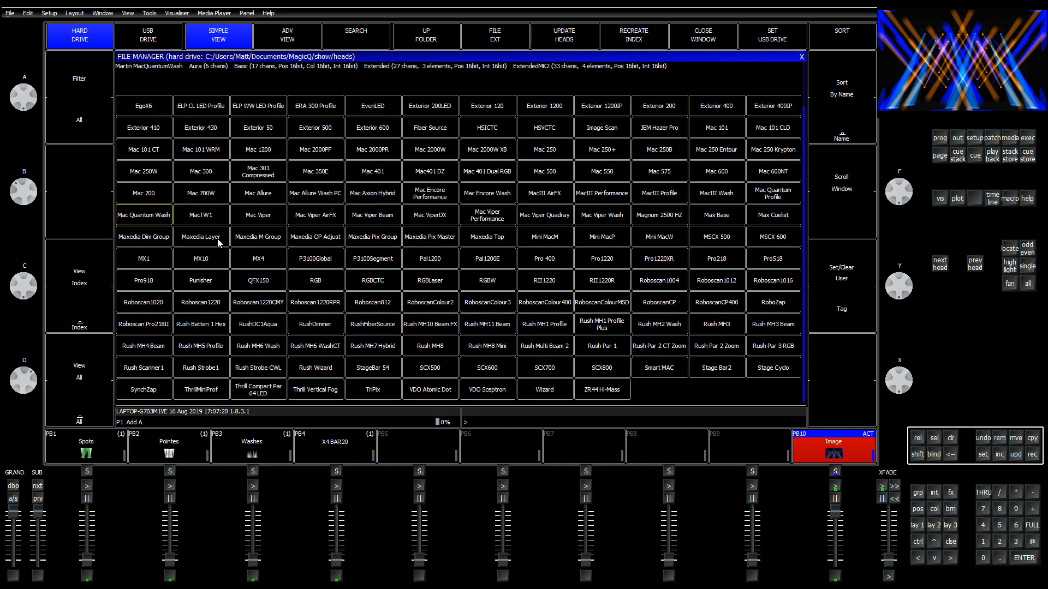
click(142, 217)
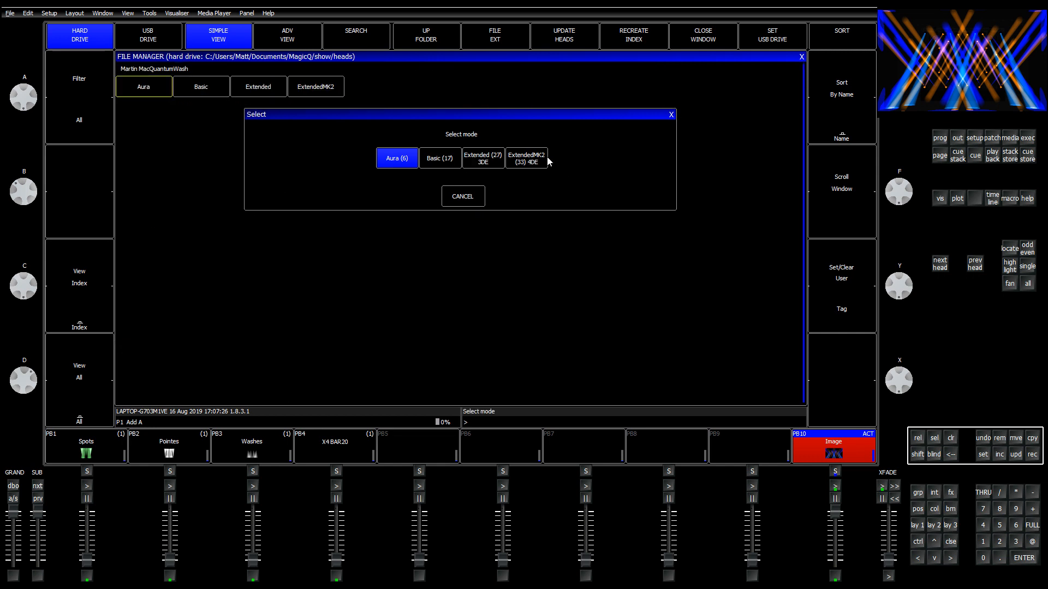
click(527, 158)
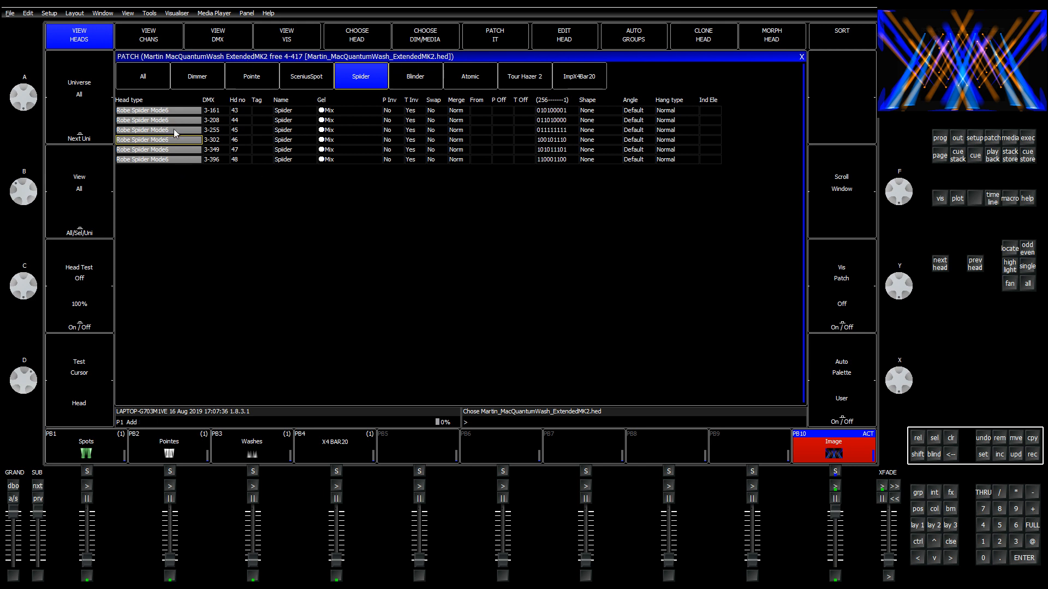
Step: Clear the programmer and morph all six Robe Spider heads into the Martin MacQuantumWash ExtendedMK2
click(950, 438)
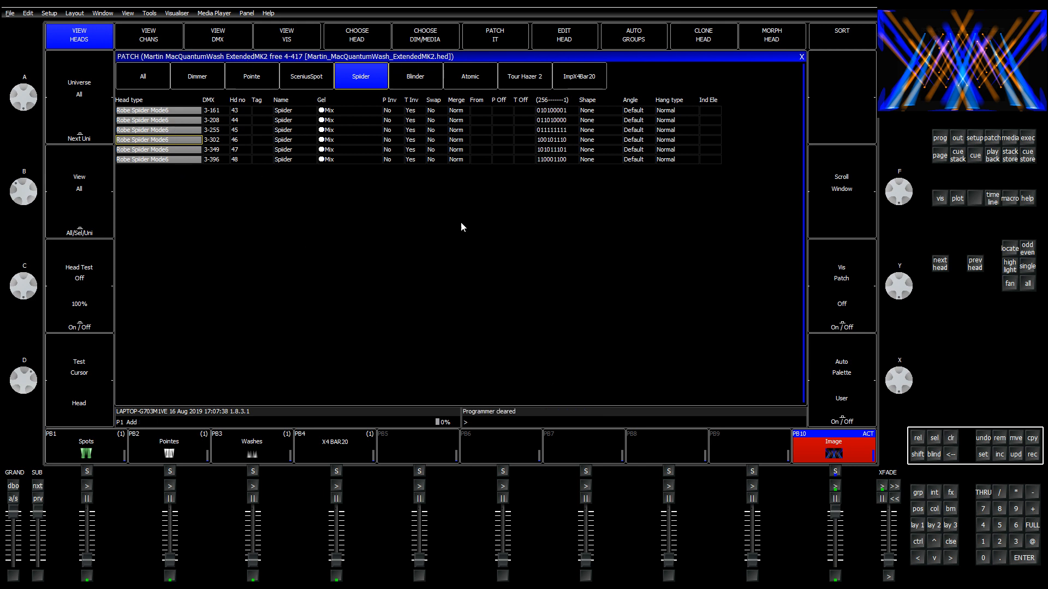
drag(145, 113, 192, 169)
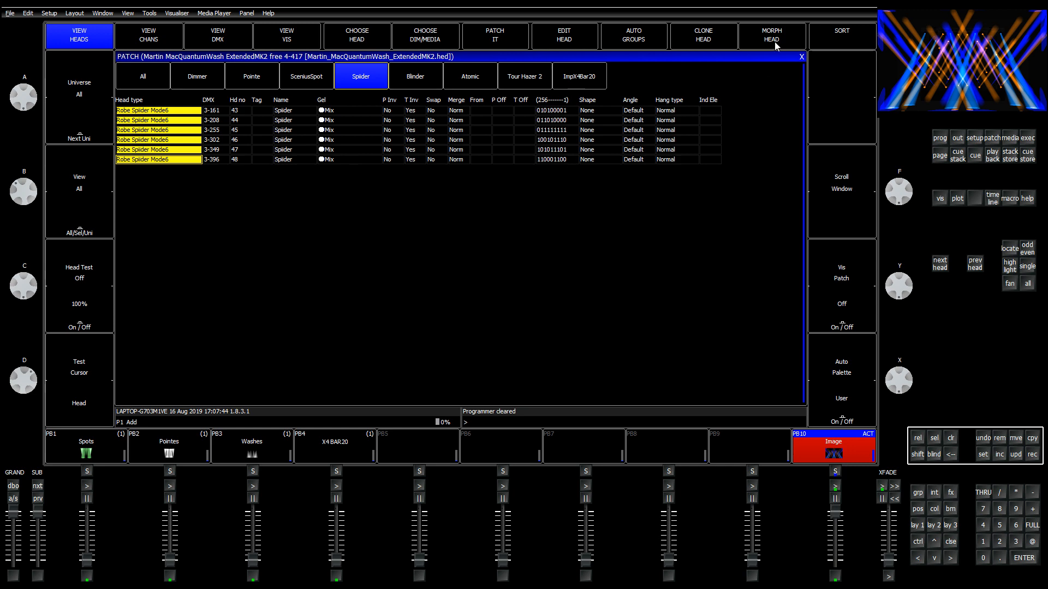
click(752, 31)
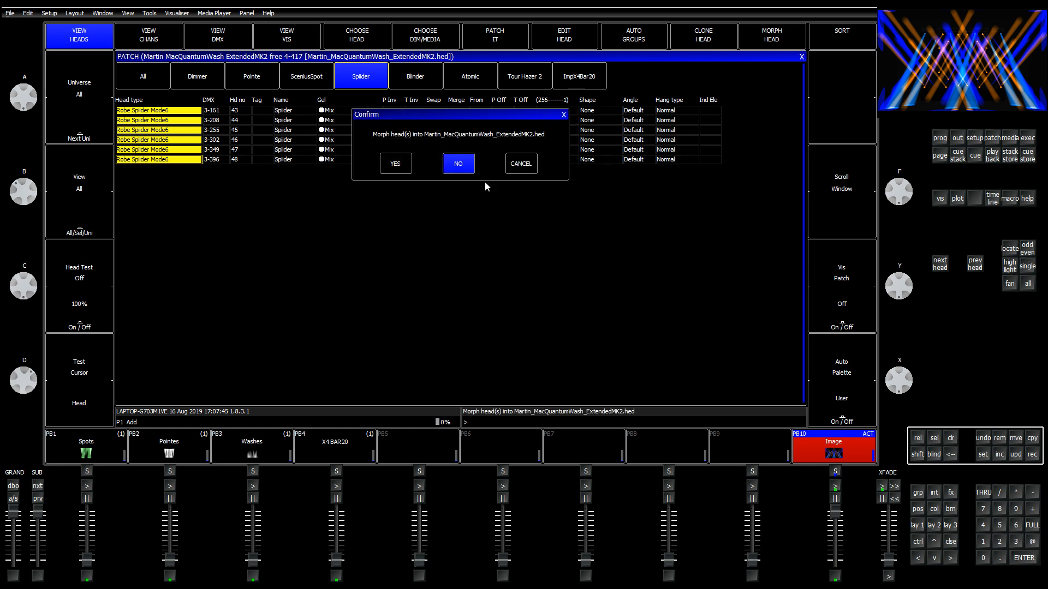
click(396, 164)
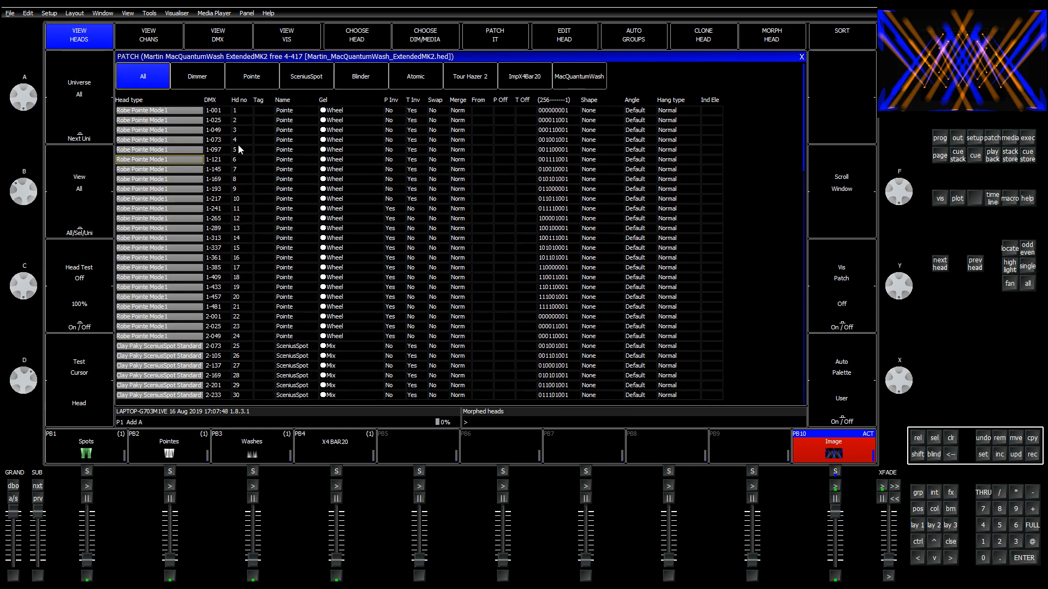
Step: Filter the patch to the MacQuantumWash heads and check their six entries
click(565, 74)
drag(209, 112, 203, 171)
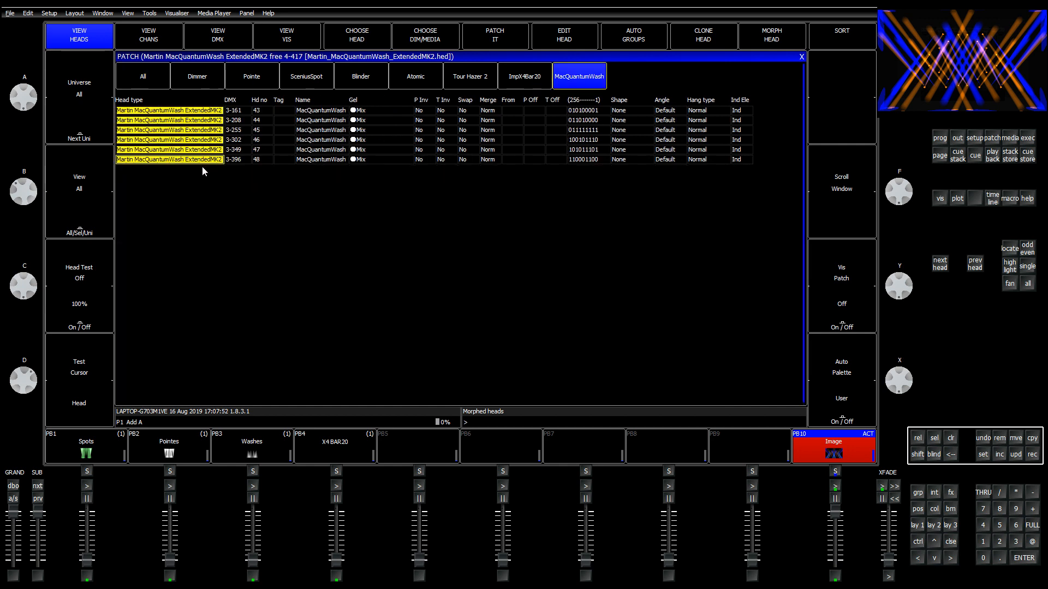
click(205, 142)
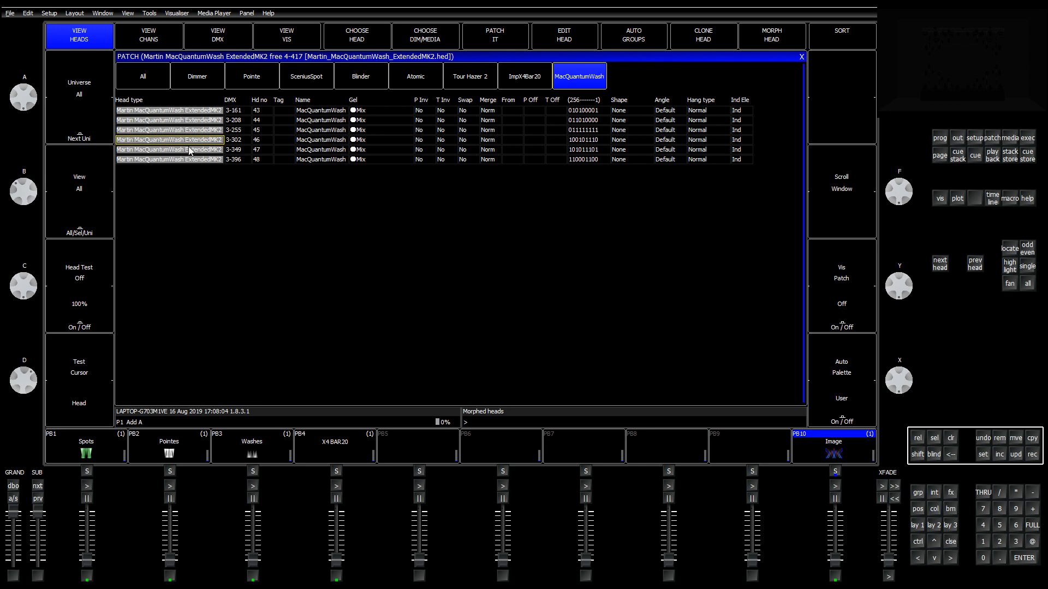
Step: Examine the channel view for how the MacQuantumWash heads occupy the DMX addresses from head 43 onward, and return to the heads view
click(235, 112)
click(158, 39)
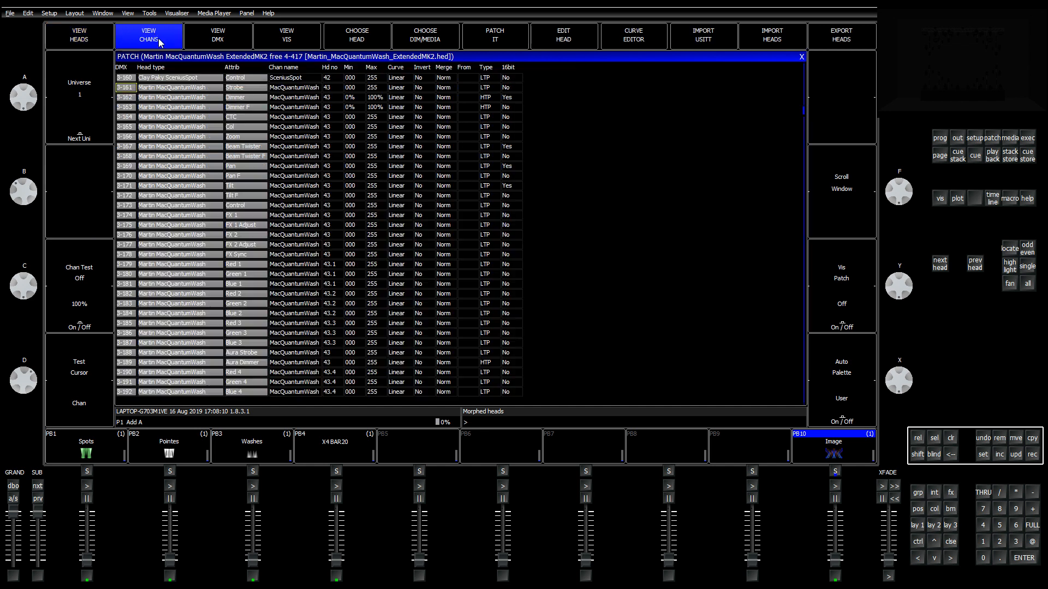
scroll(181, 238, down, 20)
scroll(180, 238, down, 20)
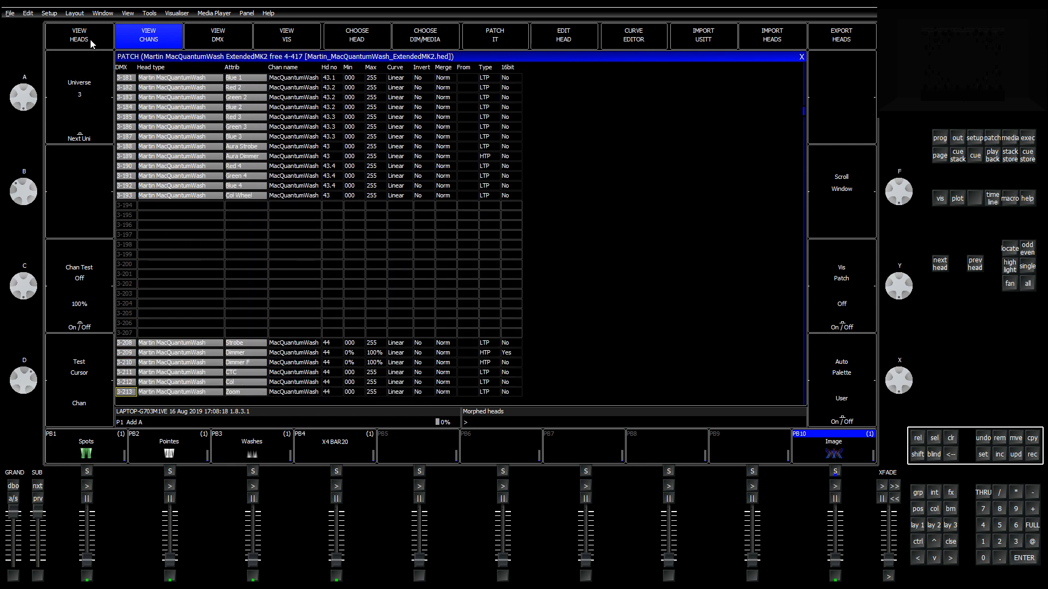
scroll(172, 270, down, 18)
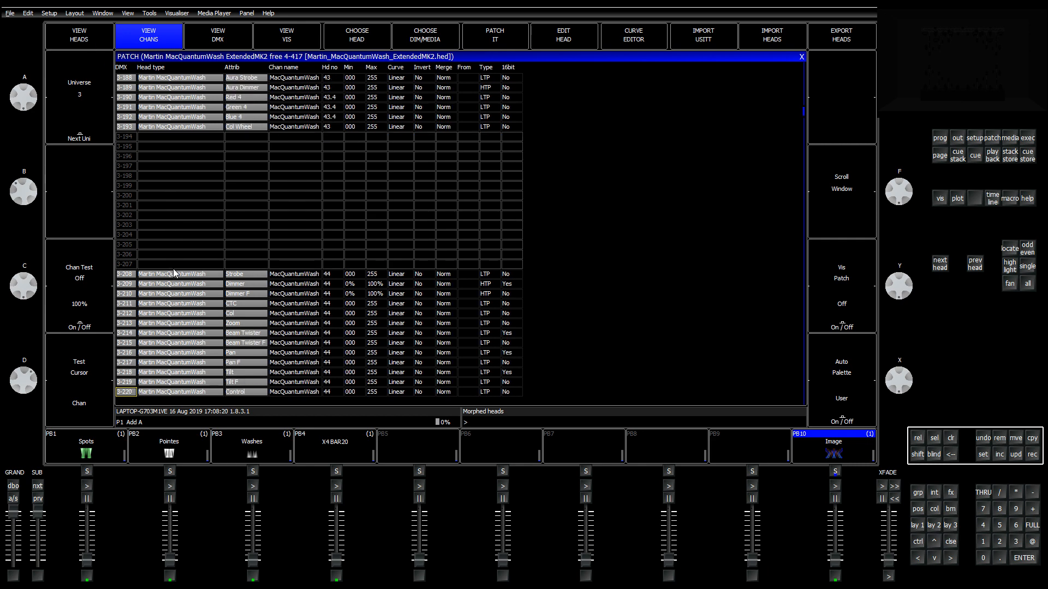
scroll(175, 273, down, 8)
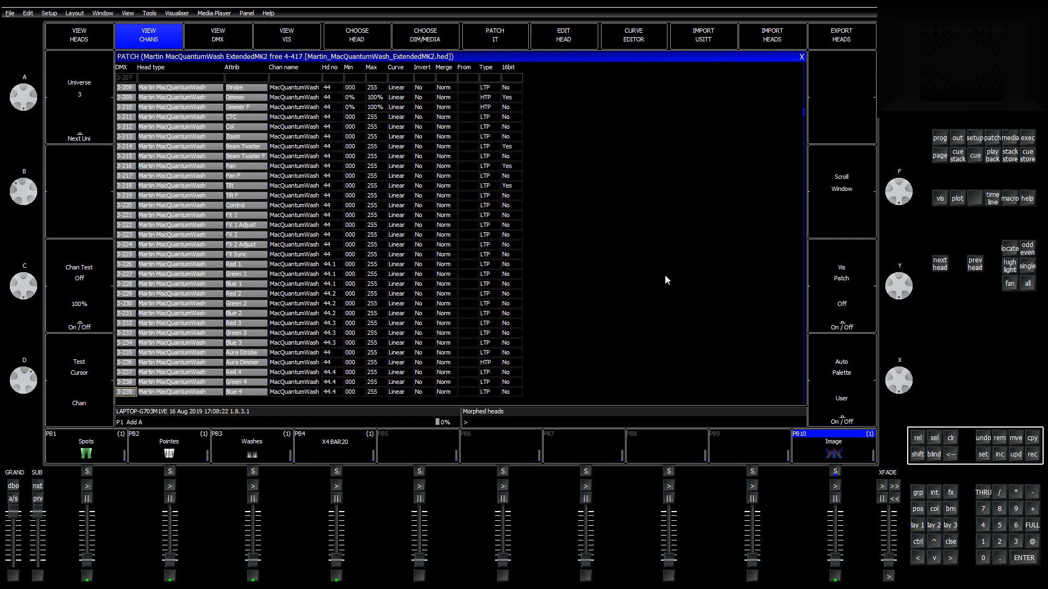
key(Page_Down)
key(Page_Down)
key(Page_Down)
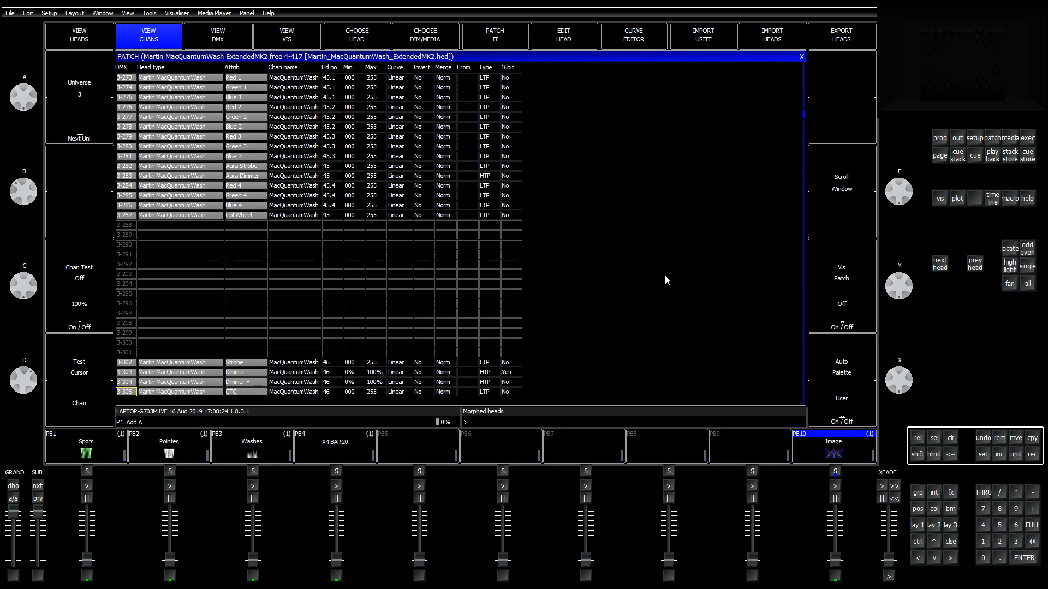
key(Page_Up)
key(Page_Up)
key(Page_Up)
key(Page_Up)
key(Page_Up)
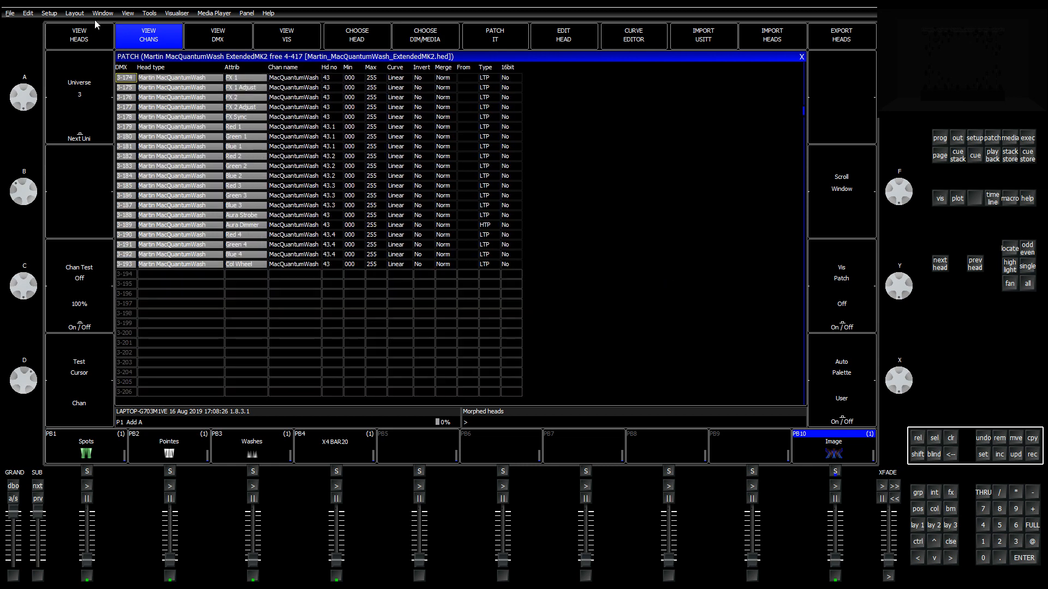
click(90, 32)
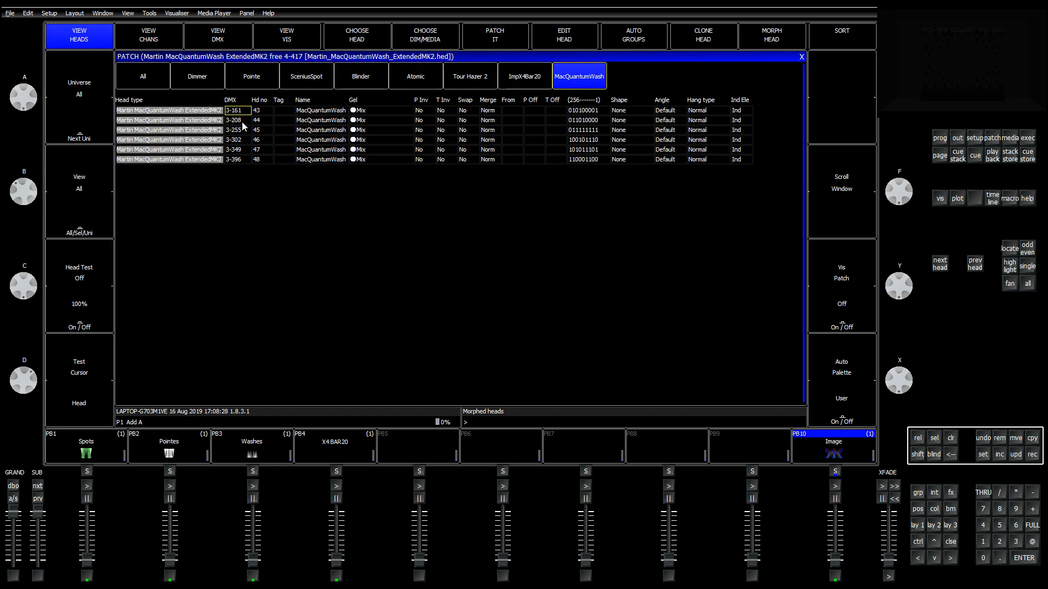
Step: Highlight the DMX addresses of MacQuantumWash heads 44 to 48 and clear the highlight
drag(241, 121, 244, 151)
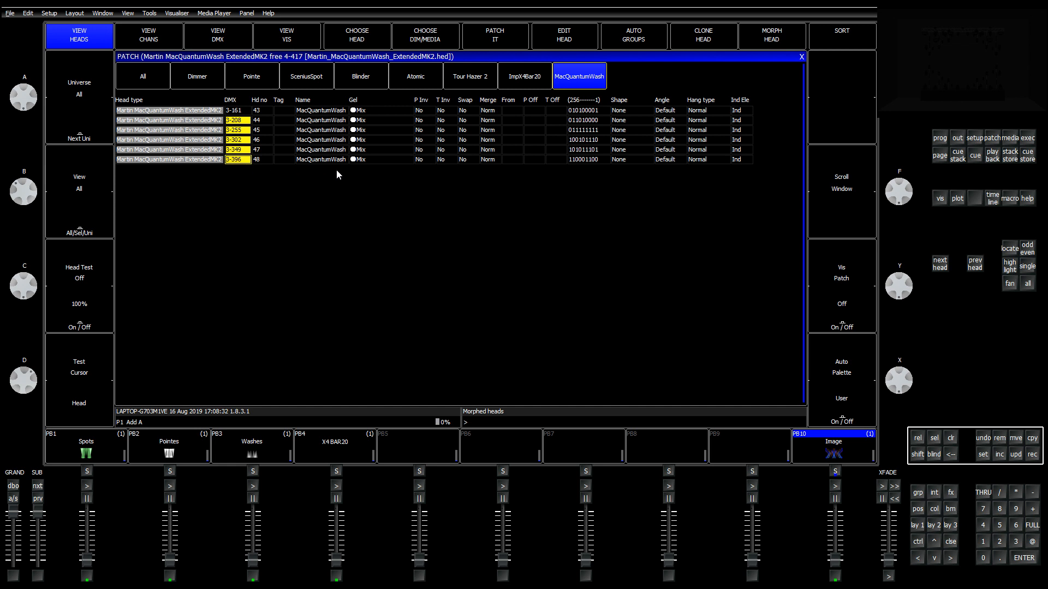
key(Up)
key(Up)
key(Up)
key(Up)
key(Up)
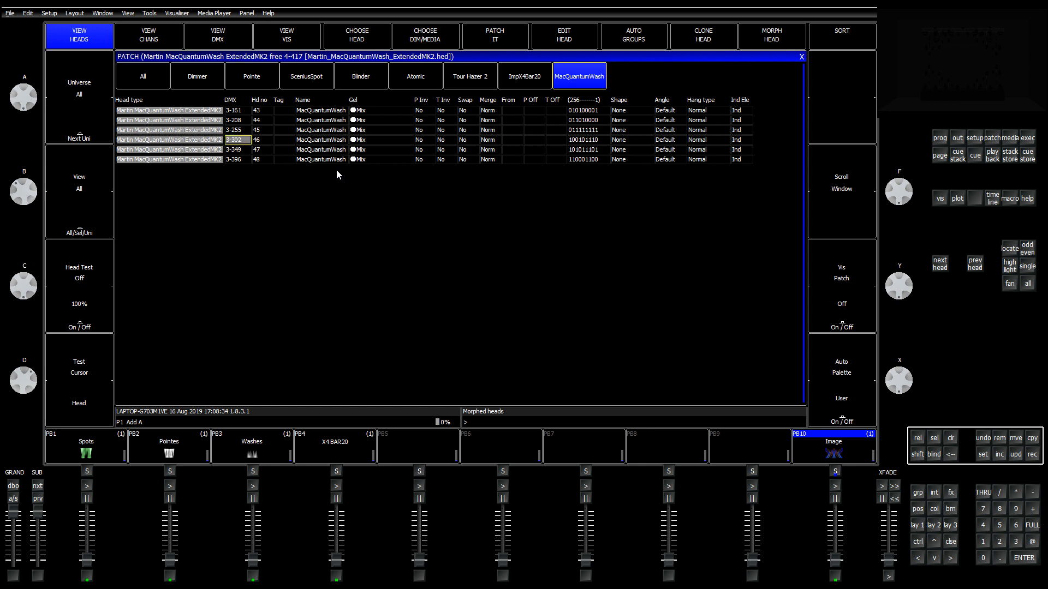
Step: Unpatch all six MacQuantumWash heads, numbers 43 to 48, by clearing their DMX addresses
key(shift+Down)
key(shift+Down)
key(shift+Down)
key(shift+Down)
key(shift+Down)
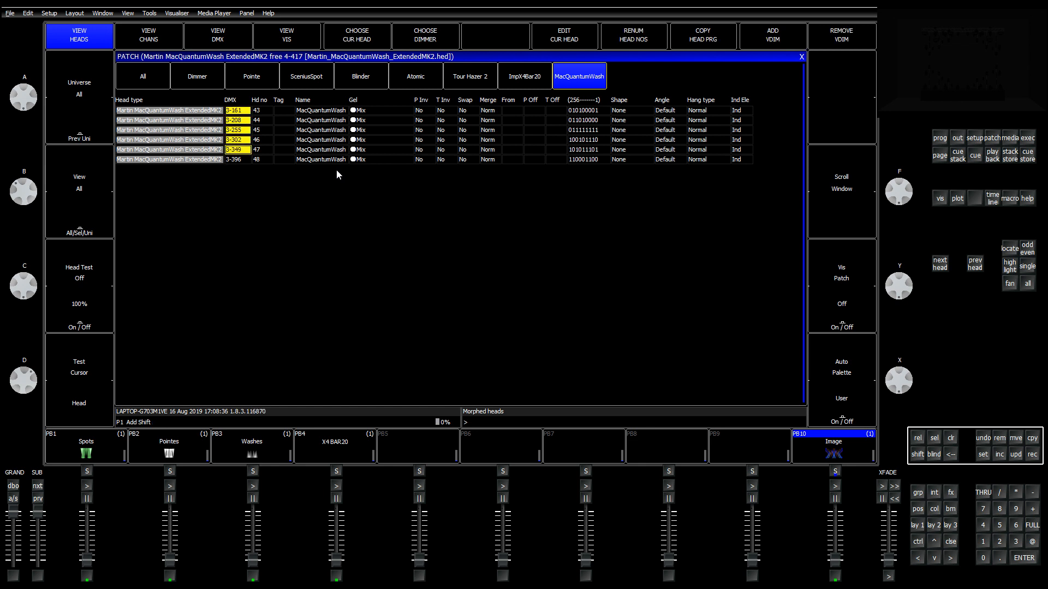
key(Delete)
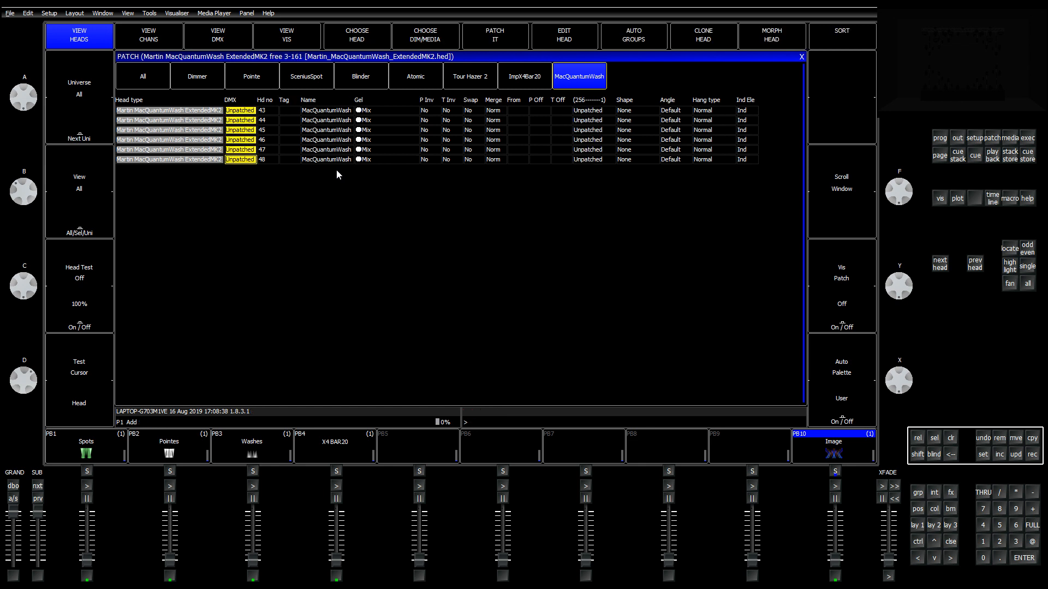
Step: Repatch MacQuantumWash heads 43 to 48 consecutively from DMX address 3-161
text(3-161)
key(Return)
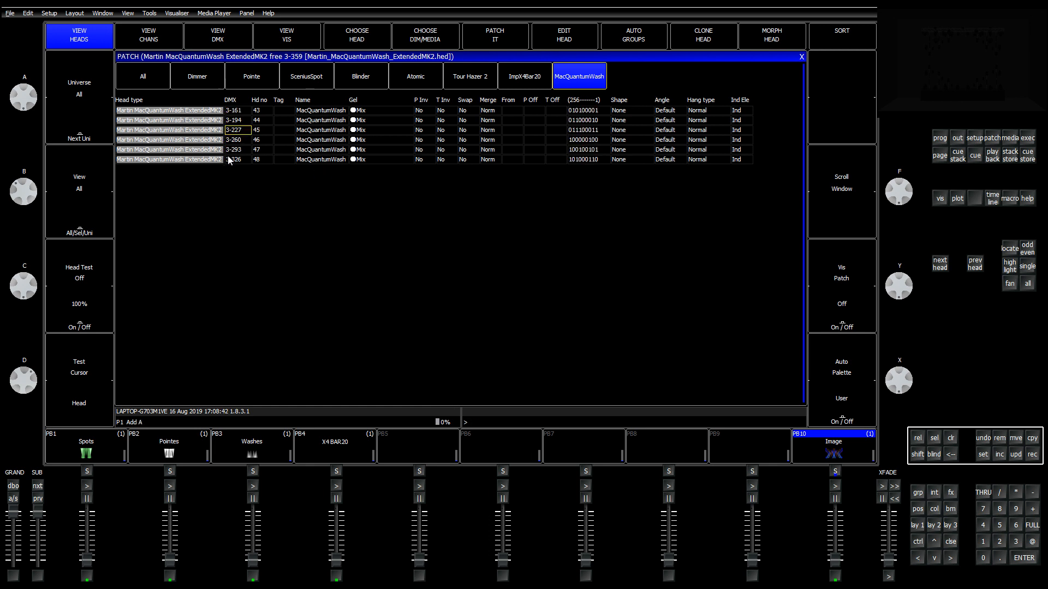
click(232, 150)
click(214, 148)
click(162, 121)
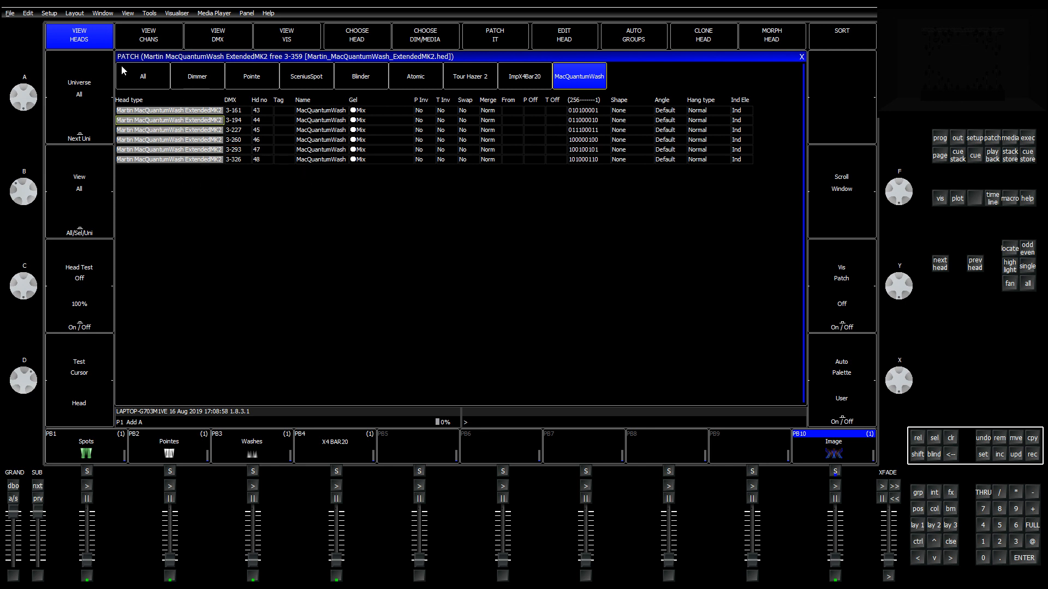
Step: Show all patched heads, patch 4 more Martin MacQuantumWash ExtendedMK2 heads, and check their DMX addresses
click(166, 78)
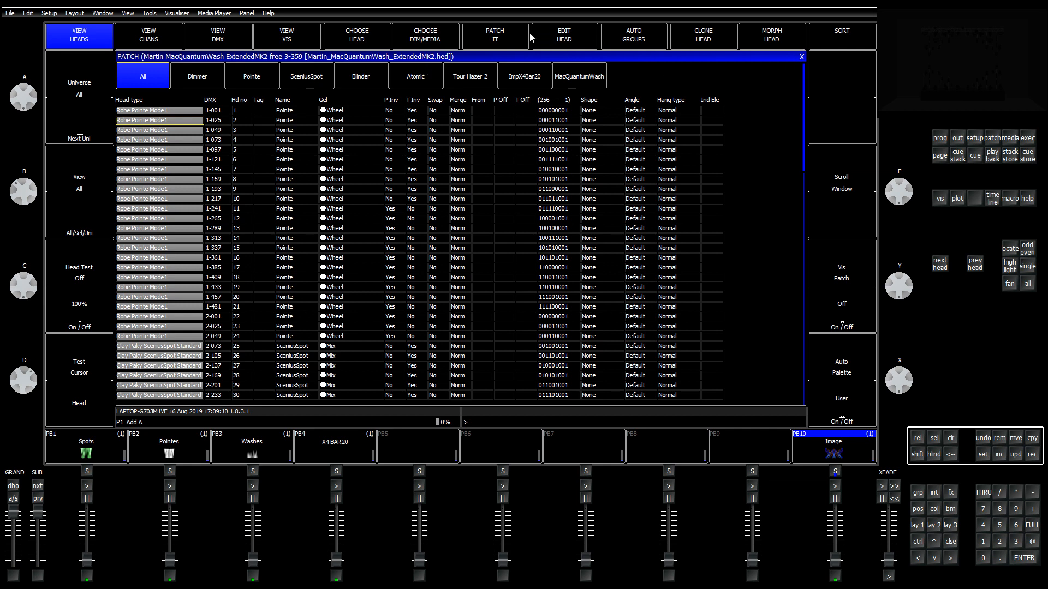
click(488, 39)
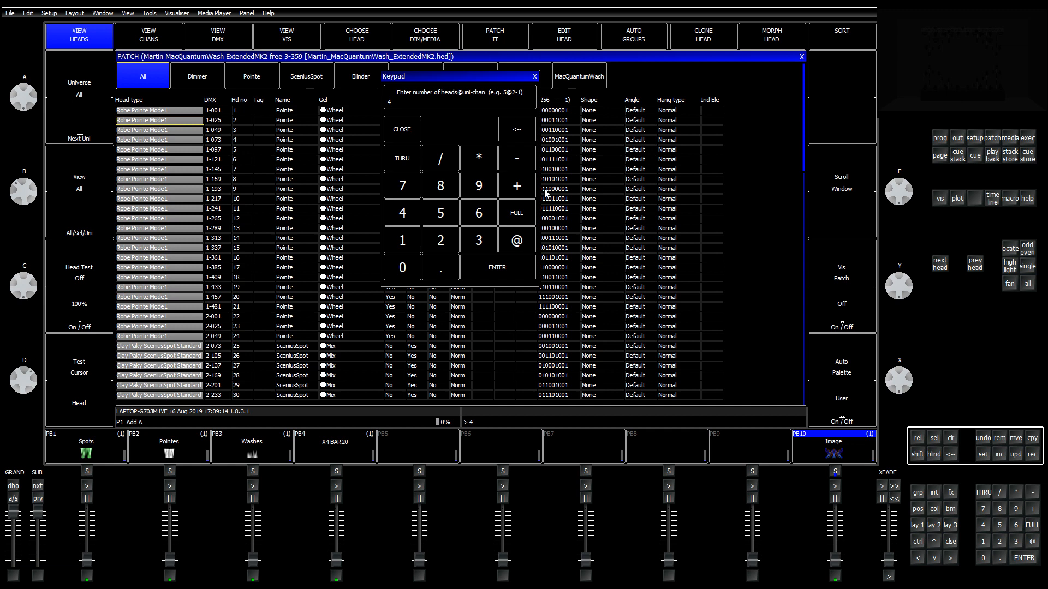
key(Return)
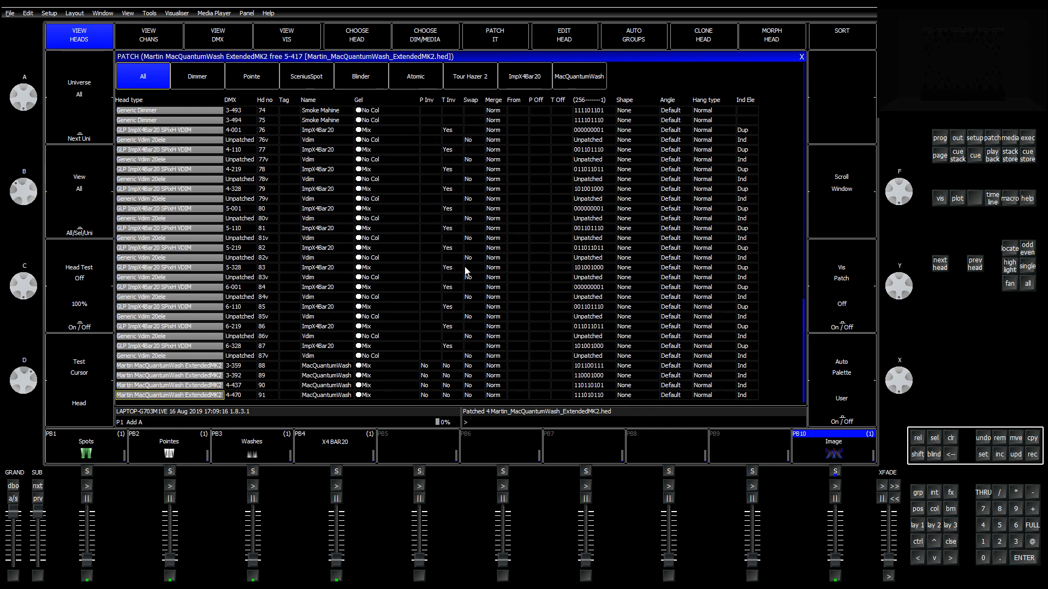
drag(236, 368, 244, 392)
click(269, 388)
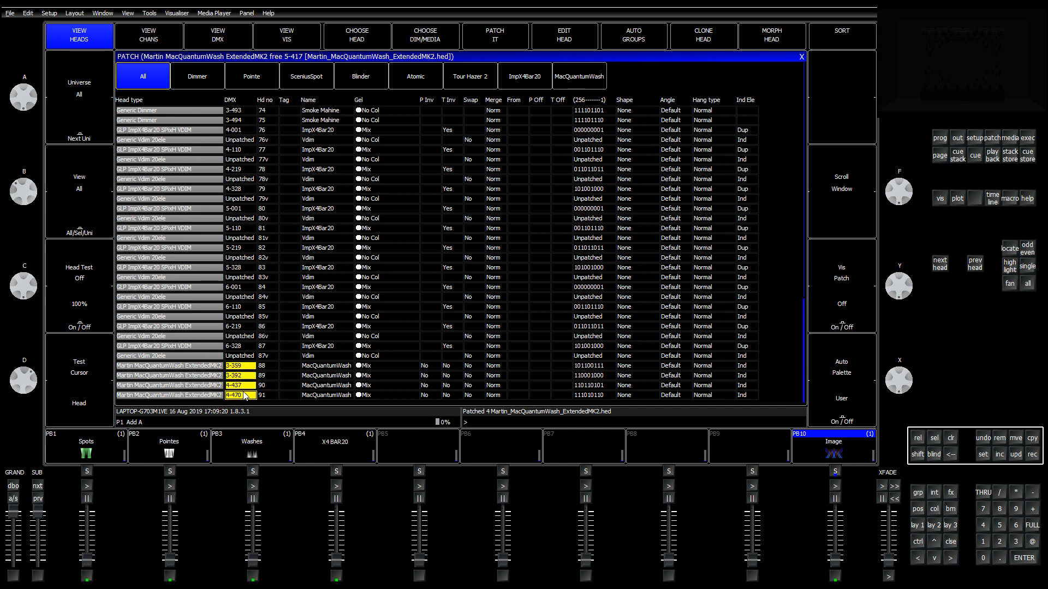
click(246, 385)
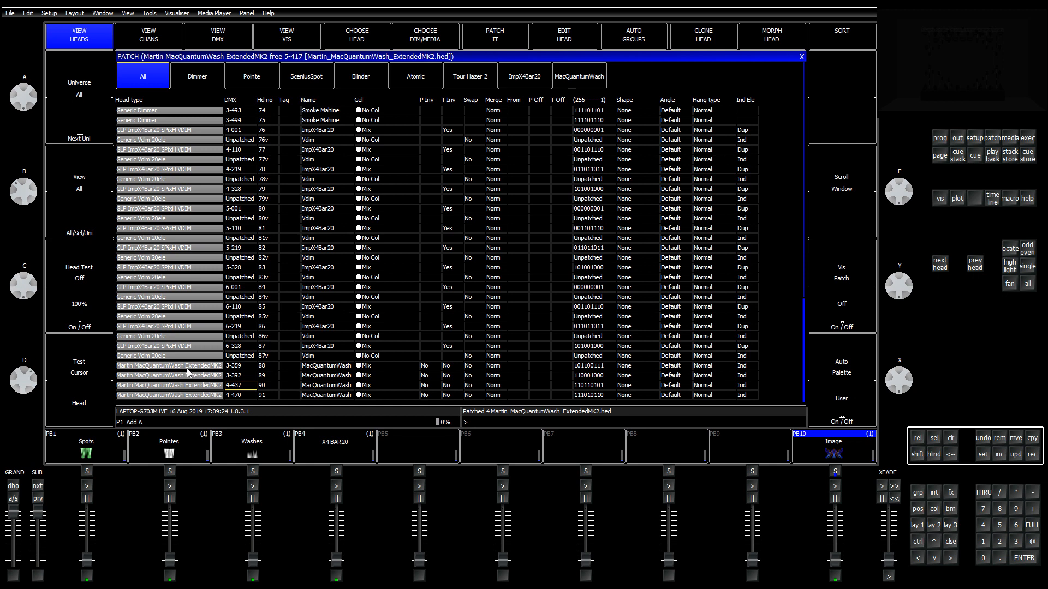
click(187, 367)
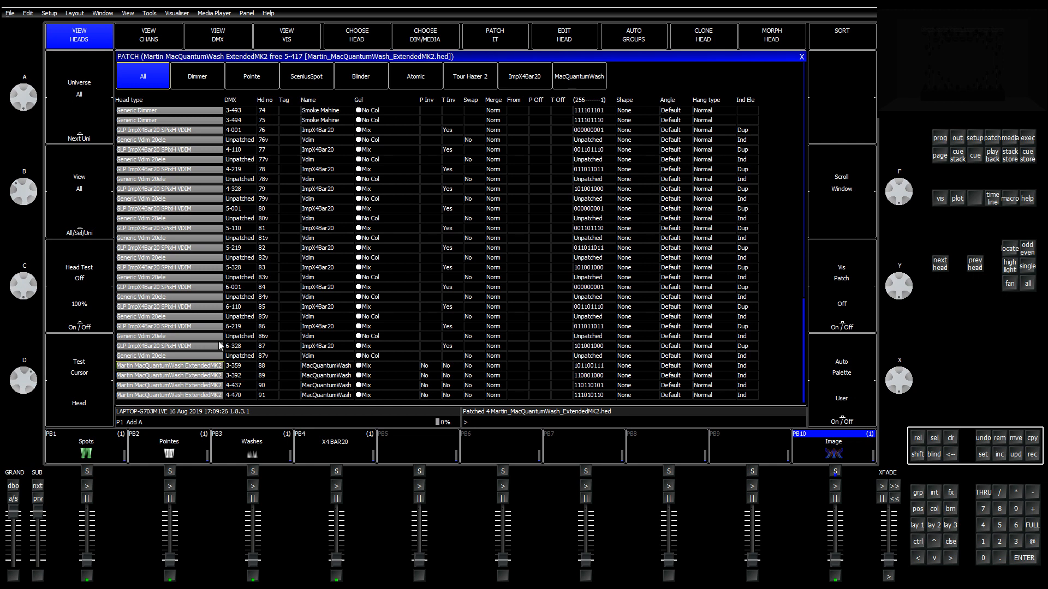
click(227, 260)
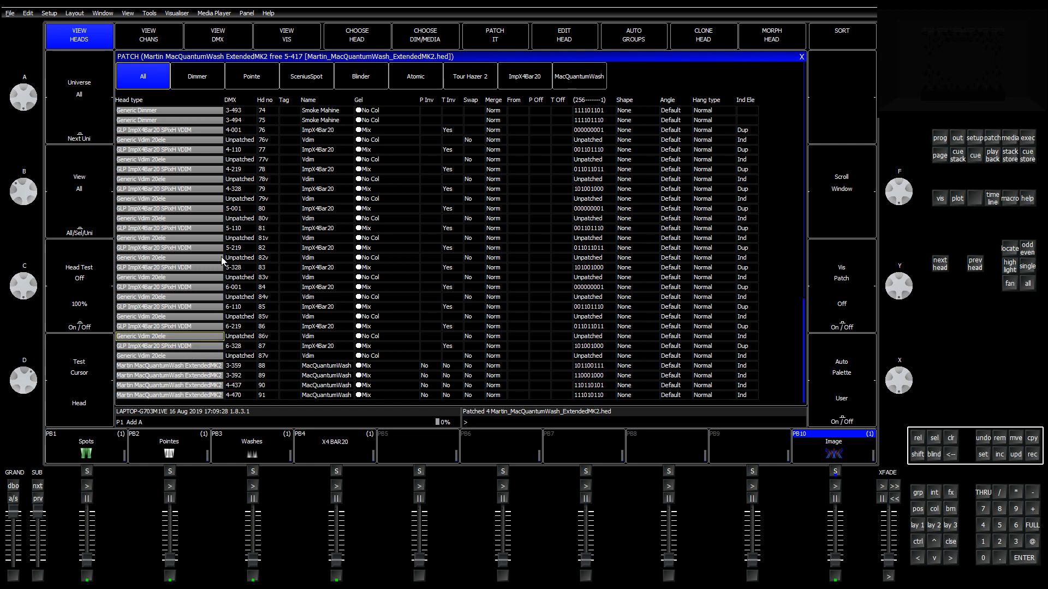
Step: Filter the patch to the SceniusSpot heads and choose the existing Clay Paky SceniusSpot Standard as the head type for patching
key(Up)
key(Up)
key(Up)
key(Up)
key(Up)
key(Up)
key(Up)
key(Up)
key(Up)
key(Up)
key(Up)
key(Up)
key(Up)
key(Up)
key(Up)
key(Up)
key(Up)
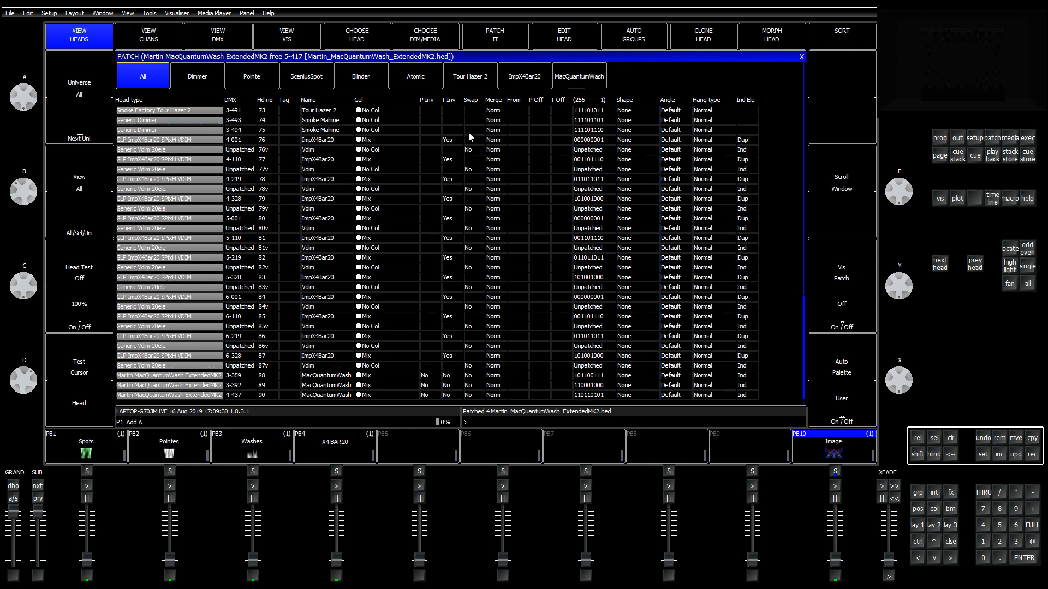
click(311, 82)
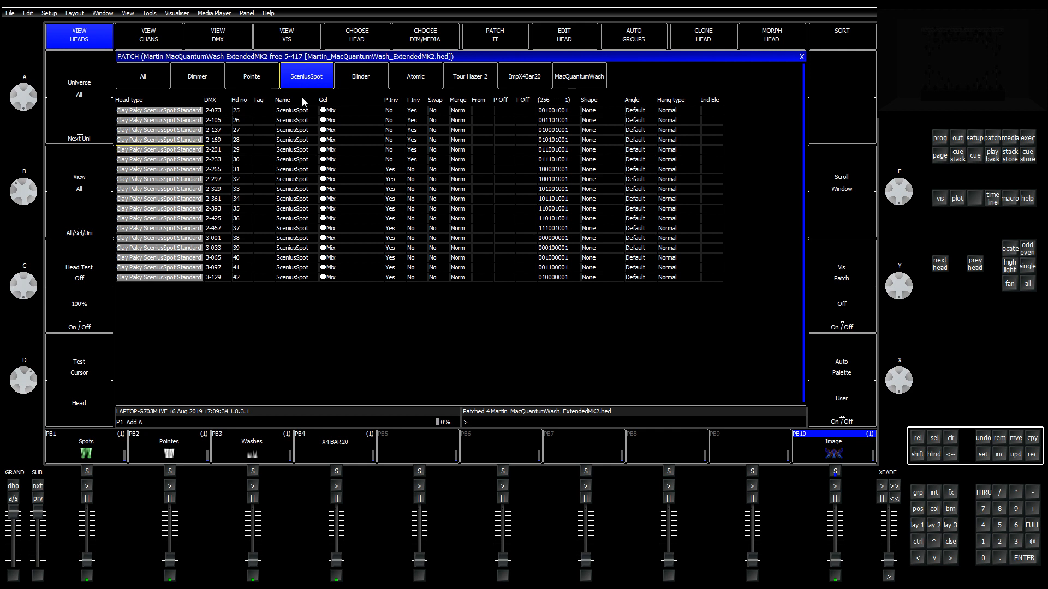
key(Up)
key(Up)
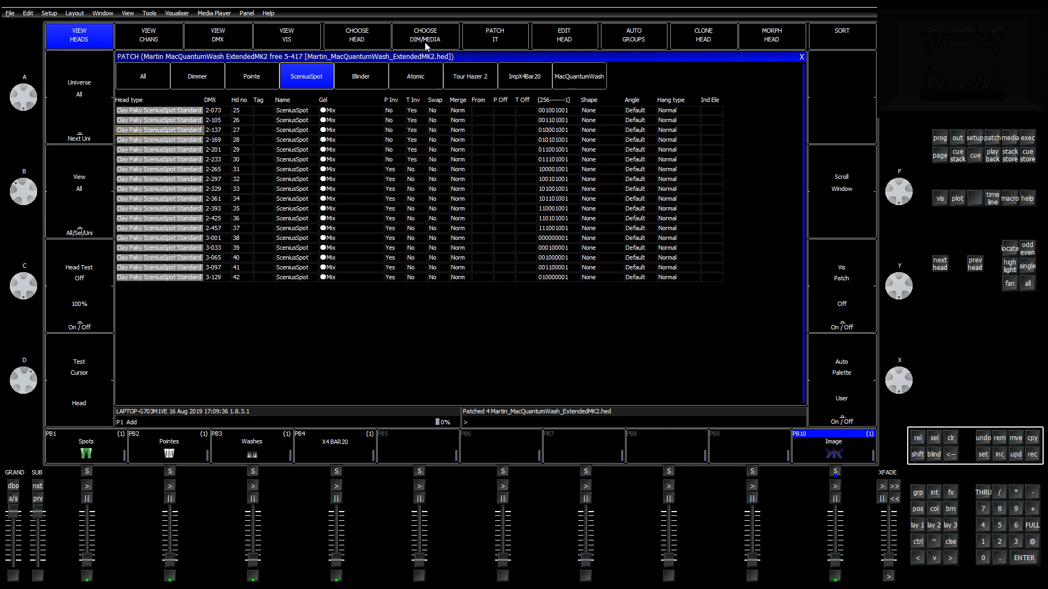
shift+click(365, 41)
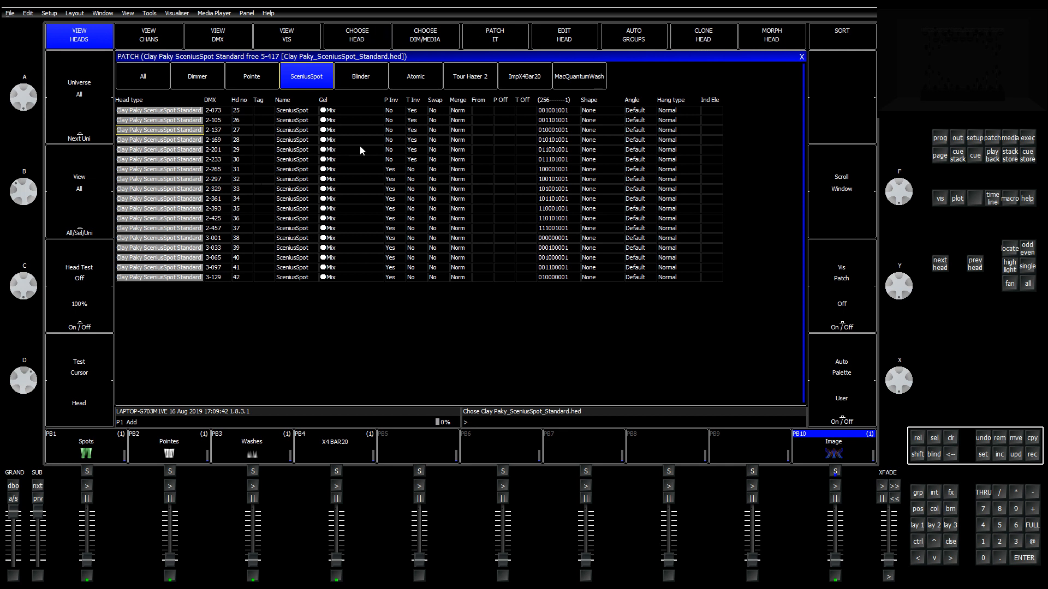
Step: Show all patched heads, patch 4 more Clay Paky SceniusSpot Standard heads, and check the newly added entries
click(145, 77)
click(508, 35)
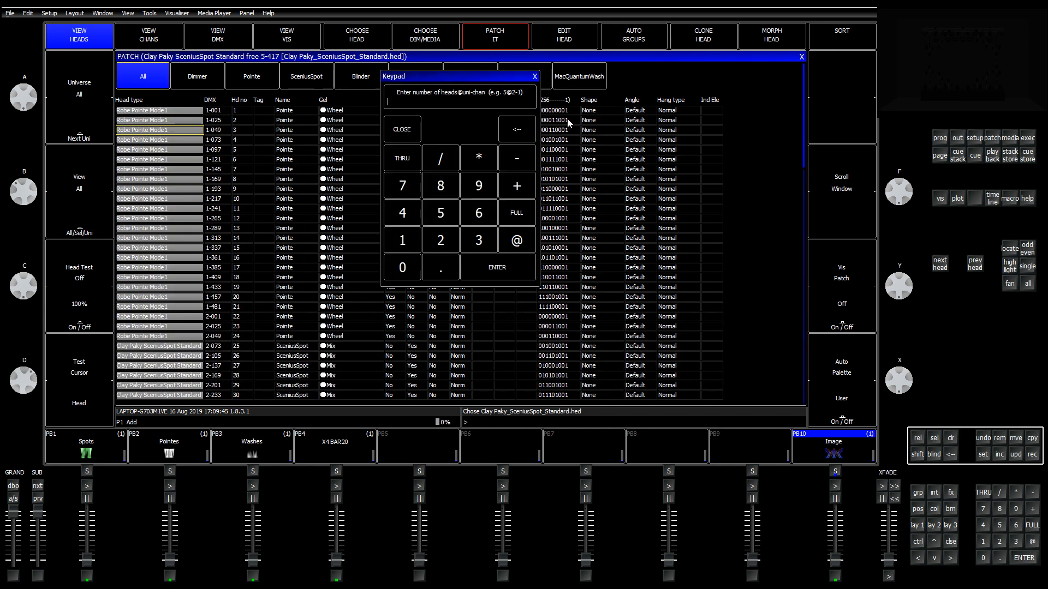
text(4)
key(Return)
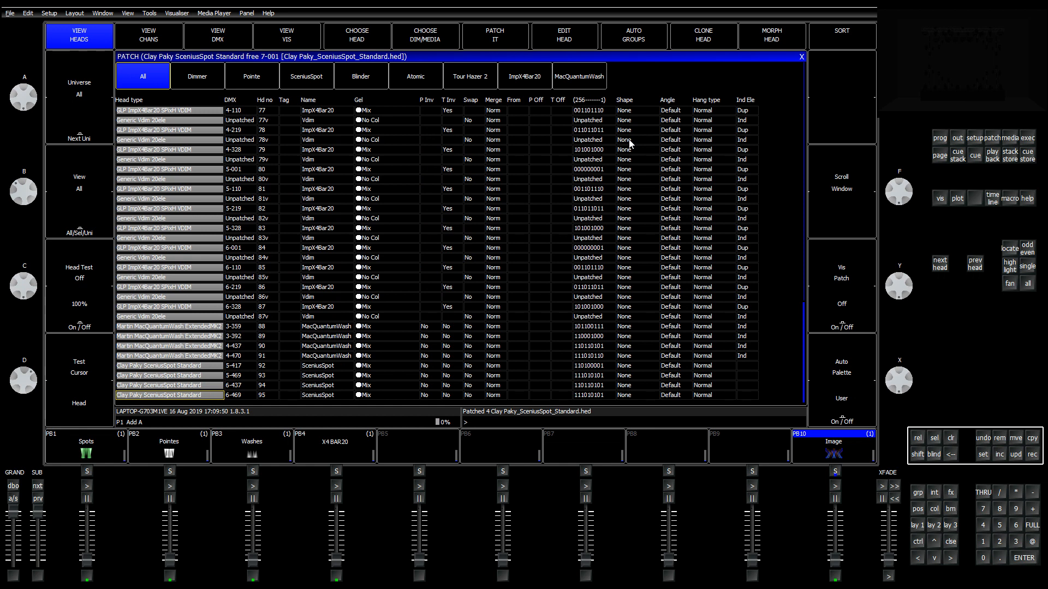
drag(173, 328, 201, 378)
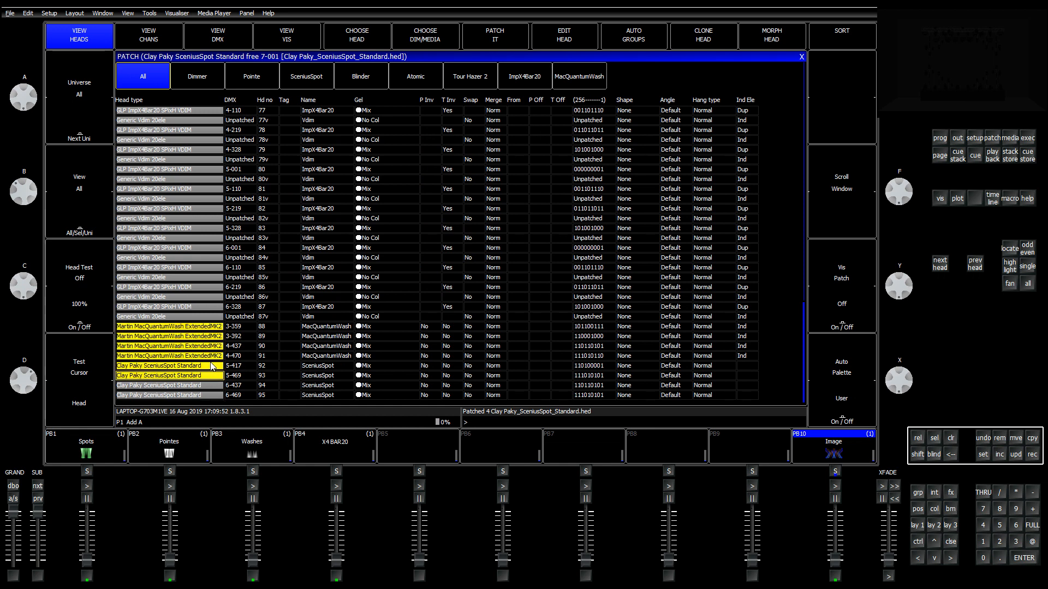
click(245, 360)
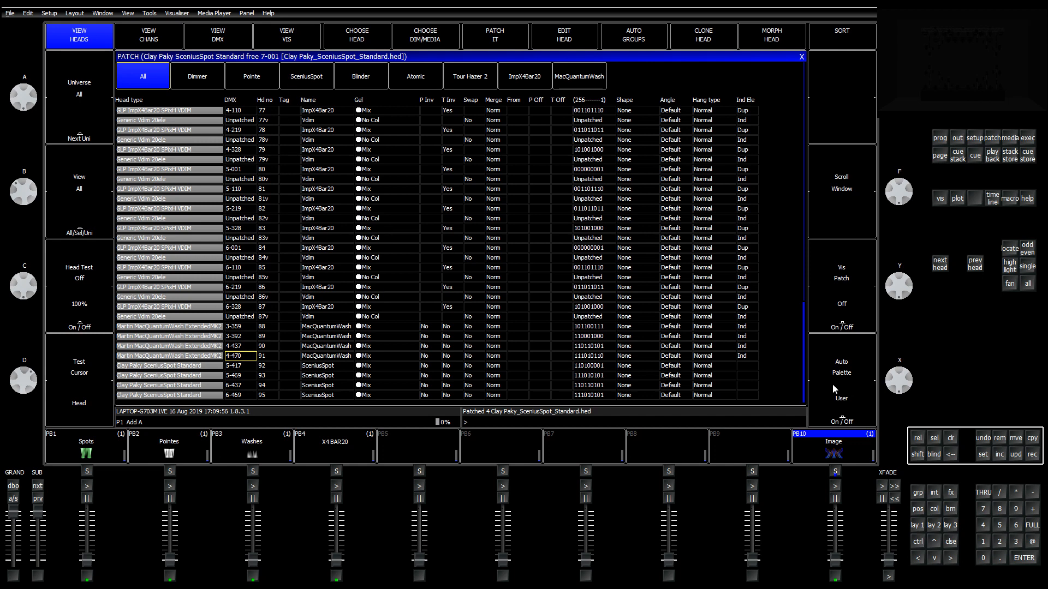
Step: Add MacQuantumWash heads 88 to 91 to the programmer's selection alongside SceniusSpot heads 92 to 95
click(917, 525)
click(164, 35)
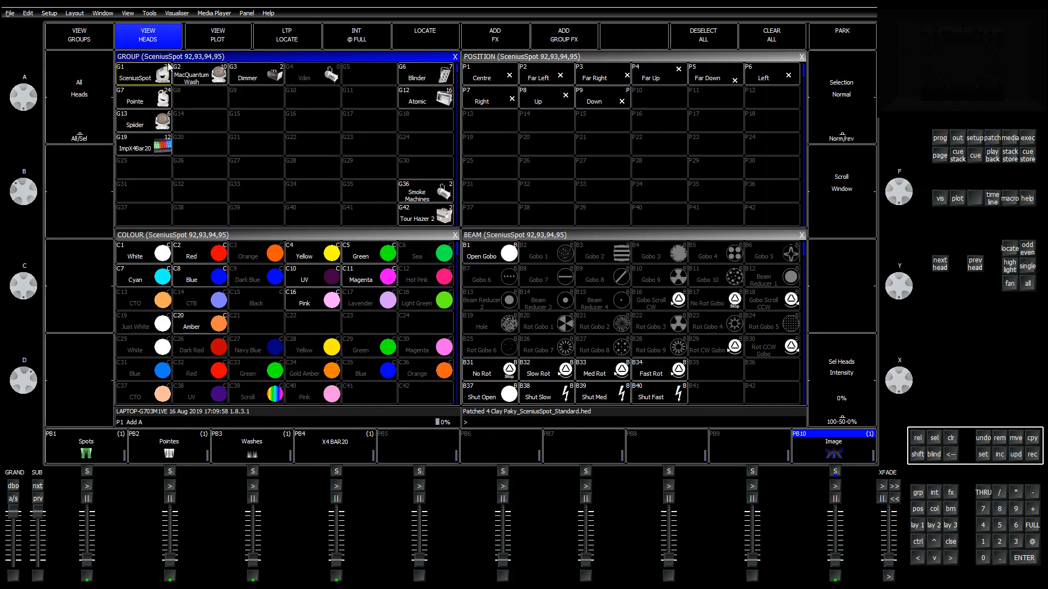
drag(307, 192, 344, 197)
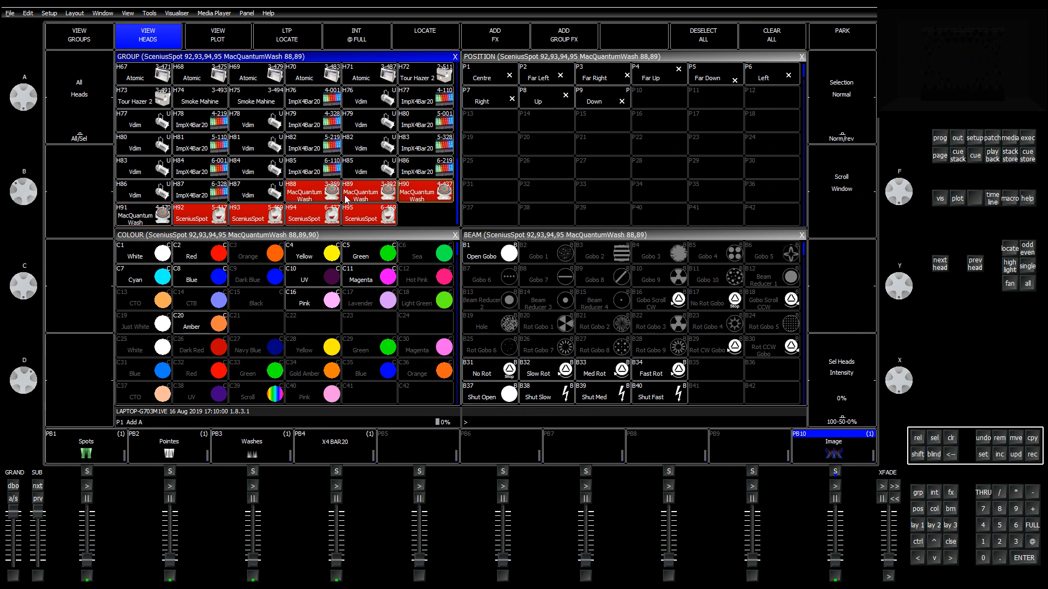
click(164, 222)
Step: Open the visualiser view of the patch and check the entries of the selected heads and all visualised heads
click(992, 138)
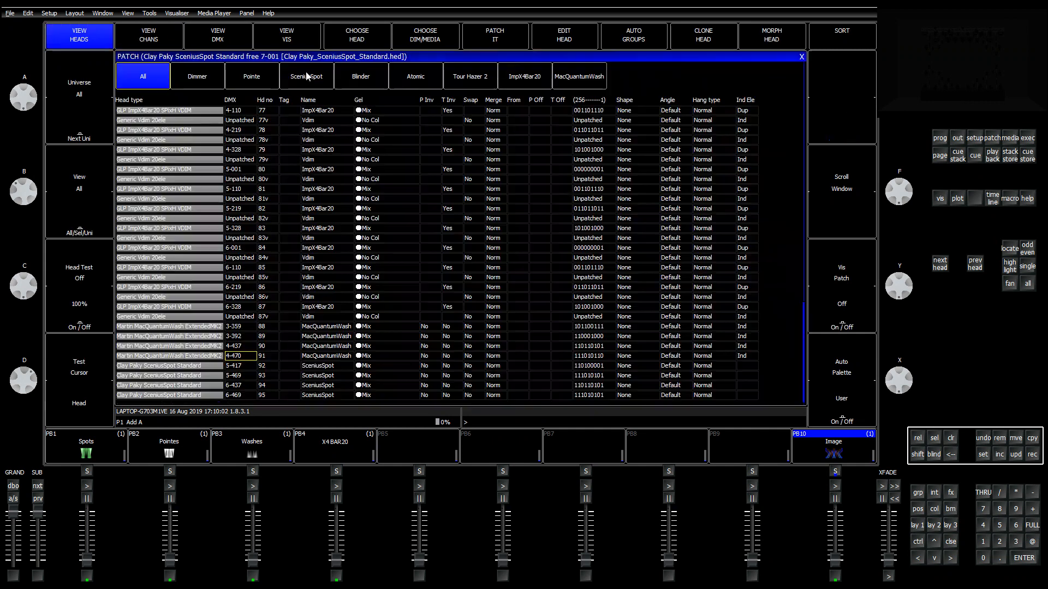
click(283, 39)
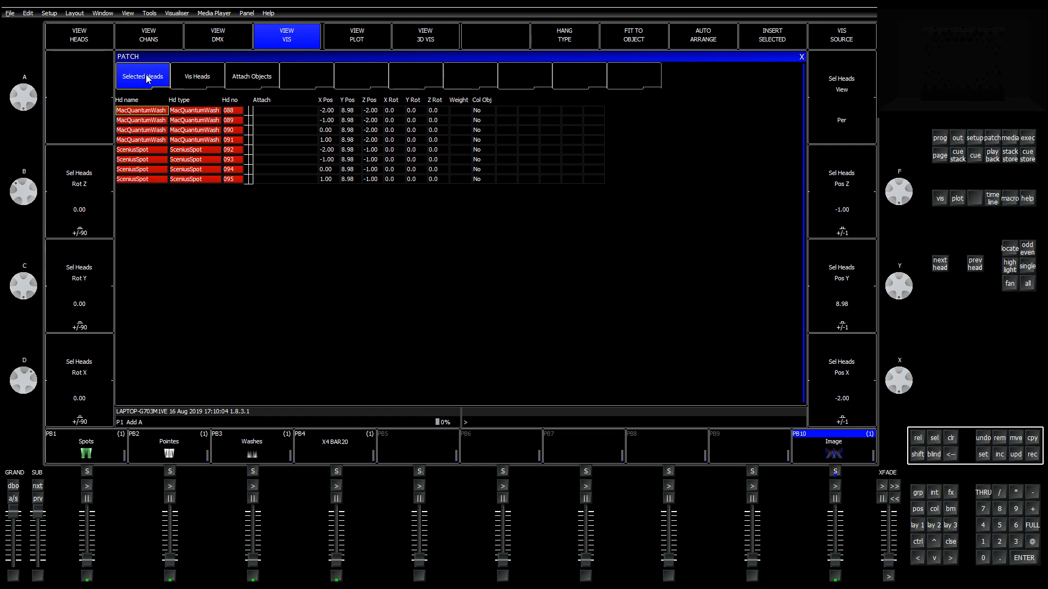
drag(189, 122, 200, 158)
click(199, 121)
click(199, 77)
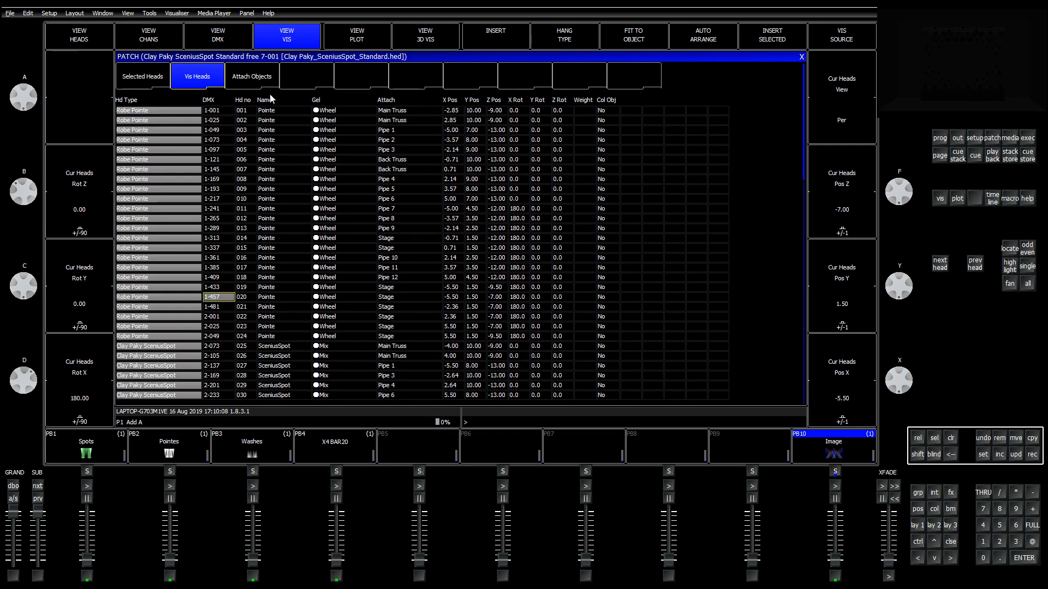
Step: Insert a new straight truss among the visualiser's attach objects and check the rig in the 3D view
click(252, 80)
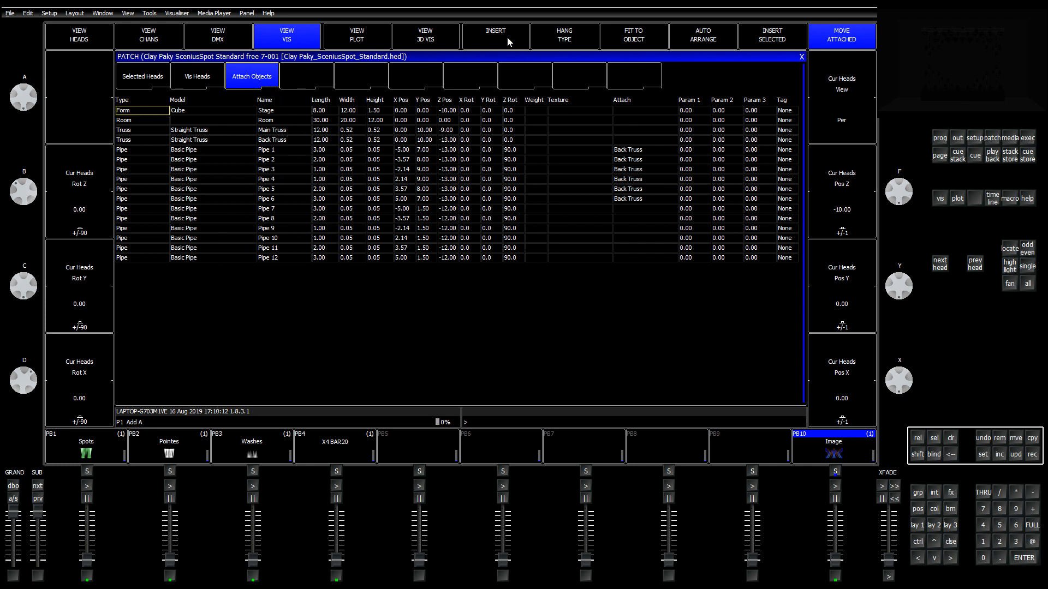
click(480, 44)
click(315, 105)
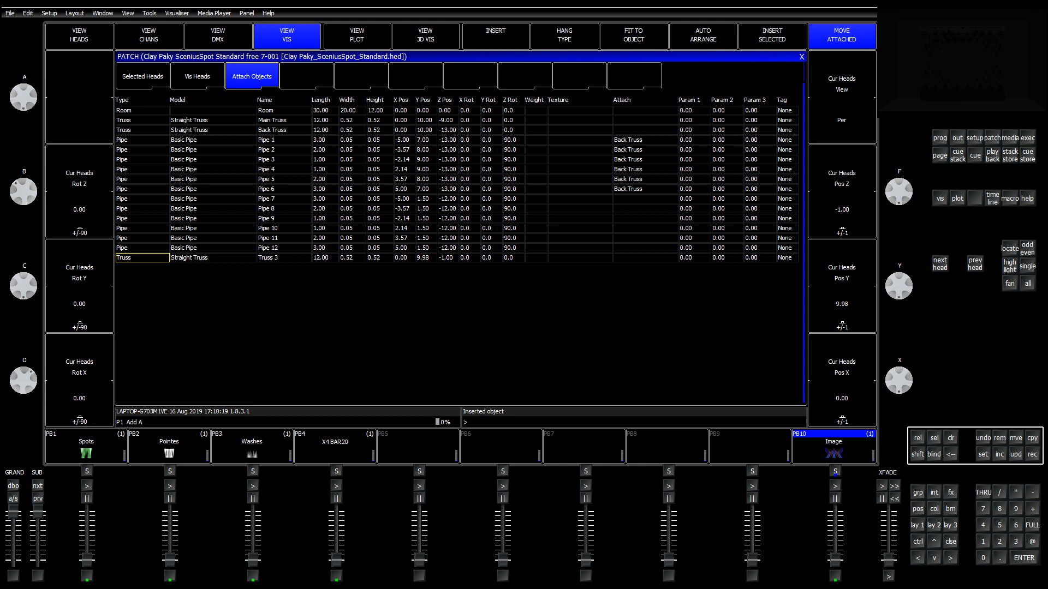
drag(962, 60, 984, 50)
scroll(977, 66, up, 4)
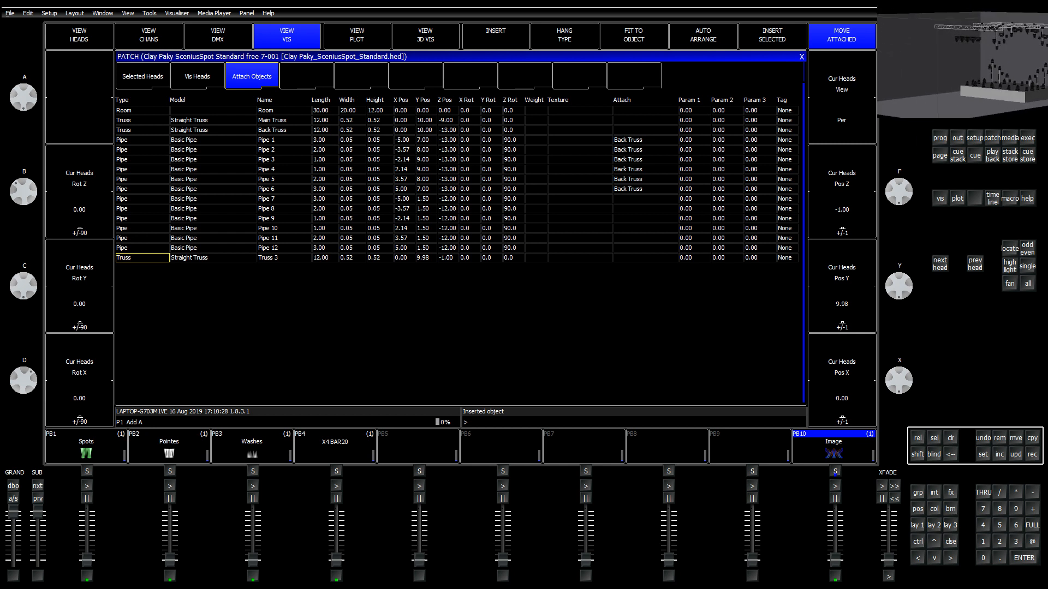
Step: Position the new straight truss at Y Pos 11 and Z Pos -2
click(426, 257)
text(11)
key(Return)
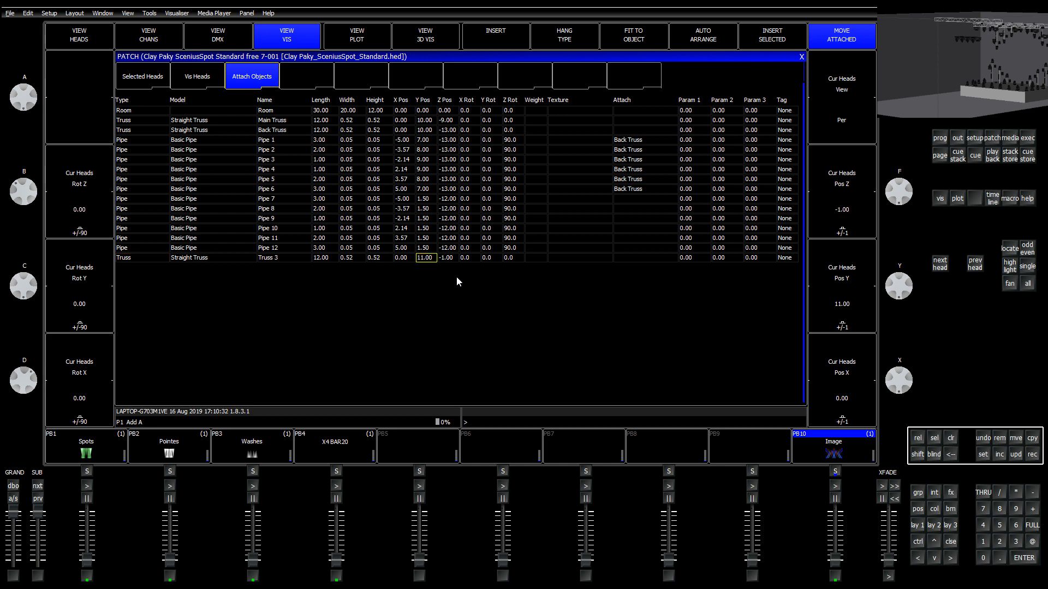
key(Tab)
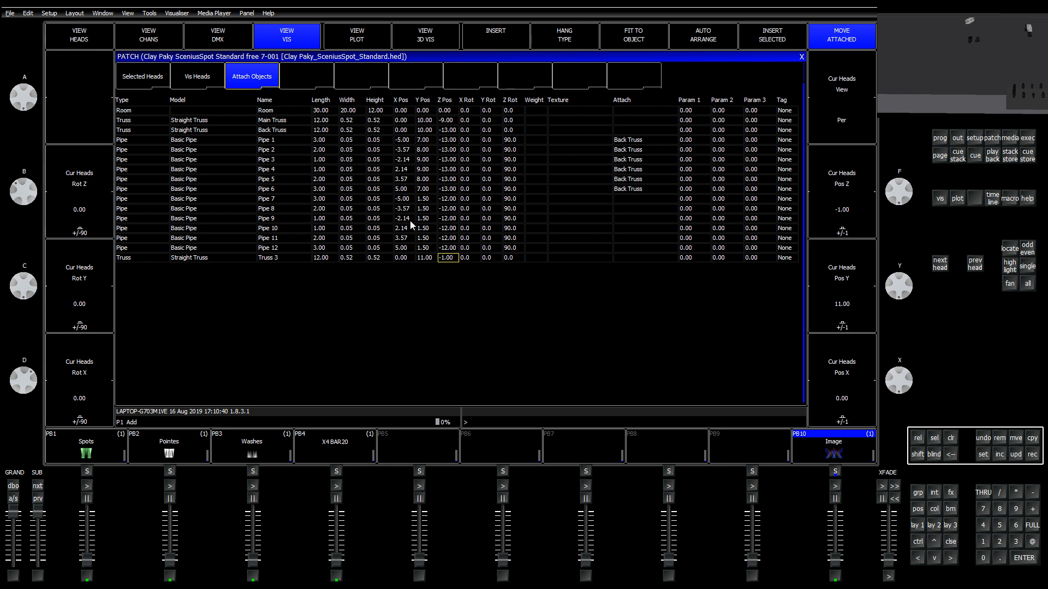
scroll(448, 259, up, 1)
scroll(449, 259, down, 3)
text(-4)
key(Return)
key(Return)
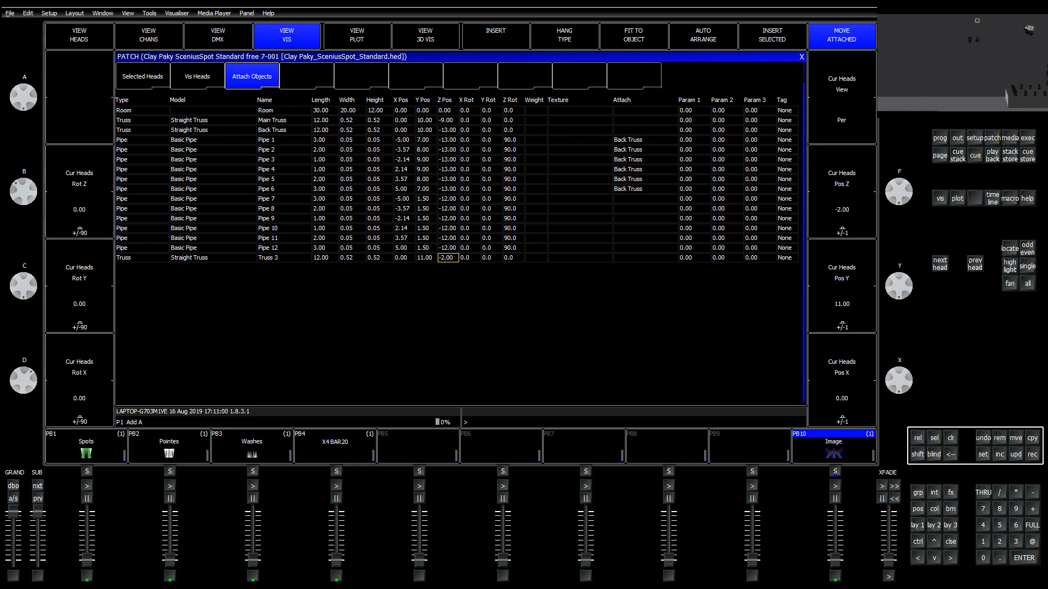
click(400, 261)
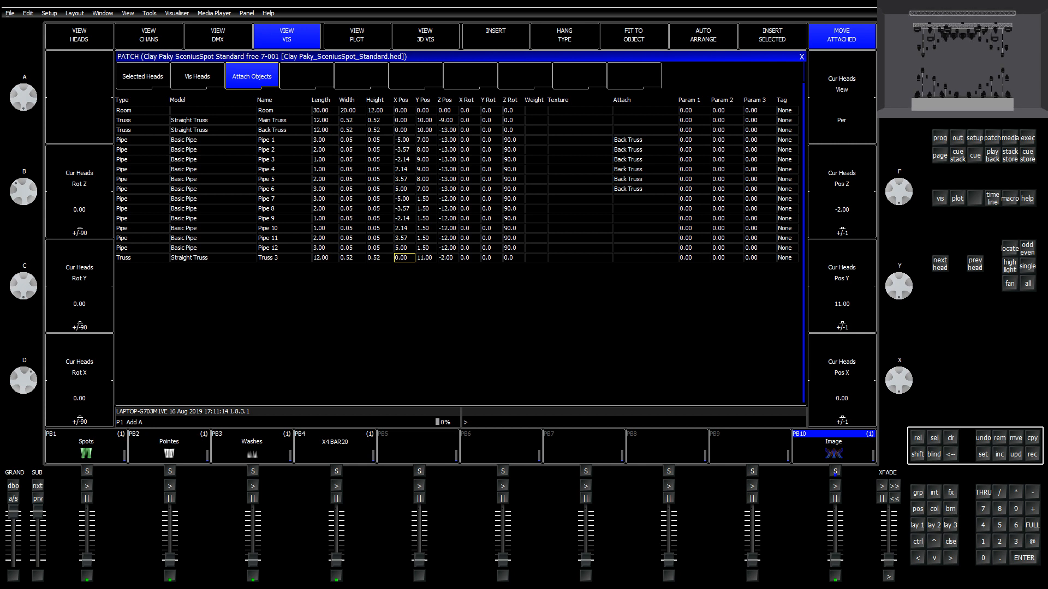
Step: Rename the new straight truss as Front Truss
right_click(270, 258)
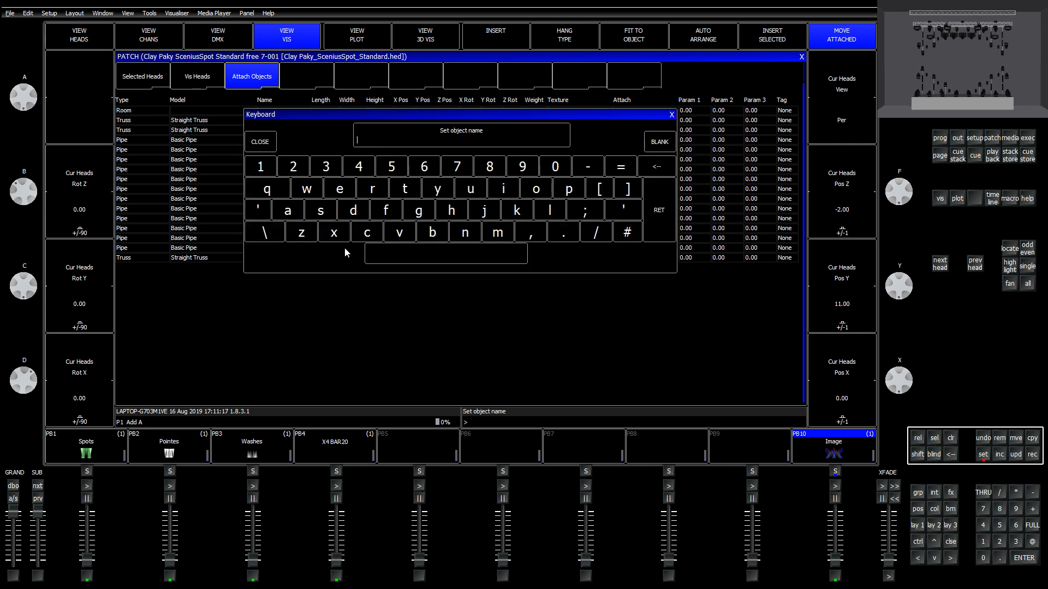
click(671, 115)
right_click(289, 260)
text(Front Truss)
key(Return)
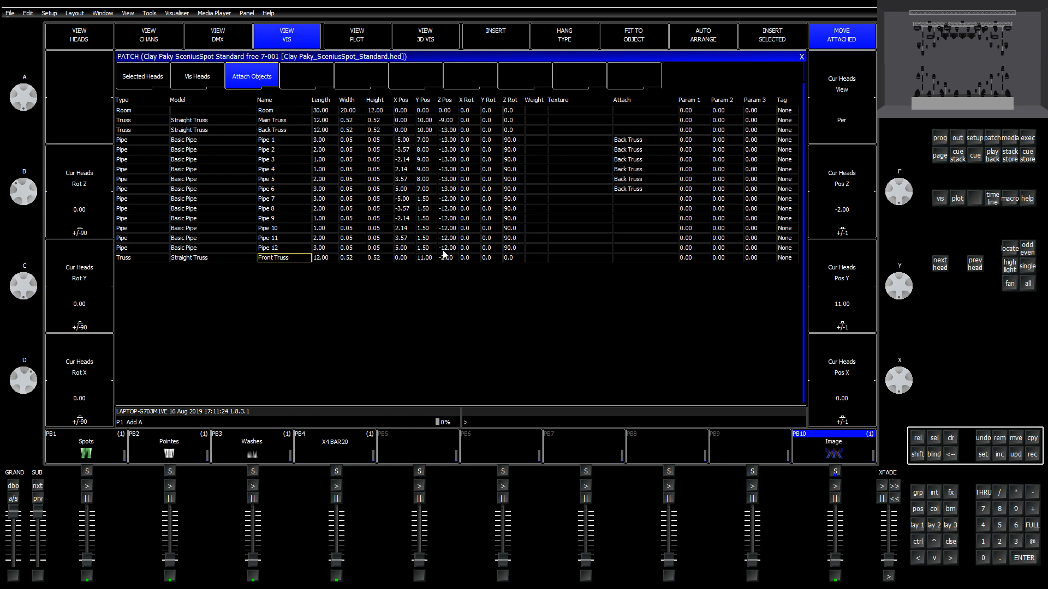
Step: Attach the eight selected MacQuantumWash and SceniusSpot heads to the Front Truss
click(146, 77)
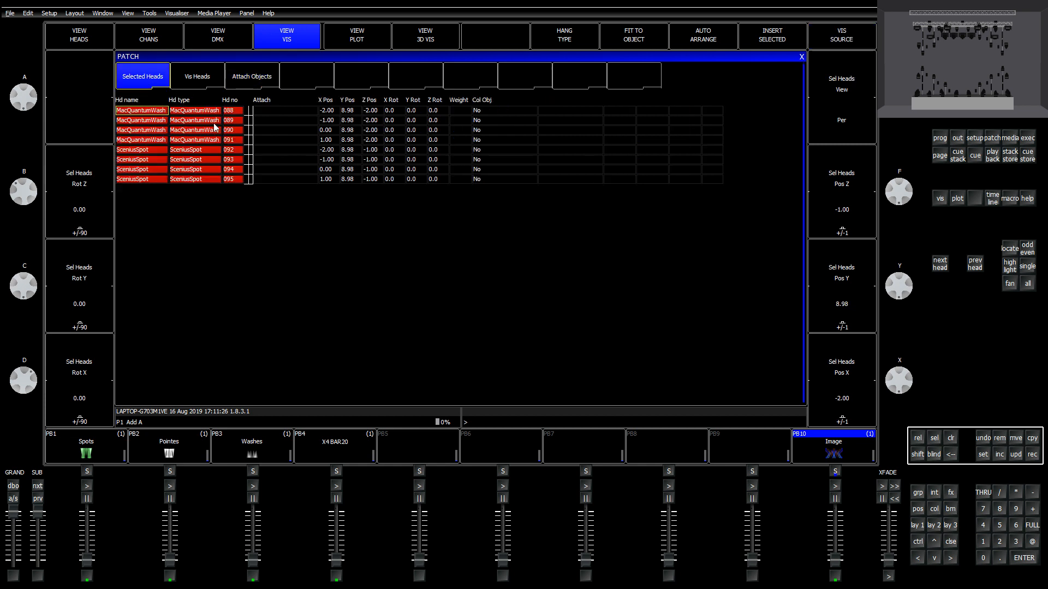
drag(280, 111, 282, 178)
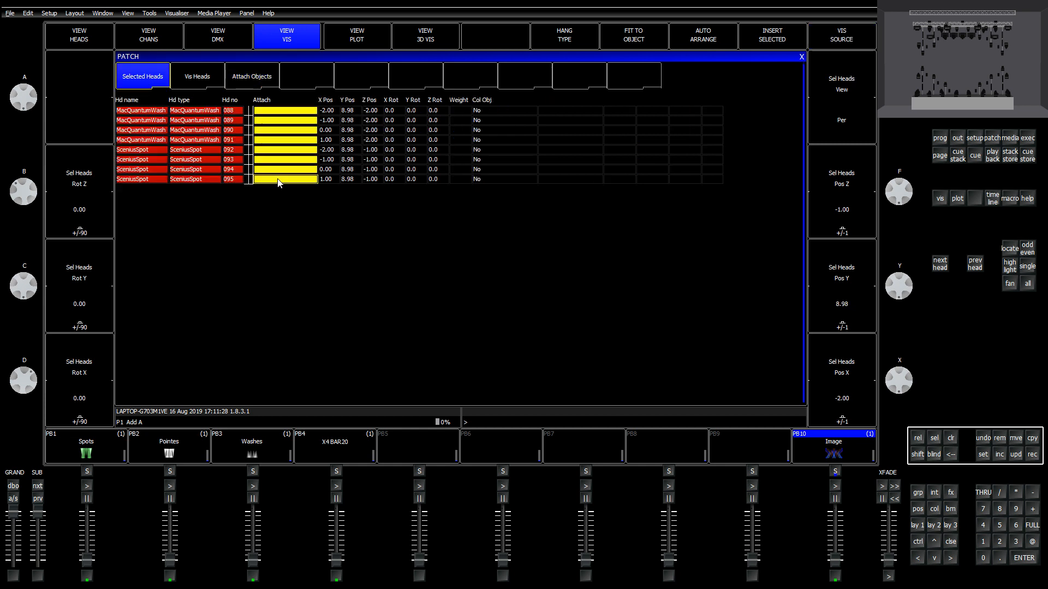
click(981, 454)
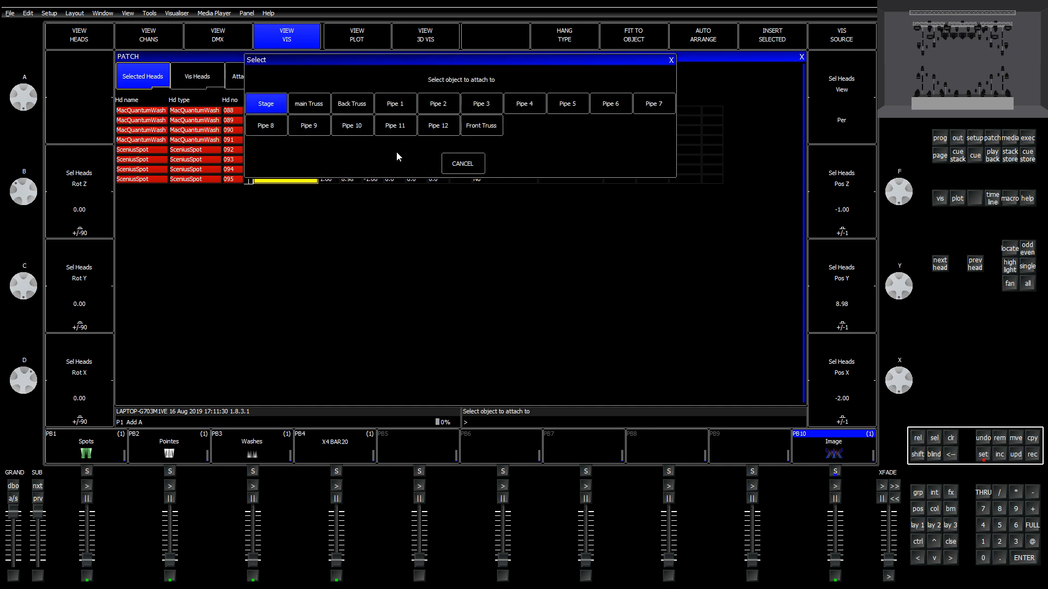
click(480, 127)
click(306, 114)
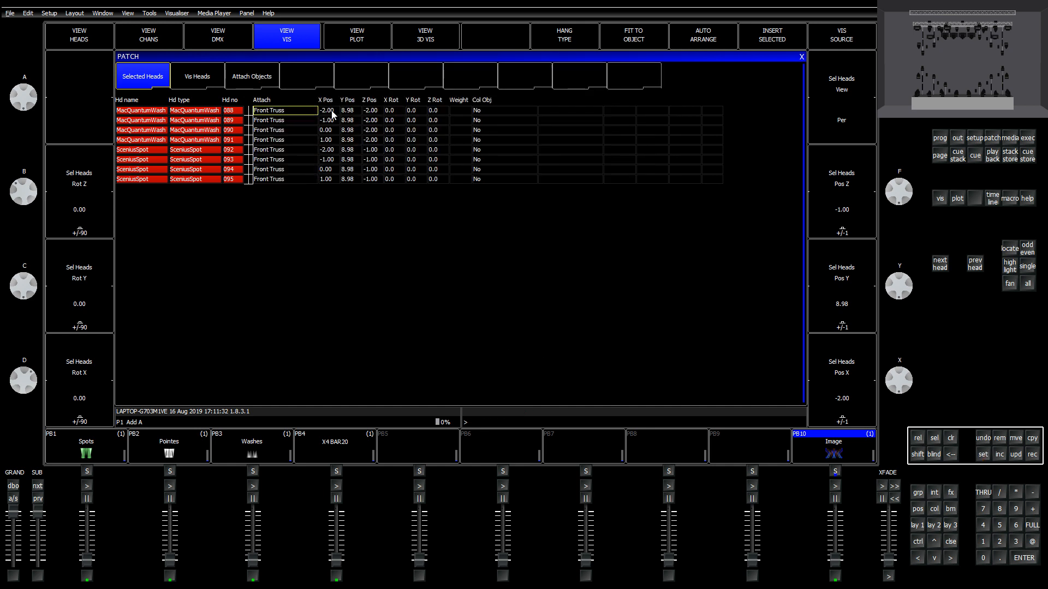
Step: Spread the X Pos of MacQuantumWash heads 88–91 from -4 to 4 and set SceniusSpot 92's X Pos to -3.5
drag(331, 112, 334, 141)
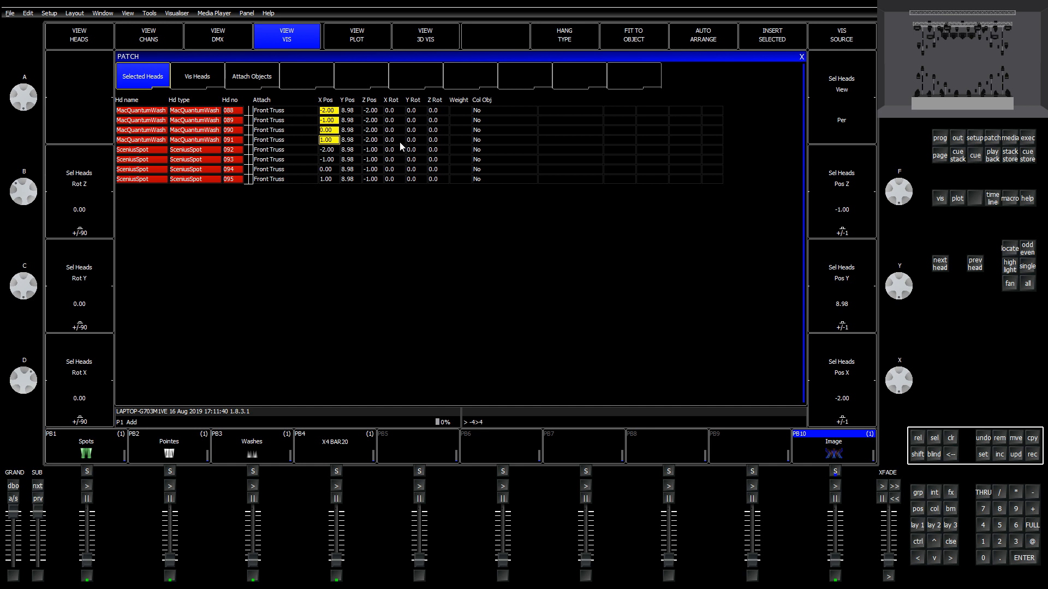
key(Return)
key(Down)
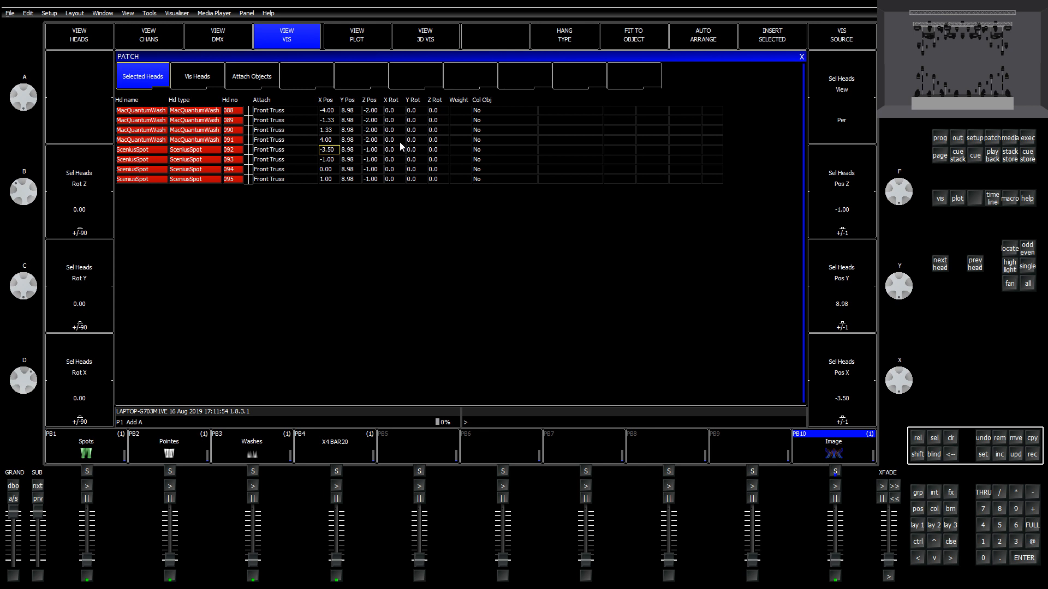
Step: Set the Y Pos of all eight selected heads to 11
key(Tab)
key(Tab)
key(Tab)
key(shift+Tab)
key(shift+Tab)
key(Up)
key(Up)
key(Up)
key(Up)
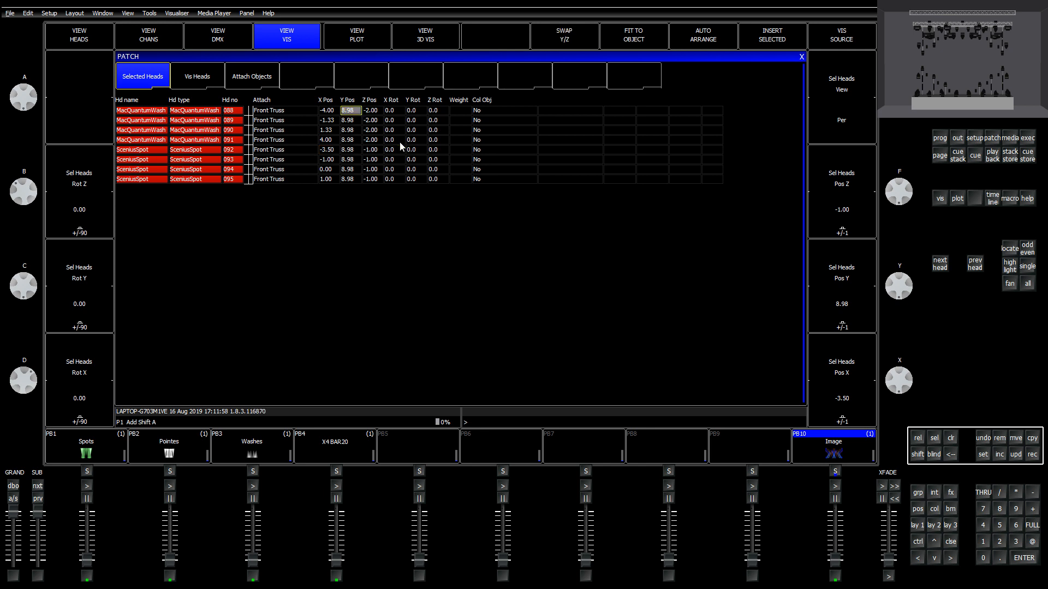
key(shift+Down)
key(shift+Down)
key(shift+Down)
key(shift+Down)
key(shift+Down)
key(shift+Down)
key(shift+Down)
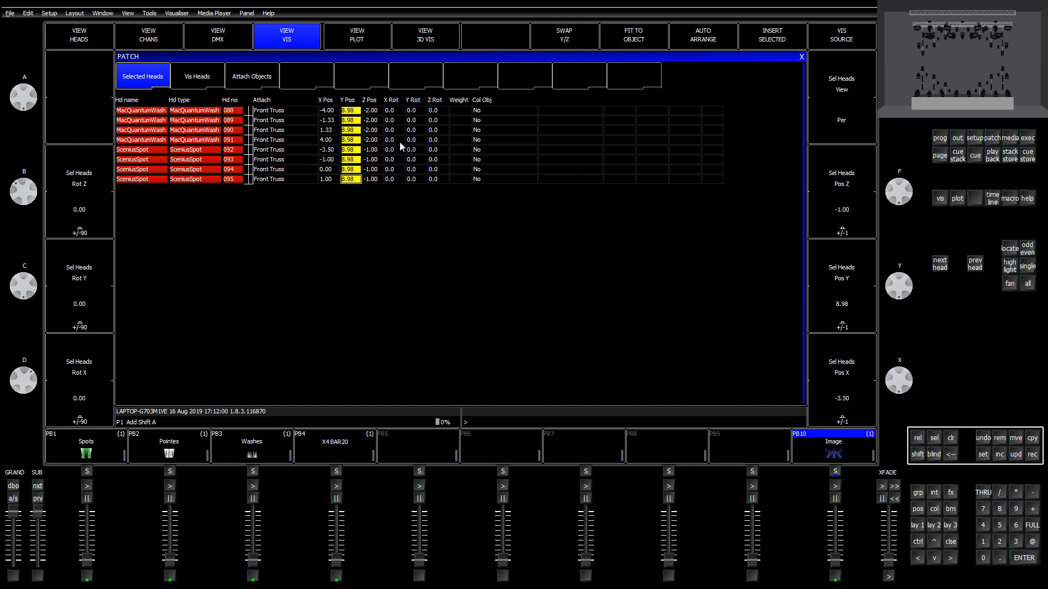
text(11)
key(Return)
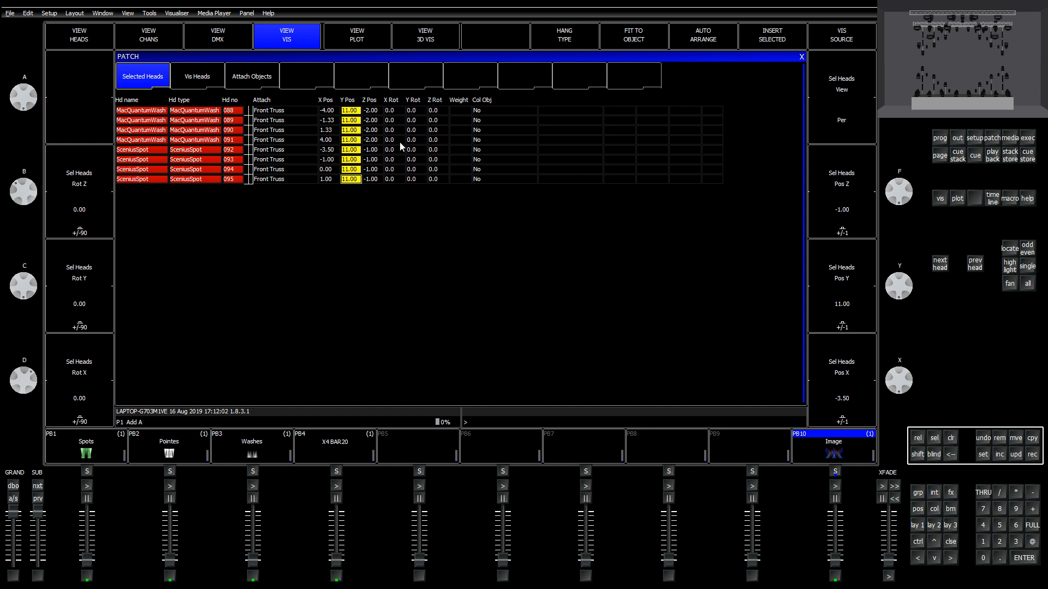
Step: Spread the X Pos of the four MacQuantumWash heads evenly from -5 to 5
key(Up)
key(Up)
key(Up)
key(Up)
key(Up)
key(Up)
key(Up)
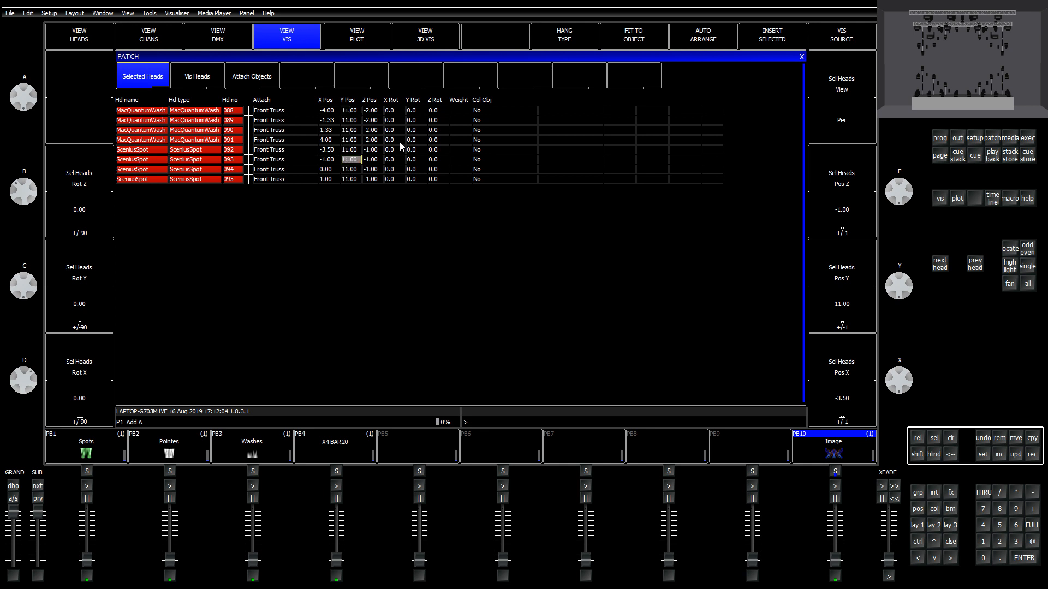
key(Left)
key(shift+Down)
key(shift+Down)
key(shift+Down)
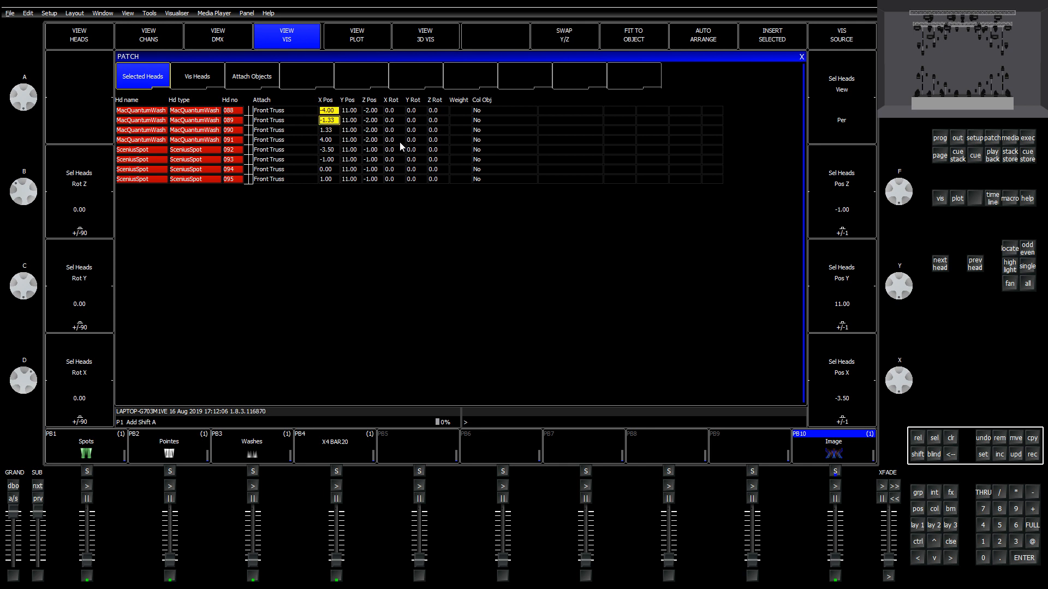
text(-5>5)
key(Return)
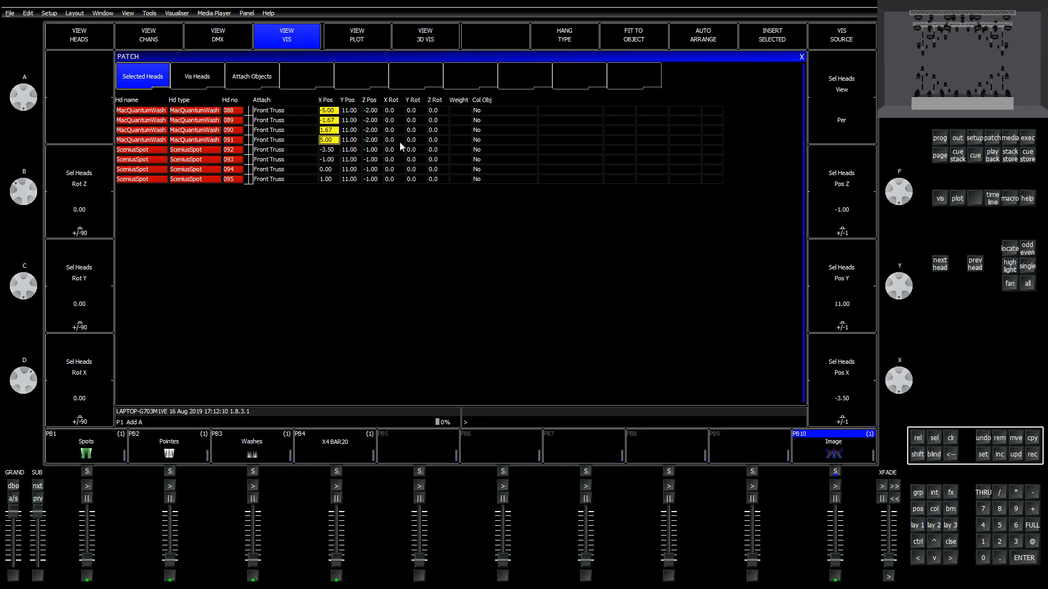
Step: Set the Z Pos of the four SceniusSpots to -2
key(Right)
key(Up)
key(Up)
key(Left)
key(Down)
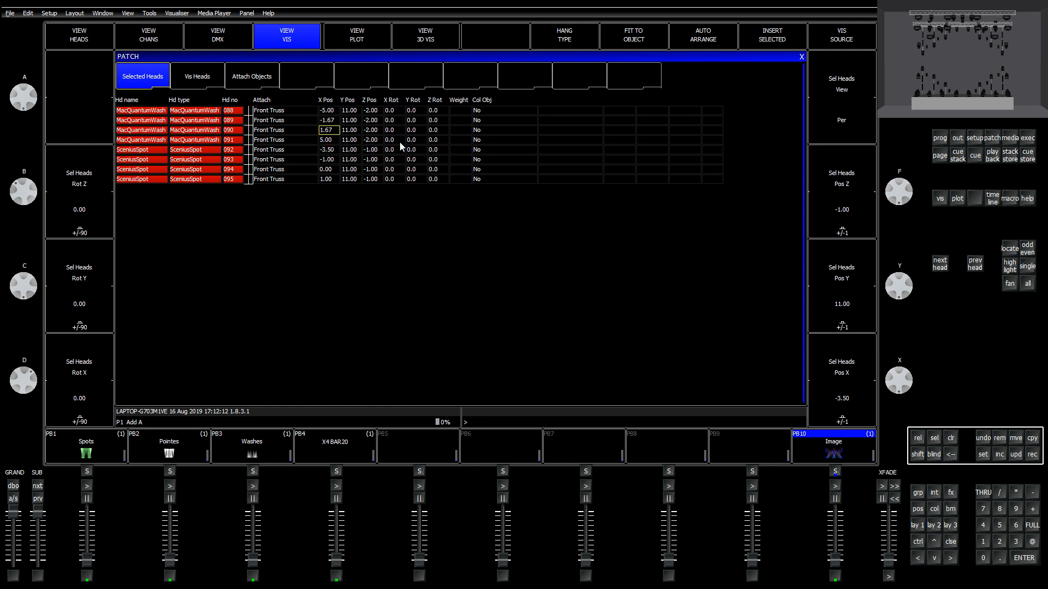
key(Up)
key(Right)
key(Right)
mouse_move(962, 59)
mouse_down()
mouse_move(1012, 59)
mouse_move(956, 60)
mouse_up()
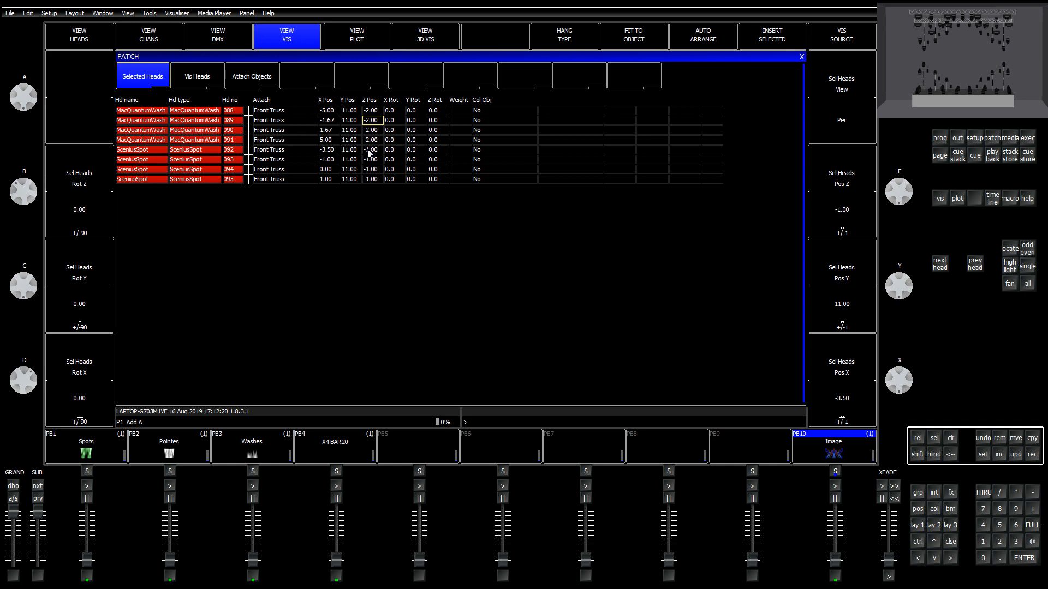
drag(370, 151, 376, 184)
Step: Set the X Pos of the outer SceniusSpots 92 and 95 to -4.2 and 4.2
key(Left)
key(Up)
key(Up)
key(Up)
key(Left)
text(-4.5)
key(Return)
key(Return)
key(Down)
key(Return)
Step: Set the X Pos of the inner SceniusSpots 93 and 94 to -0.87 and 0.87
key(Up)
key(Up)
text(-0.87)
key(Return)
key(Down)
text(0.)
key(Return)
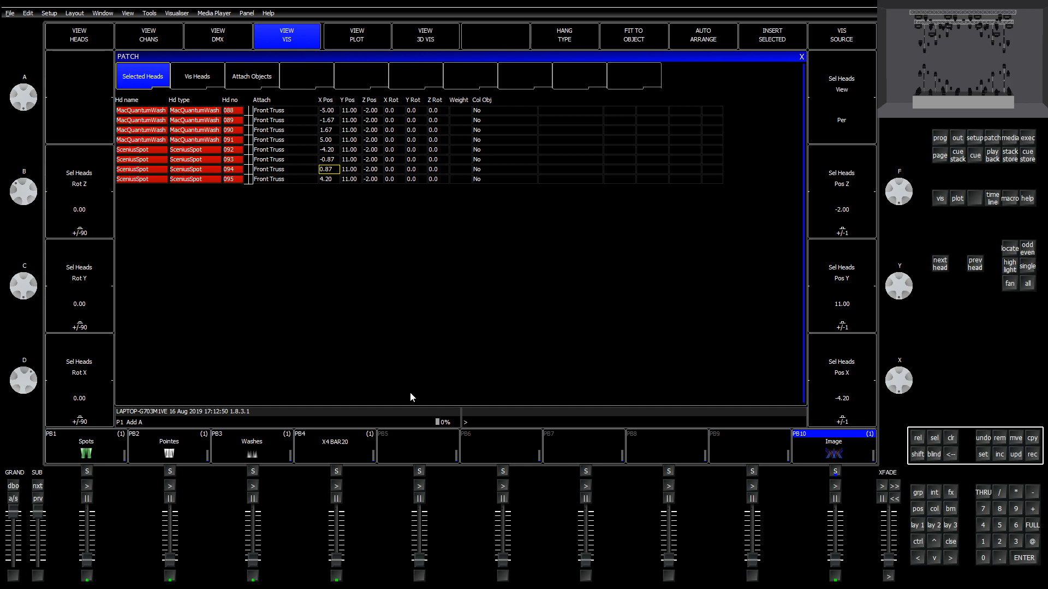
Step: Return to the programming view with individual heads listed, locate the eight new heads and bring up their beam attributes
click(371, 130)
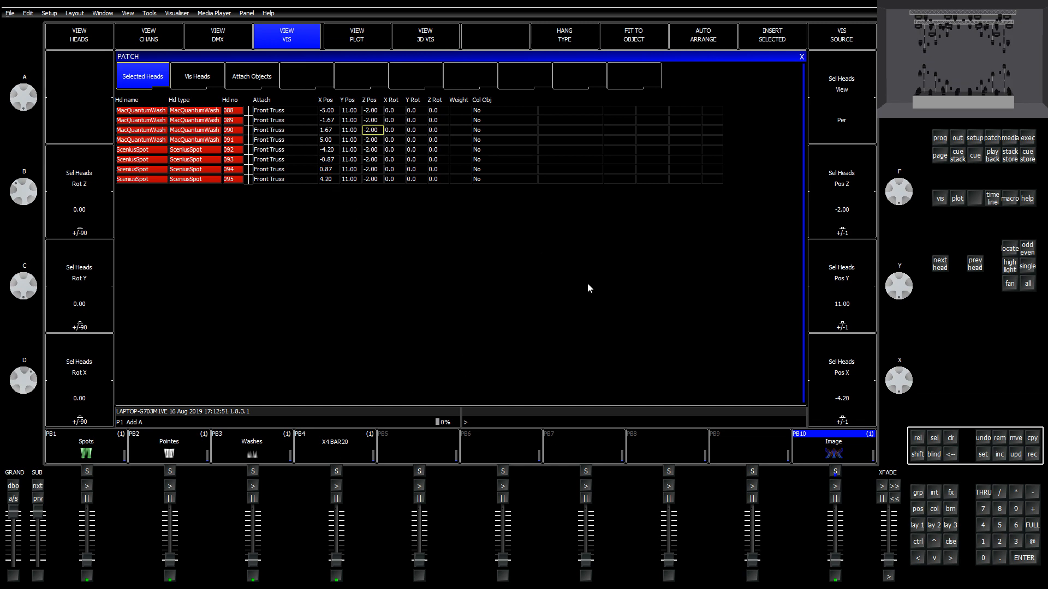
click(918, 527)
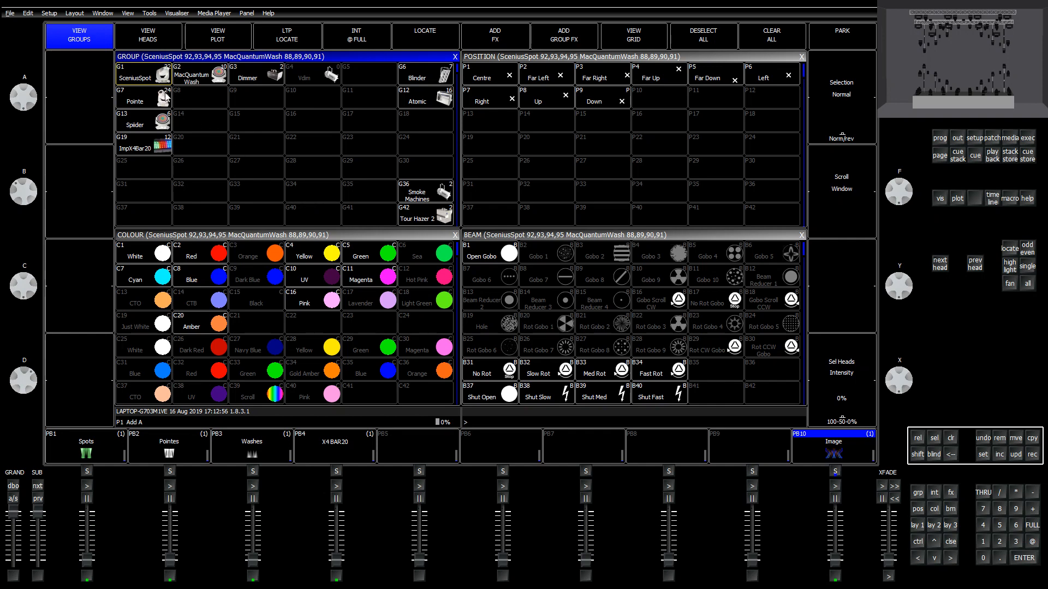
click(149, 43)
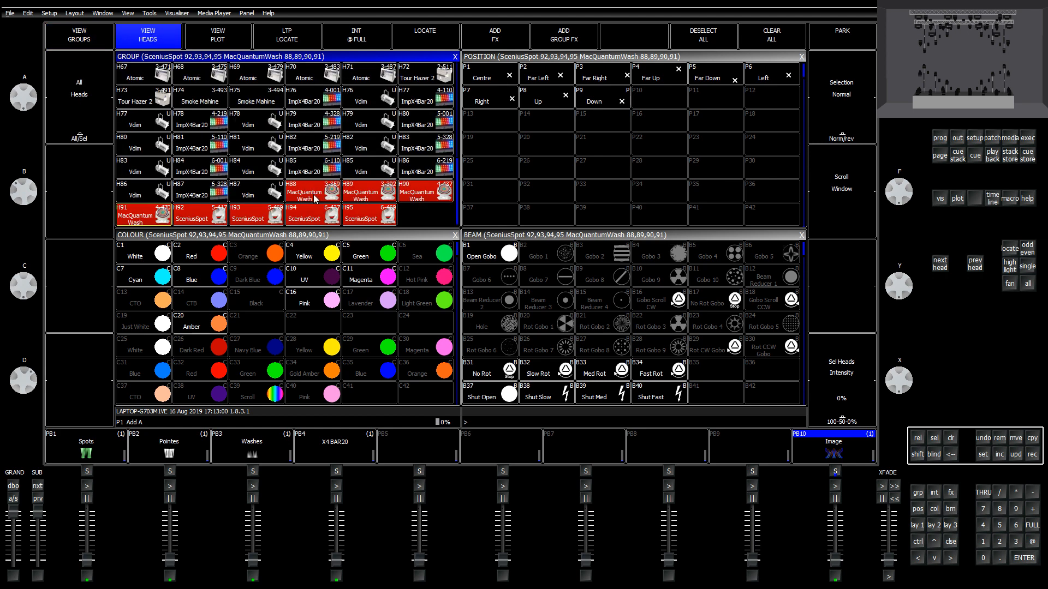
click(1004, 252)
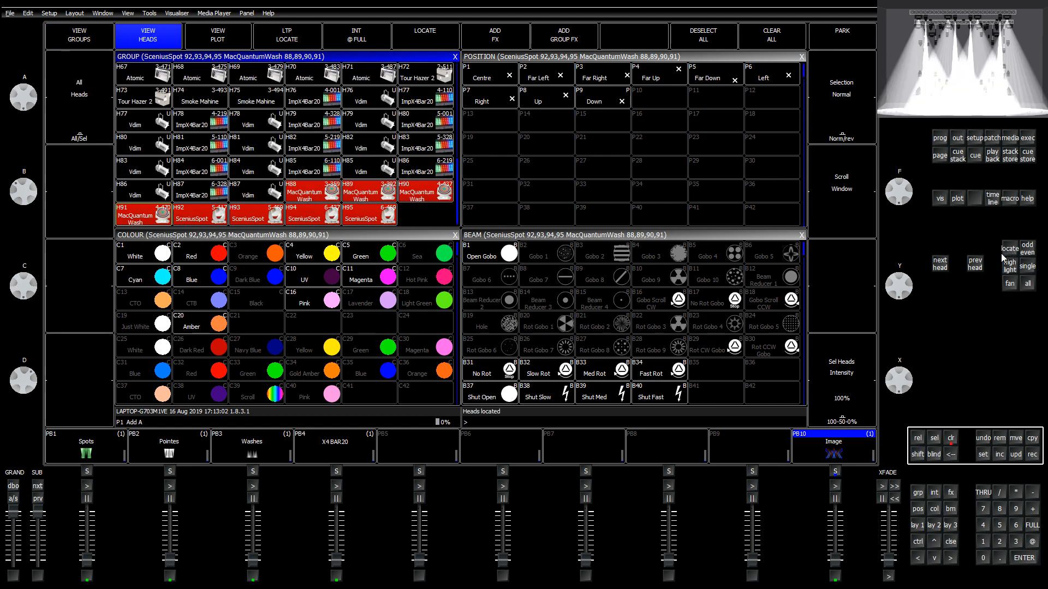
click(527, 236)
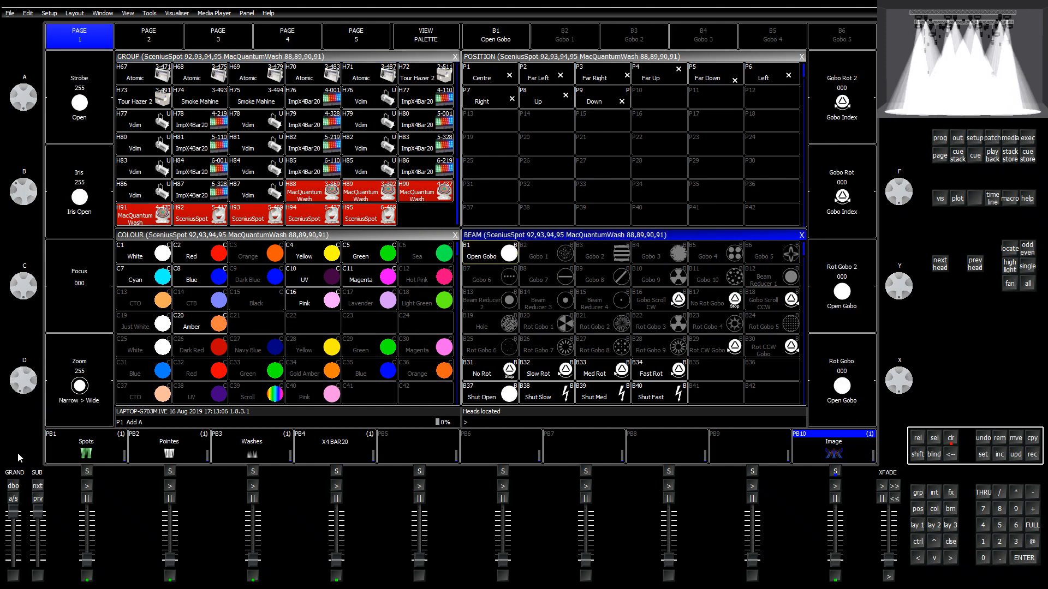
Step: Select only MacQuantumWash heads 88–91 and narrow their beams with a Zoom of 255
click(321, 187)
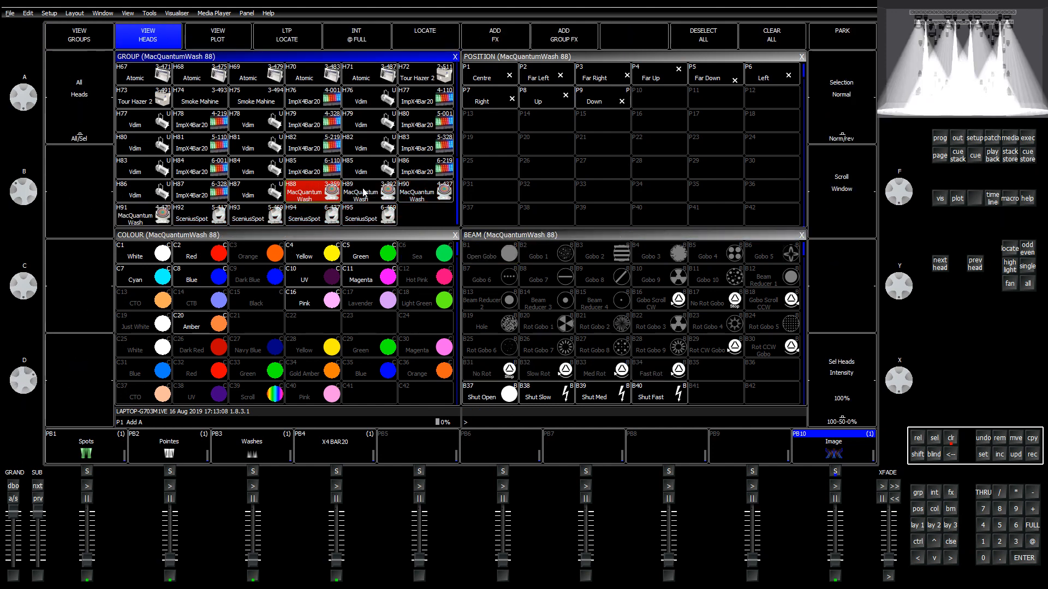
click(363, 191)
click(416, 192)
click(162, 219)
click(553, 233)
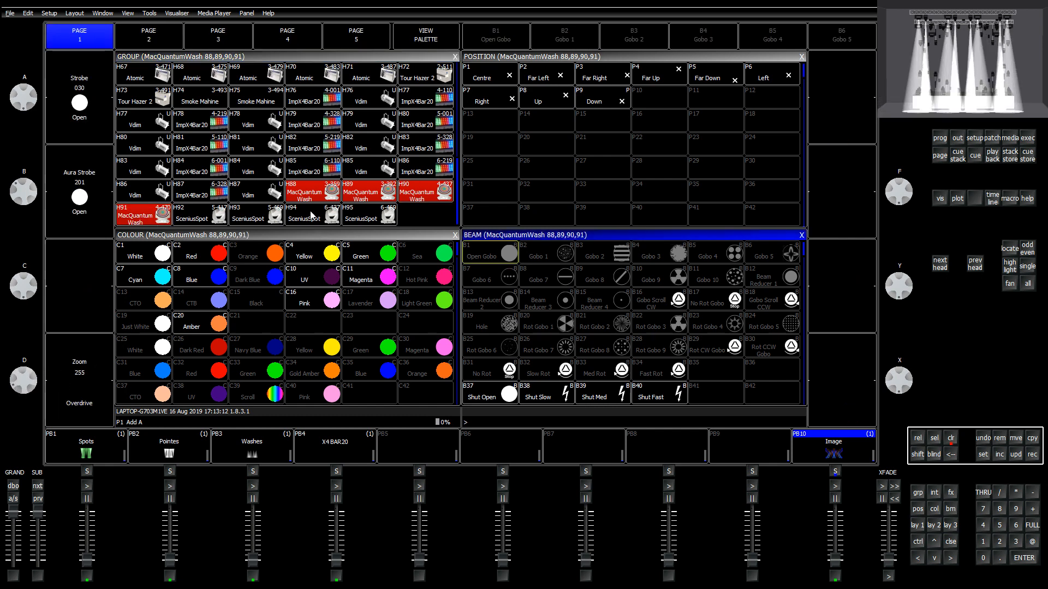
Step: Select only SceniusSpots 92–95 and bring their Zoom down to 0
mouse_move(206, 216)
mouse_down()
mouse_move(328, 216)
mouse_move(411, 230)
mouse_up()
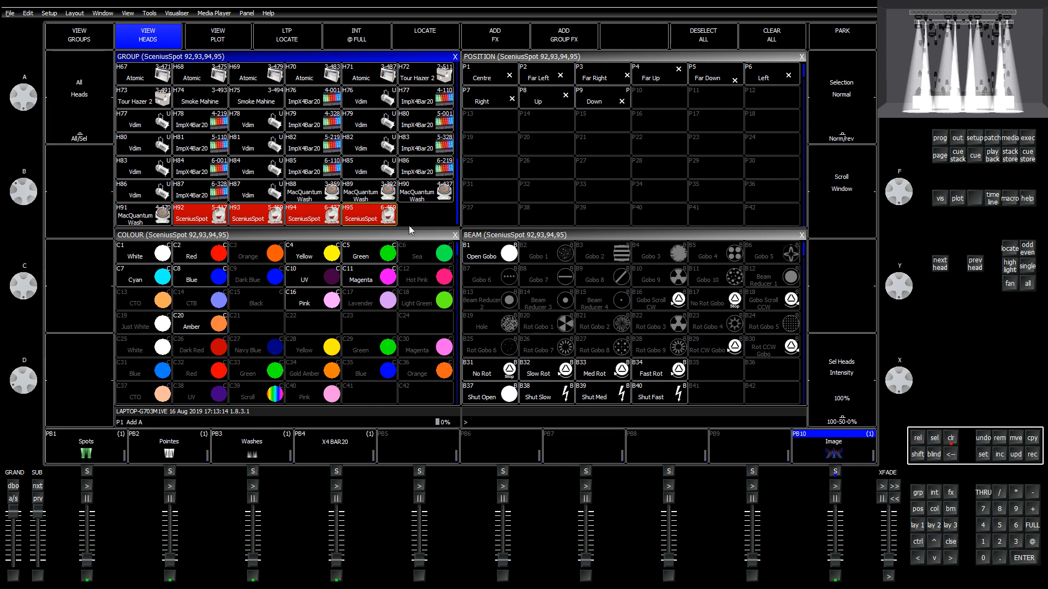
click(503, 235)
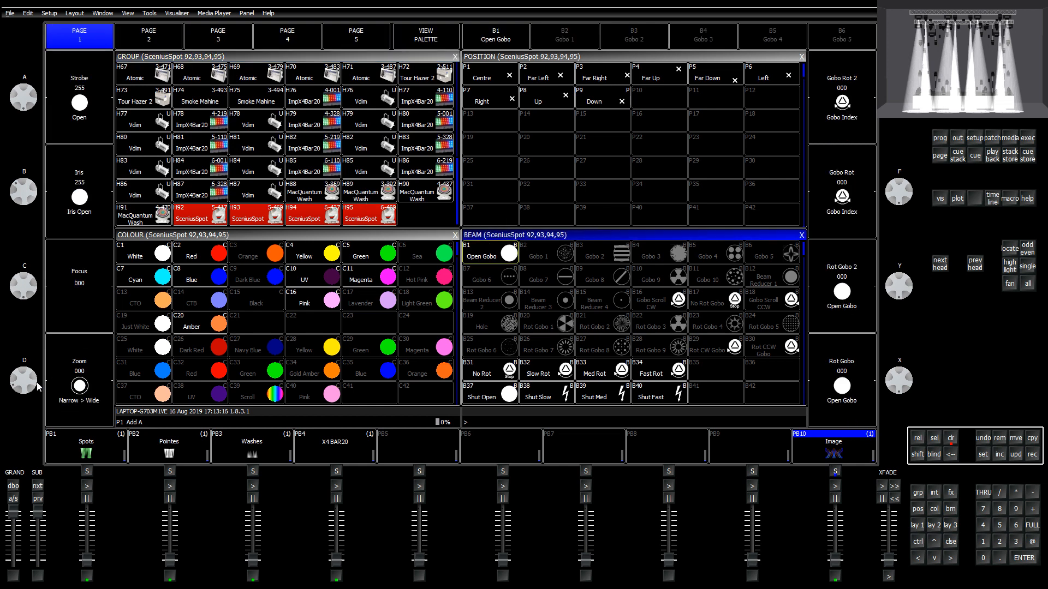
mouse_move(26, 379)
mouse_down()
mouse_move(21, 426)
mouse_move(16, 385)
mouse_move(30, 365)
mouse_up()
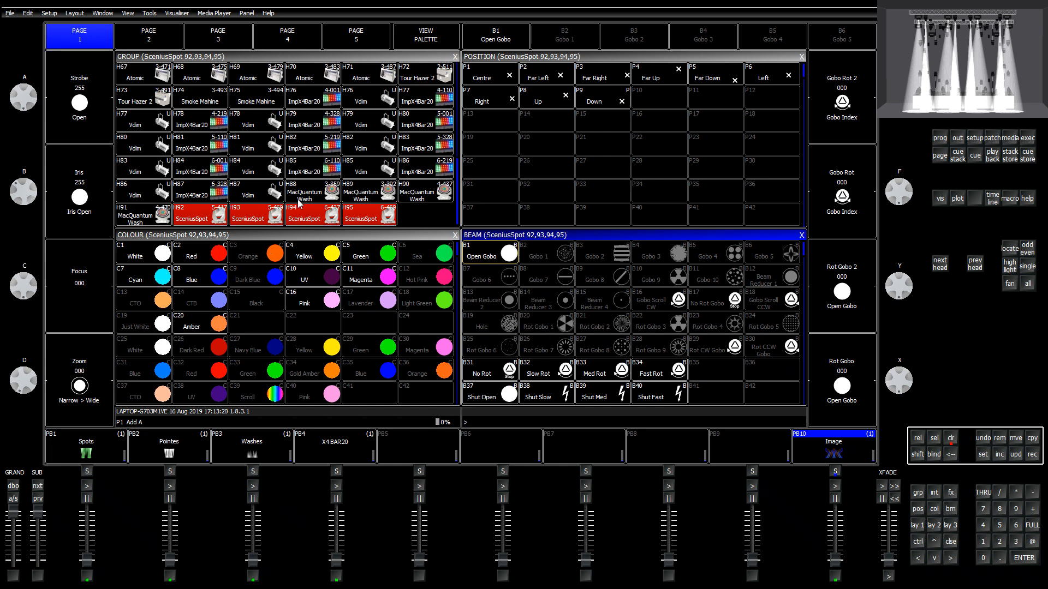
Step: Select all eight new heads and test their movement at Tilt 45 and Pan -25
mouse_move(299, 204)
mouse_down()
mouse_move(415, 202)
mouse_move(234, 222)
mouse_move(251, 212)
mouse_move(371, 221)
mouse_up()
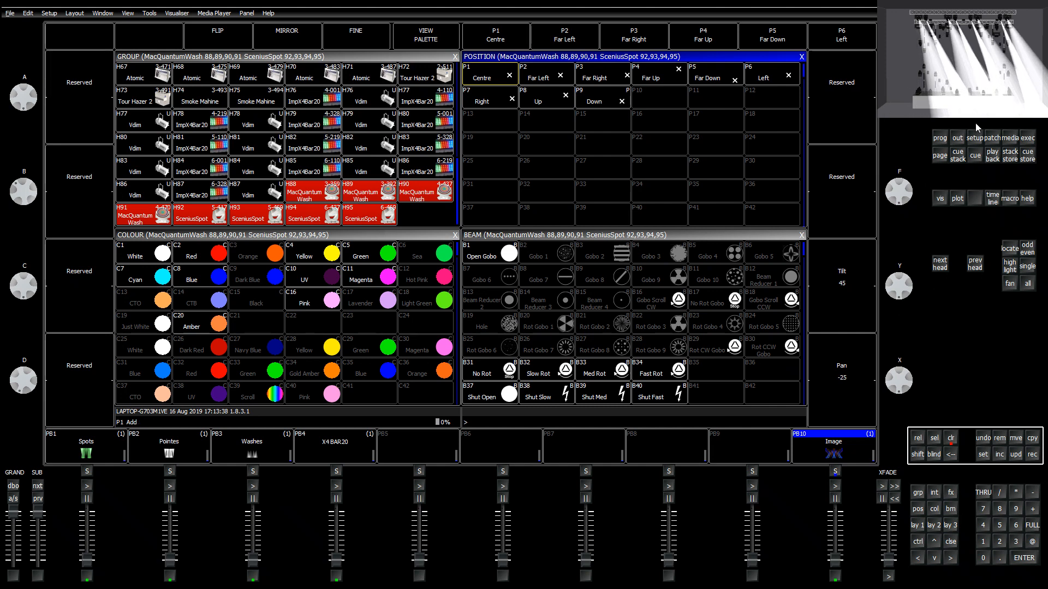
Step: Set tilt invert to Yes for the eight new heads, 88 to 95, in the patch
click(958, 141)
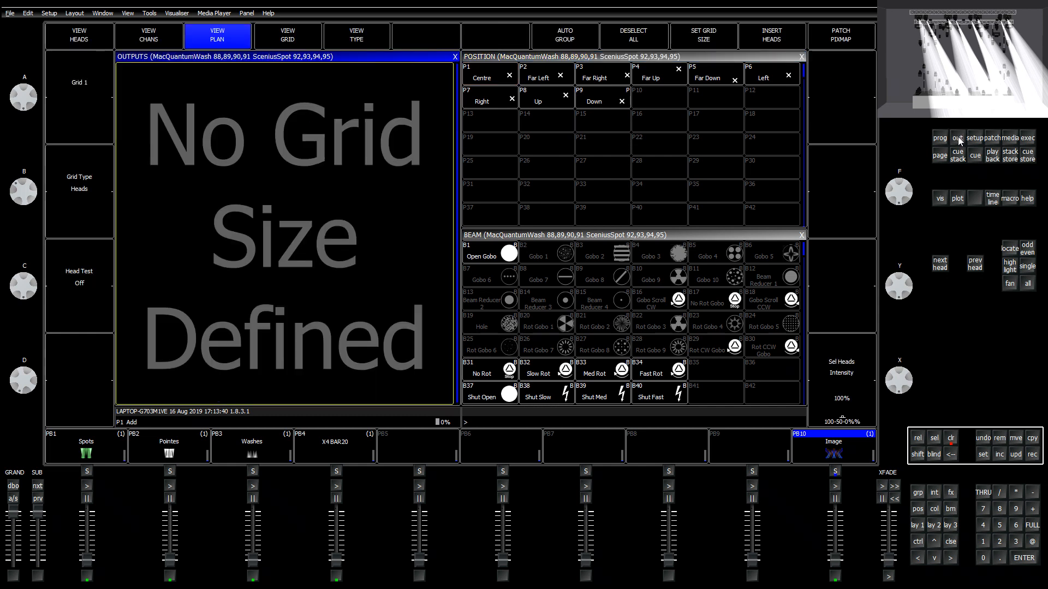
click(993, 140)
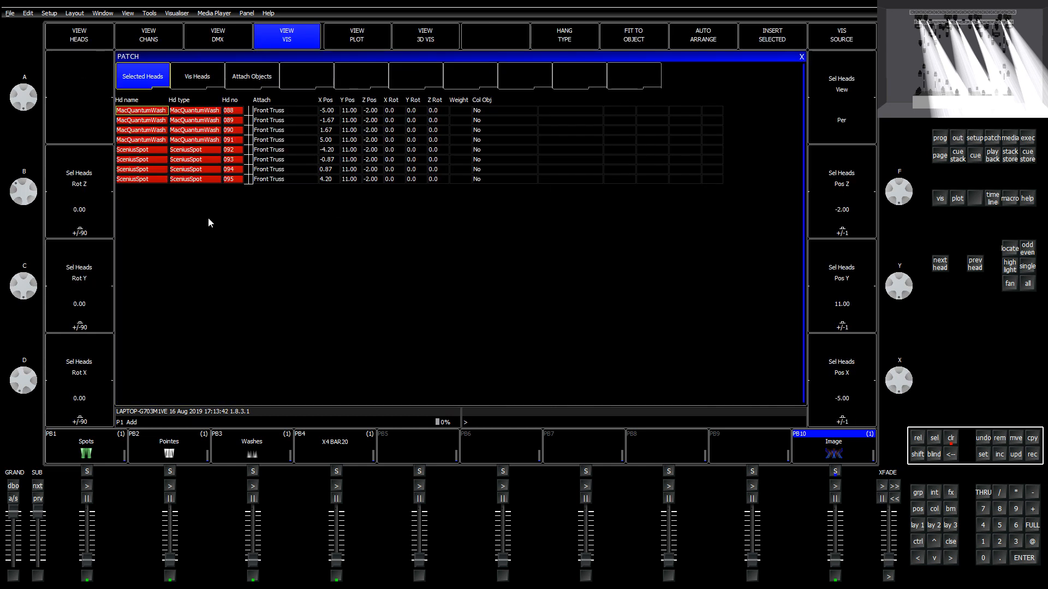
click(92, 47)
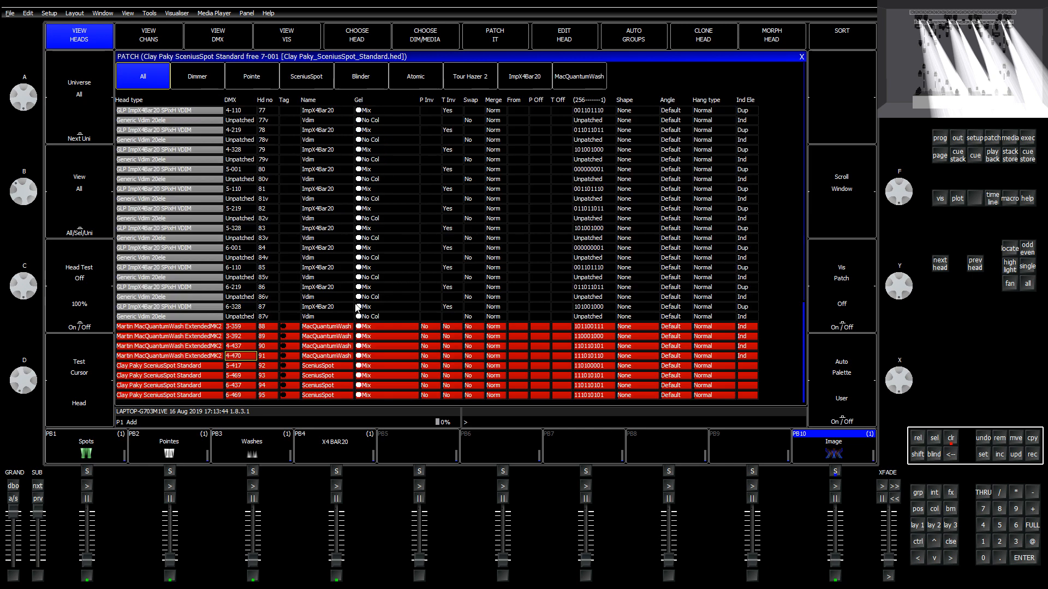
key(Down)
key(Down)
key(Down)
key(Down)
drag(455, 330, 460, 396)
key(Return)
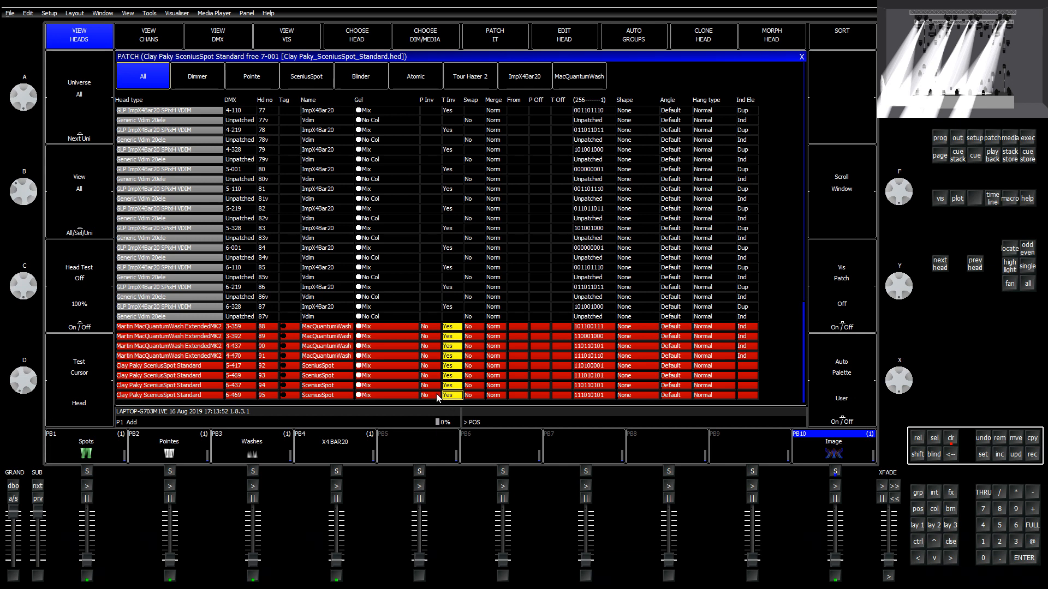
Step: Test the inverted tilt against the visualiser, locating the eight heads and tilting them to 31
key(p)
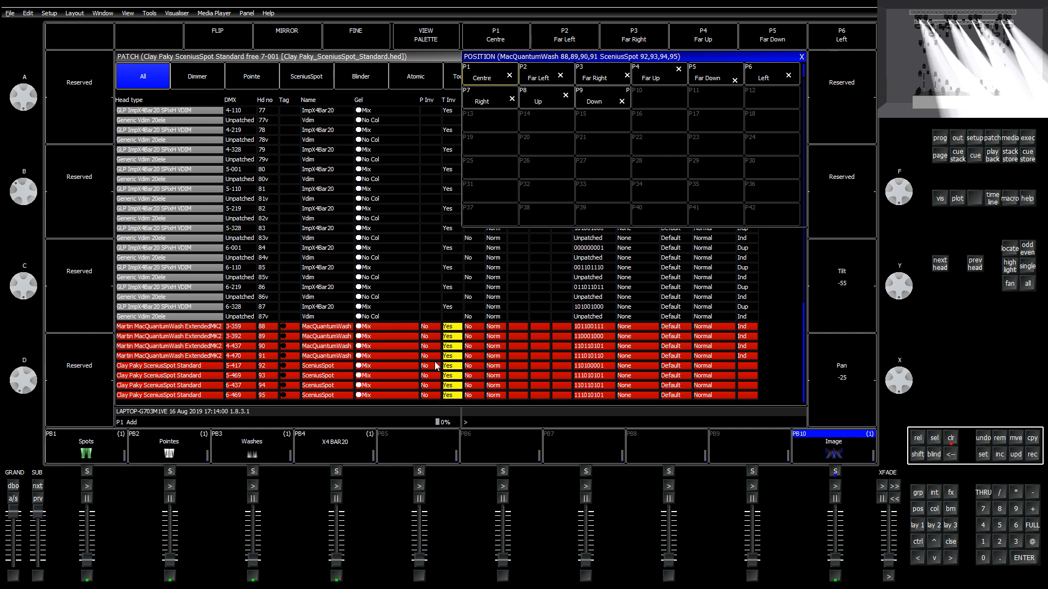
drag(977, 50, 949, 76)
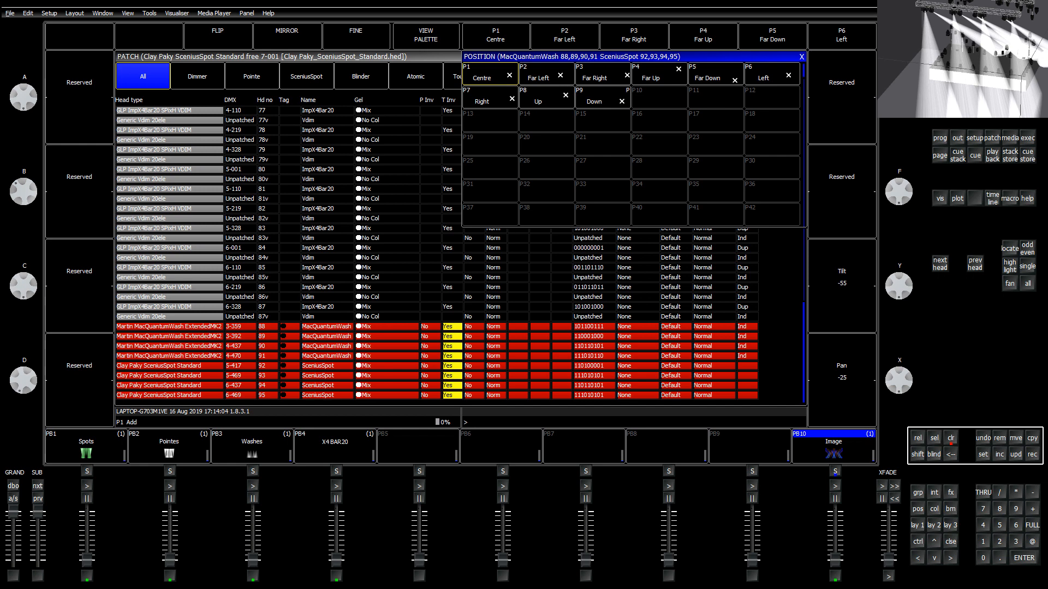
key(ctrl+l)
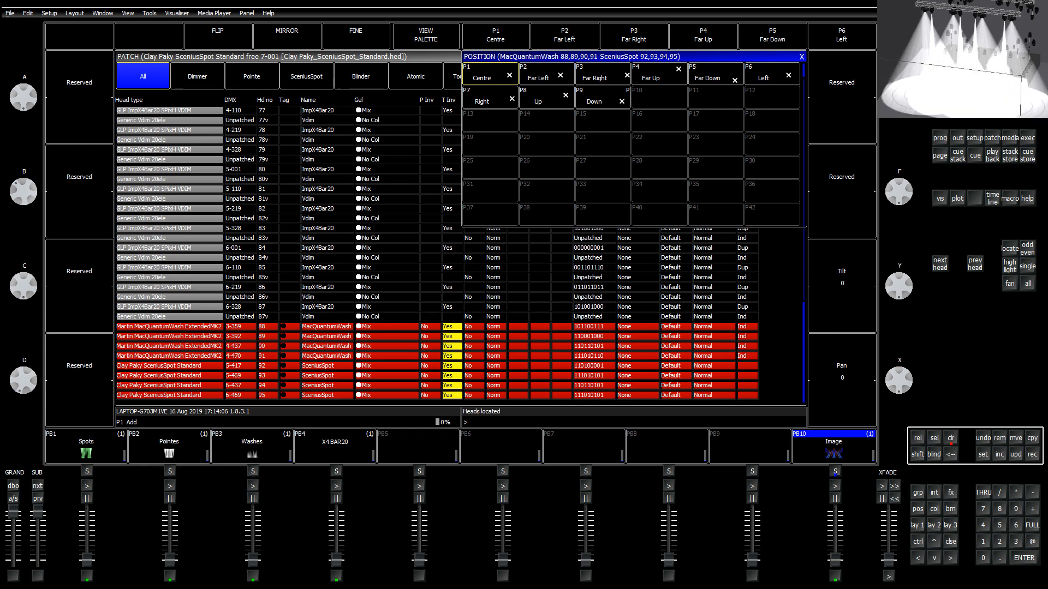
scroll(899, 286, up, 10)
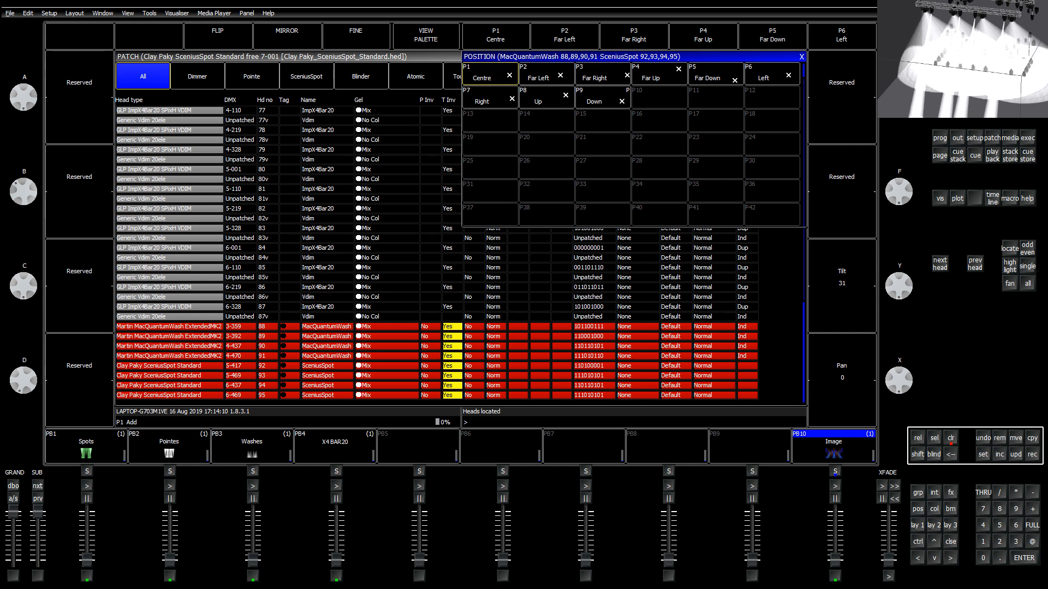
Step: Set tilt invert to No for SceniusSpots 92–95 and test the eight heads at Tilt 44 and Pan -55
drag(458, 372, 457, 400)
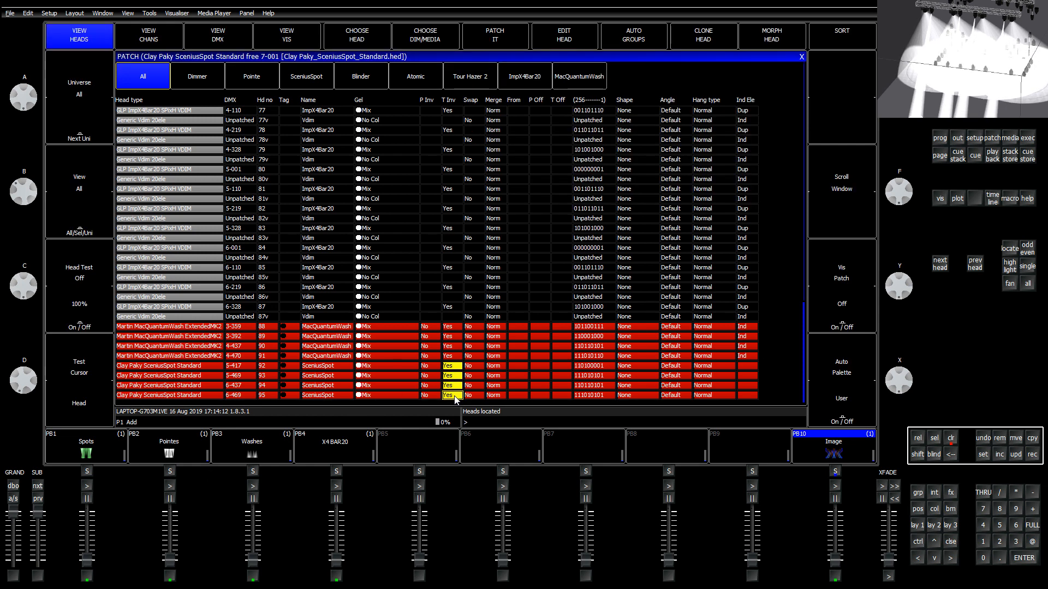
key(Return)
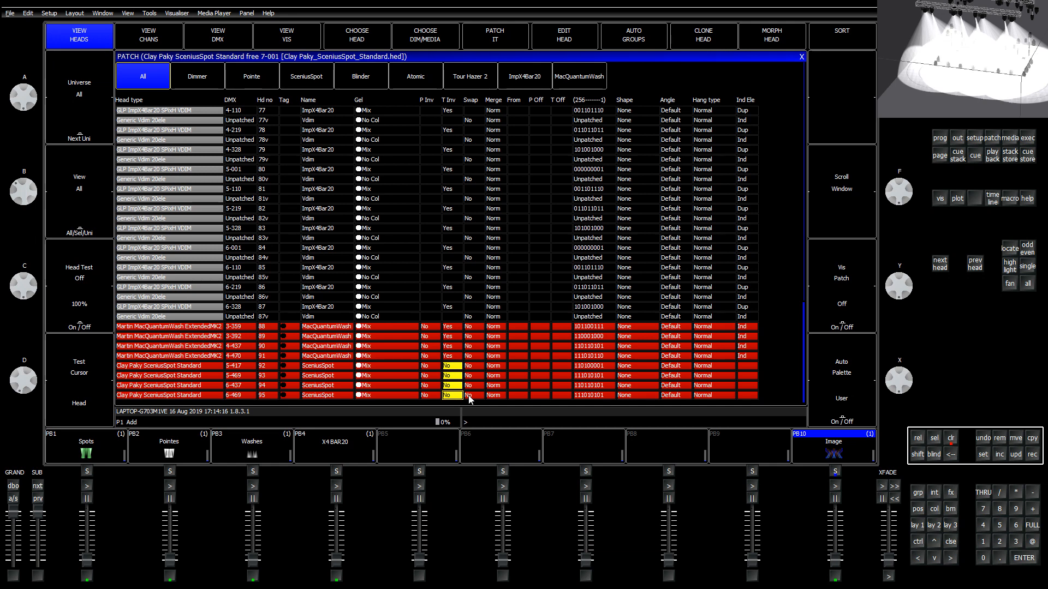
text(POS)
key(Return)
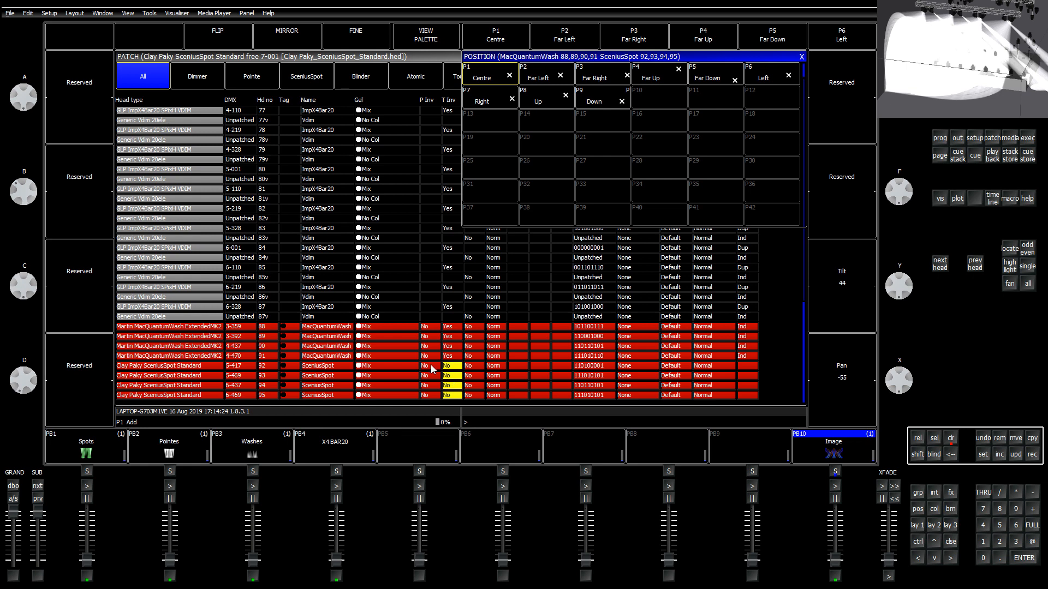
Step: Set pan invert to Yes for SceniusSpots 92–95 and test the eight heads' pan and tilt again
drag(431, 367, 435, 397)
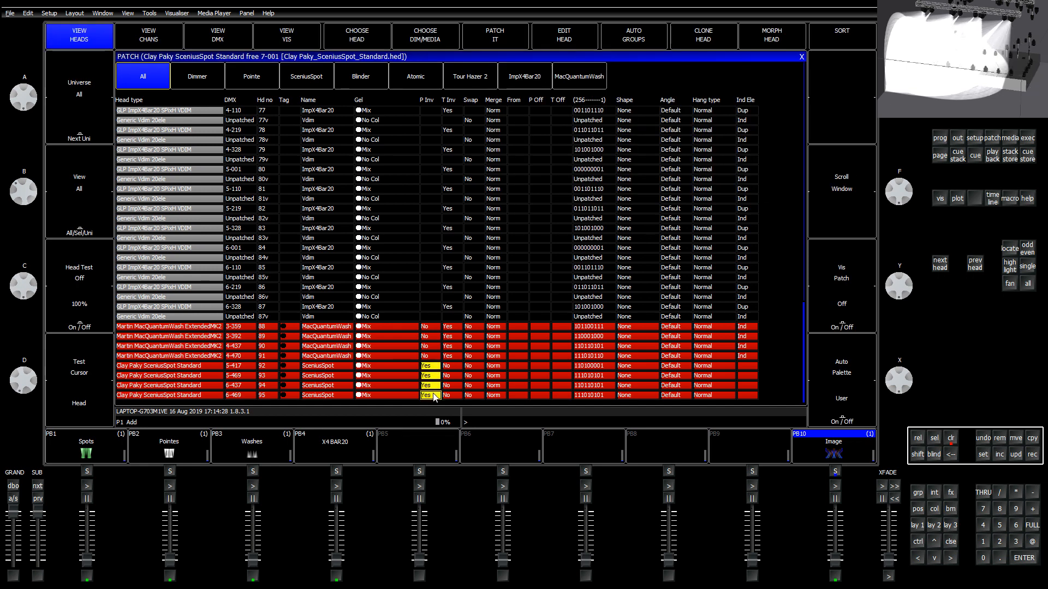
click(435, 395)
key(p)
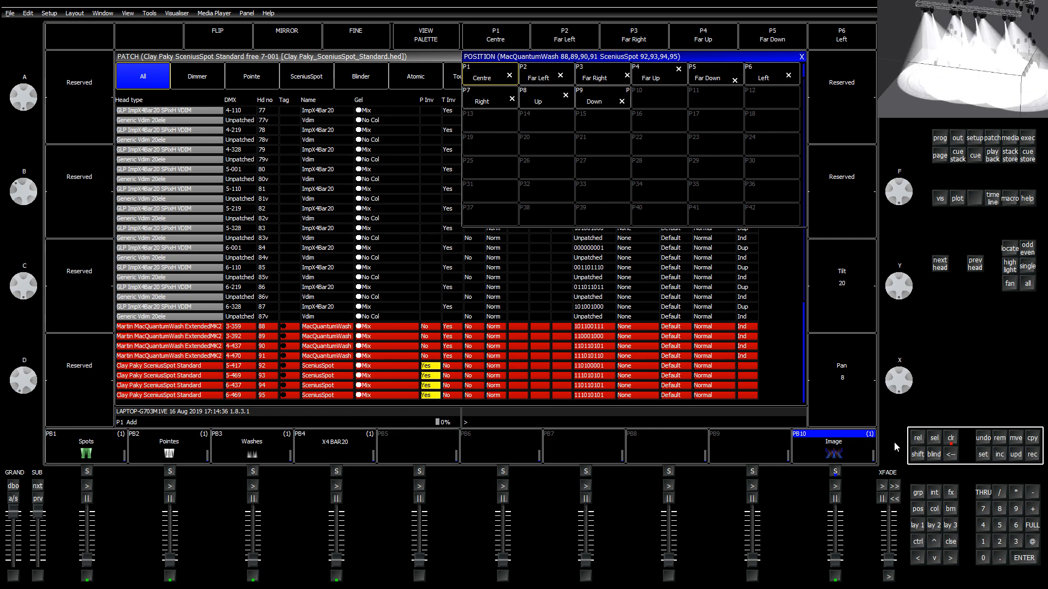
Step: Locate the eight heads, clear the programmer and close the position palettes
click(1009, 249)
click(952, 440)
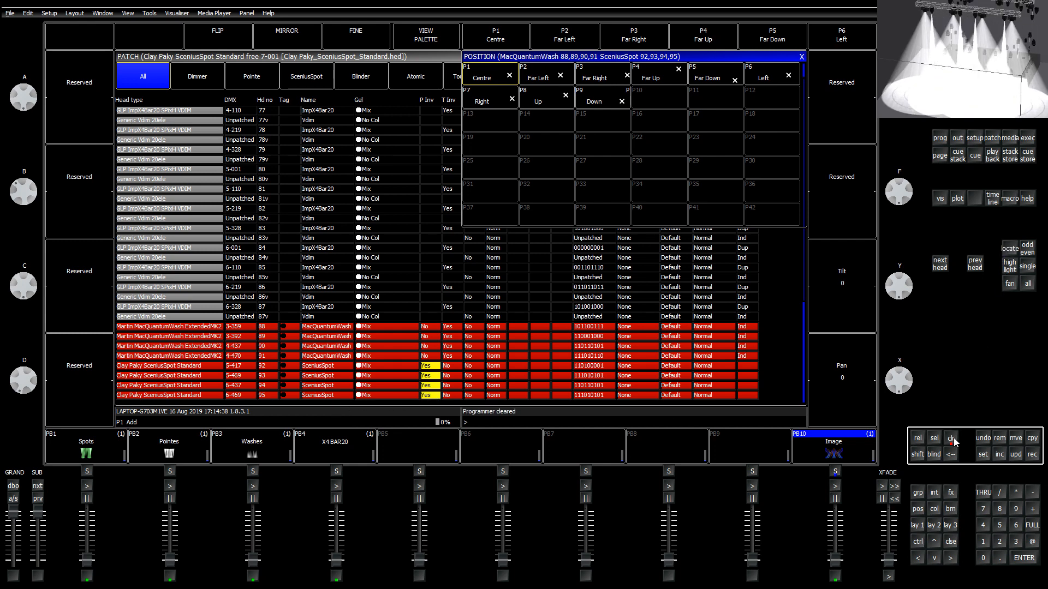
drag(952, 68, 987, 46)
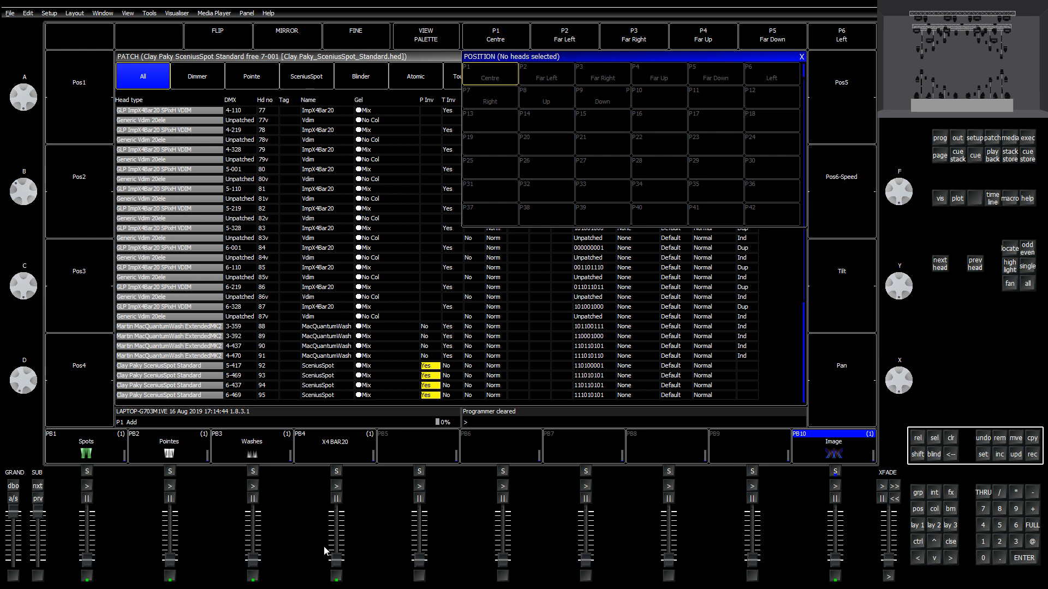
click(801, 57)
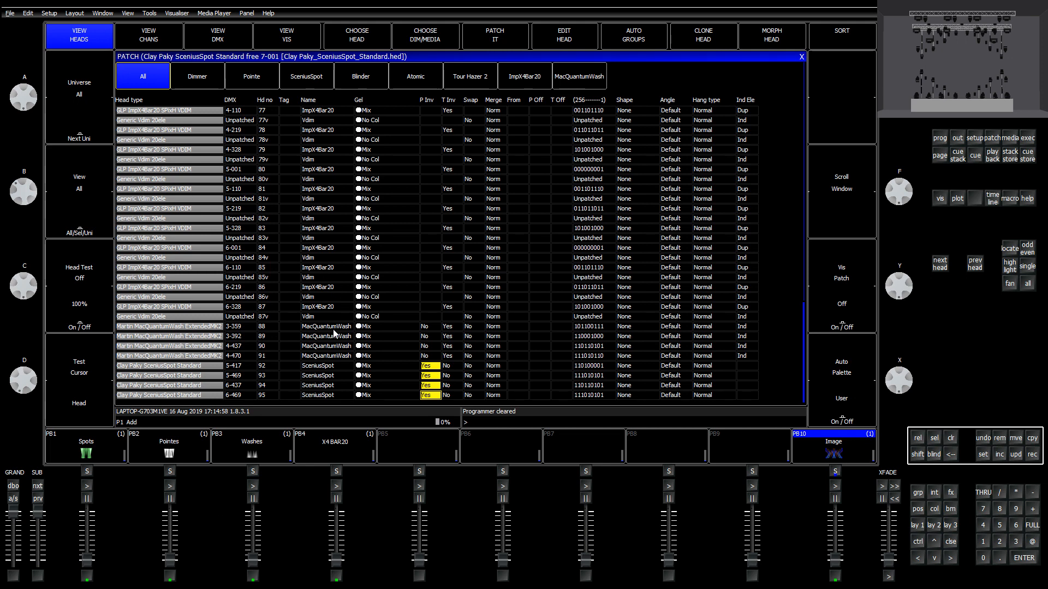
Step: Review the patched heads and their pan and tilt inverts from head 88 up to head 1
click(332, 326)
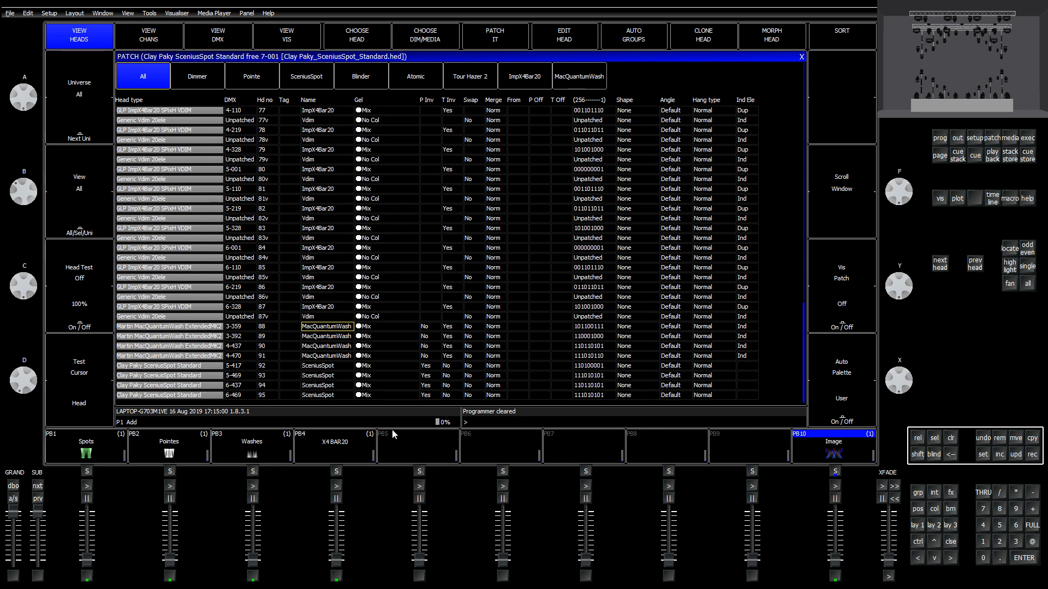
key(Up)
key(Up)
key(Up)
key(Up)
key(Up)
key(Up)
key(Up)
key(Up)
key(Up)
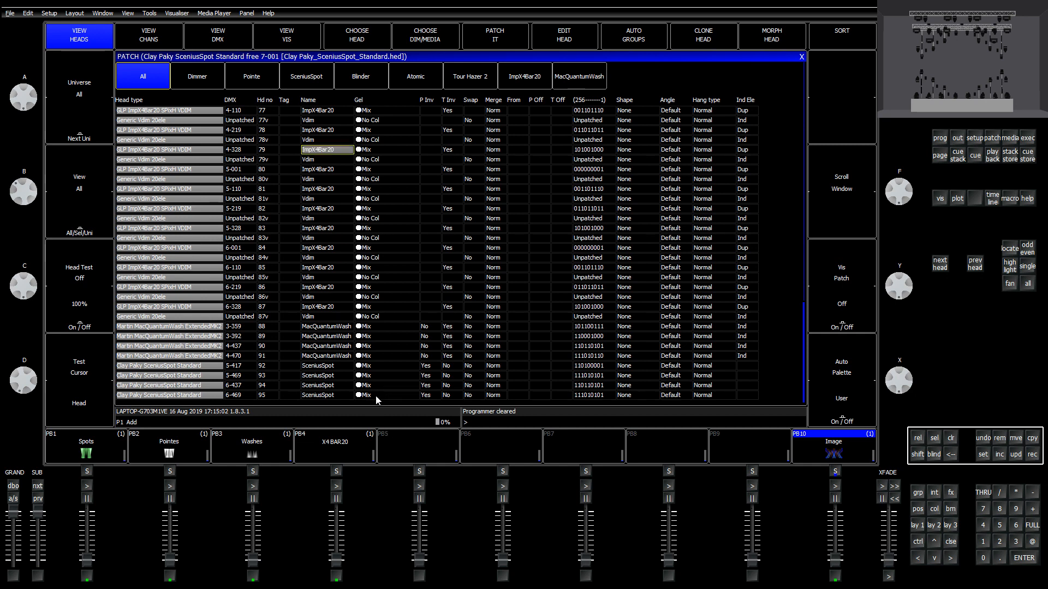
key(Up)
key(Up)
key(Up)
key(Up)
key(Up)
key(Up)
key(Up)
key(Up)
key(Up)
key(Up)
key(Up)
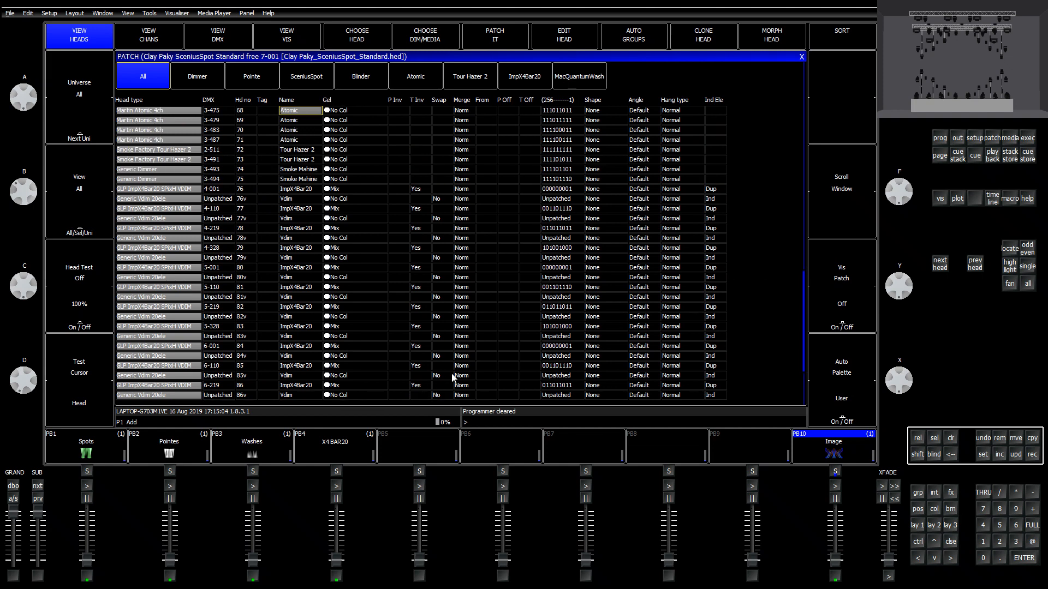
key(Up)
key(Up)
key(Up)
key(Up)
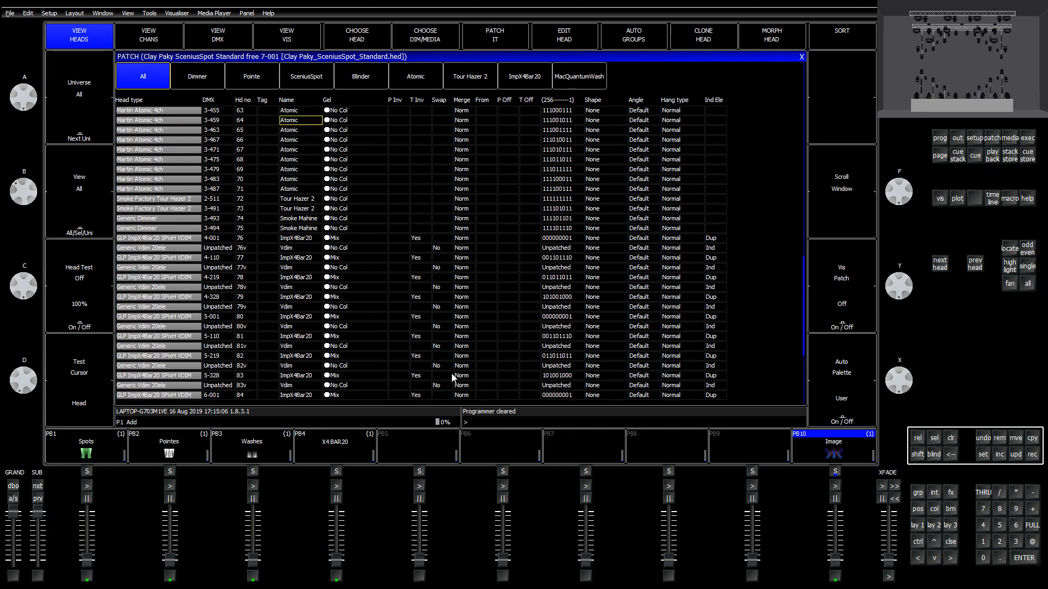
key(Up)
key(Up)
key(Up)
key(Up)
key(Up)
key(Up)
key(Up)
key(Up)
key(Up)
key(Up)
key(Up)
key(Up)
key(Up)
key(Up)
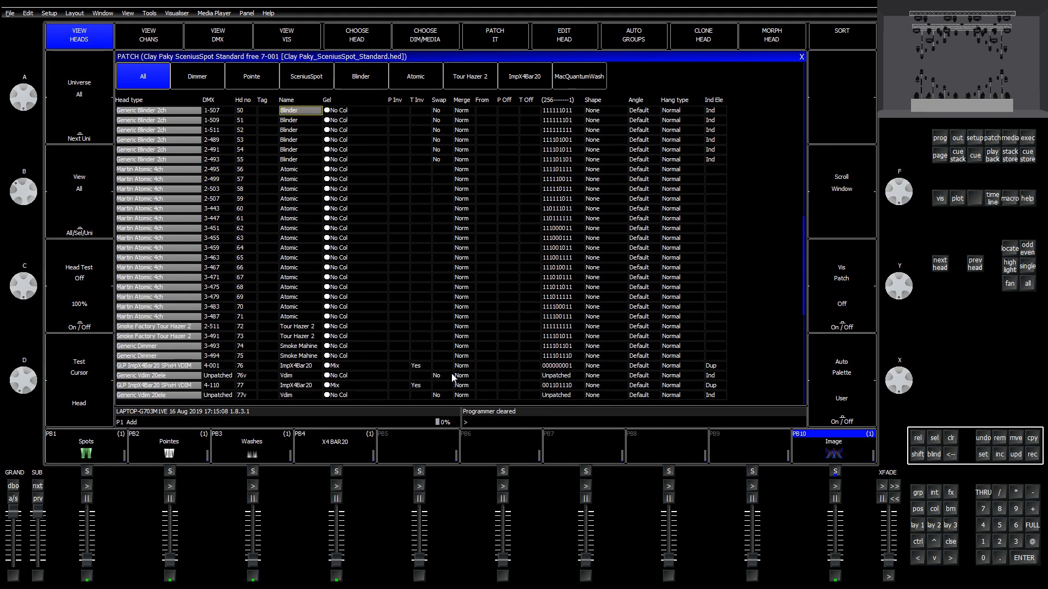
key(Up)
key(Up)
key(Up)
key(Up)
key(Up)
key(Up)
key(Up)
key(Up)
key(Up)
key(Up)
key(Up)
key(Up)
key(Up)
key(Up)
key(Up)
key(Up)
key(Up)
key(Up)
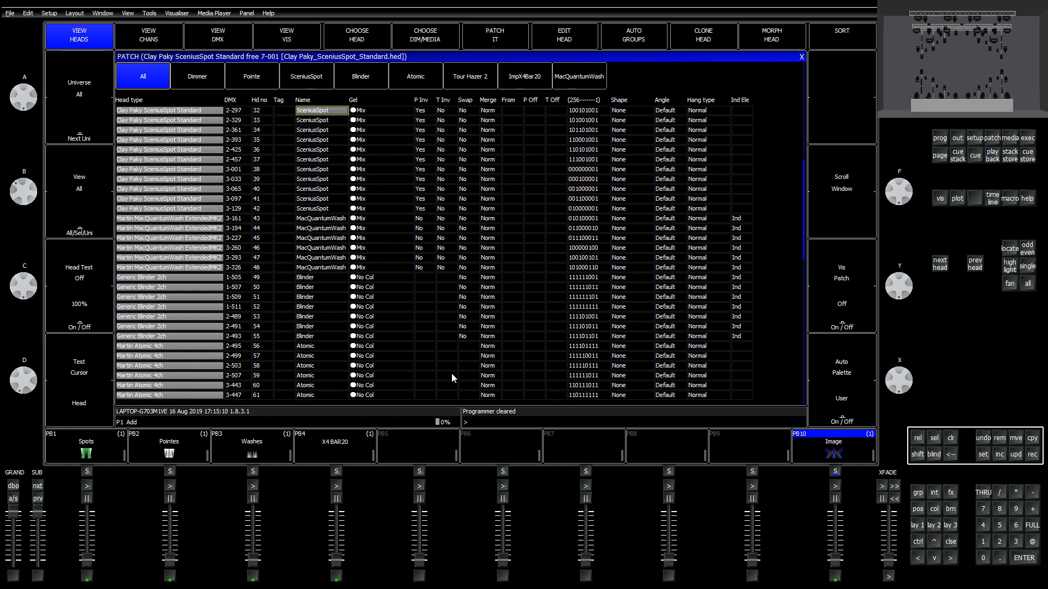
key(Up)
key(Up)
key(Up)
key(Up)
key(Up)
key(Up)
key(Up)
key(Up)
key(Up)
key(Up)
key(Up)
key(Up)
key(Up)
key(Up)
key(Up)
key(Up)
key(Up)
key(Up)
key(Up)
key(Up)
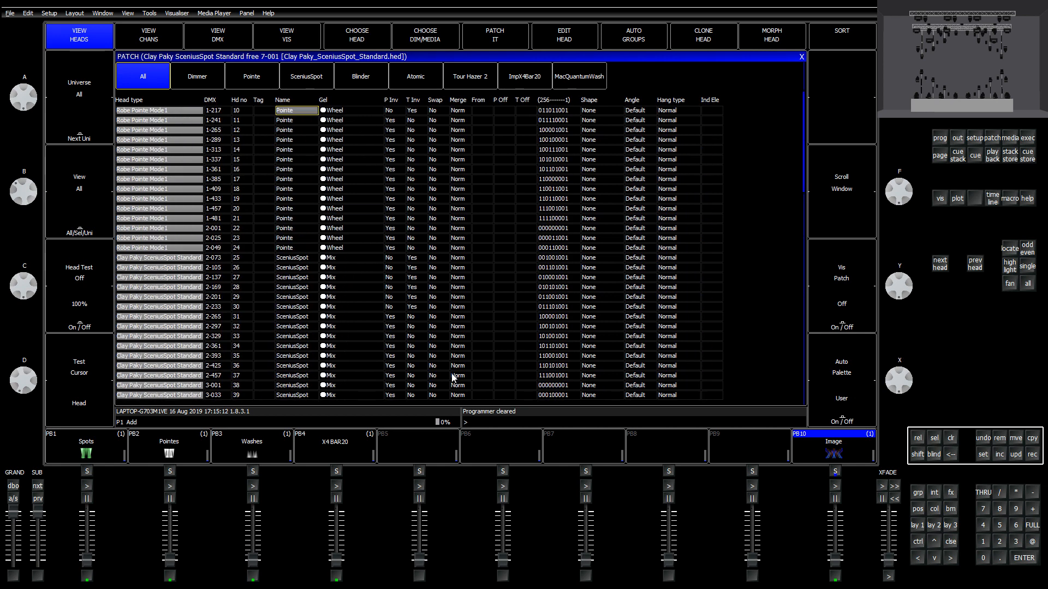
key(Up)
key(Up)
key(Up)
key(Up)
key(Up)
key(Up)
key(Up)
key(Up)
key(Up)
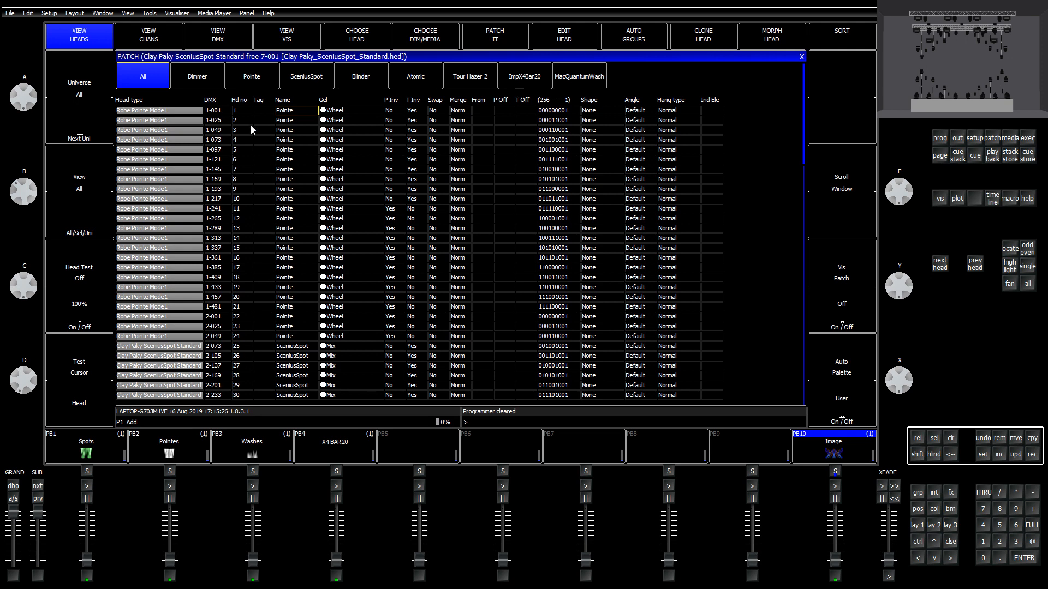
Step: Sort the patched heads by DMX address
click(219, 112)
click(838, 40)
click(352, 163)
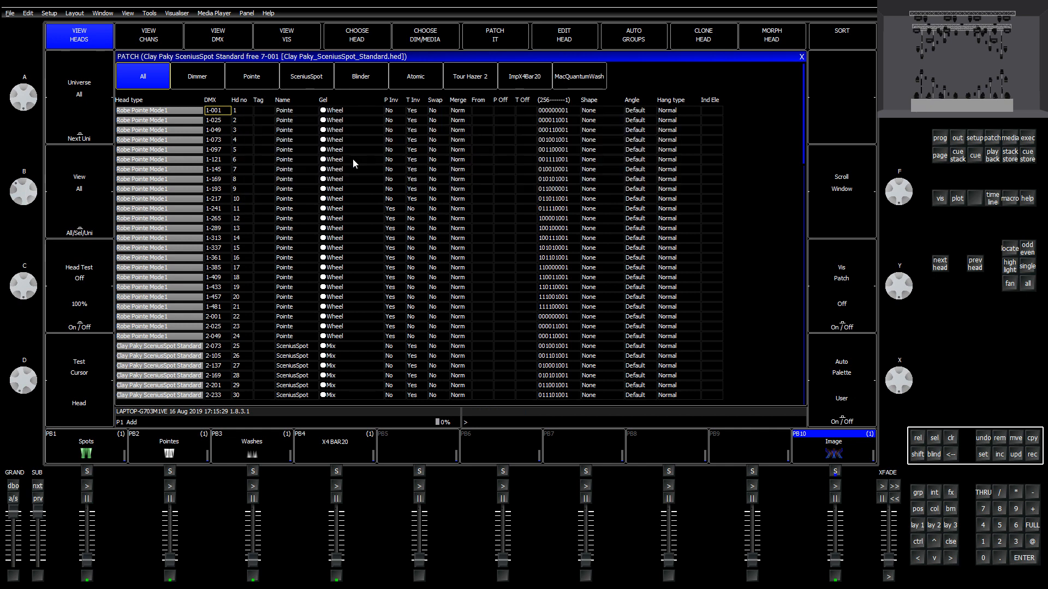
click(241, 151)
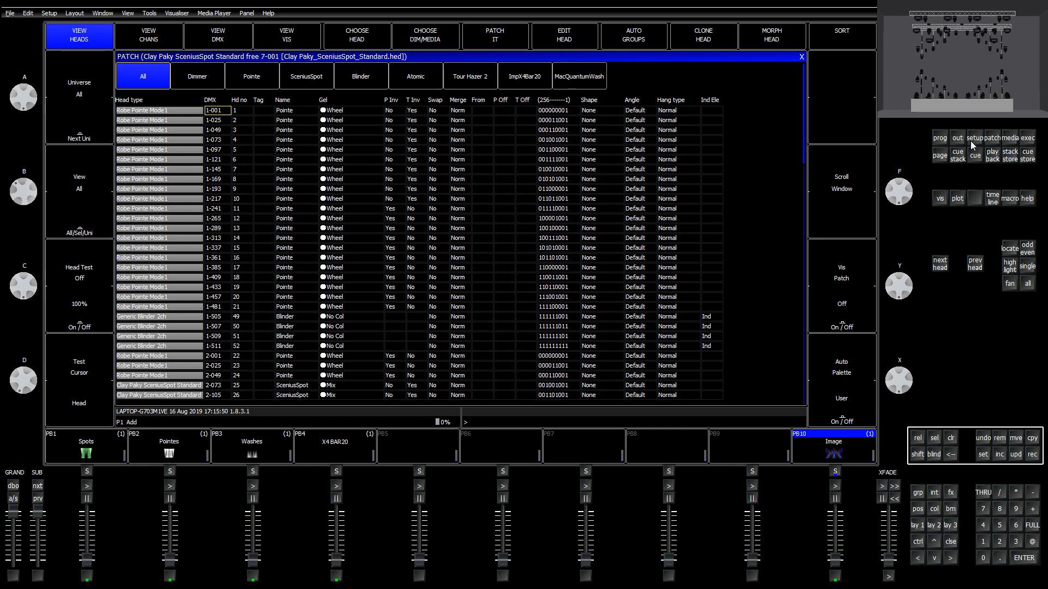
Step: Examine the whole rig in the visualiser and its attach objects, and return to the patched head list
click(261, 37)
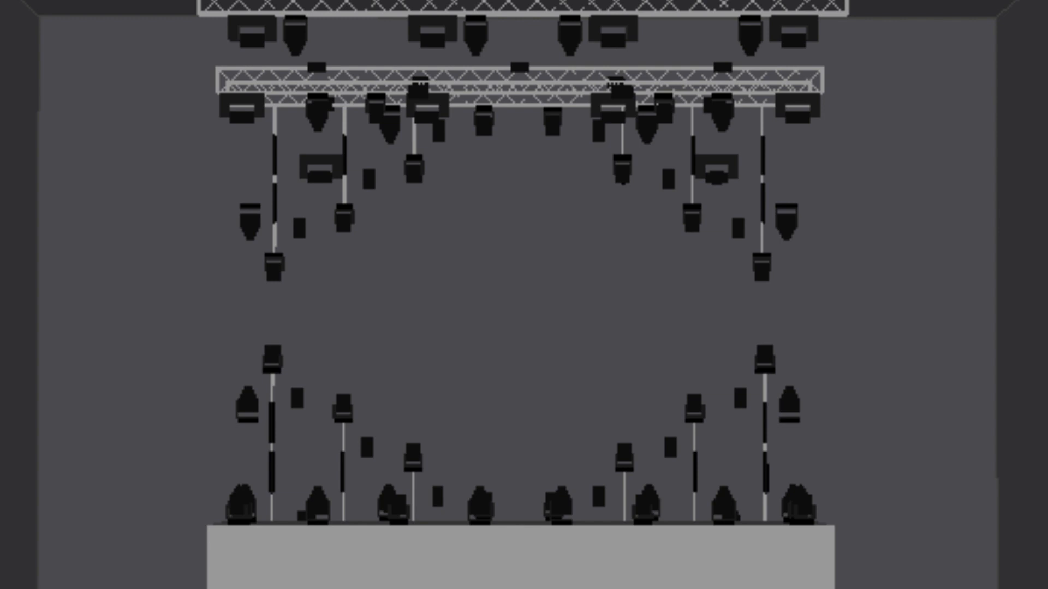
scroll(524, 295, down, 3)
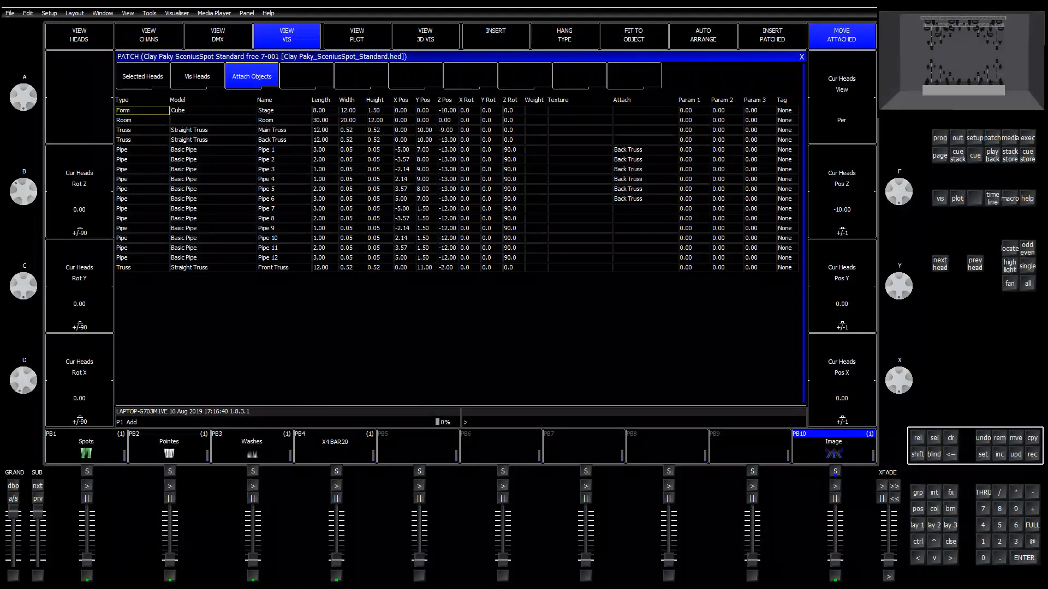
click(79, 37)
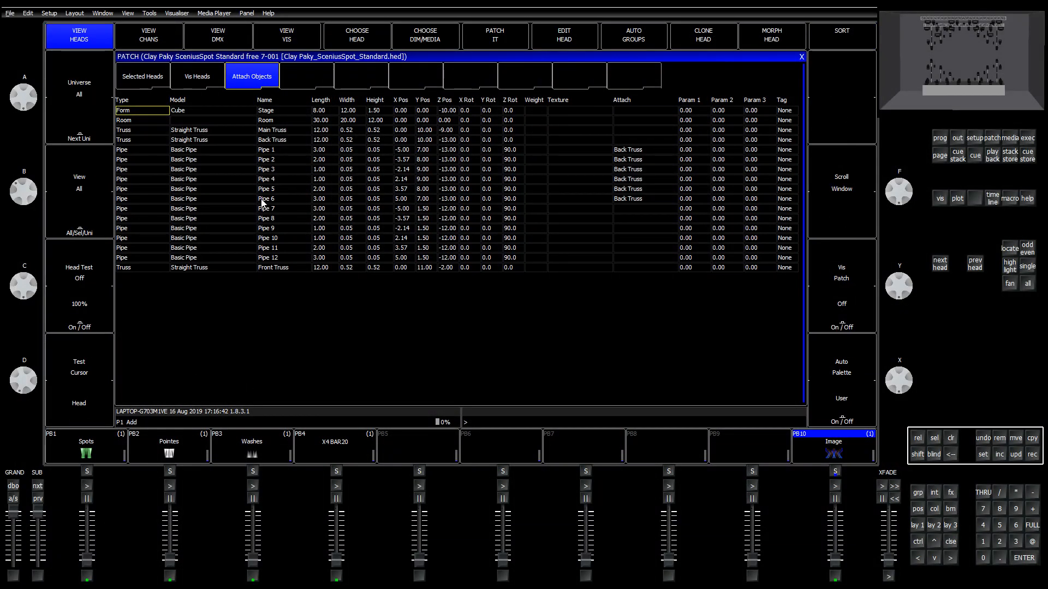
Step: Name Pointe heads 1 and 2 "Pointe DS Truss"
key(Down)
key(Down)
key(Down)
key(Down)
key(Down)
key(Down)
key(Up)
key(Up)
key(Up)
key(Up)
key(Up)
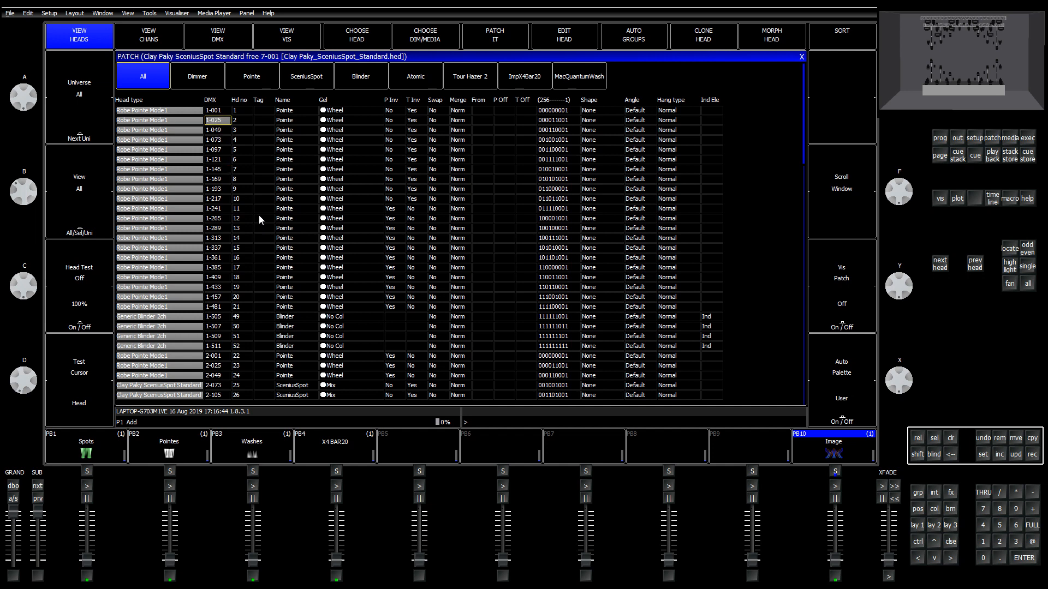
key(Up)
drag(296, 111, 298, 122)
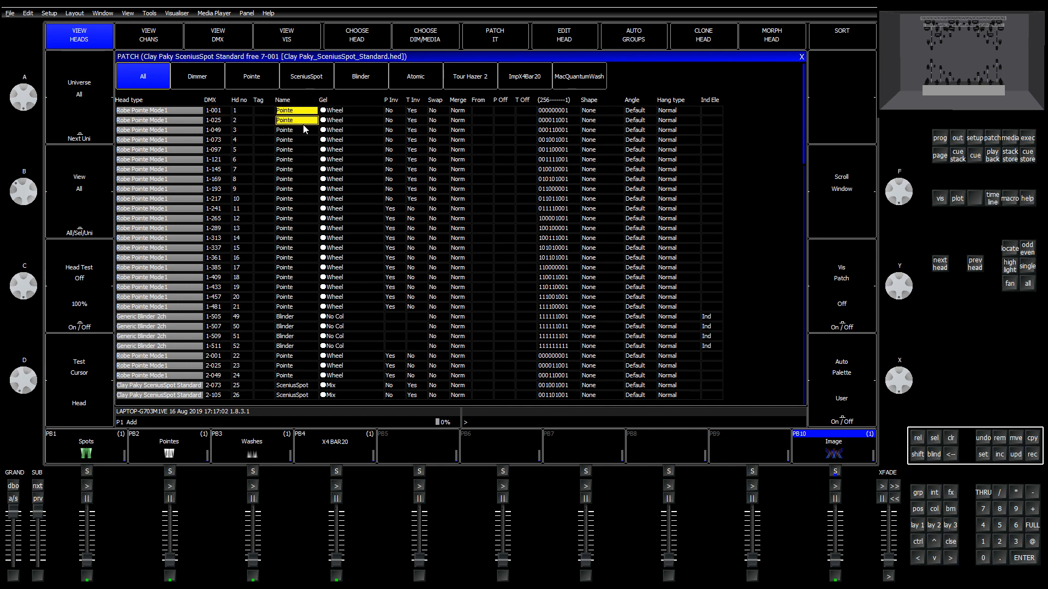
text(Pointe D)
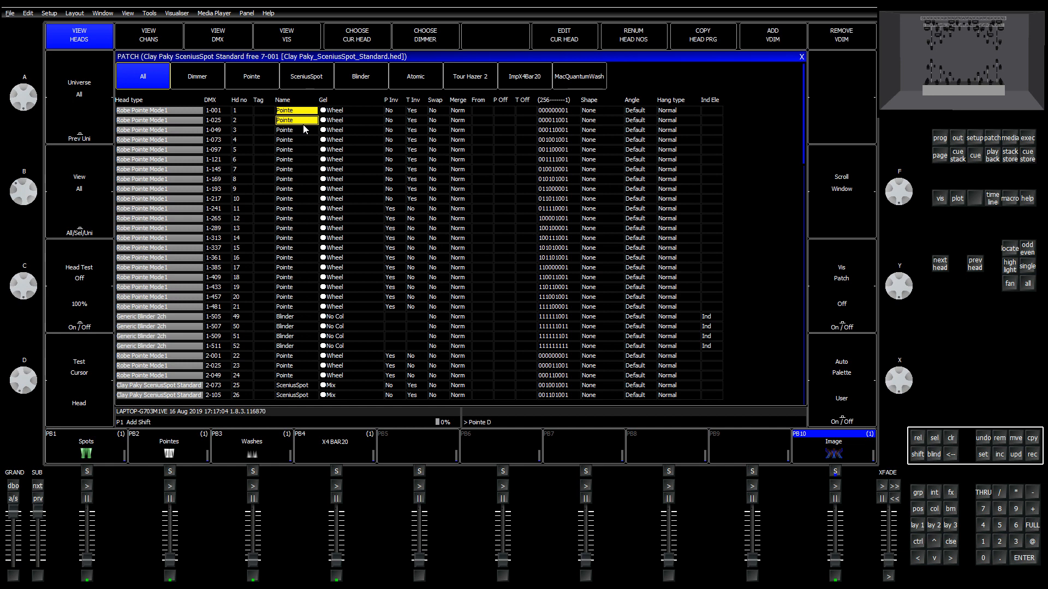
text(S Truss)
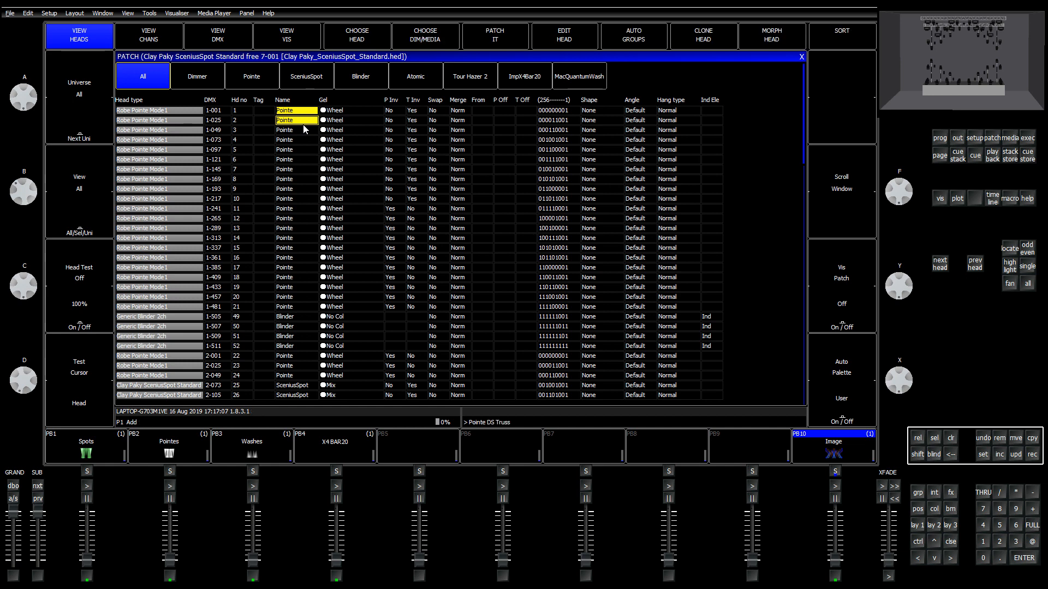
key(Return)
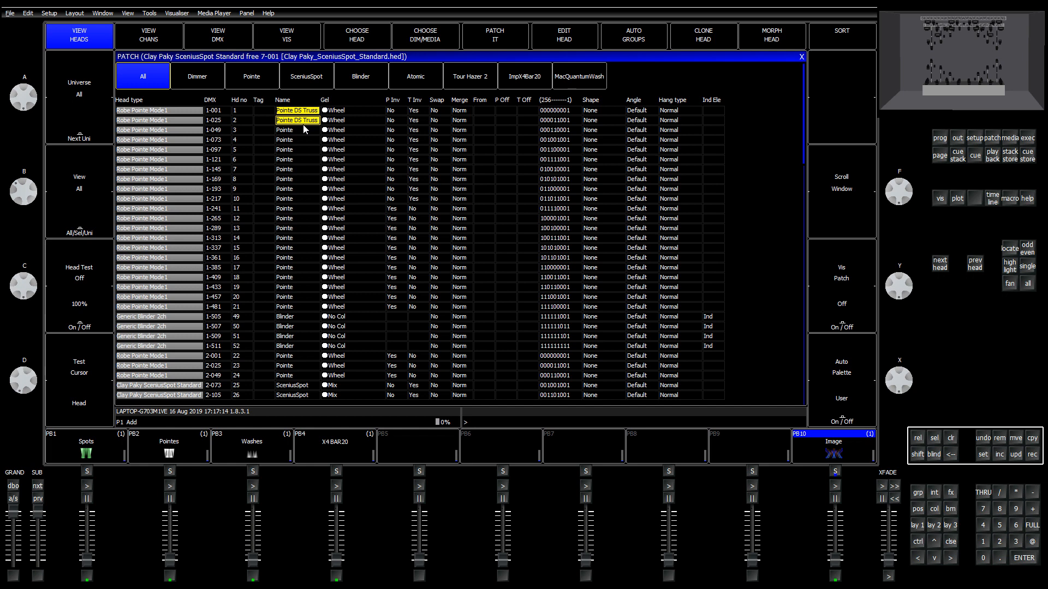
Step: Rename Pointe heads 1 and 2 as "DS Truss"
click(305, 129)
key(Up)
key(Up)
key(shift+Down)
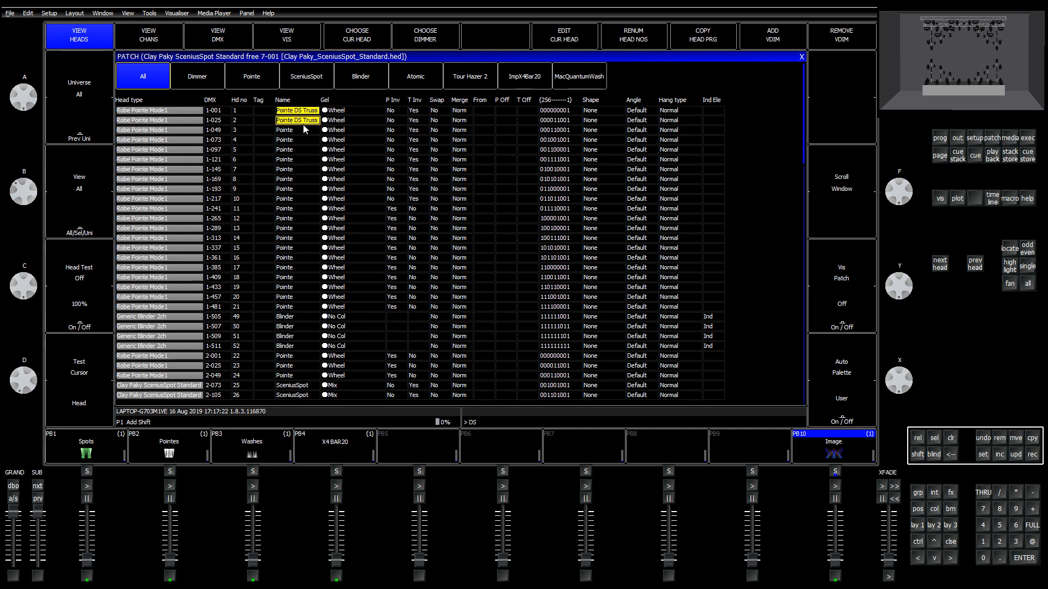
text(Truss)
key(Return)
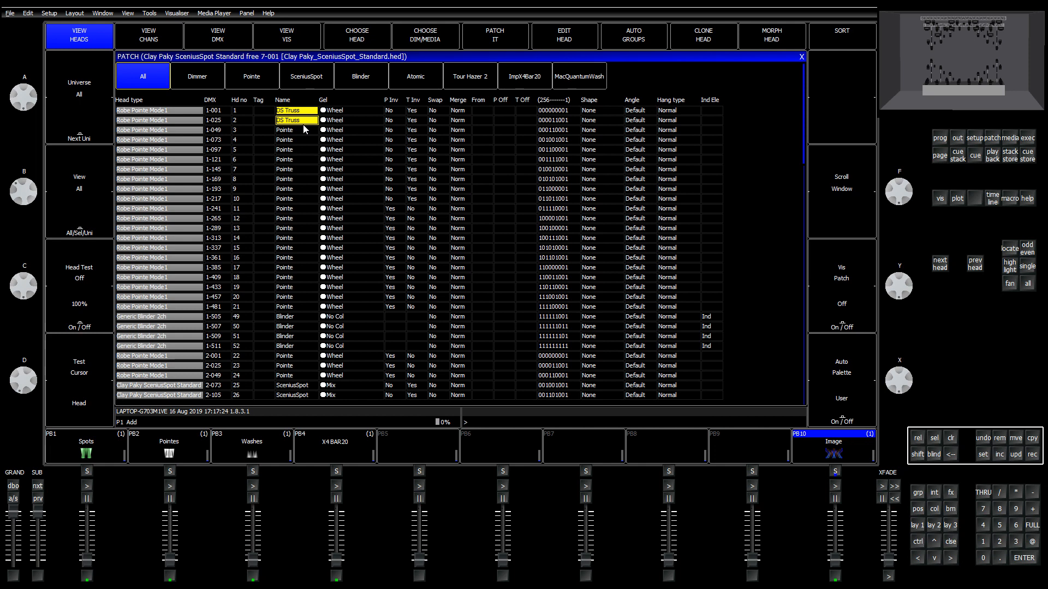
Step: Name Pointe heads 3, 4 and 5 "Pole 1", "Pole 2" and "Pole 3"
click(305, 130)
text(Pole 1)
key(Return)
key(Down)
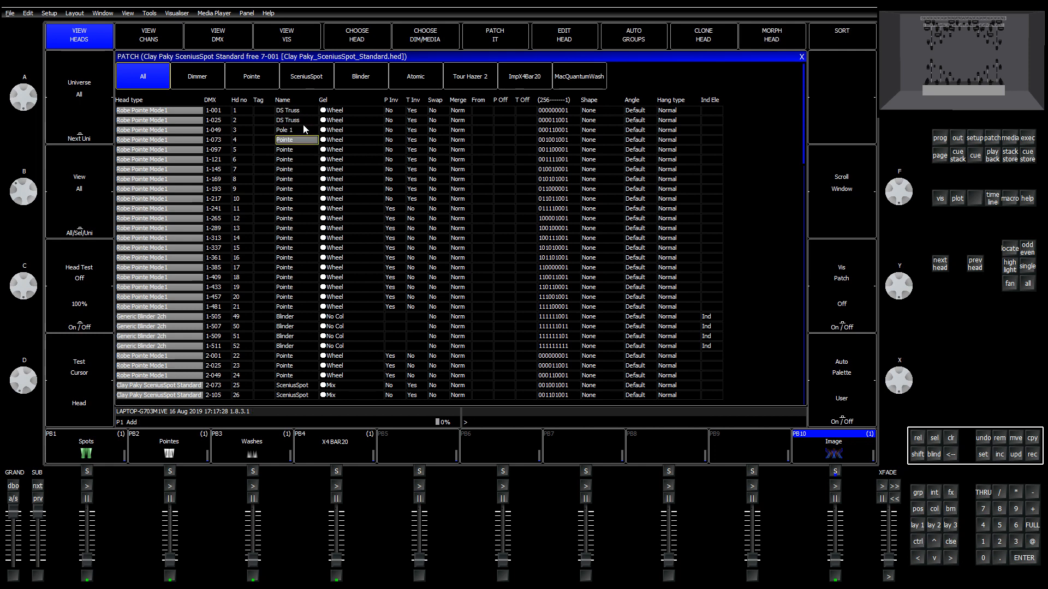
text(Pole 2)
key(Return)
key(Down)
text(Pole 3)
key(Return)
Step: Name Pointe heads 6 and 7 "US Truss"
key(Down)
text(US)
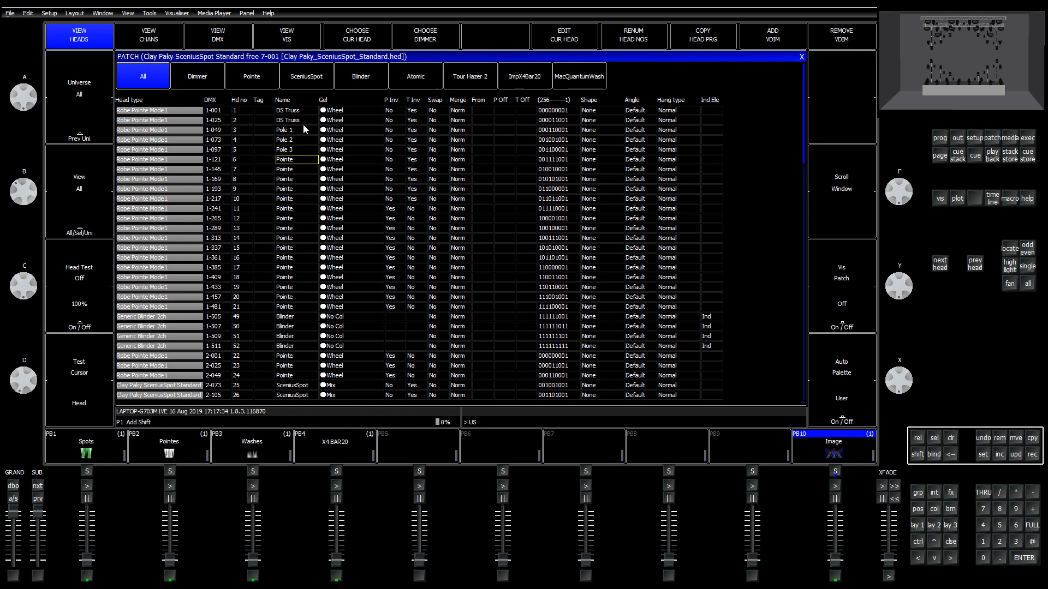
key(shift+Down)
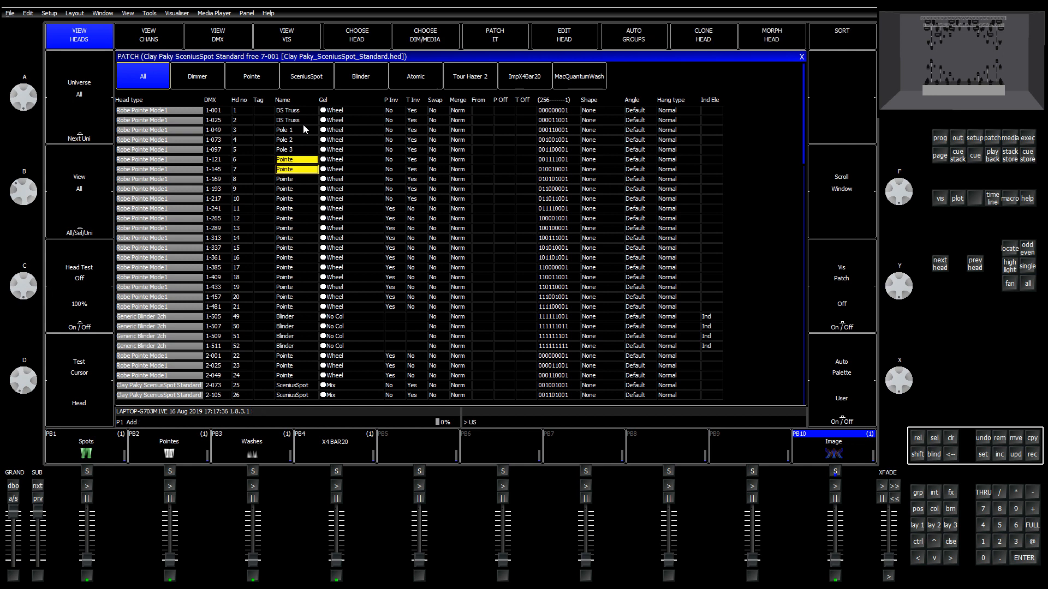
text(Truss)
key(Return)
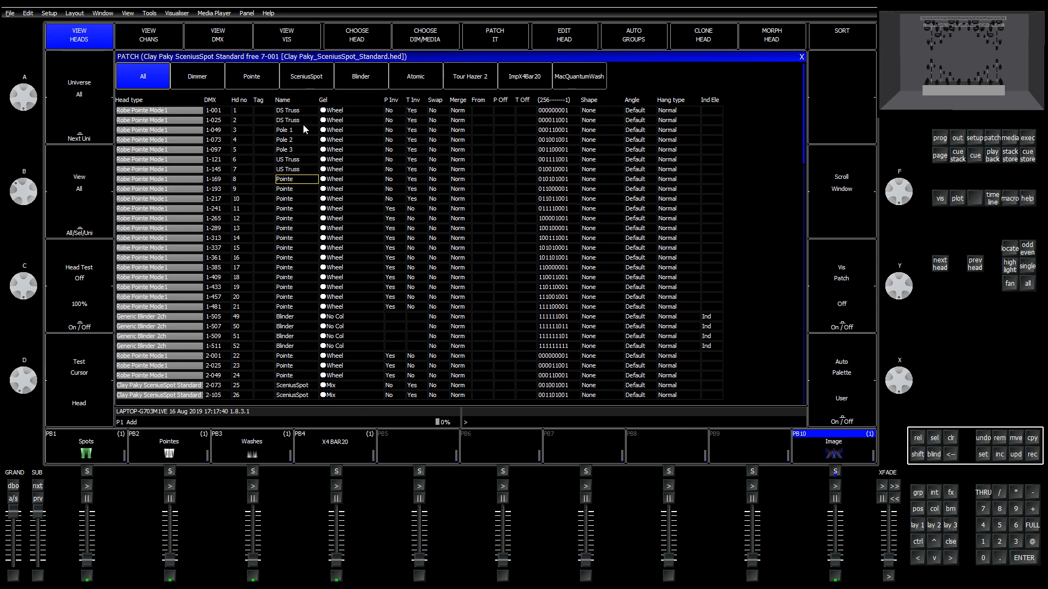
Step: Name Pointe heads 8 and 9 "Pole 4" and "Pole 5" respectively
text(Pole 4)
key(Return)
key(Down)
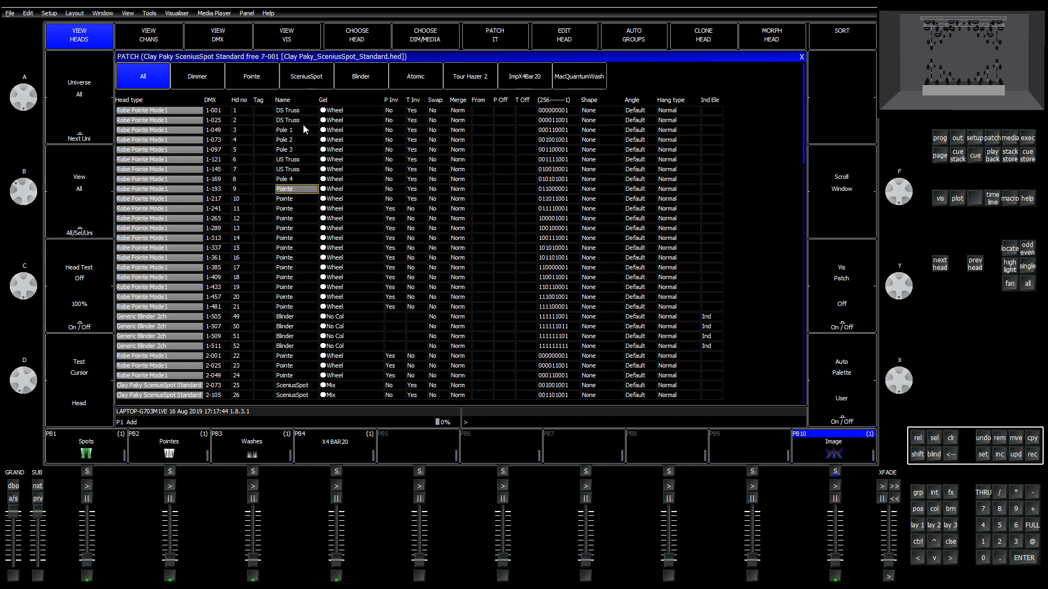
text(Pole 5)
key(Return)
key(Down)
Step: Name Pointe heads 10 and 11 "Pole 6" and "Pole 7" respectively
text(Pole)
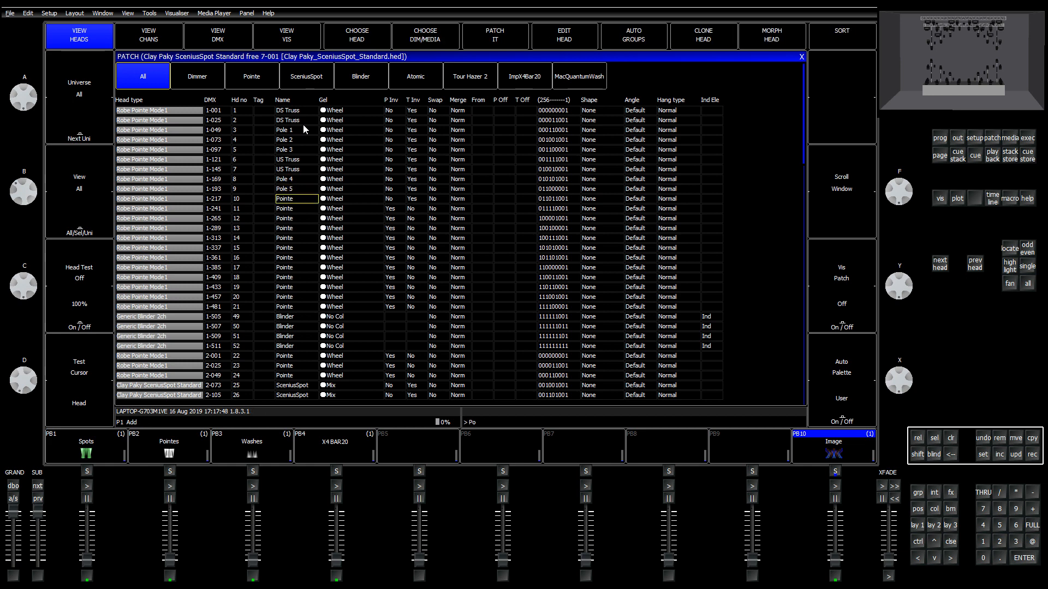
text( 6)
key(Return)
key(Down)
text(Pole)
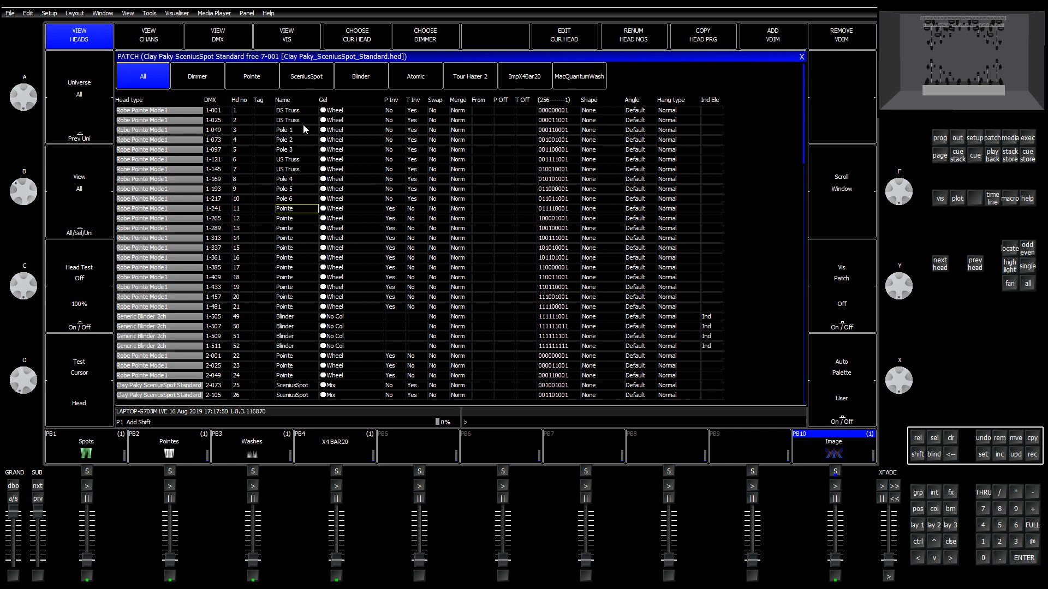
text( 7)
key(Return)
key(Down)
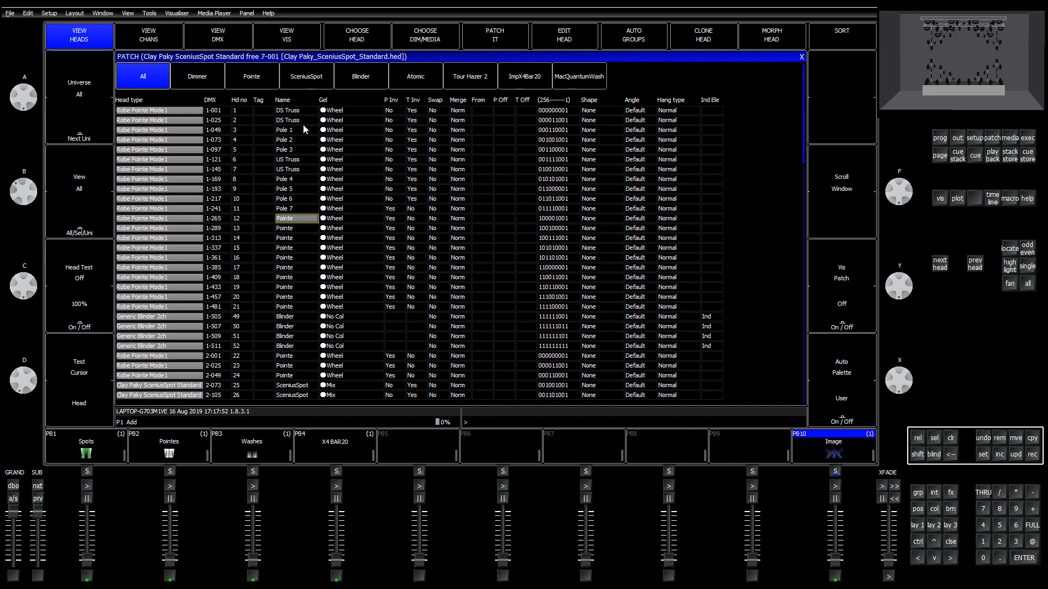
Step: Name Pointe heads 12 and 13 "Pole 8" and "Pole 9" respectively
text(POle 8)
key(Return)
text(Pole8)
key(Return)
key(Down)
key(Up)
text(Pole 8)
key(Return)
key(Down)
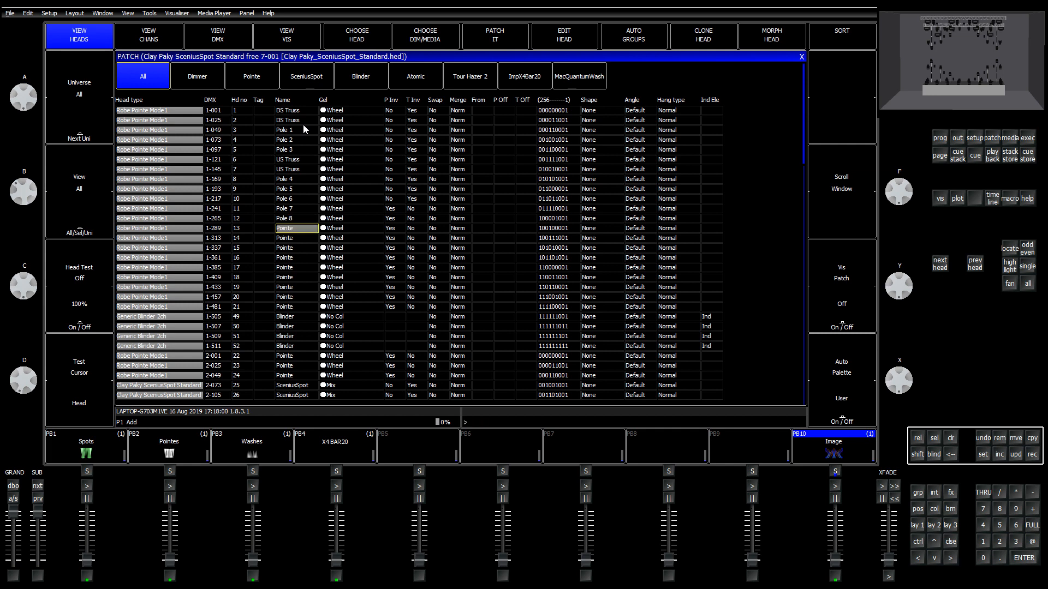
text(Pole)
key(Return)
key(Down)
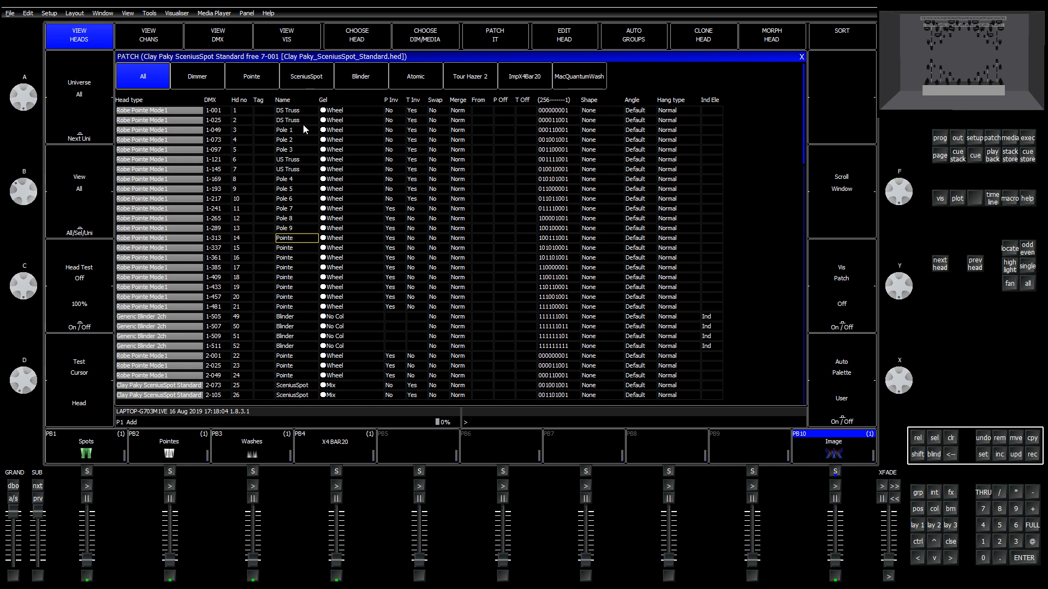
Step: Name Pointe heads 14 and 15 "US Floor"
key(shift+Down)
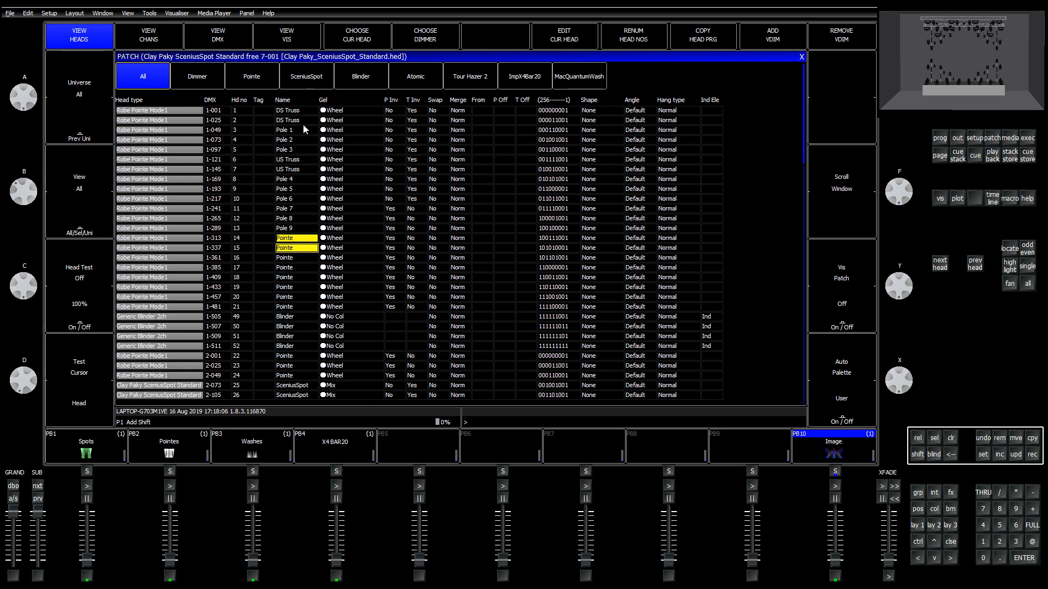
text(US Truss)
key(Return)
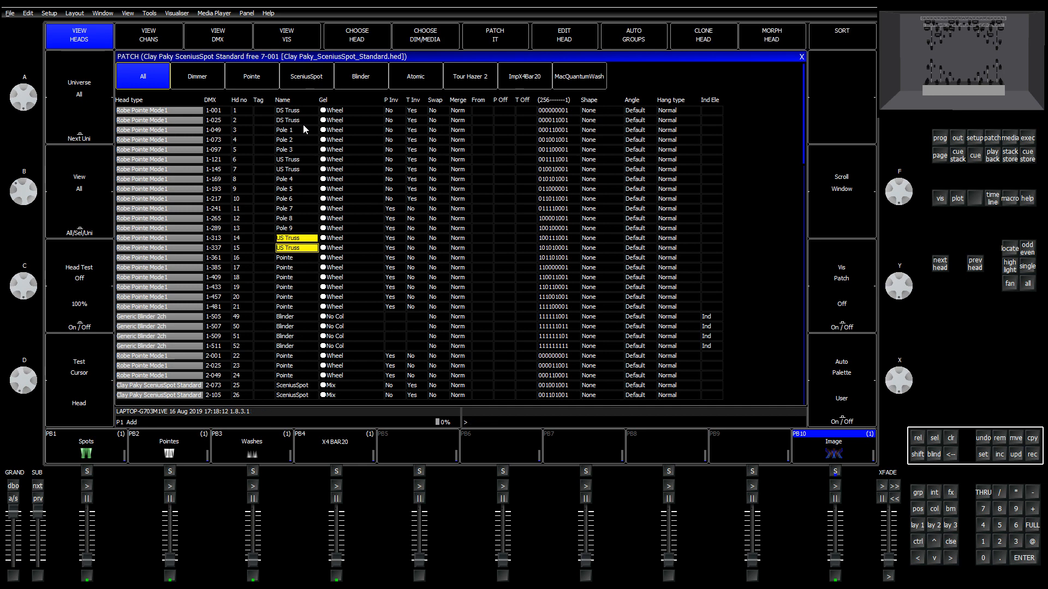
text(US Floor)
key(Return)
Step: Name Pointe heads 16, 17 and 18 "Pole 10", "Pole 11" and "Pole 12" respectively
text(Po)
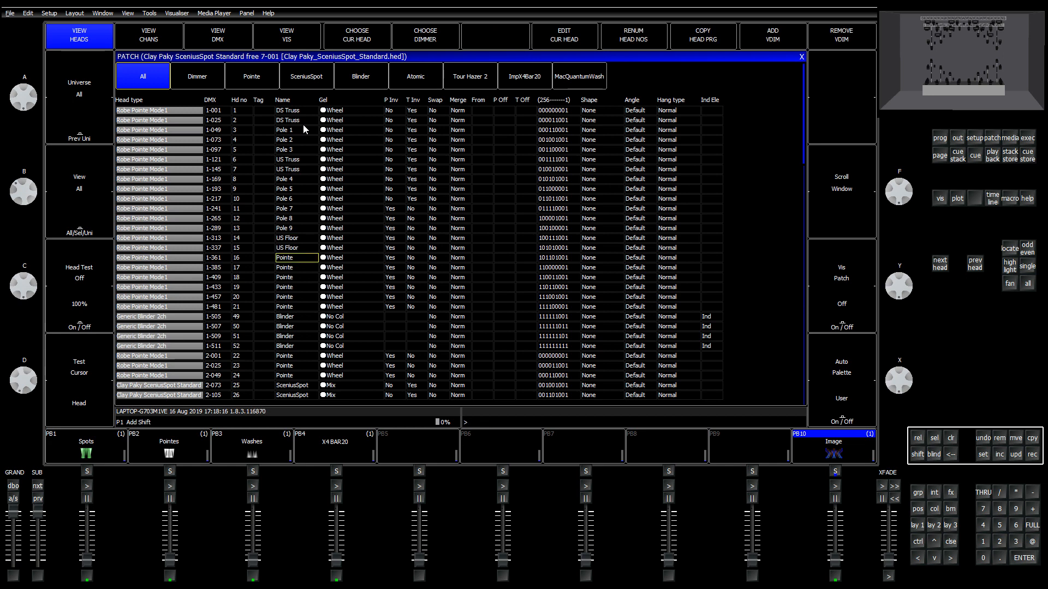
text(le 10)
key(Return)
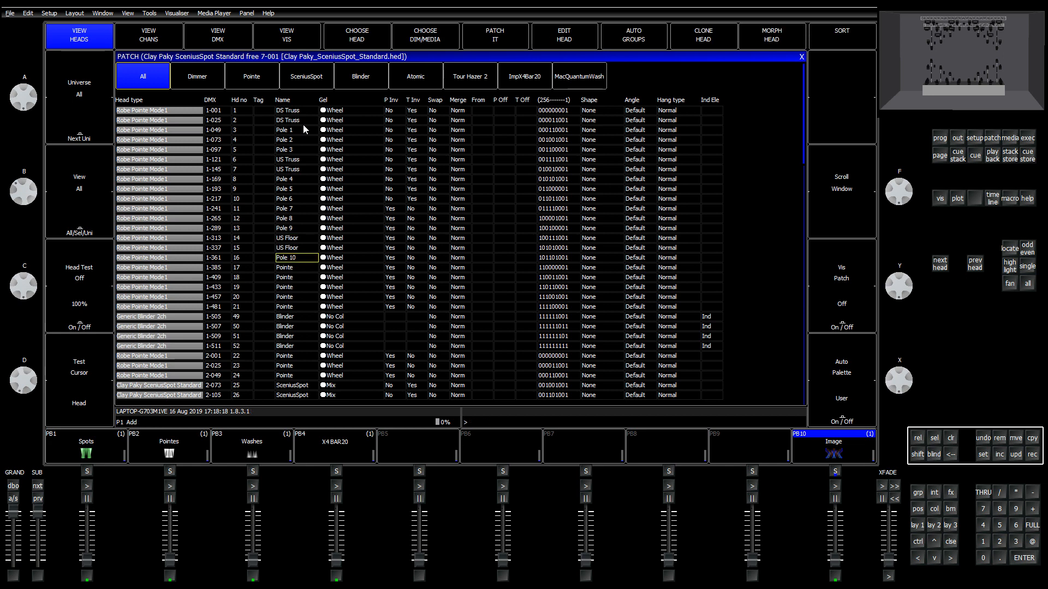
text(Pole 11)
key(Return)
text(Pole 12)
key(Return)
Step: Name Pointe heads 19, 20 and 21 "Floor"
key(shift+Down)
key(shift+Down)
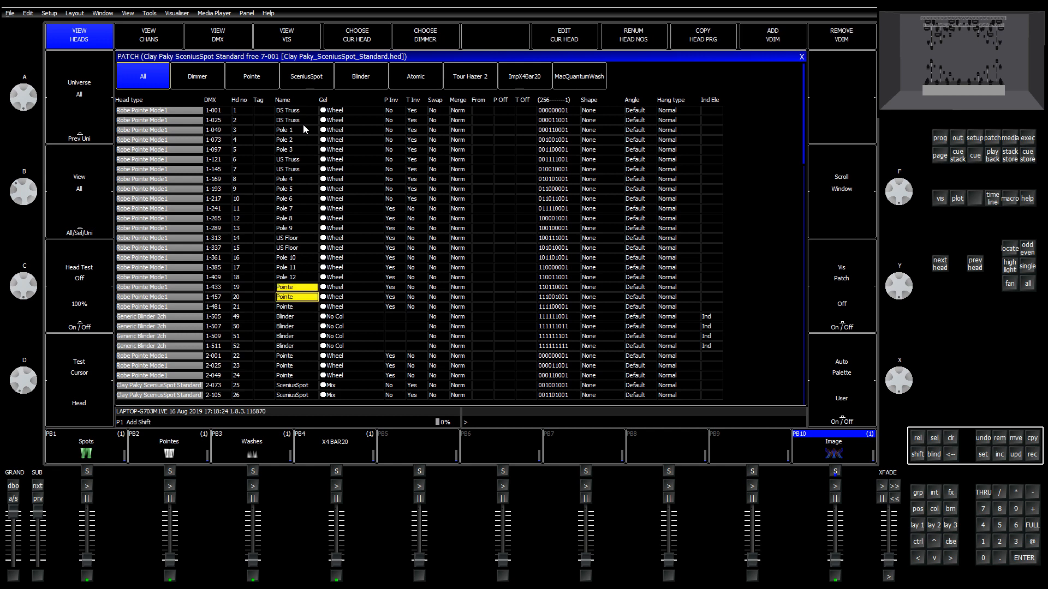
text(Floor)
key(Return)
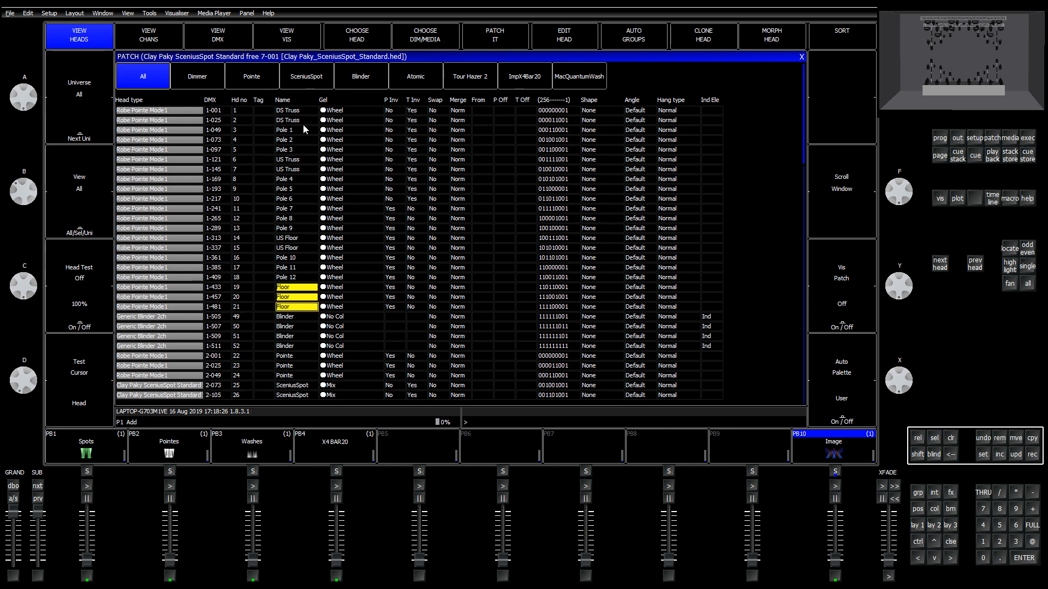
Step: Name Pointe heads 22, 23 and 24 in universe 2 "Floor"
key(Down)
key(Down)
key(Down)
key(Down)
key(Down)
key(Down)
key(Down)
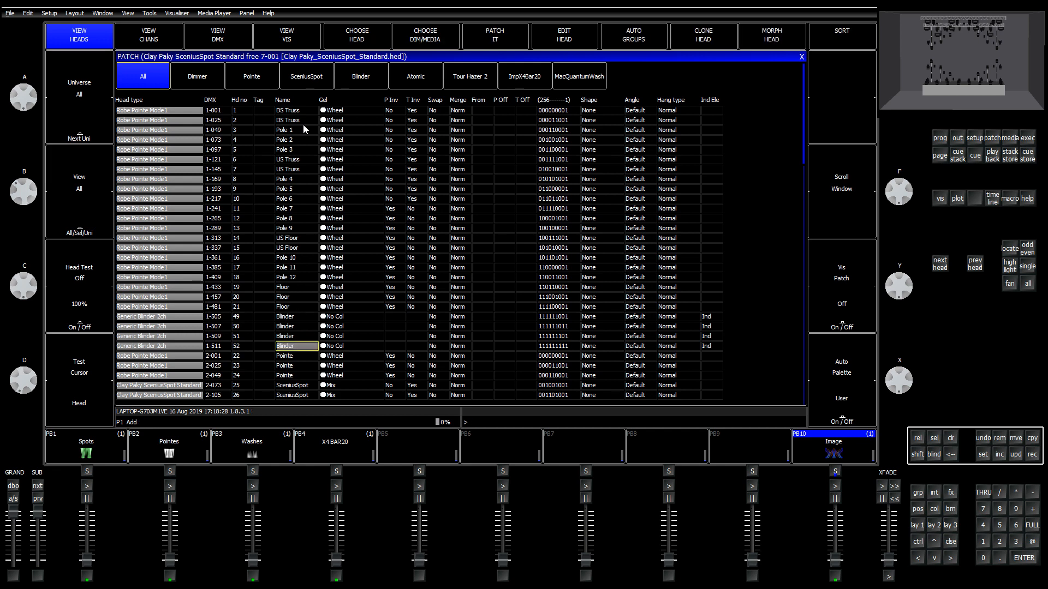
key(Down)
key(Down)
key(Down)
key(Down)
key(Down)
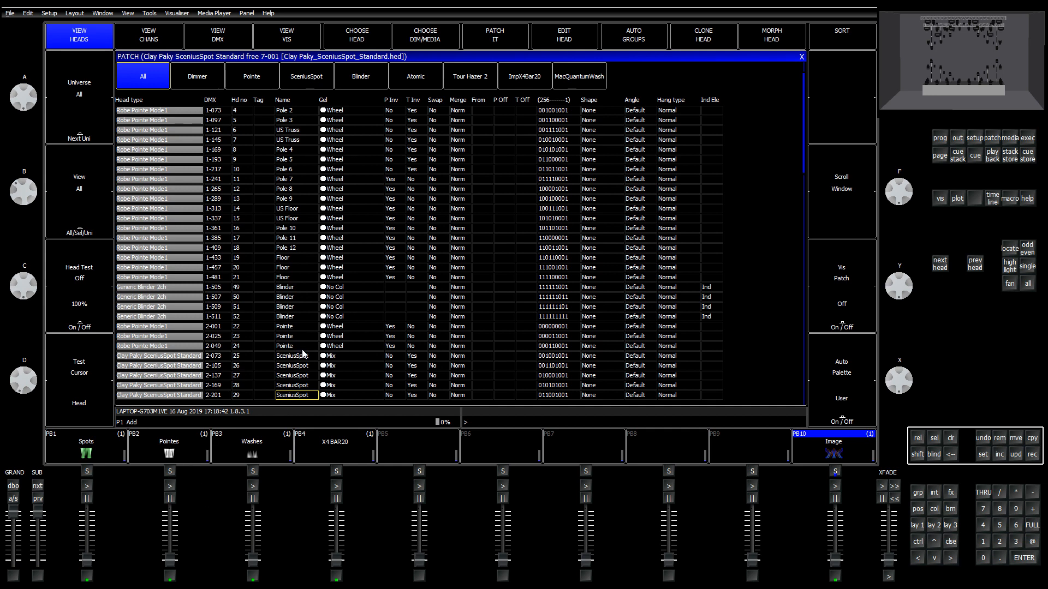
drag(303, 349, 300, 327)
text(F)
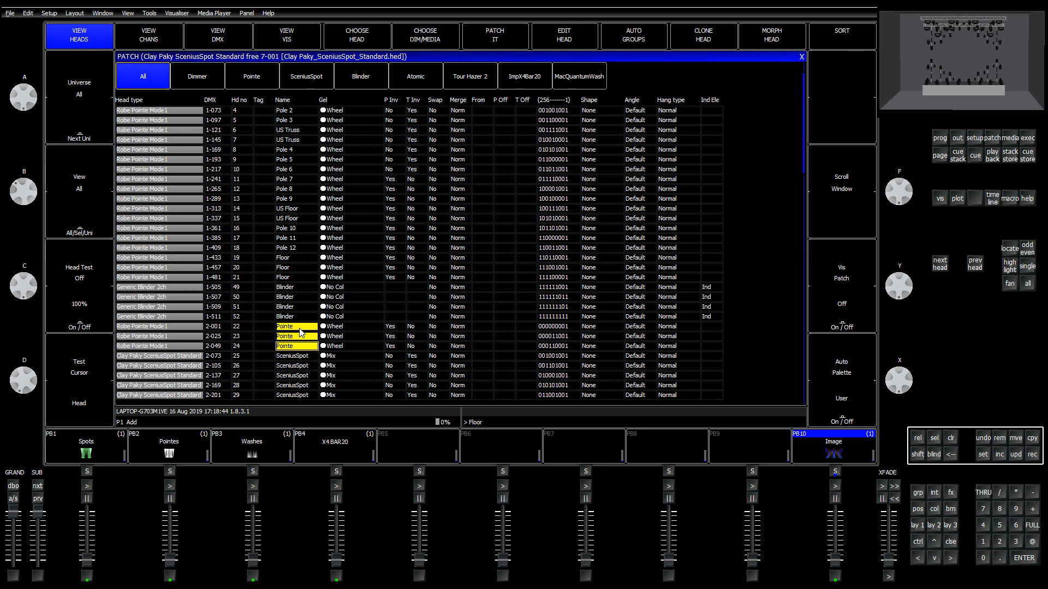
text(loor)
key(Return)
Step: Look through the remaining patched heads, from the SceniusSpots to the end of the patch list
key(Down)
key(Down)
key(Down)
key(Down)
key(Down)
key(Down)
key(Down)
key(Down)
key(Down)
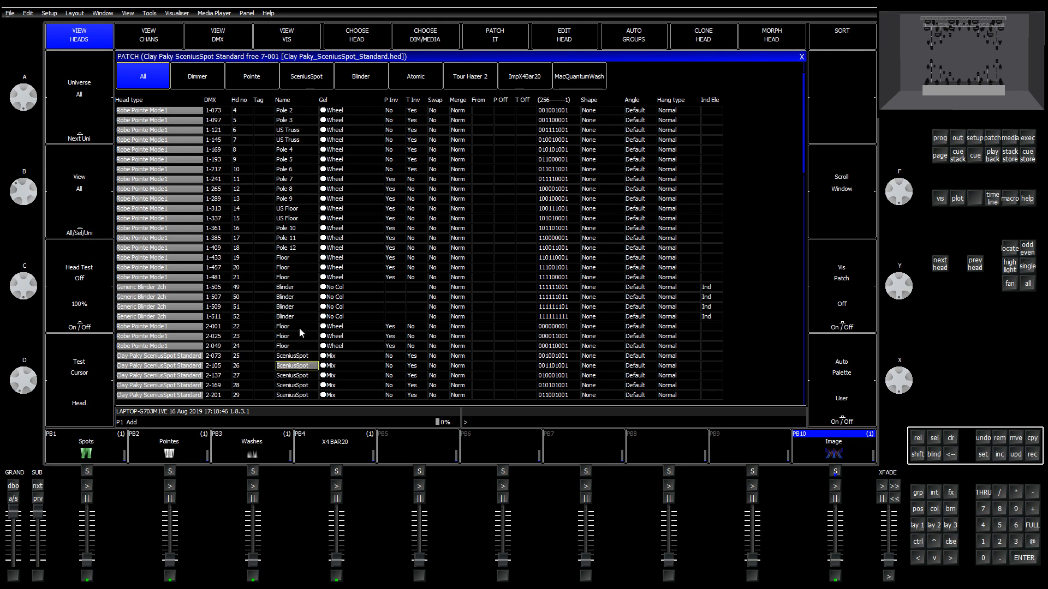
key(Down)
key(Down)
key(Down)
key(Down)
key(Down)
key(Down)
key(Down)
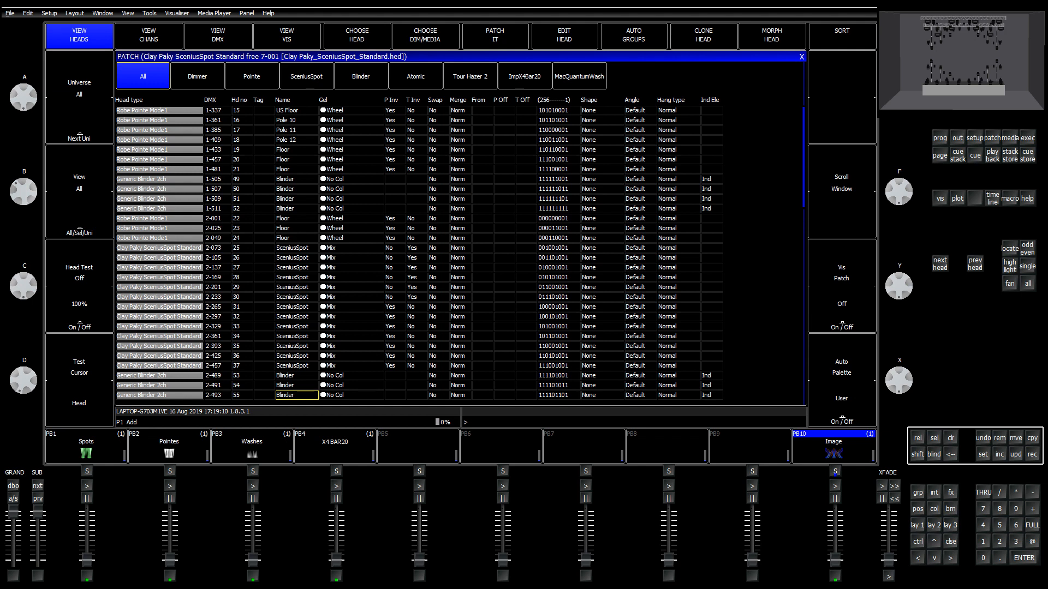
click(341, 338)
scroll(338, 358, down, 4)
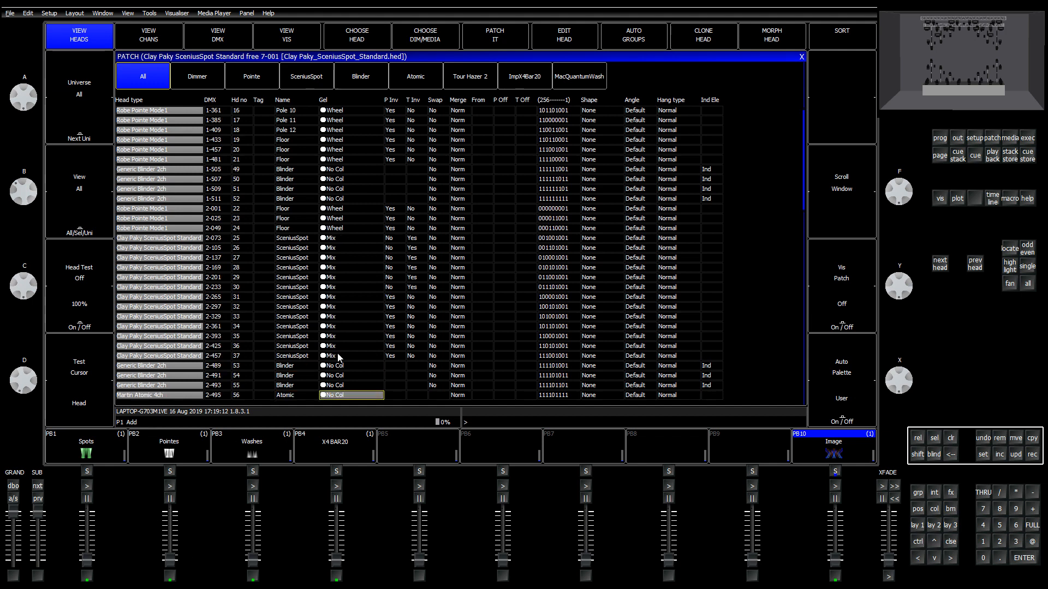
scroll(340, 363, down, 5)
scroll(348, 367, down, 20)
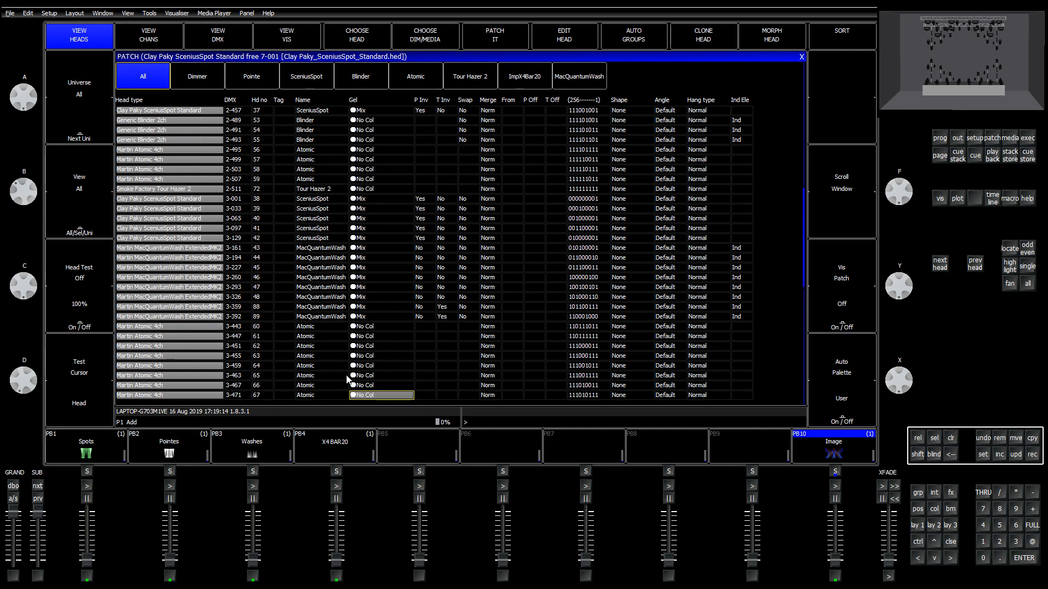
scroll(350, 390, down, 18)
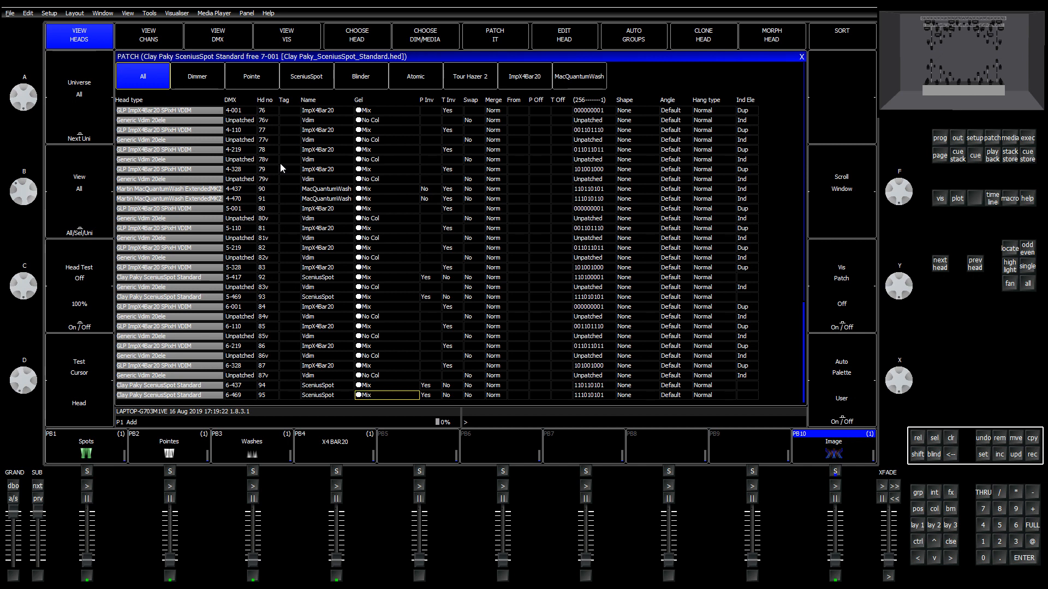
Step: Sort the patch list by head name, and re-sort it by head number
click(825, 41)
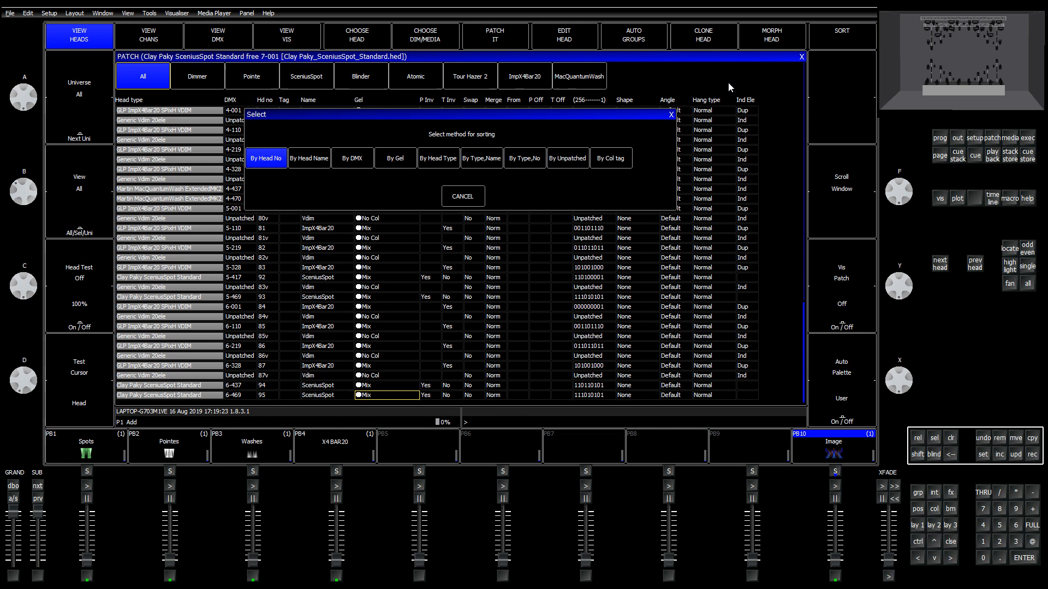
click(312, 160)
click(863, 40)
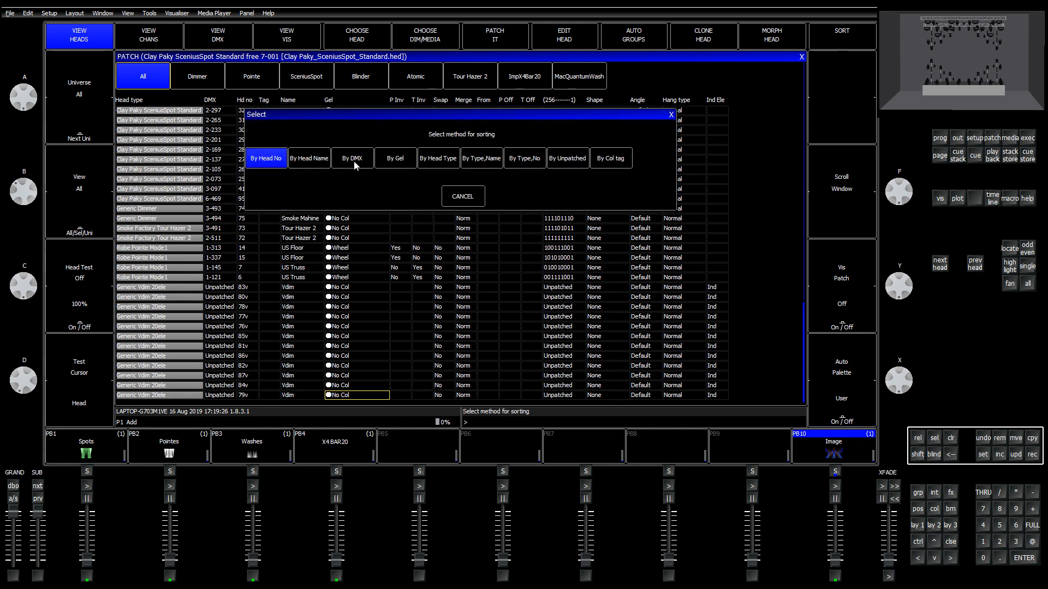
click(273, 159)
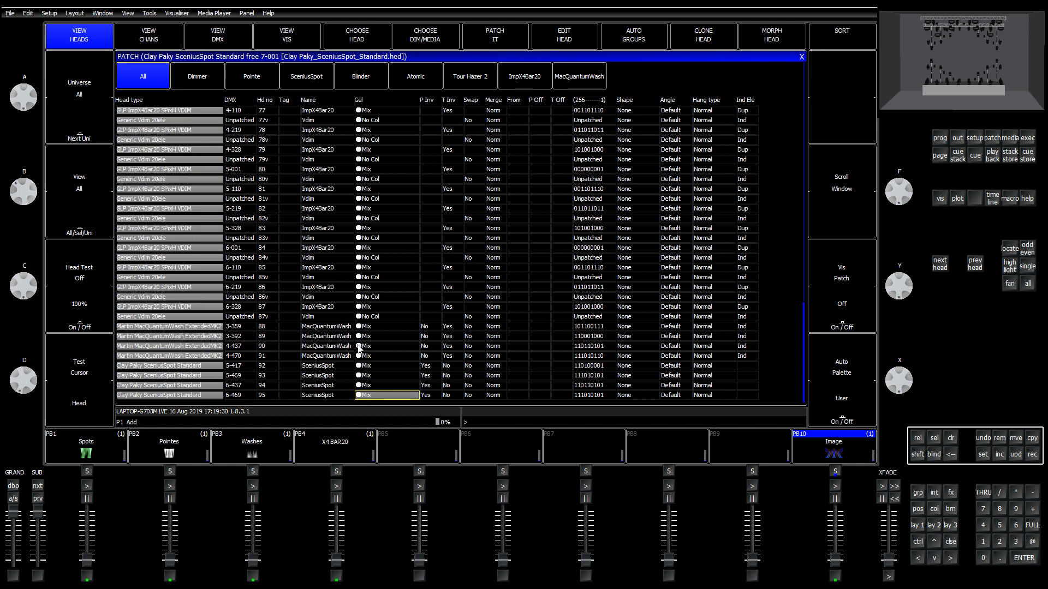
Step: Name MacQuantumWash heads 88 to 91 "Face Wash"
drag(344, 327, 334, 355)
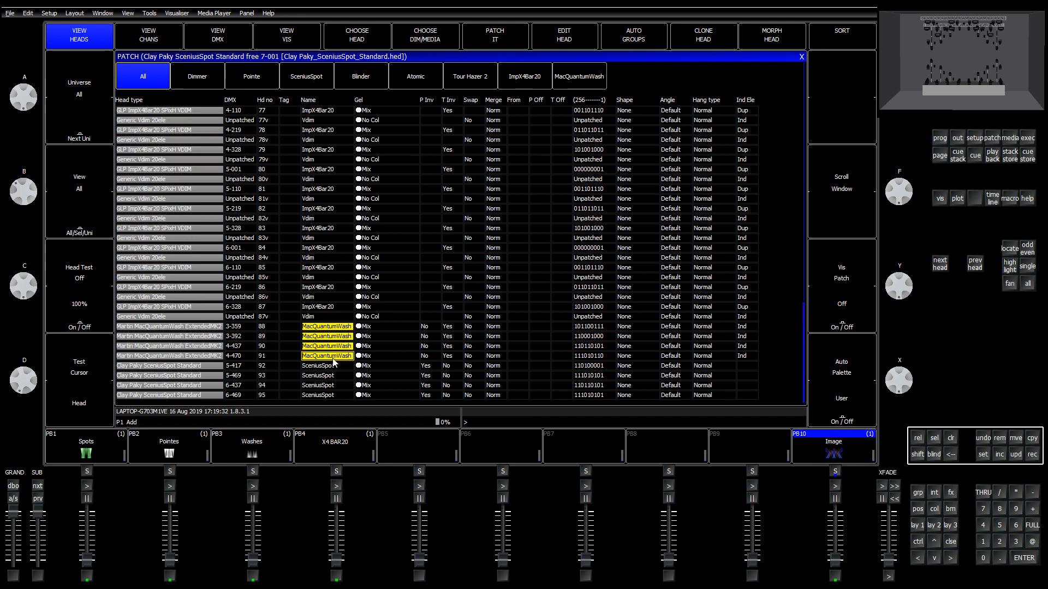
text(Face Wash)
key(Return)
Step: Name SceniusSpot heads 92 to 95 "Face Spot"
key(Down)
key(shift+Down)
key(shift+Down)
key(shift+Down)
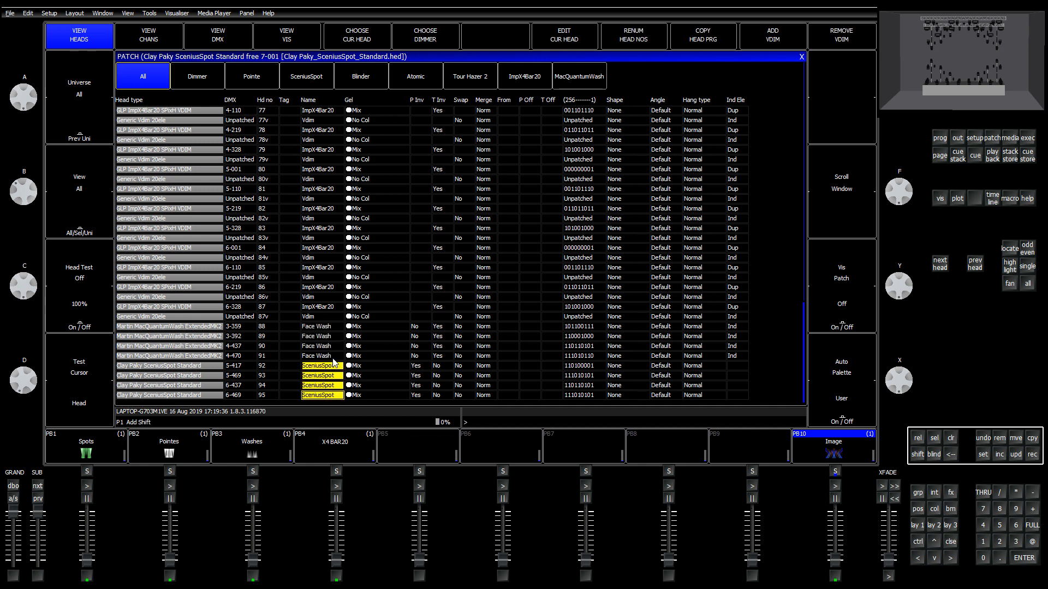
text(Face Spot)
key(Return)
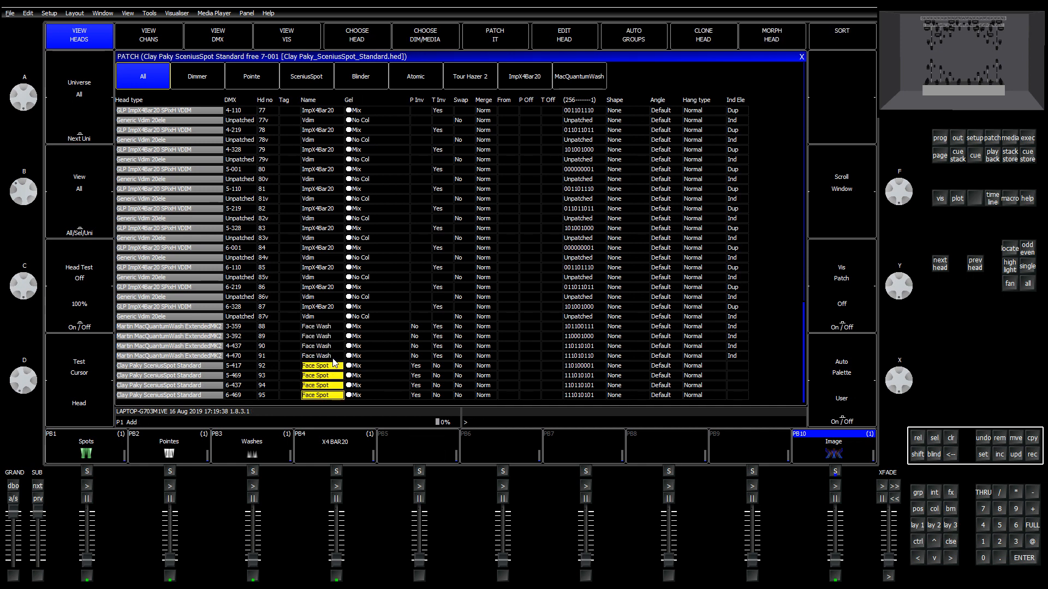
Step: Sort the patch list by DMX address and return to its first heads
click(862, 35)
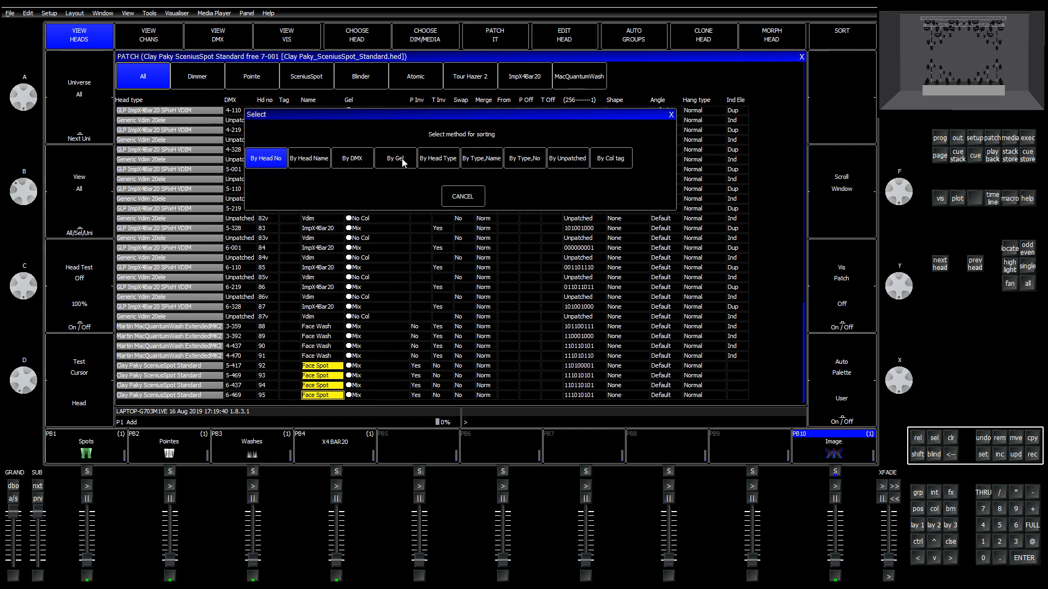
click(347, 159)
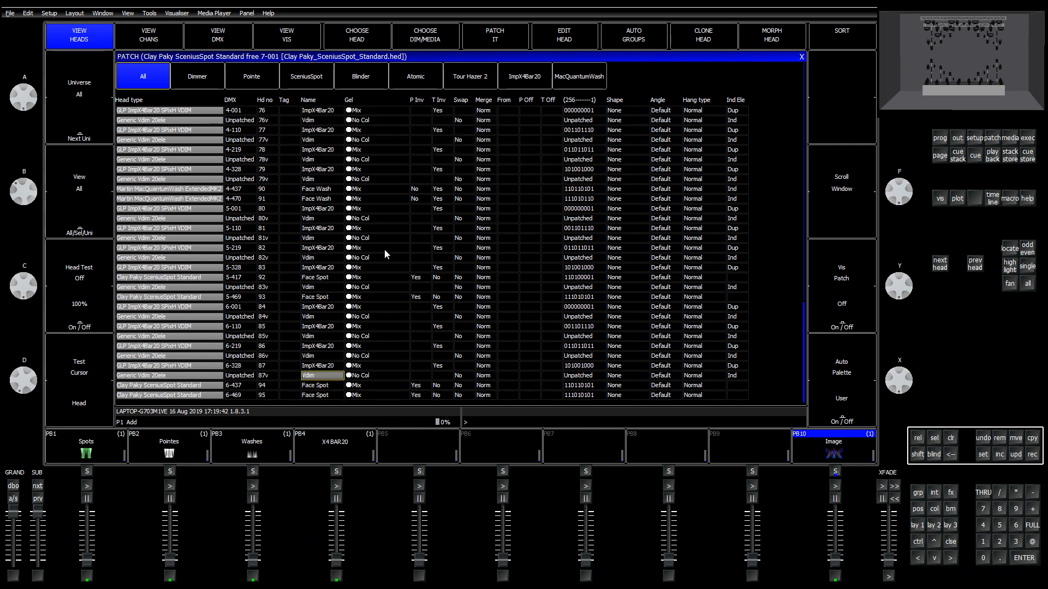
scroll(801, 145, up, 15)
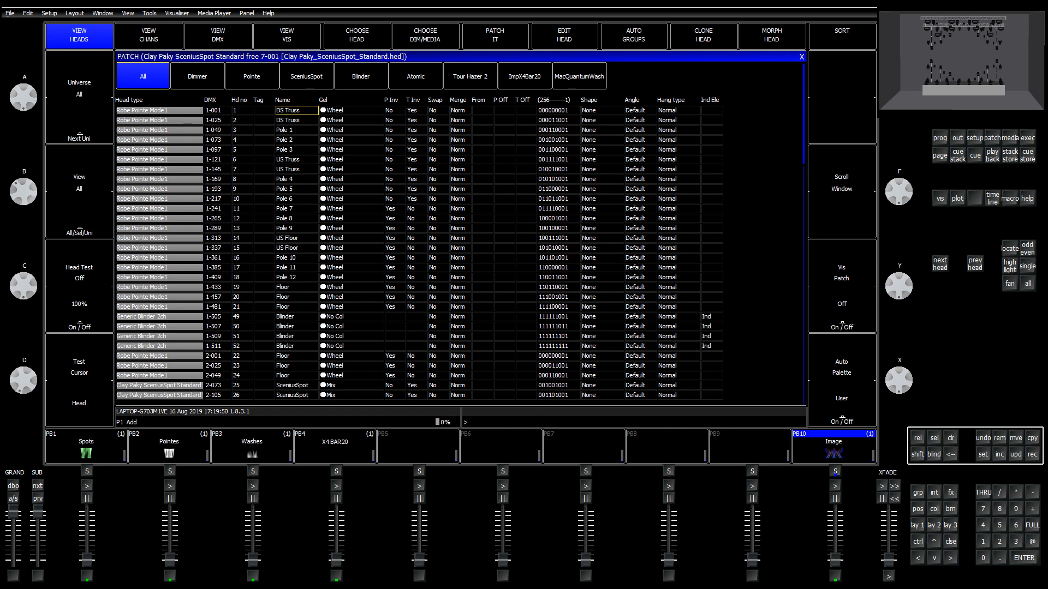
Step: Repatch Pointe heads 3 to 6 from DMX address 2-1, agreeing to move aside the heads already there
click(218, 112)
key(Down)
key(Down)
key(shift+Down)
key(shift+Down)
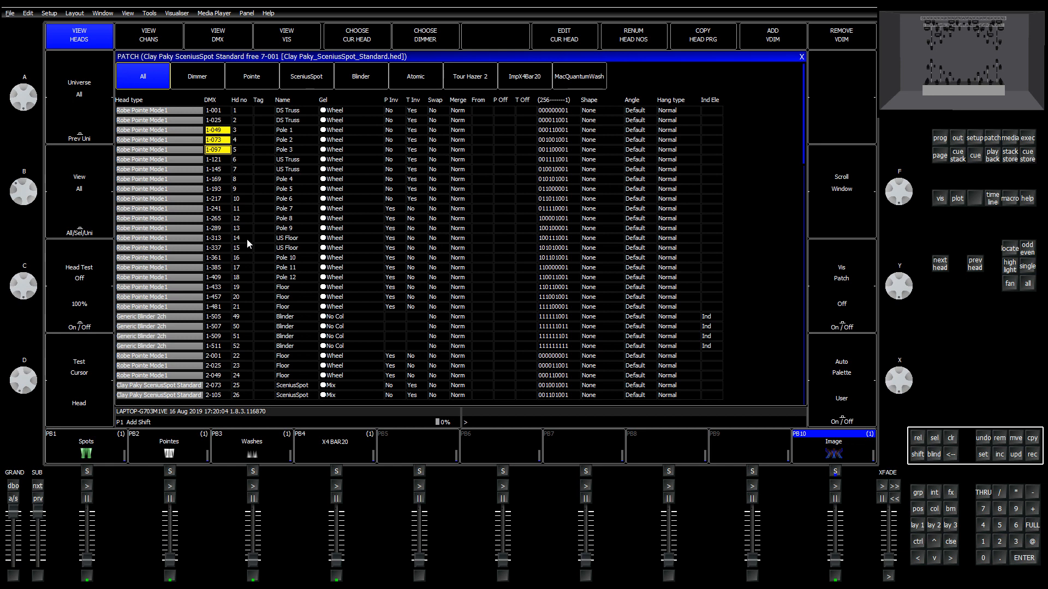
key(shift+Down)
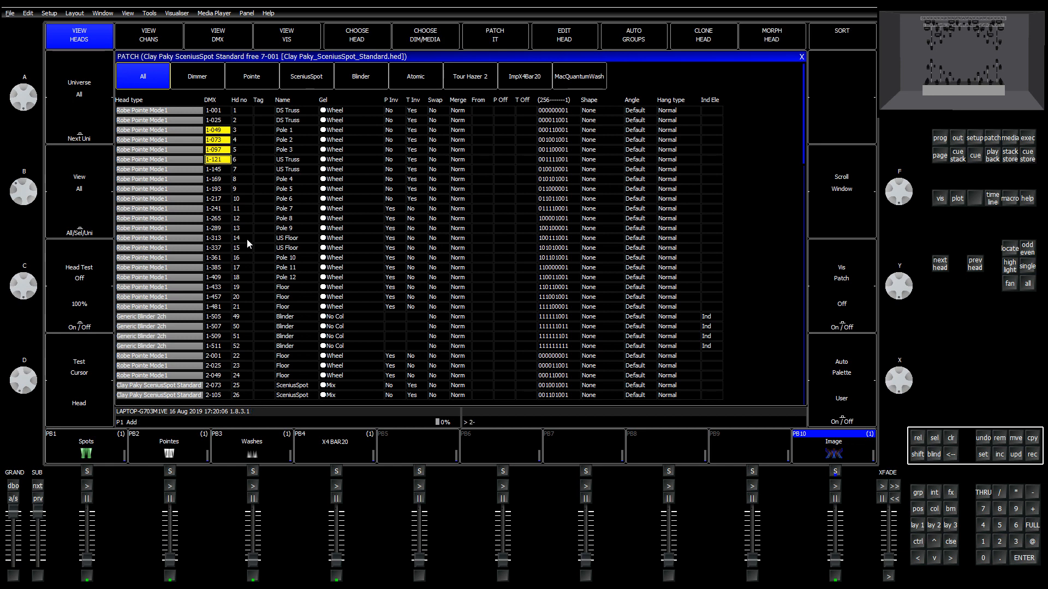
text(1)
key(Return)
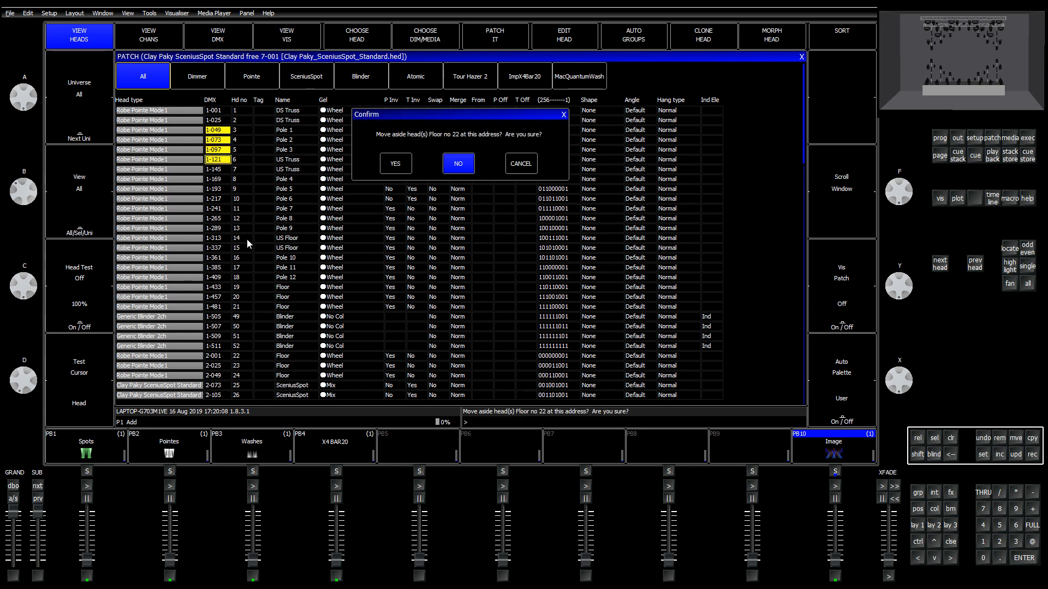
key(Left)
key(Return)
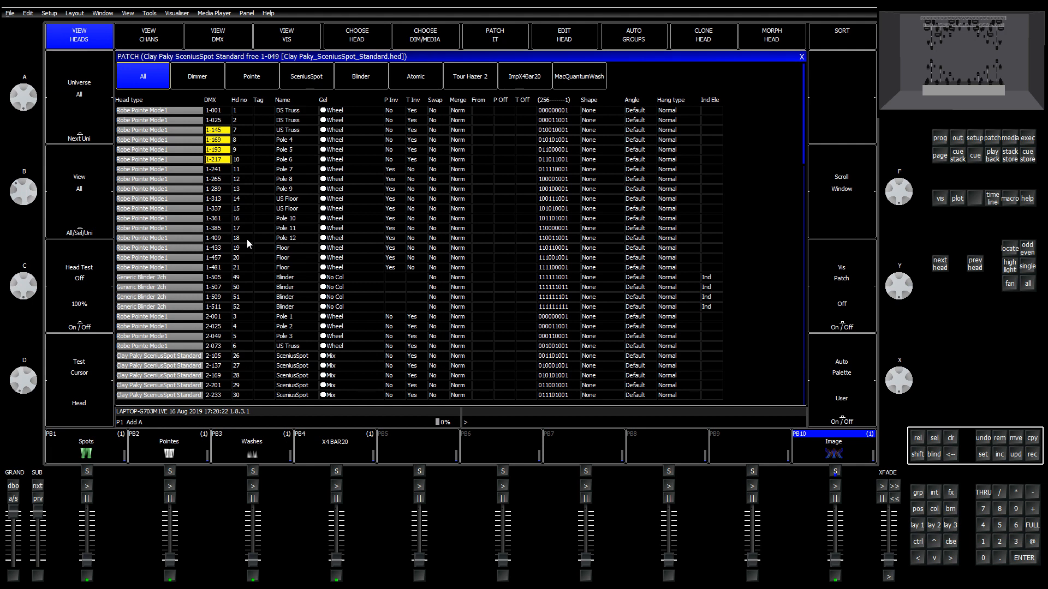
Step: Try to undo the repatch of Pointe heads 3 to 6
key(Up)
key(Up)
key(Up)
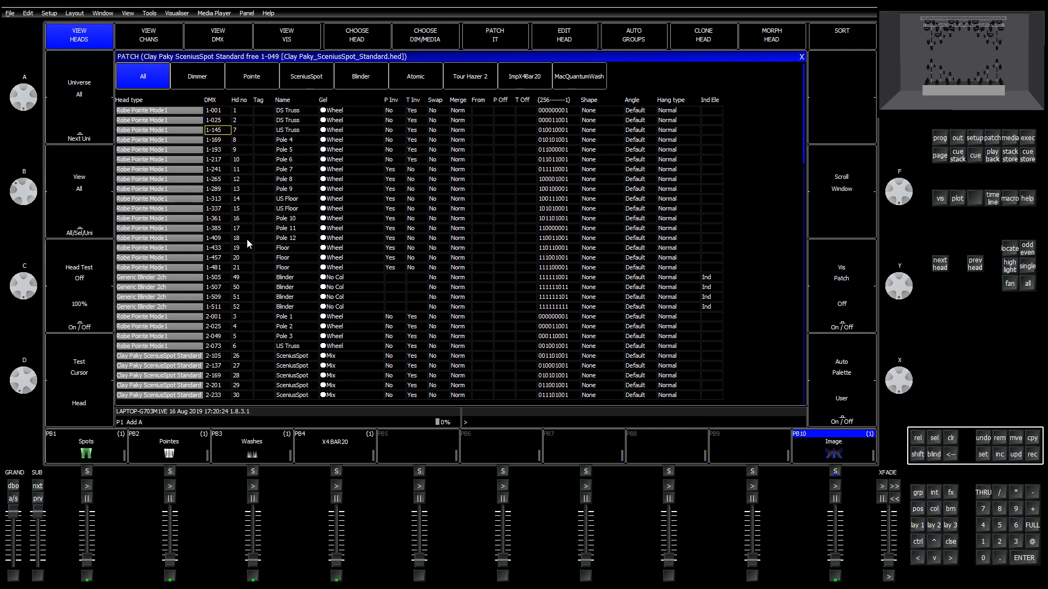
click(983, 439)
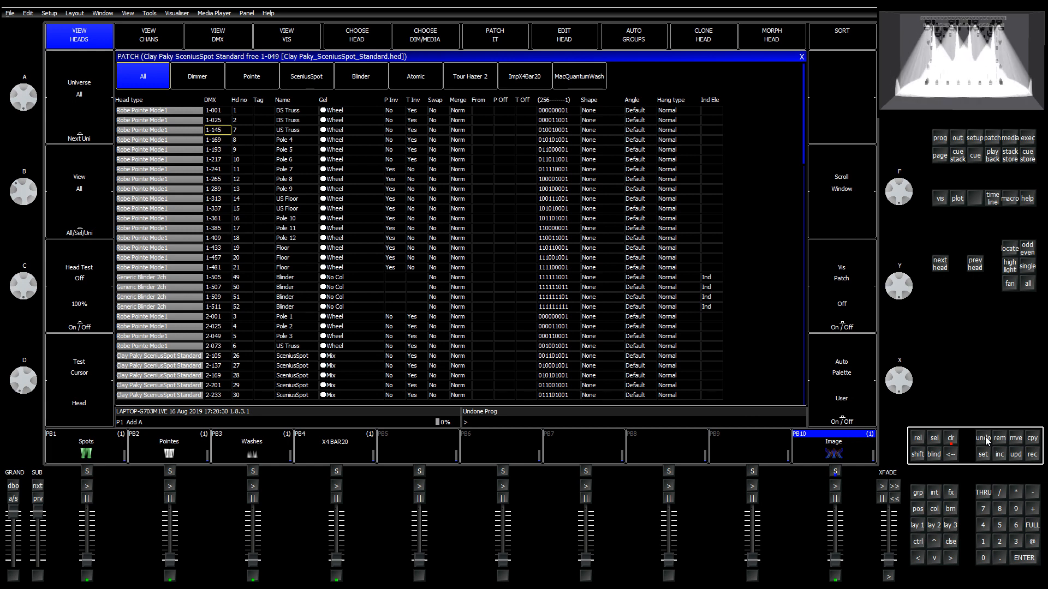
Step: Undo the last patch action, and look into the undo history without picking a step
click(985, 439)
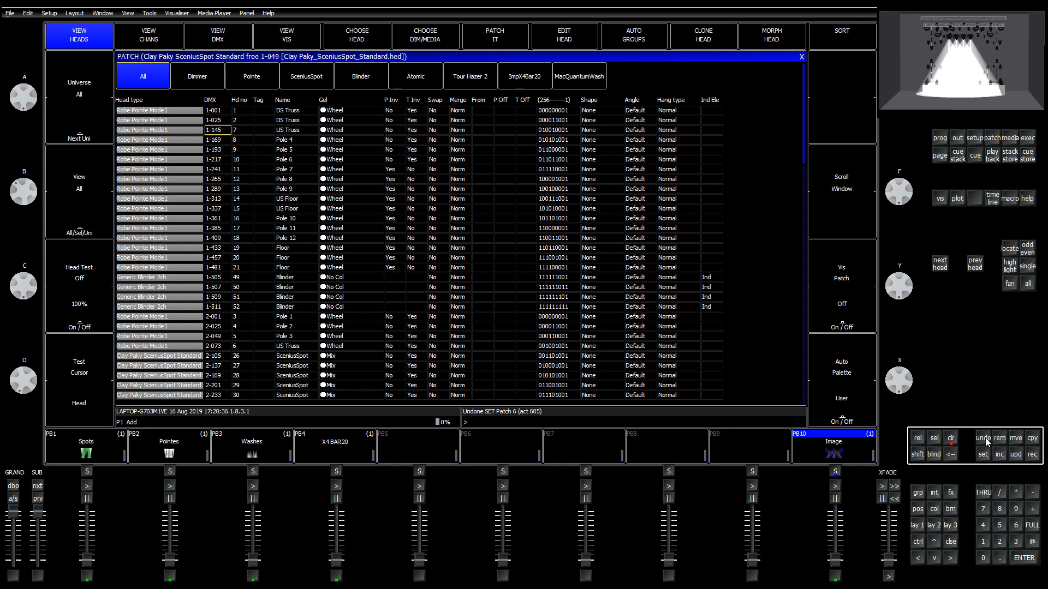
shift+click(985, 438)
ctrl+click(986, 439)
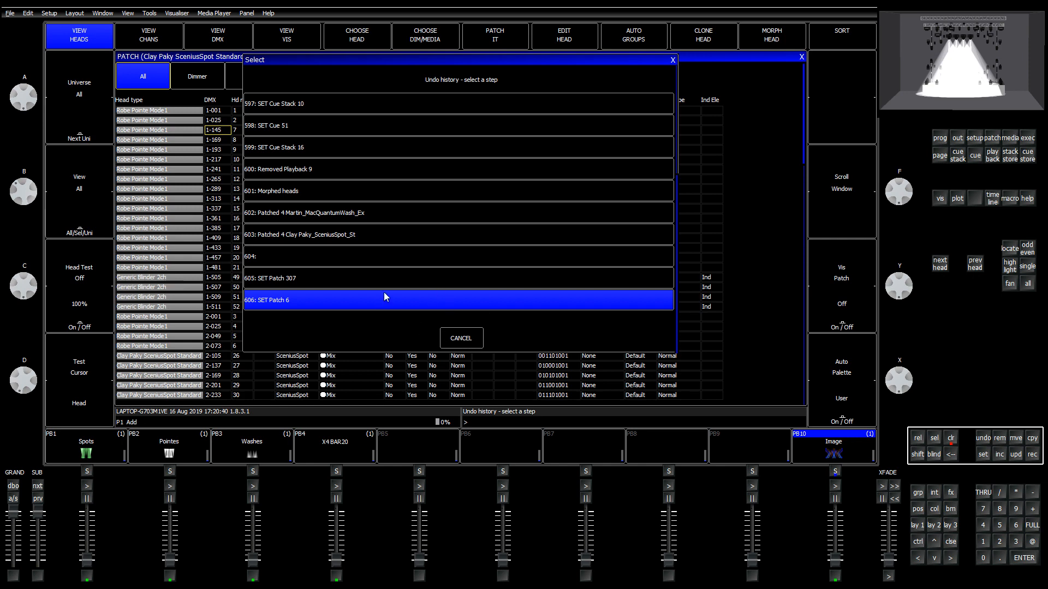
click(461, 339)
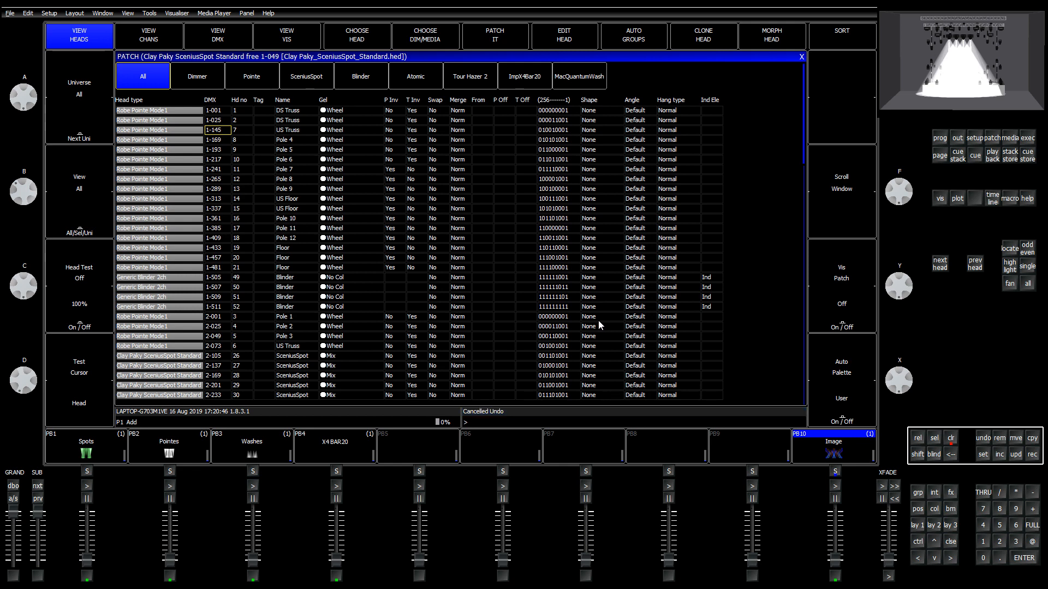
Step: Examine the DMX addresses of the patched heads down to the Atomic heads
key(Down)
key(Down)
key(Down)
key(Down)
key(Down)
key(Down)
key(Down)
key(Down)
key(Down)
key(Down)
key(Down)
key(Down)
key(Down)
key(Down)
key(Down)
key(Down)
key(Down)
key(Down)
key(Down)
key(Down)
key(Down)
key(Down)
key(Down)
key(Down)
key(Down)
key(Down)
key(Down)
key(Down)
key(Down)
key(Down)
key(Down)
key(Down)
key(Down)
key(Down)
key(Down)
key(Down)
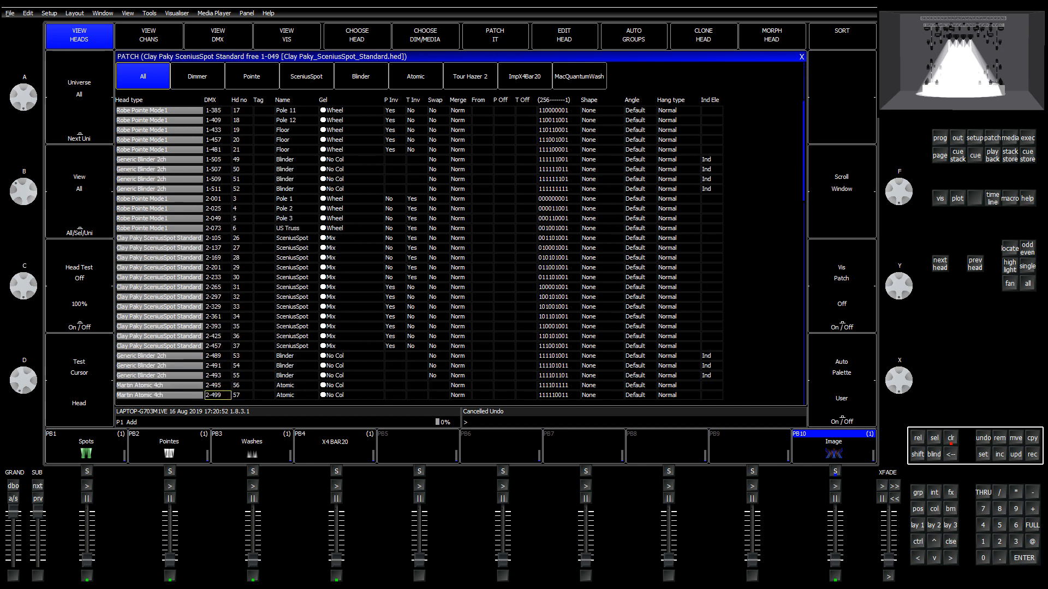
click(292, 288)
Step: List the selected heads' visualiser positions and spread the X positions of Face Wash heads 88 to 91 from -5 to 5
click(284, 35)
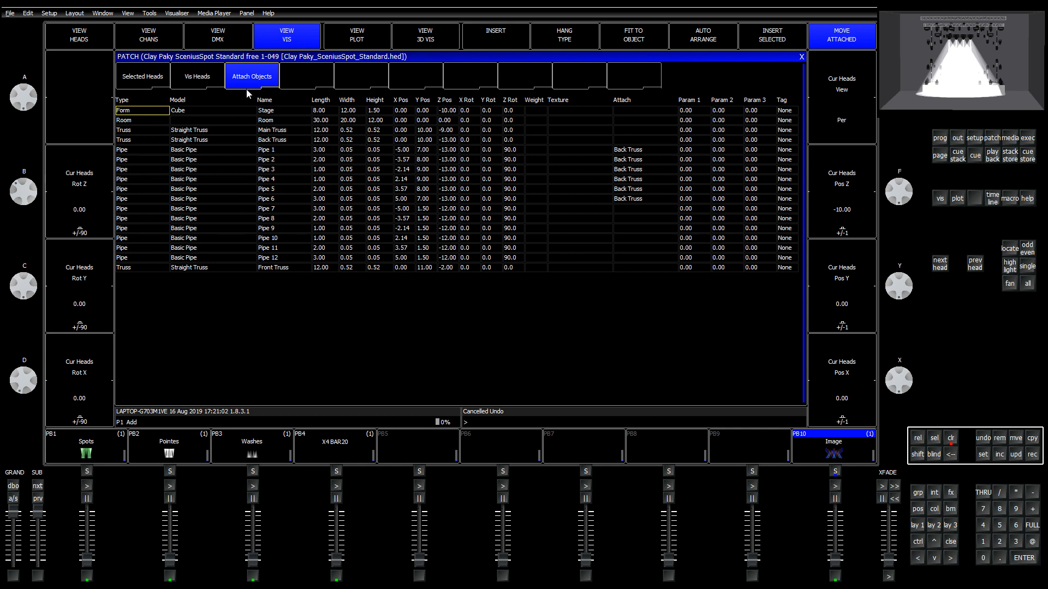
click(139, 80)
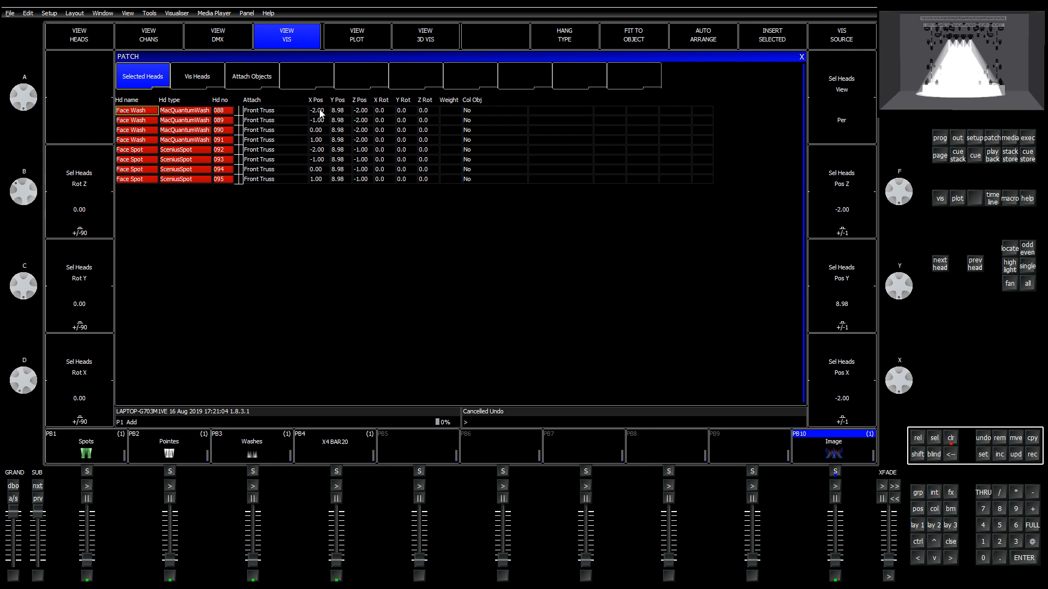
drag(316, 111, 316, 140)
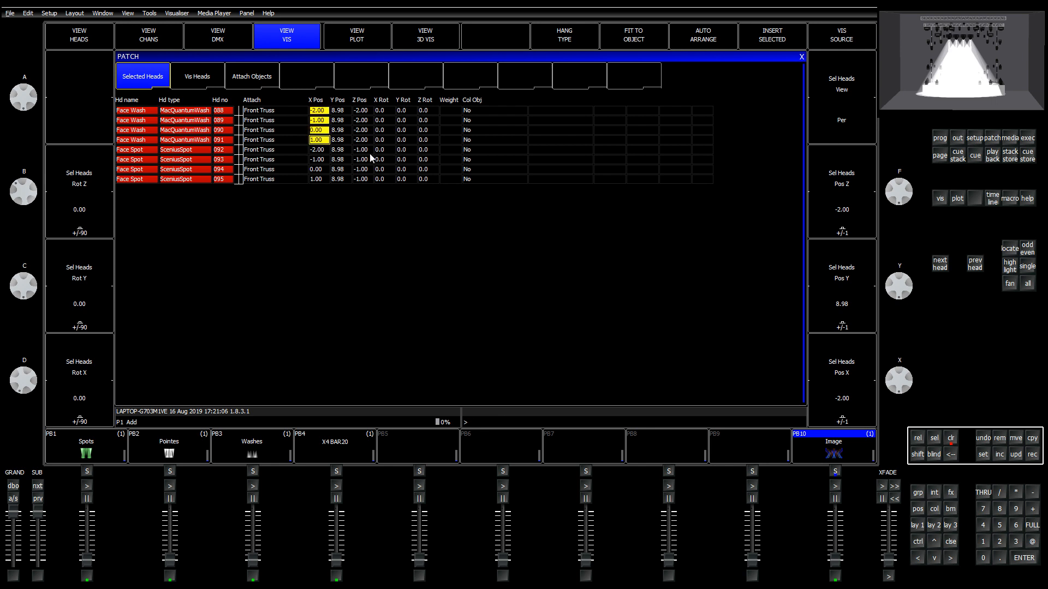
text(-5>5)
key(Return)
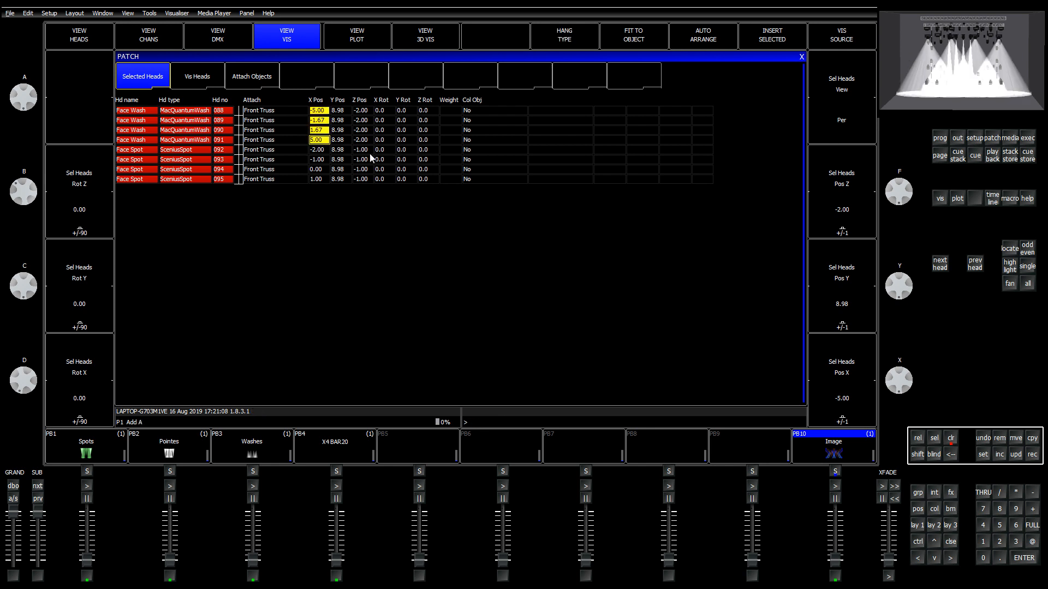
Step: Set the Y position of Face Wash heads 88 to 91 and Face Spot heads 92 to 95 to 11
key(Right)
key(Right)
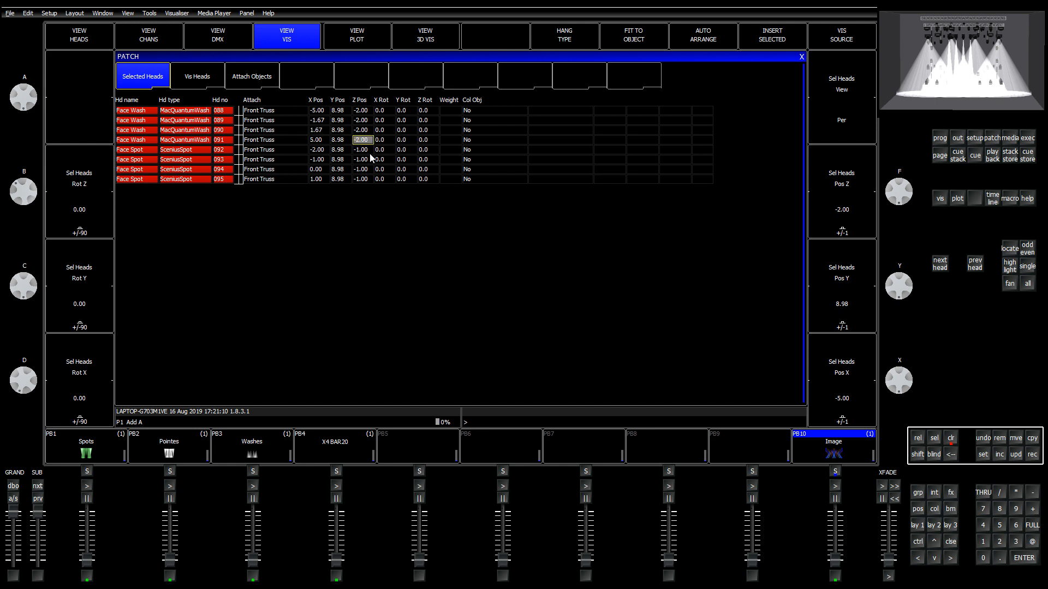
key(Up)
key(Left)
key(Up)
key(Up)
key(shift+Down)
key(shift+Down)
key(shift+Down)
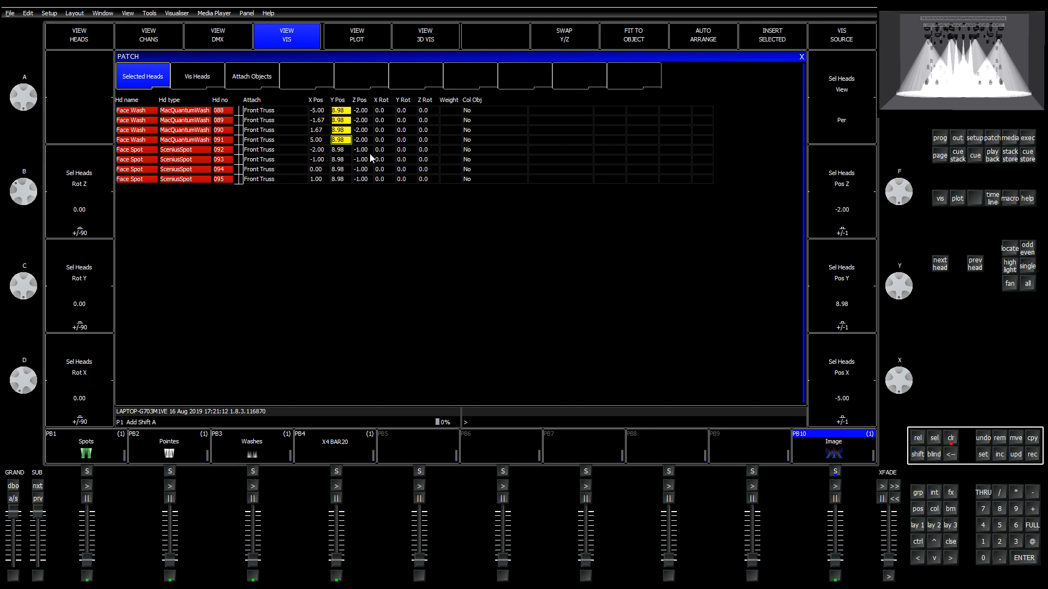
key(shift+Down)
key(shift+Down)
key(shift+Down)
key(shift+Down)
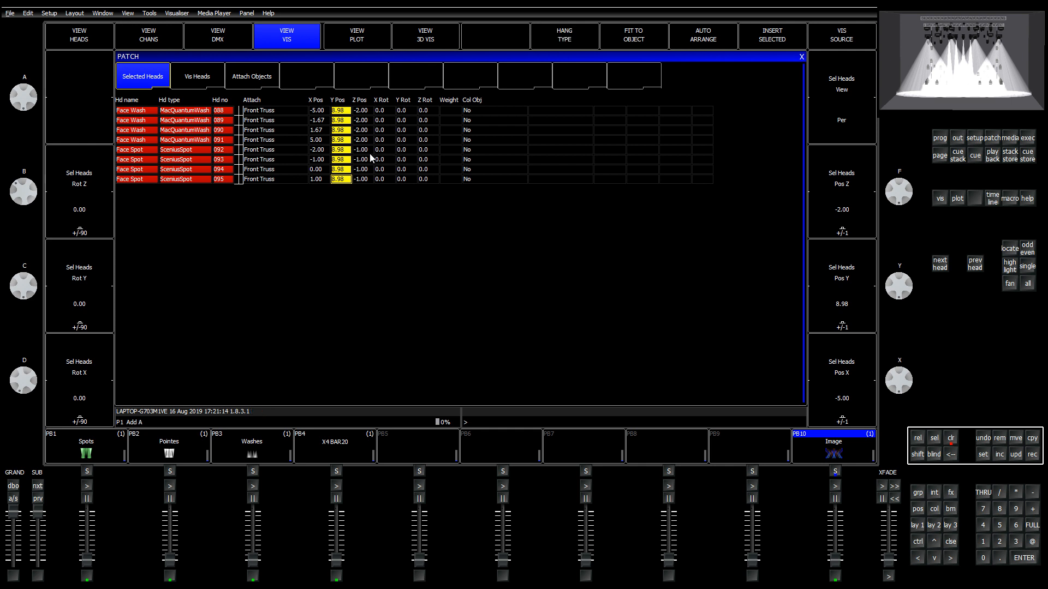
text(11)
key(Return)
Step: Set the Z position of Face Spot heads 92 to 95 to -2
key(Right)
key(shift+Up)
key(shift+Up)
key(shift+Up)
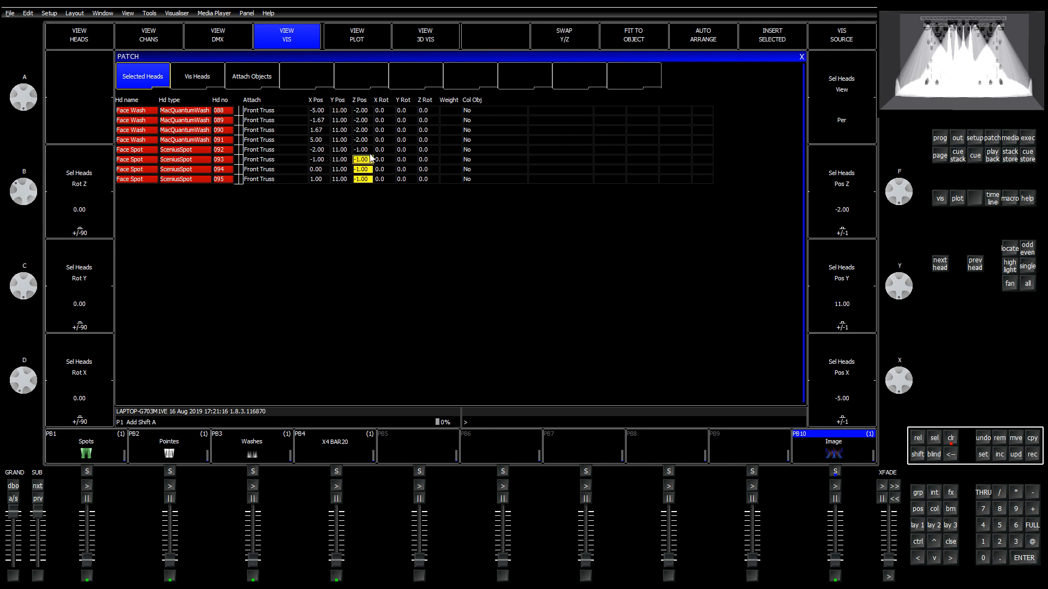
key(Left)
key(Left)
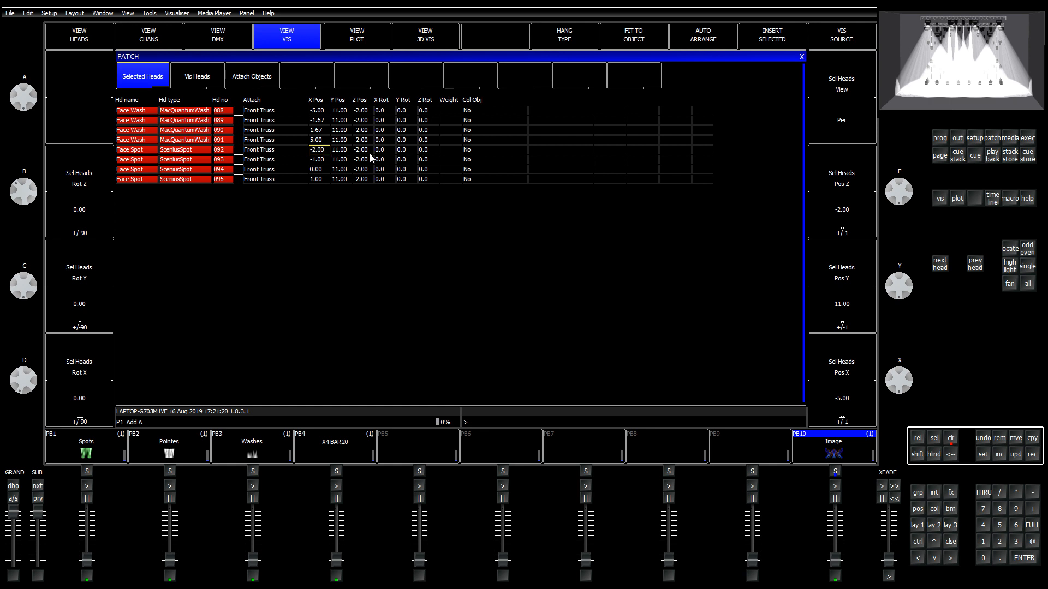
Step: Set the X positions of the outer Face Spot heads, 92 to -4.2 and 95 to 4.2
key(Return)
key(Down)
key(Down)
key(Down)
text(4.2)
key(Return)
Step: Set the X positions of the inner Face Spot heads, 93 to -0.87 and 94 to 0.87
key(Up)
key(Up)
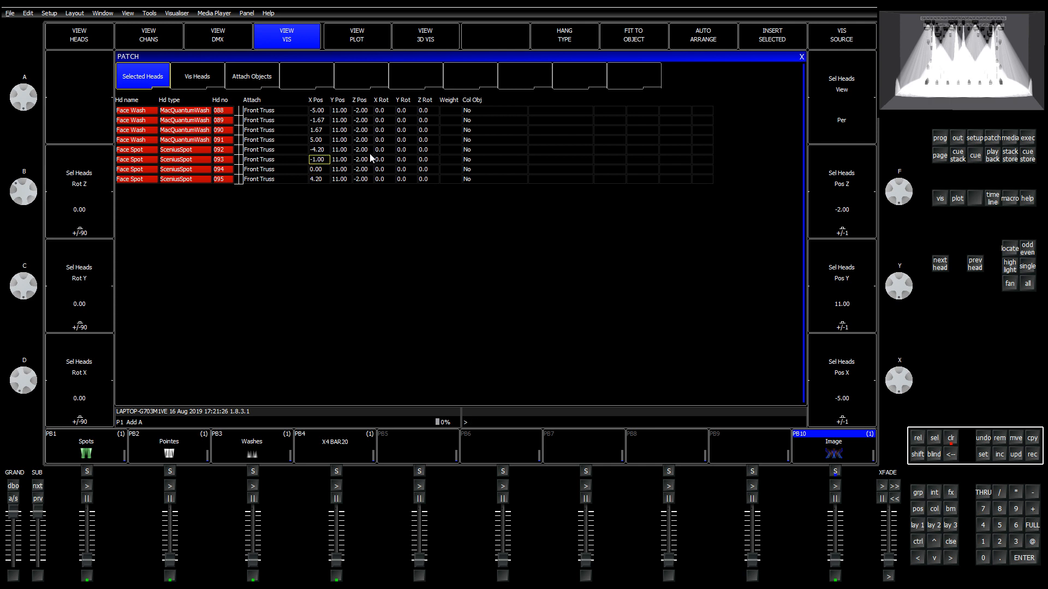
text(-0.87)
key(Return)
key(Down)
text(0.87)
key(Return)
Step: Return to the patched heads list and sort it by head number
click(93, 47)
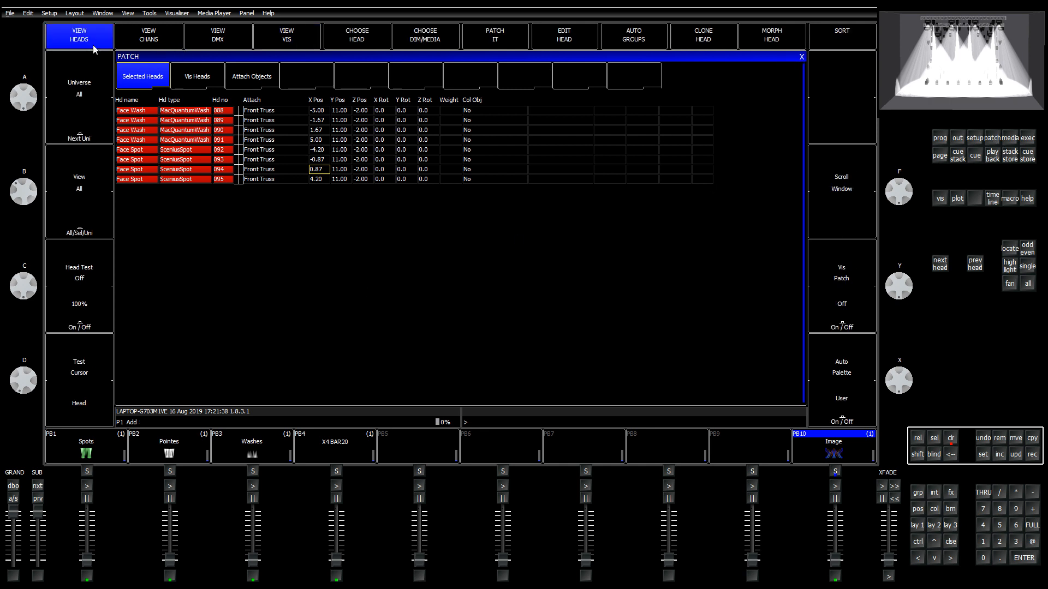
click(281, 161)
scroll(288, 178, up, 17)
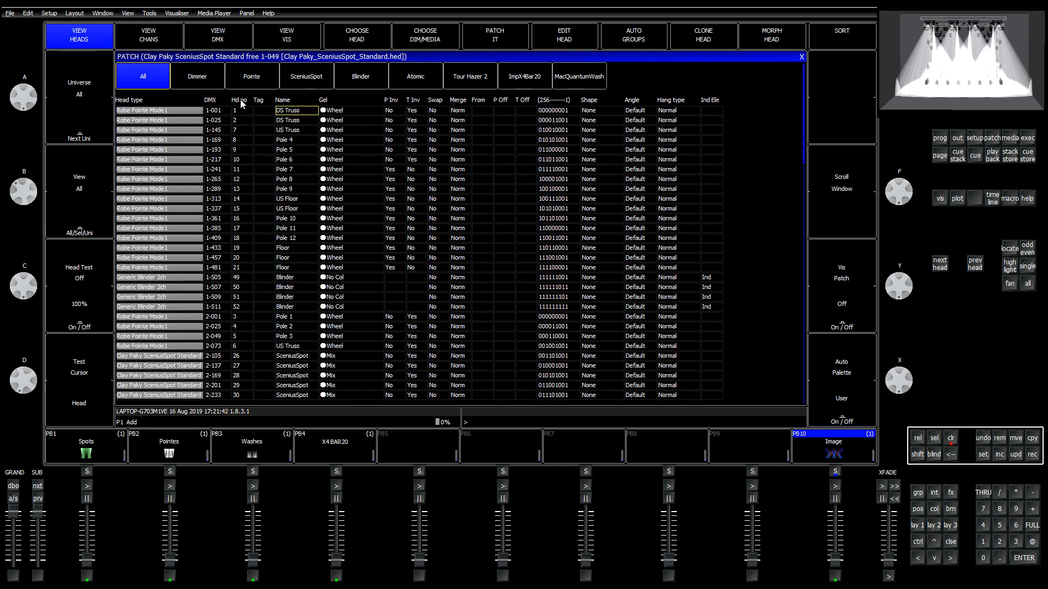
click(824, 31)
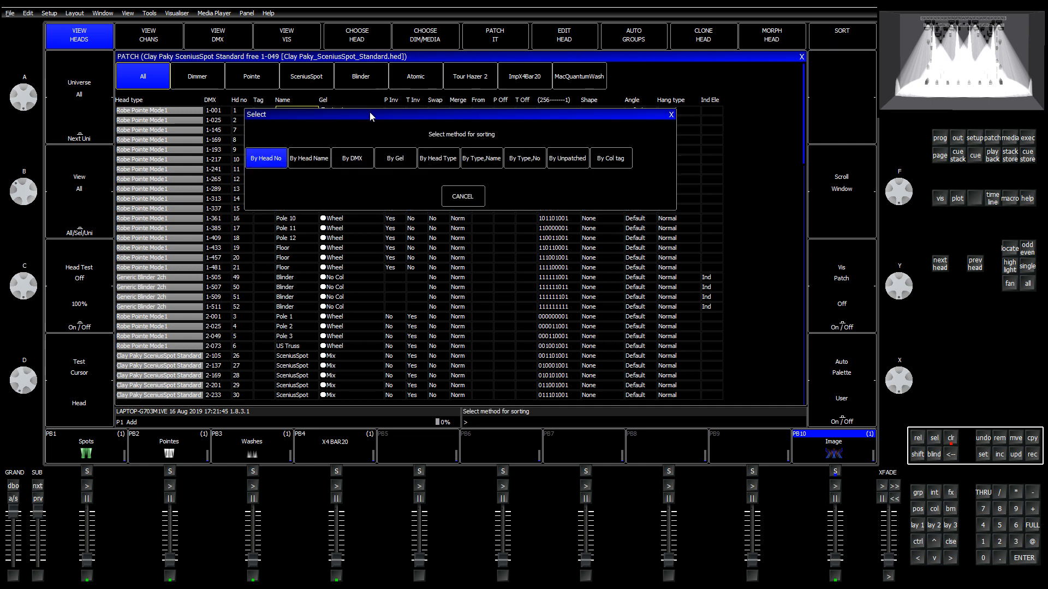
click(287, 161)
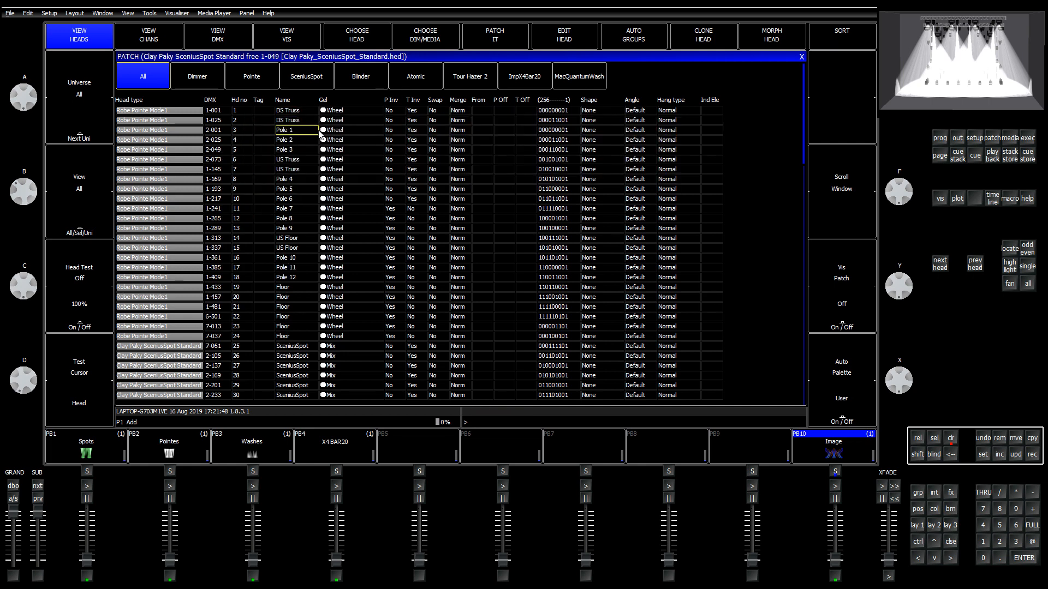
Step: Repatch Pointe heads 7 to 10 from DMX address 3-001, agreeing to move aside the heads already there
key(Left)
key(Left)
key(Left)
key(Up)
key(Down)
key(Down)
key(Down)
key(Down)
key(Down)
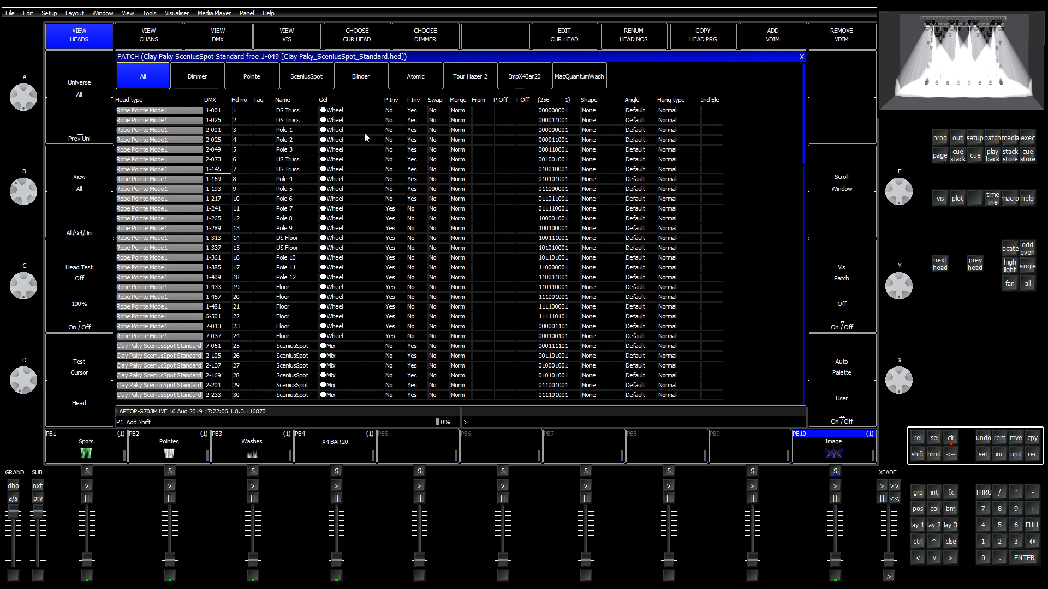
key(shift+Down)
key(shift+Down)
key(shift+Down)
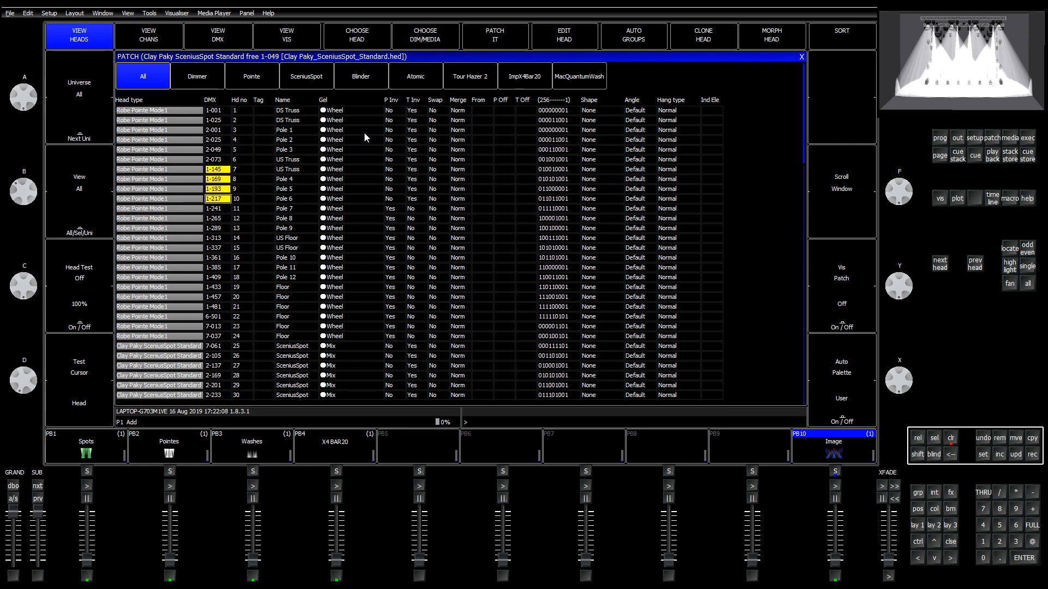
text(3-001)
key(Return)
key(Left)
key(Return)
Step: Repatch Pointe heads 11 to 14 from DMX address 4-001, agreeing to move aside the heads already there
key(Down)
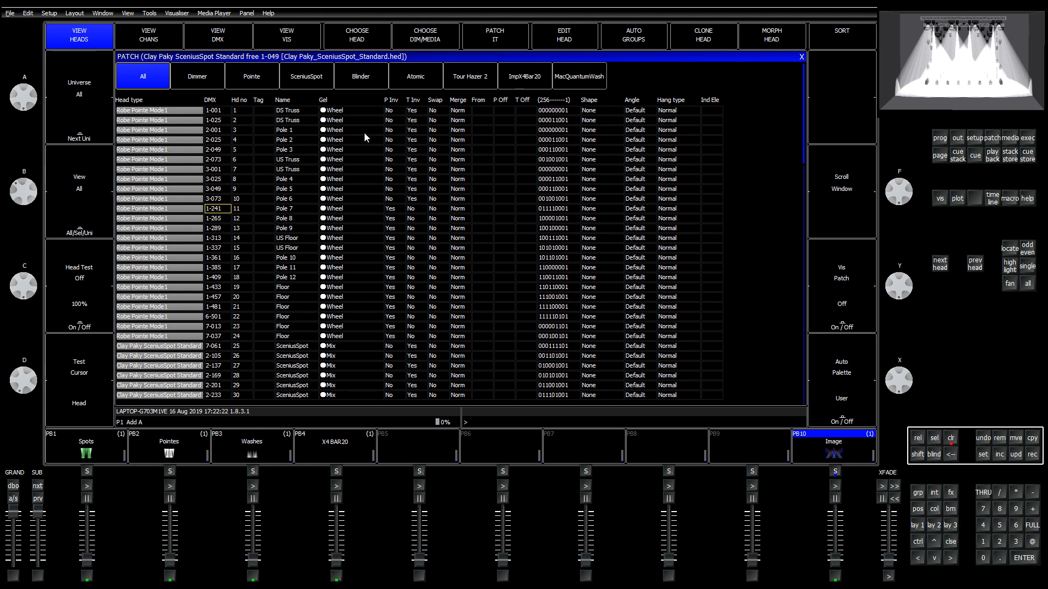
key(shift+Down)
key(shift+Down)
key(shift+Down)
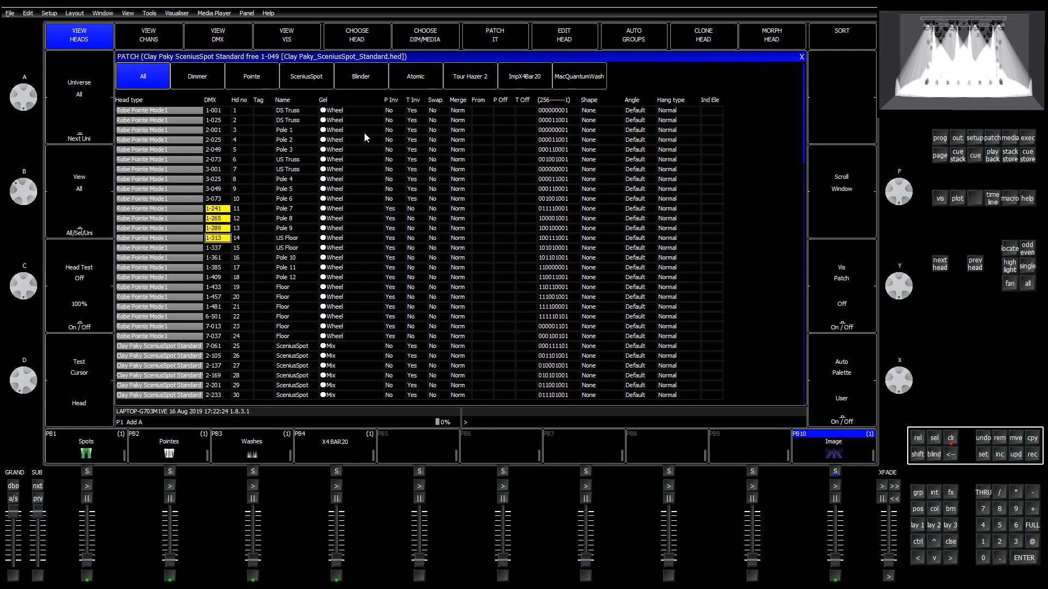
text(01)
key(Return)
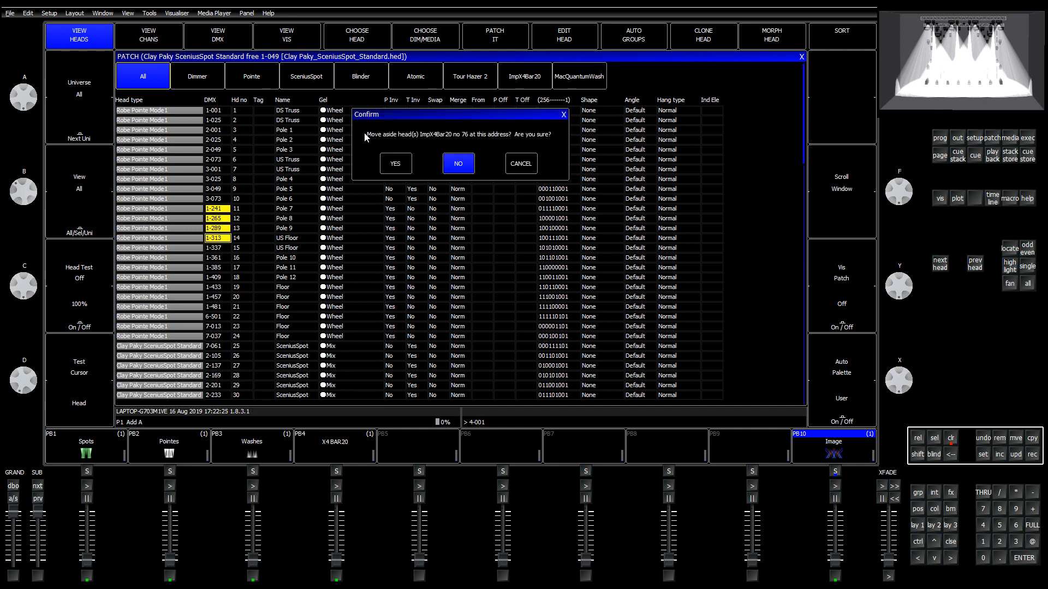
key(Left)
key(Return)
Step: Repatch Pointe heads 15 to 18 from DMX address 5-001, agreeing to move aside the heads already there
key(Down)
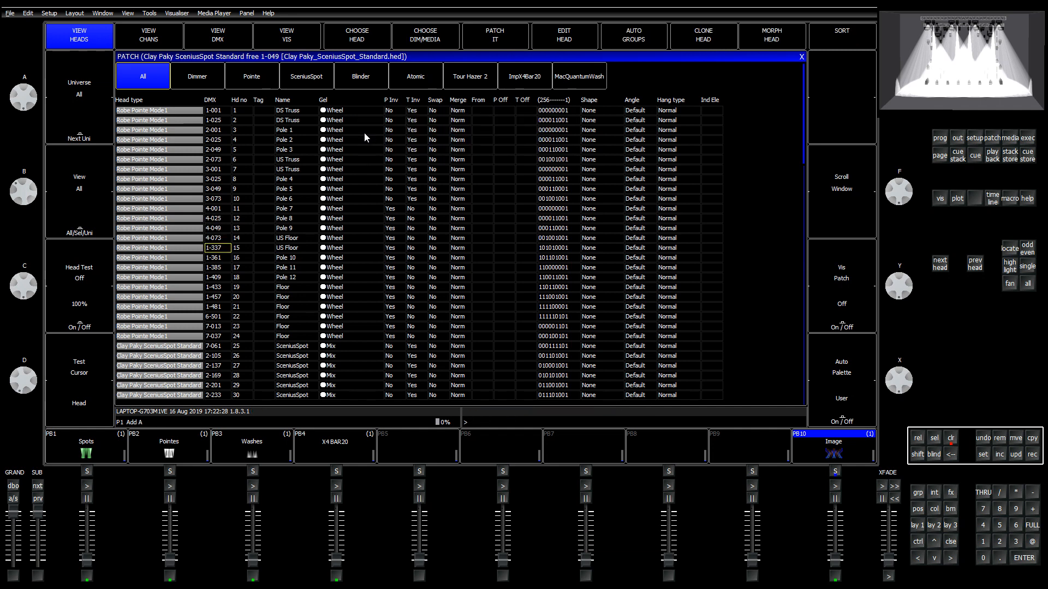
key(shift+Down)
key(shift+Down)
key(shift+Down)
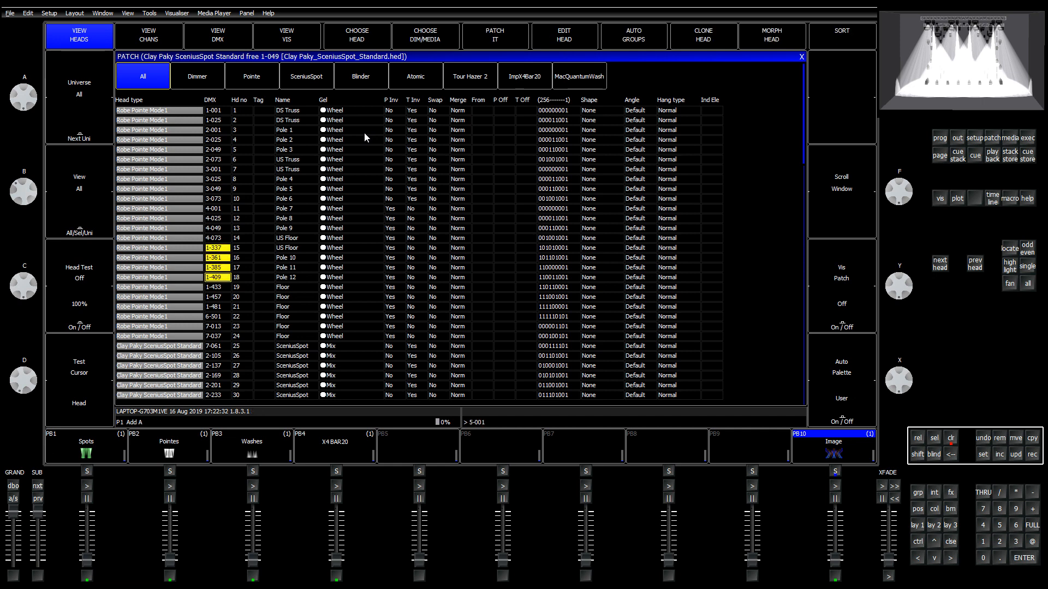
key(Return)
key(Left)
Step: Repatch Floor Pointe heads 19 to 21 from DMX address 6-1, agreeing to move aside the heads already there
key(Down)
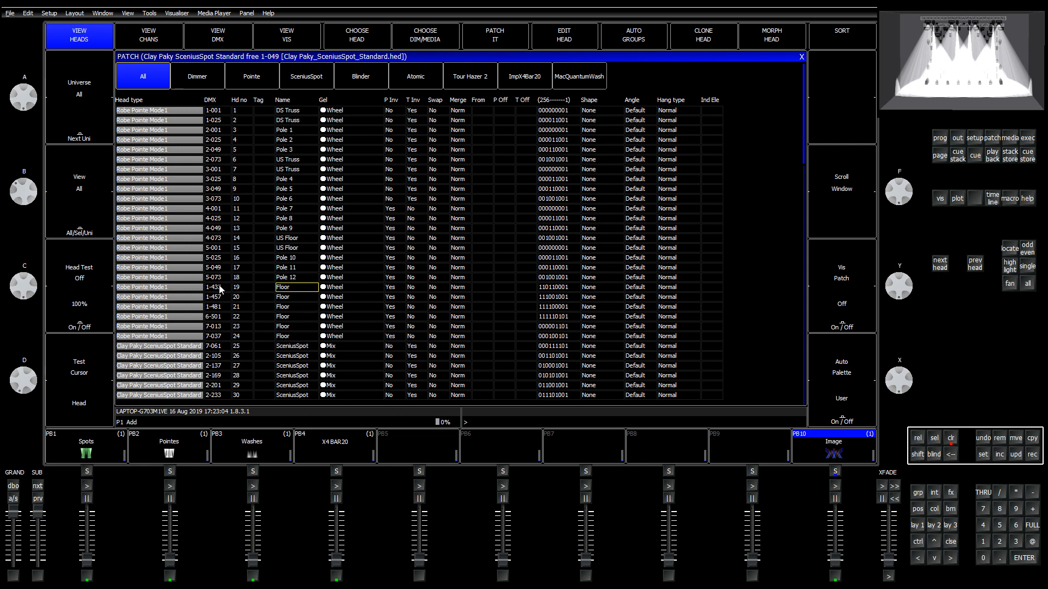
key(shift+Down)
key(shift+Down)
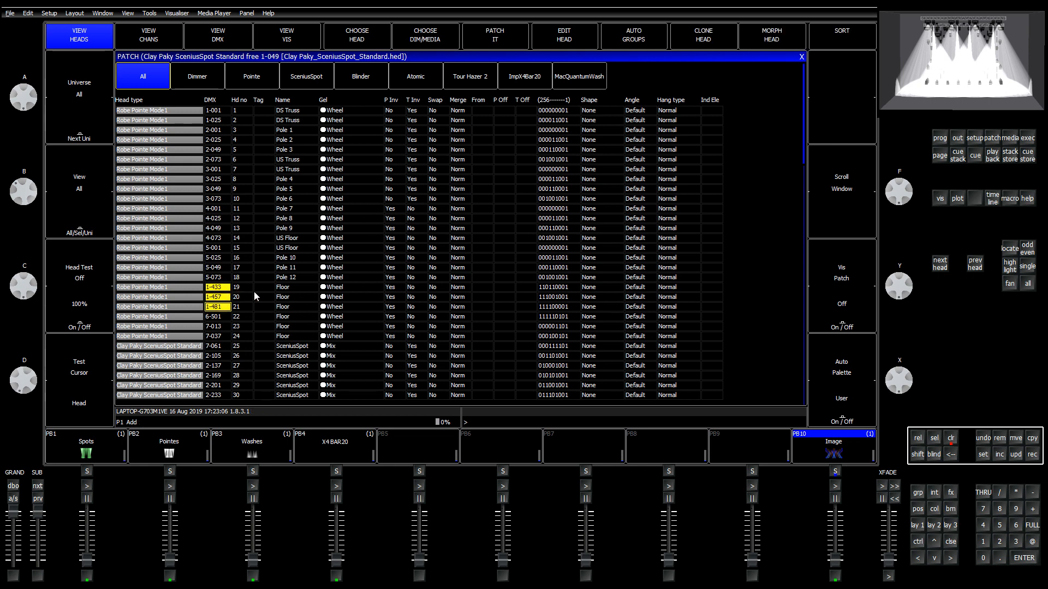
text(6-1)
key(Return)
key(Left)
key(Return)
Step: Repatch Floor Pointe heads 22 to 24 from DMX address 6-073
key(Down)
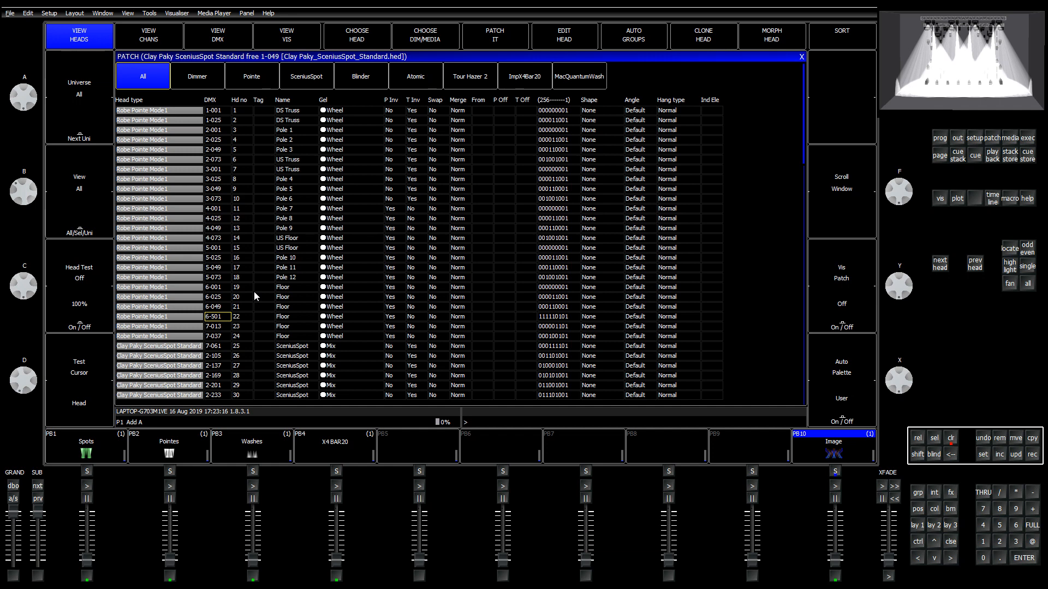
key(Up)
key(Down)
key(Right)
key(Up)
key(Up)
key(Up)
drag(220, 311, 240, 340)
text(6-0)
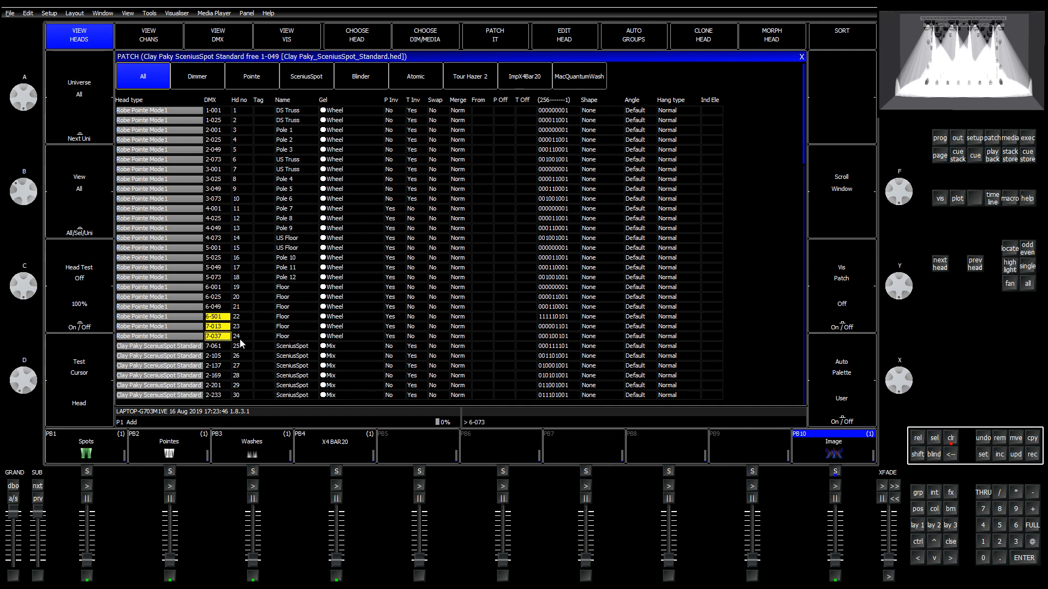
text(73)
key(Return)
key(Return)
Step: Repatch SceniusSpot heads 25 and 26 from DMX address 1-049
key(Down)
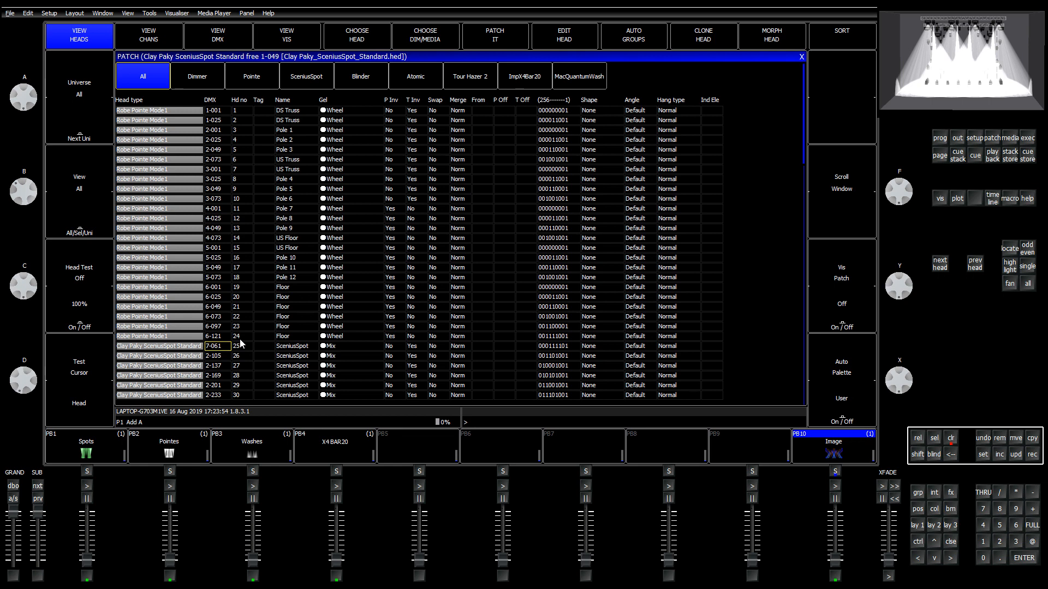
key(Down)
key(Up)
key(Right)
key(Left)
key(shift+Down)
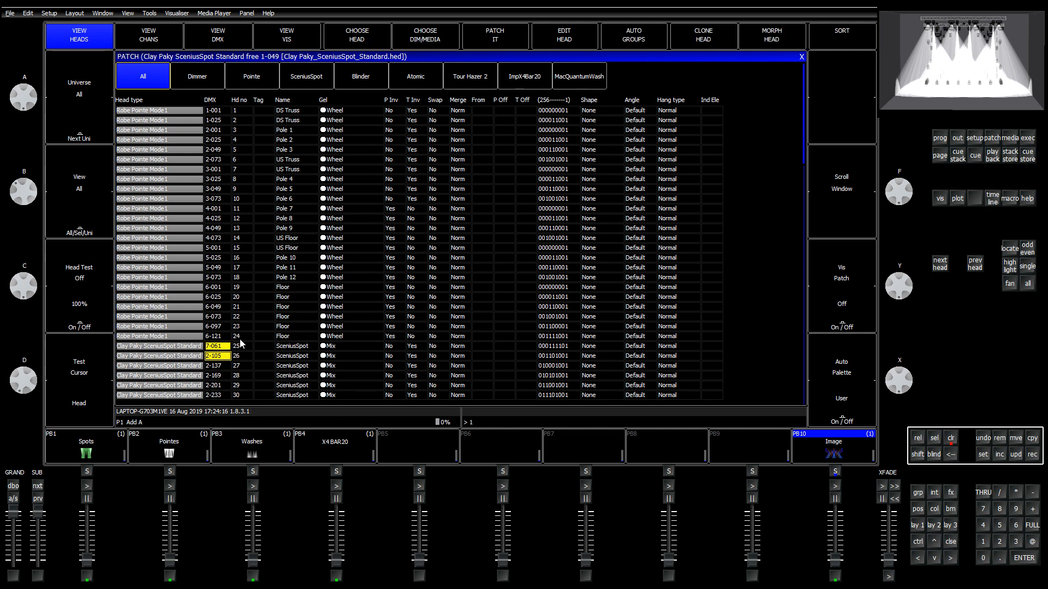
text(49)
key(Return)
Step: Repatch SceniusSpot heads 27 and 28 from DMX address 2-097
key(Down)
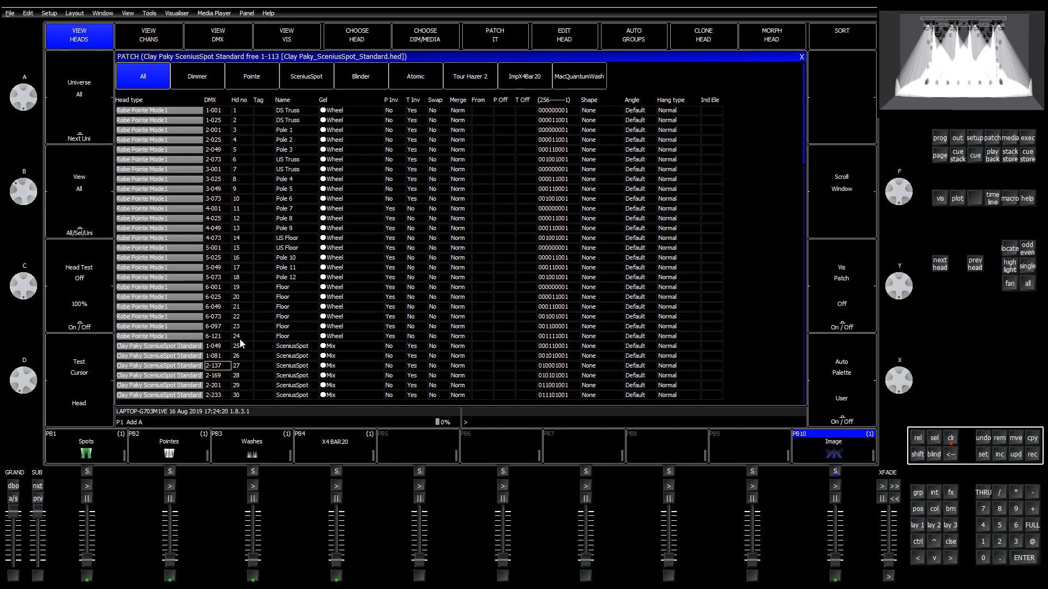
key(shift+Down)
text(2-97)
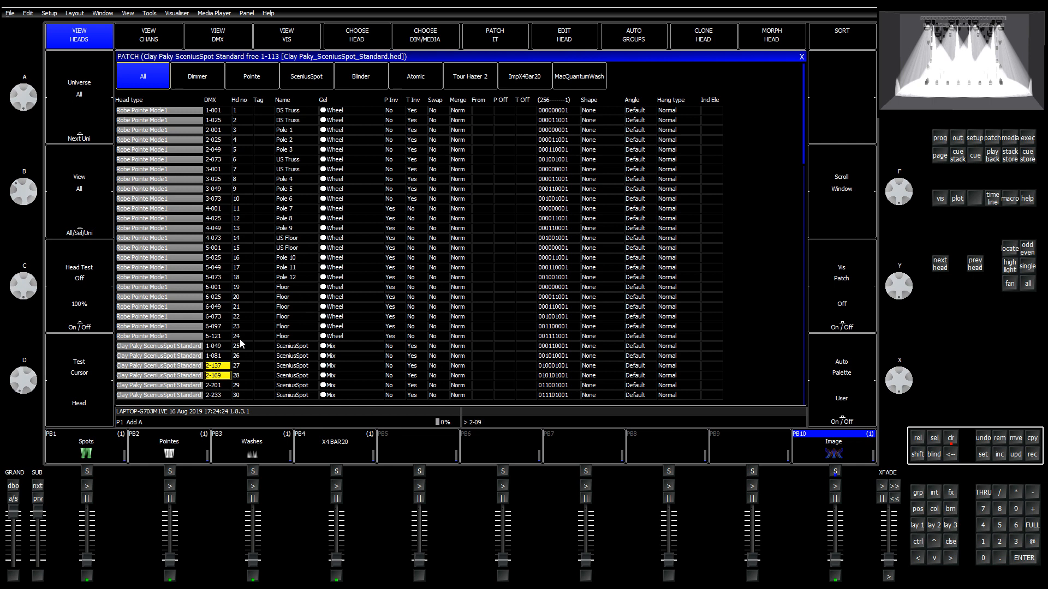
key(Return)
Step: Repatch SceniusSpot heads 29 and 30 from DMX address 3-097, agreeing to move aside the head already there
key(Down)
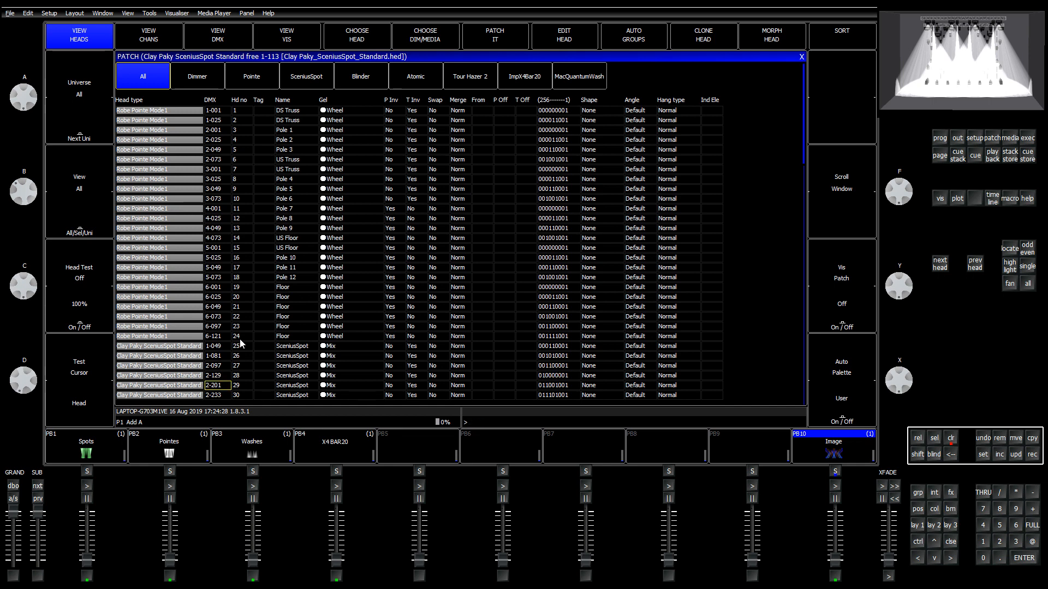
key(shift+Down)
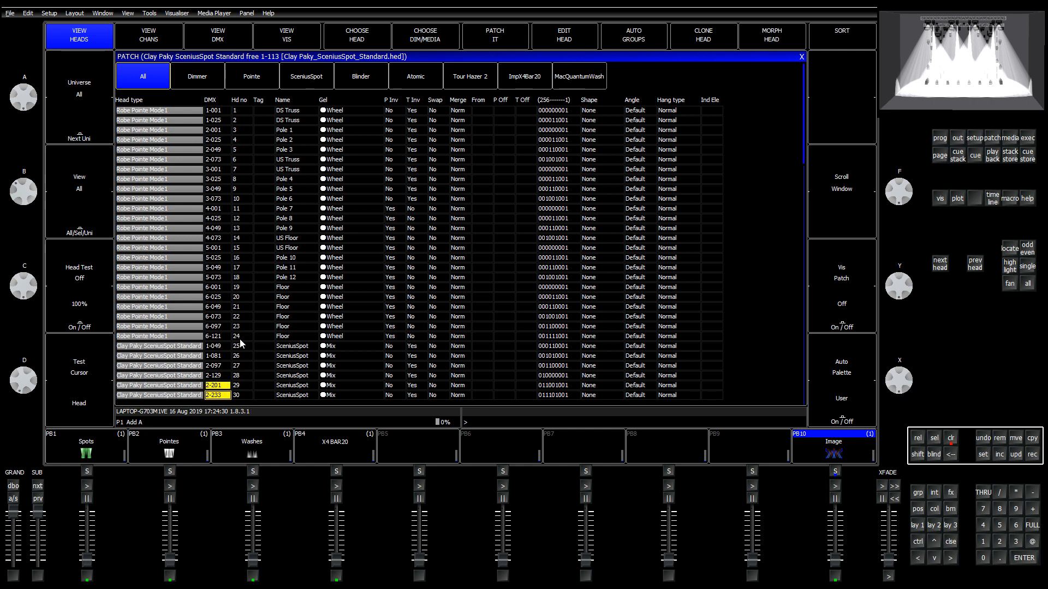
text(3-09)
key(Return)
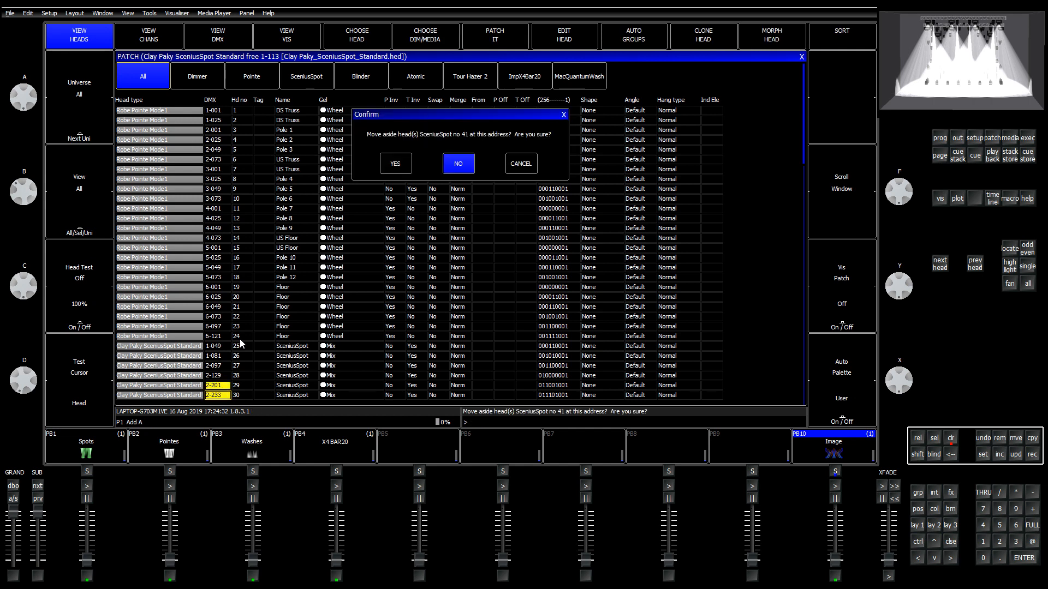
key(Left)
key(Return)
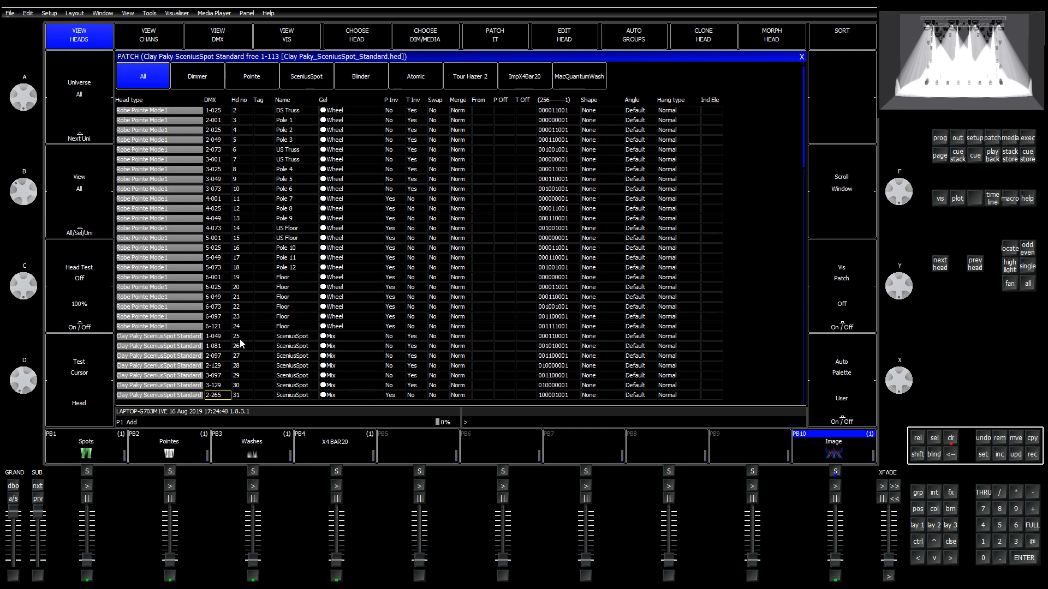
Step: Repatch SceniusSpot heads 31 and 32 from DMX address 4-097, agreeing to move aside any head already there
key(shift+Down)
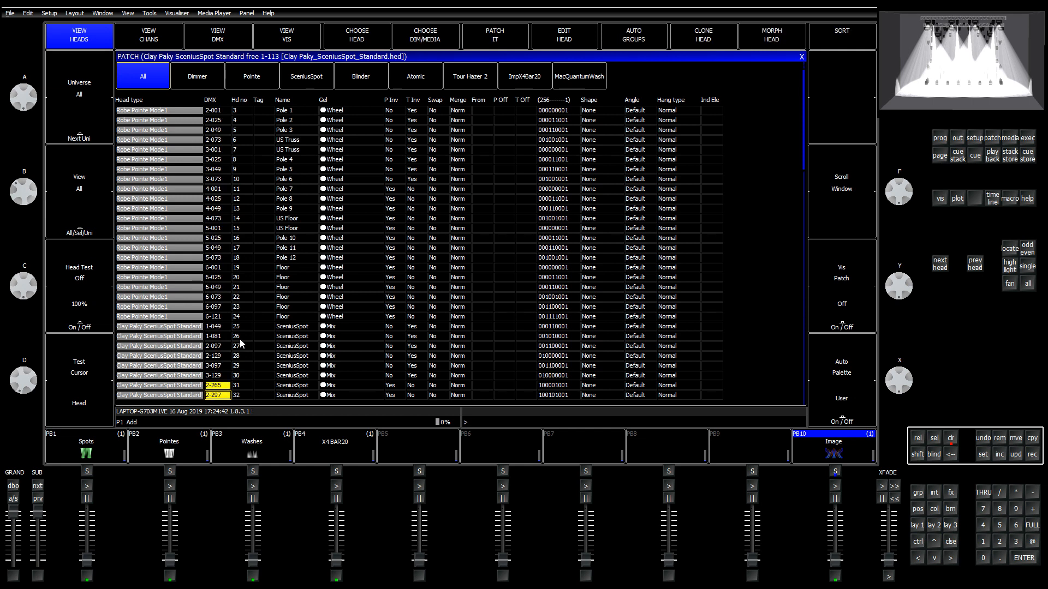
text(4-0)
key(Return)
key(Left)
key(Return)
Step: Repatch SceniusSpot heads 33 and 34 from DMX address 5-097, agreeing to move aside the head already there
key(Down)
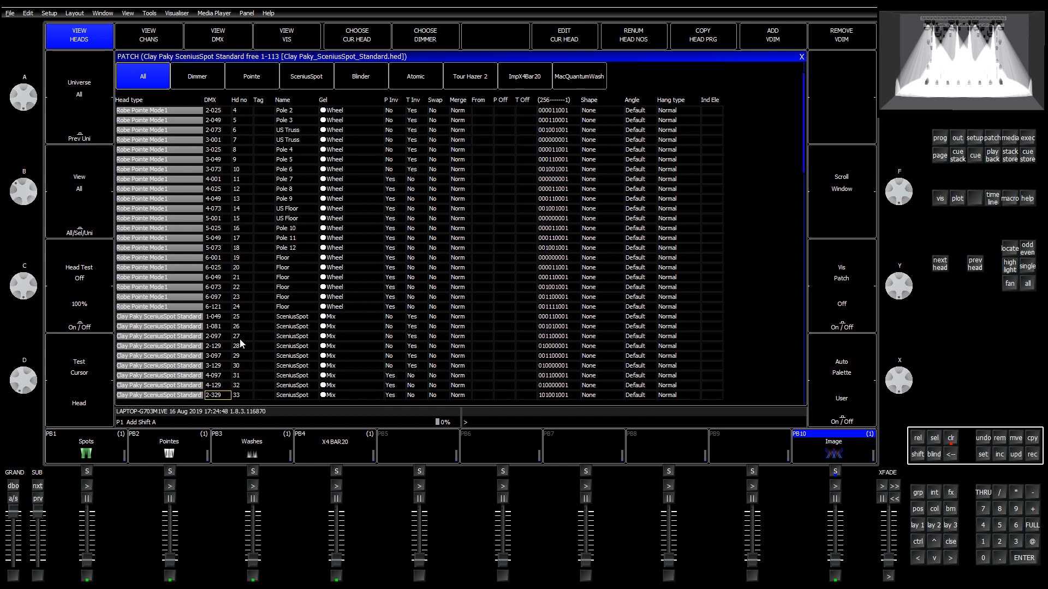
key(shift+Down)
text(5-0)
key(Return)
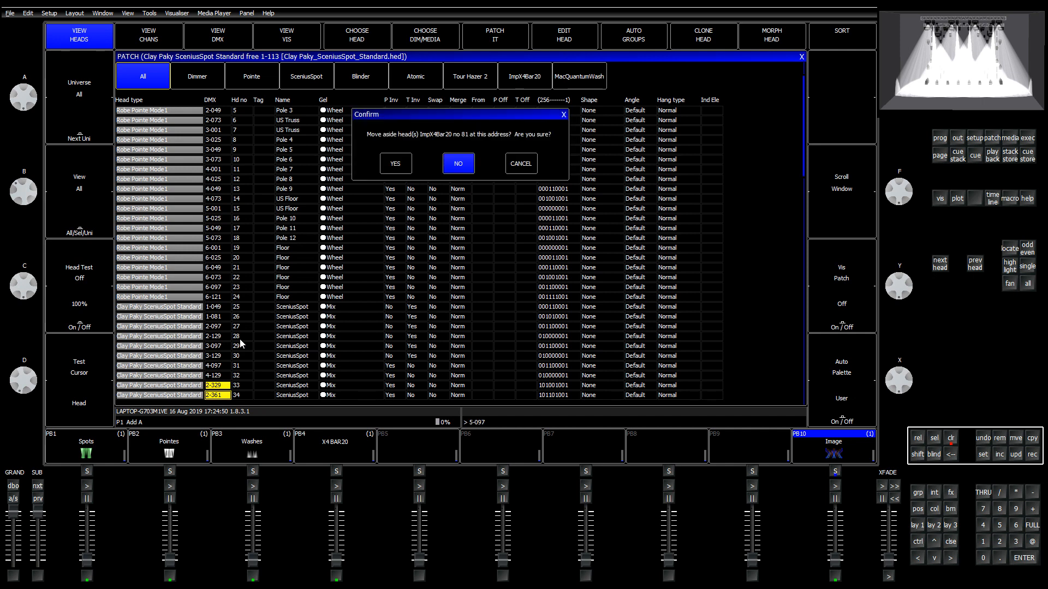
key(Left)
key(Return)
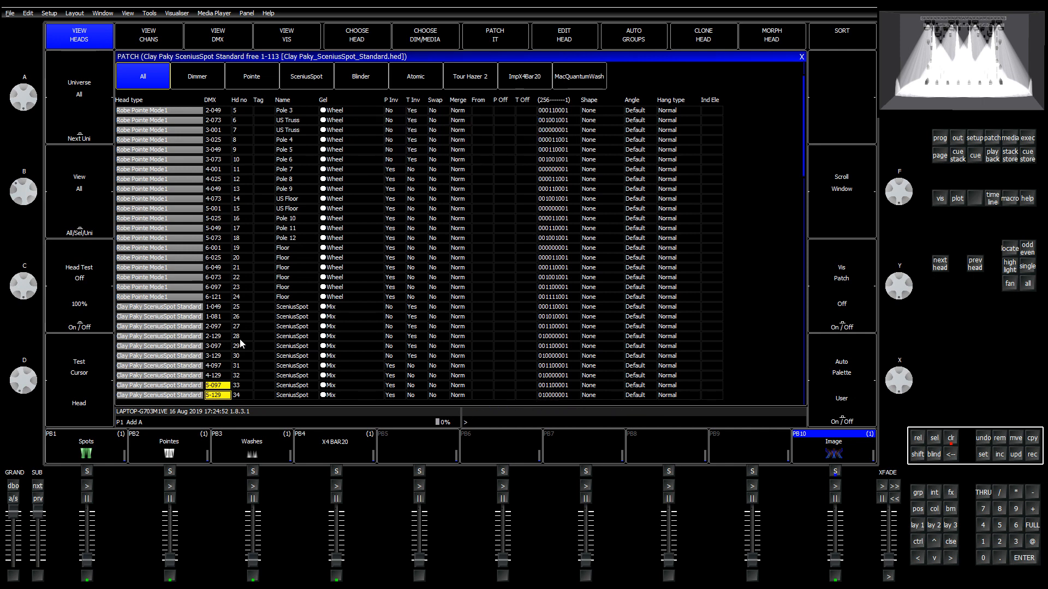
Step: Repatch the remaining SceniusSpot heads 35 to 42 from DMX address 6-145, agreeing to move aside any heads already there
key(Down)
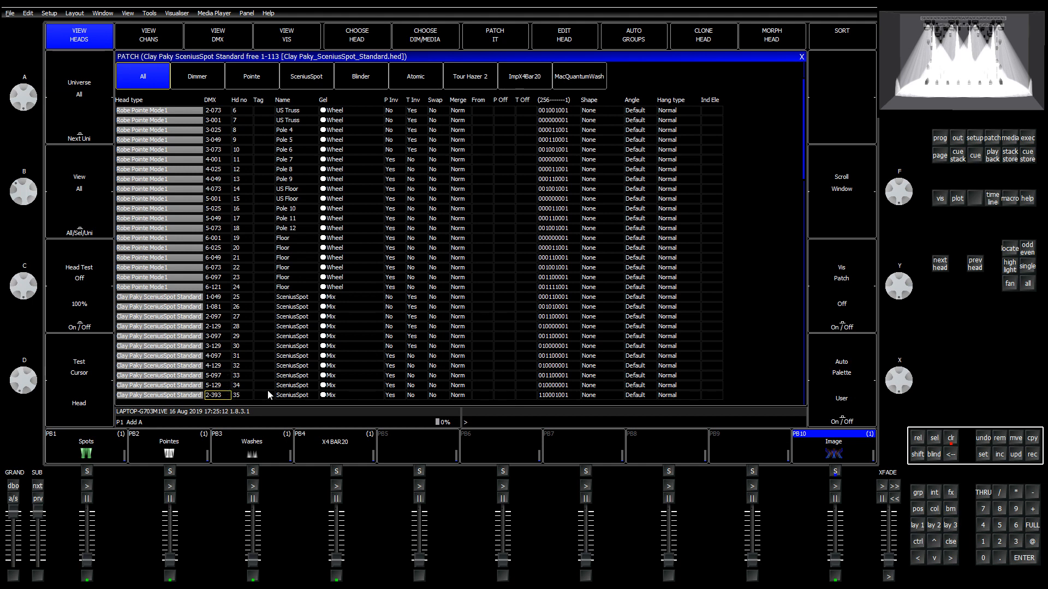
scroll(268, 390, down, 8)
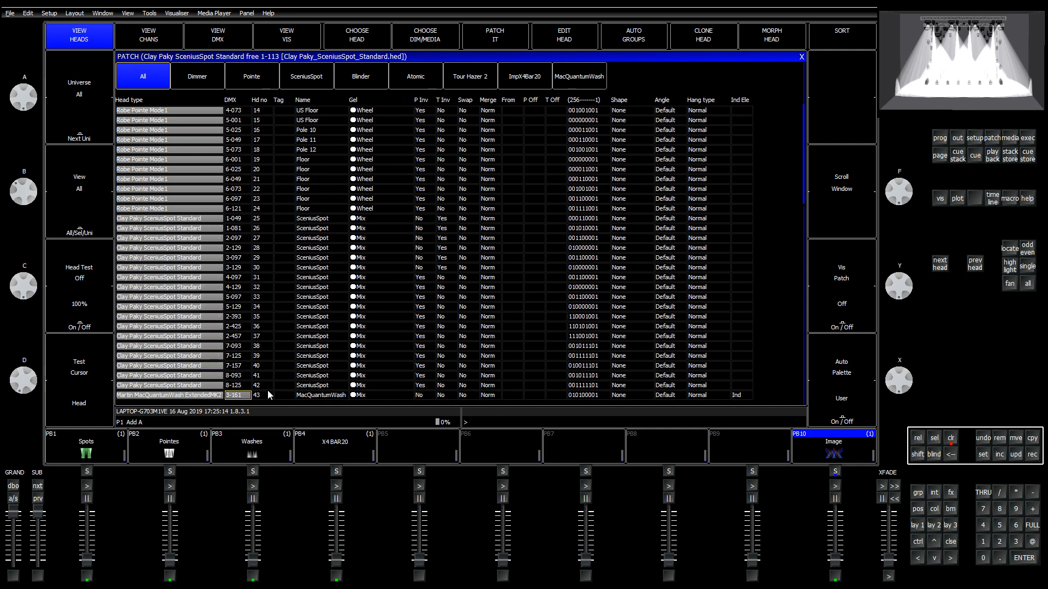
scroll(267, 390, up, 8)
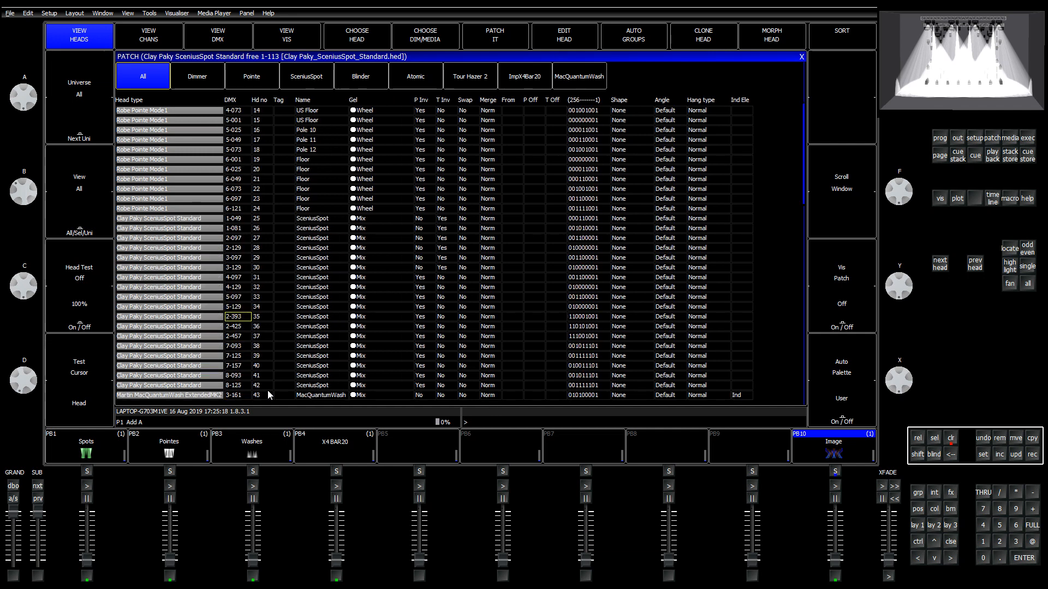
scroll(268, 391, down, 3)
scroll(267, 391, down, 4)
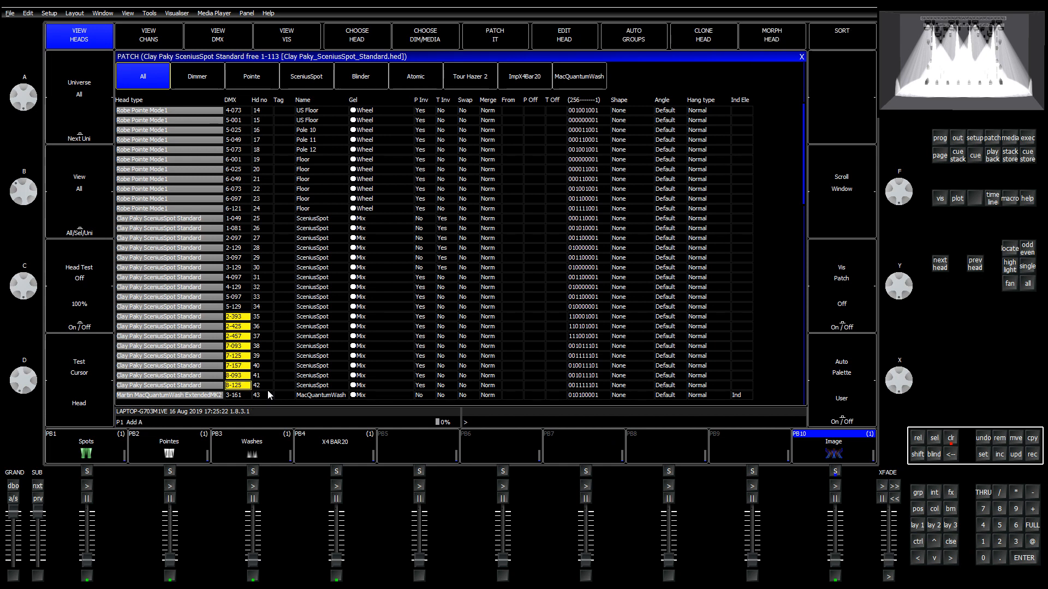
text(6-145)
key(Return)
key(Left)
key(Return)
Step: Repatch MacQuantumWash heads 43 to 46 from DMX address 1-113
key(Down)
key(Down)
key(Down)
key(Down)
key(Down)
key(Down)
key(Down)
key(Down)
key(Down)
key(Down)
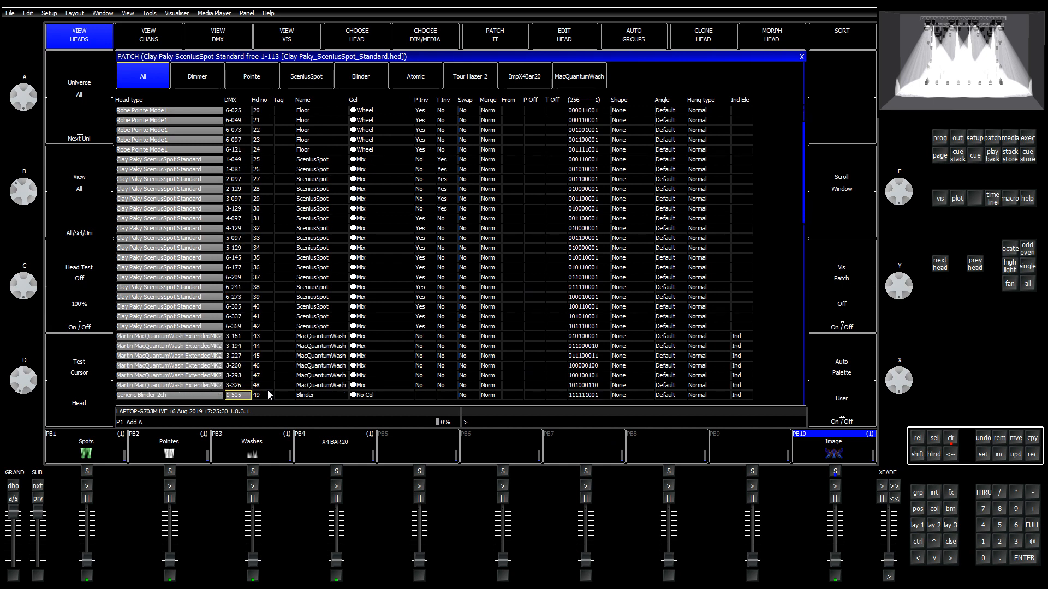
key(Up)
key(Up)
key(Up)
key(Up)
key(Up)
key(Up)
key(Up)
key(Up)
key(Up)
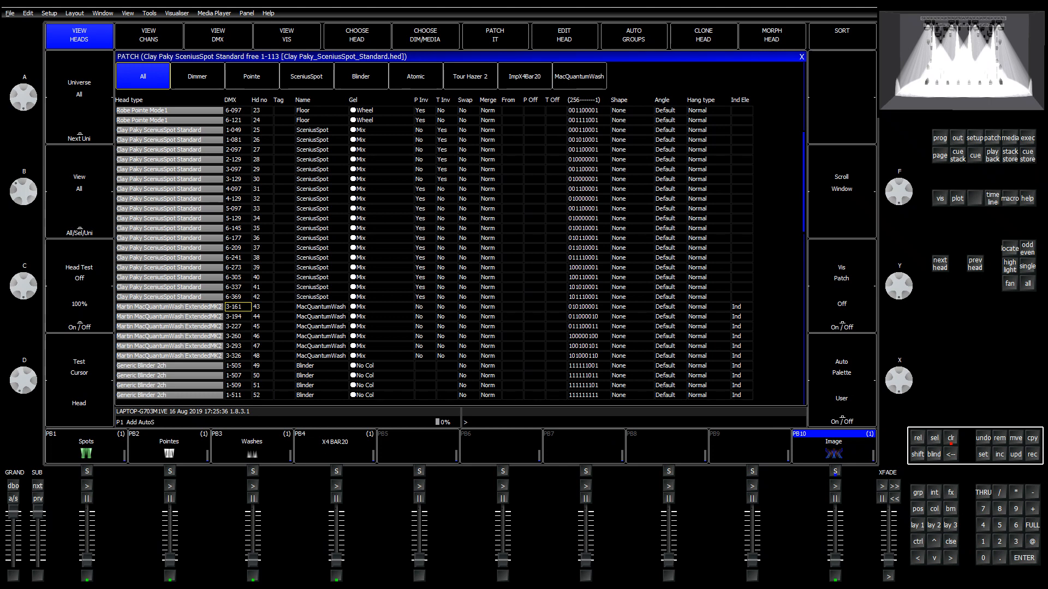
key(BackSpace)
key(shift+Down)
key(shift+Down)
key(shift+Down)
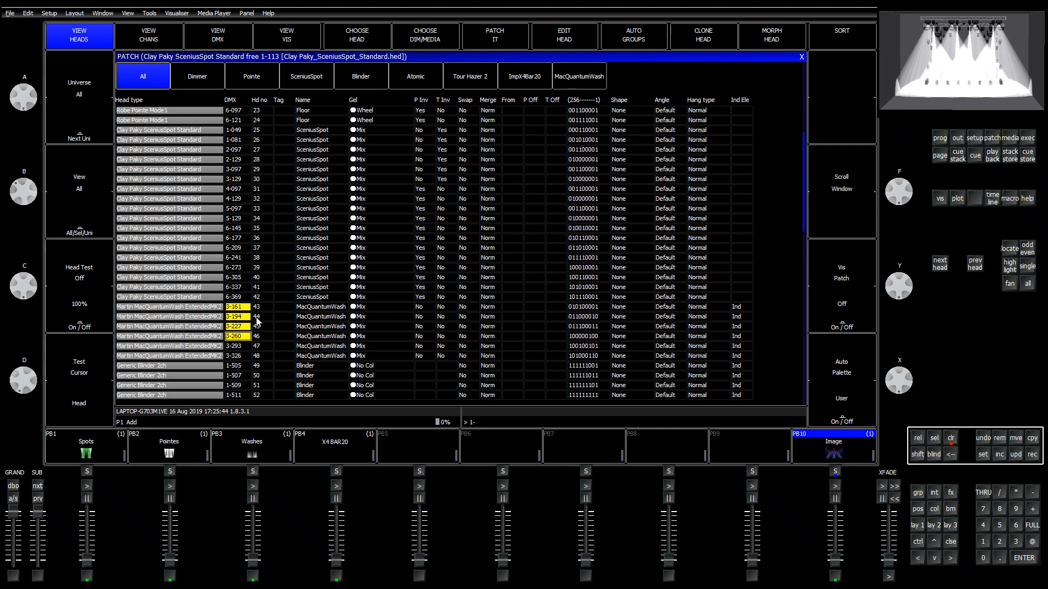
text(113)
key(Return)
Step: Repatch MacQuantumWash head 47 to DMX address 2-161 and head 48 to 3-161
key(Down)
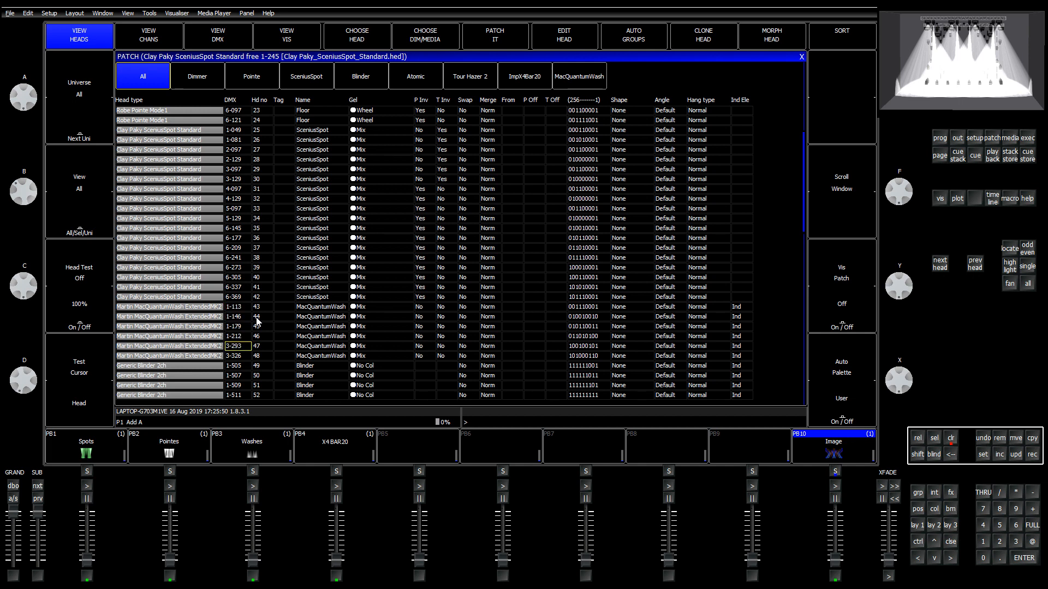
text(2-161)
key(Return)
key(Down)
text(161)
key(Return)
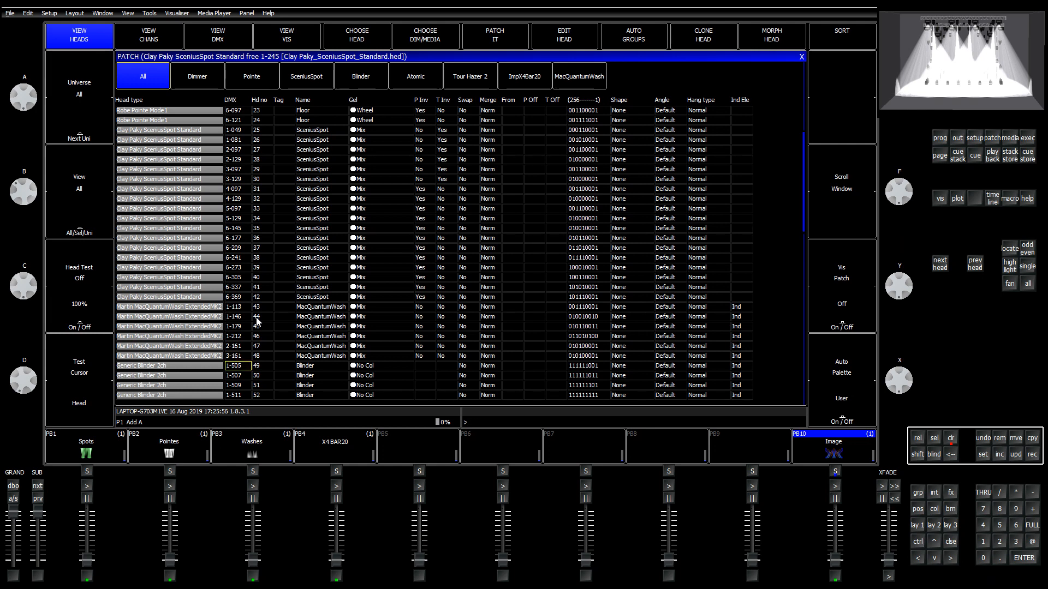
Step: Repatch Blinder heads 49 to 51 from DMX address 1-245
key(shift+Down)
key(shift+Down)
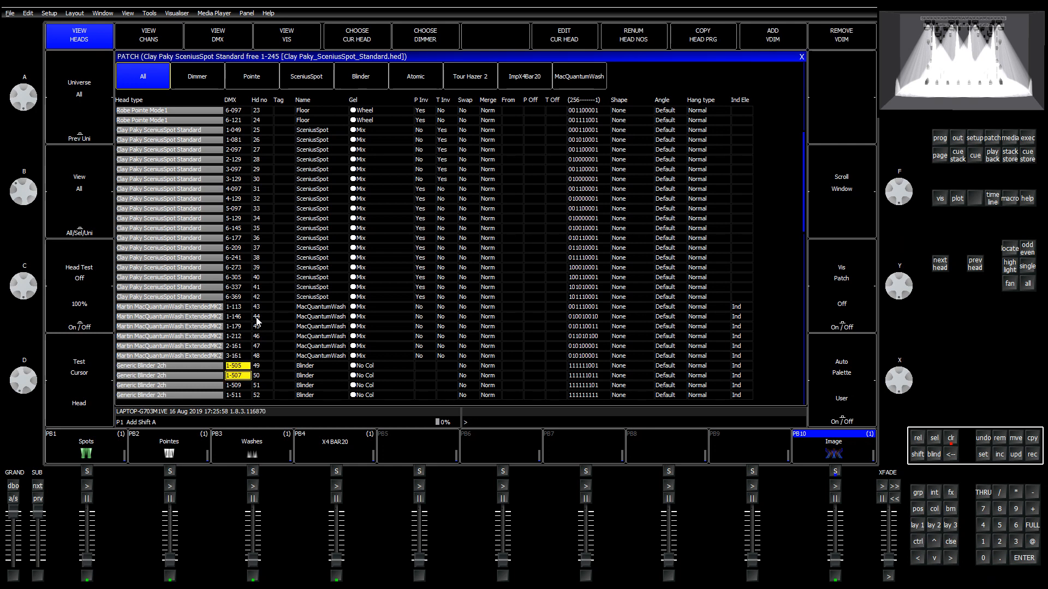
text(1-245)
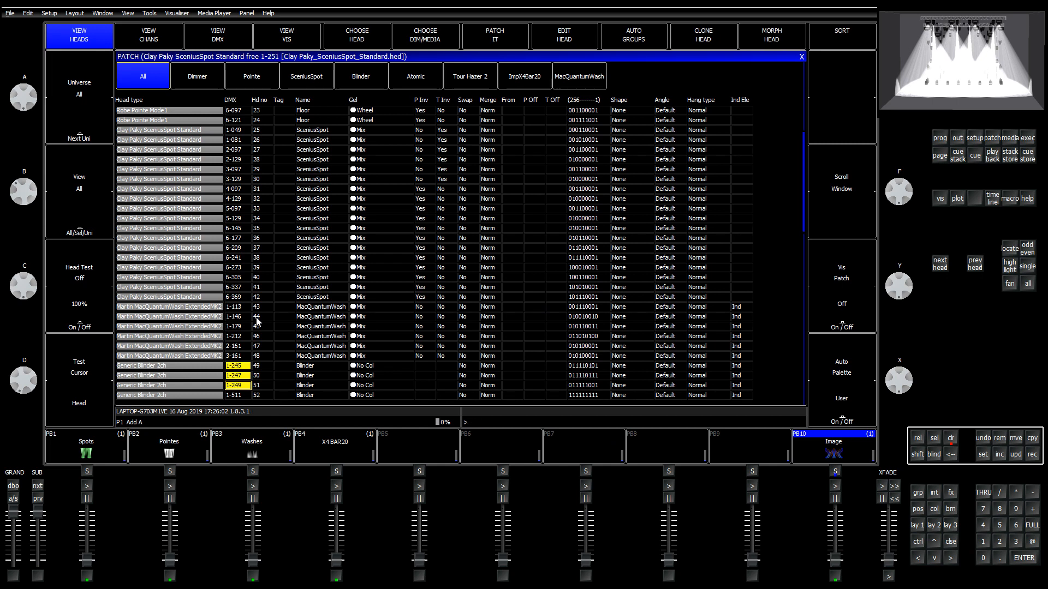
key(Return)
Step: Repatch Blinder head 52 to DMX address 2-194 and head 53 to 3-194
text(2-)
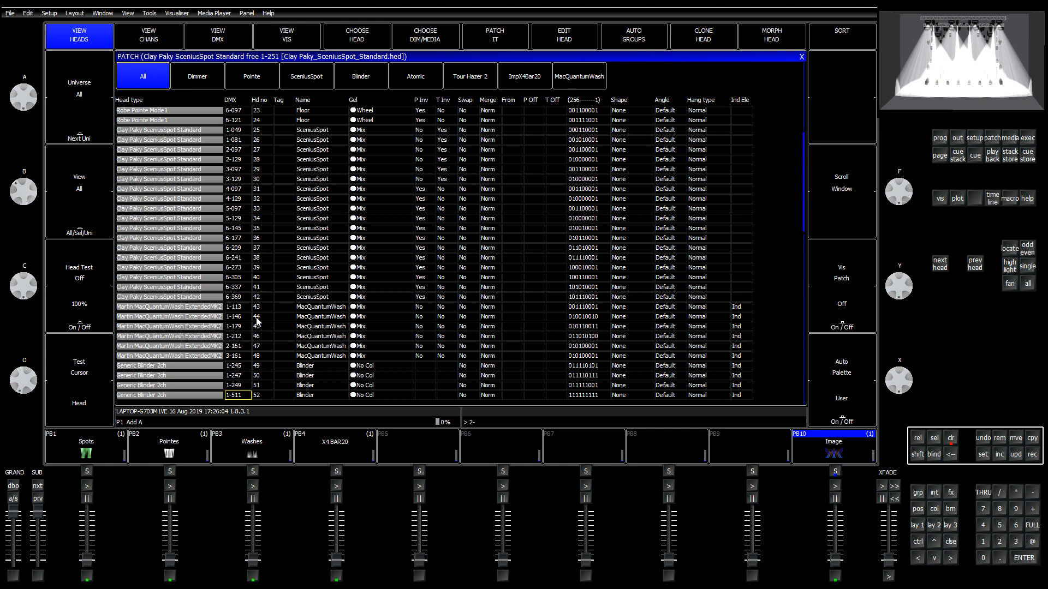
text(194)
key(Return)
text(3-)
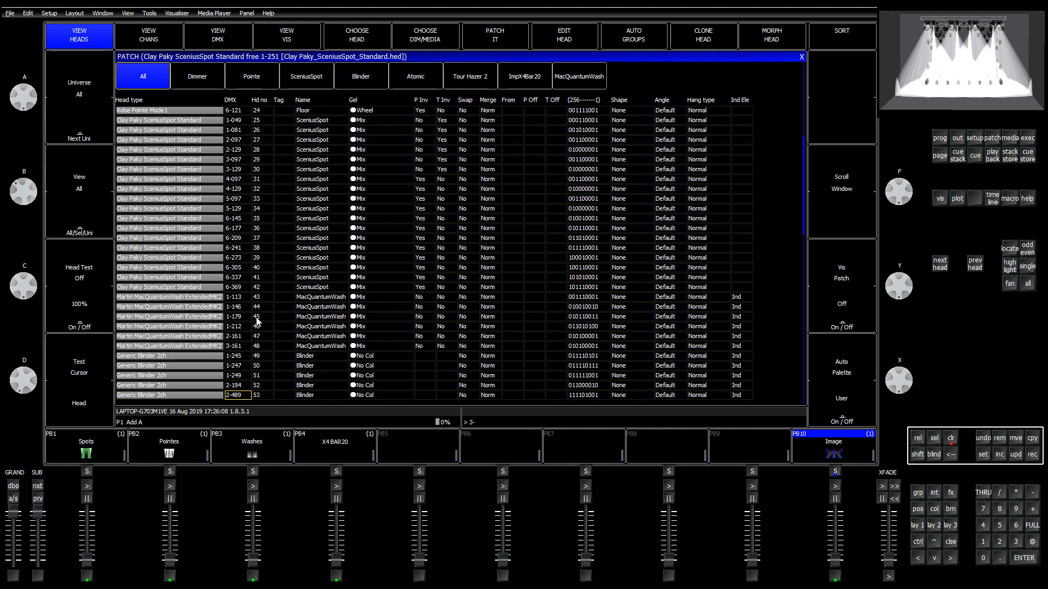
text(194)
key(Return)
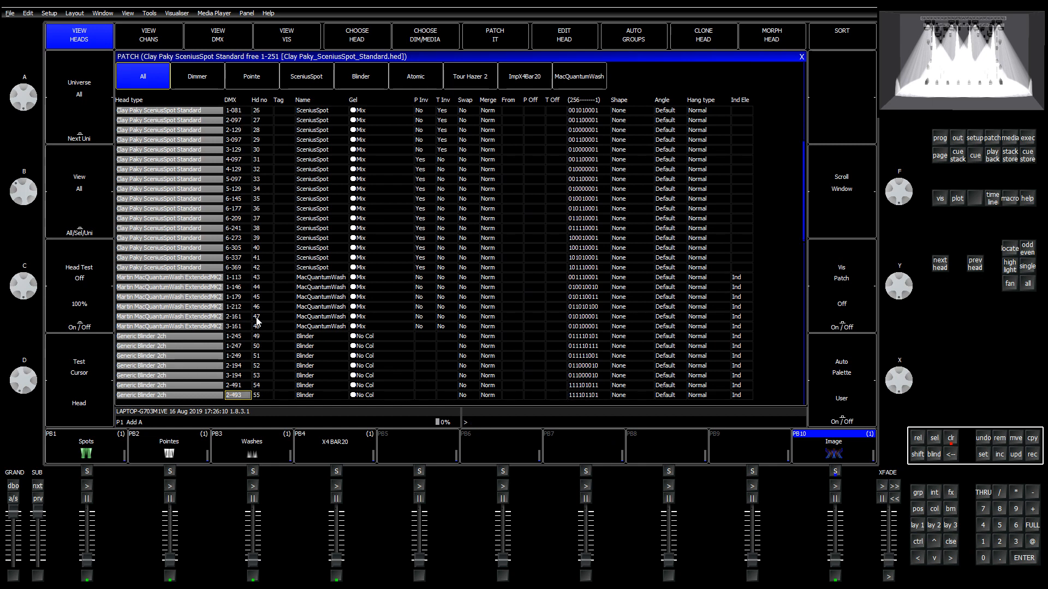
Step: Repatch Blinder head 54 to DMX address 4-437 and head 55 to 5-437, agreeing to move aside the heads already there
key(Down)
key(Up)
key(Up)
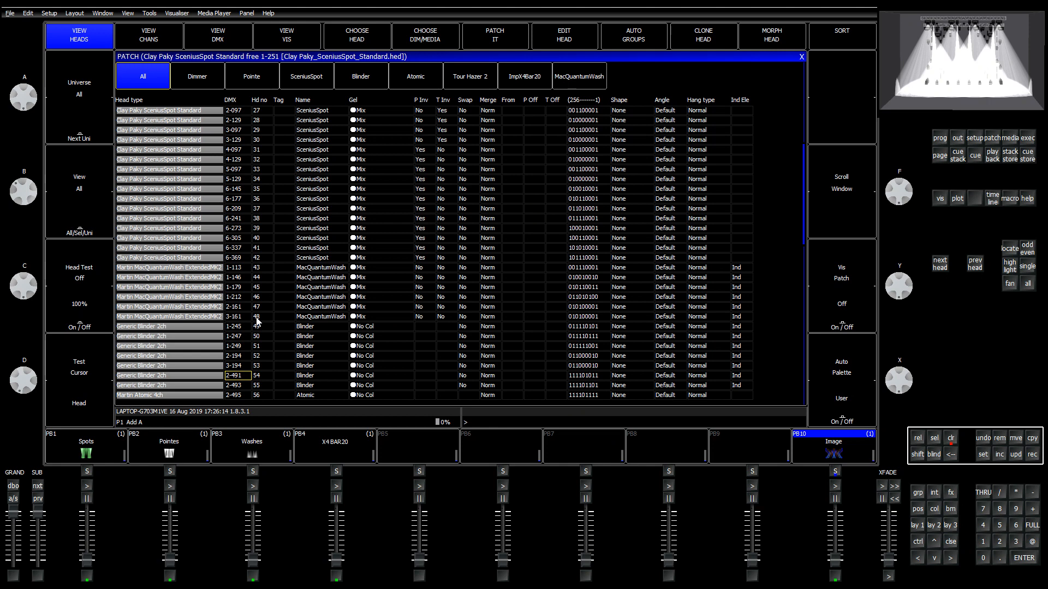
text(4-43)
key(Return)
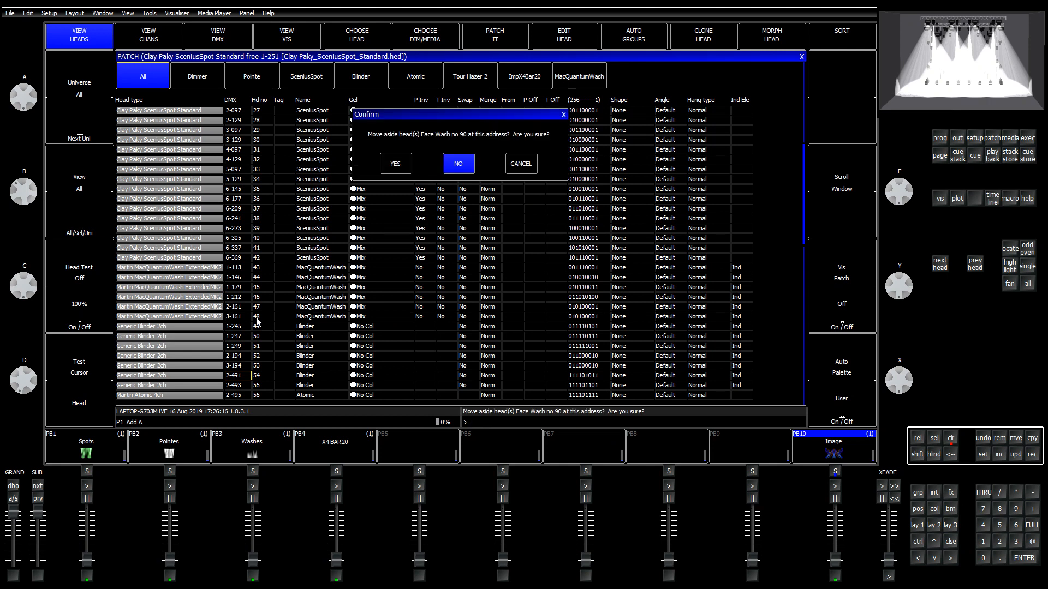
key(Left)
key(Return)
text(5-437)
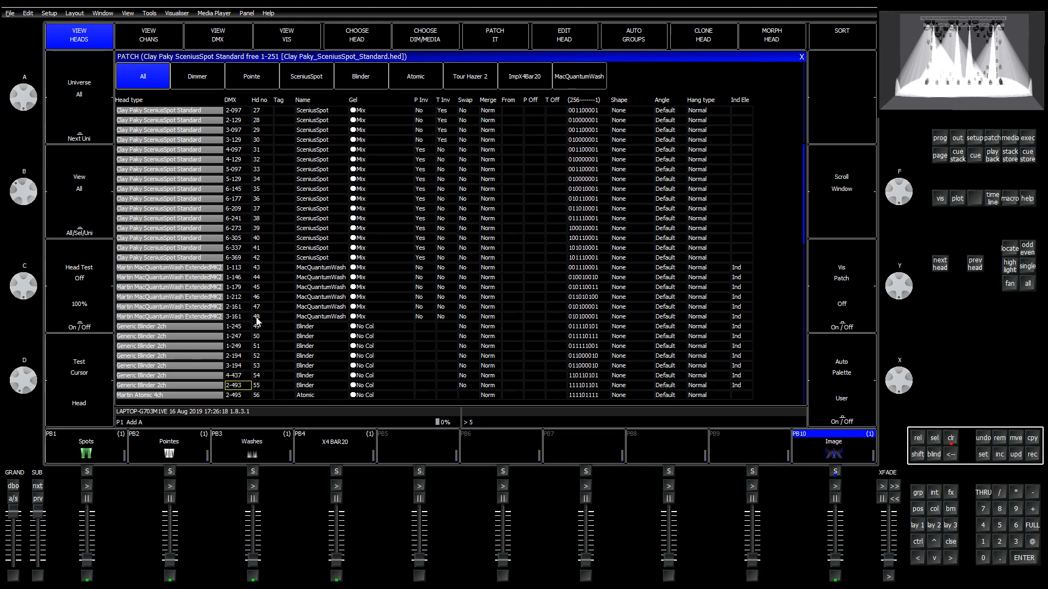
key(Return)
key(Left)
key(Return)
Step: Repatch Atomic head 56 to DMX address 2-196 and head 57 to 3-196
key(Down)
key(Down)
key(Down)
key(Down)
key(Down)
key(Down)
key(Down)
key(Down)
key(Down)
key(Down)
key(Down)
key(Down)
key(Down)
key(Down)
key(Down)
key(Down)
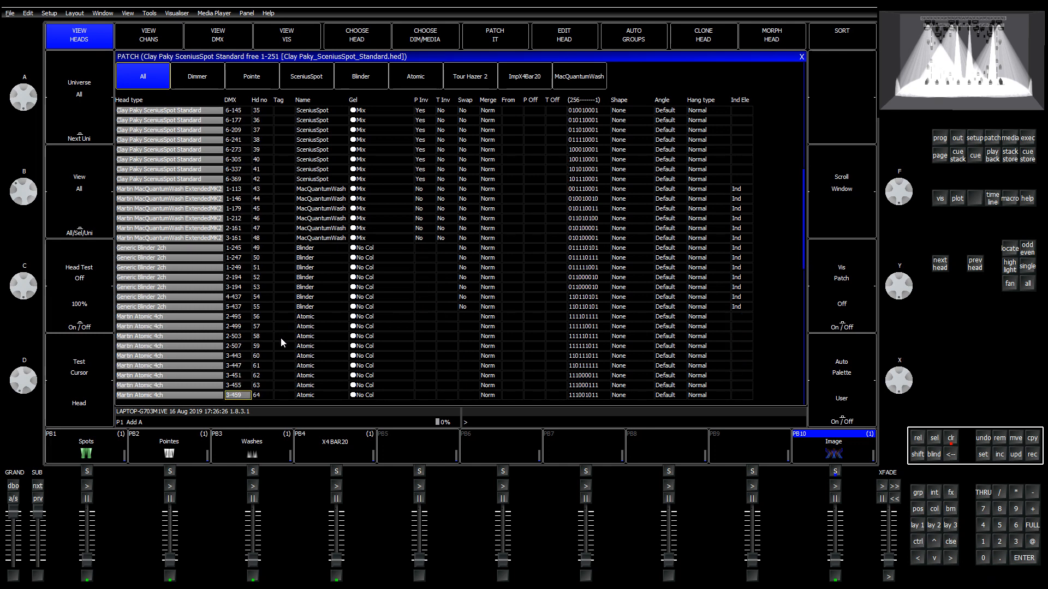
key(Down)
key(Down)
key(Down)
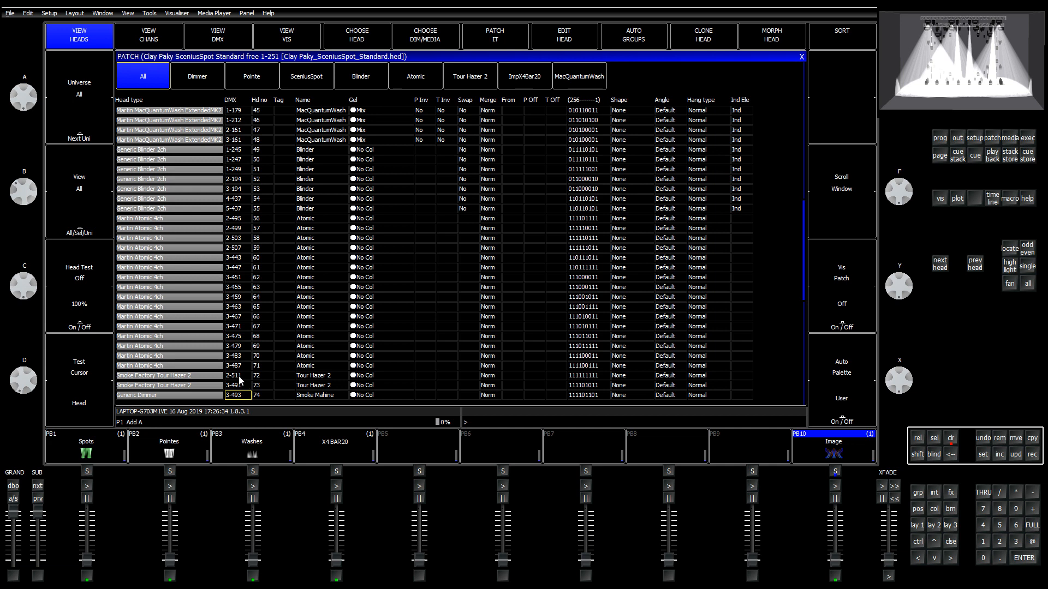
click(238, 219)
text(2-196)
key(Return)
key(Down)
text(3-196)
key(Return)
Step: Repatch Atomic heads 58 and 59 from DMX address 1-251
key(Down)
key(shift+Down)
text(1-251)
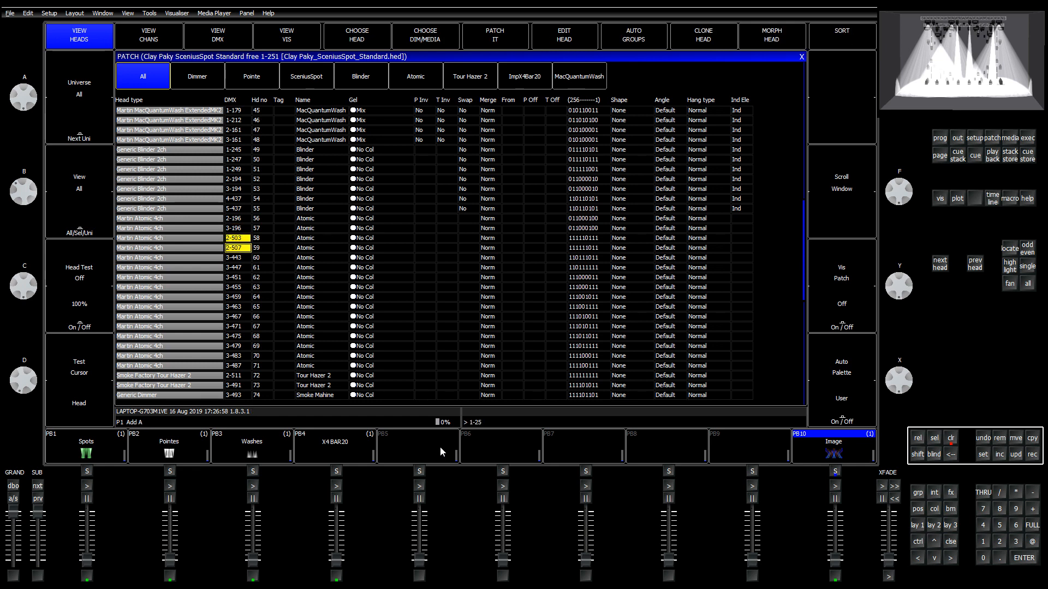
key(Return)
Step: Repatch Atomic heads 60 to 62 from DMX address 2-200
key(Down)
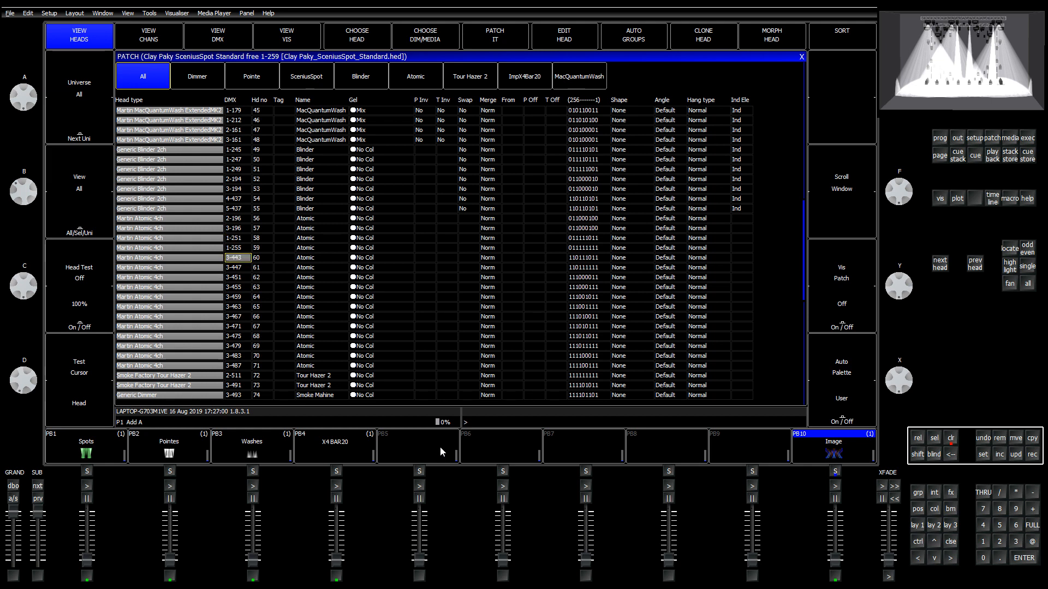
key(shift)
key(shift+Down)
key(shift+Down)
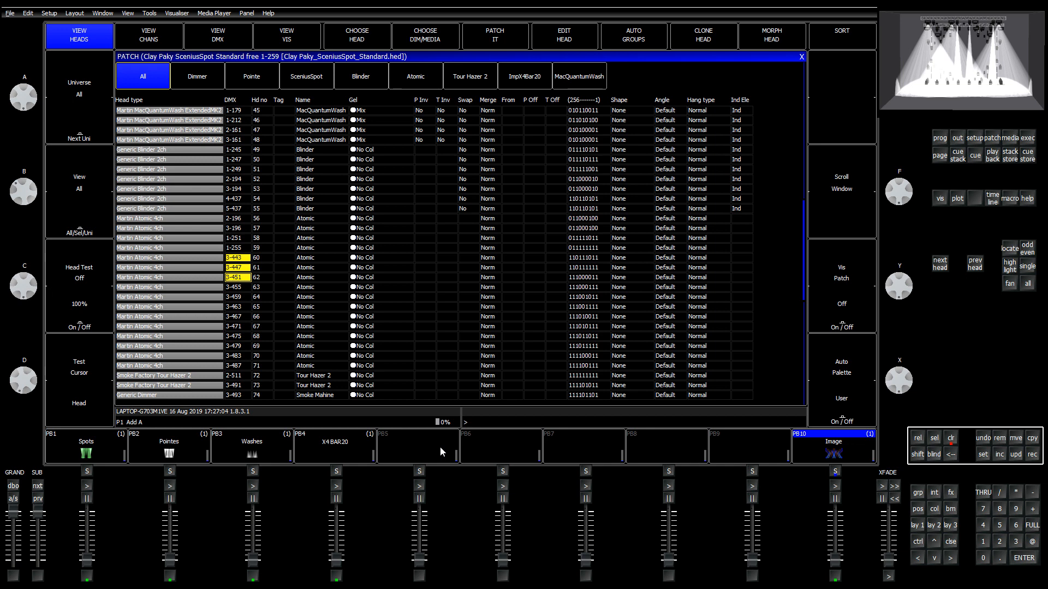
text(00)
key(Return)
Step: Repatch Atomic heads 63 to 65 from DMX address 3-200
key(Down)
key(shift+Down)
key(shift+Down)
text(3)
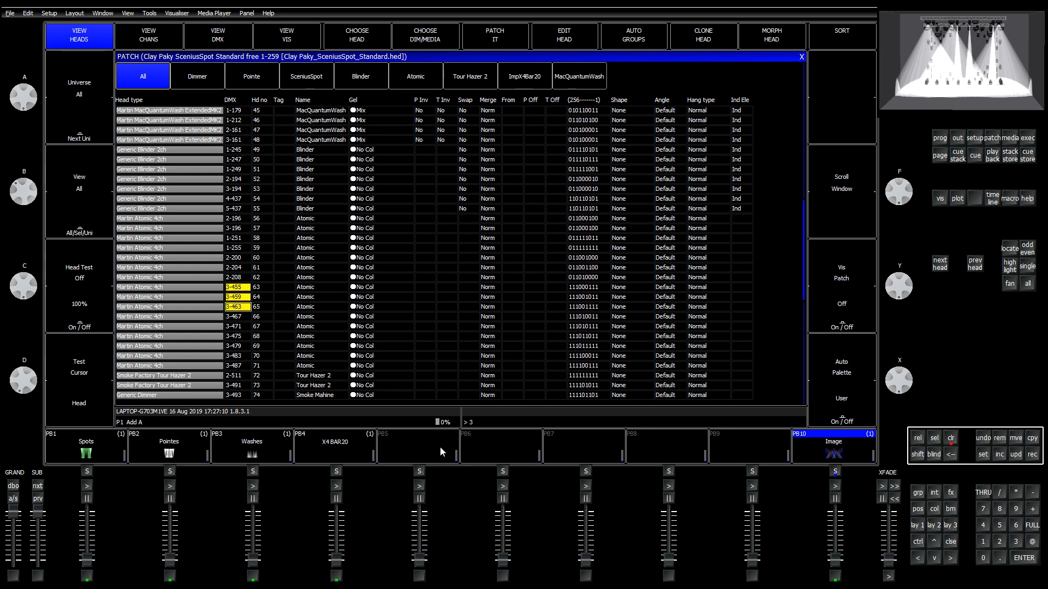
text(-200)
key(Return)
Step: Repatch Atomic heads 66 to 71 from DMX address 4-425, agreeing to move aside Blinder head 54
key(Down)
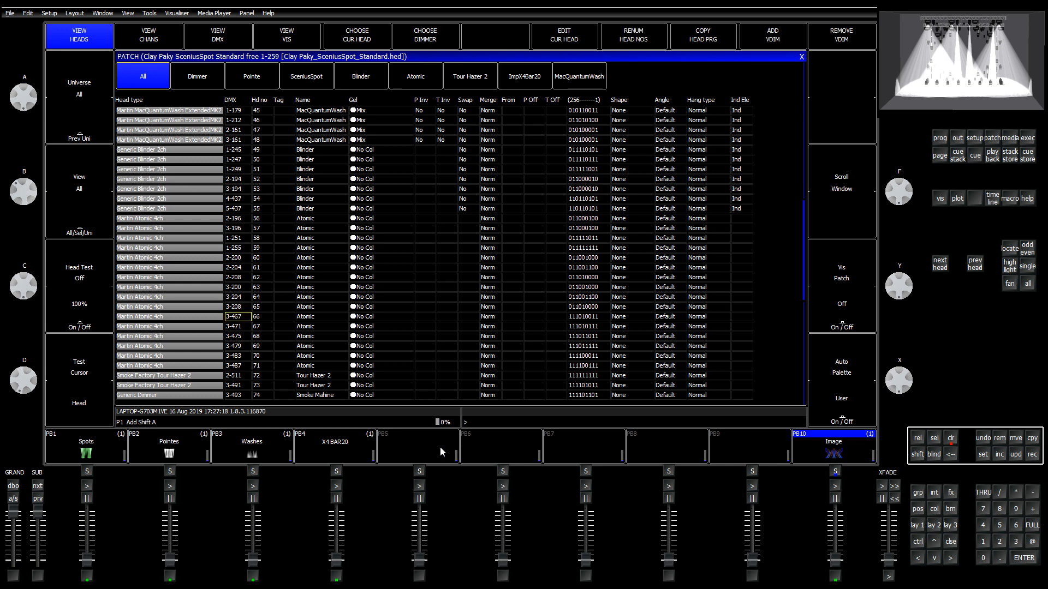
key(shift+Down)
key(shift+Down)
key(shift+Down)
key(shift+Down)
key(shift+Down)
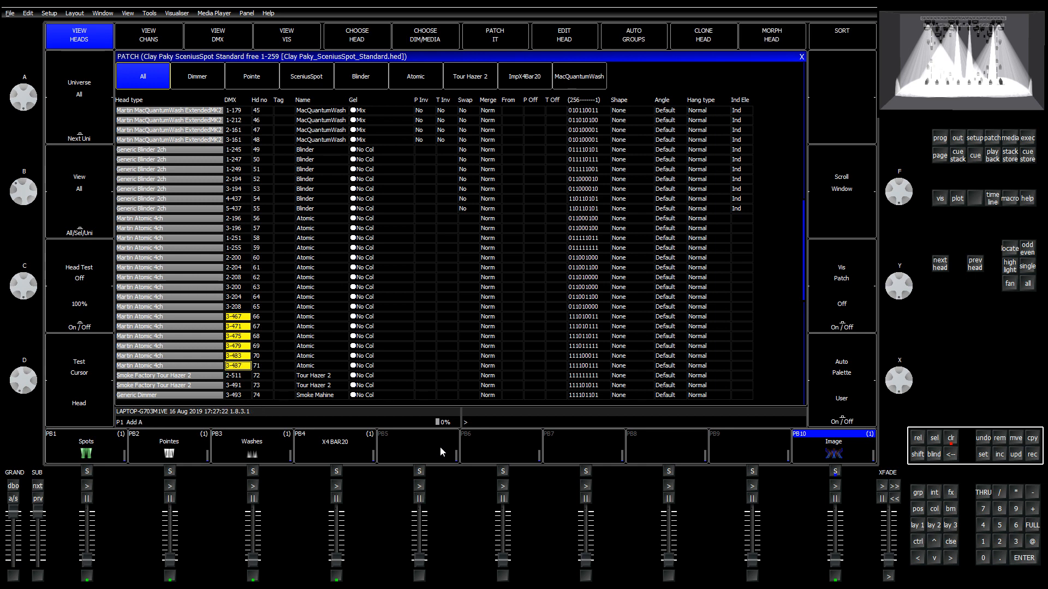
key(Return)
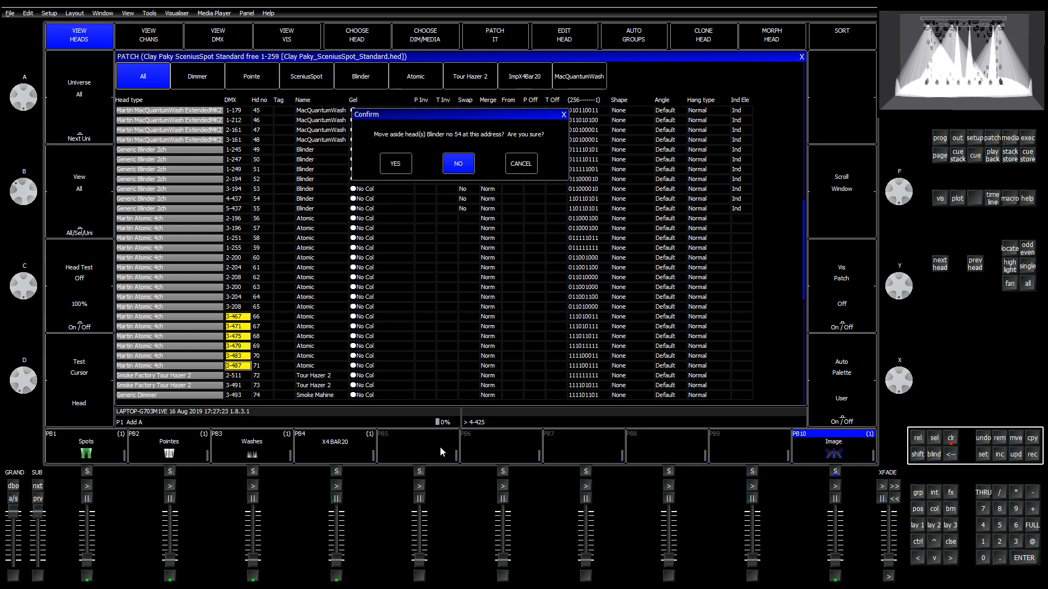
key(Left)
key(Return)
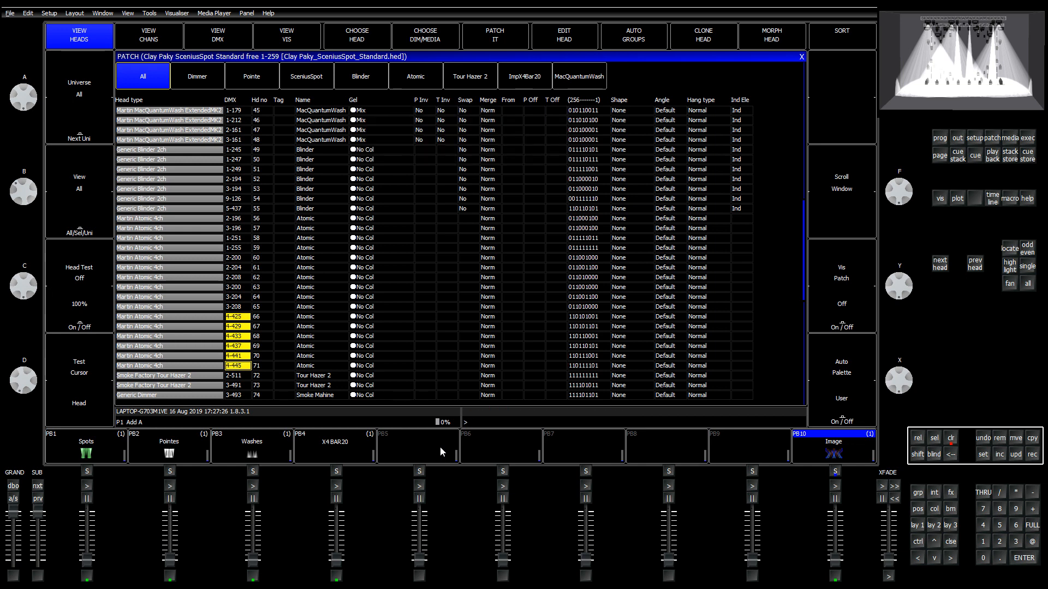
Step: Repatch Tour Hazer heads 72 and 73 from DMX address 6-500, agreeing to move aside Face Spot head 95
key(Down)
key(Down)
key(Down)
key(Down)
key(Down)
key(Down)
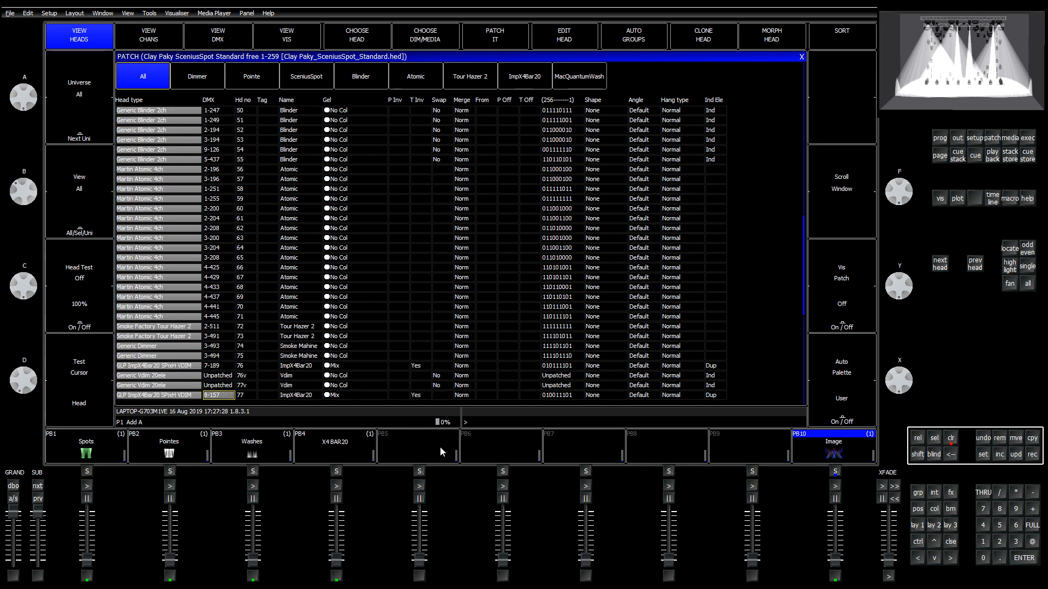
key(Down)
key(Down)
key(Down)
key(Down)
key(Down)
key(Down)
key(Up)
key(Up)
key(Up)
key(Up)
key(Up)
key(Up)
key(Up)
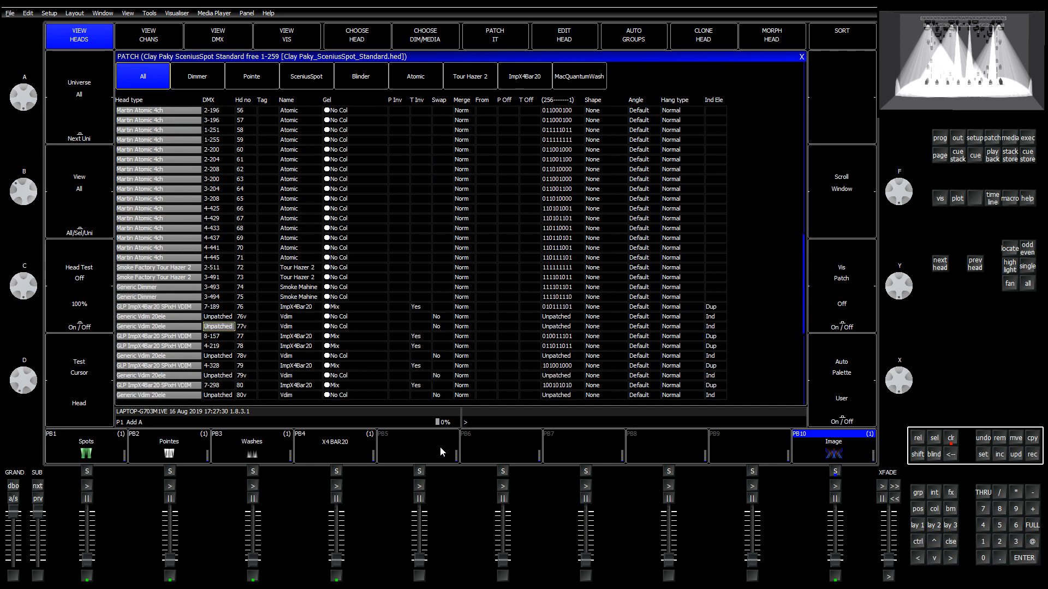
key(Up)
key(Up)
key(Up)
key(Up)
key(Up)
key(Up)
key(shift+Down)
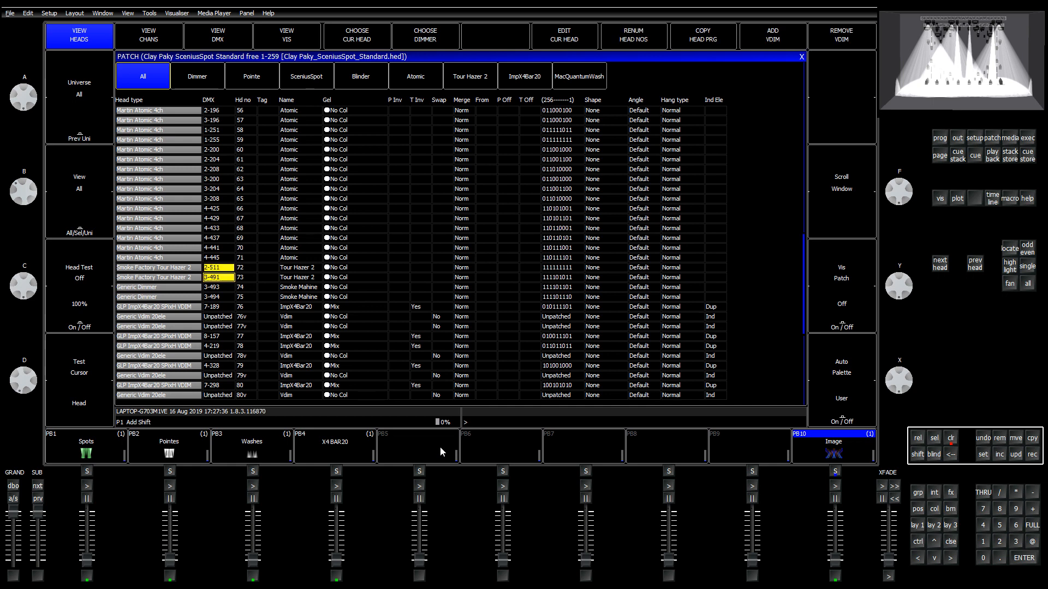
text(6-500)
key(Return)
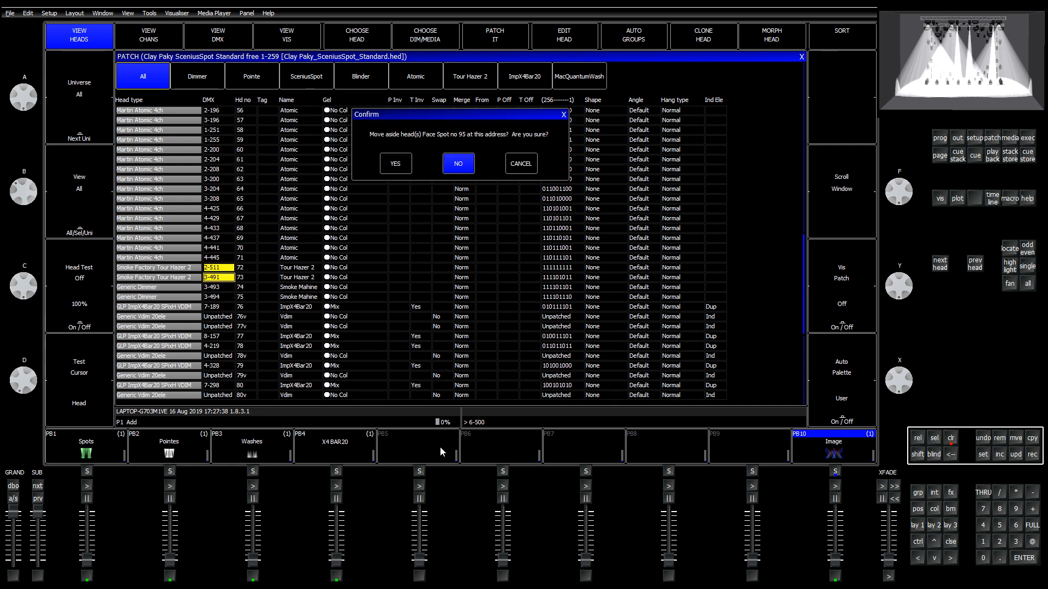
key(Left)
key(Return)
Step: Repatch the smoke machine dimmers, heads 74 and 75, from DMX address 6-504
key(Down)
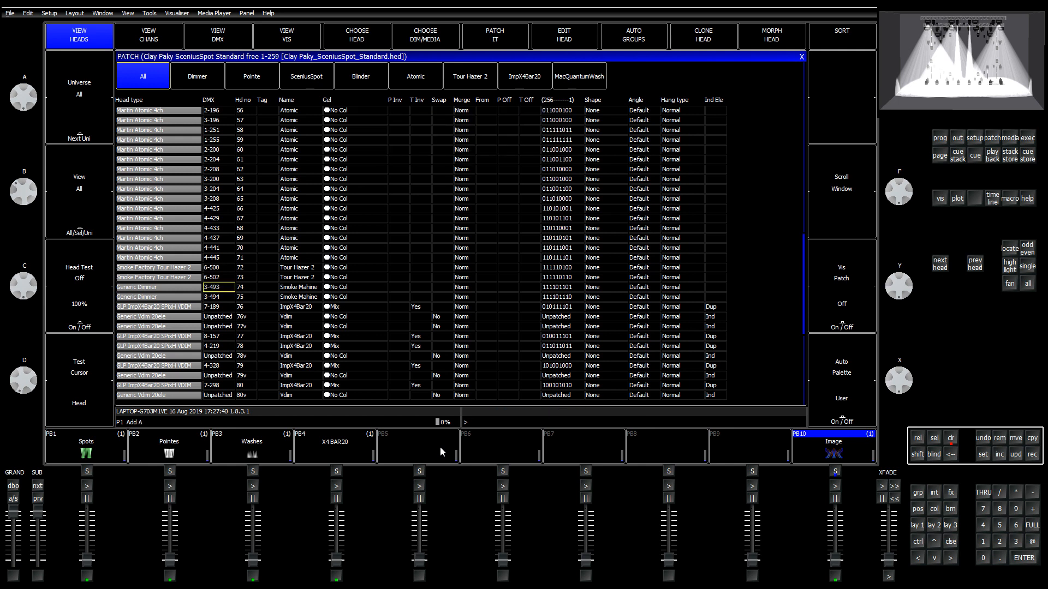
key(shift+Down)
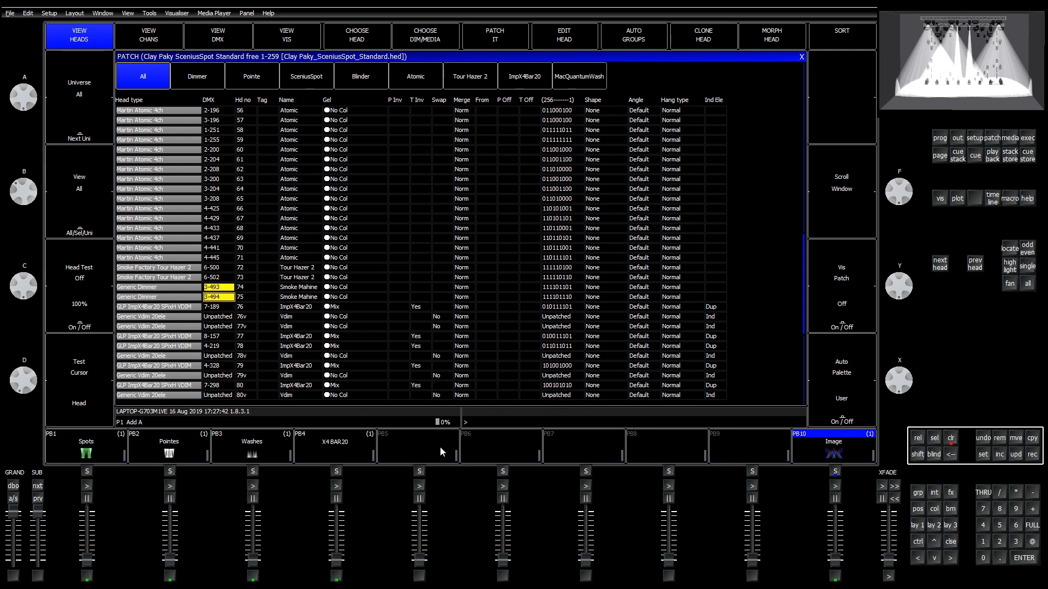
text(6-504)
key(Return)
Step: Repatch ImpX4Bar20 head 76 to DMX address 4-001, agreeing to move aside Pole 7 head 11
click(208, 327)
click(221, 308)
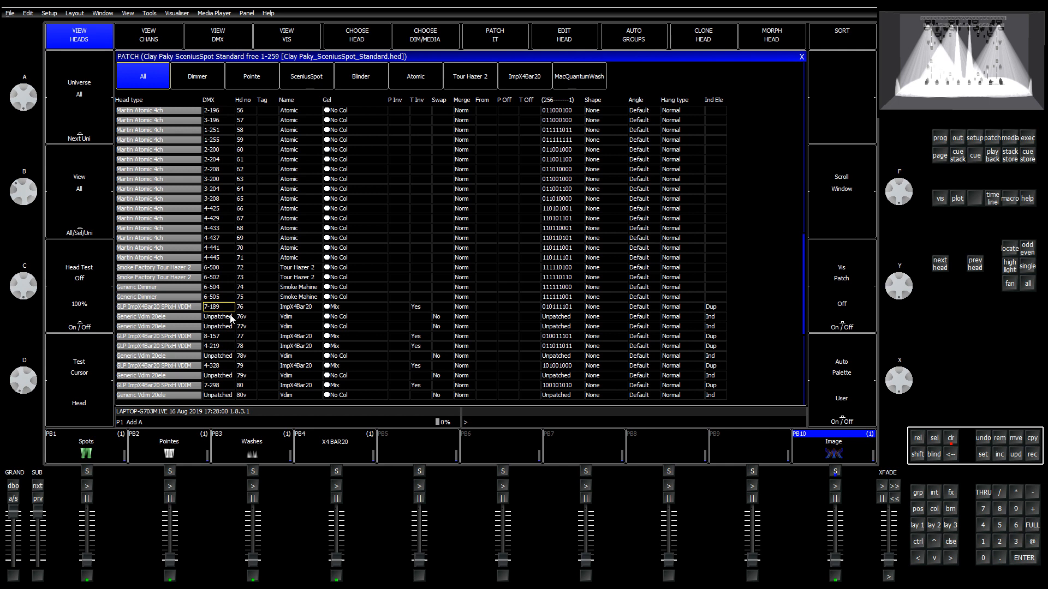
text(4-401)
key(Return)
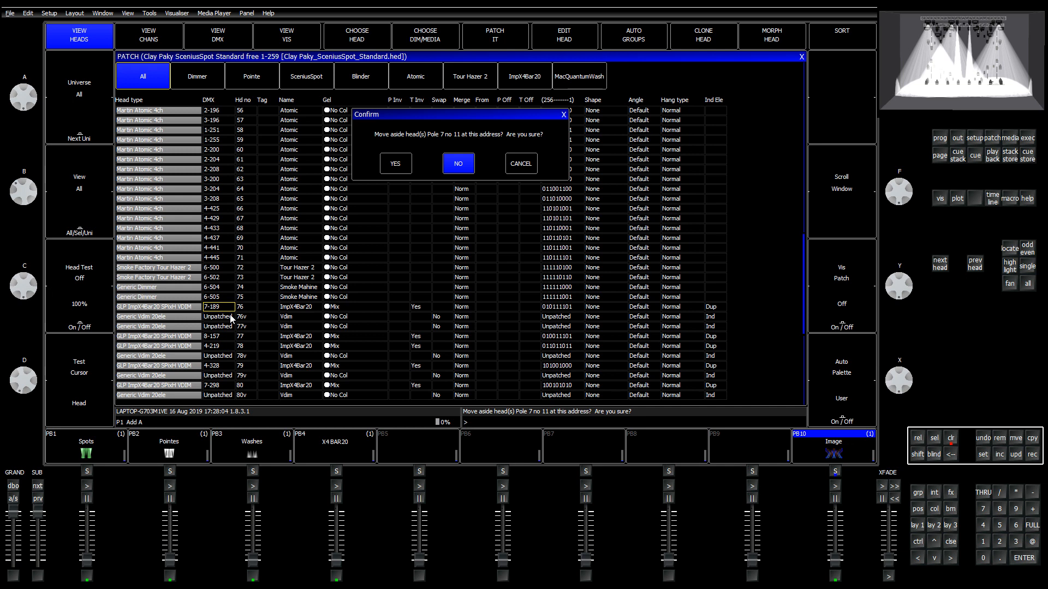
key(Return)
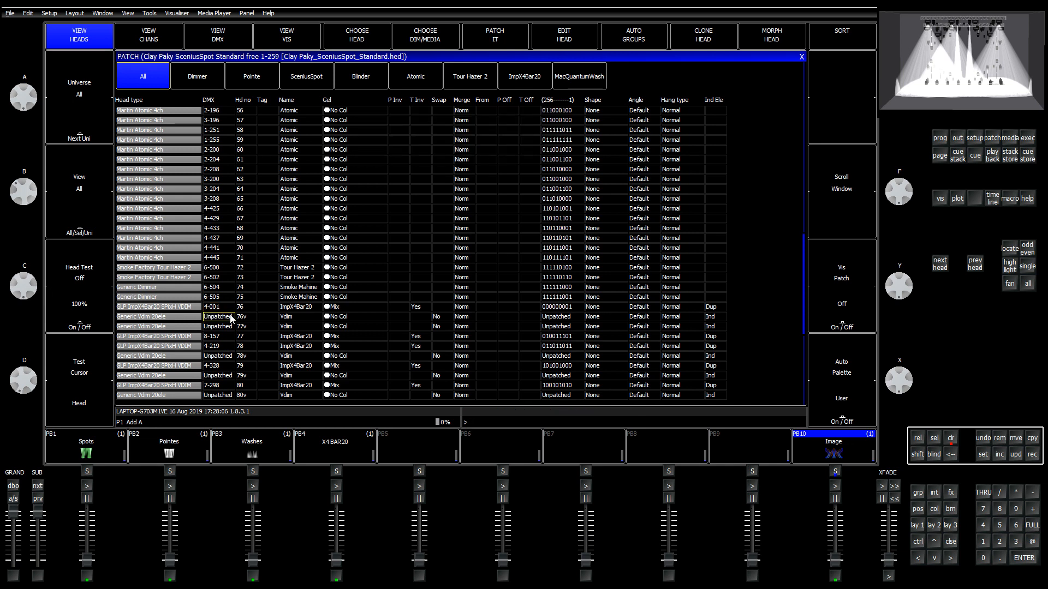
Step: Repatch ImpX4Bar20 head 77 to DMX address 4-110, agreeing to move aside the head already there
key(Down)
key(Down)
text(-110)
key(Return)
key(Left)
key(Return)
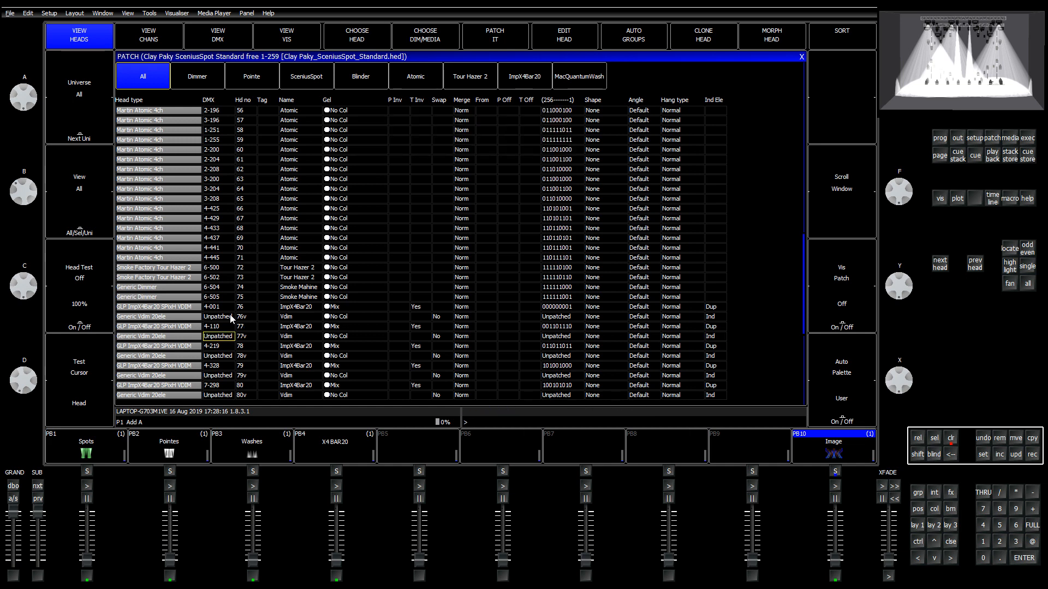
Step: Patch ImpX4Bar20 heads 78 and 79 to DMX addresses 4-219 and 4-328
key(Down)
text(4-219)
key(Return)
key(Down)
key(Down)
text(4-3)
key(Return)
Step: Repatch ImpX4Bar20 head 80 to DMX address 5-001, agreeing to move aside US Floor head 15
key(Down)
key(Down)
key(Down)
key(Down)
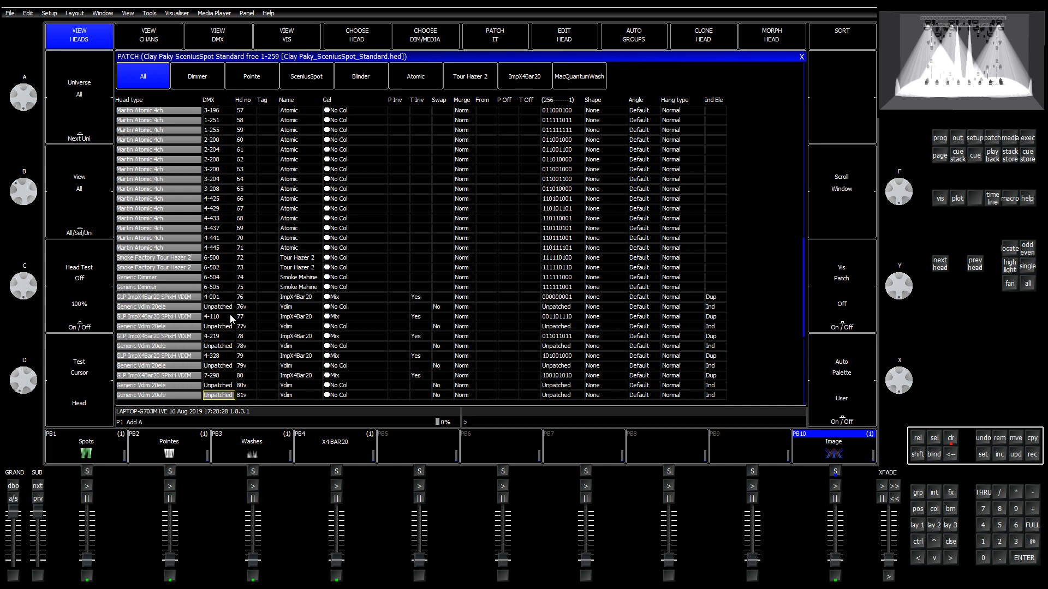
key(Up)
key(Up)
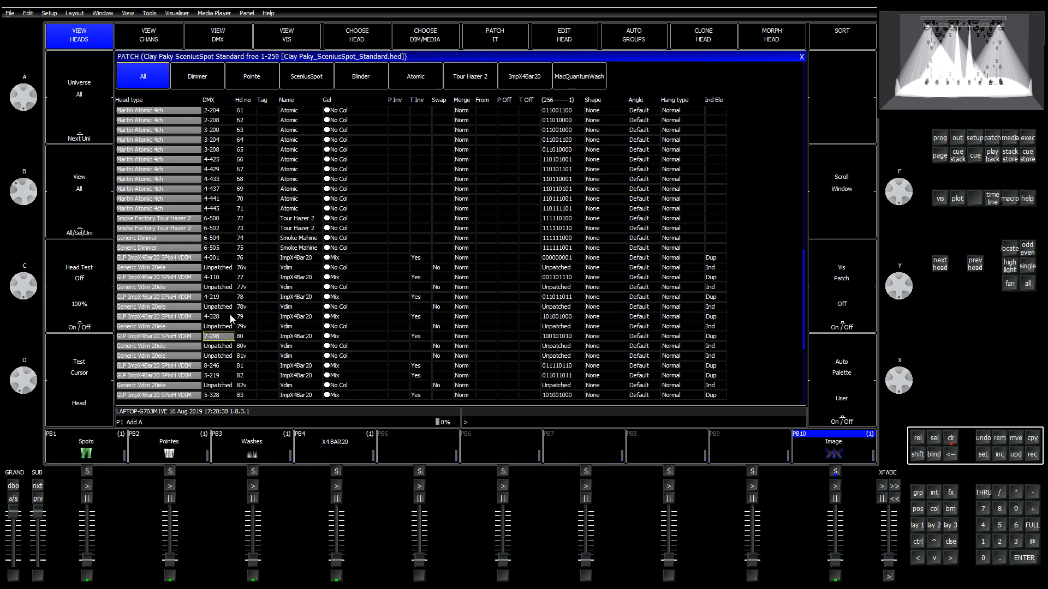
text(5-001)
key(Return)
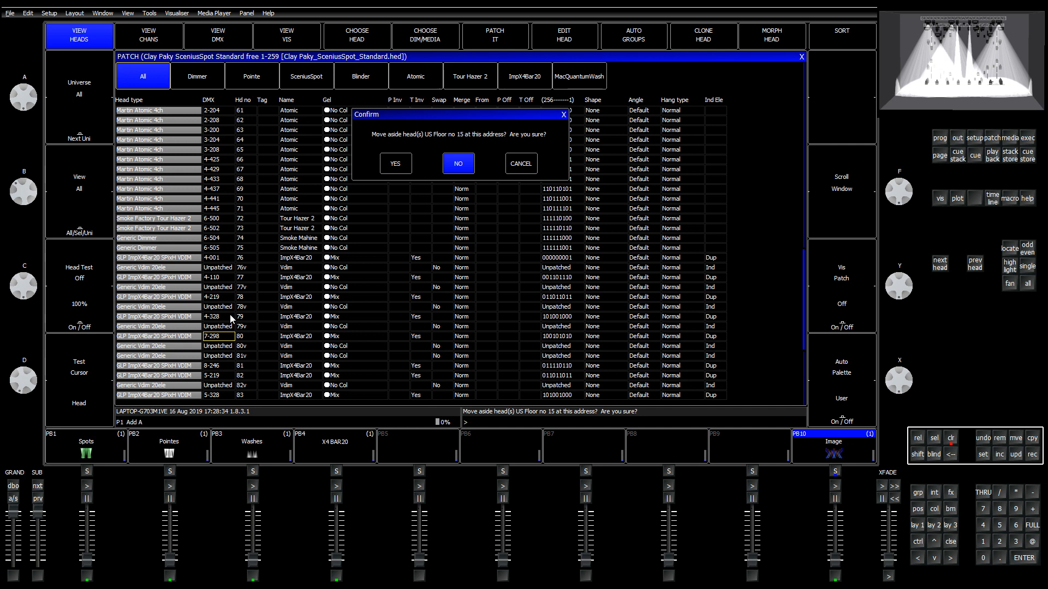
key(Return)
Step: Repatch ImpX4Bar20 head 81 to DMX address 5-110, agreeing to move aside SceniusSpot head 33
key(Down)
key(Down)
key(Down)
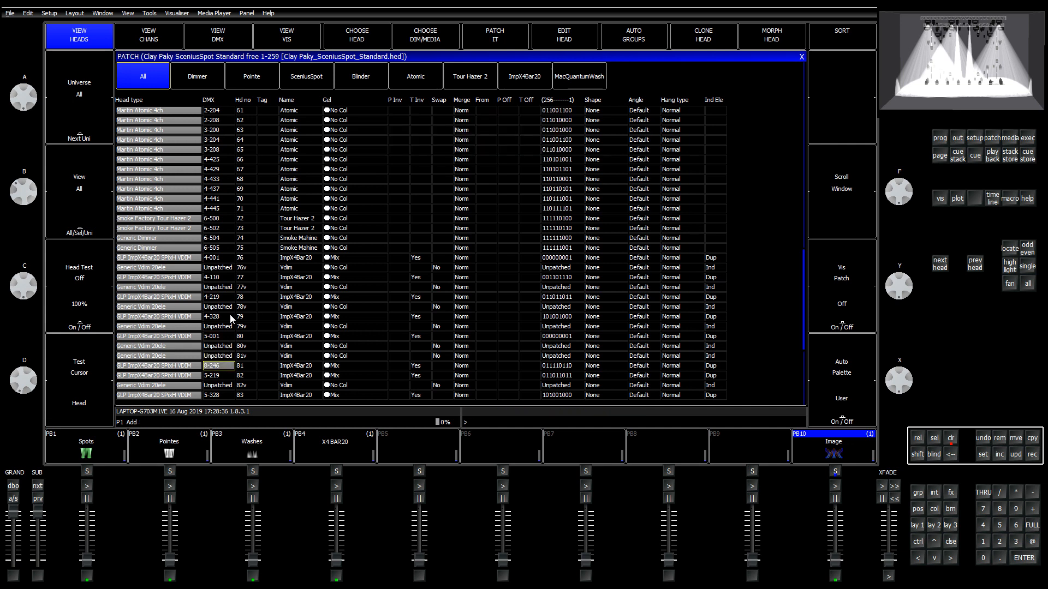
text(5-110)
key(Return)
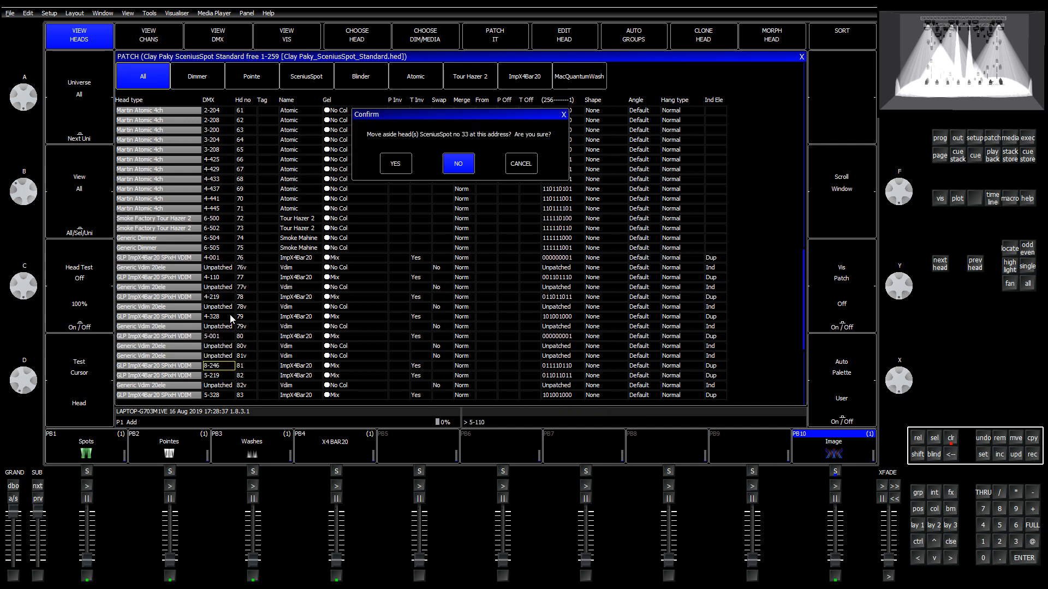
key(Return)
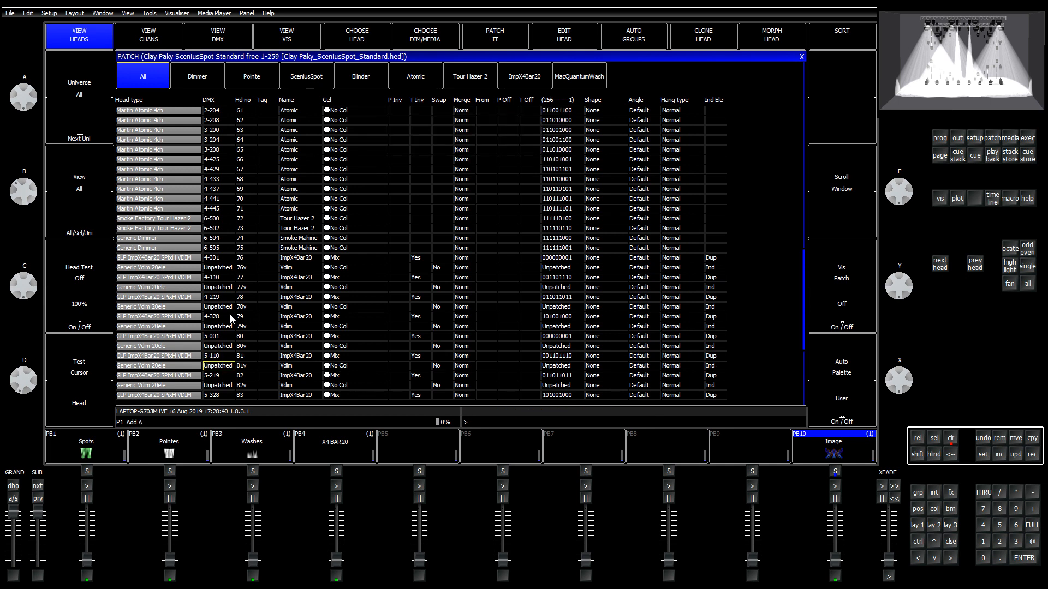
Step: Repatch ImpX4Bar20 head 84 to DMX address 6-001, agreeing to move aside the head already there
key(Down)
key(BackSpace)
key(BackSpace)
key(Down)
key(Down)
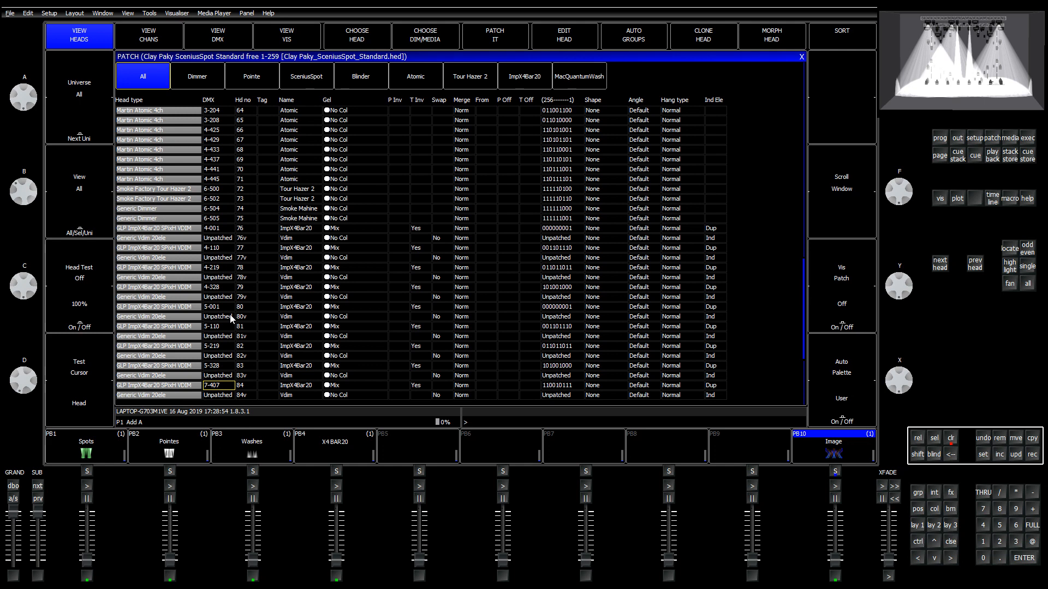
text(6-5)
text(00)
key(Return)
key(Left)
key(Return)
Step: Repatch ImpX4Bar20 head 85 to DMX address 6-110, agreeing to move aside the head already there
text(6-110)
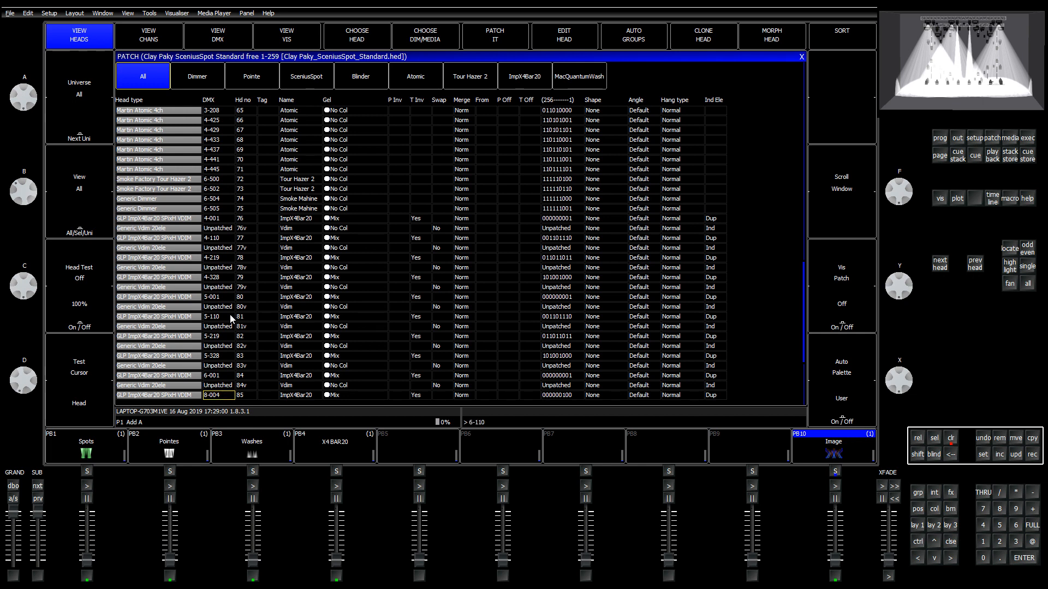
key(Return)
key(Left)
key(Return)
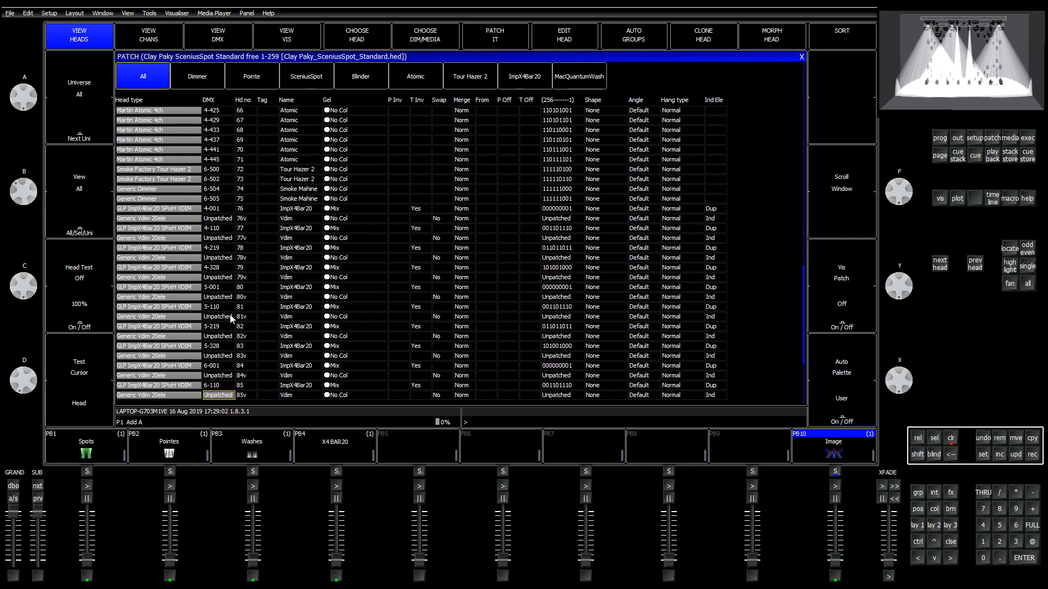
Step: Repatch ImpX4Bar20 head 86 to DMX address 6-021, agreeing to move aside ImpX4Bar20 head 84
text(6-)
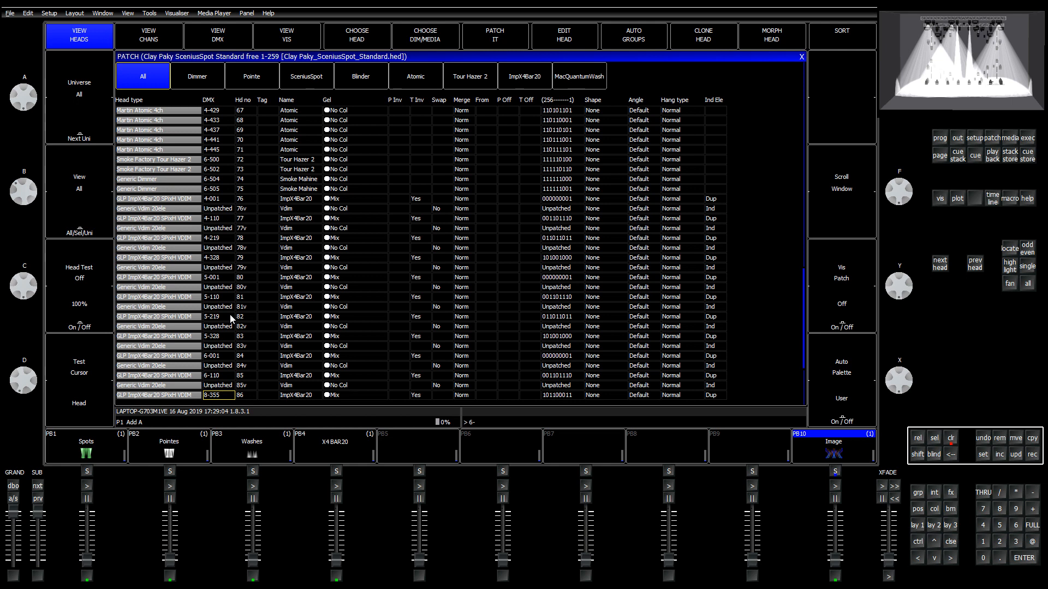
text(001)
key(Return)
key(Left)
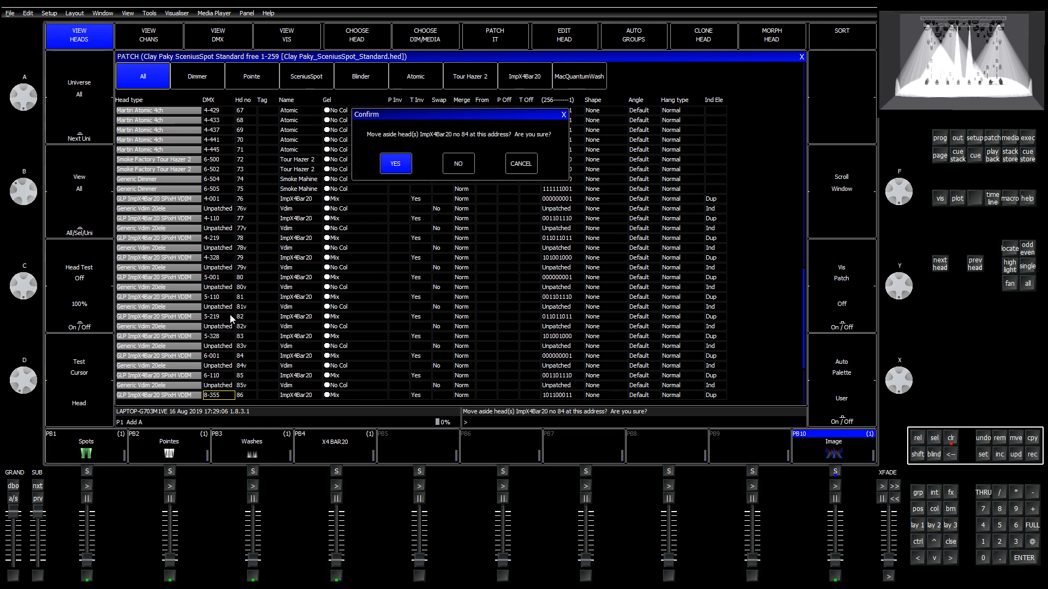
key(Return)
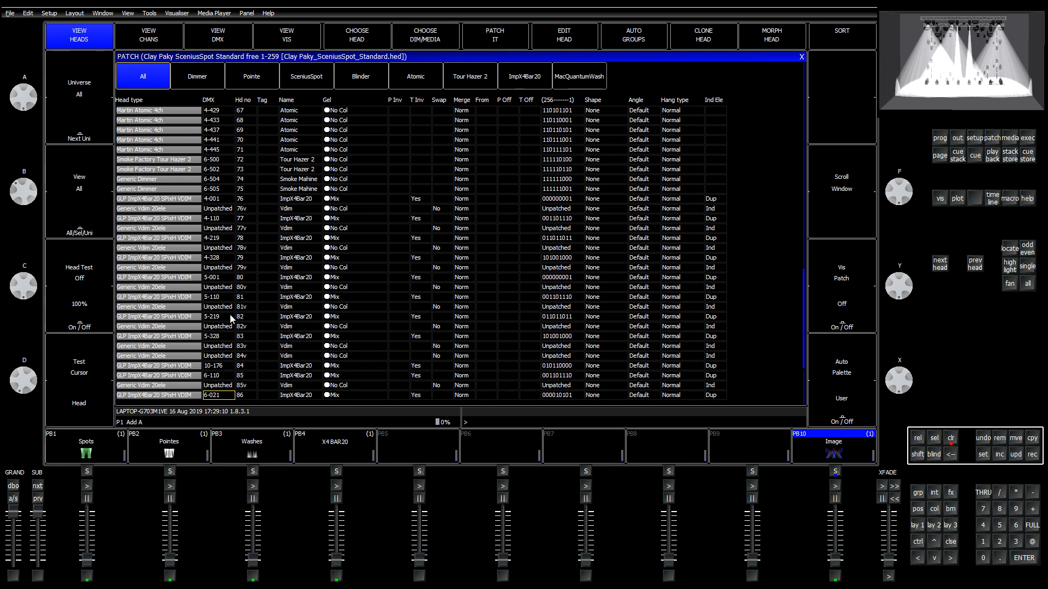
Step: Repatch ImpX4Bar20 head 84 to DMX address 6-219, agreeing to move aside SceniusSpot head 37
key(Up)
key(Up)
key(Up)
key(Left)
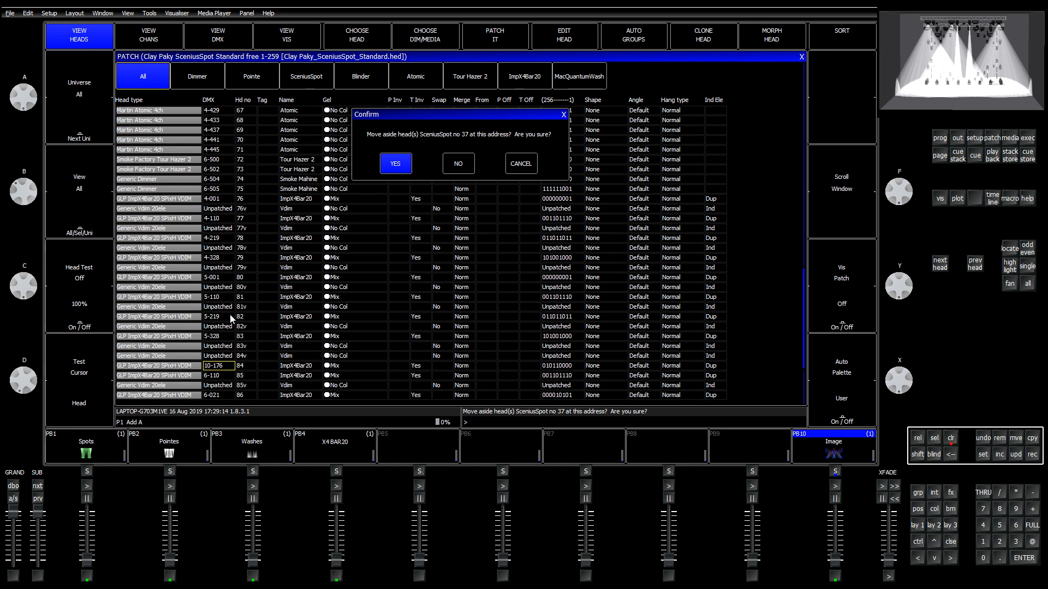
key(Return)
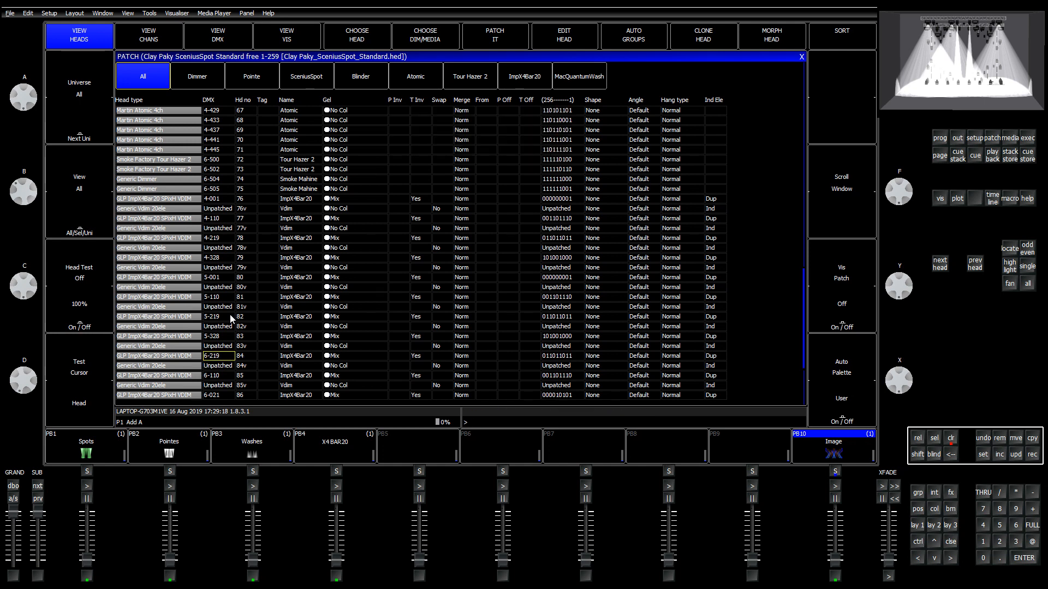
Step: Repatch ImpX4Bar20 head 84 back to DMX address 6-001, agreeing to move aside ImpX4Bar20 head 86
key(Up)
key(Down)
text(6-001)
key(Return)
key(Left)
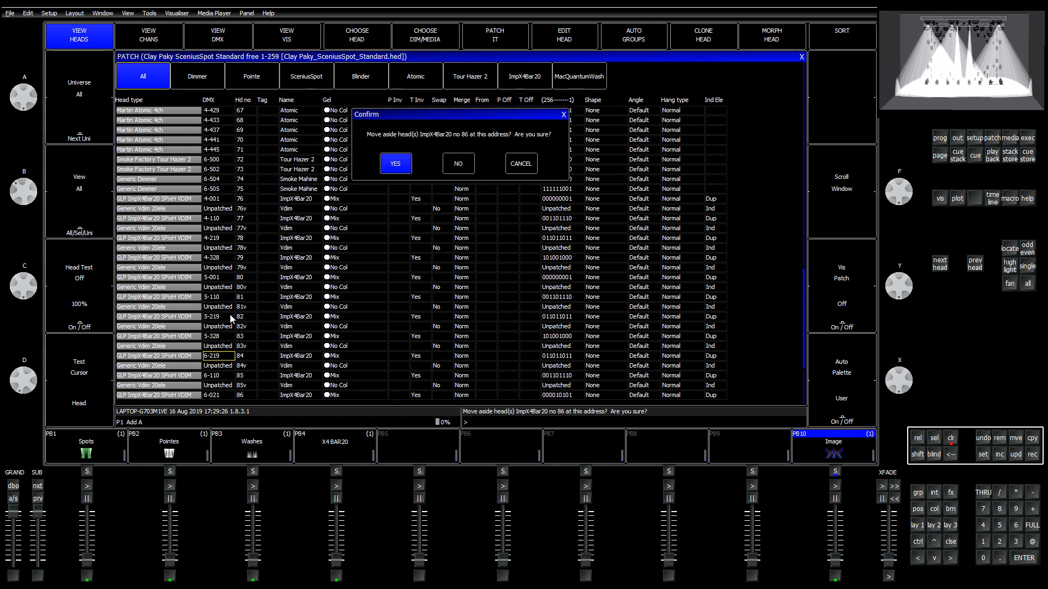
key(Return)
Step: Repatch ImpX4Bar20 head 86 to DMX address 6-219
key(Down)
key(Down)
key(Down)
key(Down)
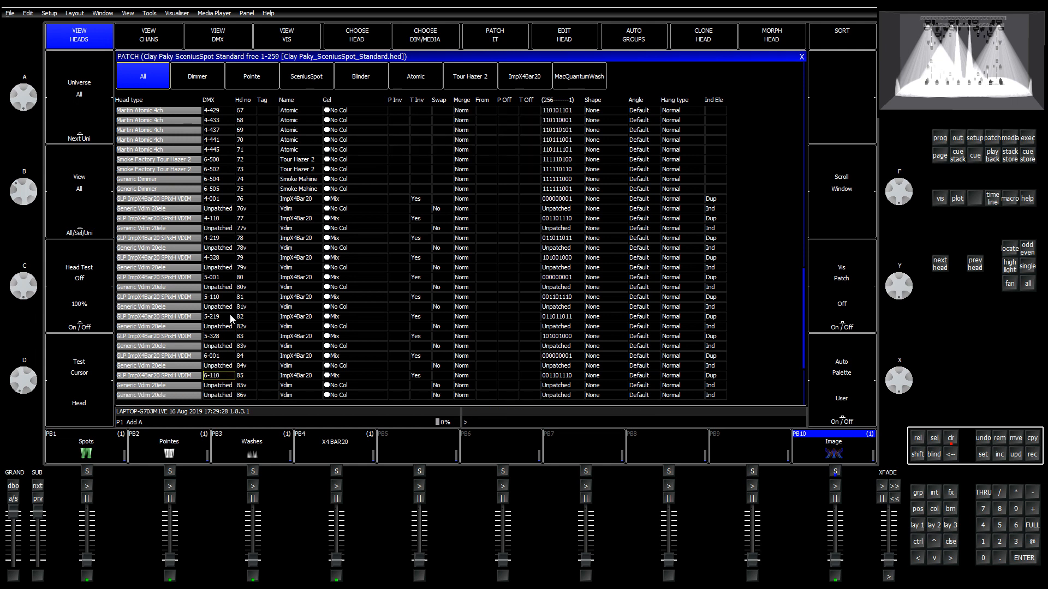
key(Down)
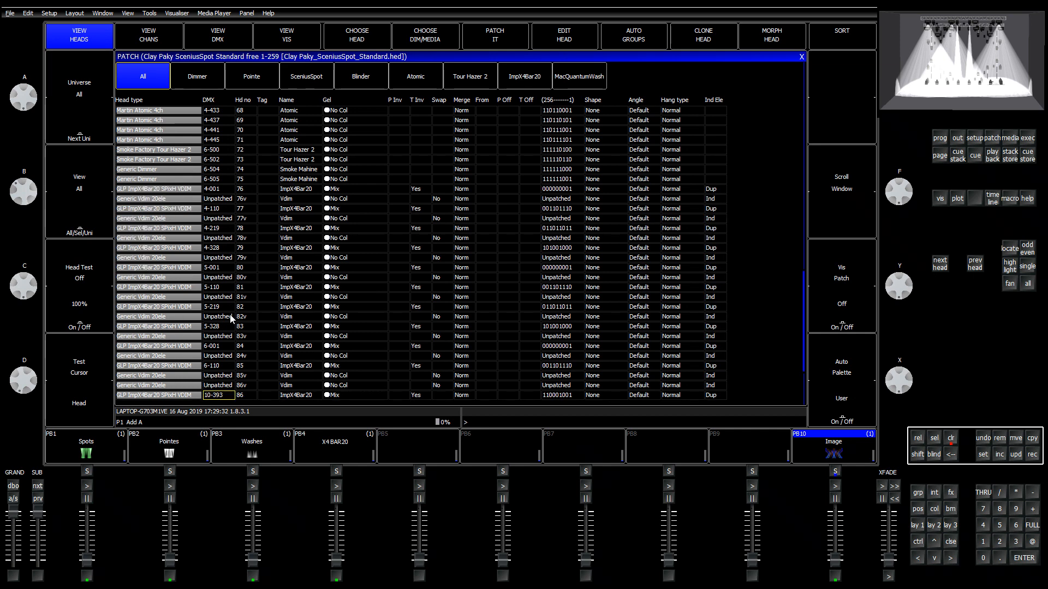
text(6-219)
key(Return)
Step: Repatch ImpX4Bar20 head 87 to DMX address 6-328, agreeing to move aside SceniusSpot head 41
key(Down)
key(Down)
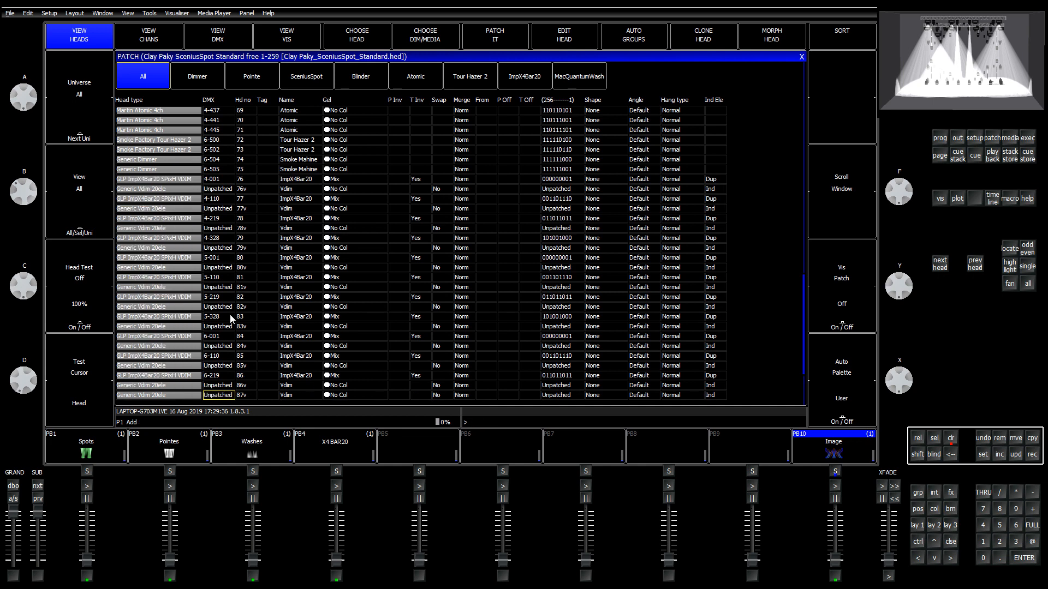
text(6-)
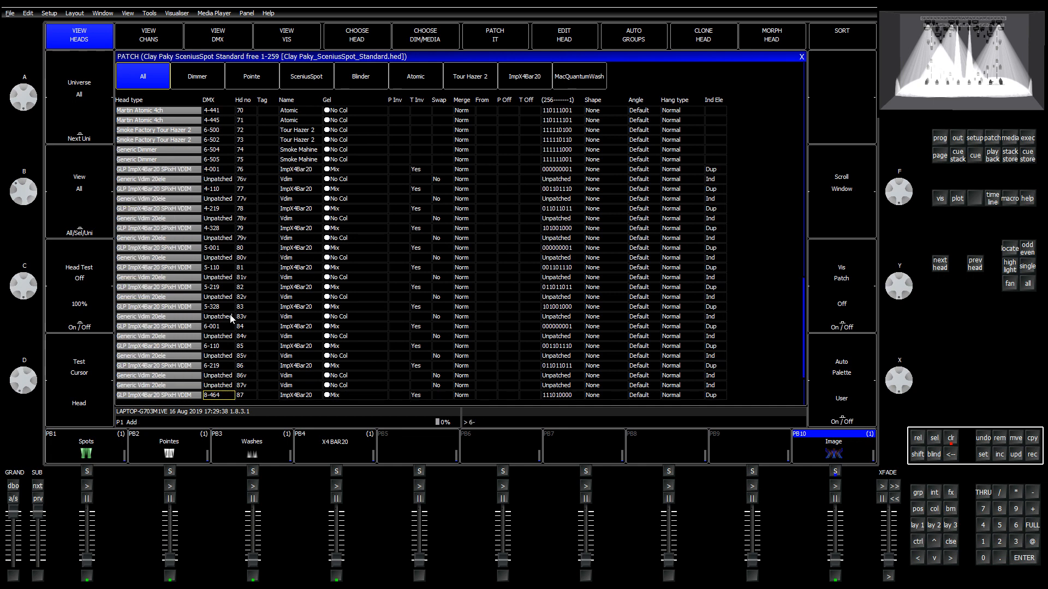
text(328)
key(Return)
key(Left)
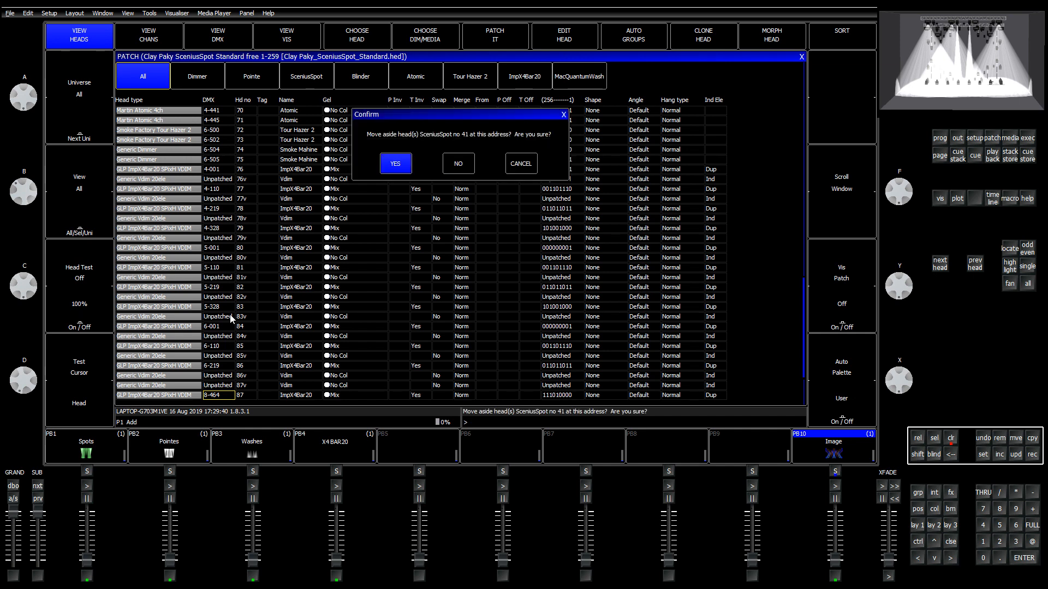
key(Return)
Step: Repatch the Face Wash and Face Spot heads 88 to 95 consecutively from DMX address 7-001
key(Down)
key(Down)
key(Up)
key(Up)
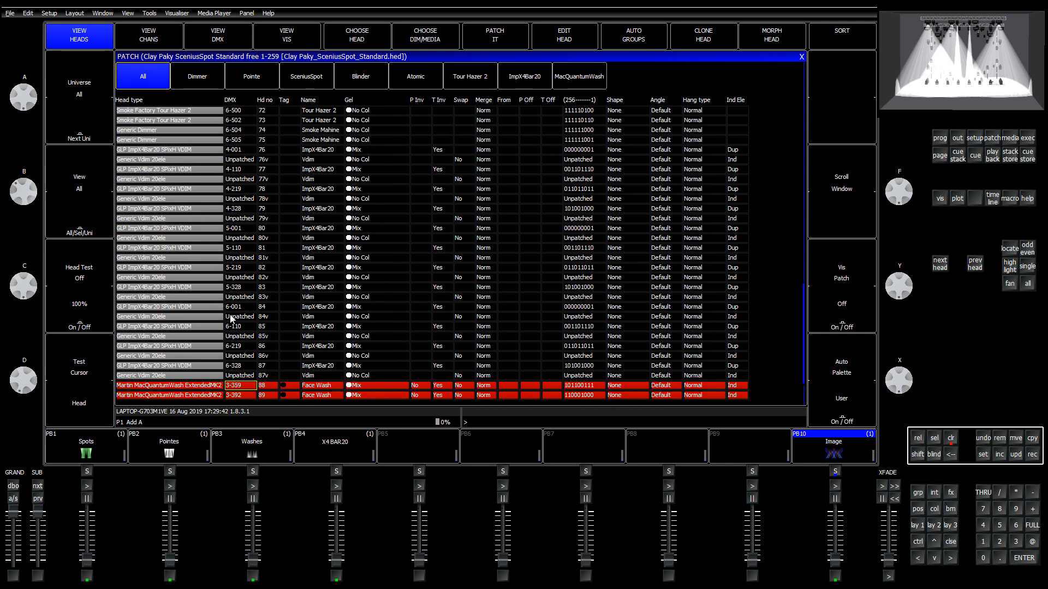
key(Down)
key(Down)
key(Down)
key(Down)
key(Down)
key(Down)
key(Down)
key(Down)
key(Up)
key(Up)
key(Up)
key(Up)
key(Up)
key(Up)
key(Up)
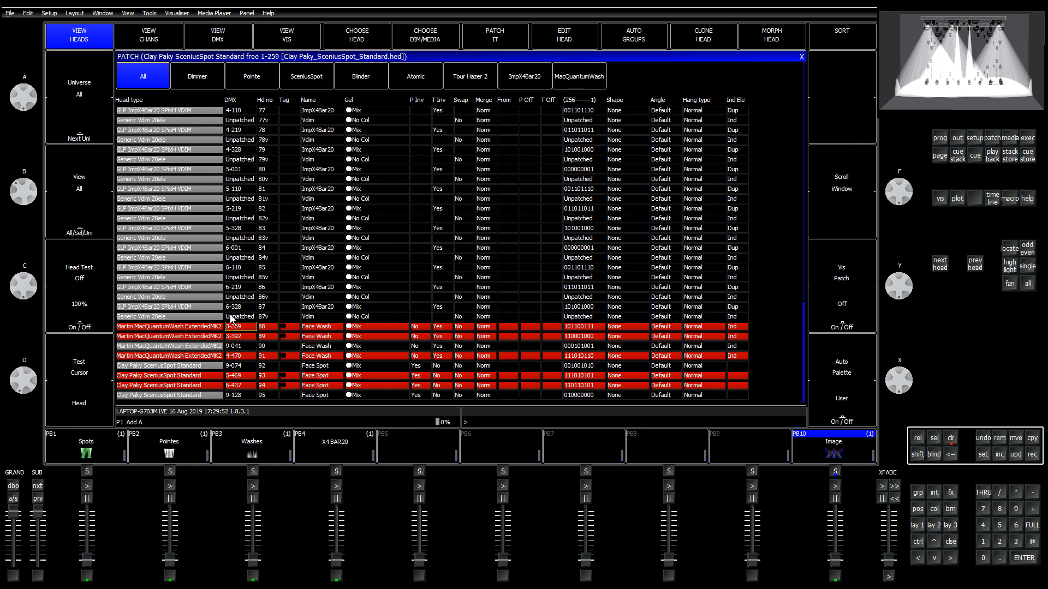
key(shift+Down)
key(shift+Down)
key(shift+Down)
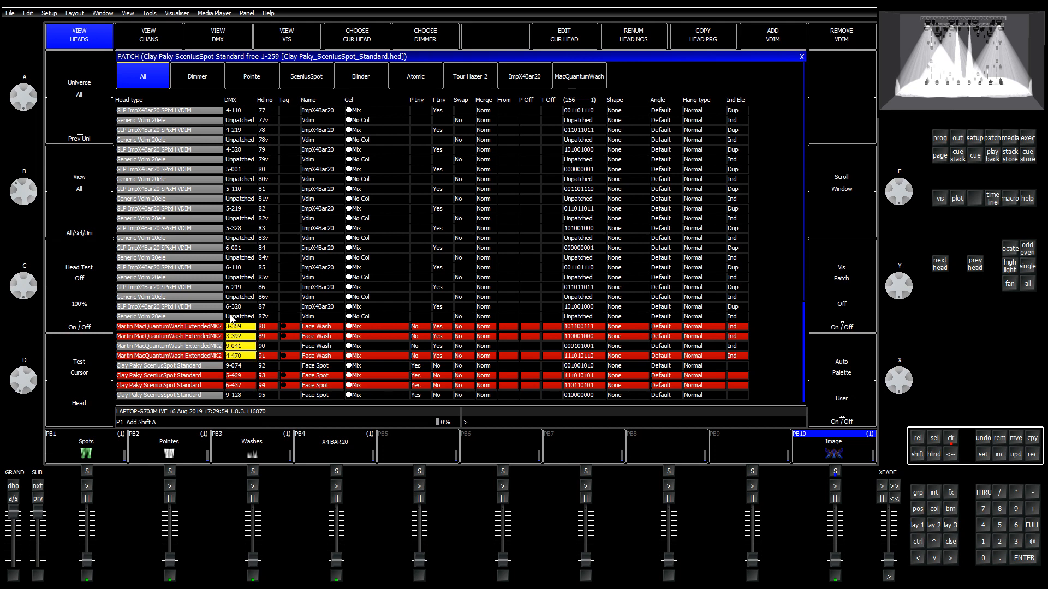
key(shift+Down)
key(shift+Down)
key(shift+Down)
key(shift+Down)
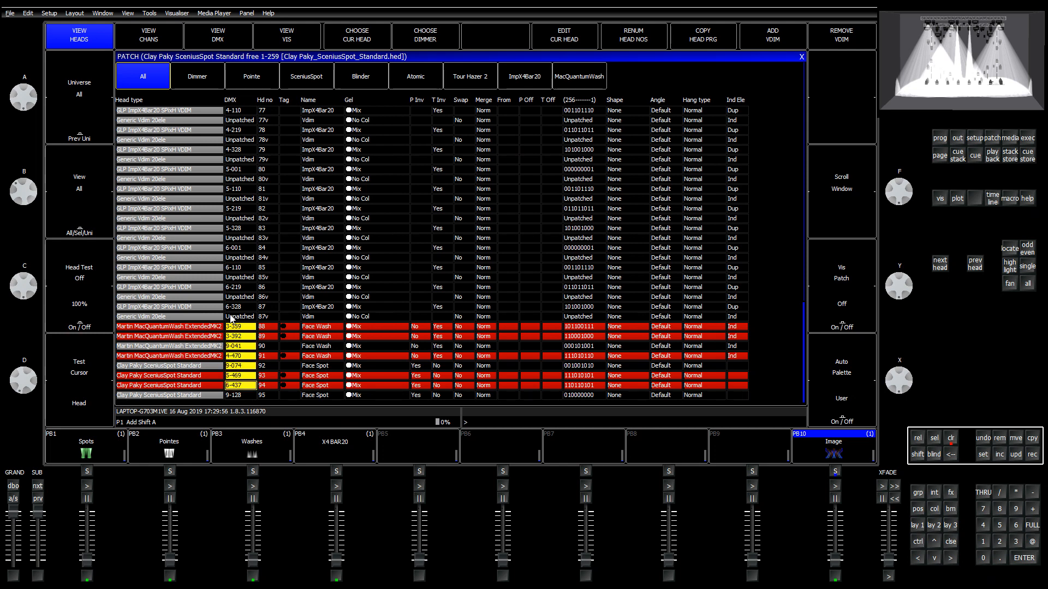
text(7-1)
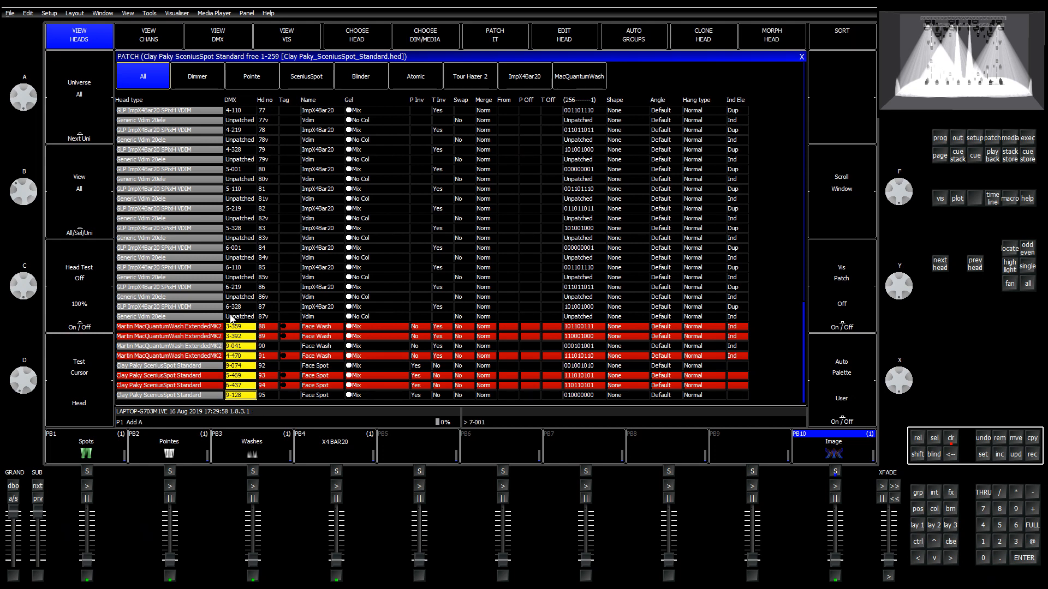
key(Return)
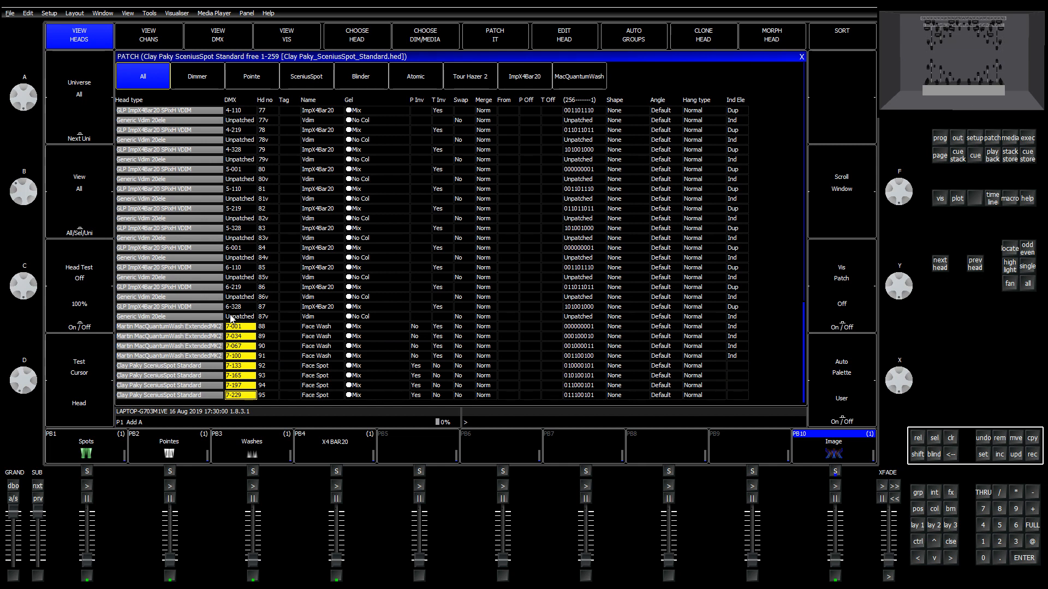
key(Up)
key(Up)
key(Up)
key(Up)
key(Up)
key(Up)
key(Up)
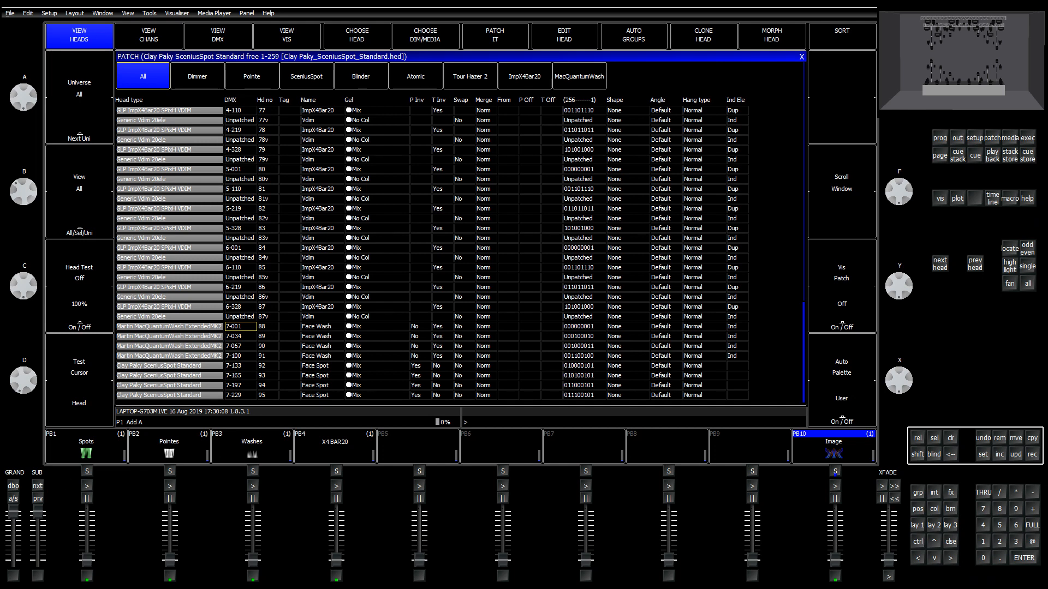
Step: Test the Image, Spots, Pointes, Washes and X4 BAR20 playbacks against the visualiser, releasing each one again
mouse_move(835, 560)
mouse_down()
mouse_move(835, 512)
mouse_move(835, 560)
mouse_up()
drag(86, 559, 86, 512)
mouse_move(170, 560)
mouse_down()
mouse_move(170, 524)
mouse_move(169, 560)
mouse_up()
drag(87, 512, 87, 560)
click(87, 575)
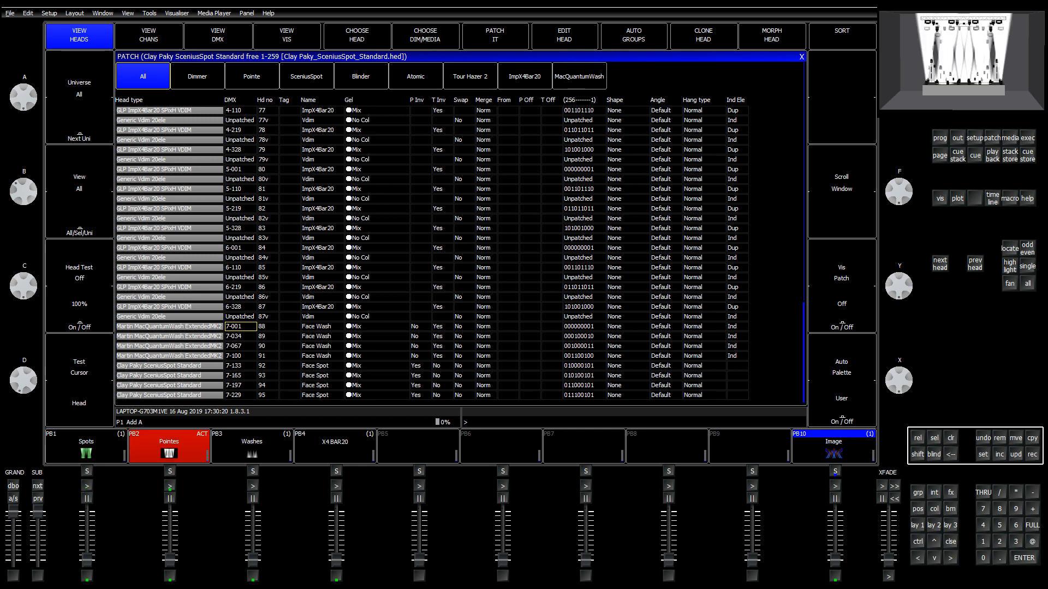
click(252, 575)
click(336, 576)
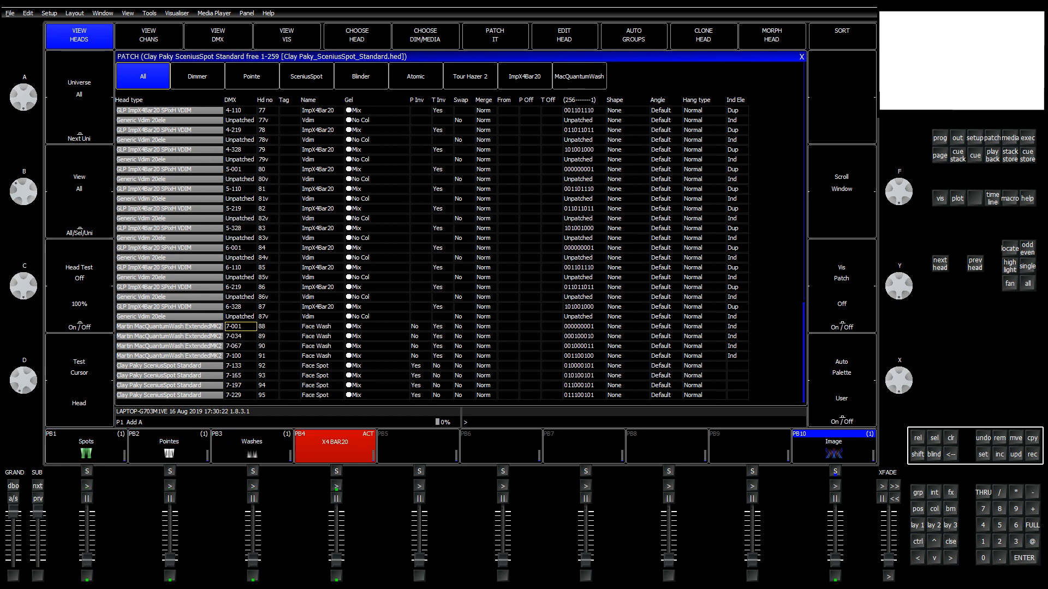
mouse_move(336, 560)
mouse_down()
mouse_move(336, 533)
mouse_move(336, 560)
mouse_up()
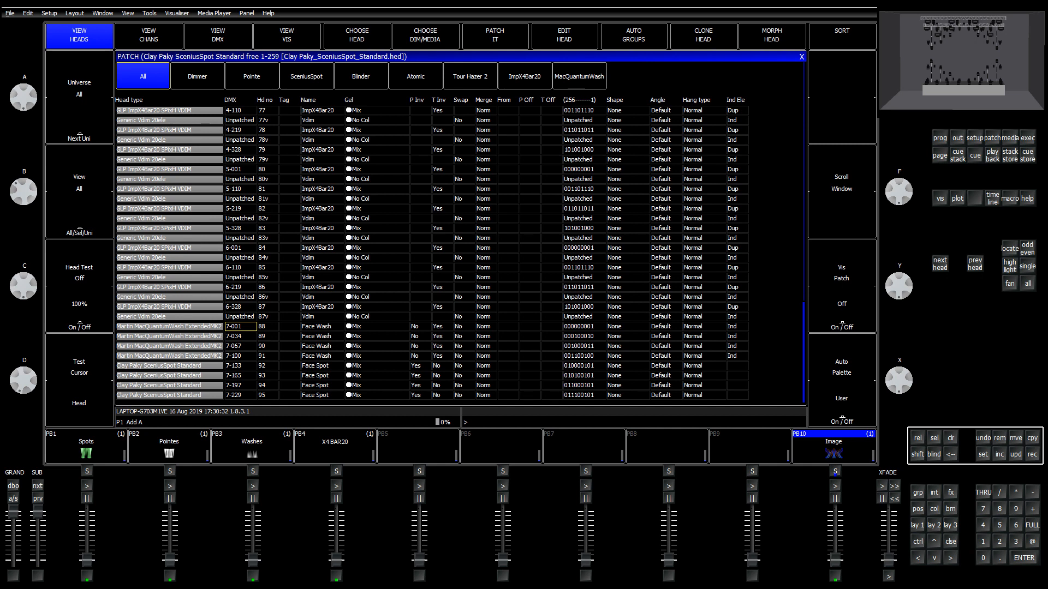
Step: Renumber the Robe Pointe heads 1 to 24 consecutively from head number 101
click(284, 280)
scroll(284, 292, up, 5)
scroll(286, 293, up, 20)
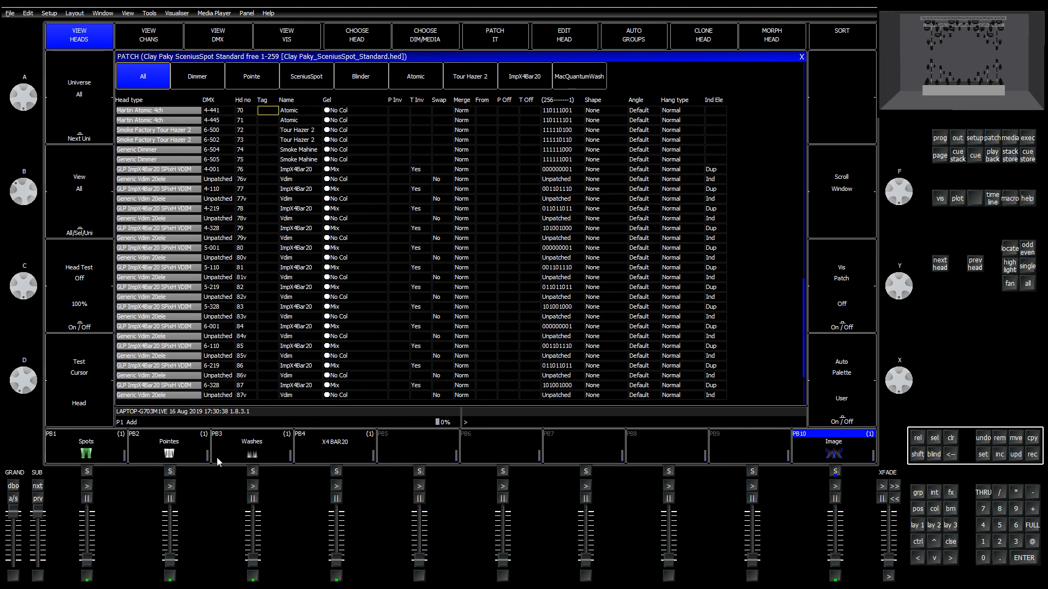
scroll(250, 366, up, 8)
scroll(250, 375, up, 20)
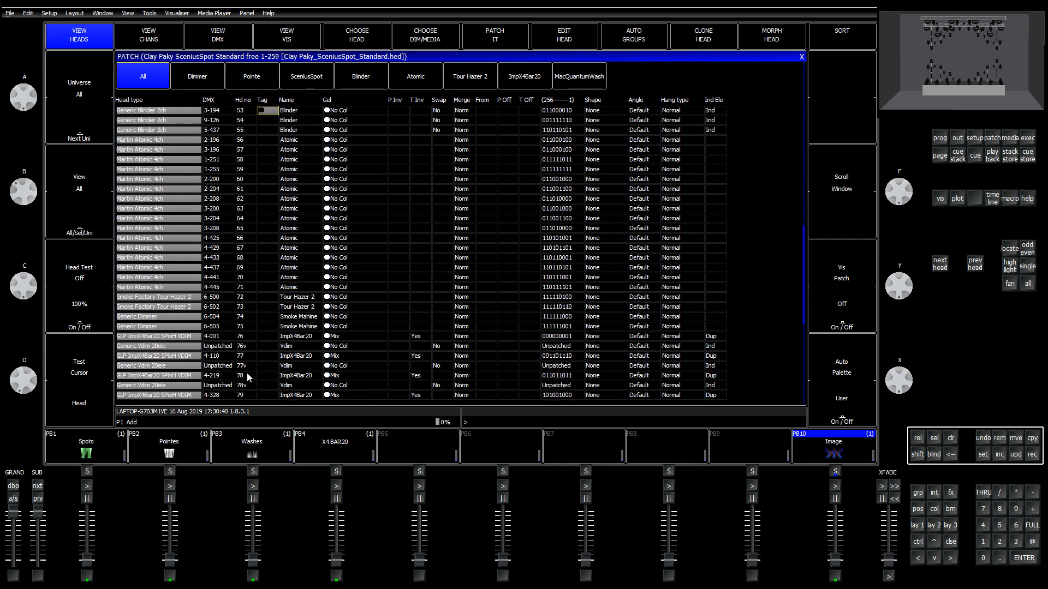
scroll(252, 374, up, 20)
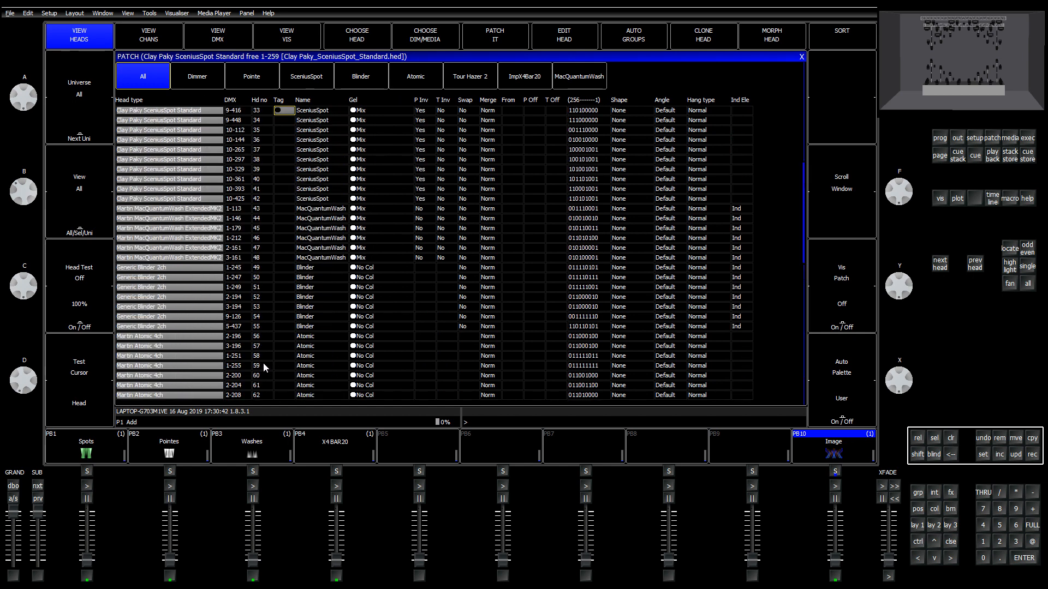
scroll(279, 359, up, 13)
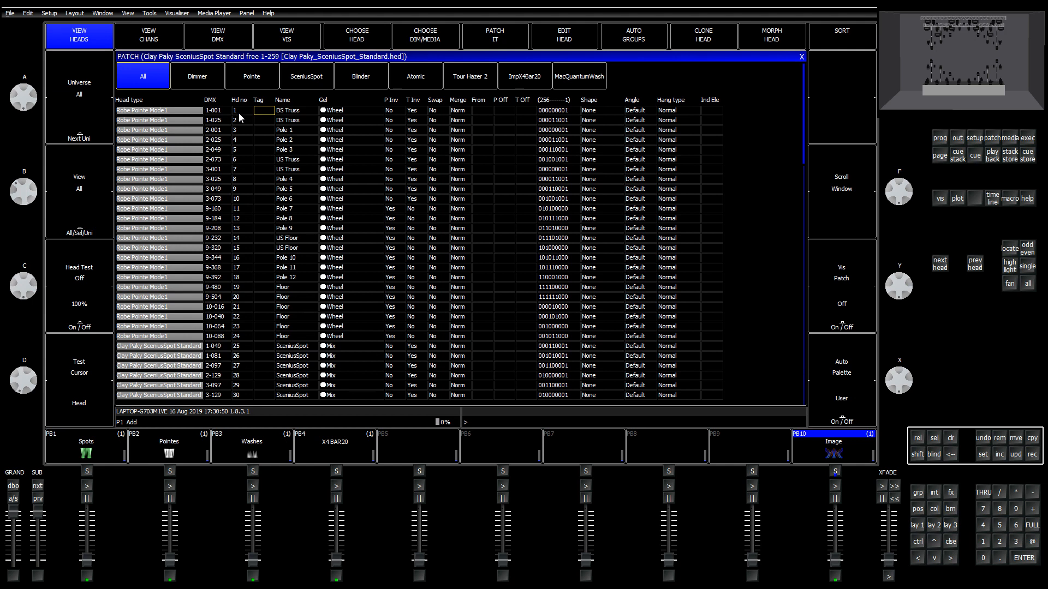
drag(240, 114, 241, 180)
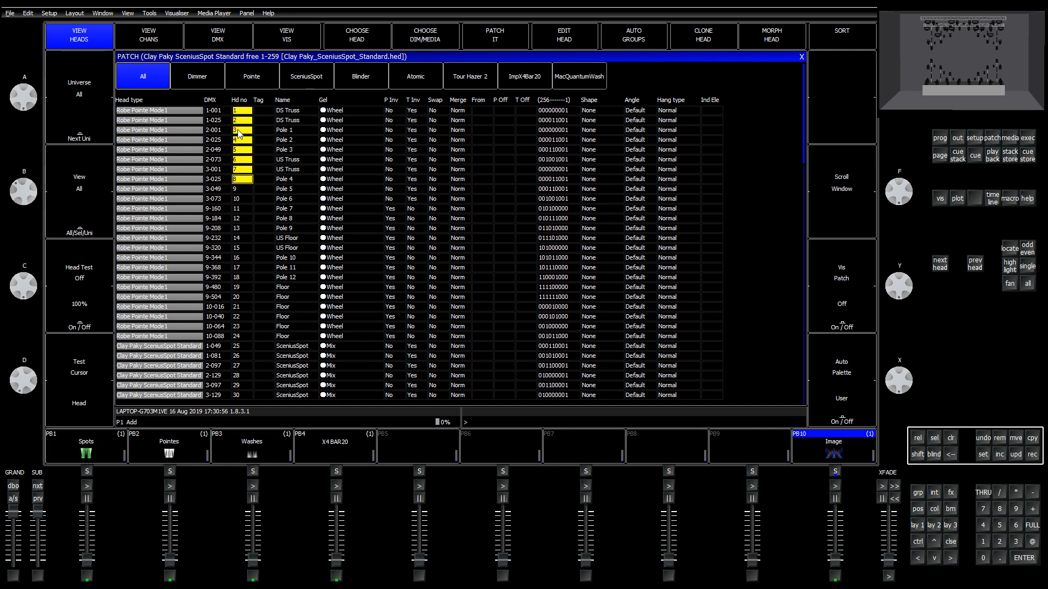
click(242, 169)
click(244, 110)
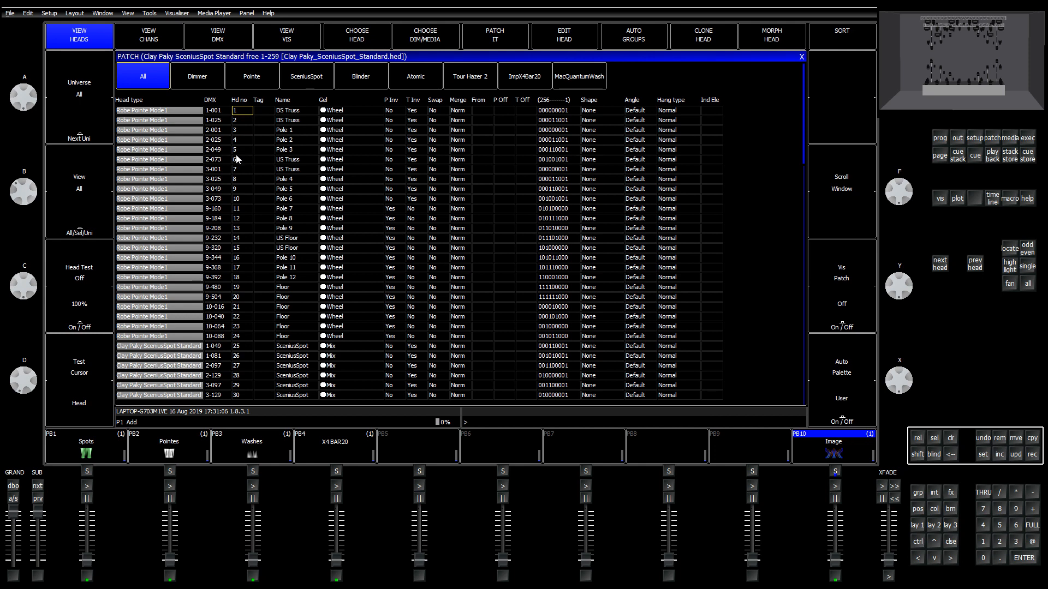
click(243, 120)
click(243, 150)
drag(240, 197, 243, 337)
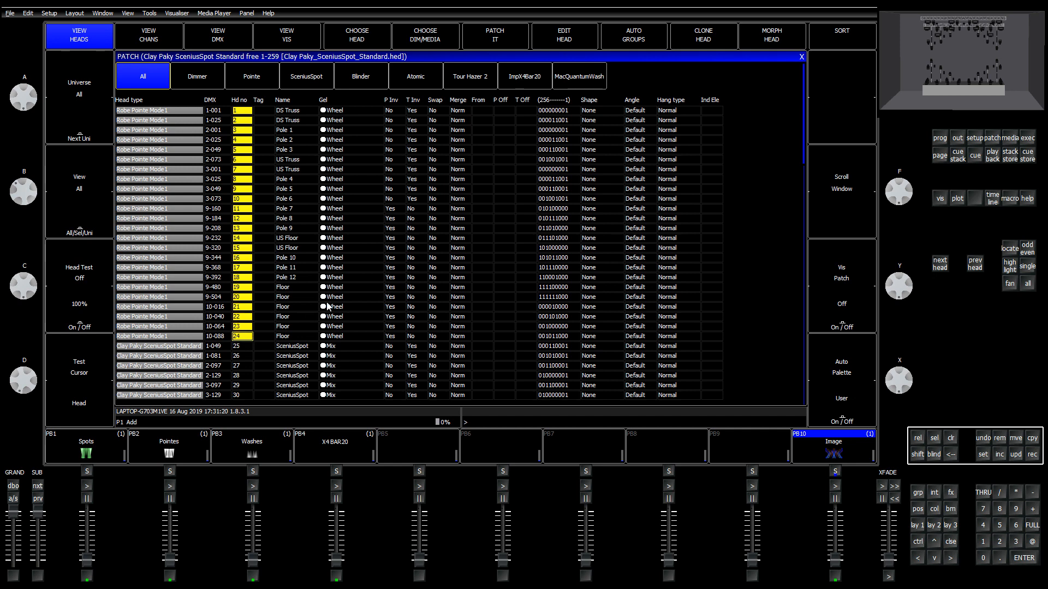
text(101)
key(Return)
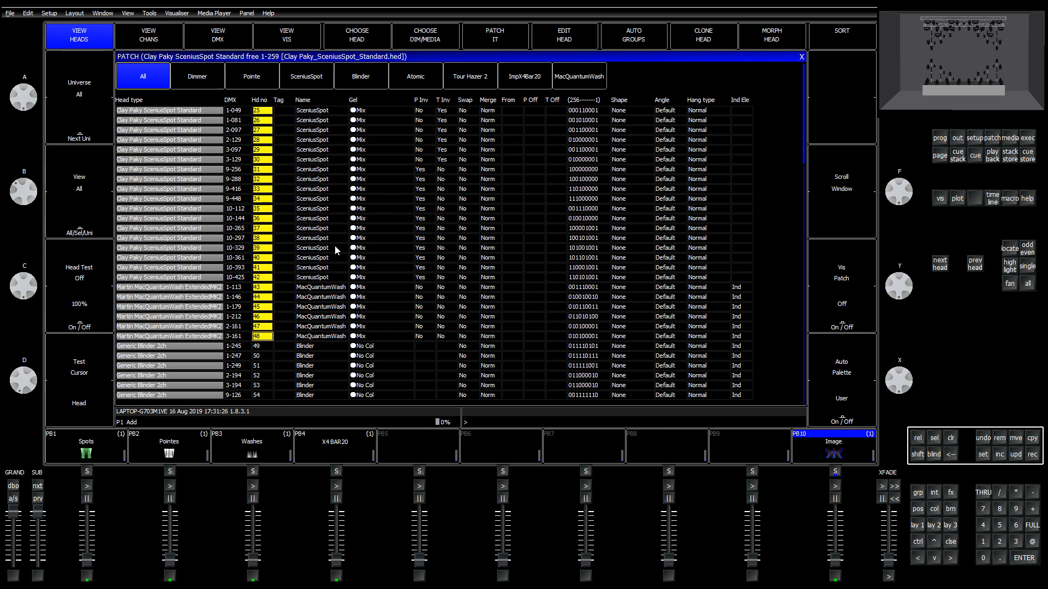
Step: Renumber the SceniusSpot heads 25 to 42 consecutively from head number 201
click(249, 180)
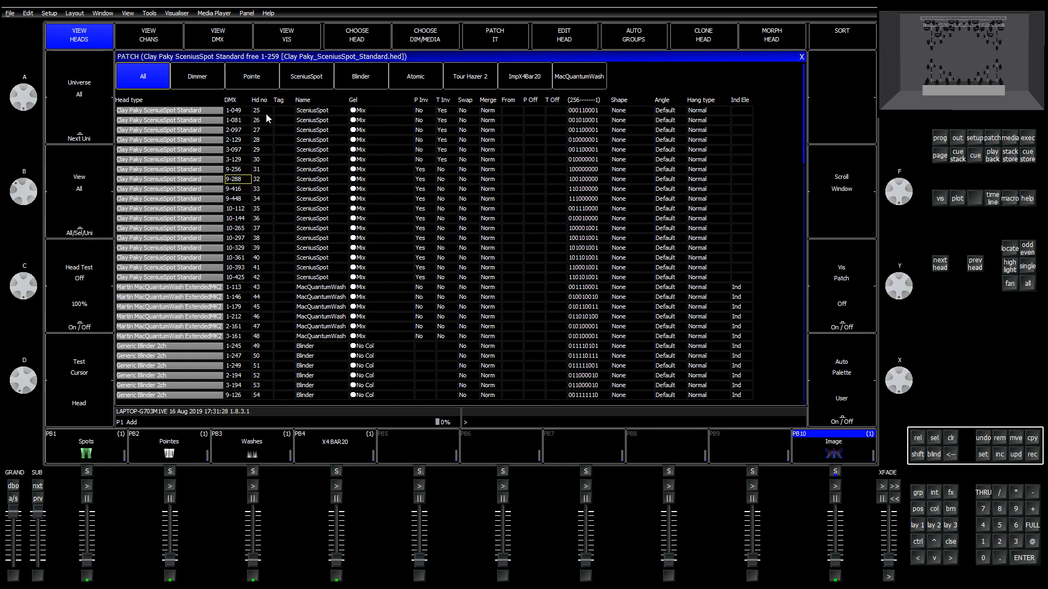
drag(260, 109, 266, 279)
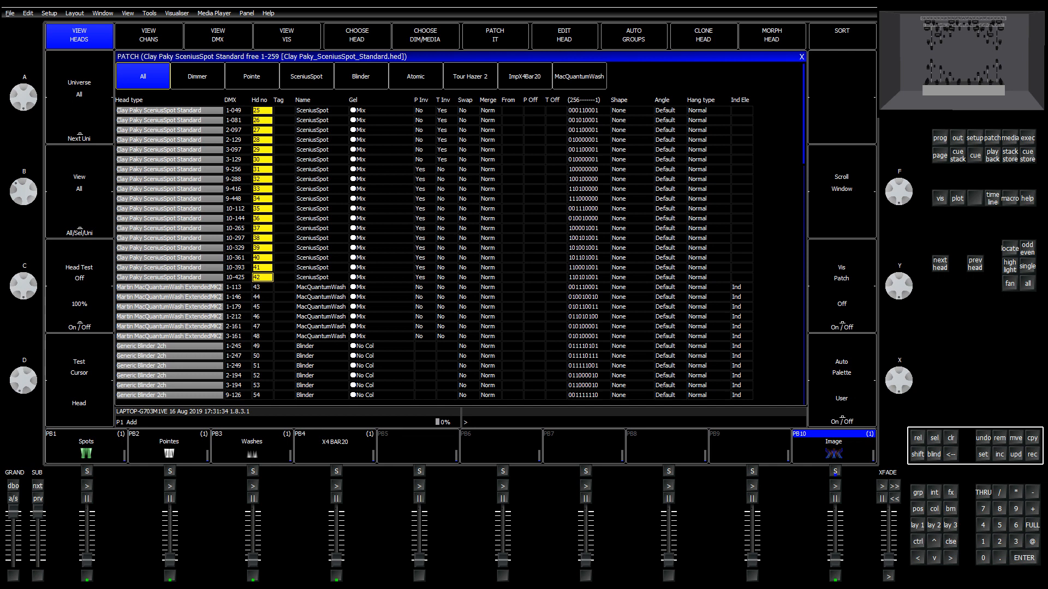
text(201)
key(Return)
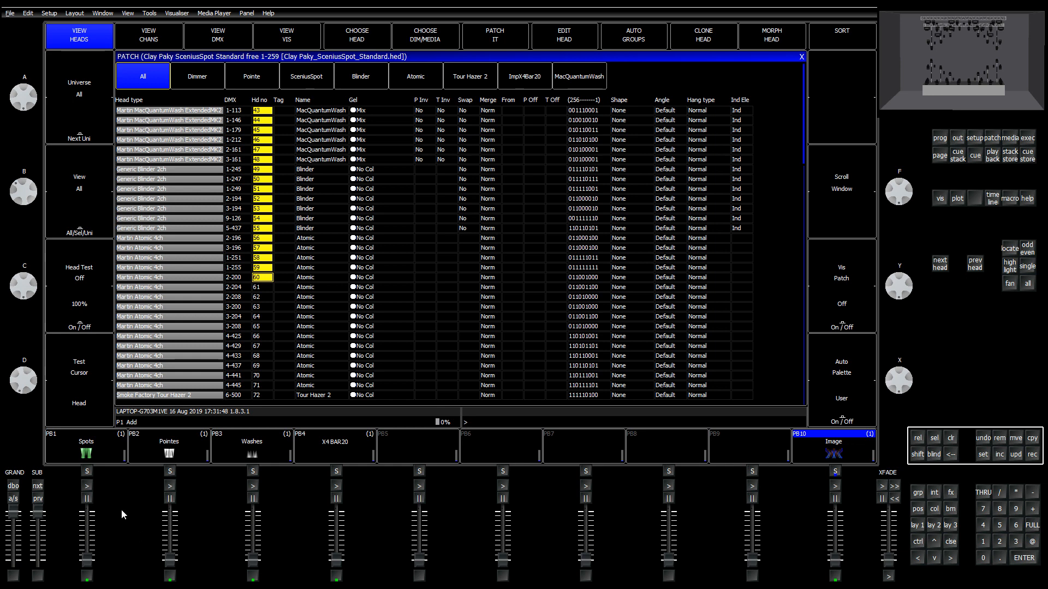
Step: Renumber the MacQuantumWash heads 43 to 48 consecutively from head number 301
click(214, 329)
scroll(214, 330, down, 5)
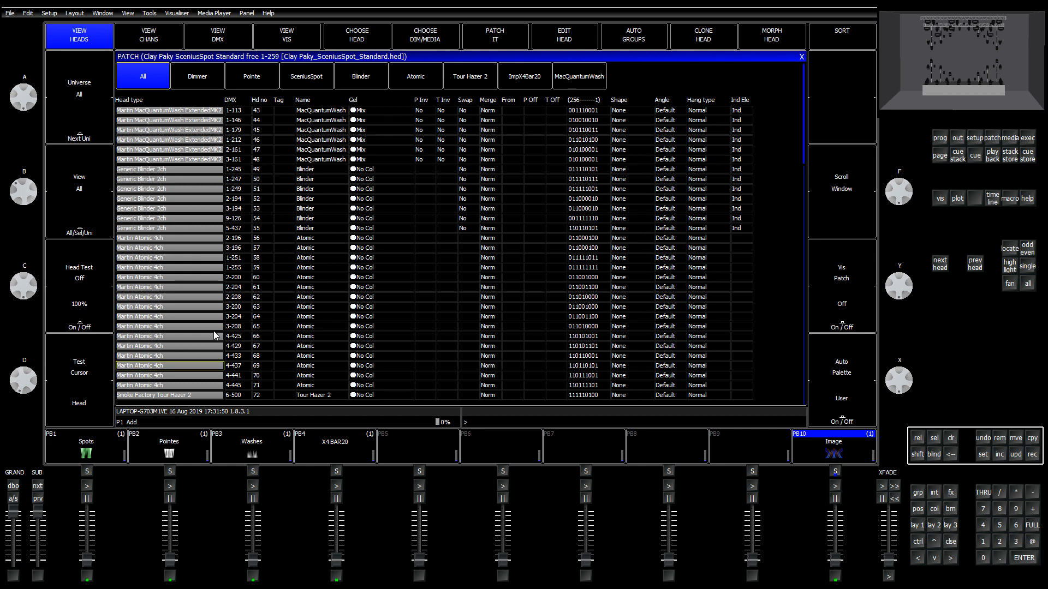
scroll(214, 331, up, 10)
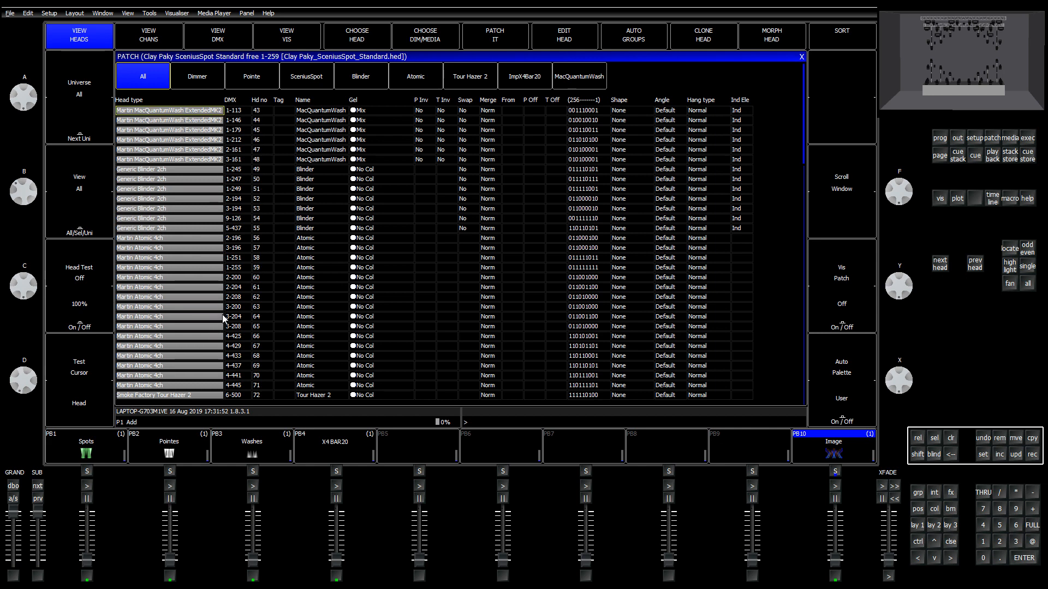
drag(267, 111, 267, 159)
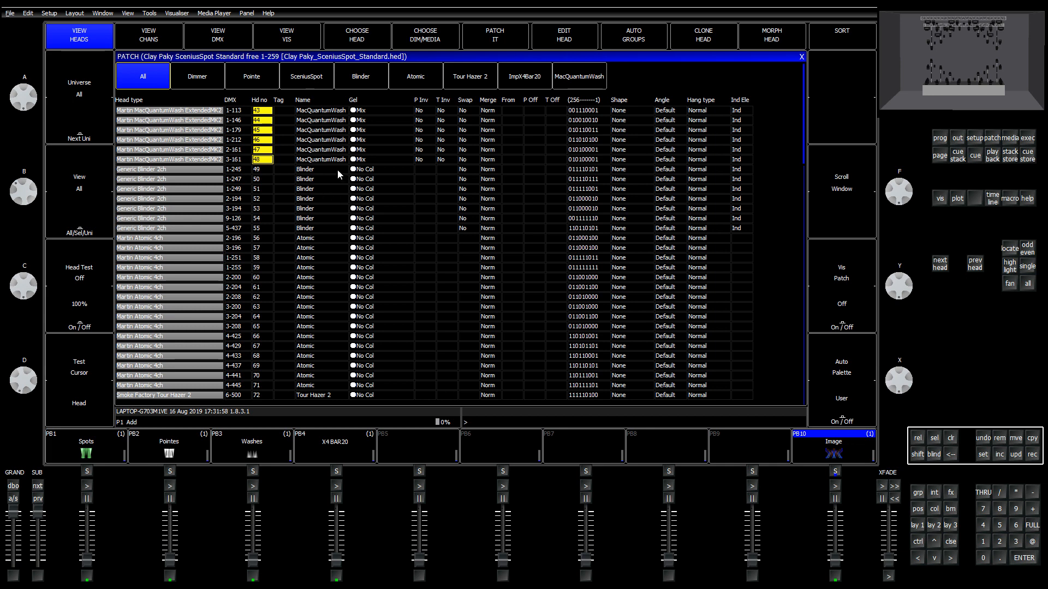
text(301)
key(Return)
key(Down)
key(Up)
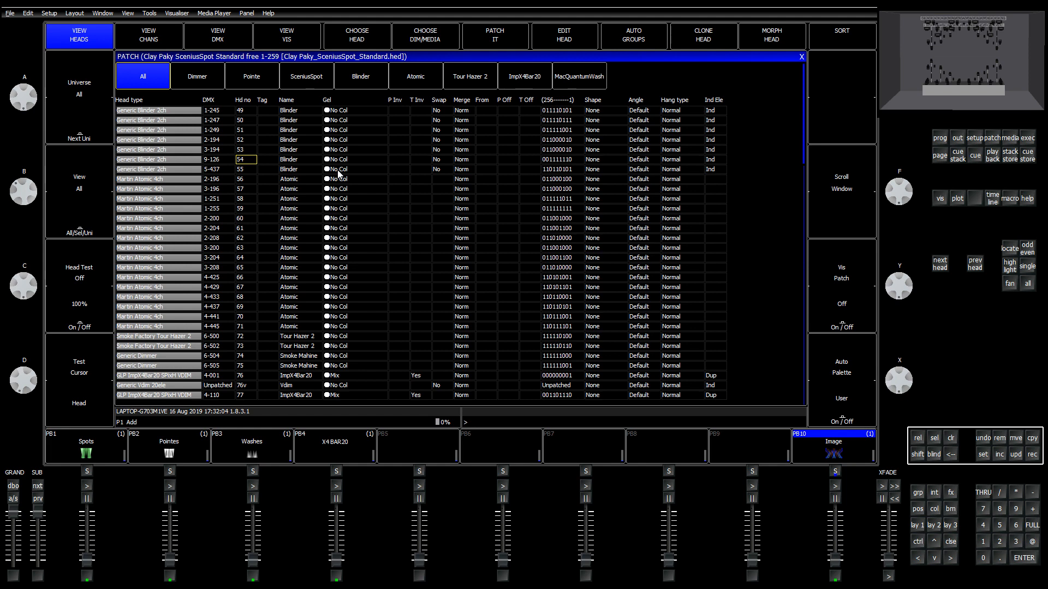
Step: Renumber the ImpX4Bar20 heads 76 to 87, together with their Vdim entries, consecutively from head number 401
key(Down)
key(Down)
key(Down)
key(Down)
key(Down)
key(Down)
key(Down)
key(Down)
key(Down)
key(Down)
key(Down)
key(Down)
key(Down)
key(Down)
key(Down)
key(Down)
key(Down)
key(Down)
key(Down)
key(Down)
key(Down)
key(Down)
key(Down)
key(Up)
key(Up)
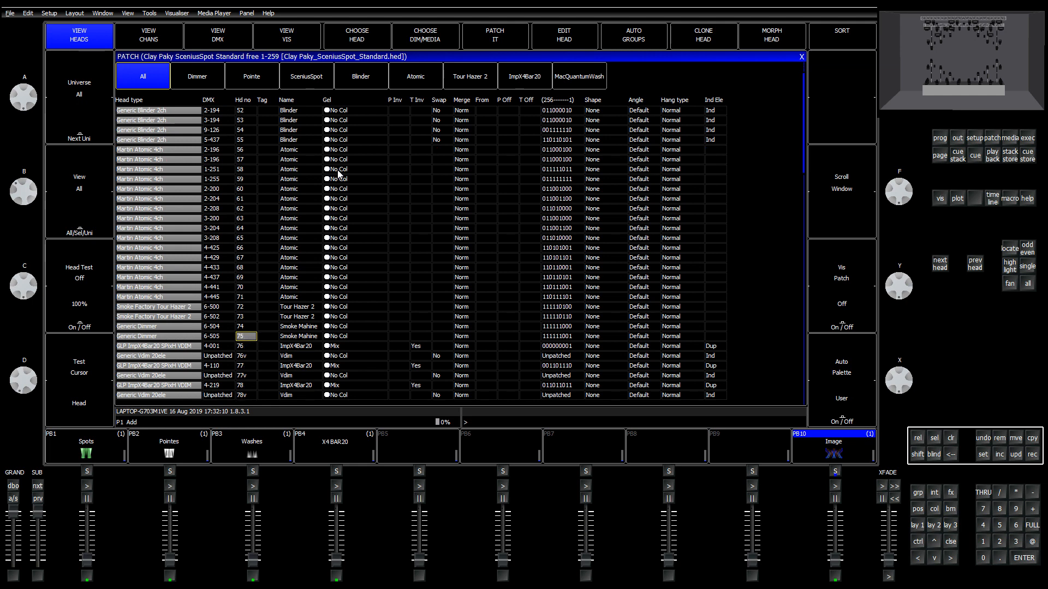
key(Down)
key(Down)
key(Down)
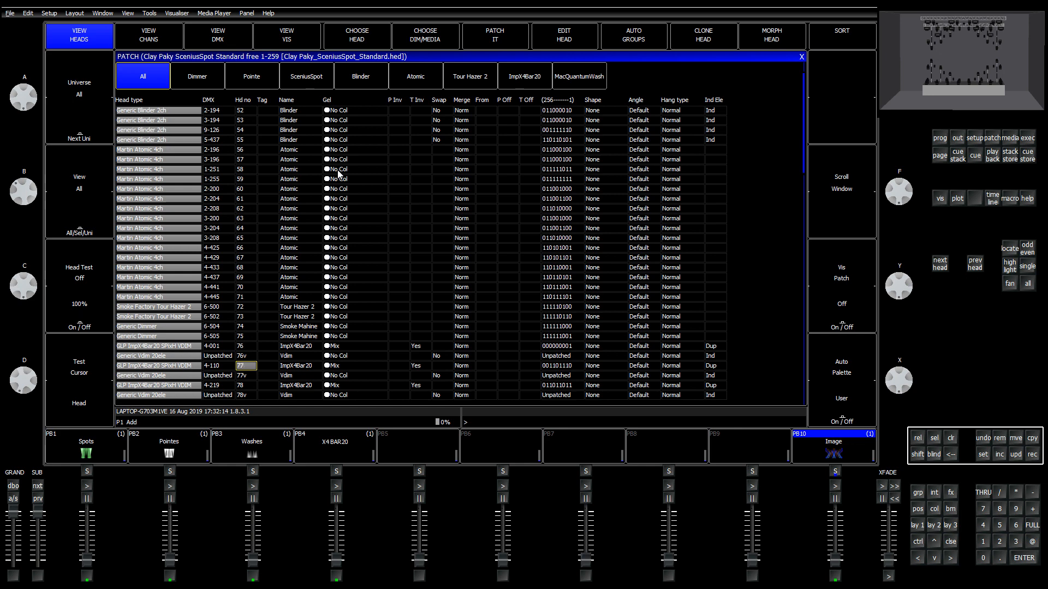
key(Down)
key(Up)
key(Up)
key(Up)
key(Down)
key(Up)
key(shift+Down)
key(shift+Down)
key(shift+Down)
key(shift+Down)
key(shift+Down)
key(shift+Down)
key(shift+Down)
key(shift+Down)
key(shift+Down)
key(shift+Down)
key(shift+Down)
key(shift+Down)
key(shift+Down)
key(shift+Down)
key(shift+Down)
key(shift+Down)
key(shift+Down)
key(shift+Down)
key(shift+Down)
key(shift+Down)
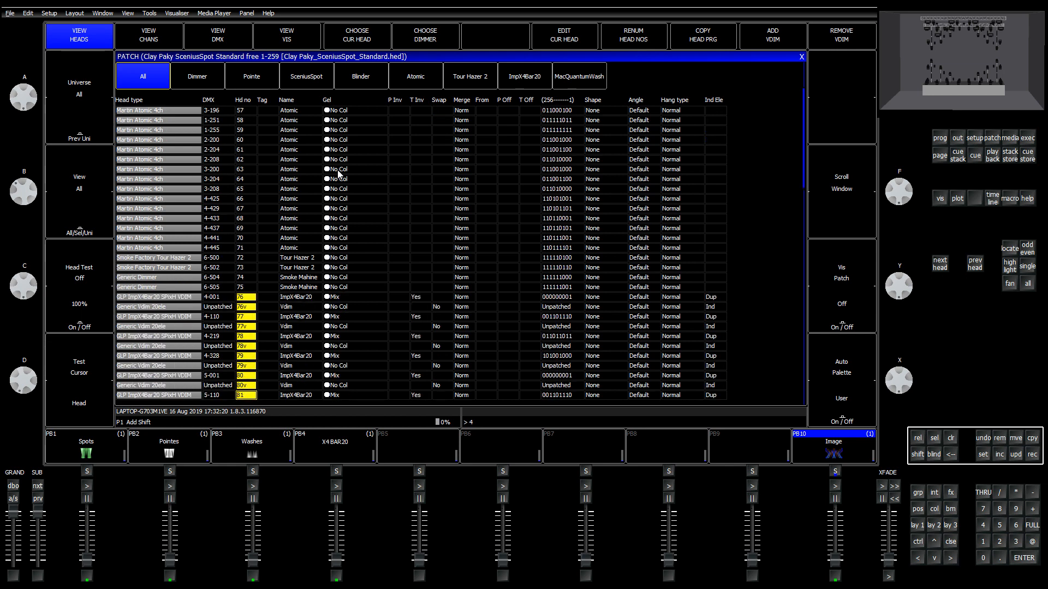
key(shift+Down)
key(shift+Down)
key(shift+Down)
key(shift+Down)
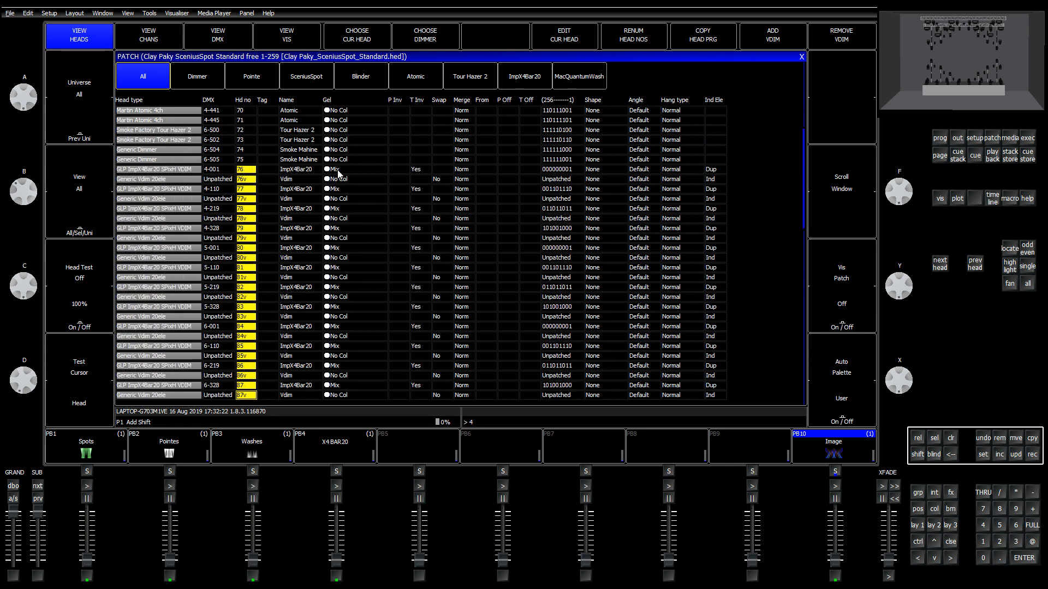
key(shift+Down)
key(shift+Up)
key(shift+Up)
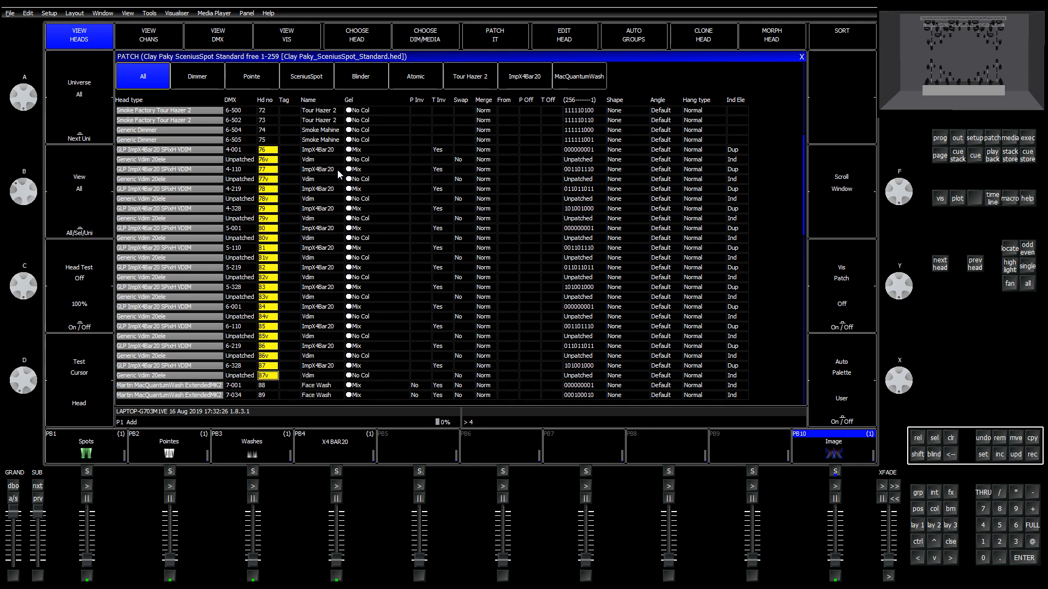
text(401)
key(Return)
Step: Move down the patch list to examine the order and numbering of the renumbered heads
key(Down)
key(Down)
key(Down)
key(Down)
key(Down)
key(Down)
key(Down)
key(Down)
key(Down)
key(Down)
key(Down)
key(Down)
key(Down)
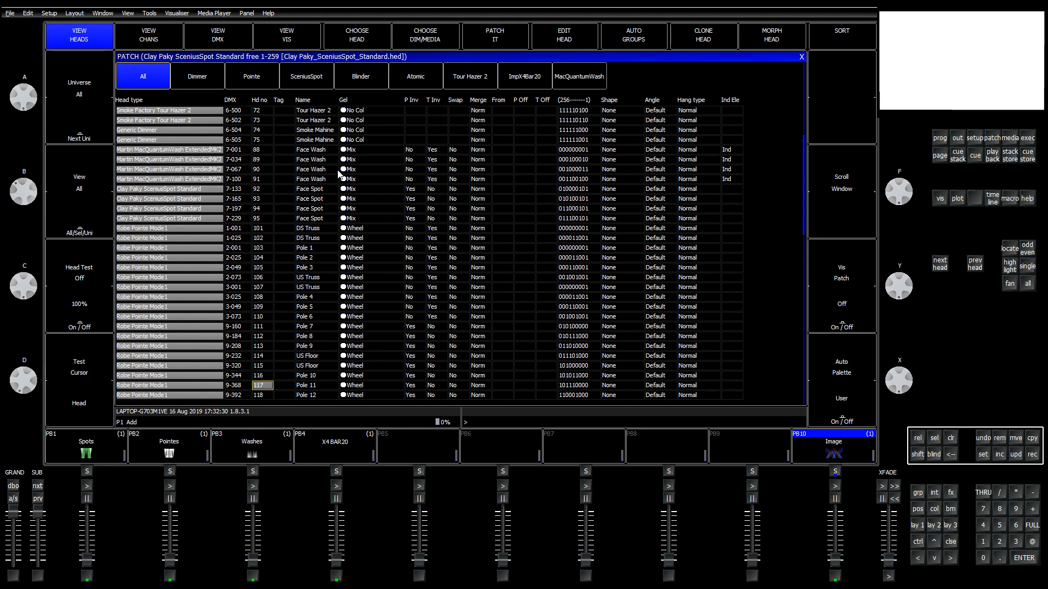
Step: Examine the head numbers of the Pointe, SceniusSpot, MacQuantumWash and ImpX4Bar20 heads further down the patch list
key(Down)
key(Down)
key(Down)
key(Down)
key(Down)
key(Down)
key(Down)
key(Down)
key(Down)
key(Down)
key(Down)
key(Down)
key(Down)
key(Down)
key(Down)
key(Down)
key(Down)
key(Down)
key(Down)
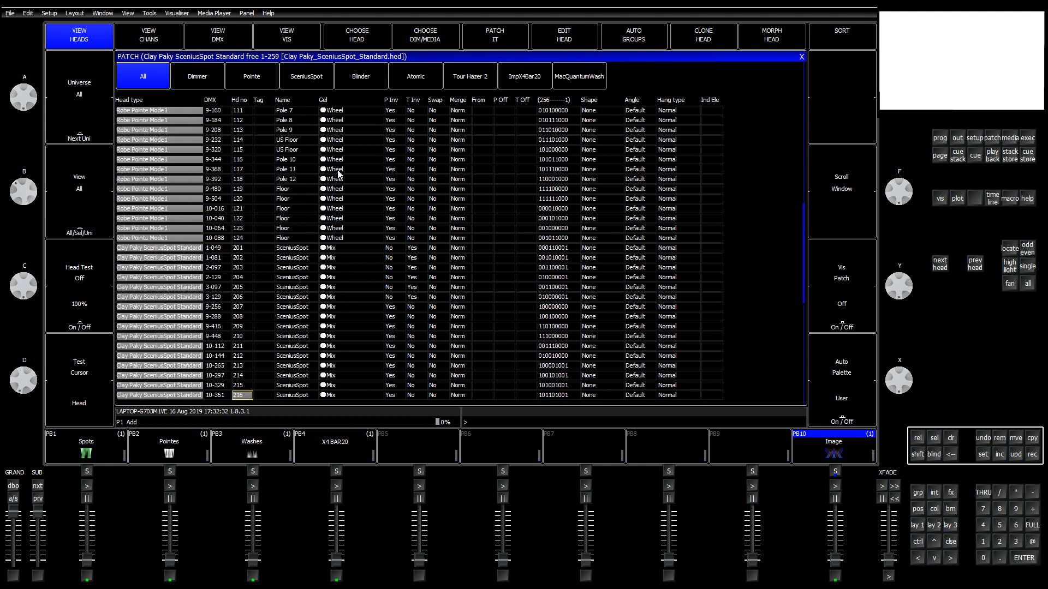
scroll(337, 169, down, 11)
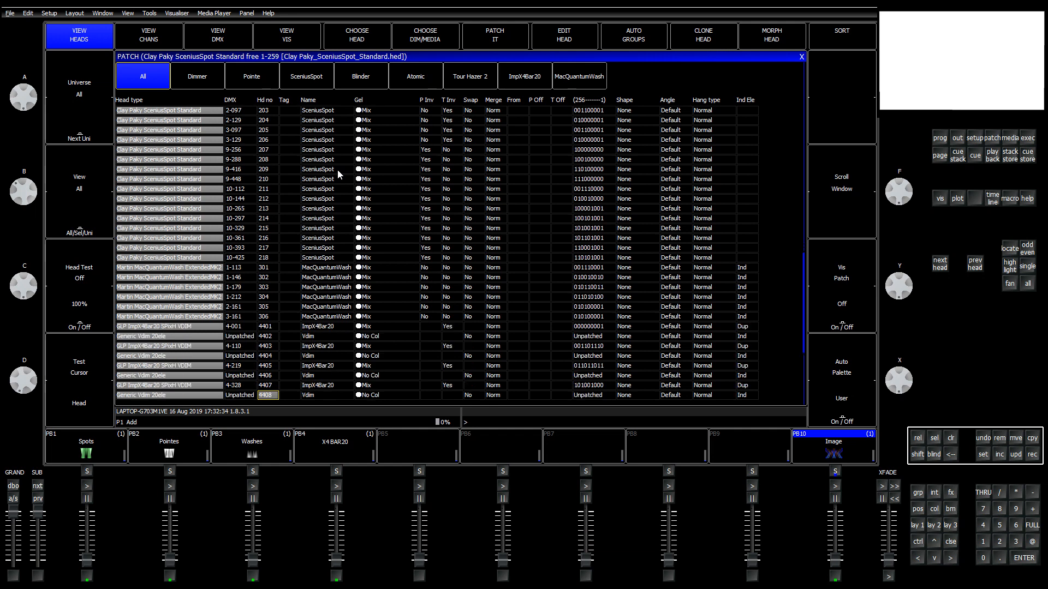
Step: Renumber the ImpX4Bar20 heads and their Vdim entries 4401 to 4424 consecutively from head number 401
scroll(337, 169, up, 4)
scroll(337, 169, up, 11)
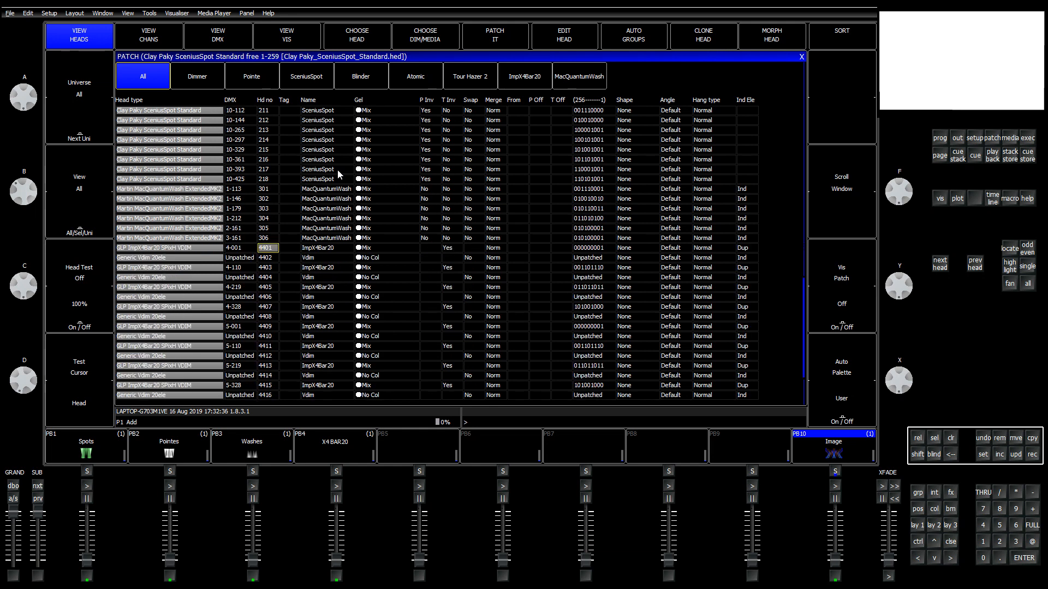
key(shift)
scroll(338, 170, down, 17)
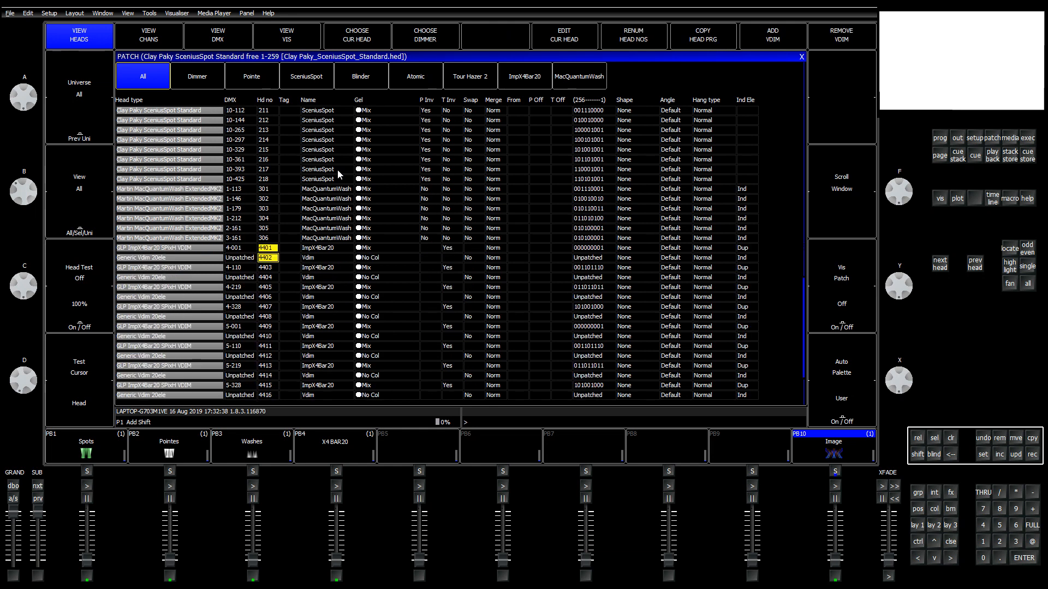
scroll(337, 170, down, 6)
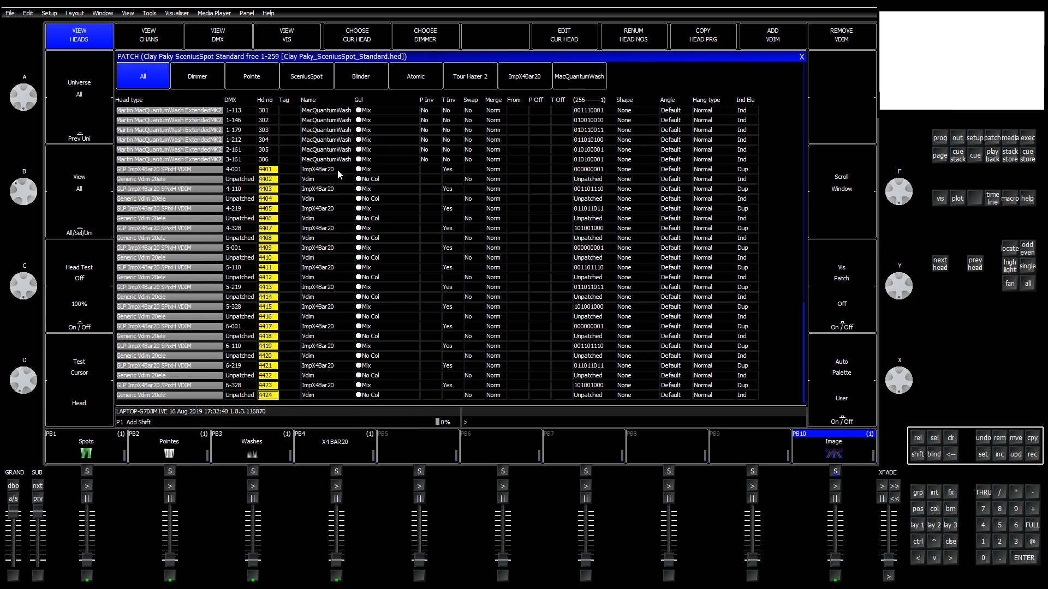
text(401)
key(Return)
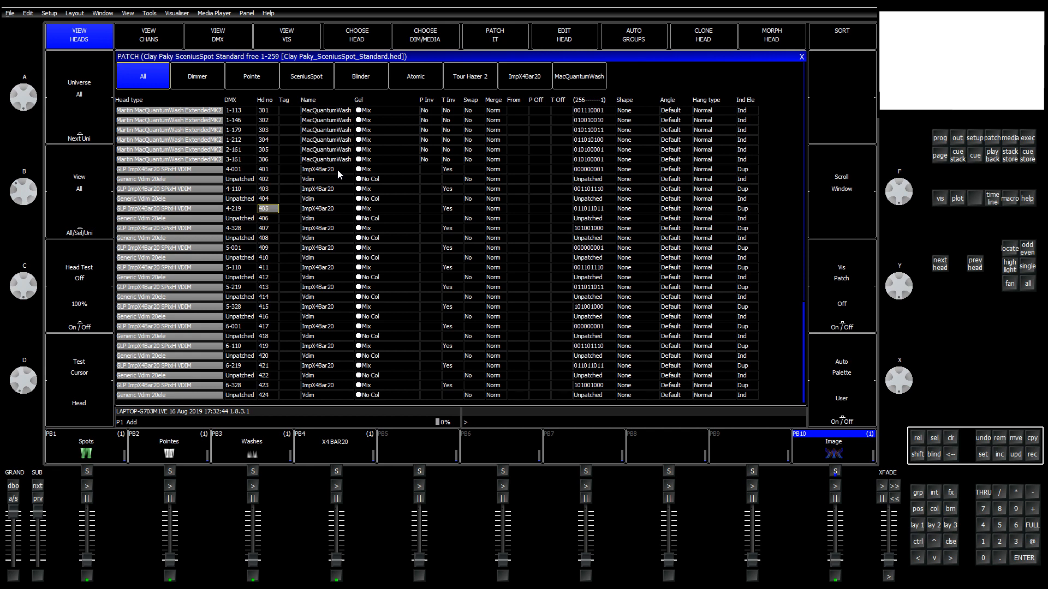
Step: Number the four ImpX4Bar20 heads on universe 4 as 401 to 404, giving each following Vdim entry its head's number
text(401)
text(40)
key(Return)
text(40)
key(Down)
text(403)
key(Return)
key(Down)
text(403)
key(Return)
key(Down)
text(404)
key(Return)
key(Down)
text(40)
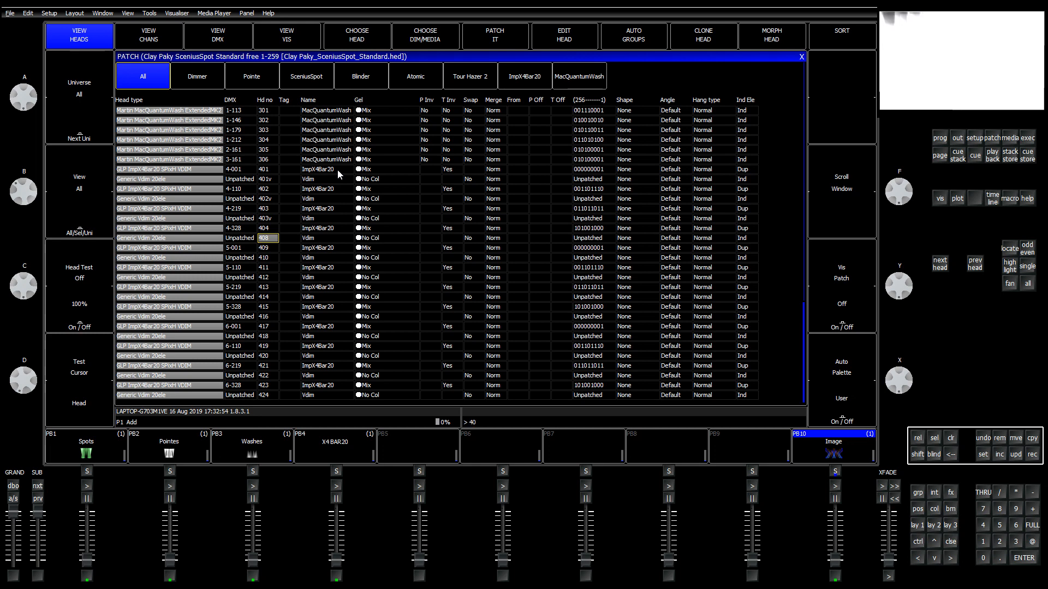
text(4)
key(Return)
Step: Number the four ImpX4Bar20 heads on universe 5 as 405 to 408, giving each following Vdim entry the same number
key(Down)
text(405)
key(Return)
key(Down)
text(405)
key(Return)
key(Down)
text(406)
key(Return)
key(Down)
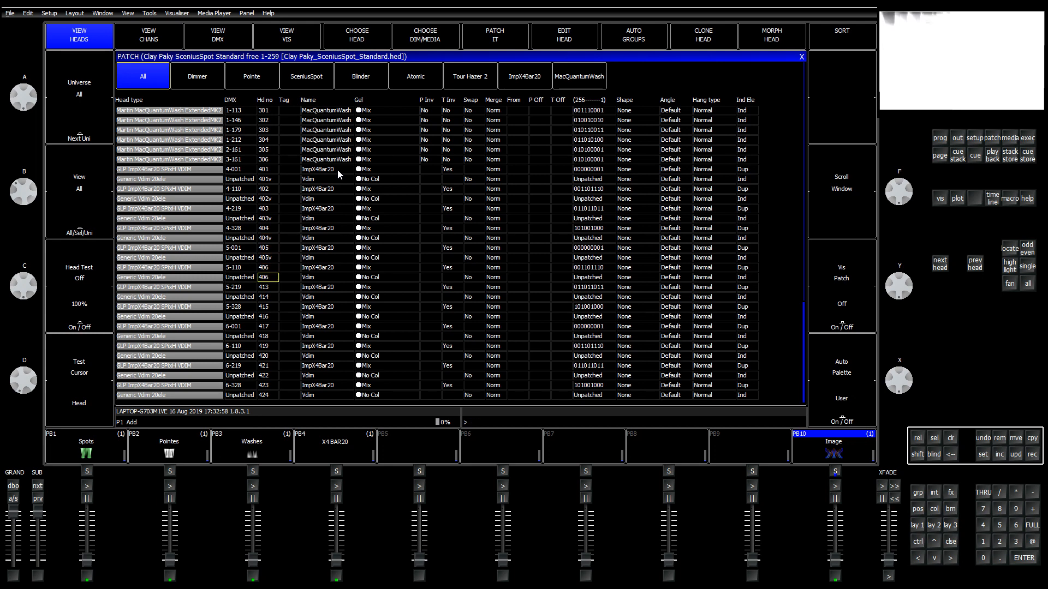
key(Down)
text(407)
key(Return)
key(Down)
text(04)
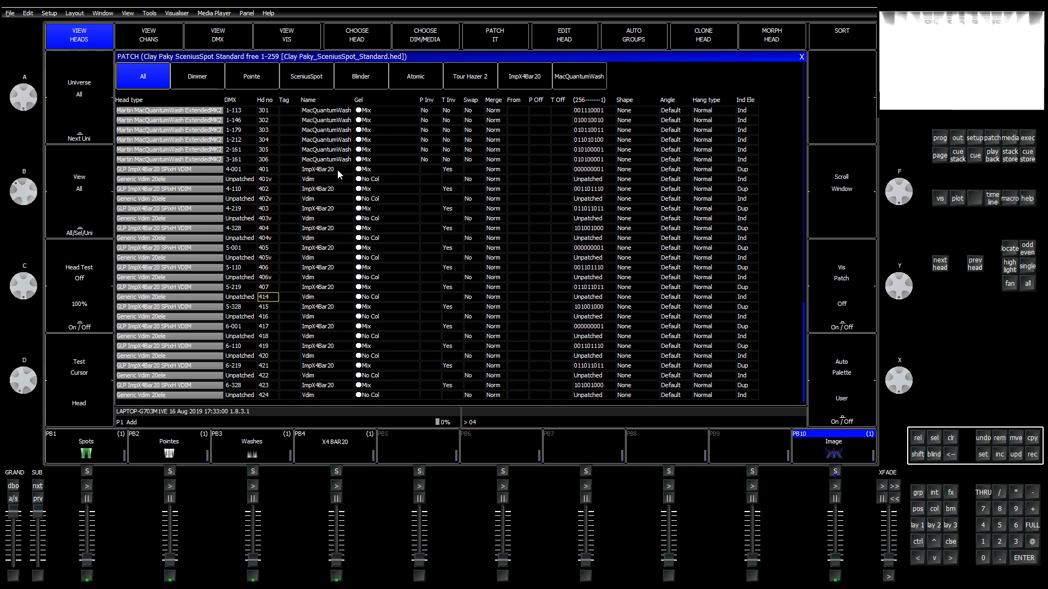
text(7)
key(Return)
key(Down)
text(408)
key(Return)
key(Down)
text(408)
key(Return)
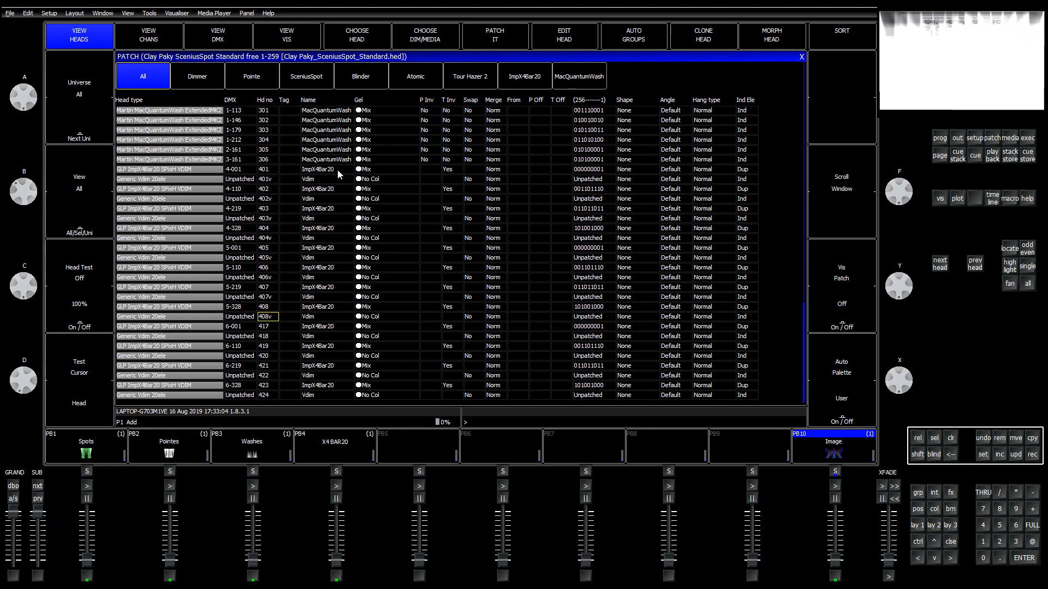
Step: Number the four ImpX4Bar20 heads on universe 6 as 409 to 412, giving each following Vdim entry the matching number
key(Down)
text(409)
key(Return)
key(Down)
text(409)
key(Return)
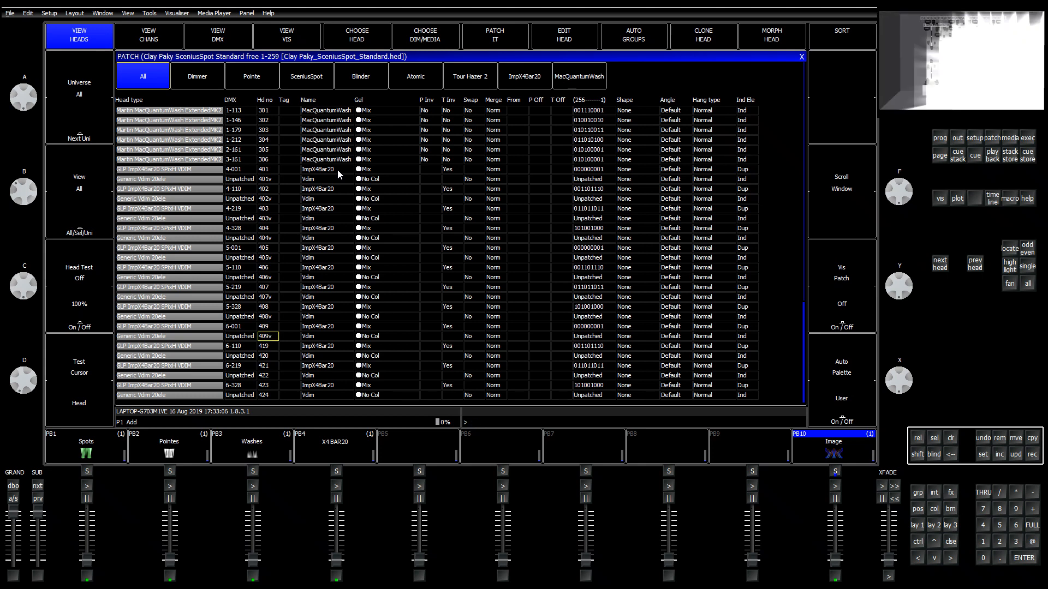
key(Down)
text(410)
key(Return)
key(Down)
text(410)
key(Return)
key(Down)
text(411)
key(Return)
key(Down)
text(411)
key(Return)
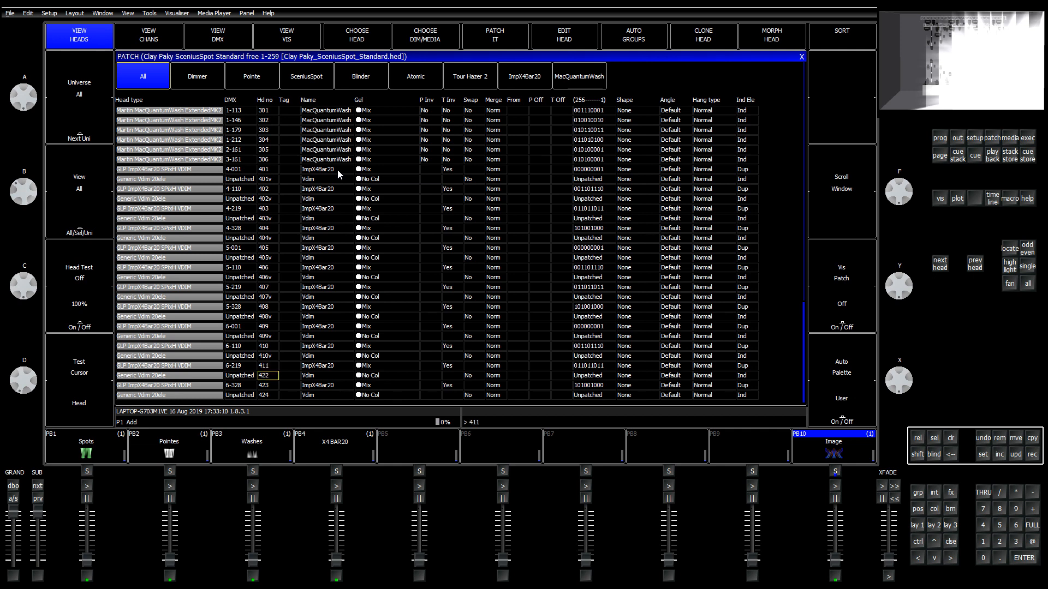
key(Down)
text(412)
key(Return)
key(Down)
text(412)
key(Return)
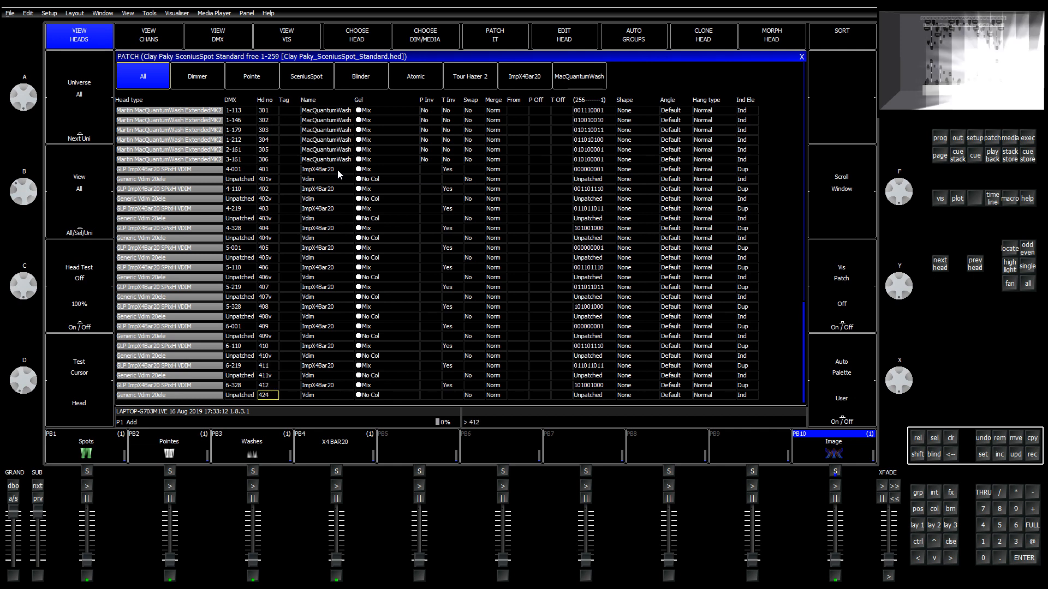
Step: Go back up the patch list to examine the paired ImpX4Bar20 and Vdim numbers and the heads above them
key(Up)
key(Up)
key(Up)
key(Up)
key(Up)
key(Up)
key(Up)
key(Up)
key(Up)
key(Up)
key(Up)
key(Up)
key(Up)
key(Up)
key(Up)
key(Up)
key(Up)
key(Up)
key(Up)
key(Up)
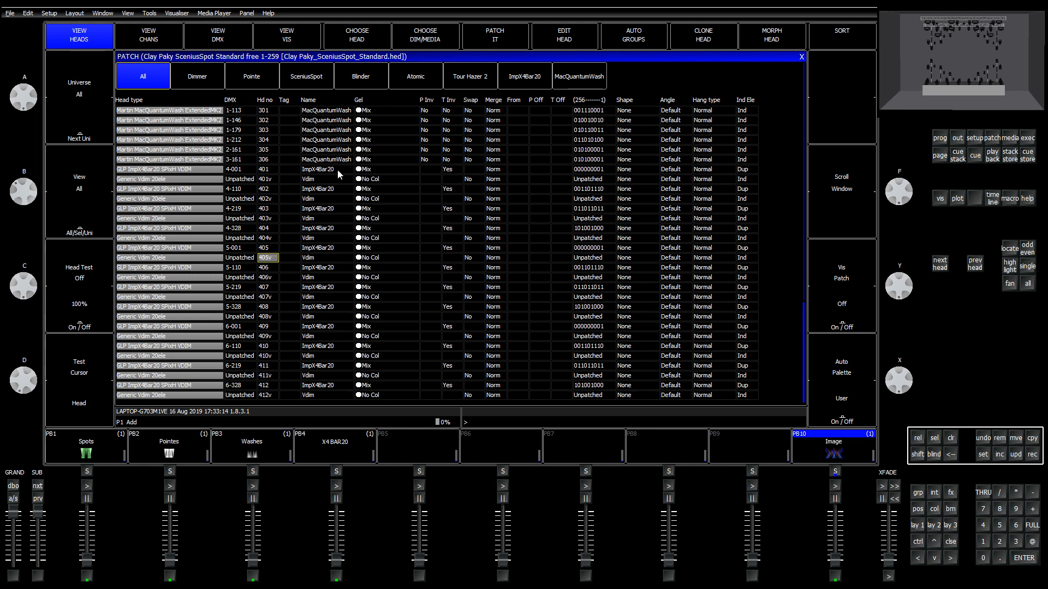
key(Up)
key(Up)
key(Up)
key(Up)
key(Up)
key(Up)
key(Up)
key(Up)
key(Up)
key(Up)
key(Up)
key(Up)
key(Up)
key(Up)
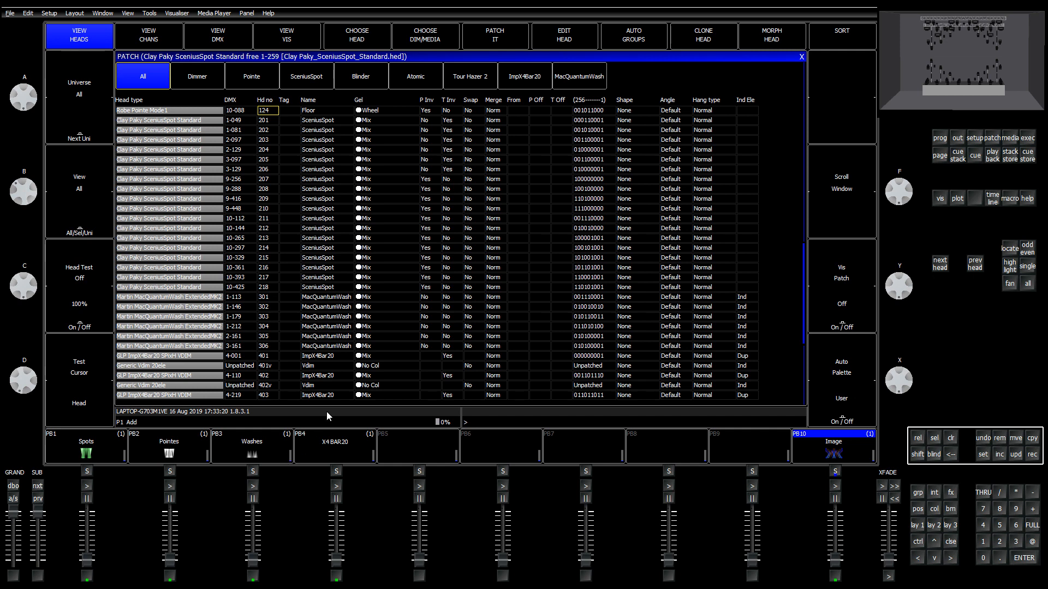
Step: Renumber the Martin Atomic heads 56 to 71 consecutively into the next free hundred range
click(322, 303)
scroll(325, 291, up, 11)
scroll(328, 286, up, 20)
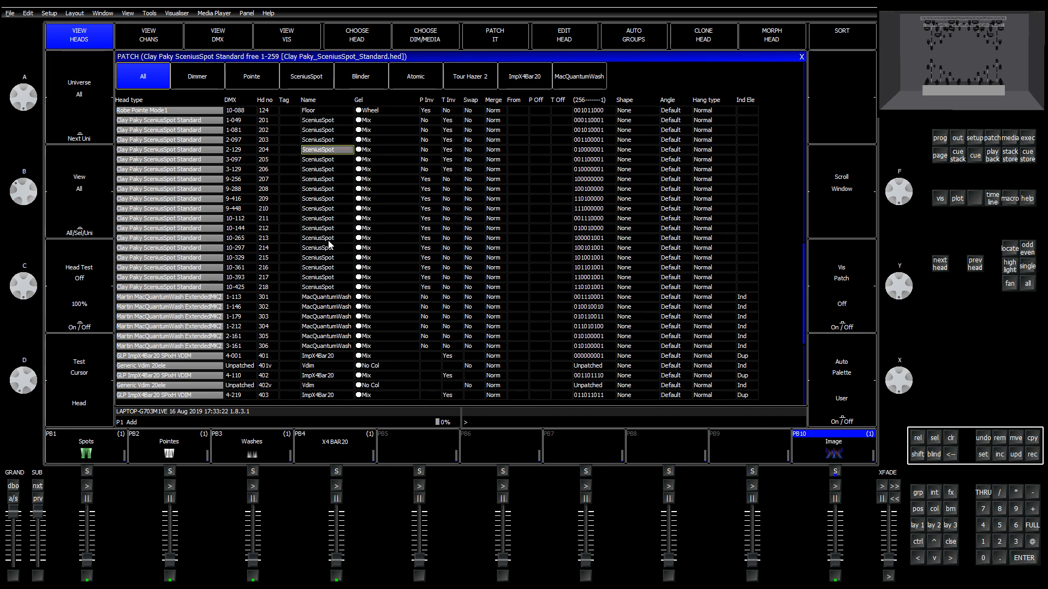
scroll(351, 234, up, 20)
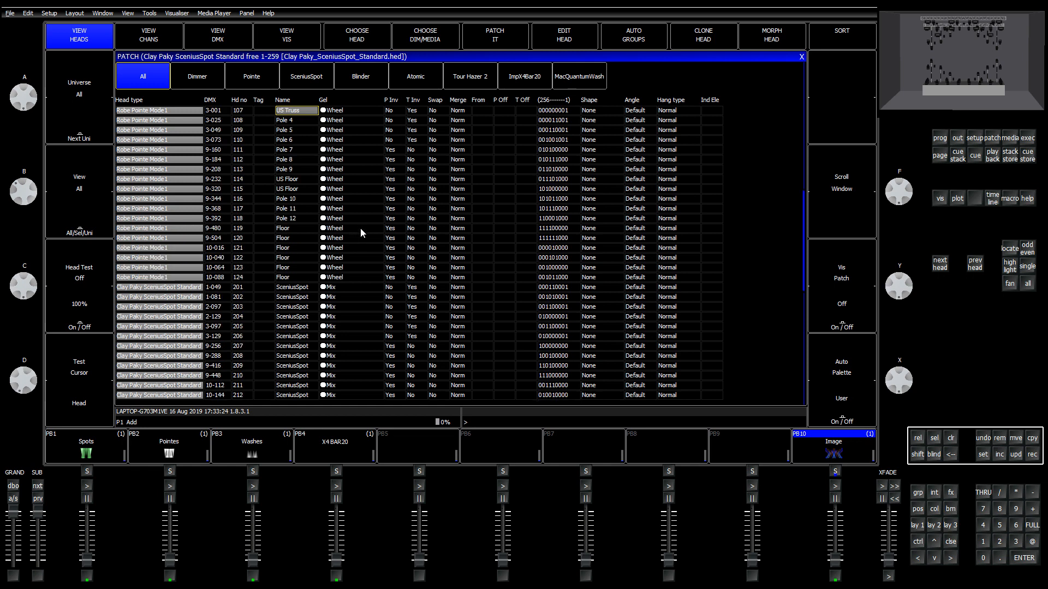
scroll(363, 235, up, 20)
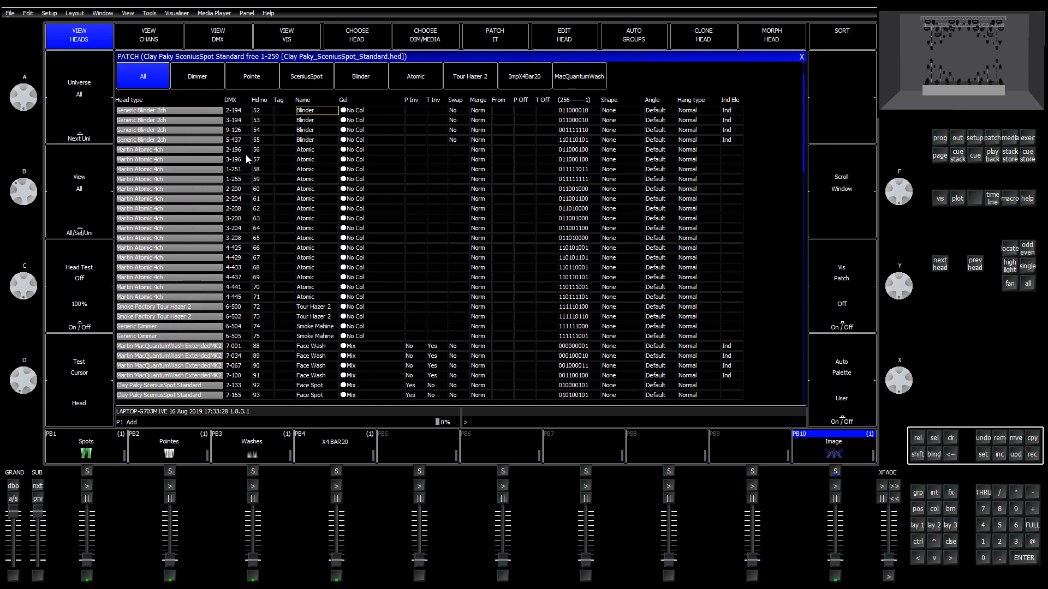
drag(259, 150, 256, 297)
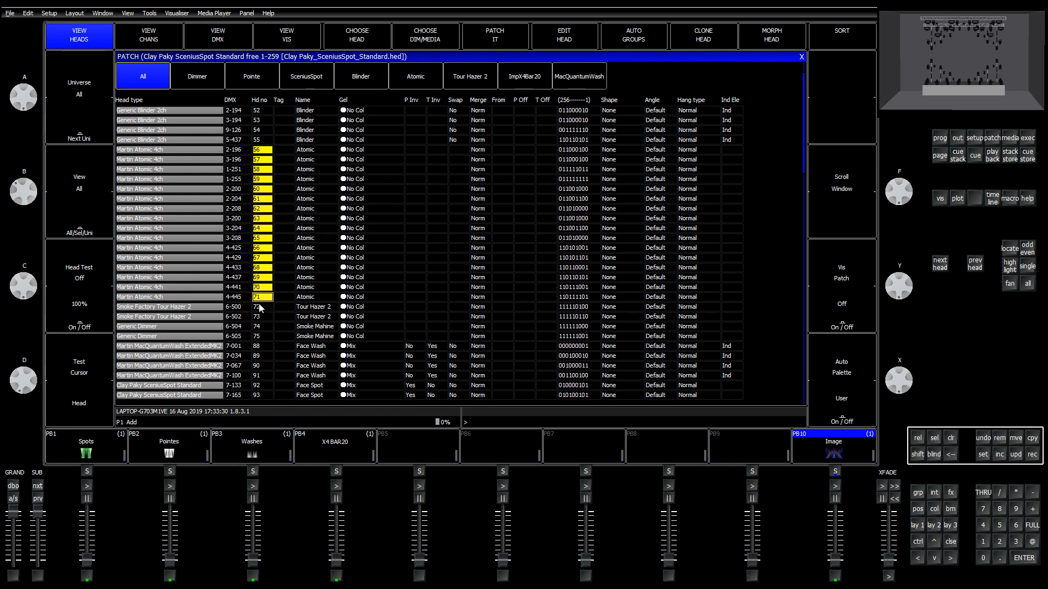
key(Return)
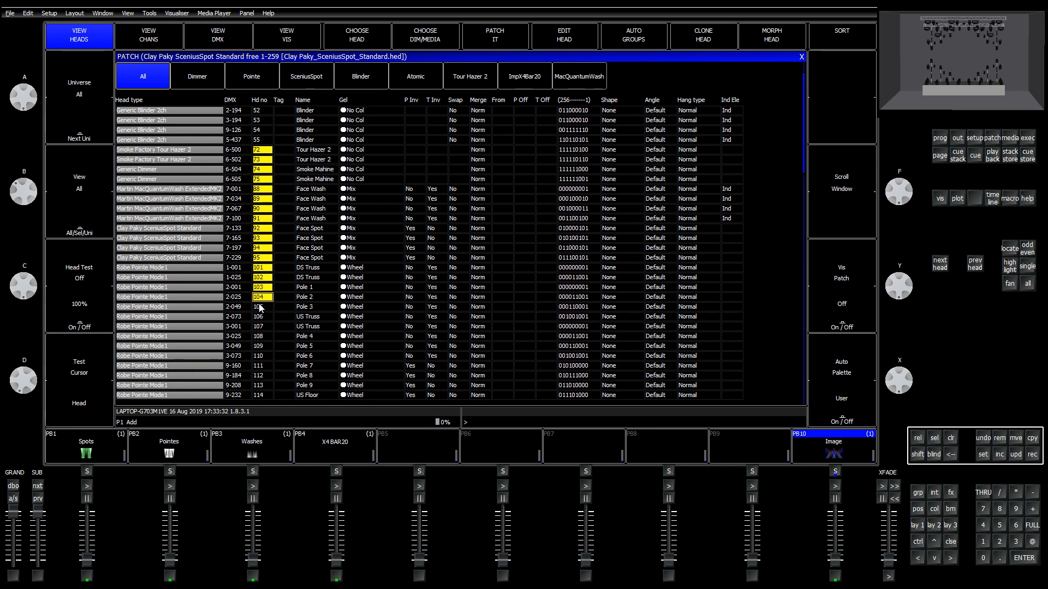
Step: Renumber the Generic Blinder heads 49 to 55 consecutively into the 600 range
scroll(259, 307, up, 20)
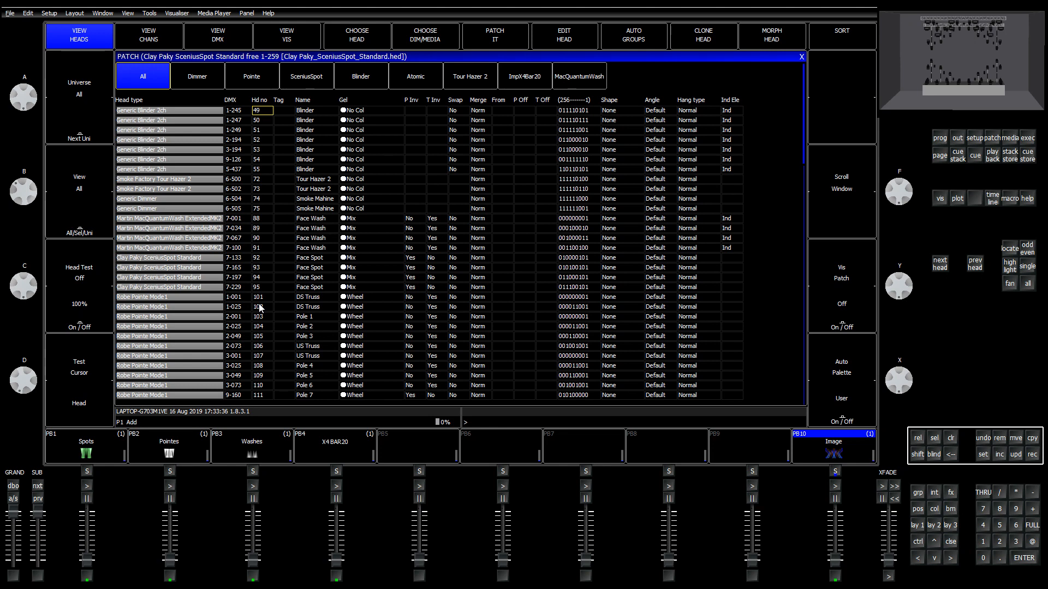
scroll(260, 307, down, 14)
scroll(260, 308, up, 8)
scroll(260, 308, up, 6)
key(shift)
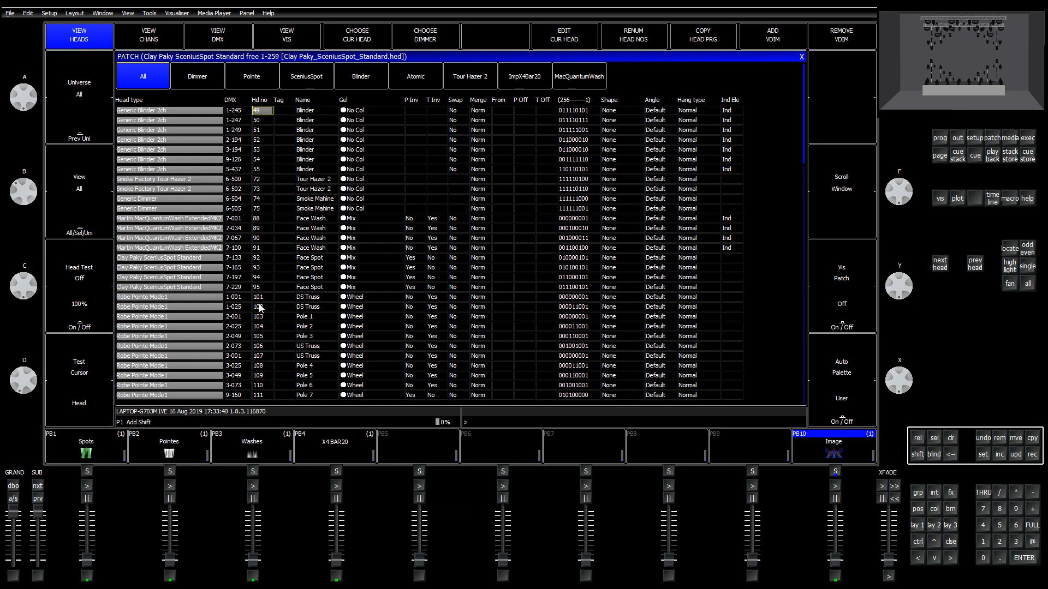
scroll(260, 307, down, 5)
scroll(260, 307, down, 1)
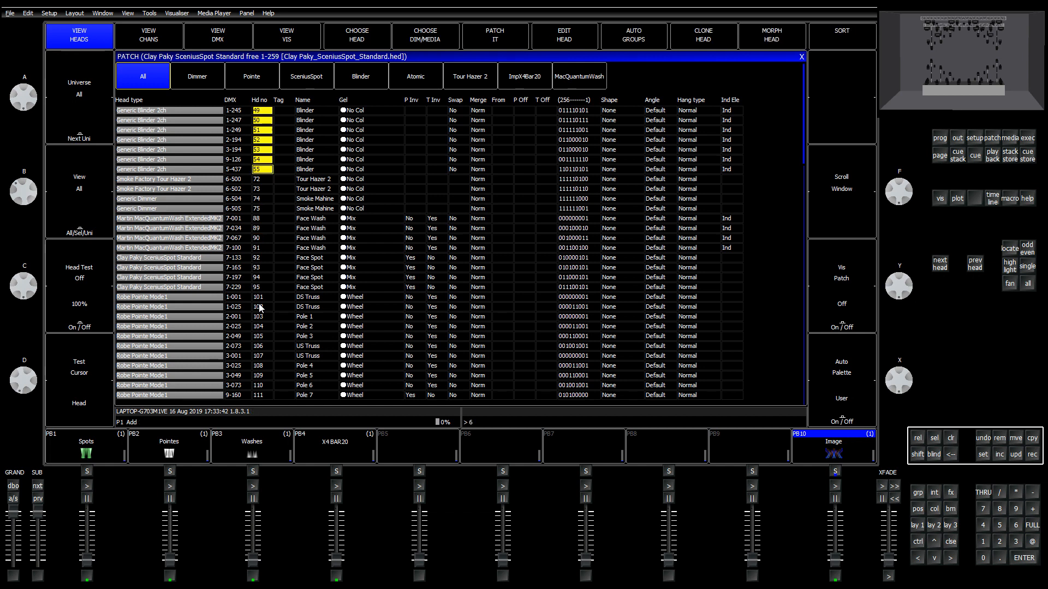
scroll(259, 307, down, 7)
Step: Renumber the Tour Hazer 2 and smoke machine heads 72 to 75 consecutively into the 700 range
key(Up)
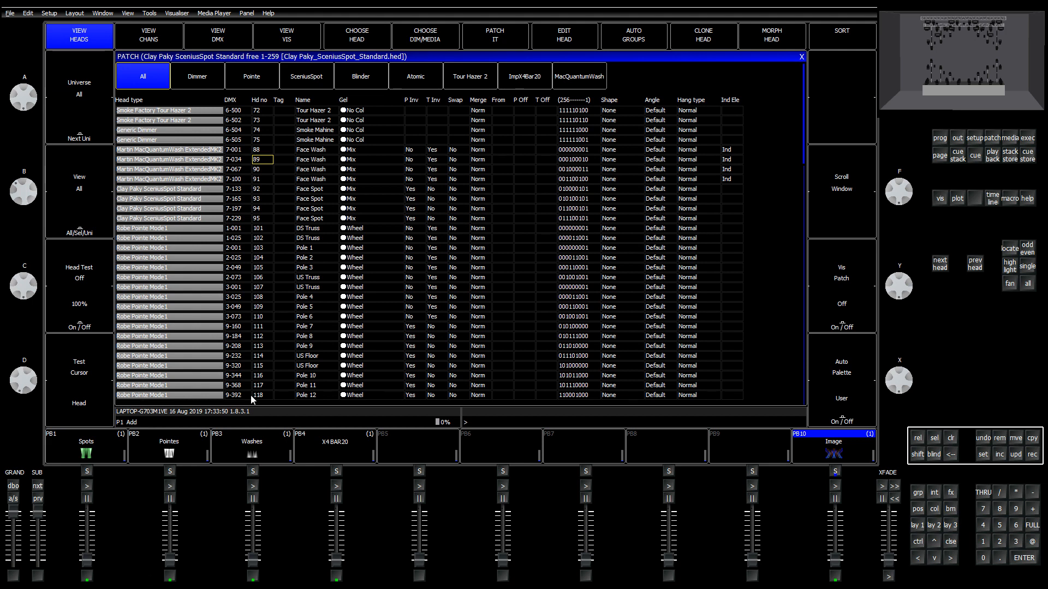
drag(267, 108, 258, 141)
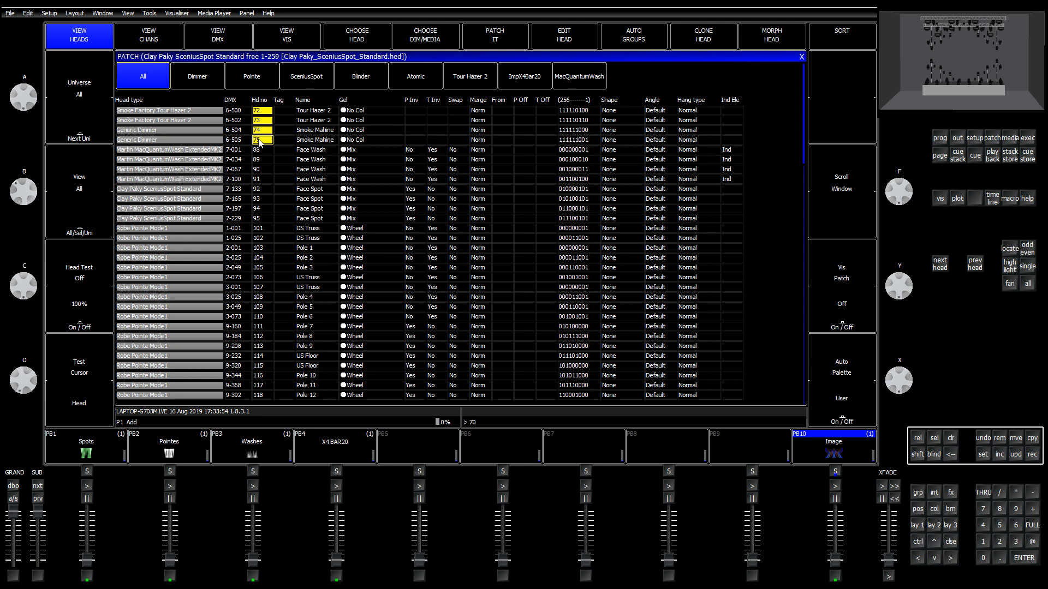
key(Delete)
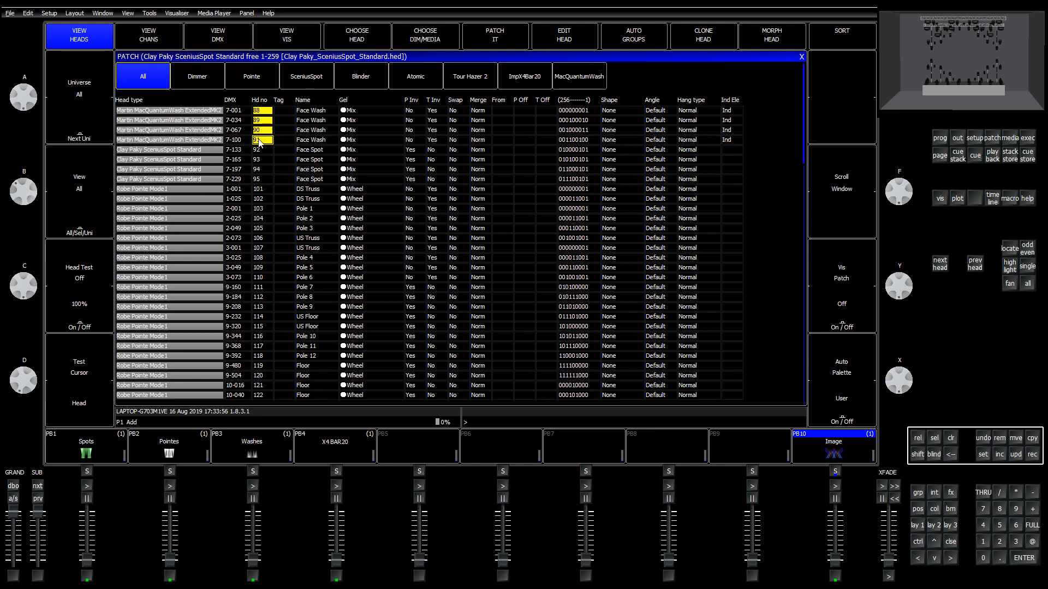
Step: Renumber the Face Wash and Face Spot heads 88 to 95 consecutively into the 800 range, starting at 801
key(Down)
key(Down)
key(Up)
key(Up)
key(Up)
key(Up)
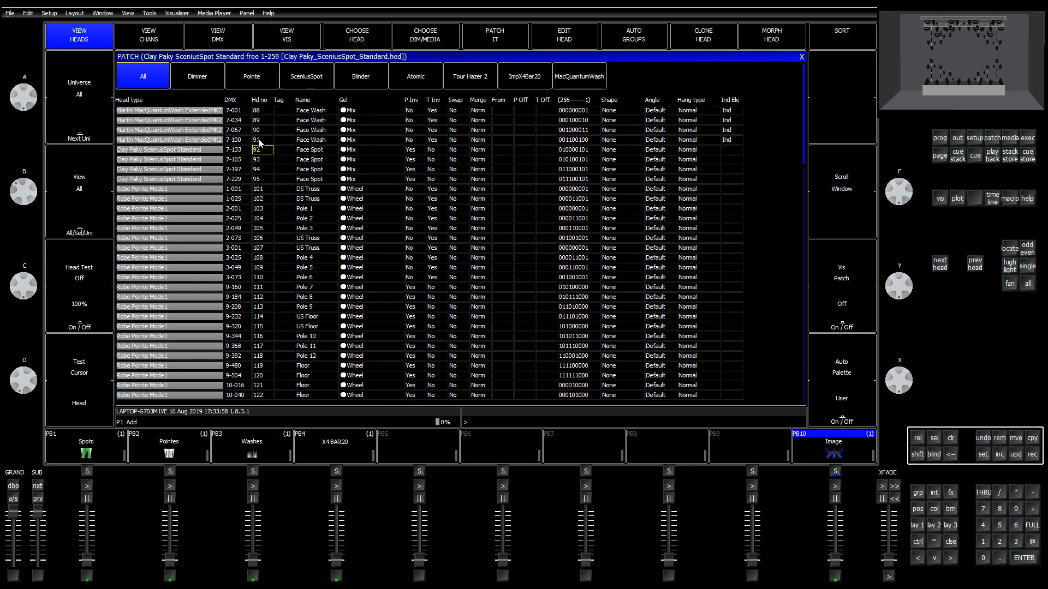
key(Up)
key(shift+Down)
key(shift+Down)
key(shift+Down)
key(shift+Down)
key(shift+Down)
key(shift+Down)
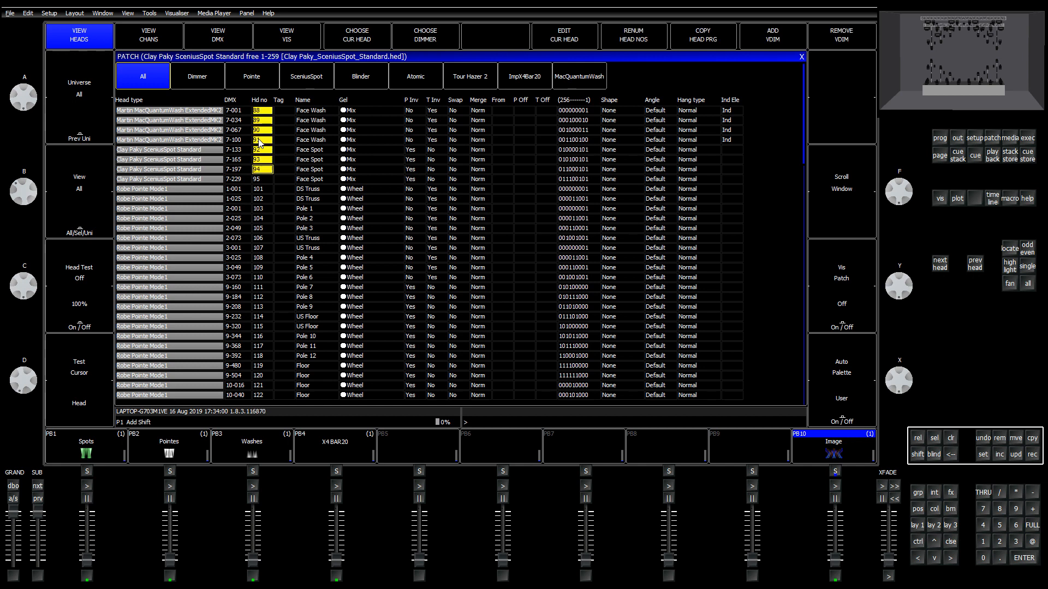
key(shift+Down)
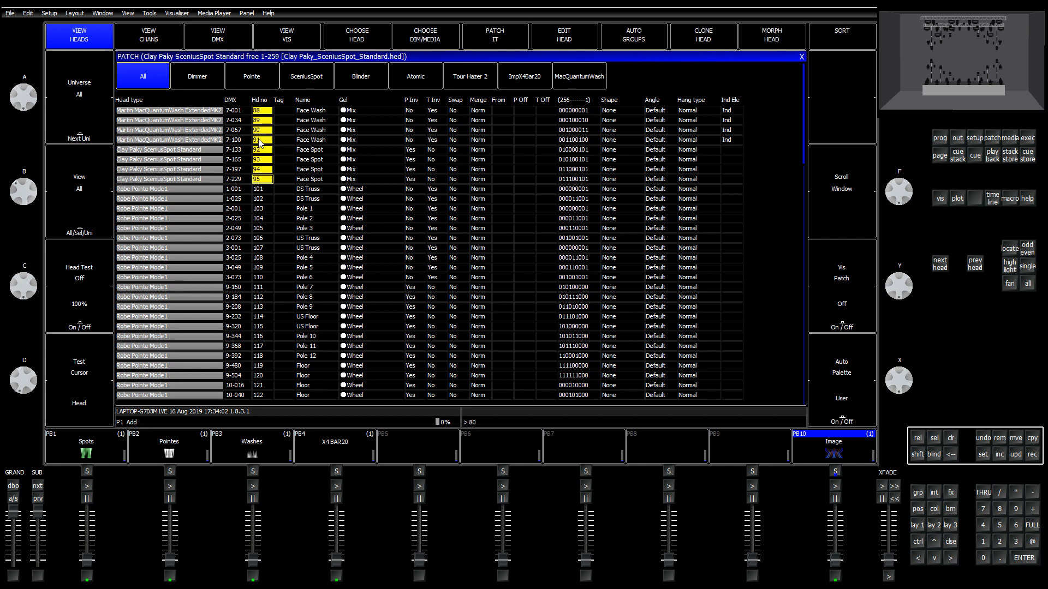
key(Delete)
Step: Move down and back up the patch list to examine the head numbers after renumbering
key(Down)
key(Down)
key(Down)
key(Down)
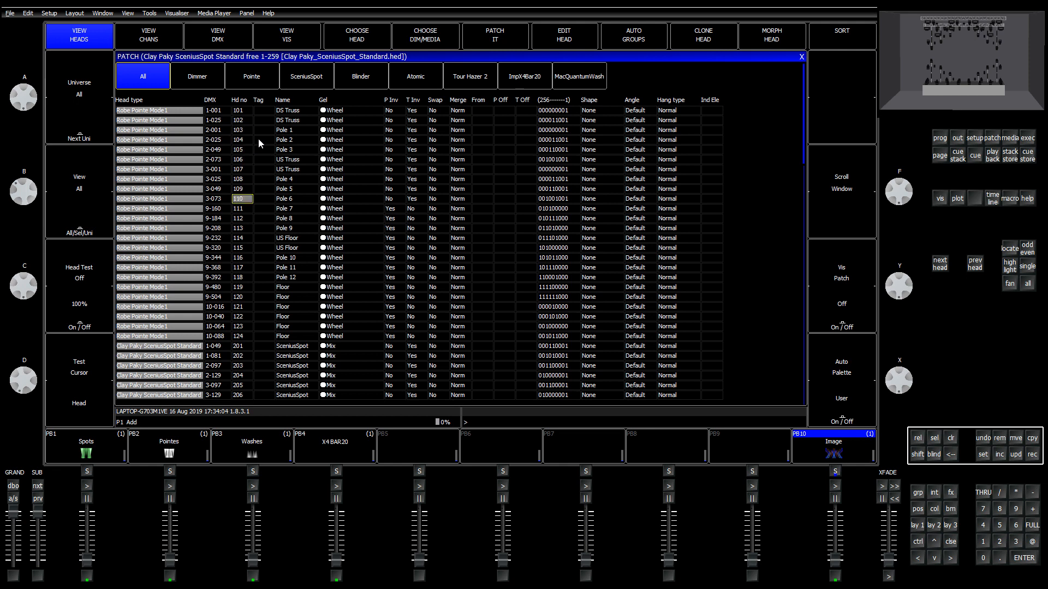
key(Down)
key(Up)
key(Up)
key(Up)
key(Up)
key(Up)
key(Up)
key(Up)
key(Up)
key(Up)
Step: Apply the Zoom Narrow beam palette to the SceniusSpot, Pointe and Spider groups in the Group window, and clear the programmer
click(920, 528)
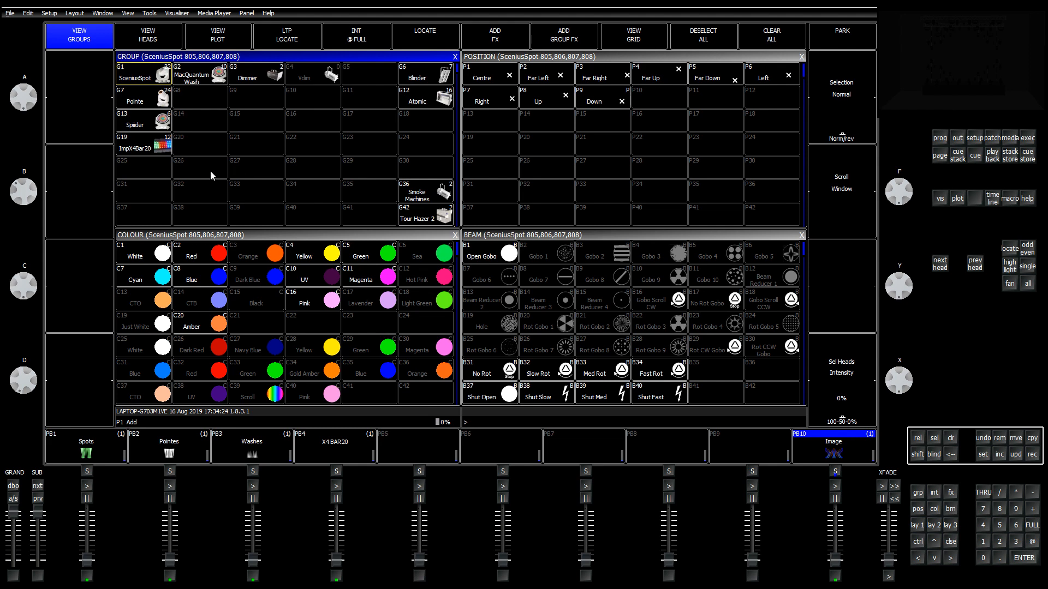
click(151, 79)
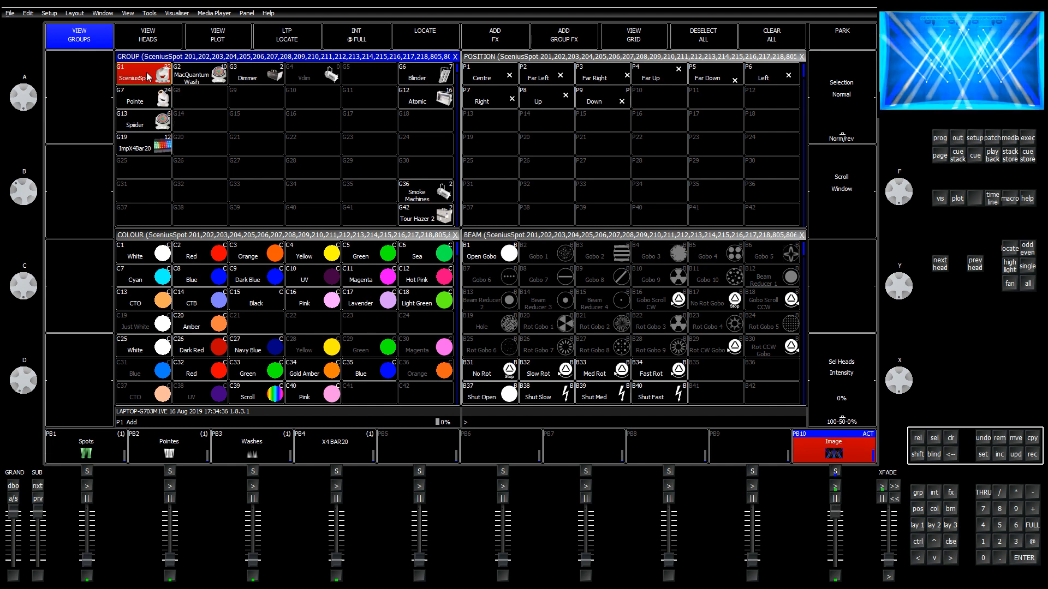
click(571, 236)
scroll(550, 359, down, 2)
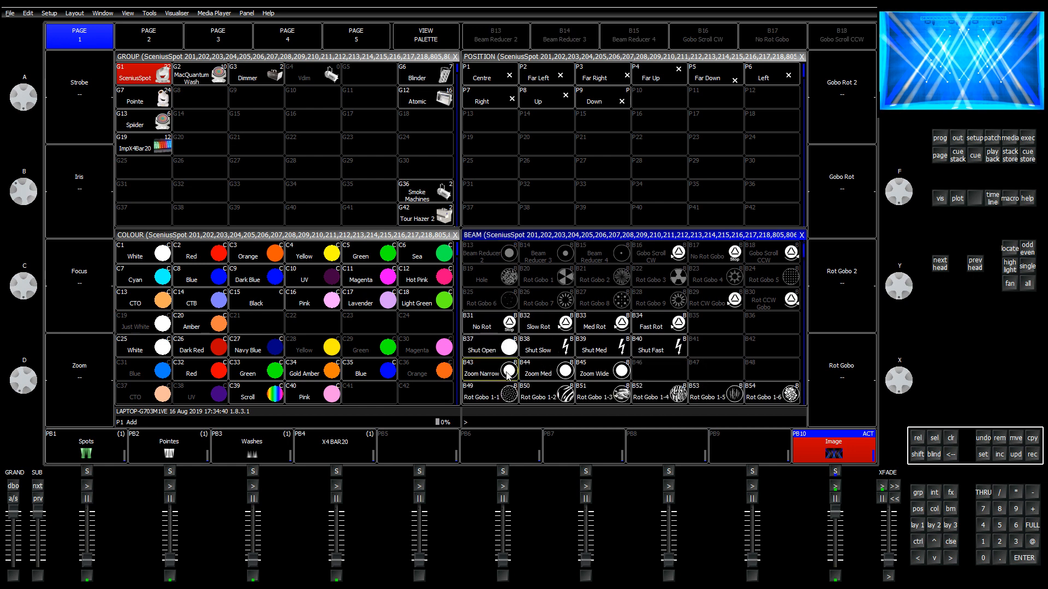
click(498, 375)
click(154, 102)
click(154, 121)
click(480, 375)
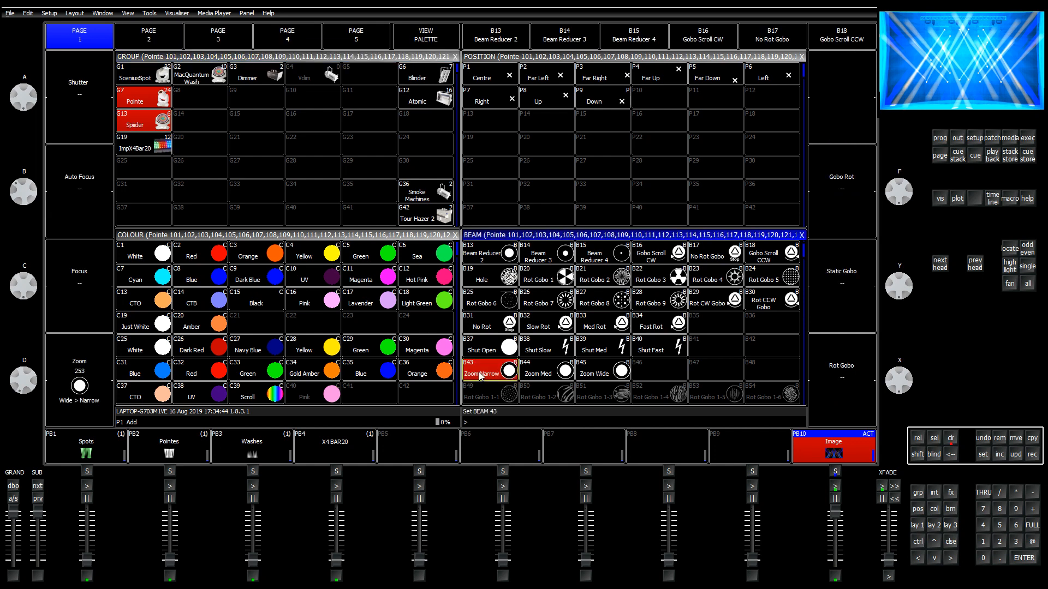
click(952, 438)
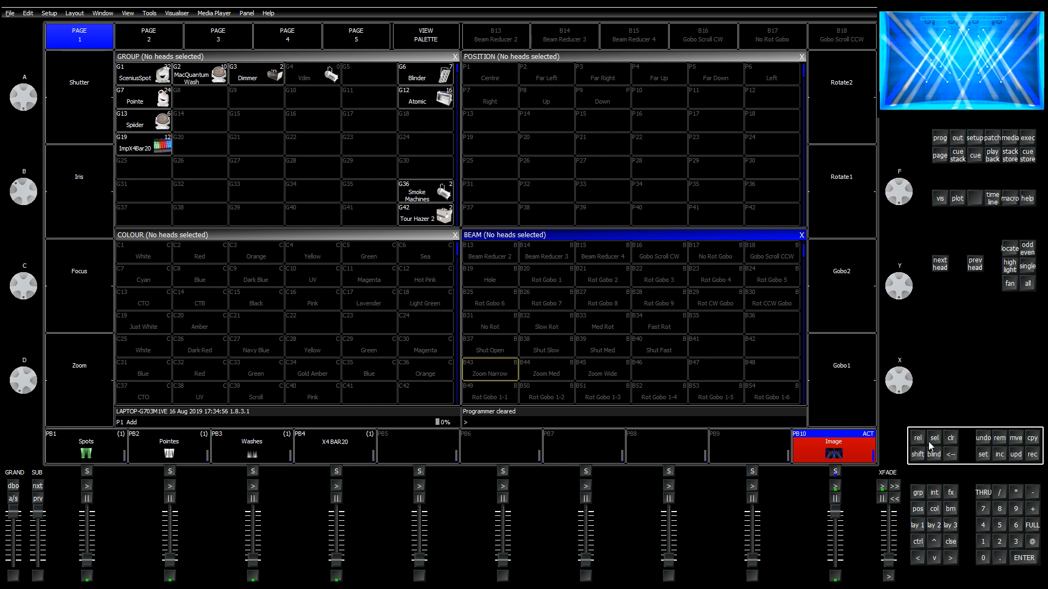
Step: Set Col Tags to Fixture Type in the Windows settings of the console setup
click(976, 140)
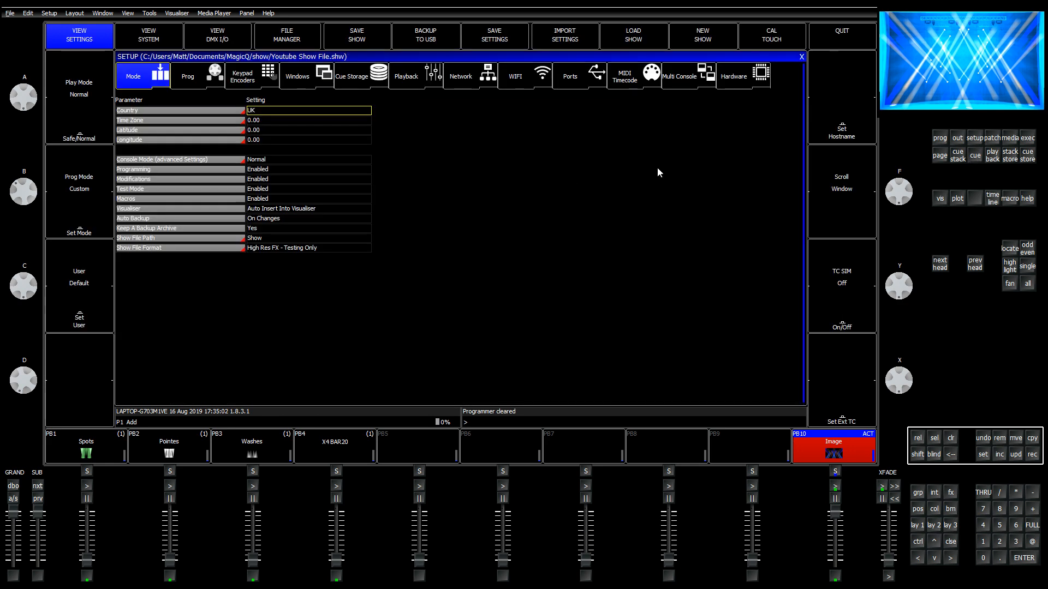
click(197, 75)
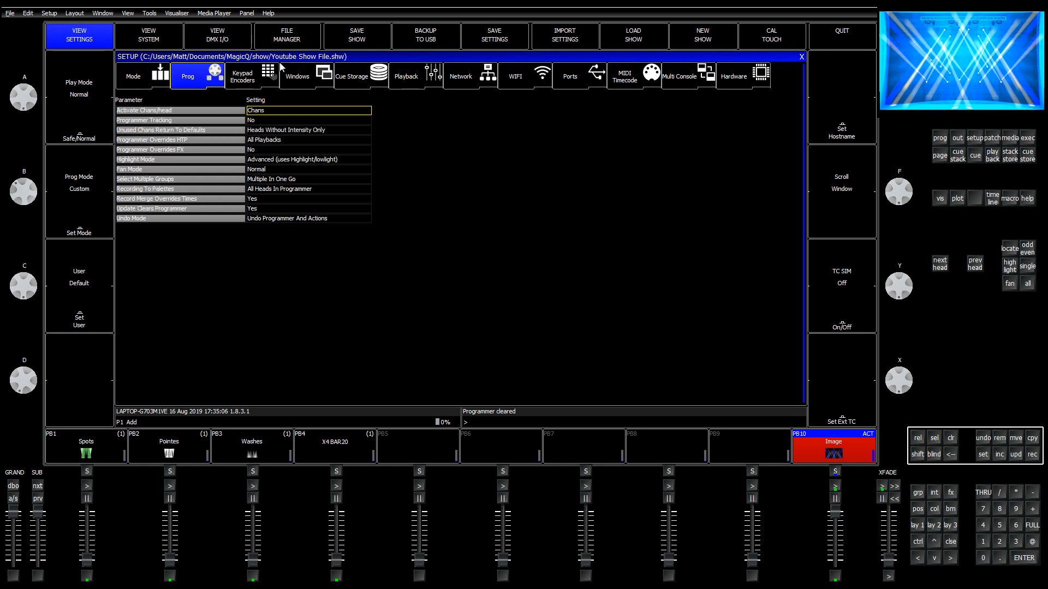
click(298, 78)
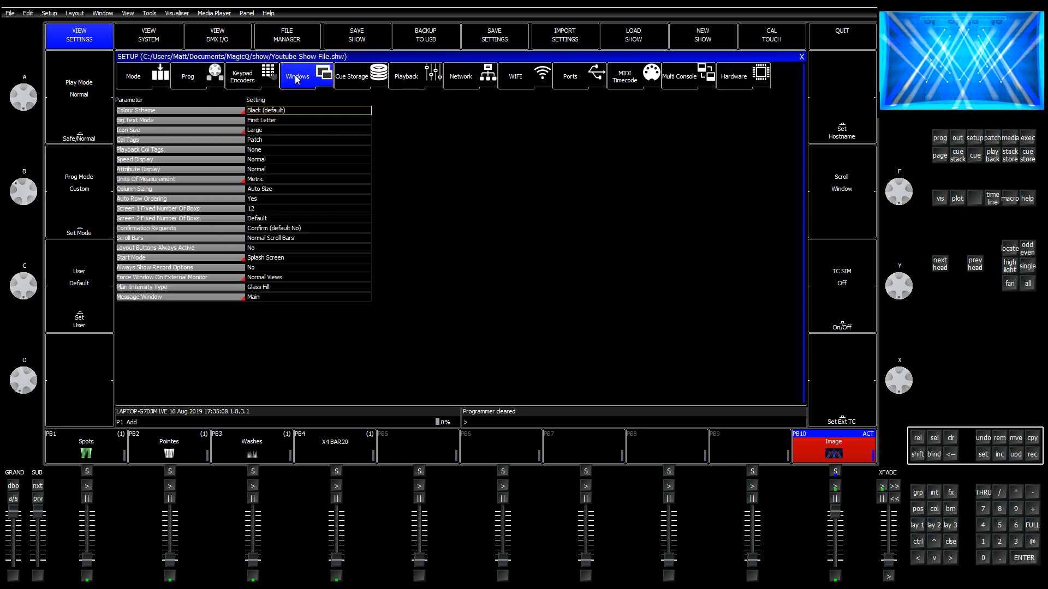
click(161, 140)
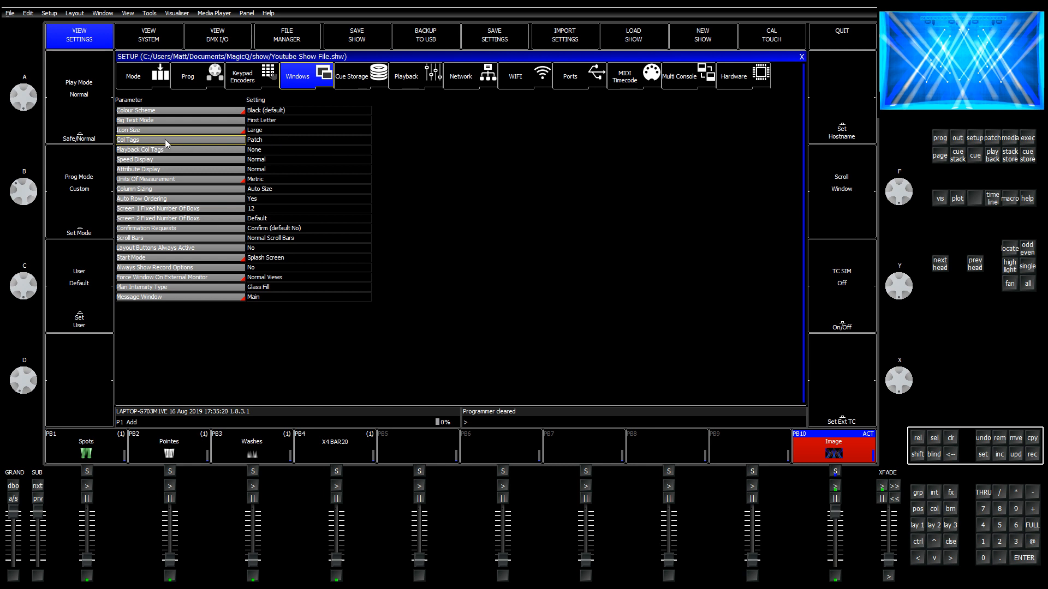
click(266, 139)
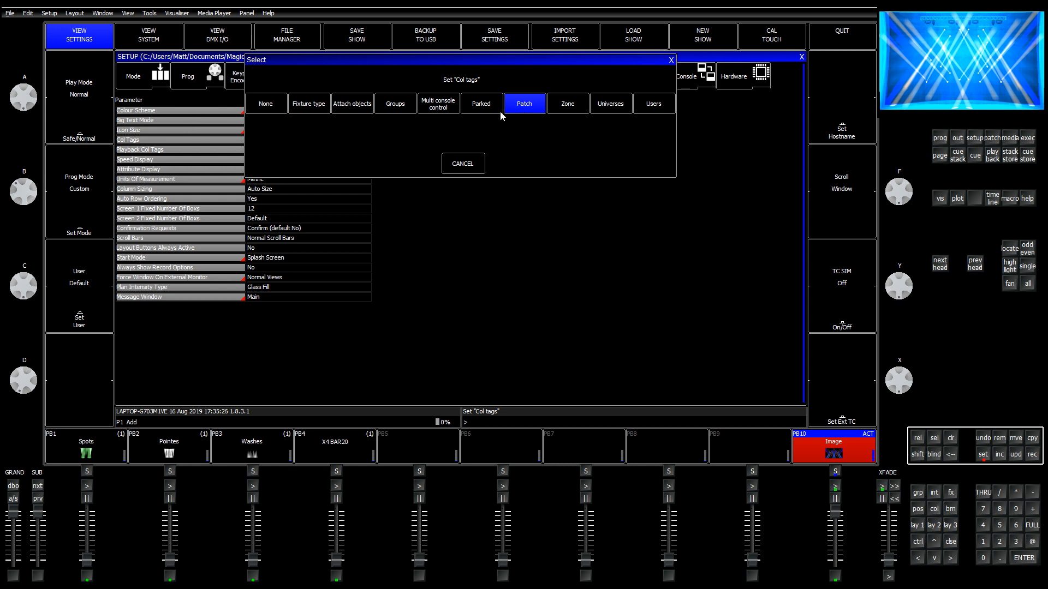
click(323, 105)
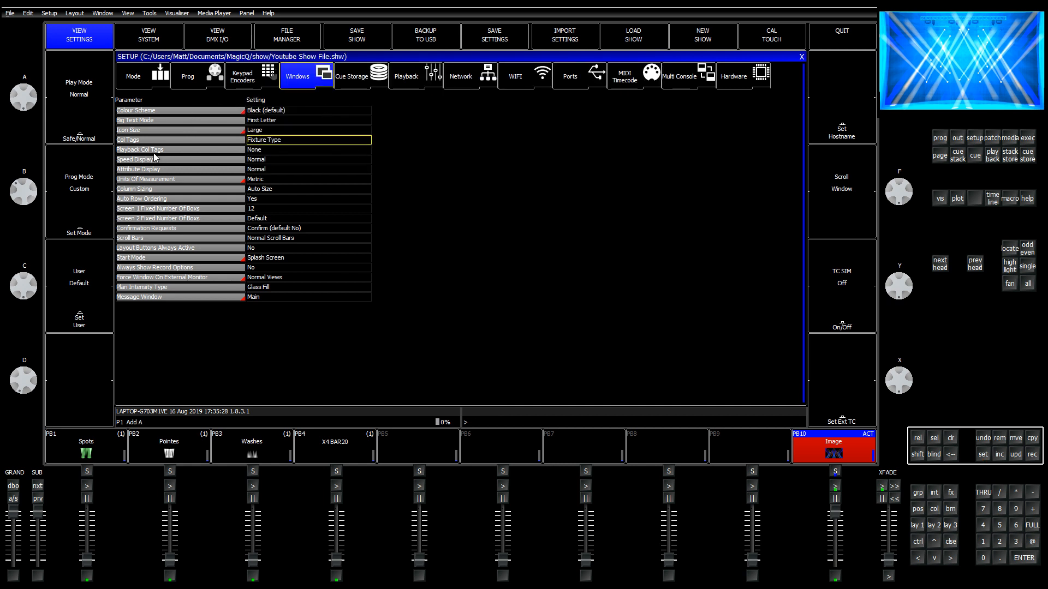
Step: Examine the fixture-type colour tags on the groups and throughout the individual heads in the Group window
click(916, 526)
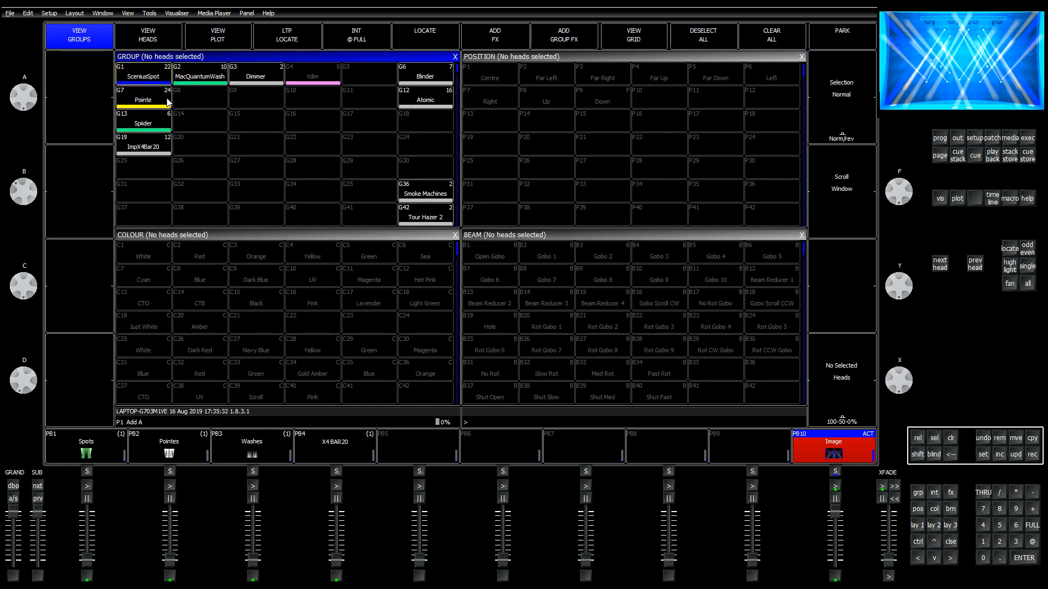
click(164, 77)
click(168, 78)
click(161, 41)
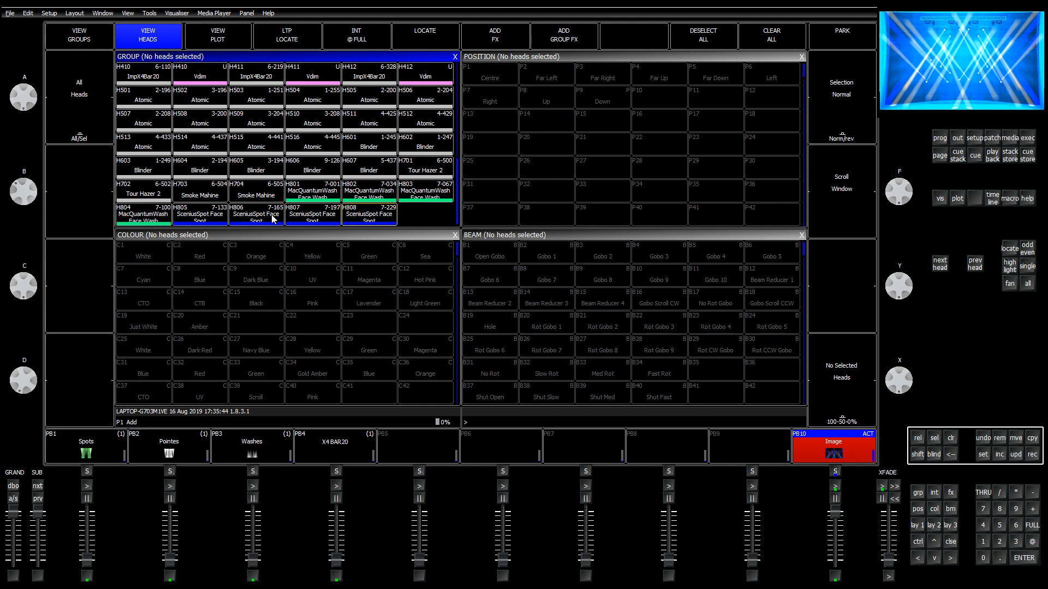
scroll(322, 219, up, 5)
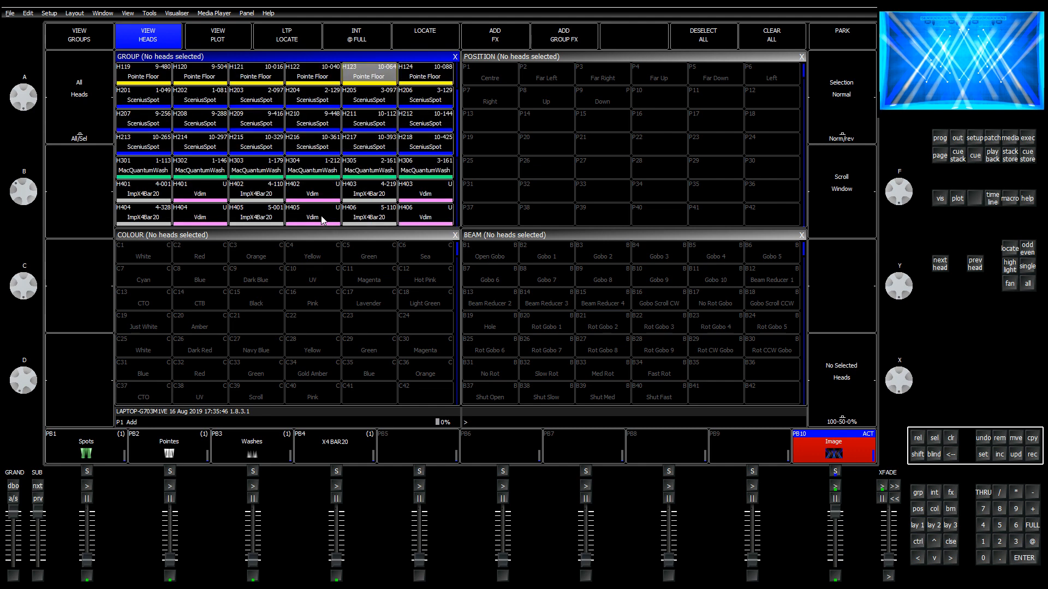
scroll(321, 220, up, 3)
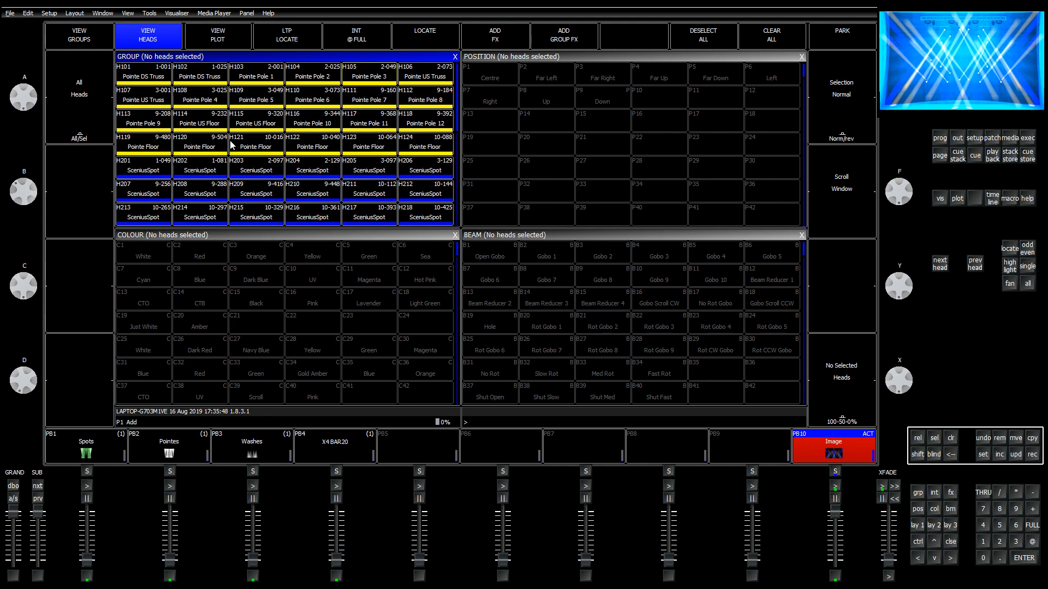
scroll(233, 145, down, 5)
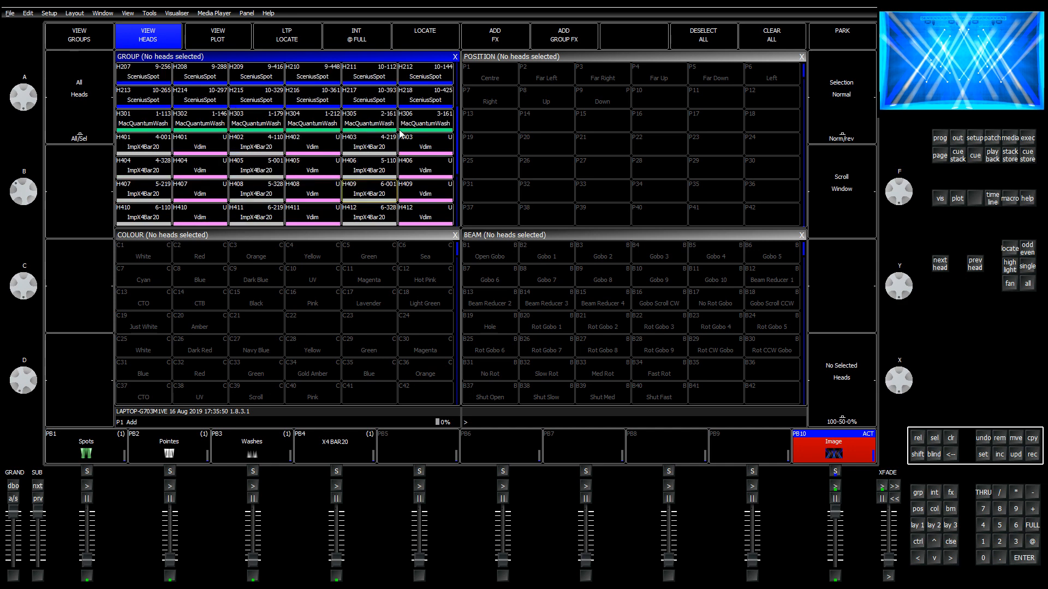
scroll(325, 145, down, 5)
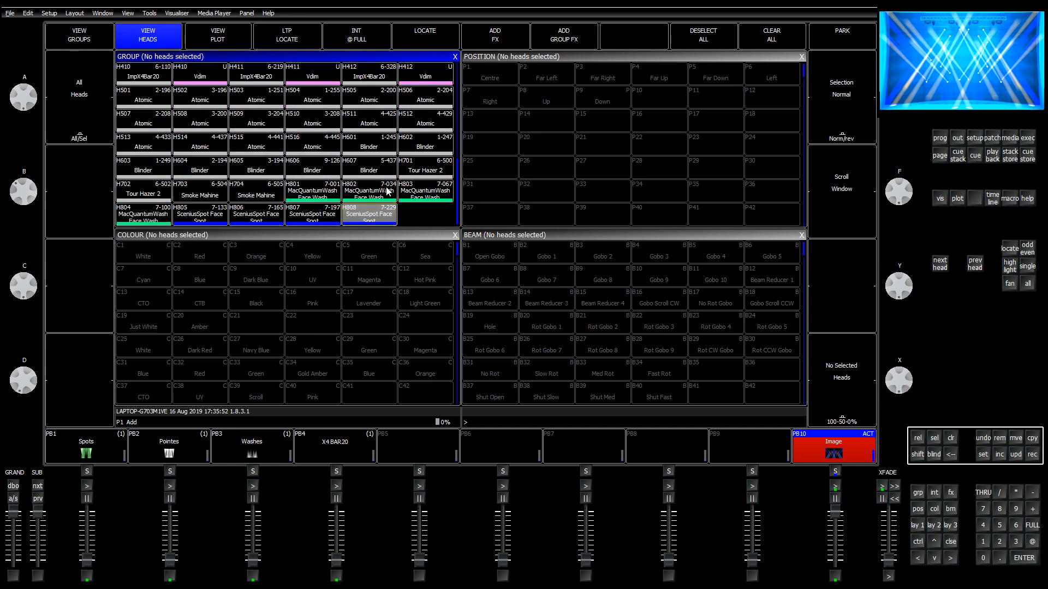
scroll(319, 186, up, 3)
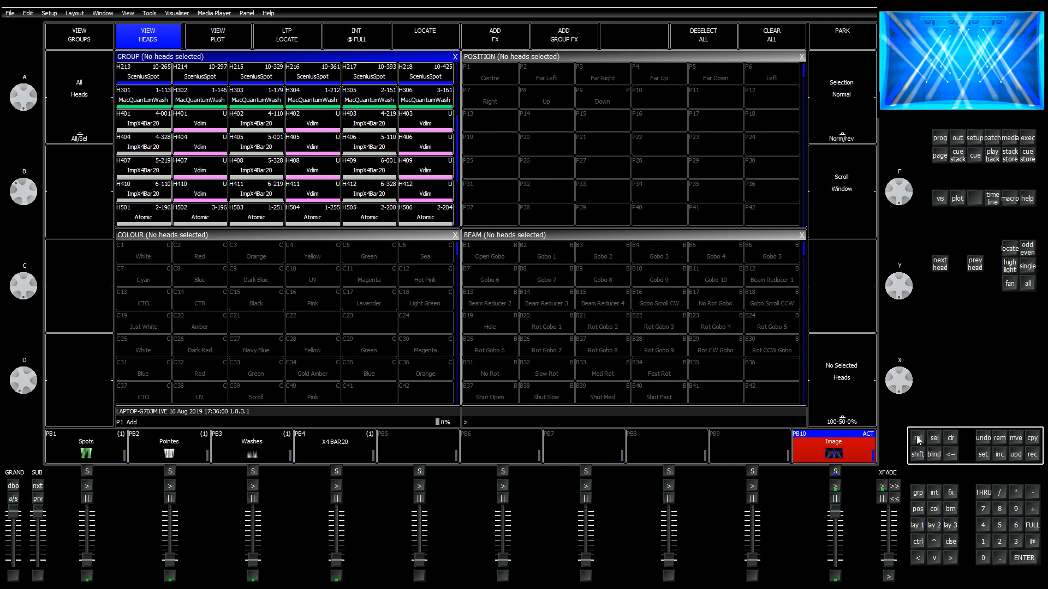
Step: Compare the colour tags on the groups with those on the head types in the patch list
click(918, 526)
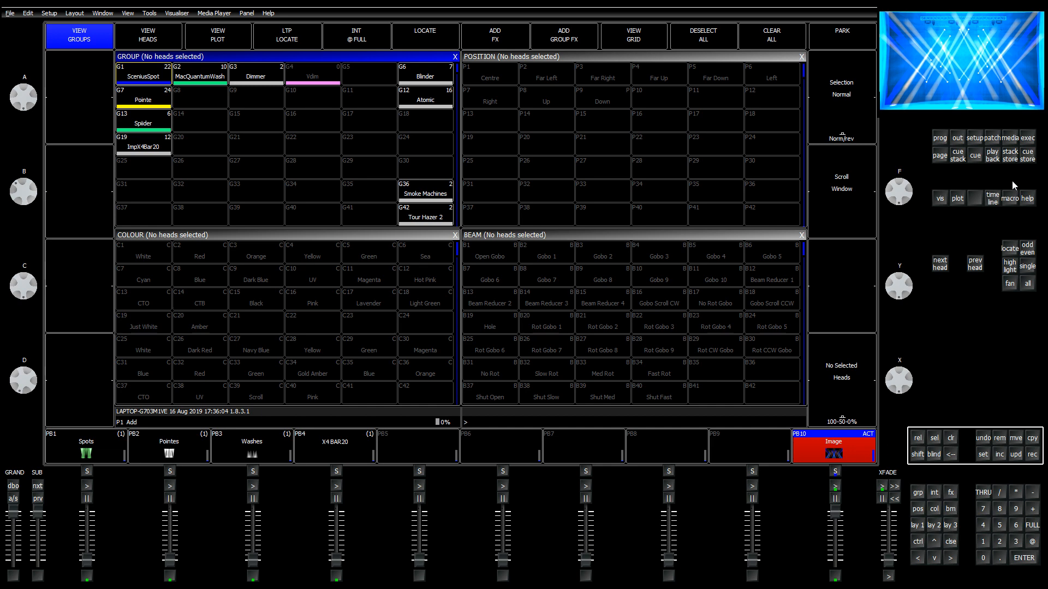
click(993, 143)
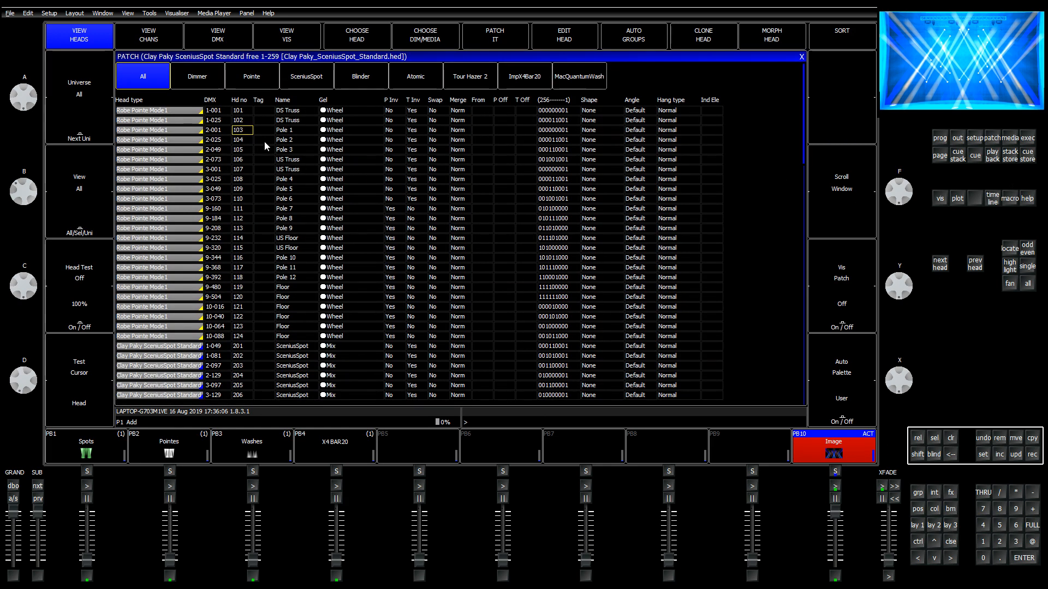
scroll(257, 220, down, 14)
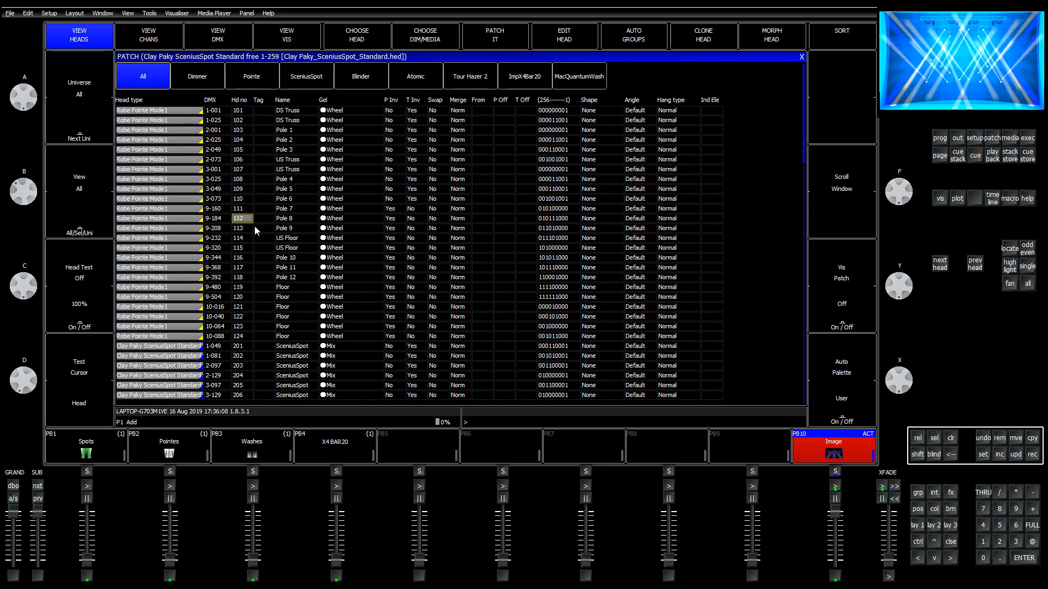
Step: Restore the Col Tags setting to Patch in the Windows settings
click(978, 140)
click(264, 142)
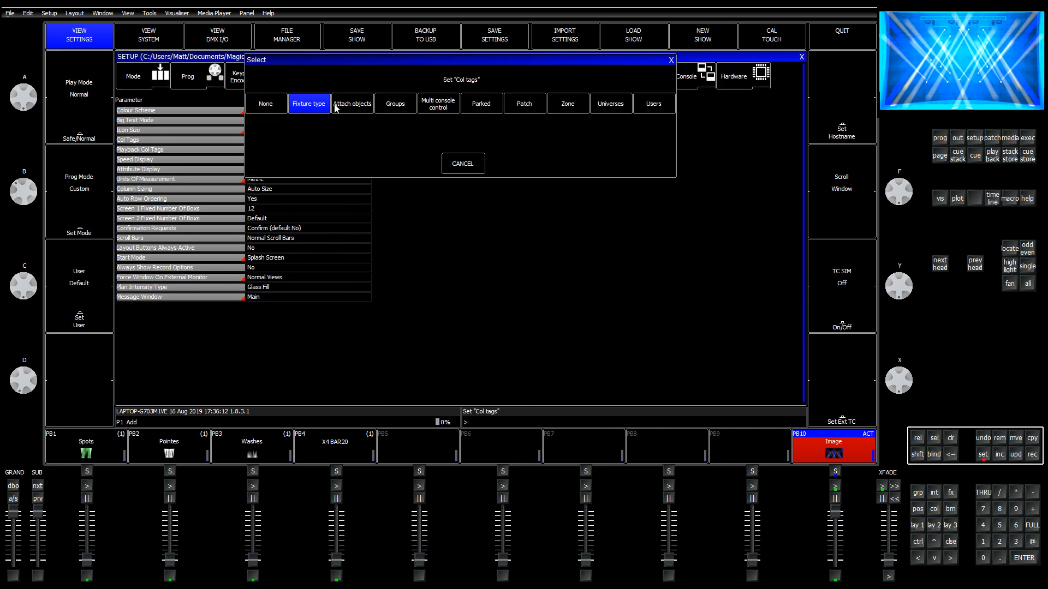
click(525, 108)
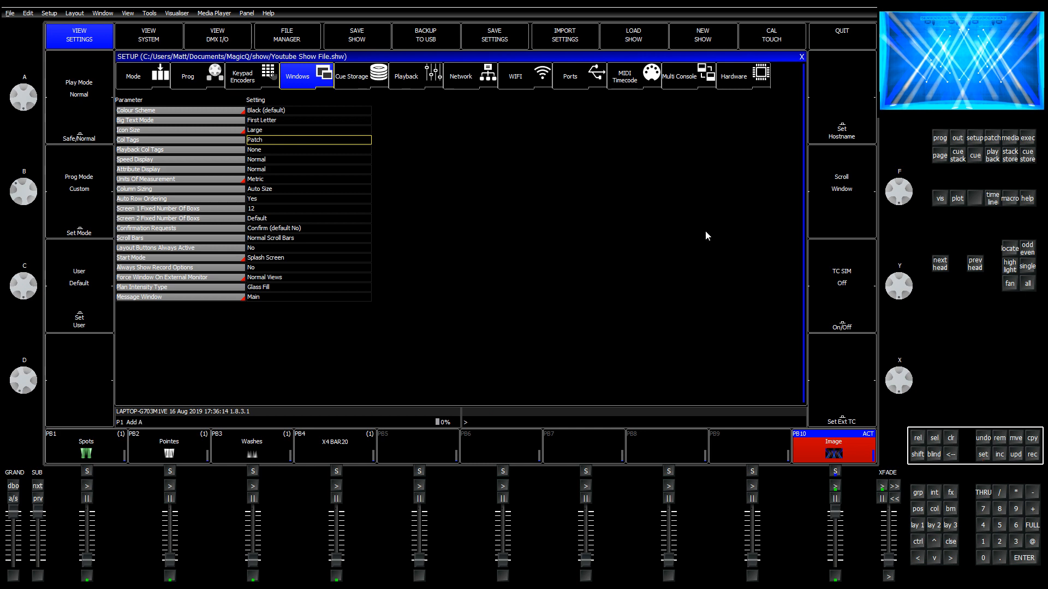
Step: Open the head patch and try selecting the Tag cells of Robe Pointe heads 101 to 124
click(992, 138)
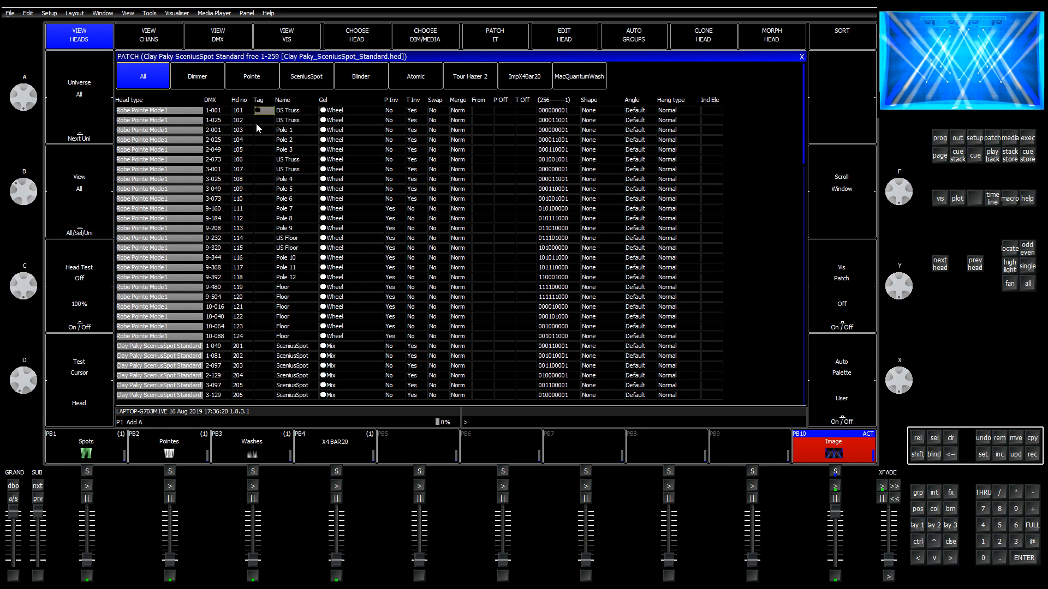
drag(264, 113, 267, 335)
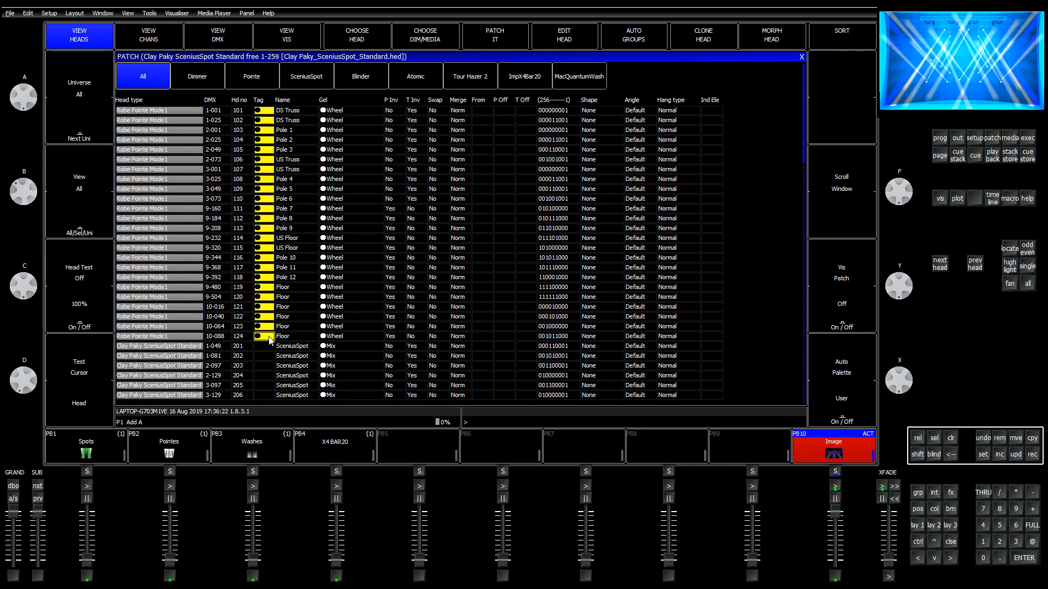
click(261, 210)
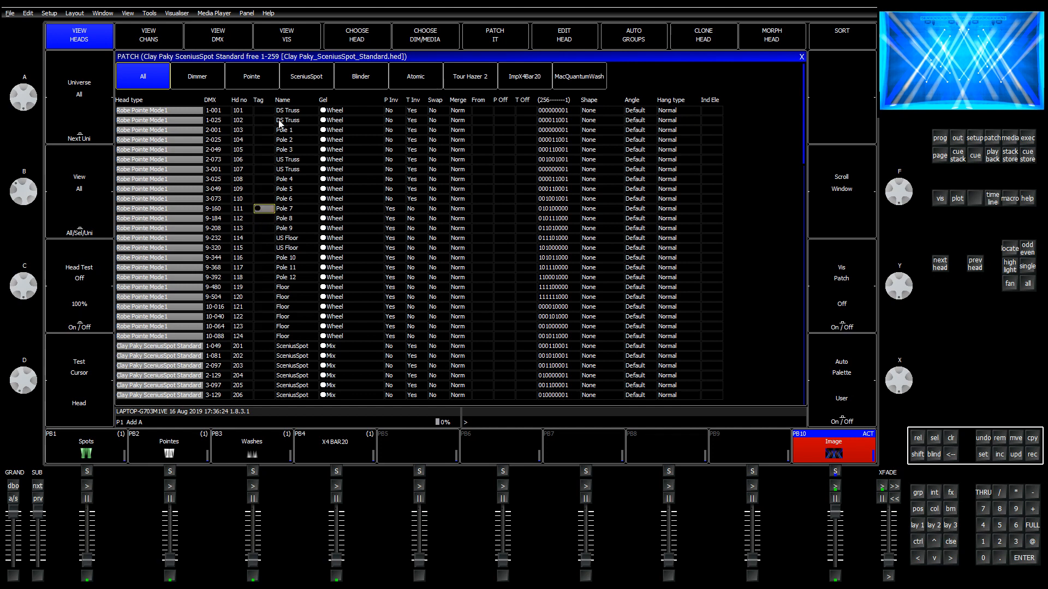
Step: Try the numeric colour code 255 in the Tag cell of head 101 and clear the leftover entry
click(268, 111)
text(25)
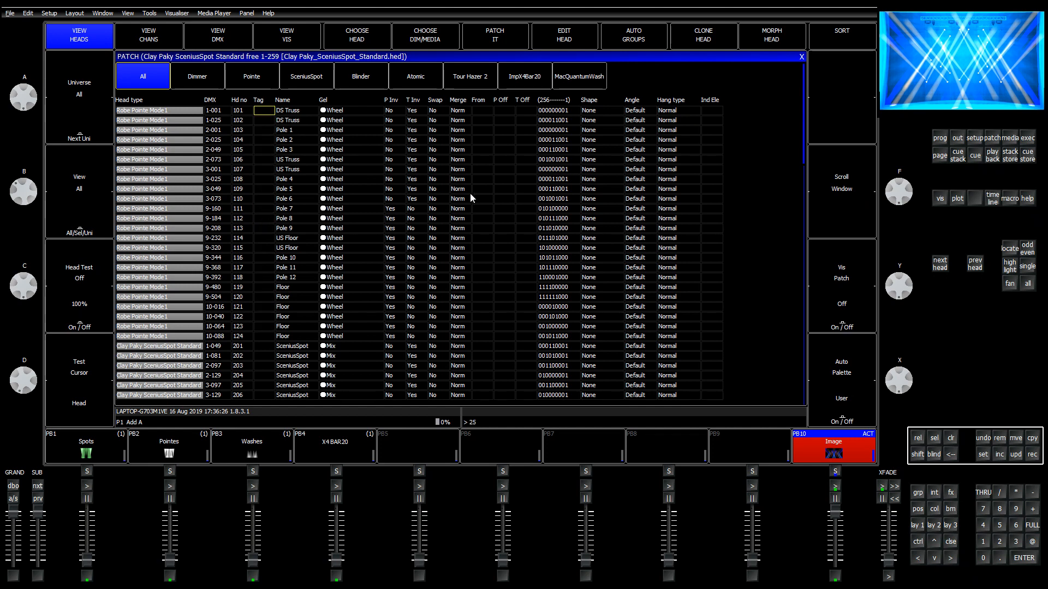
text(5)
key(Return)
text(1258)
key(BackSpace)
key(BackSpace)
key(BackSpace)
key(BackSpace)
key(BackSpace)
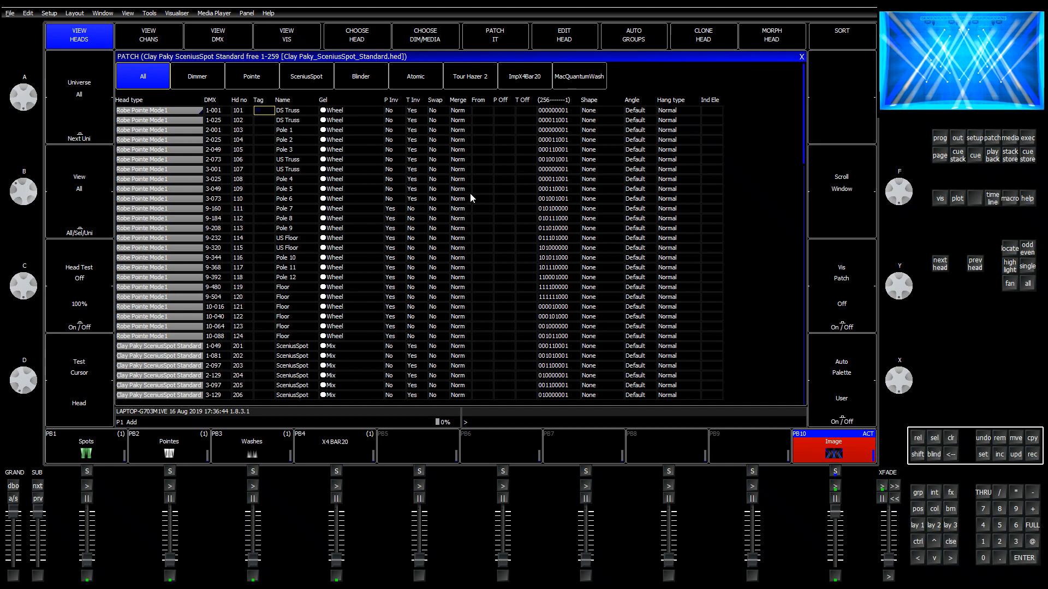
Step: Try further numeric colour codes in the Tag cell of head 101, including 255255255
text(300)
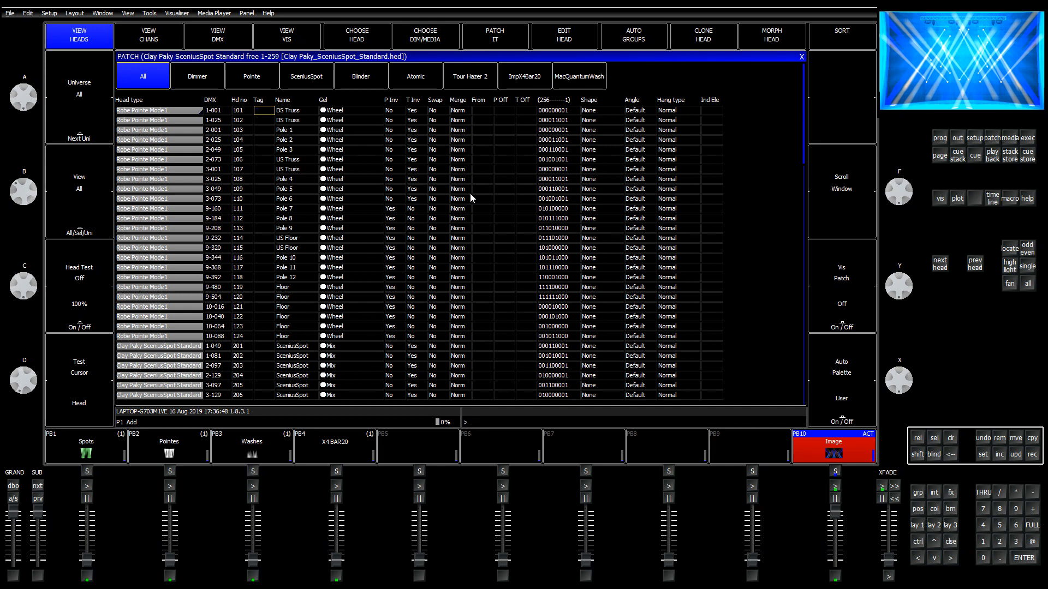
text(25)
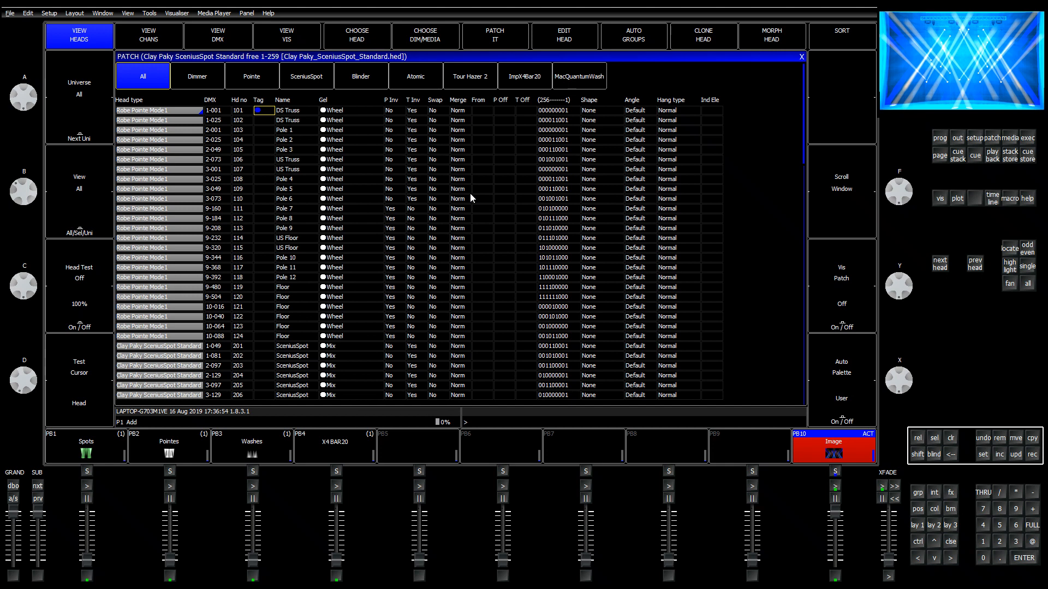
text(255255255)
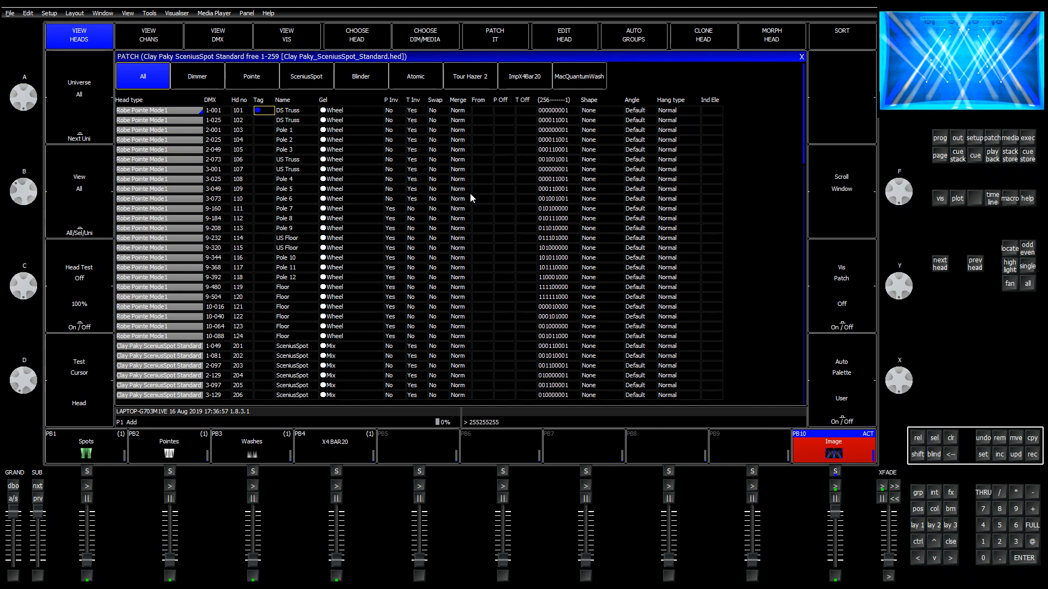
key(Return)
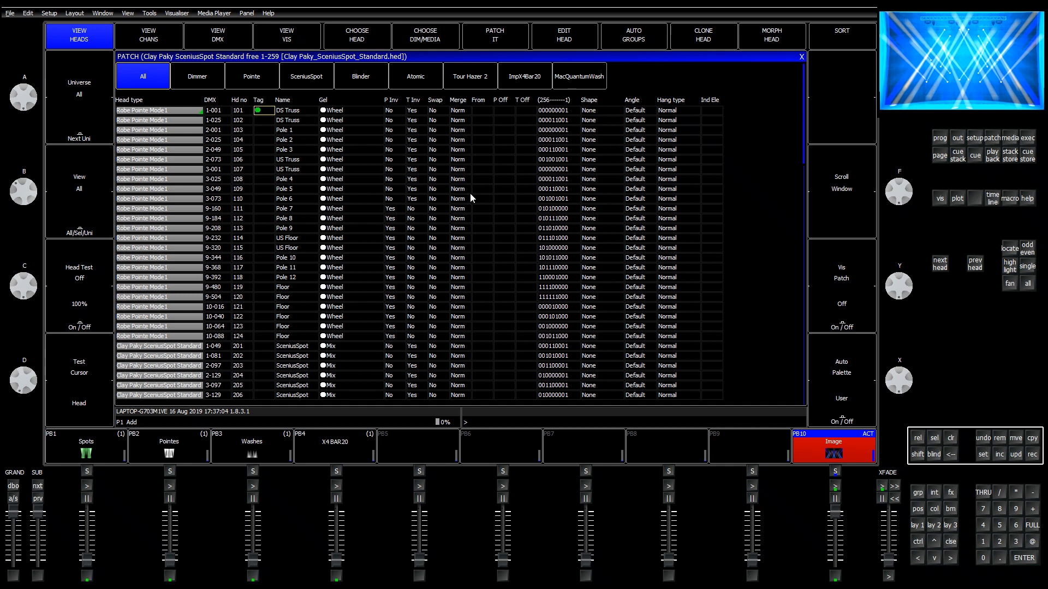
text(552)
key(Return)
text(55)
key(Return)
text(255255255255)
key(Return)
Step: Set the colour tag of all Robe Pointe heads, 101 to 124, to Yellow
key(shift+Down)
key(shift+Down)
key(shift+Down)
key(shift+Down)
key(shift+Down)
key(shift+Down)
key(shift+Down)
key(shift+Down)
key(shift+Down)
key(shift+Down)
key(shift+Down)
key(shift+Down)
key(shift+Down)
key(shift+Down)
key(shift+Down)
key(shift+Down)
key(shift+Down)
key(shift+Down)
key(shift+Down)
key(shift+Down)
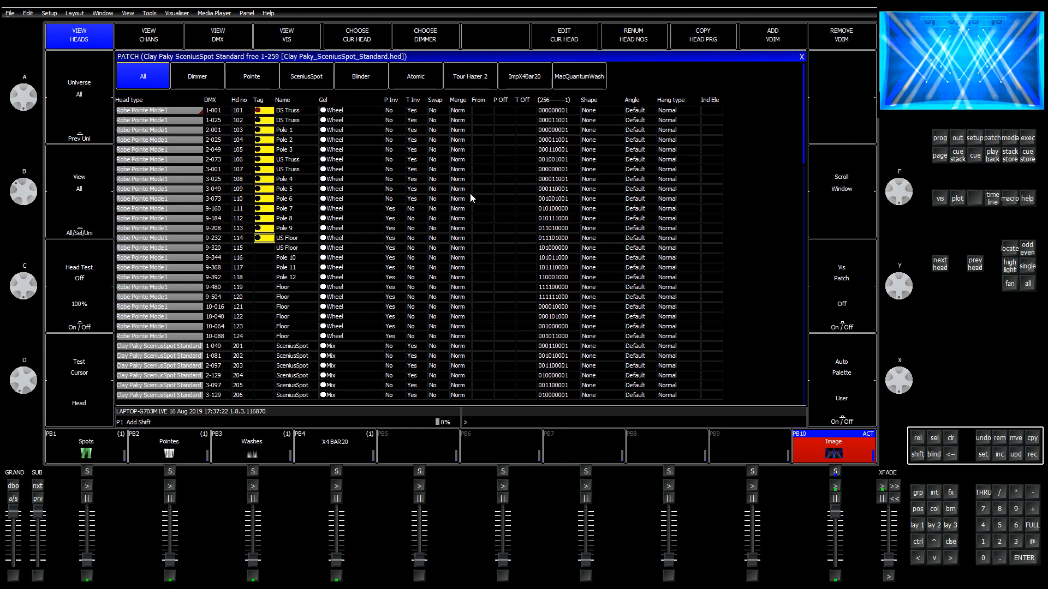
key(shift+Down)
key(shift+Down)
key(shift+Down)
key(shift+Down)
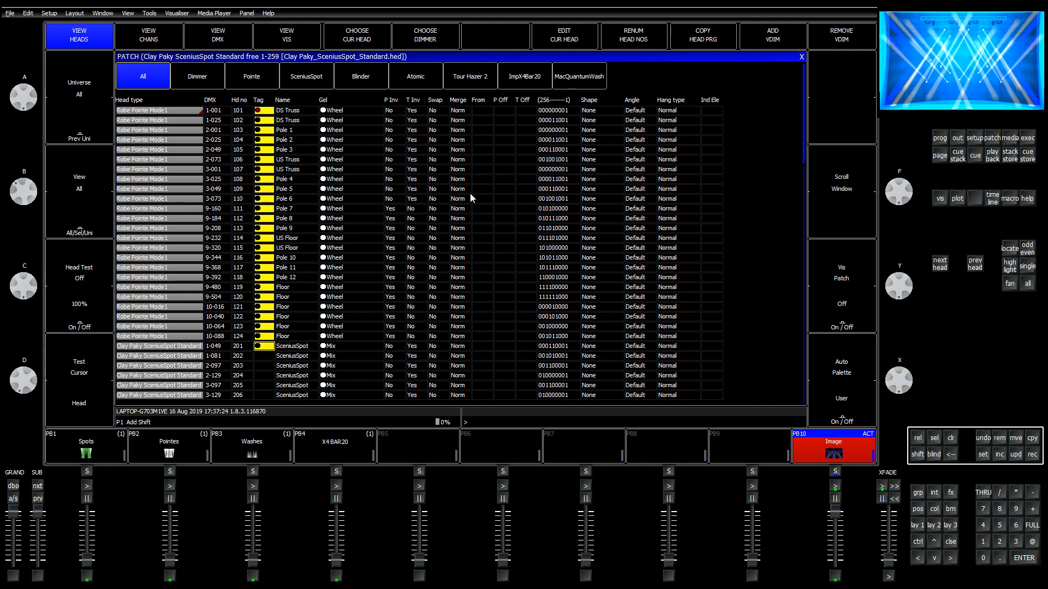
key(shift+Up)
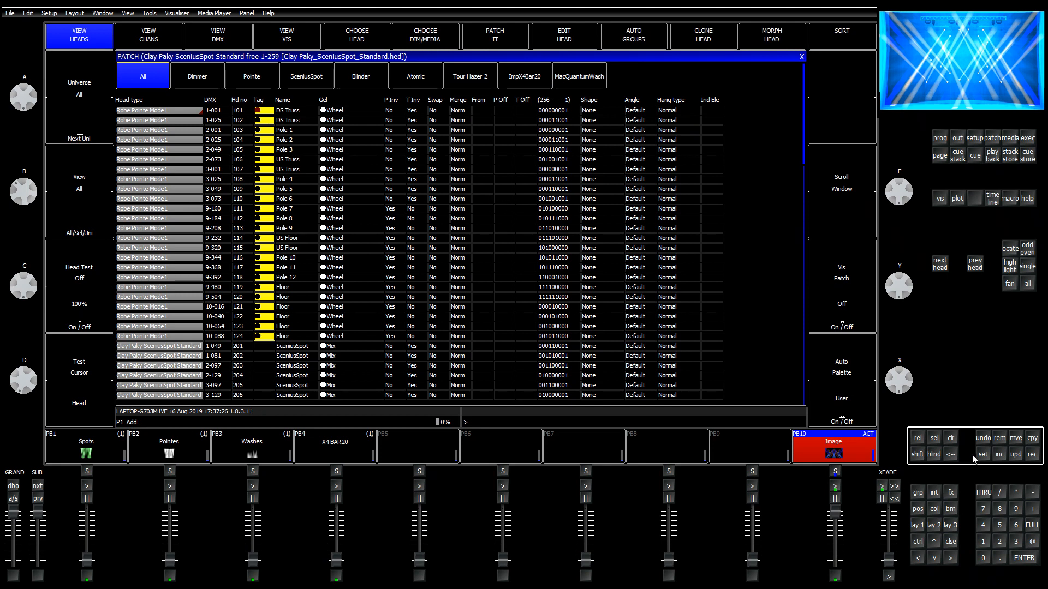
key(Return)
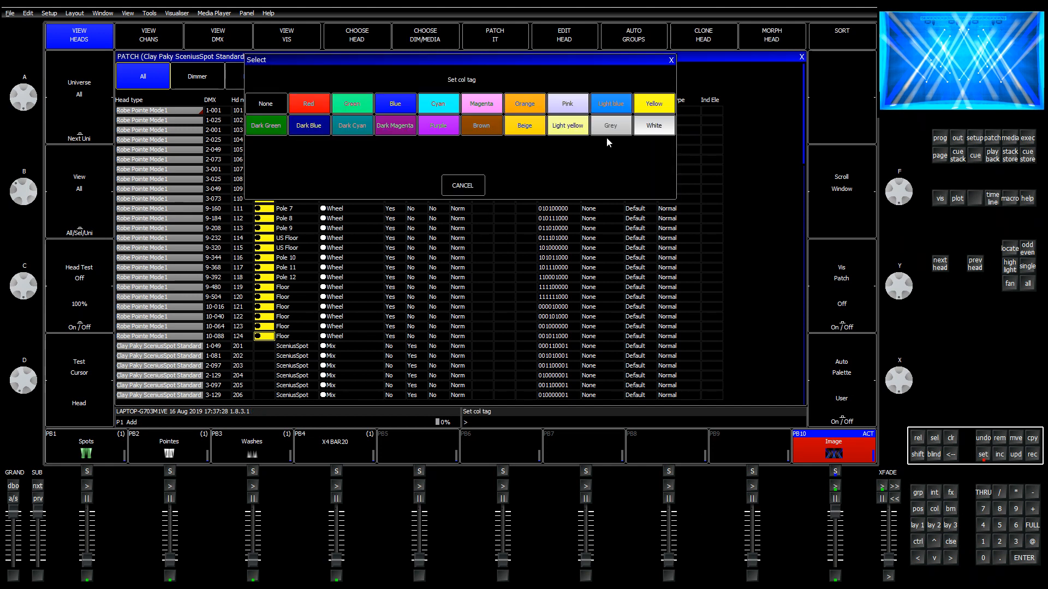
click(654, 104)
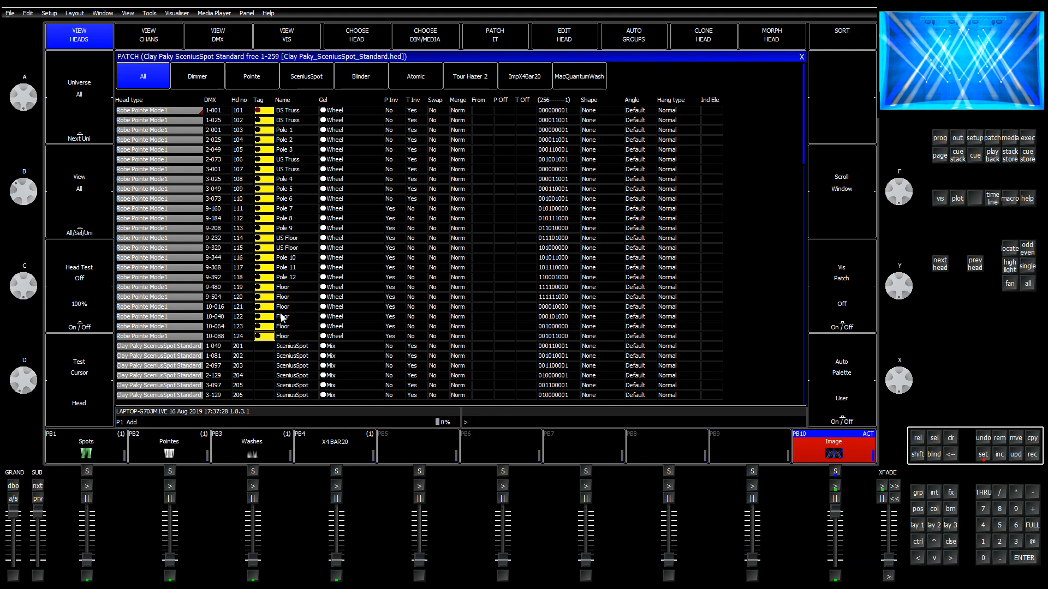
Step: Set the colour tag of all Clay Paky SceniusSpot heads, 201 to 218, to Blue
click(267, 347)
key(shift+Down)
key(shift+Down)
key(shift+Down)
key(shift+Down)
key(shift+Down)
key(shift+Down)
key(shift+Down)
key(shift+Down)
key(shift+Down)
key(shift+Down)
key(shift+Down)
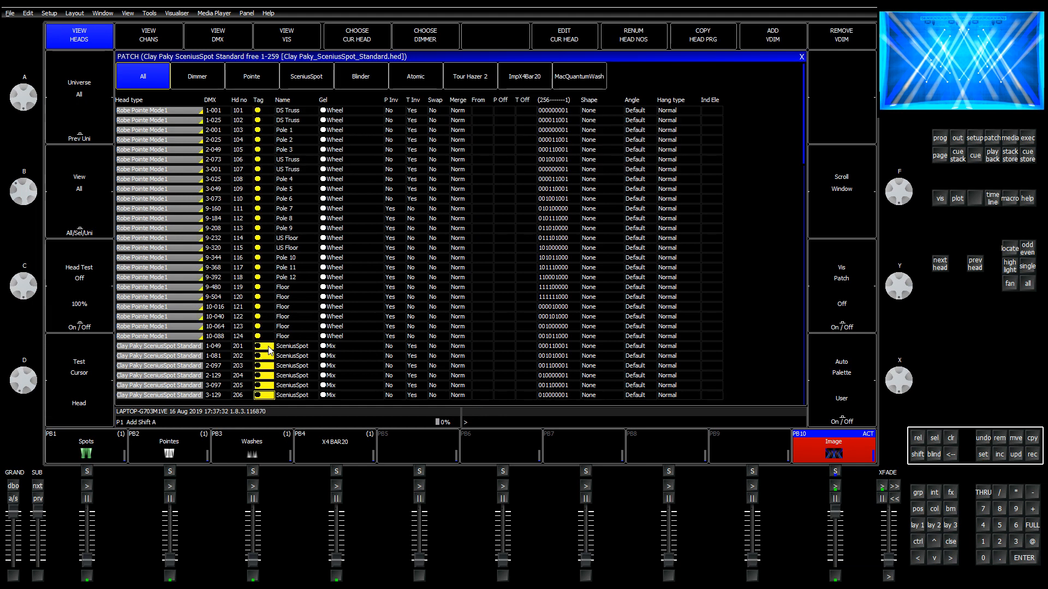
key(shift+Down)
key(shift+Down)
key(shift+Down)
key(shift+Down)
key(shift+Down)
key(shift+Down)
key(shift+Down)
key(shift+Down)
key(shift+Down)
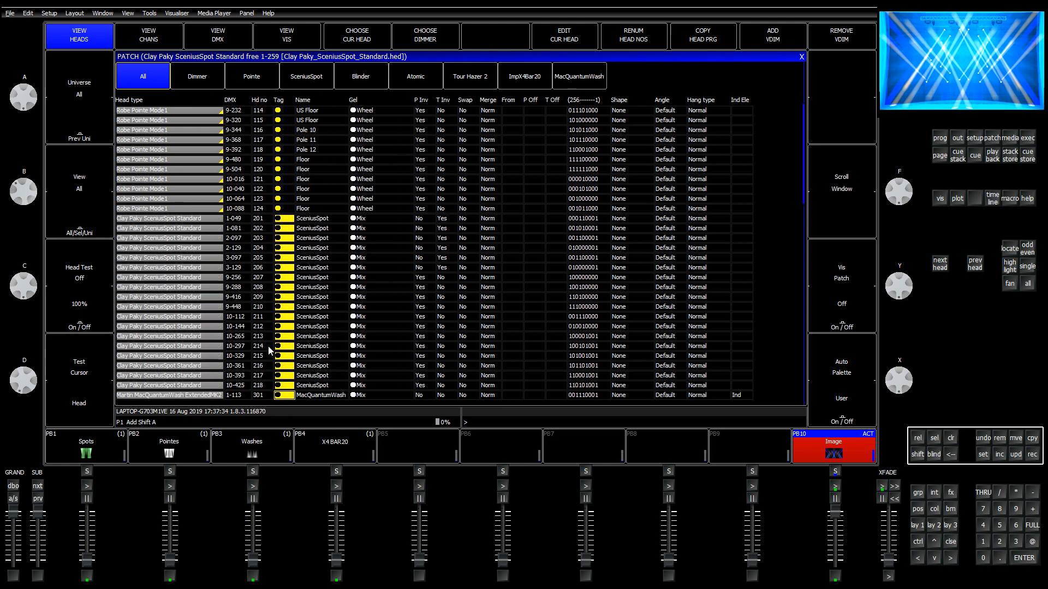
key(shift+Up)
key(shift+Up)
key(shift+Up)
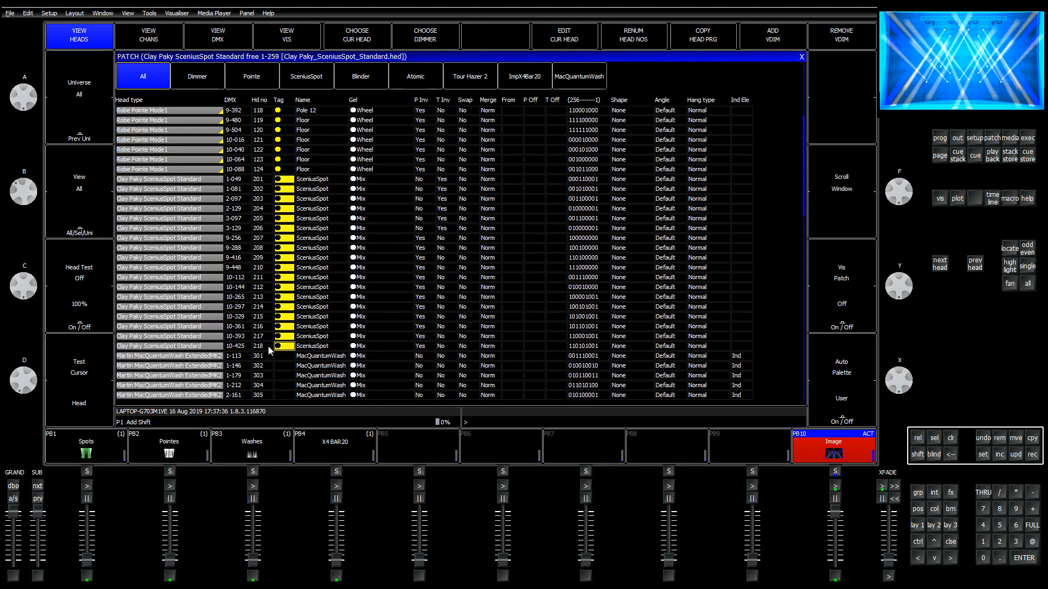
click(985, 456)
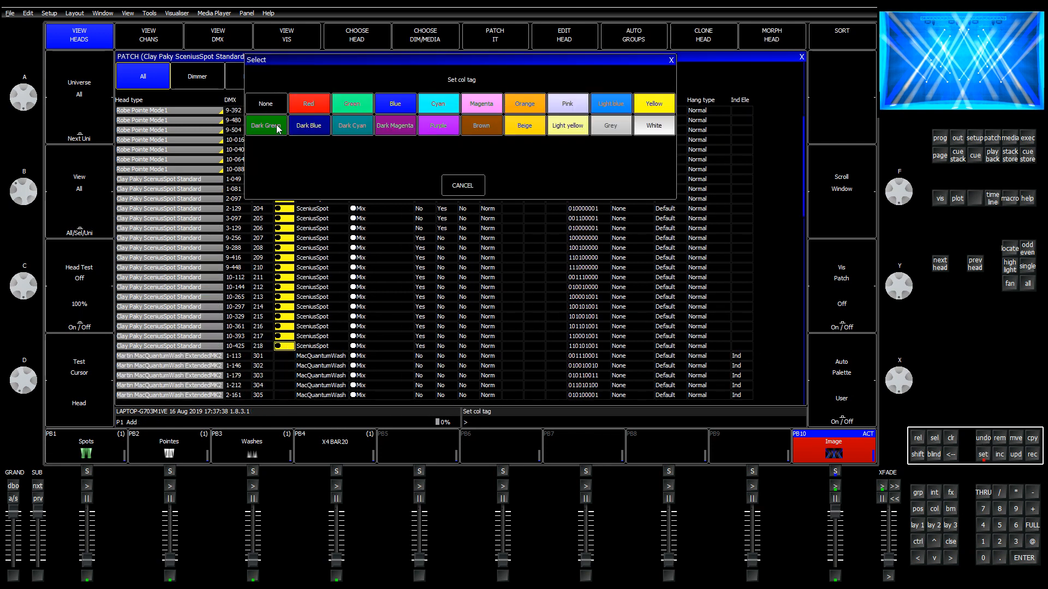
click(380, 101)
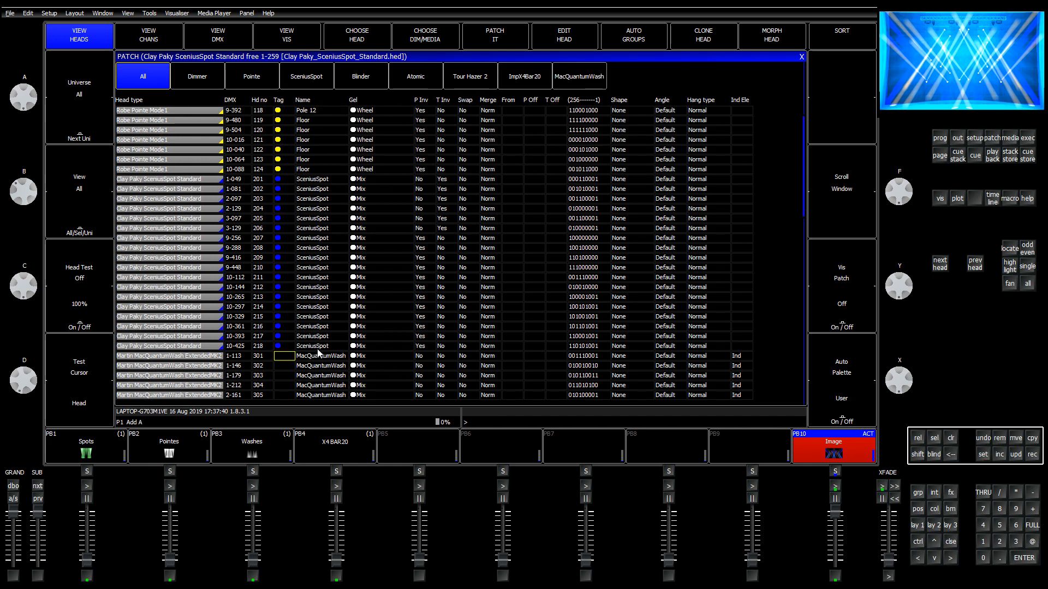
Step: Set the colour tag of the Martin MacQuantumWash heads 301 to 306 to Red
key(shift+Down)
key(shift+Down)
key(shift+Down)
key(shift+Down)
key(shift+Down)
key(shift+Down)
key(shift+Down)
key(shift+Down)
key(shift+Down)
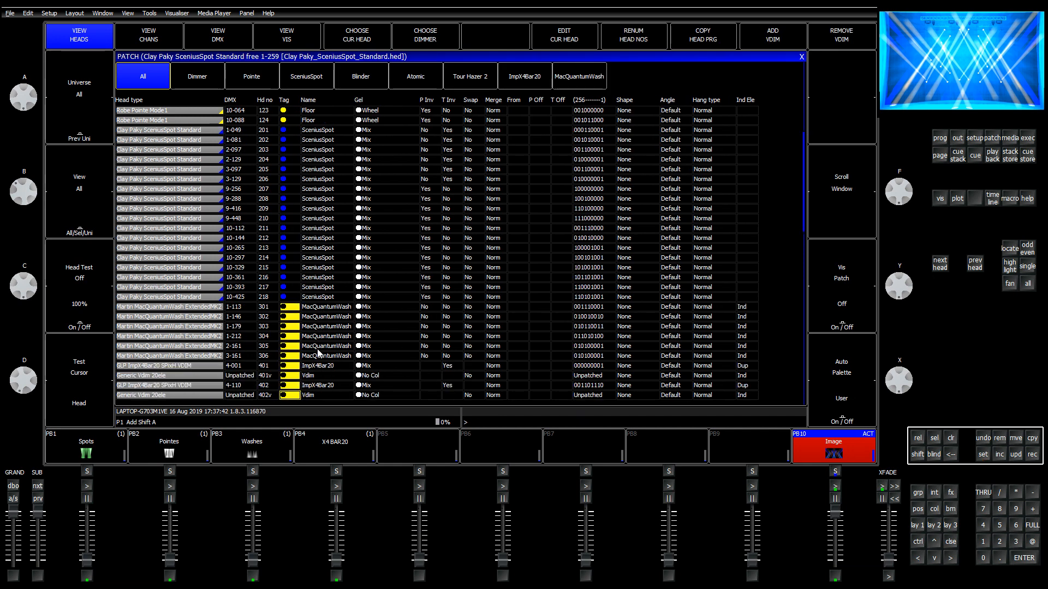
key(shift+Down)
key(shift+Up)
key(shift+Up)
key(shift+Up)
key(shift+Up)
key(shift+Up)
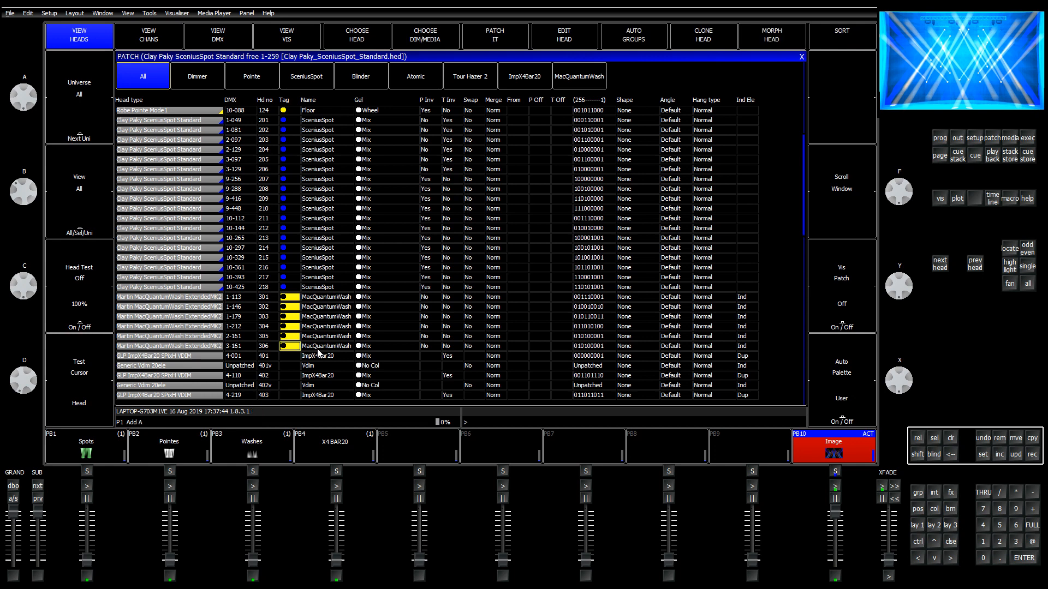
click(983, 455)
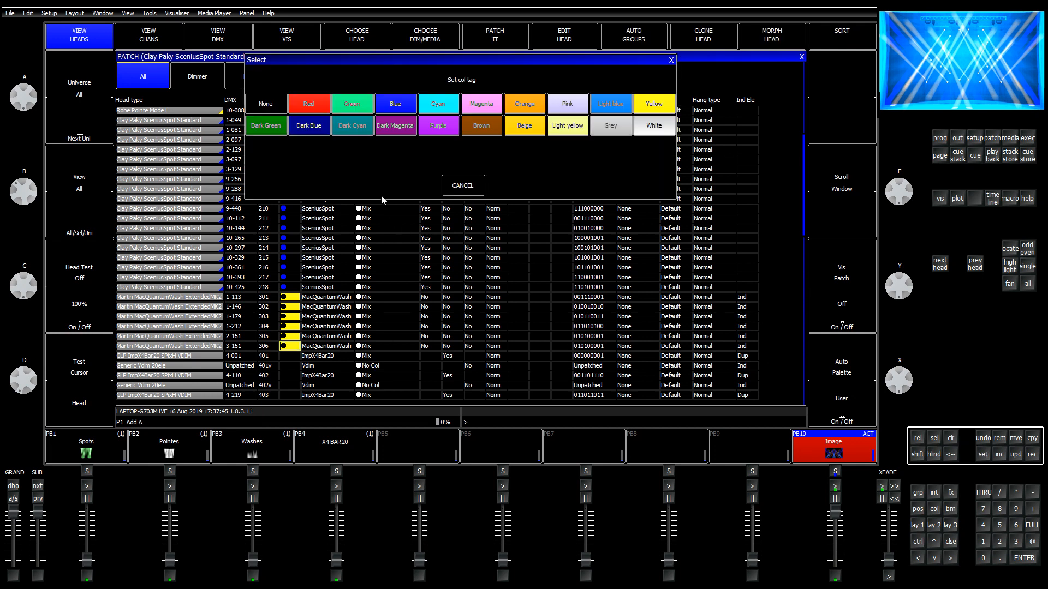
click(319, 107)
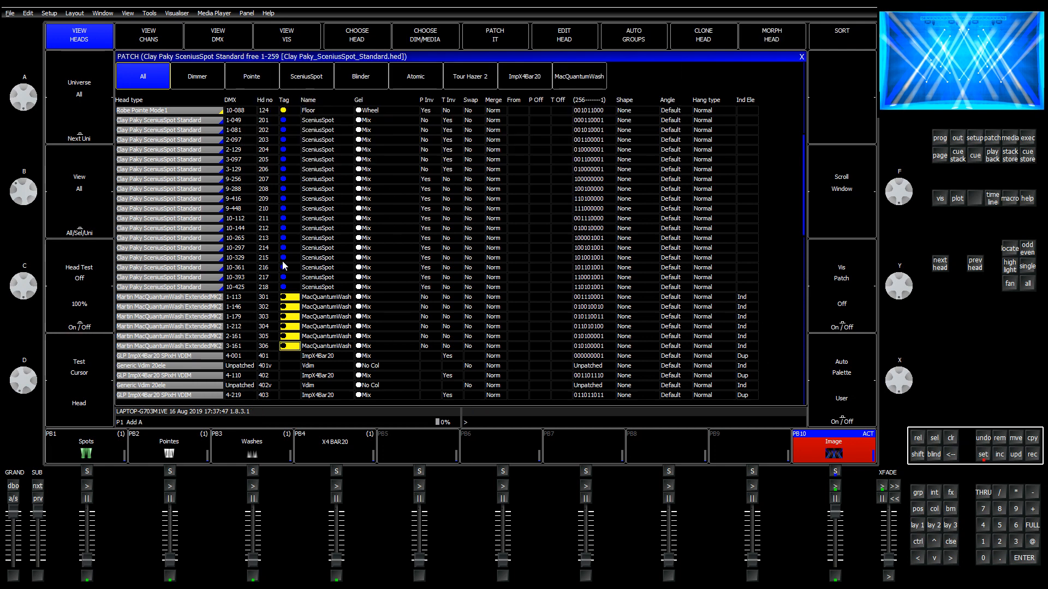
Step: Set the colour tag of the GLP ImpX4Bar20 heads 401 to 412 and their Vdim entries to Purple
click(291, 359)
key(shift+Down)
key(shift+Down)
key(shift+Down)
key(shift+Down)
key(shift+Down)
key(shift+Down)
key(shift+Down)
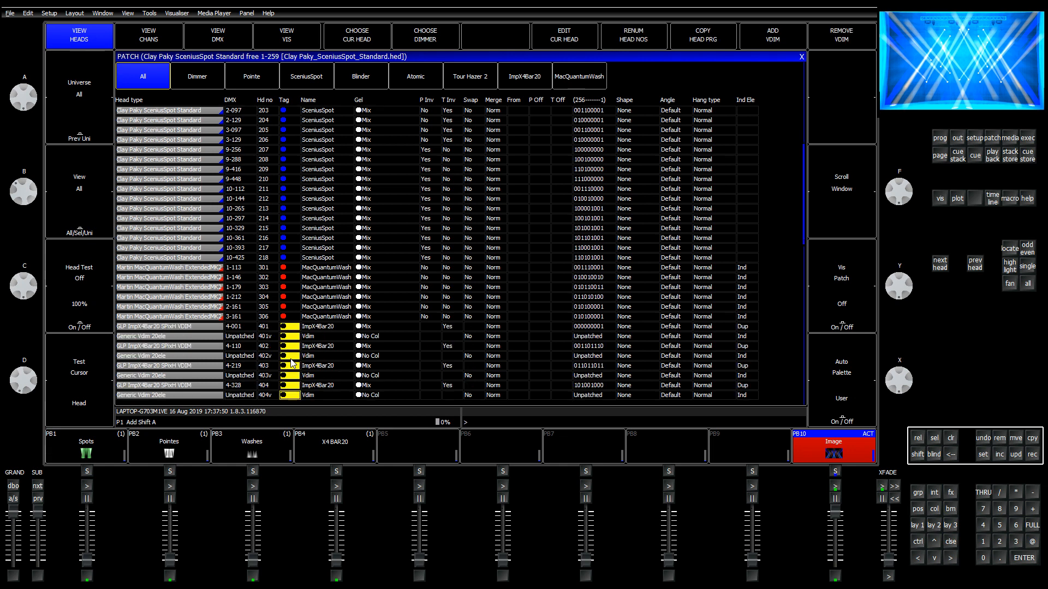
key(shift+Down)
key(shift+Down)
key(shift+Down)
key(shift+Down)
key(shift+Down)
key(shift+Down)
key(shift+Down)
key(shift+Down)
key(shift+Down)
key(shift+Down)
key(shift+Down)
key(shift+Down)
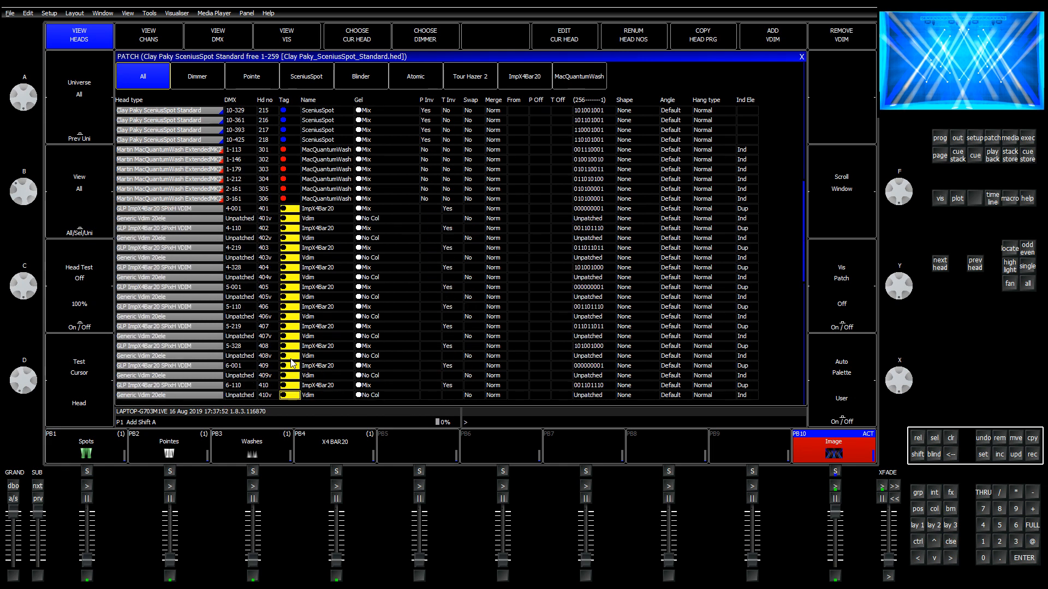
key(shift+Down)
key(shift+Down)
key(shift+Down)
key(shift+Down)
key(shift+Down)
key(shift+Down)
key(shift+Down)
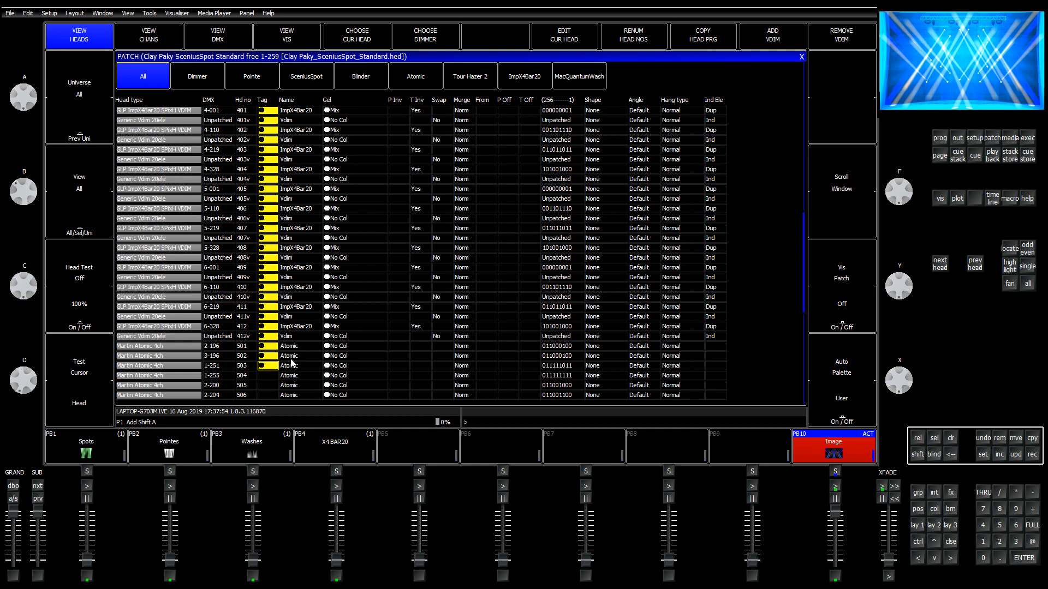
key(shift+Up)
key(shift+Up)
key(shift+Up)
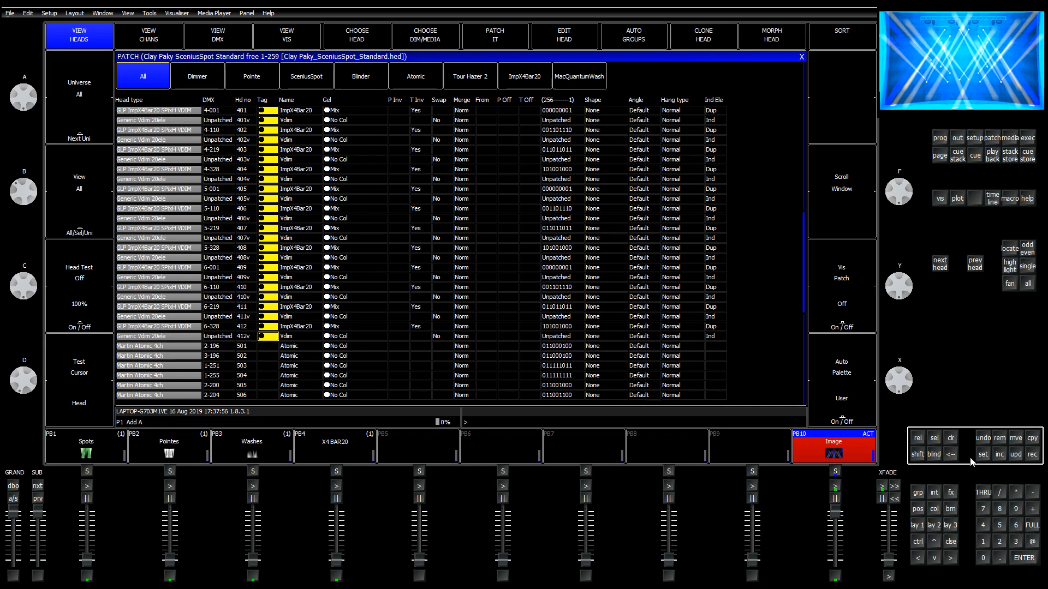
click(982, 455)
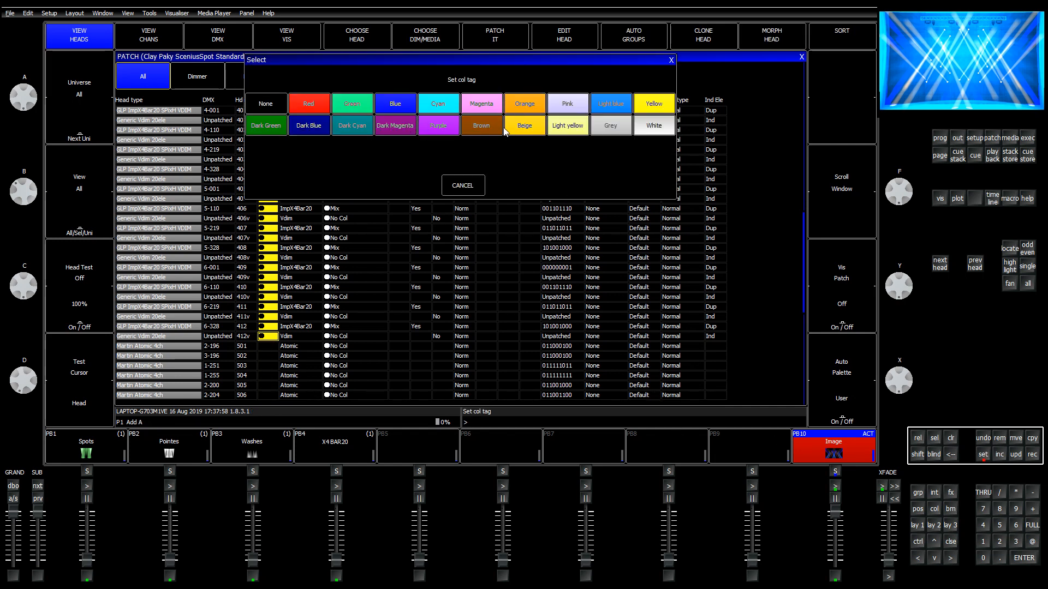
click(419, 126)
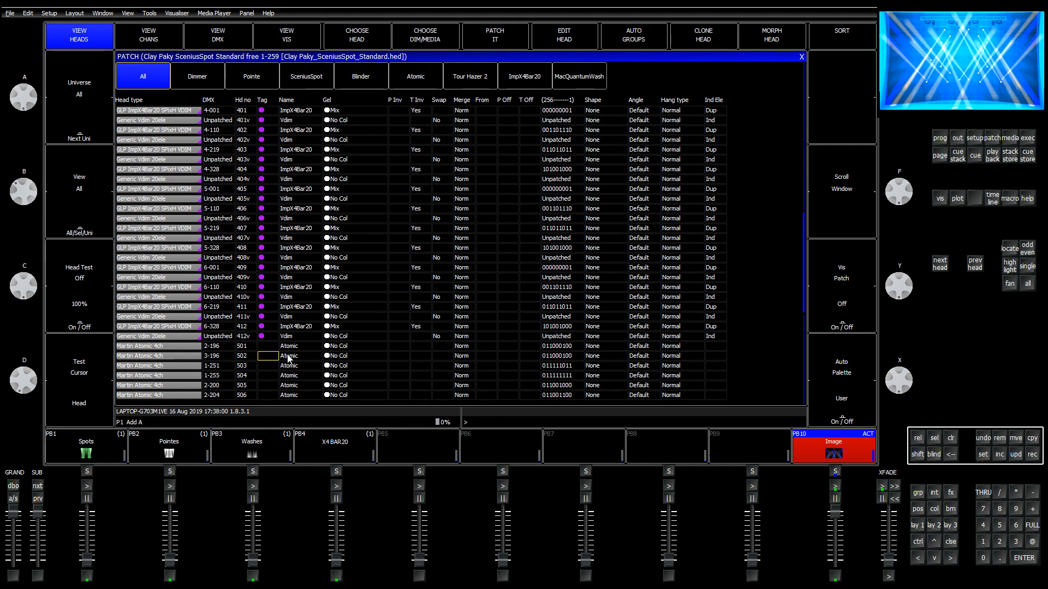
Step: Set the colour tag of the Martin Atomic heads 501 to 516 to White
key(Up)
key(shift+Down)
key(shift+Down)
key(shift+Down)
key(shift+Down)
key(shift+Down)
key(shift+Down)
key(shift+Down)
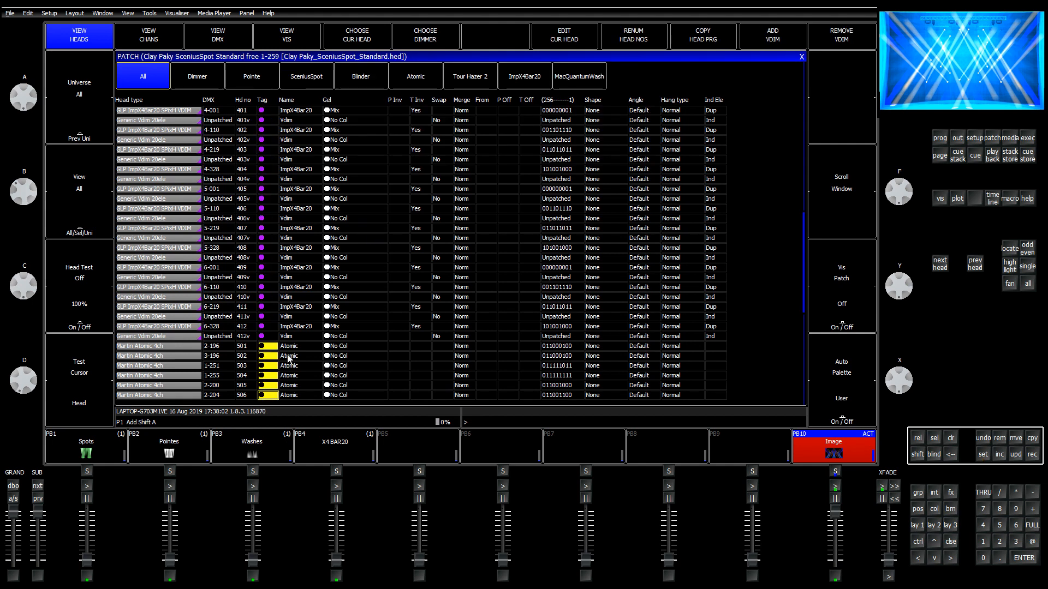
key(shift+Down)
key(shift+Down)
key(shift+Down)
key(shift+Down)
key(shift+Down)
key(shift+Down)
key(shift+Down)
key(shift+Down)
key(shift+Down)
key(shift+Down)
key(shift+Down)
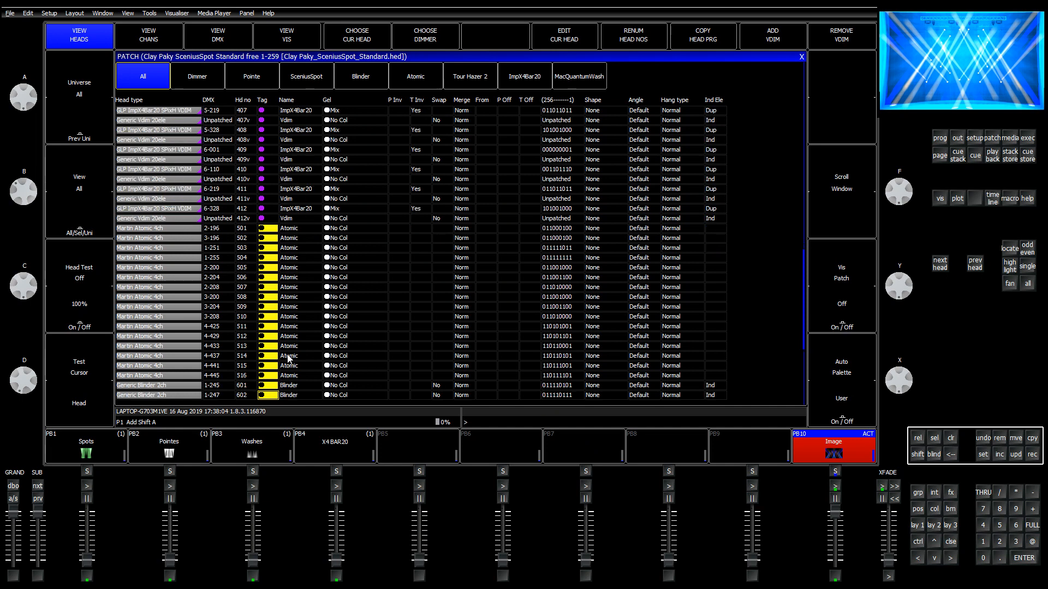
key(shift+Up)
key(shift+Up)
key(shift+Up)
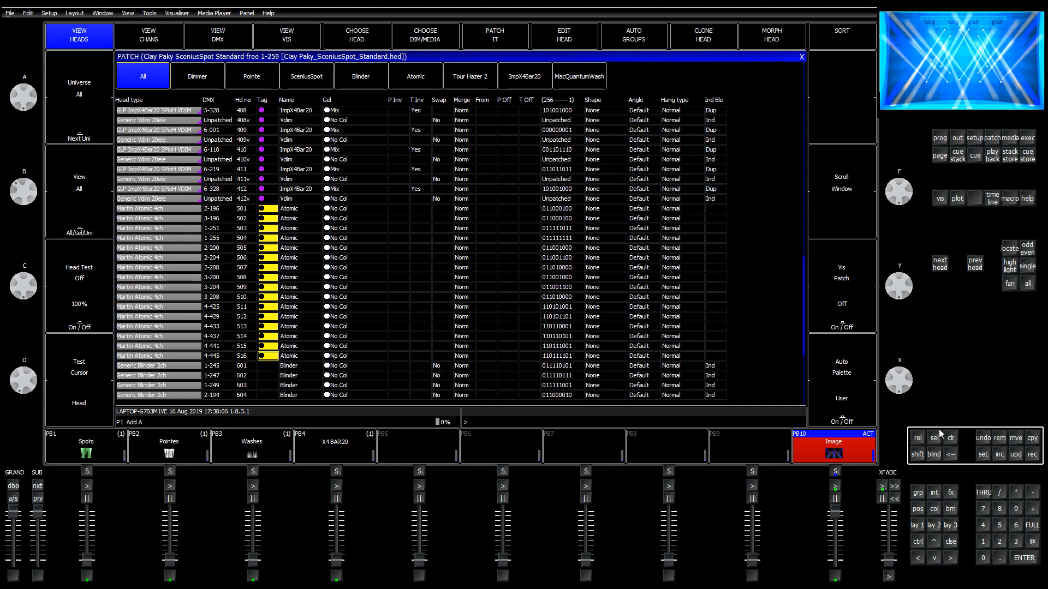
click(977, 454)
click(662, 133)
Step: Set the colour tag of the Generic Blinder heads 601 to 607 to Light yellow
key(shift)
key(shift+Left)
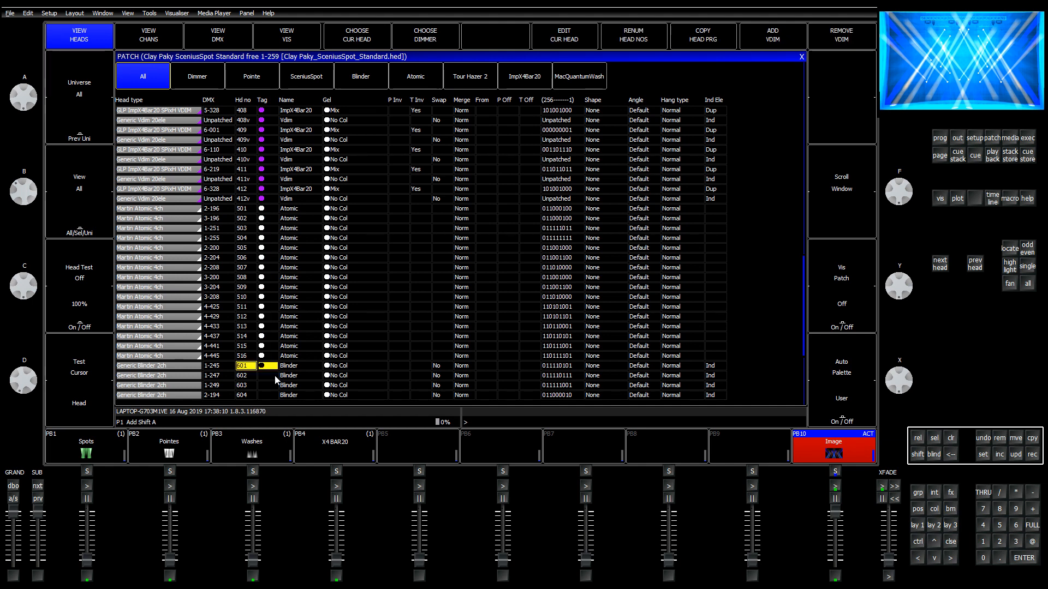
key(Right)
key(shift+Down)
key(shift+Down)
key(shift+Down)
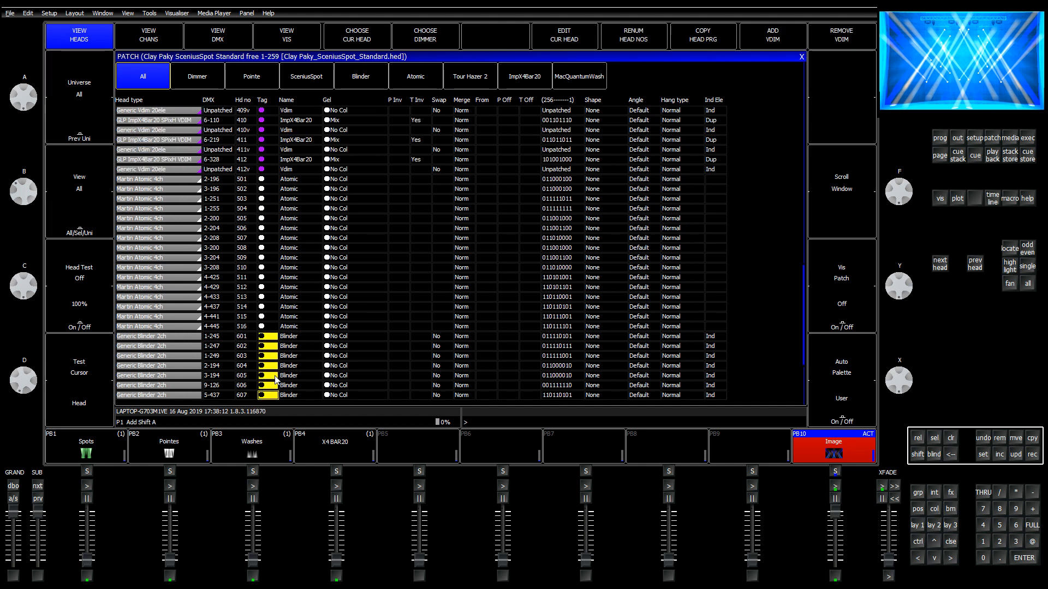
scroll(275, 378, down, 3)
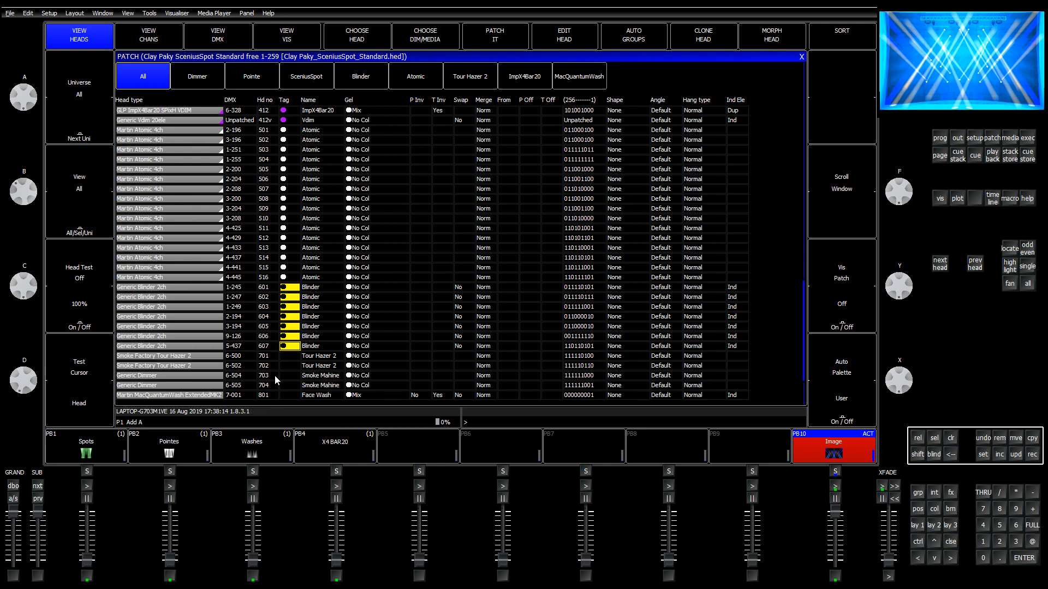
click(983, 454)
click(574, 135)
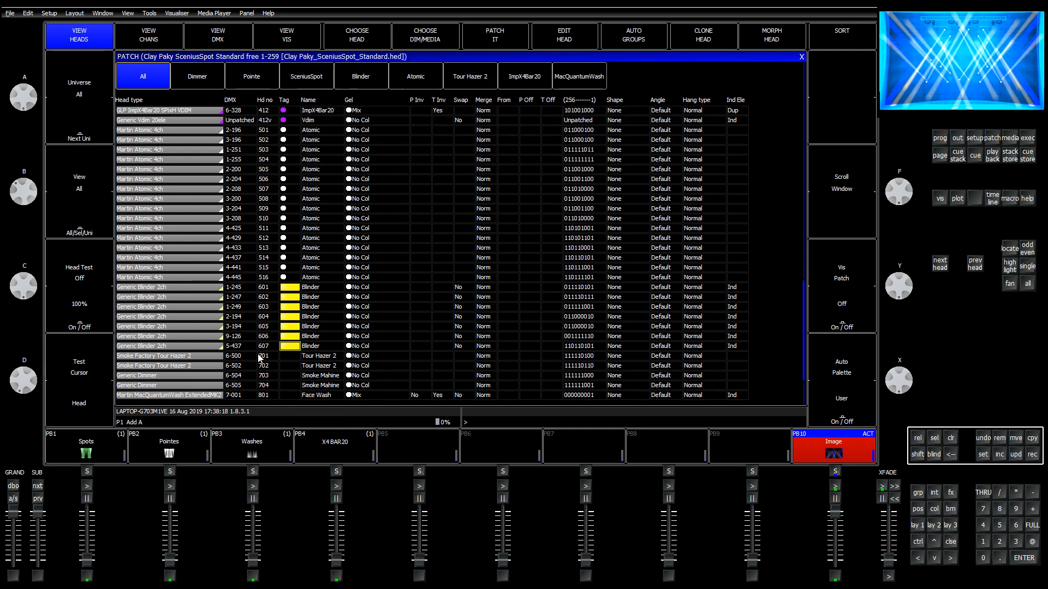
click(287, 356)
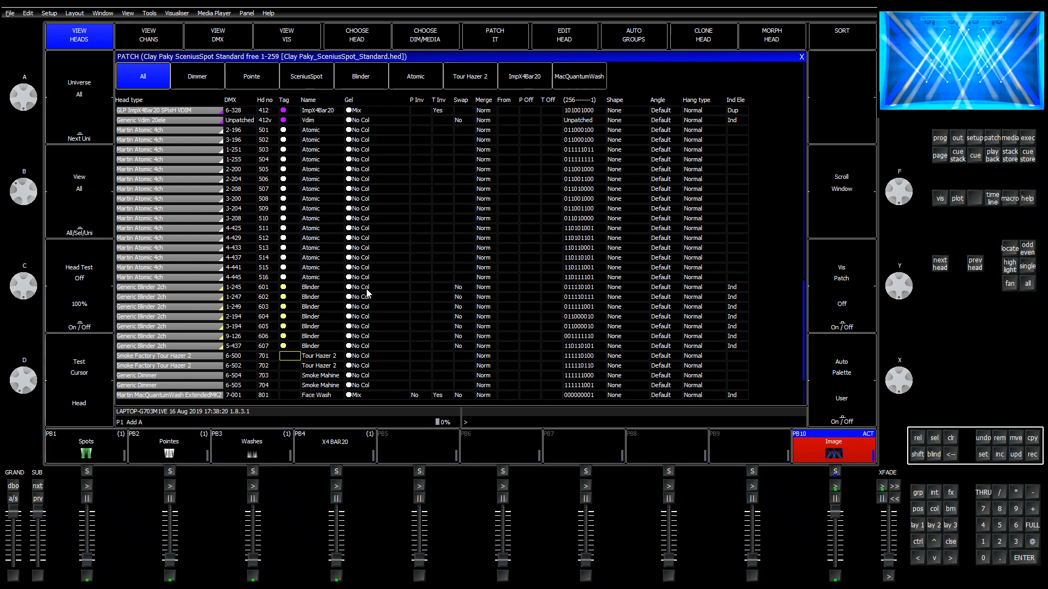
drag(290, 287, 289, 346)
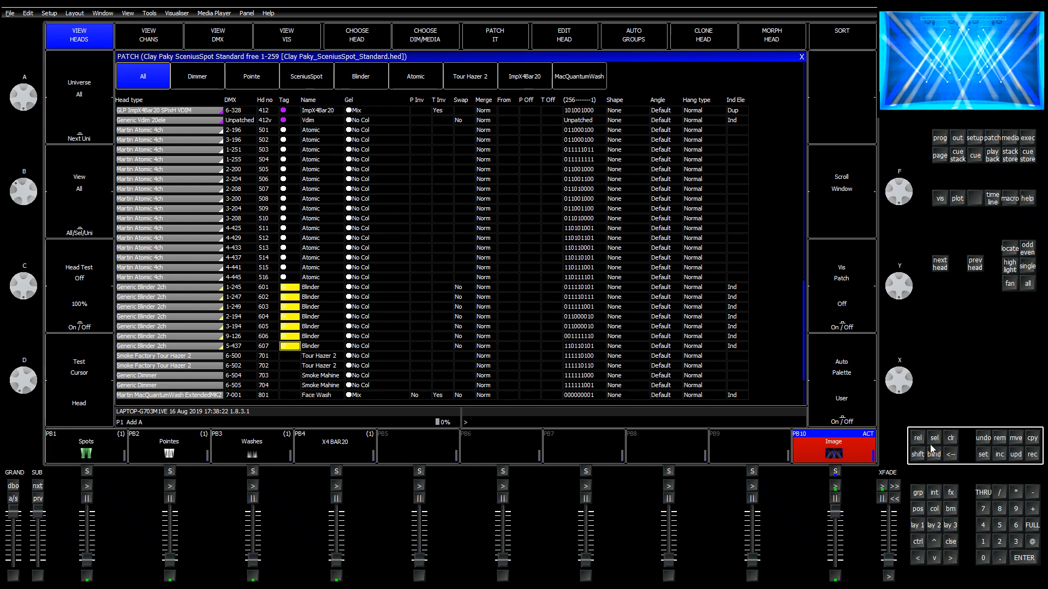
click(984, 453)
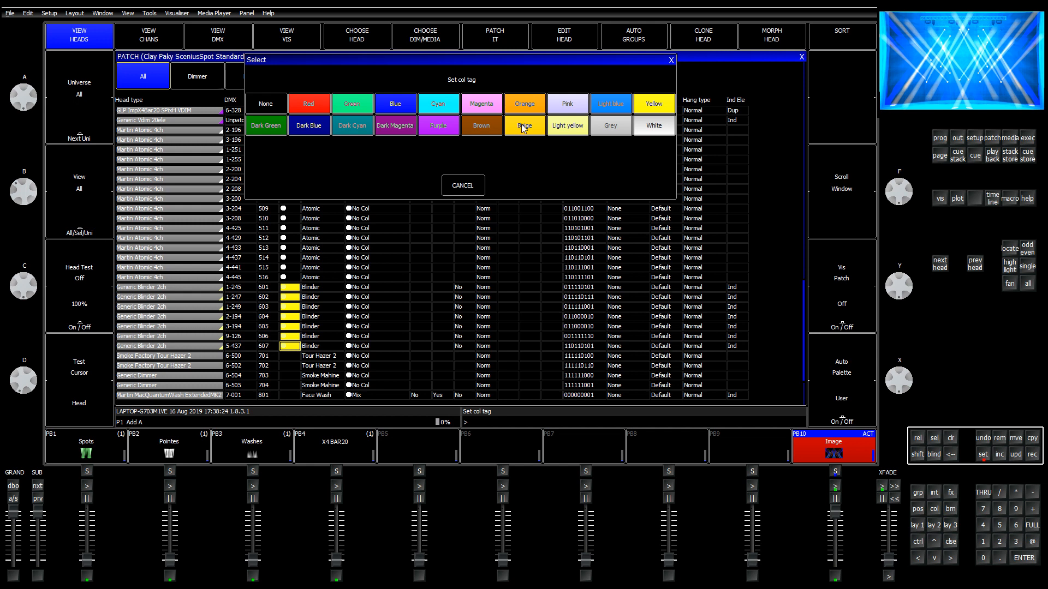
click(574, 127)
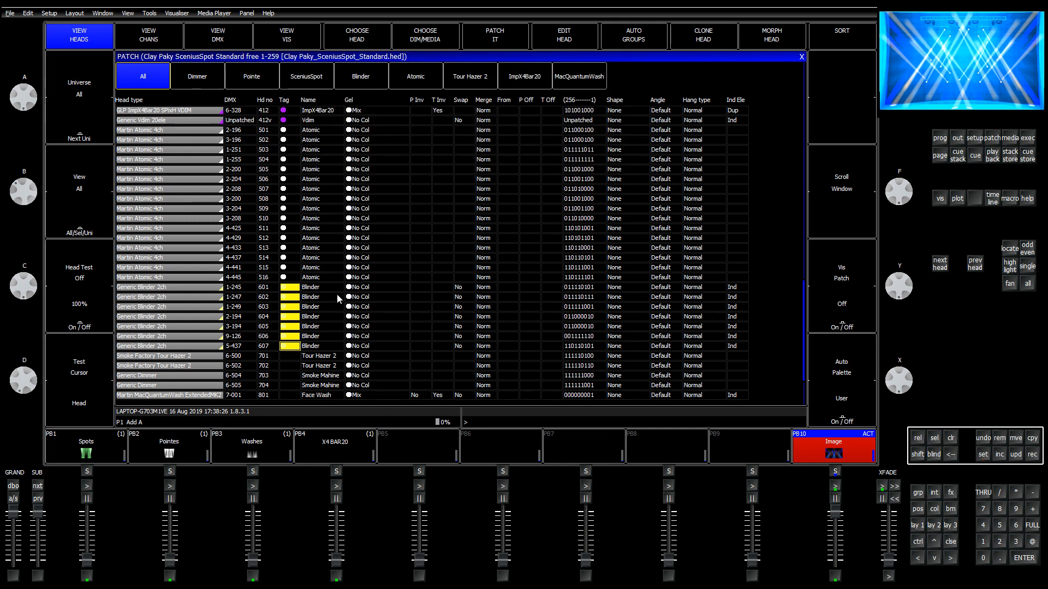
Step: Set the gel of the Blinder heads 601 to 607 to L204 Full C.T. Orange
drag(352, 288, 366, 351)
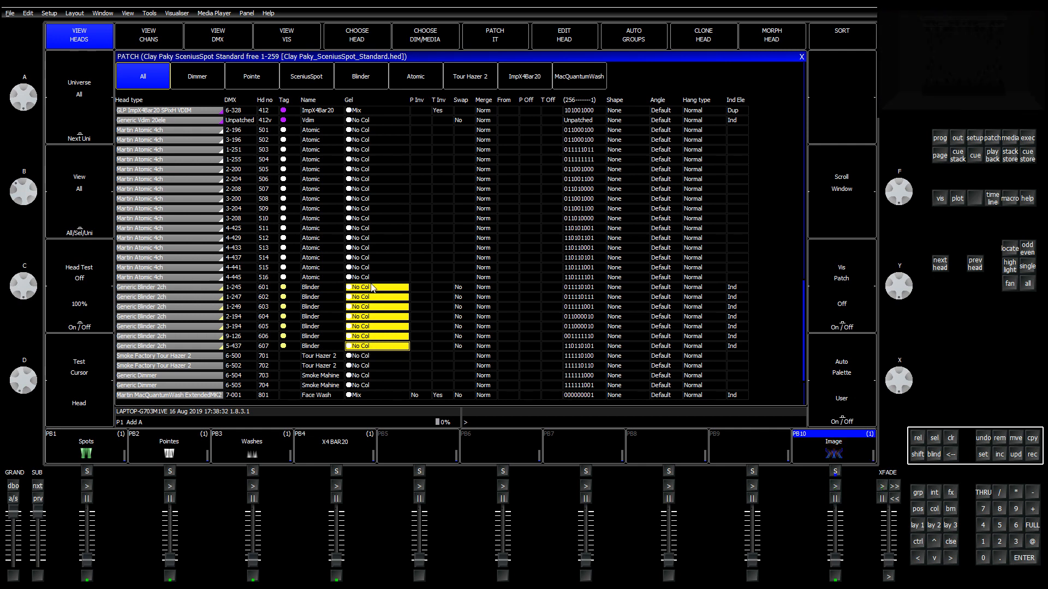
text(4)
key(Return)
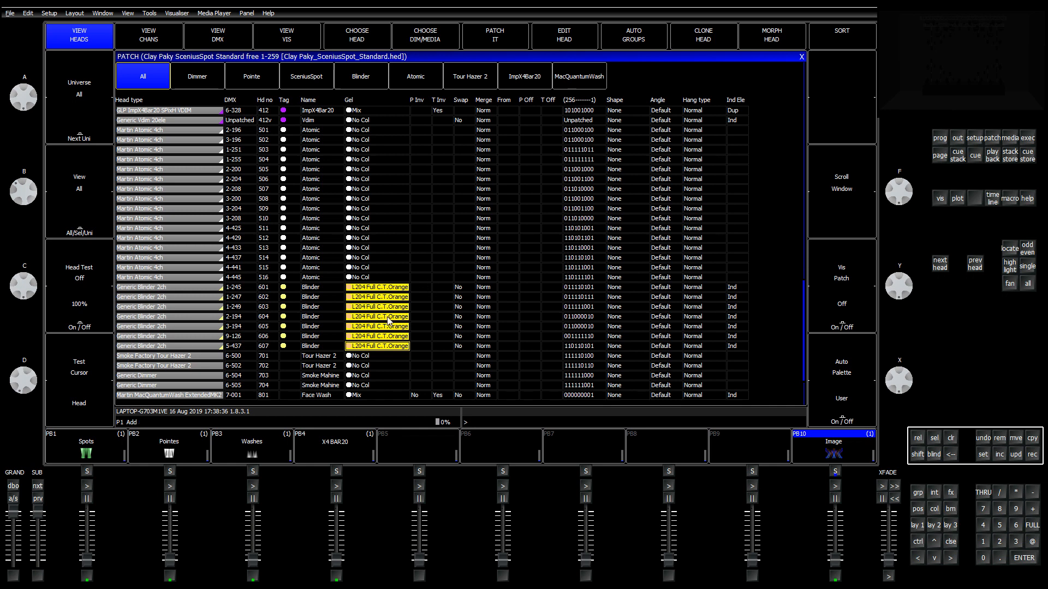
Step: Select the Blinder group in the programming layout and raise its intensity to 100%
click(917, 525)
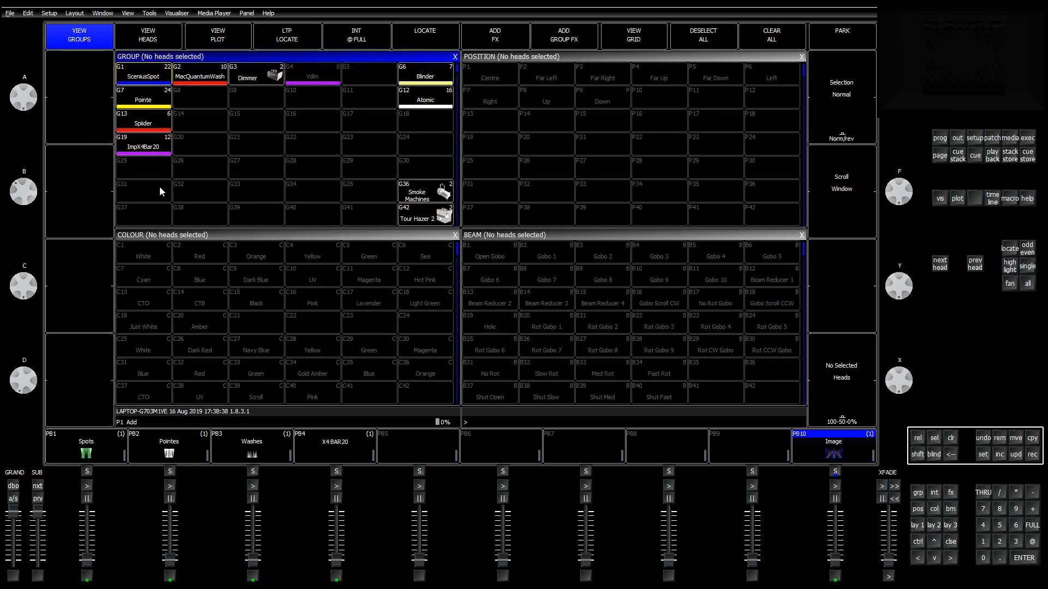
click(417, 80)
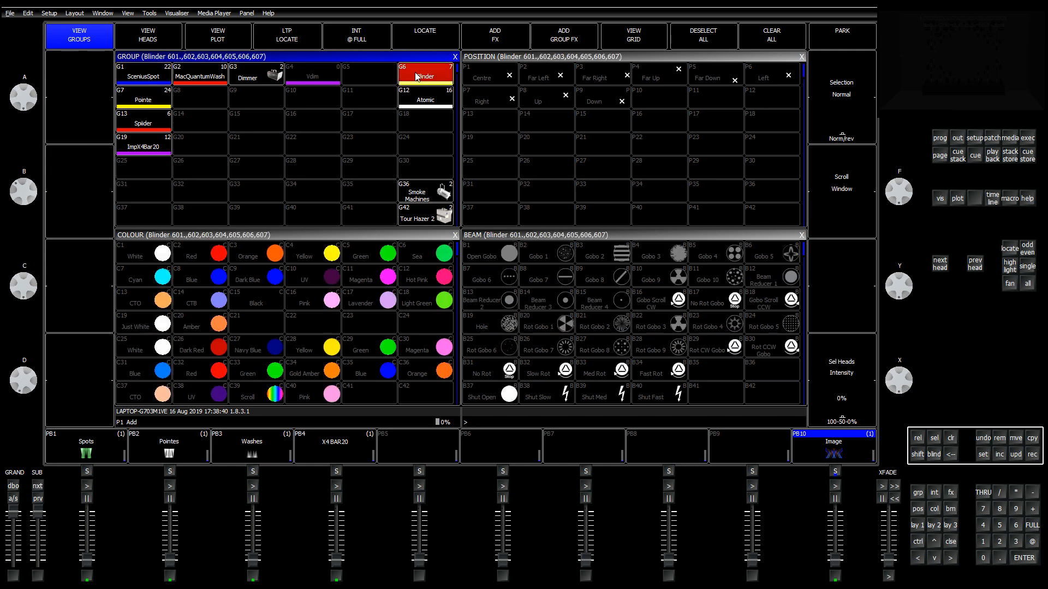
scroll(502, 156, up, 10)
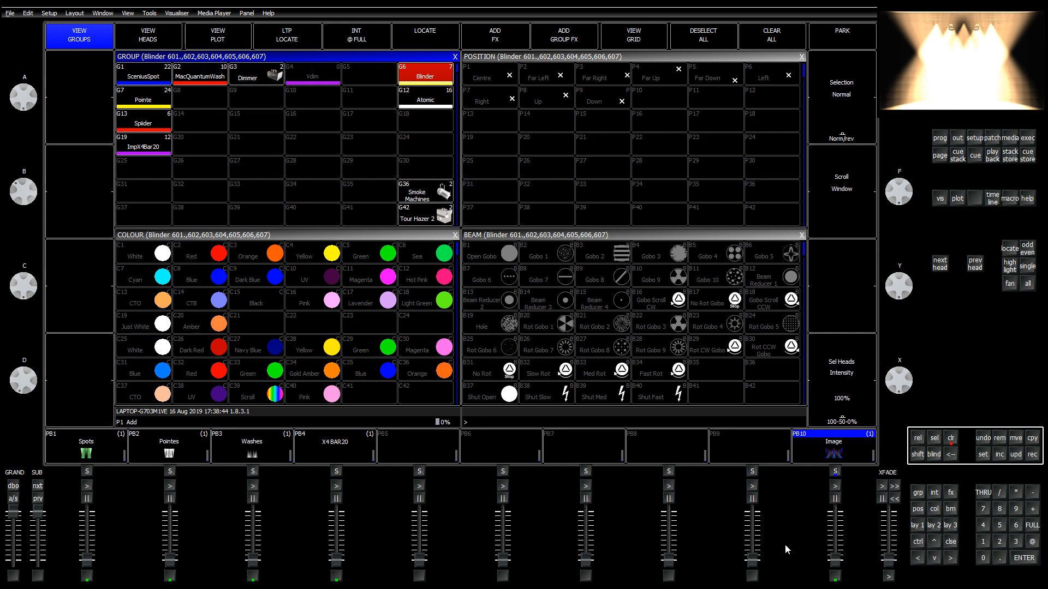
click(950, 525)
click(919, 526)
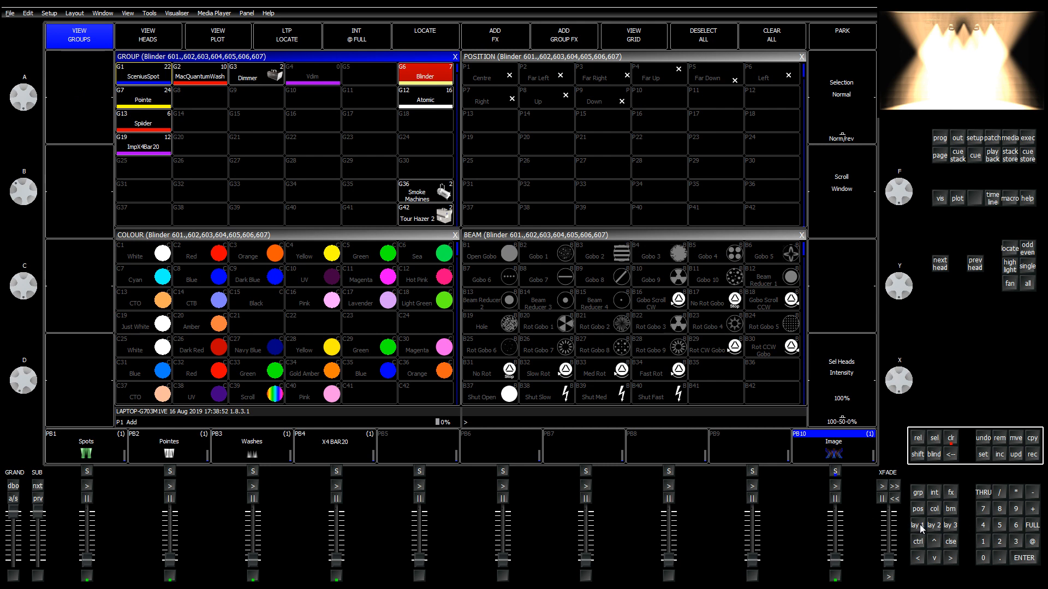
Step: Return to the patch and change the gel of the Blinder heads 601 to 607 to Red, then to Yellow
click(976, 143)
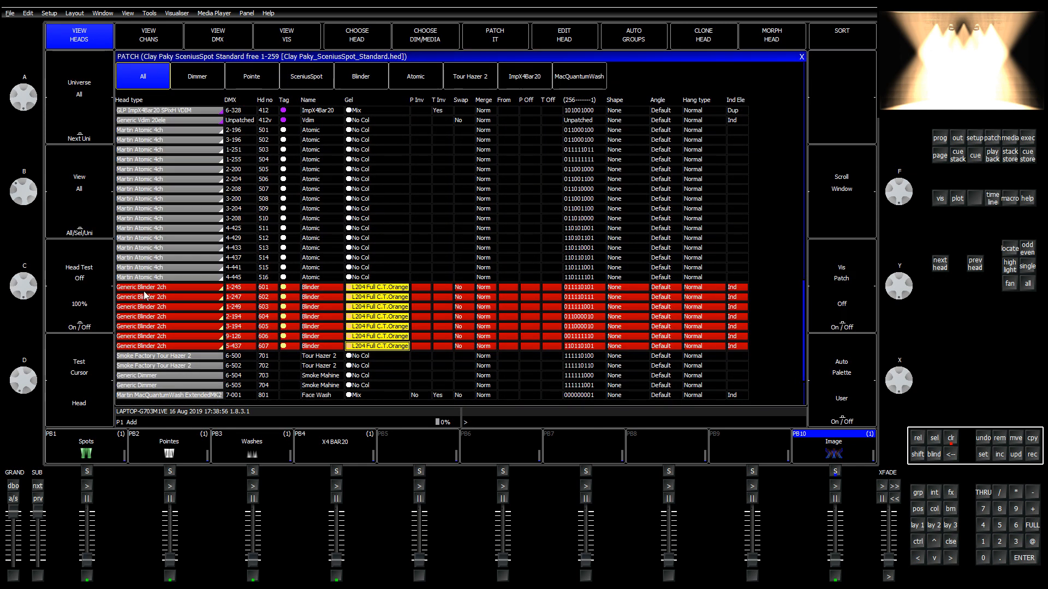
click(370, 348)
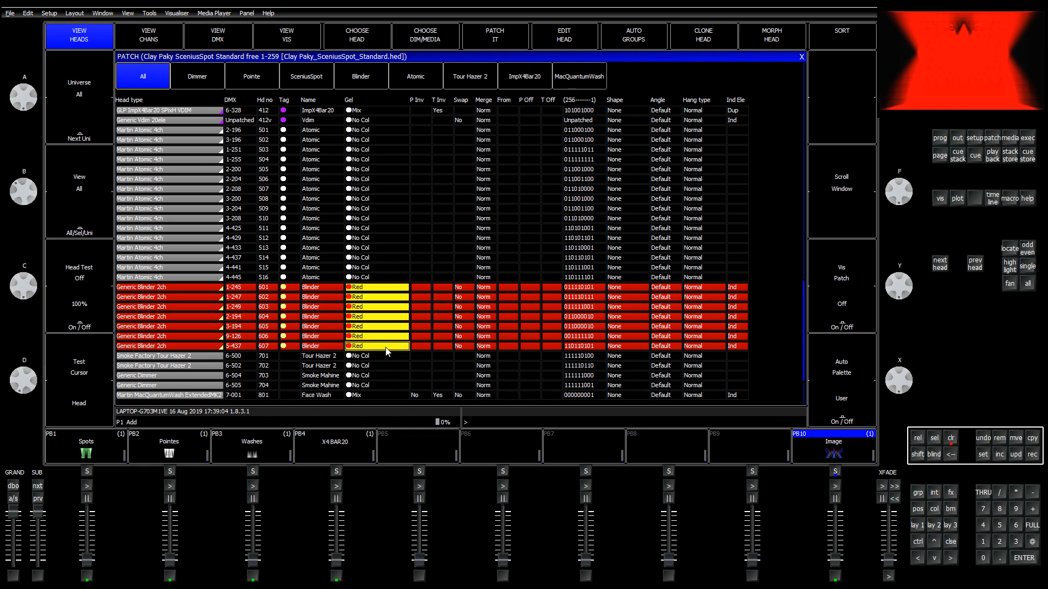
text(yellow)
key(Return)
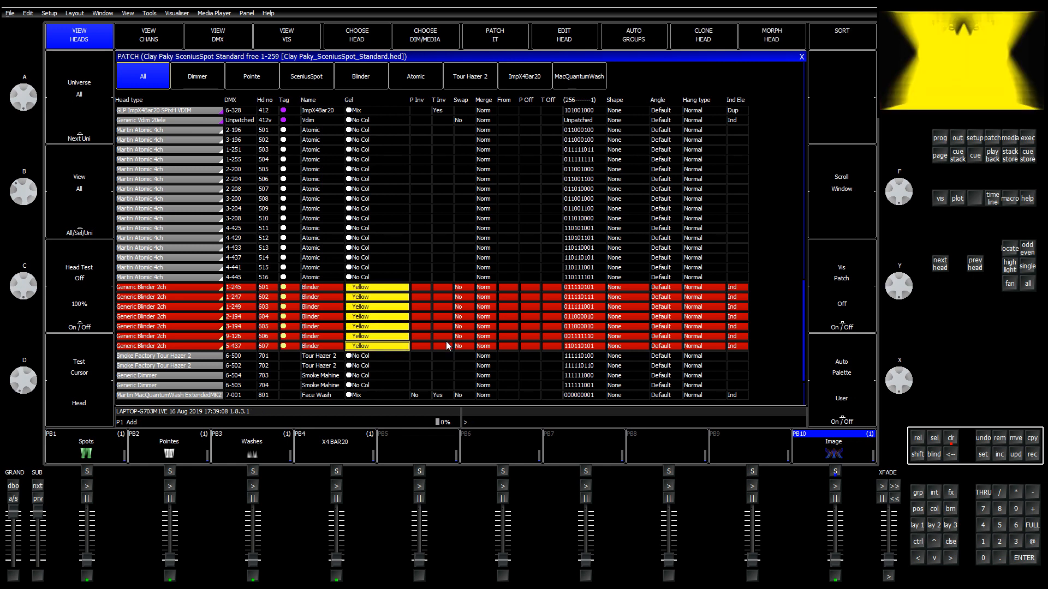
Step: Try the L201 Full C.T. Blue gel on all the Blinder heads, then switch them back to L204 Full C.T. Orange
text(201)
key(Return)
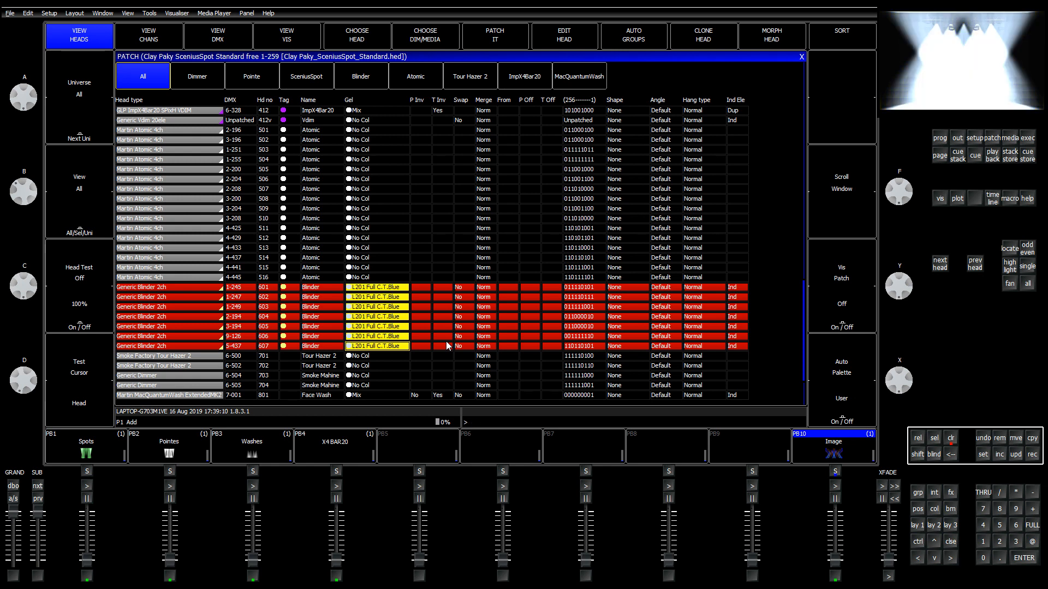
text(204)
key(Return)
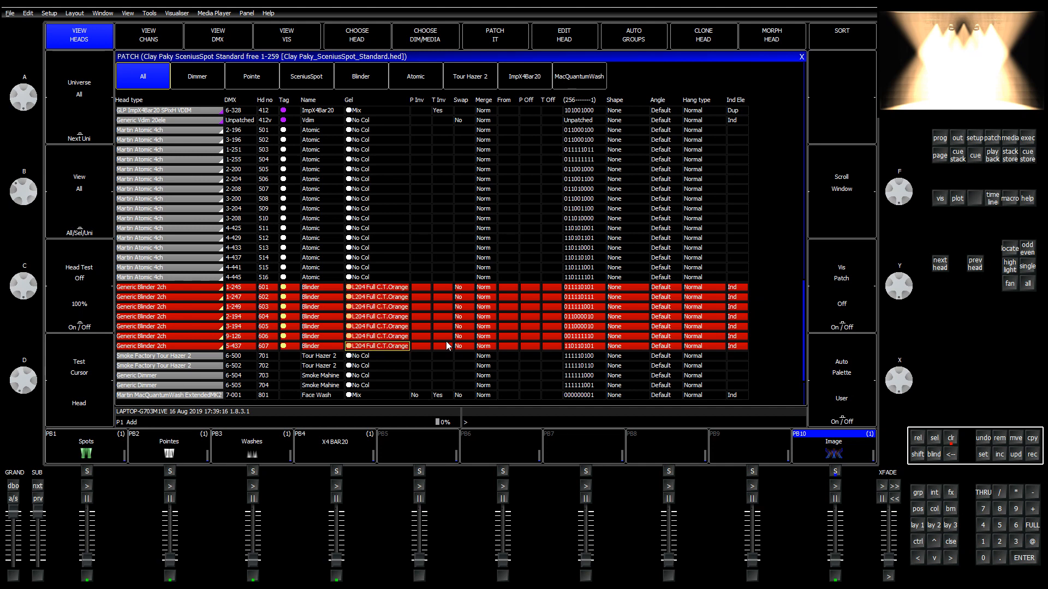
Step: Set the gel of Blinder head 607 alone to R45 Rose
key(shift)
text(5)
key(Return)
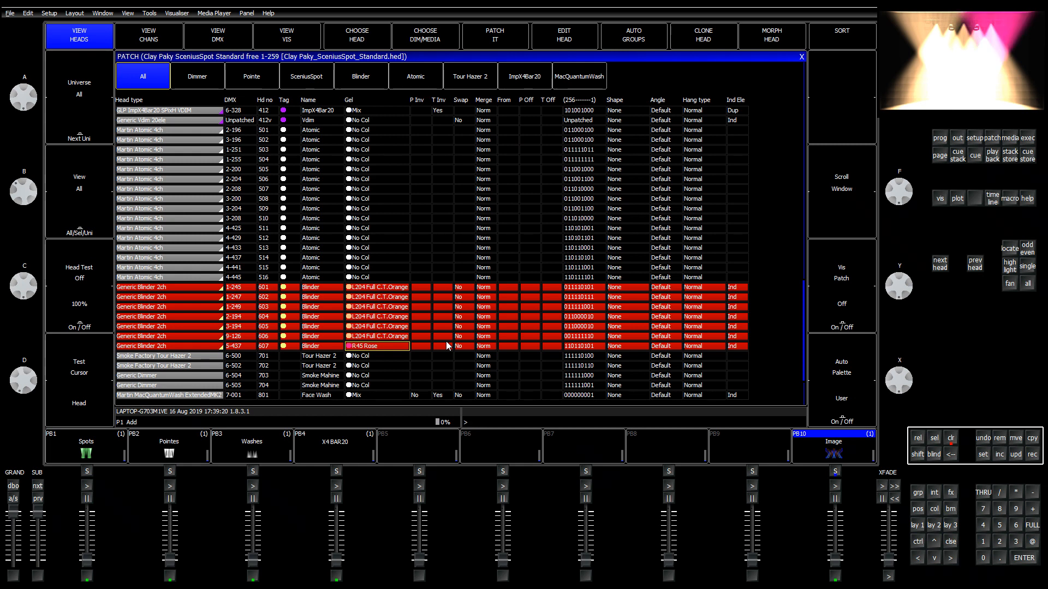
Step: Change the gel of the remaining Blinder heads, 601 to 606, to R45 Rose
key(shift+Up)
key(shift+Up)
key(shift+Up)
key(shift+Up)
key(shift+Up)
key(shift+Up)
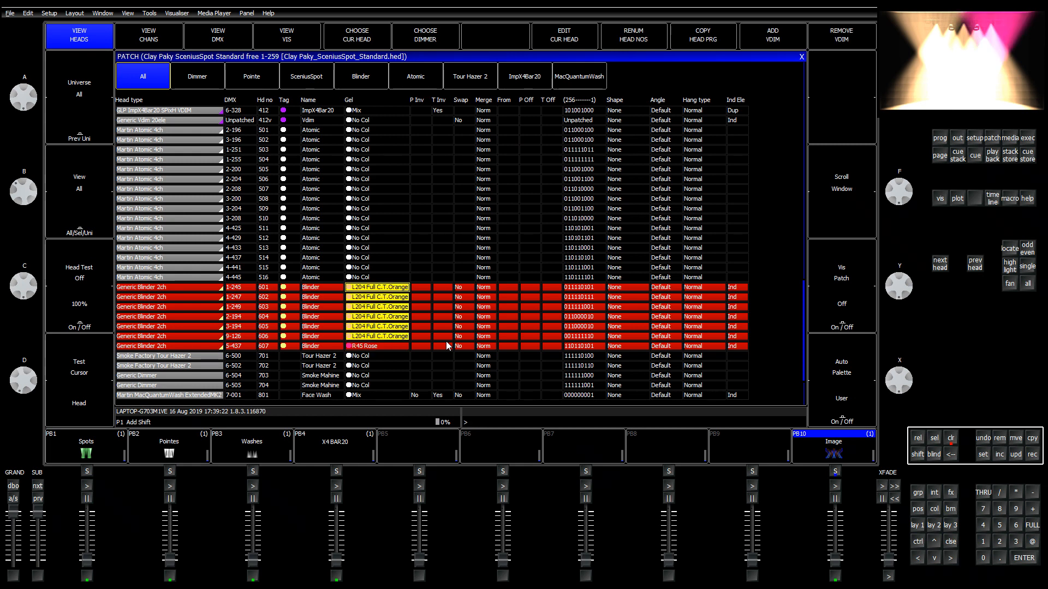
text(R45)
key(Return)
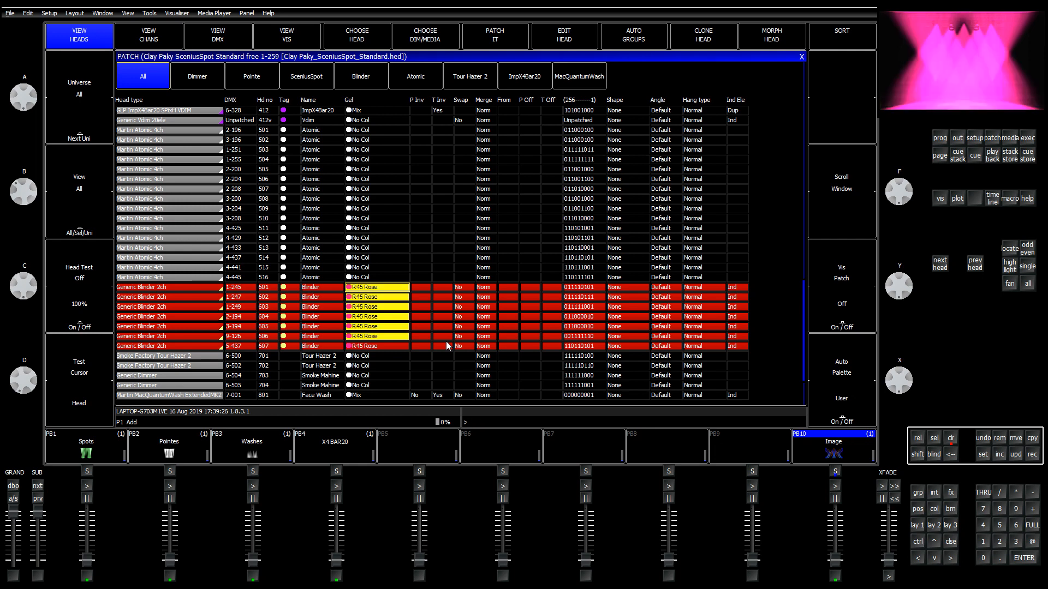
Step: Lower the Blinder intensity to 0% and set the gel of heads 601 to 607 to L204 Full C.T. Orange
key(ctrl+g)
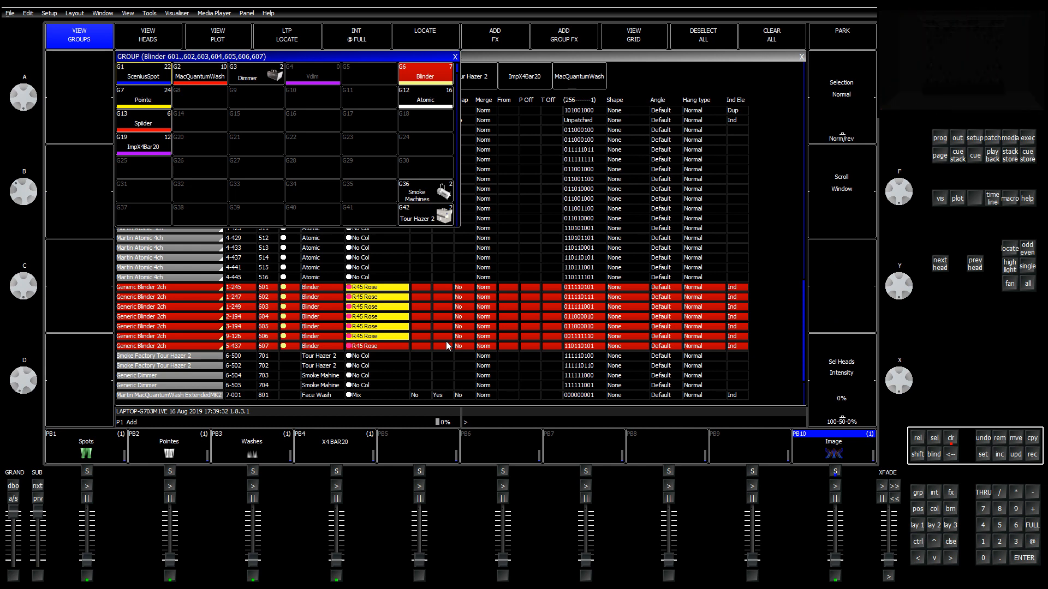
click(380, 286)
key(shift+Down)
key(shift+Down)
key(shift+Down)
key(shift+Down)
key(shift+Down)
key(shift+Down)
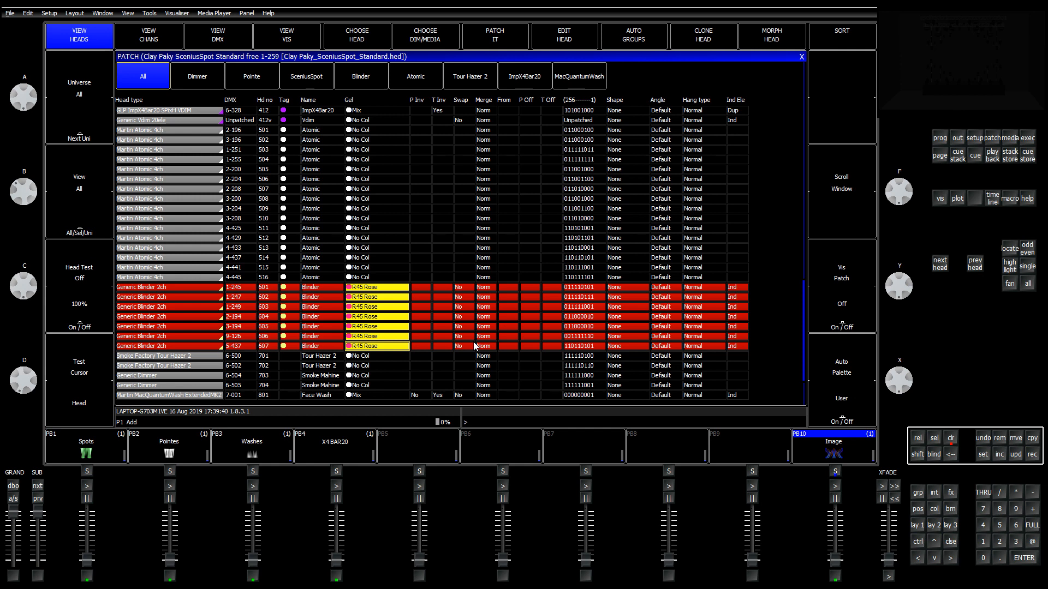
text(204)
key(Return)
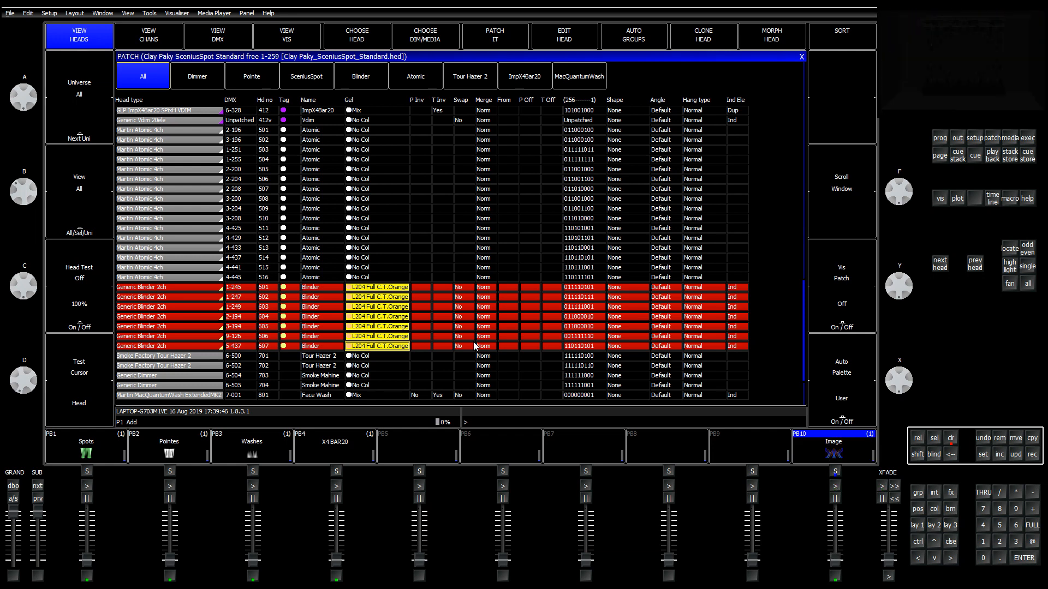
Step: Set the colour tag of the Tour Hazer 2 and smoke machine heads 701 to 704 to Grey
click(373, 359)
click(289, 330)
scroll(292, 343, down, 9)
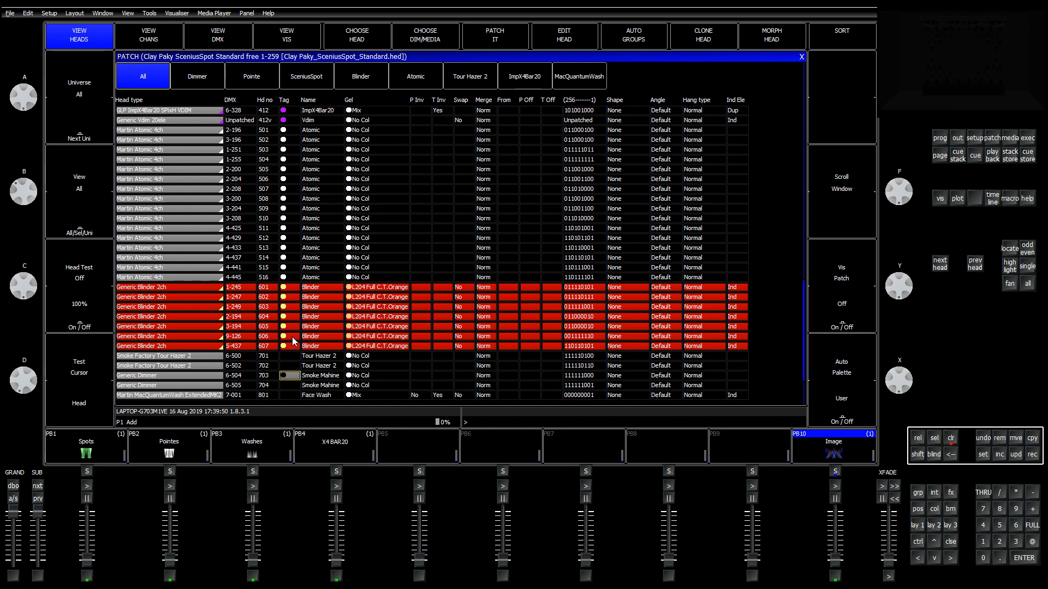
scroll(292, 342, down, 4)
drag(287, 300, 287, 326)
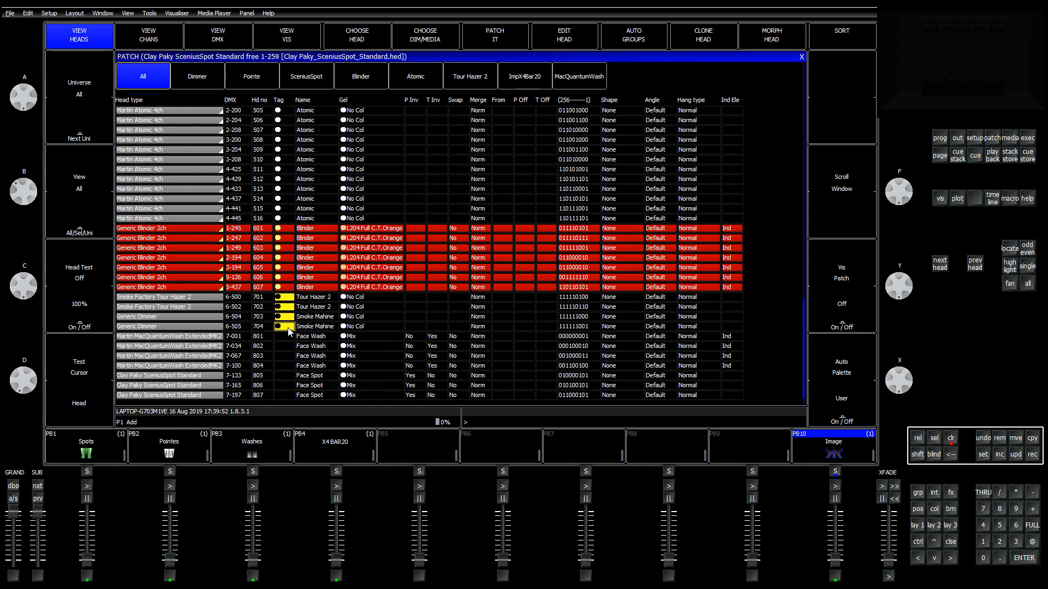
click(979, 457)
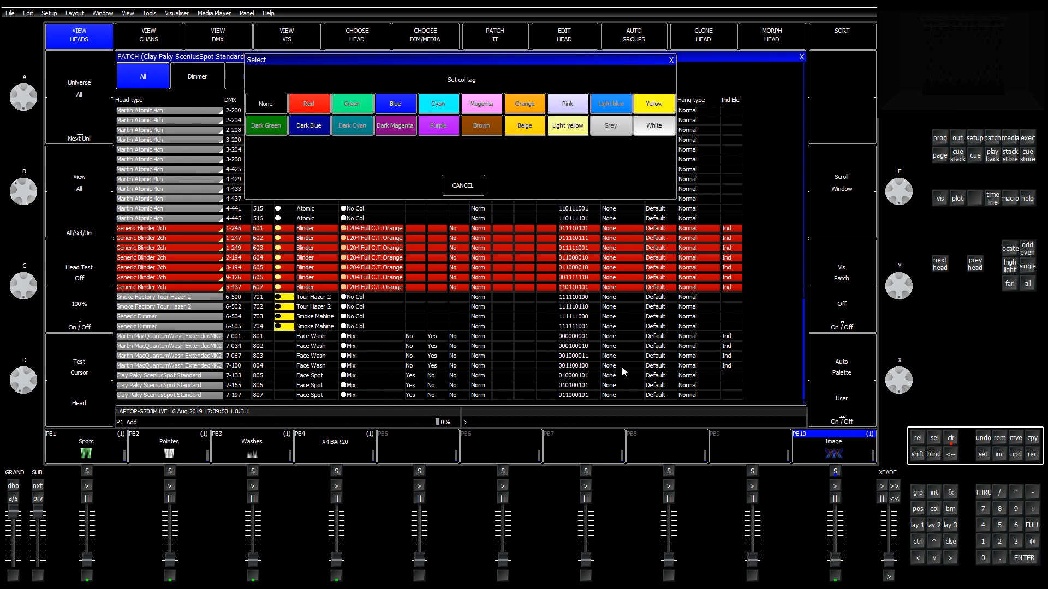
click(612, 128)
Step: Set the colour tag of the Face Wash heads 801 to 804 to Orange
click(281, 337)
scroll(289, 344, down, 7)
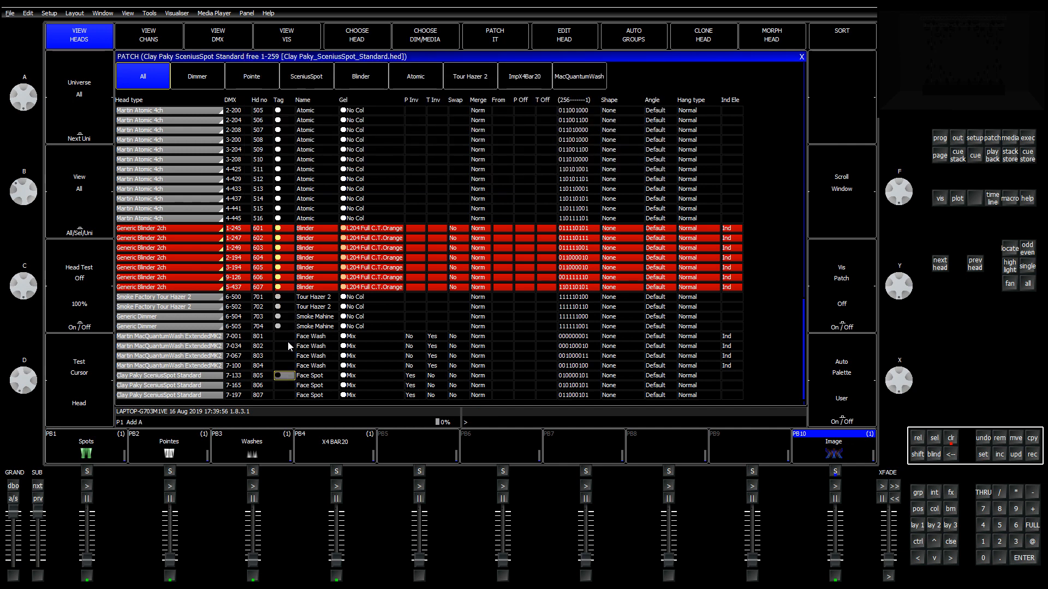
drag(284, 329, 286, 355)
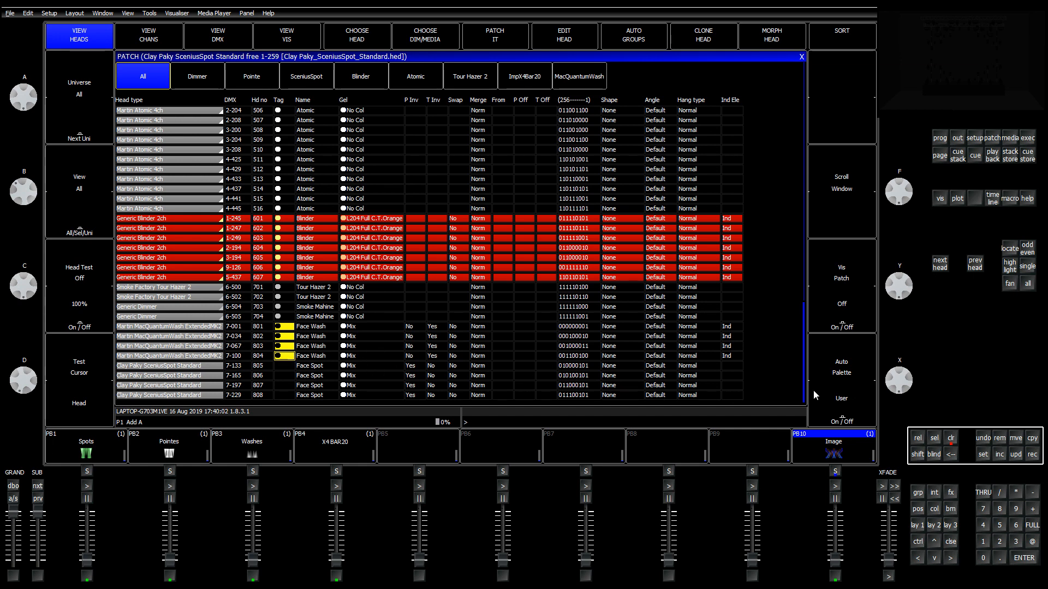
click(983, 454)
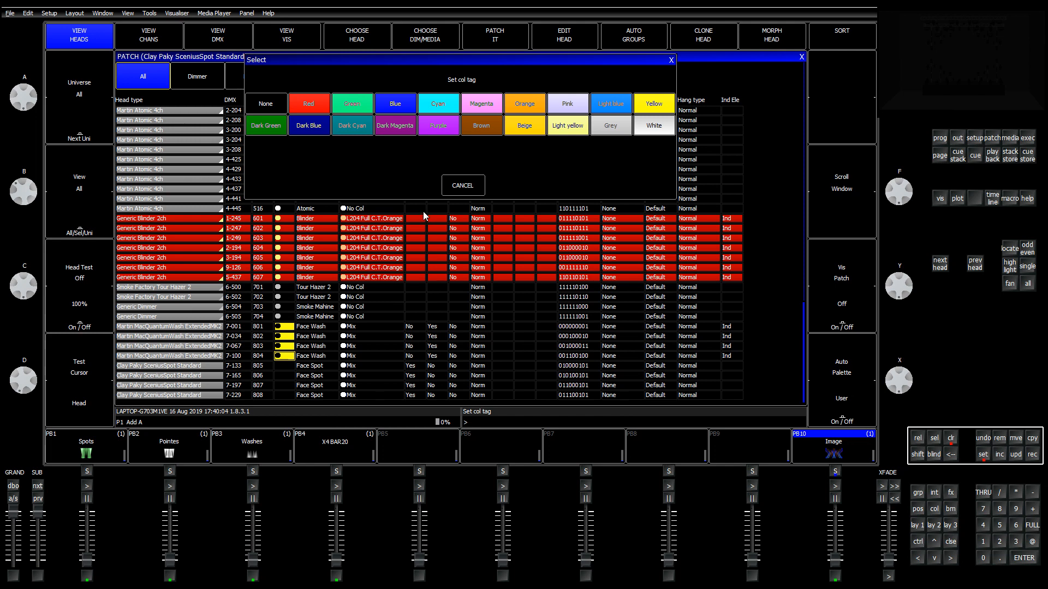
click(529, 106)
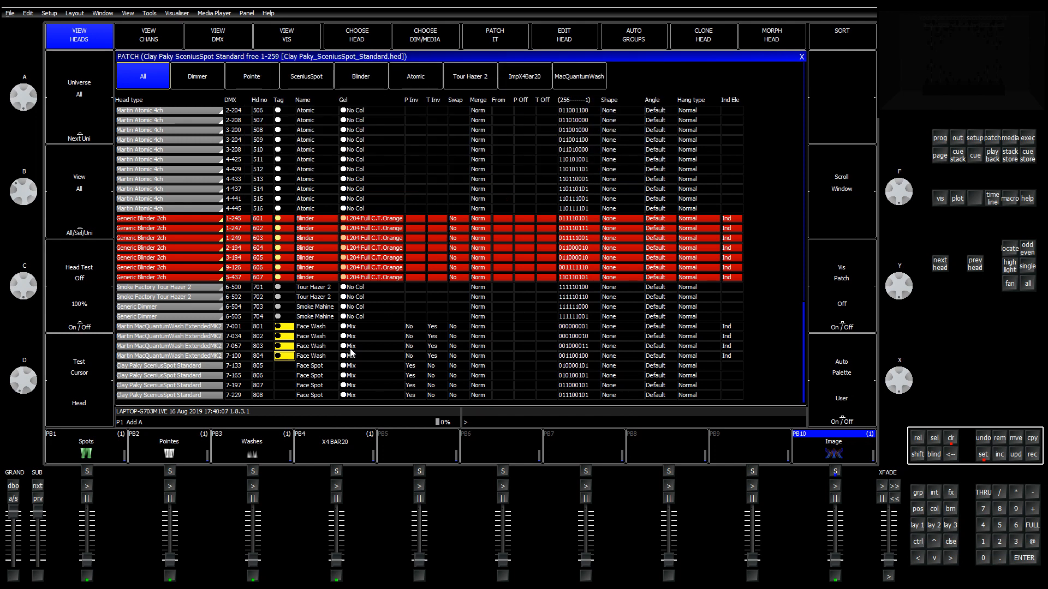
click(983, 454)
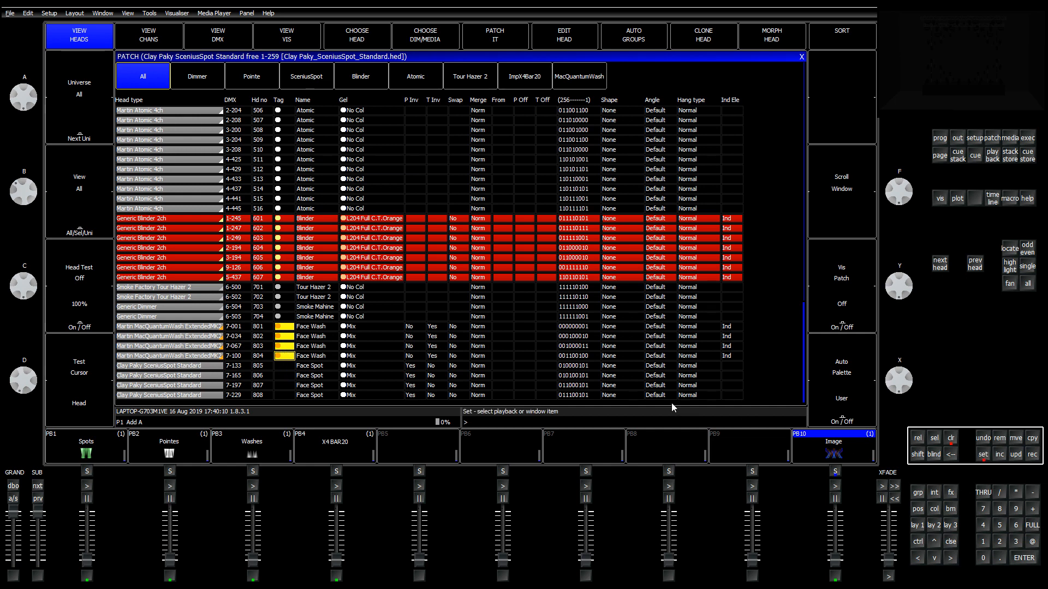
click(281, 329)
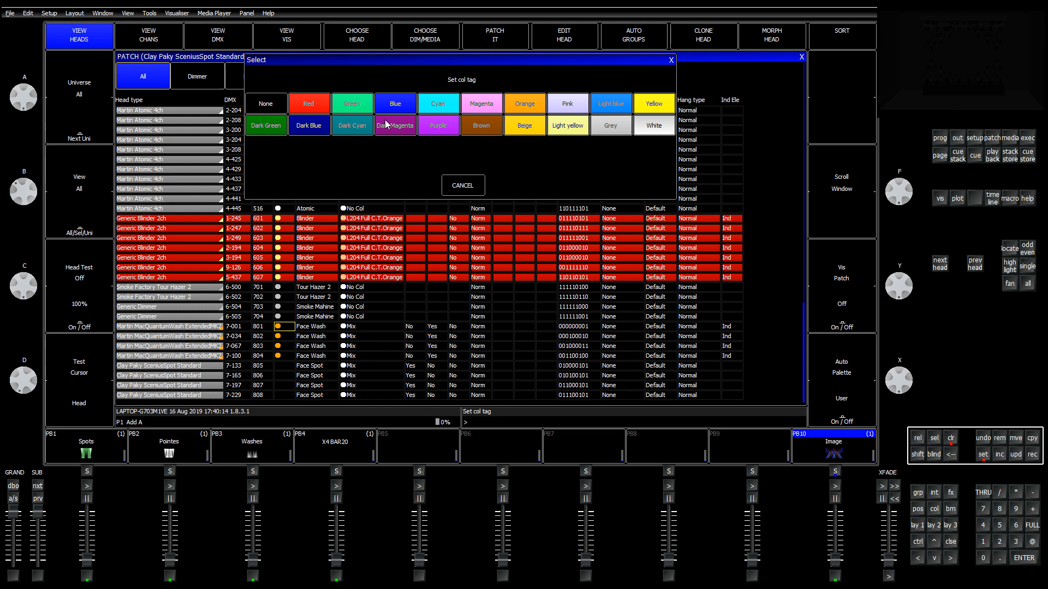
click(464, 188)
Step: Set the colour tag of the Face Spot heads 805 to 808 to Light blue
drag(284, 370, 285, 396)
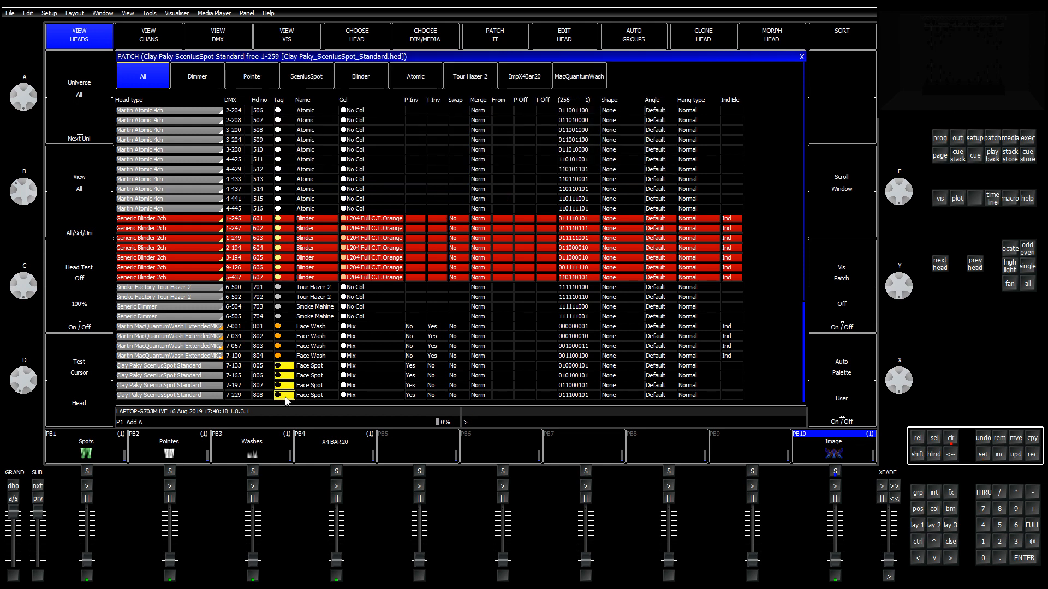
click(981, 460)
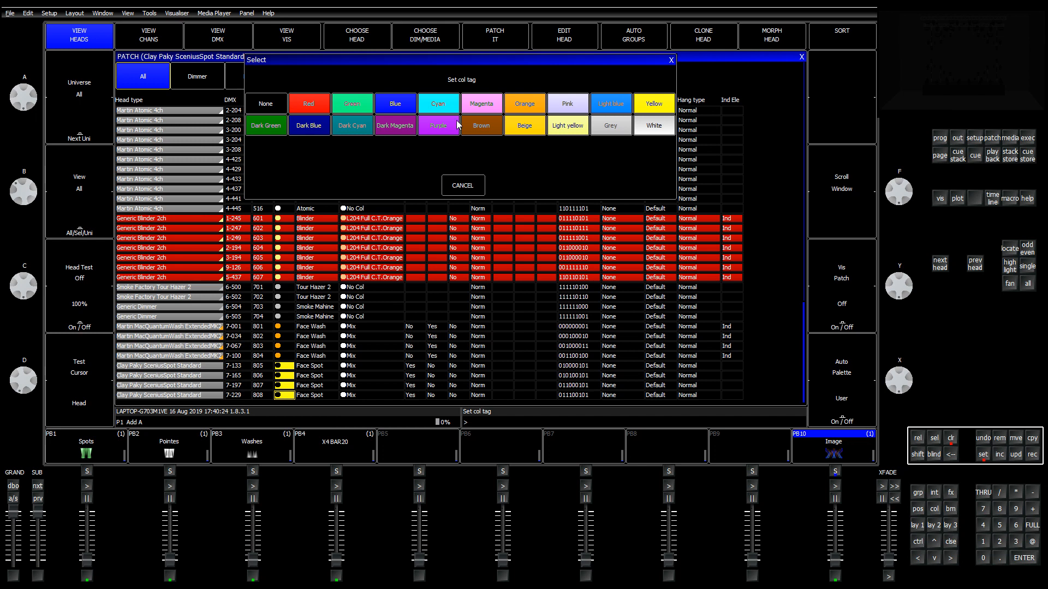
click(615, 107)
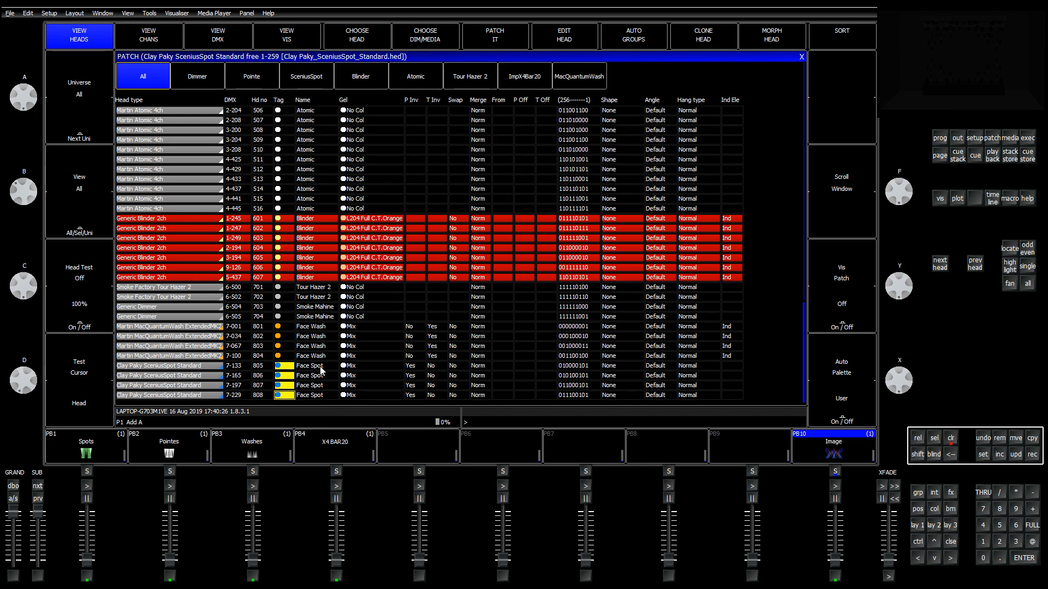
Step: Open the group window and check the tagged SceniusSpot, MacQuantumWash, Pointe and ImpX4Bar20 groups by selecting each in turn
click(920, 529)
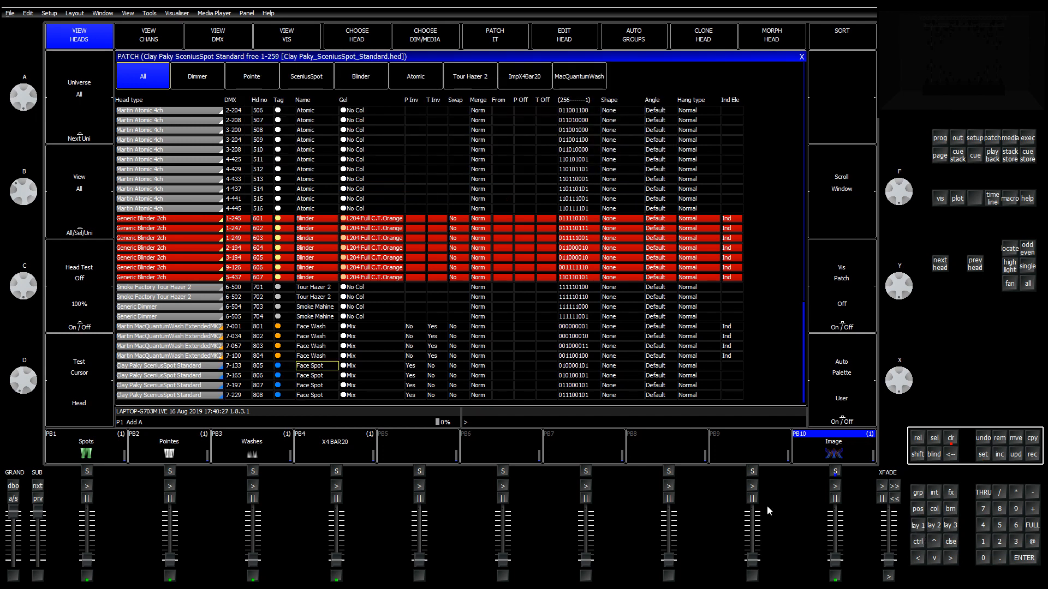
click(149, 83)
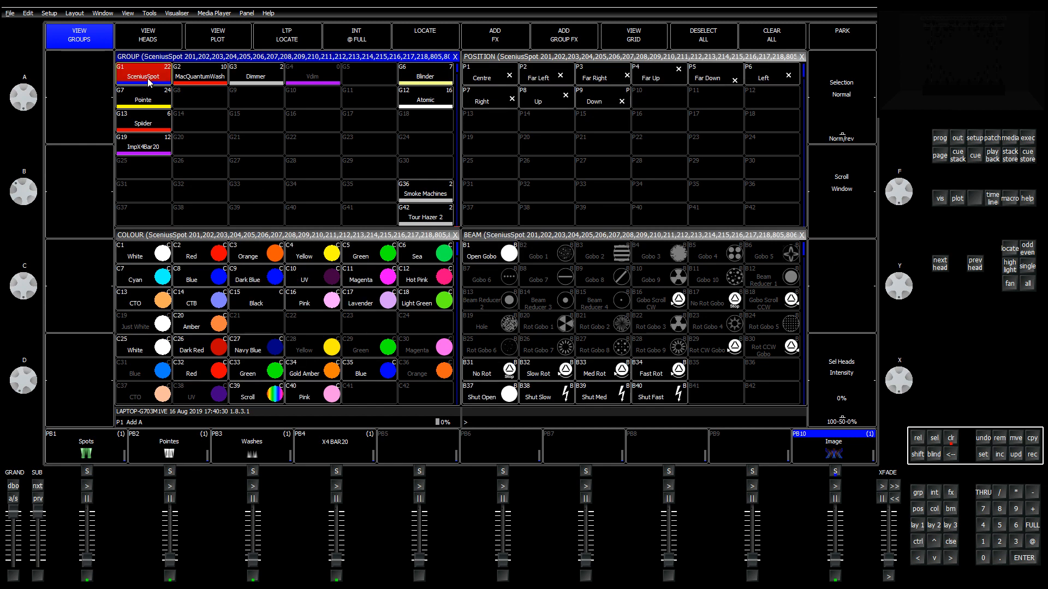
click(194, 76)
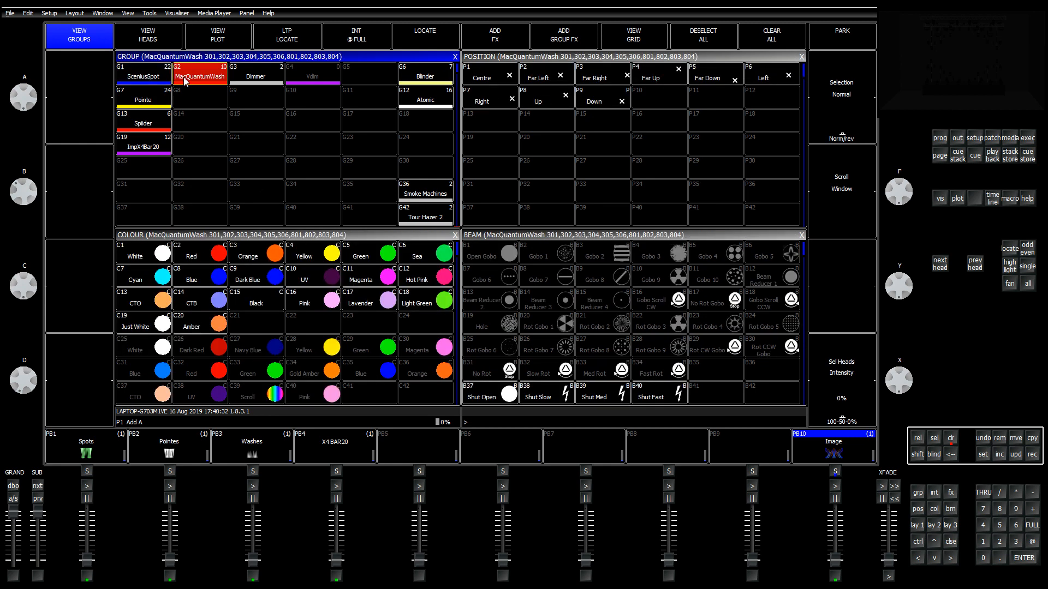
click(158, 102)
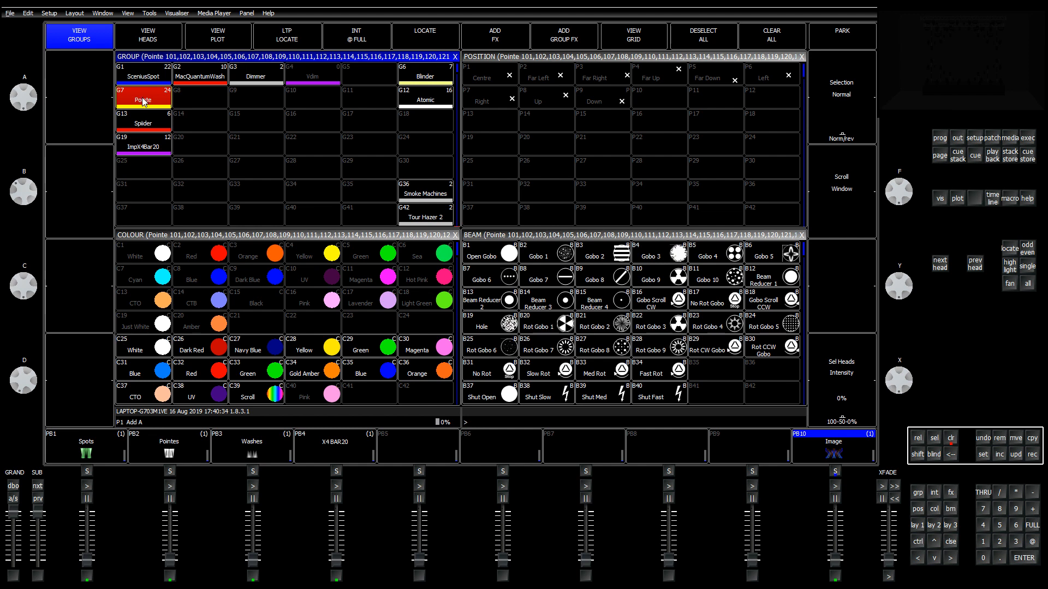
click(144, 103)
click(146, 148)
click(146, 148)
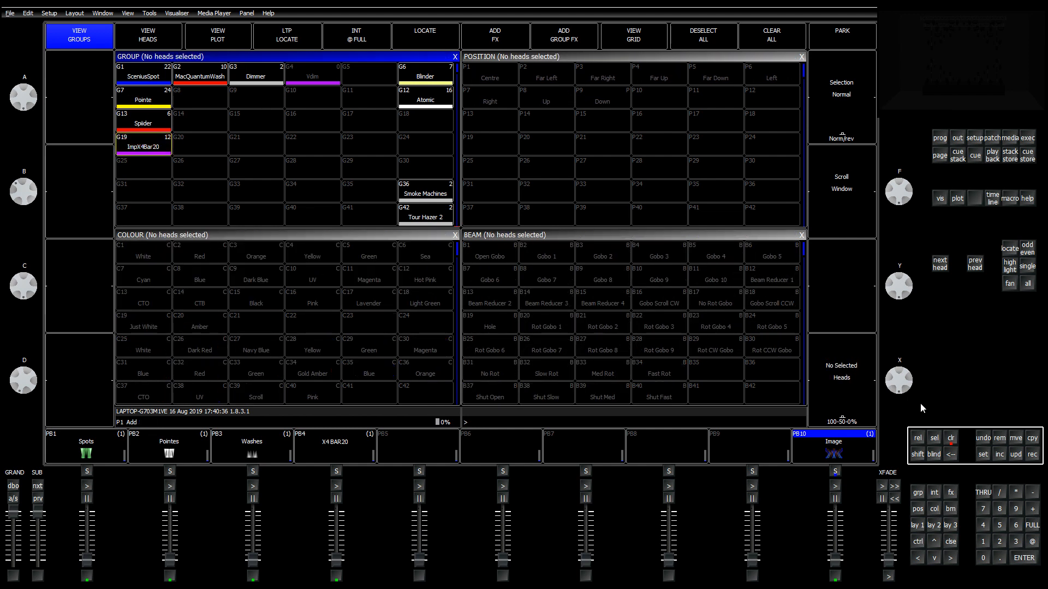
Step: Remove the Vdim group G4 and bring up the Image playback on PB10
click(1004, 439)
click(327, 73)
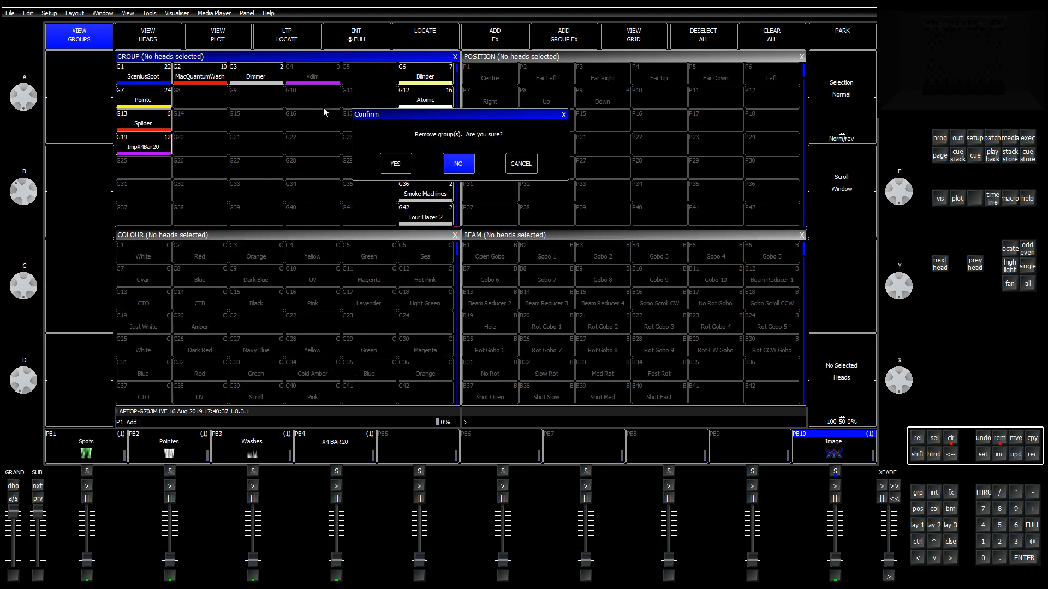
click(405, 164)
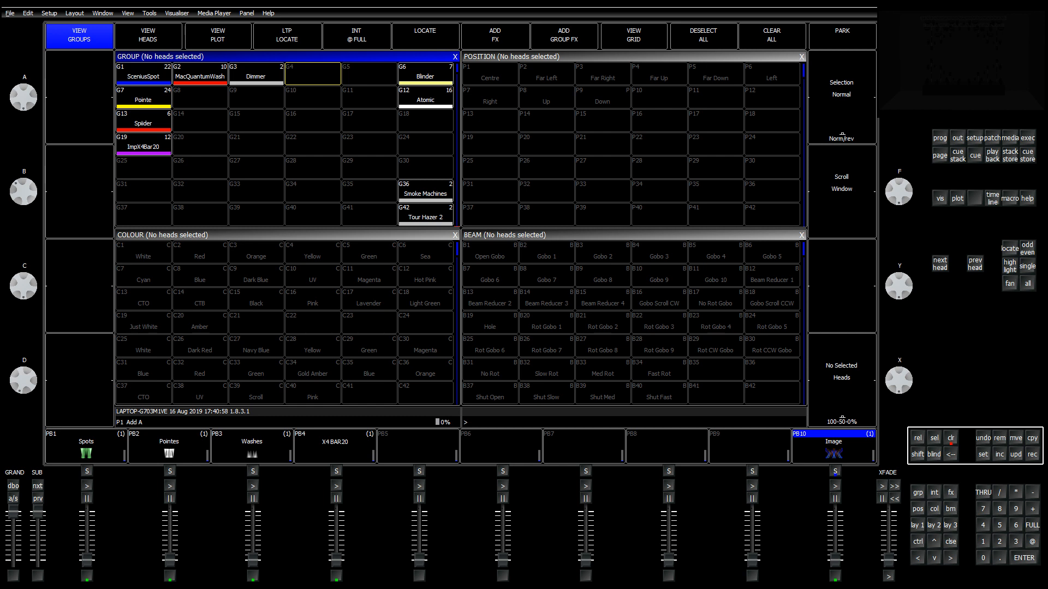
drag(835, 560, 835, 511)
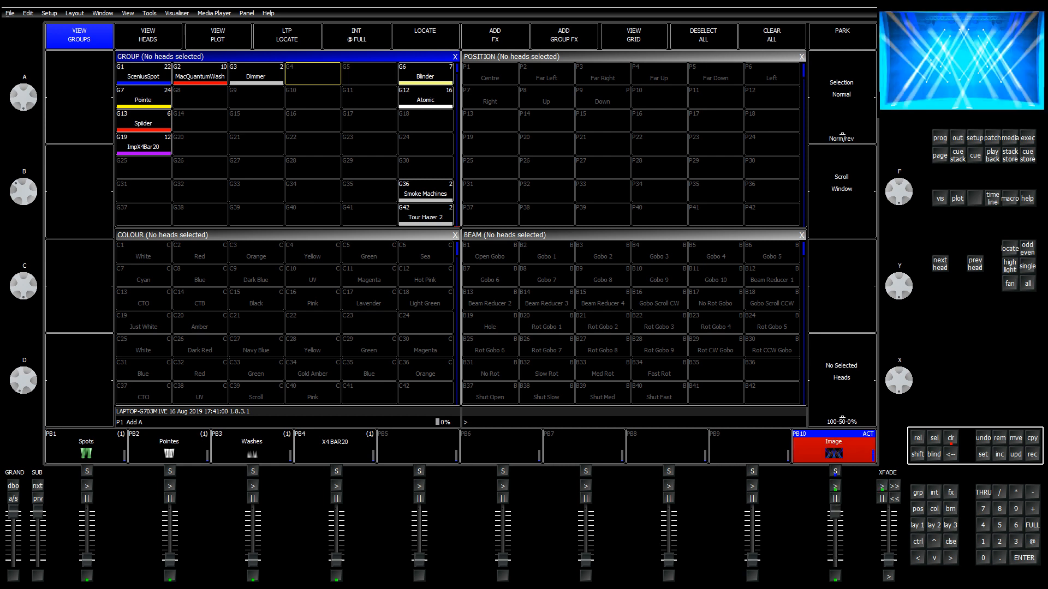
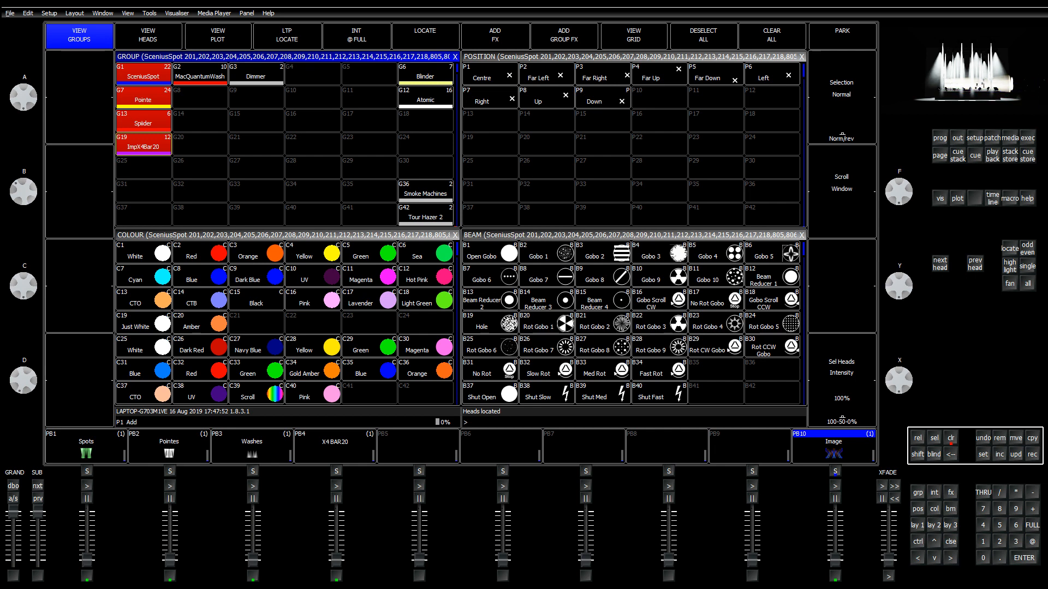
Step: Clear the group selection and switch the group window to the individual heads view
click(151, 81)
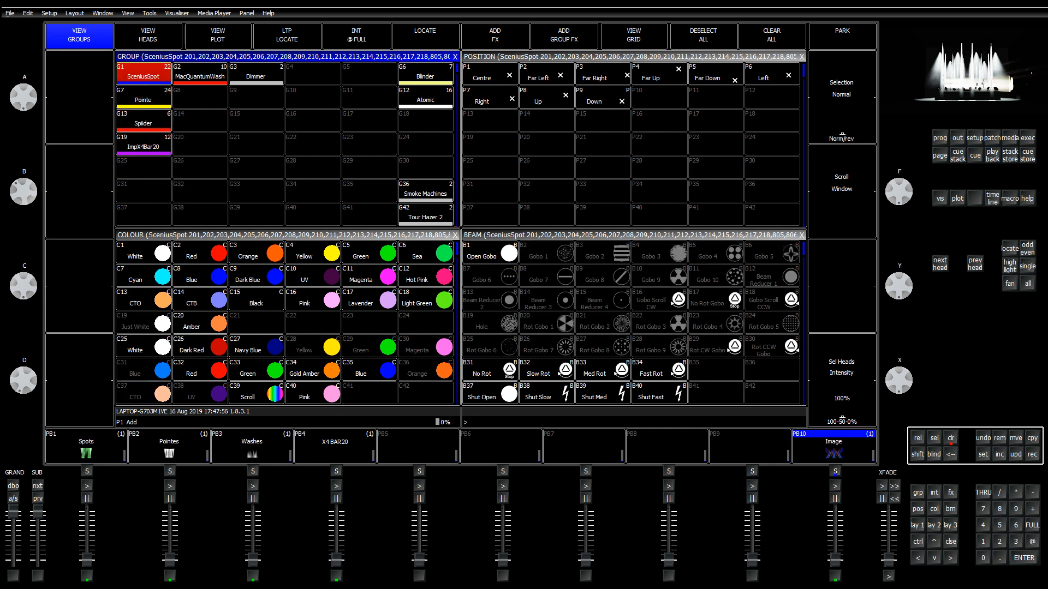
click(131, 80)
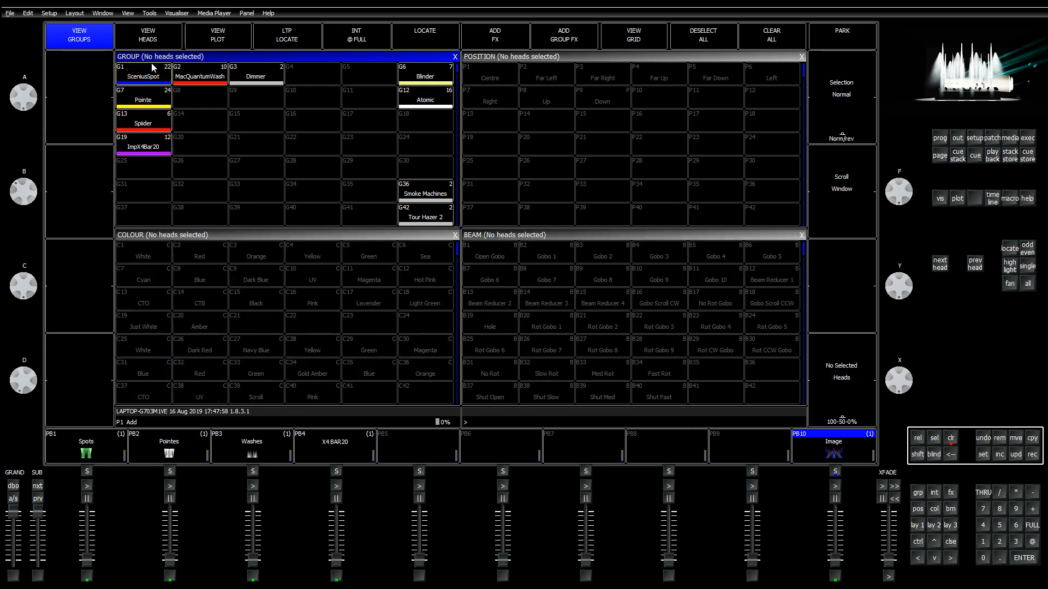
click(139, 33)
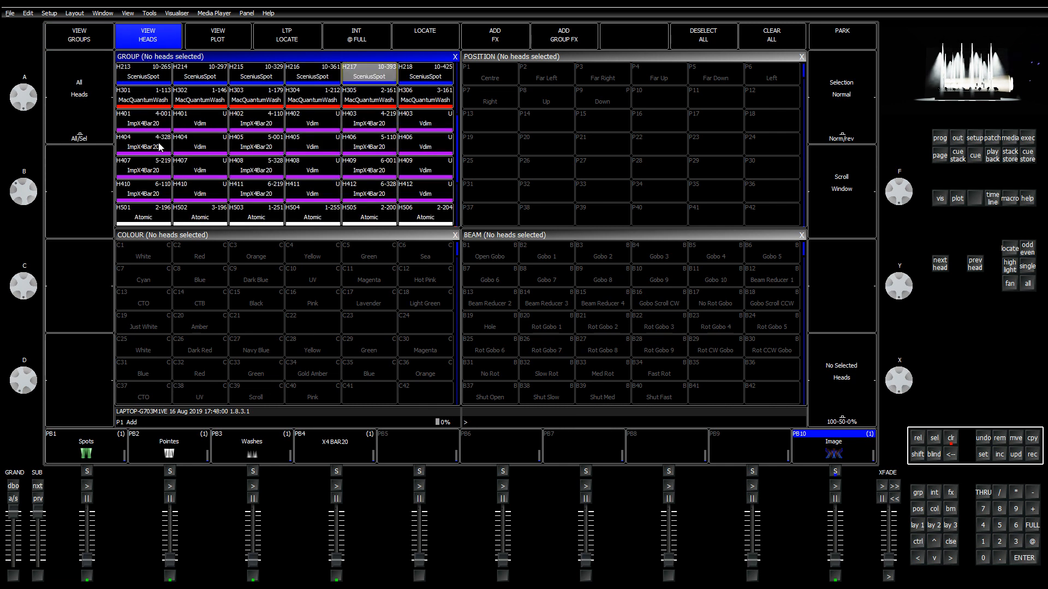
Step: Select the individual Pointe heads 101 to 110 in the heads view
scroll(156, 152, up, 3)
click(153, 77)
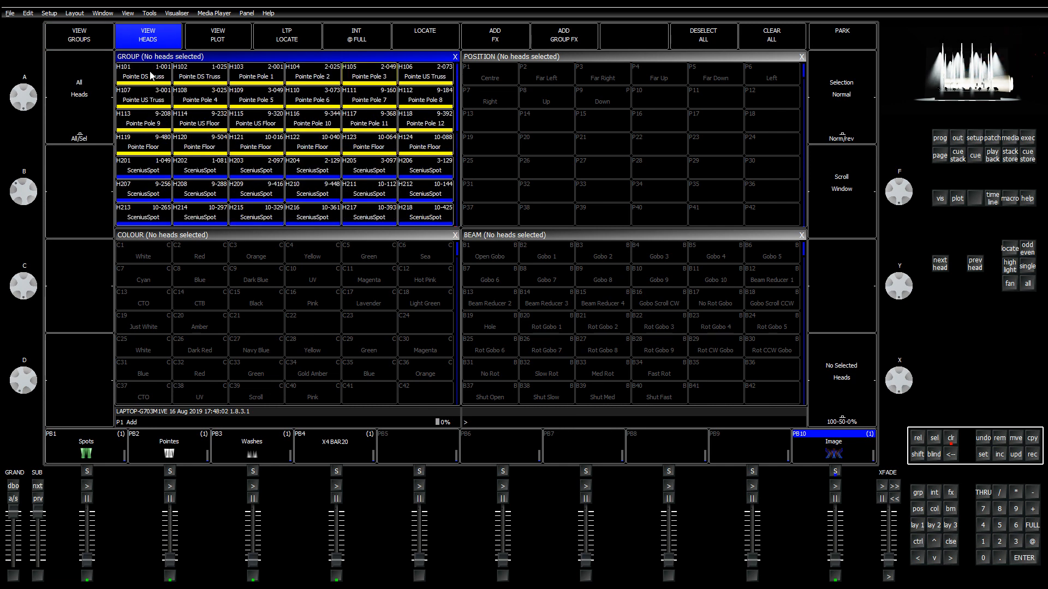
click(200, 74)
click(253, 72)
click(311, 74)
click(368, 73)
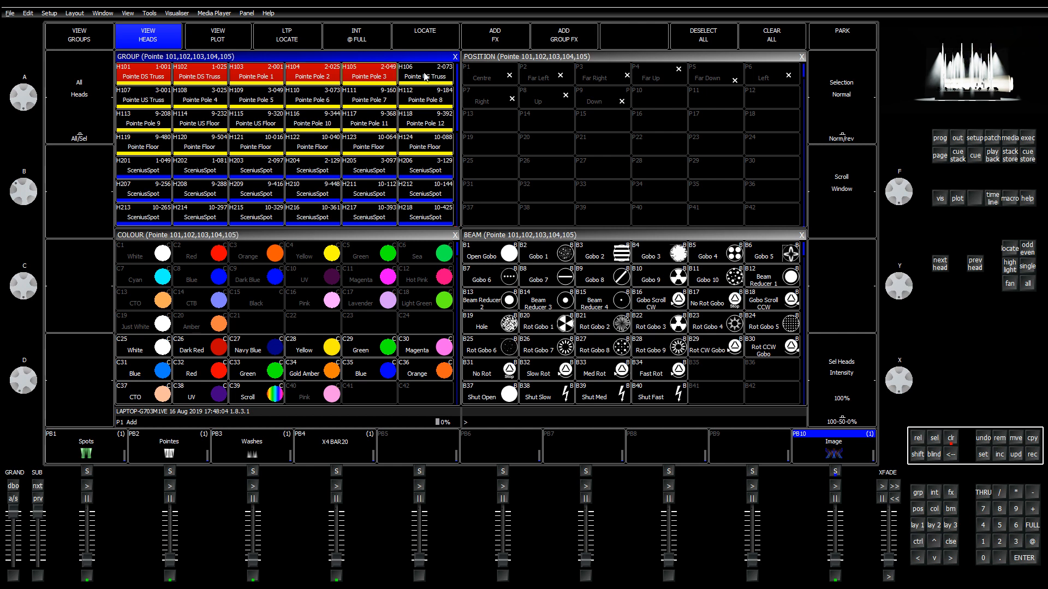
click(419, 82)
click(157, 103)
click(186, 102)
click(257, 100)
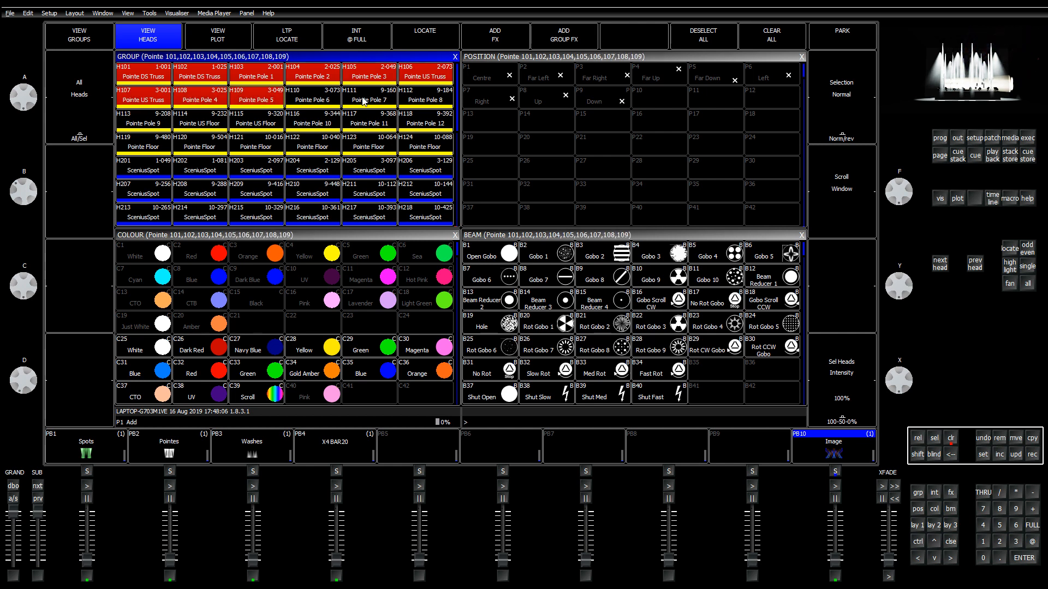
click(315, 100)
click(385, 100)
click(377, 100)
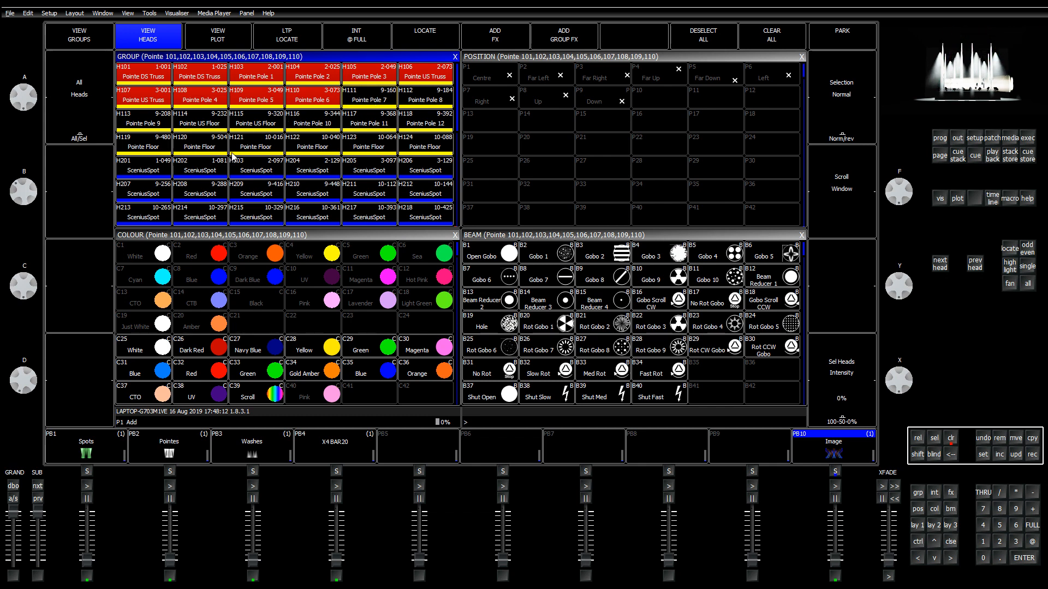
Step: Select SceniusSpot heads 201 to 204, followed by a fresh selection of SceniusSpot heads 205 to 208
click(153, 171)
click(216, 168)
click(256, 170)
click(321, 172)
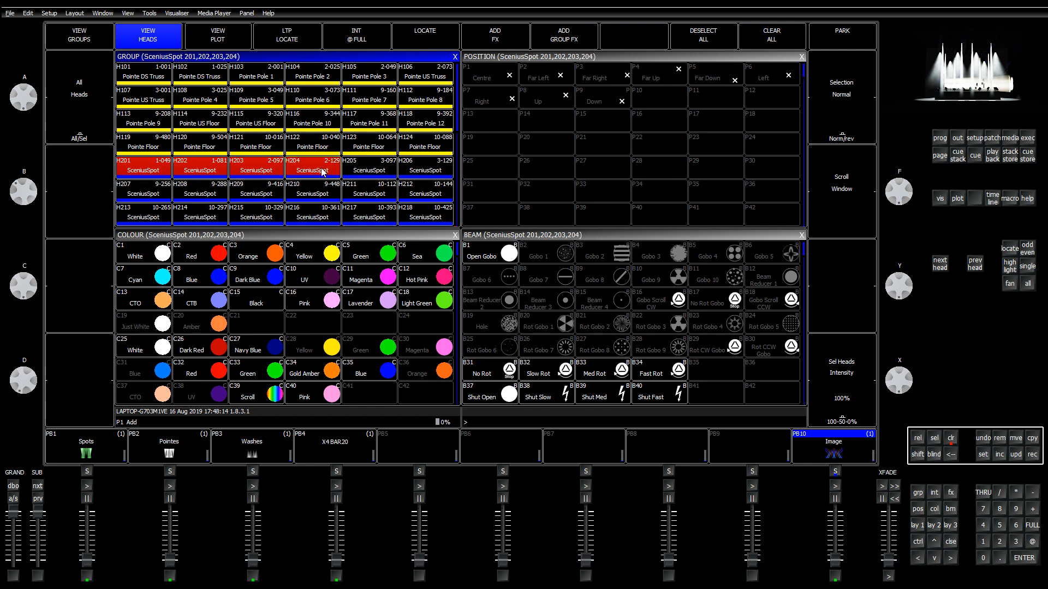
click(355, 169)
click(419, 171)
click(163, 192)
click(210, 195)
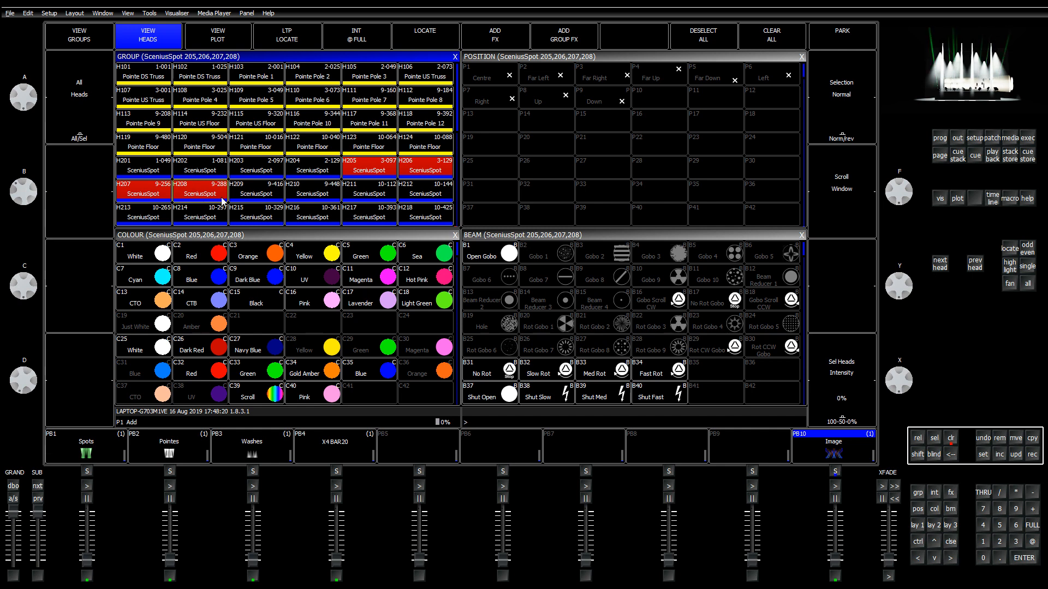
Step: Select MacQuantumWash heads 301 to 306, followed by a fresh selection of SceniusSpot heads 201 to 206
scroll(191, 197, down, 5)
drag(143, 124, 416, 126)
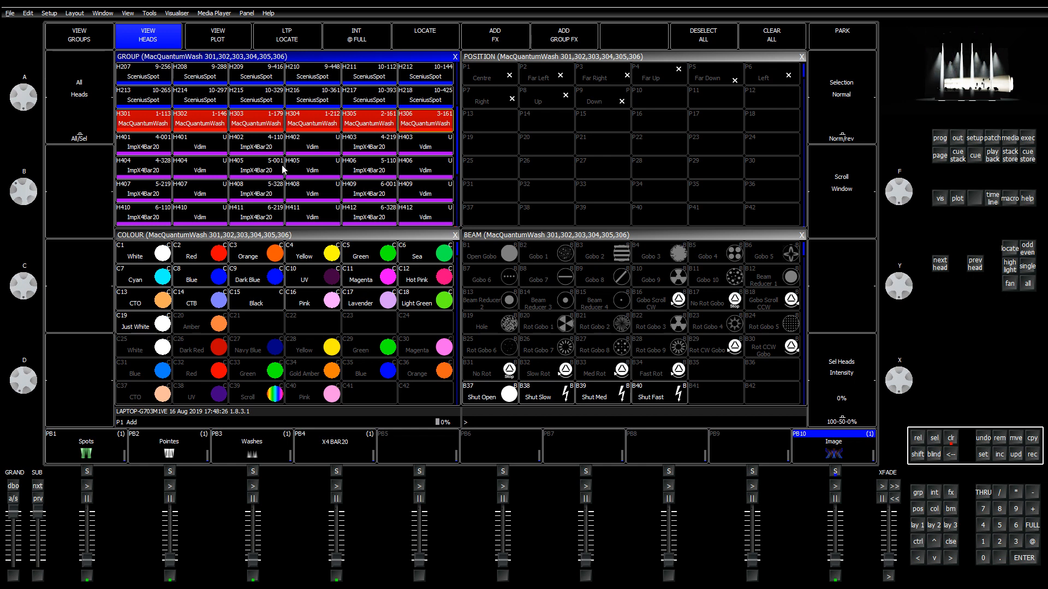
scroll(265, 166, up, 1)
scroll(261, 164, up, 3)
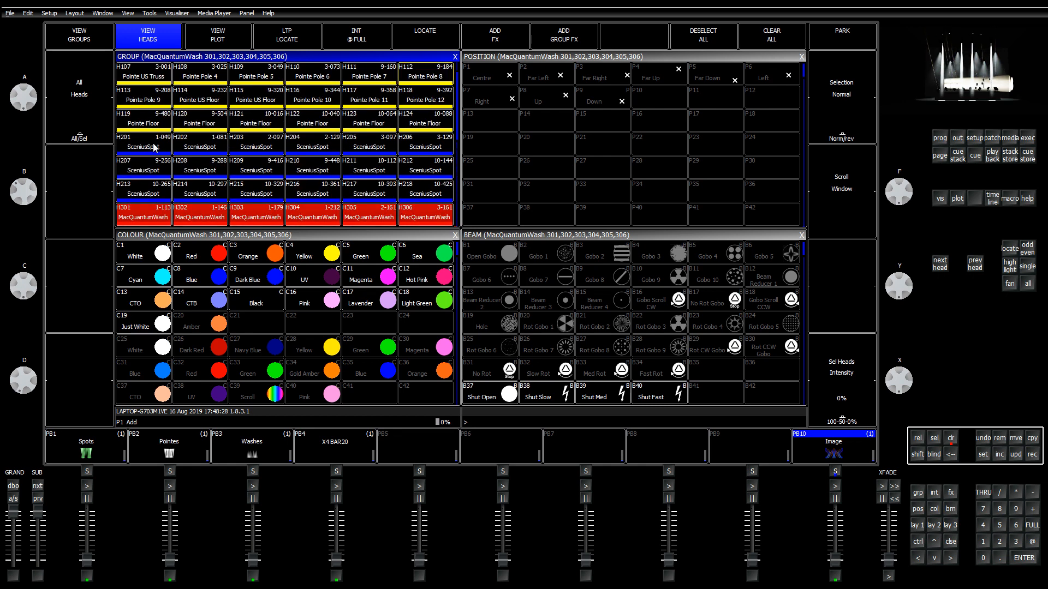
drag(154, 146, 417, 147)
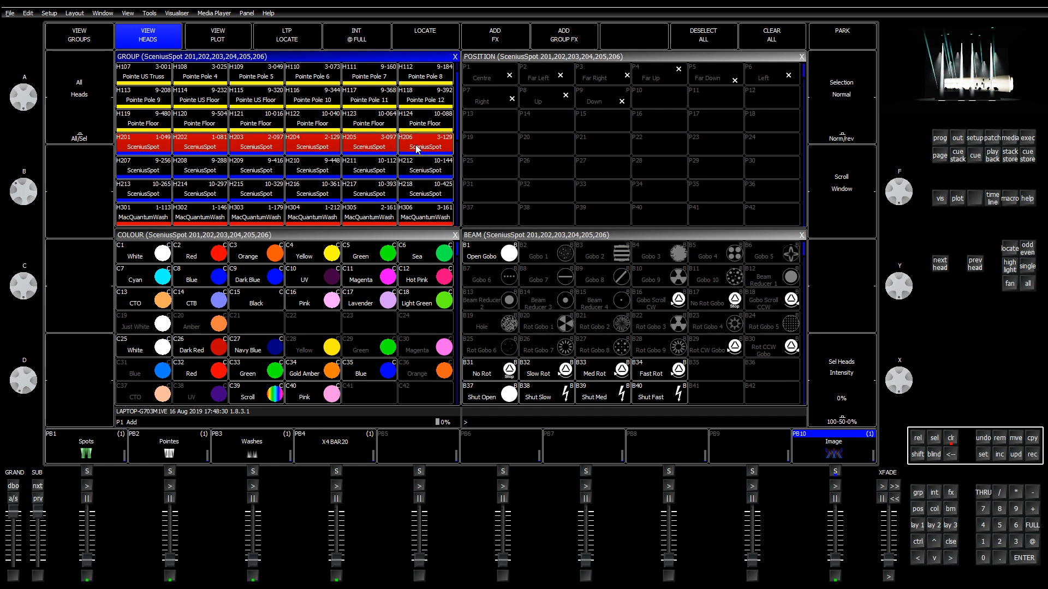
Step: Select SceniusSpot heads 207 to 213 one at a time to identify each fixture in the visualiser
click(155, 176)
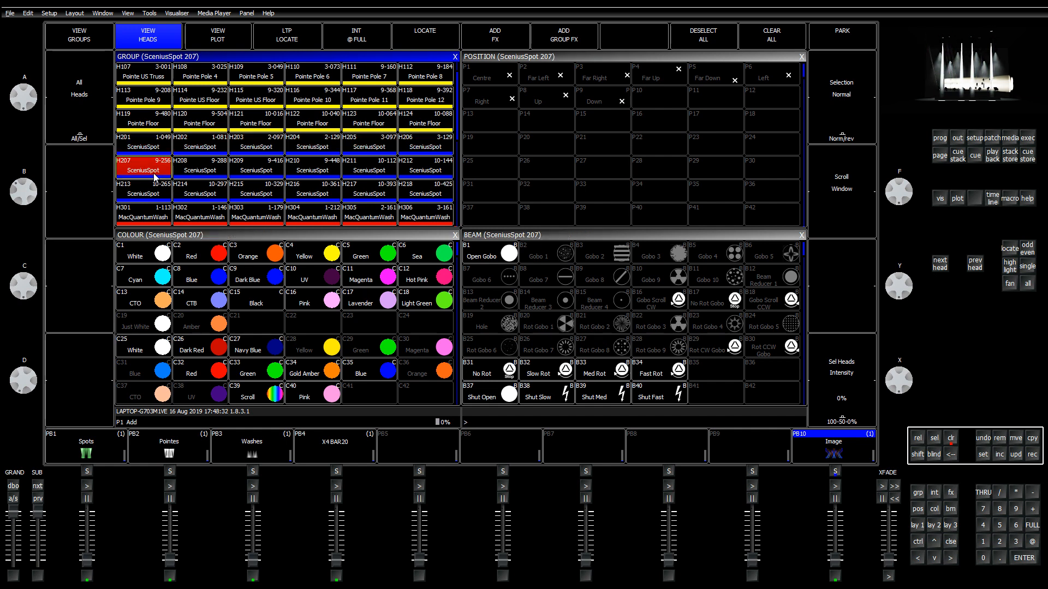
click(189, 174)
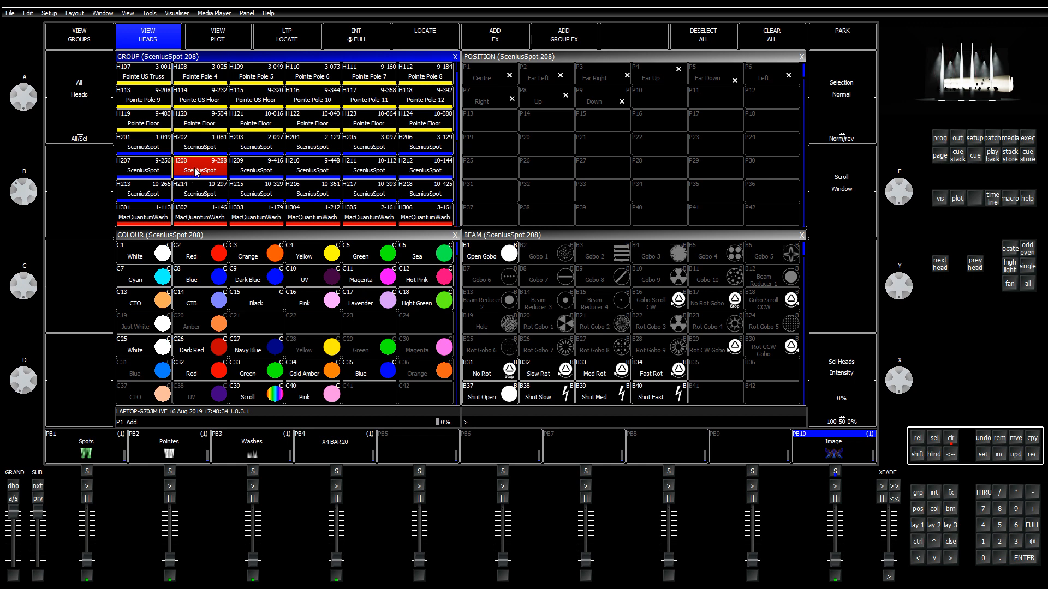
click(245, 172)
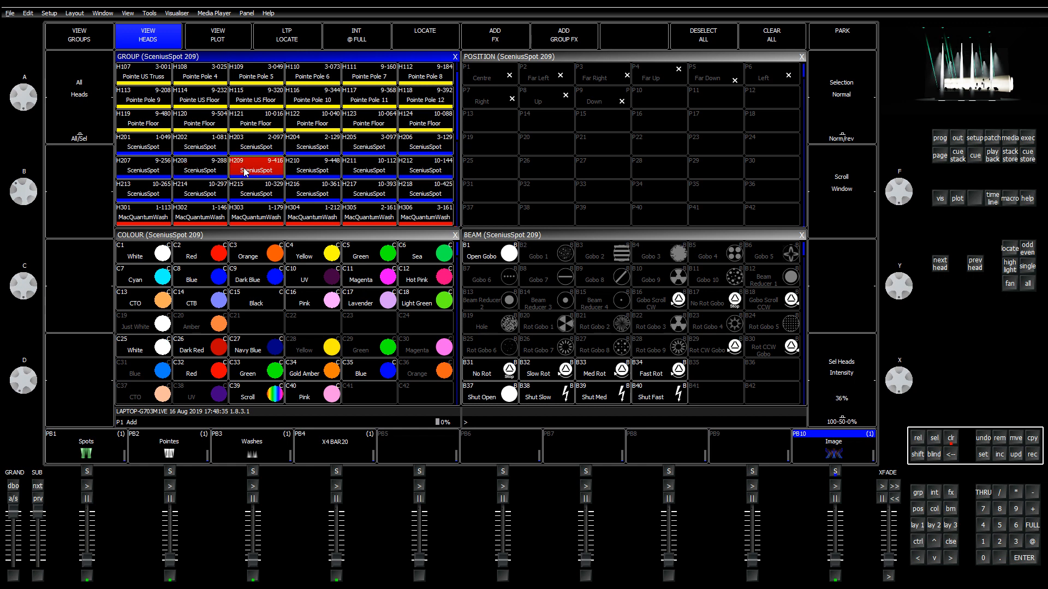
click(298, 174)
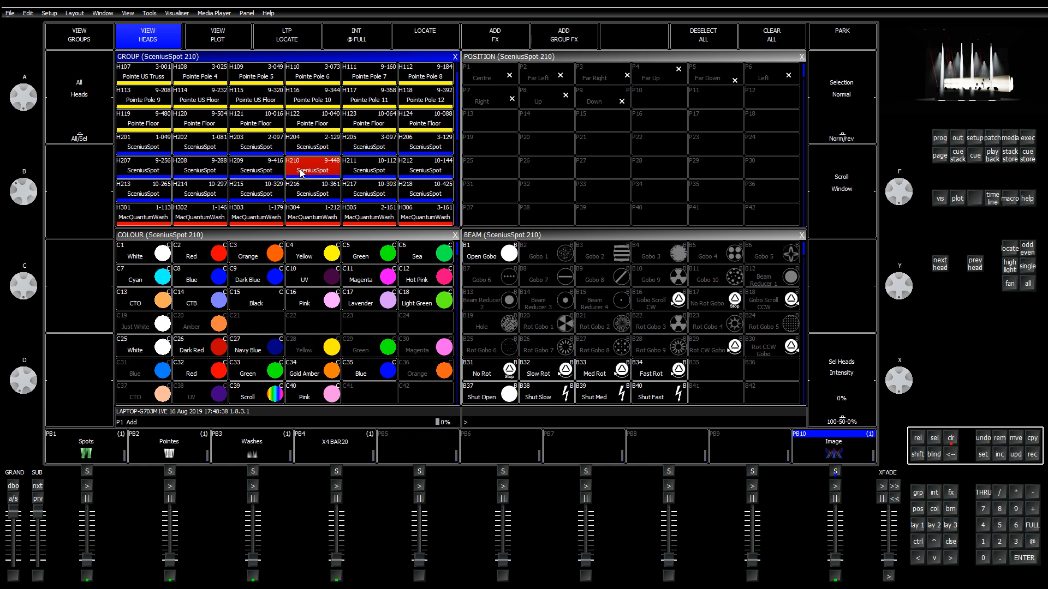
click(358, 172)
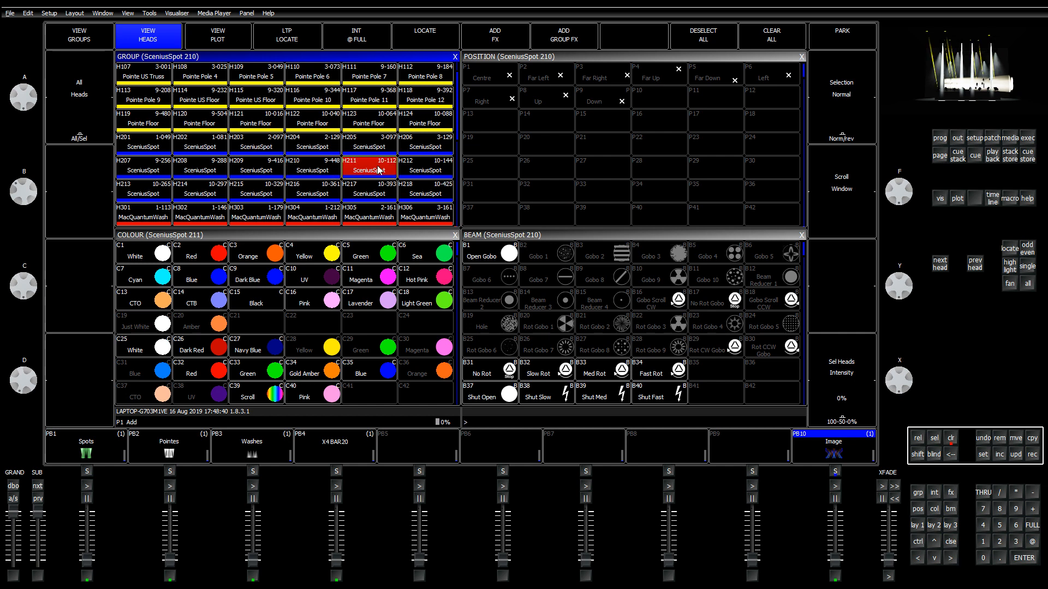
click(406, 170)
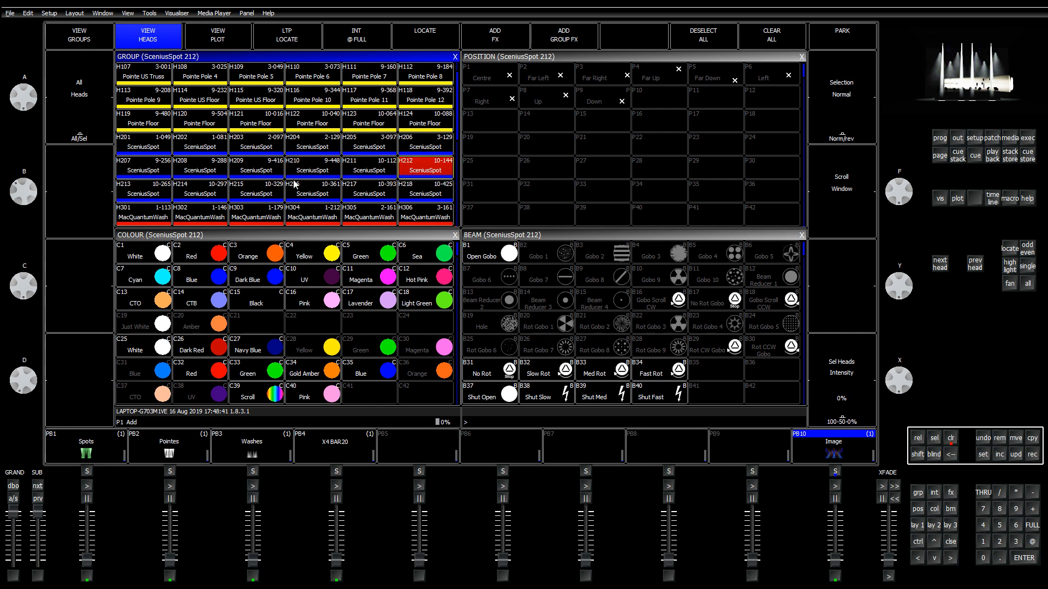
click(167, 198)
Step: Select all six MacQuantumWash heads, 301 to 306, and return to the groups view
scroll(180, 203, down, 3)
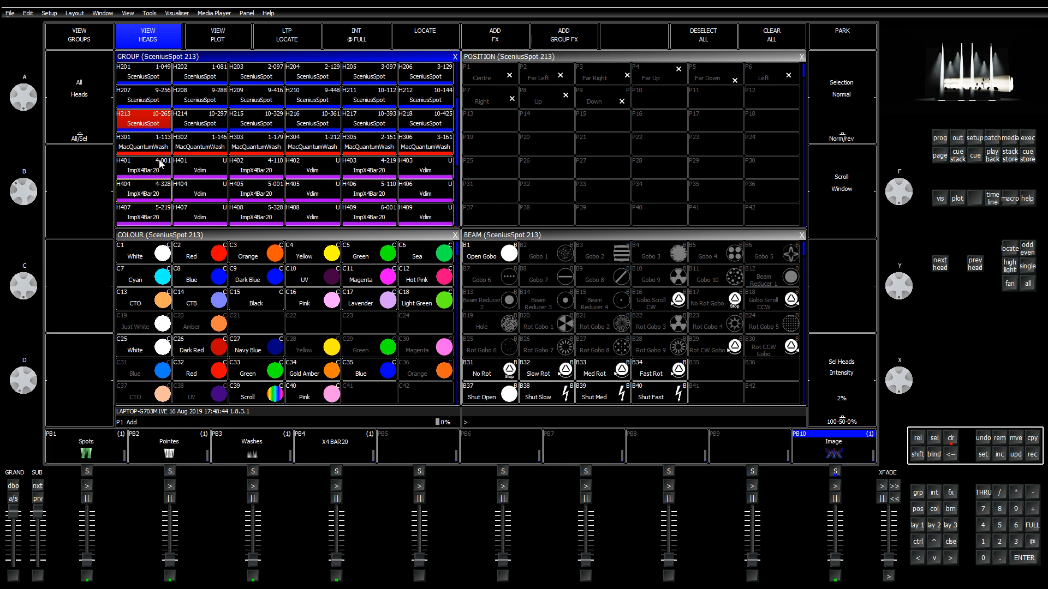
drag(152, 144, 313, 148)
click(312, 148)
click(371, 146)
click(411, 143)
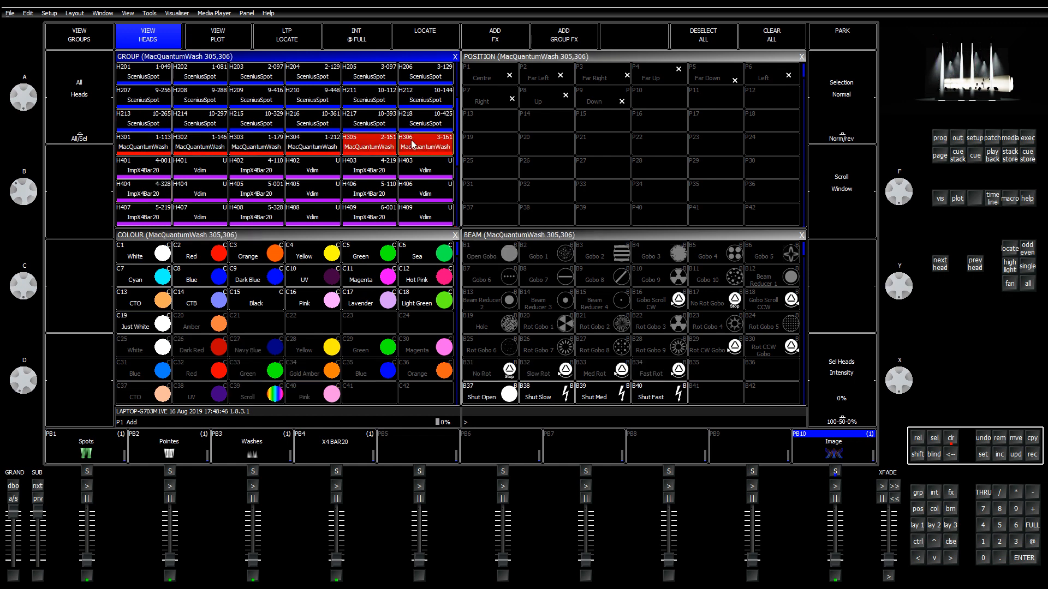
click(303, 149)
click(257, 150)
mouse_move(223, 150)
mouse_down()
mouse_move(155, 149)
mouse_move(425, 151)
mouse_up()
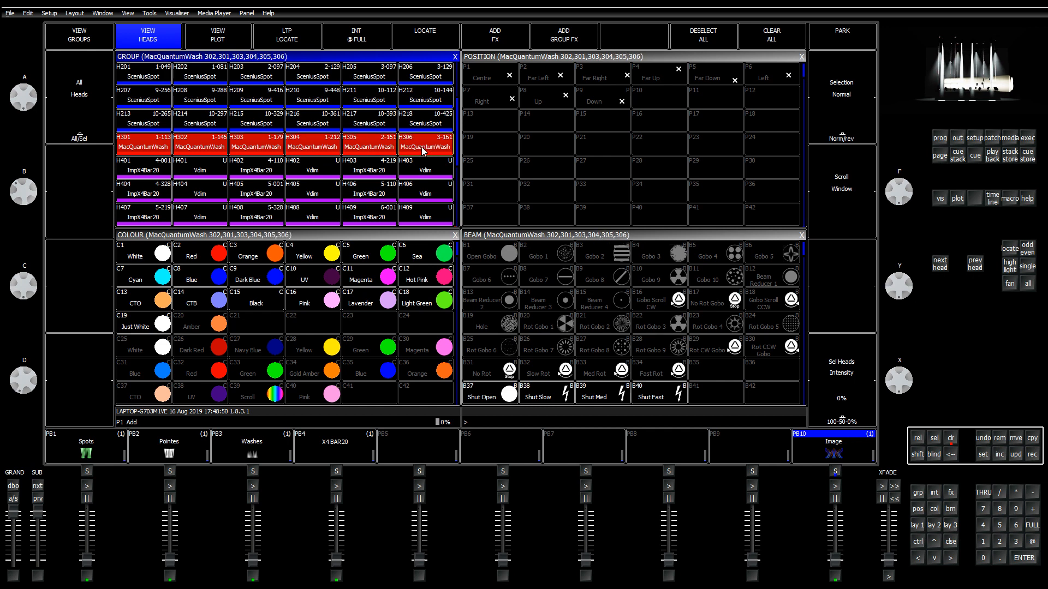
scroll(420, 150, up, 4)
scroll(420, 151, down, 10)
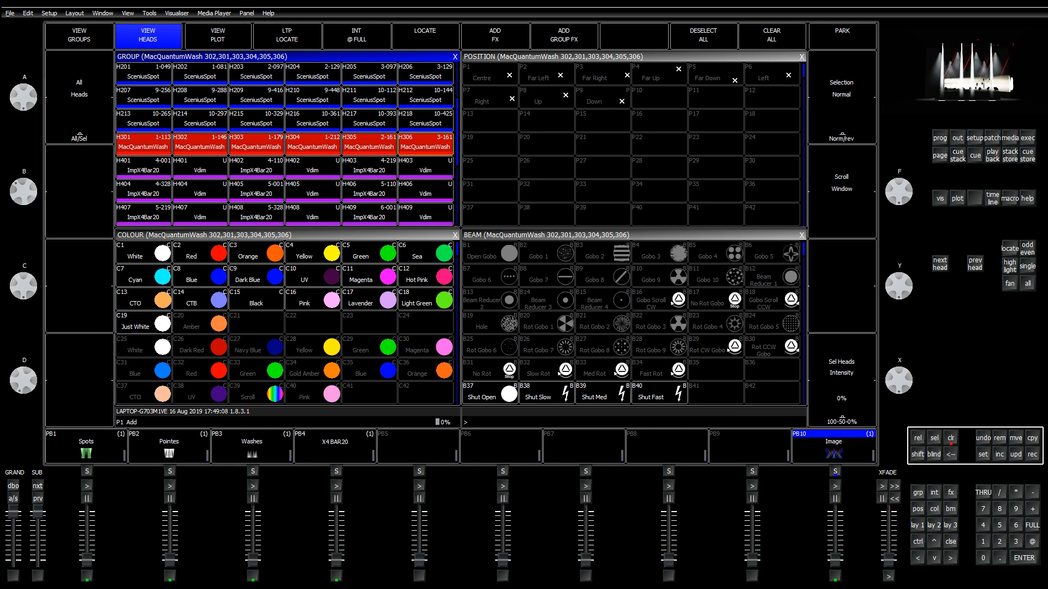
click(917, 525)
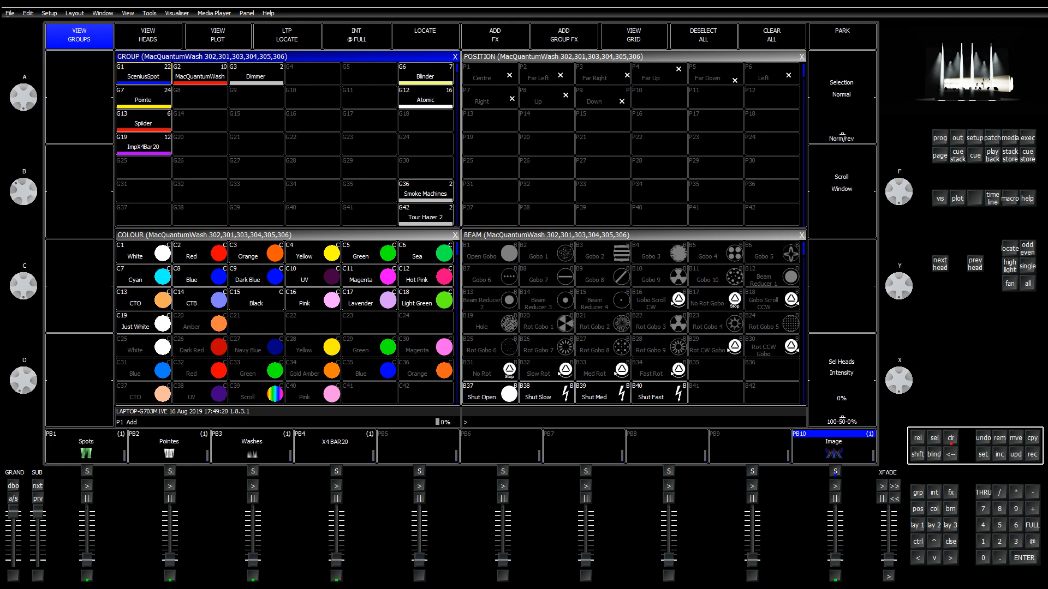
Step: Starting from a cleared programmer, raise the Image playback (PB10) to full and select the SceniusSpot group
key(ctrl+BackSpace)
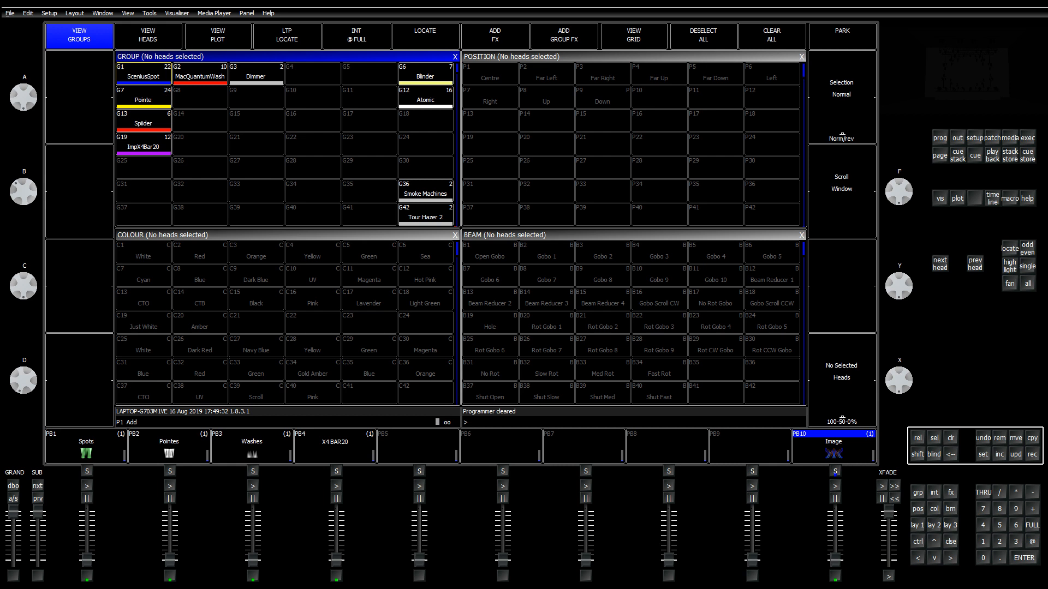
drag(835, 559, 835, 511)
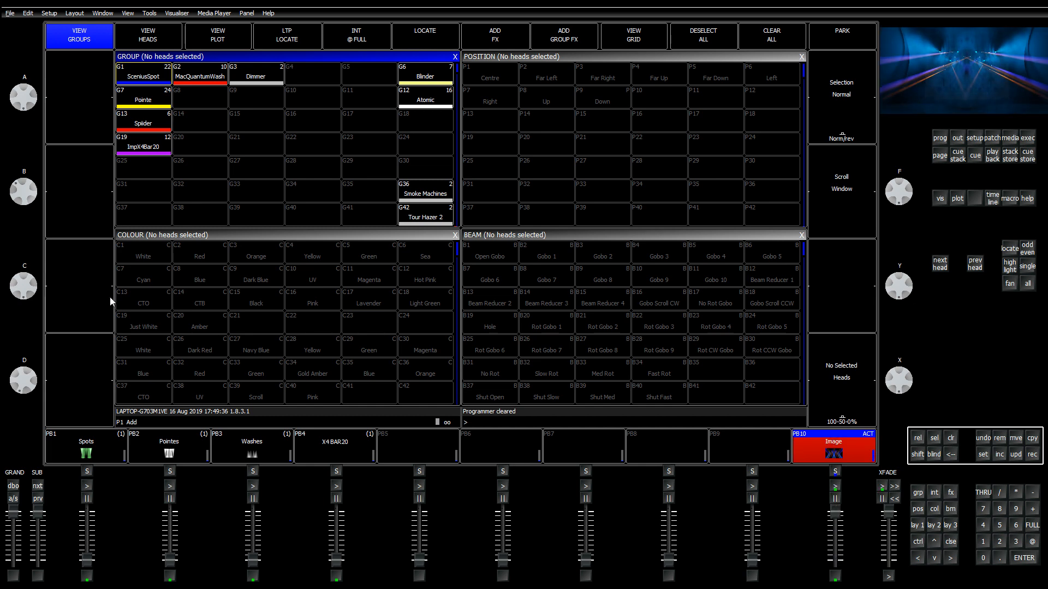
click(146, 83)
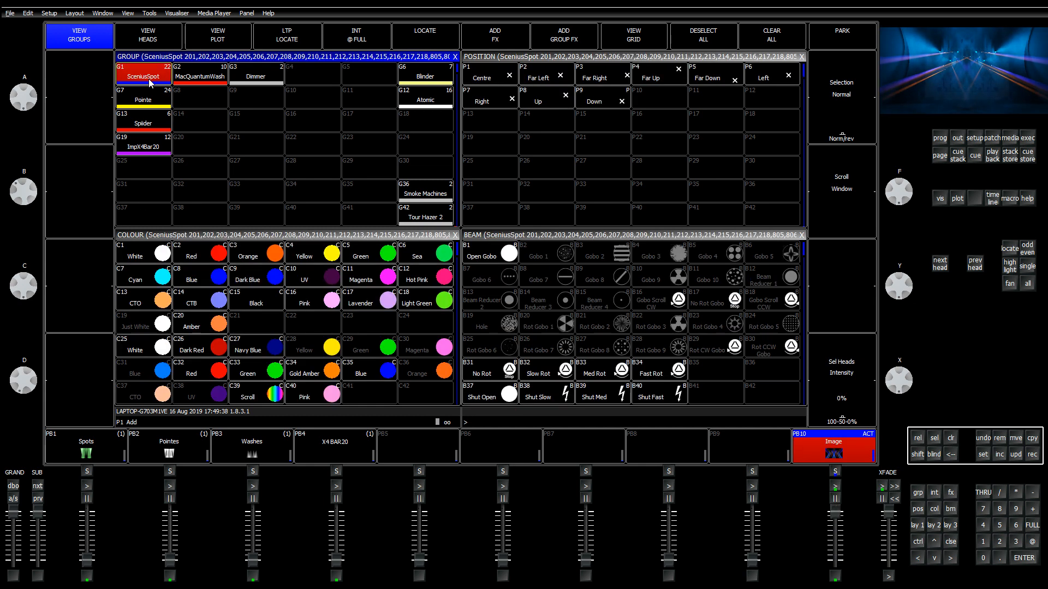
Step: Examine the fixture levels stored in the Image cue on PB10, from the Pointes through the MacQuantumWash heads
click(813, 444)
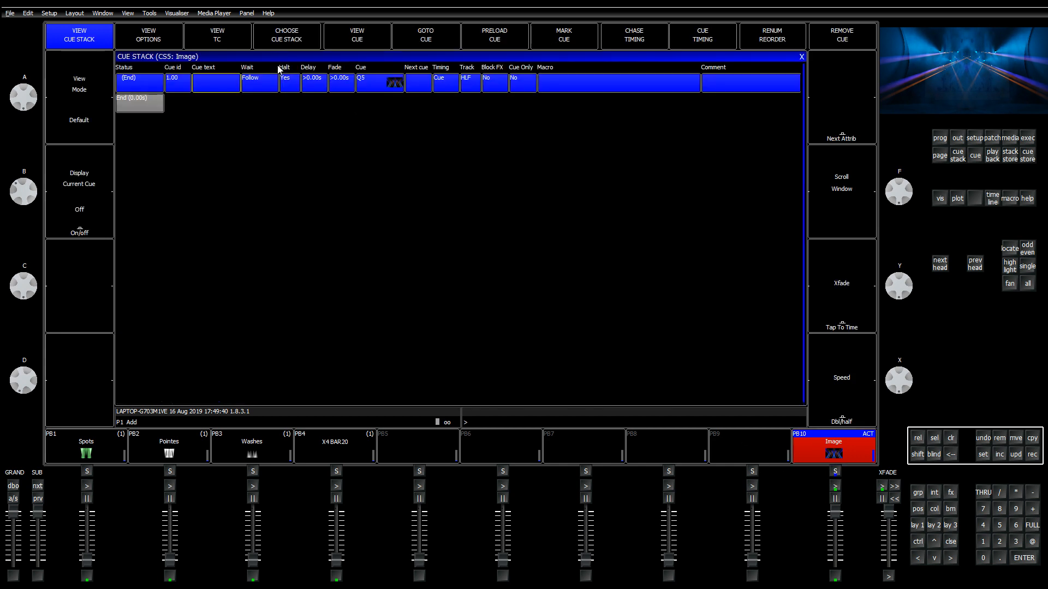
click(342, 37)
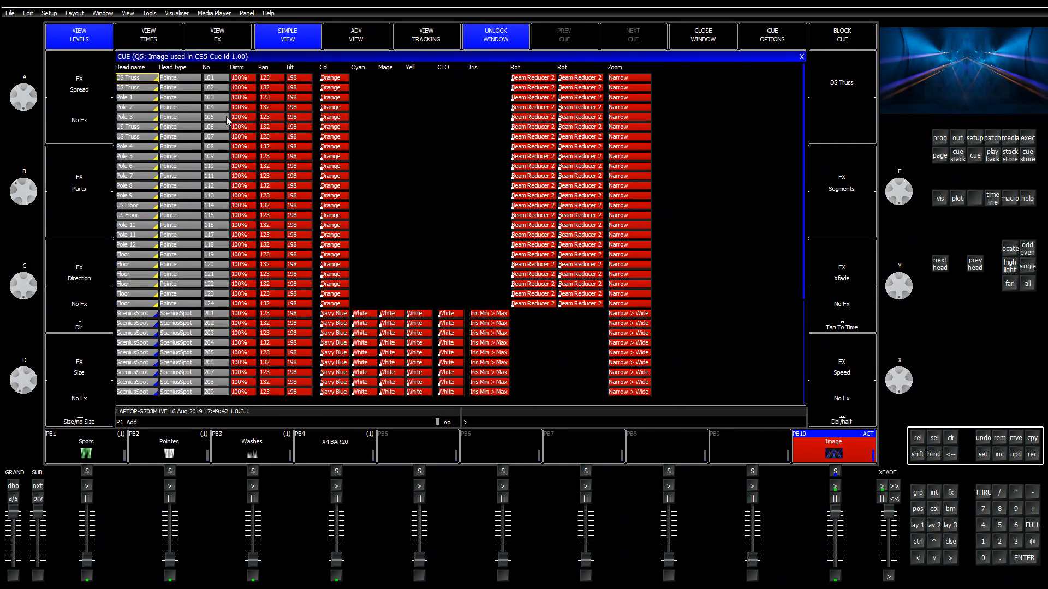
scroll(254, 209, down, 8)
scroll(268, 226, down, 20)
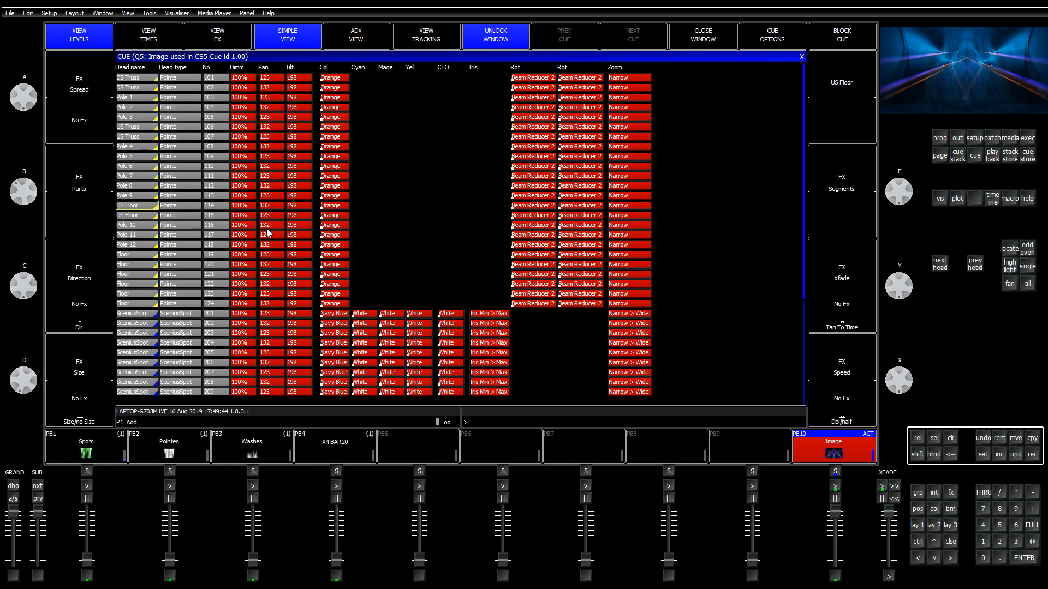
scroll(283, 257, down, 9)
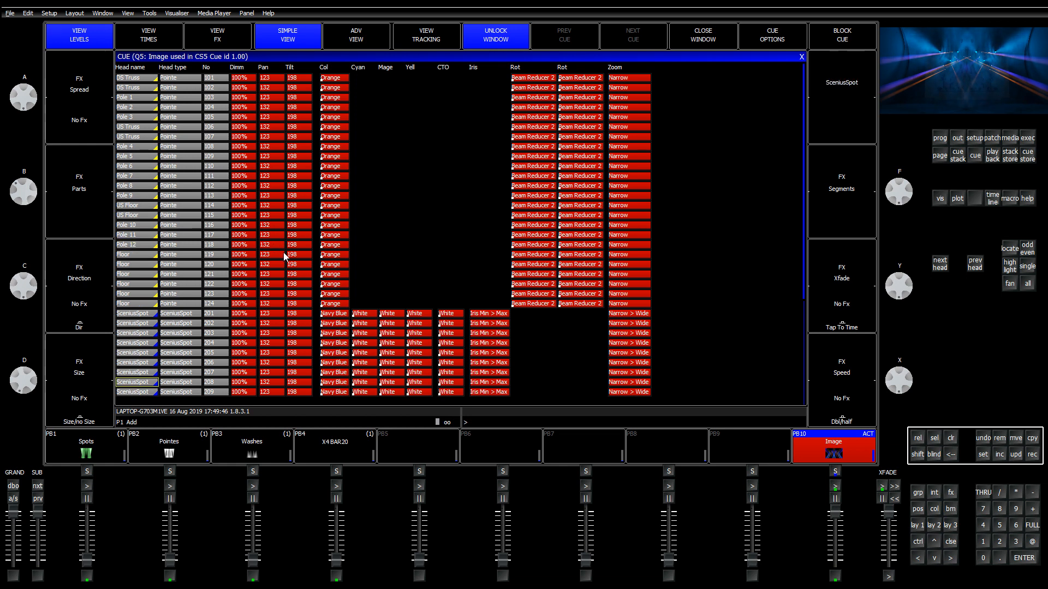
scroll(286, 254, down, 9)
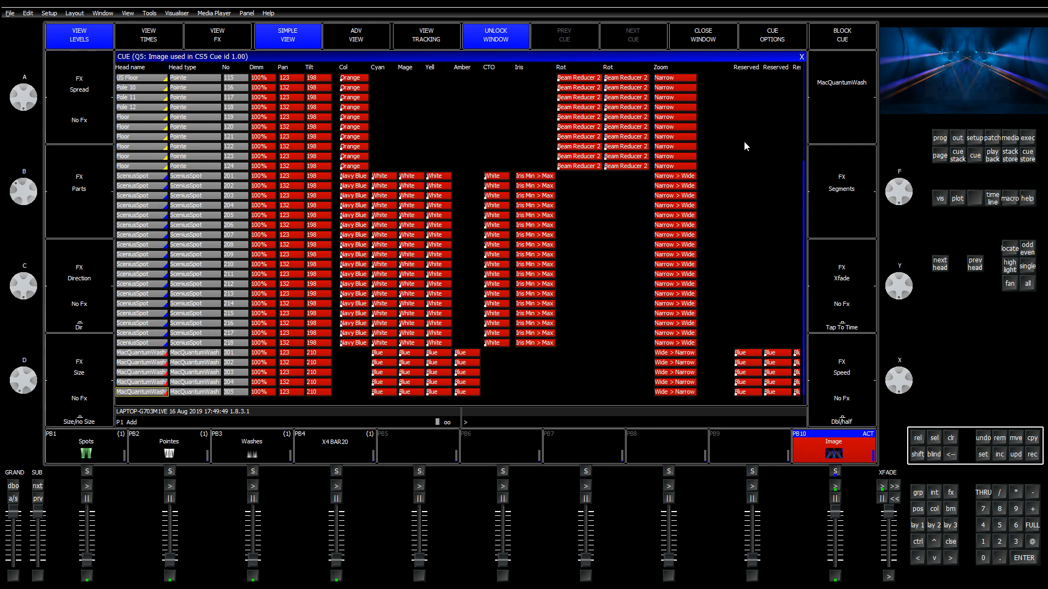
scroll(734, 150, down, 1)
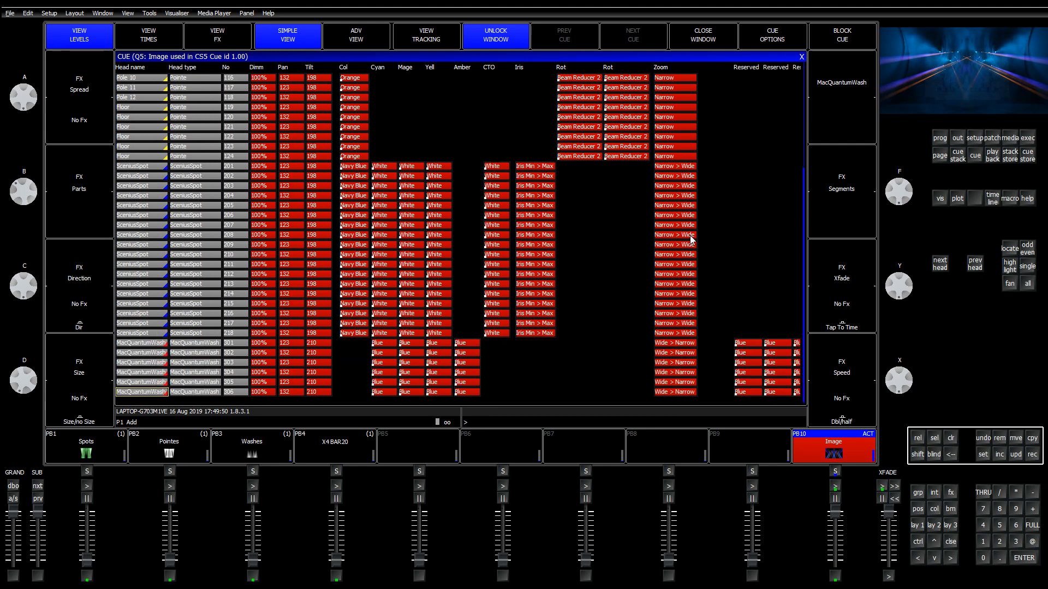
click(801, 57)
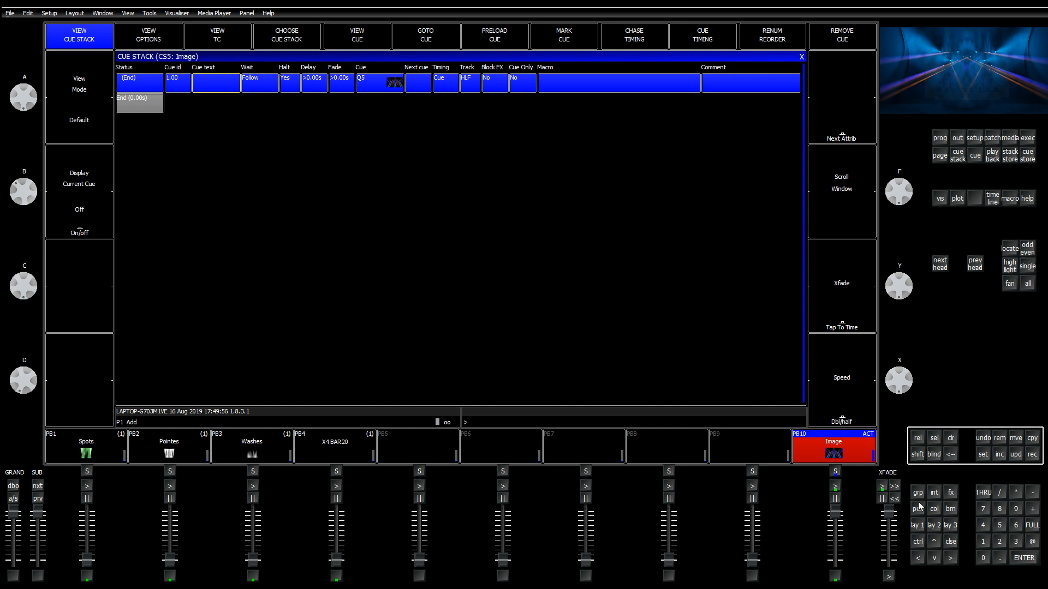
Step: Include the Image cue from PB10 into the programmer and bring up the beam attributes of the SceniusSpot group
click(923, 524)
double_click(1001, 453)
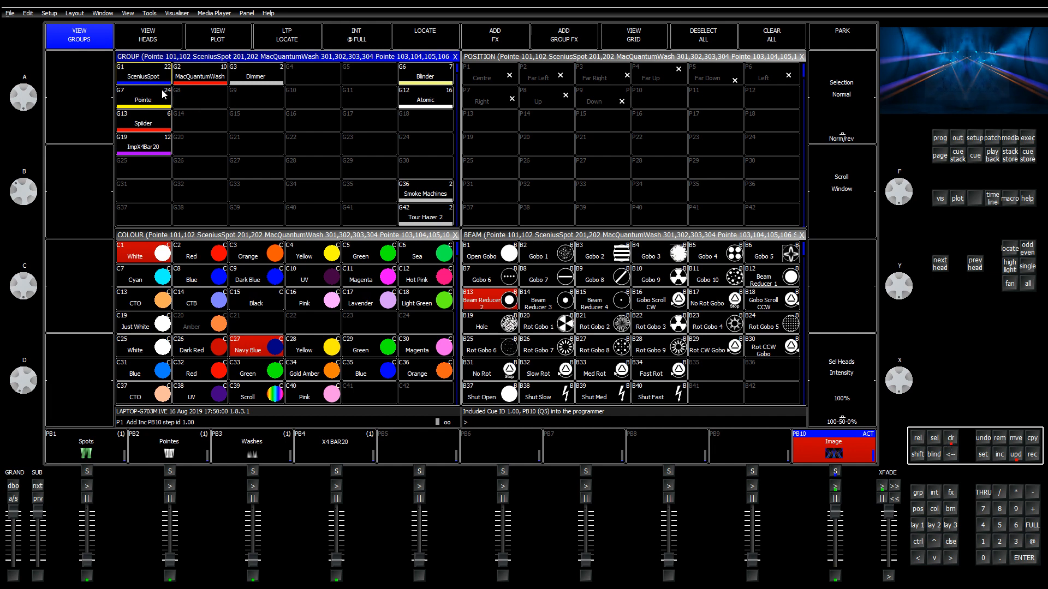
click(145, 79)
key(F8)
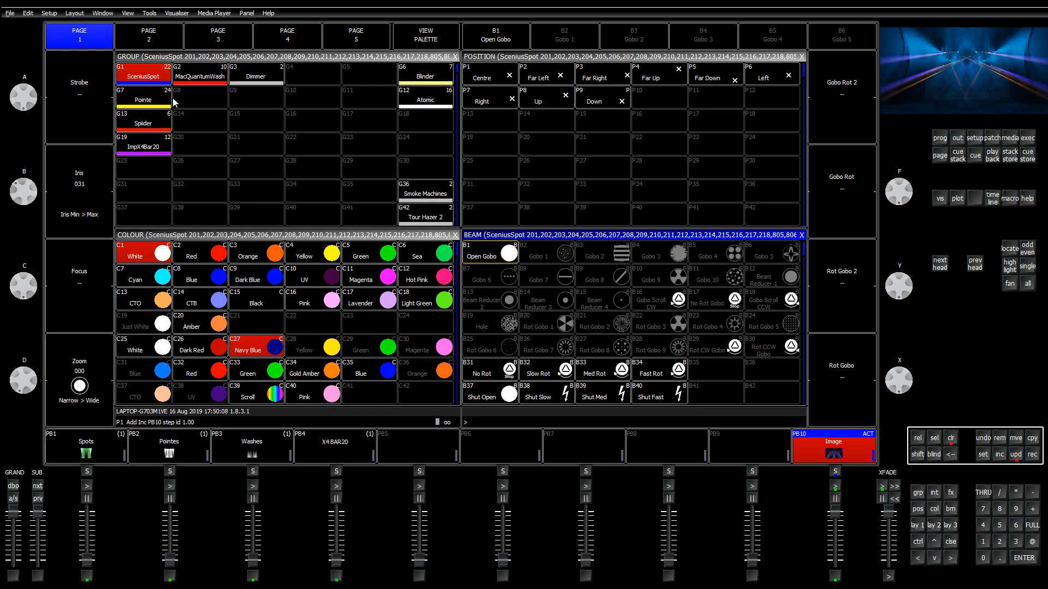
Step: Set the MacQuantumWash group's zoom to 255 and its intensity to 0%
click(198, 82)
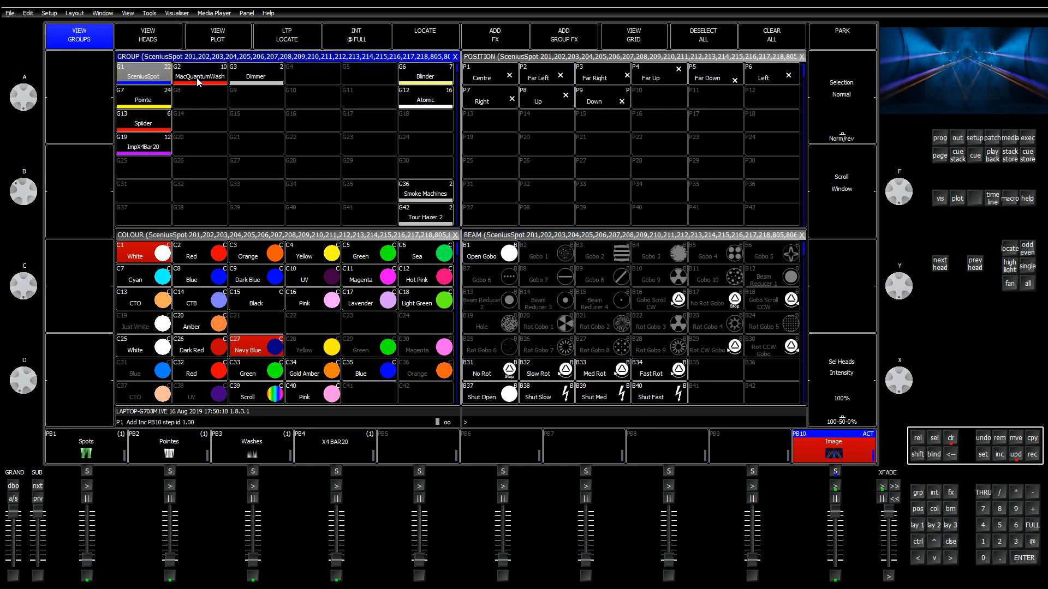
click(618, 239)
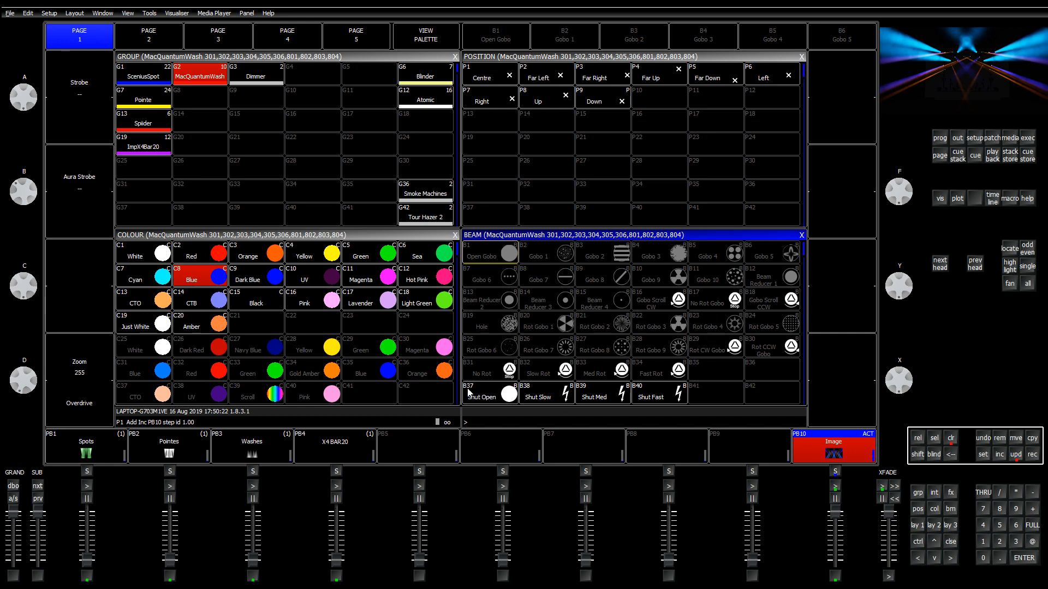
key(ctrl+g)
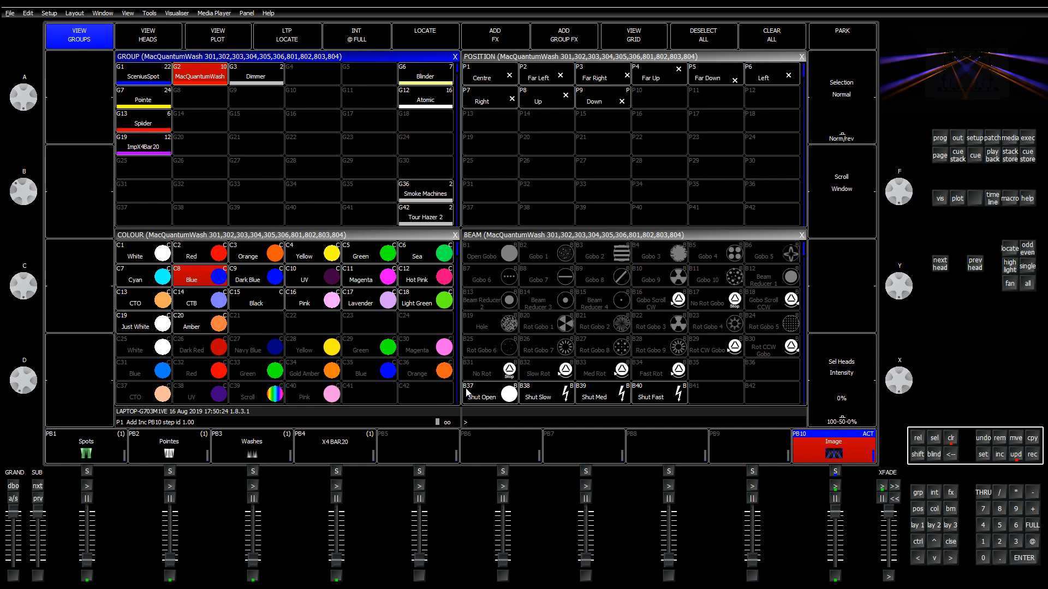
Step: Update the Image cue on PB10 with the edited values and clear the programmer
click(1016, 456)
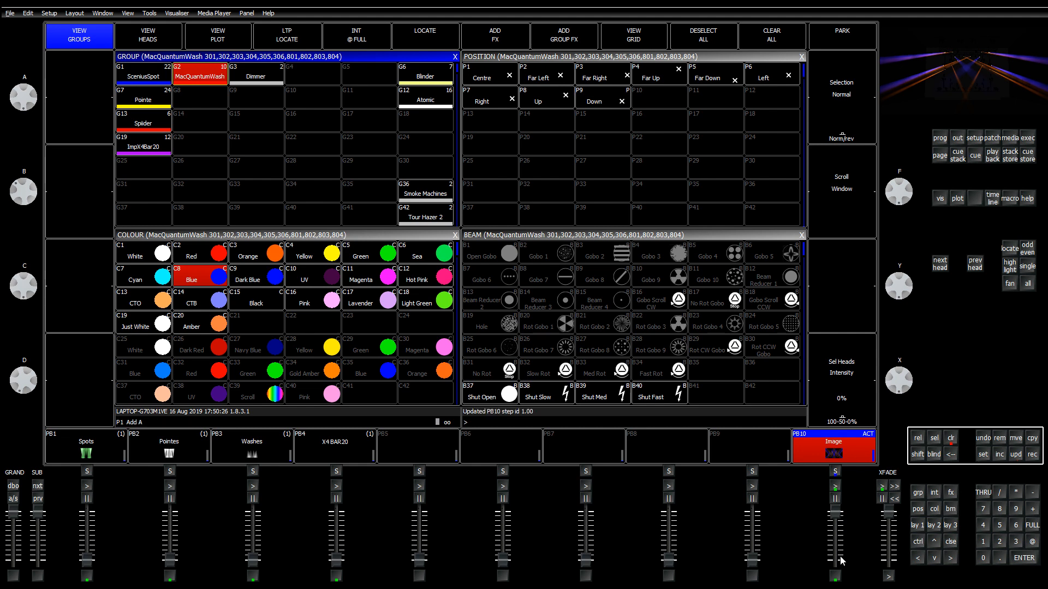
key(ctrl+BackSpace)
scroll(826, 517, down, 5)
scroll(826, 517, up, 5)
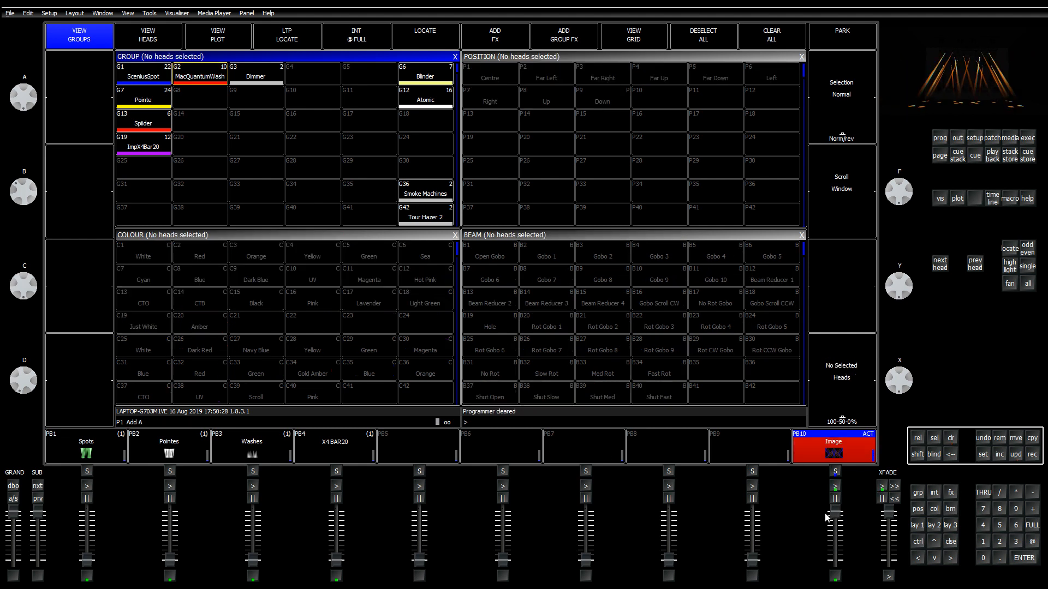
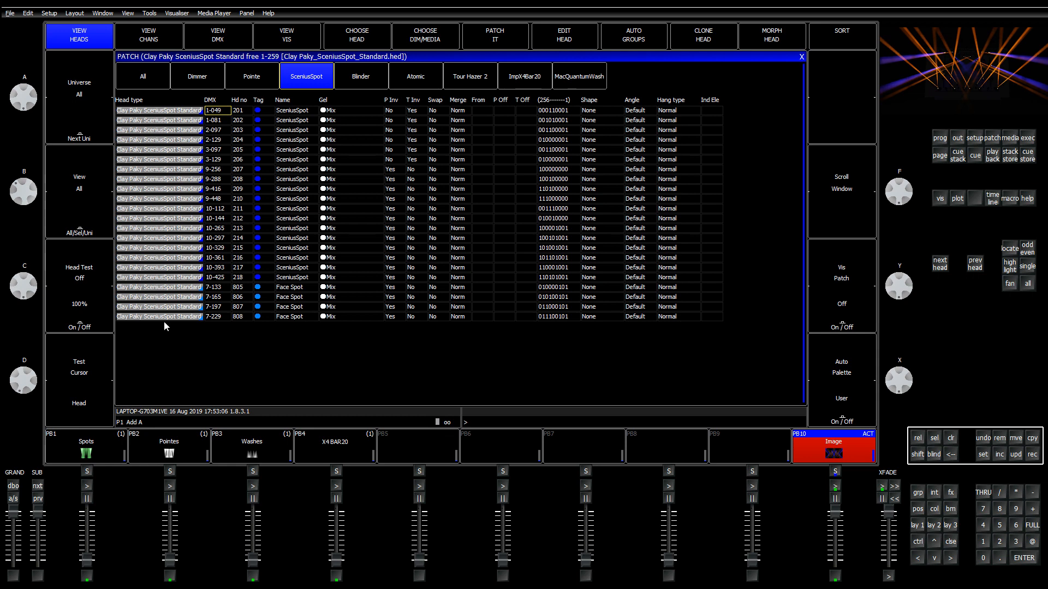
Step: Repatch SceniusSpot heads 207 and 208 to consecutive DMX addresses starting at 4-097, moving aside any conflicting heads
click(217, 160)
click(535, 77)
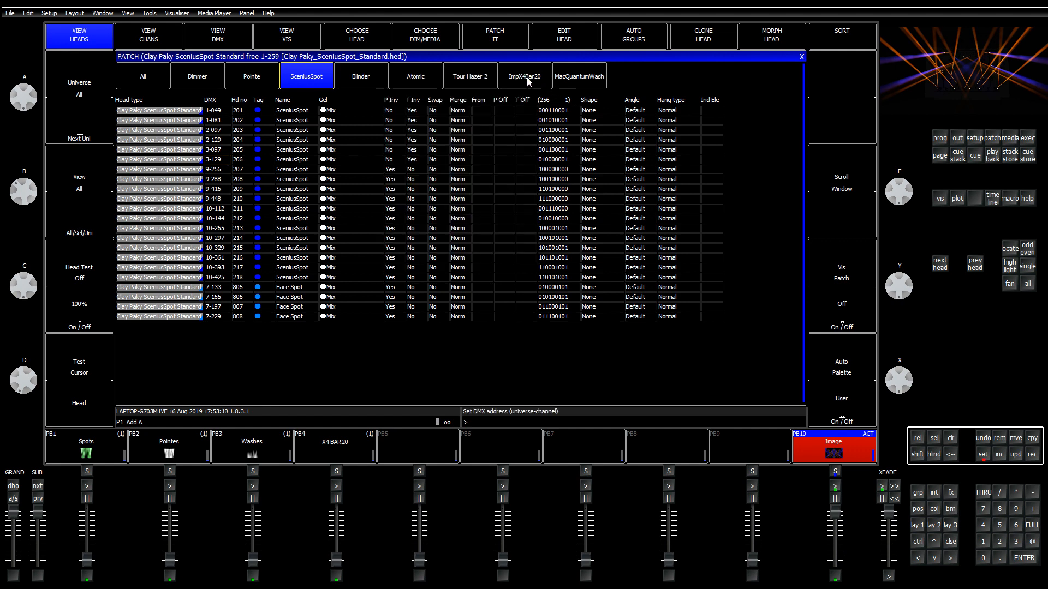
click(226, 170)
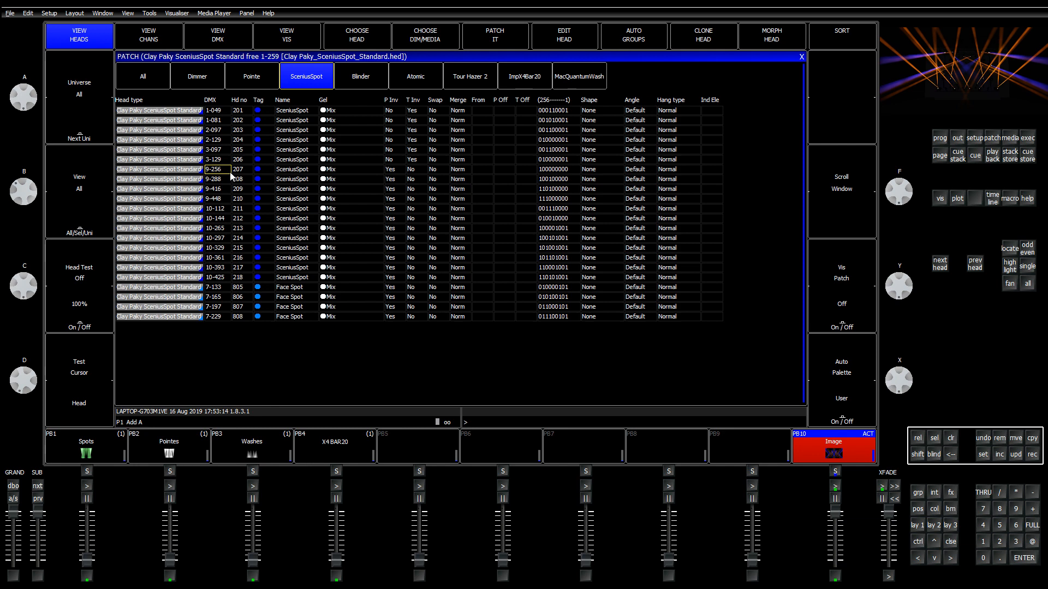
key(shift+Down)
text(4-001)
key(Return)
key(Left)
key(Return)
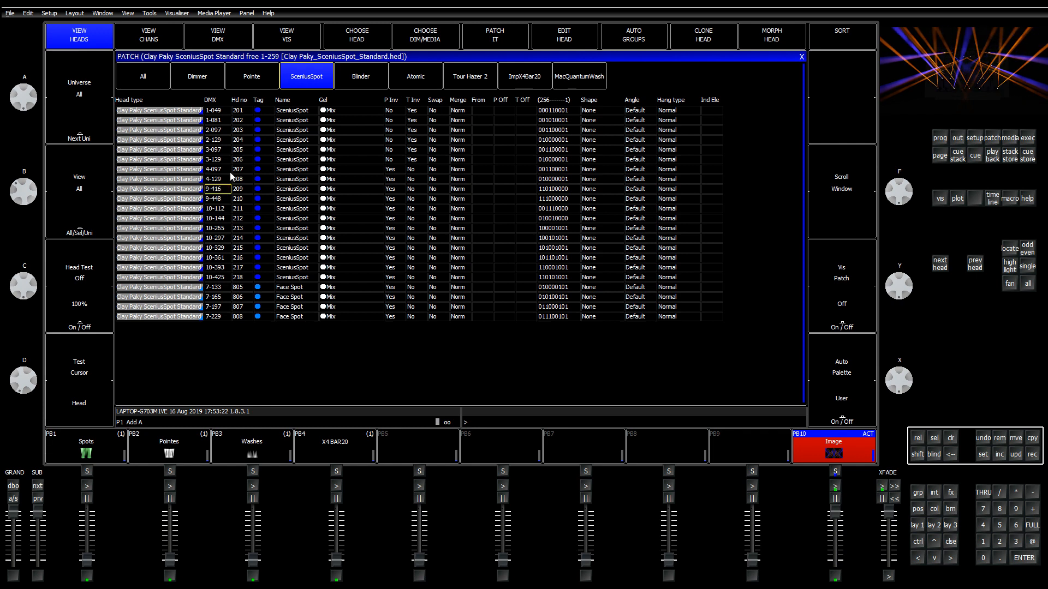
Step: Repatch SceniusSpot heads 209 and 210 to consecutive DMX addresses starting at 5-097
key(shift+Down)
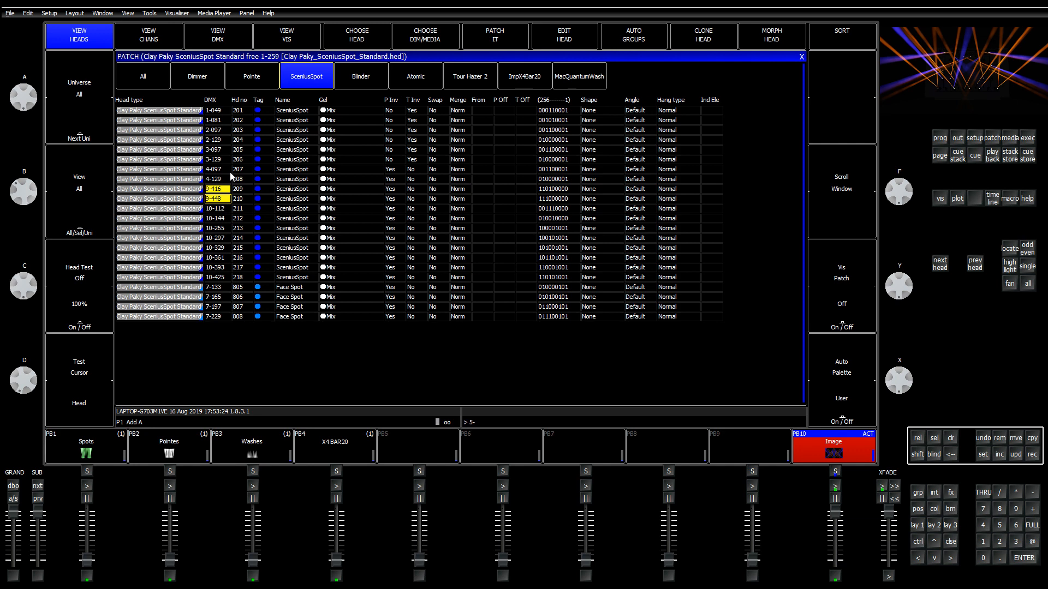
text(097)
key(Return)
key(y)
key(Down)
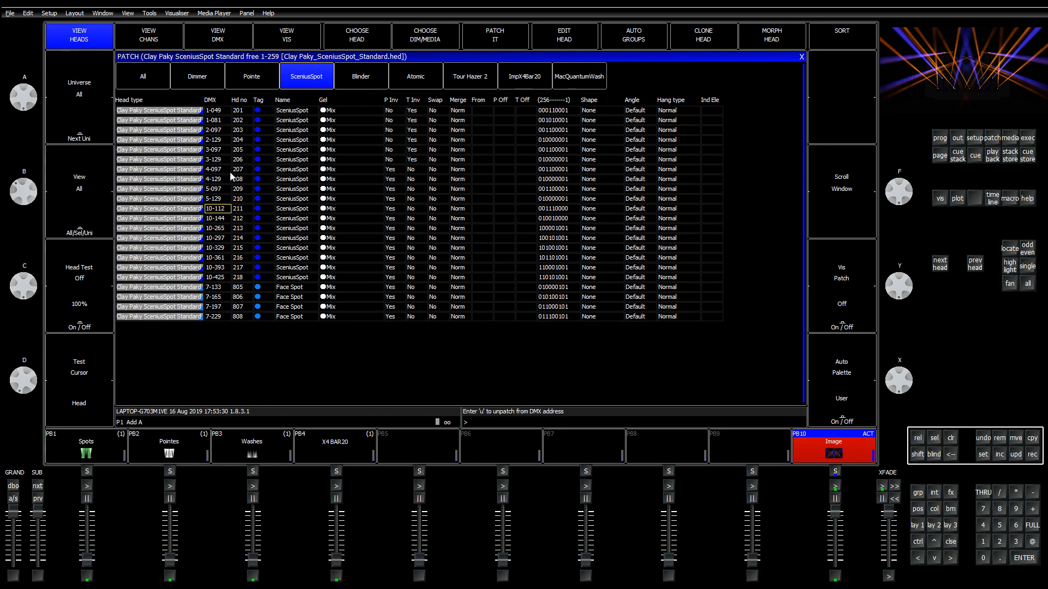
Step: Repatch SceniusSpot heads 211 to 218 to consecutive DMX addresses starting at 6-145, moving aside the conflicting ImpX4Bar20 heads
key(shift+Down)
key(shift+Down)
key(shift+Down)
key(shift+Down)
key(shift+Down)
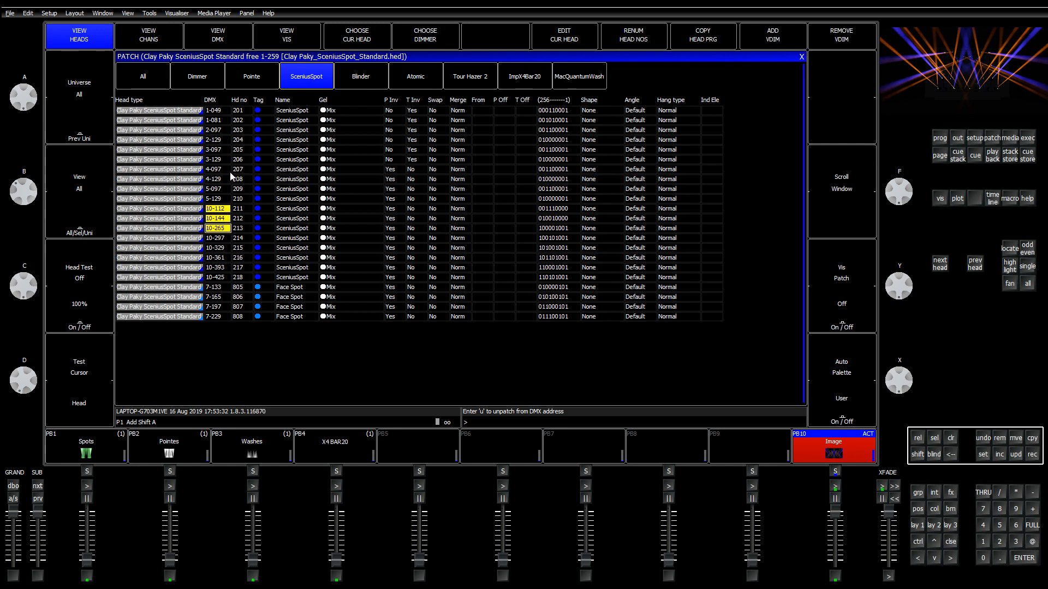
key(shift+Down)
key(shift+Down)
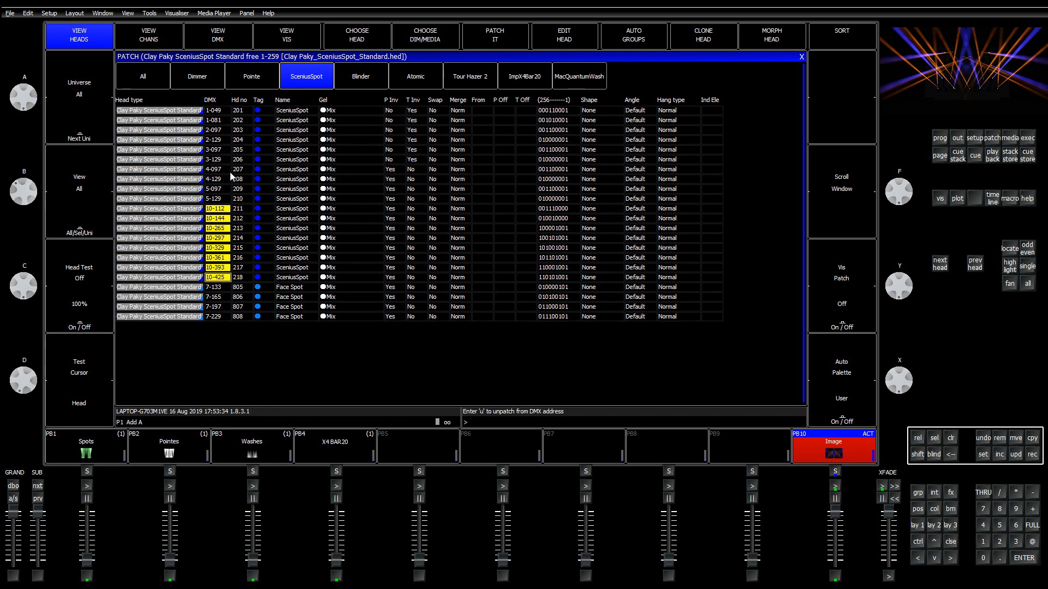
text(6-145)
key(Return)
key(Left)
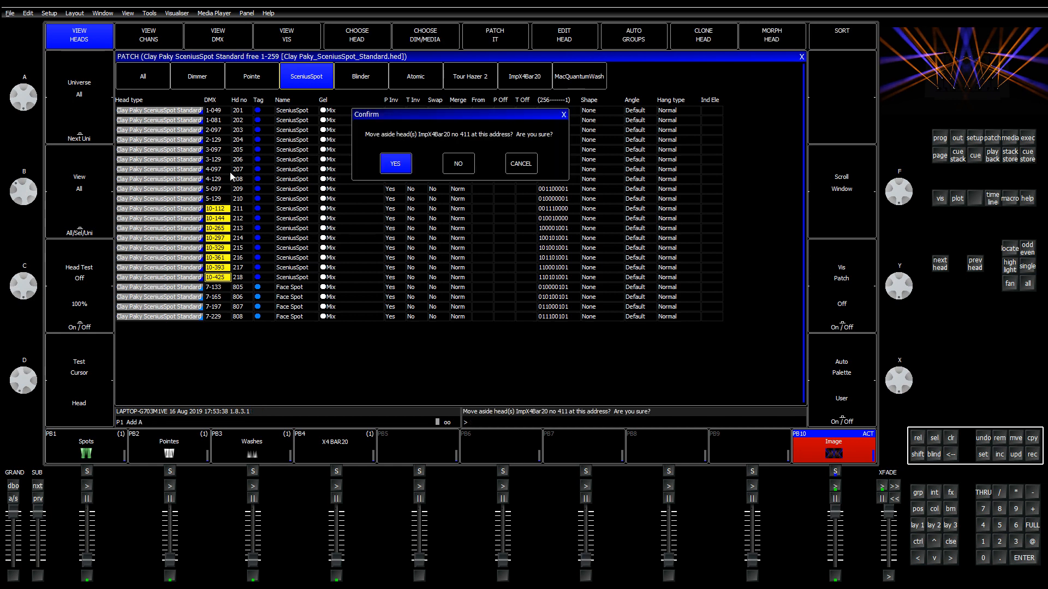
key(Return)
text(Y)
key(Return)
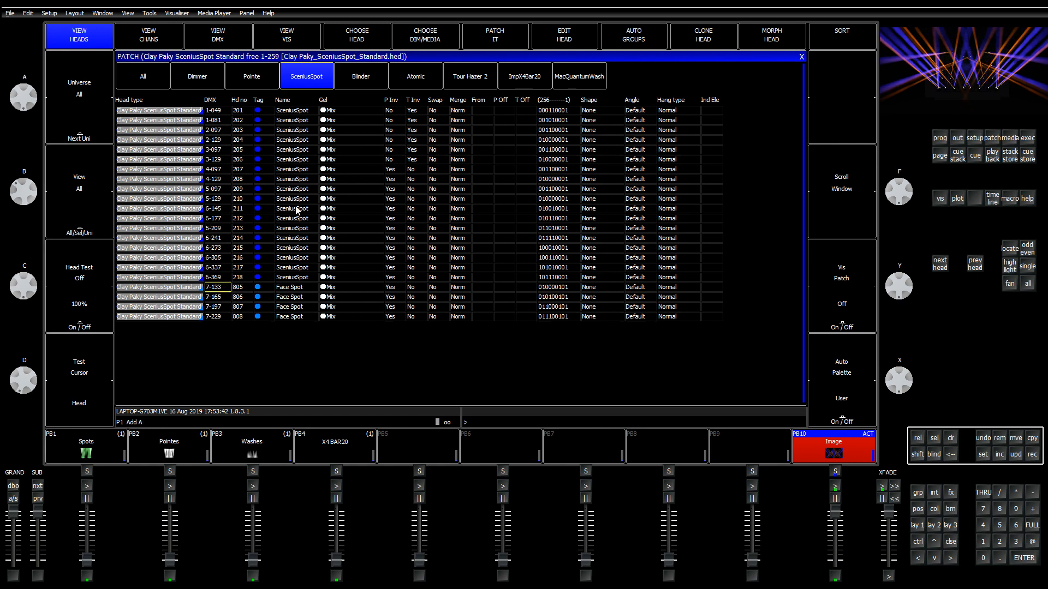
Step: Repatch Blinder head 606 to DMX address 4-437, moving aside Atomic head 514
click(352, 77)
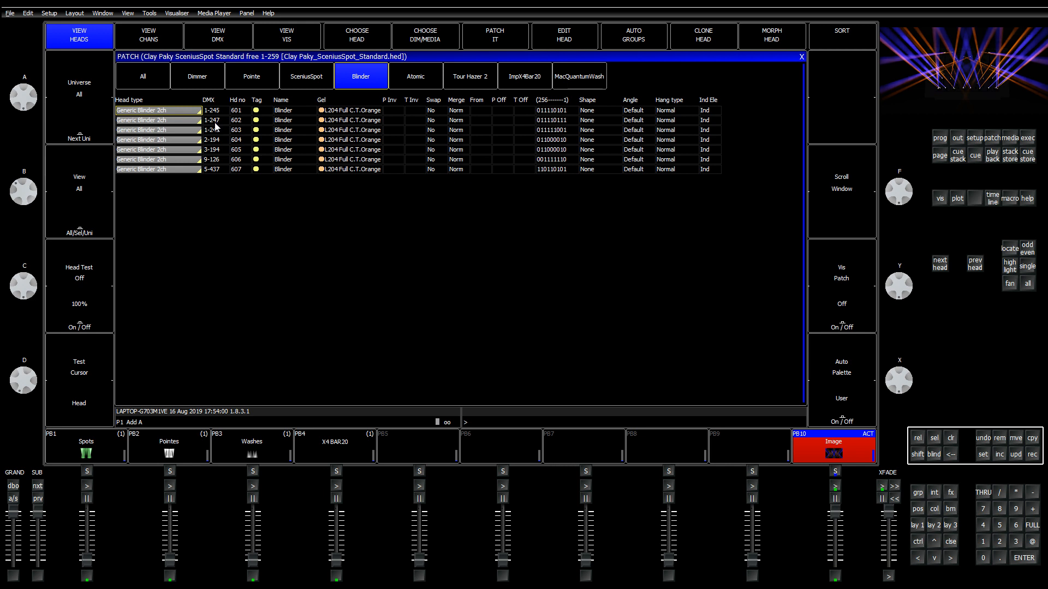
click(221, 160)
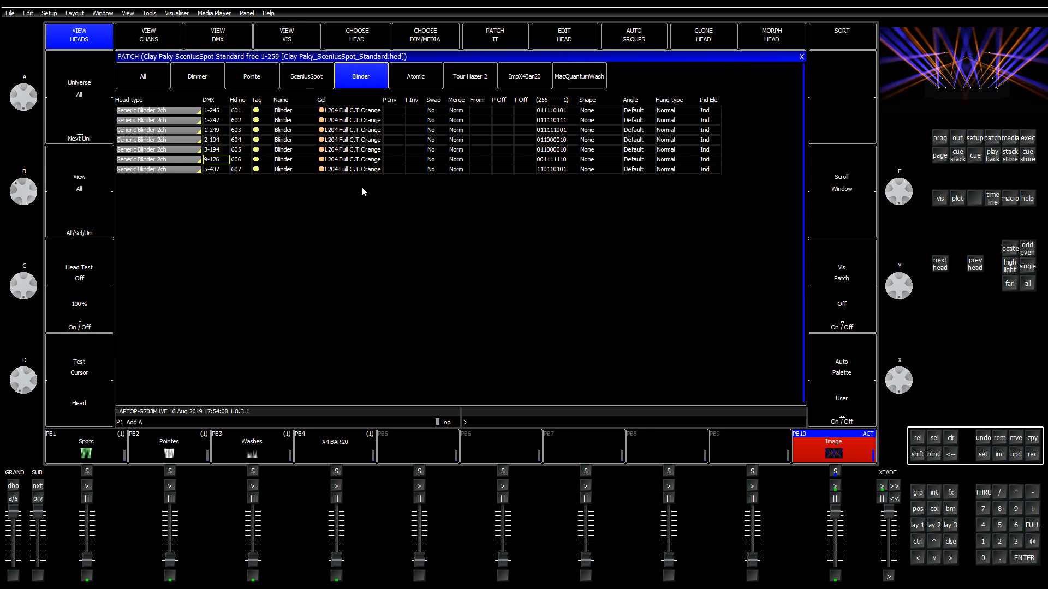
key(Return)
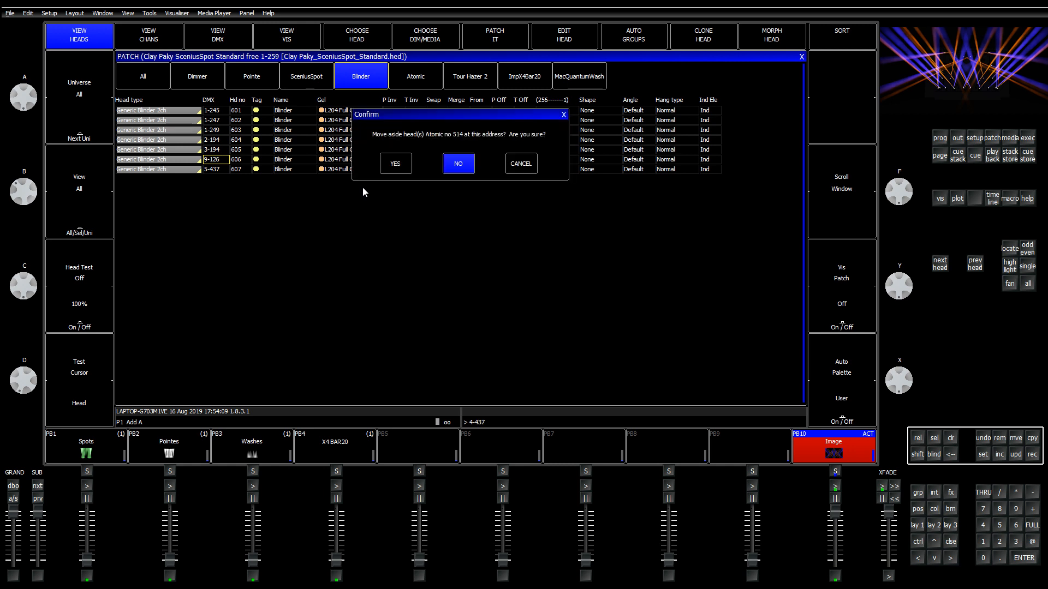
click(394, 163)
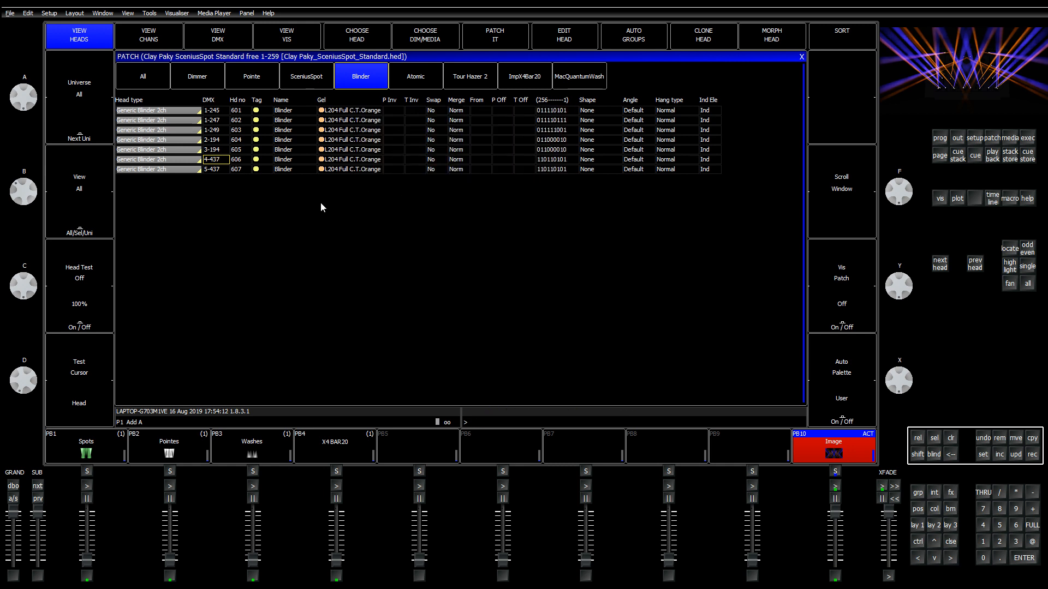
click(420, 81)
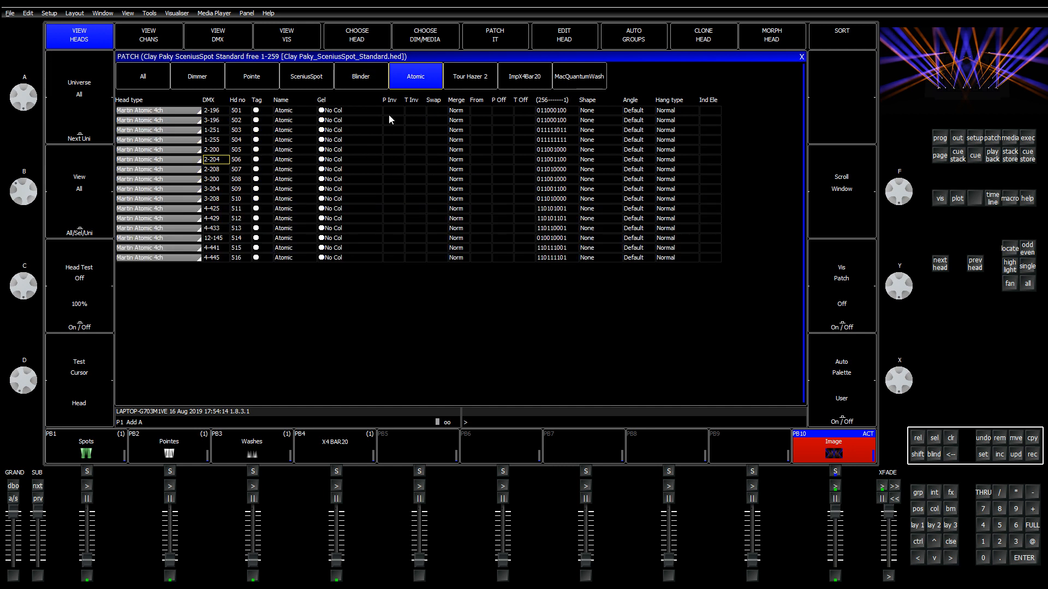
click(216, 238)
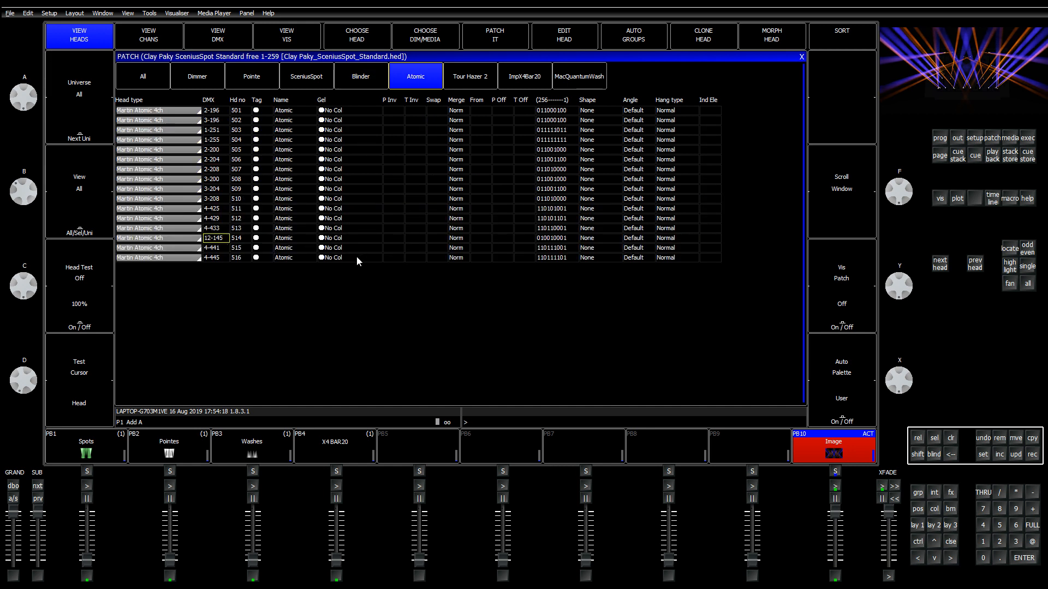
text(4-437)
key(Return)
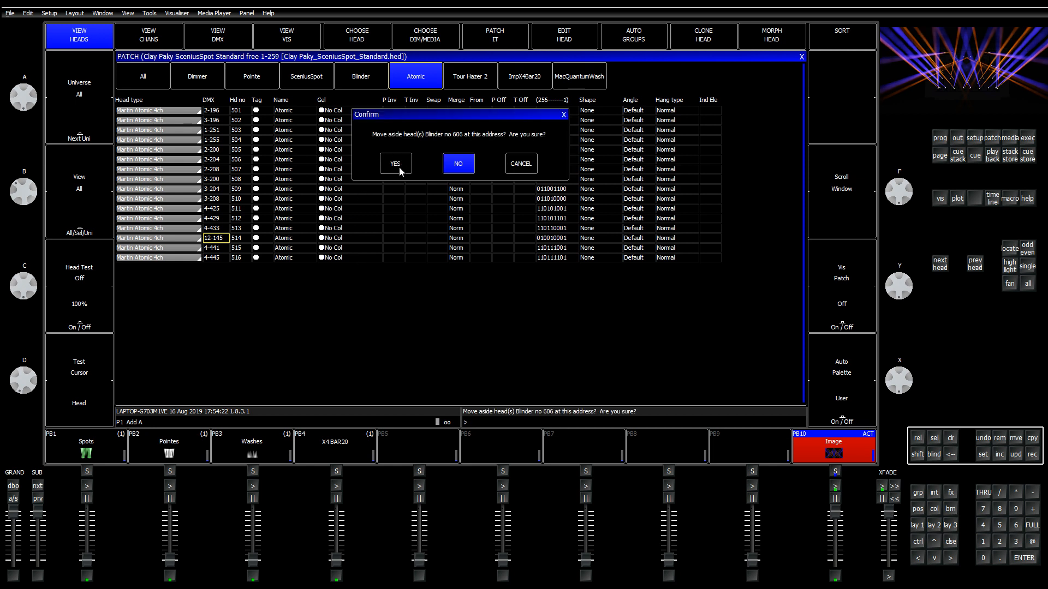
click(525, 162)
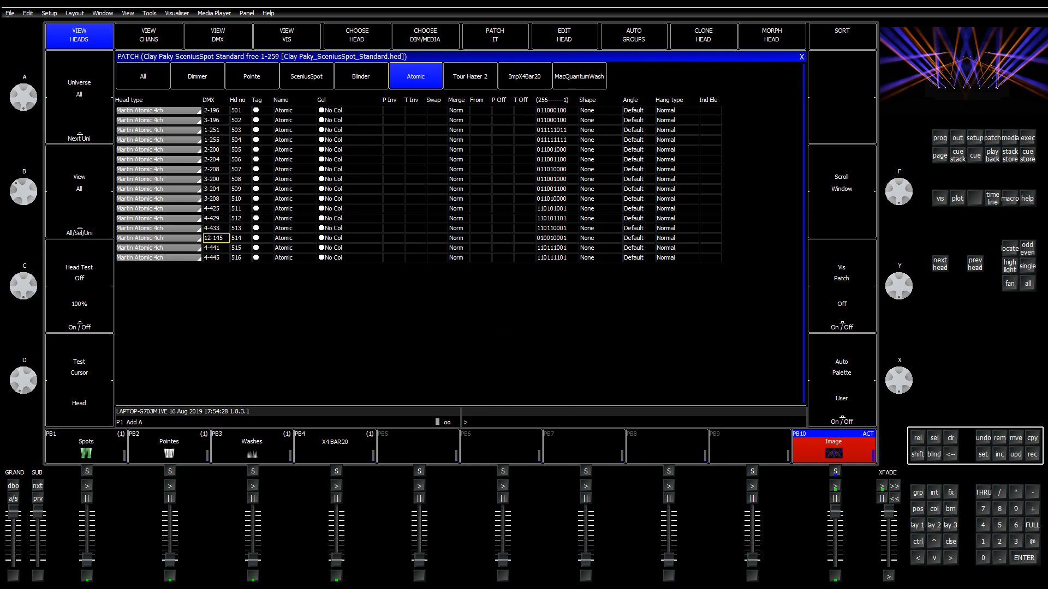
Step: Check the DMX addresses of Atomic heads 501 to 514 one after another
click(215, 110)
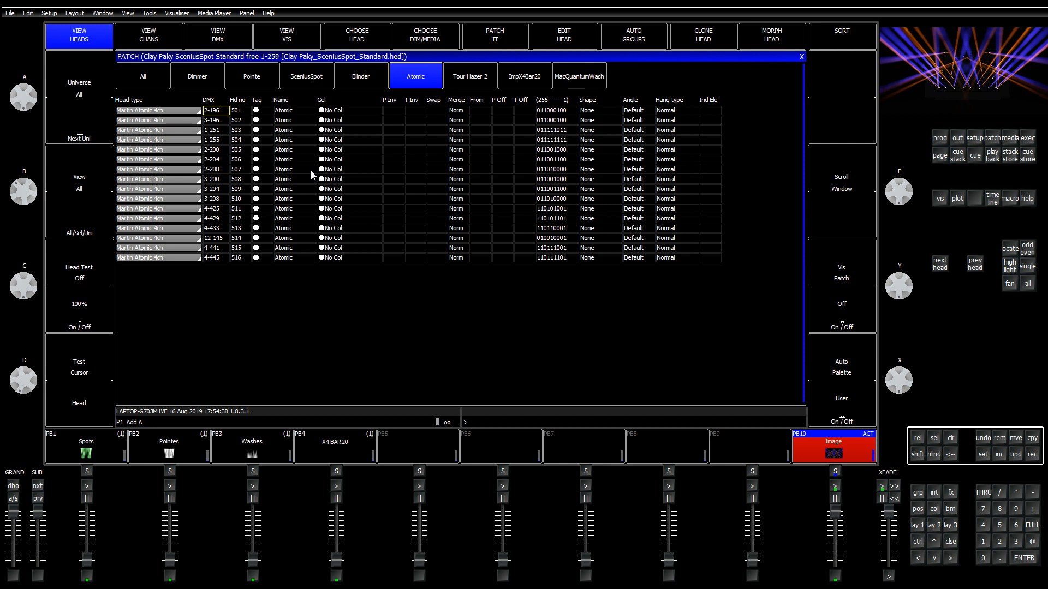
key(Down)
key(Up)
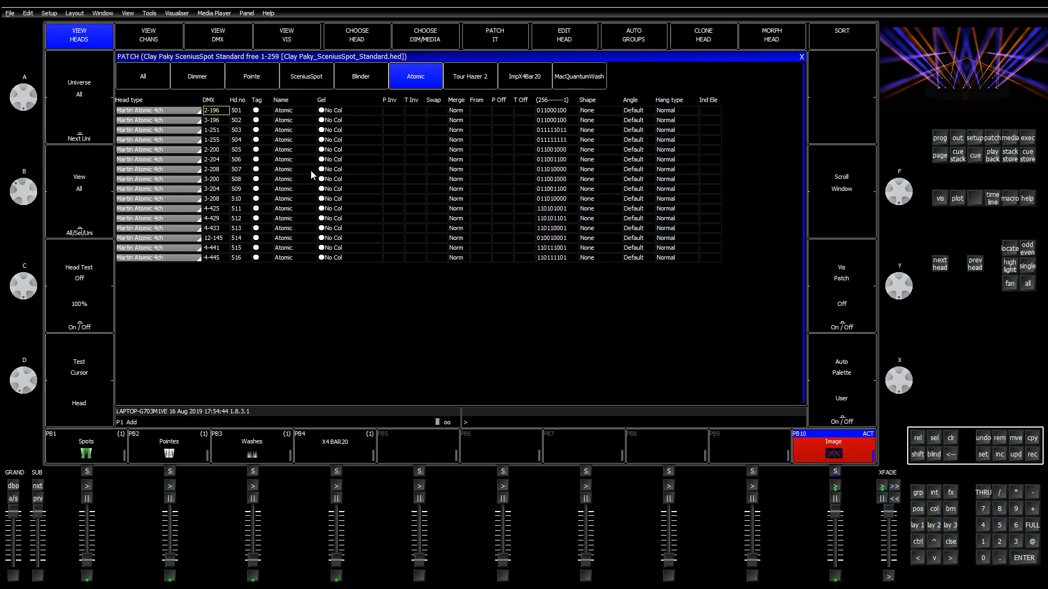
key(shift+Down)
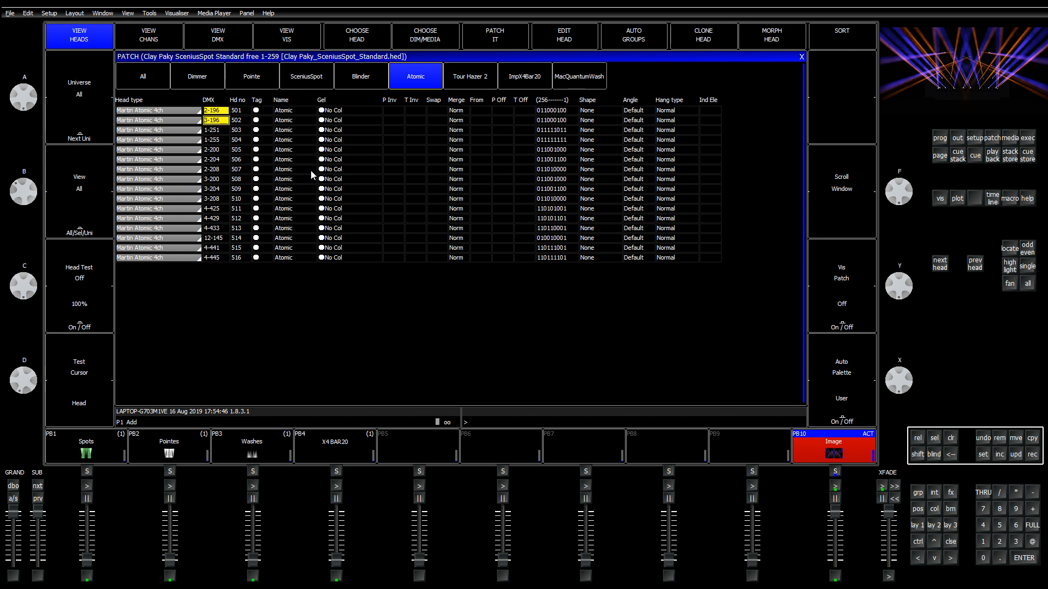
key(Down)
key(Down)
key(Up)
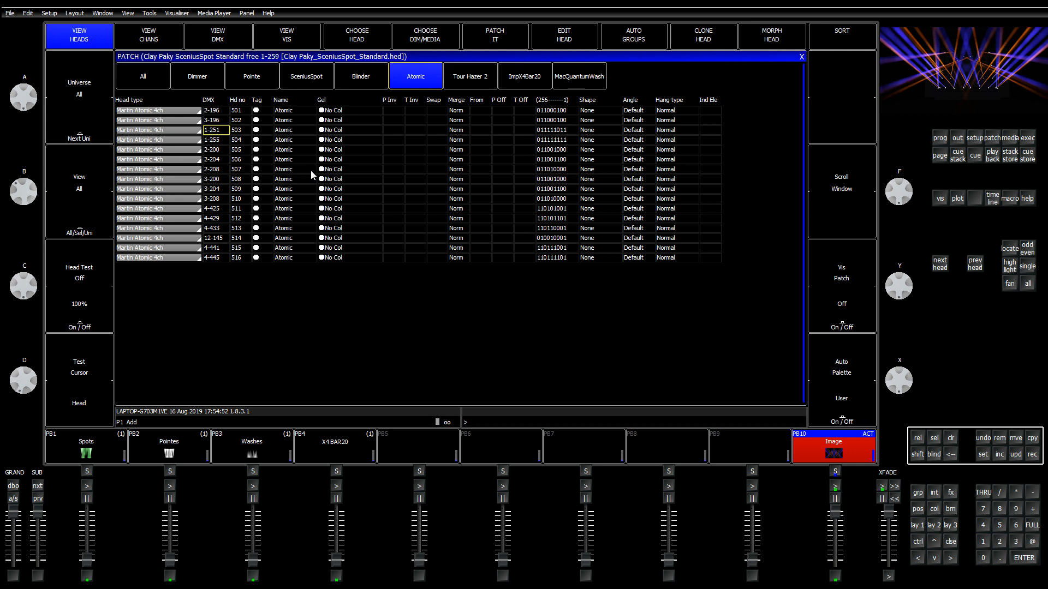
key(Down)
key(Down)
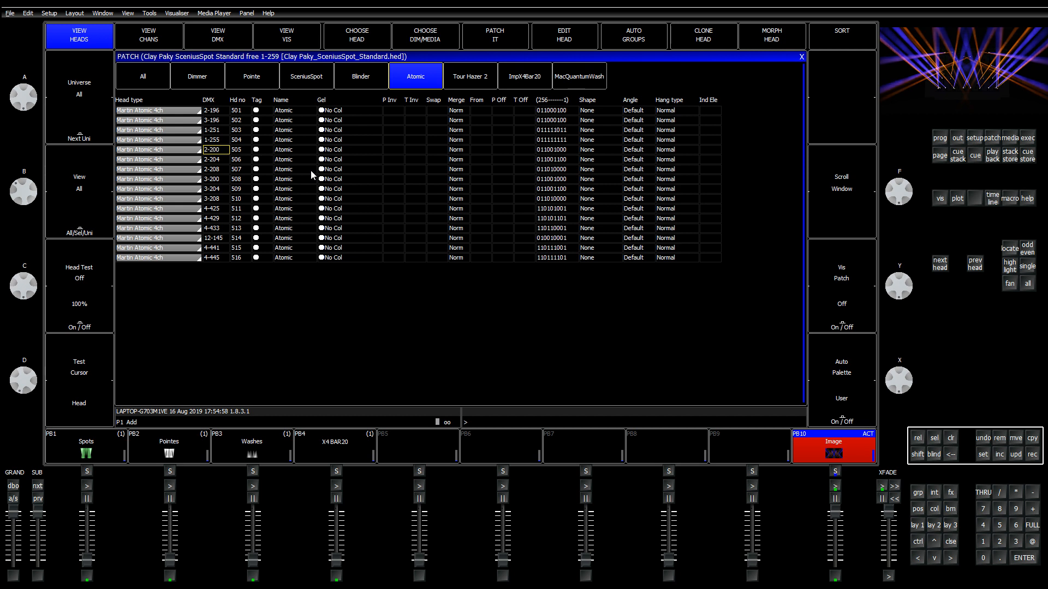
key(Down)
key(Down)
key(Down)
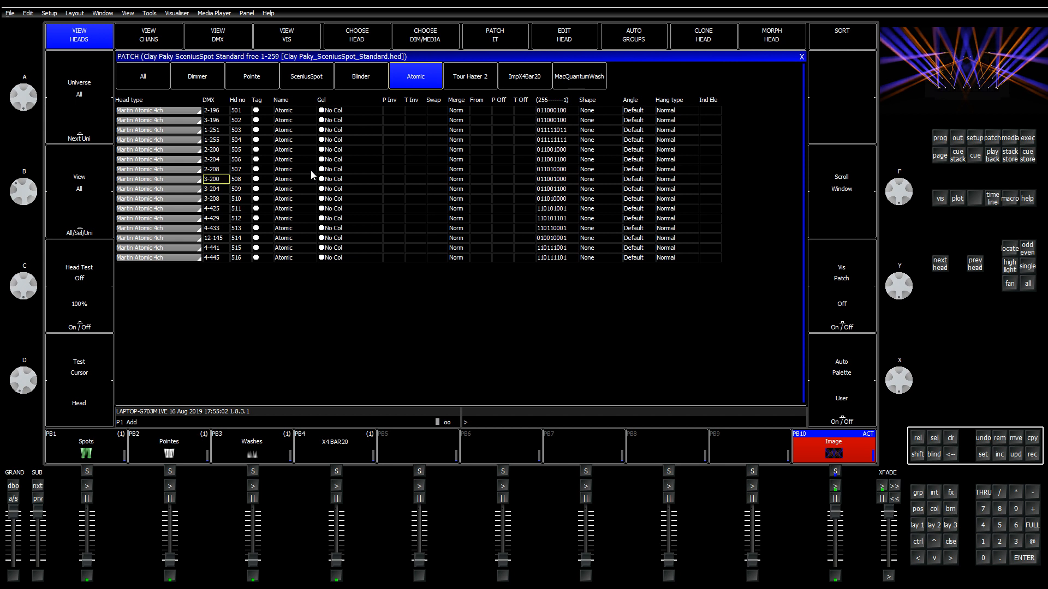
key(Down)
key(Down)
key(Down)
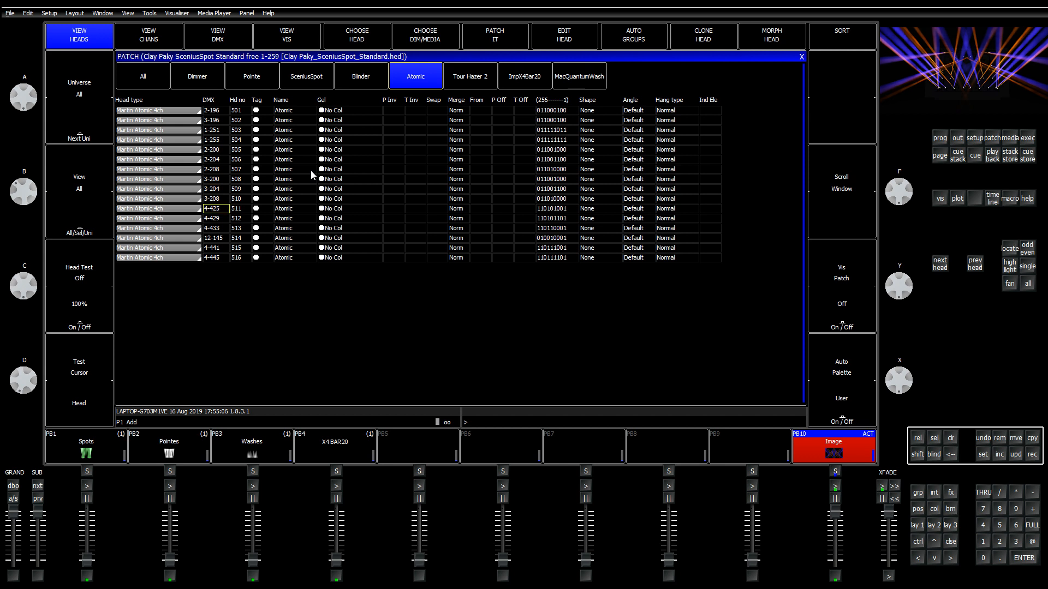
key(Down)
key(Down)
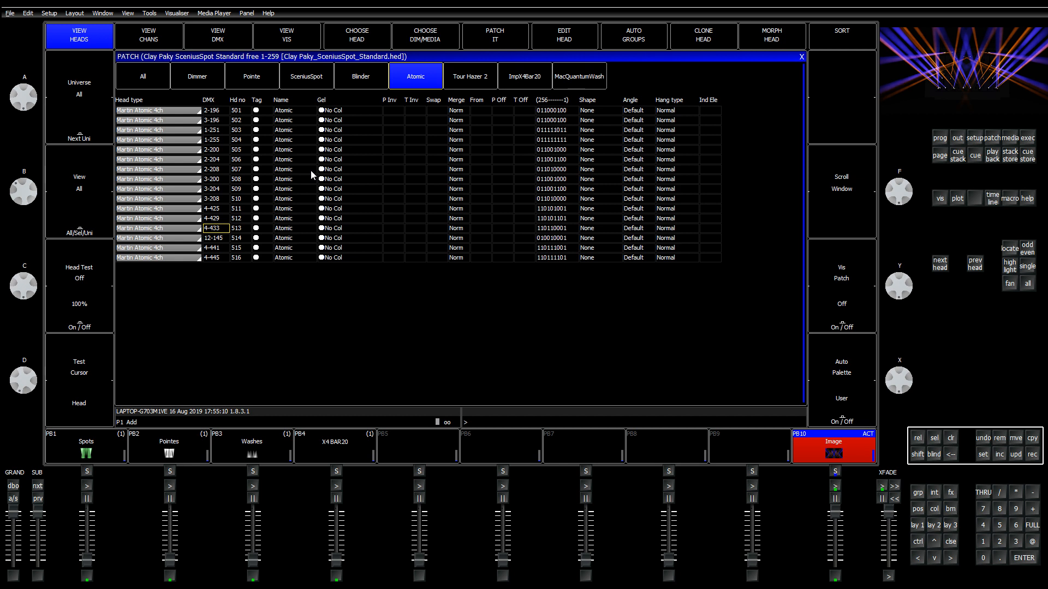
key(Down)
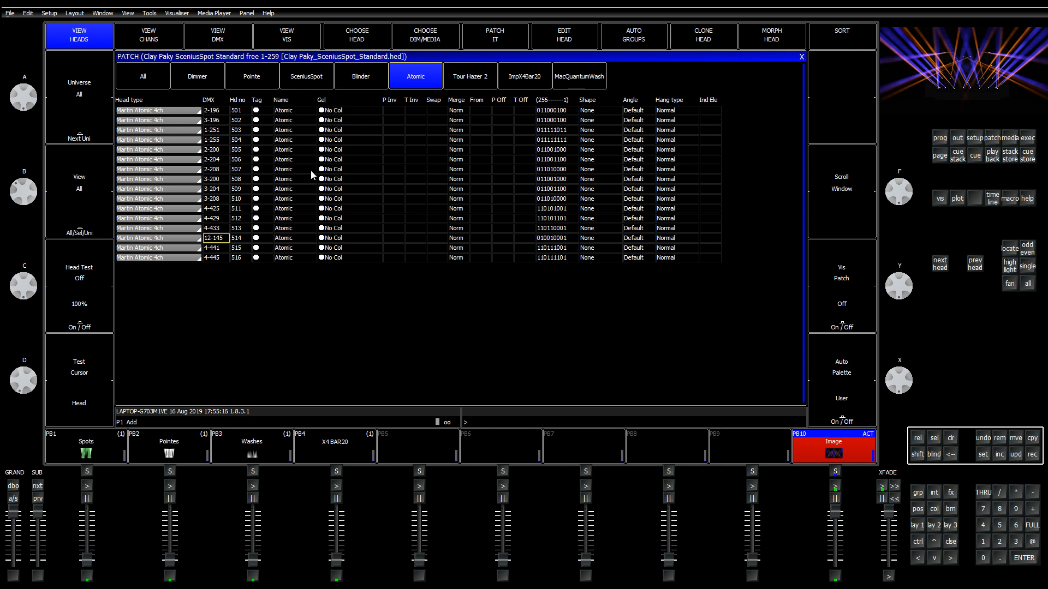
Step: Repatch Atomic heads 514 to 516 to consecutive DMX addresses starting at 5-425
key(Up)
key(Up)
key(Down)
key(Down)
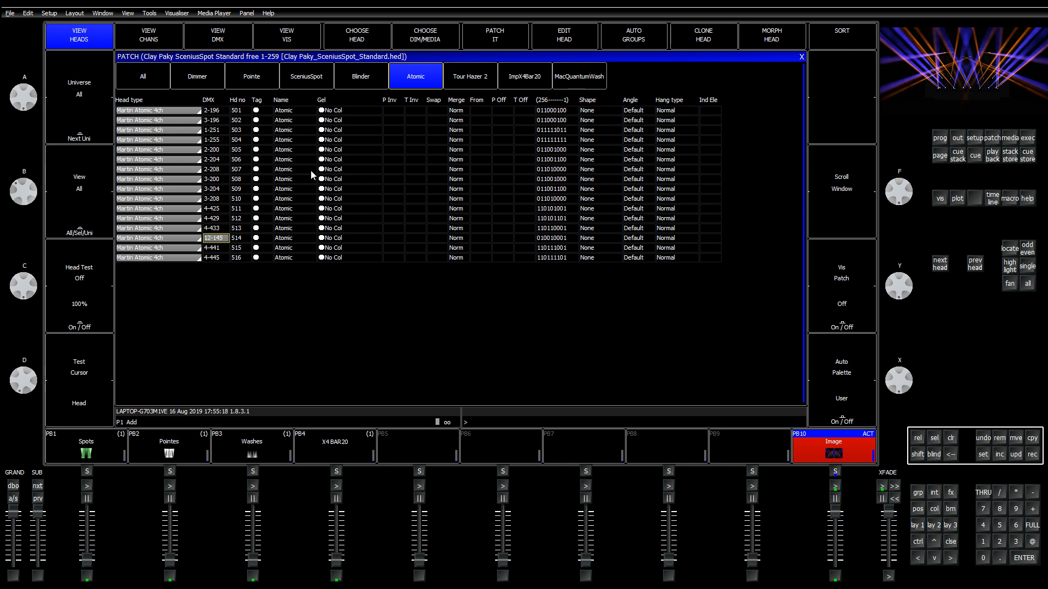
key(shift+Down)
key(shift+Down)
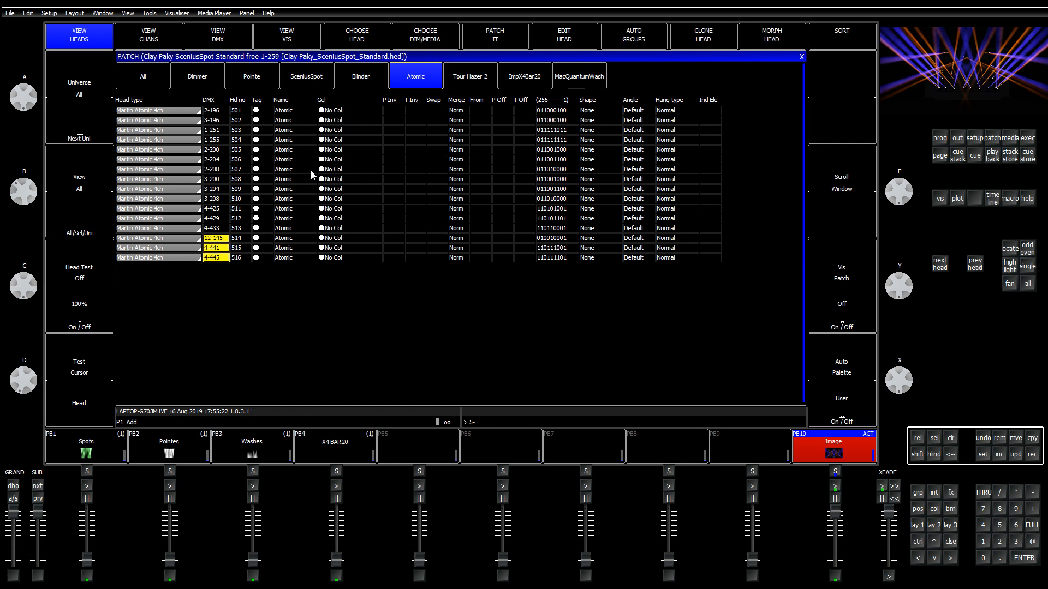
key(Return)
Step: Review the DMX addresses of the Atomic, Tour Hazer 2, ImpX4Bar20 and Dimmer heads
key(Up)
key(Up)
key(Up)
key(Up)
key(Up)
key(Up)
key(Up)
key(Up)
key(Up)
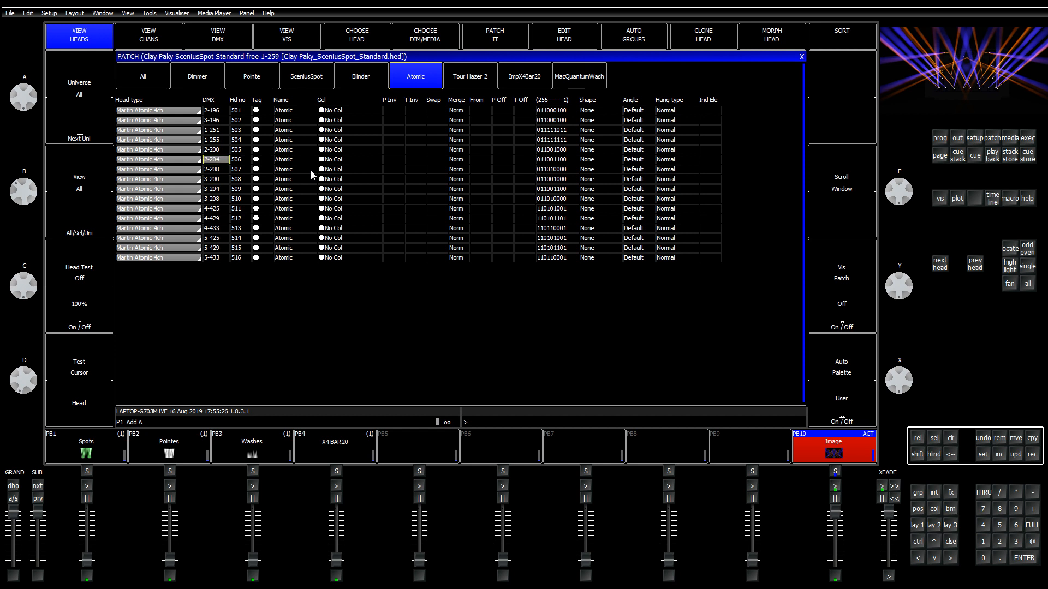
key(Up)
click(461, 83)
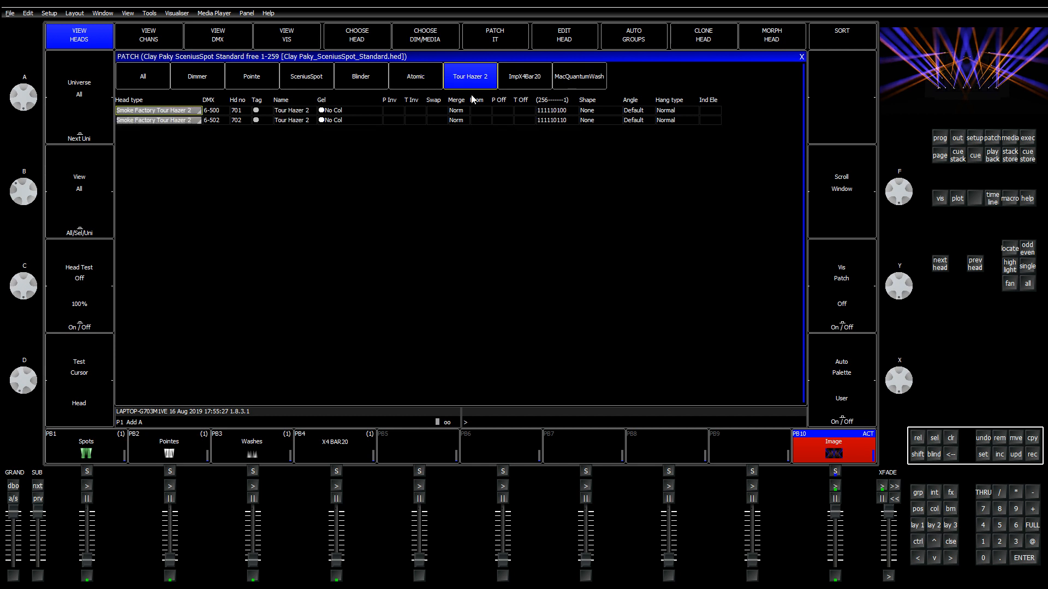
click(523, 77)
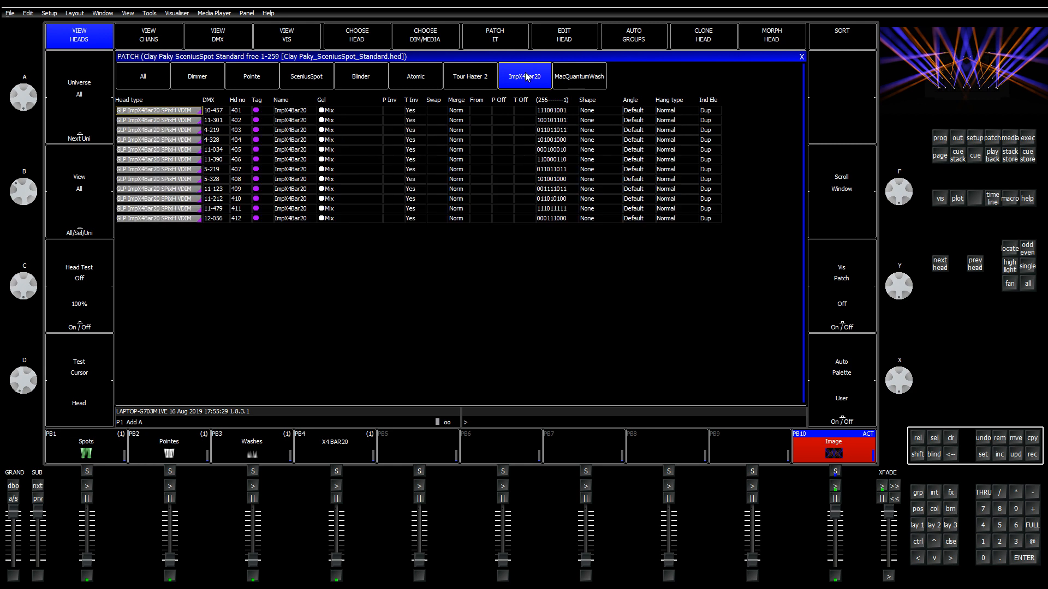
click(471, 82)
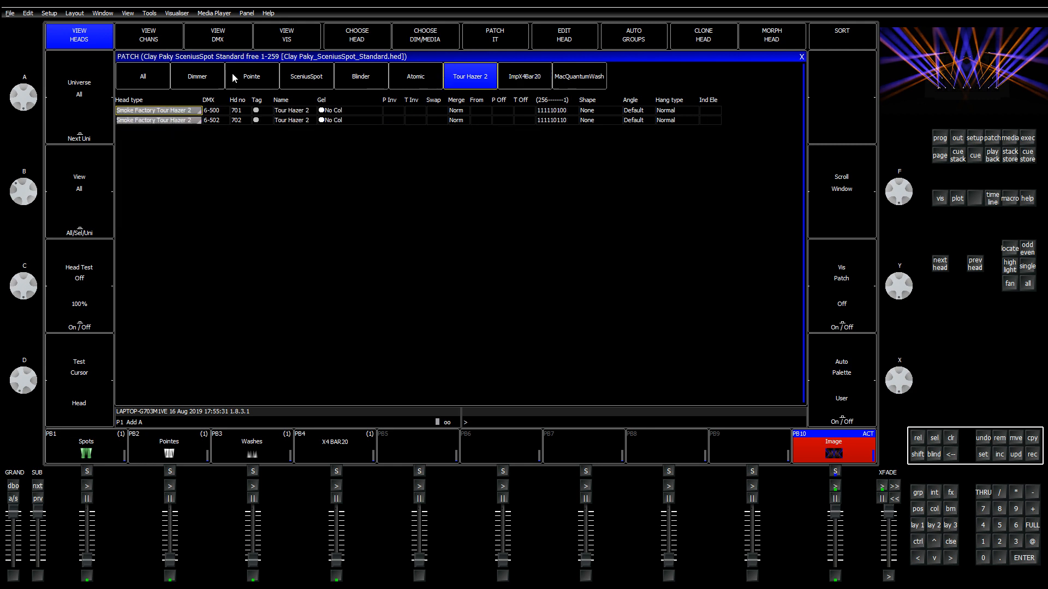
click(192, 78)
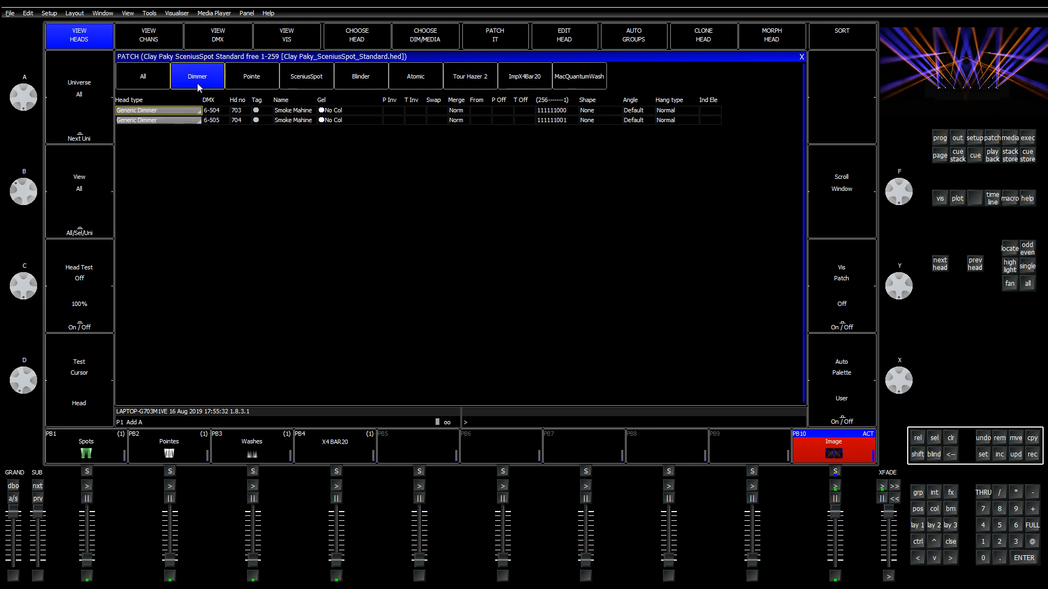
Step: Repatch ImpX4Bar20 head 401 to DMX address 2-212, and head 402 to 2-300, moving aside head 401
click(506, 77)
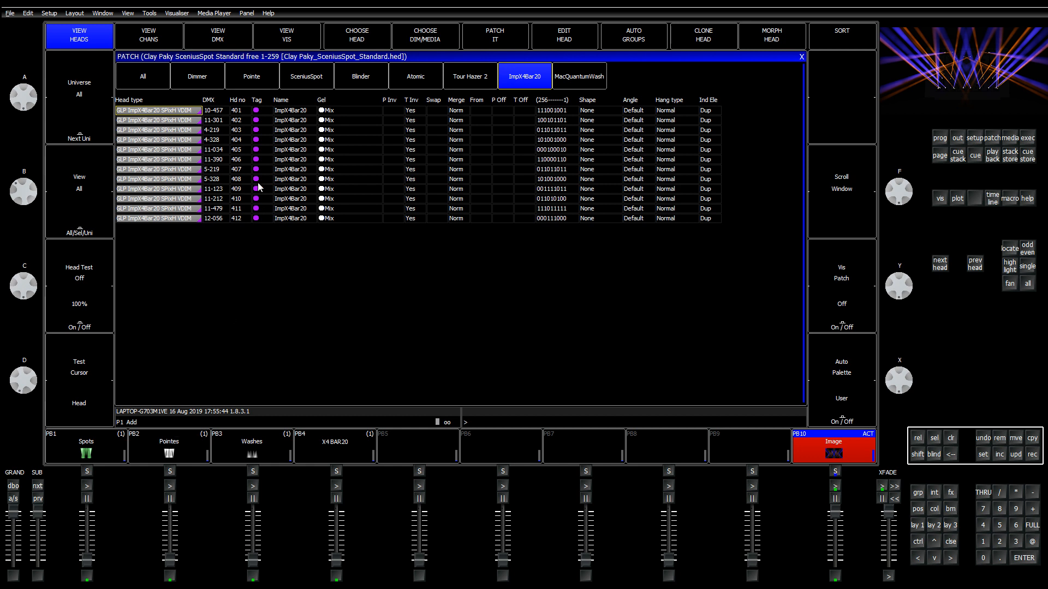
click(215, 111)
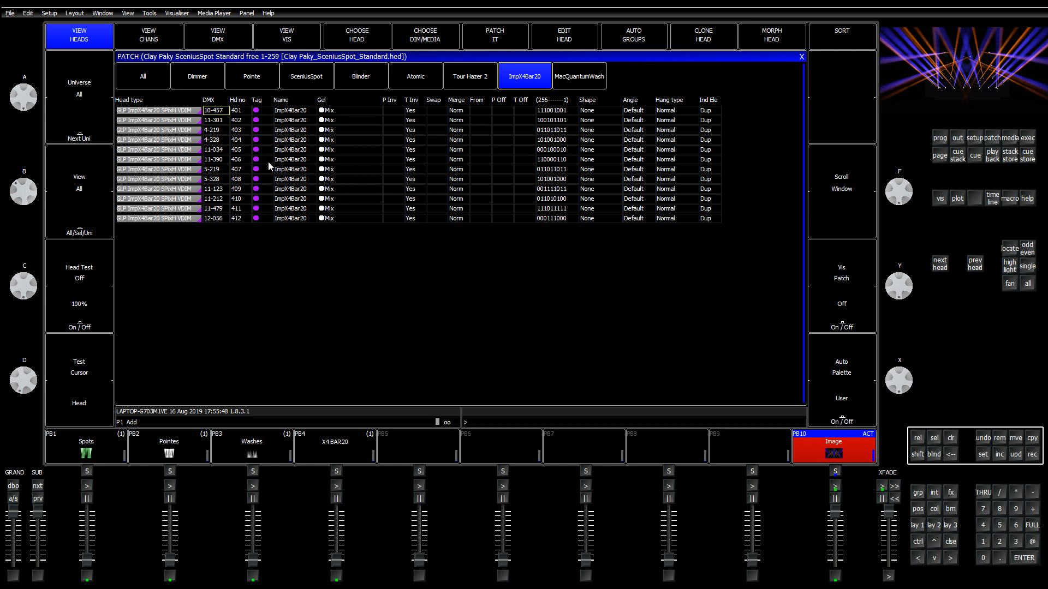
text(2-212)
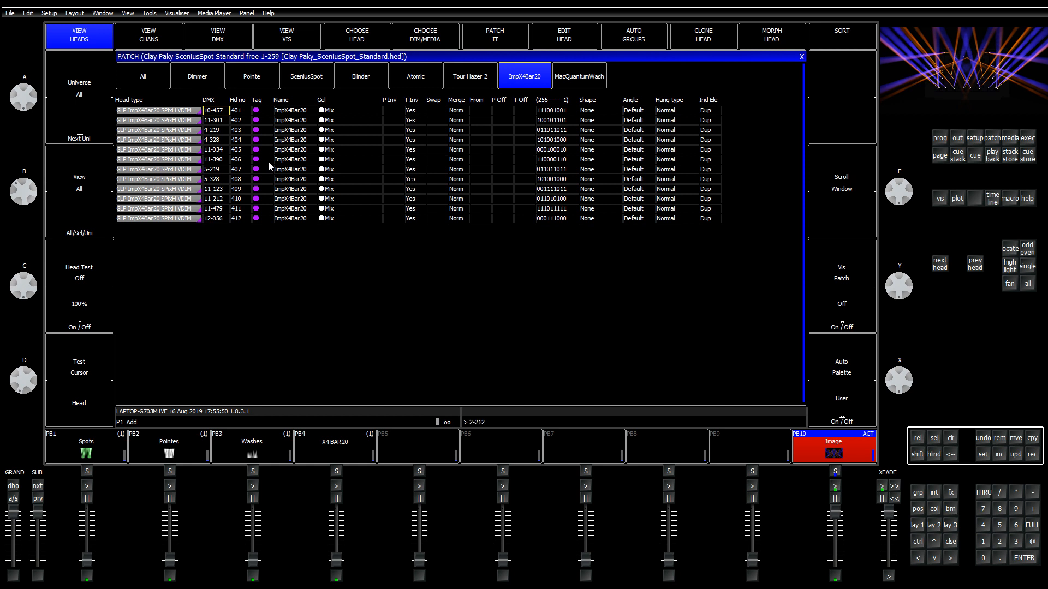
key(Return)
text(2-300)
key(Return)
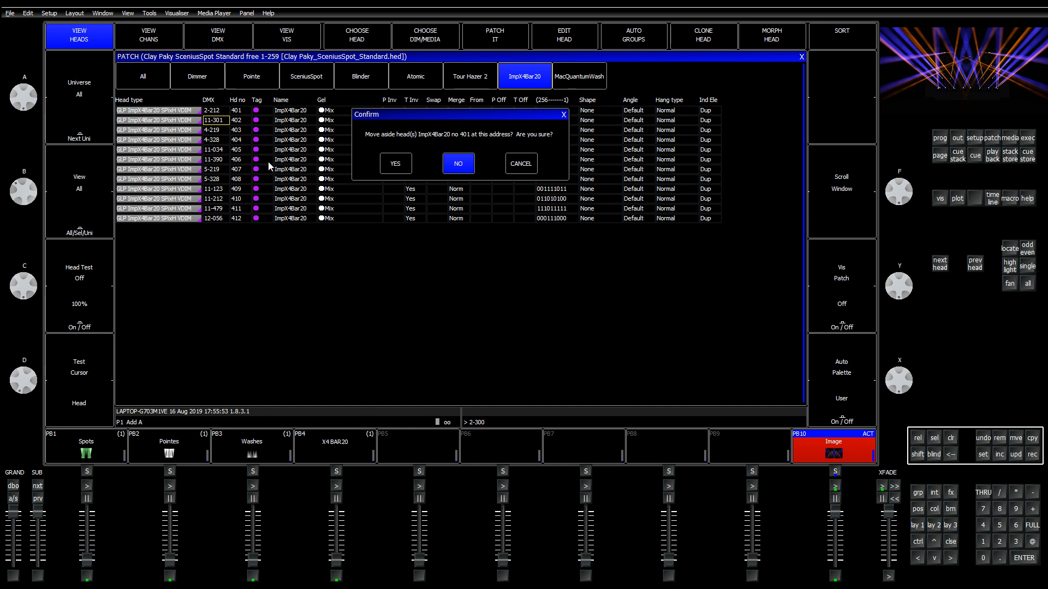
key(Left)
key(Return)
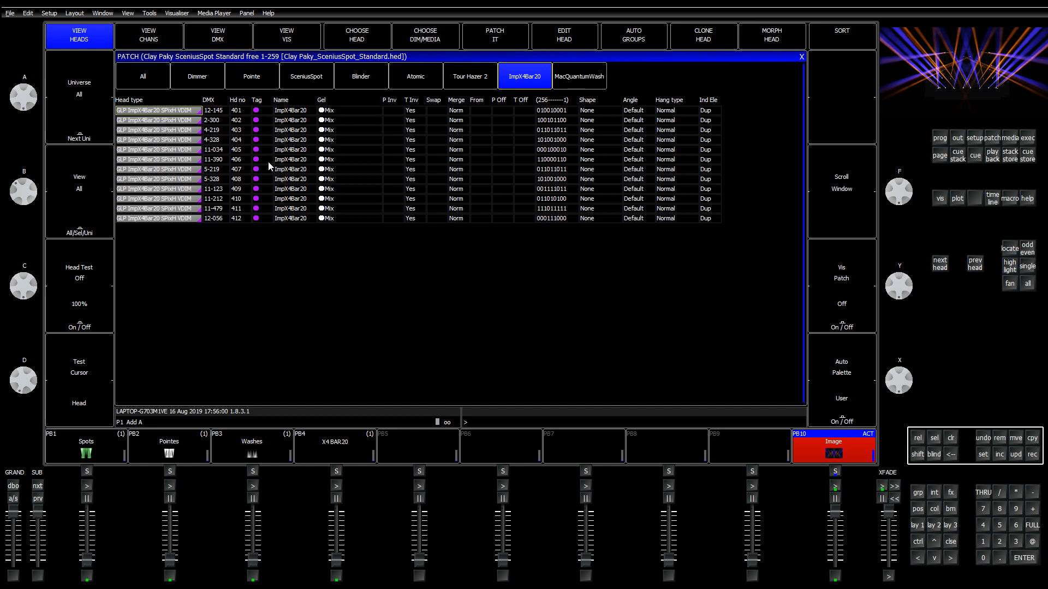
key(shift+Down)
key(shift+Down)
key(shift+Down)
key(shift+Down)
key(shift+Down)
key(shift+Down)
key(shift+Down)
key(shift+Down)
key(shift+Down)
key(Up)
key(Up)
key(Up)
key(Up)
key(Up)
key(Up)
key(Up)
key(Up)
key(Up)
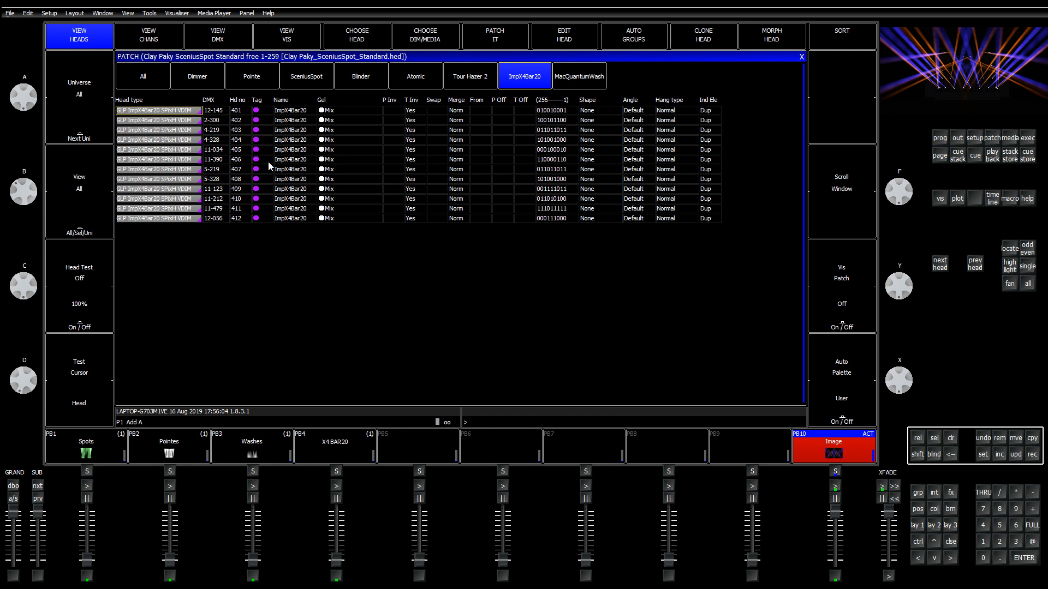
key(shift+Down)
key(shift+Down)
key(shift+Down)
key(shift+Down)
key(shift+Down)
key(shift+Down)
key(shift+Down)
key(shift+Down)
key(shift+Down)
key(shift+Down)
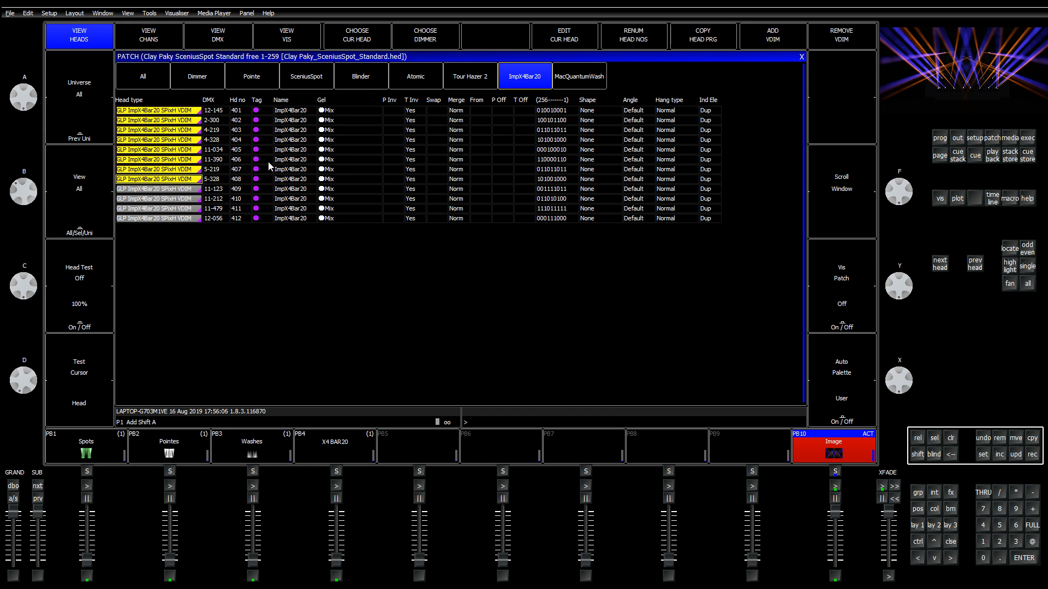
key(shift+Down)
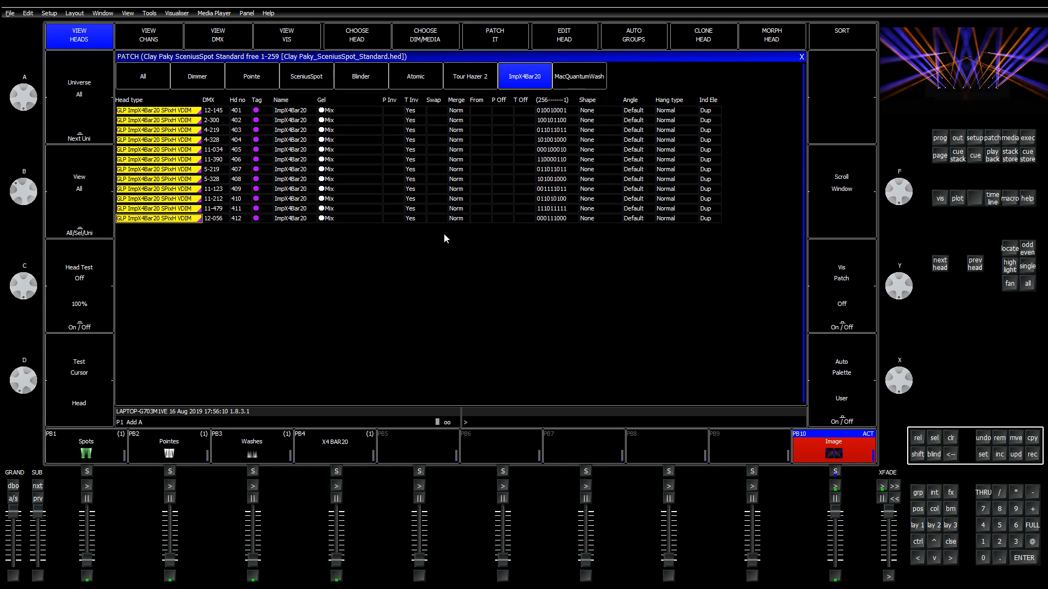
key(Up)
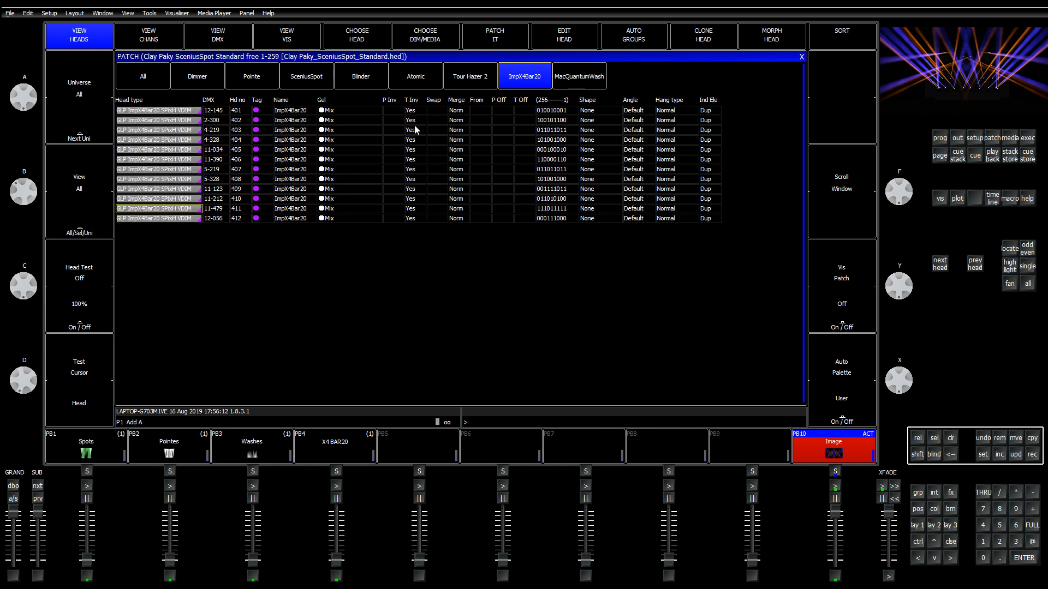
click(355, 42)
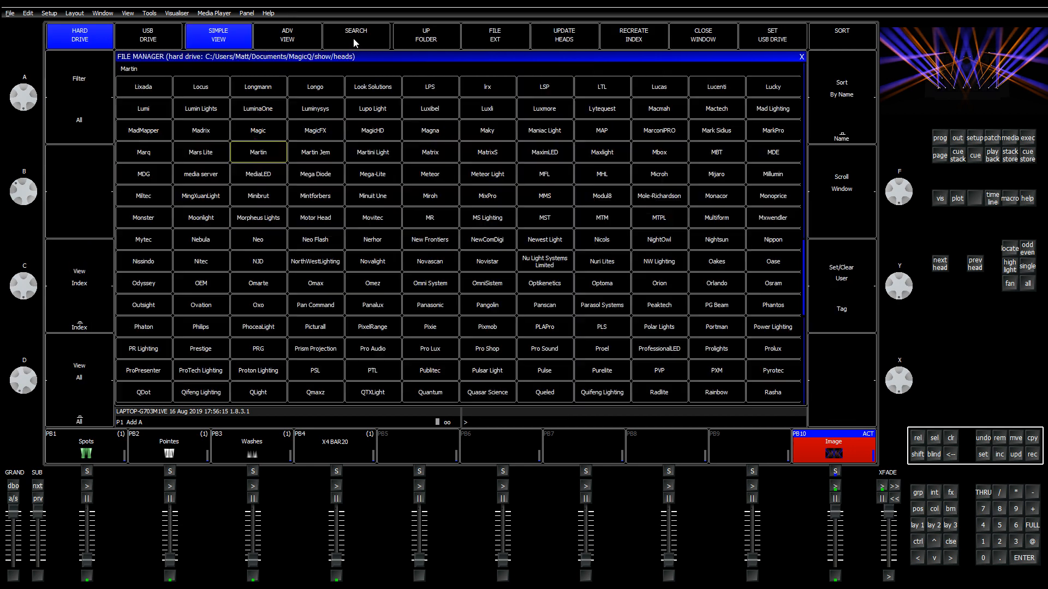
click(802, 56)
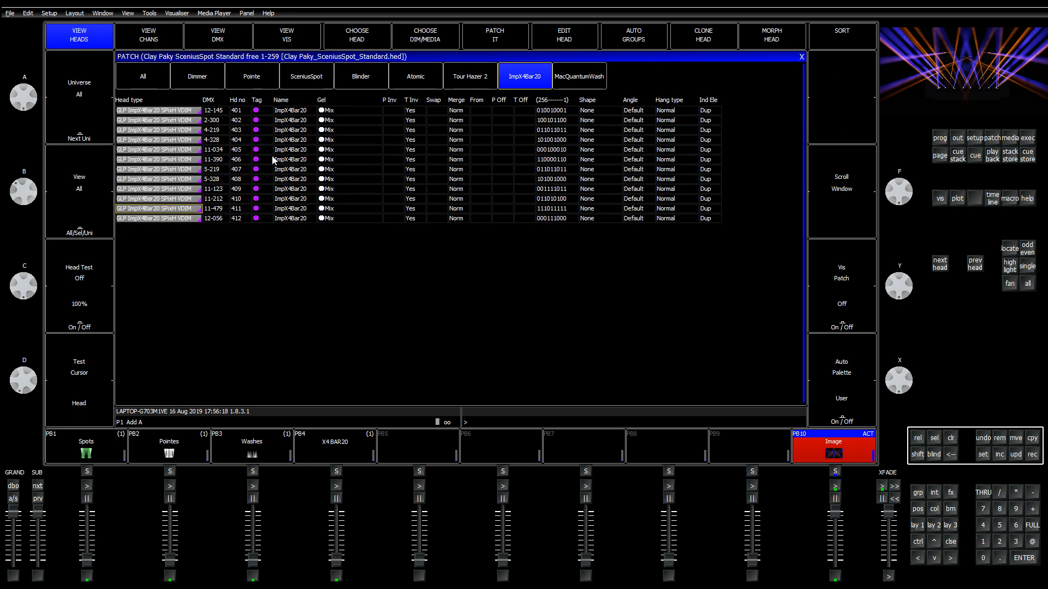
Step: Load the GLP ImpX4Bar20 in the head editor and choose its SPixVDIM (88) mode as the current head
click(361, 41)
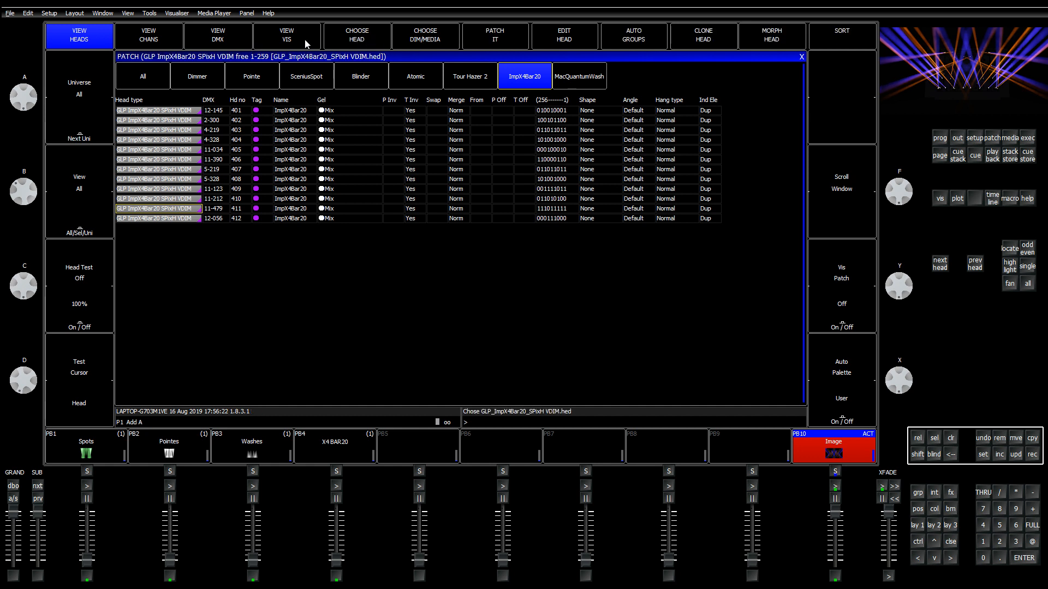
click(185, 179)
click(568, 41)
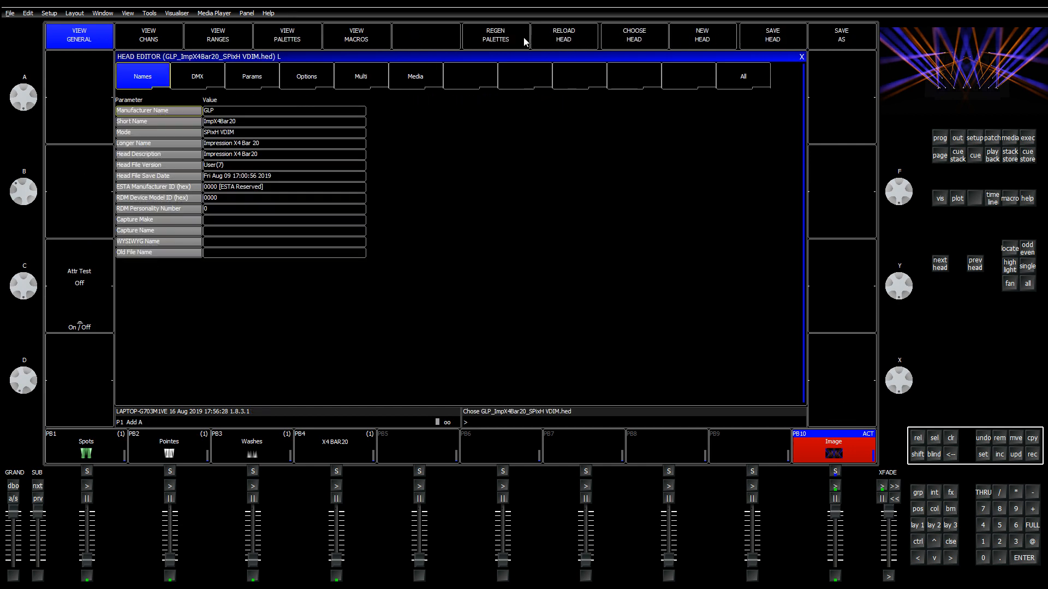
shift+click(633, 41)
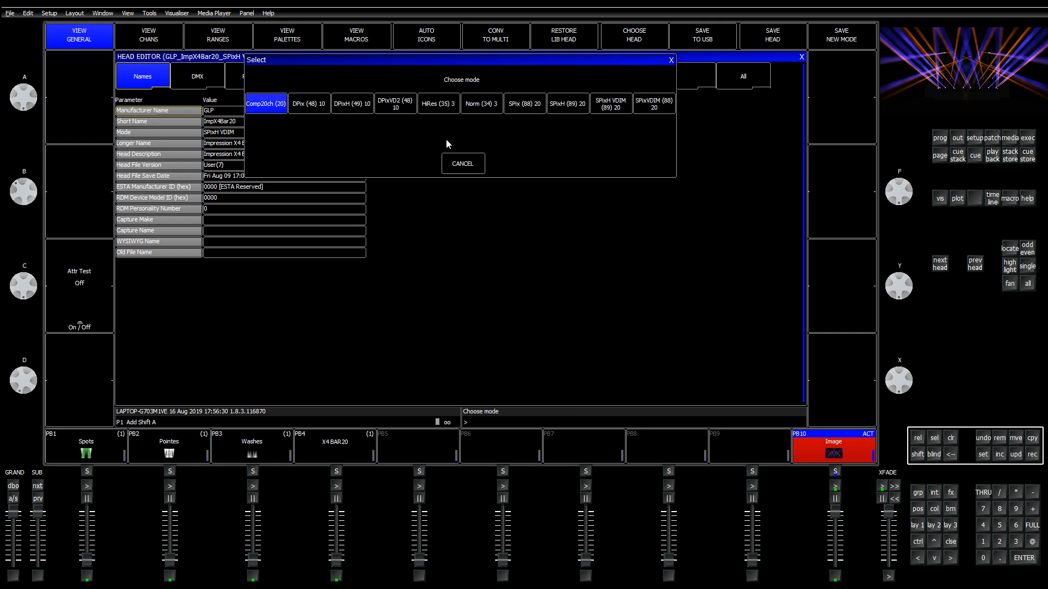
click(652, 107)
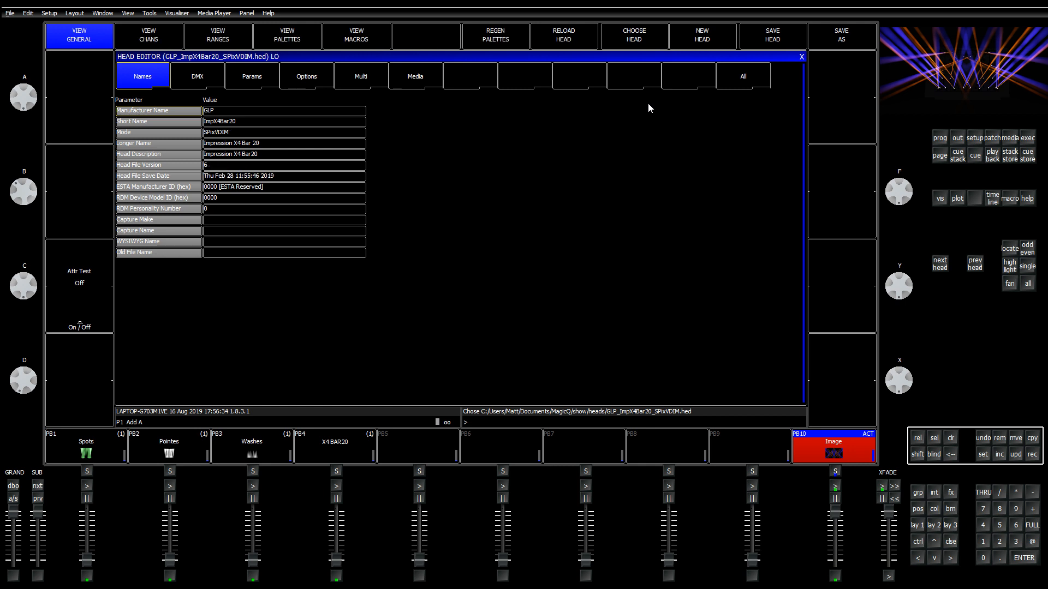
click(801, 58)
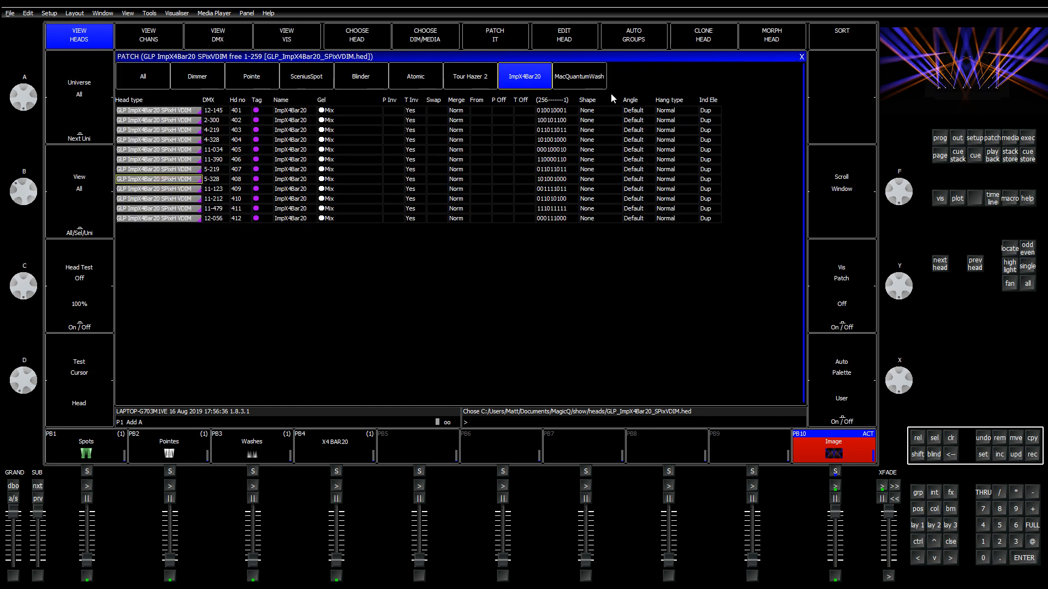
Step: Morph ImpX4Bar20 heads 401 to 412 into GLP_ImpX4Bar20_SPixVDIM.hed and show the MacQuantumWash heads
drag(172, 112, 173, 221)
click(771, 36)
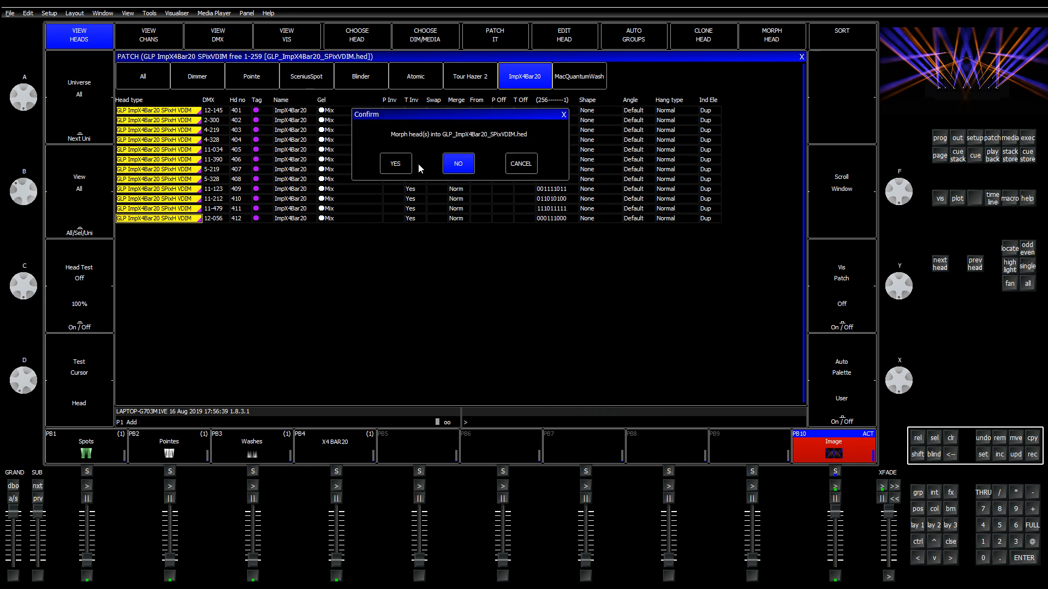
click(401, 166)
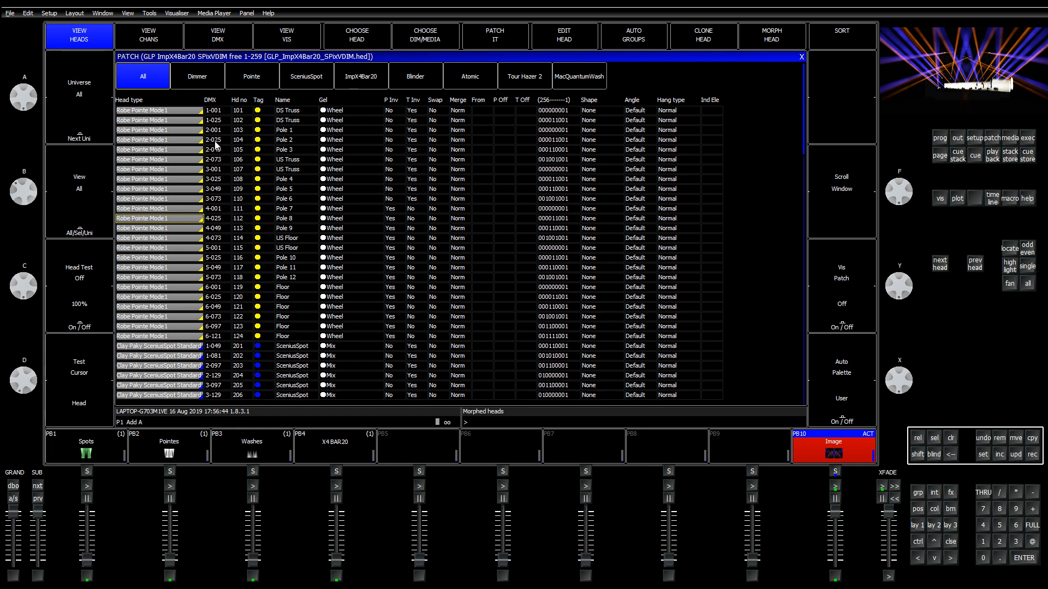
click(587, 84)
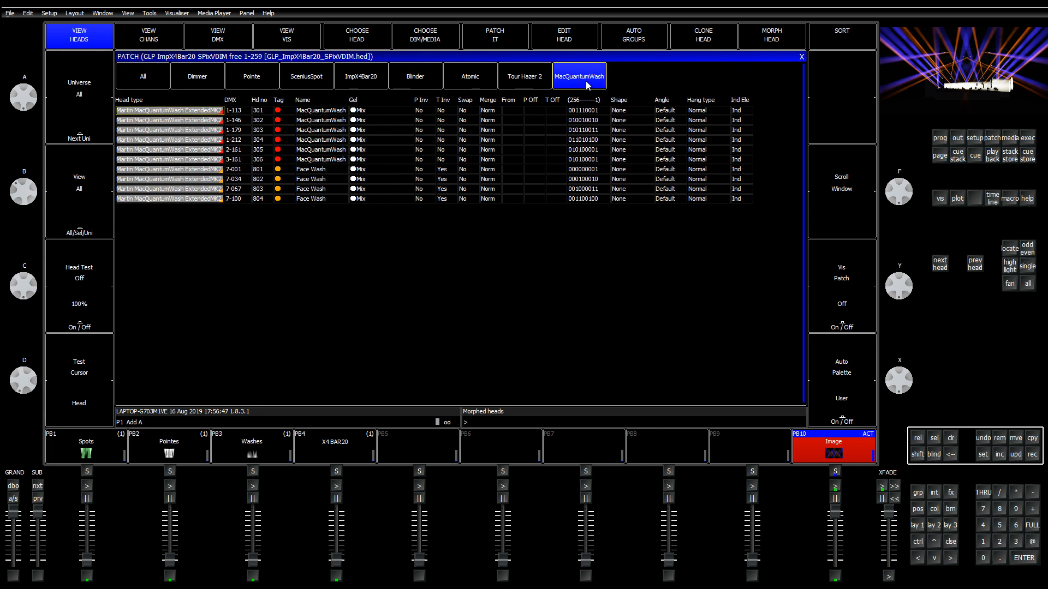
Step: Examine the list of all patched heads down to the ImpX4Bar20 heads and their Generic Vdim 20ele entries
click(166, 80)
scroll(358, 231, down, 9)
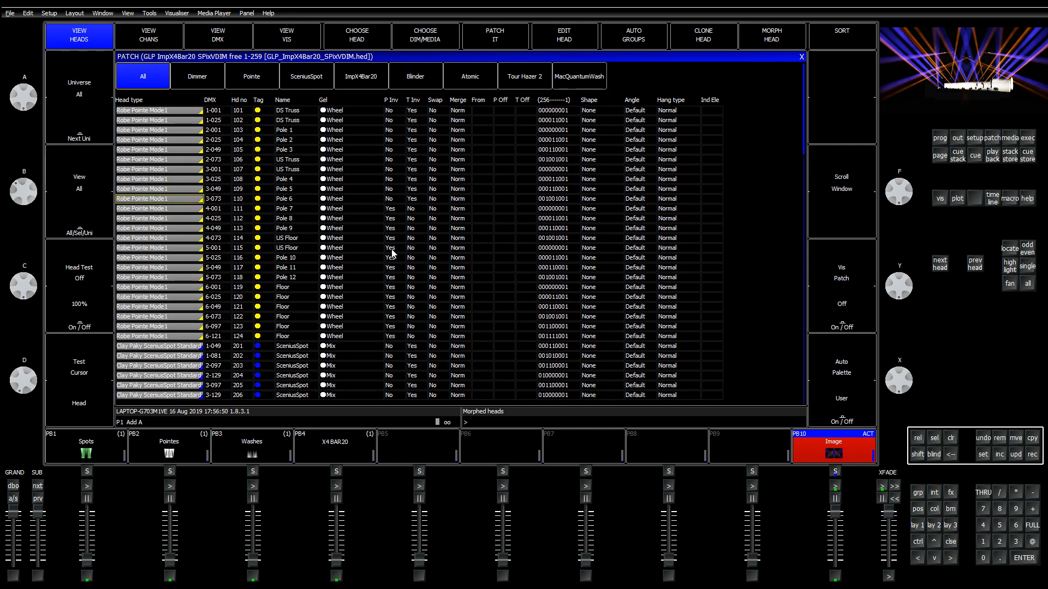
scroll(393, 252, down, 20)
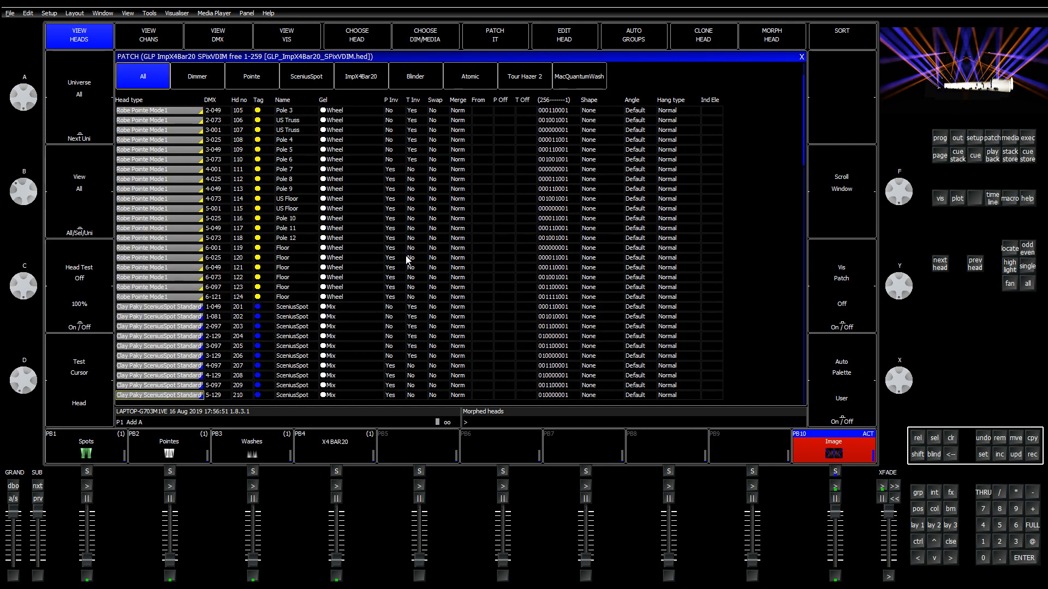
scroll(407, 260, down, 14)
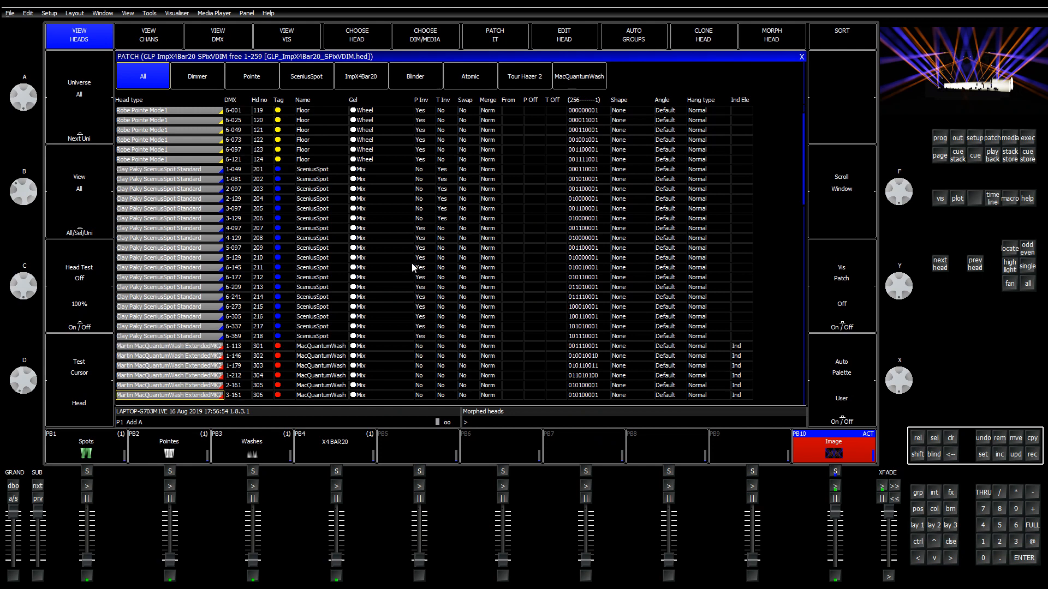
scroll(412, 263, down, 8)
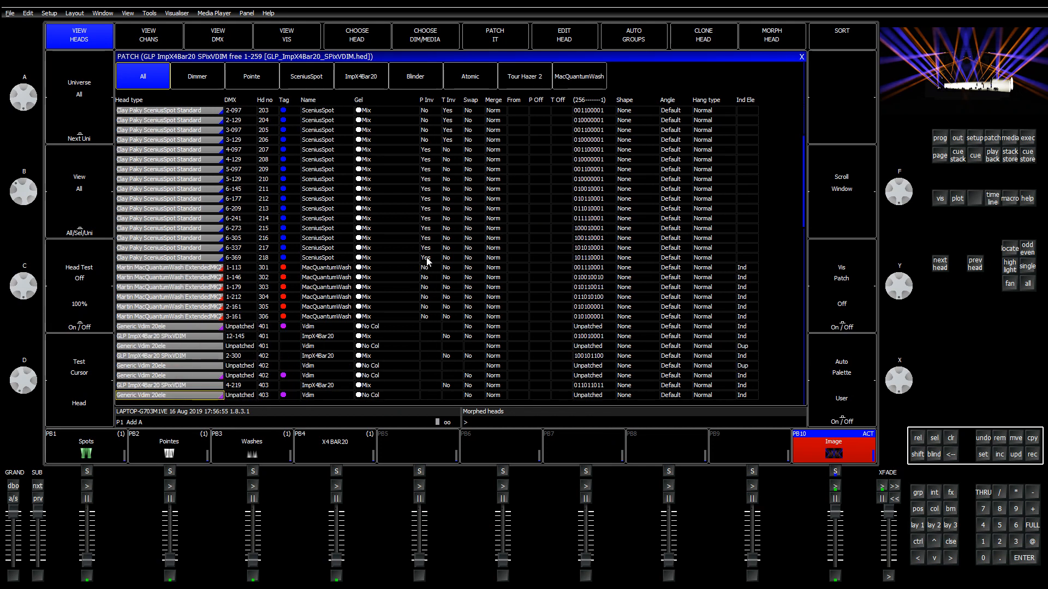
scroll(427, 262, down, 7)
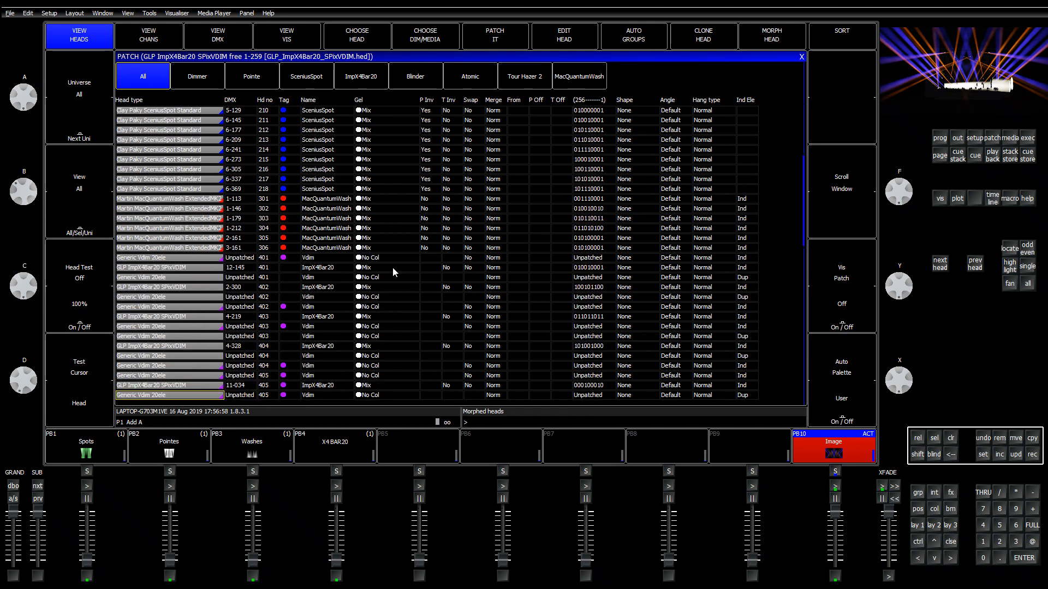
scroll(392, 266, down, 5)
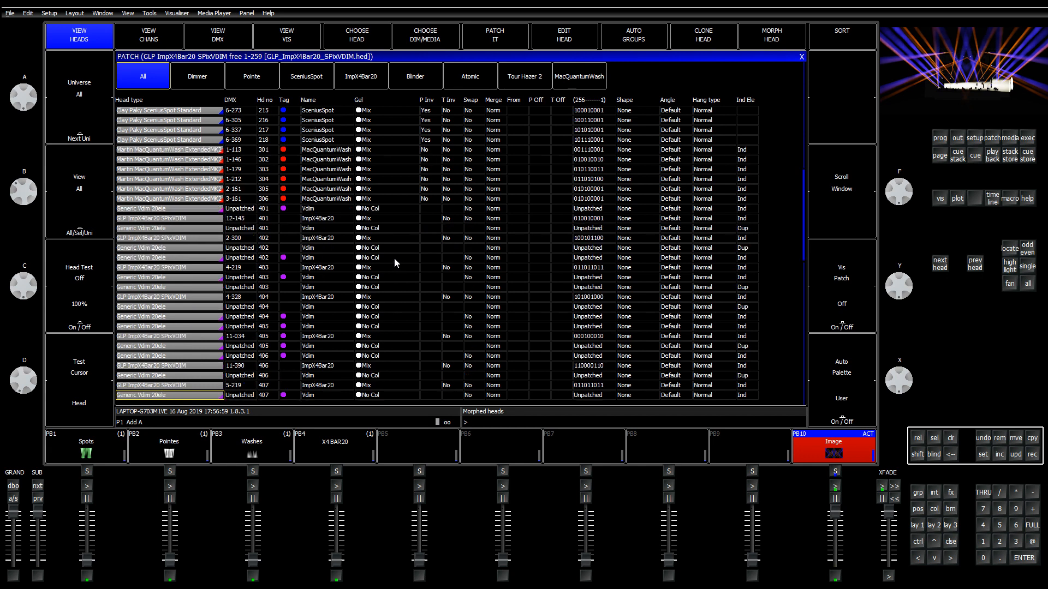
scroll(394, 258, down, 3)
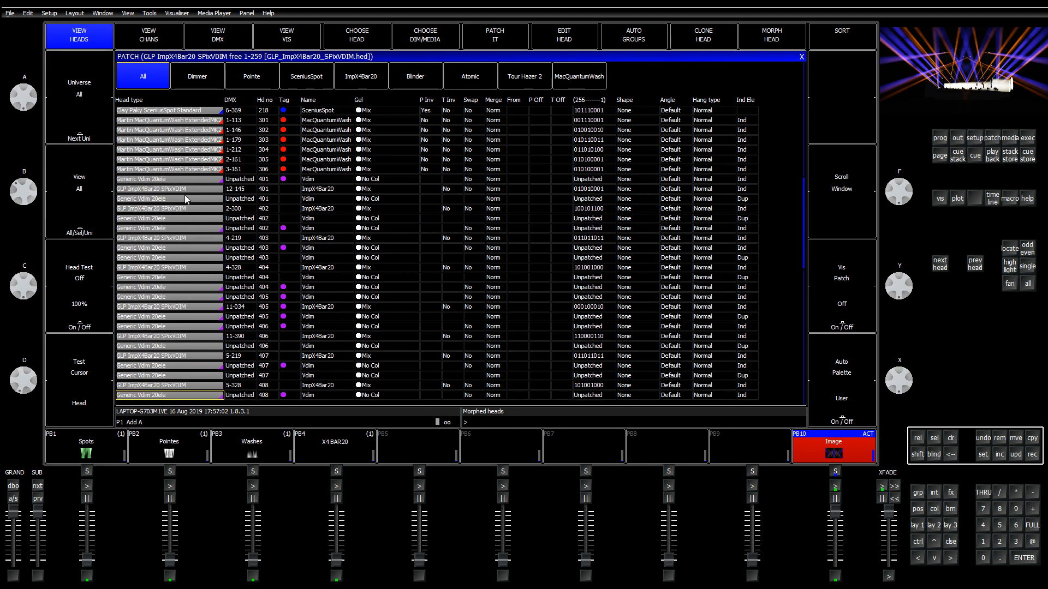
Step: Remove the duplicate Generic Vdim 20ele heads, marked Dup, belonging to ImpX4Bar20 heads 401 and 402
click(170, 181)
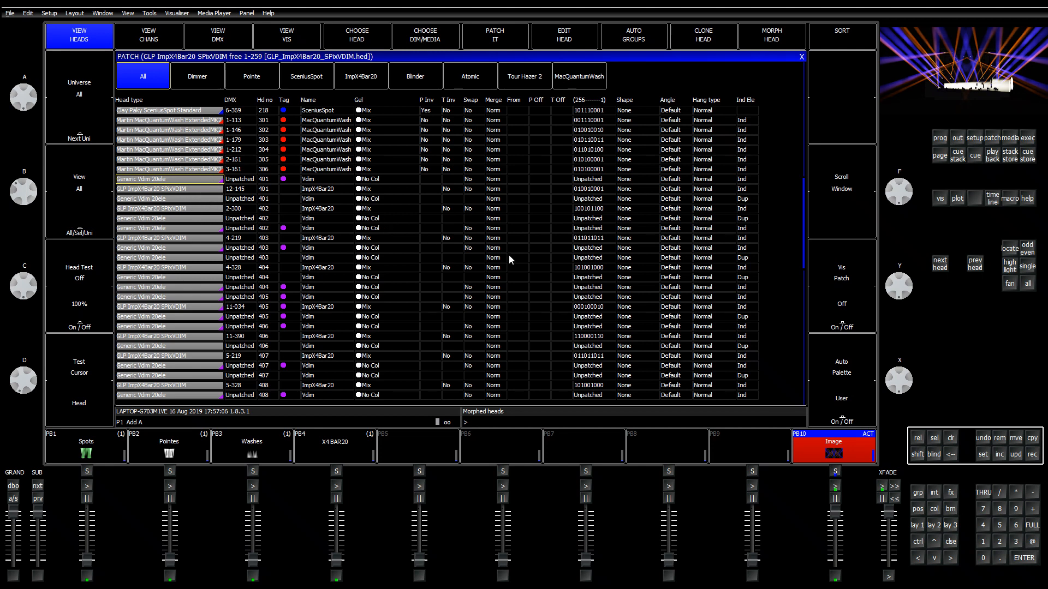
click(195, 200)
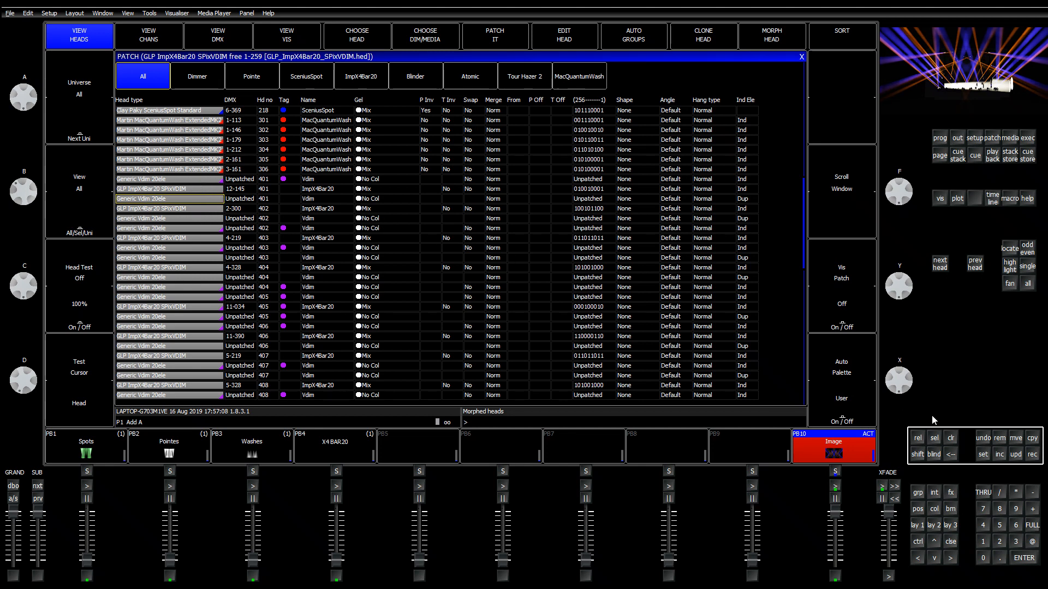
key(Delete)
click(213, 202)
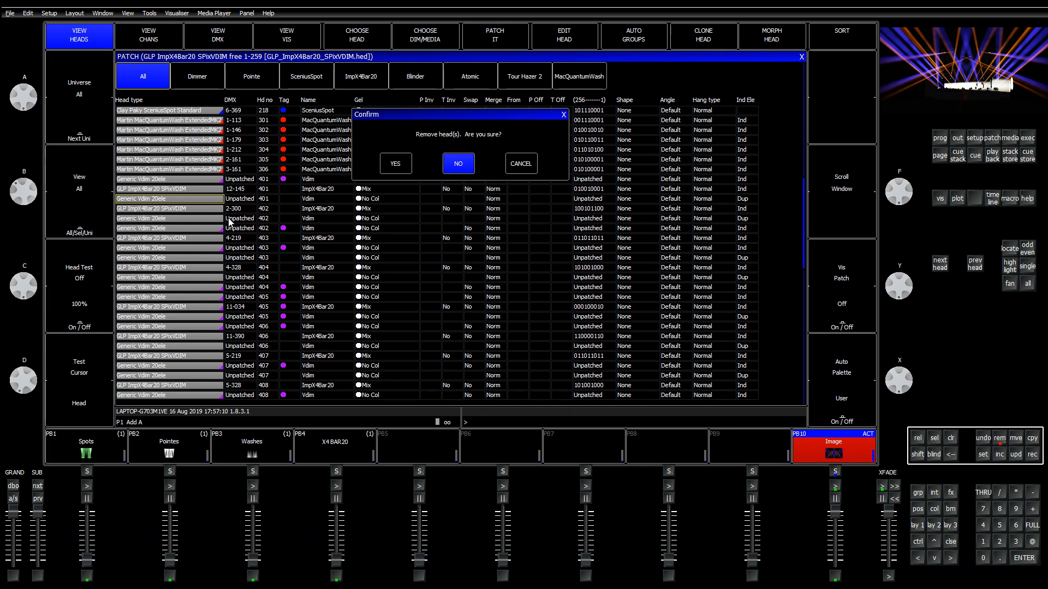
key(y)
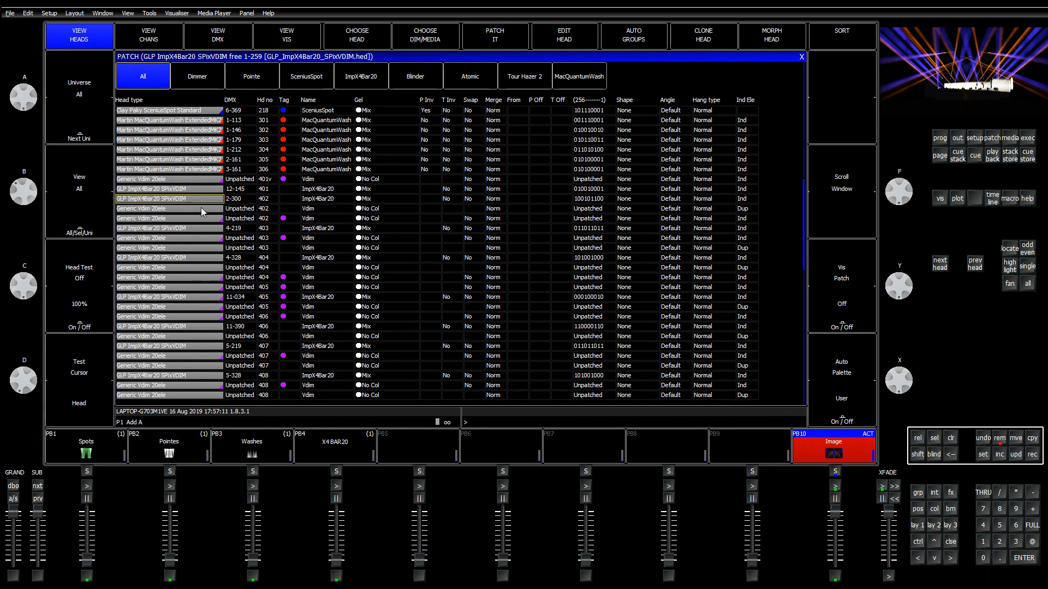
click(211, 213)
key(Delete)
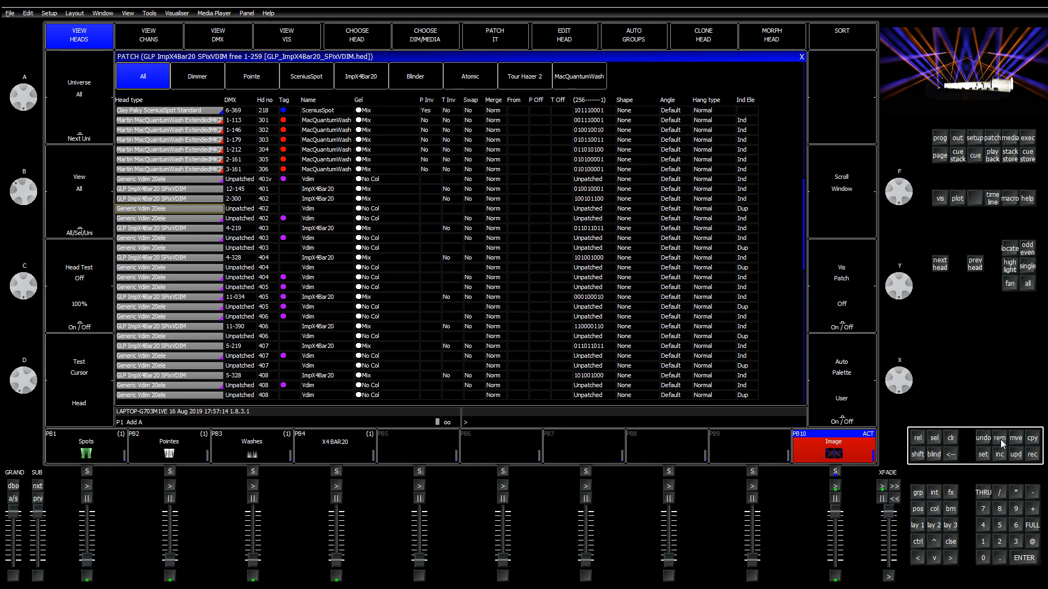
click(175, 214)
click(402, 168)
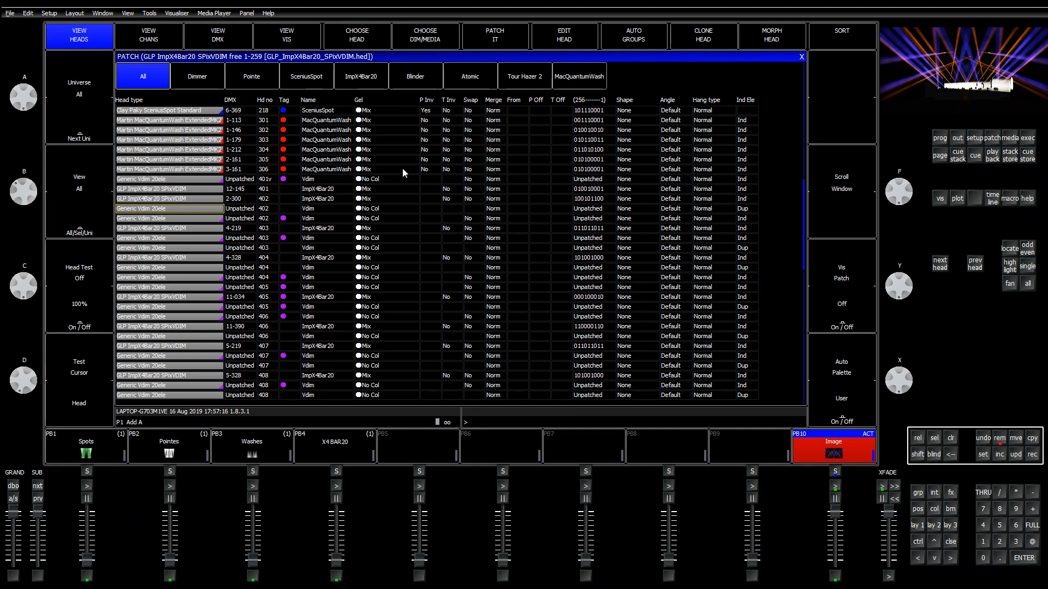
Step: Remove the duplicate Generic Vdim 20ele heads of ImpX4Bar20 heads 403 and 404
click(999, 438)
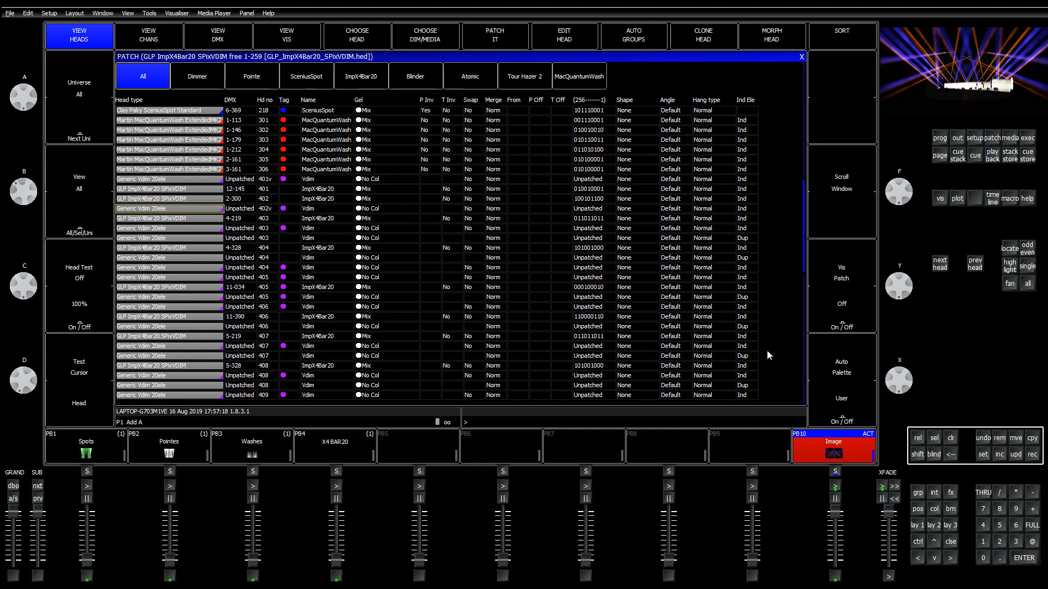
click(202, 240)
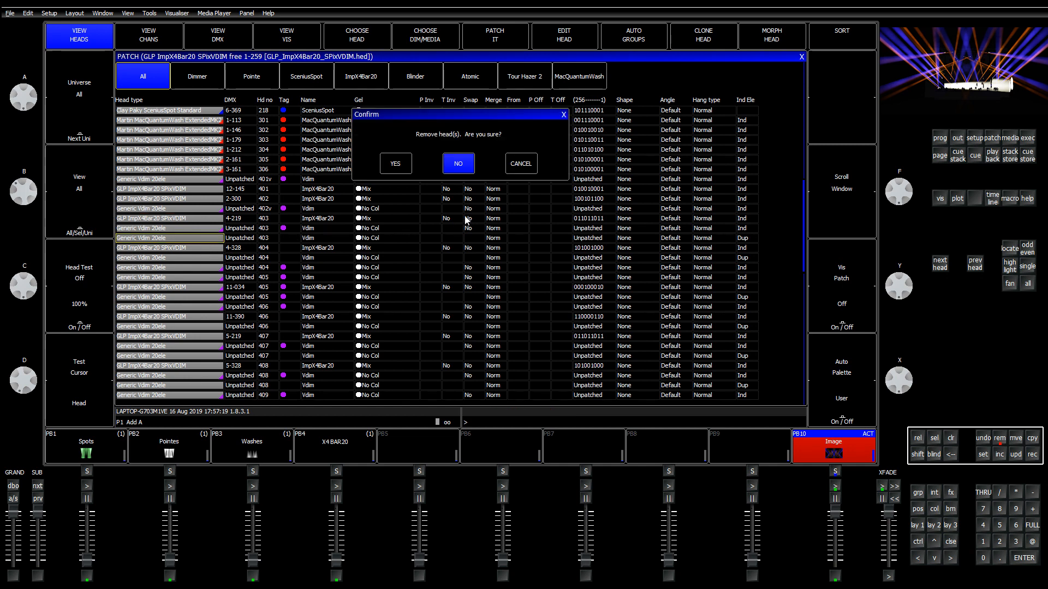
click(393, 165)
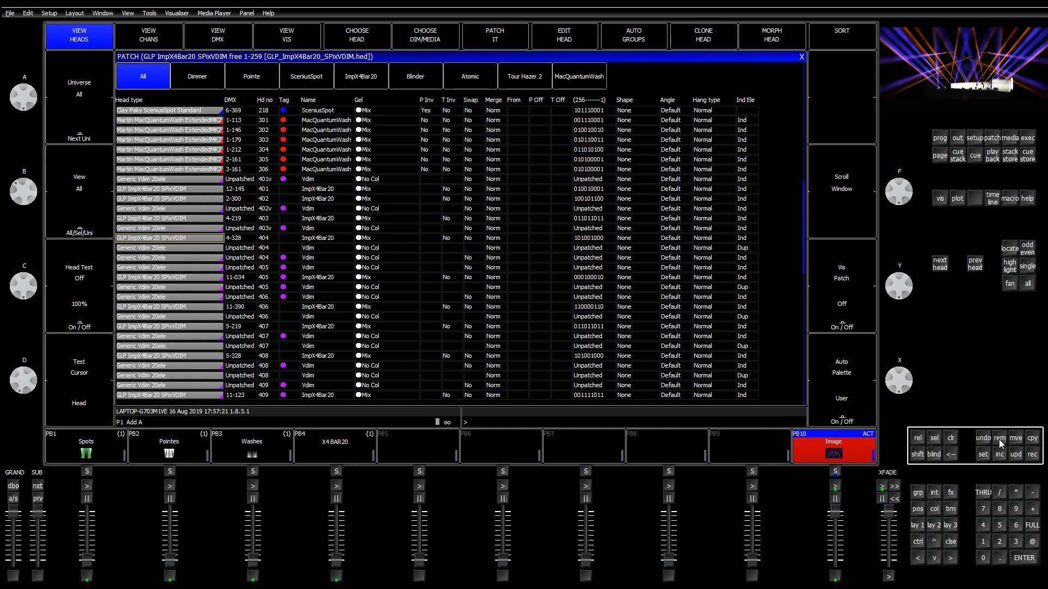
click(1000, 442)
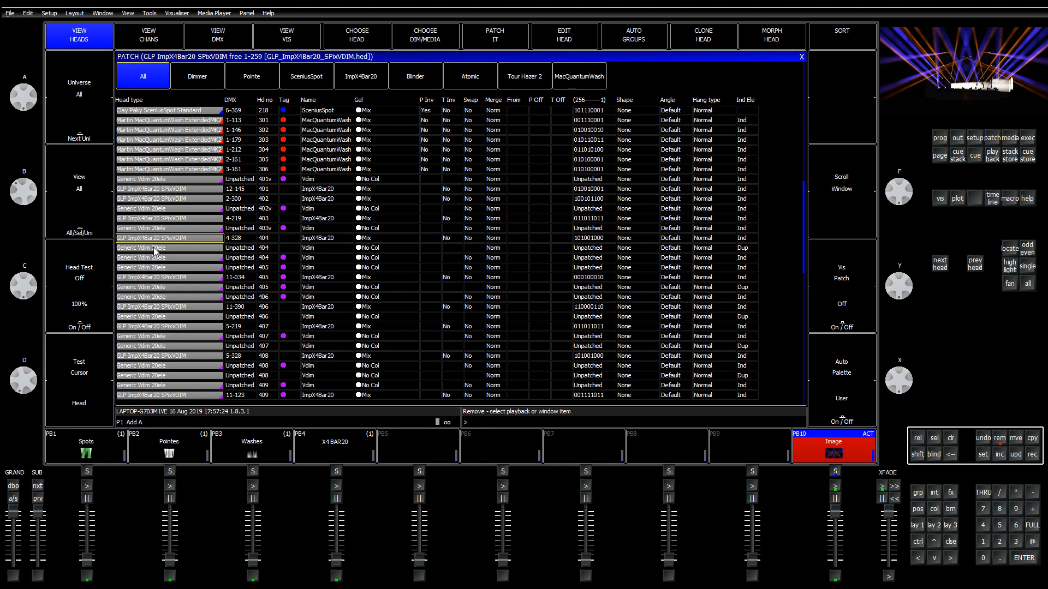
click(156, 248)
click(402, 164)
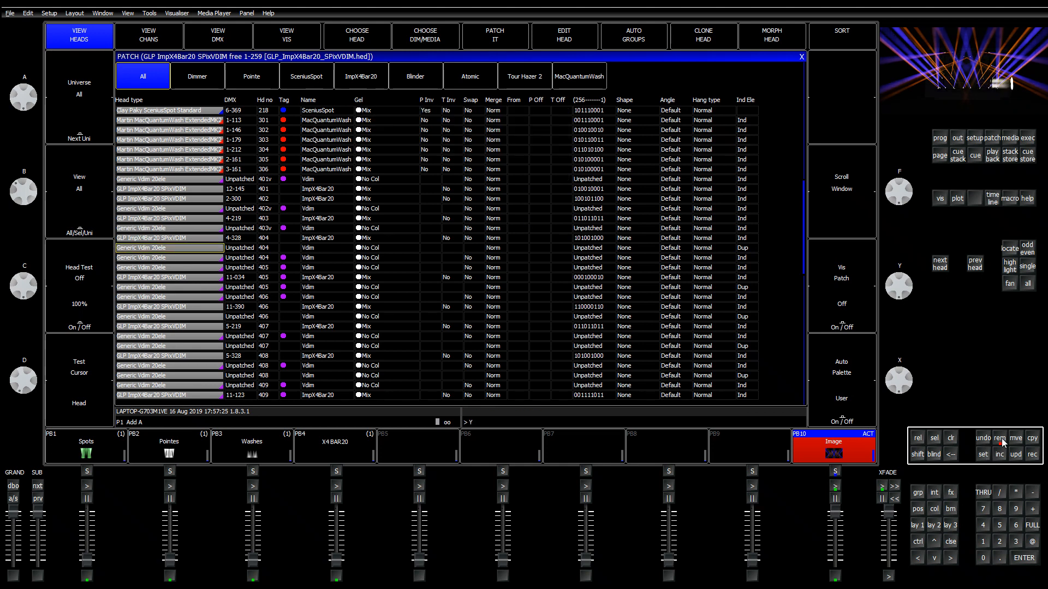
Step: Remove the duplicate Generic Vdim 20ele heads of ImpX4Bar20 heads 406 and 407
click(1000, 441)
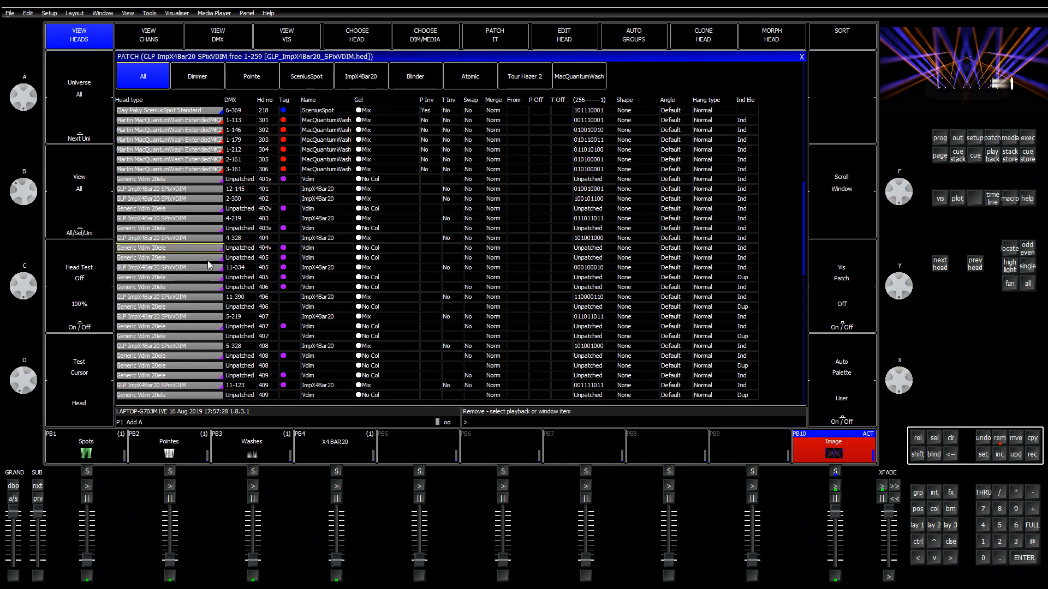
click(191, 307)
click(402, 164)
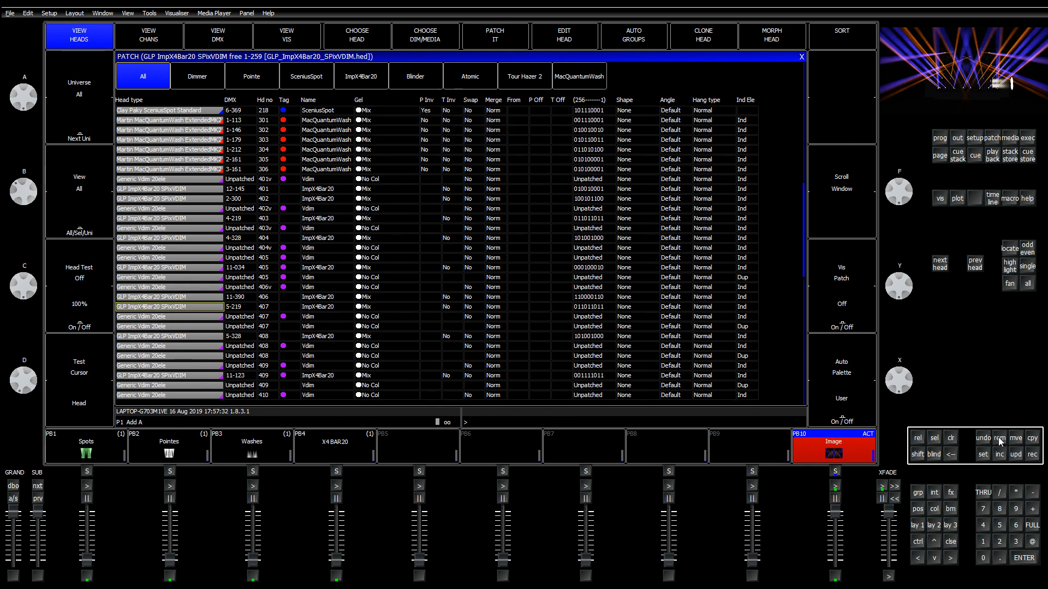
click(1001, 442)
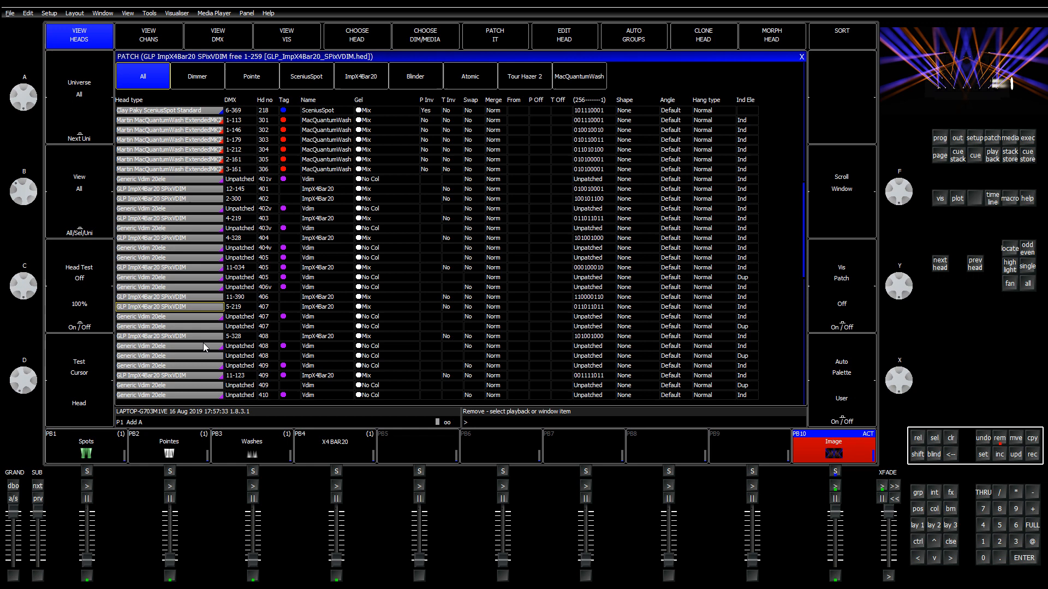
click(173, 326)
key(y)
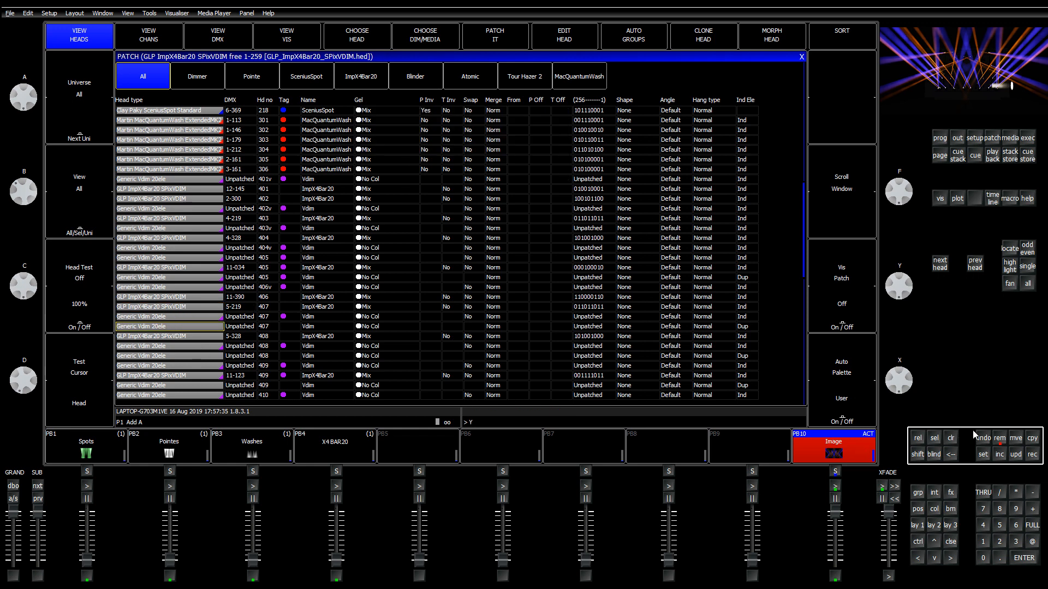
Step: Remove head 409's Generic Vdim 20ele marked Dup and head 405's Generic Vdim 20ele marked Ind
click(1003, 442)
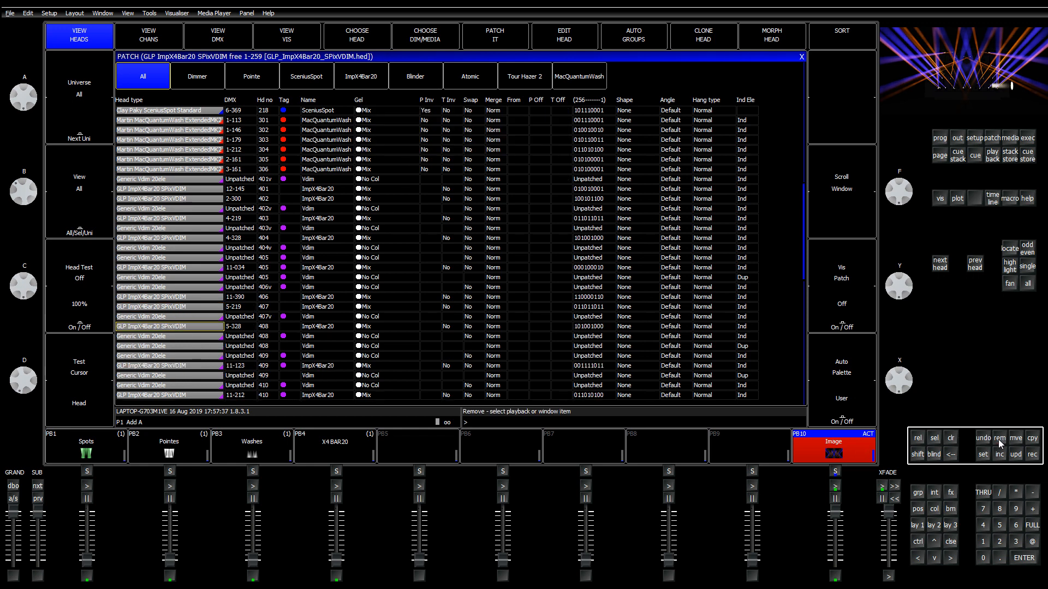
click(166, 376)
click(390, 171)
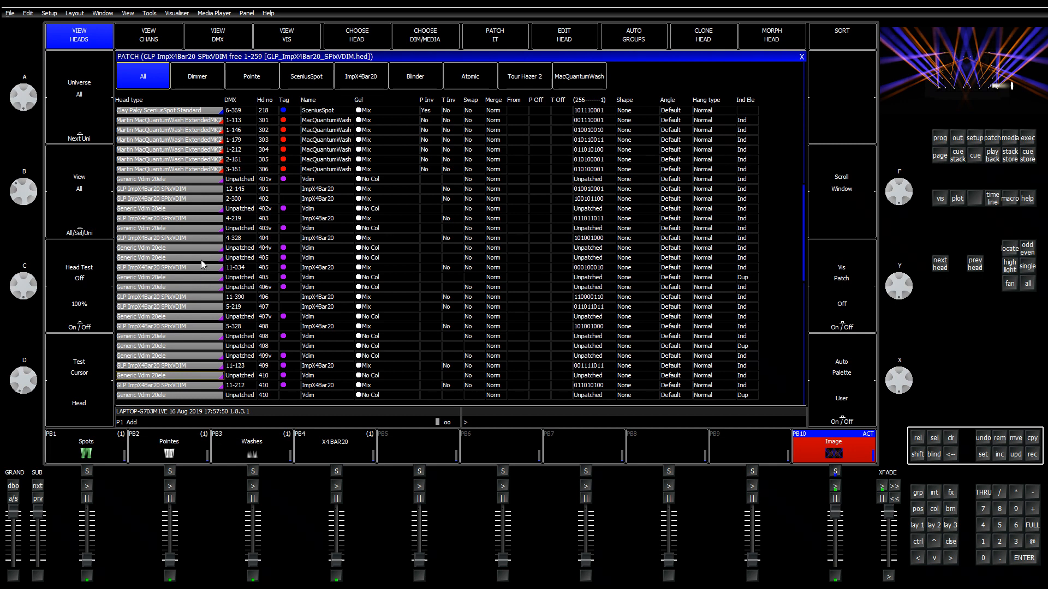
click(1000, 439)
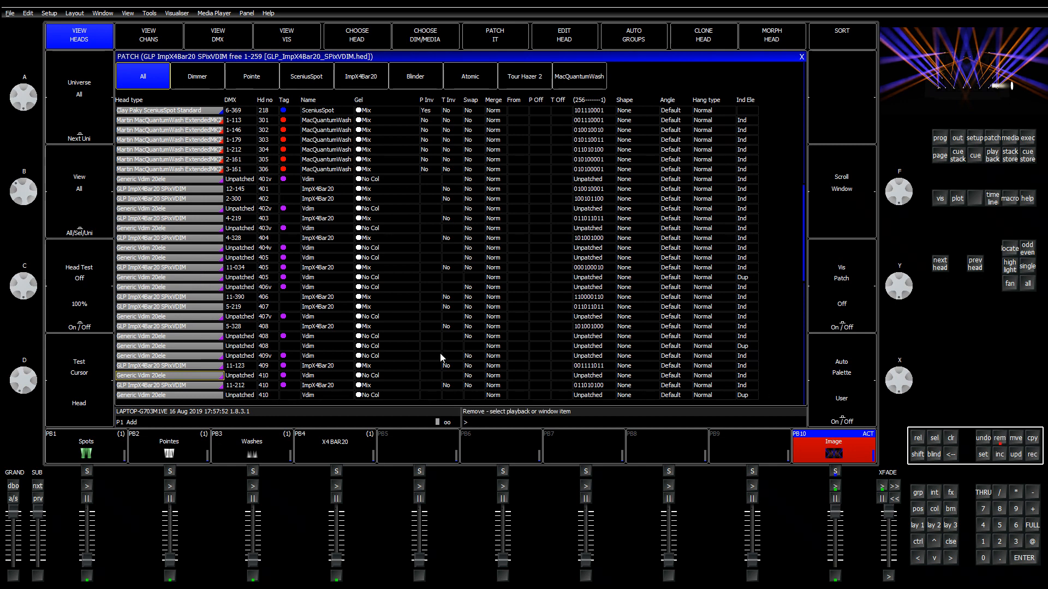
click(185, 257)
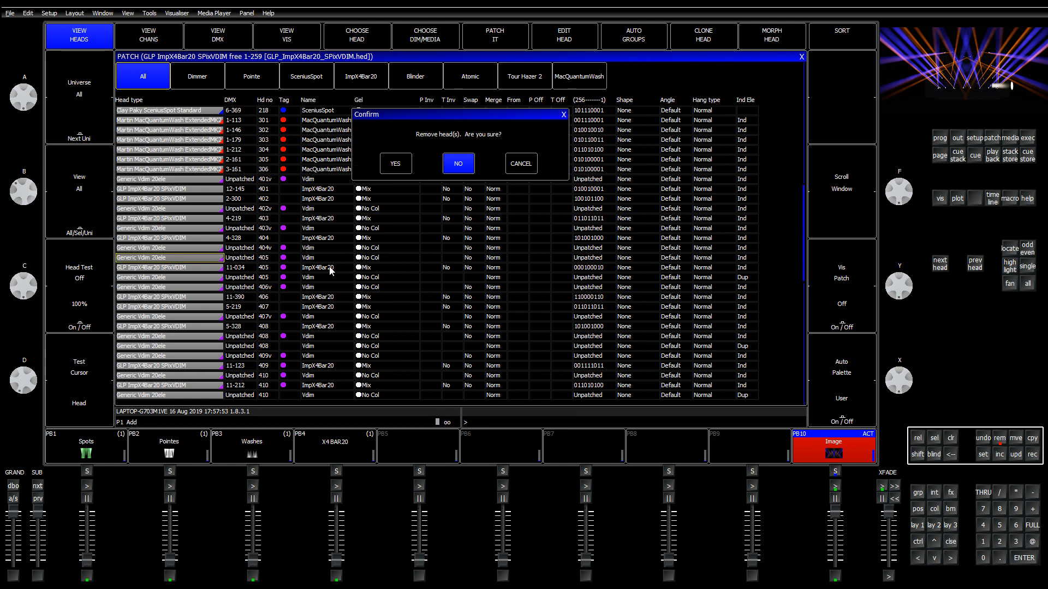
click(395, 165)
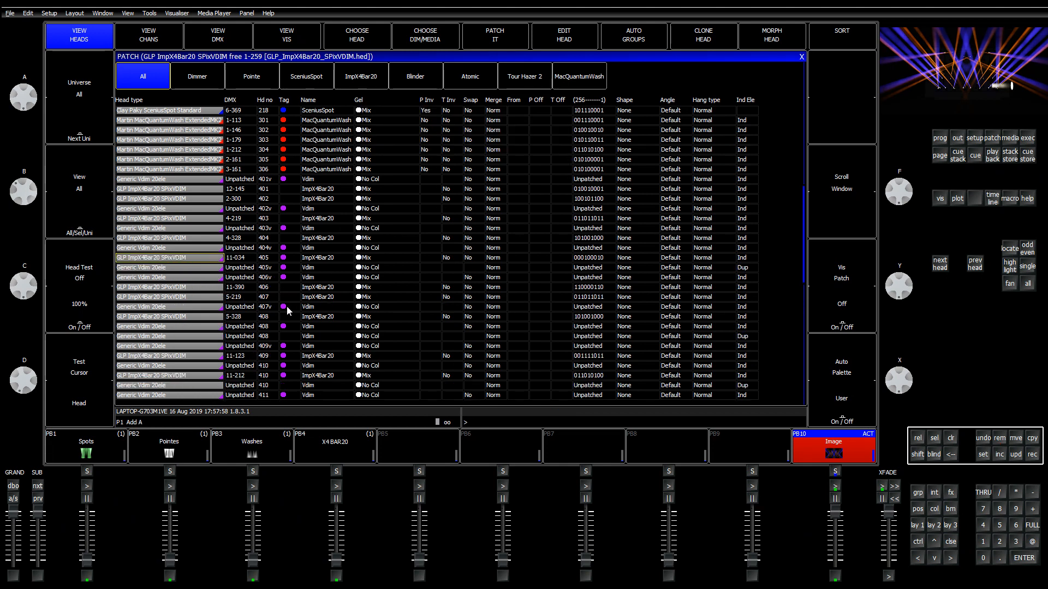
Step: Remove the duplicate Generic Vdim 20ele heads of ImpX4Bar20 heads 408 and 410
click(1000, 437)
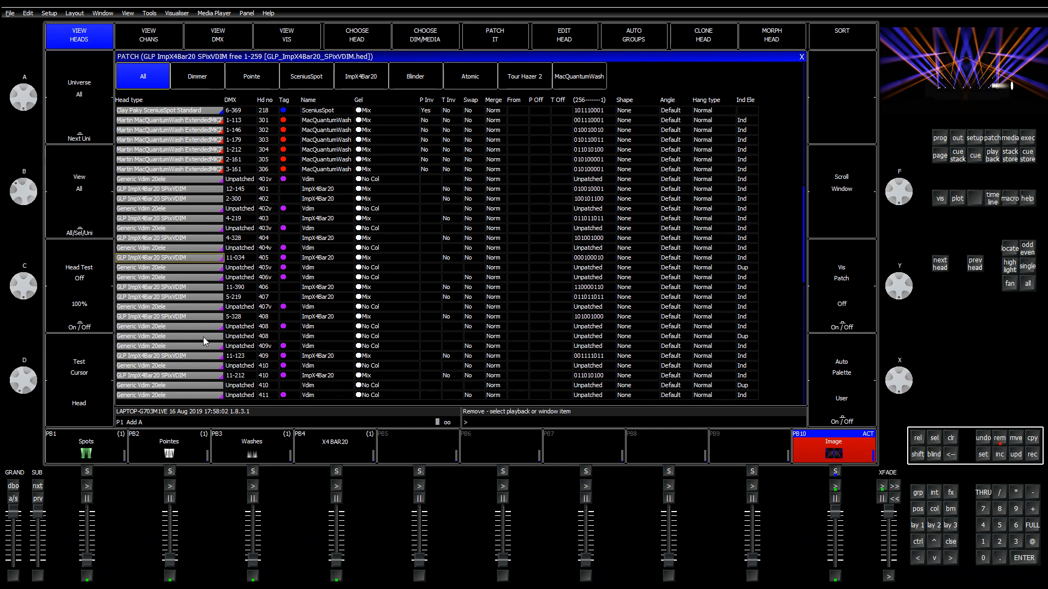
click(203, 337)
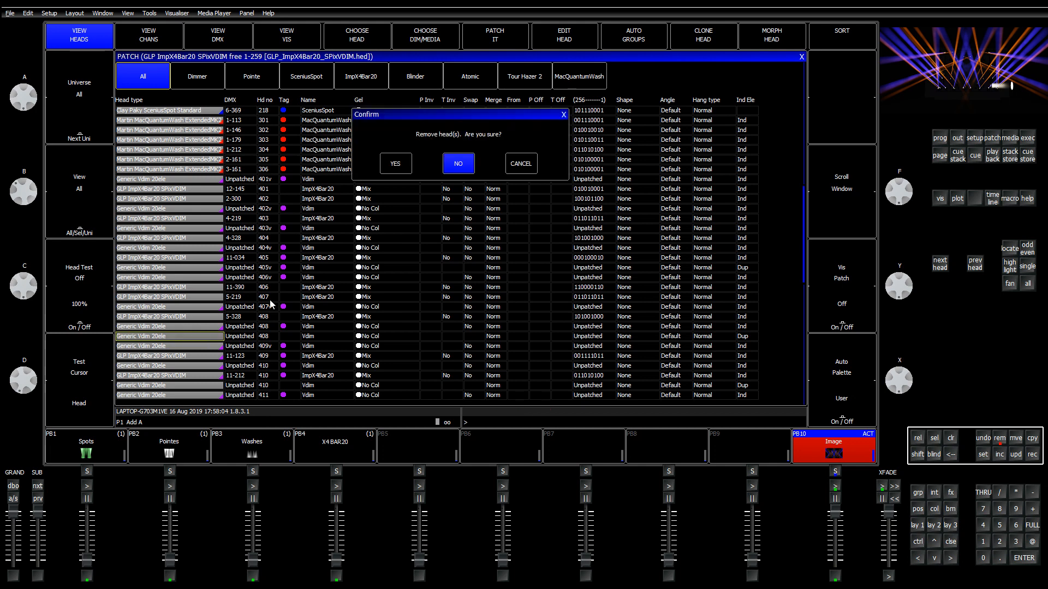
click(405, 163)
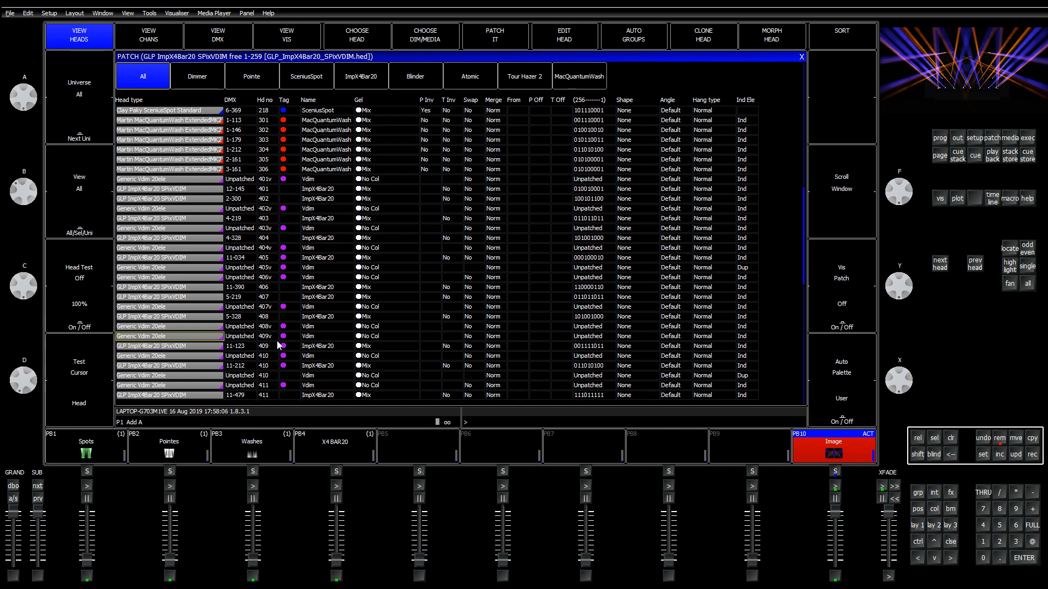
click(999, 440)
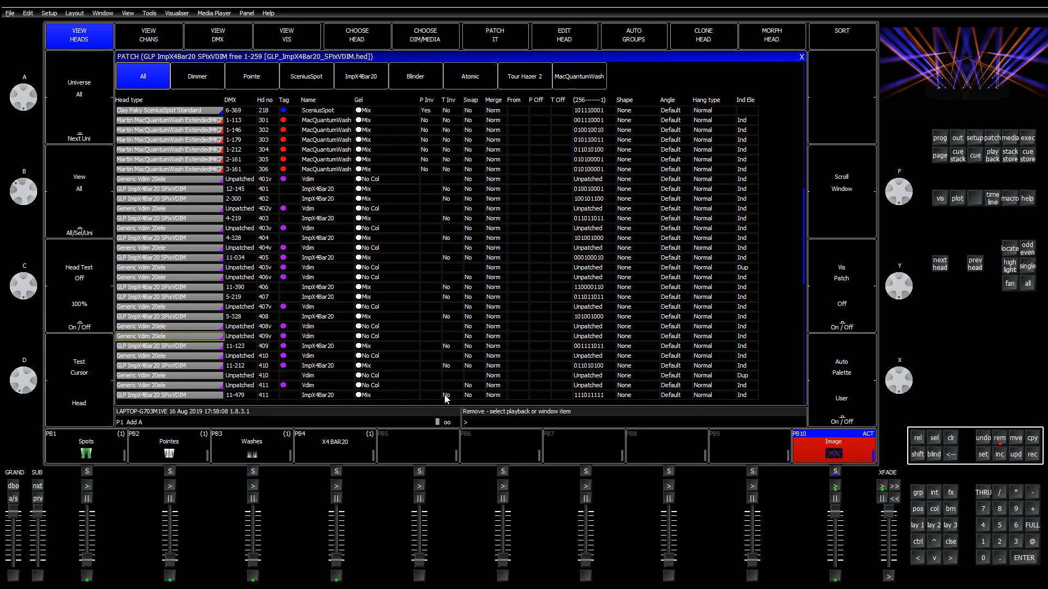
click(202, 375)
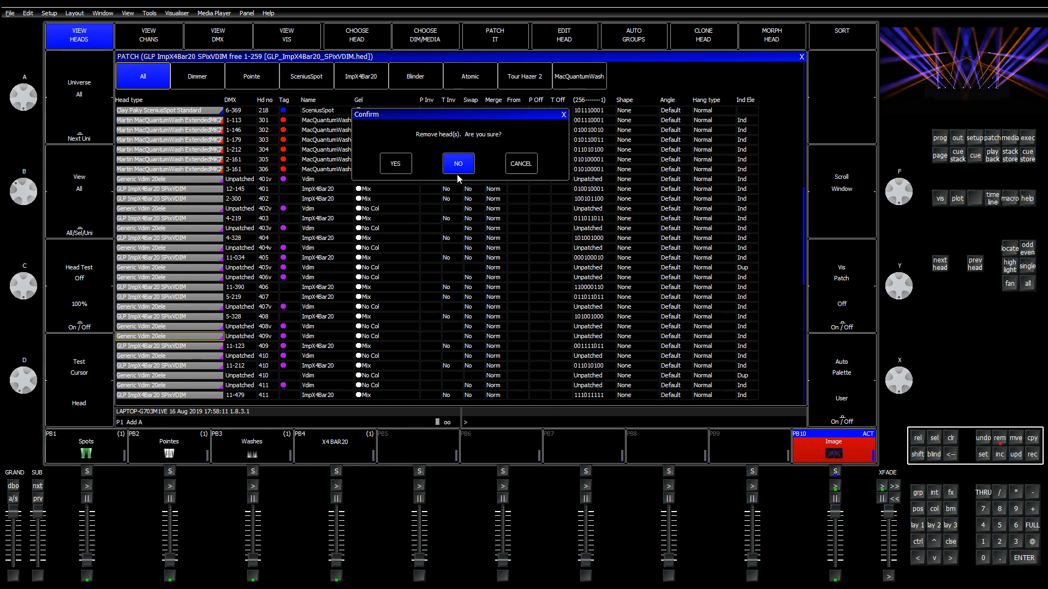
click(407, 168)
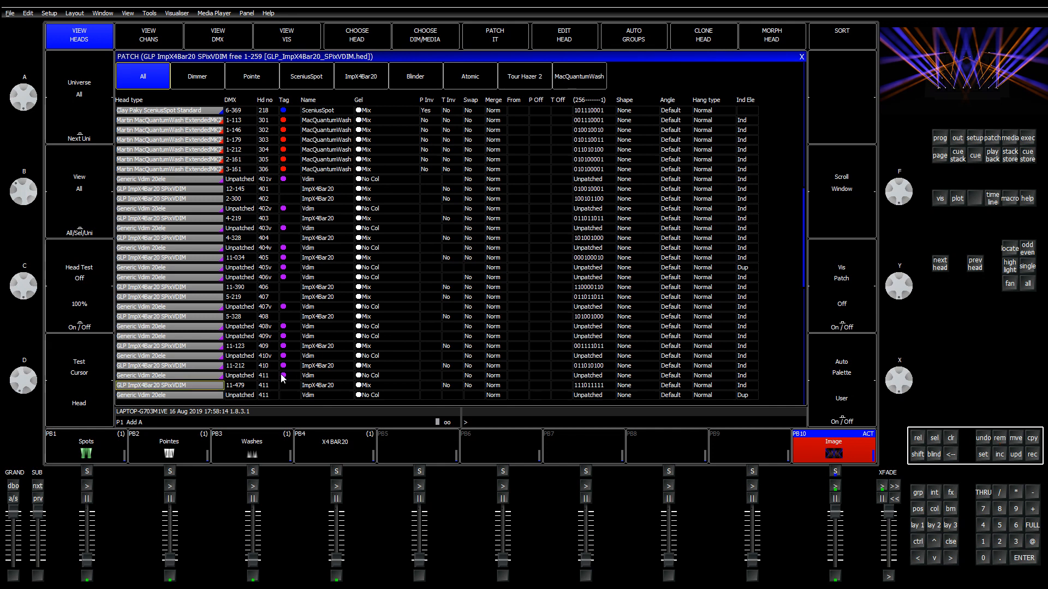
scroll(295, 371, down, 5)
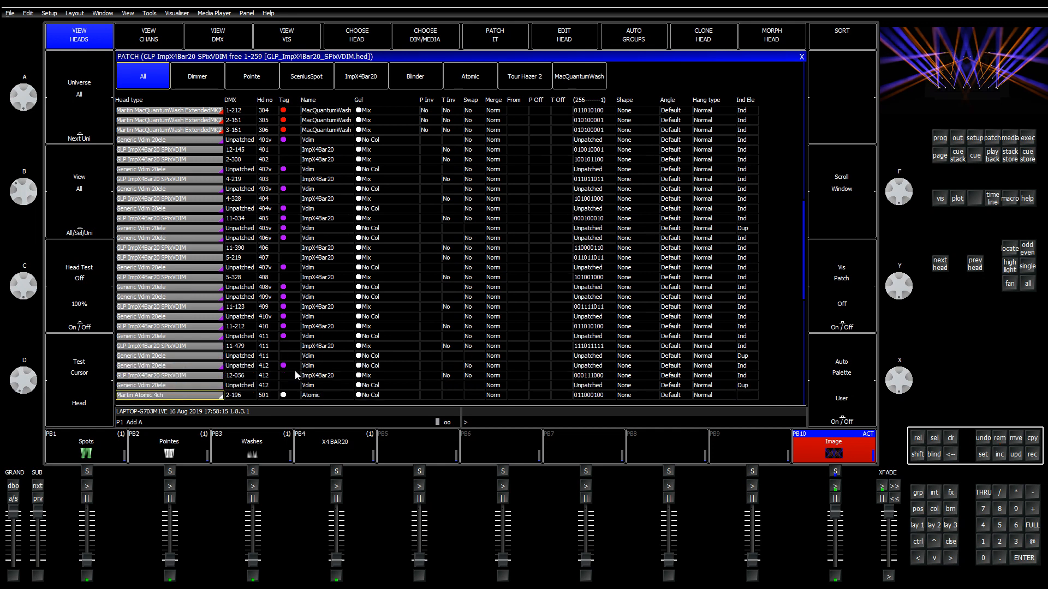
scroll(286, 367, down, 1)
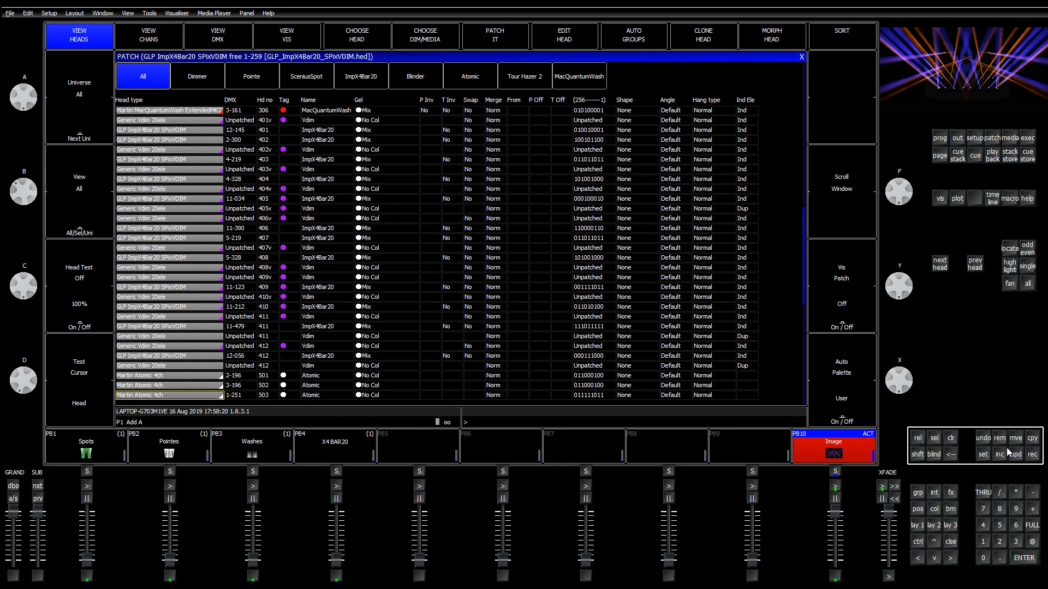
Step: Remove the duplicate Generic Vdim 20ele heads of ImpX4Bar20 heads 411 and 412
click(1001, 440)
click(213, 337)
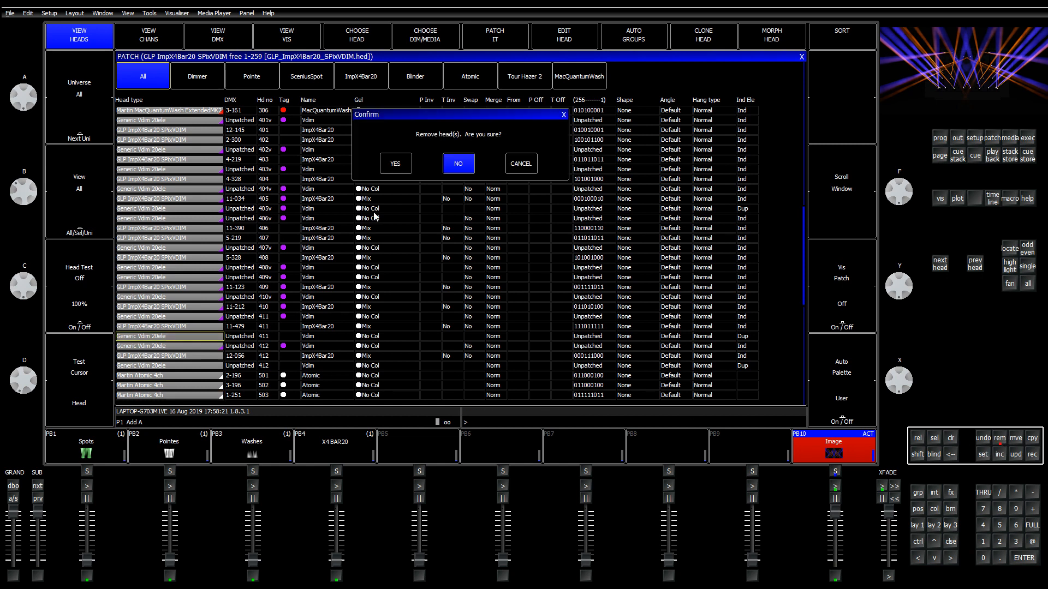
click(390, 171)
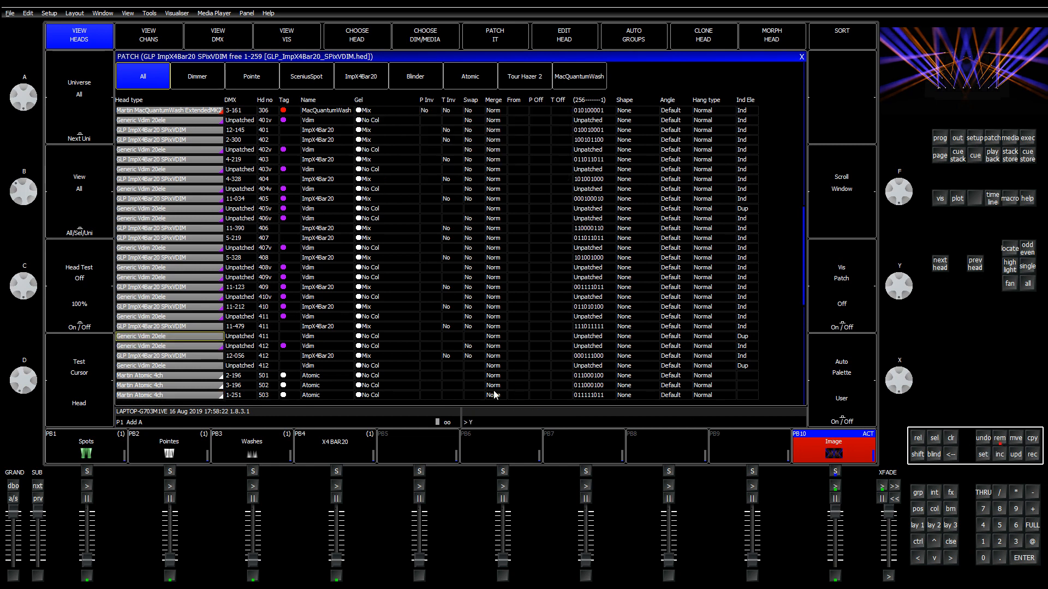
click(1001, 439)
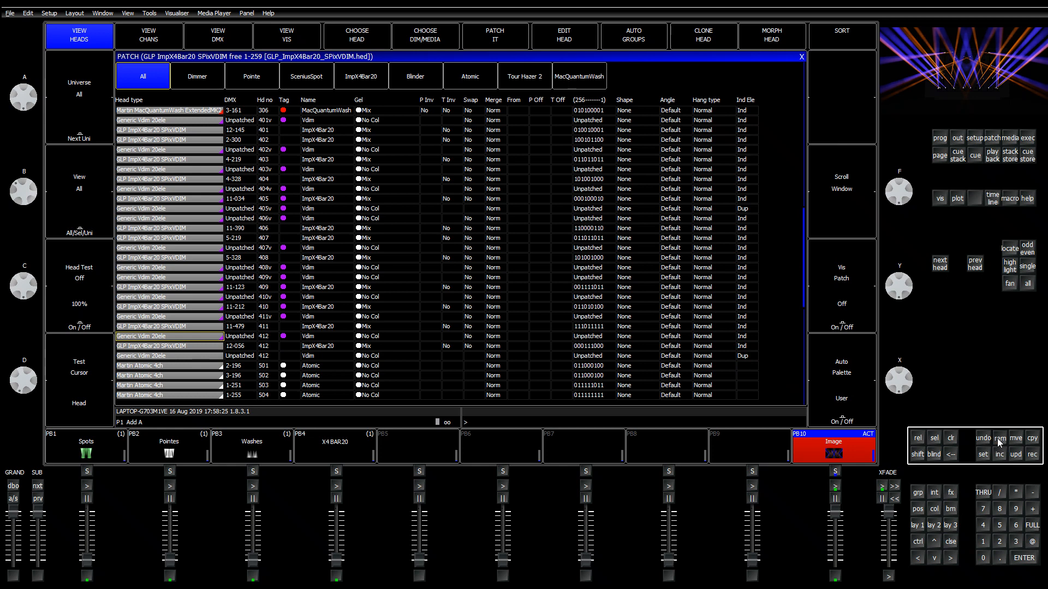
click(187, 355)
click(403, 172)
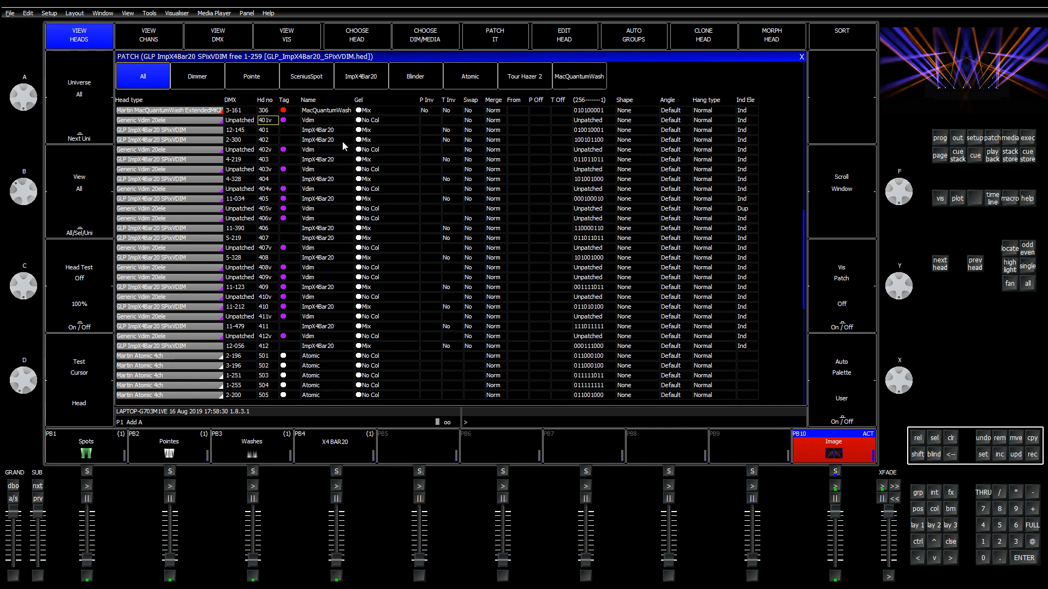
Step: Check the head numbers of the remaining ImpX4Bar20 and Vdim heads row by row, from 401 to 411
key(Down)
key(Down)
key(Down)
key(Down)
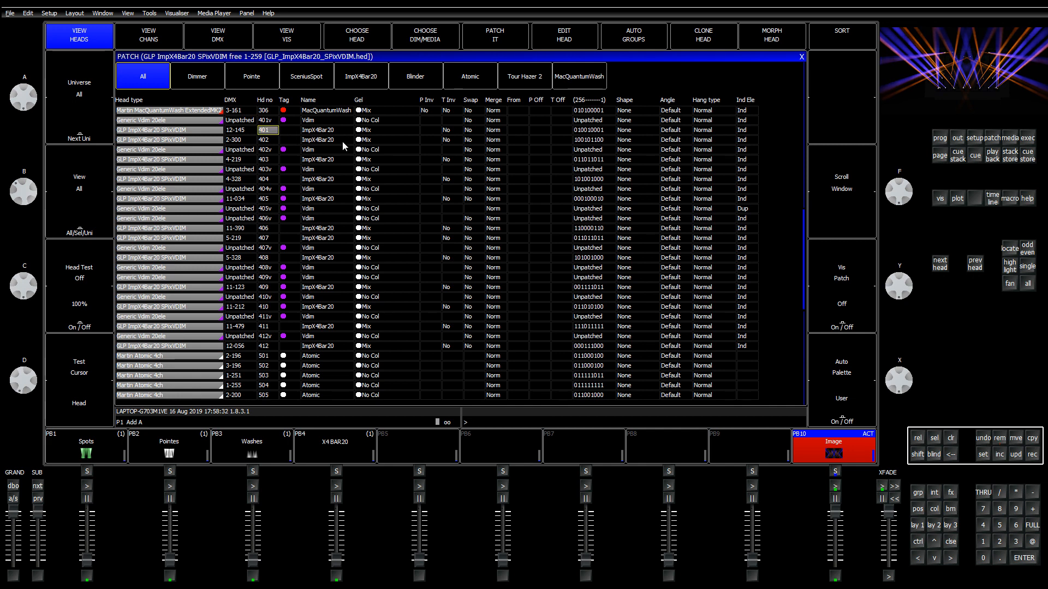
key(Down)
key(Down)
key(Down)
key(Down)
key(Down)
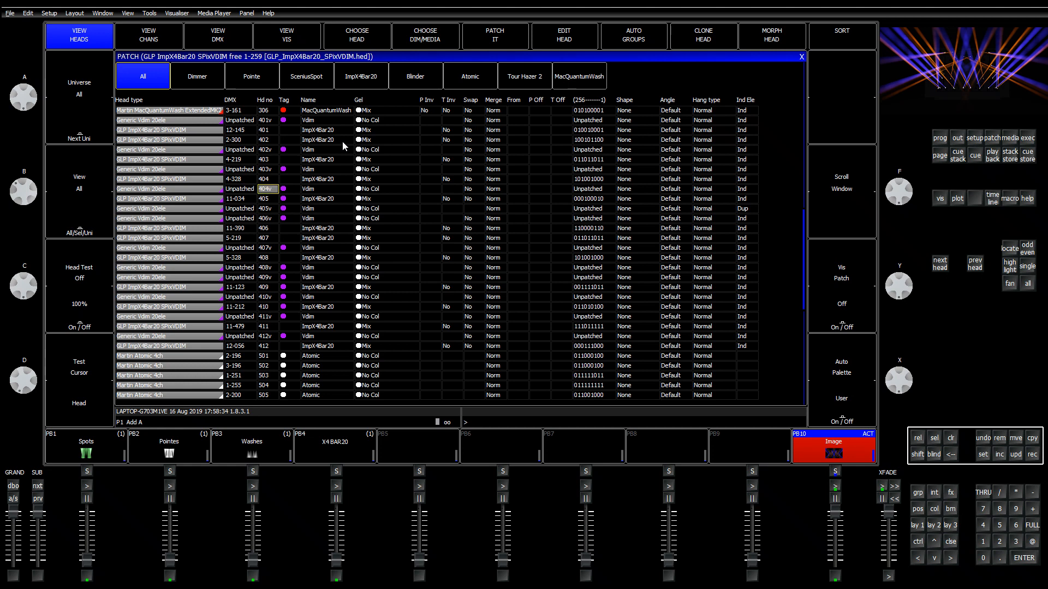
key(Down)
key(Down)
key(Down)
key(Down)
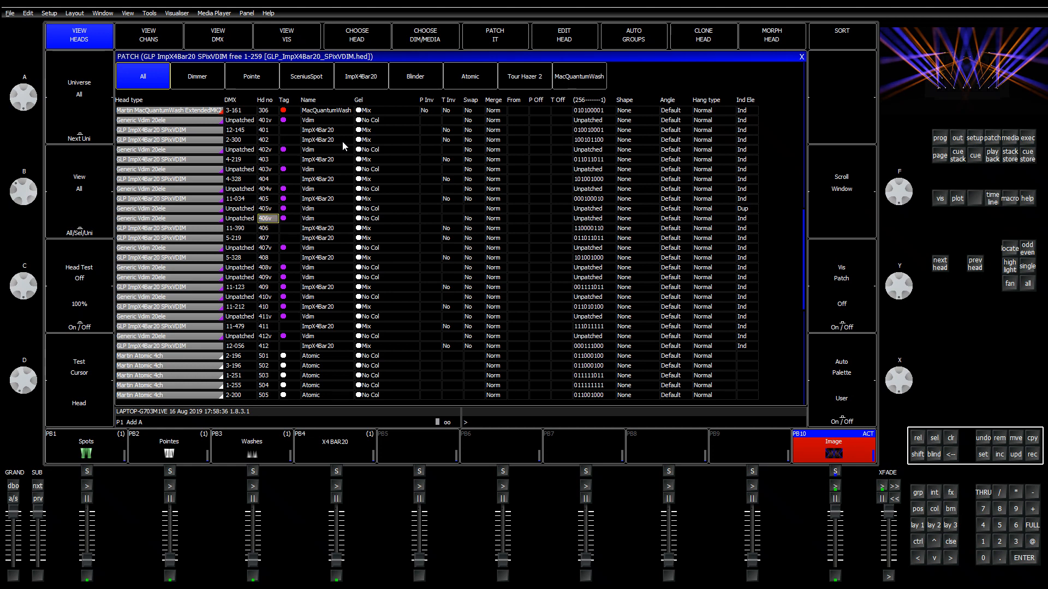
key(Down)
key(Down)
key(Down)
key(Down)
key(Down)
key(Down)
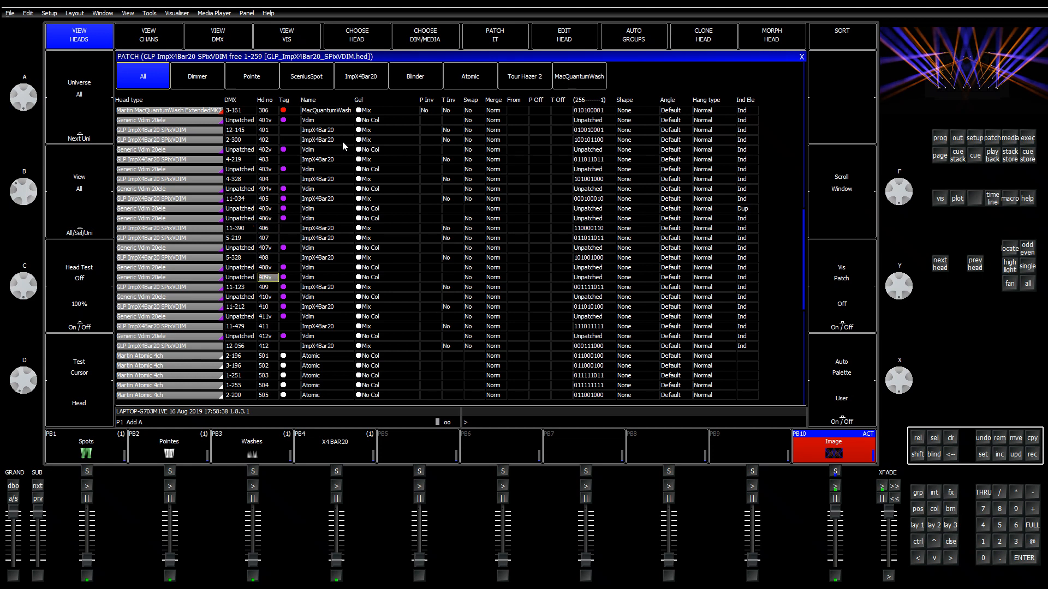
key(Down)
key(Down)
key(Down)
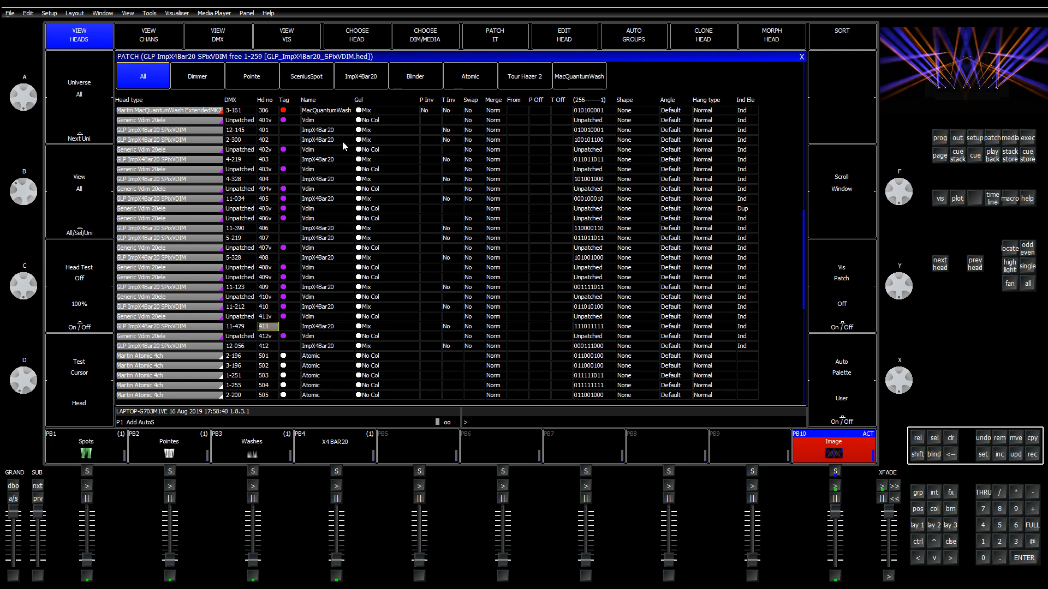
key(Up)
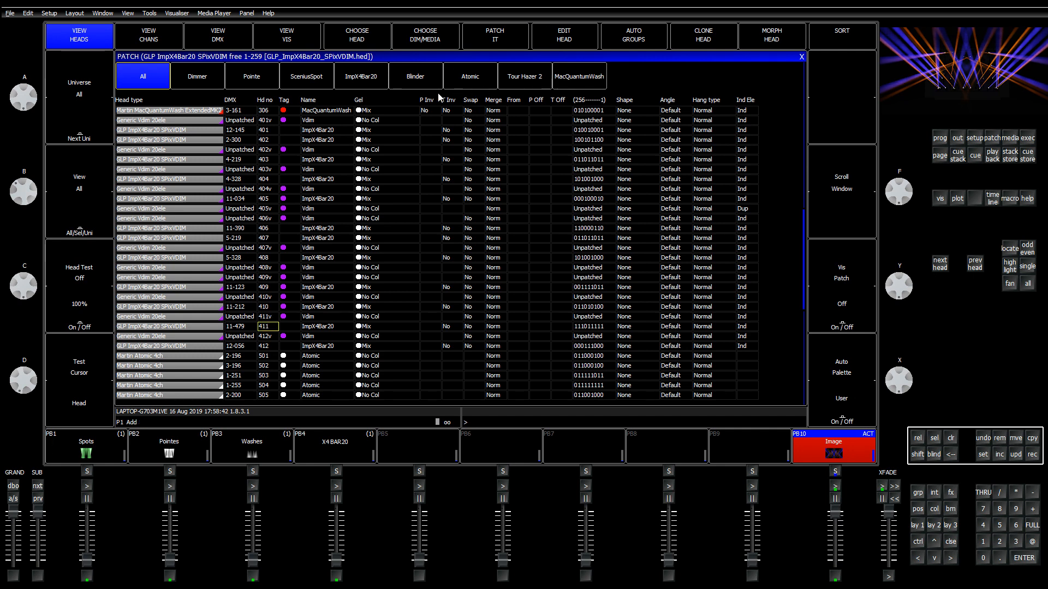
Step: Show only the ImpX4Bar20 heads and set the tag colour of heads 401 to 412 to purple
click(352, 76)
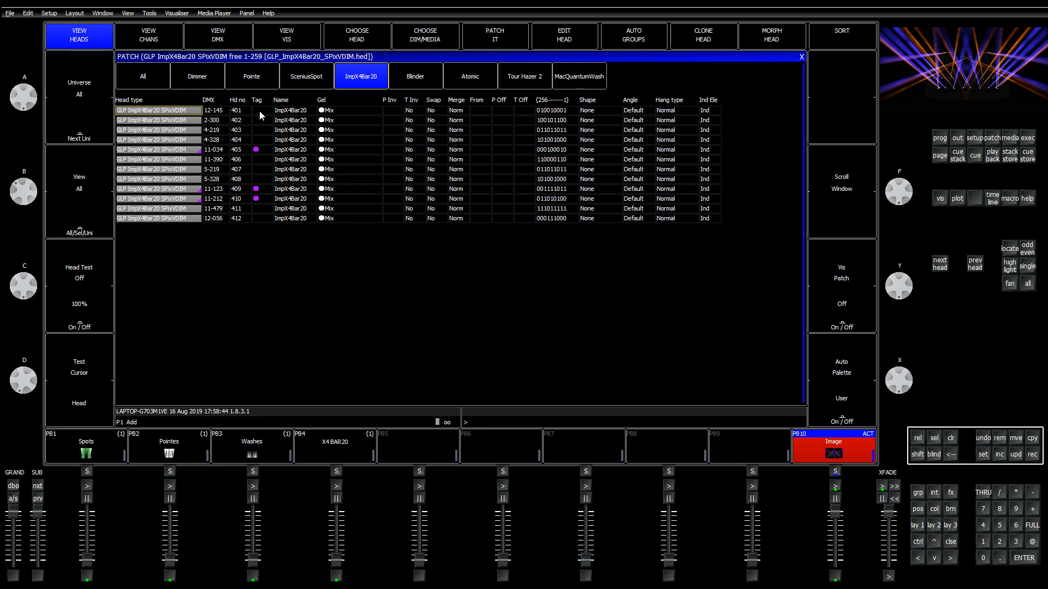
drag(259, 110, 260, 213)
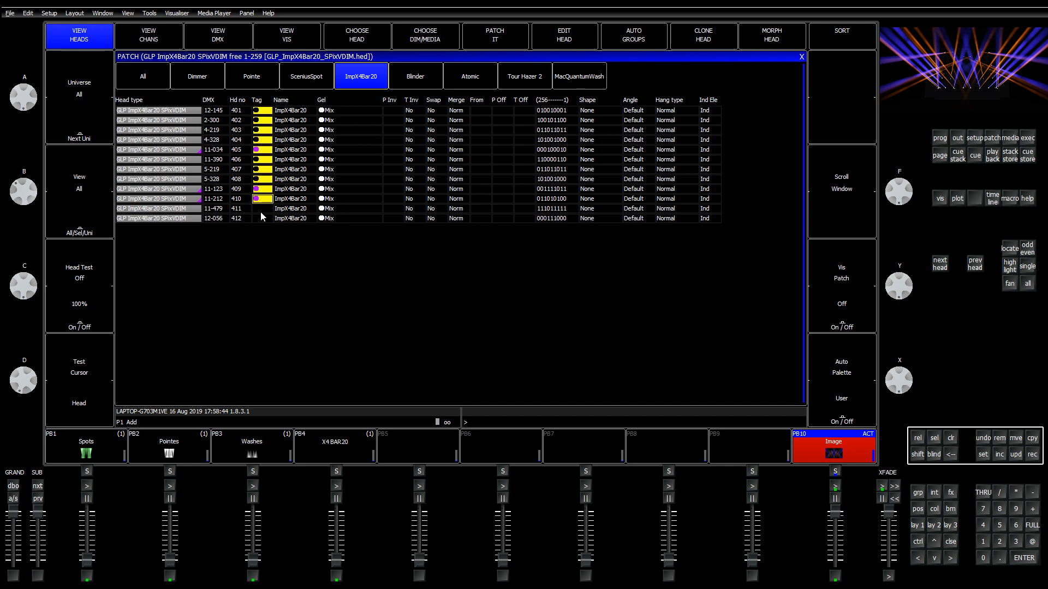
click(986, 454)
click(447, 131)
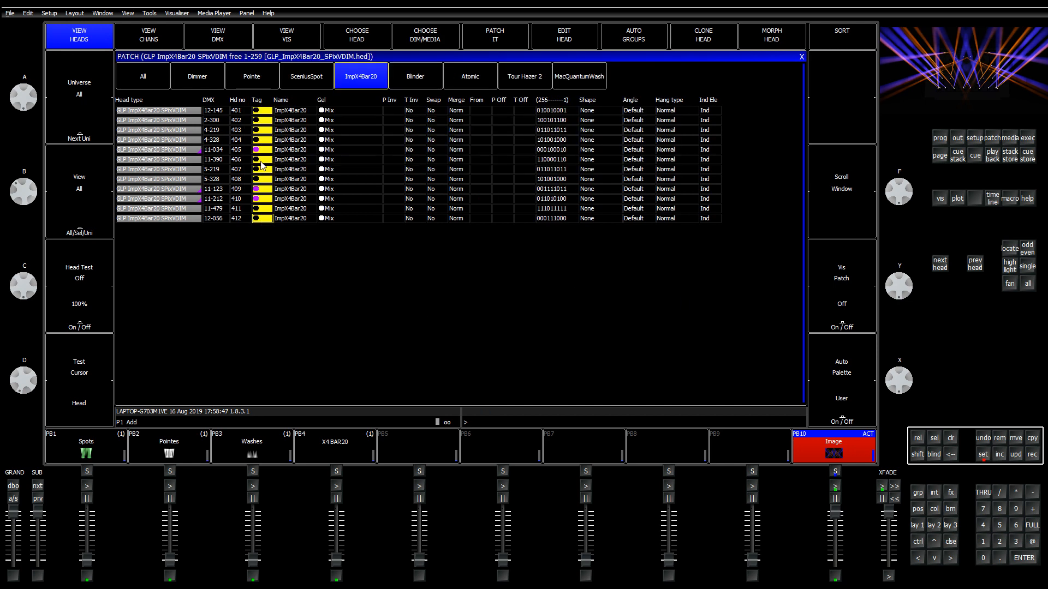
Step: Set the DMX address of ImpX4Bar20 head 401 to 2-212 and of head 403 to 2-388
click(220, 112)
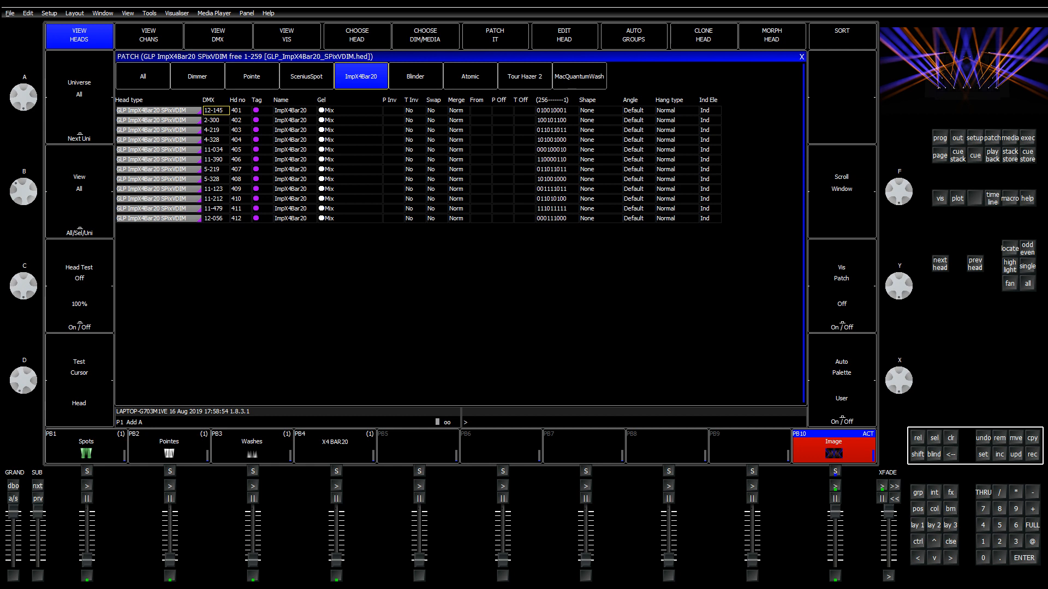
key(Return)
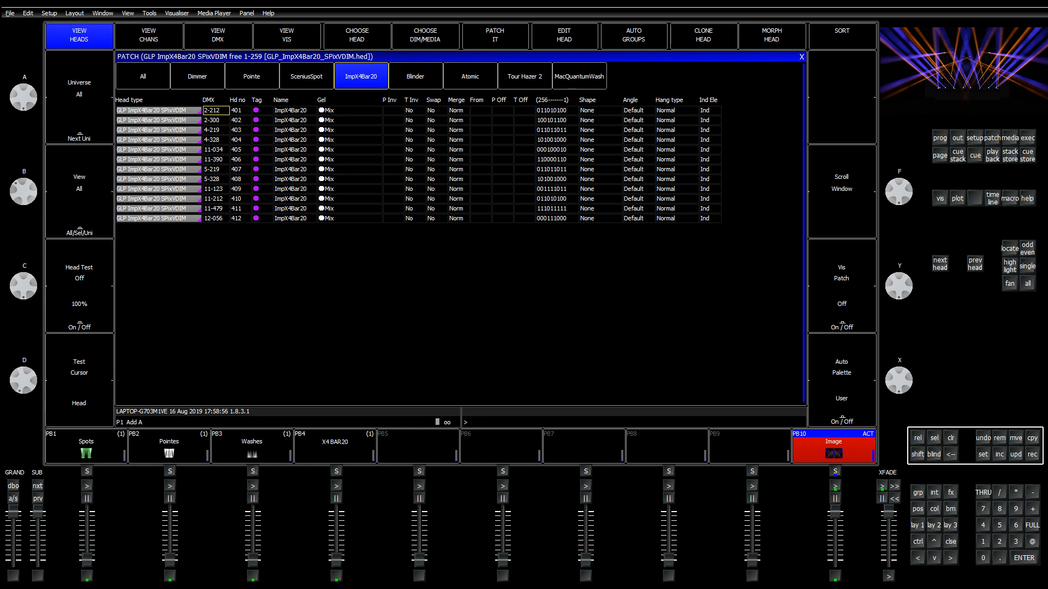
key(Down)
key(Down)
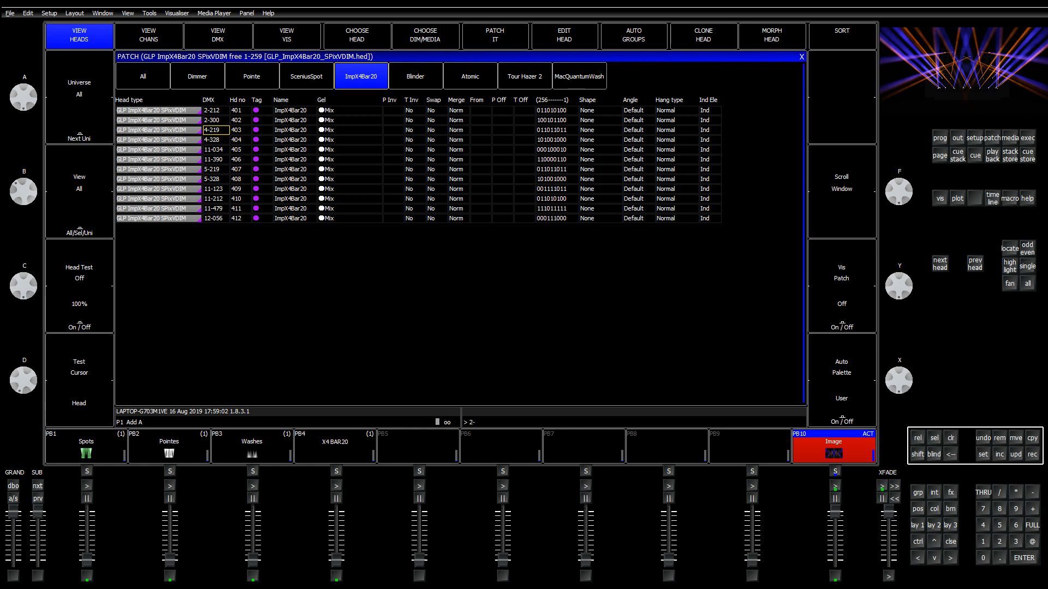
text(2-388)
key(Return)
Step: Repatch ImpX4Bar20 heads 404 to 406 consecutively from DMX address 3-212
key(Down)
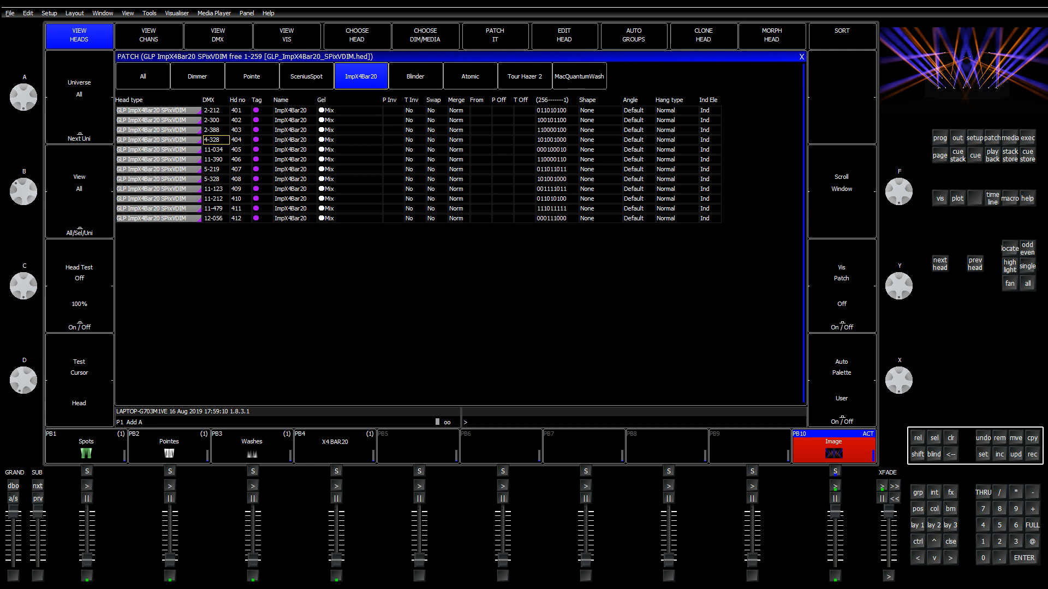
key(shift+Down)
key(shift+Down)
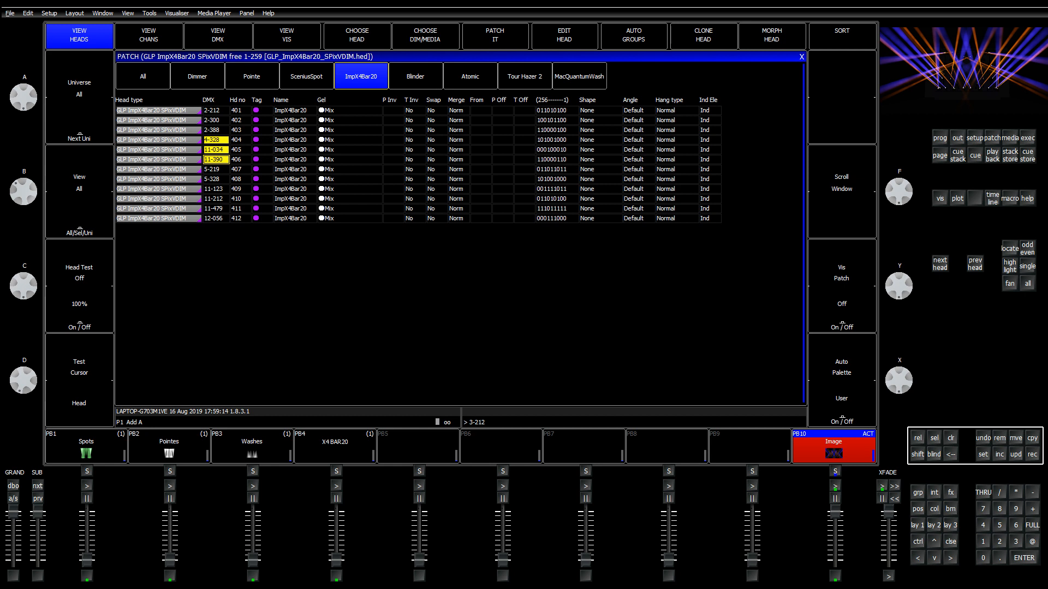
key(Return)
Step: Repatch ImpX4Bar20 heads 407 to 409 consecutively from DMX address 4-161
key(shift+Down)
key(shift+Down)
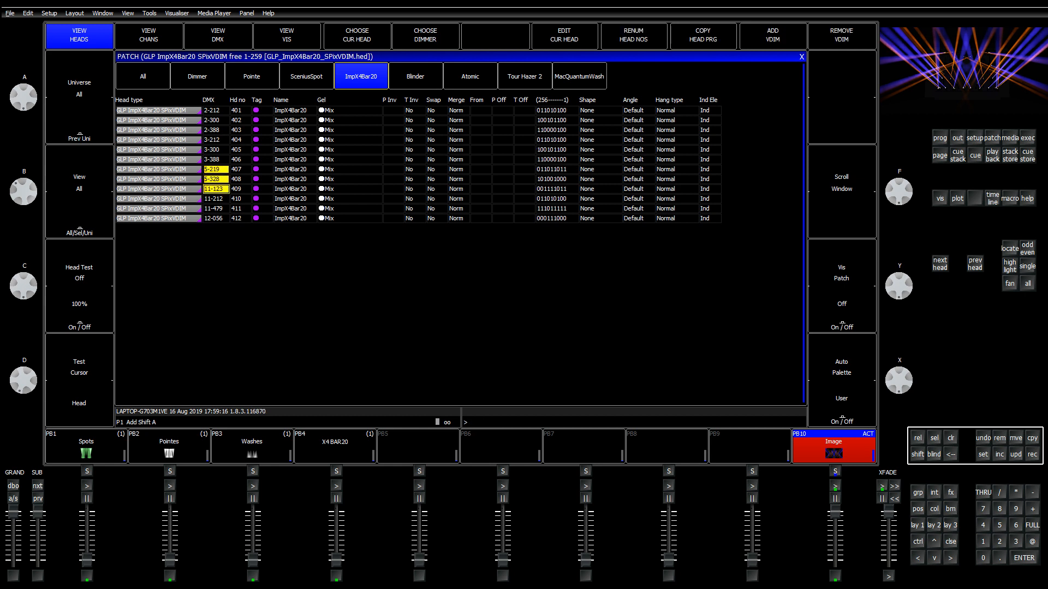
text(4-16)
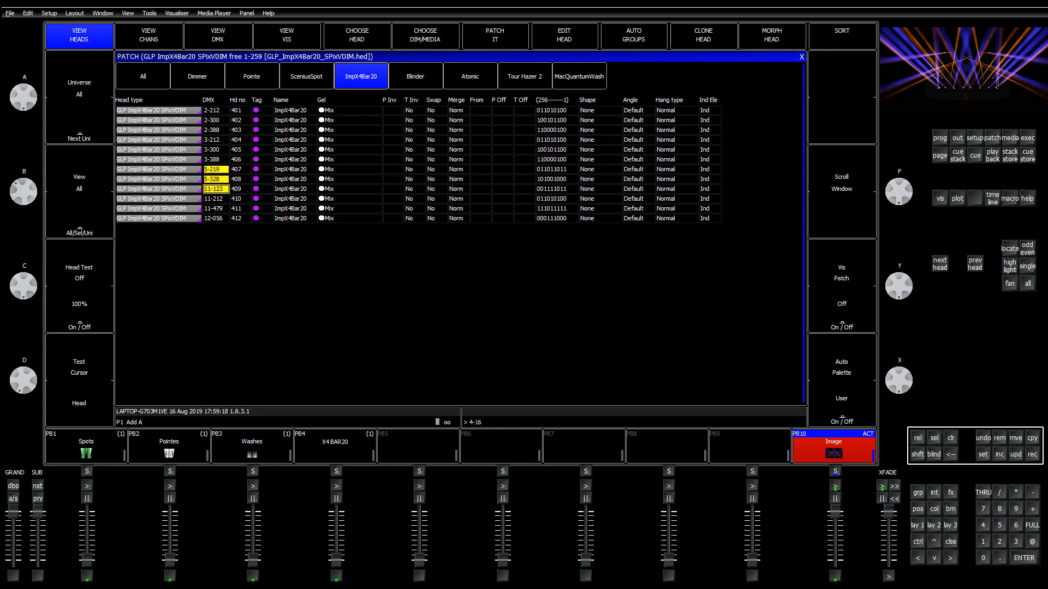
text(1)
key(Return)
Step: Repatch ImpX4Bar20 heads 410 to 412 consecutively from DMX address 5-161
key(shift+Down)
key(shift+Down)
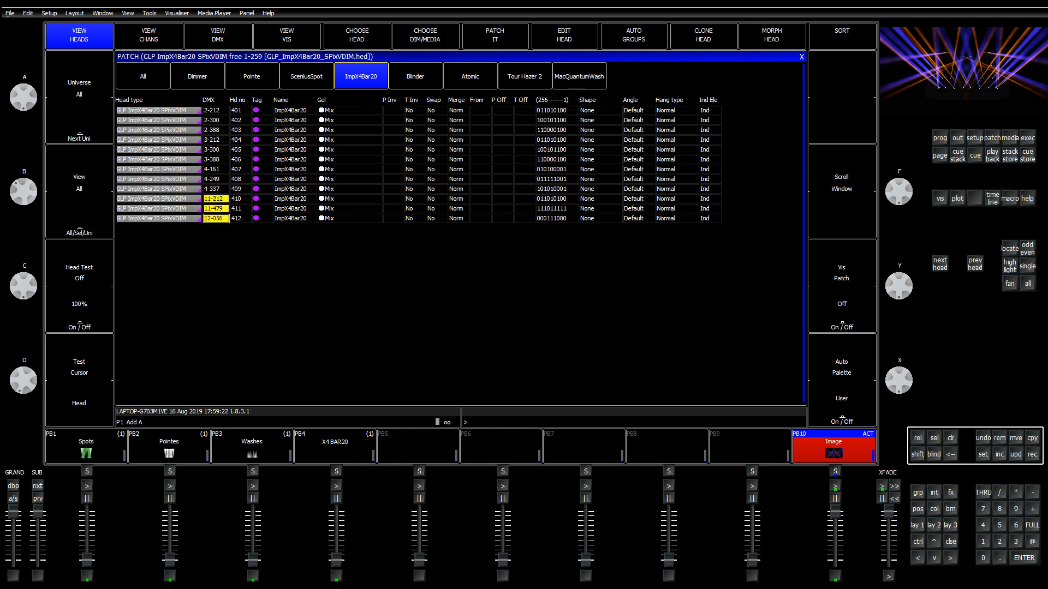
text(5-161)
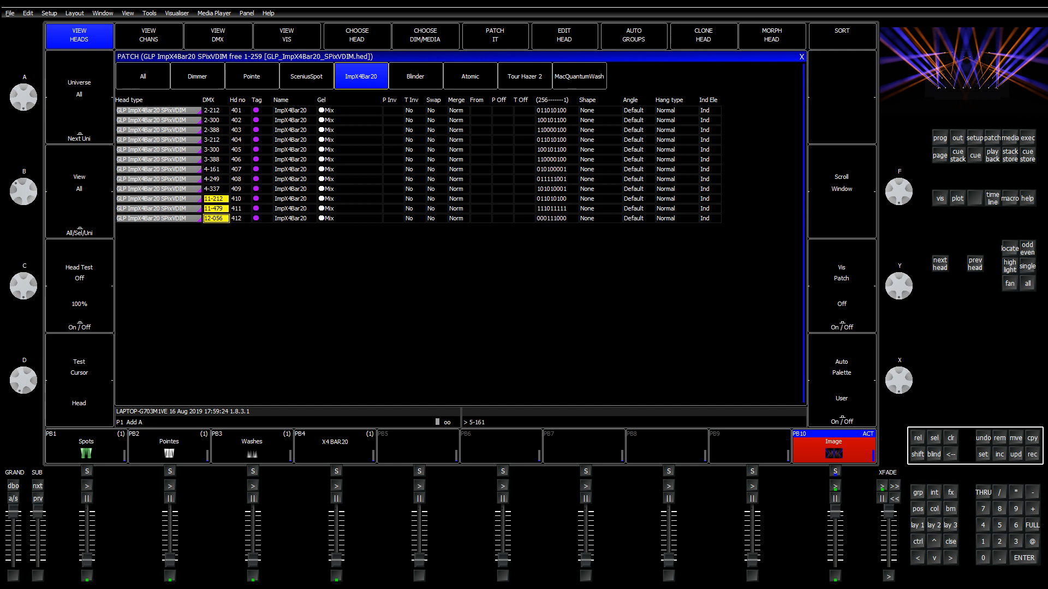
key(Return)
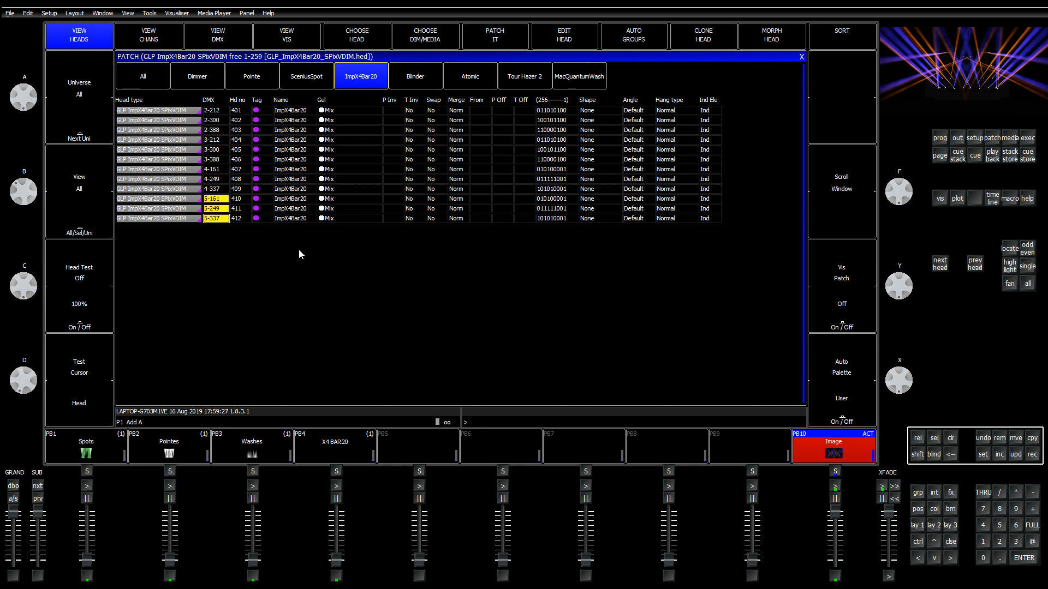
click(239, 179)
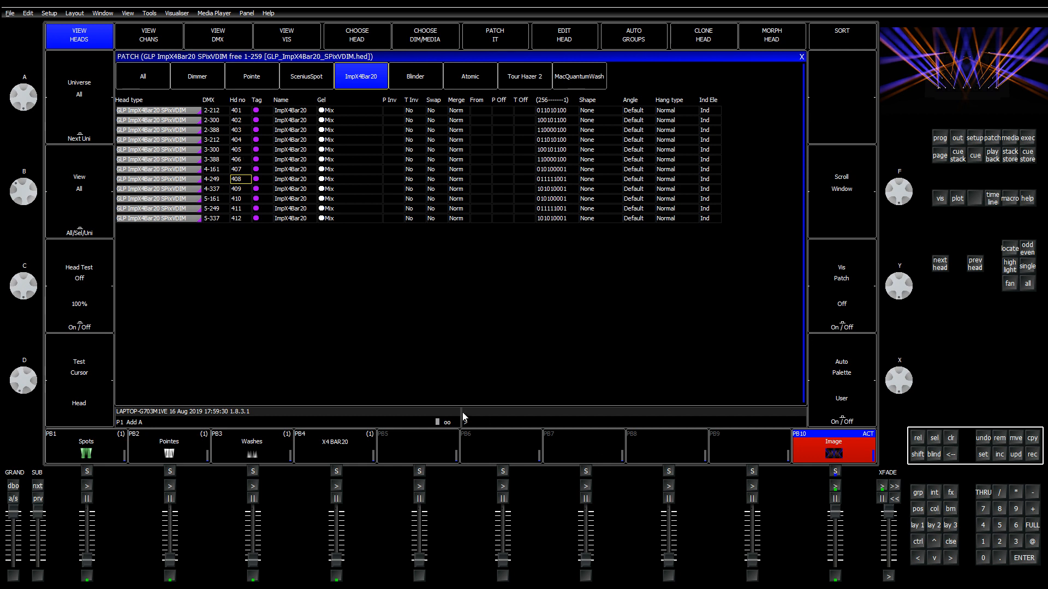
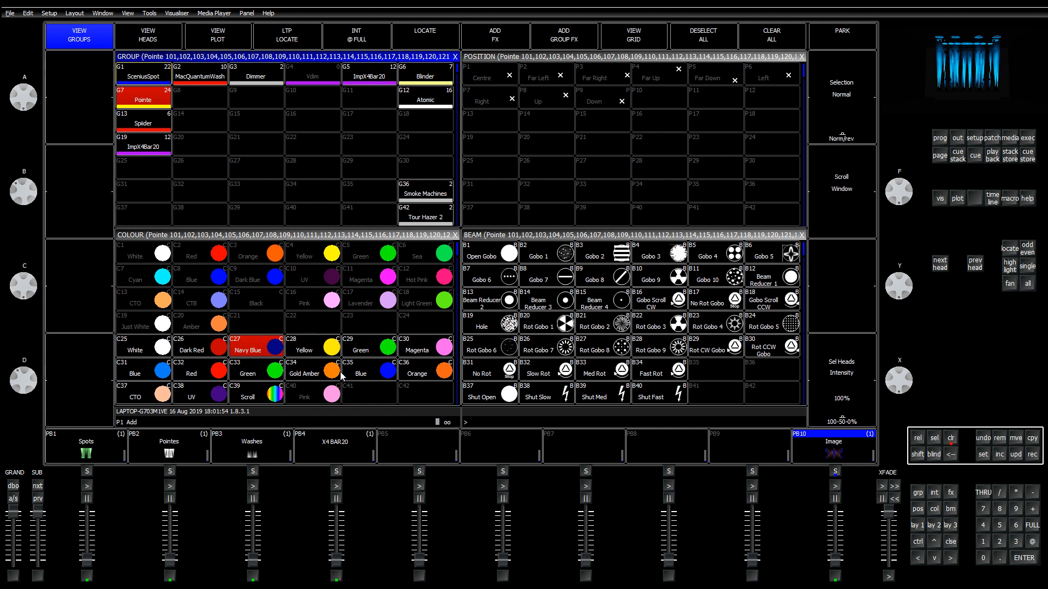
Step: Assign cue Q37, Pointe Lowlight, as the lowlight cue in the cue store
click(1027, 156)
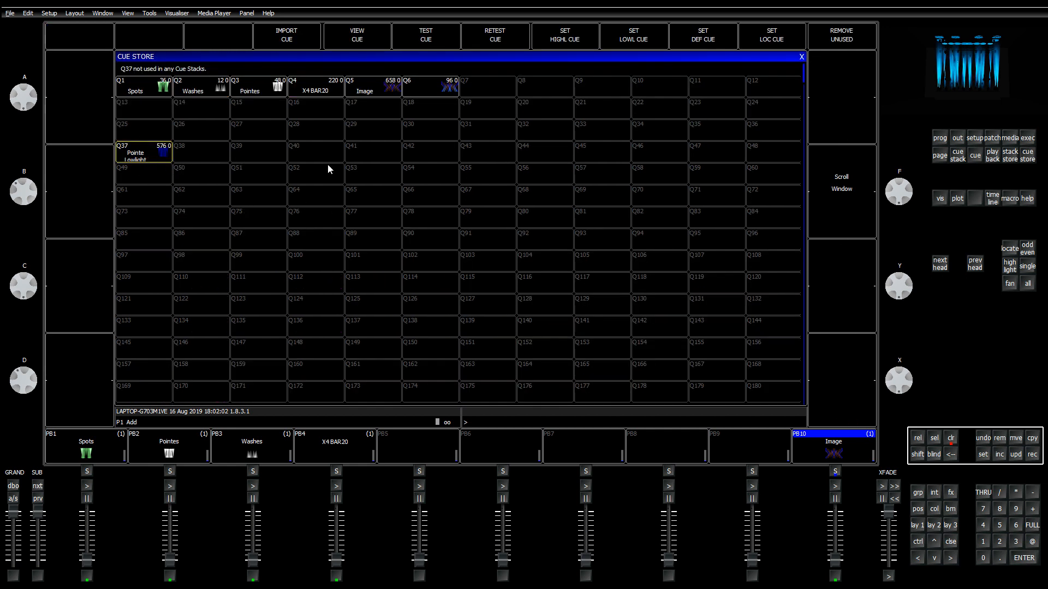
click(649, 42)
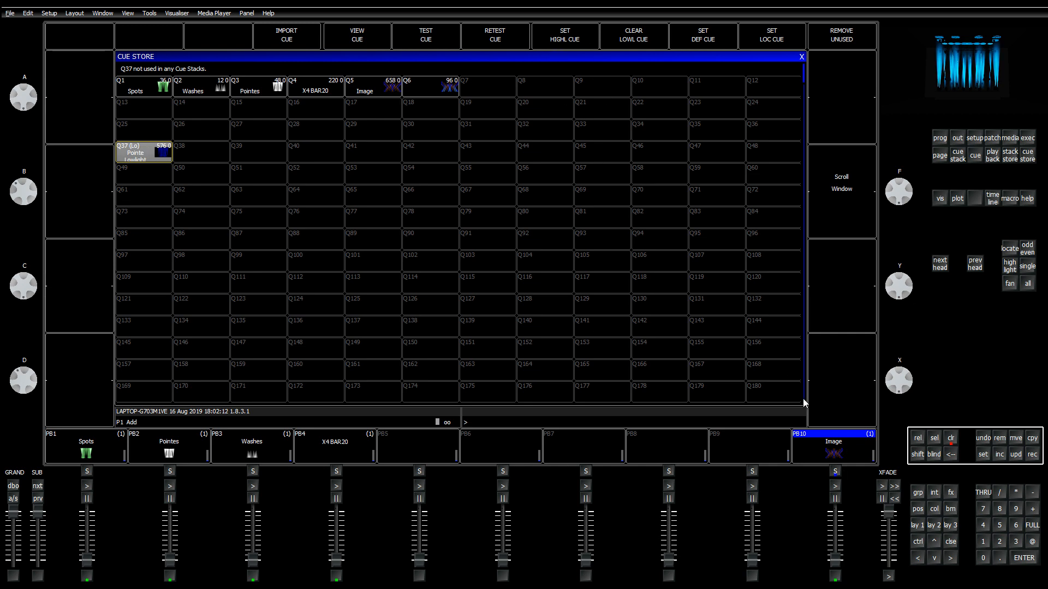
Step: Give the Pointe group the Yellow colour palette C28 and narrow its beams
click(911, 527)
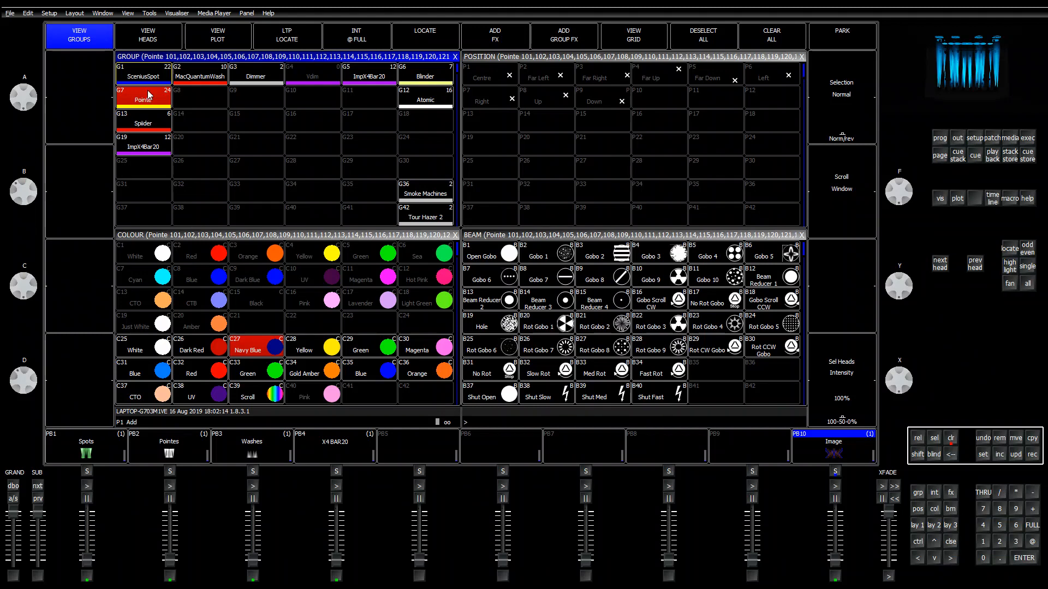
click(326, 353)
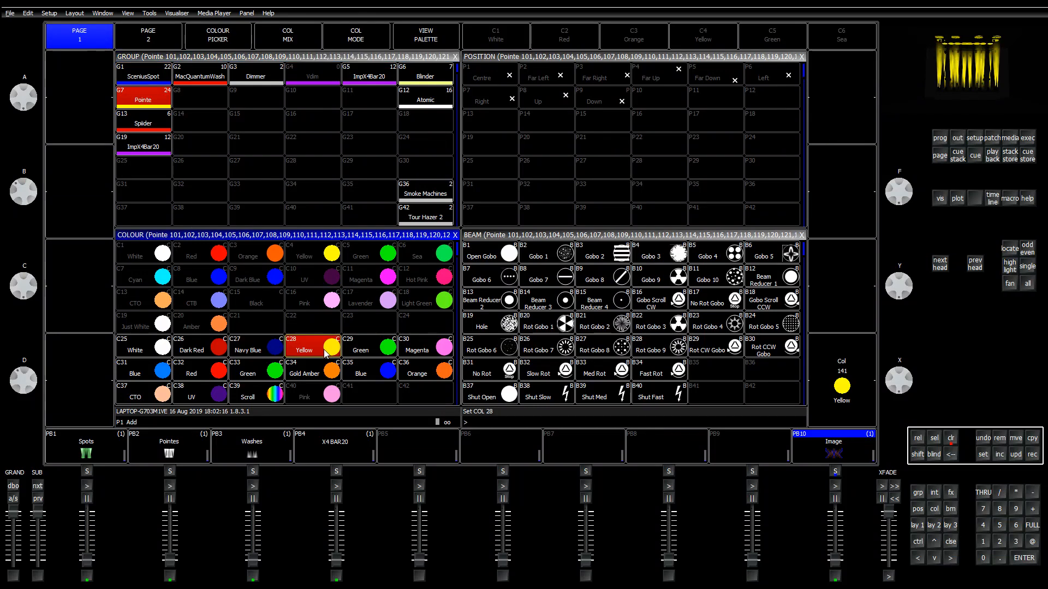
click(512, 237)
drag(21, 386, 25, 418)
Step: Record the programmed Pointe look into the cue store as Q38, named Pointe HLight
click(1028, 158)
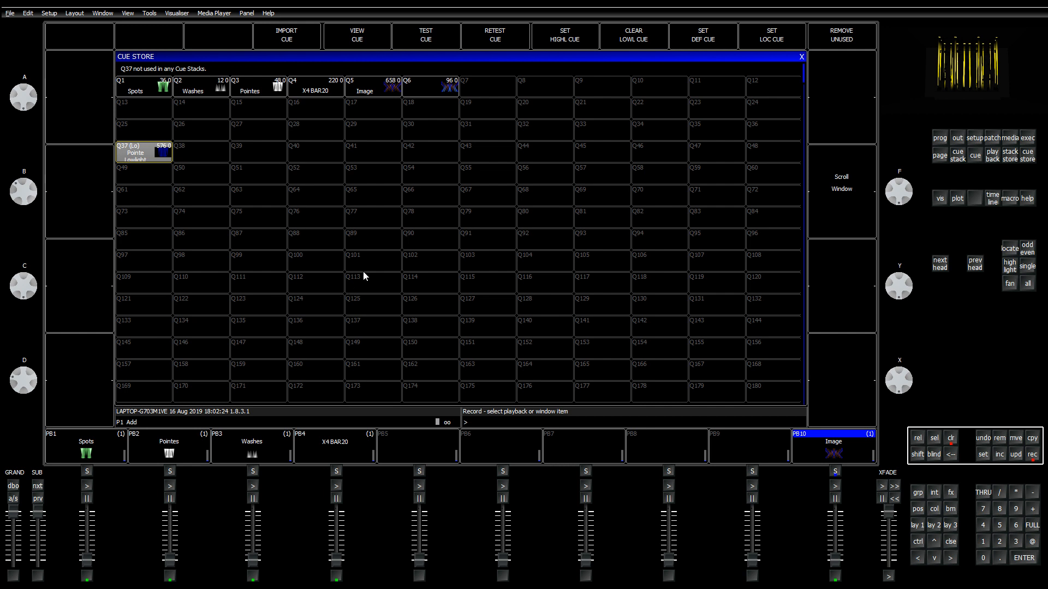
text(Pointe)
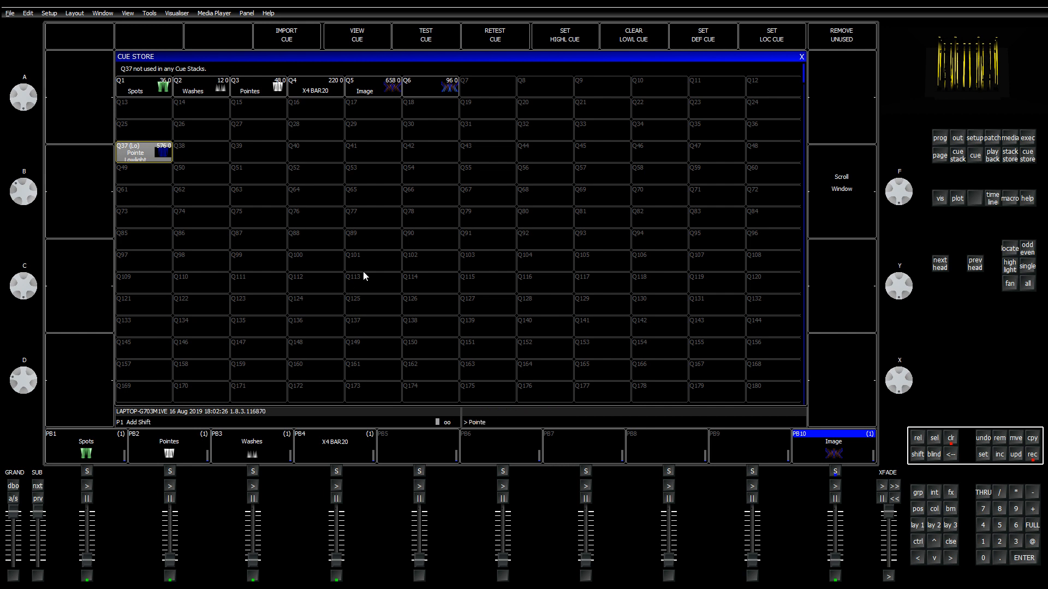
text( HLight)
key(Return)
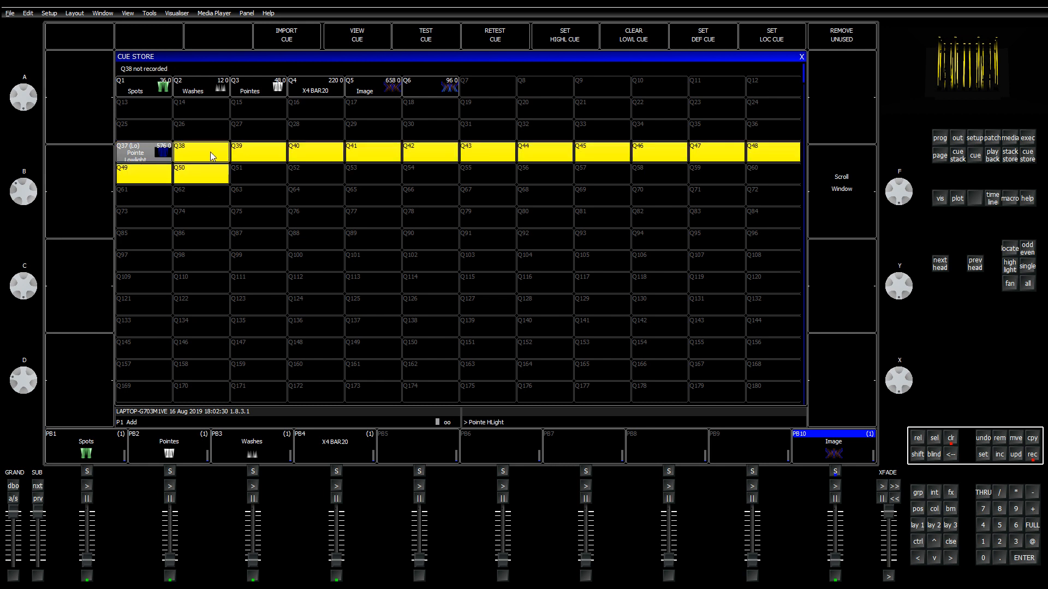
click(213, 154)
Step: Clear the programmer and assign cue Q38, Pointe HLight, as the highlight cue
click(950, 440)
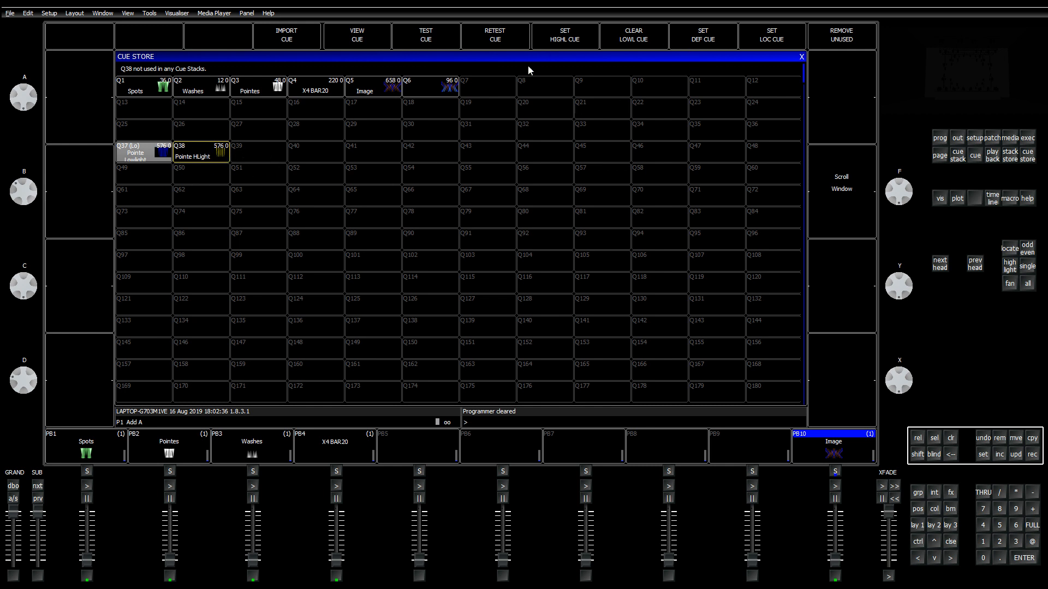
click(571, 43)
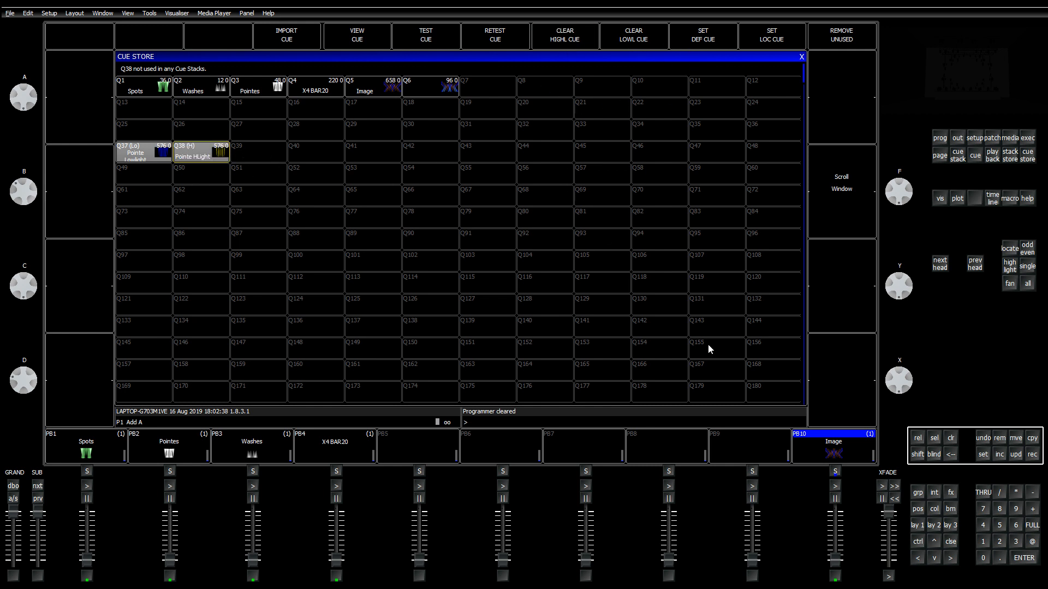
click(289, 261)
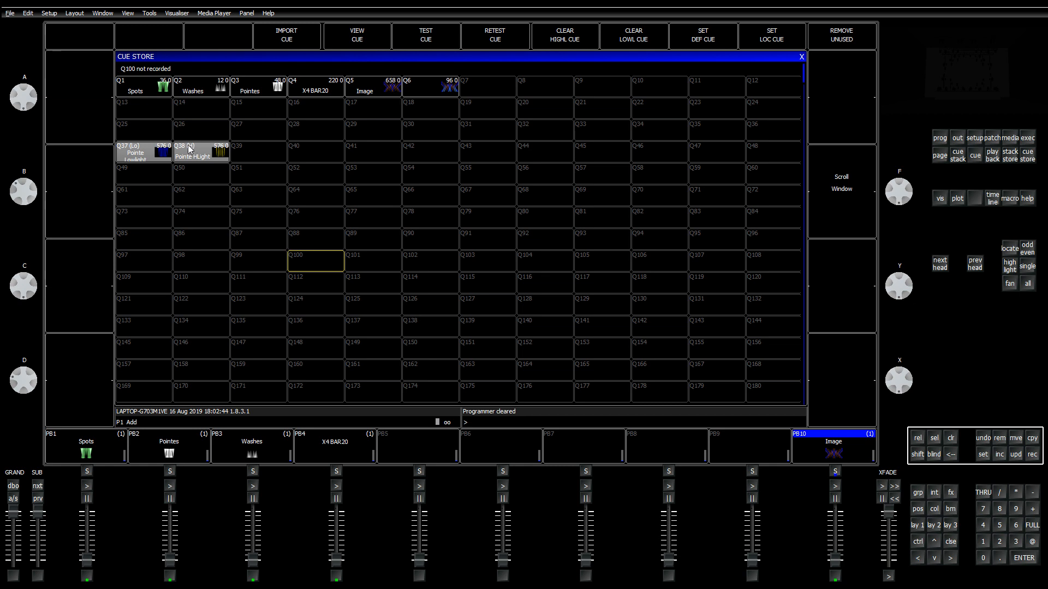
Step: Locate the Pointe group with highlight on, cycle through its heads one by one to check both custom looks, and clear the programmer
click(912, 526)
click(144, 100)
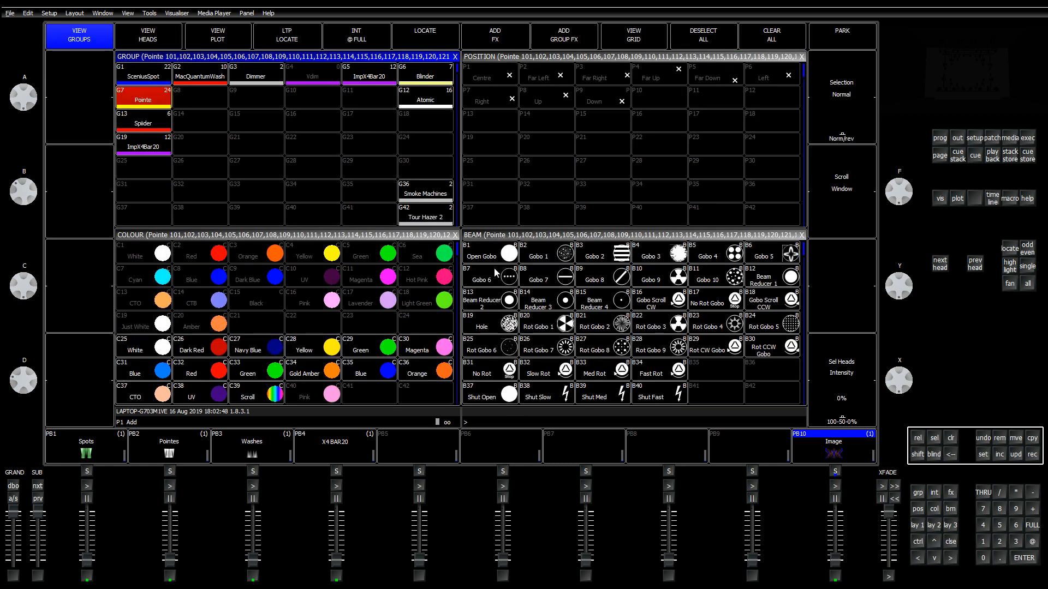
key(l)
key(p)
key(h)
key(n)
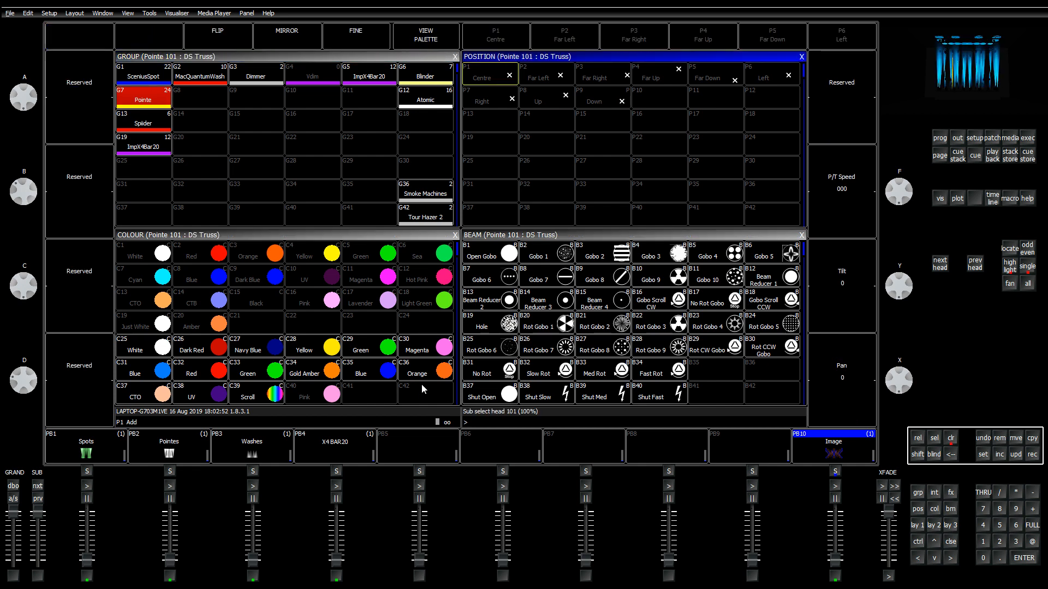
key(n)
key(n)
key(n)
key(n)
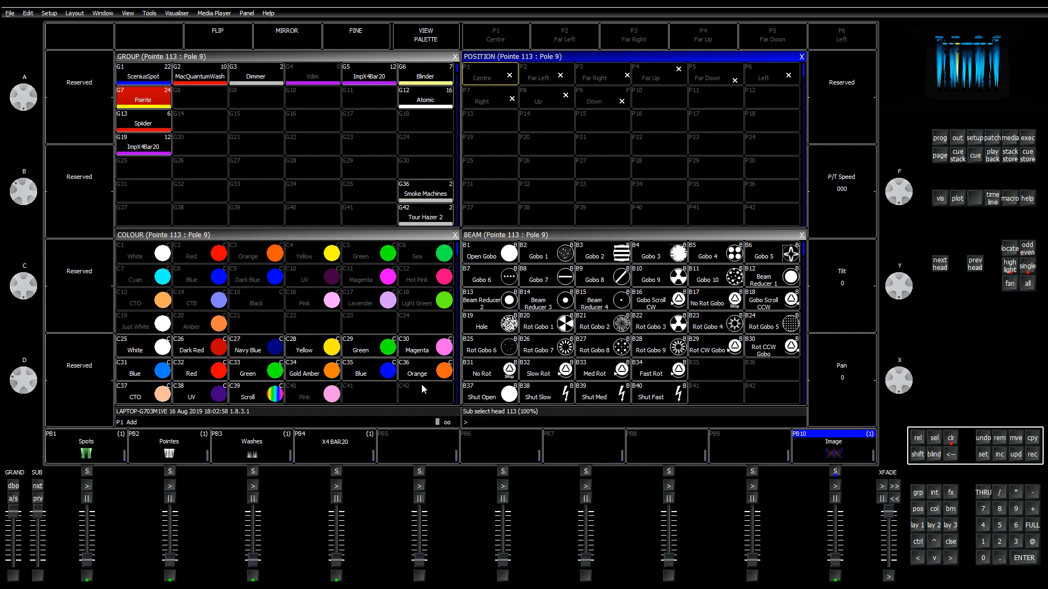
key(n)
key(n)
key(p)
key(p)
key(p)
key(p)
key(p)
key(p)
key(p)
key(n)
key(n)
key(n)
key(n)
key(n)
key(n)
key(n)
key(n)
key(n)
key(n)
key(n)
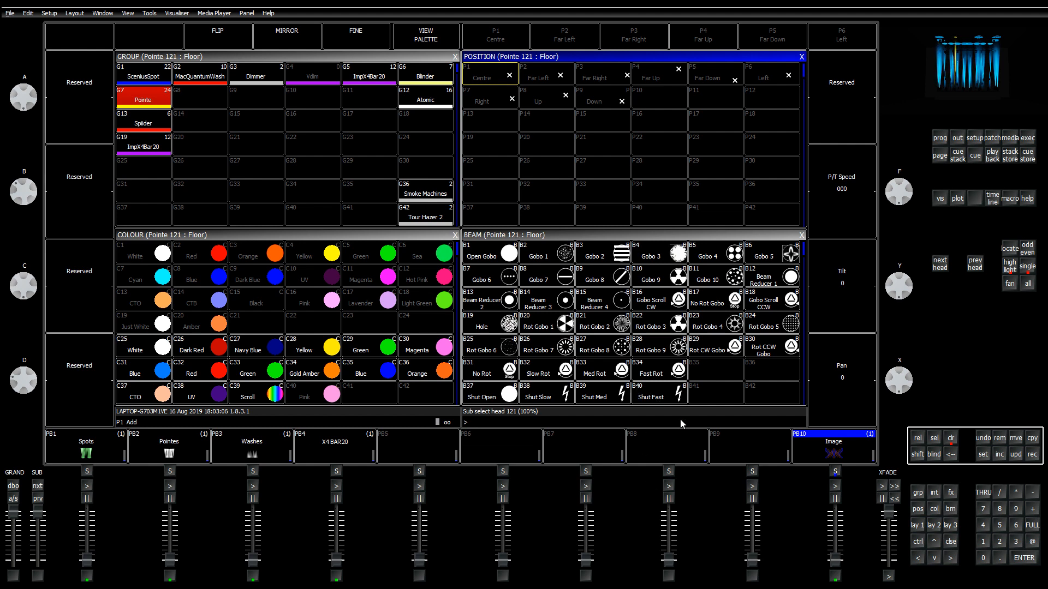
click(948, 443)
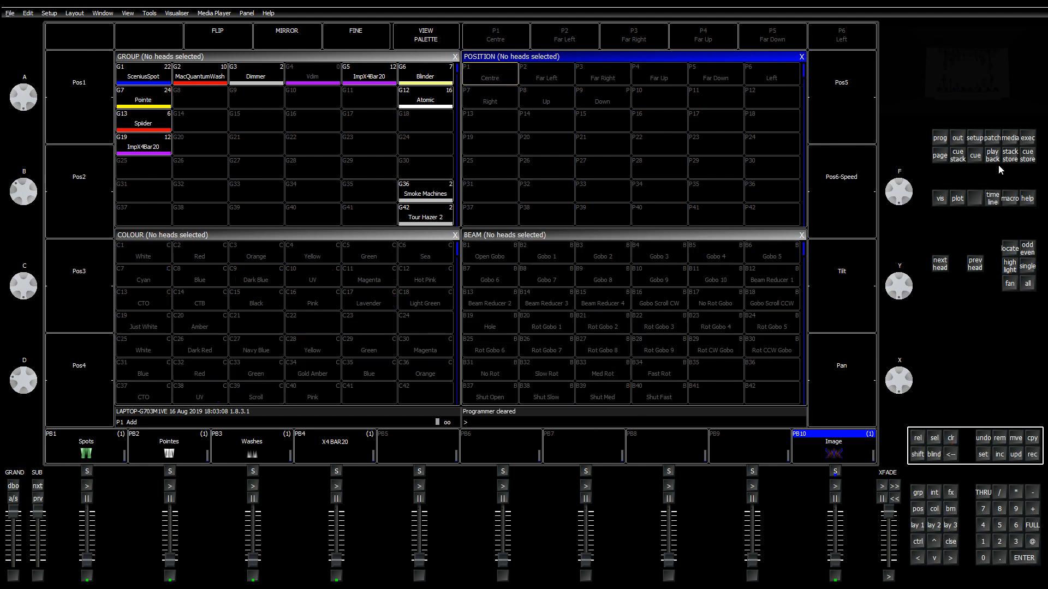
Step: Try to remove the Pointe lowlight and highlight cues Q37 and Q38 from the cue store
click(1027, 155)
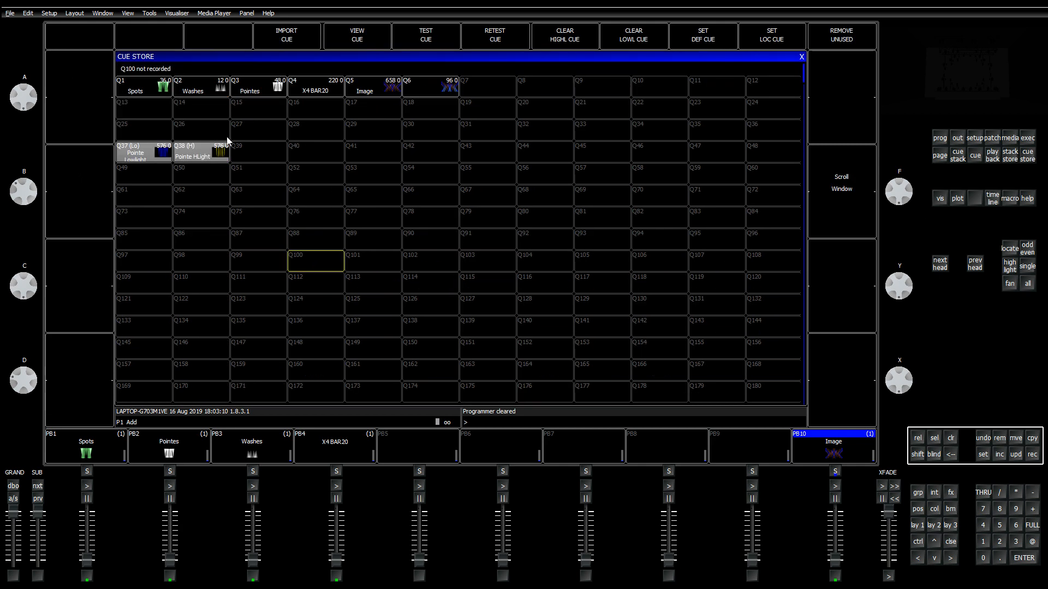
click(170, 157)
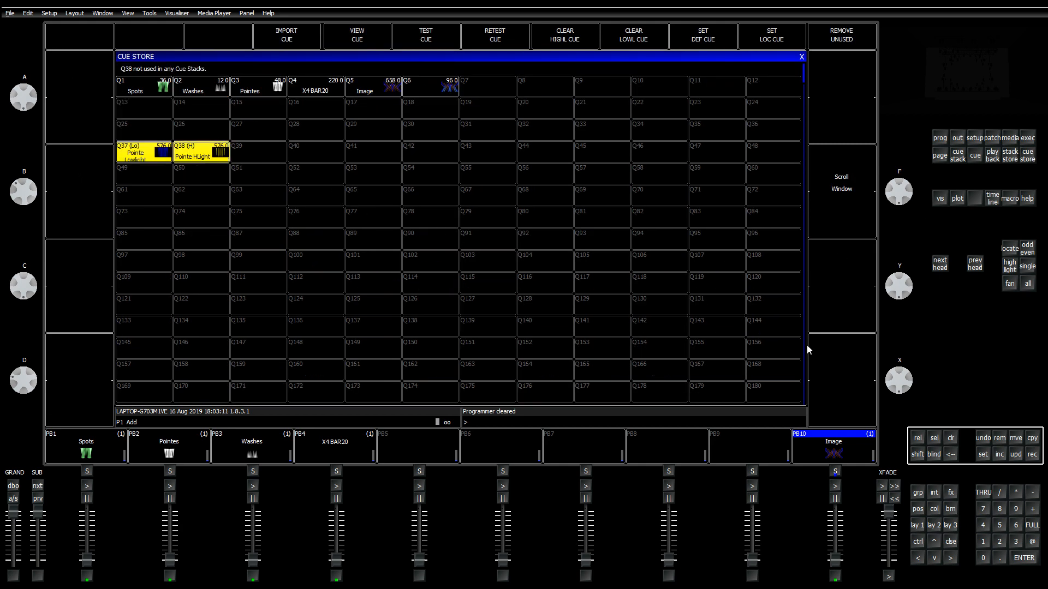
click(999, 438)
click(396, 165)
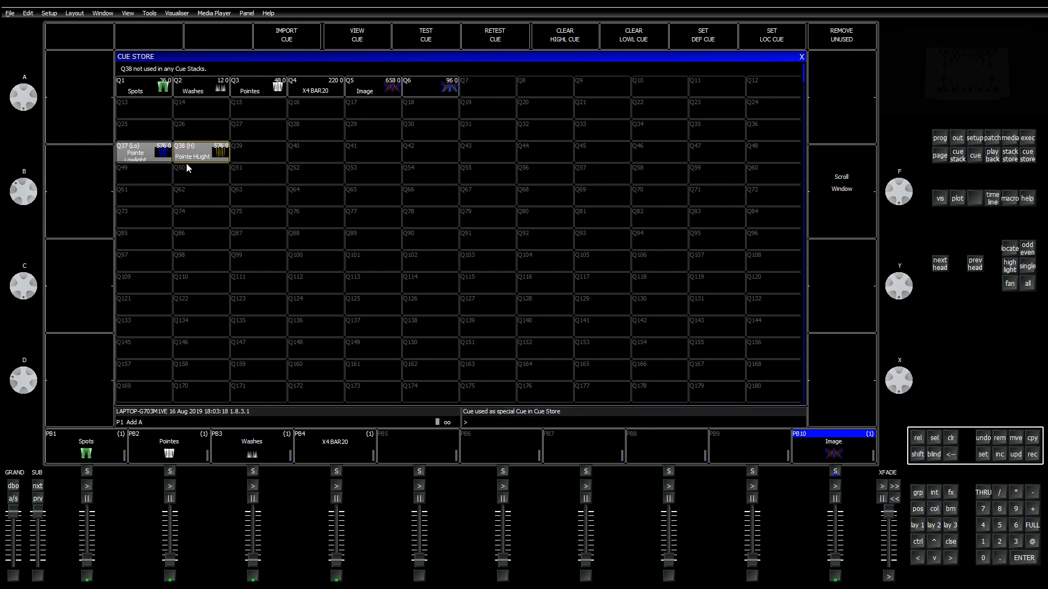
Step: Clear the lowlight assignment of cue Q37 and the highlight assignment of cue Q38
click(144, 157)
click(164, 158)
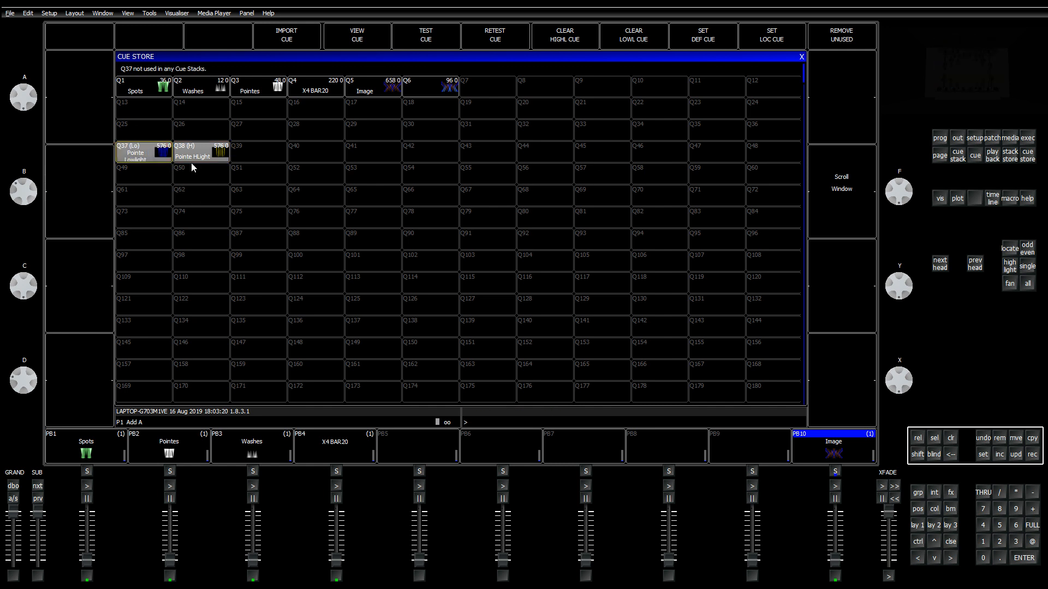
click(629, 40)
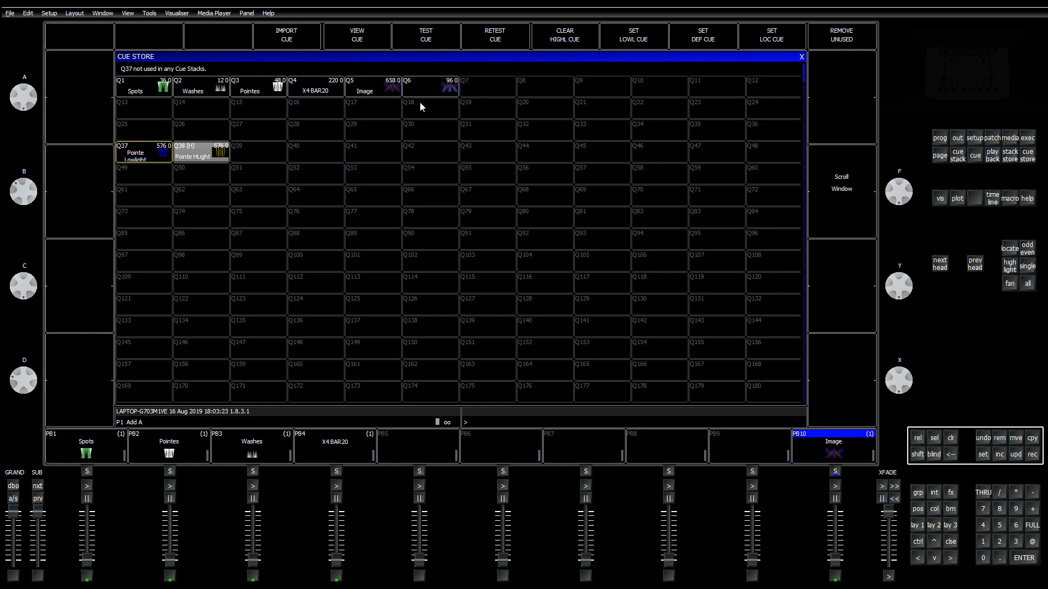
click(217, 157)
click(571, 36)
click(193, 160)
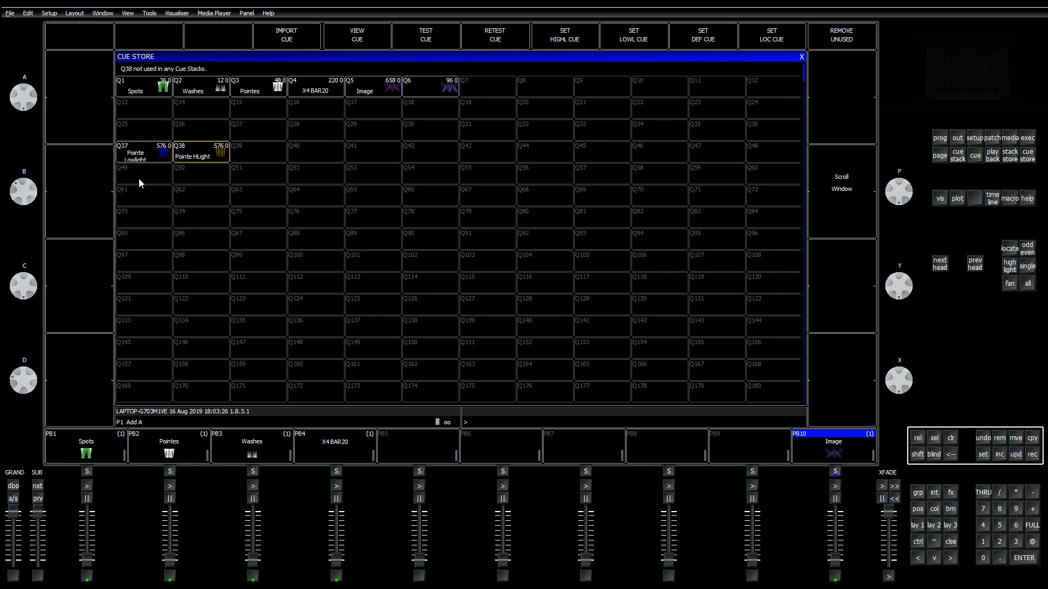
Step: Remove cues Q37 and Q38 from the cue store
drag(167, 156, 211, 155)
click(1003, 436)
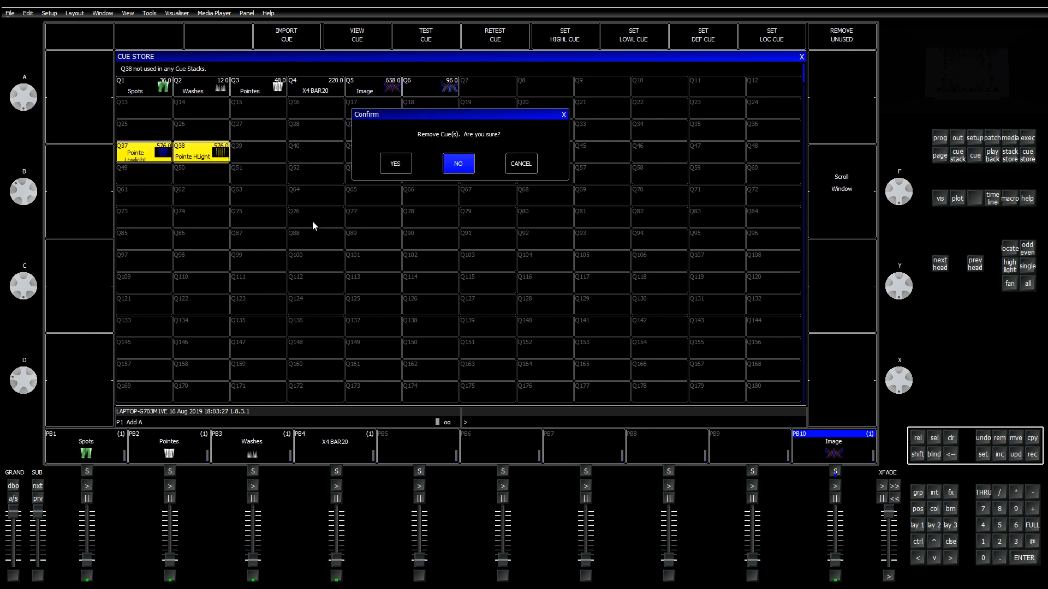
click(406, 165)
click(374, 244)
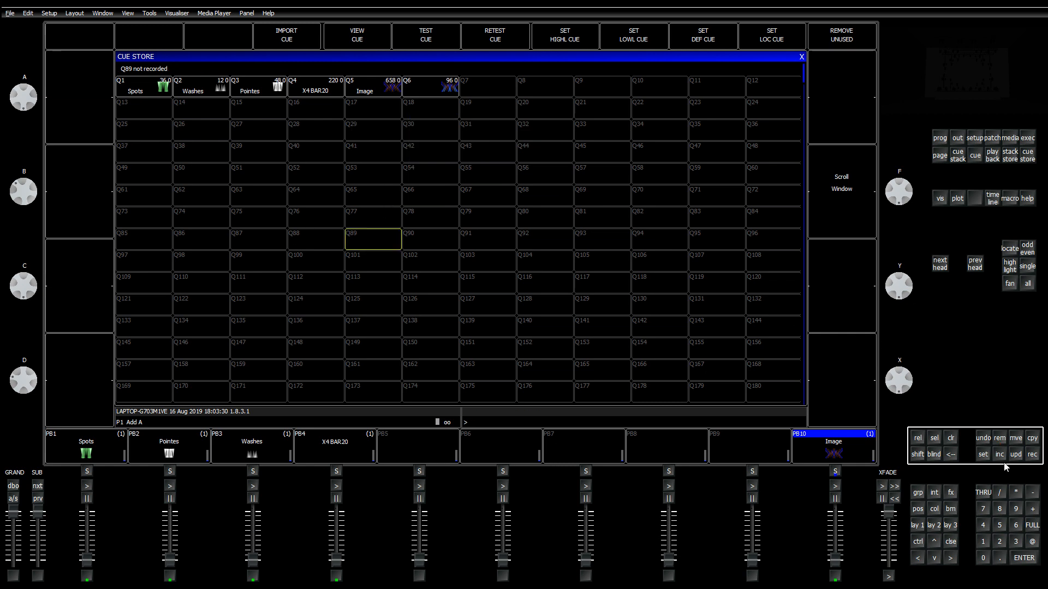
Step: Open the patched Pointe's head file for editing and examine the highlight and lowlight levels of its channels
click(933, 527)
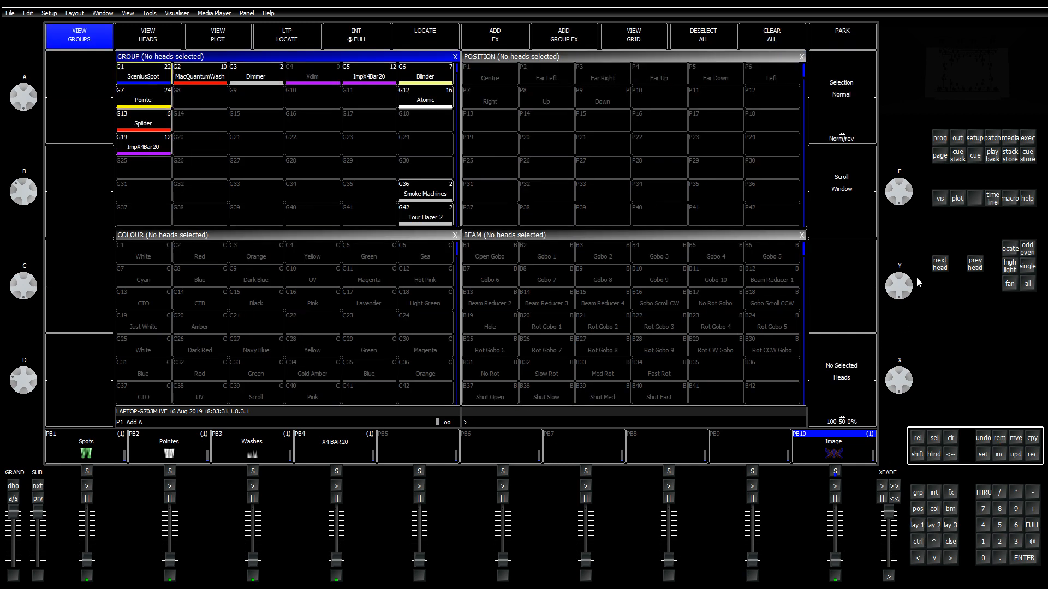
click(991, 139)
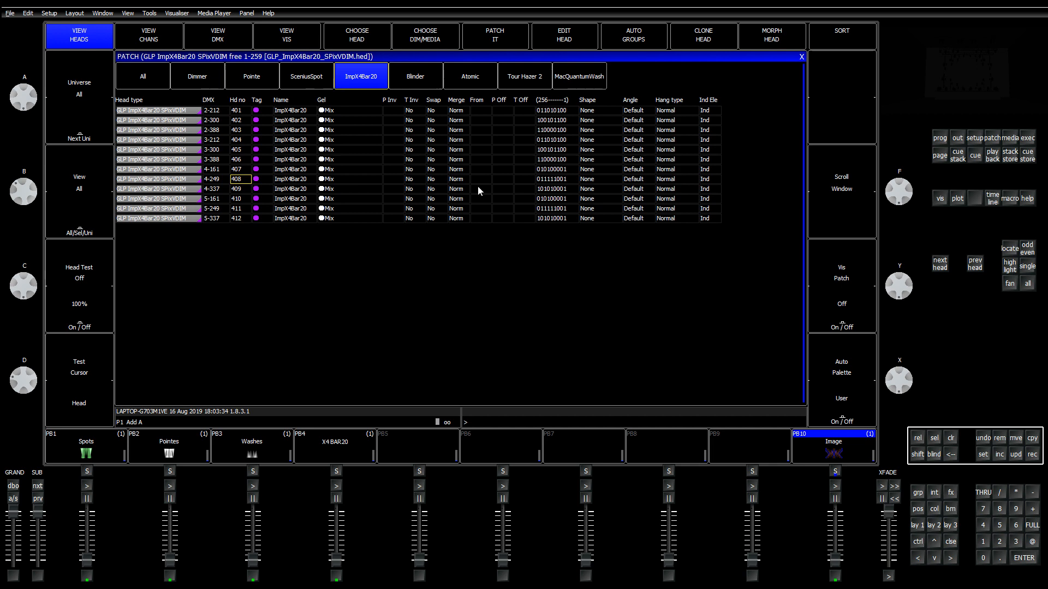
click(248, 82)
key(shift)
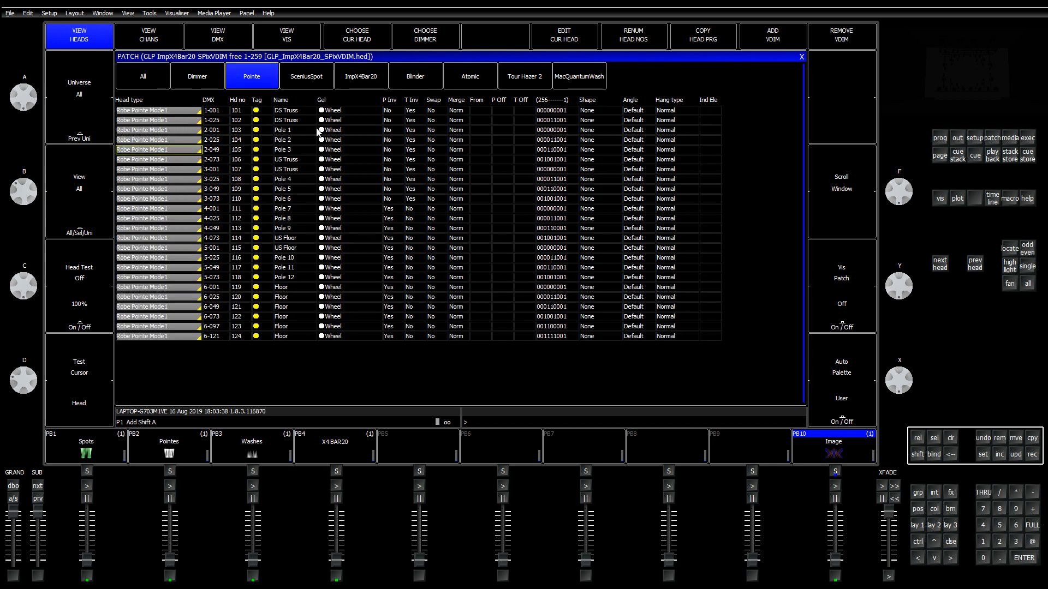
click(566, 39)
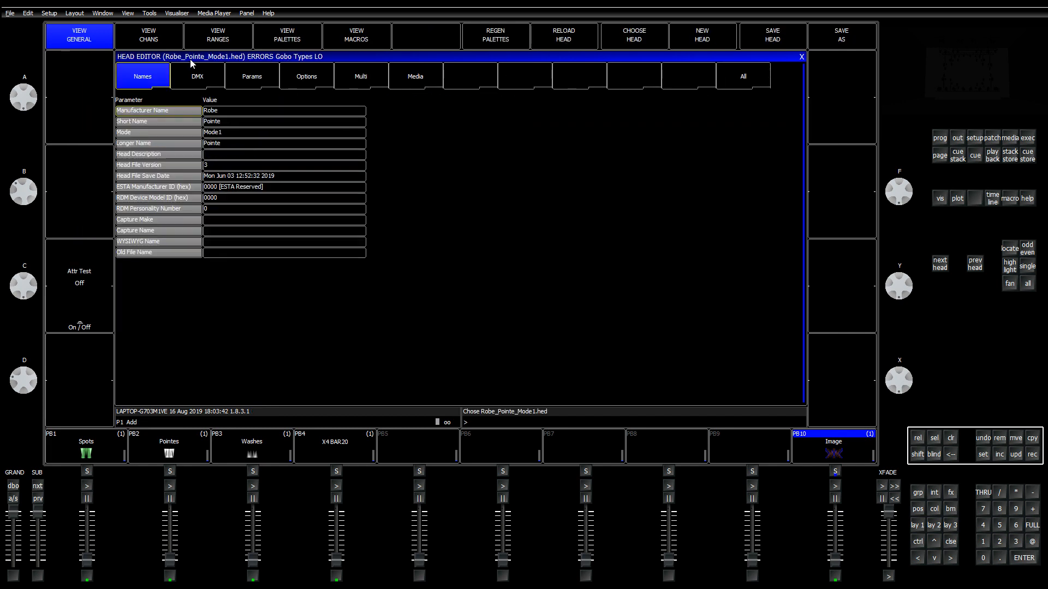
click(145, 44)
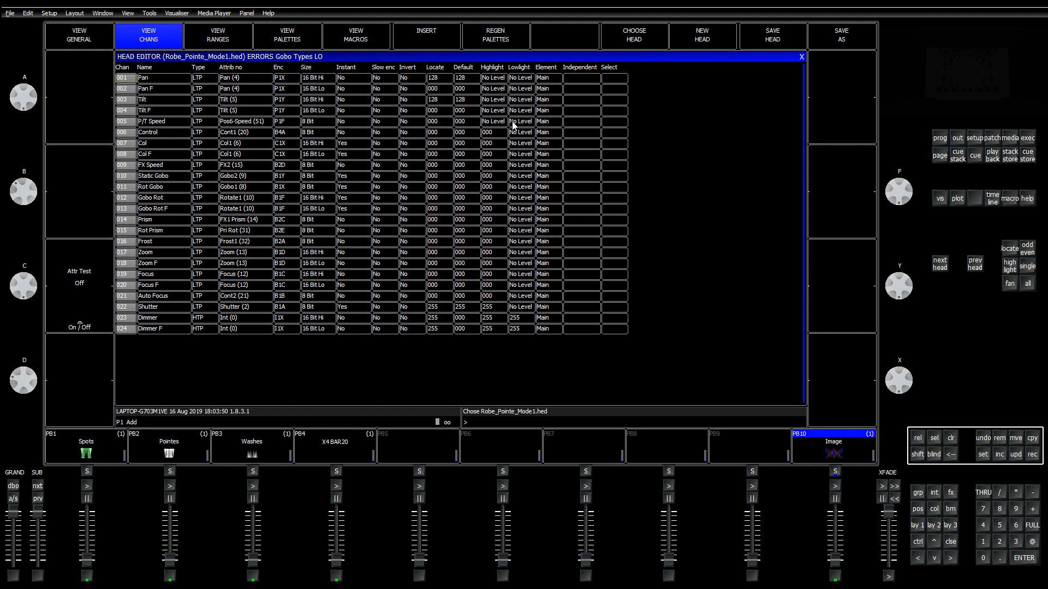
Step: Give the Pointe group the Navy Blue palette C27 and a wide zoom, and show the programmer levels as numeric values
click(917, 526)
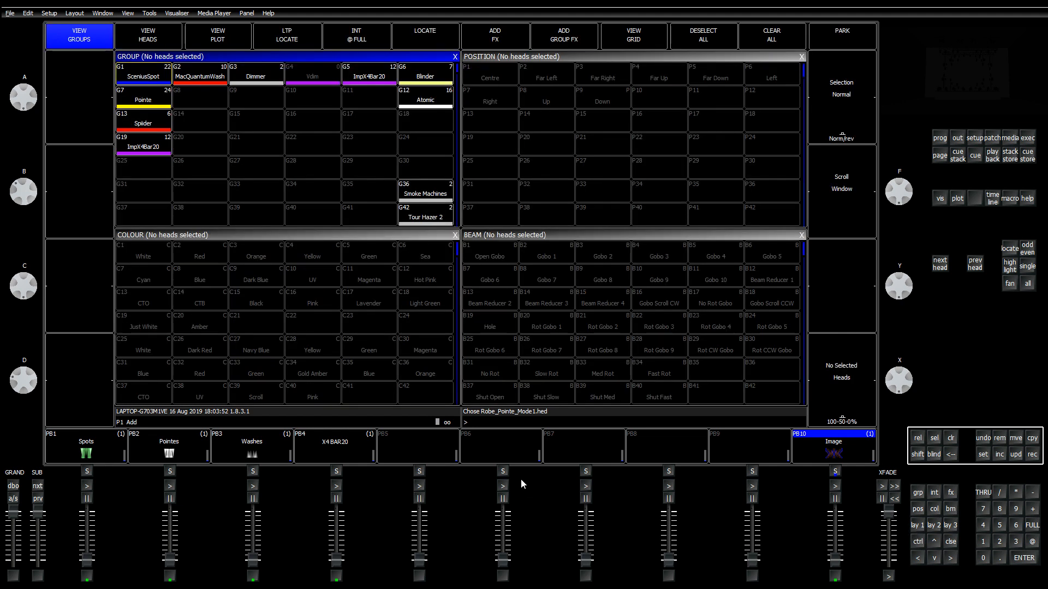
click(145, 101)
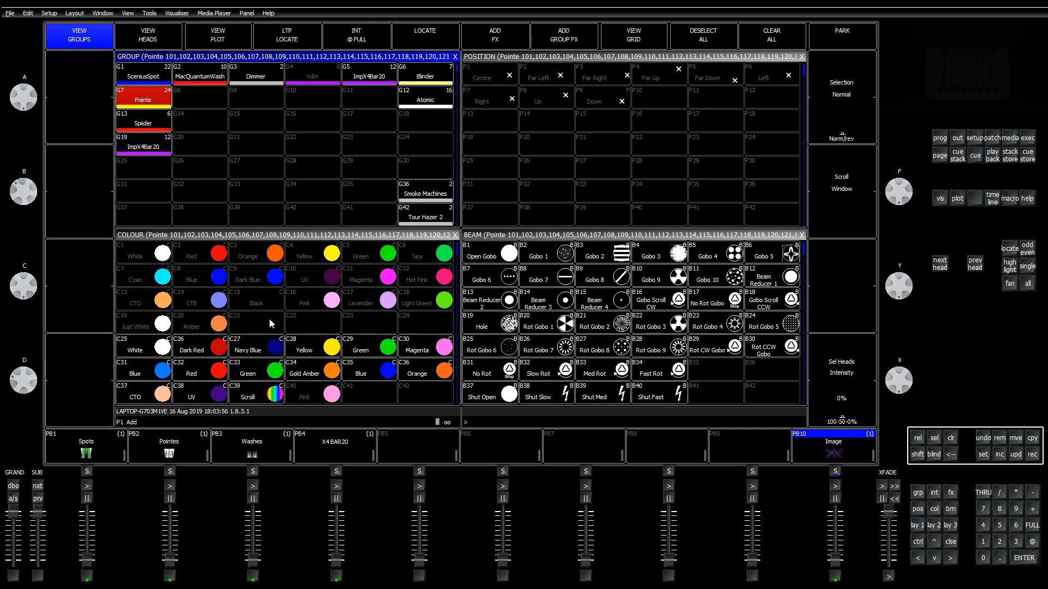
click(278, 350)
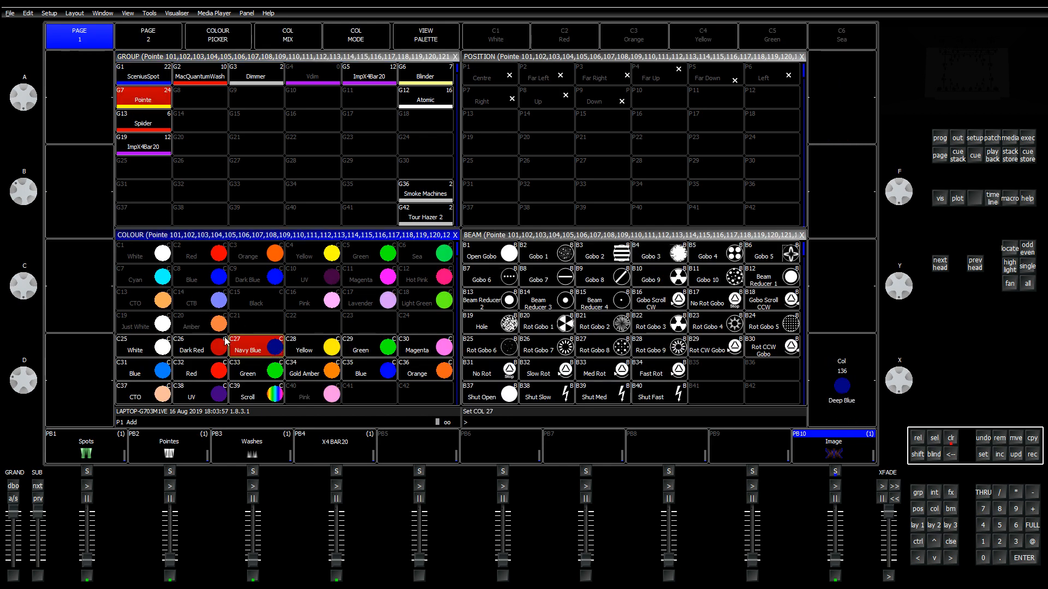
click(526, 237)
mouse_move(16, 383)
mouse_down()
mouse_move(24, 347)
mouse_move(16, 395)
mouse_up()
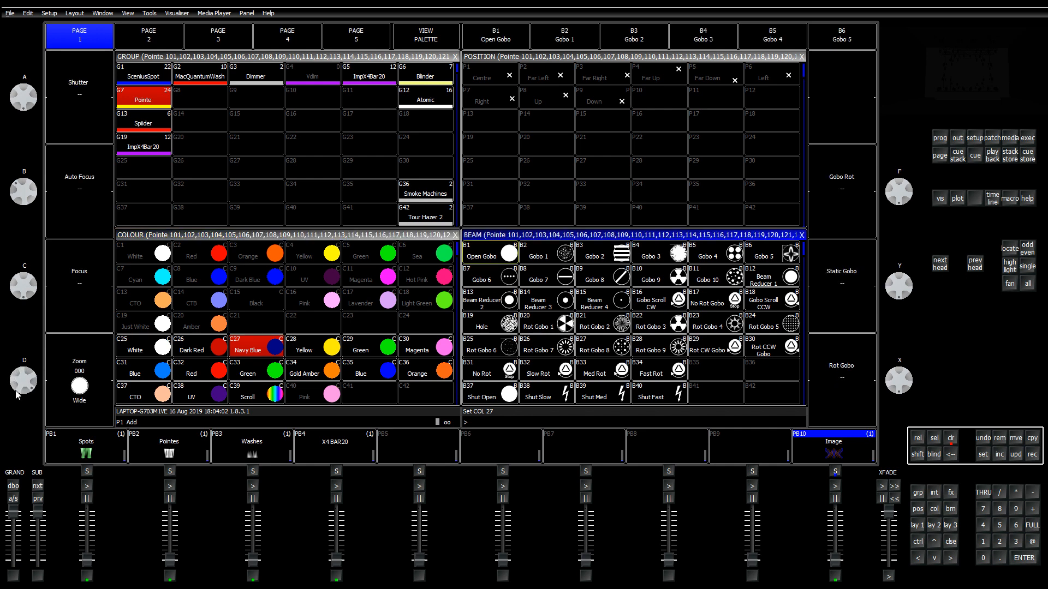
click(940, 137)
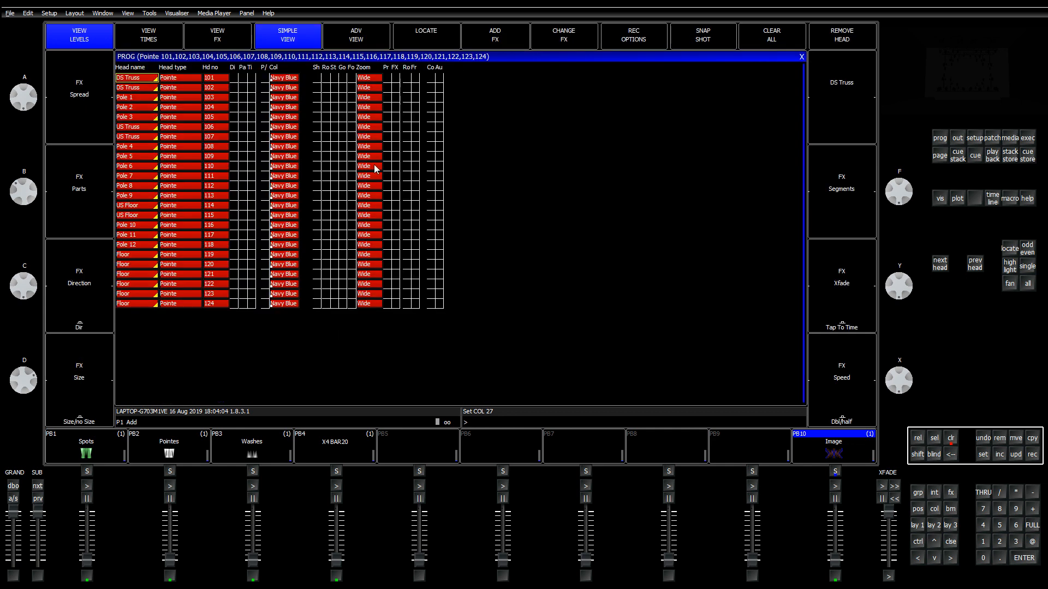
click(356, 36)
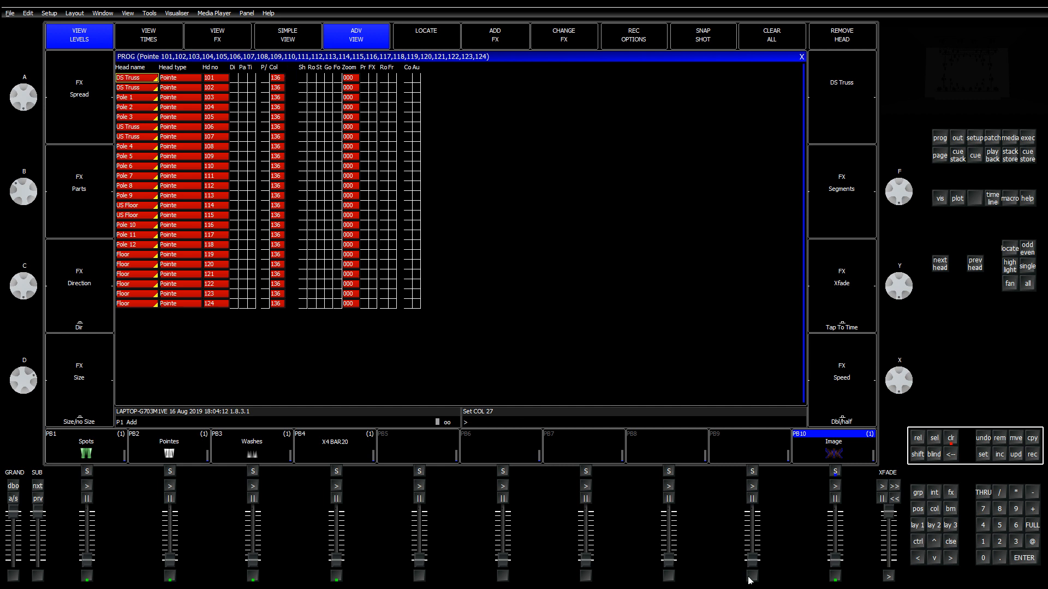
Step: Set the lowlight level of the Col channel to 136 in the Robe Pointe Mode1 head file
click(992, 140)
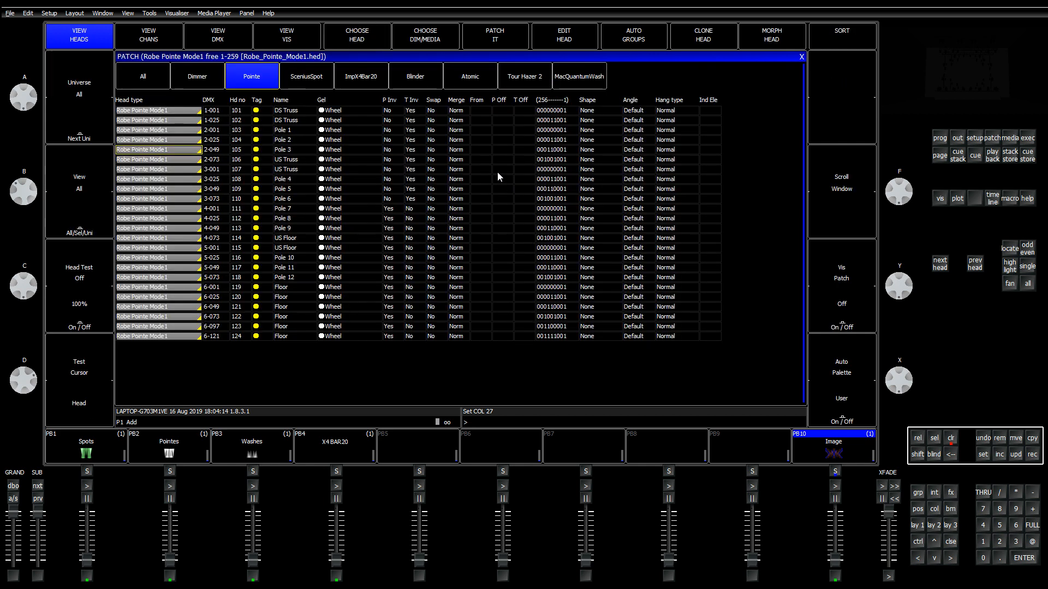
click(558, 38)
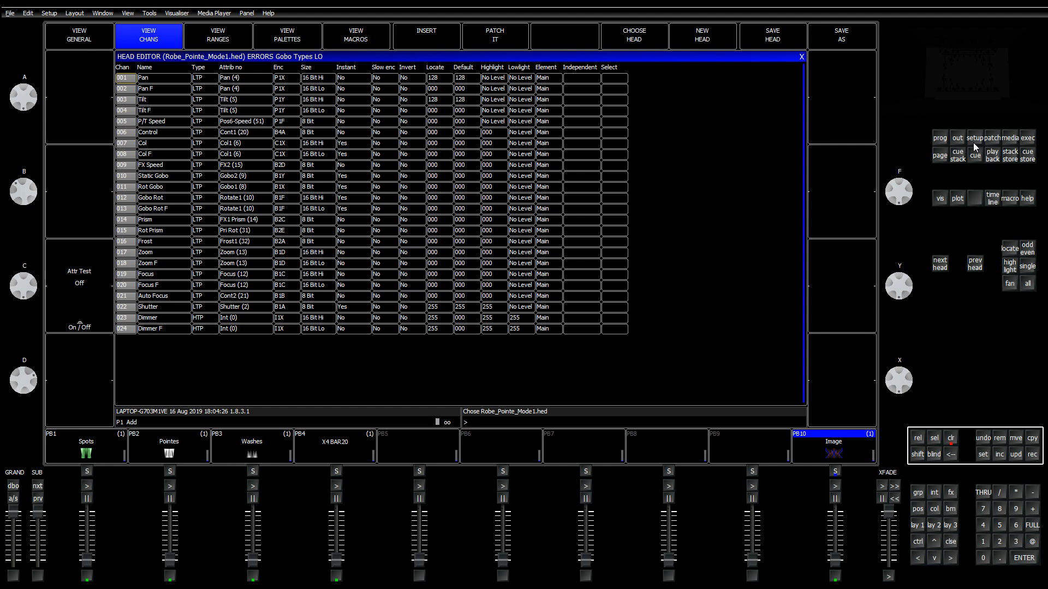
click(941, 138)
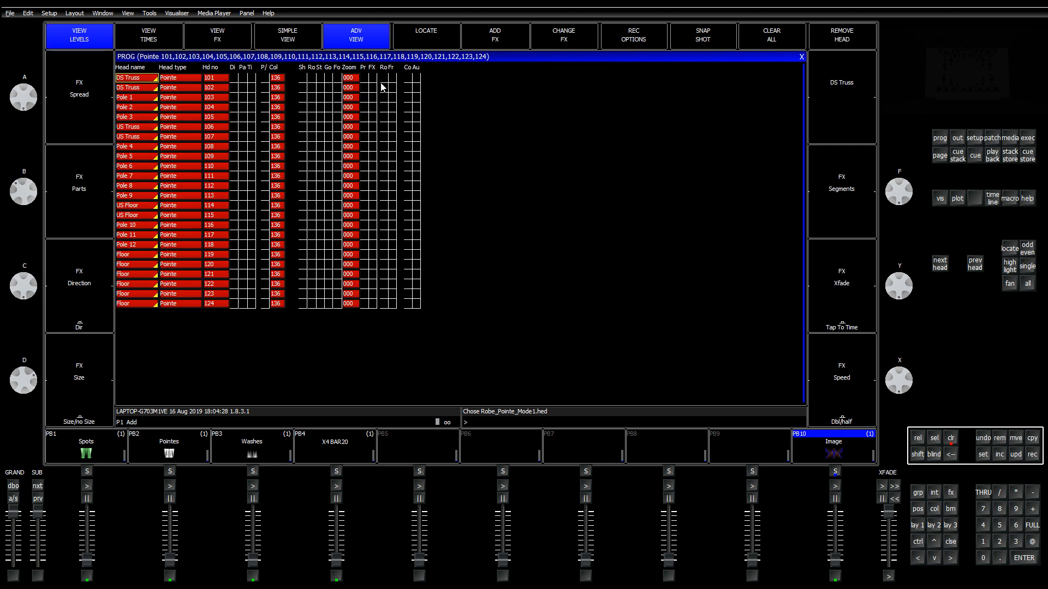
click(801, 56)
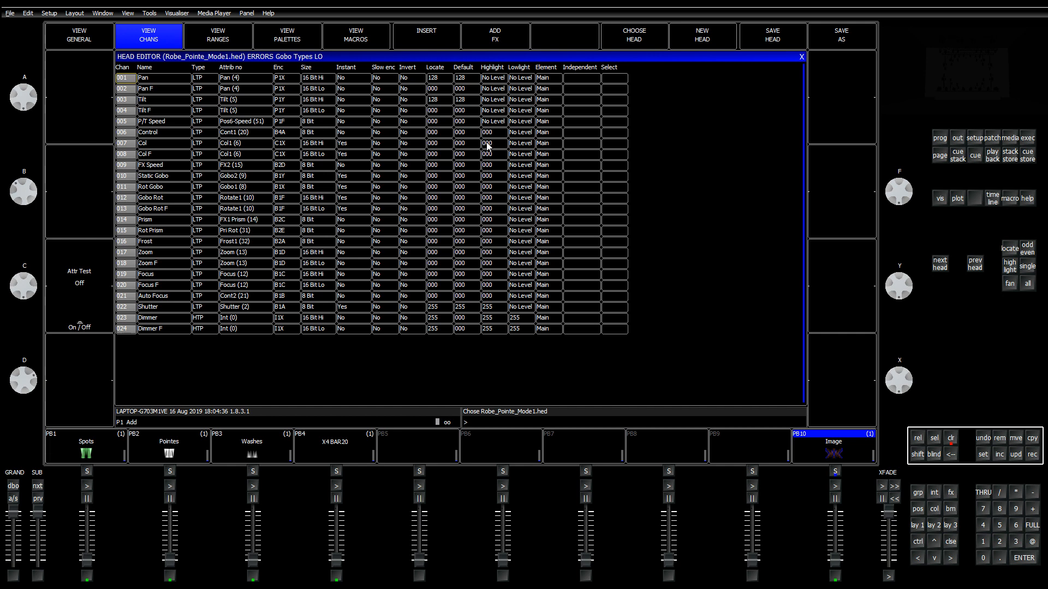
click(519, 144)
text(136)
key(Return)
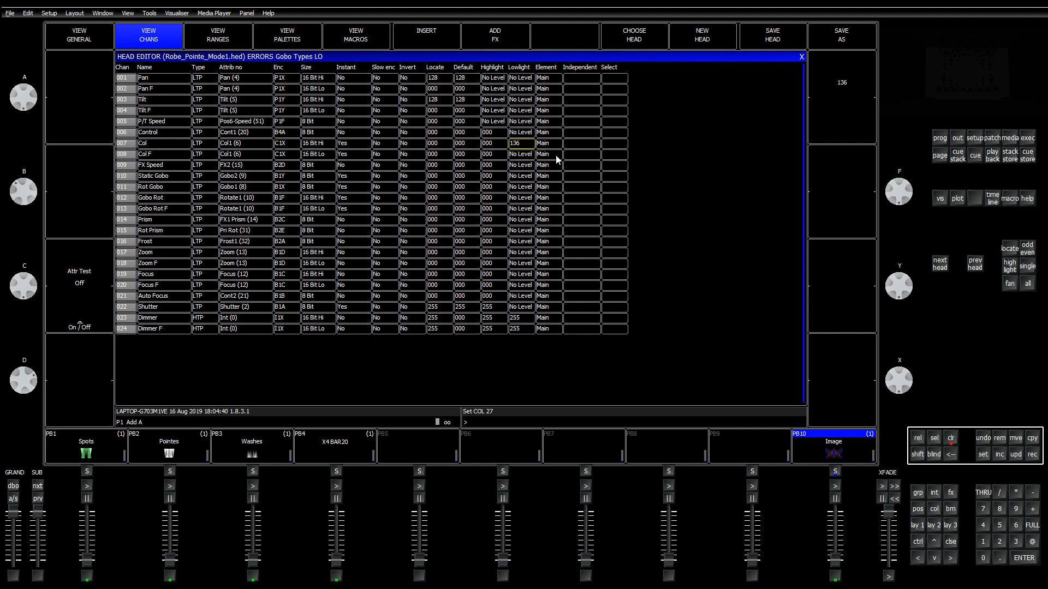
Step: Set the lowlight level of the Zoom channel to 0
key(Down)
key(Down)
key(Down)
key(Down)
key(Down)
key(Down)
key(Down)
key(Down)
key(Down)
key(Down)
key(Down)
key(Down)
key(Up)
key(Up)
text(0)
key(Return)
Step: Set the lowlight levels of Pan and Tilt to 128 and of Pan F and Tilt F to 0
key(Up)
key(Up)
key(Up)
key(Up)
key(Up)
key(Up)
key(Up)
key(Up)
key(Up)
key(Up)
key(Up)
key(Up)
key(Up)
key(Up)
key(Up)
key(Up)
text(128)
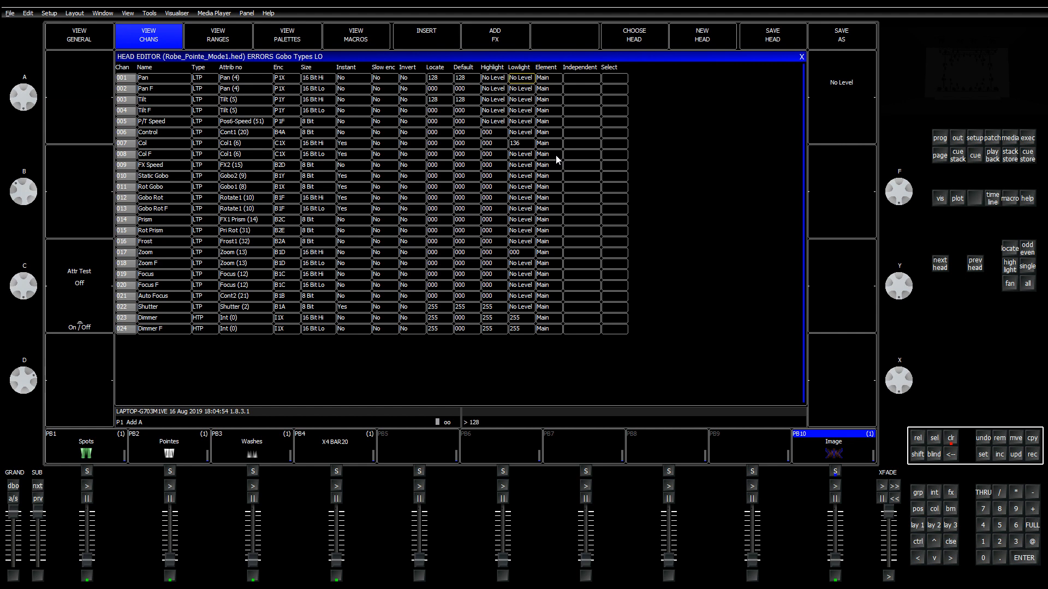
key(Return)
text(000)
key(Return)
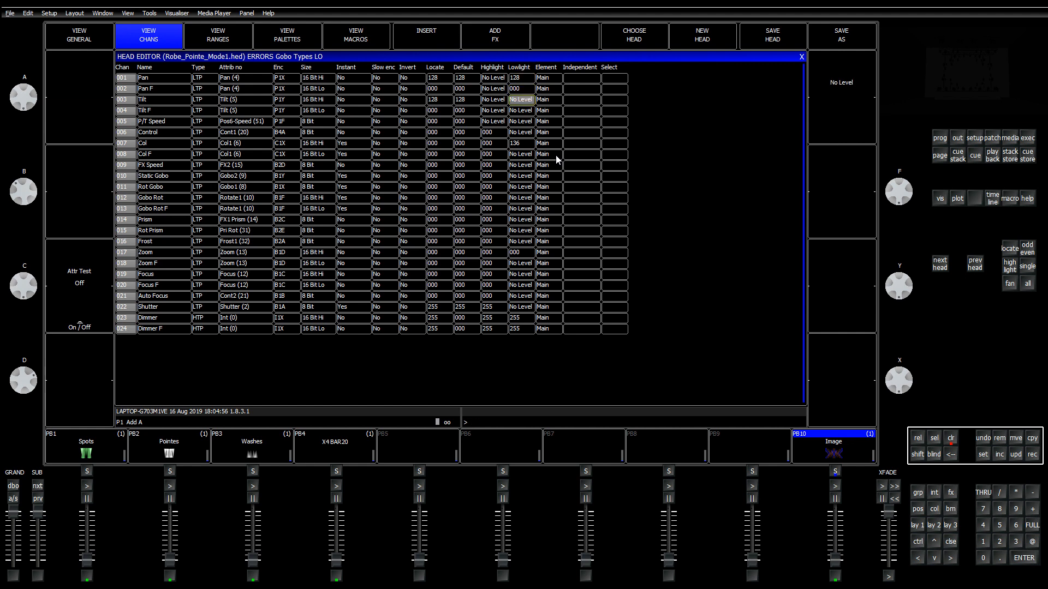
text(128)
key(Return)
key(Up)
Step: Set the lowlight levels of the Static Gobo and Rot Gobo channels to 0
key(Down)
key(Down)
key(Down)
key(Down)
key(Up)
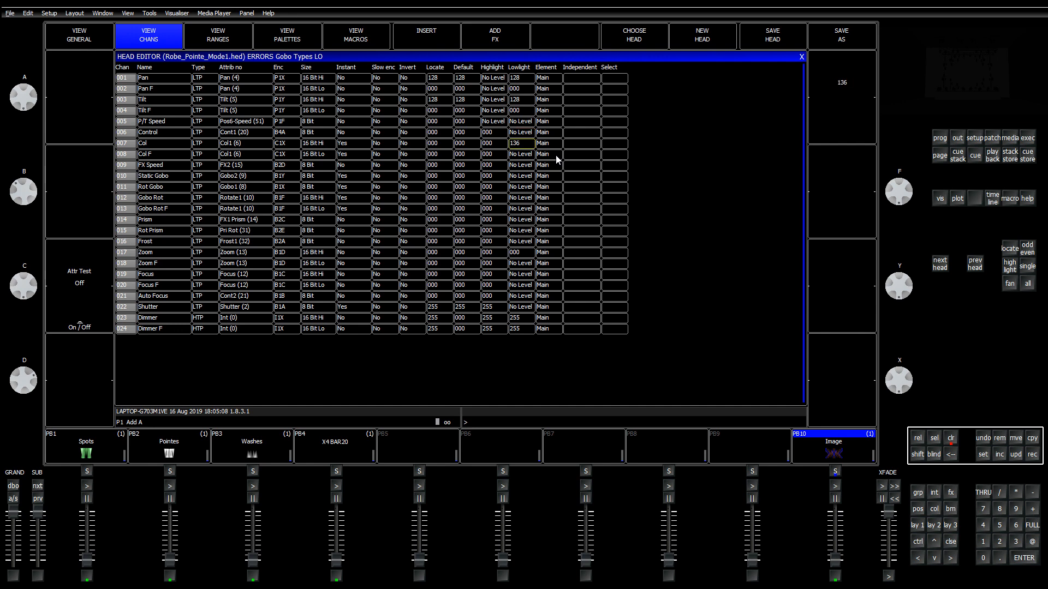
key(Down)
key(Down)
text(0)
key(Return)
key(Down)
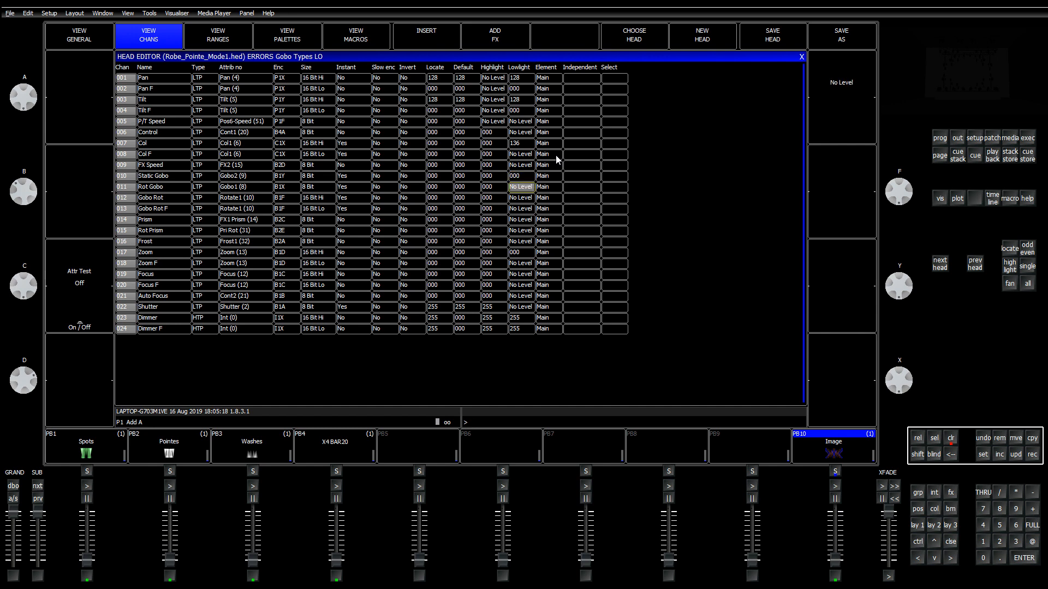
text(0)
key(Return)
Step: Set the lowlight levels of the Prism and Frost channels to 0
key(Down)
key(Down)
key(Down)
text(0)
key(Return)
key(Down)
key(Down)
text(0)
key(Return)
key(Down)
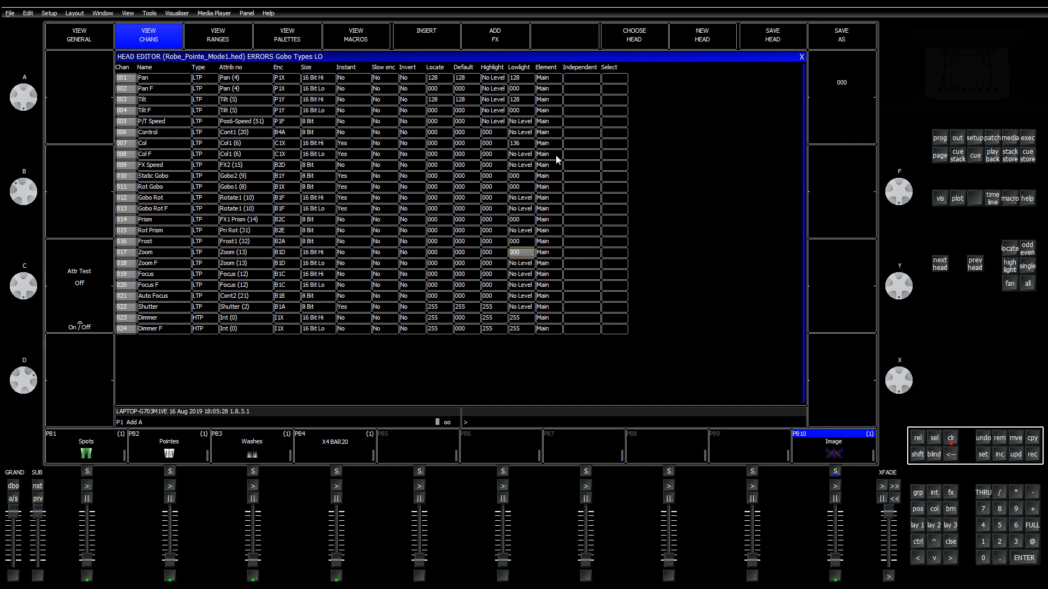
Step: Set the lowlight levels of the Zoom F and Shutter channels to 0
key(Down)
text(0)
key(Return)
key(Down)
key(Down)
key(Down)
key(Down)
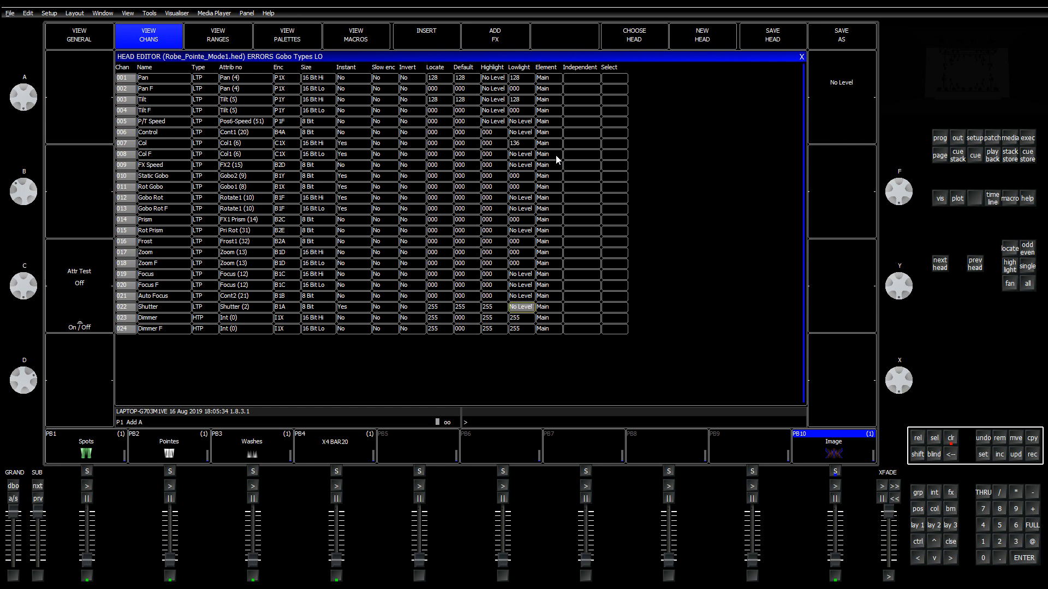
text(0)
key(Return)
Step: Recall the group and palette layout and set the Pointe heads' Shutter to 40 in the Beam window
click(918, 526)
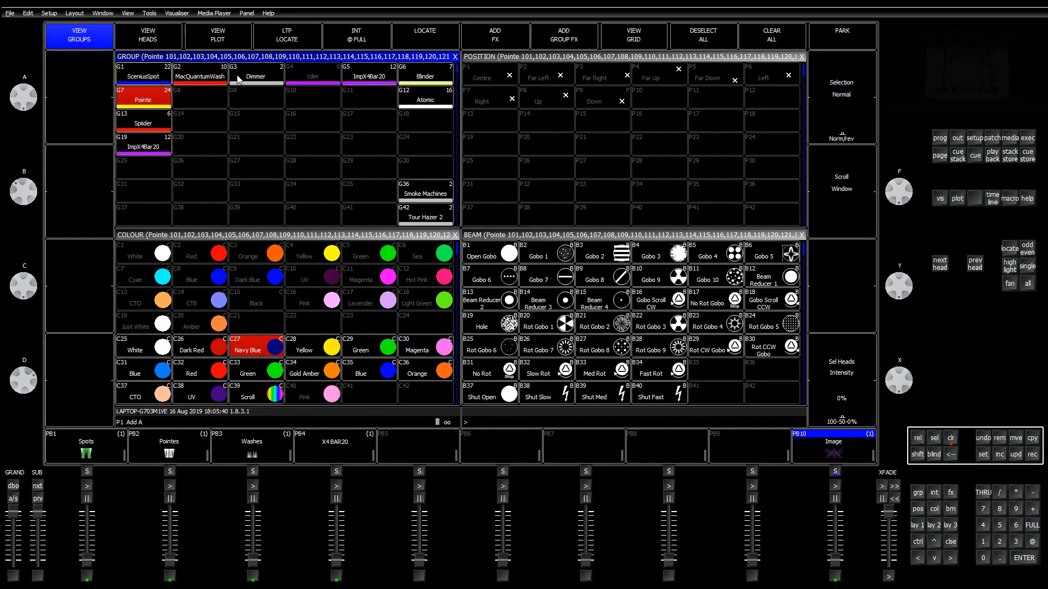
click(472, 238)
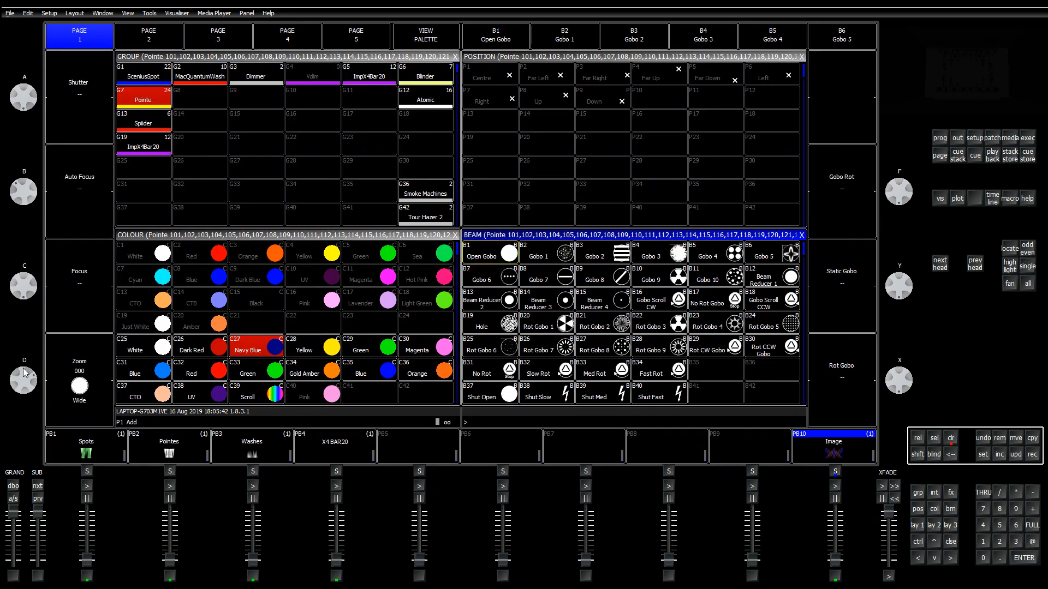
scroll(22, 102, up, 2)
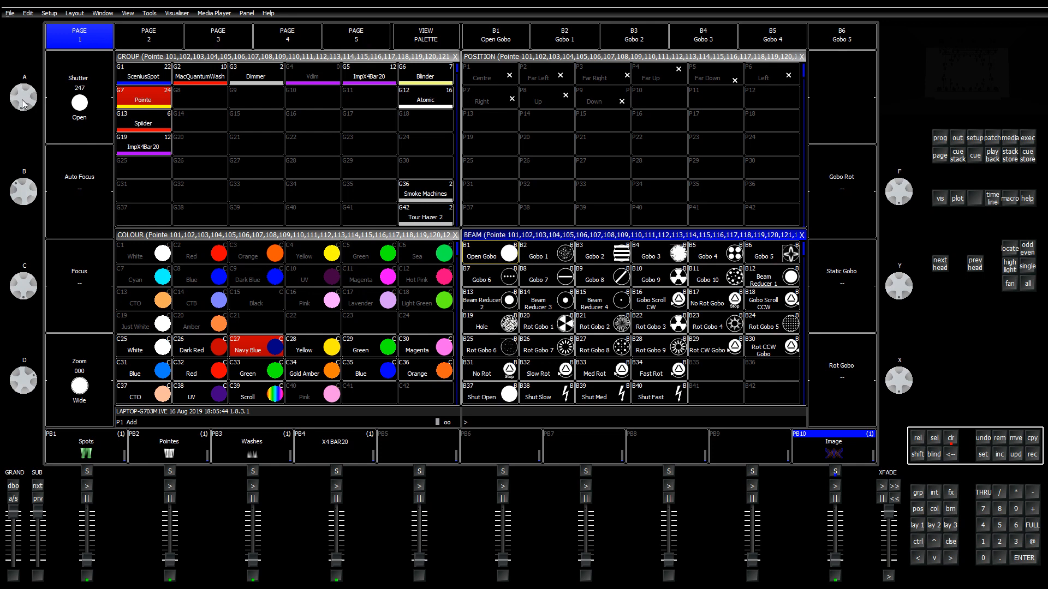
mouse_move(22, 100)
mouse_down()
mouse_move(24, 81)
mouse_move(26, 104)
mouse_up()
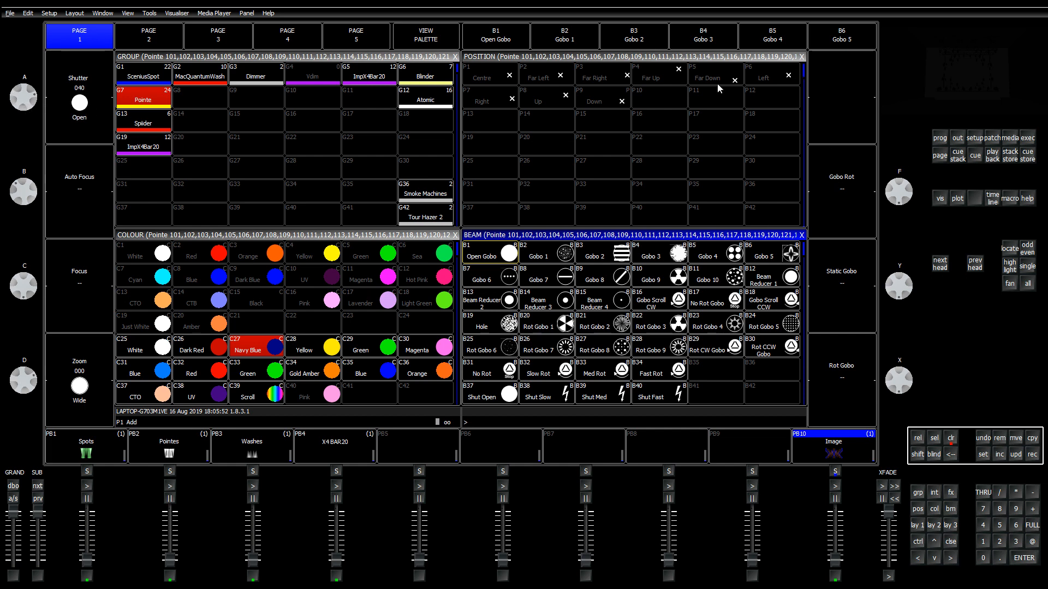
Step: Close the Position and Beam windows and open the patch with the Pointe heads
click(801, 56)
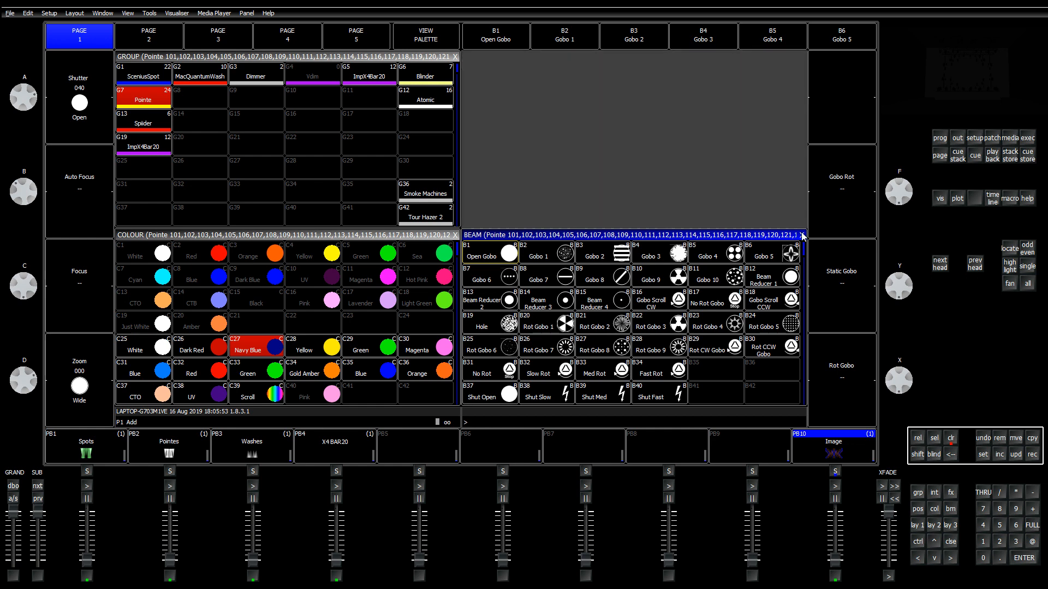
click(801, 234)
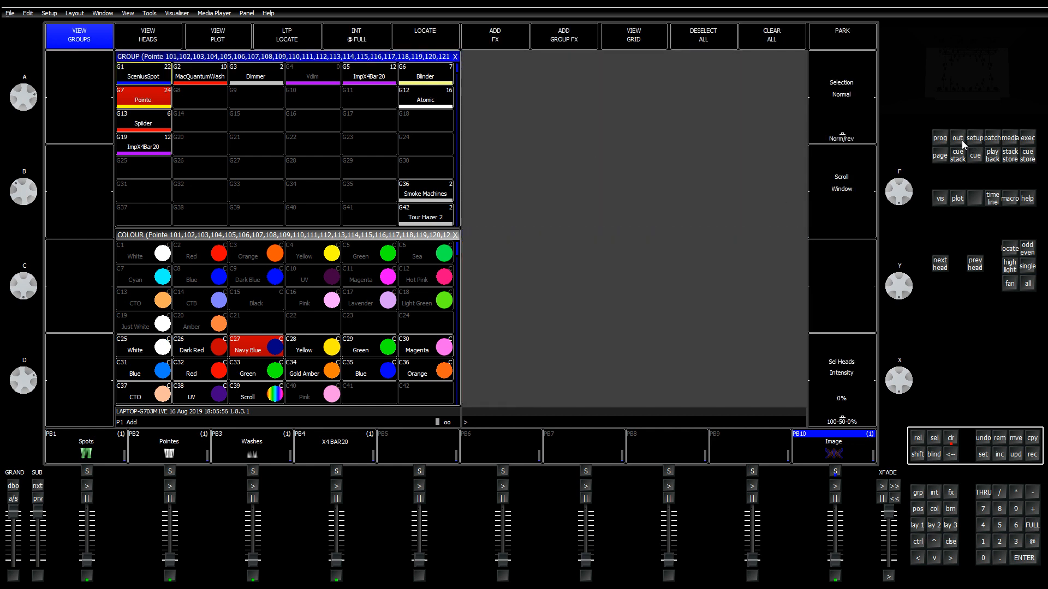
click(990, 139)
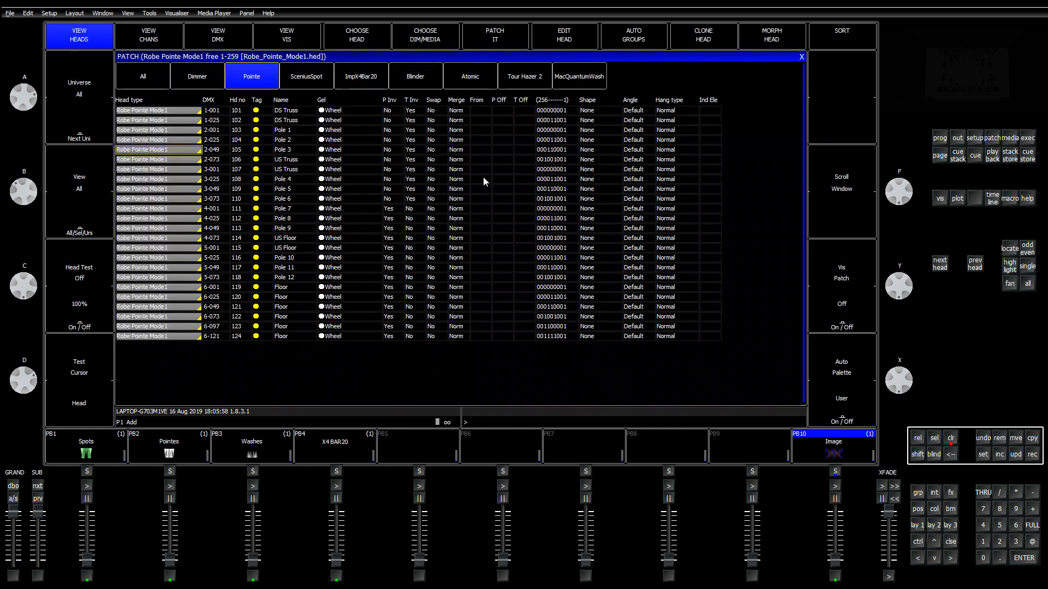
click(566, 44)
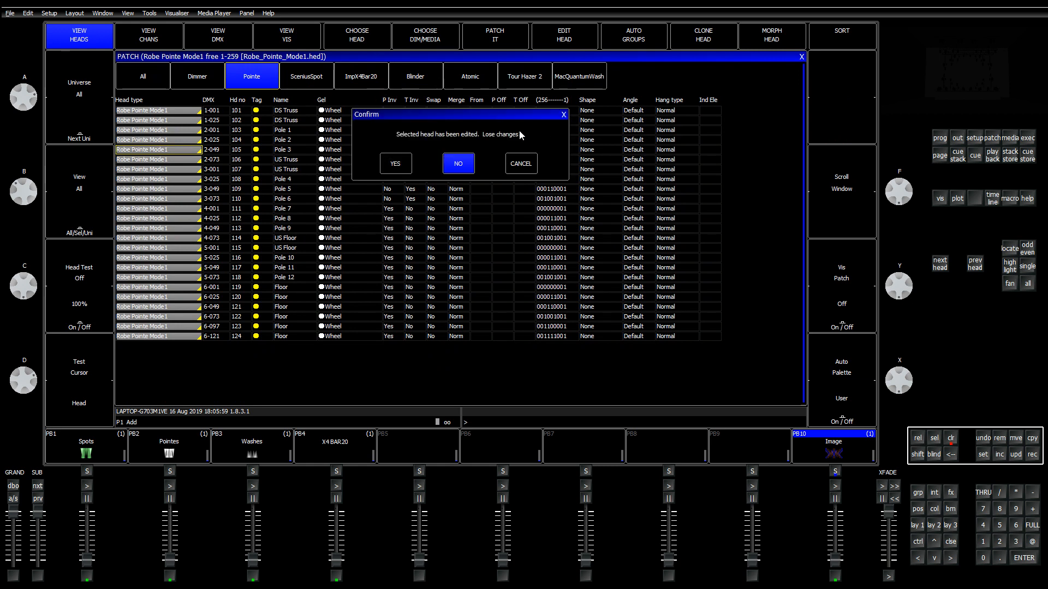
click(462, 166)
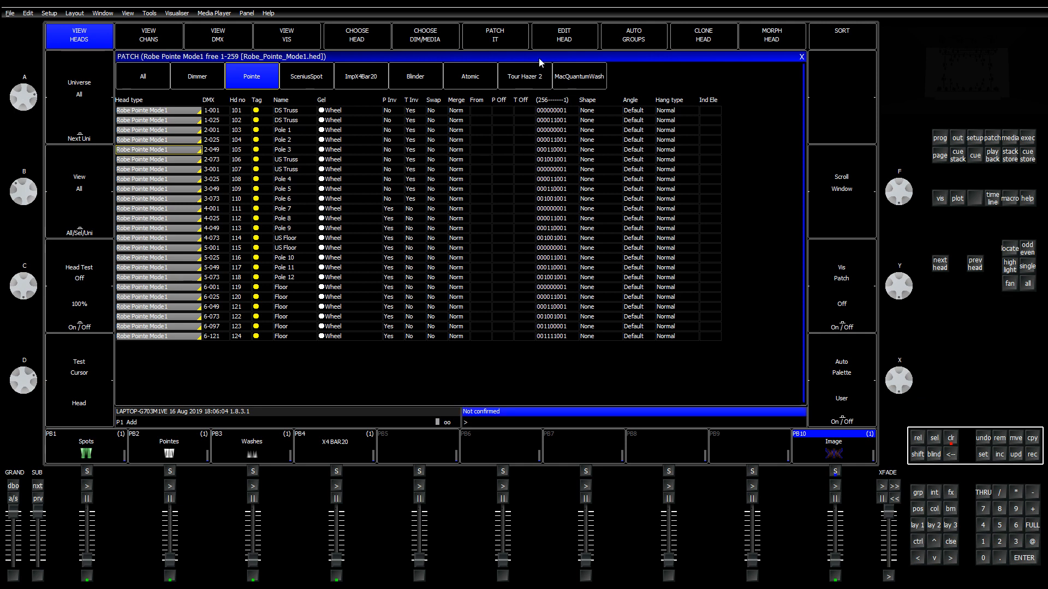
key(shift)
click(571, 44)
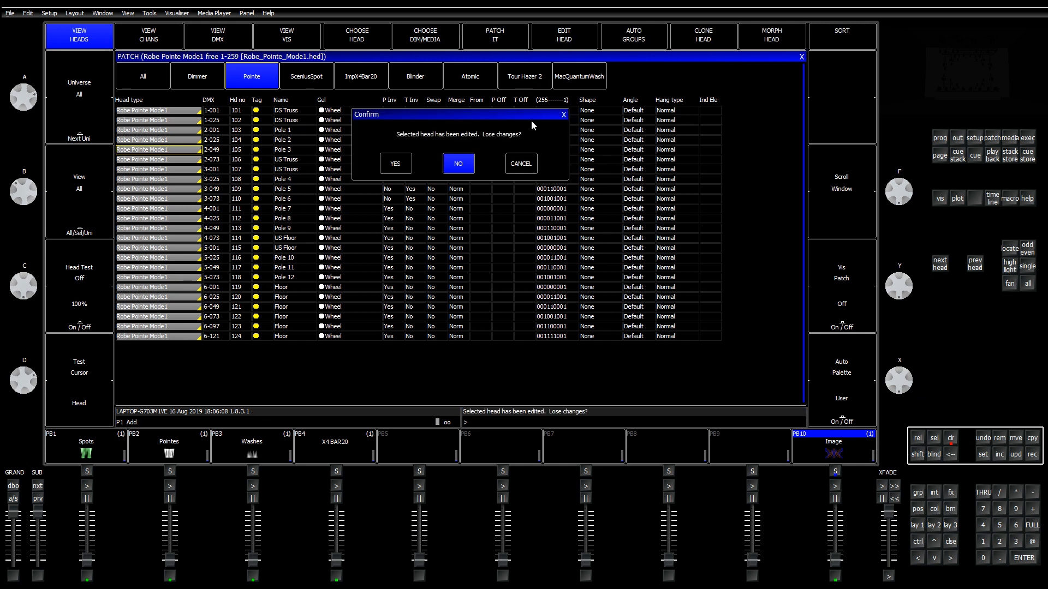
click(563, 116)
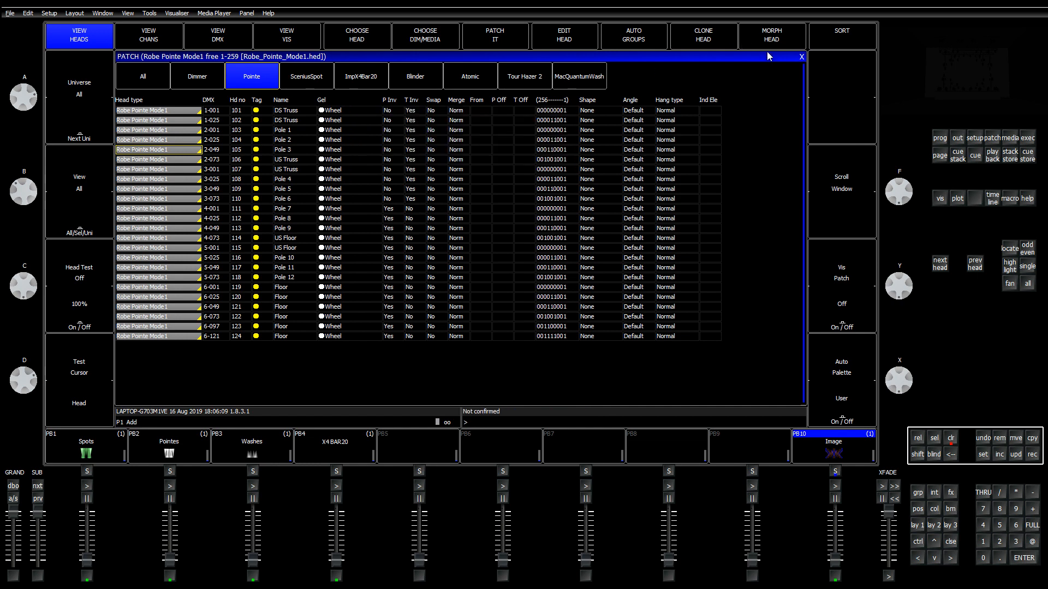
click(801, 57)
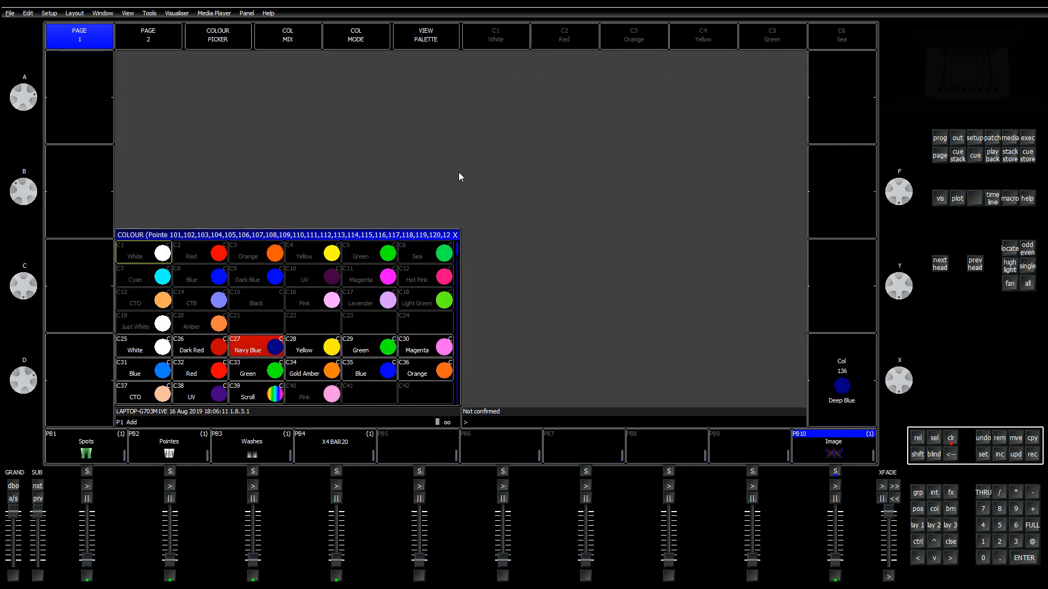
click(456, 235)
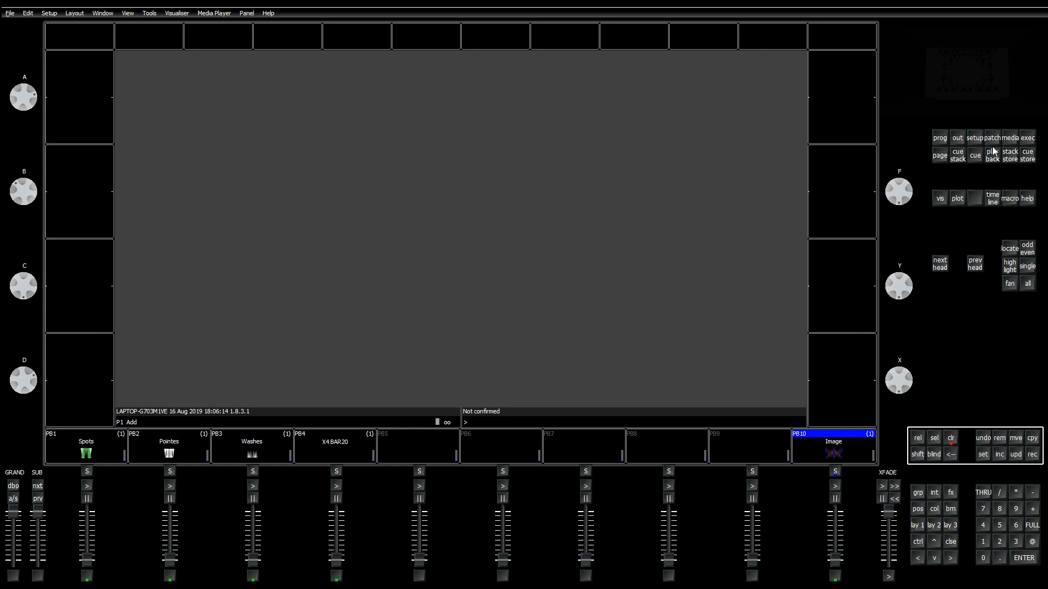
click(975, 139)
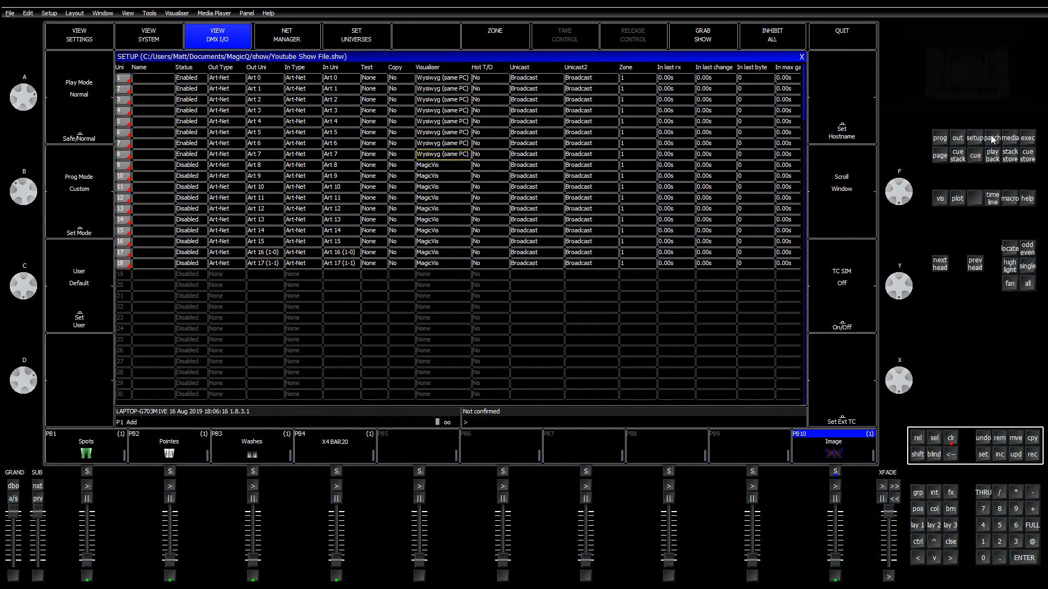
click(992, 138)
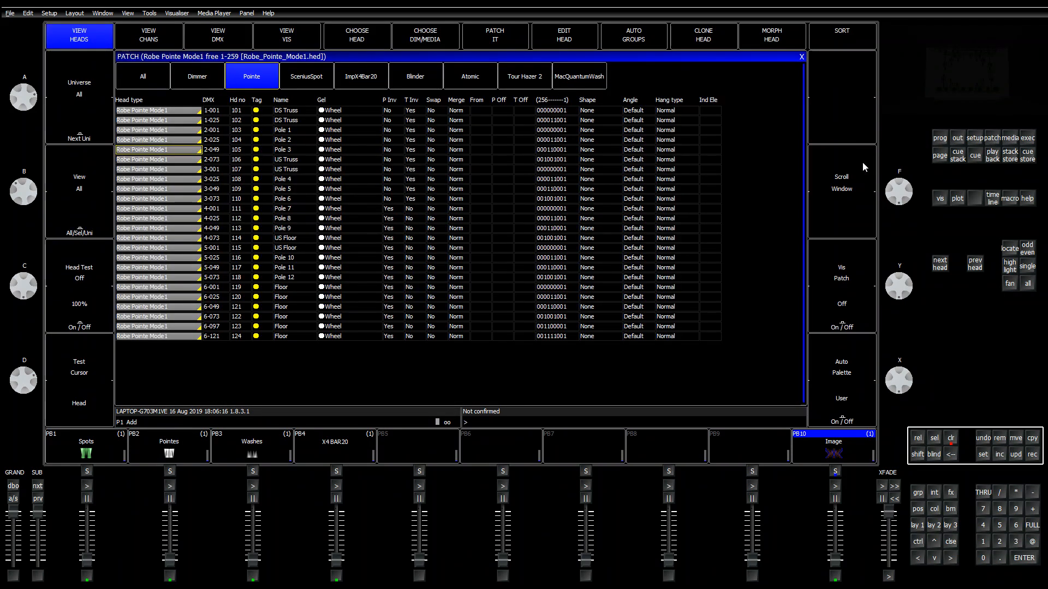
click(557, 42)
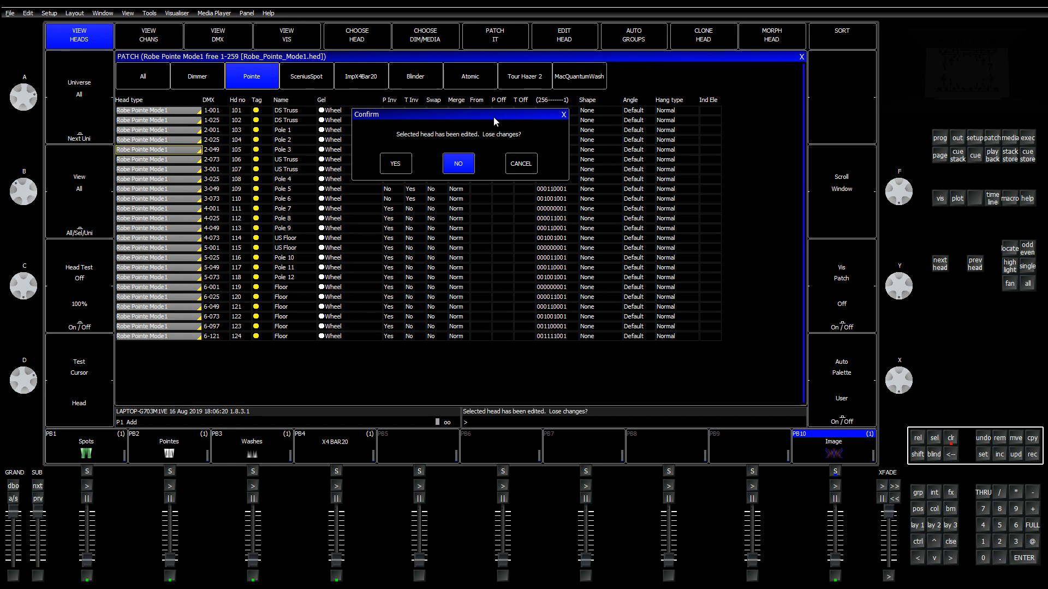
click(458, 165)
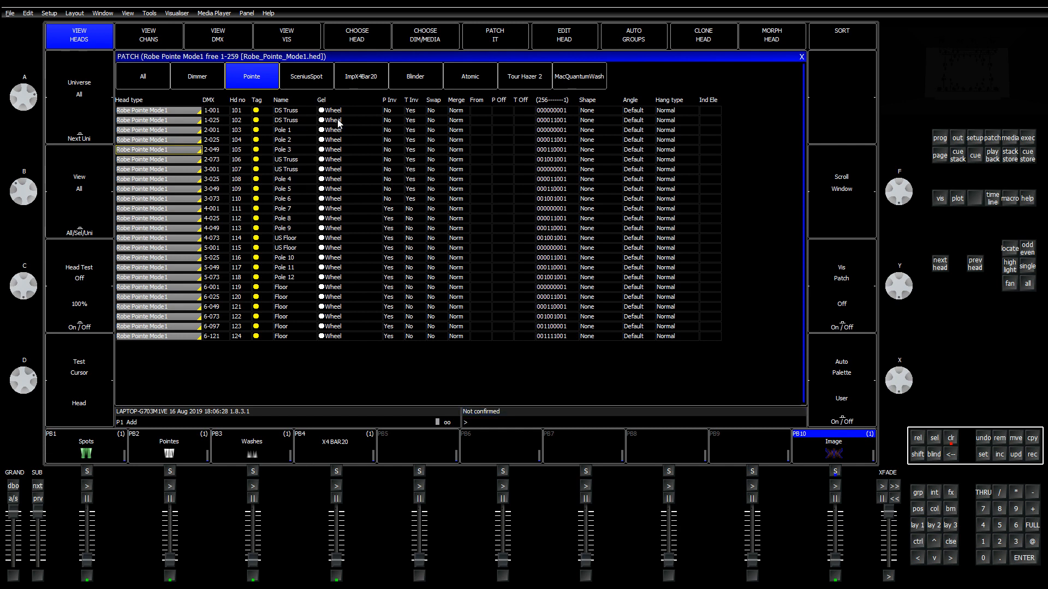
Step: Open the current Pointe head for editing and set the Shutter channel's lowlight level to 40
shift+click(560, 41)
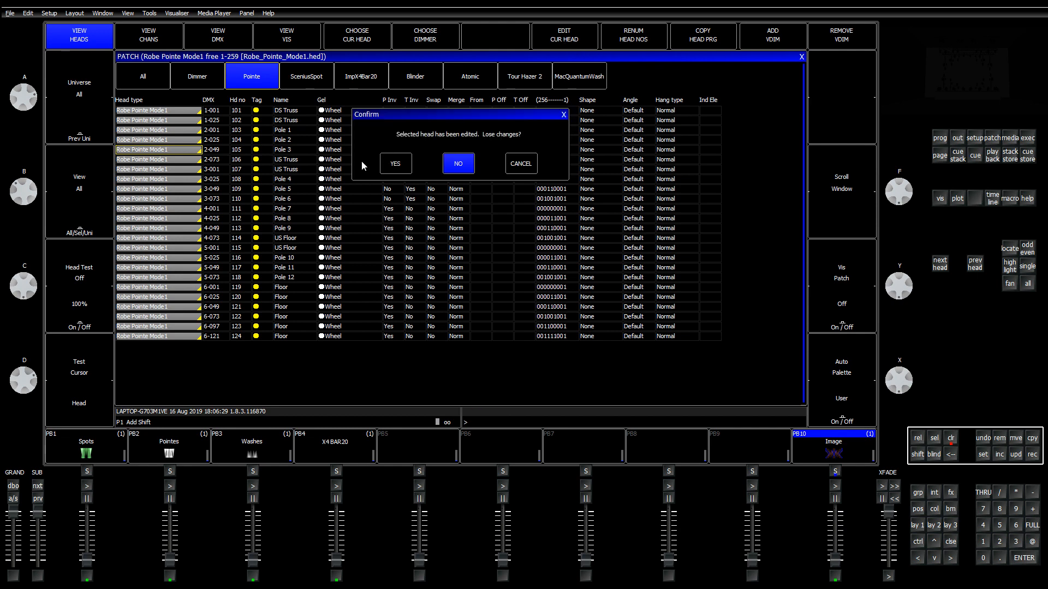
click(404, 164)
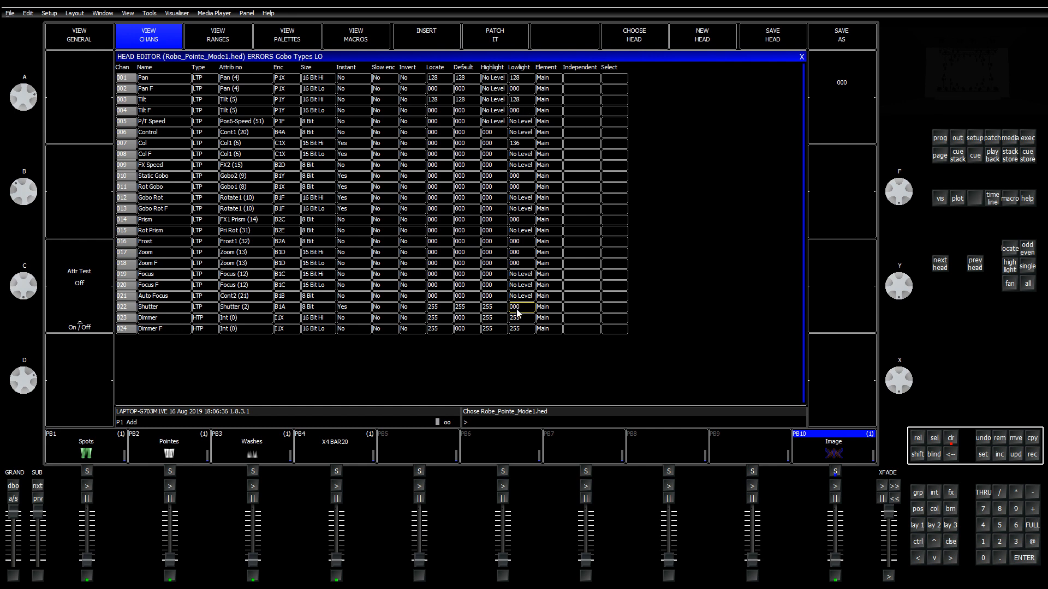
text(40)
key(Return)
Step: Set the highlight levels of Pan and Tilt to 128 and of Pan F and Tilt F to 0
click(497, 82)
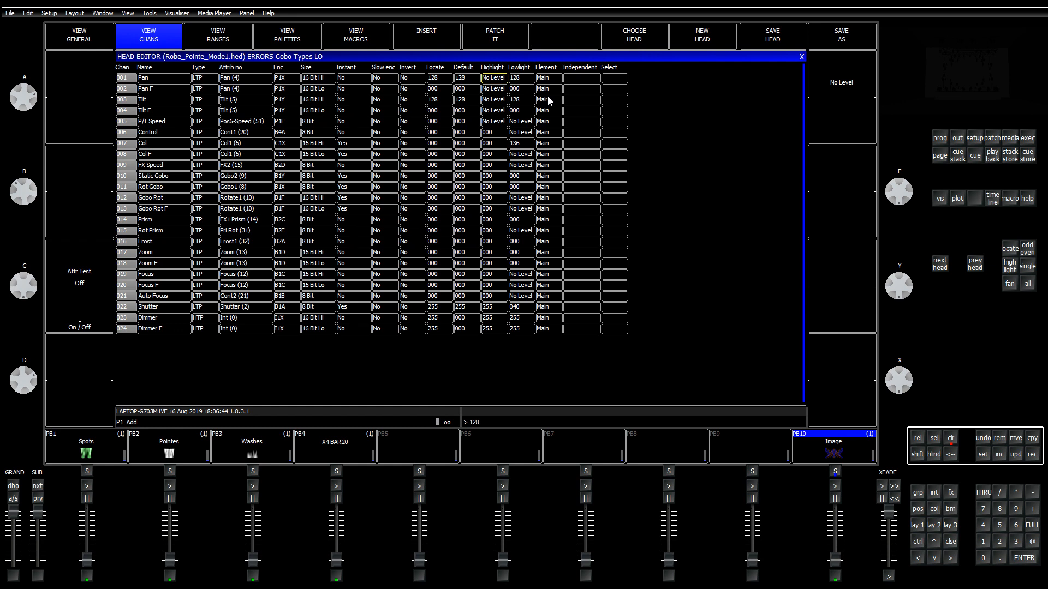
key(Return)
key(Down)
text(0)
key(Return)
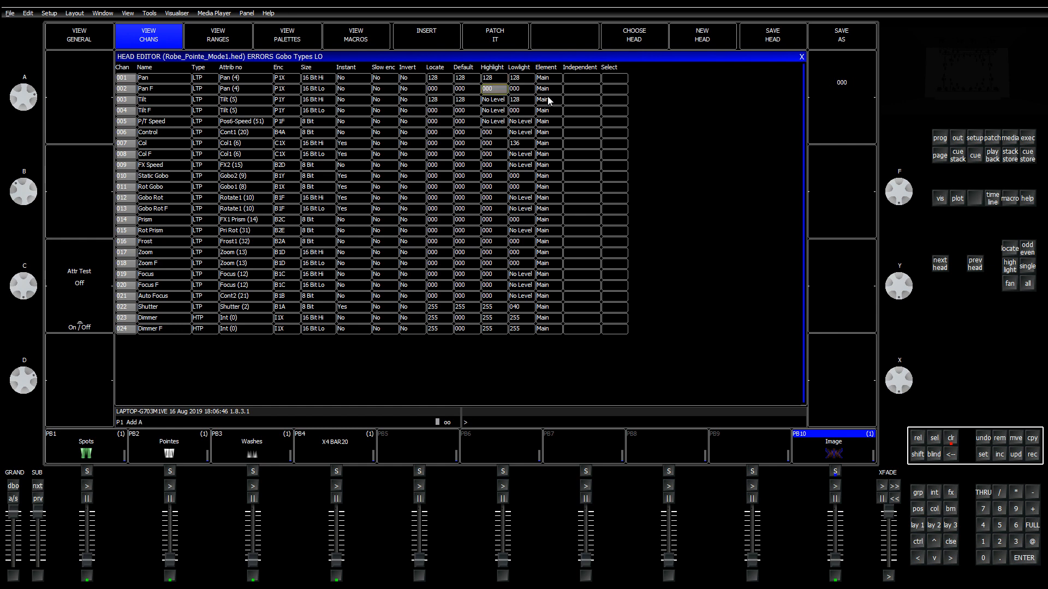
key(Down)
text(128)
key(Return)
key(Down)
text(0)
key(Return)
Step: Clear the Control channel's highlight level so it has no level
key(Down)
key(Down)
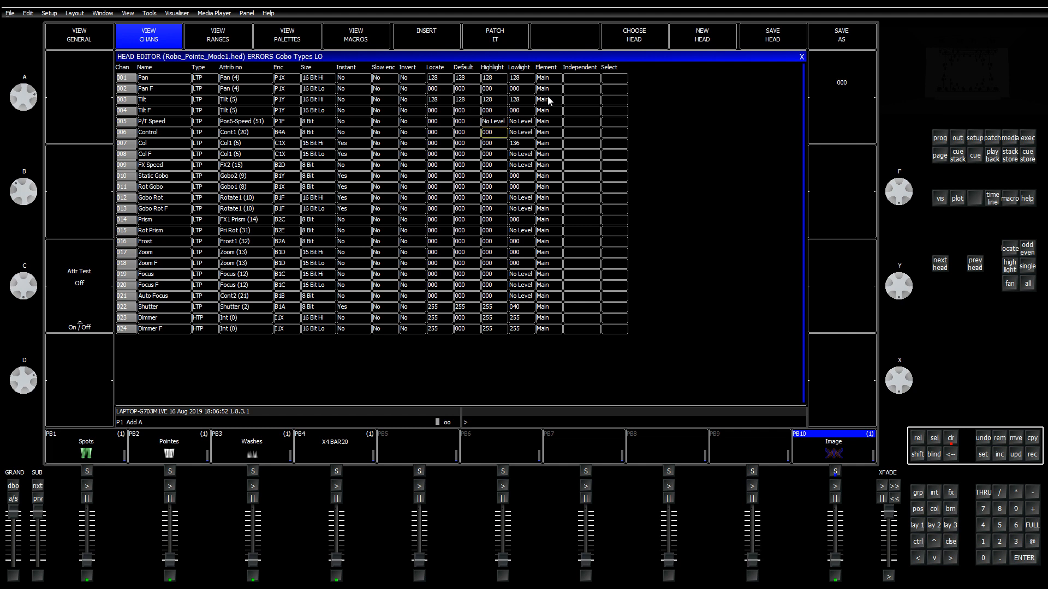
key(Delete)
key(Down)
Step: Apply the Yellow colour palette C28 to the Pointe heads, then close the layout's windows
click(917, 525)
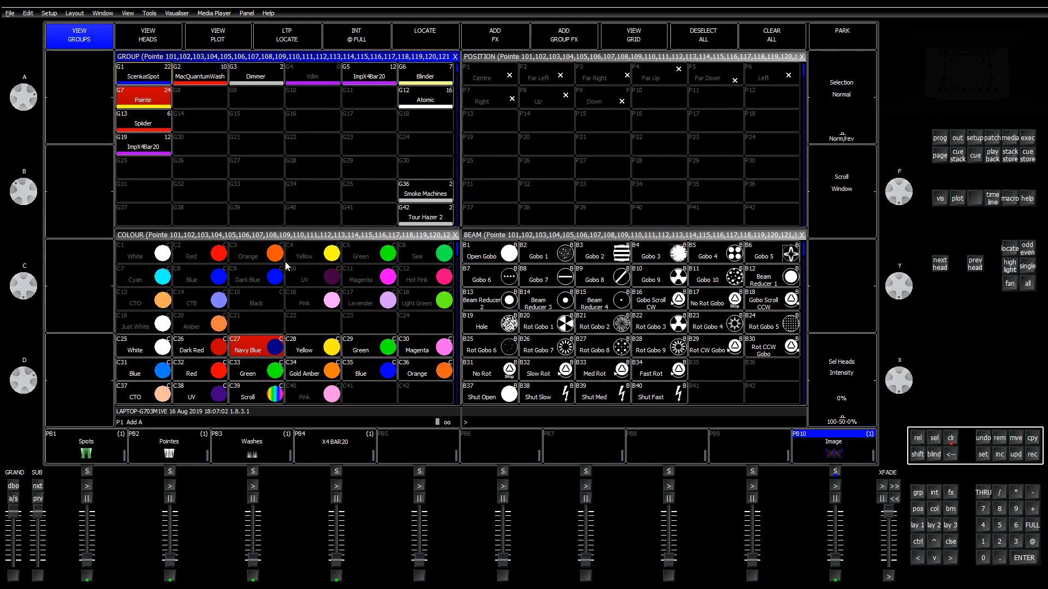
click(314, 350)
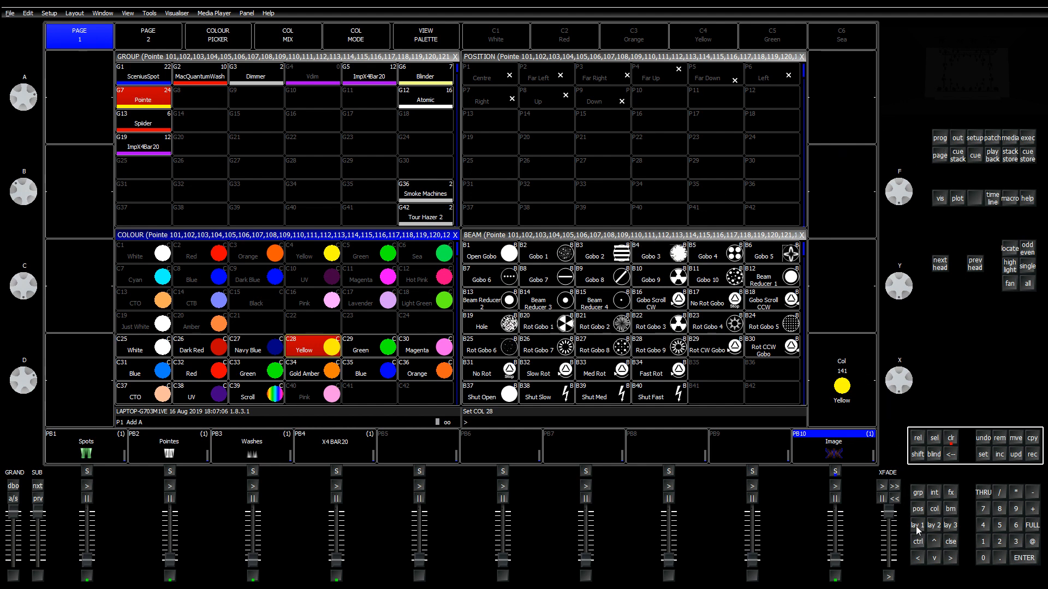
click(801, 57)
click(801, 235)
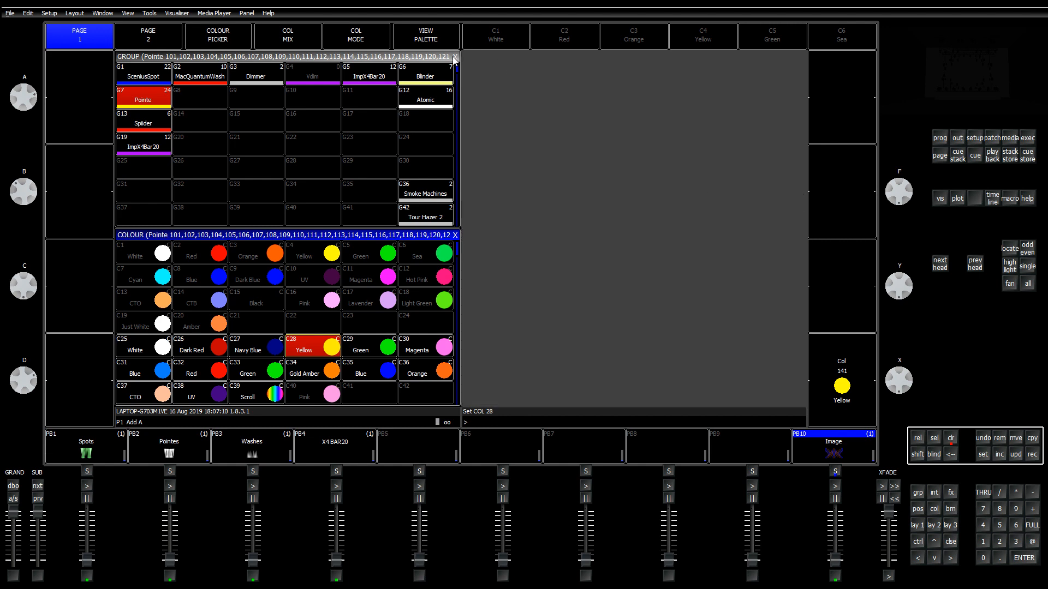
click(455, 57)
click(455, 235)
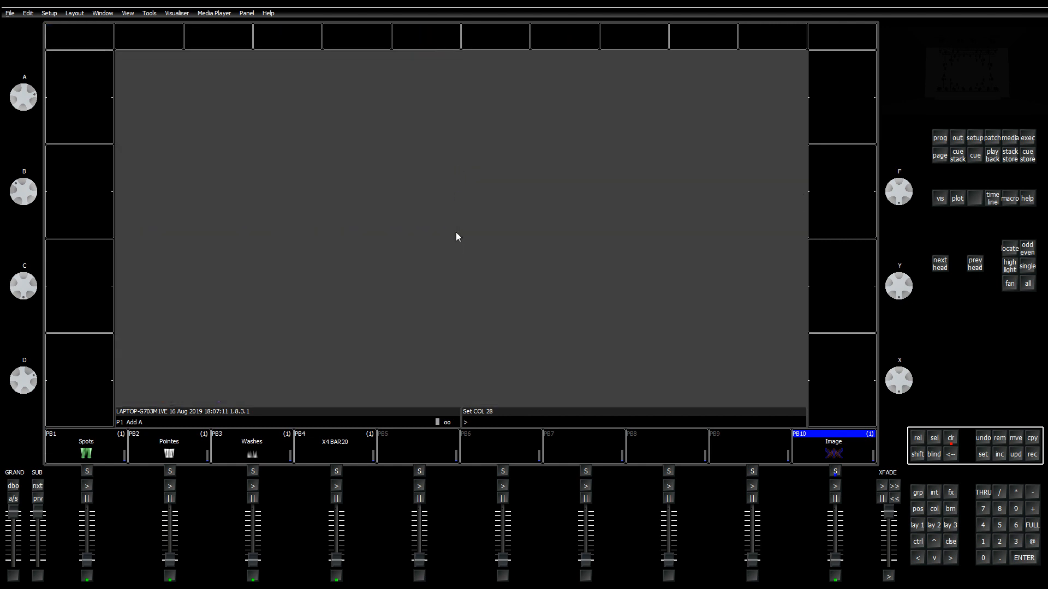
Step: Reopen the Pointe head for editing from the patch and set the Col channel's highlight level to 141
click(992, 138)
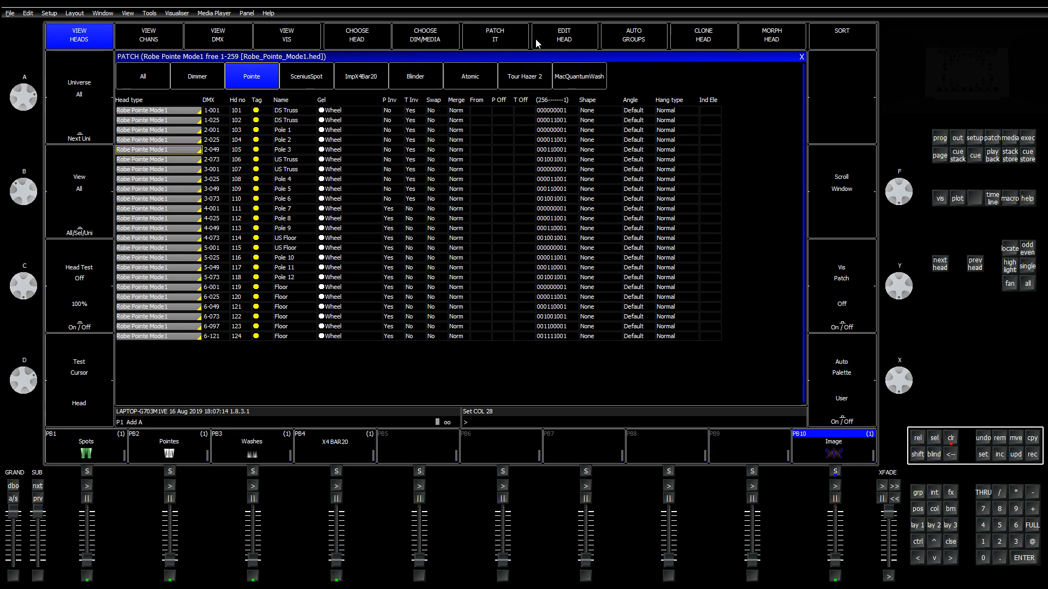
click(559, 39)
click(400, 164)
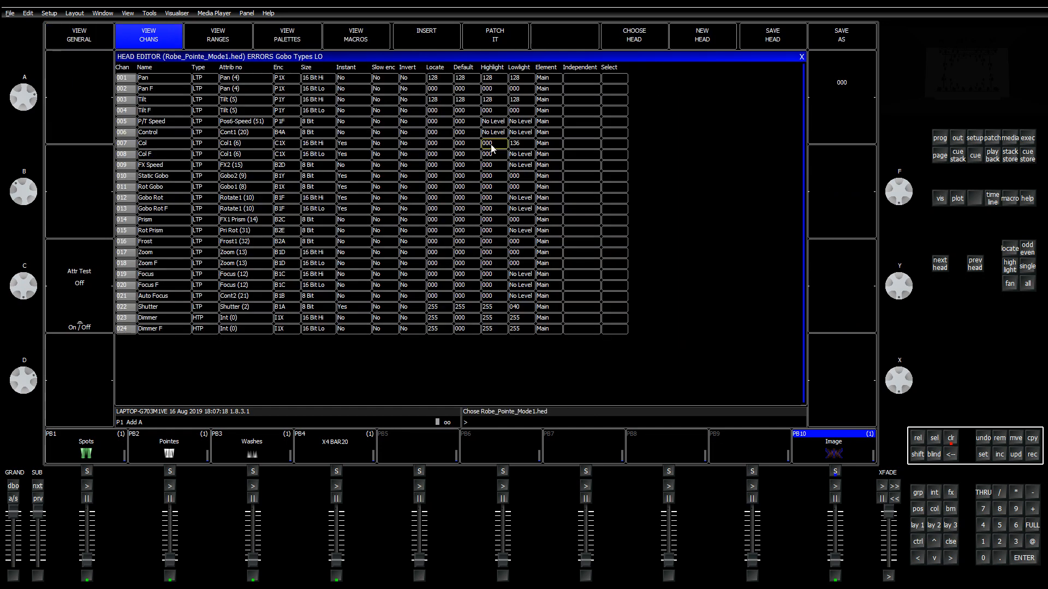
click(944, 137)
key(Return)
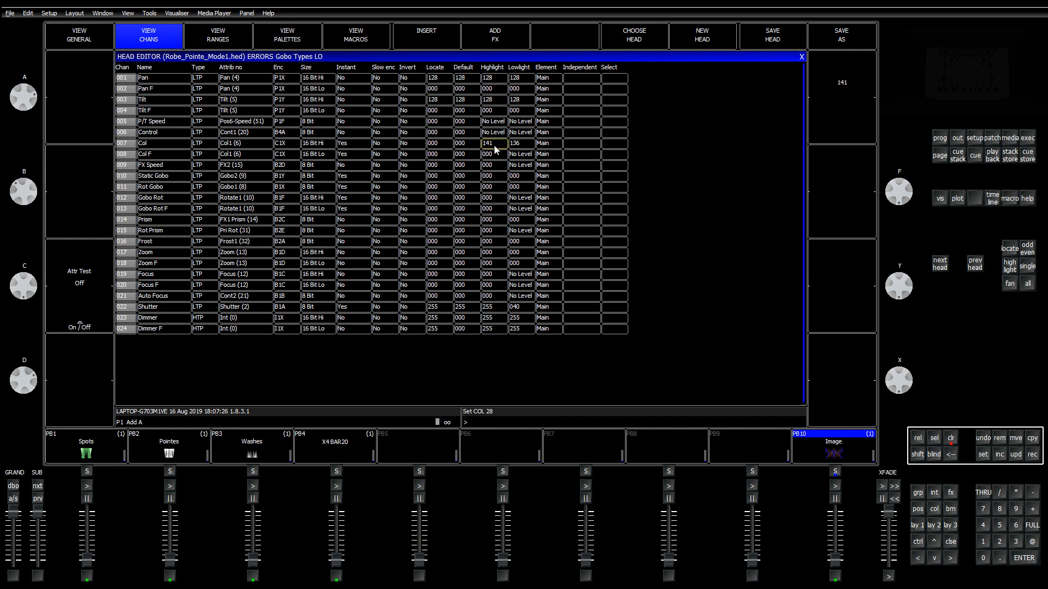
Step: Clear the highlight levels of the Col F, FX Speed, Gobo Rot, Gobo Rot F and Rot Prism channels
key(Down)
key(Delete)
key(Down)
key(Delete)
key(Down)
key(Down)
key(Down)
key(Delete)
key(Down)
key(Delete)
key(Down)
key(Down)
key(Delete)
Step: Clear the highlight levels of the Focus, Focus F and Auto Focus channels
key(Down)
key(Down)
key(Down)
key(Down)
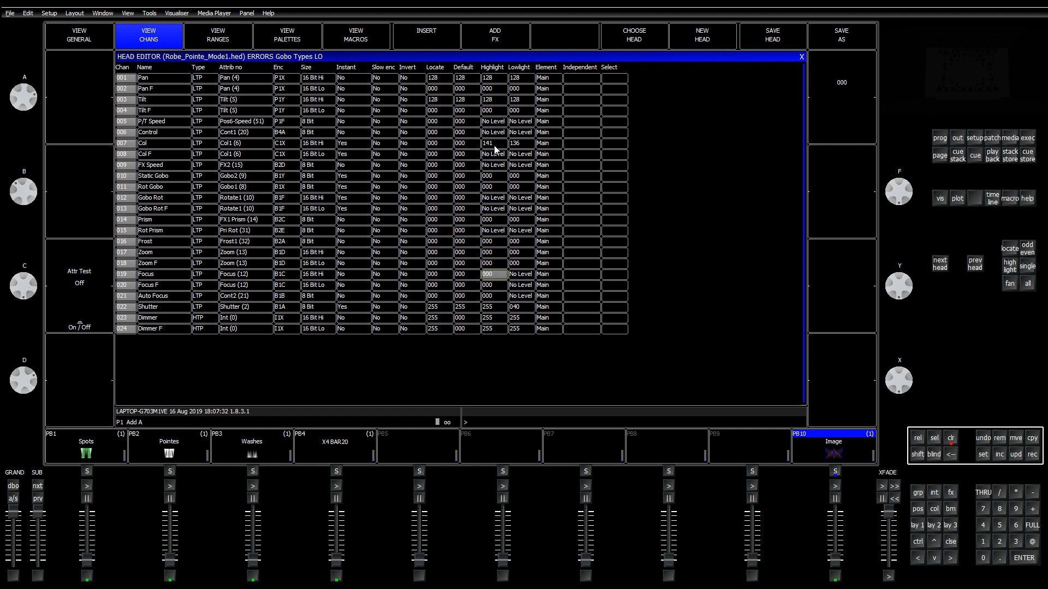
key(Delete)
key(Down)
key(Delete)
key(Down)
key(Delete)
Step: Set the highlight level of the Shutter channel to 40 and of the Zoom channel to 255
key(Down)
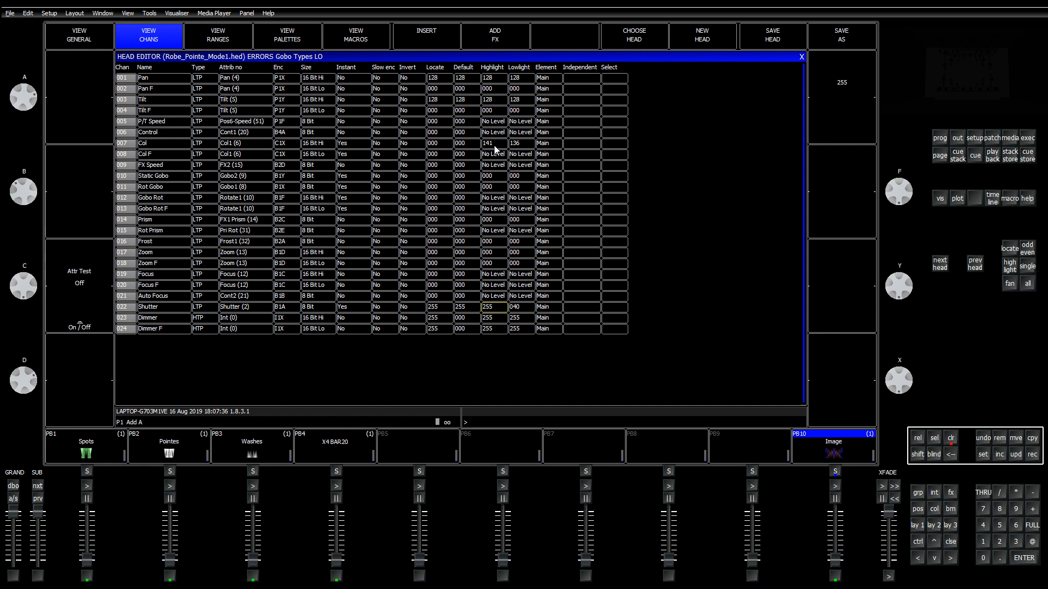
key(Down)
key(Up)
key(Up)
key(Up)
key(Up)
key(Up)
key(Up)
key(Up)
key(Up)
key(Up)
key(Up)
key(Down)
key(Down)
key(Down)
key(Down)
text(2)
Step: Save the edited Pointe head, close the head editor and return to the group and palette layout
click(755, 36)
click(401, 168)
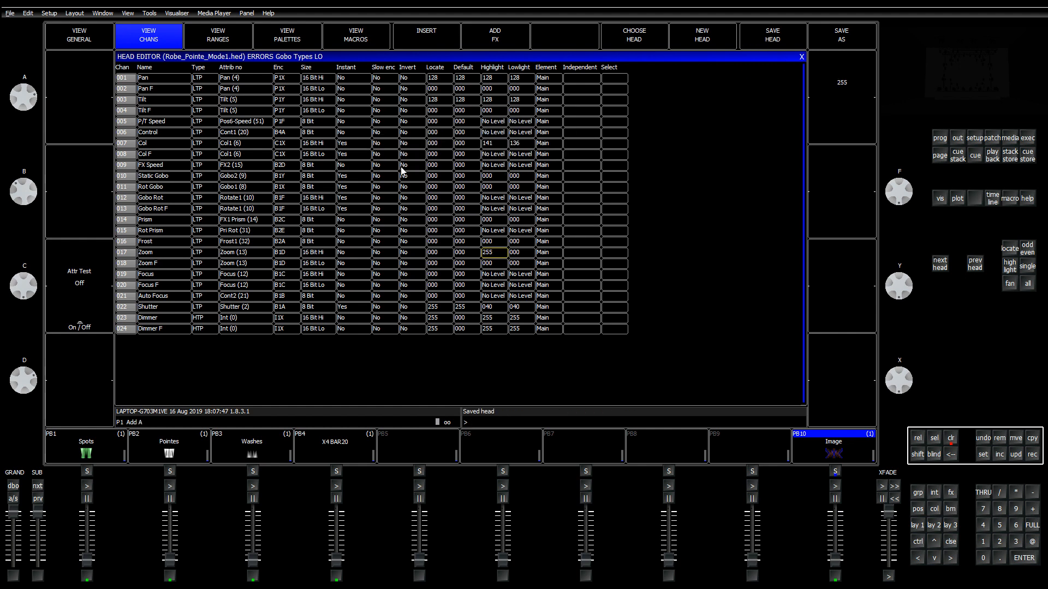
click(802, 57)
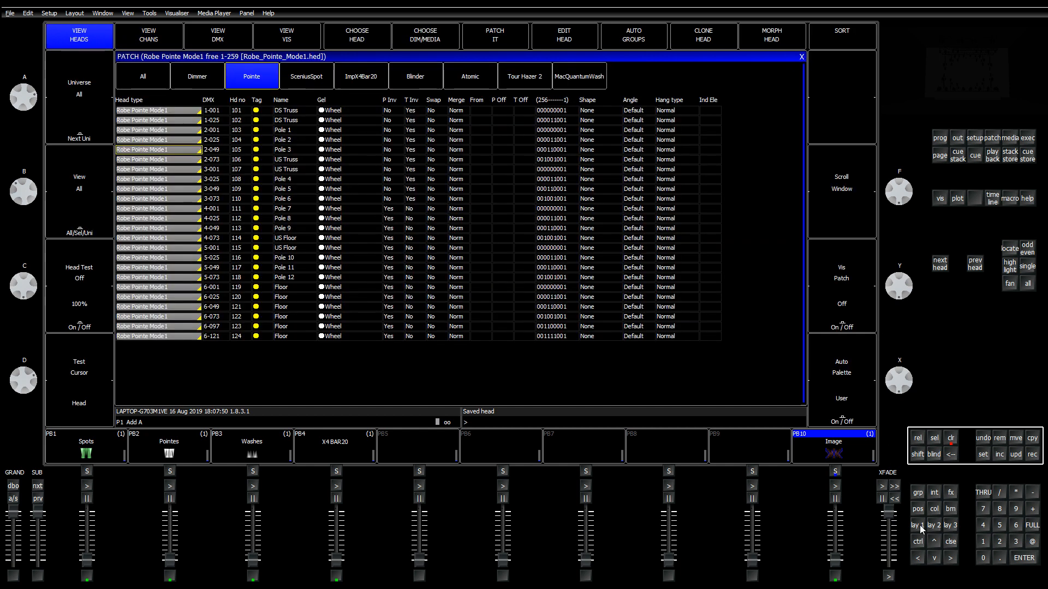
click(802, 57)
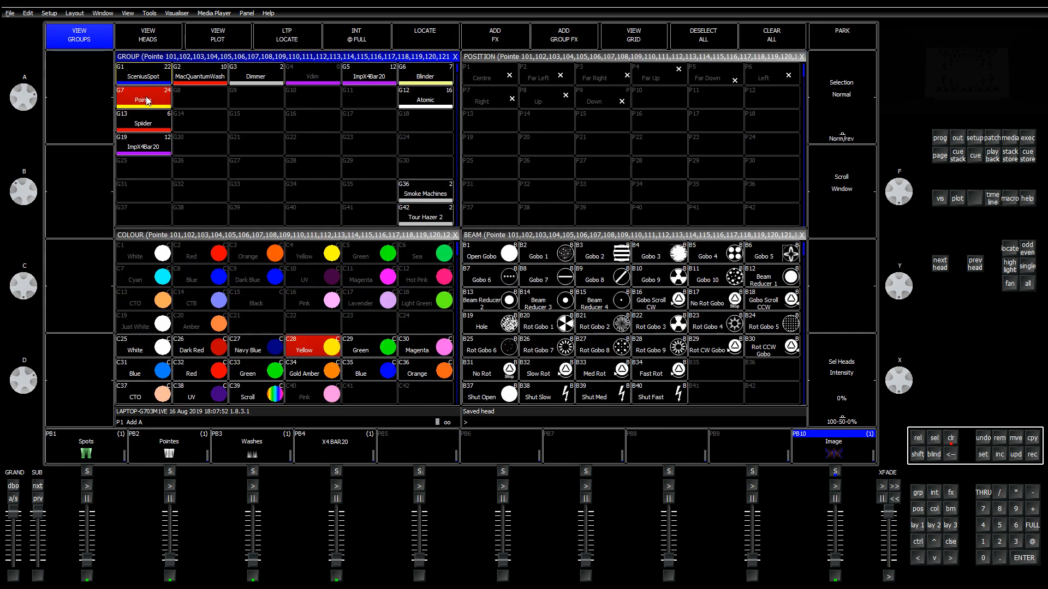
Step: Locate the Pointe heads and step through them one at a time with highlight on, up to head 106
key(ctrl+l)
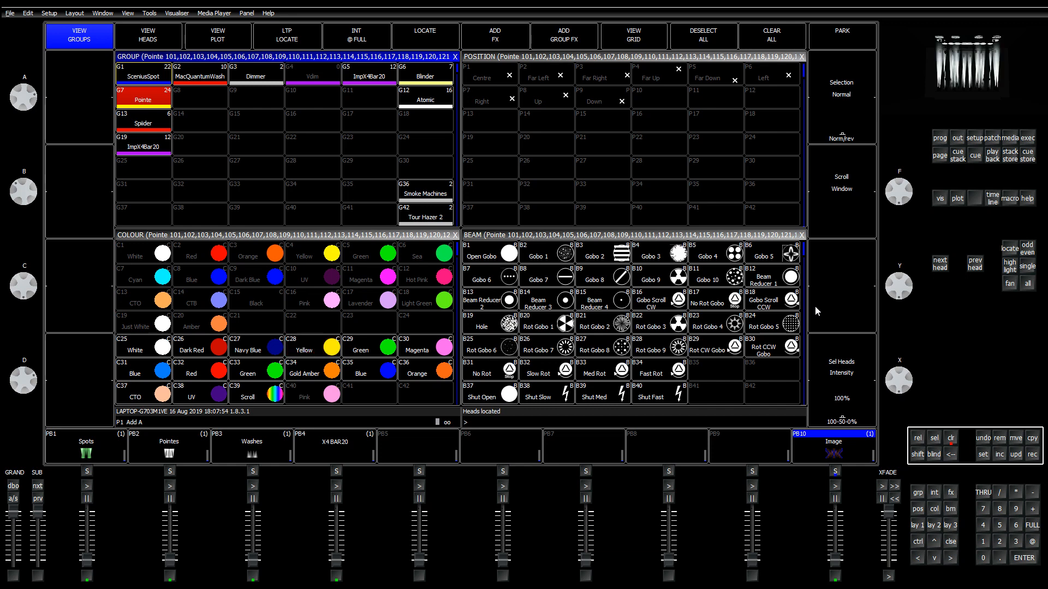
key(ctrl+h)
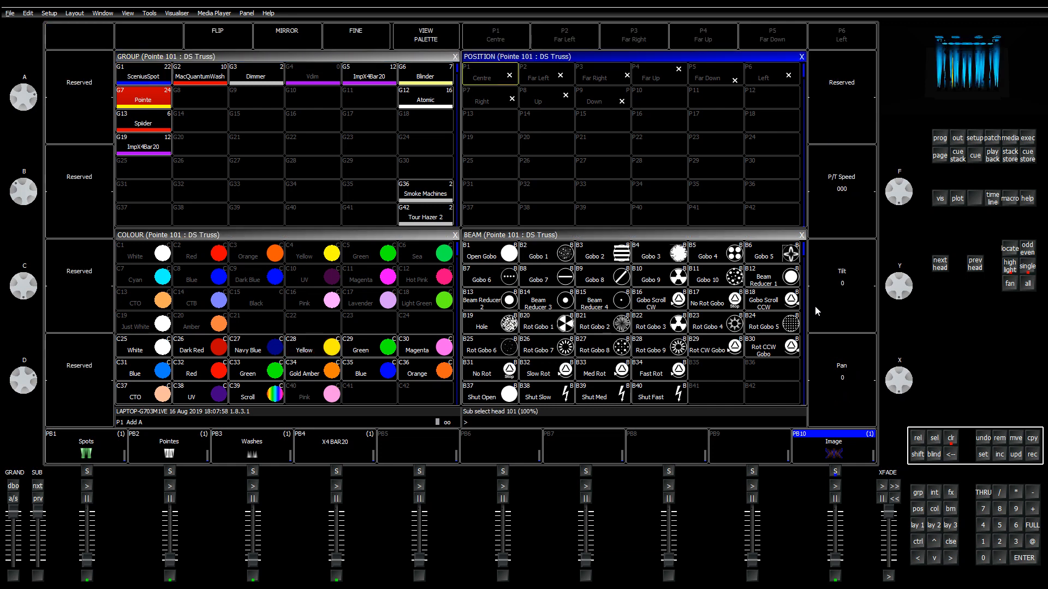
key(ctrl+n)
key(ctrl+n)
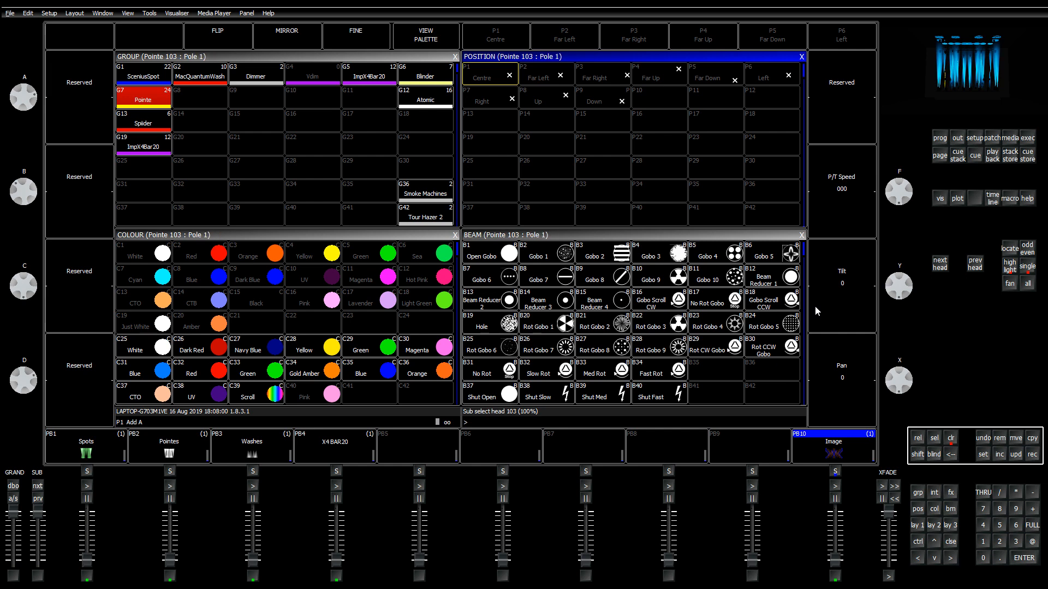
key(ctrl+n)
key(ctrl+n)
key(ctrl+n)
key(ctrl+n)
key(ctrl+a)
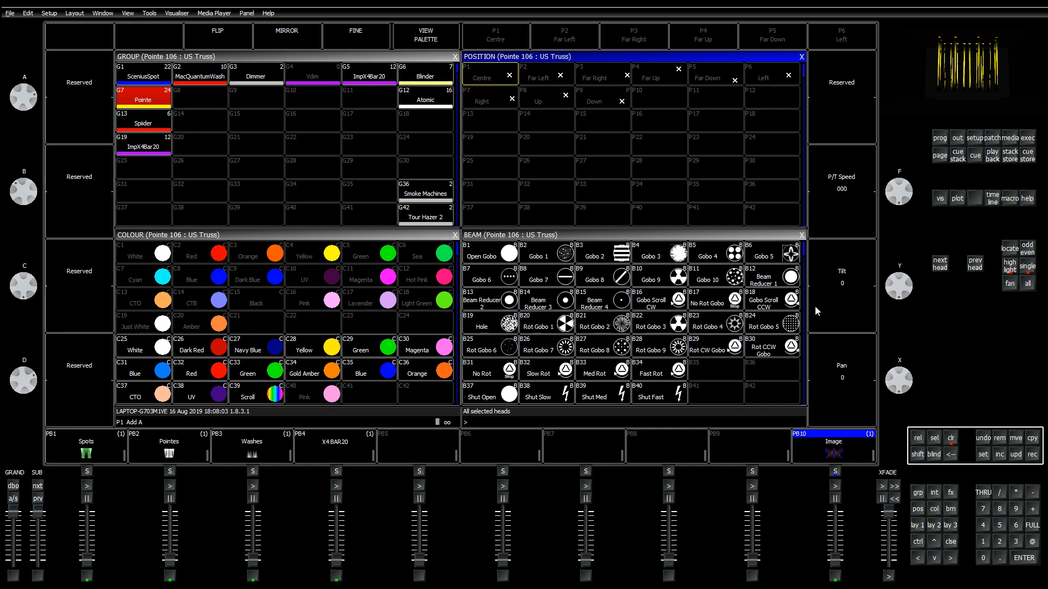
key(ctrl+p)
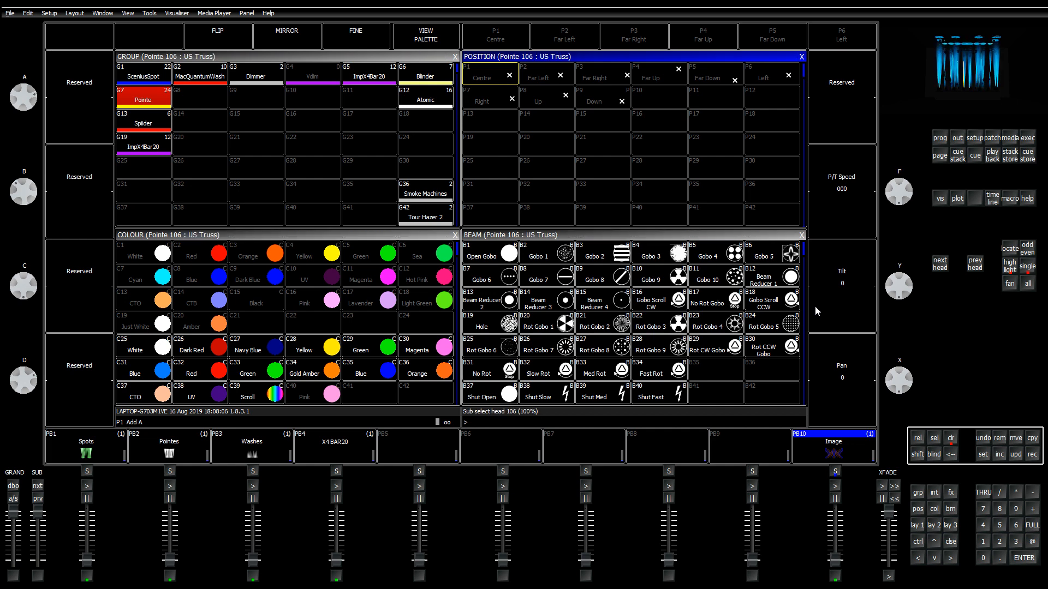
Step: Show the individual heads in the group window and examine which Pointe heads are selected
click(224, 56)
click(139, 35)
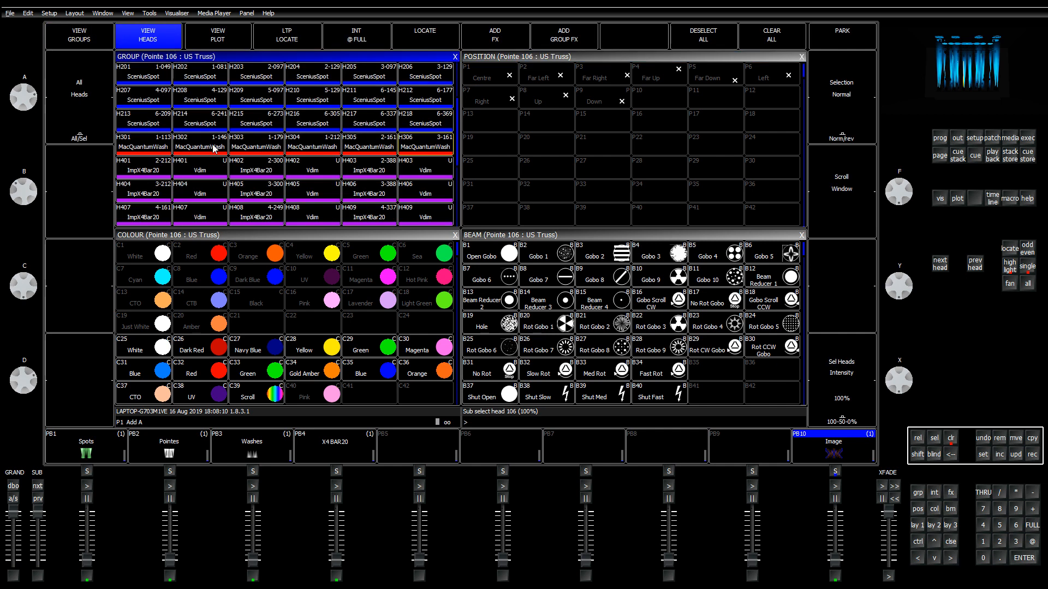
scroll(208, 150, down, 7)
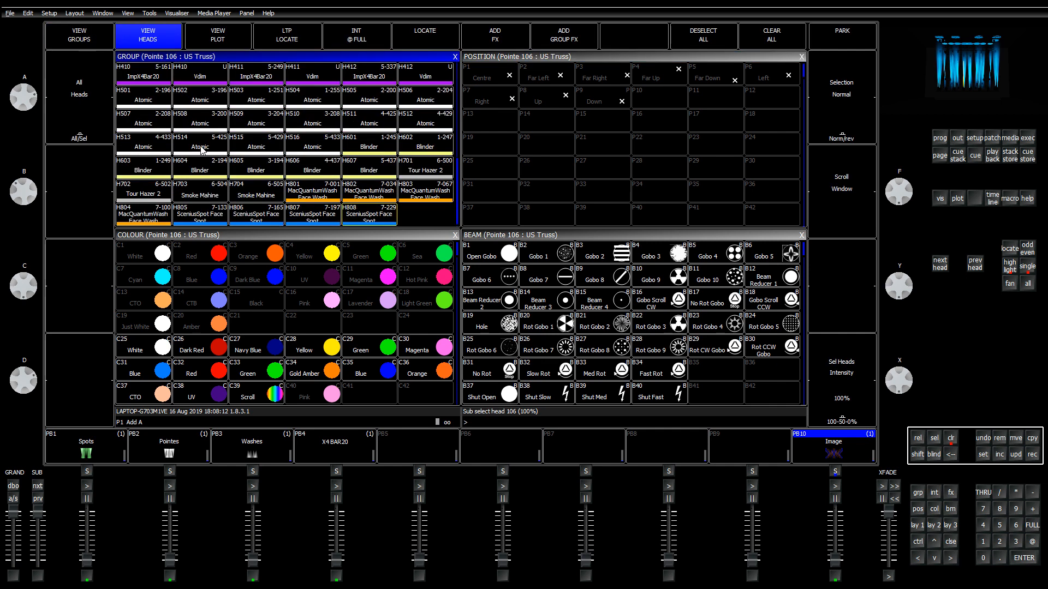
scroll(208, 157, up, 11)
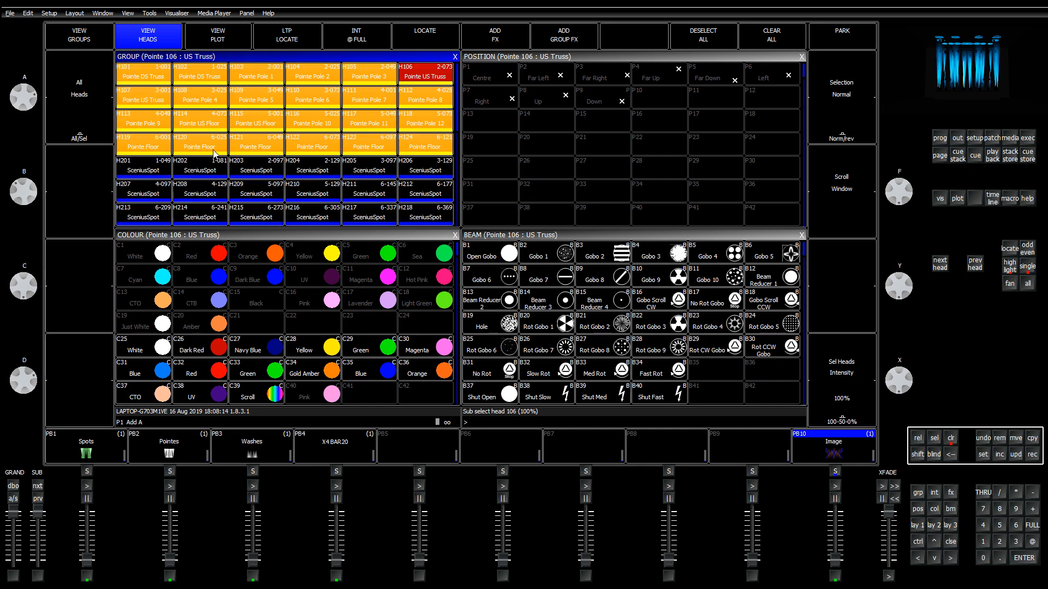
key(F5)
key(Left)
key(Left)
key(Left)
key(Left)
key(Left)
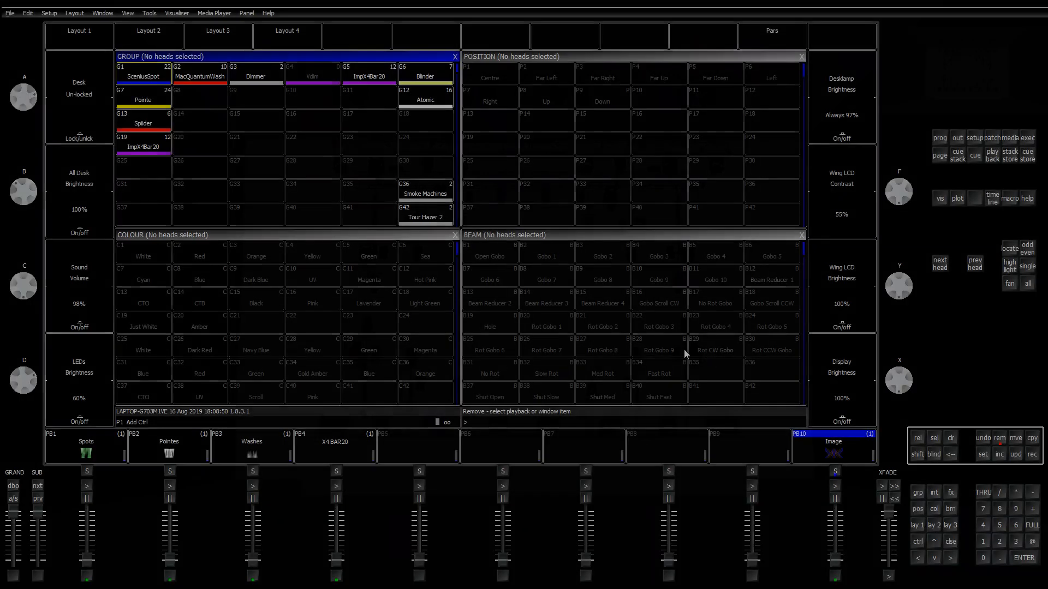
Step: Remove the Spider group and move the MacQuantumWash group into its place at G13
click(145, 129)
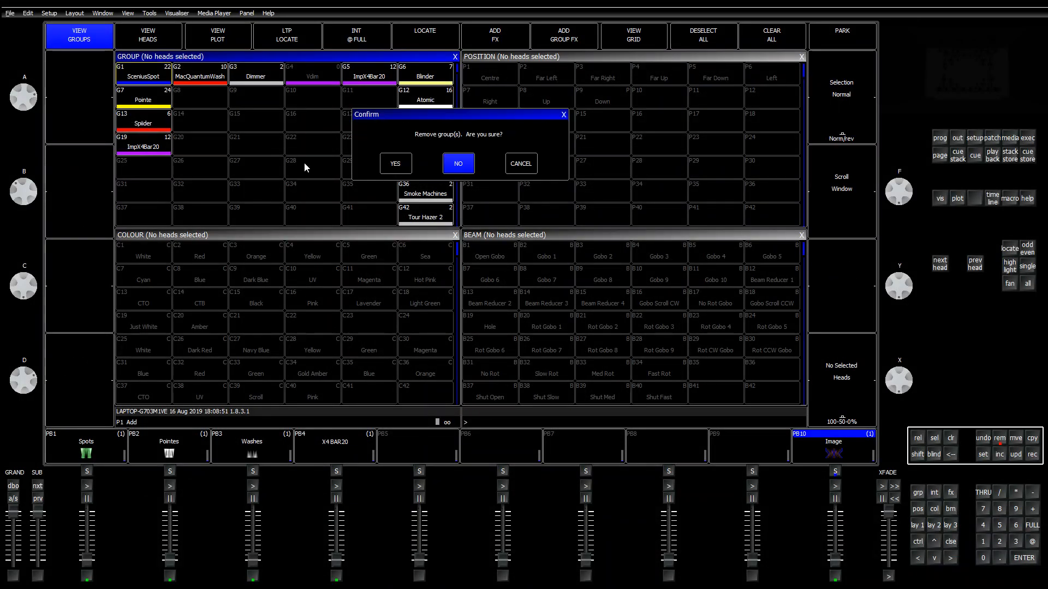
click(386, 172)
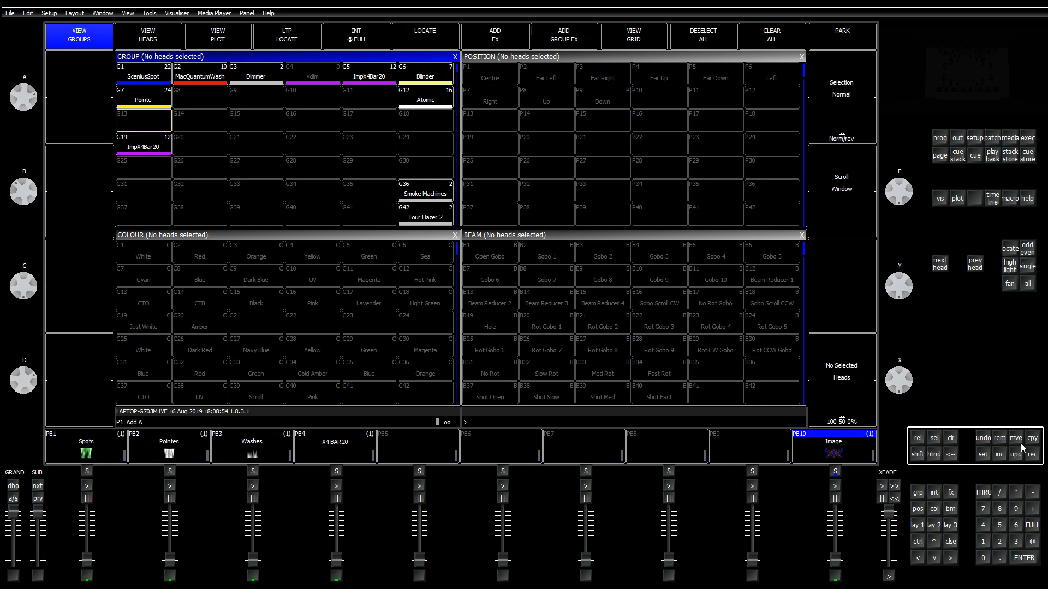
click(1018, 439)
click(199, 81)
click(160, 128)
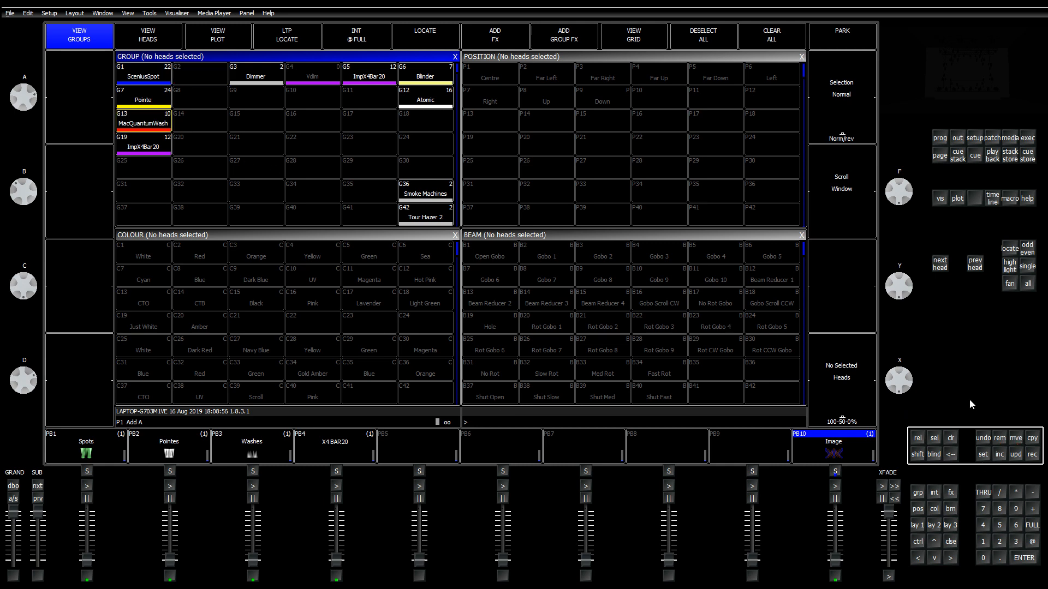
Step: Select the MacQuantumWash group with a cleared programmer, locate its heads and turn on highlight
click(951, 440)
click(167, 131)
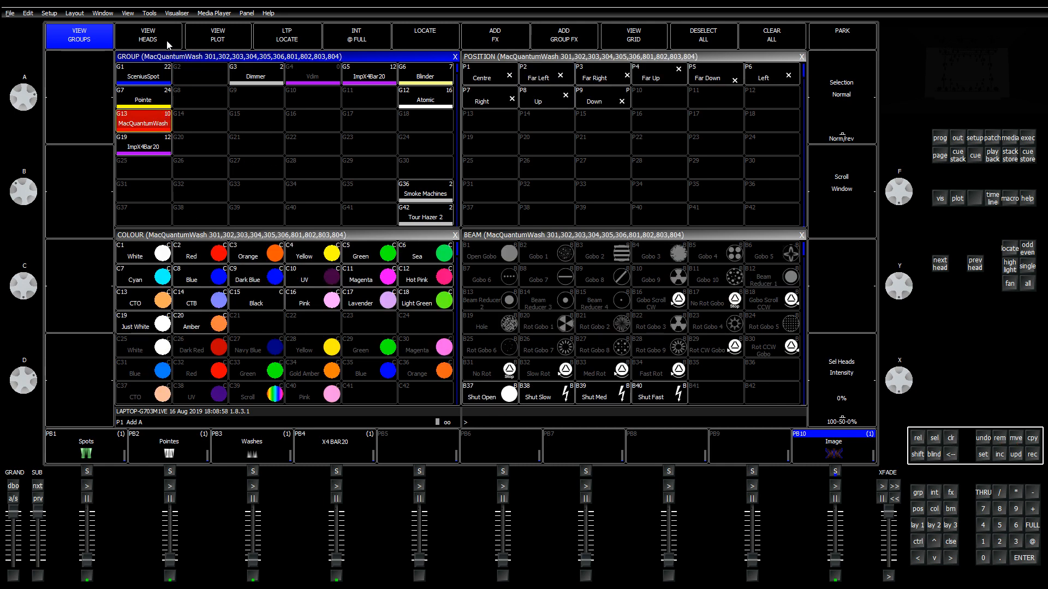
click(1011, 250)
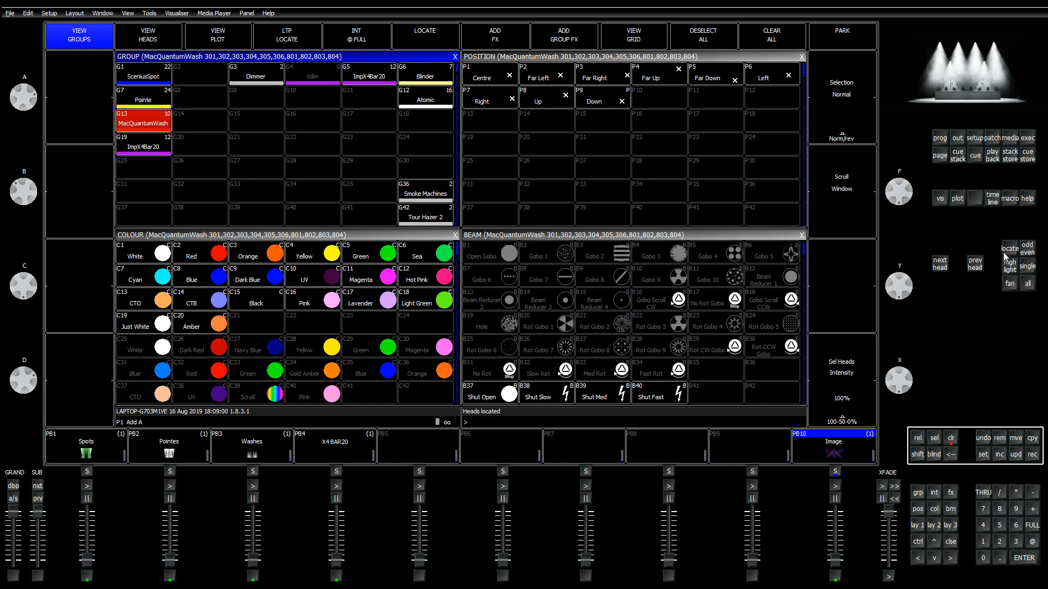
click(1005, 260)
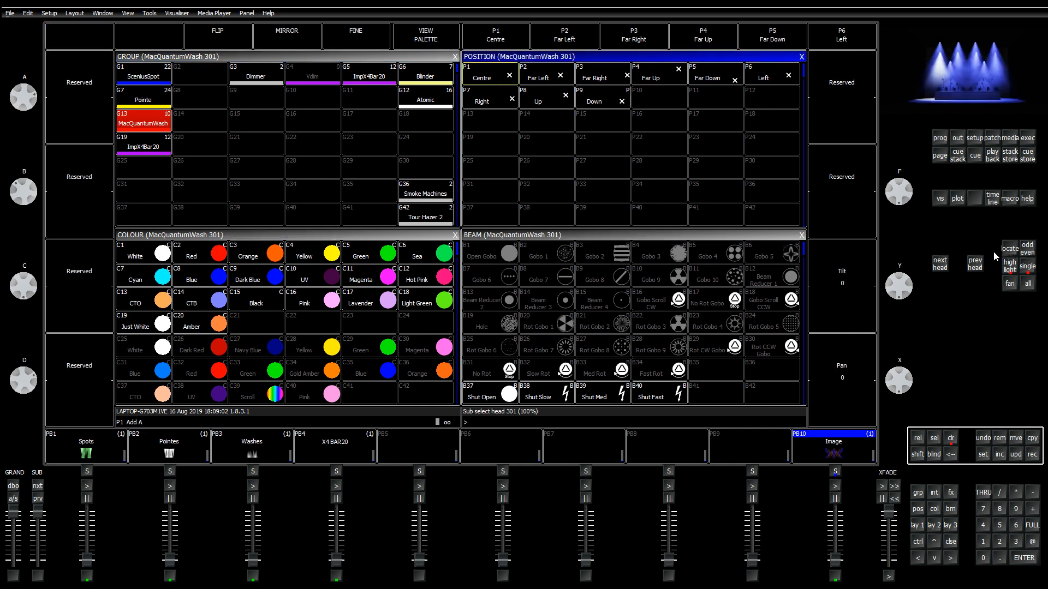
Step: Step through the highlighted MacQuantumWash heads one by one up to head 803, and clear the programmer
key(Page_Down)
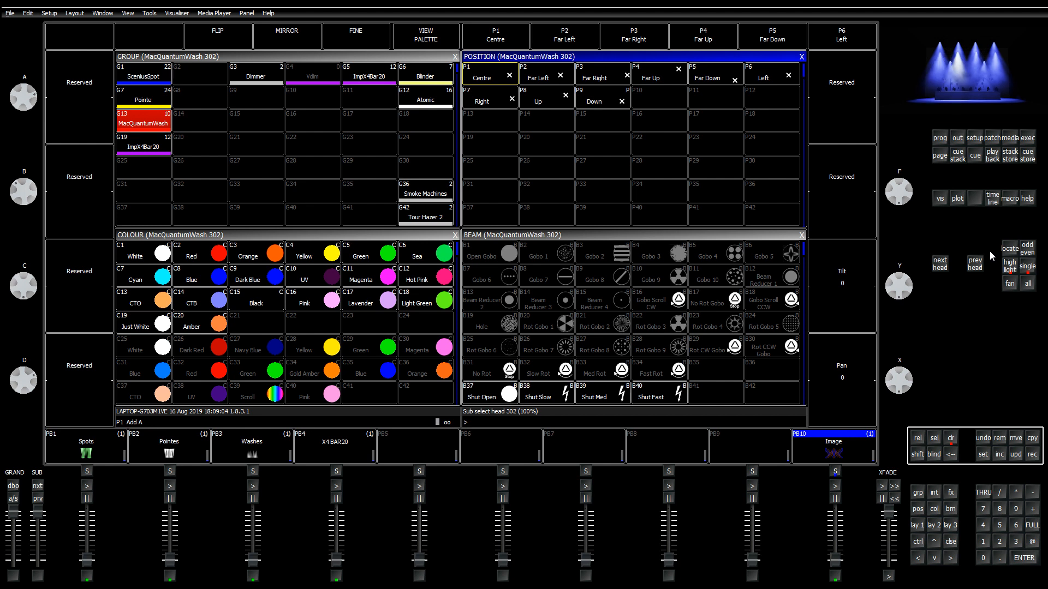
key(Page_Down)
key(Page_Down)
key(Page_Down)
key(Page_Down)
key(Page_Down)
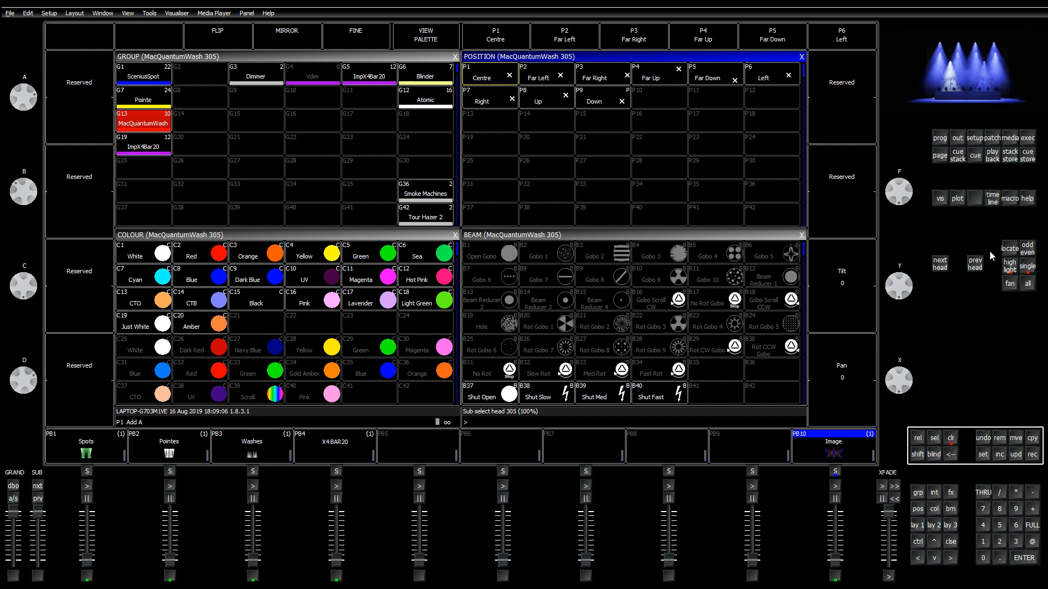
key(Page_Down)
key(Page_Down)
key(Page_Down)
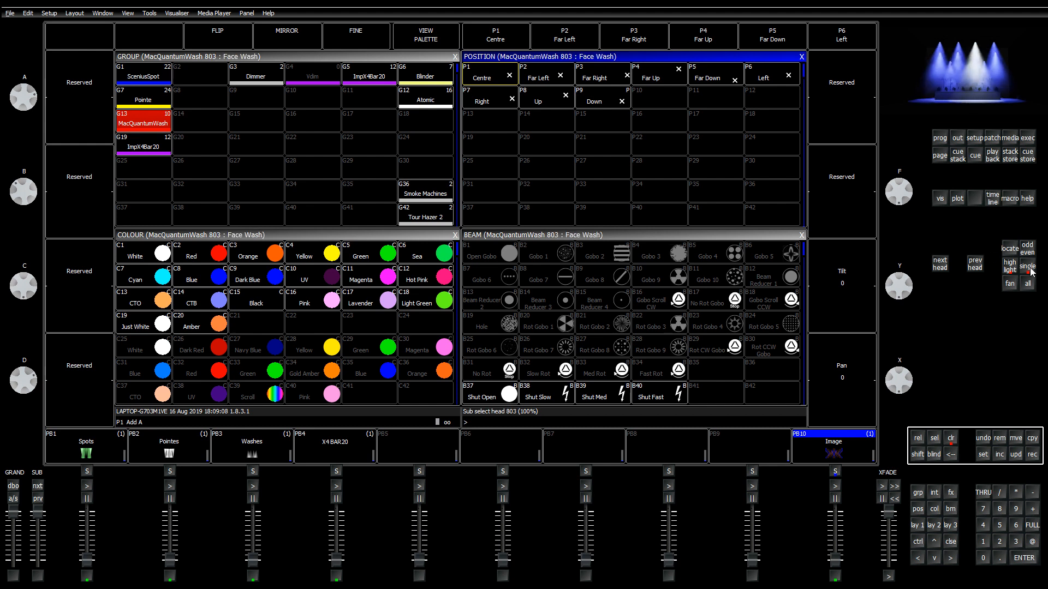
click(952, 438)
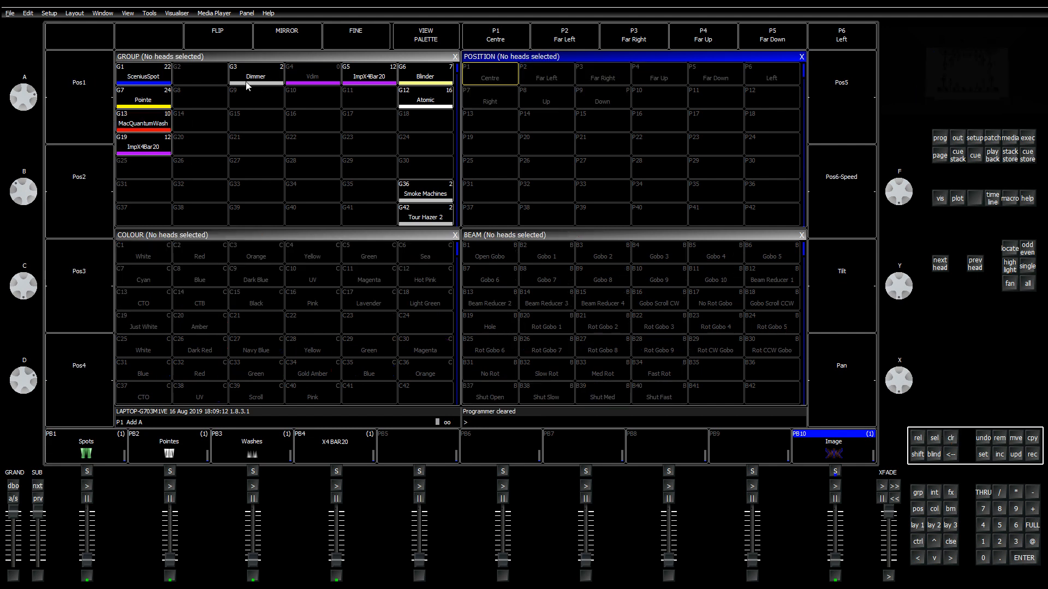
Step: Select the Blinder group, step through its single heads with highlight on up to head 603, and clear the programmer
key(g)
click(425, 74)
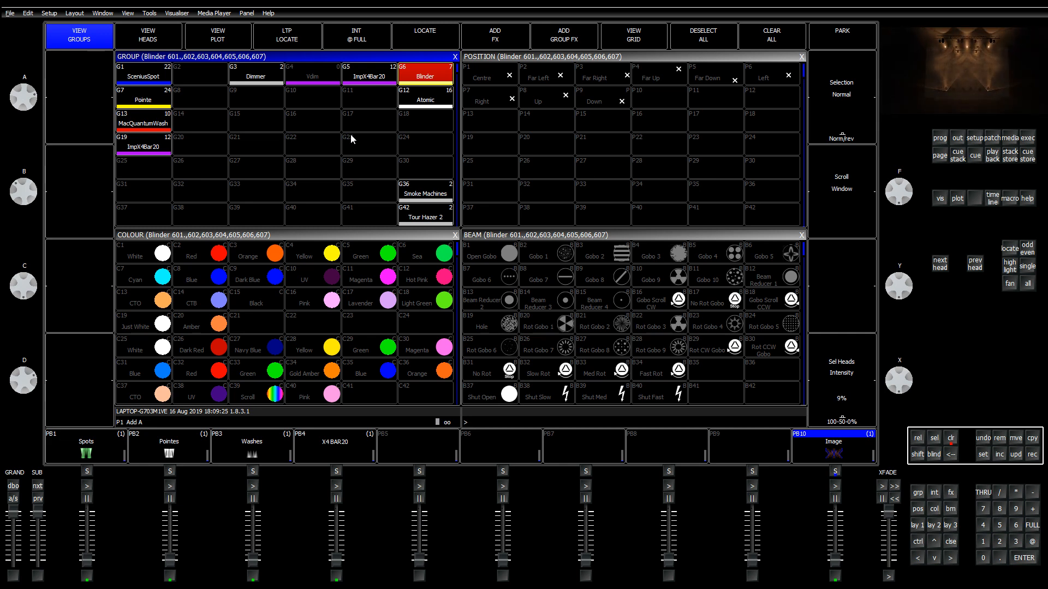
key(Page_Down)
key(Page_Down)
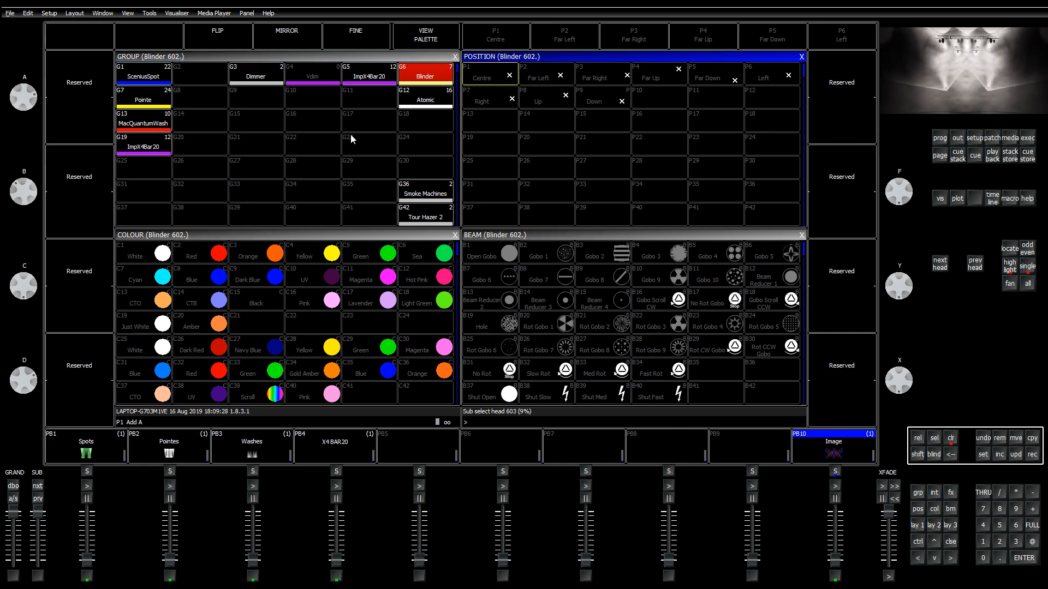
key(ctrl+BackSpace)
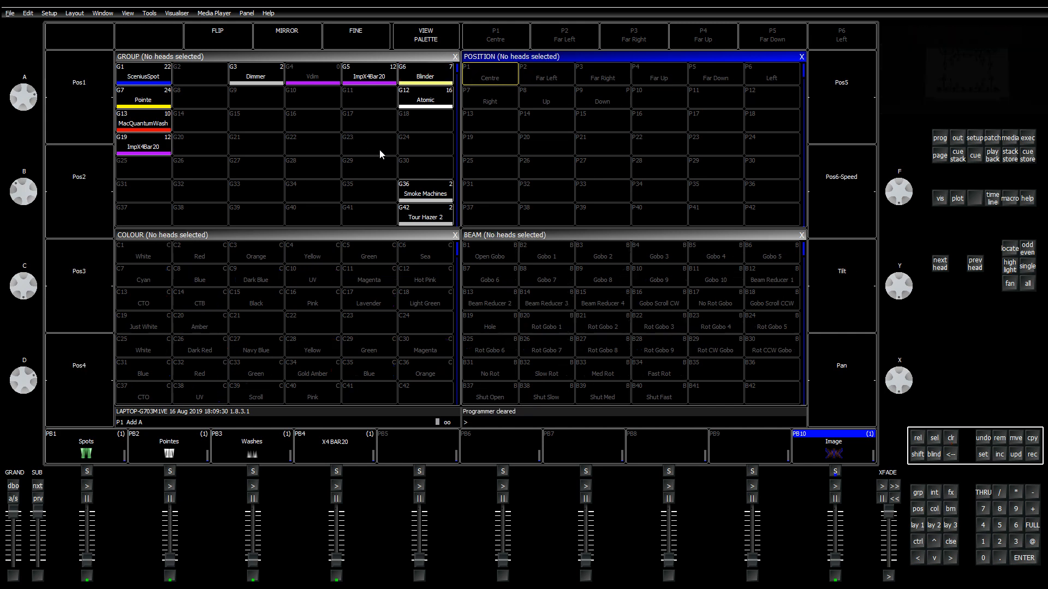
click(416, 71)
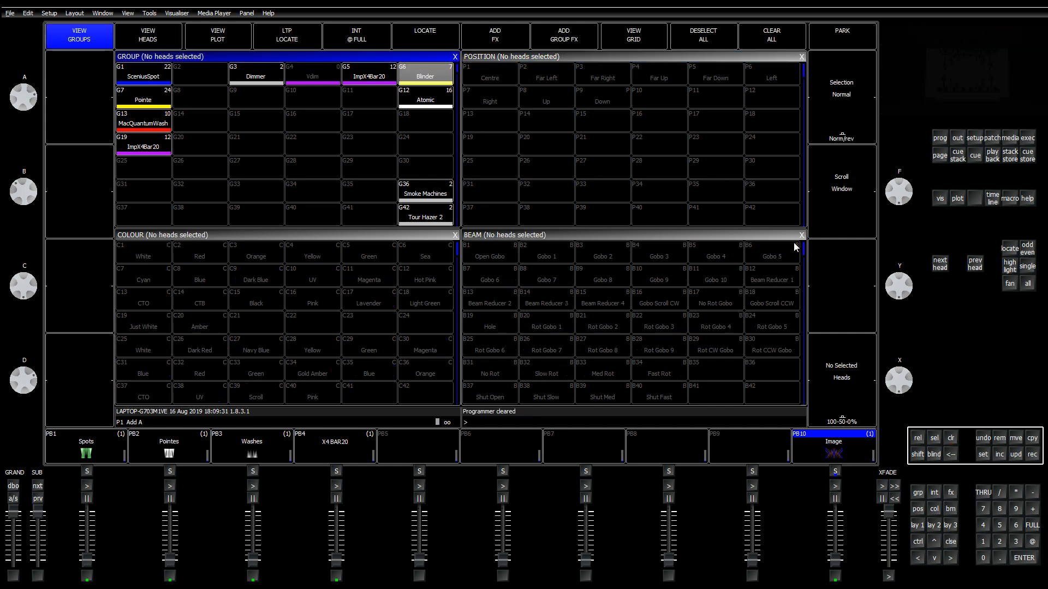
click(951, 440)
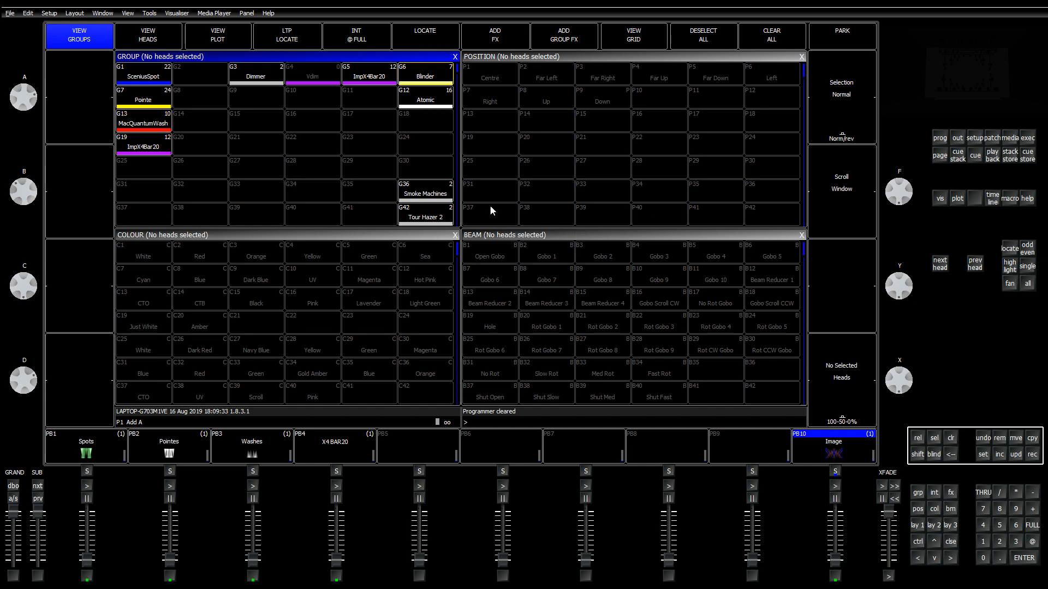
Step: Open the patched Generic Blinder 2ch head in the head editor from the patch
click(992, 140)
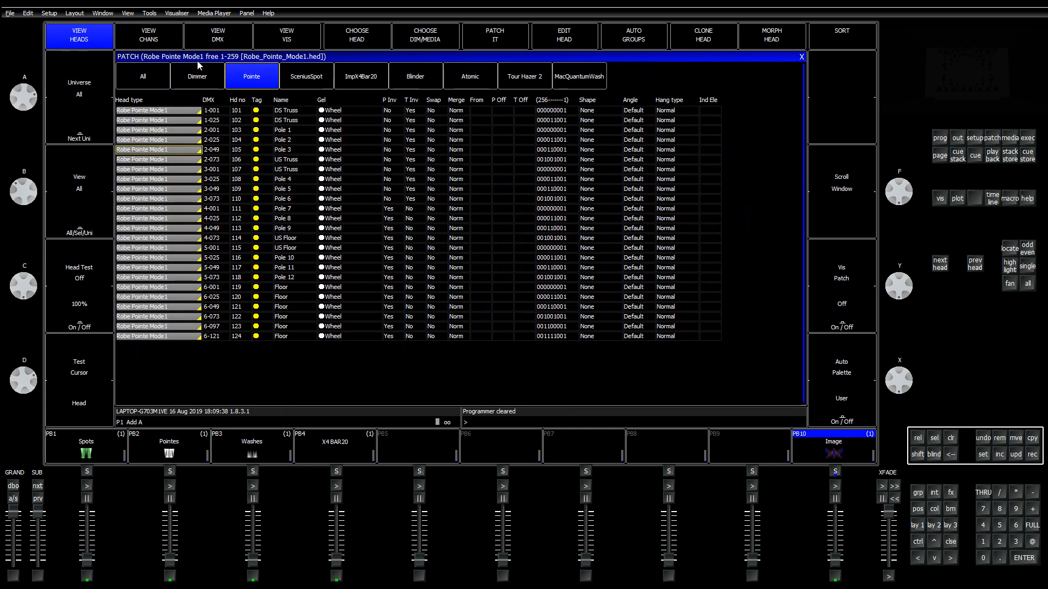
click(193, 80)
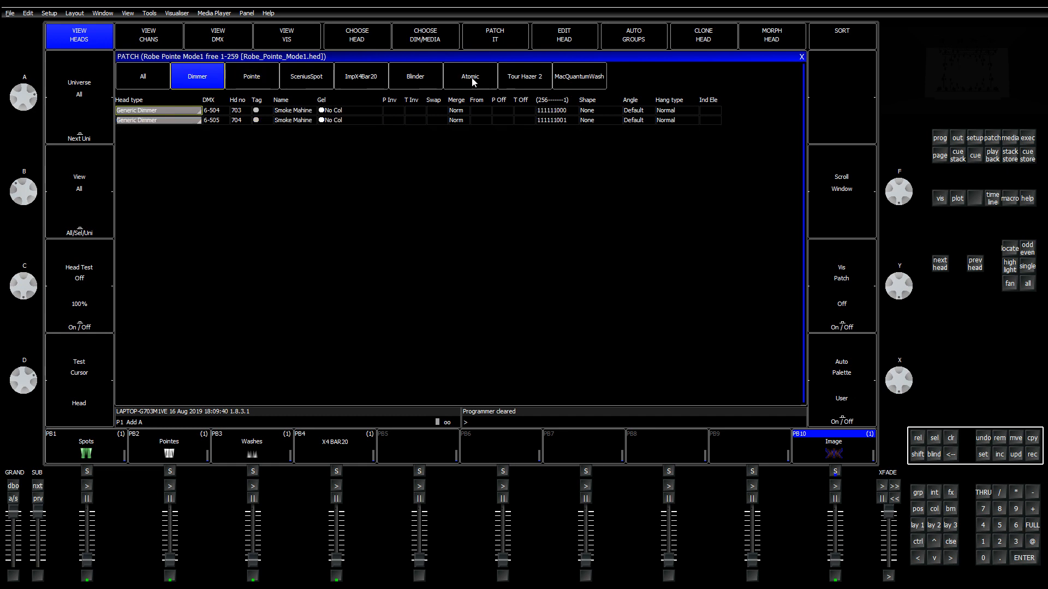
click(428, 81)
key(shift)
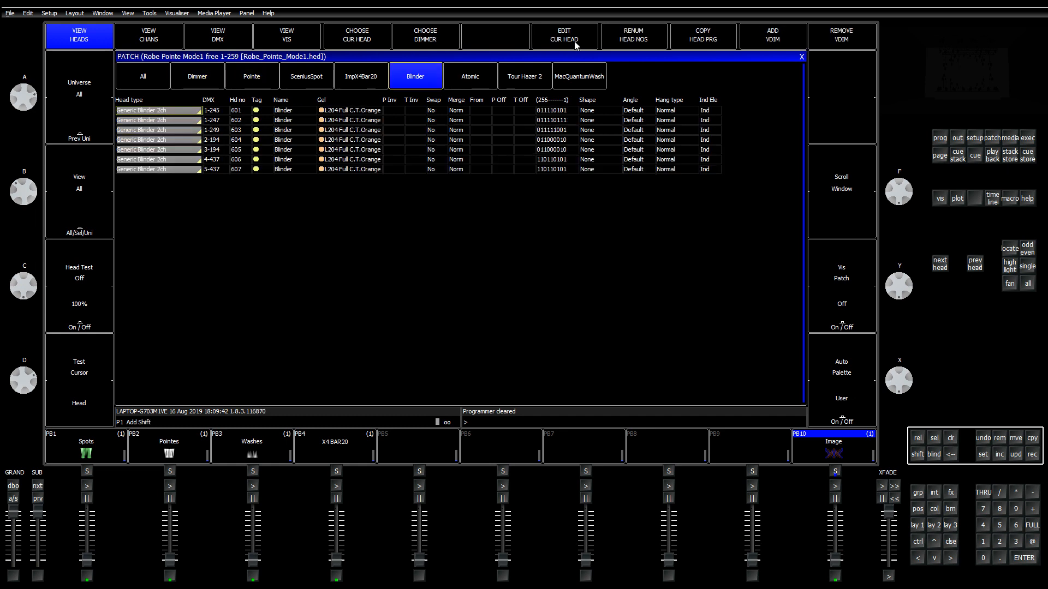
click(575, 41)
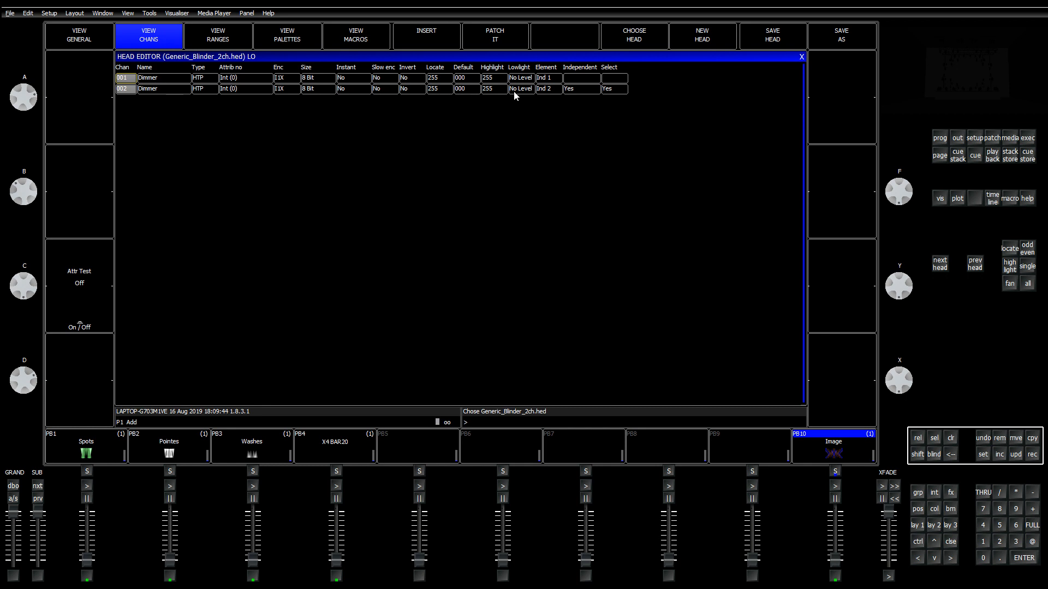
Step: Set the lowlight level of both Dimmer channels to 50
click(501, 80)
key(Right)
text(50)
key(Return)
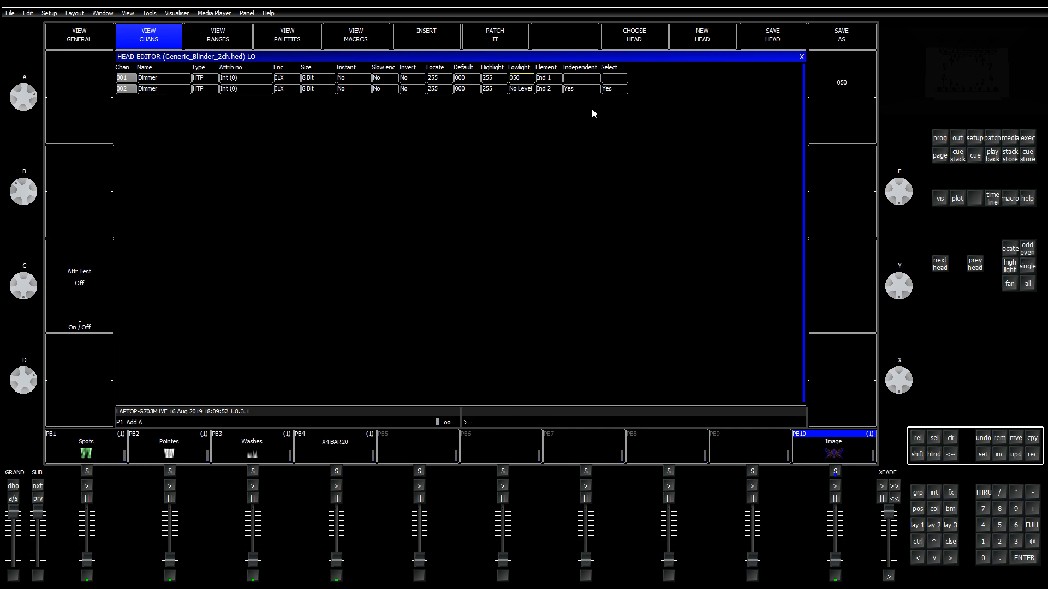
key(Down)
text(50)
key(Return)
Step: Save the blinder head over the library version and close the head editor and patch window
click(771, 38)
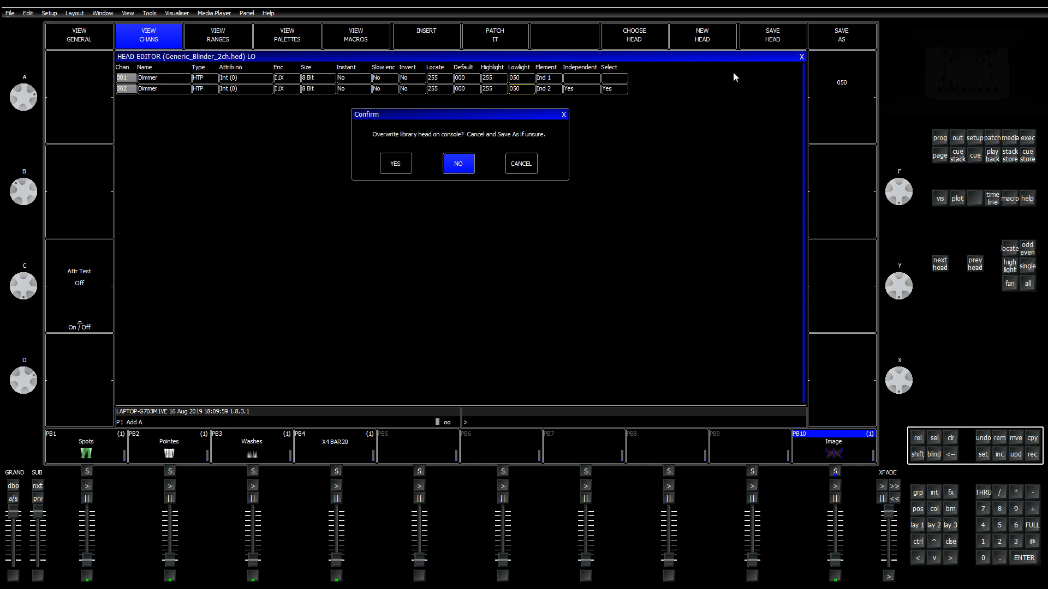
click(398, 164)
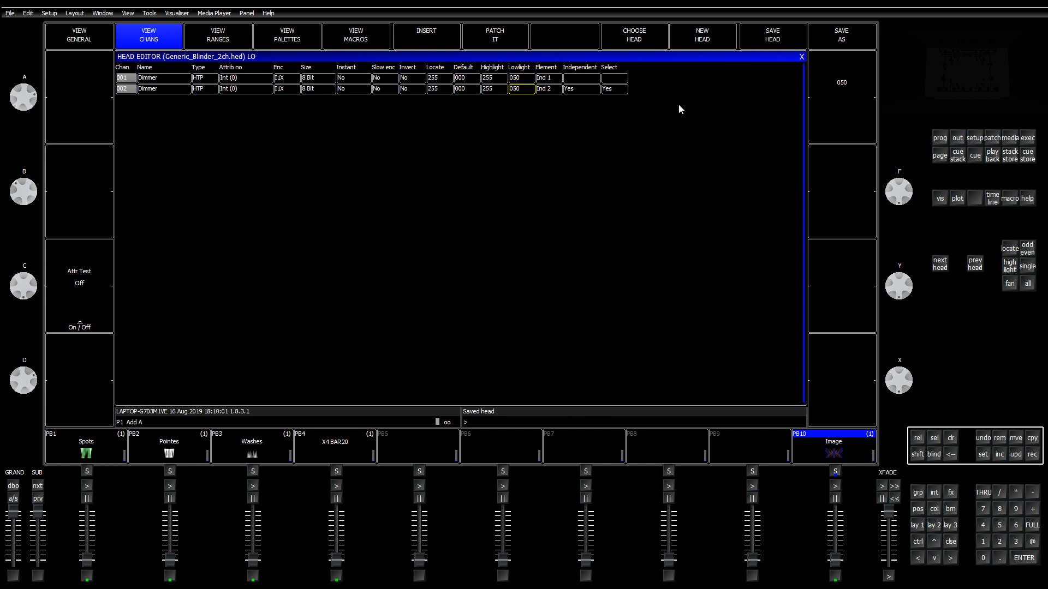
click(801, 57)
click(801, 57)
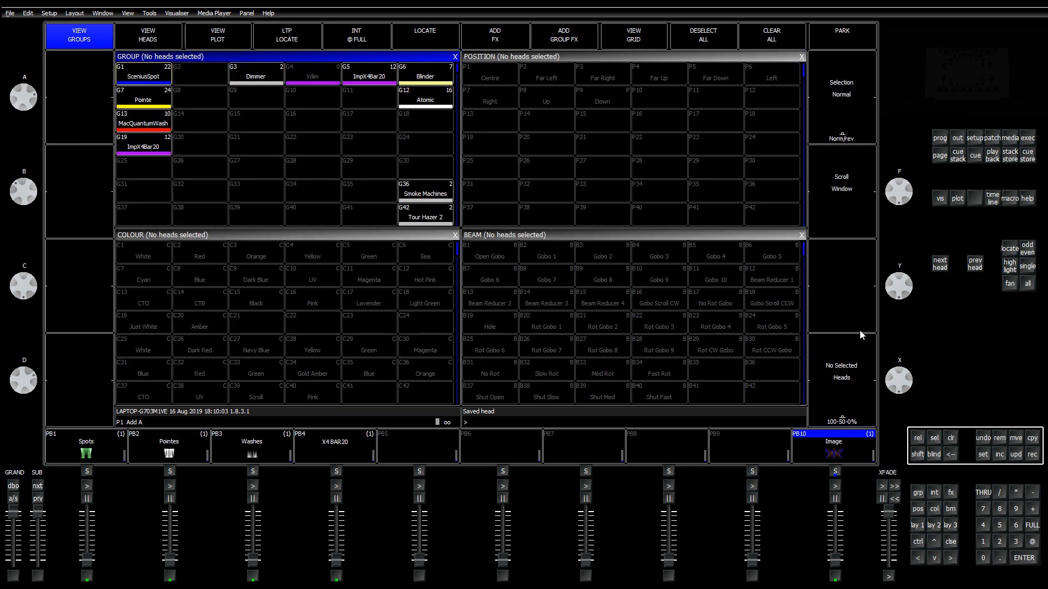
Step: Select the Blinder group and step through its heads with highlight on up to head 604 to check the lowlight level
click(956, 438)
click(416, 79)
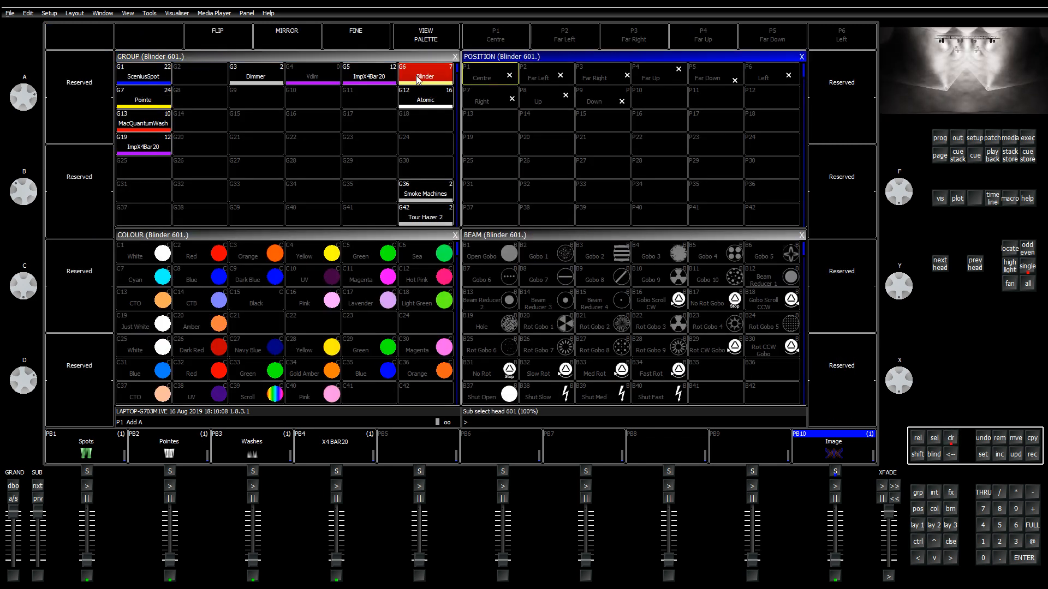
key(Page_Down)
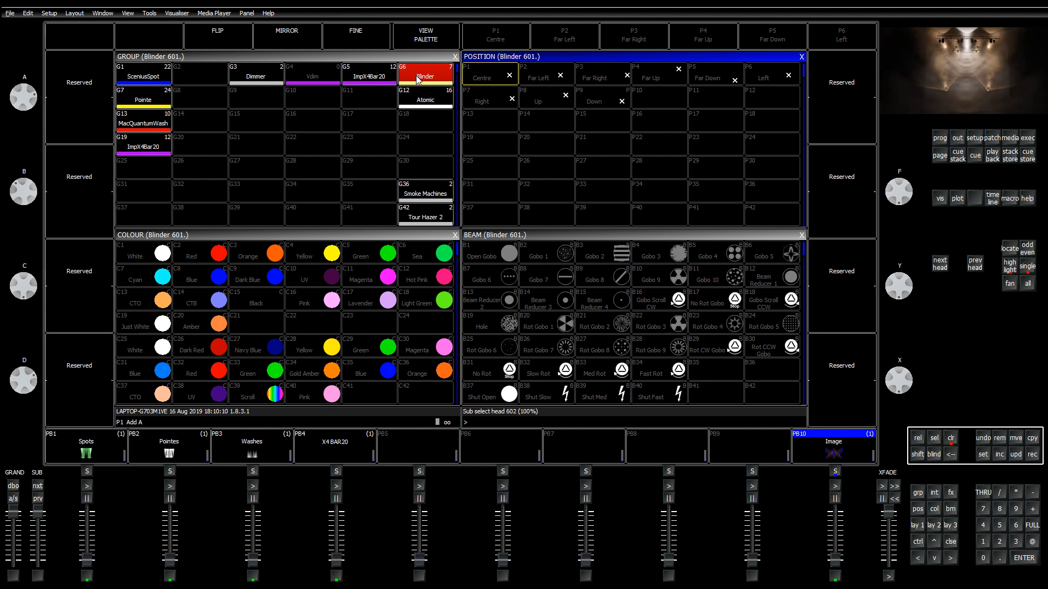
key(Page_Down)
key(Page_Down)
key(Page_Down)
key(Page_Down)
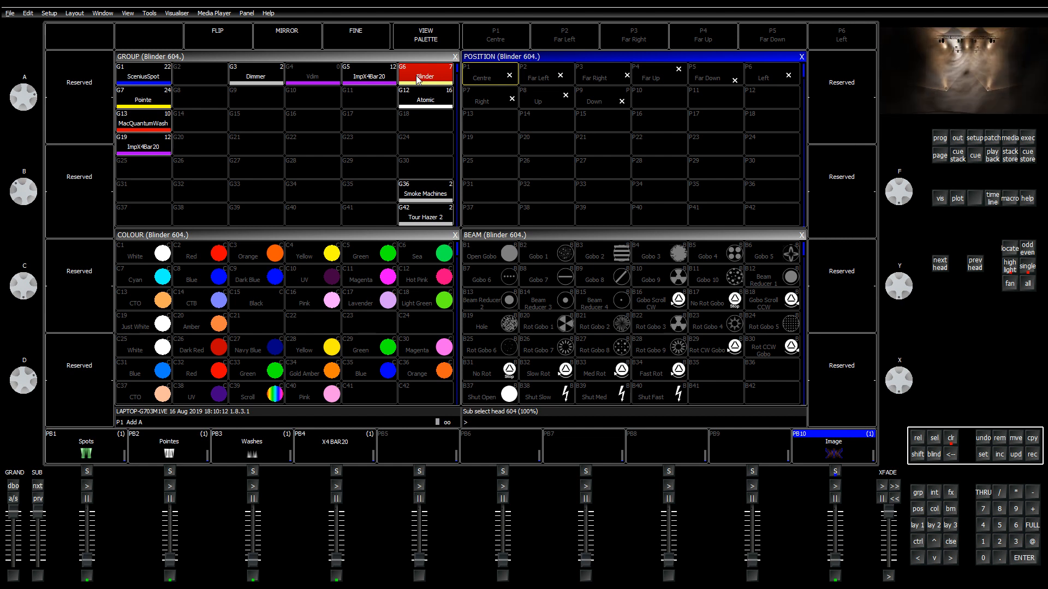
Step: Step on to blinder head 607 with highlight on to check its level, and clear the programmer
key(Page_Down)
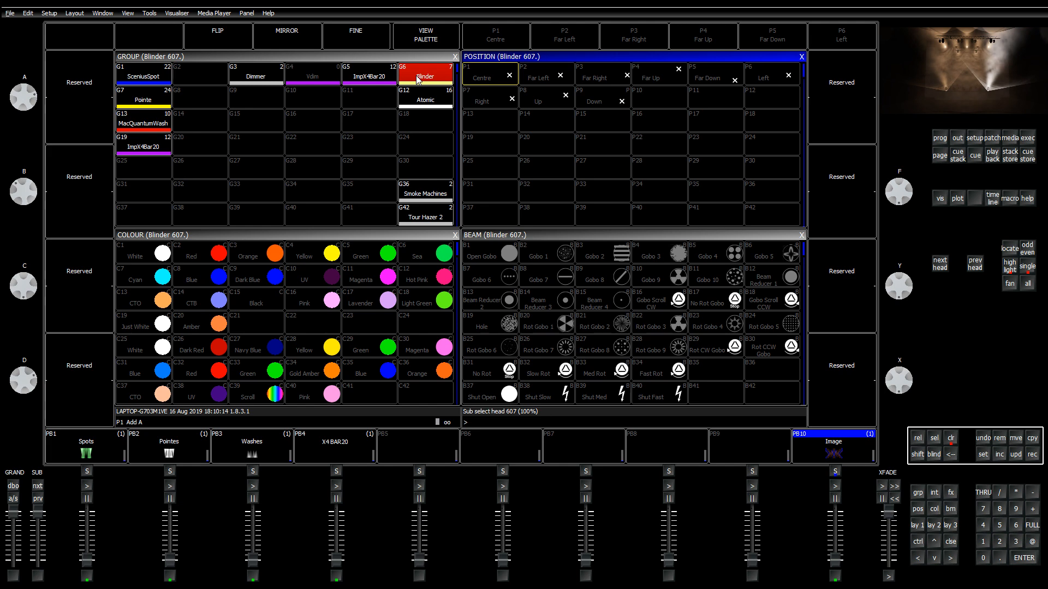
key(ctrl+BackSpace)
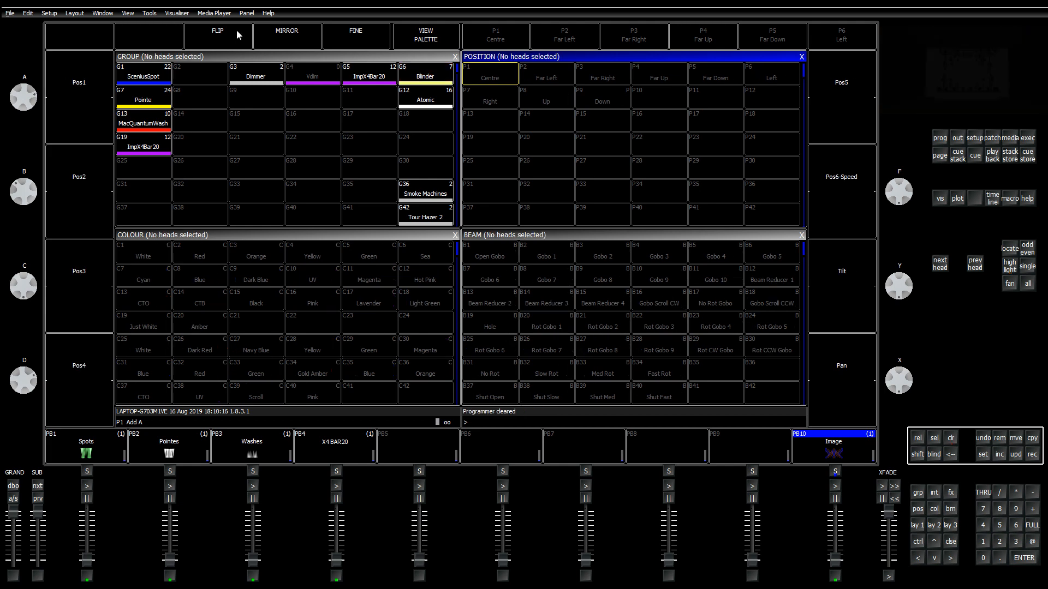
Step: Select the Atomic group, step to head 502 with highlight on to check its output, and clear the programmer
click(432, 105)
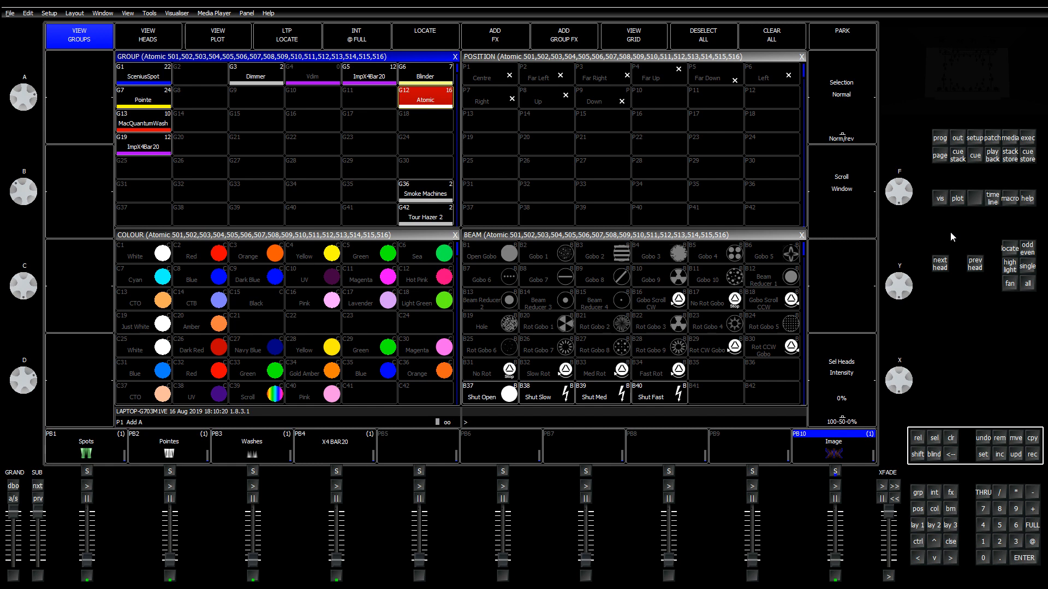
key(Page_Down)
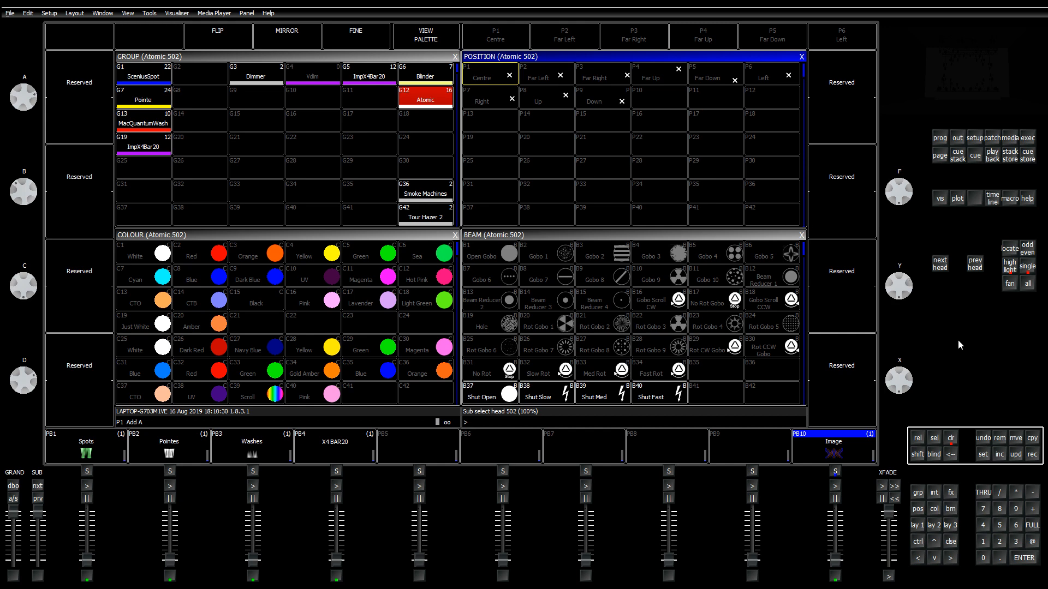
click(951, 440)
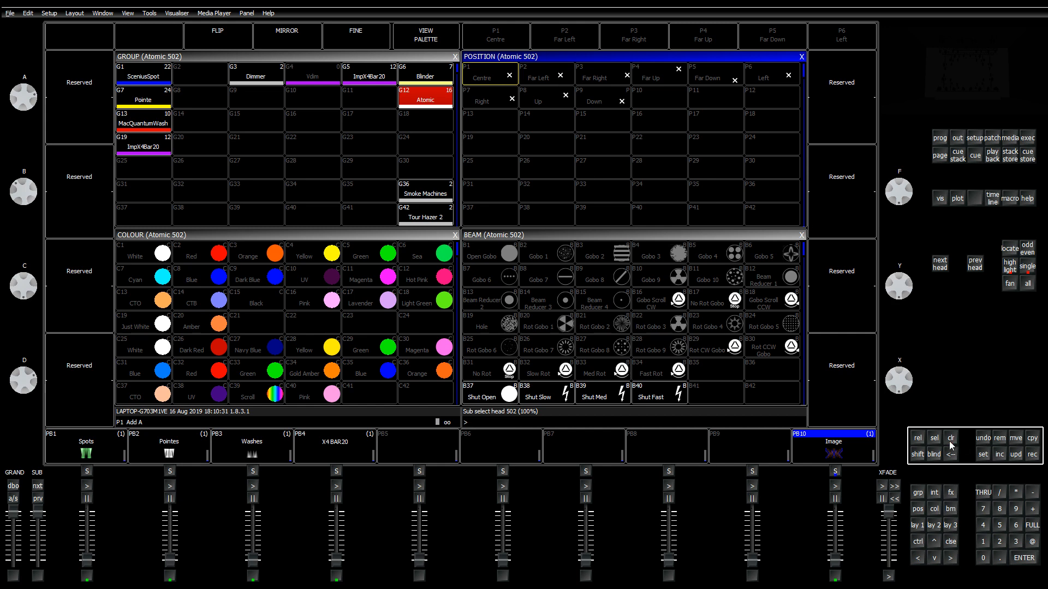
Step: Select all heads of the Atomic group again
click(438, 105)
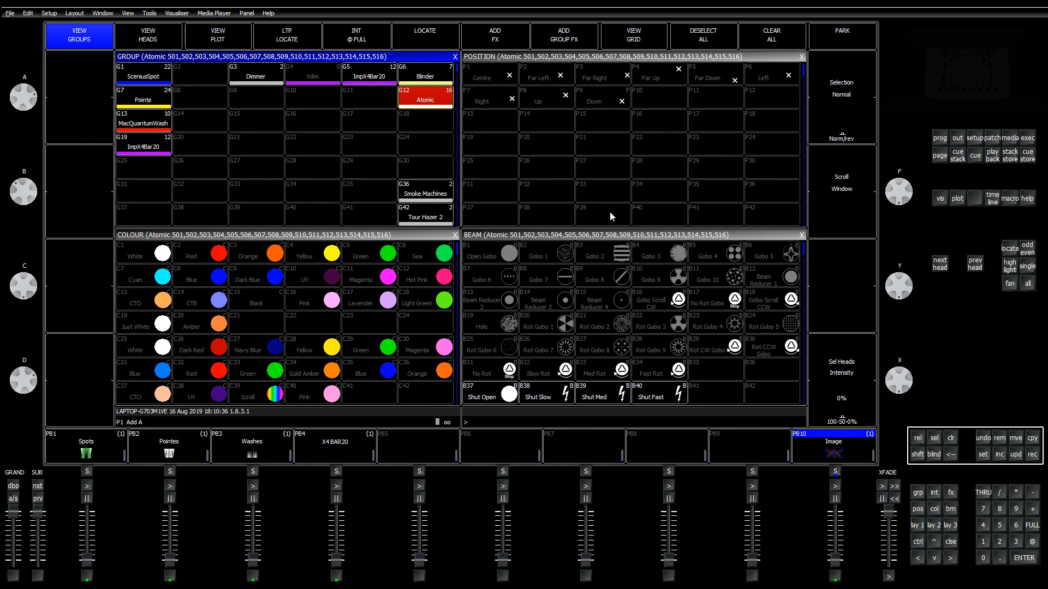
click(631, 239)
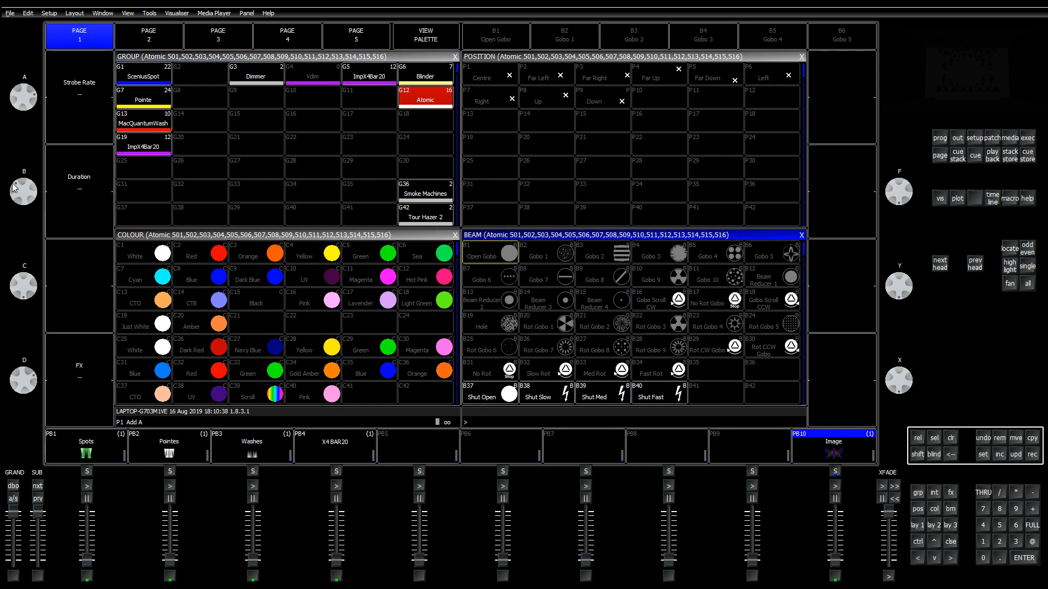
mouse_move(20, 188)
mouse_down()
mouse_move(15, 201)
mouse_move(34, 192)
mouse_up()
click(952, 439)
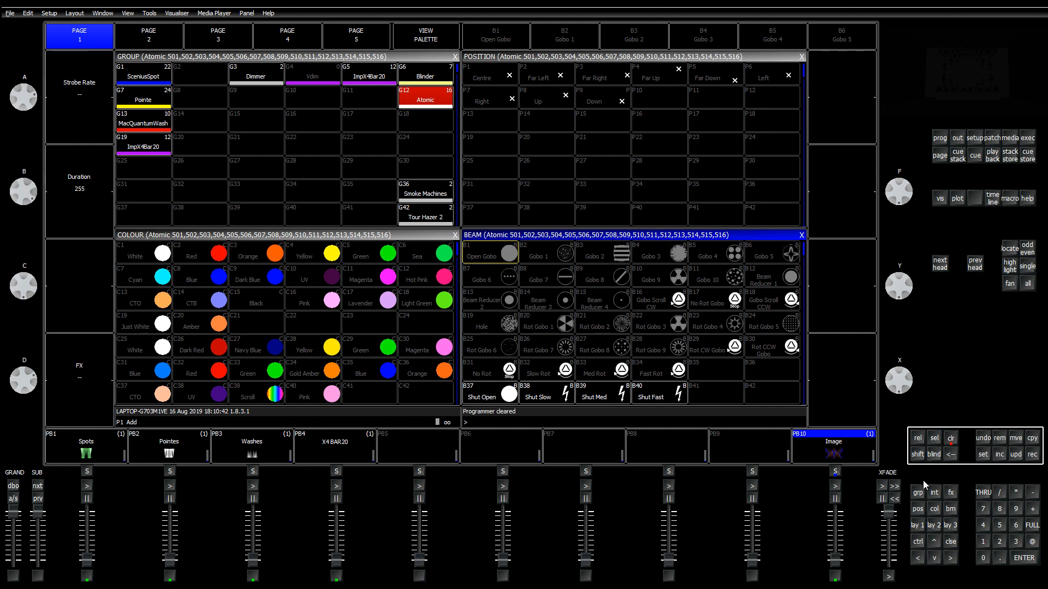
Step: Open the Martin Atomic 4ch head from the patch for editing in the Head Editor
click(922, 526)
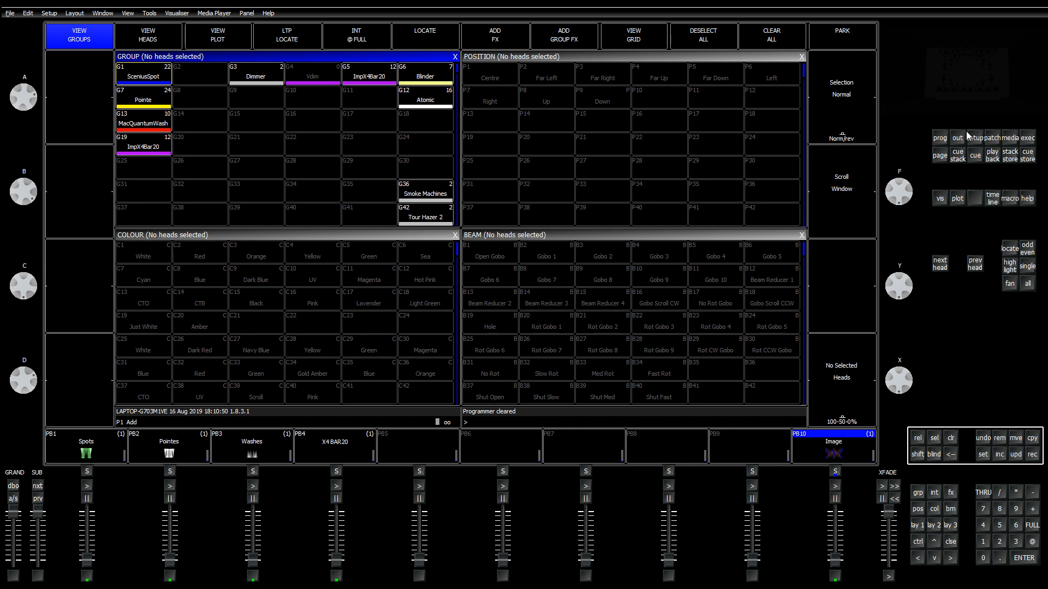
click(992, 139)
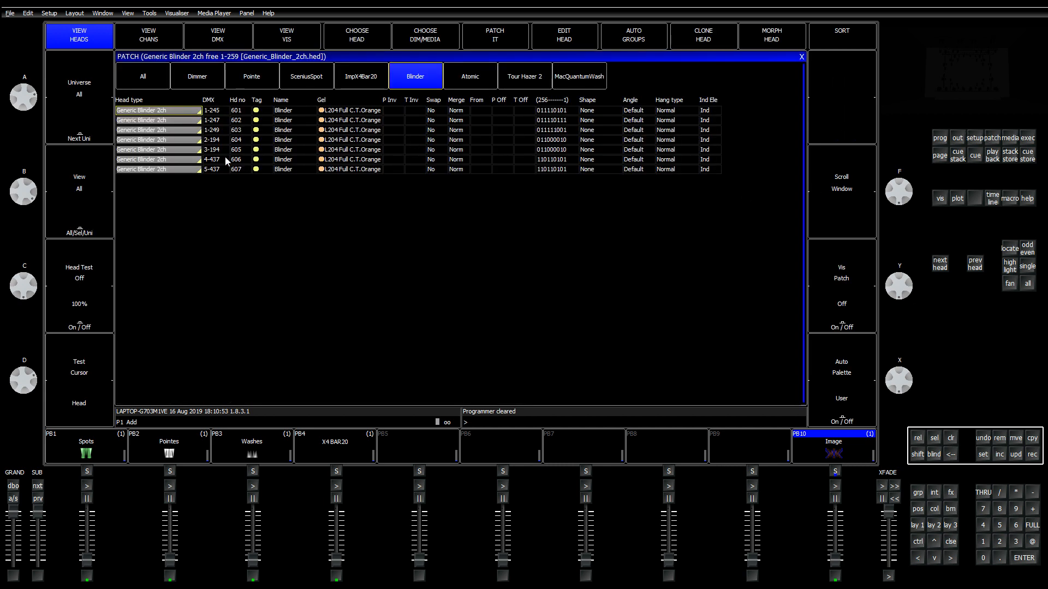
click(470, 87)
click(176, 159)
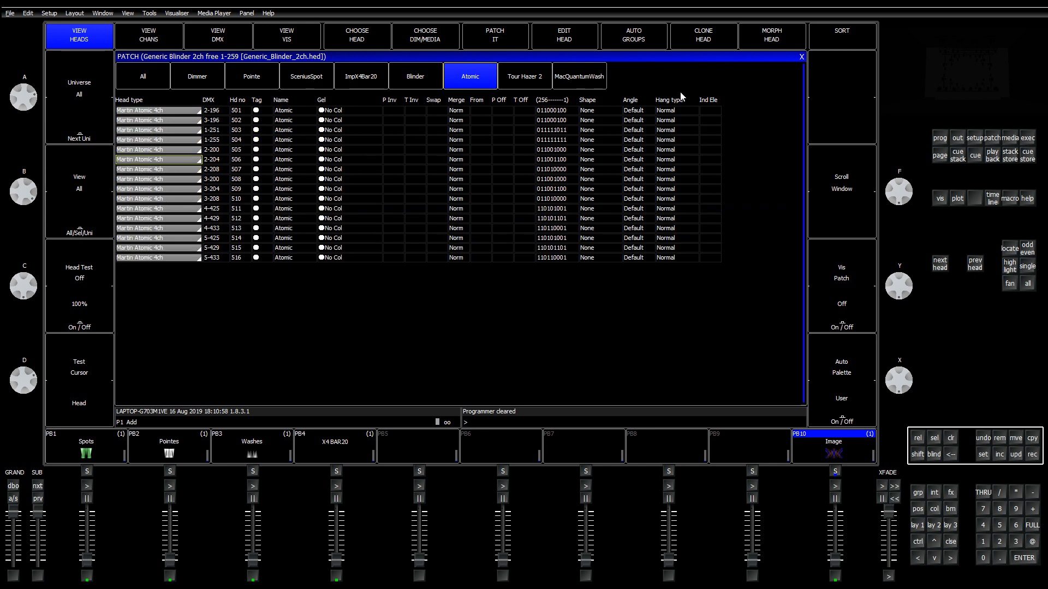
click(592, 43)
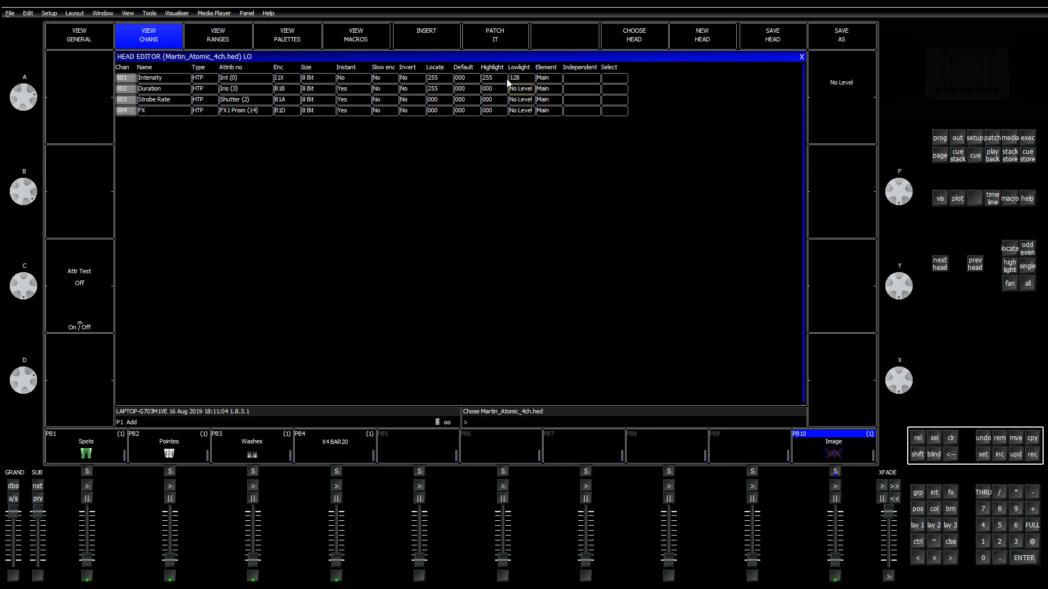
Step: Set the Highlight level of the Atomic head's Duration channel to 255
click(515, 79)
click(490, 92)
text(255)
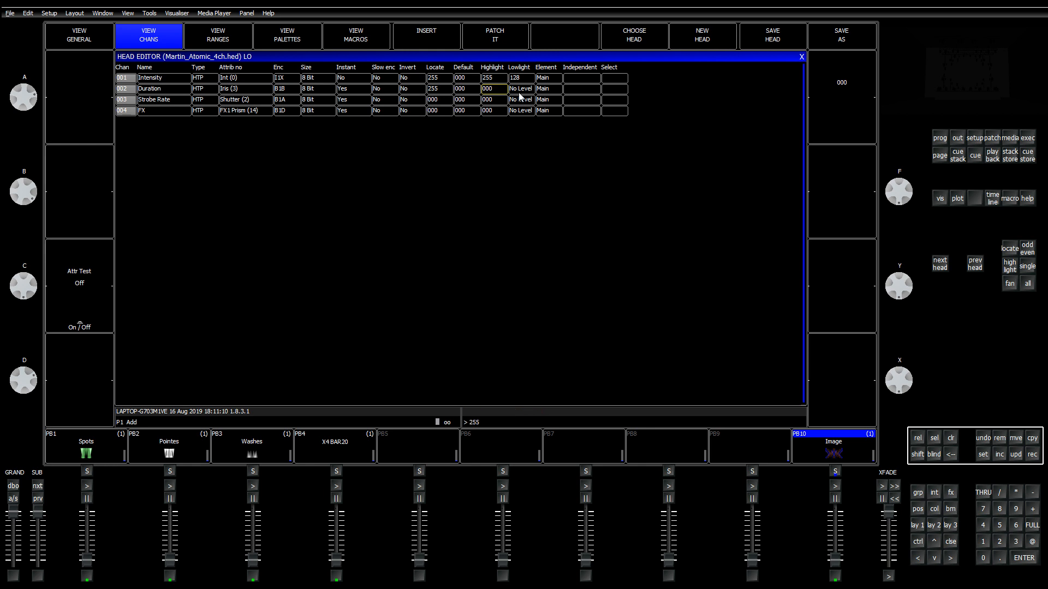
key(Return)
Step: Set the Lowlight level of the Atomic head's Duration channel to 128
click(520, 91)
text(00)
key(Return)
text(128)
key(Return)
key(Left)
key(Up)
key(Up)
key(Down)
key(Down)
key(Right)
key(Up)
key(Up)
key(Up)
key(Down)
key(Down)
key(Return)
Step: Save the edited Martin Atomic 4ch head and close the Head Editor
click(781, 39)
click(394, 164)
click(801, 58)
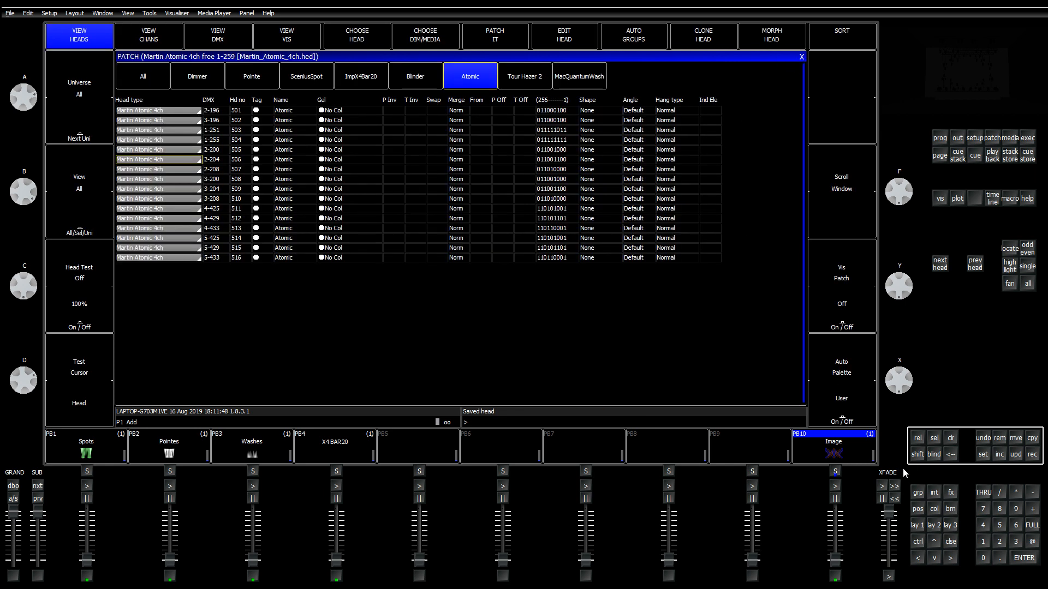
Step: Check the Atomic group's heads one at a time with highlight on, and clear the programmer
click(917, 525)
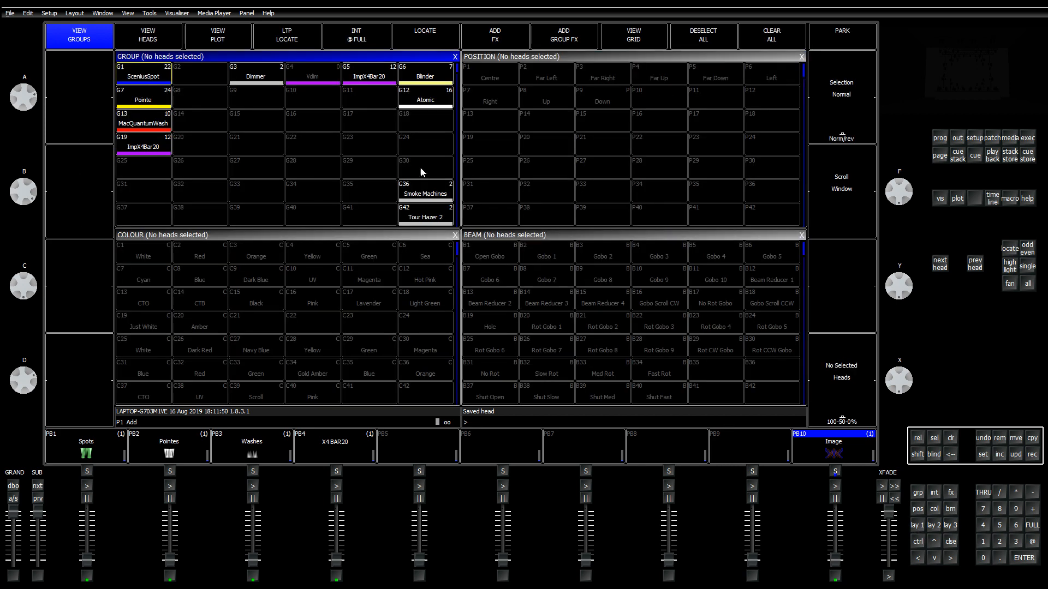
click(425, 102)
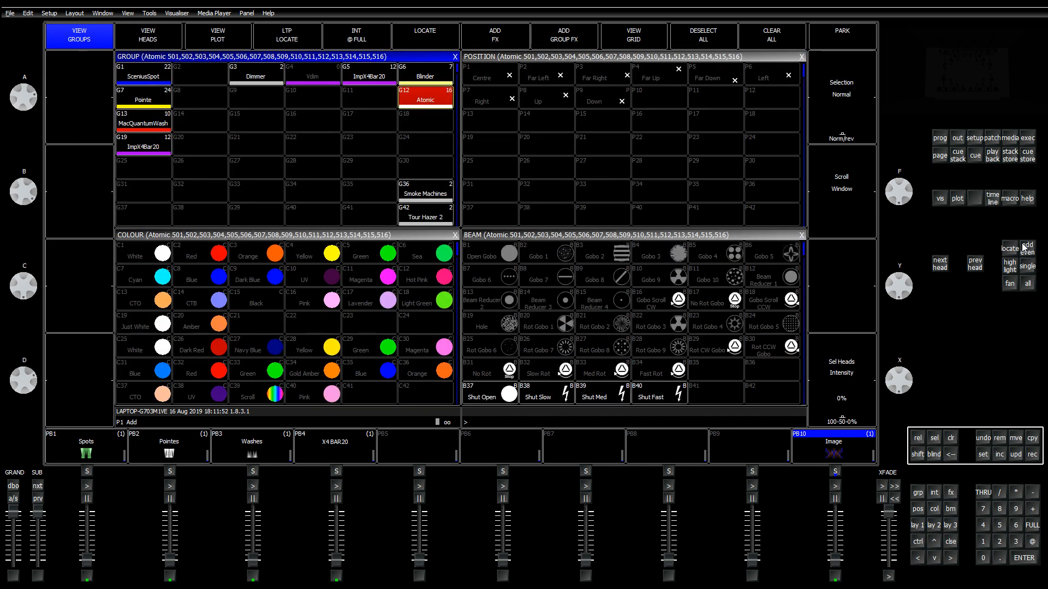
key(n)
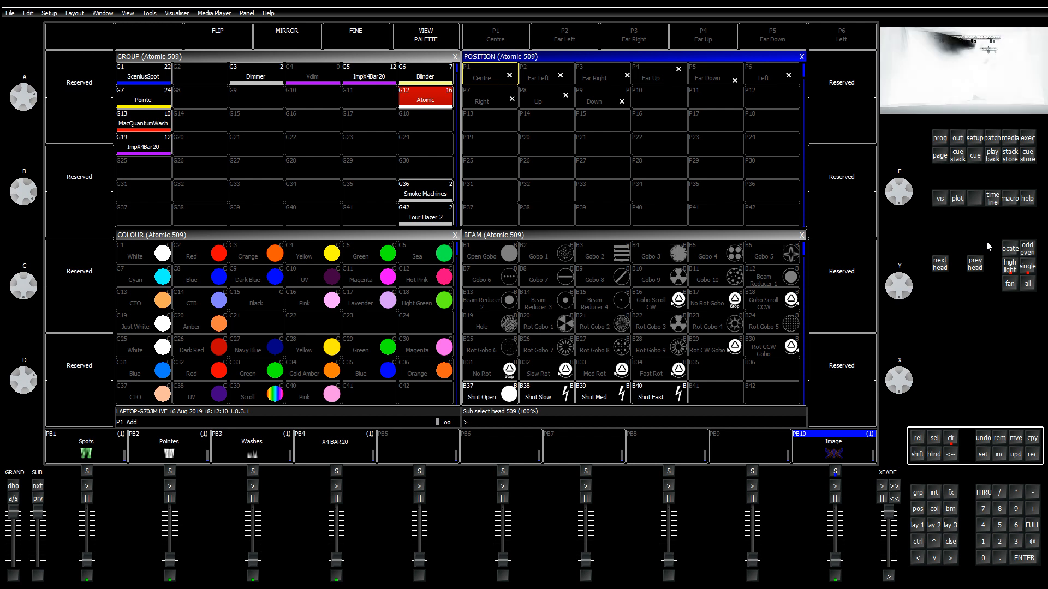
key(n)
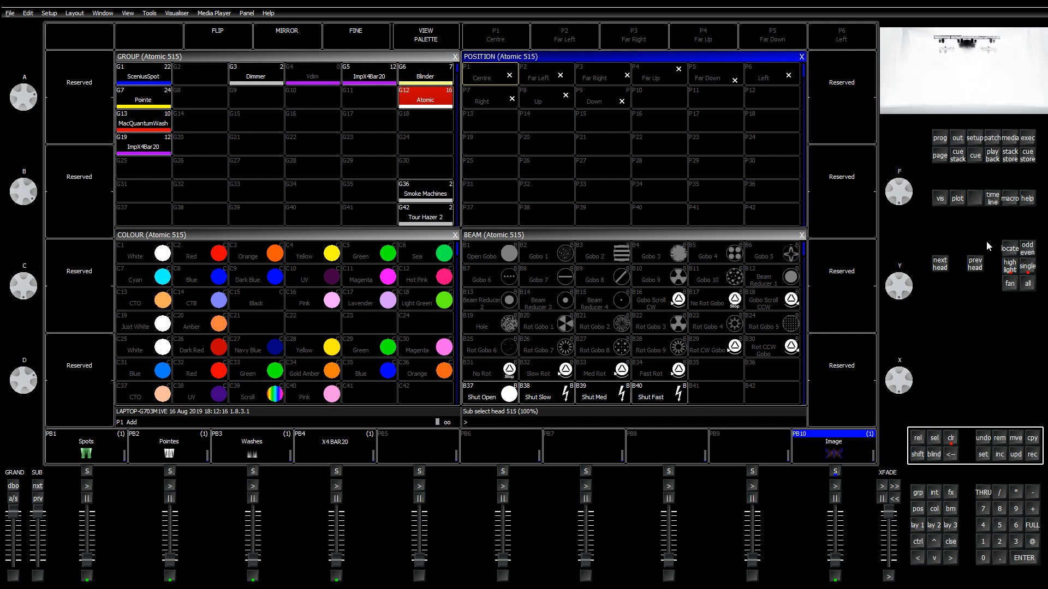
key(n)
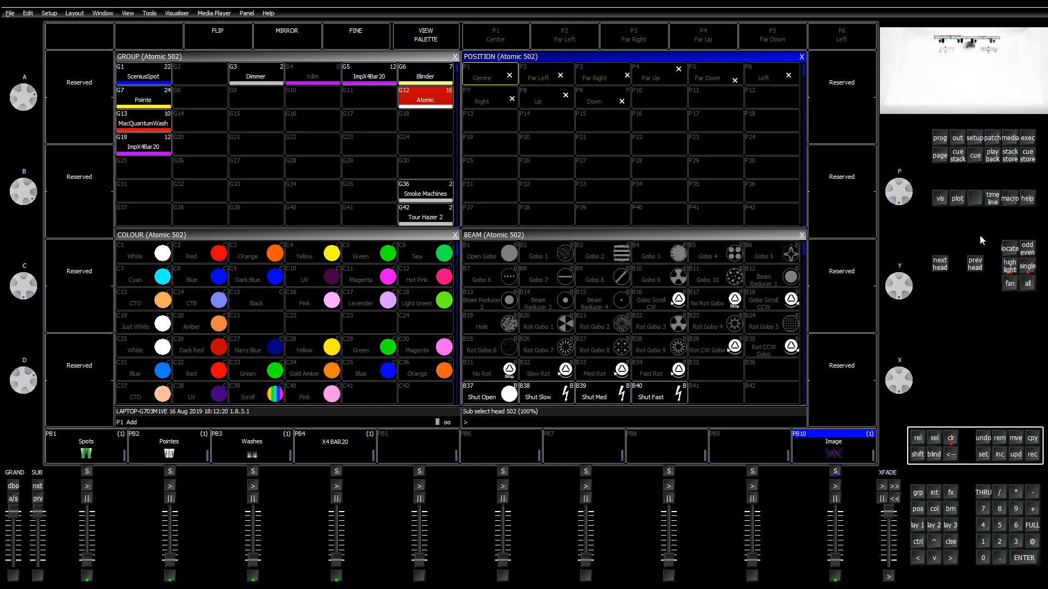
key(c)
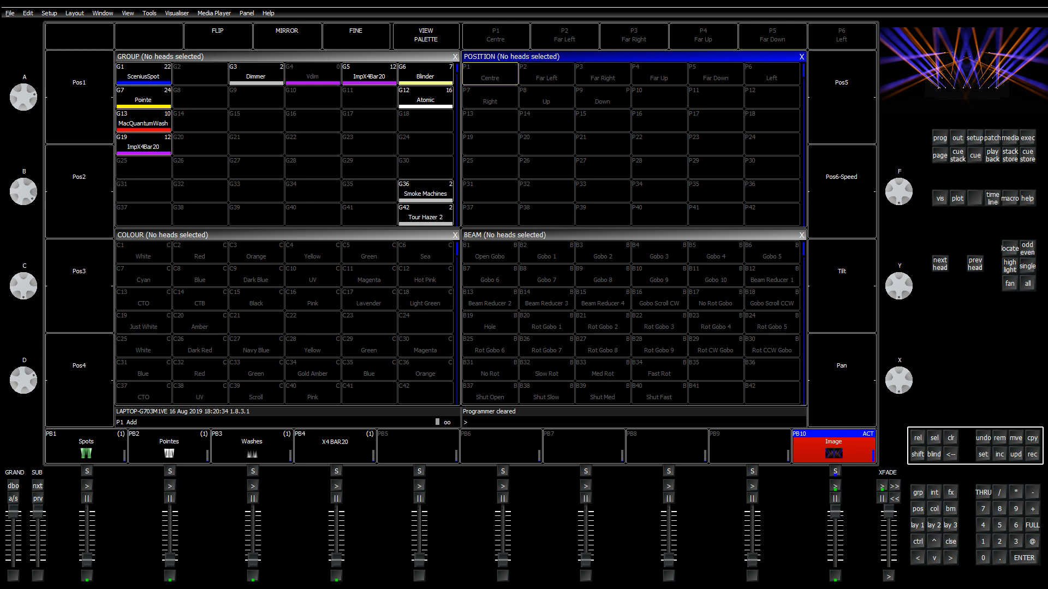
Step: Locate the ImpX4Bar20 group and display its individual heads in the group window
click(144, 152)
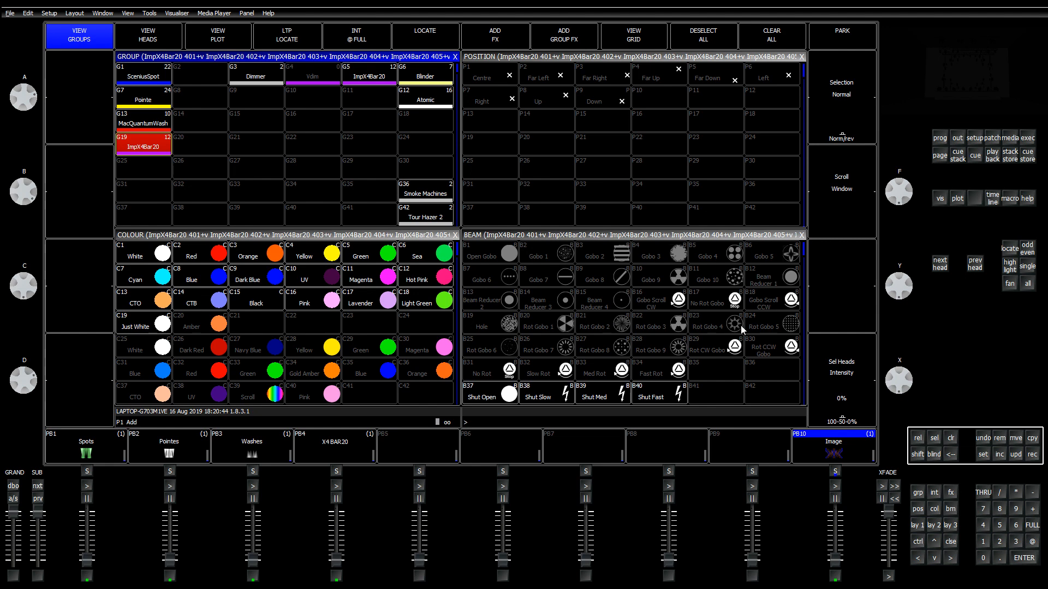
key(F6)
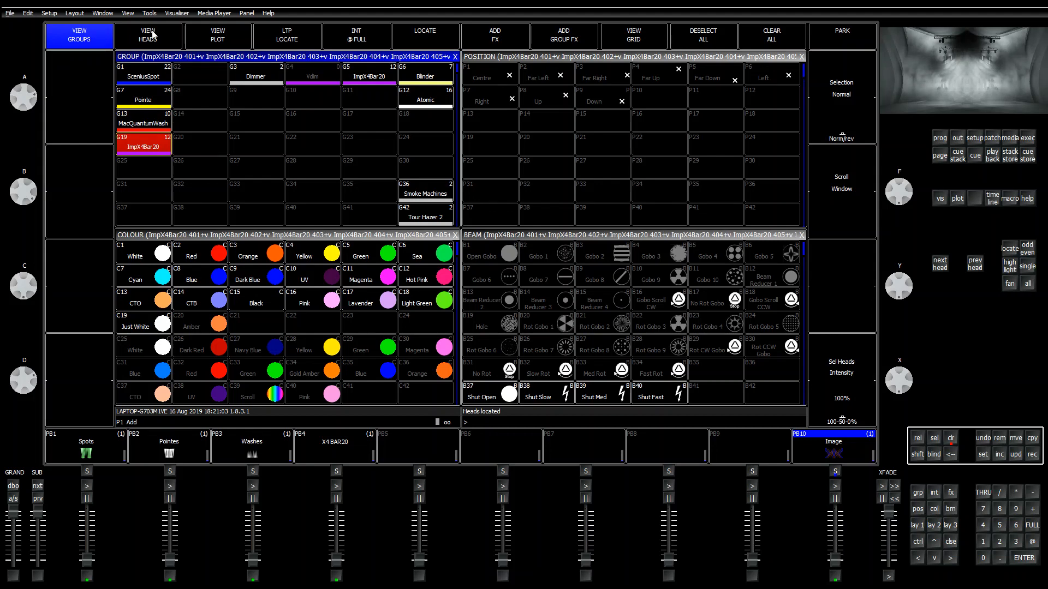
click(134, 38)
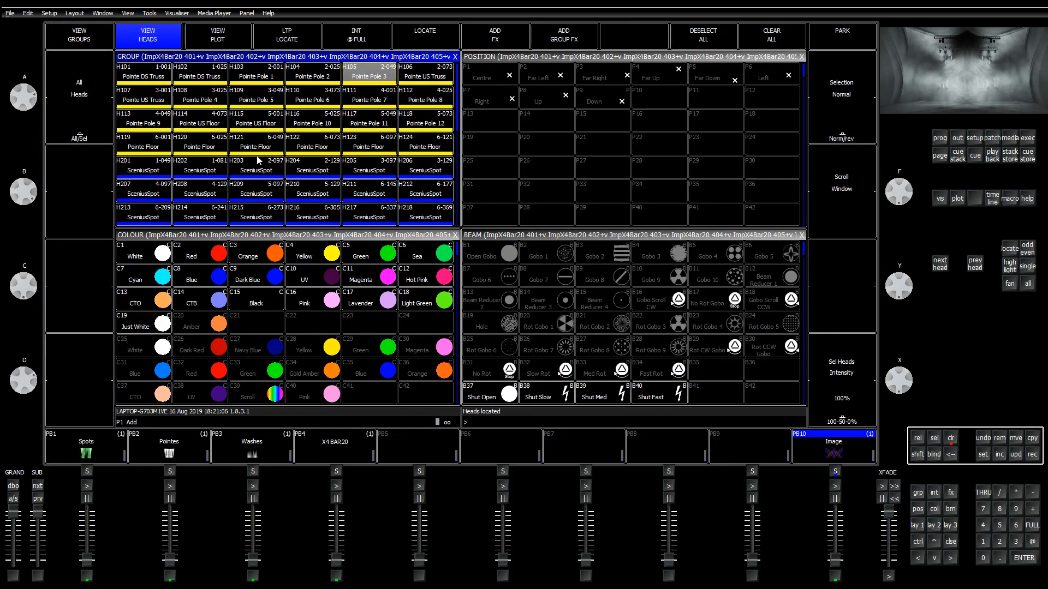
scroll(257, 161, down, 2)
scroll(255, 162, down, 3)
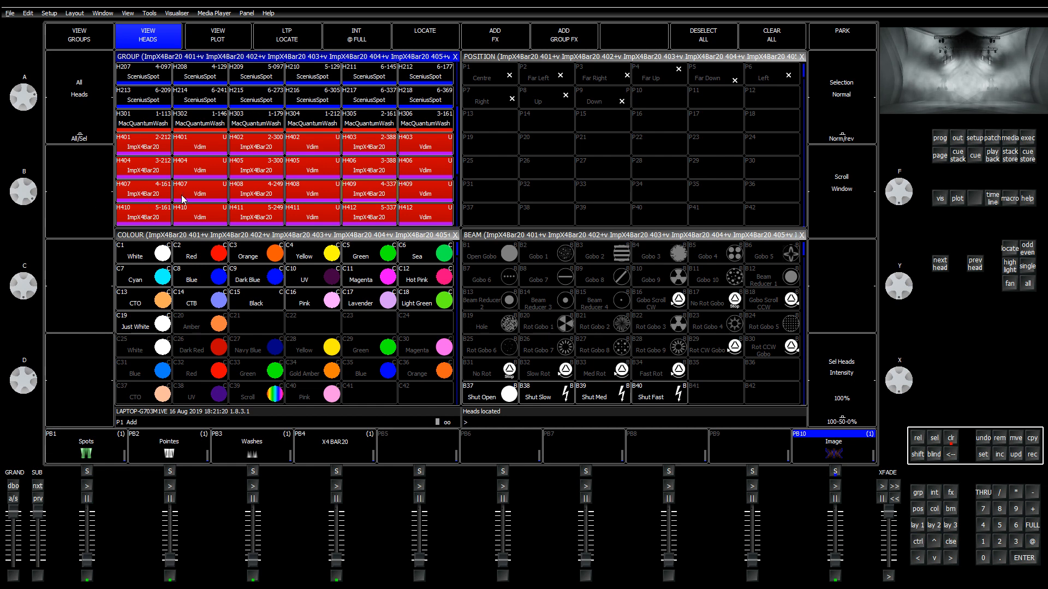
Step: Highlight the ImpX4Bar20 heads and step back and forth between heads 401 and 403, clearing the programmer at the end
click(1004, 266)
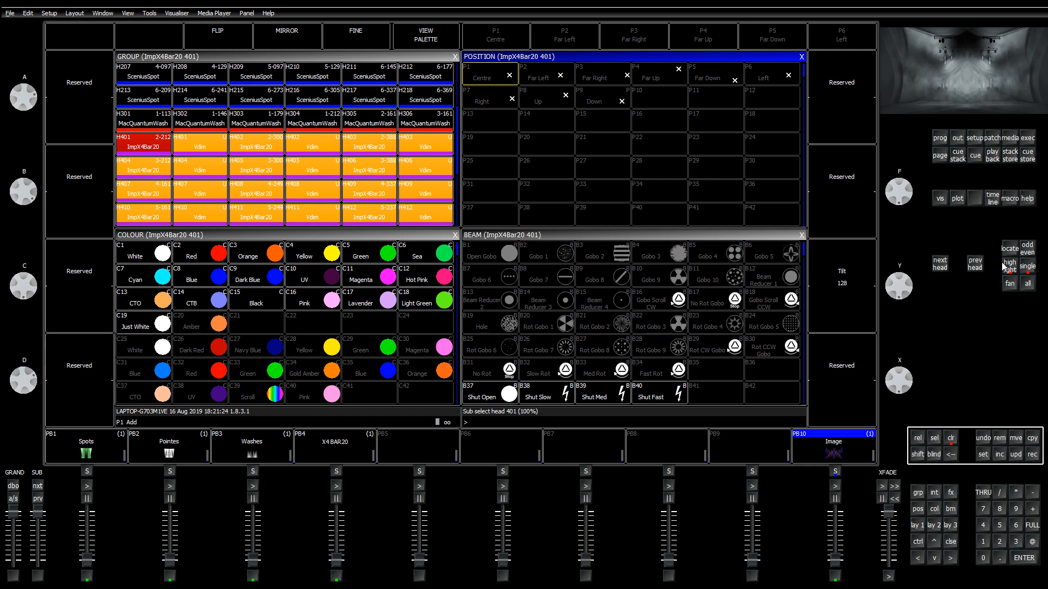
key(Page_Down)
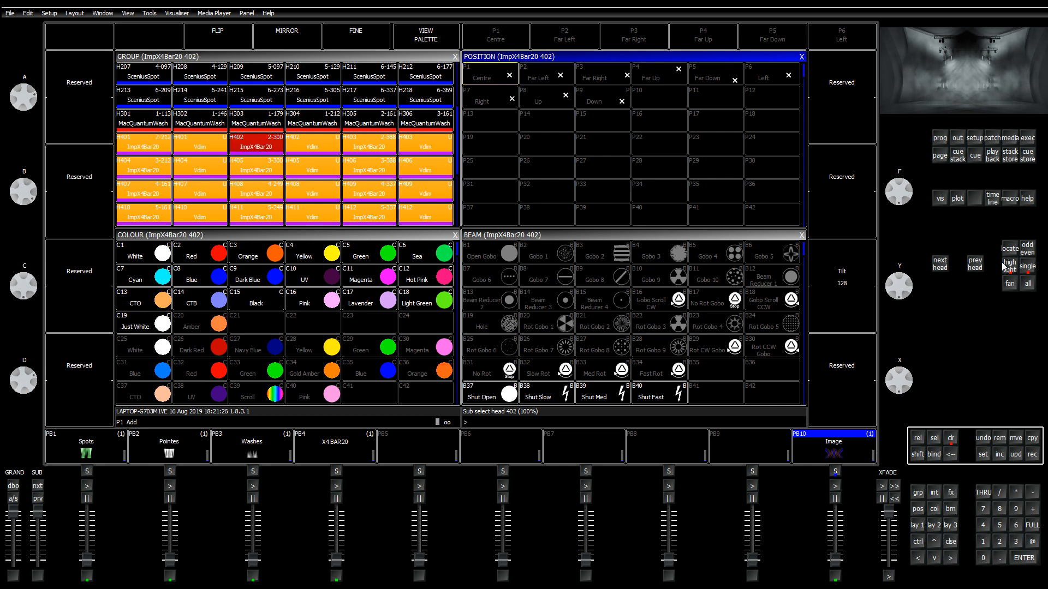
key(Page_Up)
key(Page_Down)
key(Page_Down)
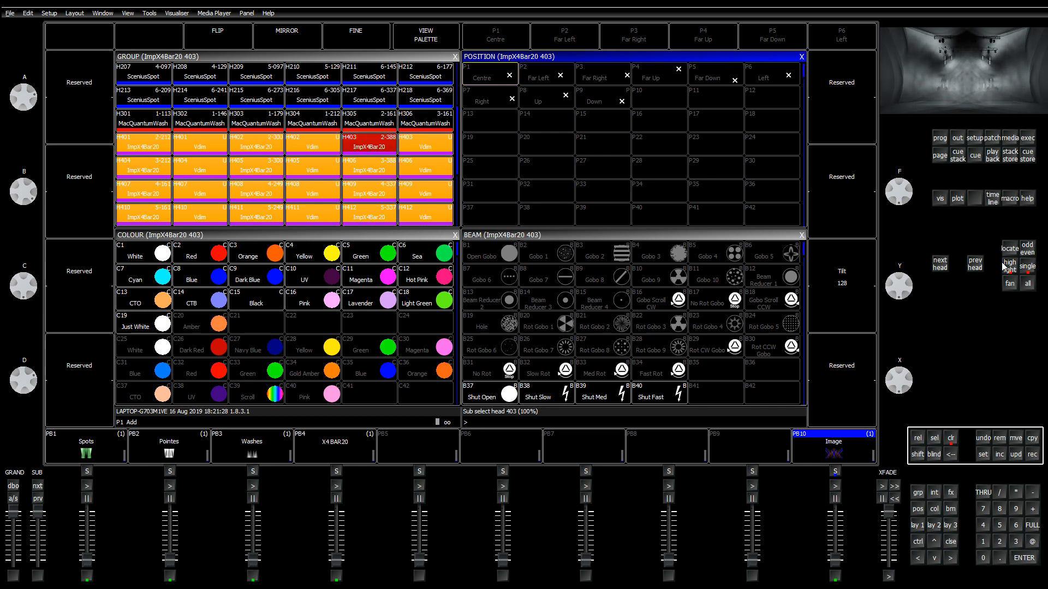
key(Page_Up)
key(Page_Up)
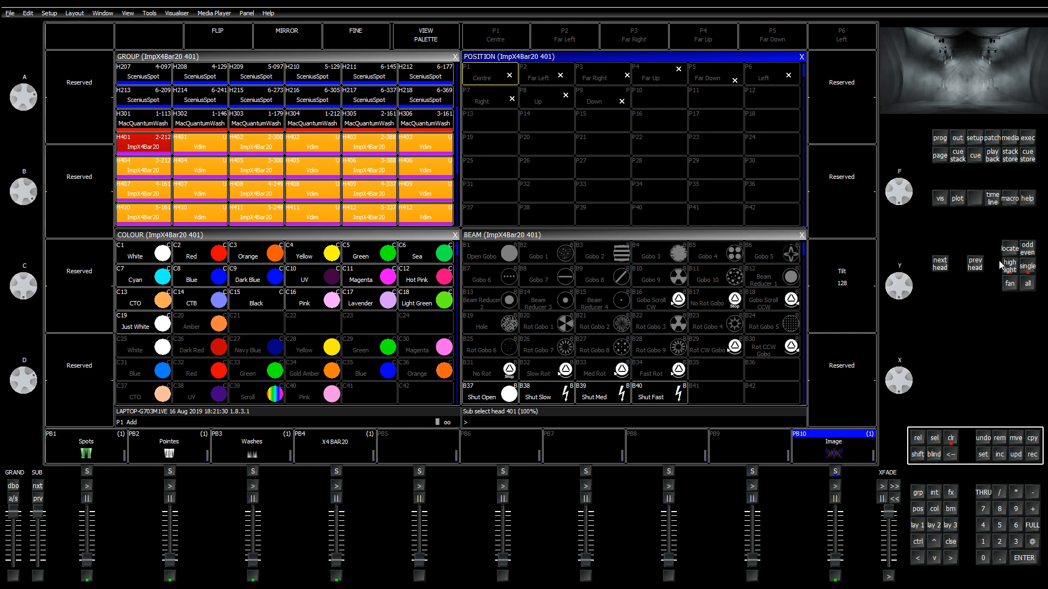
key(ctrl+BackSpace)
Step: Locate ImpX4Bar20 heads 401 to 406 one at a time to check each output, and clear the programmer
click(155, 146)
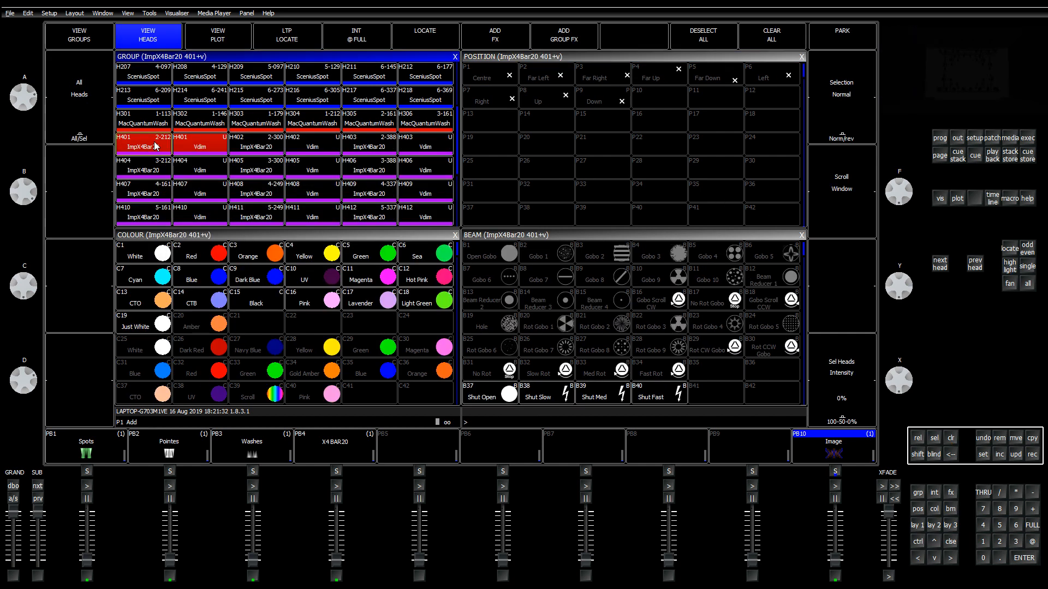
key(ctrl+BackSpace)
click(153, 150)
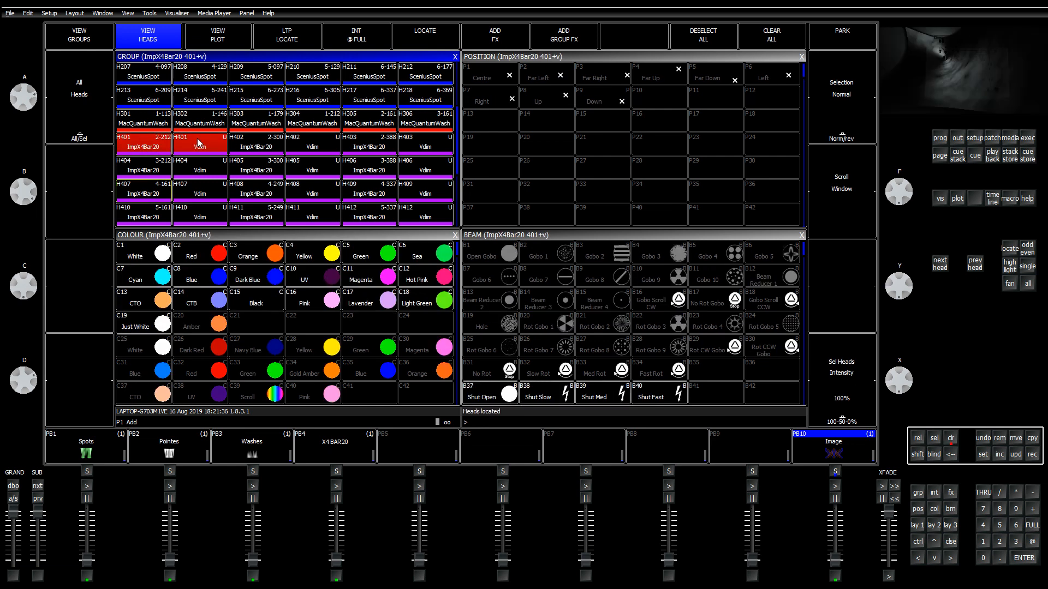
click(244, 140)
click(244, 140)
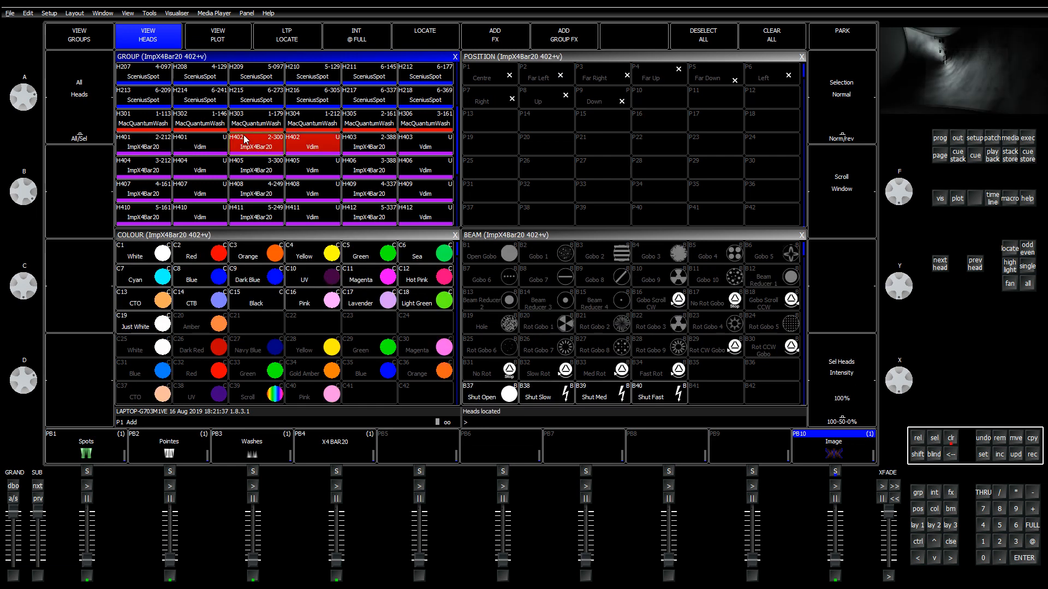
double_click(363, 141)
double_click(152, 173)
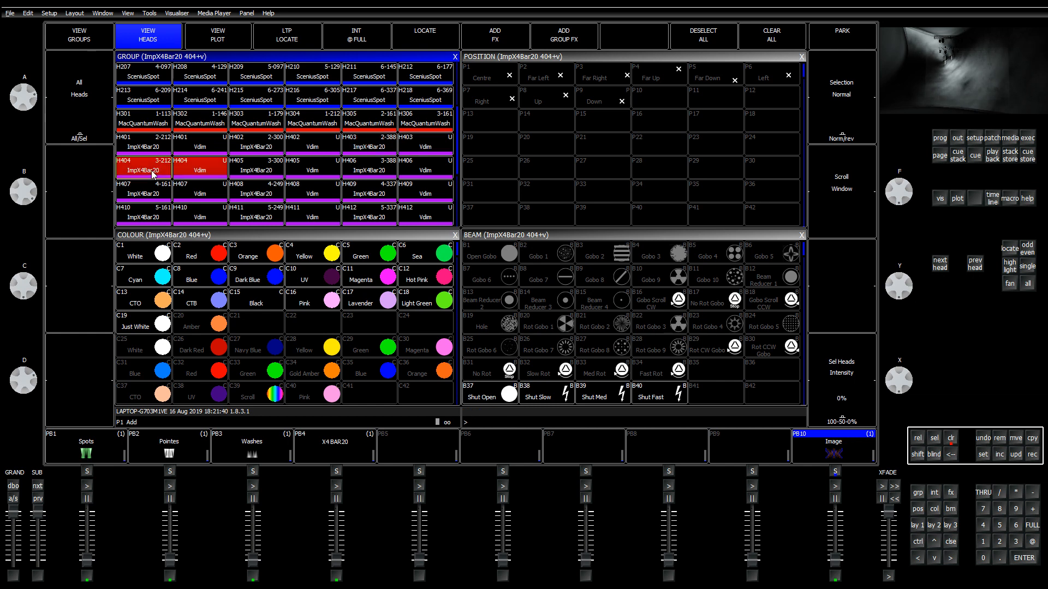
double_click(259, 164)
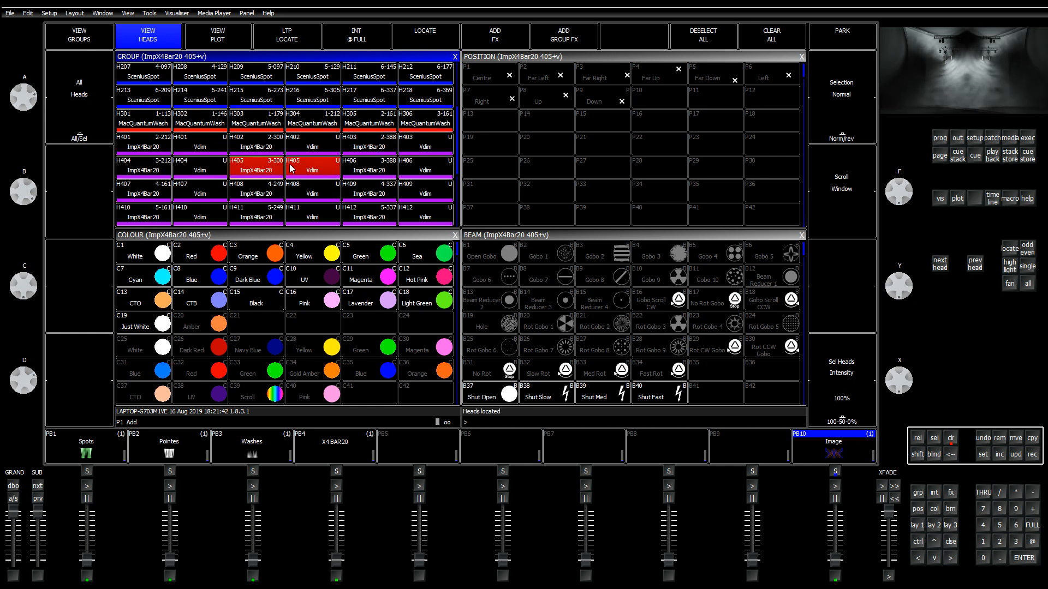
double_click(355, 164)
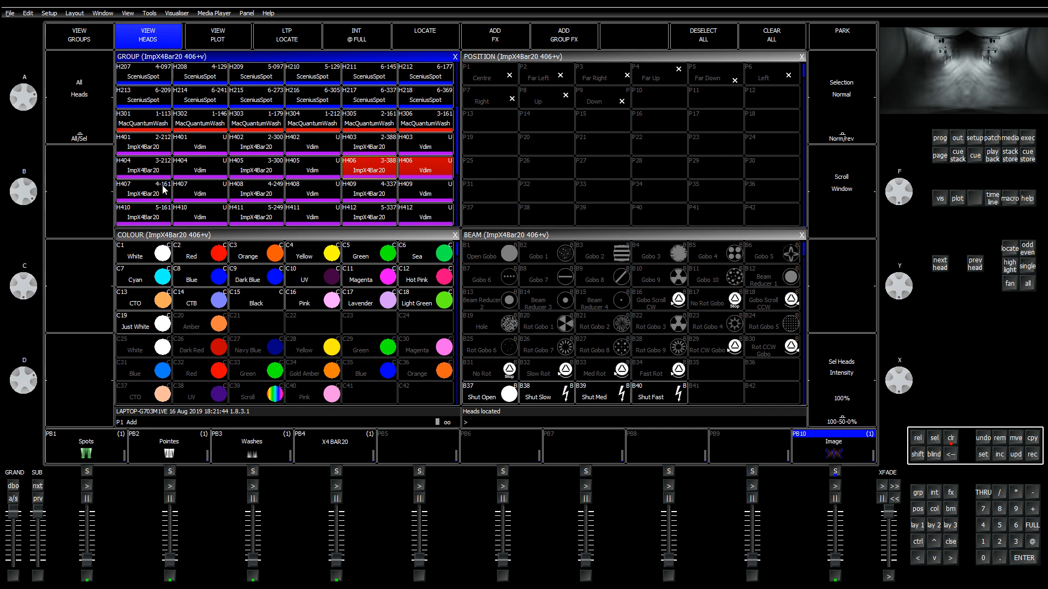
key(Escape)
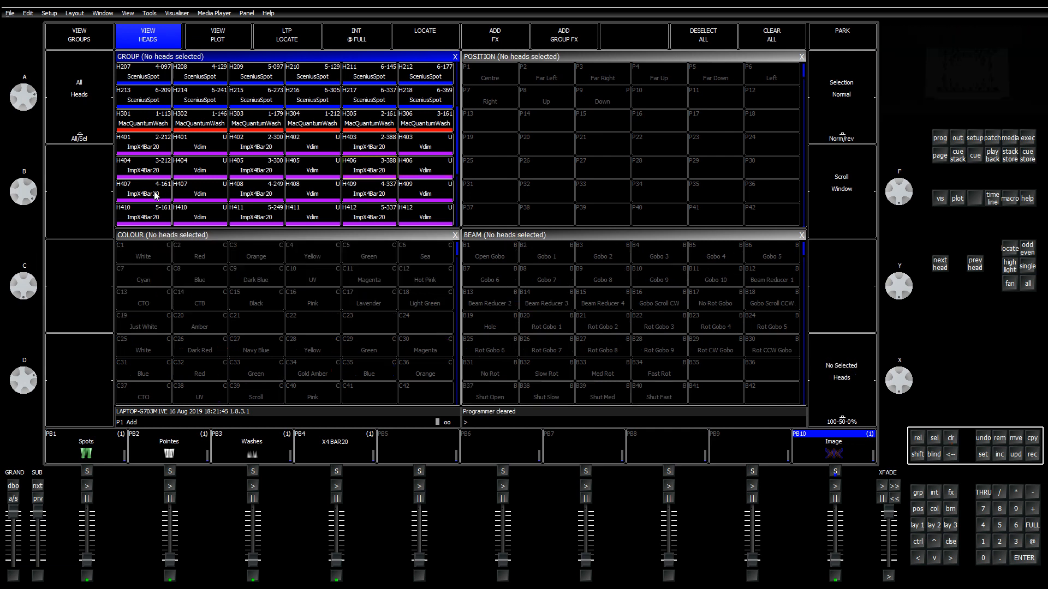
Step: Locate ImpX4Bar20 heads 407 to 412 one at a time, and clear the programmer back to the groups view
double_click(155, 195)
double_click(243, 194)
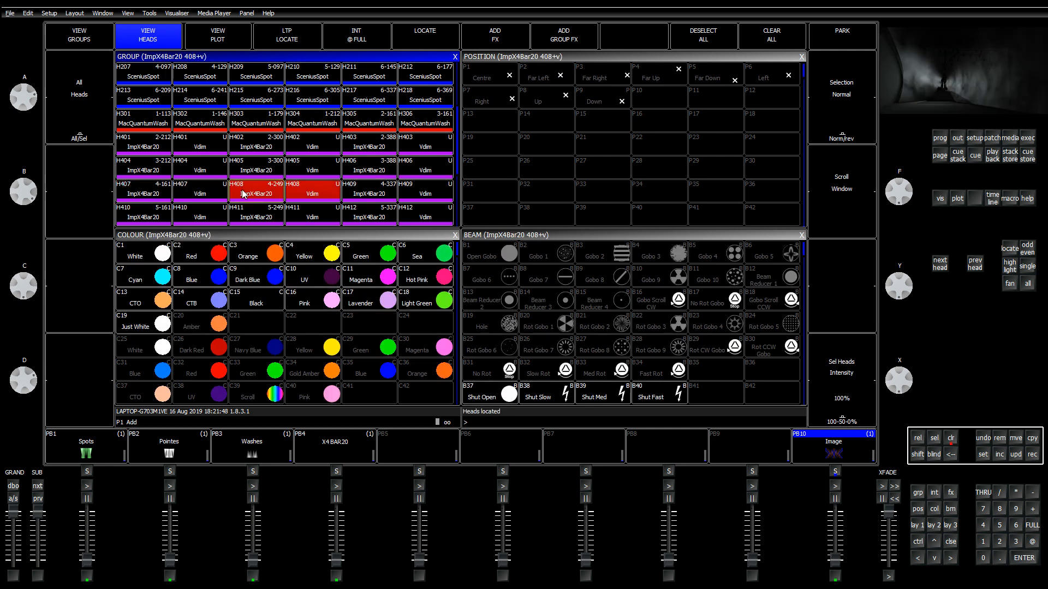
double_click(373, 196)
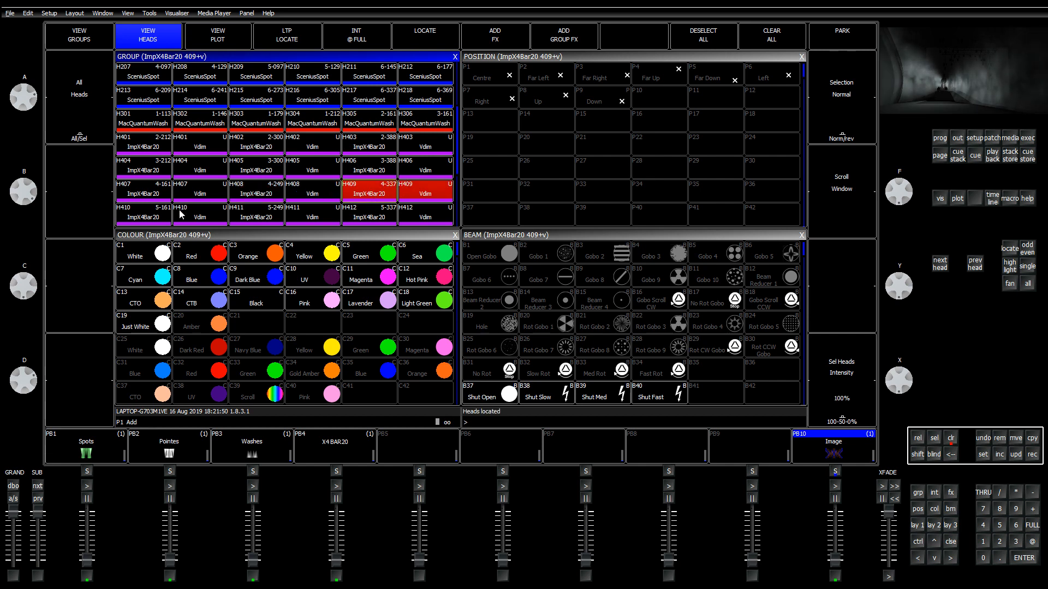
double_click(147, 216)
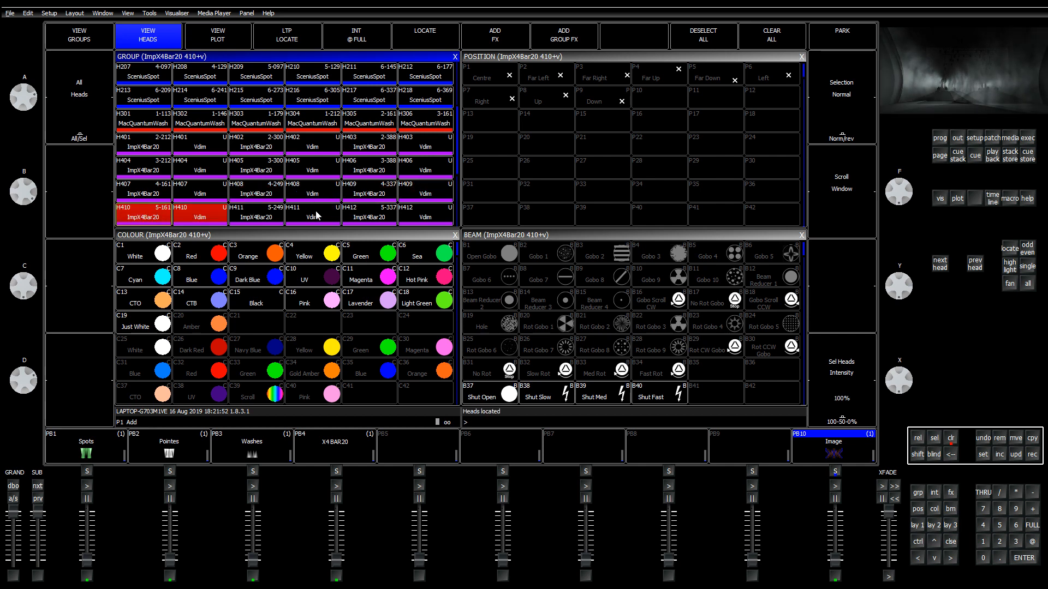
double_click(262, 218)
click(370, 214)
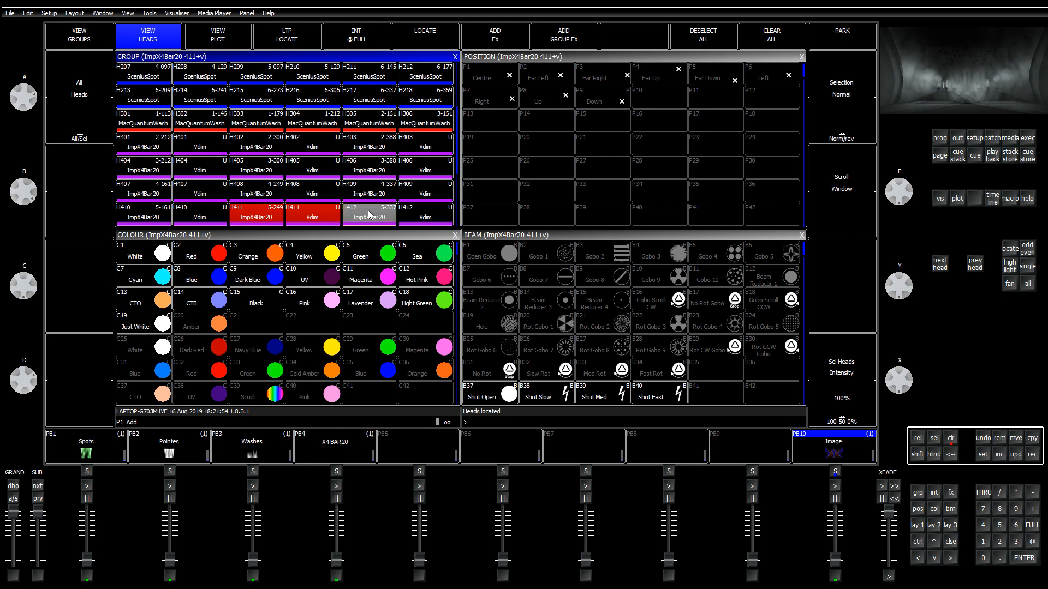
key(c)
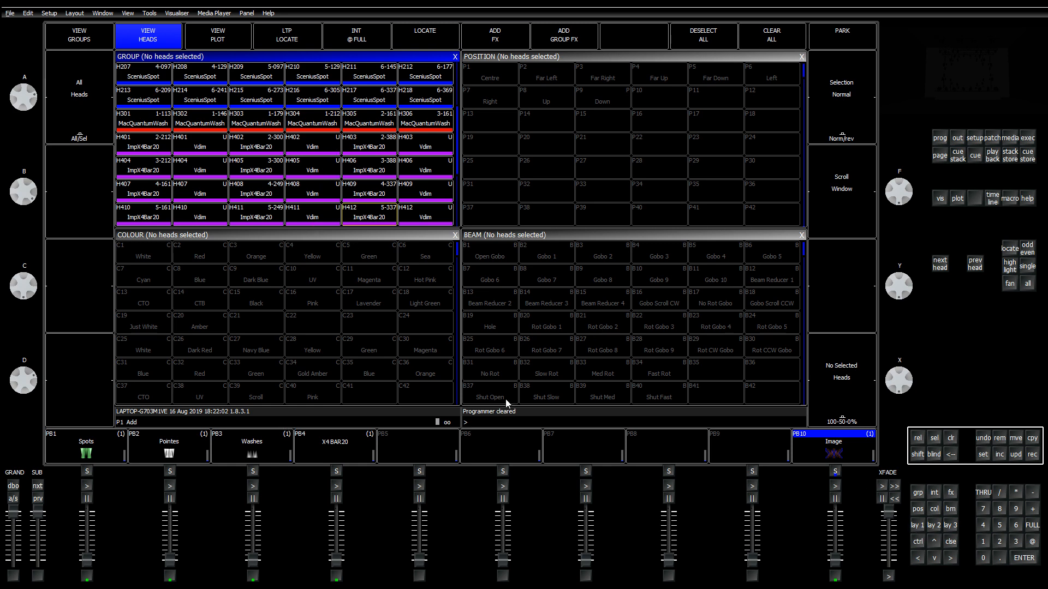
key(F1)
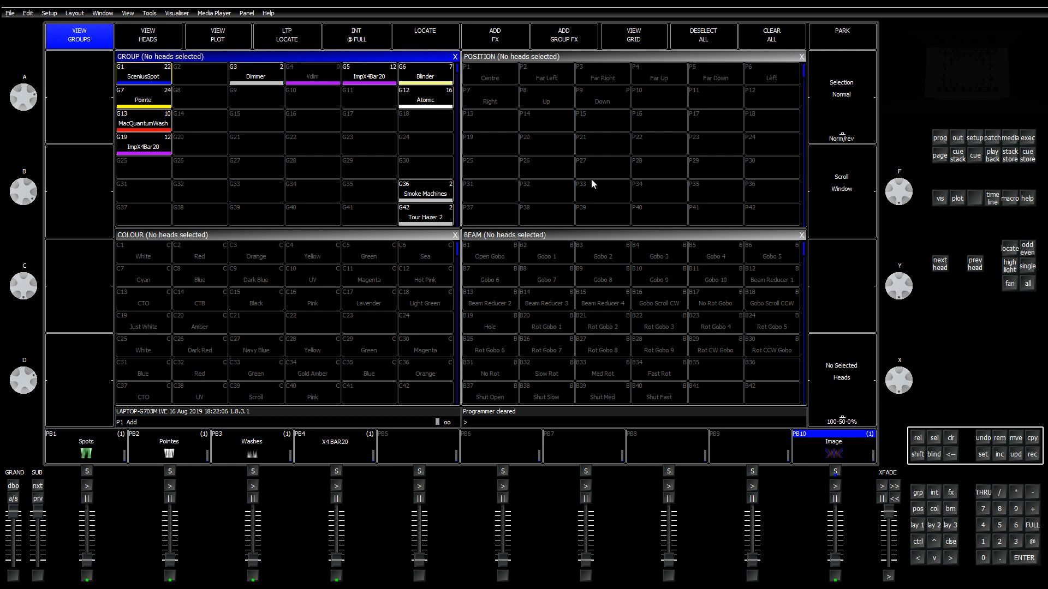
Step: Remove the Vdim group from the group window
click(1000, 438)
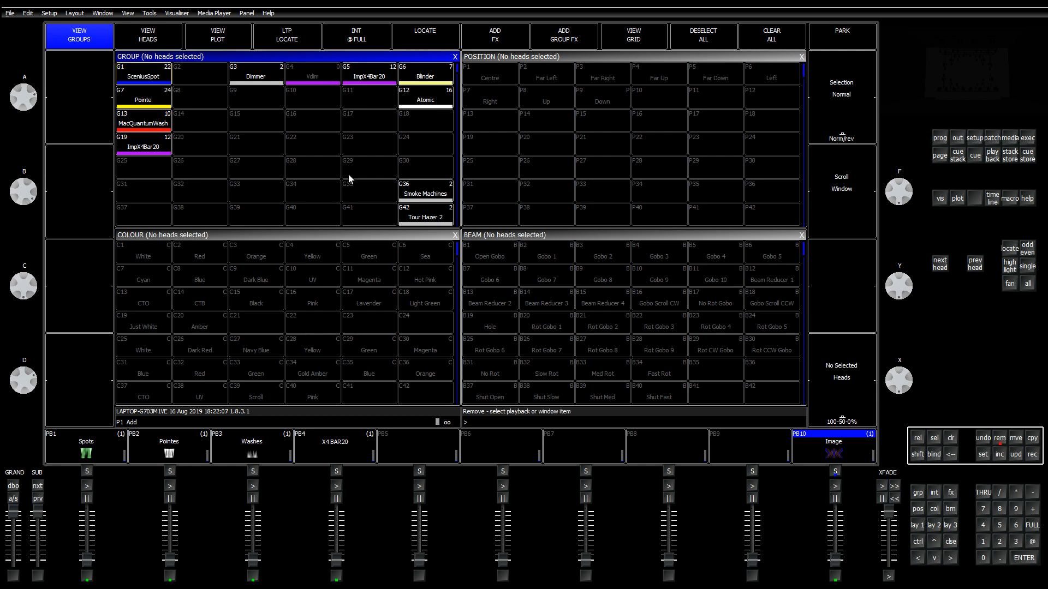
click(302, 77)
click(397, 164)
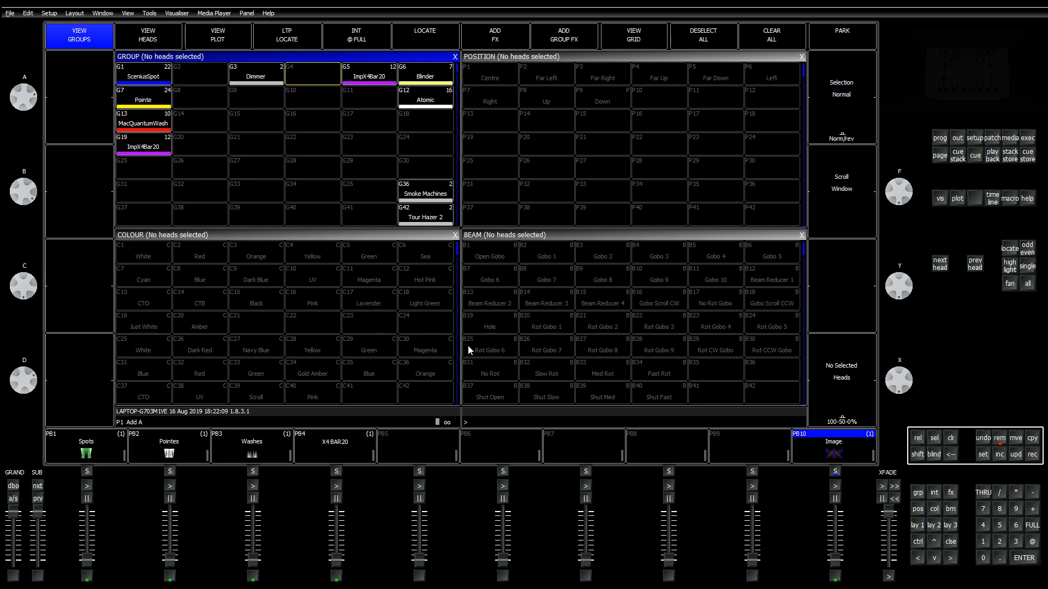
Step: Display all heads in the patch and look down the list of names from the Pointe heads to the Atomic heads
click(992, 138)
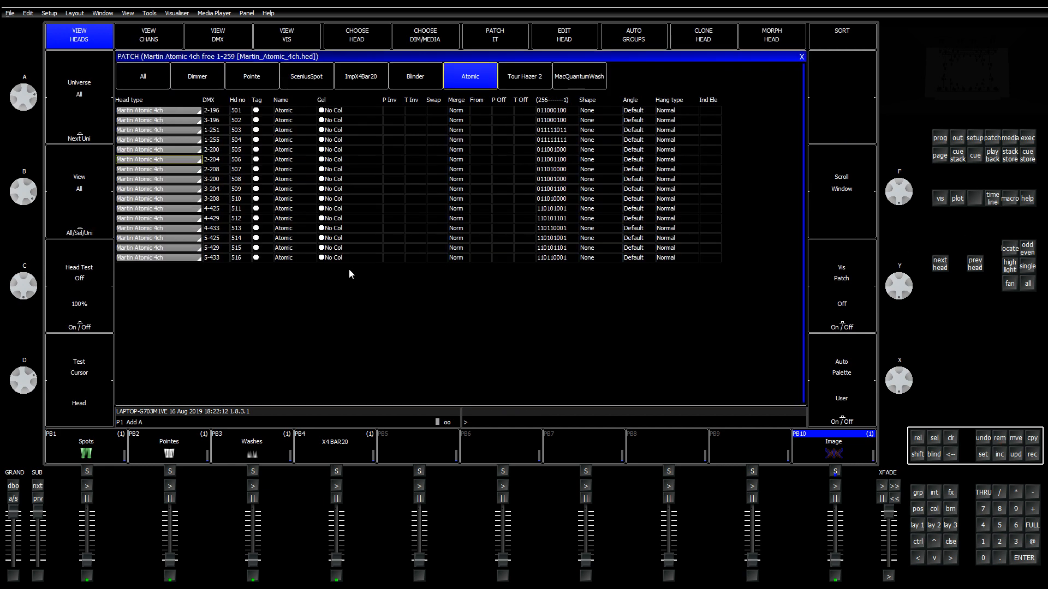
click(143, 77)
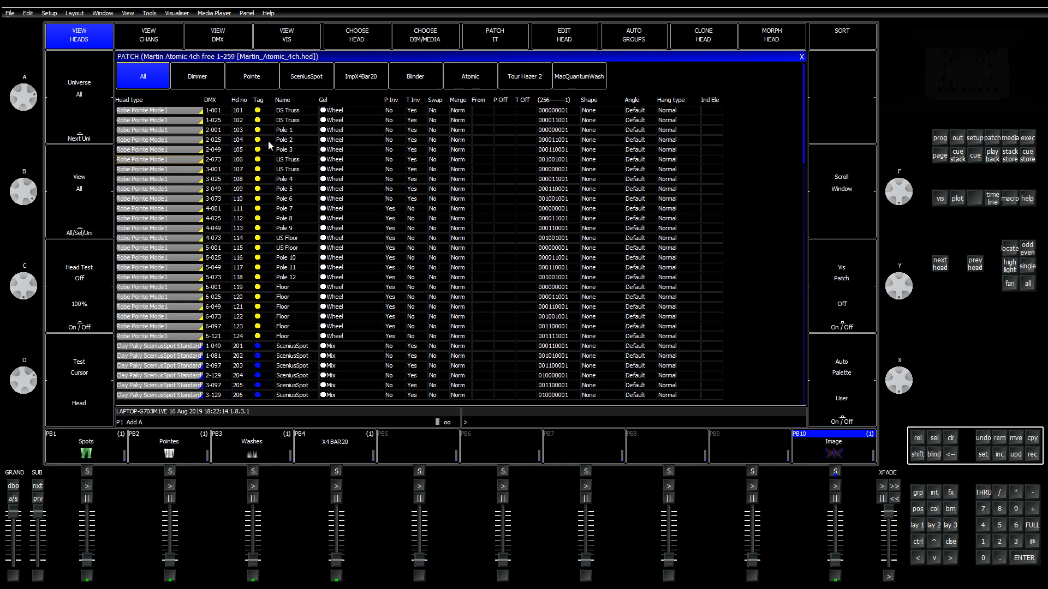
click(289, 123)
key(Down)
key(Down)
key(Down)
key(Down)
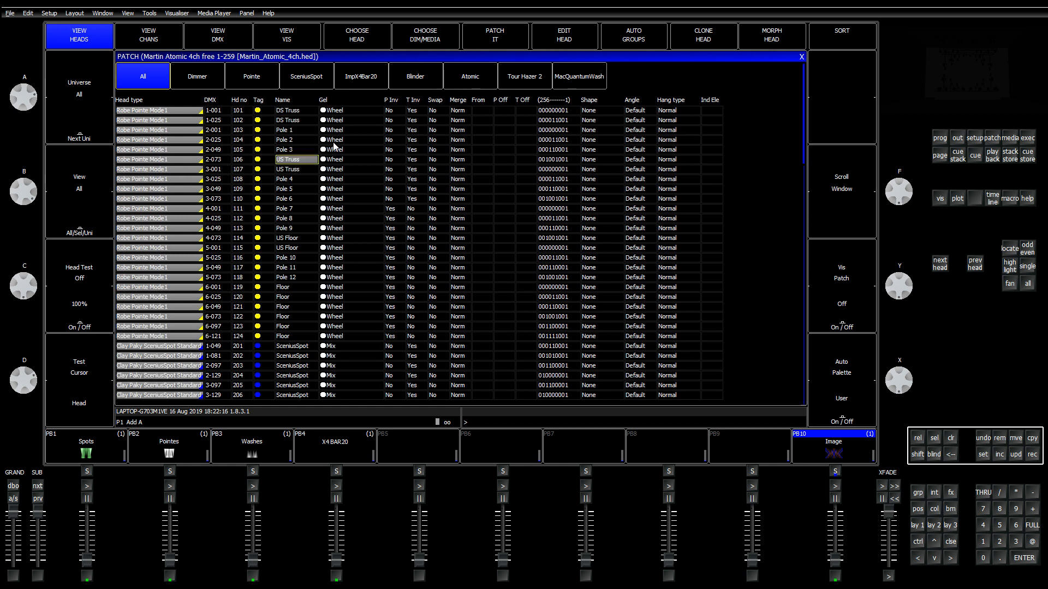
key(Up)
key(Up)
key(Up)
key(Up)
key(Up)
key(Down)
key(Down)
key(Down)
key(Down)
key(Down)
key(Down)
key(Down)
key(Down)
key(Down)
key(Down)
key(Down)
key(Down)
key(Down)
key(Down)
key(Down)
key(Down)
key(Down)
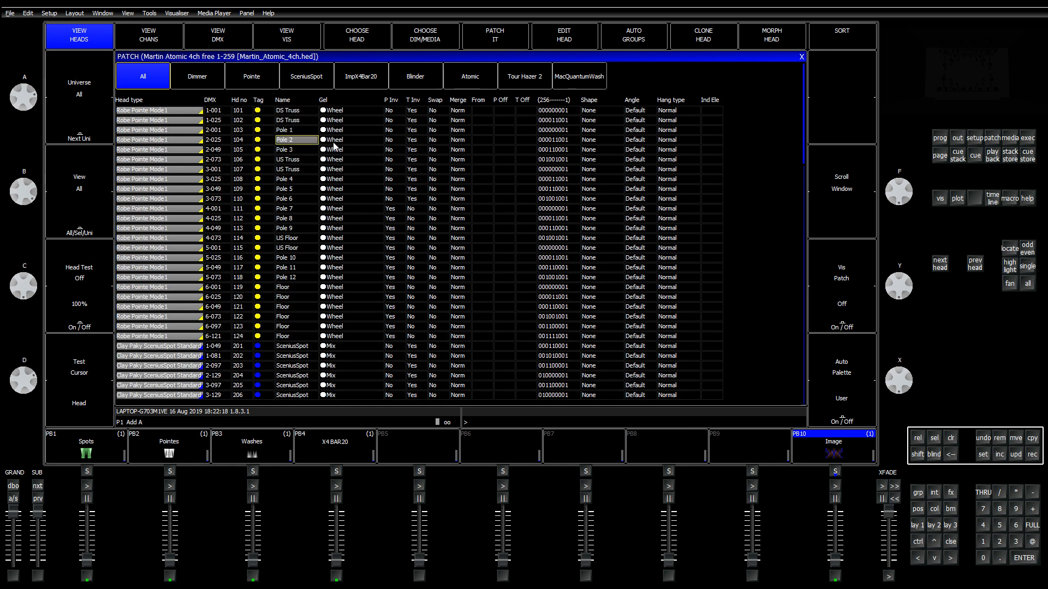
key(Down)
key(Down)
key(Down)
key(Down)
key(Down)
key(Down)
key(Down)
key(Down)
key(Down)
key(Down)
key(Down)
key(Down)
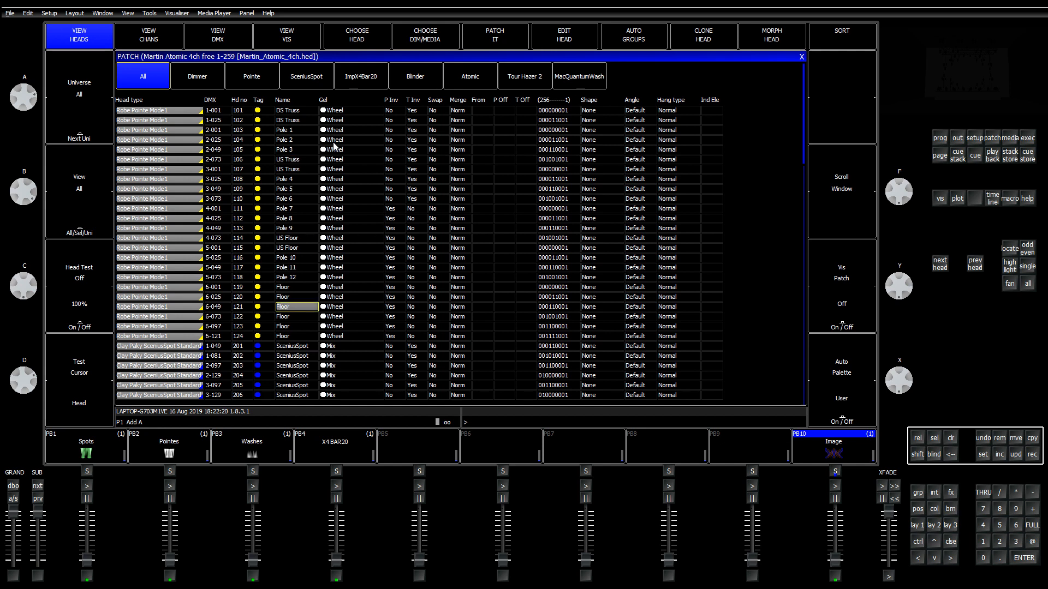
key(Down)
key(Down)
key(Down)
key(Down)
key(Down)
key(Down)
key(Down)
key(Down)
key(Down)
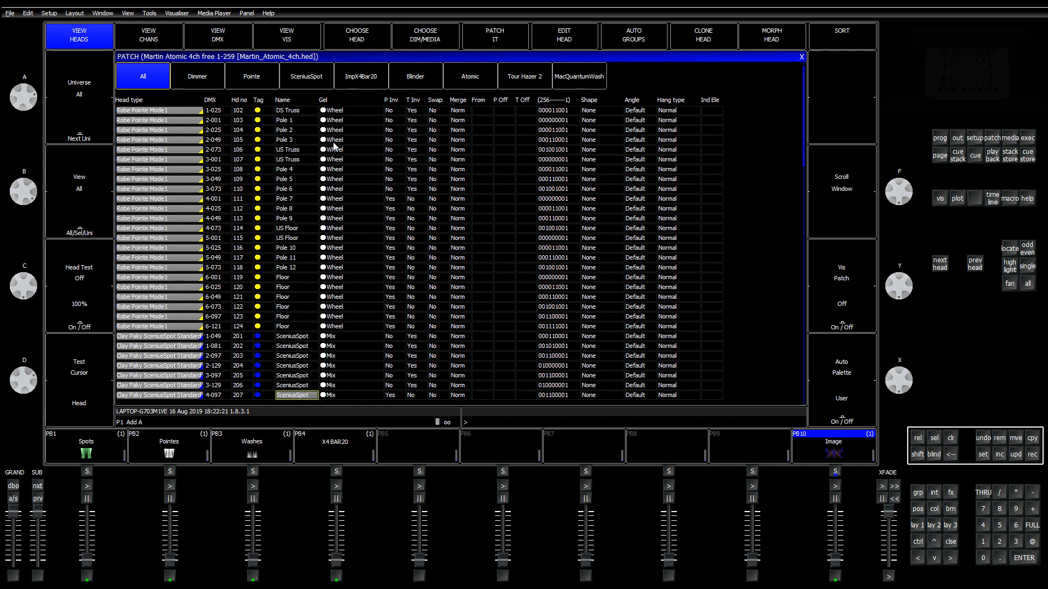
key(Down)
key(Down)
key(Down)
key(Down)
key(Down)
key(Down)
key(Down)
key(Down)
key(Down)
key(Down)
key(Down)
key(Down)
key(Down)
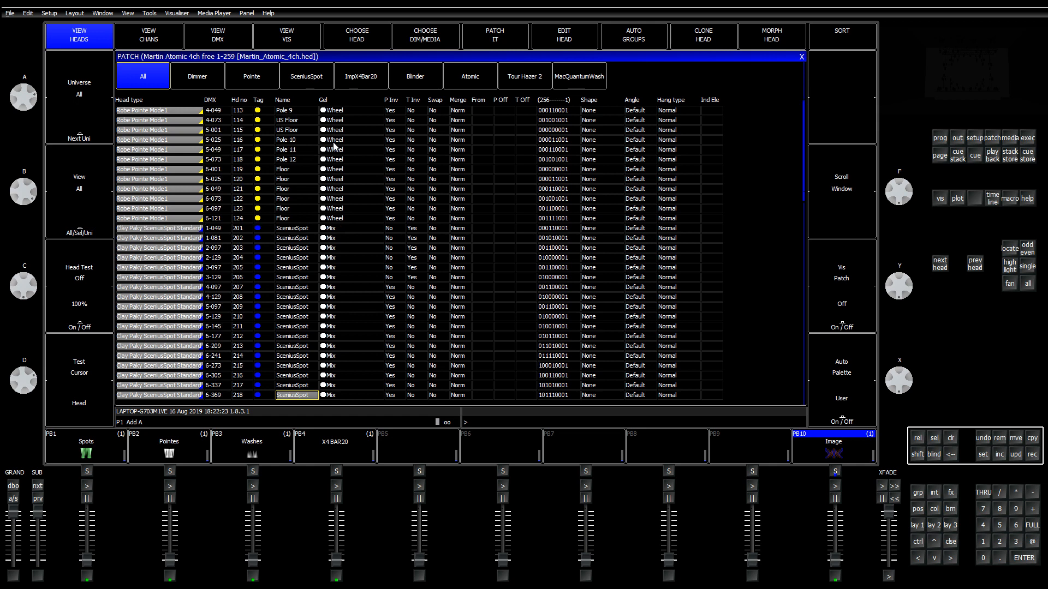
key(Down)
key(Down)
key(Down)
key(Down)
key(Down)
key(Down)
key(Down)
key(Down)
key(Down)
key(Down)
key(Down)
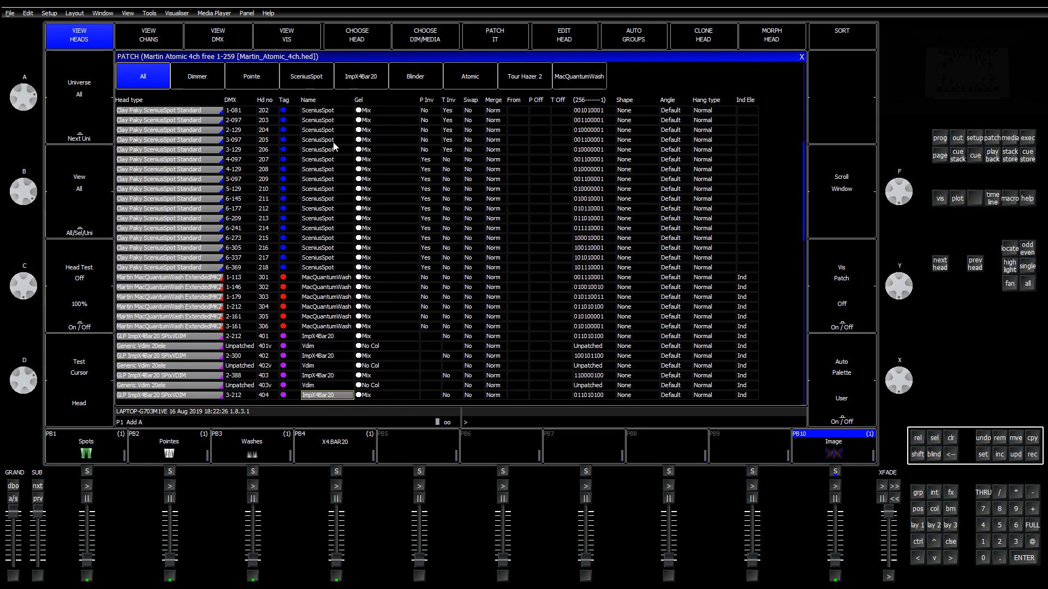
key(Down)
key(Down)
key(Down)
key(Down)
key(Down)
key(Down)
key(Down)
key(Down)
key(Down)
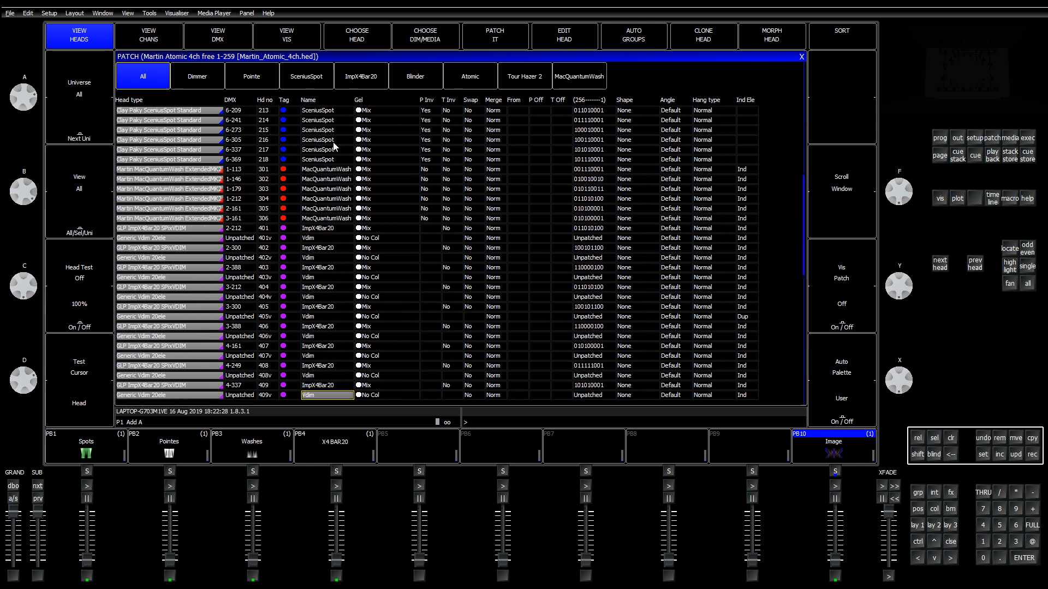
key(Down)
key(Down)
key(Down)
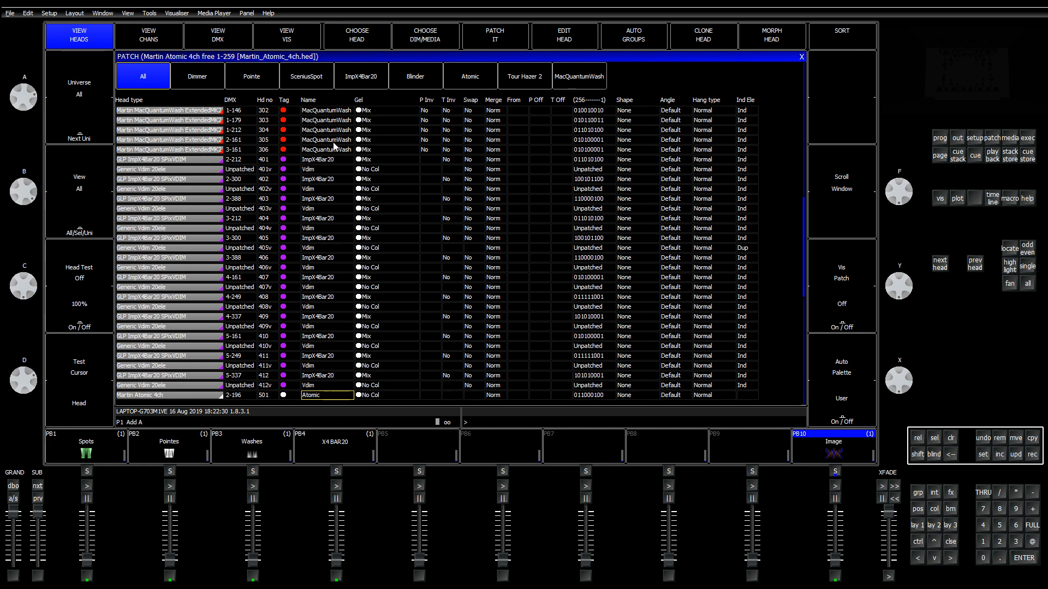
key(Down)
key(Down)
key(Down)
key(Down)
key(Down)
key(Down)
key(Down)
key(Down)
key(Down)
key(Down)
key(Down)
key(Down)
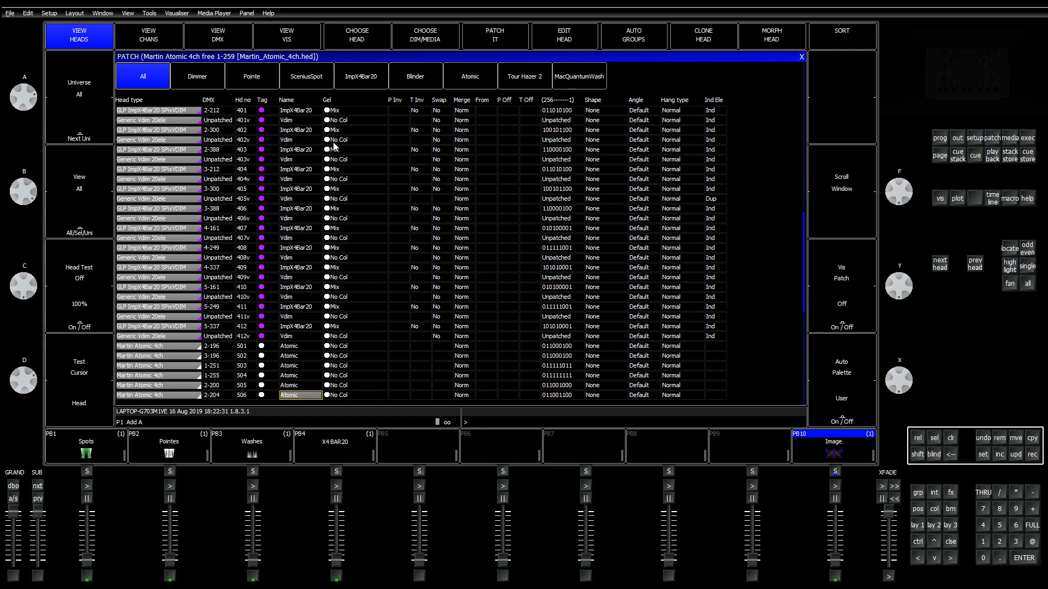
Step: Review the patch entries for the ImpX4Bar20, Vdim and Atomic heads, going back to MacQuantumWash head 306 and forward again
key(Up)
key(Up)
key(Up)
key(Up)
key(Up)
key(Up)
key(Up)
key(Up)
key(Up)
key(Up)
key(Up)
key(Up)
key(Up)
key(Up)
key(Up)
key(Up)
key(Up)
key(Up)
key(Up)
key(Up)
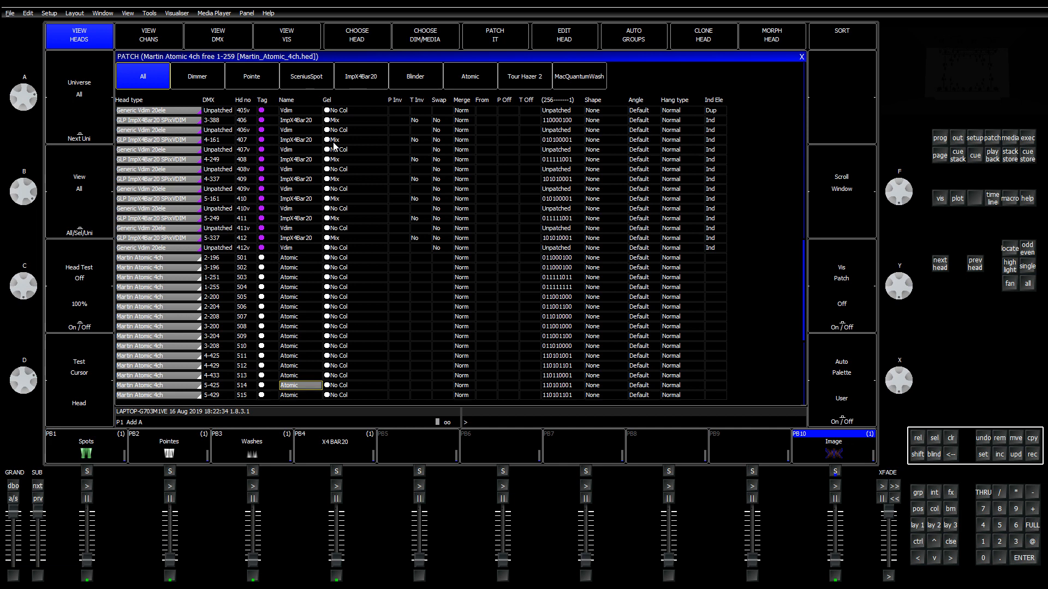
key(Up)
key(Up)
key(Up)
key(Up)
key(Up)
key(Up)
key(Up)
key(Up)
key(Up)
key(Up)
key(Up)
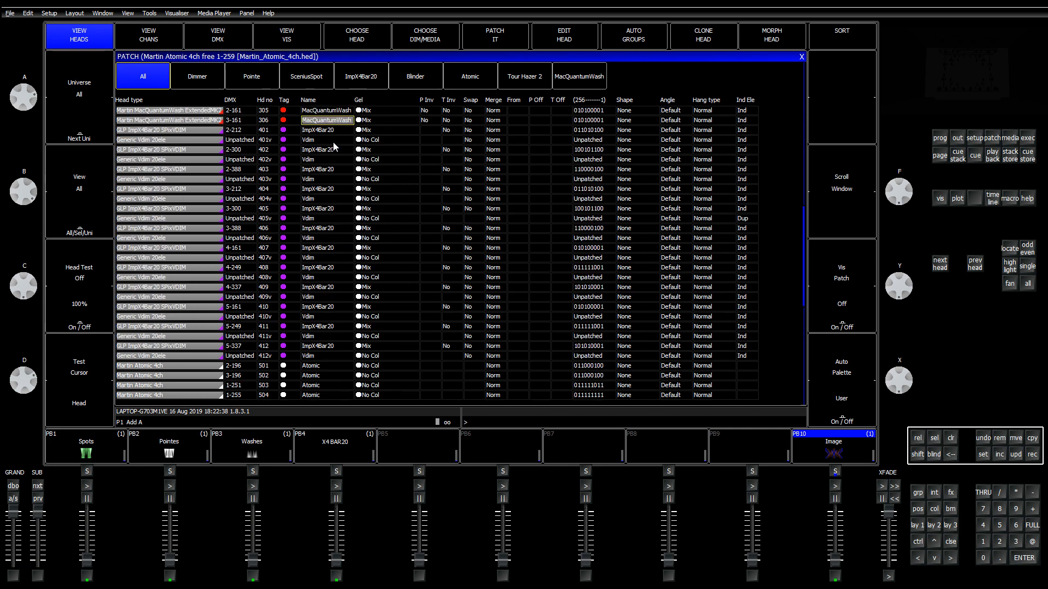
key(Down)
key(Down)
key(Down)
key(Down)
key(Down)
key(Down)
key(Down)
key(Down)
key(Down)
key(Down)
key(Down)
key(Down)
key(Down)
key(Down)
key(Down)
key(Down)
key(Down)
key(Down)
key(Down)
key(Down)
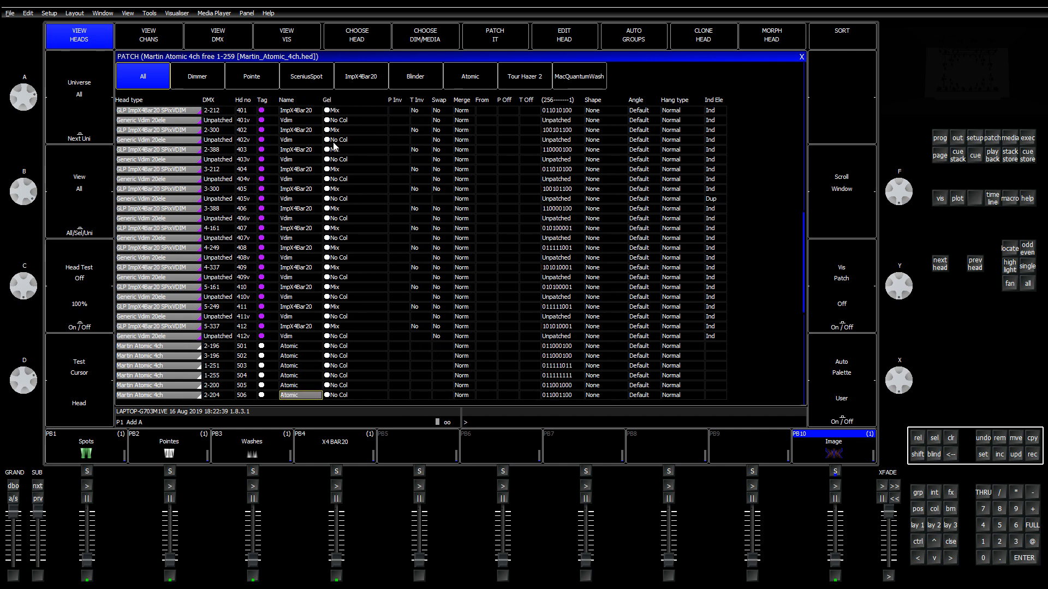
key(Down)
key(Down)
key(Down)
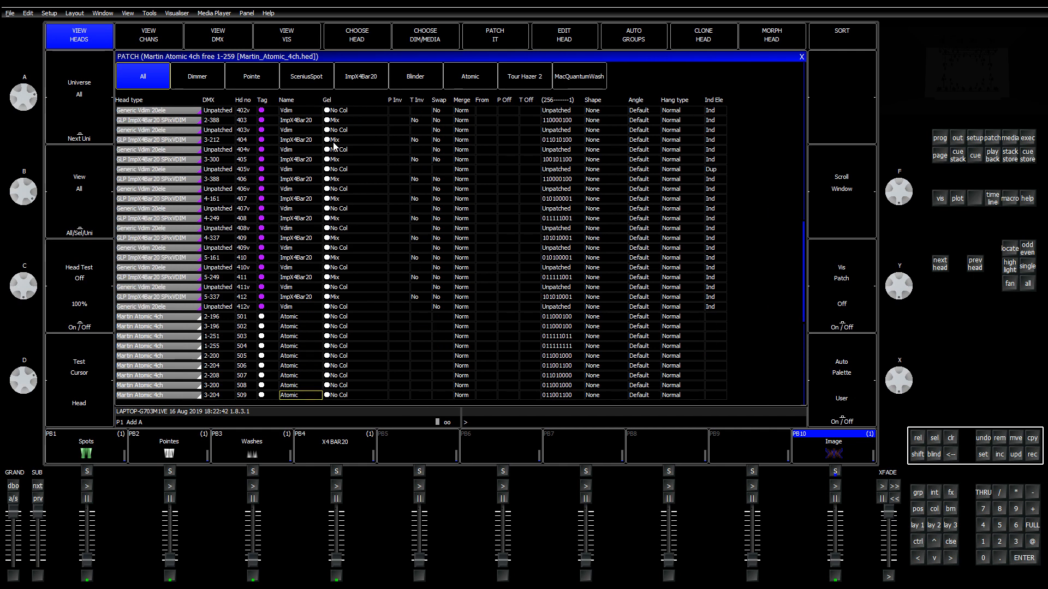
Step: Look over the patch entries from the Atomic heads down to Blinder head 602 and back up to the Atomics
key(Up)
key(Up)
key(Up)
key(Up)
key(Up)
key(Up)
key(Down)
key(Down)
key(Down)
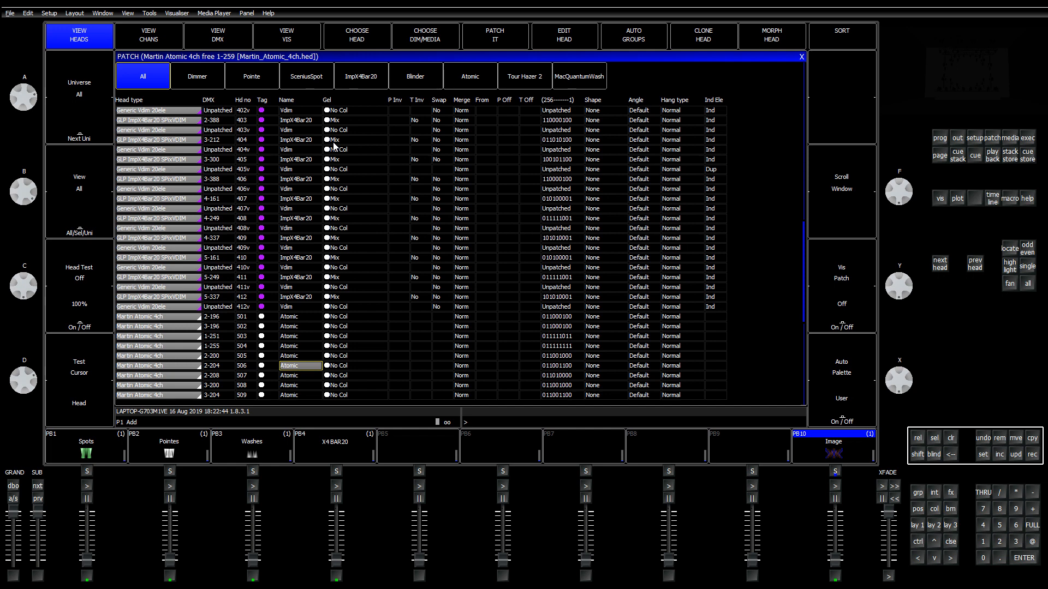
key(Down)
key(Down)
key(Down)
key(Down)
key(Down)
key(Down)
key(Down)
key(Down)
key(Down)
key(Down)
key(Down)
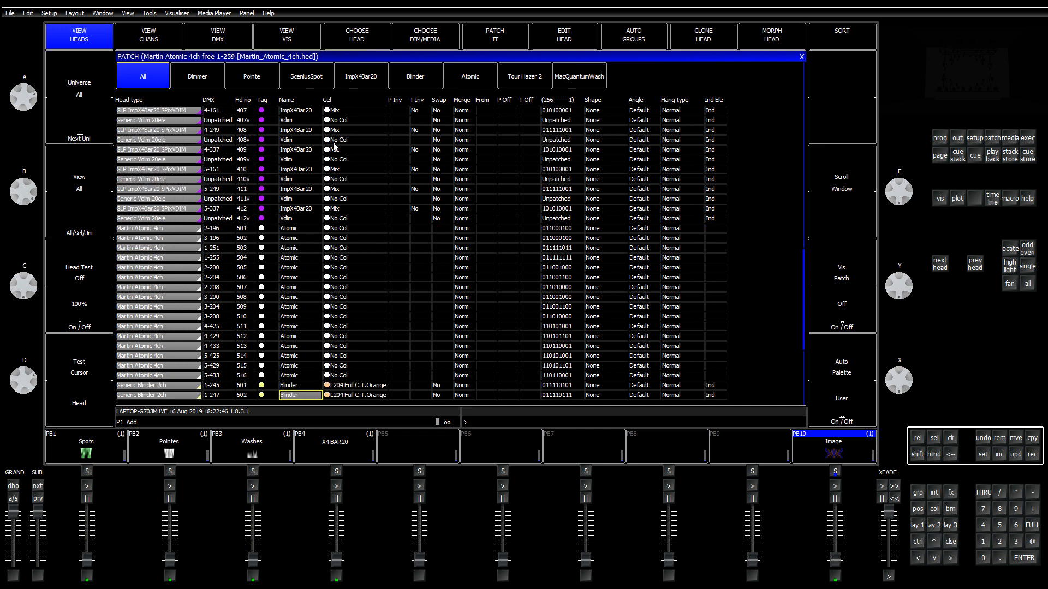
key(Up)
key(Up)
key(Up)
key(Up)
key(Up)
key(Up)
key(Up)
key(Up)
key(Up)
key(Up)
key(Up)
key(Up)
key(Up)
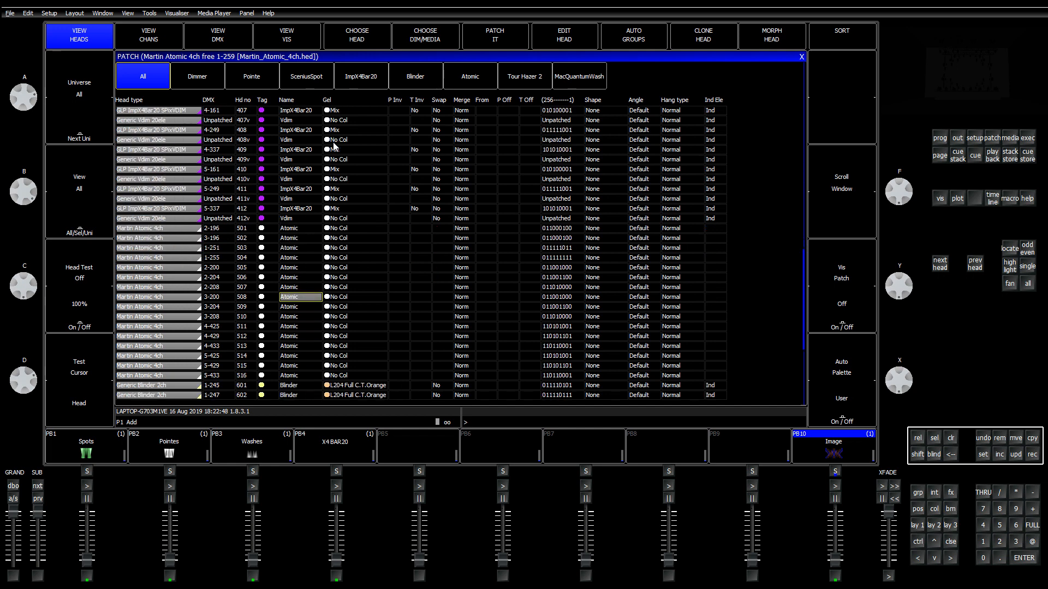
Step: Choose the head type entry of Atomic head 501 in the patch and turn on Head Test at 100%
key(Left)
key(Left)
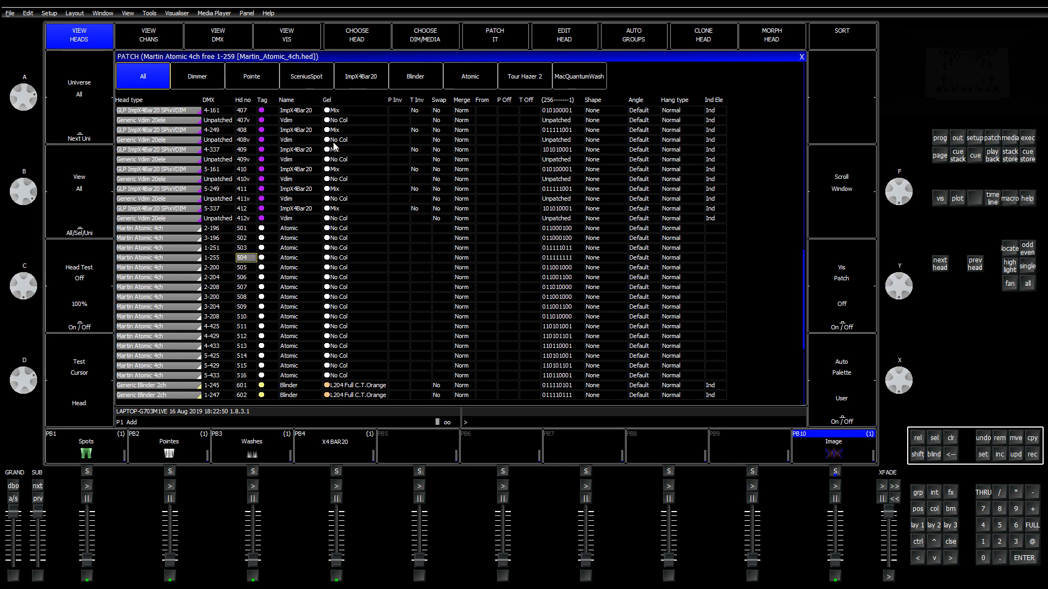
key(Up)
key(Left)
key(Down)
key(Down)
click(168, 227)
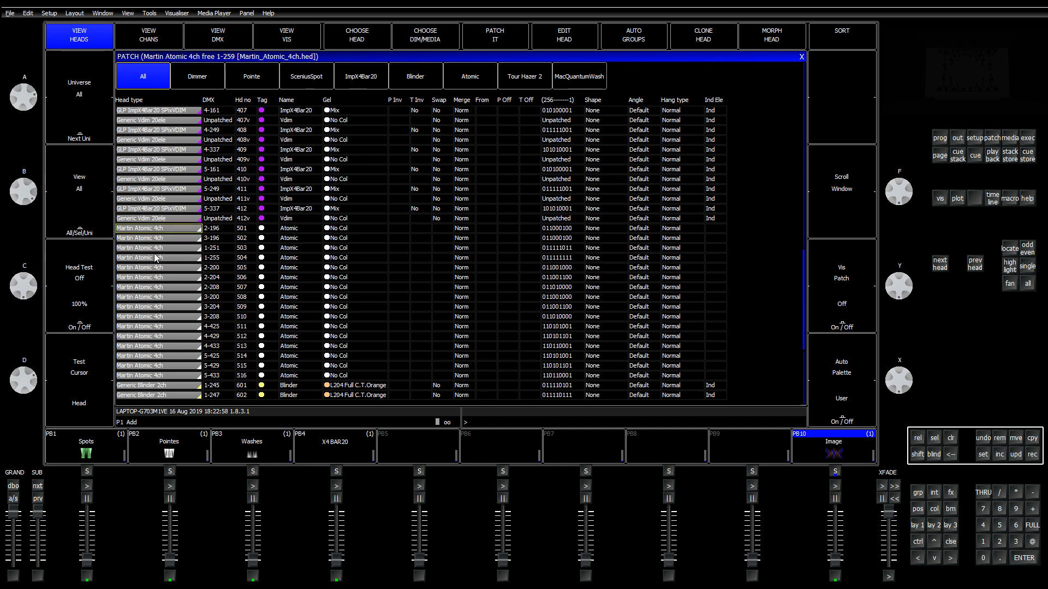
click(87, 322)
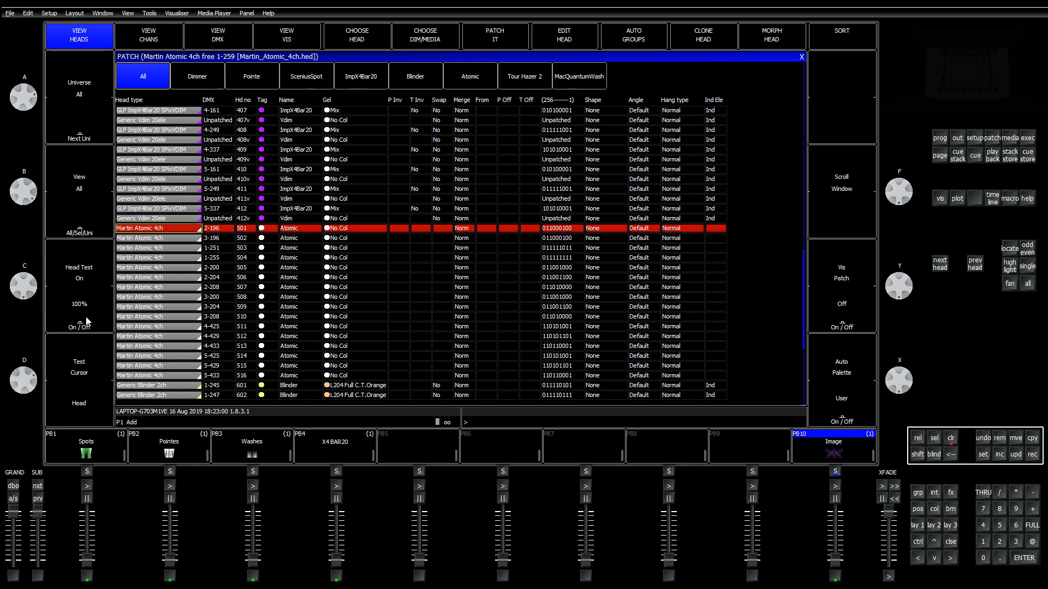
Step: Step the head test through the Atomic heads from 501 to 504 and back to 502
key(Down)
key(Down)
key(Down)
key(Down)
key(Down)
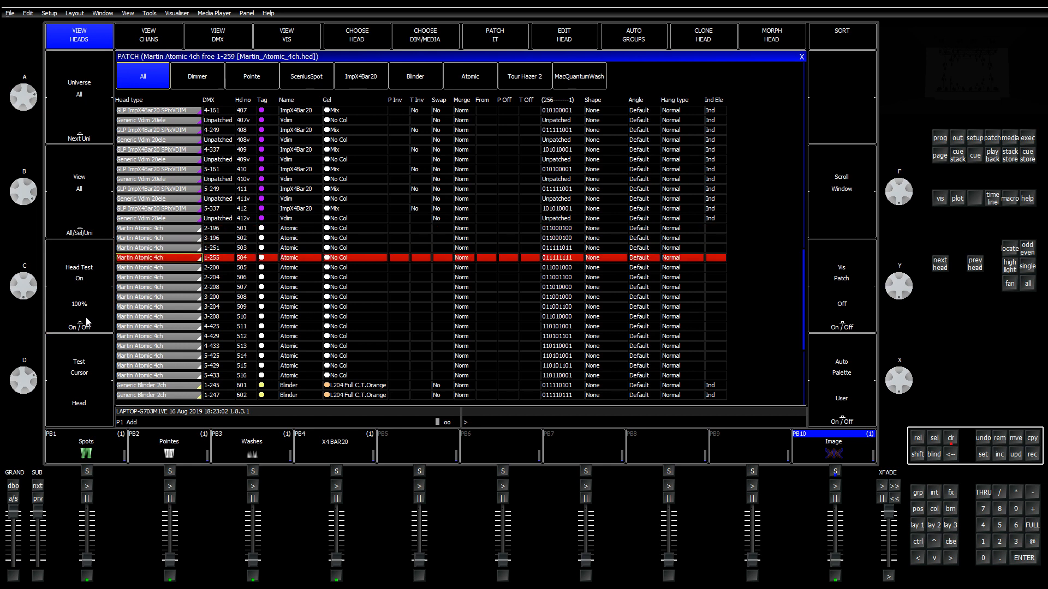
key(Up)
key(Up)
key(Up)
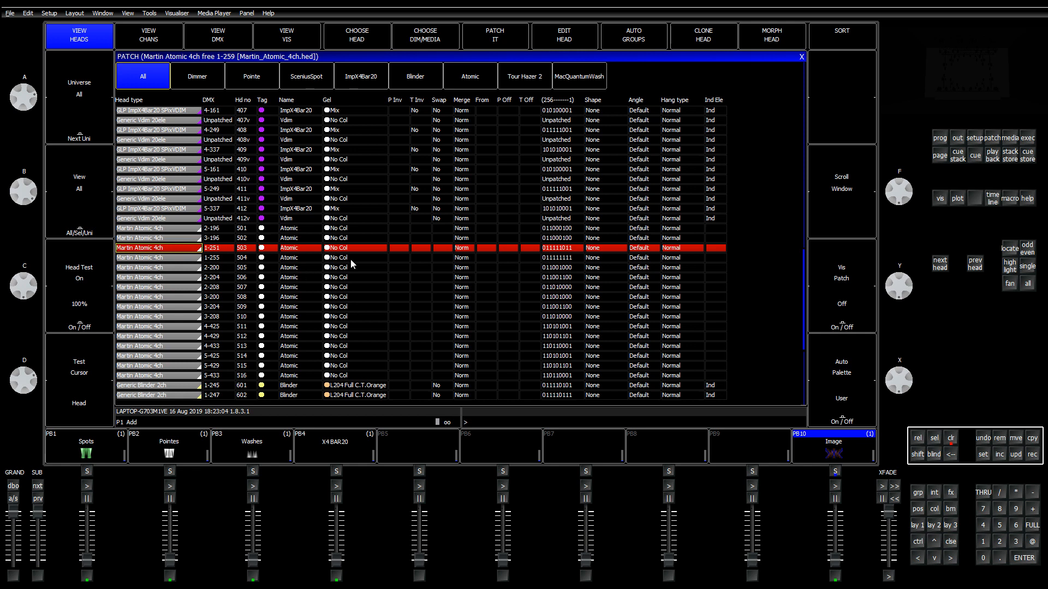
key(Up)
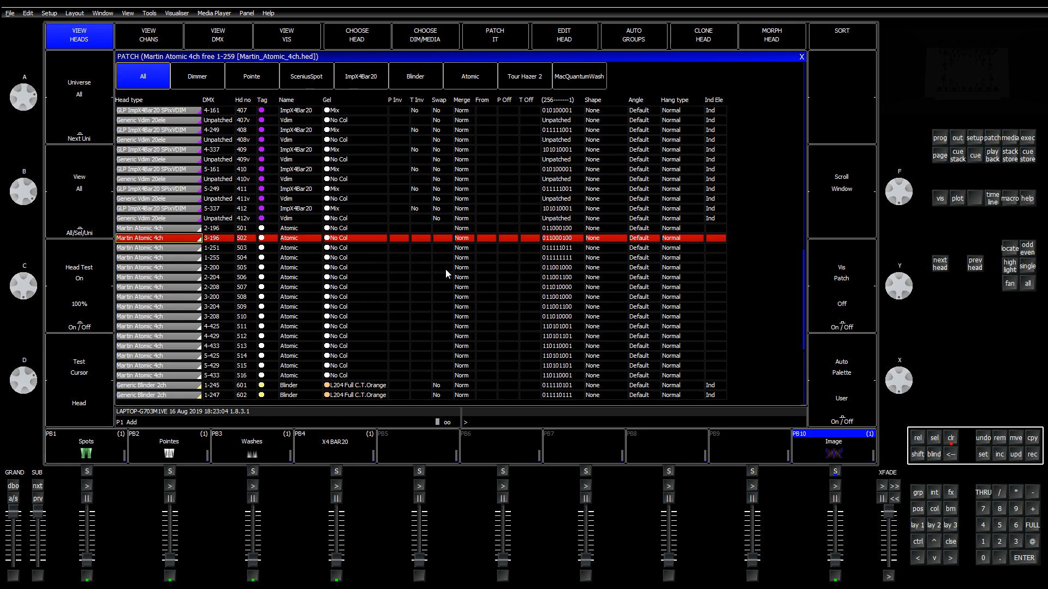
Step: Clear the programmer, then select the Atomic group and show its individual heads in the group window
click(951, 439)
click(1027, 138)
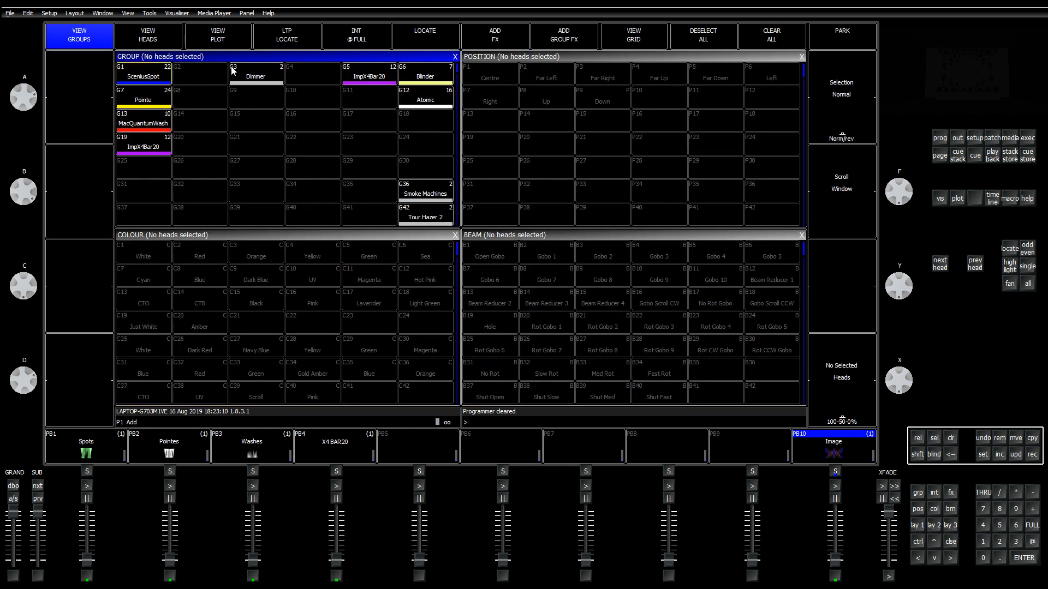
click(431, 99)
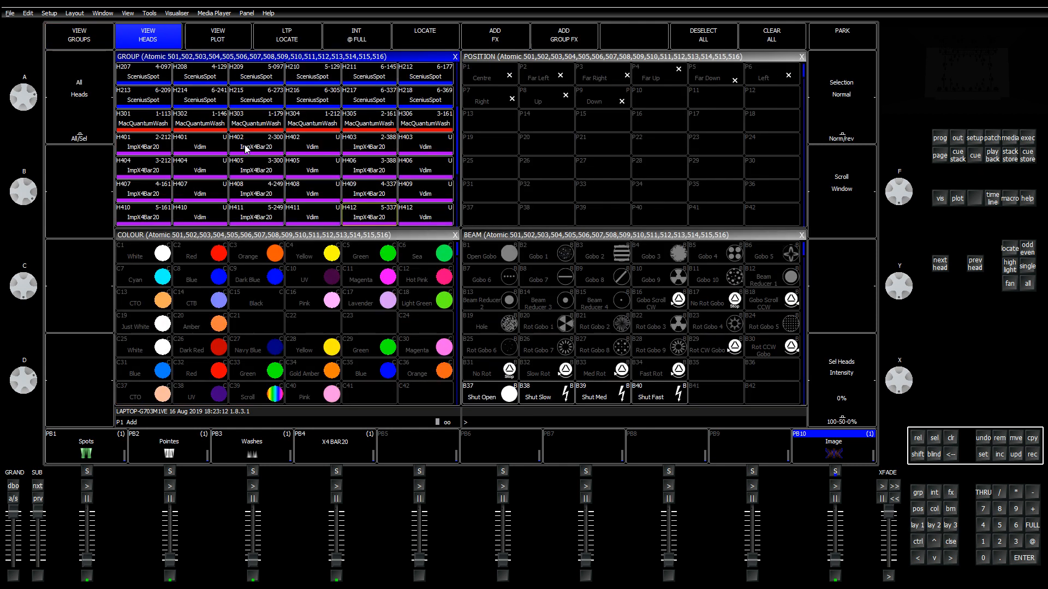
scroll(243, 162, down, 2)
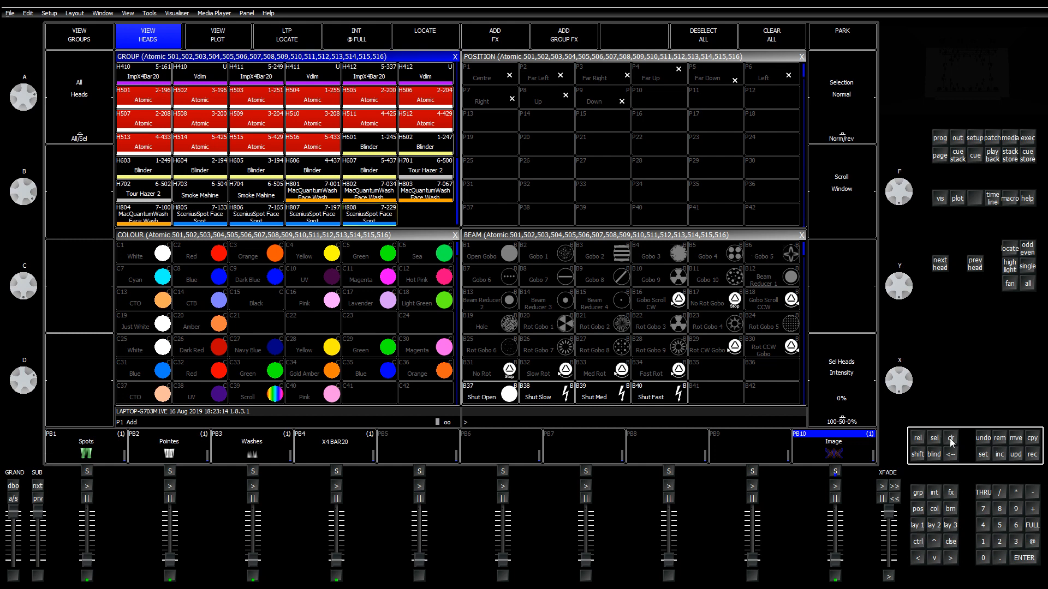
Step: Select Atomic heads 501 to 516 together and raise their strobe rate
click(148, 102)
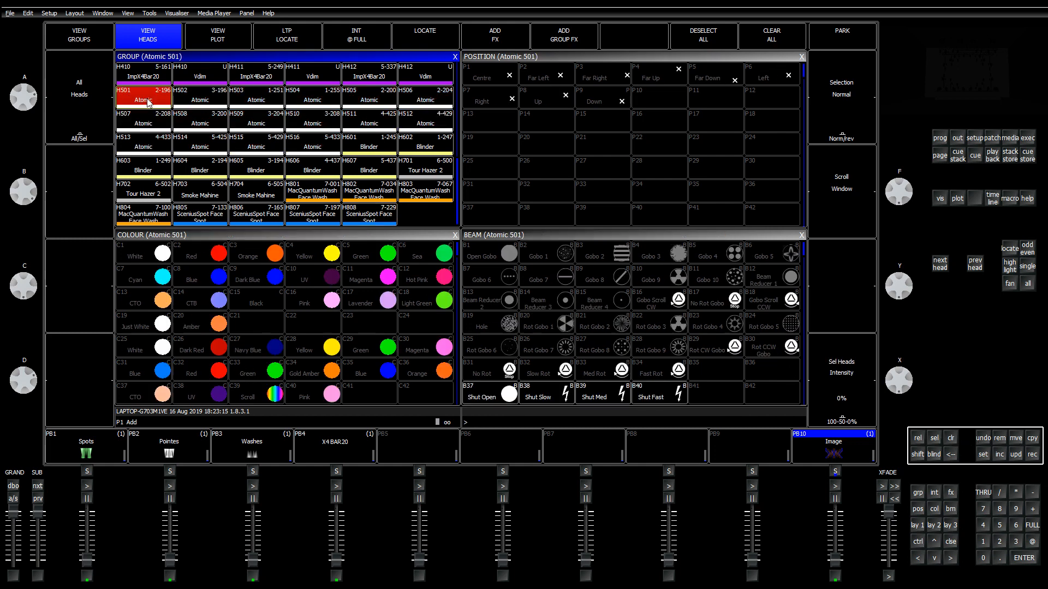
mouse_move(148, 102)
mouse_down()
mouse_move(425, 99)
mouse_move(425, 123)
mouse_move(253, 139)
mouse_move(164, 146)
mouse_move(150, 121)
mouse_up()
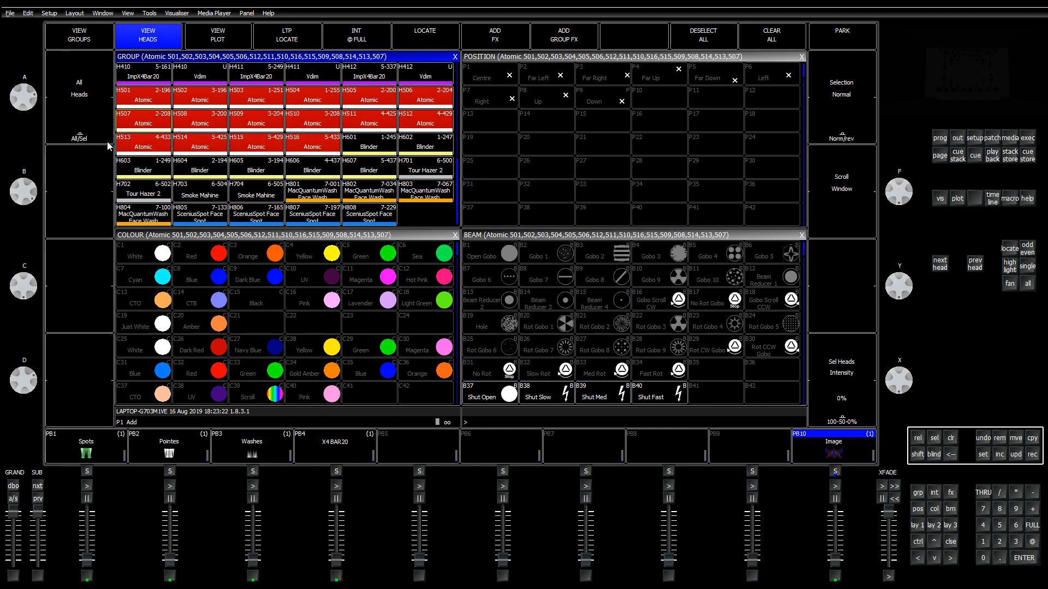
scroll(106, 147, up, 5)
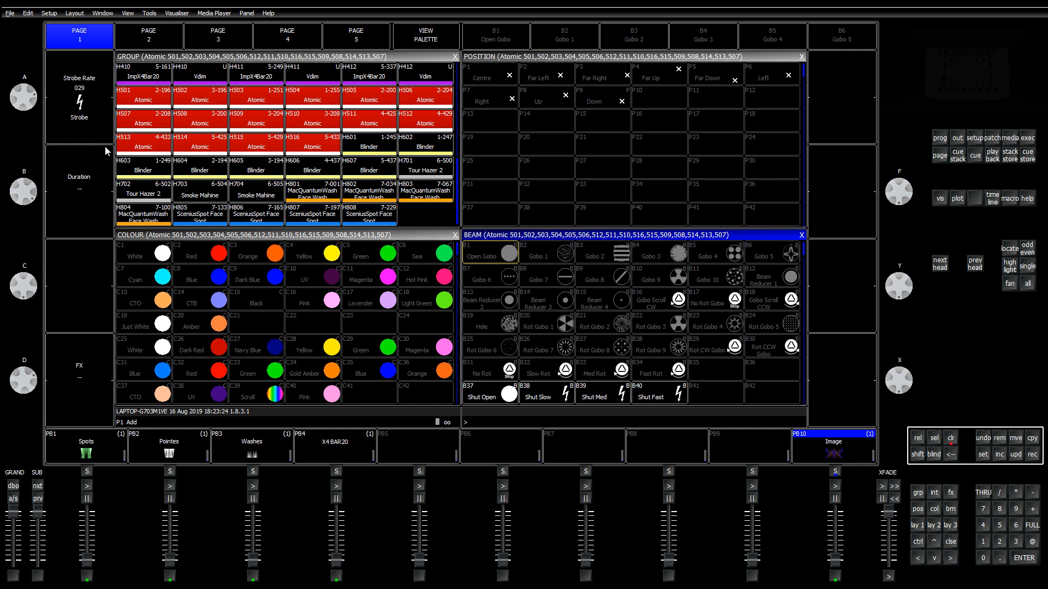
scroll(105, 146, up, 5)
scroll(108, 158, up, 1)
Step: Fade Atomic heads 501 and 502 up and back down one at a time to find their positions in the rig
click(155, 106)
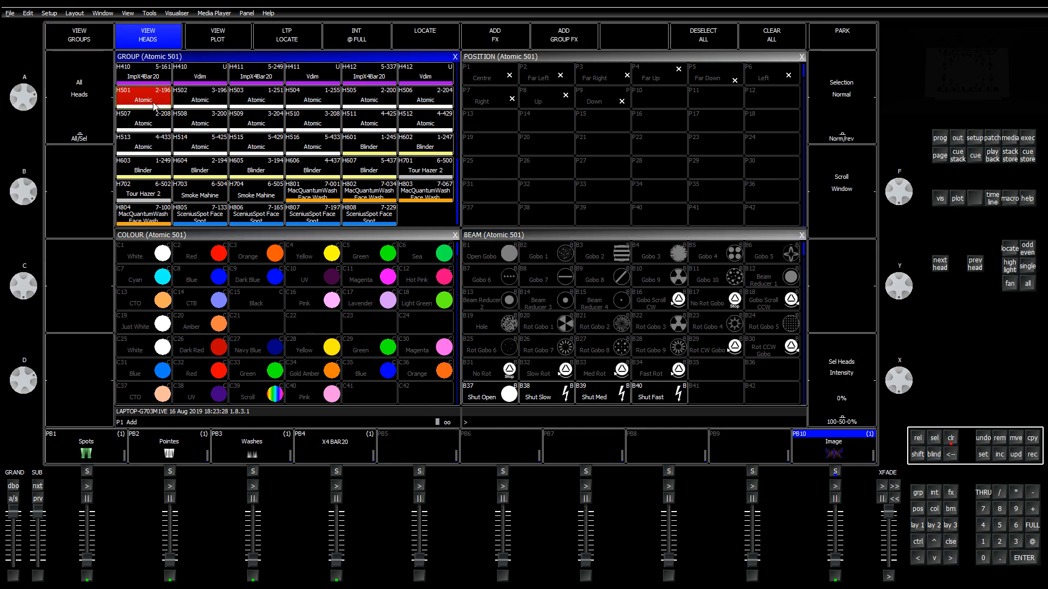
scroll(153, 102, up, 3)
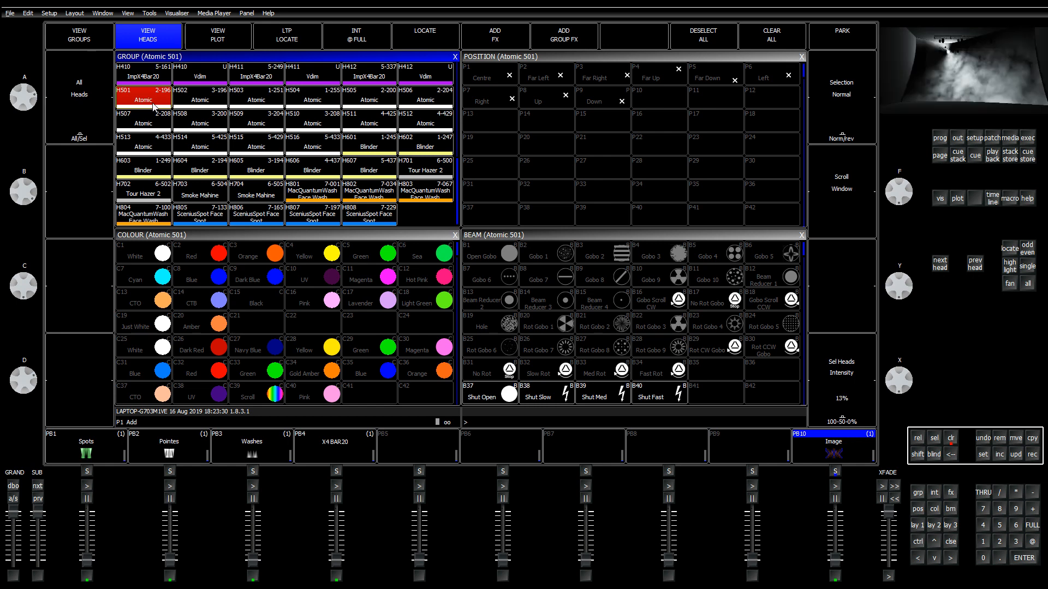
scroll(155, 105, down, 3)
click(191, 98)
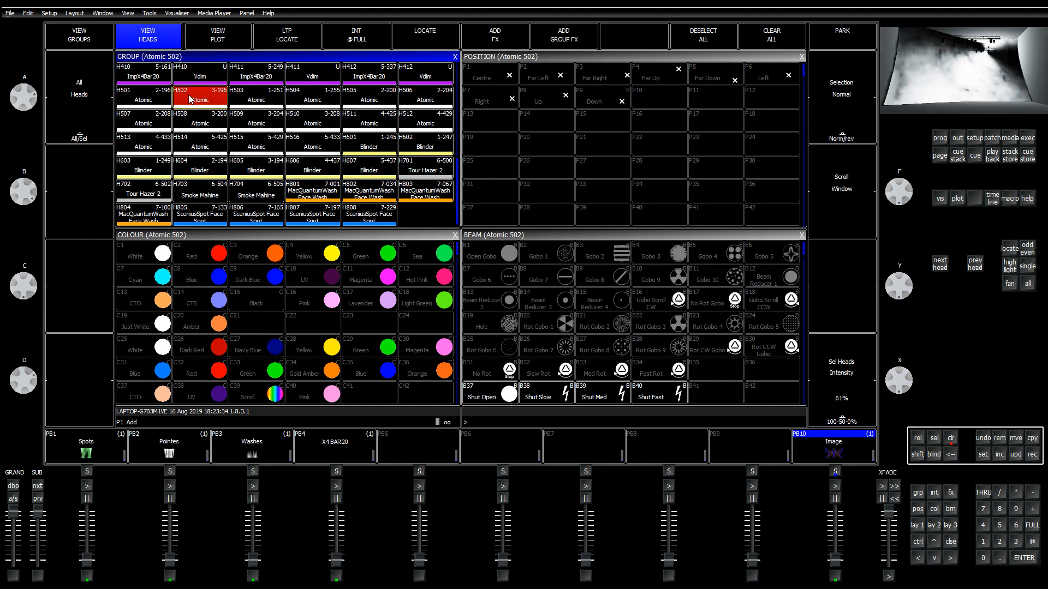
scroll(191, 100, down, 3)
Step: Fade Atomic heads 503 and 504 individually to check where each one is in the rig
click(244, 103)
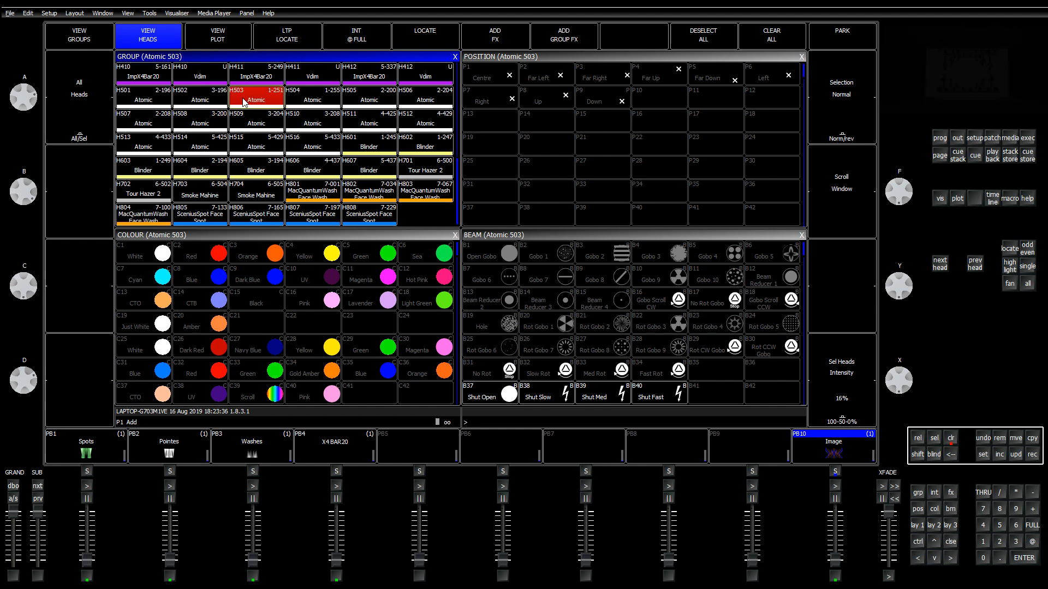
scroll(244, 103, up, 5)
scroll(244, 103, down, 4)
click(299, 103)
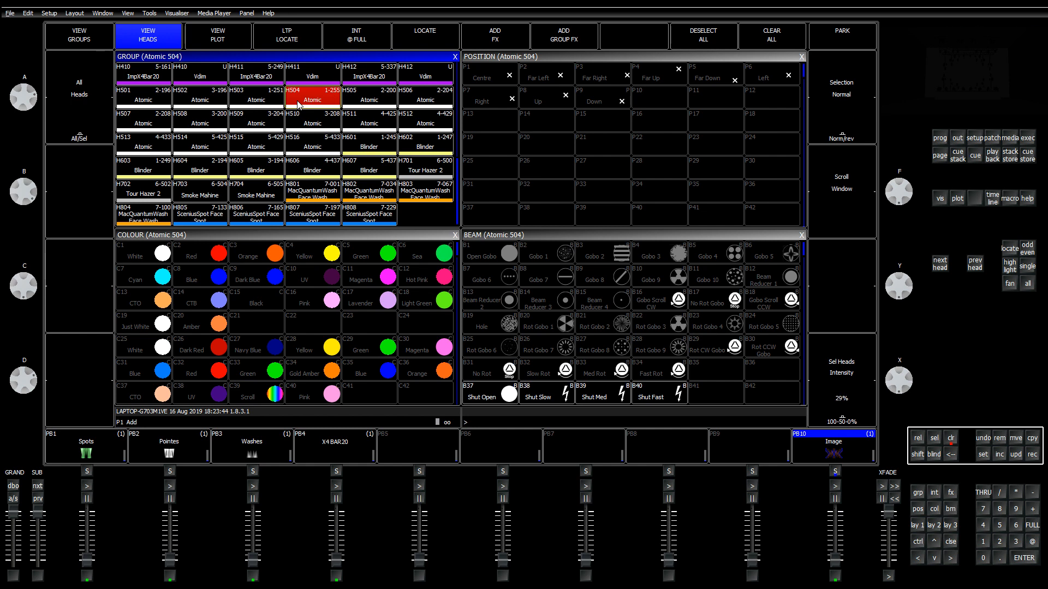
scroll(299, 105, down, 5)
Step: Fade the intensity of Atomic head 505 up and down repeatedly to identify its position in the rig
click(356, 103)
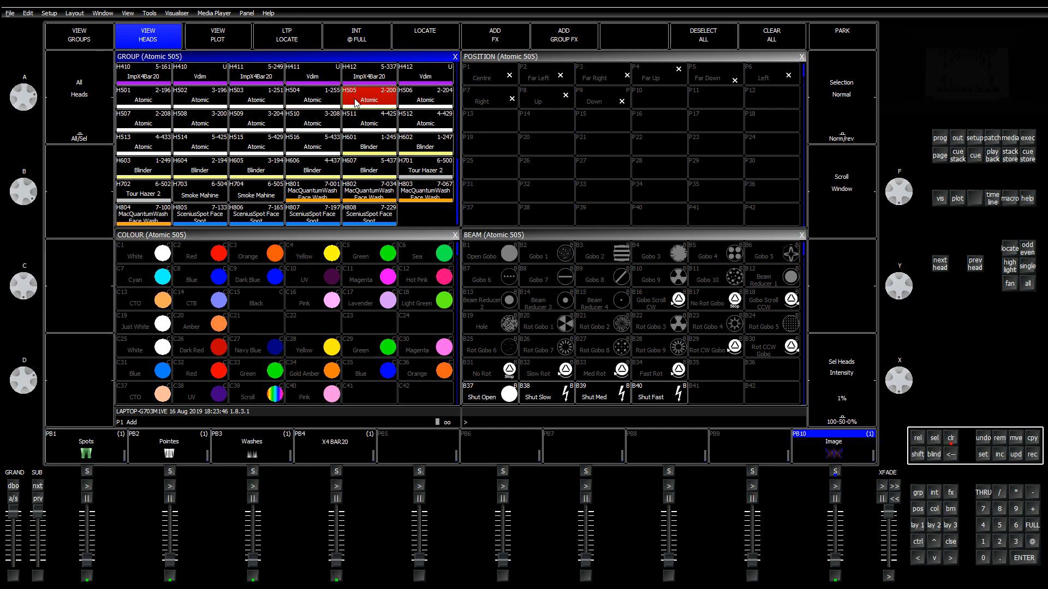
scroll(355, 103, down, 2)
scroll(355, 104, up, 4)
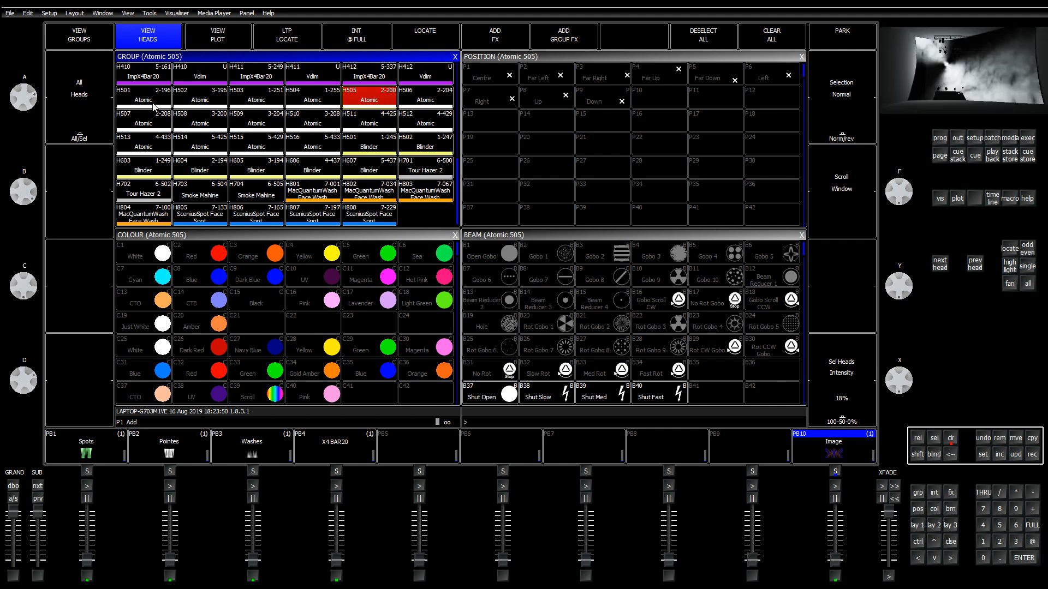
scroll(154, 107, down, 4)
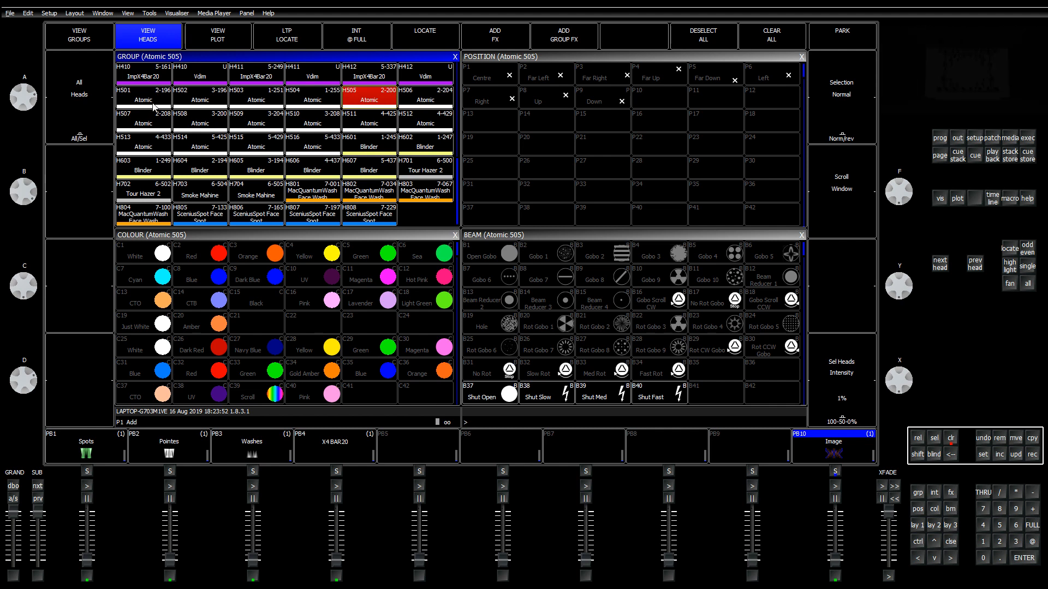
scroll(155, 107, up, 2)
scroll(157, 107, down, 3)
scroll(180, 109, up, 3)
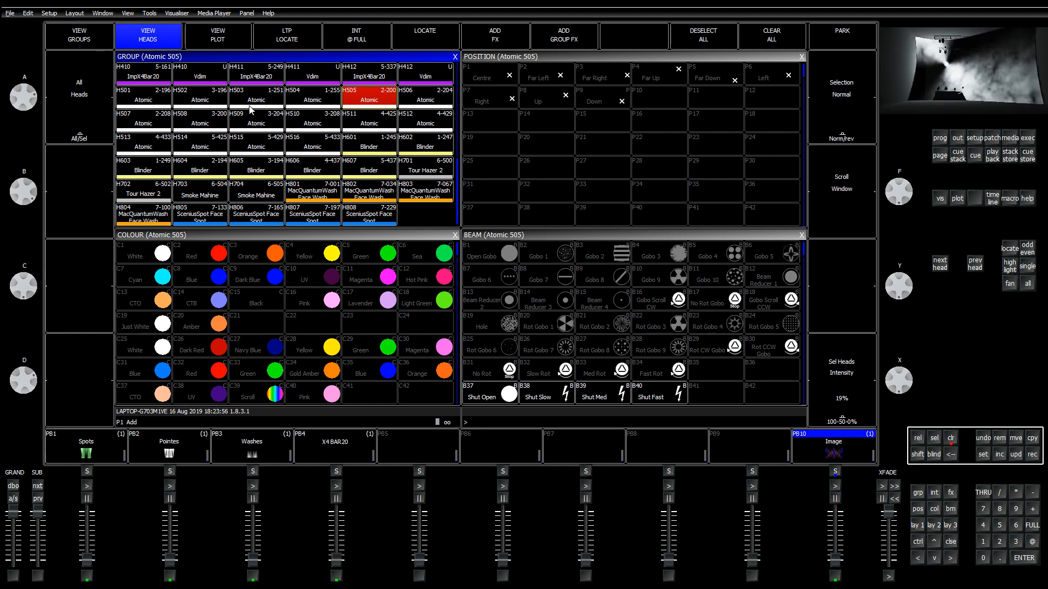
scroll(254, 109, down, 3)
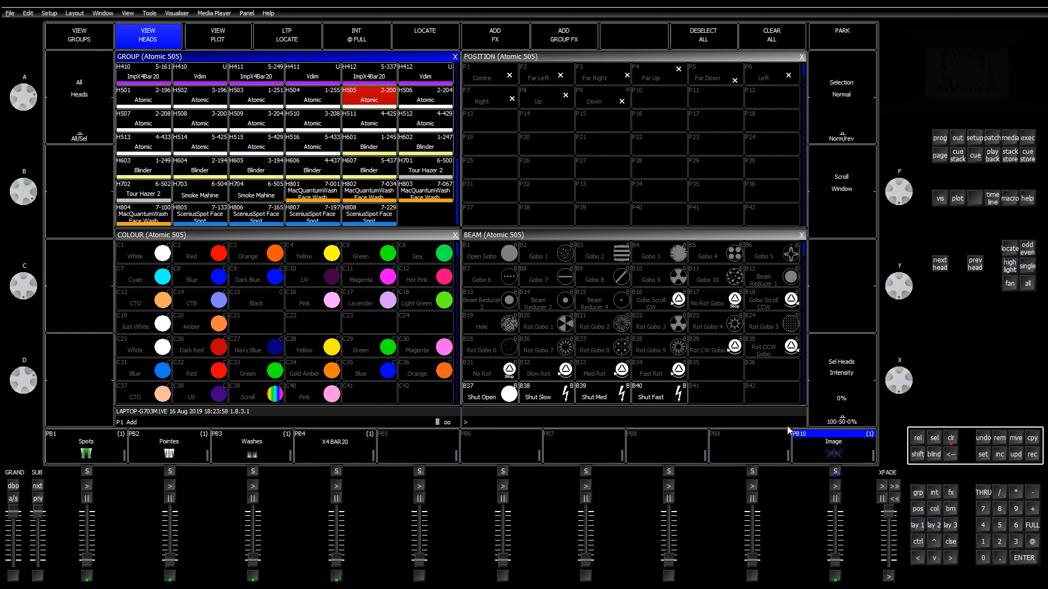
Step: Clear the programmer and return to the patch list of all heads
click(951, 437)
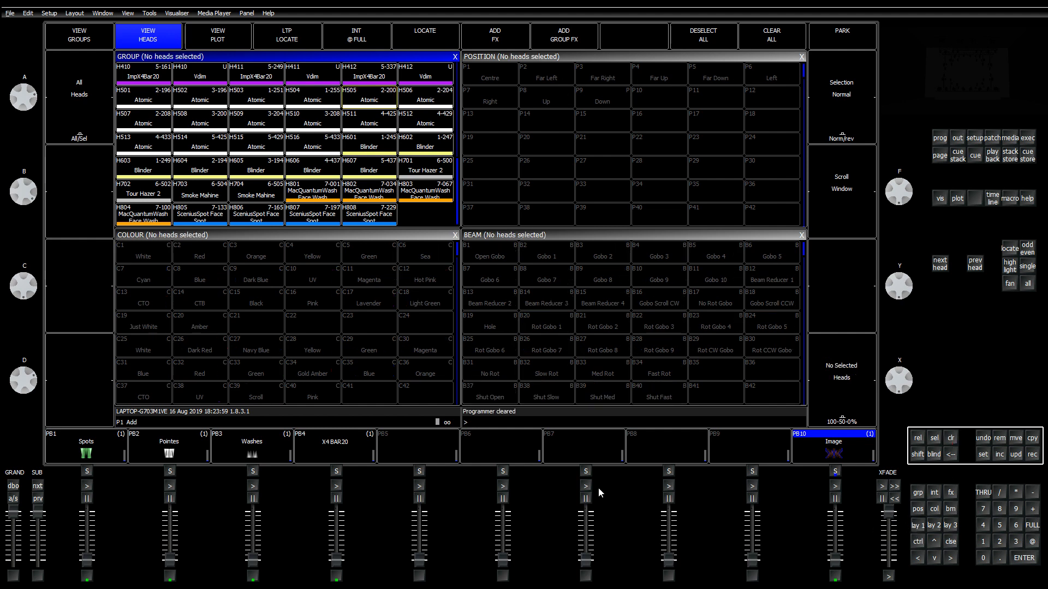
key(F1)
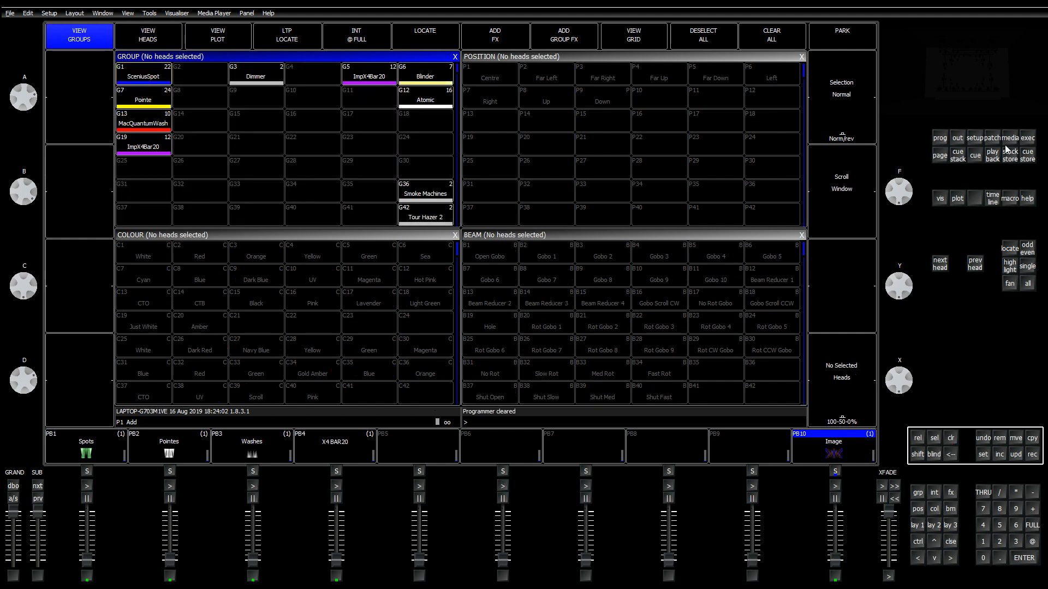
click(956, 139)
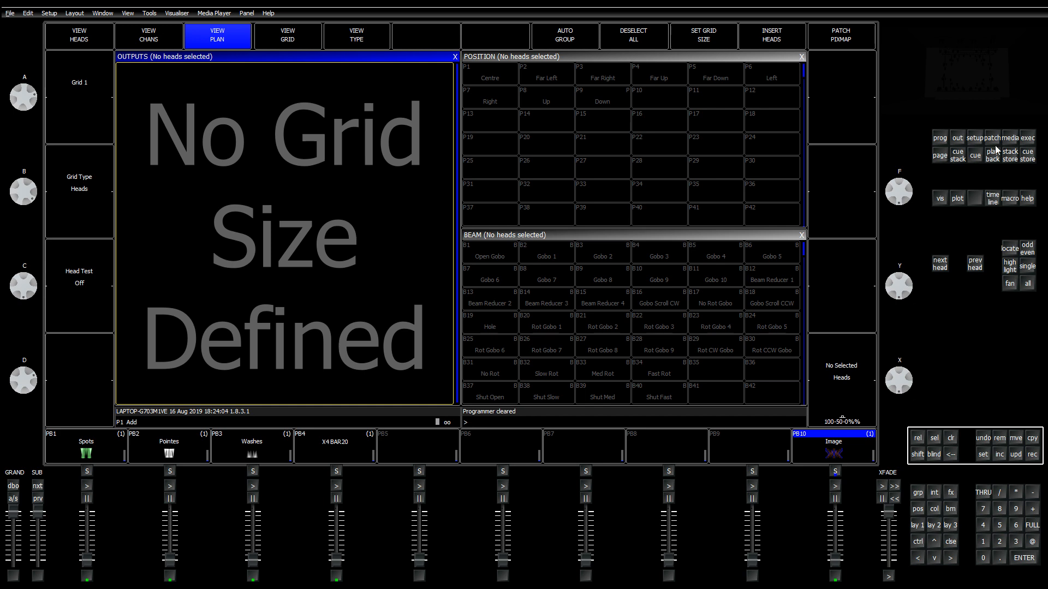
key(ctrl+p)
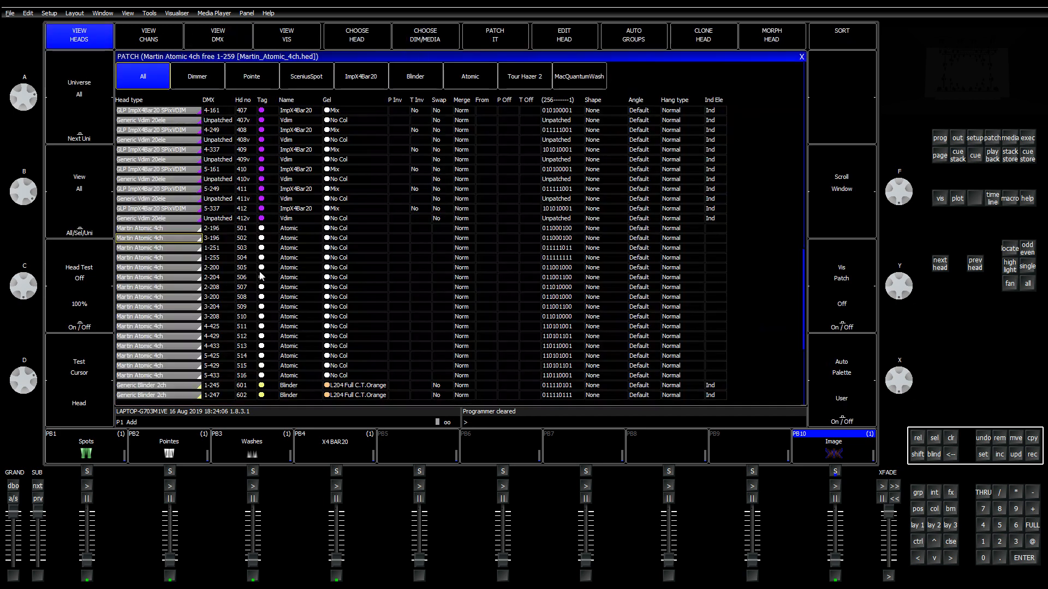
Step: Rename Atomic heads 501 and 502 as BackTruss in the patch
key(Down)
key(Down)
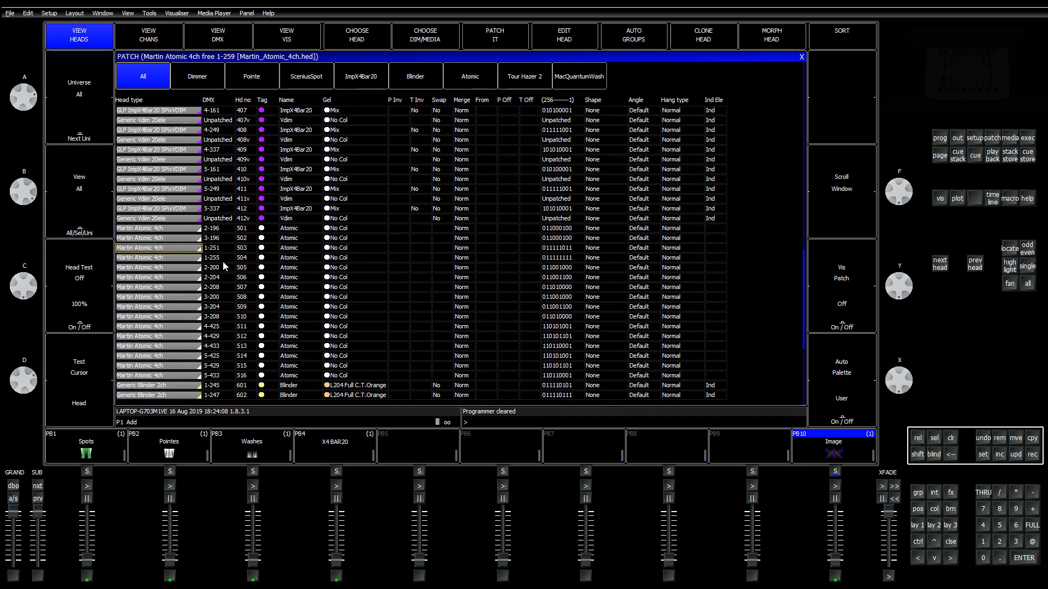
drag(278, 230, 285, 236)
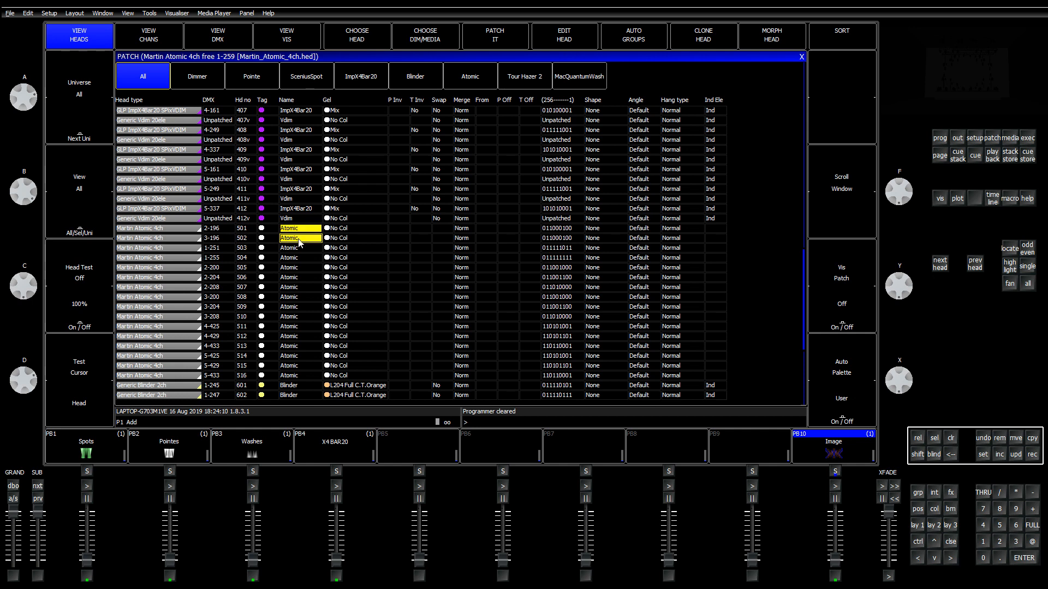
text(BackTruss)
key(Return)
Step: Rename Atomic heads 503 and 504 as Front Truss in the patch
key(Down)
key(shift+Down)
text(F)
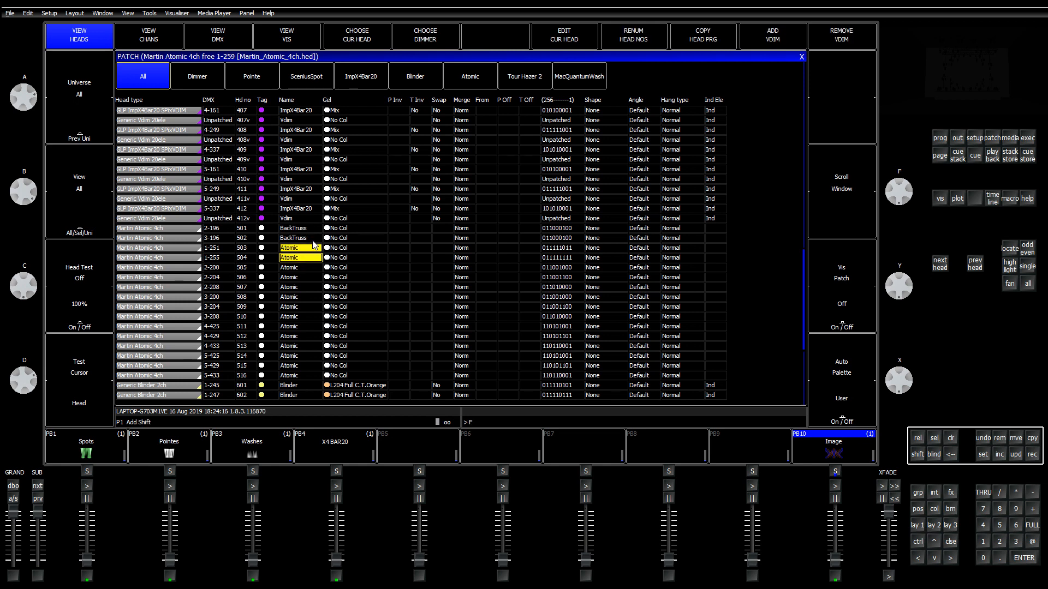
text(ront Trus)
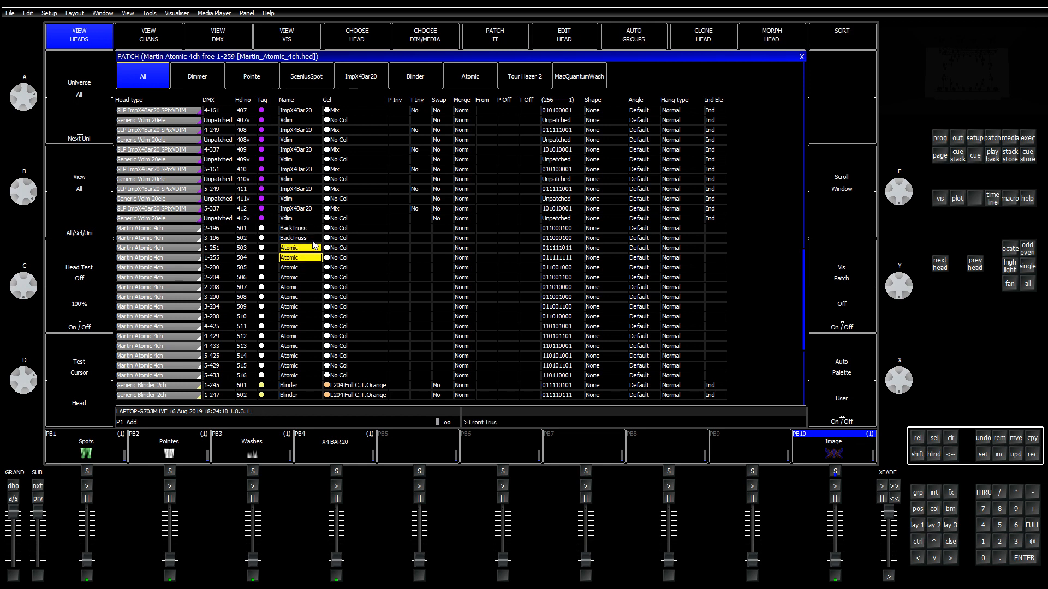
text(s)
key(Return)
Step: Rename Atomic heads 505 to 510 as Poles in the patch
key(Down)
key(shift+Down)
key(shift+Down)
key(shift+Down)
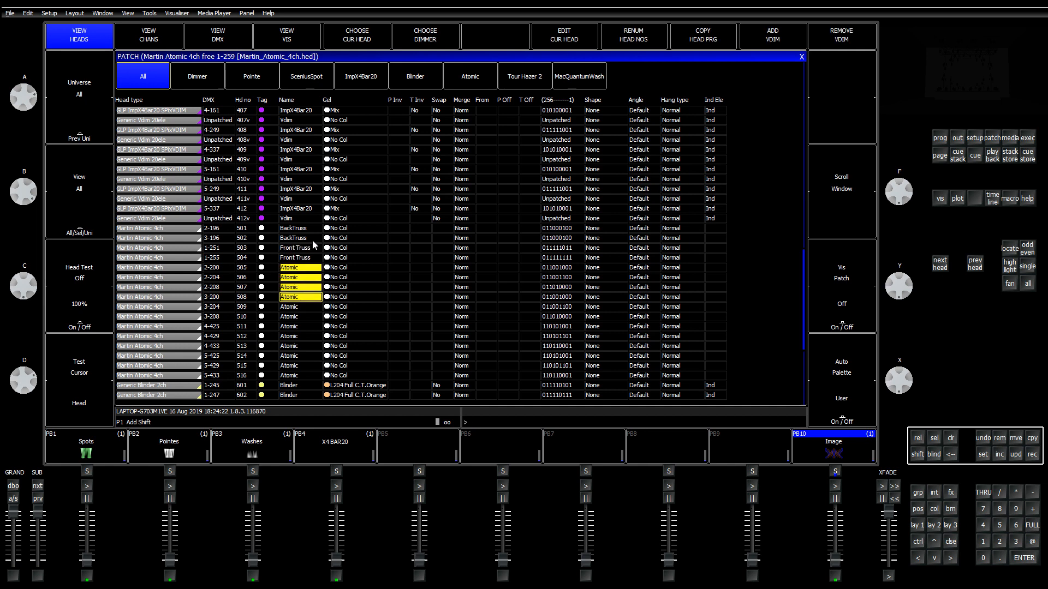
key(shift+Down)
key(shift+Down)
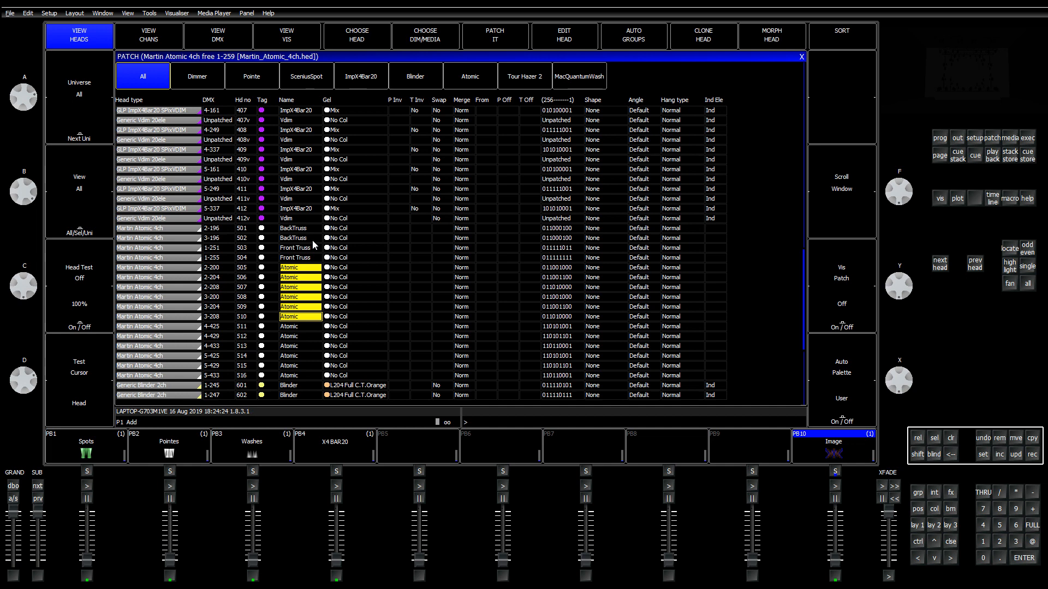
text(Poles)
key(Return)
key(Down)
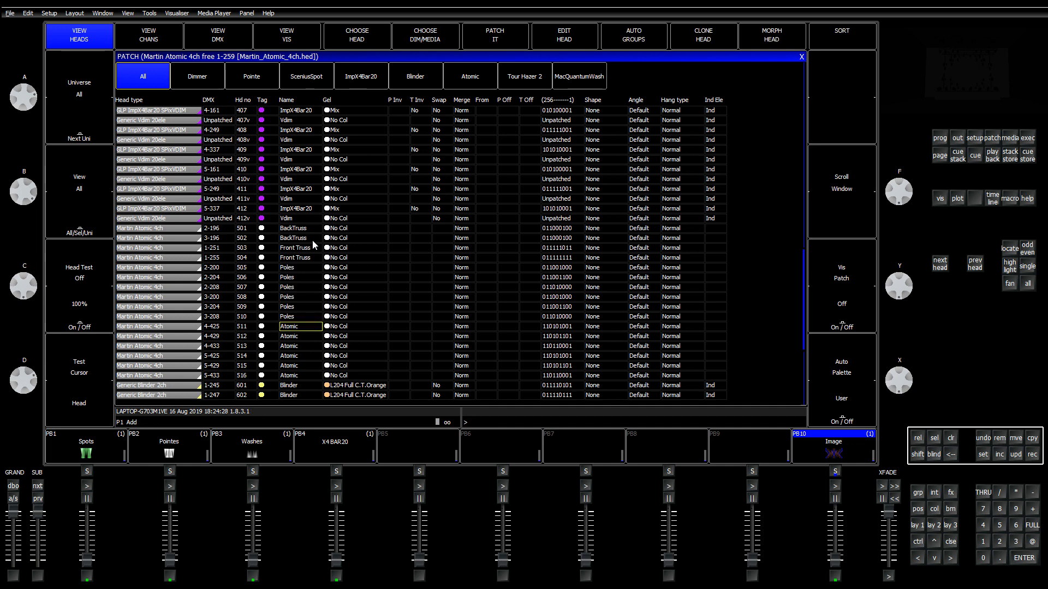
Step: Rename the six Poles heads, 505 to 510, as Poles Up in the patch
key(Up)
key(Up)
key(Up)
key(Up)
key(Up)
key(Up)
key(shift+Down)
key(shift+Down)
key(shift+Down)
key(shift+Down)
key(shift+Down)
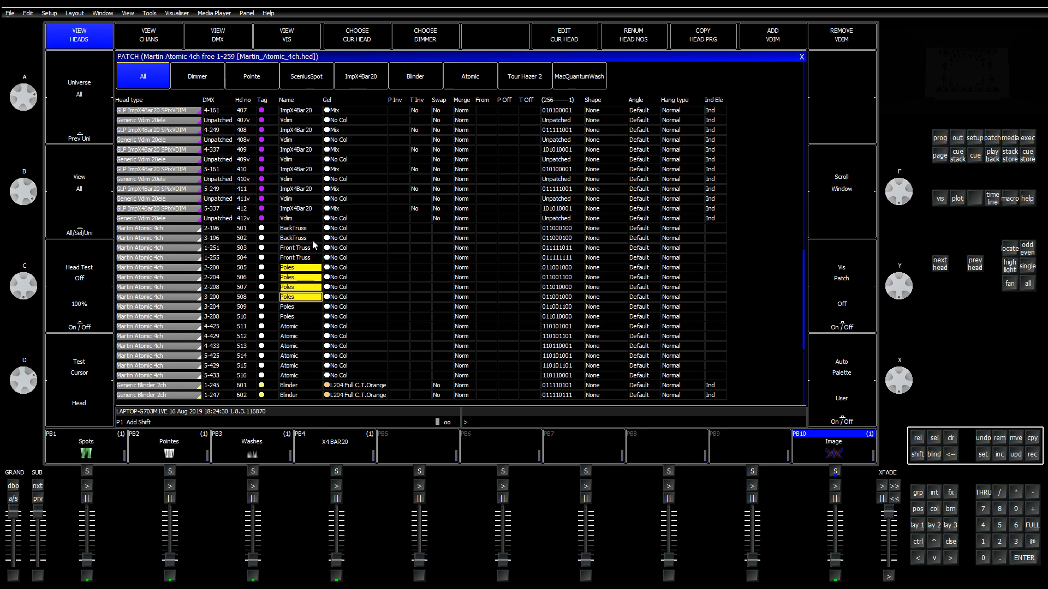
text(Poles)
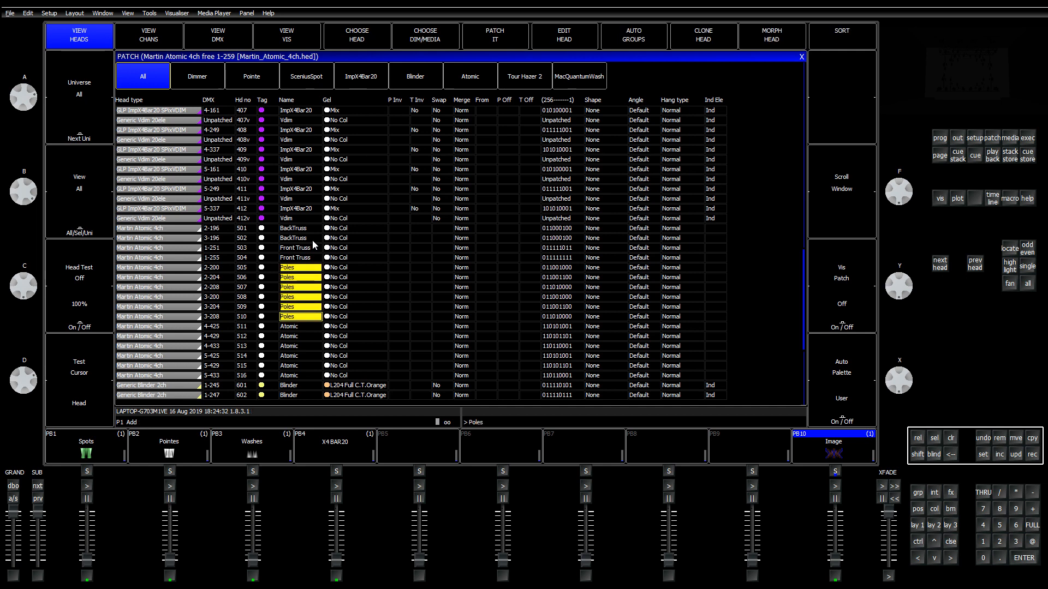
text( Up)
key(Return)
Step: Rename Atomic heads 511 to 516 as Poles Down in the patch
key(Down)
key(shift+Down)
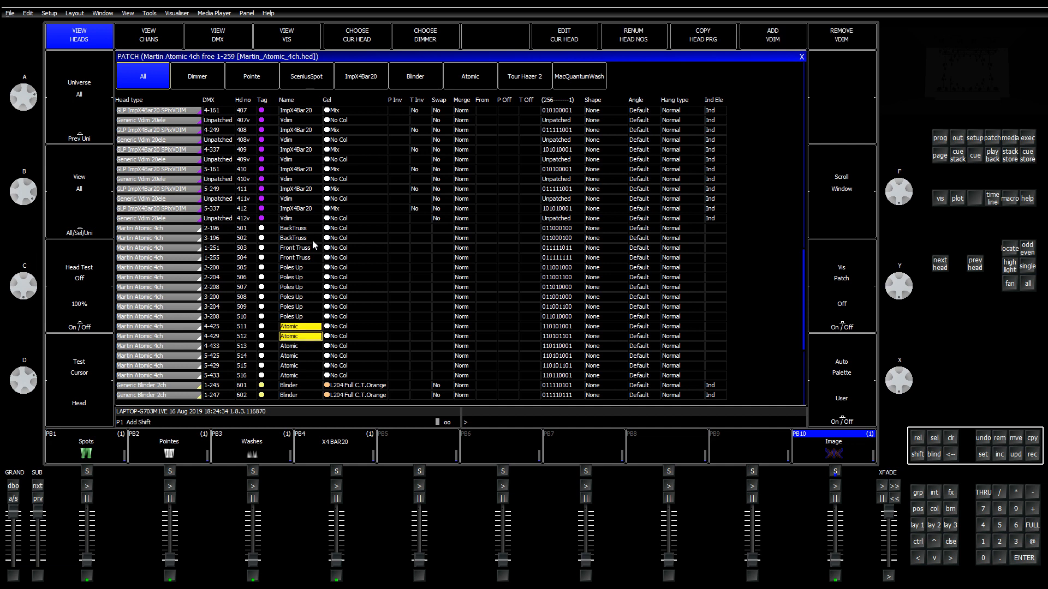
key(shift+Down)
key(shift+Down)
key(shift+Down)
key(shift+Down)
text(Poles)
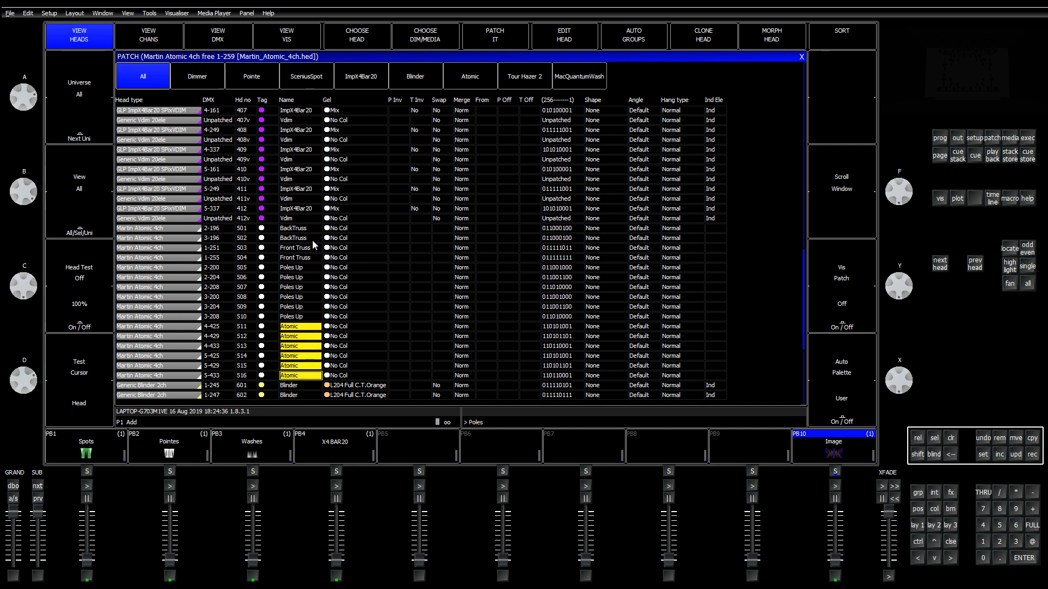
text( Down)
key(Return)
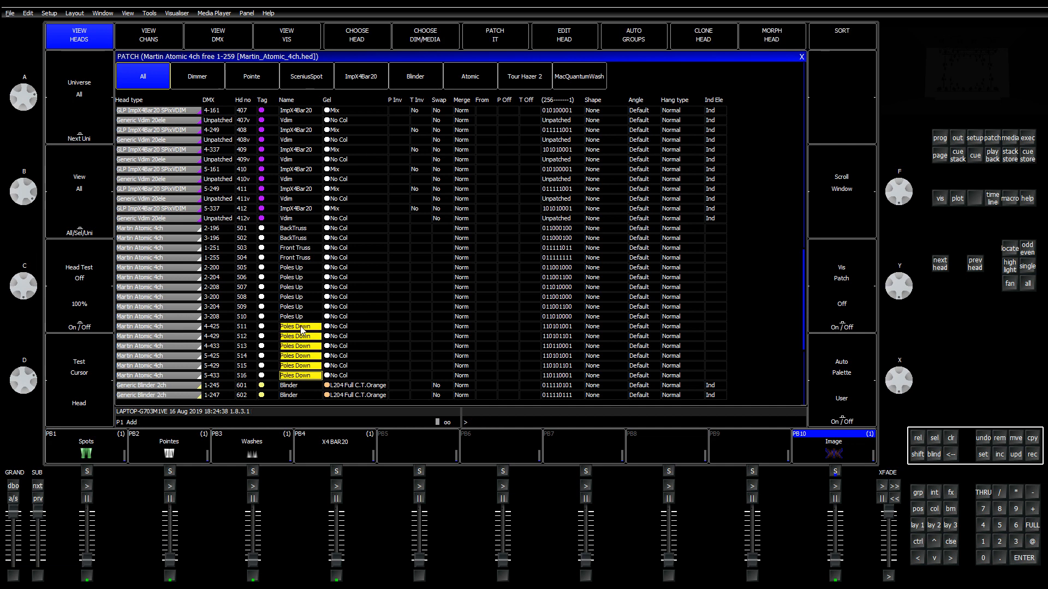
Step: Review the remaining entries in the patch list, from the Poles Up heads through the blinders and hazers to the Face Wash heads
click(299, 299)
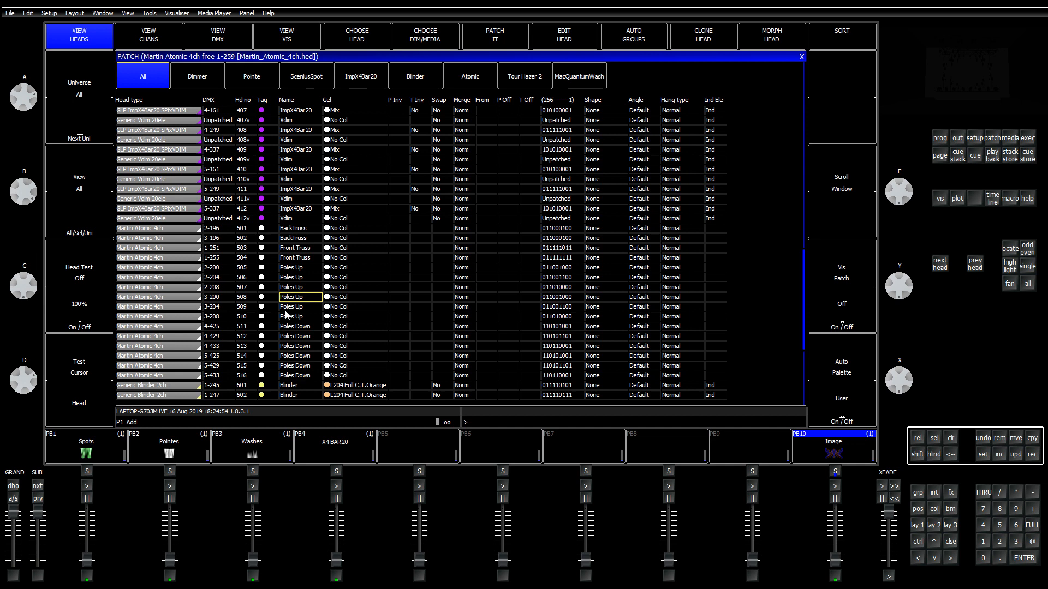
key(Down)
key(Down)
key(Down)
key(Down)
key(Down)
key(Down)
key(Down)
key(Down)
key(Down)
key(Down)
key(Down)
key(Down)
key(Down)
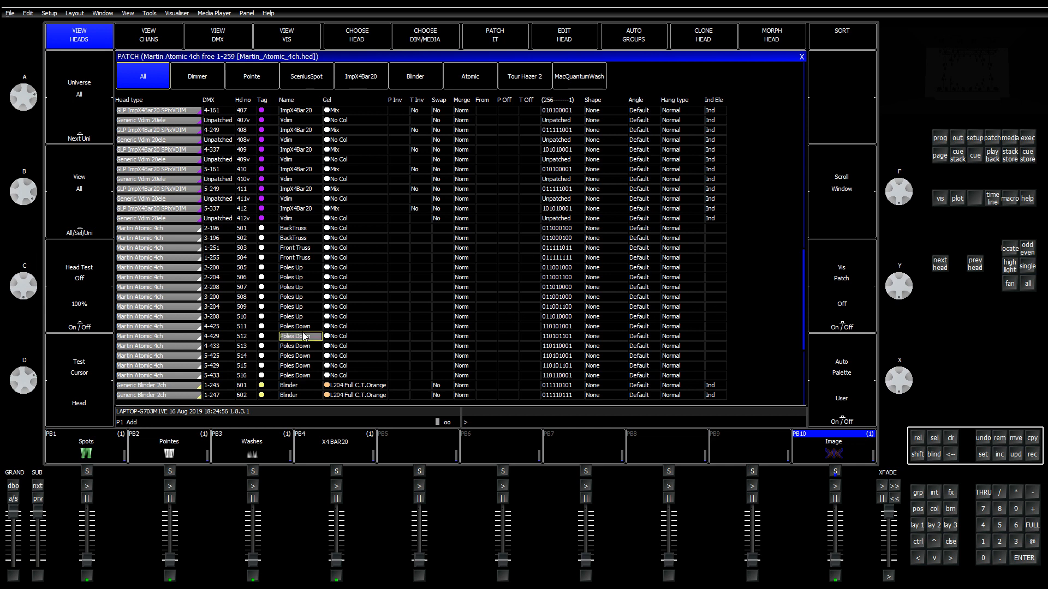
key(Down)
key(Down)
key(Down)
key(Down)
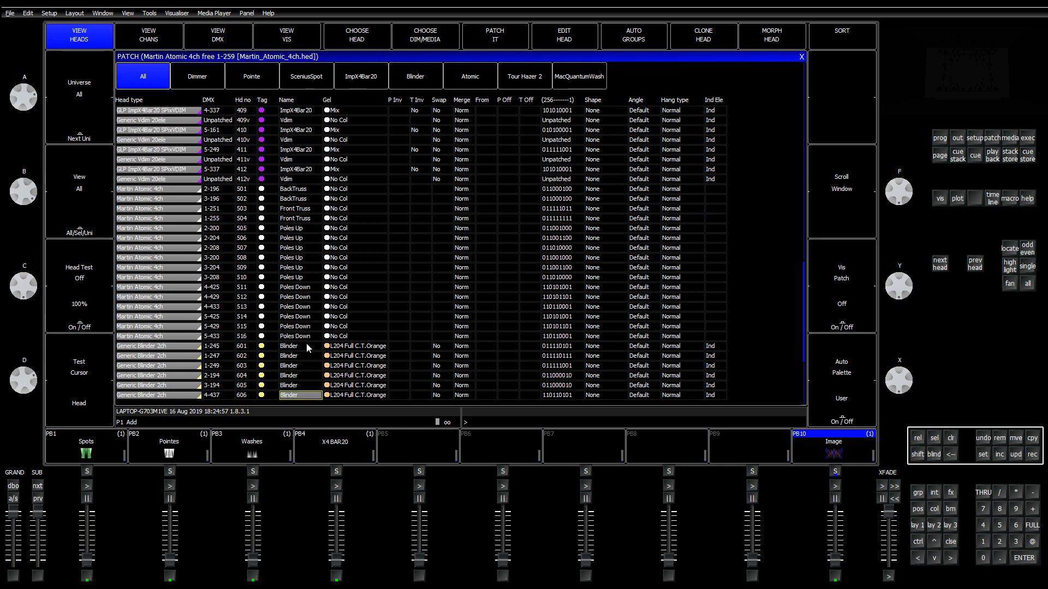
key(Down)
key(Down)
key(Down)
key(Down)
key(Down)
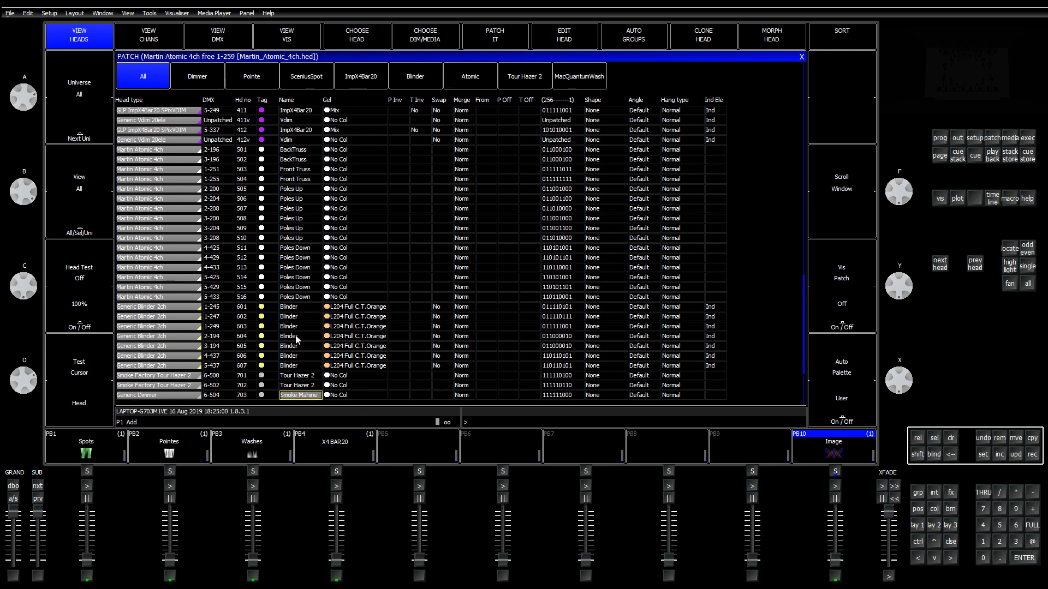
key(Down)
key(Down)
key(Down)
key(Down)
key(Down)
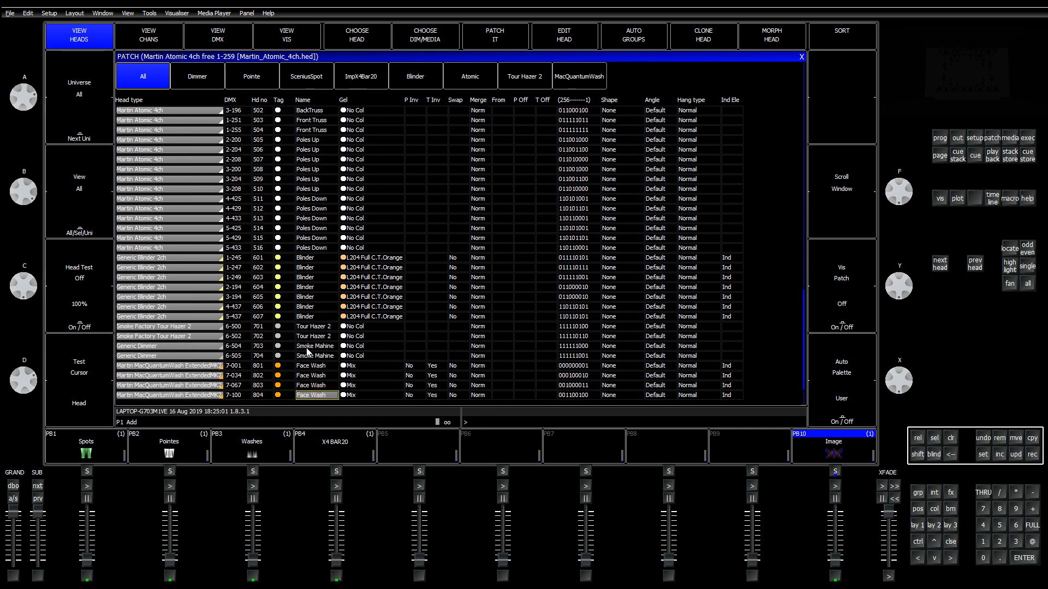
Step: Leave the patch, open the outputs plan view and maximise it
click(917, 525)
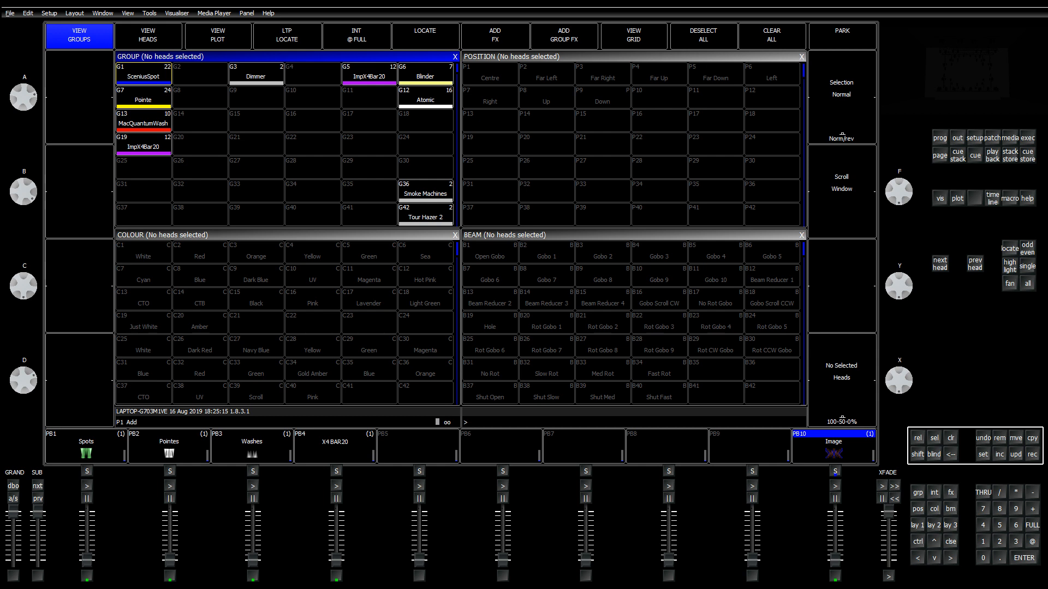
click(957, 139)
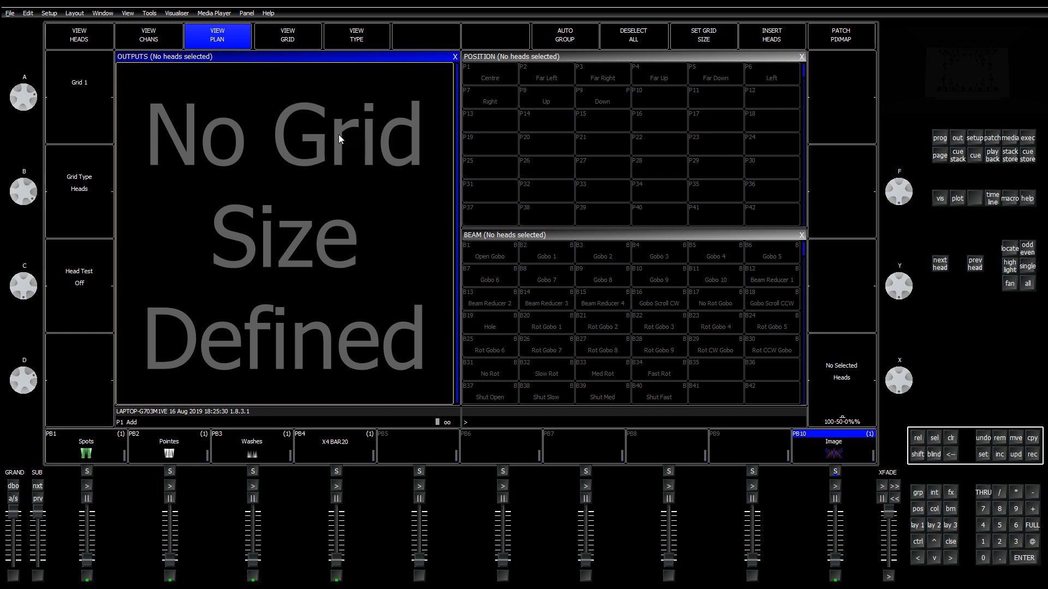
click(149, 13)
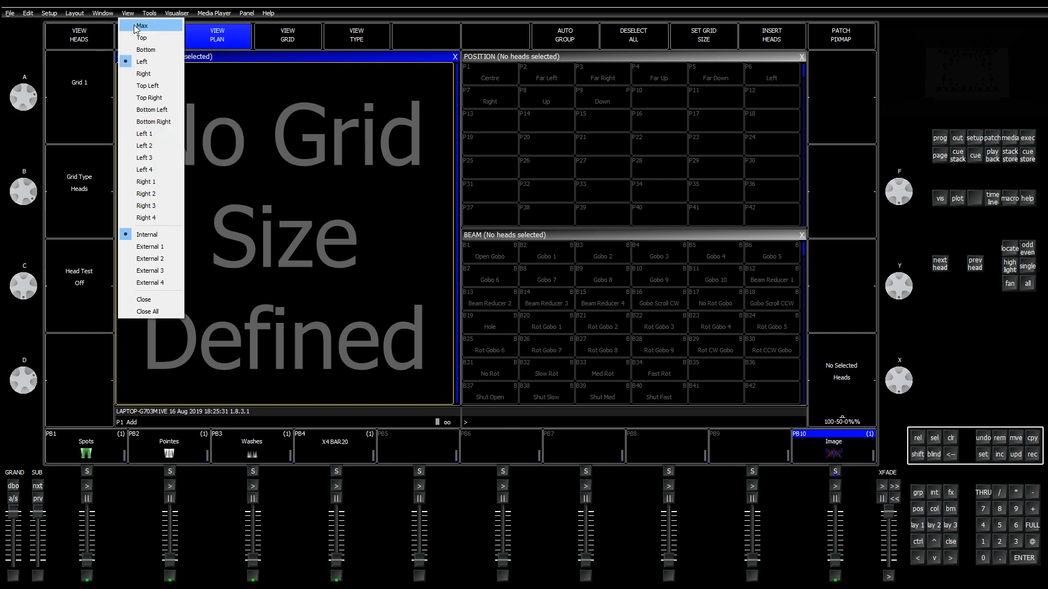
click(135, 26)
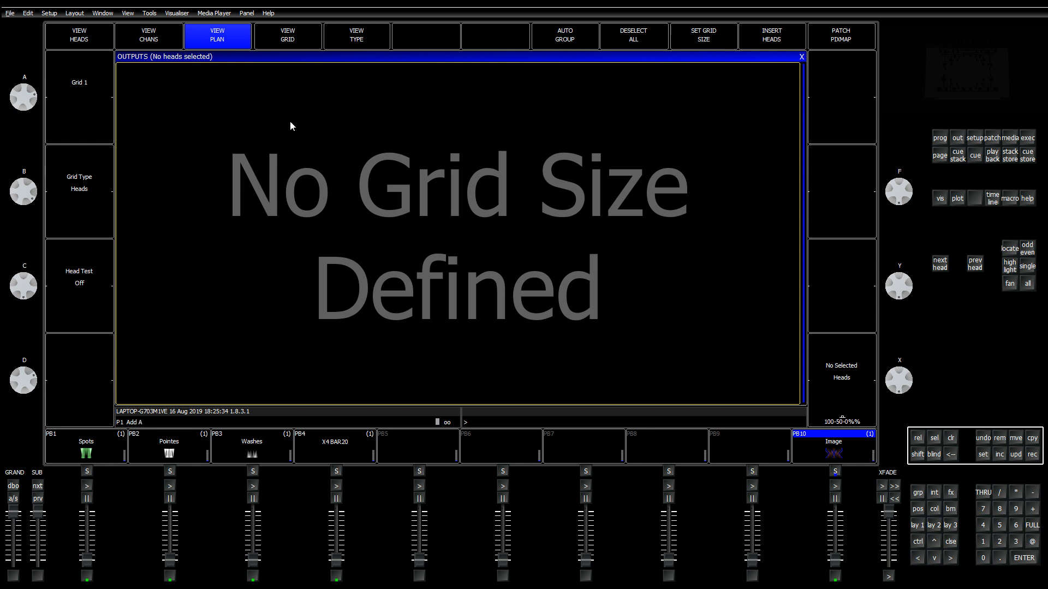
Step: Set the size of grid 1 to 20 by 15 cells
click(79, 82)
click(702, 33)
text(20/15)
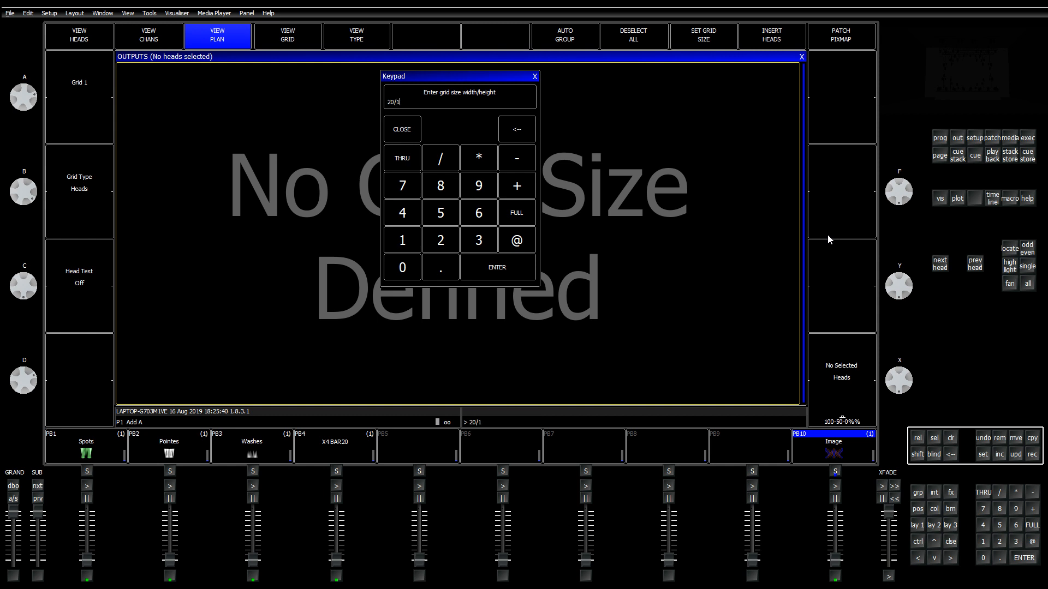
key(Return)
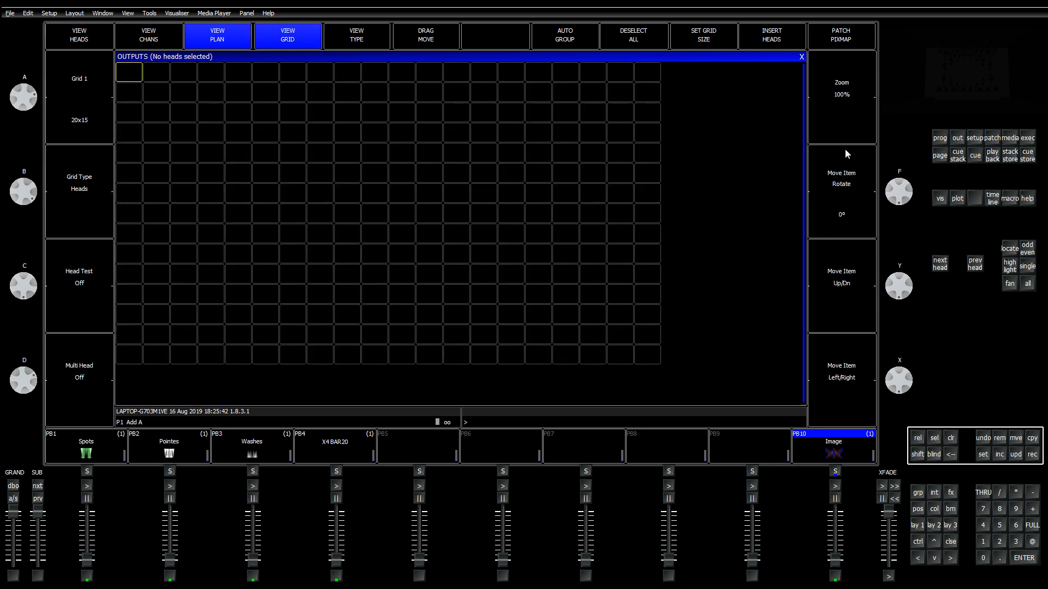
scroll(904, 113, up, 6)
scroll(904, 113, down, 5)
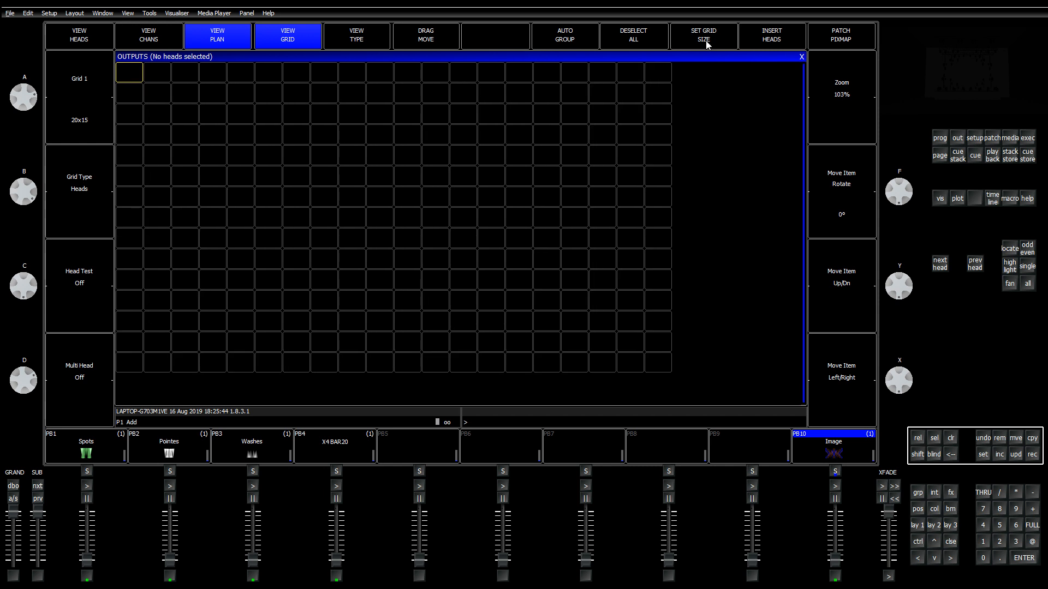
Step: Set the size of grid 1 to 25 cells wide by 18 cells high
drag(706, 41, 605, 44)
click(703, 38)
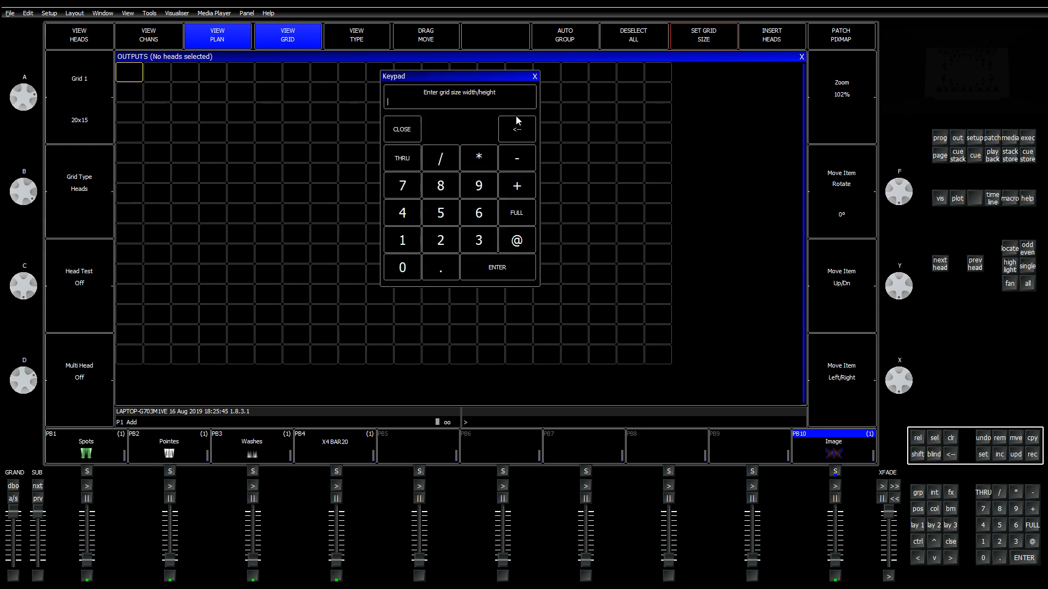
text(25/18)
key(Return)
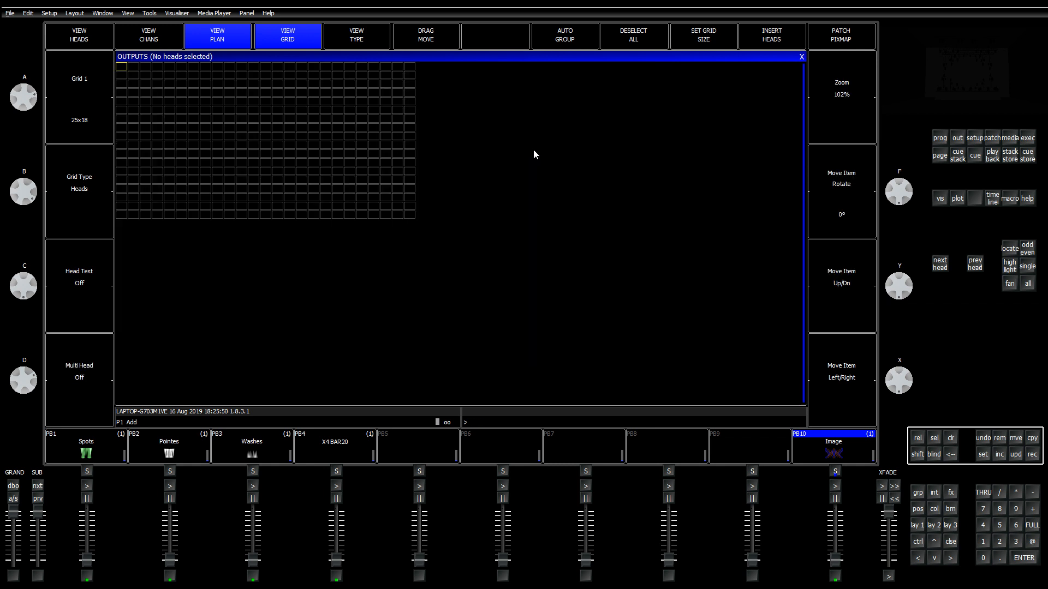
drag(900, 122, 899, 144)
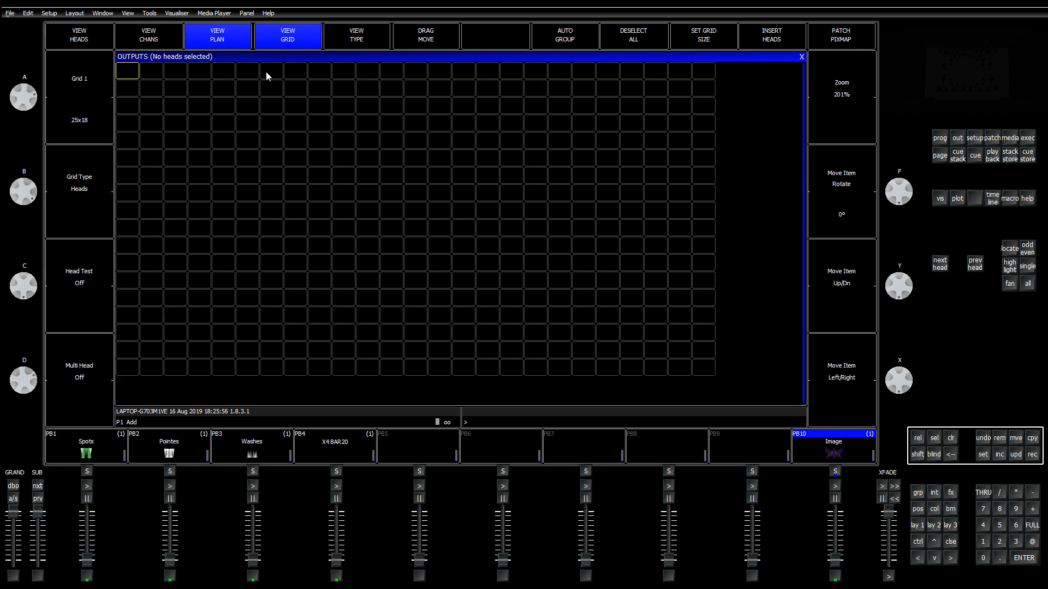
Step: Overwrite layout 3 with the maximised outputs grid view, then clear the programmer and return to the groups and palettes layout
click(585, 176)
click(1033, 454)
click(949, 526)
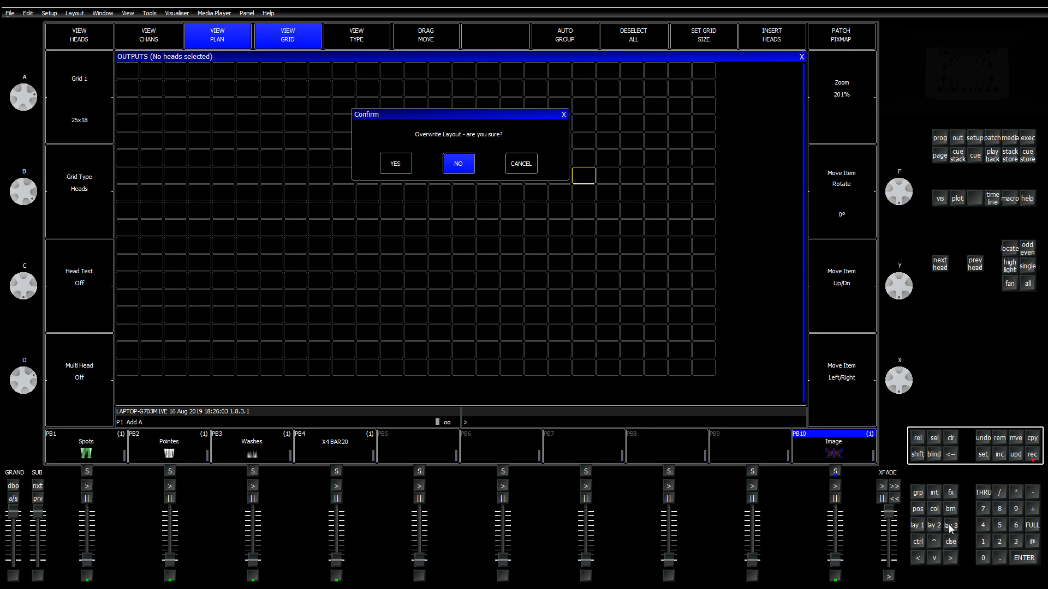
click(405, 169)
click(951, 438)
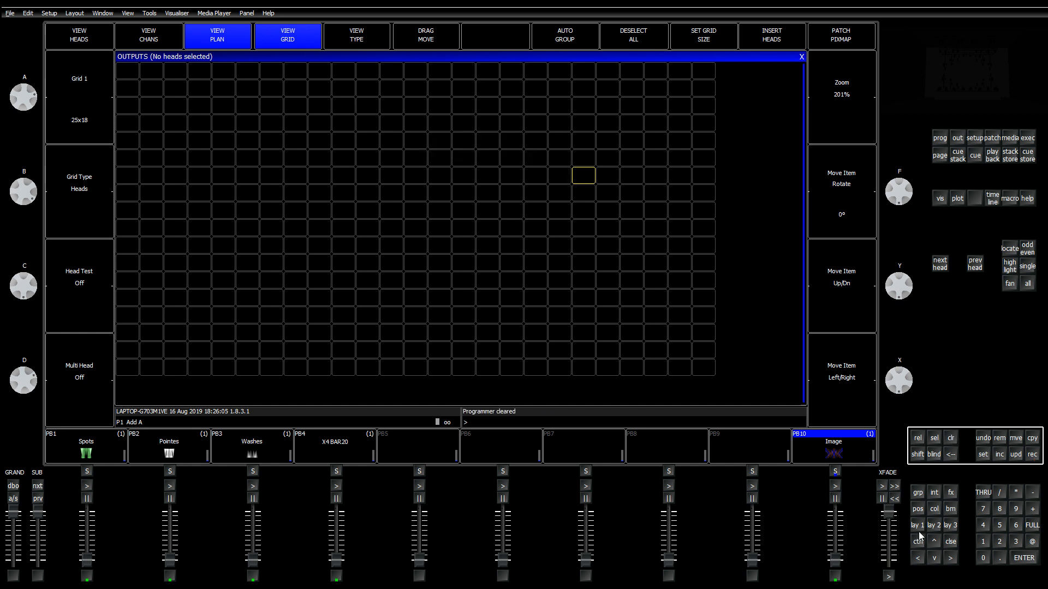
click(951, 527)
click(951, 526)
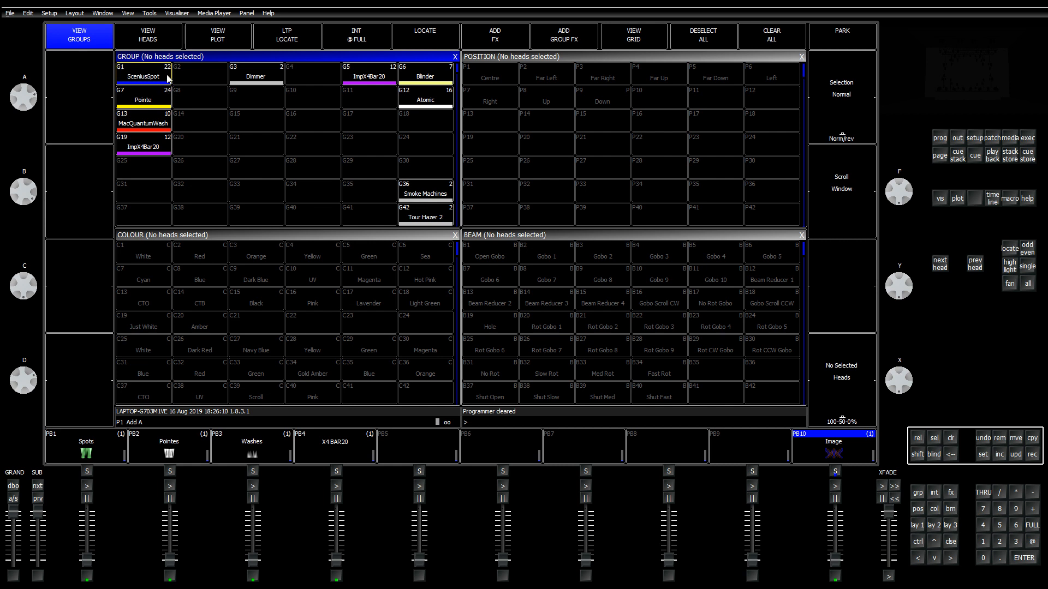
Step: Locate the SceniusSpot group with tilt at 79 to view its beams in the visualiser, and clear the programmer
click(144, 100)
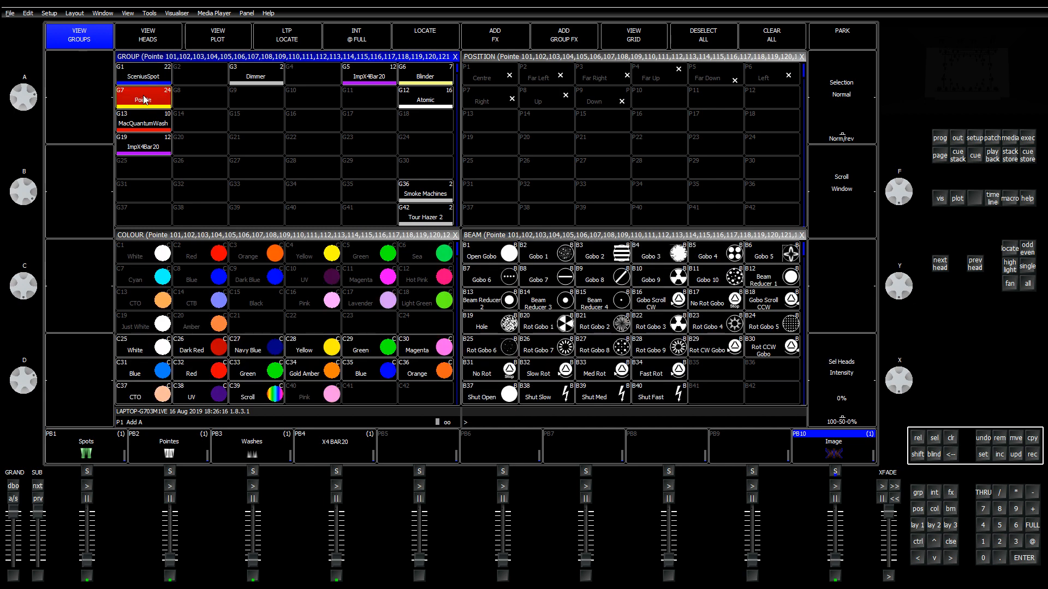
click(145, 99)
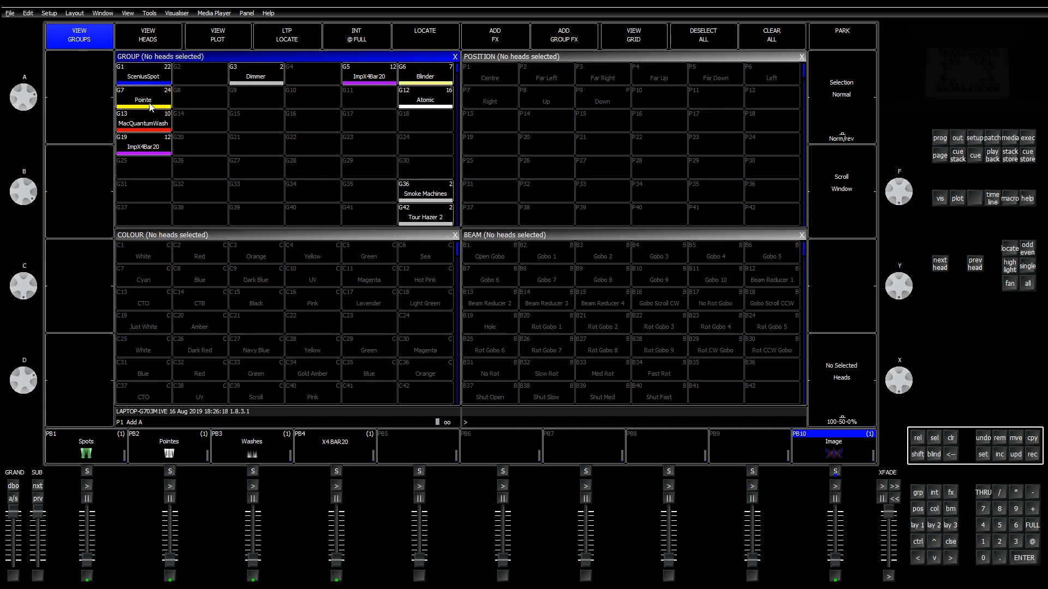
click(145, 81)
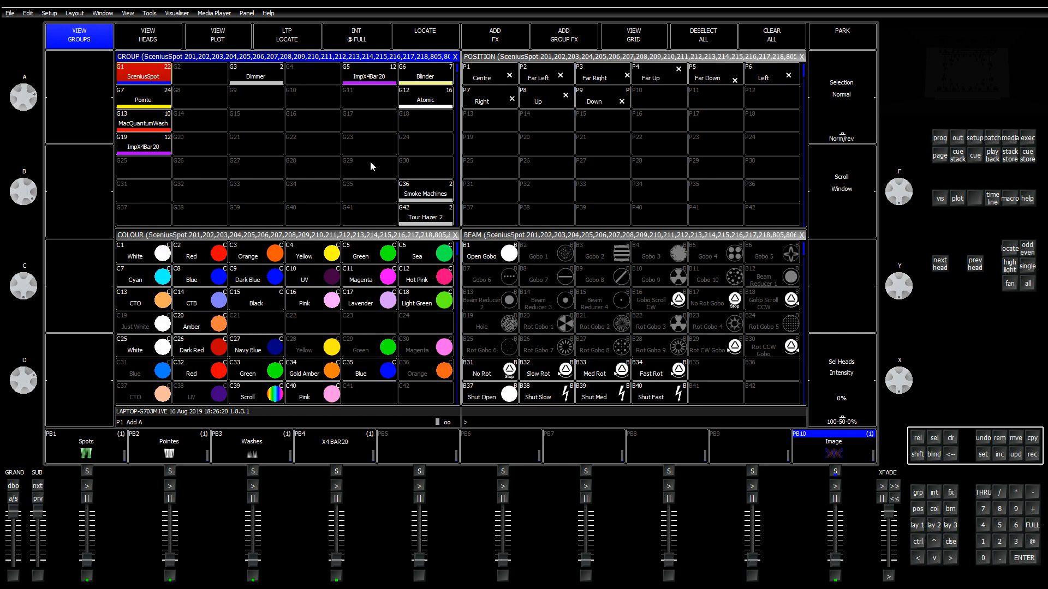
key(ctrl+l)
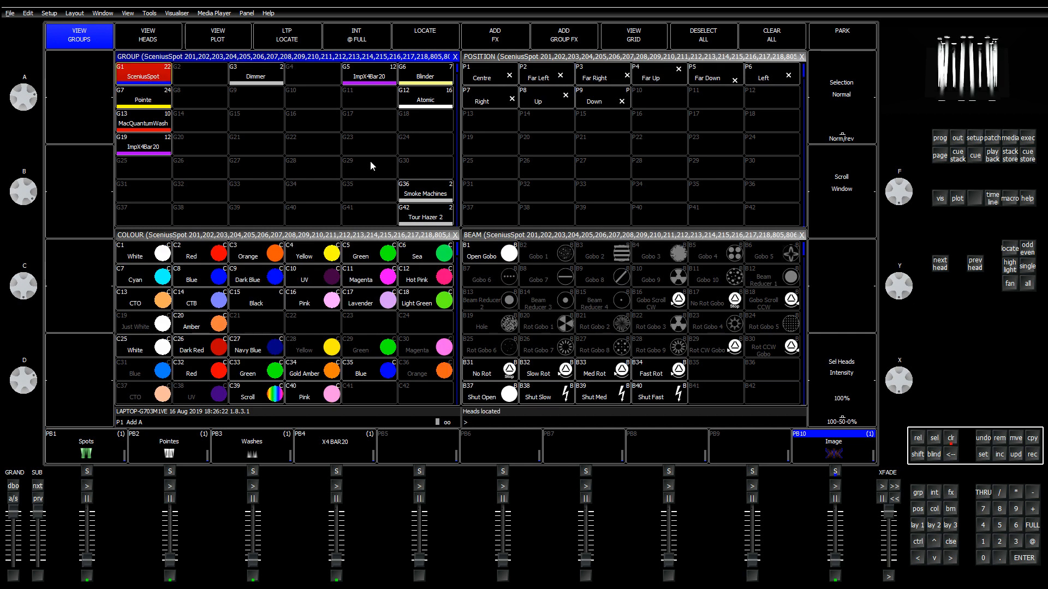
key(p)
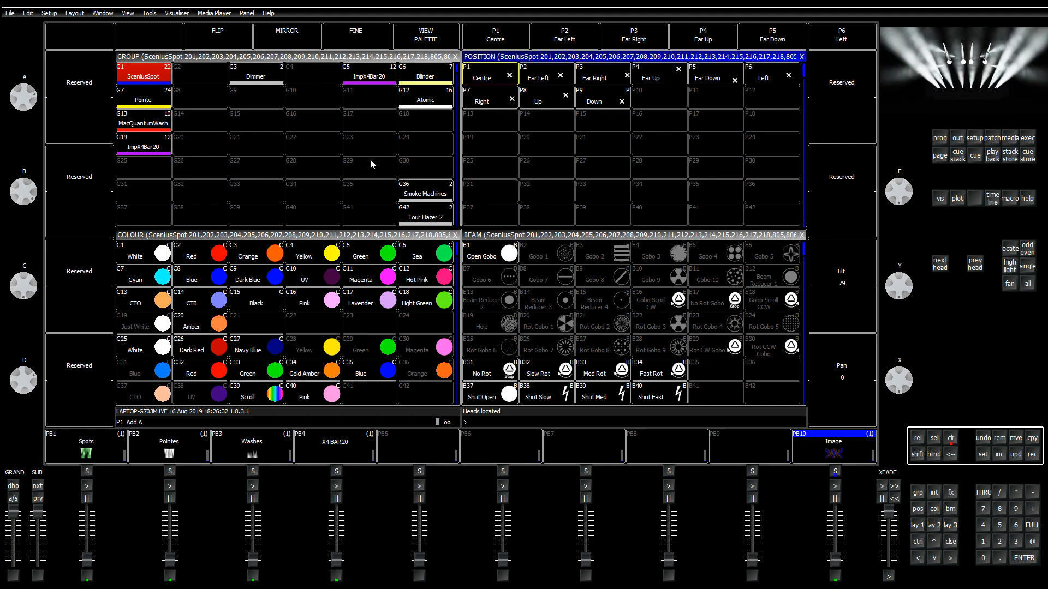
click(352, 60)
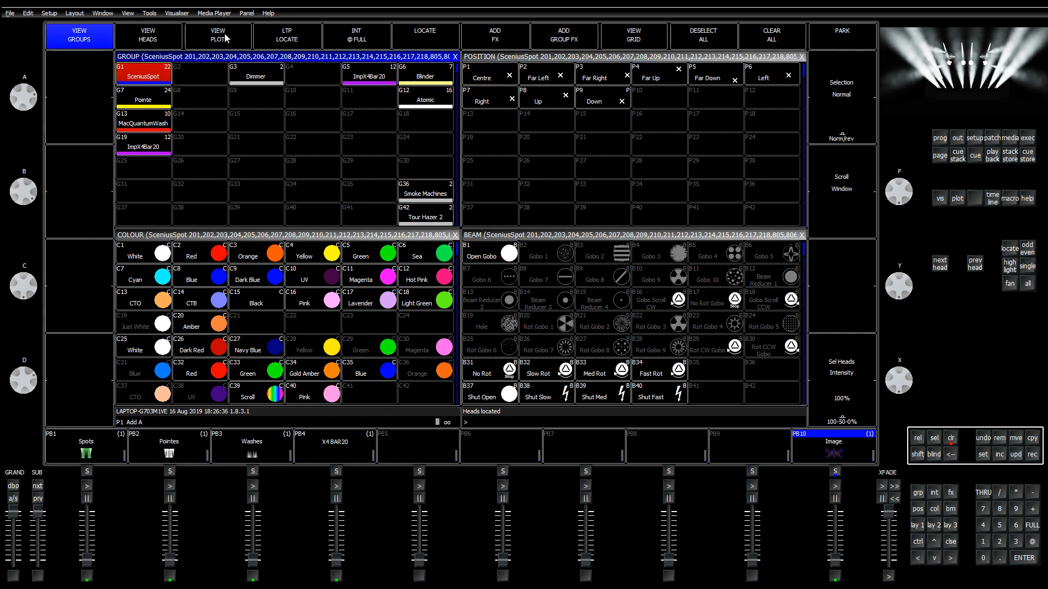
click(951, 438)
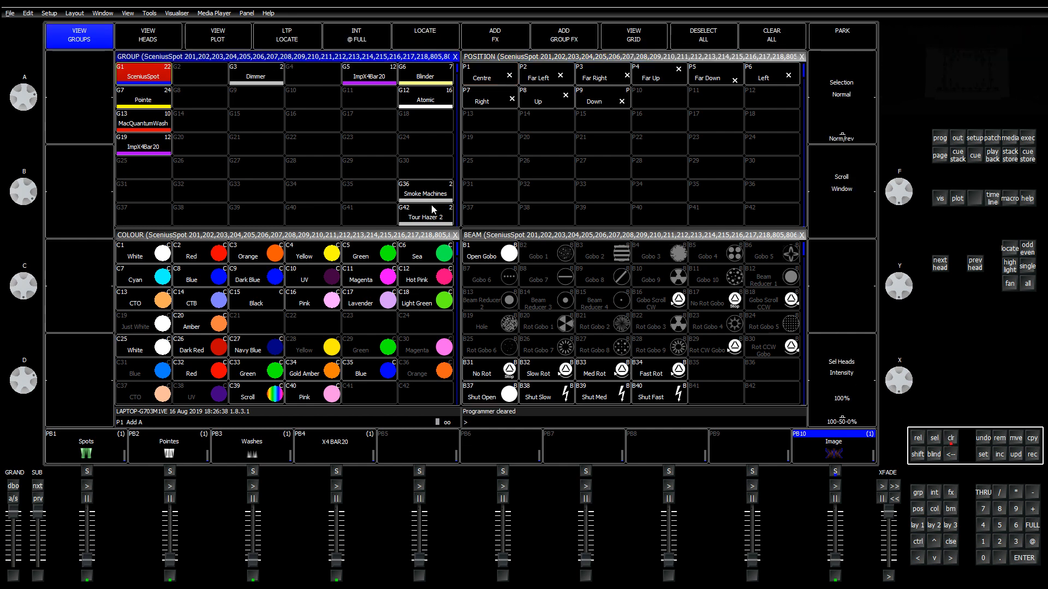
Step: Open the stage plot with the SceniusSpot group selected and filter it by attach object to the Front Truss
click(146, 80)
click(227, 35)
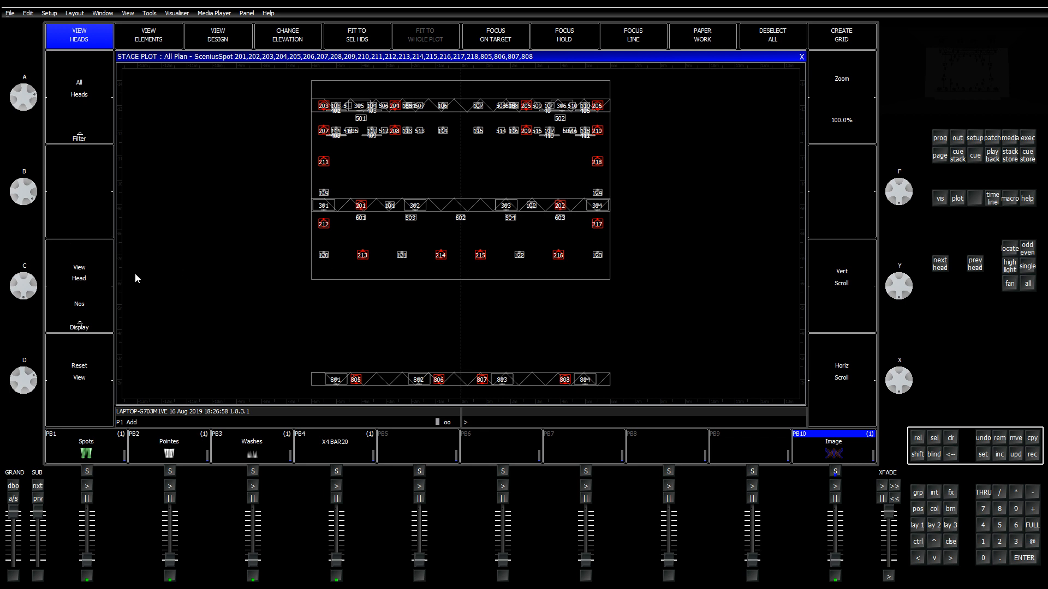
click(90, 123)
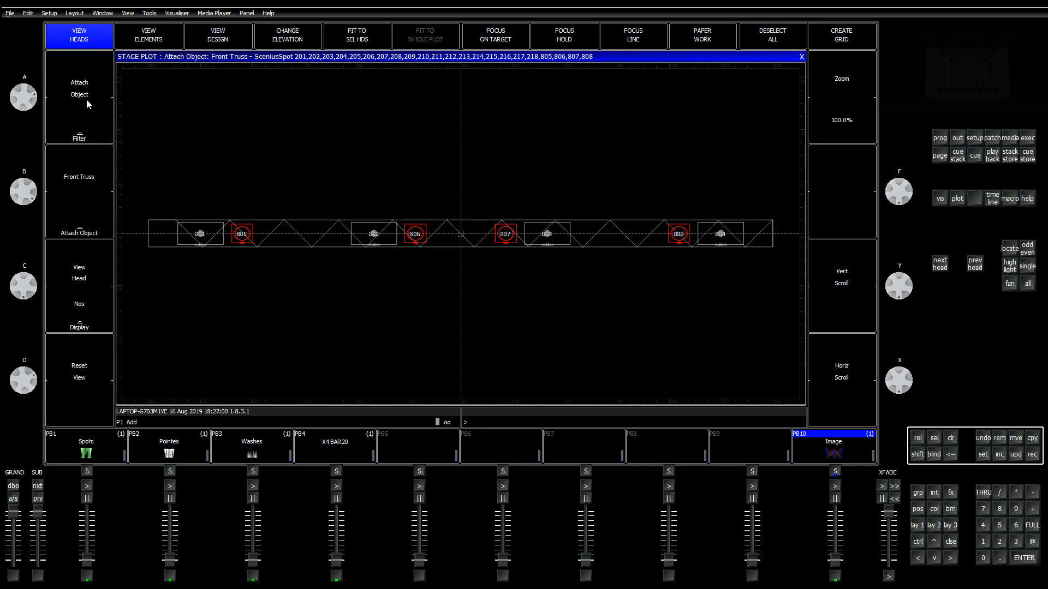
Step: Show all heads on the stage plot and check their DMX addresses before restoring the head number labels
click(91, 80)
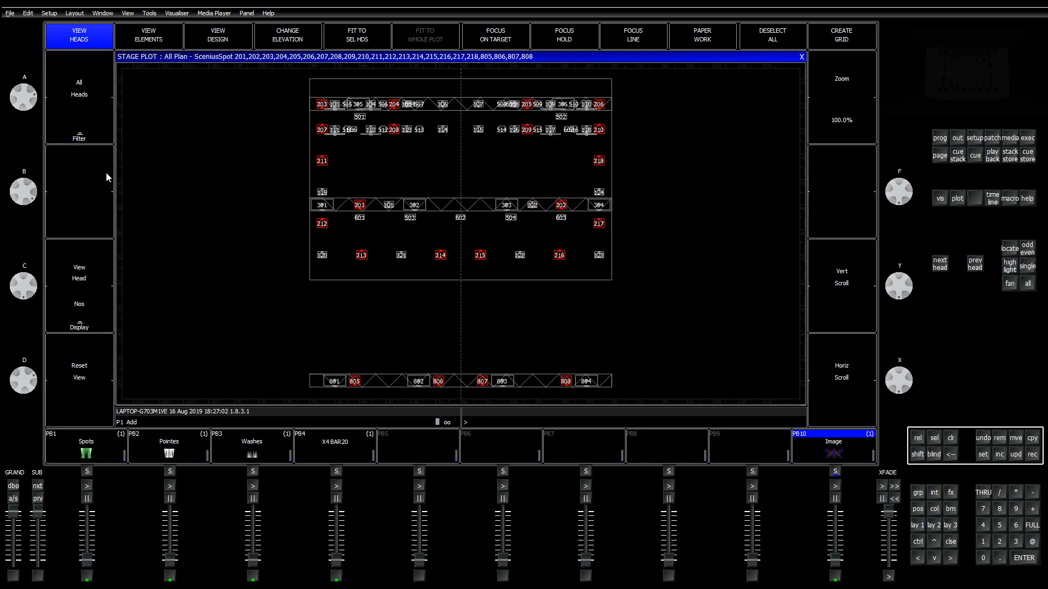
click(93, 317)
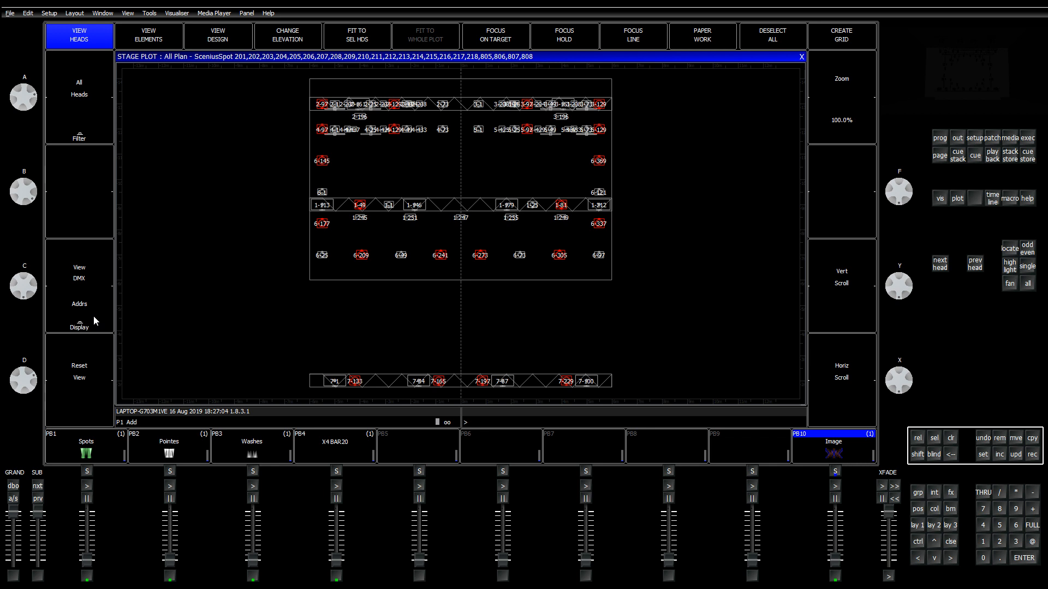
click(88, 292)
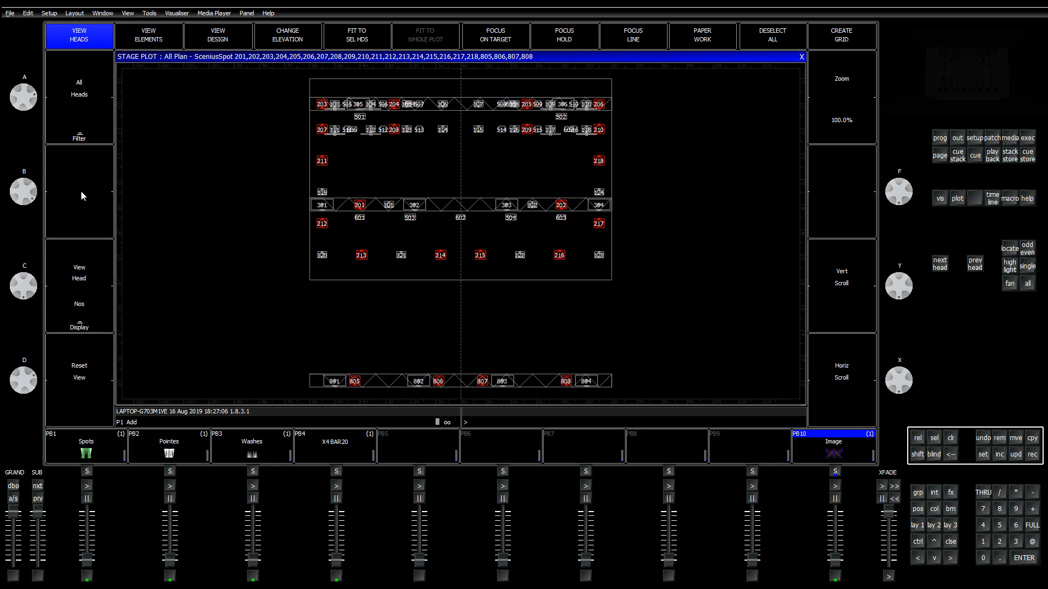
Step: Filter the stage plot by group to show only Group 1, SceniusSpot
click(88, 101)
click(92, 122)
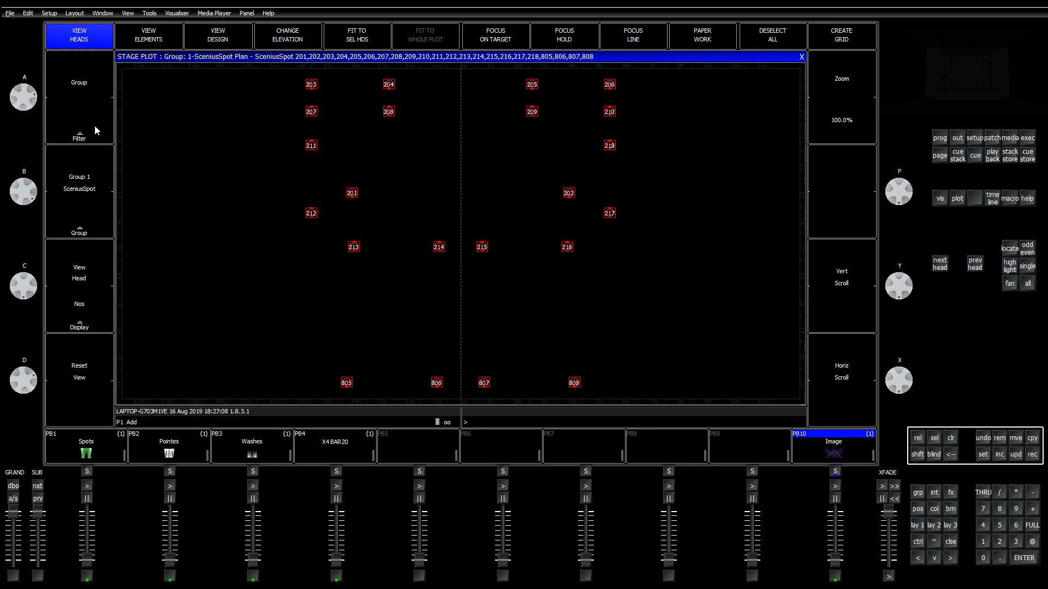
click(95, 128)
click(92, 85)
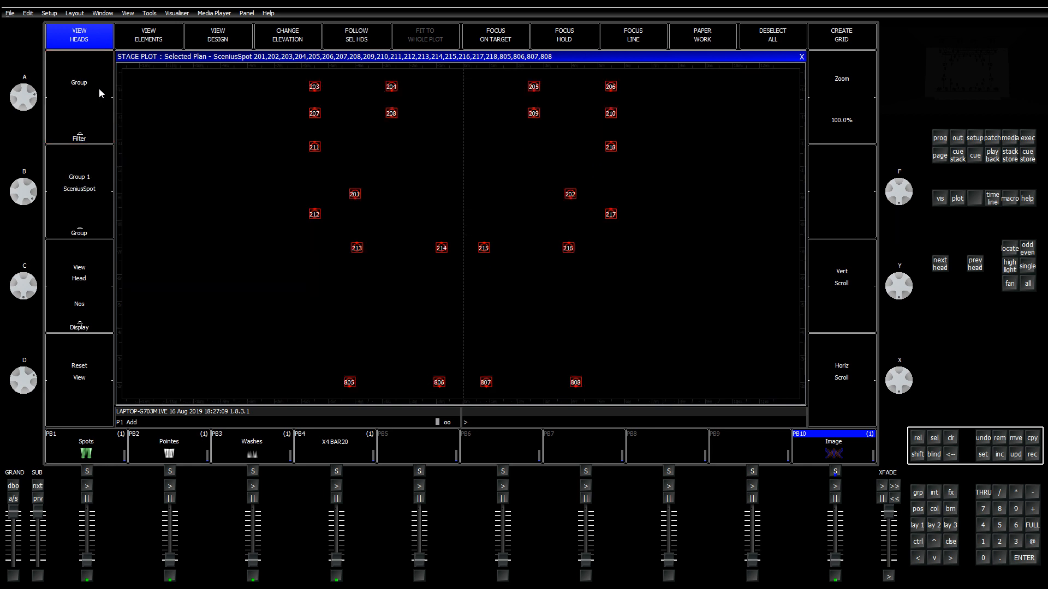
click(85, 222)
click(81, 175)
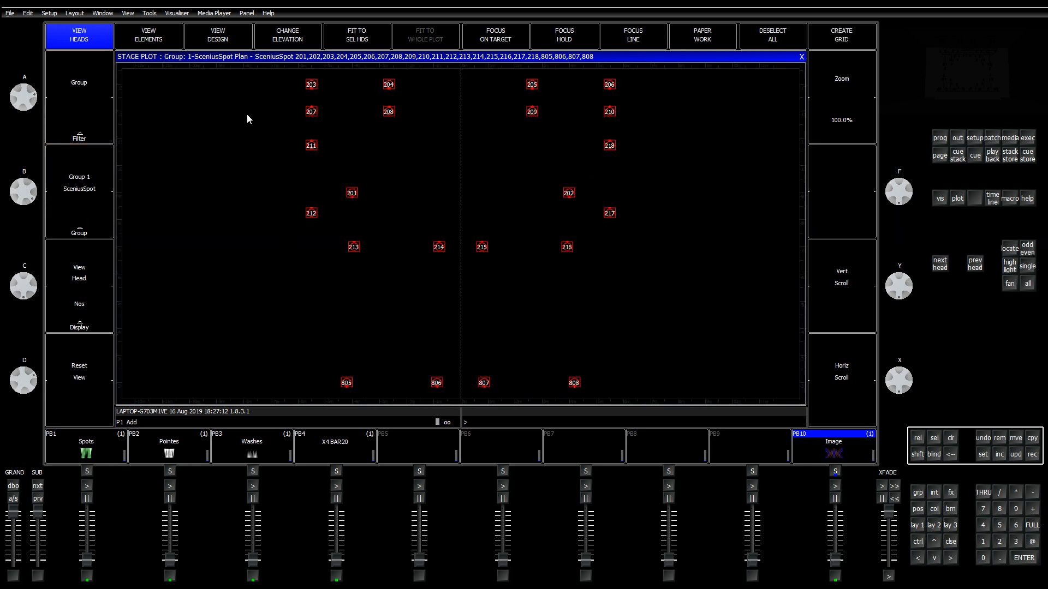
Step: Clear the programmer and box-select all SceniusSpot heads on the plot from left to right, repeating the selection once
click(951, 439)
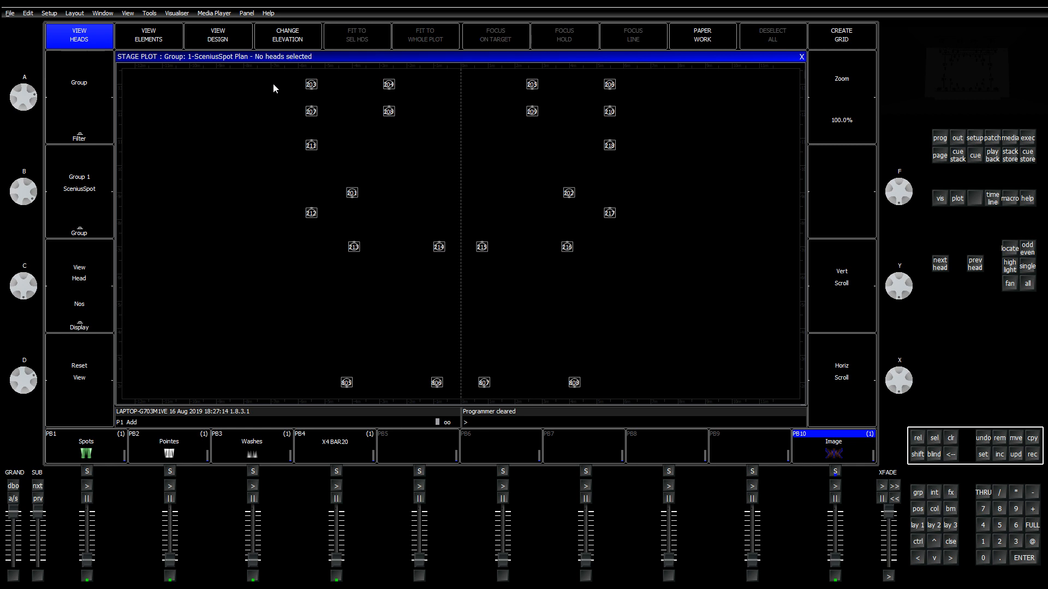
drag(273, 83, 650, 389)
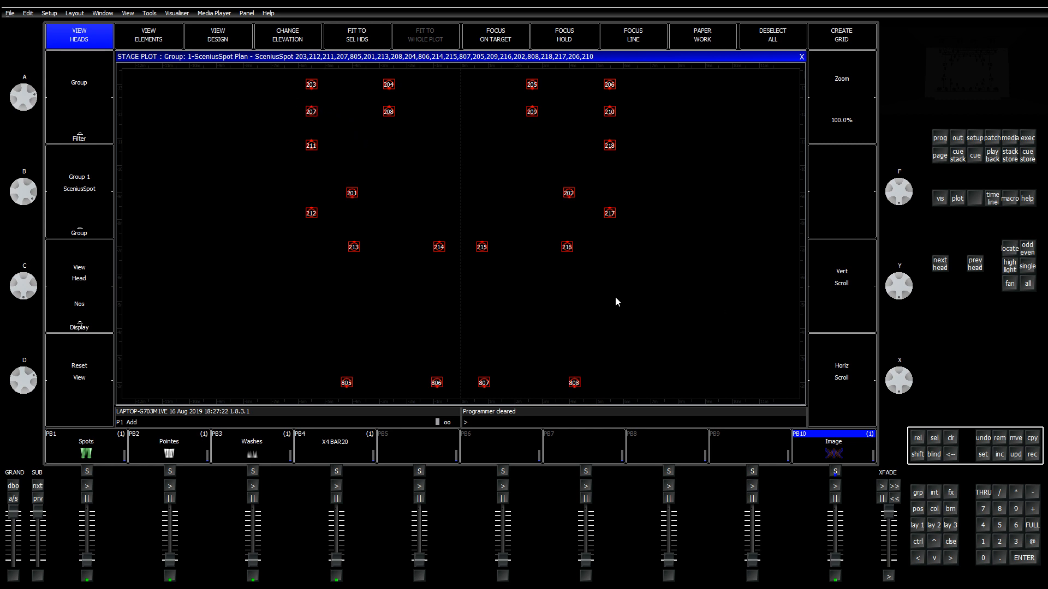
click(951, 437)
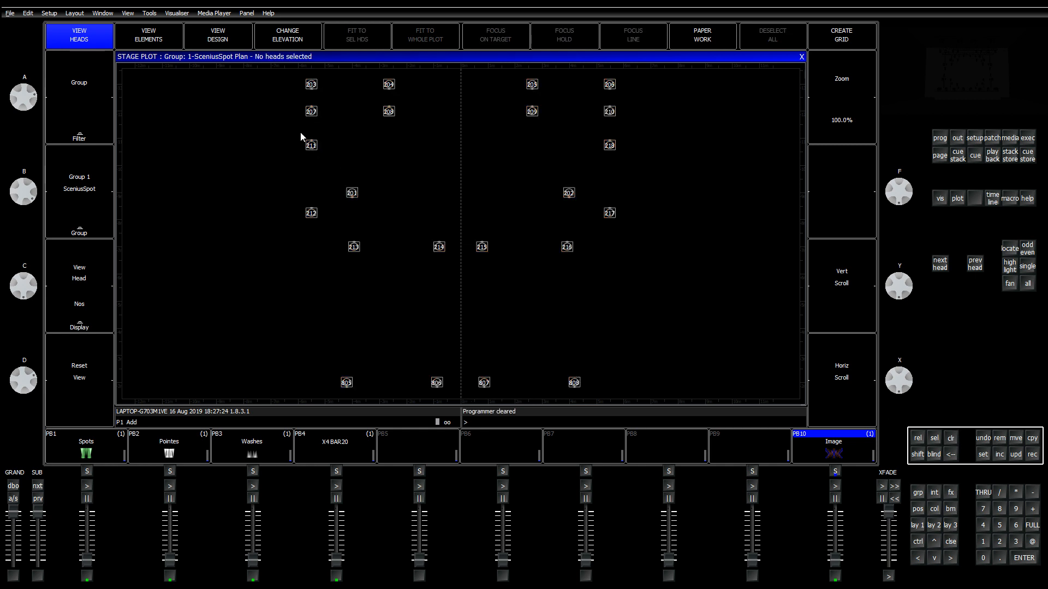
drag(293, 77, 628, 388)
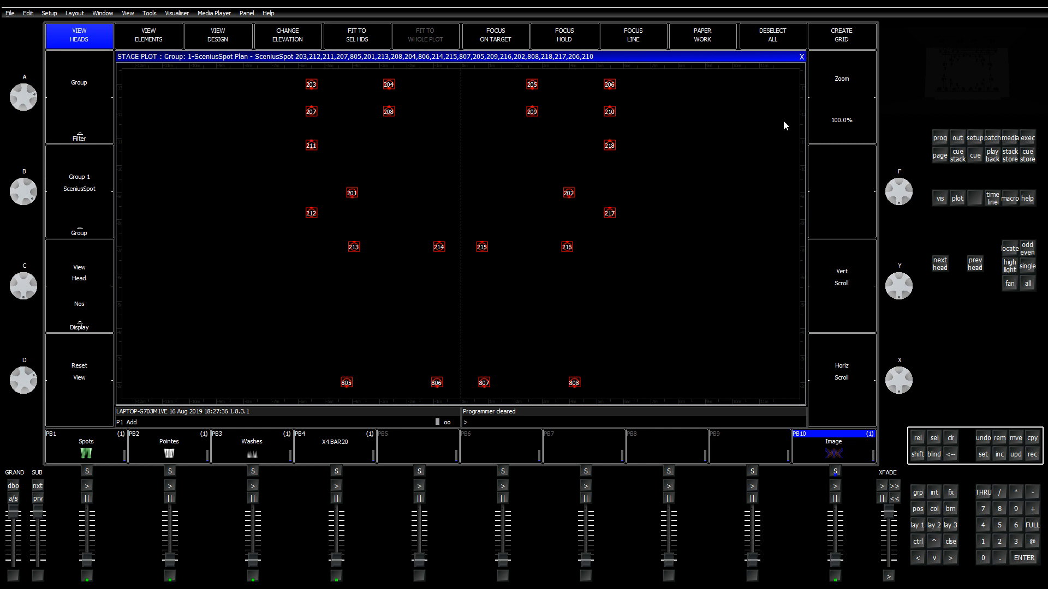
Step: Record the SceniusSpot stage plot view as a layout
click(1032, 454)
click(933, 525)
click(398, 170)
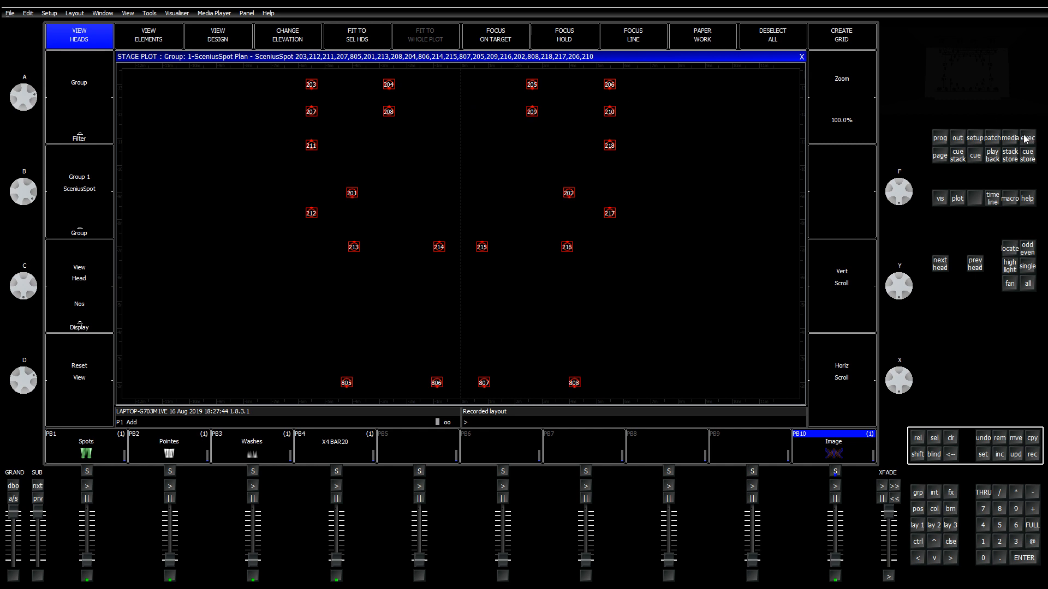
Step: Insert the selected SceniusSpot heads horizontally into outputs grid 1 from column 2, row 2, and clear the programmer
click(939, 525)
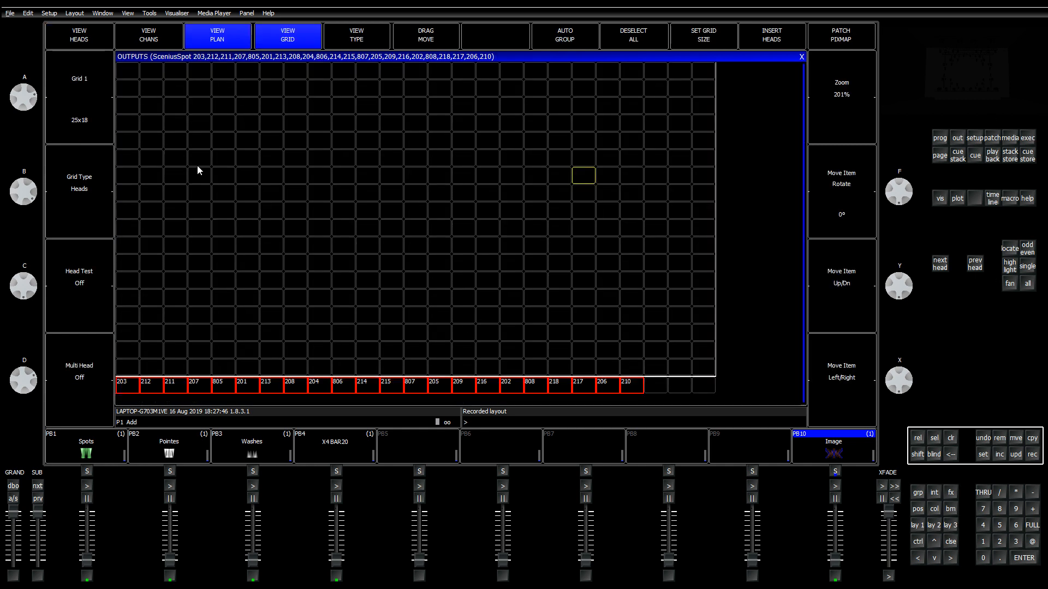
click(130, 73)
click(145, 89)
click(770, 38)
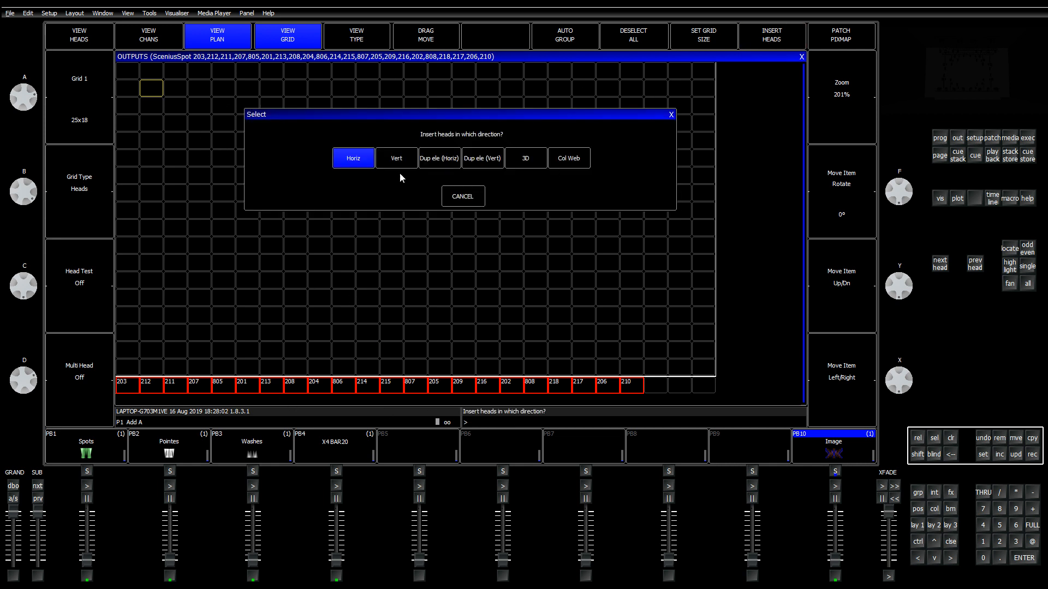
click(357, 160)
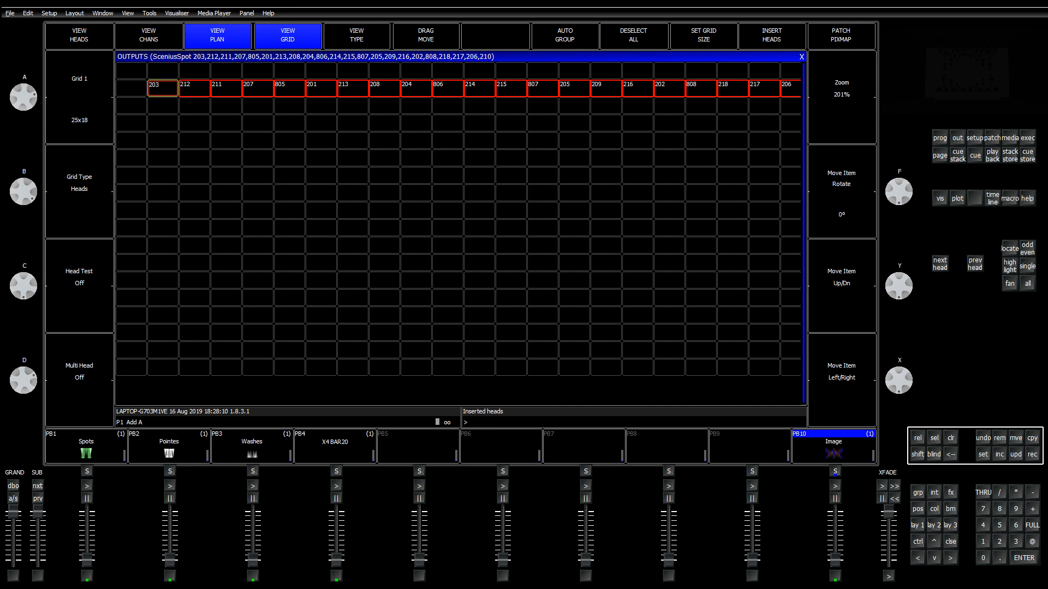
scroll(779, 74, down, 3)
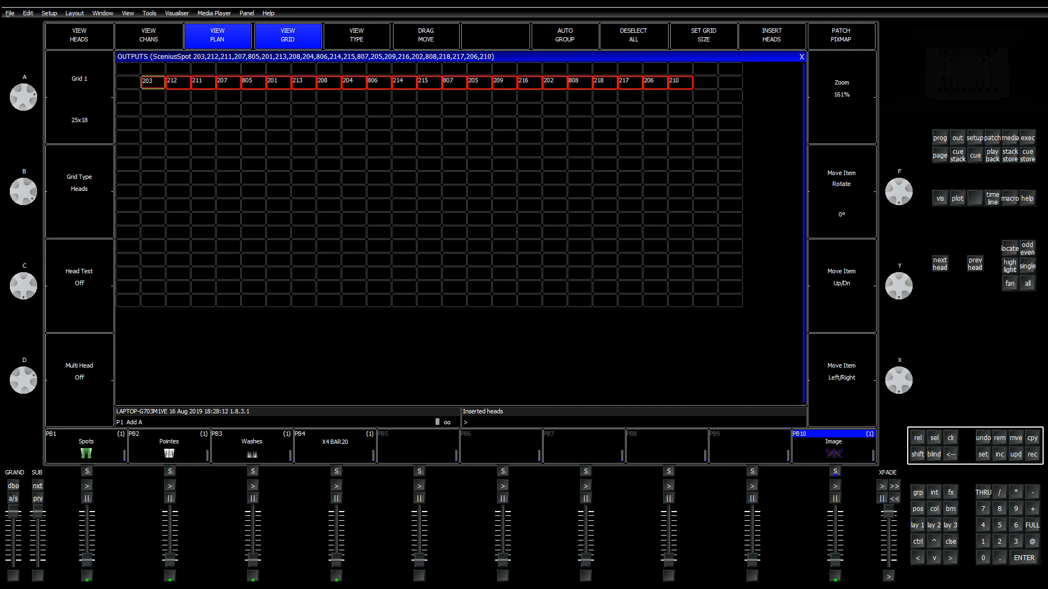
scroll(524, 139, up, 2)
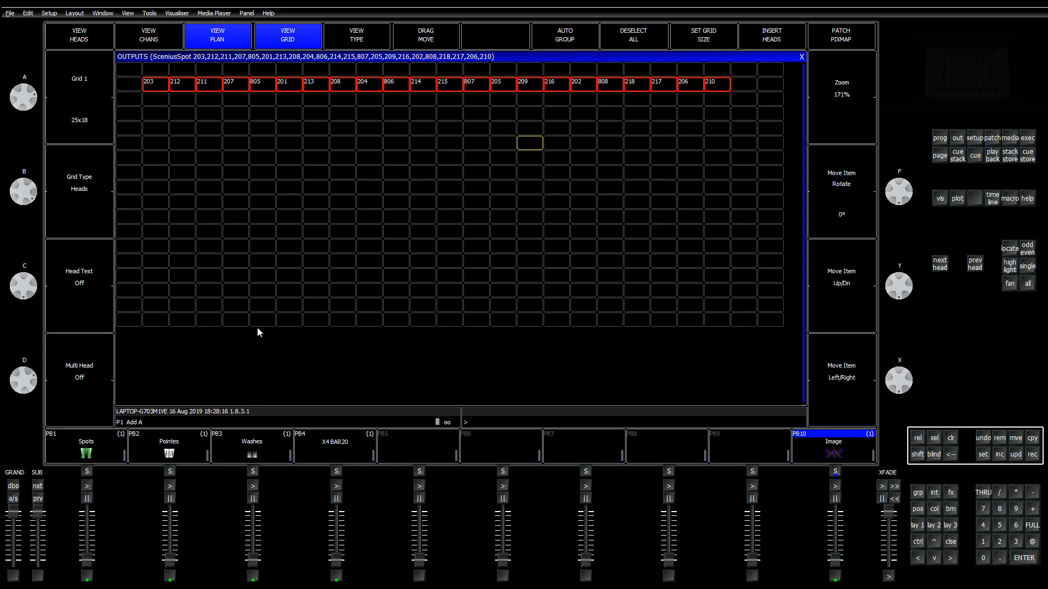
click(953, 441)
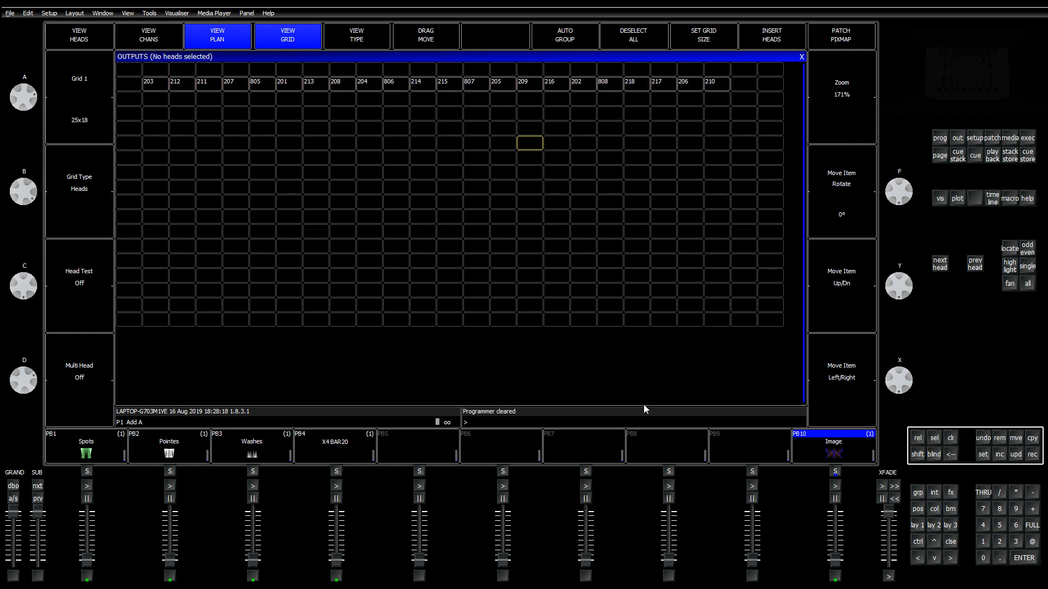
Step: With head test and drag move on, move head 203 to column 3, row 8 and head 212 to column 2, row 15
click(154, 86)
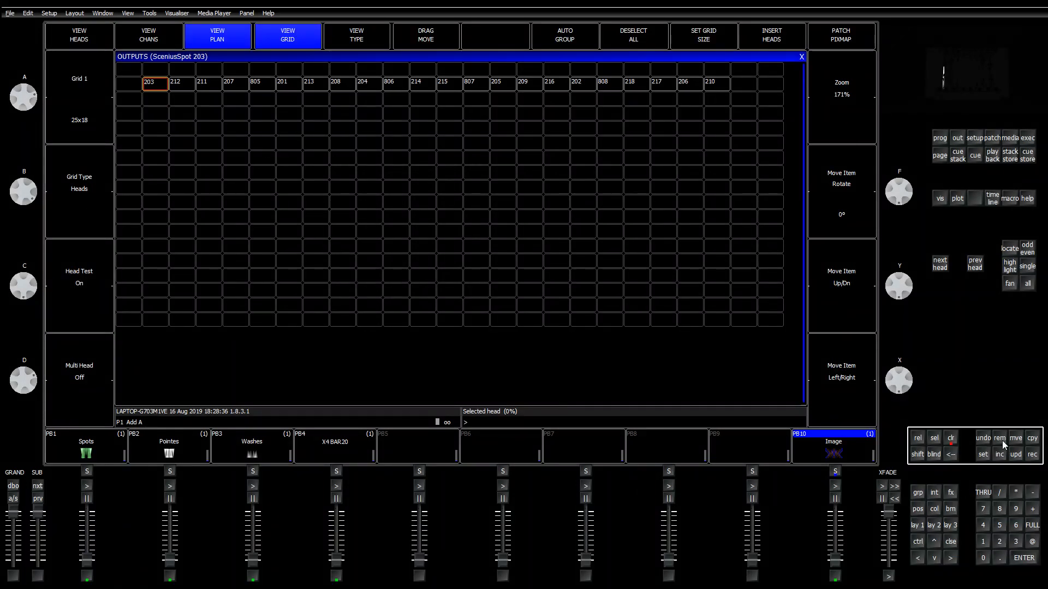
click(437, 35)
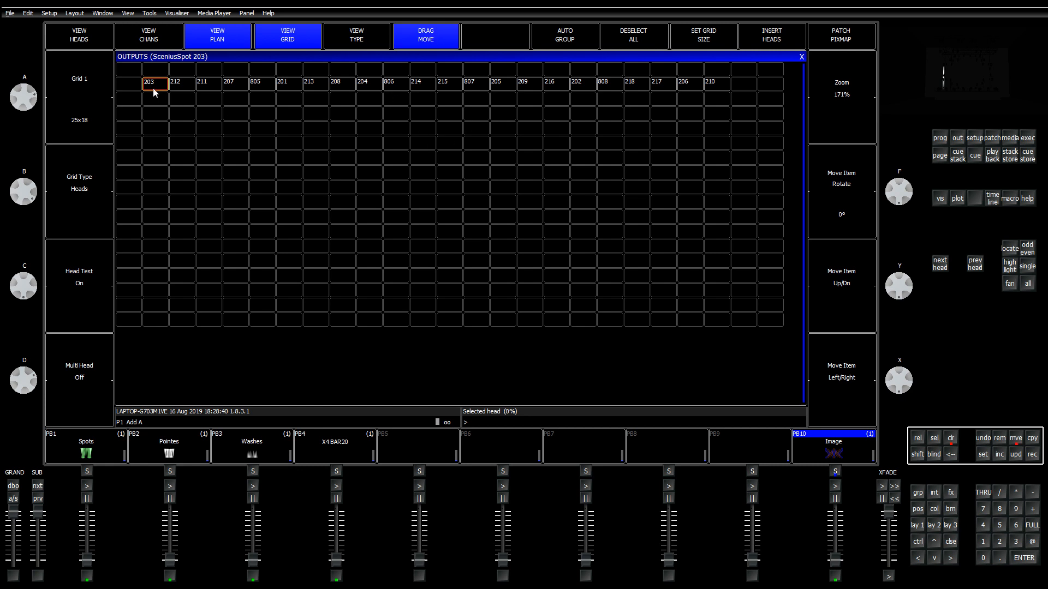
drag(155, 86, 162, 173)
click(181, 83)
drag(182, 84, 146, 271)
drag(156, 172, 182, 172)
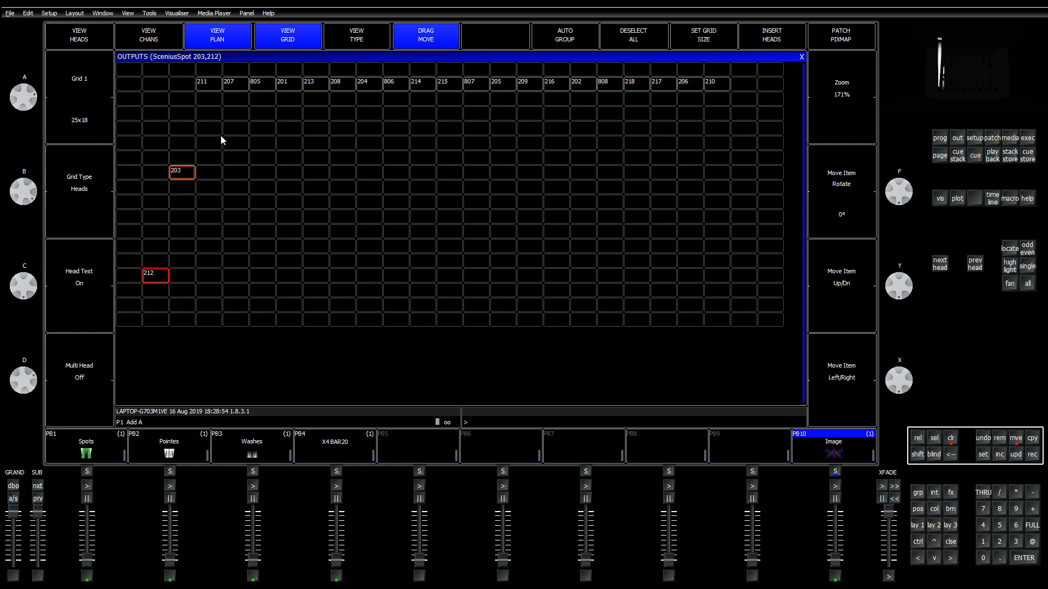
Step: Move head 211 to column 2, row 12, head 207 to column 3, row 10 and head 203 up to row 6
click(212, 83)
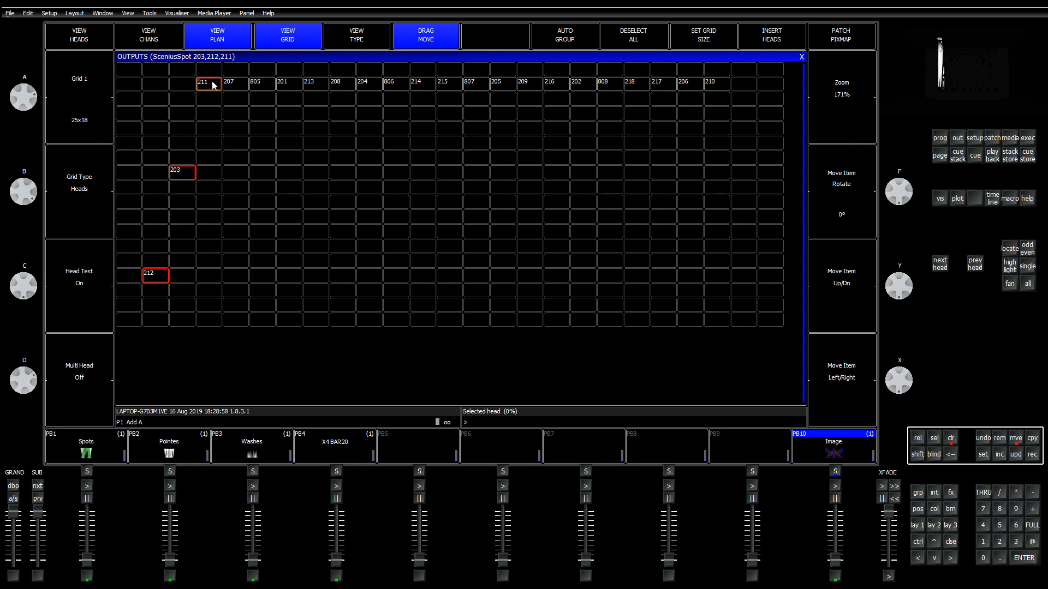
drag(216, 86, 156, 231)
click(235, 85)
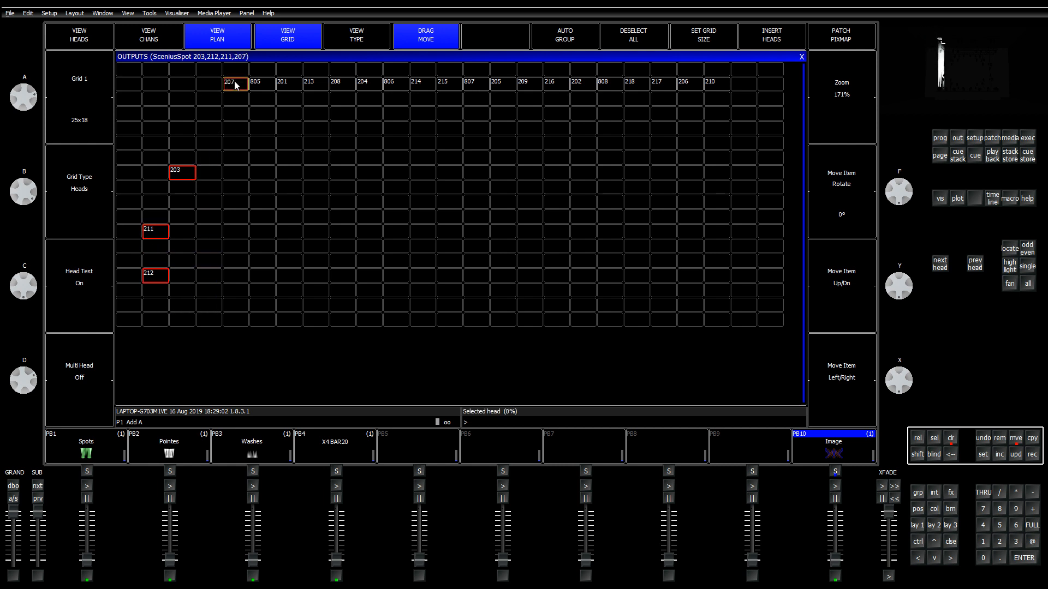
drag(235, 85, 182, 217)
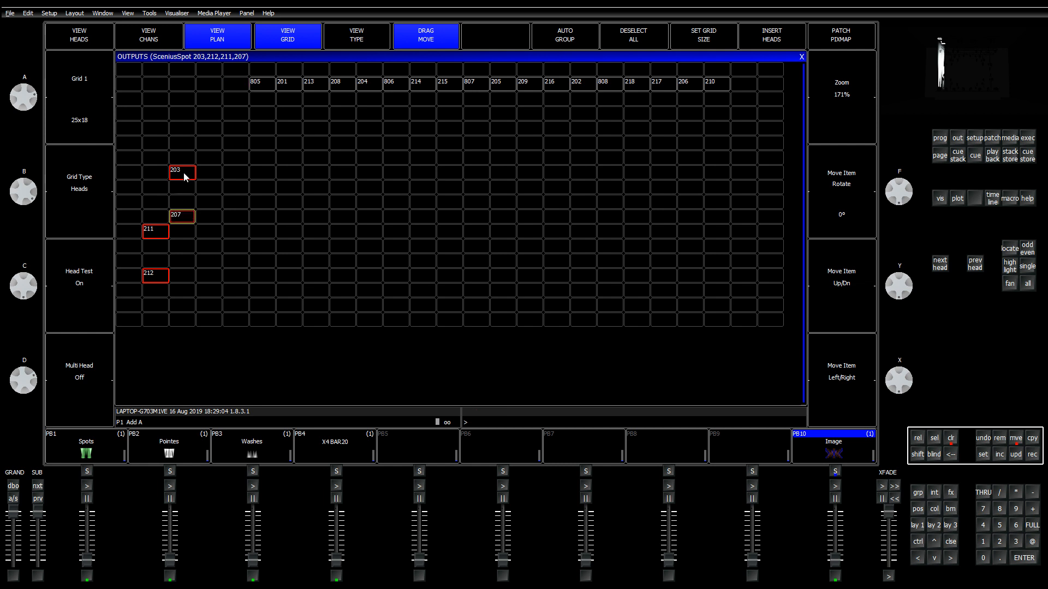
drag(187, 175, 184, 144)
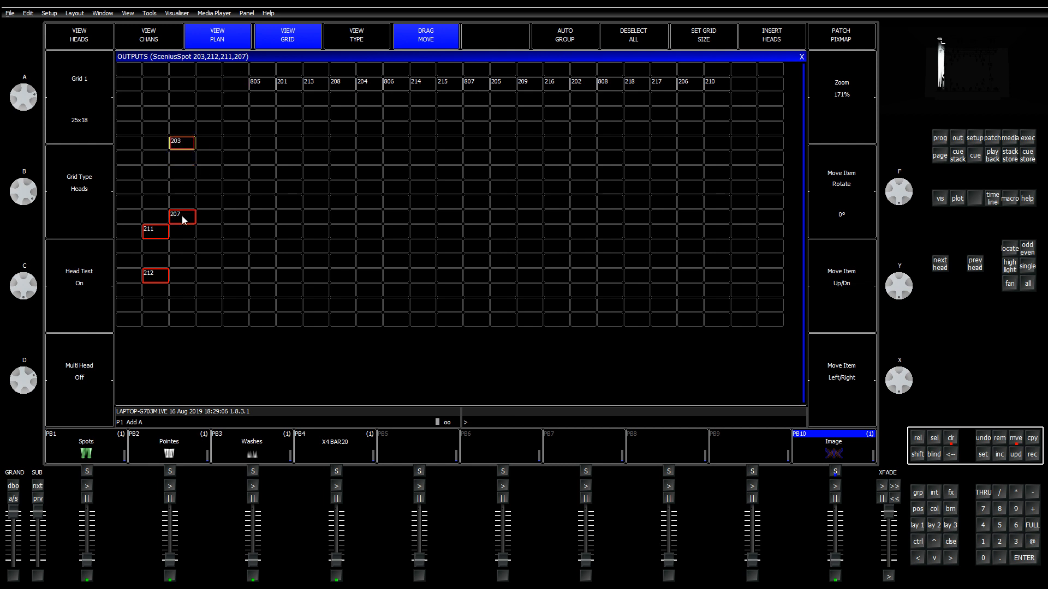
drag(182, 218, 184, 206)
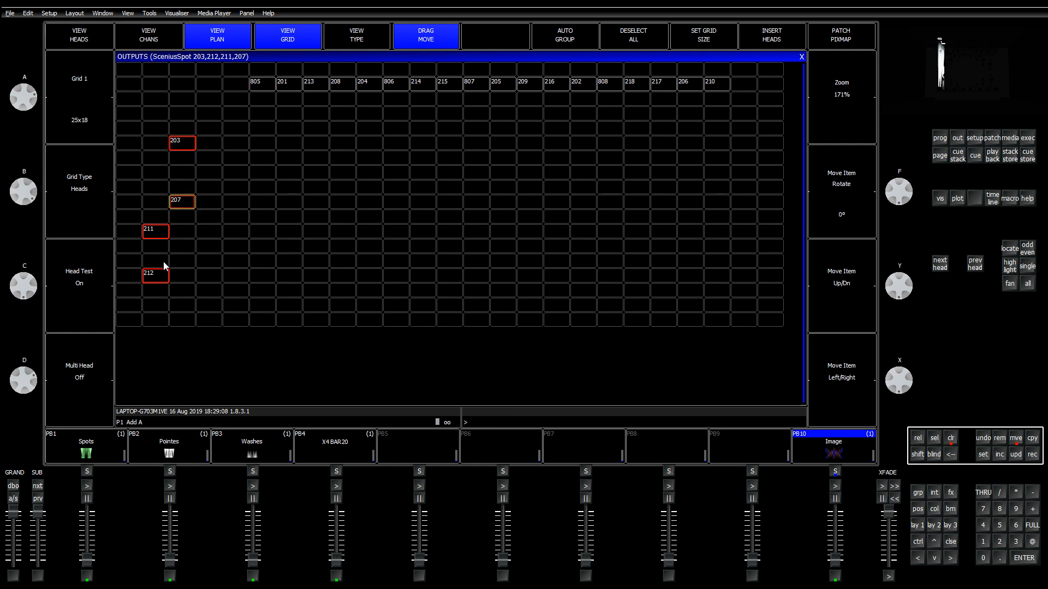
Step: Clear the programmer, head-test 805, and move heads 805, 806, 807 and 808 to row 18 in columns 6, 10, 14 and 18
click(266, 86)
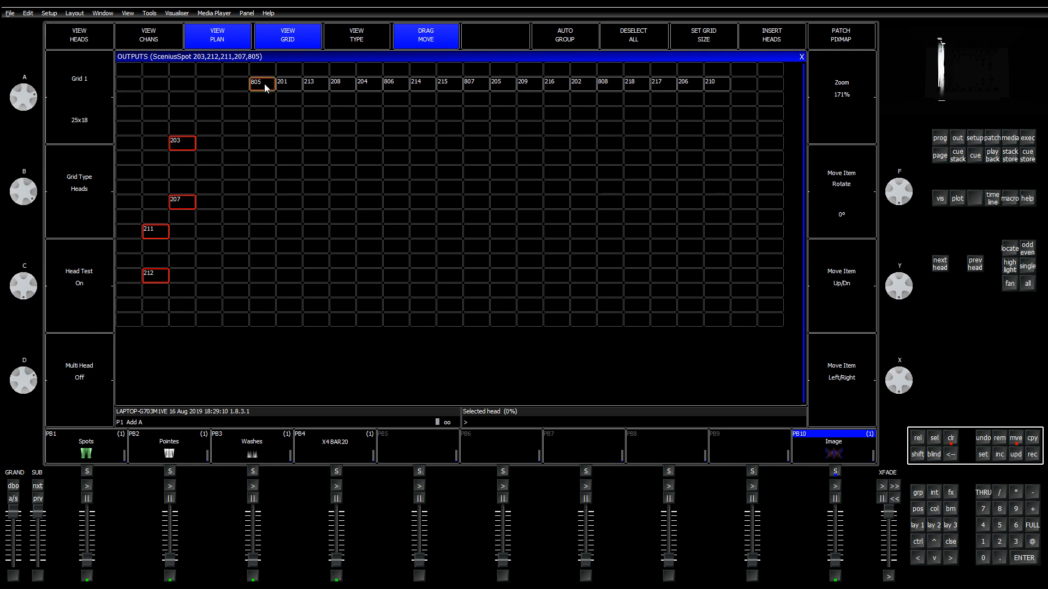
click(953, 439)
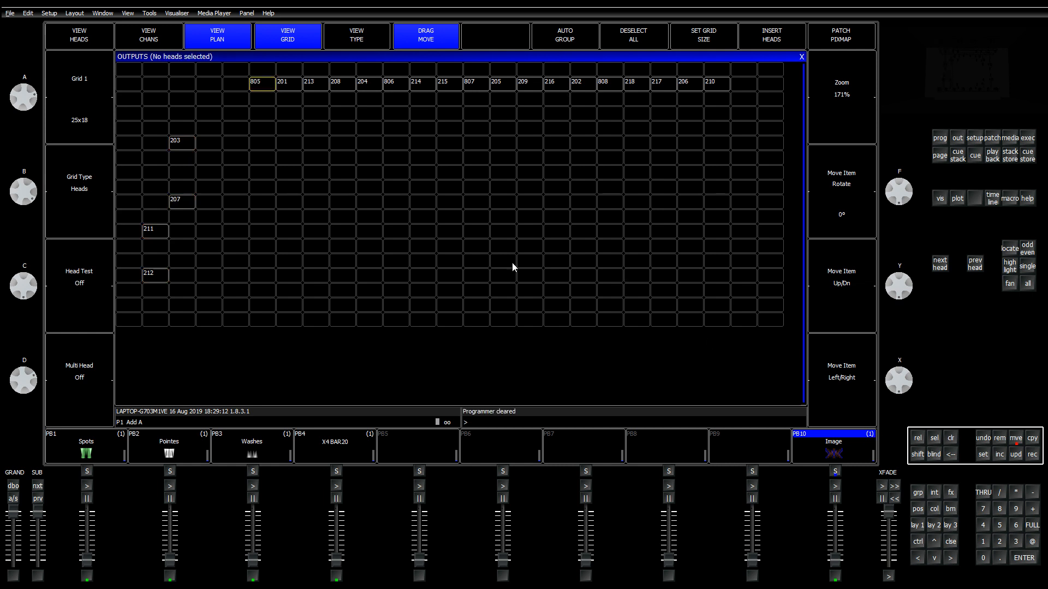
click(258, 89)
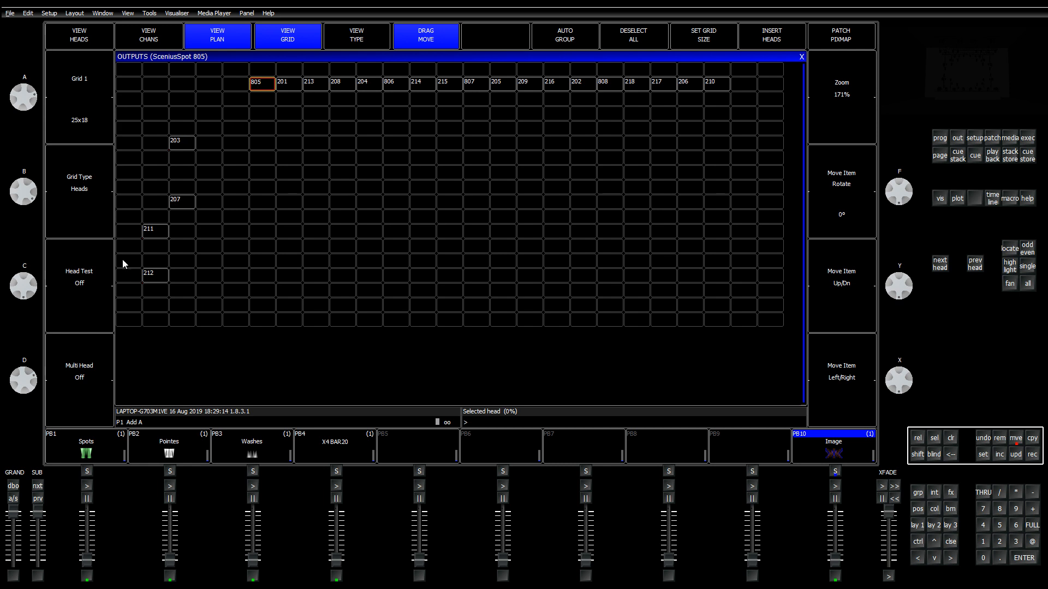
click(105, 286)
drag(256, 89, 262, 321)
drag(397, 90, 371, 322)
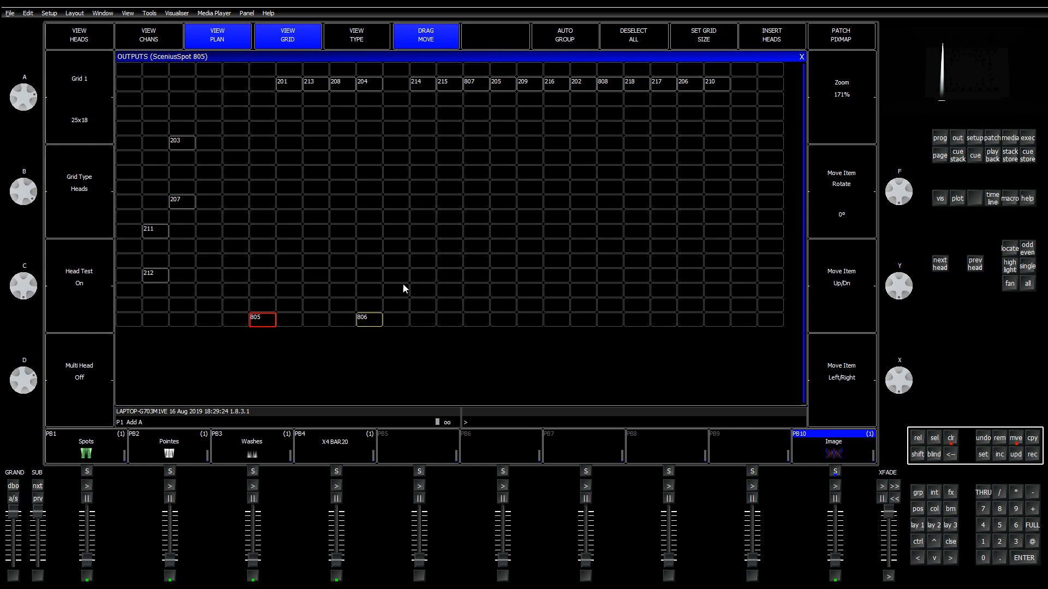
drag(476, 89, 476, 321)
drag(612, 86, 584, 322)
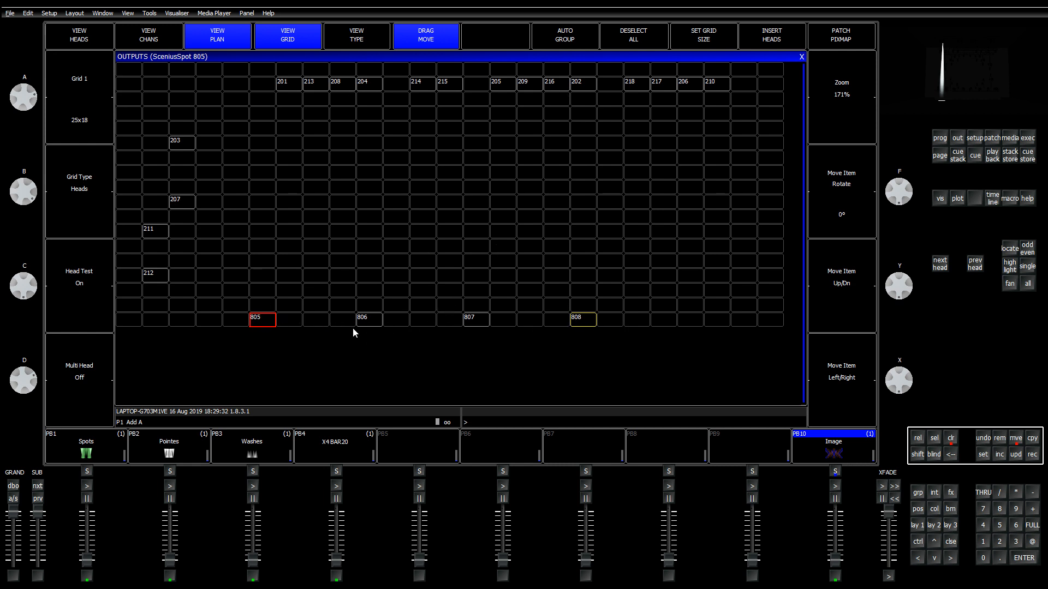
Step: Move head 201 to column 4, row 4, compare it with head 203, and clear the programmer
click(289, 85)
drag(291, 86, 203, 115)
click(182, 144)
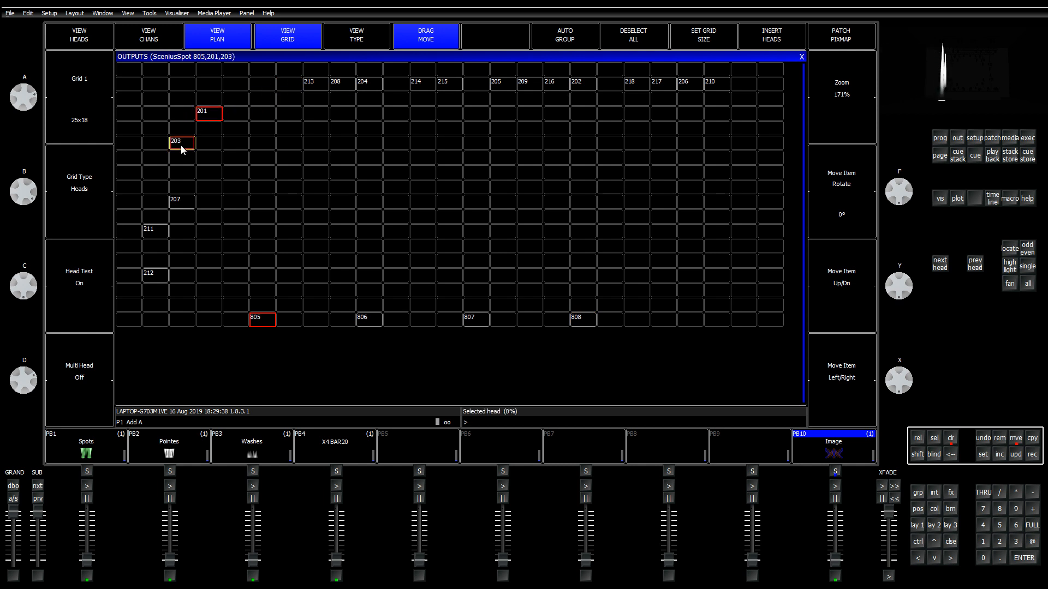
click(951, 439)
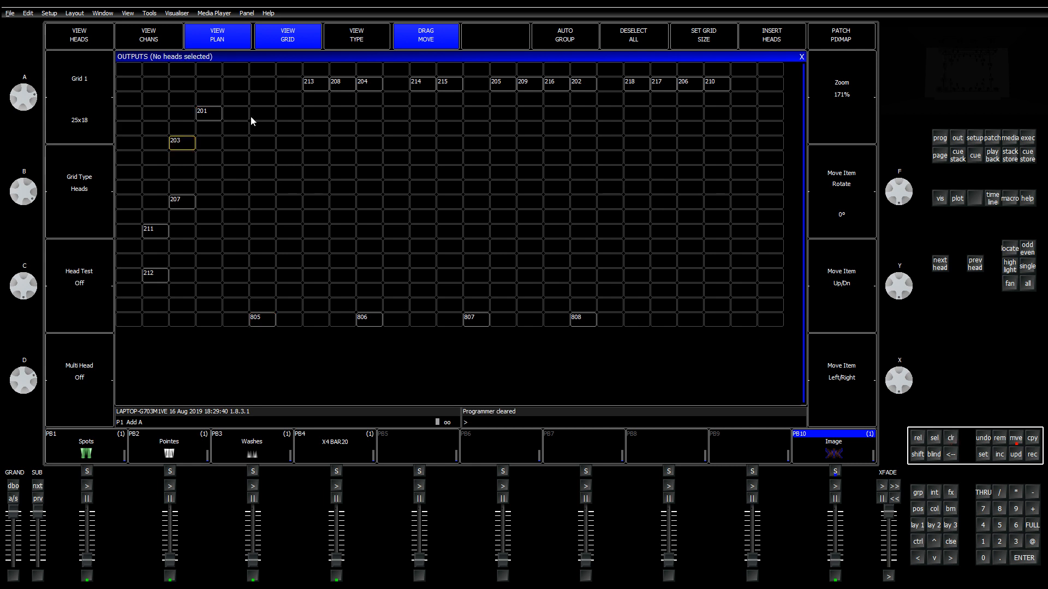
Step: Head-test 213 and move heads 213, 214 and 215 to row 15 in columns 5, 9 and 15
click(315, 88)
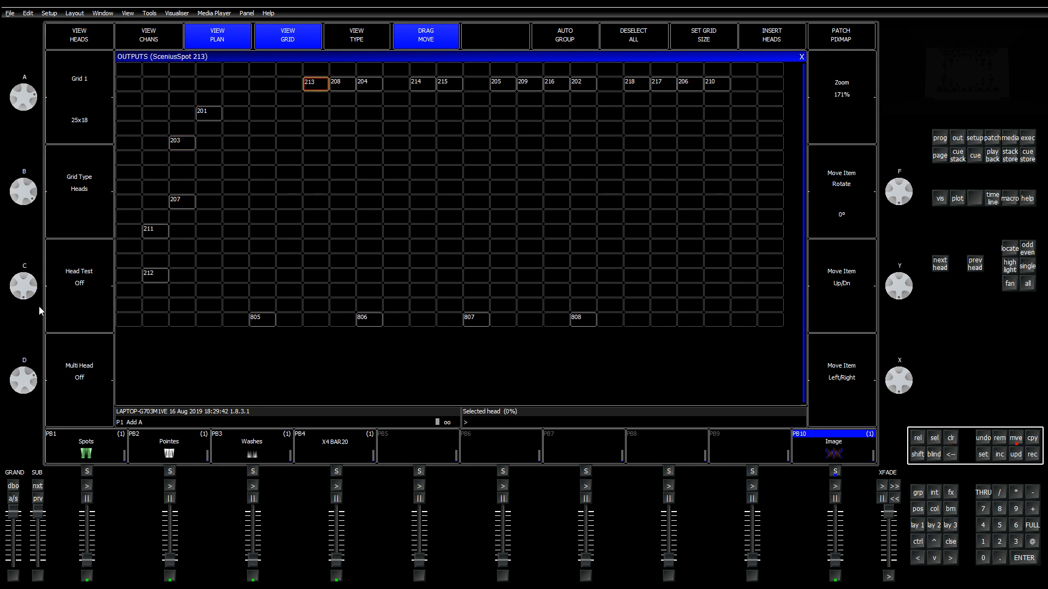
click(71, 284)
drag(315, 86, 235, 275)
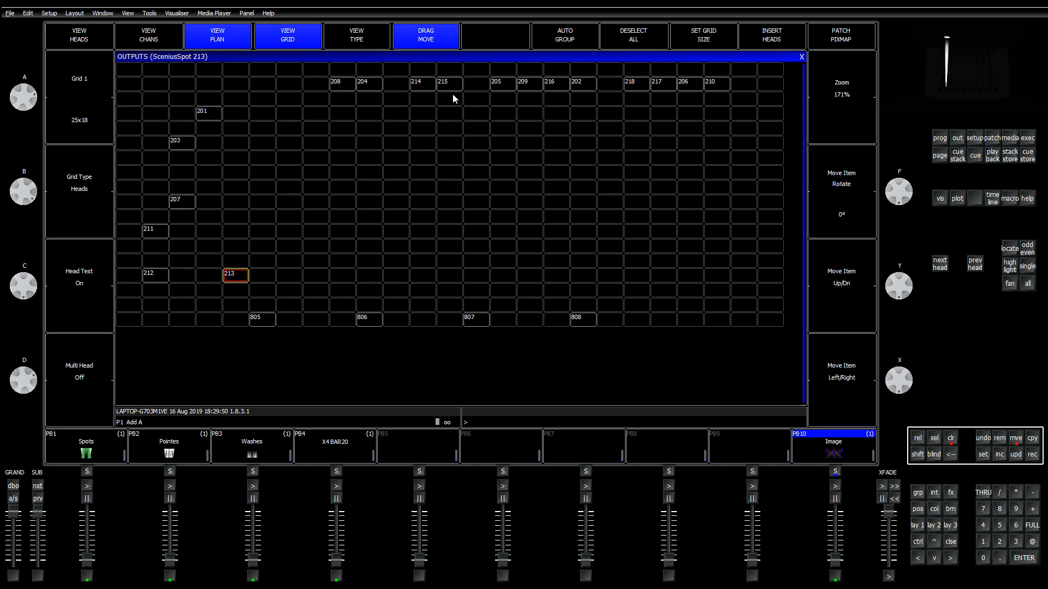
drag(417, 83, 348, 277)
drag(458, 87, 504, 279)
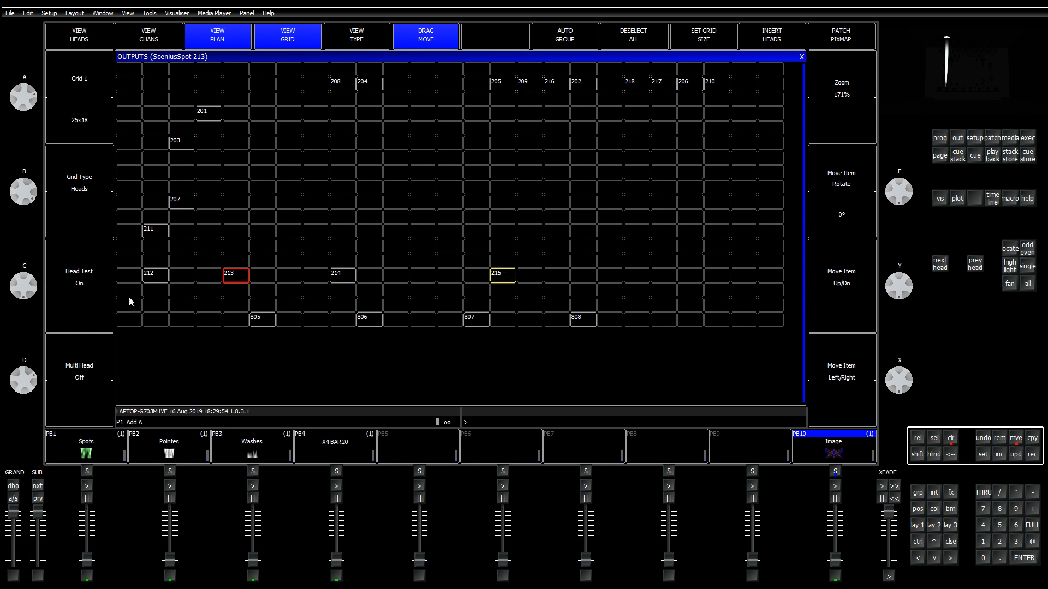
Step: Move heads 214, 215 and 216 to columns 10, 14 and 18 of row 15, head-testing 215 and 216
click(505, 281)
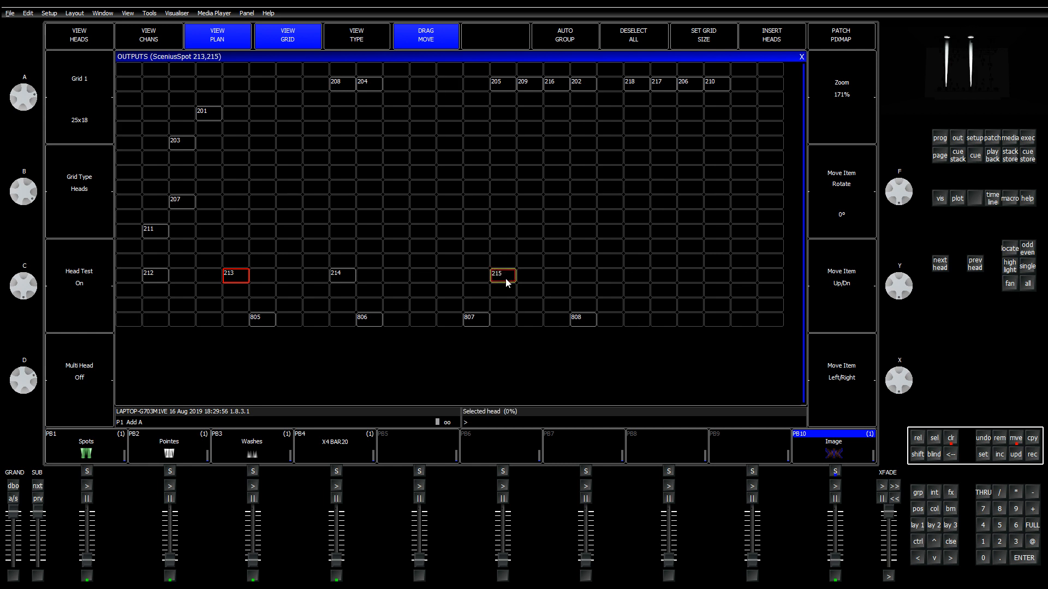
drag(346, 277, 376, 277)
drag(497, 274, 479, 274)
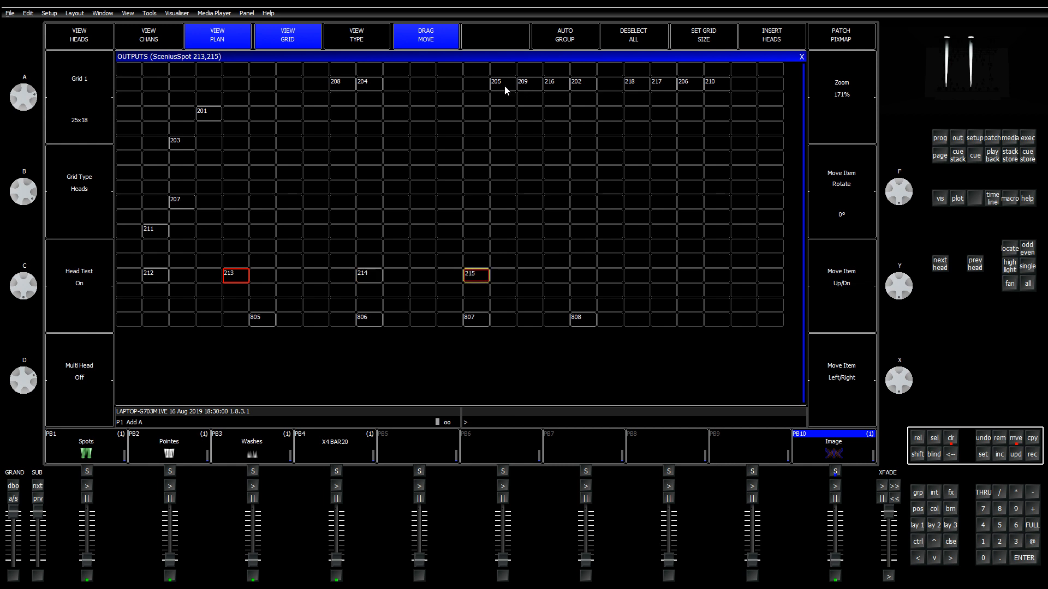
drag(555, 85, 583, 276)
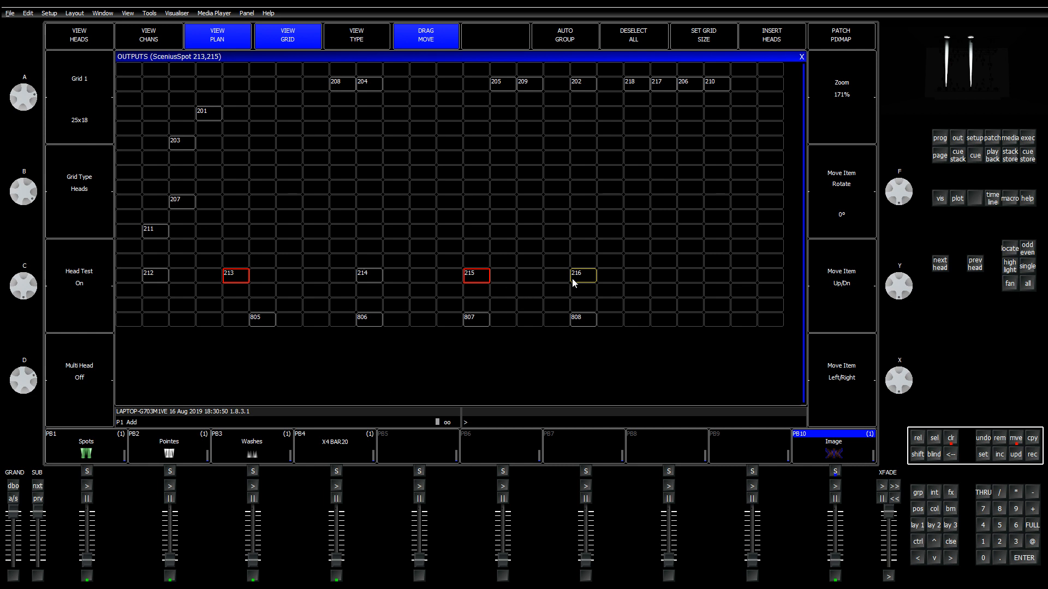
click(593, 279)
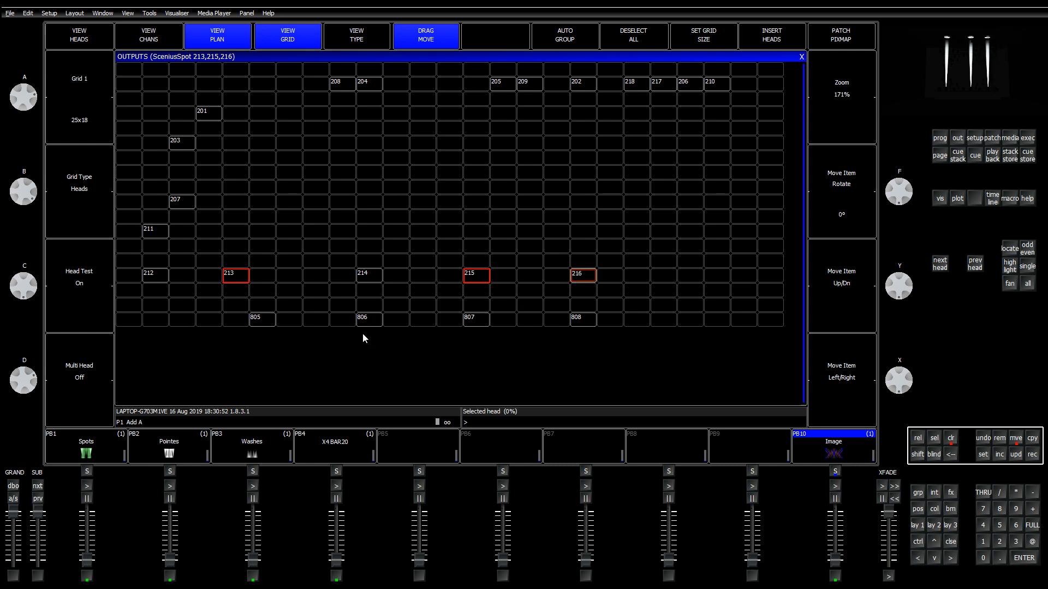
Step: Head-test 217 and 218, move them to rows 15 and 12 of column 21, and clear the programmer
click(662, 85)
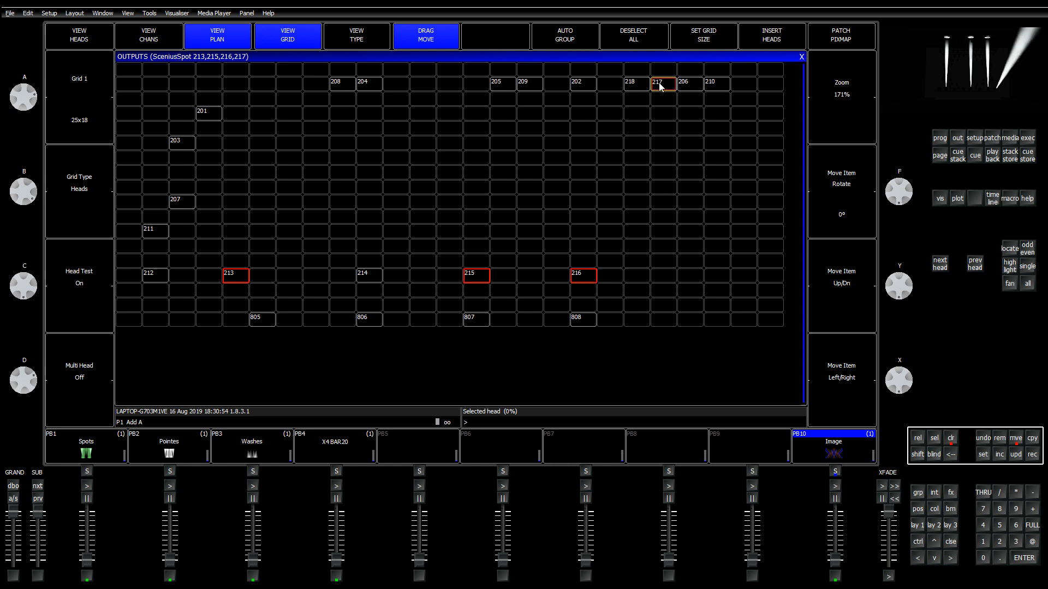
drag(663, 86, 669, 275)
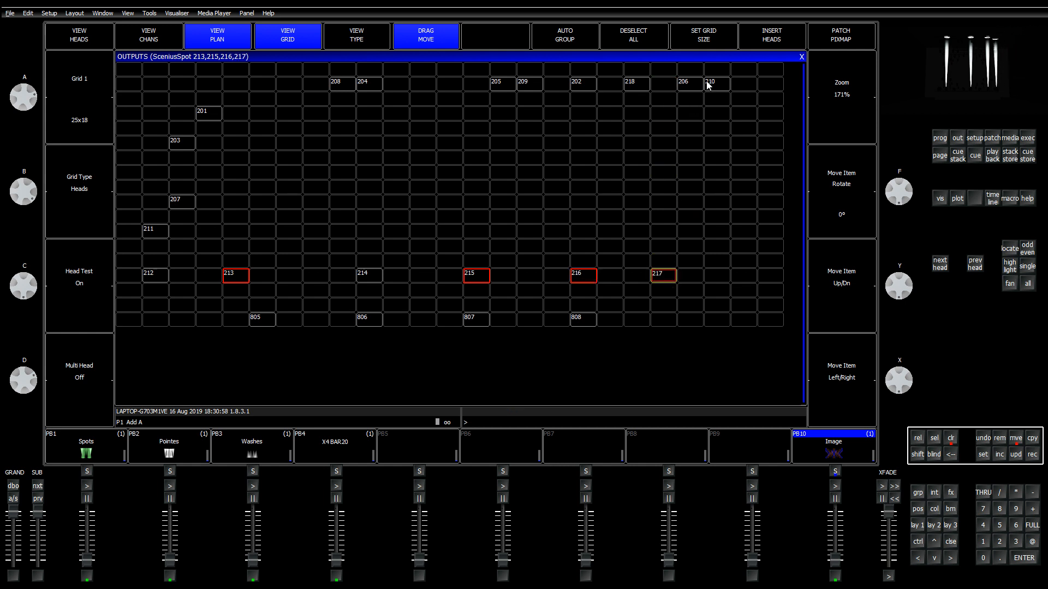
drag(644, 86, 672, 240)
click(661, 236)
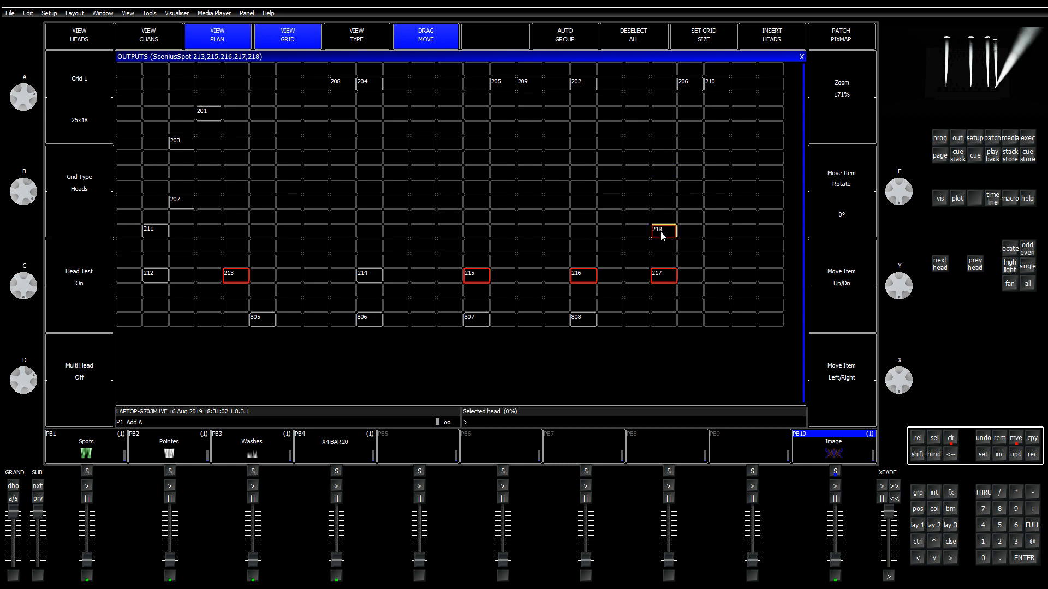
click(947, 437)
Step: Move heads 218 and 211 to row 10, heads 217 and 212 to row 13, and head 207 to row 8, keeping their columns
drag(668, 227, 668, 216)
drag(670, 279, 666, 260)
drag(667, 217, 667, 204)
drag(665, 261, 664, 246)
drag(178, 203, 183, 173)
drag(155, 231, 156, 202)
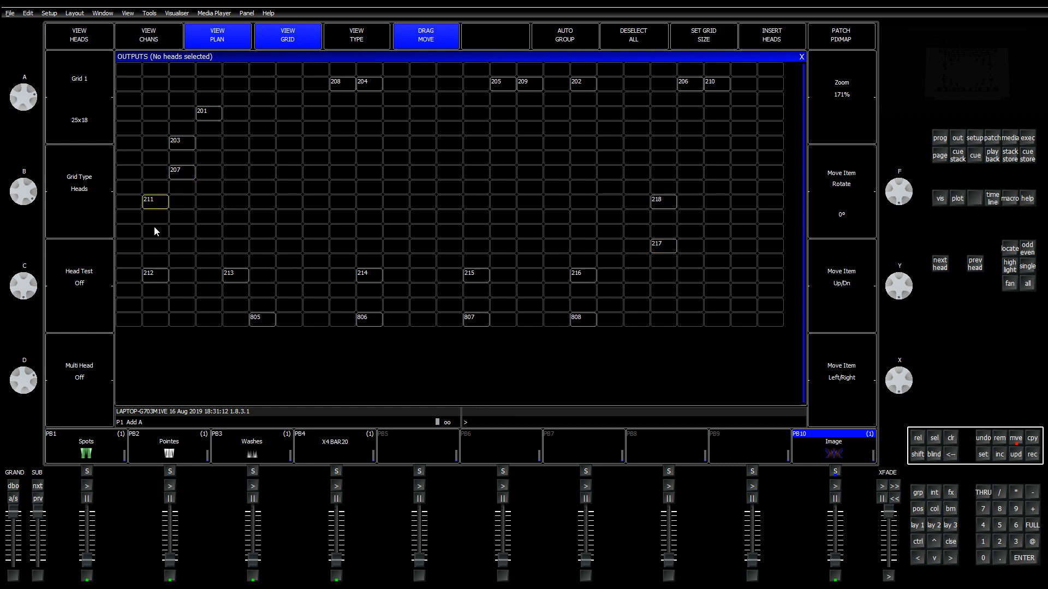
drag(150, 276, 154, 244)
Step: Head-test the SceniusSpots 211 to 218 together to check their rig positions in the visualiser
click(152, 206)
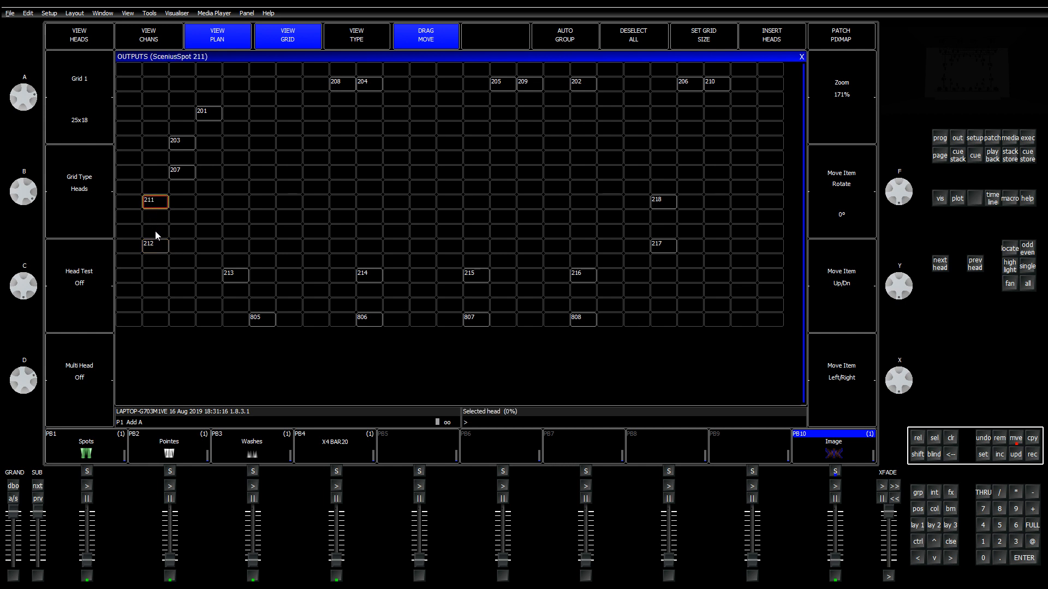
click(88, 303)
click(156, 245)
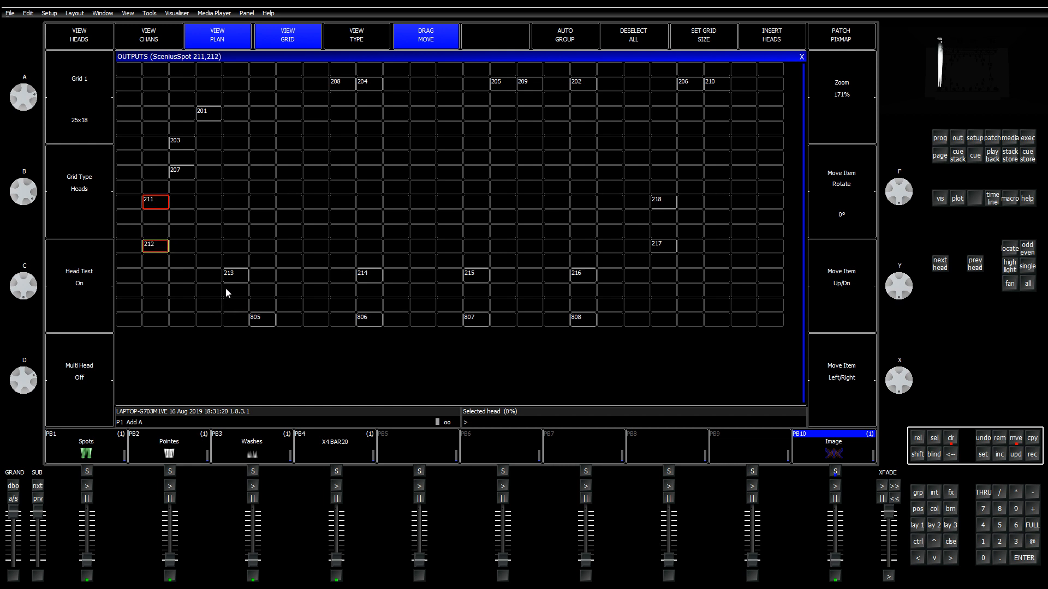
click(234, 278)
click(475, 276)
click(583, 275)
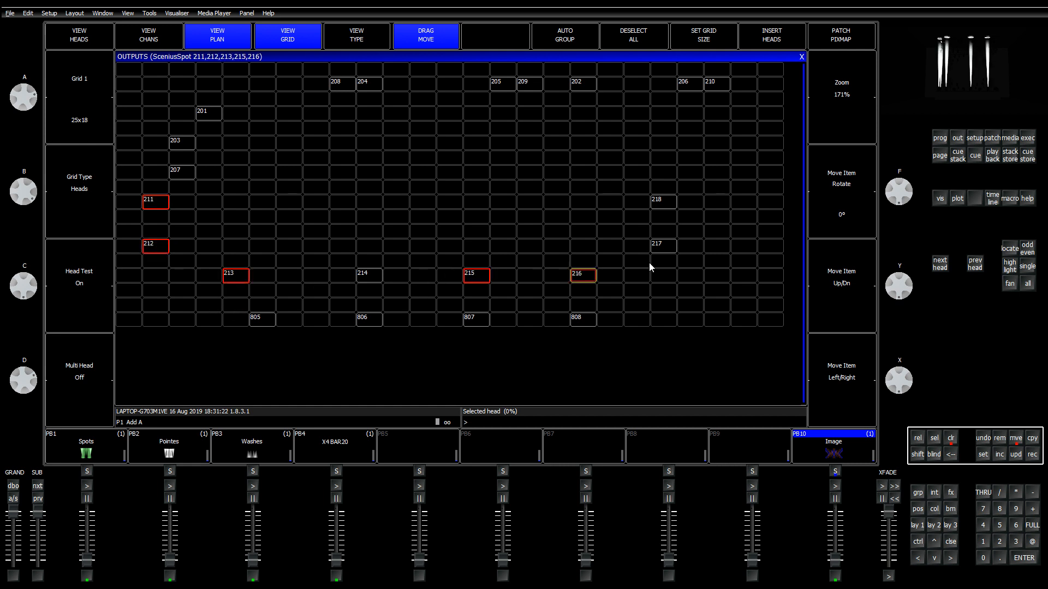
click(663, 245)
click(663, 202)
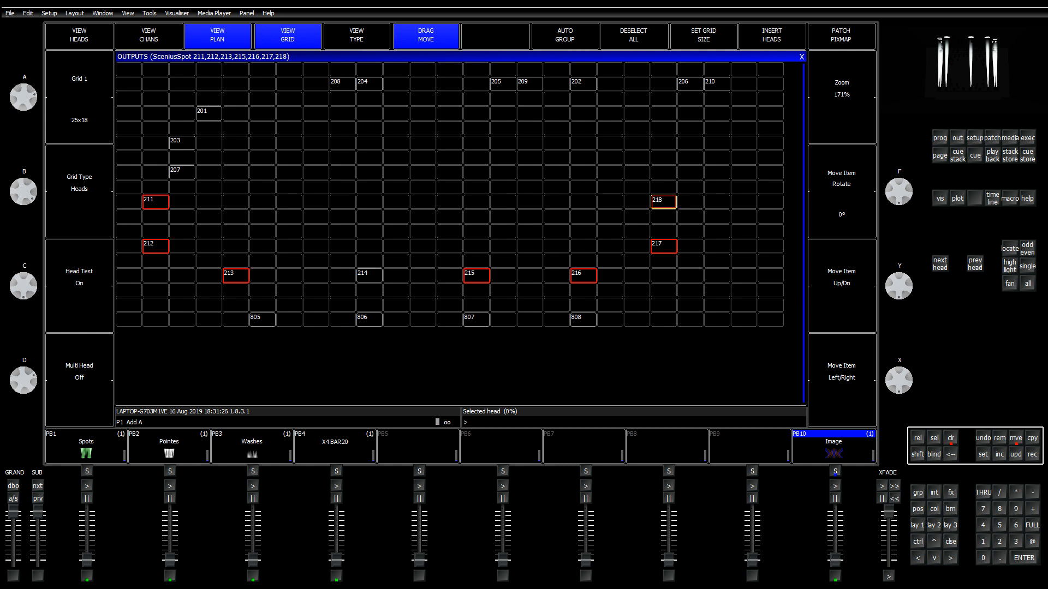
click(375, 276)
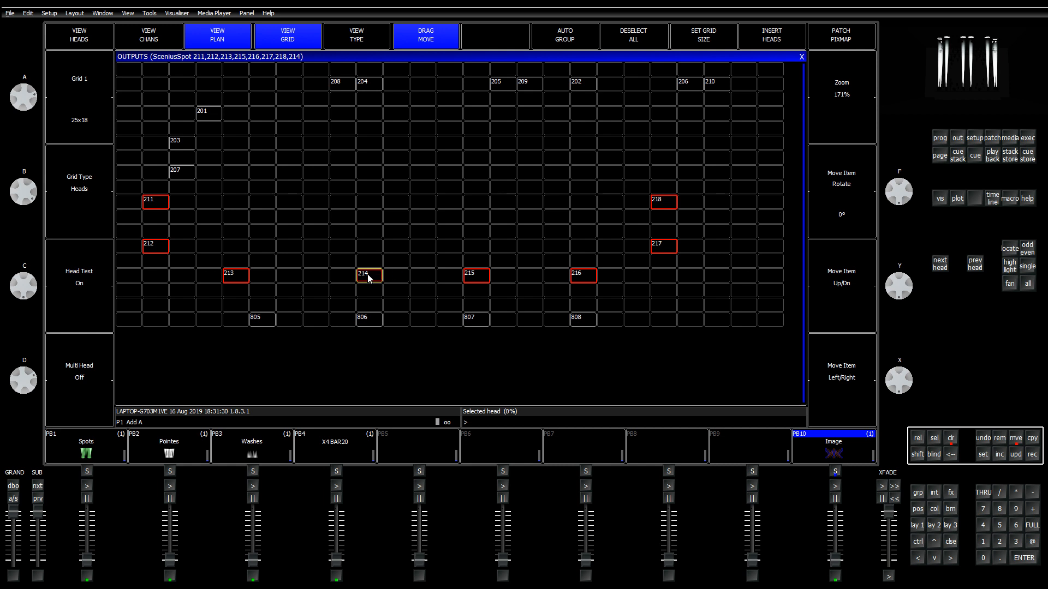
Step: Move heads 214, 215 and 216 to columns 11, 13 and 19, shift 217 and 218 to column 22, and clear the programmer
drag(369, 279, 396, 278)
drag(479, 278, 452, 281)
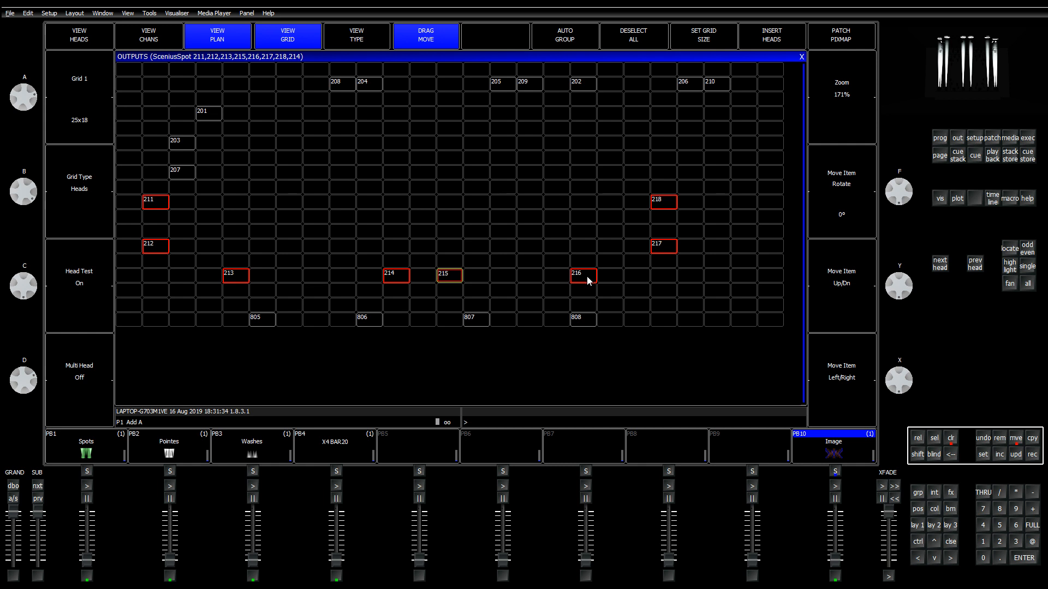
drag(586, 276, 612, 276)
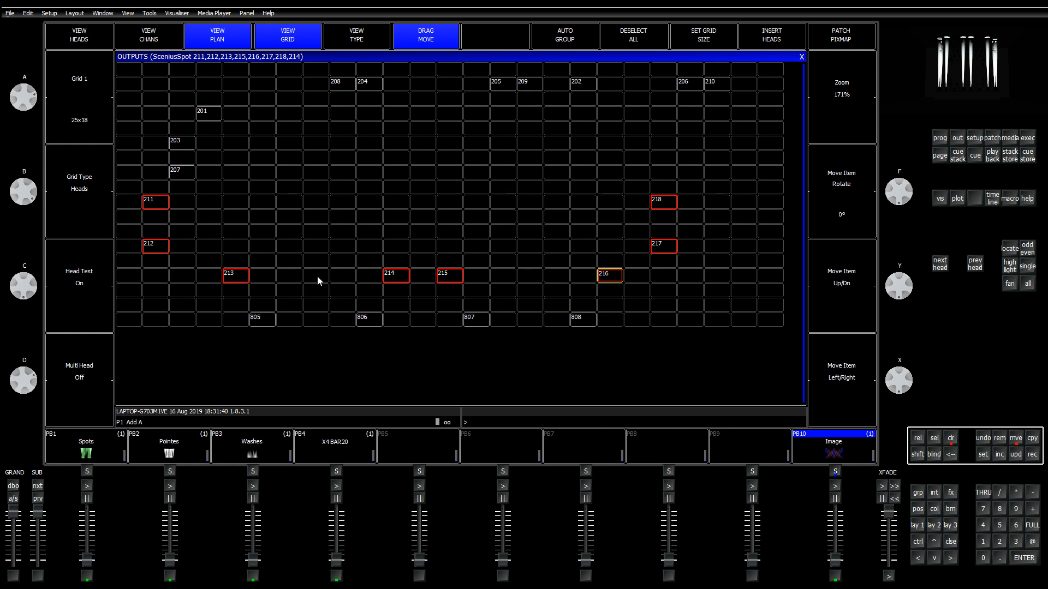
drag(664, 246, 690, 246)
drag(660, 208, 686, 209)
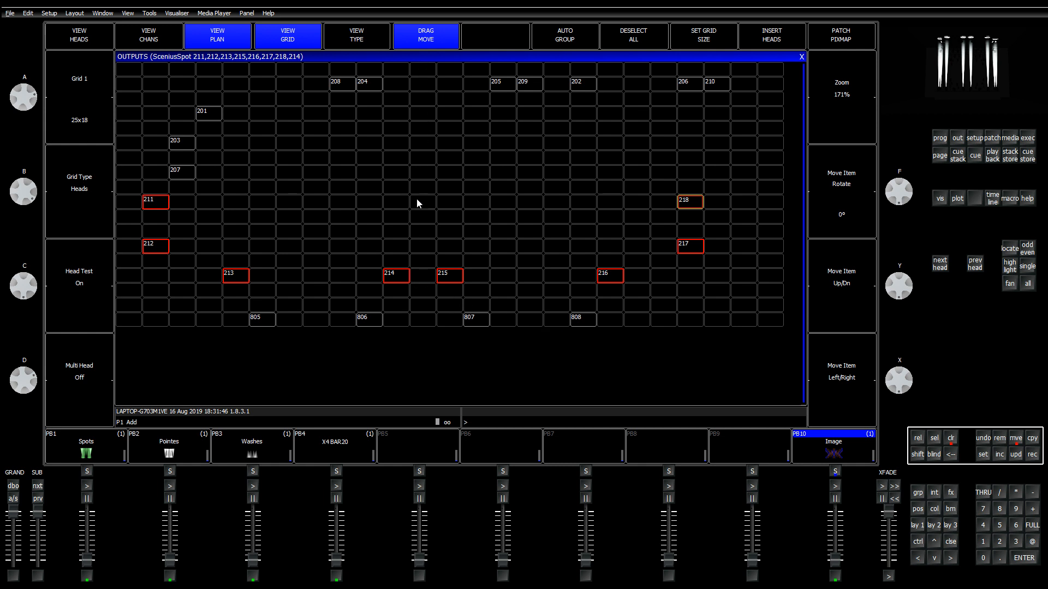
click(528, 233)
click(951, 438)
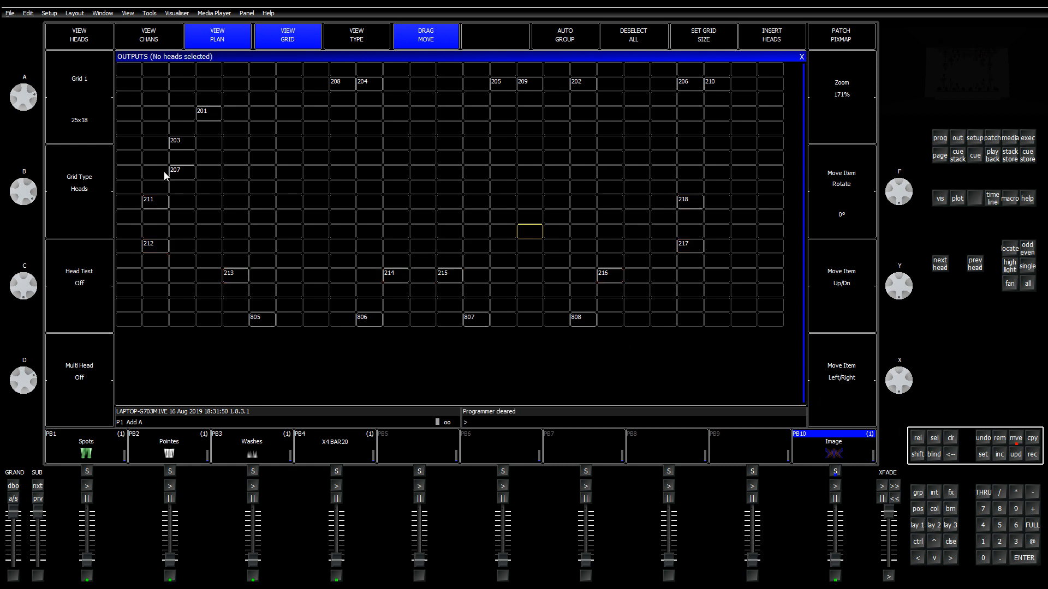
Step: Head-test 207 and 203 to compare their rig positions, and clear the programmer
click(180, 173)
click(98, 252)
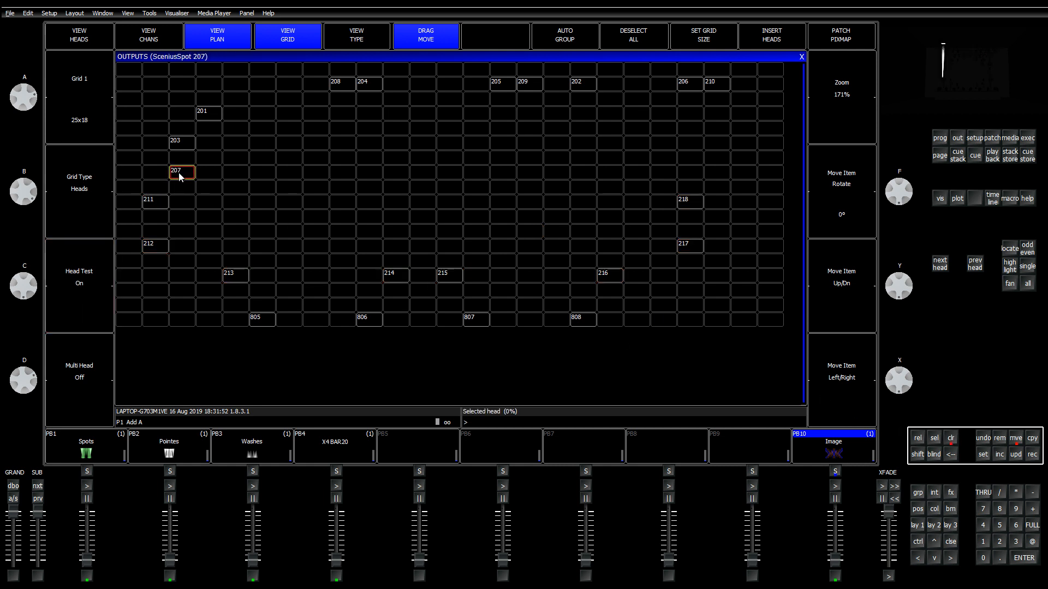
click(182, 144)
click(950, 440)
Step: Head-test 201, toggling its selection to check its rig position in the visualiser
click(209, 116)
click(81, 252)
click(209, 117)
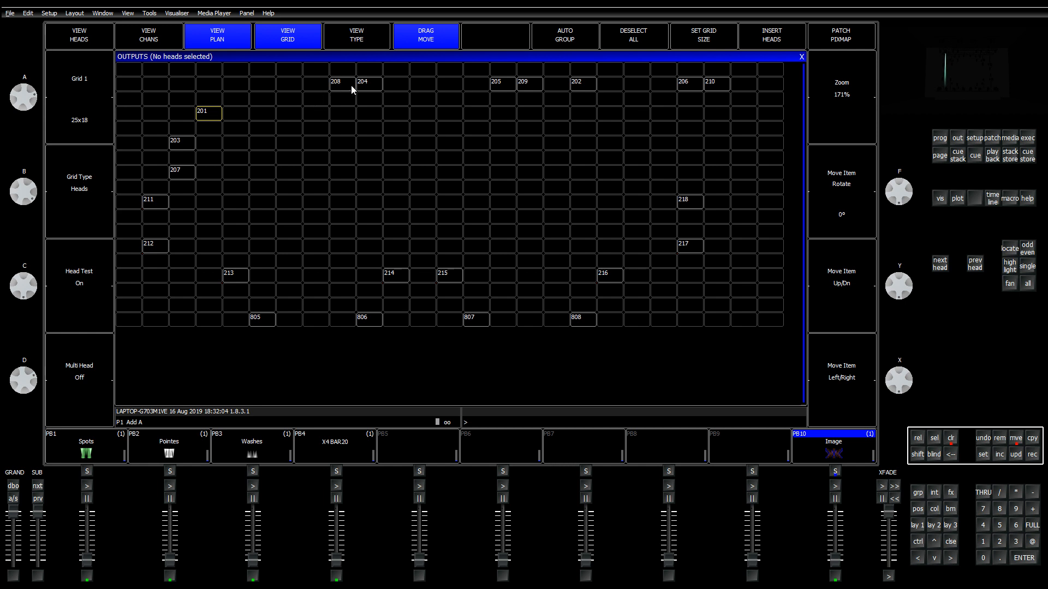
click(217, 120)
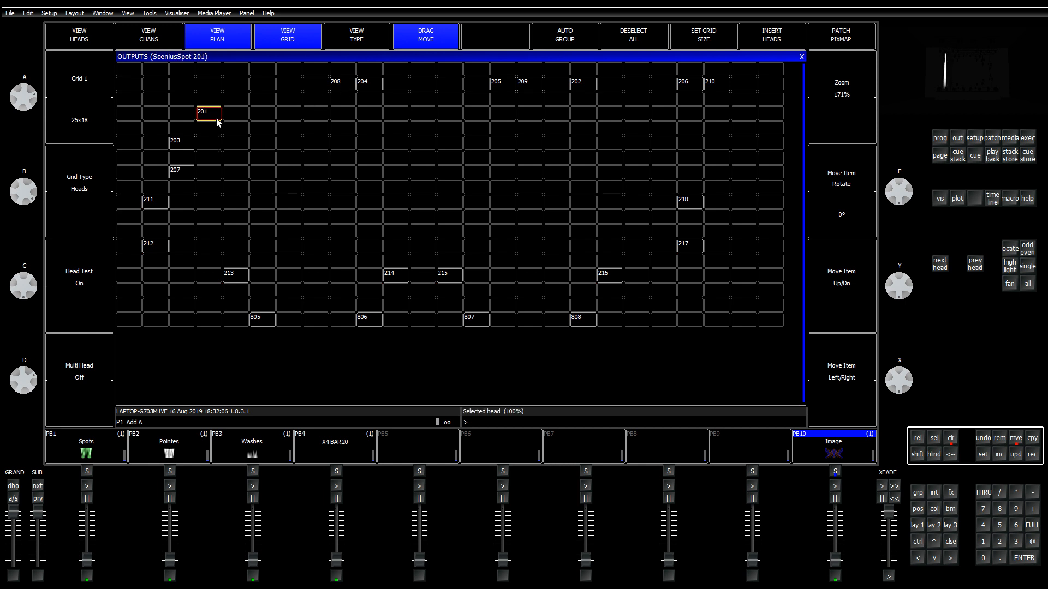
click(217, 121)
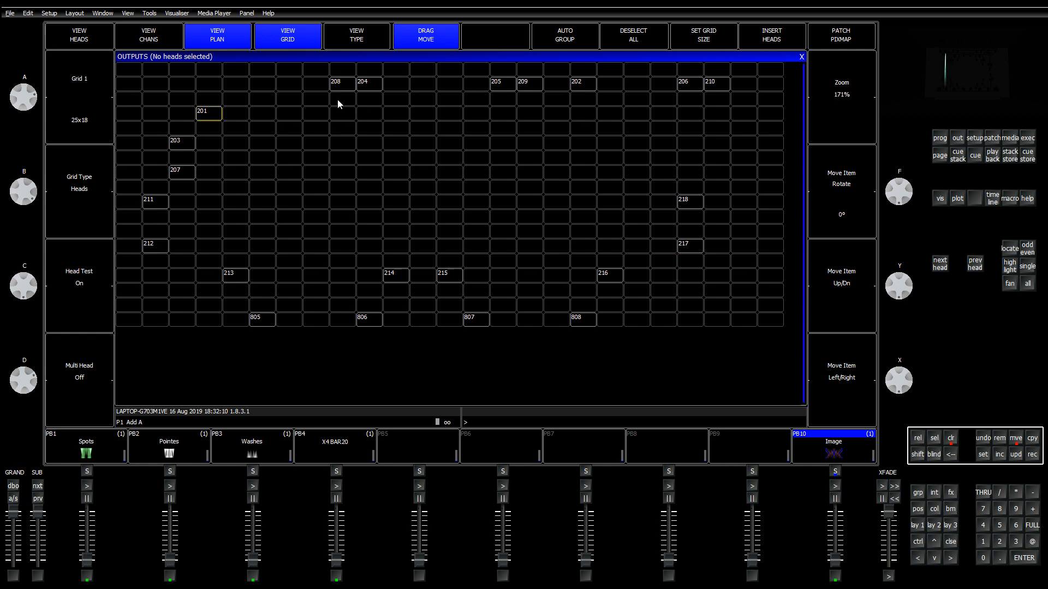
Step: Move head 208 to column 7, row 10, head 204 to column 6, row 6 and head 205 to column 9, row 4, and clear the programmer
click(337, 85)
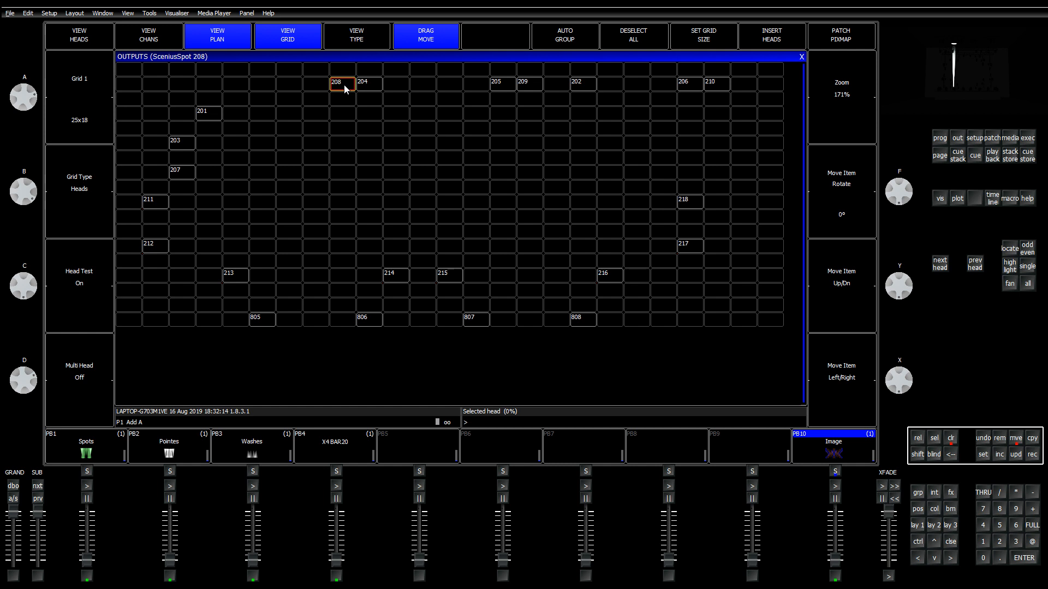
drag(345, 89, 288, 203)
click(371, 86)
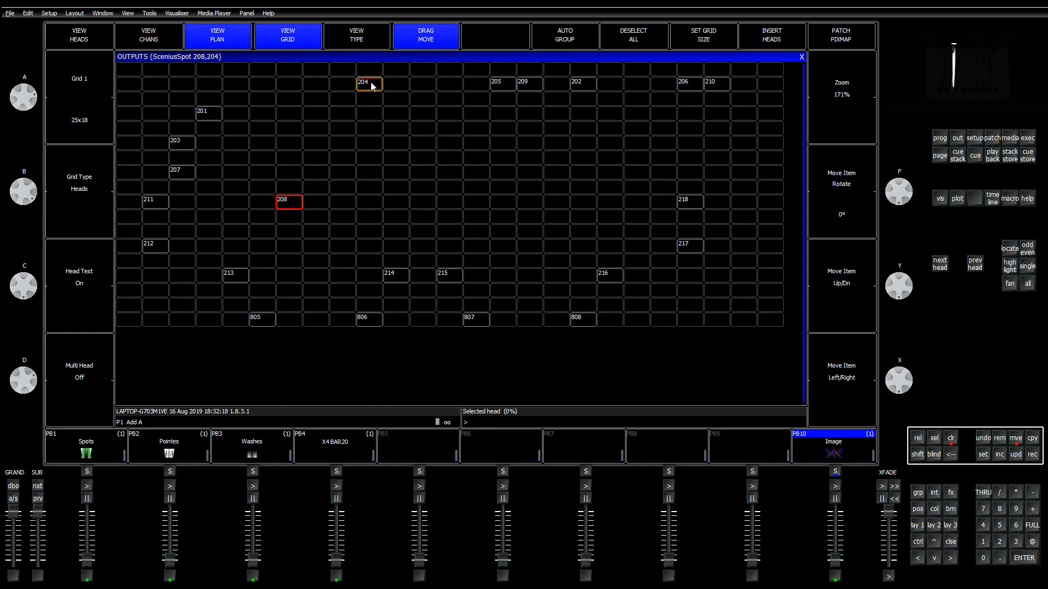
drag(371, 85, 266, 145)
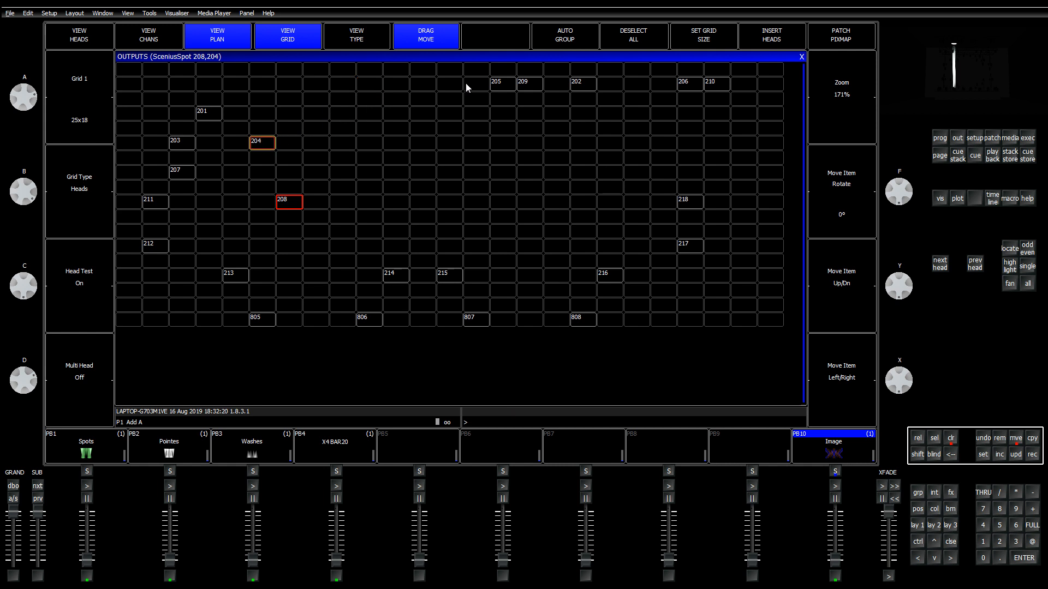
drag(503, 83, 348, 115)
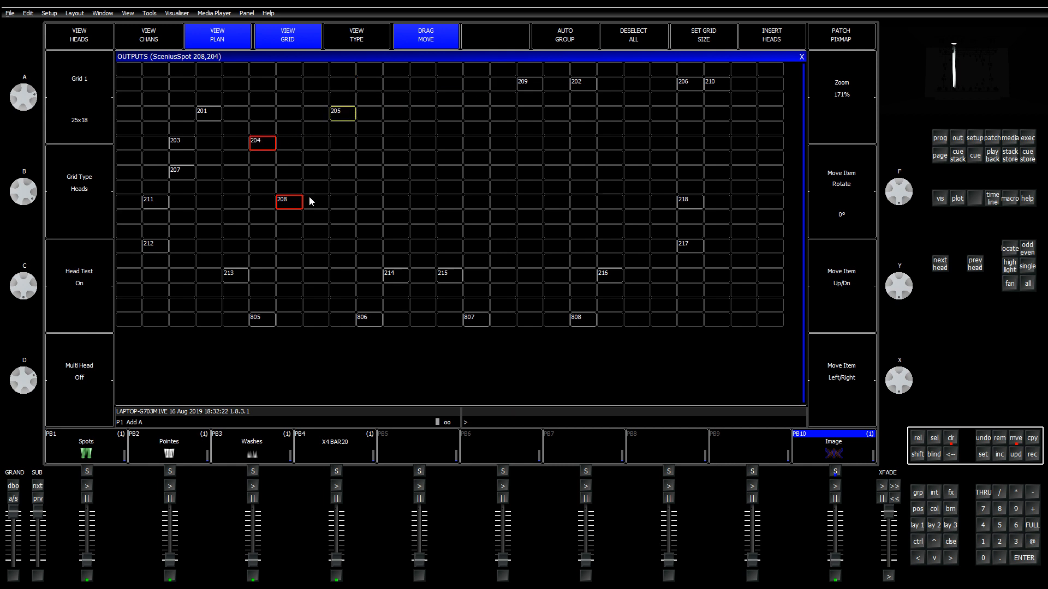
click(952, 443)
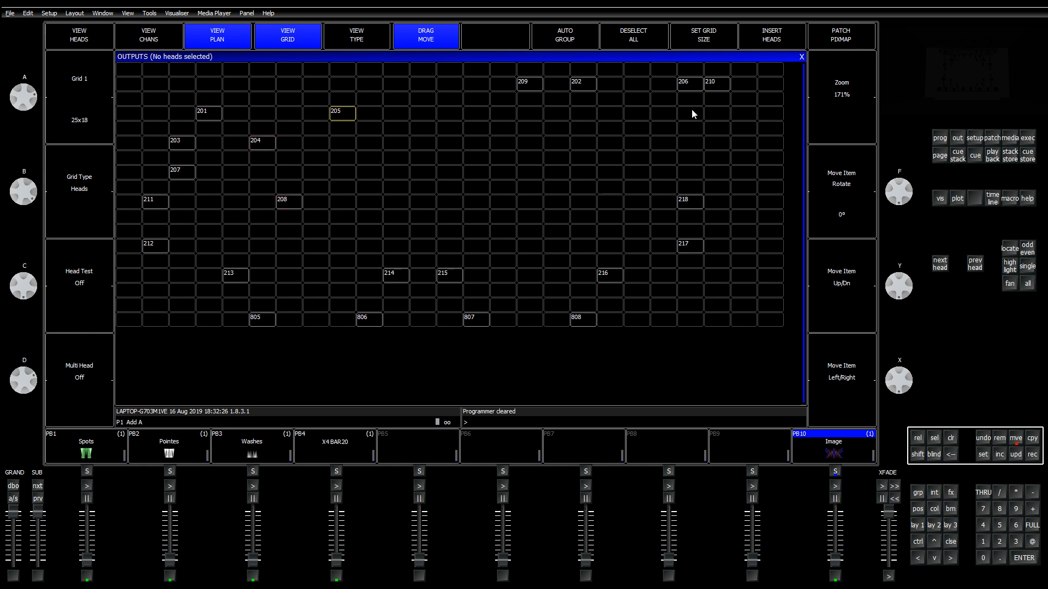
Step: Head-test 206 and 210 and move them to column 21, with 206 in row 6 and 210 in row 8
click(690, 86)
click(83, 308)
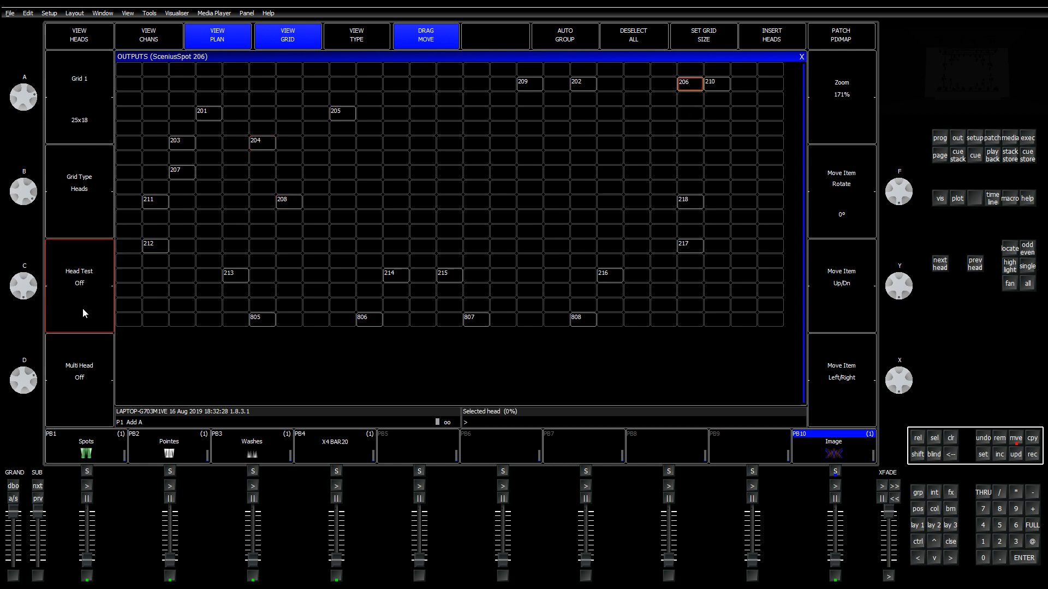
drag(692, 86, 663, 174)
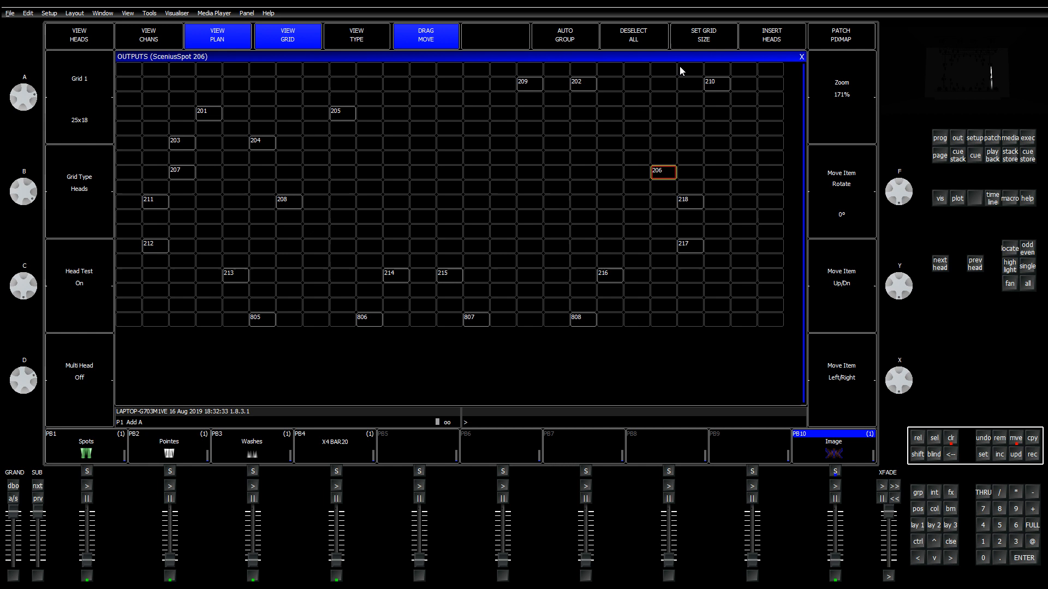
click(715, 85)
drag(718, 86, 663, 173)
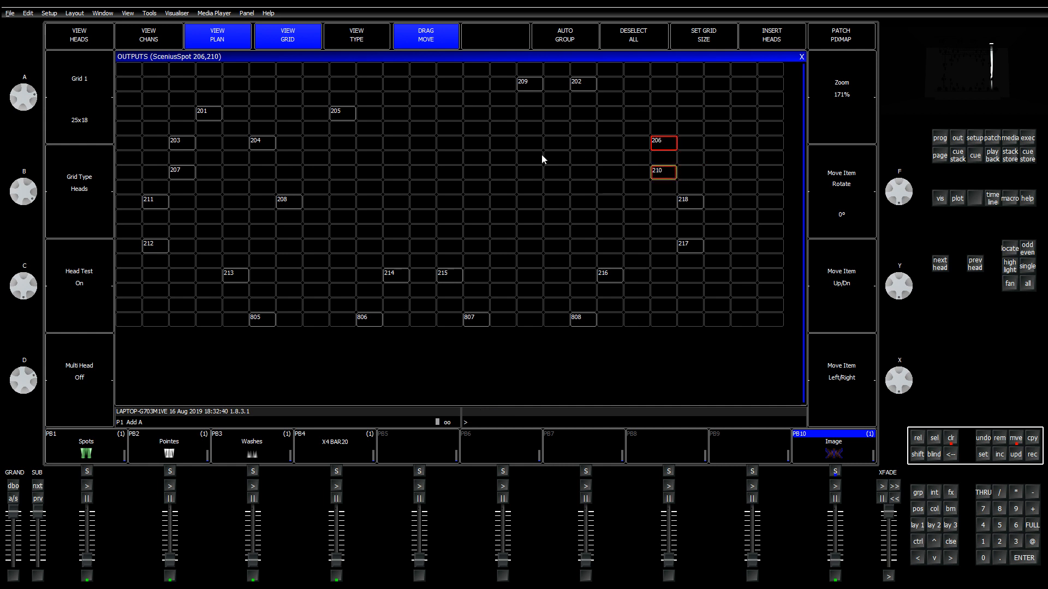
Step: Head-test and move head 202 to column 19, row 4 and head 209 to column 16, row 10, and clear the programmer
click(580, 86)
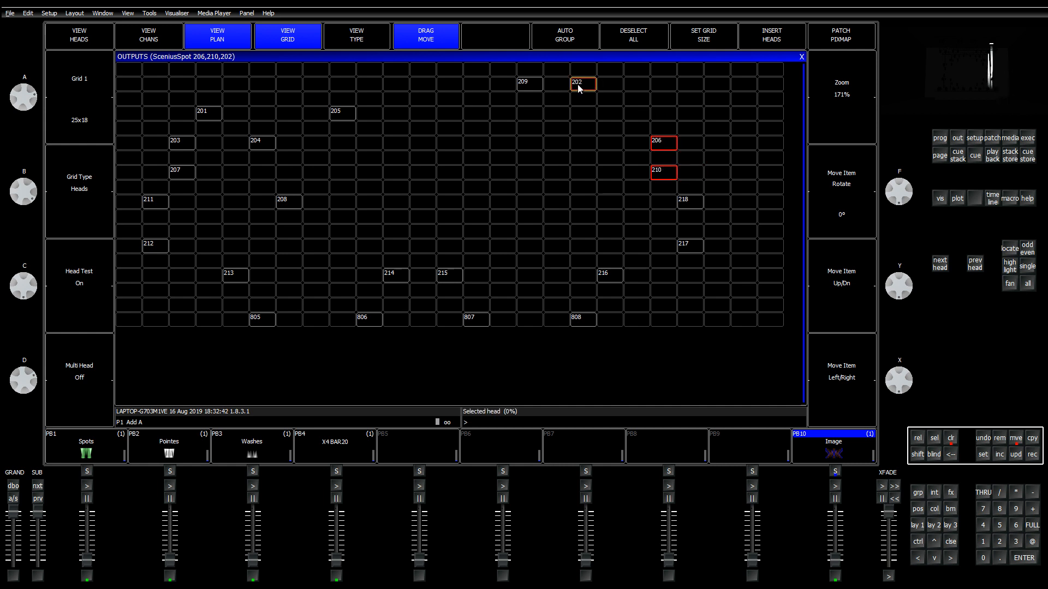
drag(580, 87, 614, 117)
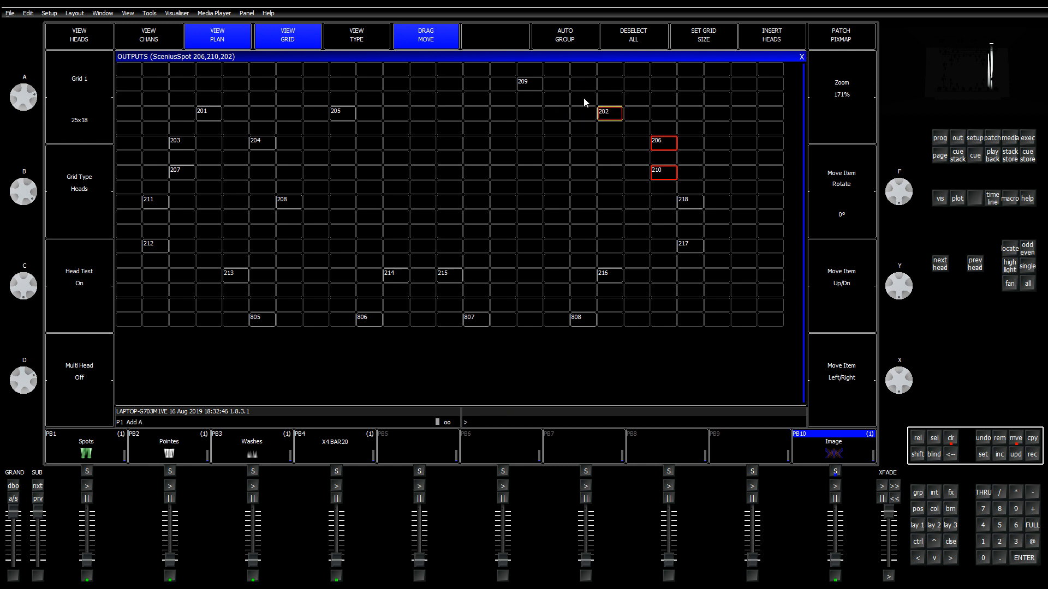
click(531, 86)
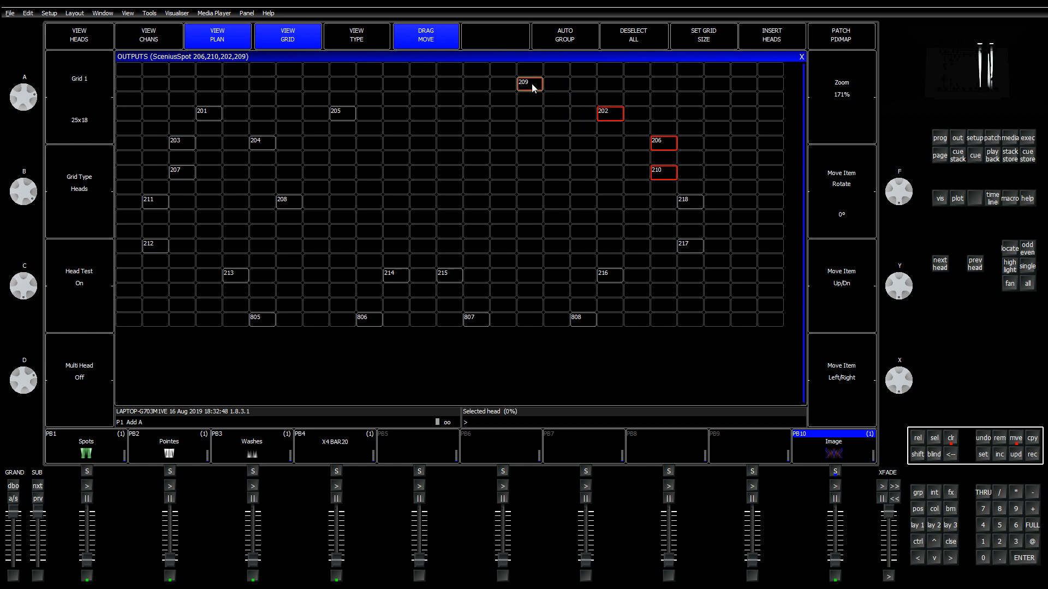
drag(533, 88, 537, 206)
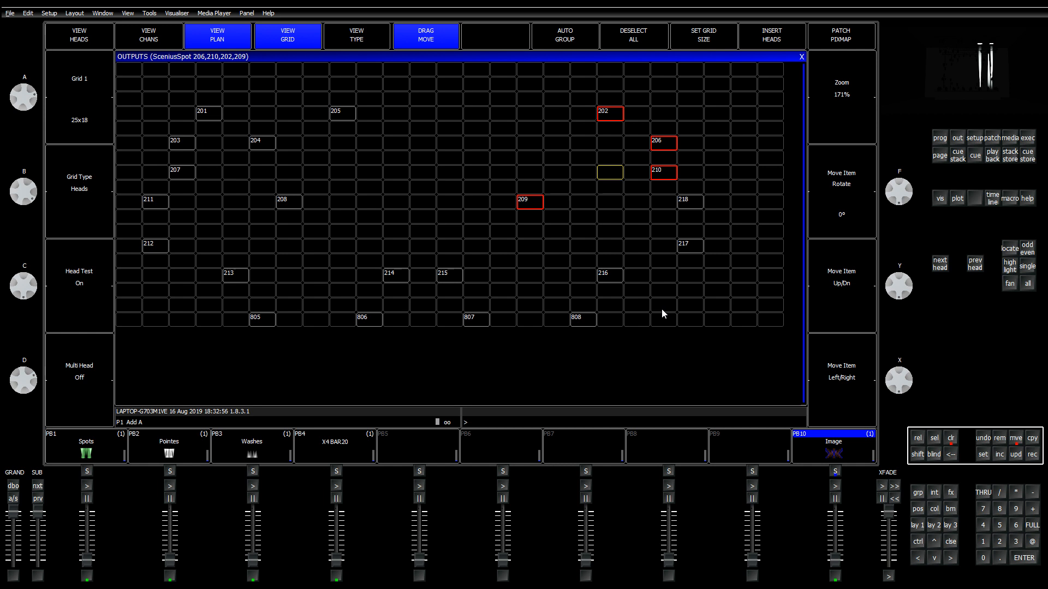
click(953, 446)
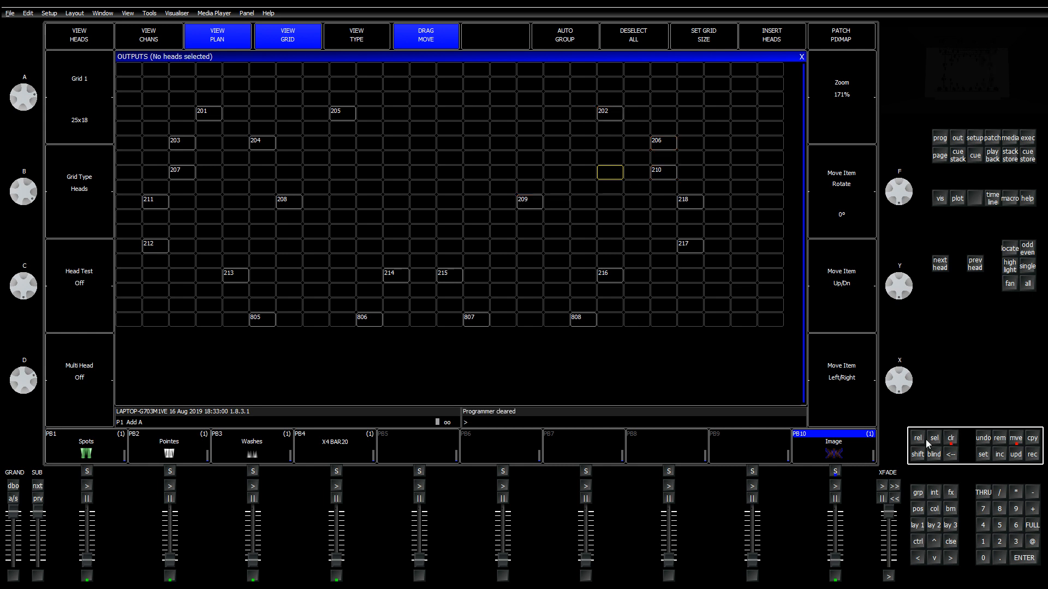
Step: Head-test 211 and 207 to check their rig positions in the visualiser
click(152, 205)
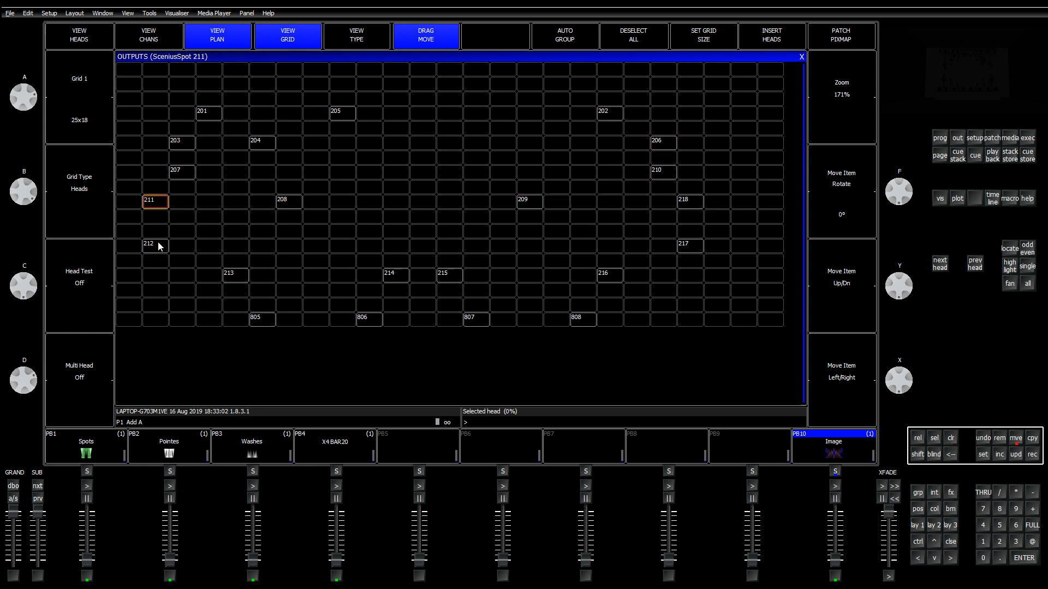
click(83, 304)
click(155, 206)
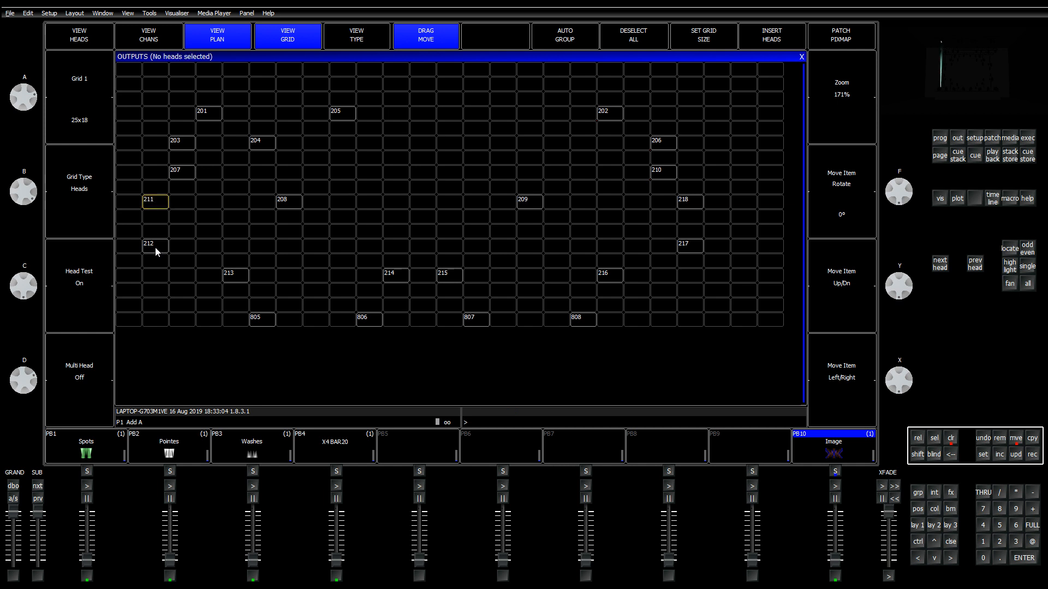
click(180, 173)
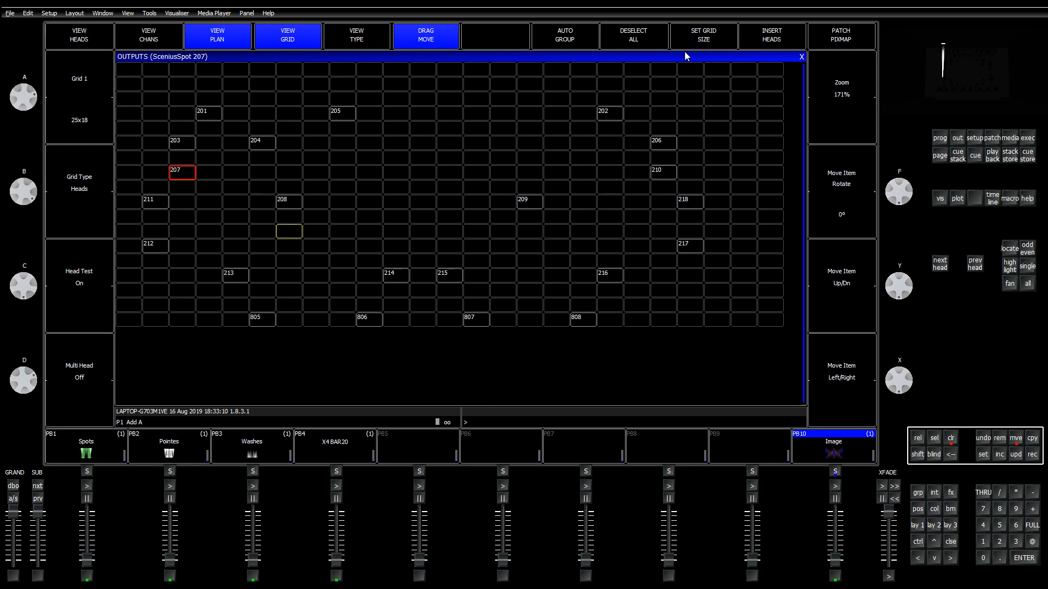
Step: Set the outputs grid size to 25 by 20
click(715, 36)
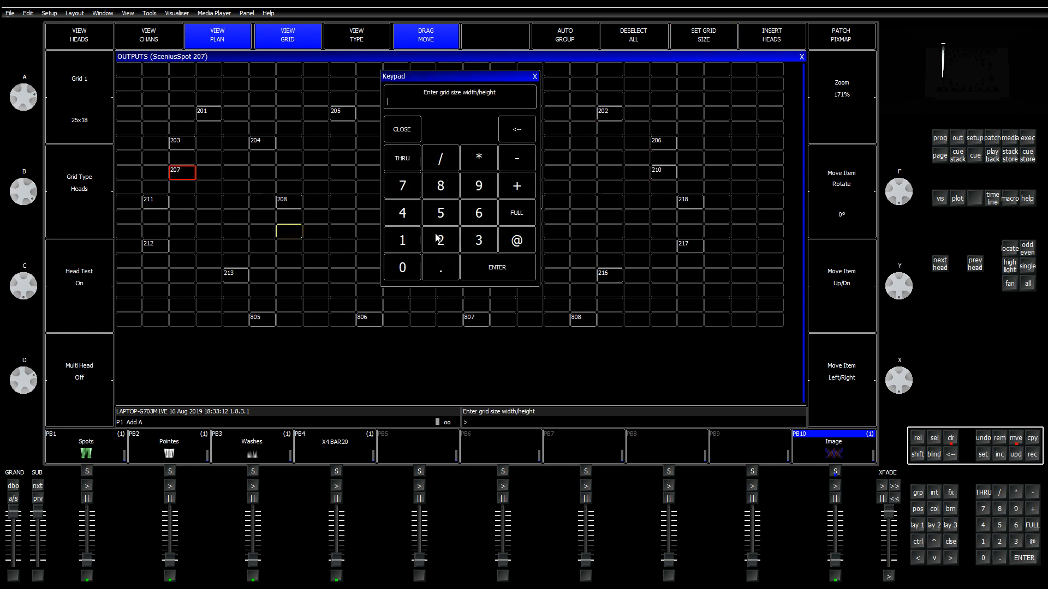
click(442, 239)
click(405, 270)
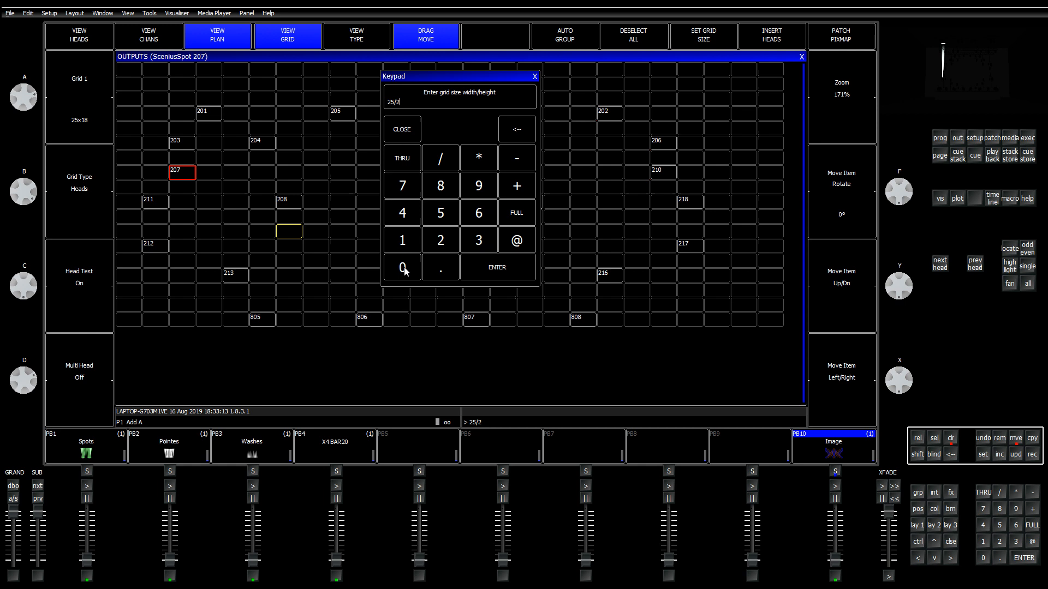
click(491, 268)
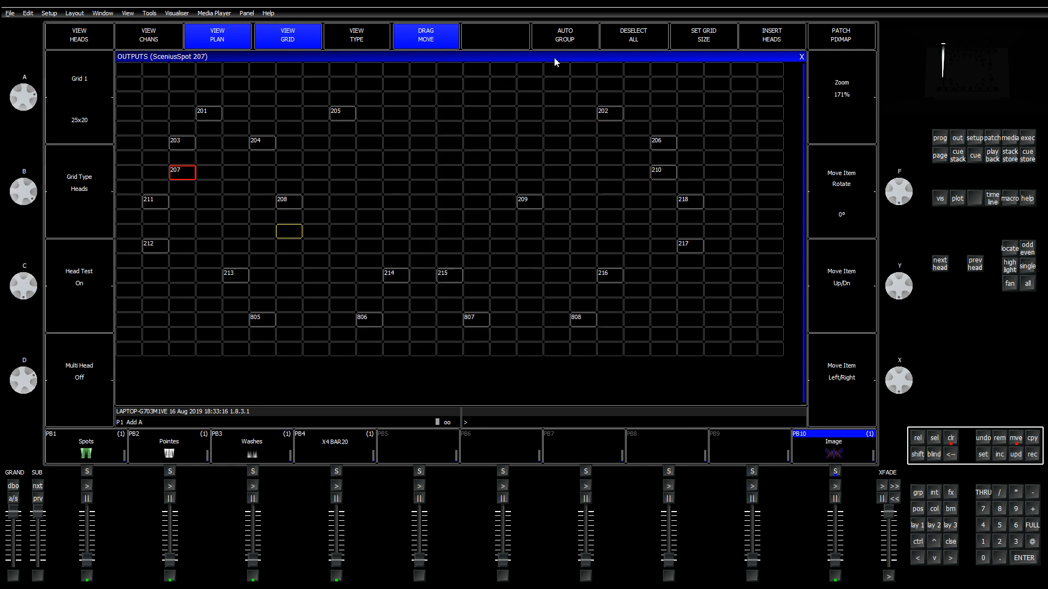
click(537, 170)
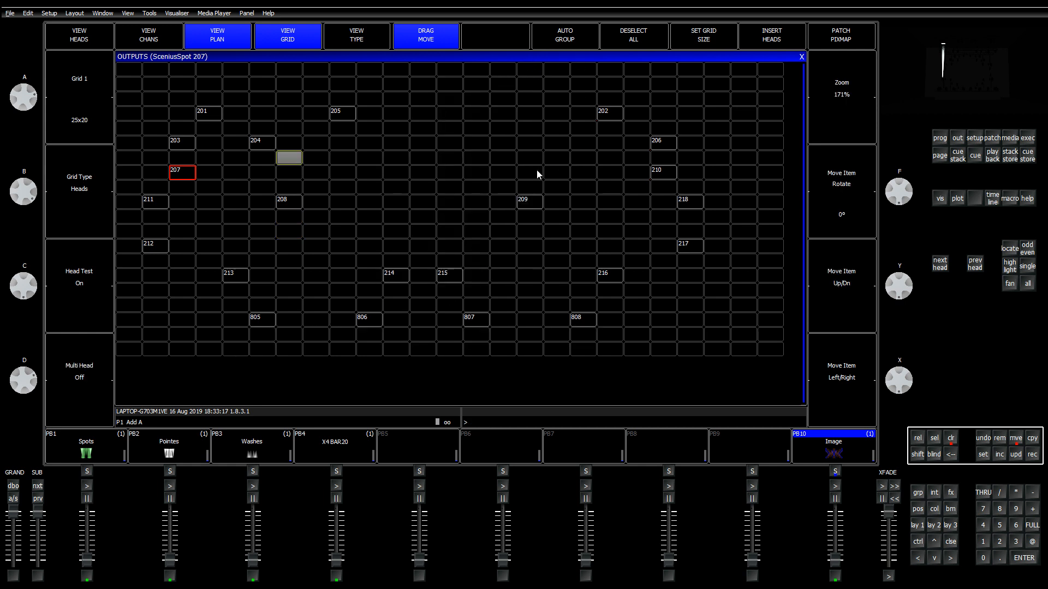
Step: Set the outputs grid size to 25 by 23 and clear the programmer
click(679, 43)
text(25/)
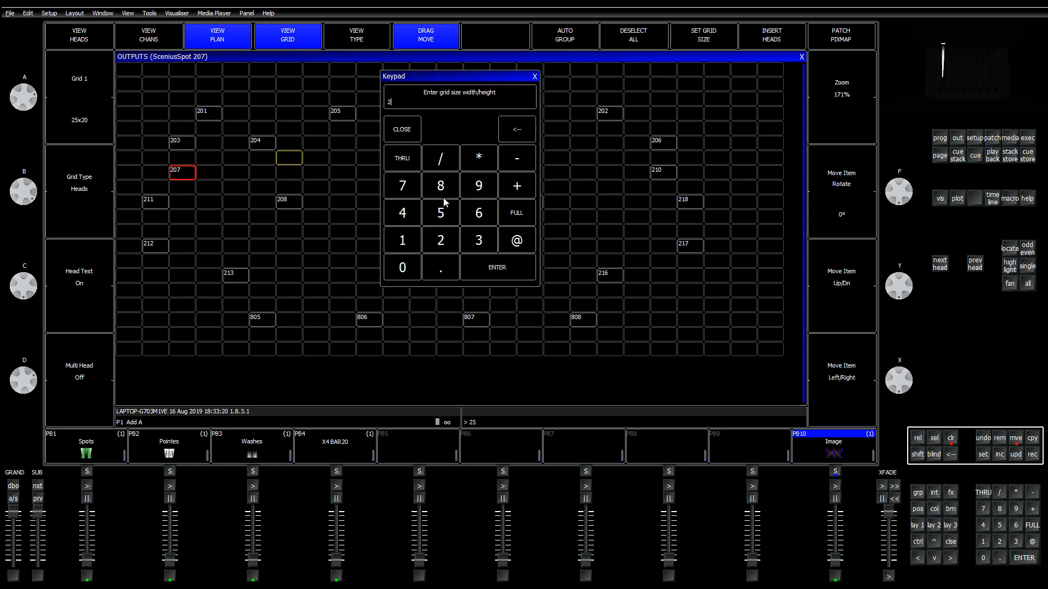
click(441, 244)
click(479, 240)
click(499, 269)
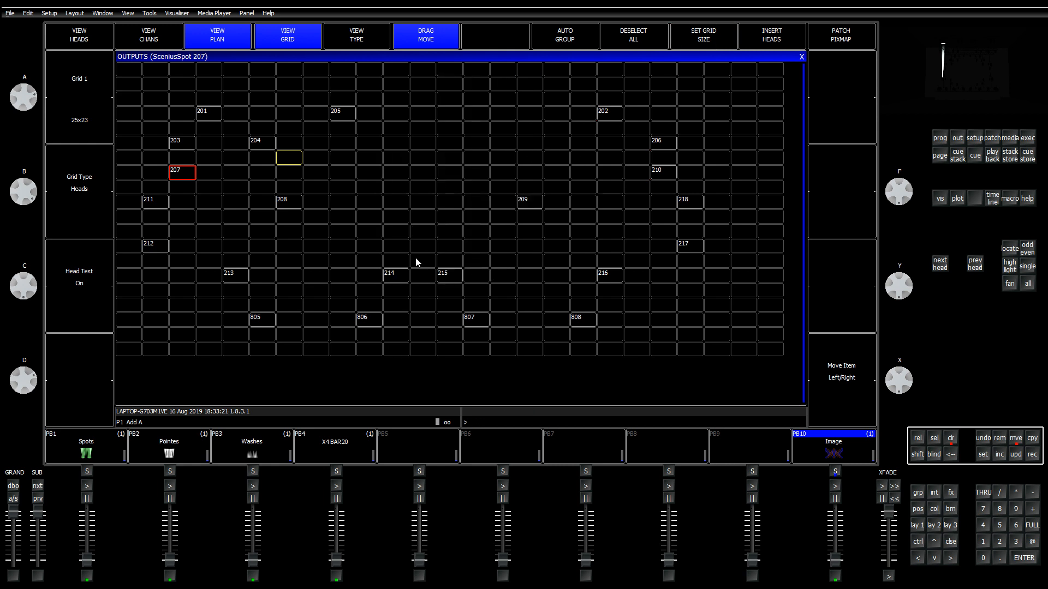
click(416, 266)
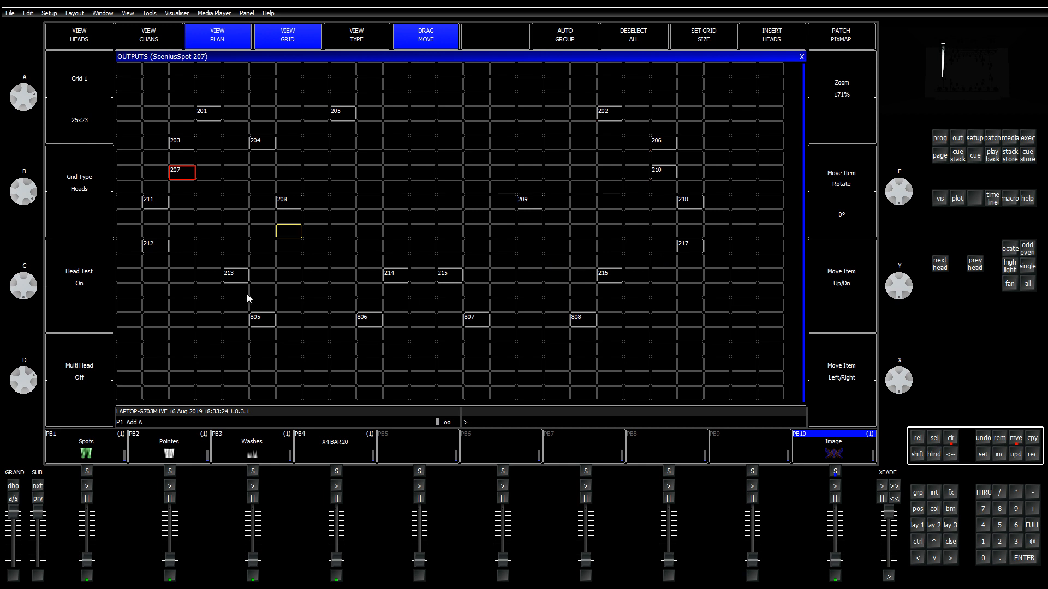
click(951, 441)
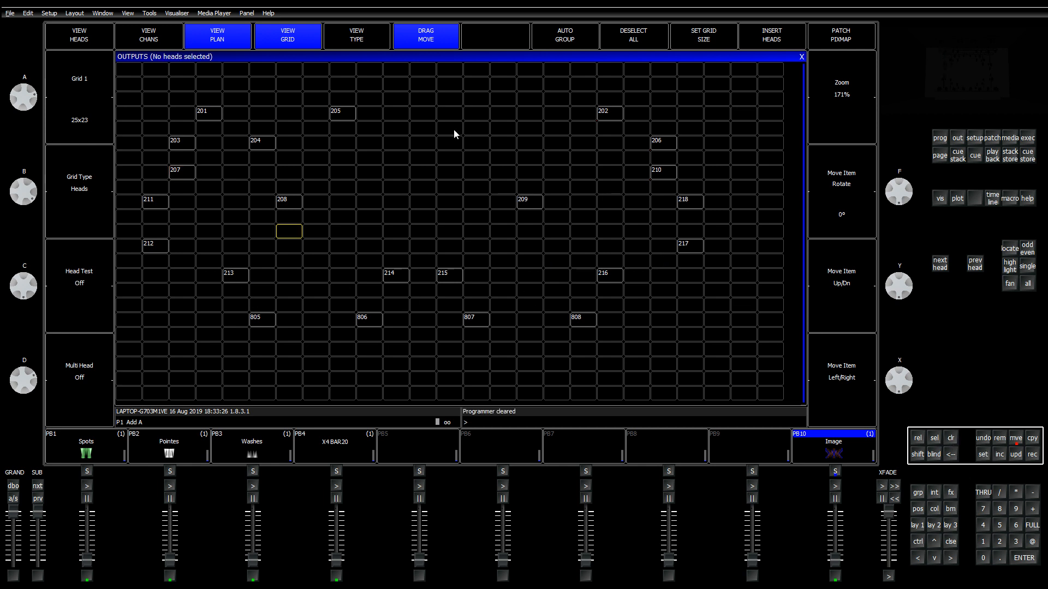
Step: Turn off drag-move and shift the block of heads from 211 through 808 down four rows, placing 211 in column 2, row 14
click(425, 42)
drag(234, 273, 612, 325)
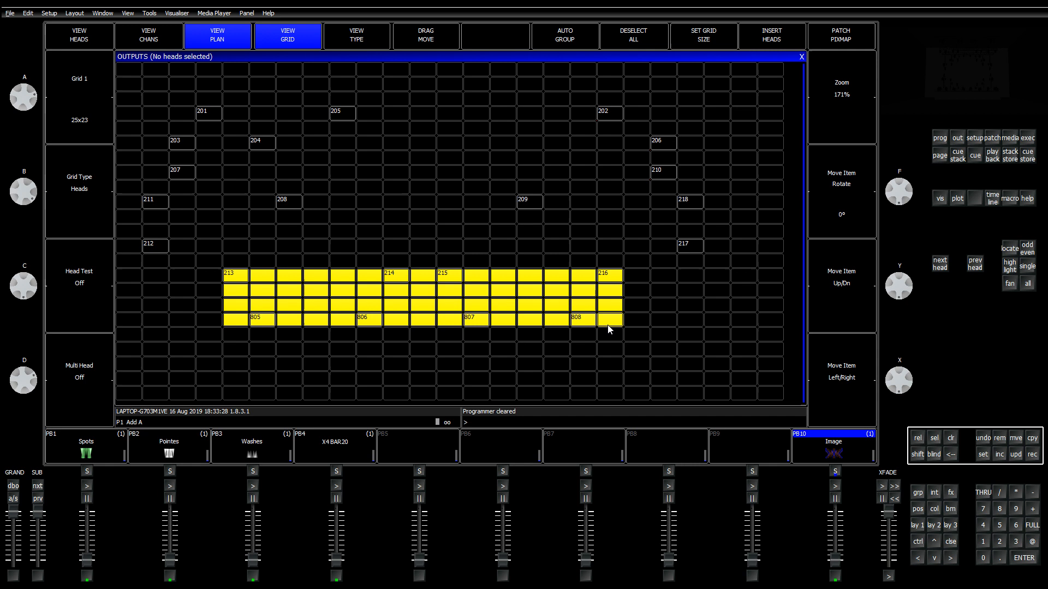
click(335, 245)
drag(151, 207, 690, 319)
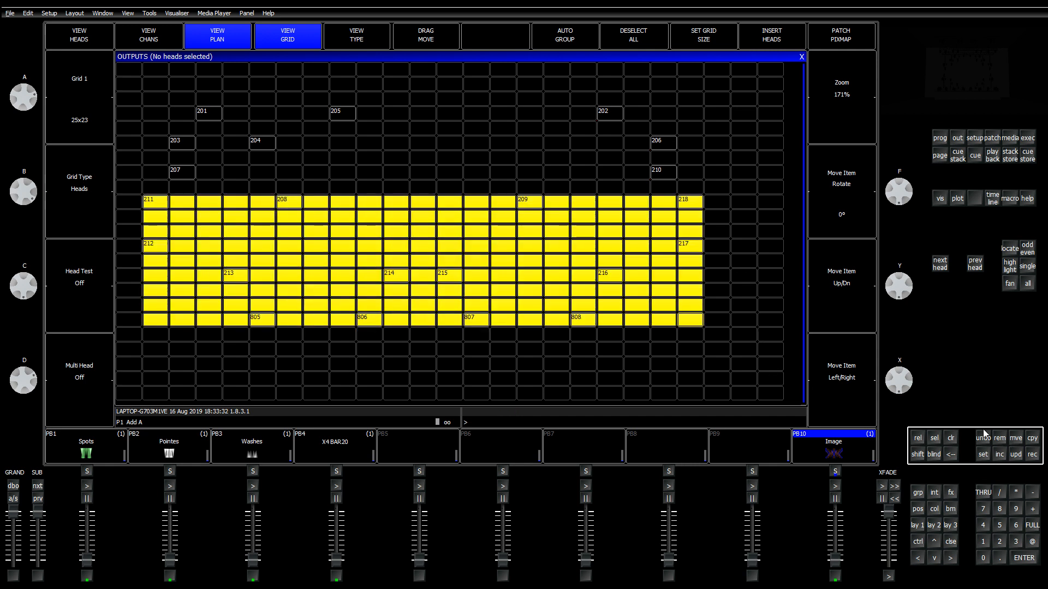
click(1016, 438)
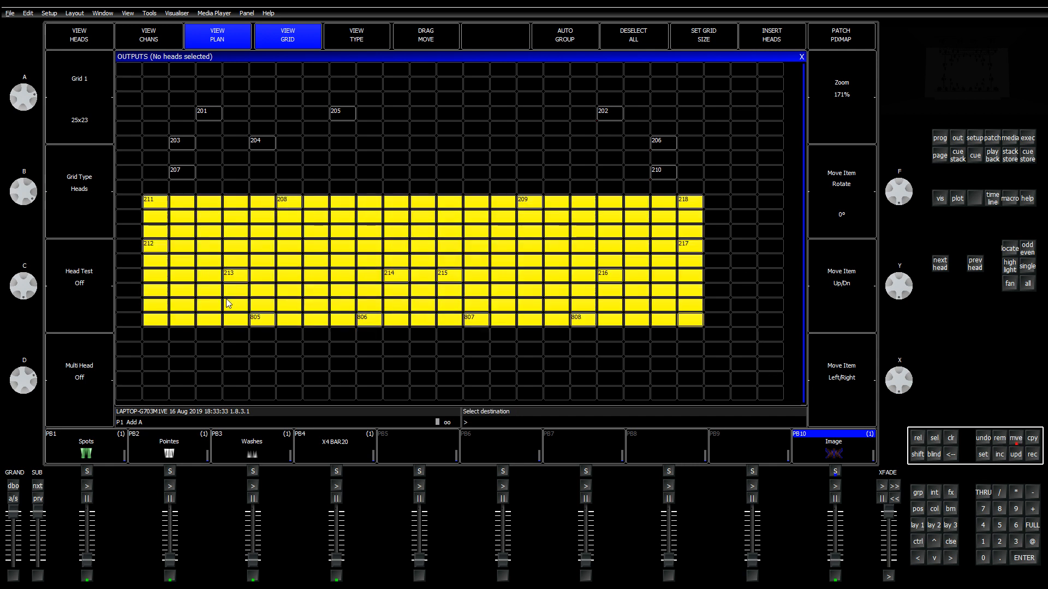
click(154, 264)
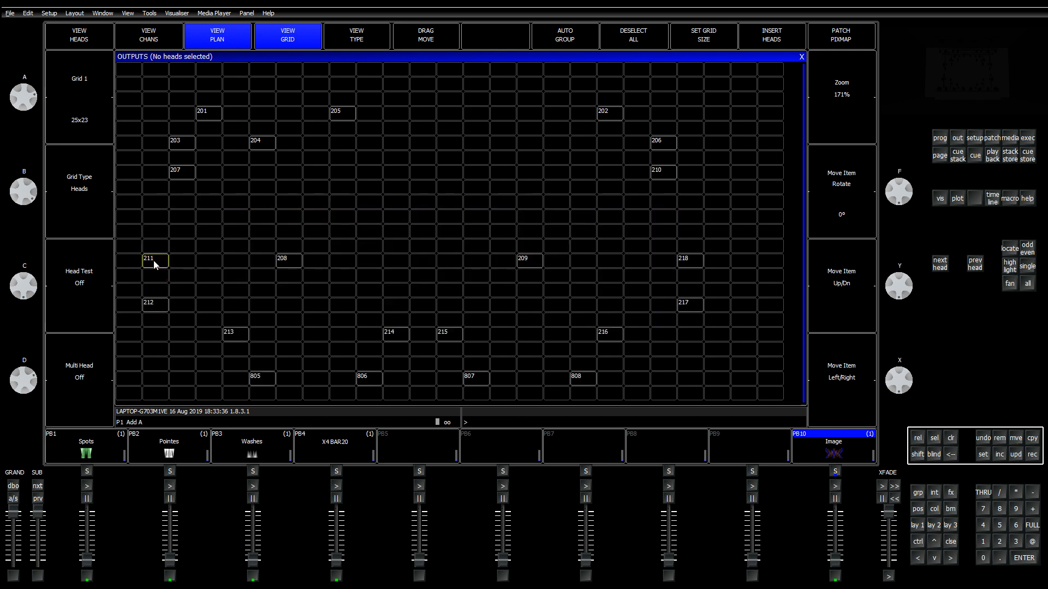
Step: Head-test 211, 208 and 209 one after another to compare their rig positions in the visualiser
click(241, 290)
click(162, 263)
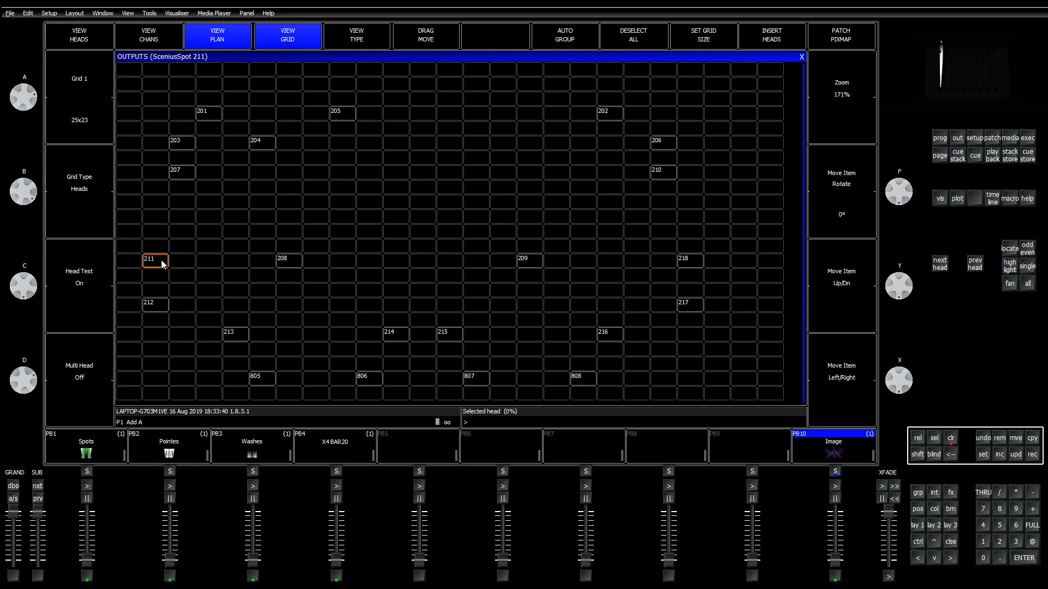
click(294, 265)
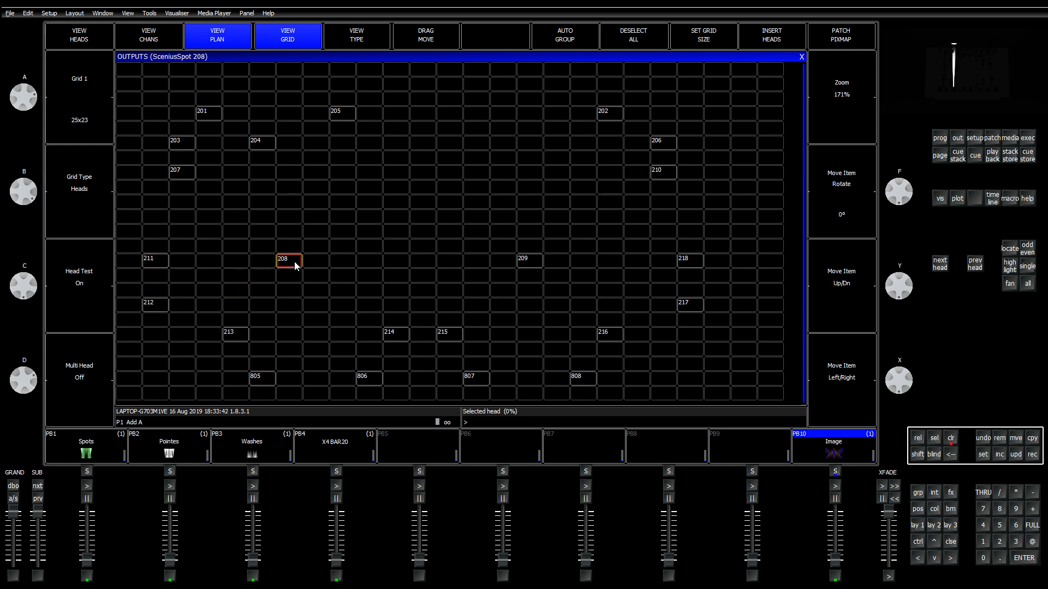
click(525, 266)
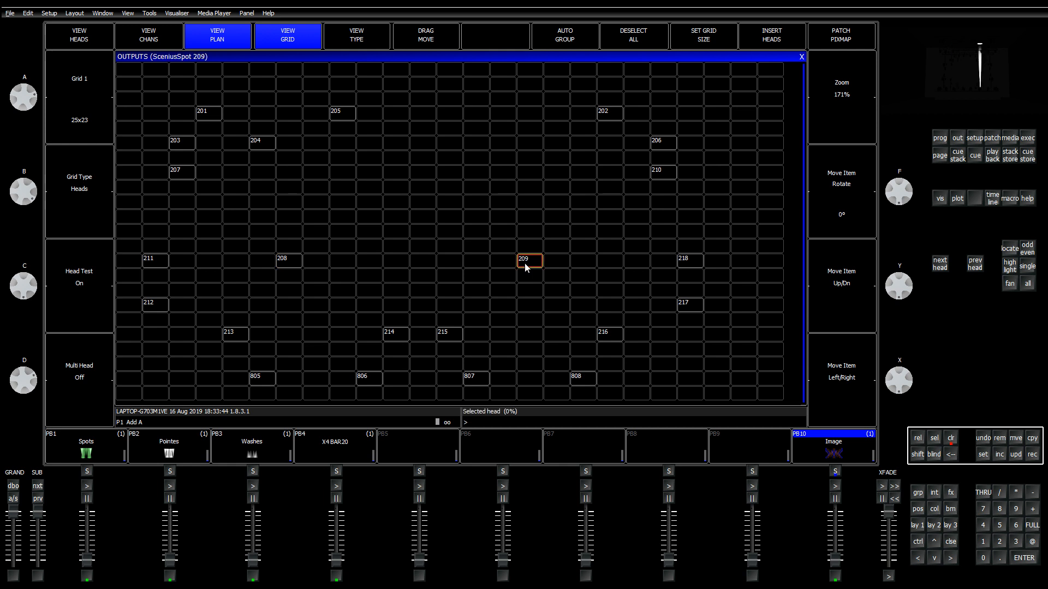
click(527, 268)
Step: Head-test 207 and 203, re-enable drag-move and move 207 to column 3, row 10
click(187, 174)
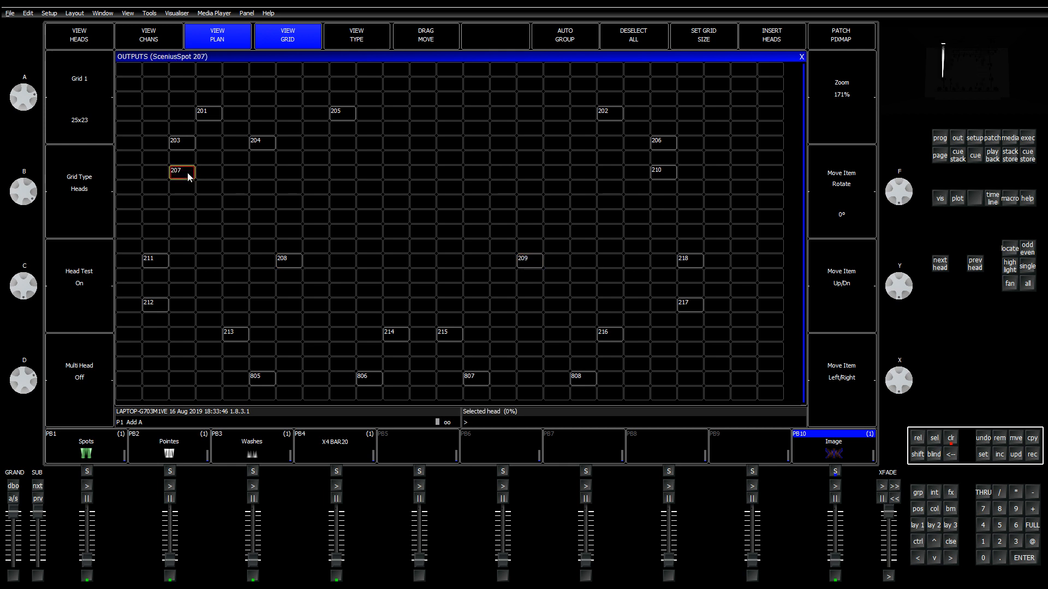
drag(188, 175, 182, 201)
click(425, 36)
click(178, 145)
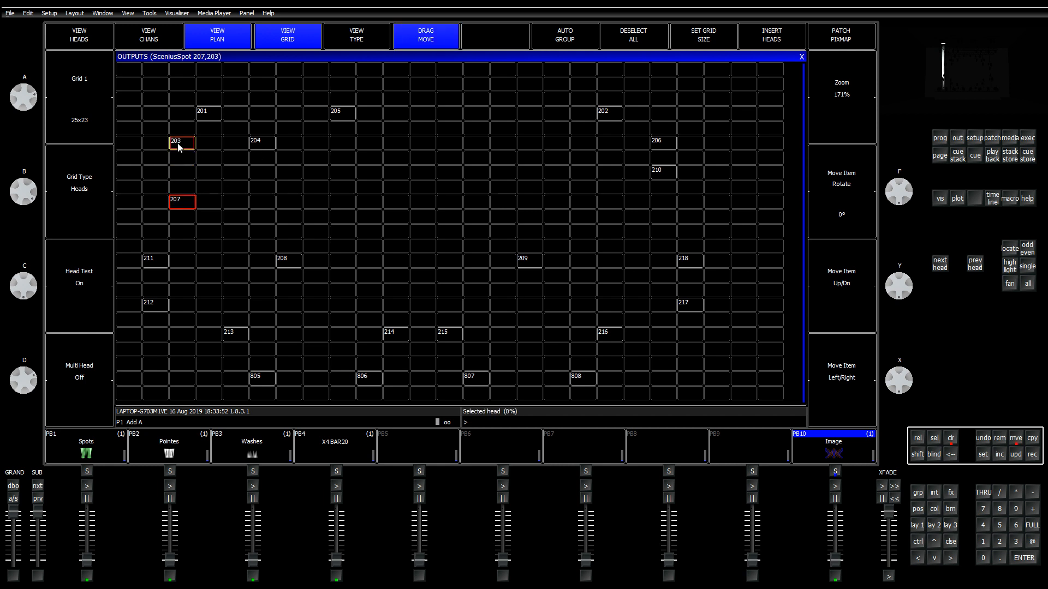
Step: Move head 201 to column 4, row 2, head 202 to column 20, row 2 and head 210 to column 21, row 10, clearing the programmer
click(210, 118)
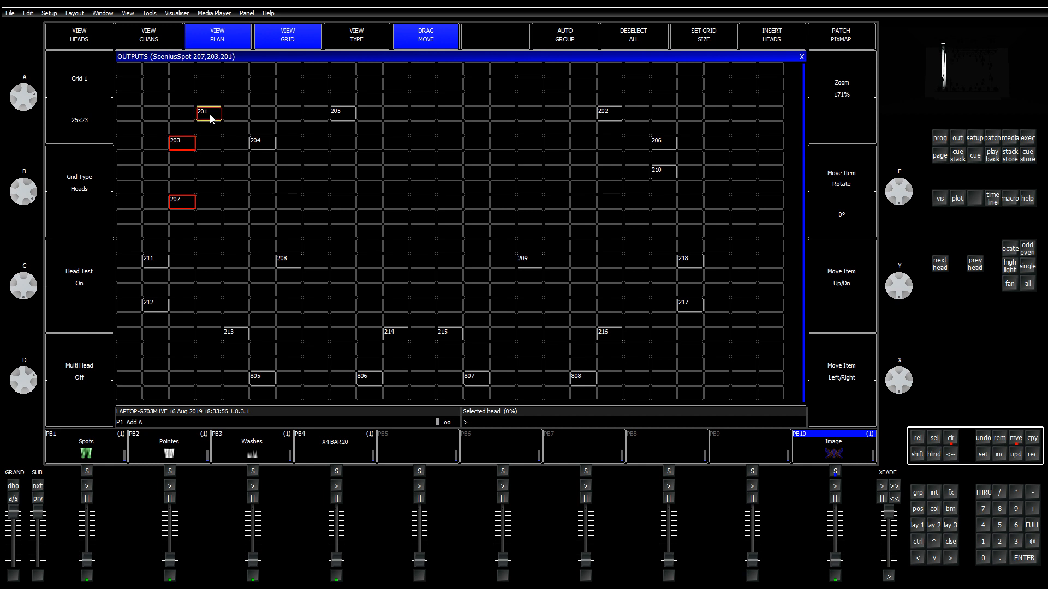
drag(211, 119, 223, 88)
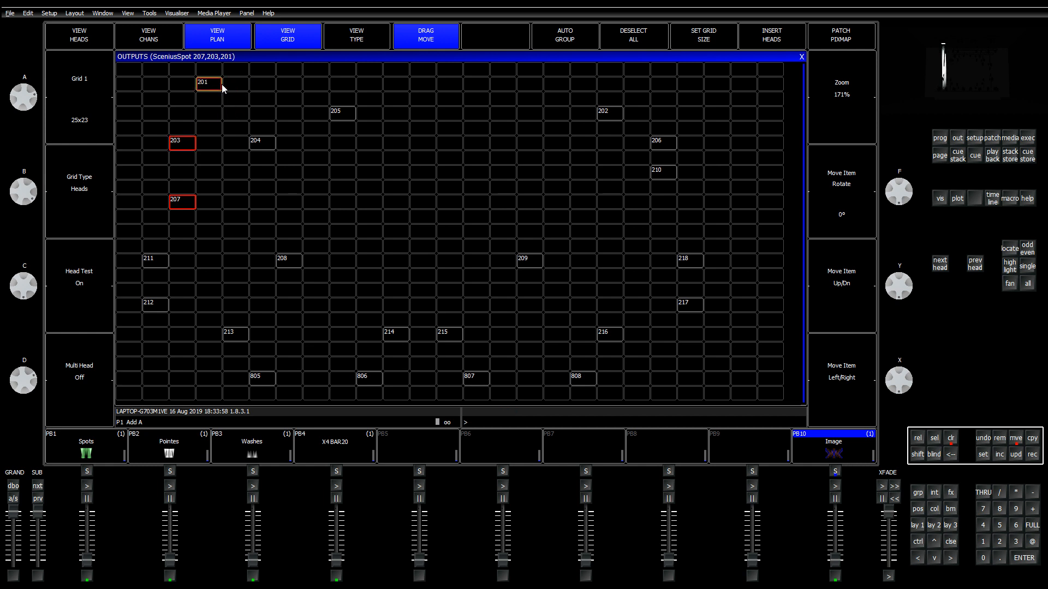
drag(616, 113, 637, 88)
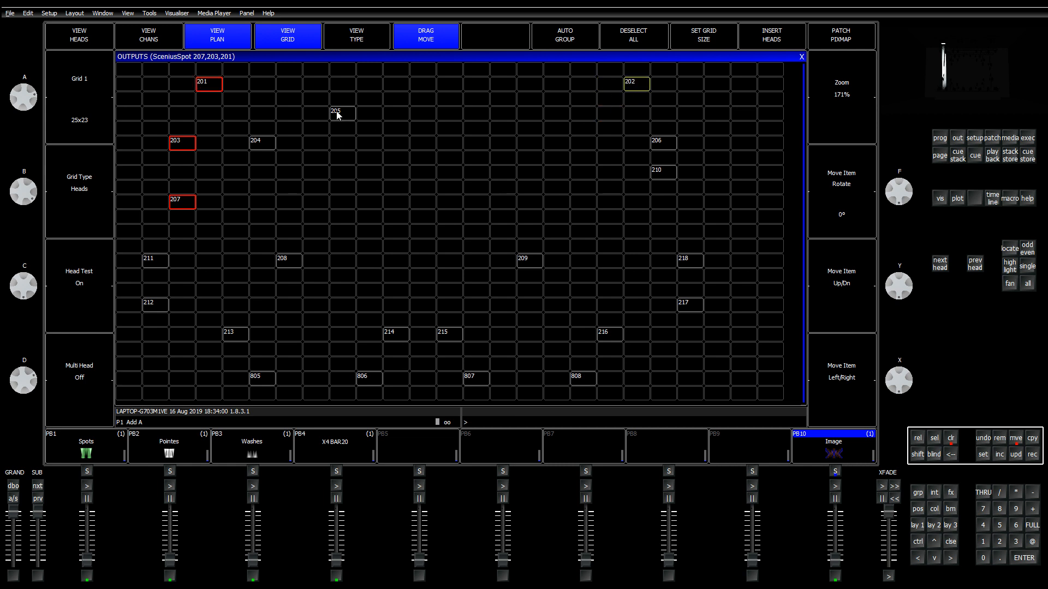
click(950, 438)
drag(660, 172, 662, 206)
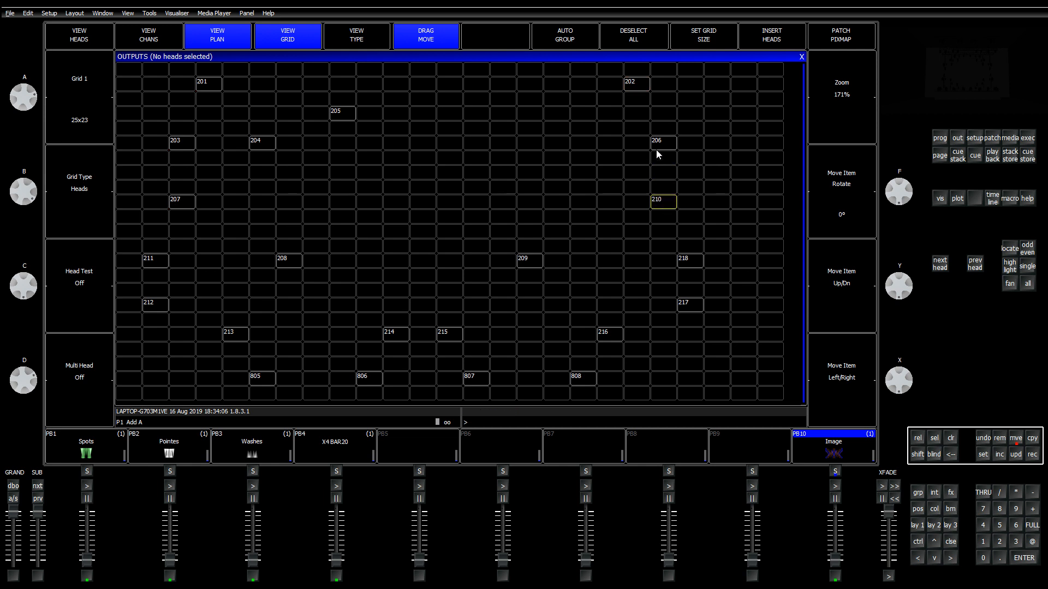
Step: Head-test 204, 205 and 208, move 204 to column 8 and 205 to column 15 in row 6, and clear the programmer
click(263, 144)
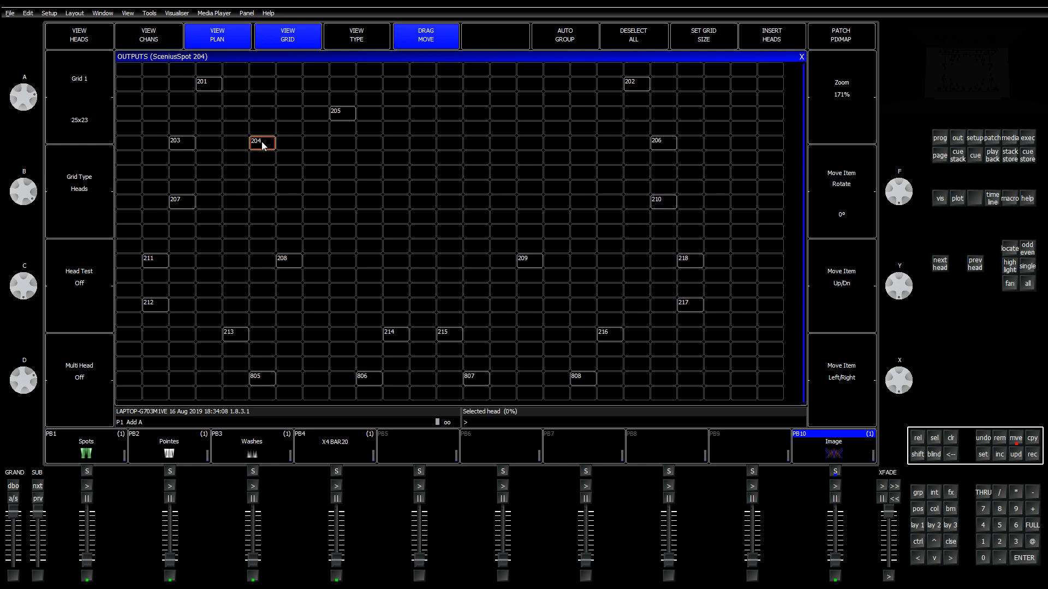
click(97, 319)
drag(263, 146, 313, 146)
click(340, 116)
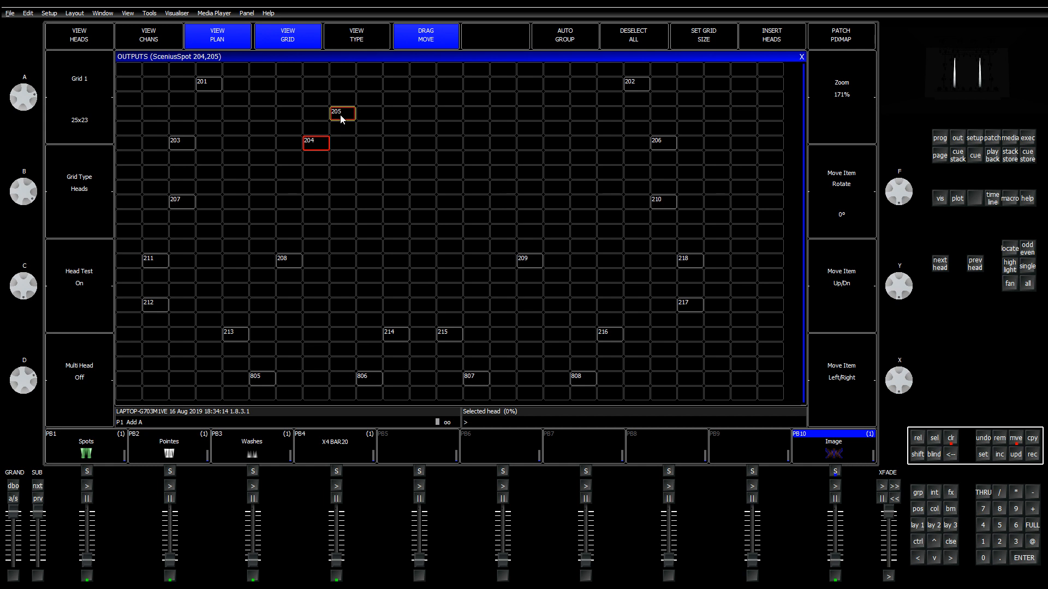
drag(344, 115, 501, 145)
click(294, 268)
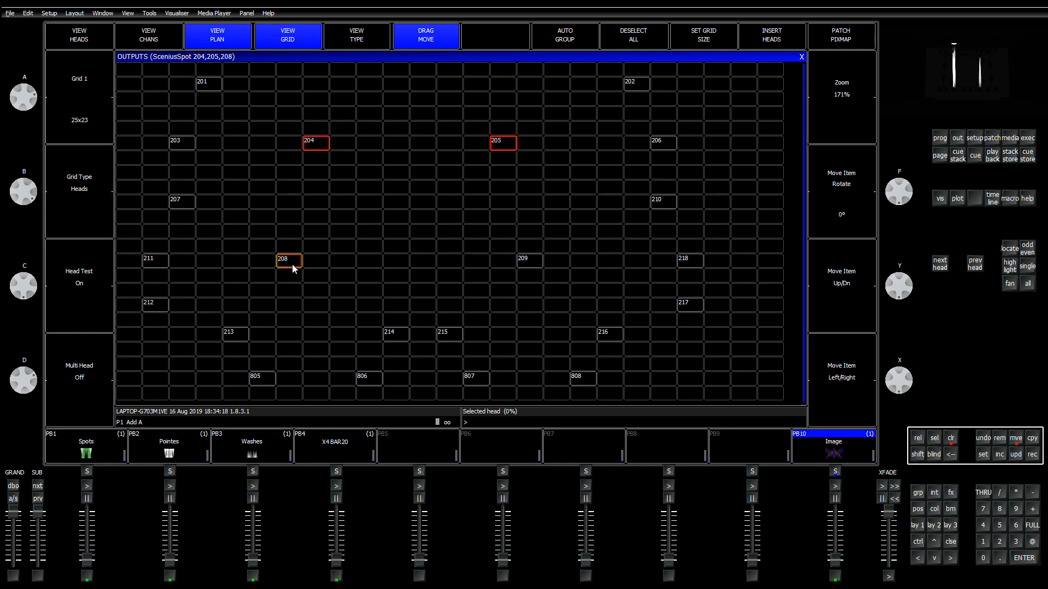
click(951, 437)
click(396, 192)
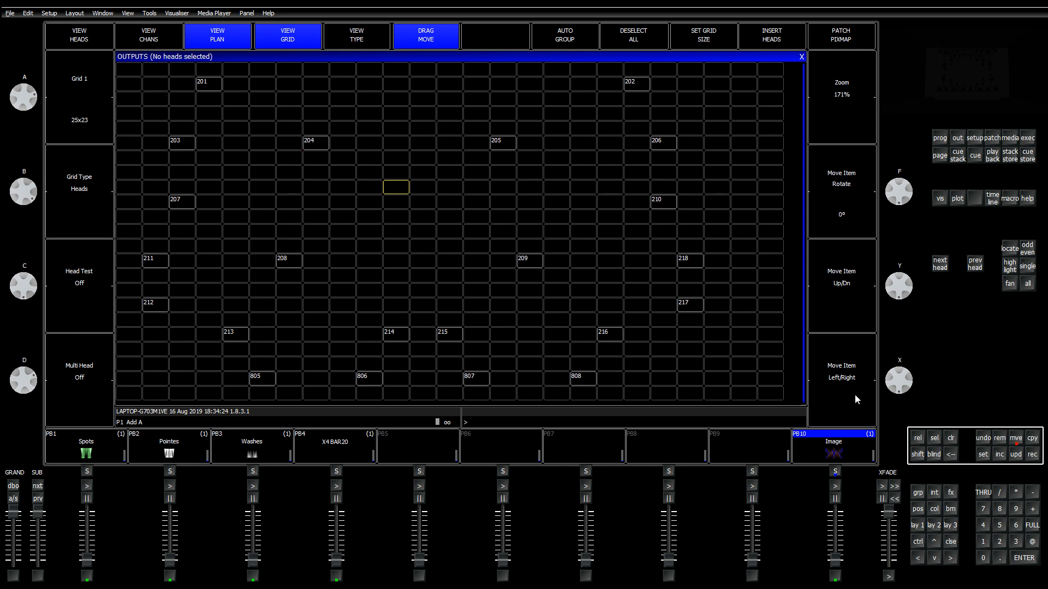
Step: Turn off drag-move and shift the whole arrangement of heads one column to the right on the grid
click(450, 46)
drag(155, 84, 691, 379)
click(1015, 439)
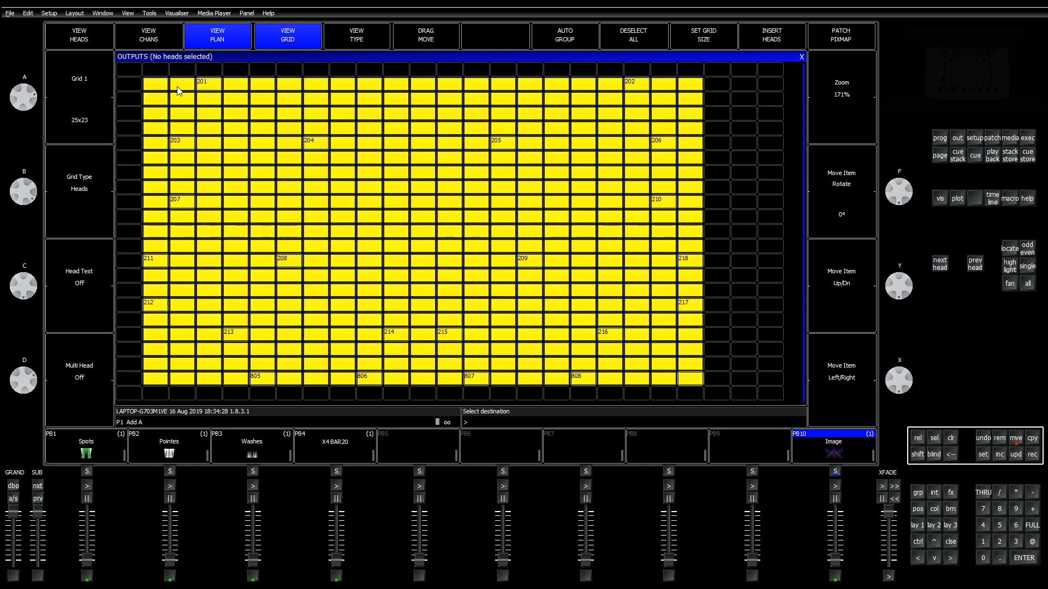
click(178, 91)
click(503, 202)
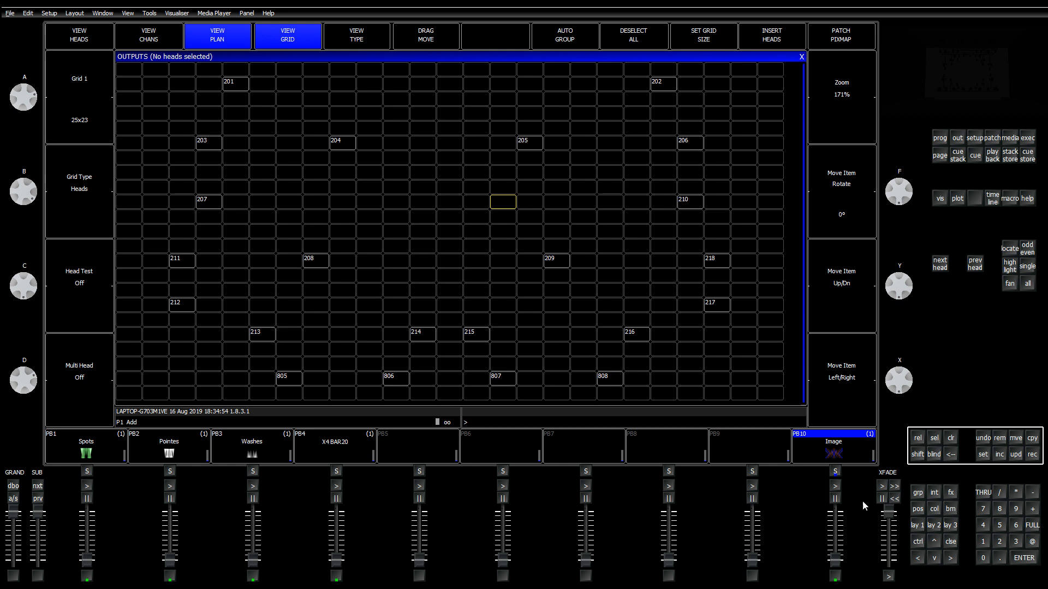
Step: Show the group and palette windows, select the Pointe group and clear the programmer
key(ctrl+F1)
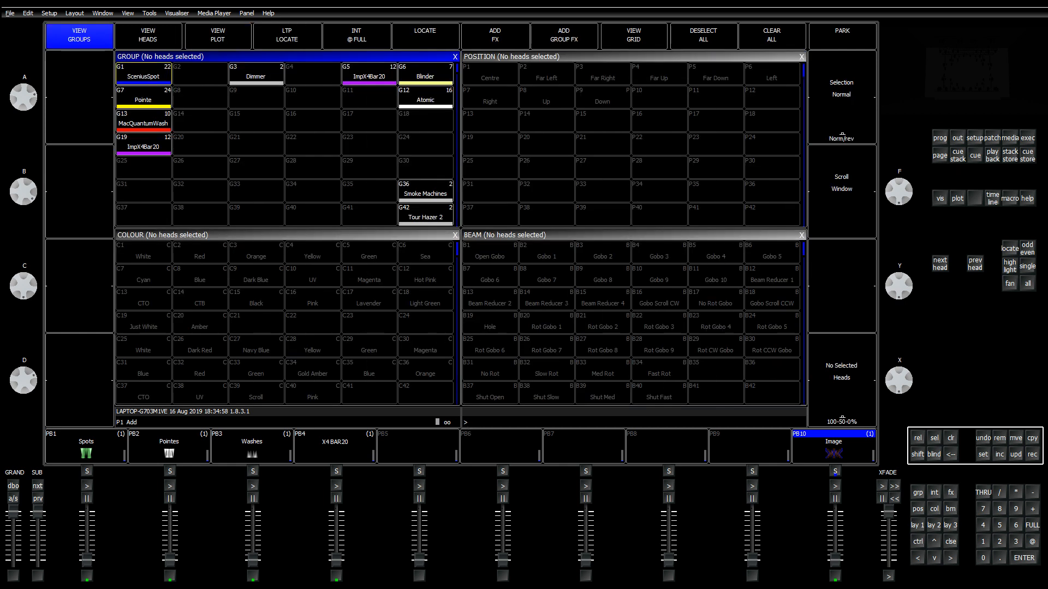
click(163, 104)
click(951, 438)
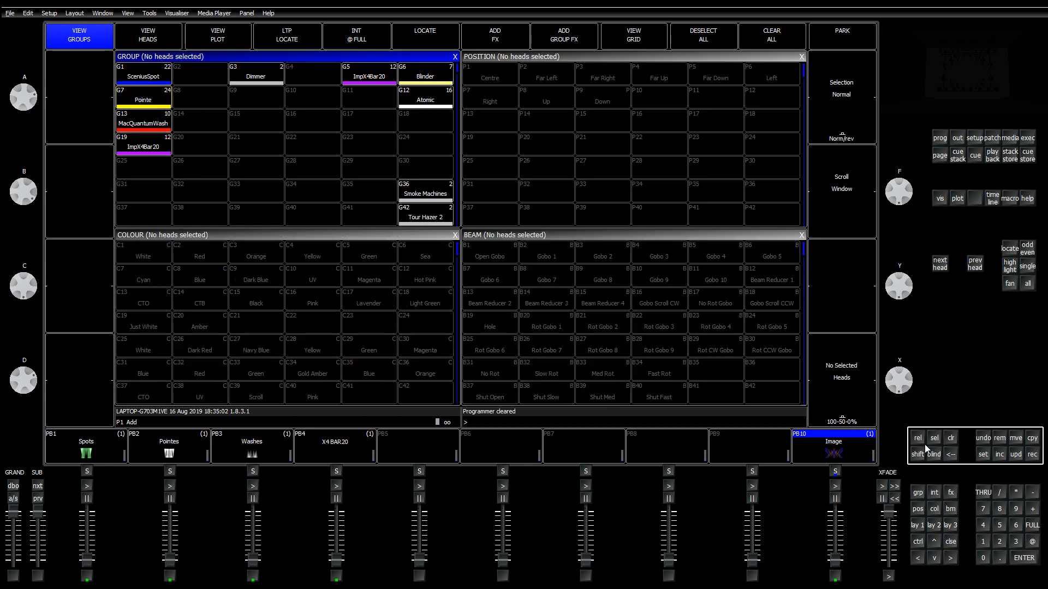
Step: Show the stage plot filtered to group 7, Pointe
click(934, 526)
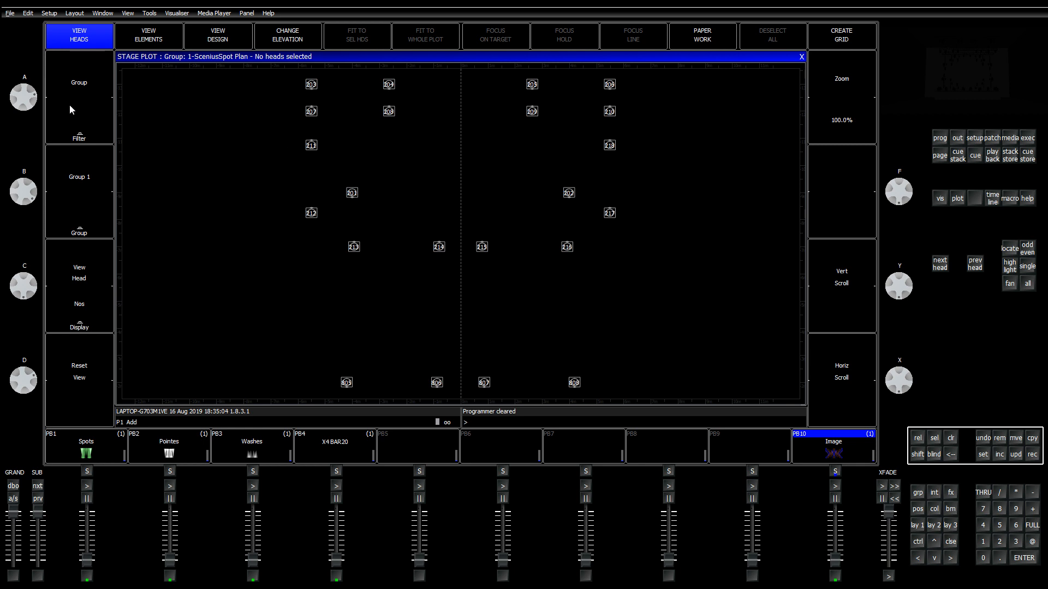
click(85, 216)
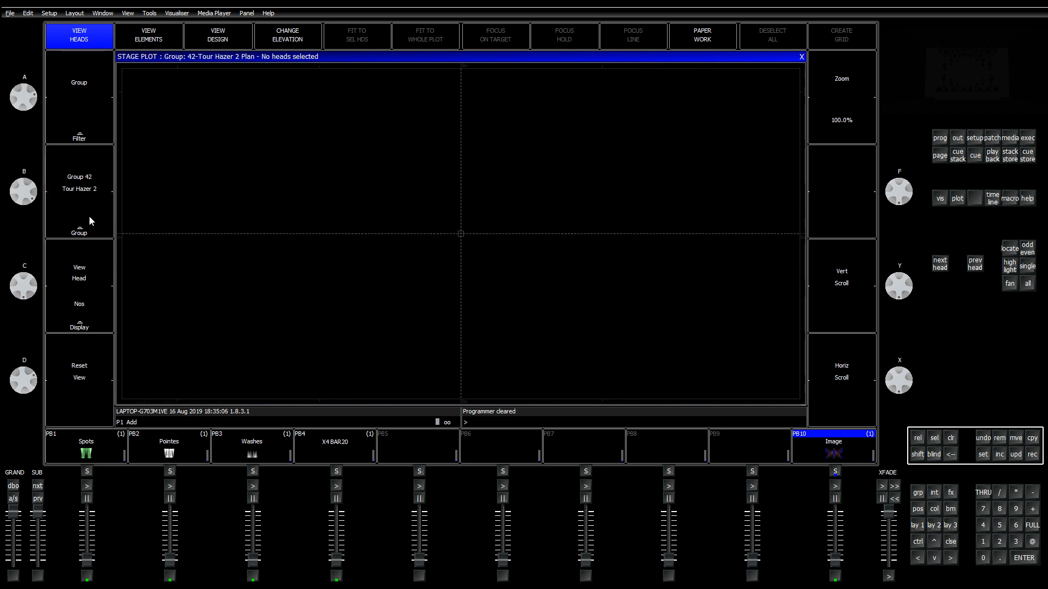
click(92, 179)
click(98, 176)
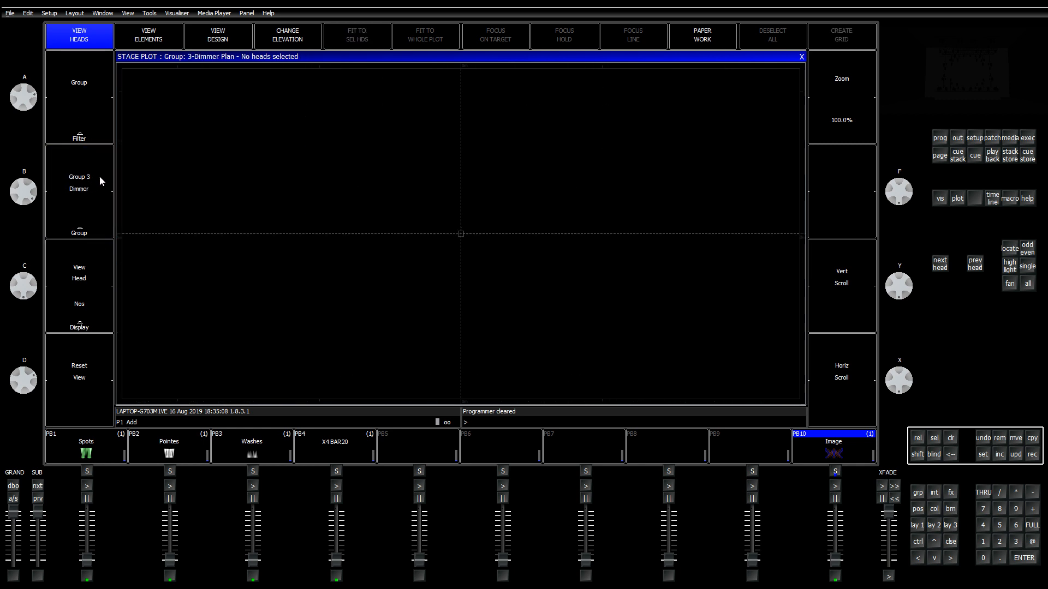
click(100, 176)
click(100, 176)
click(100, 176)
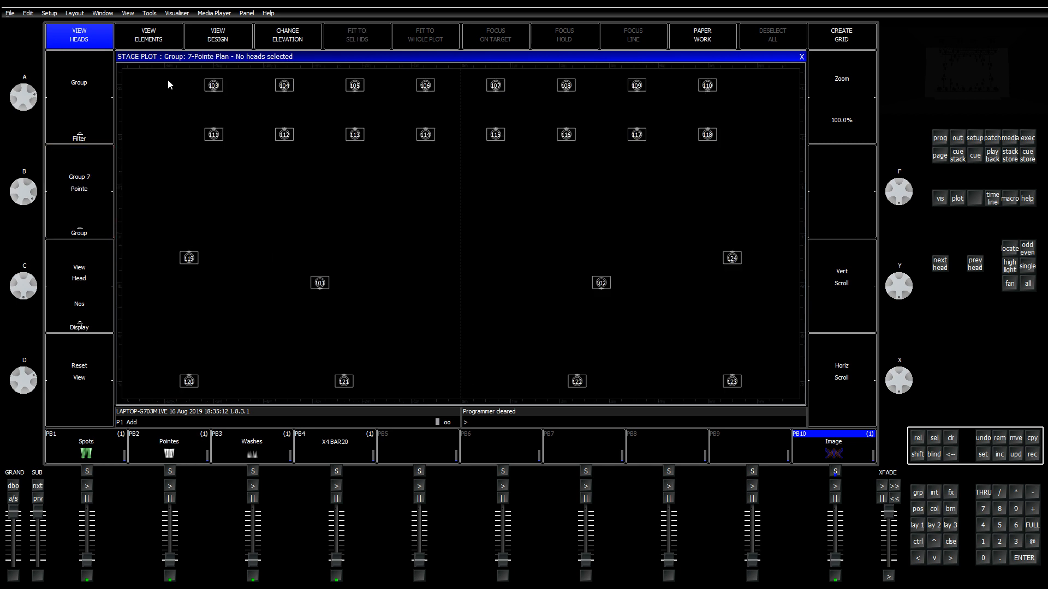
drag(168, 82, 586, 302)
drag(677, 360, 764, 389)
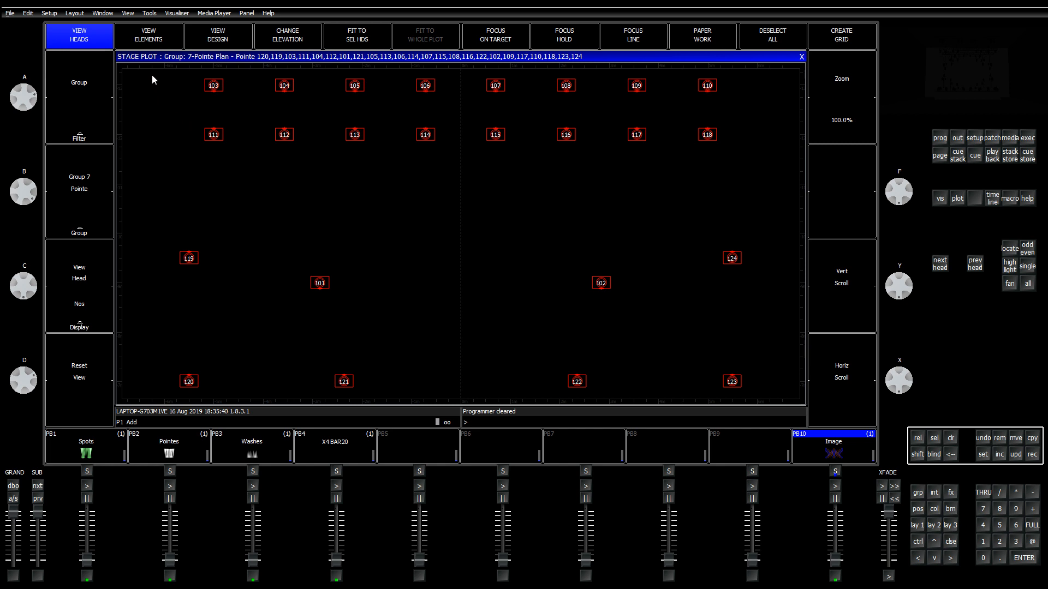
drag(151, 74, 164, 121)
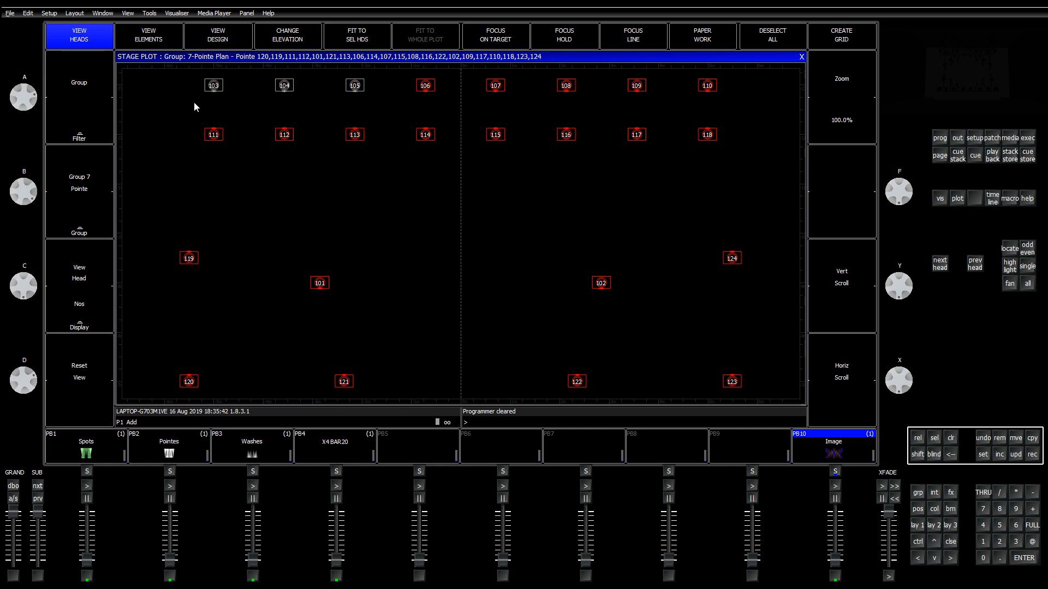
drag(155, 76, 764, 403)
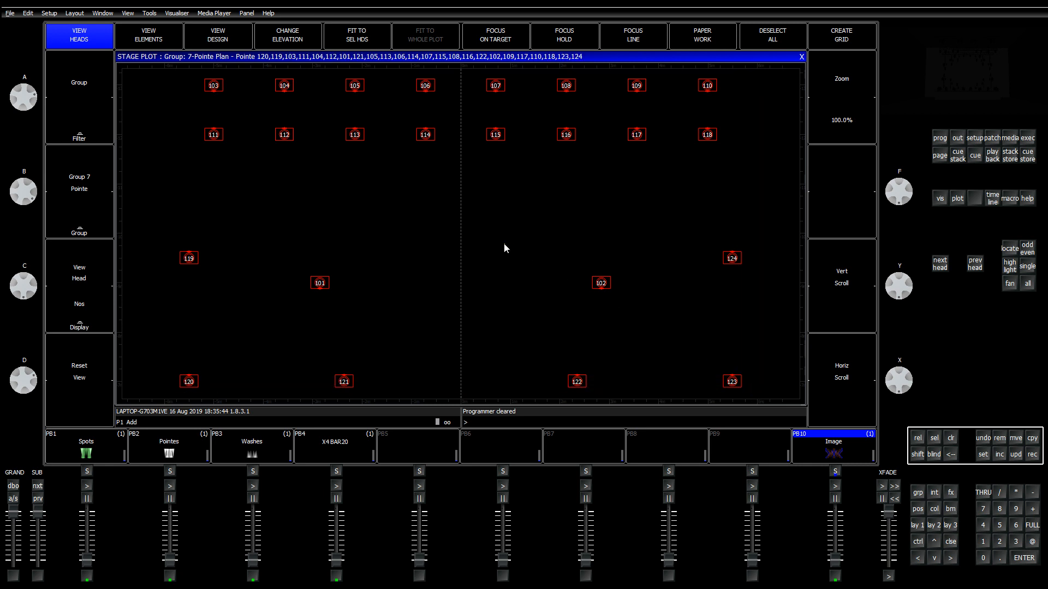
click(949, 438)
Step: Select Pointe heads 103 to 110 one by one, in numerical order, in the stage plot's first row
click(214, 85)
click(285, 86)
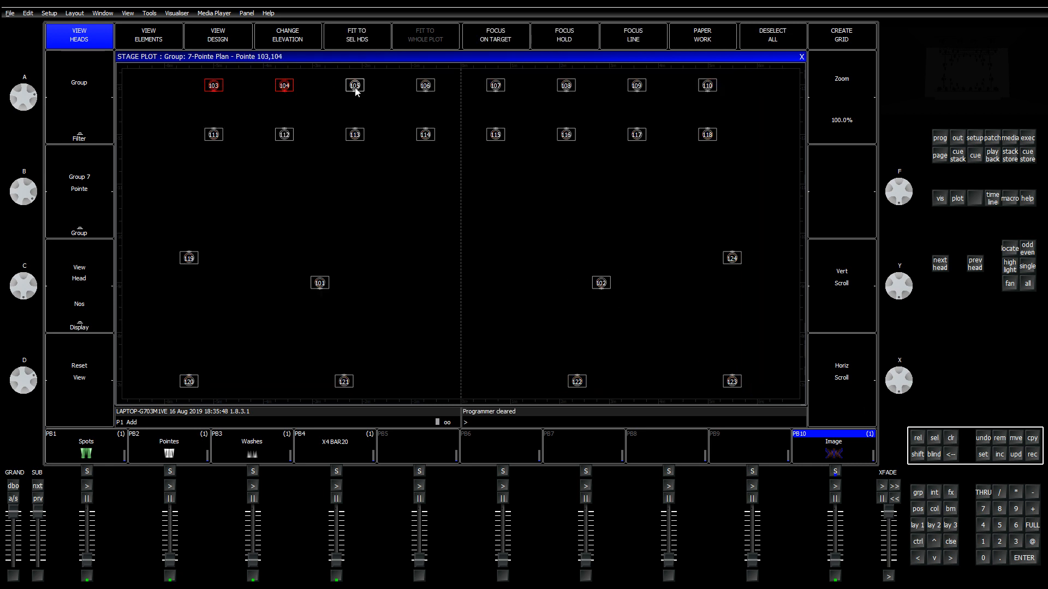
click(355, 86)
click(430, 87)
click(497, 87)
click(571, 87)
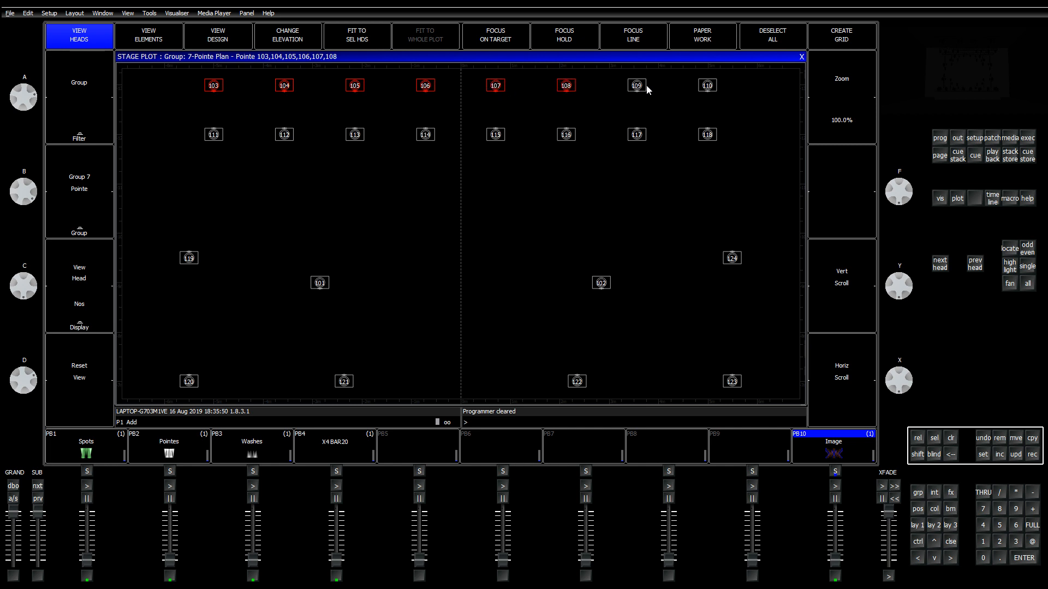
click(639, 86)
click(707, 86)
Step: Add Pointe heads 111 to 118 to the selection one by one, in numerical order
click(213, 135)
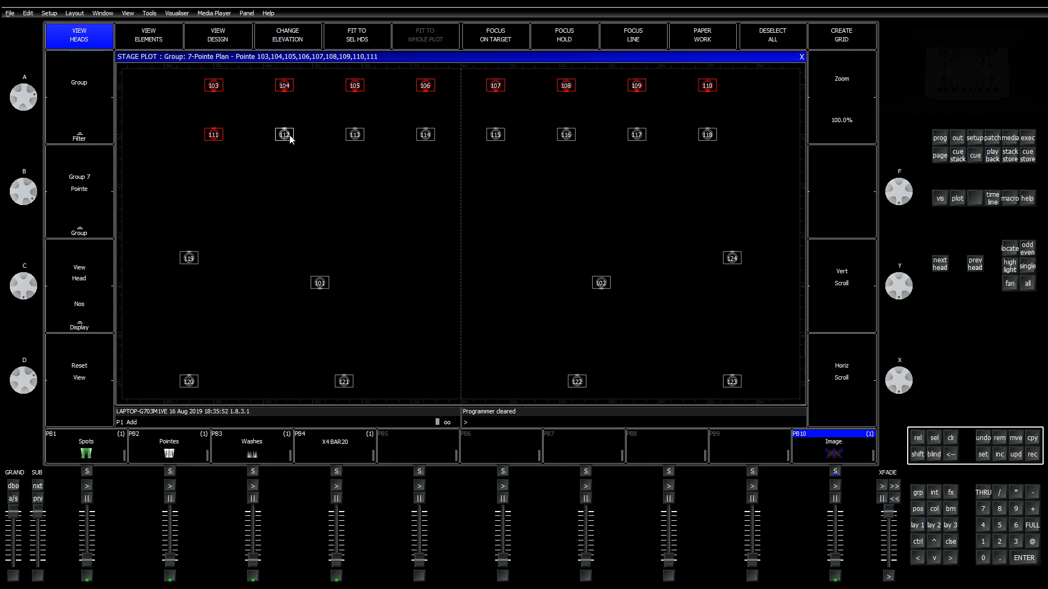
click(284, 135)
click(356, 136)
click(426, 135)
click(495, 135)
click(566, 135)
click(636, 135)
click(707, 135)
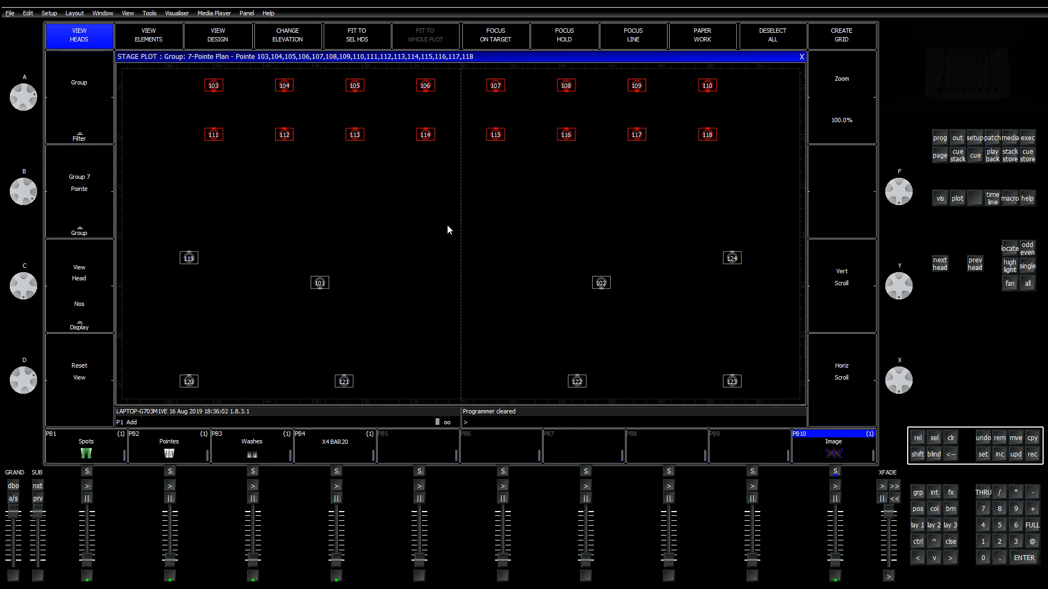
Step: Add the remaining Pointe heads to the selection in the order 119, 101, 102, 124, 120, 121, 122, 123
click(189, 258)
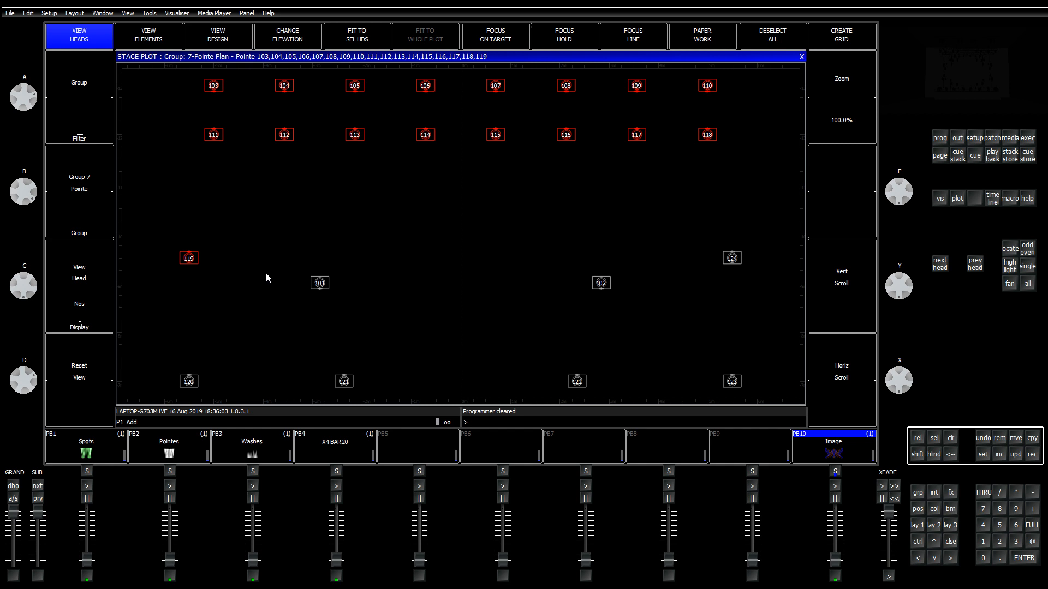
click(321, 288)
click(601, 283)
click(731, 259)
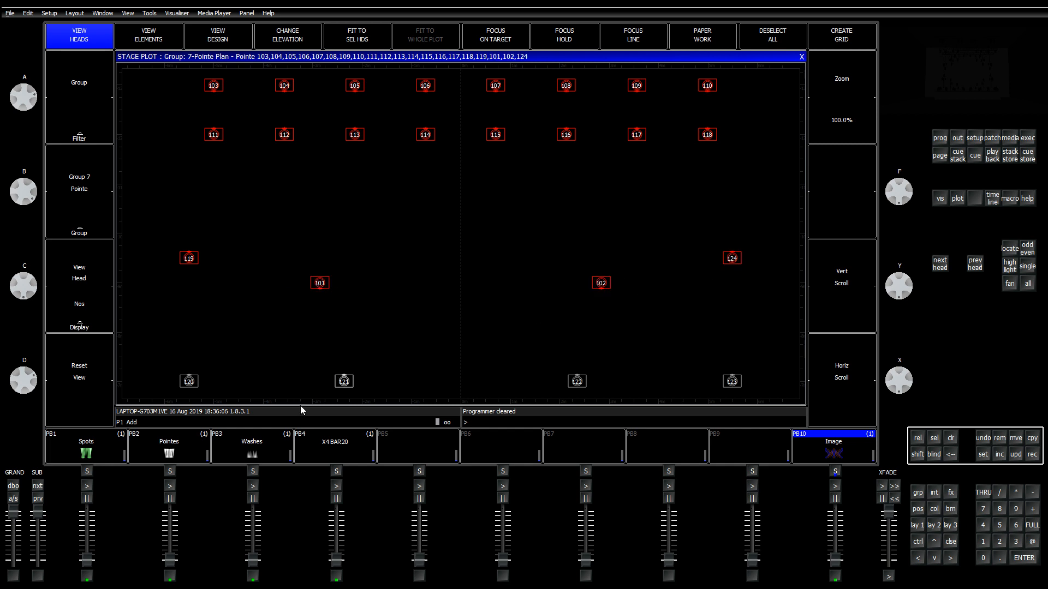
click(188, 381)
click(343, 382)
click(577, 382)
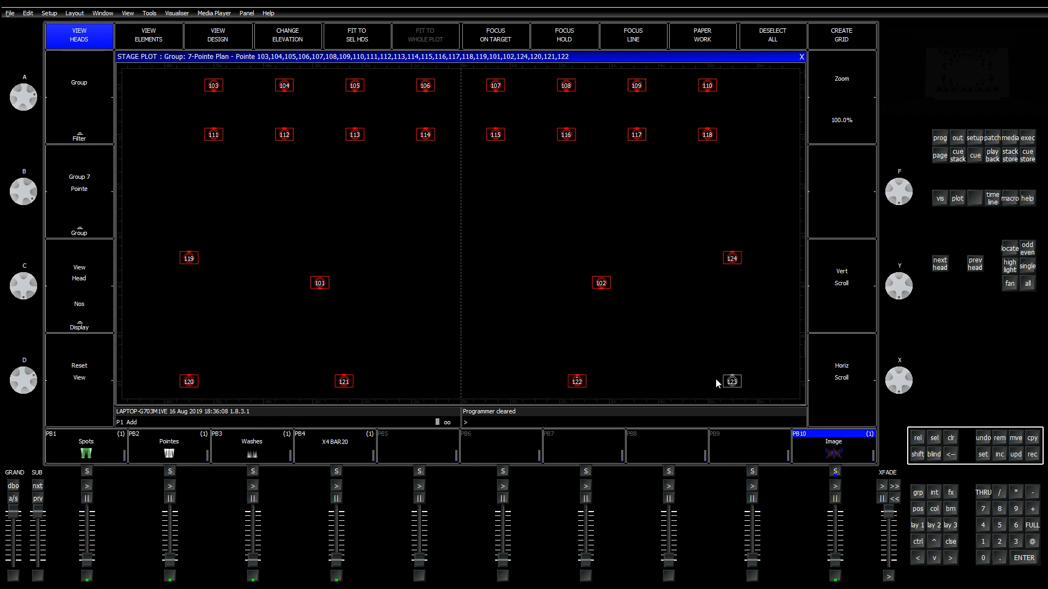
click(731, 382)
Step: Insert the selected Pointe heads horizontally along the last row of the outputs grid and clear the programmer
click(953, 522)
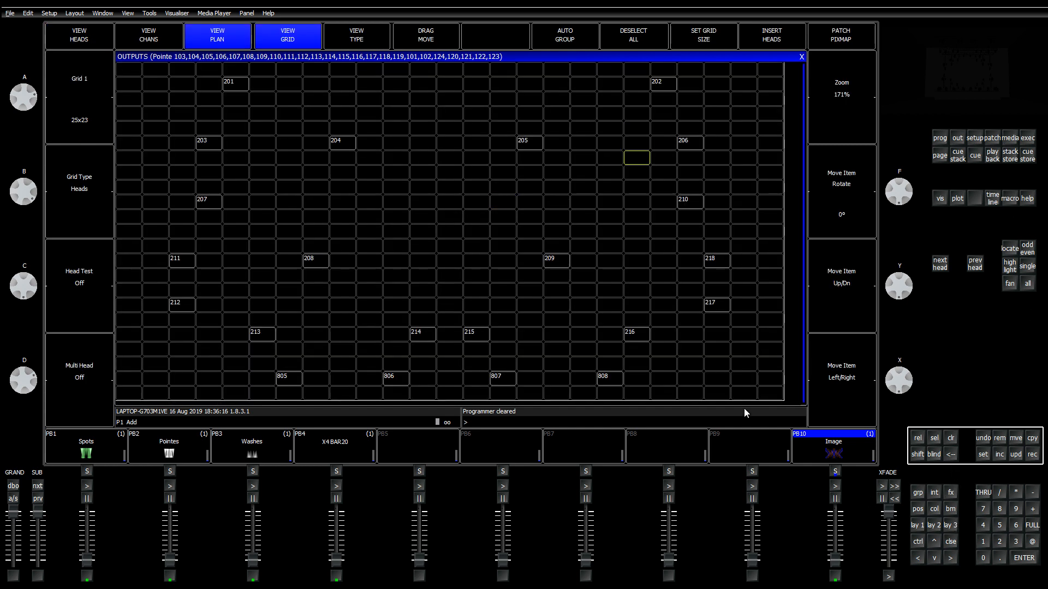
scroll(448, 284, down, 17)
click(135, 381)
click(762, 37)
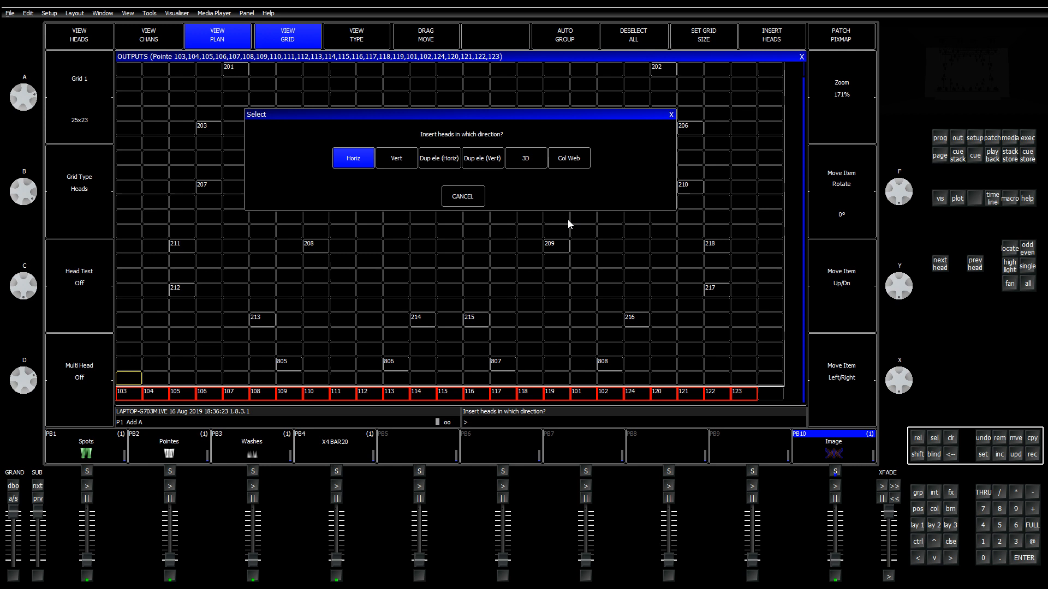
click(351, 159)
click(489, 265)
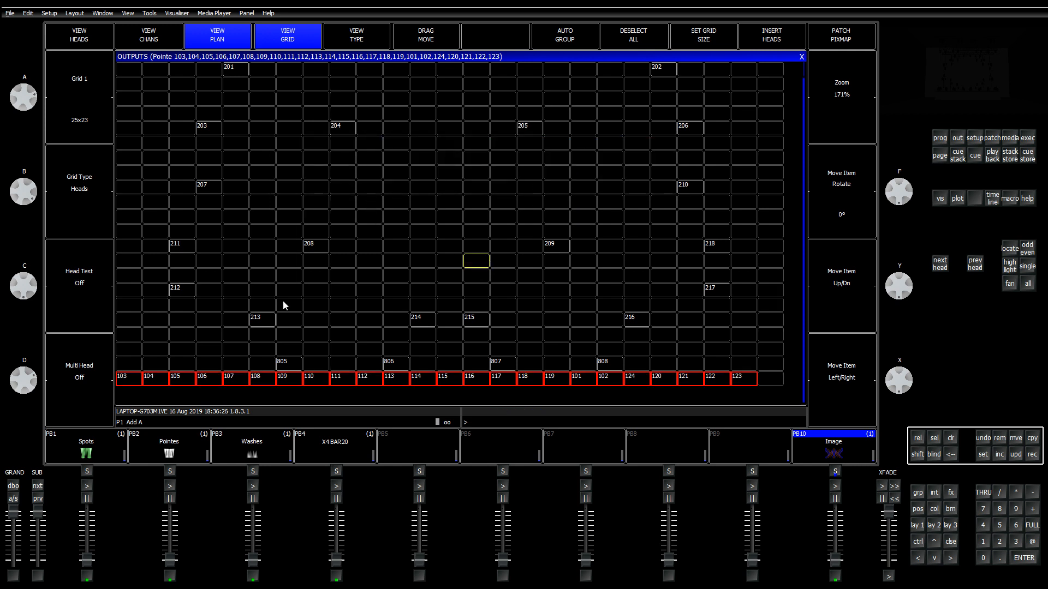
key(Up)
key(Up)
key(Up)
key(Up)
click(954, 439)
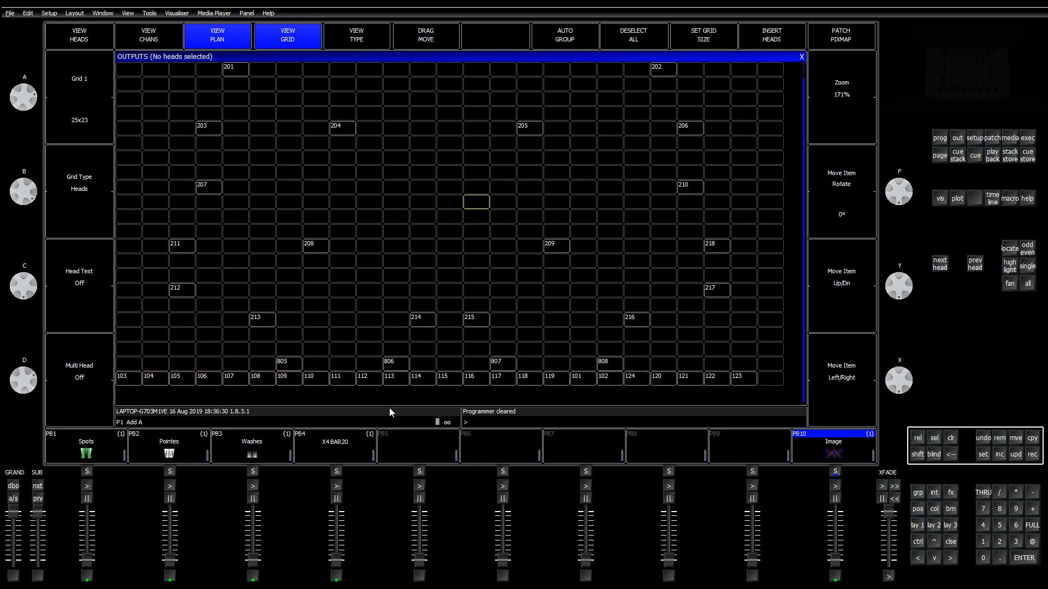
Step: Turn on drag-move for the grid and check the Pointe group's layout in the stage plot
click(414, 43)
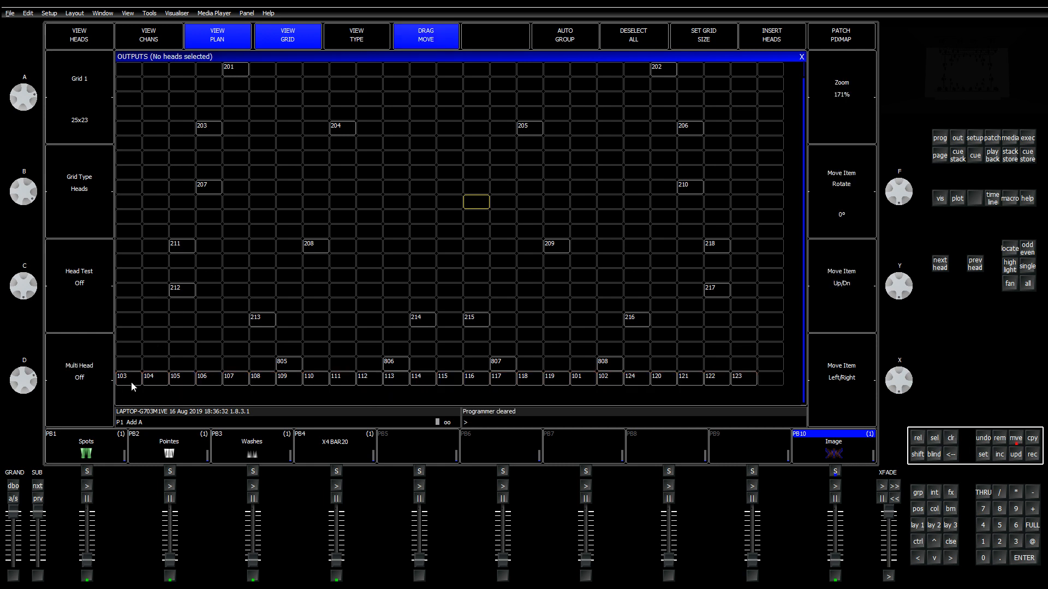
click(935, 525)
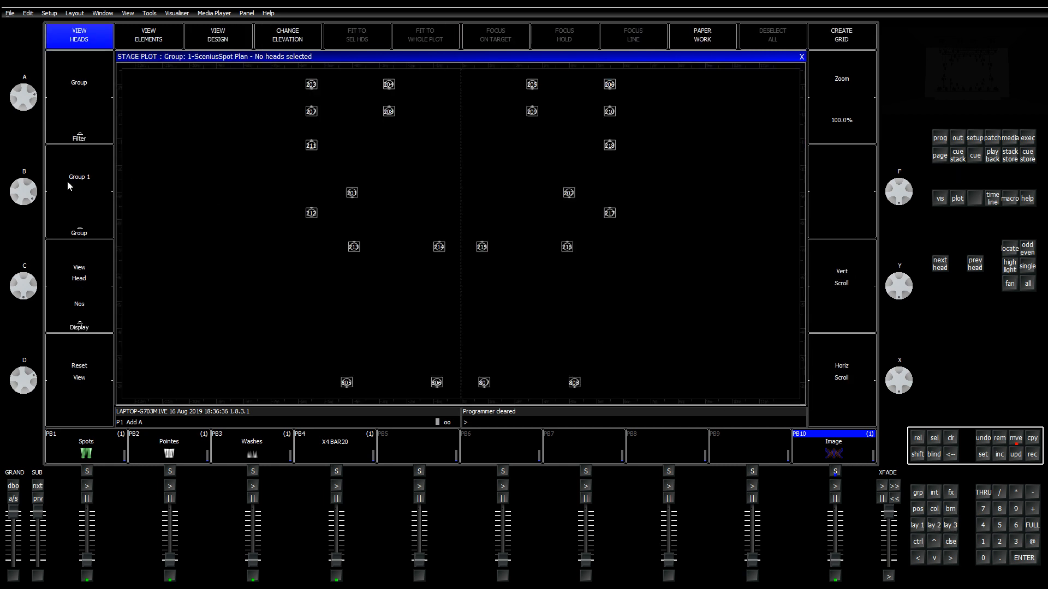
click(84, 172)
click(85, 171)
click(84, 172)
click(84, 172)
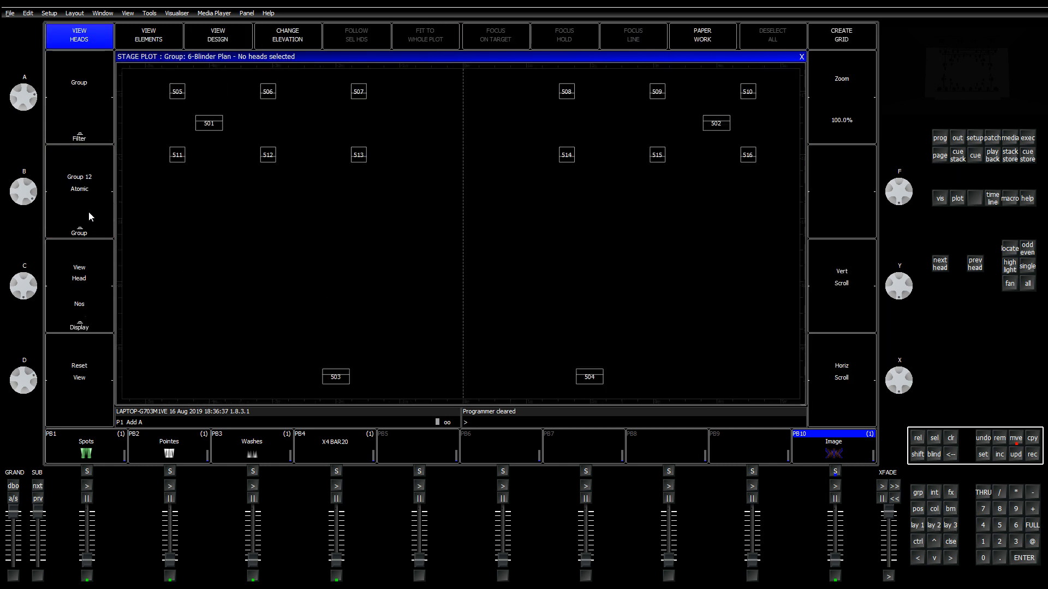
click(91, 213)
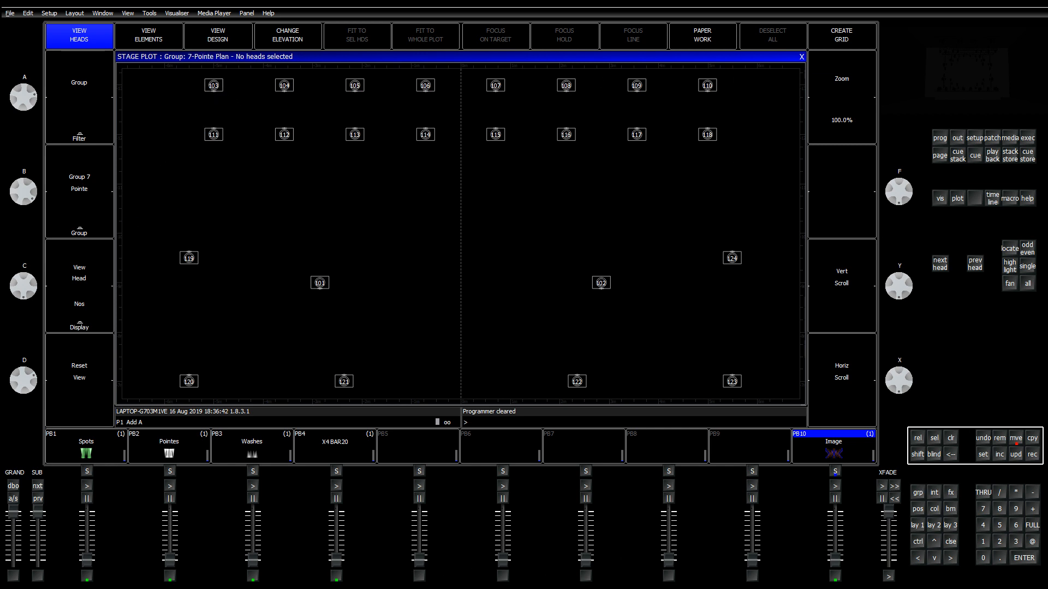
Step: Move head 103 to column 5, row 7 on the outputs grid and turn on head test
key(BackSpace)
click(948, 526)
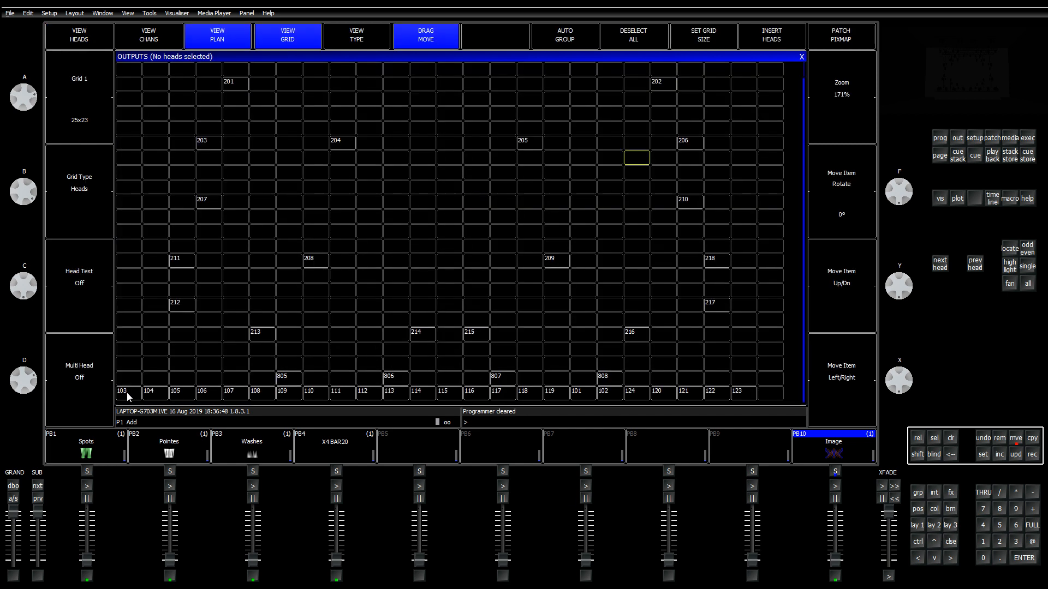
drag(128, 397, 243, 168)
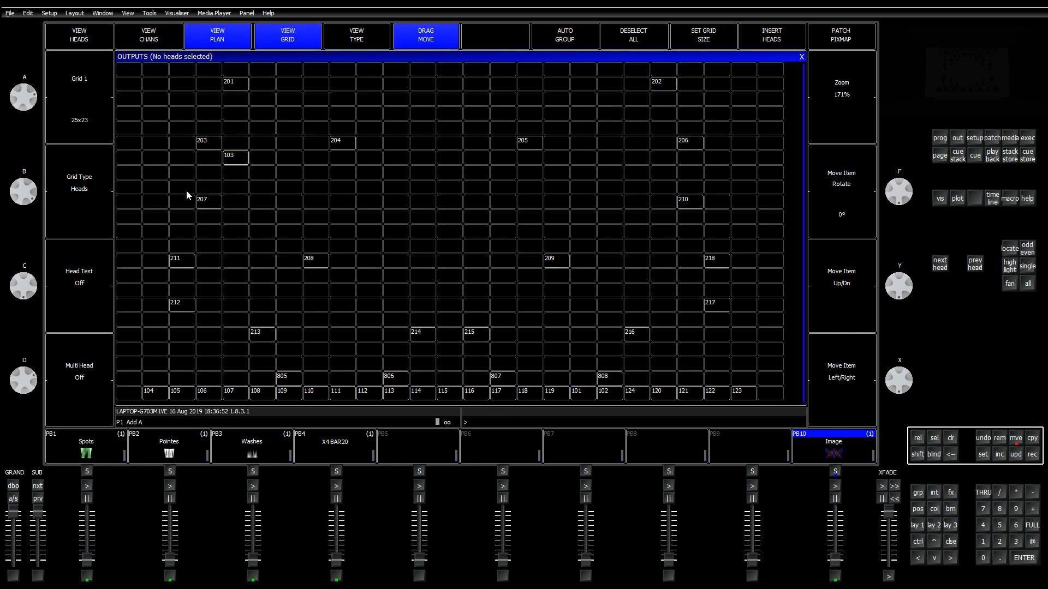
click(85, 318)
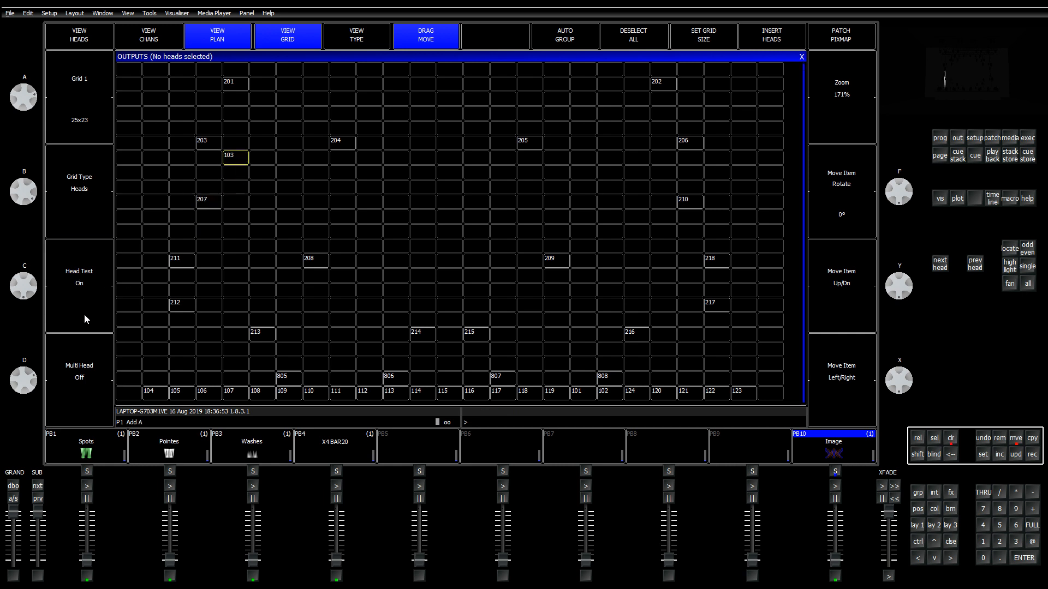
Step: Head-test 203 and move head 104 to column 7, row 6
click(205, 145)
click(158, 394)
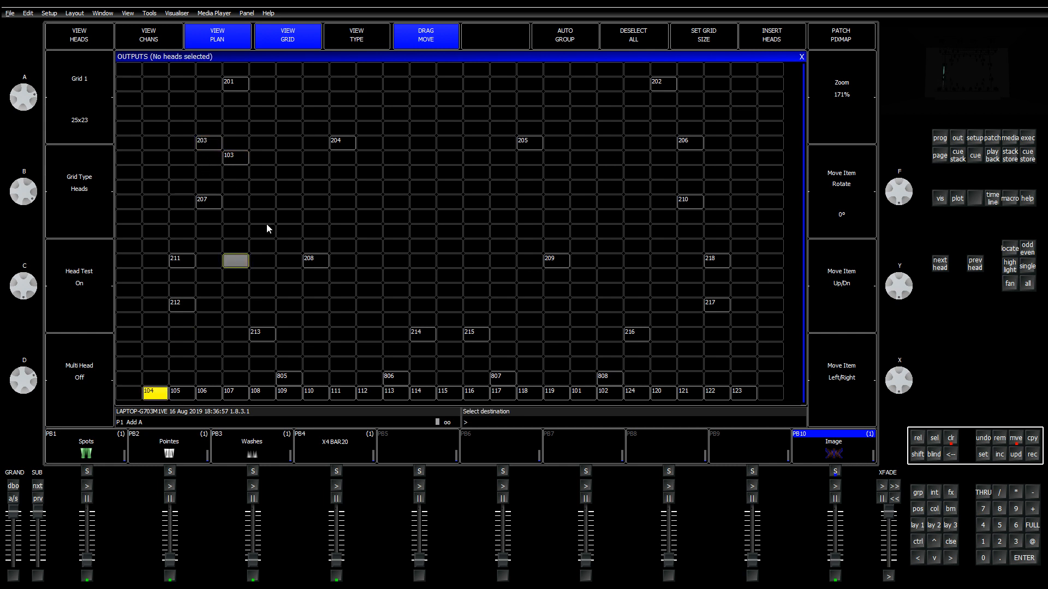
click(292, 147)
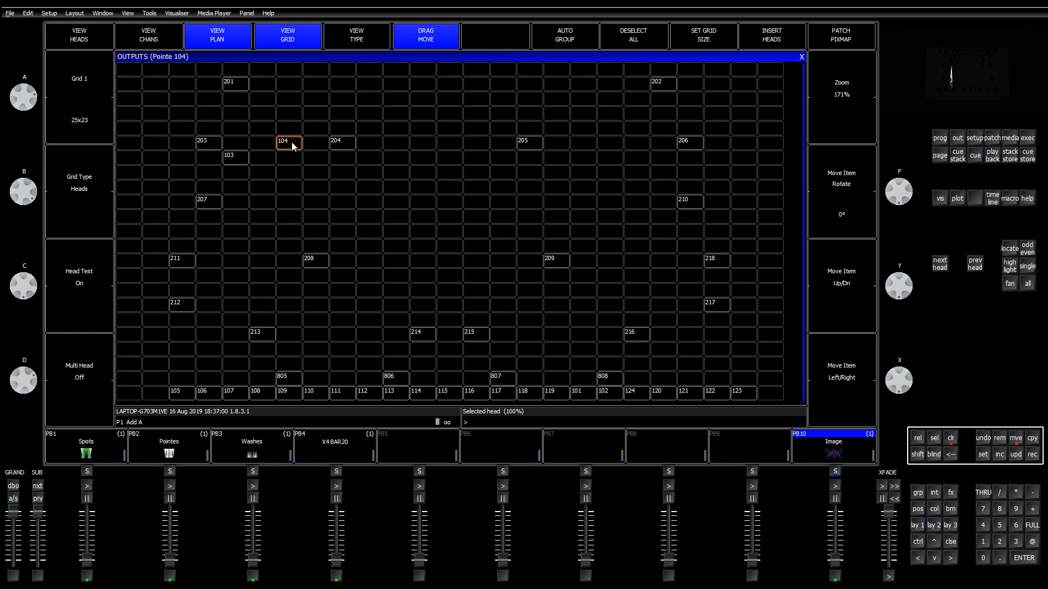
Step: Head-test 204, then move heads 204 and 205 up to row 4 in their own columns
click(339, 143)
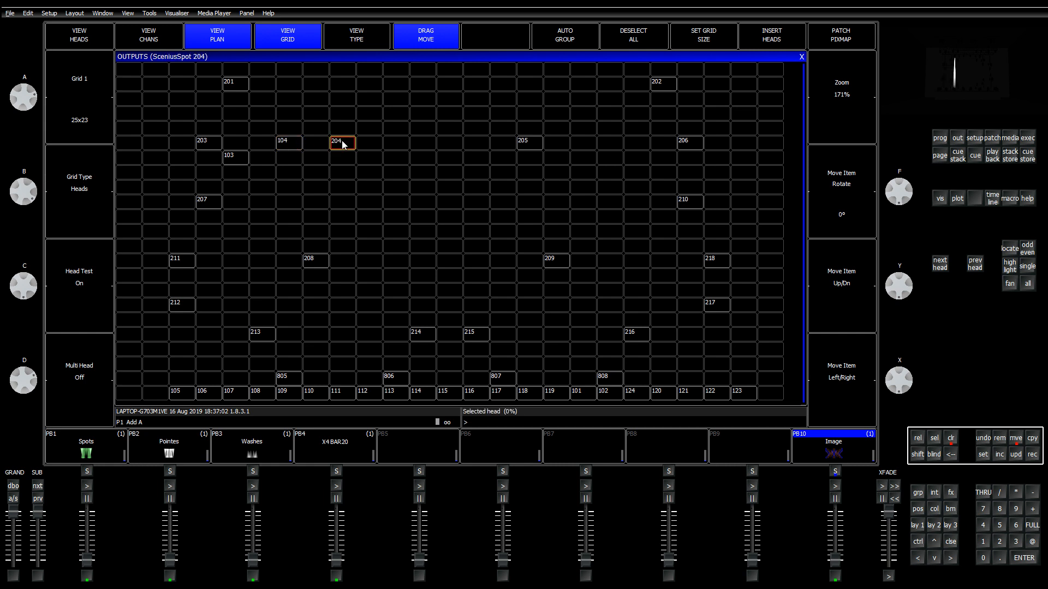
click(342, 144)
click(340, 146)
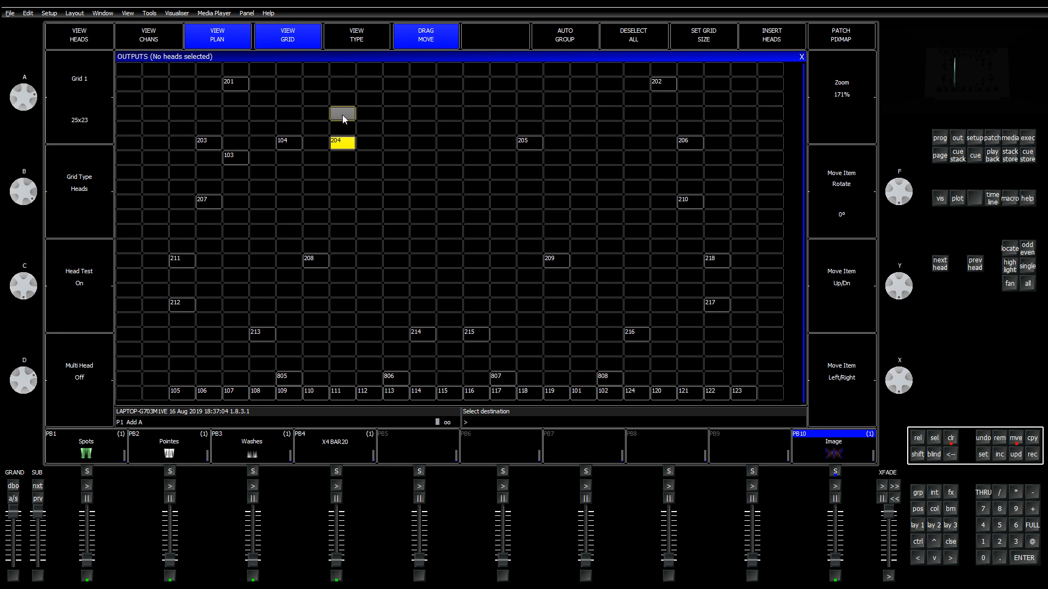
click(343, 116)
click(531, 145)
click(531, 116)
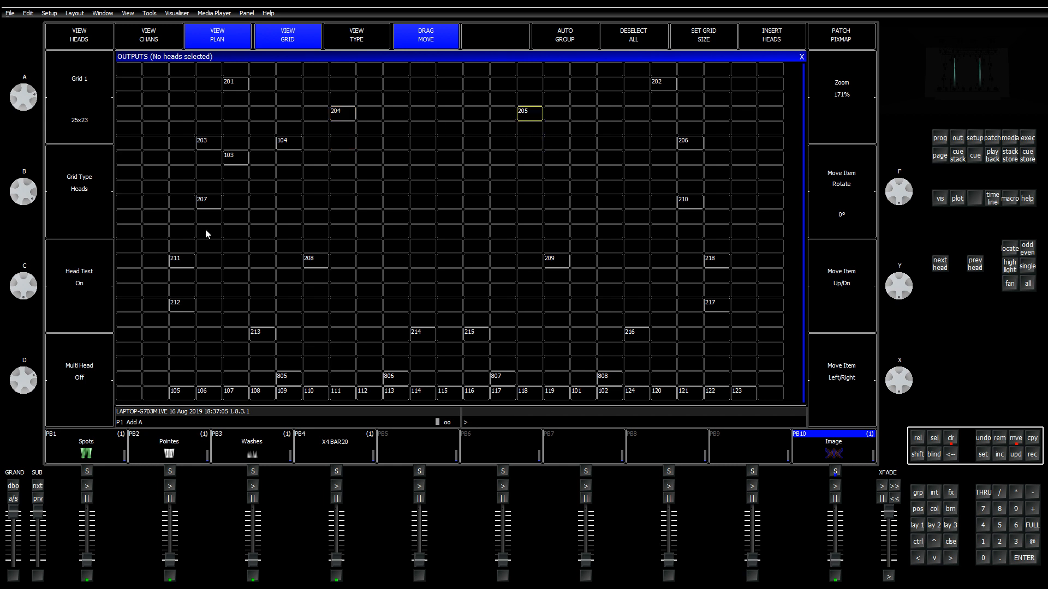
Step: Head-test 104, 105 and 204, then move 204 to column 8, row 4 and 105 to column 9, row 5
click(295, 148)
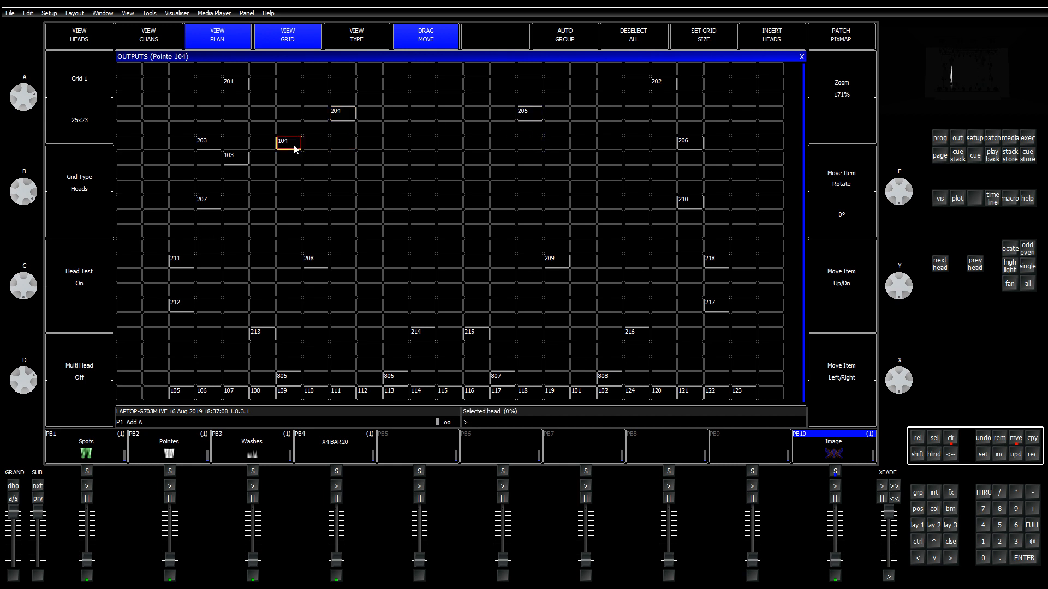
click(296, 149)
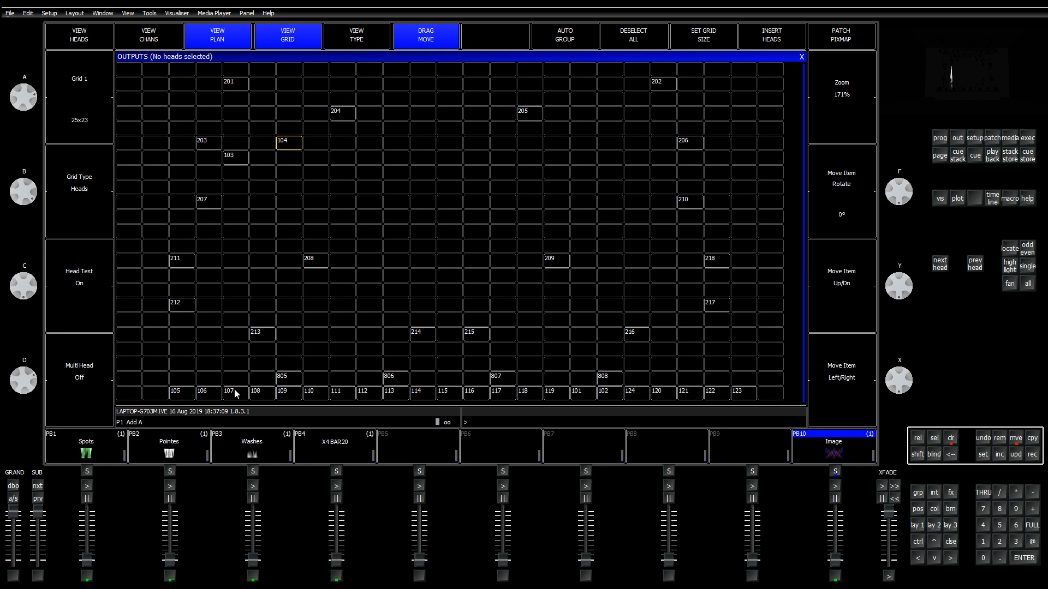
click(181, 400)
click(344, 116)
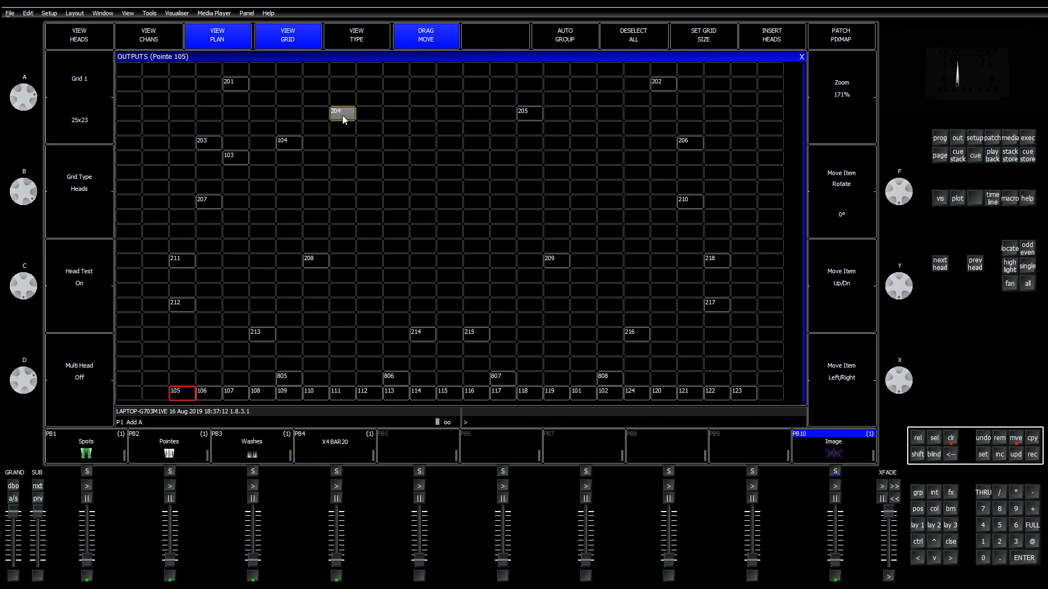
click(343, 117)
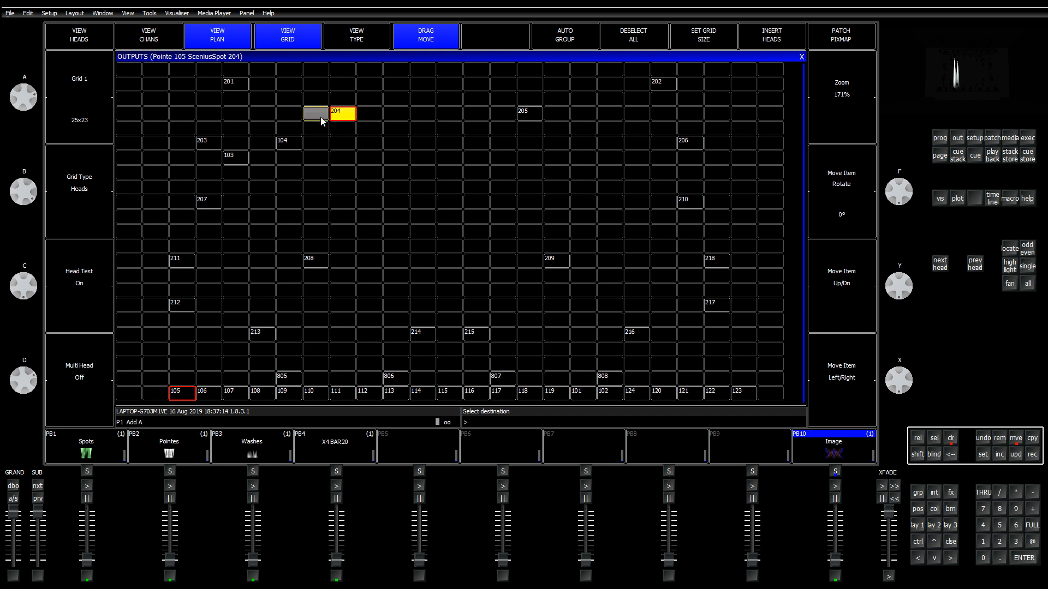
click(322, 117)
click(187, 397)
click(345, 133)
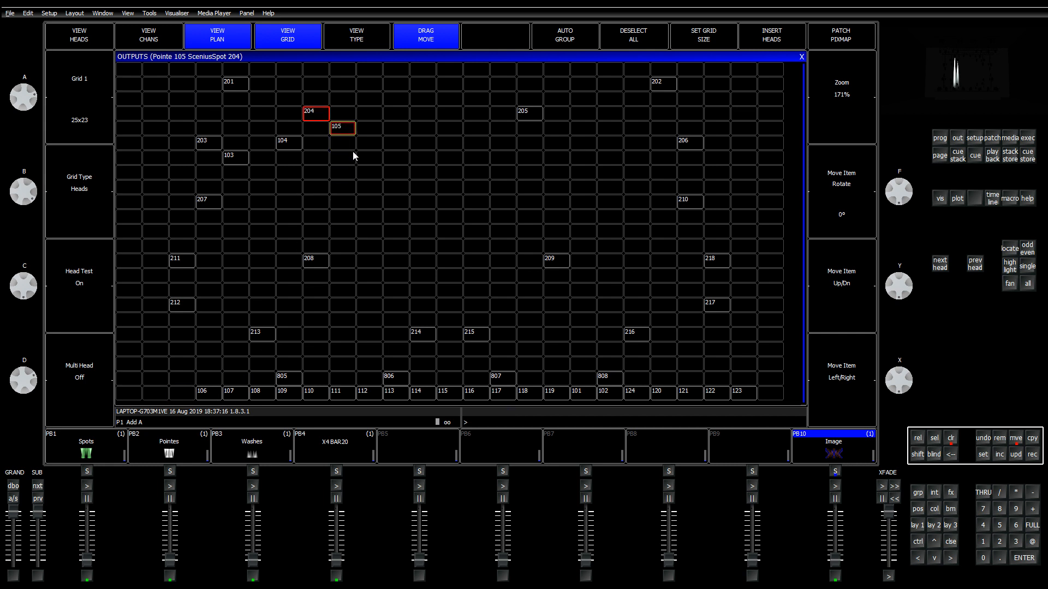
Step: Move head 106 to column 11, row 4 and head 107 to column 15, row 4
click(209, 394)
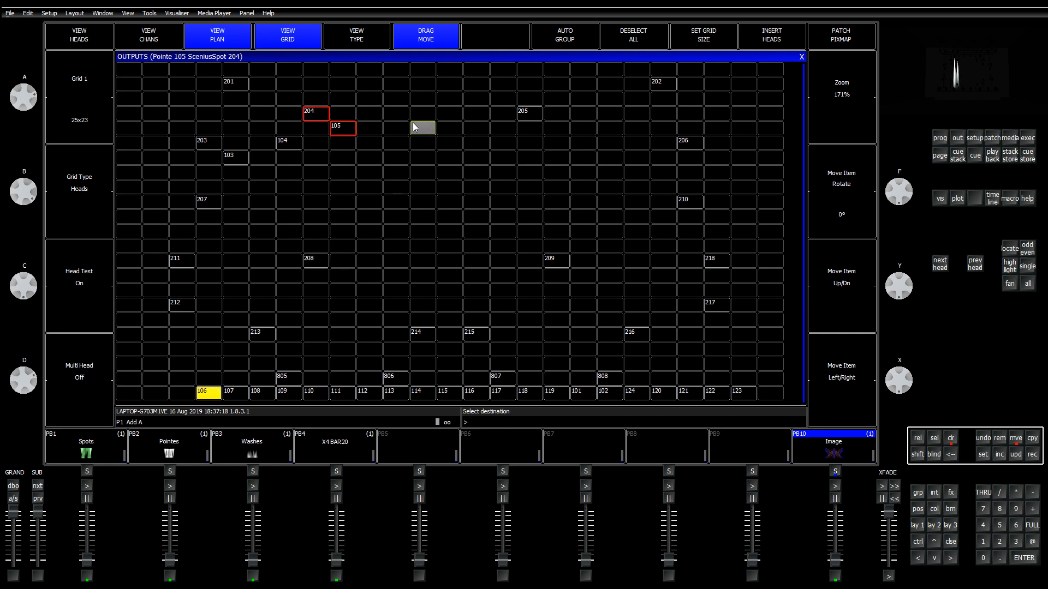
click(404, 119)
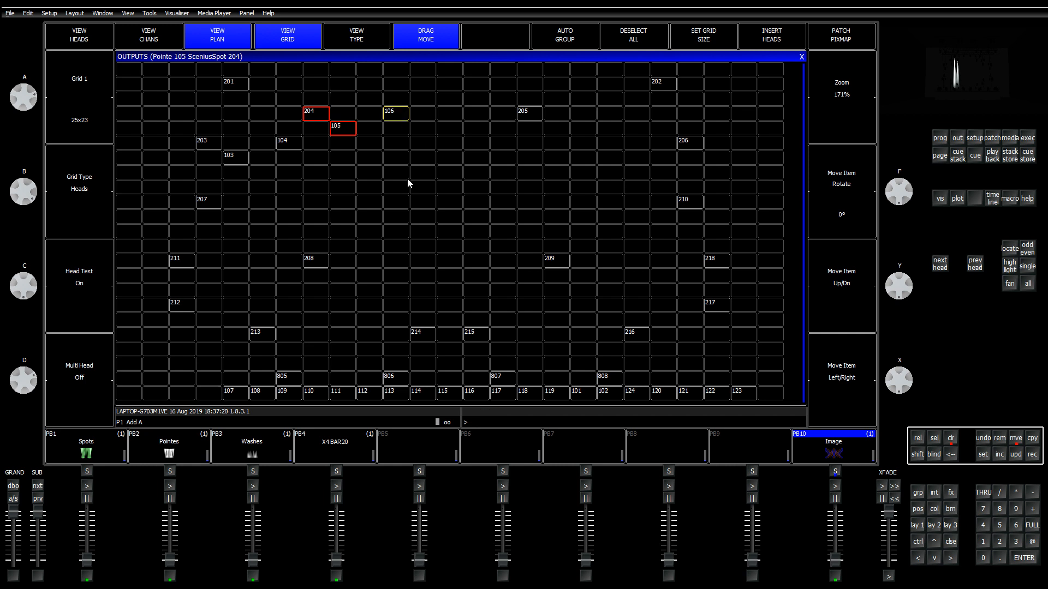
click(244, 390)
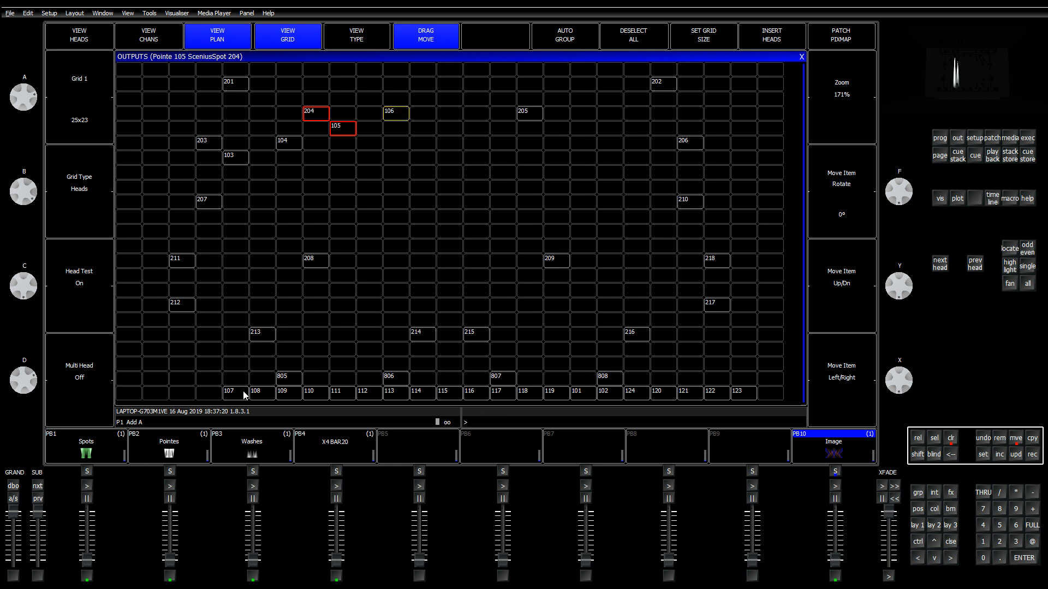
click(497, 119)
Step: Move head 205 to column 18, row 4 and head 209 to column 18, row 14
click(537, 116)
click(556, 117)
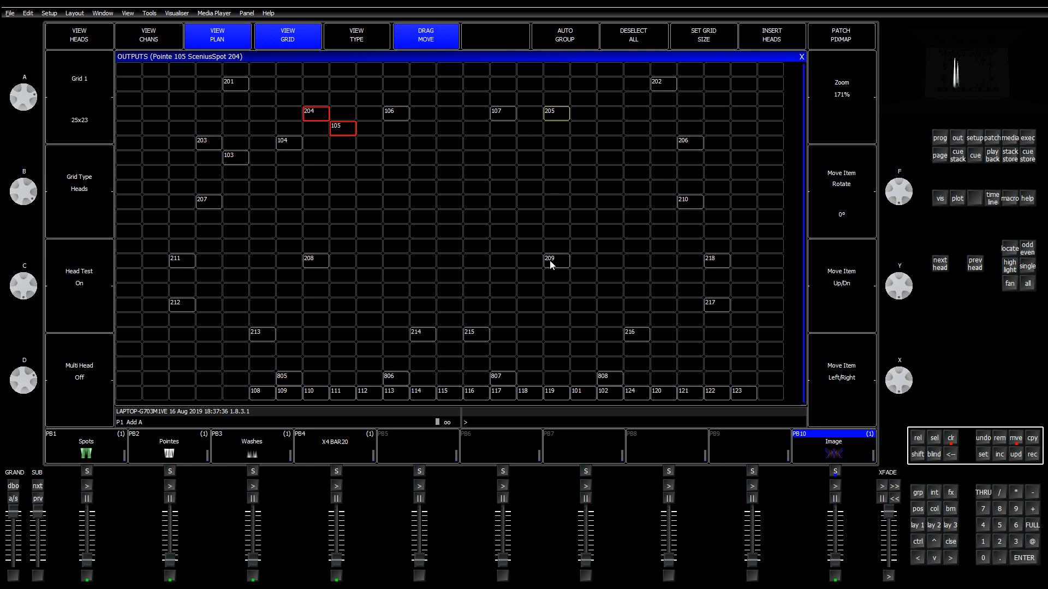
drag(549, 261, 583, 261)
drag(556, 115, 582, 116)
Step: Move head 108 to column 17, row 5, head 109 to column 19, row 6, and head 110 to column 21, row 7
click(262, 394)
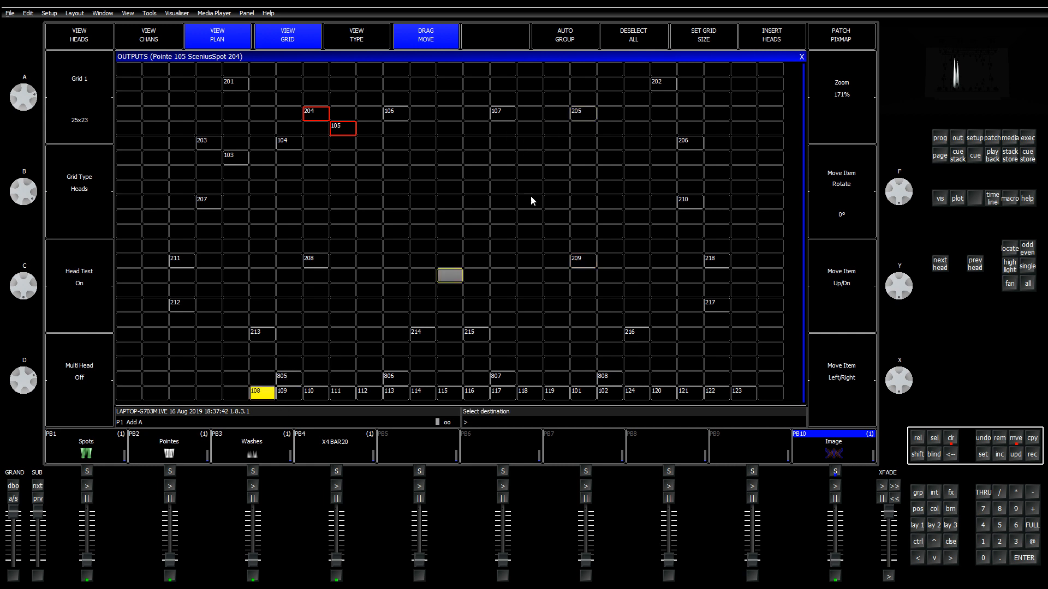
click(552, 129)
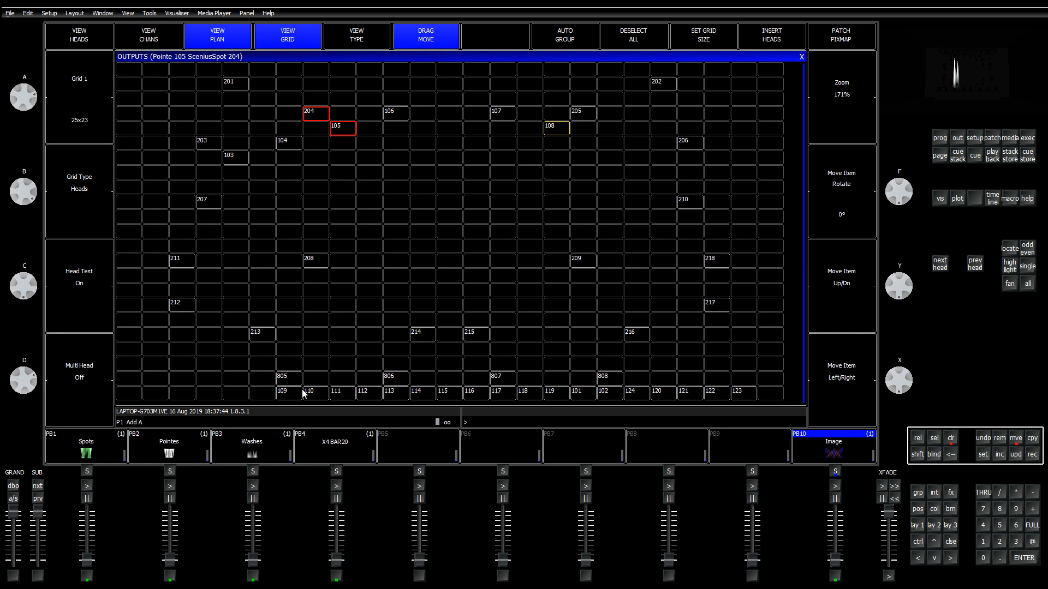
click(609, 143)
click(315, 393)
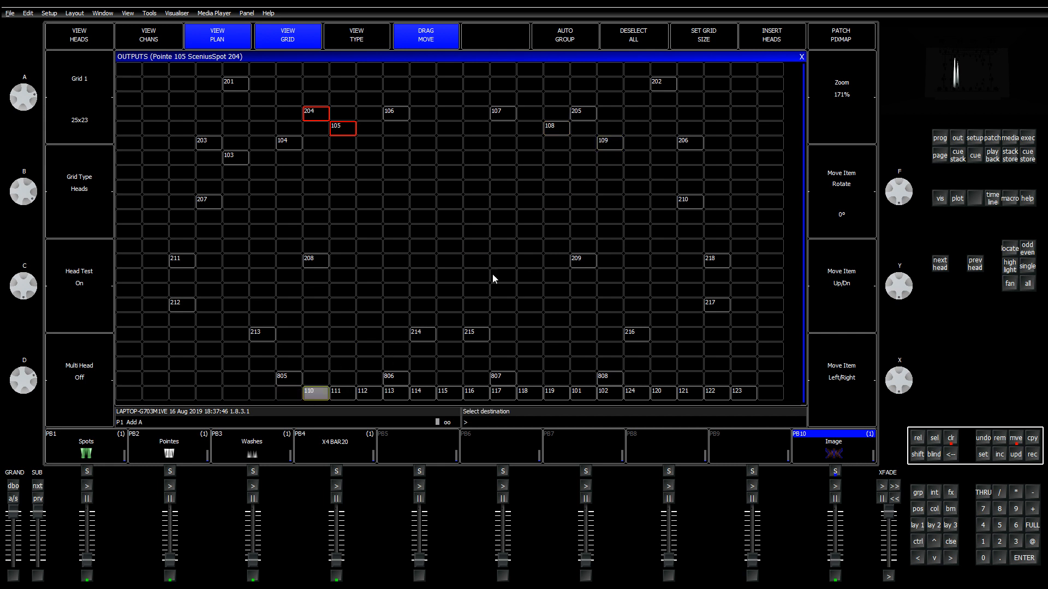
click(662, 158)
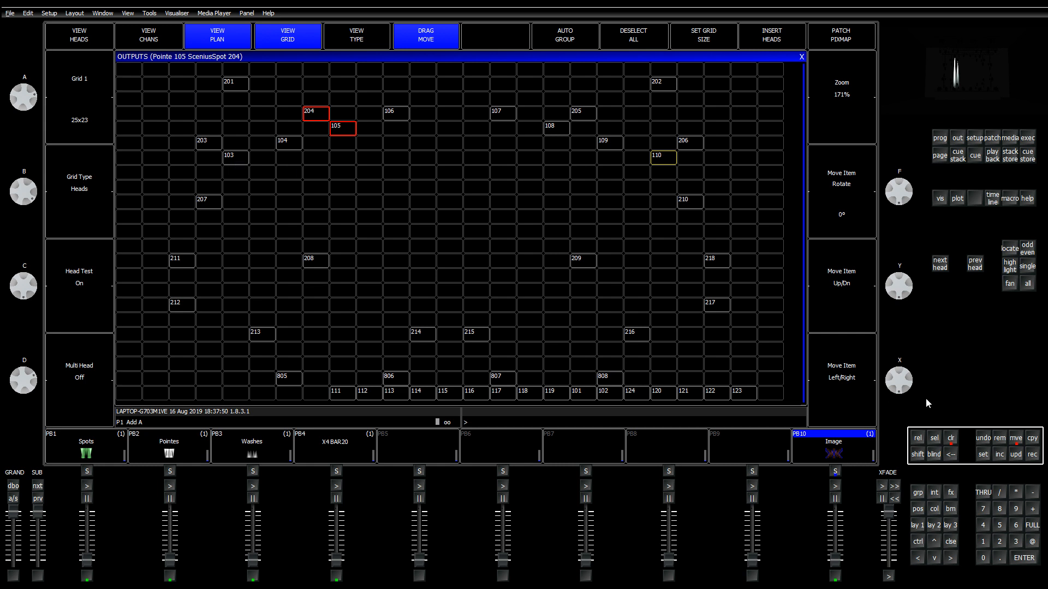
Step: Clear the programmer and head-test Pointe heads 103 to 110 in numerical order
click(952, 439)
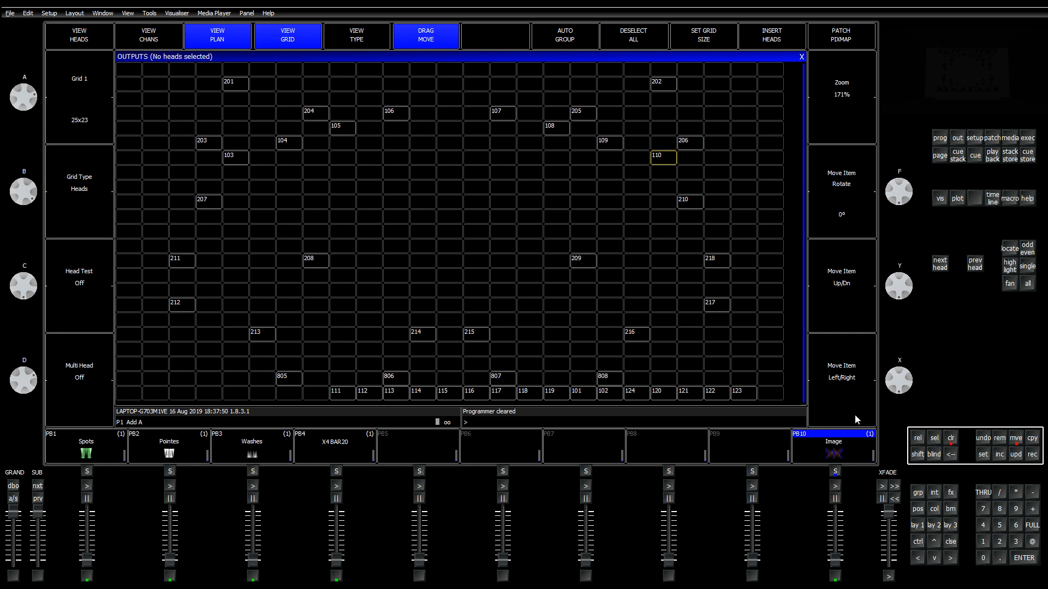
click(227, 162)
click(284, 143)
click(341, 128)
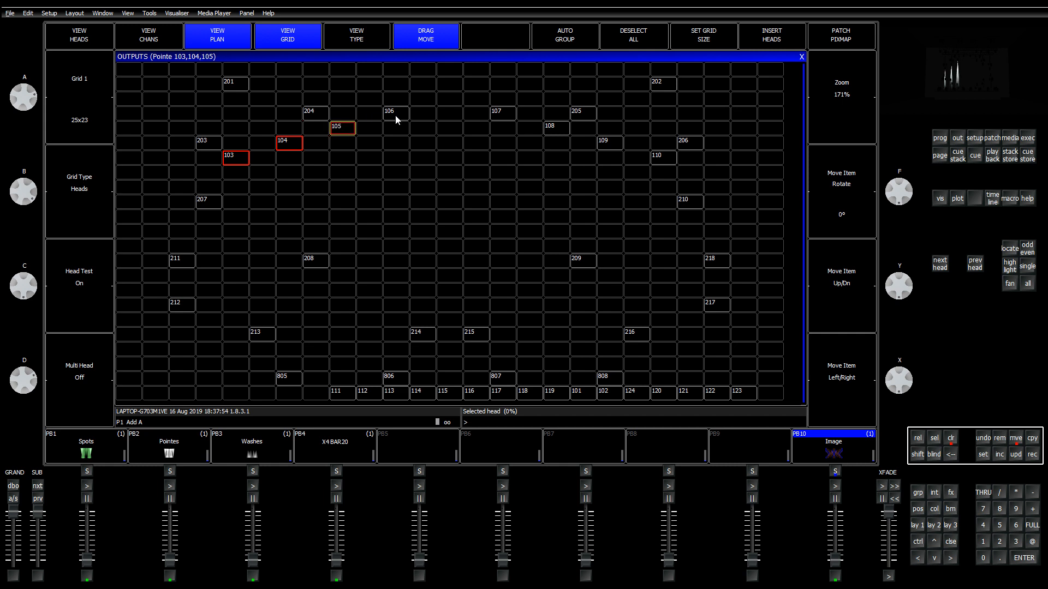
click(396, 116)
click(503, 114)
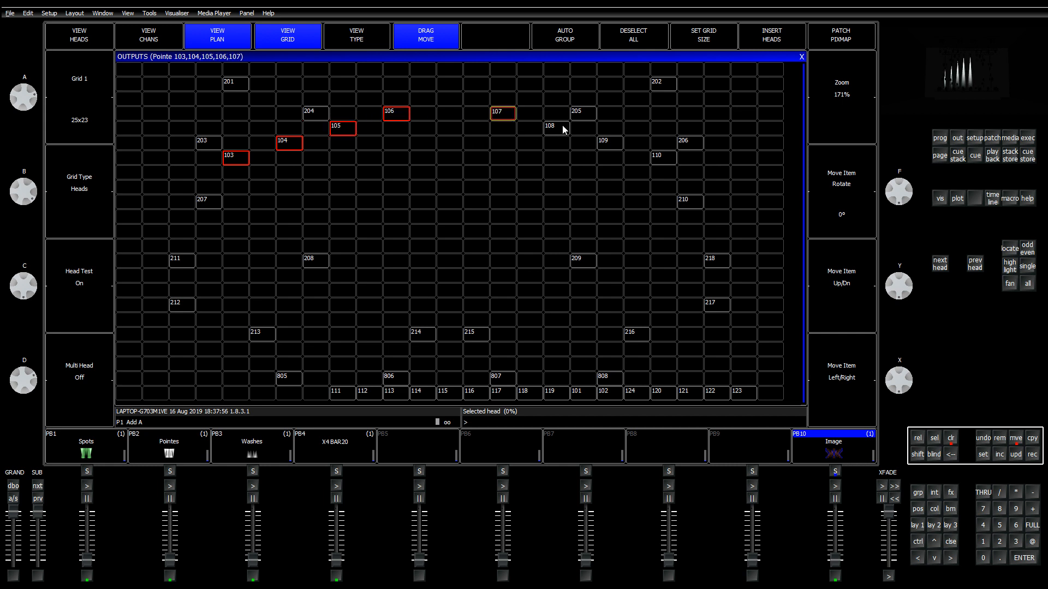
click(563, 130)
click(610, 143)
click(664, 158)
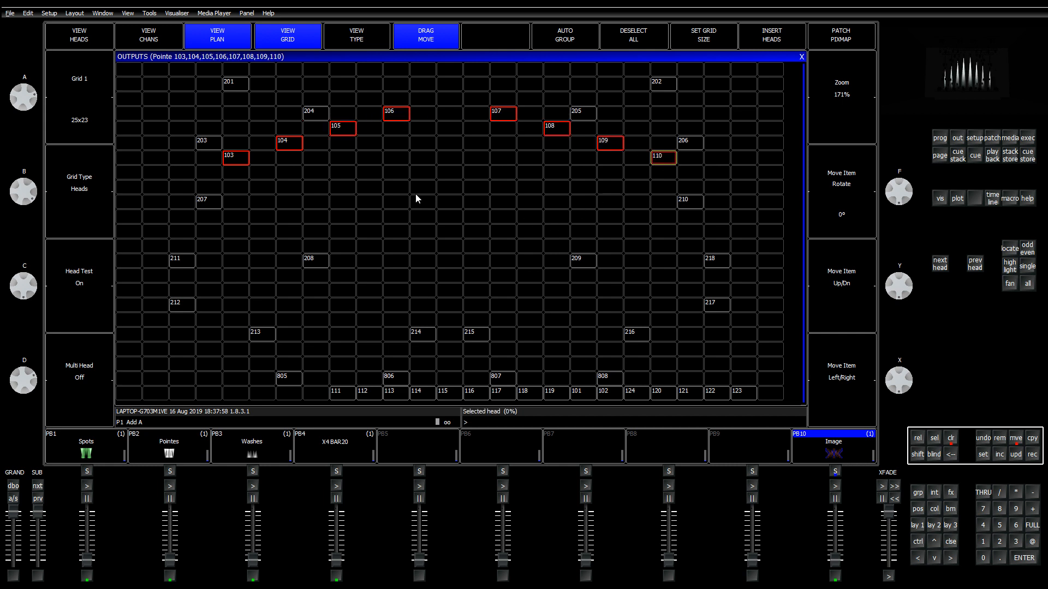
Step: Head-test SceniusSpot heads 205, 206 and 214 alongside the Pointes, then clear the programmer
click(590, 119)
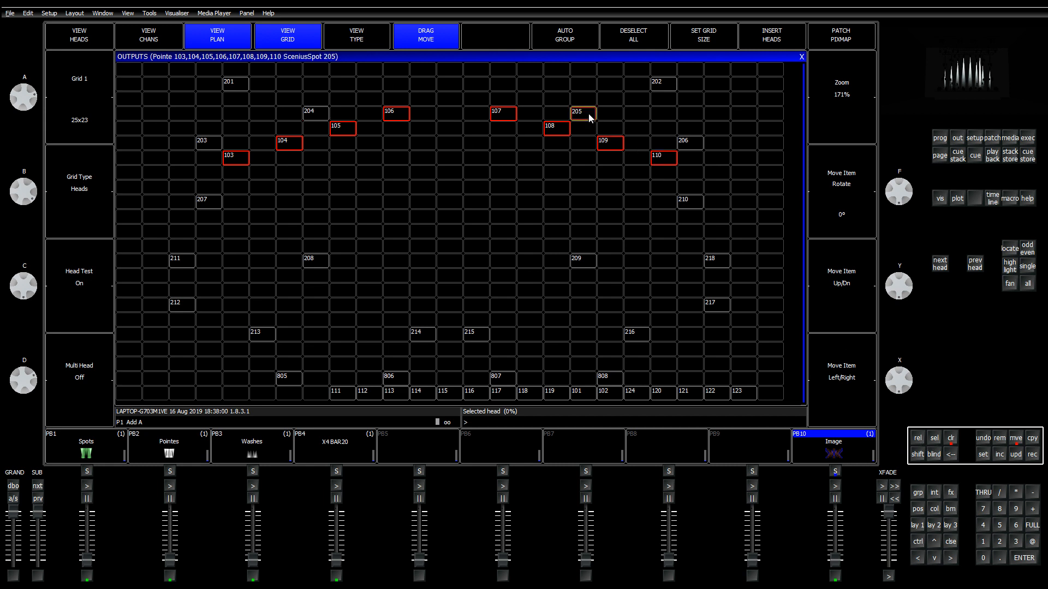
click(686, 146)
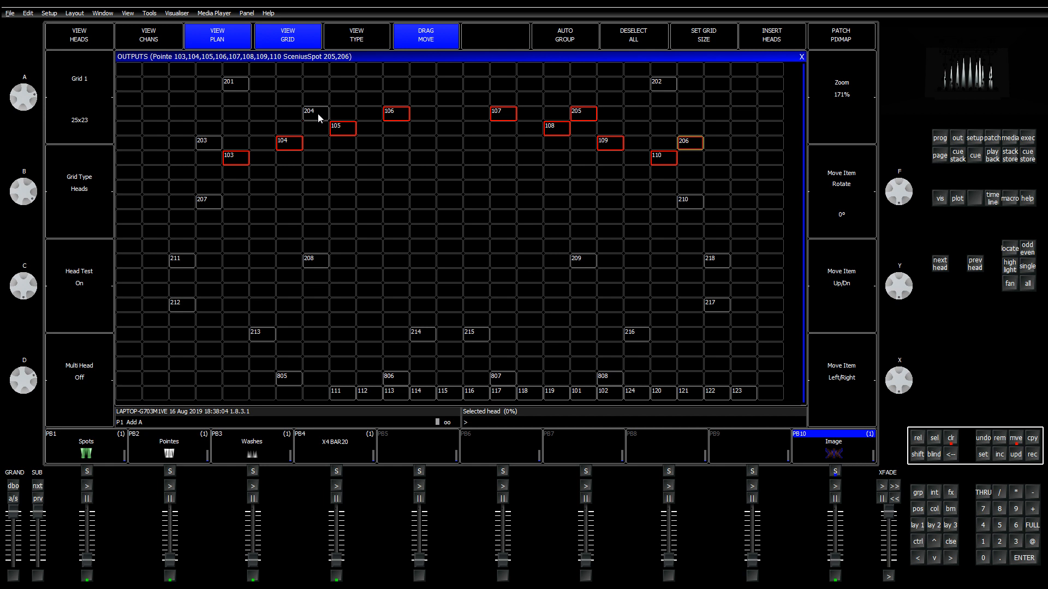
click(429, 340)
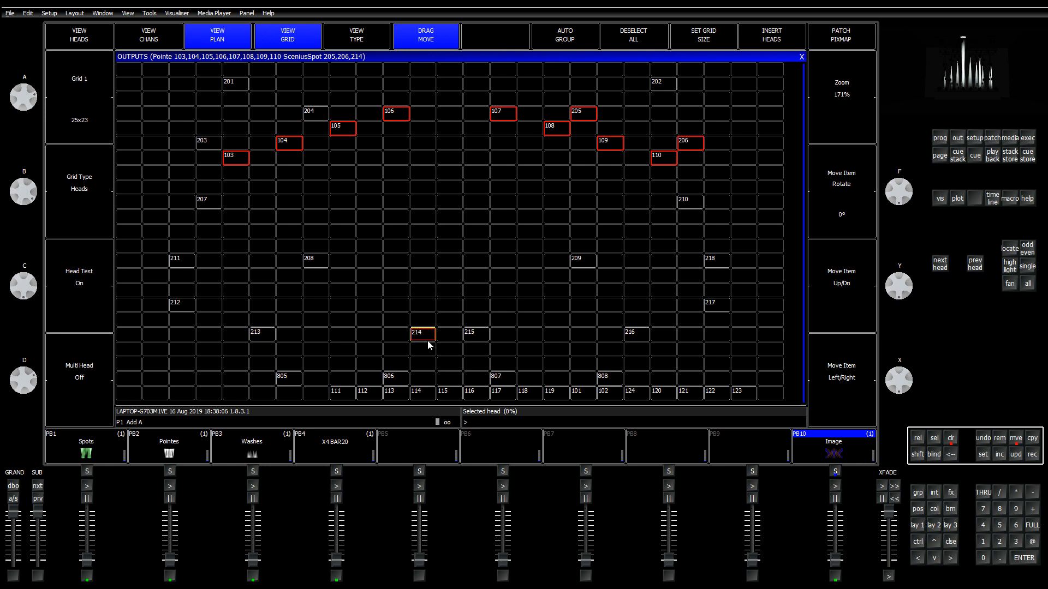
click(955, 442)
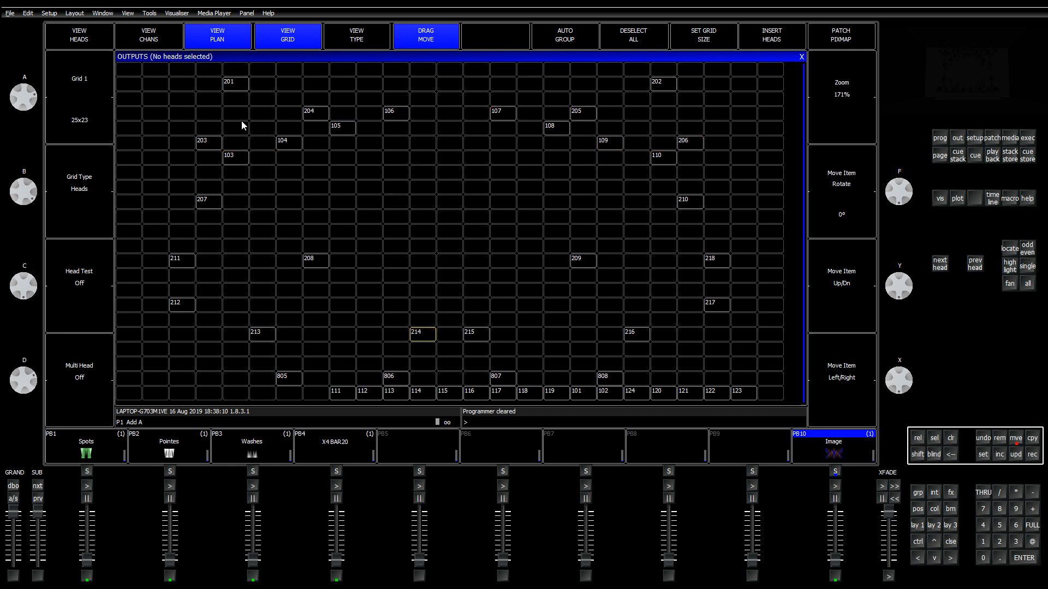
Step: Move heads 203, 103, 104, 204, 105, 106 and 107 one column closer to the grid's centre
drag(402, 115, 433, 116)
drag(502, 115, 484, 114)
drag(340, 126, 369, 129)
drag(312, 113, 341, 114)
drag(288, 143, 268, 157)
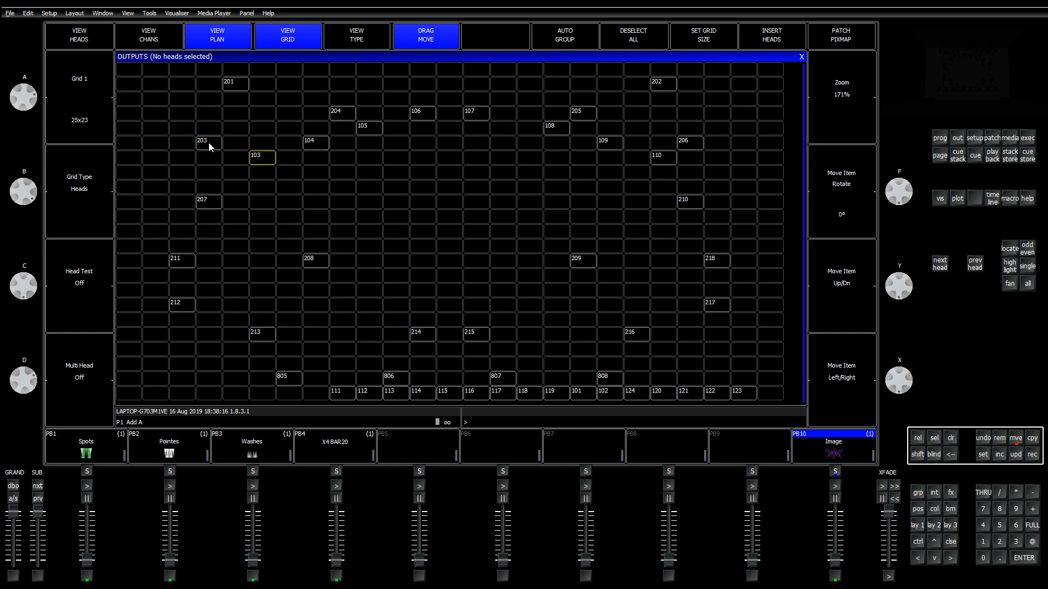
drag(208, 143, 236, 143)
Step: Move heads 108, 205, 109, 110, 206 and 210 one column closer to the grid's centre
drag(556, 130, 531, 130)
drag(582, 115, 556, 115)
drag(652, 154, 625, 156)
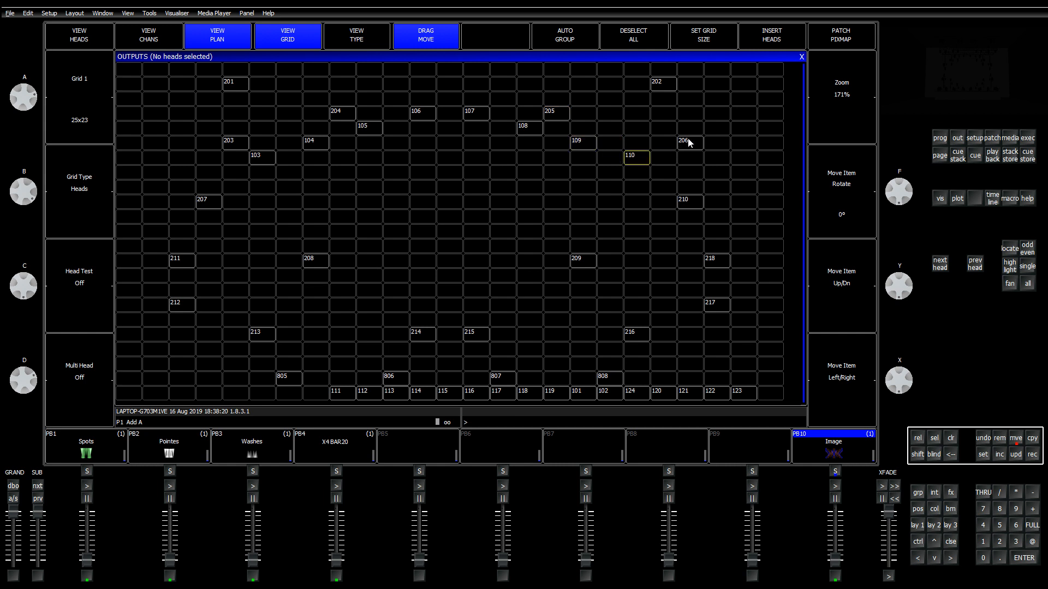
drag(686, 141, 658, 141)
drag(692, 206, 672, 207)
Step: Head-test 210, 207 and 203, clear the programmer, and move head 207 to column 5, row 10
click(663, 206)
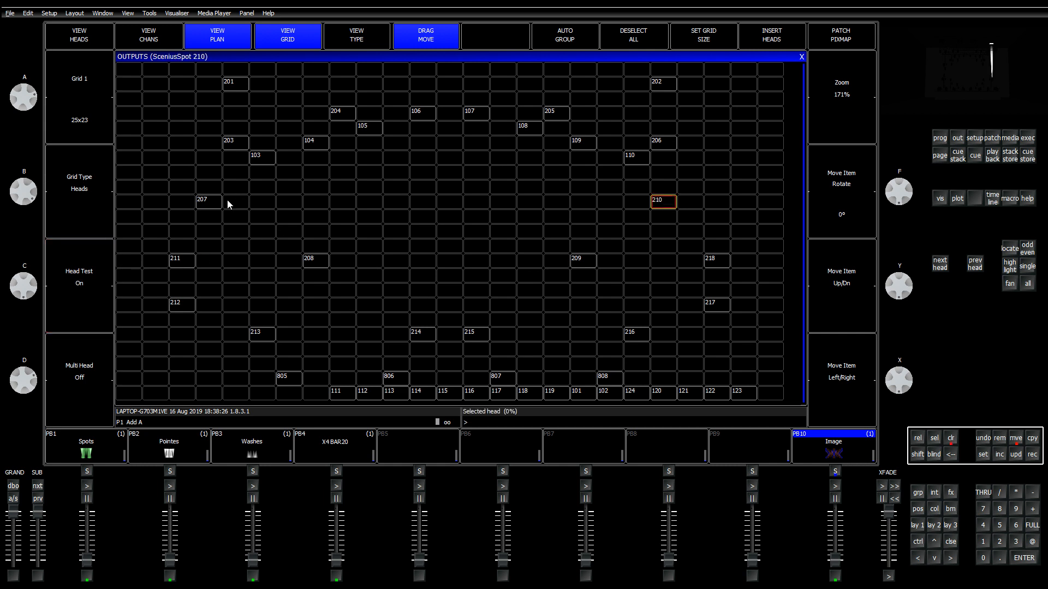
click(214, 208)
click(236, 147)
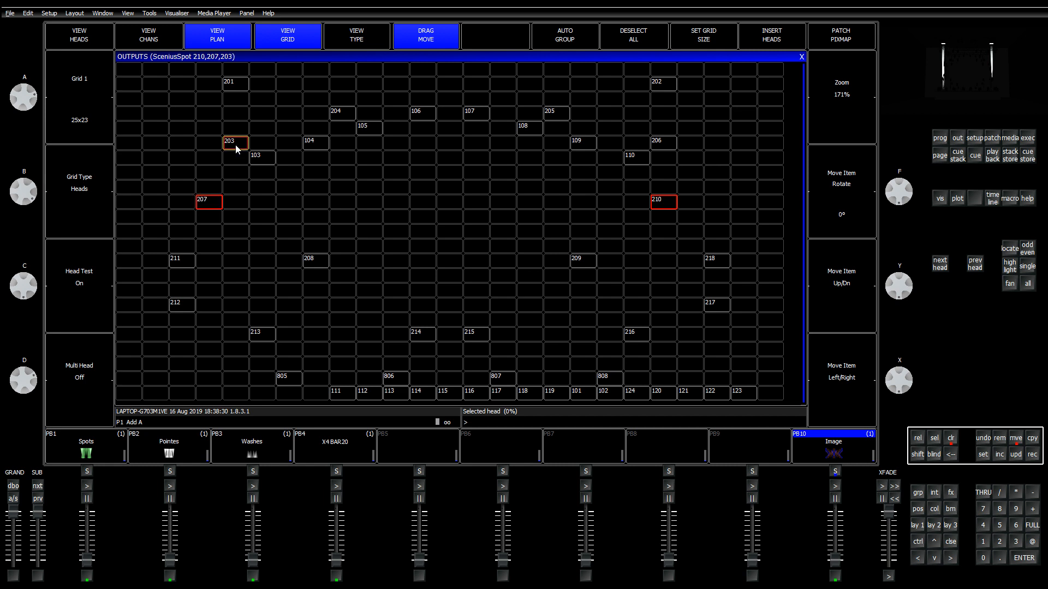
click(951, 437)
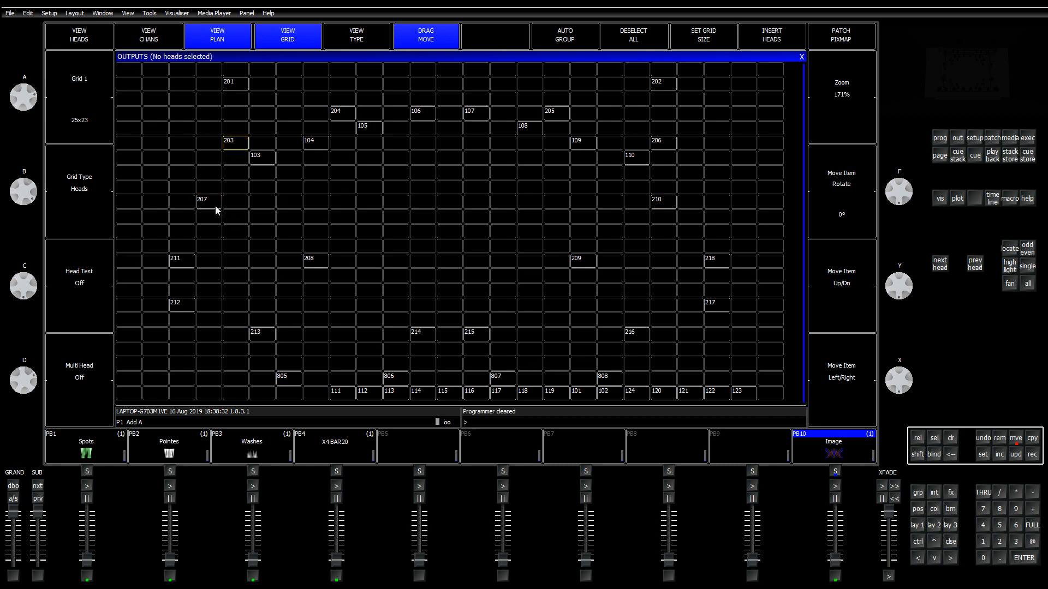
drag(215, 210, 251, 211)
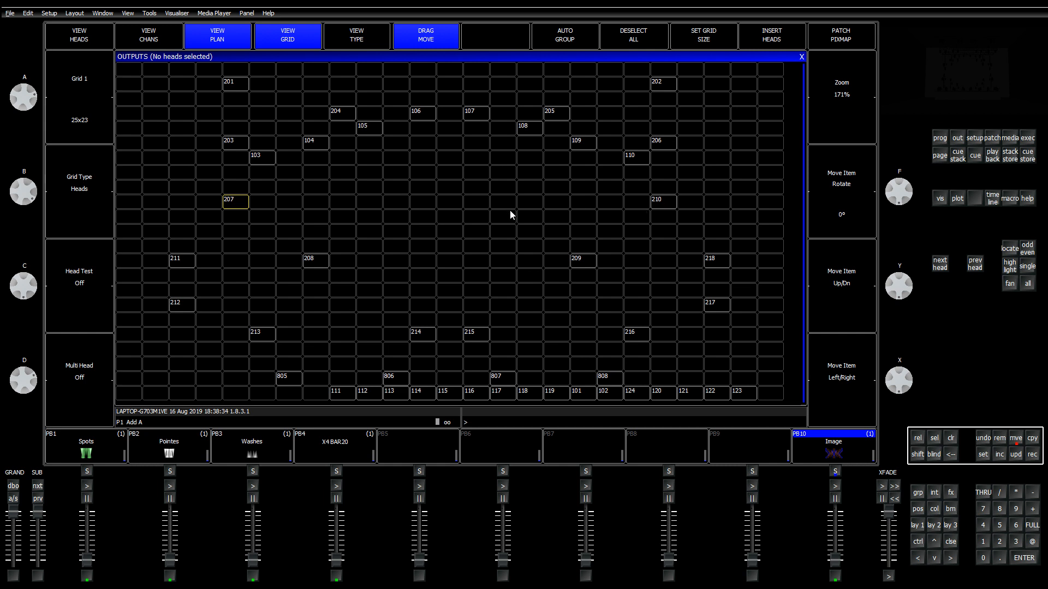
Step: Head-test 103 and 111, move head 111 to column 6, row 9, and head-test 207 with it
click(478, 191)
click(84, 325)
click(260, 160)
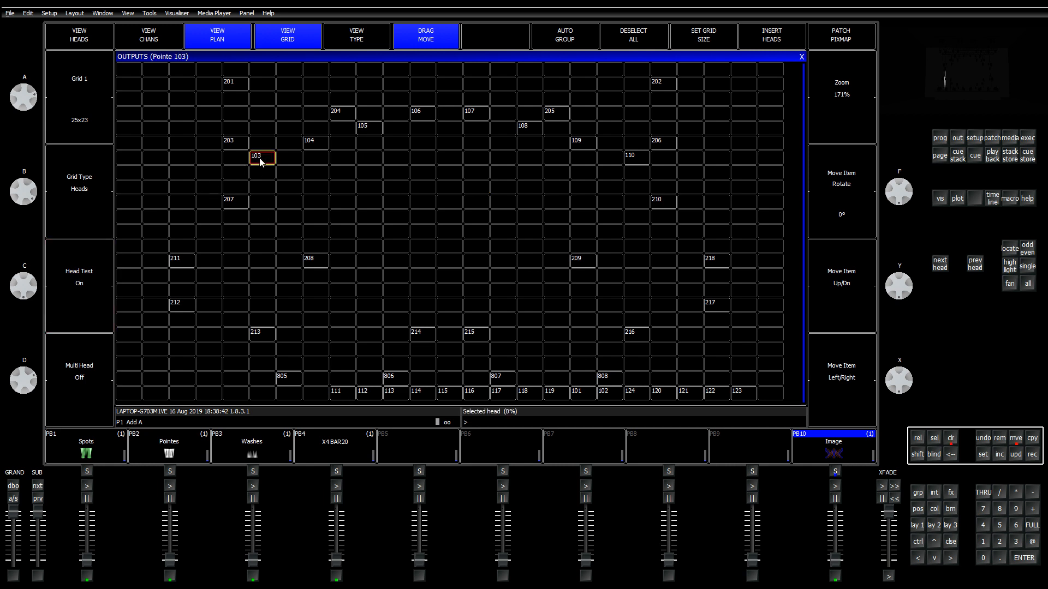
click(344, 395)
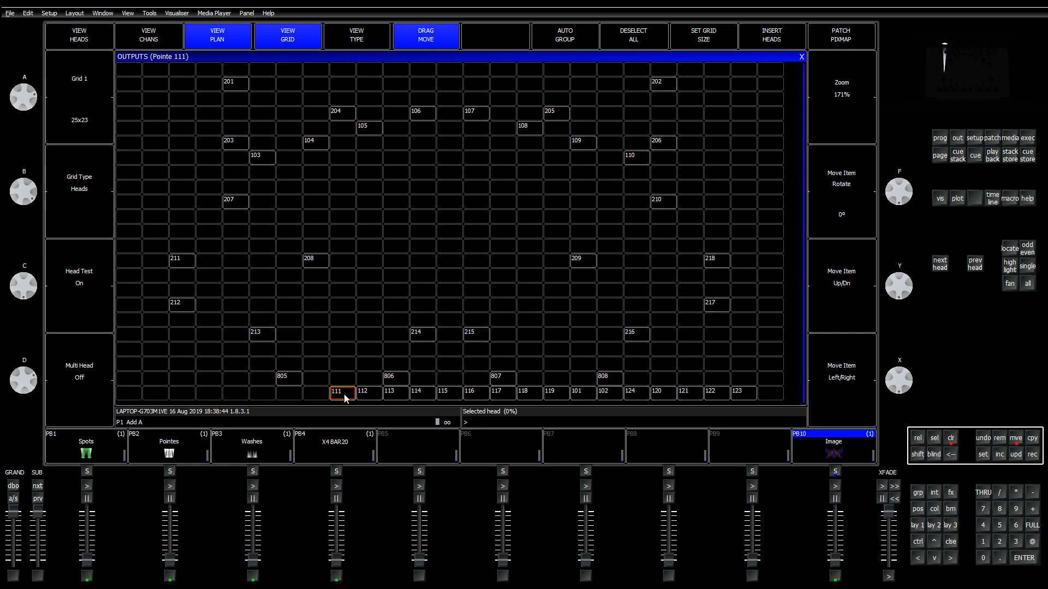
click(344, 395)
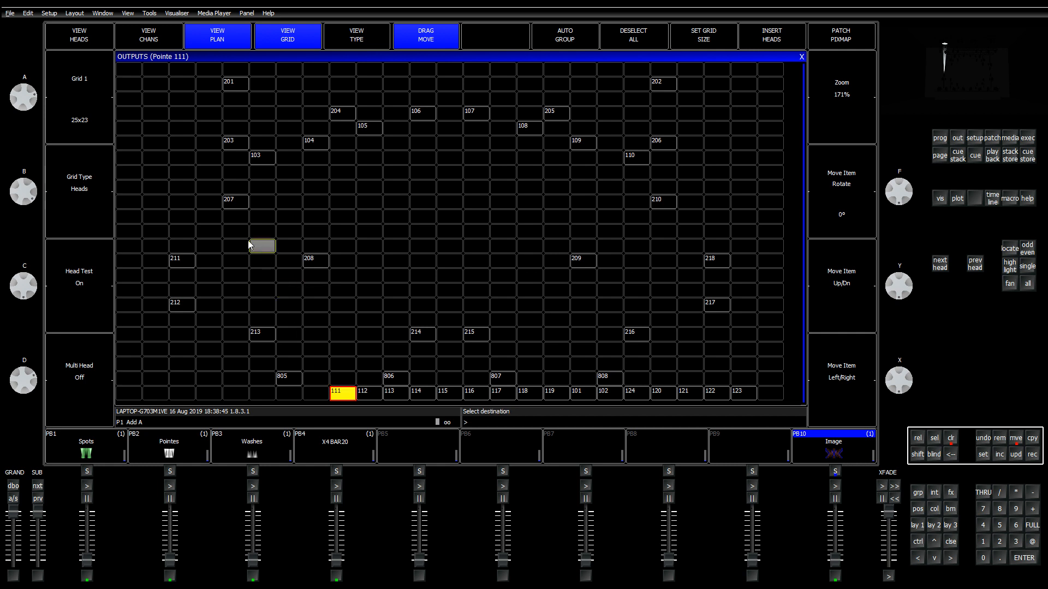
click(270, 198)
click(242, 204)
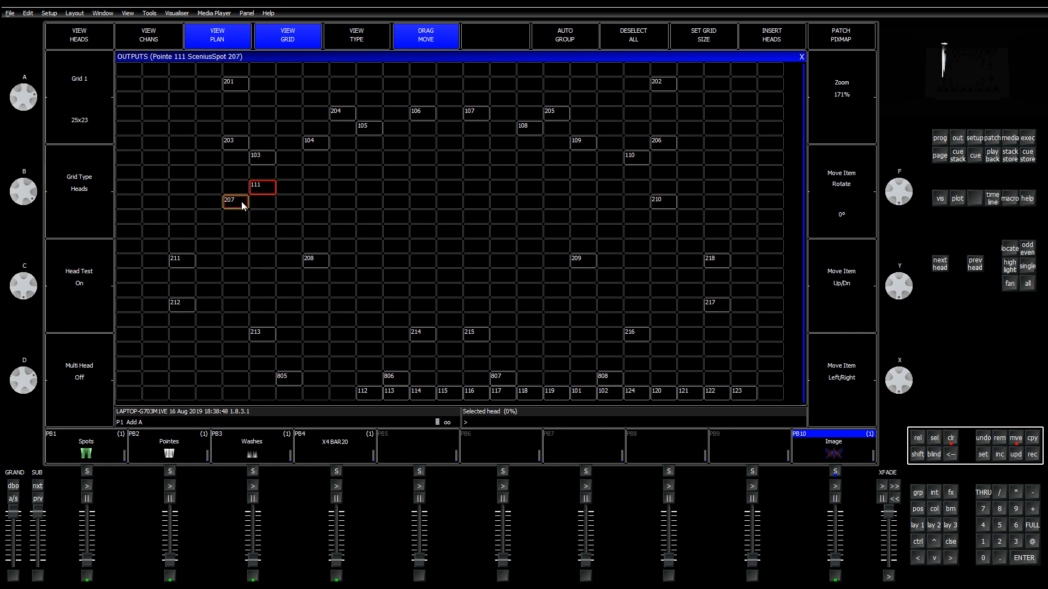
Step: Place heads 112 to 115 at column 8 row 10, column 10 row 11, column 12 row 12 and column 14 row 12
click(368, 394)
click(317, 203)
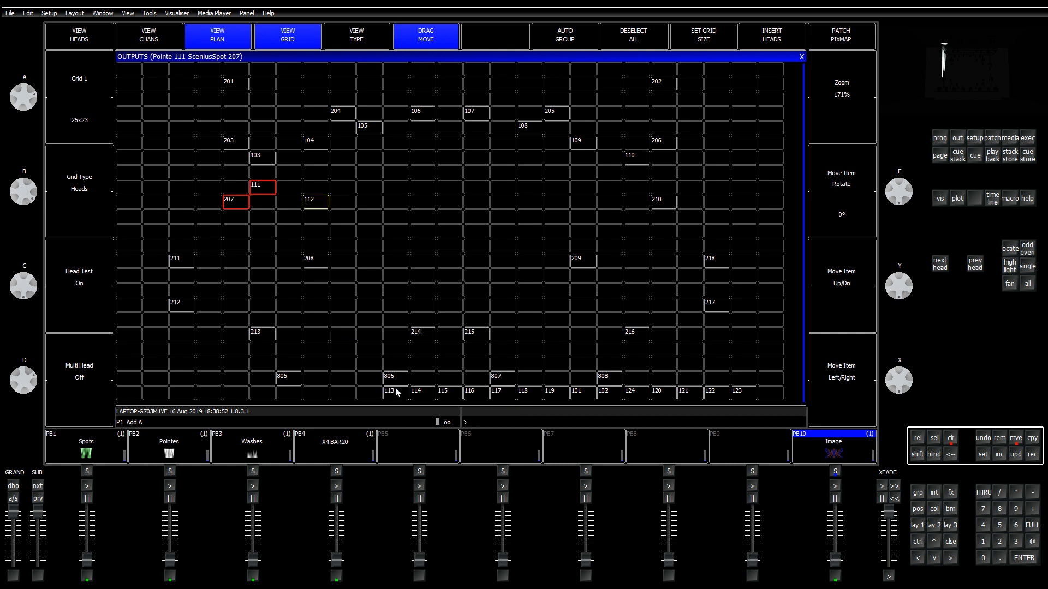
click(395, 394)
click(369, 217)
click(422, 394)
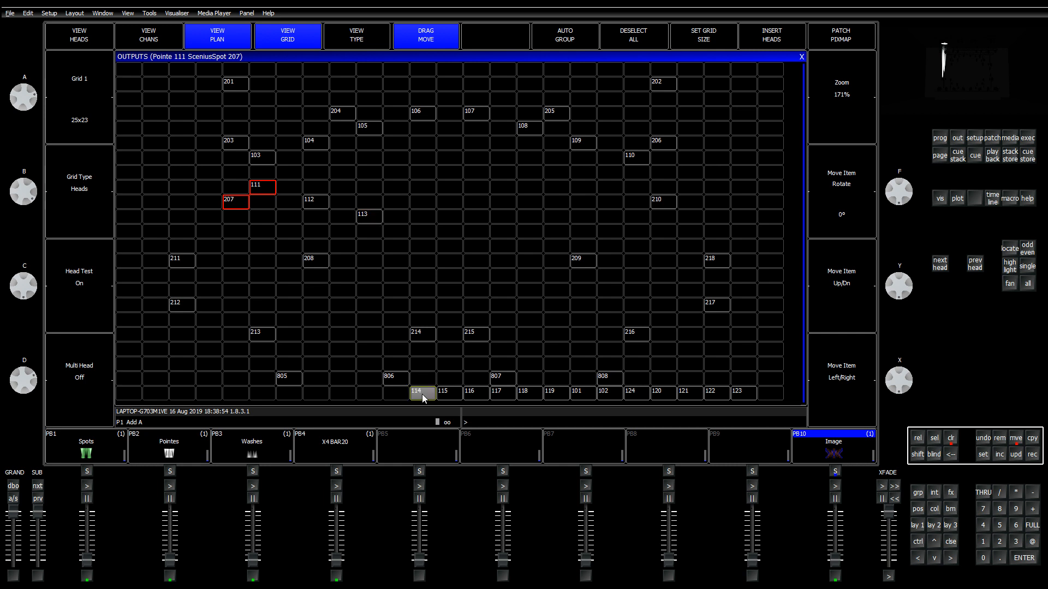
click(423, 231)
click(452, 392)
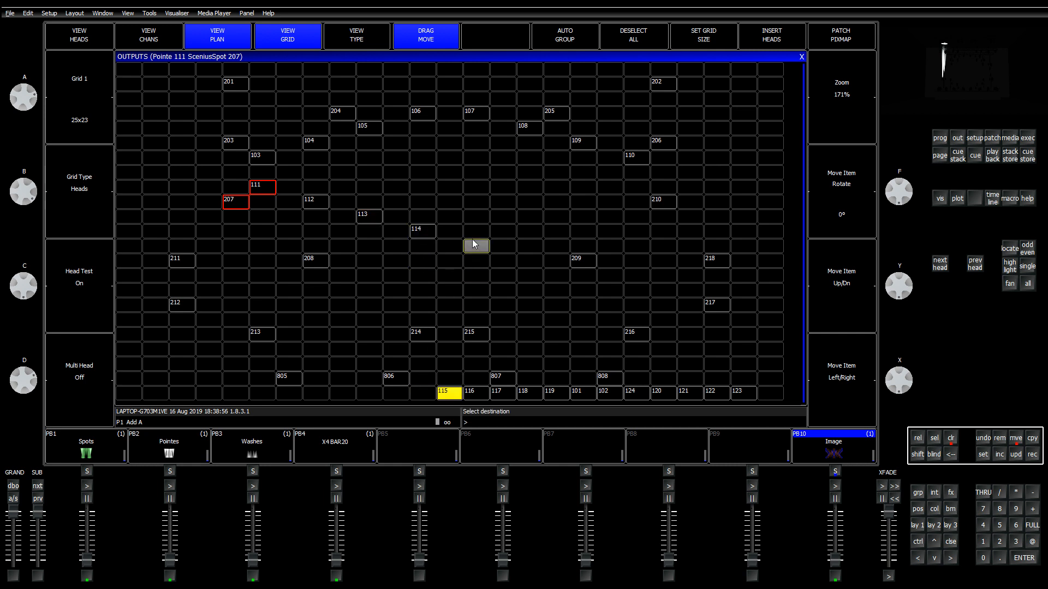
click(476, 233)
Step: Place head 116 at column 16, row 11, head 117 at column 18, row 10, and head 118 at column 20, row 9
click(476, 394)
click(528, 224)
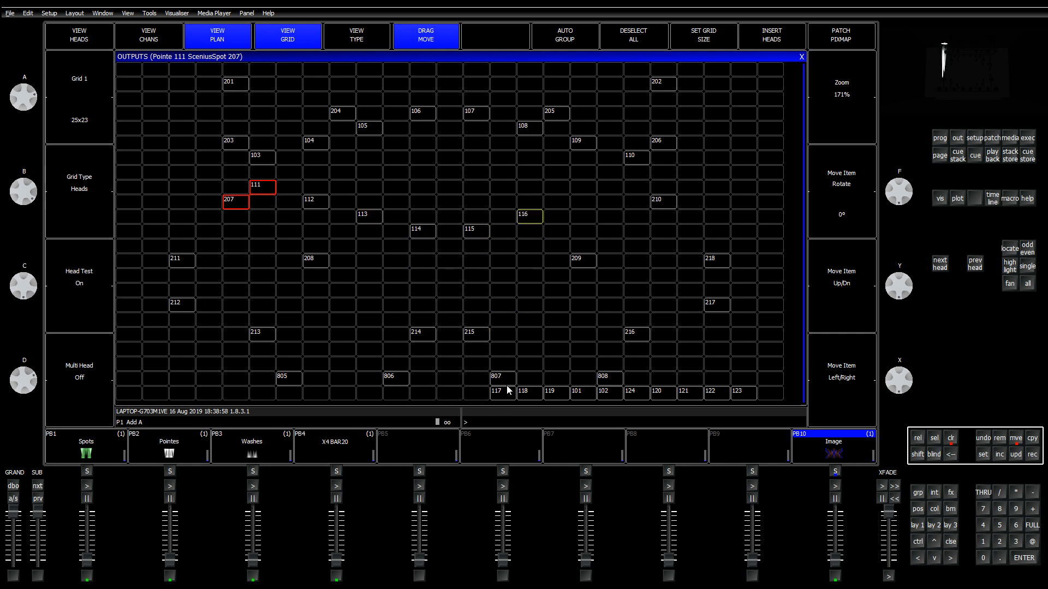
click(503, 394)
click(581, 209)
click(529, 394)
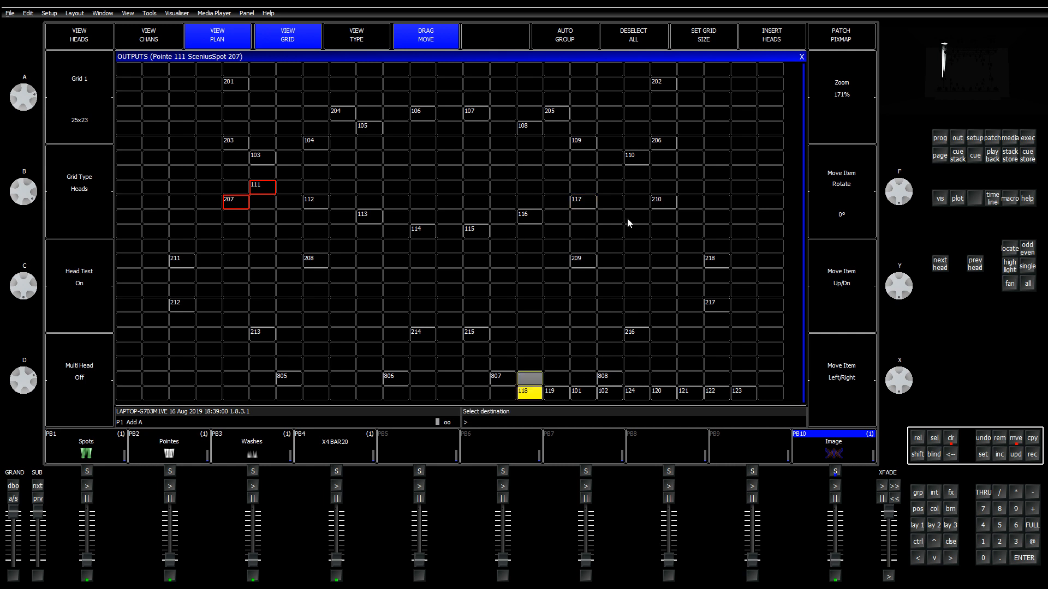
click(633, 192)
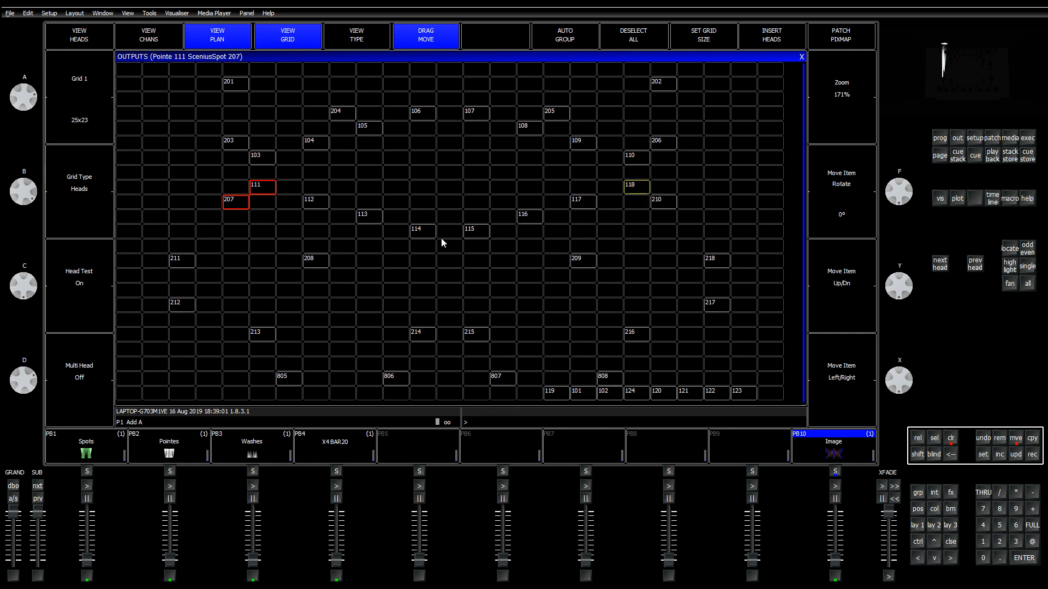
Step: Head-test Pointe heads 112 to 118 in order together with 111 and 207
click(308, 205)
click(373, 216)
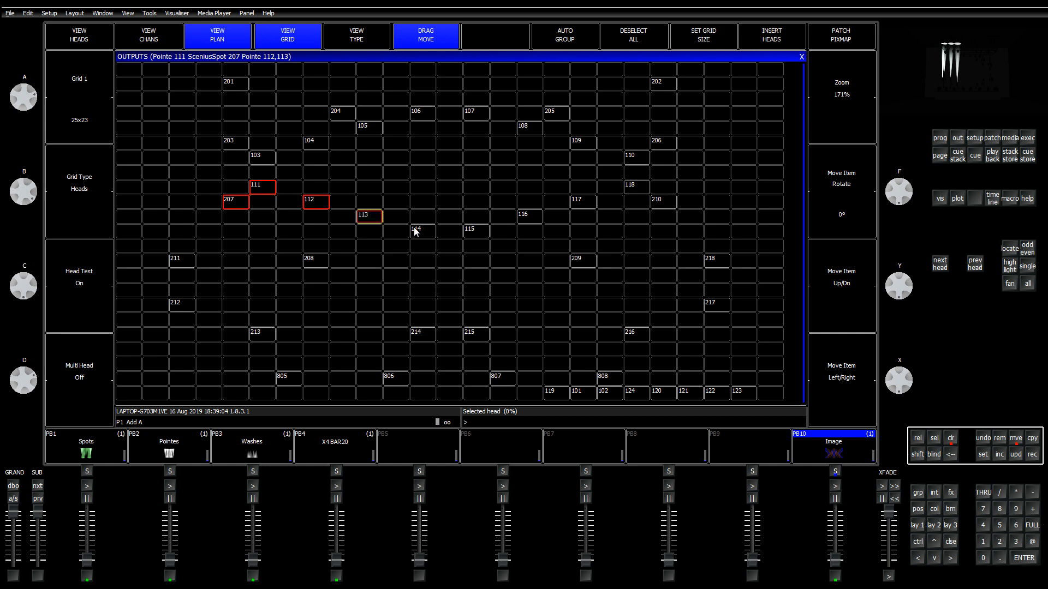
click(419, 231)
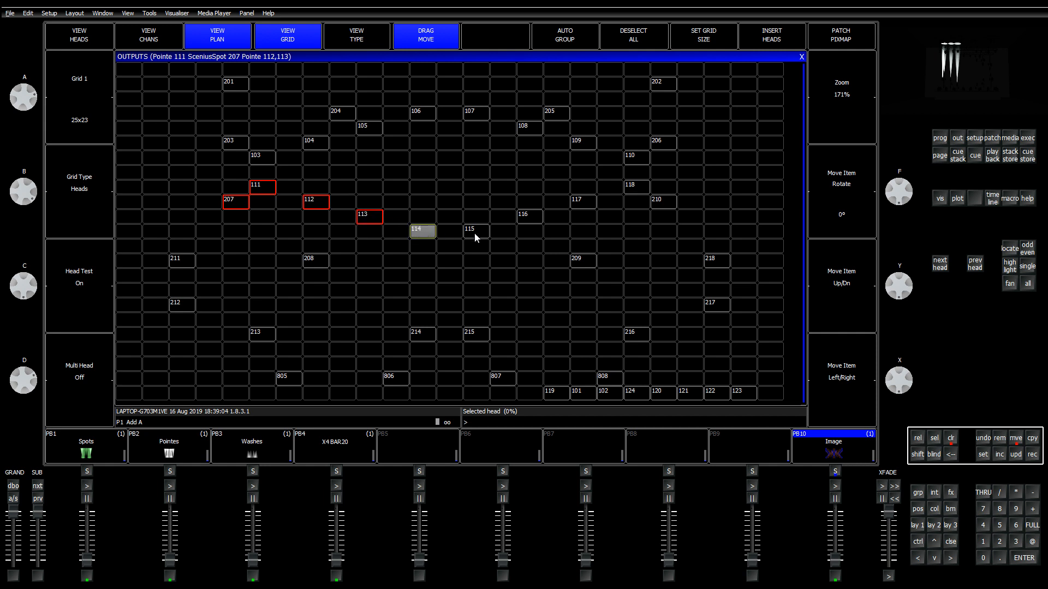
click(535, 218)
click(582, 203)
click(638, 191)
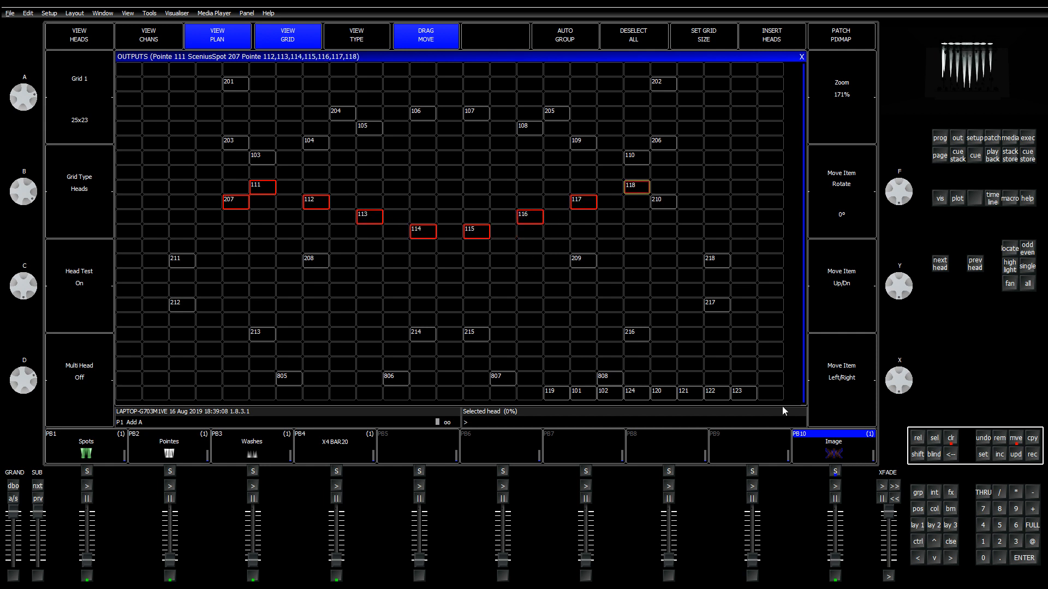
Step: Clear the programmer, head-test Pointe head 119 and move it to column 3, row 16
click(952, 440)
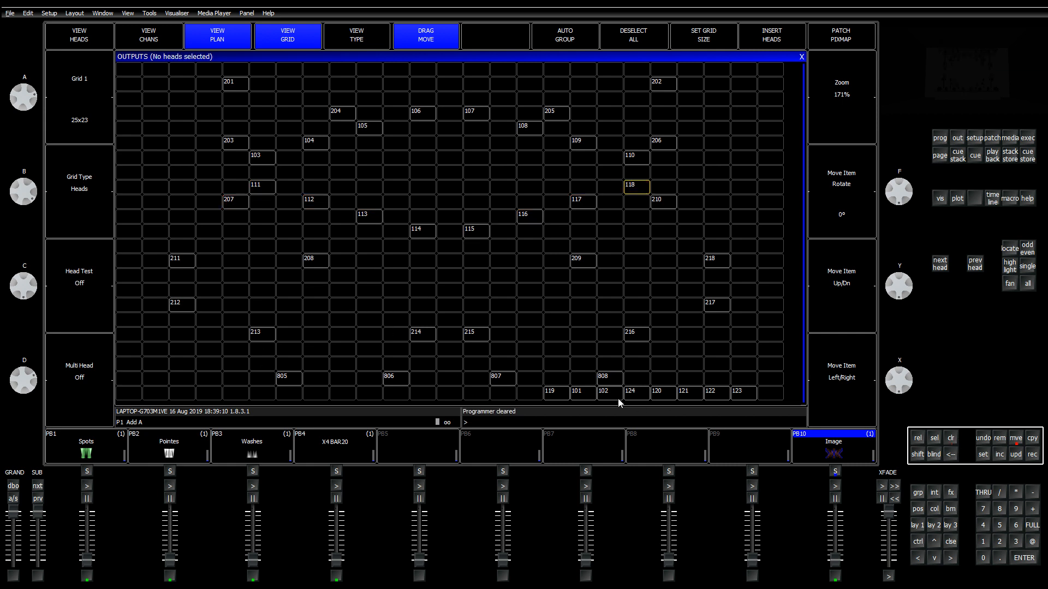
click(556, 392)
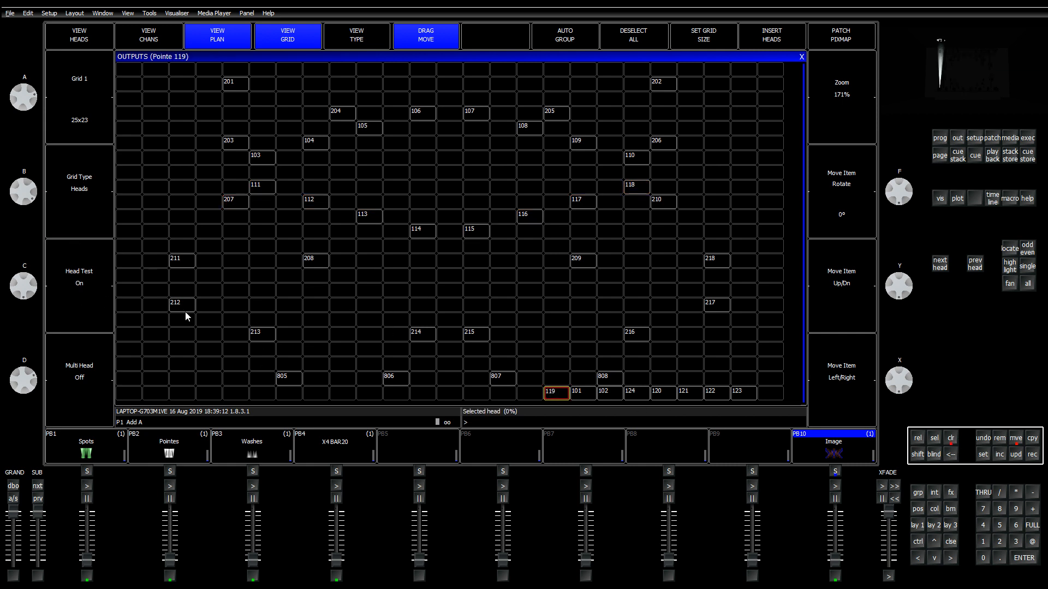
click(557, 396)
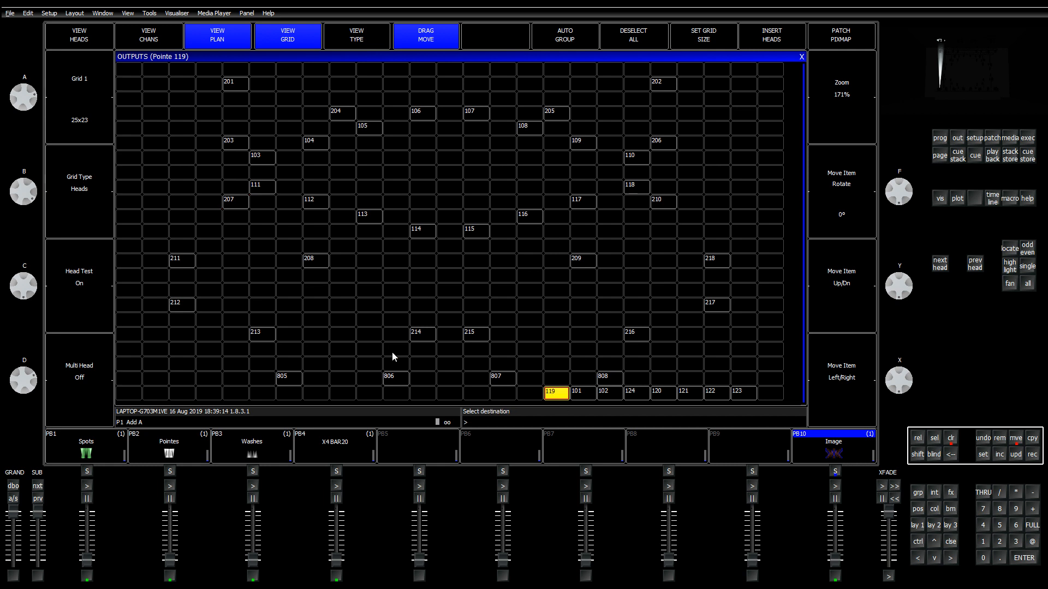
click(184, 291)
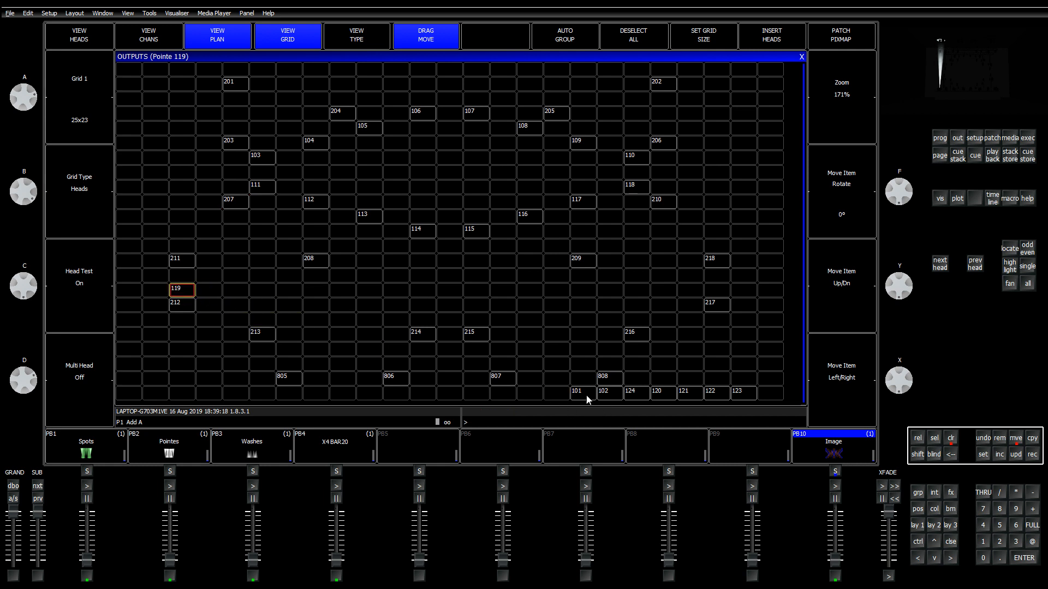
Step: Head-test 101, place it at column 9, row 2, and place head 102 at column 17, row 2
click(587, 400)
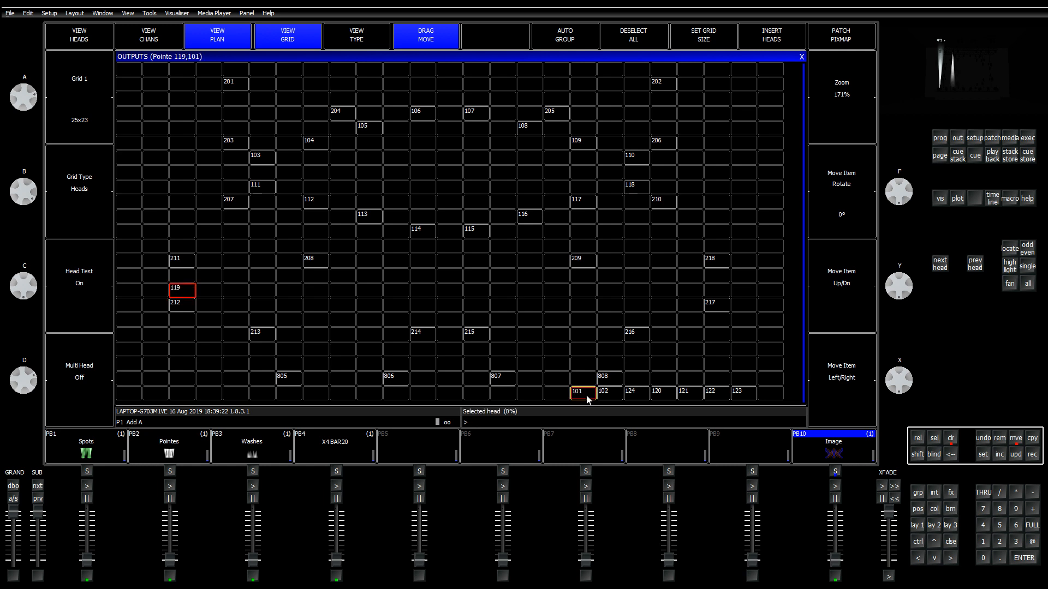
click(587, 400)
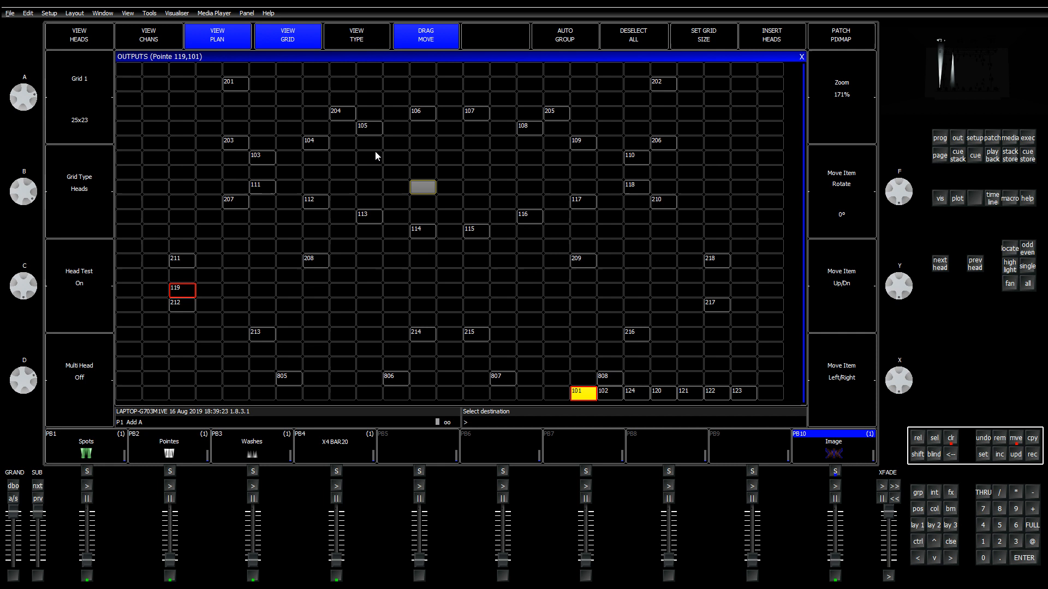
click(342, 83)
click(612, 394)
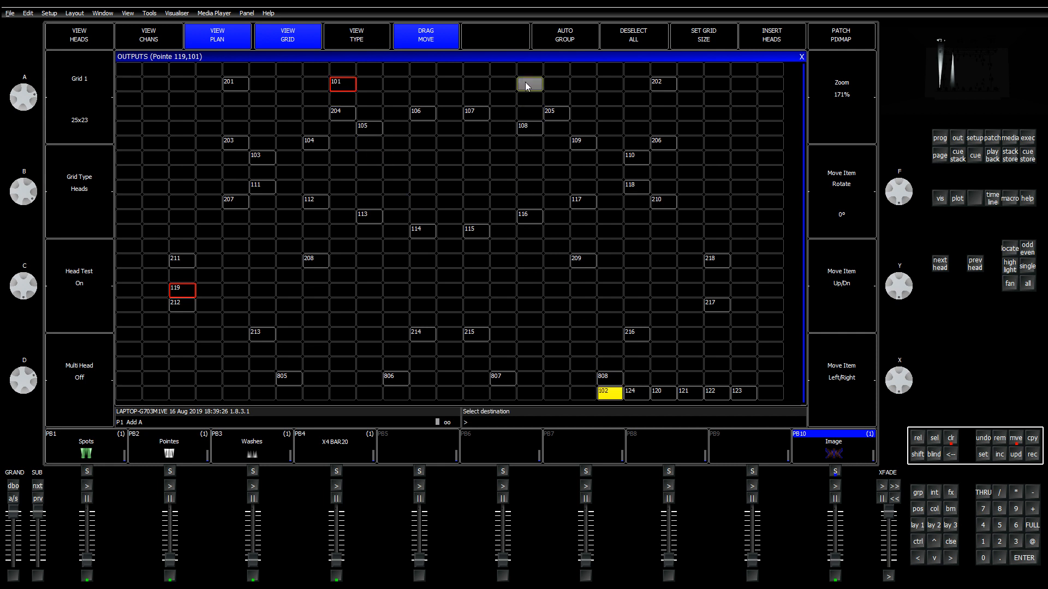
click(556, 85)
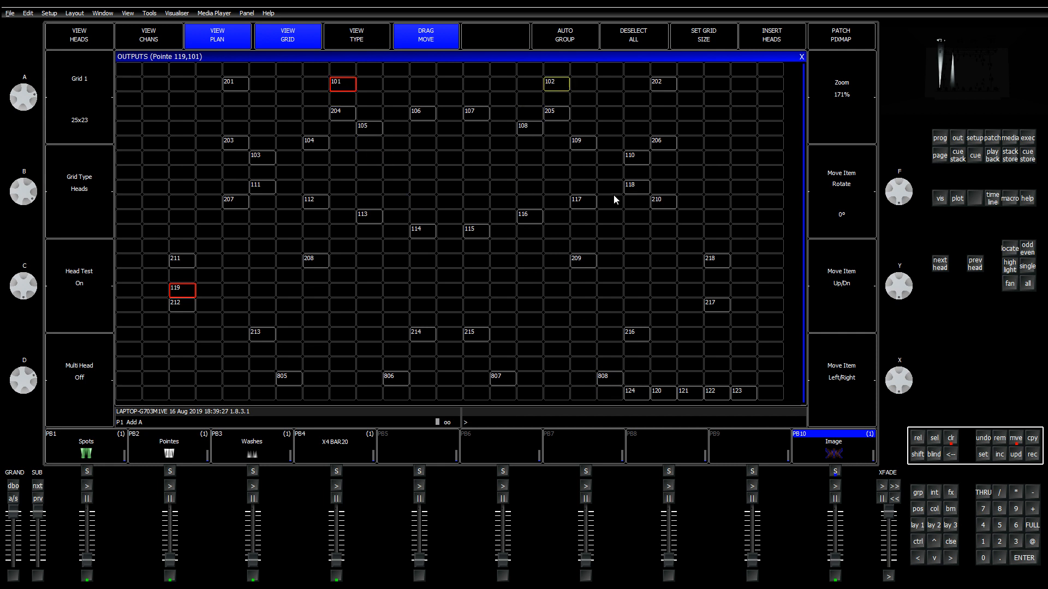
Step: Head-test 124 and 120, moving head 124 to column 23, row 16, and head 120 to column 3, row 19
click(636, 394)
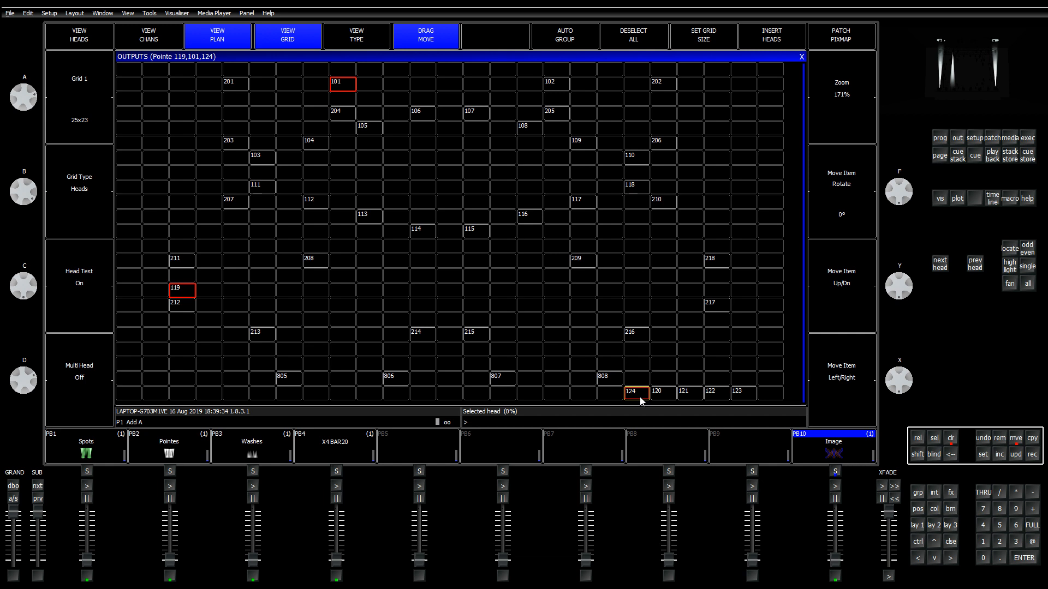
click(639, 397)
click(721, 295)
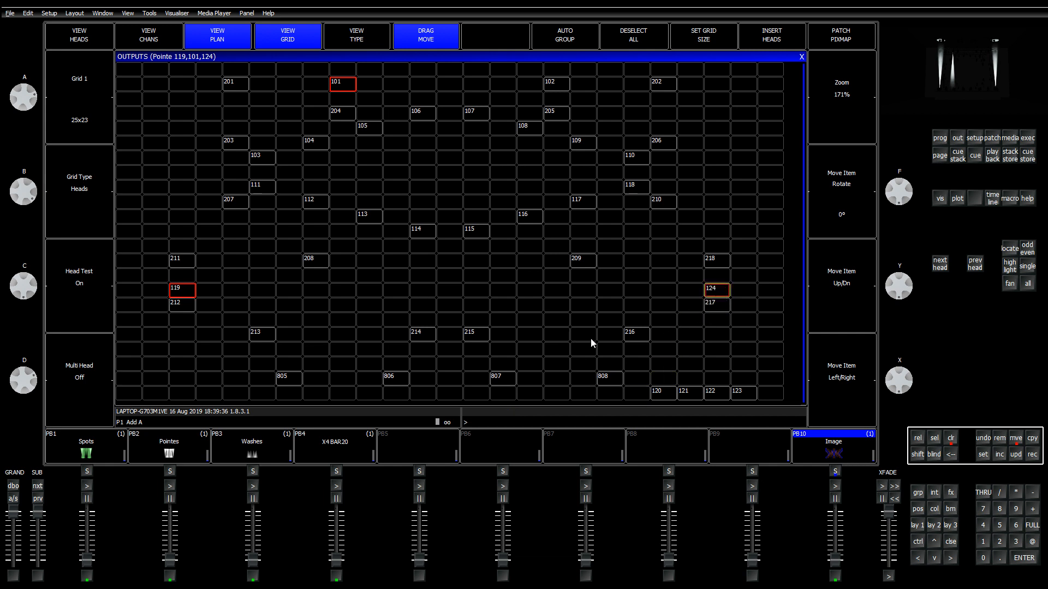
click(665, 398)
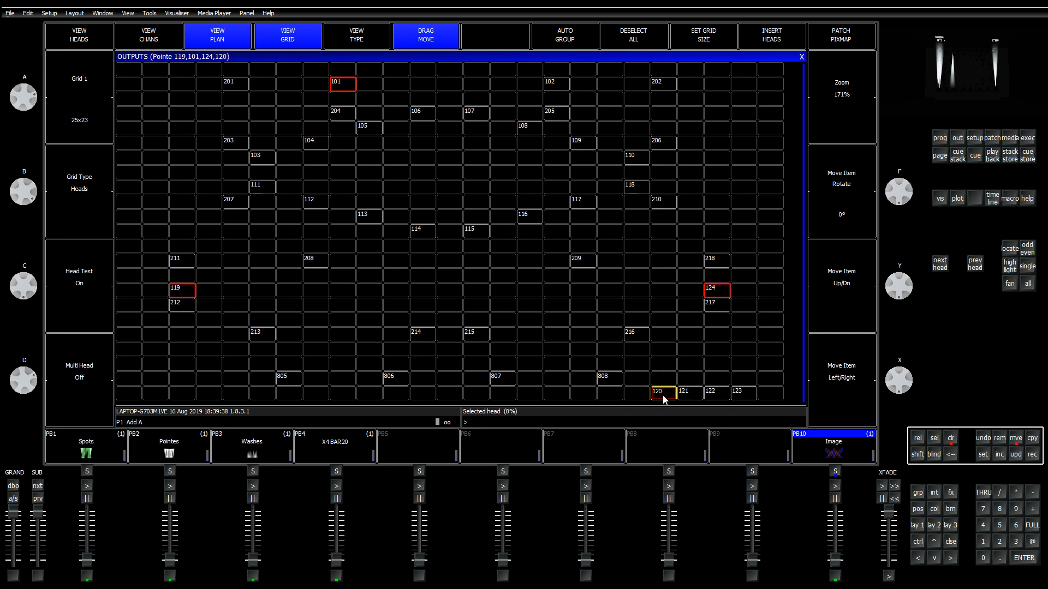
click(664, 399)
click(182, 338)
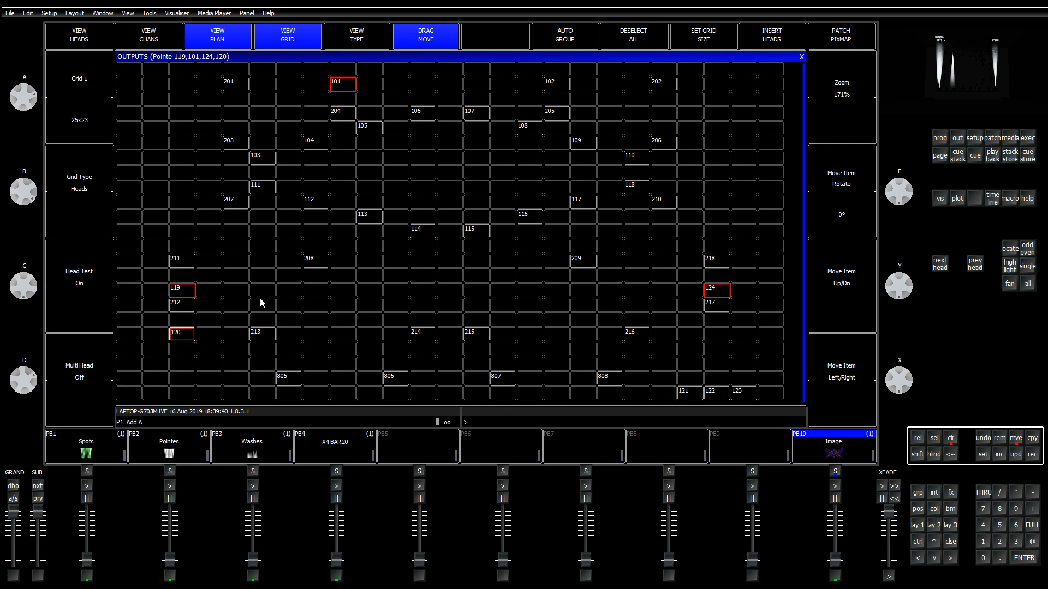
Step: Shift heads 211, 208, 209 and 218 up to row 13 and heads 119 and 124 up to row 15
drag(186, 263, 185, 247)
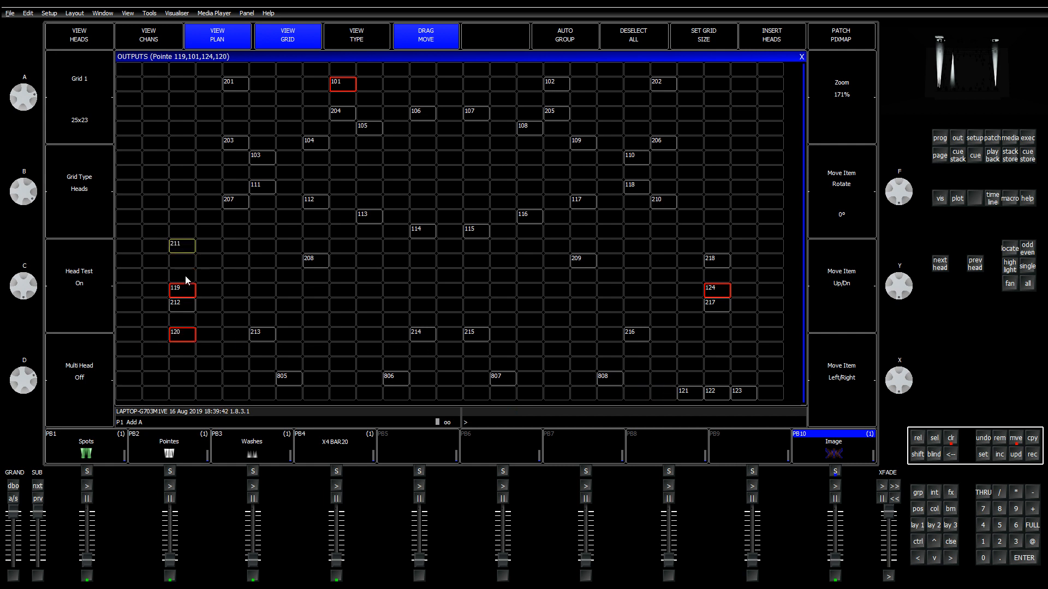
drag(183, 290, 185, 277)
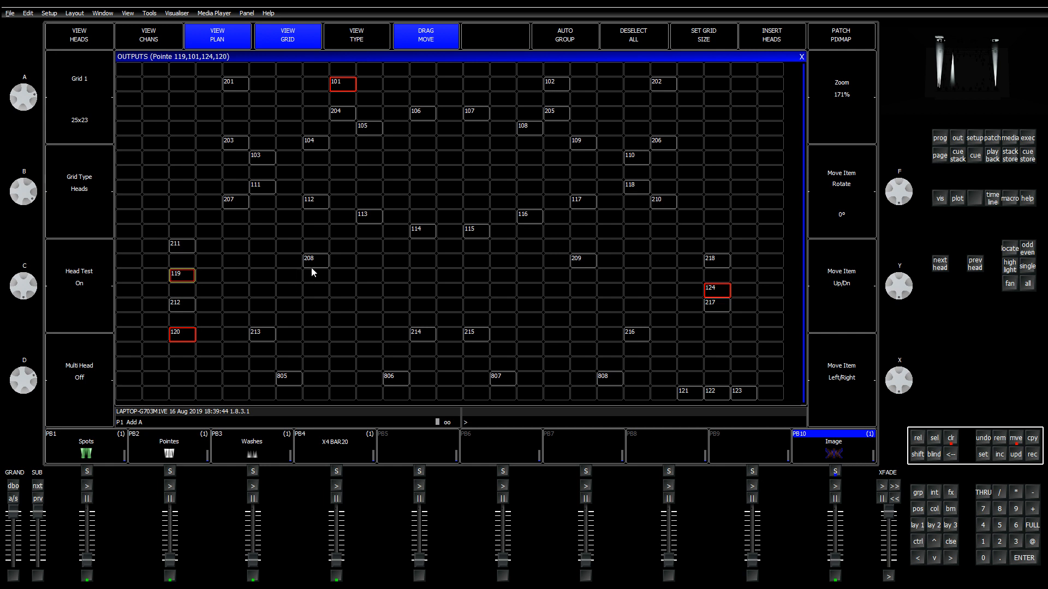
drag(313, 271, 315, 249)
drag(583, 263, 583, 246)
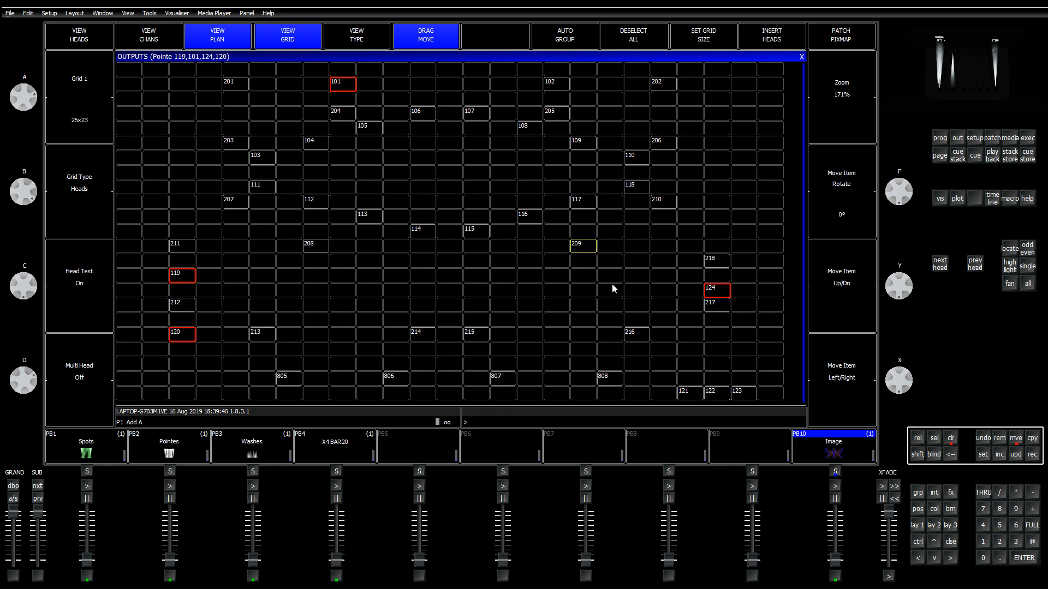
drag(718, 267, 718, 252)
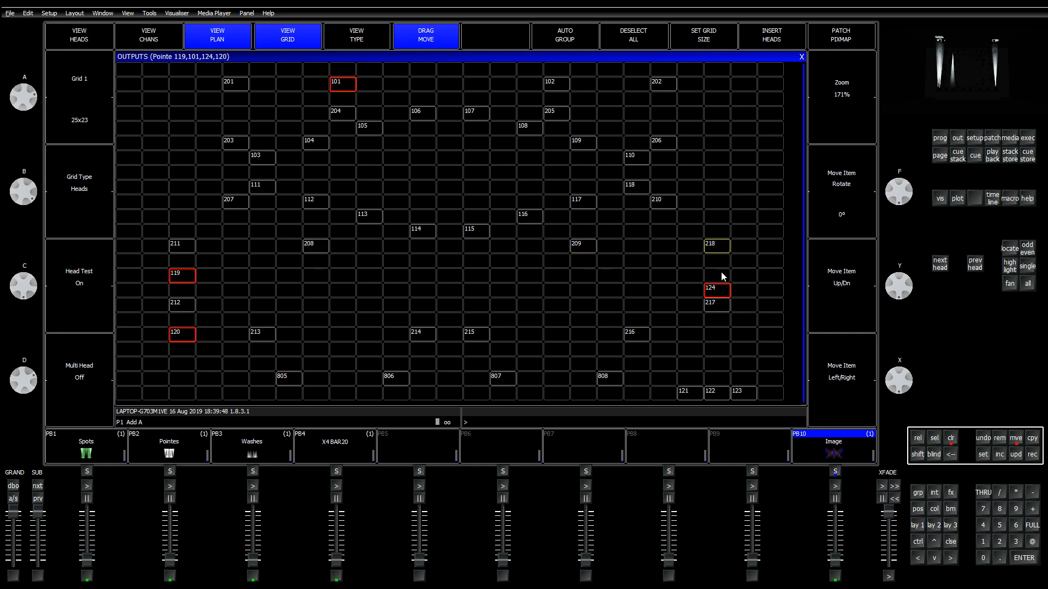
drag(720, 289, 720, 275)
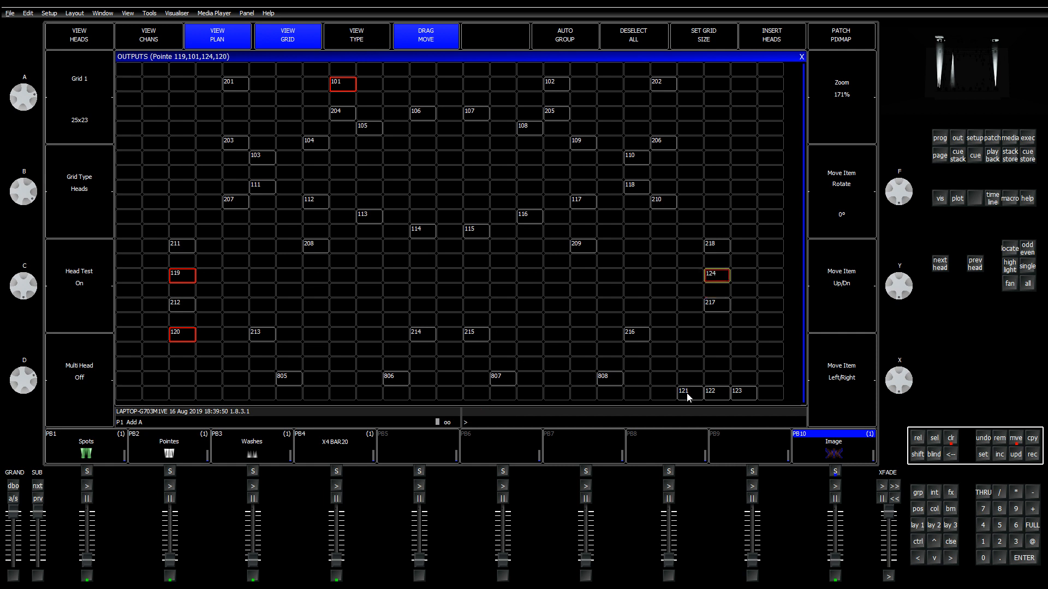
Step: Place heads 121, 122 and 123 in row 19 at columns 9, 17 and 23
drag(689, 396, 340, 336)
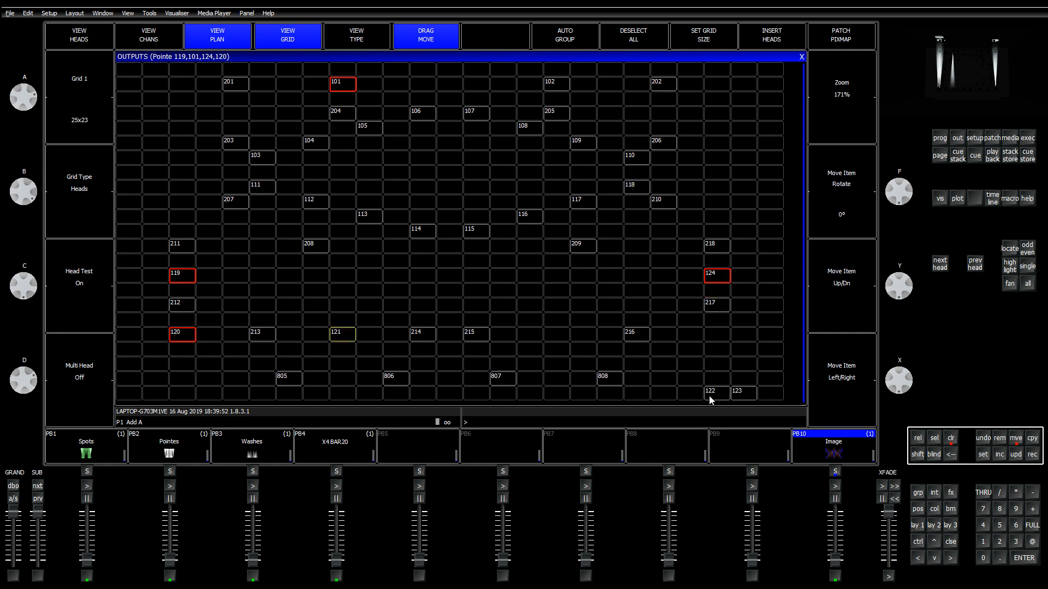
drag(709, 397, 568, 339)
drag(753, 397, 717, 335)
Step: Head-test heads 121, 122, 123, 116 and 117 in order, and clear the programmer
click(339, 337)
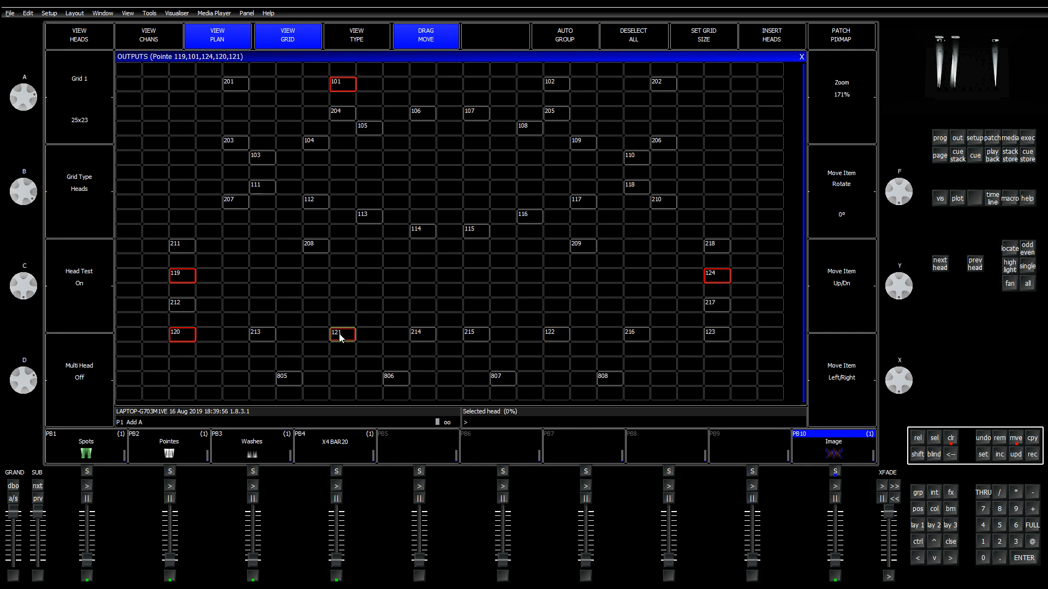
click(556, 339)
click(717, 335)
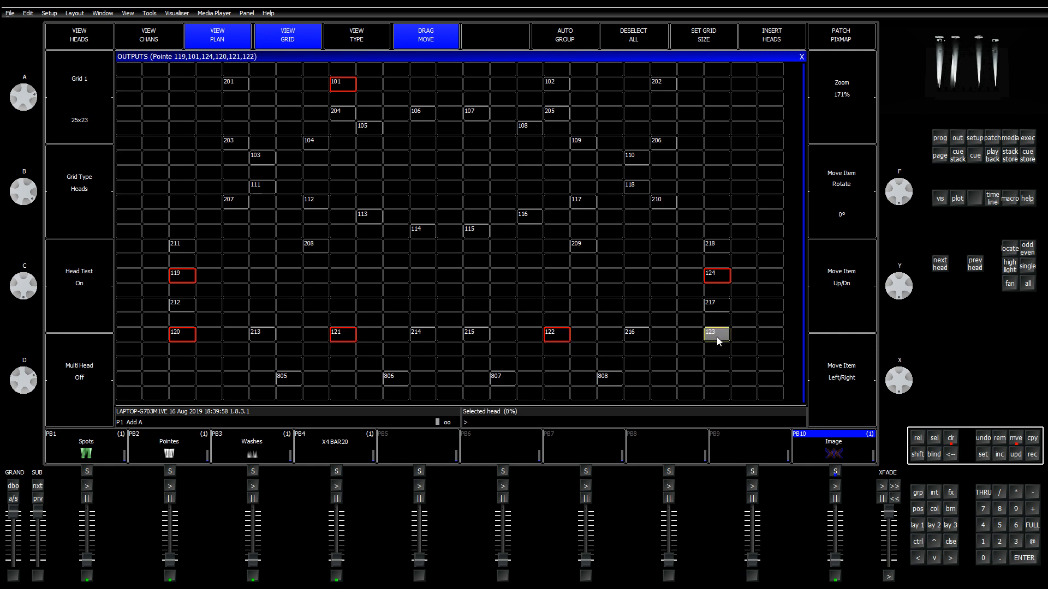
click(528, 225)
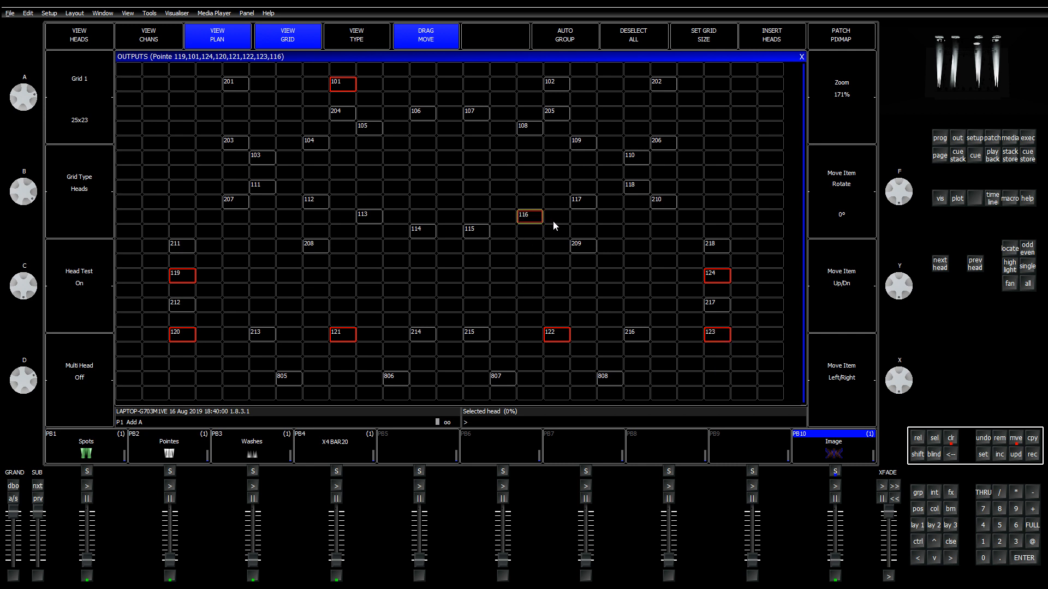
click(584, 204)
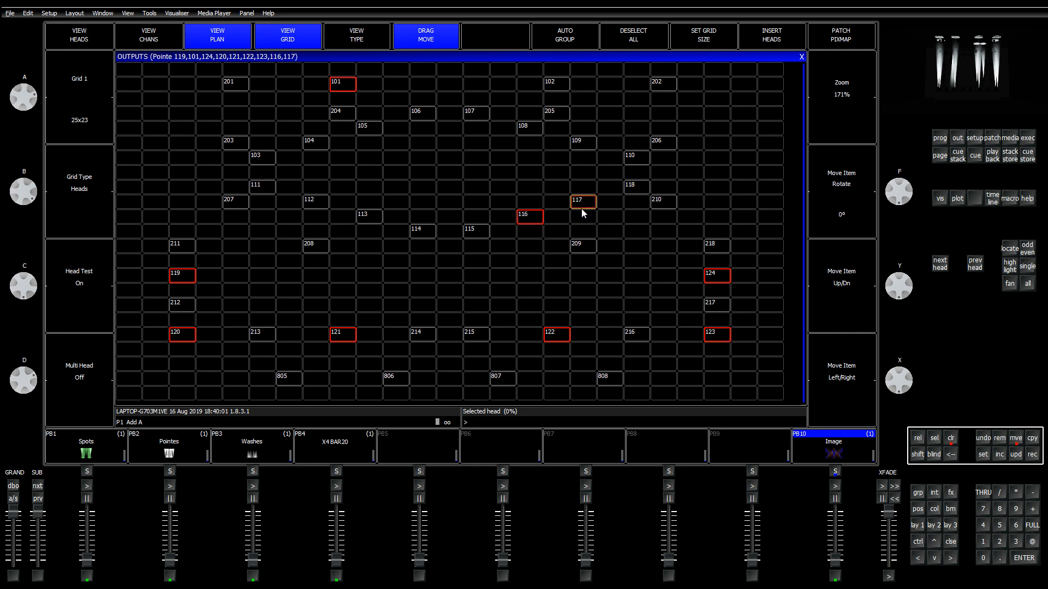
click(955, 440)
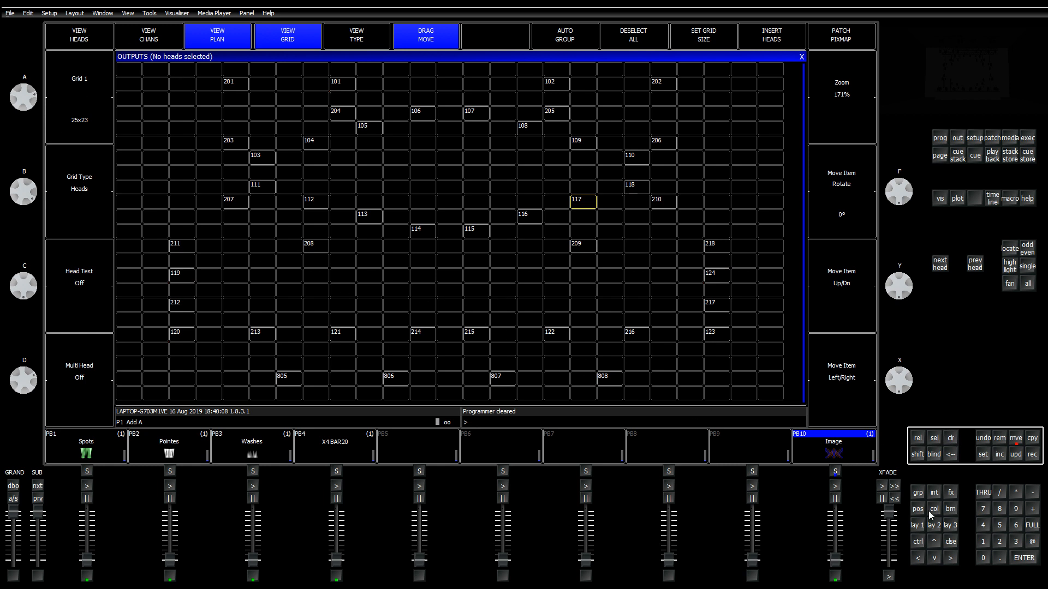
Step: Select the MacQuantumWash group and return to the outputs grid
click(917, 525)
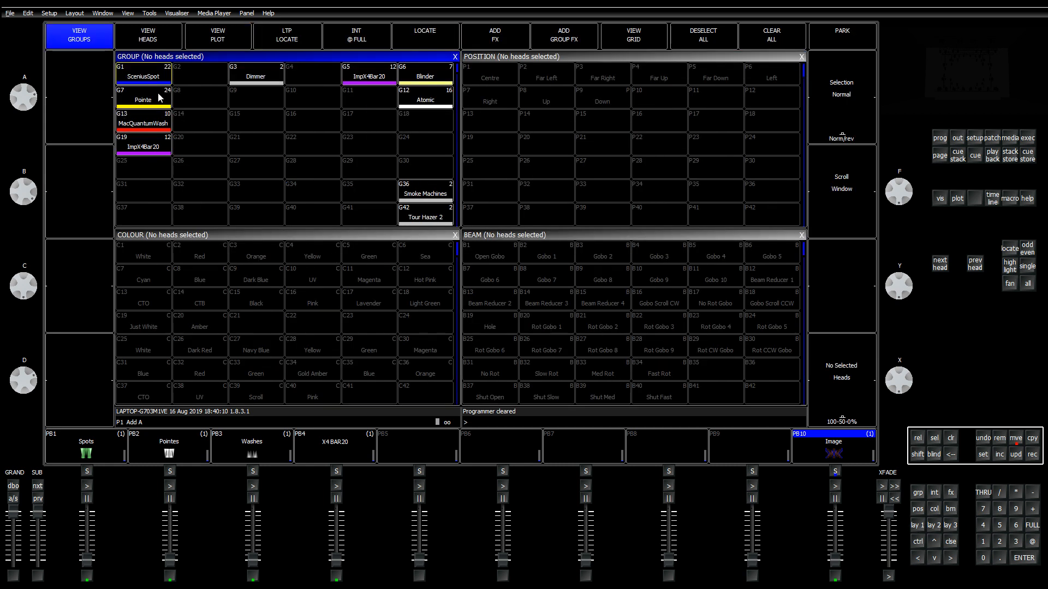
click(145, 119)
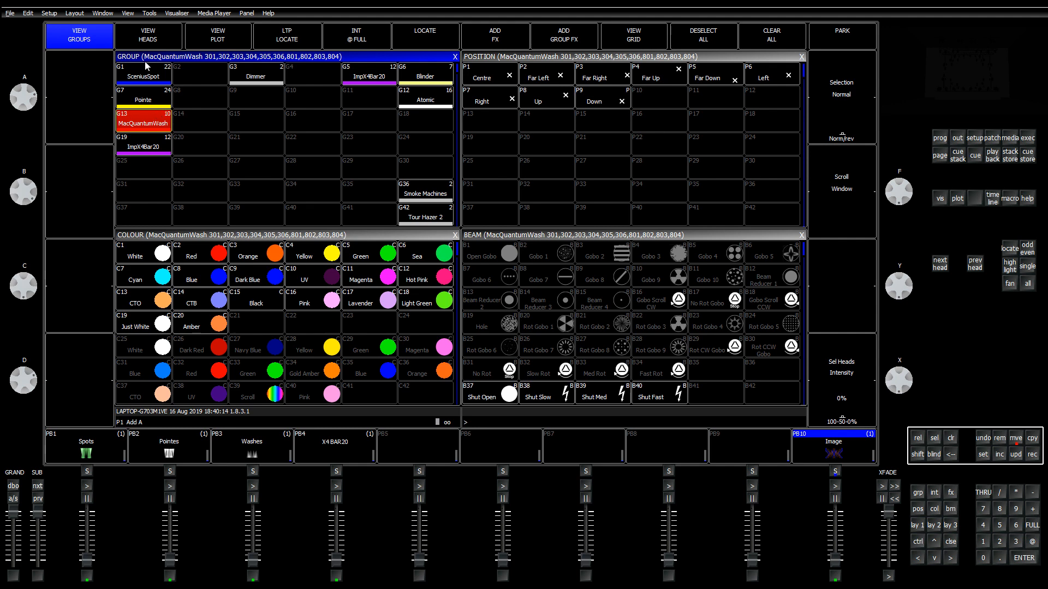
click(156, 123)
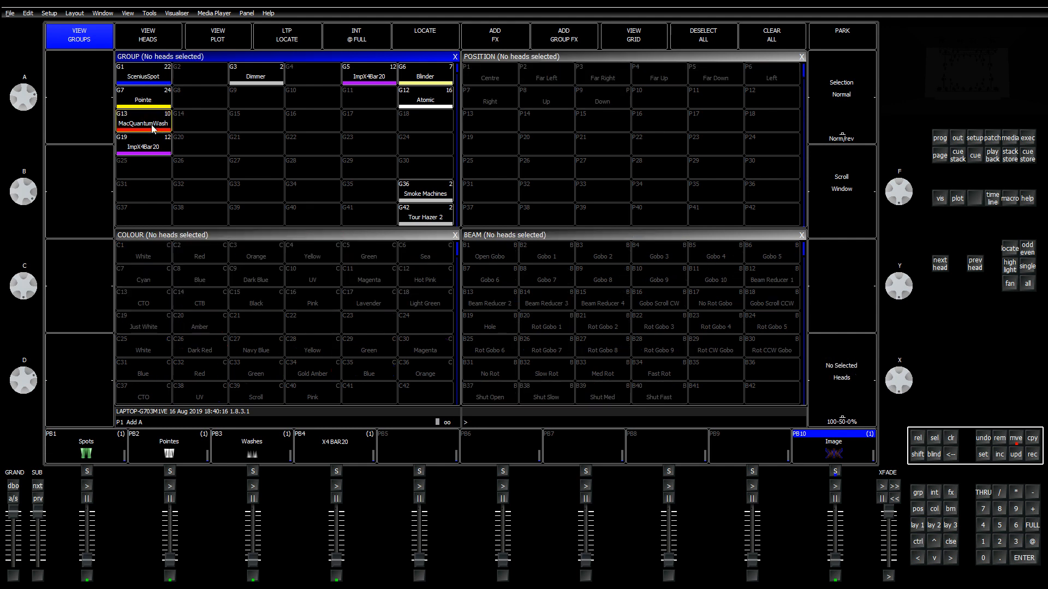
click(152, 125)
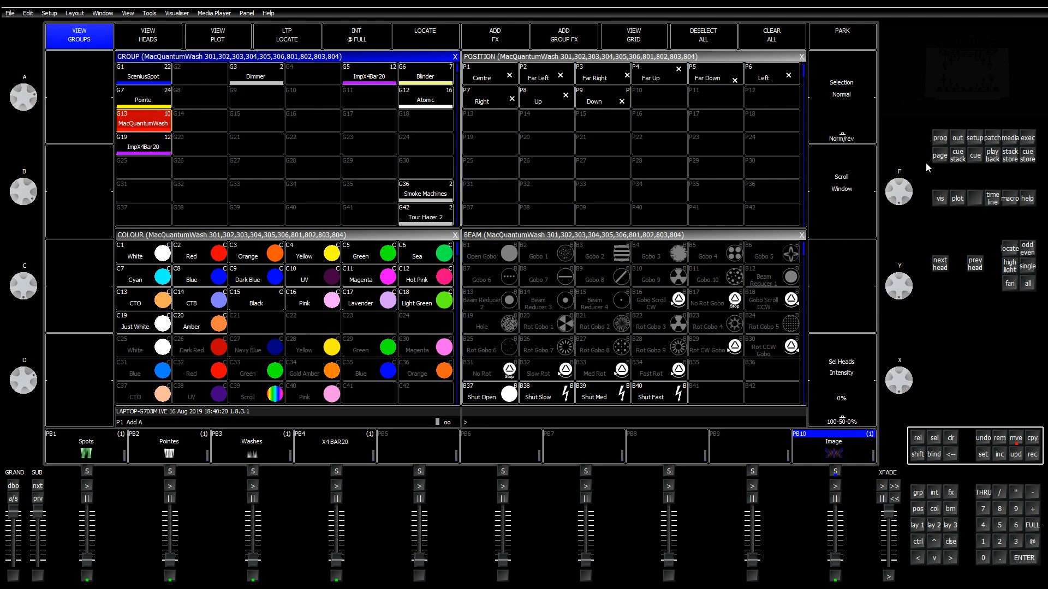
click(952, 527)
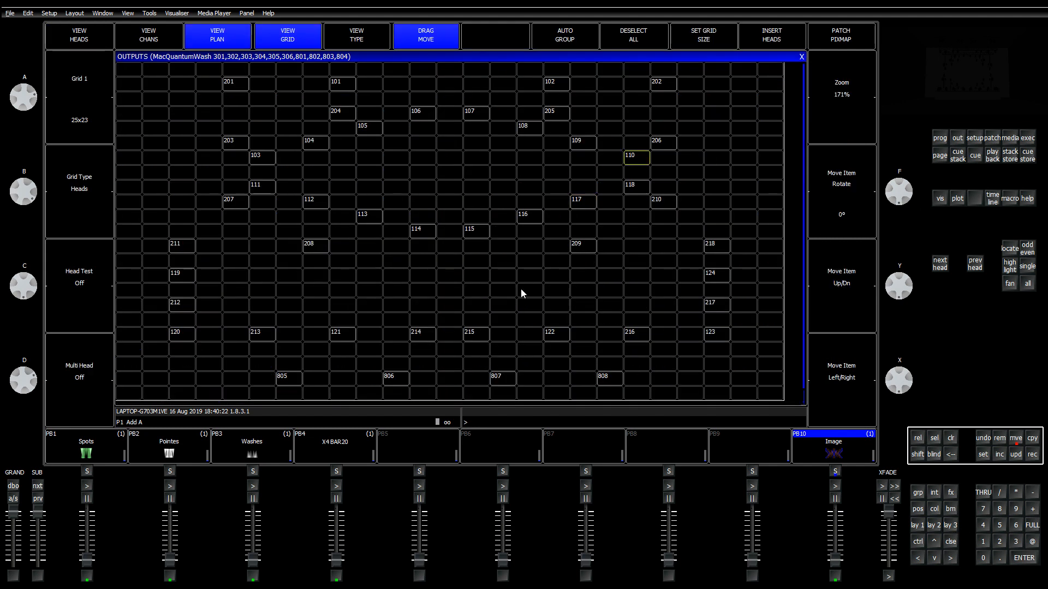
Step: Insert the selected wash heads horizontally from column 3, row 23, with the Horiz,L2R orientation, and clear the programmer
scroll(191, 362, down, 17)
drag(174, 390, 182, 377)
click(772, 37)
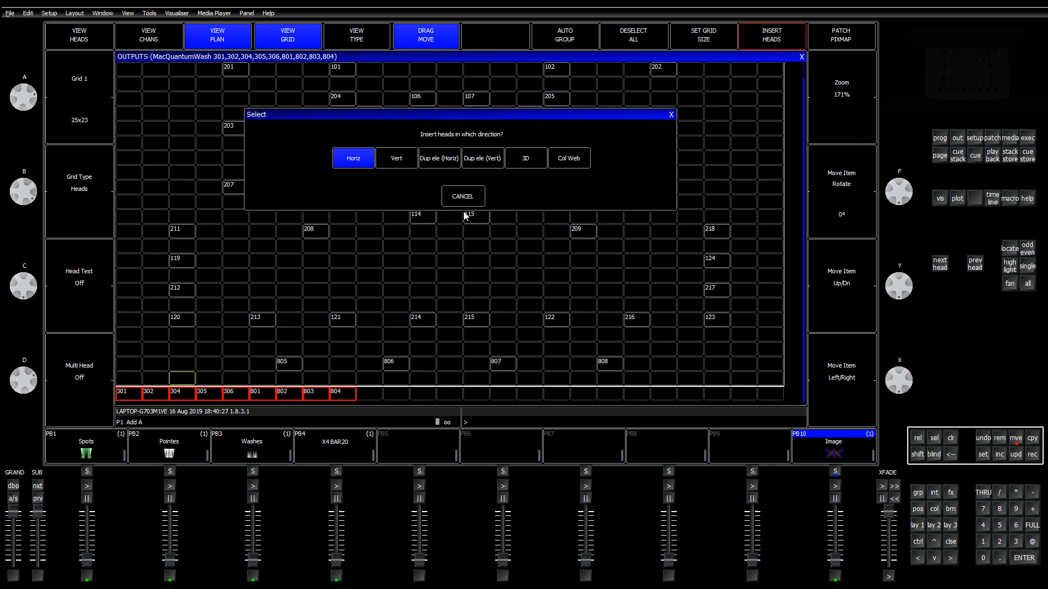
click(355, 159)
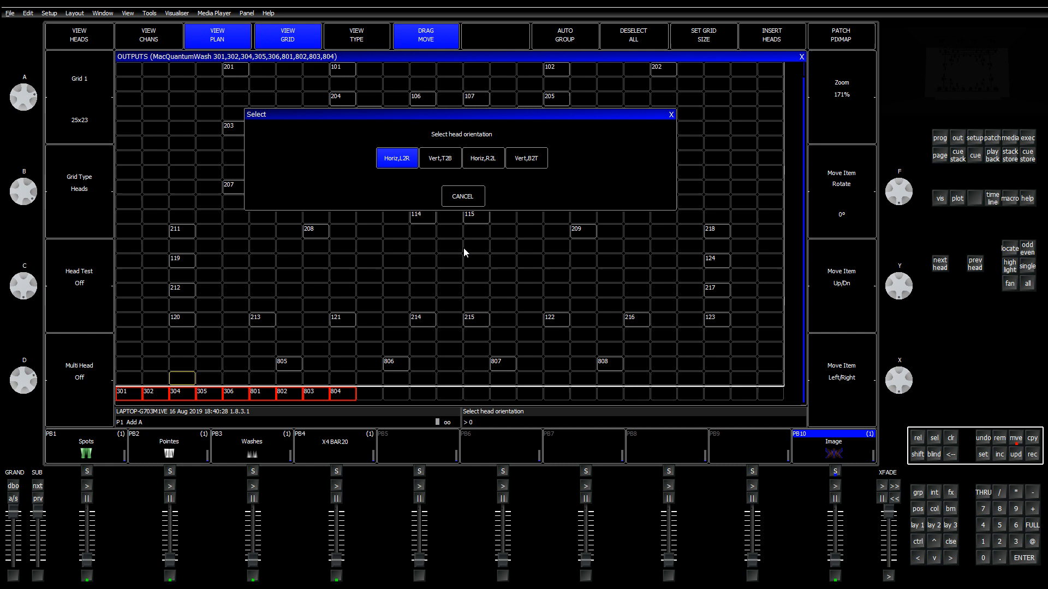
click(404, 162)
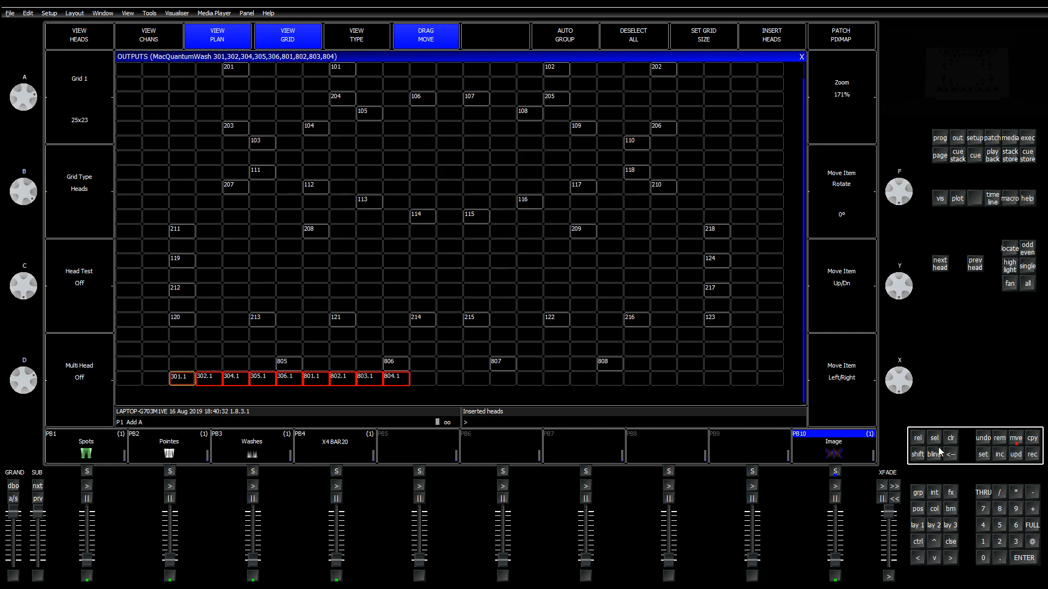
click(952, 438)
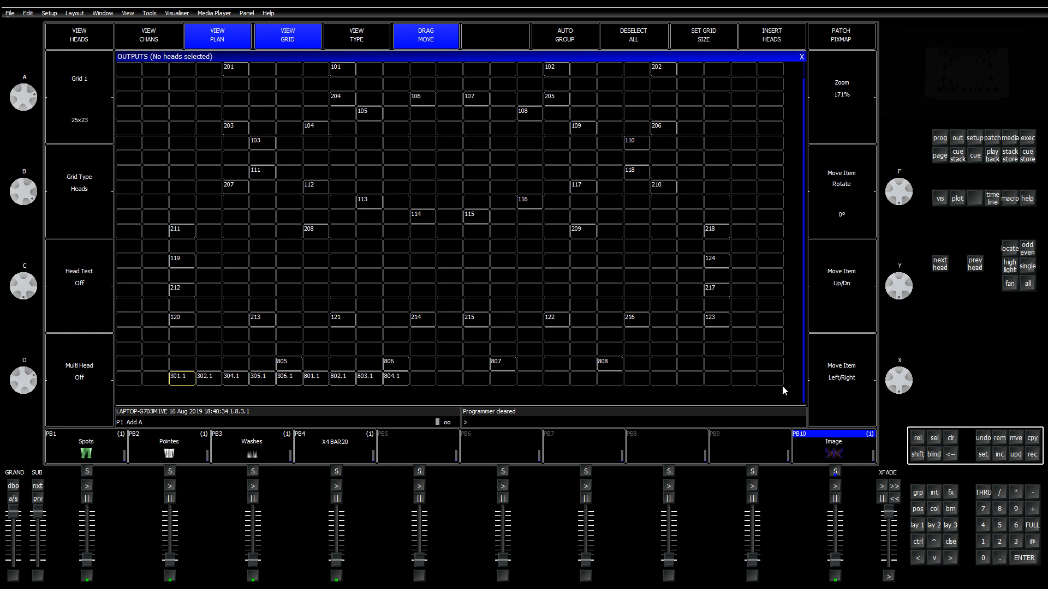
Step: Bring the top row of the outputs grid back into view
key(Up)
key(Up)
key(Up)
key(Up)
key(Up)
key(Up)
key(Up)
key(Up)
key(Up)
key(Up)
key(Up)
key(Up)
key(Up)
key(Up)
key(Up)
key(Up)
key(Up)
key(Up)
key(Up)
key(Up)
key(Up)
key(Up)
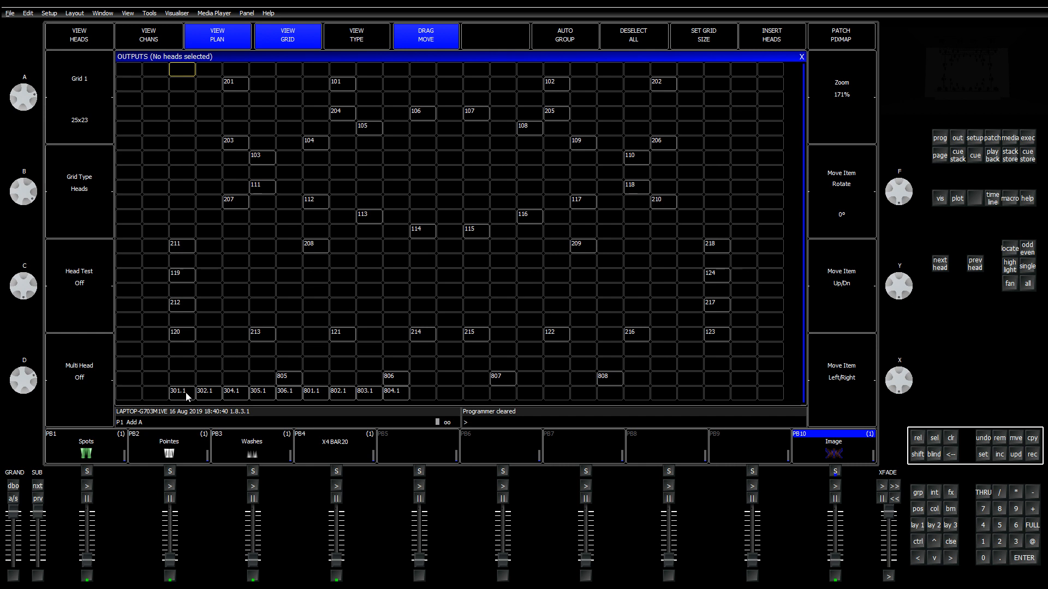
mouse_move(186, 397)
mouse_down()
mouse_move(200, 113)
mouse_move(163, 374)
mouse_move(147, 371)
mouse_move(180, 372)
mouse_move(158, 368)
mouse_move(179, 384)
mouse_move(261, 366)
mouse_move(234, 369)
mouse_move(238, 382)
mouse_up()
click(954, 442)
click(422, 47)
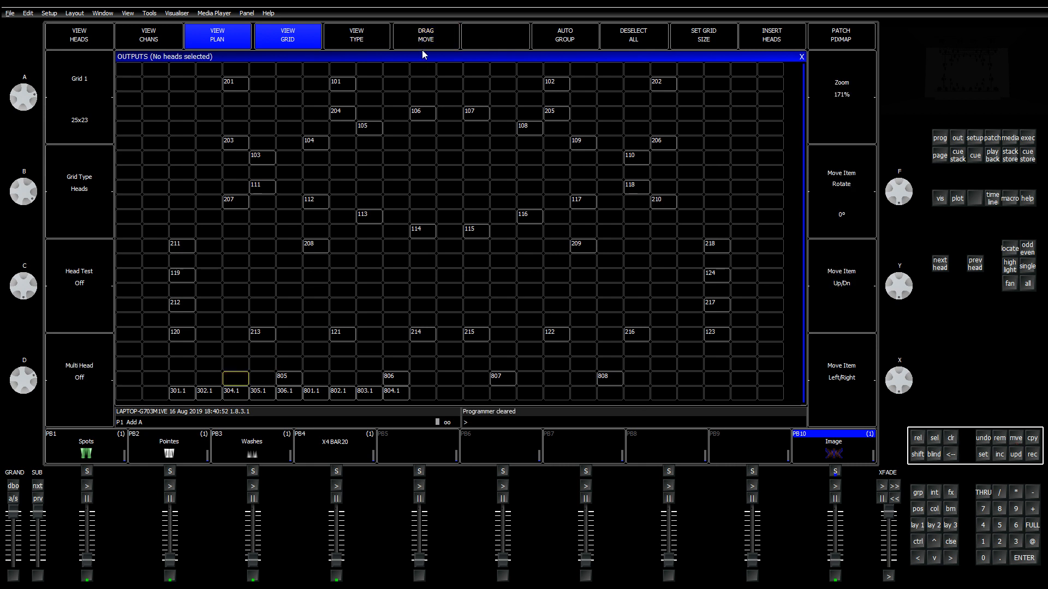
click(417, 40)
Step: Move MacQuantumWash head 301.1 to column 3, row 2, and select it
drag(177, 392, 176, 89)
click(188, 87)
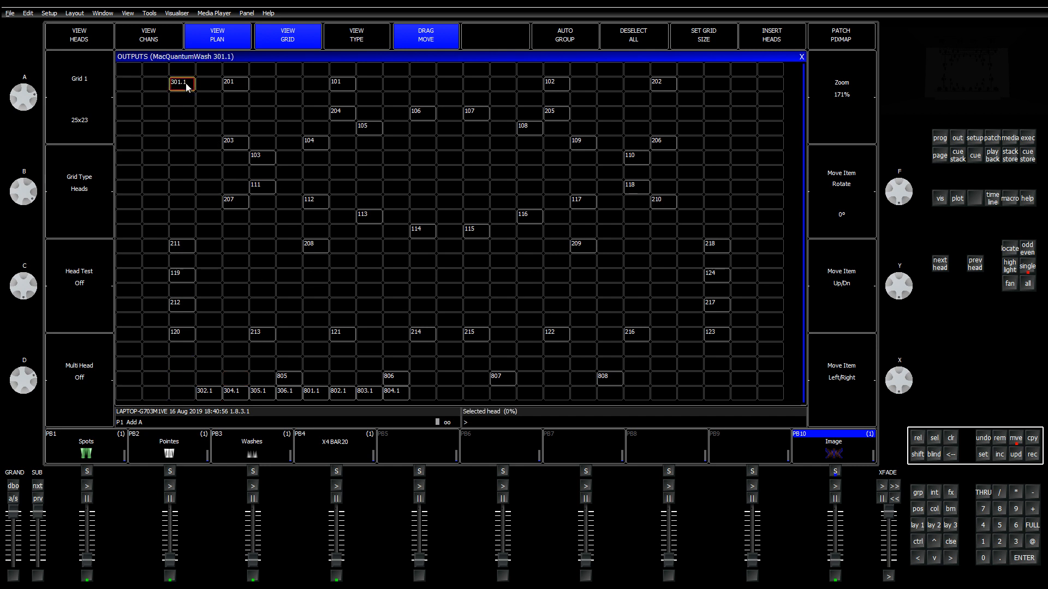
Step: Move MacQuantumWash head 302.1 to column 11, row 2, and include it with heads 201 and 101 in the head test
click(235, 83)
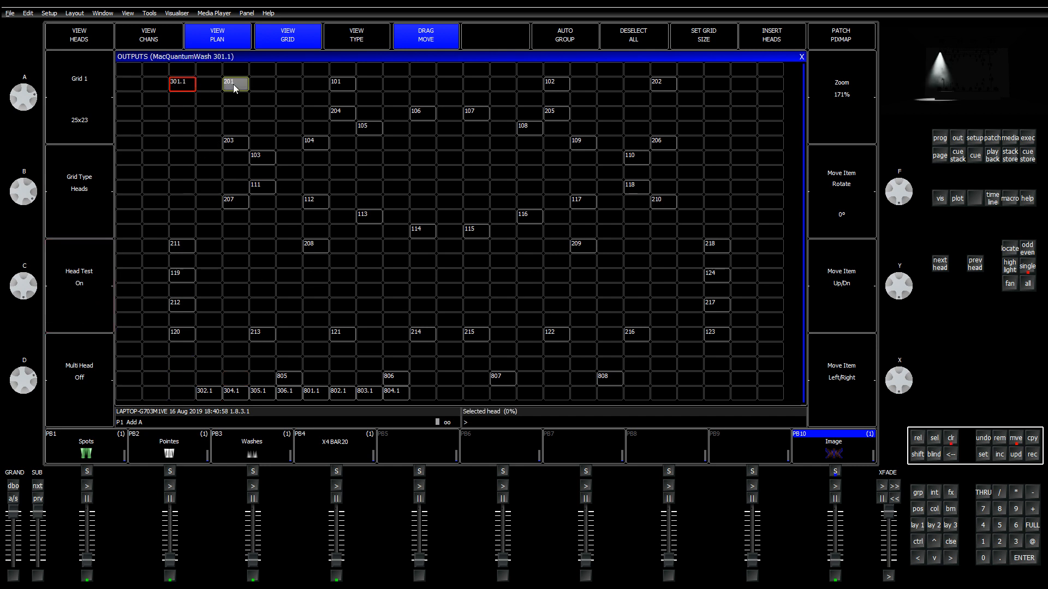
click(336, 86)
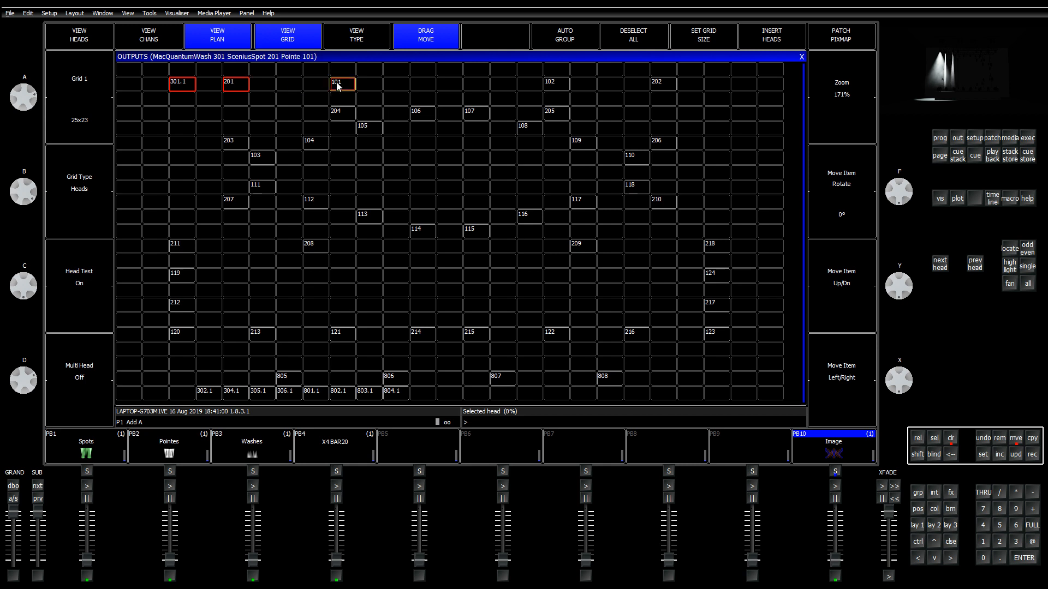
drag(206, 394, 388, 86)
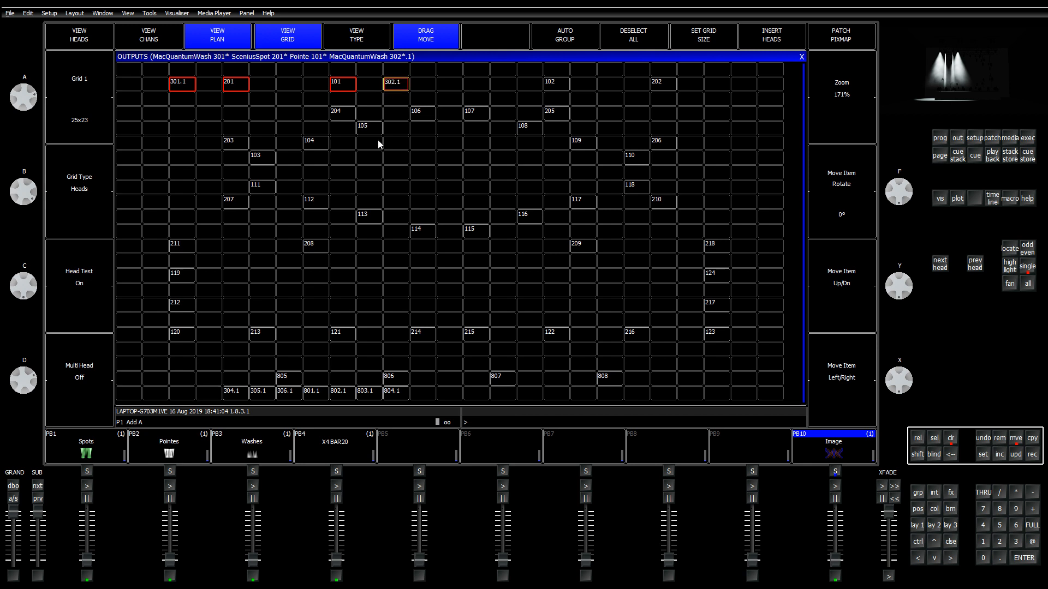
Step: Place heads 304.1 and 305.1 in row 2 at columns 15 and 23, and head-test them together with 102 and 202
drag(238, 397, 719, 89)
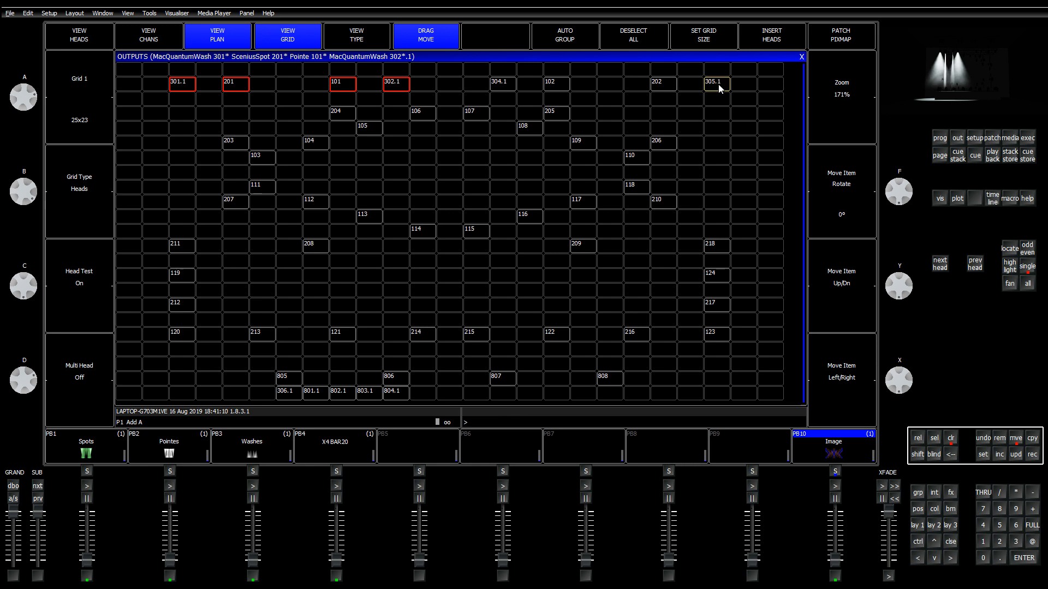
click(506, 87)
click(562, 85)
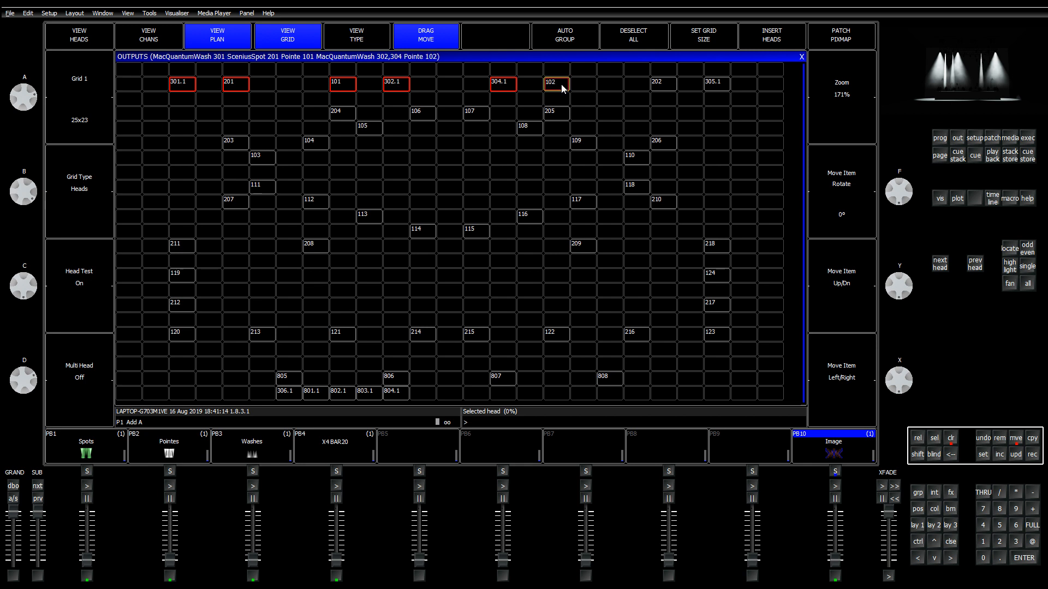
click(658, 90)
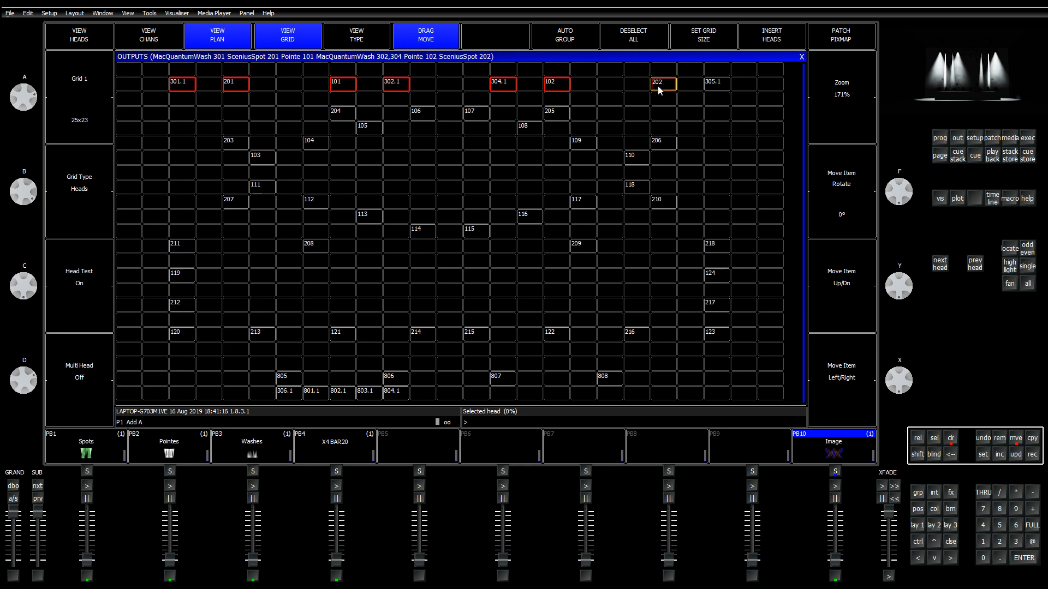
click(718, 87)
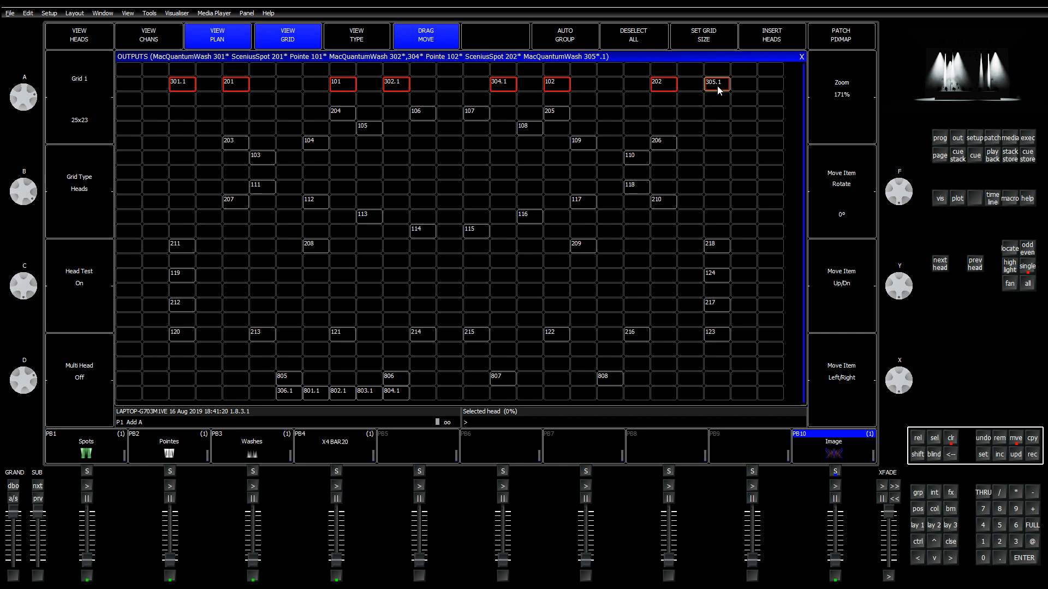
Step: Deselect heads 305.1, 202, 102 and 304.1 from the head test
click(718, 87)
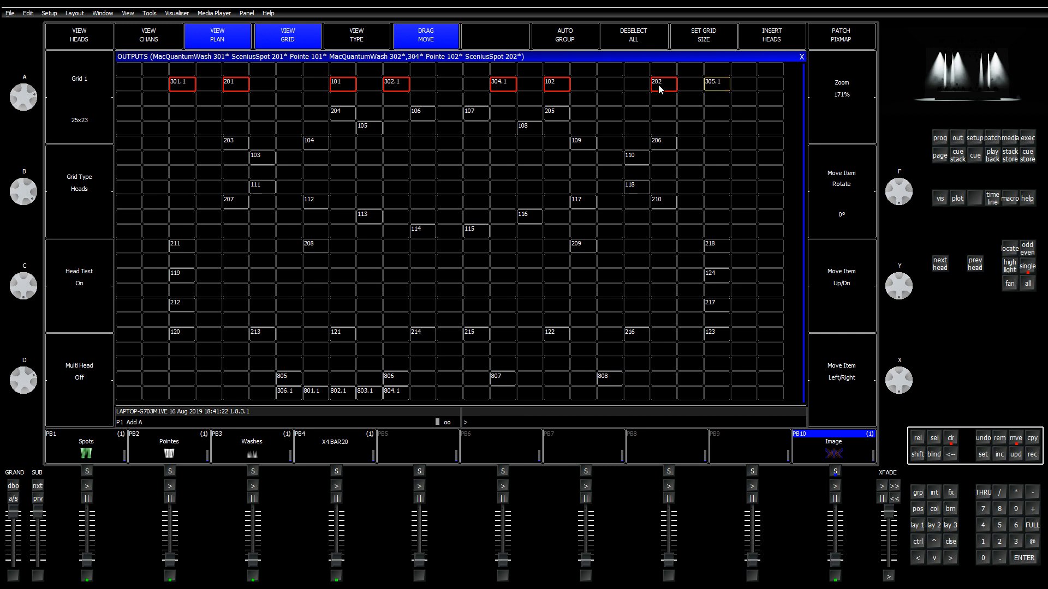
click(662, 86)
click(554, 86)
click(500, 85)
click(499, 85)
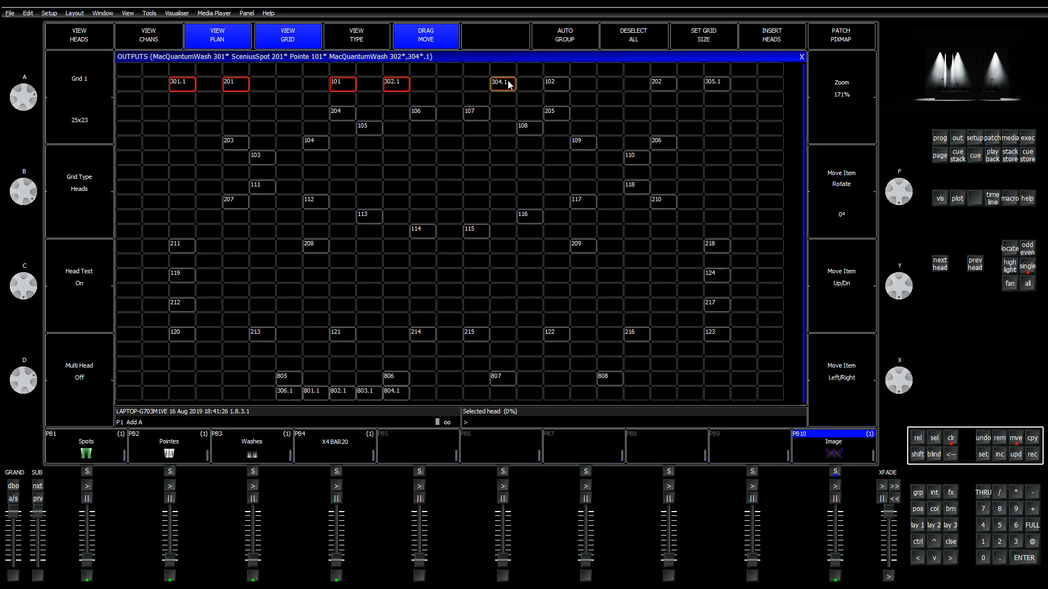
click(507, 86)
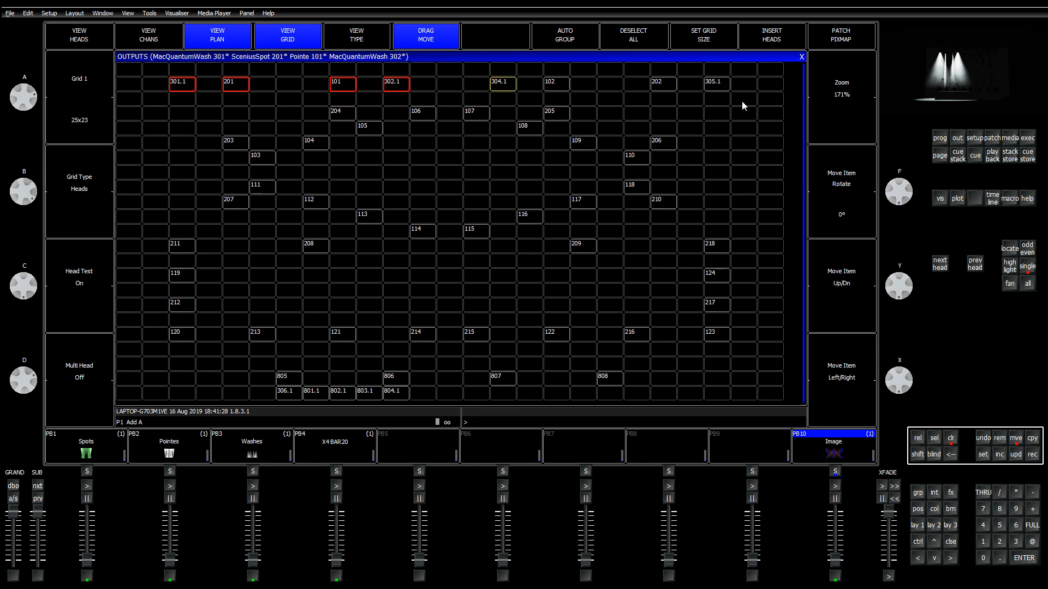
Step: Move head 304.1 to column 23, row 2, and head 305.1 to column 6, row 4
drag(718, 85, 718, 102)
drag(507, 87, 262, 113)
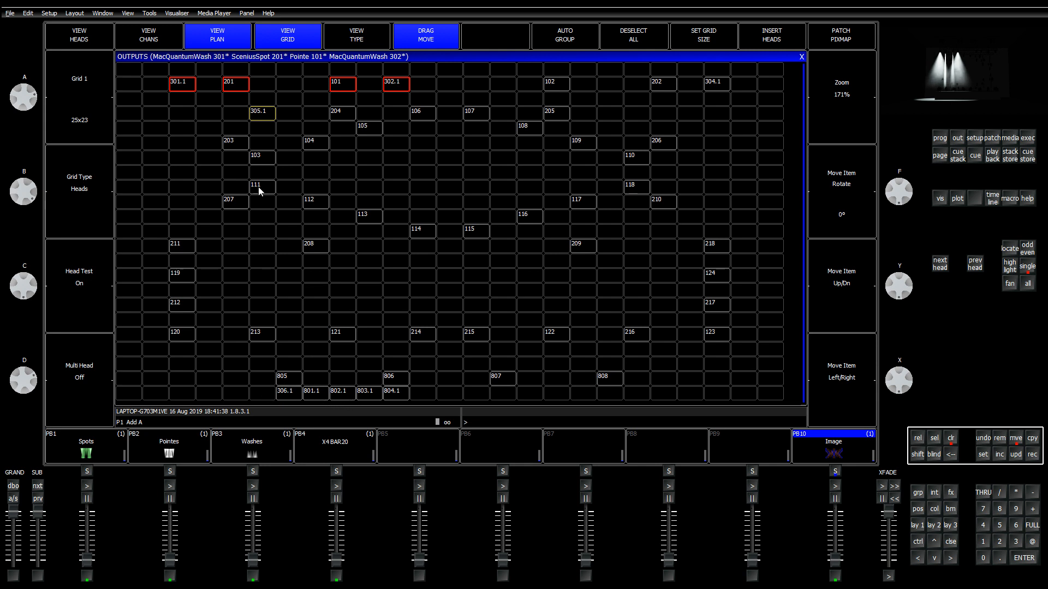
Step: Clear the programmer, select MacQuantumWash head 303 from the individual heads, and return to the outputs grid
click(950, 438)
click(917, 525)
click(148, 38)
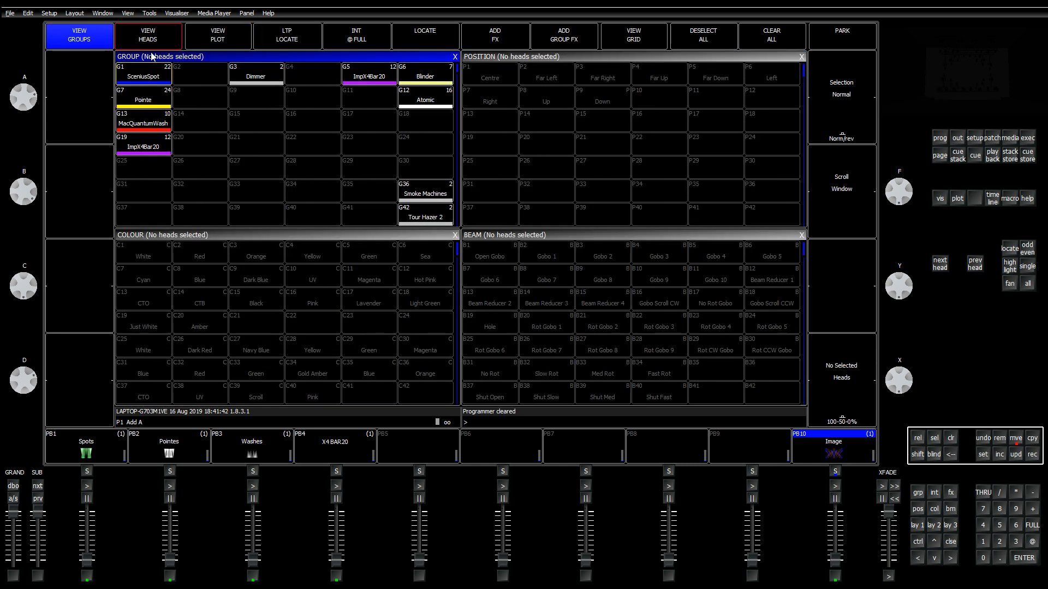
scroll(209, 170, up, 5)
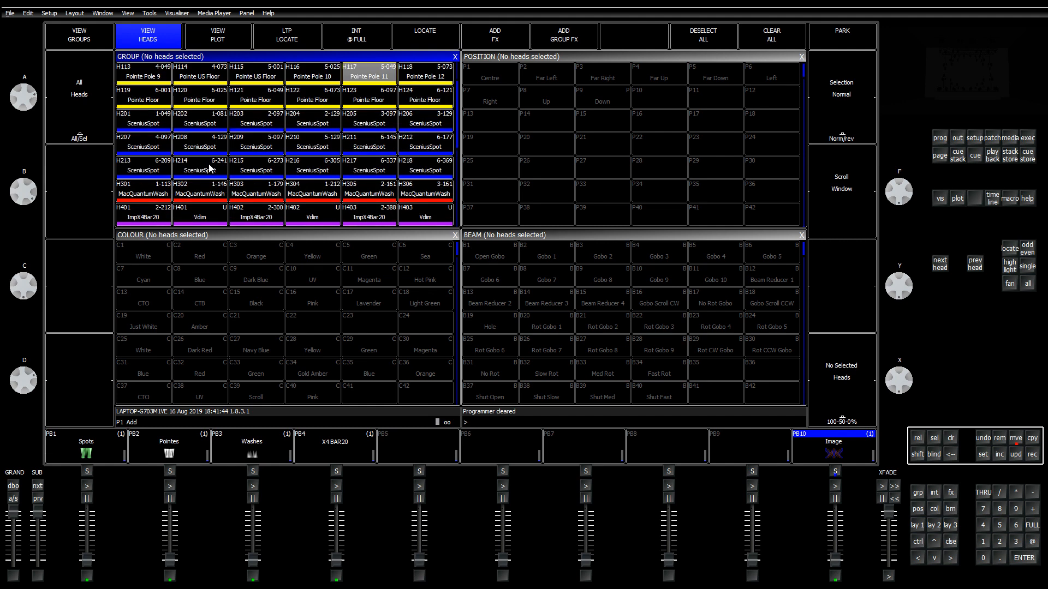
click(241, 220)
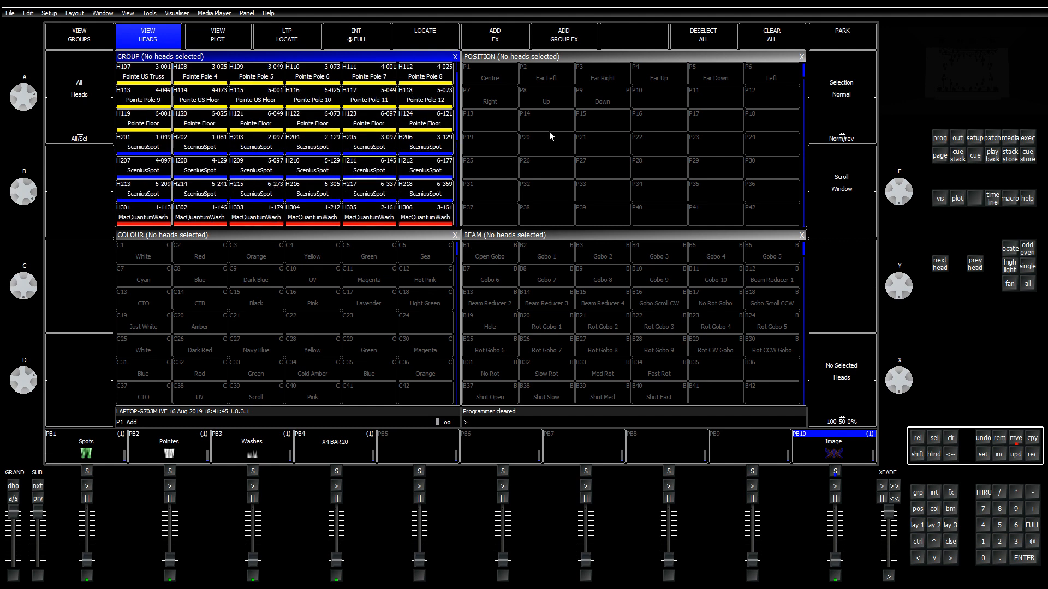
click(1021, 139)
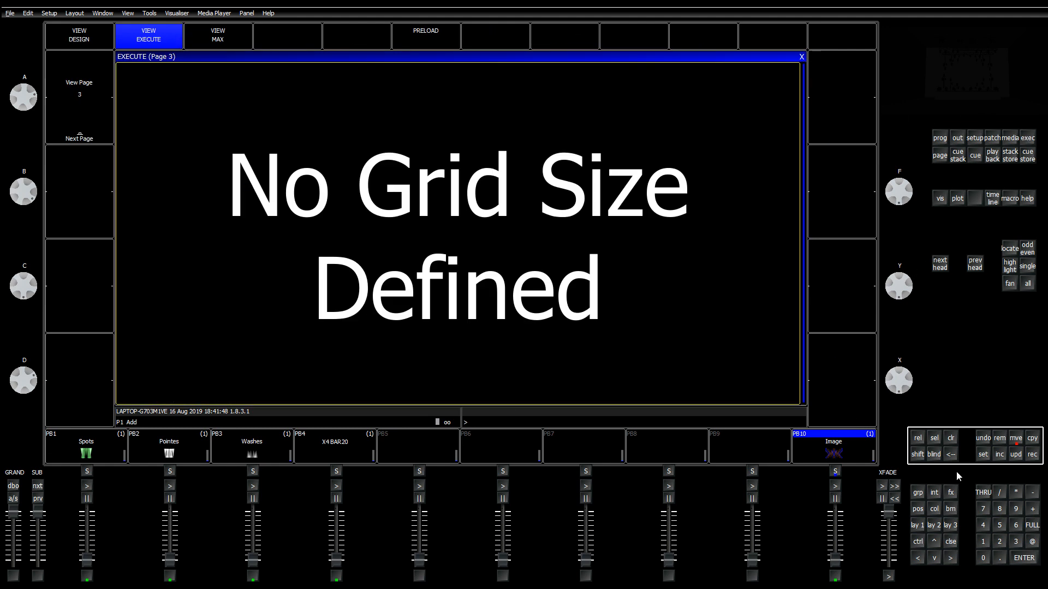
click(957, 138)
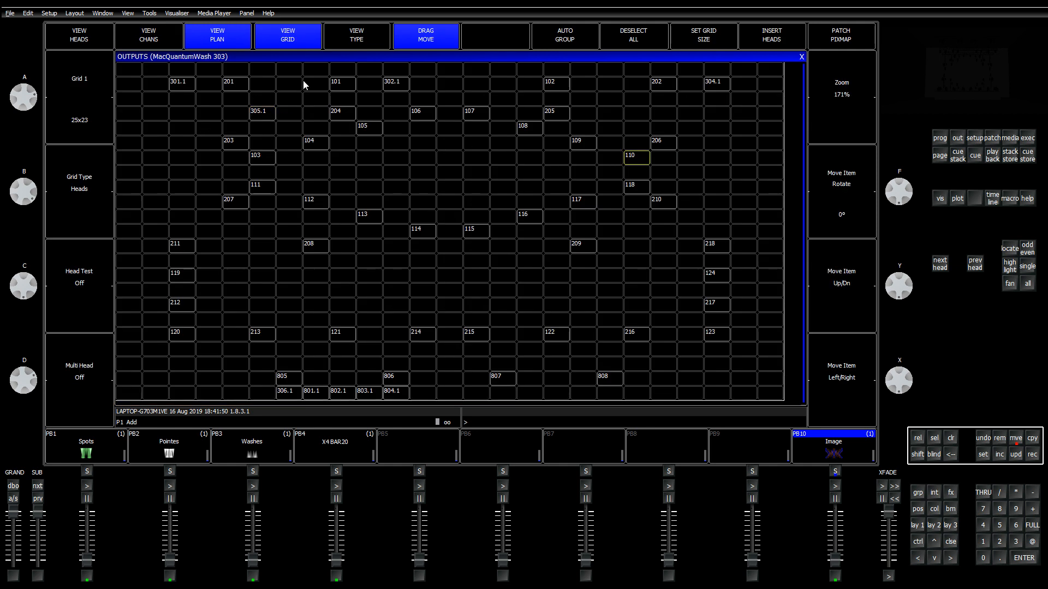
Step: Insert the selected head 303 at column 15, row 2, of the outputs grid, and clear the programmer
click(504, 84)
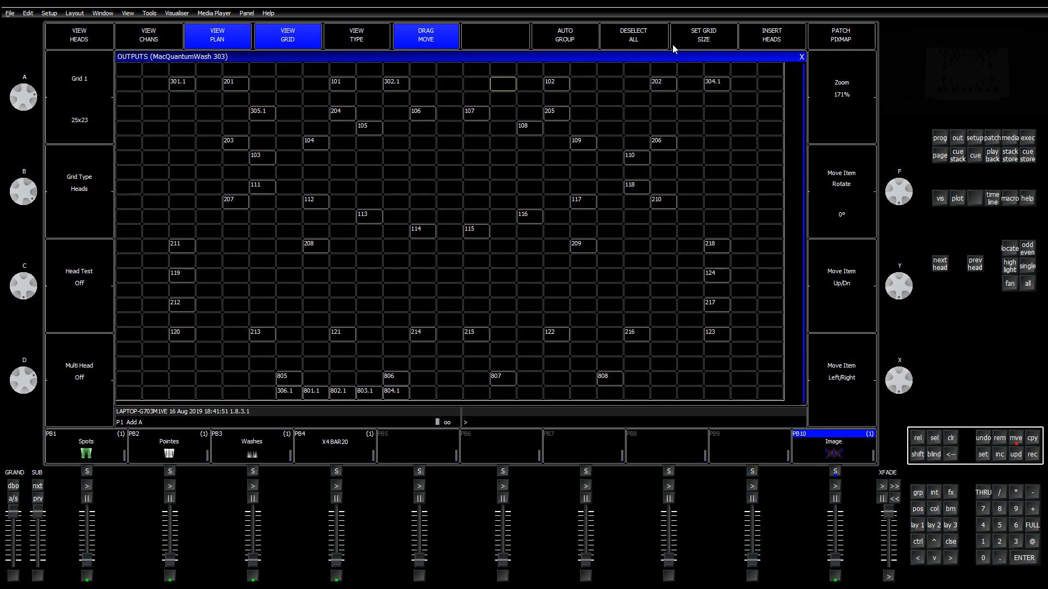
click(769, 33)
click(371, 160)
click(403, 157)
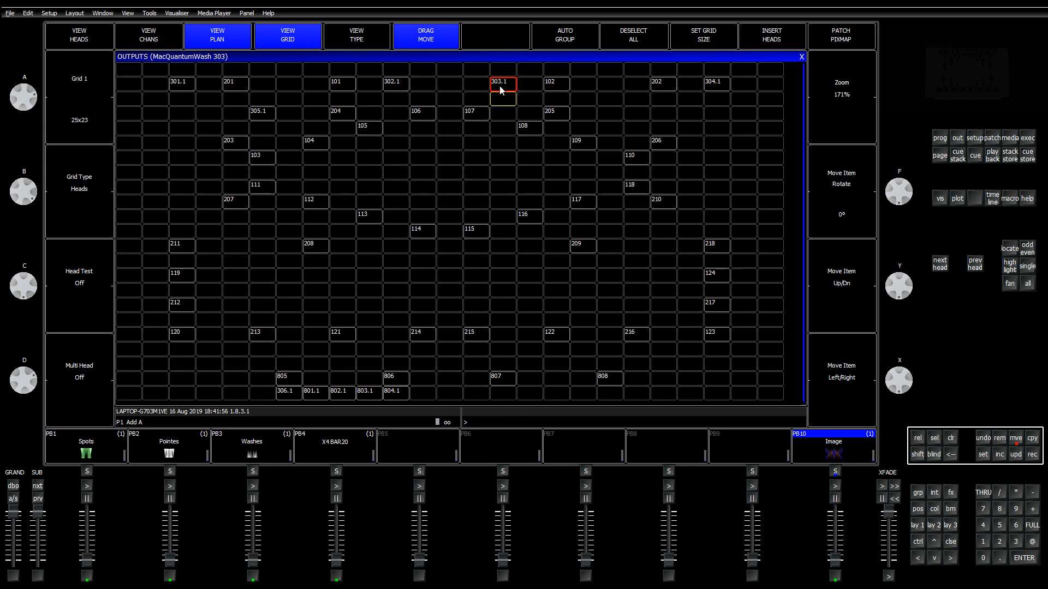
click(501, 85)
click(951, 439)
Step: Check the positions of heads 303.1, 102, 202, 304.1 and 305.1 with head test, and clear the selection
click(501, 84)
click(73, 300)
click(556, 84)
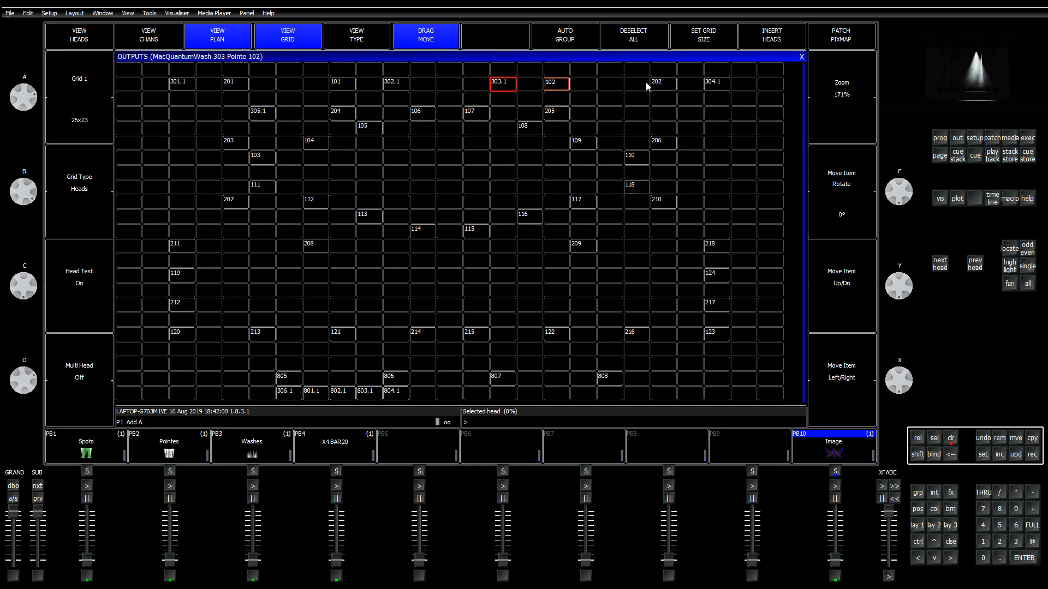
click(663, 84)
click(718, 84)
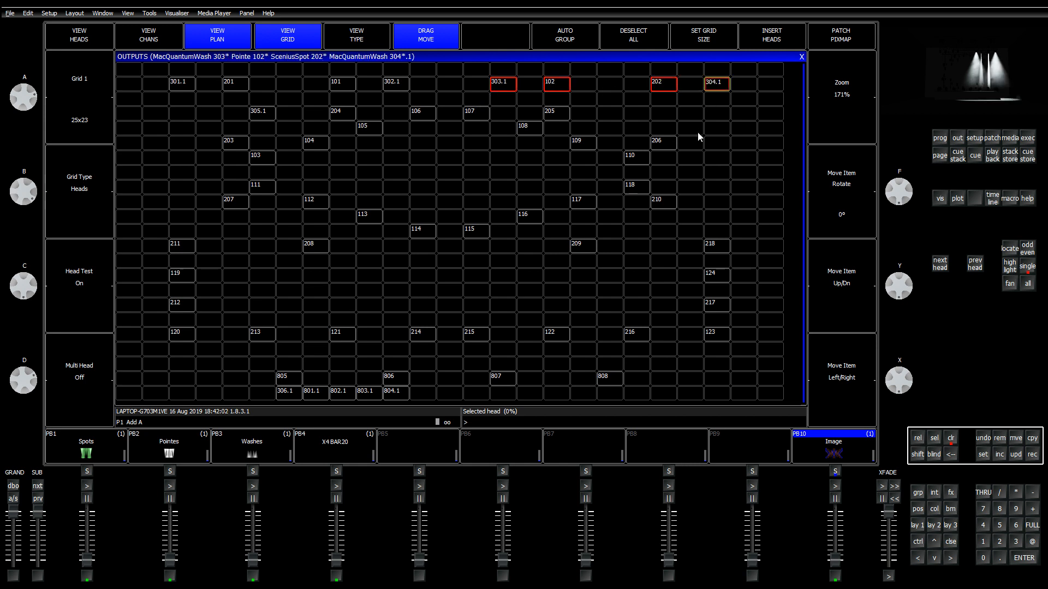
click(268, 115)
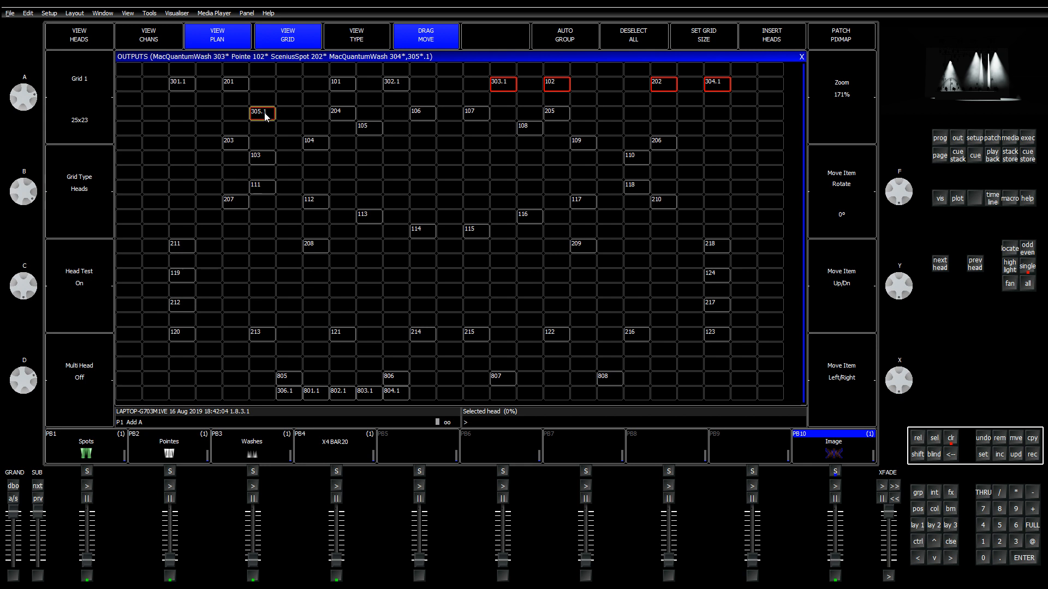
click(952, 439)
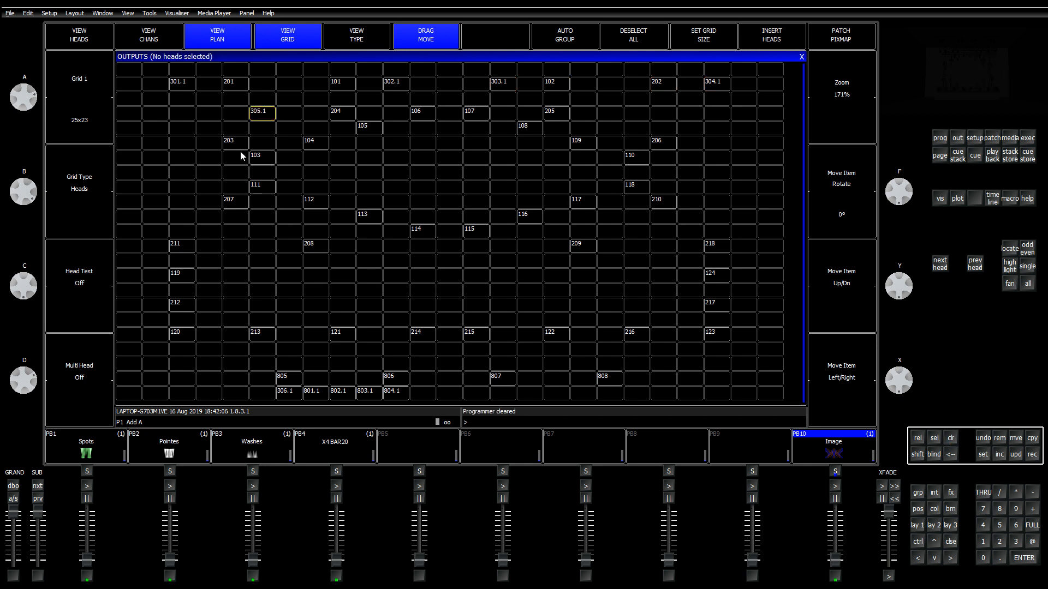
Step: Move MacQuantumWash head 305.1 to column 7, row 5
drag(262, 115, 287, 131)
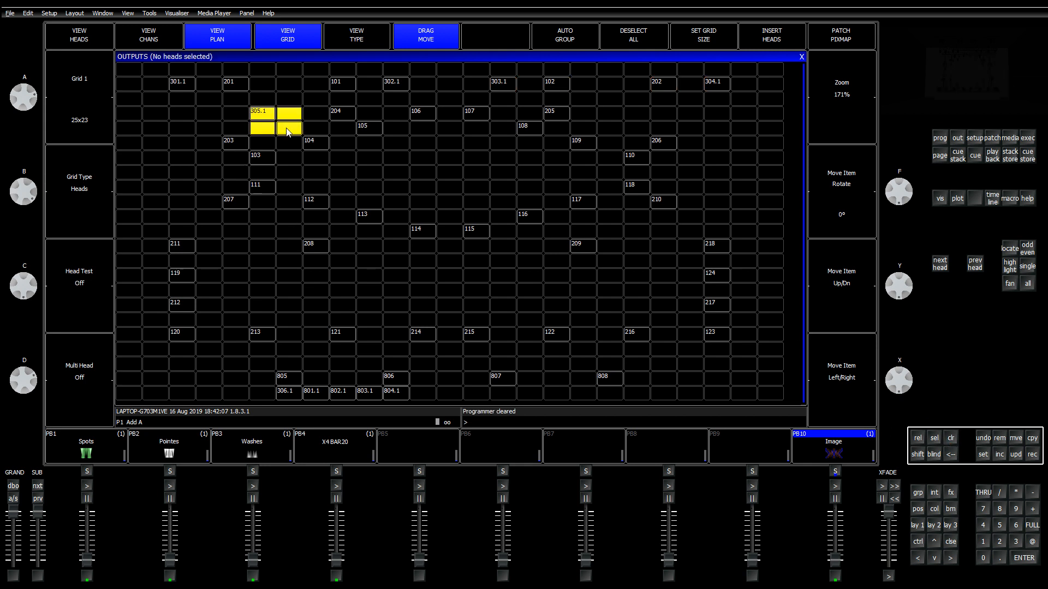
click(425, 43)
click(425, 37)
drag(268, 113, 295, 129)
Step: Check the positions of heads 203, 103 and 305.1 relative to each other with head test
click(241, 146)
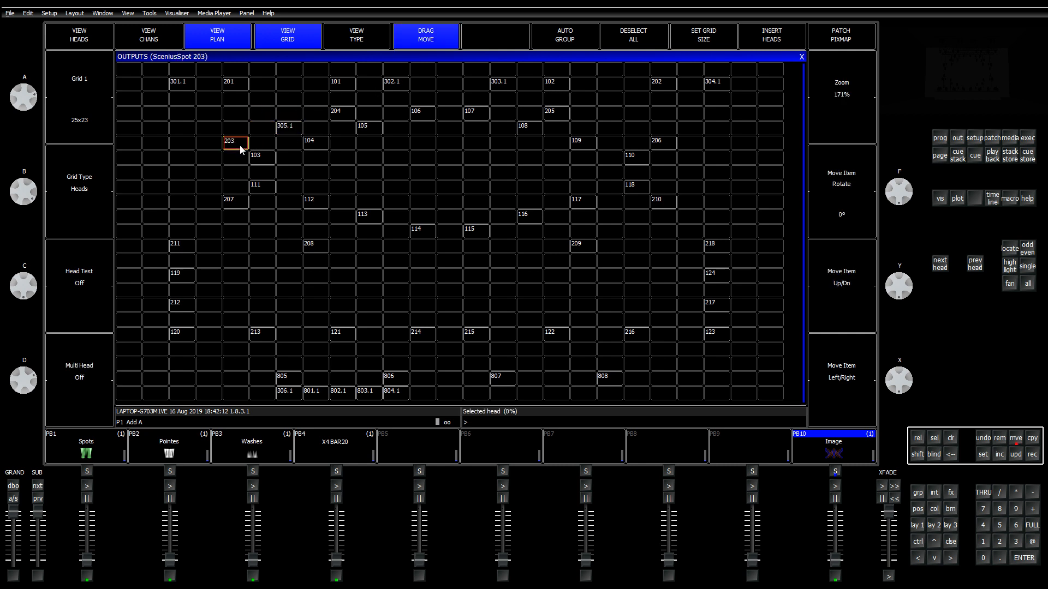
click(112, 306)
click(264, 161)
click(288, 129)
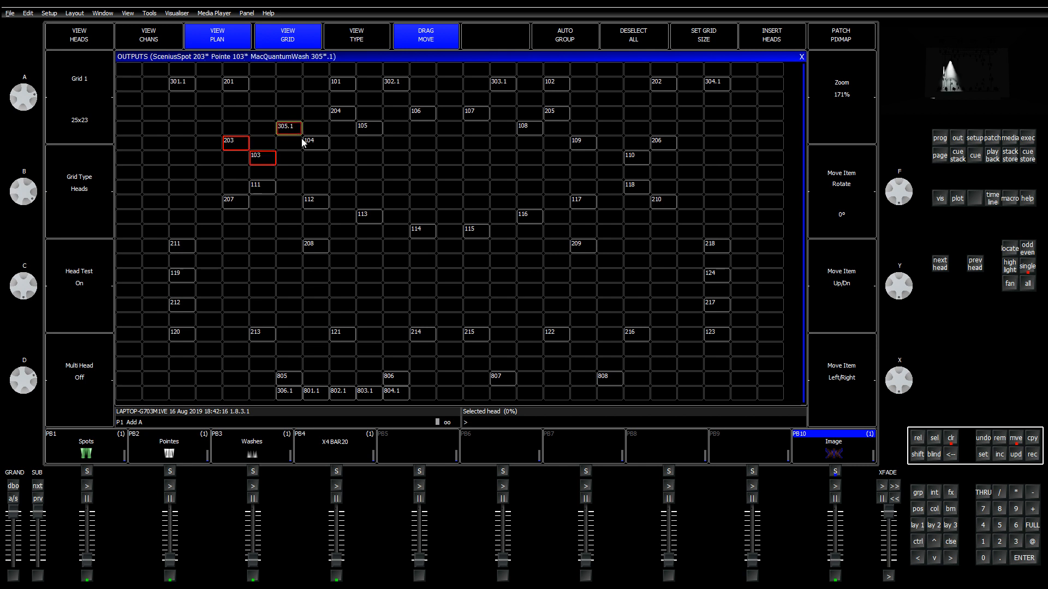
Step: Deselect heads 305, 203 and 103 on the Grid 1 plan
click(312, 144)
click(312, 145)
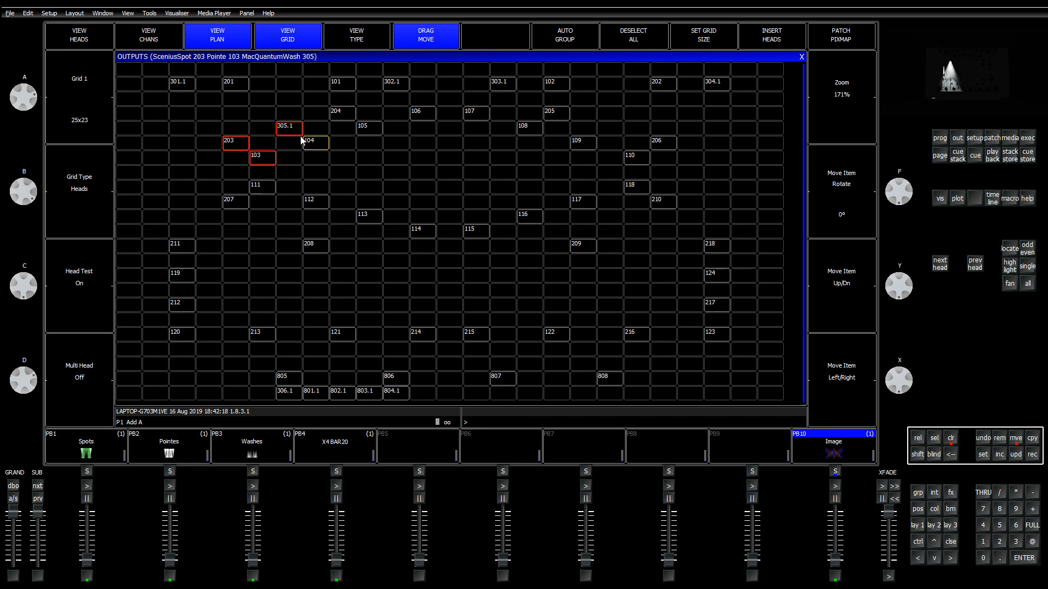
click(287, 130)
click(236, 143)
click(262, 158)
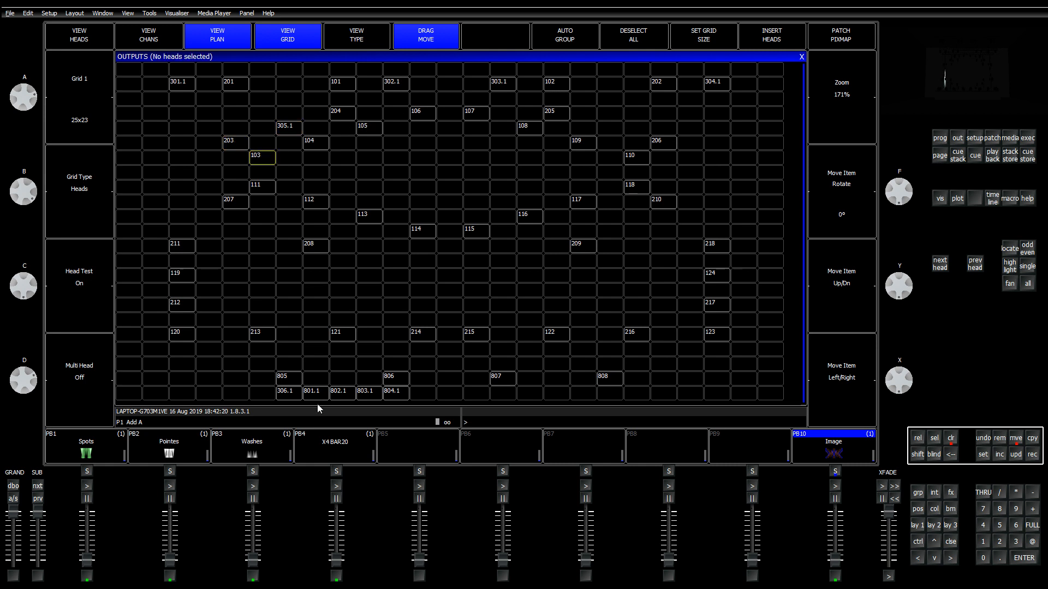
Step: Move head 306 diagonally above 109, and place 801 and 802 left of 805 and 806, 803 and 804 right of 807 and 808
drag(291, 399, 611, 133)
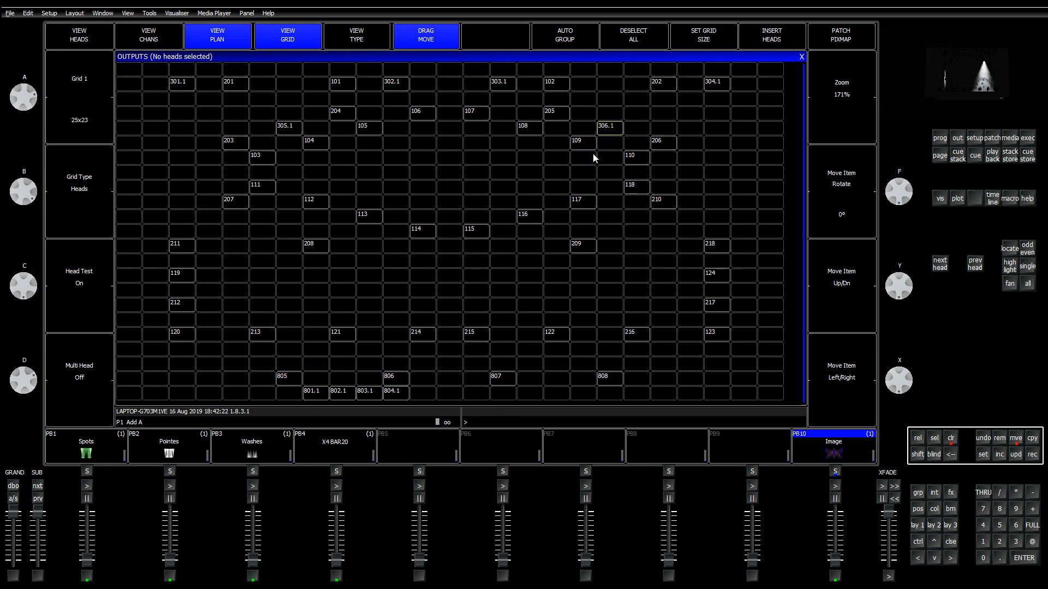
click(316, 393)
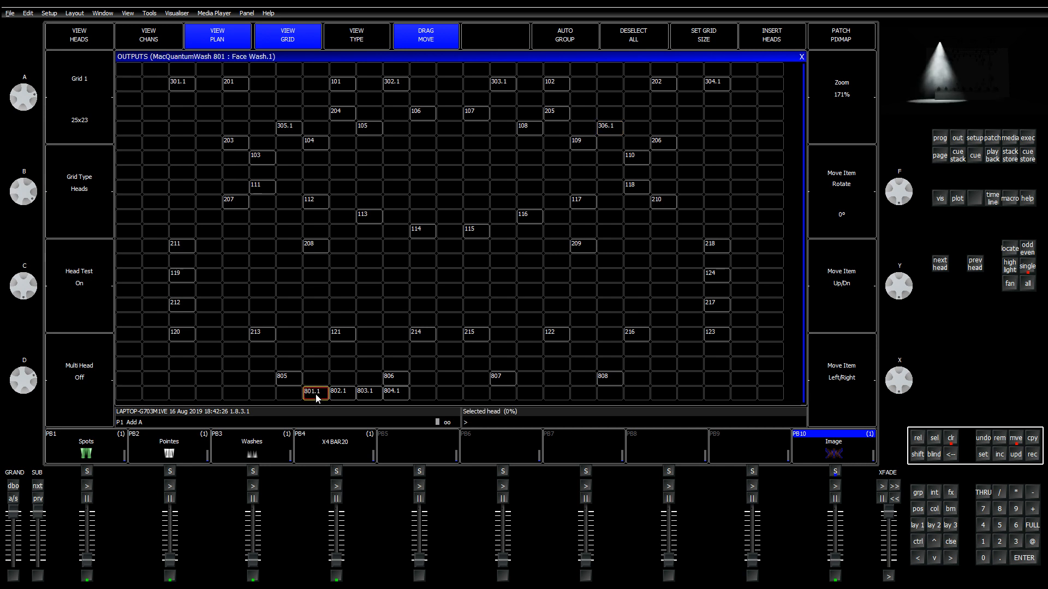
drag(316, 393, 530, 381)
drag(398, 401, 595, 383)
Step: Test front-row heads 801 to 808 by adding each to the selection in plan order, and clear the programmer
click(288, 381)
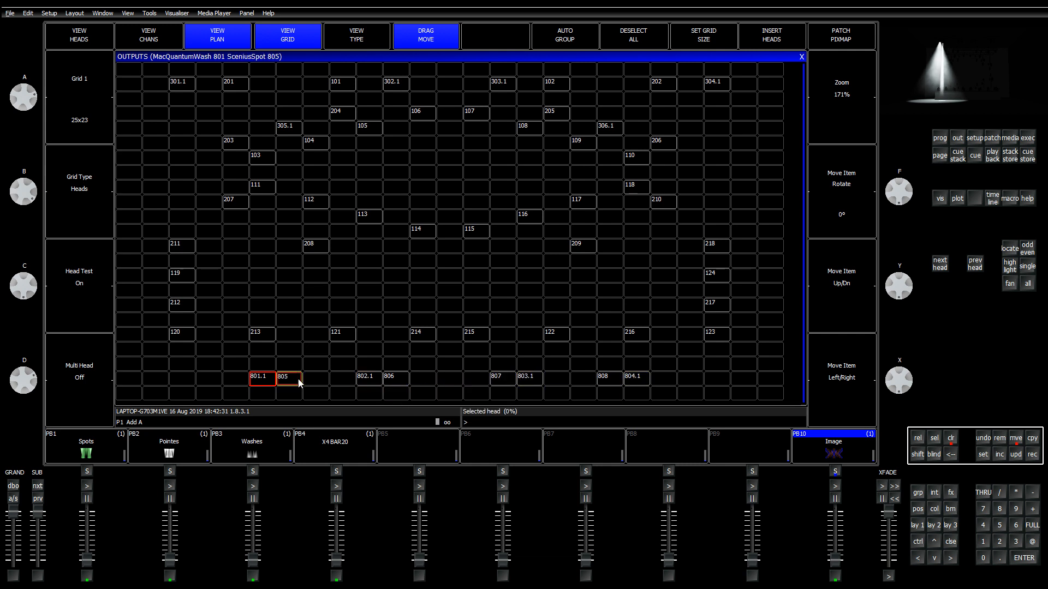
click(369, 380)
click(400, 381)
click(502, 379)
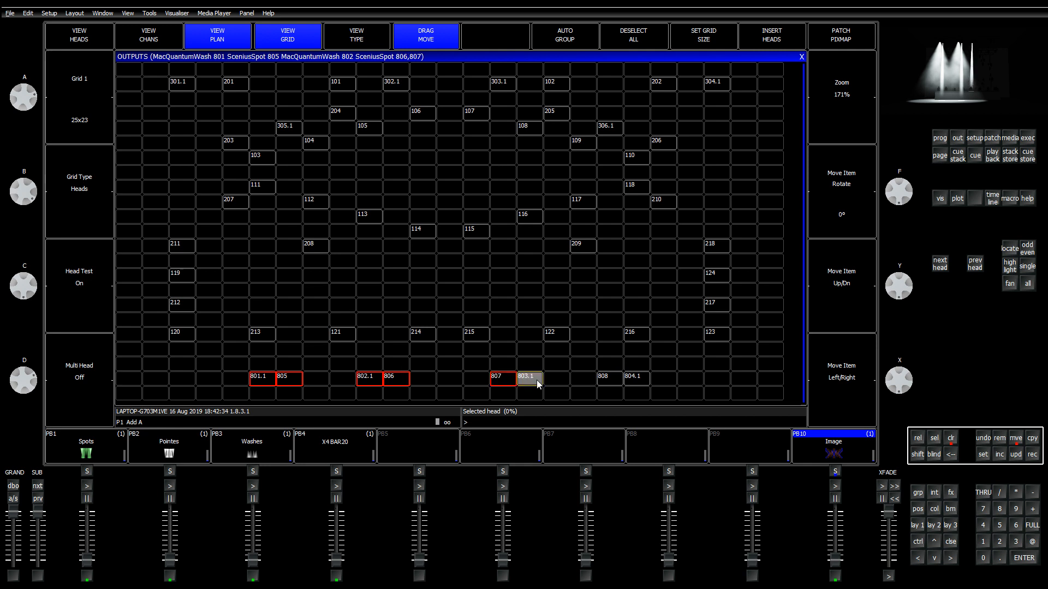
click(529, 380)
click(609, 382)
click(636, 380)
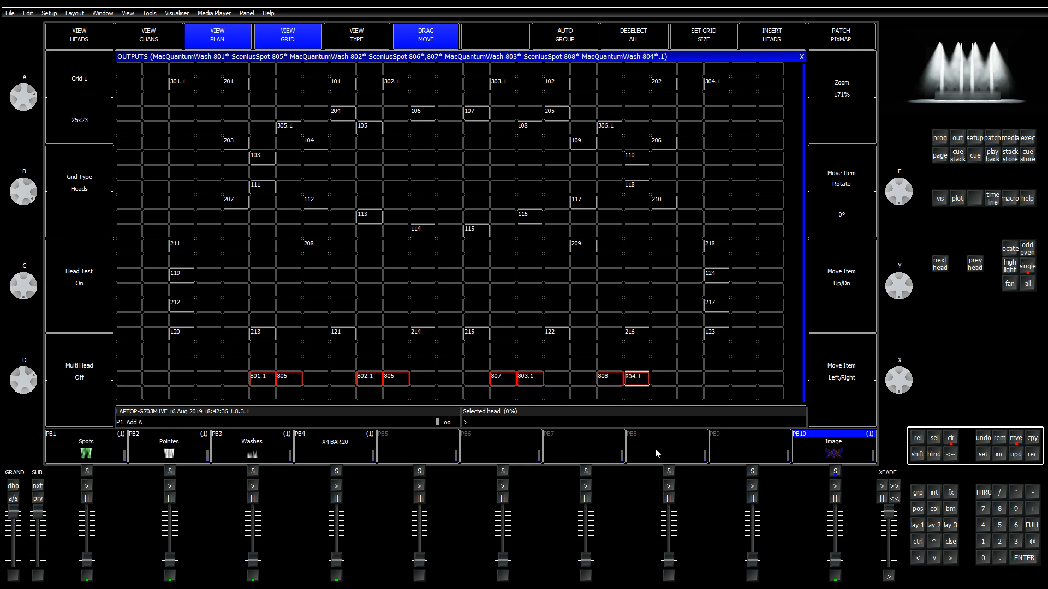
click(950, 439)
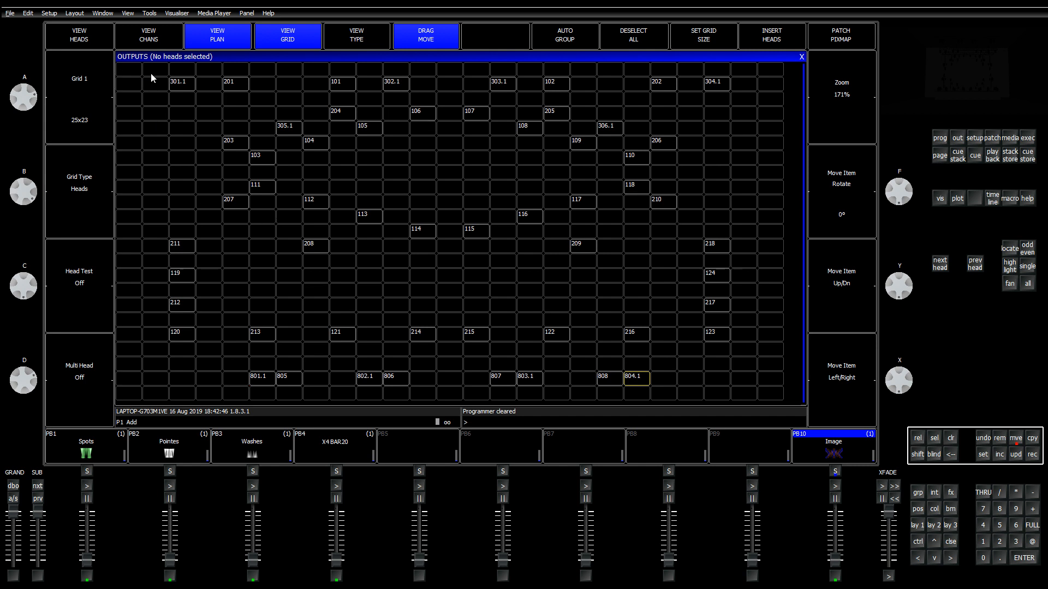
Step: Hide the grid lines on the Grid 1 plan and switch to the empty Grid 2
click(290, 38)
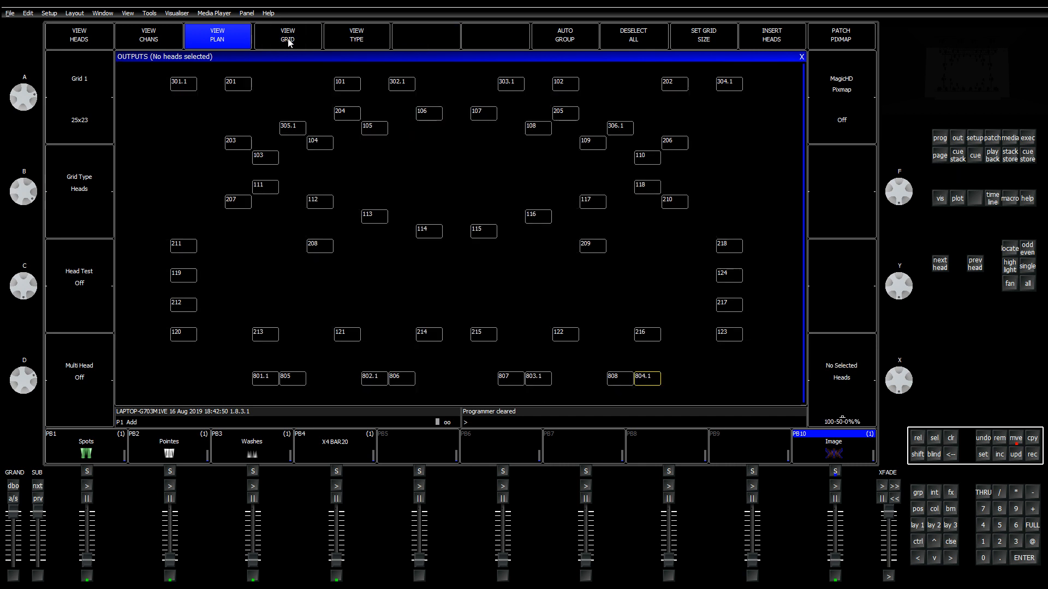
key(q)
click(71, 123)
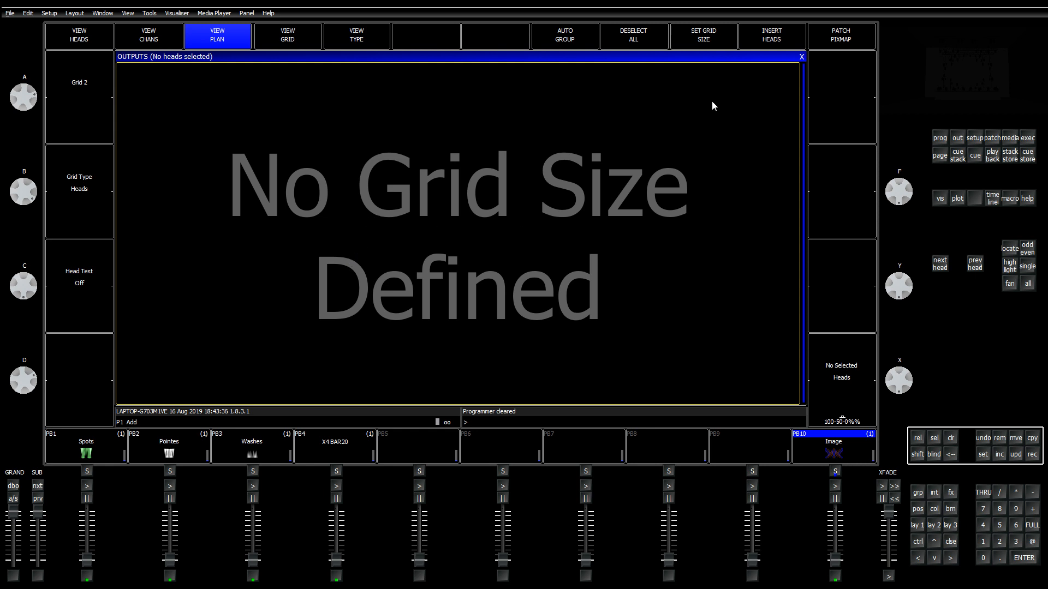
Step: Set the size of Grid 2 to 80/80
click(706, 37)
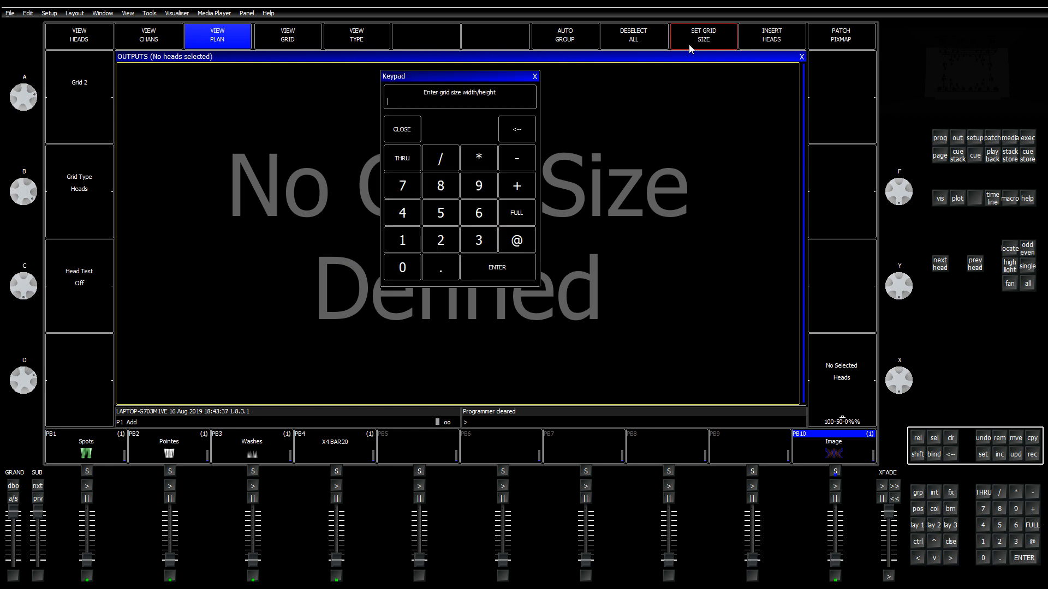
click(450, 197)
click(401, 270)
click(436, 170)
click(439, 194)
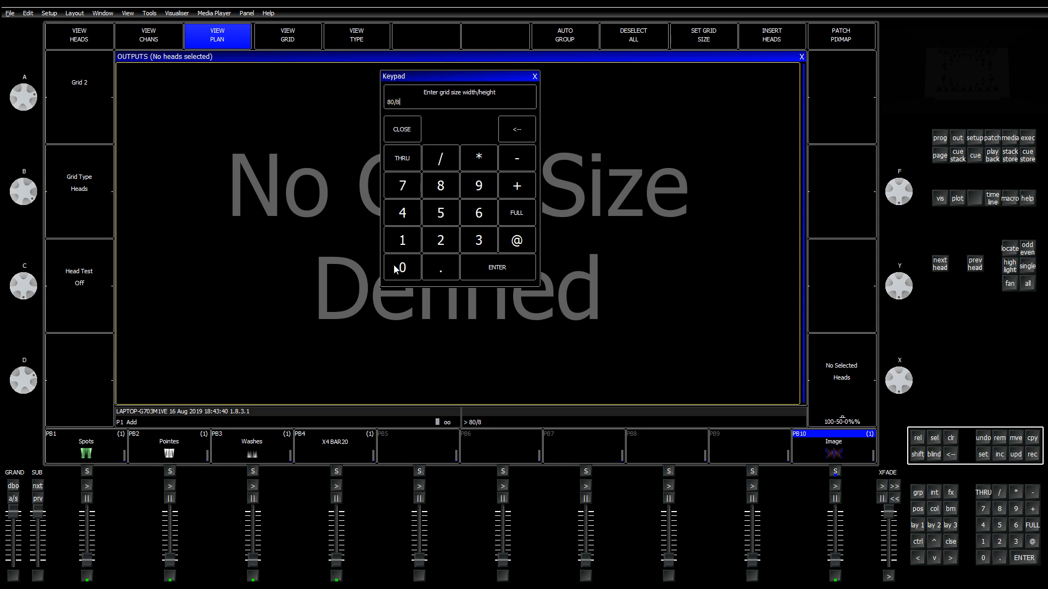
click(492, 270)
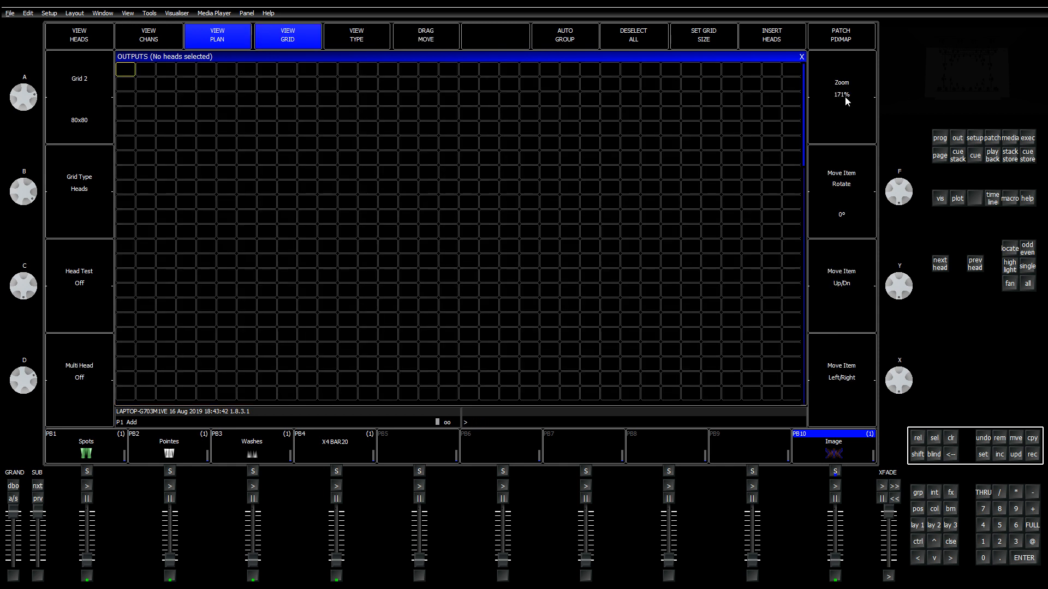
Step: Set the Grid 2 plan zoom to 121%
scroll(903, 117, down, 10)
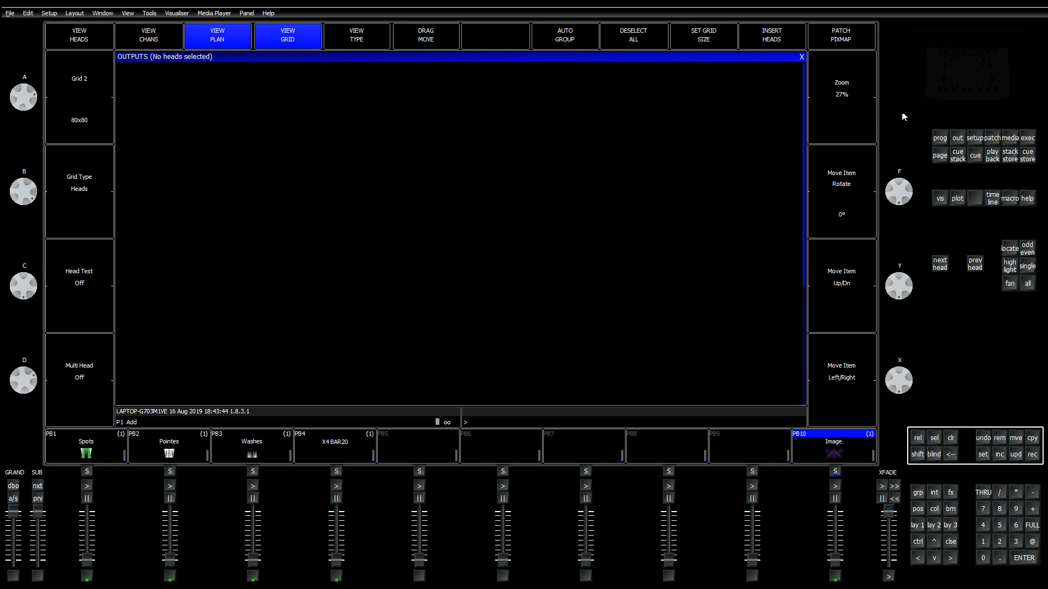
scroll(904, 117, up, 5)
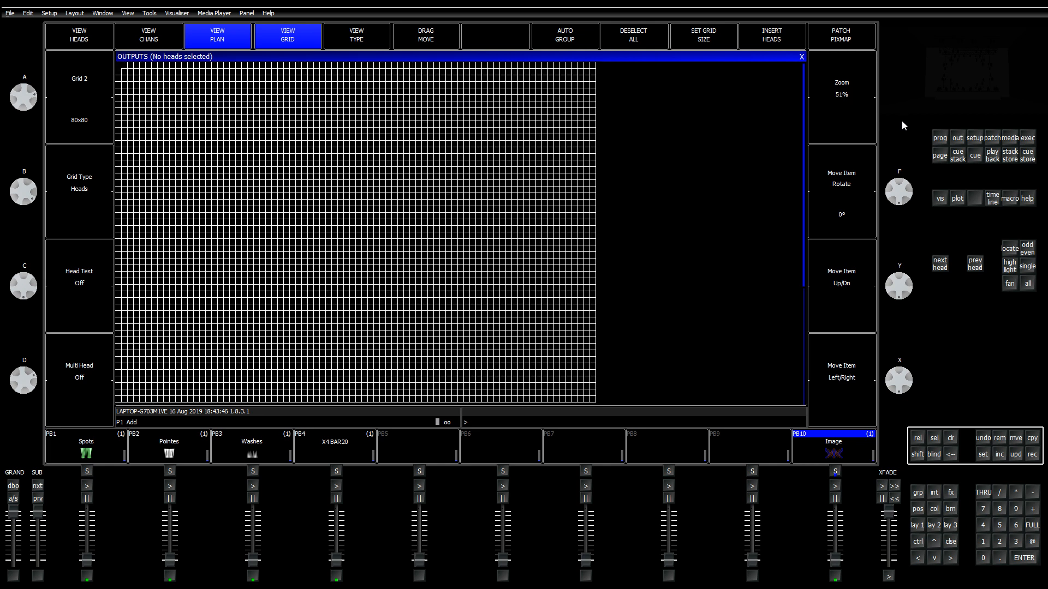
scroll(902, 127, up, 1)
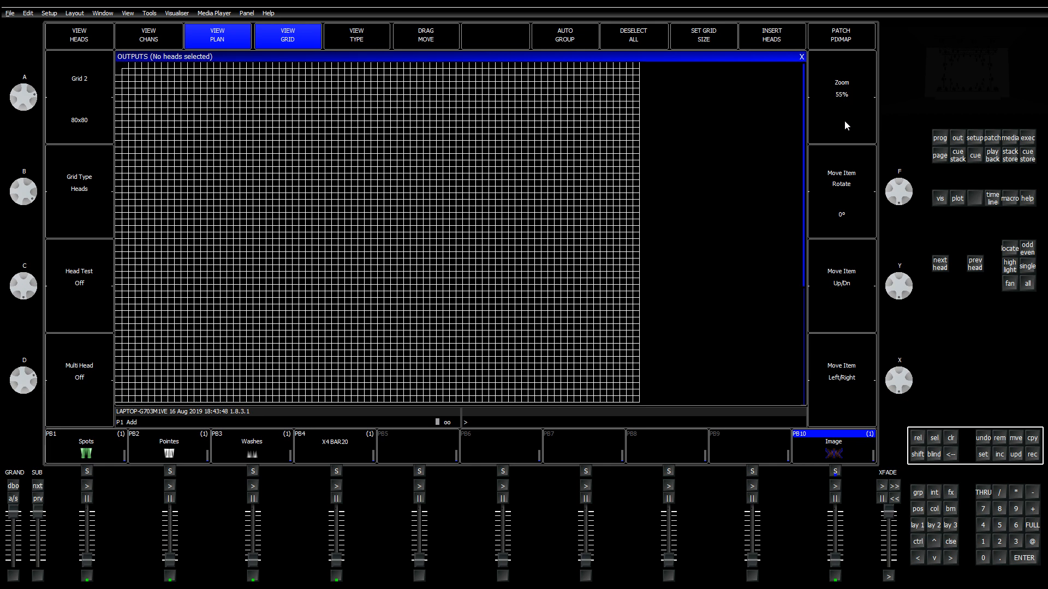
scroll(844, 121, up, 2)
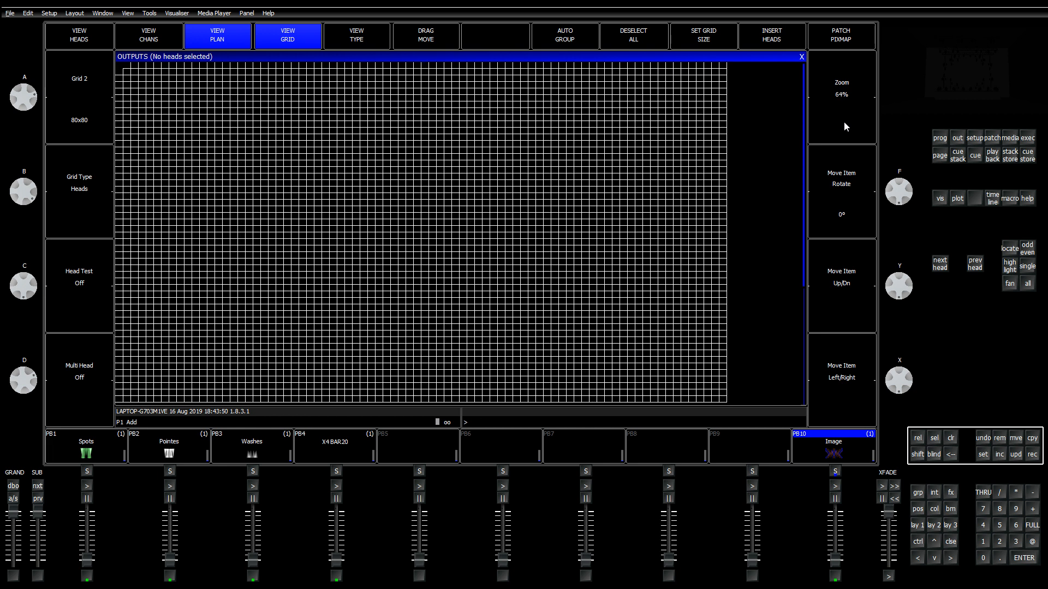
scroll(844, 127, up, 1)
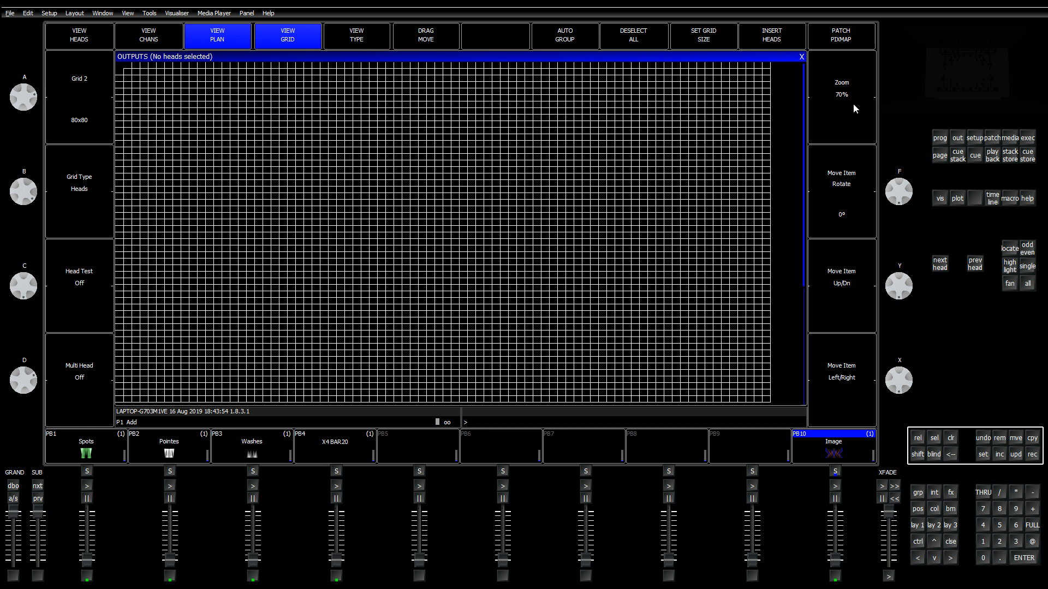
scroll(855, 109, up, 2)
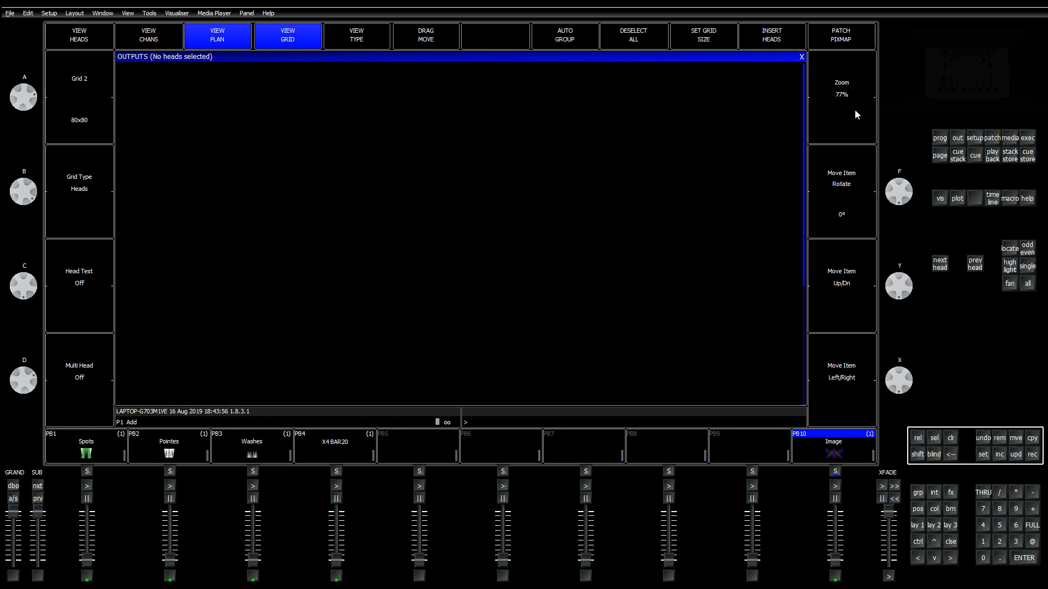
scroll(851, 100, up, 2)
scroll(850, 99, up, 5)
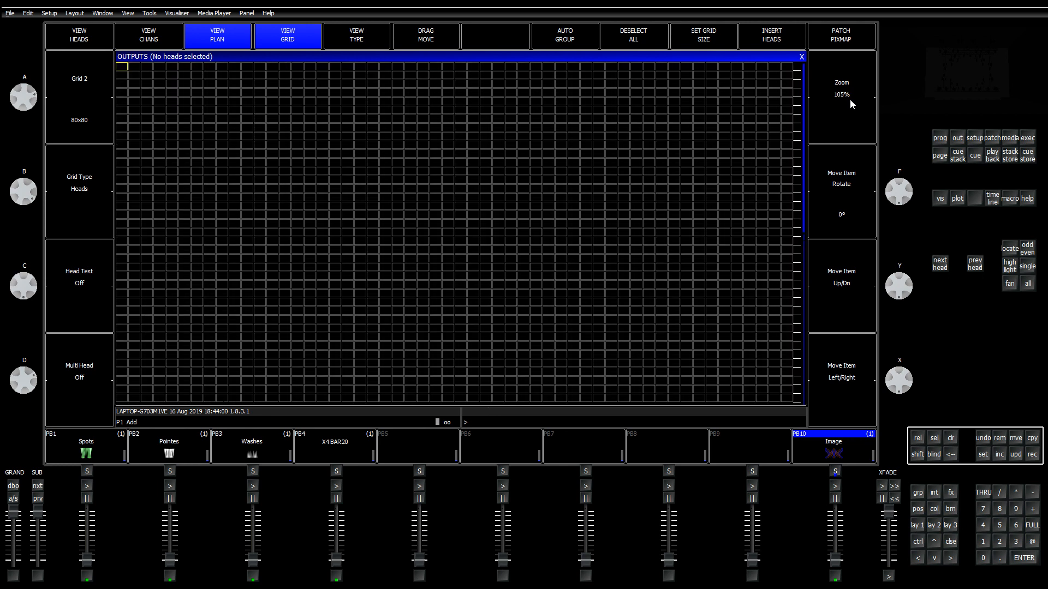
scroll(850, 100, up, 3)
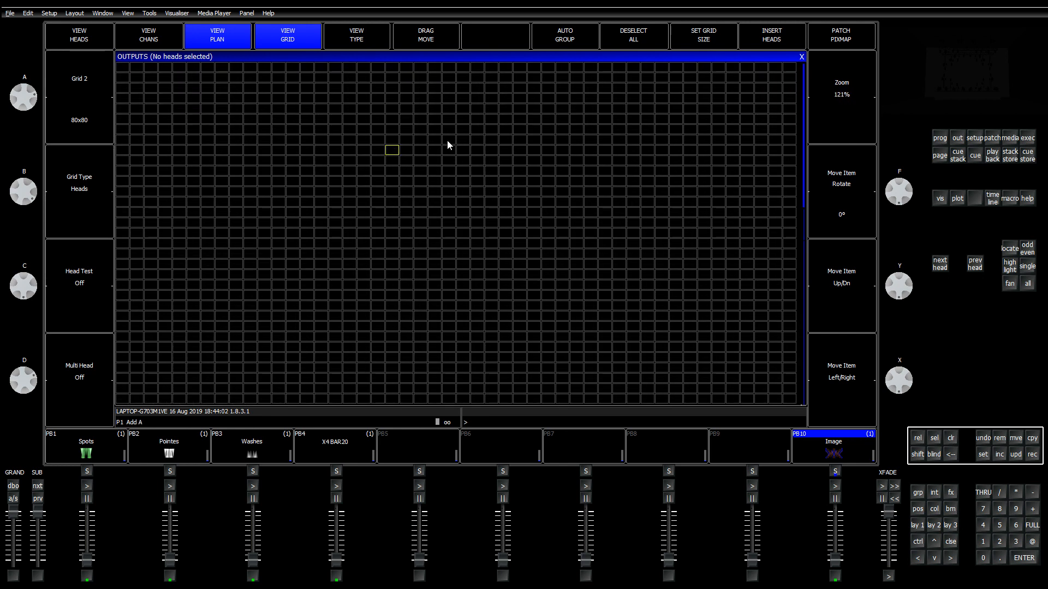
Step: Select the ImpX4Bar20 group G5 and return to the first cell of Grid 2 in the outputs plan
click(918, 525)
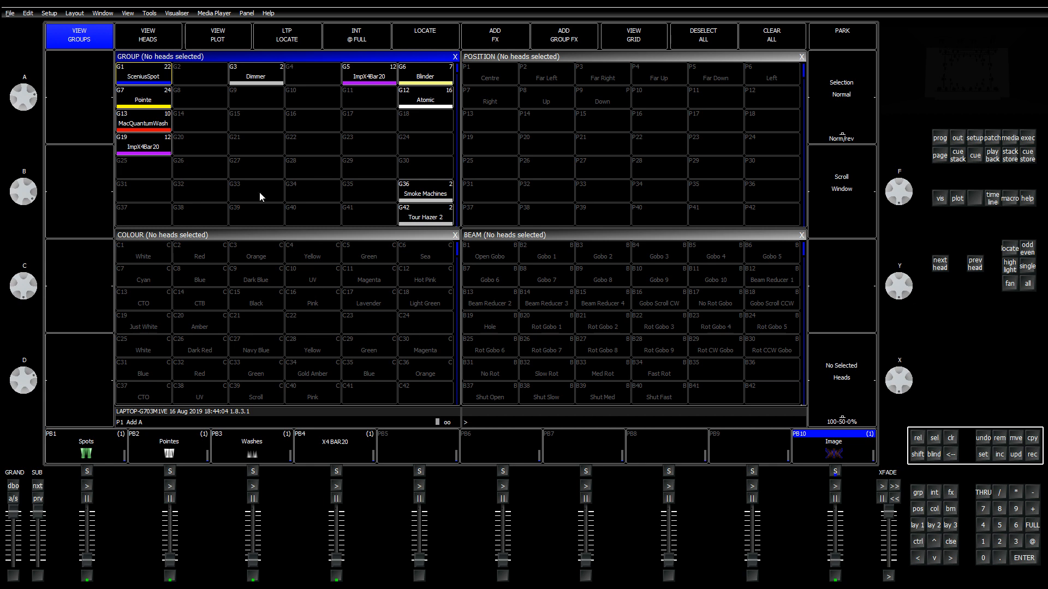
click(380, 79)
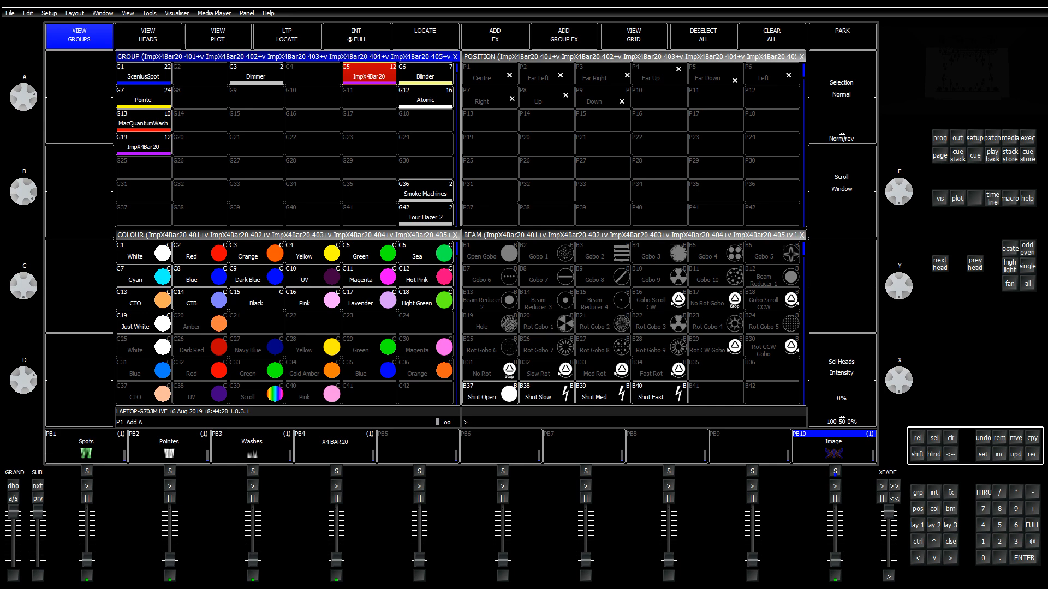
click(358, 81)
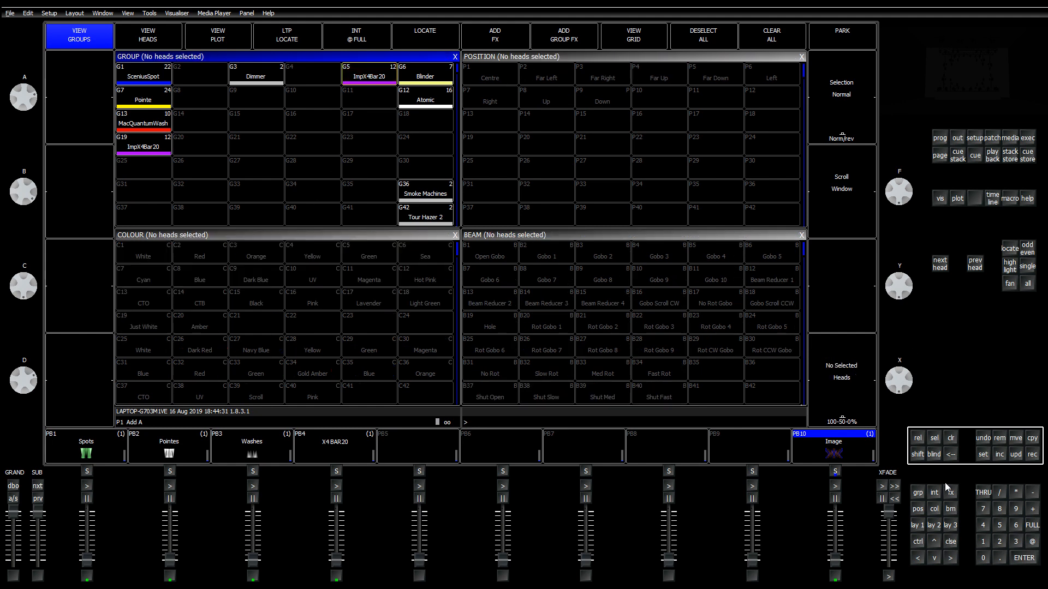
click(357, 79)
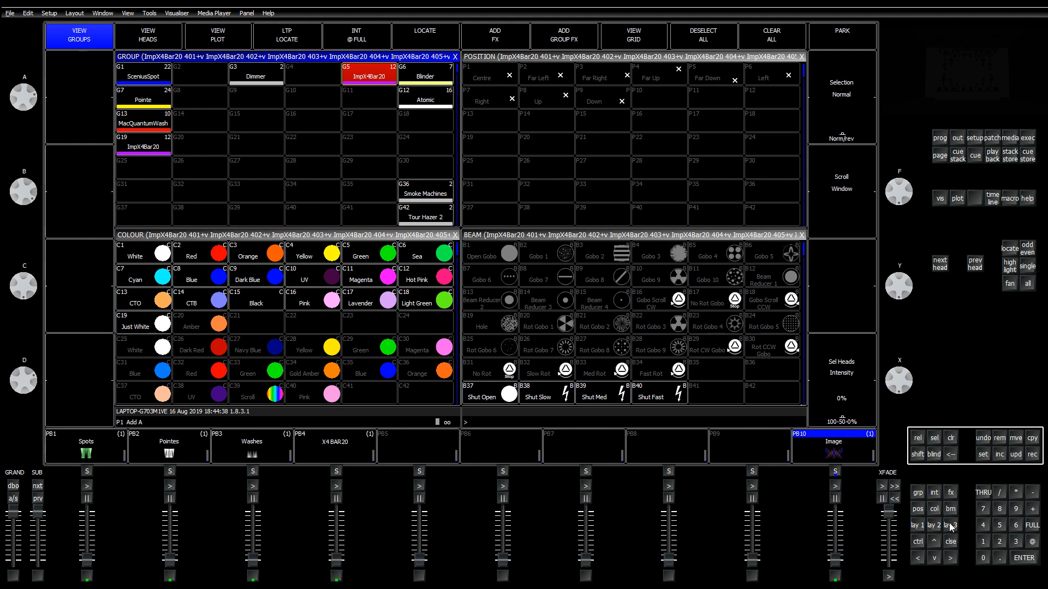
click(958, 138)
click(127, 71)
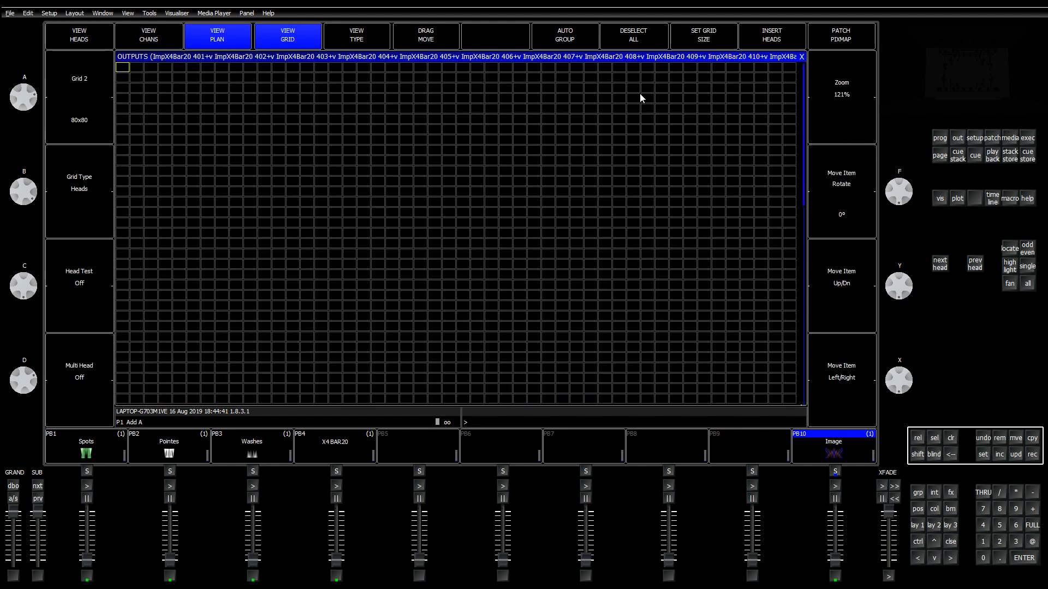
Step: Insert the selected ImpX4Bar20 heads into Grid 2 in the Horiz direction with Vert,T2B head orientation
click(755, 41)
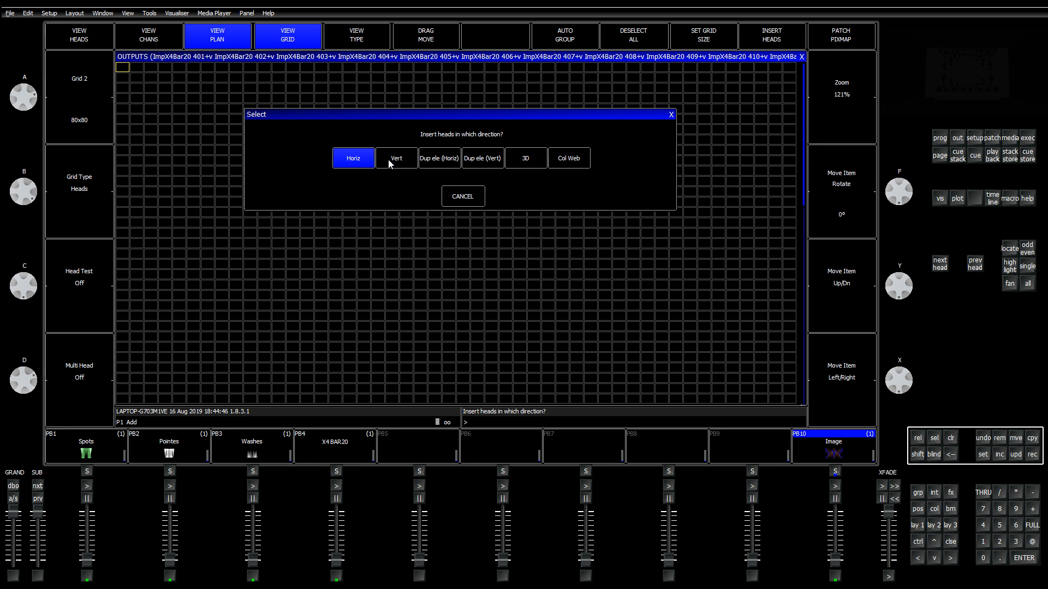
click(352, 165)
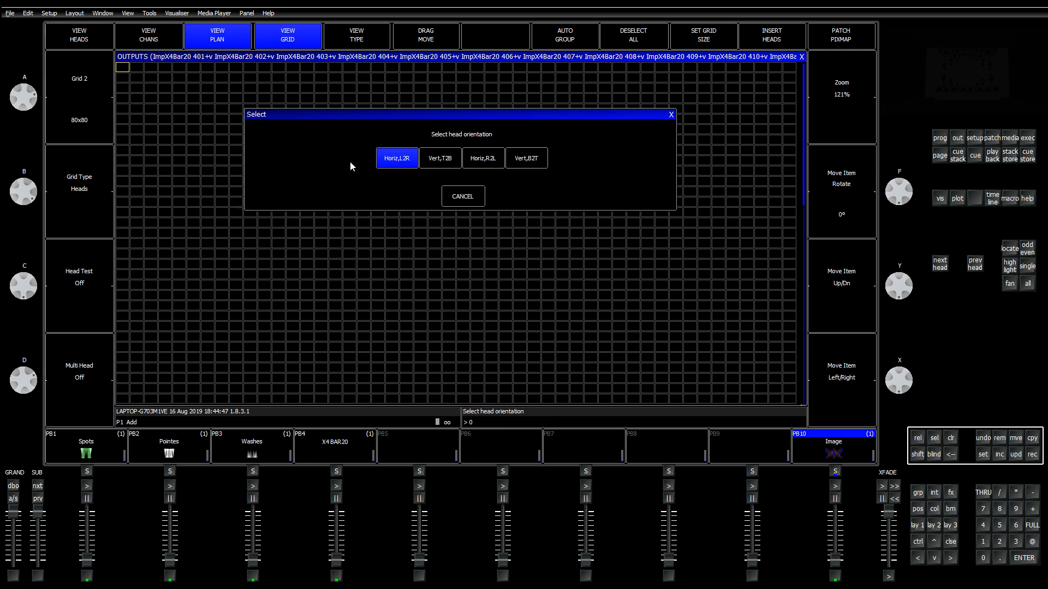
click(443, 159)
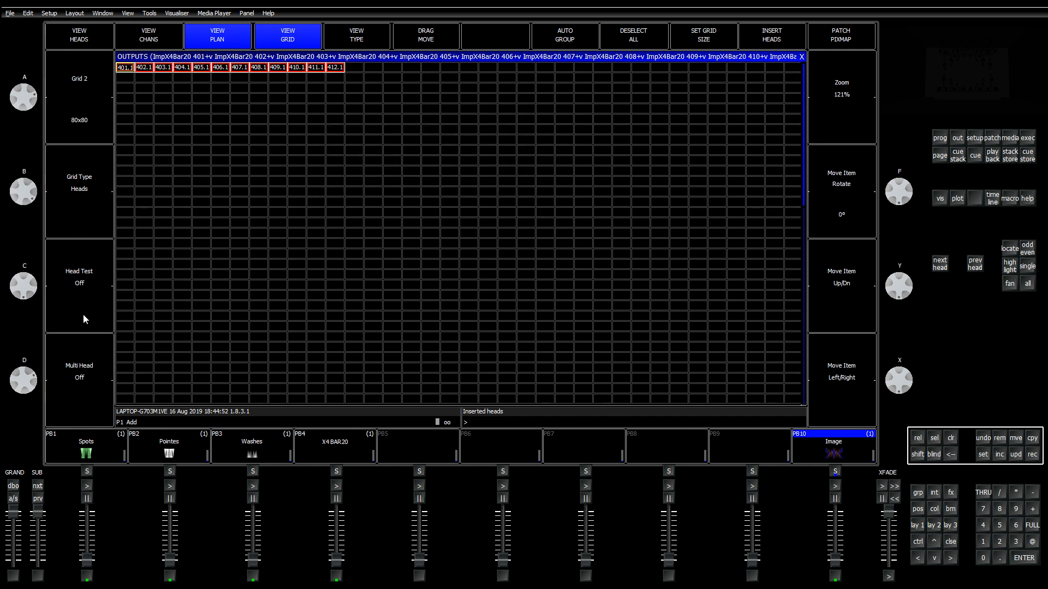
Step: Turn on Multi Head for Grid 2 and clear the programmer
click(83, 382)
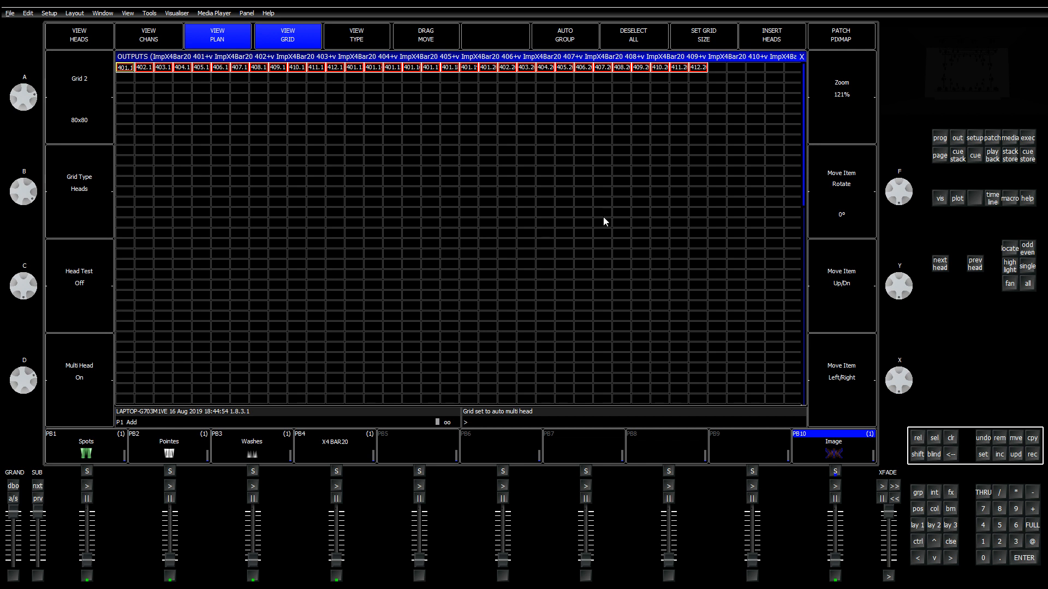
click(951, 438)
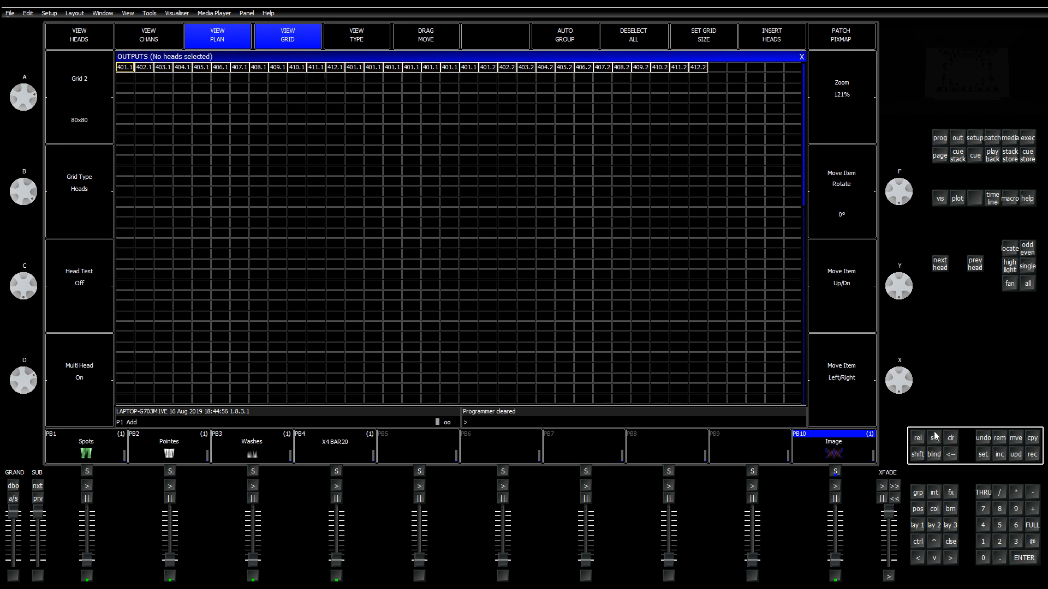
Step: Remove all the inserted ImpX4Bar20 heads from the first row of Grid 2
click(1000, 441)
drag(143, 79, 710, 70)
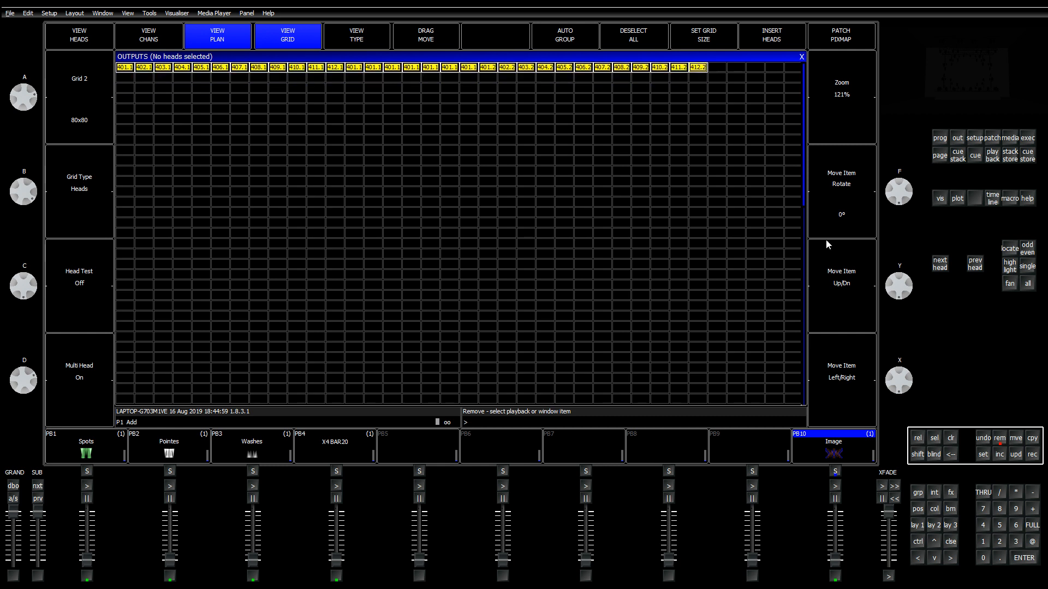
click(997, 437)
drag(311, 203, 188, 184)
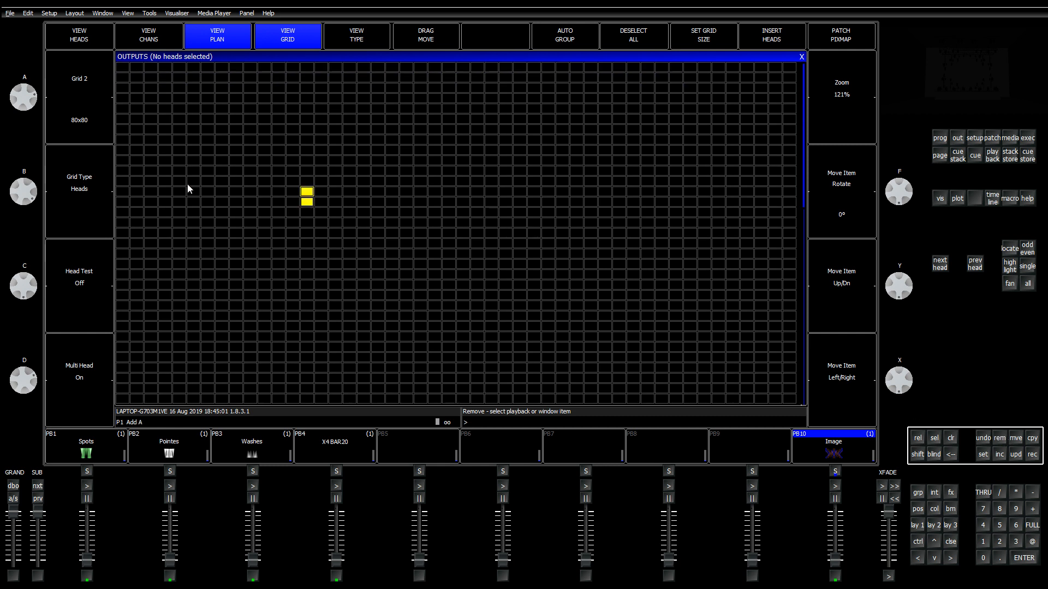
Step: Set the insertion start cell in Grid 2 and select the ImpX4Bar20 group G5
click(124, 66)
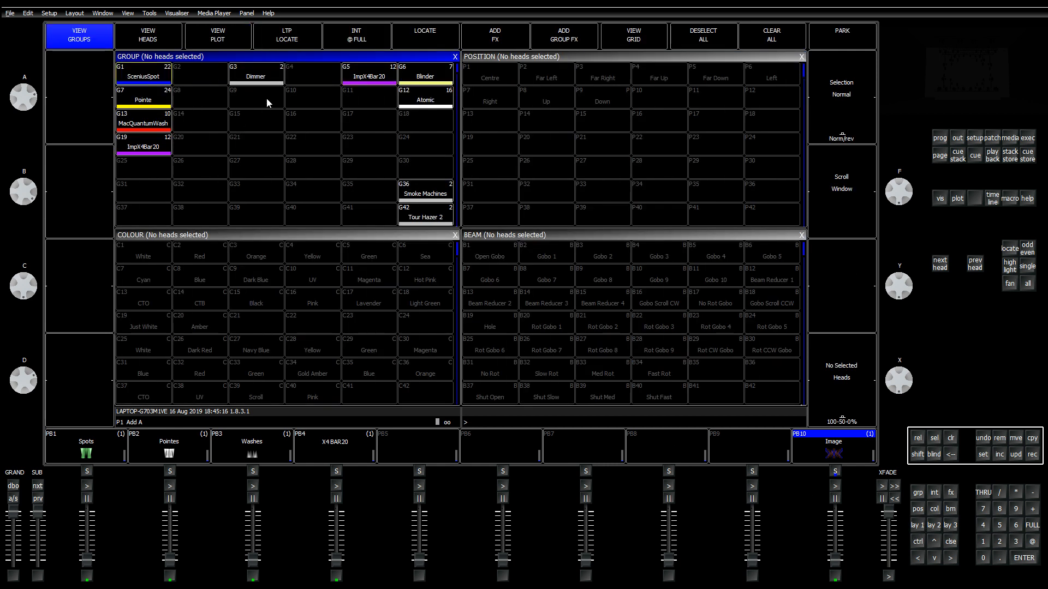
click(367, 80)
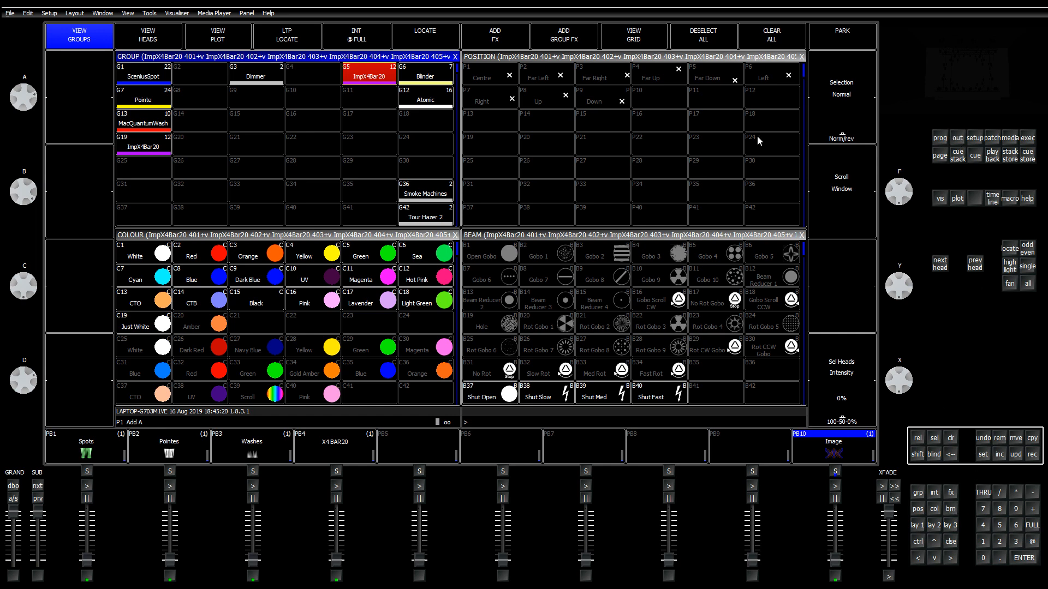
Step: Insert the selected ImpX4Bar20 heads into Grid 2 in the Horiz direction with Vert,T2B head orientation
click(761, 42)
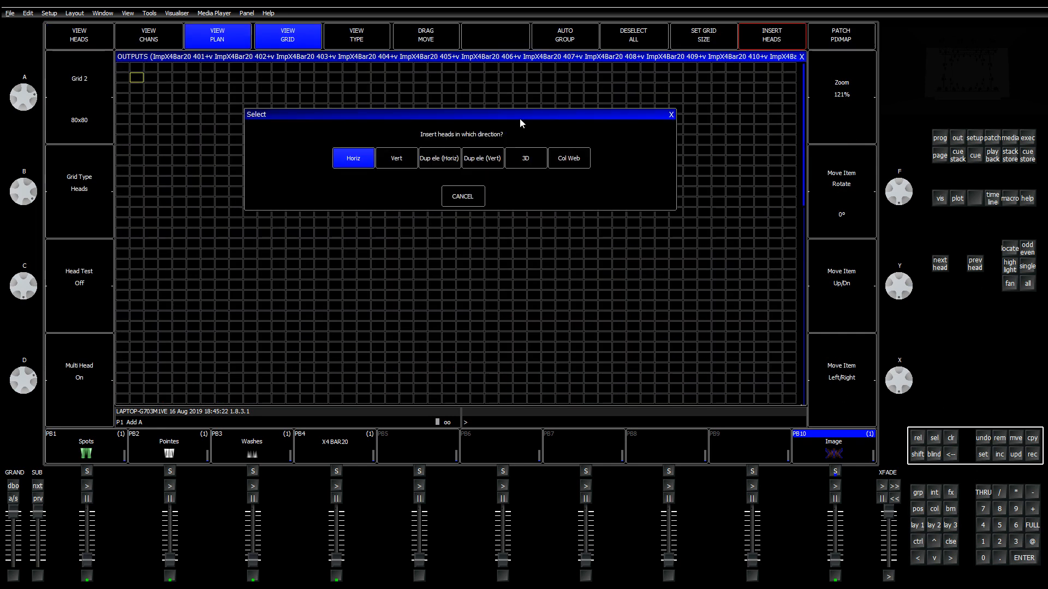
click(352, 161)
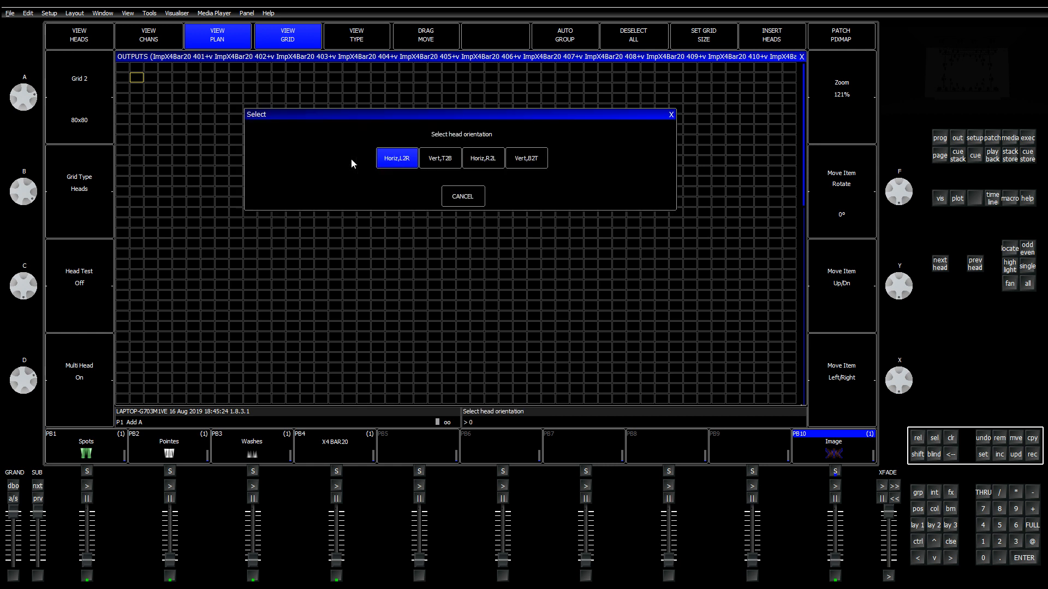
click(440, 163)
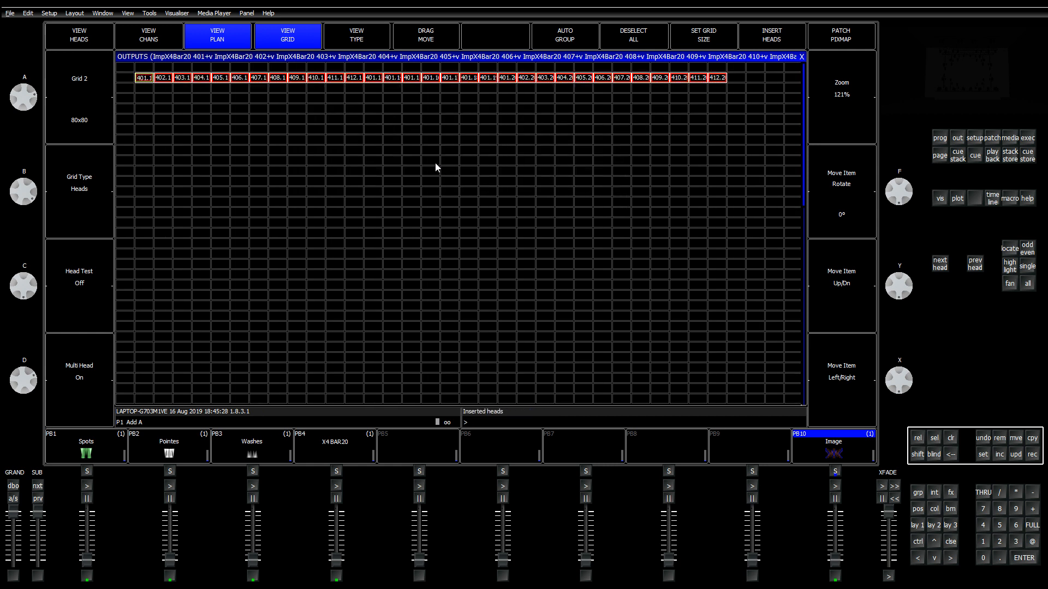
Step: Remove the inserted ImpX4Bar20 heads from the first two rows of Grid 2
click(998, 438)
drag(121, 71, 737, 107)
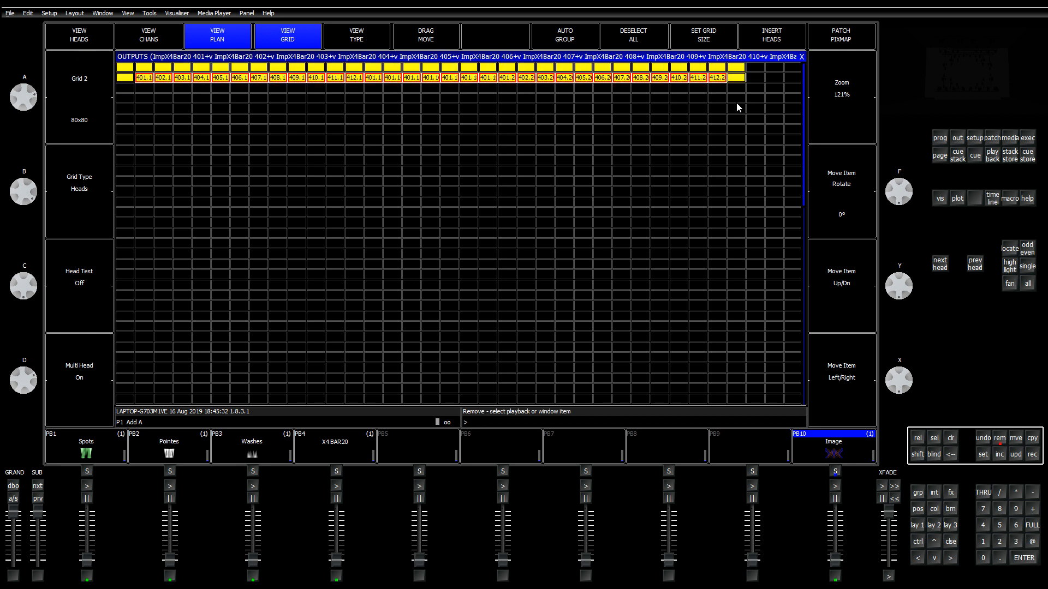
key(Return)
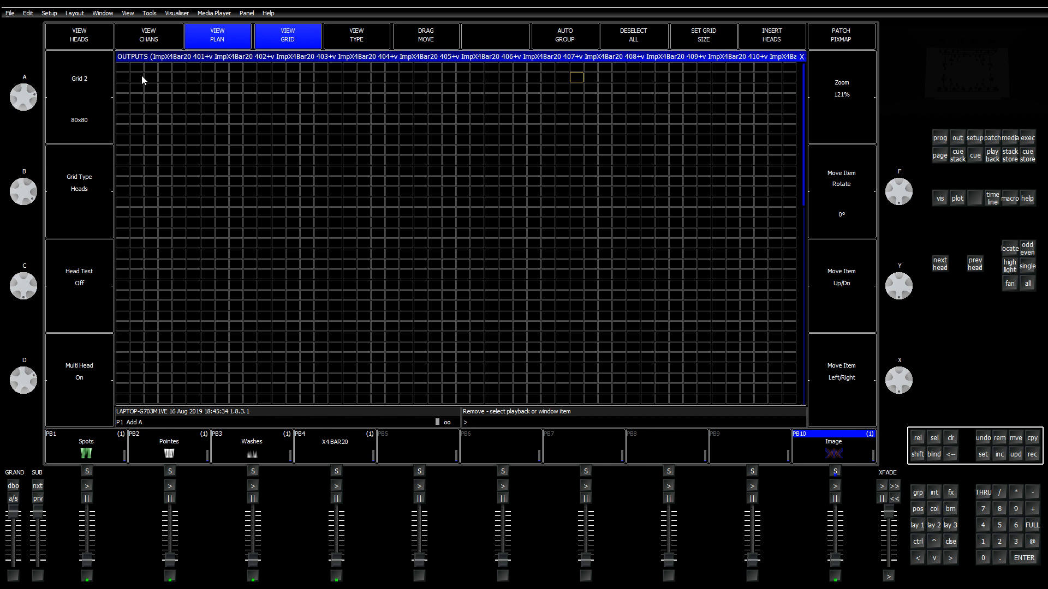
Step: Insert the selected ImpX4Bar20 heads from Grid 2's second row and column in the Vert direction with Horiz,L2R head orientation
click(917, 525)
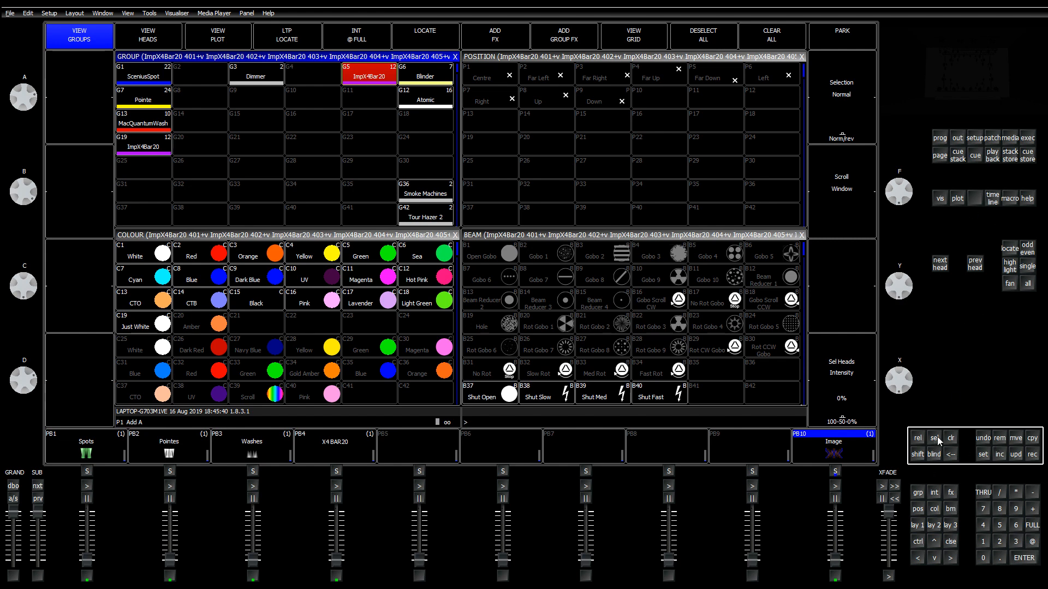
click(958, 140)
click(771, 35)
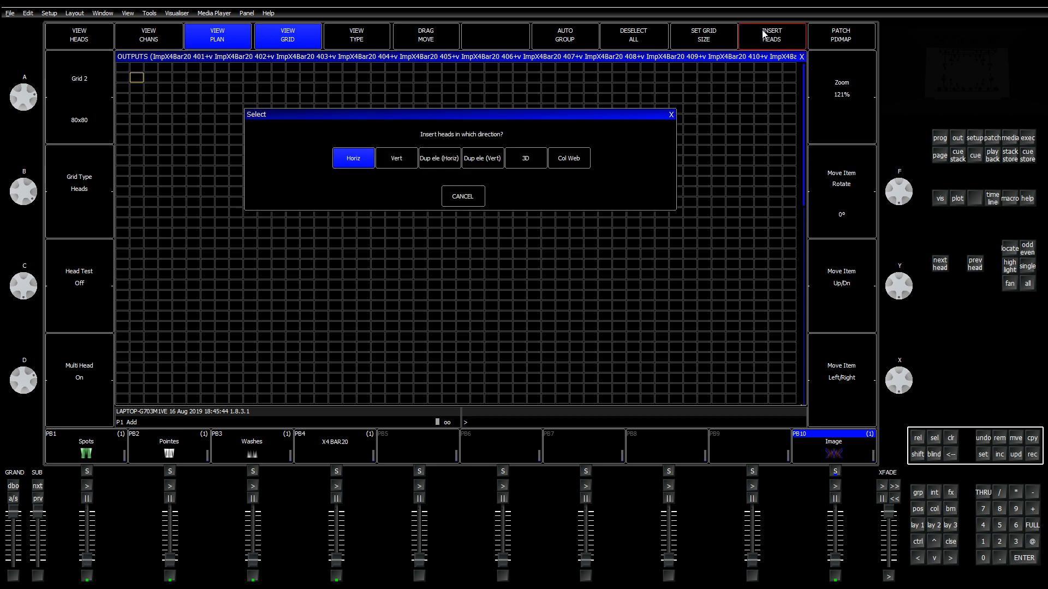
click(398, 159)
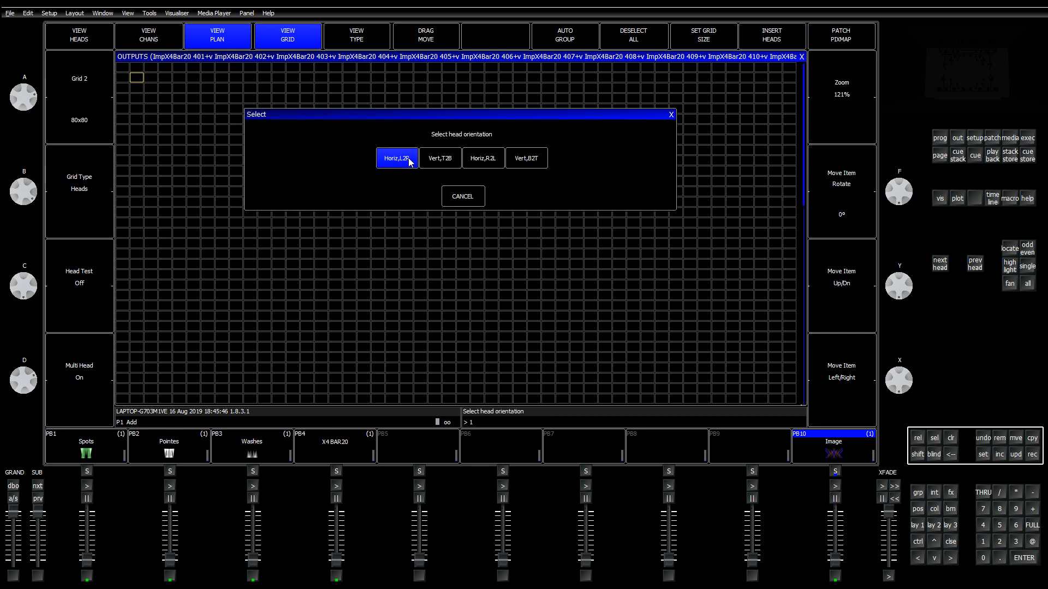
click(403, 159)
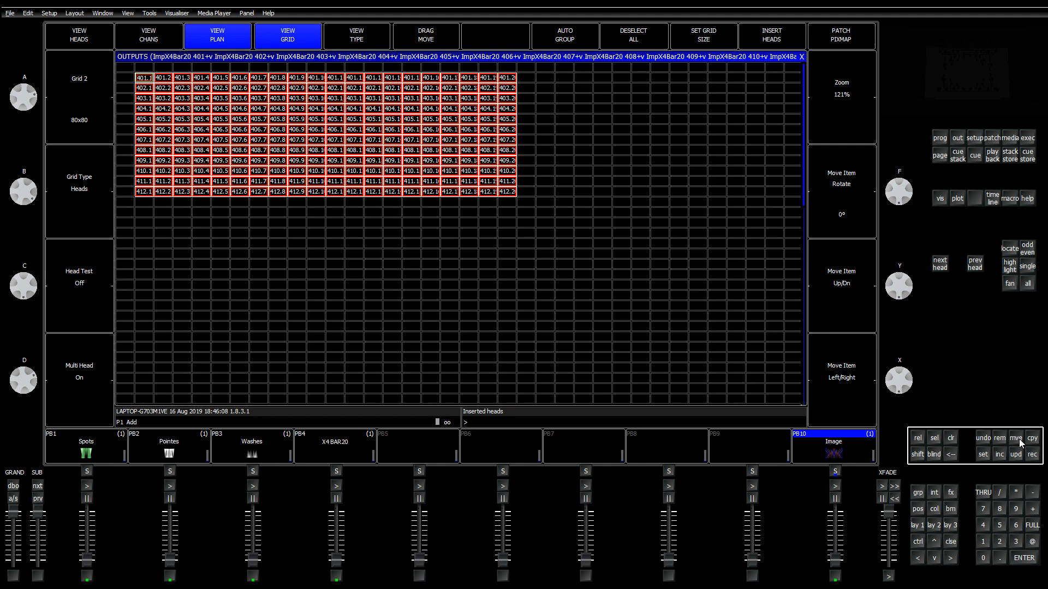
Step: Move head 401's row of elements 12 cells to the right in Grid 2
key(ctrl+Right)
key(ctrl+Right)
key(ctrl+Right)
key(ctrl+Right)
key(ctrl+Right)
key(ctrl+Right)
key(ctrl+Right)
key(ctrl+Right)
key(ctrl+Right)
key(ctrl+Right)
key(ctrl+Right)
key(ctrl+Right)
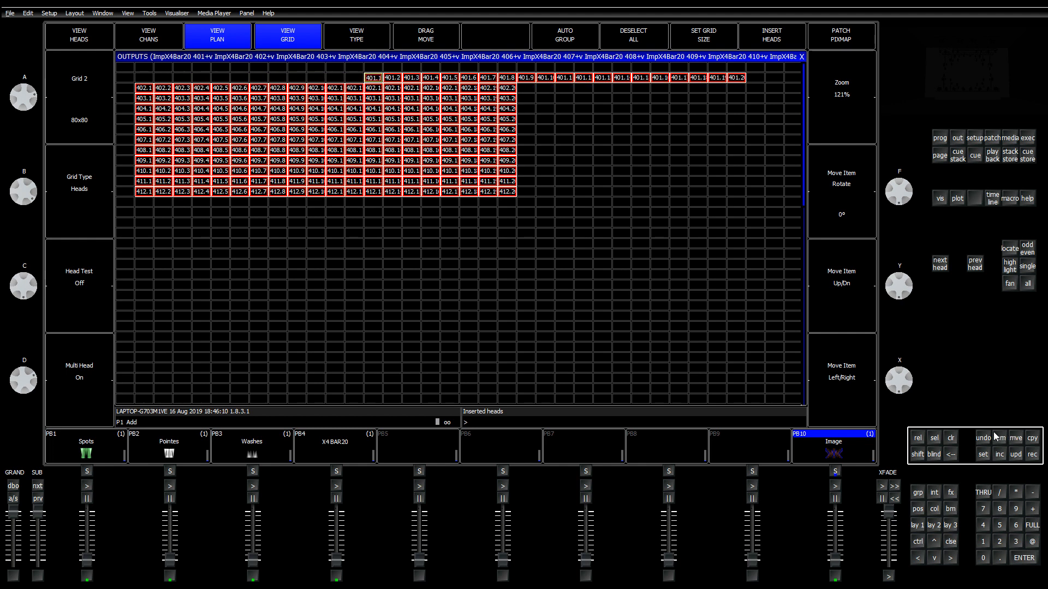
Step: Move head 401's row back to the left so it lines up with the other ImpX4Bar20 heads
key(ctrl+Left)
key(ctrl+Left)
key(ctrl+Left)
key(ctrl+Left)
key(ctrl+Left)
key(ctrl+Left)
key(ctrl+Left)
key(ctrl+Left)
key(ctrl+Left)
key(ctrl+Left)
key(ctrl+Left)
key(ctrl+Left)
key(ctrl+Left)
key(ctrl+Right)
key(ctrl+Right)
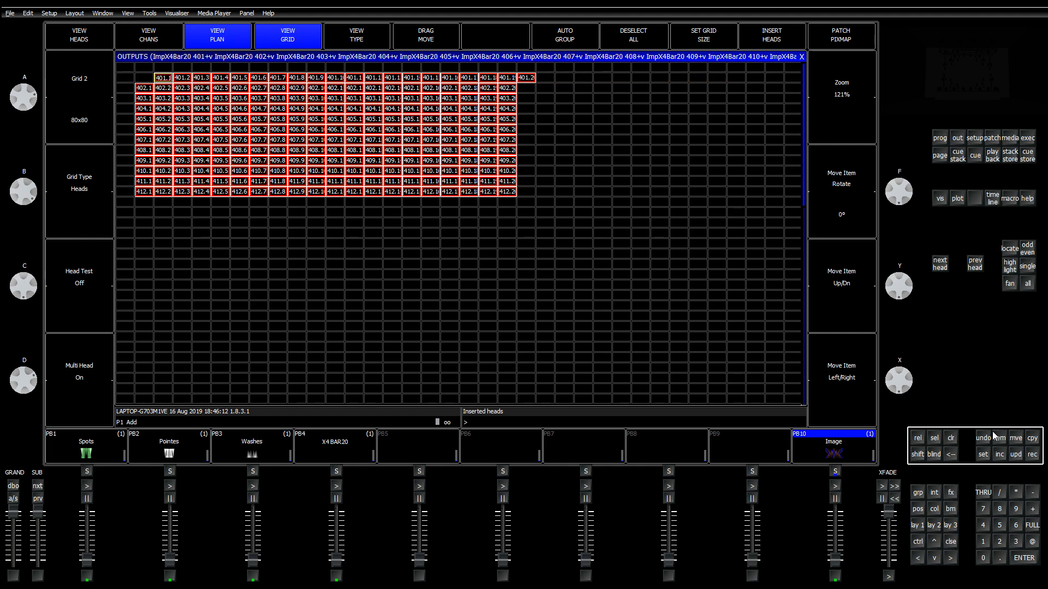
key(ctrl+Left)
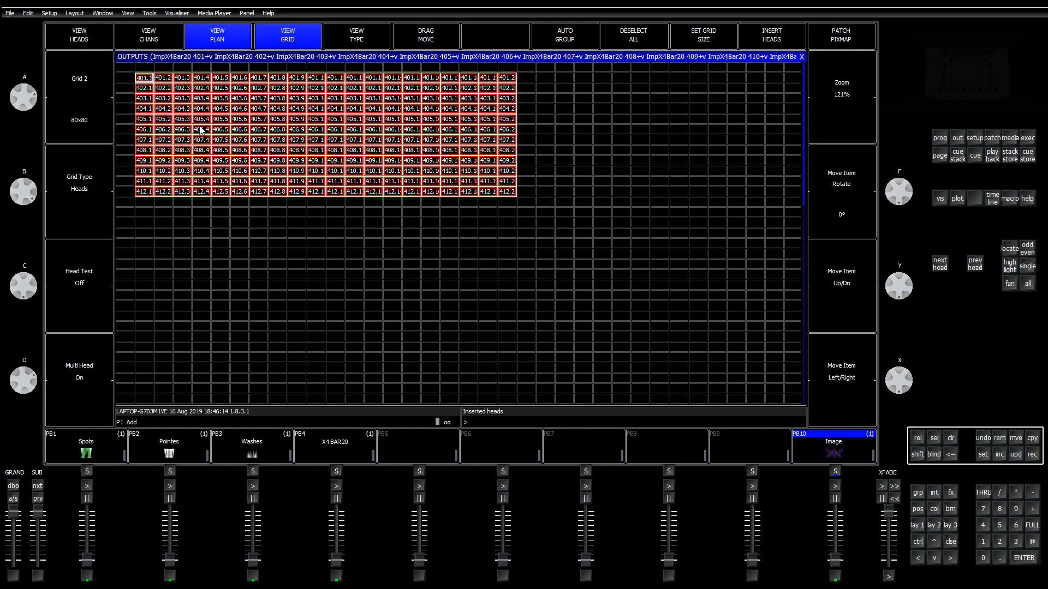
Step: Turn on Fan and move head 401's row about 25 rows down, below the other heads in Grid 2
key(ctrl+f)
key(ctrl+Down)
key(ctrl+Down)
key(ctrl+Down)
key(ctrl+Down)
key(ctrl+Down)
key(ctrl+Down)
key(ctrl+Down)
key(ctrl+Down)
key(ctrl+Down)
key(ctrl+Down)
key(ctrl+Down)
key(ctrl+Down)
key(ctrl+Down)
key(ctrl+Down)
key(ctrl+Down)
key(ctrl+Down)
key(ctrl+Down)
key(ctrl+Down)
key(ctrl+Down)
key(ctrl+Down)
Step: Move head 401's row back up to the second row of Grid 2, directly above head 402
key(ctrl+Up)
key(ctrl+Up)
key(ctrl+Up)
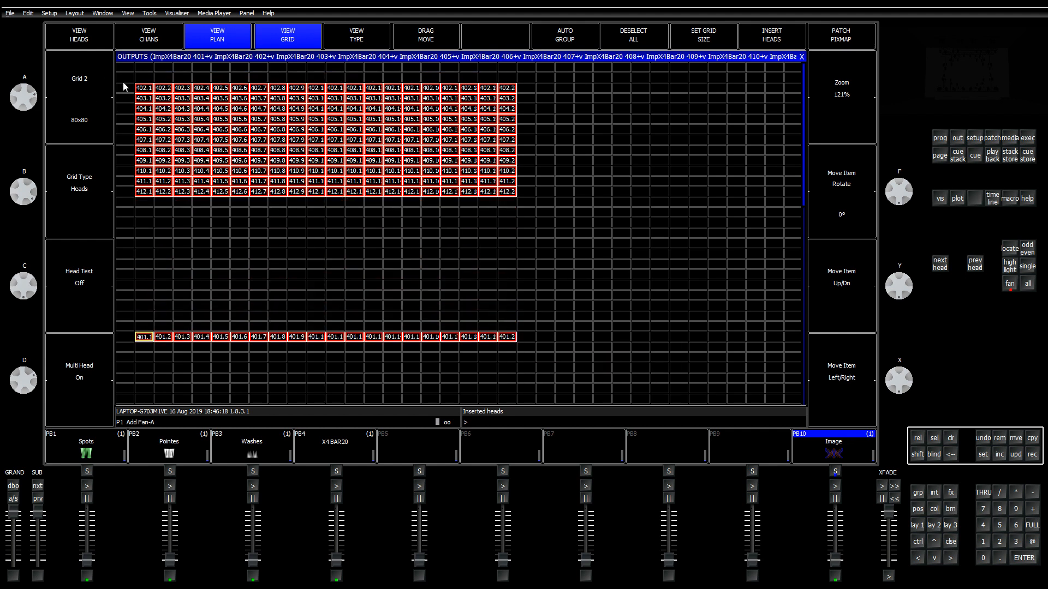
key(ctrl+Up)
key(ctrl+Up)
key(ctrl+Up)
key(ctrl+Up)
key(ctrl+Up)
key(ctrl+Down)
key(ctrl+Down)
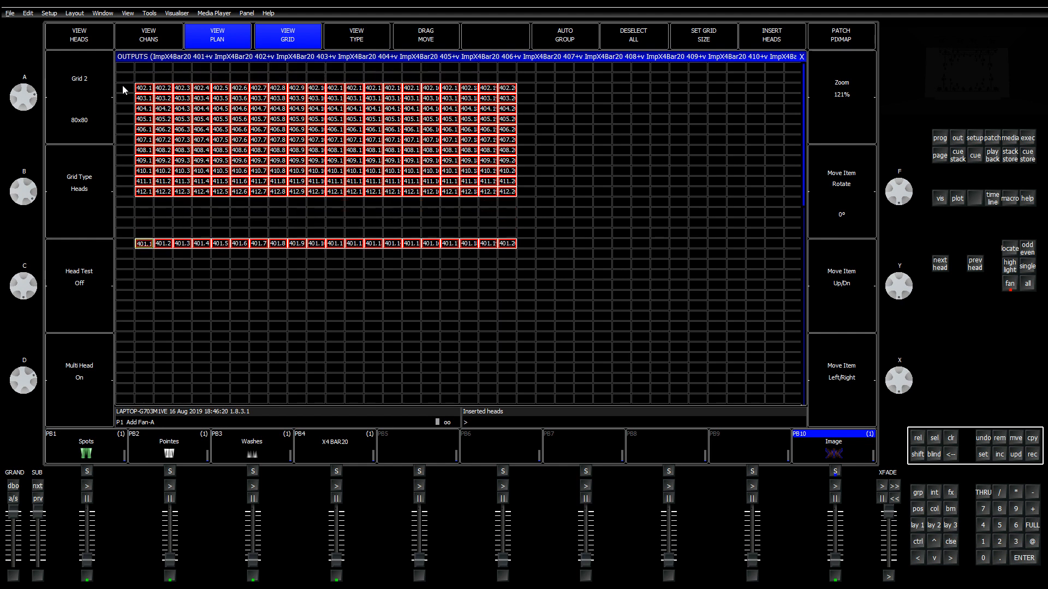
key(ctrl+Down)
key(ctrl+Up)
key(ctrl+Up)
key(ctrl+Up)
key(ctrl+Up)
key(ctrl+Up)
key(ctrl+Up)
key(ctrl+Up)
key(ctrl+Up)
key(ctrl+Up)
key(ctrl+Up)
key(ctrl+Up)
key(ctrl+Up)
key(ctrl+Up)
key(ctrl+Up)
key(ctrl+Up)
key(ctrl+Up)
key(ctrl+Up)
key(ctrl+Up)
key(ctrl+Down)
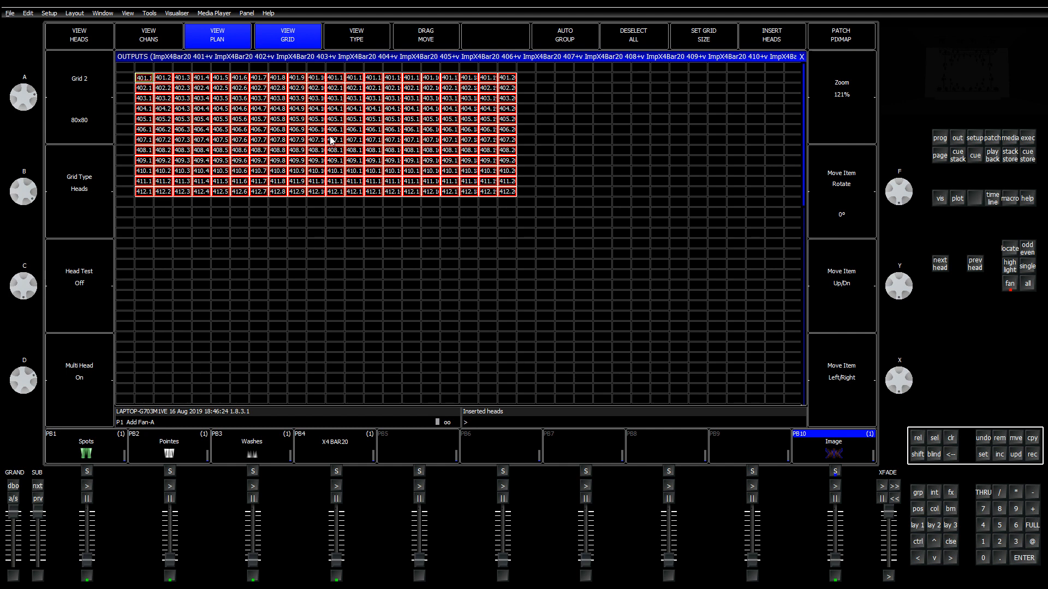
Step: Select cells 401.1 to 412.1 and move the whole block of heads about seven rows down in Grid 2
key(shift+Down)
key(shift+Down)
key(shift+Down)
key(shift+Down)
key(shift+Down)
key(shift+Down)
key(shift+Down)
key(shift+Down)
key(shift+Down)
key(shift+Down)
key(shift+Down)
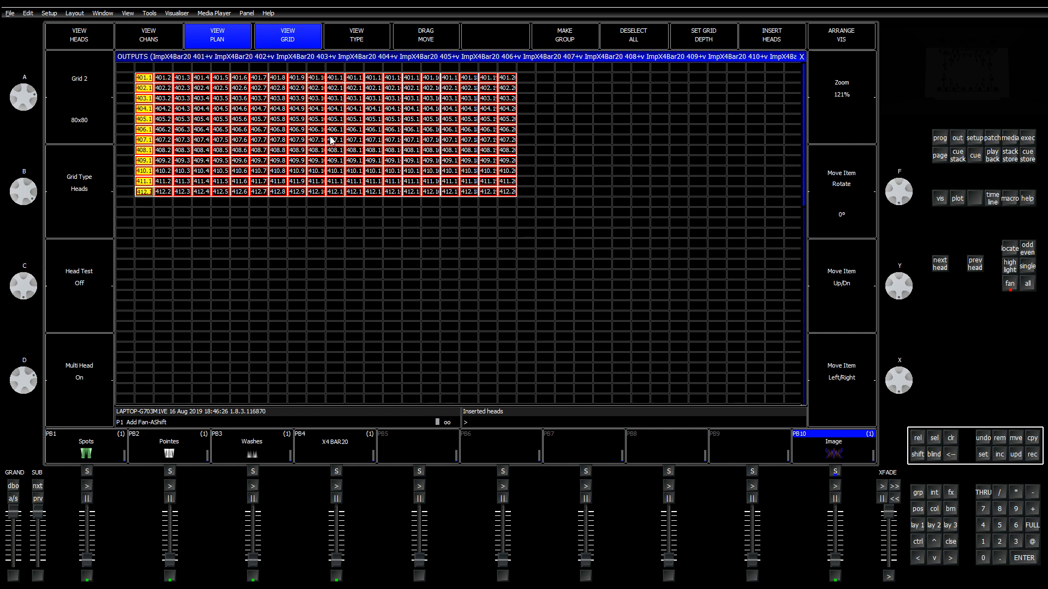
key(ctrl+Down)
key(ctrl+Down)
key(ctrl+Down)
key(ctrl+Down)
key(ctrl+Down)
key(ctrl+Down)
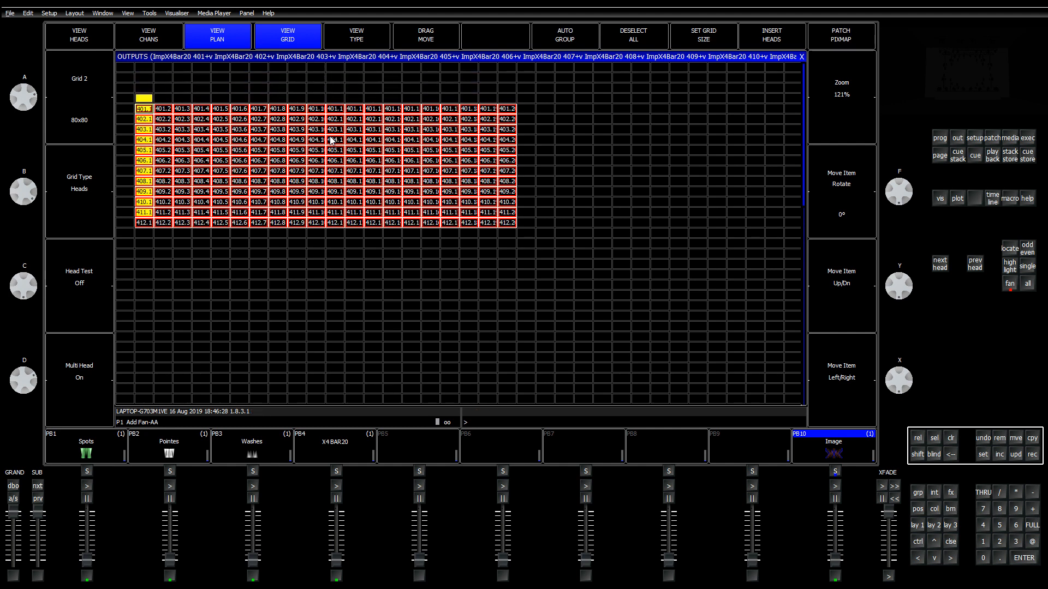
key(ctrl+Down)
key(ctrl+Up)
key(ctrl+Up)
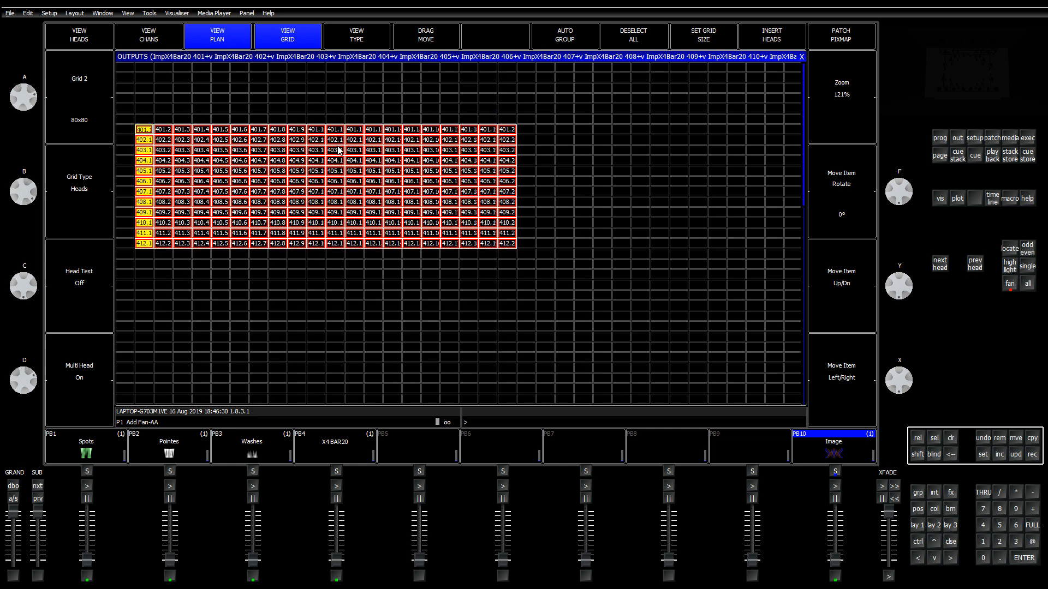
key(ctrl+Down)
key(ctrl+Down)
key(ctrl+Down)
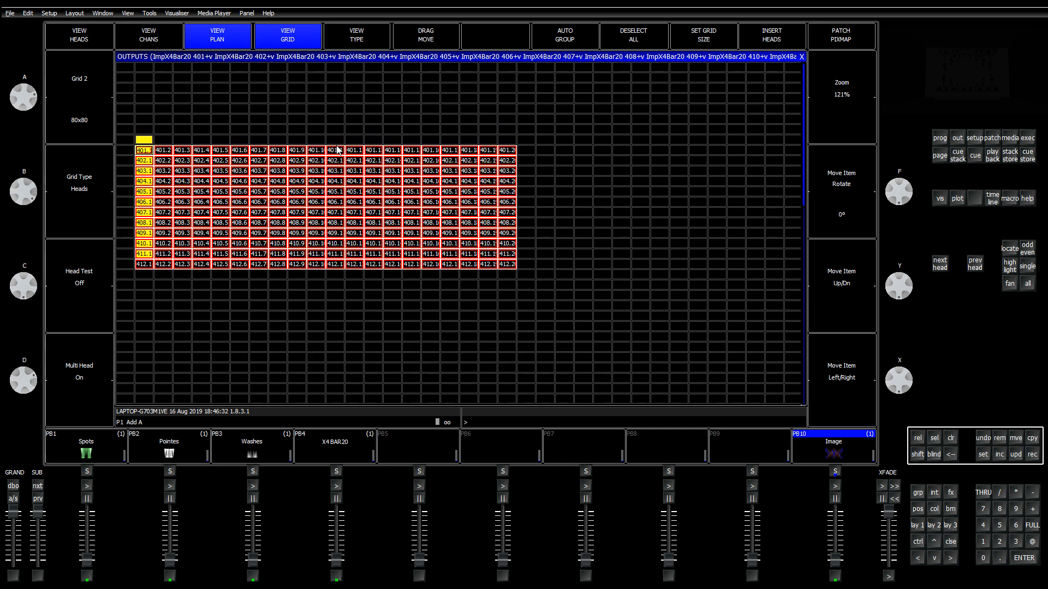
Step: Move the whole block of heads back up so head 401 sits in the second row of Grid 2
key(ctrl+Up)
key(ctrl+Up)
key(ctrl+Up)
key(ctrl+Up)
key(ctrl+Up)
key(ctrl+Up)
key(ctrl+Up)
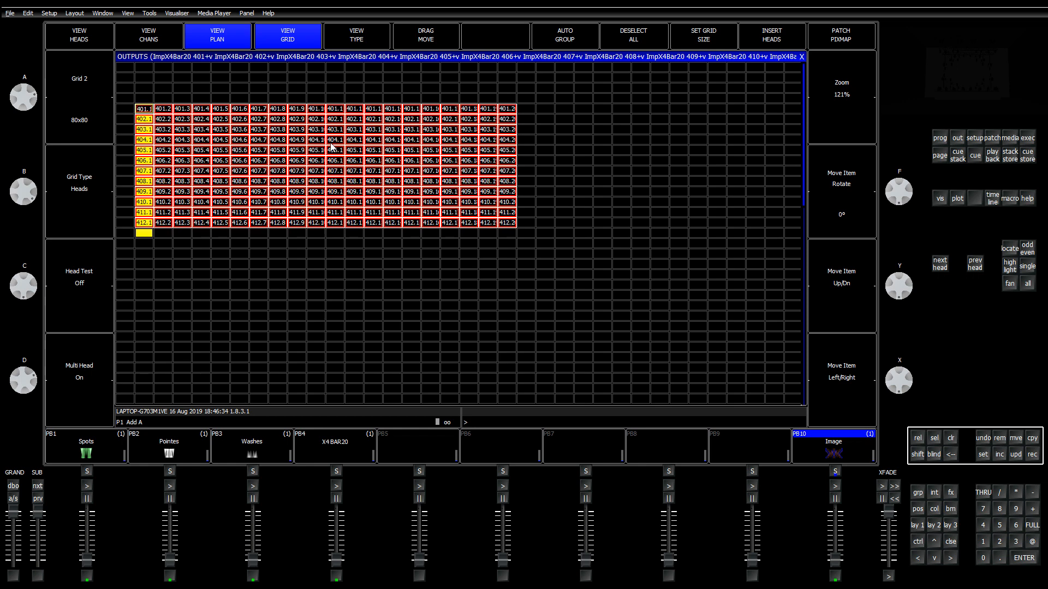
key(ctrl+Up)
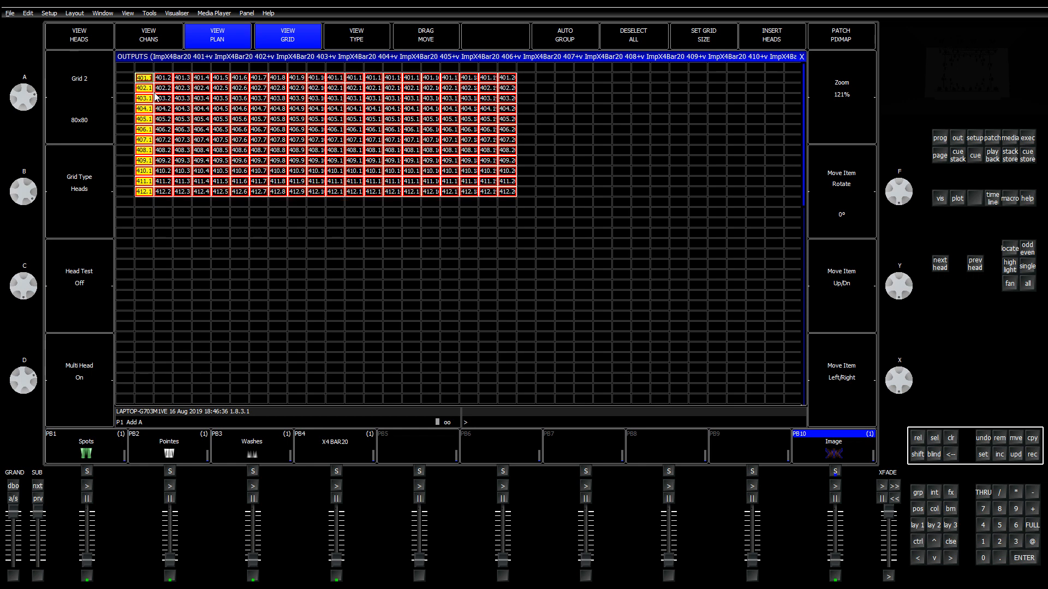
Step: Select cells 402.1 to 412.1 and move heads 402 to 412 down 14 rows as a block, leaving head 401 in place
click(140, 89)
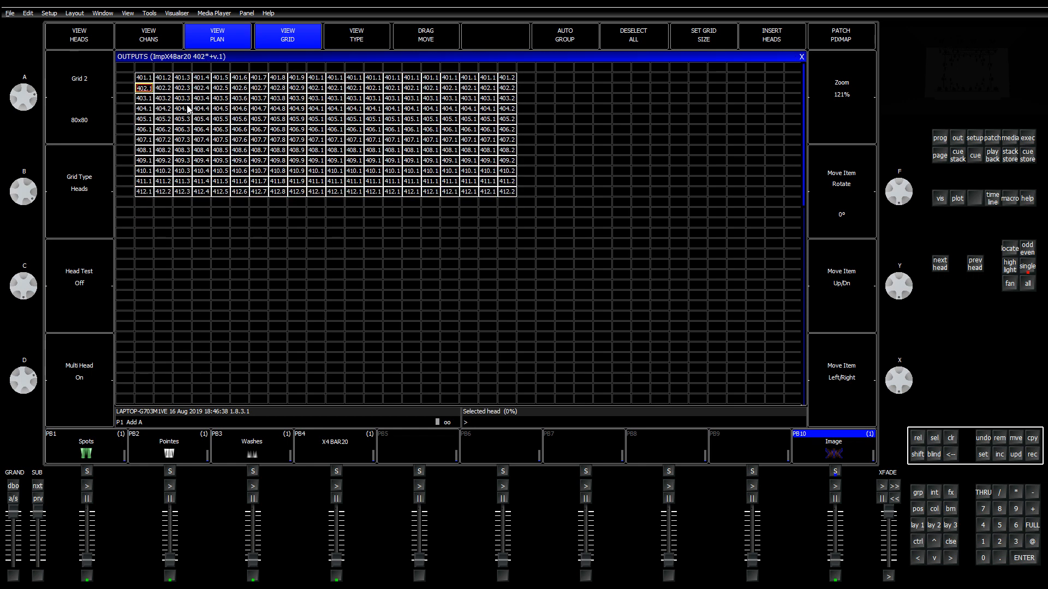
key(shift+Down)
key(shift+Down)
key(shift+Down)
key(shift+Down)
key(shift+Down)
key(shift+Down)
key(shift+Down)
key(shift+Down)
key(shift+Down)
key(shift+Down)
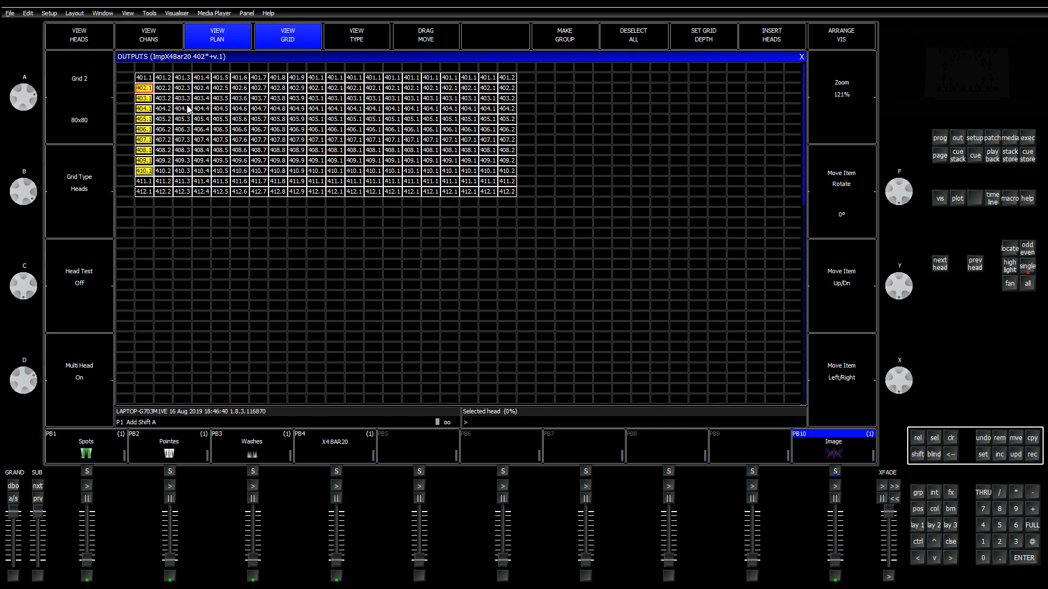
key(ctrl+Down)
key(ctrl+Down)
key(ctrl+Down)
key(ctrl+Down)
key(ctrl+Down)
key(ctrl+Down)
key(ctrl+Down)
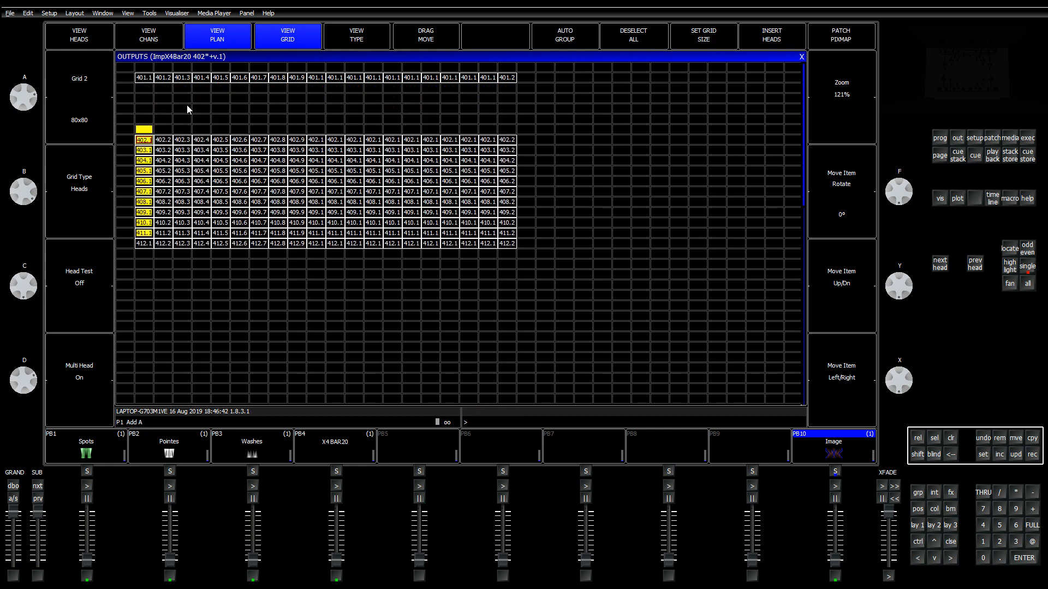
key(ctrl+Down)
key(ctrl+Down)
key(ctrl+Down)
key(ctrl+Down)
key(ctrl+Down)
key(ctrl+Down)
key(ctrl+Down)
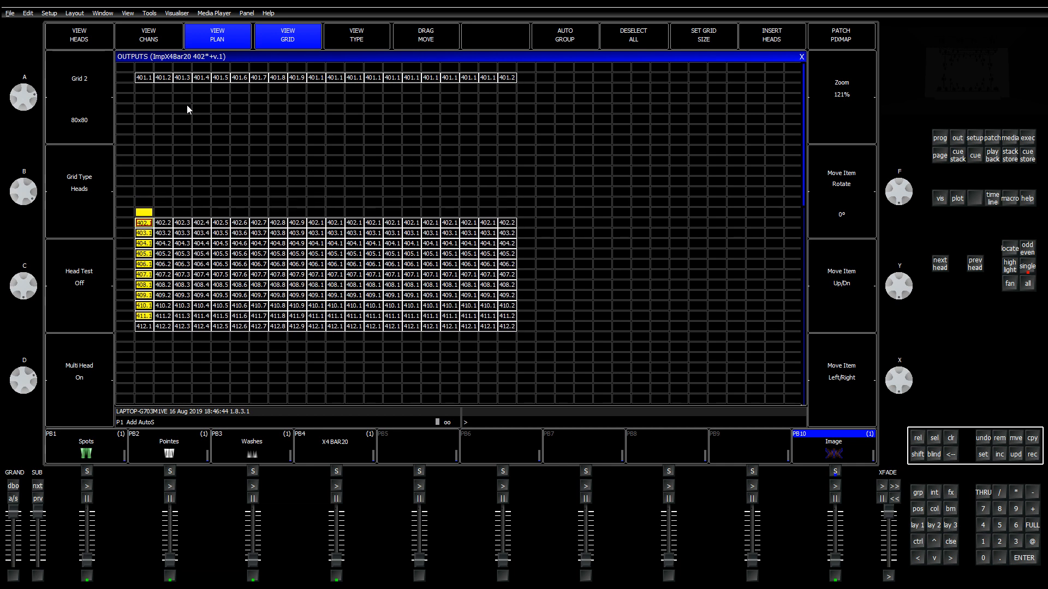
Step: Move the block of heads 402 to 412 down one more row in Grid 2
key(Down)
key(Down)
key(Up)
Step: Select cells 403.1 to 412.1 and move heads 403 to 412 down four rows, leaving head 402 in place
key(shift+Down)
key(shift+Down)
key(shift+Down)
key(shift+Down)
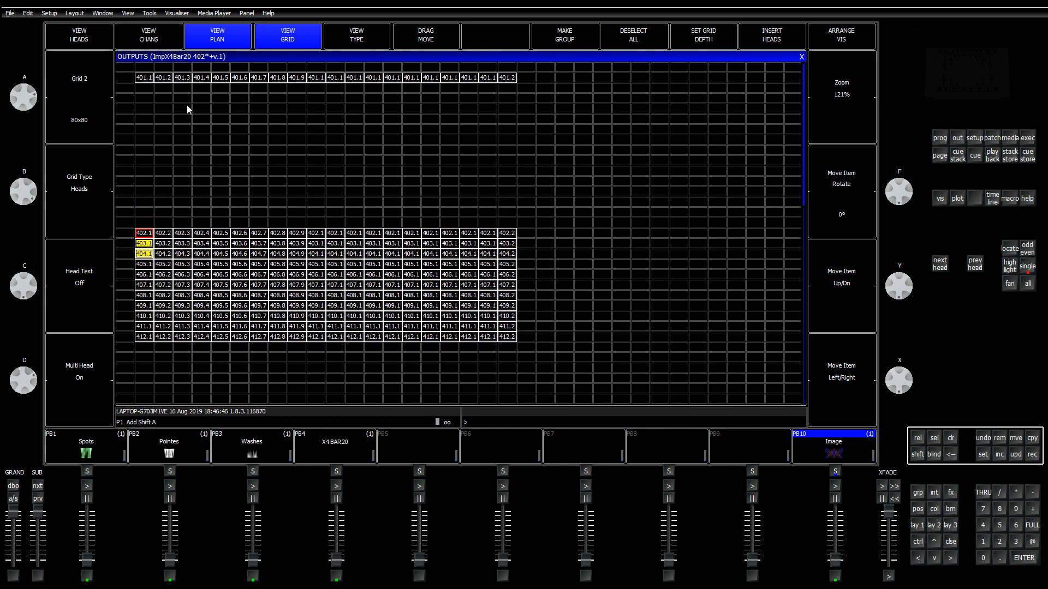
key(shift+Down)
key(shift+Down)
key(shift+Down)
key(shift+Down)
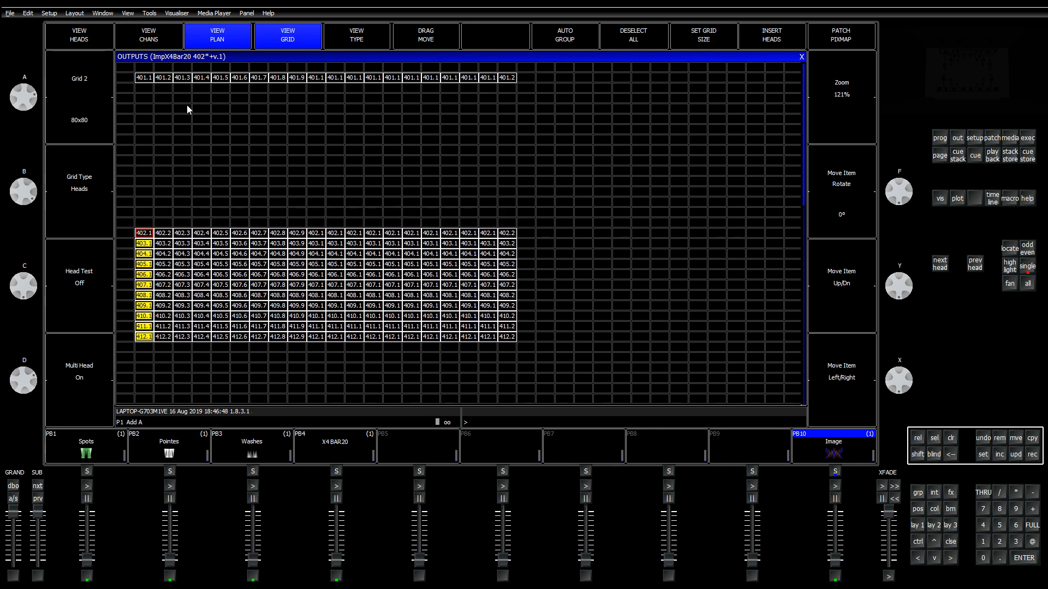
key(ctrl+Down)
key(ctrl+Down)
key(ctrl+Down)
key(ctrl+Down)
key(ctrl+Down)
key(ctrl+Down)
key(ctrl+Up)
key(ctrl+Up)
key(ctrl+Up)
key(ctrl+Down)
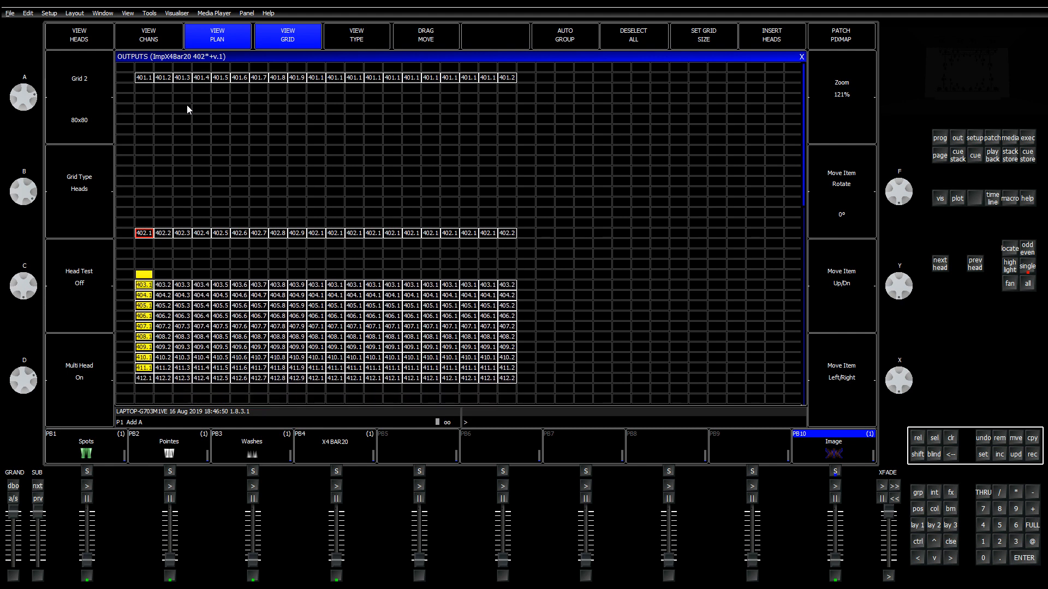
key(Down)
key(shift+Down)
key(shift+Down)
key(shift+Down)
key(shift+Down)
key(shift+Down)
key(shift+Down)
key(shift+Down)
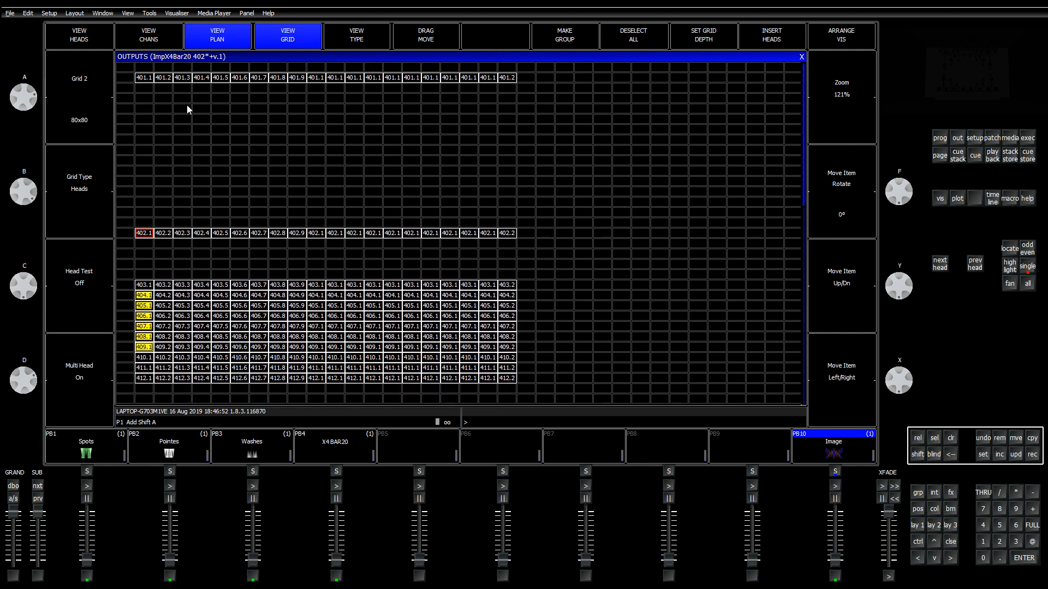
key(shift+Down)
key(ctrl+Down)
key(ctrl+Down)
key(ctrl+Up)
key(ctrl+Up)
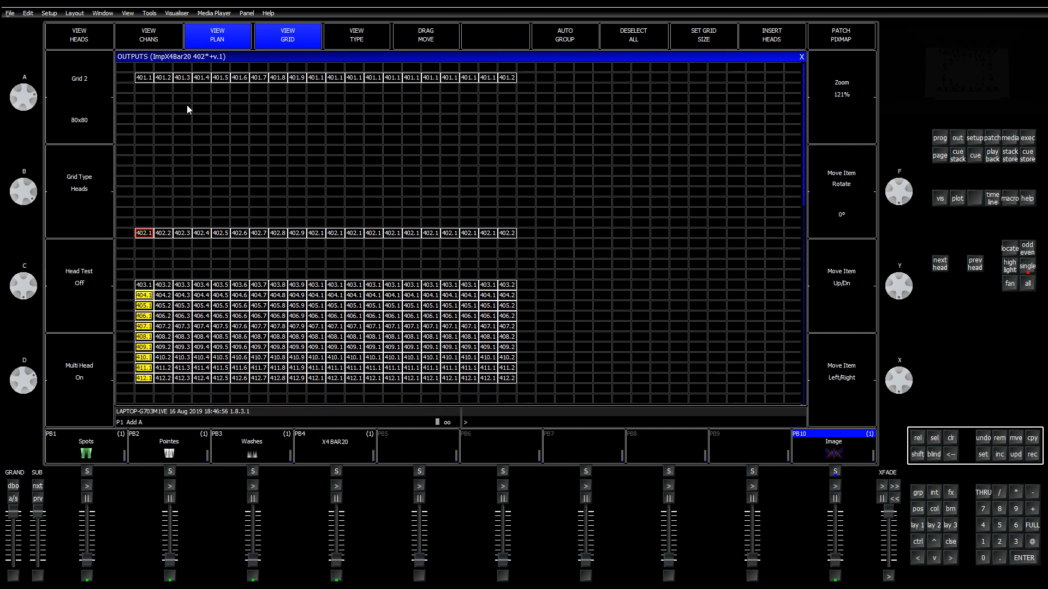
key(Up)
key(Up)
key(Up)
key(Up)
key(Up)
key(Down)
key(Down)
key(Down)
key(Down)
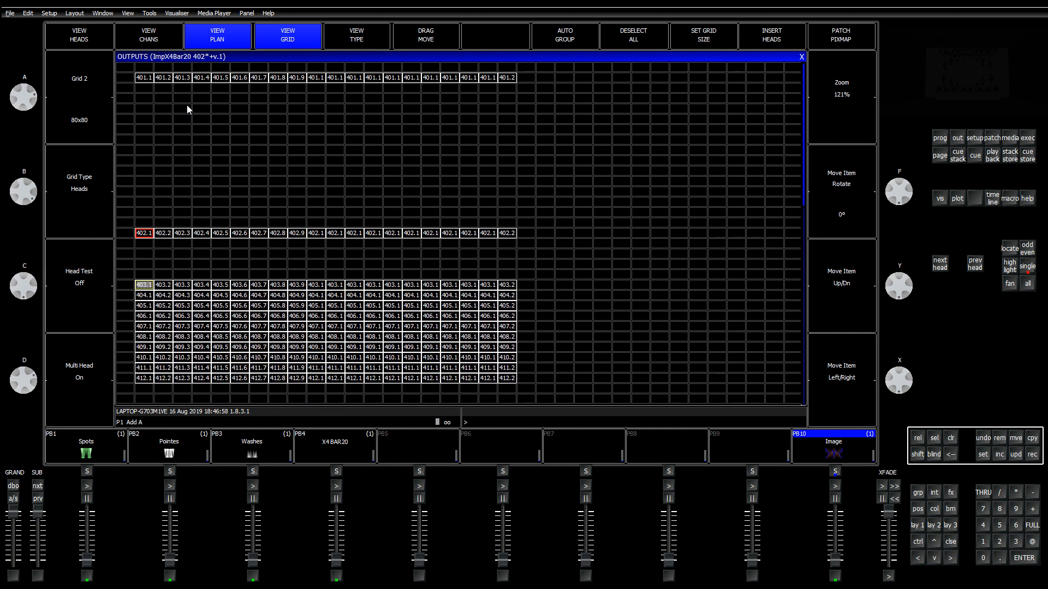
Step: Select cells 403.1 to 412.1 and move heads 403 to 412 down seven rows as a block
key(shift+Down)
key(shift+Down)
key(shift+Down)
key(shift+Down)
key(shift+Down)
key(shift+Down)
key(shift+Down)
key(shift+Down)
key(shift+Down)
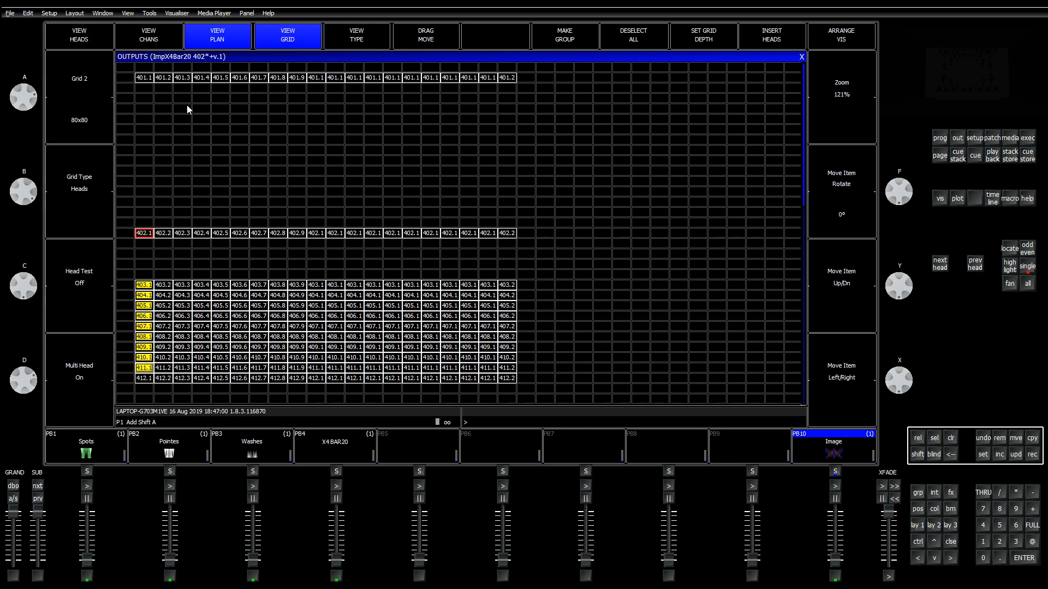
scroll(582, 170, down, 6)
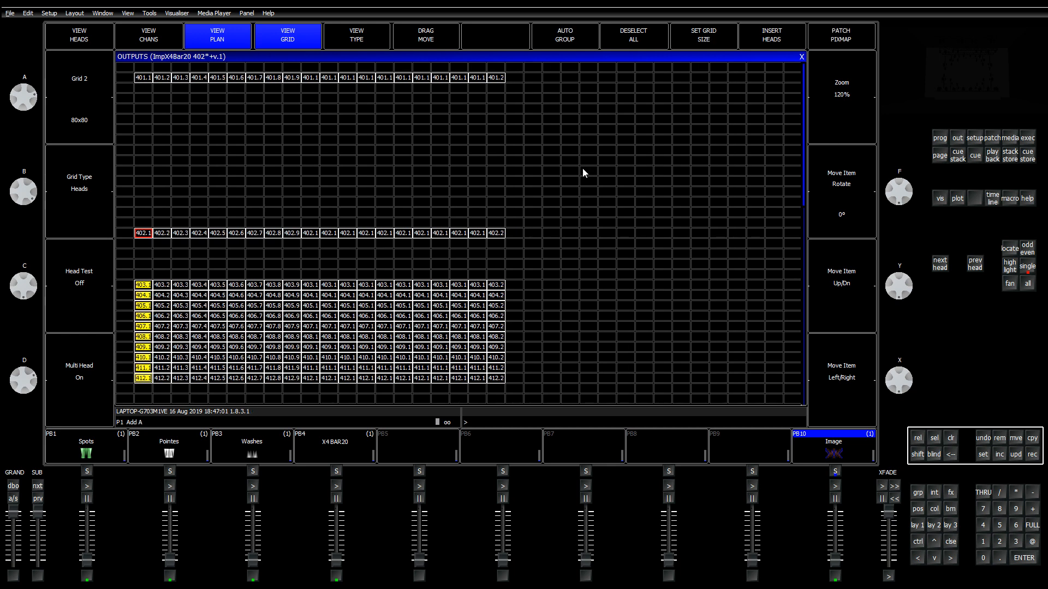
scroll(582, 169, down, 3)
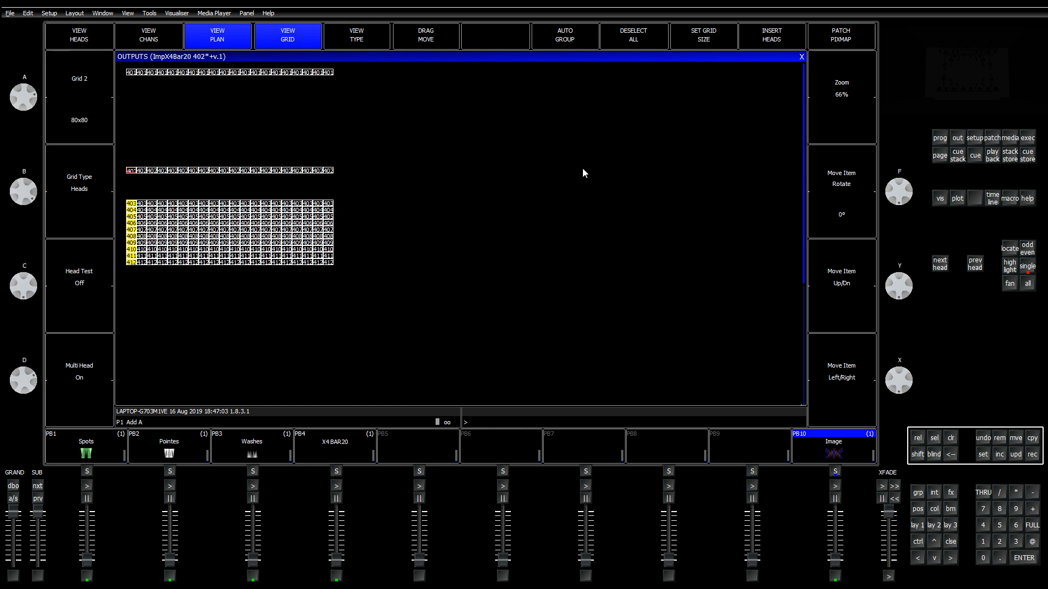
scroll(582, 173, down, 1)
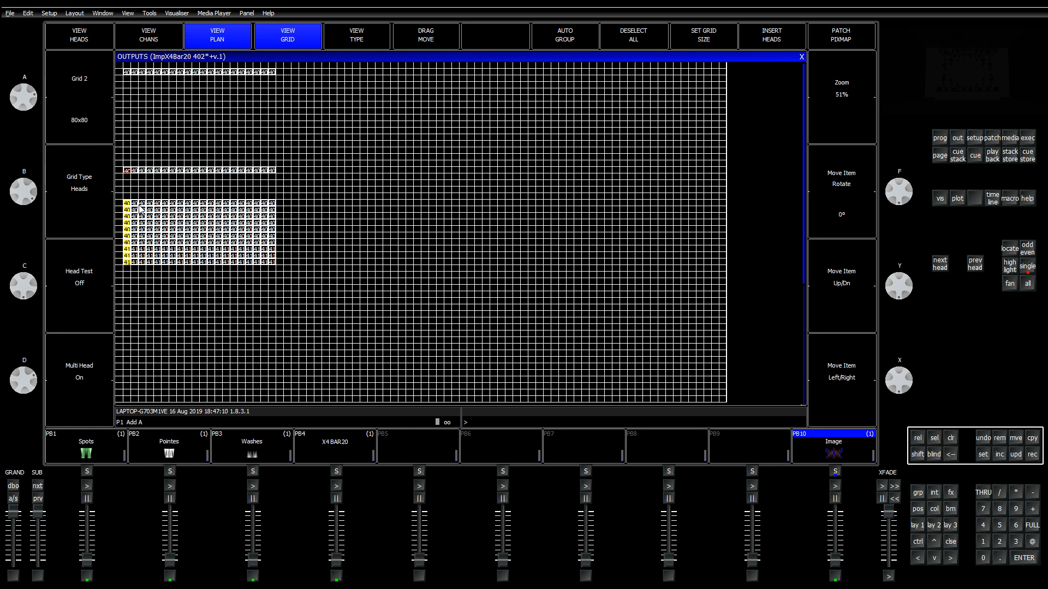
key(Down)
key(Down)
key(Down)
key(Down)
key(Up)
key(Up)
key(Down)
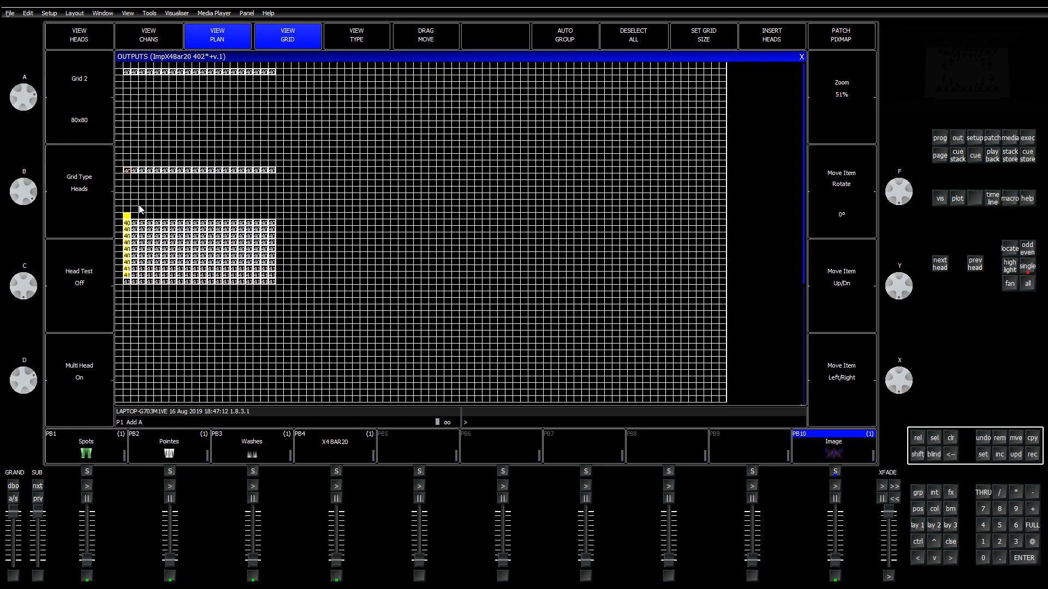
key(Down)
key(Down)
key(Down)
key(Down)
Step: Move the block of heads 403 to 412 right 24 columns, into the open area of Grid 2
key(Left)
key(Right)
key(Right)
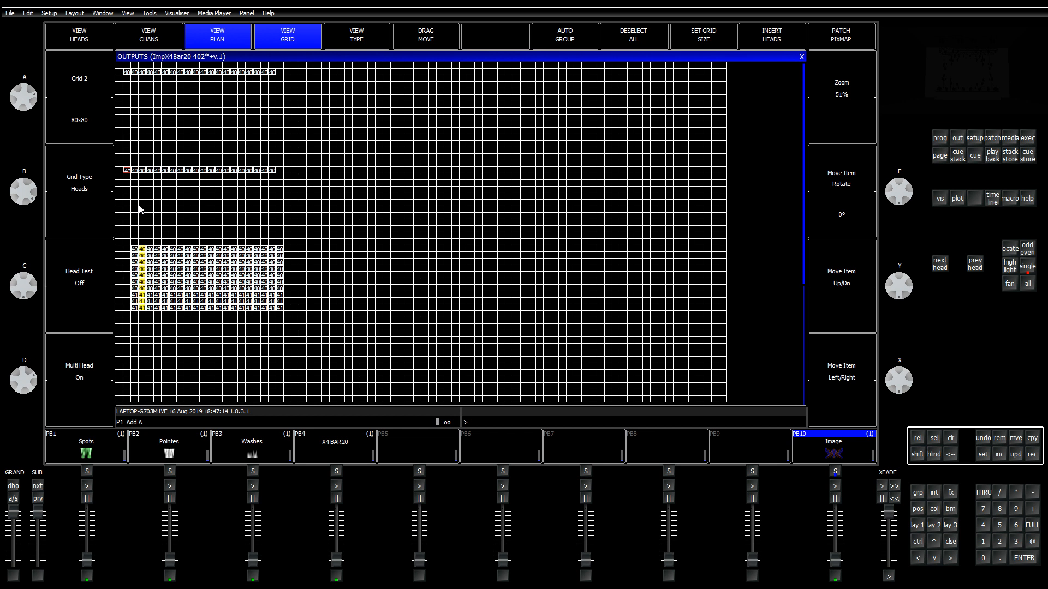
key(Left)
key(Left)
key(Right)
key(Right)
key(Right)
key(Right)
key(Right)
key(Right)
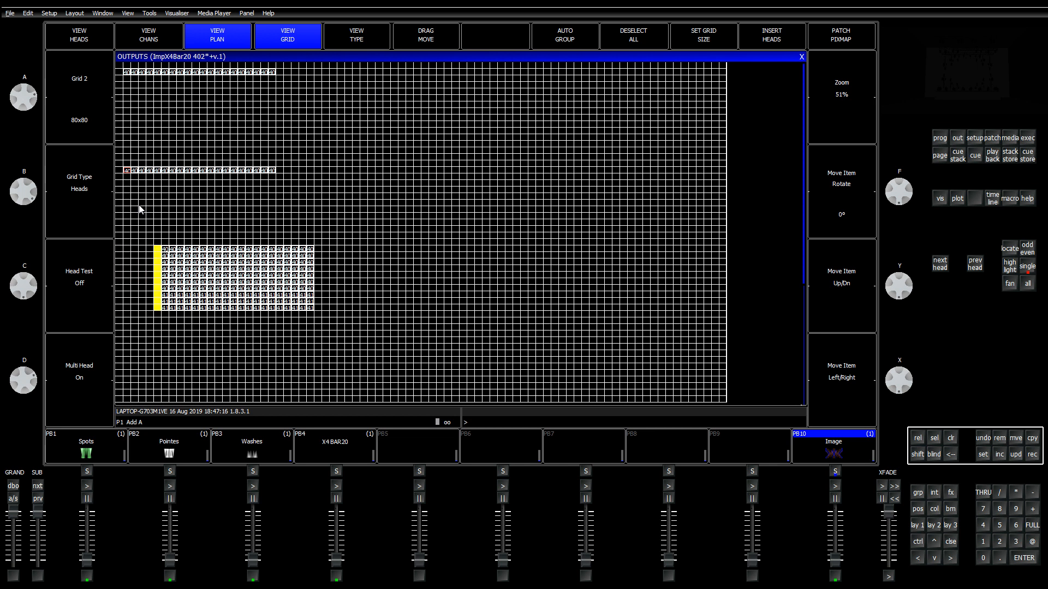
key(Right)
key(Right)
key(Right)
key(Right)
key(Right)
key(Right)
key(Right)
key(Right)
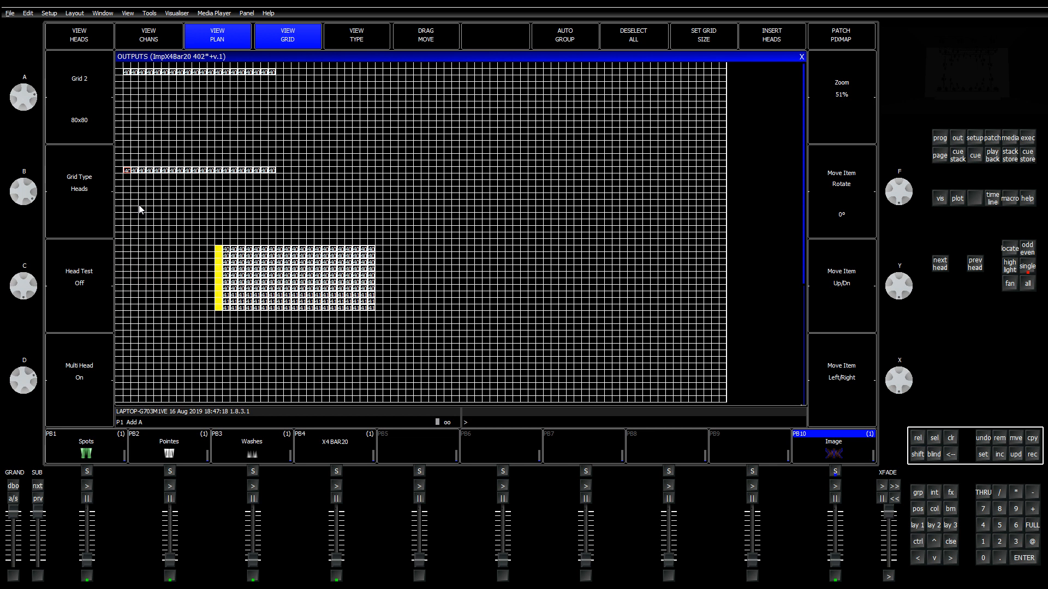
key(Right)
key(Right)
key(Right)
key(Right)
key(Right)
key(Right)
key(Right)
key(Right)
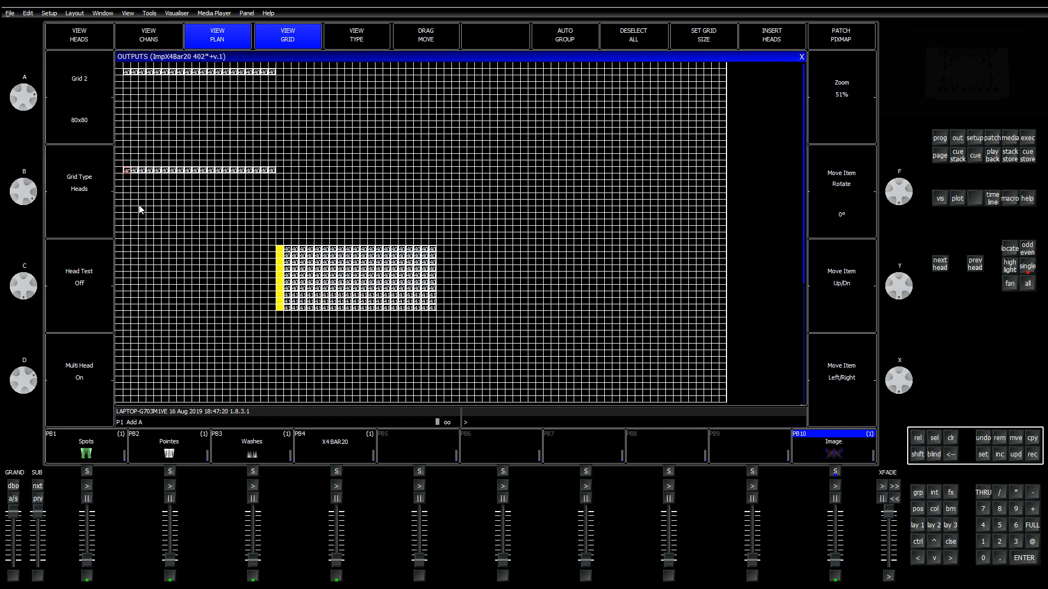
key(Right)
key(Right)
key(Right)
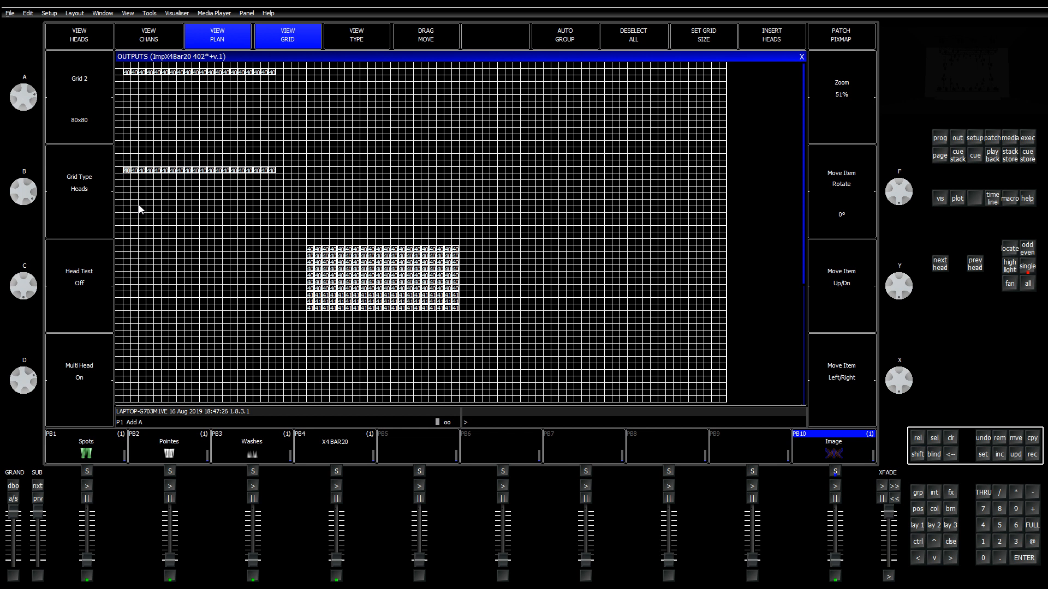
Step: Rotate head 402 to 90° so its row becomes a vertical column, and move it down ten rows
scroll(139, 206, up, 16)
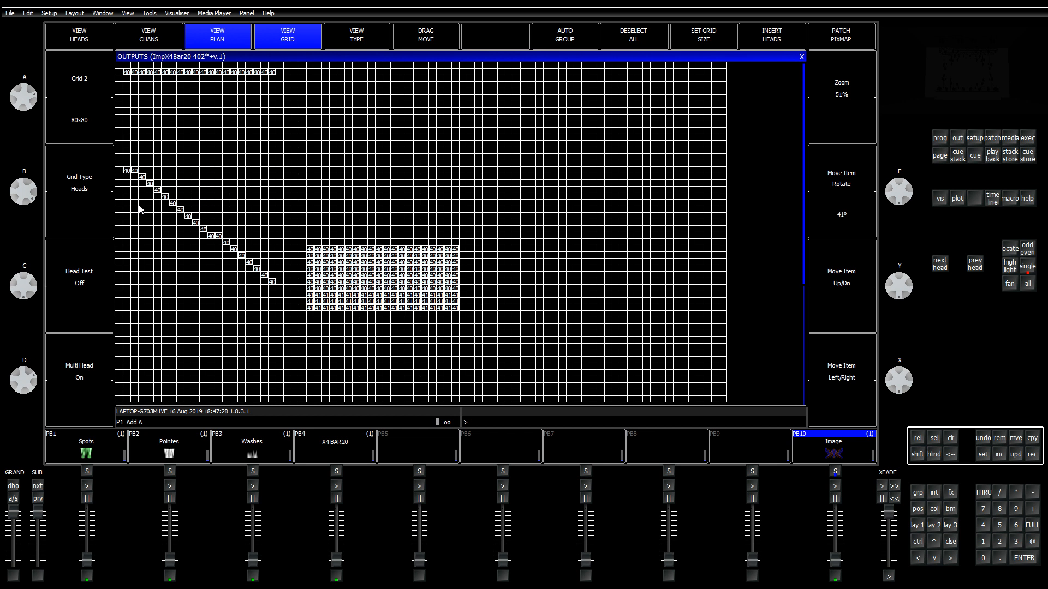
scroll(140, 209, up, 2)
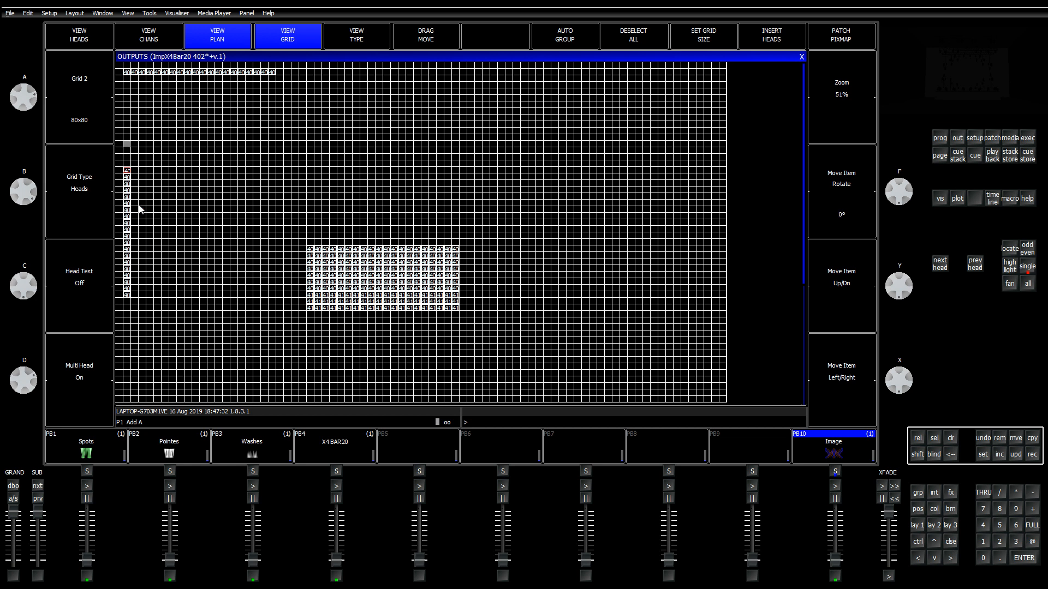
scroll(140, 209, down, 11)
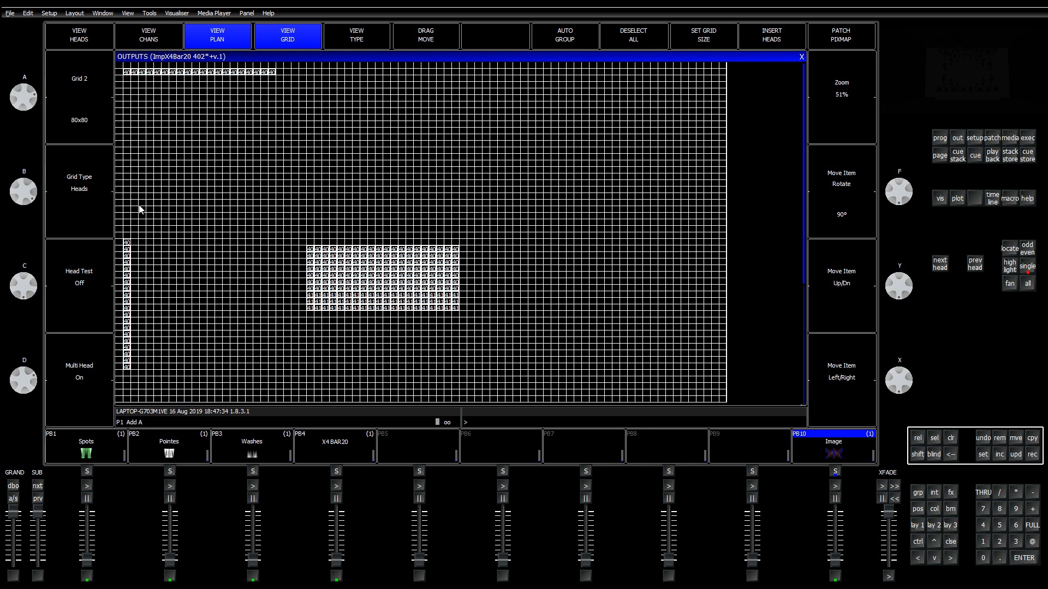
scroll(140, 209, up, 5)
Step: Rotate head 401 to 90° so it forms a vertical column starting in the second row of Grid 2
key(Up)
key(Up)
key(Up)
key(Up)
key(Up)
key(Up)
key(Up)
key(Up)
key(Up)
key(Up)
key(Up)
scroll(140, 209, up, 20)
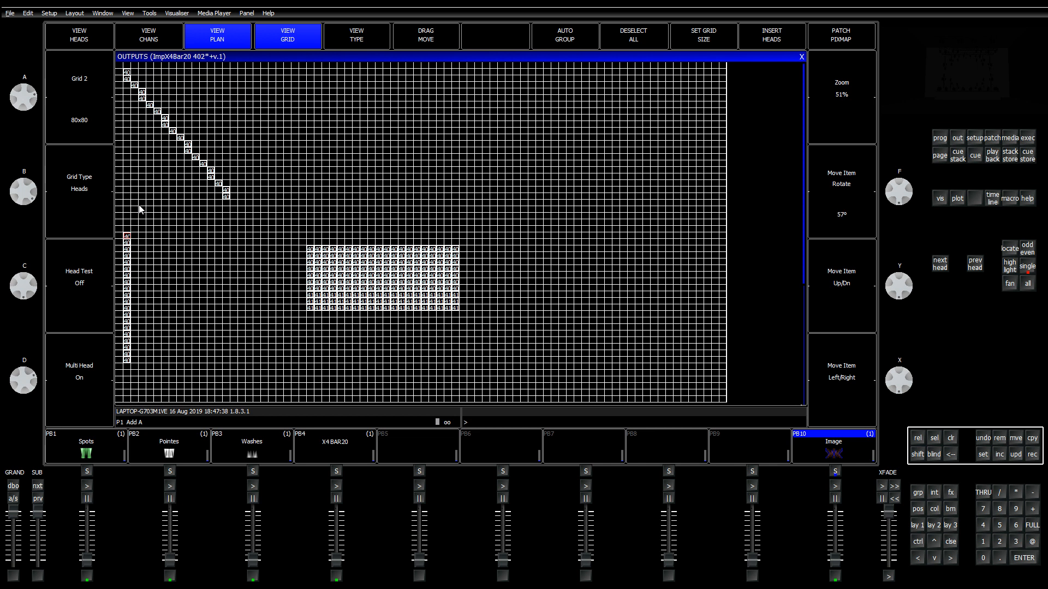
scroll(140, 209, up, 4)
key(Down)
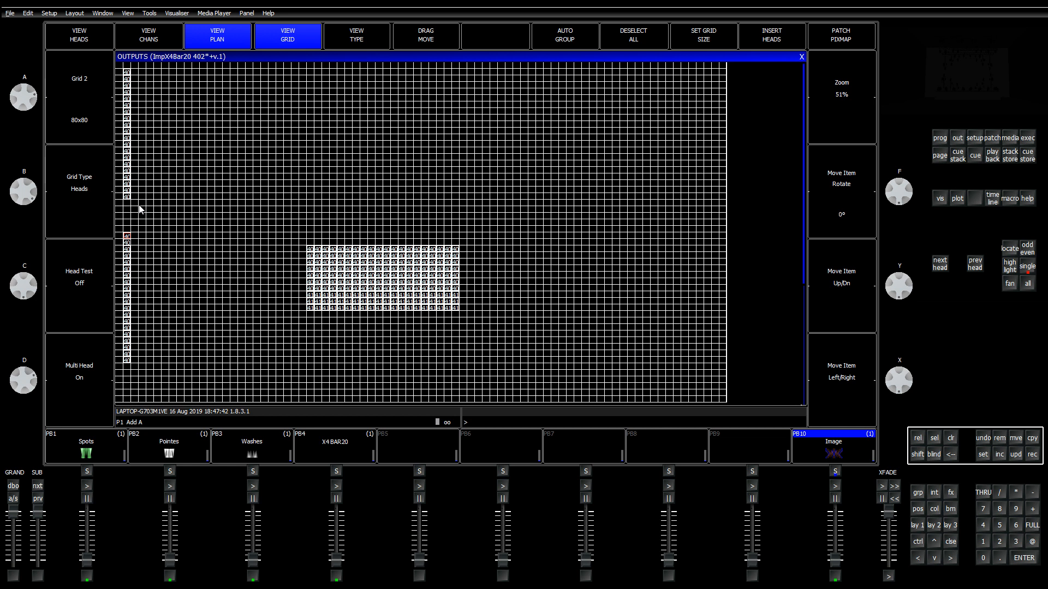
Step: Move head 402's column up four rows, leaving one empty row below head 401's column, and turn Head Test on
scroll(140, 209, up, 4)
scroll(140, 209, down, 1)
scroll(139, 209, up, 2)
scroll(140, 209, down, 2)
scroll(140, 209, down, 1)
scroll(140, 209, up, 2)
key(Right)
key(Left)
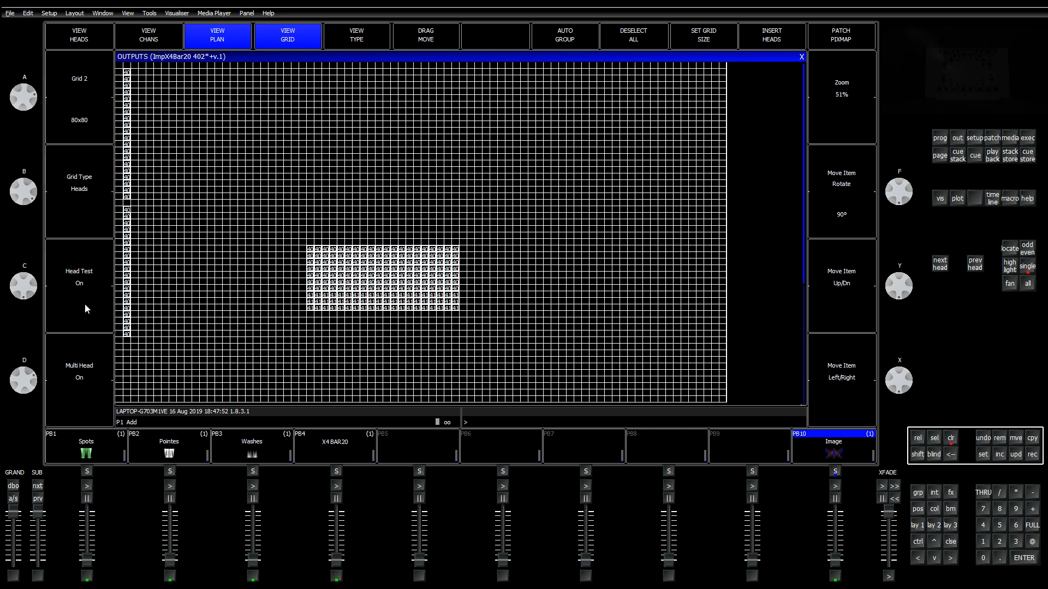
Step: Test the end cells of head 402's and head 401's vertical columns one by one, and clear the programmer
key(Down)
key(Down)
key(Down)
key(Down)
key(Down)
key(Down)
key(Down)
key(Down)
click(128, 334)
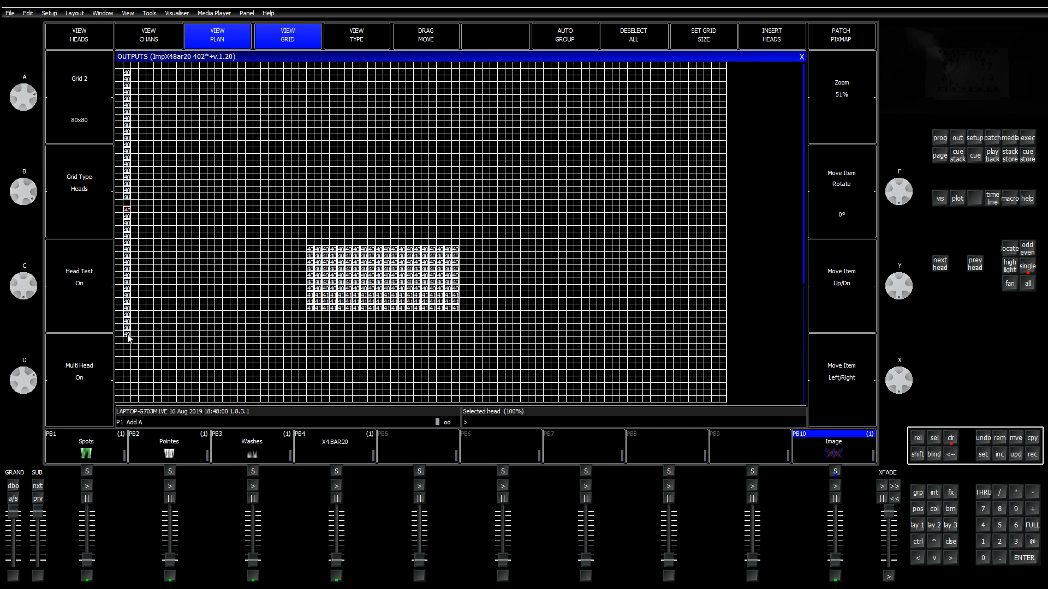
click(129, 202)
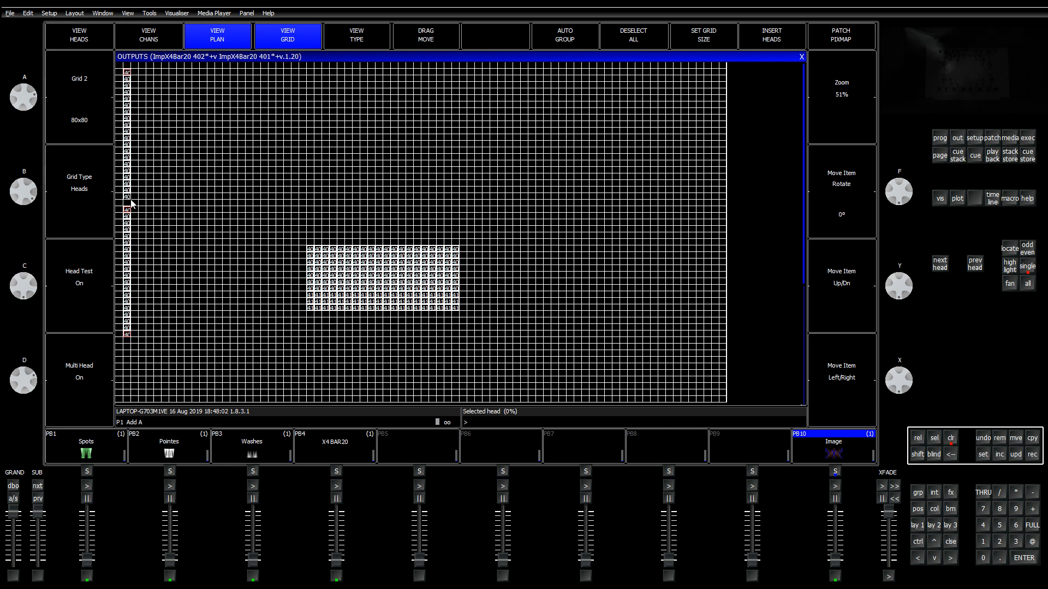
click(127, 75)
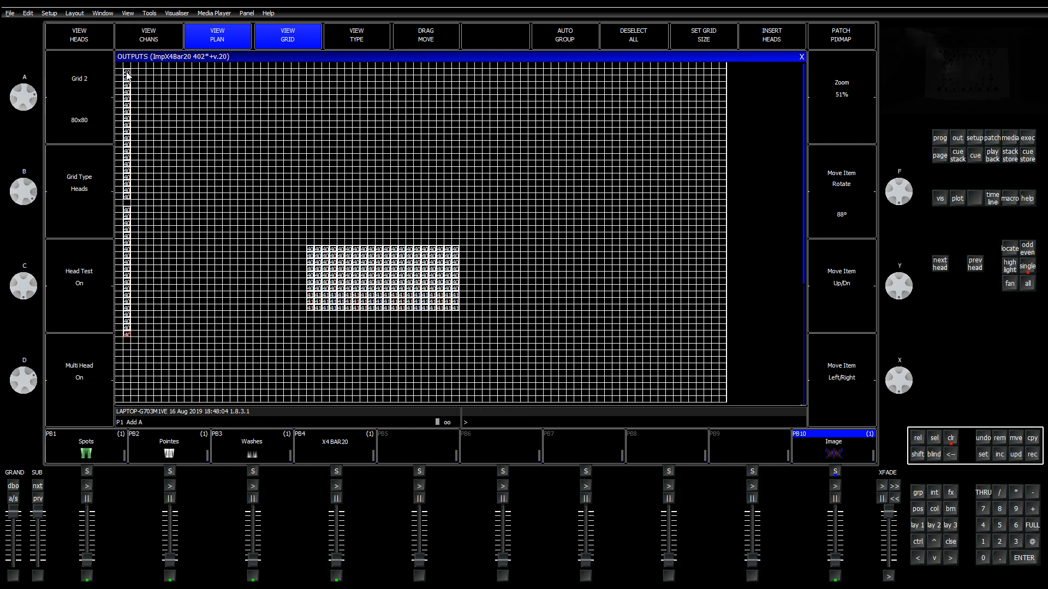
click(127, 75)
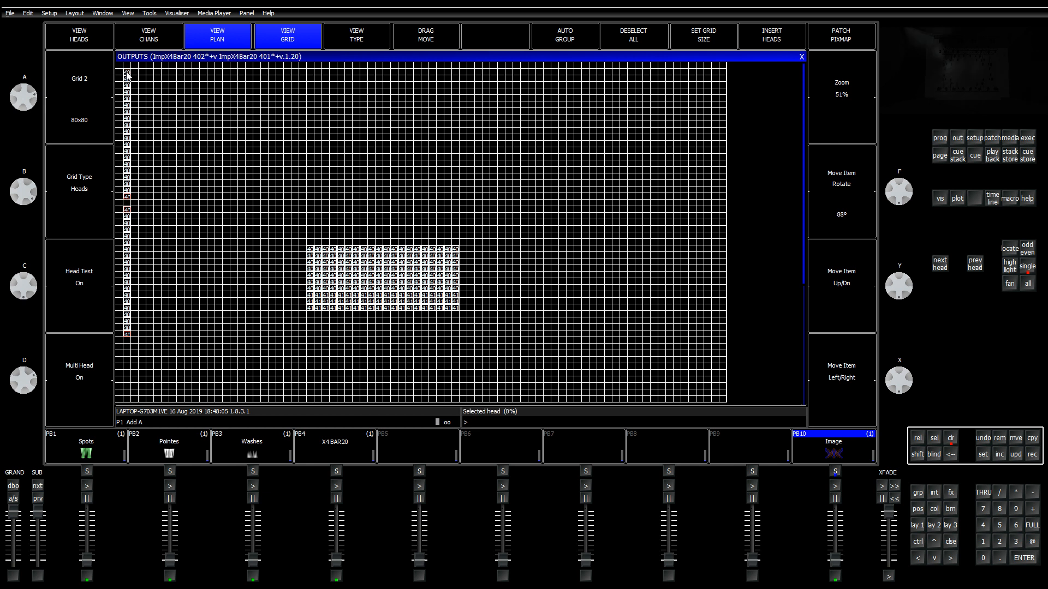
click(129, 199)
click(127, 195)
click(952, 441)
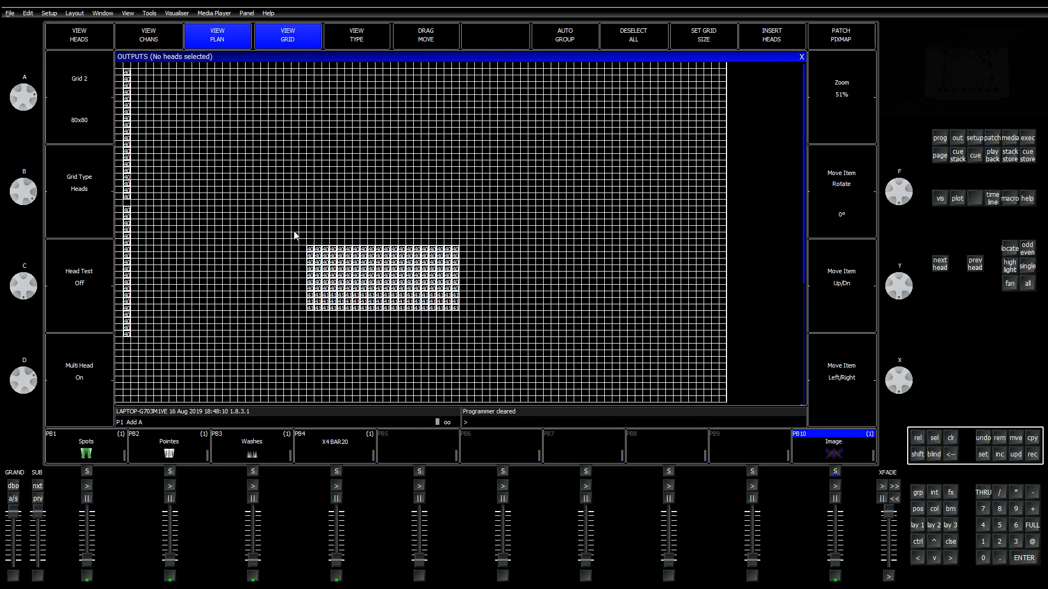
Step: Select head 403 and move its row out of the block, 26 rows up and six columns to the left
click(310, 250)
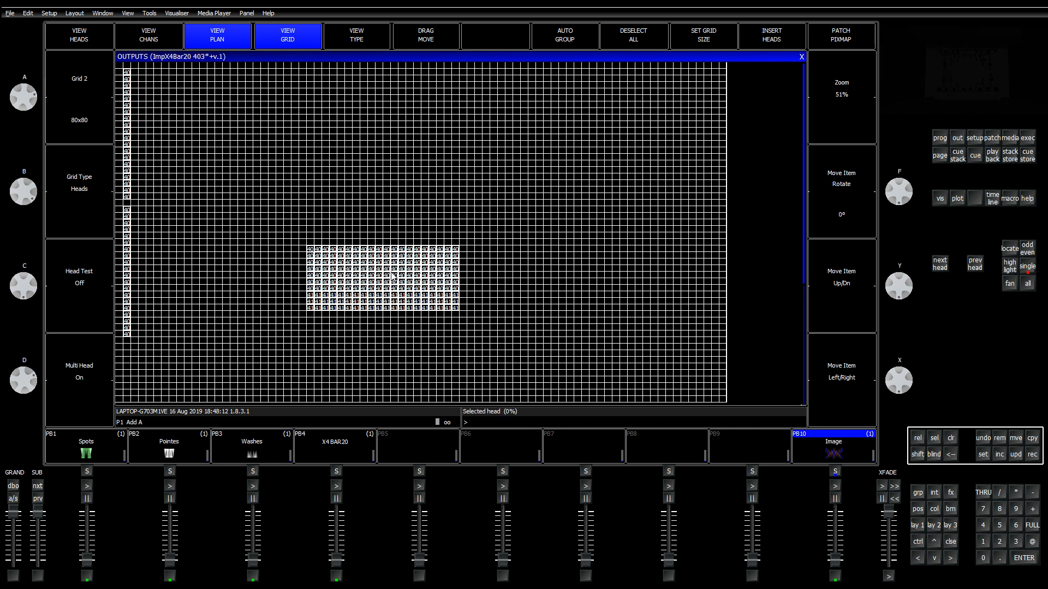
key(Up)
key(Up)
key(Up)
key(Up)
key(Up)
key(Up)
key(Up)
key(Up)
key(Up)
key(Up)
key(Up)
key(Up)
key(Left)
key(Left)
key(Left)
key(Left)
key(Left)
key(Left)
key(Left)
key(Left)
key(Left)
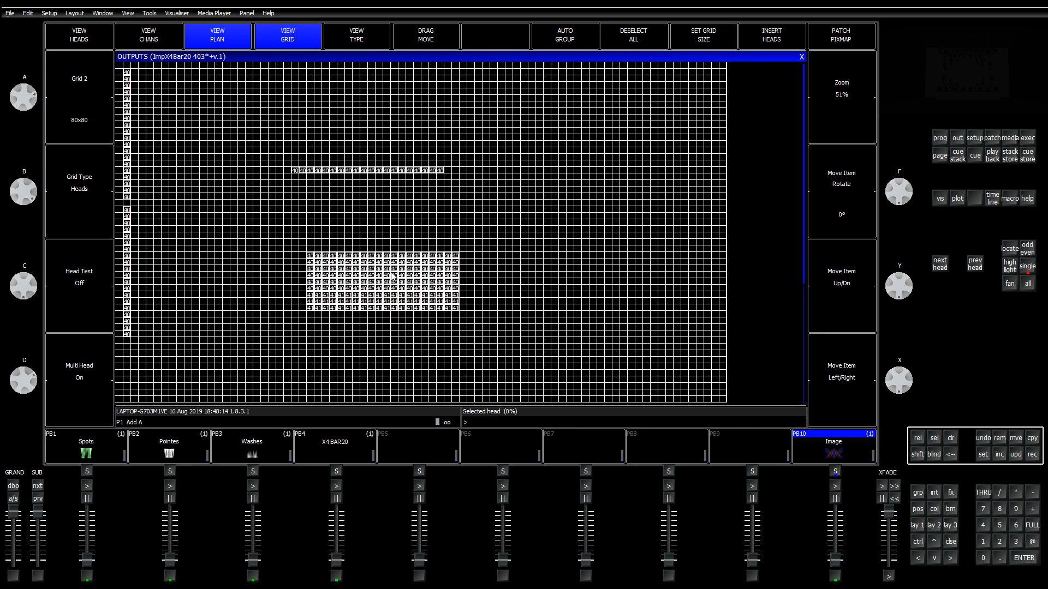
key(Down)
key(Down)
key(Down)
key(Left)
key(Left)
key(Left)
key(Left)
key(Down)
key(Left)
key(Left)
key(Left)
key(Left)
key(Left)
key(Left)
key(Left)
key(Left)
key(Up)
key(Up)
key(Up)
key(Up)
key(Up)
key(Up)
key(Up)
key(Right)
key(Right)
key(Down)
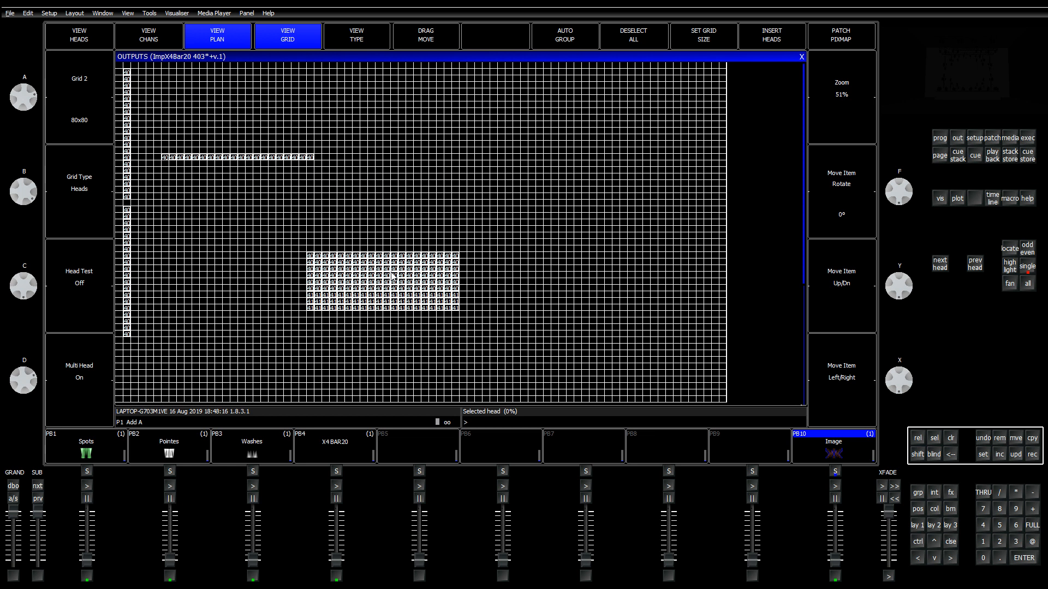
key(Right)
key(Right)
key(Right)
key(Right)
key(Right)
key(Down)
key(Down)
key(Down)
key(Down)
key(Down)
key(Down)
key(Left)
key(Up)
key(Up)
key(Up)
key(Up)
key(Up)
key(Up)
key(Up)
key(Up)
key(Up)
key(Up)
key(Right)
key(Right)
key(Right)
key(Right)
key(Right)
key(Right)
key(Right)
key(Up)
key(Up)
key(Up)
key(Up)
key(Up)
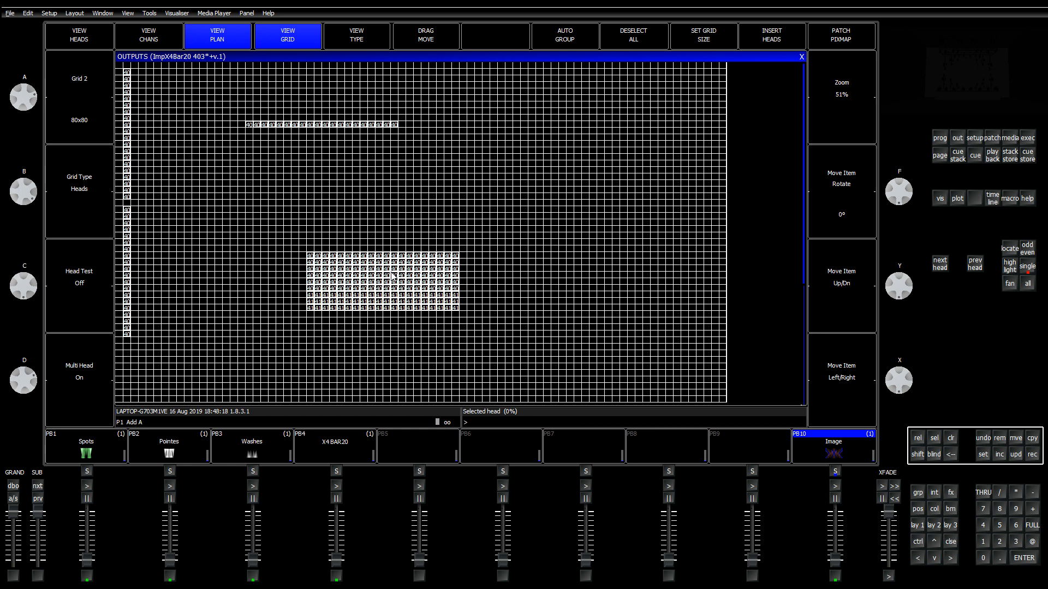
key(Right)
key(Up)
key(Up)
key(Up)
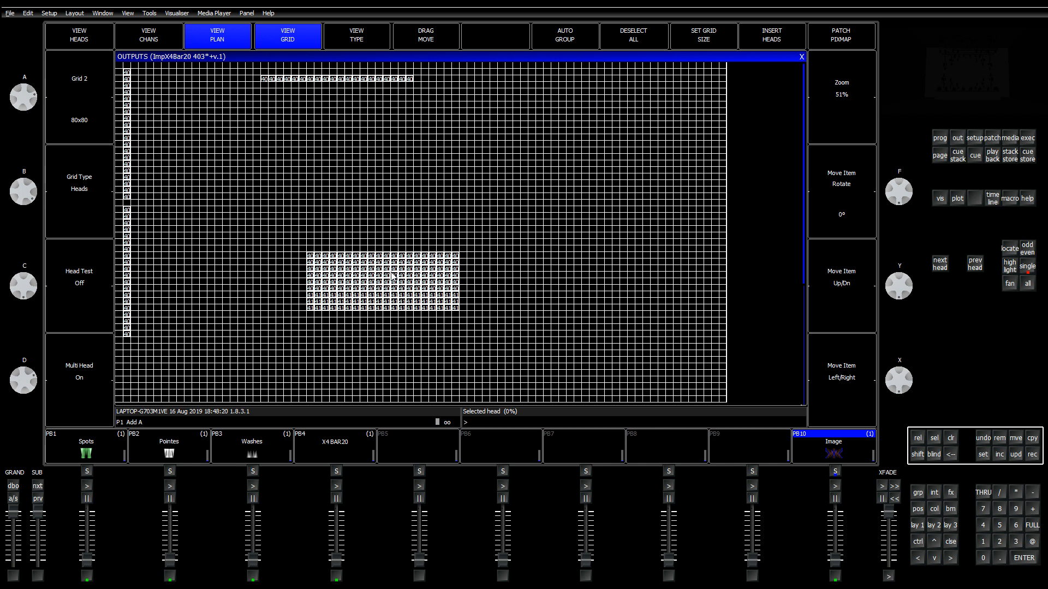
Step: Move head 403's row up to the grid's top edge and rotate it into a vertical column starting in the second row
key(Up)
key(Down)
key(Up)
key(Up)
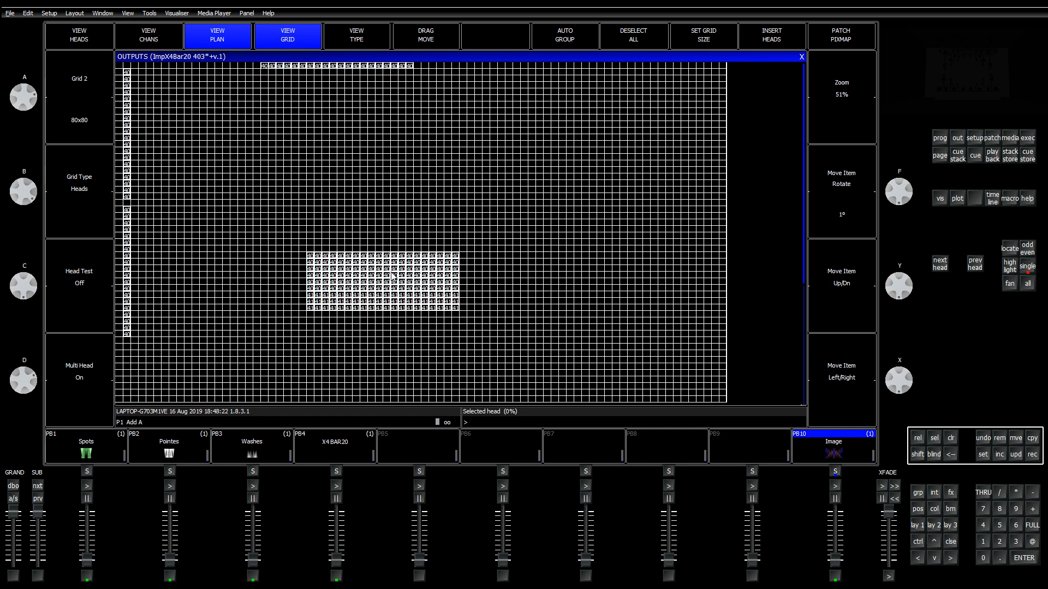
scroll(391, 276, up, 20)
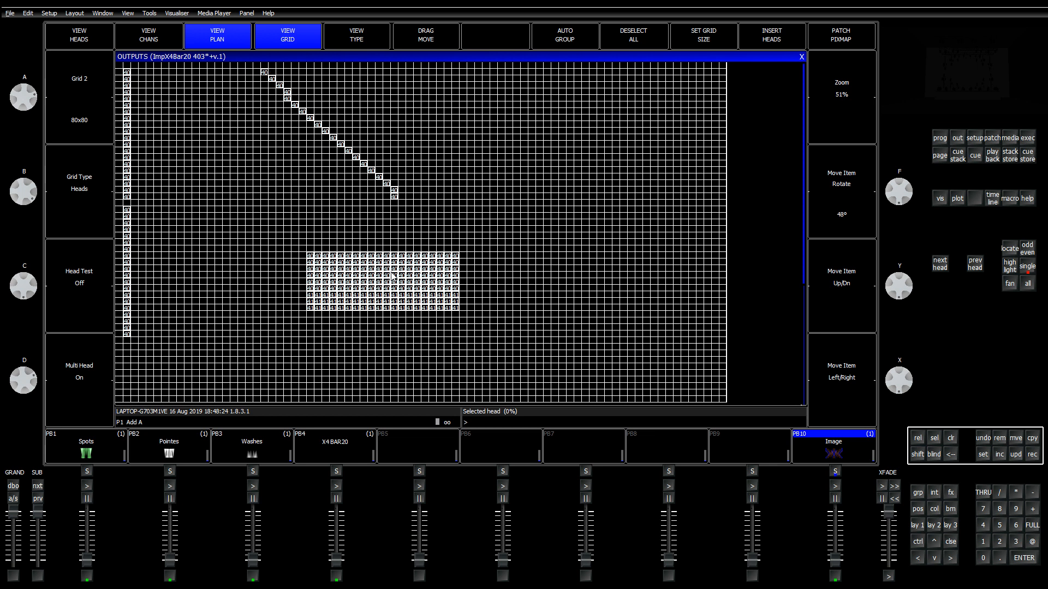
scroll(391, 276, up, 20)
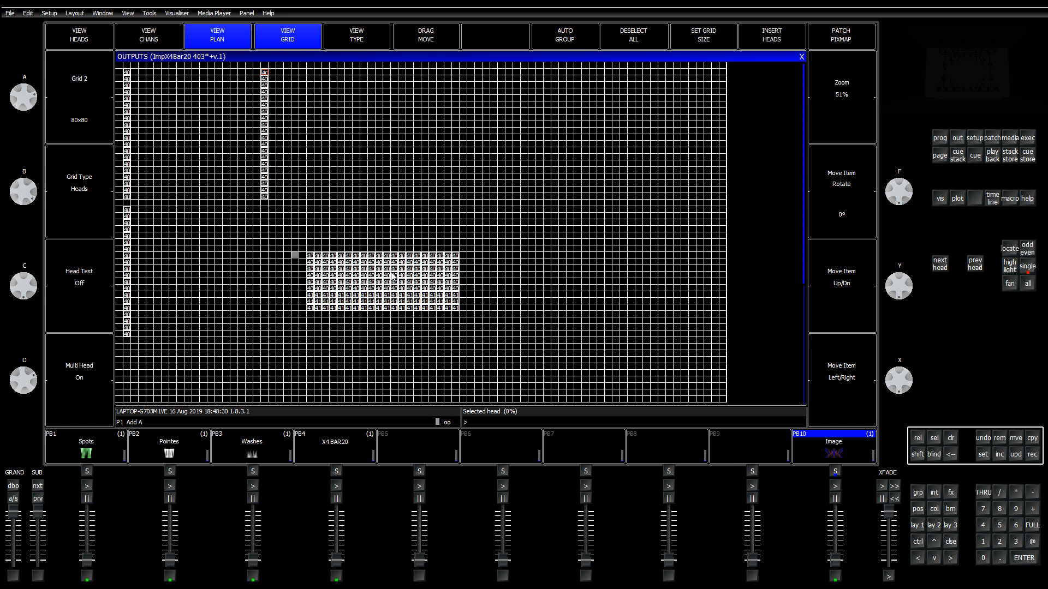
Step: Select the rows of heads 404 to 406 and move them across the rows of heads 407 to 409 to clear those
key(shift)
key(shift+Down)
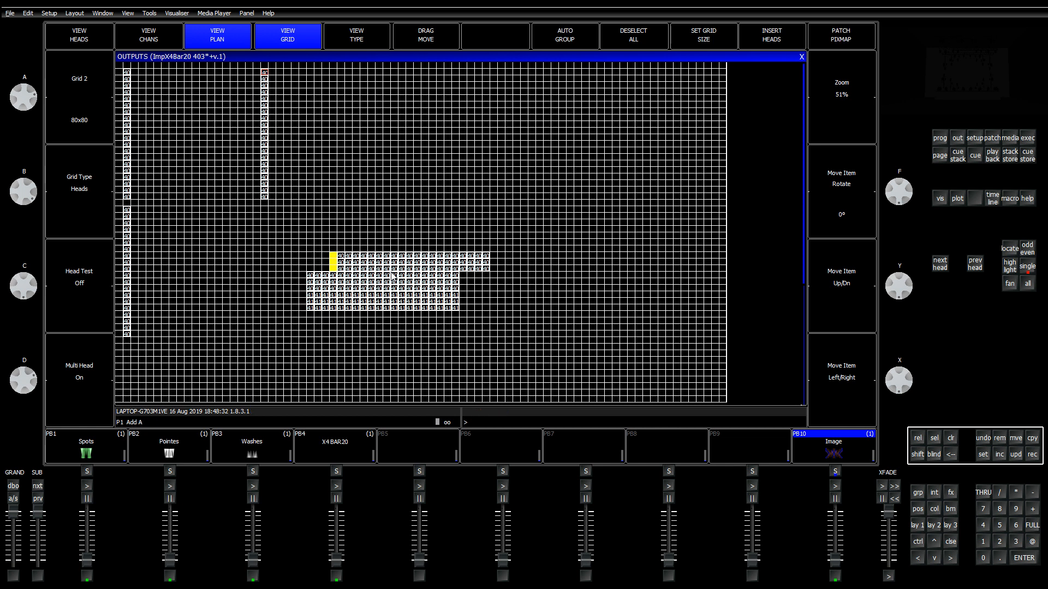
key(Up)
key(Right)
key(Up)
key(Right)
key(Up)
key(Right)
key(Up)
key(Right)
key(Up)
key(Right)
key(Up)
key(Right)
key(Up)
key(Right)
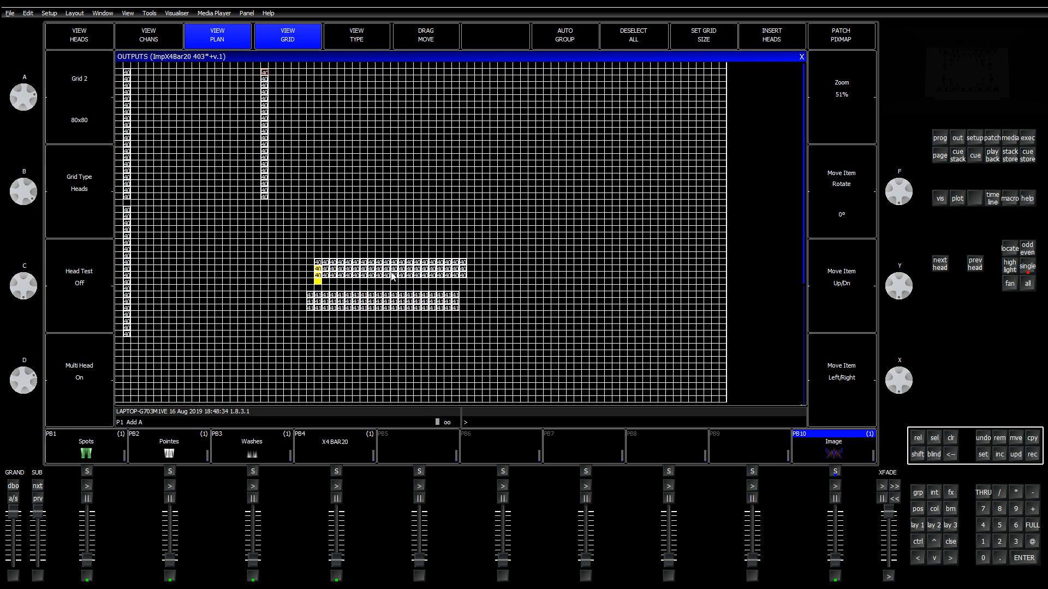
Step: Move the rows of heads 404 to 406 down onto the remaining rows of heads 410 to 412
key(Down)
key(Down)
key(Down)
key(Down)
key(Left)
key(Left)
key(Down)
key(Left)
key(Down)
key(Down)
key(Left)
key(Left)
key(Left)
key(Left)
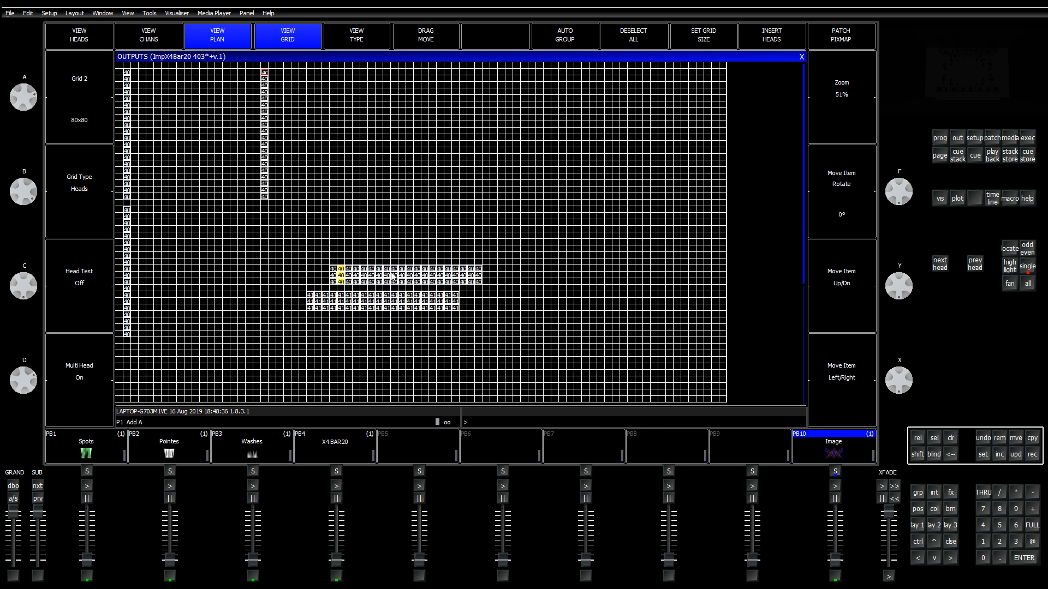
key(Right)
key(Right)
key(Down)
key(Down)
key(Down)
key(Down)
key(Down)
key(Down)
key(Down)
key(Down)
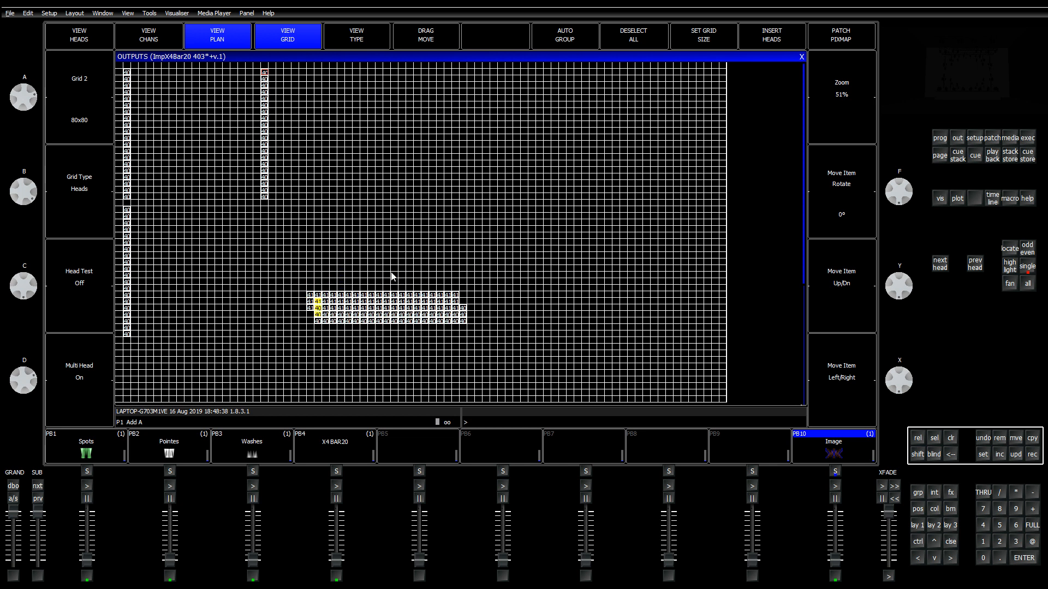
Step: Move the rows of heads 404 to 406 up 14 rows and one column left, sweeping over the rest of heads 410 to 412
key(Up)
key(Left)
key(Up)
key(Up)
key(Up)
key(Up)
key(Up)
key(Up)
key(Up)
key(Up)
key(Up)
key(Up)
key(Up)
key(Up)
key(Up)
key(Up)
key(Up)
key(Up)
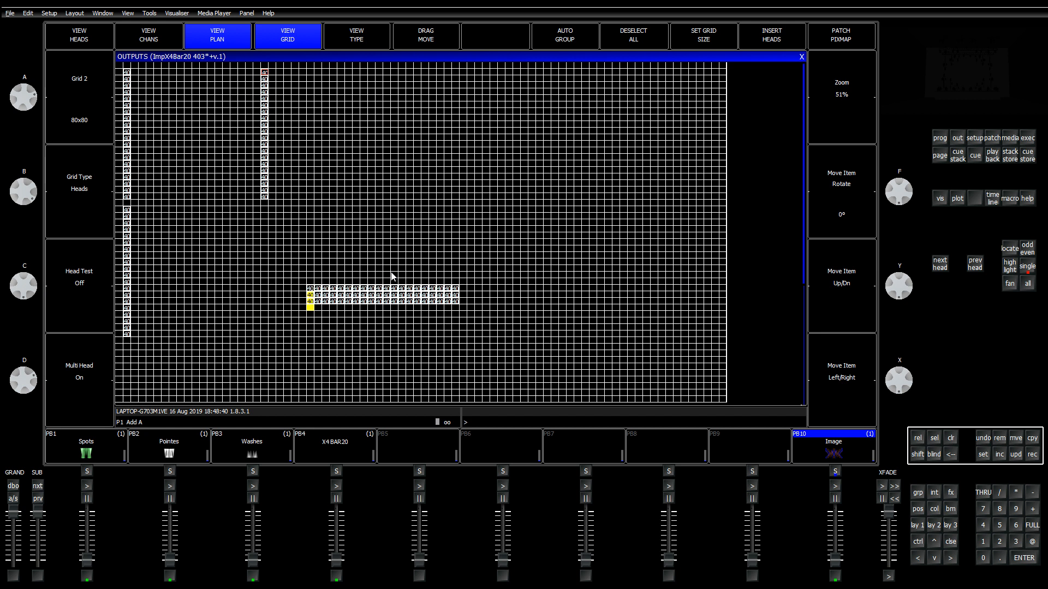
key(Up)
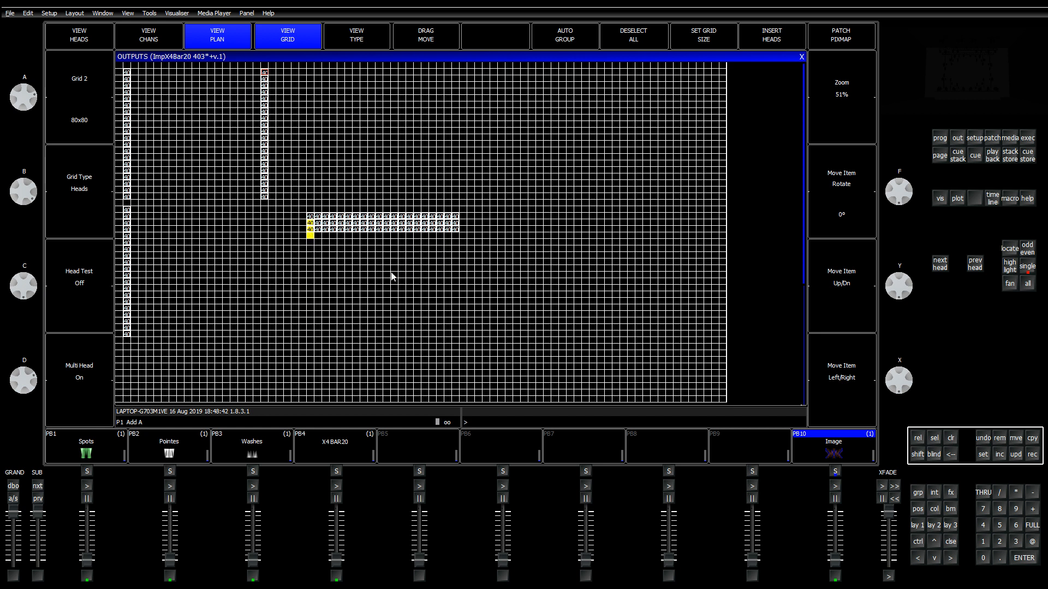
Step: Move the rows of heads 404 to 406 together 21 columns to the right and seven rows up into the empty grid area
key(Up)
key(Up)
key(Up)
key(Right)
key(Right)
key(Right)
key(Right)
key(Right)
key(Right)
key(Right)
key(Right)
key(Right)
key(Right)
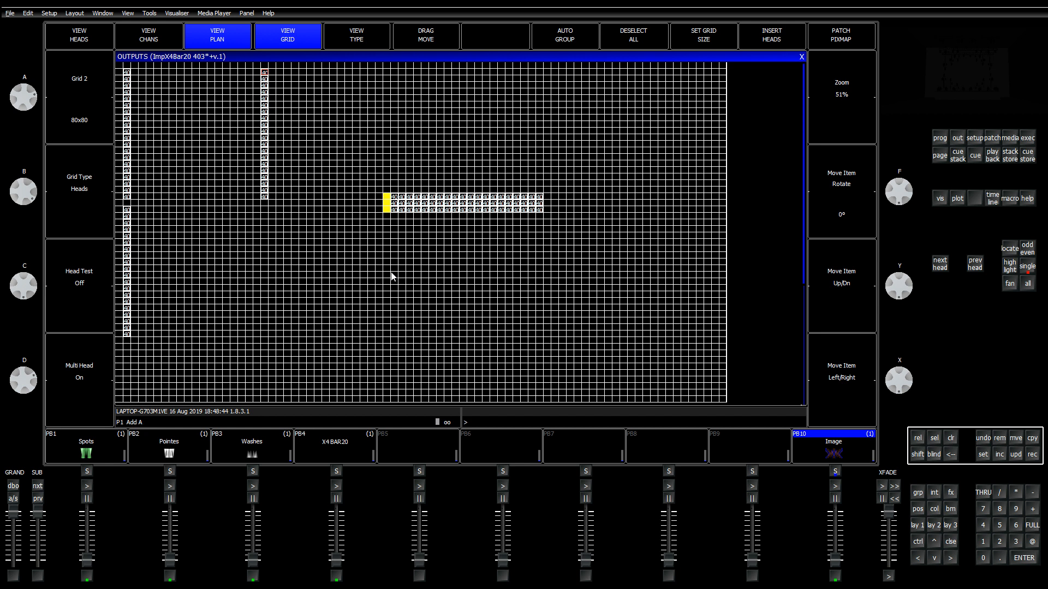
key(Right)
key(Right)
key(Right)
key(Down)
key(Down)
key(Down)
key(Right)
key(Right)
key(Up)
key(Up)
key(Right)
key(Right)
key(Right)
key(Up)
key(Up)
key(Up)
key(Up)
key(Up)
key(Right)
key(Right)
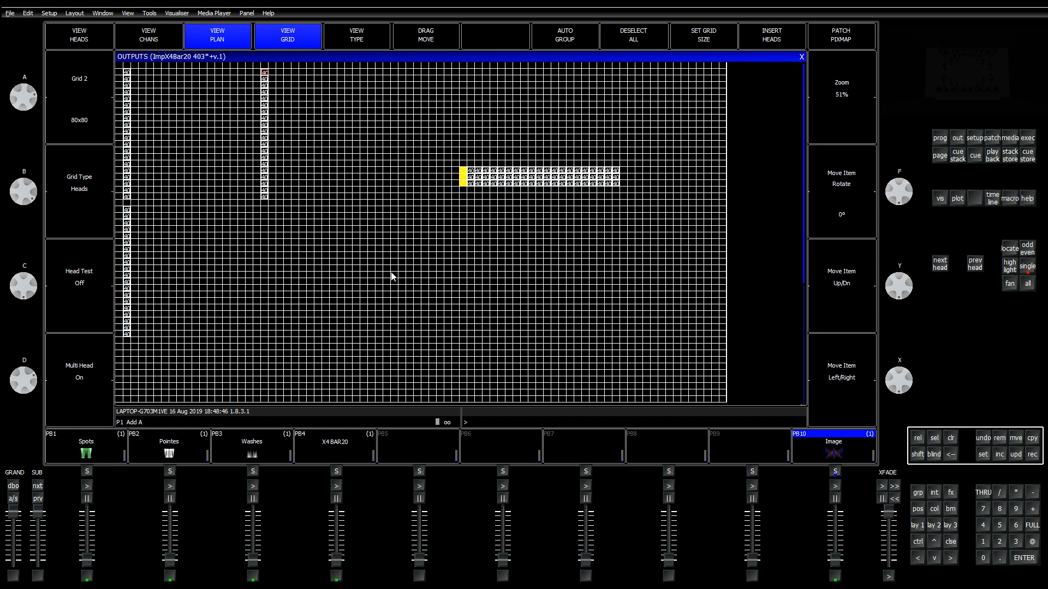
Step: Move the three rows two more columns right and one row up, and fan the bars out, rotating the top one to 3°
key(Up)
key(Right)
key(Right)
key(Right)
key(Right)
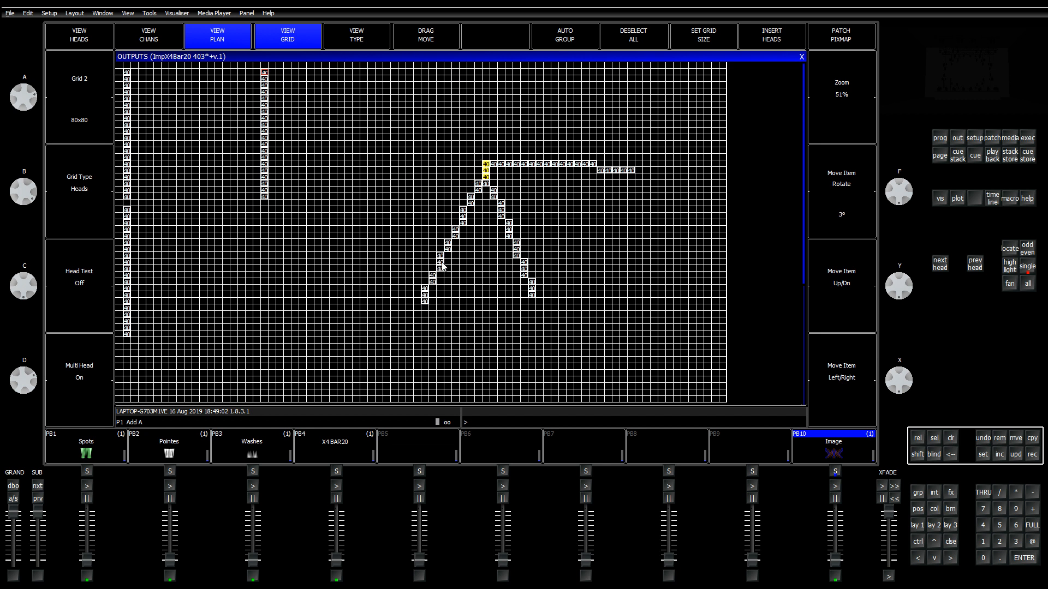
Step: Select head 406, the lowest of the three bars, and move it eight columns left and 17 rows down, rotated to 93°
click(486, 178)
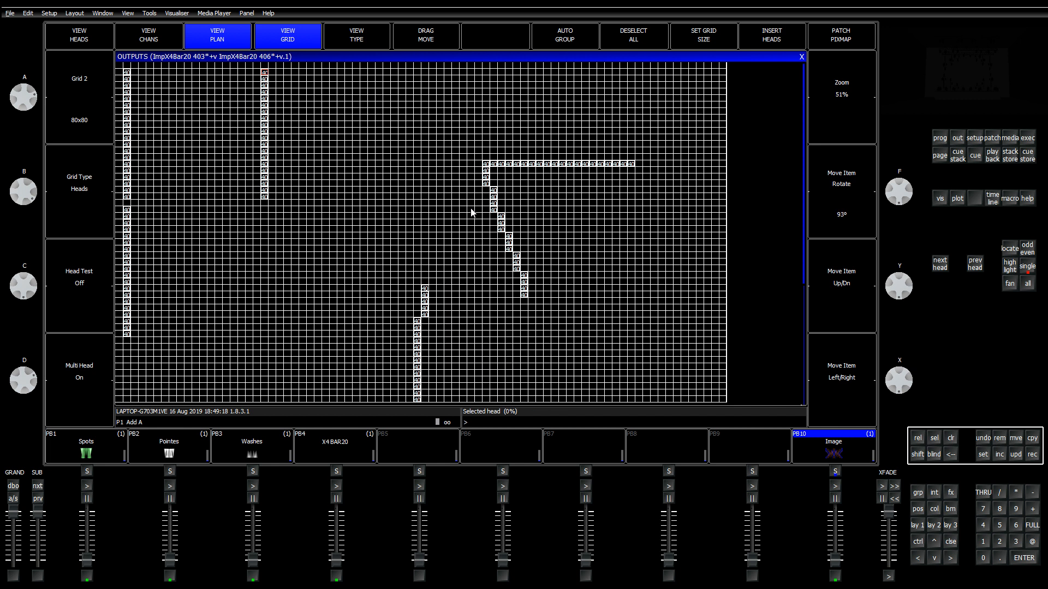
Step: Select head 405 and move its slanted 76° bar 12 columns to the right and nine rows down
click(486, 173)
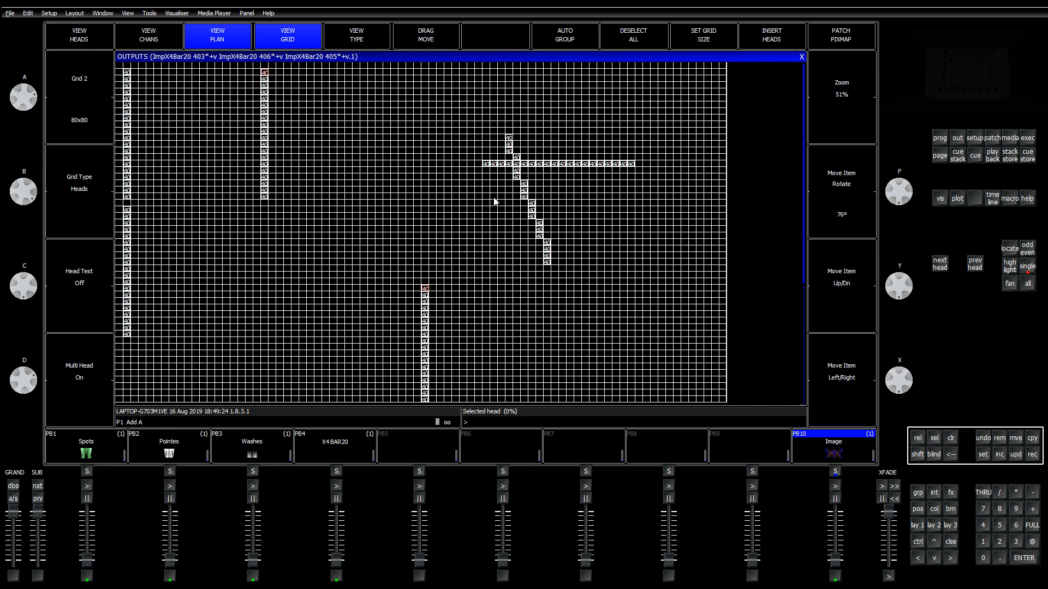
key(Right)
key(Right)
key(Right)
key(Right)
key(Right)
key(Right)
key(Down)
key(Down)
key(Down)
key(Down)
key(Down)
key(Down)
key(Down)
key(Down)
key(Down)
key(Down)
key(Down)
key(Down)
key(Down)
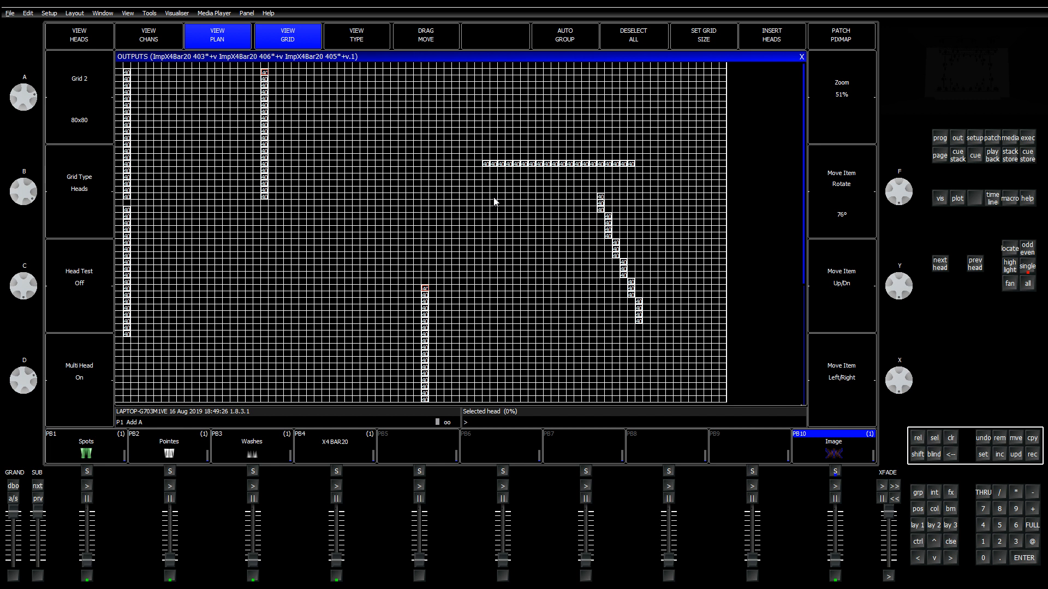
Step: Move head 405's bar nine more columns right and four rows down, and rotate it upright to 89°
key(Right)
key(Right)
key(Right)
key(Right)
key(Right)
key(Right)
key(Right)
key(Right)
key(Right)
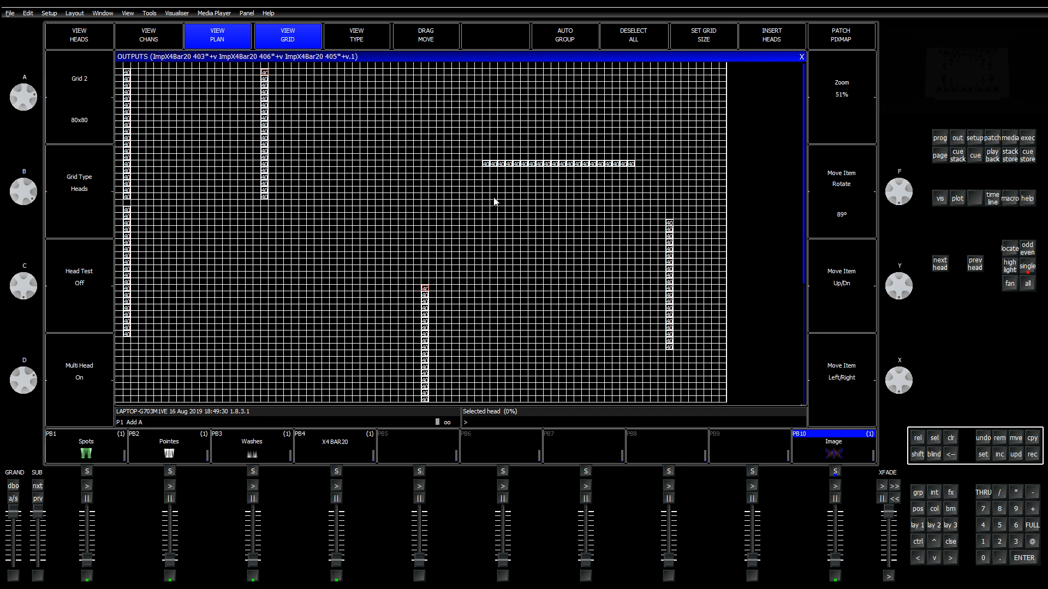
Step: Rotate head 405's bar to 90° and move the column up to start in the second row, three columns further left
key(Up)
key(Up)
key(Right)
key(Down)
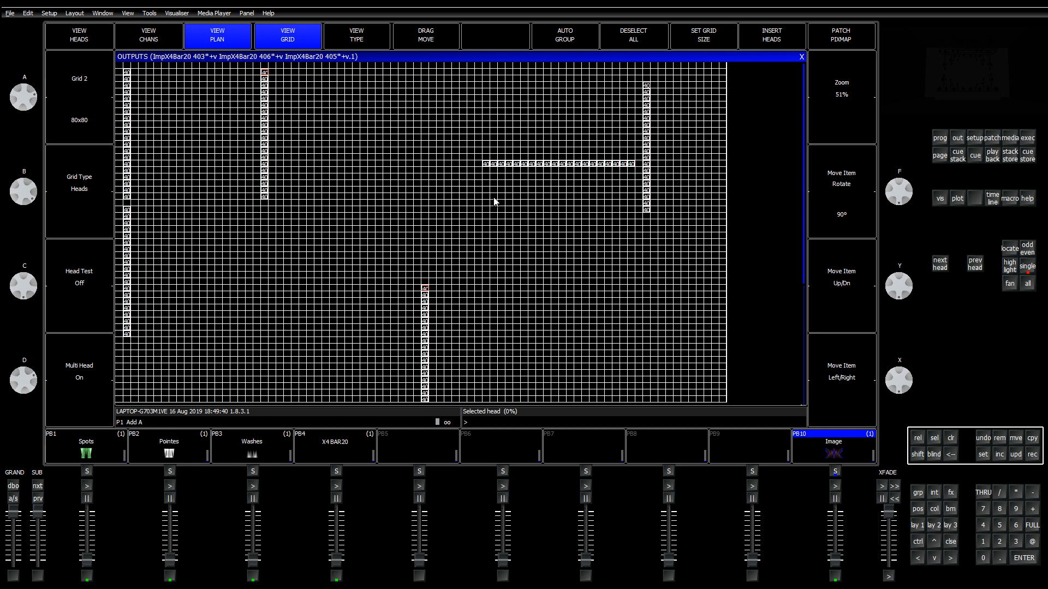
key(backslash)
Step: Go to head 404's horizontal row and rotate it into a vertical column at 88°
key(Left)
key(Left)
key(Left)
key(Left)
key(Left)
key(Left)
key(Left)
key(Left)
key(Left)
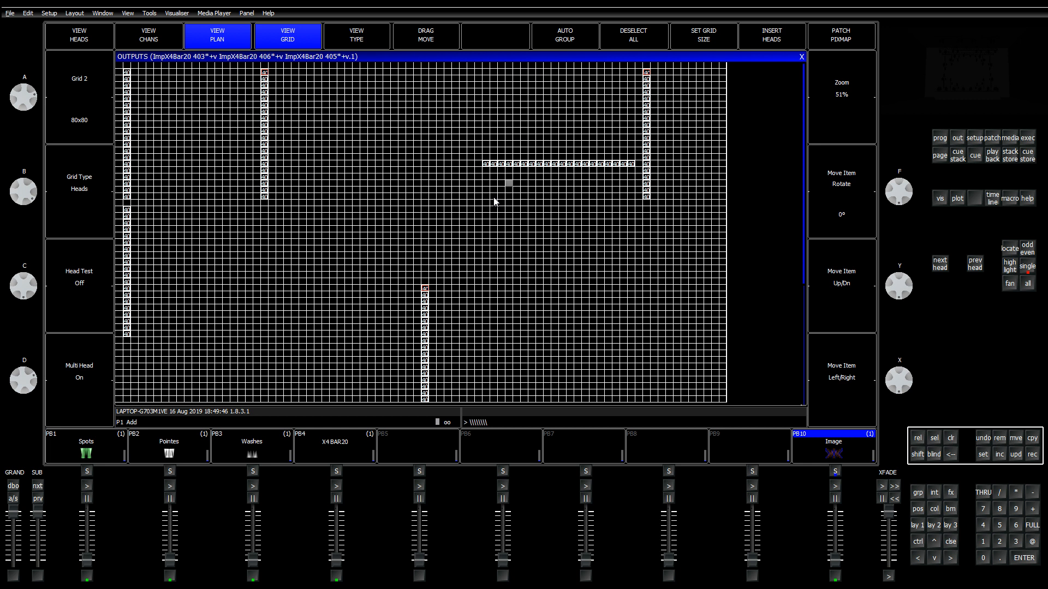
key(Up)
scroll(494, 202, up, 20)
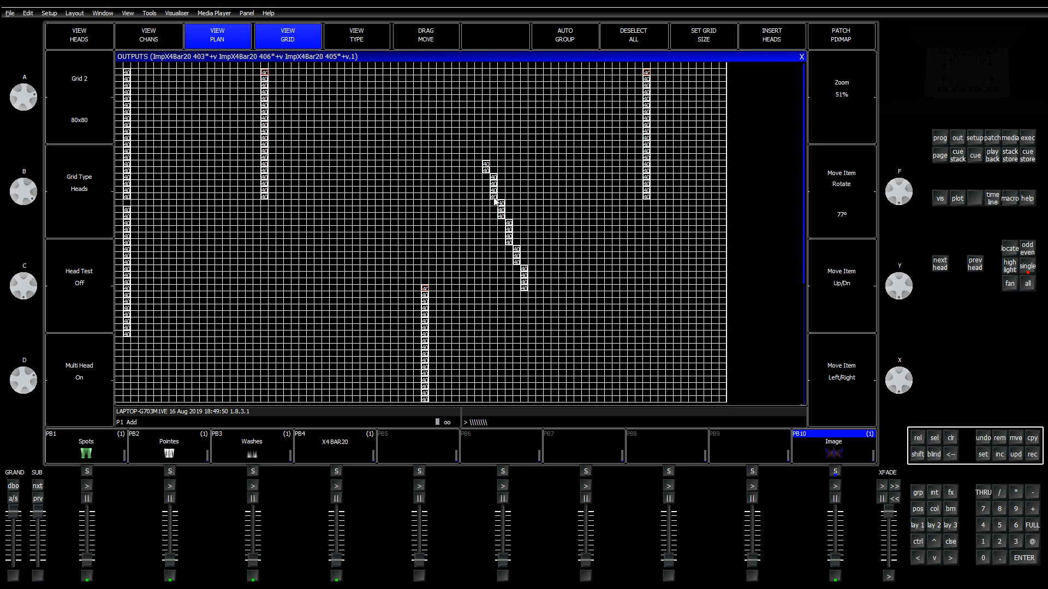
scroll(494, 202, up, 4)
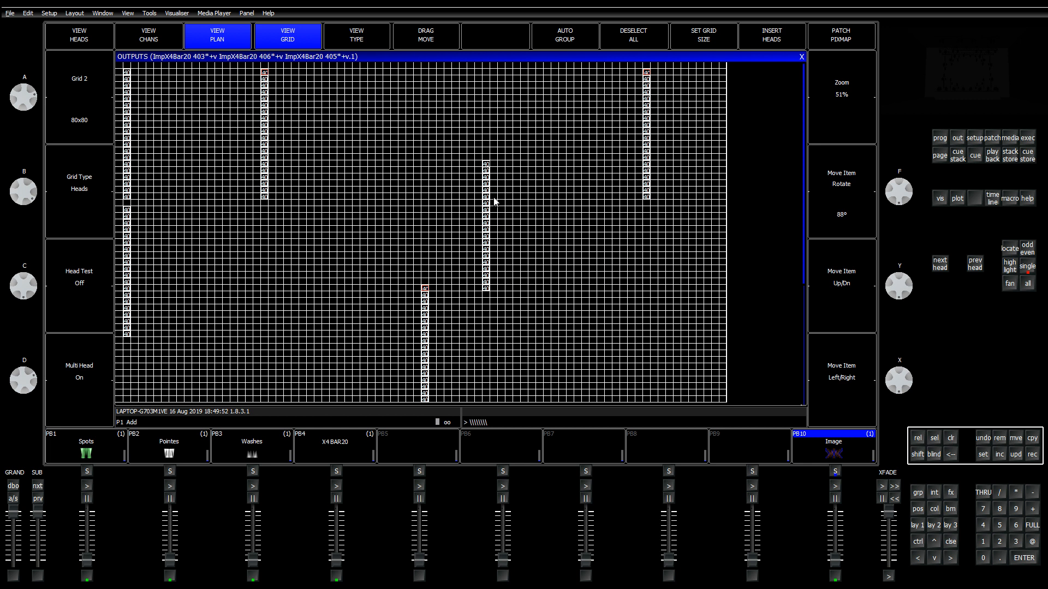
Step: Move head 404's column up 14 rows to start in the second row, and six columns to the right
scroll(494, 202, up, 11)
scroll(494, 202, up, 1)
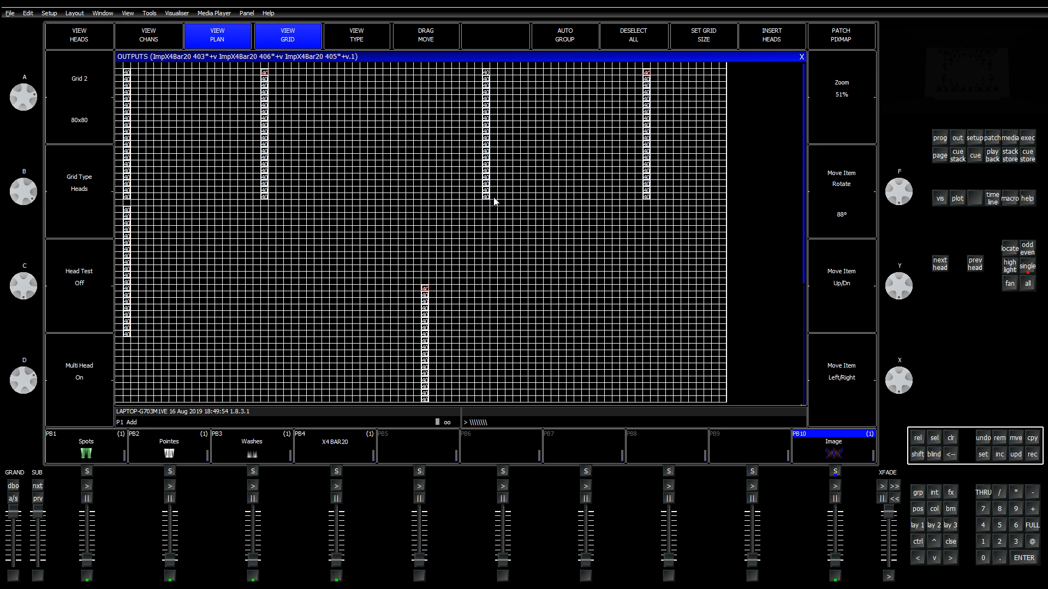
scroll(494, 202, right, 6)
key(Right)
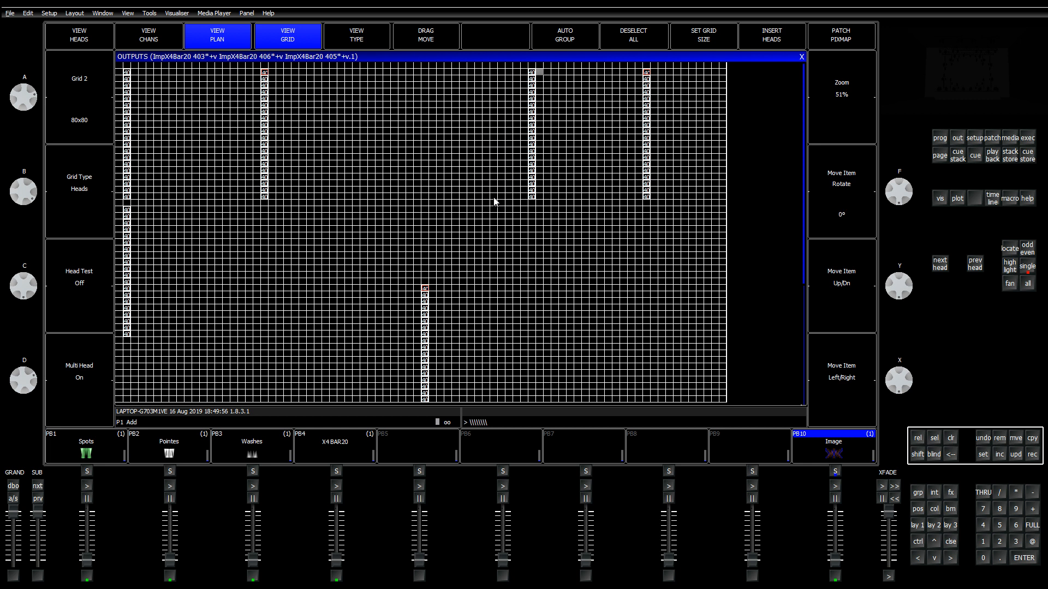
Step: Move the rightmost upper bar nine columns right, leaving one empty column between it and the grid's right edge
key(Right)
key(Right)
key(Right)
key(Right)
key(Right)
key(Right)
key(Right)
key(Right)
key(Right)
key(Right)
key(Right)
key(Right)
key(Left)
key(Left)
key(Left)
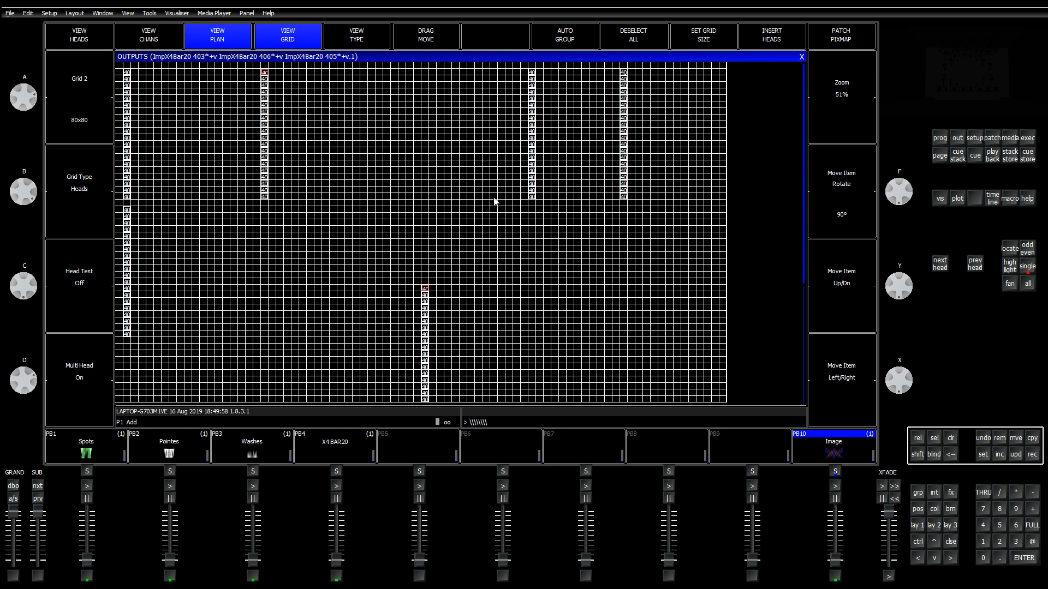
key(Right)
key(Right)
key(Right)
key(Right)
key(Right)
key(Right)
key(Right)
key(Right)
key(Right)
key(Right)
key(Right)
key(Right)
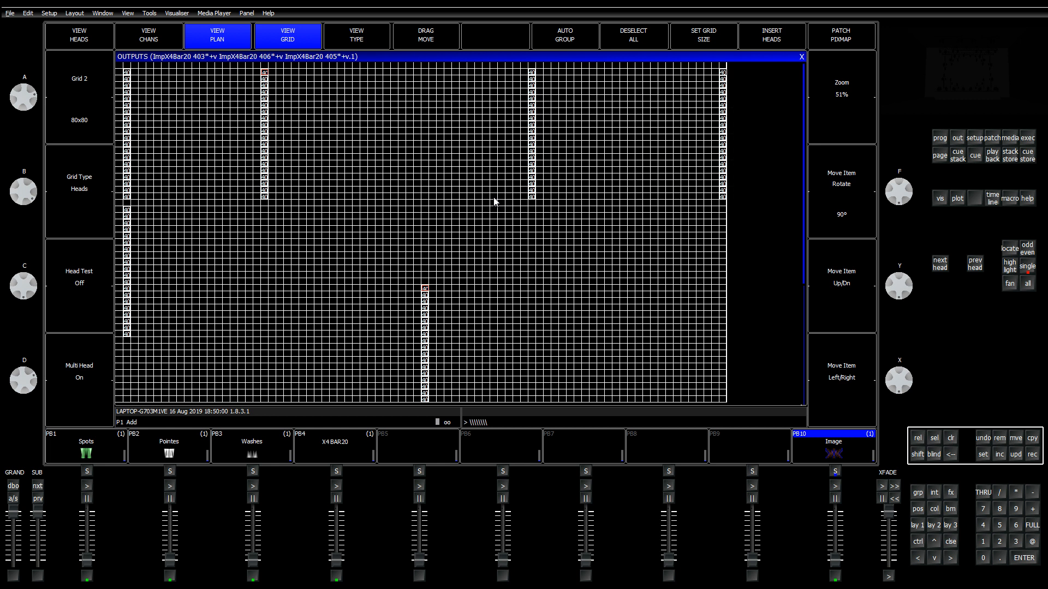
key(Left)
Step: Go back to the third upper bar from the left and move it six columns to the right
key(Left)
key(Left)
key(Left)
key(Left)
key(Left)
key(Left)
key(Left)
key(Left)
key(Left)
key(Left)
key(Left)
key(Left)
key(Left)
key(Left)
key(Left)
key(Left)
key(Left)
key(Left)
key(Left)
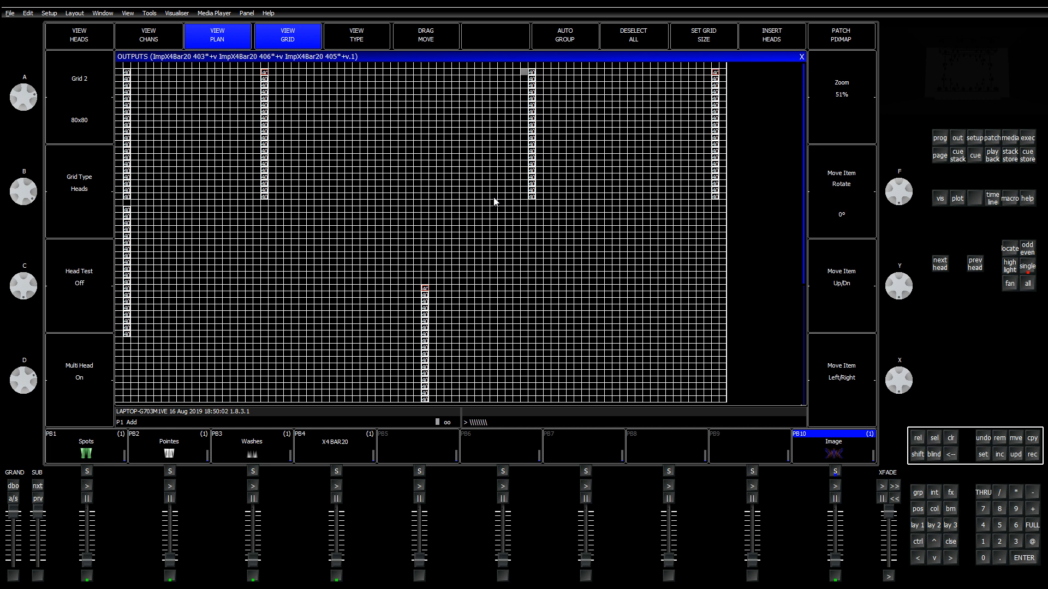
key(Right)
key(Right)
key(Right)
key(Right)
key(Right)
key(Right)
key(Right)
key(Right)
key(Right)
key(Left)
key(Left)
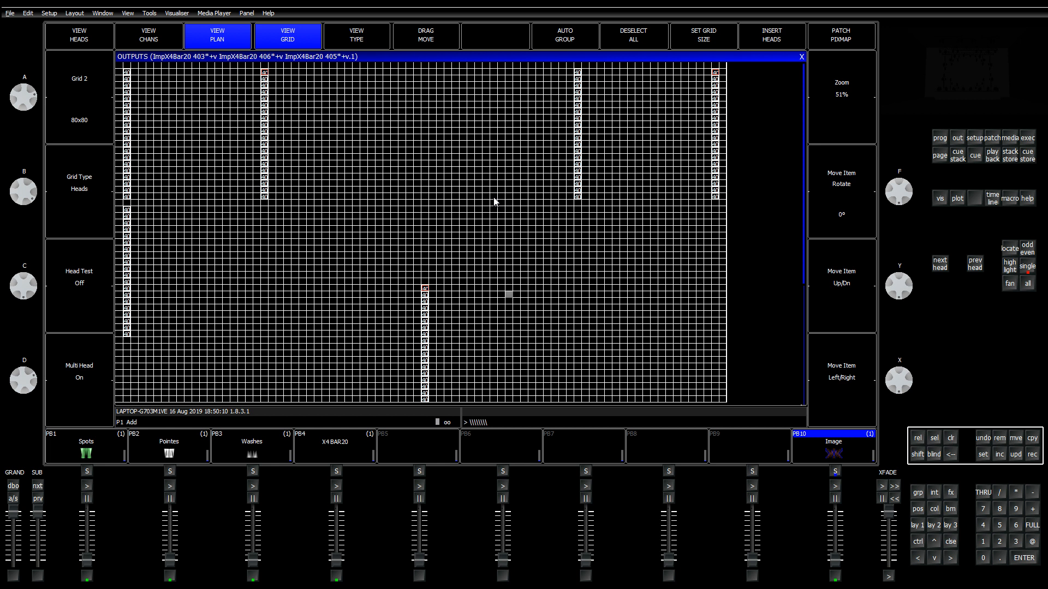
Step: Go to the vertical bar in the lower middle of the grid and move it 33 columns to the right
key(Left)
key(Right)
key(Right)
key(Right)
key(Right)
key(Right)
key(Right)
key(Right)
key(Right)
key(Right)
key(Right)
key(Right)
key(Right)
key(Right)
key(Right)
key(Right)
key(Right)
key(Right)
key(Right)
key(Right)
key(Right)
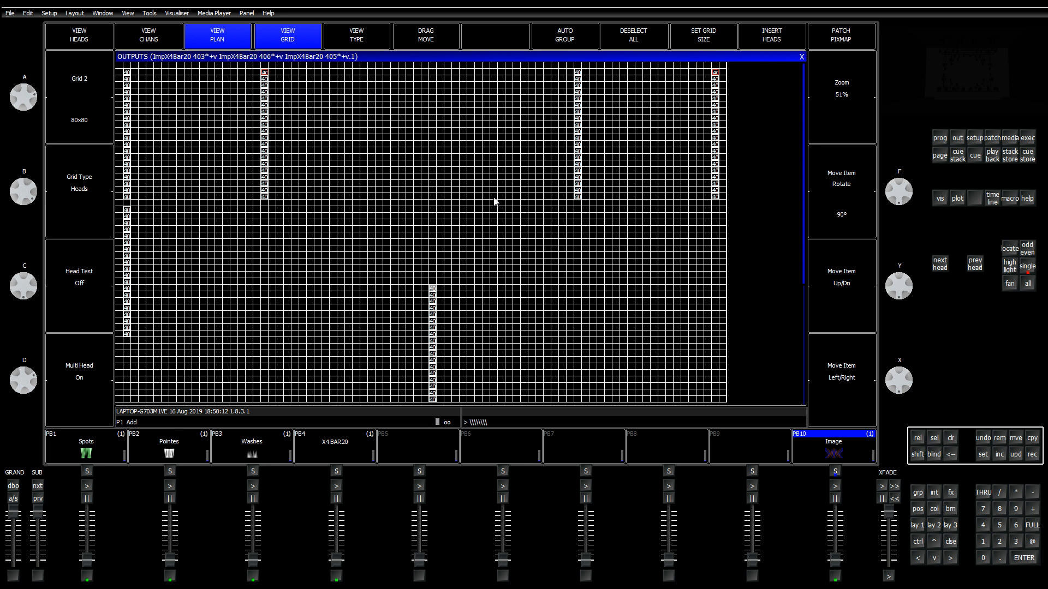
key(Right)
key(Right)
key(Right)
key(Right)
key(Right)
key(Right)
key(Right)
key(Right)
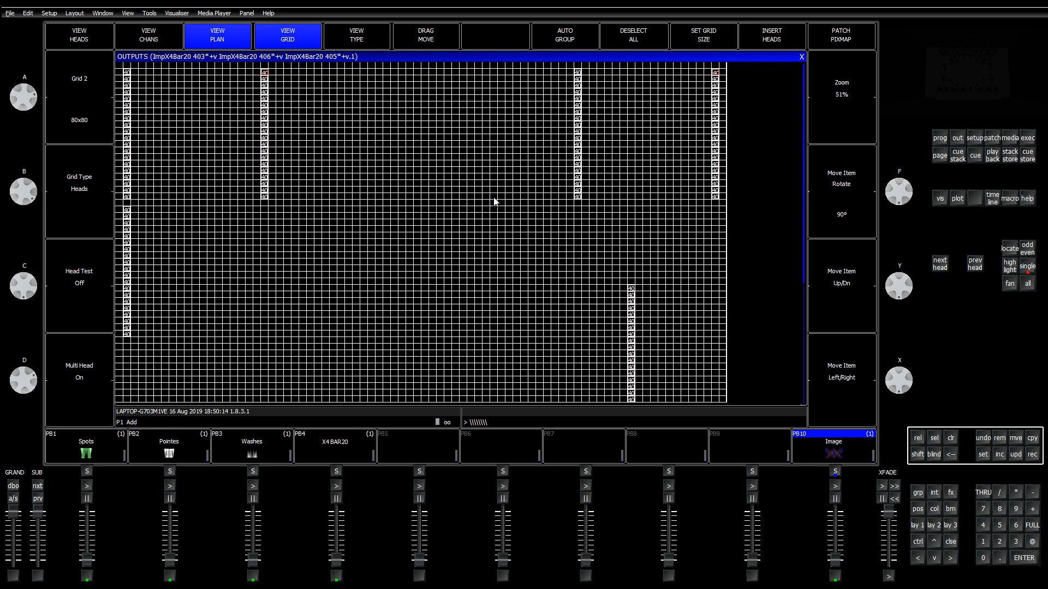
key(Right)
key(Right)
key(Right)
Step: Move that bar up 12 rows and five more columns right, directly below the rightmost upper bar with a one-row gap
key(Up)
key(Up)
key(Up)
key(Up)
key(Up)
key(Up)
key(Up)
key(Up)
key(Up)
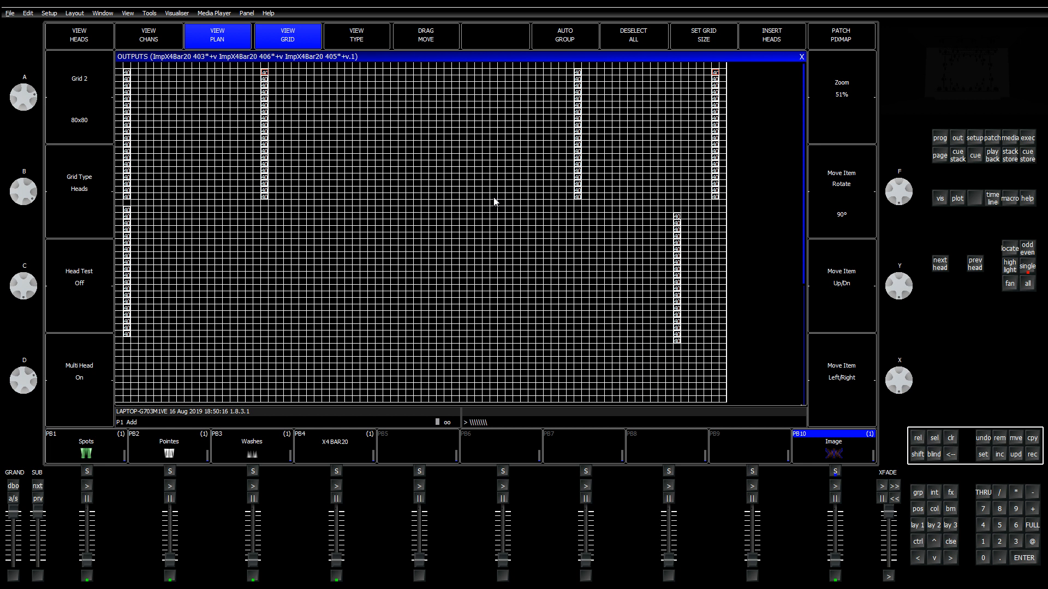
key(Right)
key(Right)
key(Right)
key(Right)
key(Right)
key(Right)
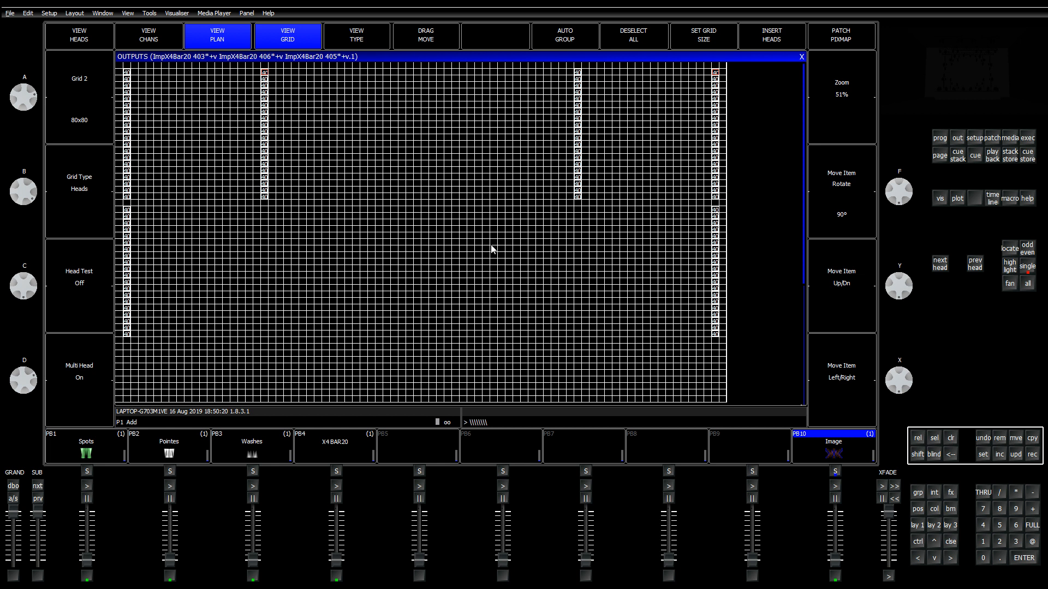
Step: Mark an empty cell below the lower left bar as the insertion point and clear the current head selection
click(464, 256)
scroll(428, 313, down, 18)
scroll(420, 321, down, 13)
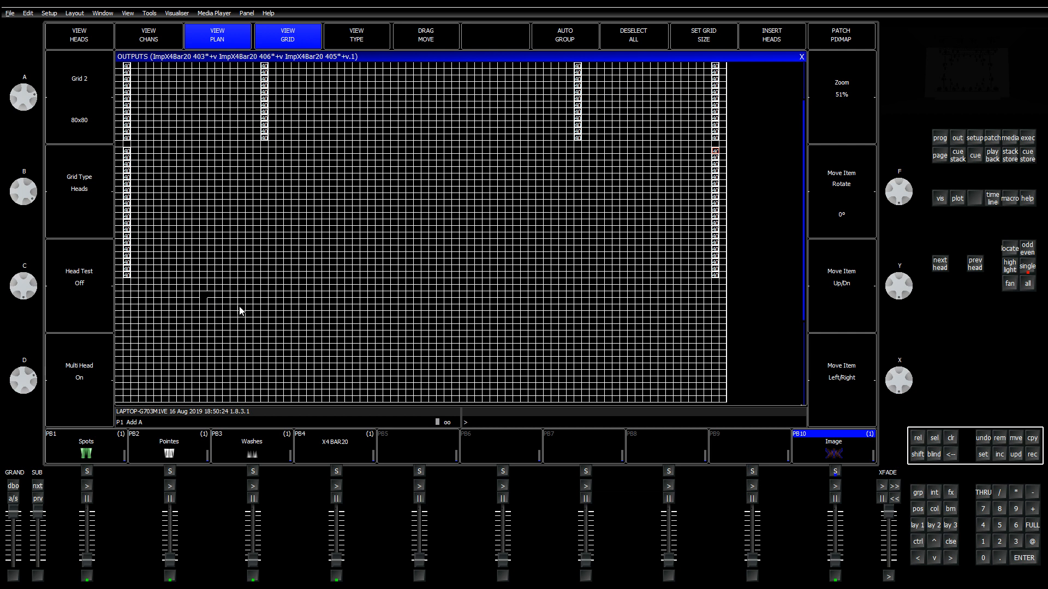
click(914, 531)
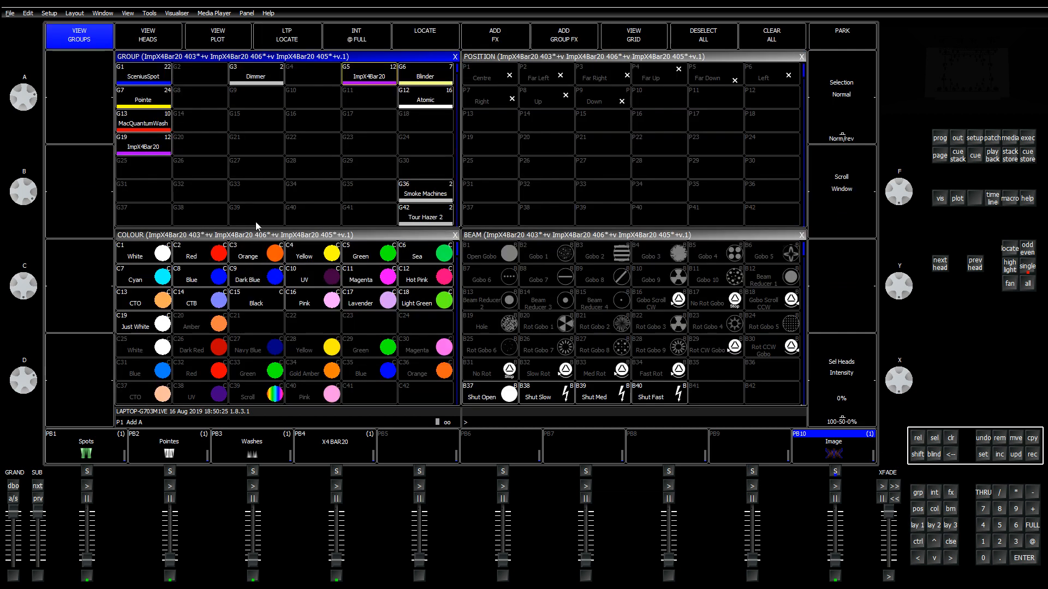
click(150, 39)
scroll(196, 164, down, 6)
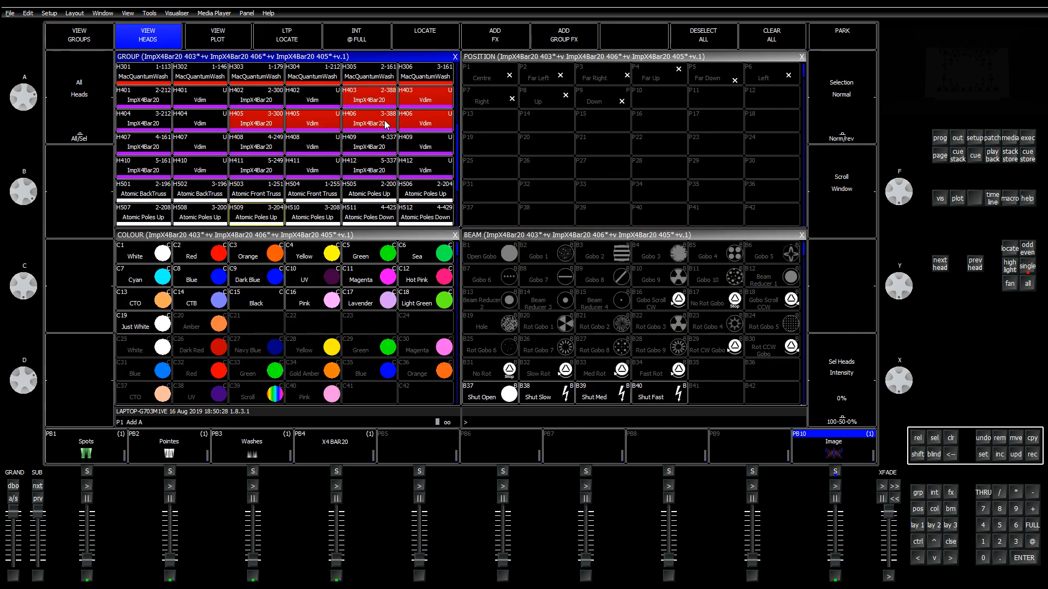
click(343, 117)
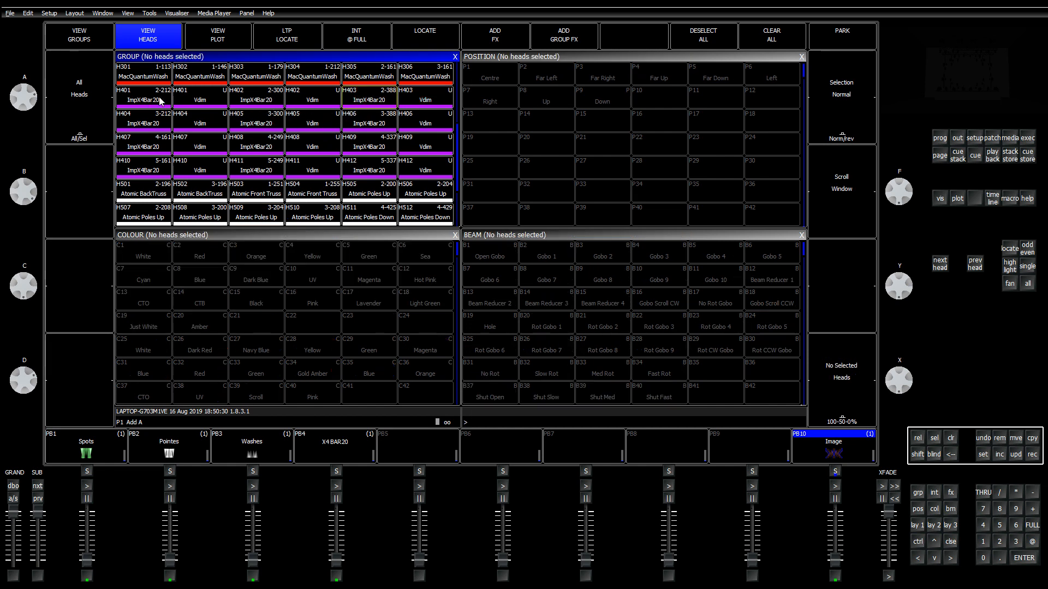
Step: Select ImpX4Bar20 heads 407, 408, 409, 410, 411 and 412
click(149, 152)
click(248, 143)
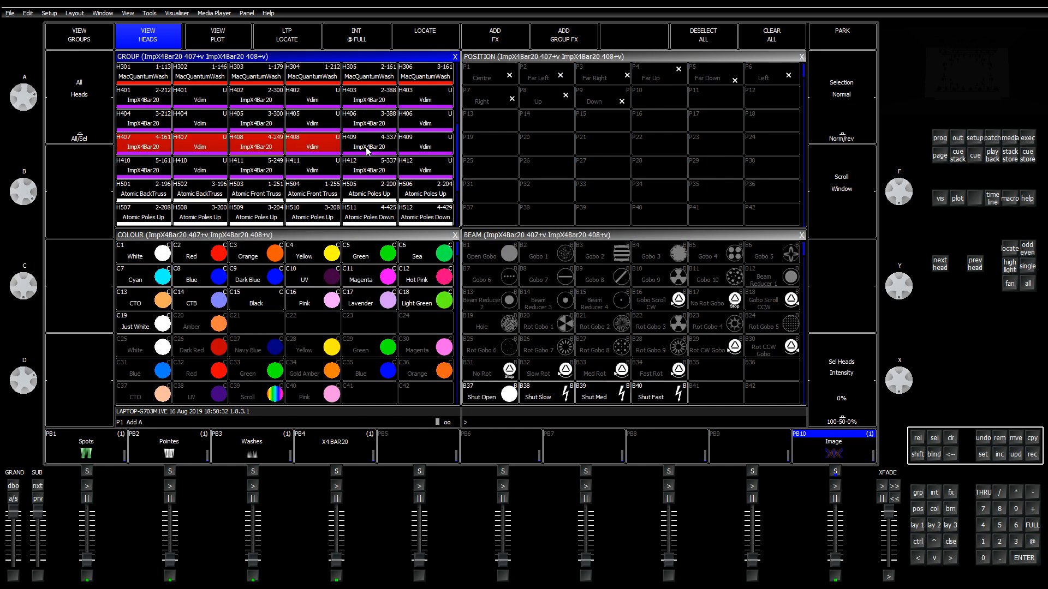
click(365, 148)
click(152, 170)
click(257, 170)
click(374, 172)
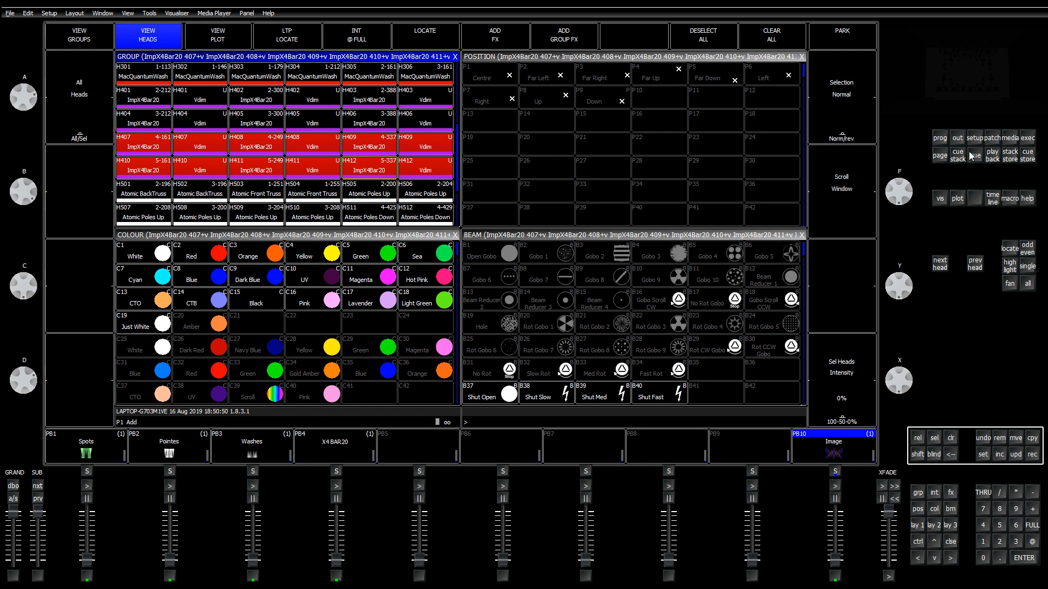
Step: Insert the selected heads into the grid in the Vert direction with the Horiz,L2R head orientation
click(952, 527)
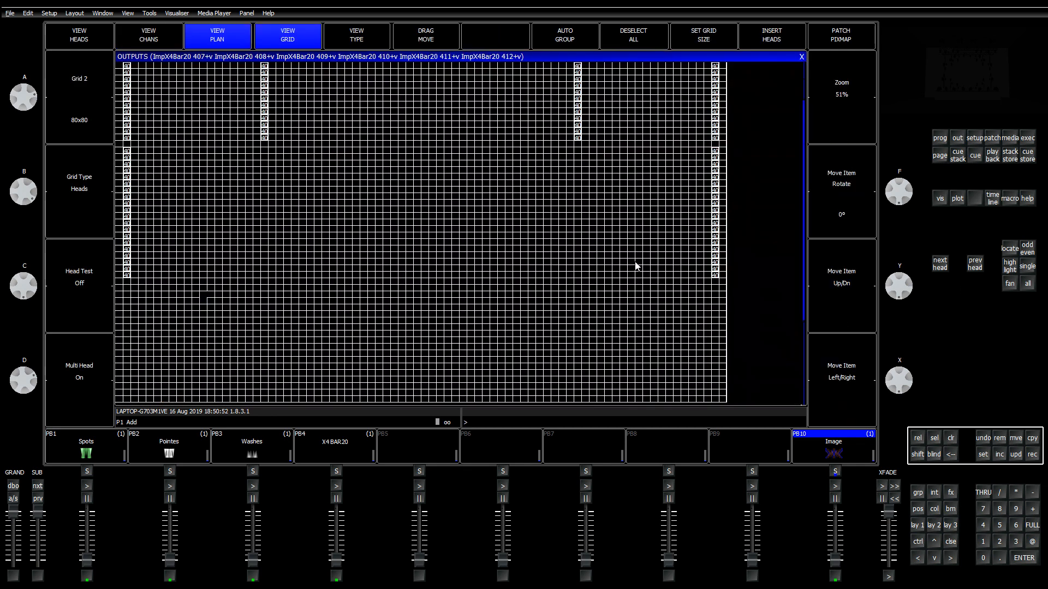
click(776, 40)
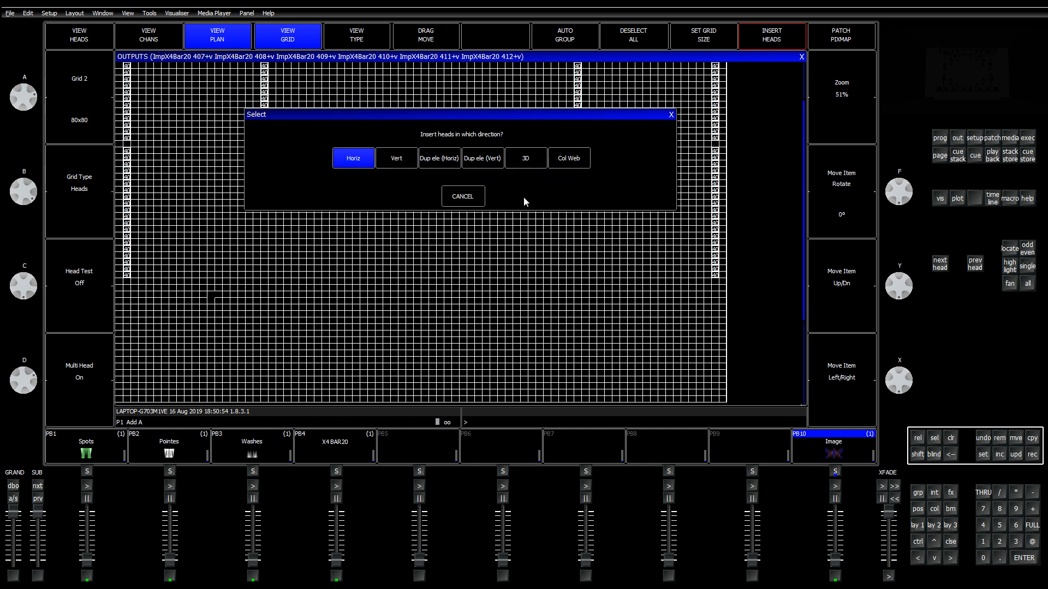
click(401, 163)
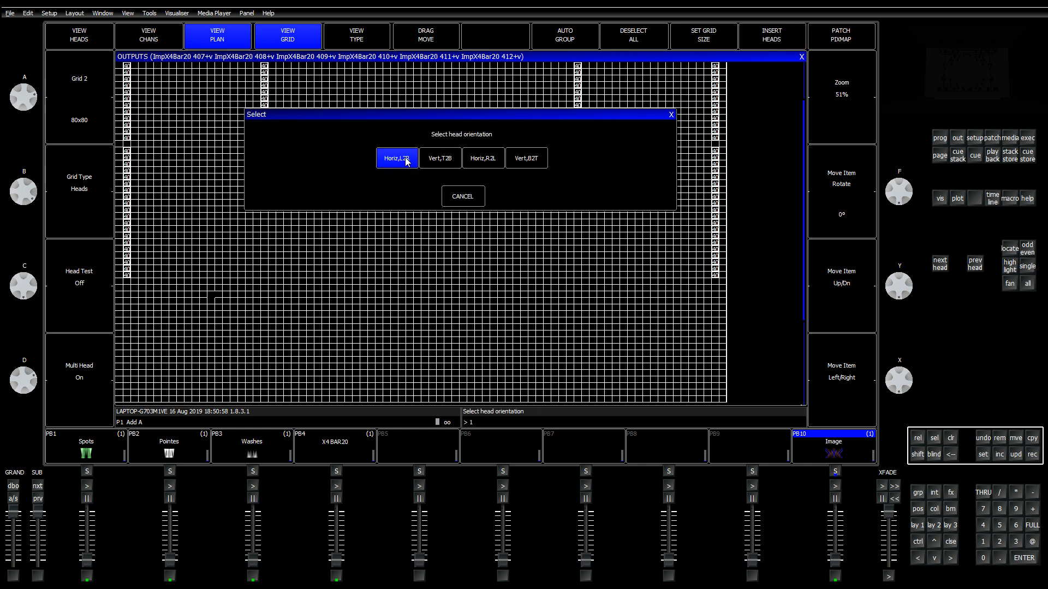
click(407, 161)
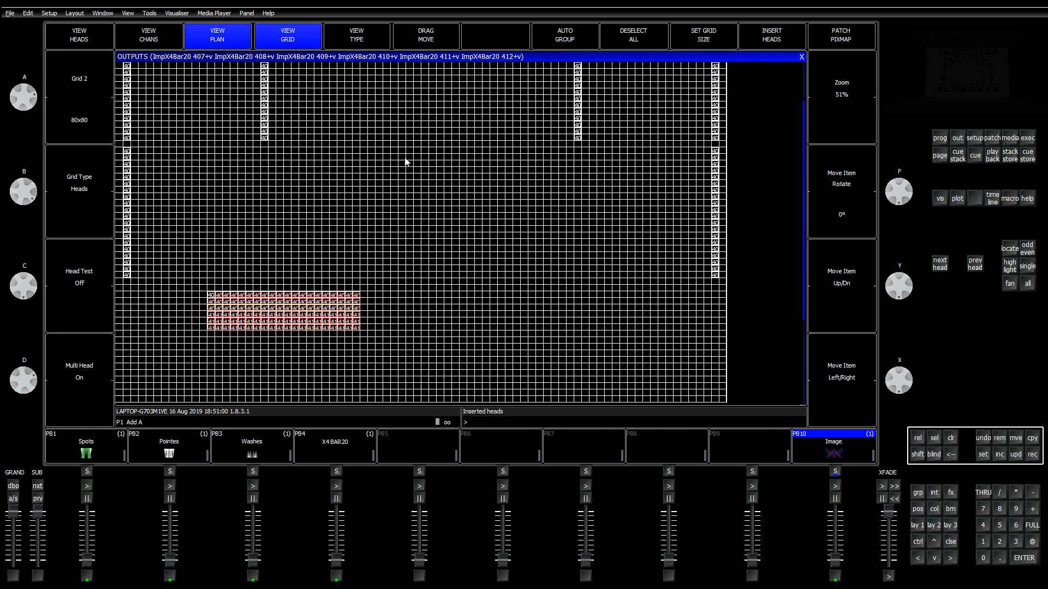
Step: Pick up head 407's row from the inserted block and move it 22 columns right and one row up
click(211, 298)
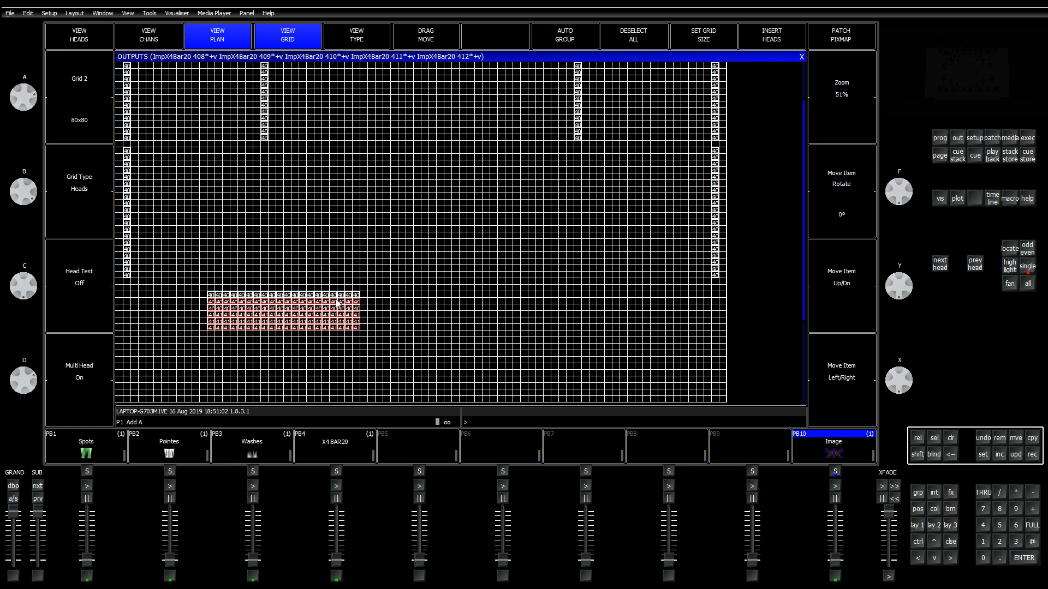
scroll(336, 303, down, 11)
scroll(330, 304, up, 4)
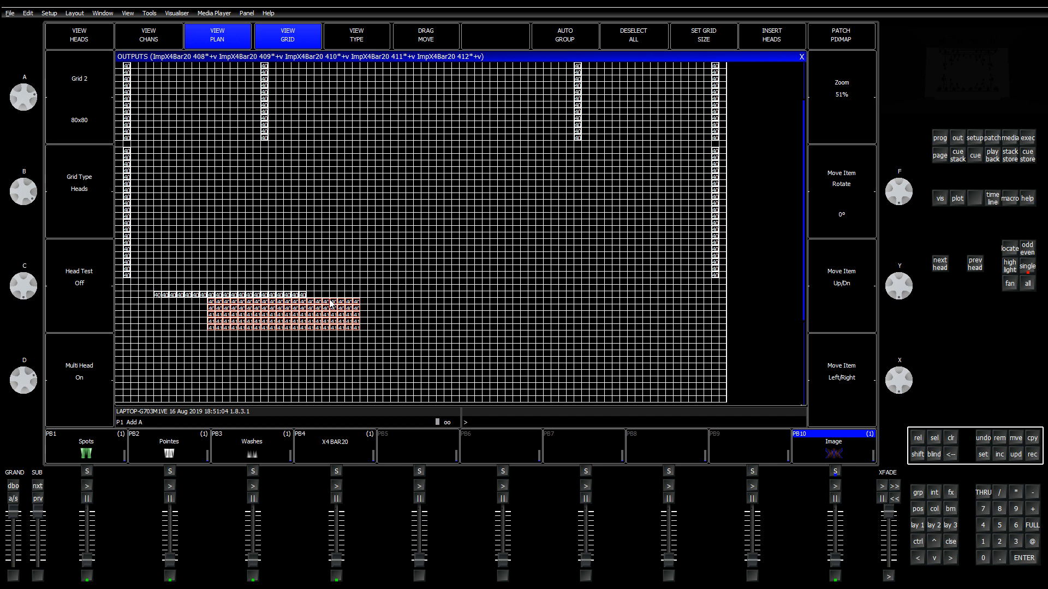
scroll(330, 303, up, 20)
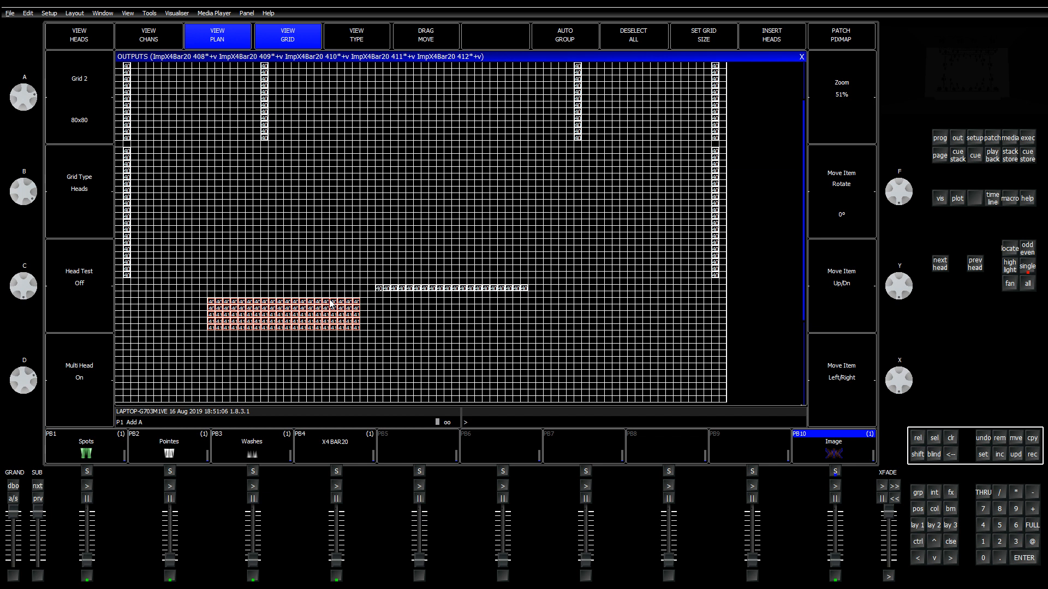
Step: Move head 407's row down 12 rows and six columns to the left, below the inserted block
key(Right)
key(Right)
key(Right)
key(Down)
key(Down)
key(Down)
key(Down)
key(Down)
key(Down)
key(Down)
key(Down)
key(Down)
key(Down)
key(Down)
key(Down)
key(Left)
key(Left)
key(Left)
key(Left)
key(Left)
key(Left)
key(Left)
key(Left)
key(Left)
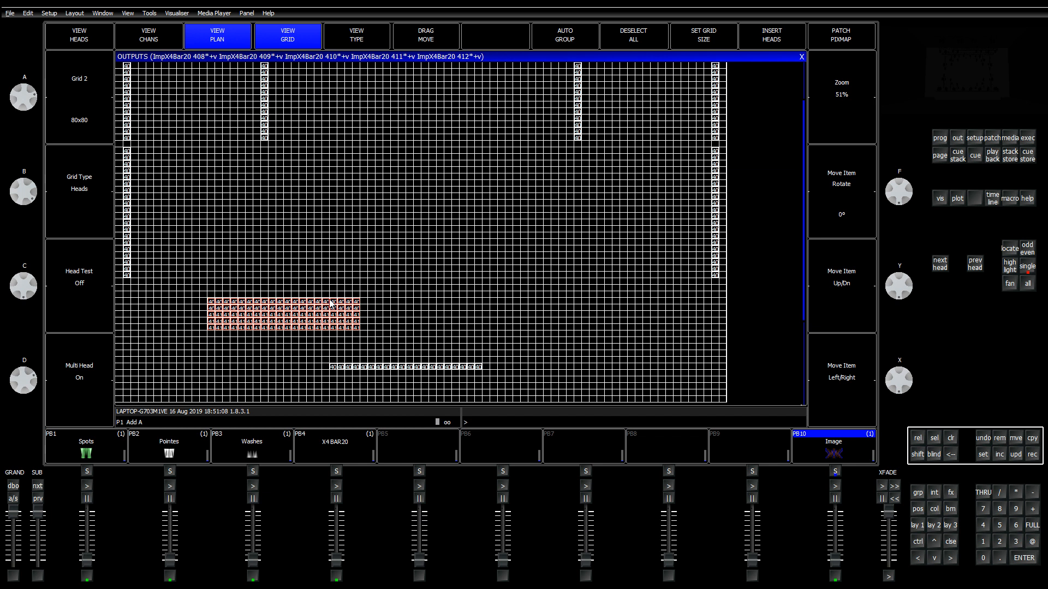
Step: Rotate head 407's row to 91° and move it four columns to the left
key(Left)
key(Left)
key(Left)
key(Left)
scroll(331, 304, up, 10)
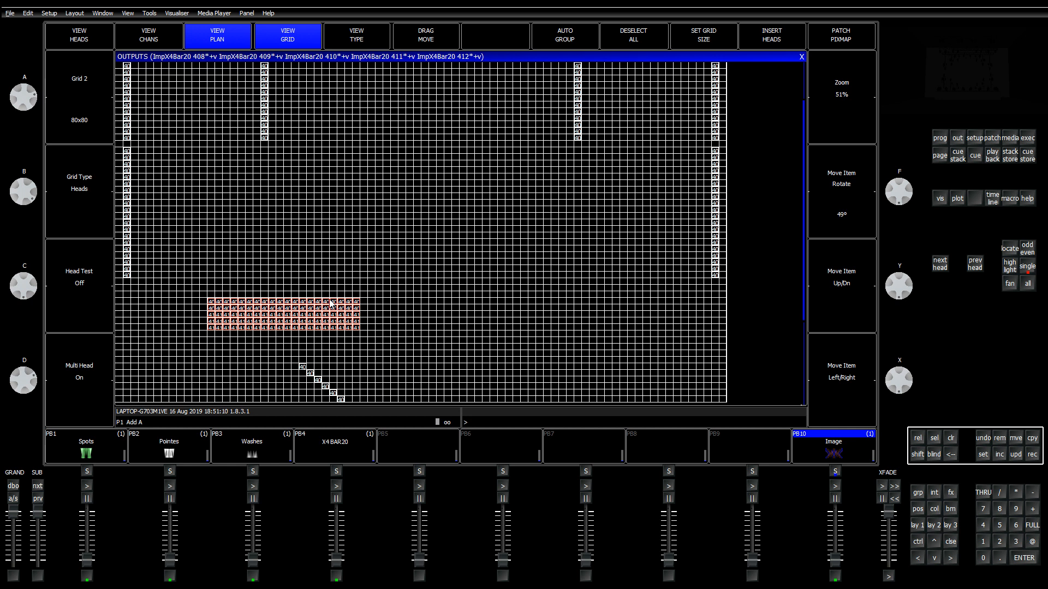
scroll(330, 303, up, 7)
scroll(330, 303, up, 1)
Step: Move head 407's rotated bar 19 columns to the left, beside the inserted block
key(Left)
key(Left)
key(Left)
key(Left)
key(Left)
key(Left)
key(Left)
key(Left)
key(Left)
key(Left)
key(Left)
key(Left)
key(Left)
key(Left)
key(Left)
key(Left)
key(Left)
key(Left)
key(Left)
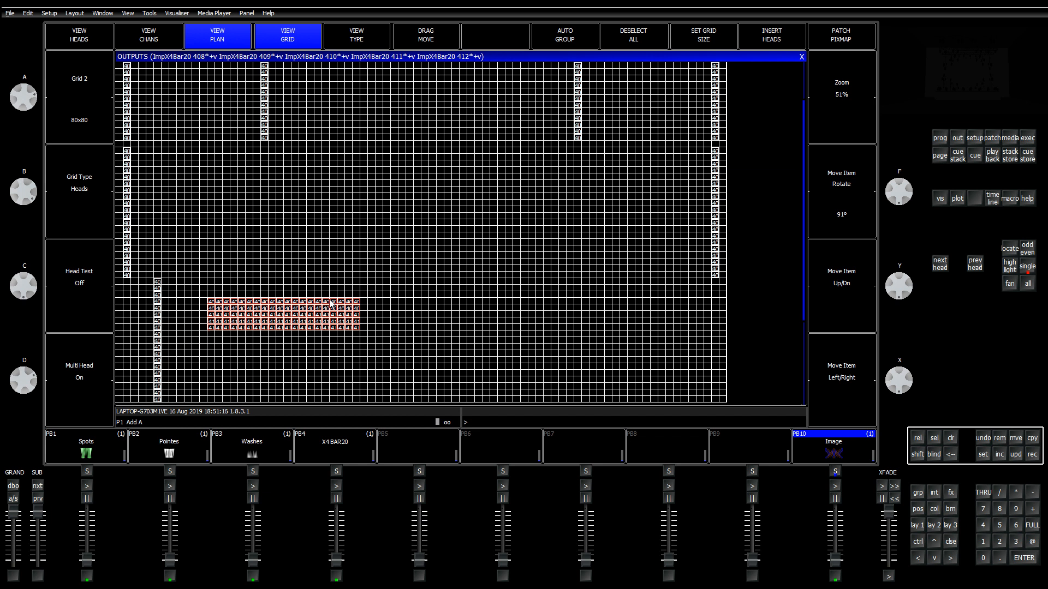
Step: Align head 407's vertical bar with the leftmost column of bars, leaving two empty rows below the bar above it
key(Right)
key(Right)
key(Right)
key(Right)
key(Right)
key(Right)
key(Left)
key(Left)
key(Left)
key(Down)
key(Down)
key(Down)
key(Down)
key(Down)
key(Down)
key(Down)
key(Left)
key(Left)
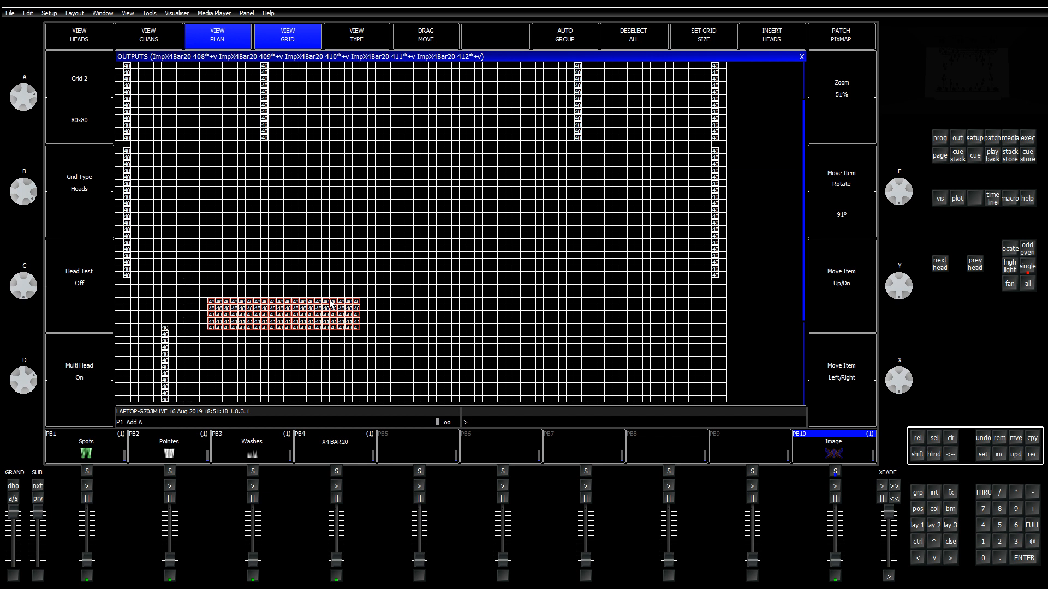
key(Left)
key(Left)
key(Left)
key(Left)
key(Left)
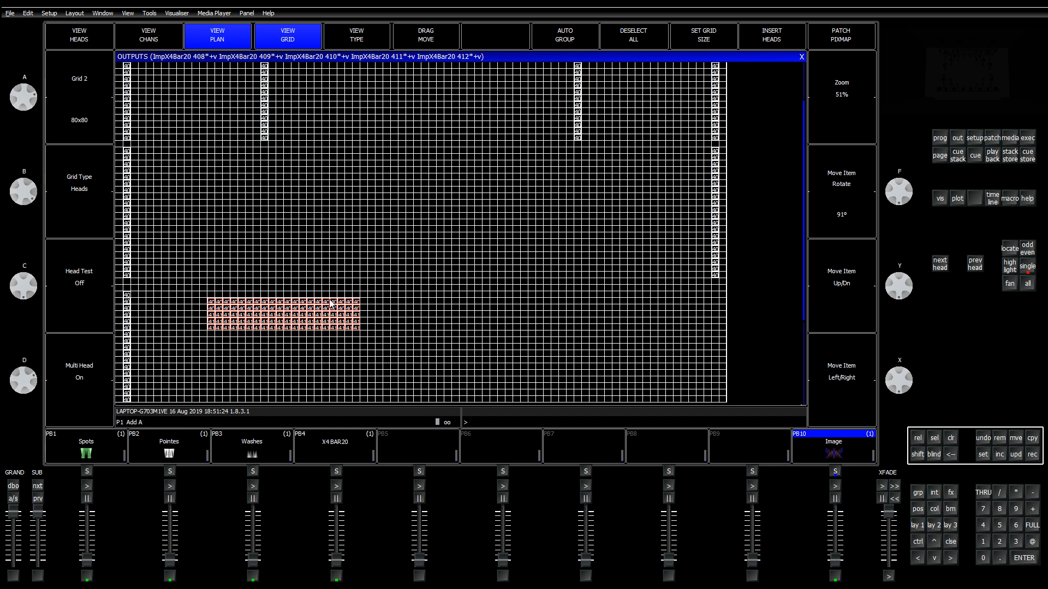
Step: Pick up head 408's row from the inserted block and move it 17 columns to the right
scroll(407, 330, down, 20)
scroll(408, 331, down, 11)
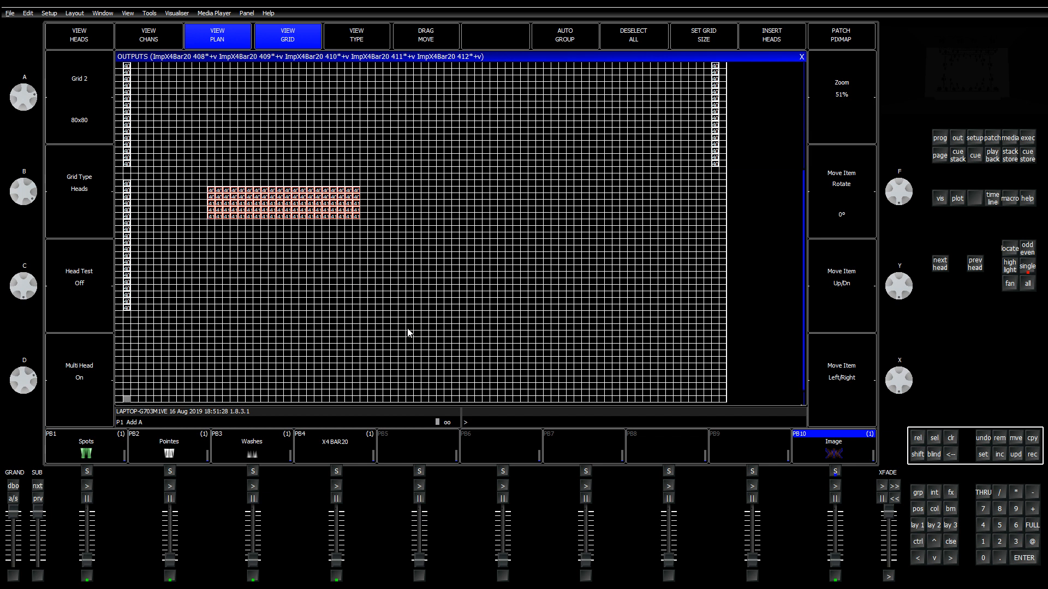
scroll(406, 330, down, 2)
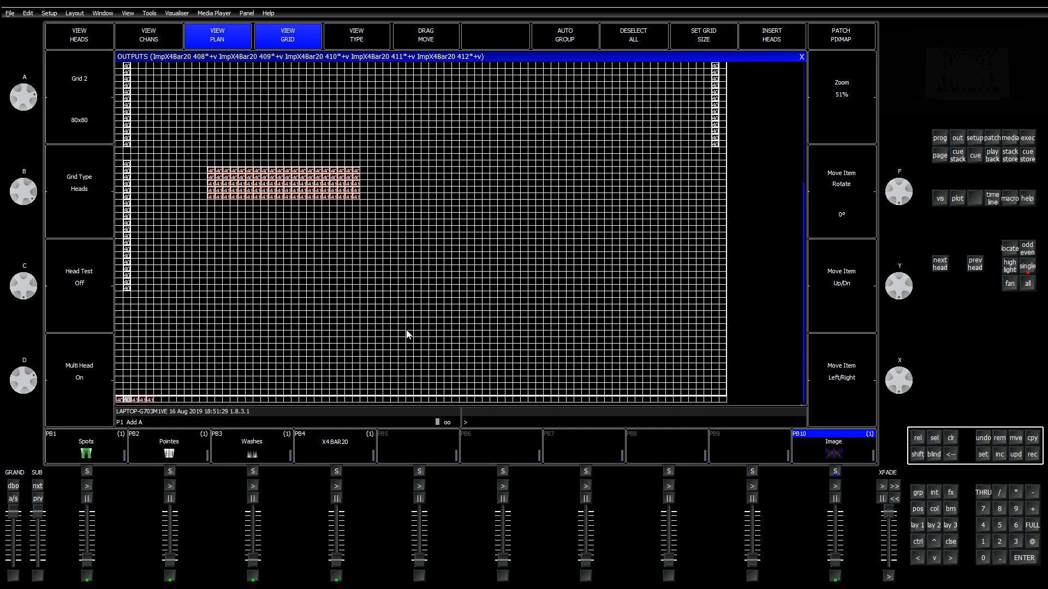
click(211, 171)
key(ctrl+Right)
key(ctrl+Right)
key(ctrl+Right)
key(ctrl+Right)
key(ctrl+Right)
key(ctrl+Right)
key(ctrl+Right)
key(ctrl+Right)
key(ctrl+Right)
key(ctrl+Right)
key(ctrl+Right)
key(ctrl+Right)
key(ctrl+Right)
key(ctrl+Right)
key(ctrl+Right)
key(ctrl+Right)
key(ctrl+Right)
key(ctrl+Right)
key(ctrl+Right)
key(ctrl+Right)
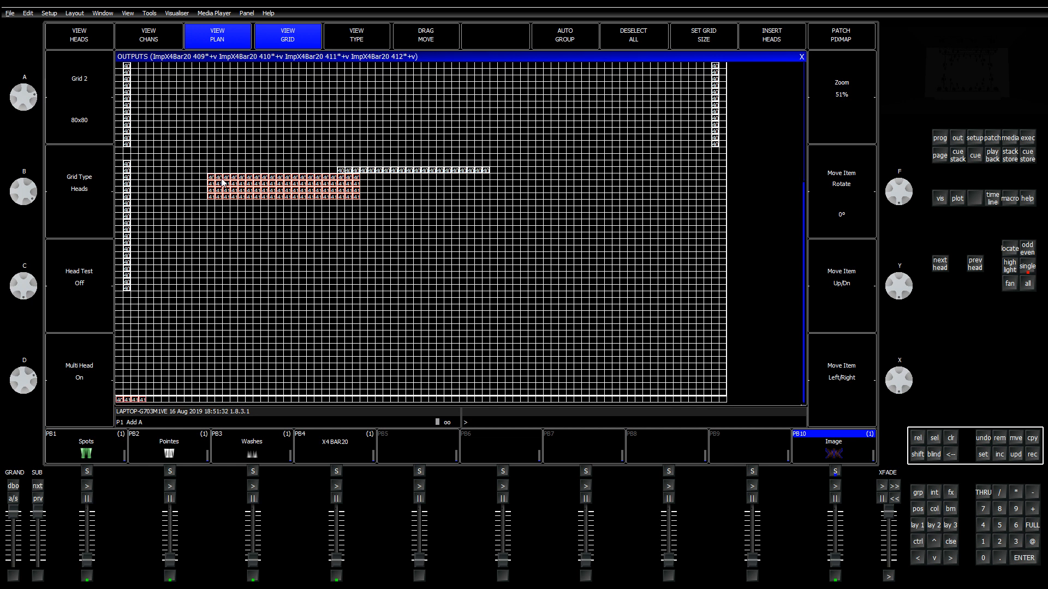
Step: Move head 408's row down 15 rows and four columns to the left, below the inserted block
key(ctrl+Down)
key(ctrl+Down)
key(ctrl+Down)
key(ctrl+Down)
key(ctrl+Down)
key(ctrl+Down)
key(ctrl+Down)
key(ctrl+Down)
key(ctrl+Down)
key(ctrl+Down)
key(ctrl+Down)
key(ctrl+Down)
key(ctrl+Down)
key(ctrl+Down)
key(ctrl+Down)
key(ctrl+Left)
key(ctrl+Left)
key(ctrl+Left)
key(ctrl+Left)
key(ctrl+Left)
key(ctrl+Left)
key(ctrl+Left)
key(ctrl+Left)
key(ctrl+Left)
key(ctrl+Left)
key(ctrl+Left)
key(ctrl+Left)
key(ctrl+Left)
key(ctrl+Left)
key(ctrl+Left)
key(ctrl+Left)
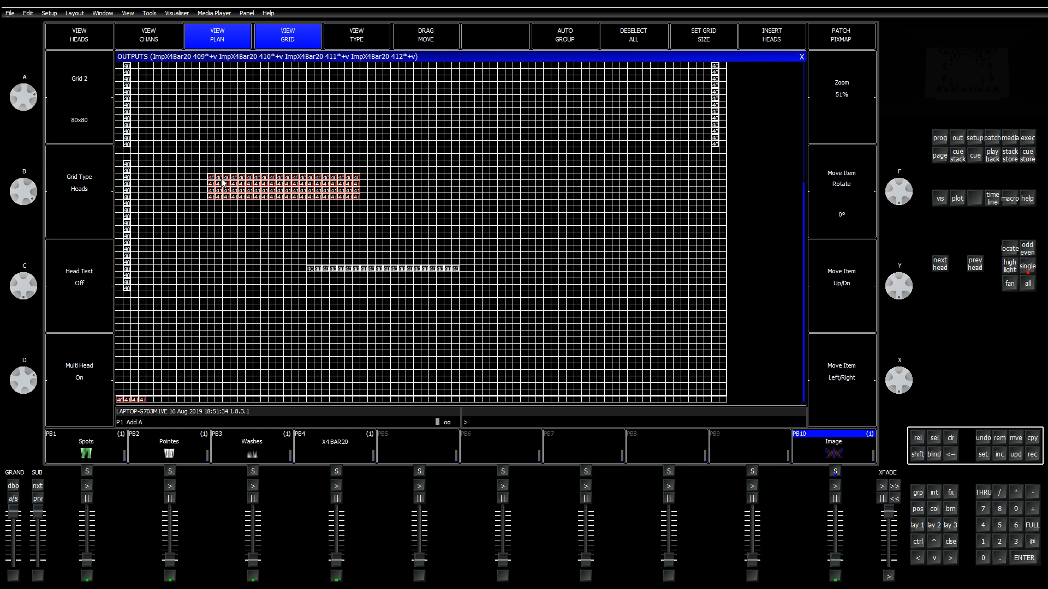
Step: Rotate head 408's row to 92° and move it 16 columns to the left
key(ctrl+Left)
key(ctrl+Left)
key(ctrl+Left)
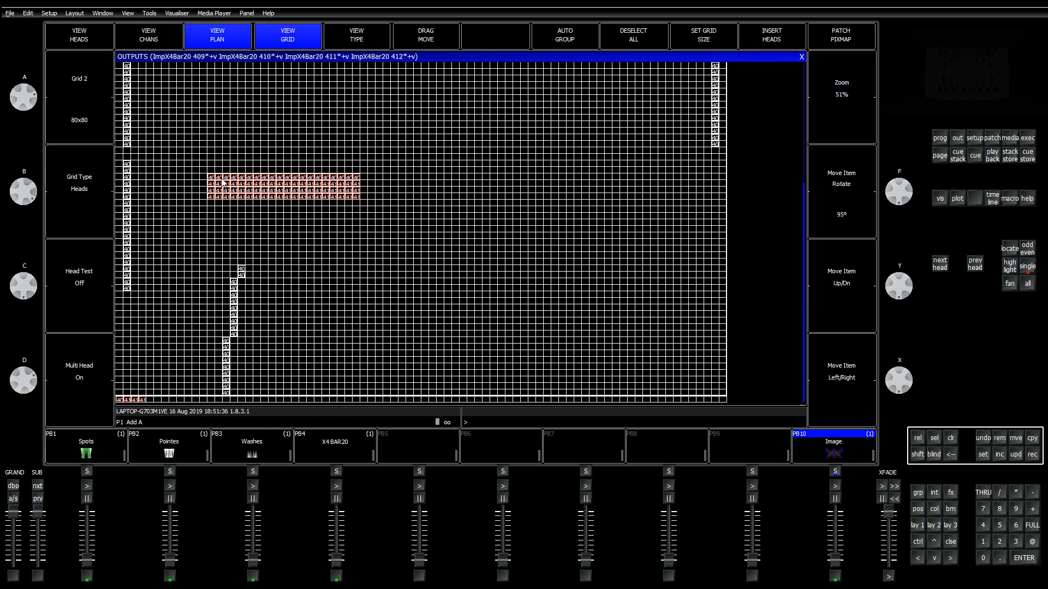
key(ctrl+Left)
key(ctrl+Left)
key(ctrl+Left)
key(ctrl+Left)
key(ctrl+Left)
key(ctrl+Left)
key(ctrl+Left)
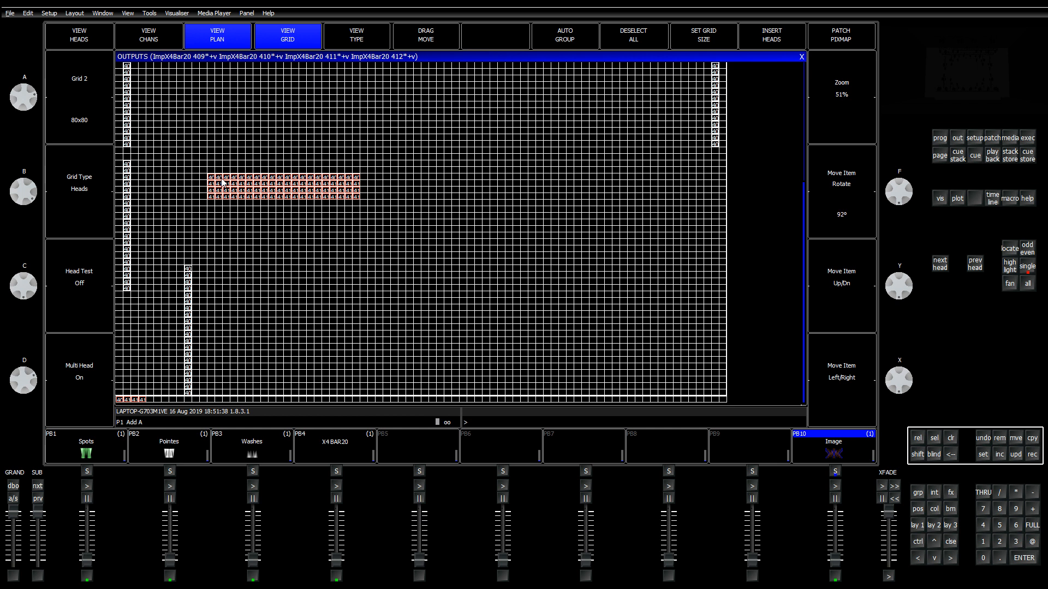
Step: Shift head 408's vertical bar one column to the right, keeping it on the same rows
key(ctrl+Up)
key(ctrl+Up)
key(ctrl+Up)
key(ctrl+Up)
key(ctrl+Up)
key(ctrl+Right)
key(ctrl+Down)
key(ctrl+Down)
key(ctrl+Down)
key(ctrl+Down)
key(ctrl+Down)
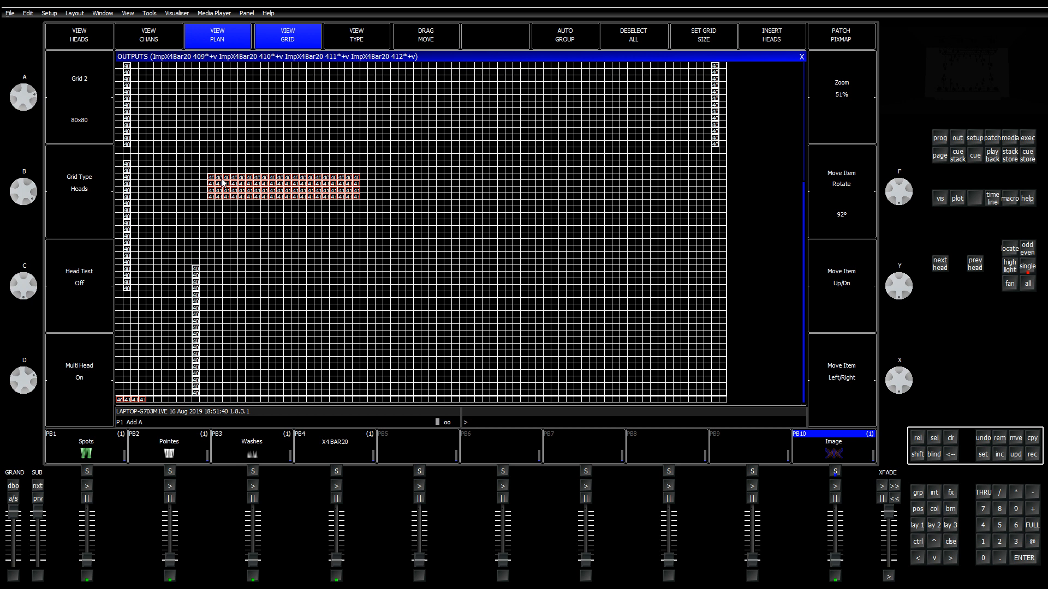
Step: Adjust the height of head 408's vertical bar so it sits one row higher on the grid
key(ctrl+Down)
key(ctrl+Down)
key(ctrl+Down)
key(ctrl+Down)
key(ctrl+Down)
key(ctrl+Down)
key(ctrl+Down)
key(ctrl+Down)
key(ctrl+Down)
key(ctrl+Up)
key(ctrl+Up)
key(ctrl+Up)
key(ctrl+Up)
key(ctrl+Up)
key(ctrl+Up)
key(ctrl+Up)
key(ctrl+Up)
key(ctrl+Up)
key(ctrl+Up)
key(ctrl+Up)
key(ctrl+Up)
key(ctrl+Up)
key(ctrl+Up)
key(ctrl+Down)
key(ctrl+Down)
key(ctrl+Down)
key(ctrl+Down)
key(ctrl+Down)
key(ctrl+Up)
key(ctrl+Up)
key(ctrl+Up)
key(ctrl+Up)
key(ctrl+Up)
key(ctrl+Down)
key(ctrl+Down)
Step: Move head 408's vertical bar five columns to the left, keeping it on the same rows
key(ctrl+Left)
key(ctrl+Left)
key(ctrl+Left)
key(ctrl+Left)
key(ctrl+Left)
key(ctrl+Left)
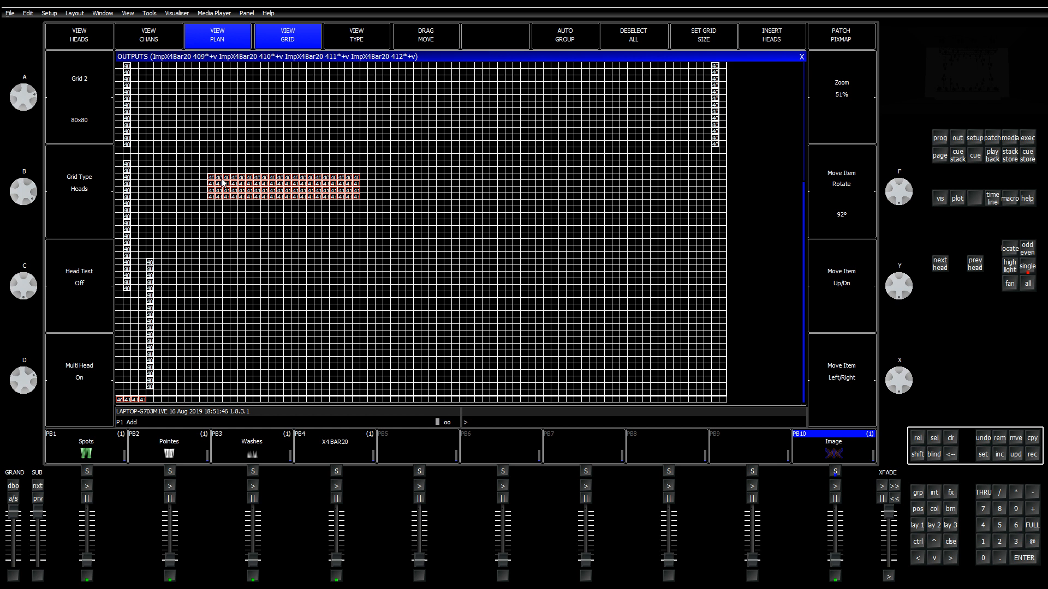
key(ctrl+Right)
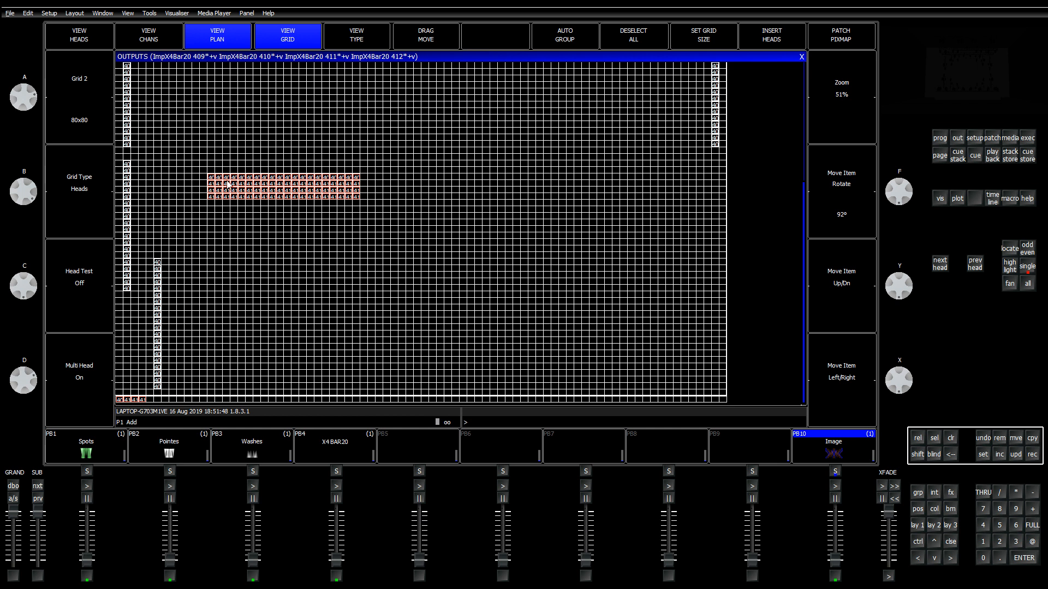
Step: Pick up head 409's row from the inserted block and move it 24 columns to the right
click(210, 177)
key(ctrl+Right)
key(ctrl+Right)
key(ctrl+Right)
key(ctrl+Right)
key(ctrl+Right)
key(ctrl+Right)
key(ctrl+Right)
key(ctrl+Right)
key(ctrl+Right)
key(ctrl+Right)
key(ctrl+Right)
key(ctrl+Right)
key(ctrl+Right)
key(ctrl+Right)
key(ctrl+Right)
key(ctrl+Right)
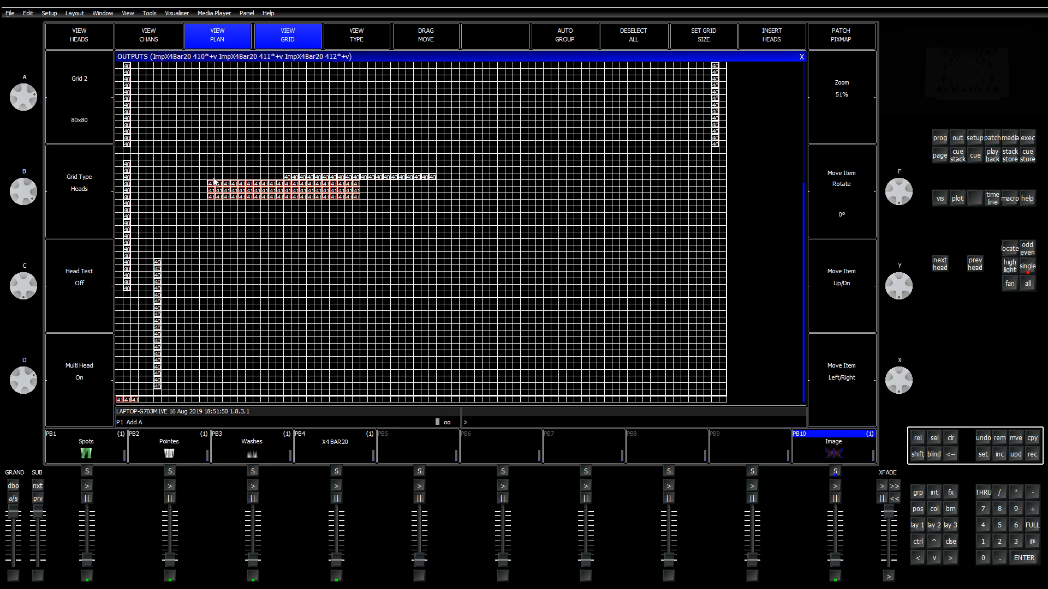
key(ctrl+Right)
key(ctrl+Right)
key(ctrl+Right)
key(ctrl+Right)
key(ctrl+Right)
key(ctrl+Right)
key(ctrl+Right)
key(ctrl+Right)
Step: Move head 409's row down 11 rows, below the inserted block
key(ctrl+Down)
key(ctrl+Down)
key(ctrl+Down)
key(ctrl+Down)
key(ctrl+Down)
key(ctrl+Down)
key(ctrl+Down)
key(ctrl+Down)
key(ctrl+Down)
key(ctrl+Down)
key(ctrl+Down)
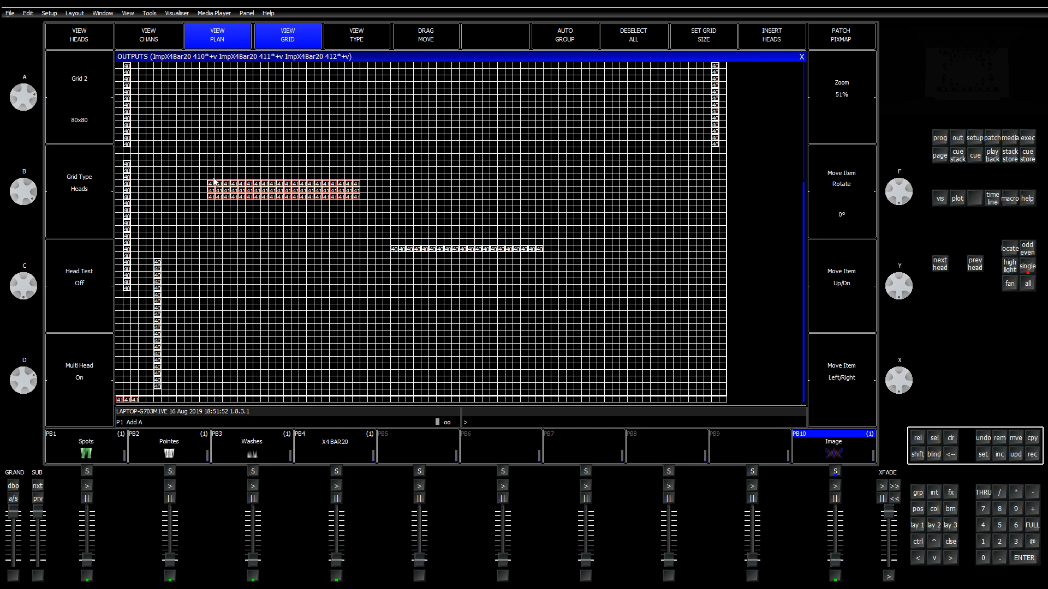
Step: Rotate head 409's row to 90° and place it 14 columns right of head 408's vertical bar, on the same rows
key(ctrl+Left)
key(ctrl+Left)
key(ctrl+Left)
key(ctrl+Left)
key(ctrl+Left)
key(ctrl+Left)
key(ctrl+Left)
key(ctrl+Left)
key(ctrl+Left)
key(ctrl+Left)
key(ctrl+Left)
key(ctrl+Left)
key(ctrl+Left)
key(ctrl+Left)
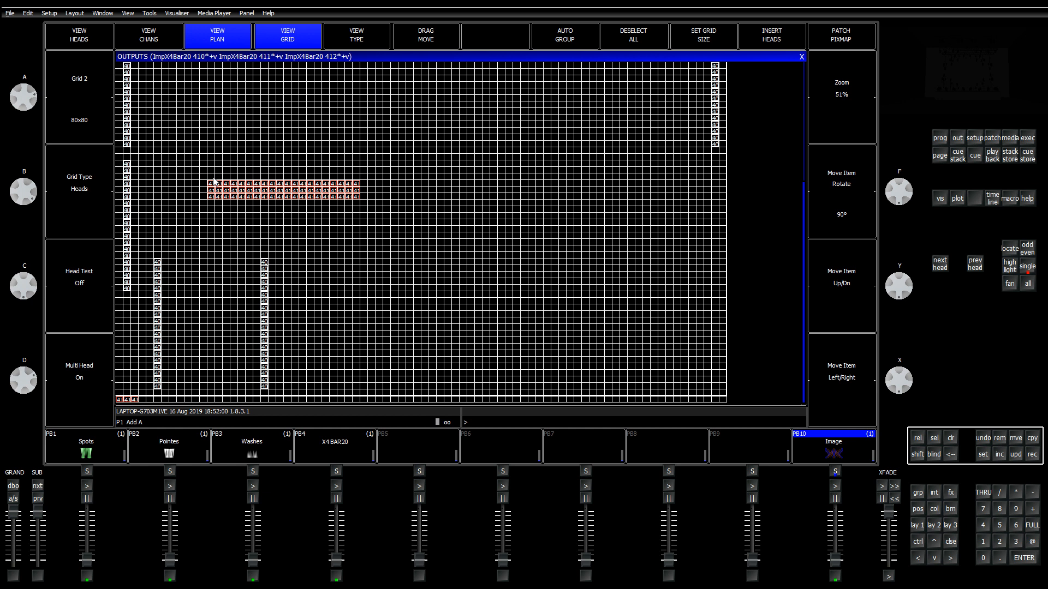
Step: Select head 410's row in the inserted block and move it down eight rows
key(Up)
key(Up)
key(Up)
key(Left)
key(Left)
key(Up)
key(Up)
key(Left)
key(Left)
key(Up)
key(Up)
key(Left)
key(Left)
key(Up)
key(Up)
key(Up)
key(Up)
key(ctrl+Down)
key(ctrl+Down)
key(ctrl+Down)
key(ctrl+Down)
key(ctrl+Down)
key(ctrl+Down)
key(ctrl+Down)
key(ctrl+Down)
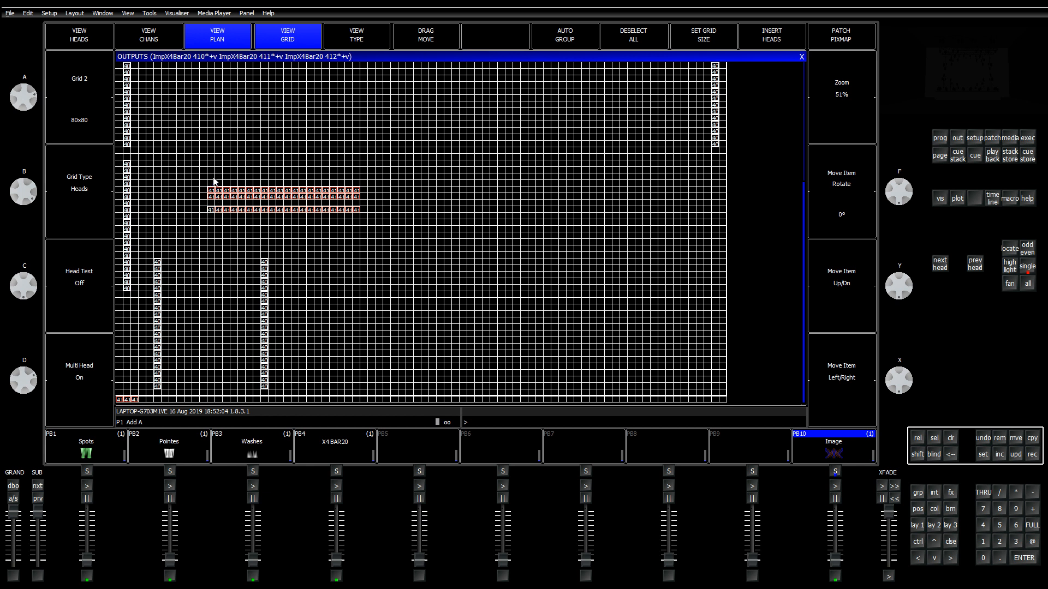
key(ctrl+Up)
key(ctrl+Down)
Step: Move head 410's row 27 columns to the right, clear of the remaining inserted block
key(ctrl+Right)
key(ctrl+Right)
key(ctrl+Right)
key(ctrl+Right)
key(ctrl+Right)
key(ctrl+Right)
key(ctrl+Right)
key(ctrl+Right)
key(ctrl+Right)
key(ctrl+Right)
key(ctrl+Right)
key(ctrl+Right)
key(ctrl+Right)
key(ctrl+Right)
key(ctrl+Right)
key(ctrl+Right)
key(ctrl+Right)
key(ctrl+Right)
key(ctrl+Right)
key(ctrl+Right)
key(ctrl+Right)
key(ctrl+Right)
key(ctrl+Right)
key(ctrl+Right)
key(ctrl+Right)
key(ctrl+Right)
key(ctrl+Right)
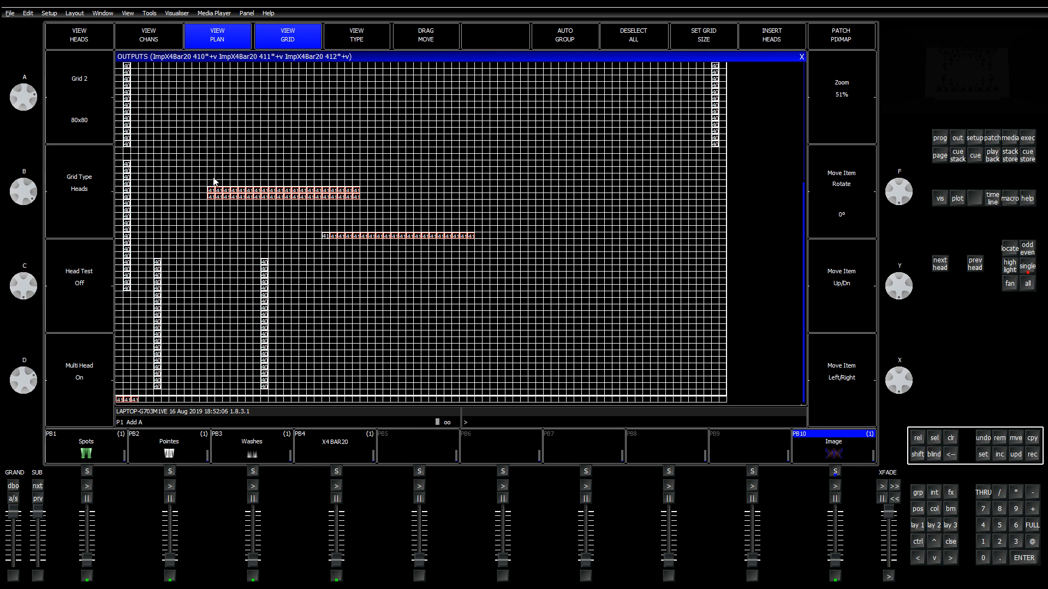
Step: Rotate head 410's row to 90° and place it 38 columns right of head 409's vertical bar, on the same rows
key(ctrl+Down)
key(ctrl+Down)
key(ctrl+Down)
key(ctrl+Right)
key(ctrl+Right)
key(ctrl+Right)
key(ctrl+Right)
key(ctrl+Right)
key(ctrl+Right)
key(ctrl+Right)
key(ctrl+Right)
key(ctrl+Right)
key(ctrl+Right)
key(ctrl+Right)
key(ctrl+Right)
key(ctrl+Right)
key(ctrl+Right)
key(ctrl+Right)
key(ctrl+Right)
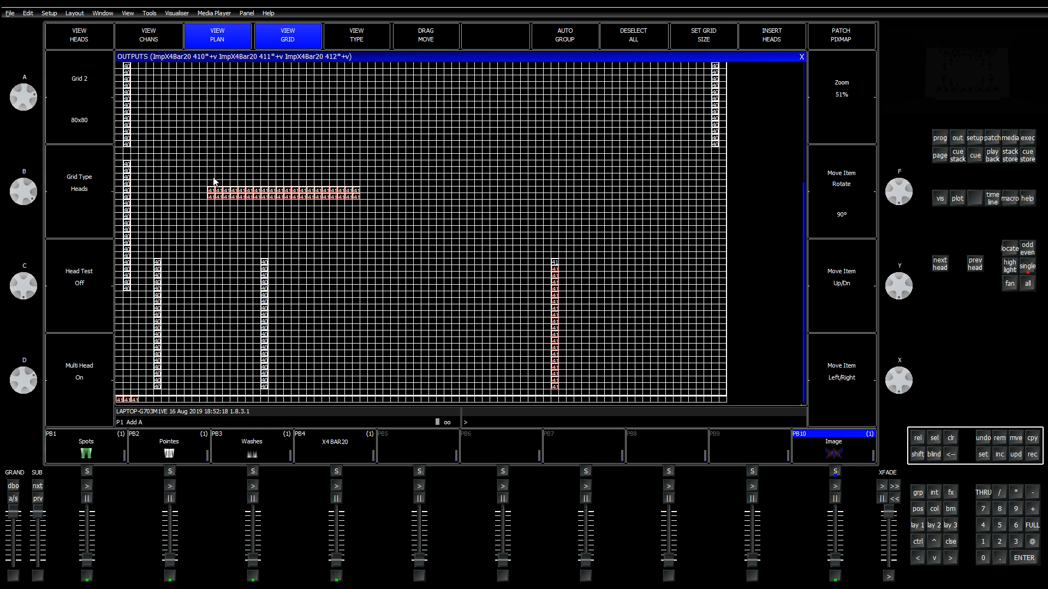
Step: Stand head 411 vertically beneath the upper bar near the grid's right edge, and head 412 four columns further left on head 410's rows
click(210, 190)
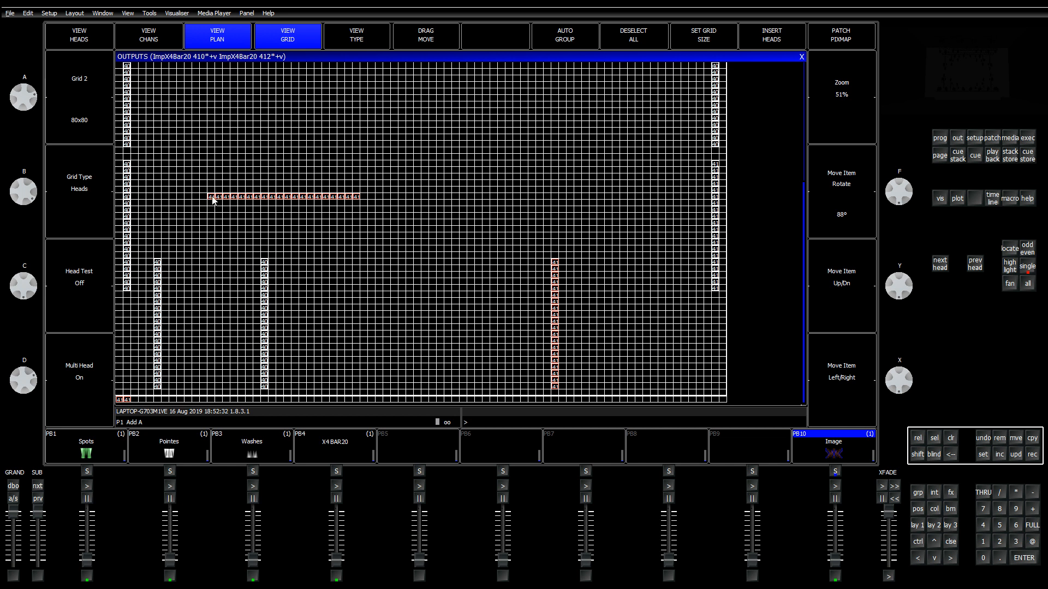
click(212, 198)
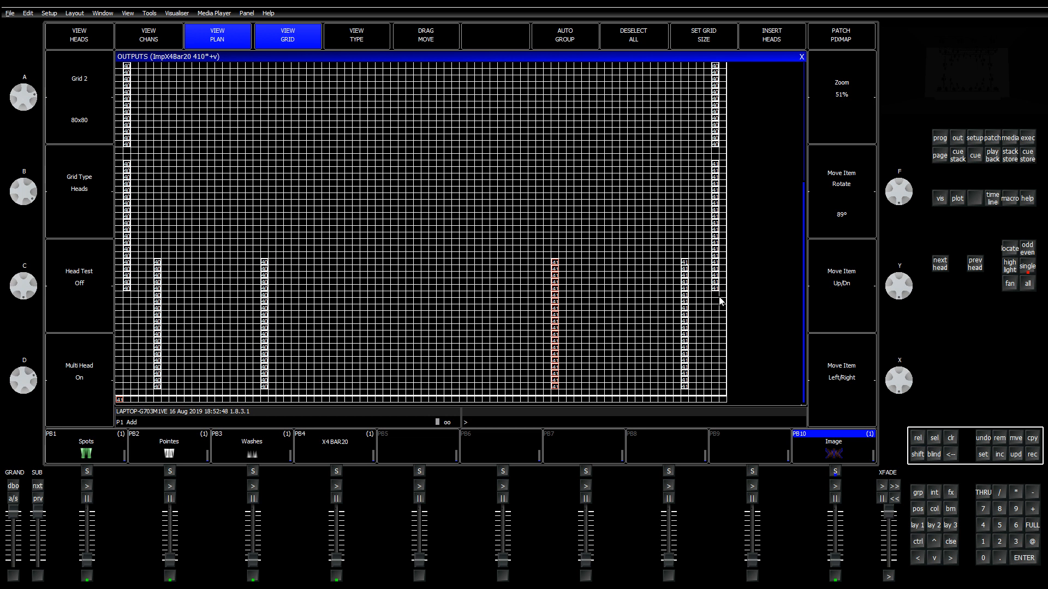
Step: Set the size of Grid 2 to 80/86
click(705, 34)
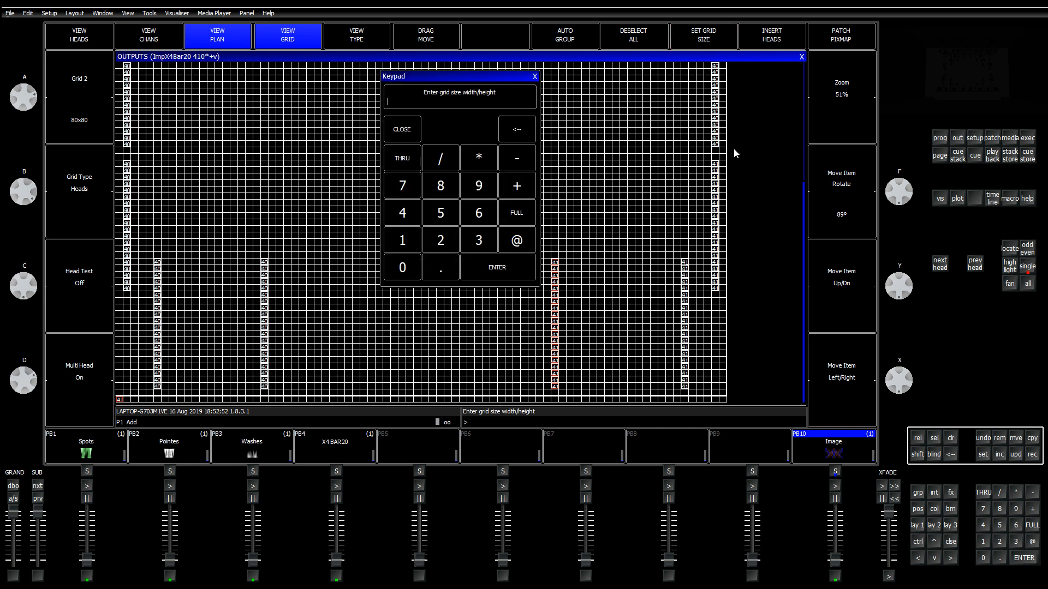
text(80/86)
key(Return)
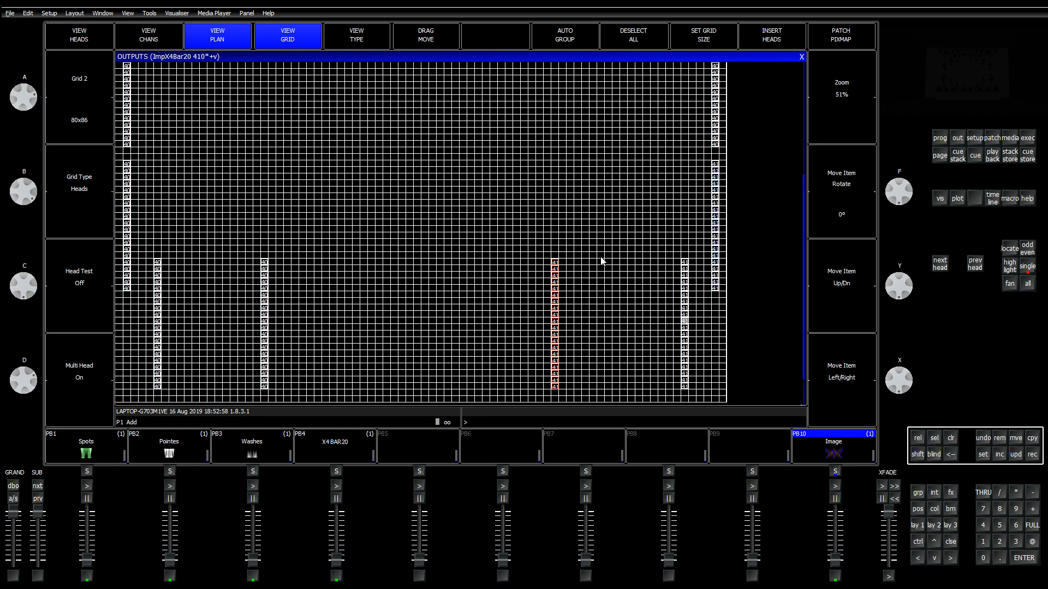
Step: Select the first elements of bars 408, 409, 410 and 412 together and move the four bars down six rows
scroll(600, 262, down, 2)
scroll(600, 268, down, 1)
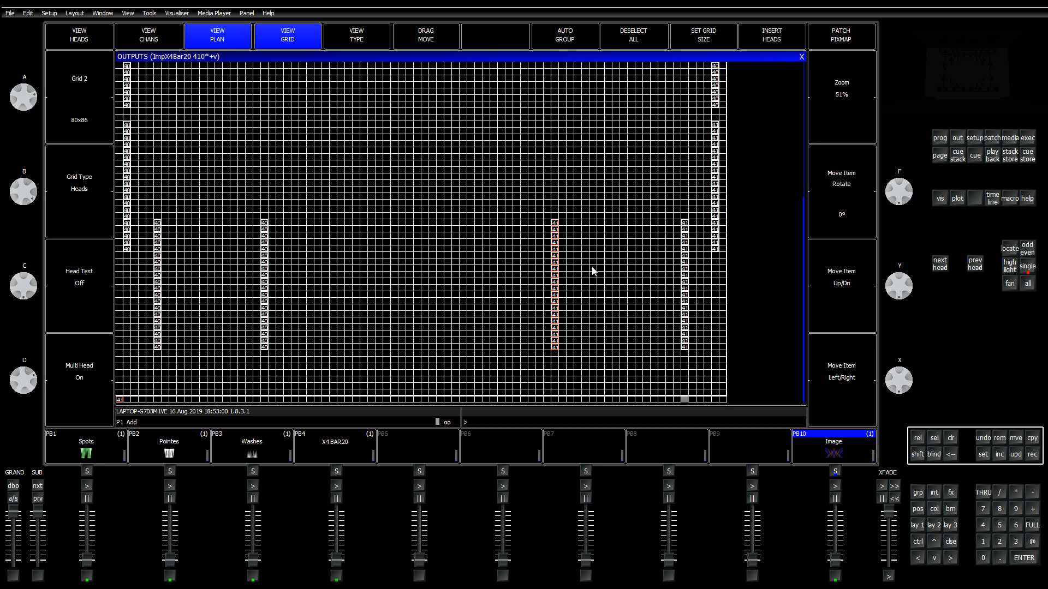
click(158, 224)
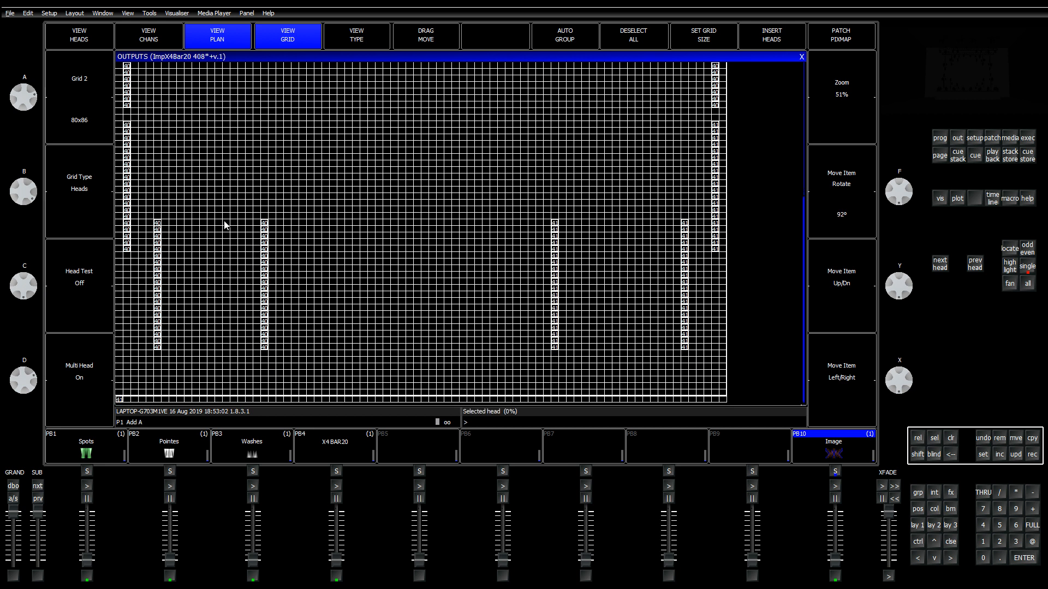
drag(150, 218, 694, 227)
key(Down)
key(Down)
key(Down)
key(Down)
key(Down)
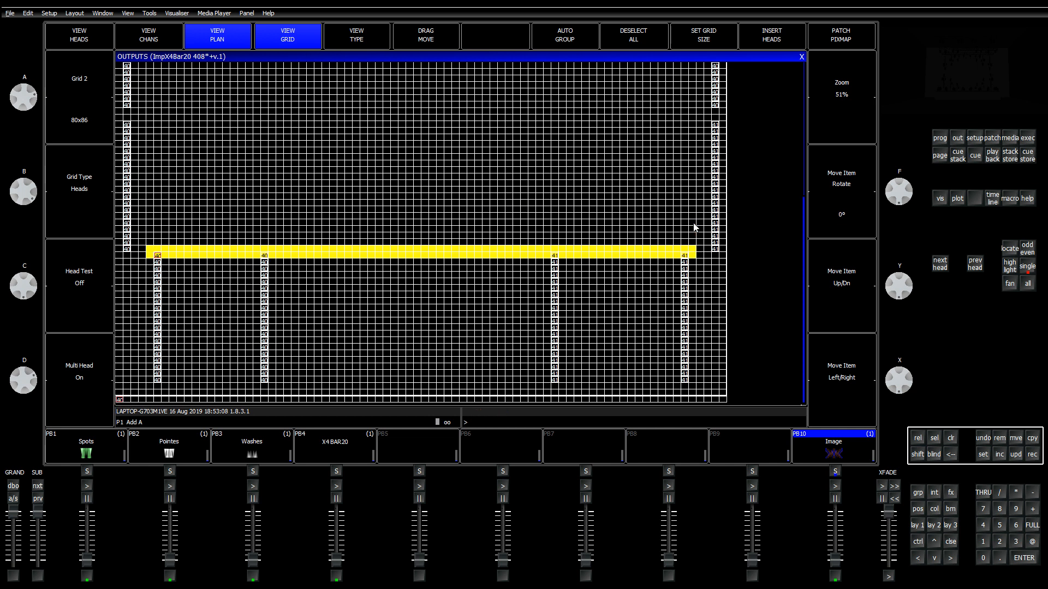
key(Down)
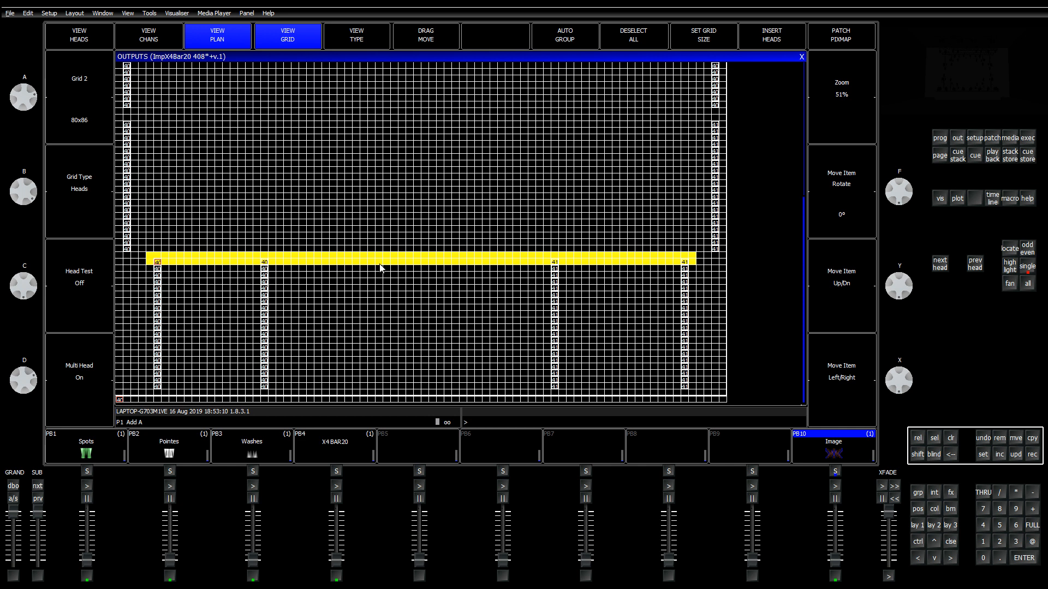
Step: Move head 408's vertical bar four columns left, in line with the bars along the grid's left edge
click(157, 263)
key(Left)
key(Left)
key(Left)
key(Left)
key(Left)
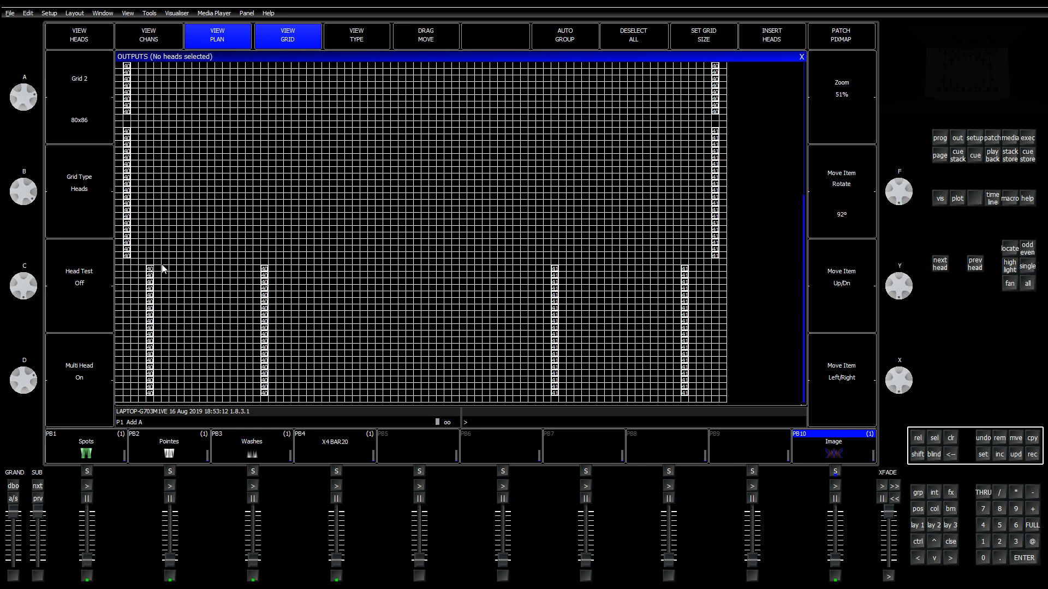
key(Right)
key(Right)
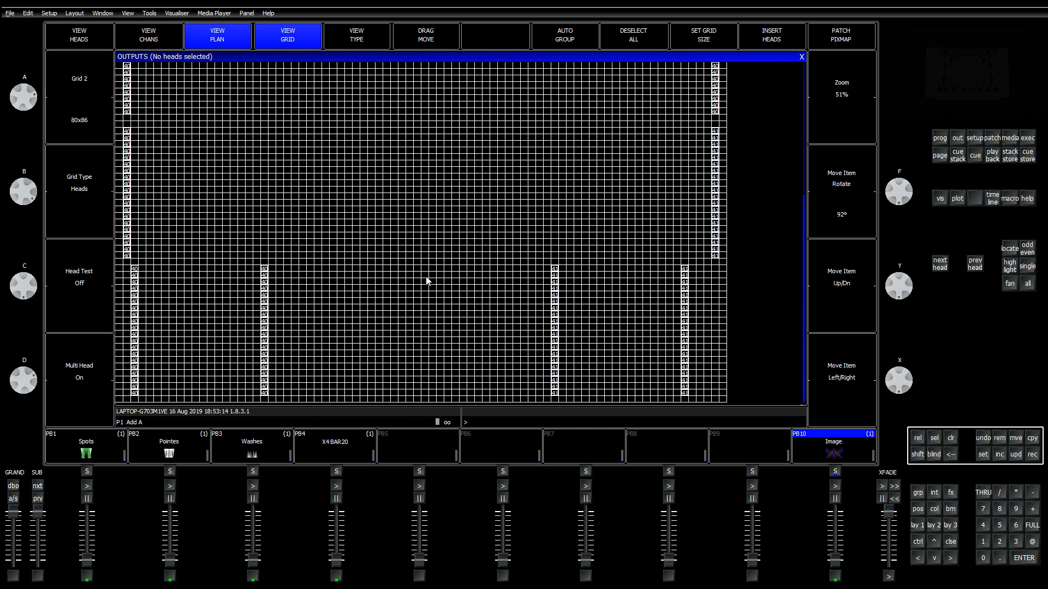
key(Left)
Step: Move head 412's vertical bar four columns right, in line with head 411's bar
click(685, 271)
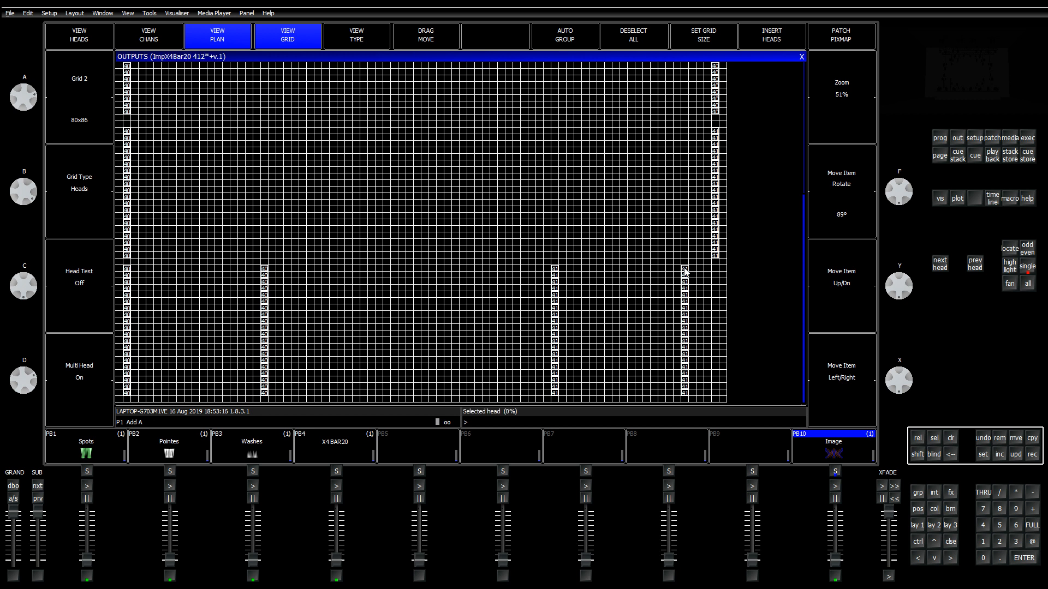
key(Right)
key(Right)
key(Right)
key(Right)
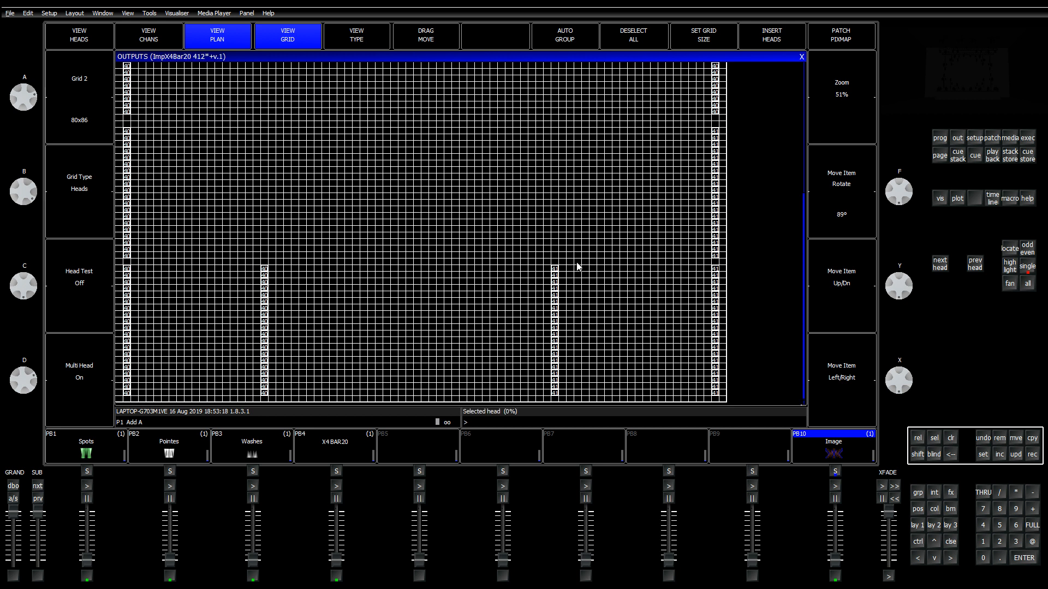
Step: Move head 410's vertical bar three columns right, in line with the inner bar in the upper part of the grid
key(Up)
key(Up)
key(Up)
key(Up)
key(Up)
key(Up)
key(Up)
key(Up)
key(Up)
key(Up)
key(Up)
key(Up)
key(Up)
key(Up)
key(Up)
key(Up)
key(Up)
key(Up)
key(Up)
key(Up)
key(Down)
key(Down)
key(Down)
key(Down)
key(Down)
key(Down)
key(Down)
key(Down)
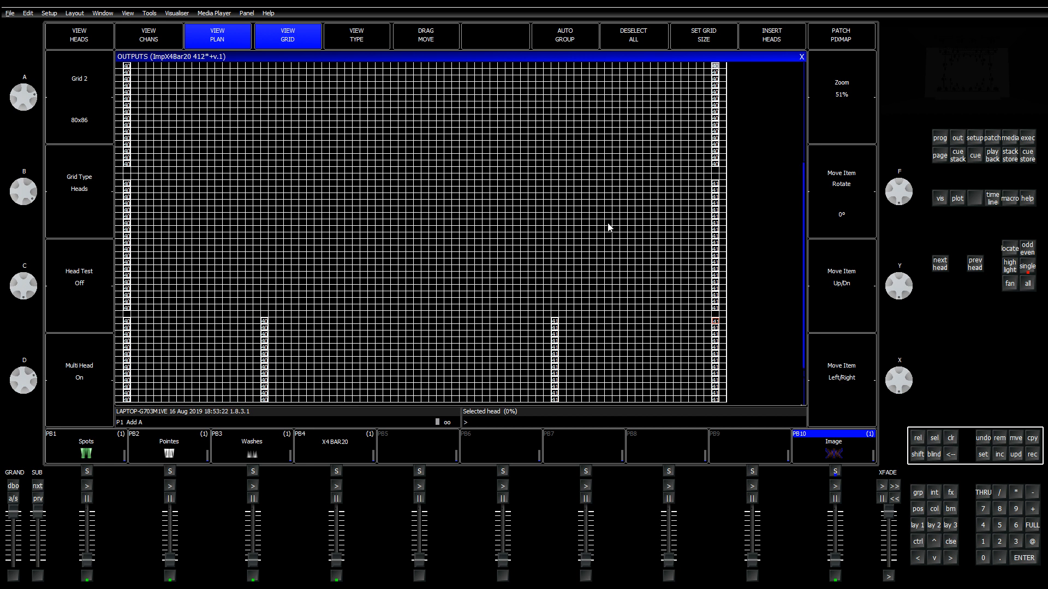
key(Down)
key(Down)
key(Down)
key(Down)
key(Down)
key(Down)
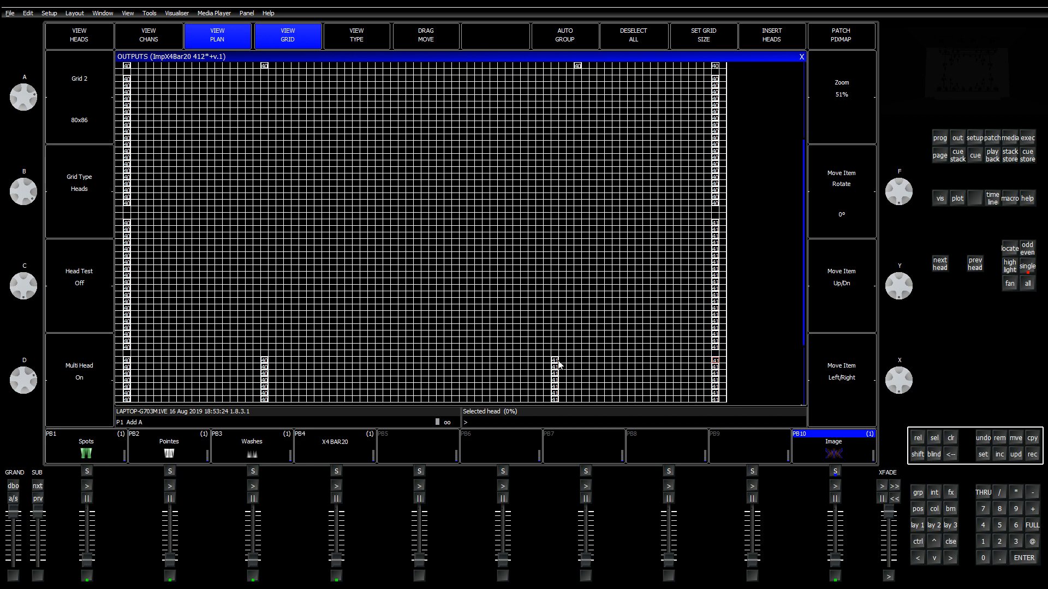
click(558, 365)
key(Right)
key(Right)
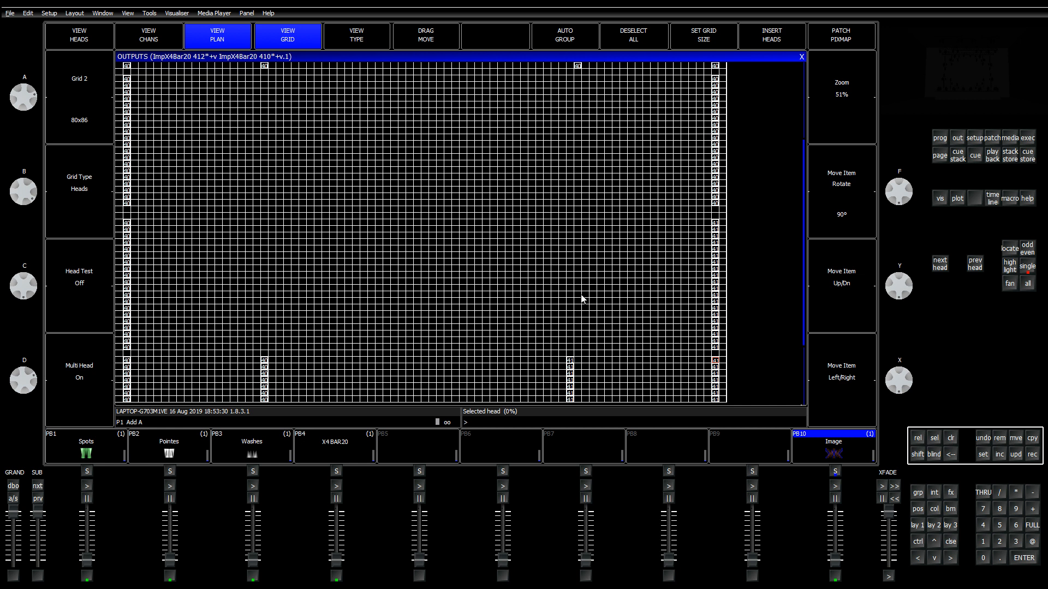
key(Right)
Step: Turn off the grid display to check the bar layout, and briefly run the PB10 Image playback
click(265, 363)
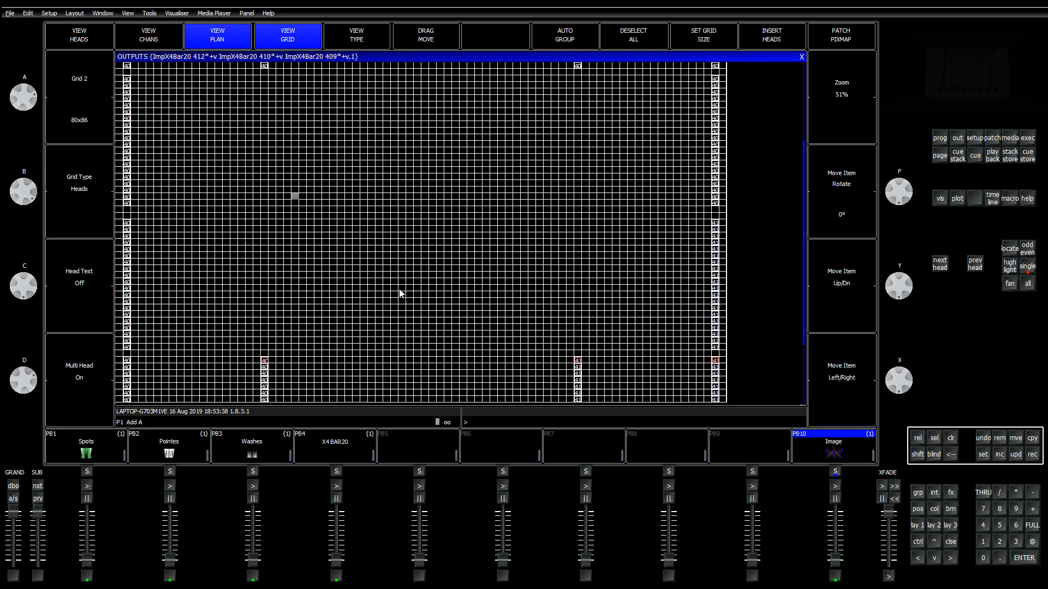
click(303, 36)
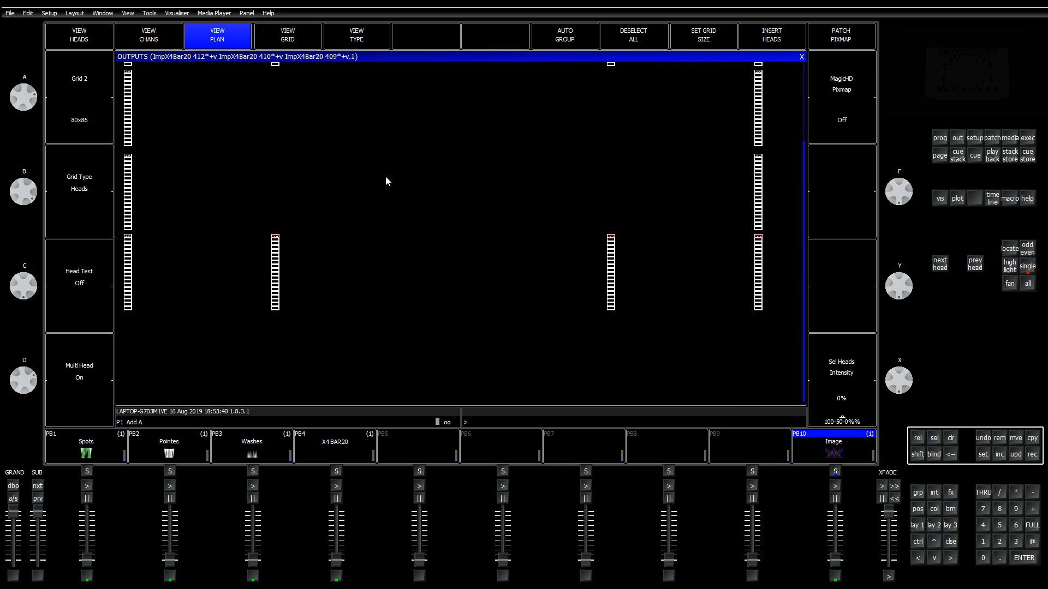
scroll(663, 201, up, 18)
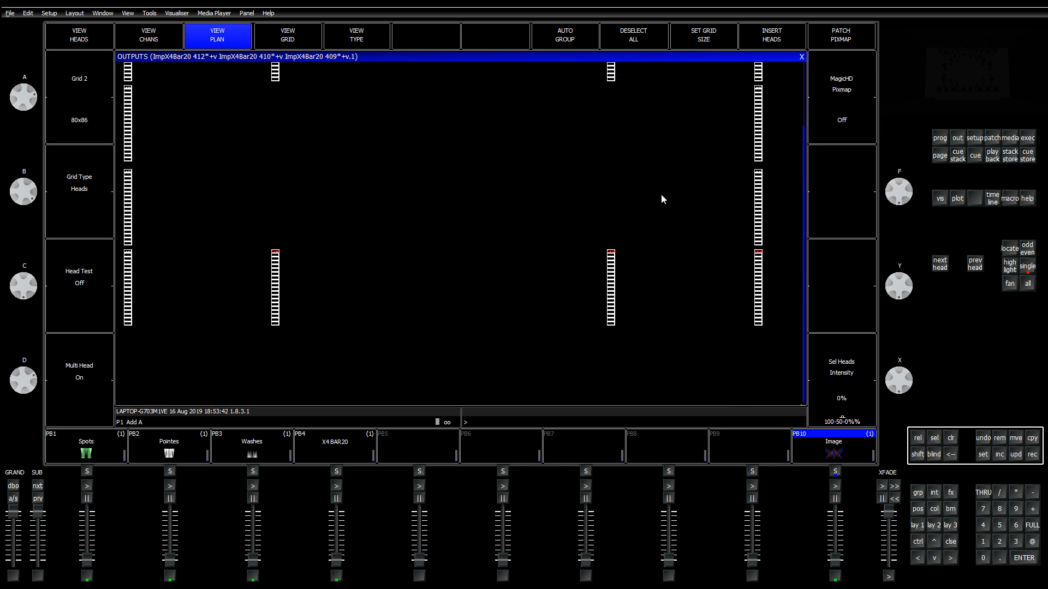
scroll(663, 186, up, 2)
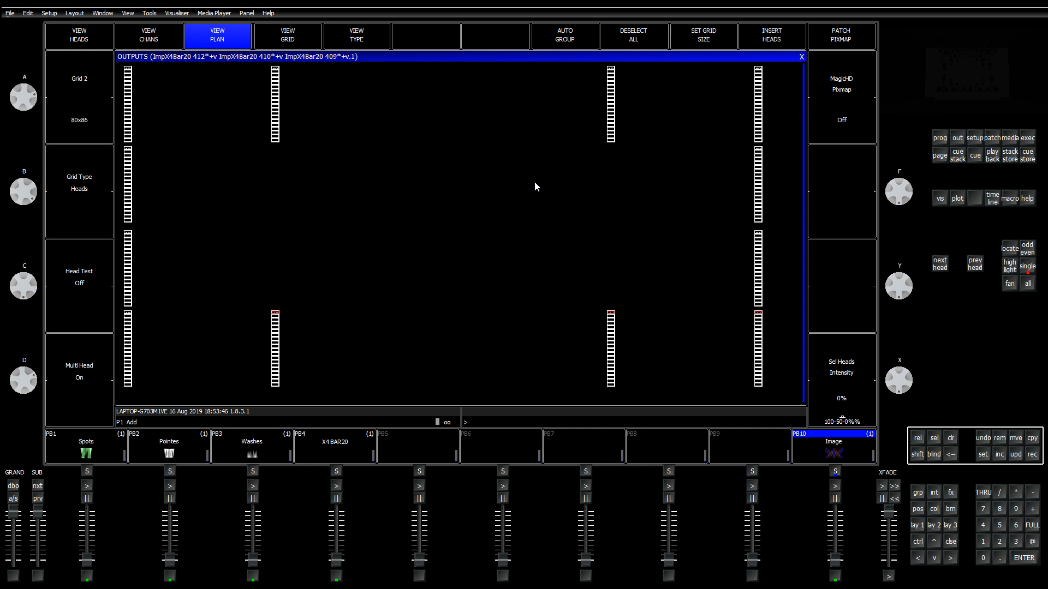
key(p)
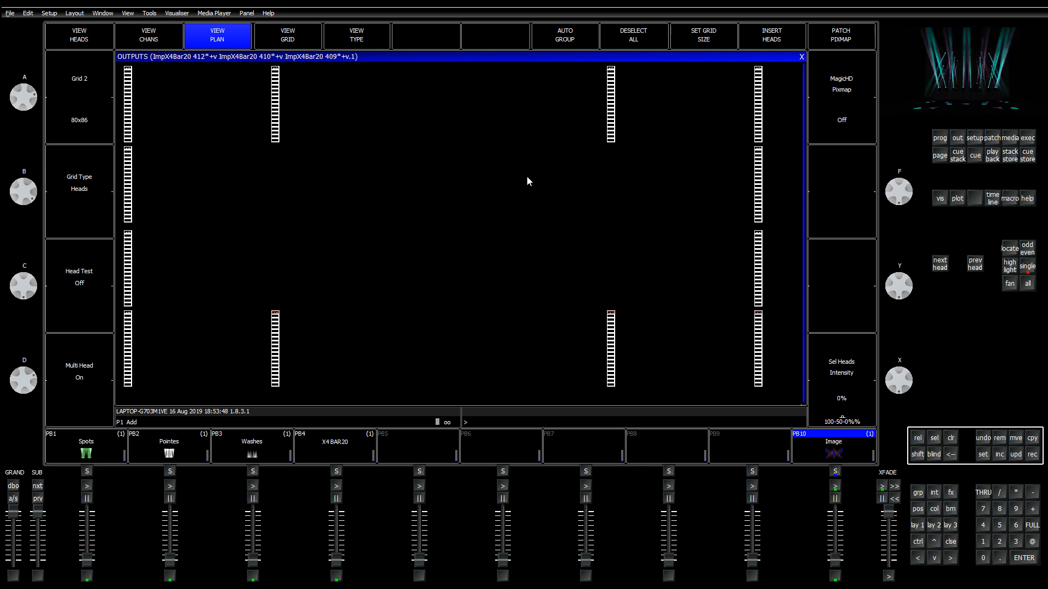
key(p)
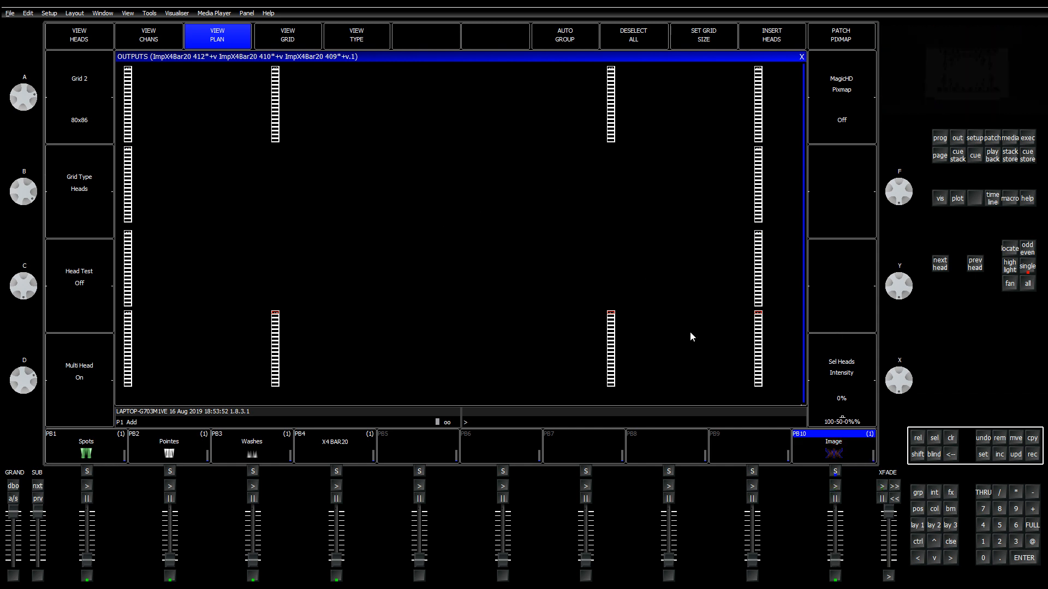
Step: Clear the programmer and select all heads in the ImpX4Bar20 group (G5)
click(916, 528)
click(951, 437)
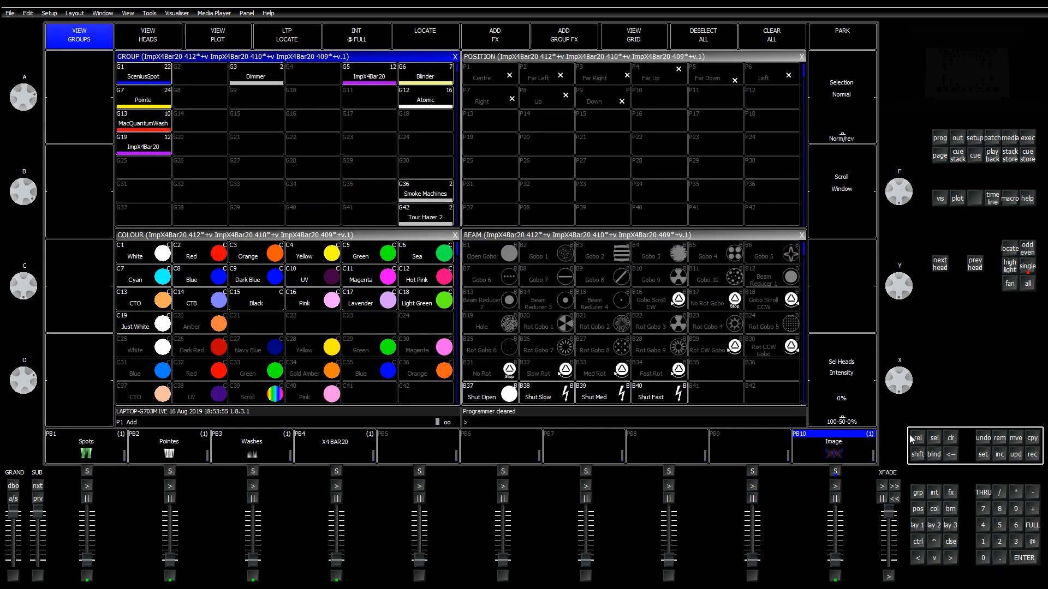
click(366, 82)
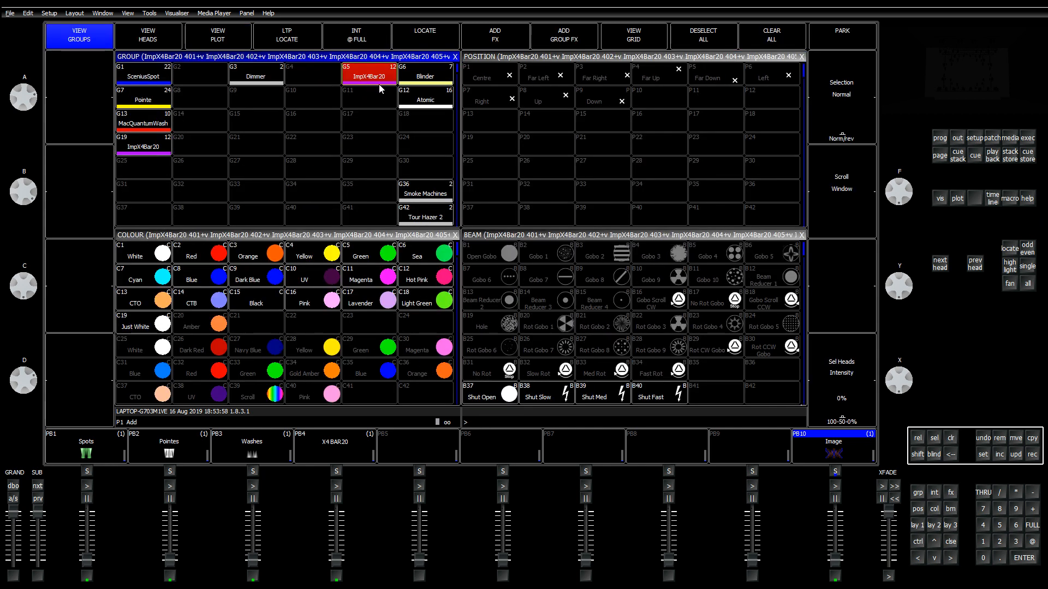
Step: Add the rainbowvert pixel map effect to the RGB attributes of the ImpX4Bar20 heads
click(501, 43)
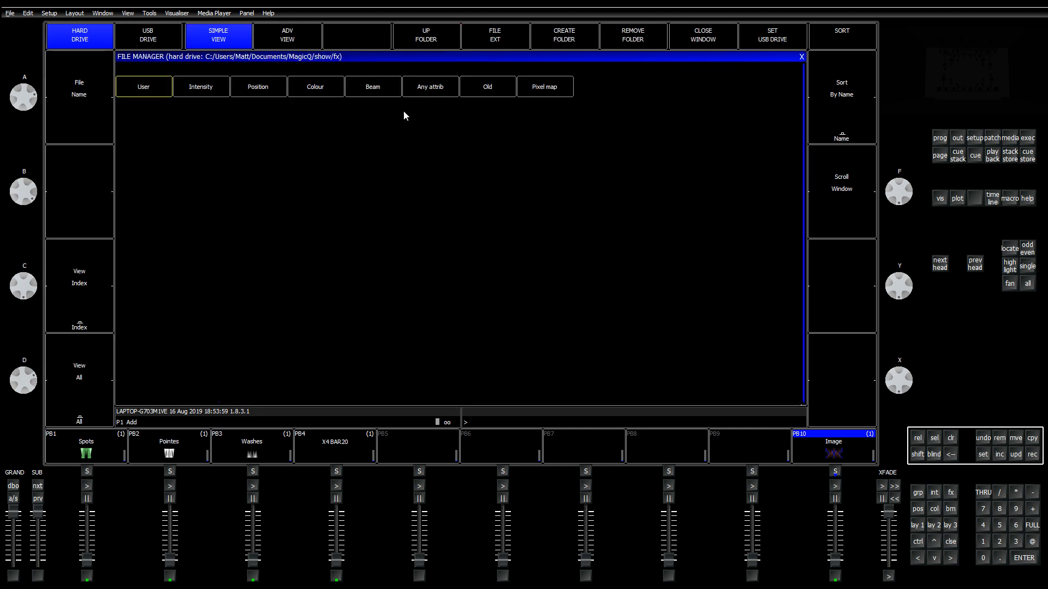
click(556, 89)
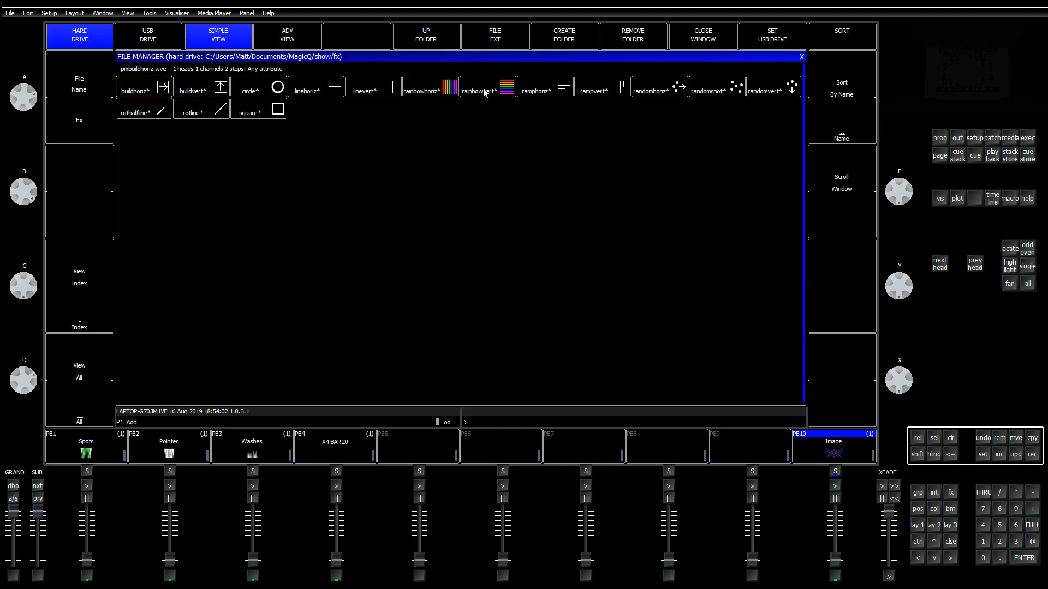
click(501, 90)
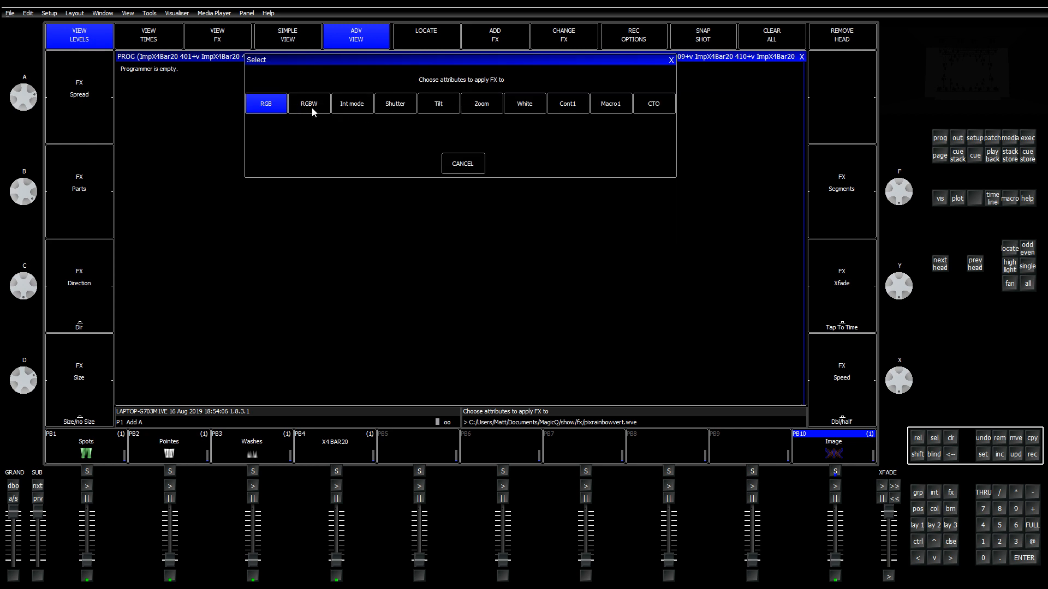
click(269, 111)
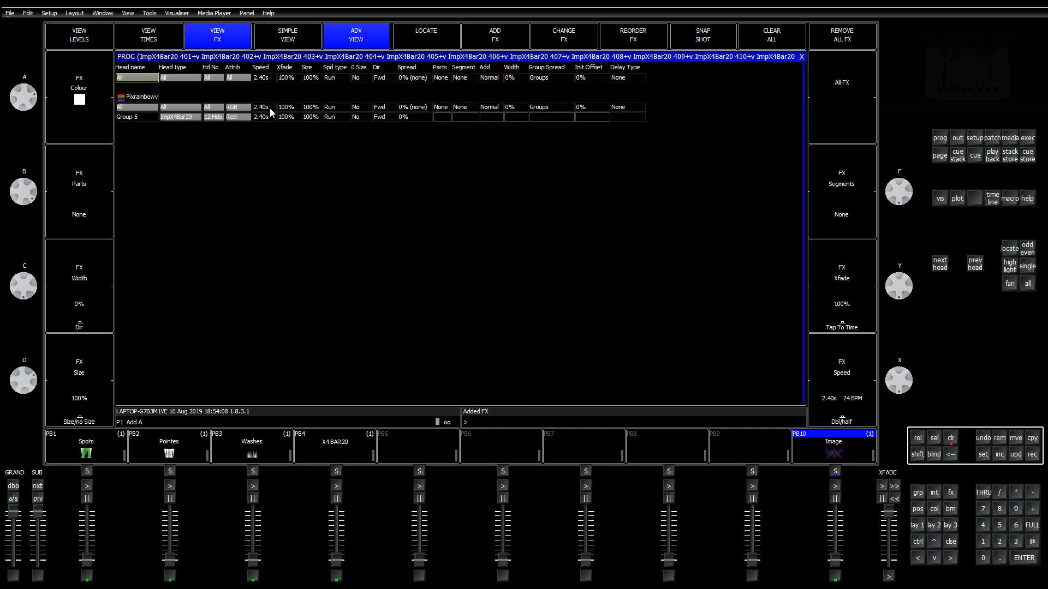
Step: Return to the programmer's effect list and inspect the speed and spread of the rainbow effect's Group 5 entry
click(917, 527)
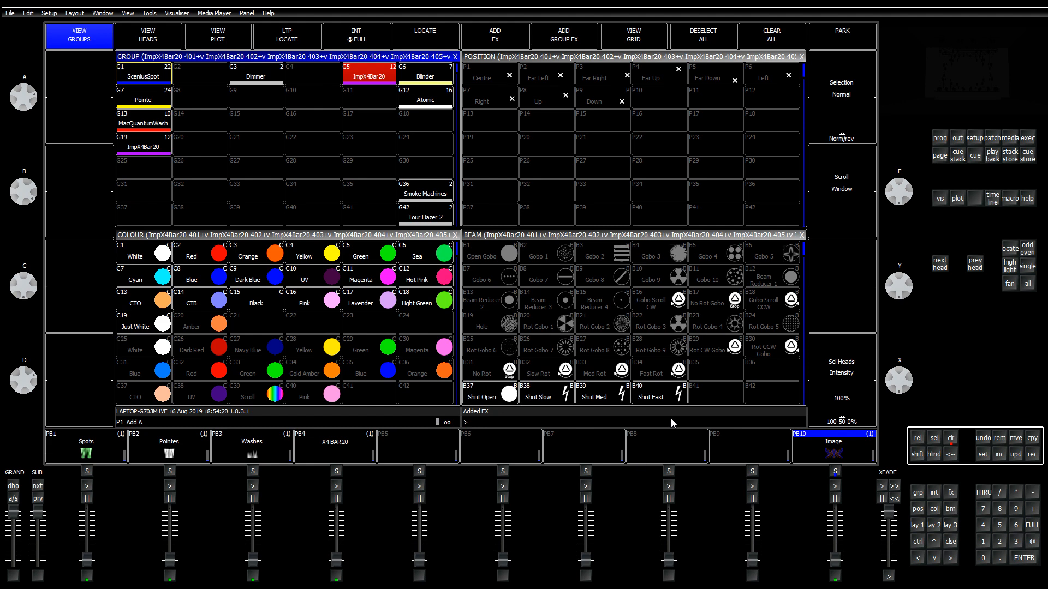
click(948, 140)
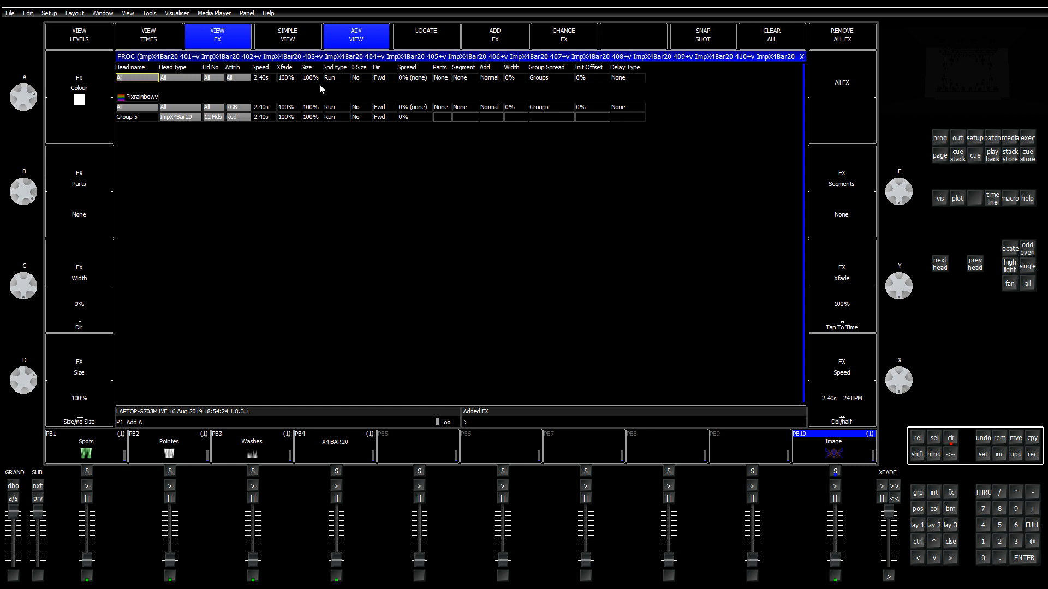
click(144, 118)
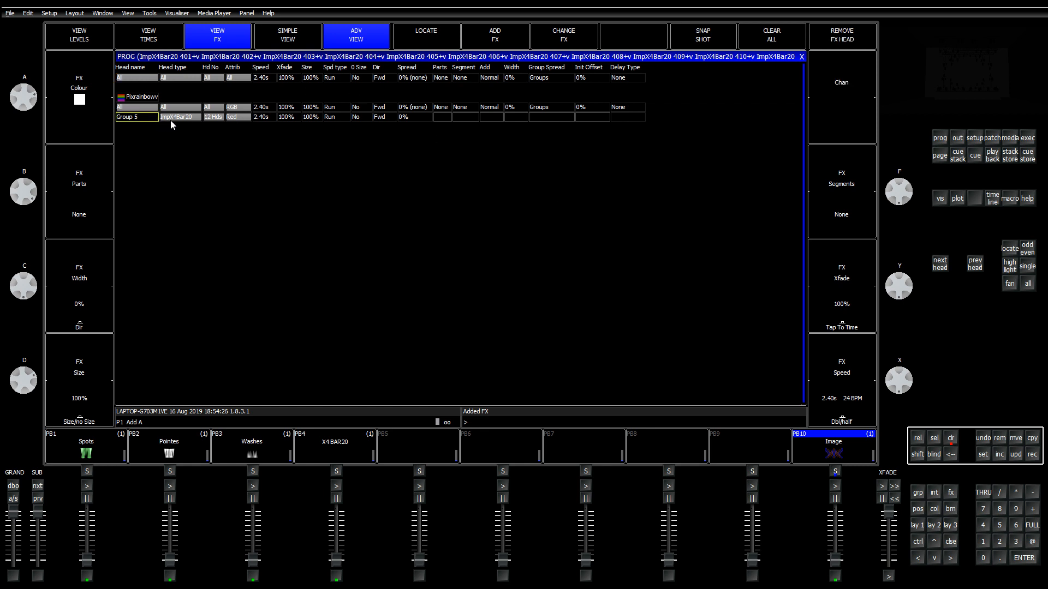
click(261, 117)
click(404, 118)
Step: Remove the rainbow effect by clearing the programmer and reselect the ImpX4Bar20 group (G5)
click(950, 438)
click(922, 527)
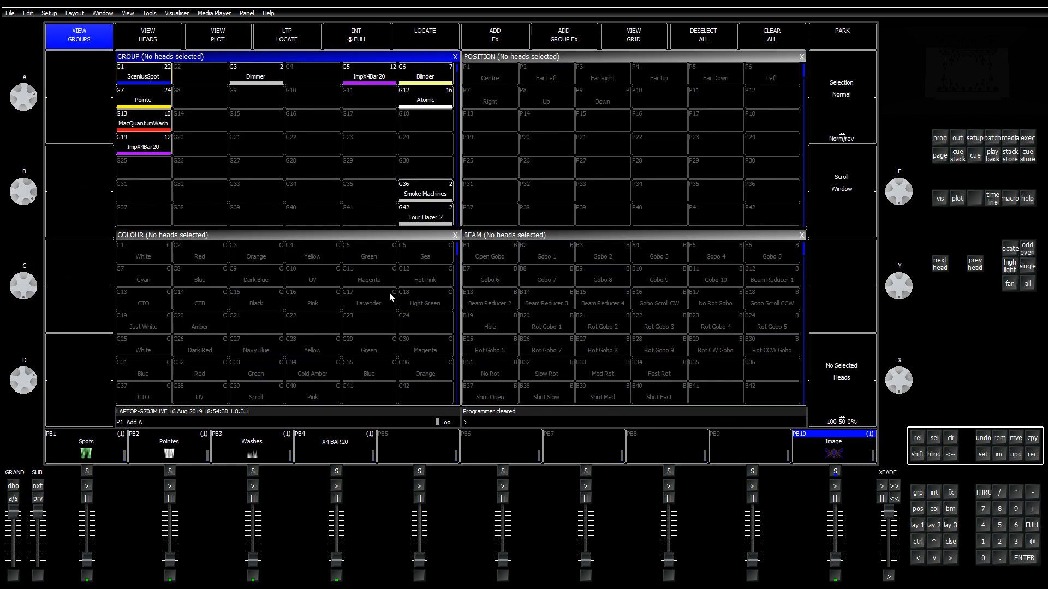
click(360, 81)
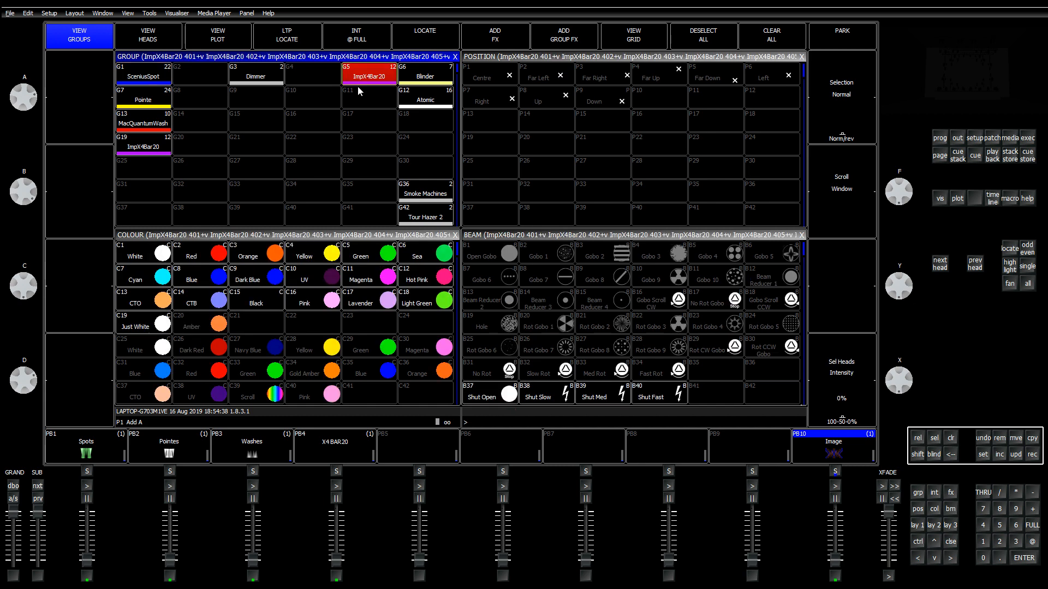
Step: Apply the White colour palette (C1) to the ImpX4Bar20 heads and adjust their white level
click(194, 260)
click(141, 257)
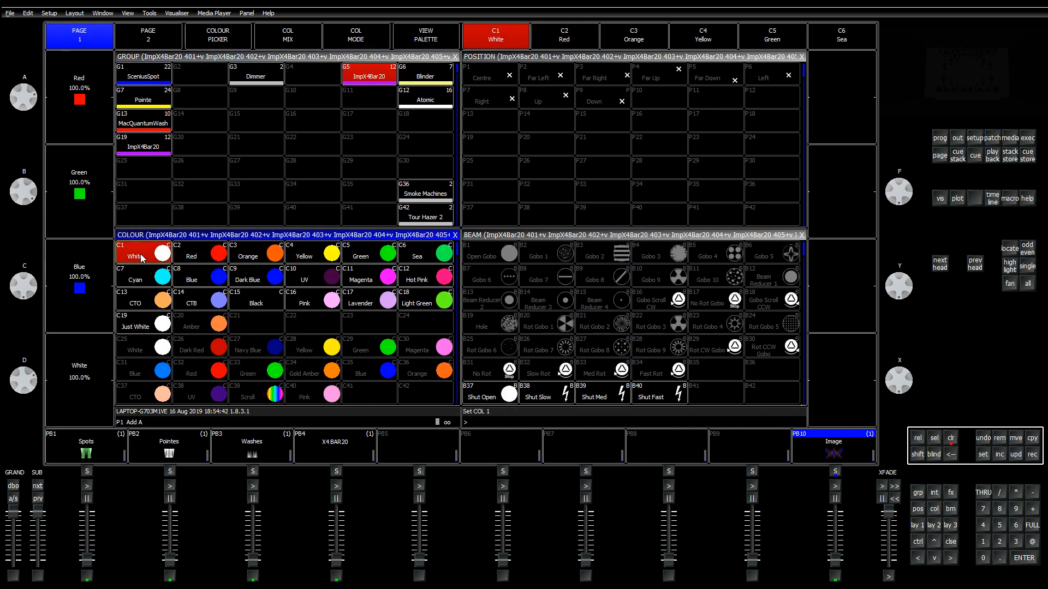
drag(34, 388, 39, 373)
Step: Add the rainbowvert pixel map effect to the RGB attributes of the selected ImpX4Bar20 heads
click(400, 57)
click(493, 35)
click(534, 86)
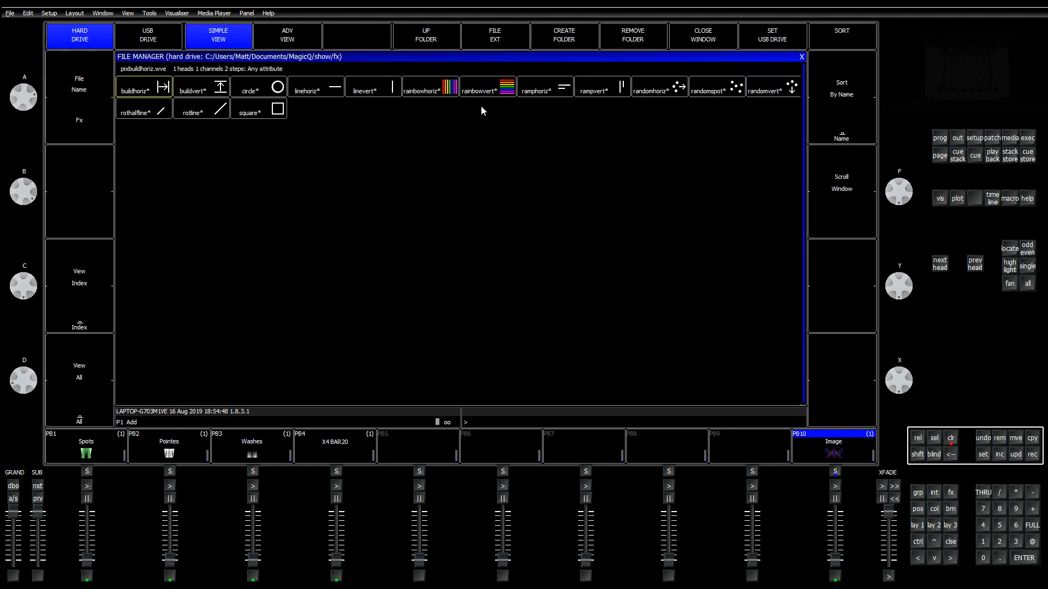
click(490, 92)
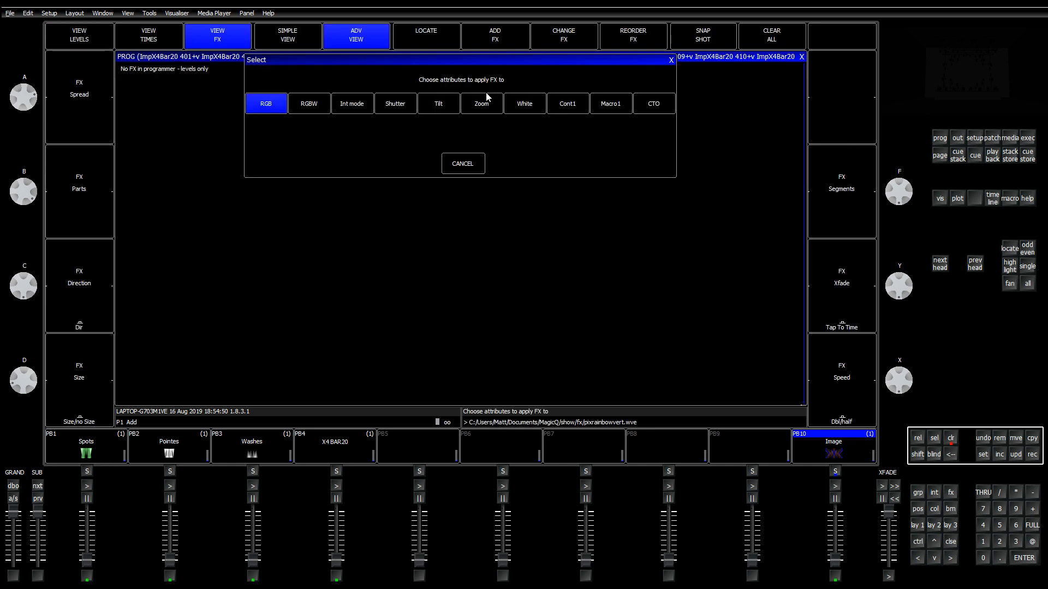
click(266, 108)
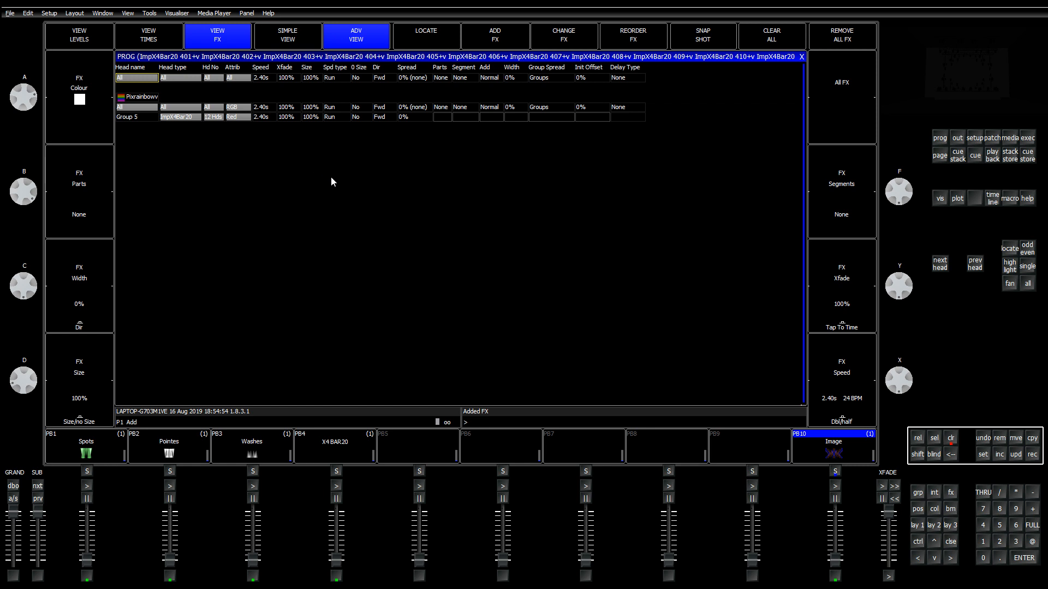
Step: Show the Grid 2 plan of the outputs and set its view type to Colours
key(g)
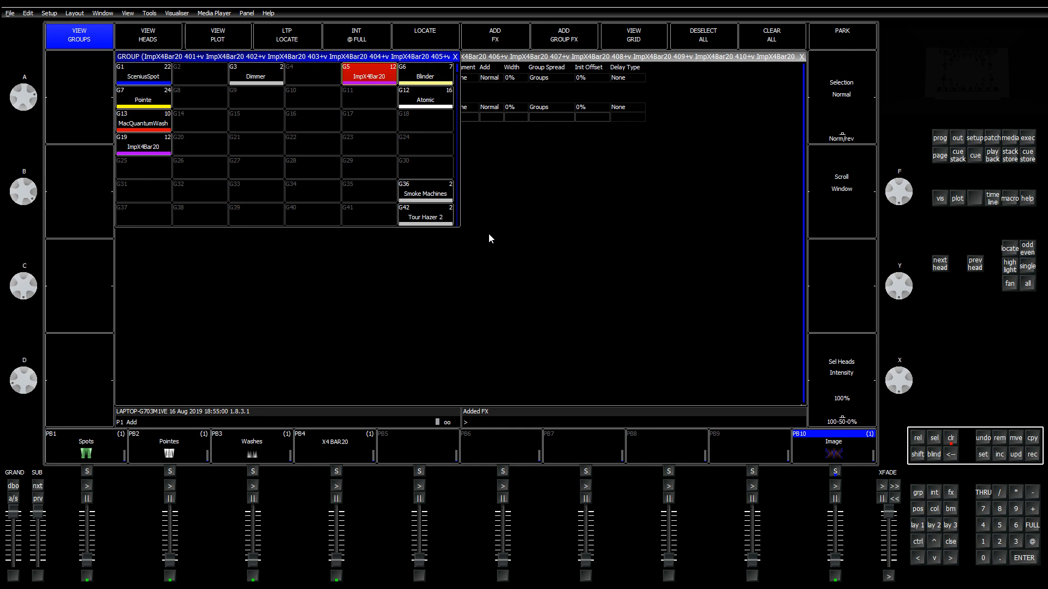
click(958, 140)
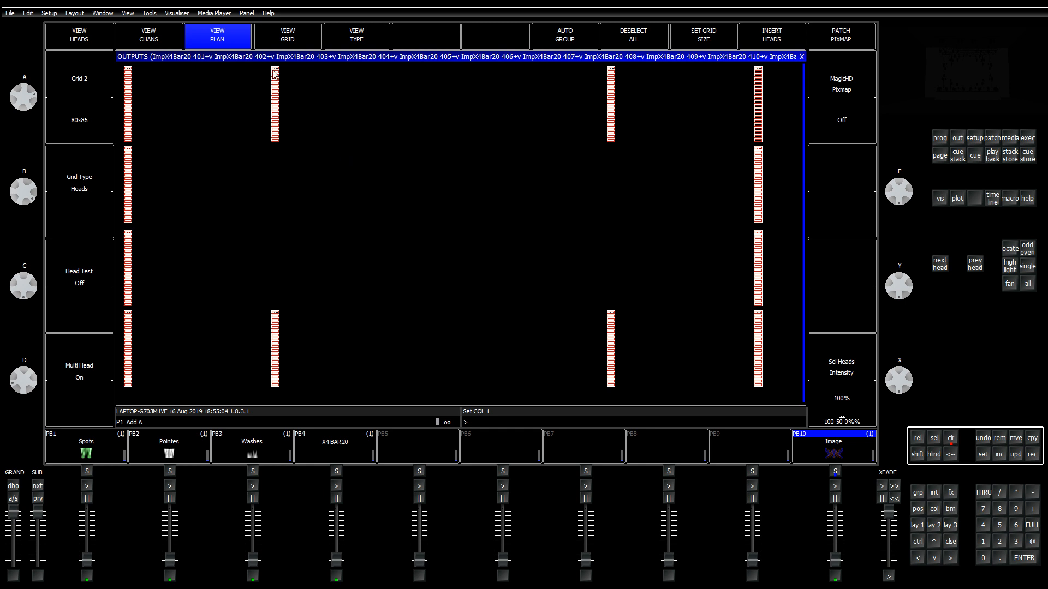
click(349, 39)
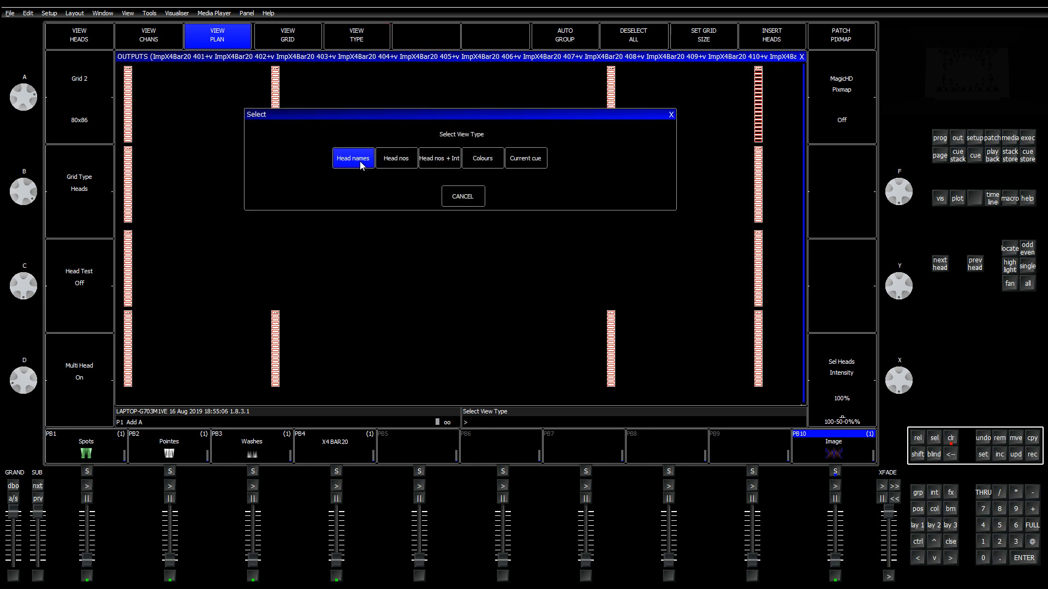
click(474, 165)
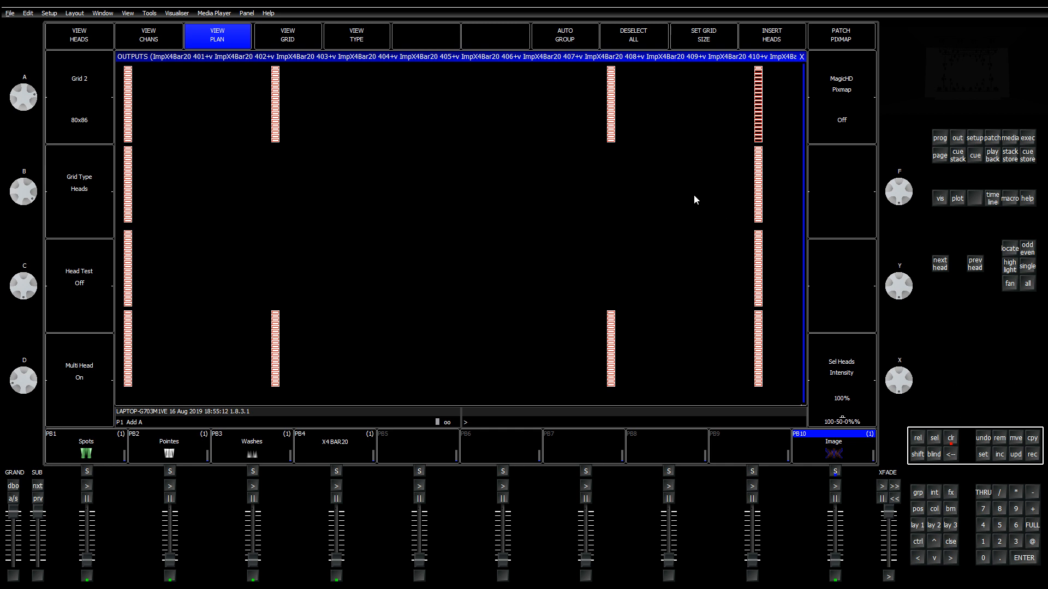
Step: Examine the colour values and per-element dimmer channels of ImpX4Bar20 heads 401 to 412 in the outputs heads view
click(79, 35)
scroll(349, 232, up, 2)
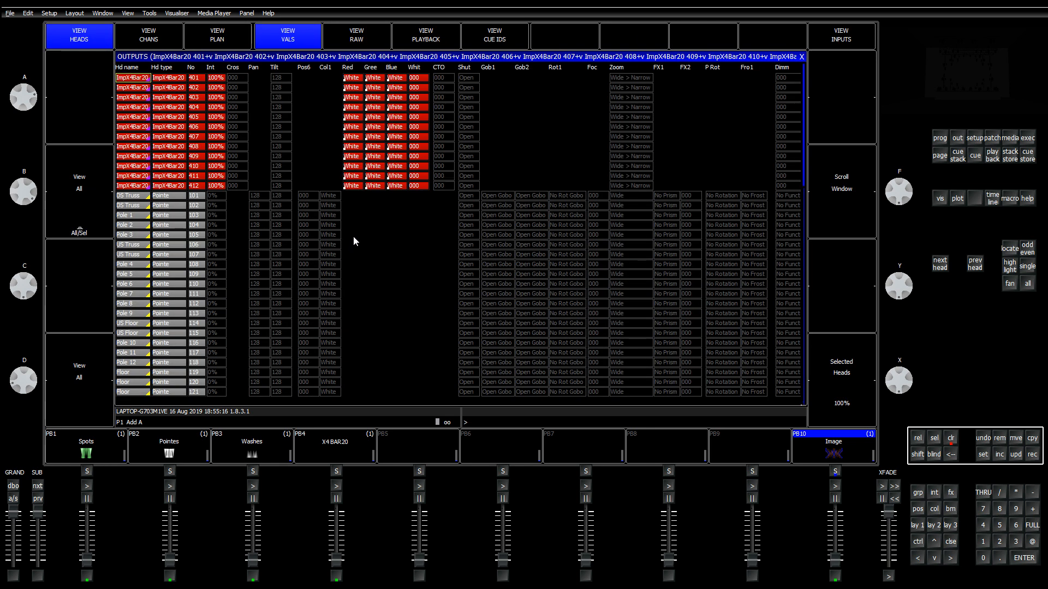
key(Right)
key(Right)
key(Right)
key(Right)
key(Right)
key(Right)
key(Right)
key(Right)
key(Right)
key(Right)
key(Right)
key(Right)
key(Right)
key(Right)
key(Right)
key(Right)
key(Right)
key(Right)
key(Right)
key(Right)
key(Right)
key(Right)
key(Right)
key(Right)
key(Right)
key(Right)
key(Right)
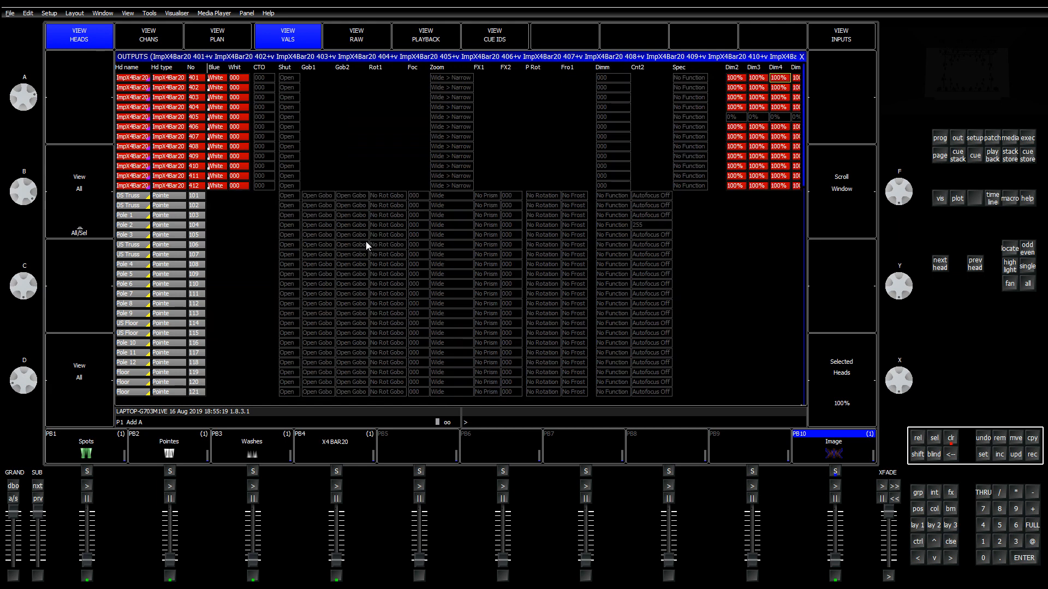
key(Left)
key(Left)
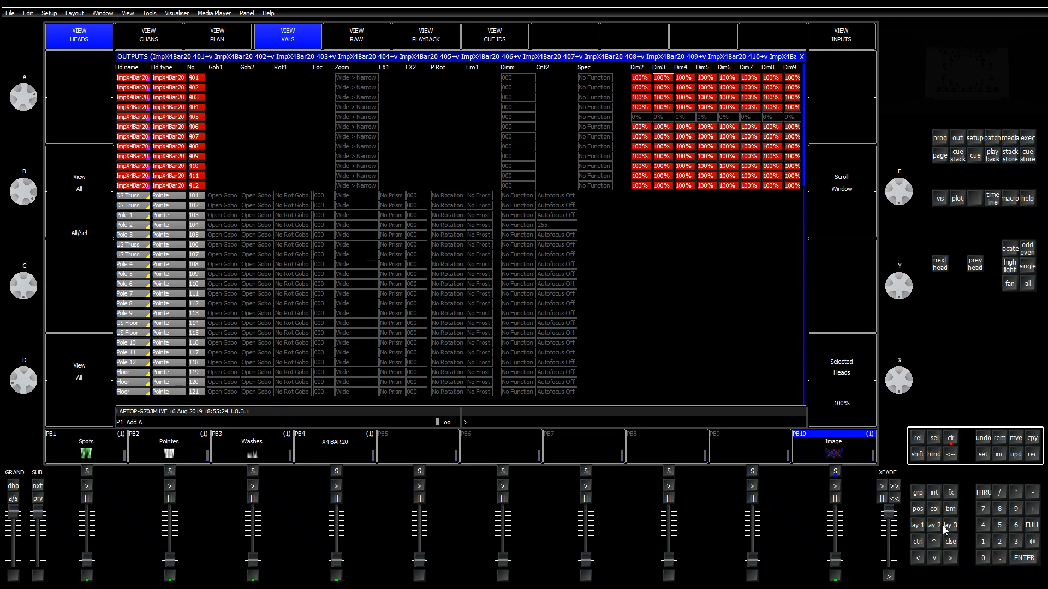
Step: Check the selected heads' colour levels in the colour palettes and compare the red, green, blue and white output values
click(934, 509)
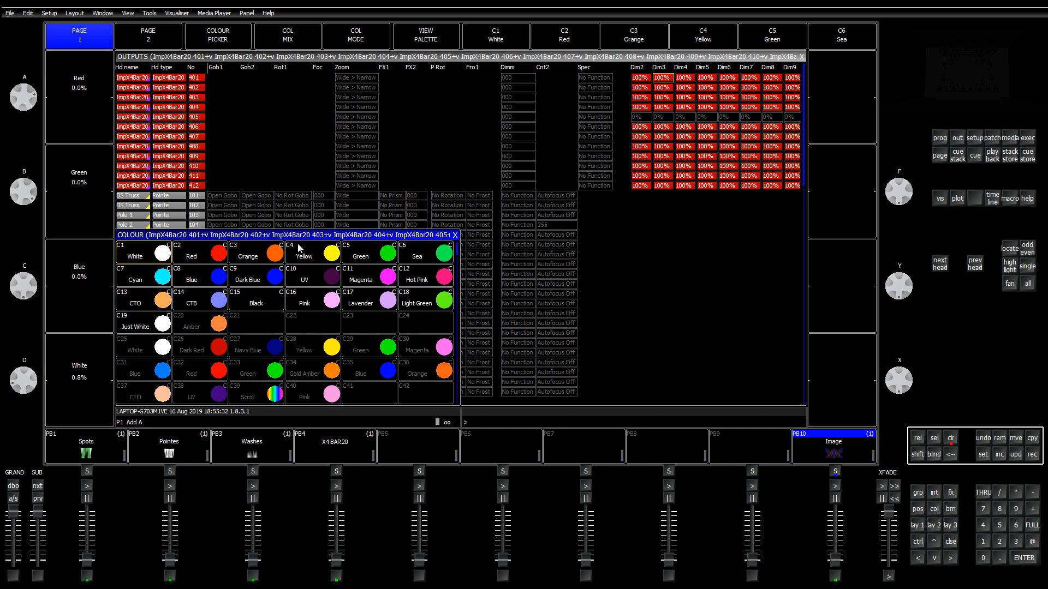
click(257, 176)
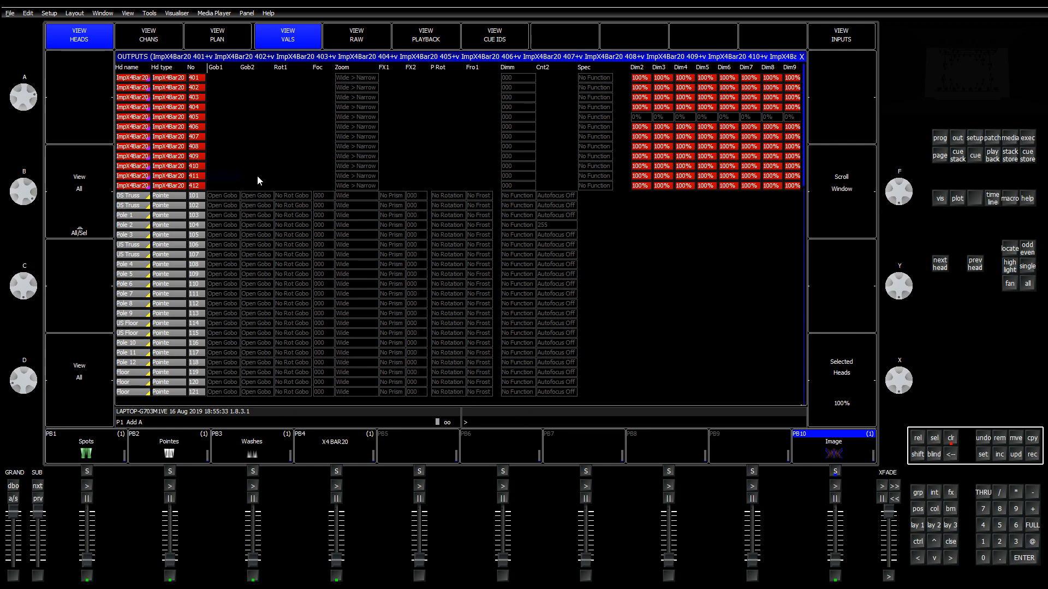
key(Left)
key(Left)
key(Left)
key(Left)
key(Left)
key(Left)
key(Left)
key(Left)
key(Left)
key(Left)
key(Left)
key(Left)
key(Left)
key(Left)
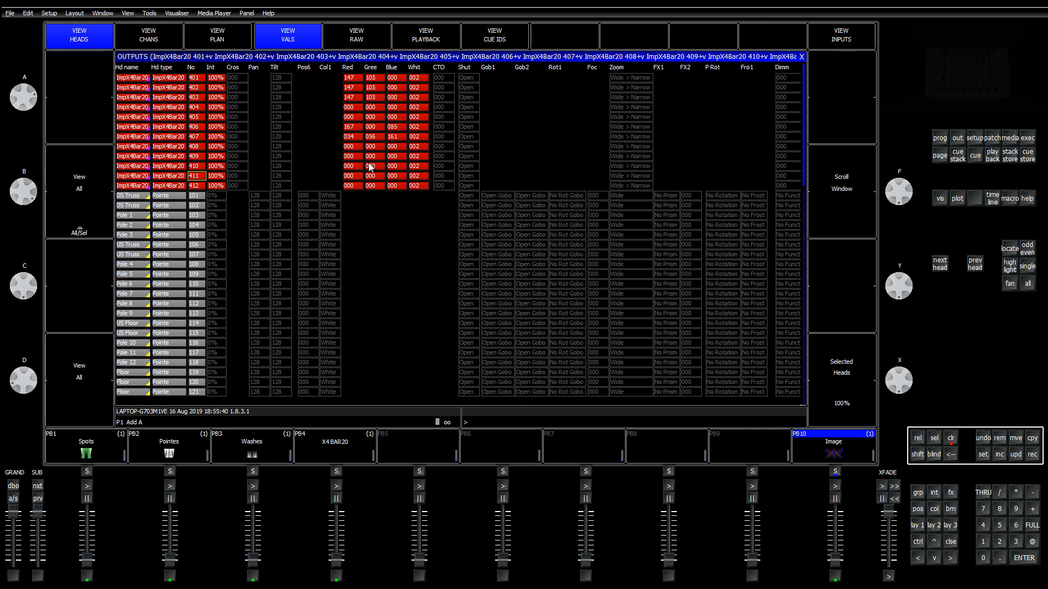
key(Up)
key(Up)
key(Up)
key(Up)
key(Up)
key(Up)
key(Up)
key(Up)
key(Up)
key(Up)
Step: Clear the programmer to remove the rainbow effect and the head selection
click(916, 527)
click(947, 440)
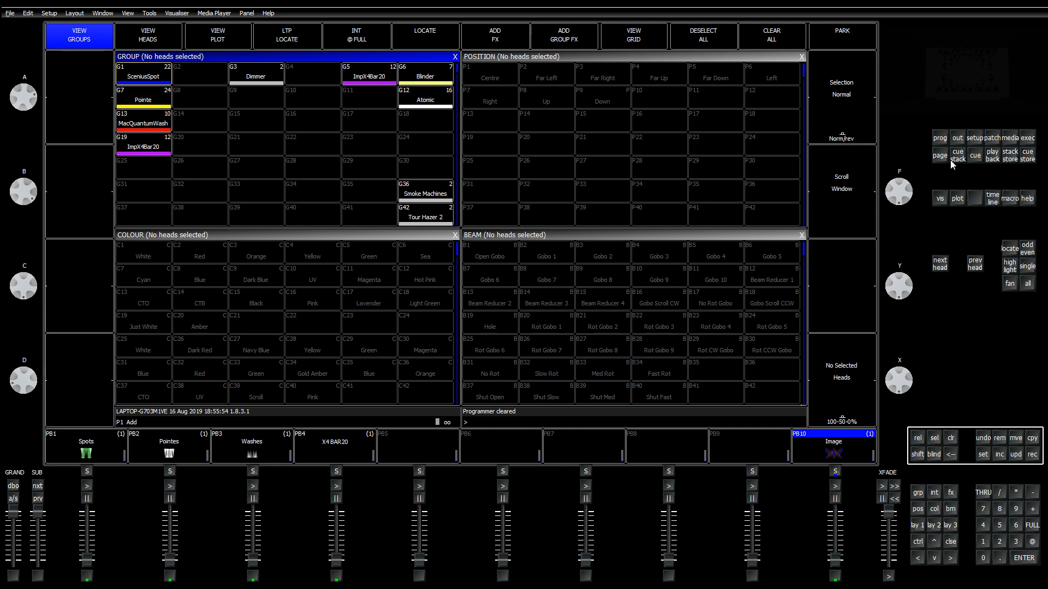
Step: Filter the patch to the ImpX4Bar20 heads and examine their Ind Ele settings
click(992, 137)
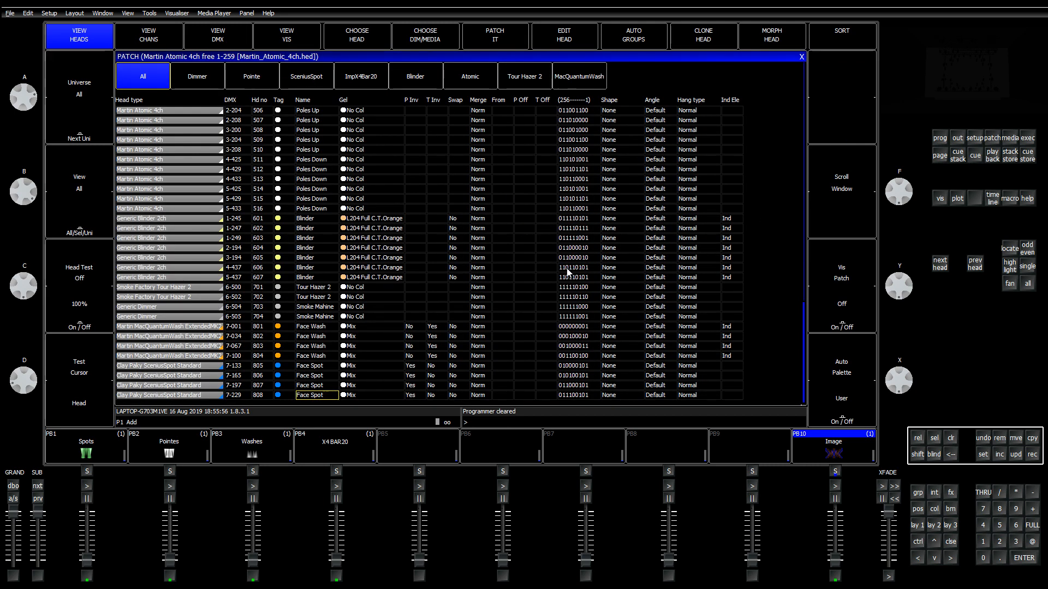
key(Up)
key(Up)
key(Up)
key(Up)
key(Up)
key(Up)
key(Up)
key(Up)
key(Up)
key(Up)
key(Up)
key(Up)
key(Up)
key(Up)
key(Up)
key(Up)
key(Up)
key(Up)
key(Up)
key(Up)
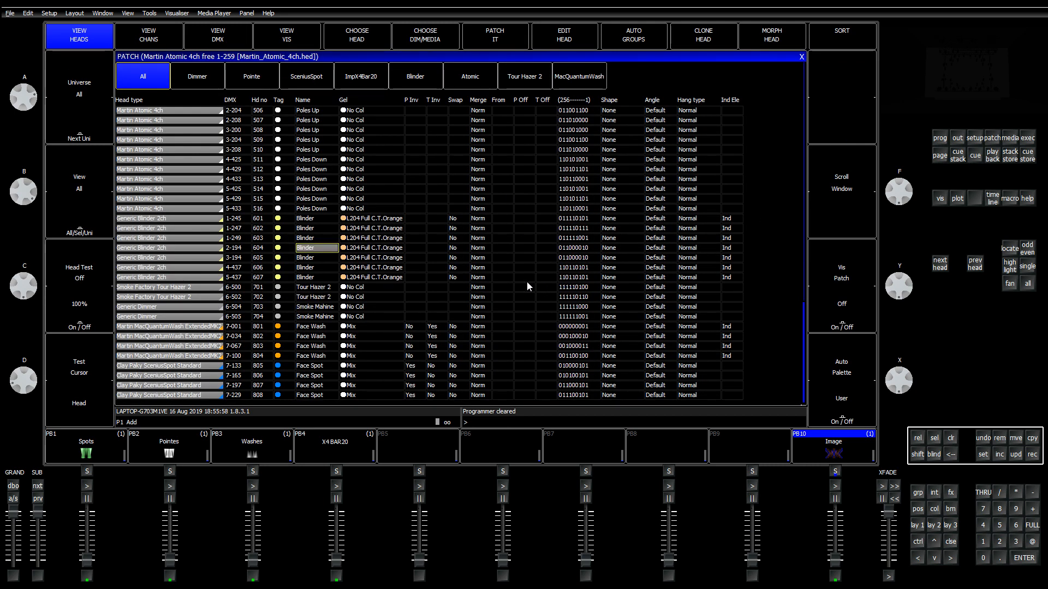
click(375, 80)
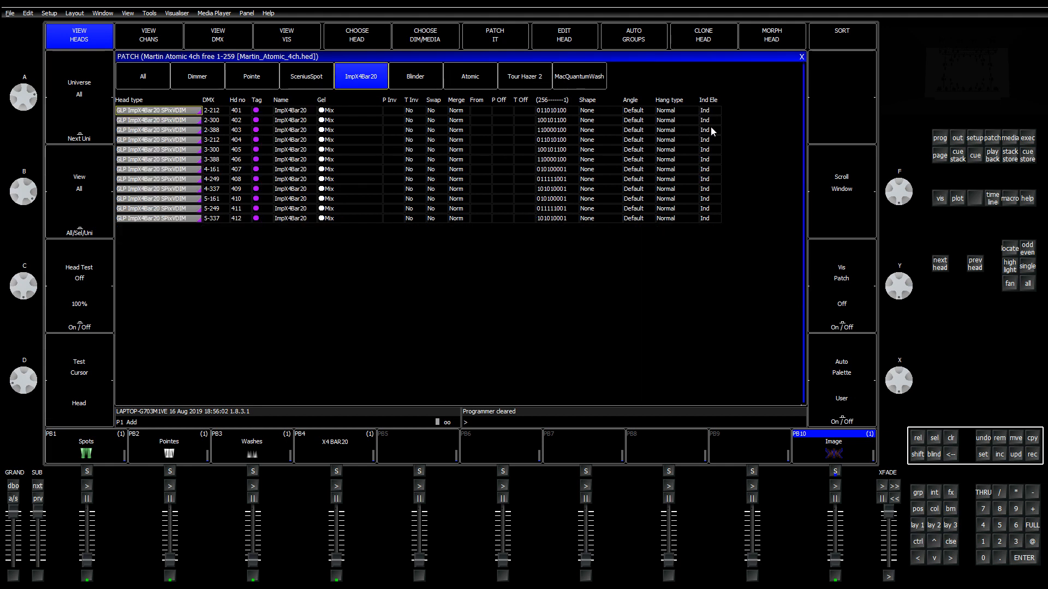
drag(711, 112, 711, 201)
click(709, 212)
Step: Select the ImpX4Bar20 group (G5), examine its values in the White palette (C1), and clear the programmer
click(914, 524)
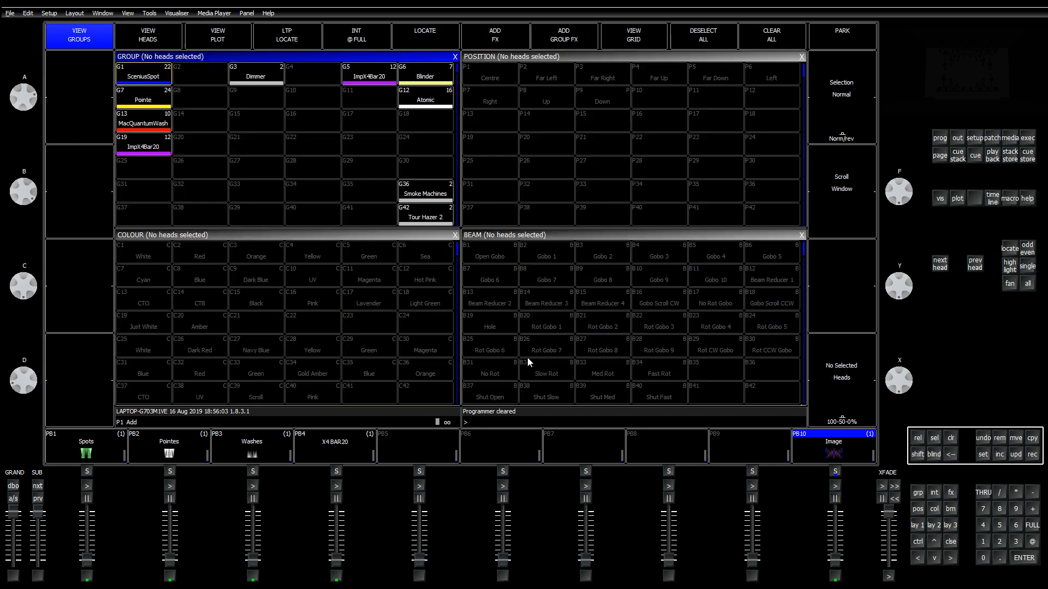
click(358, 79)
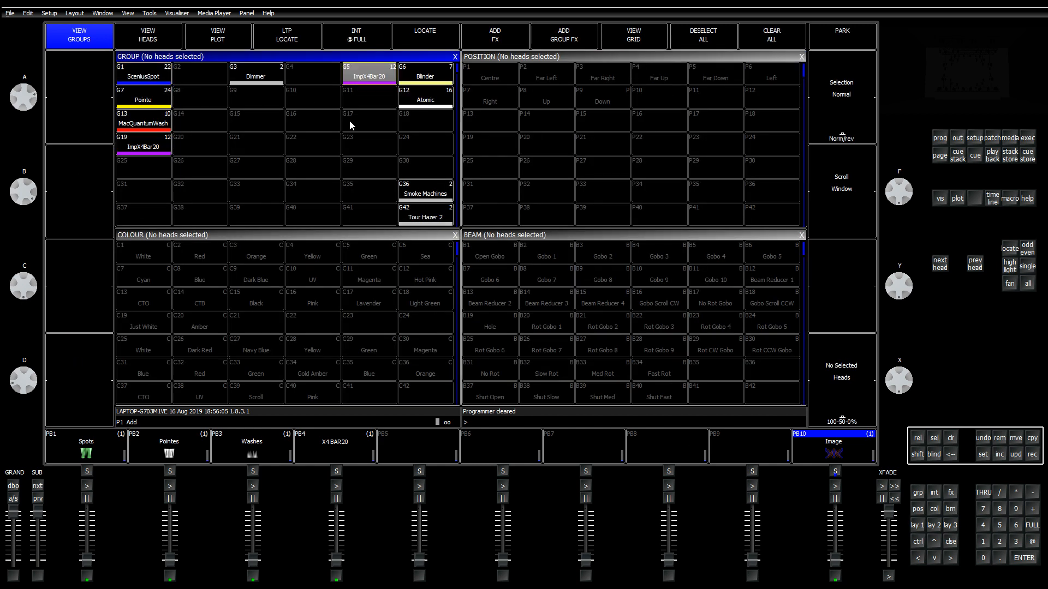
click(322, 236)
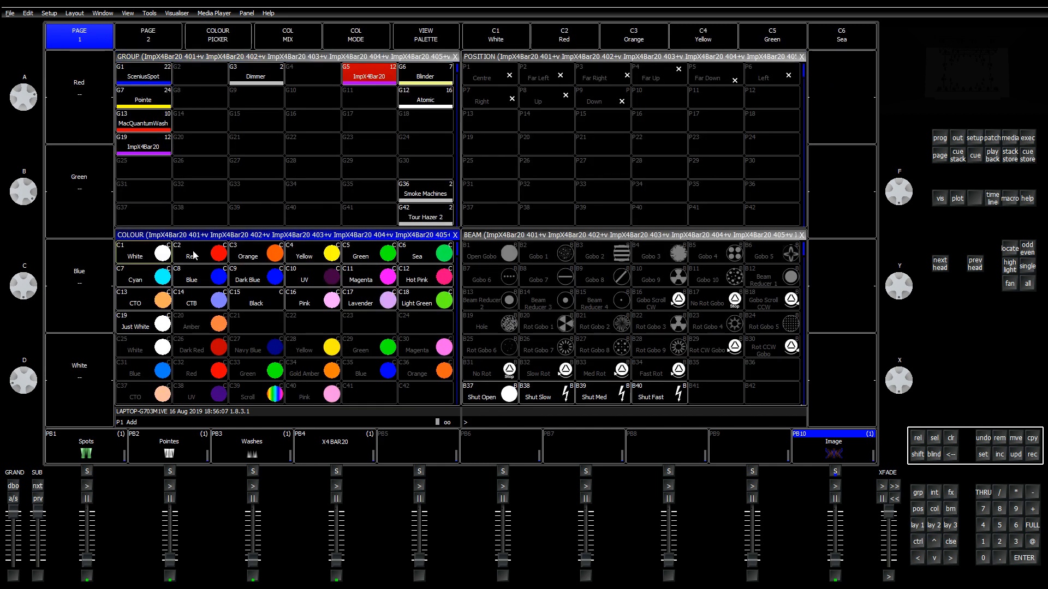
click(404, 30)
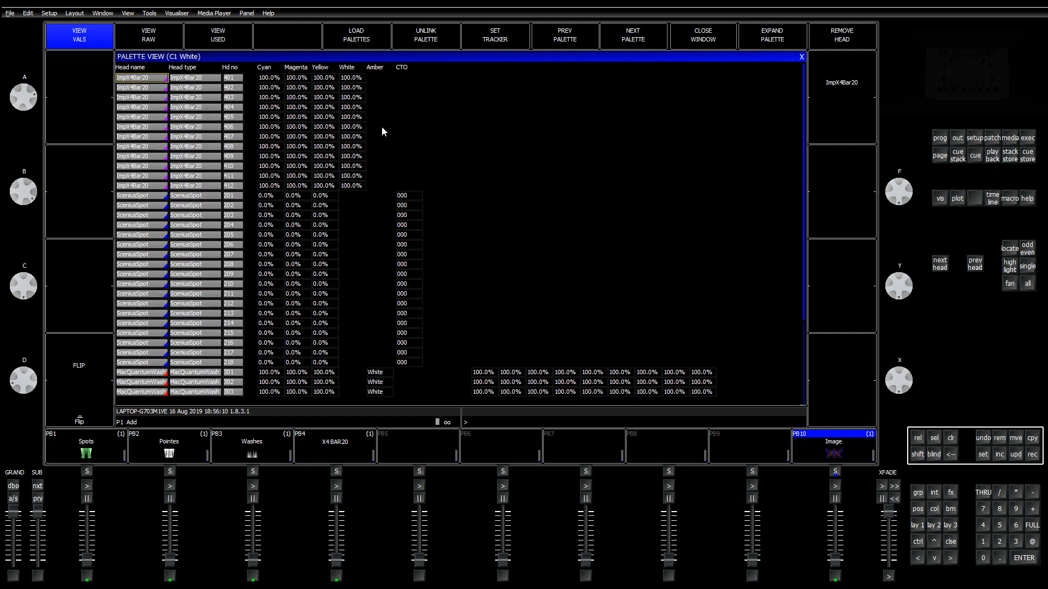
key(Right)
key(Right)
key(Right)
key(Left)
key(Left)
key(Left)
key(Left)
key(Left)
key(Left)
click(957, 438)
Step: Select elements .1>20 of the ImpX4Bar20 group (G5) and record that selection as a new group in G17
click(917, 525)
click(354, 79)
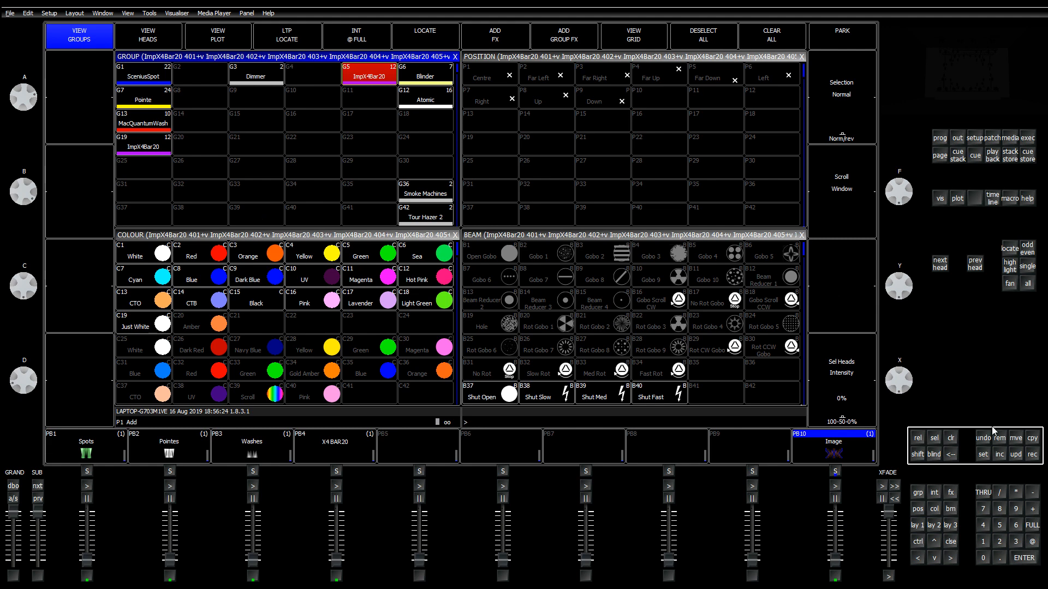
click(950, 438)
click(360, 79)
key(shift)
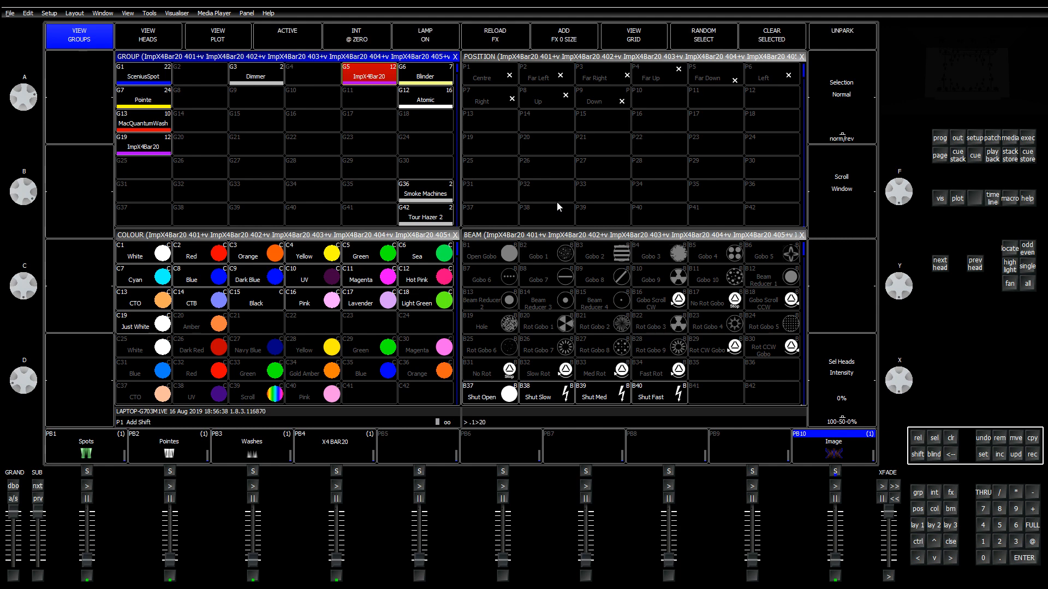
key(Return)
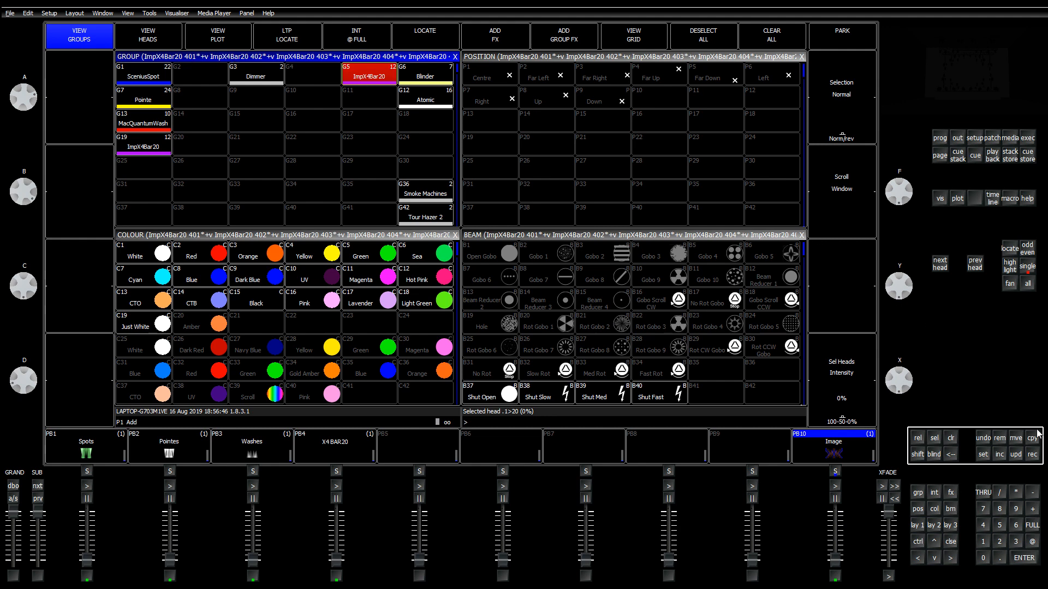
click(1032, 454)
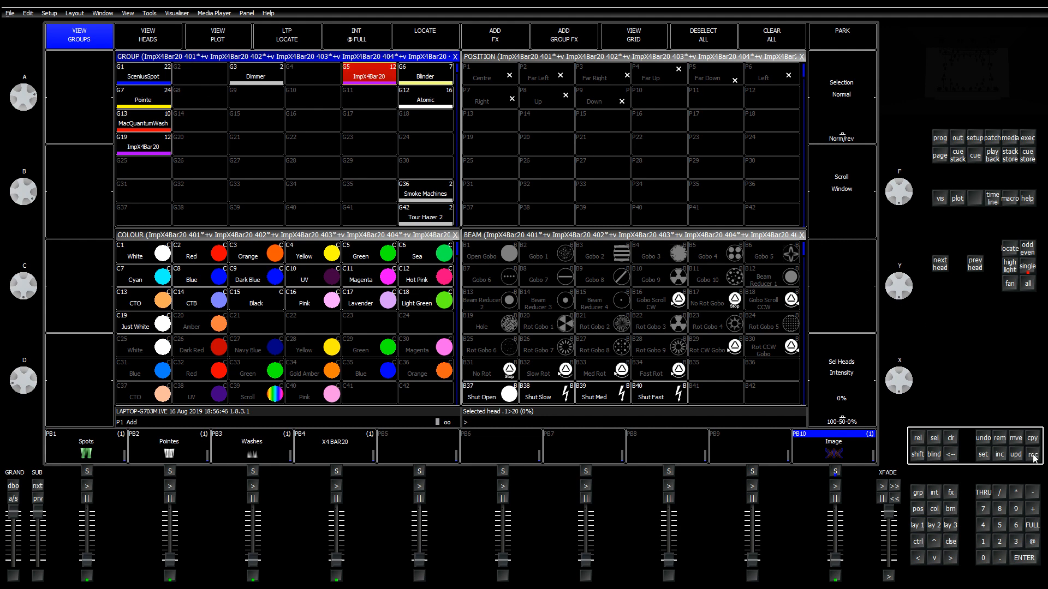
click(359, 122)
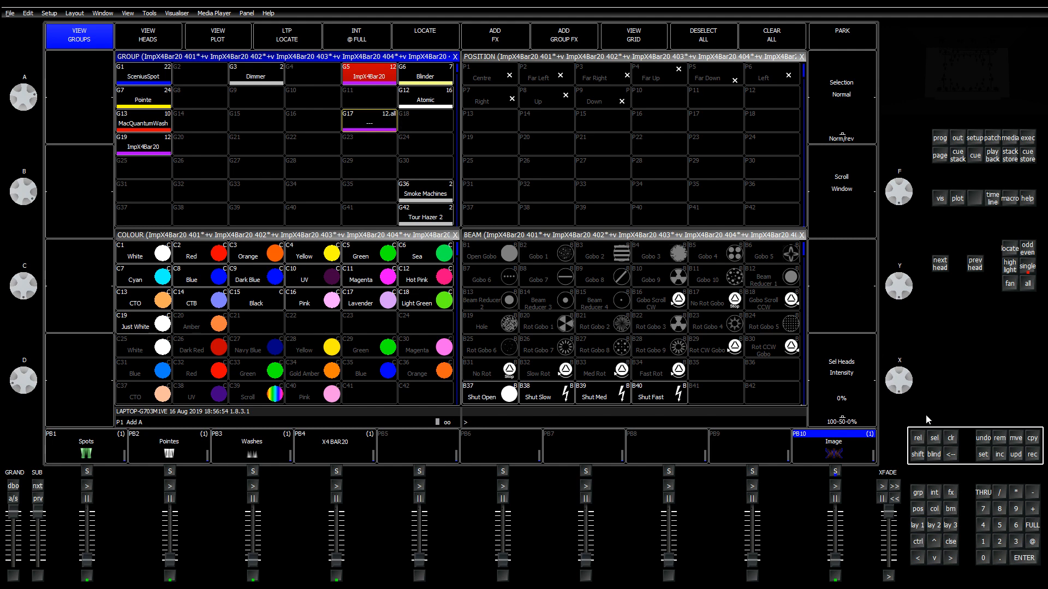
Step: Compare selecting group G17 with selecting the ImpX4Bar20 group (G5), clearing the programmer around each selection
click(950, 438)
click(374, 127)
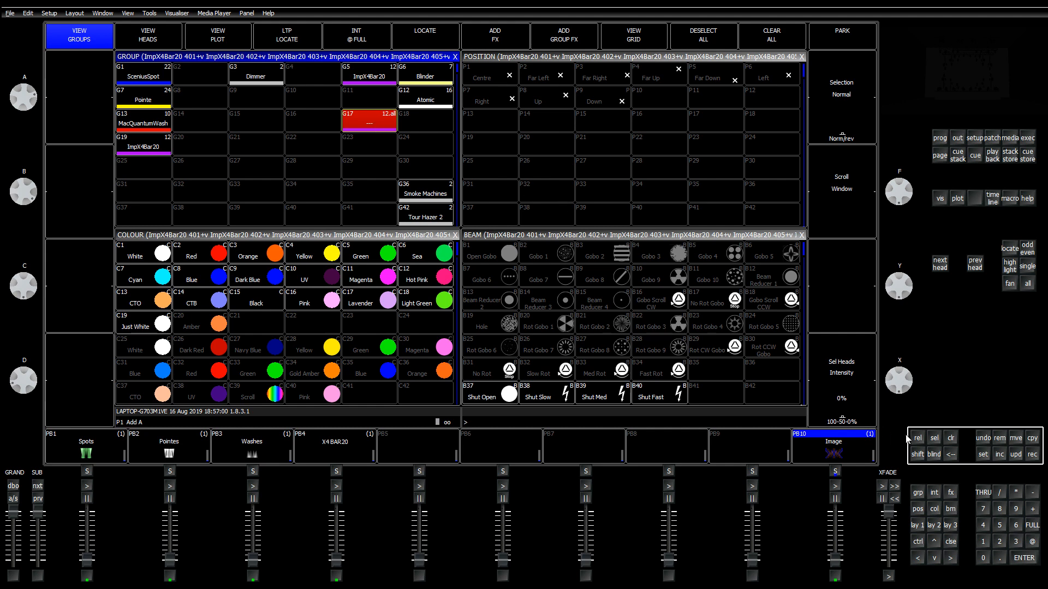
click(951, 438)
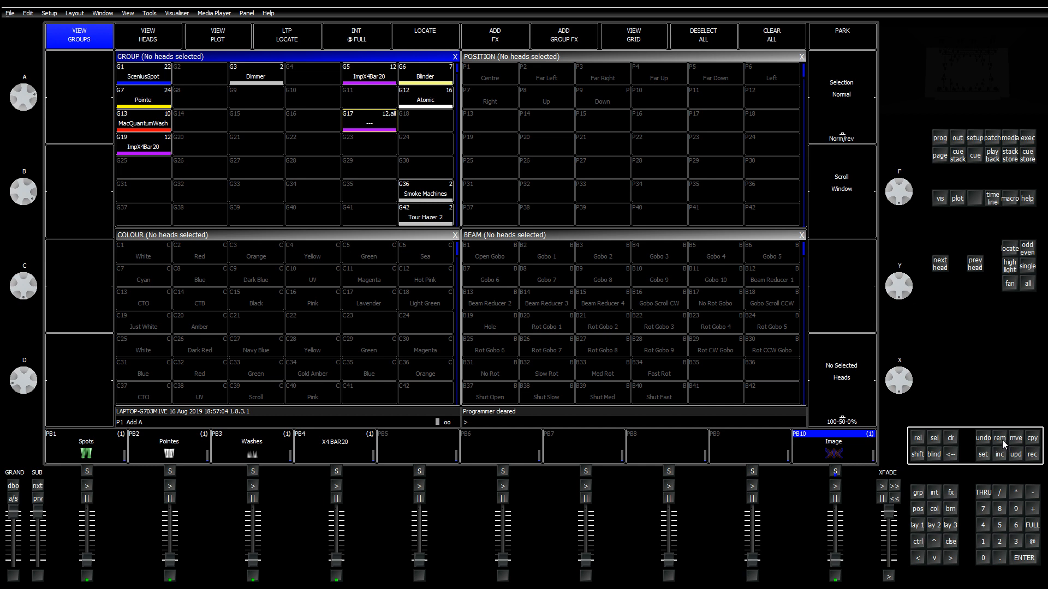
click(363, 77)
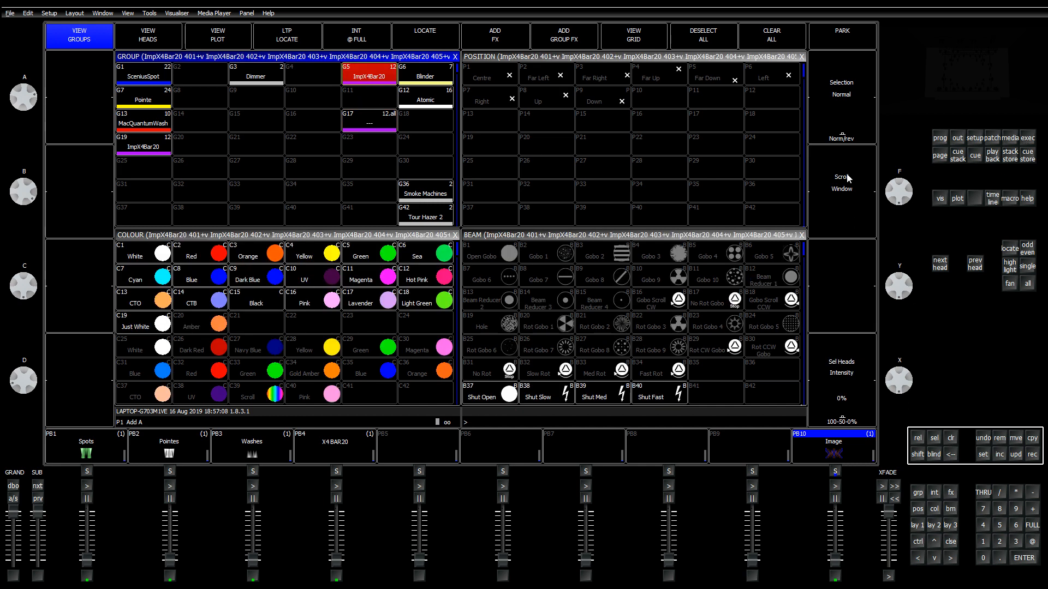
click(951, 439)
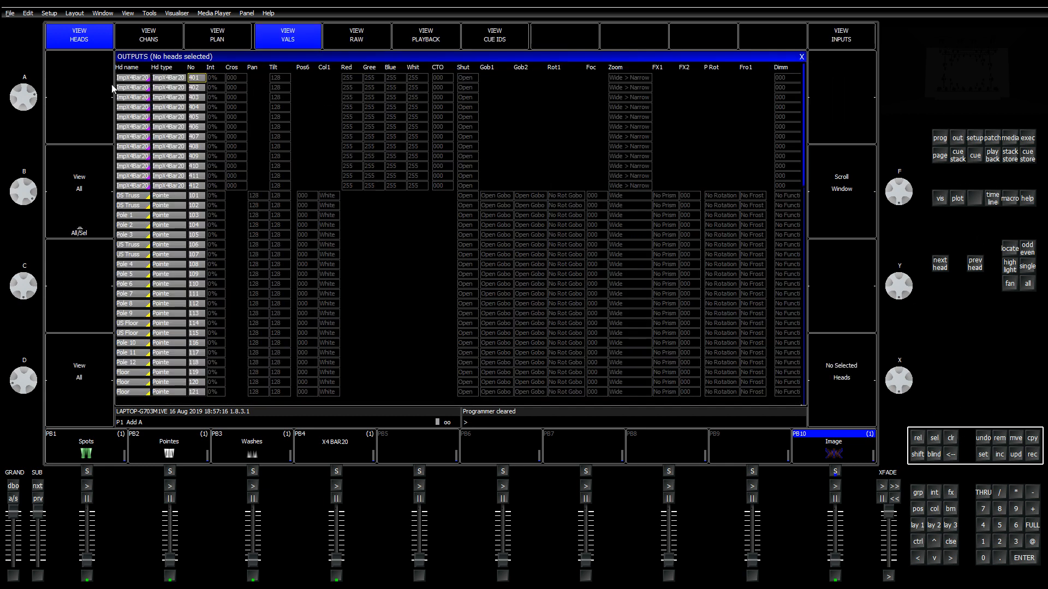
Step: Switch the outputs plan from Grid 2 to the automatic grid of Group 5 ImpX4Bar20 and examine its layout
click(215, 32)
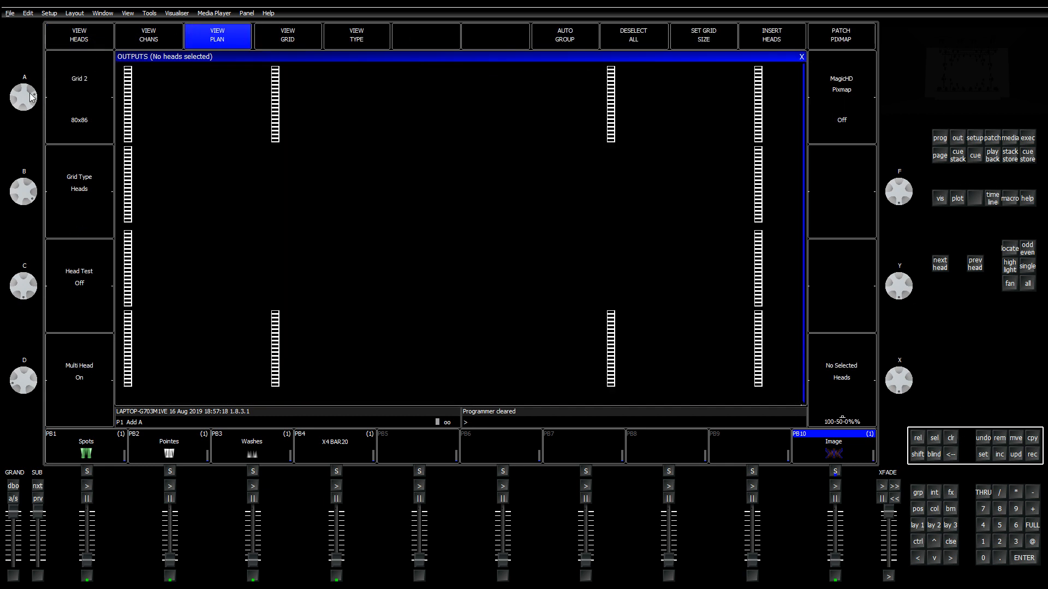
drag(32, 96, 38, 119)
click(69, 114)
click(68, 115)
click(68, 114)
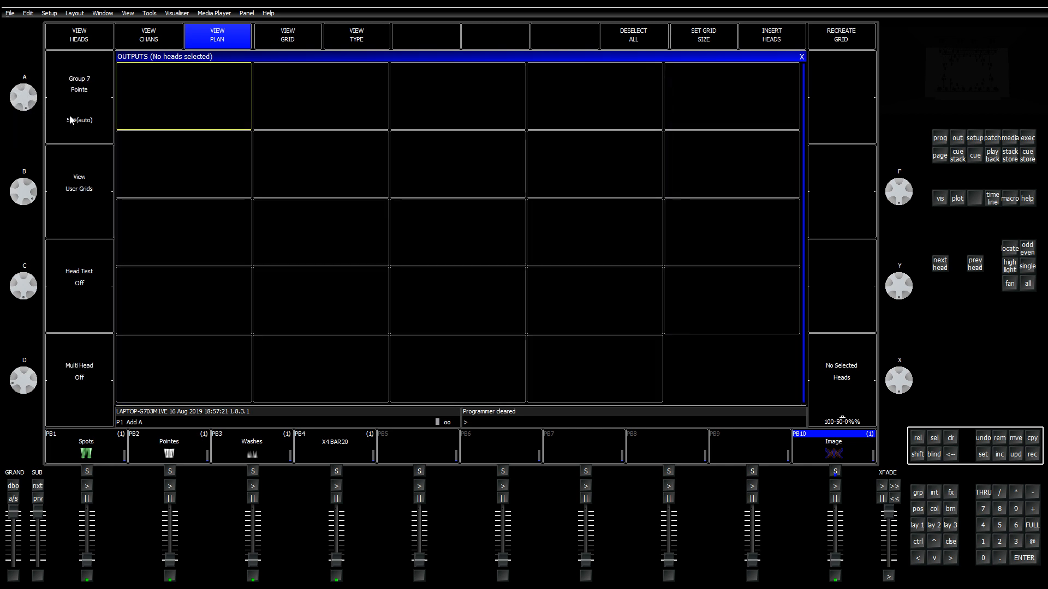
click(104, 133)
click(104, 133)
click(104, 134)
click(104, 133)
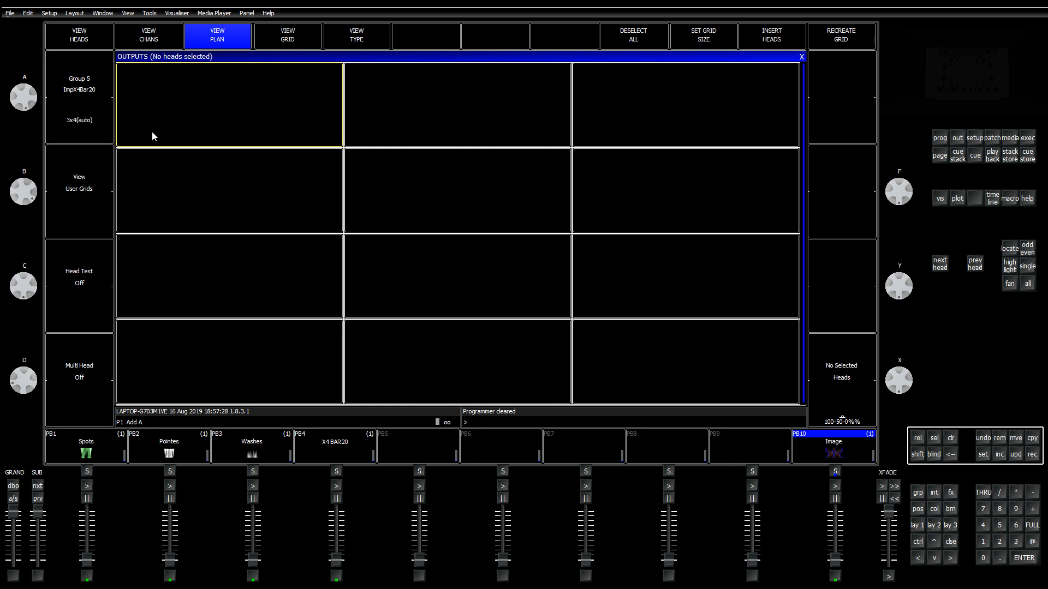
Step: Select the ImpX4Bar20 group (G5) and add the vertical rainbow pixel effect to its RGB attributes
click(918, 526)
click(364, 78)
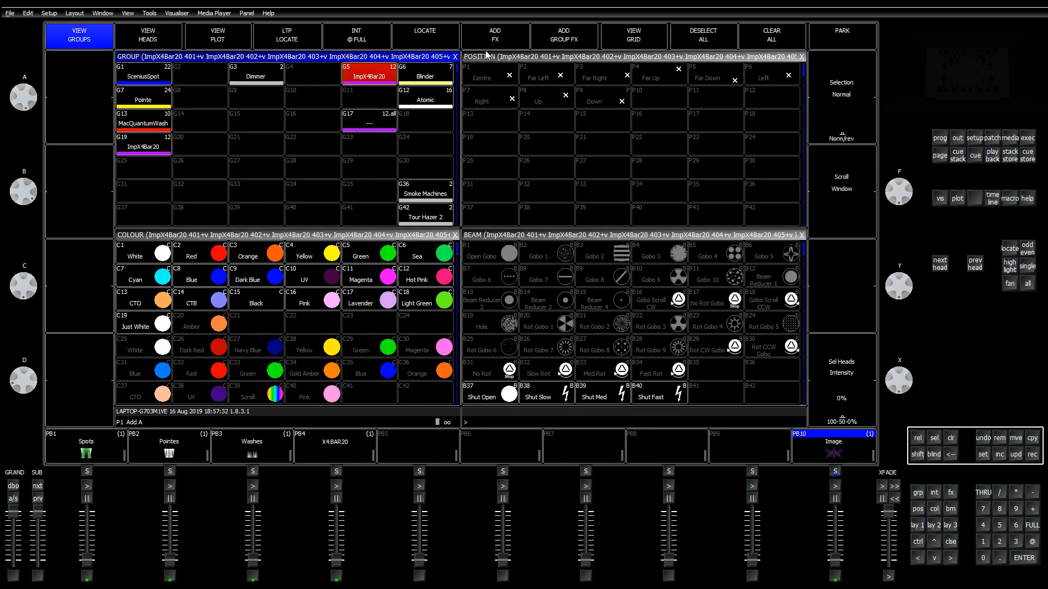
click(490, 48)
click(543, 95)
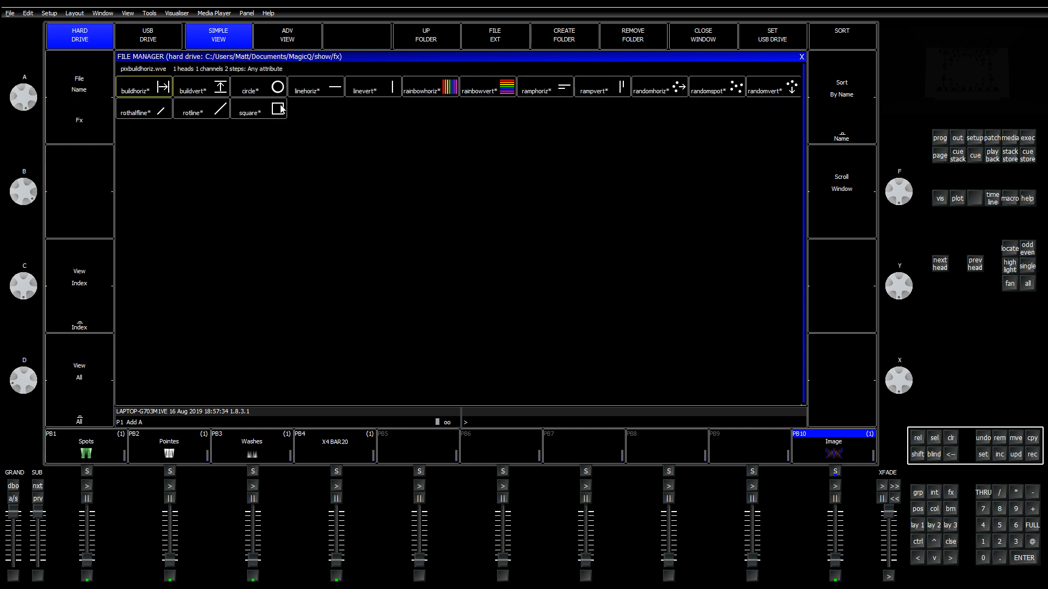
click(489, 95)
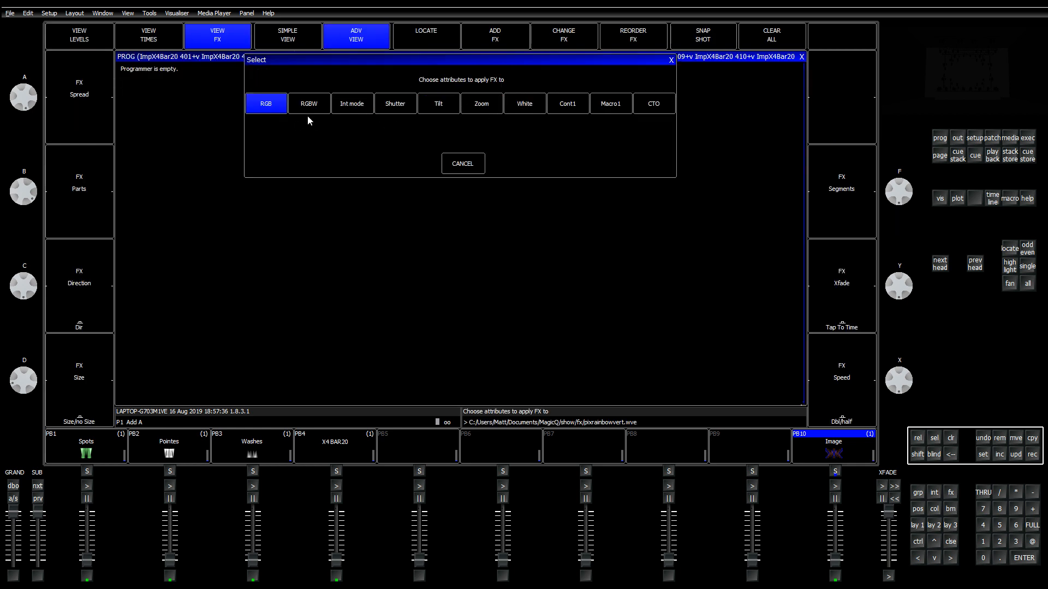
click(265, 107)
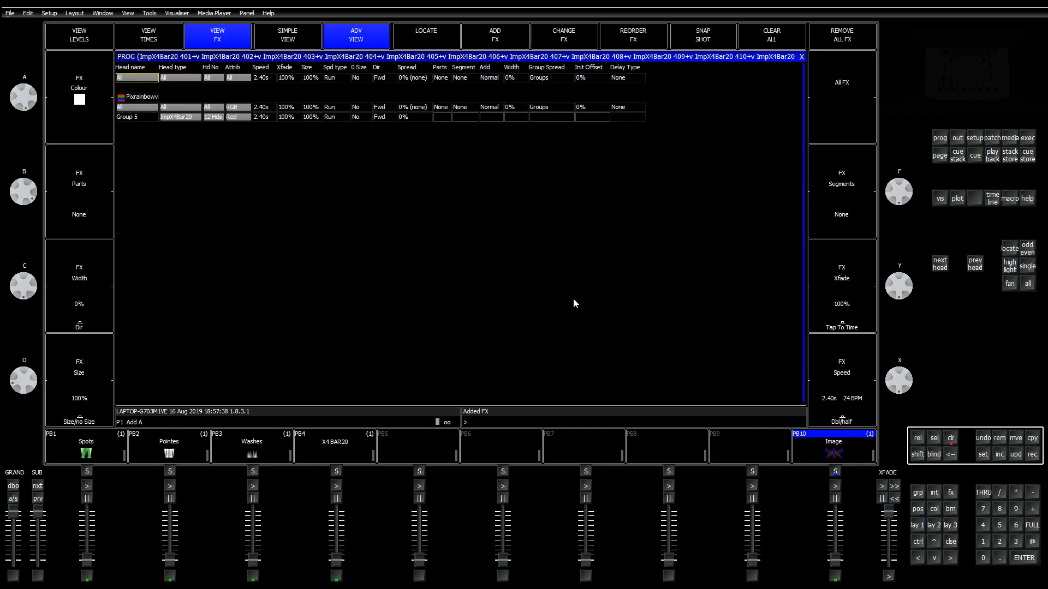
Step: Set the intensity of the ImpX4Bar20 heads to 100% and their red, green, blue and white levels to 0%
key(ctrl+g)
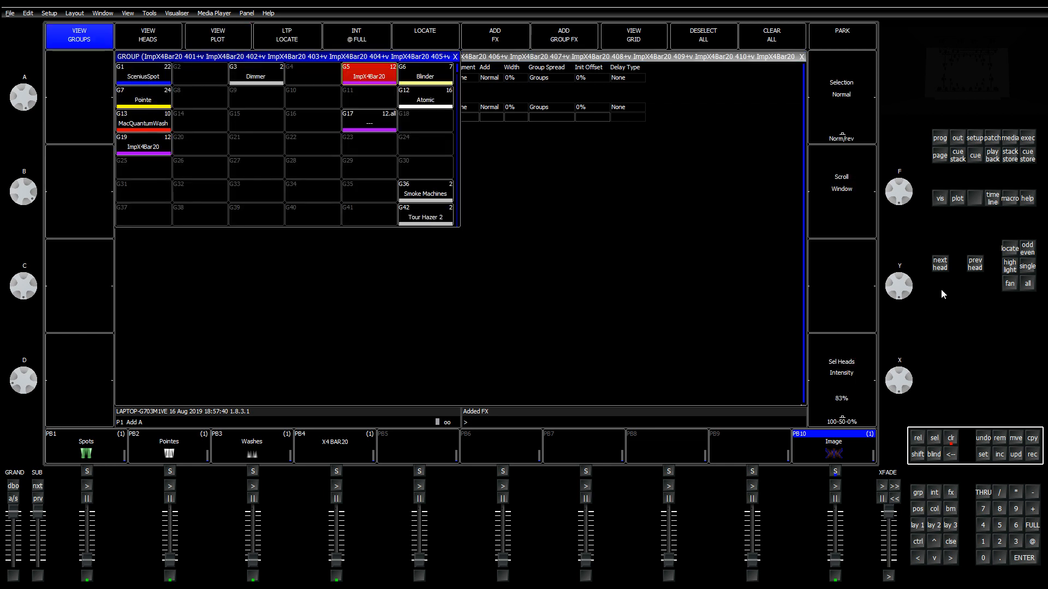
click(958, 139)
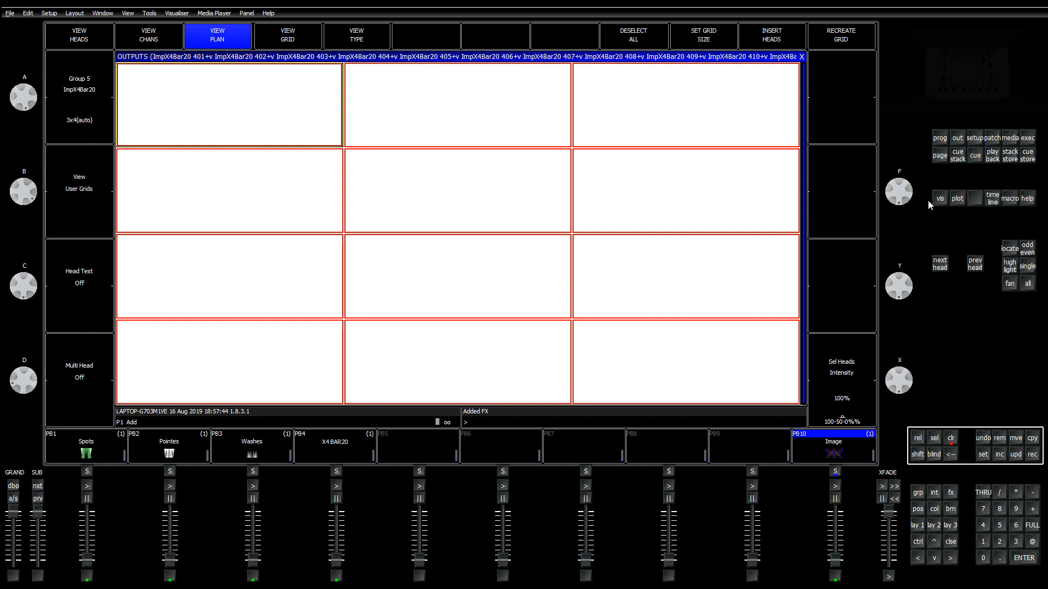
key(alt+c)
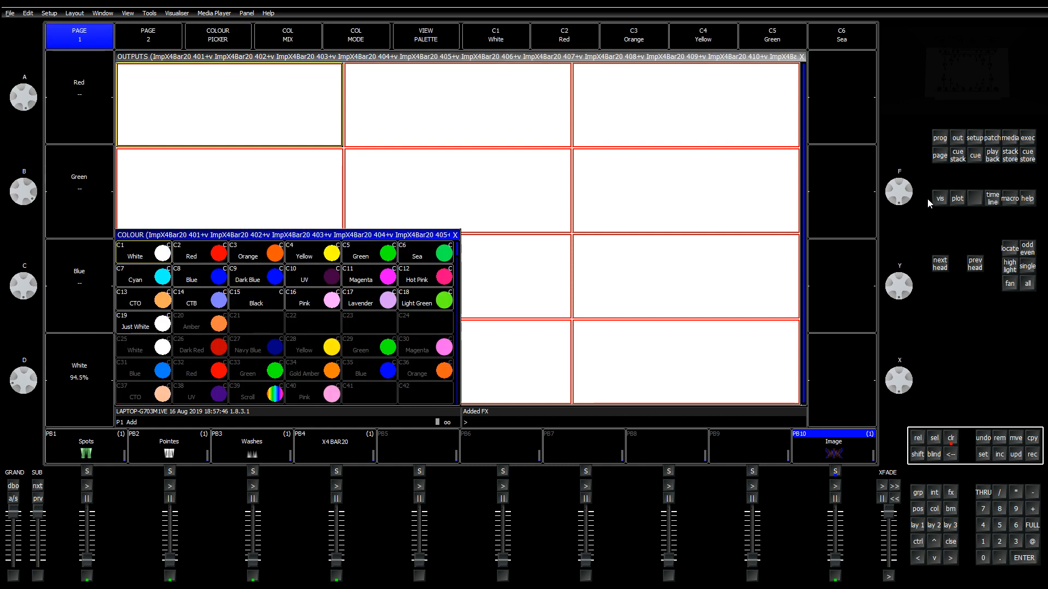
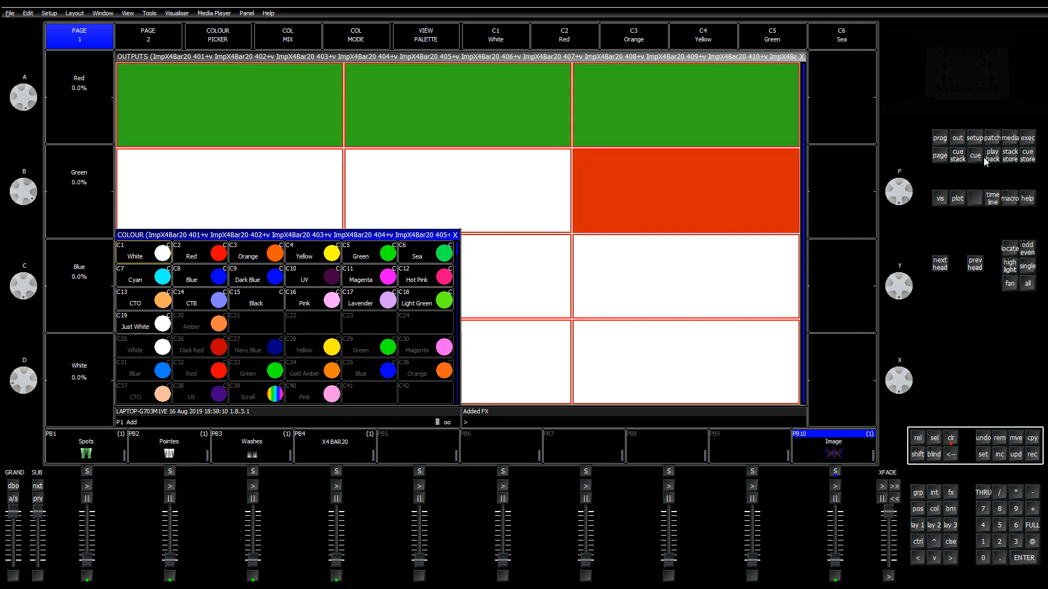
Step: Examine the running effect in the outputs plan and the heads' colour values, and clear the programmer
click(155, 102)
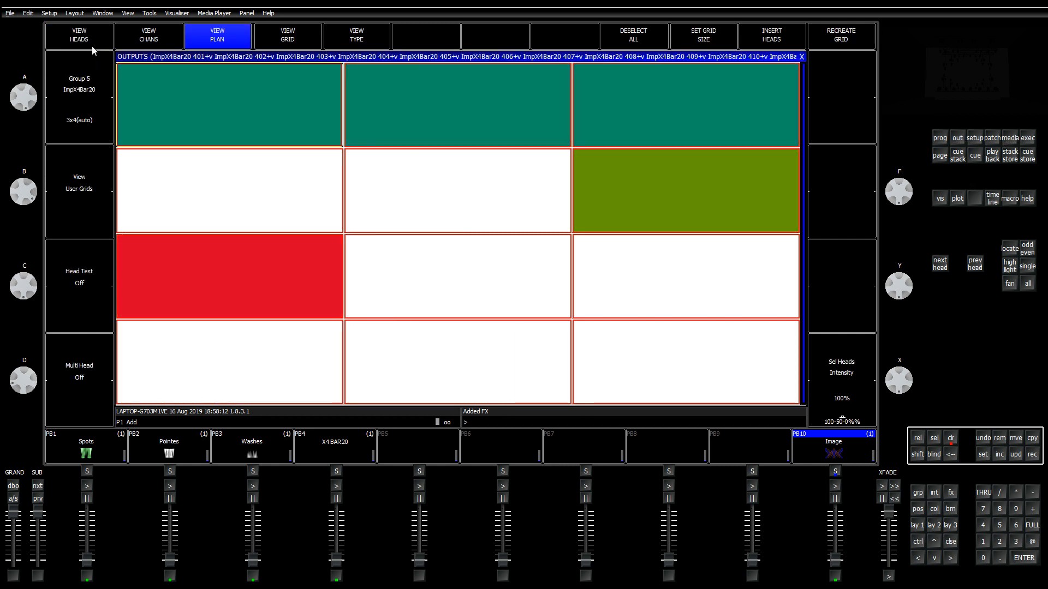
click(71, 41)
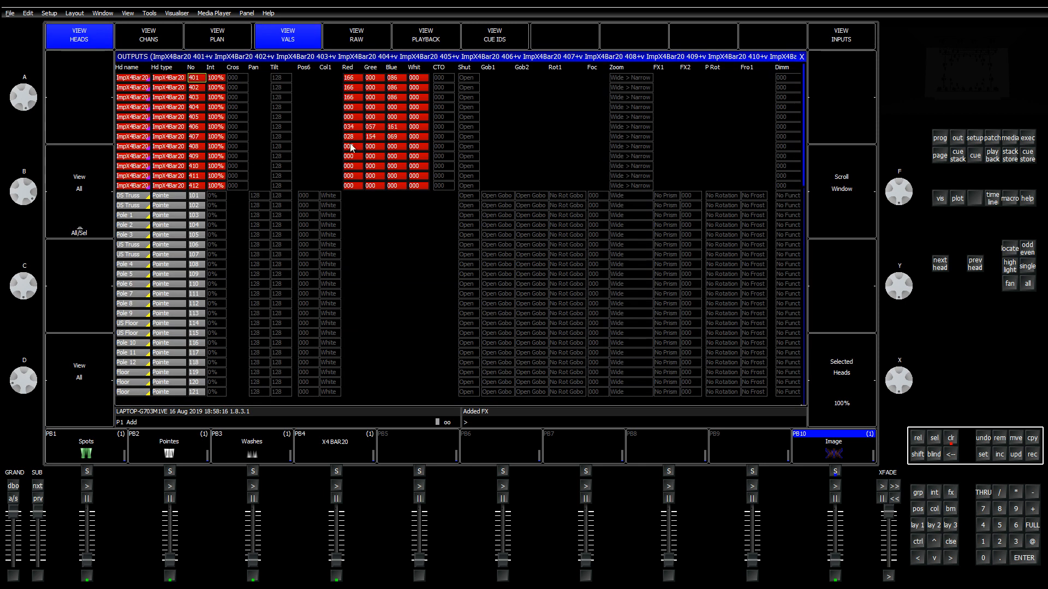
click(950, 441)
click(950, 442)
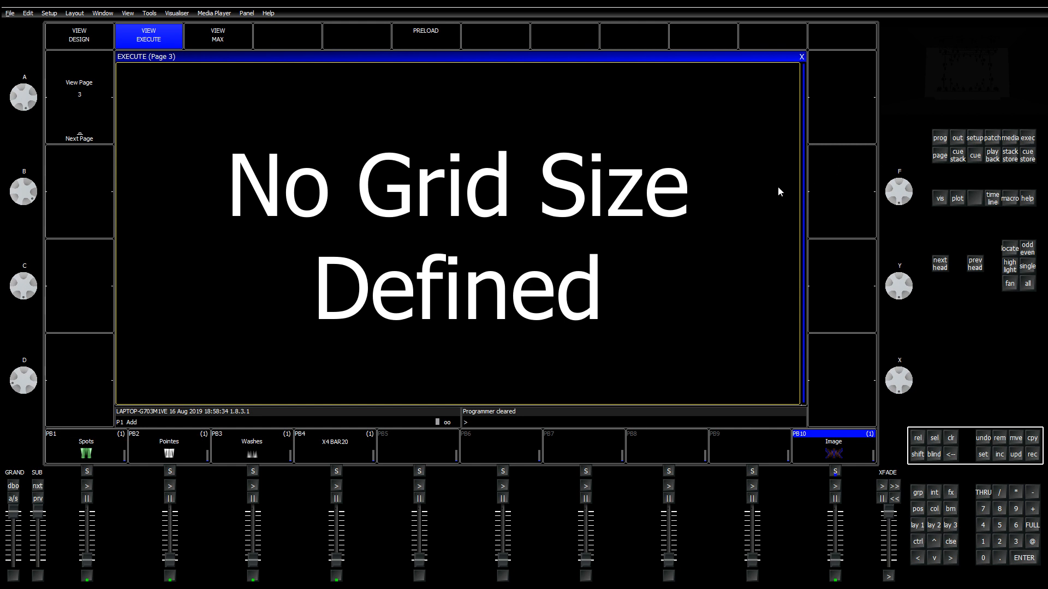
Step: Display Grid 2 in the outputs plan with the grid view turned off
click(917, 527)
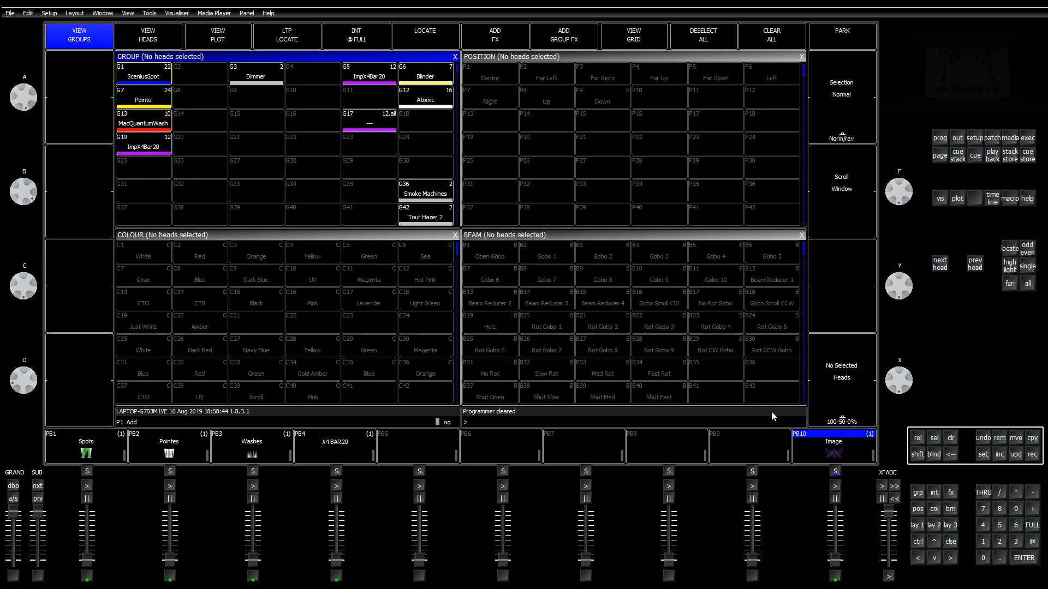
click(218, 36)
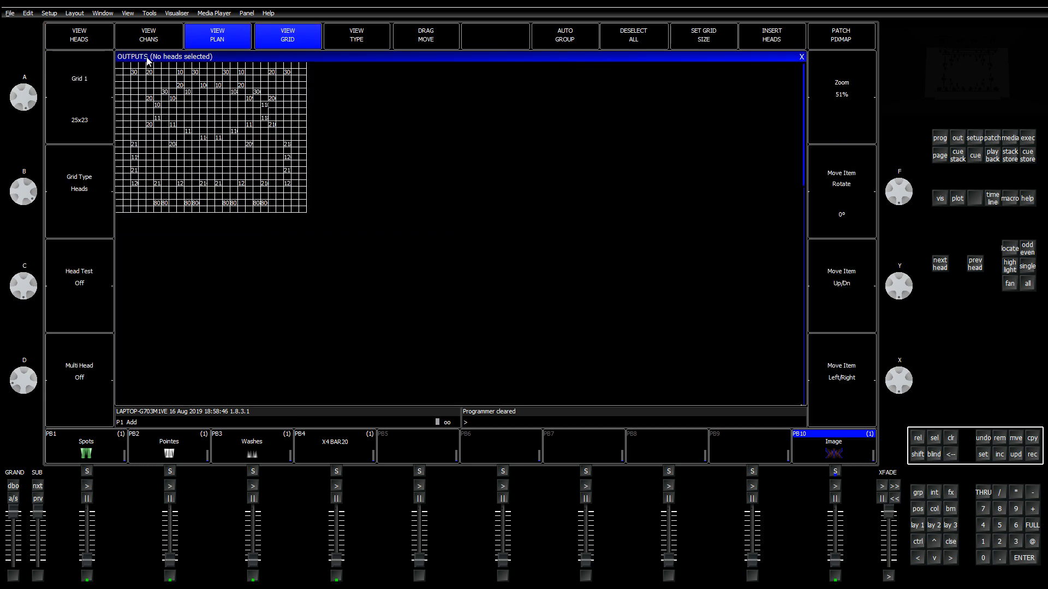
click(273, 34)
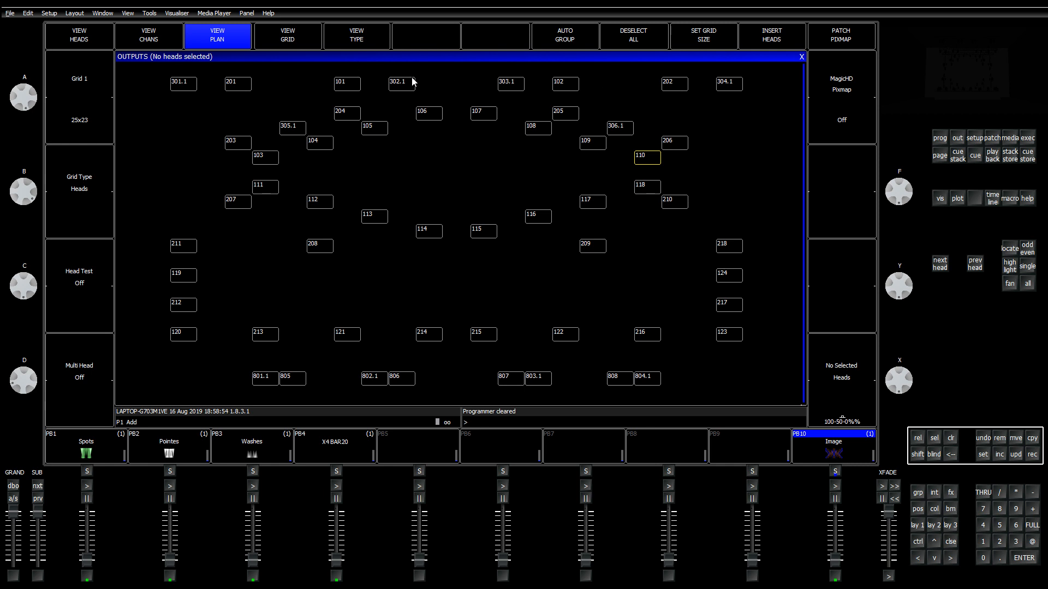
click(101, 111)
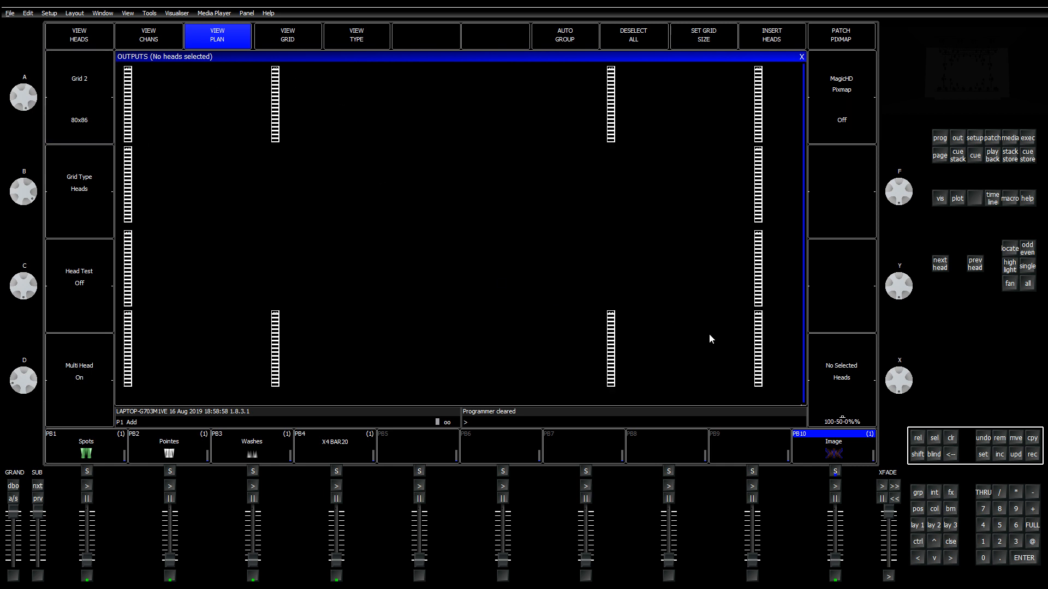
Step: Set group G17 to 100% intensity, record its levels onto playback PB5, and clear the programmer
click(918, 525)
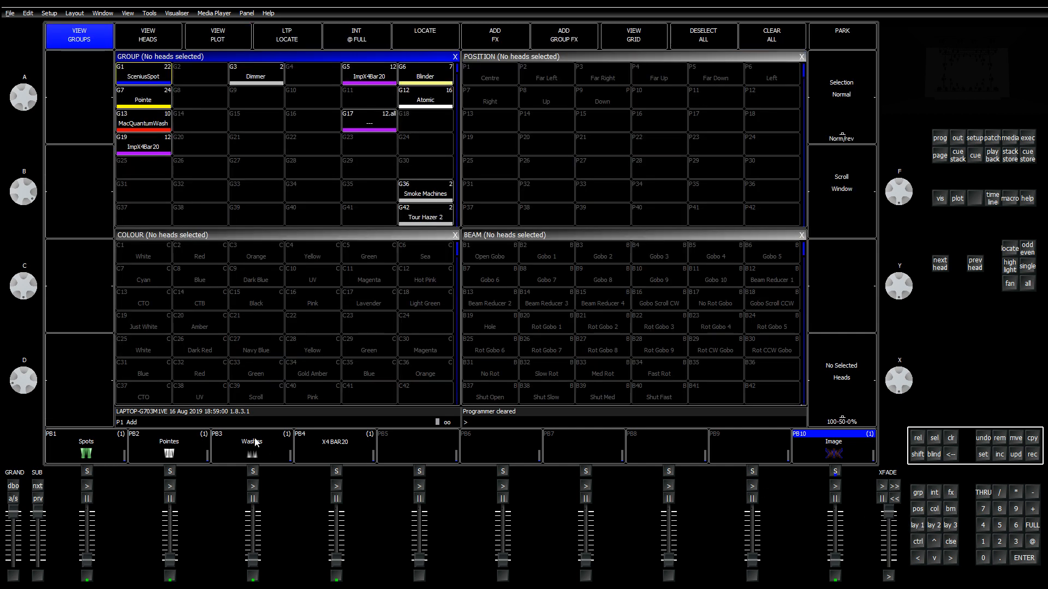
click(369, 74)
click(369, 74)
click(375, 127)
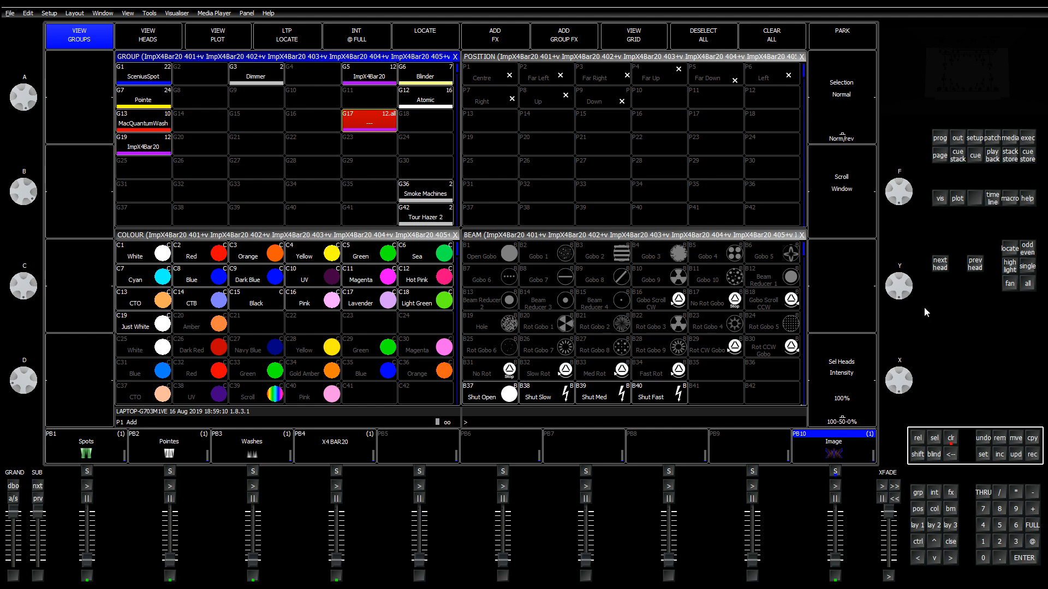
click(940, 139)
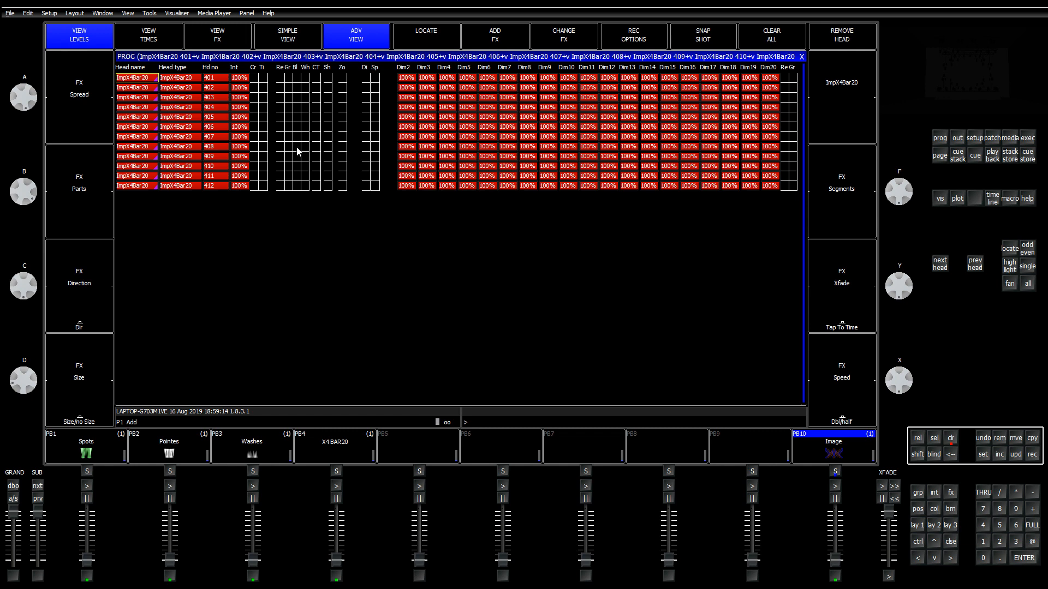
click(1032, 456)
click(403, 455)
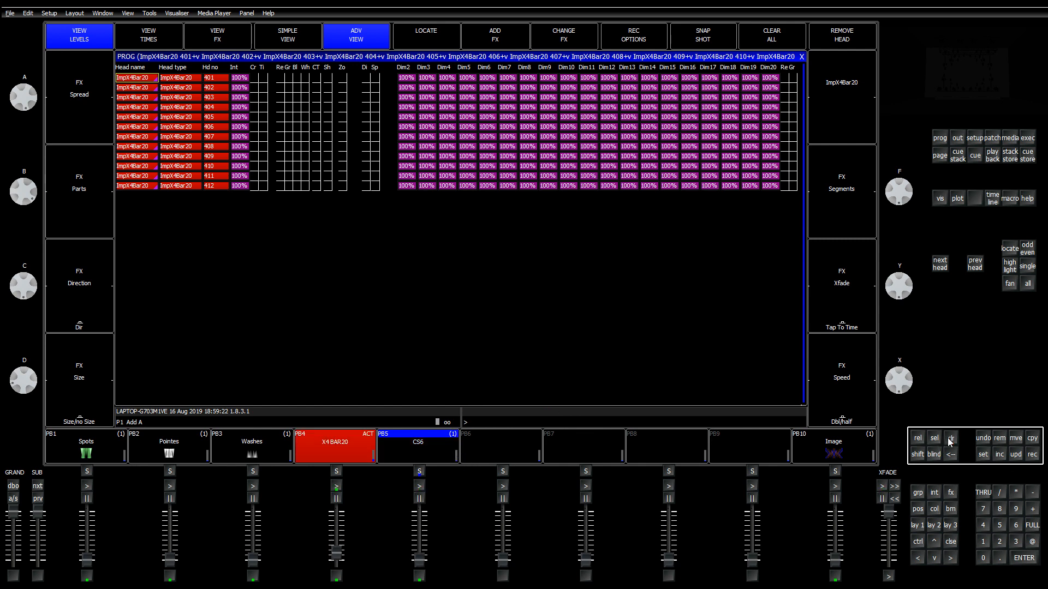
click(951, 438)
Step: Check the outputs plan and examine the dimmer levels stored in the X4 BAR20 cue on playback PB4
click(958, 137)
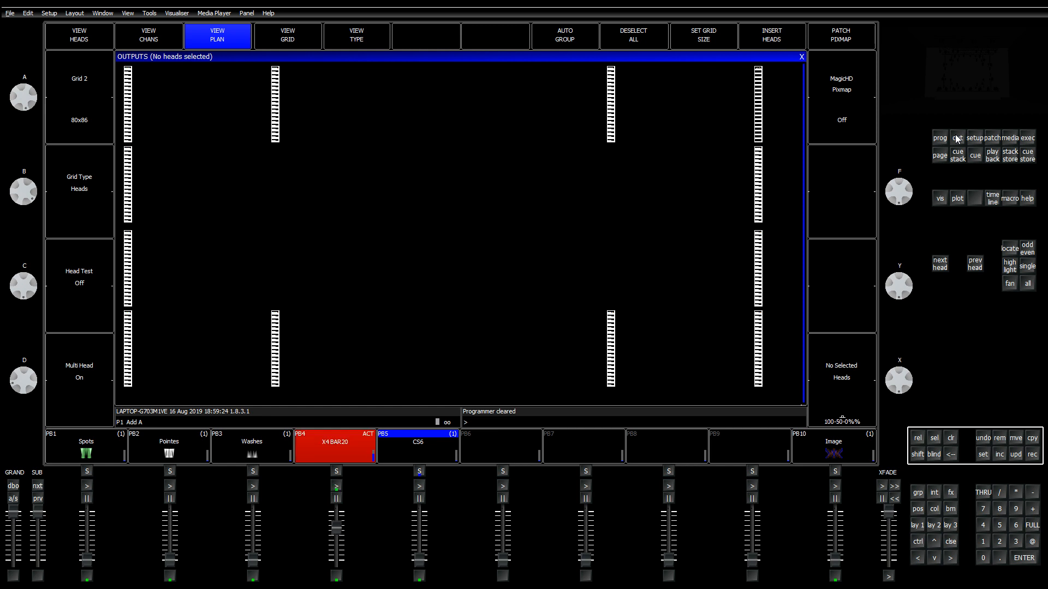
click(334, 446)
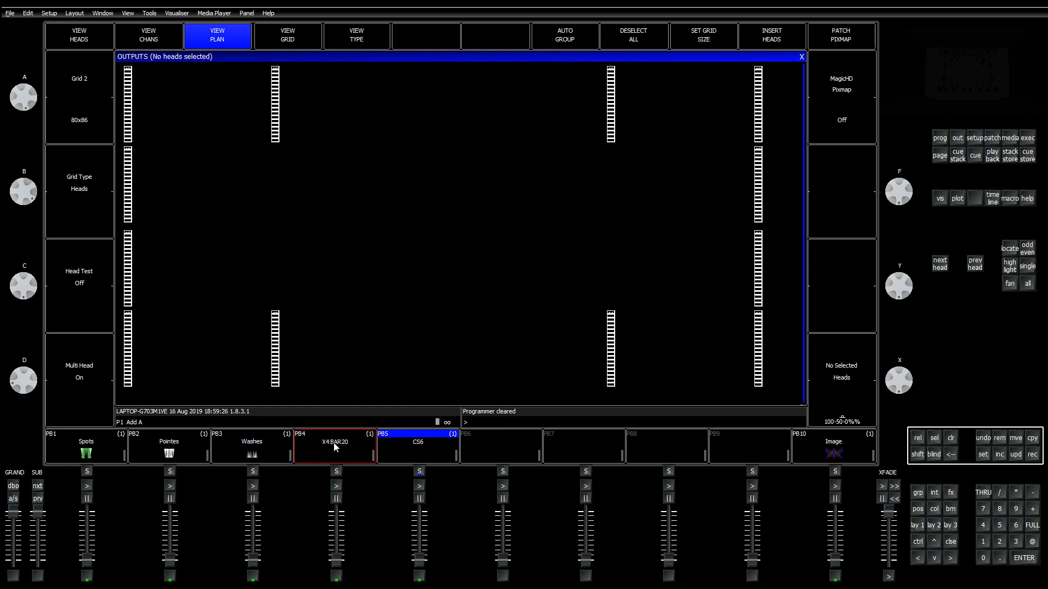
click(350, 44)
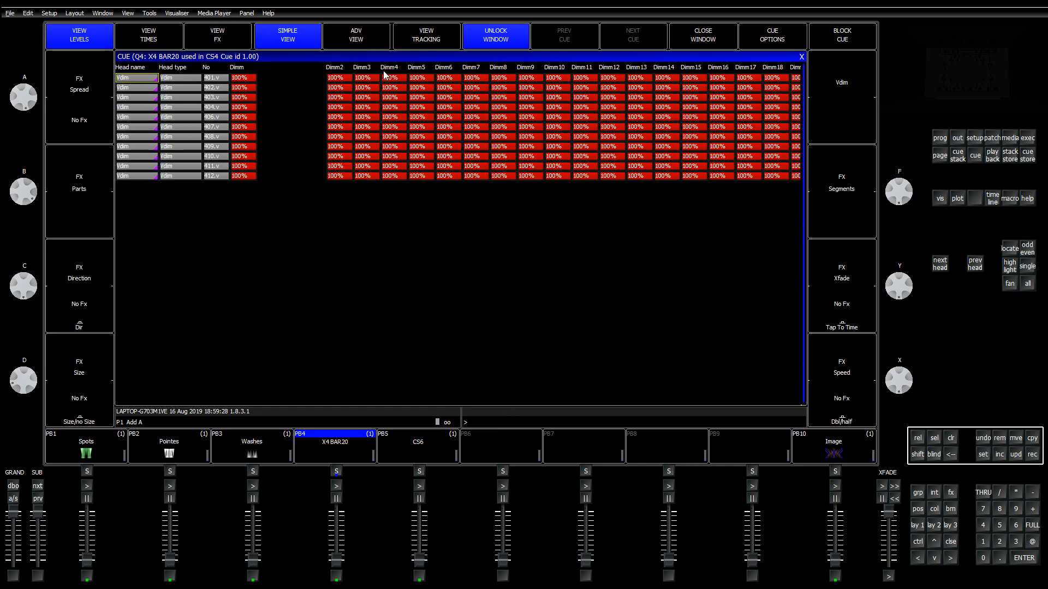
click(802, 57)
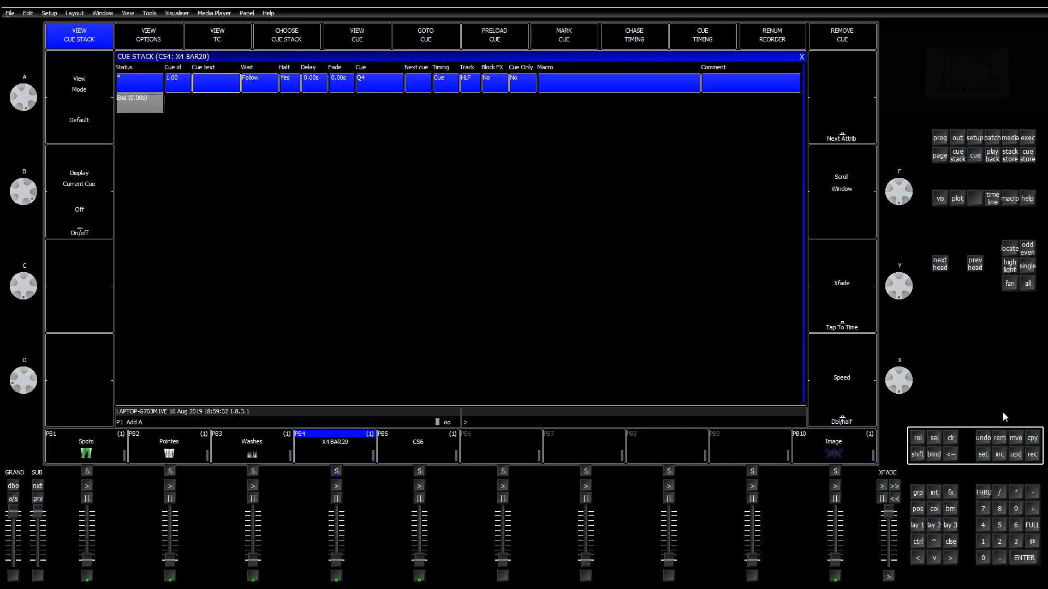
Step: Remove the X4 BAR20 playback from PB4
click(1000, 439)
click(339, 449)
click(349, 450)
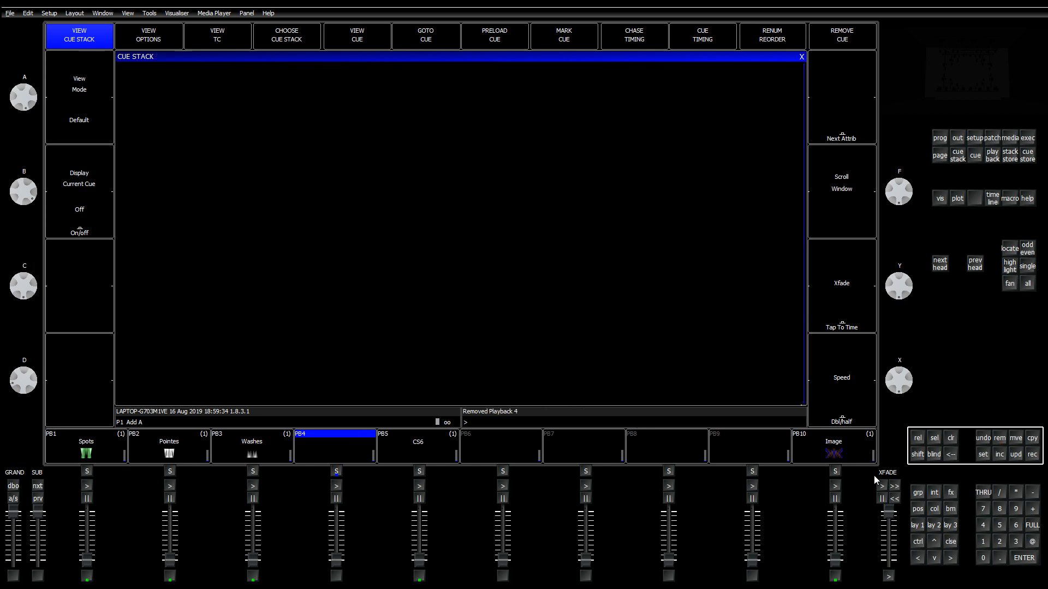
Step: Name playback PB5 "Battens"
click(982, 456)
click(415, 456)
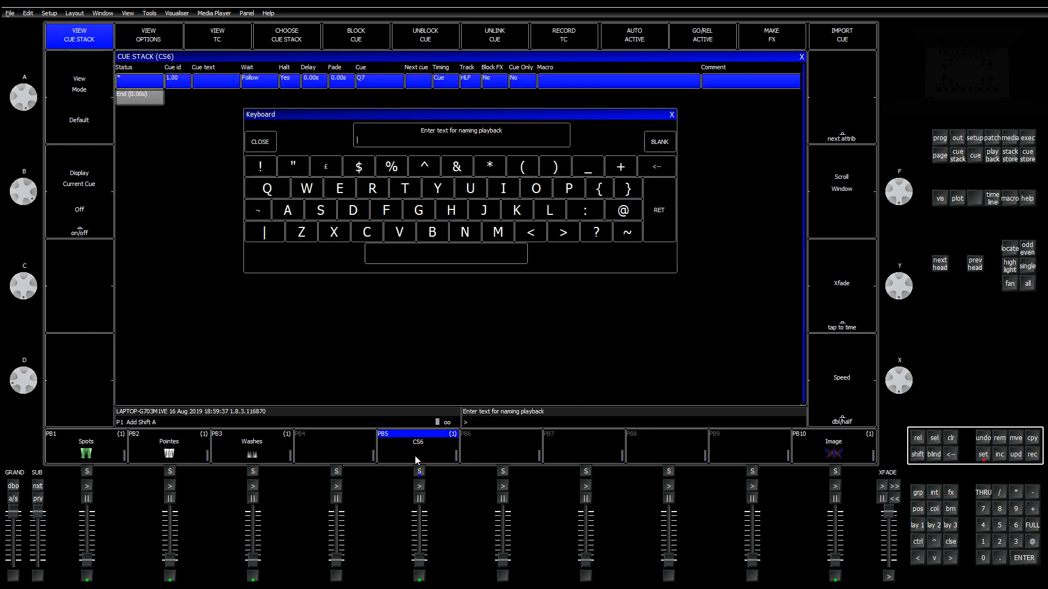
text(Batte)
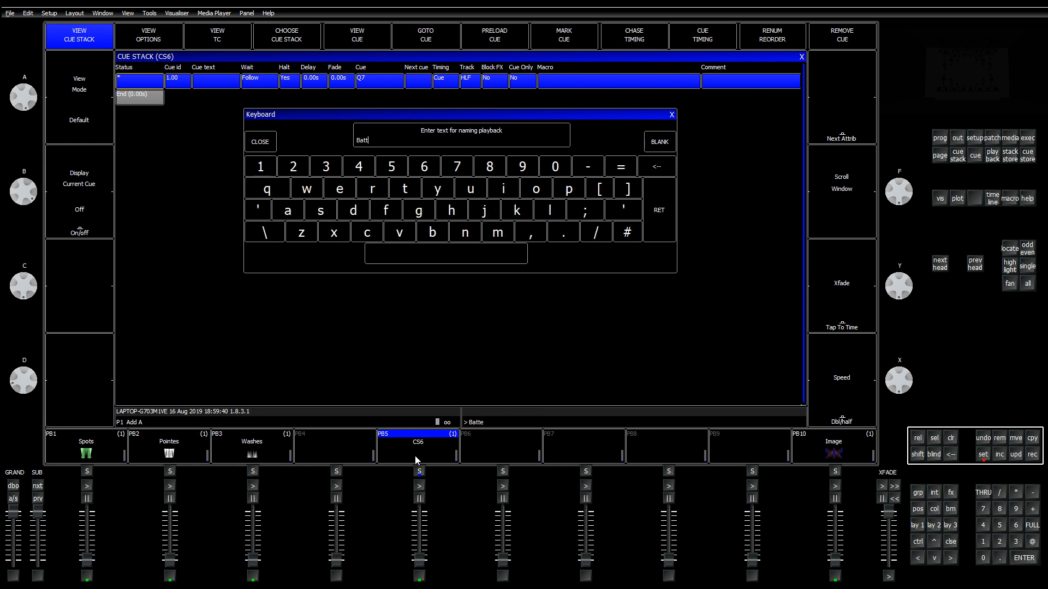
text(ns)
key(Return)
Step: Move the Battens playback from PB5 to PB4 and activate it
click(1016, 438)
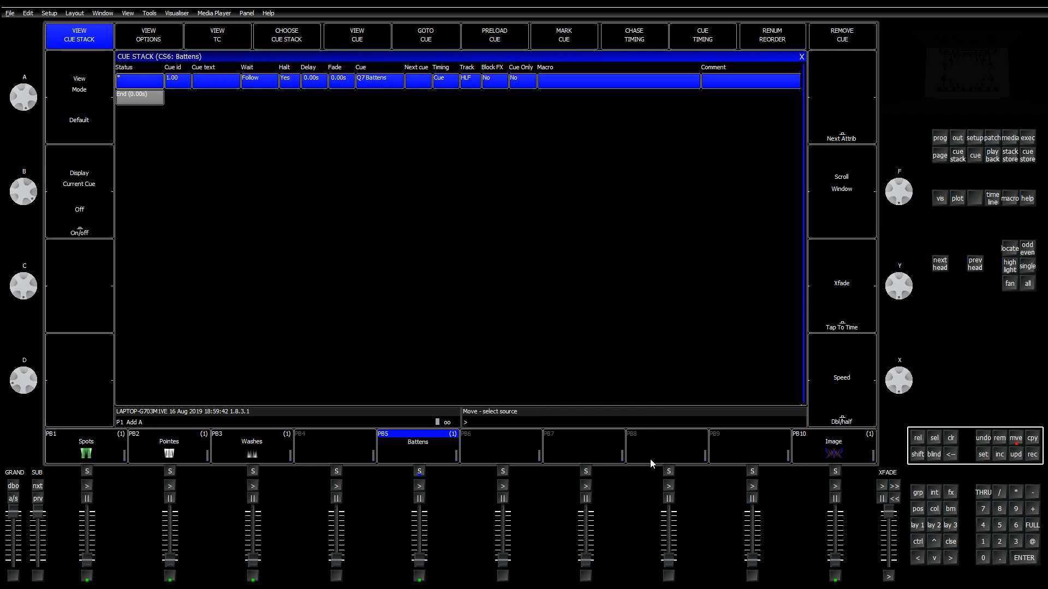
click(437, 451)
click(357, 454)
click(321, 451)
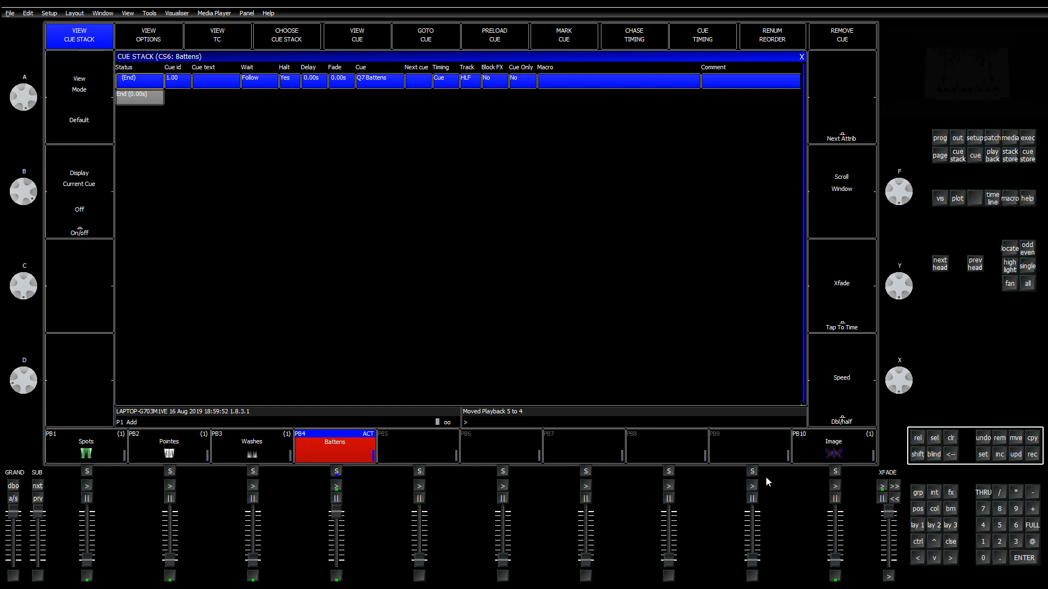
Step: Test the White (C1) and Red (C2) palettes and Locate on the ImpX4Bar20 group (G5), and clear the programmer
click(918, 527)
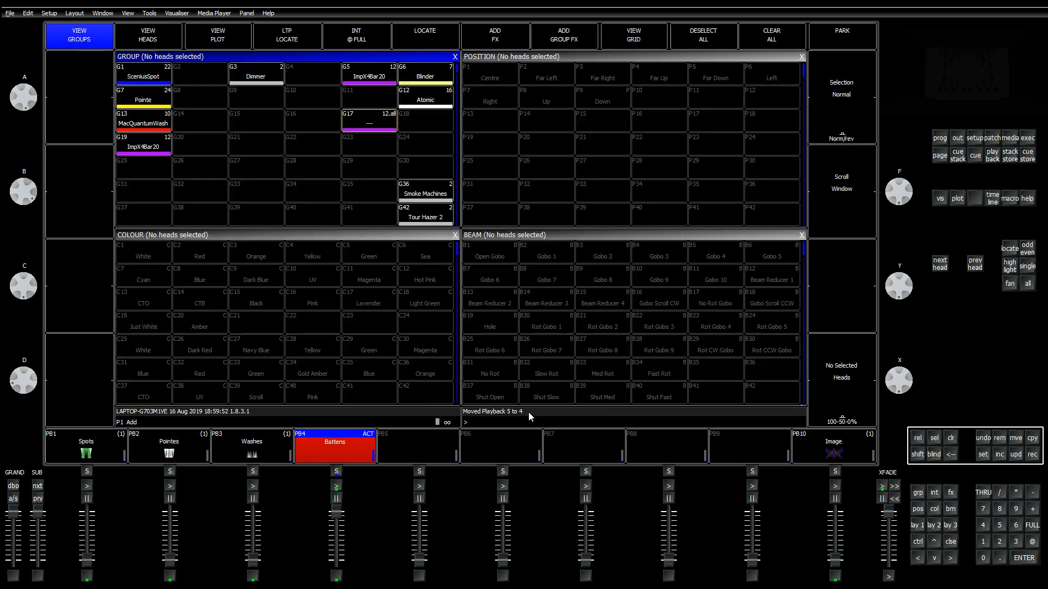
click(350, 76)
click(148, 255)
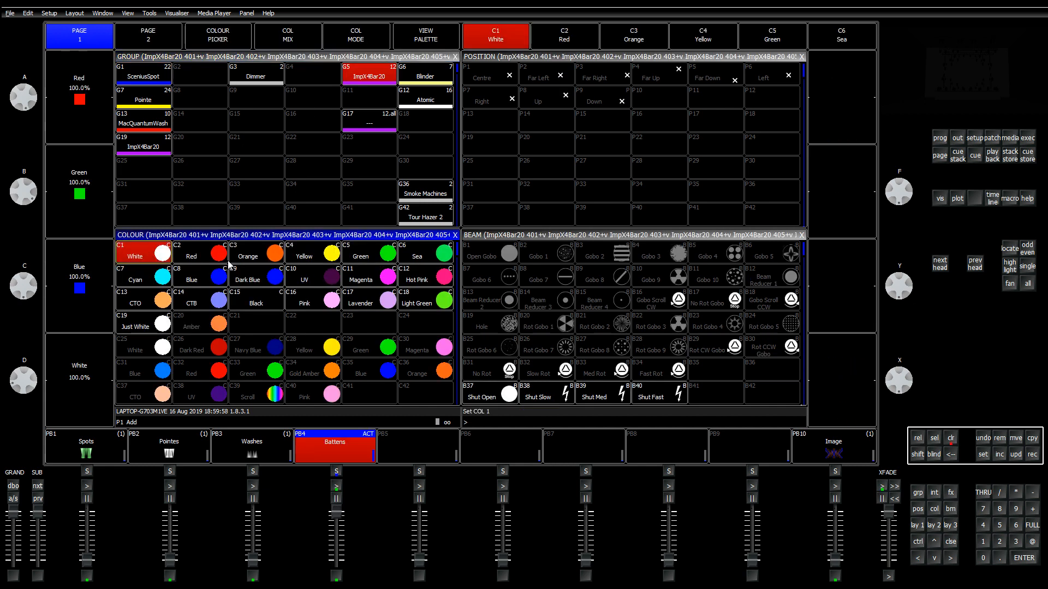
click(205, 258)
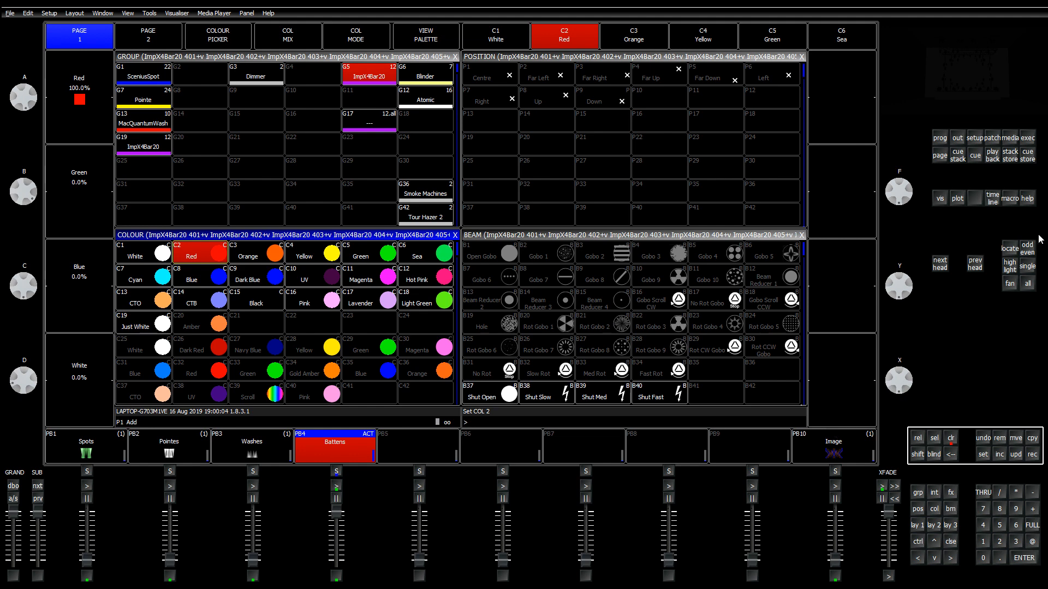
click(1010, 249)
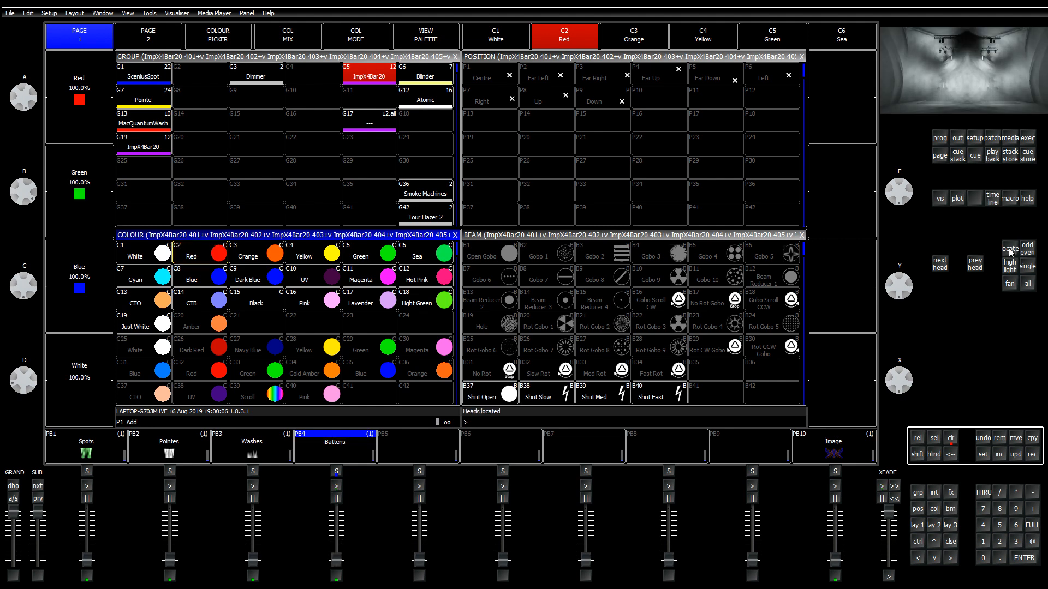
click(951, 438)
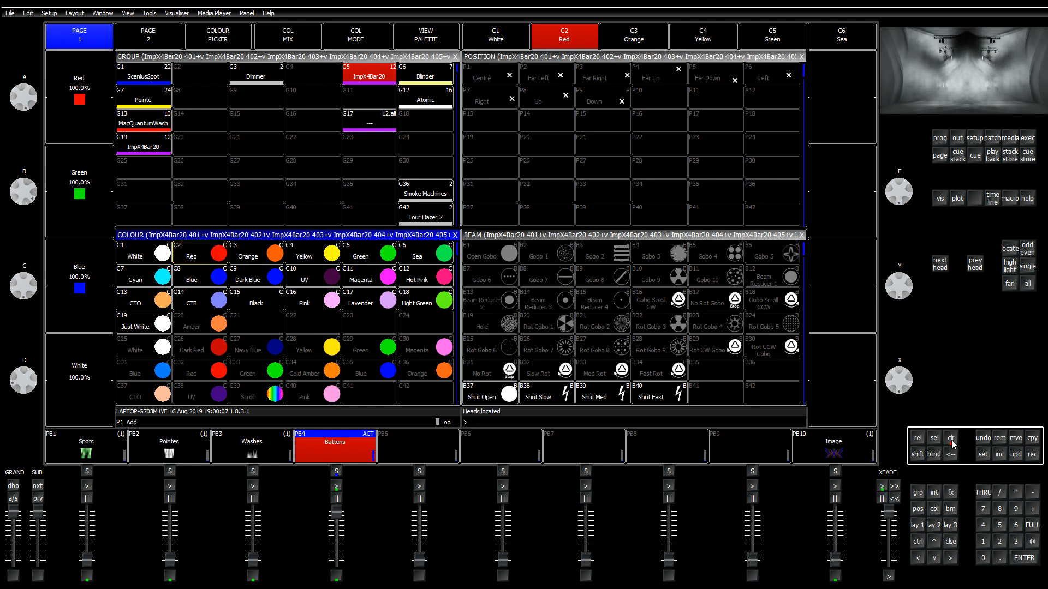
Step: Select the ImpX4Bar20 group (G5) again and apply the White palette (C1)
click(371, 78)
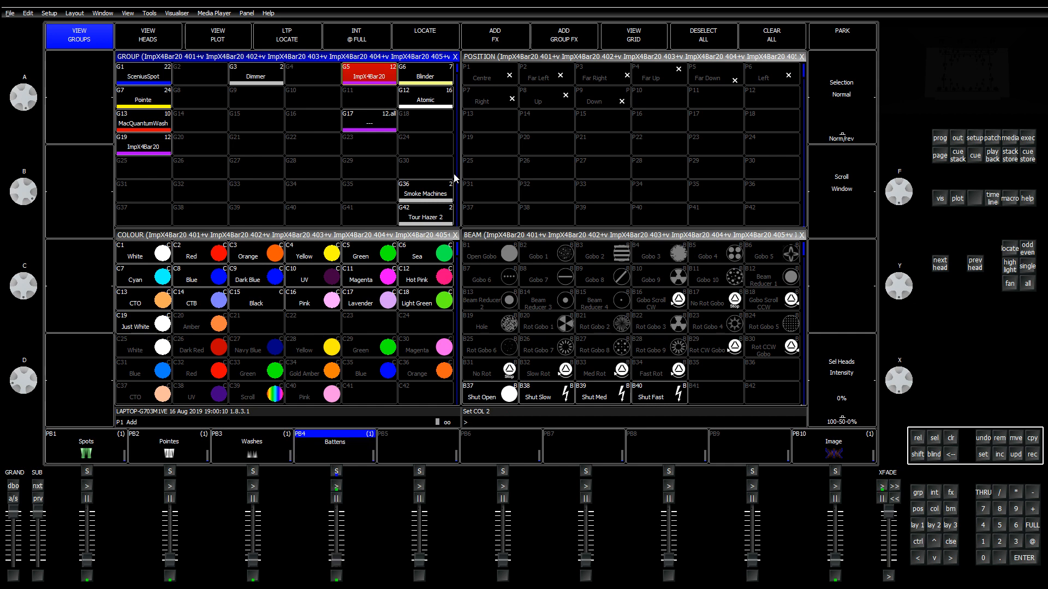
click(157, 261)
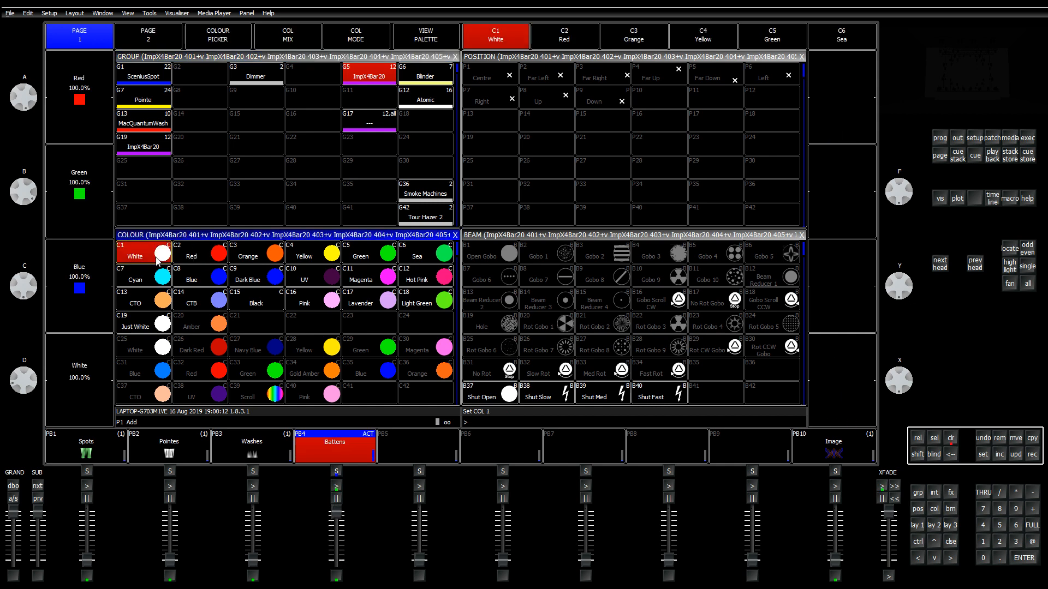
Step: Reselect the ImpX4Bar20 group (G5) and locate its heads
click(529, 236)
drag(26, 94, 29, 89)
click(369, 75)
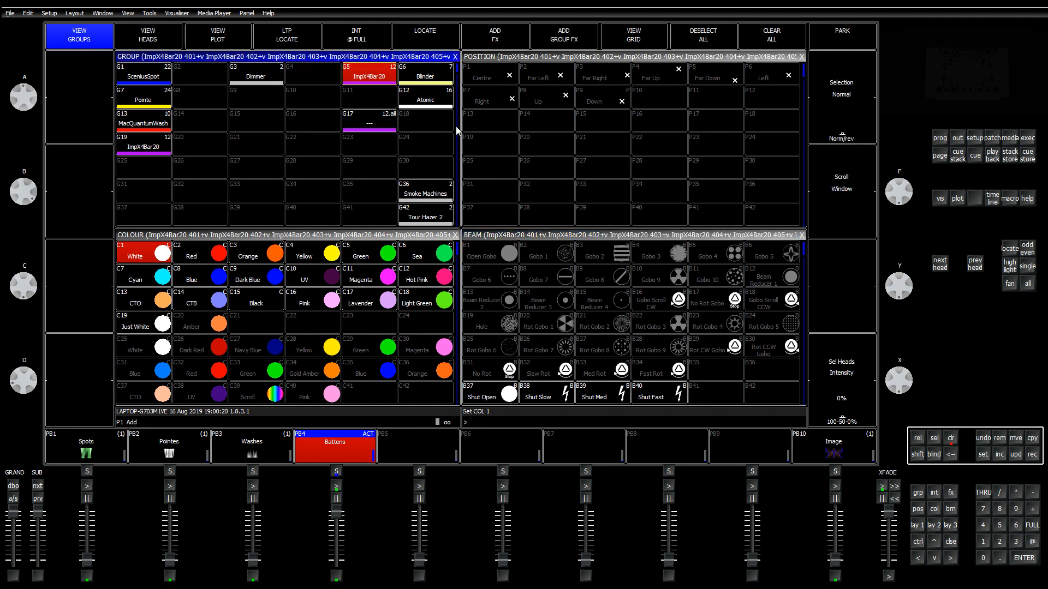
click(1010, 249)
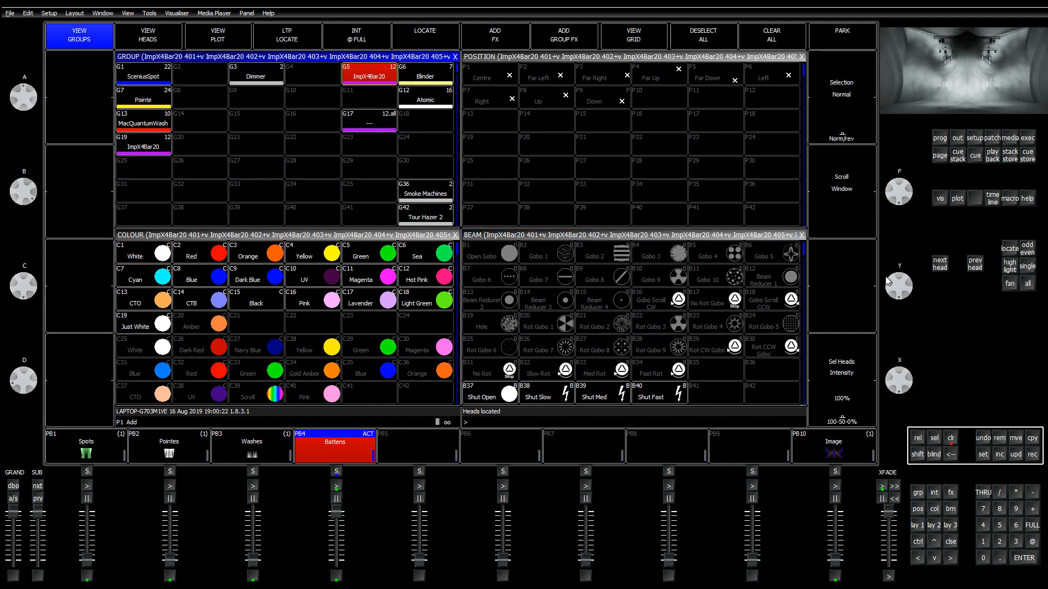
Step: Check the located ImpX4Bar20 values in the programmer and the outputs, and clear the programmer
click(939, 138)
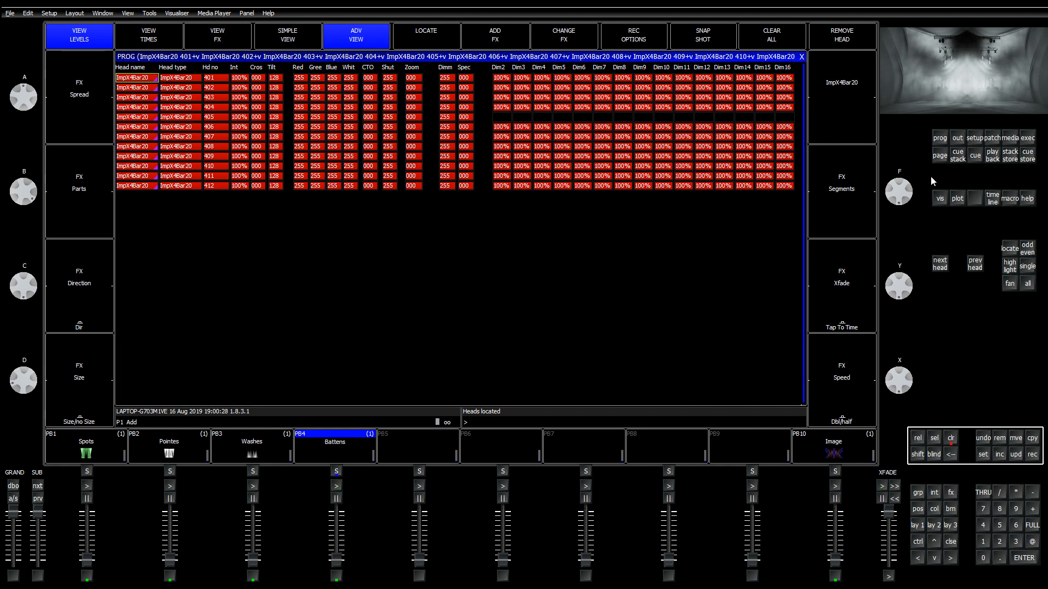
click(957, 138)
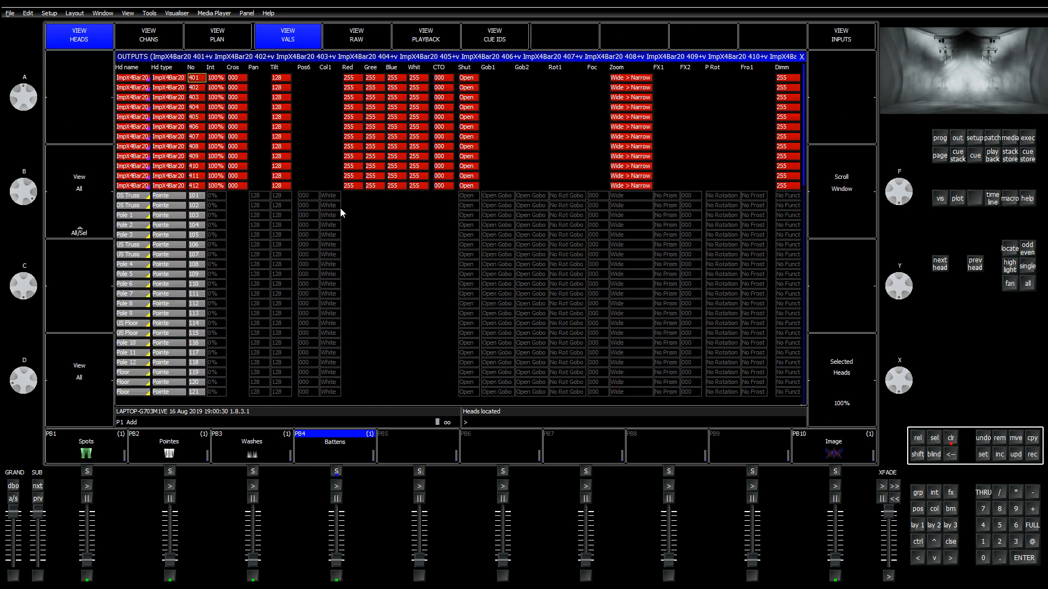
click(951, 440)
click(951, 440)
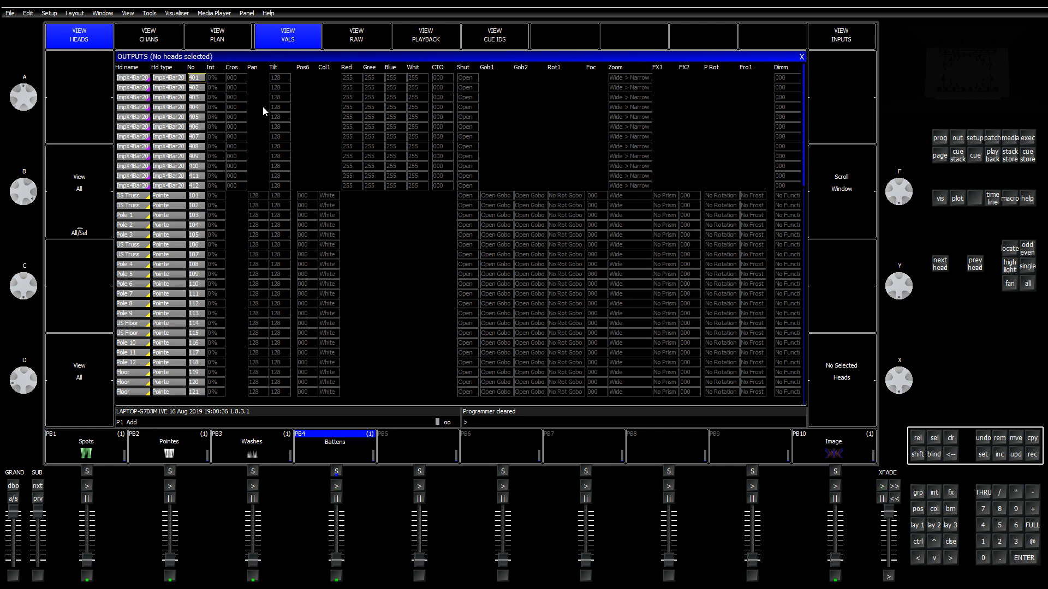
Step: Examine the outputs of heads 401 to 412 with the Battens playback active, from Int and Dimm through Dim2 to Dim20 and the element colours
drag(240, 79, 240, 180)
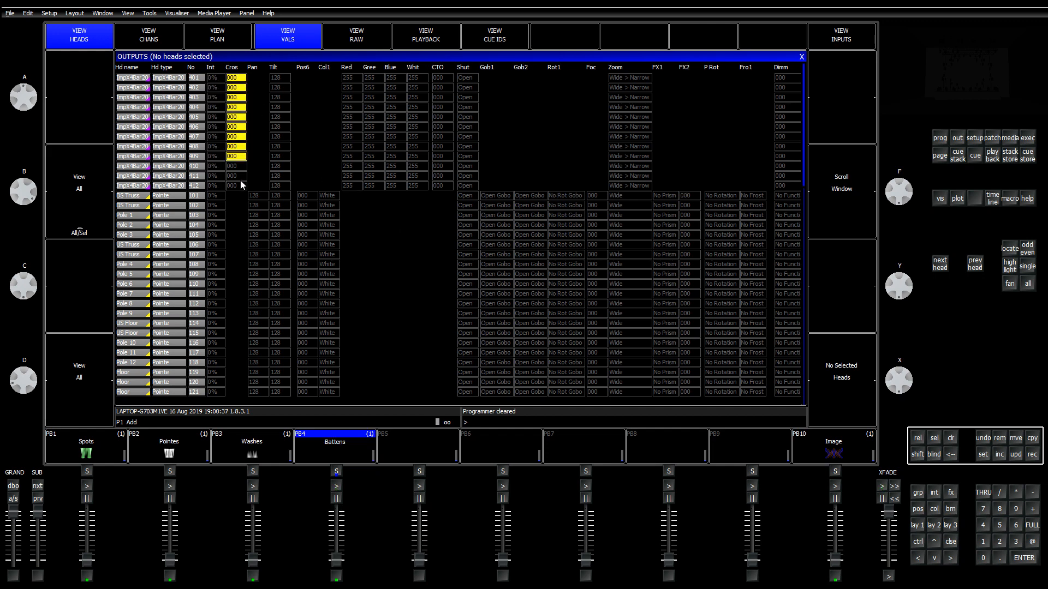
click(233, 98)
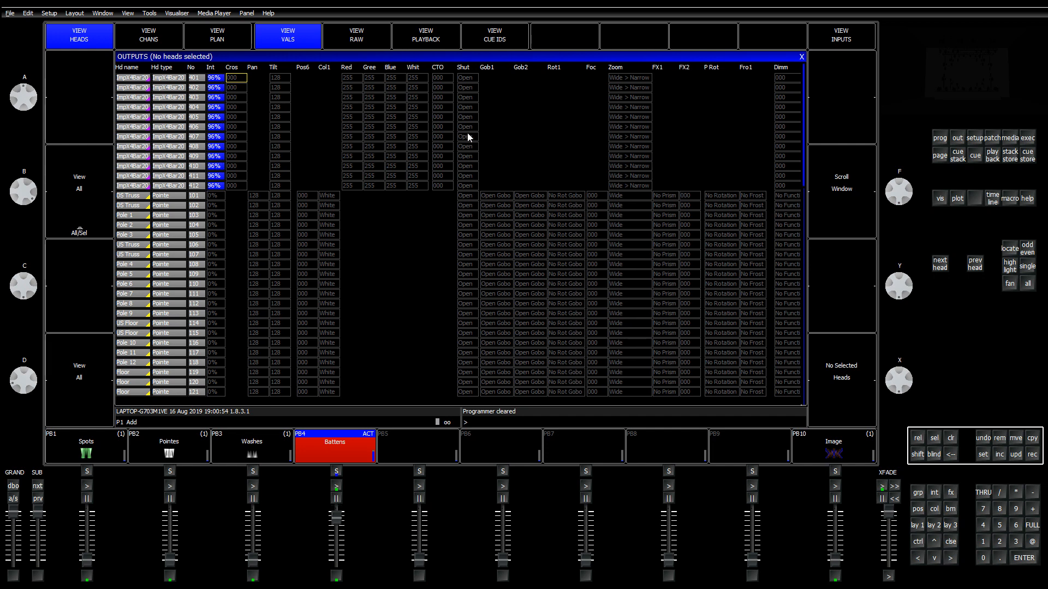
key(Right)
key(Right)
key(Right)
key(Right)
key(Right)
key(Right)
key(Right)
key(Right)
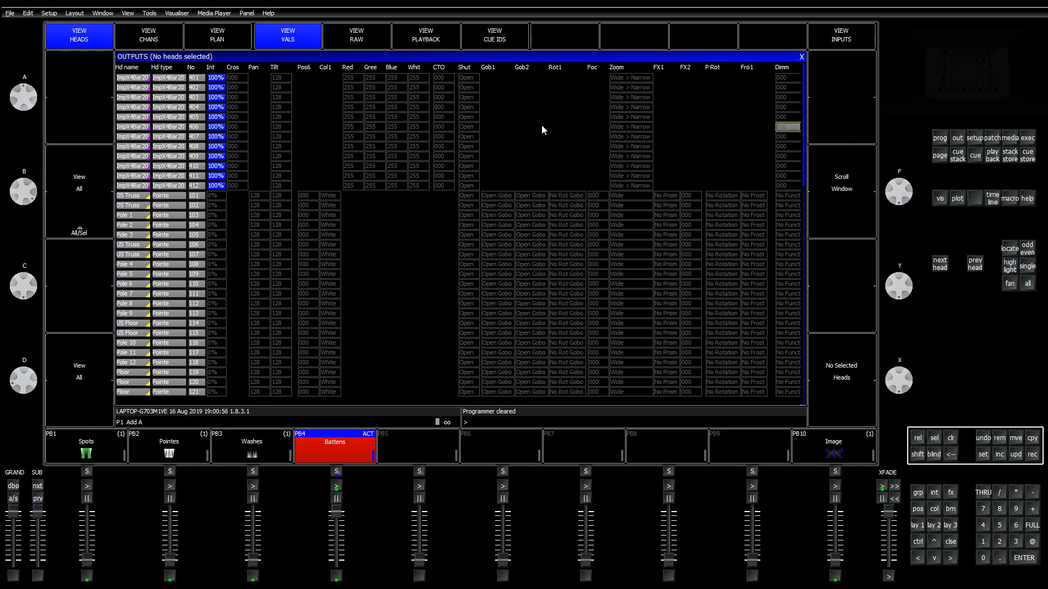
key(Right)
key(Right)
key(Right)
key(Right)
key(Right)
key(Right)
key(Right)
key(Right)
key(Right)
key(Right)
key(Right)
key(Right)
key(Right)
key(Right)
key(Right)
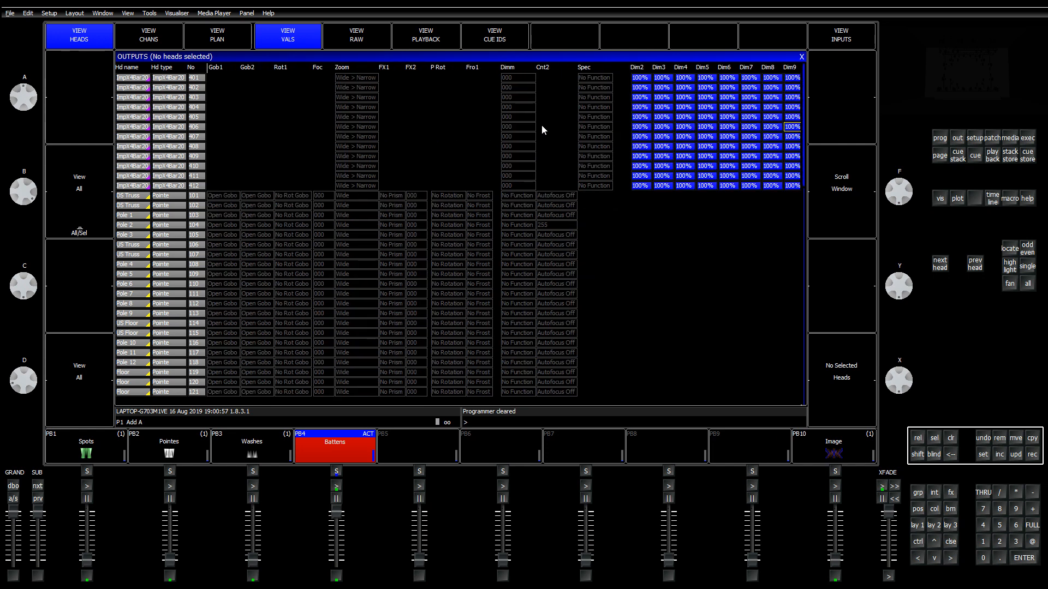
key(Right)
key(Right)
key(Right)
key(Right)
key(Right)
key(Right)
key(Right)
key(Right)
key(Right)
key(Right)
key(Right)
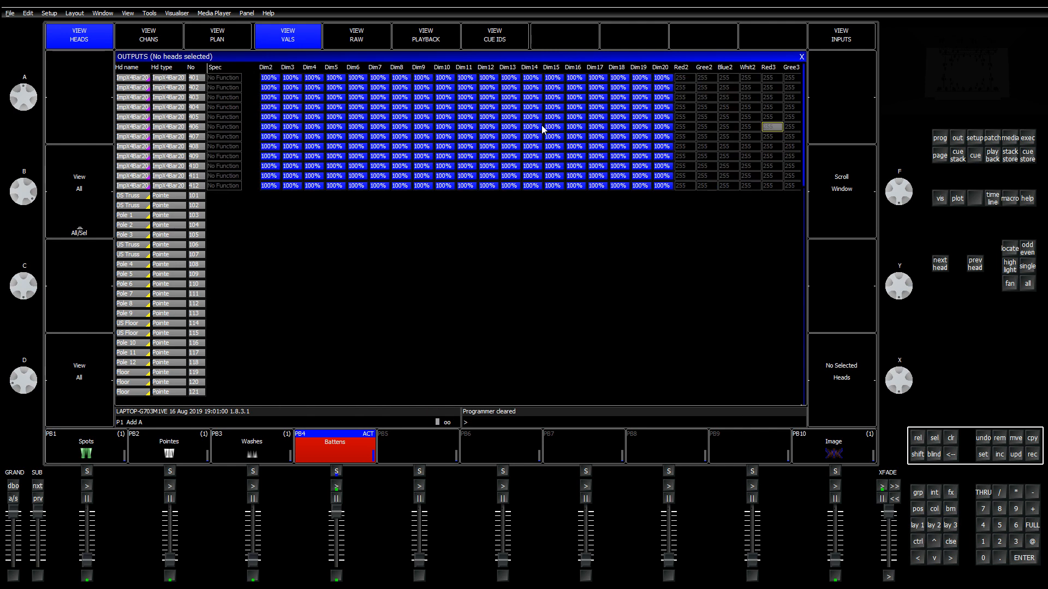
key(Right)
key(Right)
key(Right)
key(Right)
key(Right)
key(Right)
key(Right)
key(Right)
key(Right)
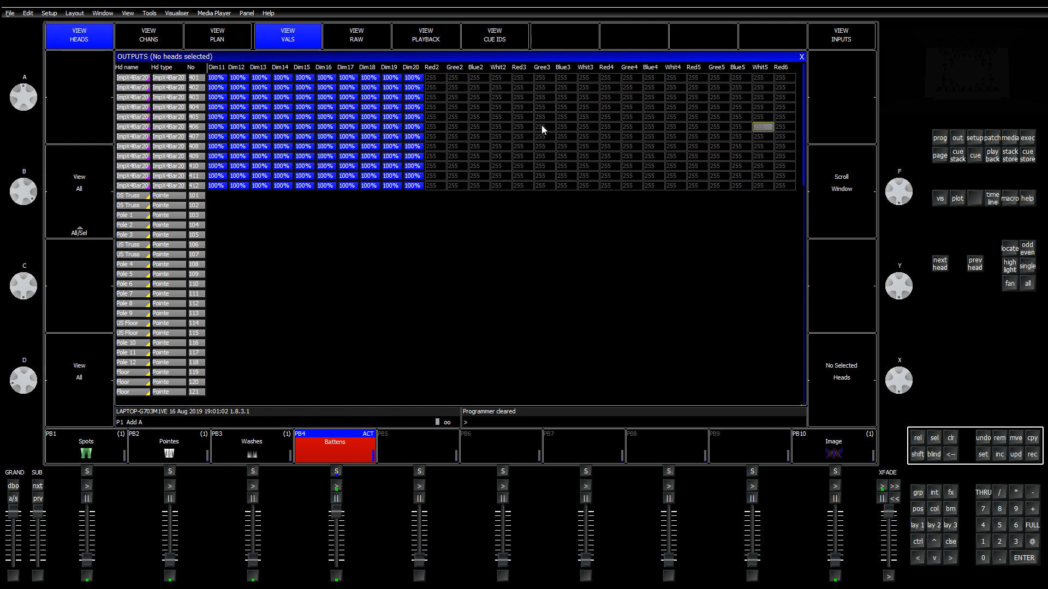
Step: Go back through the output values of heads 401 to 412, from the element colours and Dim20 to the Dimm attribute
key(Left)
key(Left)
key(Left)
key(Left)
key(Left)
key(Left)
key(Left)
key(Left)
key(Left)
key(Left)
key(Left)
key(Left)
key(Left)
key(Left)
key(Left)
key(Left)
key(Left)
key(Left)
key(Left)
key(Left)
key(Left)
key(Left)
key(Left)
key(Left)
key(Left)
key(Left)
key(Left)
key(Left)
key(Left)
key(Left)
key(Left)
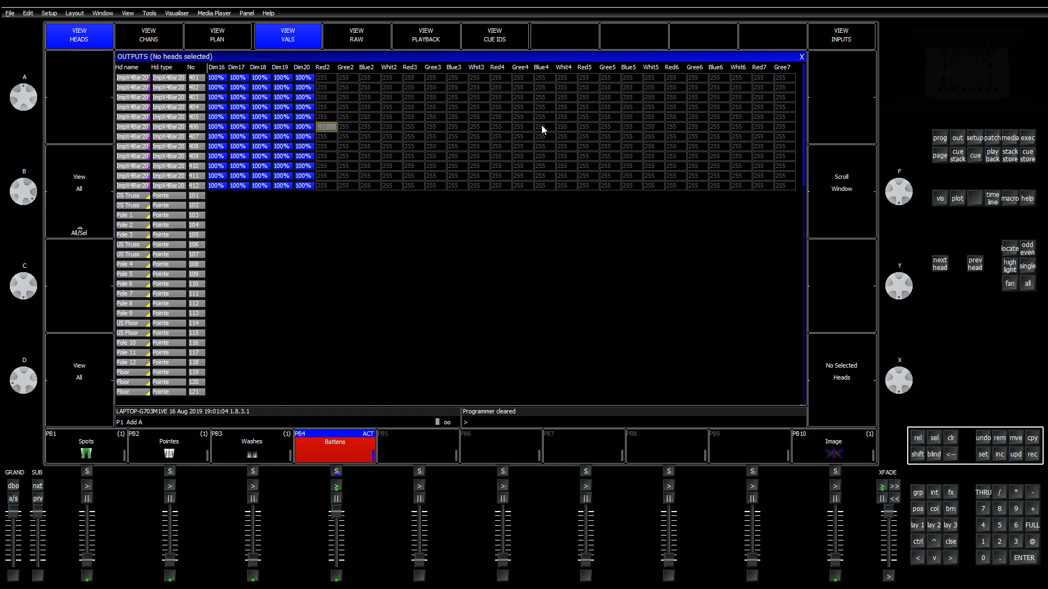
key(Left)
key(Left)
key(Left)
key(Left)
key(Left)
key(Left)
key(Left)
key(Left)
key(Left)
key(Left)
key(Left)
key(Left)
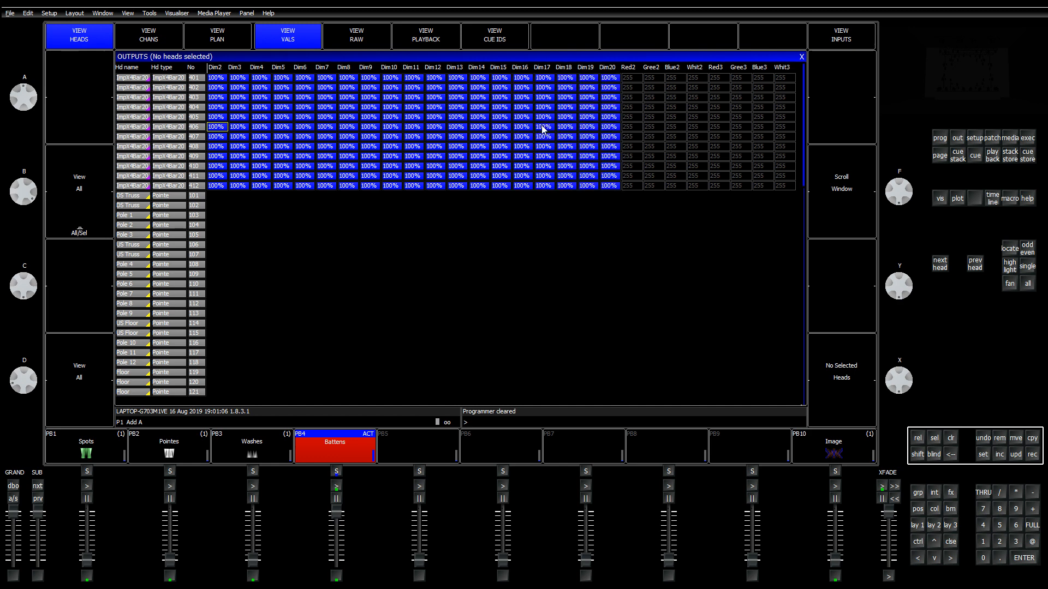
key(Left)
key(Left)
key(Left)
key(Left)
key(Left)
key(Left)
key(Left)
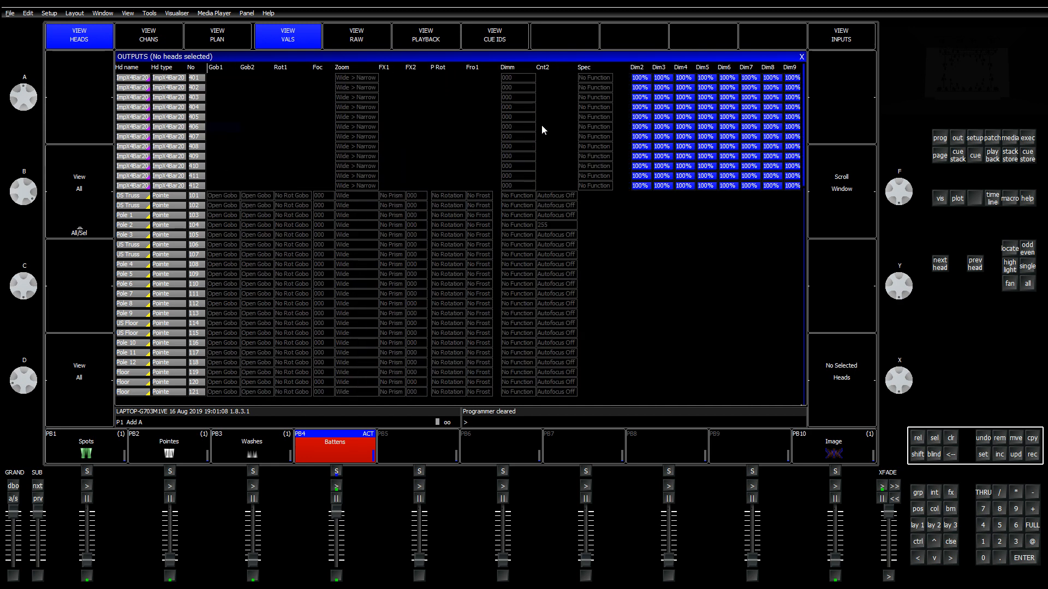
Step: Set the Dimm attribute of heads 401 to 412 to 255 in the outputs
key(Right)
key(Right)
key(Right)
key(Right)
key(Right)
key(Right)
key(Right)
key(Right)
key(Right)
key(Right)
key(Right)
key(Right)
key(Right)
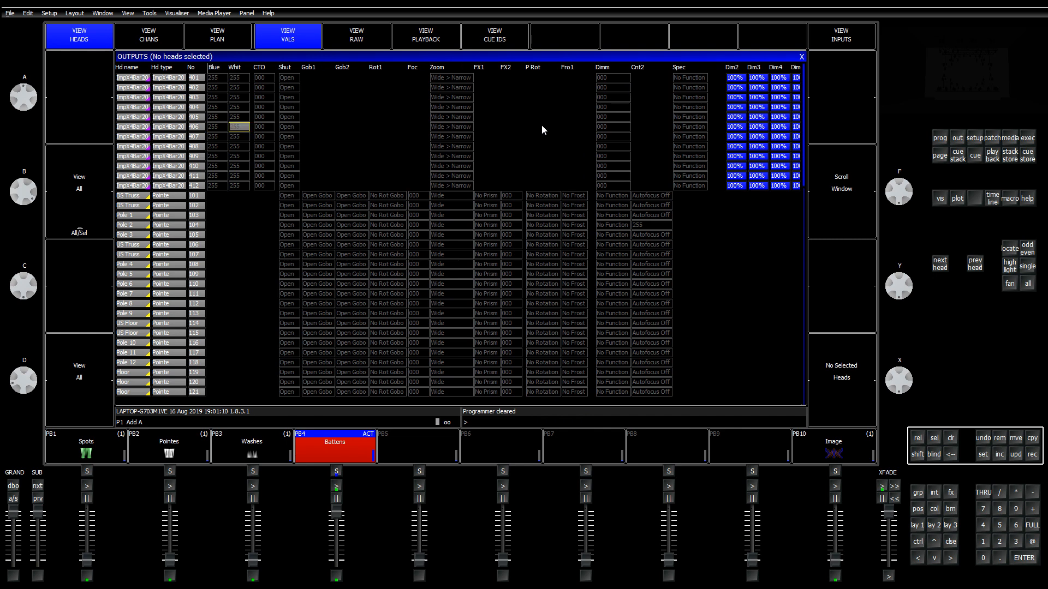
key(Up)
key(Up)
key(Up)
key(Up)
key(Up)
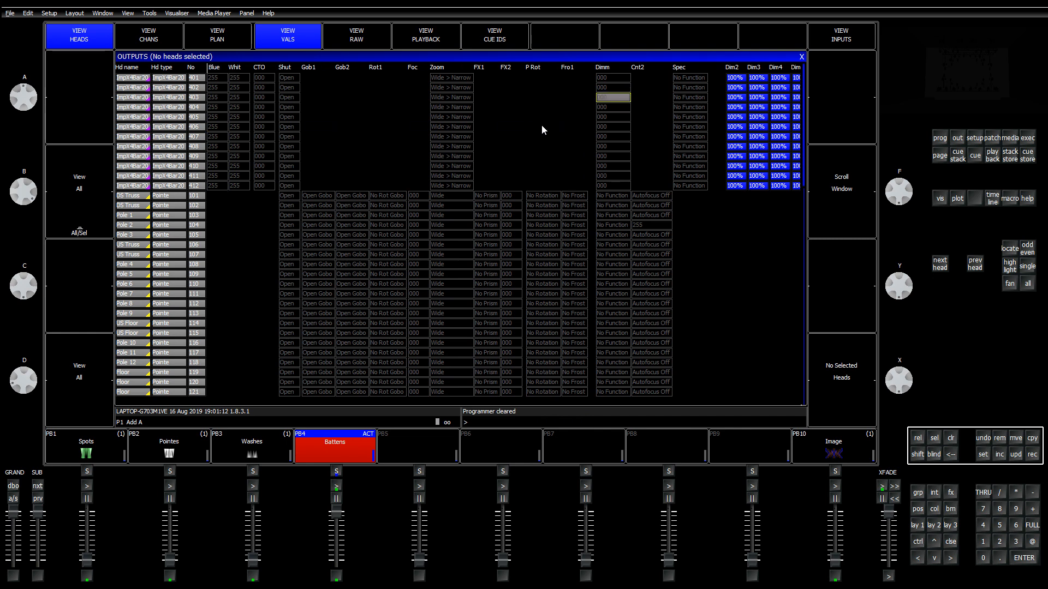
key(shift+Down)
key(shift+Down)
key(shift+Down)
key(shift+Down)
key(shift+Down)
key(shift+Down)
key(shift+Down)
key(shift+Down)
key(shift+Down)
key(shift+Down)
key(shift+Down)
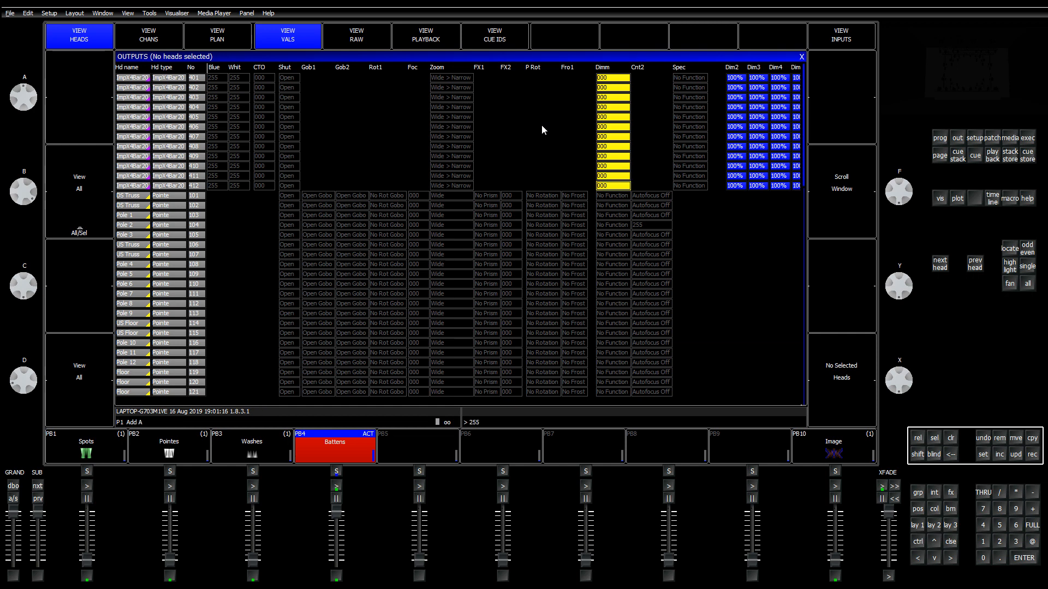
key(Return)
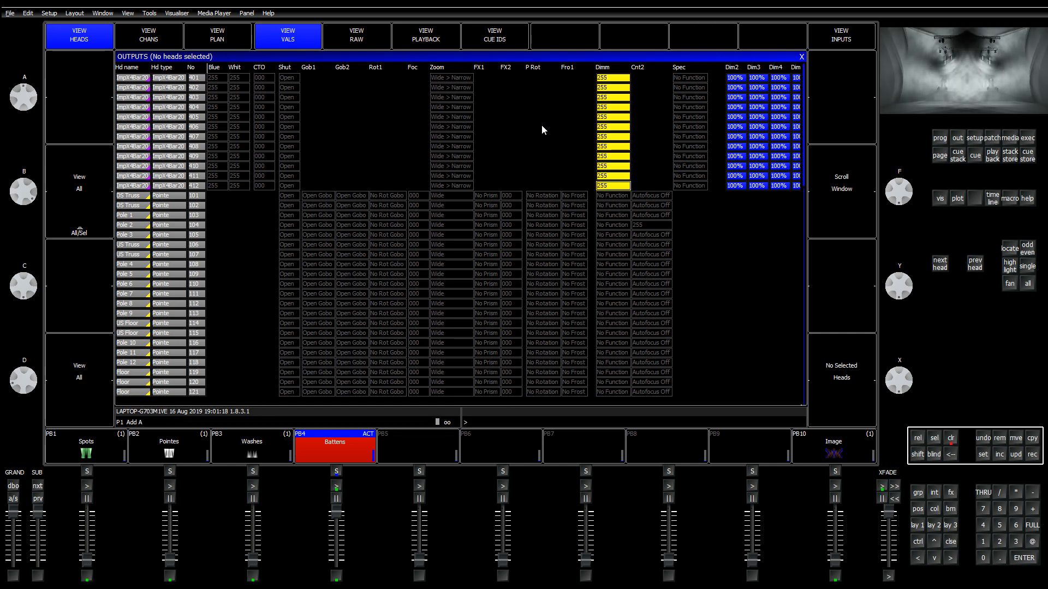
Step: Set the Dimm attribute of heads 401 to 412 to 0 and check their Int values from the Battens playback
text(0)
key(Return)
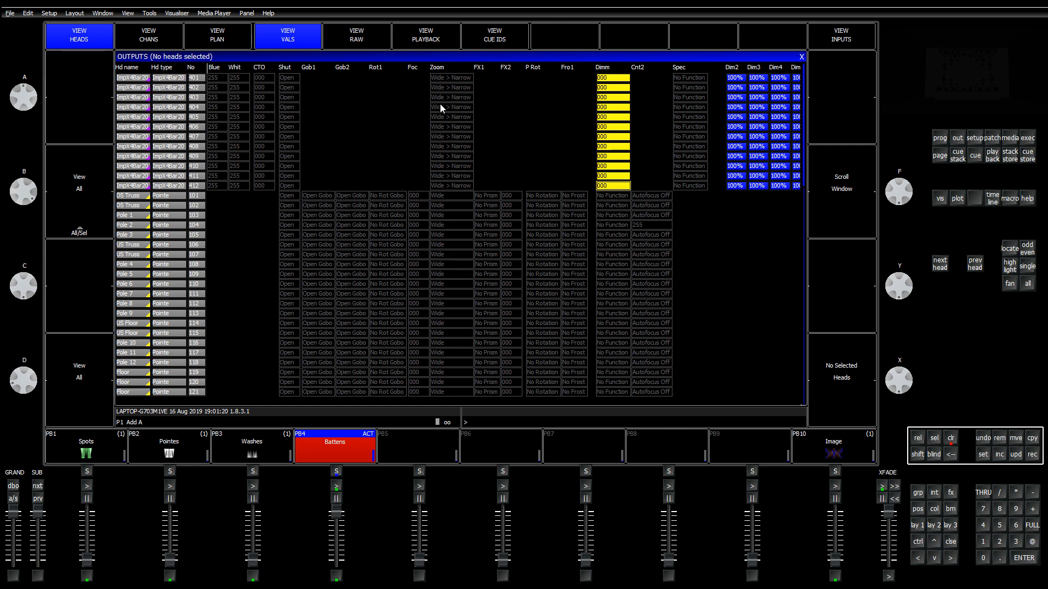
key(Left)
key(Left)
key(Left)
key(Left)
key(Left)
key(Left)
key(Left)
key(Left)
key(Left)
key(Left)
key(Left)
key(Left)
key(Left)
key(Left)
key(Left)
key(Left)
key(Left)
key(Left)
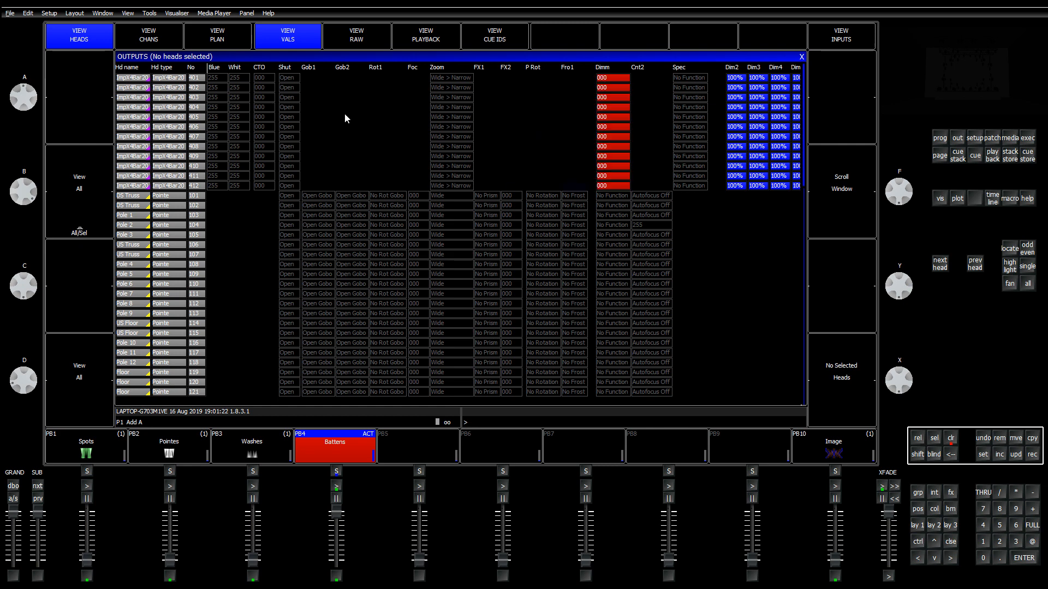
key(Left)
key(Left)
key(Left)
key(Left)
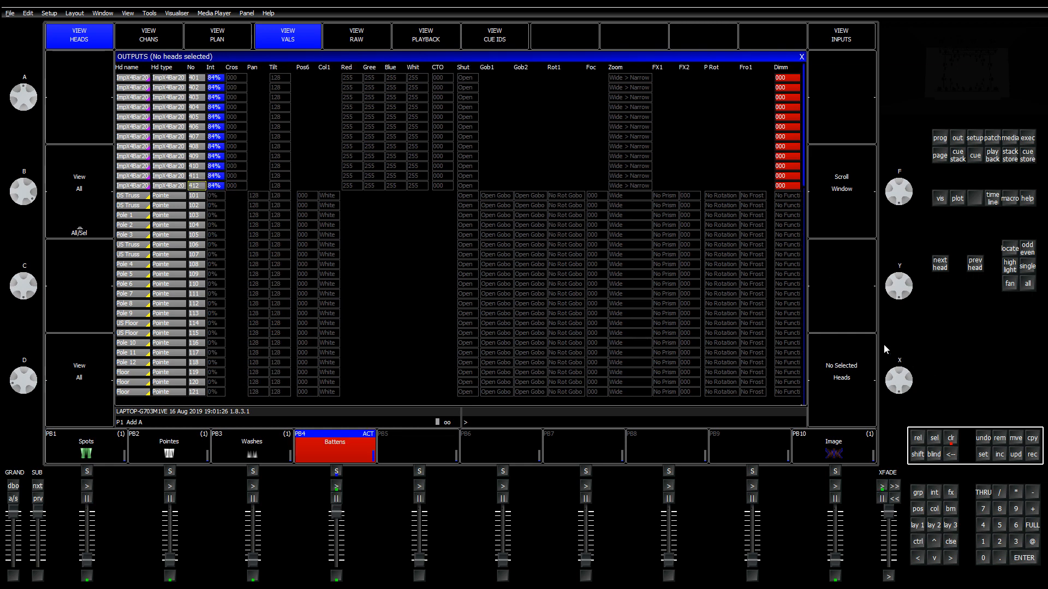
Step: Test a Dimm value of 255 on heads 401 to 412 again and clear the programmer
drag(778, 81, 787, 188)
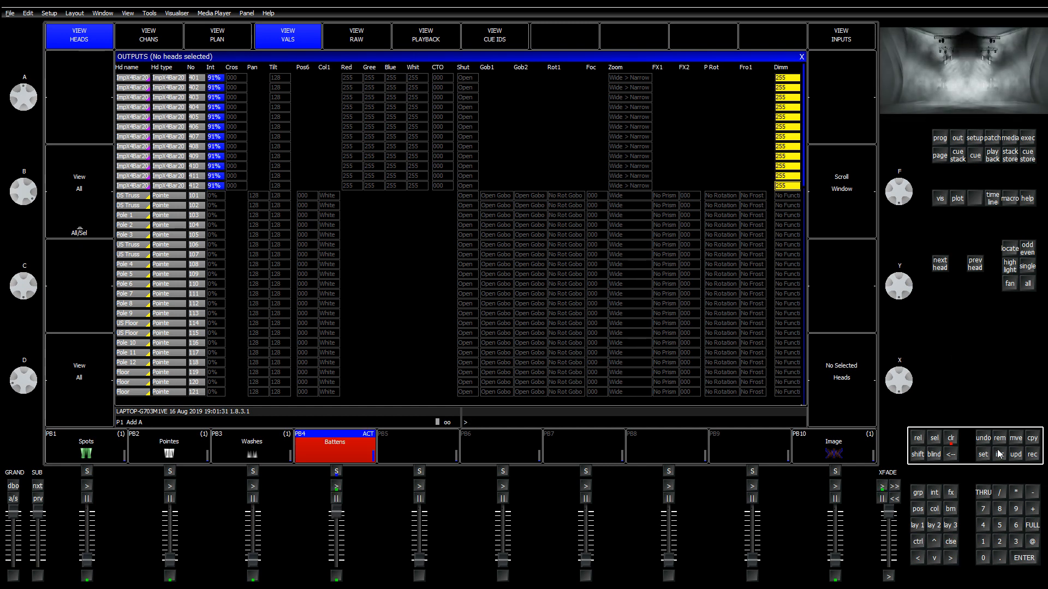
click(951, 438)
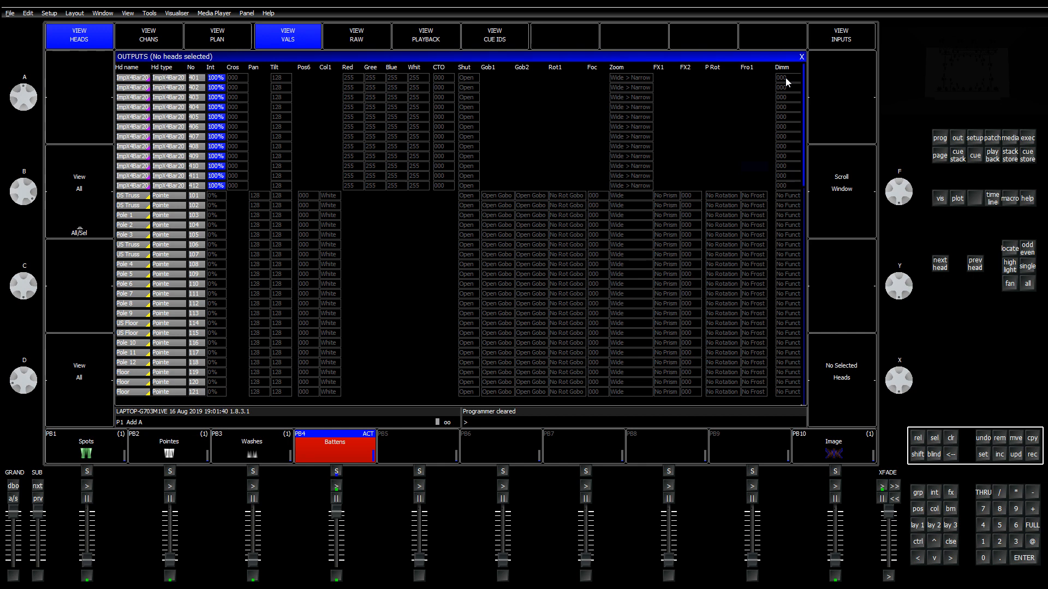
Step: Select the ImpX4Bar20 group G5 and set its Cross Fade to 0% and its intensity to 97%
click(918, 528)
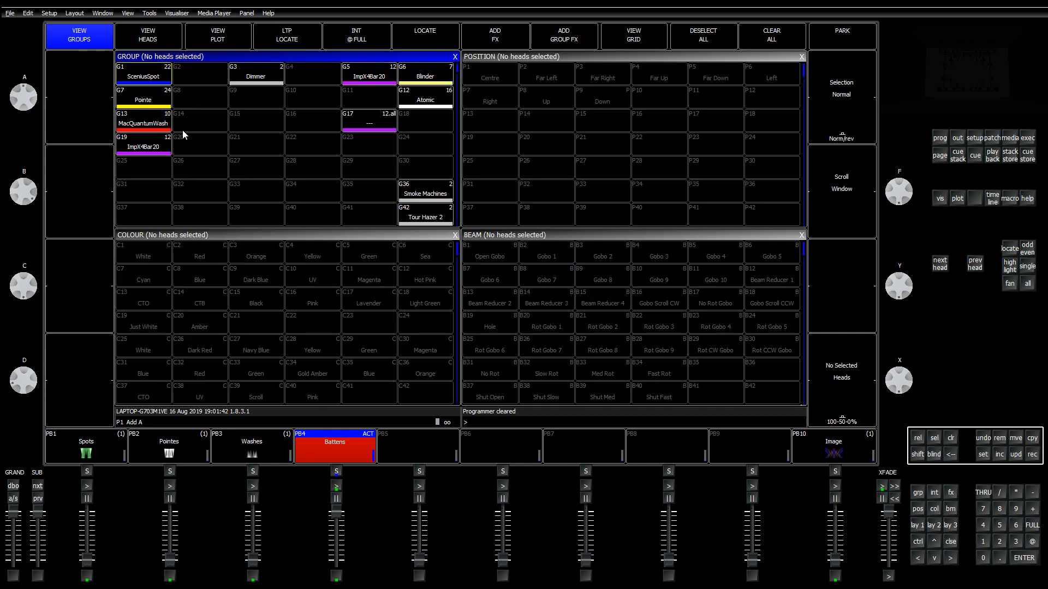
click(377, 67)
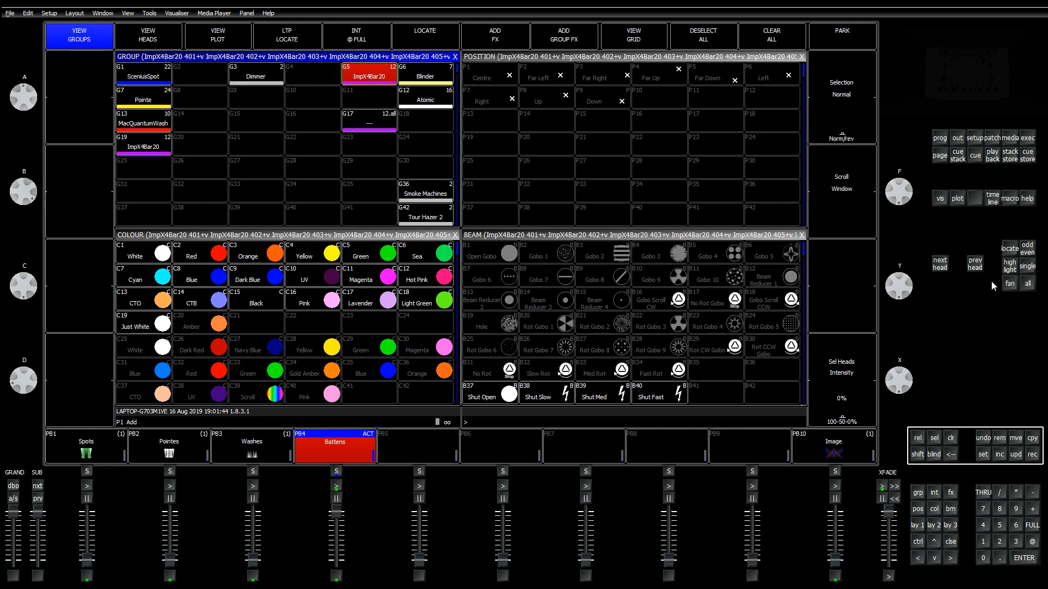
click(931, 497)
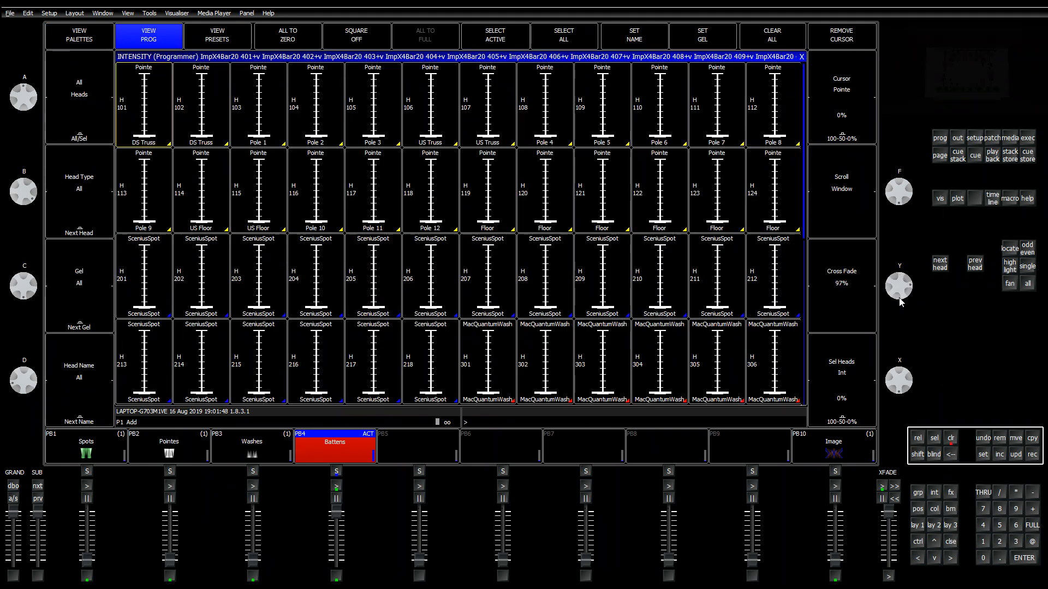
drag(901, 302, 903, 266)
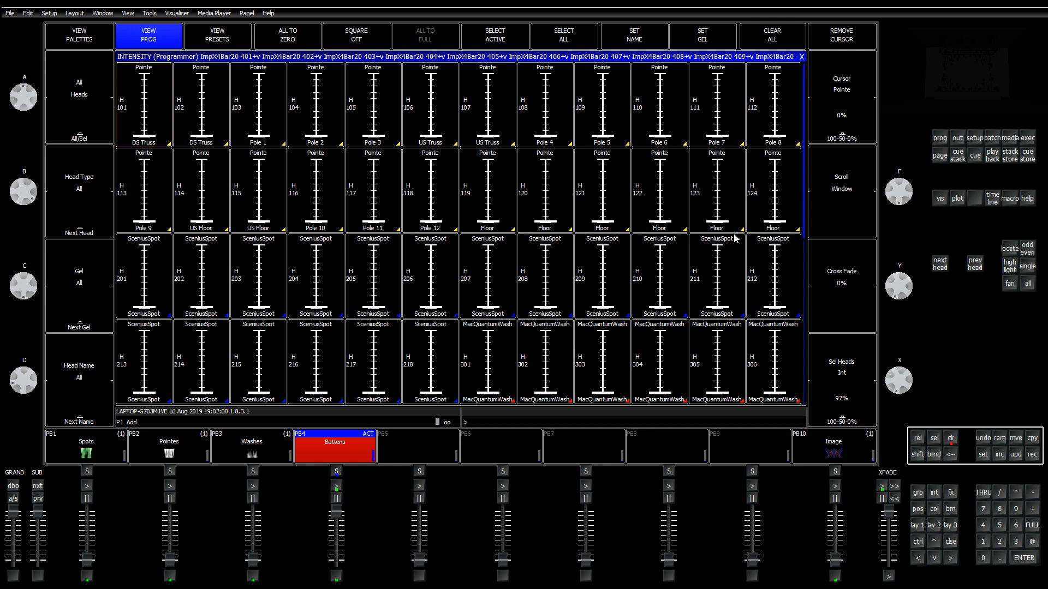
Step: Go through the selected ImpX4Bar20 heads' beam attributes, including Special and Dimmer, and clear the programmer
click(952, 511)
click(154, 44)
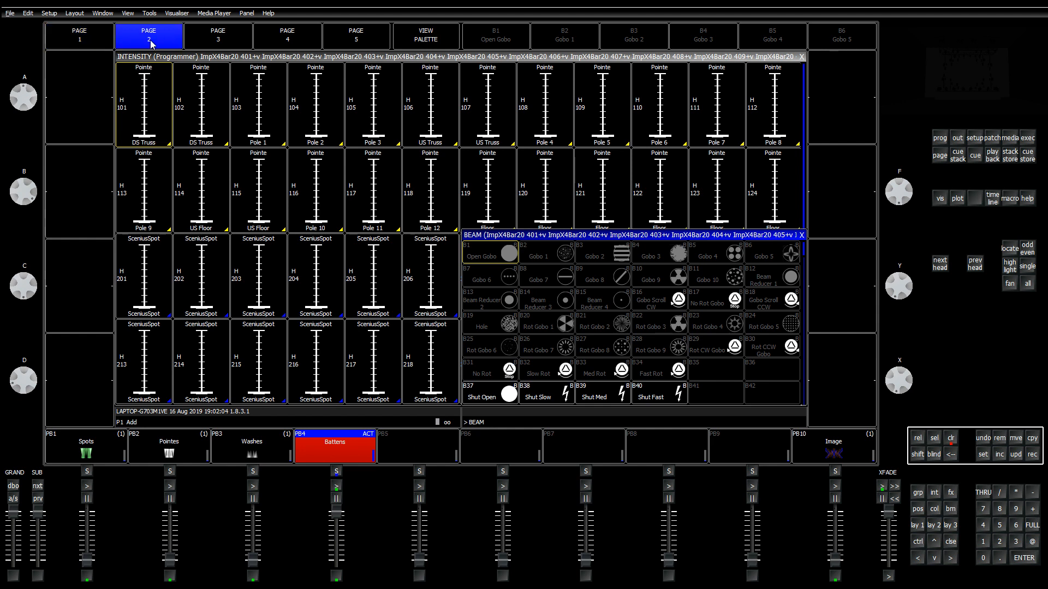
click(240, 42)
click(287, 41)
click(246, 37)
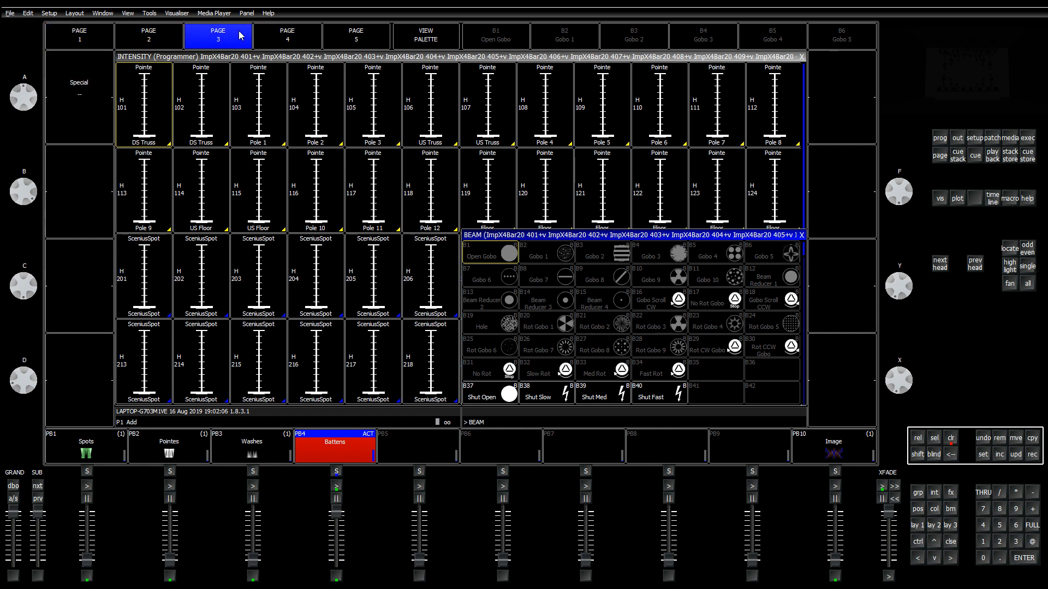
click(263, 46)
drag(22, 92, 26, 112)
click(339, 39)
click(287, 39)
key(Escape)
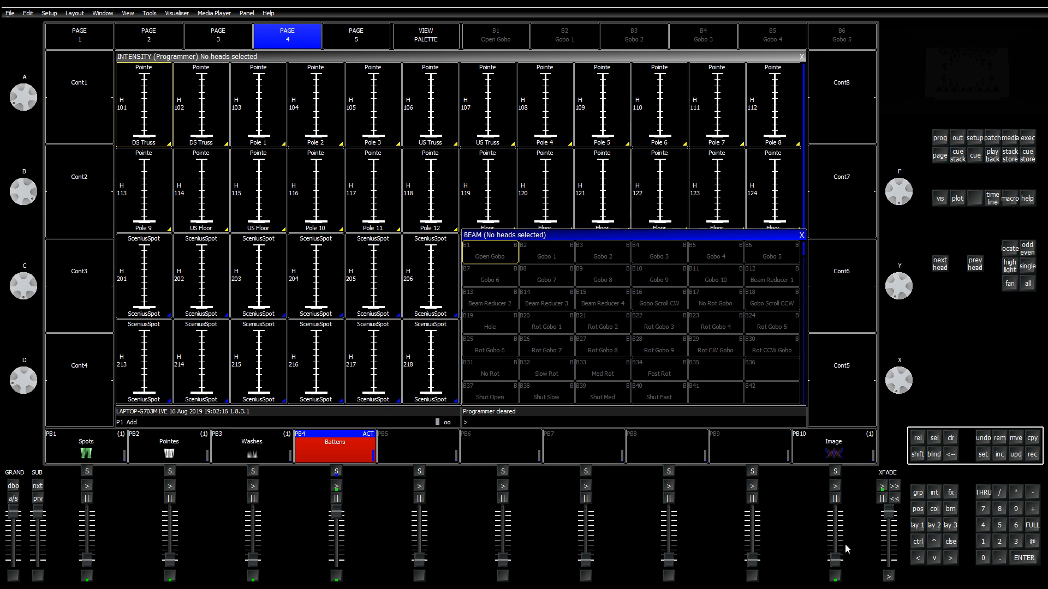
Step: Open the patched ImpX4Bar20 head 404 in the head editor
click(917, 526)
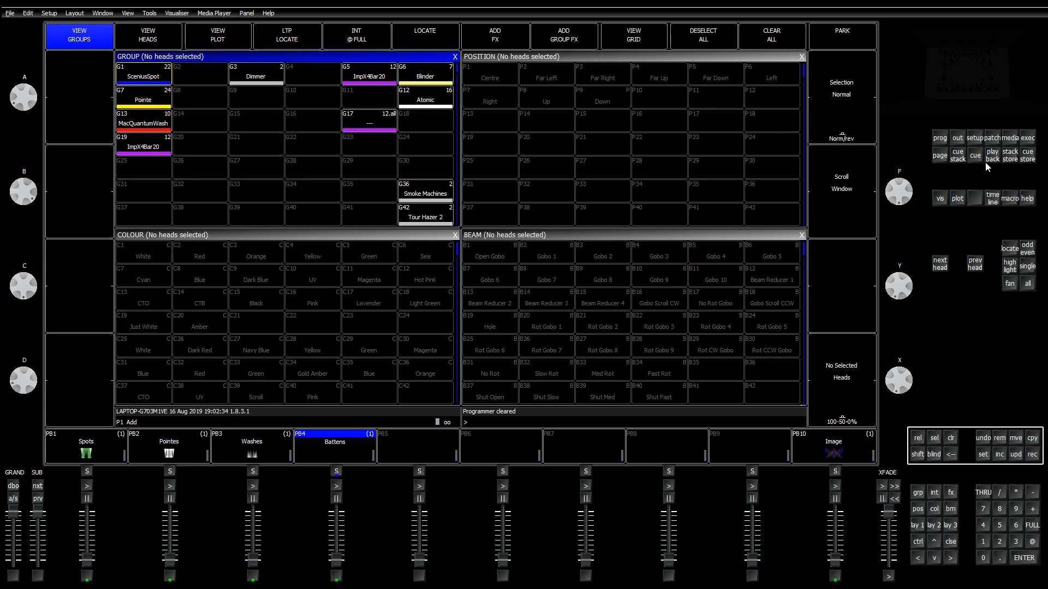
click(978, 140)
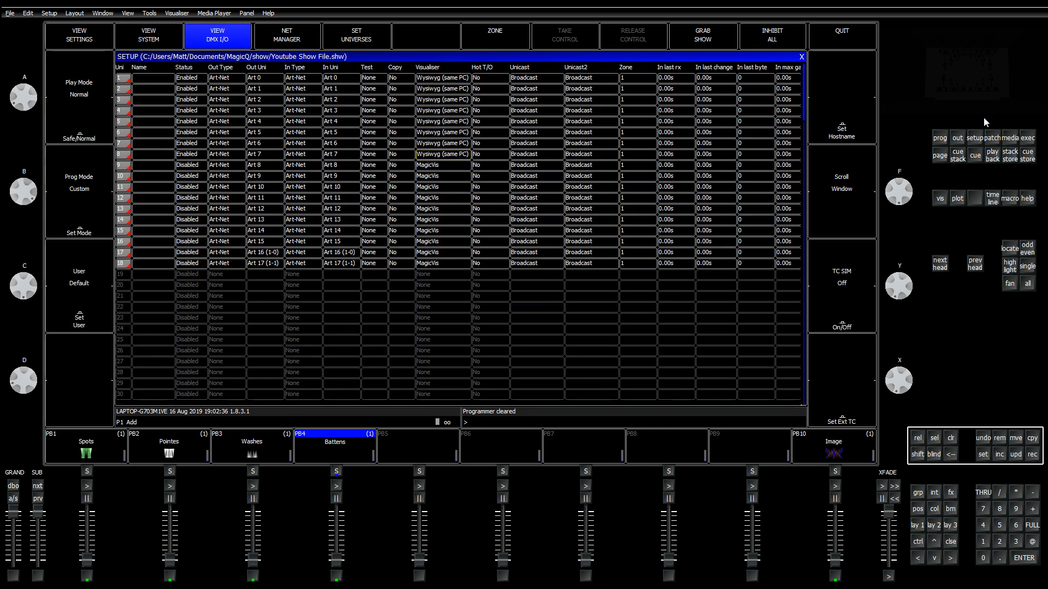
click(992, 138)
click(139, 141)
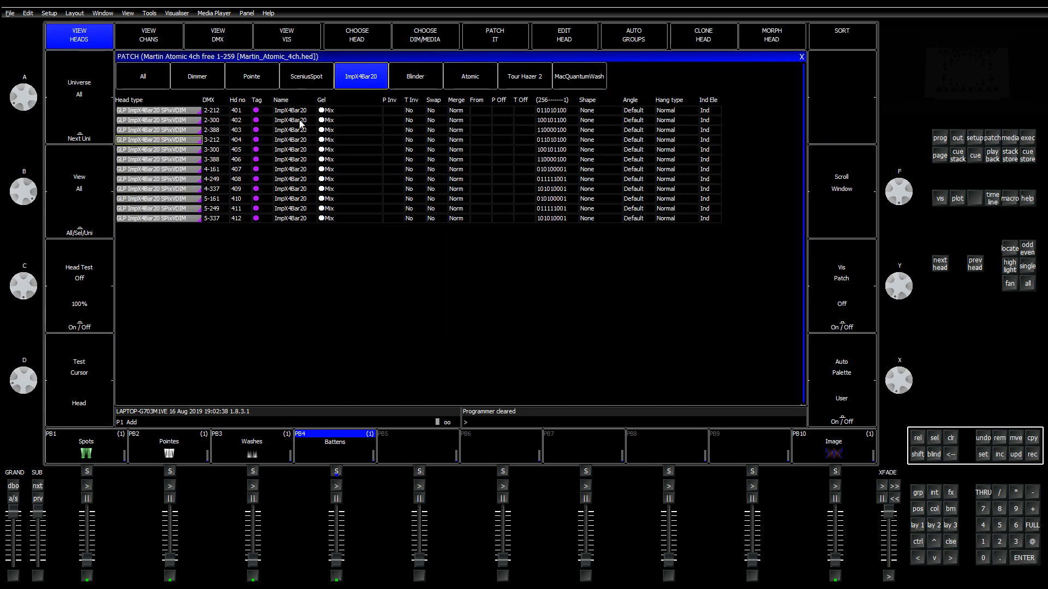
key(shift)
click(544, 41)
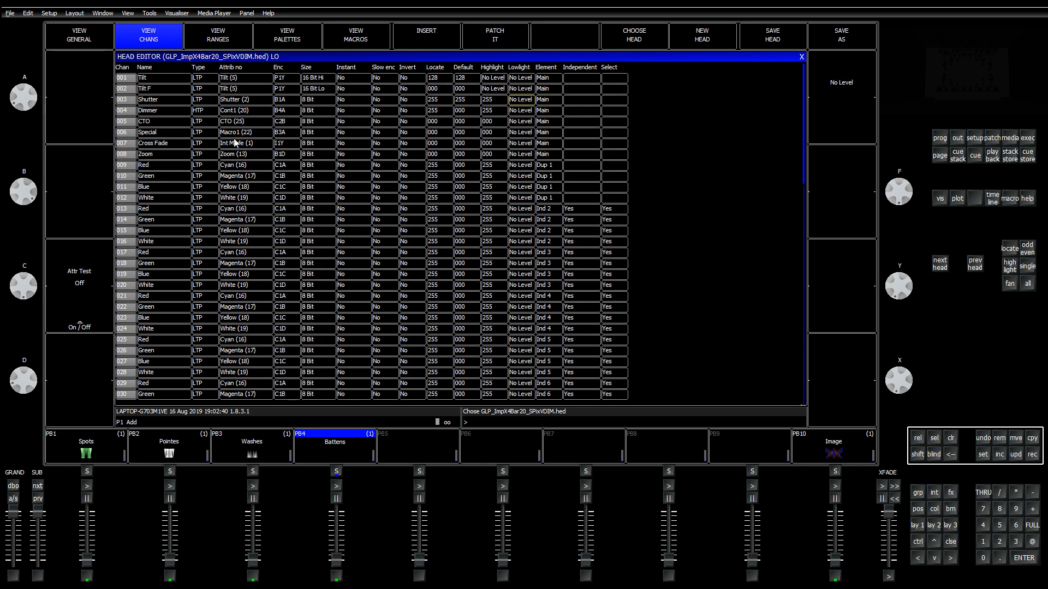
Step: Examine the ImpX4Bar20 head's channel list, from the main channels through to the colour channels of element 20
scroll(209, 138, down, 20)
scroll(169, 158, up, 18)
scroll(161, 146, up, 1)
scroll(167, 124, down, 2)
scroll(177, 145, down, 16)
scroll(203, 206, down, 12)
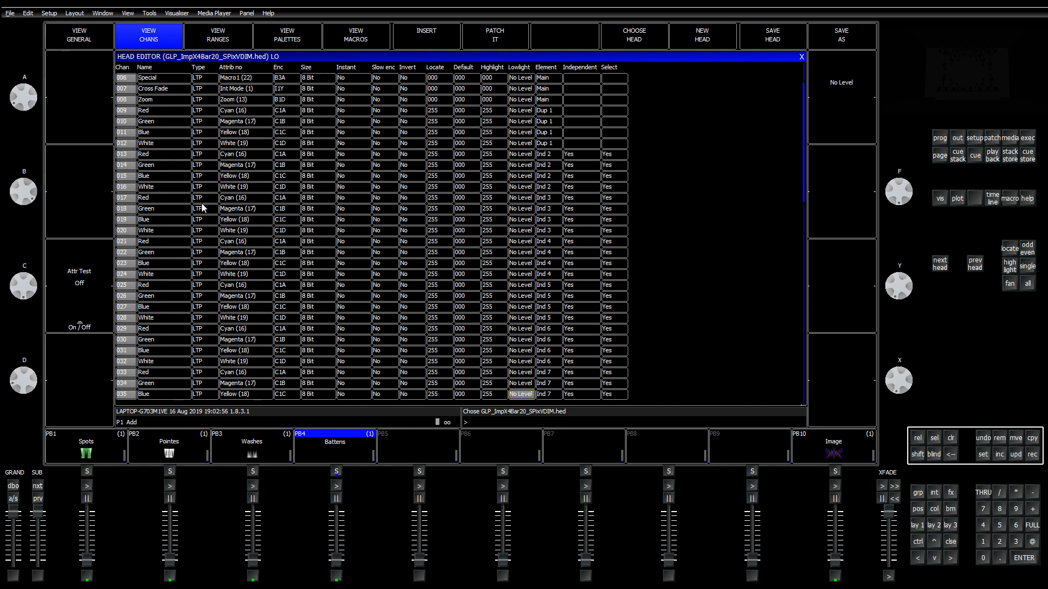
scroll(209, 208, down, 20)
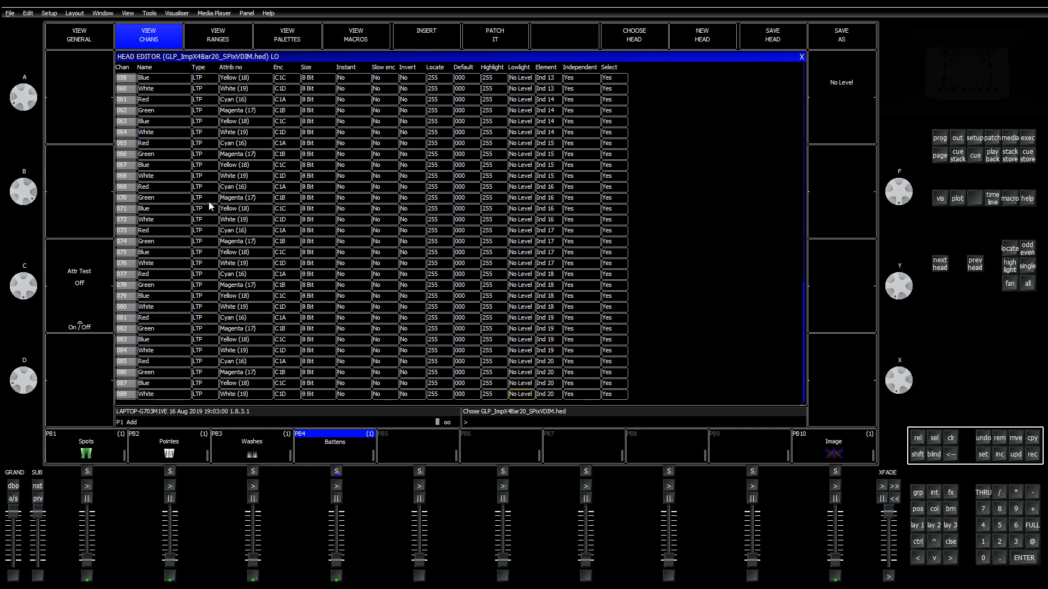
scroll(209, 207, up, 20)
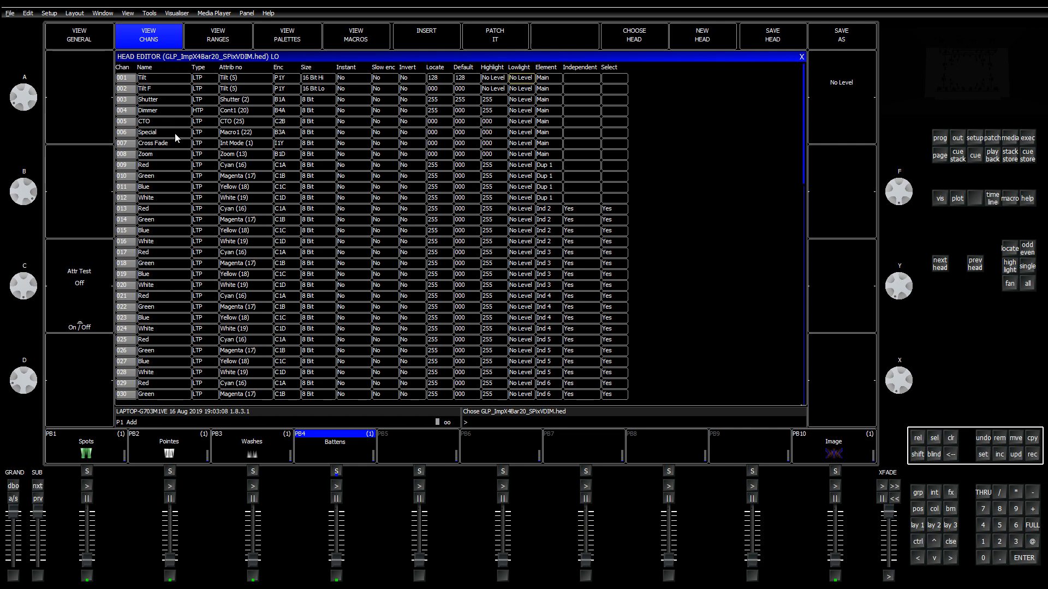
Step: Set the ImpX4Bar20 head's Dimmer channel type to LTP and save the head, overwriting the library version
click(184, 115)
click(209, 110)
click(208, 109)
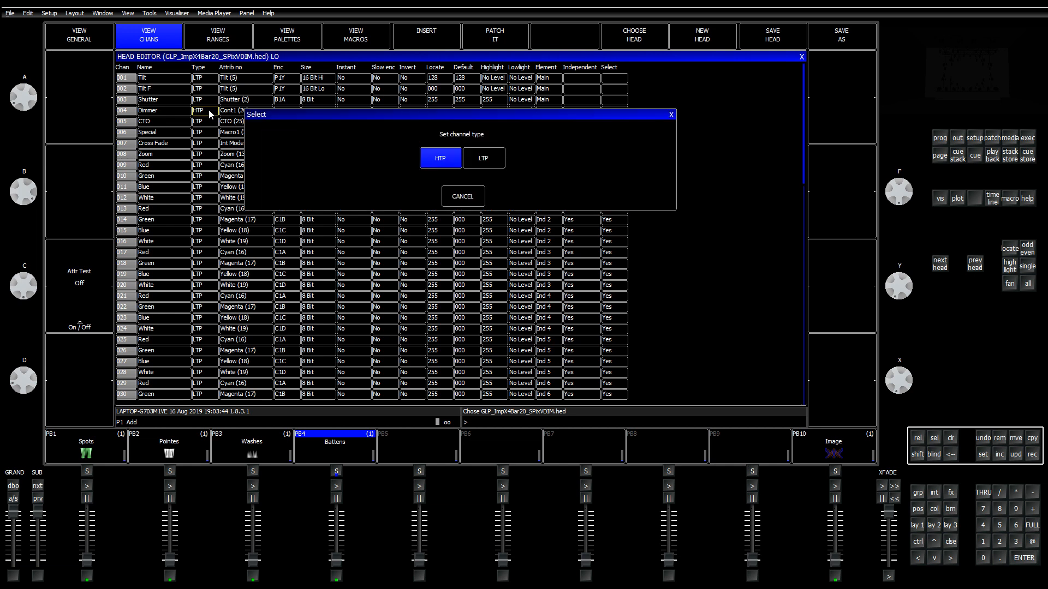
click(484, 158)
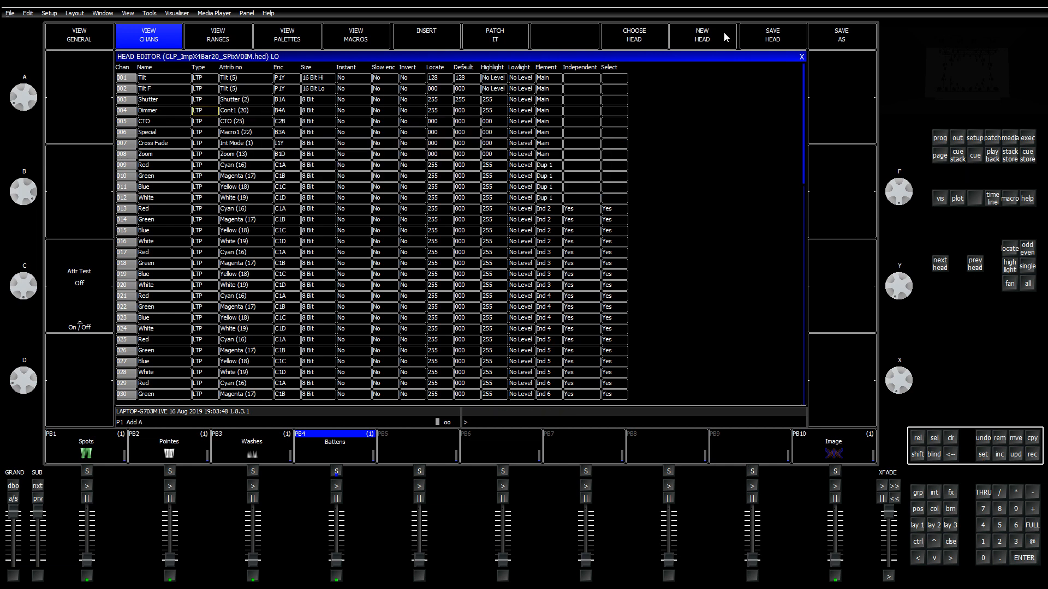
click(783, 43)
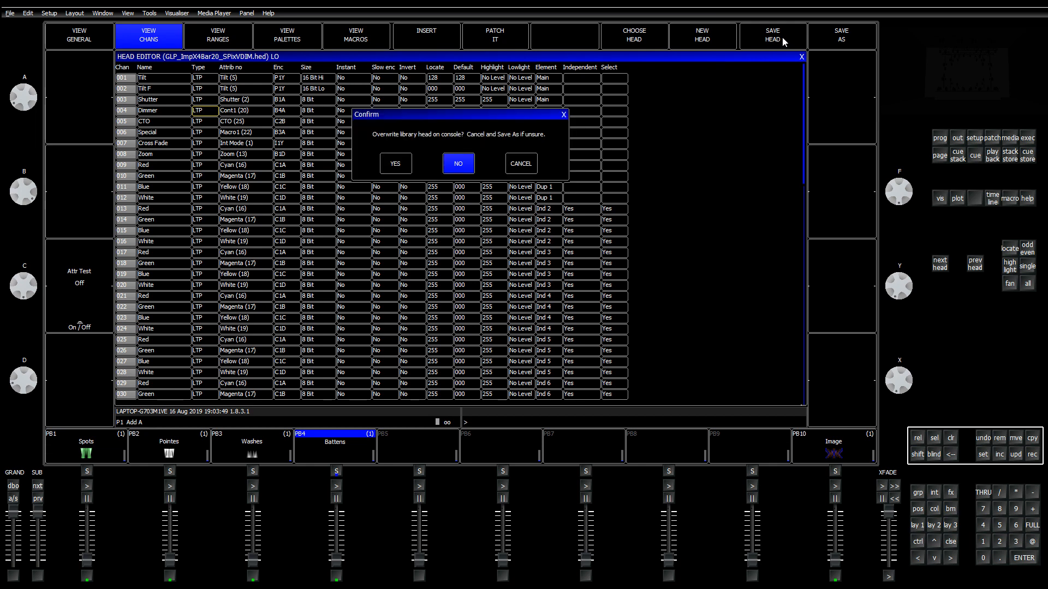
click(394, 163)
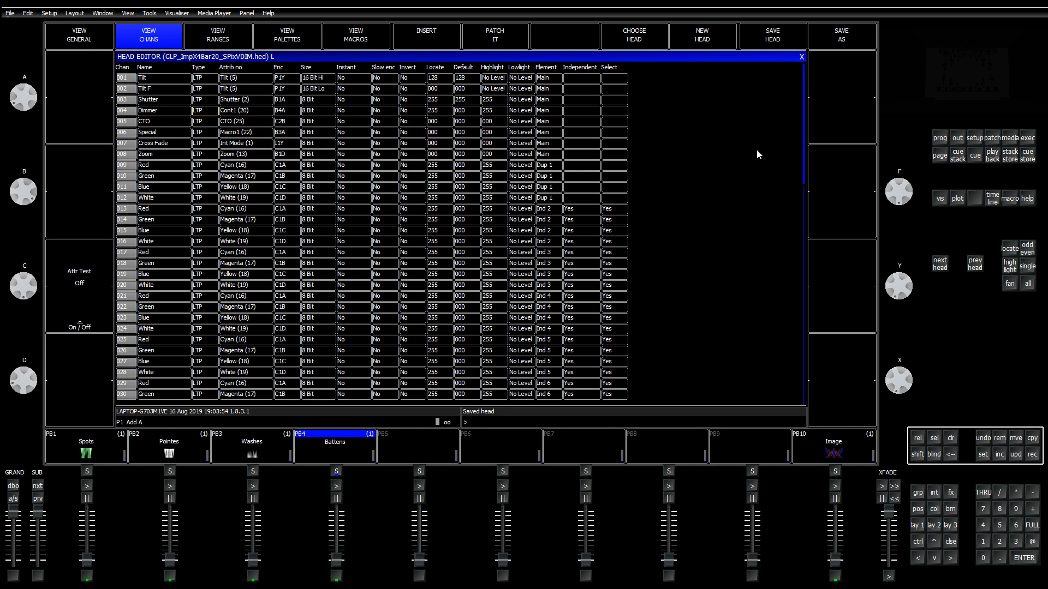
click(801, 58)
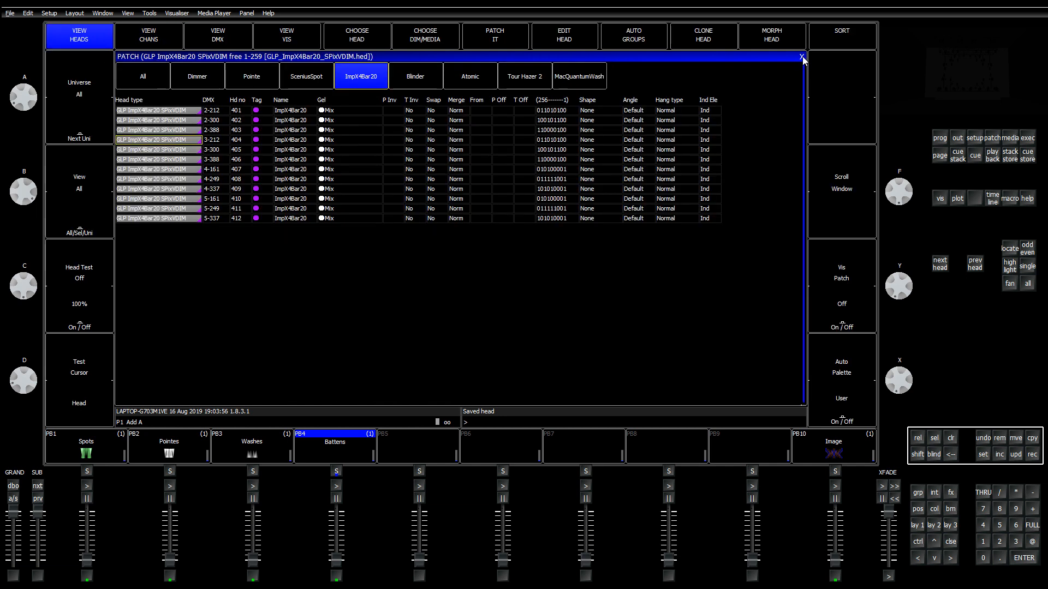
Step: Reopen the ImpX4Bar20 head for editing, set the Dimmer channel's default to 255 and save the head
click(917, 528)
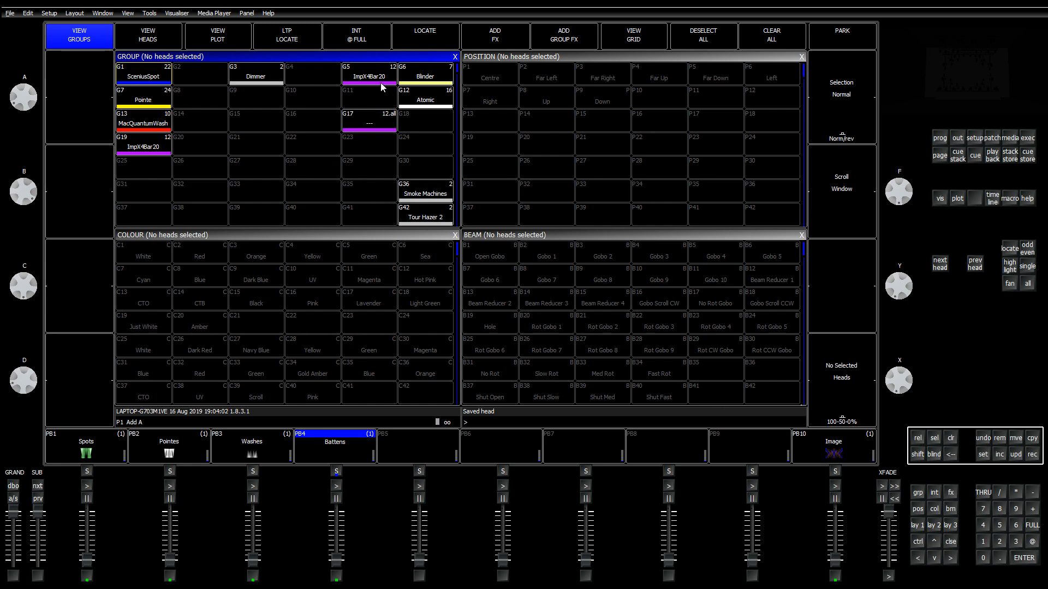
click(993, 138)
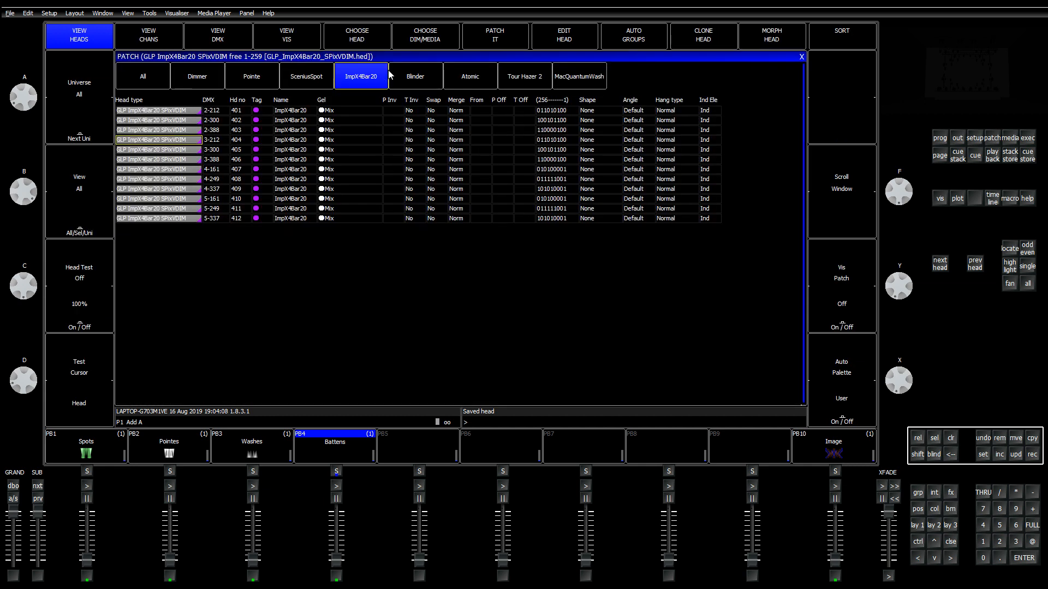
click(177, 150)
click(568, 41)
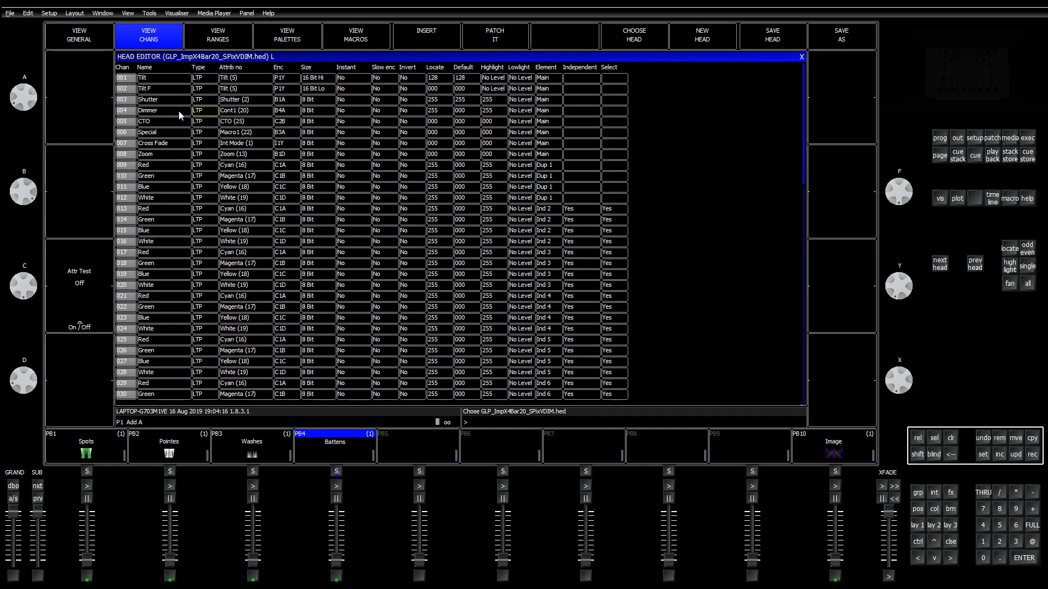
click(469, 112)
text(255)
key(Return)
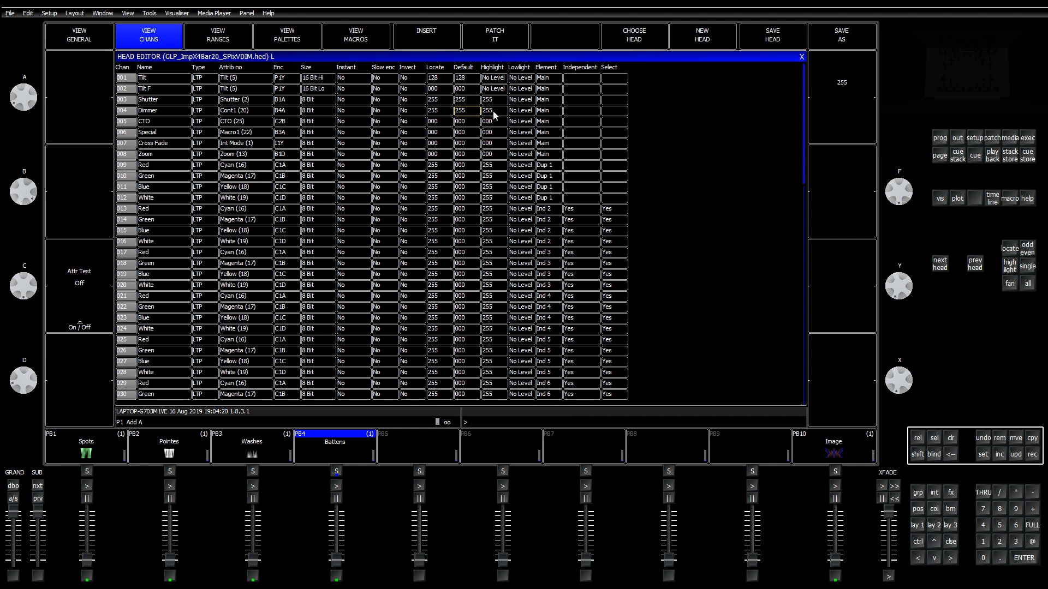
click(778, 41)
click(919, 525)
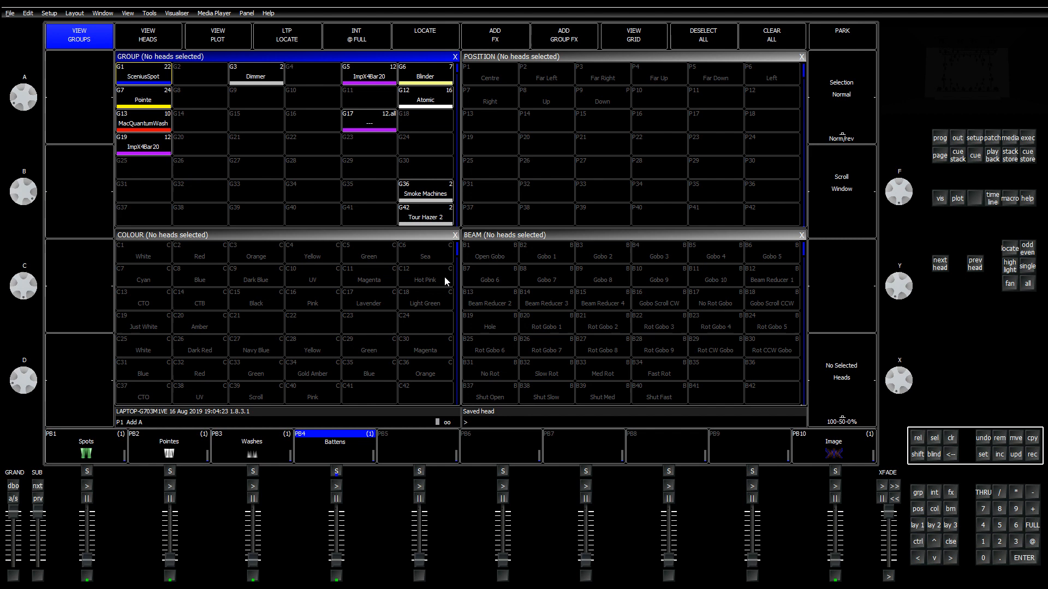
Step: Test-locate the ImpX4Bar20 group, check its Dimmer beam attribute and clear the programmer
click(377, 82)
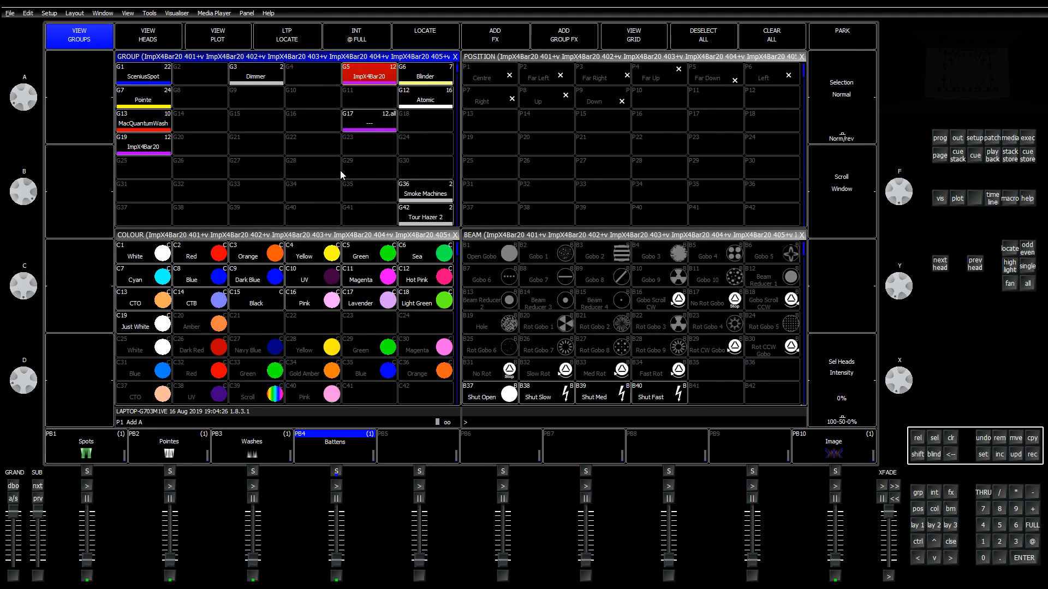
click(1013, 251)
click(951, 438)
click(361, 83)
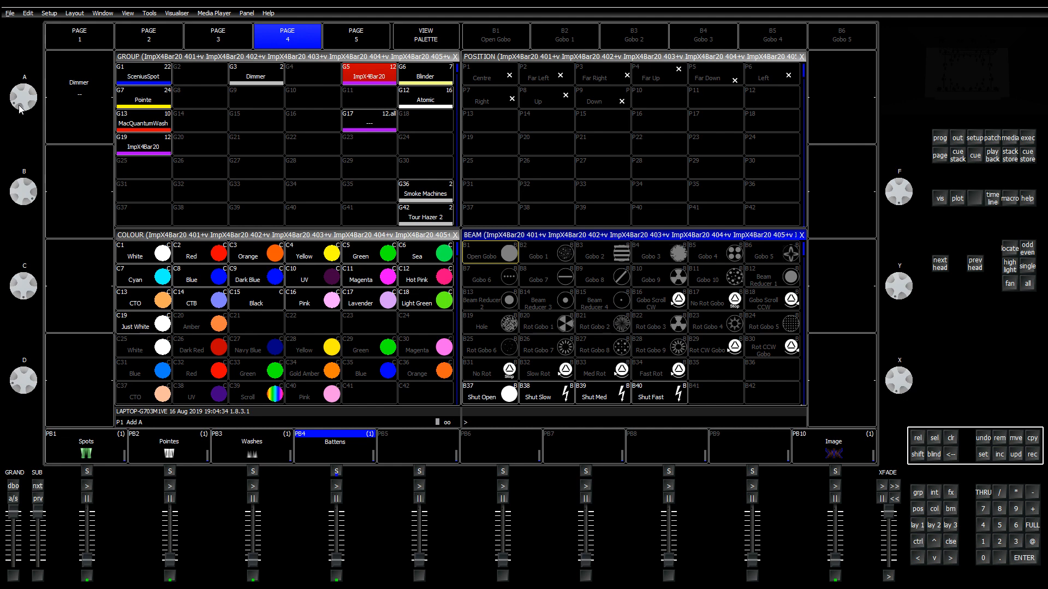
click(951, 438)
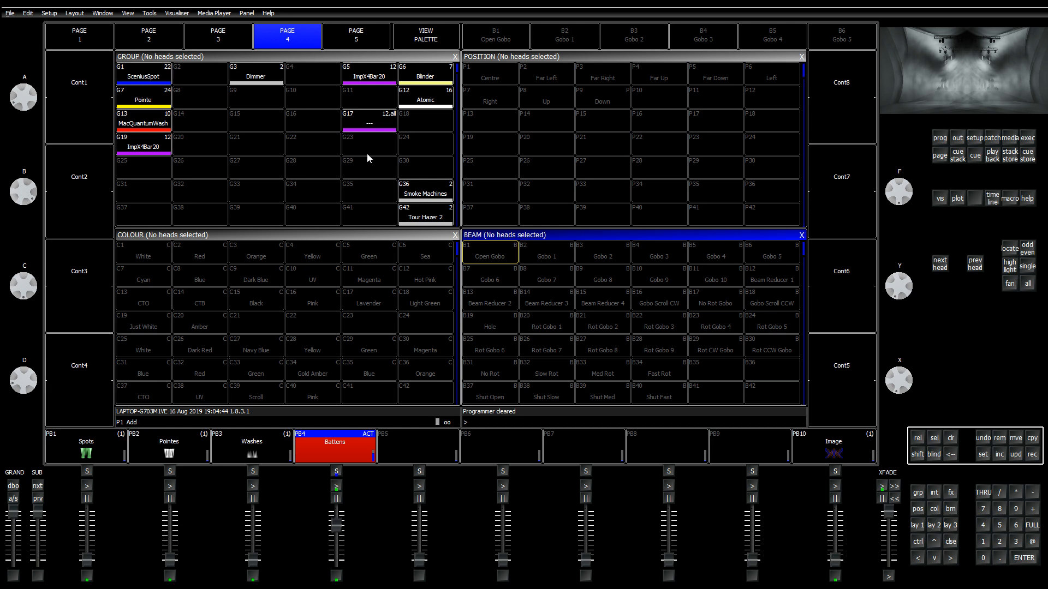
Step: Add the dim chase intensity FX to the ImpX4Bar20 group with elements included, Xfade 20% and Width 15%
click(923, 527)
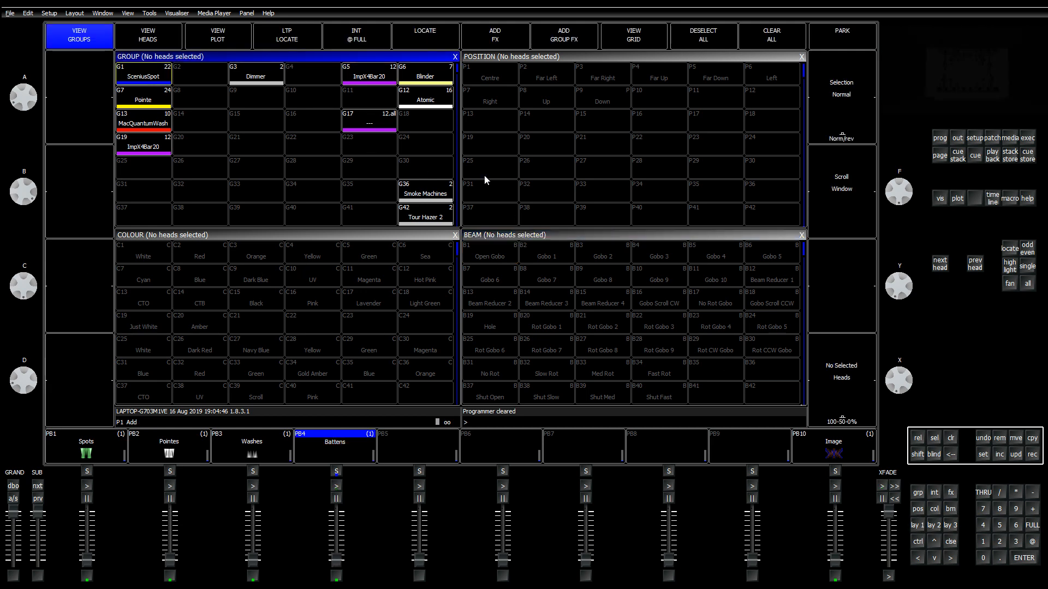
click(363, 79)
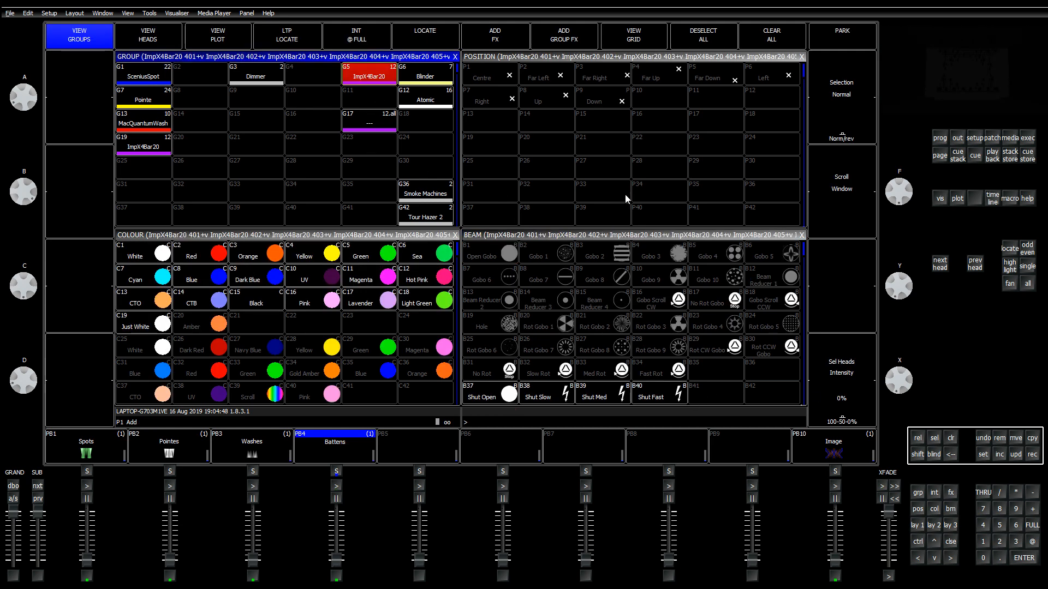
click(501, 36)
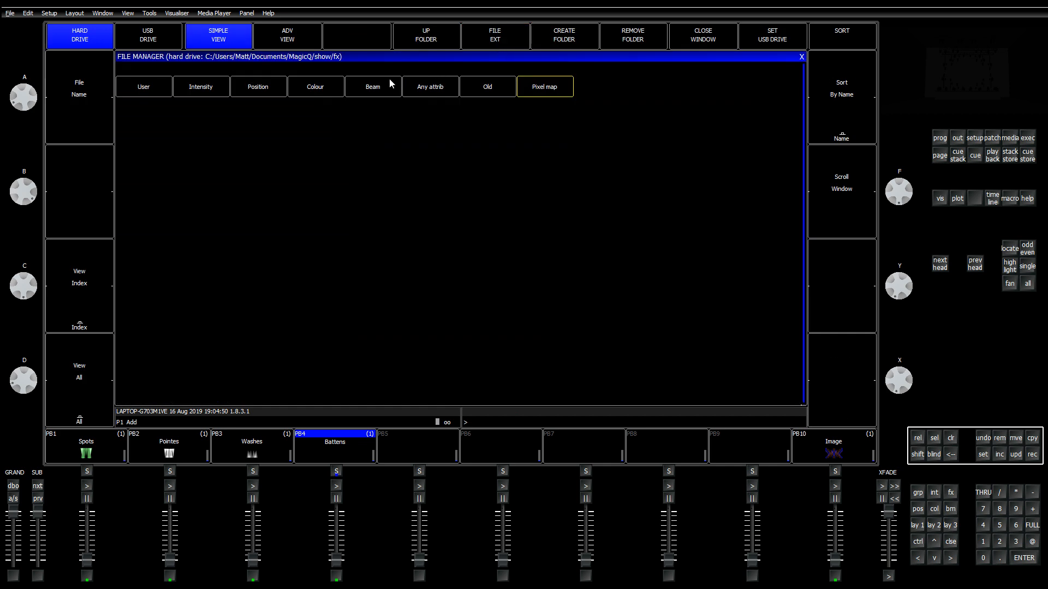
click(189, 90)
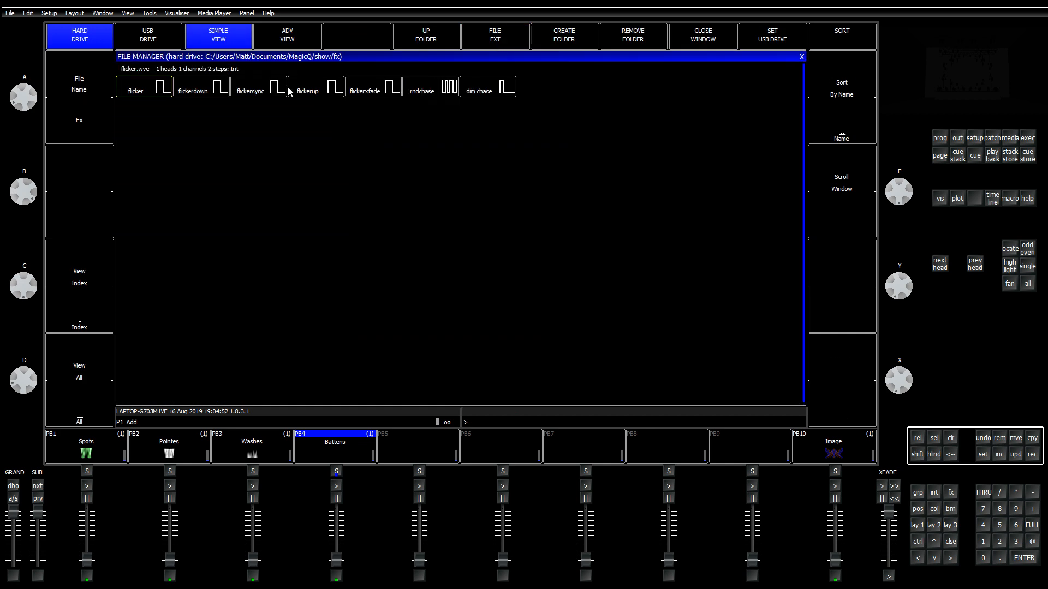
click(480, 91)
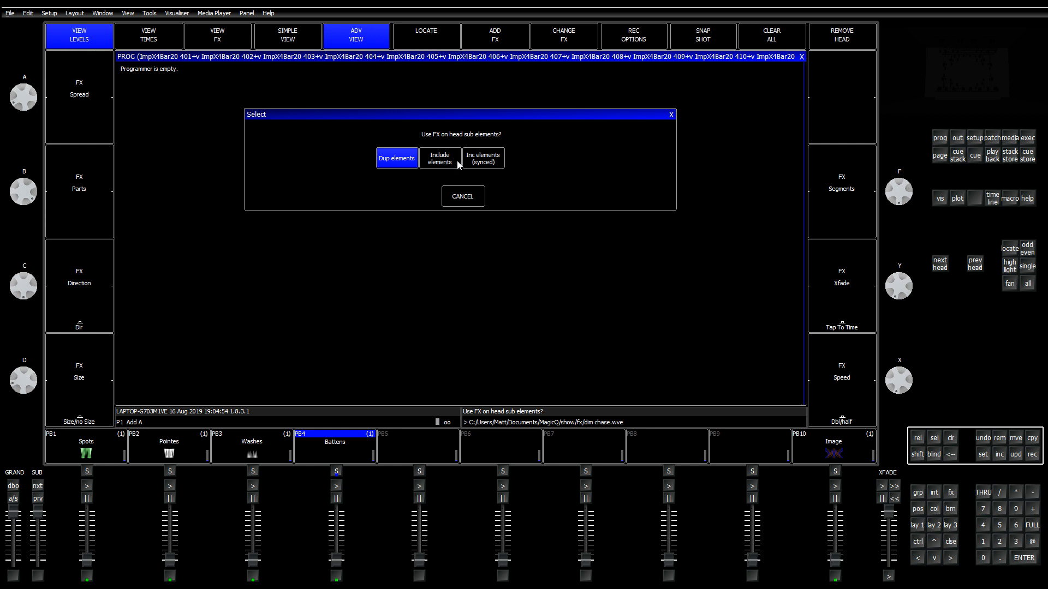
click(440, 159)
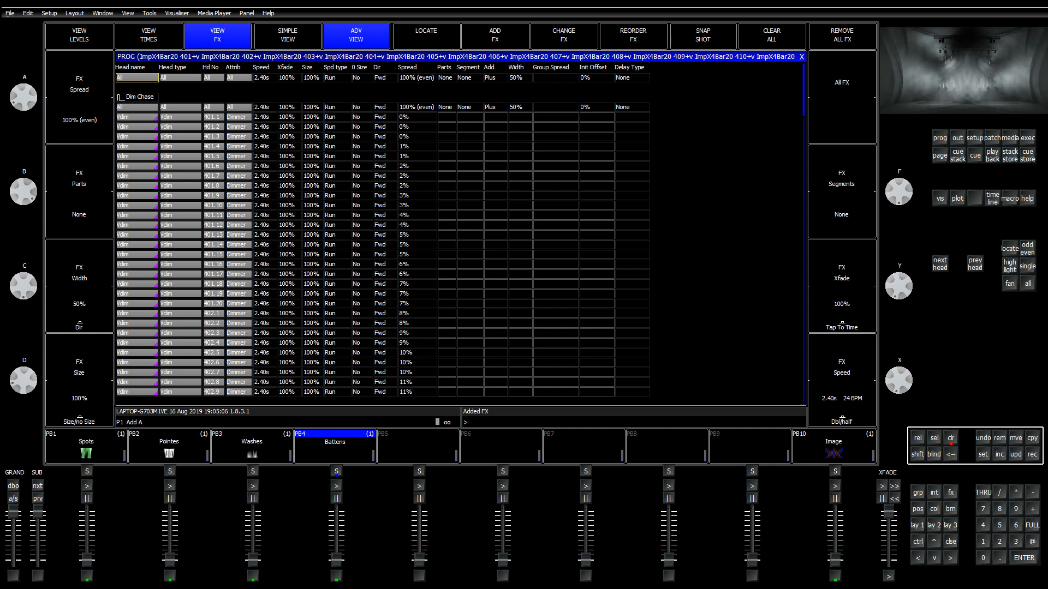
scroll(899, 286, down, 2)
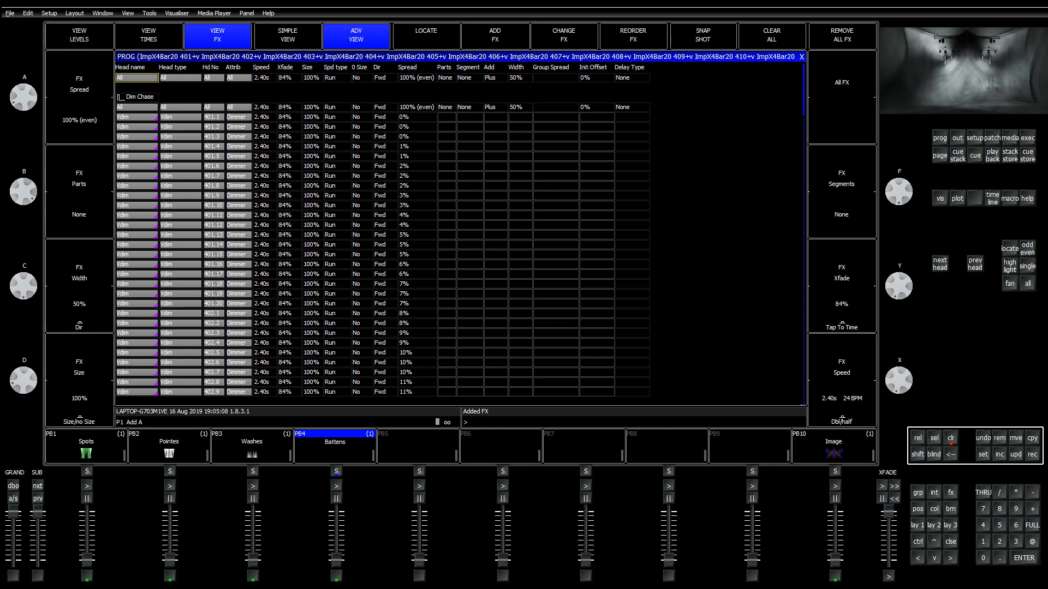
scroll(899, 286, down, 20)
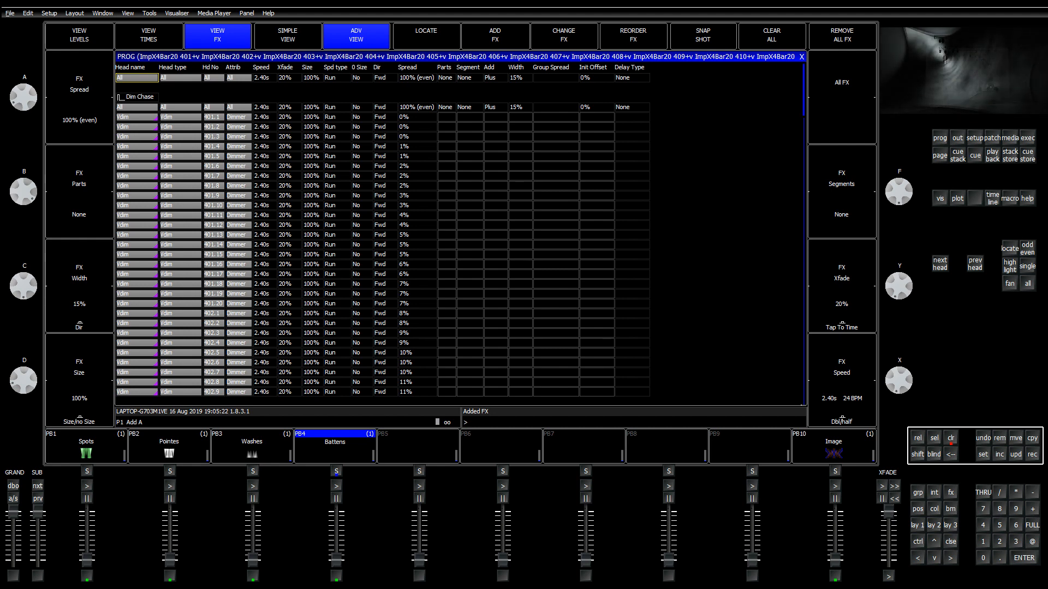
Step: Try the dim chase FX with Parts at 4's and 9's, return Parts to None and clear the programmer
scroll(23, 192, up, 3)
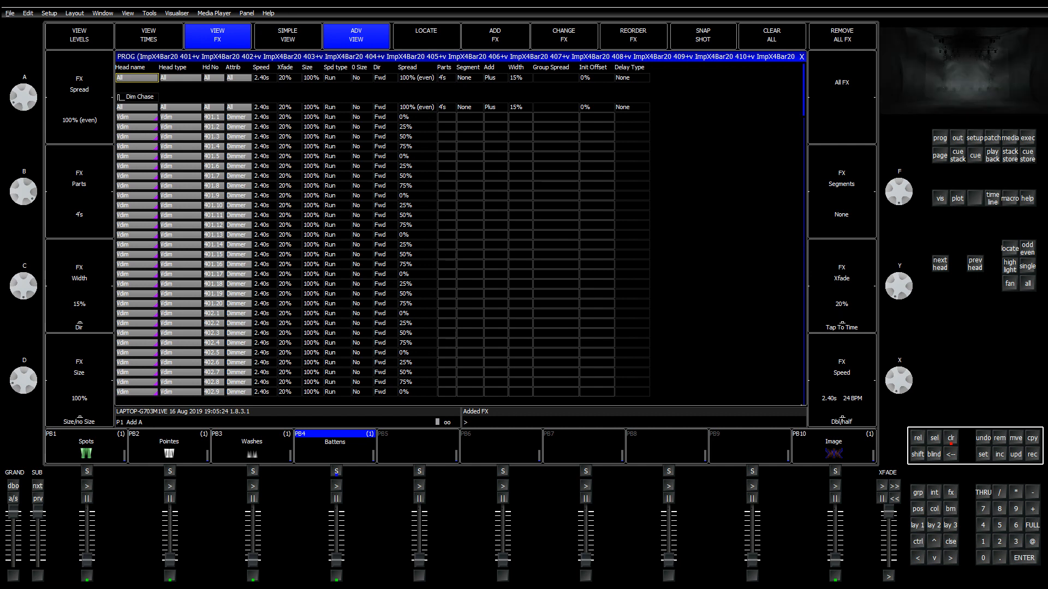
scroll(24, 192, up, 5)
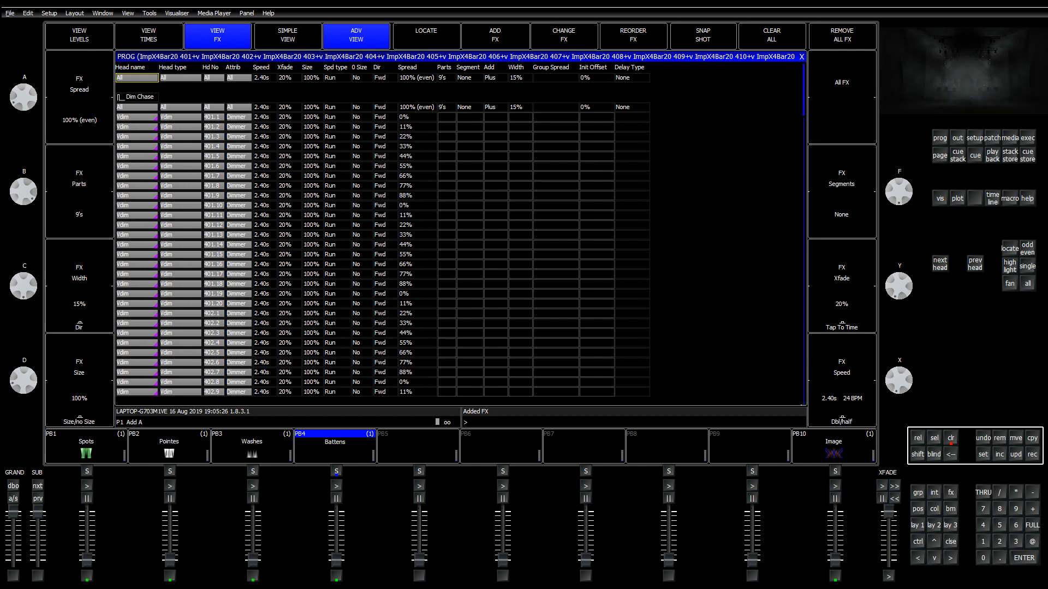
scroll(23, 191, up, 1)
scroll(23, 191, down, 9)
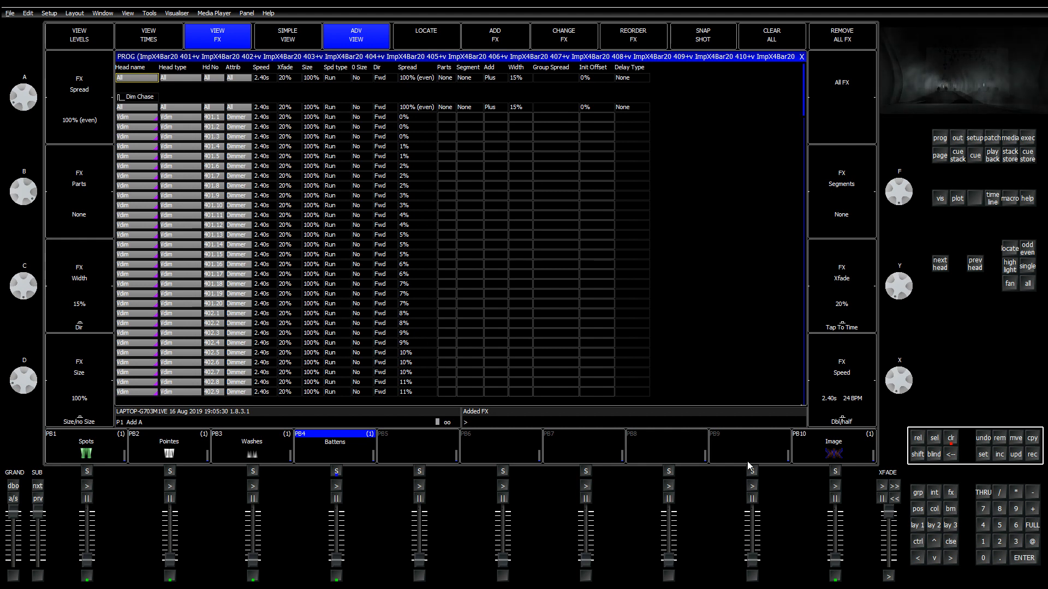
click(950, 438)
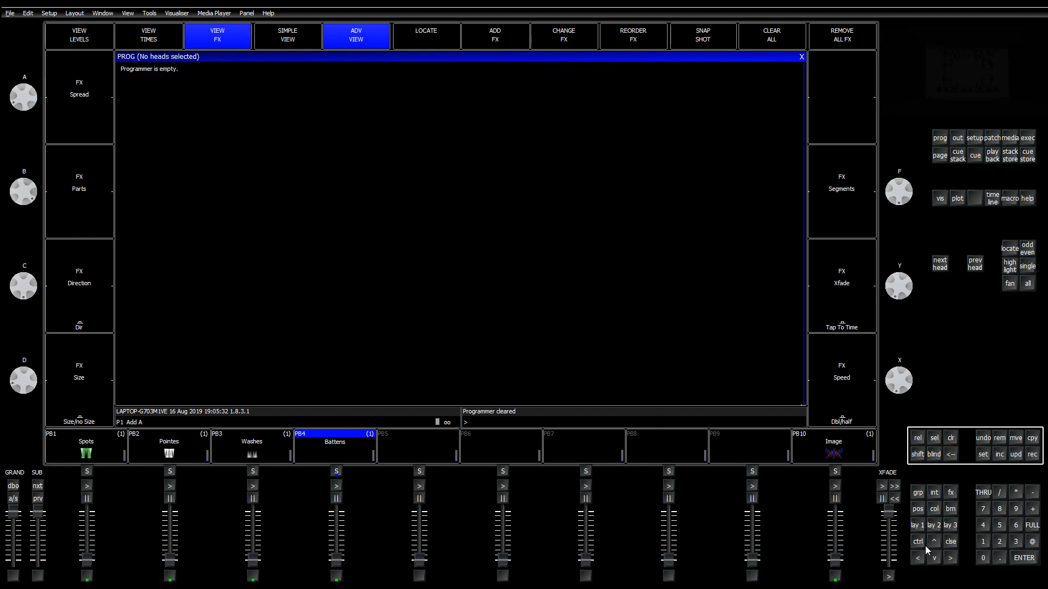
Step: Return to the groups and palettes layout and remove the ImpX4Bar20 group at G5
click(918, 526)
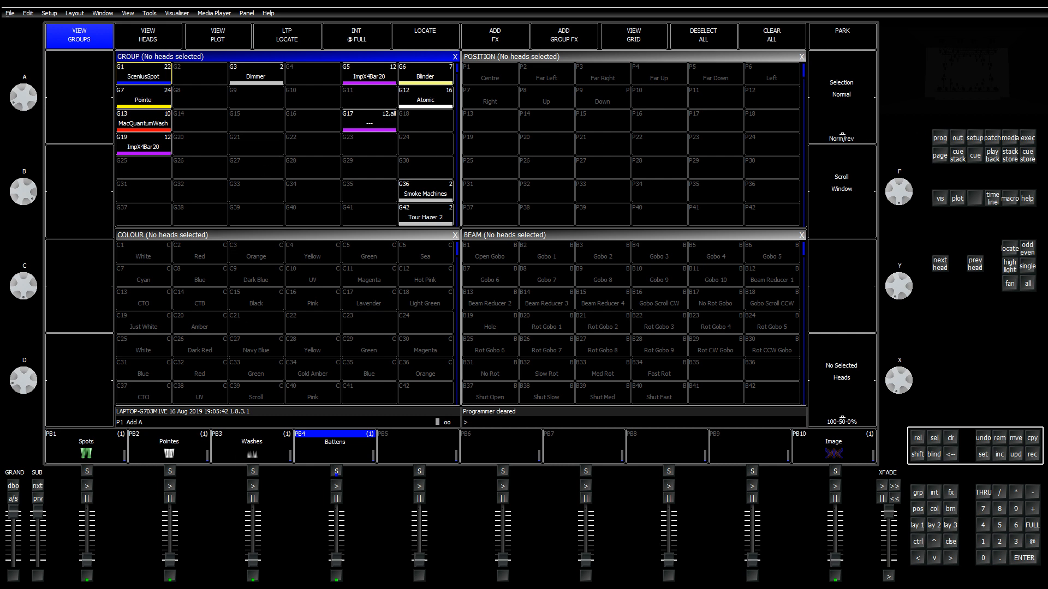
click(369, 81)
click(945, 432)
click(999, 437)
click(366, 80)
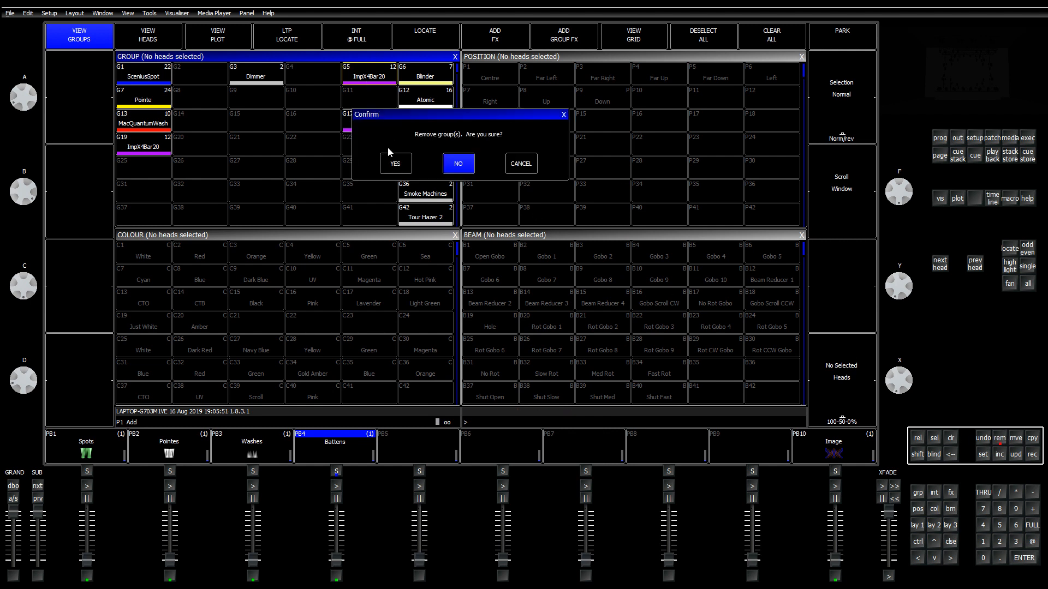
key(y)
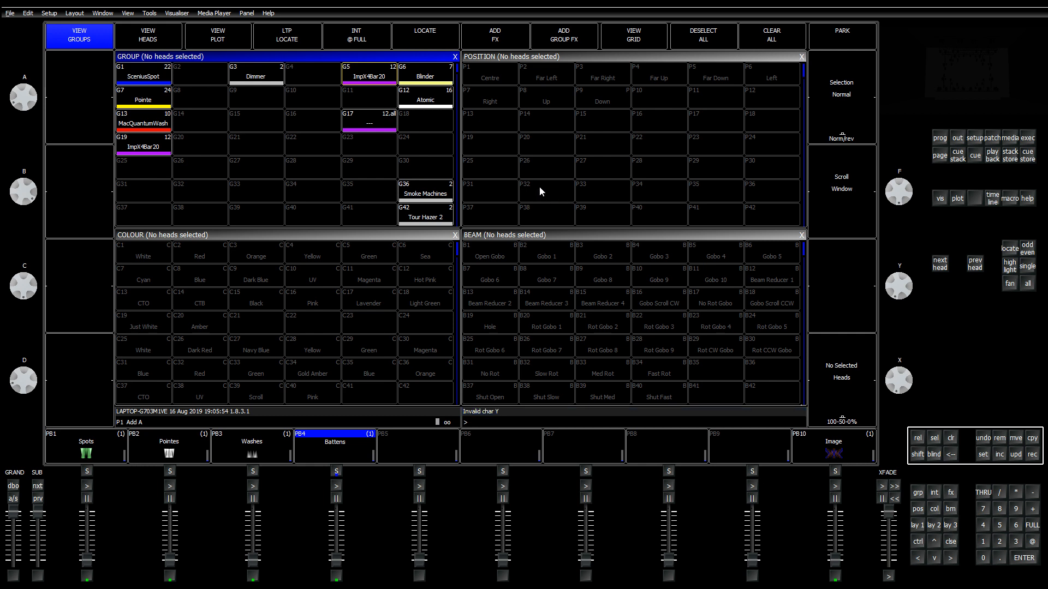
click(1001, 439)
click(363, 80)
click(398, 164)
click(951, 440)
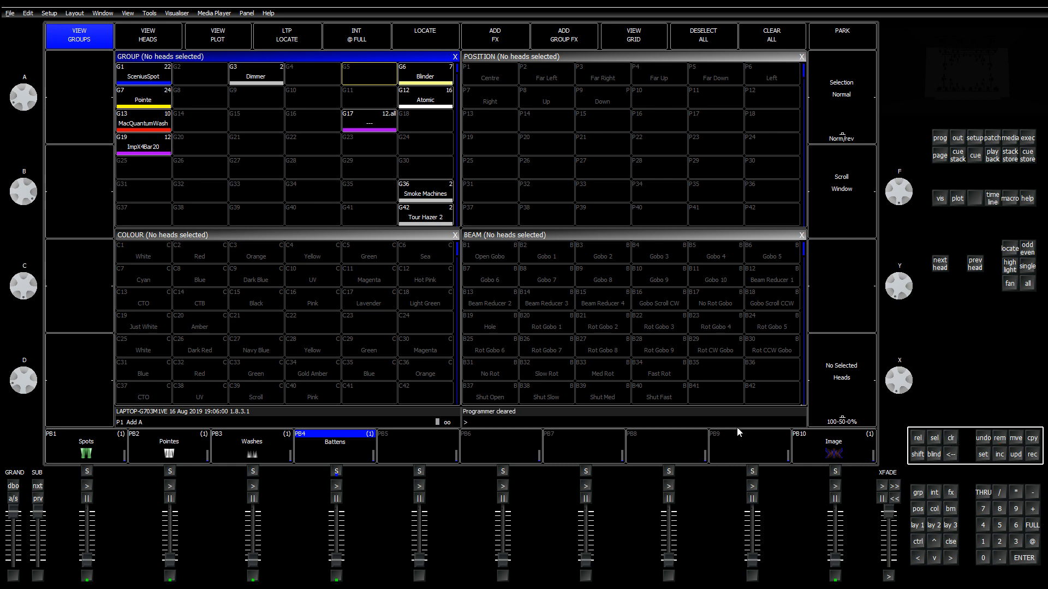
Step: Move the unnamed all-elements battens group from G17 to G5
click(1016, 438)
click(368, 121)
click(369, 75)
Step: Select the ImpX4Bar20 group at G19 to check it, deselect it and remove that group
click(142, 149)
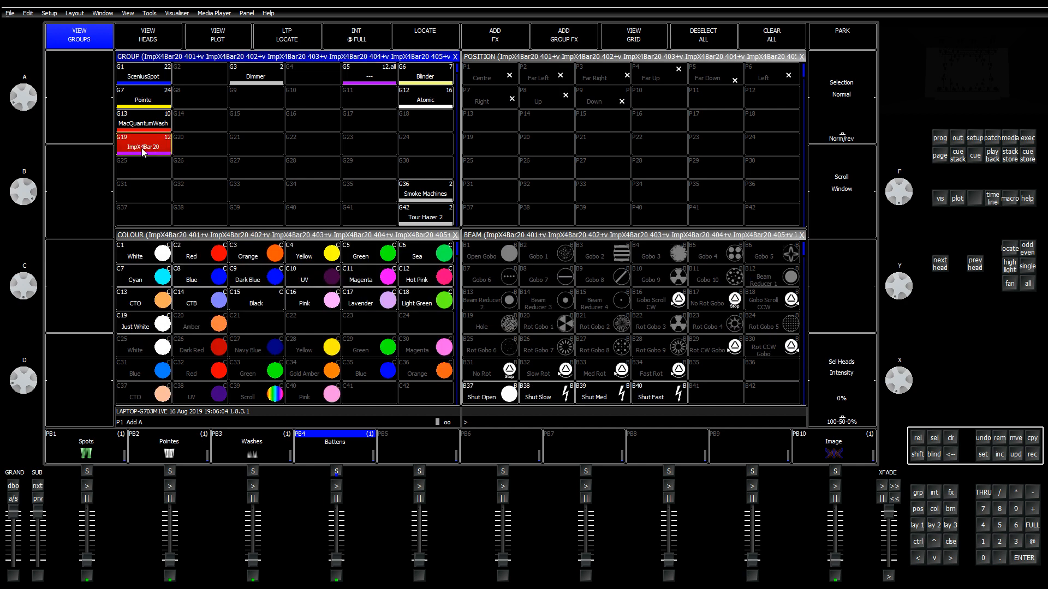
click(143, 149)
click(1000, 439)
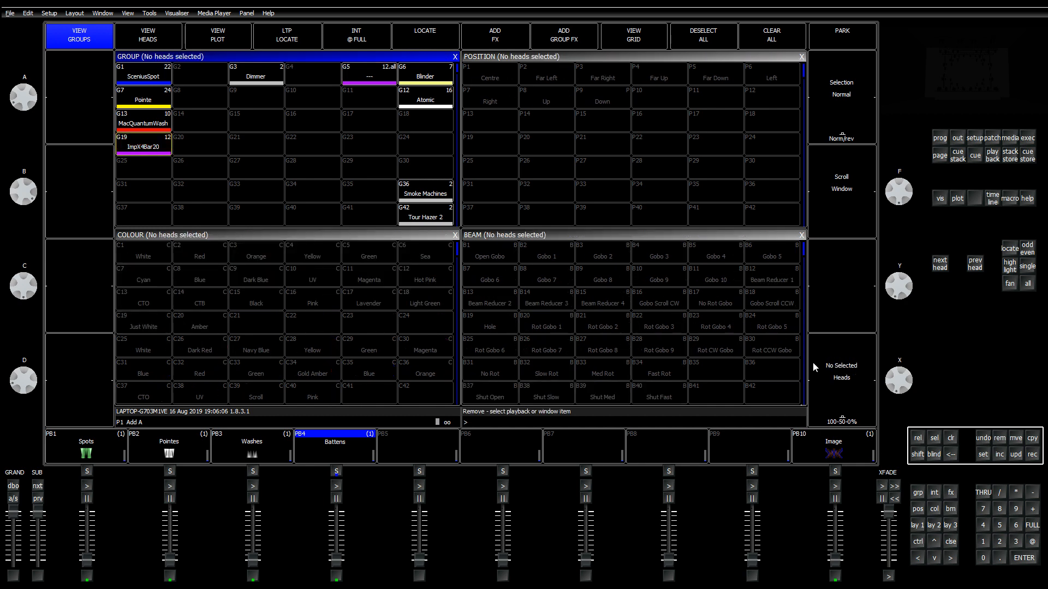
click(135, 154)
click(395, 164)
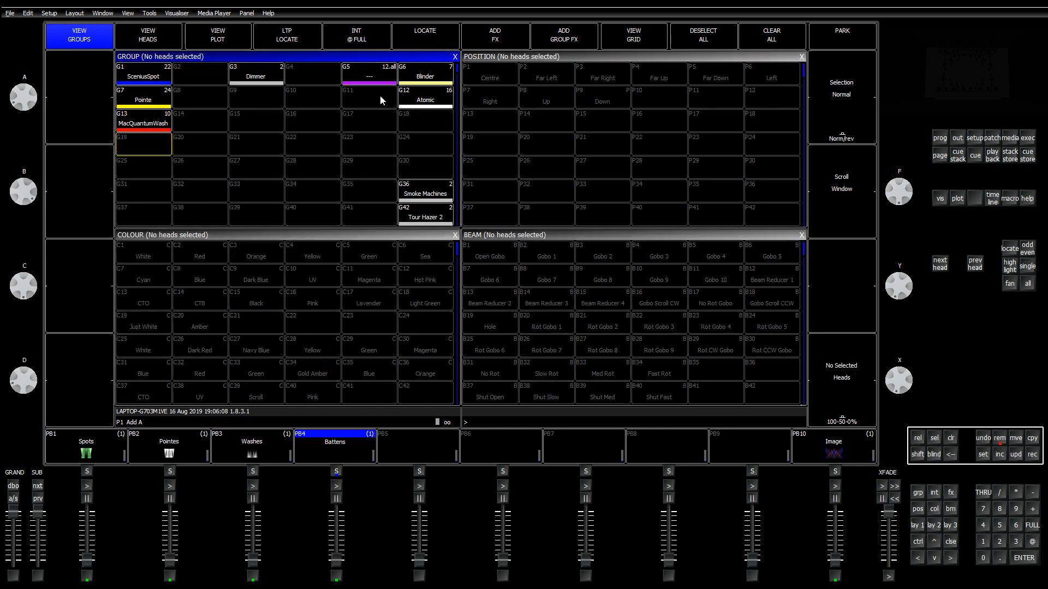
Step: Move the unnamed all-elements battens group from G5 to the empty G19 slot
click(368, 83)
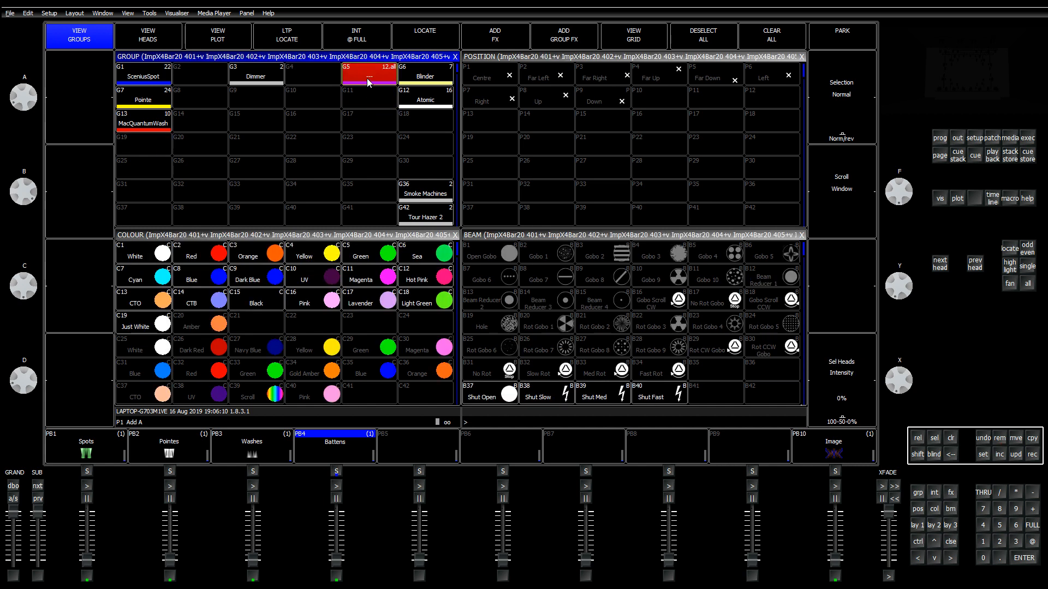
click(368, 83)
click(1015, 439)
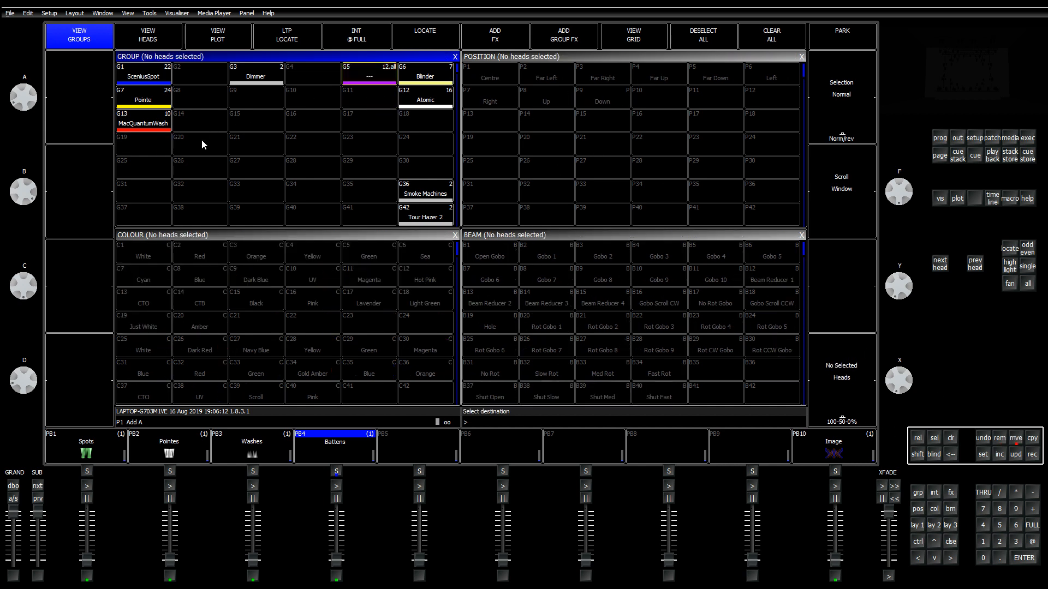
click(169, 149)
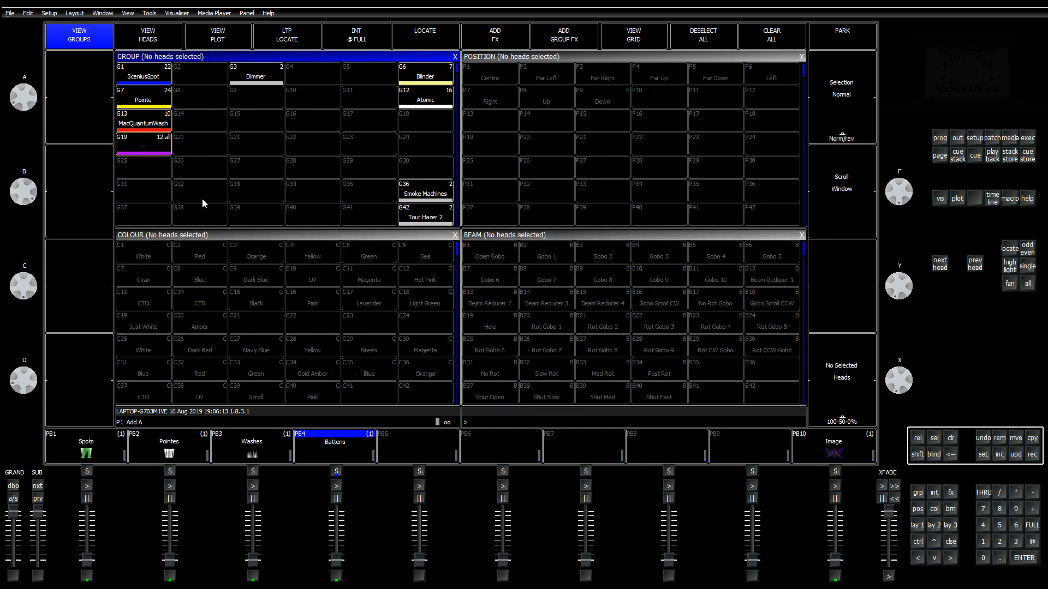
Step: Select the battens group at G19 and test the White and Red colour palettes on it
click(149, 148)
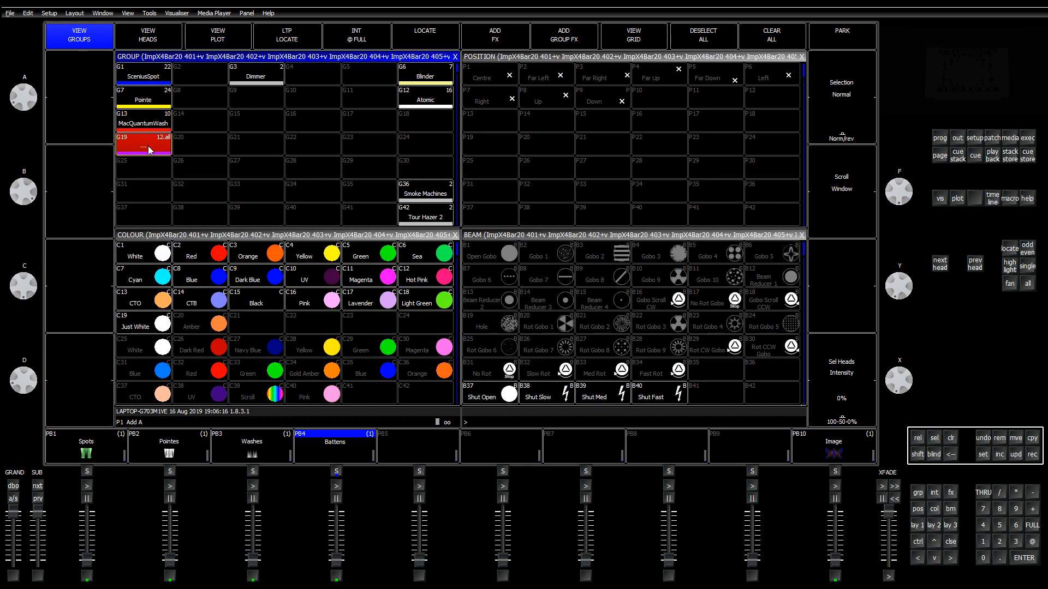
click(204, 267)
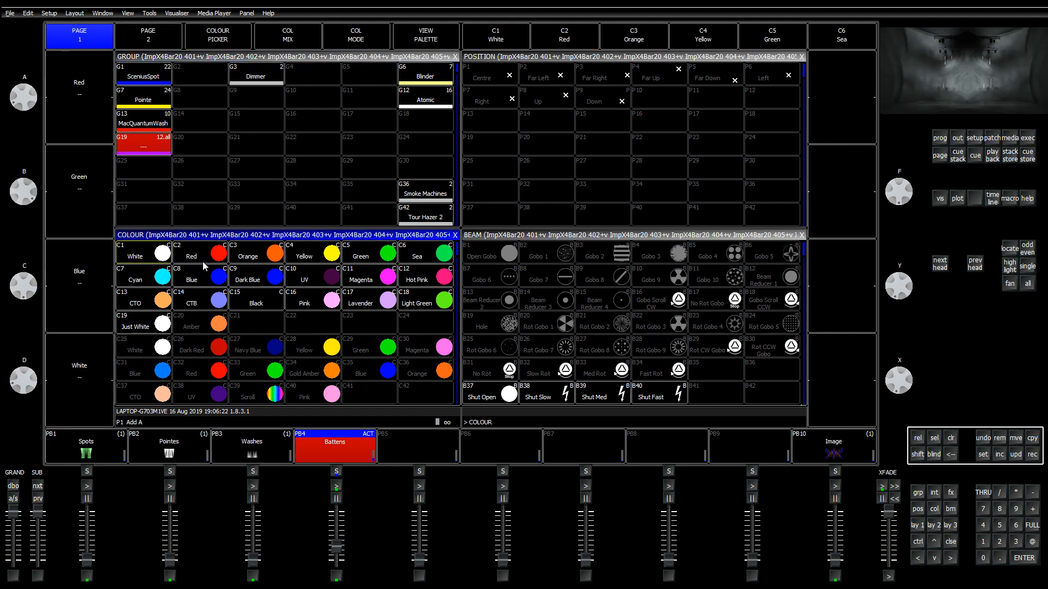
click(145, 259)
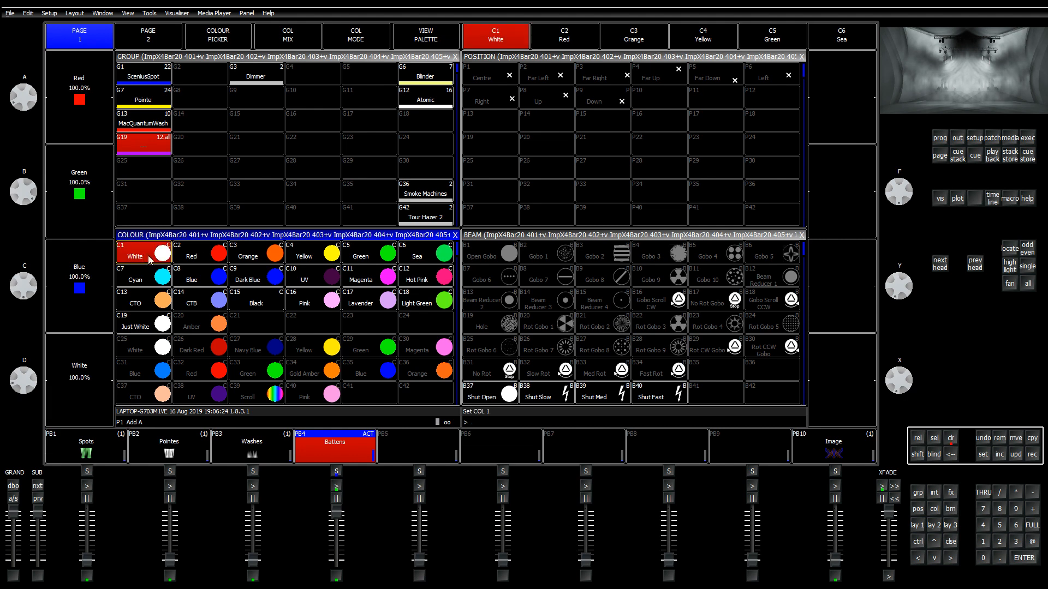
click(208, 258)
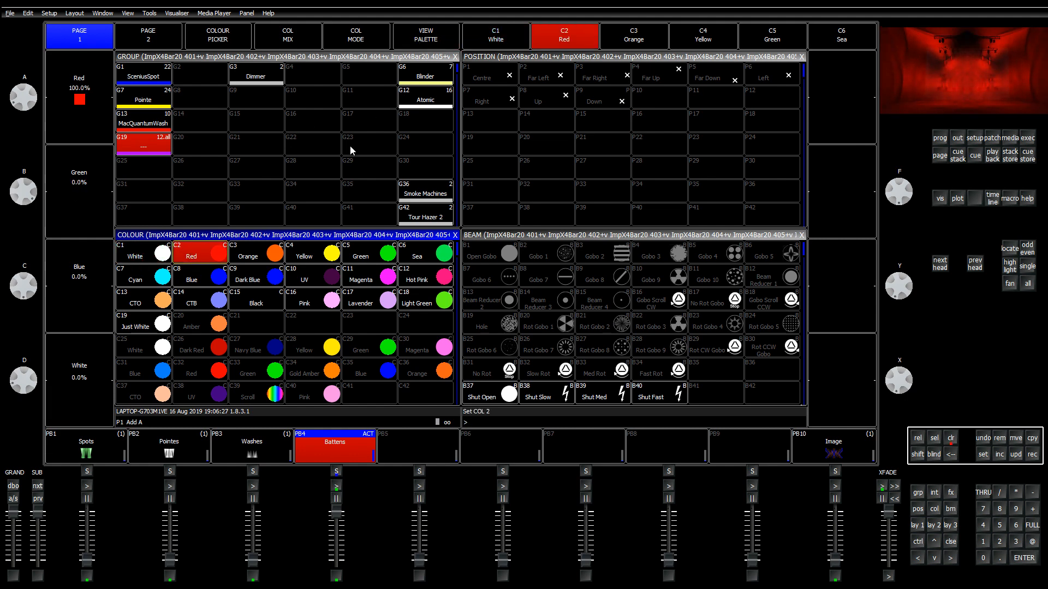
Step: Examine the Red palette's stored colour values for the ImpX4Bar20 heads and clear the programmer
click(426, 36)
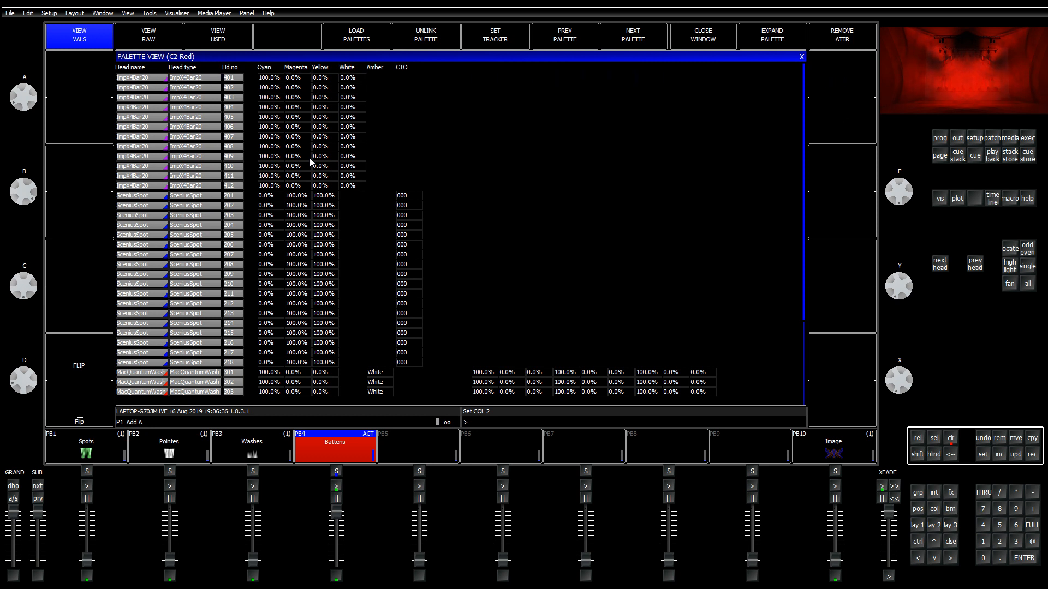
click(801, 56)
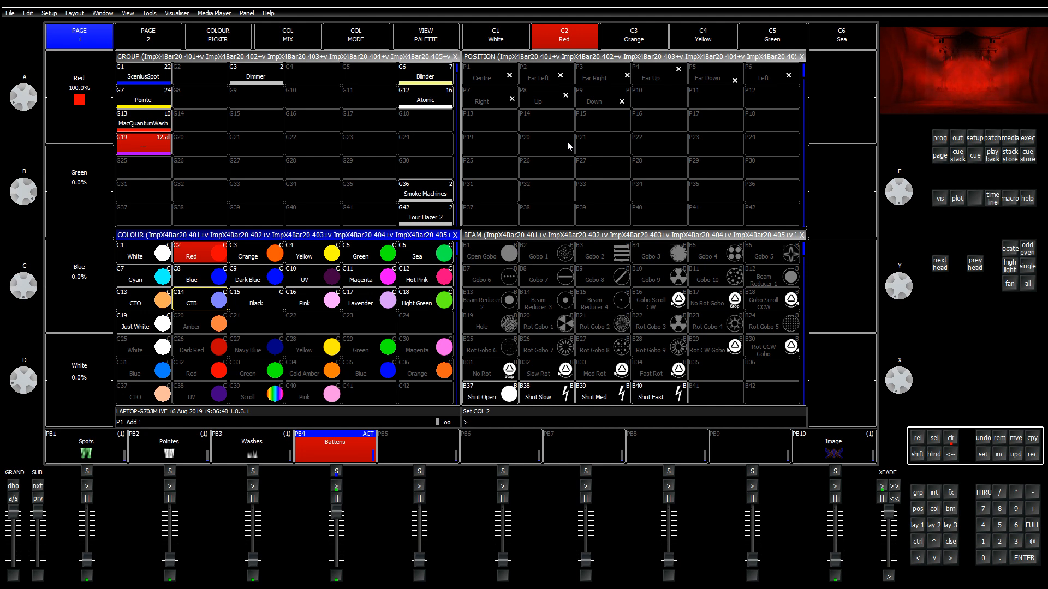
click(951, 440)
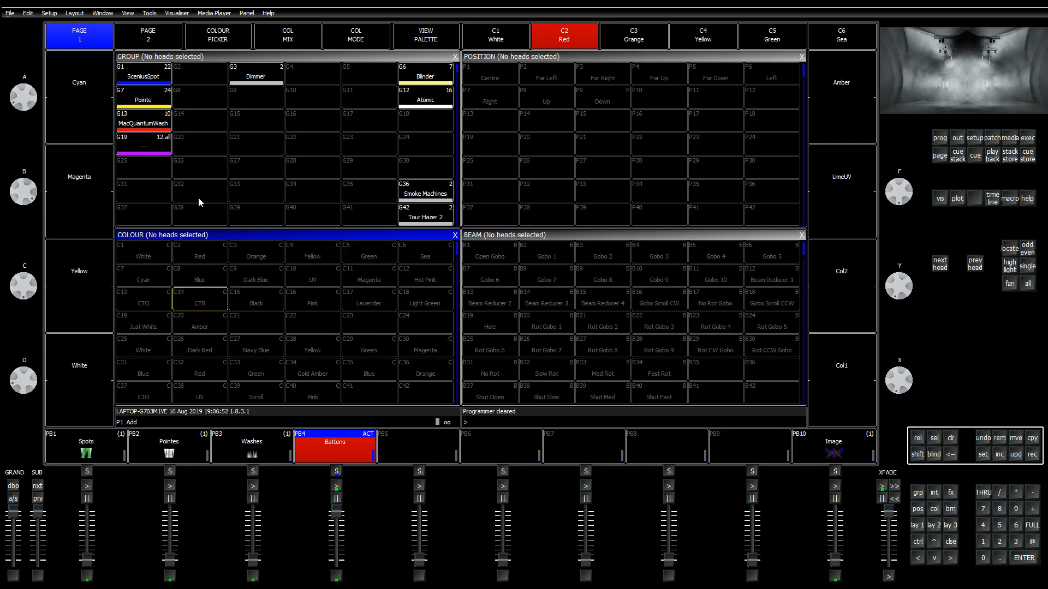
Step: Apply the Yellow palette to the G19 battens group, examine its stored values for each head and clear the programmer
click(145, 148)
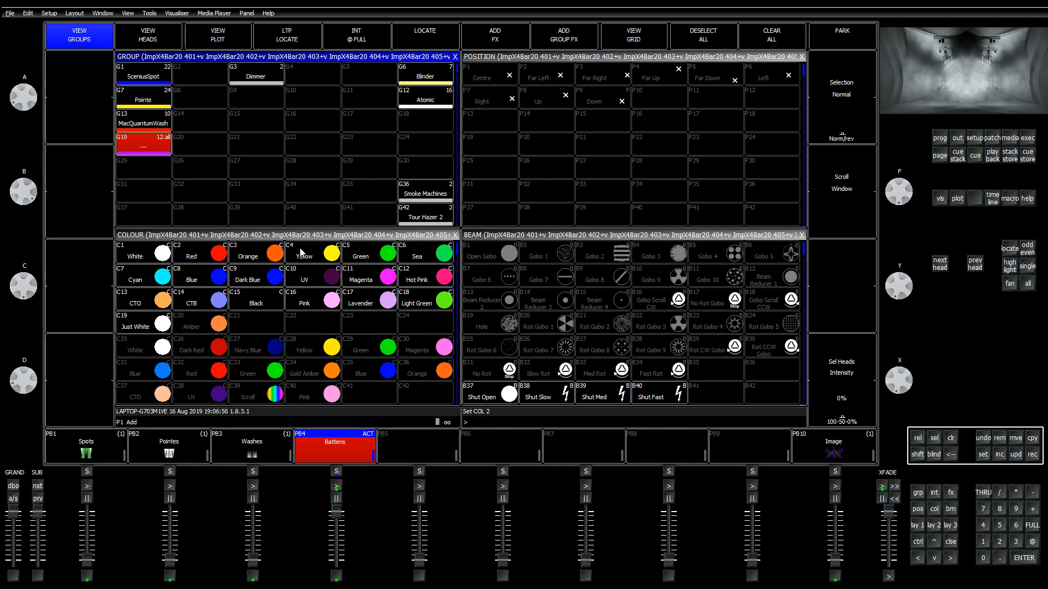
click(319, 252)
click(436, 38)
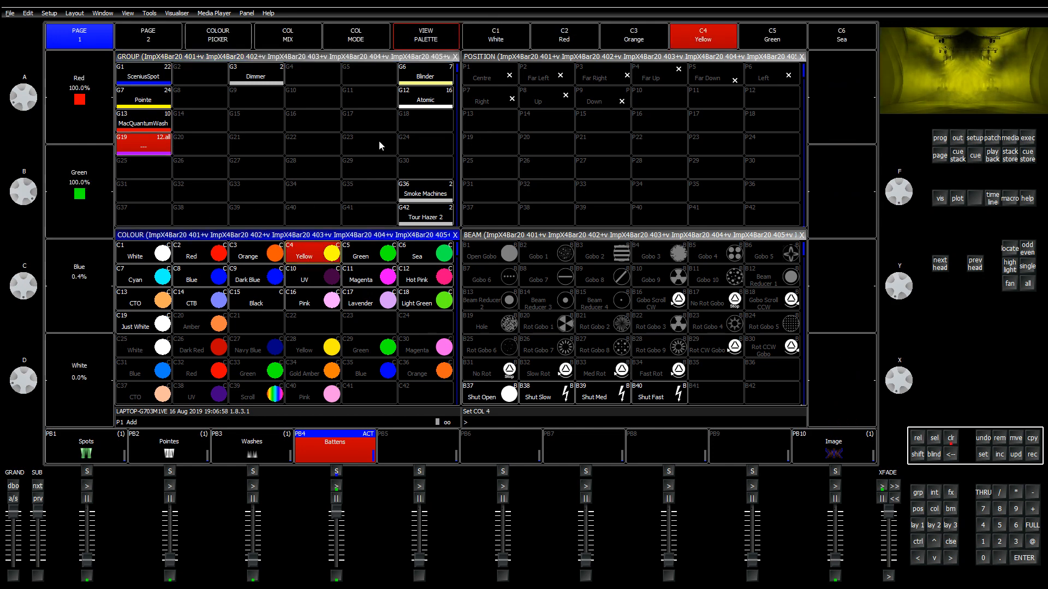
key(Right)
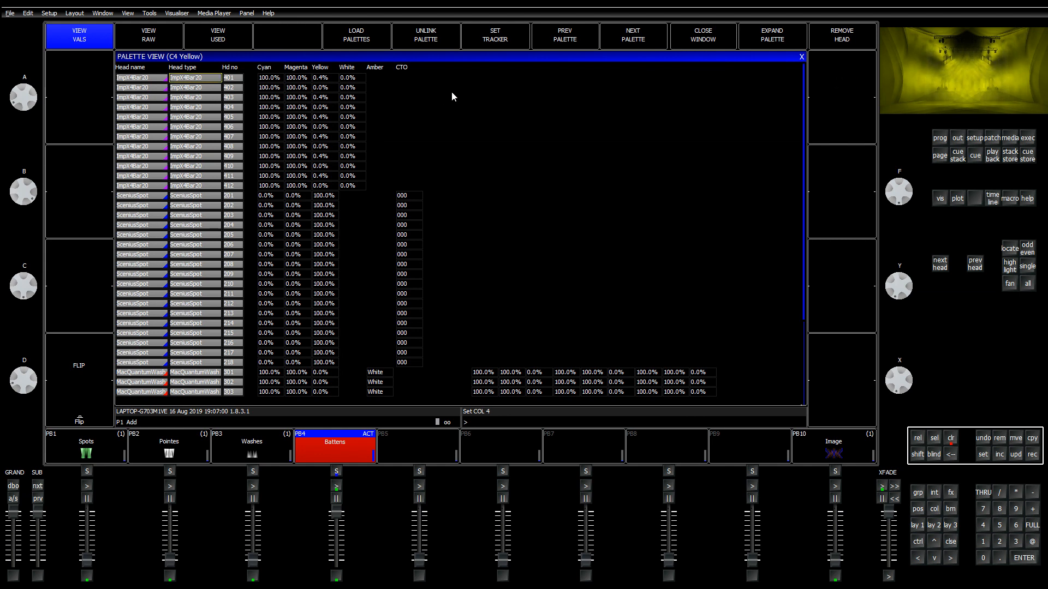
key(Right)
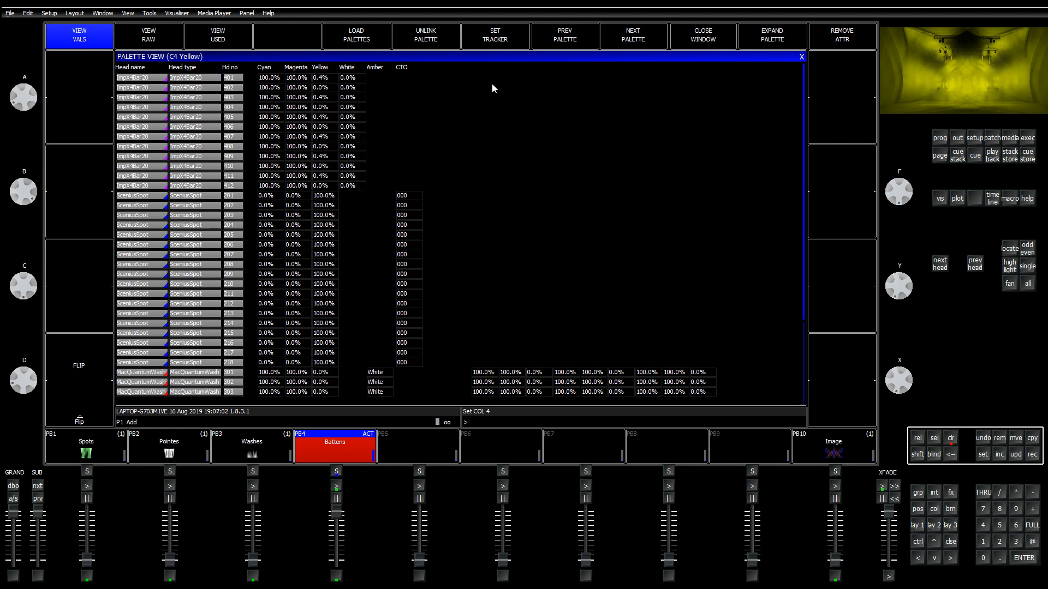
click(801, 56)
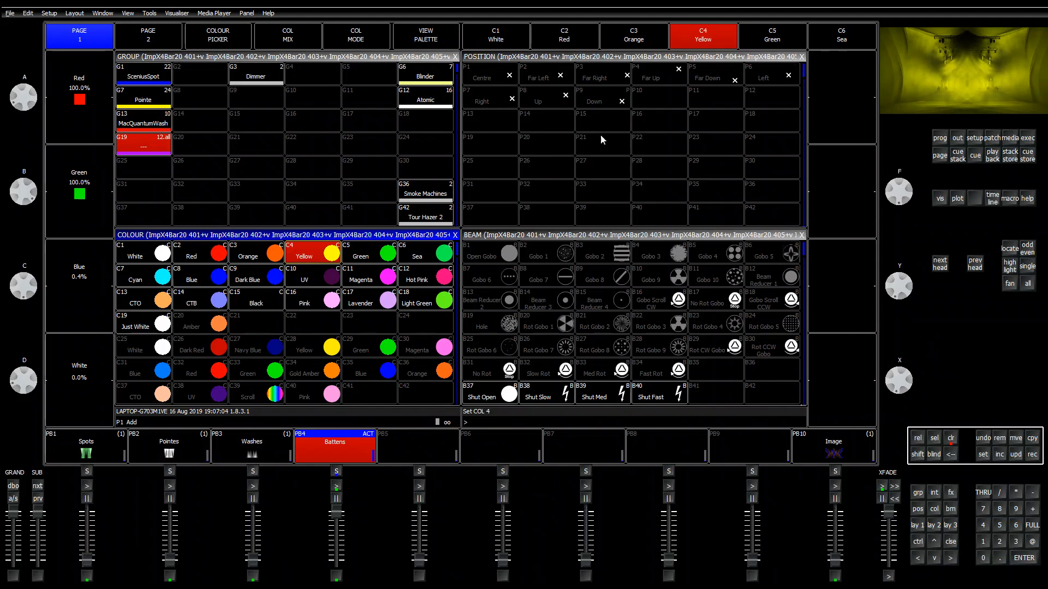
click(950, 438)
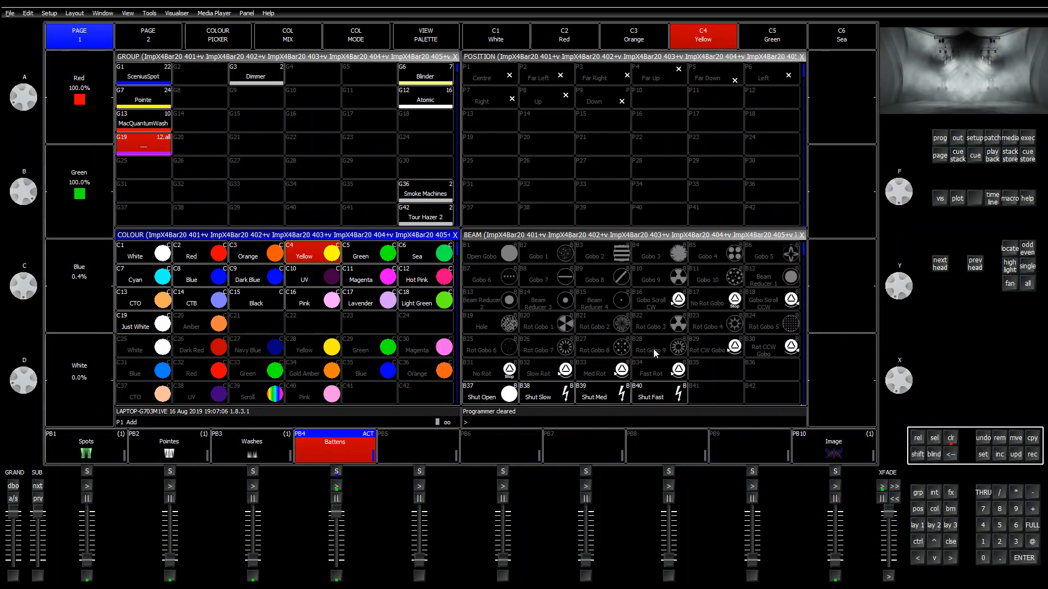
Step: Select elements .2>10 of the G19 battens group, test the Hot Pink colour palette on them and clear the programmer
click(150, 143)
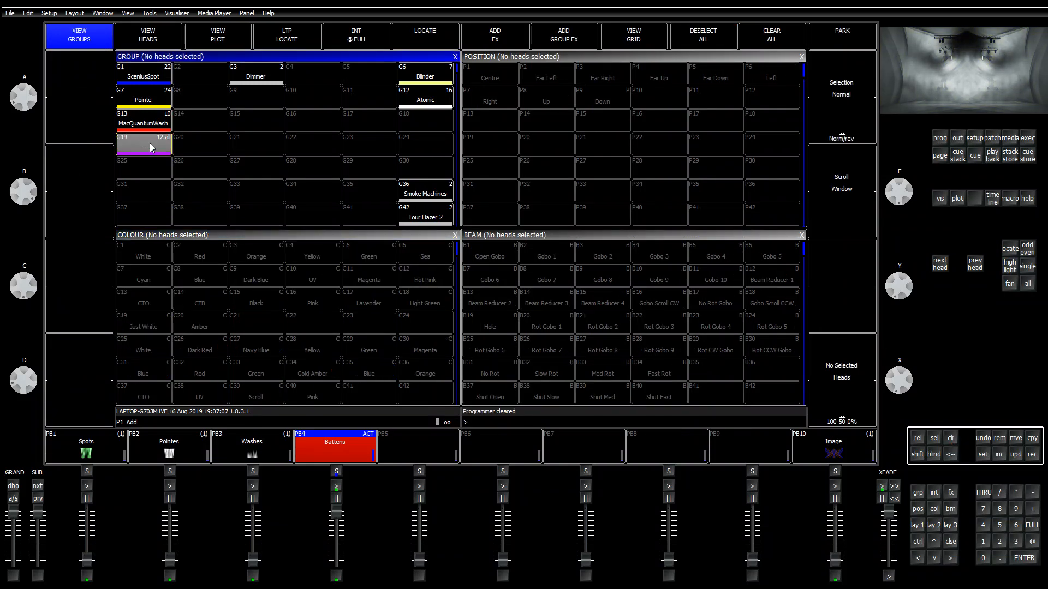
click(149, 143)
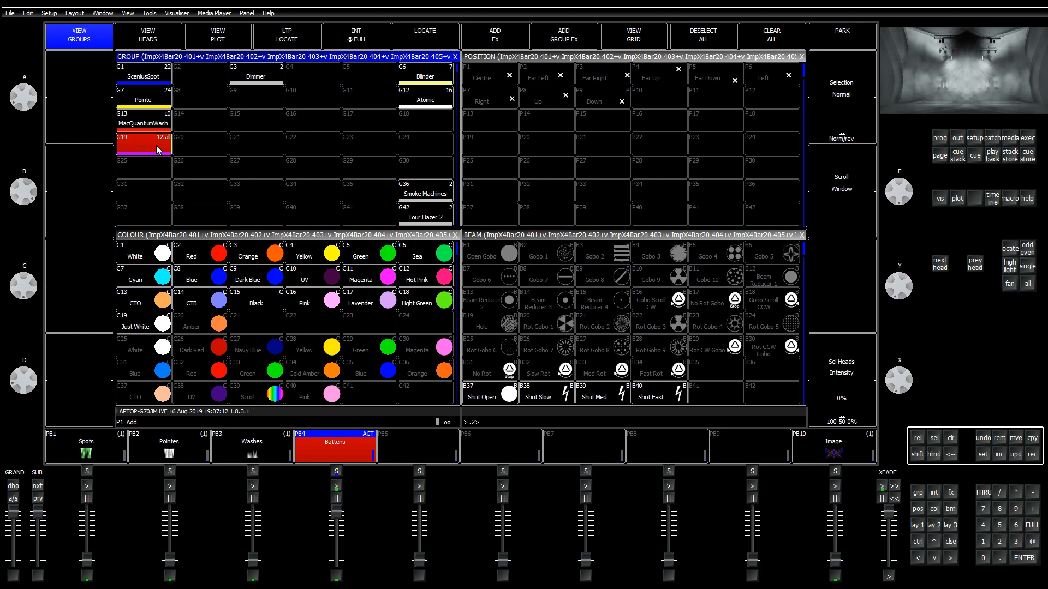
key(Return)
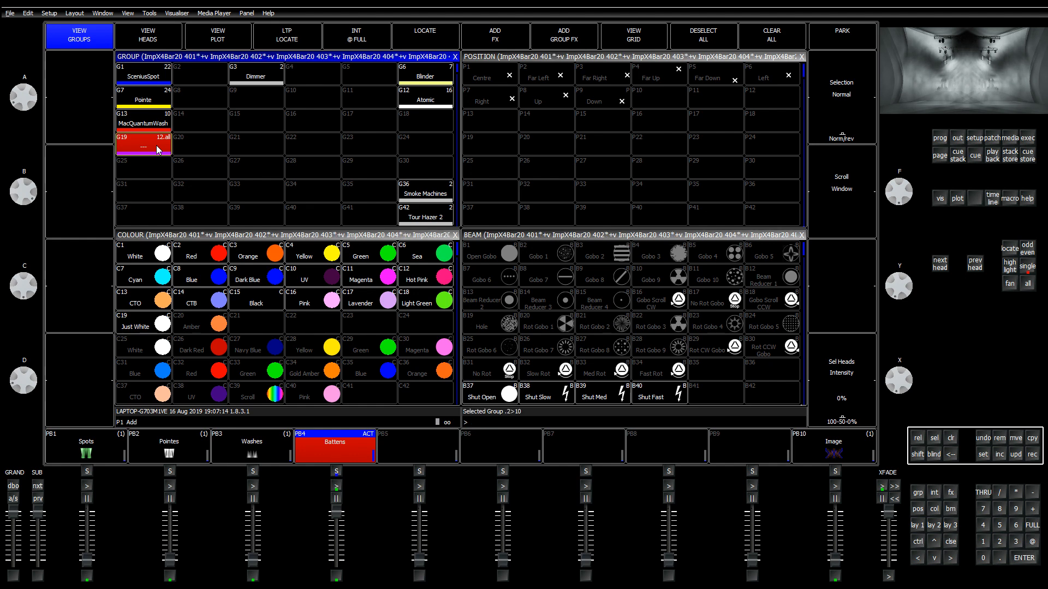
click(430, 282)
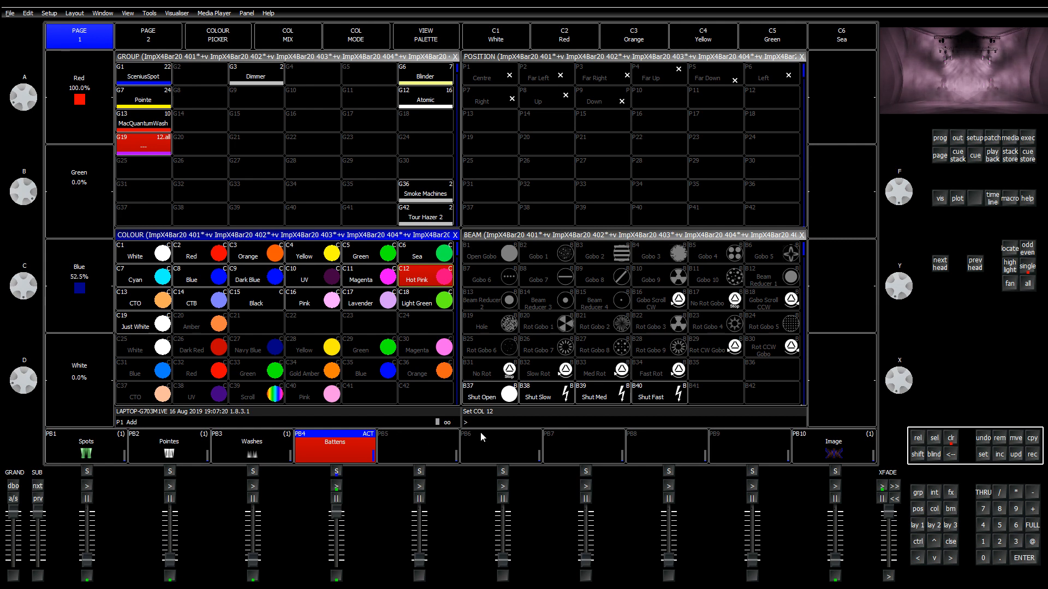
click(953, 443)
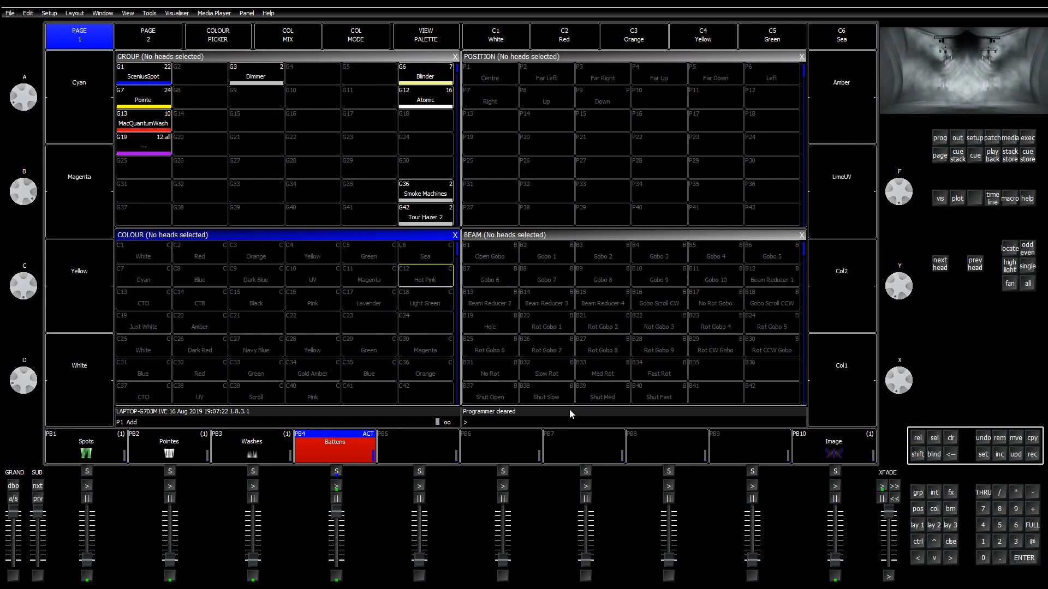
Step: Select the G19 battens group and open the contents of cue Q7 in the Battens cue stack
click(149, 146)
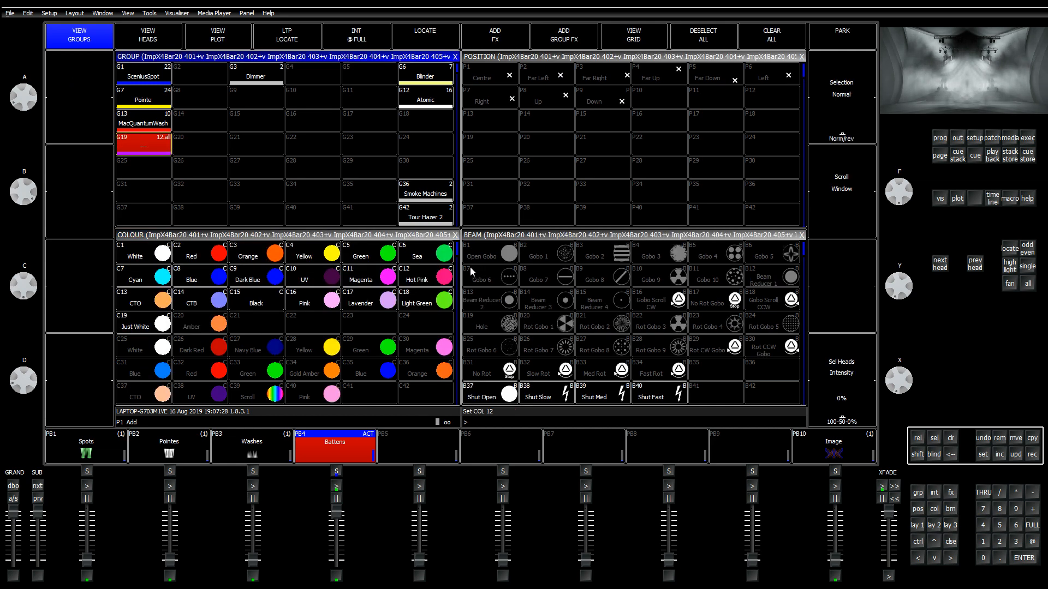
key(c)
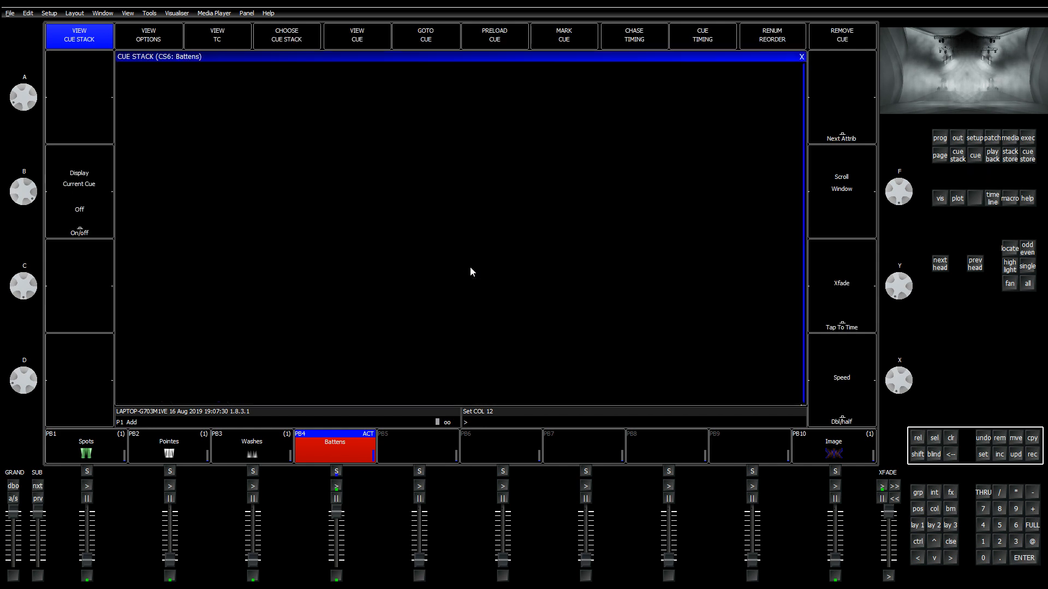
click(148, 36)
click(76, 44)
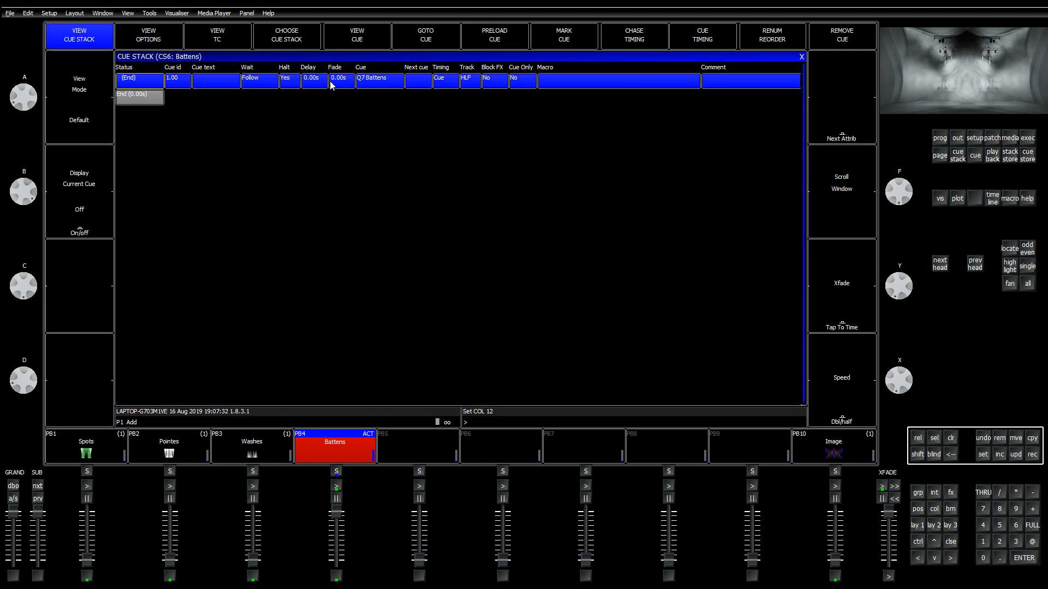
click(235, 81)
click(375, 40)
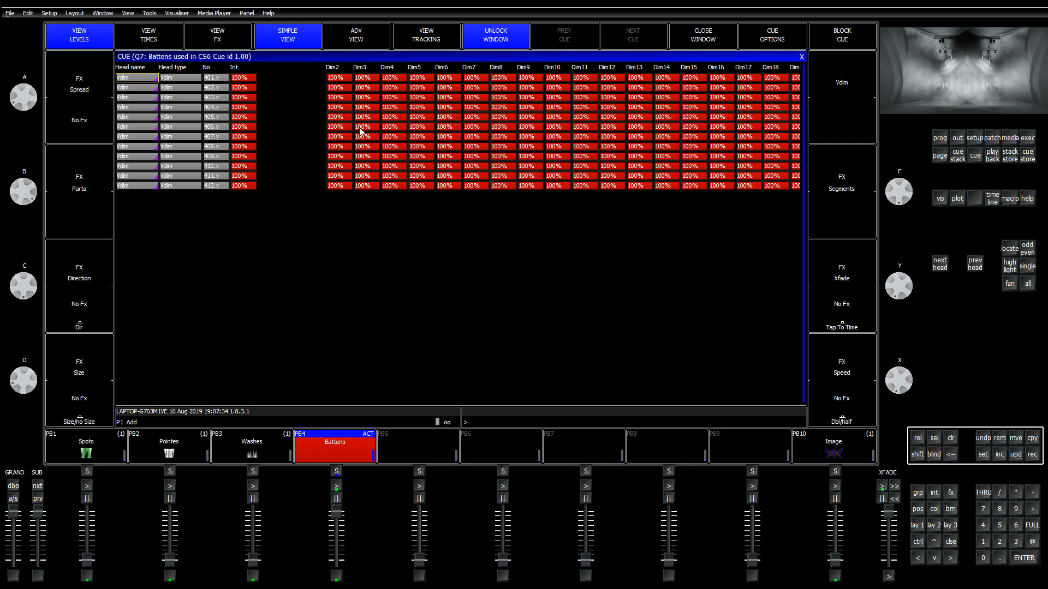
Step: Examine the stored levels of heads 401 to 412 across the Dim columns of cue Q7
click(431, 98)
key(Right)
key(Right)
key(Right)
key(Right)
key(Right)
key(Right)
key(Right)
key(Right)
key(Right)
key(Right)
key(Right)
key(Right)
key(Right)
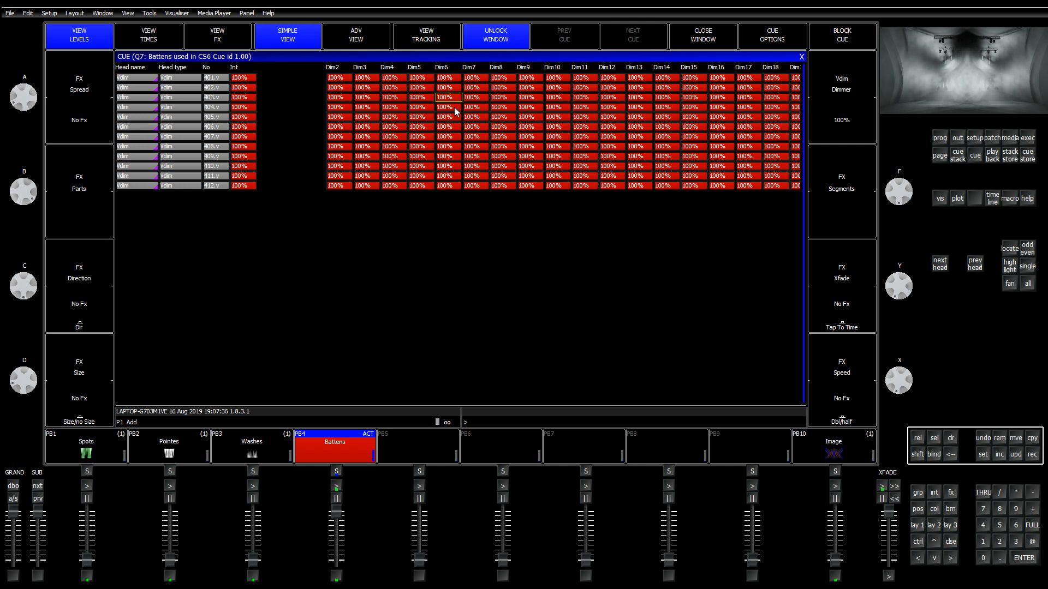
Step: Check the Battens cue's dimmer levels across the virtual dimmer heads, and return from the cue to the group and palette layout
key(Right)
key(Right)
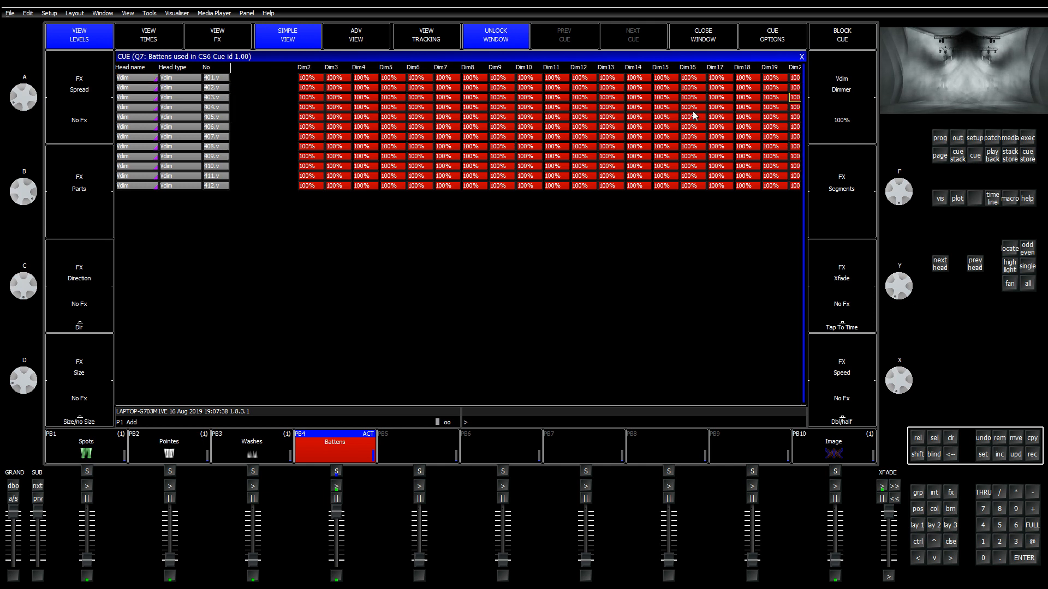
click(801, 57)
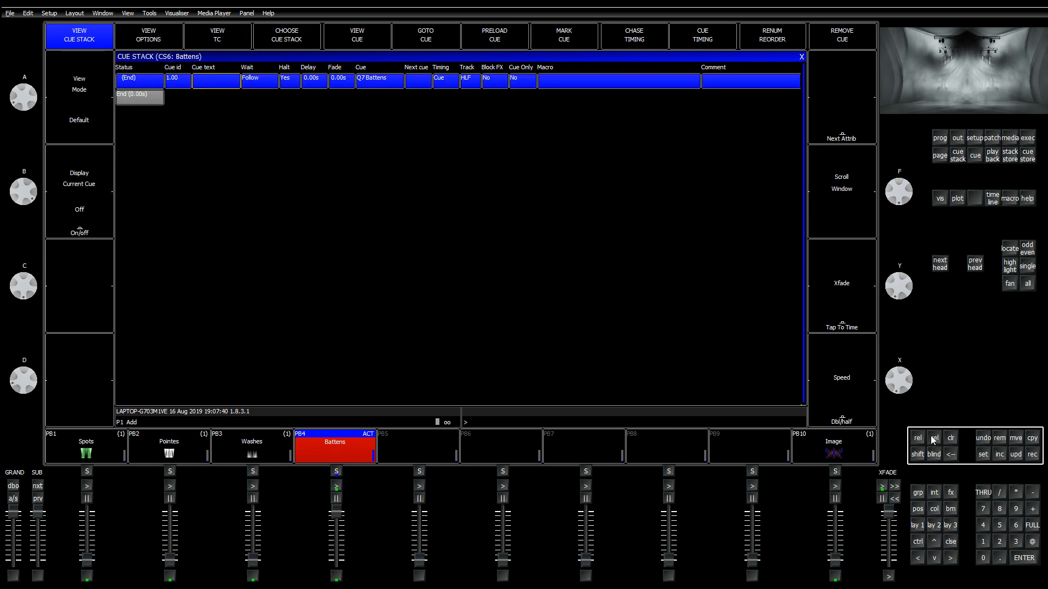
click(922, 530)
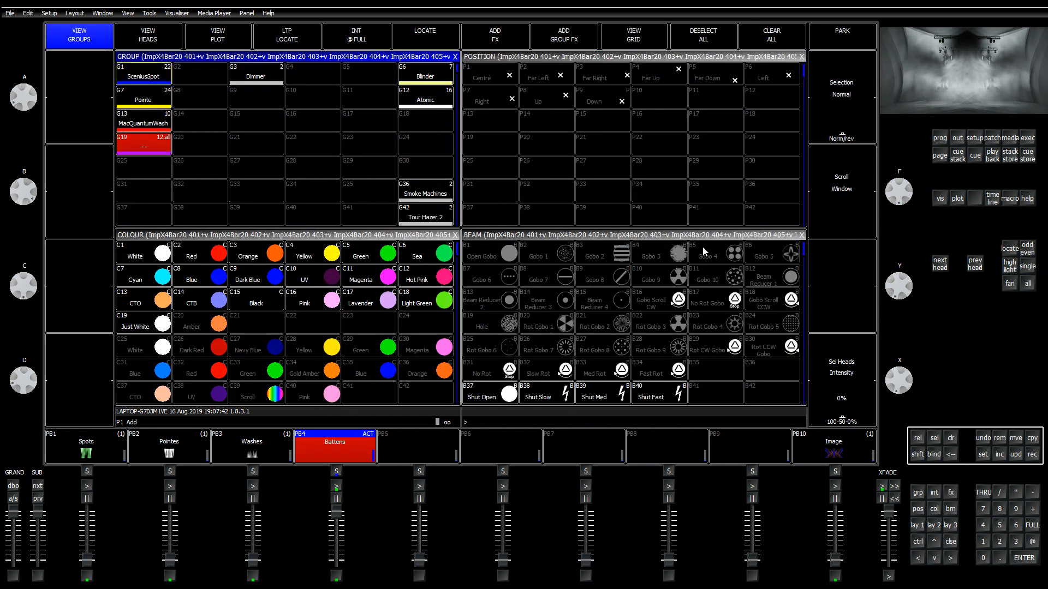
Step: Examine the channel list of the patched ImpX4Bar20 head in the head editor, and return to the group and palette layout
click(992, 138)
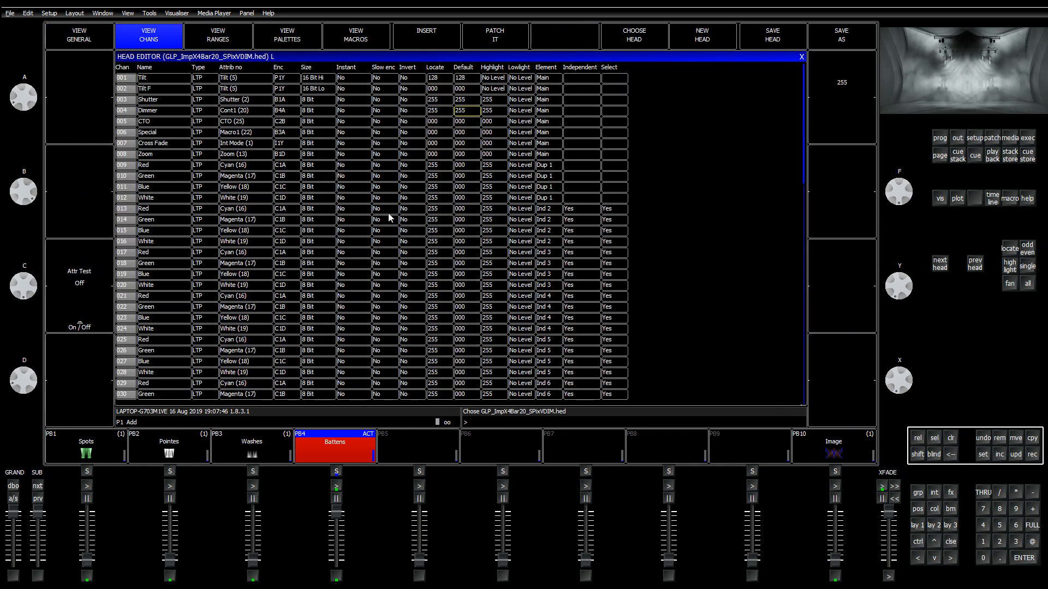
scroll(392, 218, down, 4)
scroll(402, 230, down, 9)
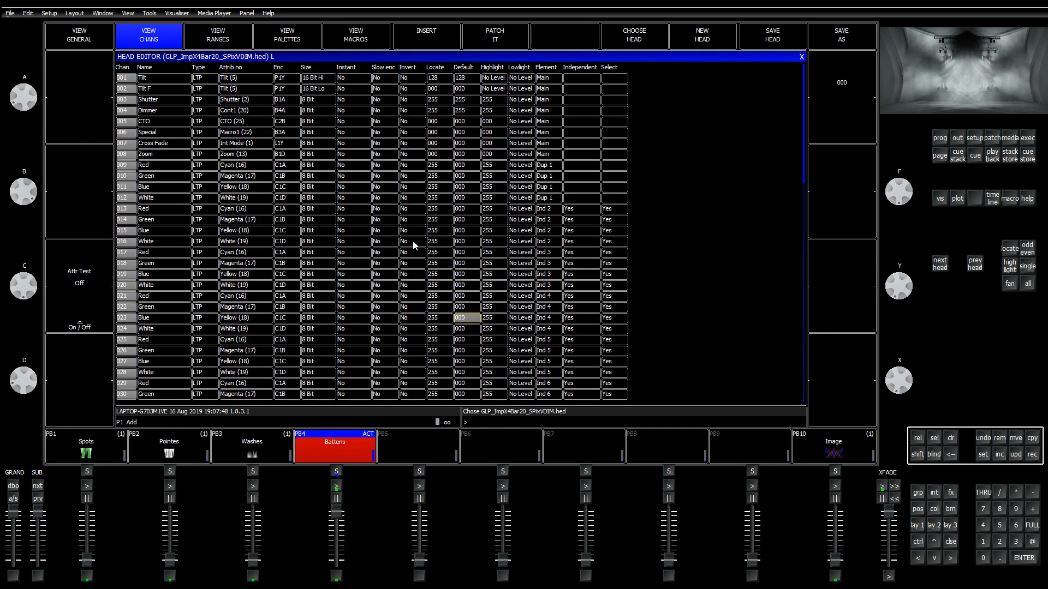
scroll(414, 240, down, 5)
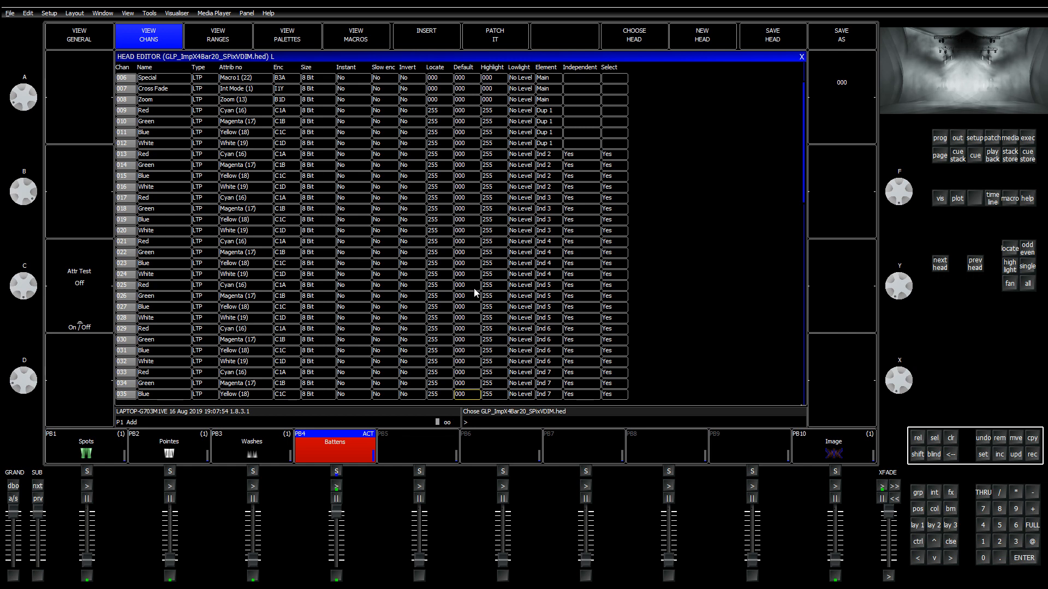
click(802, 57)
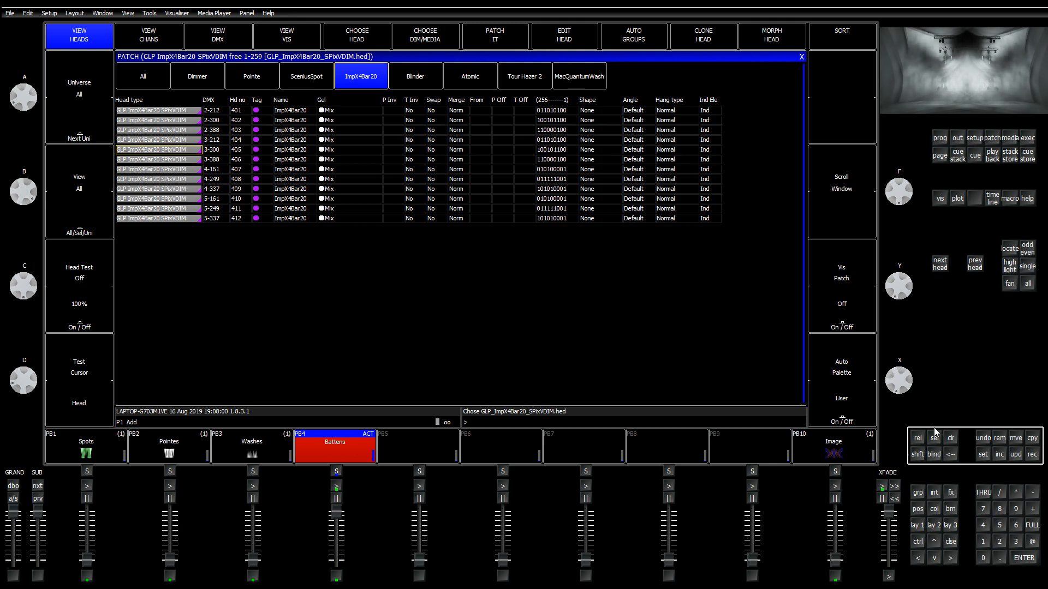
click(918, 525)
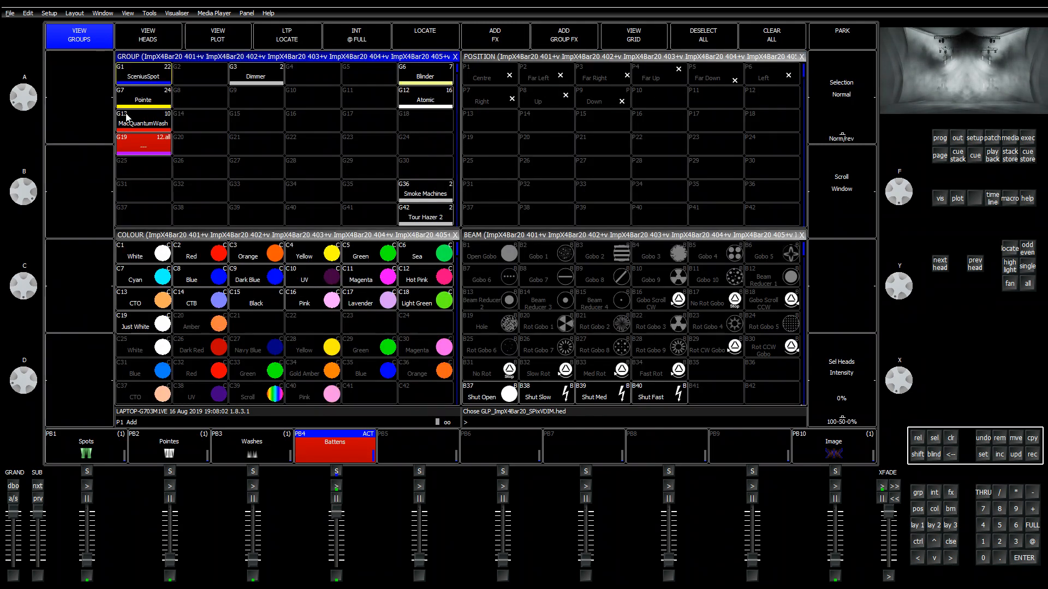
Step: Name group G19 Battens
click(985, 455)
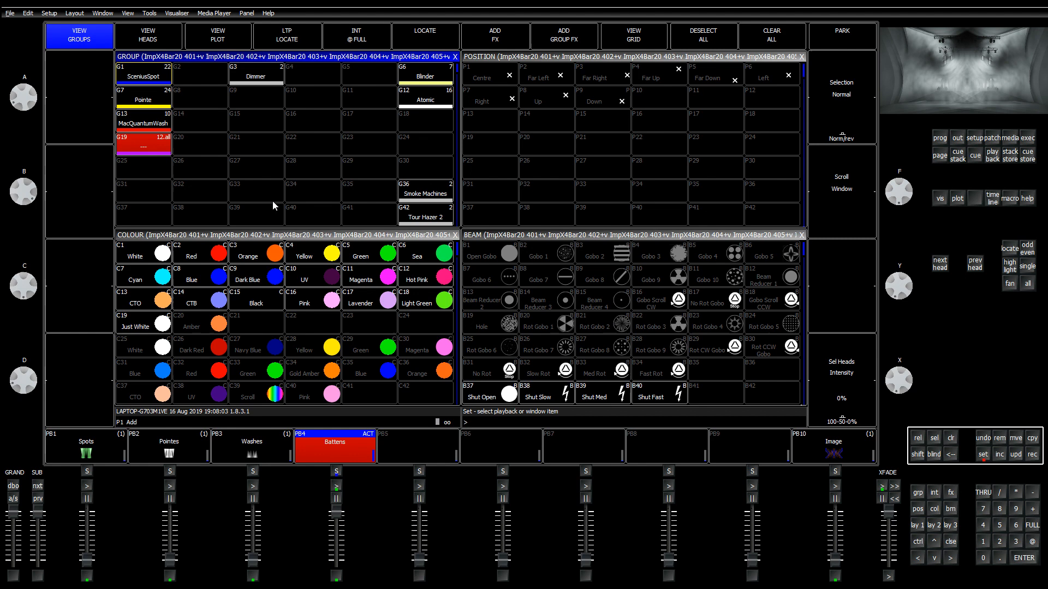
click(160, 147)
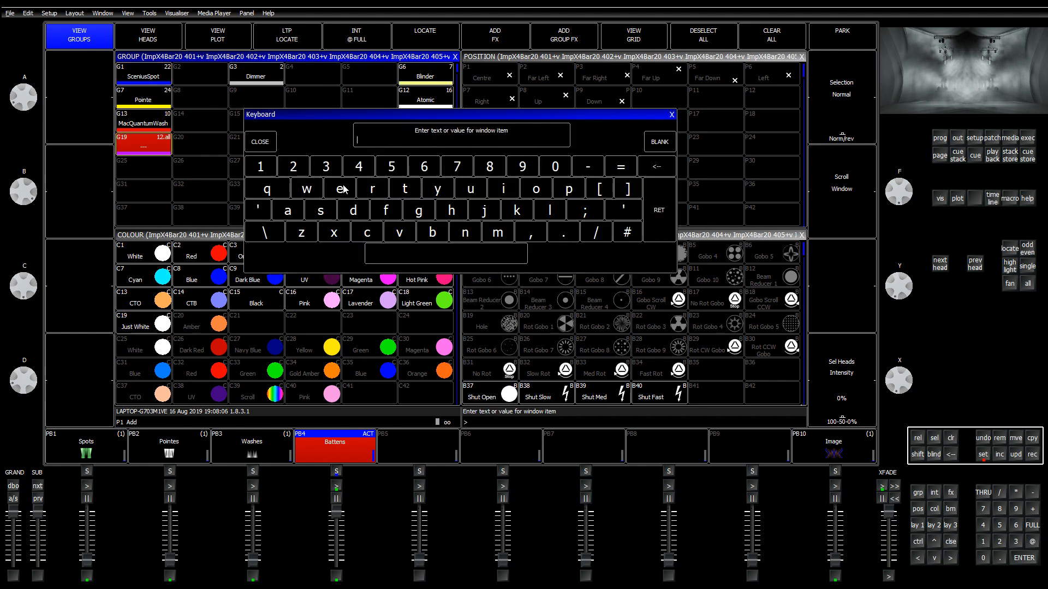
text(B)
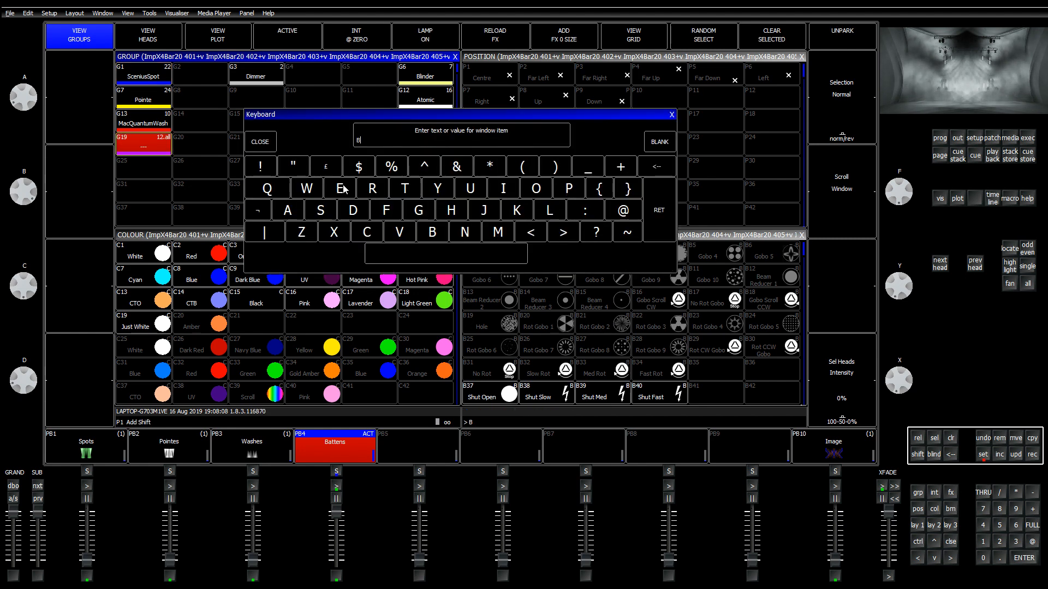
text(attens)
key(Return)
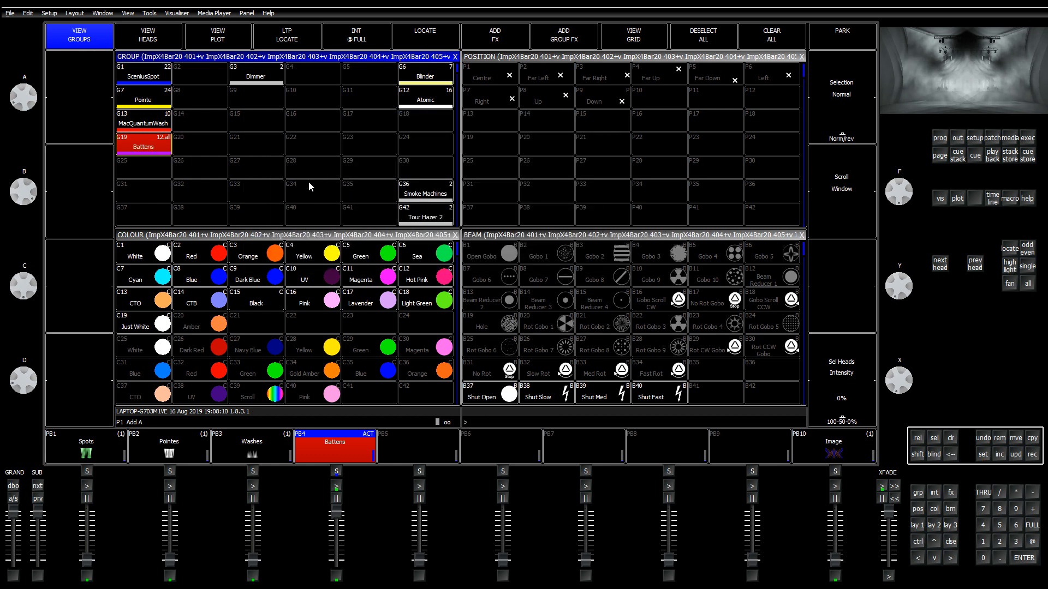
click(252, 148)
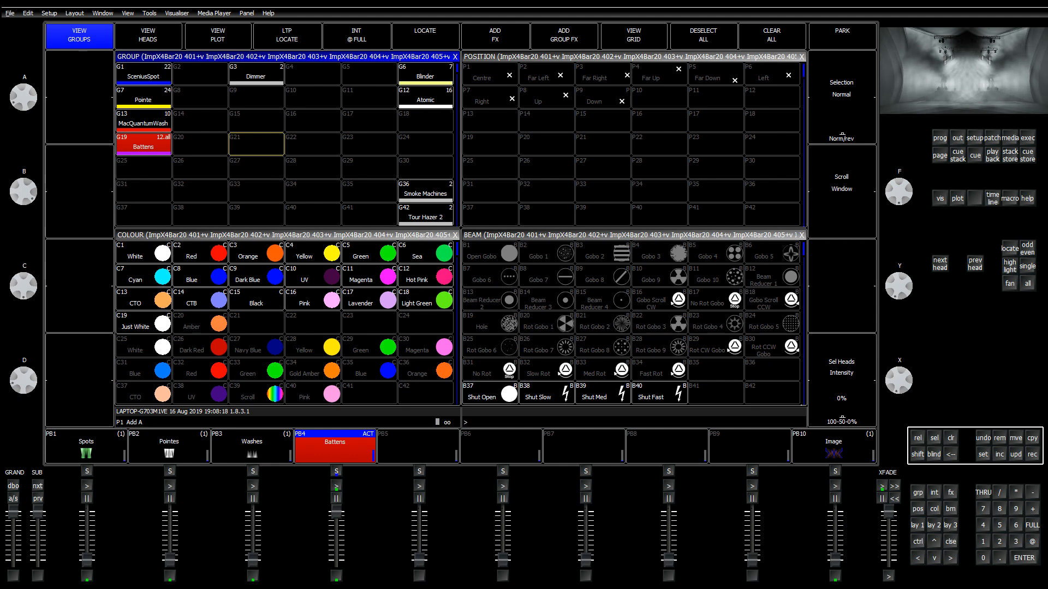
Step: Clear the programmer and remove the position palette entries P1 to P12, confirming the removal
click(951, 438)
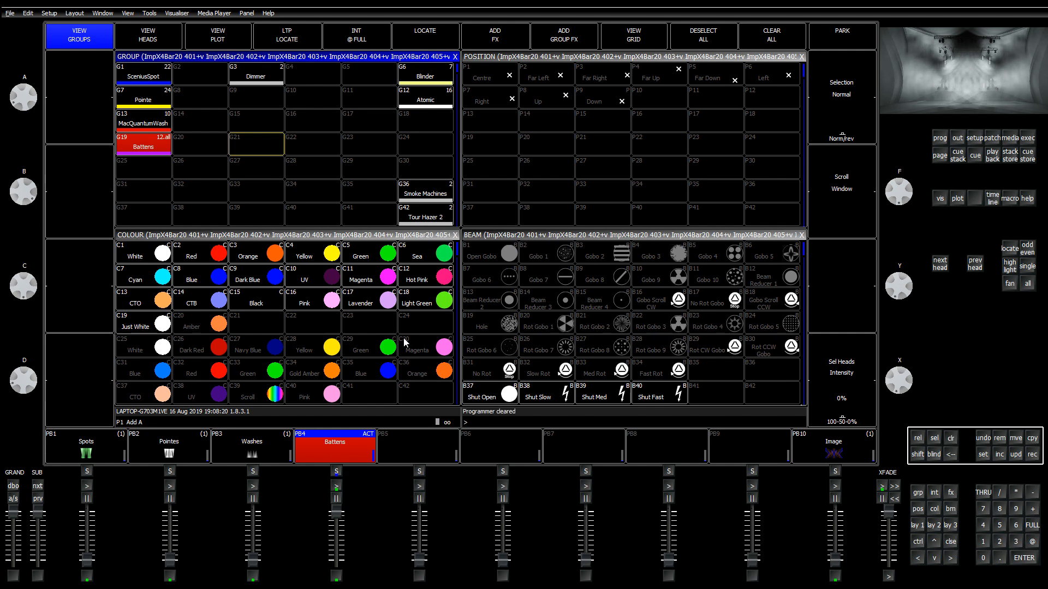
drag(491, 77, 755, 95)
click(998, 440)
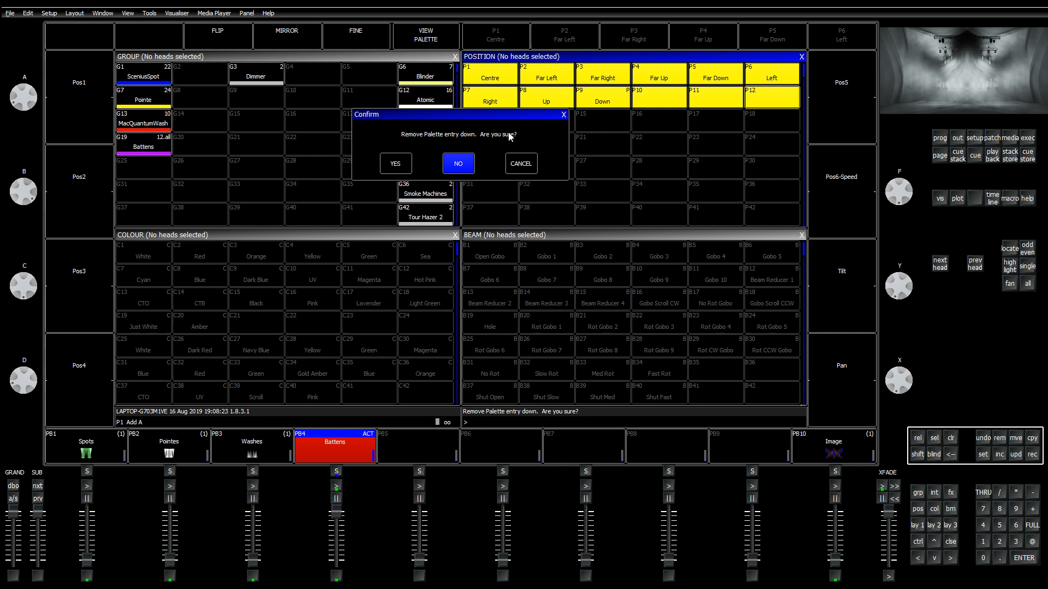
click(395, 164)
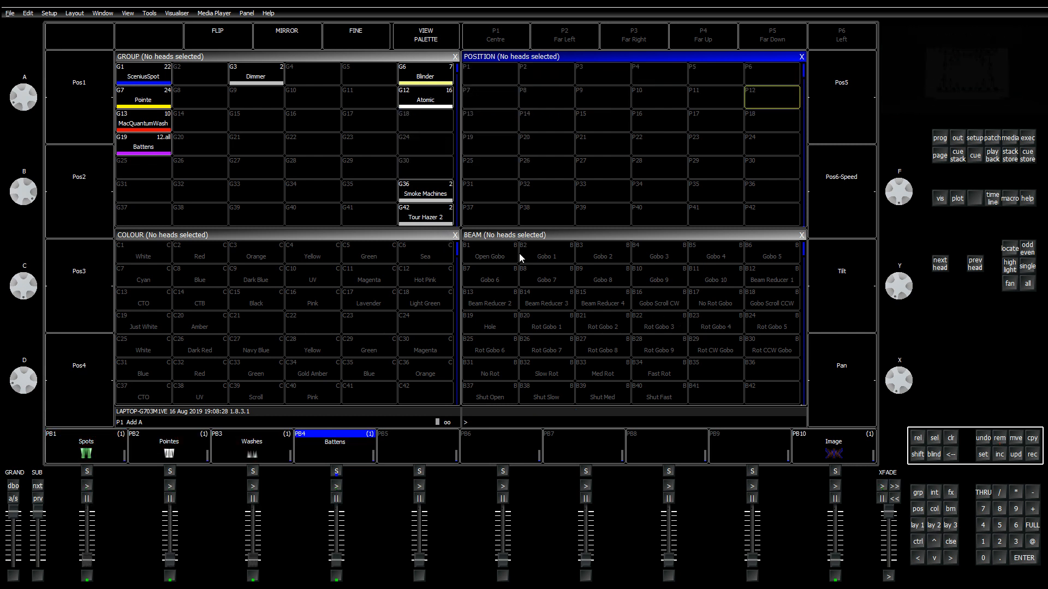
Step: Select the SceniusSpot group and update beam palette B43 Zoom Narrow with its zoom at 0
click(151, 81)
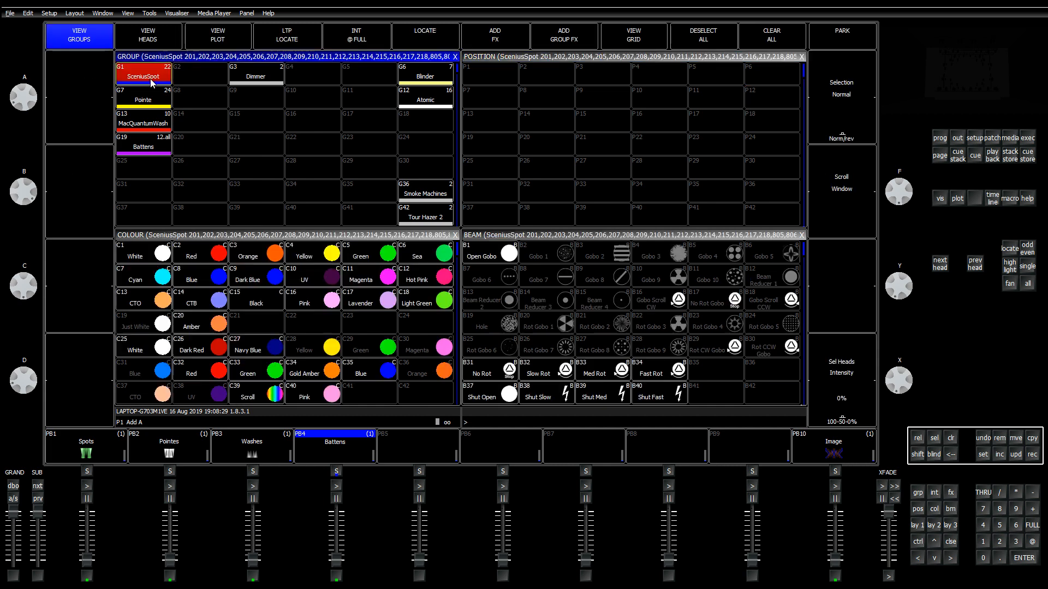
click(630, 236)
scroll(545, 312, down, 3)
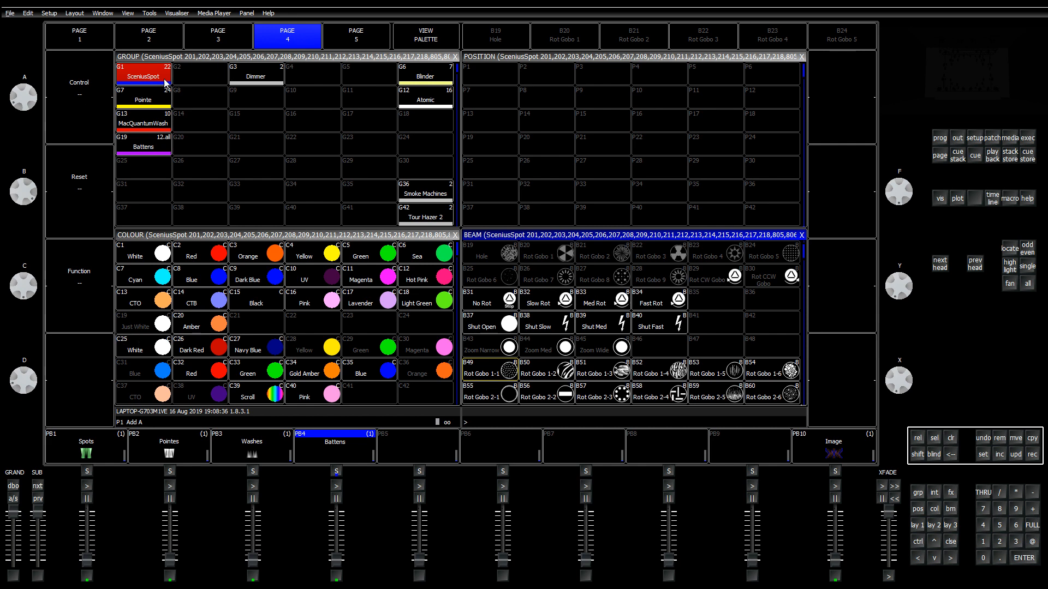
click(96, 42)
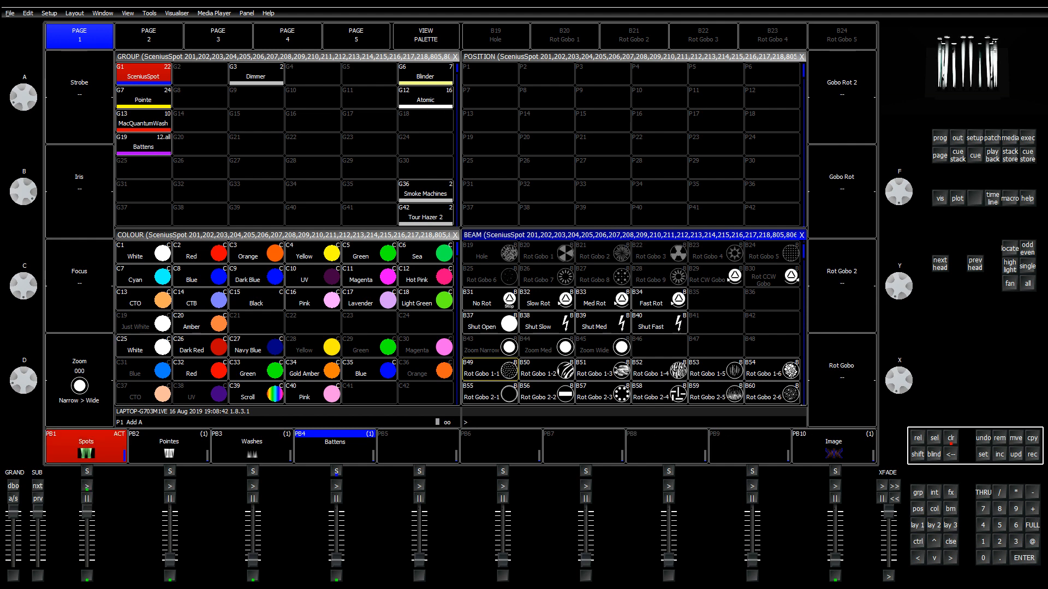
click(1035, 457)
click(479, 356)
click(399, 173)
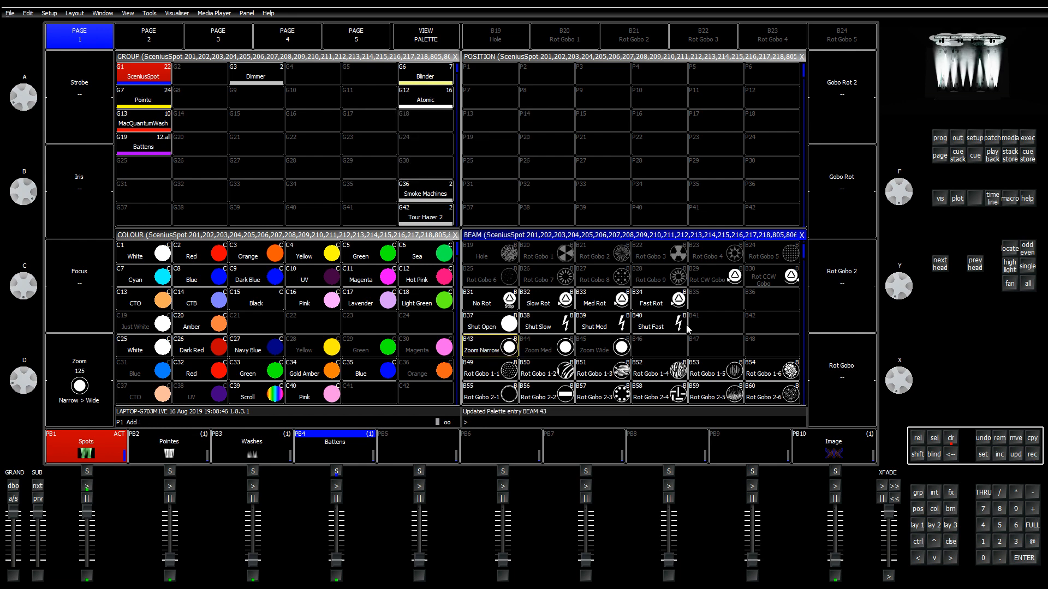
Step: Update beam palettes B44 Zoom Med and B45 Zoom Wide with the SceniusSpots' zoom at 125 and 255
click(1032, 456)
click(548, 345)
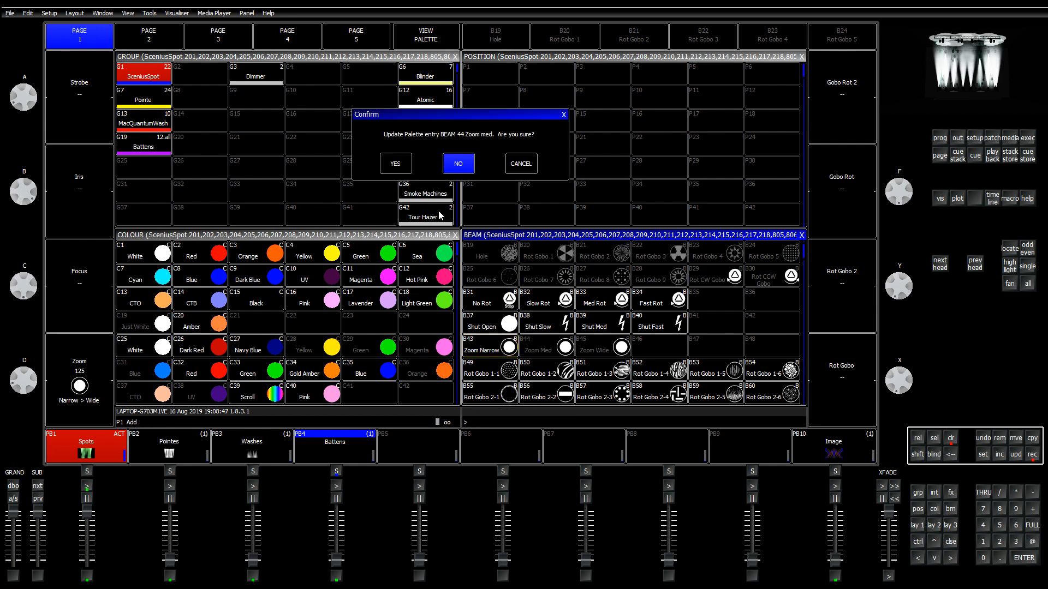
click(400, 168)
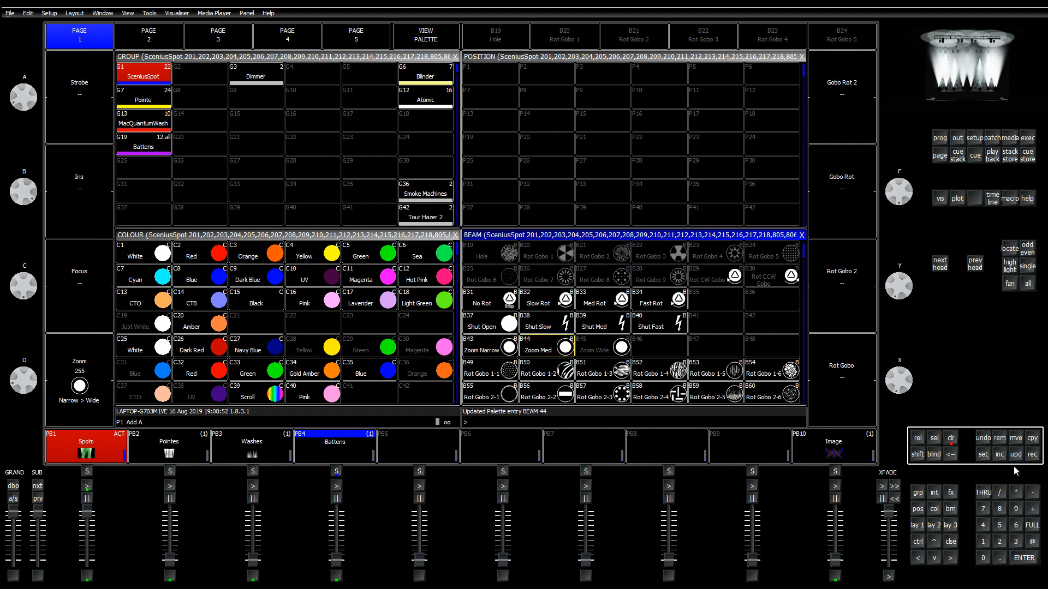
click(1032, 454)
click(616, 349)
click(400, 167)
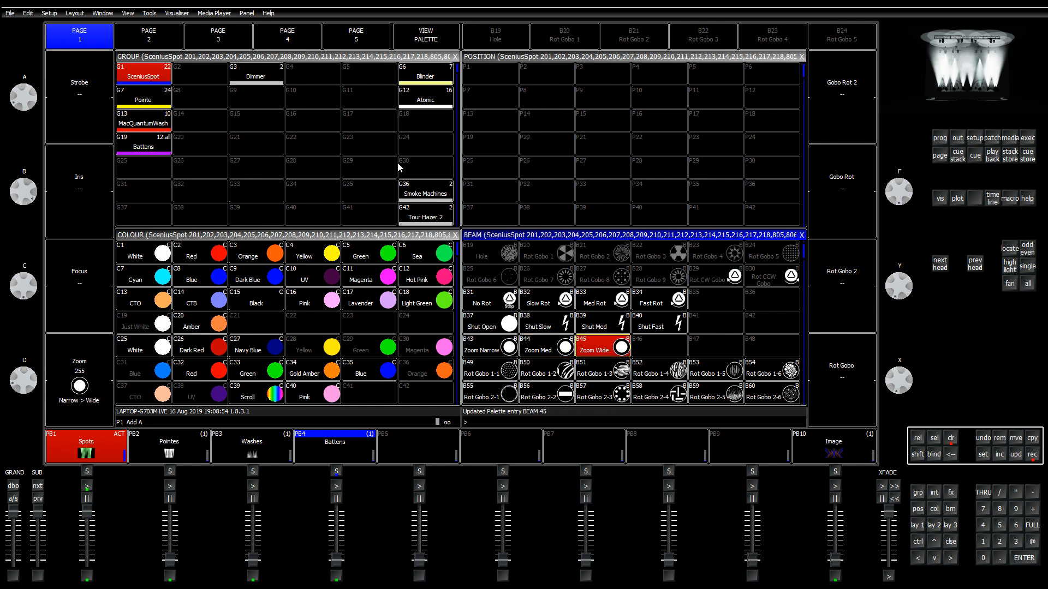
Step: Try different zoom values on the SceniusSpots, including 127 and 255, and recall the Zoom Narrow palette
click(92, 404)
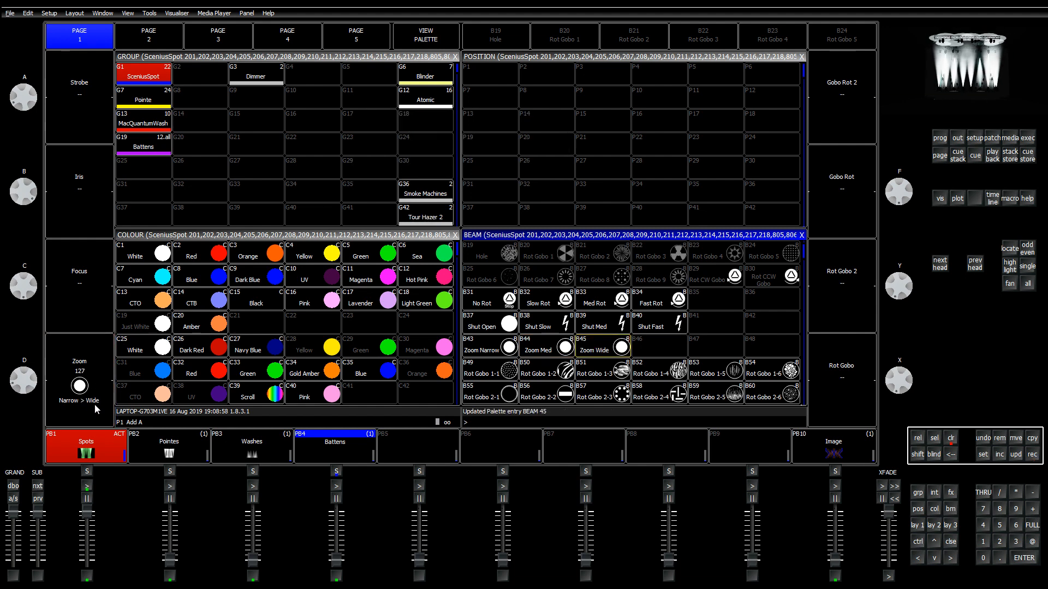
click(89, 361)
click(91, 367)
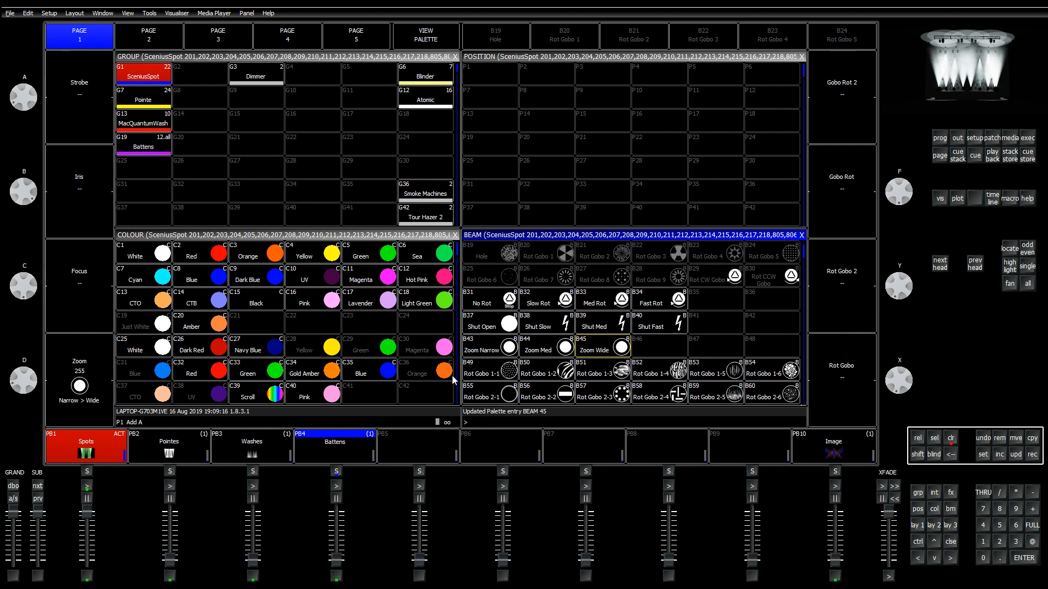
click(492, 347)
Step: Select the Pointe group and test the Zoom Narrow, Zoom Med and Zoom Wide palettes on it, returning to Zoom Narrow
click(147, 103)
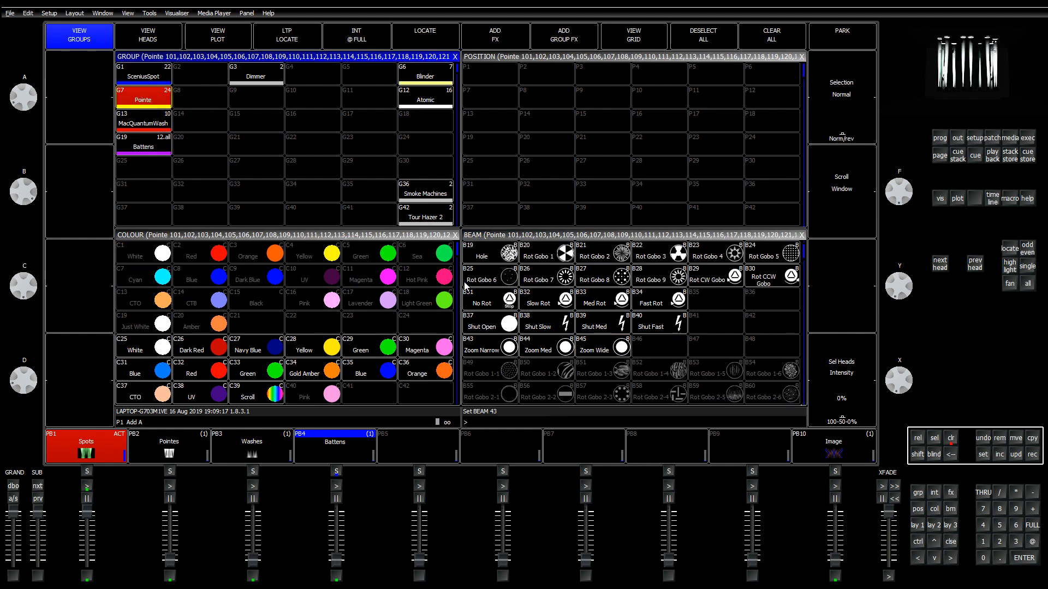
click(506, 352)
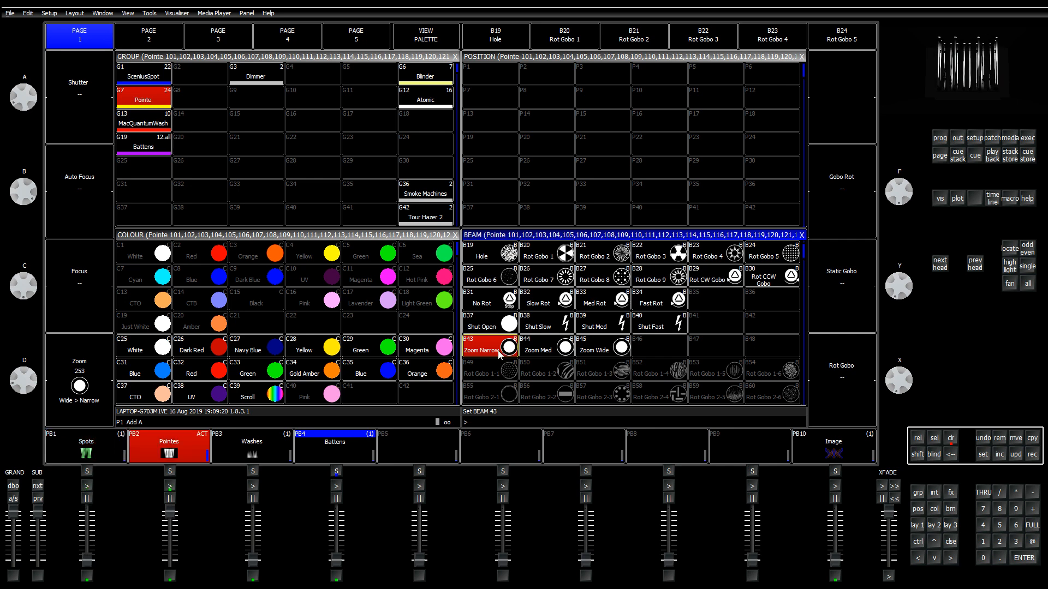
click(543, 352)
click(593, 352)
click(499, 352)
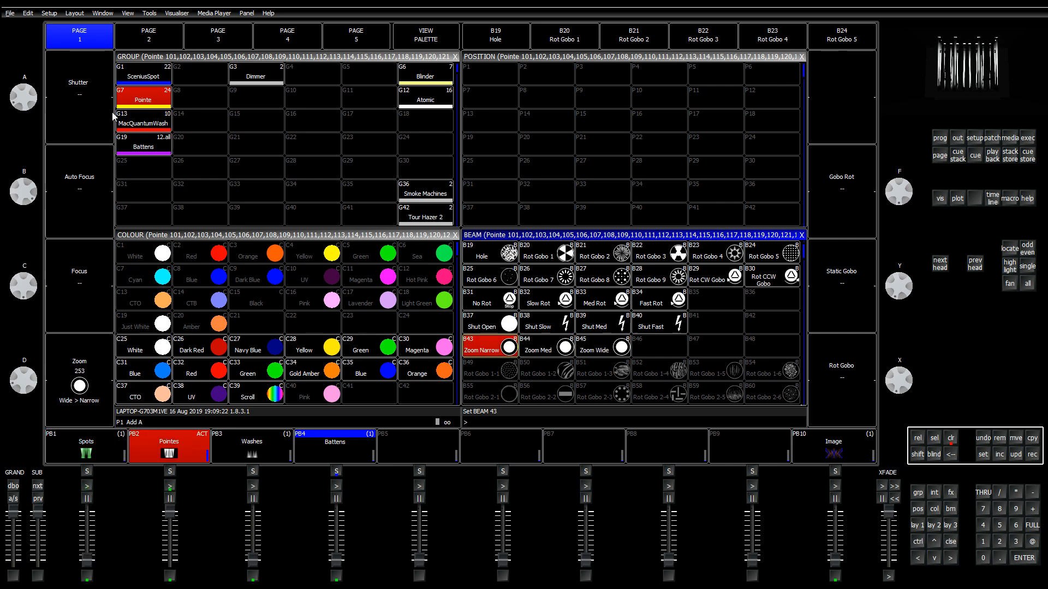
Step: Test the Zoom Narrow, Zoom Med and Zoom Wide palettes on the MacQuantumWash group, clearing the programmer and reselecting the group
click(506, 351)
click(508, 352)
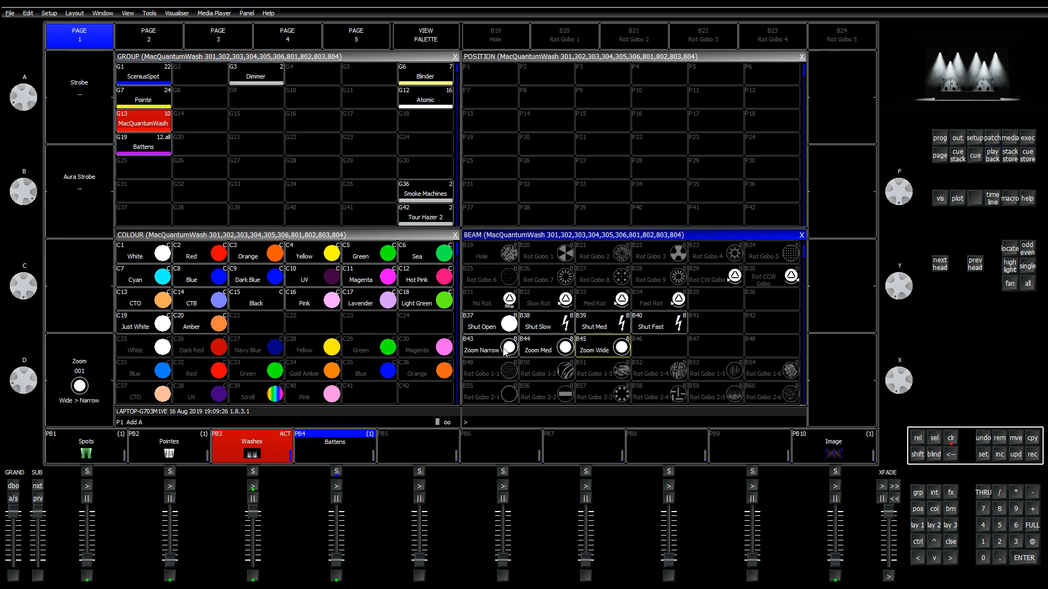
click(954, 440)
click(143, 120)
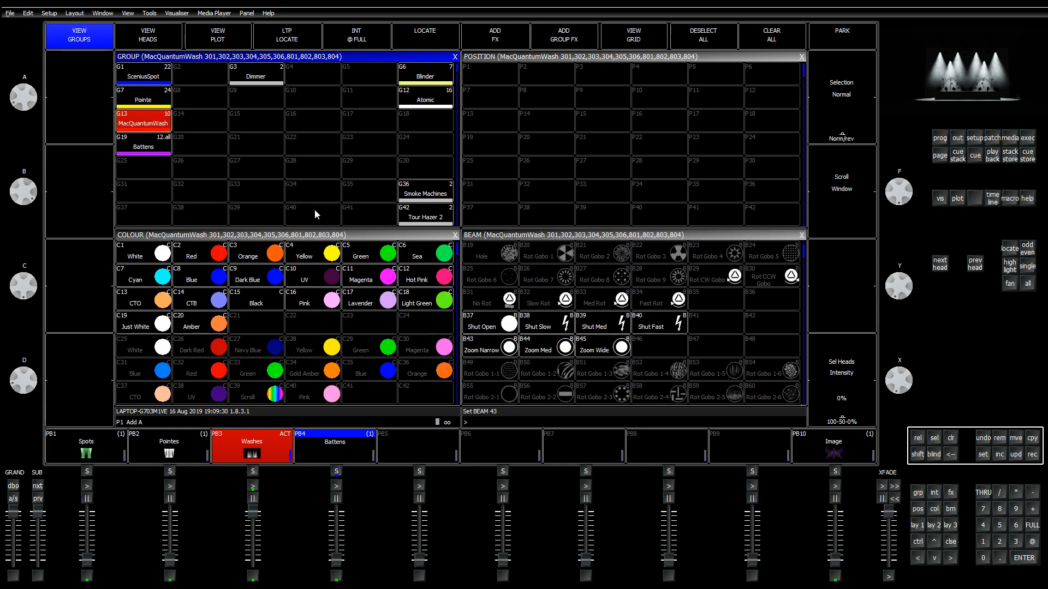
click(487, 238)
click(508, 351)
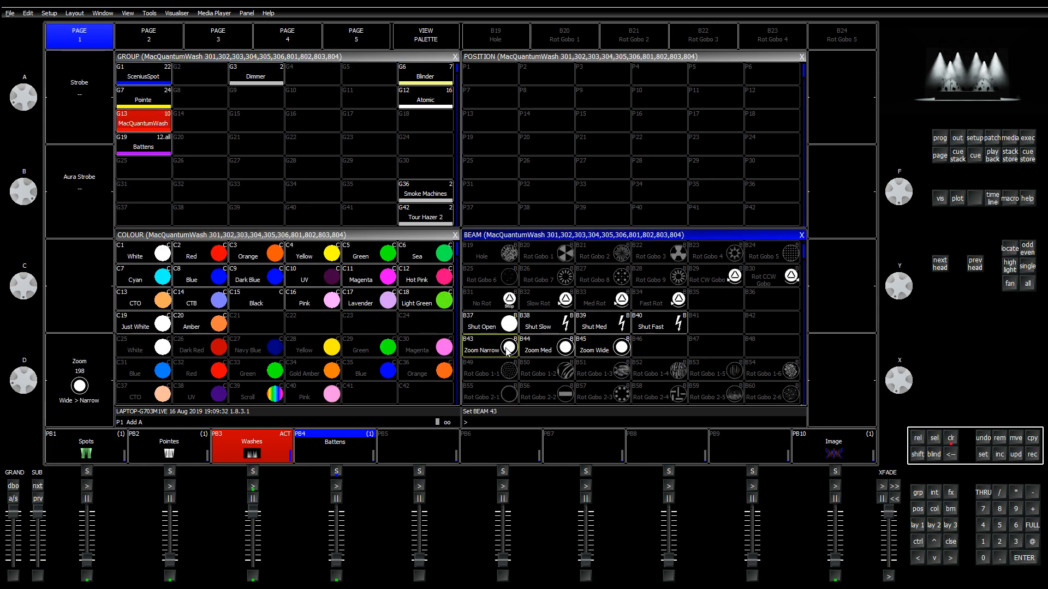
click(551, 352)
click(593, 352)
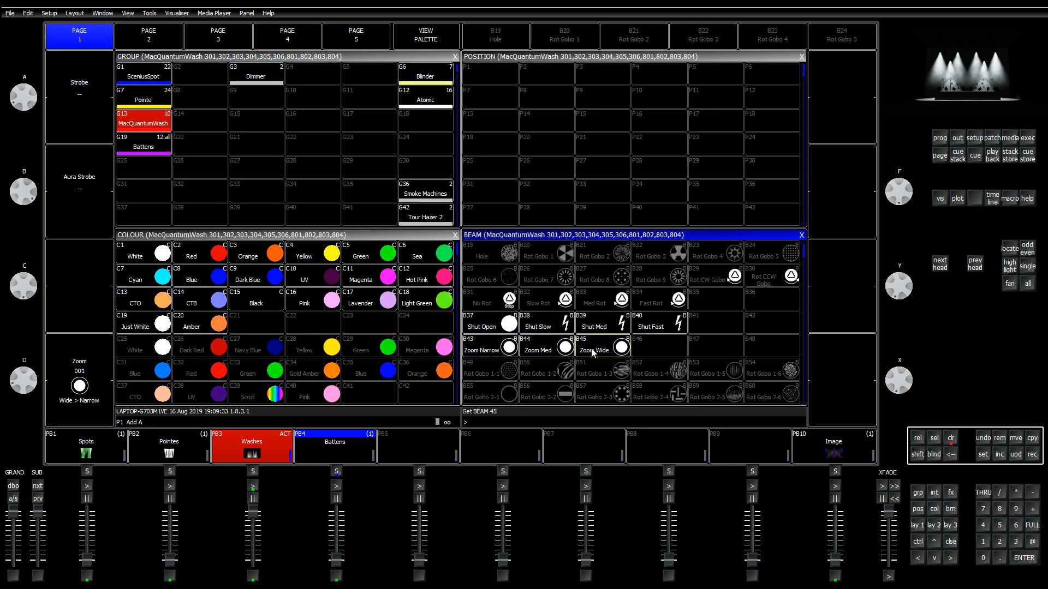
Step: Recall the three zoom palettes on the MacQuantumWash heads again, and open the stored values of B43 Zoom Narrow
click(536, 351)
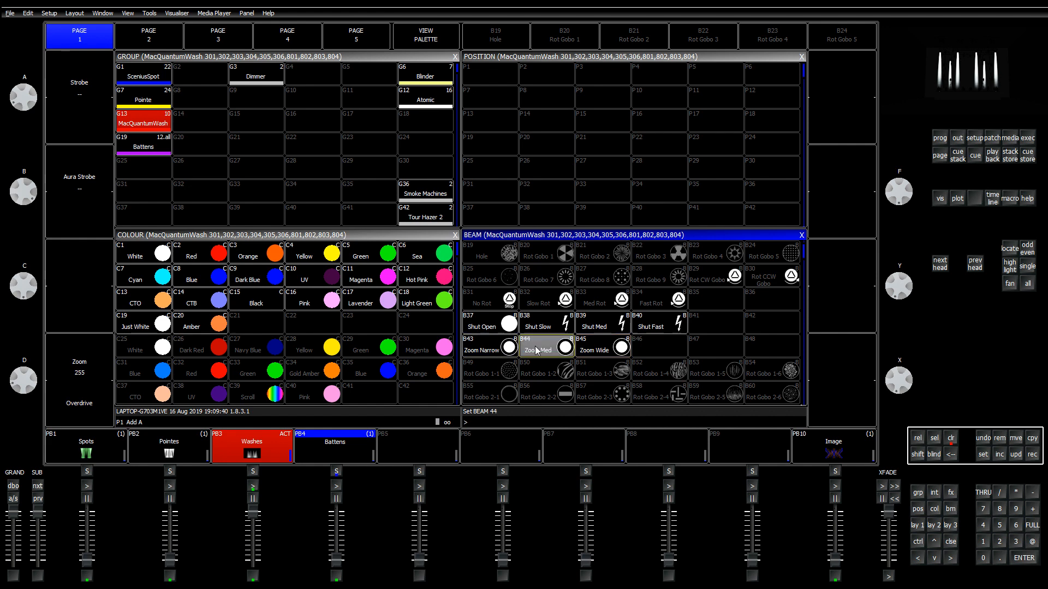
click(497, 347)
click(543, 348)
click(592, 347)
click(507, 349)
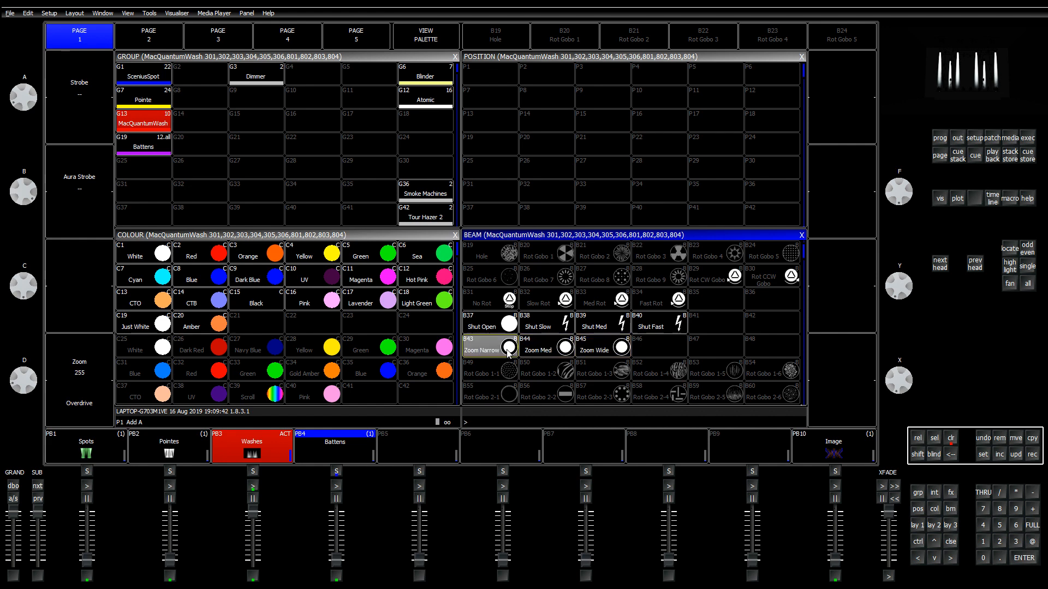
click(426, 35)
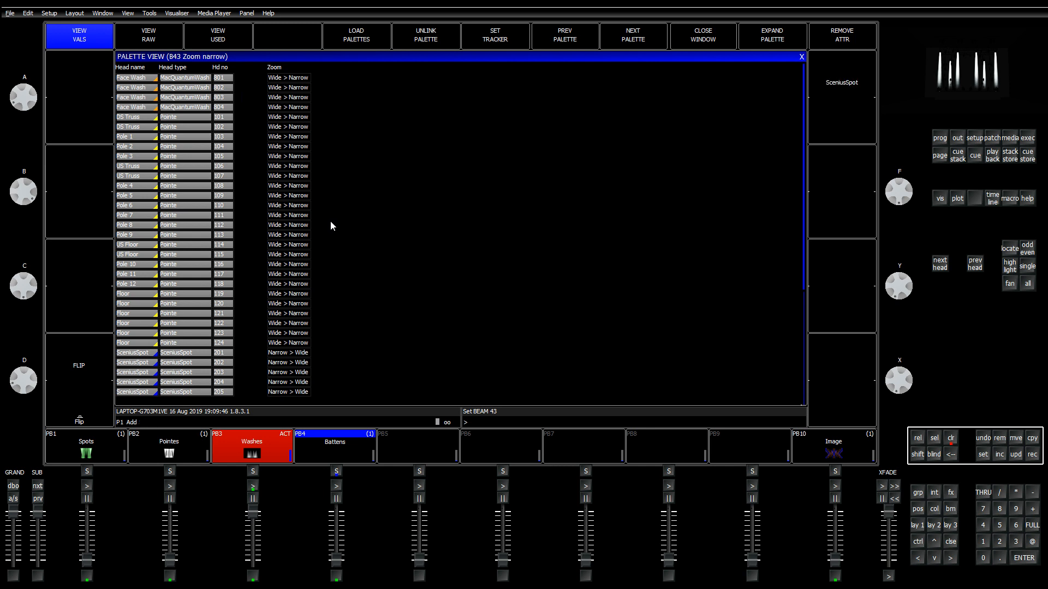
Step: Review and close the stored Zoom Narrow values, reselect the MacQuantumWash group and update palette B43 Zoom Narrow with zoom 255
scroll(330, 226, down, 4)
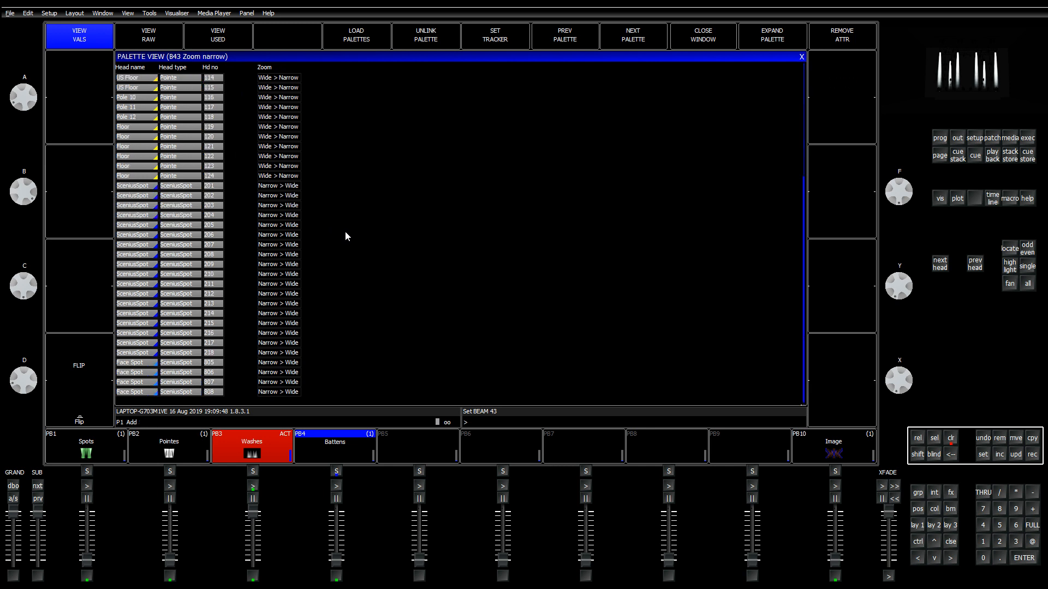
click(801, 57)
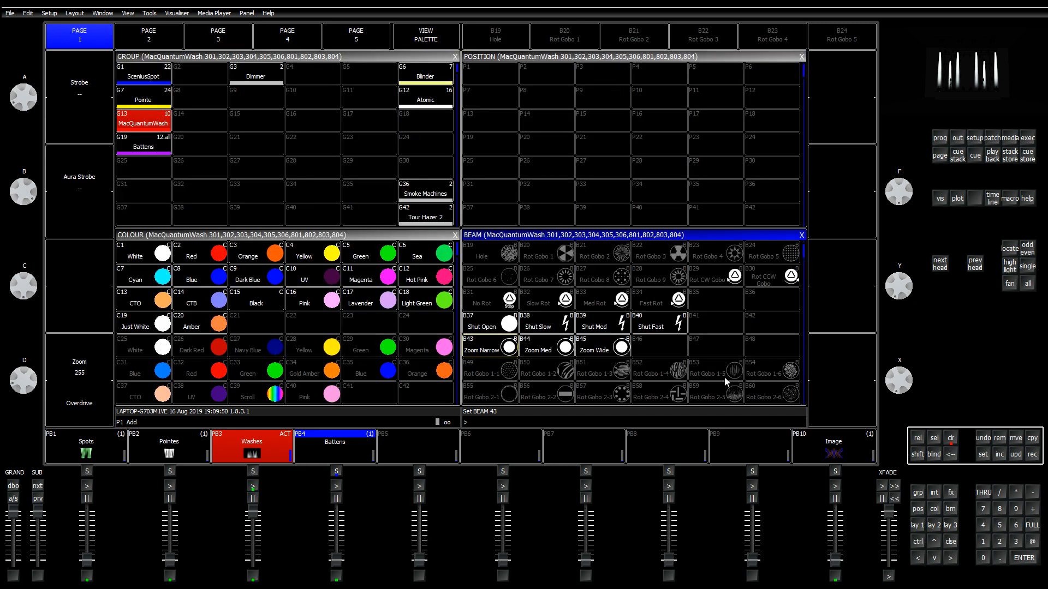
click(950, 439)
click(155, 125)
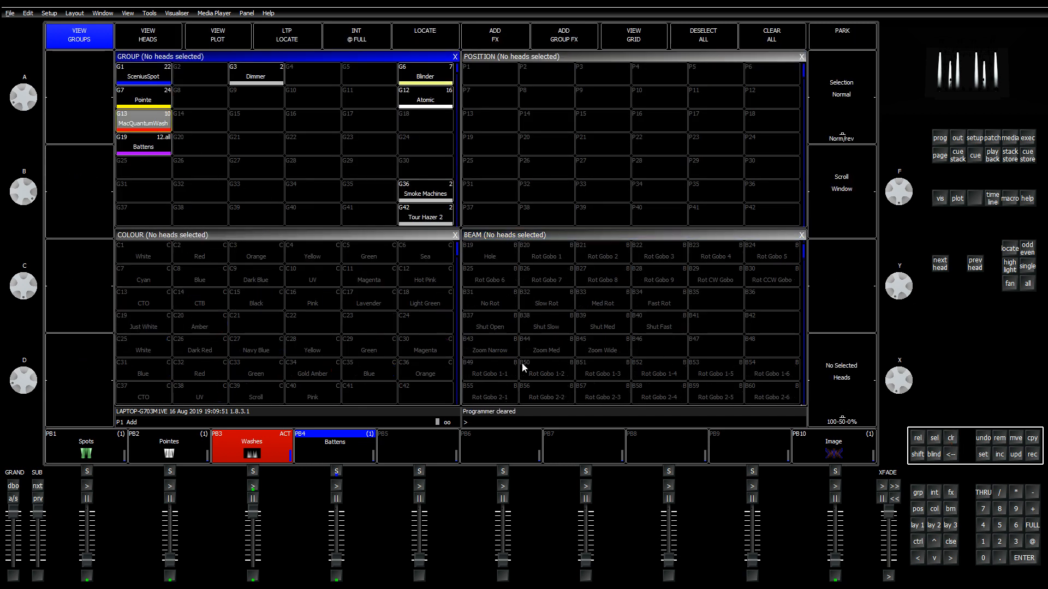
click(488, 237)
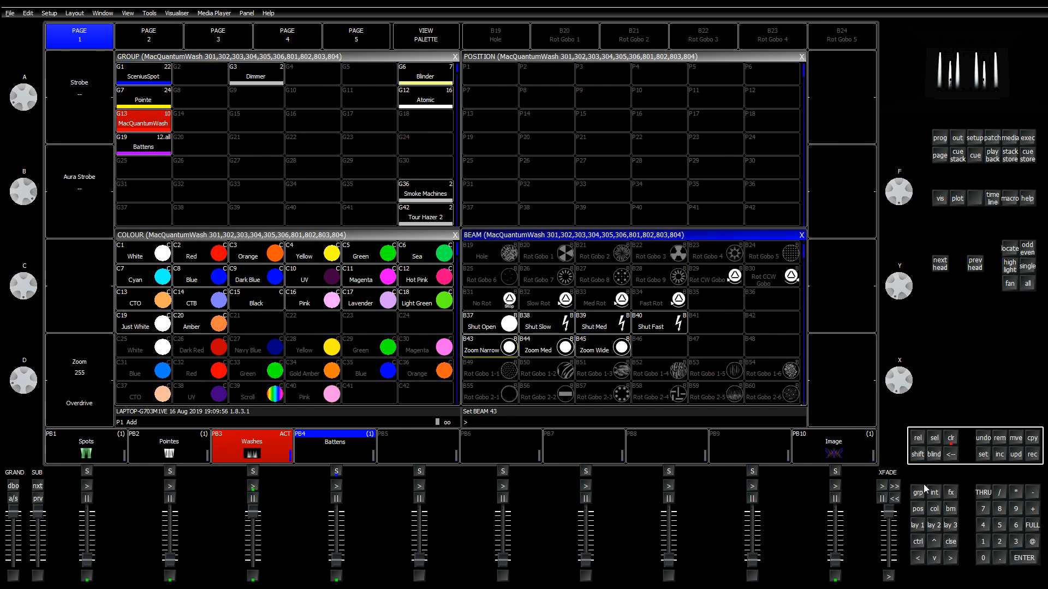
click(1025, 459)
click(497, 352)
click(398, 167)
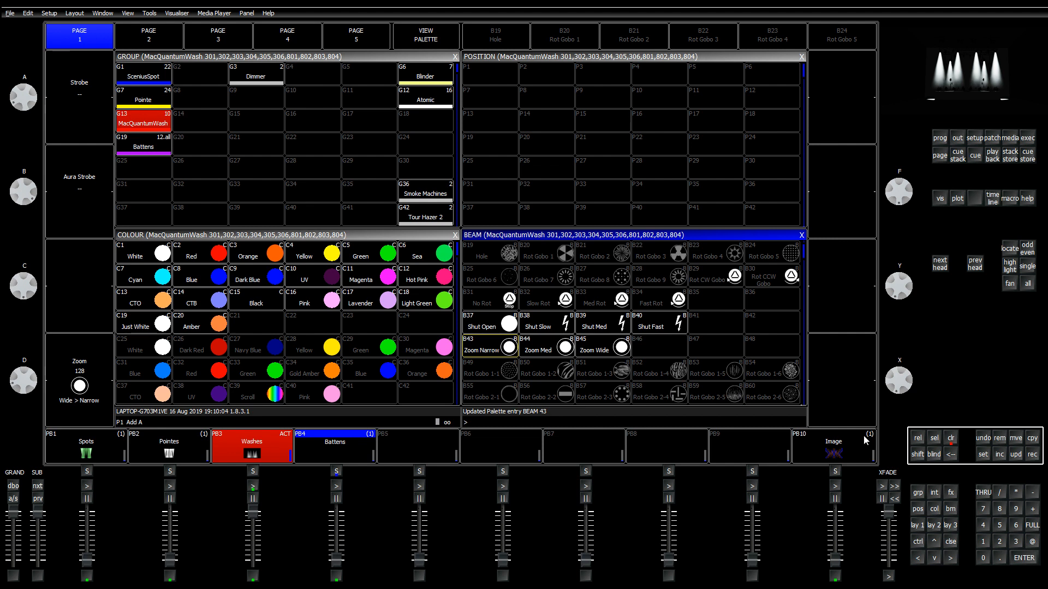
Step: Update B44 Zoom Med with zoom 128 and B45 Zoom Wide with zoom 0 for the MacQuantumWash heads, and clear the programmer
click(1031, 454)
click(537, 349)
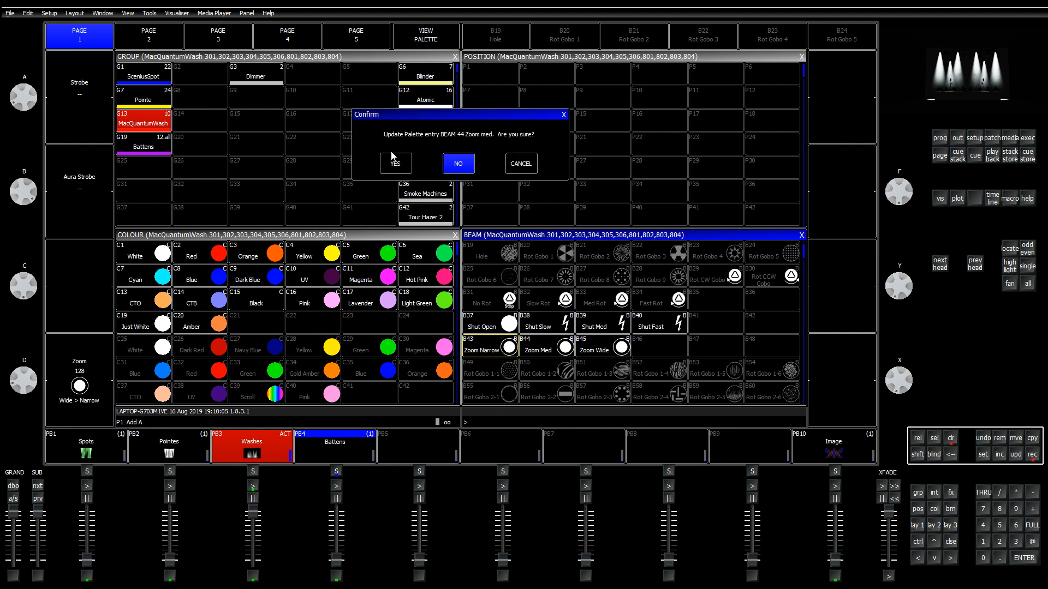
click(394, 164)
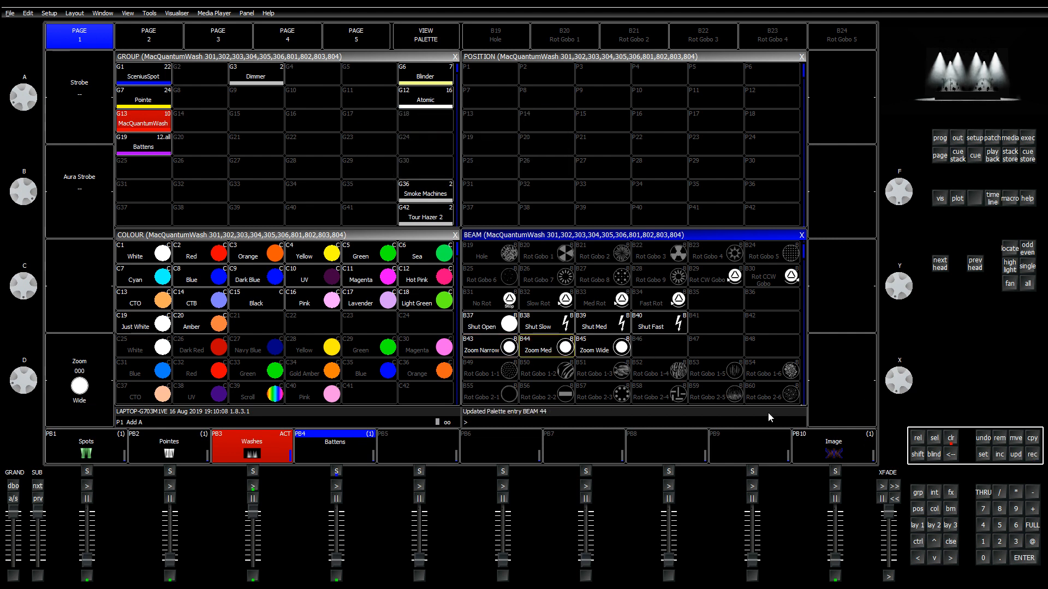
click(1031, 454)
click(611, 349)
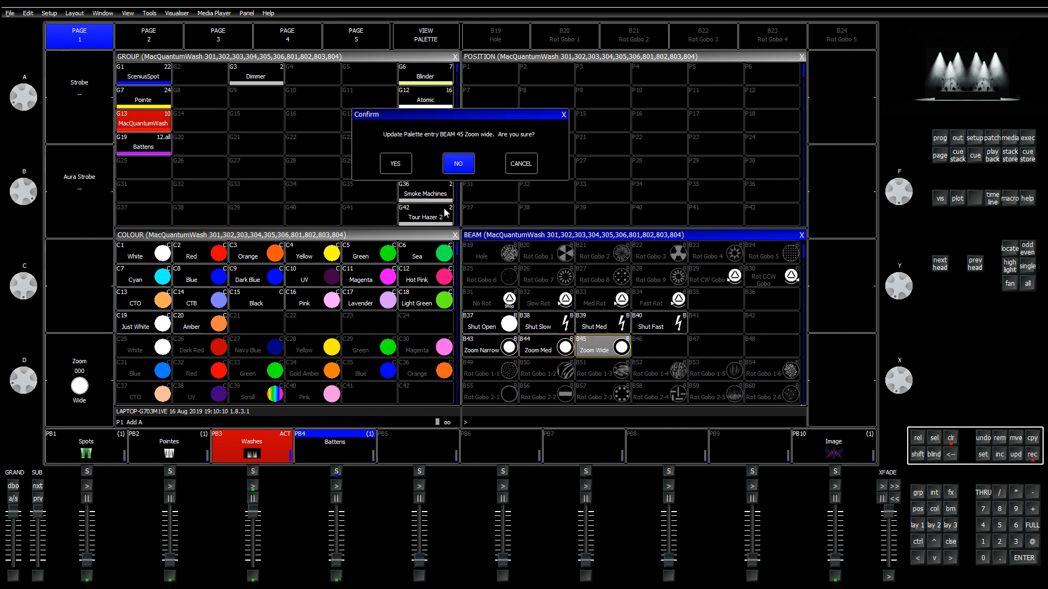
click(405, 170)
click(951, 442)
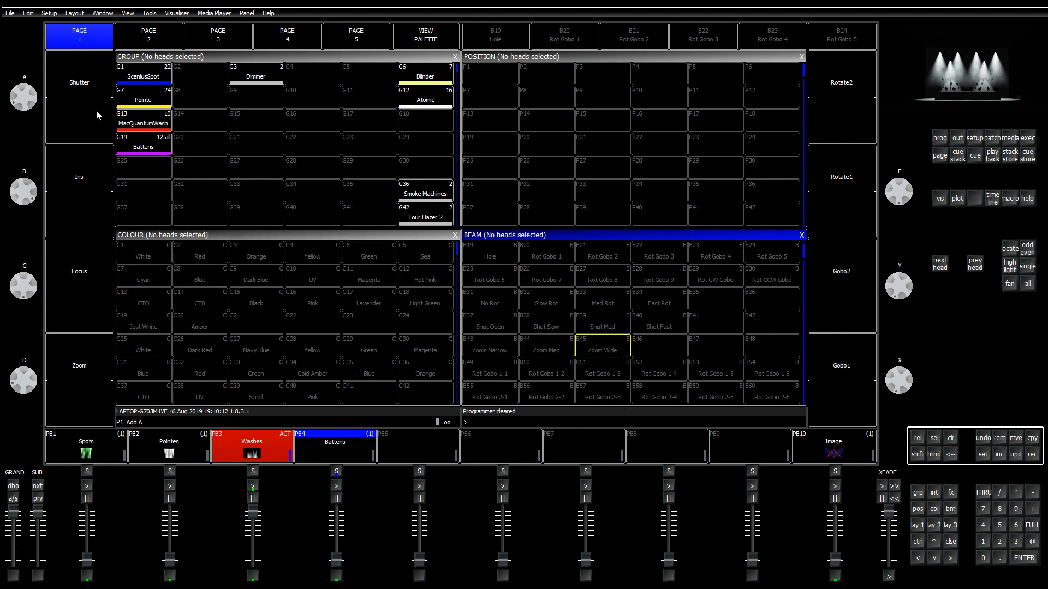
Step: Test the Zoom Narrow palette on the SceniusSpot, MacQuantumWash and Pointe groups together, and clear the programmer
click(143, 76)
click(142, 113)
click(145, 96)
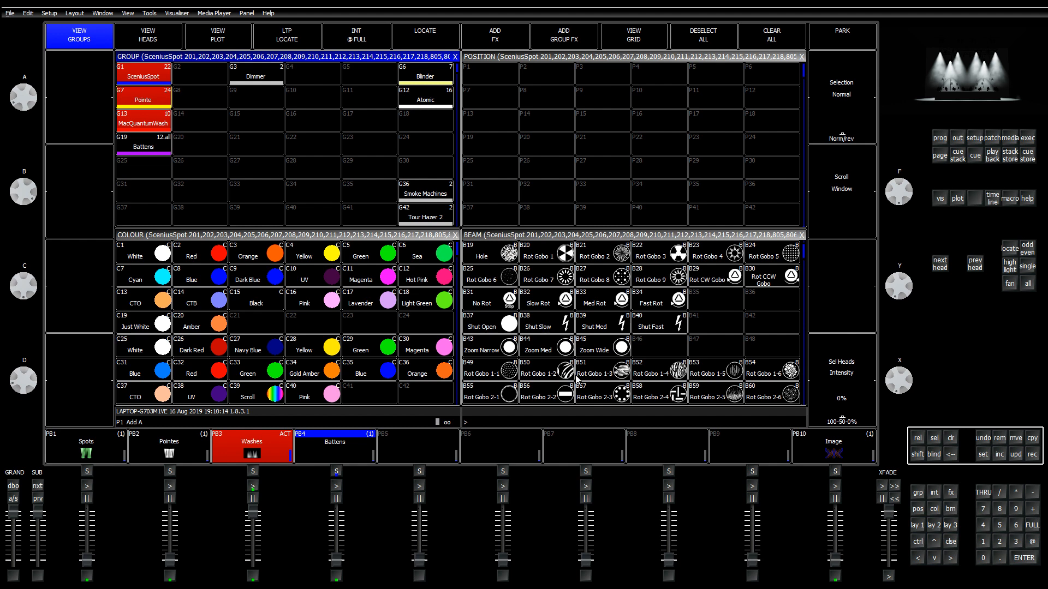
click(498, 349)
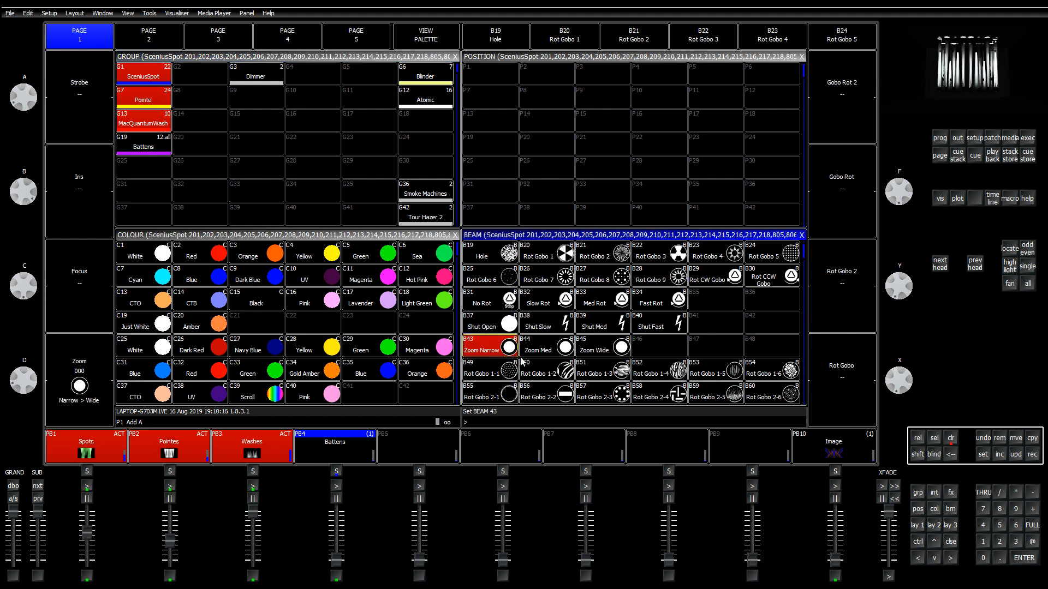
click(955, 438)
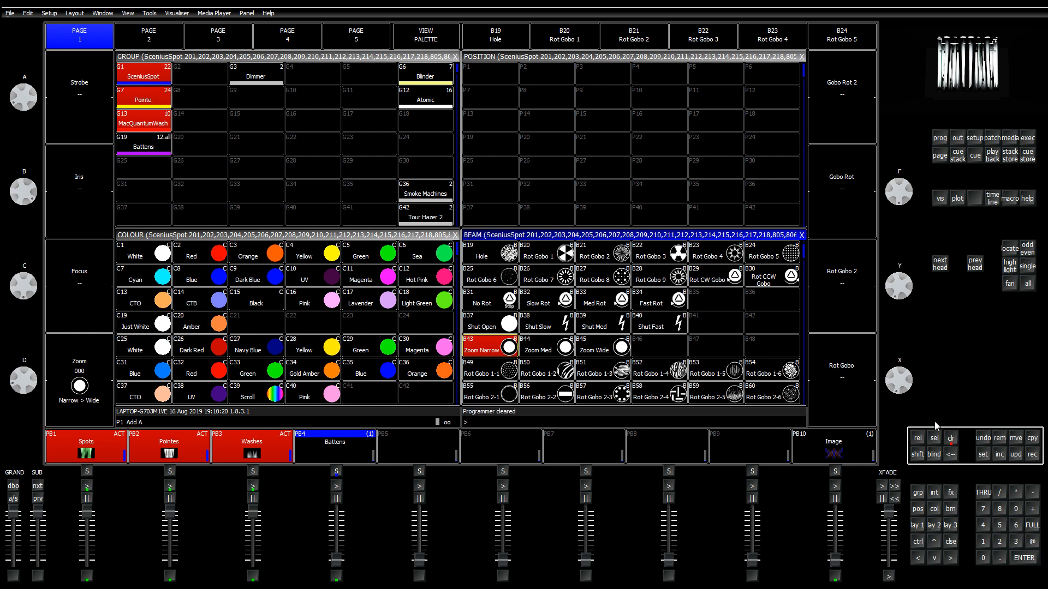
Step: Set the tilt of the SceniusSpot, Pointe and MacQuantumWash groups to 90 and record it as position palette P1, named Straight Out
click(142, 82)
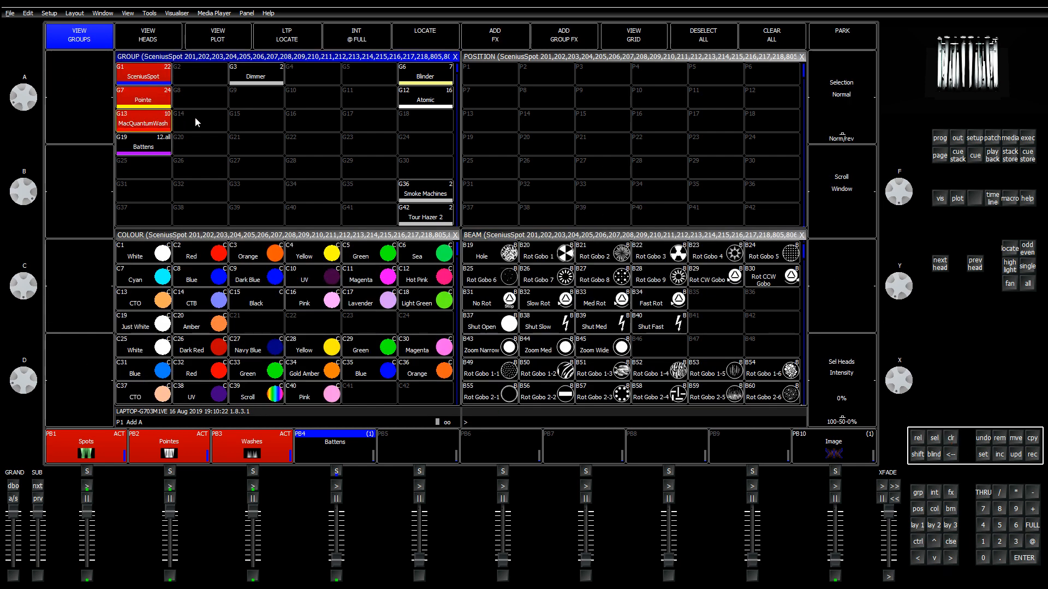
key(p)
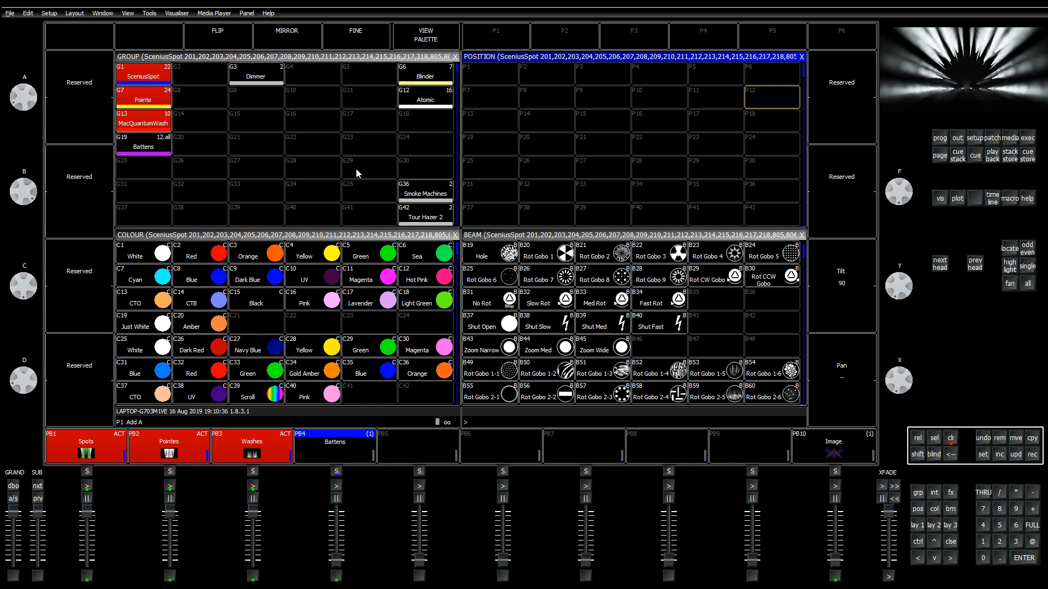
click(1033, 454)
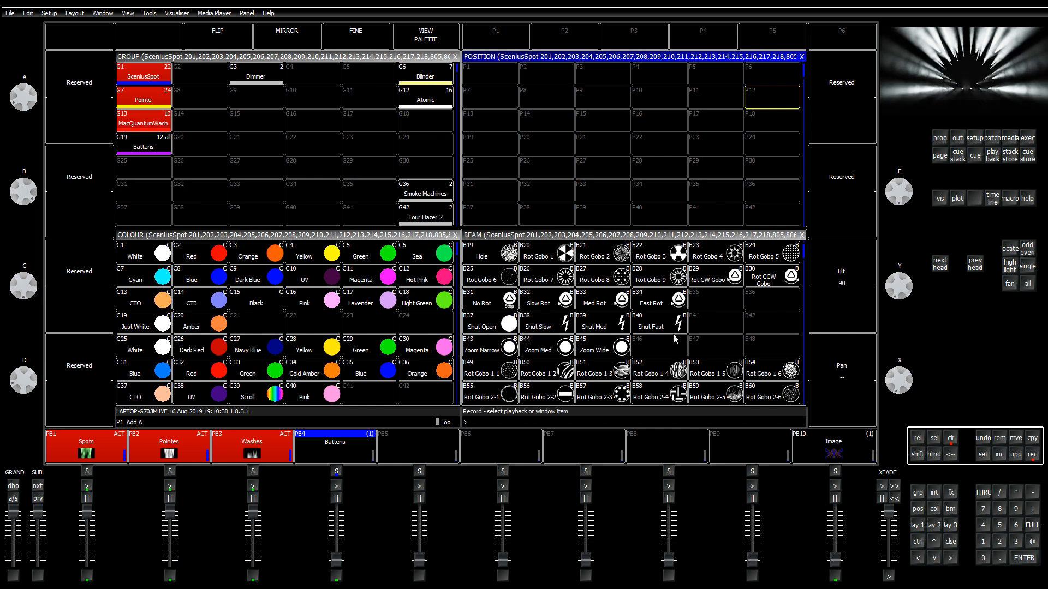
click(483, 77)
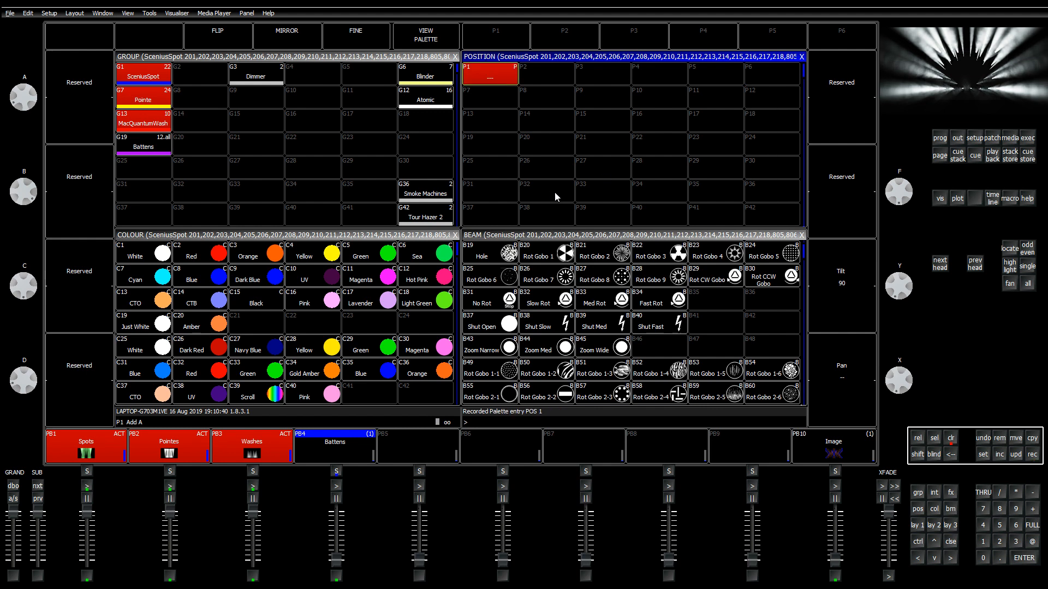
click(983, 454)
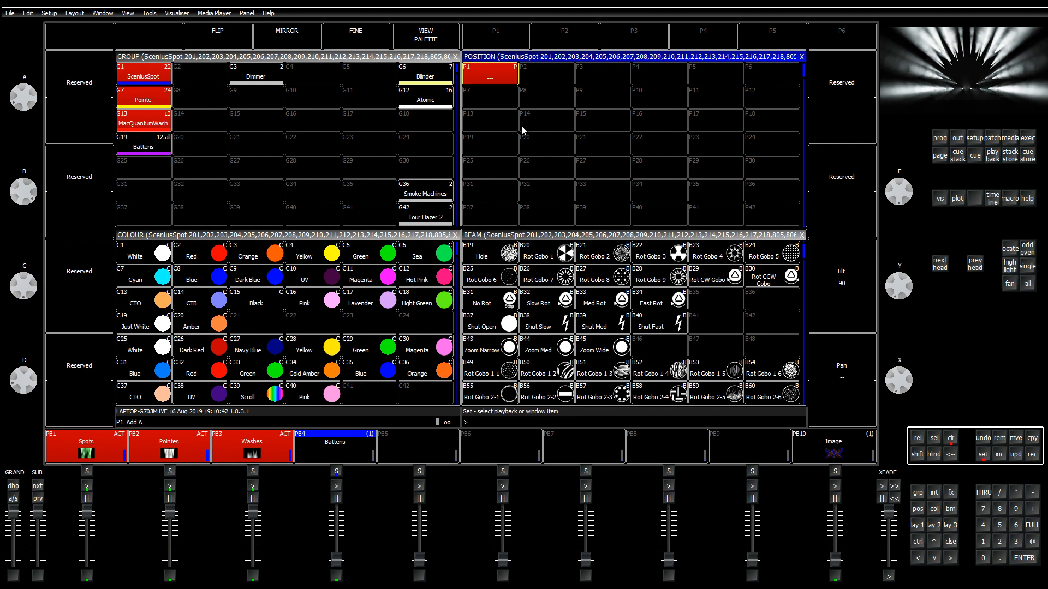
text(Straight)
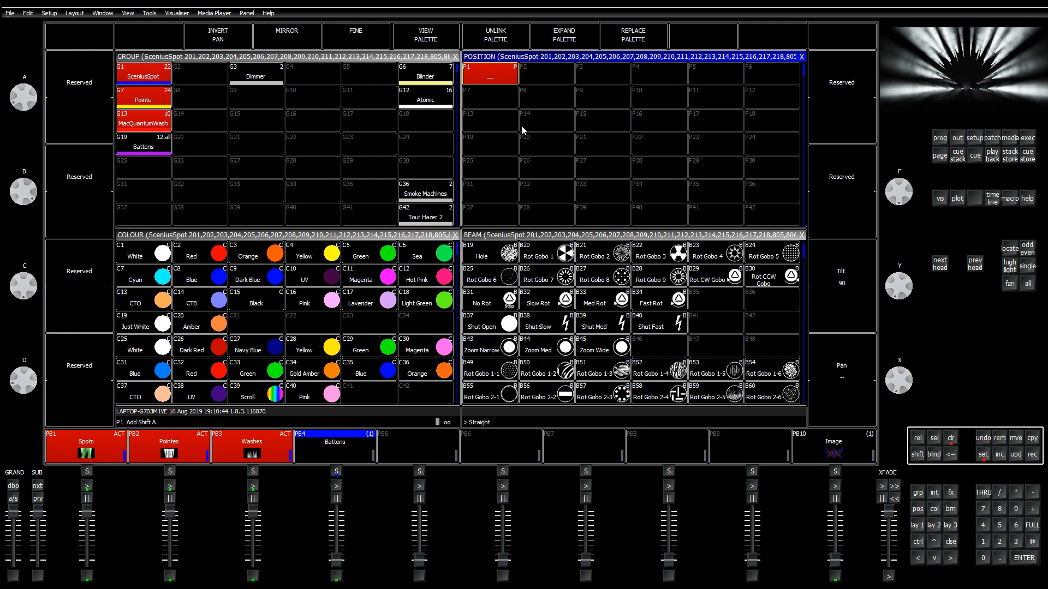
text( Out)
click(513, 80)
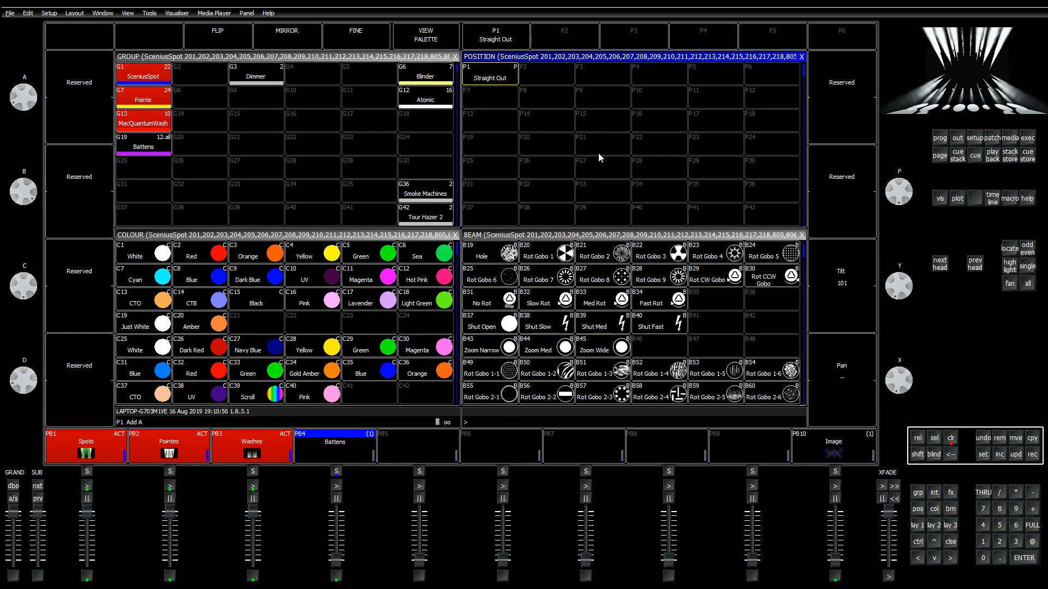
Step: Record position palettes P2 High with tilt 101 and P3 Audience with tilt 74 for the selected moving heads
click(1032, 454)
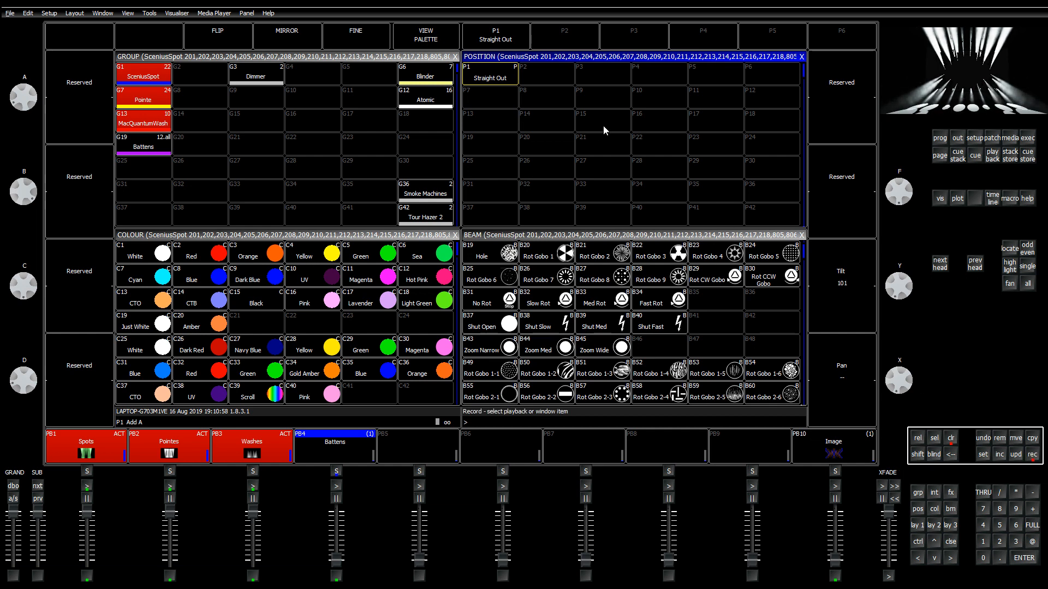
click(545, 78)
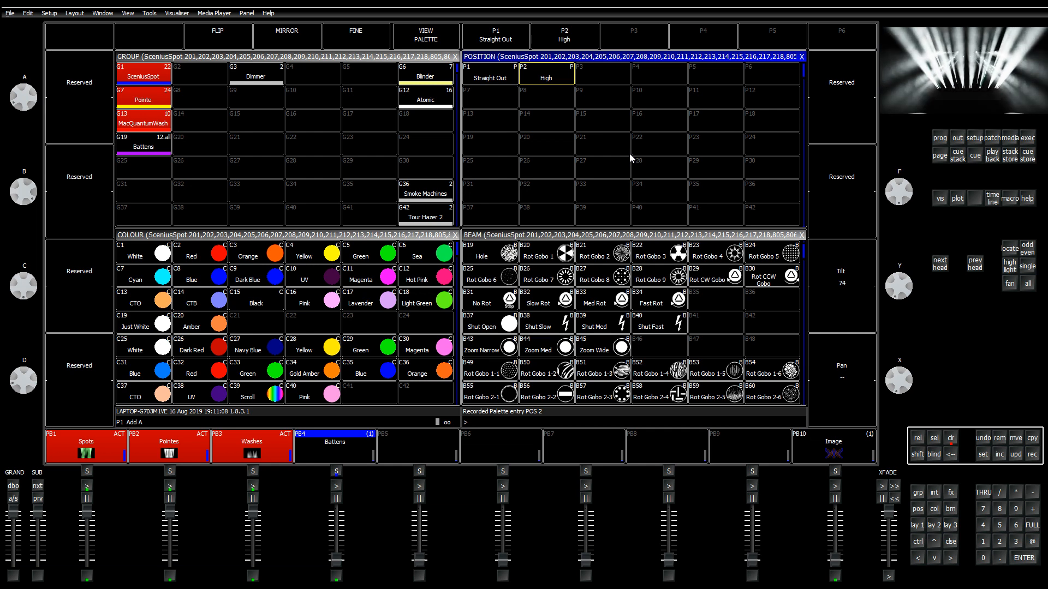
click(1038, 456)
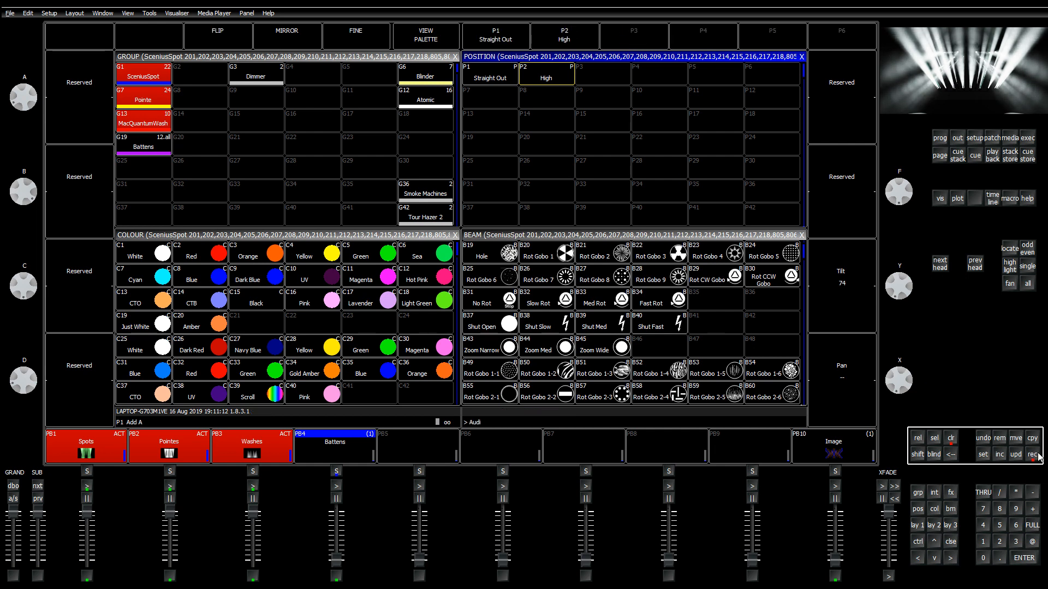
click(583, 75)
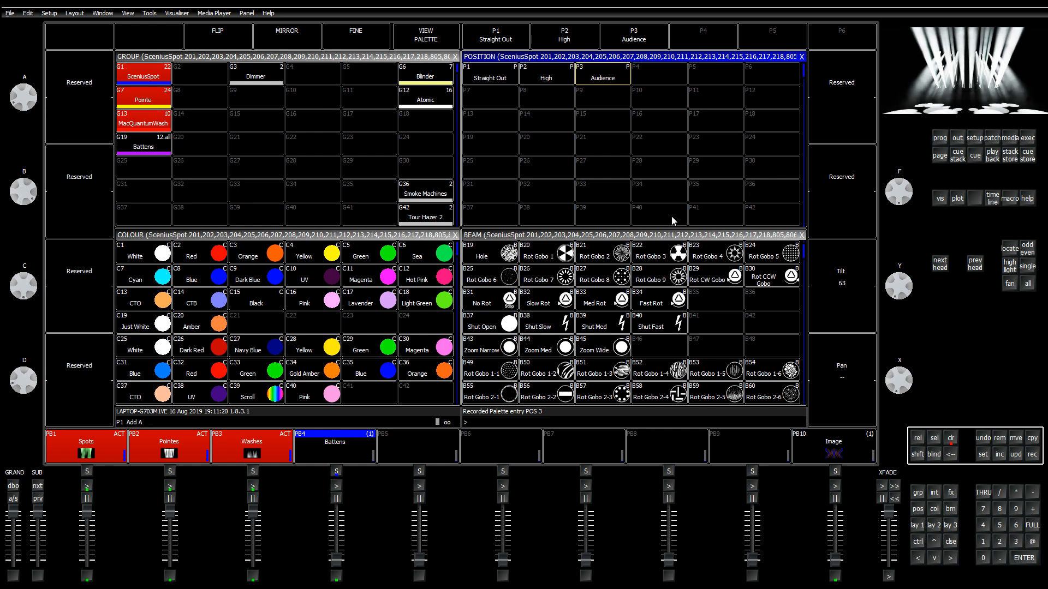
Step: Record position palette P4 named Front Aud with the selected heads' tilt at 64
click(1031, 455)
text(F)
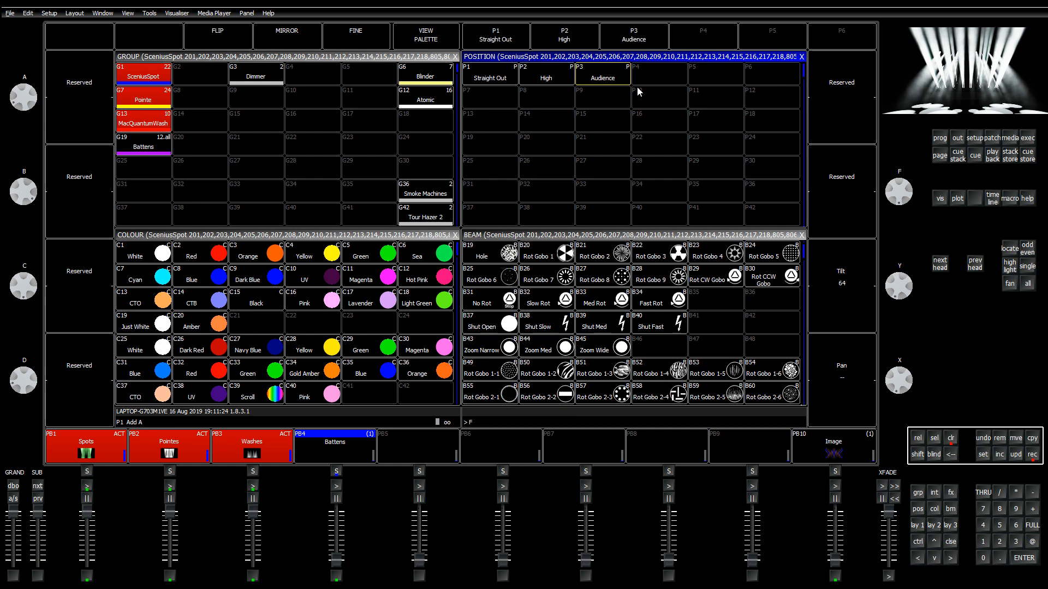
text(ront Aud)
key(Return)
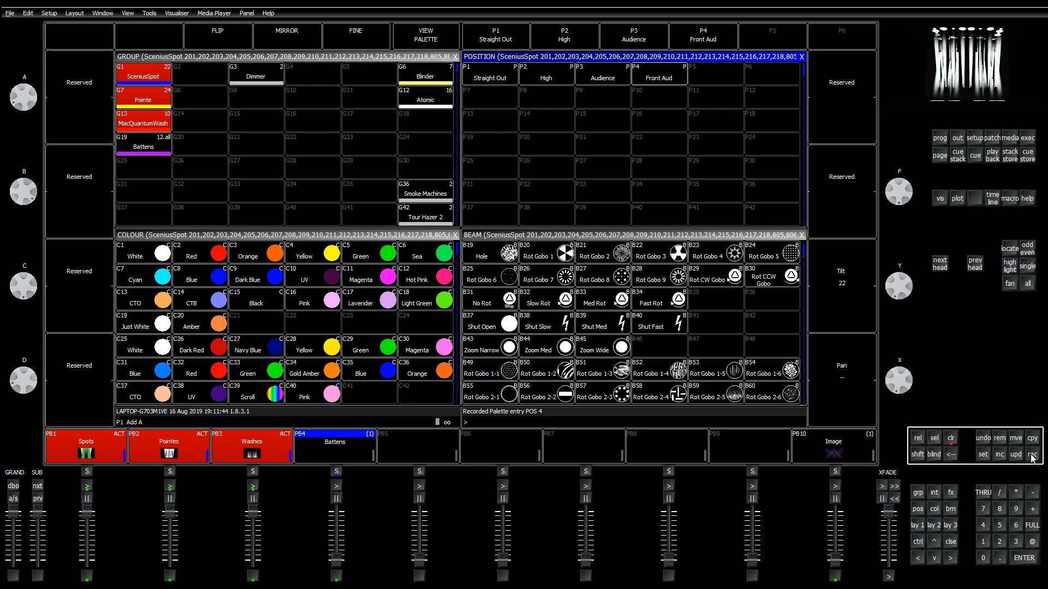
Step: Record position palettes P5 Stage with tilt 22 and P6 Back with tilt -48 for the selected heads
text(Stage)
click(703, 75)
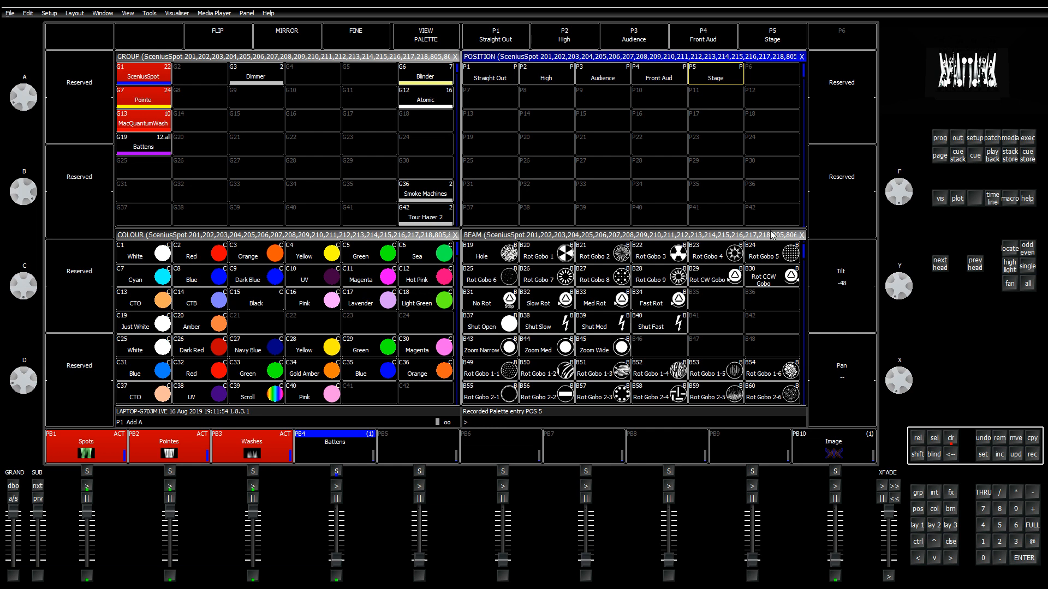
click(1032, 456)
text(Back)
click(769, 68)
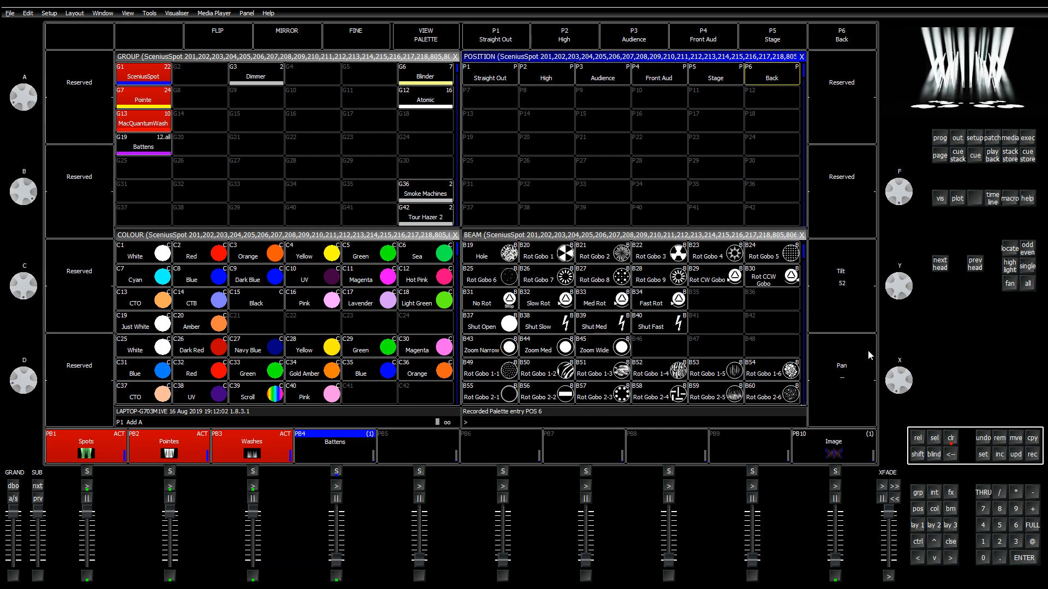
Step: Recall the Audience position on the moving heads, clear the programmer, and isolate the SceniusSpot group to check its beams
click(607, 78)
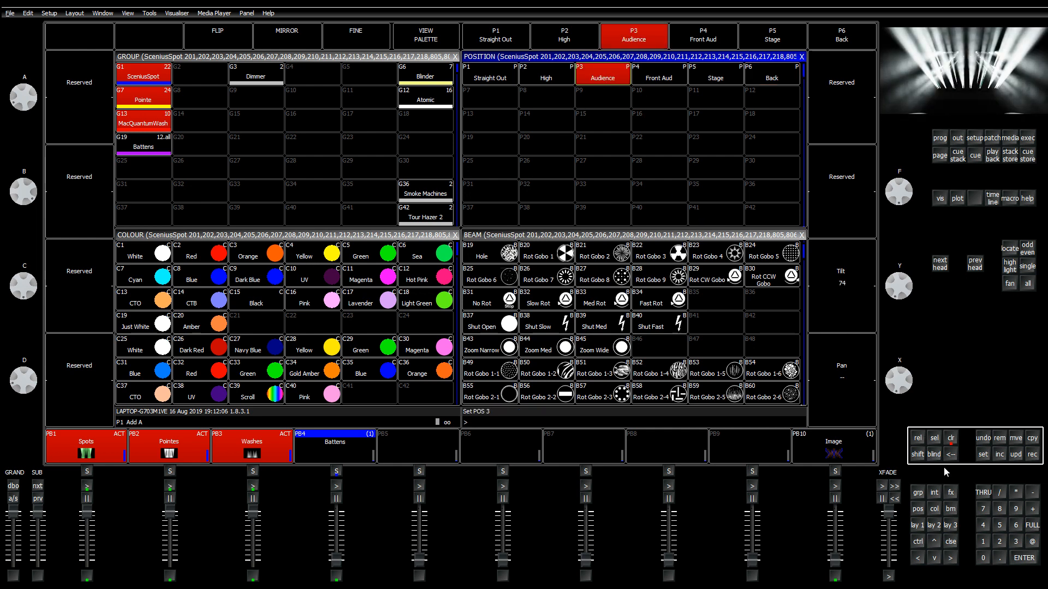
click(950, 438)
click(134, 81)
click(141, 102)
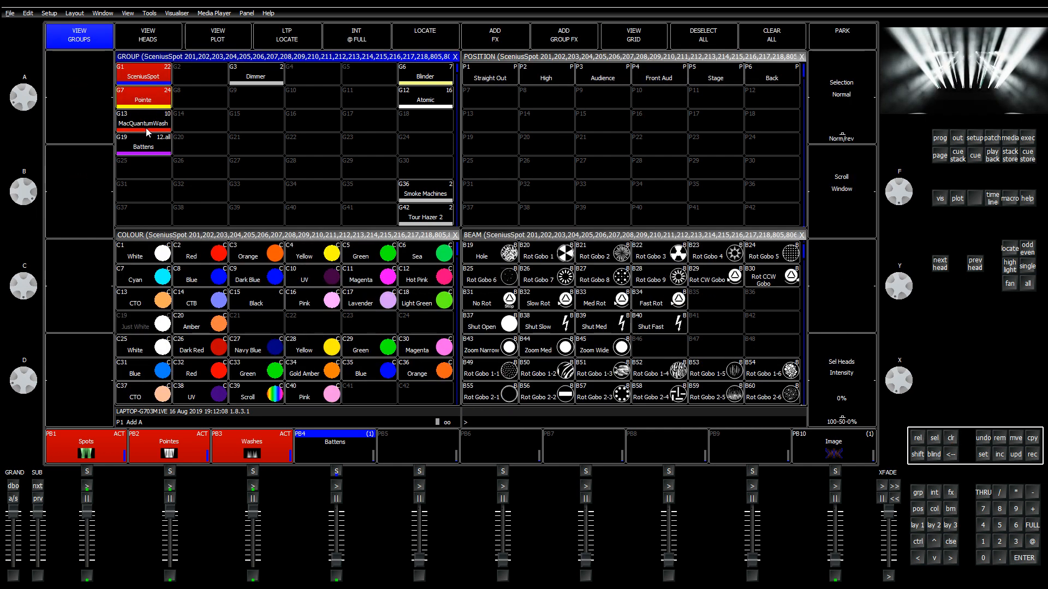
click(146, 126)
click(147, 82)
click(158, 106)
click(150, 123)
click(164, 82)
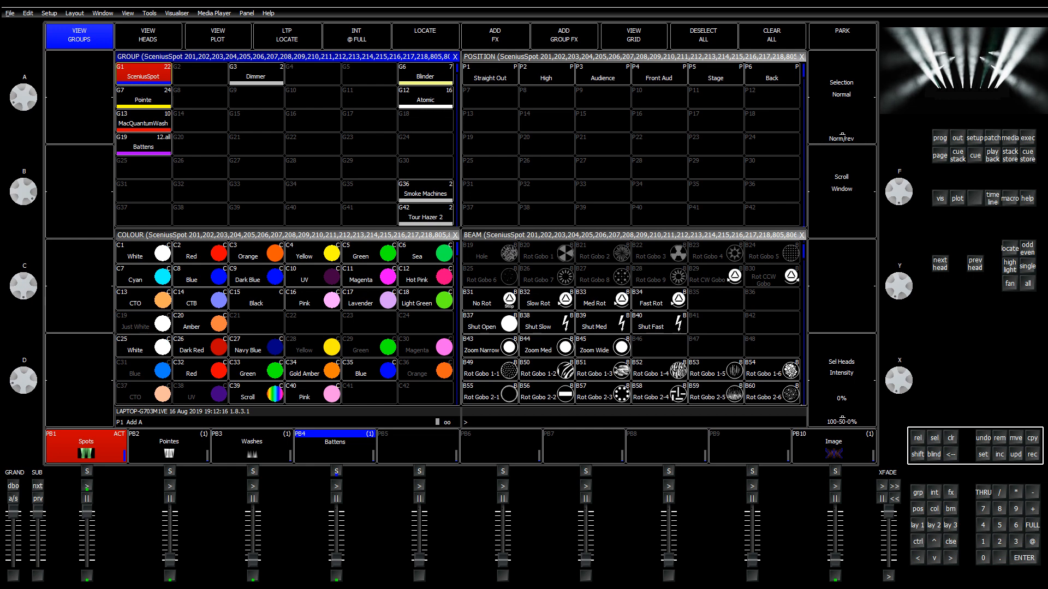
Step: Open the SceniusSpot patch list, run Head Test from head 214 to 215, clear the programmer and return to the palette layout
click(992, 138)
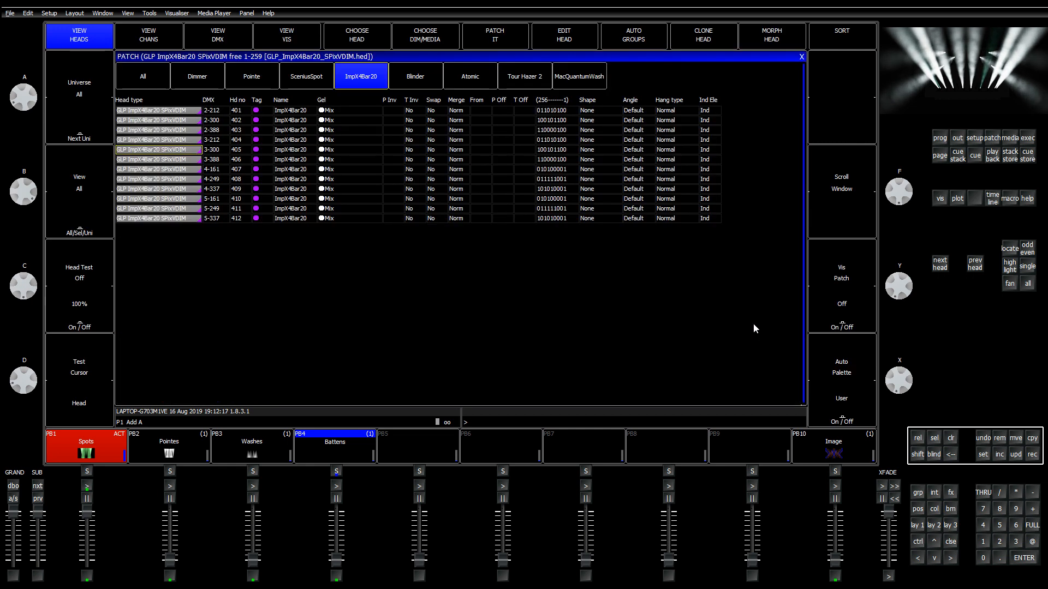
click(303, 78)
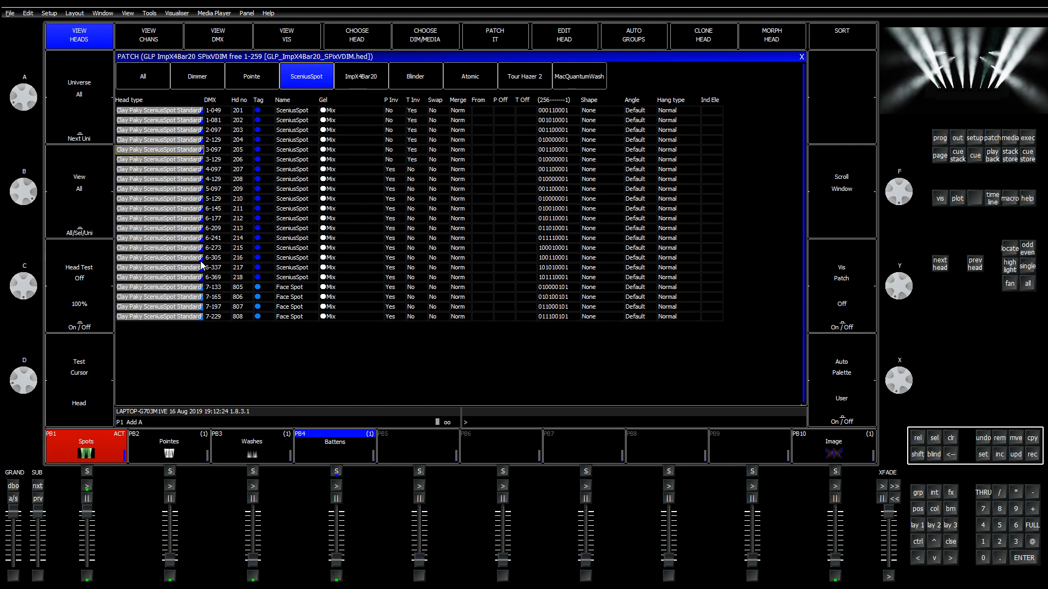
click(186, 240)
click(82, 308)
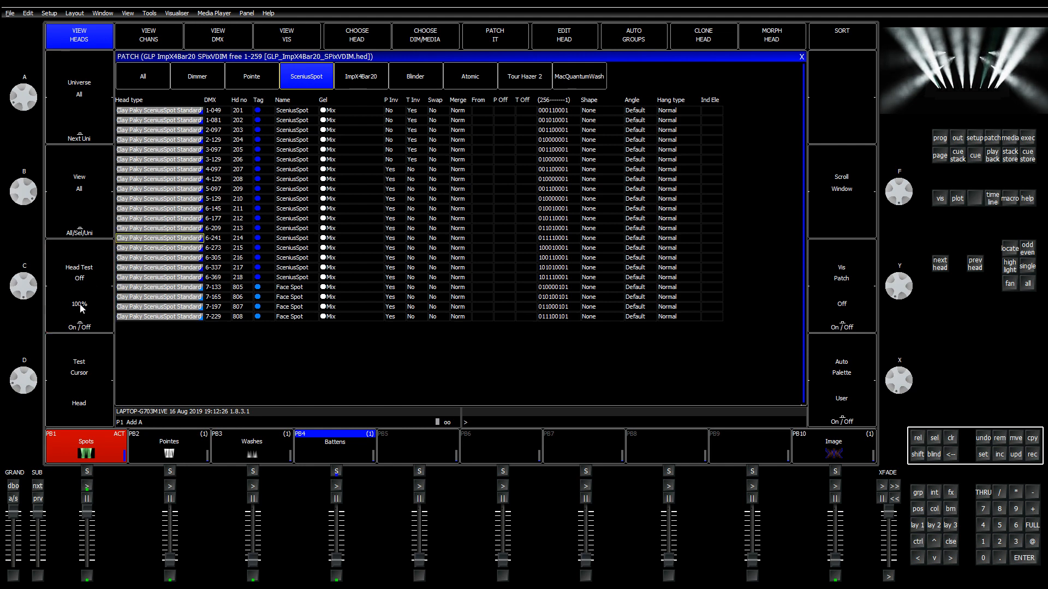
key(Down)
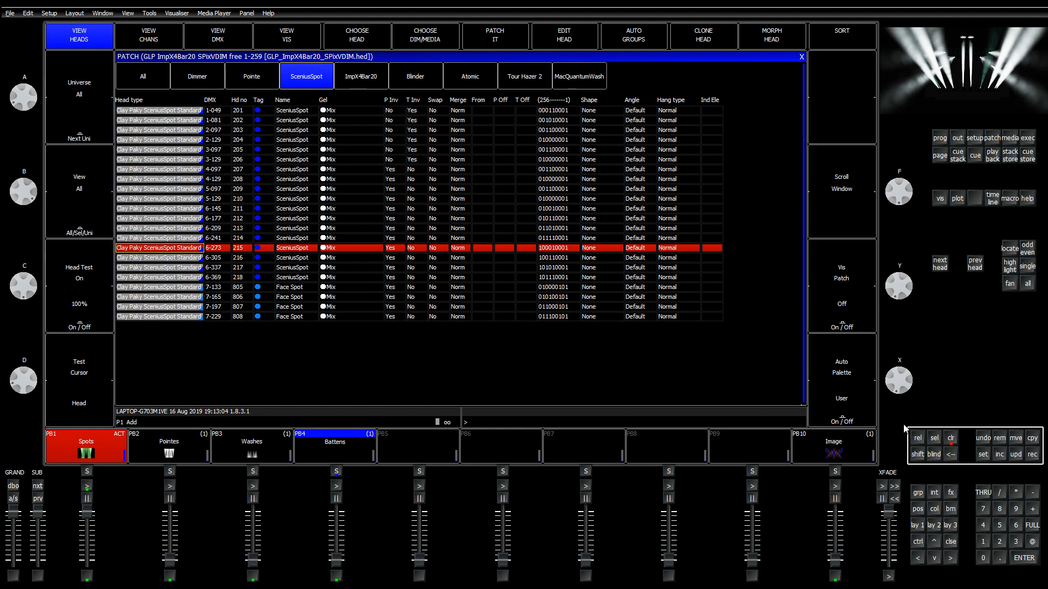
click(952, 439)
click(917, 526)
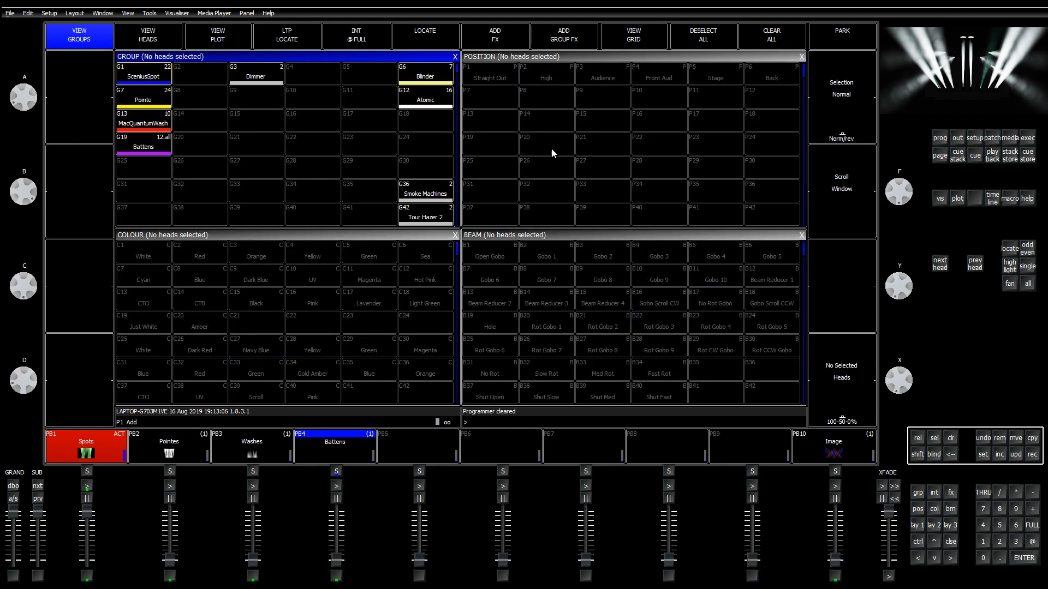
Step: Try fanning the SceniusSpot group's pan to 17 in 2 parts from the Audience position, and clear the programmer
click(144, 76)
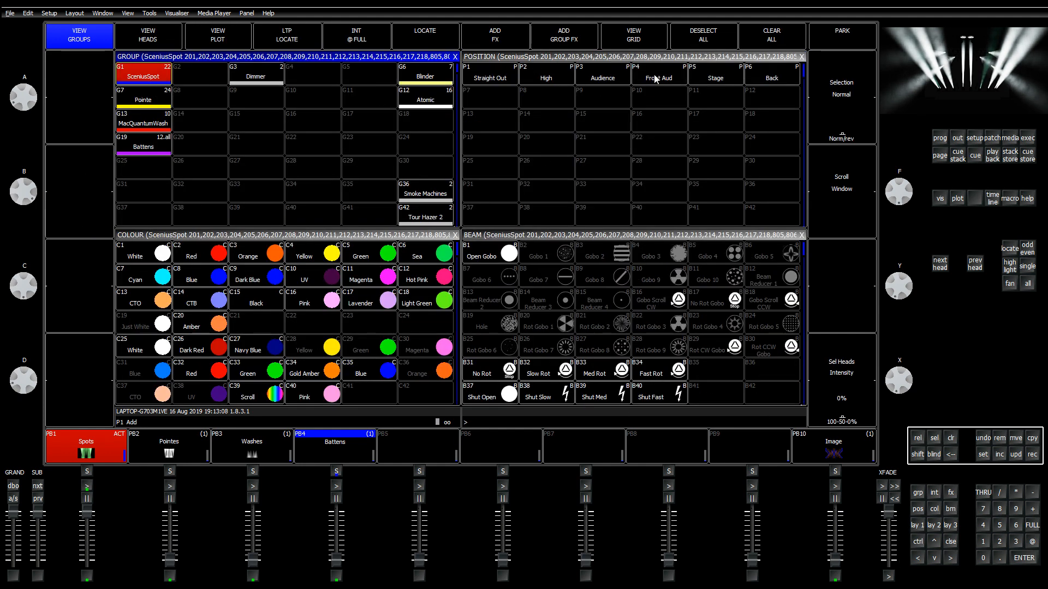
click(605, 76)
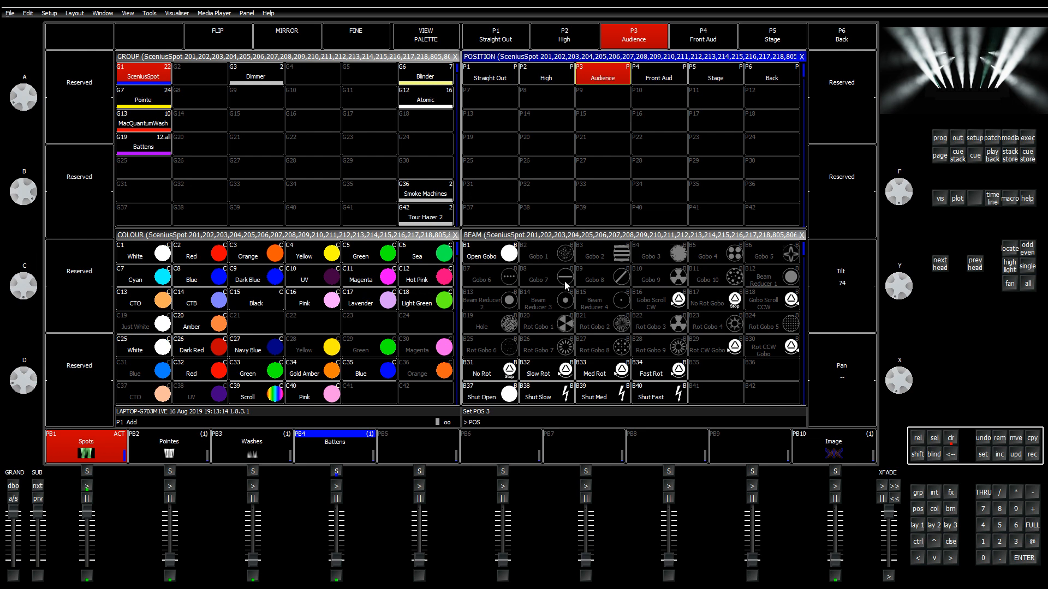
key(f)
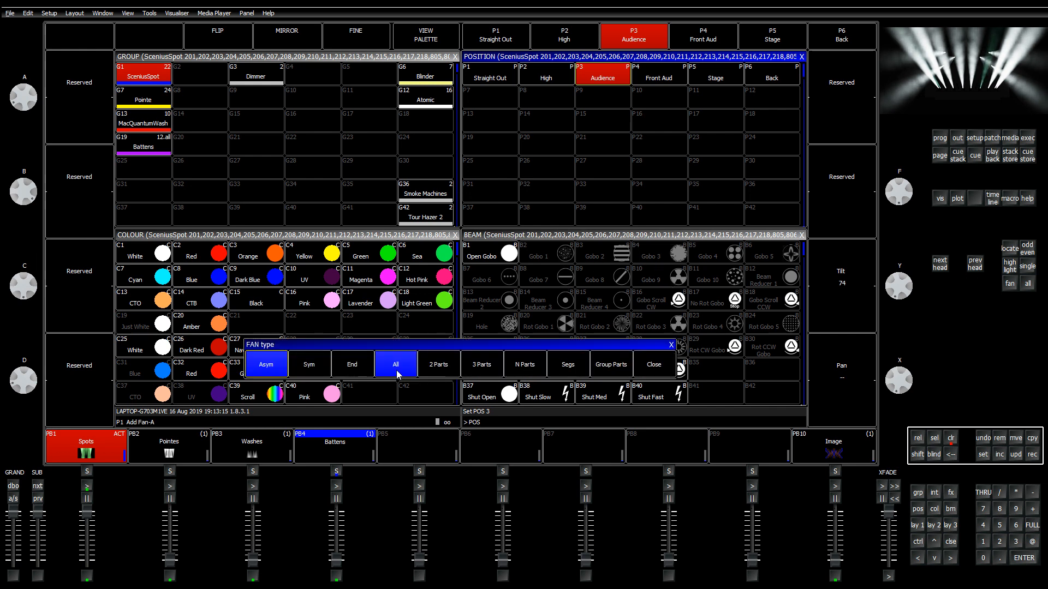
click(444, 368)
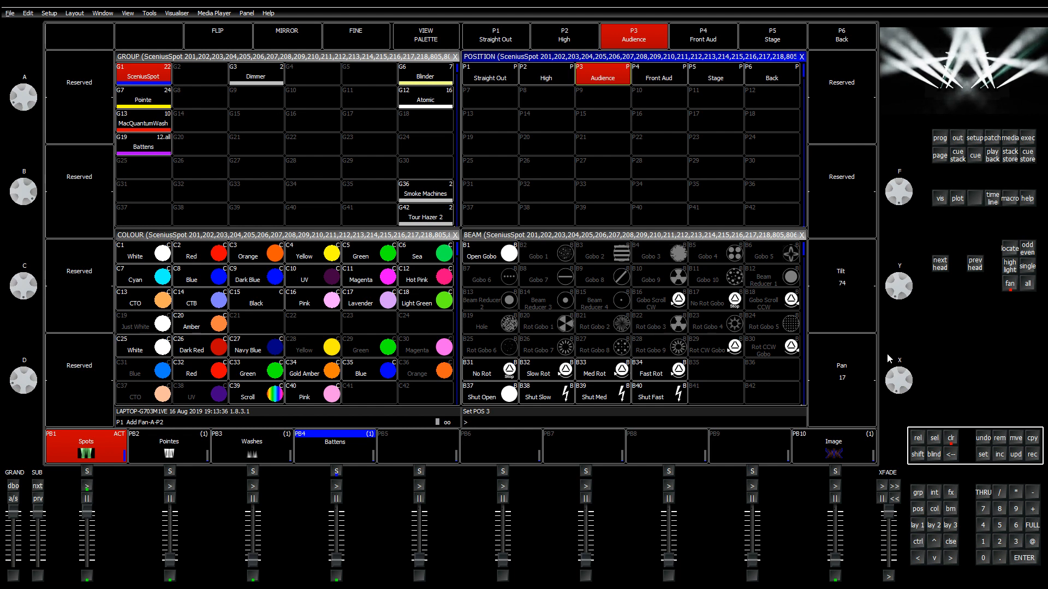
click(951, 440)
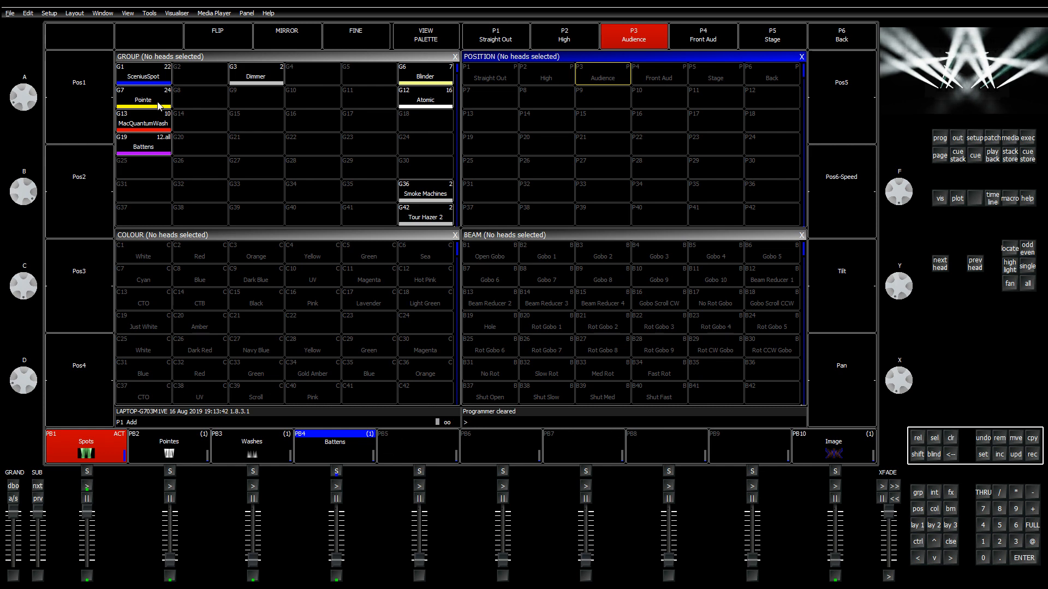
Step: Select the SceniusSpot group and remove the SceniusSpot Face Spot heads 805 to 808 from the selection
click(143, 78)
click(153, 40)
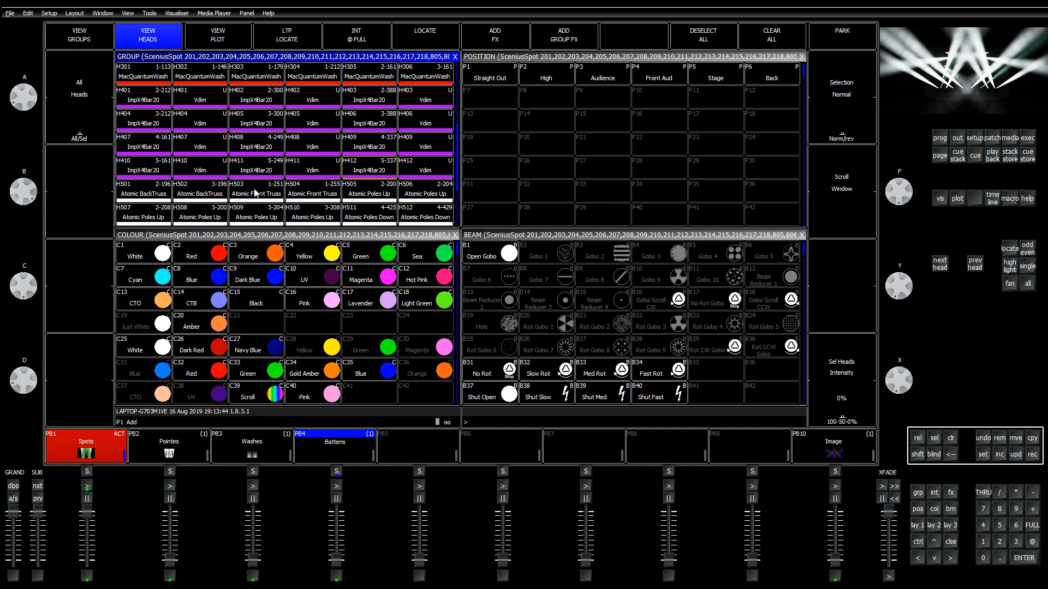
scroll(255, 192, down, 4)
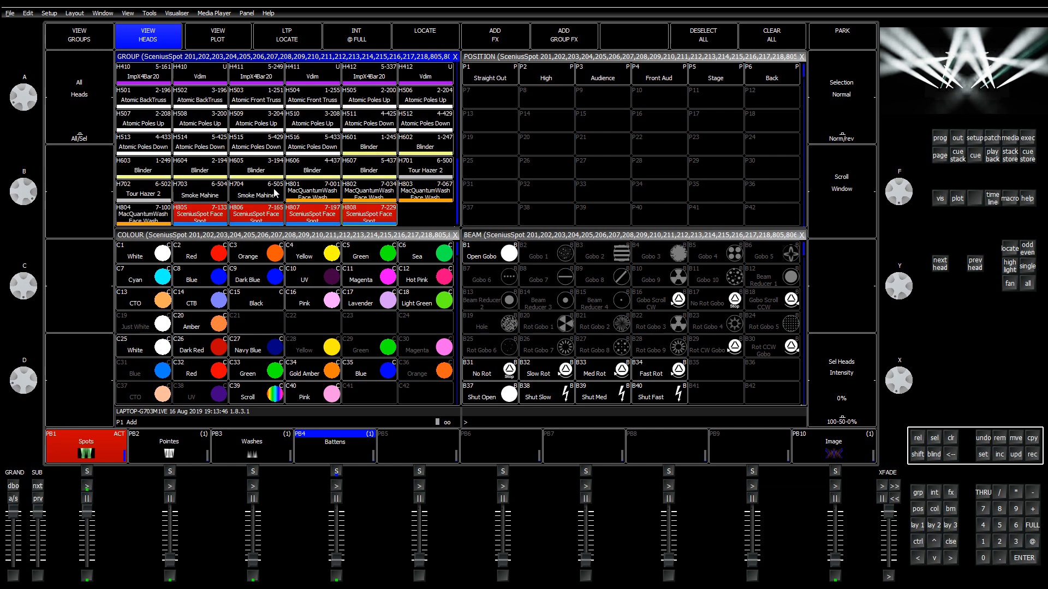
click(214, 215)
click(259, 214)
click(318, 214)
click(363, 214)
scroll(307, 197, up, 5)
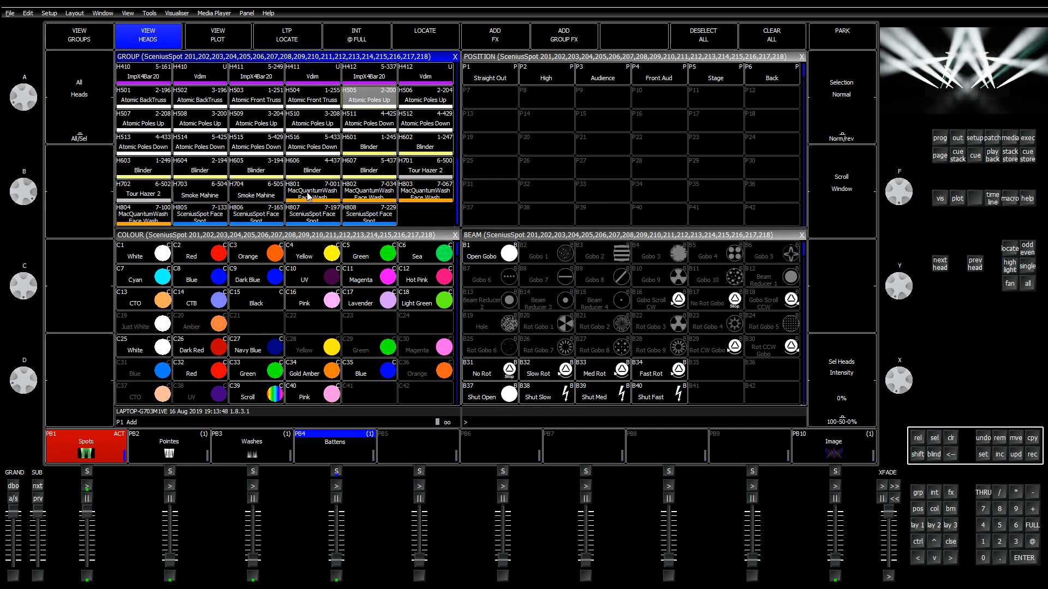
scroll(309, 196, up, 10)
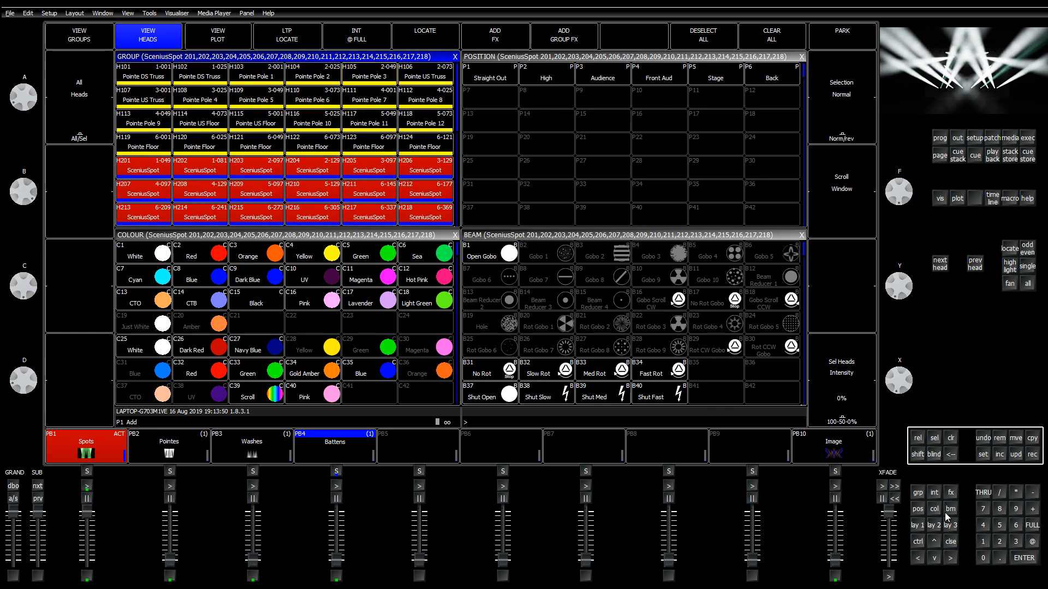
Step: Show the Outputs plan with the grid view off and clear the programmer
click(933, 525)
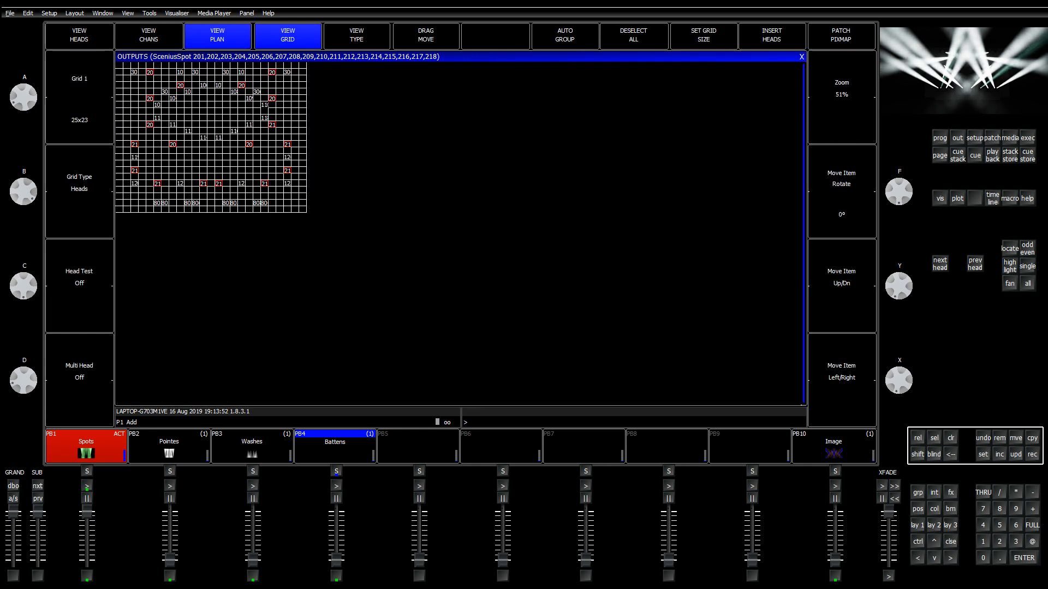
click(287, 36)
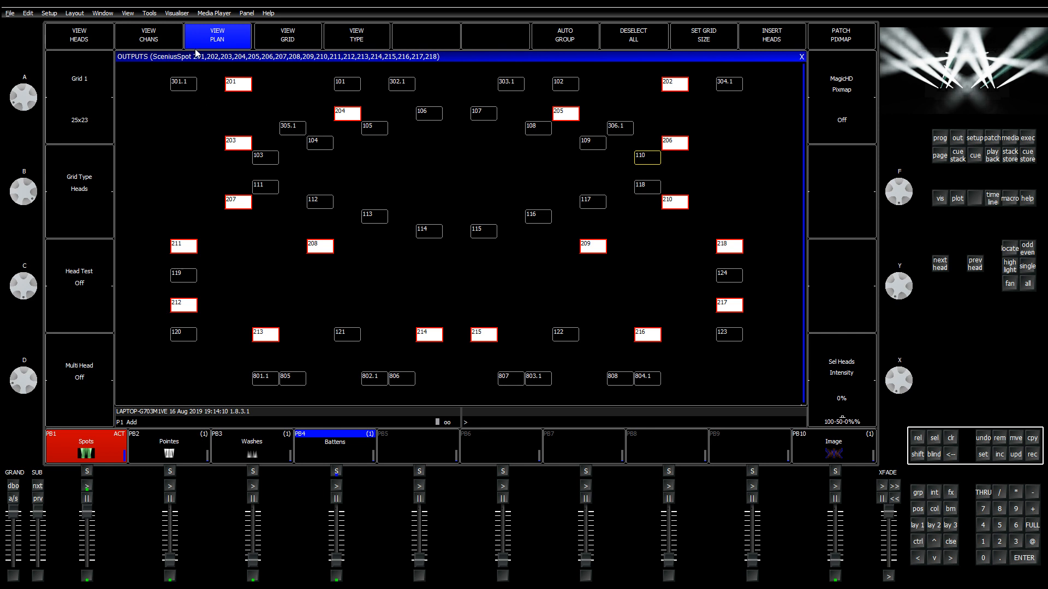
click(955, 439)
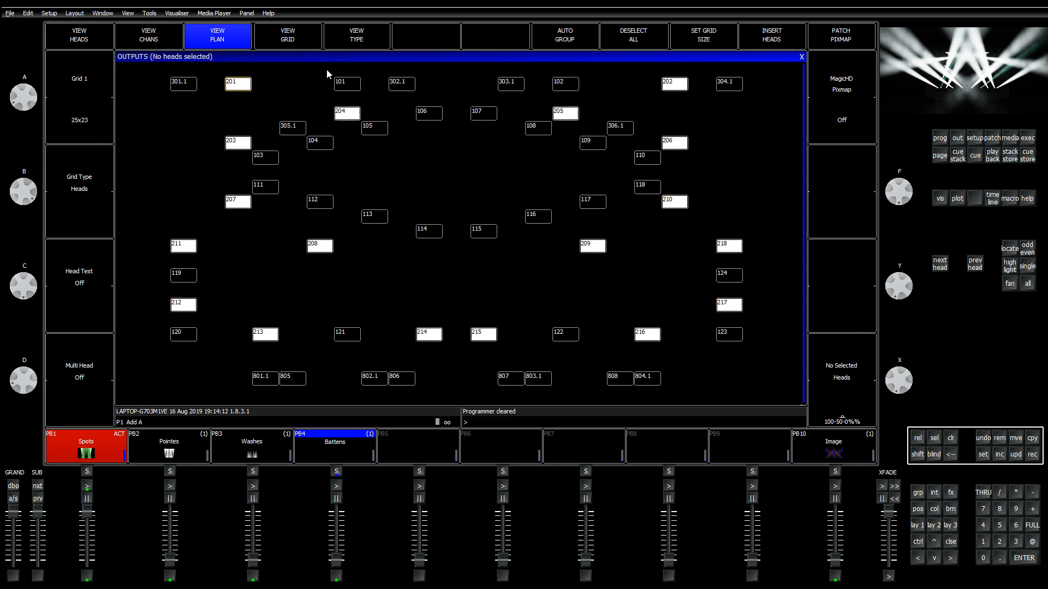
Step: Select SceniusSpot heads 201, 202, 203, 204, 205 and 206 in that order on the plan
click(246, 86)
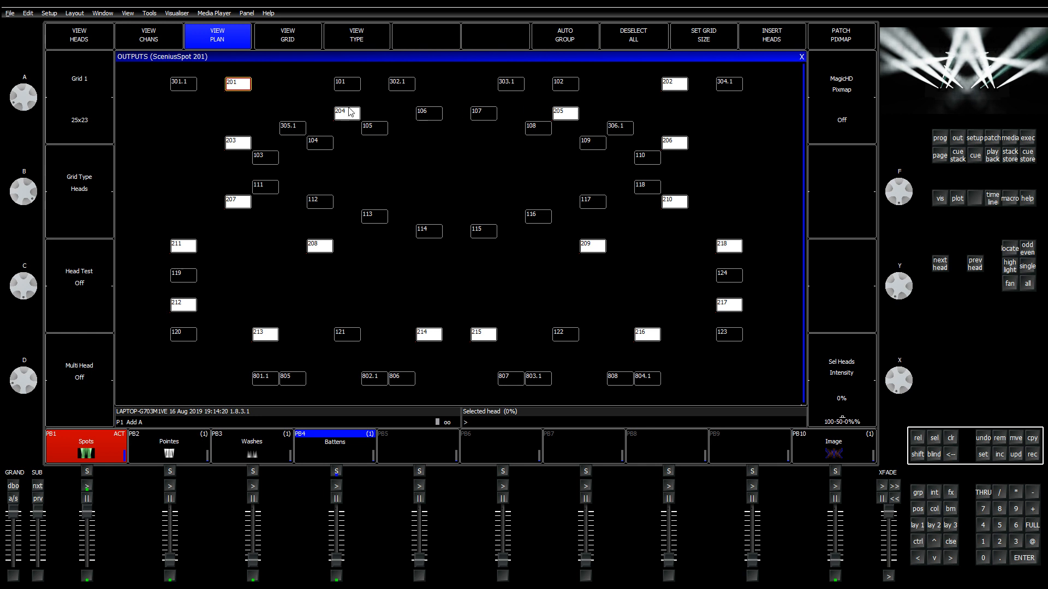
click(676, 84)
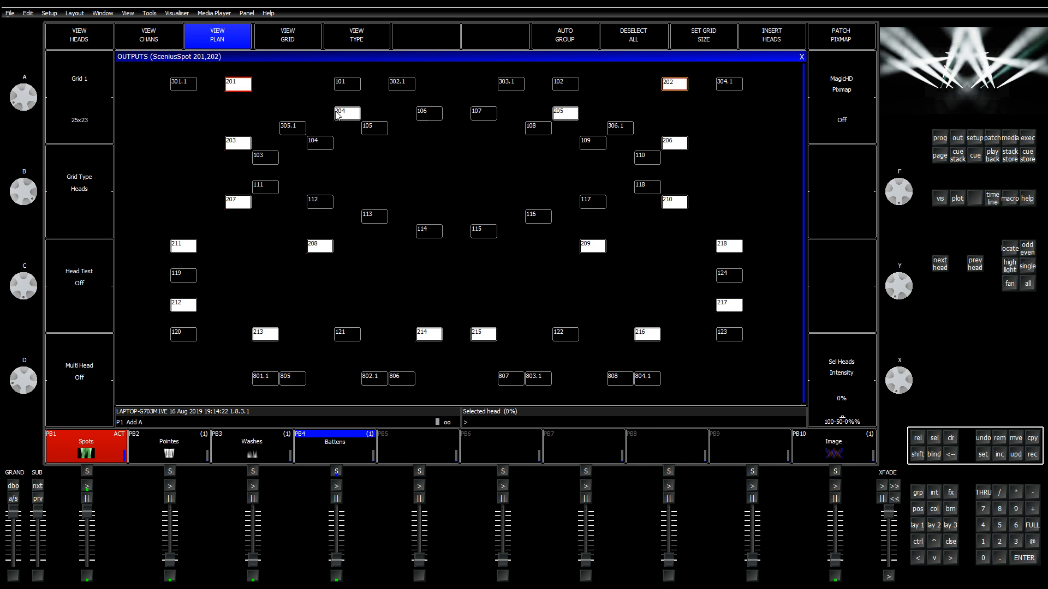
click(237, 144)
click(346, 115)
click(562, 114)
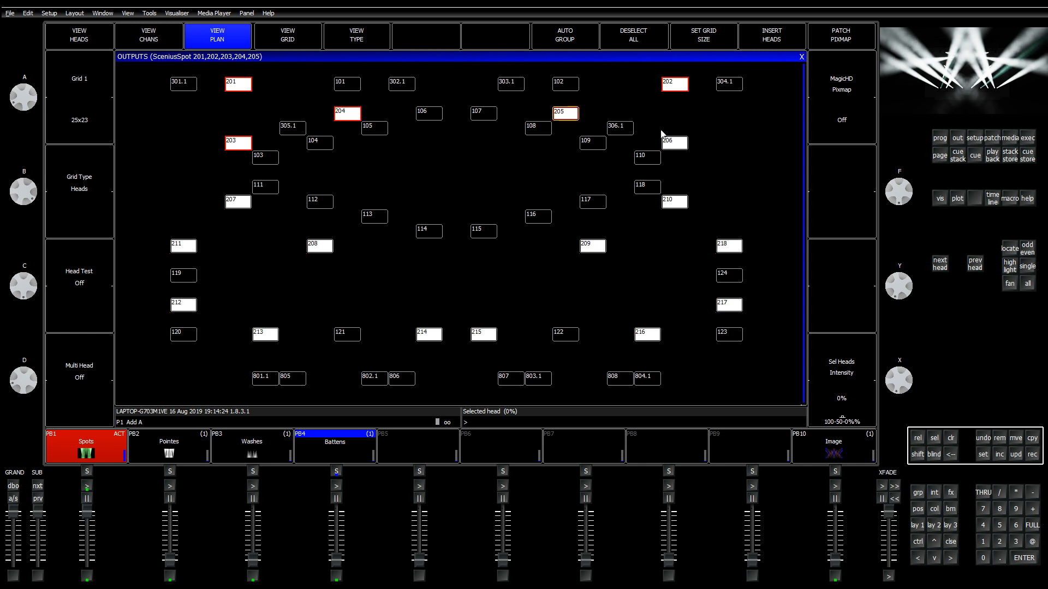
click(674, 143)
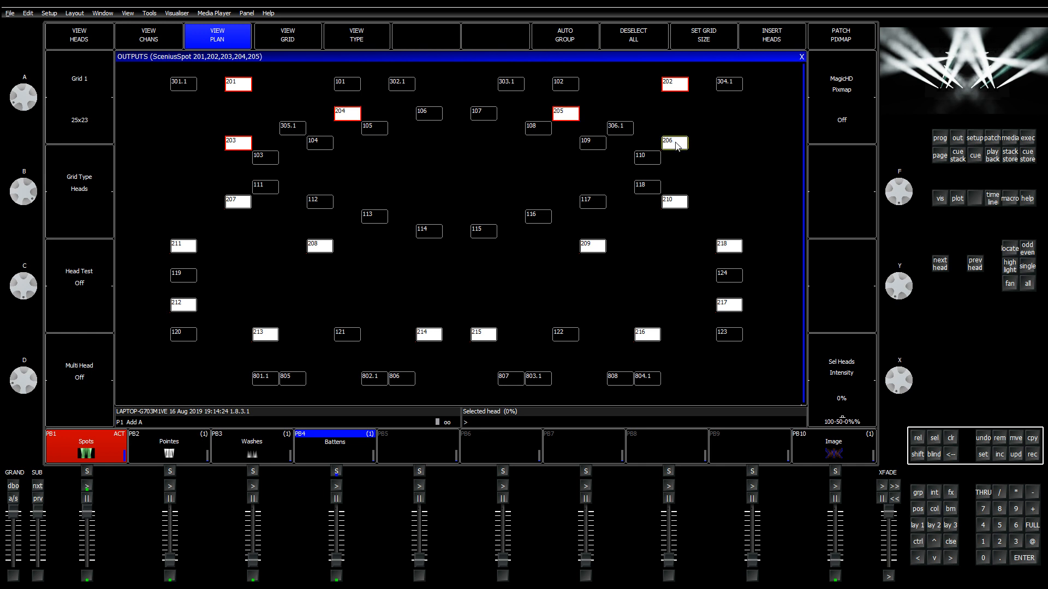
click(243, 205)
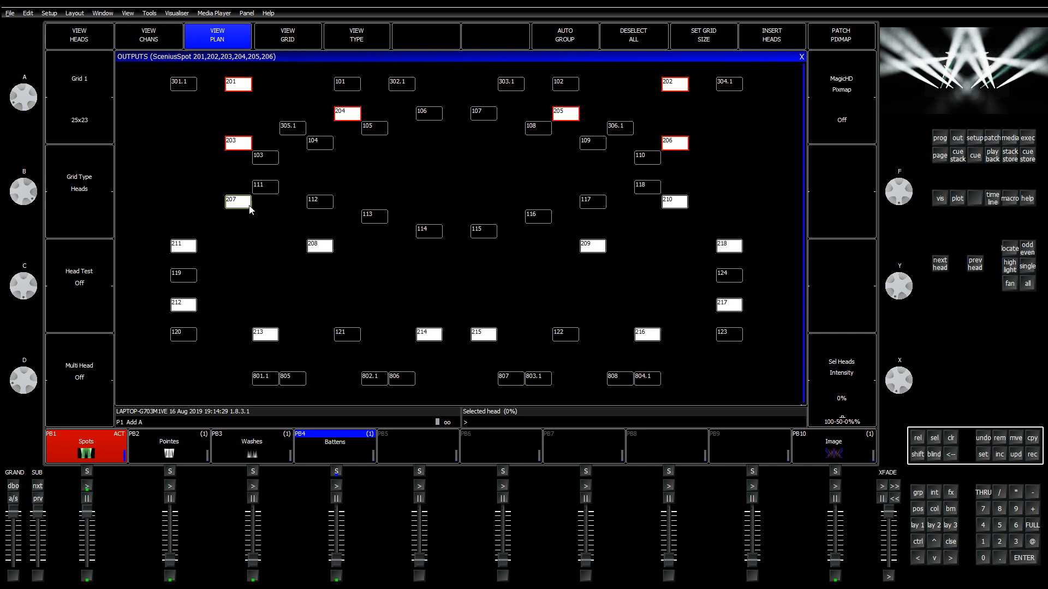
click(317, 248)
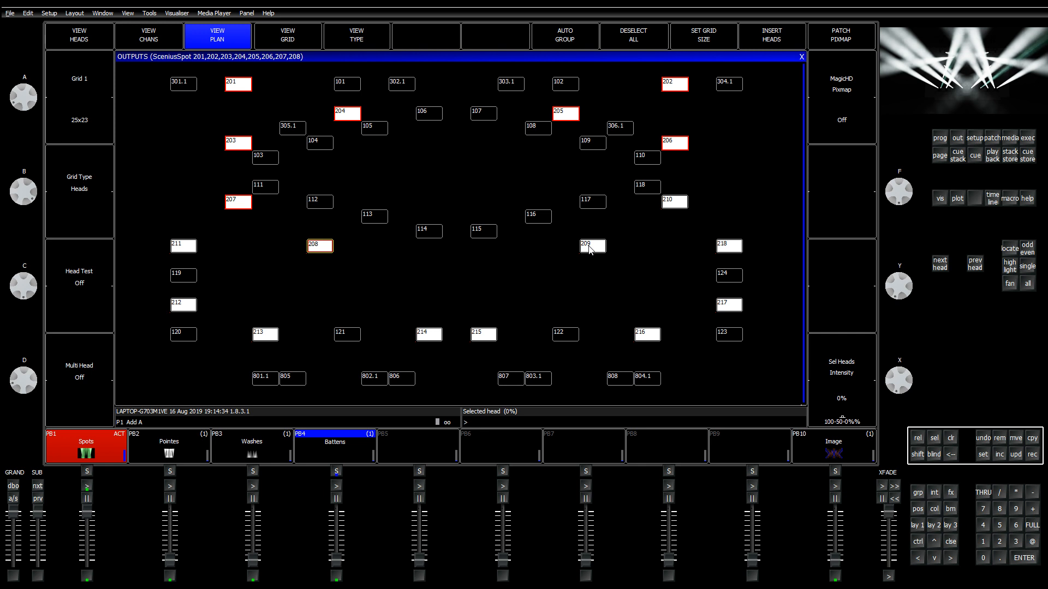
click(590, 249)
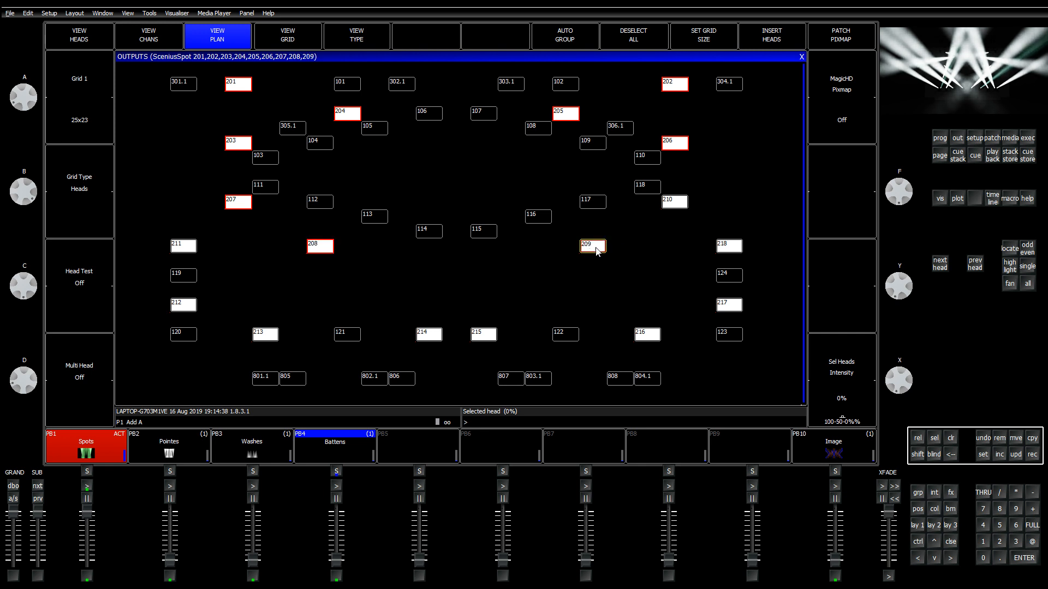
click(597, 251)
click(321, 248)
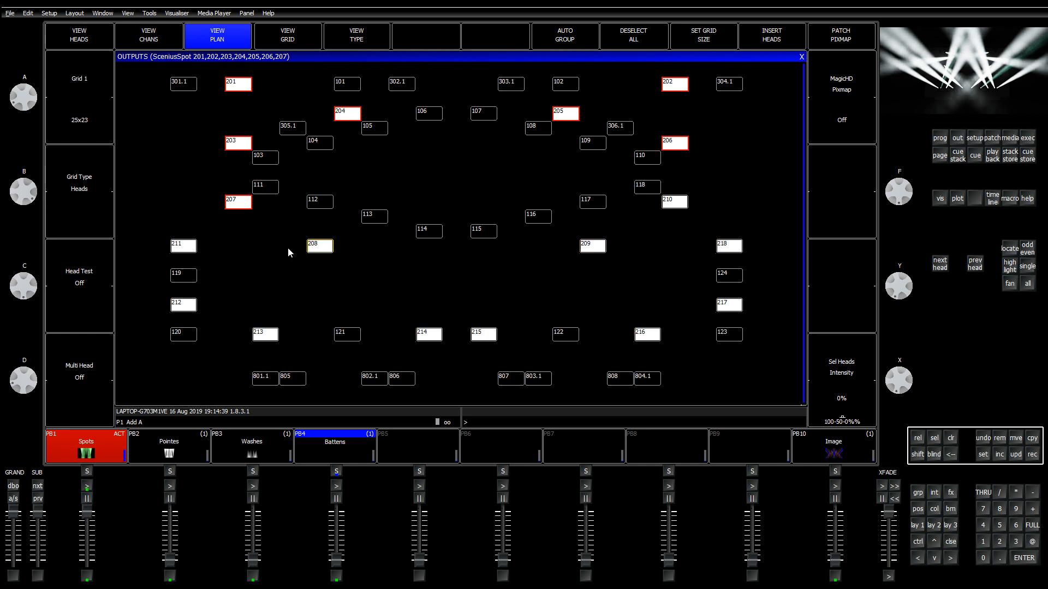
click(240, 207)
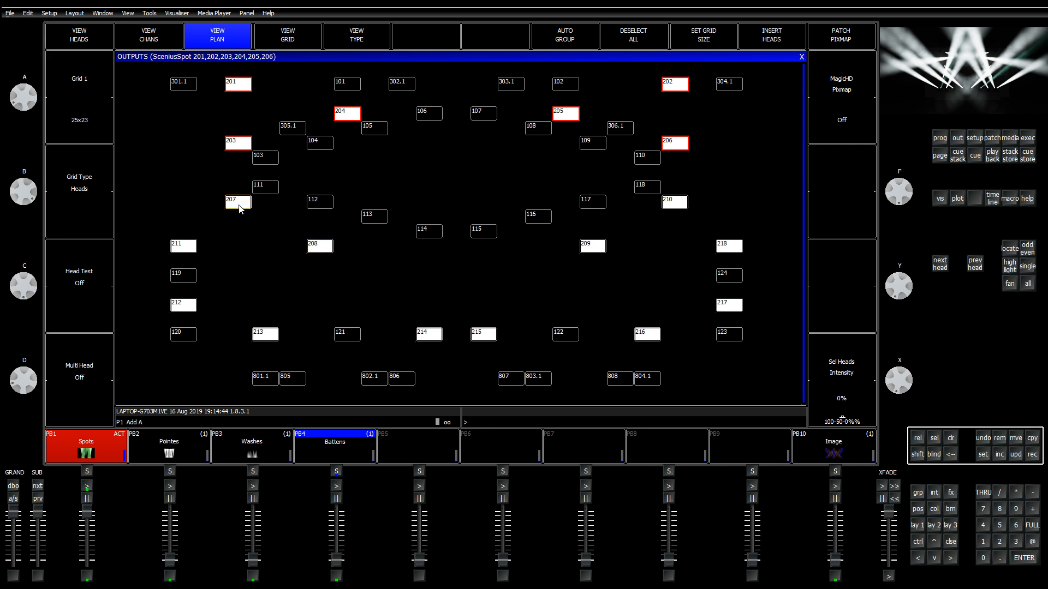
Step: Add heads 211, 207, 208, 209, 210 and 218 to the selection in that order
click(183, 246)
click(238, 202)
click(320, 246)
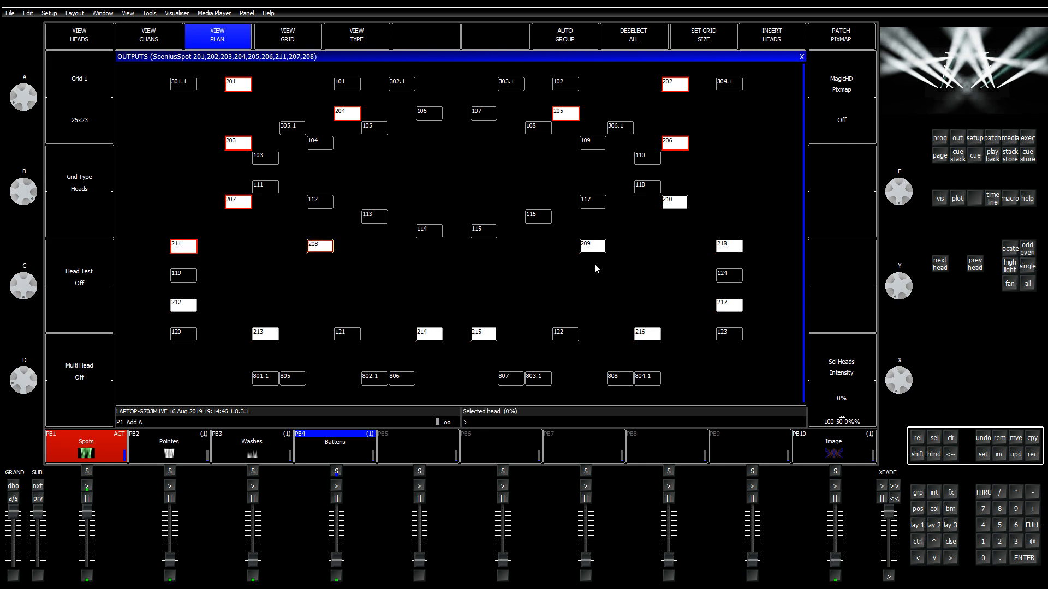
click(592, 246)
click(674, 202)
click(729, 246)
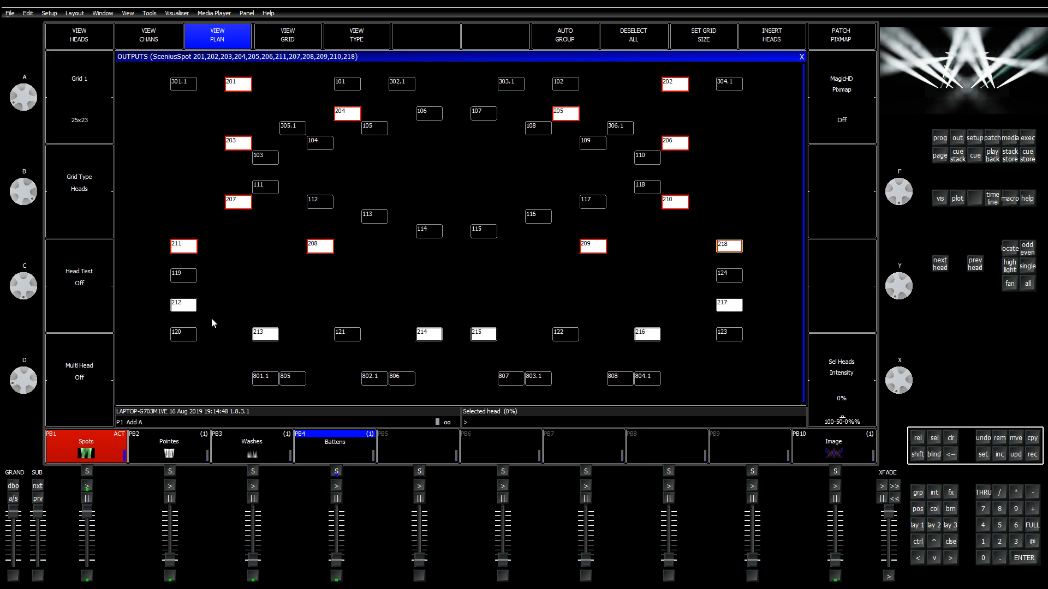
Step: Add heads 212, 213, 214, 215, 216 and 217 to the selection in that order
click(184, 305)
click(265, 334)
click(429, 334)
click(483, 334)
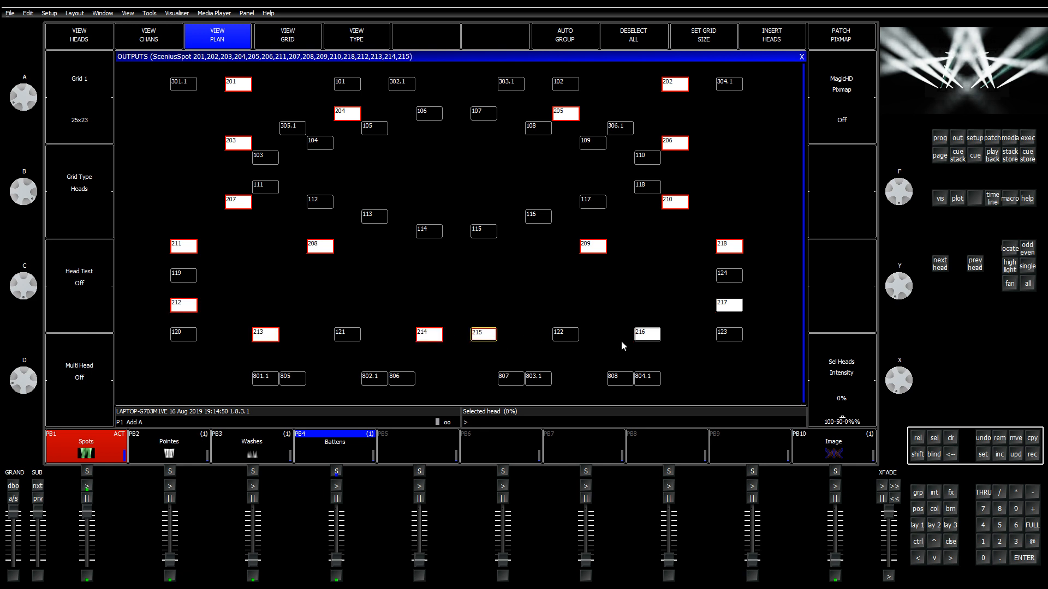
click(647, 334)
click(729, 305)
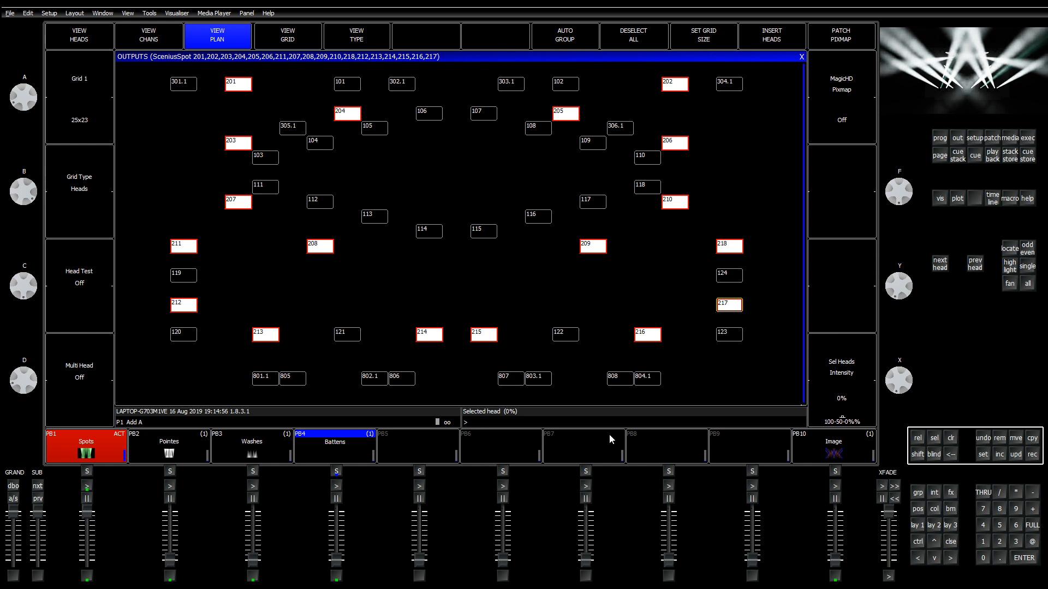
Step: Record the ordered head selection as group G25 named Spots LR
click(919, 525)
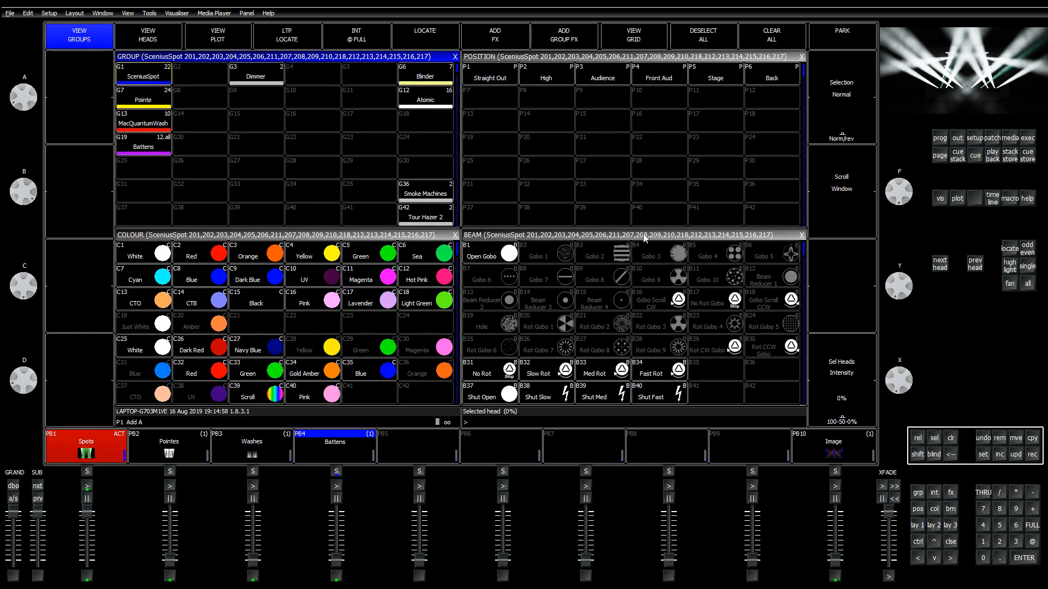
key(shift)
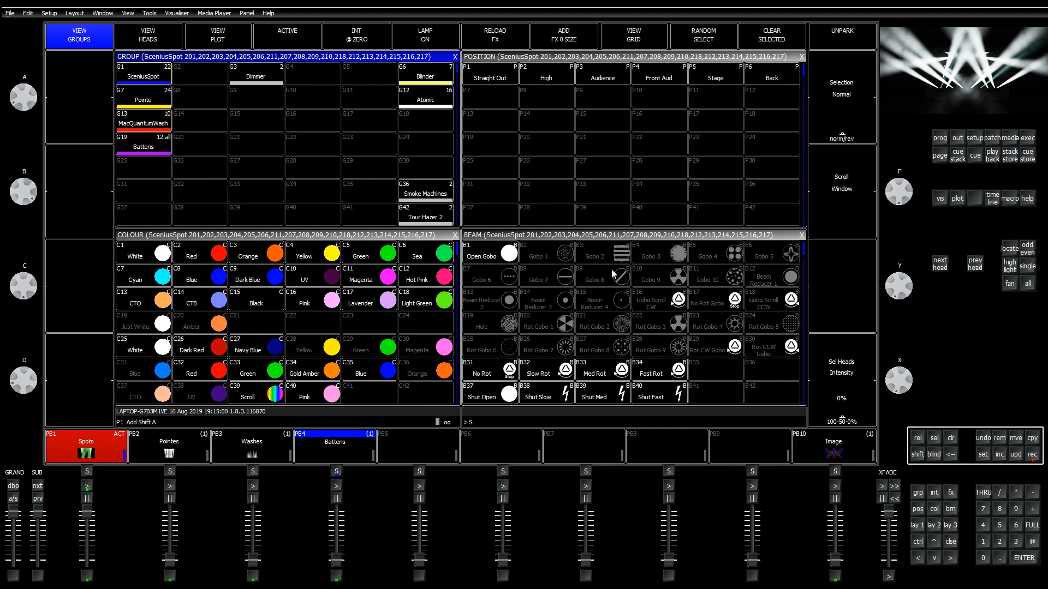
text(pot)
key(shift)
text(T)
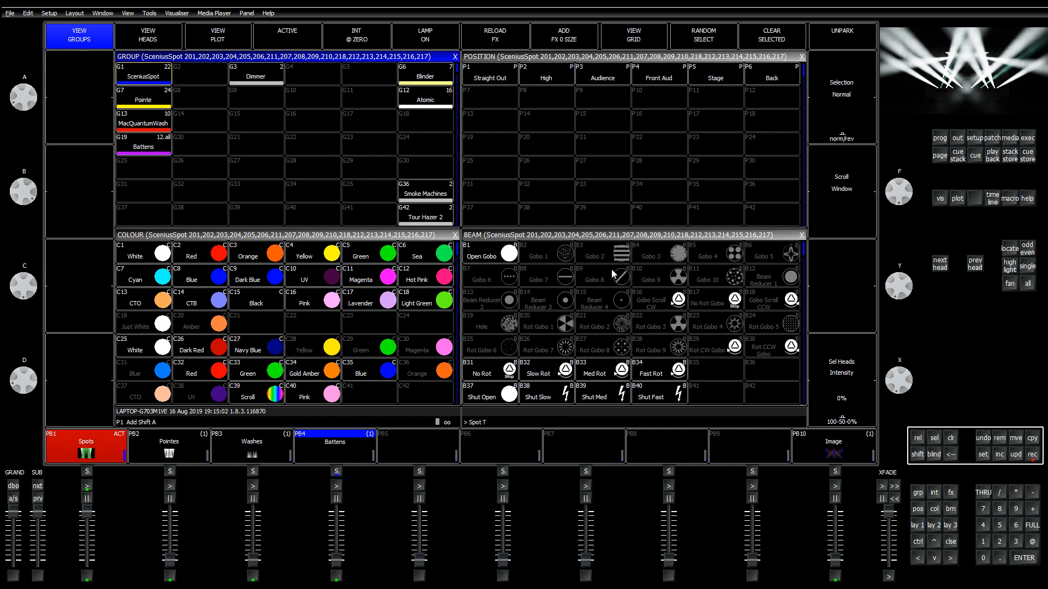
text(D)
key(BackSpace)
key(BackSpace)
key(BackSpace)
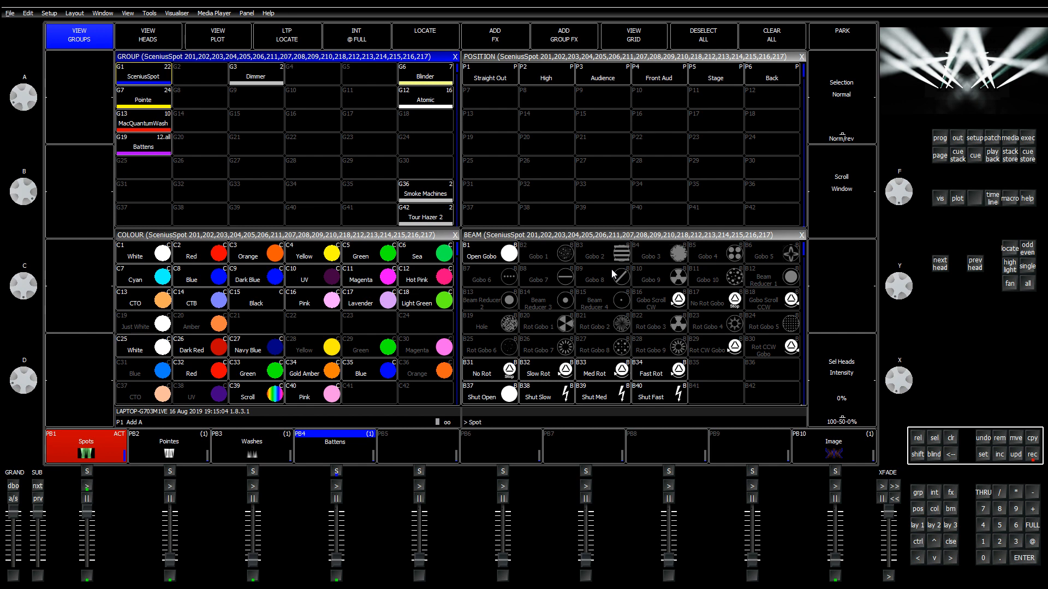
text(s LR)
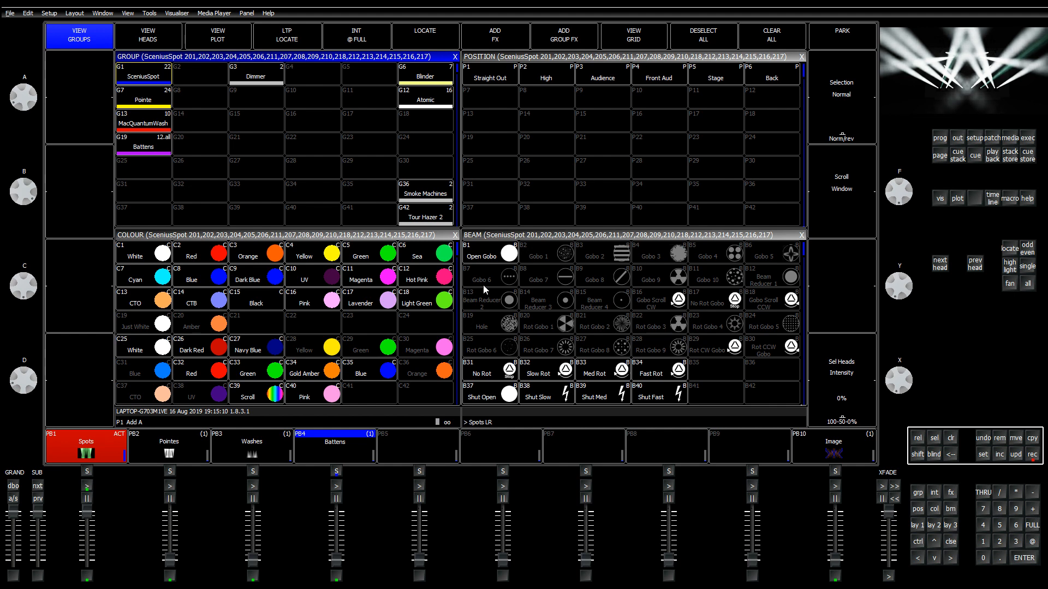
click(135, 173)
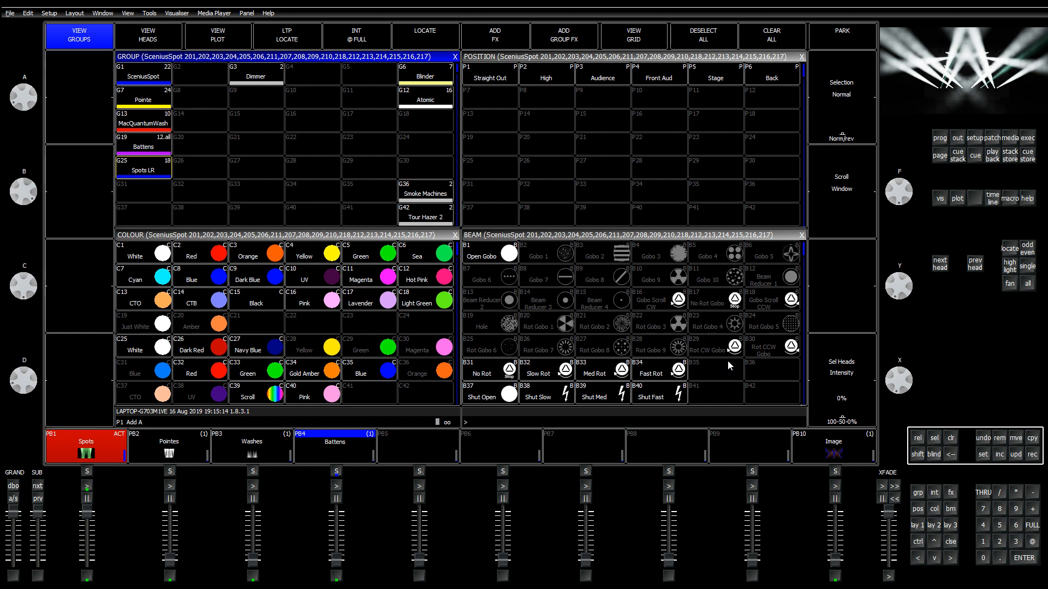
Step: Clear the programmer and return to the Outputs plan with the grid view off
click(918, 526)
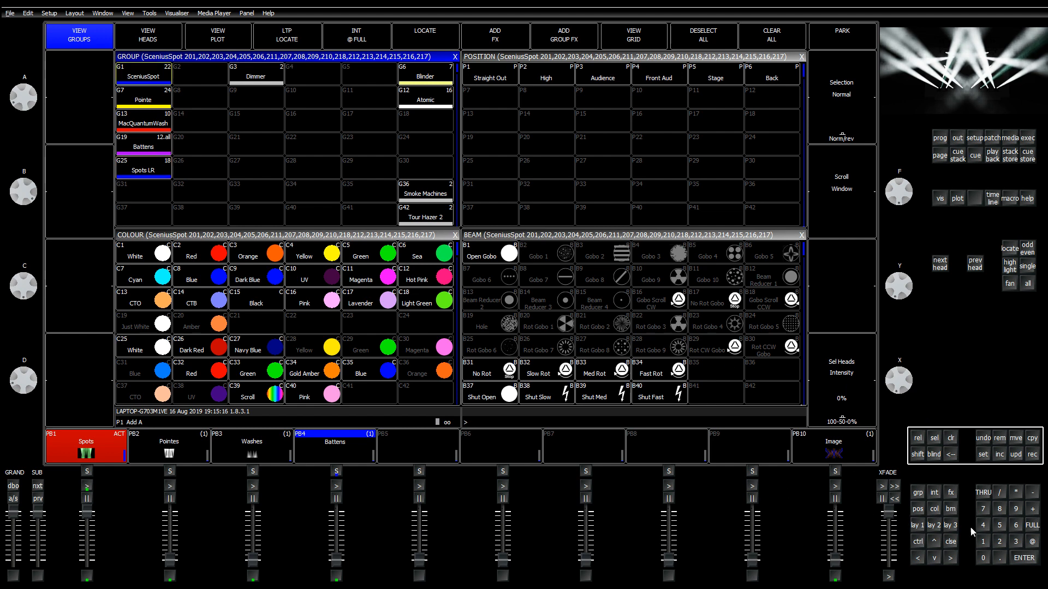
click(939, 525)
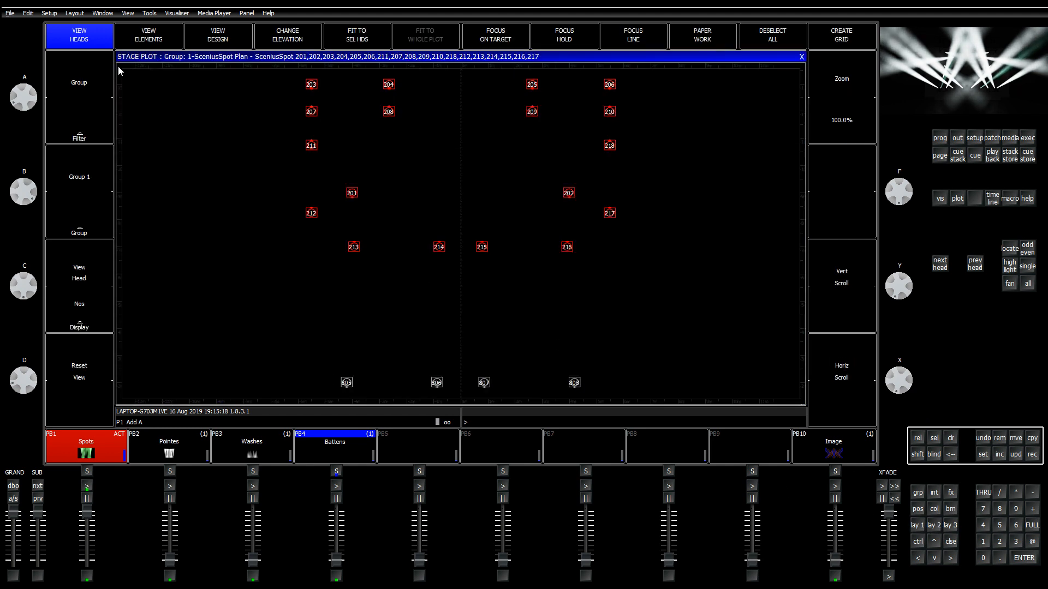
click(952, 527)
click(950, 440)
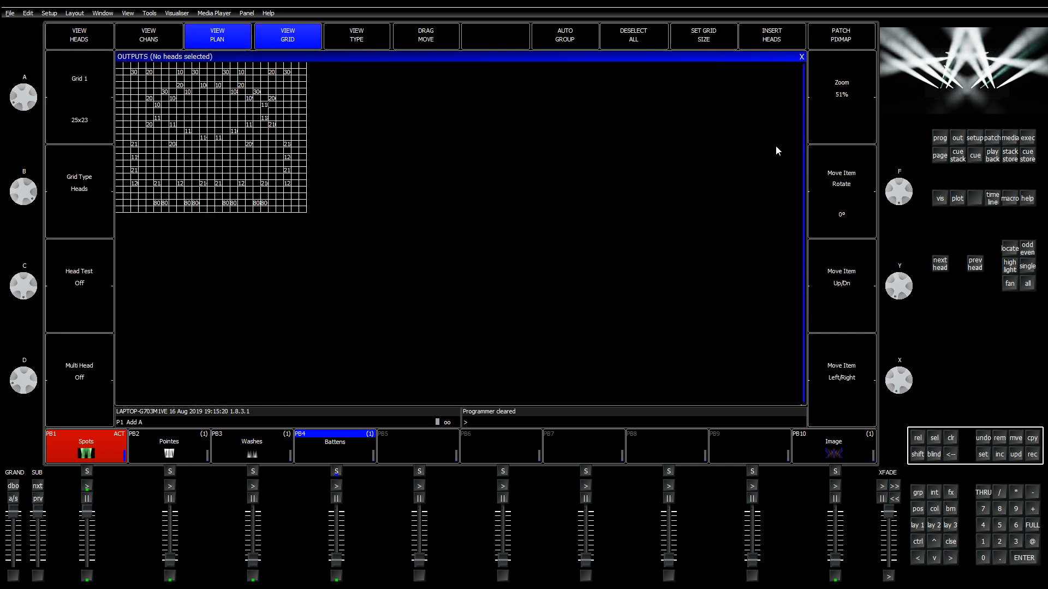
click(287, 35)
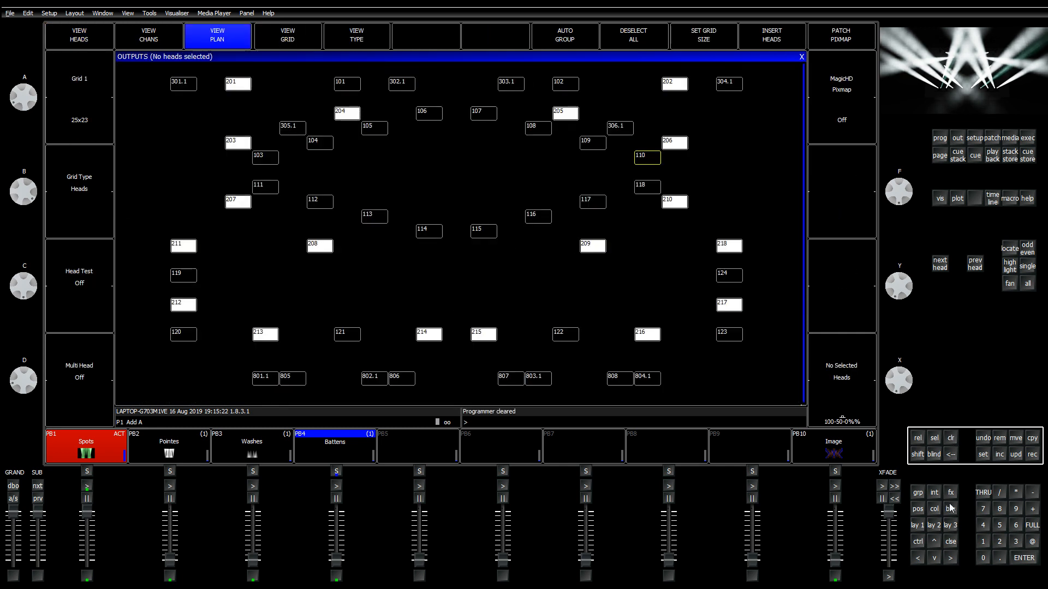
Step: Record the current Outputs plan screen as layout 3 and clear the programmer
click(1032, 455)
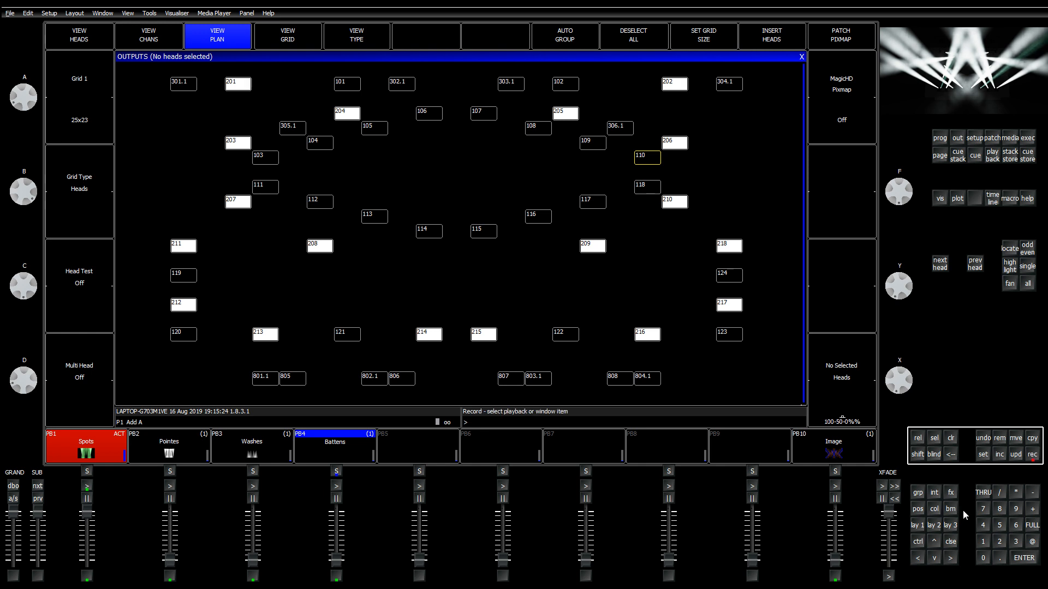
click(953, 529)
click(396, 165)
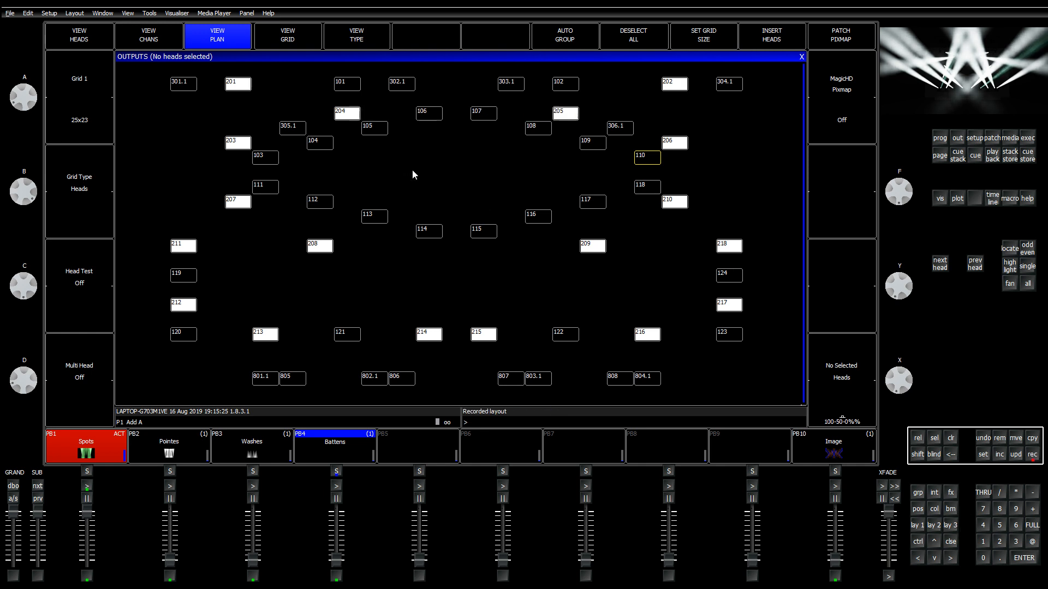
click(953, 437)
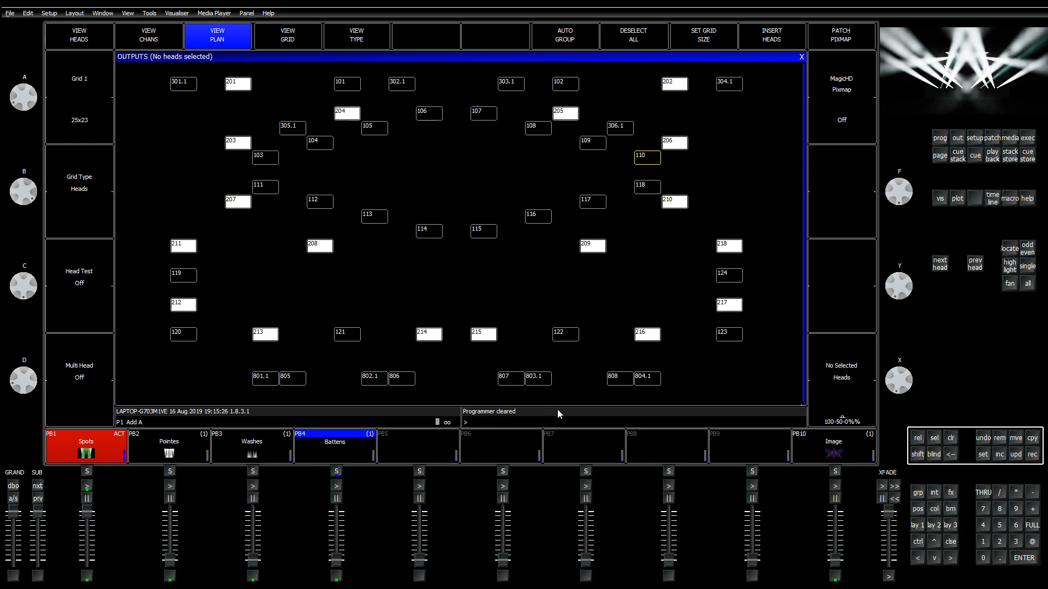
Step: Select heads 805, 806, 807 and 808 in that order on the Outputs plan
click(290, 382)
click(402, 381)
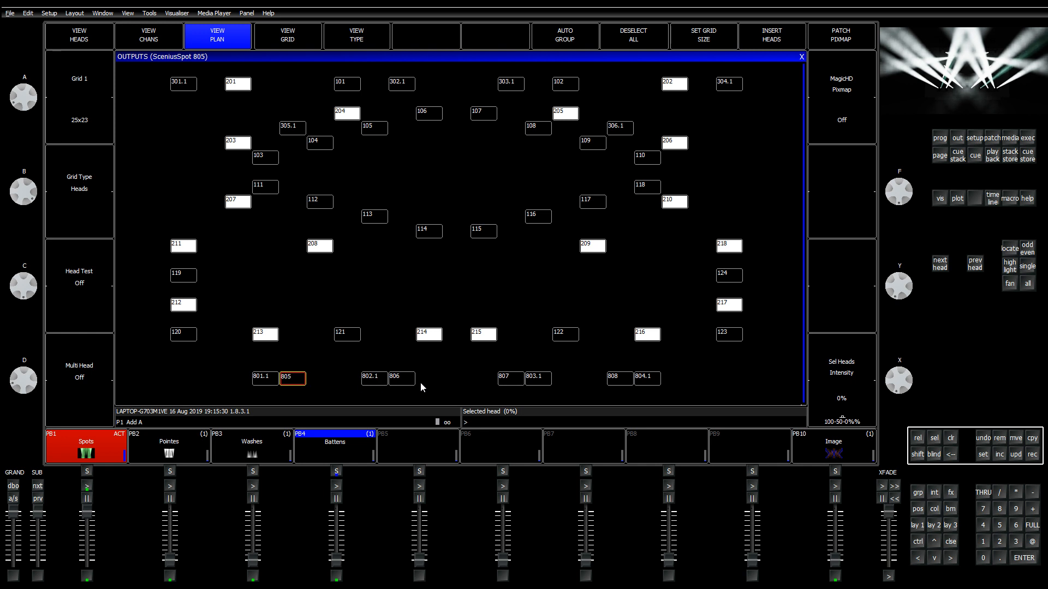
click(503, 382)
click(618, 379)
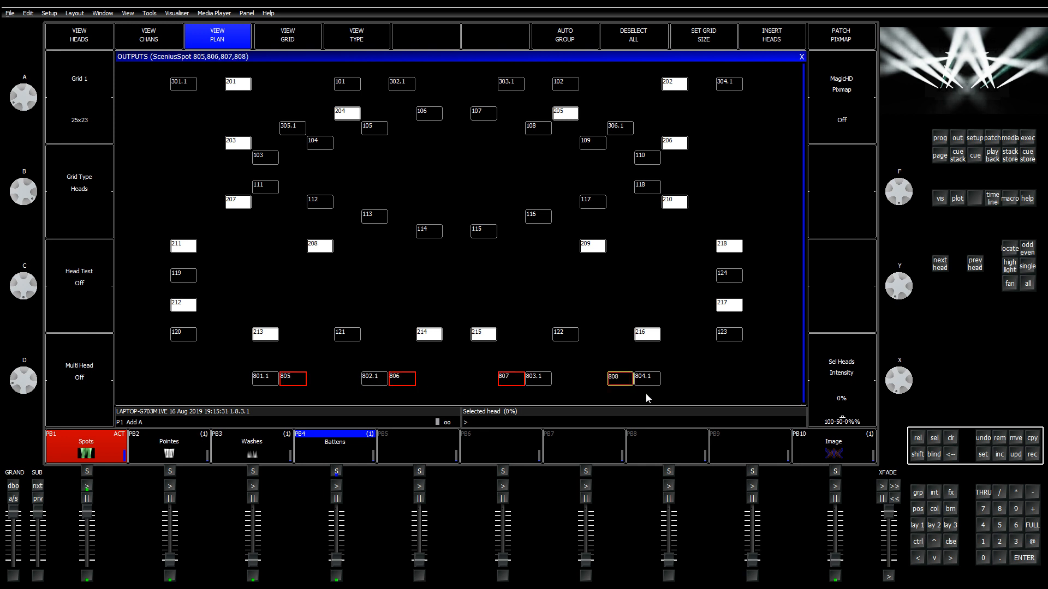
Step: Record the selected heads as group G26 named Face Spots and clear the programmer
click(920, 526)
click(1035, 458)
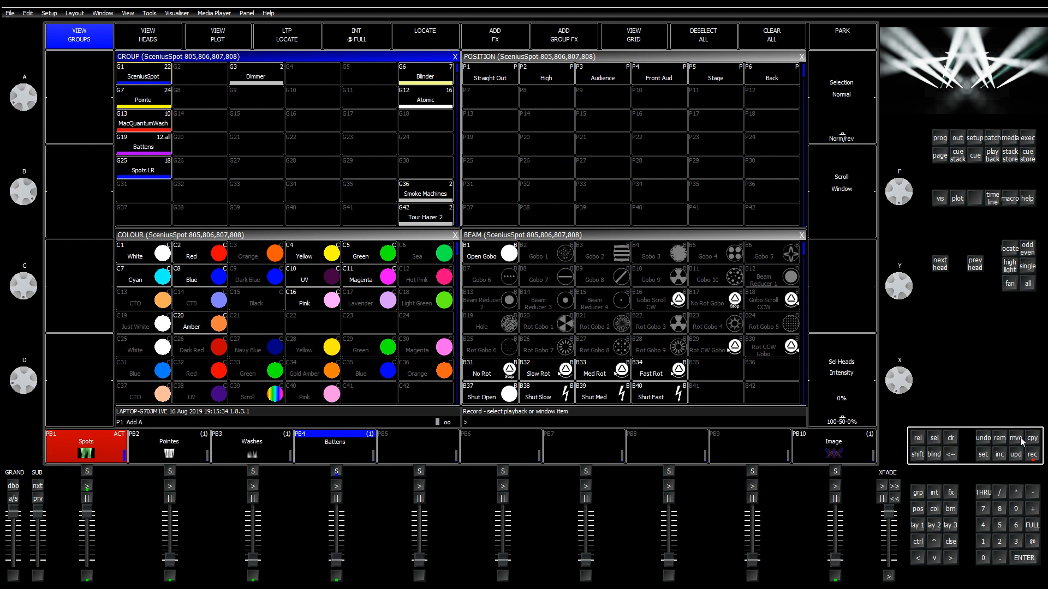
text(Face Spots)
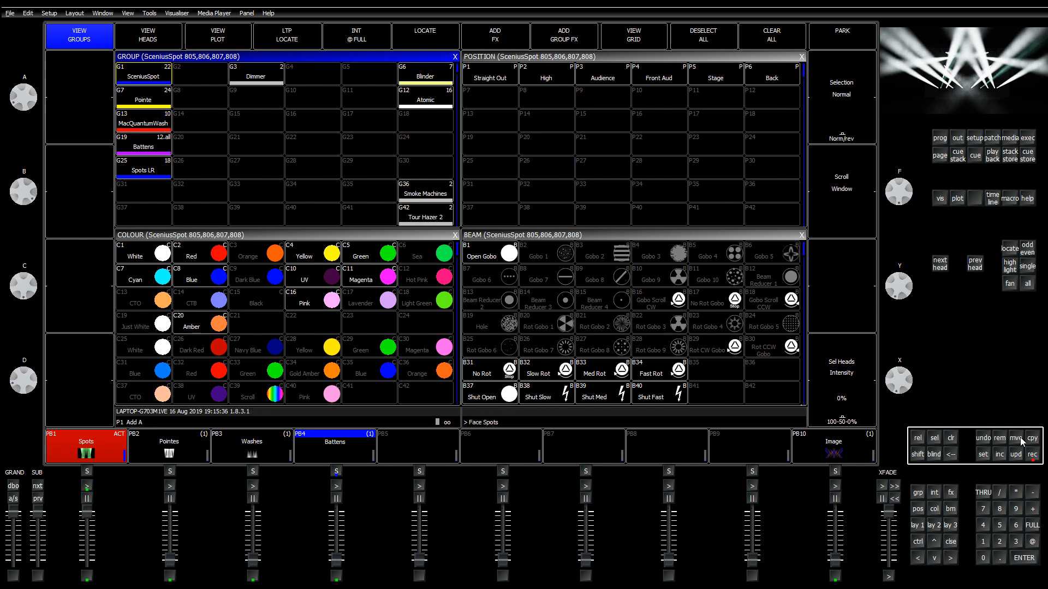
click(193, 174)
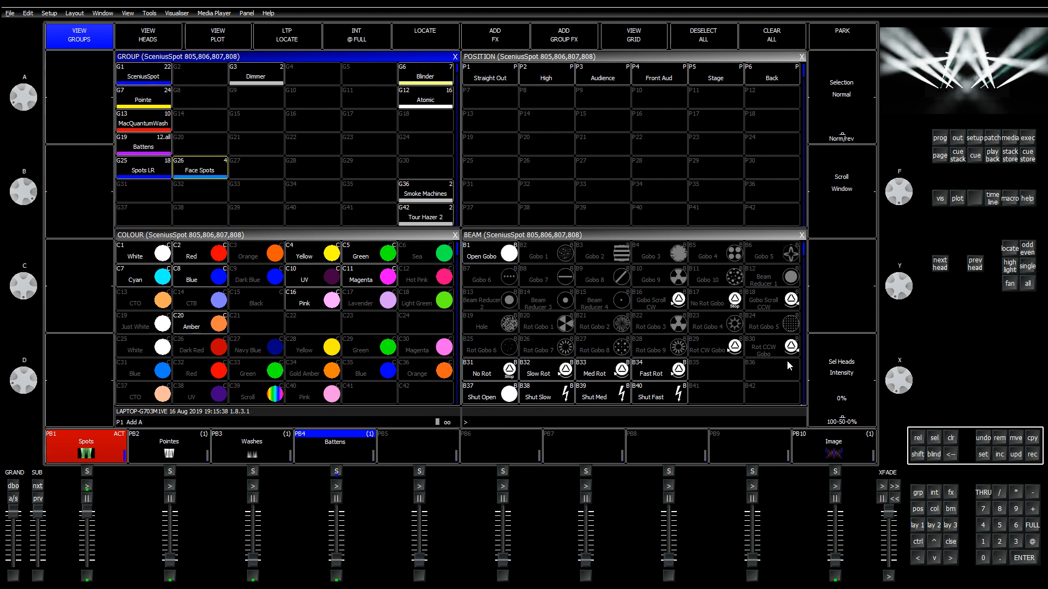
click(951, 438)
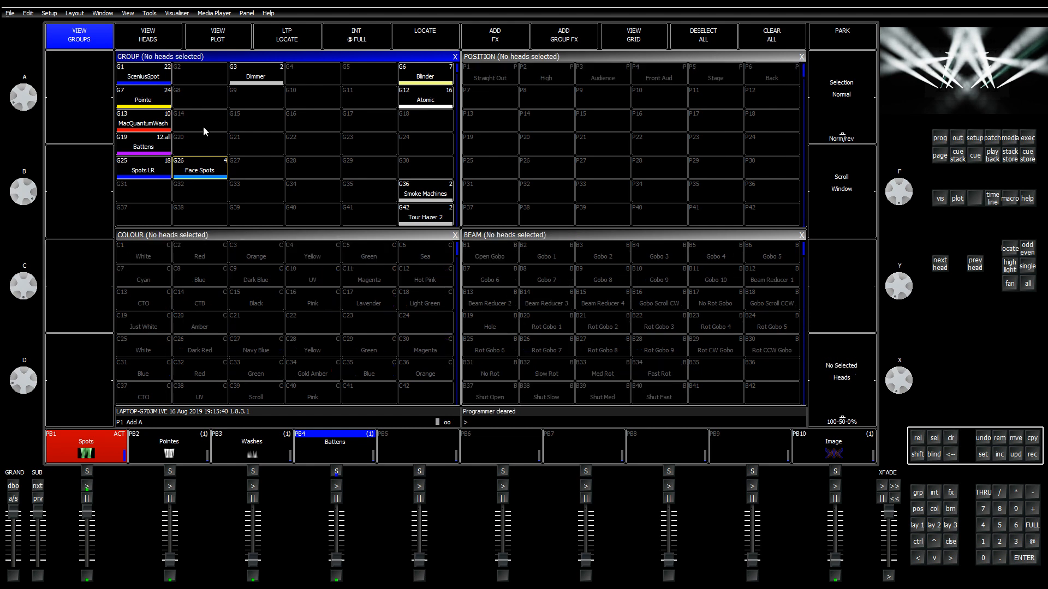
Step: Try to remove the SceniusSpot group G1
click(1001, 438)
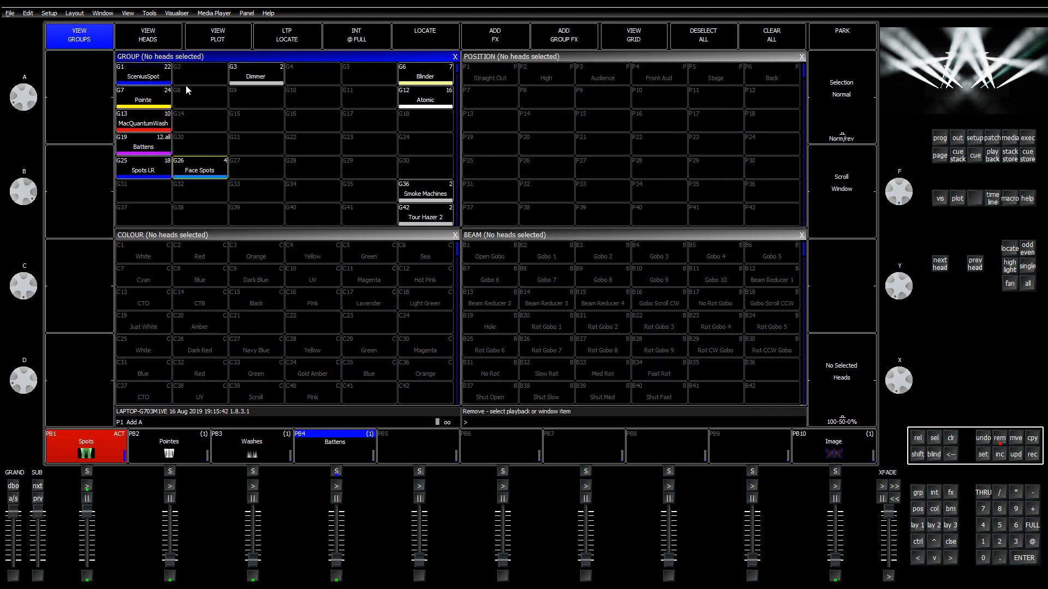
click(139, 81)
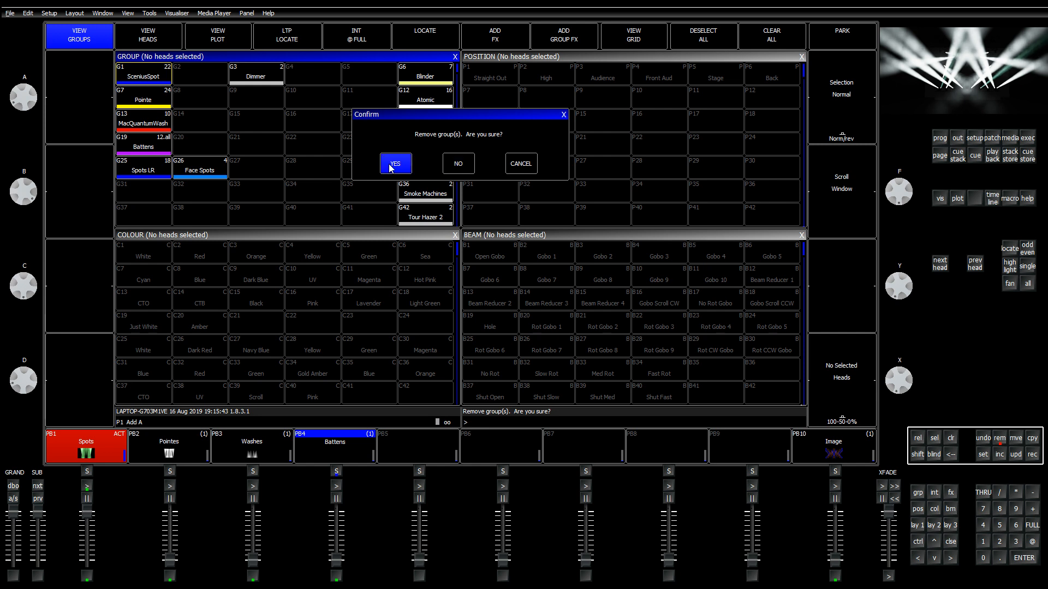
click(390, 166)
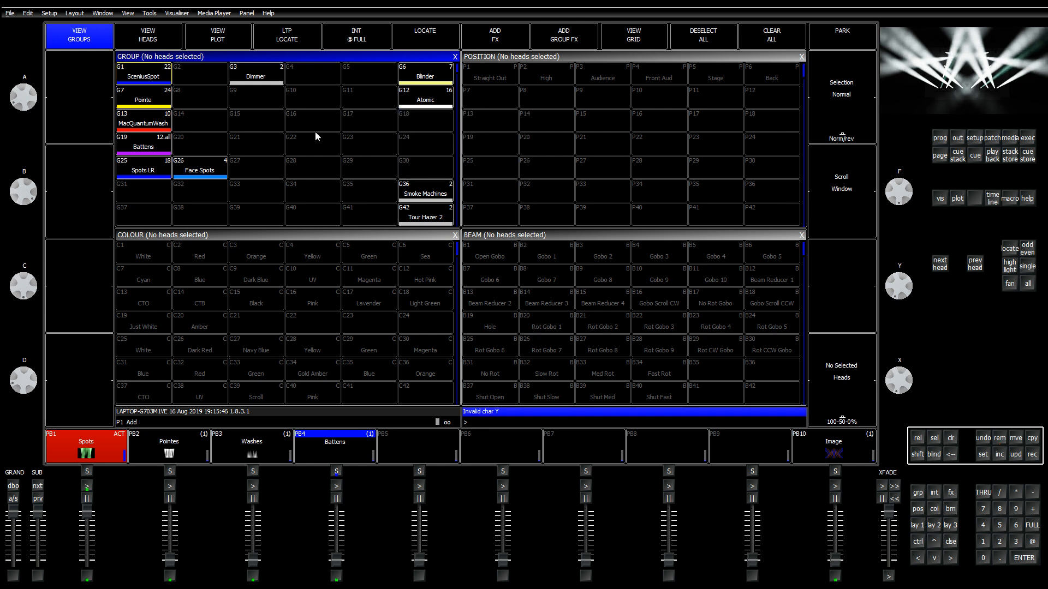
Step: Remove the SceniusSpot group G1 and clear the programmer
click(1000, 438)
click(159, 81)
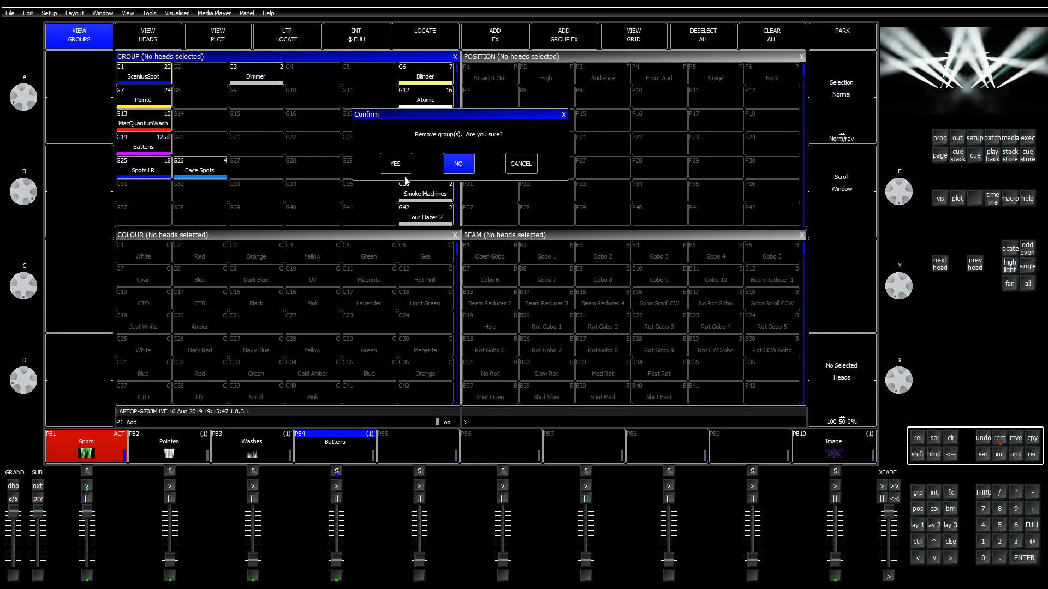
click(399, 166)
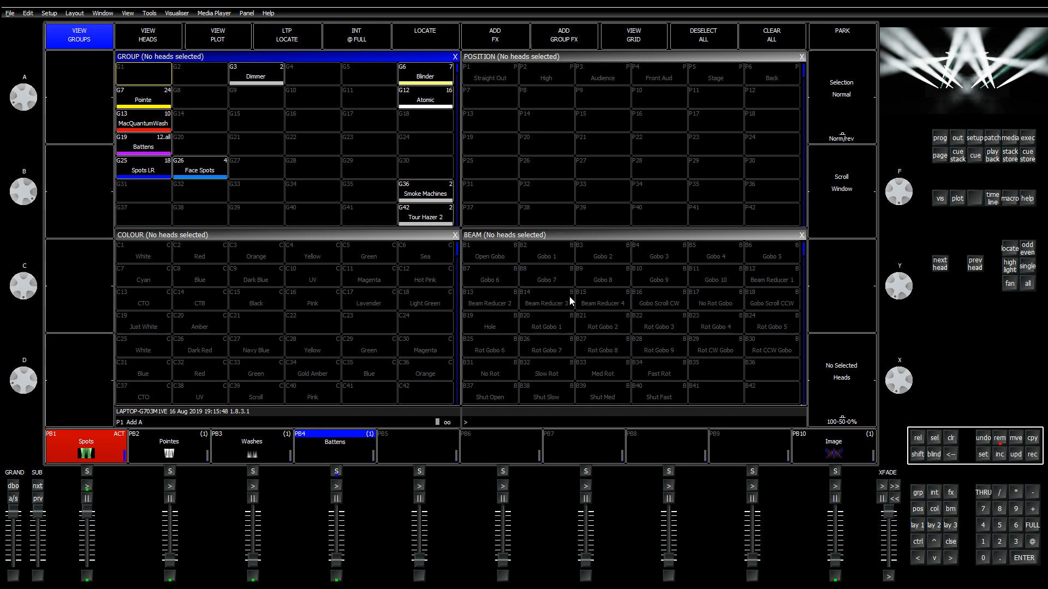
click(951, 439)
Step: Select the Pointe group G7 and examine its heads on the Outputs plan
click(162, 104)
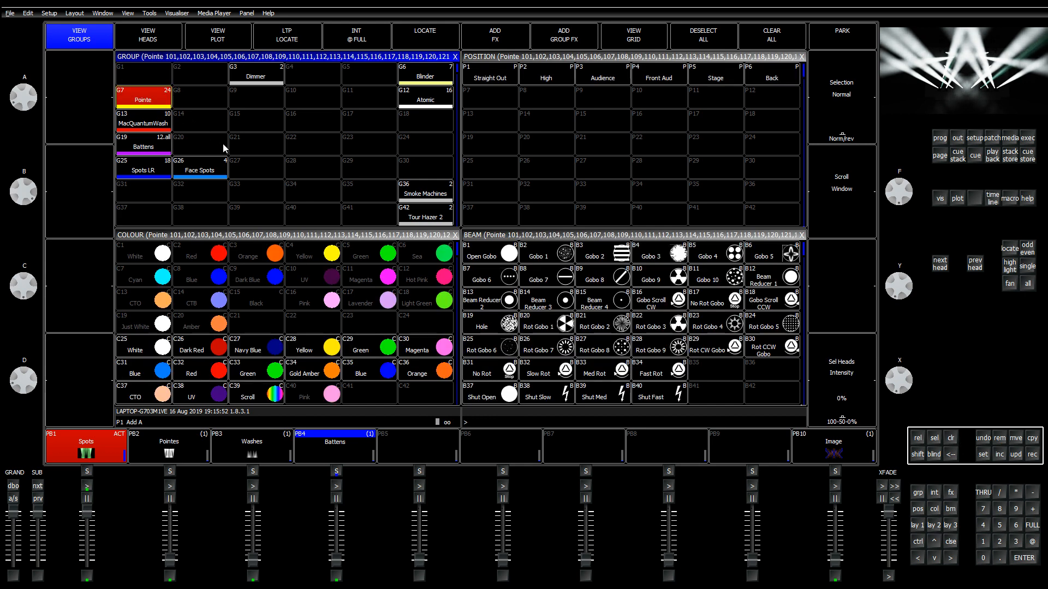
click(951, 439)
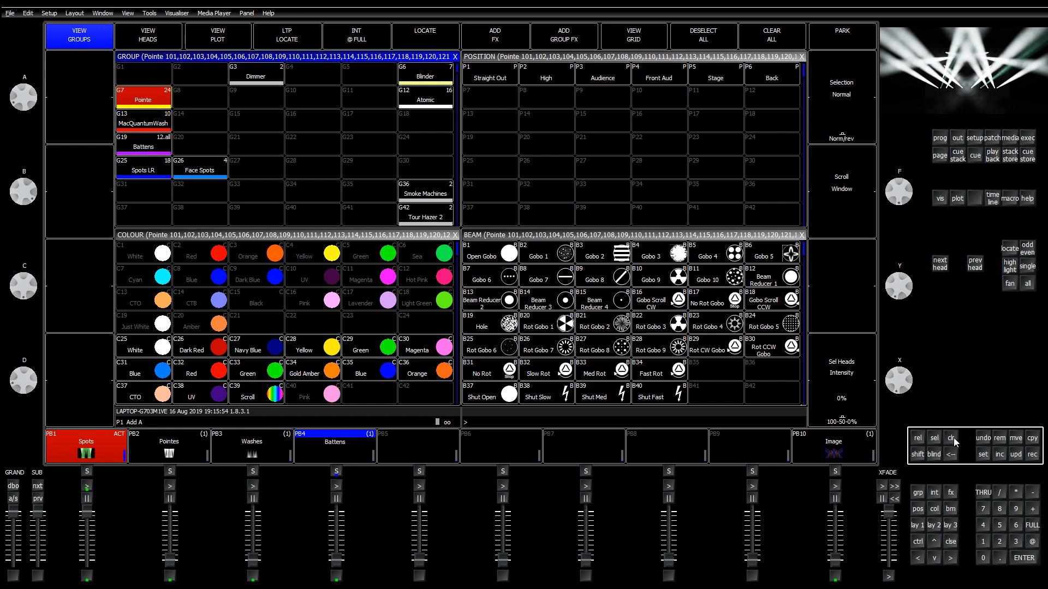
click(162, 102)
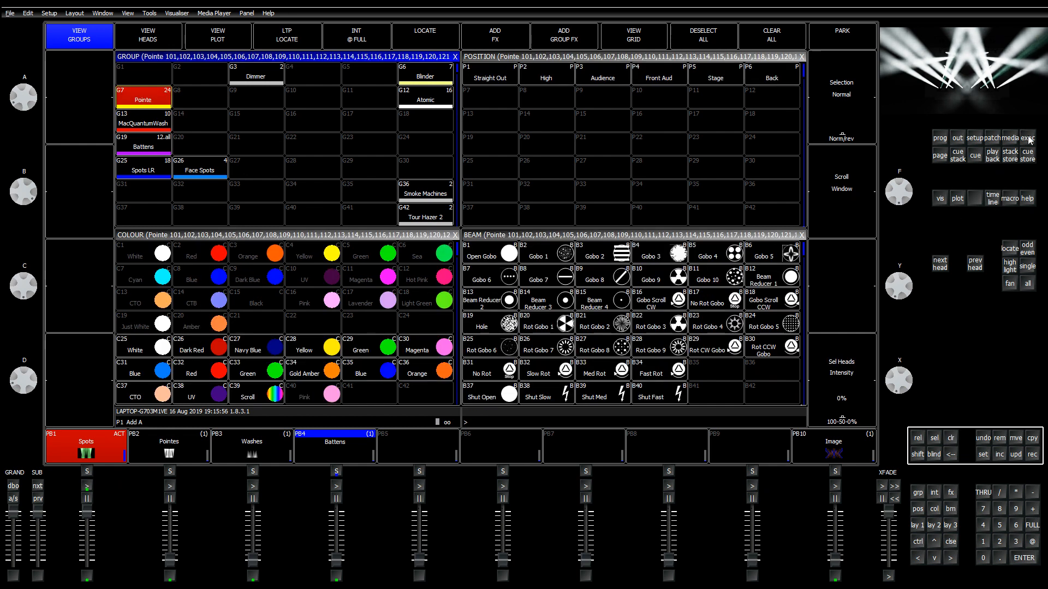
click(949, 526)
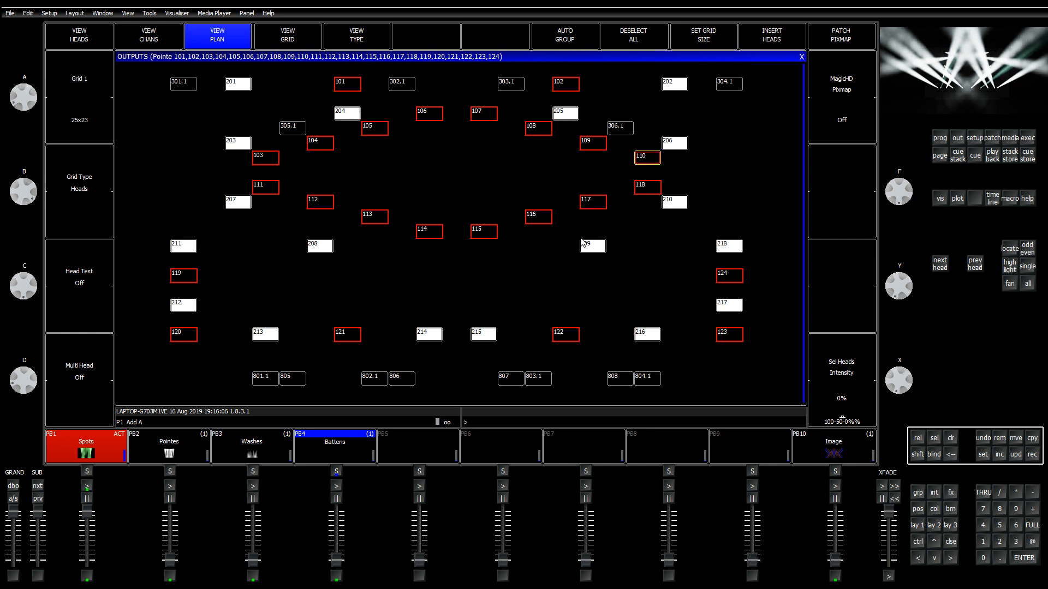
click(802, 58)
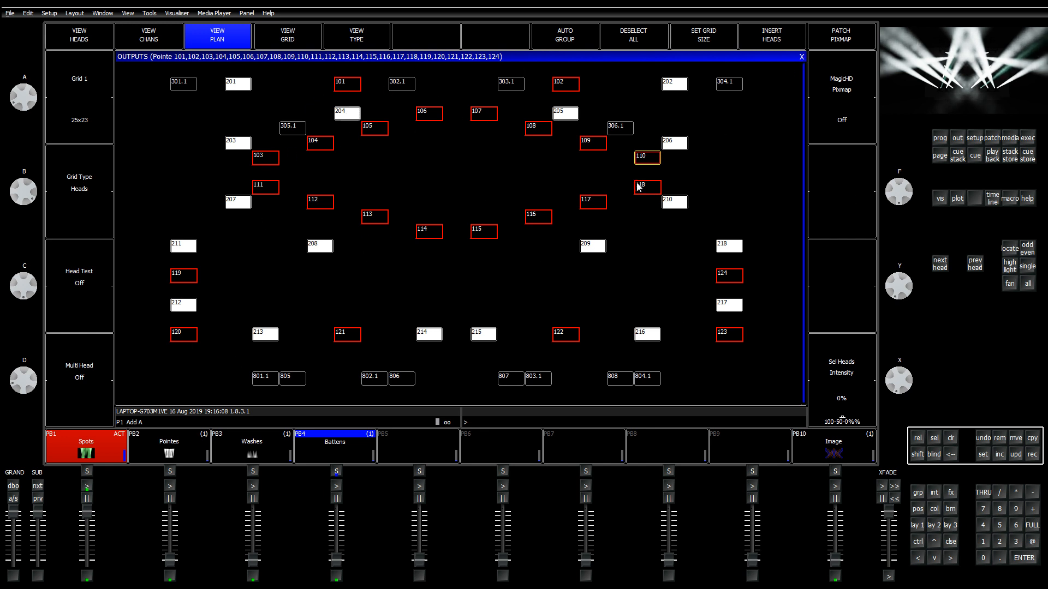
click(140, 100)
click(142, 100)
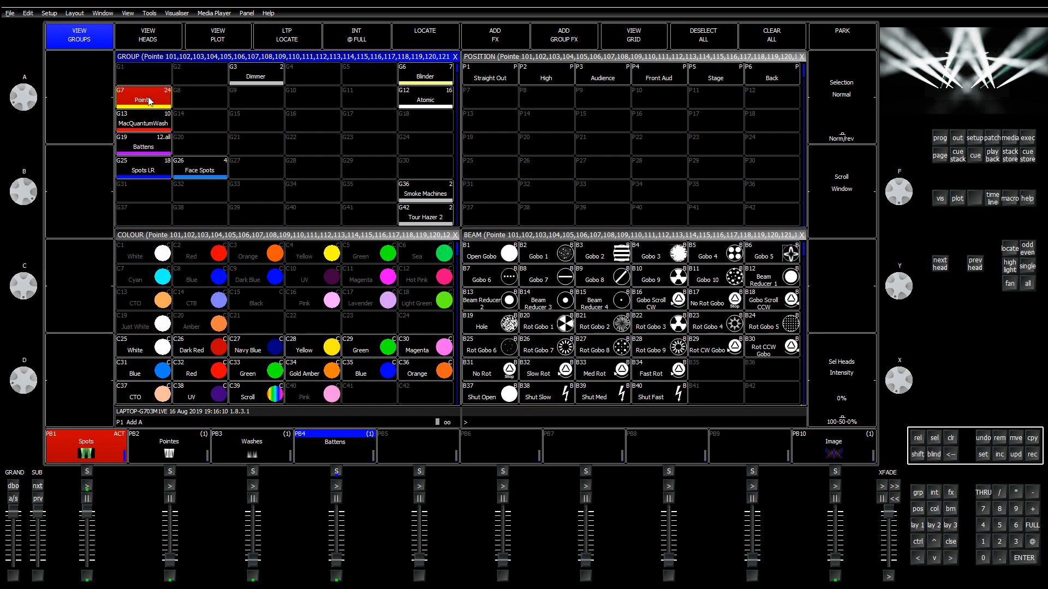
click(149, 101)
Step: Select the MacQuantumWash group and deselect heads 801.1, 802.1, 803.1 and 804.1 on the Outputs plan
click(151, 125)
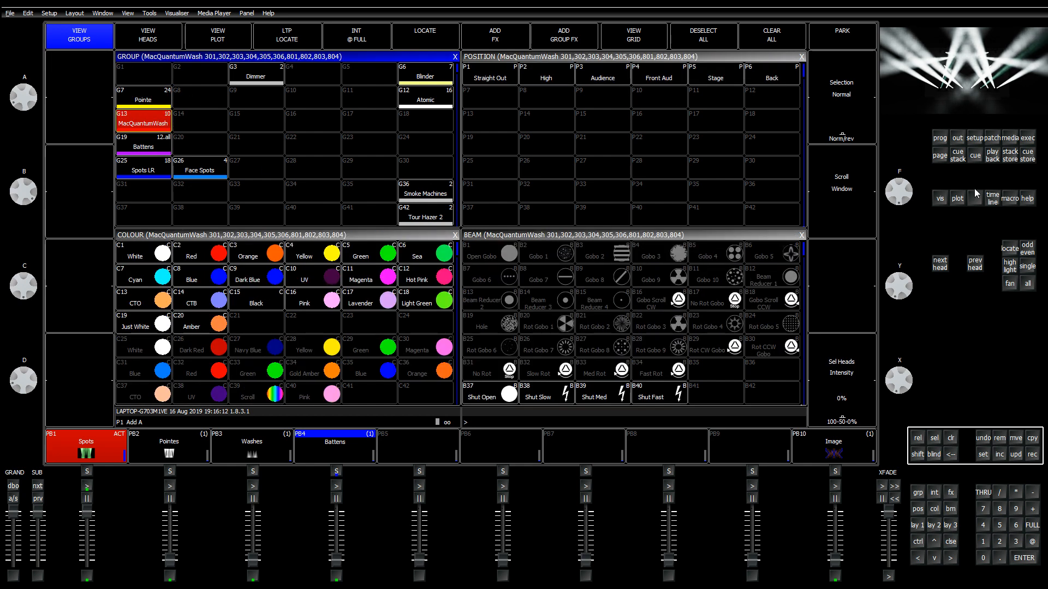
click(948, 521)
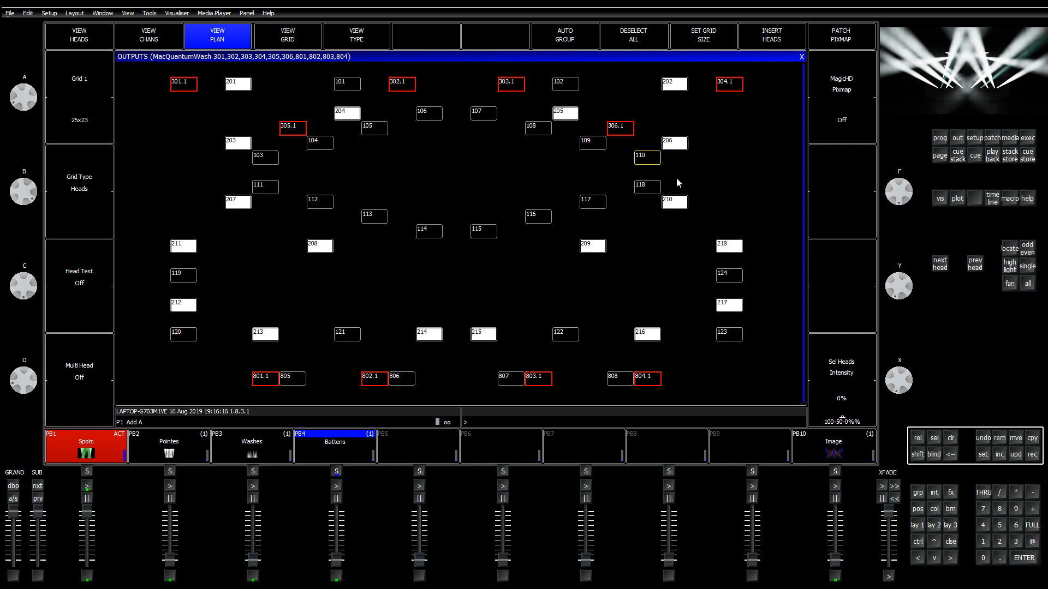
click(257, 381)
click(376, 383)
click(539, 384)
click(647, 382)
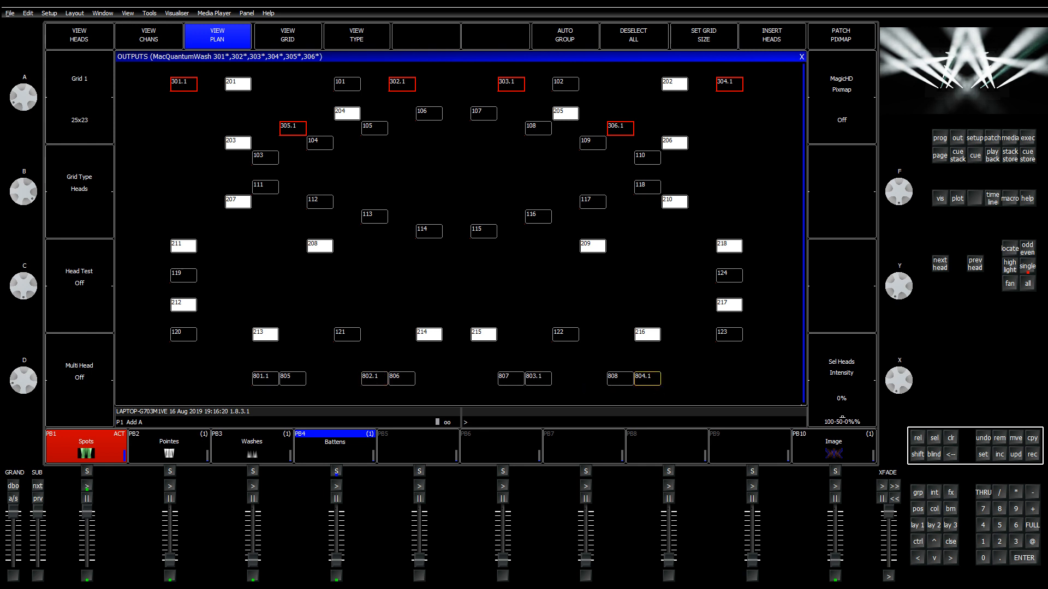
Step: Record the reduced head selection over group G13, replacing the existing MacQuantumWash group
click(918, 525)
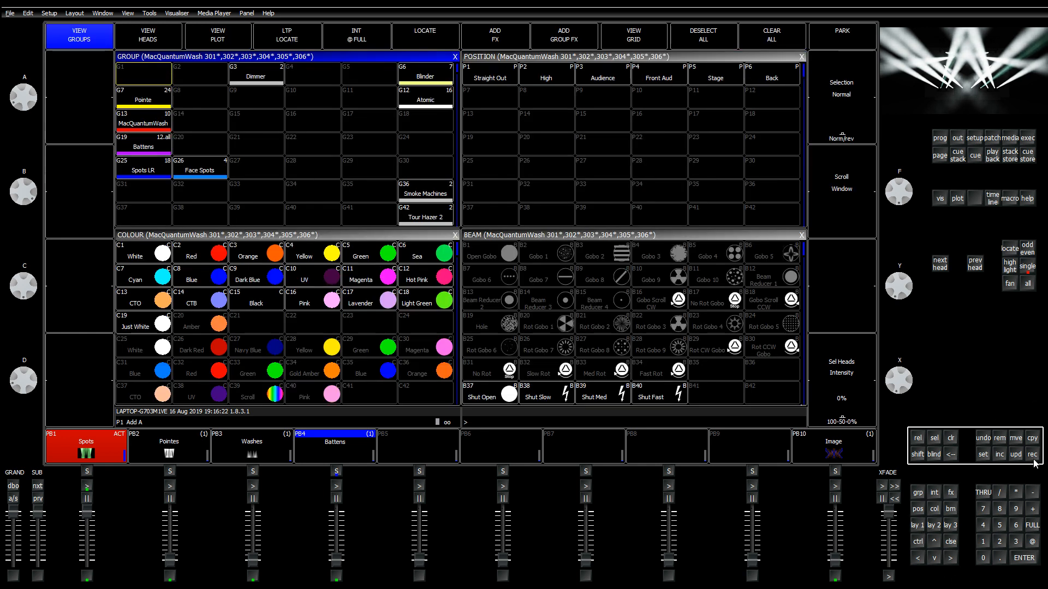
click(1031, 455)
click(155, 126)
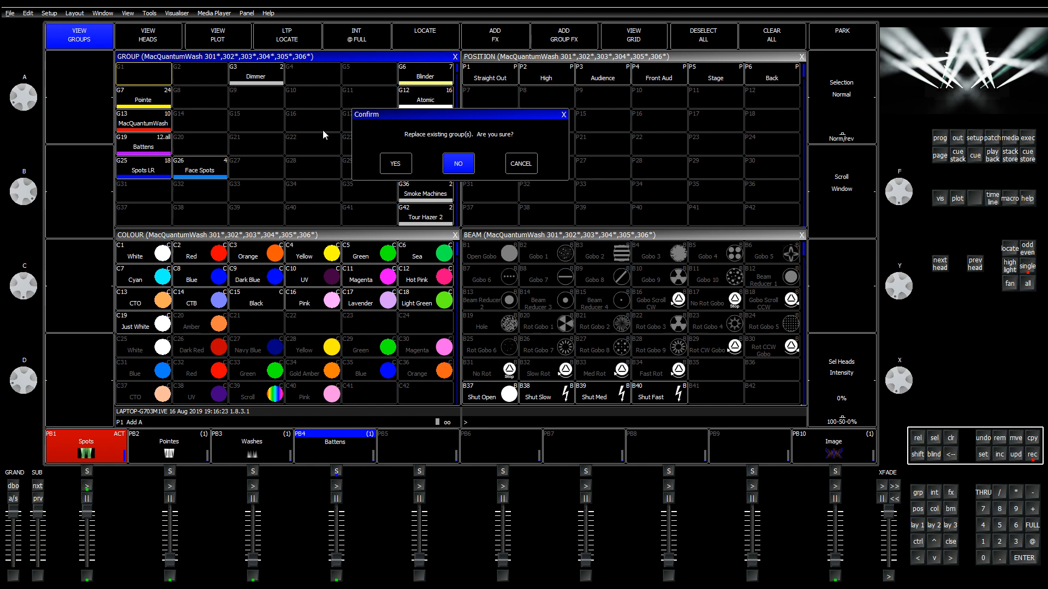
click(392, 164)
Step: Rename group G13 as Wash
click(982, 455)
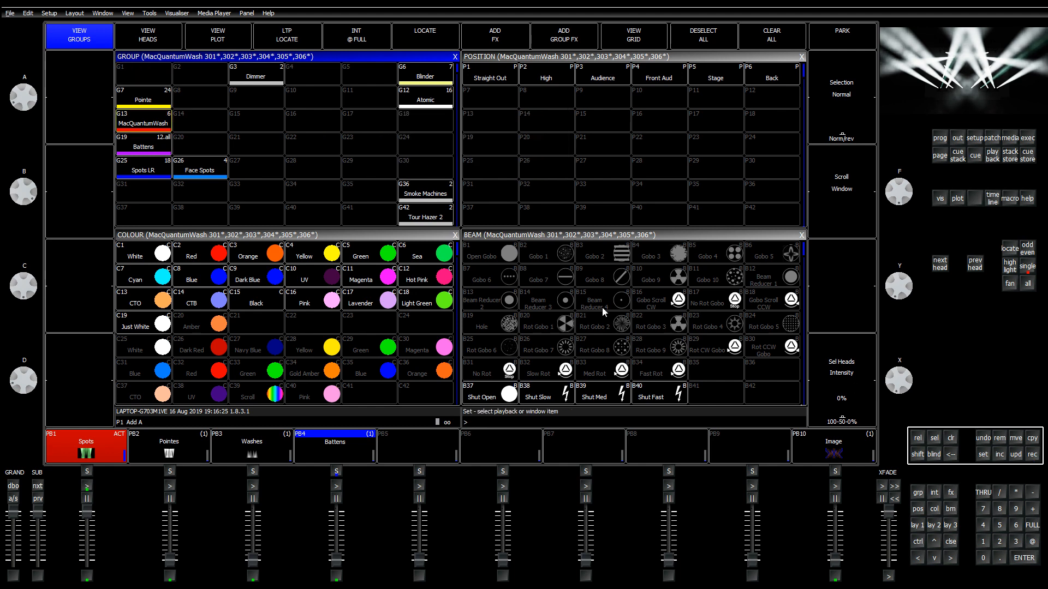
click(165, 125)
text(Wash)
key(Return)
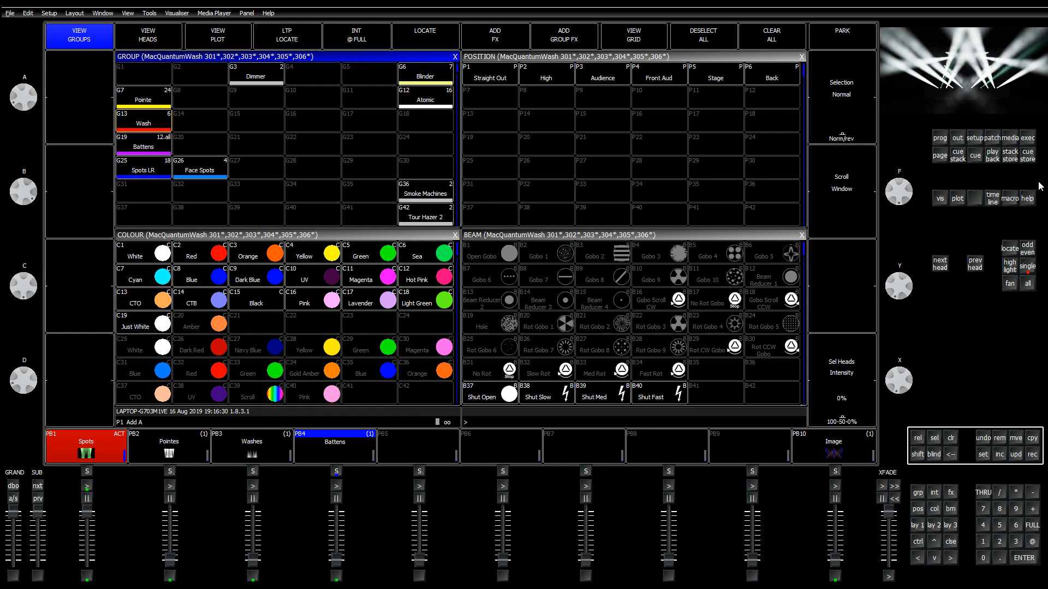
Step: Clear the programmer and select heads 801.1, 802.1, 803.1 and 804.1 in that order on the Outputs plan
click(954, 524)
click(951, 439)
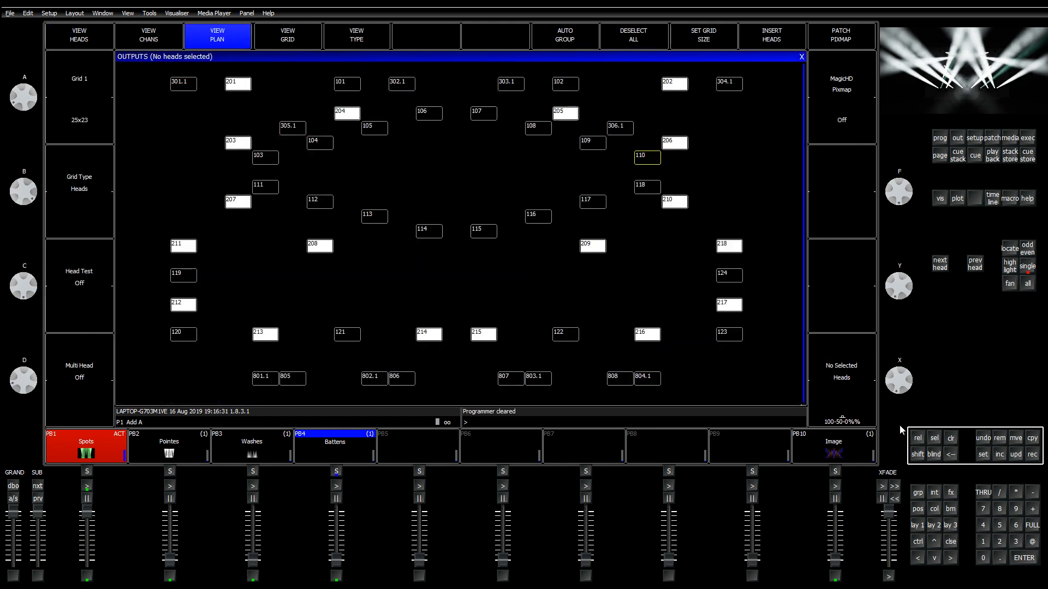
click(265, 379)
click(375, 379)
click(543, 380)
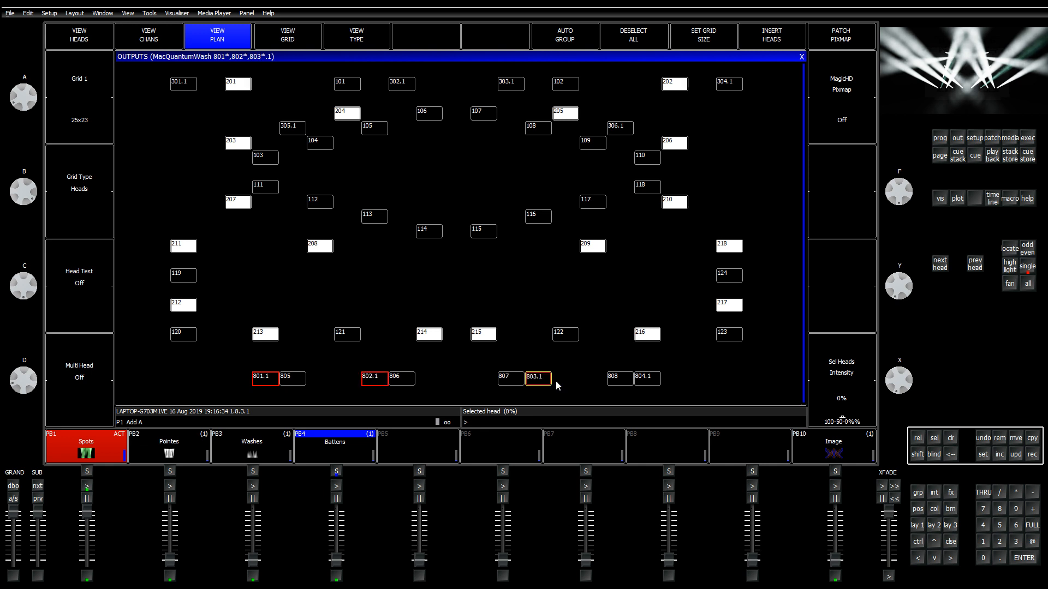
click(647, 379)
Step: Record the selected heads as group G14 named Face Wash and clear the programmer
click(917, 525)
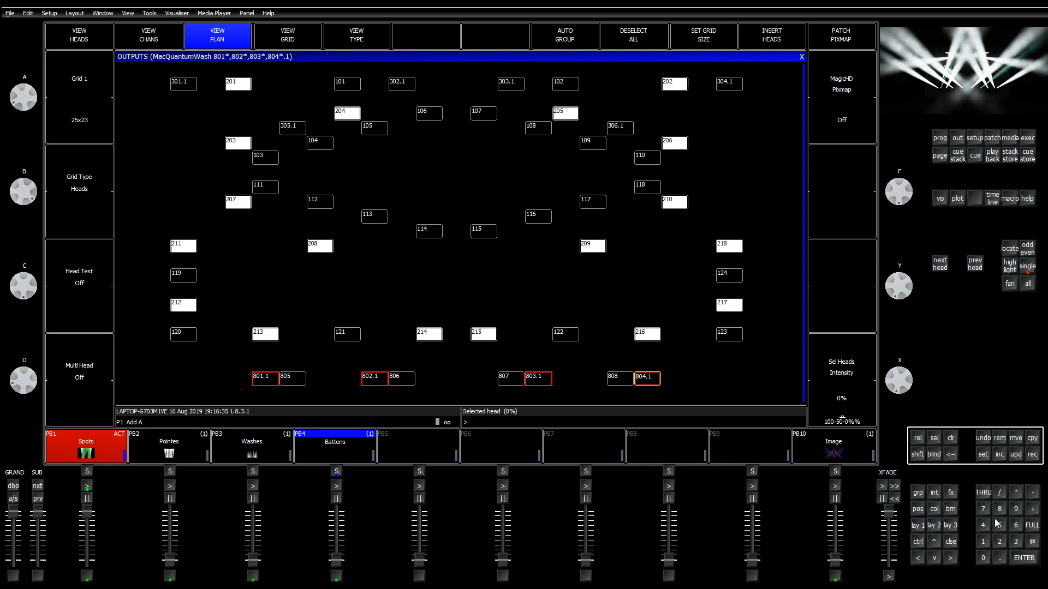
click(1031, 455)
text(F)
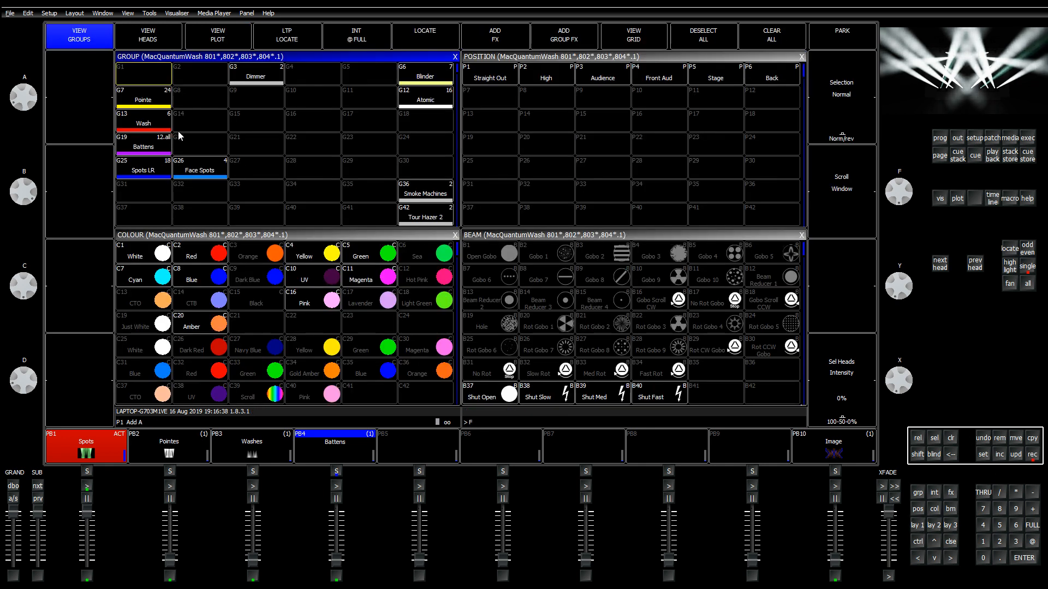
text(ace Wash)
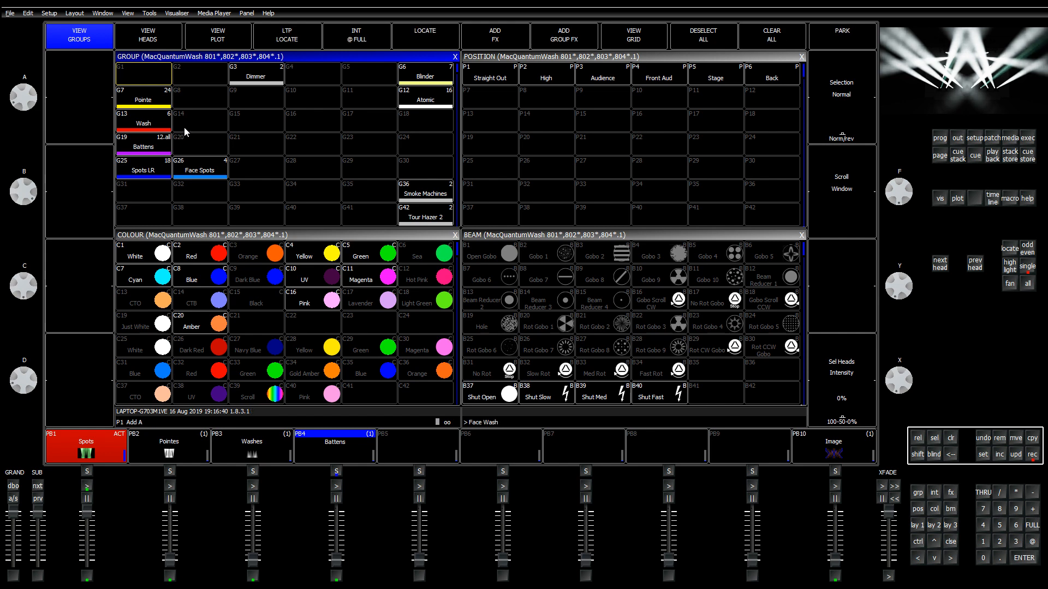
click(186, 129)
click(951, 437)
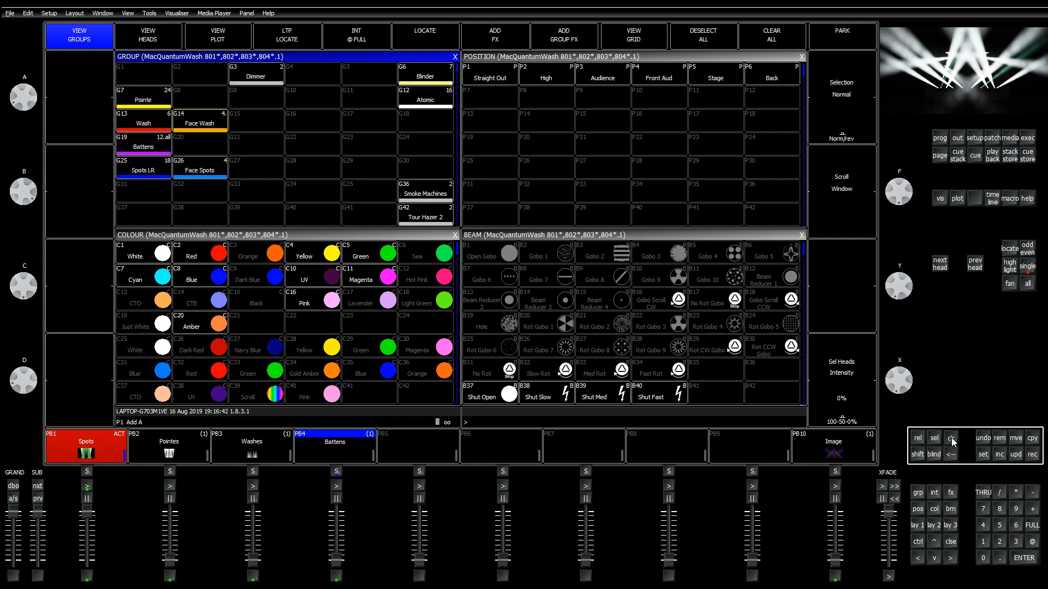
Step: Check the heads in the Battens group G19 and clear the programmer
click(152, 151)
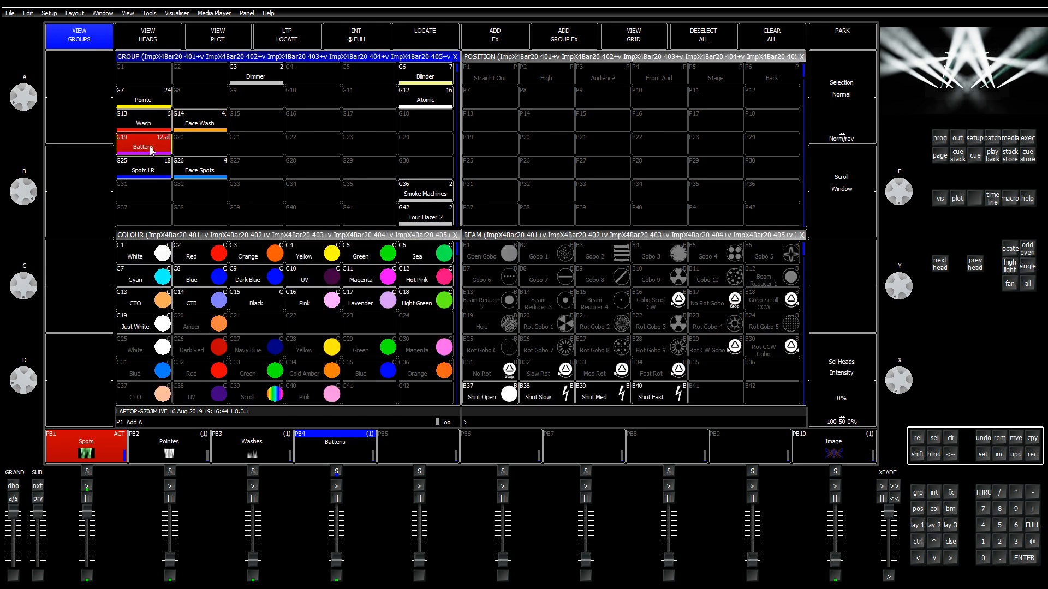
click(951, 439)
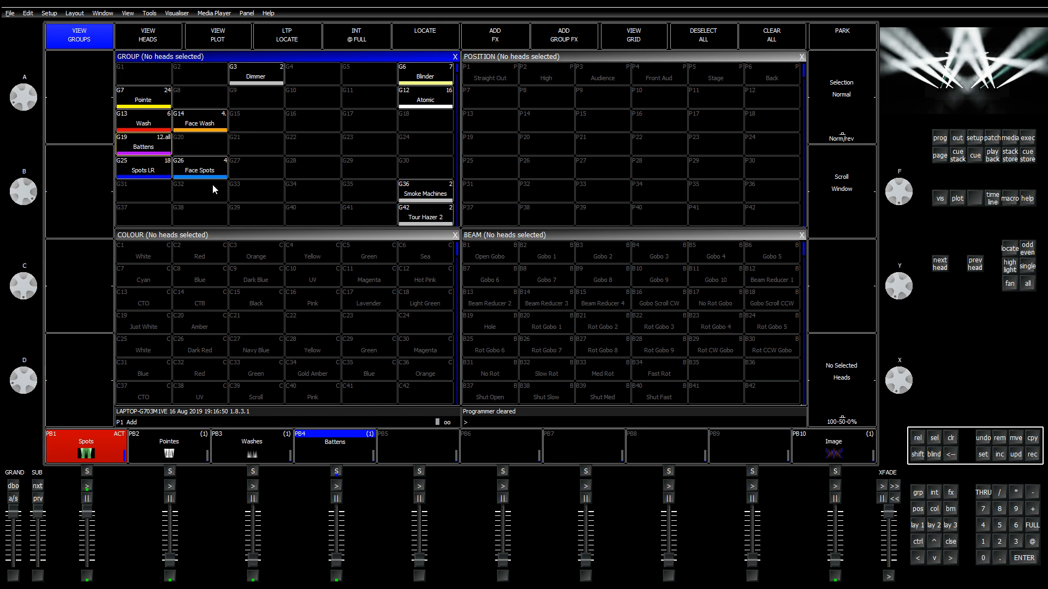
Step: Select the Spots LR group, apply the Audience position and fan the heads' pan in two parts to -22
click(157, 171)
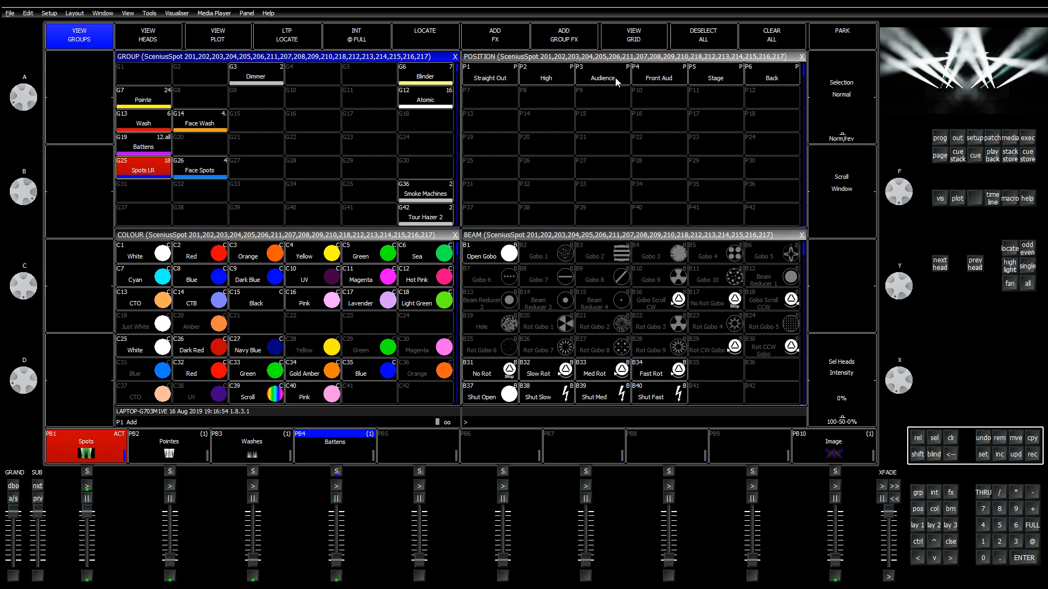
click(661, 81)
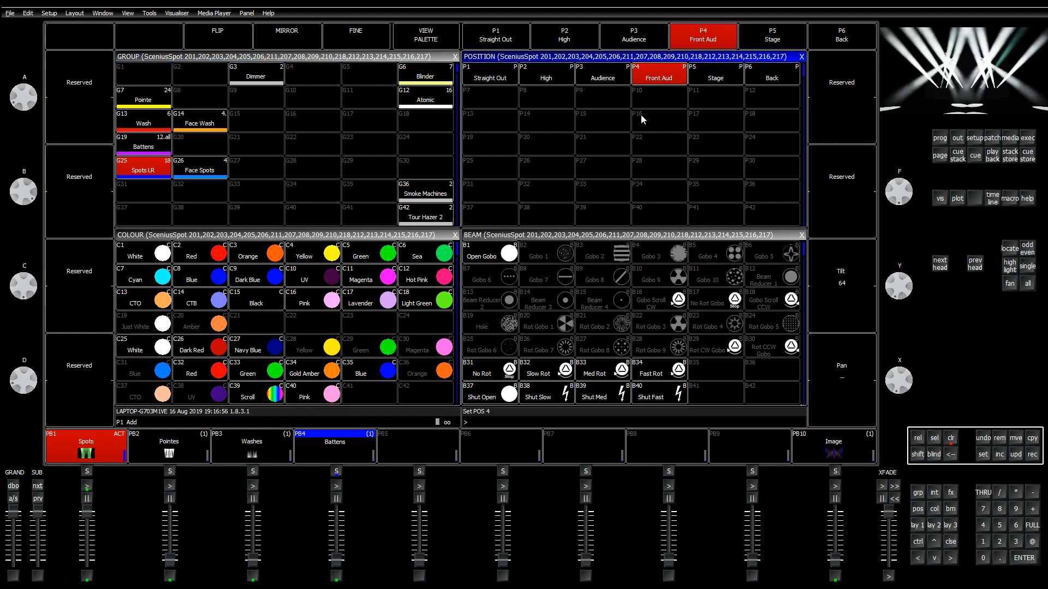
click(604, 79)
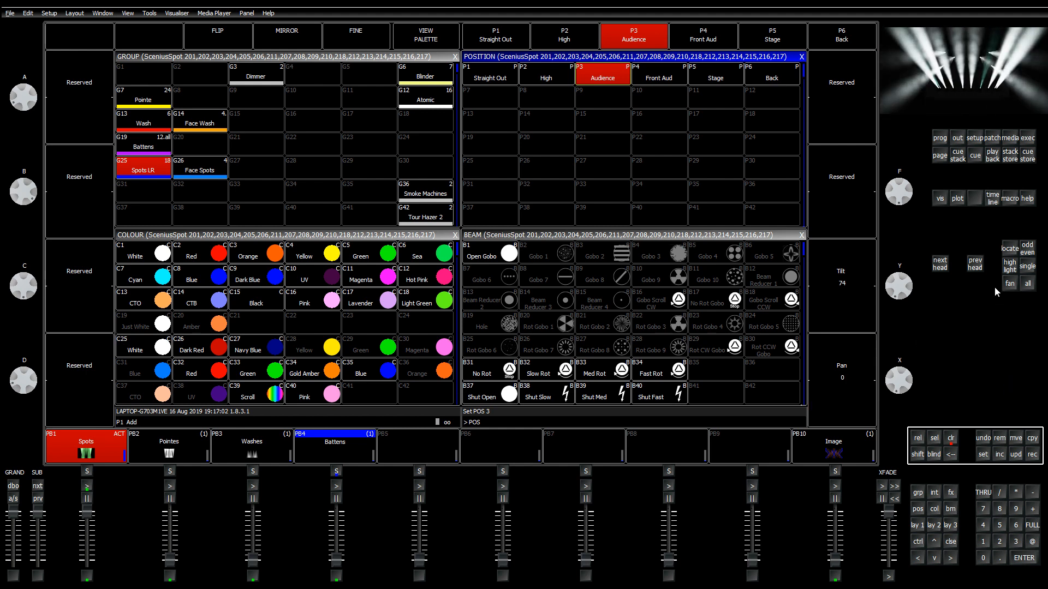
click(1010, 283)
click(443, 367)
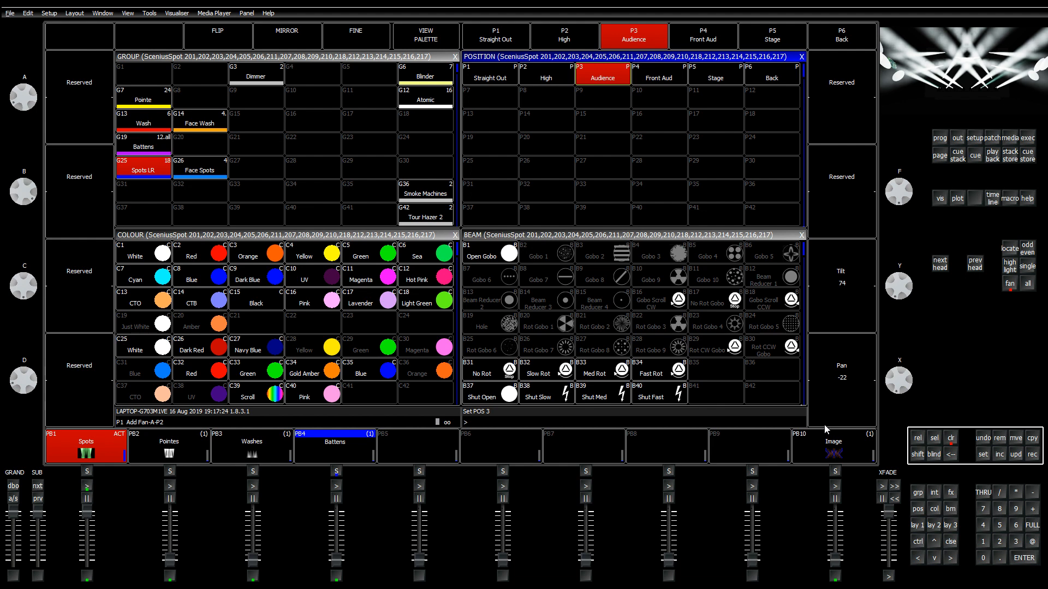
Step: Record the fanned position as palette P13 named X1 and the reversed fan with pan 22 as P14 named X2
click(1032, 454)
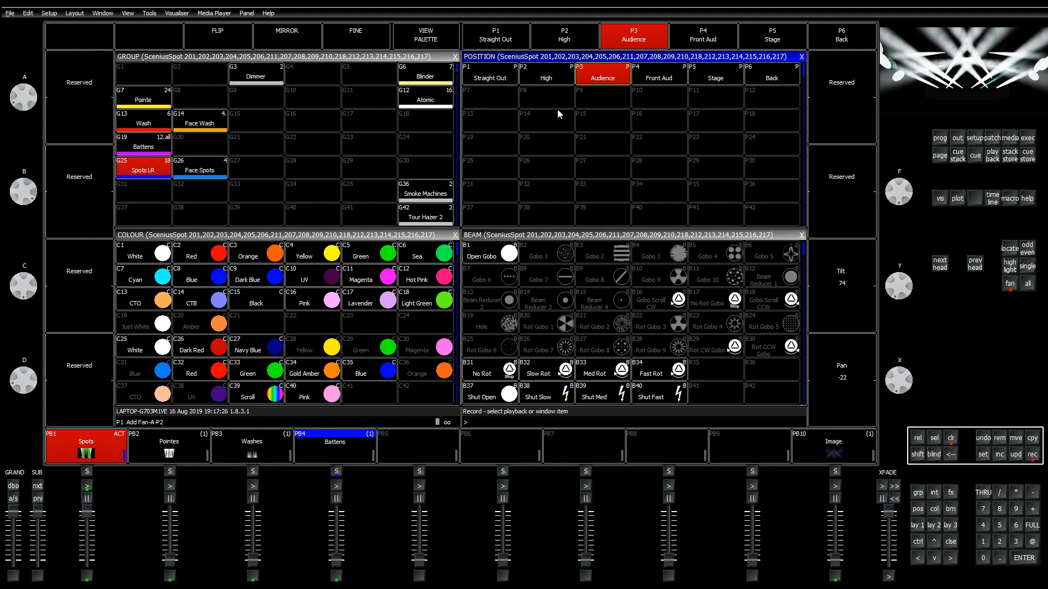
text(x1)
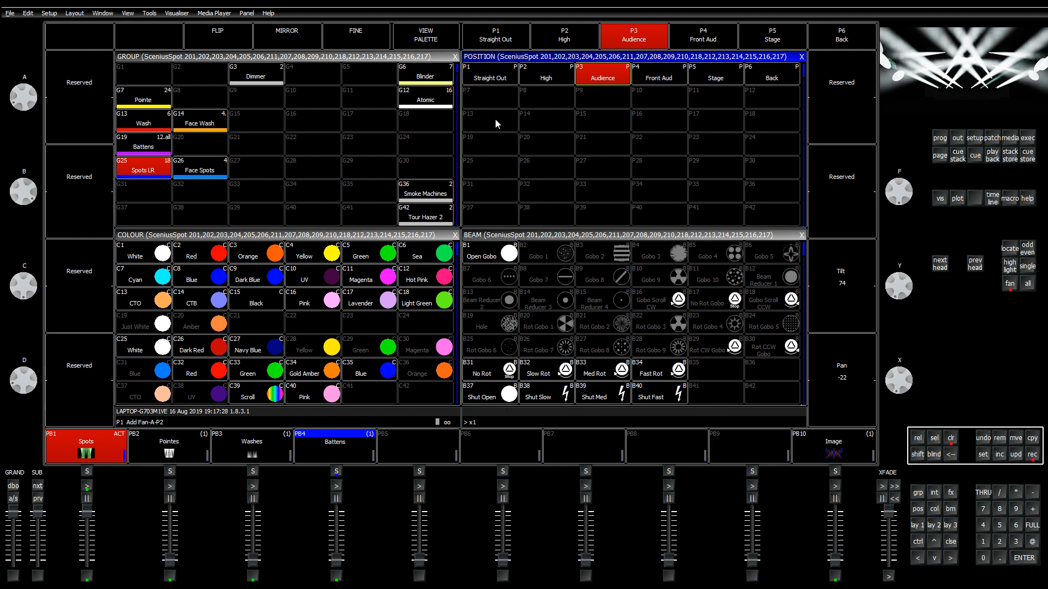
click(496, 119)
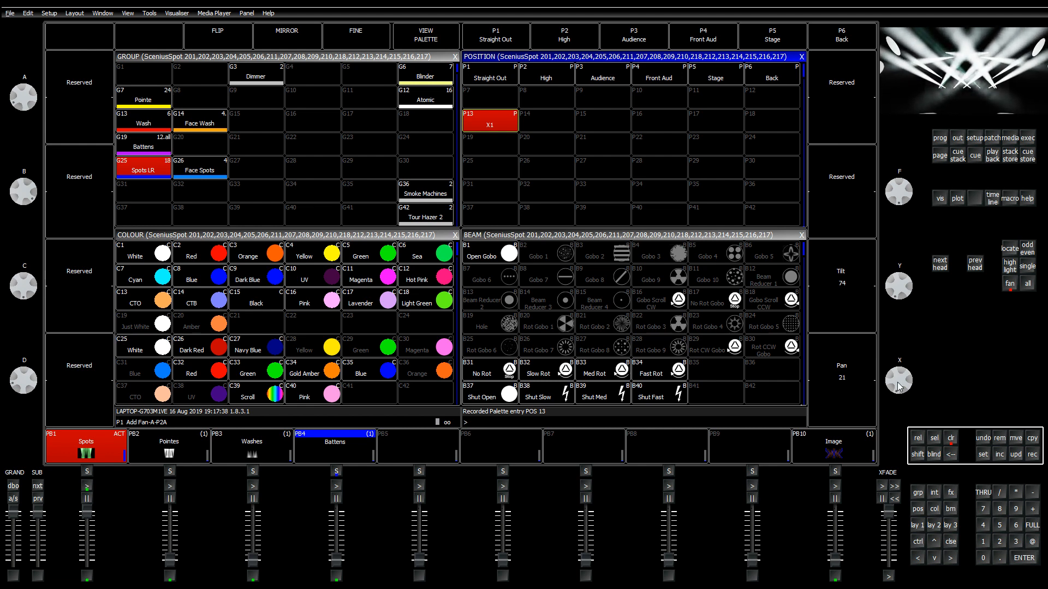
click(1033, 456)
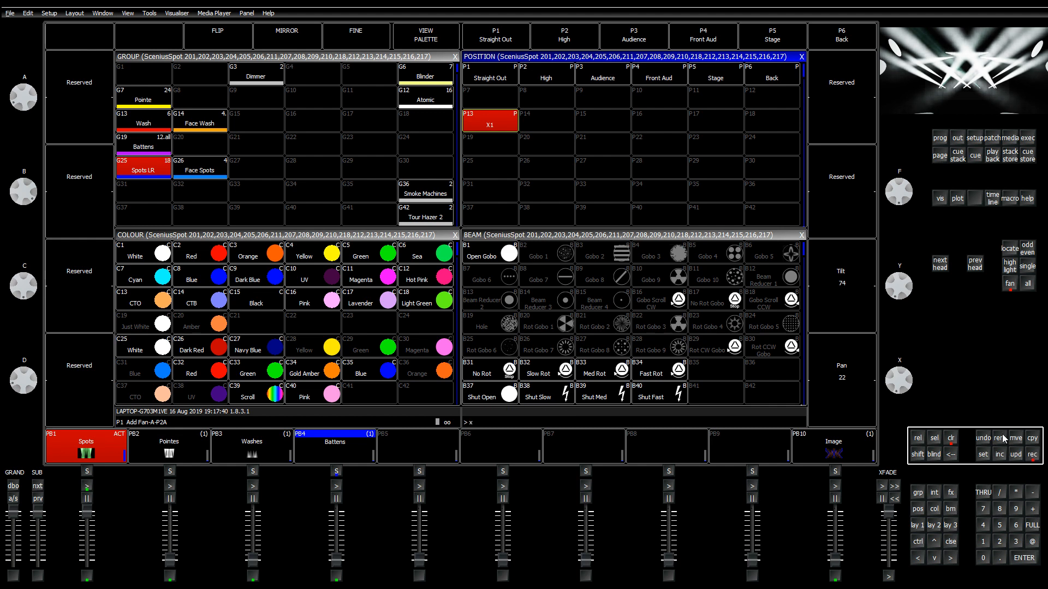
click(543, 126)
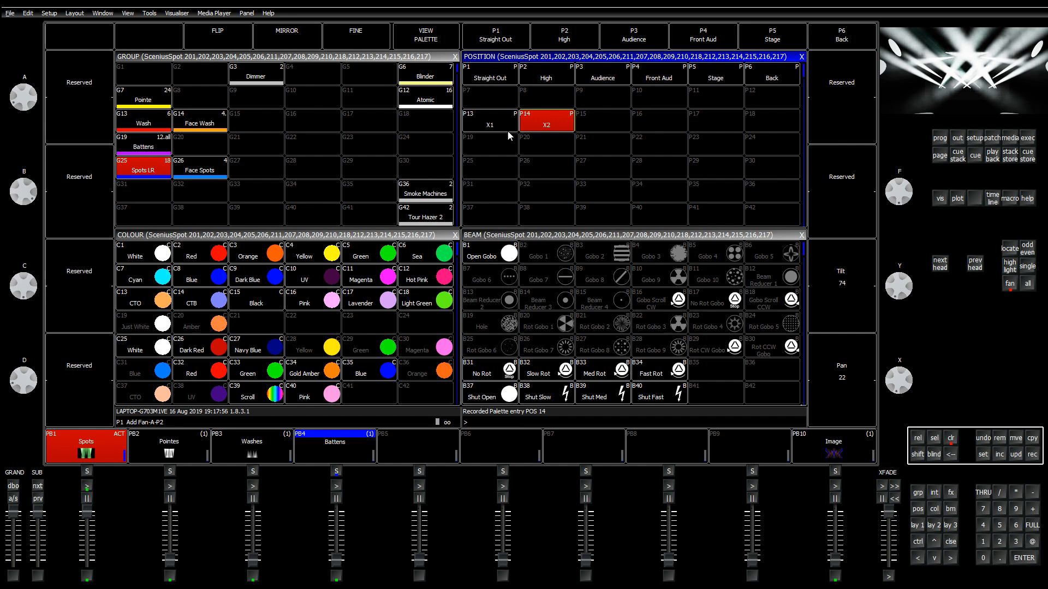
Step: Reset the pan to 0, then set heads 201, 204, 203, 207, 208, 211, 212, 213 and 214 to pan 23
click(851, 401)
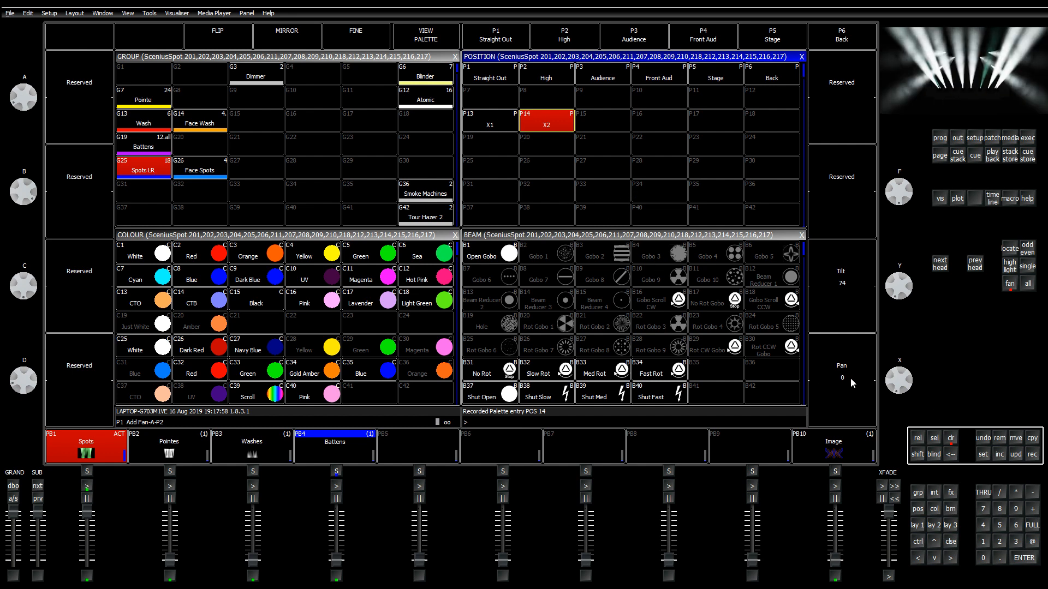
click(947, 525)
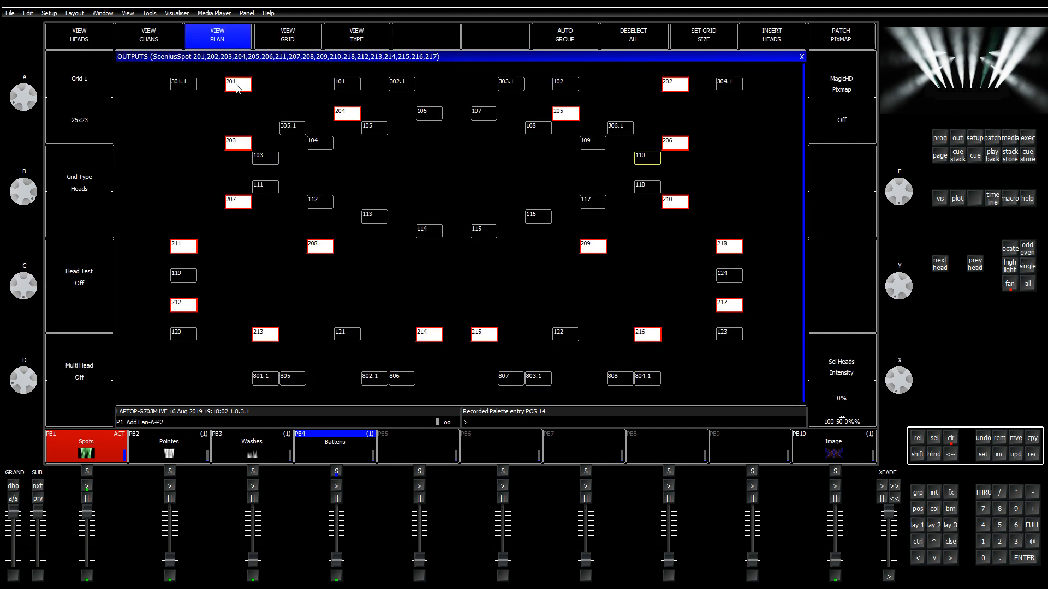
click(237, 86)
click(347, 113)
click(238, 143)
click(238, 202)
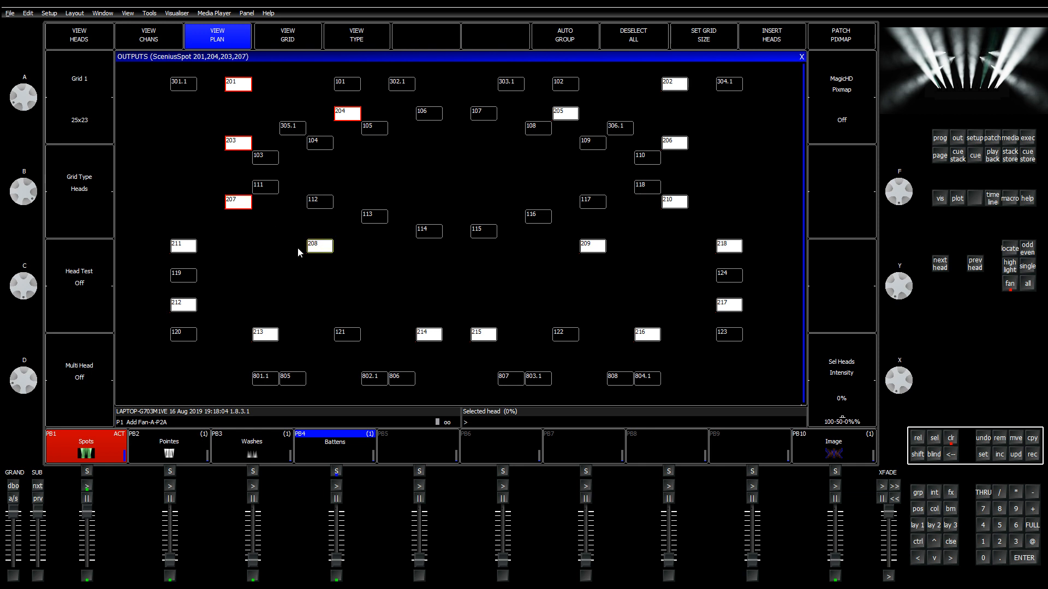
click(320, 247)
click(184, 247)
click(184, 305)
click(265, 335)
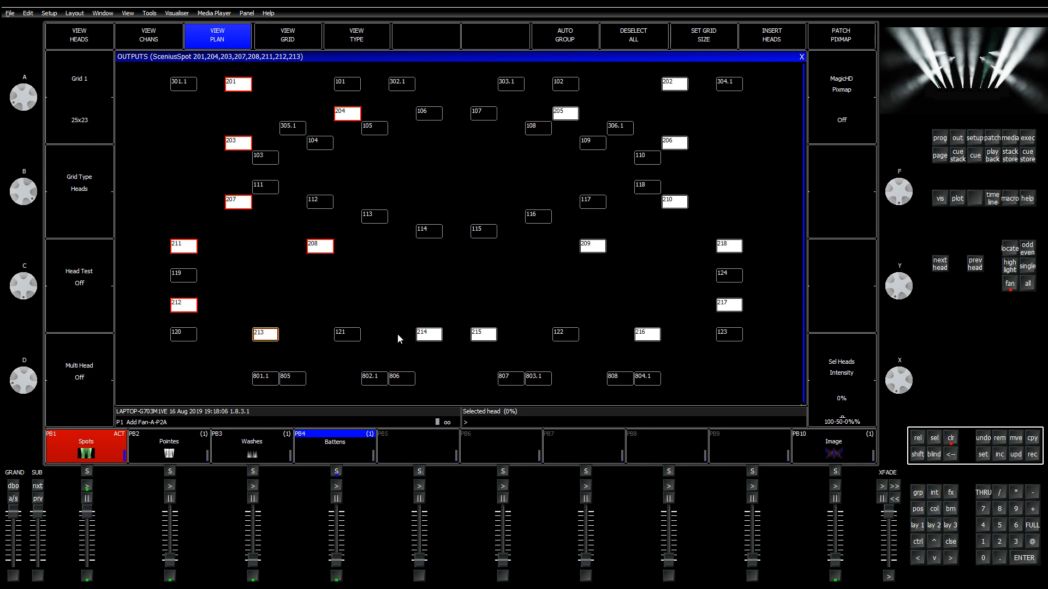
click(419, 333)
key(alt+p)
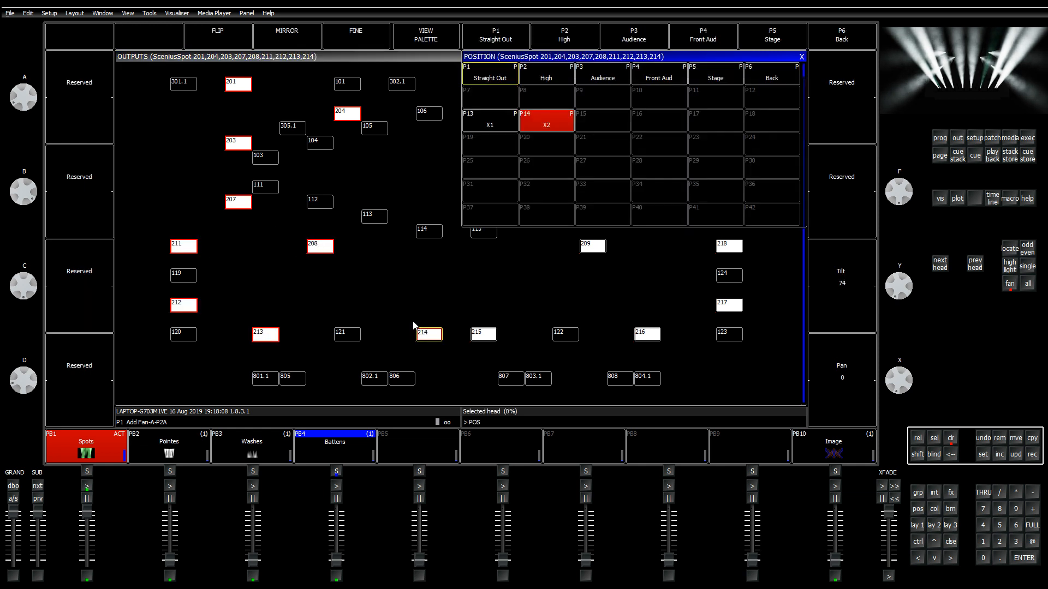
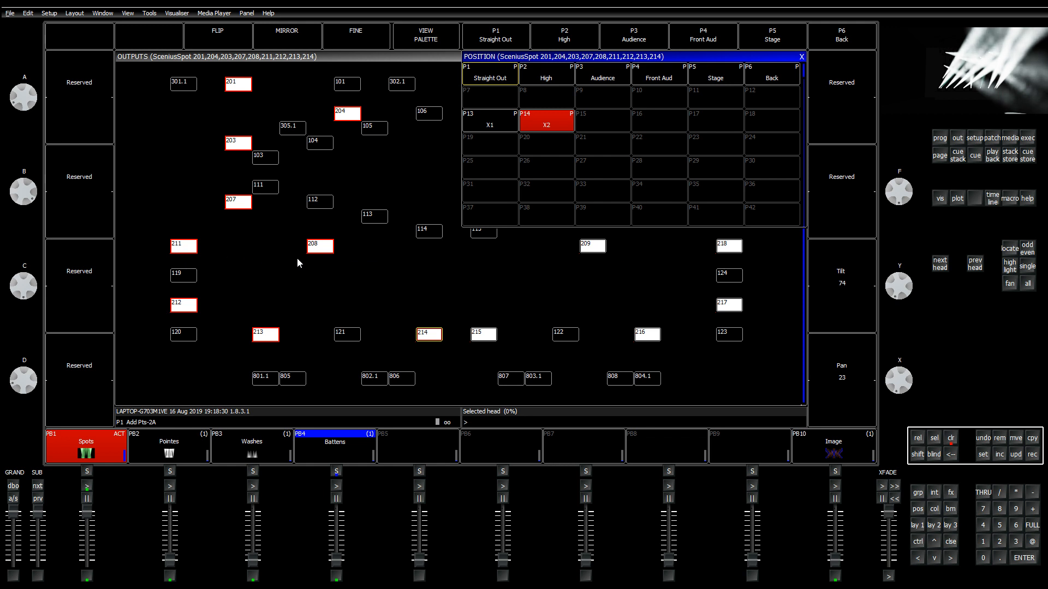
Step: Select heads 208, 211, 212, 213 and 214 on the Outputs plan and set their pan to -23
click(321, 250)
click(179, 251)
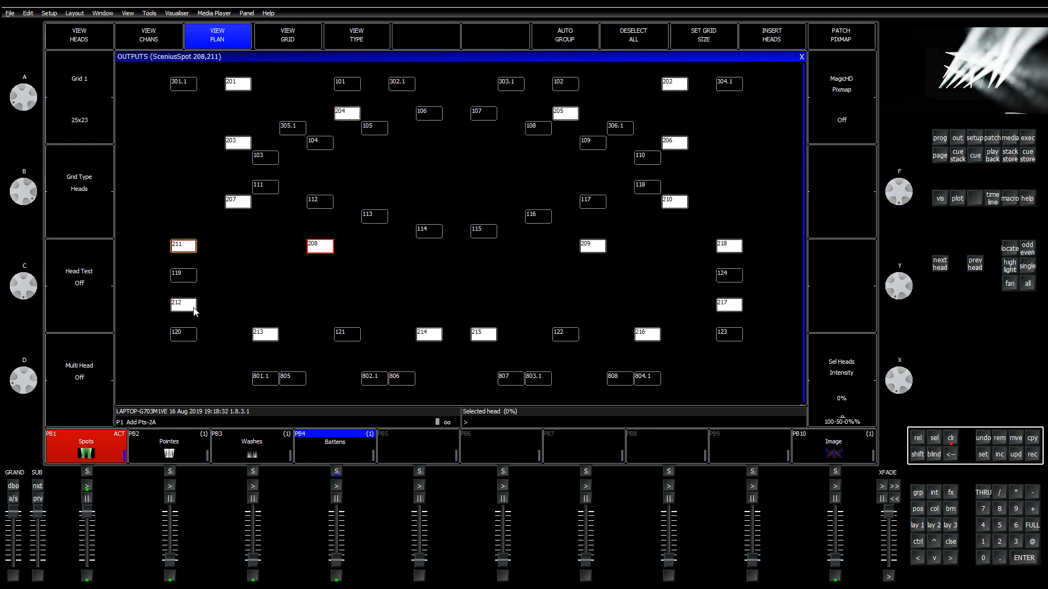
click(190, 308)
click(263, 333)
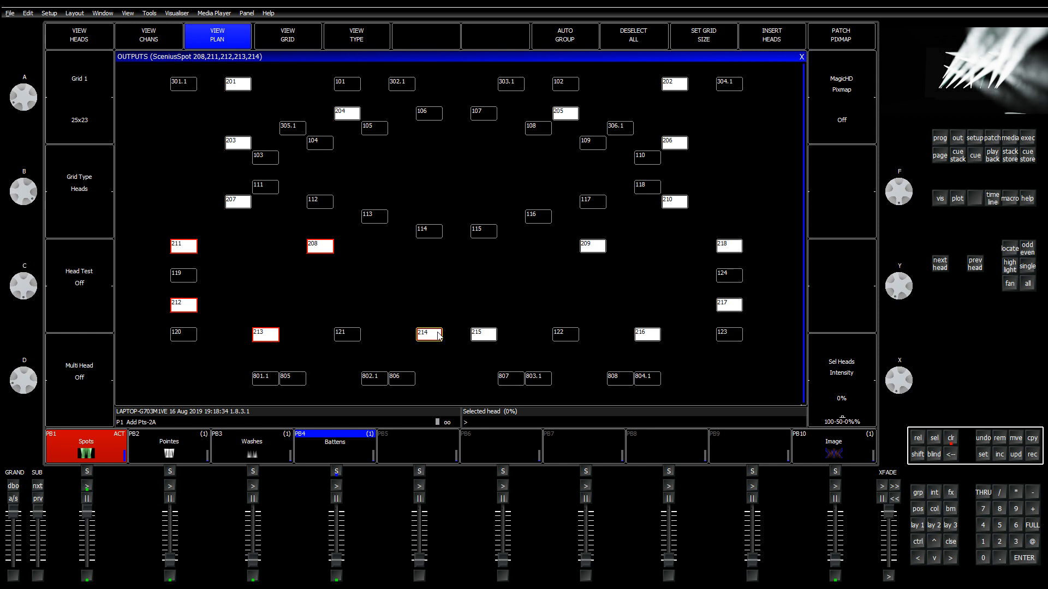
click(918, 513)
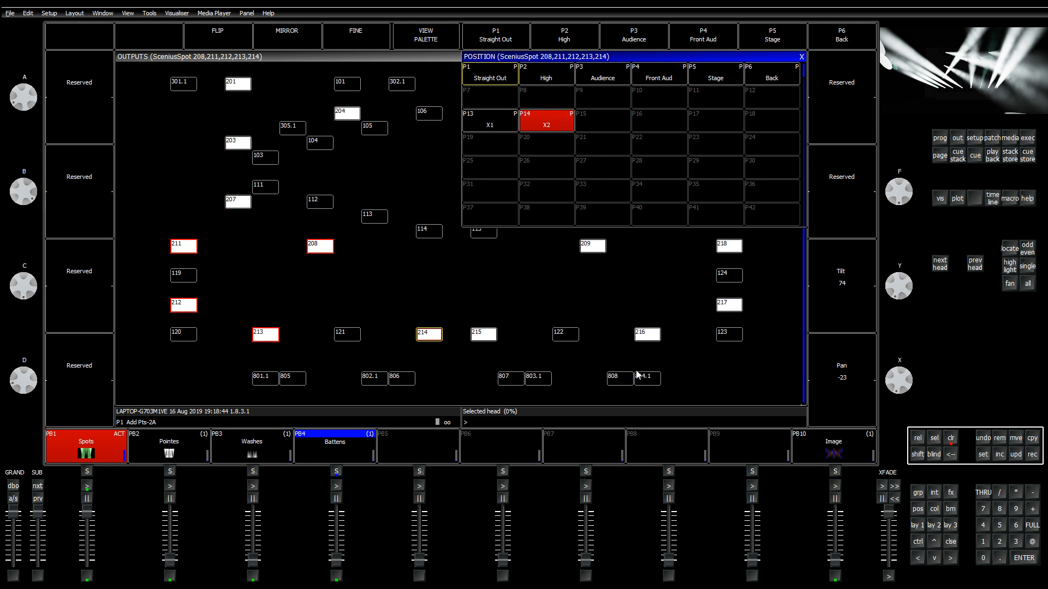
Step: Select heads 215, 216, 217, 218 and 209 on the Outputs plan and set their pan to 23
click(484, 334)
click(647, 334)
click(729, 304)
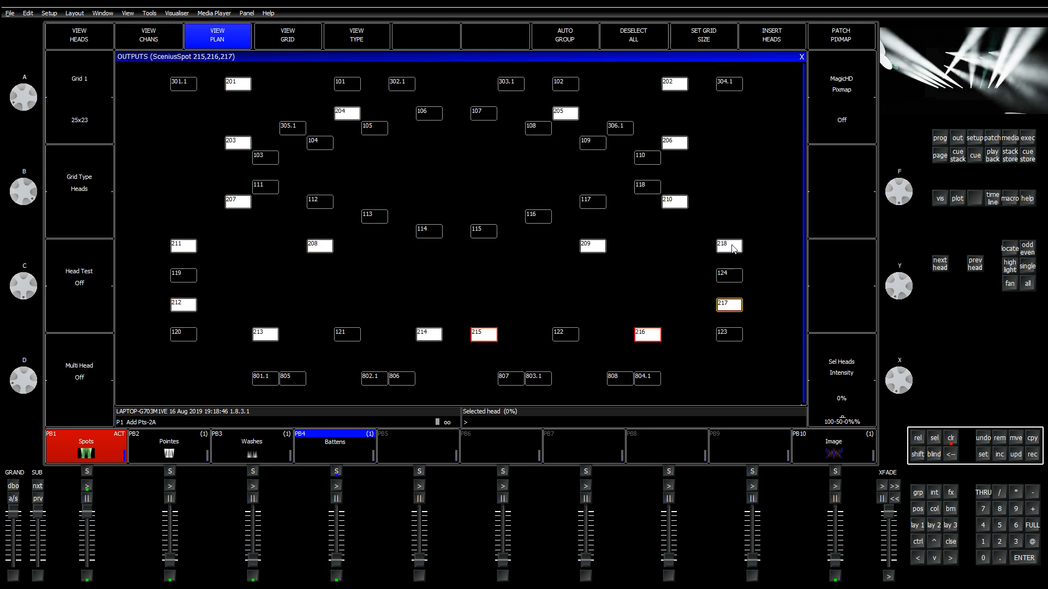
click(733, 249)
click(596, 248)
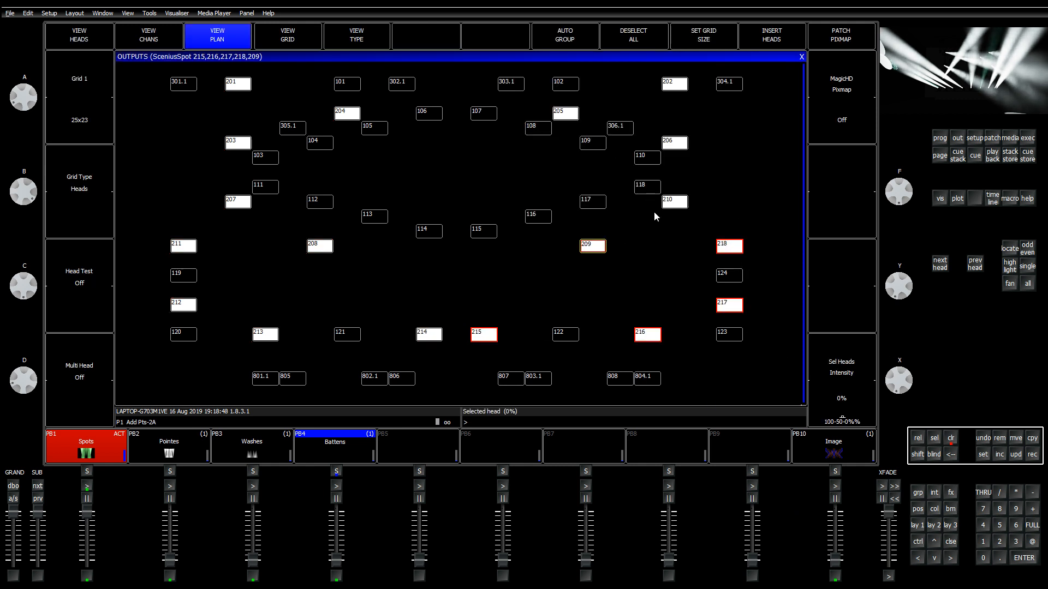
key(alt+p)
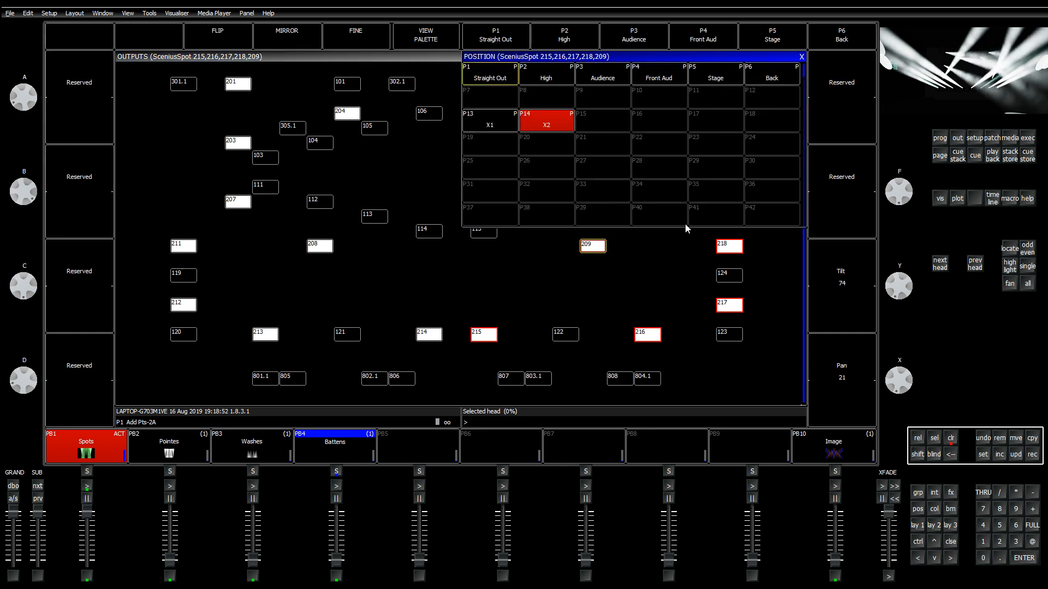
Step: Select heads 210, 206, 205 and 202 on the Outputs plan and set their pan to -23
click(665, 268)
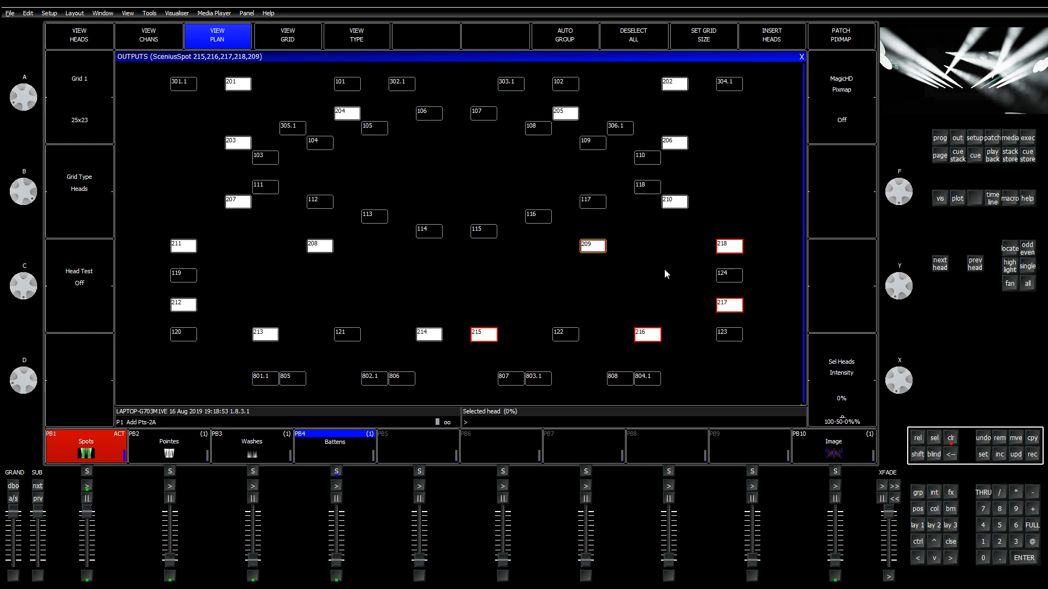
click(683, 203)
click(673, 140)
click(565, 114)
click(674, 86)
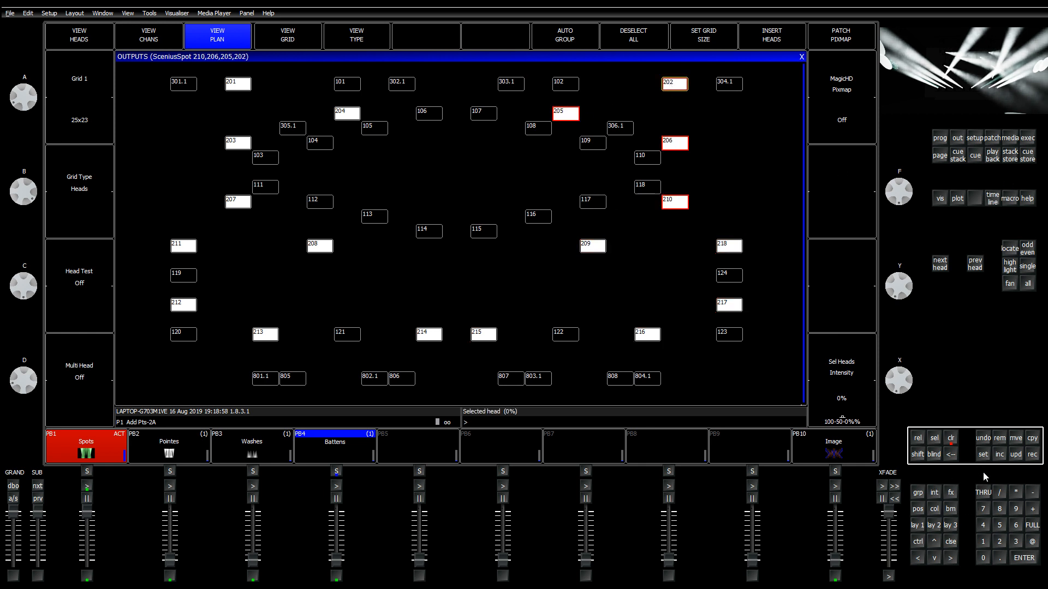
click(919, 509)
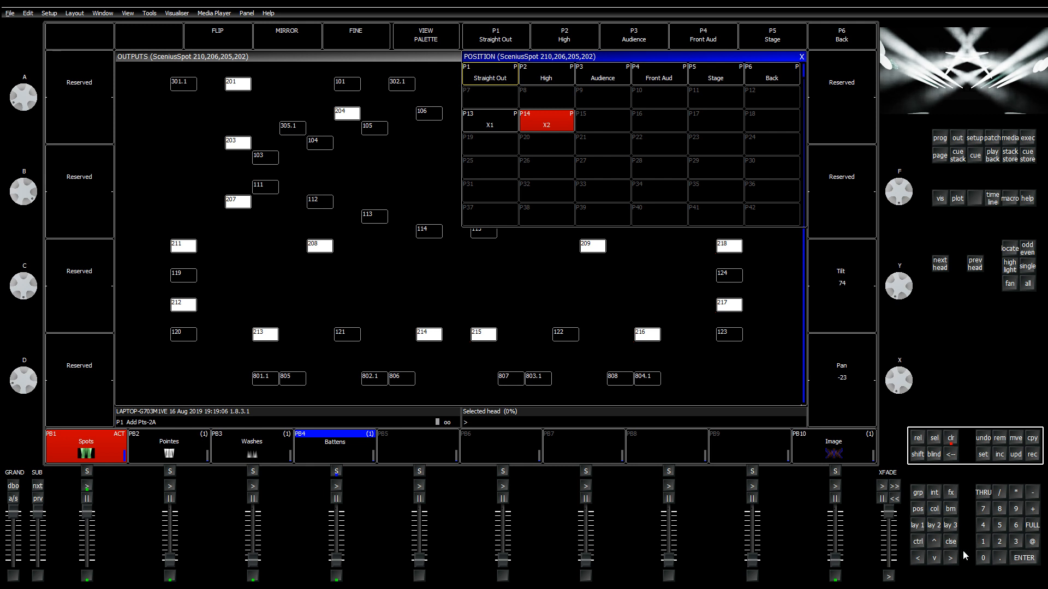
Step: Reselect the Spots LR group, mirror its pan values and record the result as position palette P15 named V
click(920, 526)
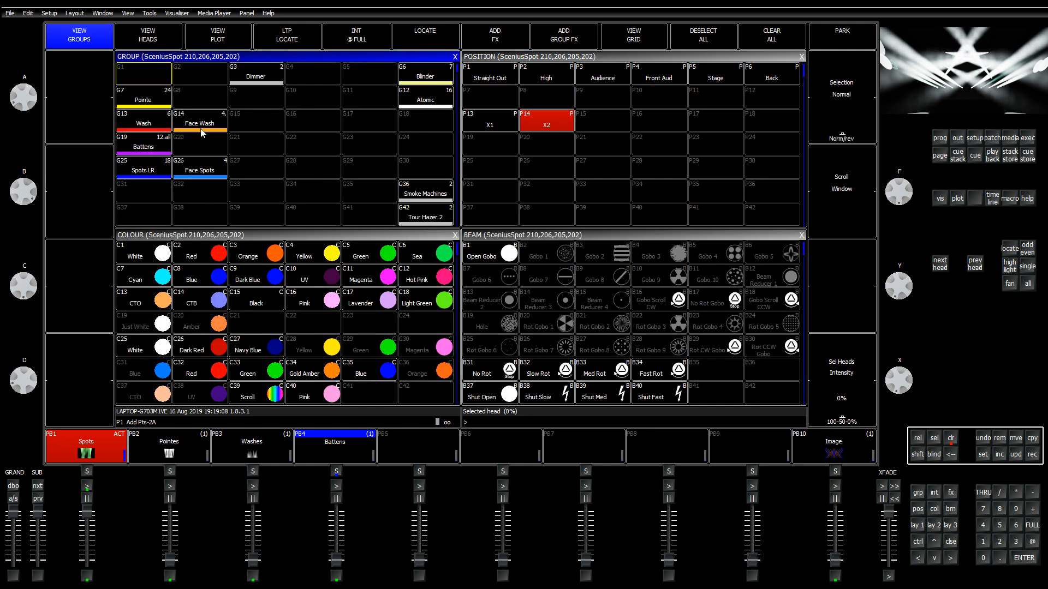
click(154, 175)
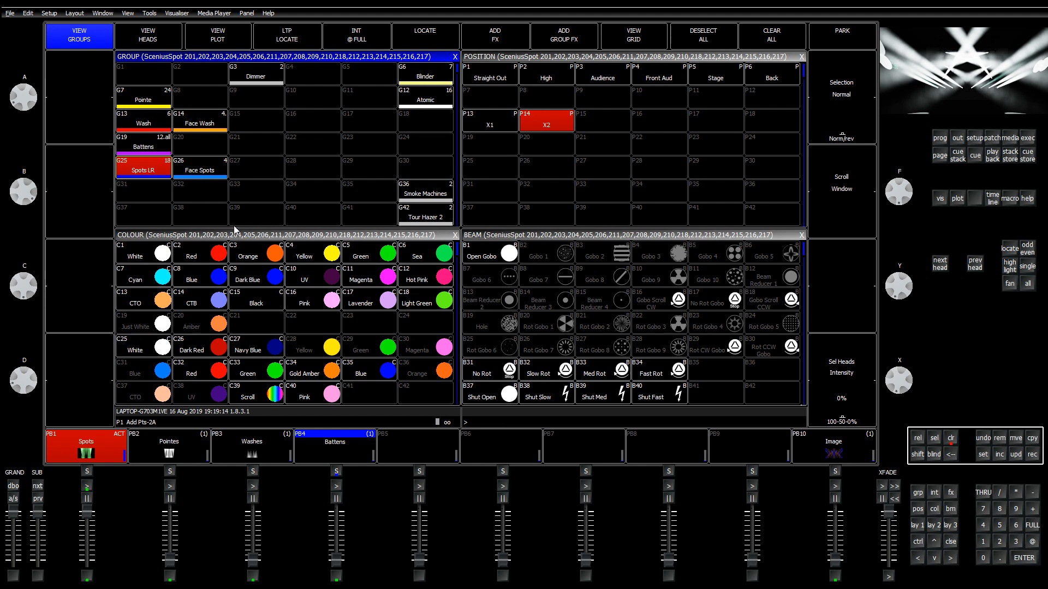
click(556, 57)
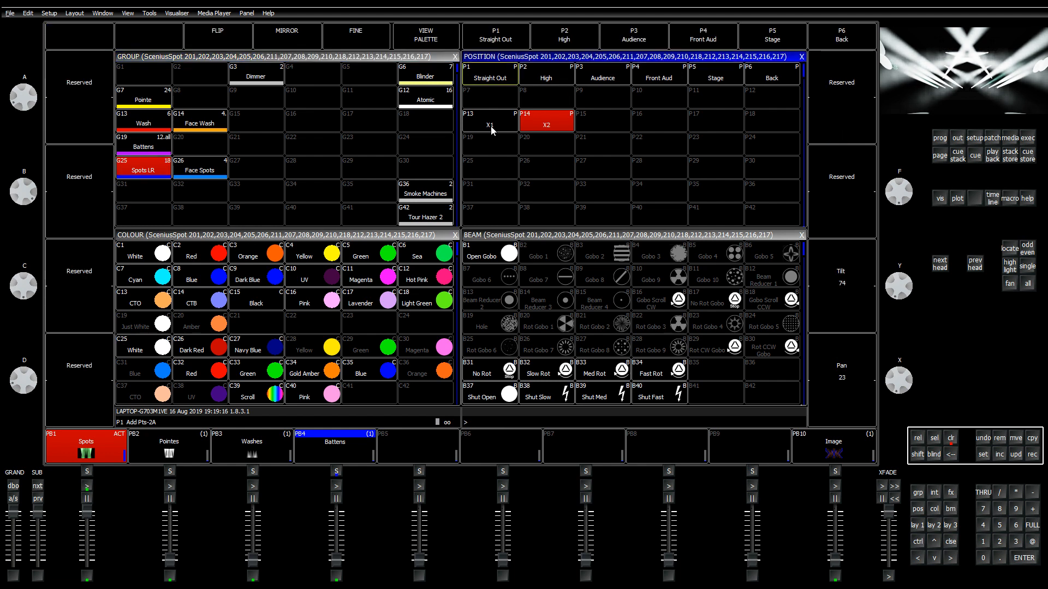
click(286, 36)
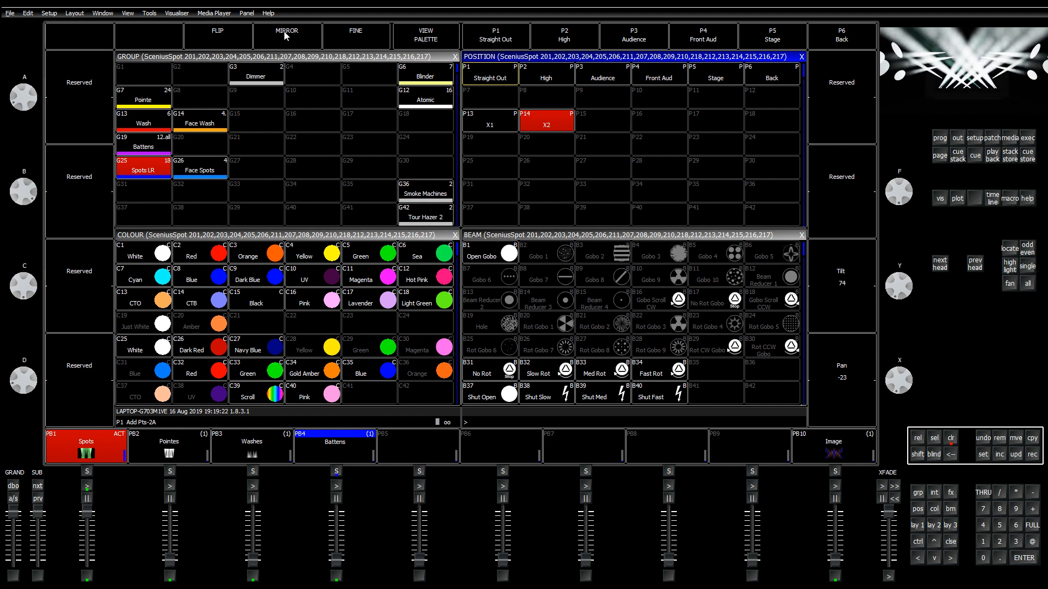
click(286, 36)
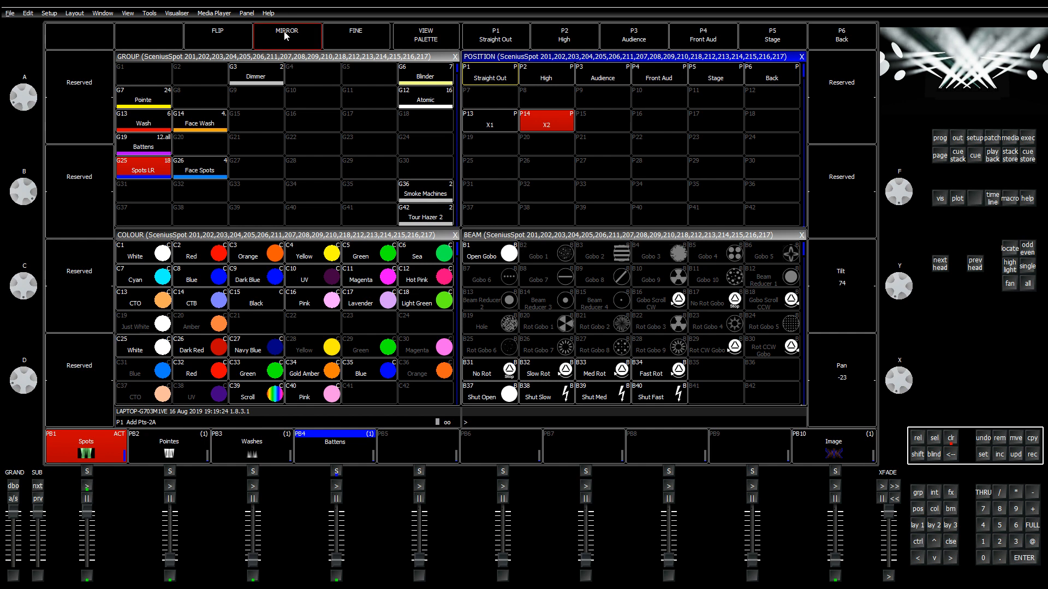
click(286, 36)
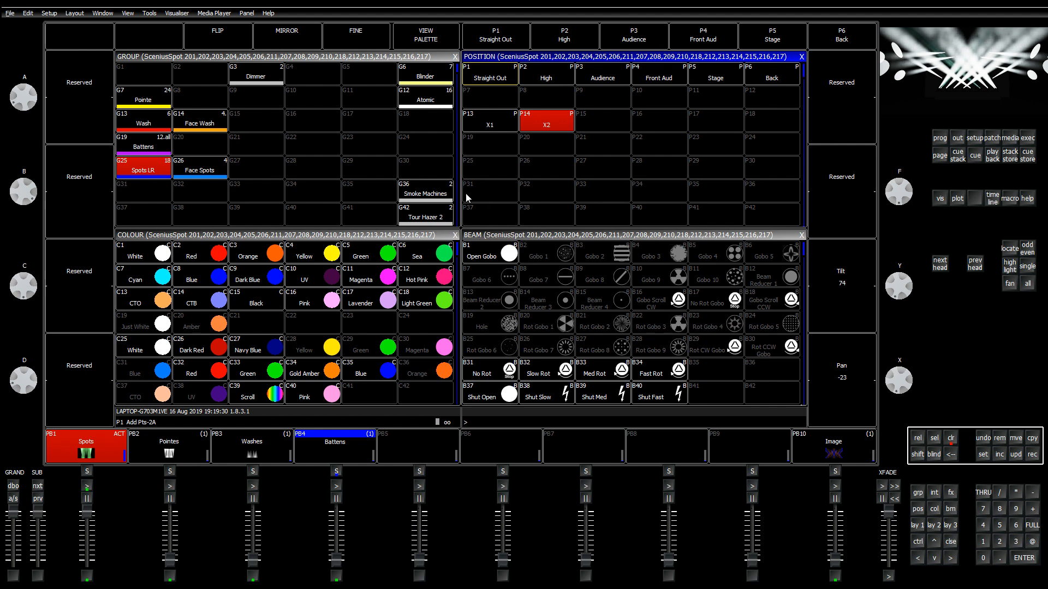
click(1032, 454)
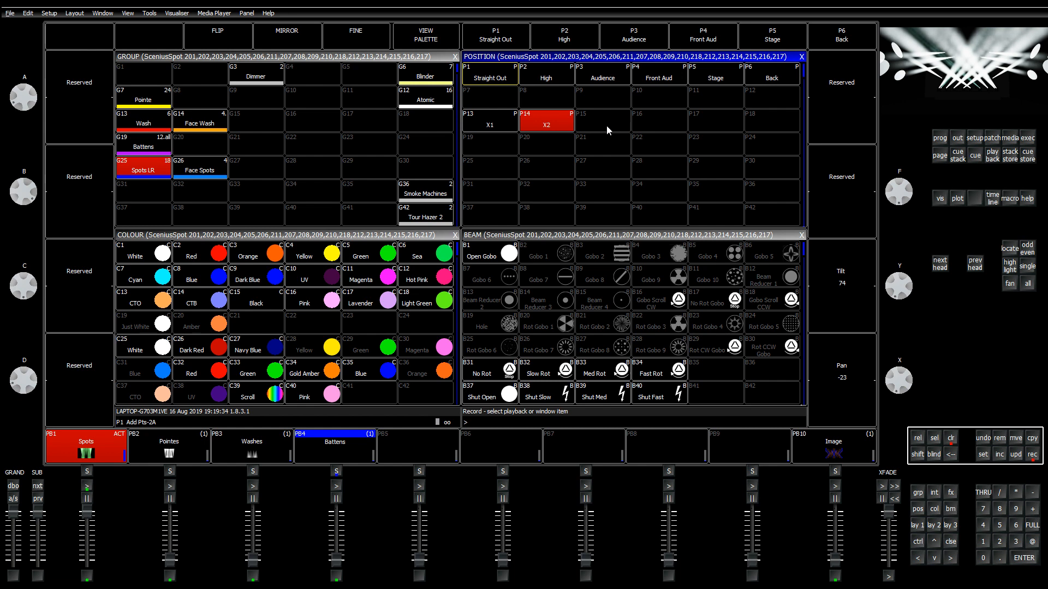
click(607, 125)
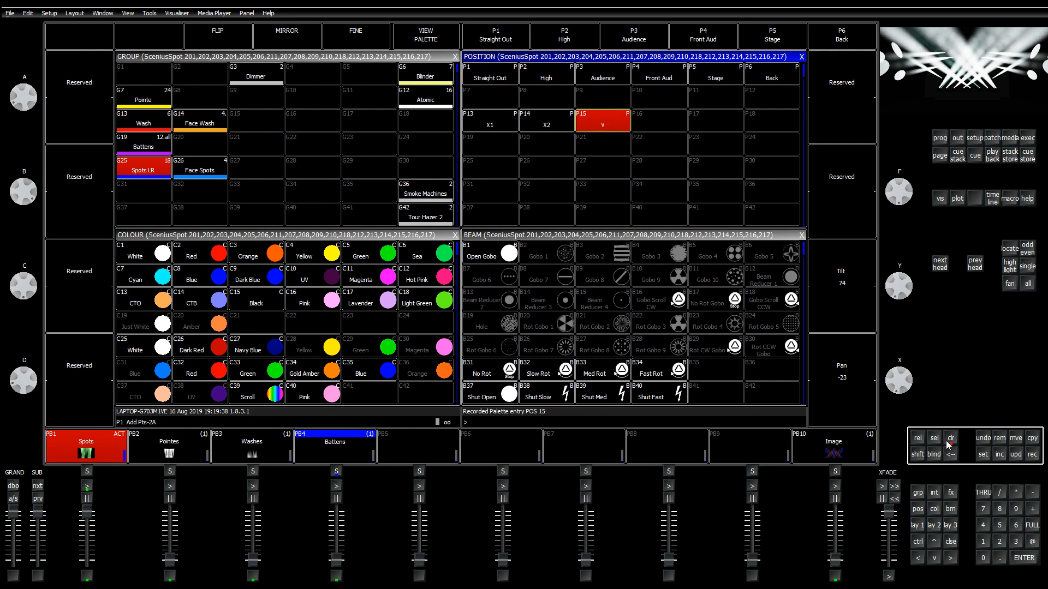
Step: Remove the tilt values of all heads from position palette P15 V and close the palette view
click(421, 36)
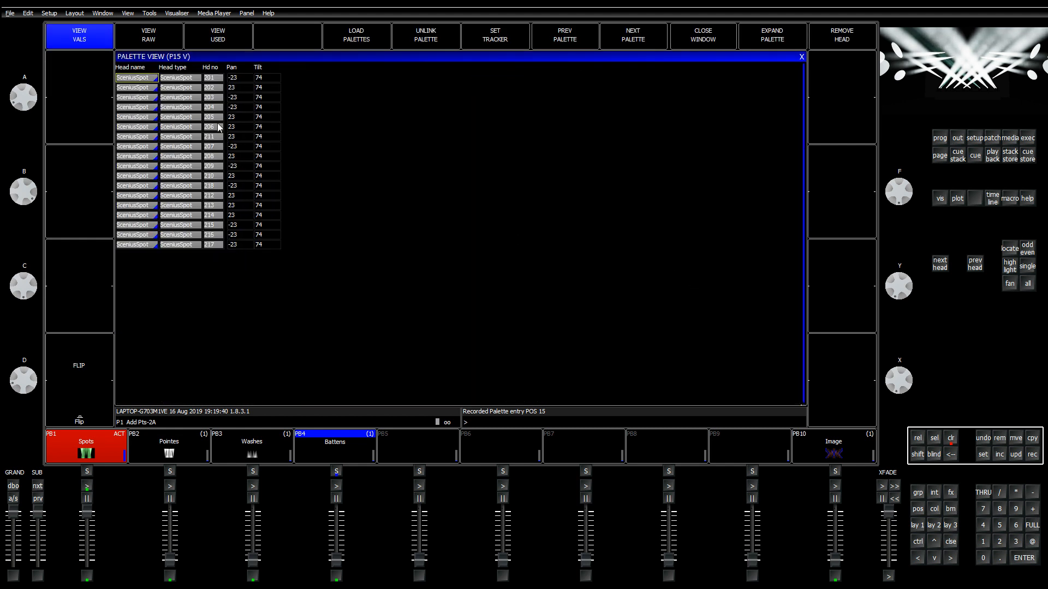
drag(267, 79, 282, 250)
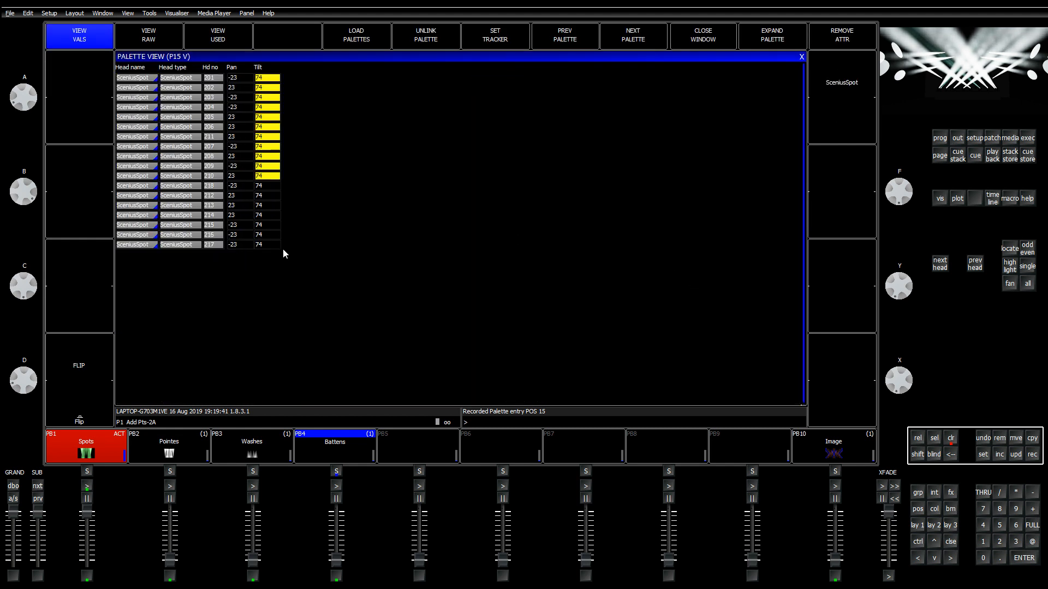
click(994, 433)
click(801, 58)
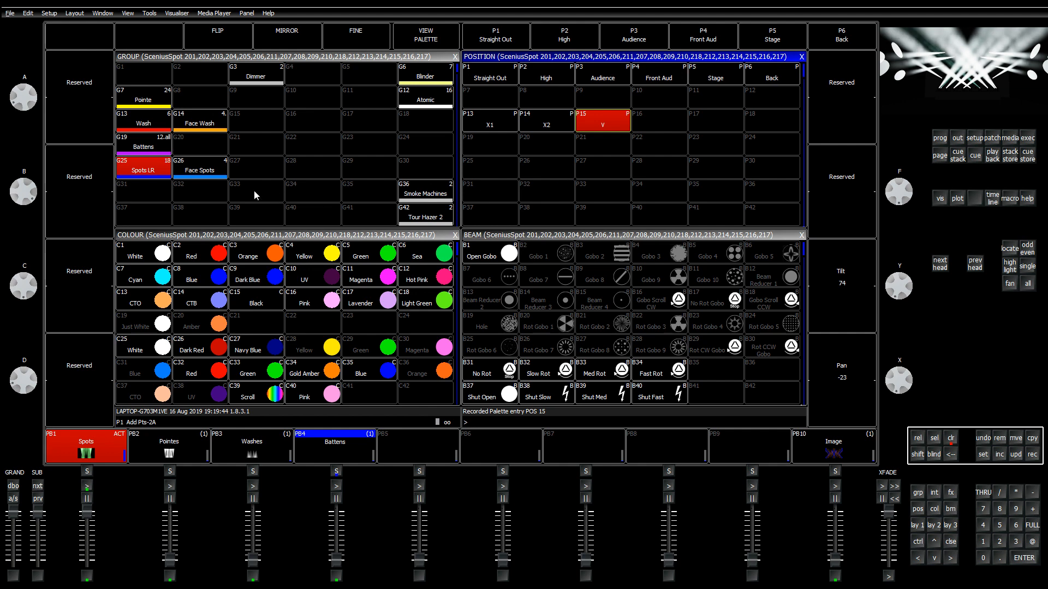
Step: Clear the programmer and move the Spots LR and Face Spots groups to slots G1 and G2
click(950, 438)
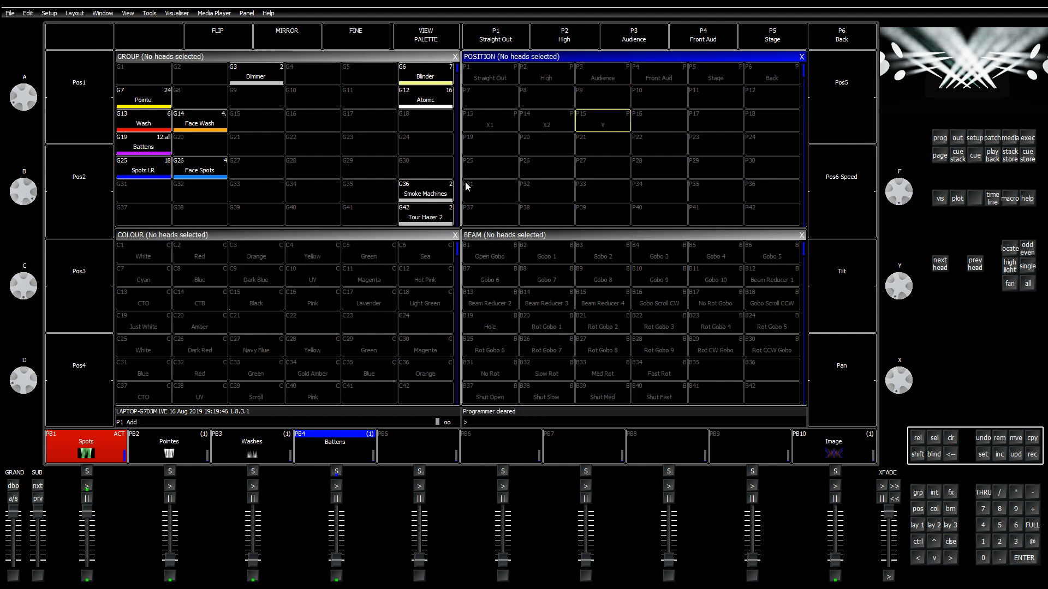
click(146, 101)
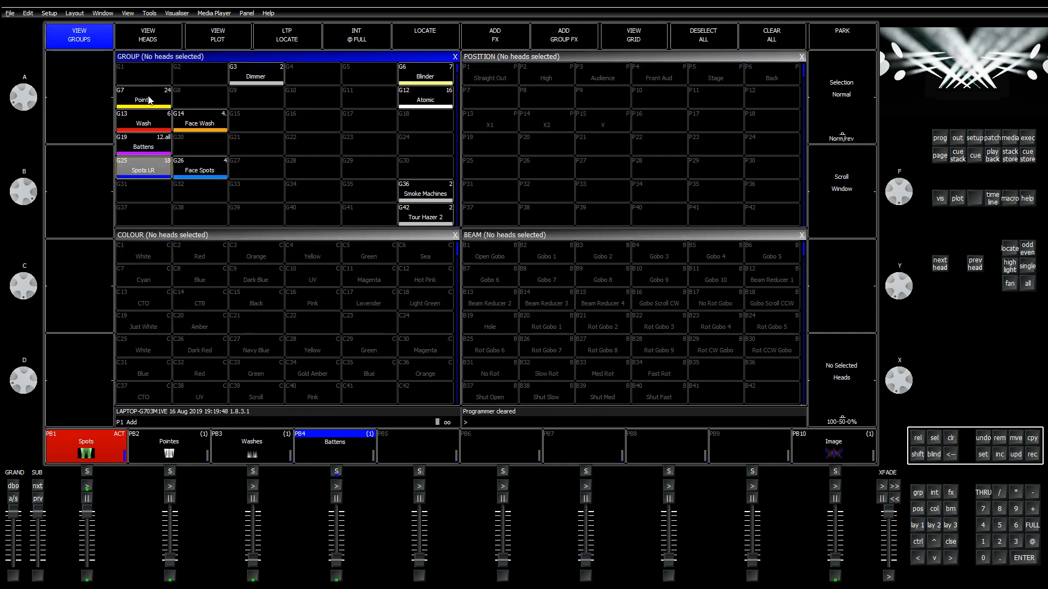
click(147, 98)
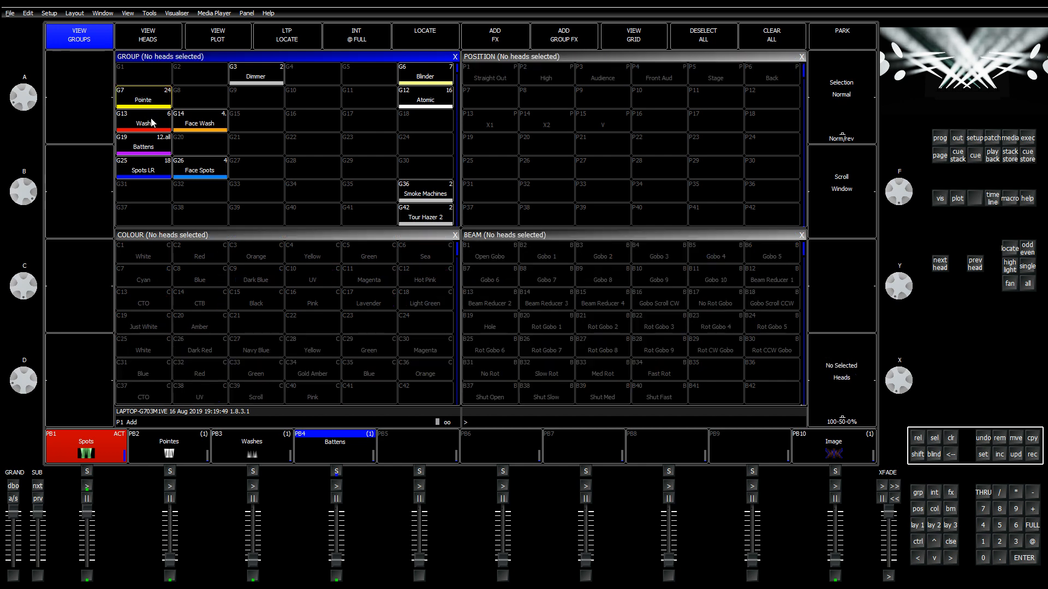
click(150, 166)
click(157, 172)
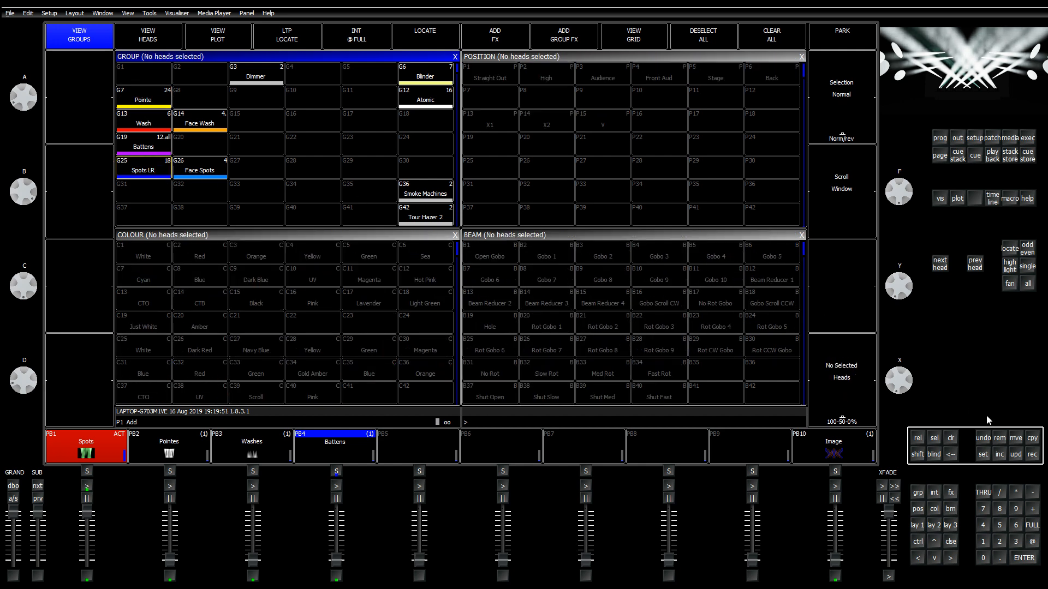
click(1019, 441)
drag(150, 174, 186, 172)
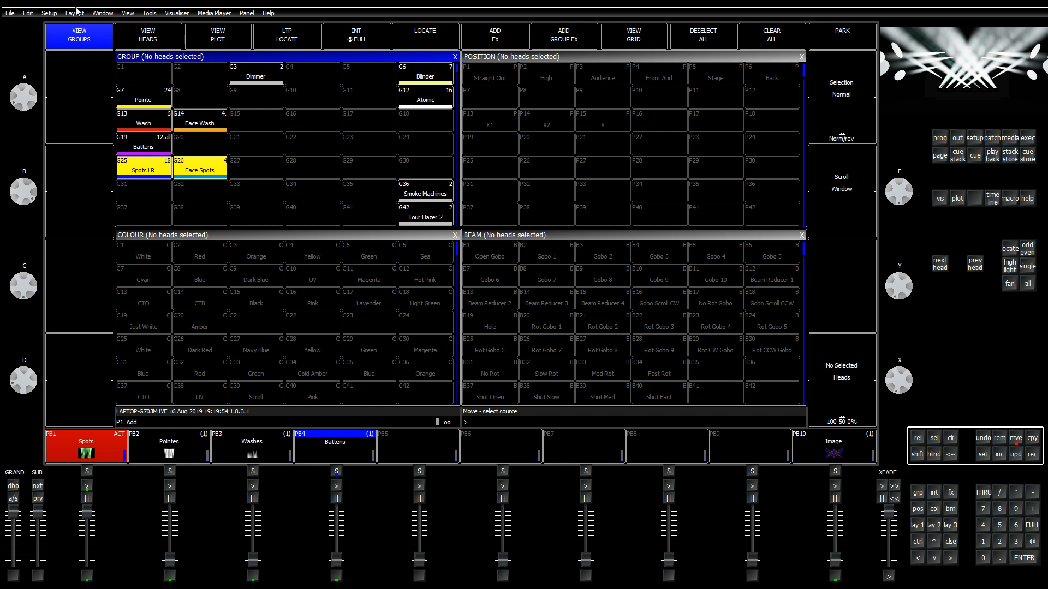
click(134, 73)
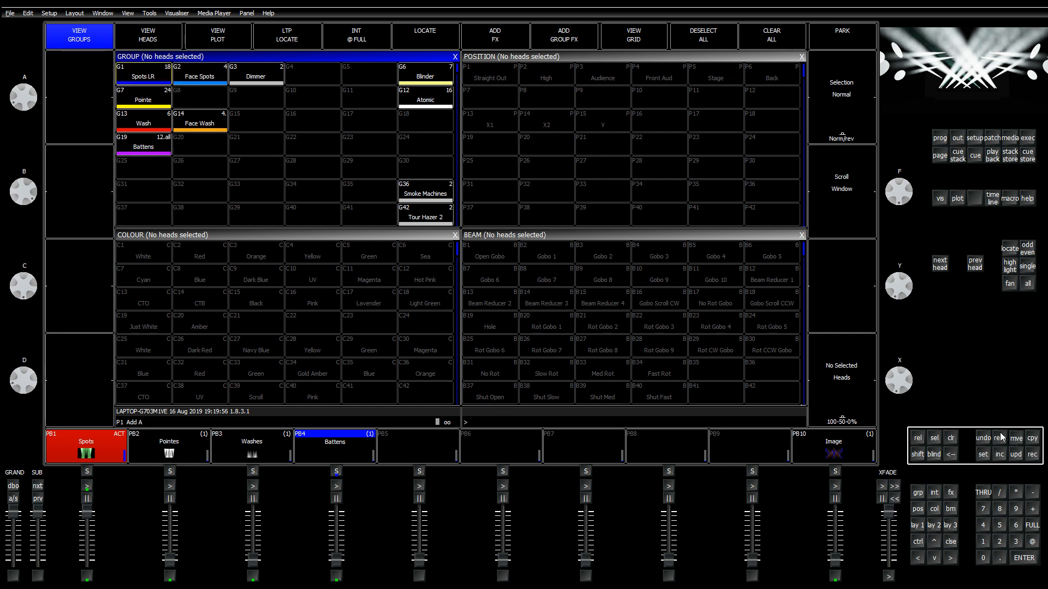
Step: Move the Dimmer group to slot G30 and delete it from there
click(1016, 438)
click(256, 75)
click(427, 172)
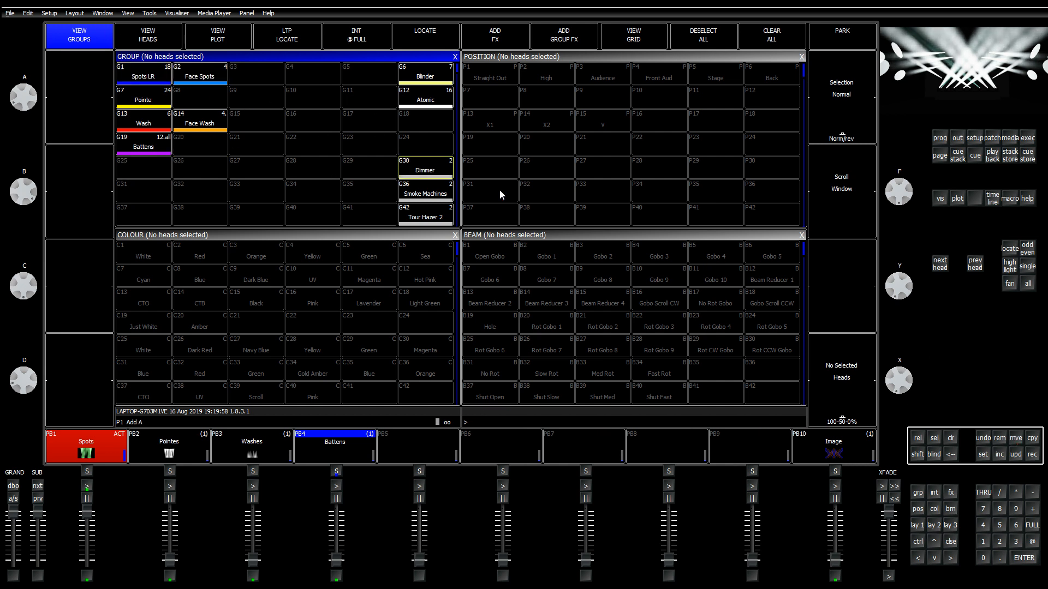
click(999, 440)
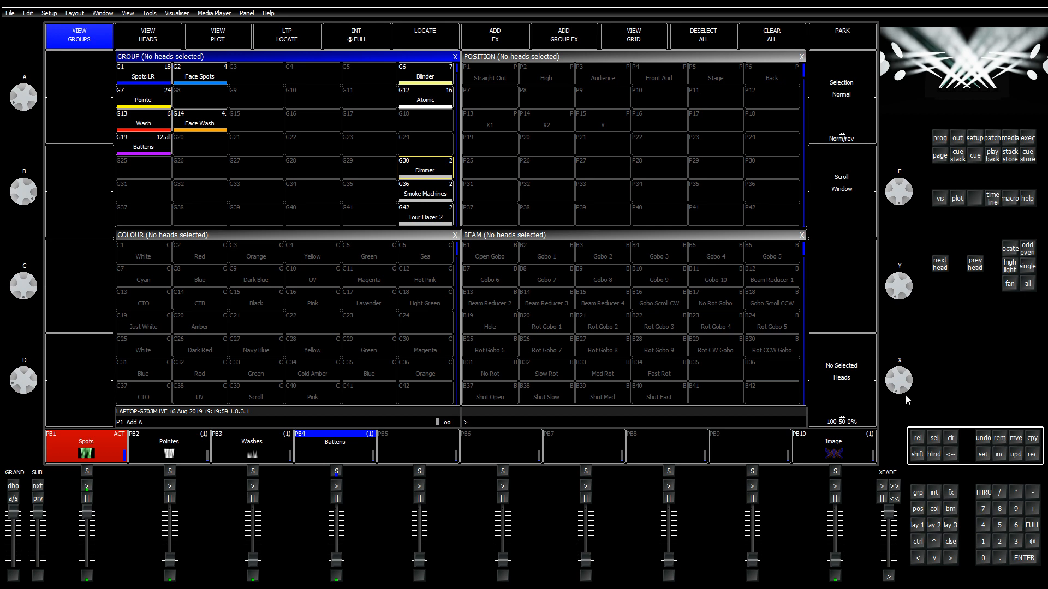
click(430, 173)
click(391, 163)
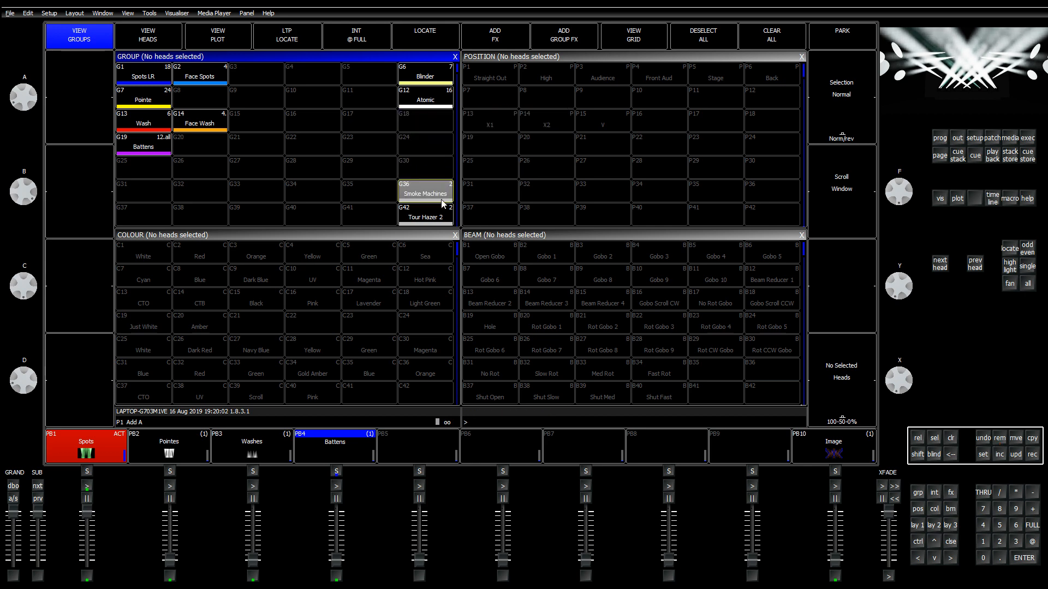
Step: Move the Smoke Machines and Tour Hazer 2 groups further down the group grid, with Smoke Machines in slot G47
click(441, 200)
click(438, 193)
click(425, 214)
click(431, 216)
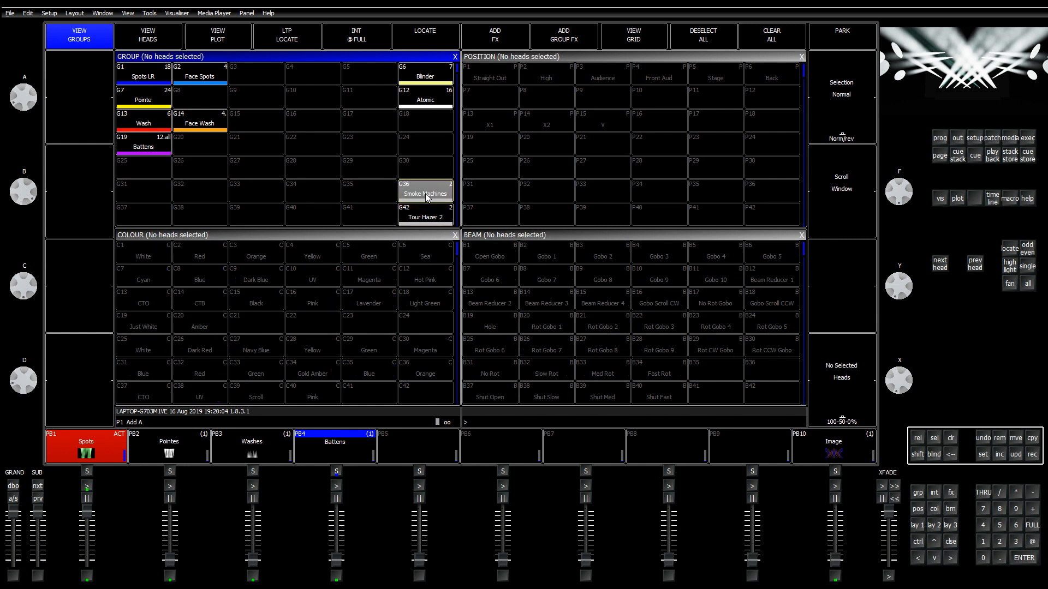
click(427, 197)
scroll(429, 198, down, 1)
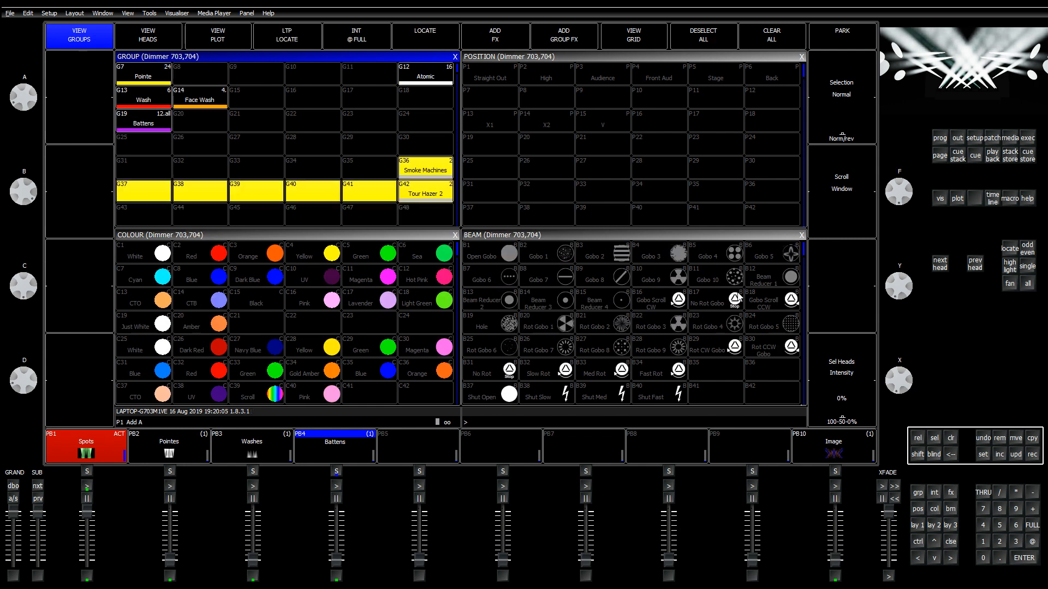
click(1015, 439)
click(385, 221)
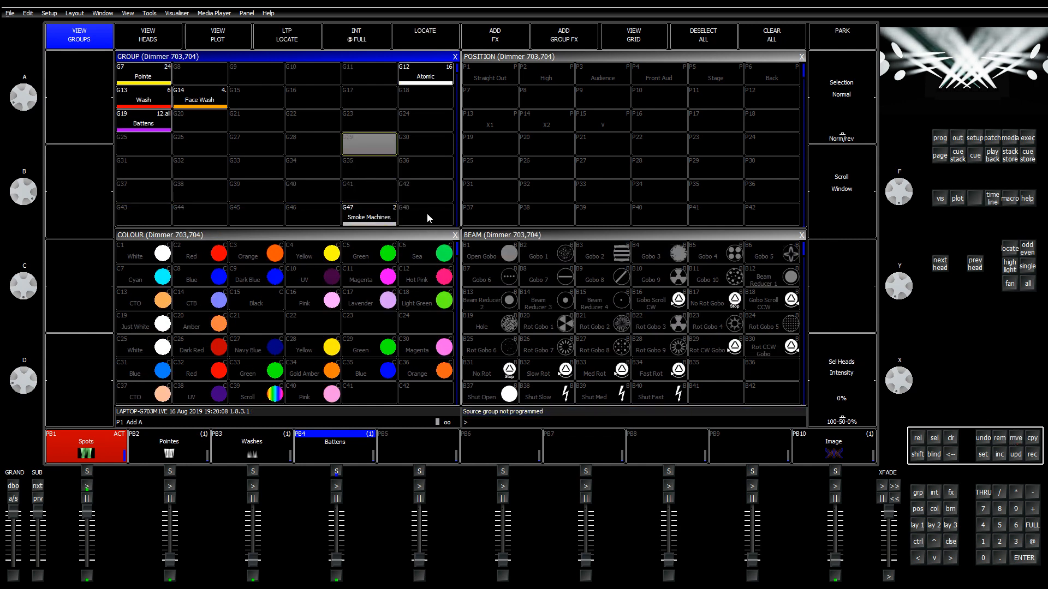
Step: Dismiss the text entry keyboard, return to the first group slots and clear the programmer
scroll(426, 216, up, 1)
scroll(429, 221, down, 4)
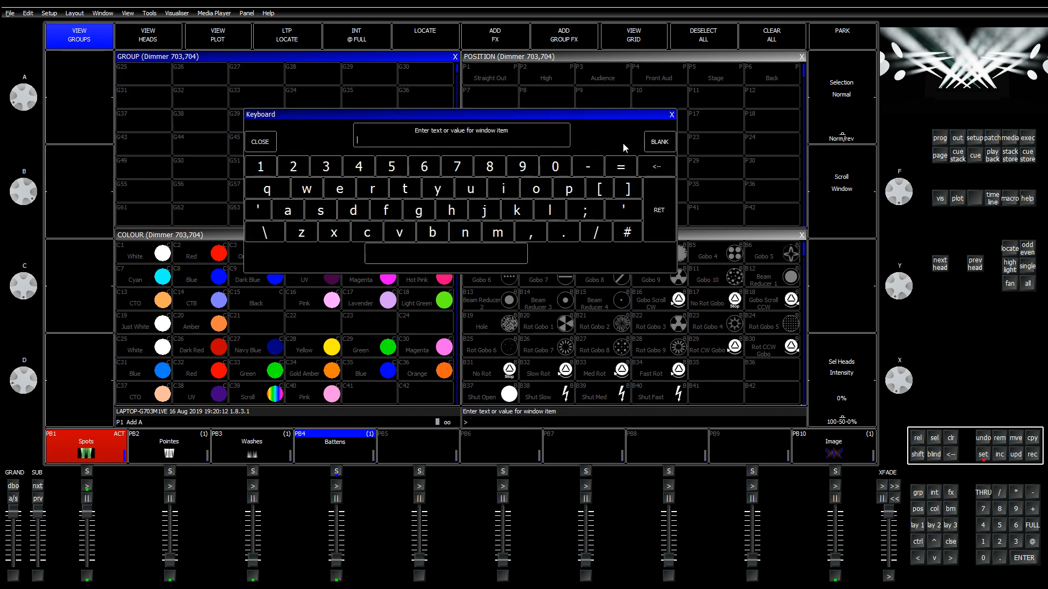
click(670, 116)
scroll(375, 169, up, 4)
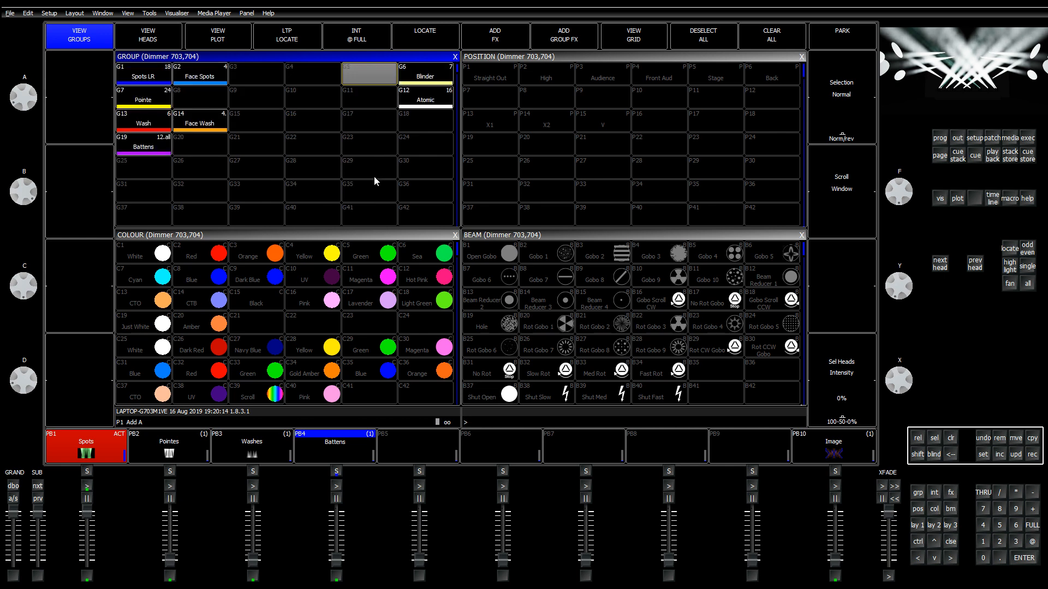
click(950, 440)
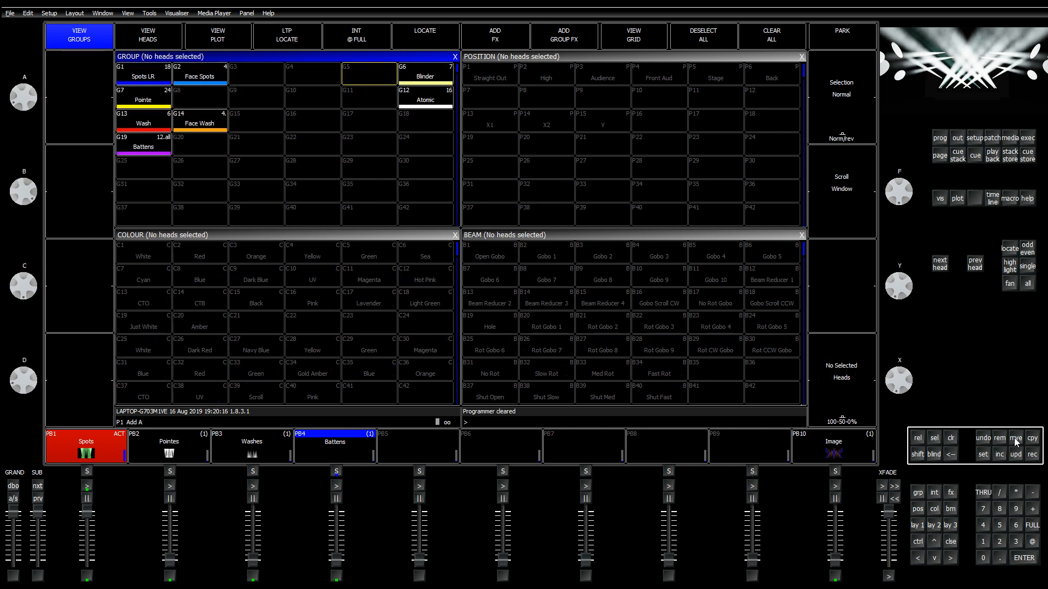
Step: Compare the heads in the Face Wash and Wash groups and show the Face Wash heads on the Outputs plan
click(210, 122)
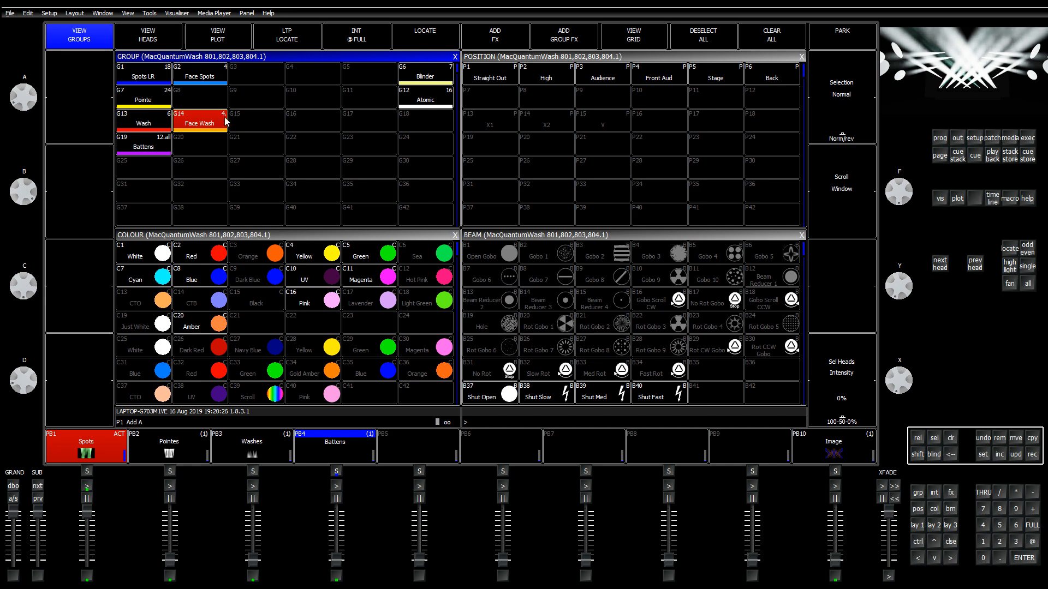
click(159, 129)
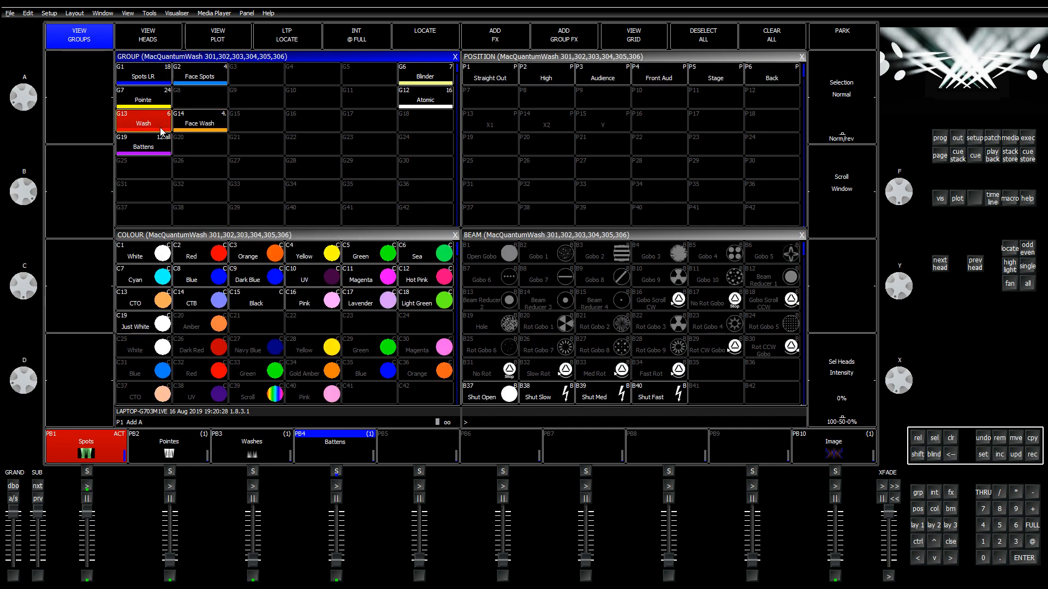
click(188, 126)
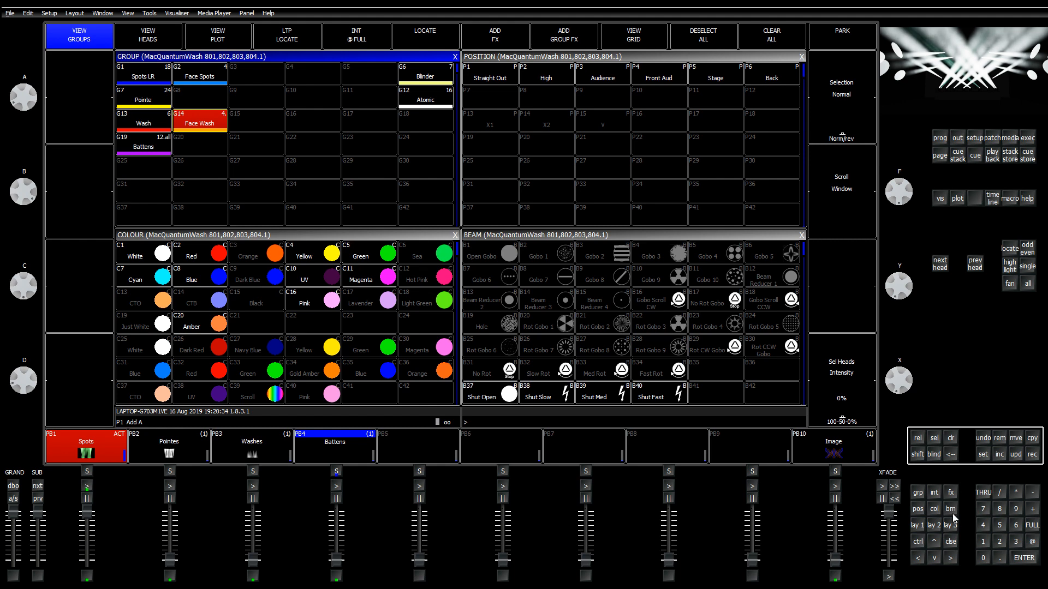
click(958, 138)
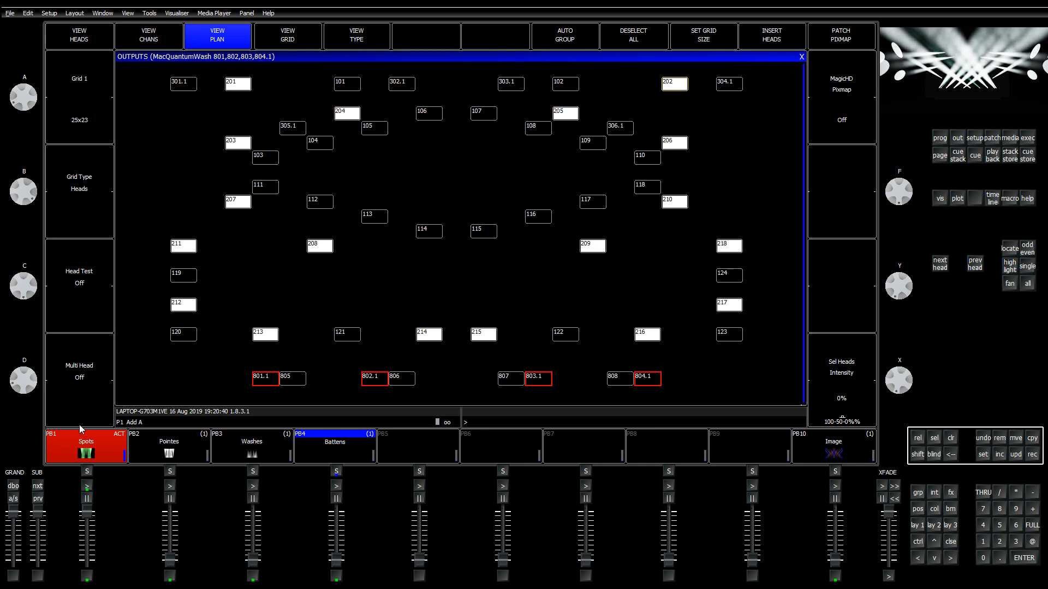
Step: Deselect the Face Wash heads 804, 803, 802 and 801 on the Outputs plan
click(647, 379)
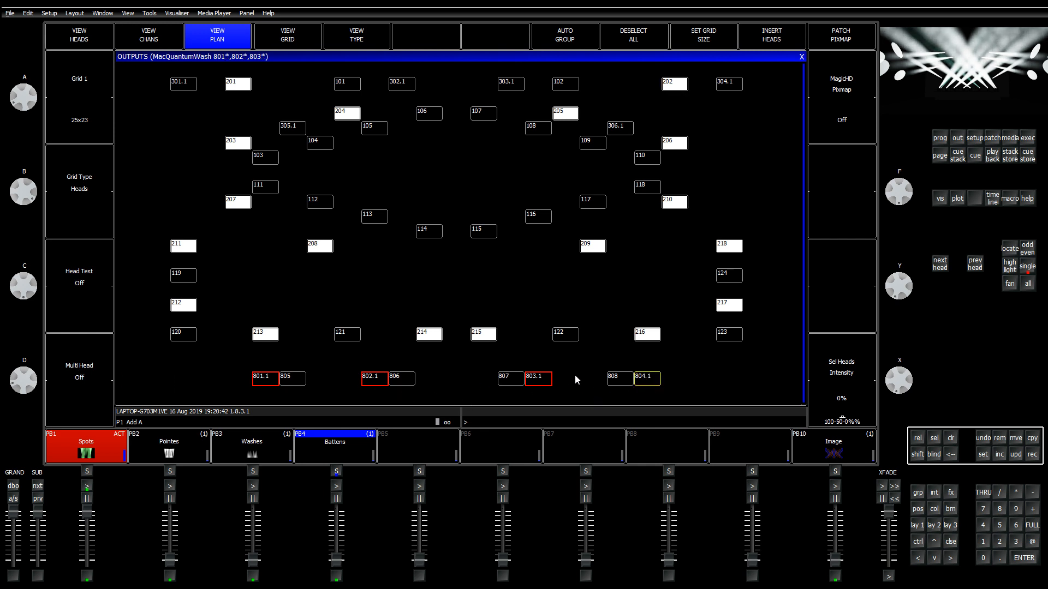
click(547, 384)
click(374, 381)
click(265, 381)
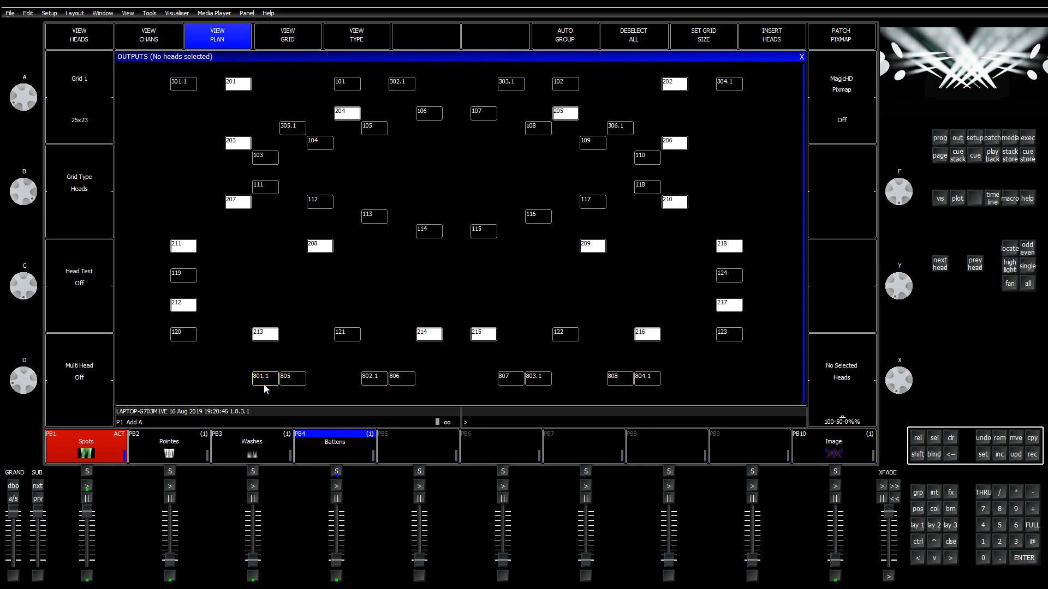
Step: Reselect heads 801 to 804 on the Outputs plan, clear the programmer and return to the group and palette layout
click(375, 380)
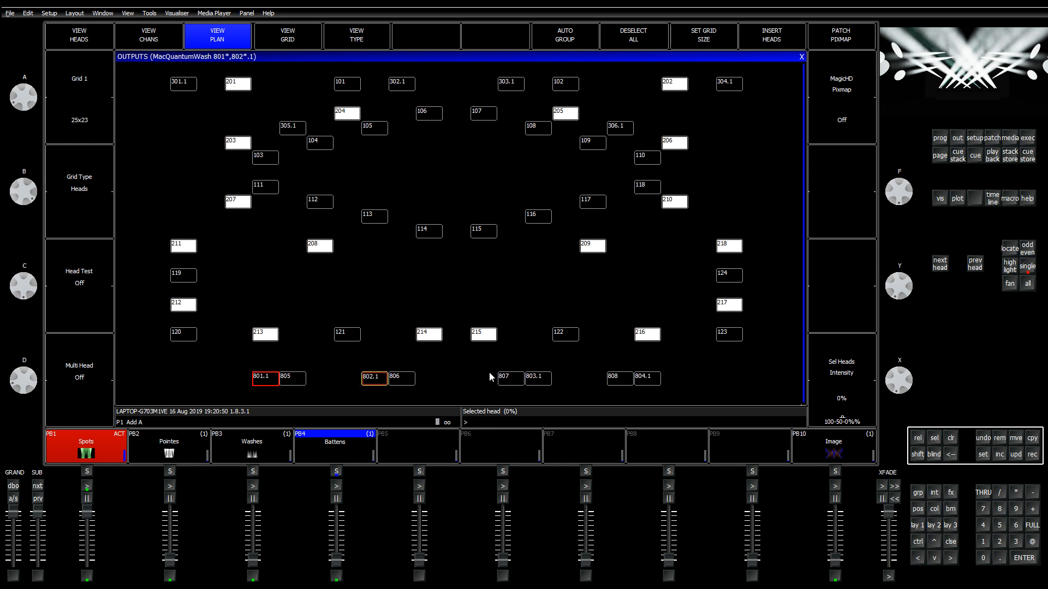
click(535, 380)
click(659, 382)
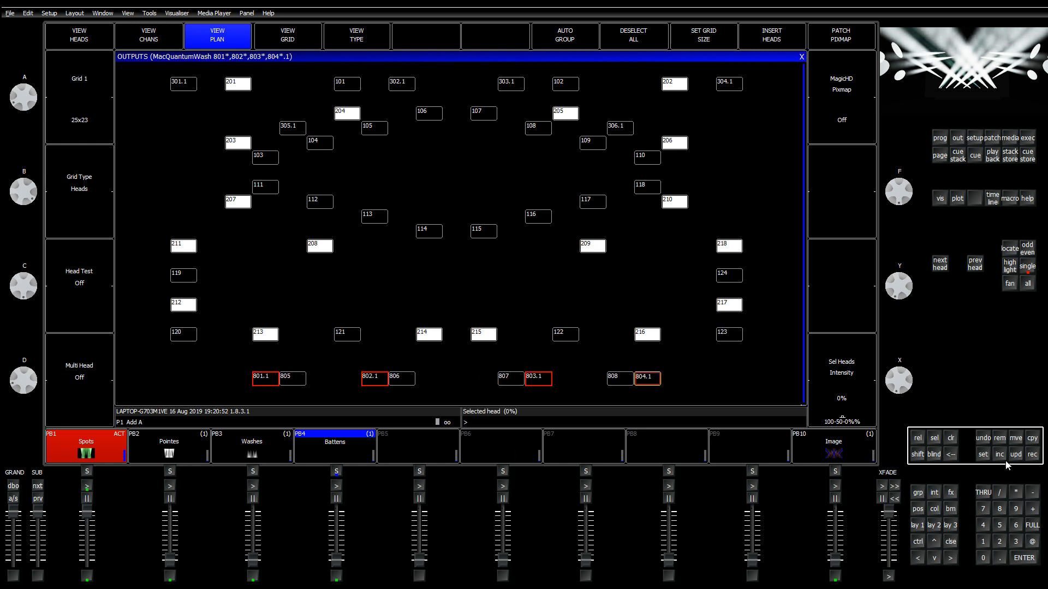
click(951, 438)
click(917, 525)
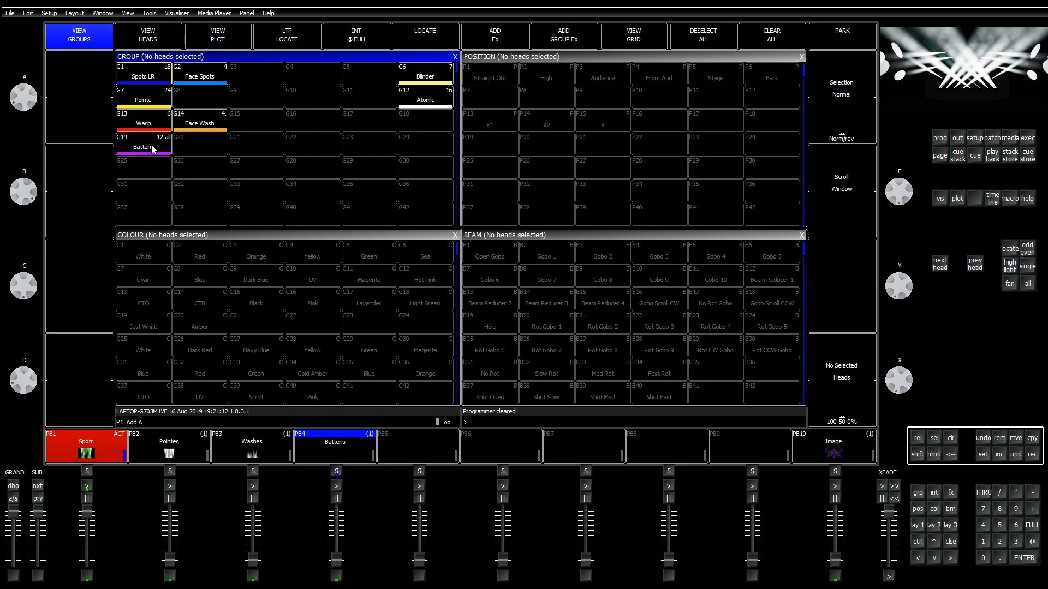
Step: Select the Pointe group and fan its pan to 22 using the 2 Parts fan type
click(137, 104)
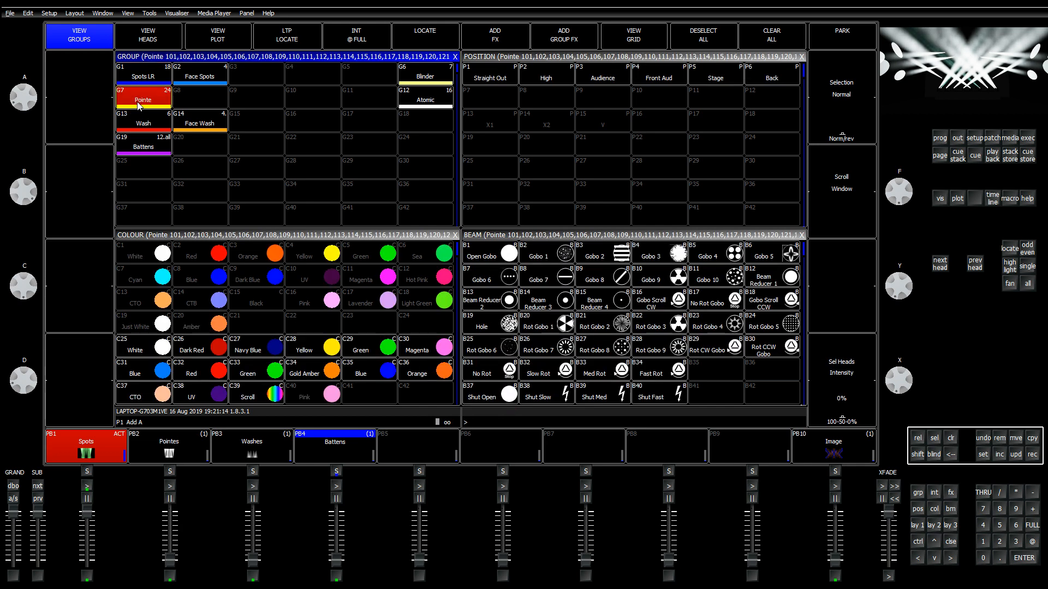
click(522, 60)
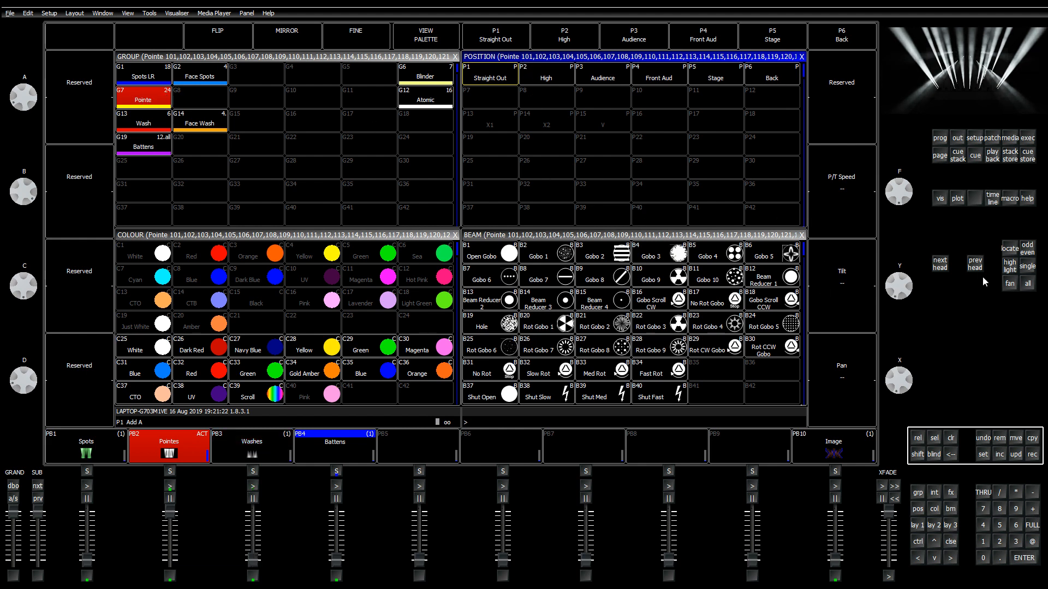
click(1008, 283)
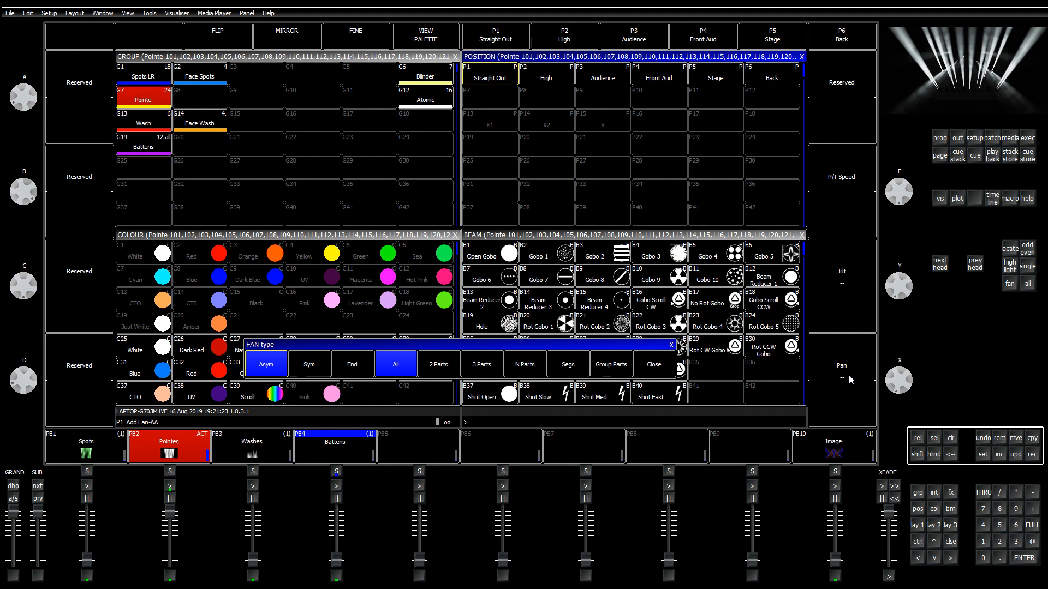
click(432, 364)
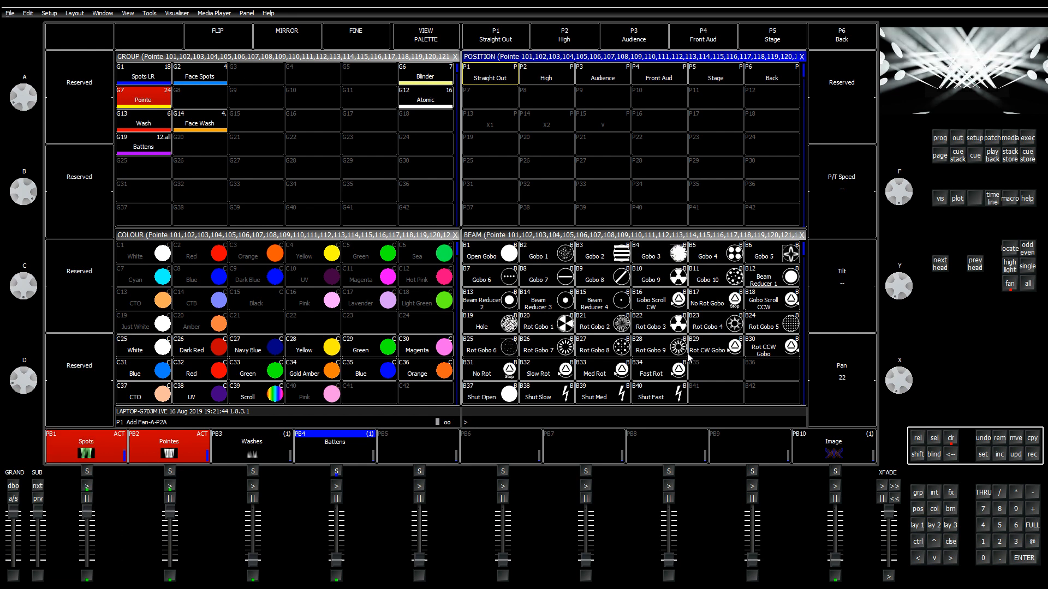
text(utoS)
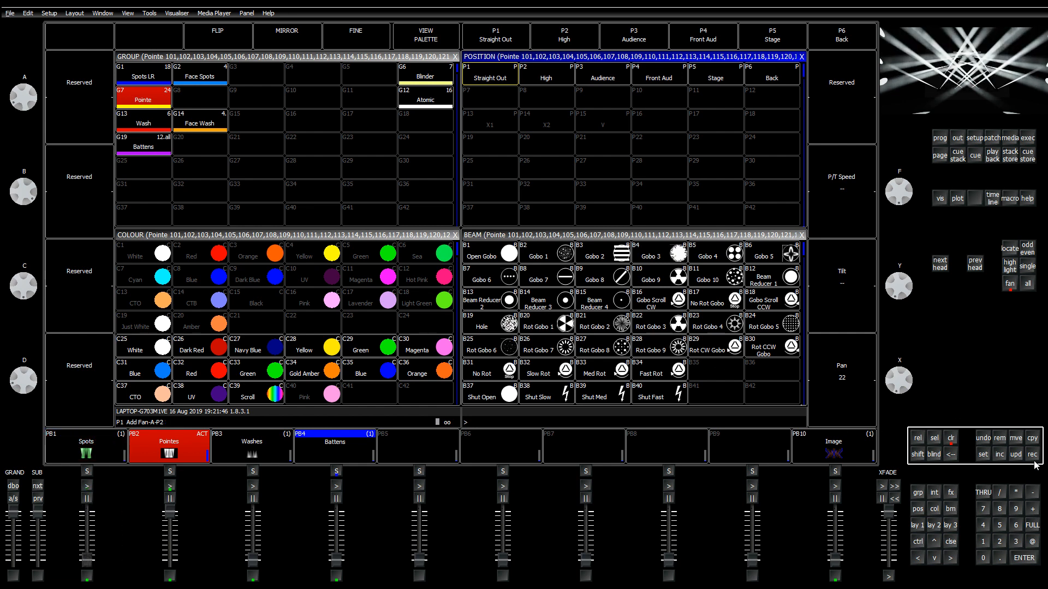
Step: Update position palette P13 X1 with the Pointe group's fanned pan
click(1033, 455)
click(490, 124)
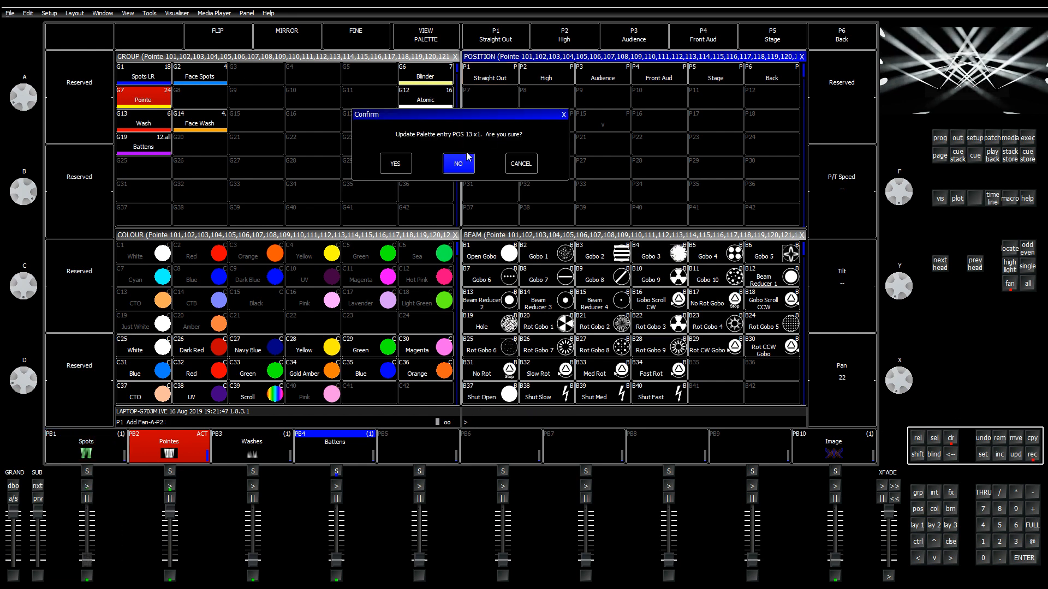
click(396, 169)
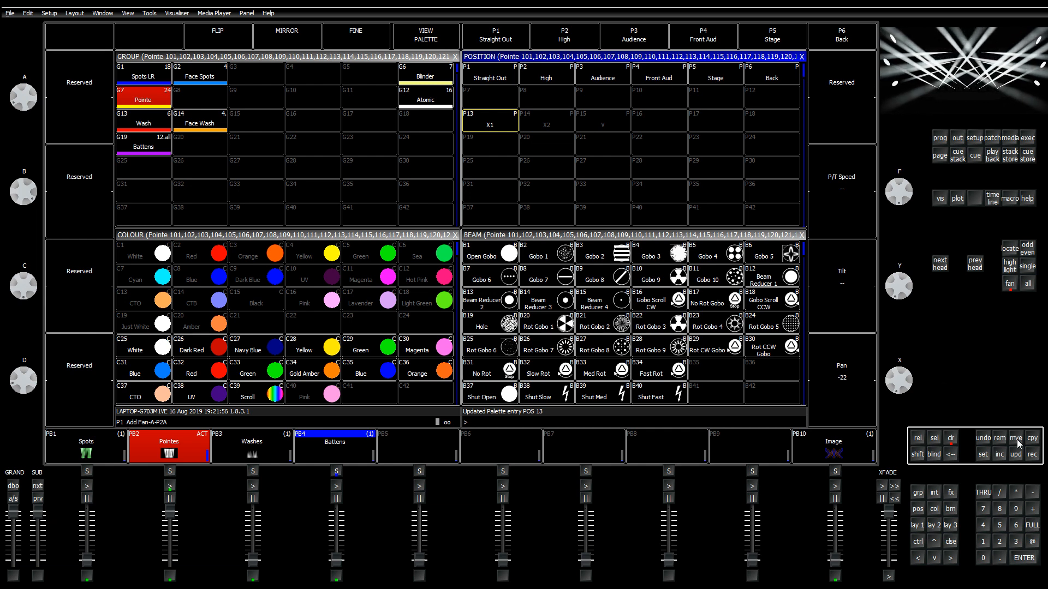
Step: Update position palette P14 X2 with the Pointe group's fanned pan of -22
click(1032, 454)
click(544, 116)
click(405, 168)
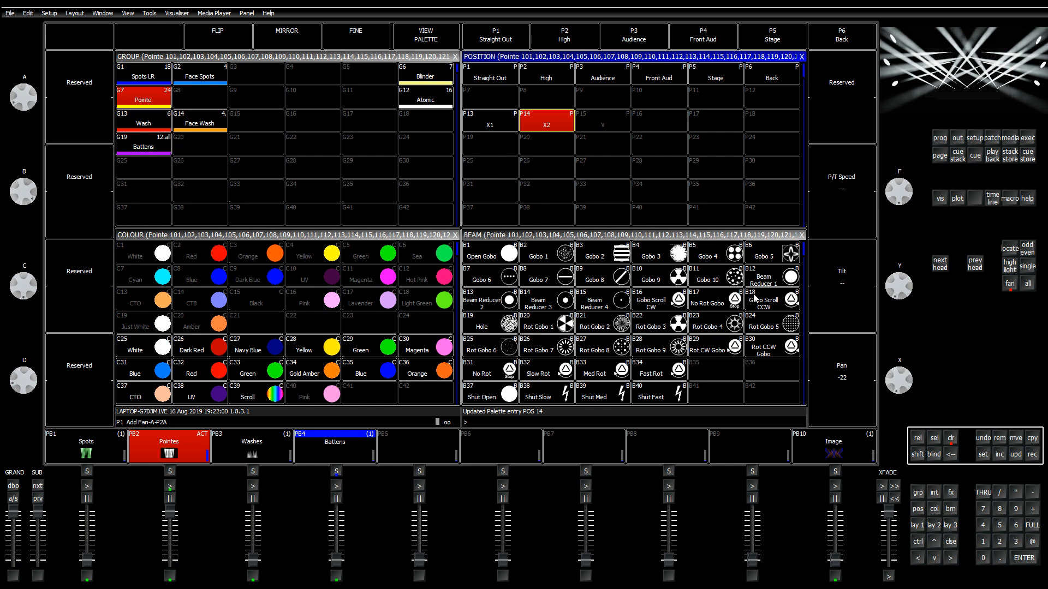
Step: Bring the Pointe heads' fanned pan back to 0 and return to the Outputs plan
click(1026, 139)
click(954, 543)
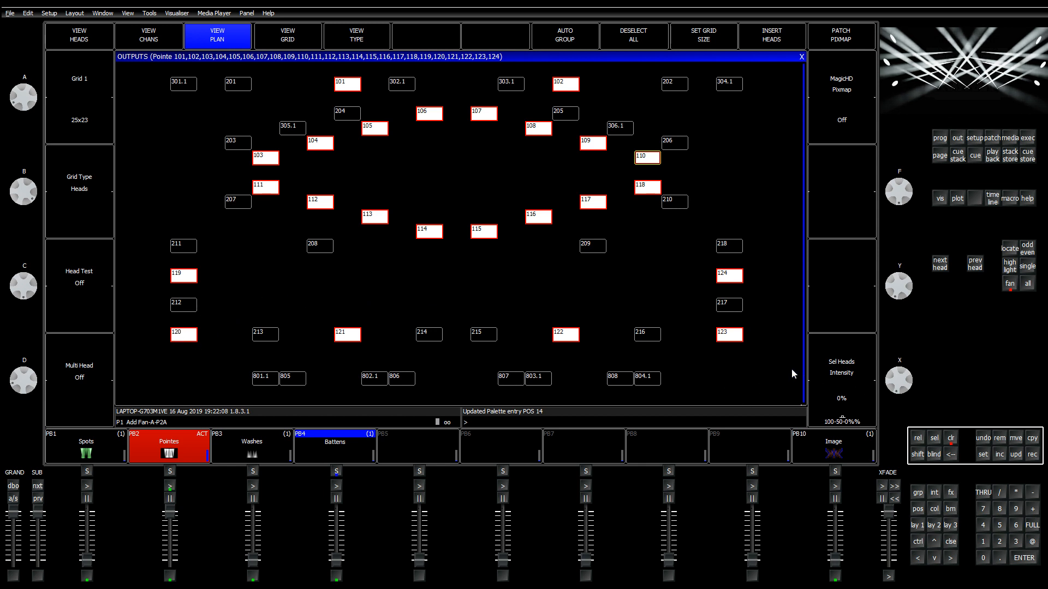
key(p)
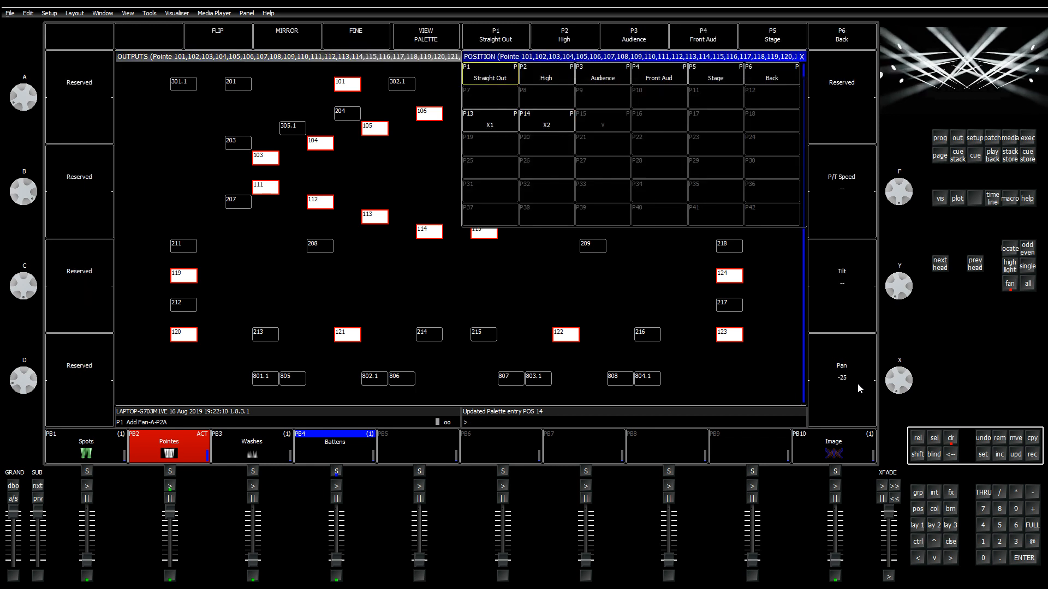
drag(858, 384, 860, 421)
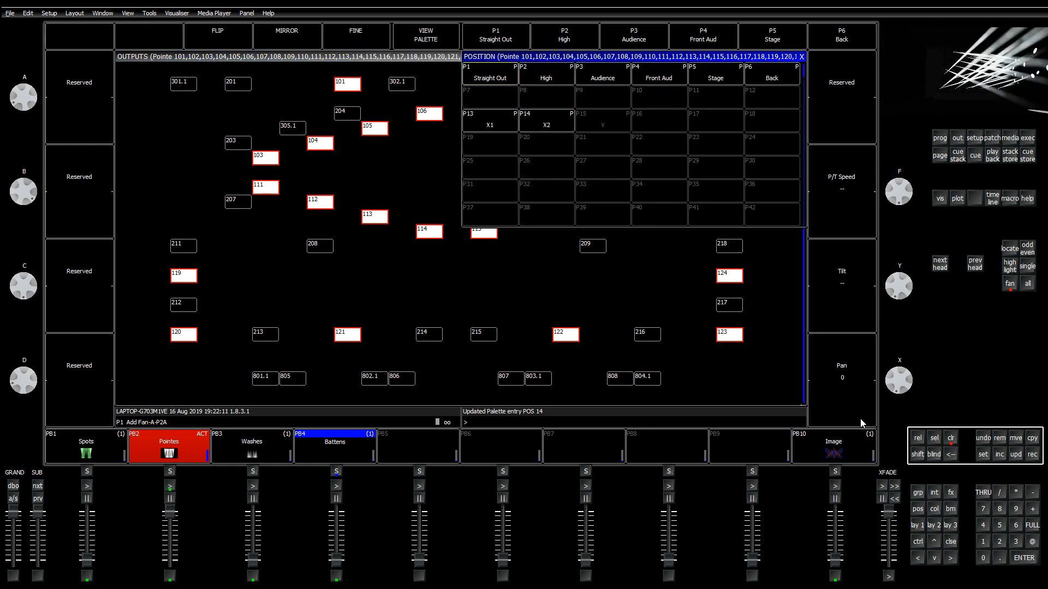
click(369, 250)
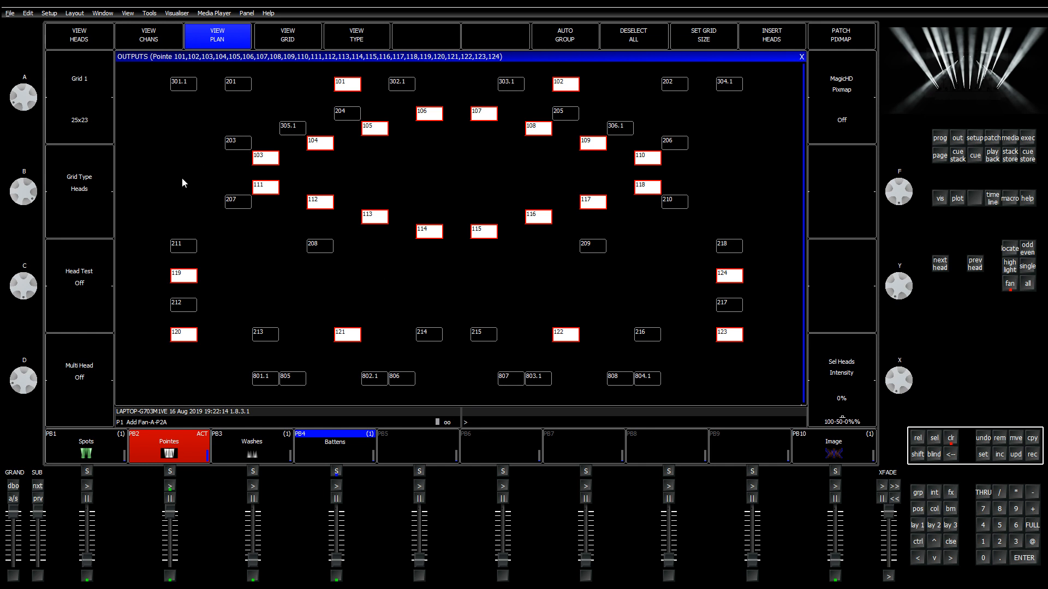
Step: Select Pointe heads 119 to 121, 111 to 114, 103 to 106 and 101 on the Outputs plan, in that order
click(186, 281)
ctrl+click(184, 335)
ctrl+click(344, 335)
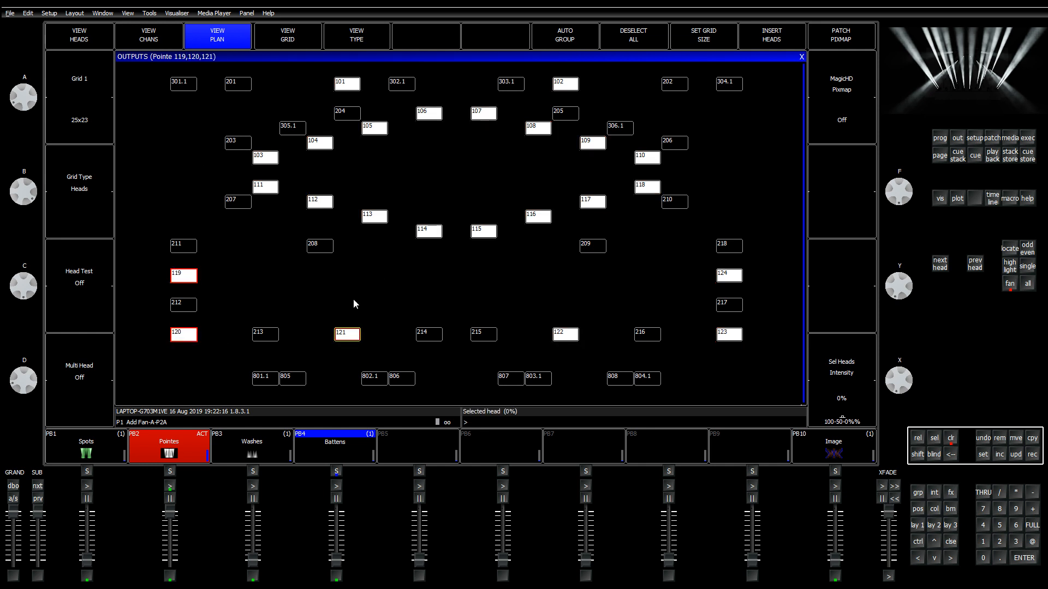
ctrl+click(275, 191)
ctrl+click(322, 203)
ctrl+click(377, 218)
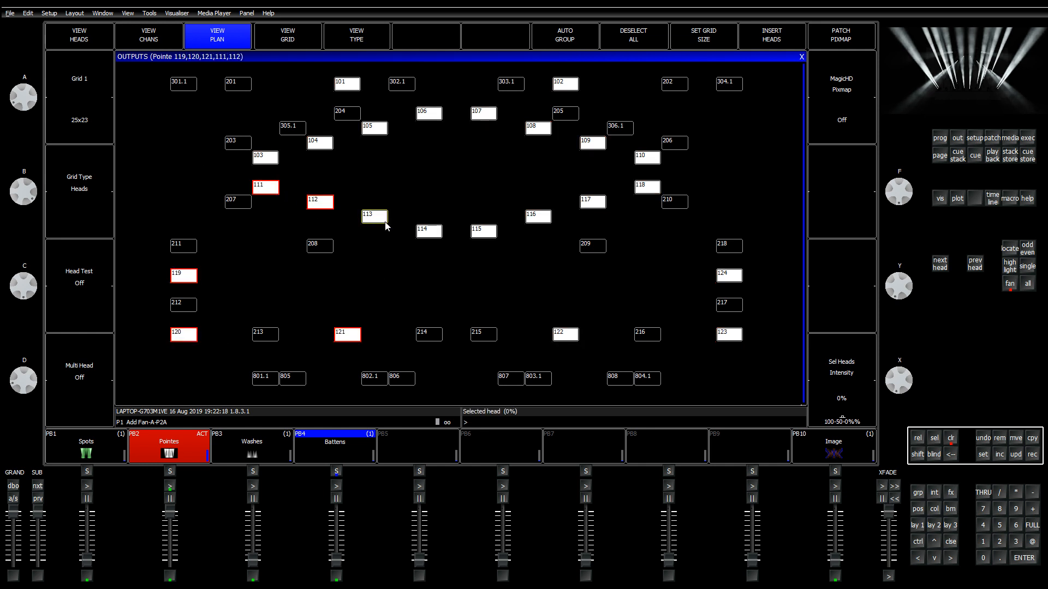
ctrl+click(425, 233)
ctrl+click(269, 163)
ctrl+click(320, 143)
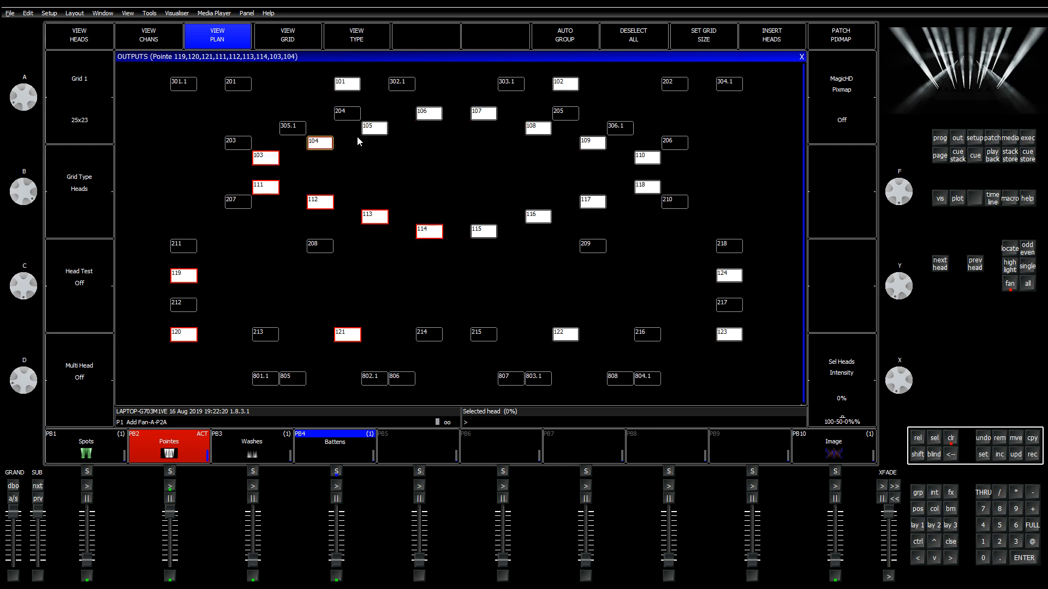
ctrl+click(374, 129)
ctrl+click(428, 114)
ctrl+click(347, 85)
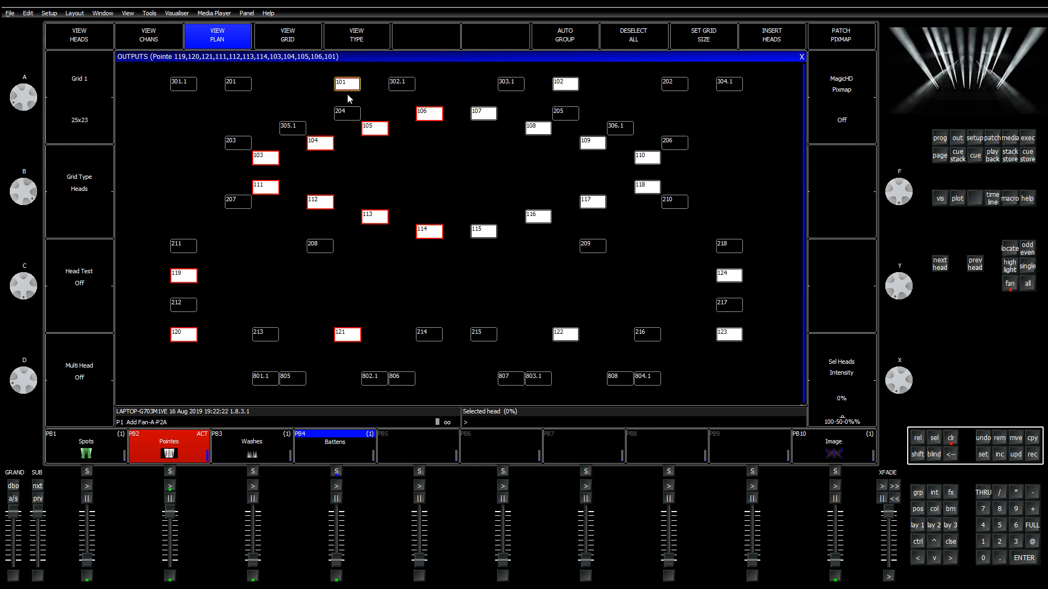
Step: Turn fan mode off and set the selected Pointe heads' pan to 25
key(p)
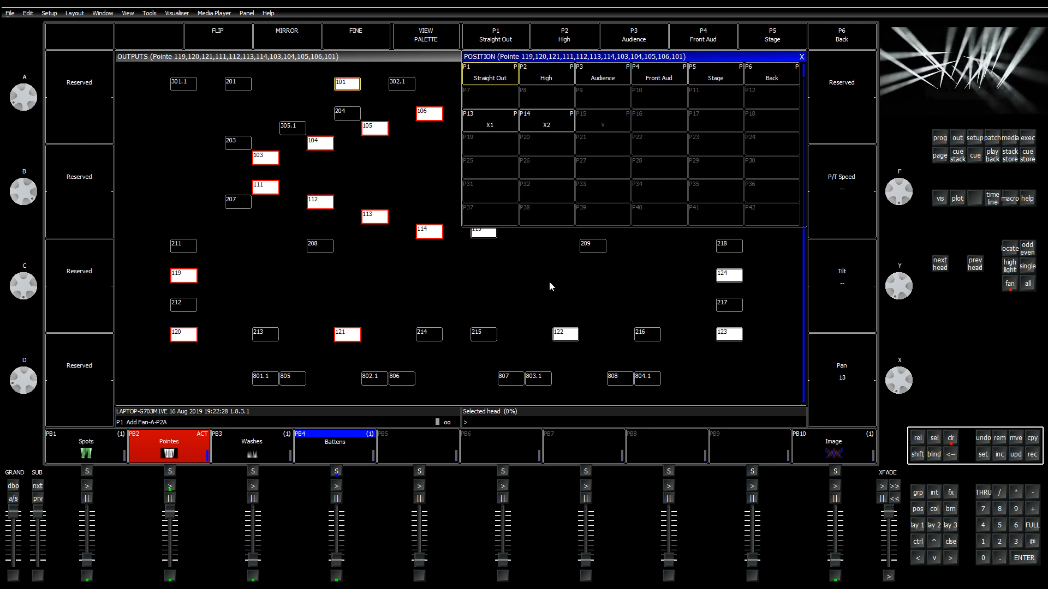
click(844, 400)
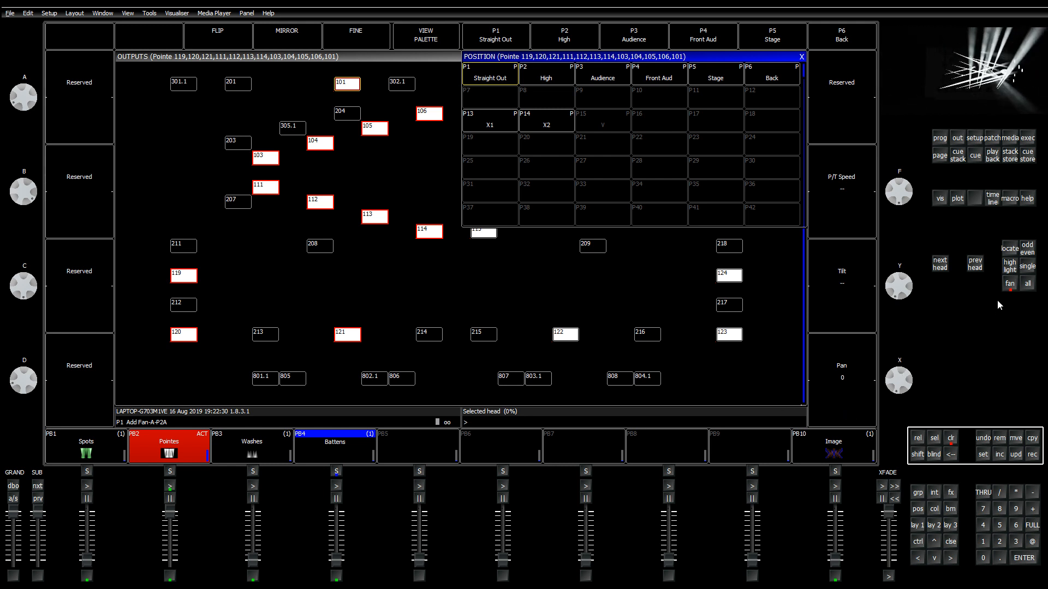
click(1008, 284)
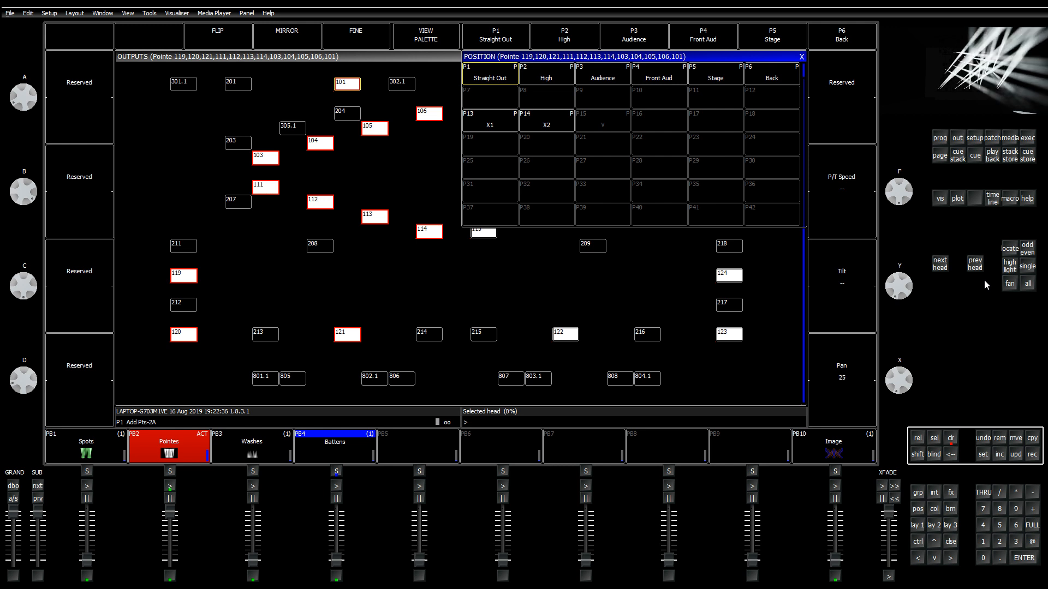
Step: Select Pointe heads 102, 107 to 110, 115 to 118, 124, 123 and 122 on the Outputs plan, in that order
click(503, 303)
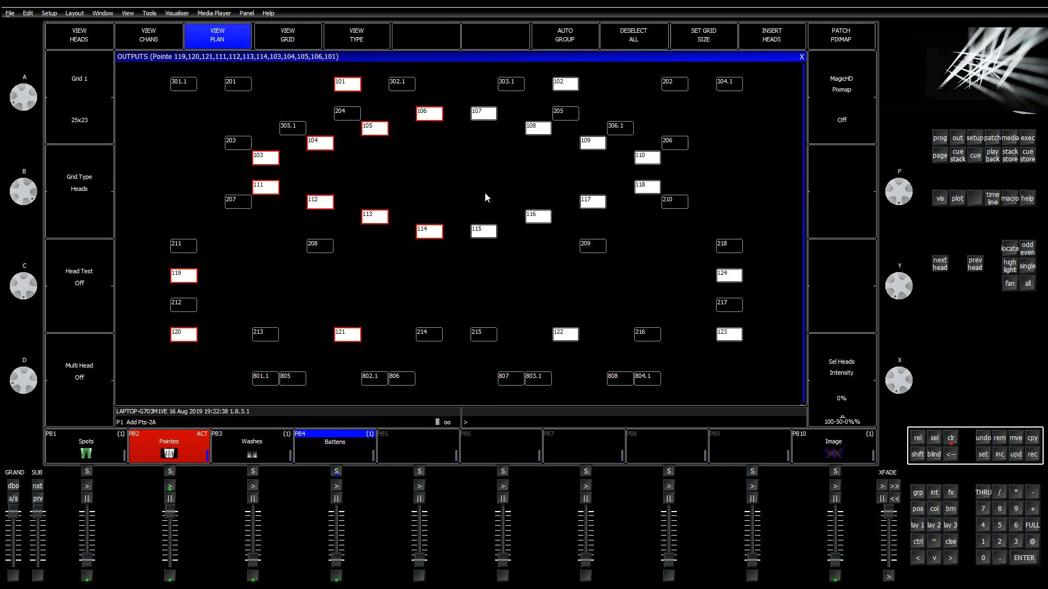
click(565, 85)
click(483, 113)
click(538, 128)
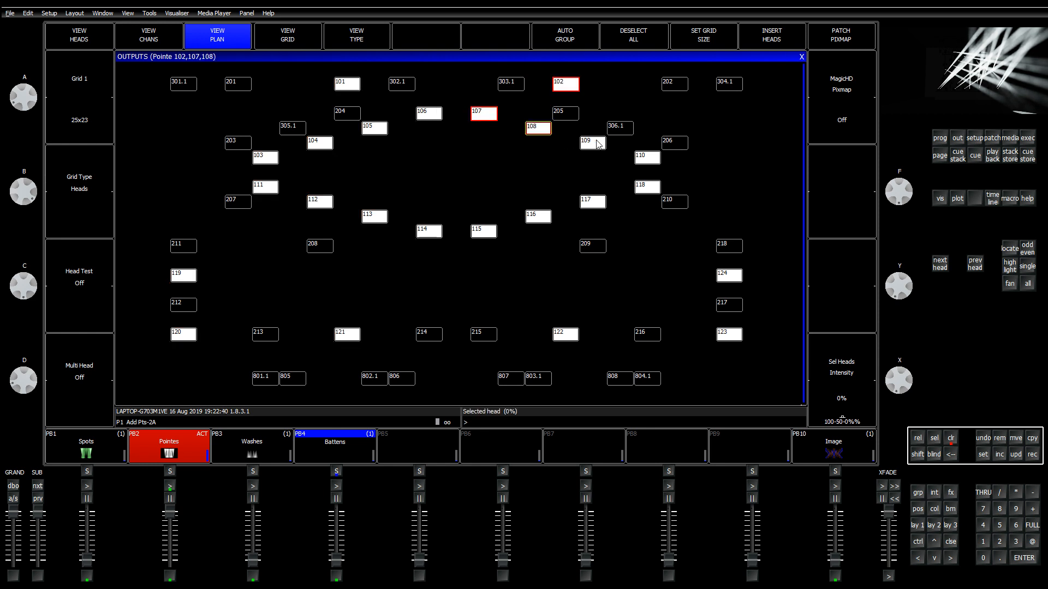
click(593, 143)
click(645, 160)
click(484, 232)
click(538, 216)
click(592, 202)
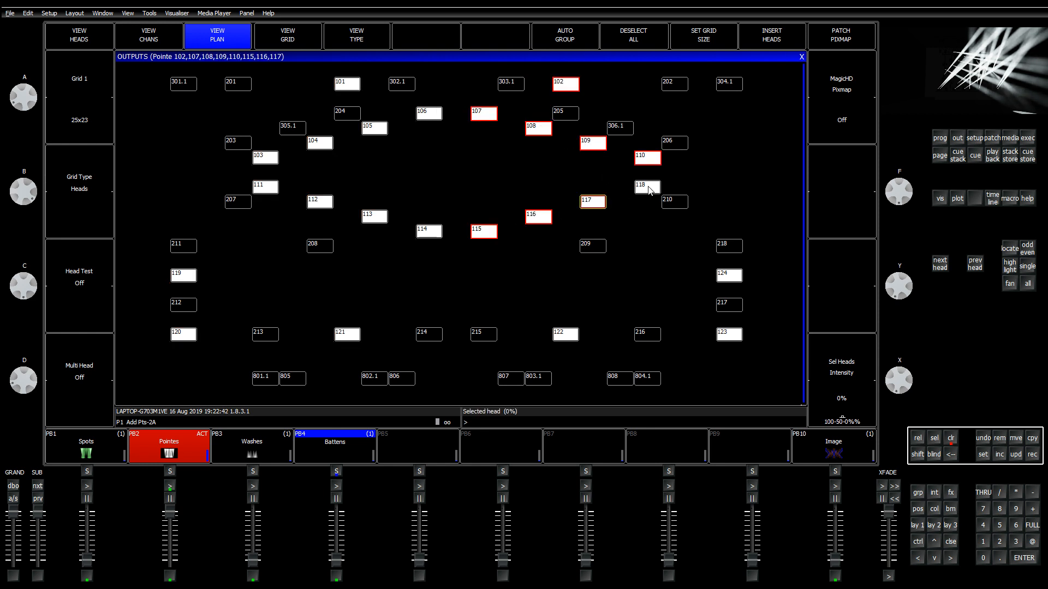
click(647, 187)
click(735, 279)
click(729, 334)
click(565, 334)
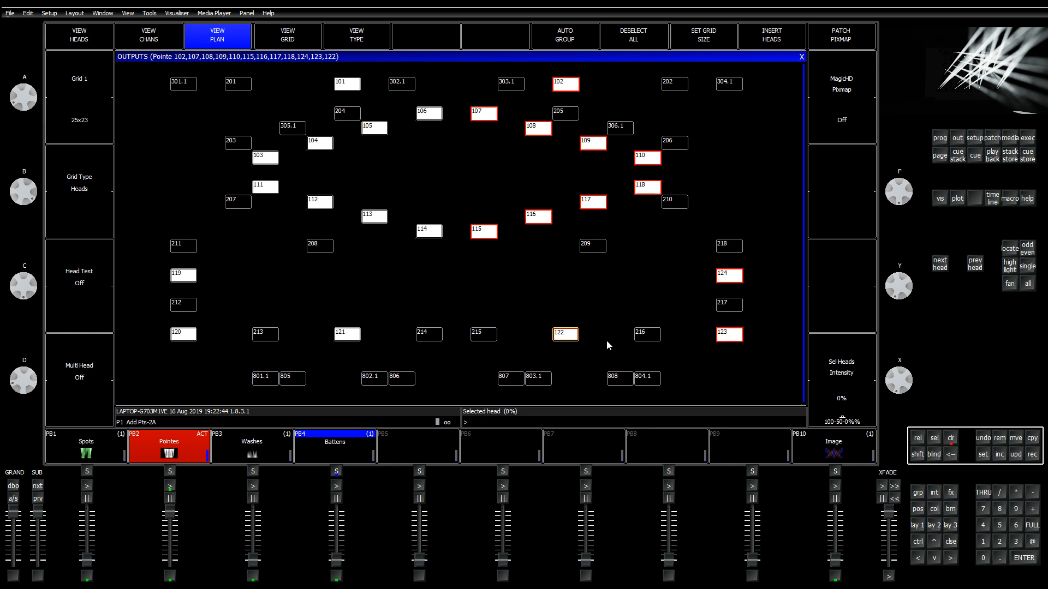
Step: Set the pan of the selected Pointe heads to -25
click(918, 509)
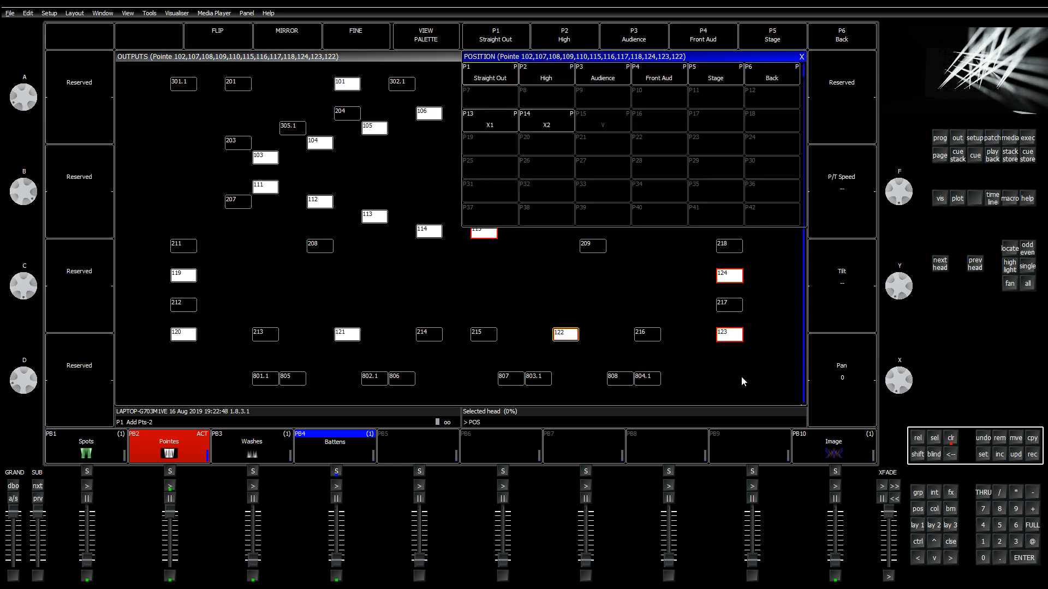
scroll(741, 380, down, 10)
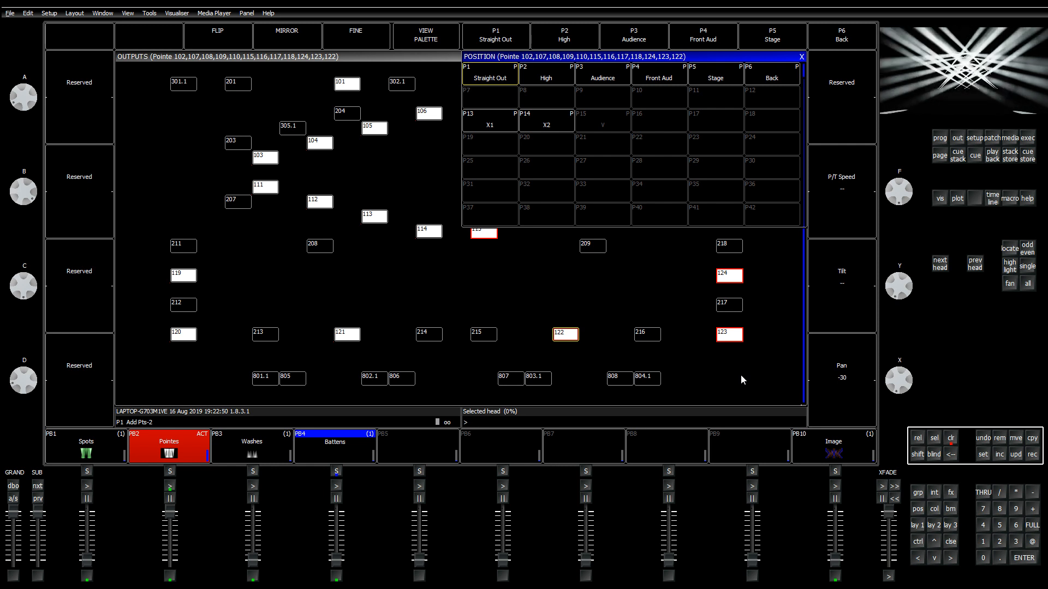
scroll(742, 381, up, 1)
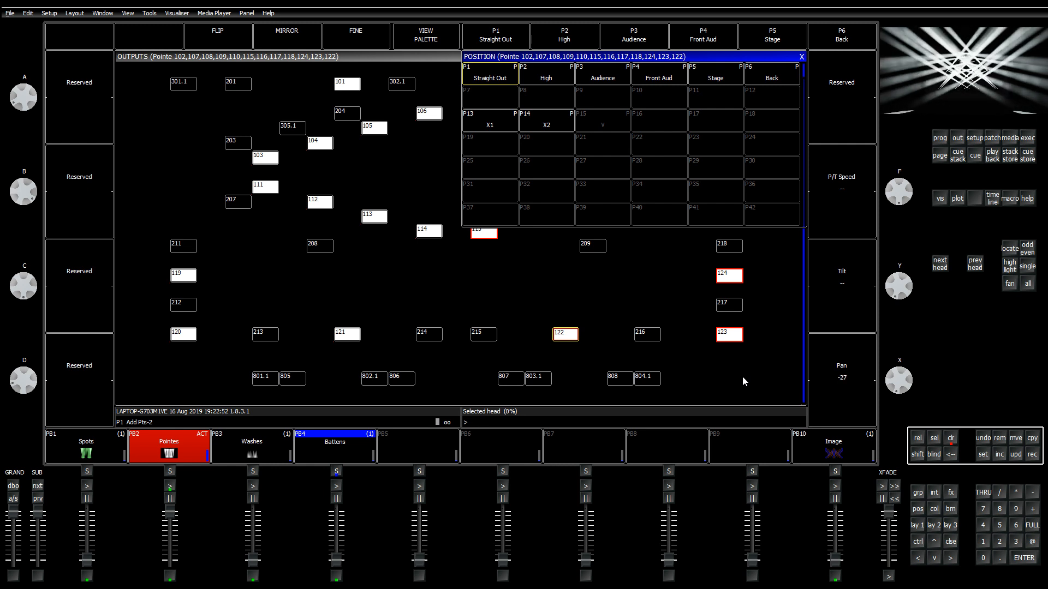
scroll(743, 377, up, 1)
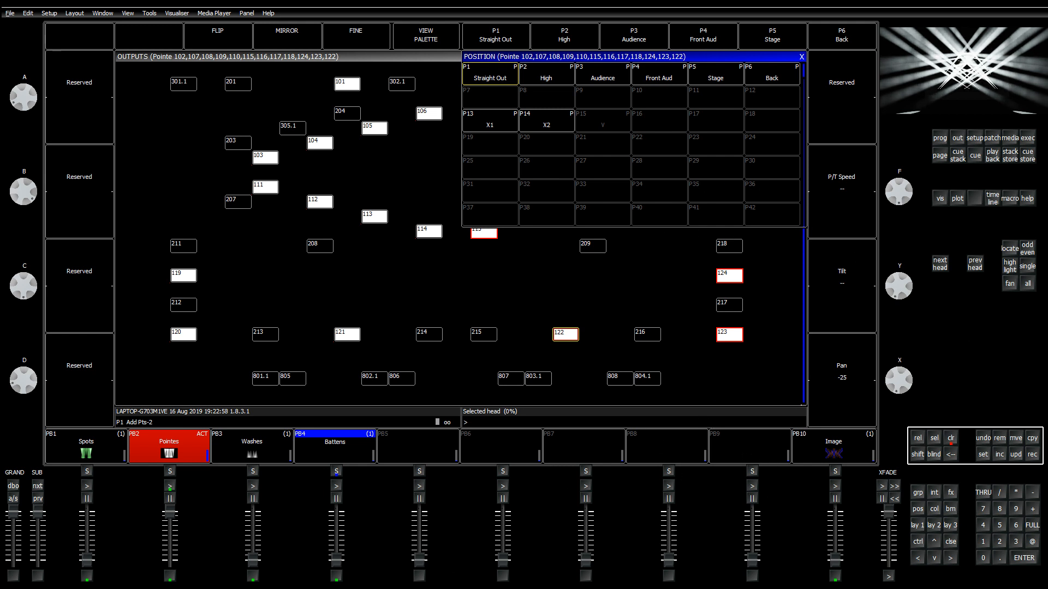
Step: Update position palette P15 V with the Pointe pan values and clear the programmer
click(1032, 454)
click(604, 121)
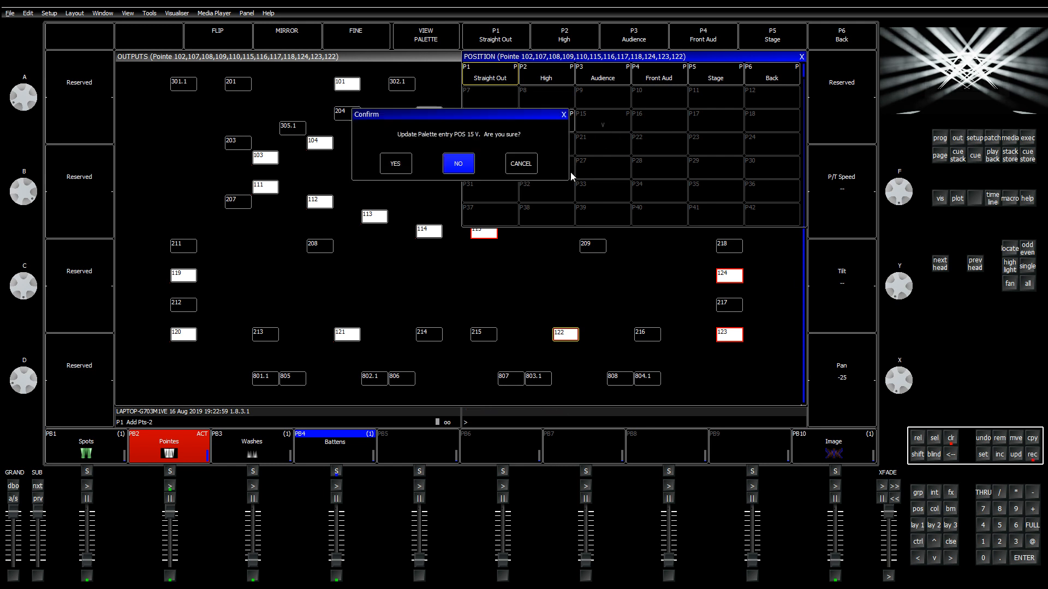
click(395, 163)
click(951, 438)
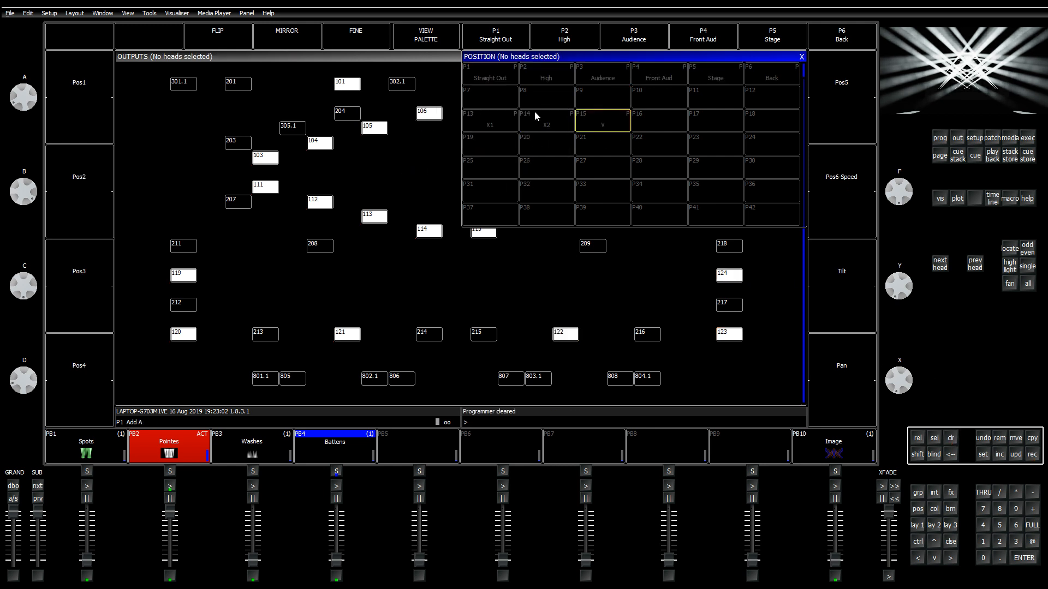
Step: Return to the group and palette layout, select the Pointe group and test V with Audience and Straight Out
click(918, 525)
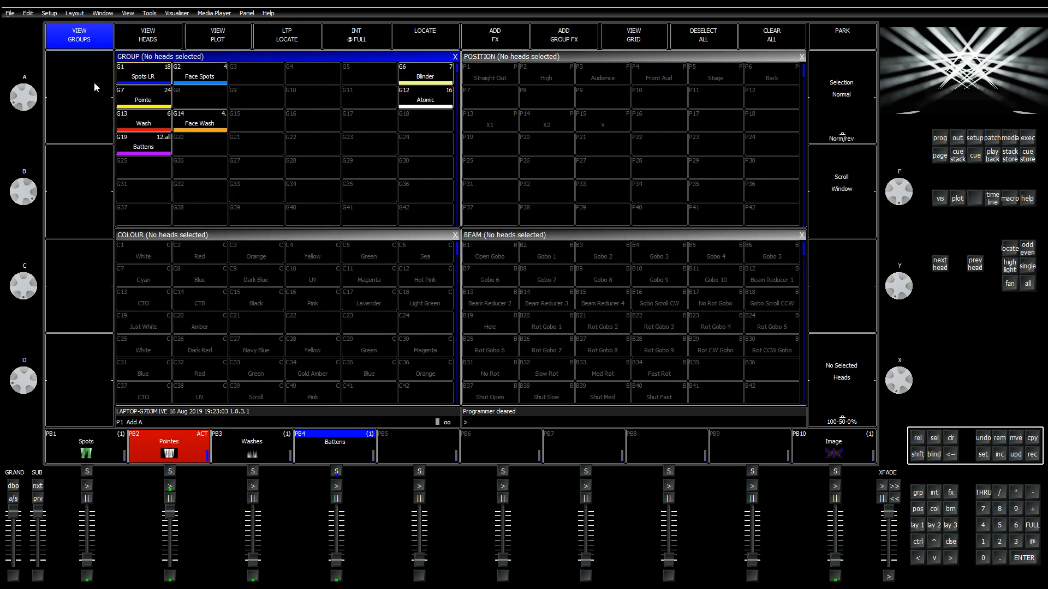
click(143, 101)
click(602, 76)
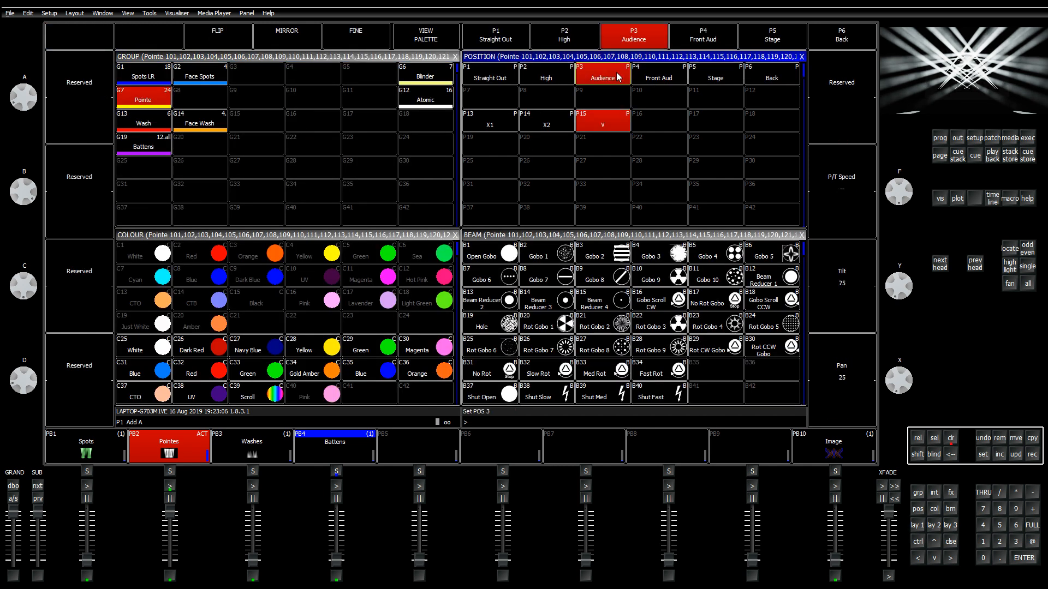
click(496, 80)
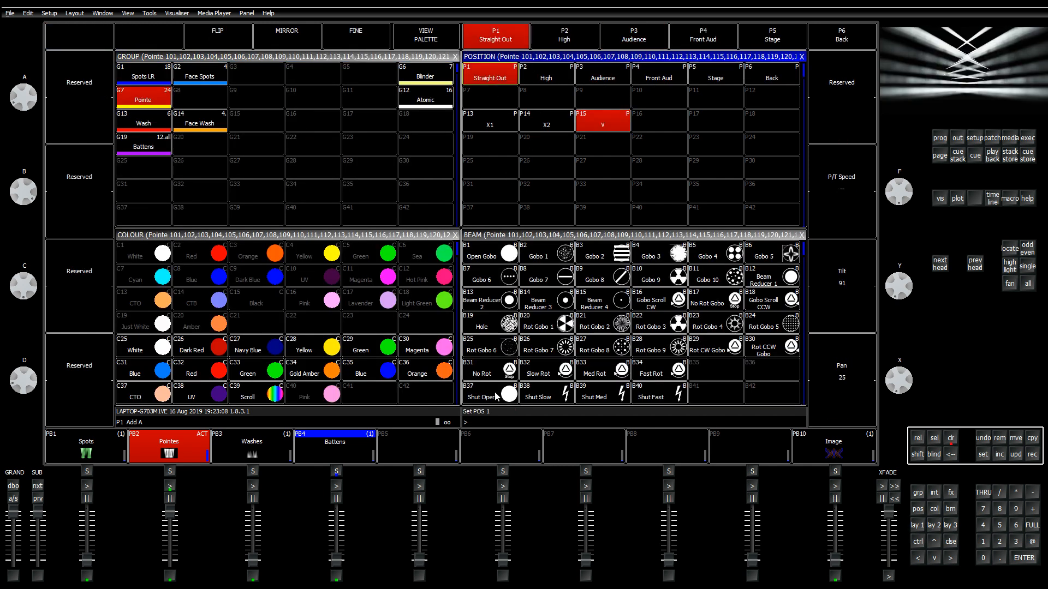
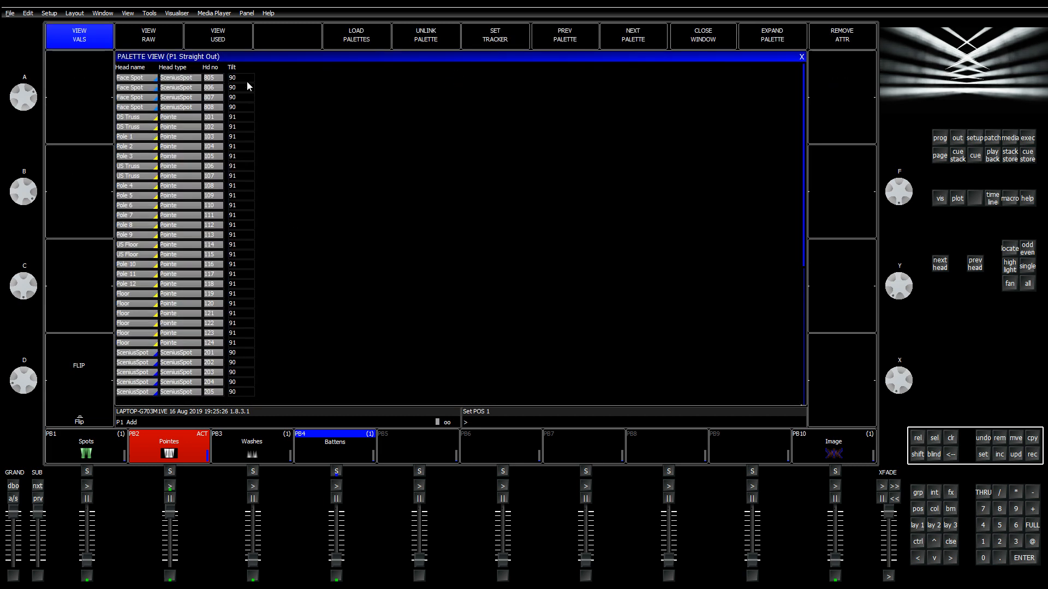
Step: Remove Face Spot heads 805 to 808 from the P1 Straight Out and P2 High position palettes
drag(247, 81, 247, 108)
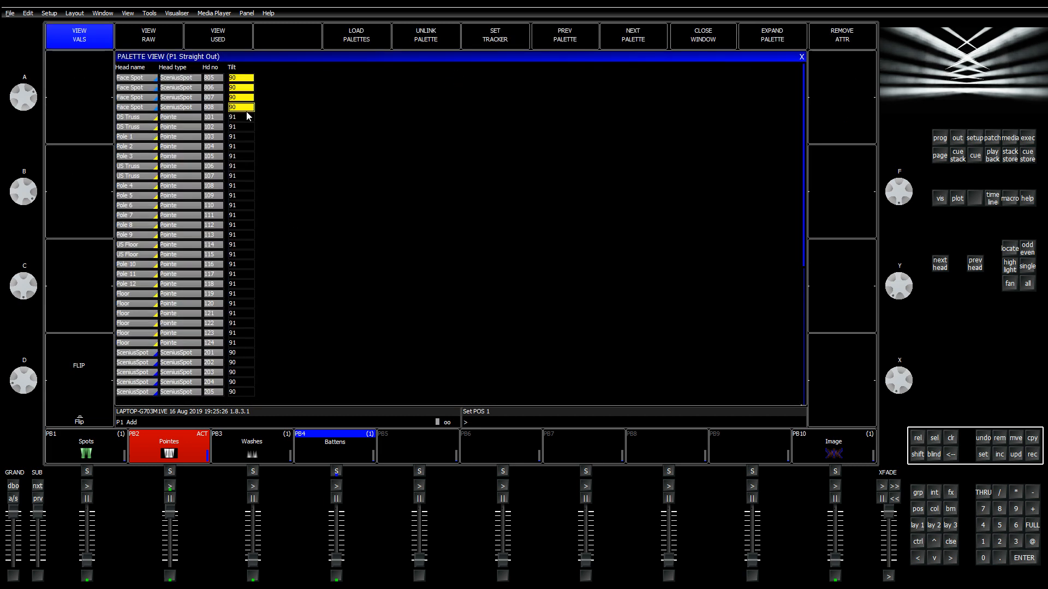
click(993, 437)
click(633, 35)
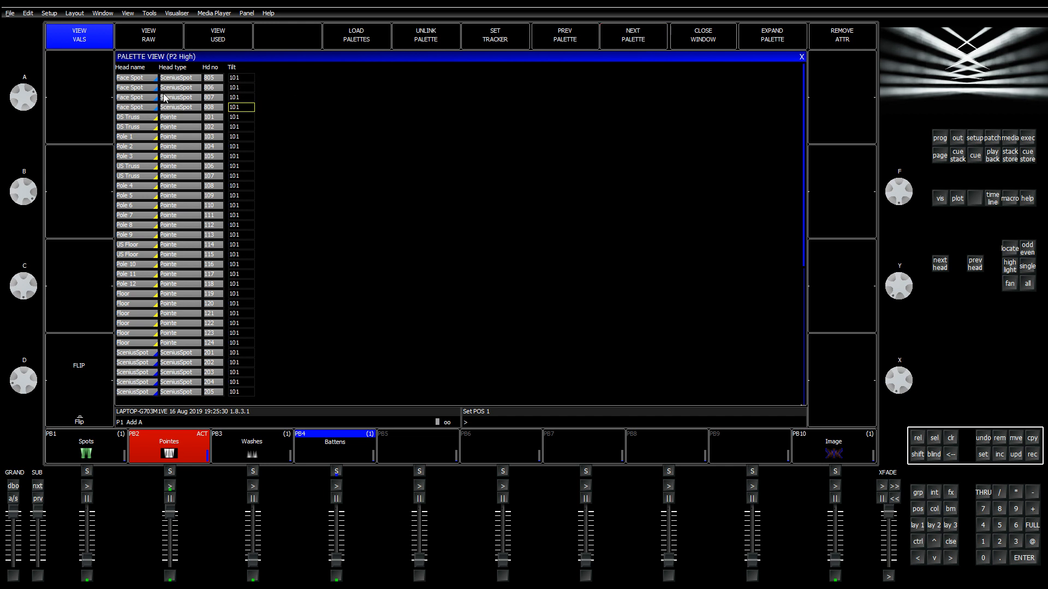
drag(140, 77, 141, 108)
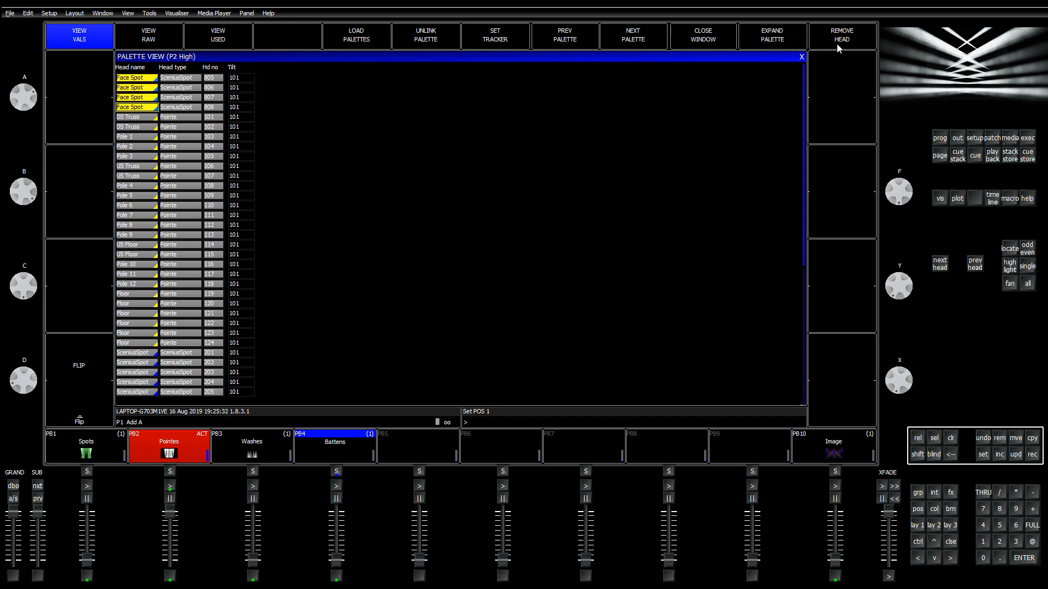
scroll(381, 109, down, 2)
click(532, 39)
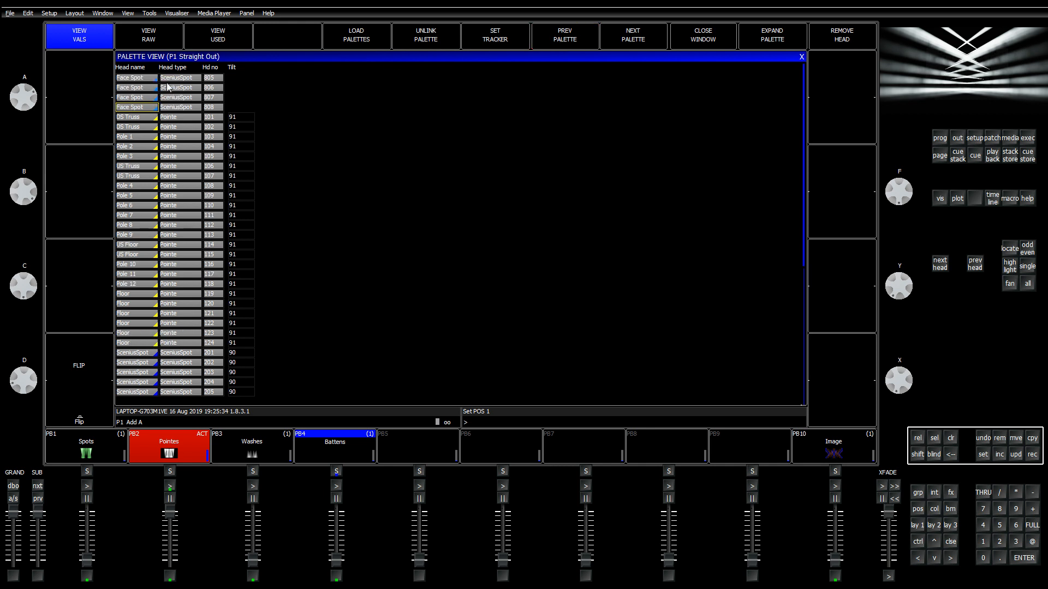
click(835, 37)
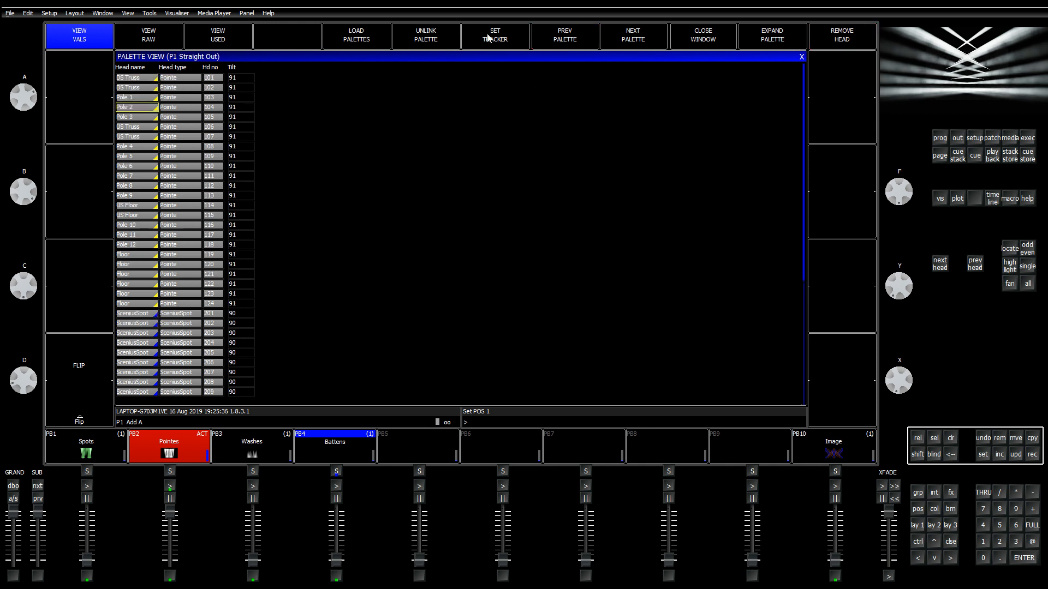
Step: Remove Face Spot heads 805 to 808 from the P3 Audience position palette
click(626, 38)
click(627, 38)
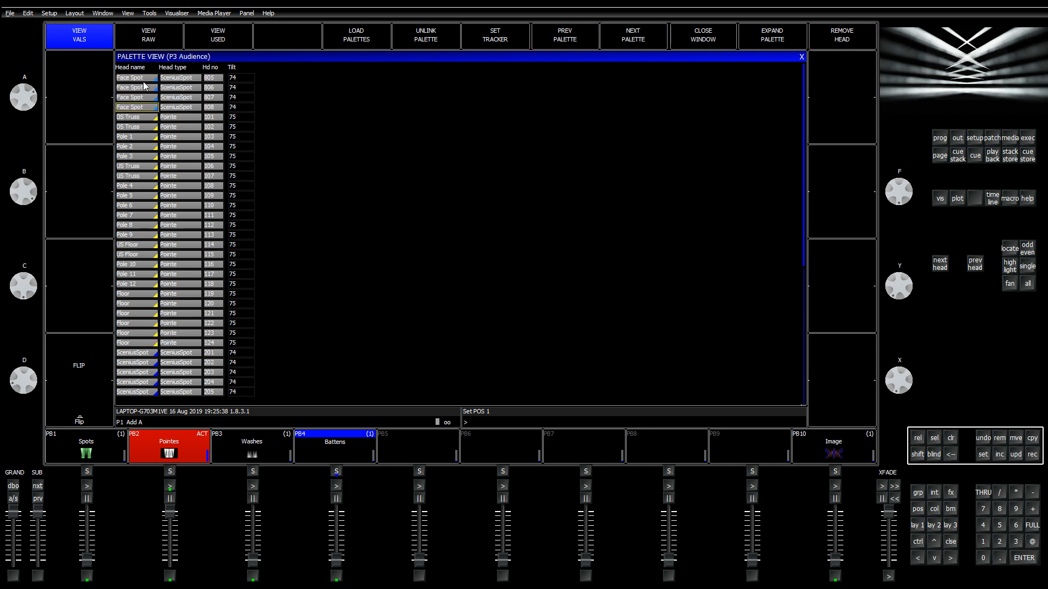
drag(143, 78, 149, 106)
drag(232, 78, 235, 106)
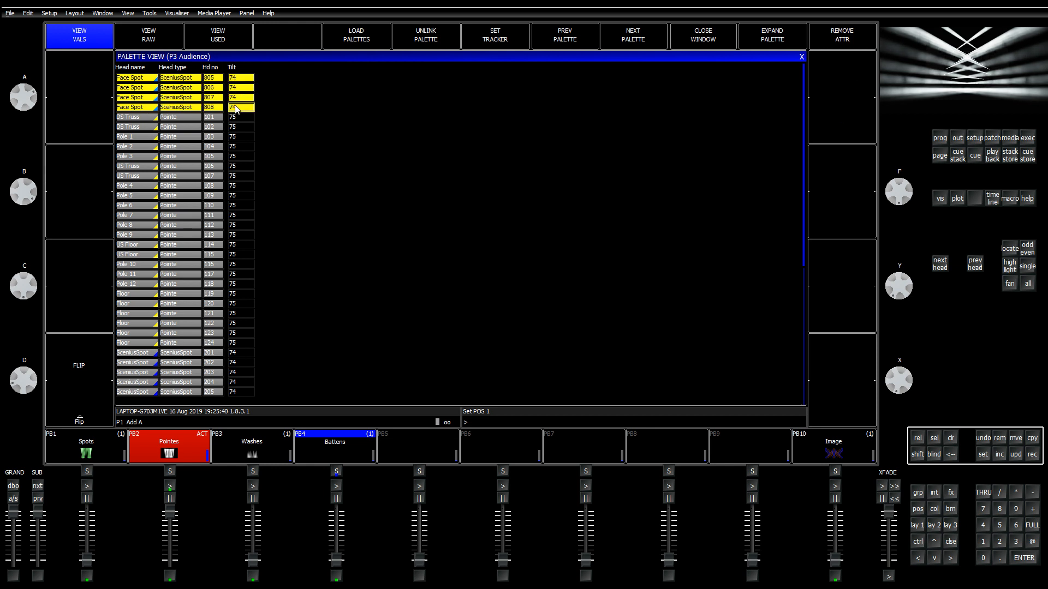
click(835, 39)
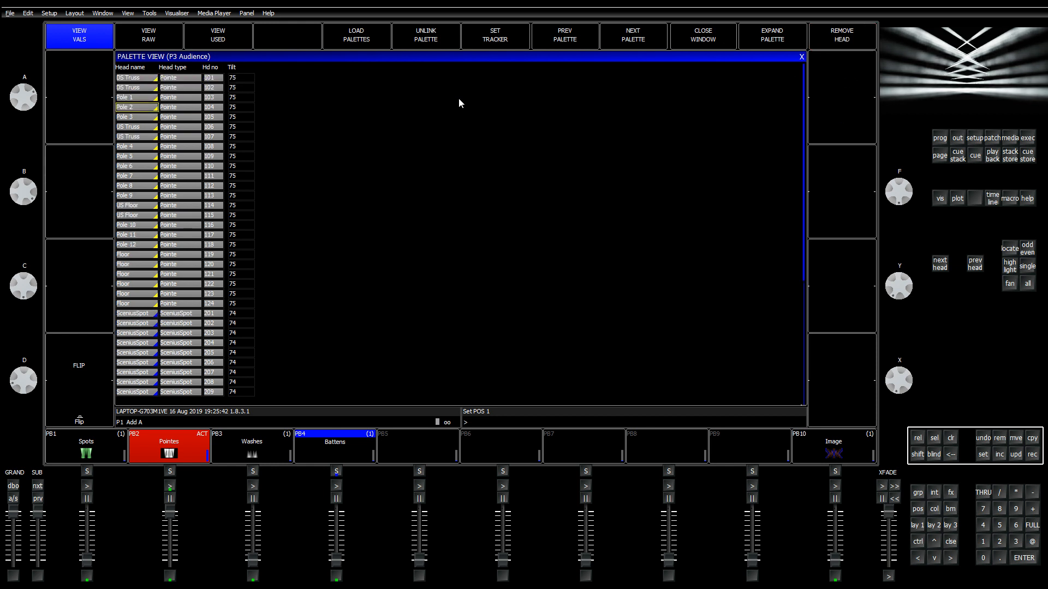
Step: Remove the four Face Spot heads from the P4 Front Aud and P5 Stage position palettes
click(627, 38)
drag(137, 78, 144, 107)
click(835, 39)
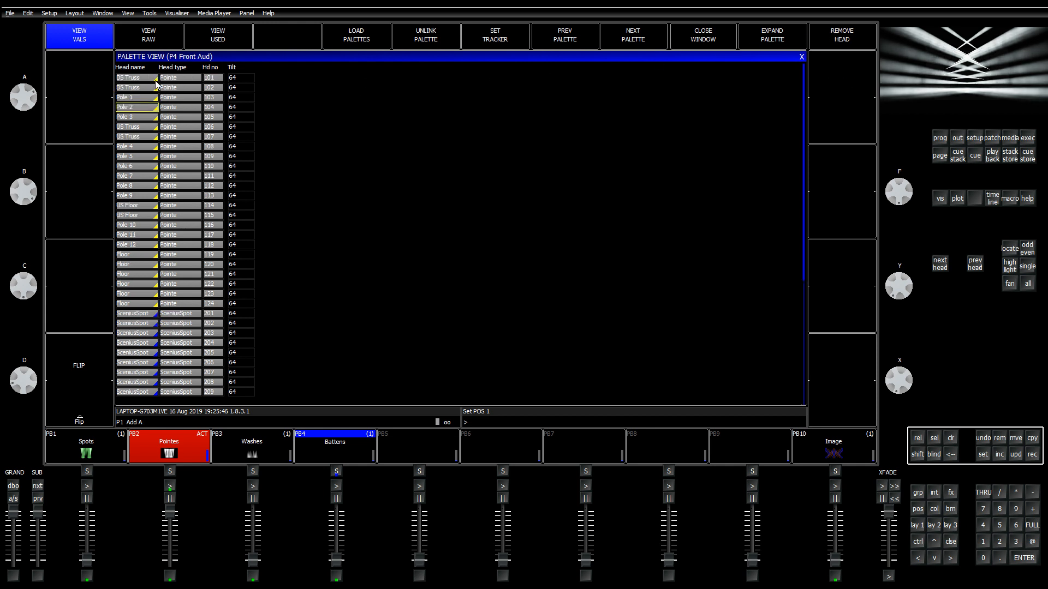
click(612, 40)
drag(143, 78, 145, 107)
click(817, 41)
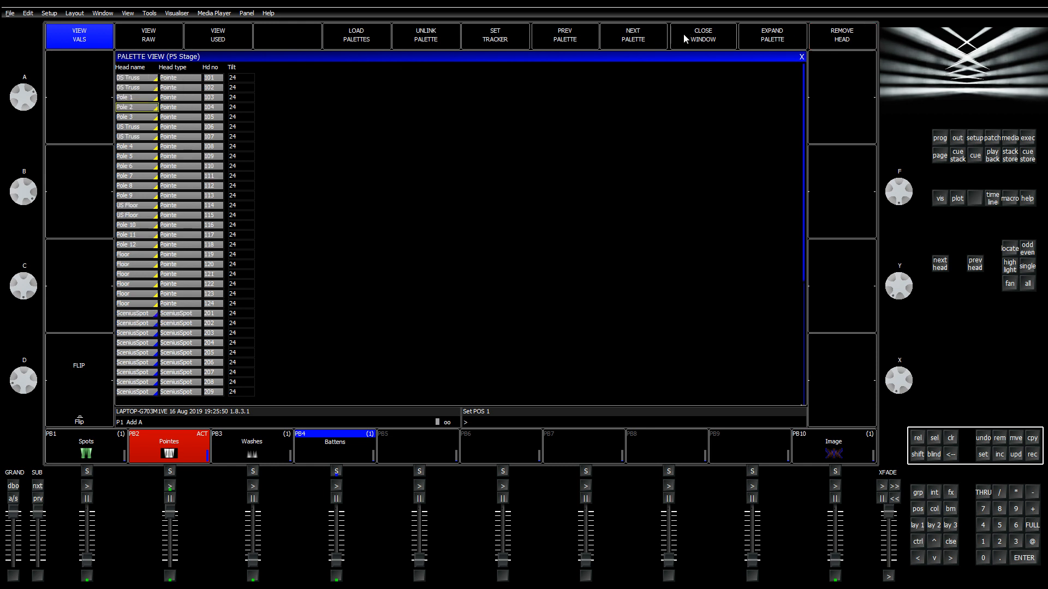
Step: Remove the four Face Spot heads from the P6 Back position palette and return to the group and palette layout
click(633, 38)
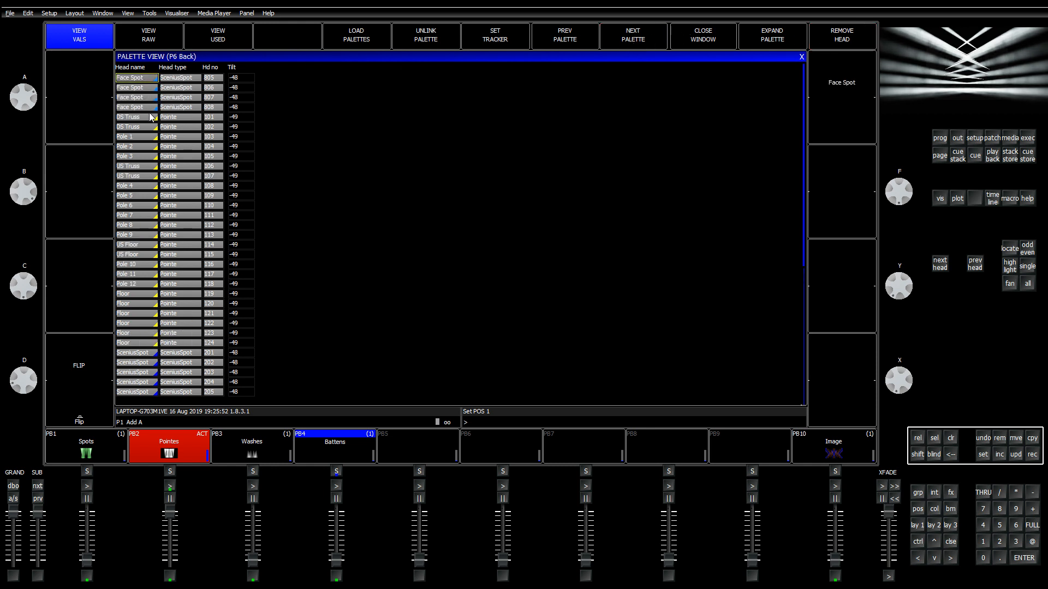
drag(147, 81, 153, 115)
click(833, 38)
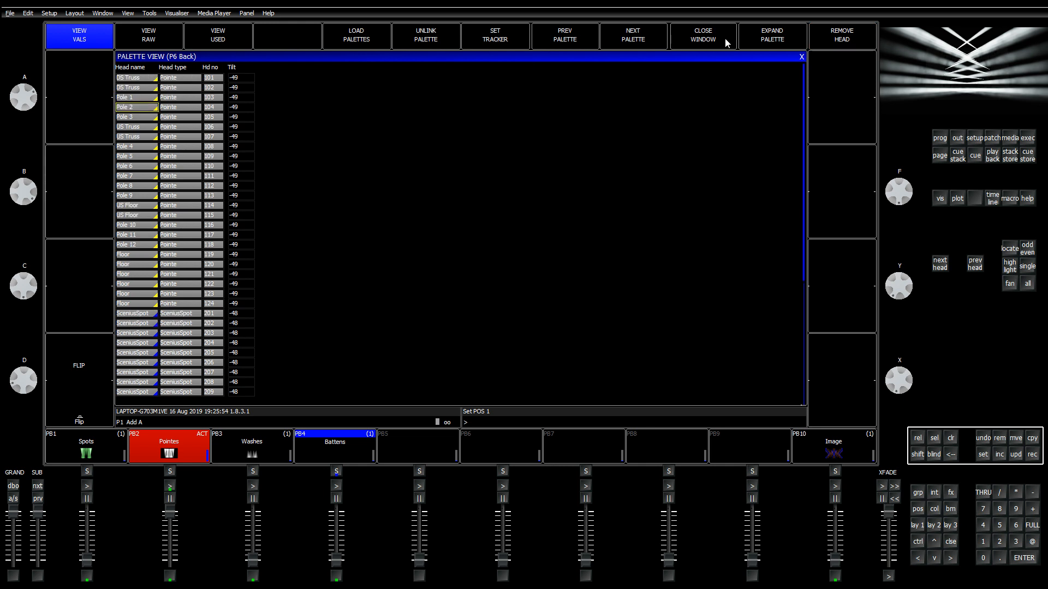
click(649, 42)
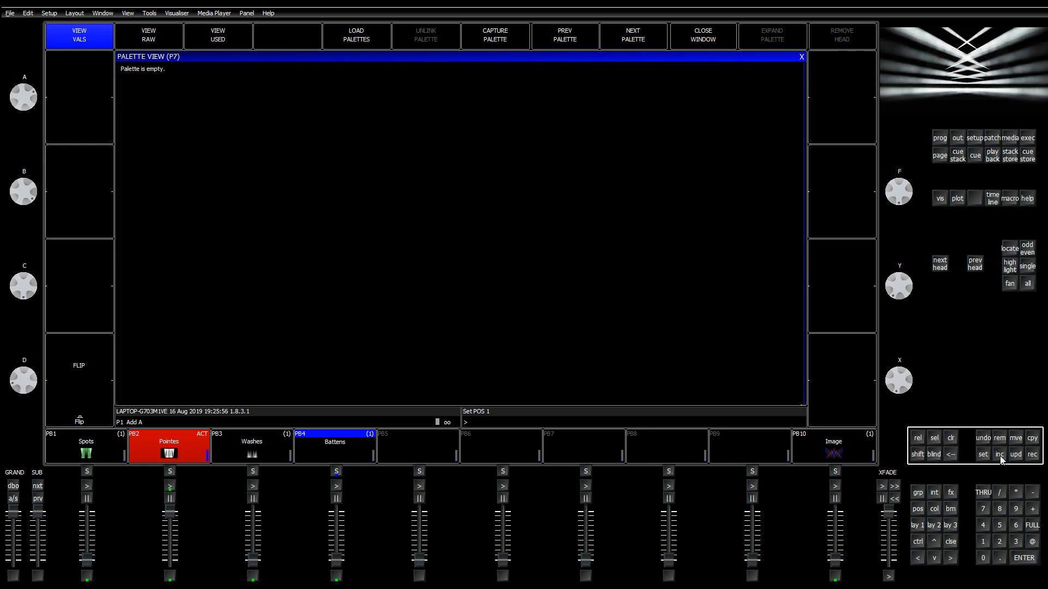
click(801, 56)
click(918, 493)
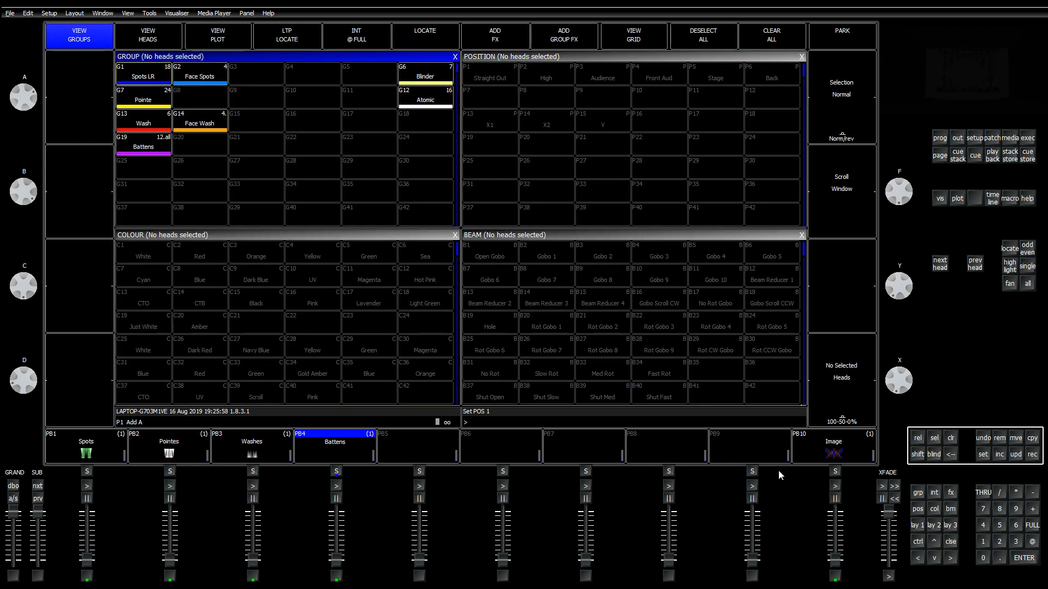
Step: Bring up the Washes playback, select the Wash group and try its position palettes, ending on P3 Audience
key(c)
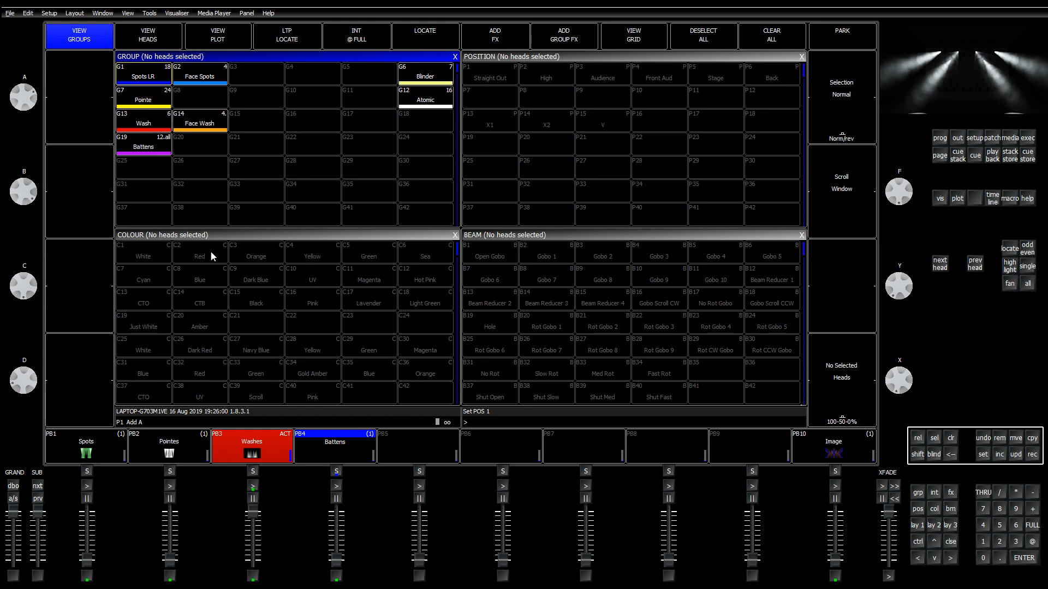
click(153, 124)
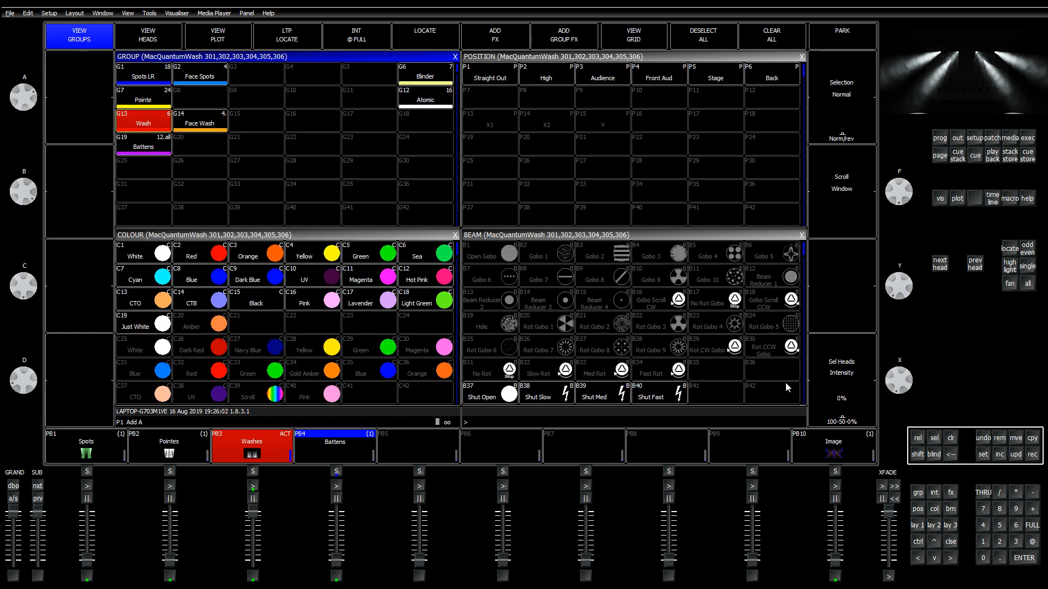
click(500, 79)
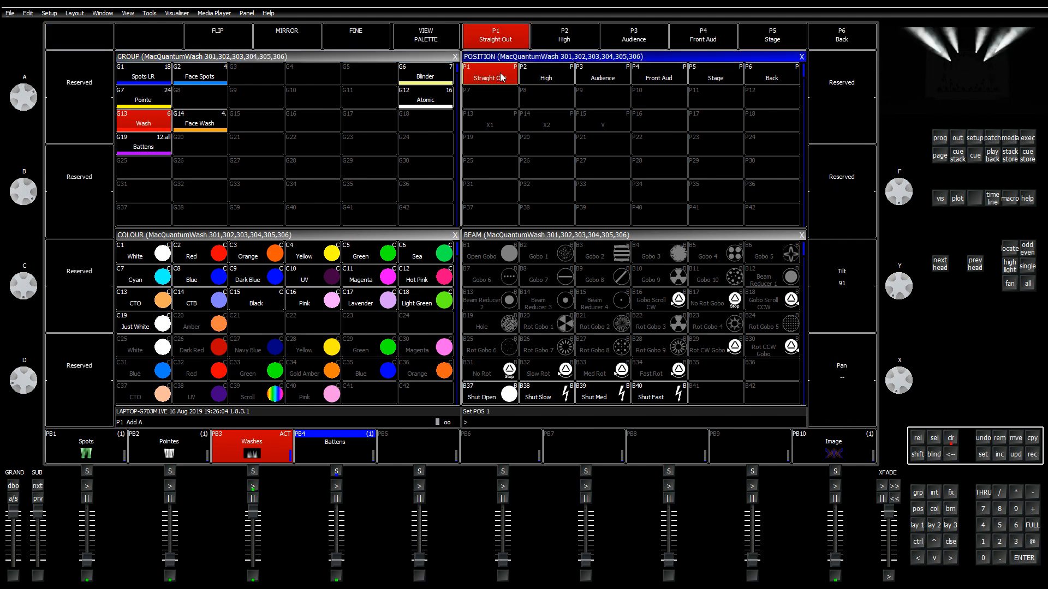
click(568, 77)
click(637, 81)
click(611, 79)
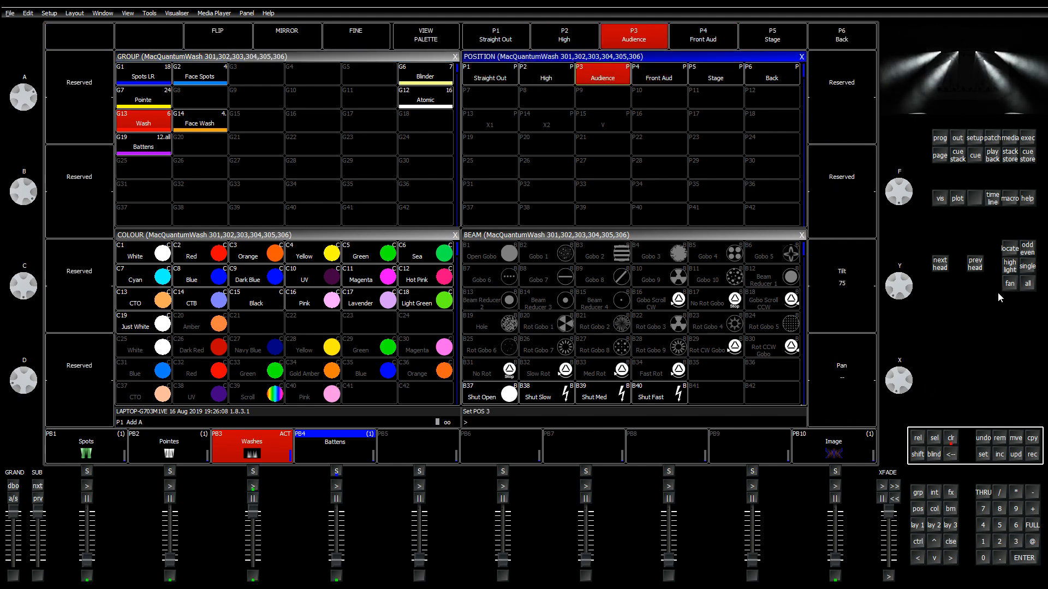
Step: Fan the Wash heads' pan in 2 Parts to -22 and record it into the existing X1 position palette
click(1009, 284)
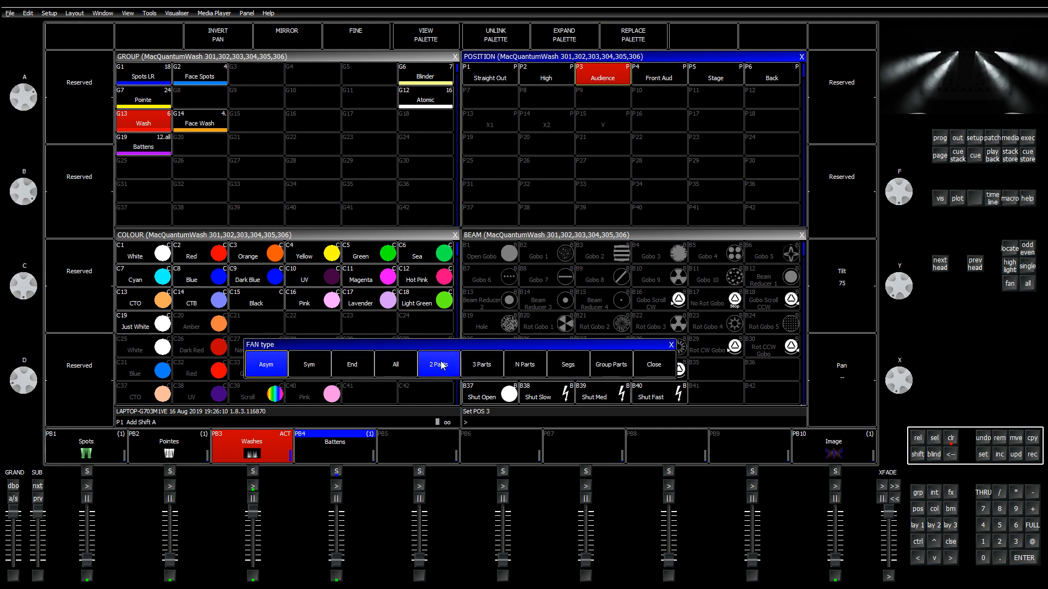
click(439, 364)
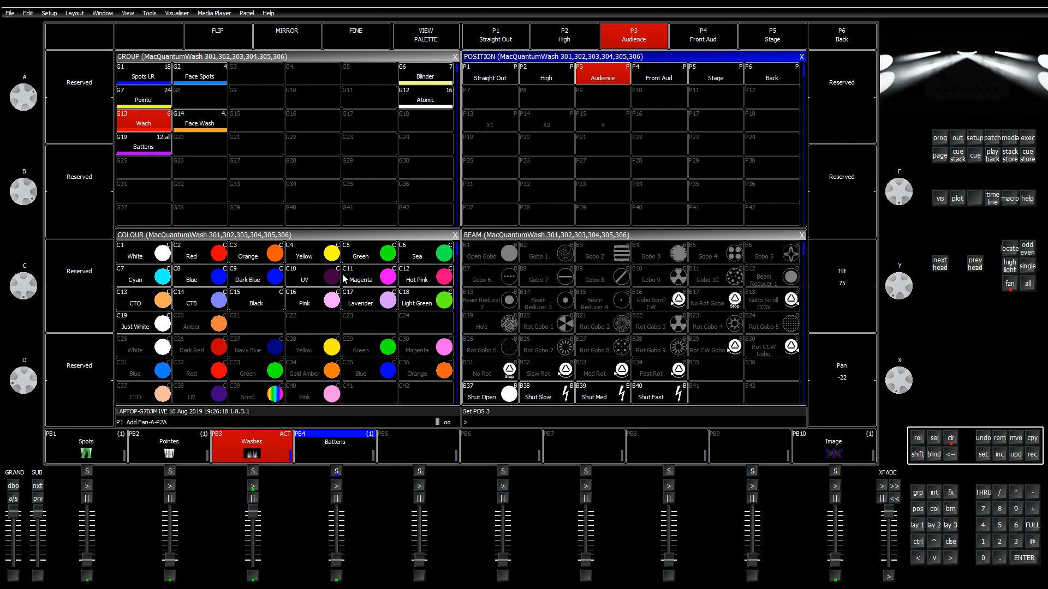
click(1012, 452)
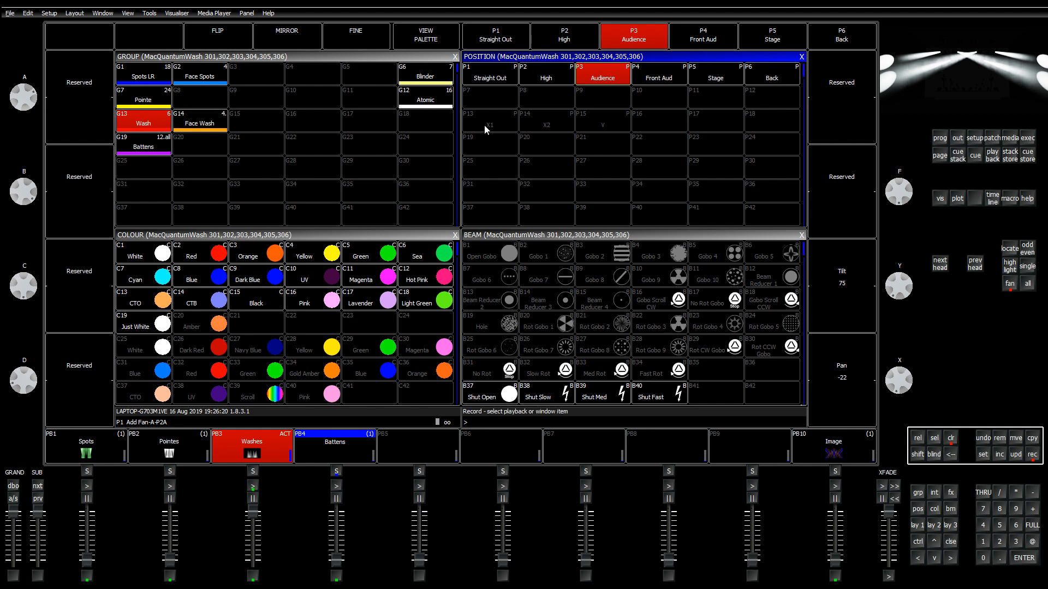
click(484, 124)
click(396, 163)
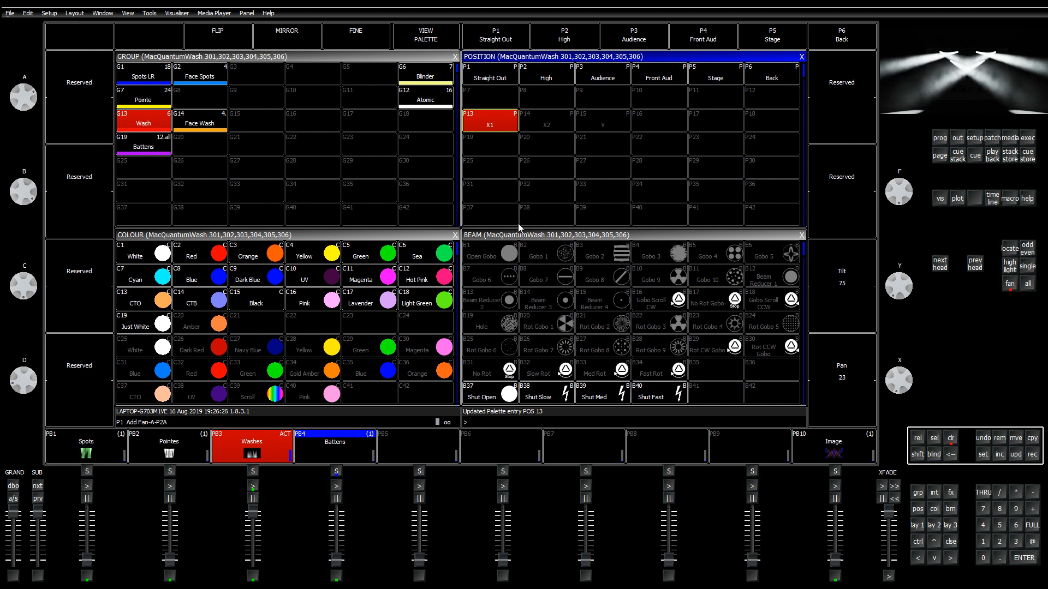
Step: Record the Wash heads with the fanned pan at 22 into the existing X2 position palette
click(1030, 453)
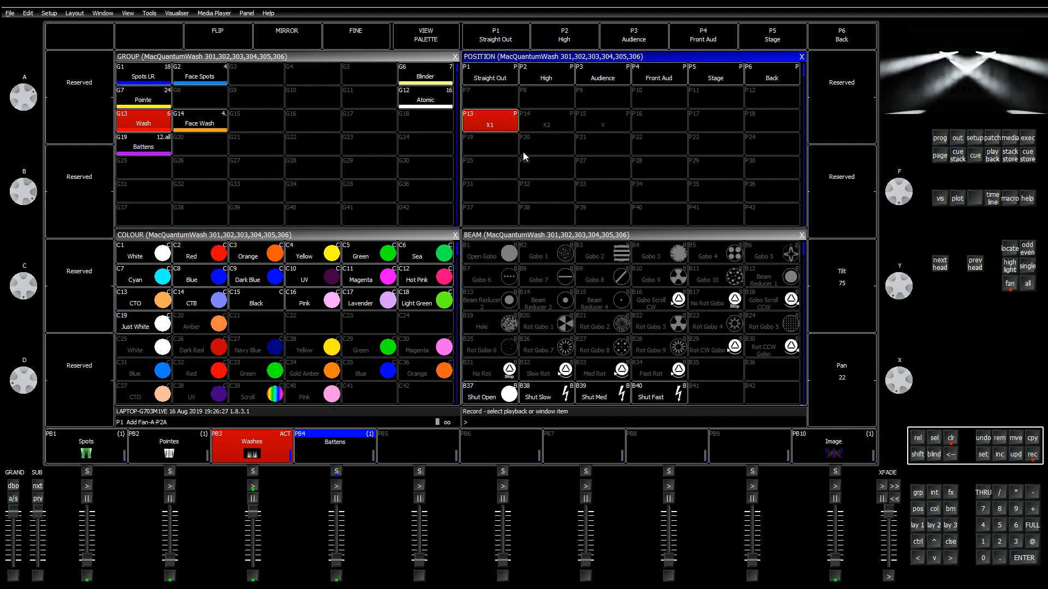
click(543, 125)
click(398, 164)
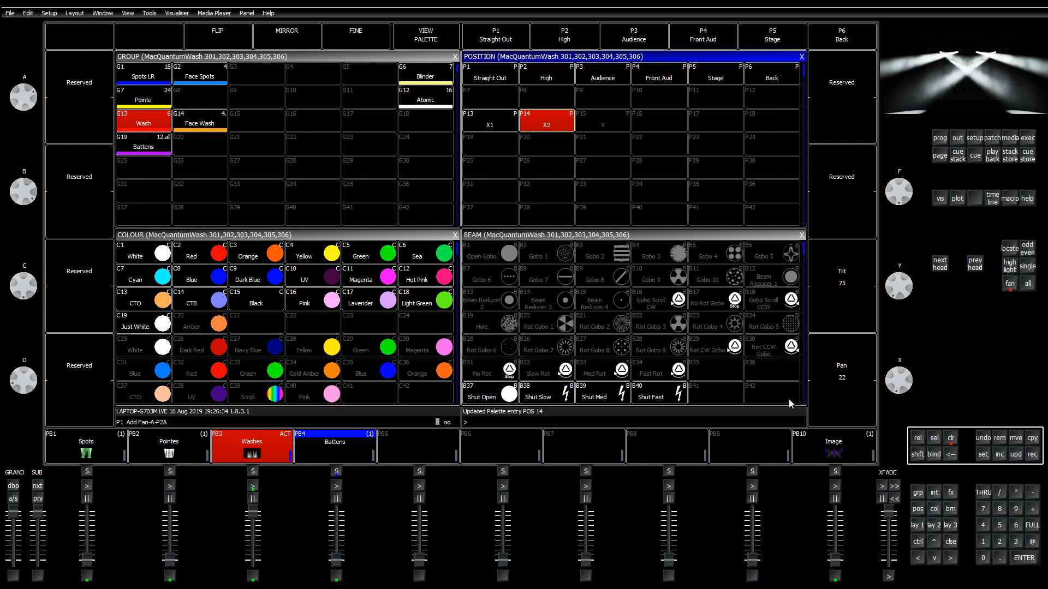
Step: Adjust the pan of Wash heads 302 and 303 from the plan and record the look into the V position palette
click(952, 525)
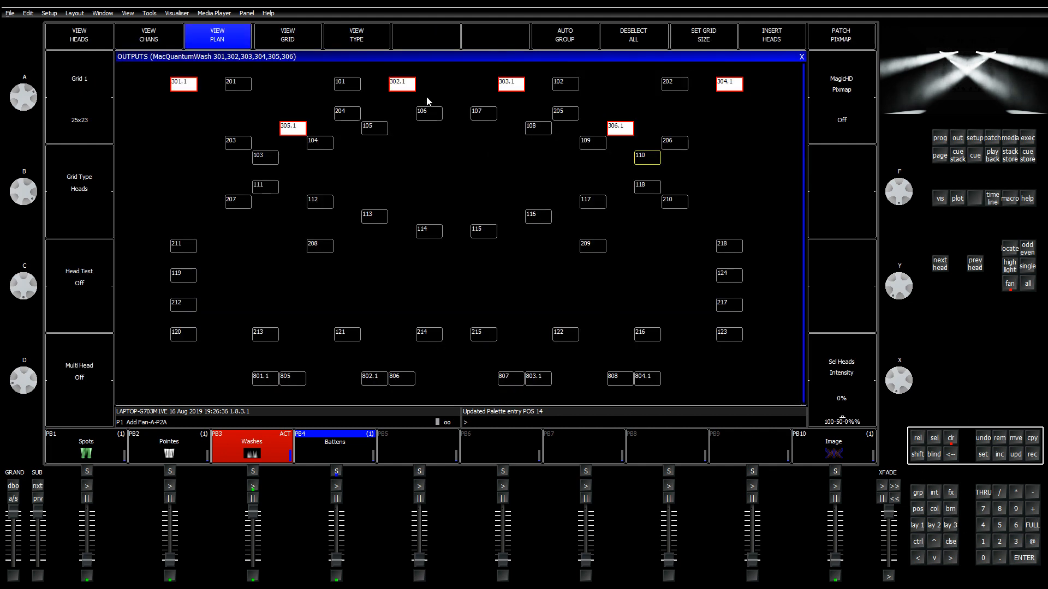
click(404, 84)
click(512, 85)
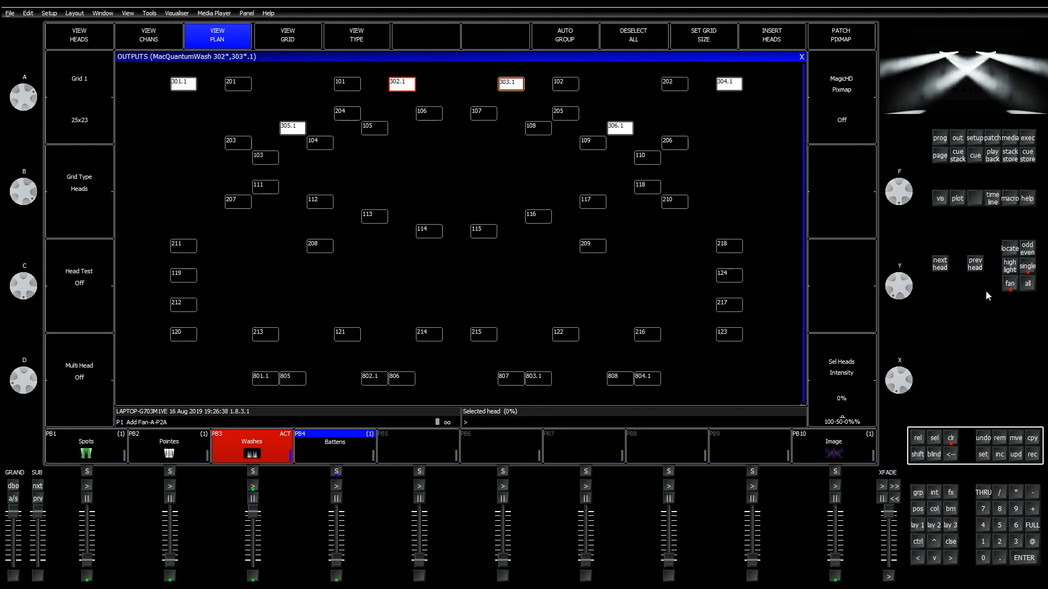
key(p)
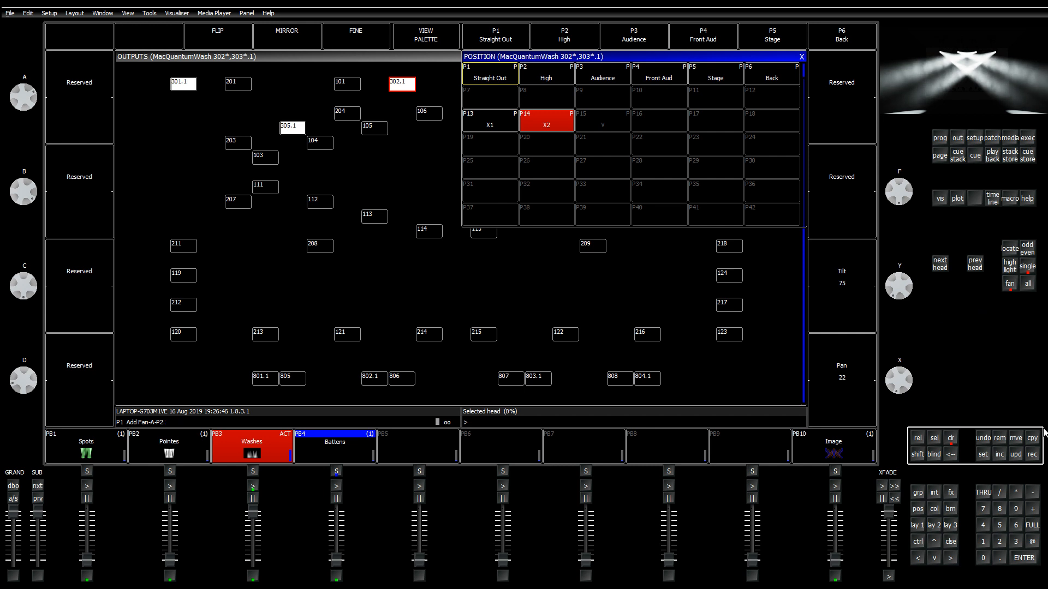
click(1032, 454)
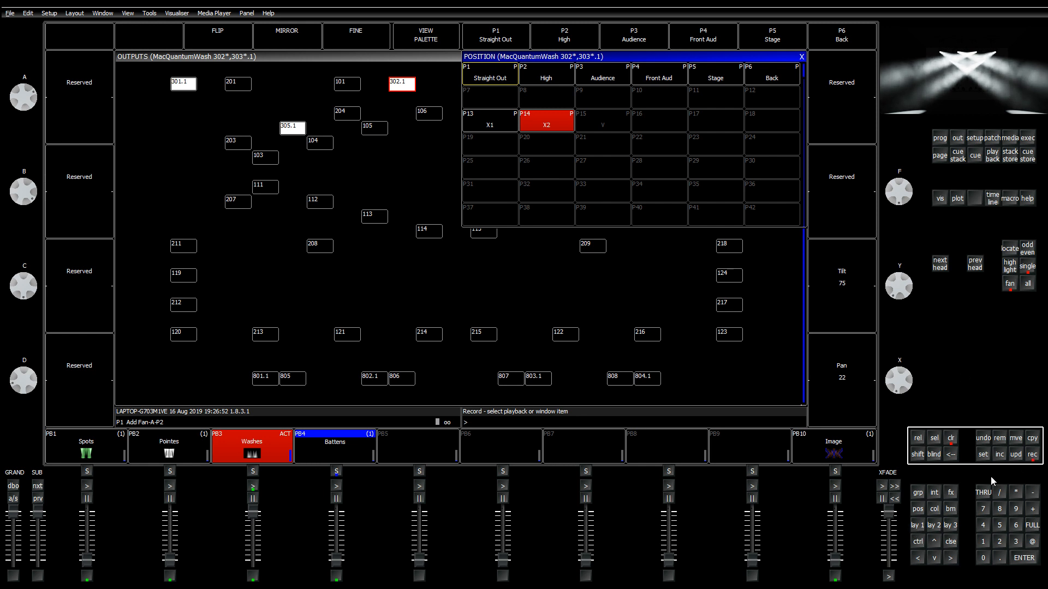
click(919, 505)
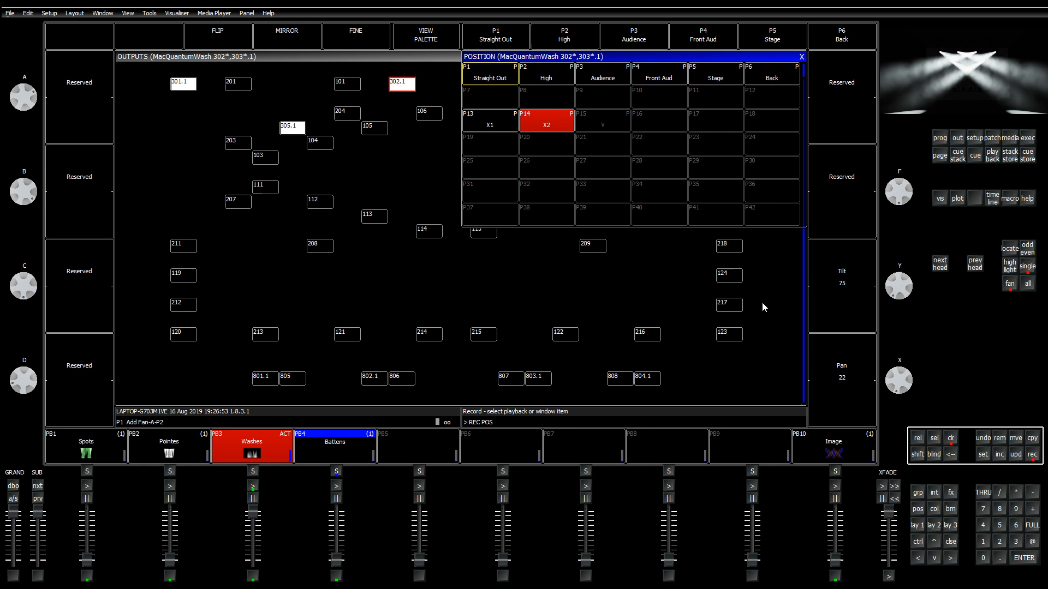
click(611, 124)
click(394, 165)
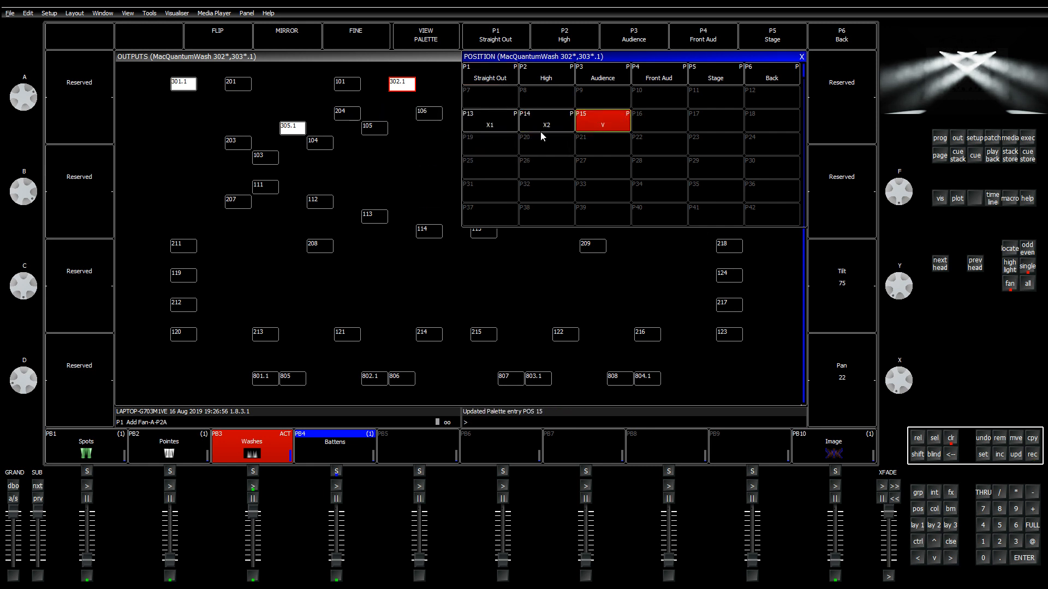
Step: Clear the programmer, reselect the Wash group and test the X1, X2 and V position palettes
click(488, 125)
click(951, 437)
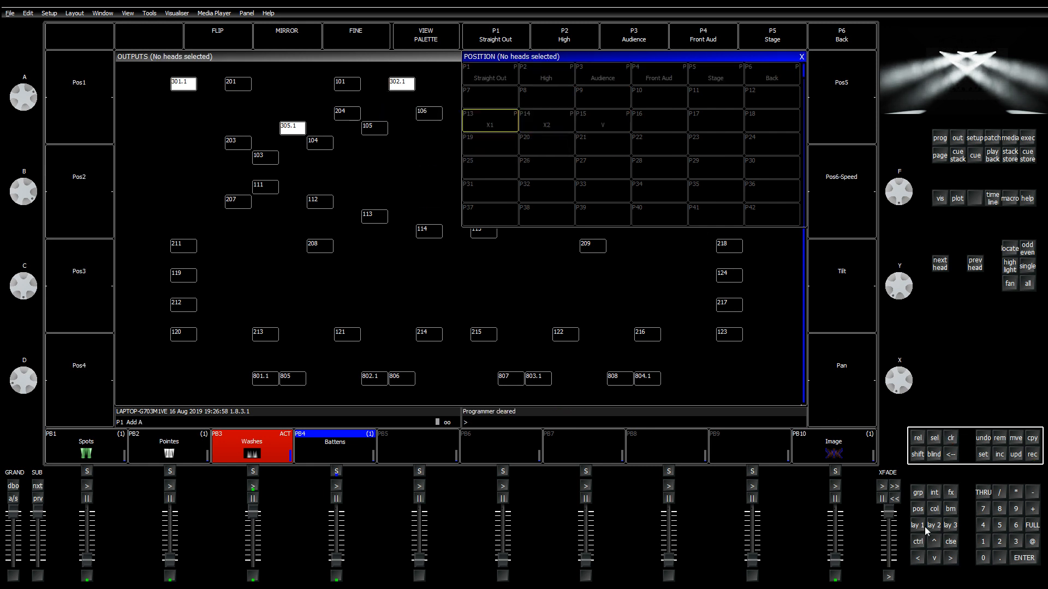
click(917, 524)
click(158, 125)
click(498, 127)
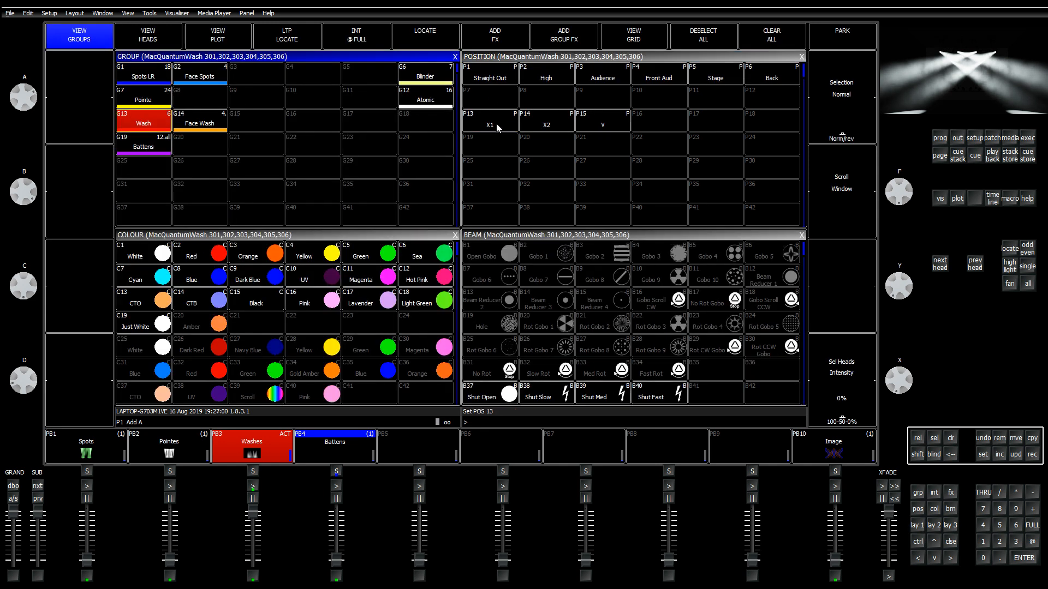
click(554, 129)
click(597, 130)
click(507, 129)
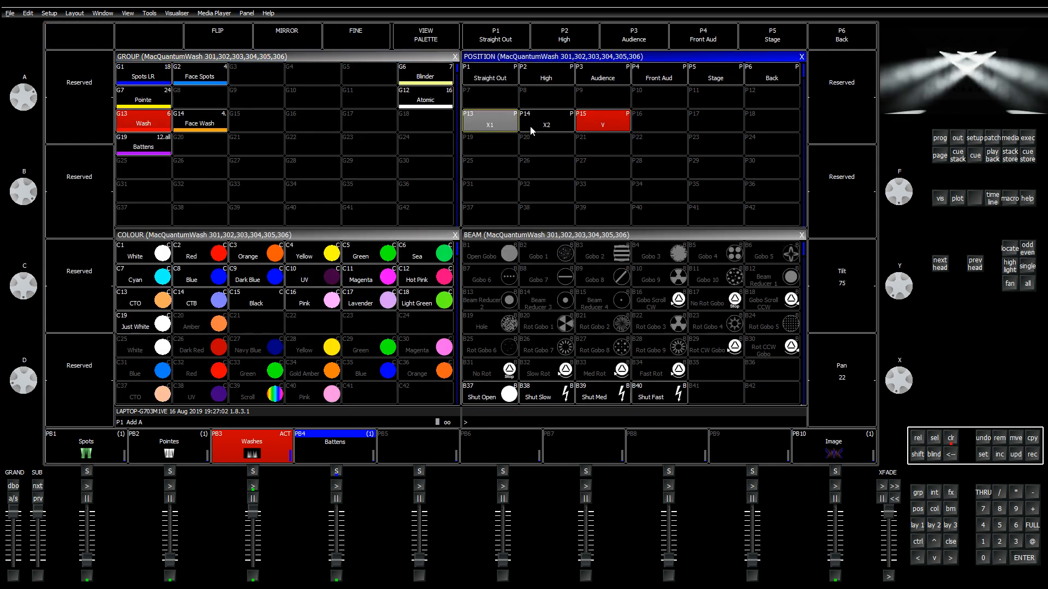
click(601, 126)
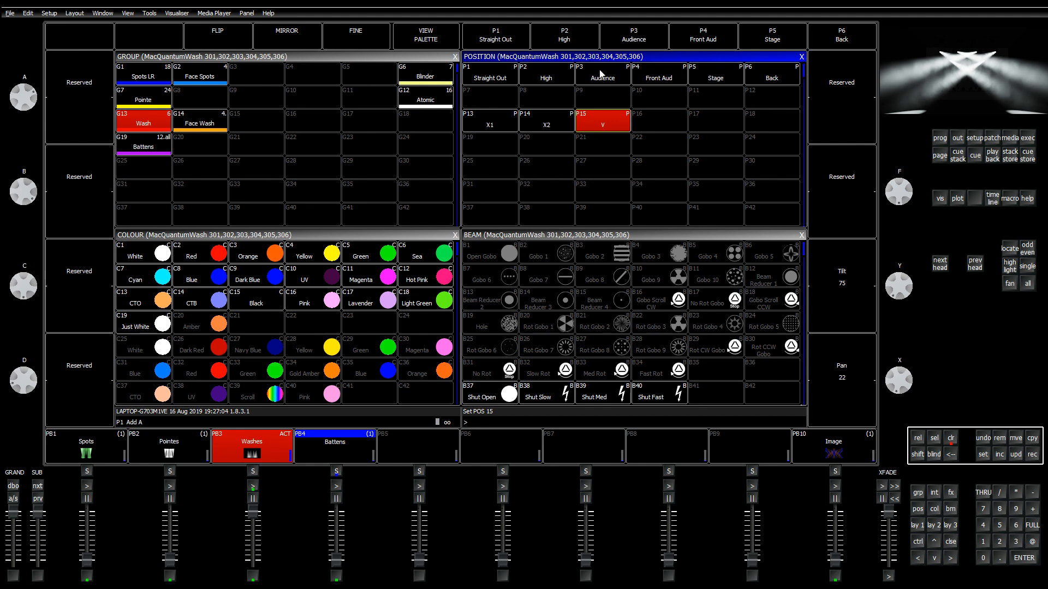
Step: Add the Pointe and Spots LR groups to the selection, set pan to 0 and record it as position palette P16 named Straight Pan
click(146, 91)
click(134, 68)
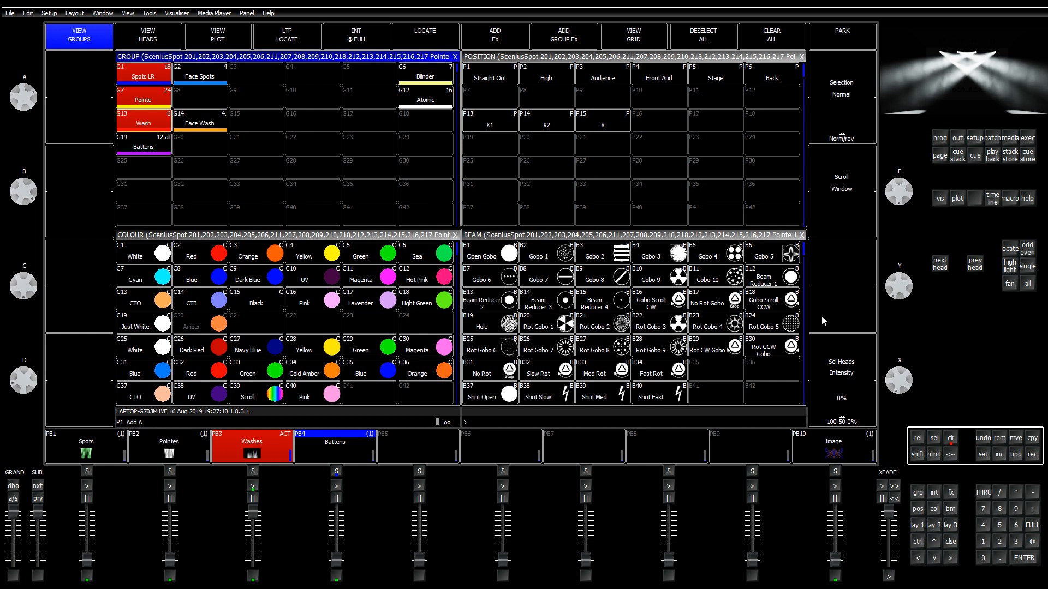
click(917, 509)
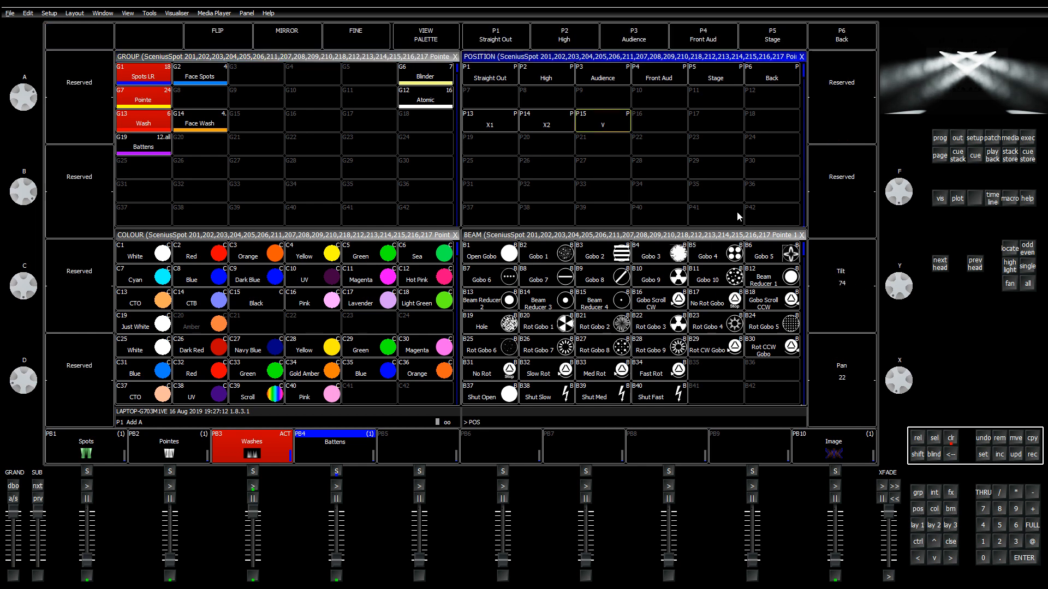
scroll(856, 403, down, 15)
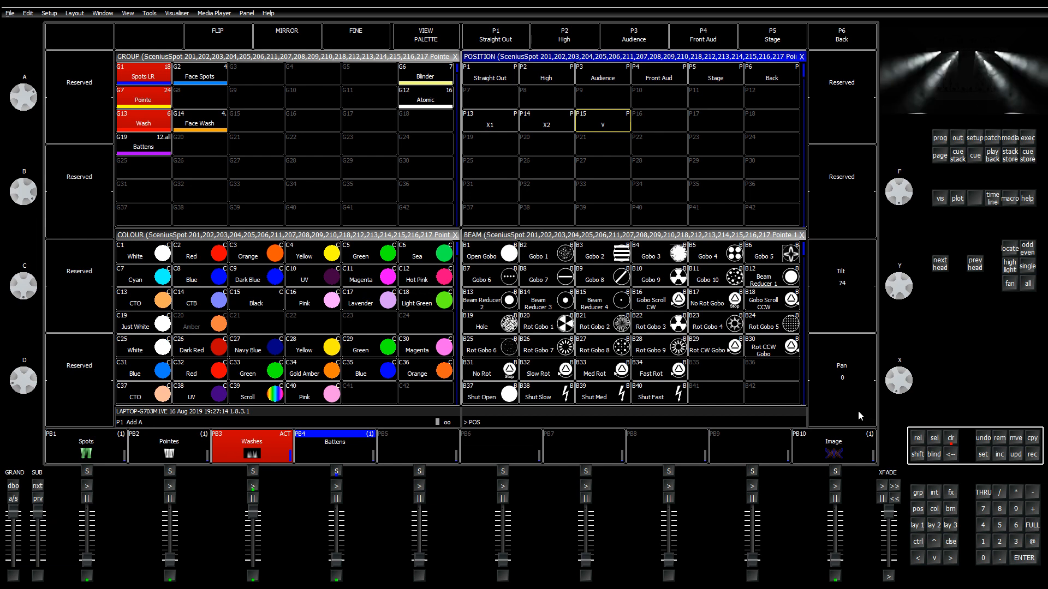
click(1031, 454)
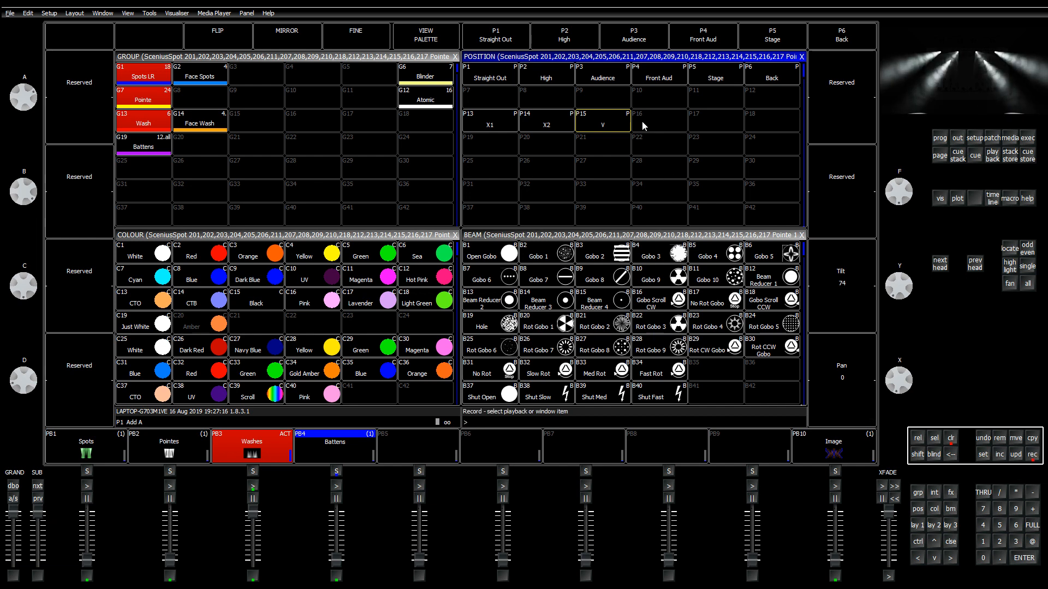
text(Straight)
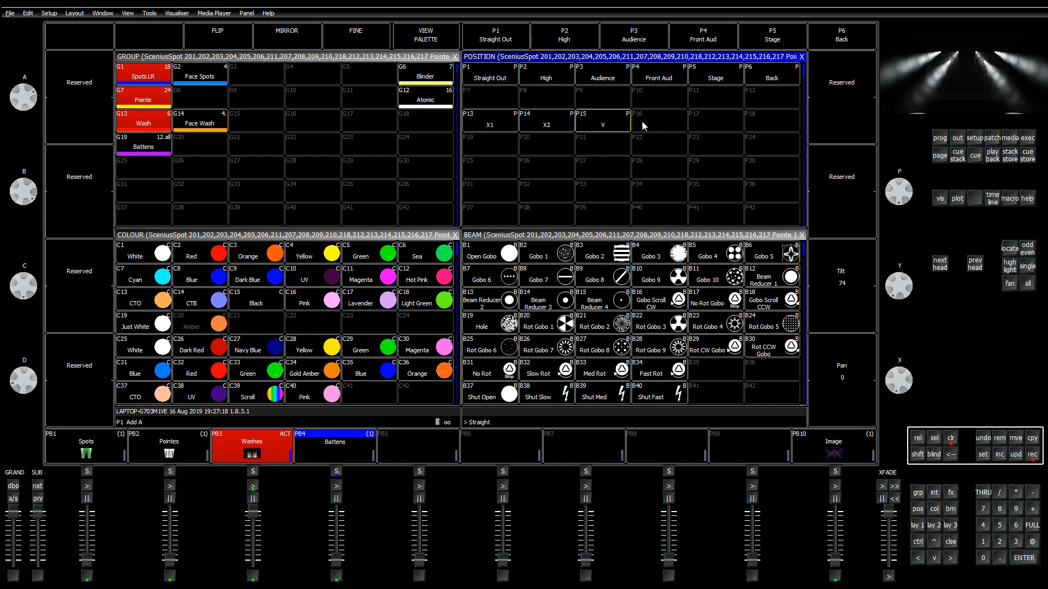
text( Pan)
click(654, 126)
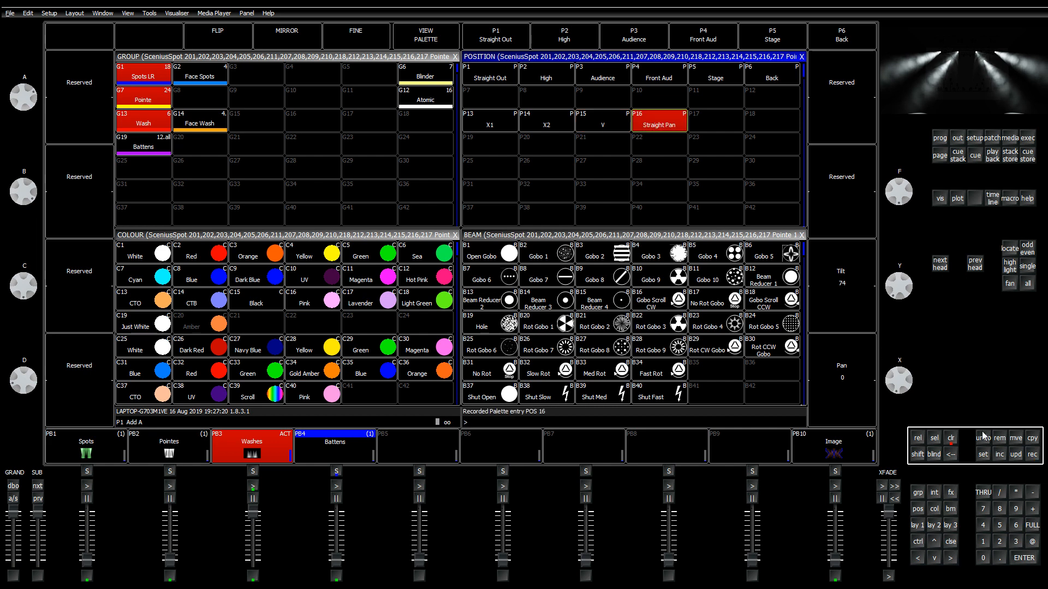
Step: Rearrange the position palettes so Straight Pan sits at P13, with X1, X2 and V at P14 to P16
click(1016, 438)
click(665, 129)
click(506, 143)
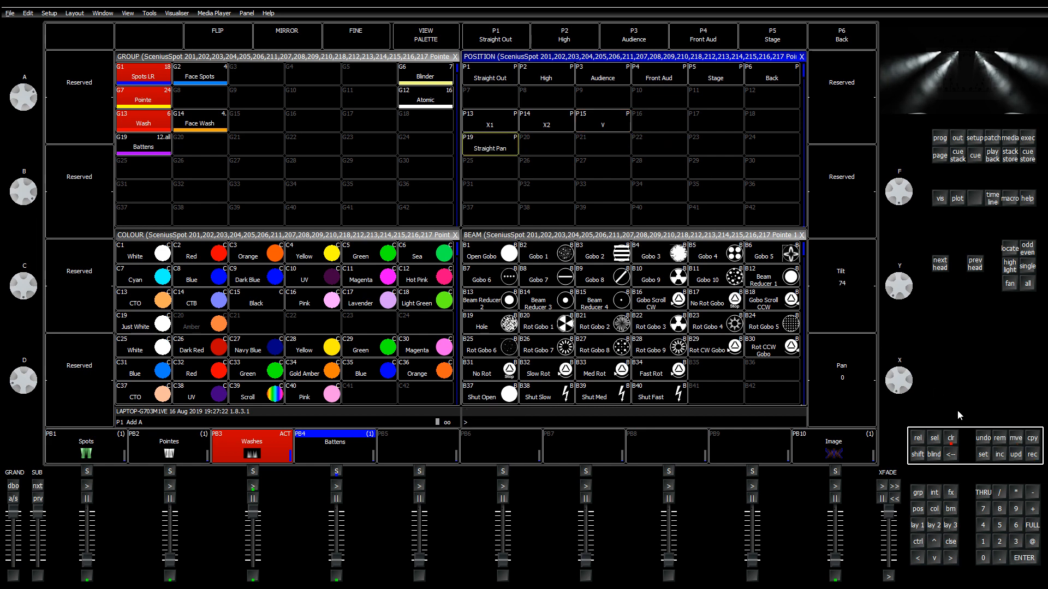
drag(505, 128, 598, 129)
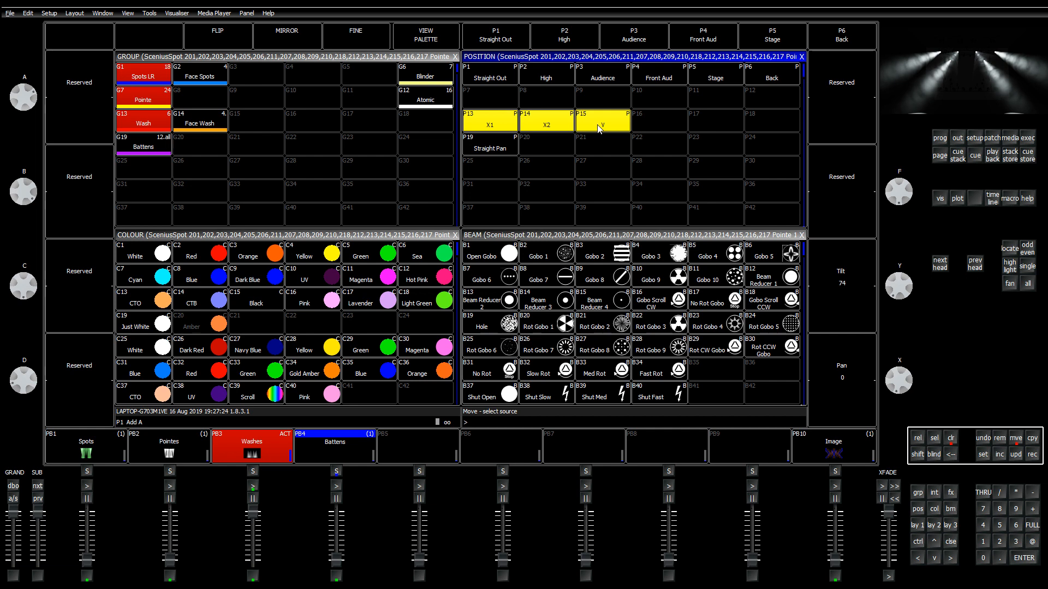
click(554, 131)
click(1016, 438)
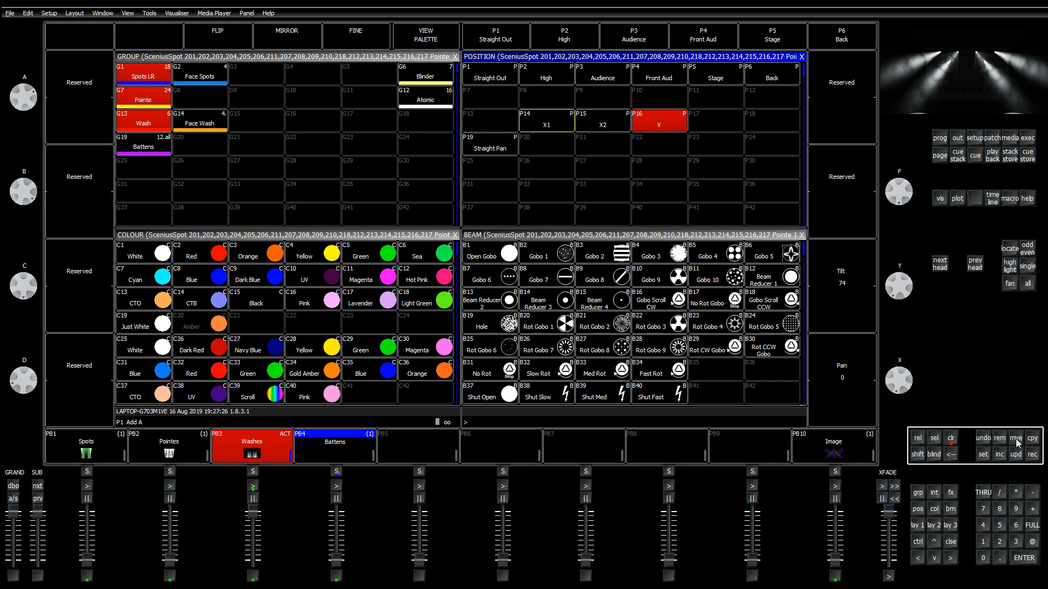
click(493, 156)
click(491, 125)
Step: Clear the programmer, select the Battens group and record its tilt of 128 into the Straight Pan position palette P13
click(951, 438)
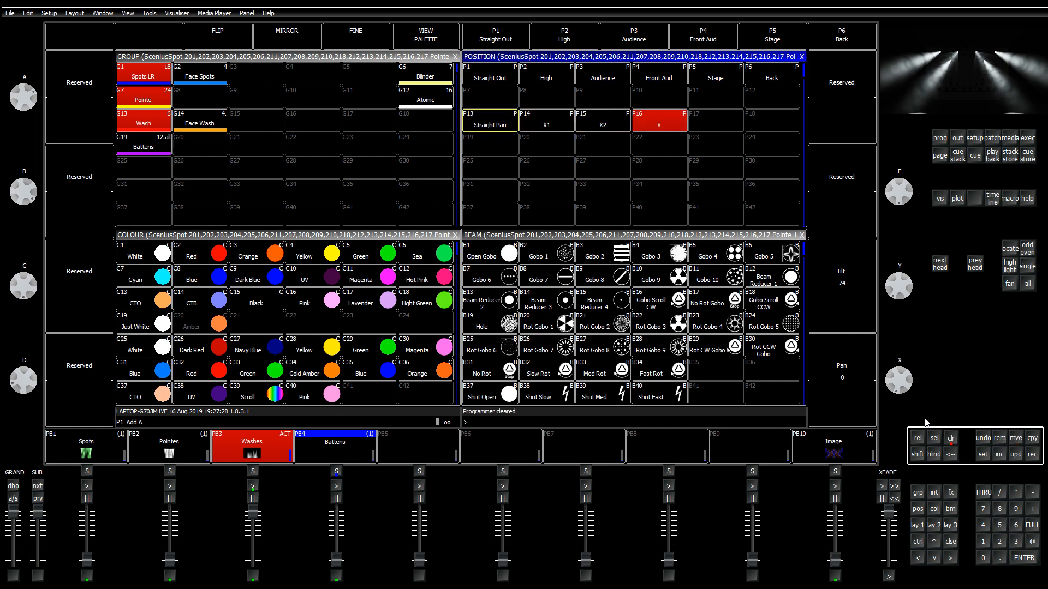
click(144, 148)
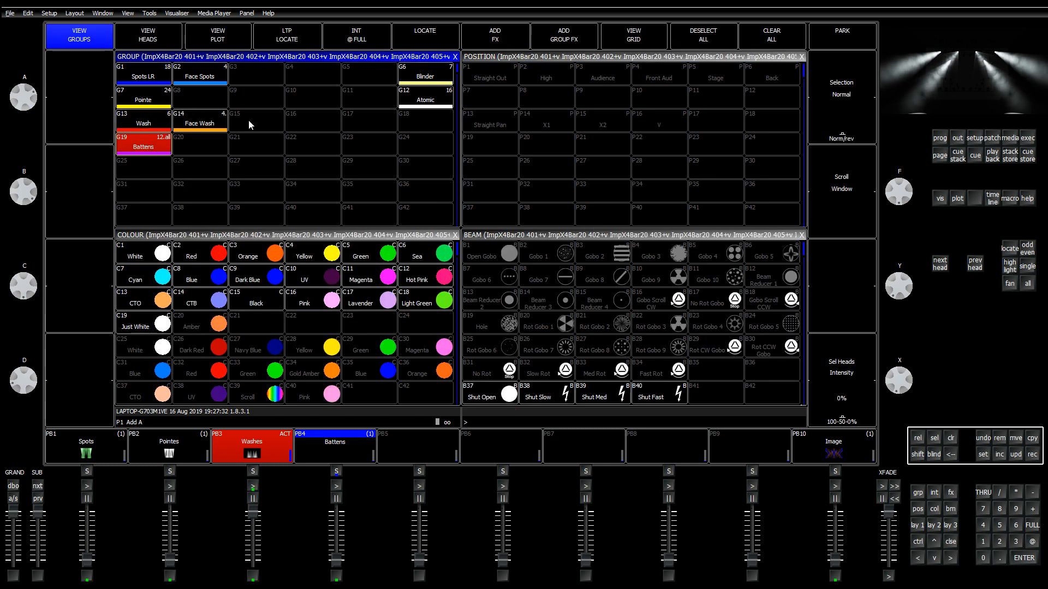
click(536, 91)
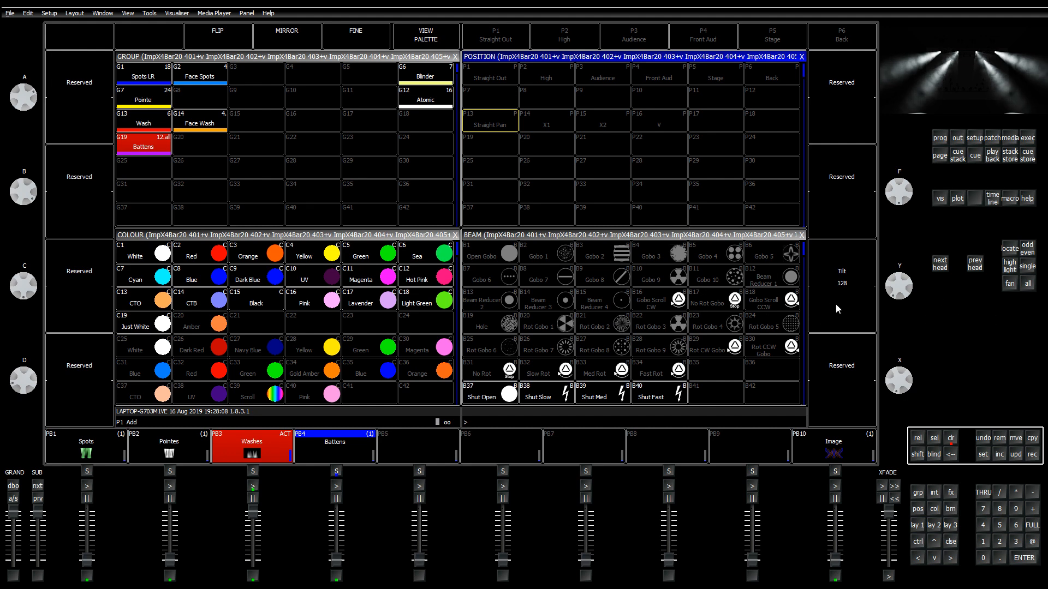
click(1031, 454)
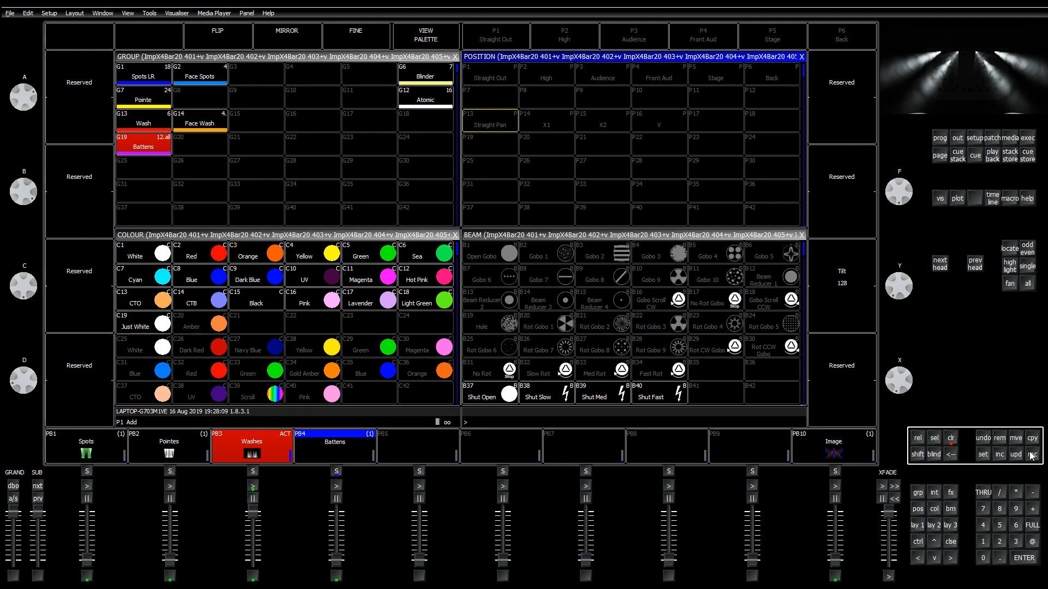
click(493, 131)
click(396, 163)
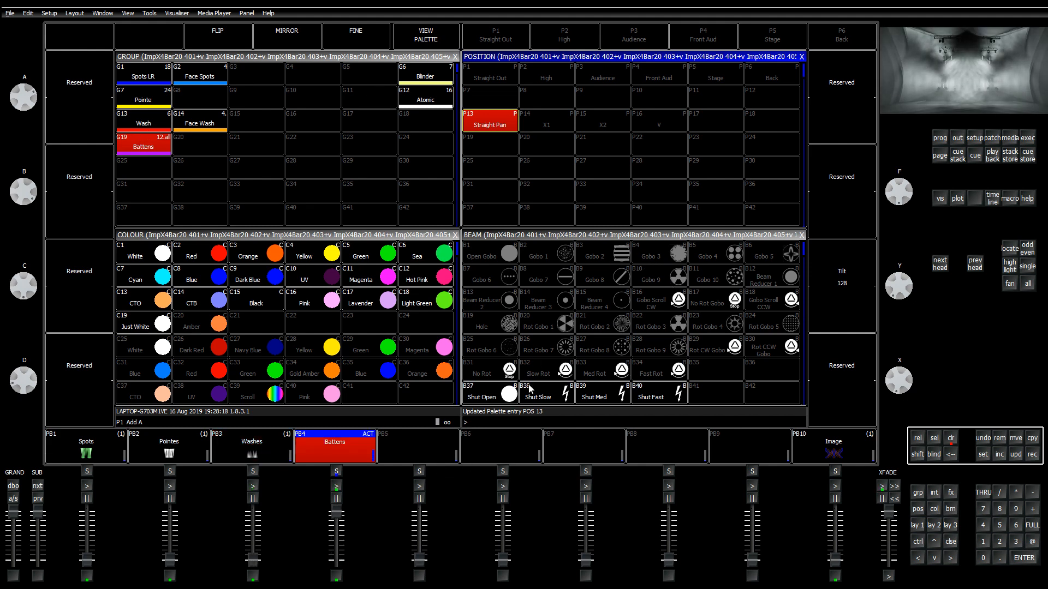
Step: Clear the programmer, reselect Battens, set the zoom to 255 and record it into beam palette B43 Zoom Narrow
click(950, 439)
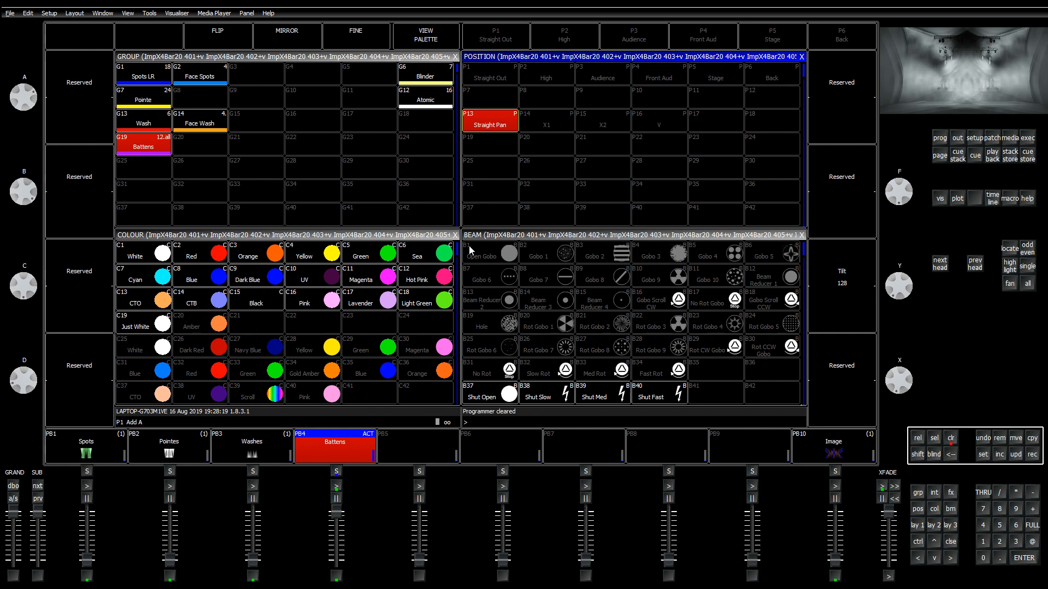
click(155, 147)
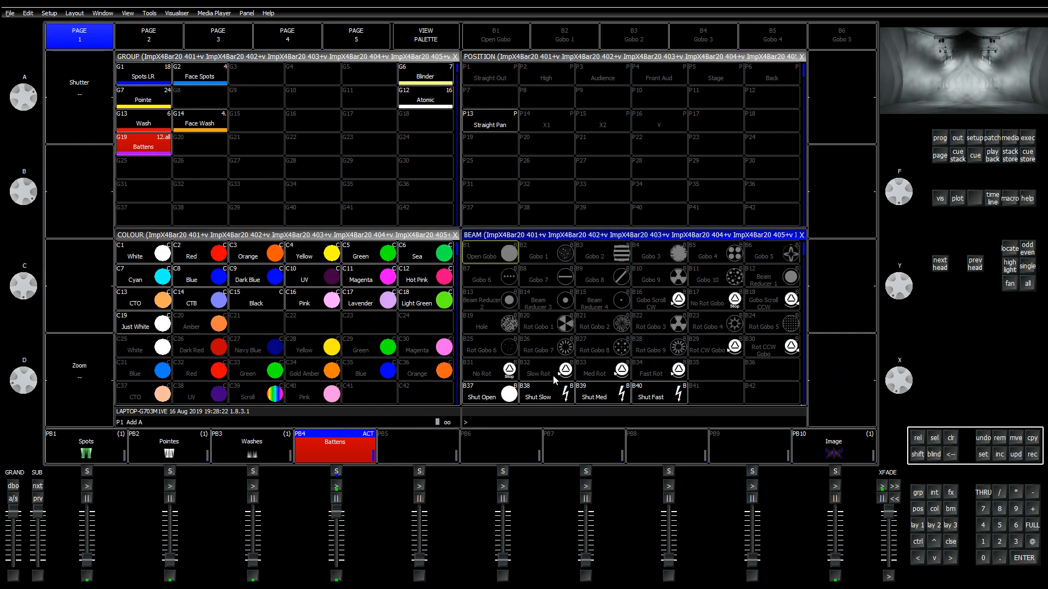
scroll(546, 385, down, 3)
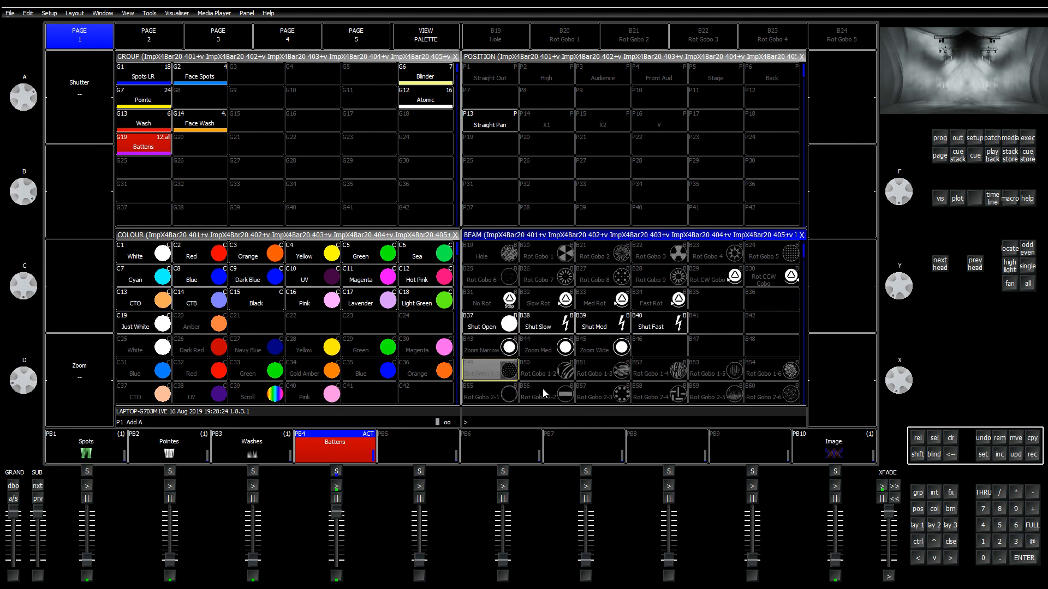
scroll(542, 389, down, 1)
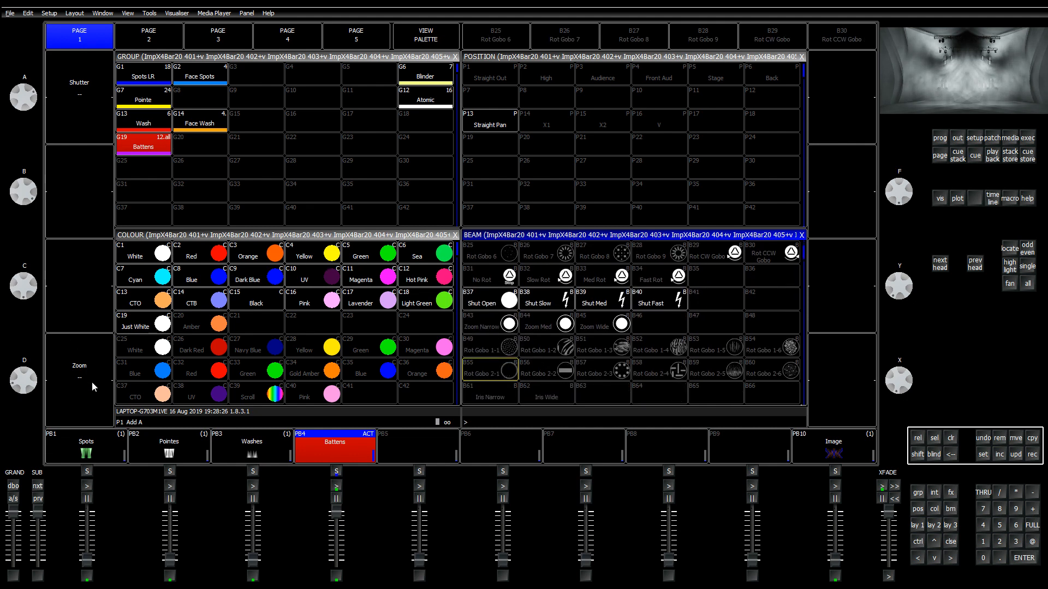
scroll(93, 378, up, 5)
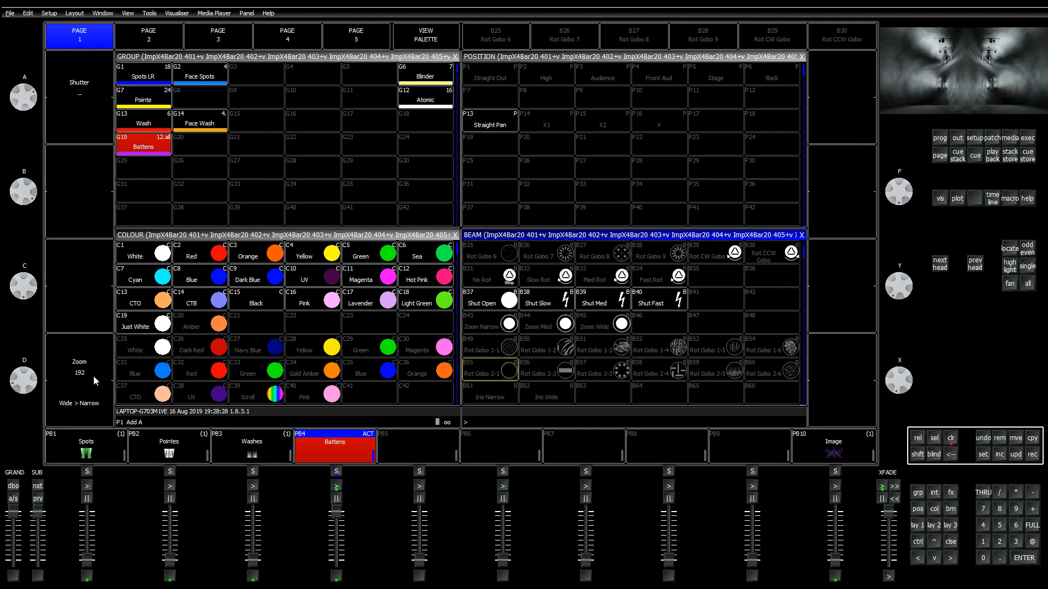
scroll(93, 375, up, 2)
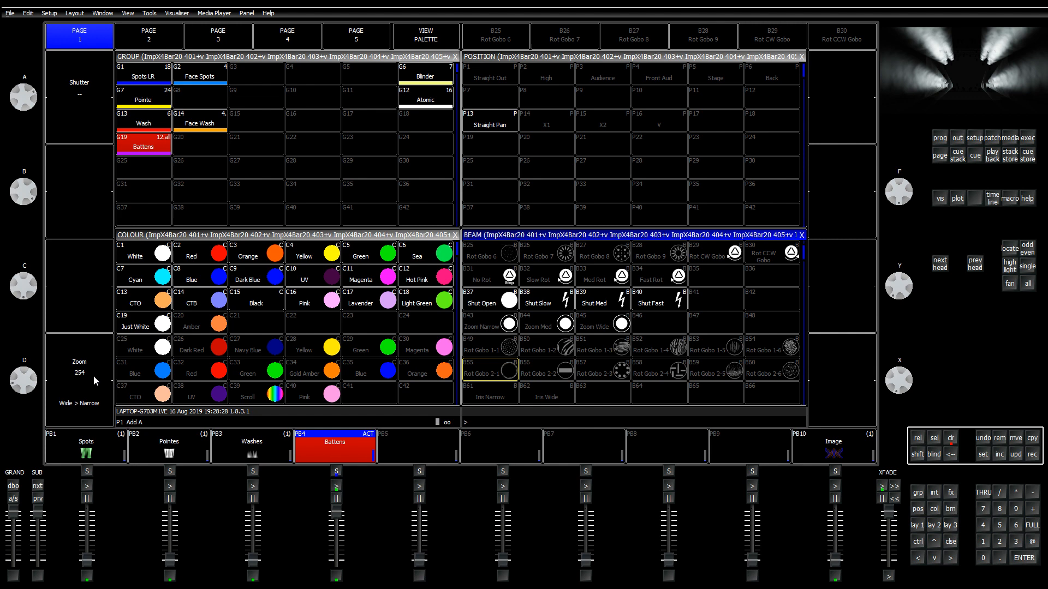
click(1030, 455)
click(494, 326)
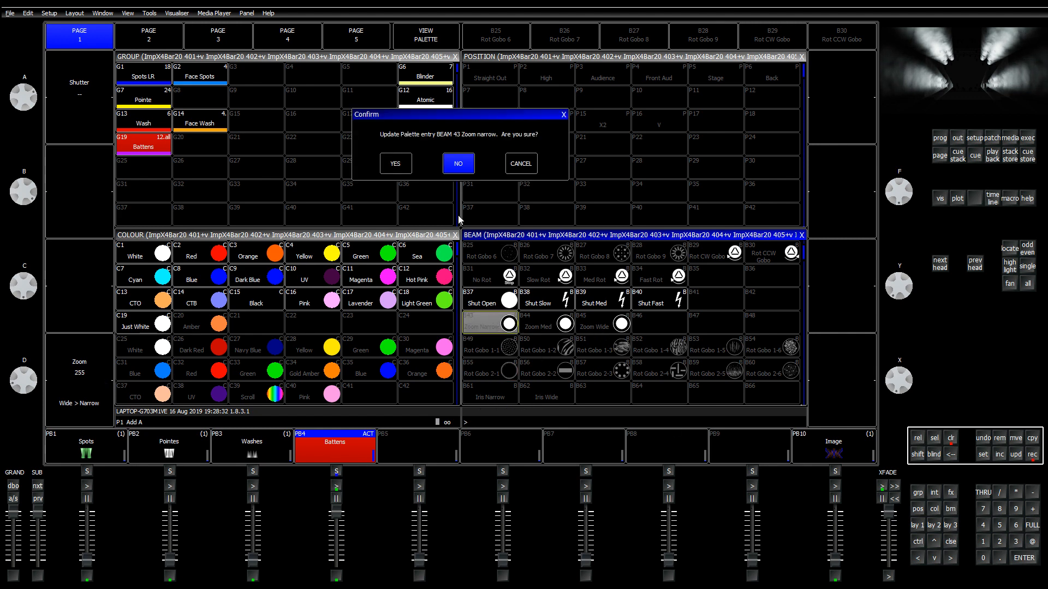
click(405, 169)
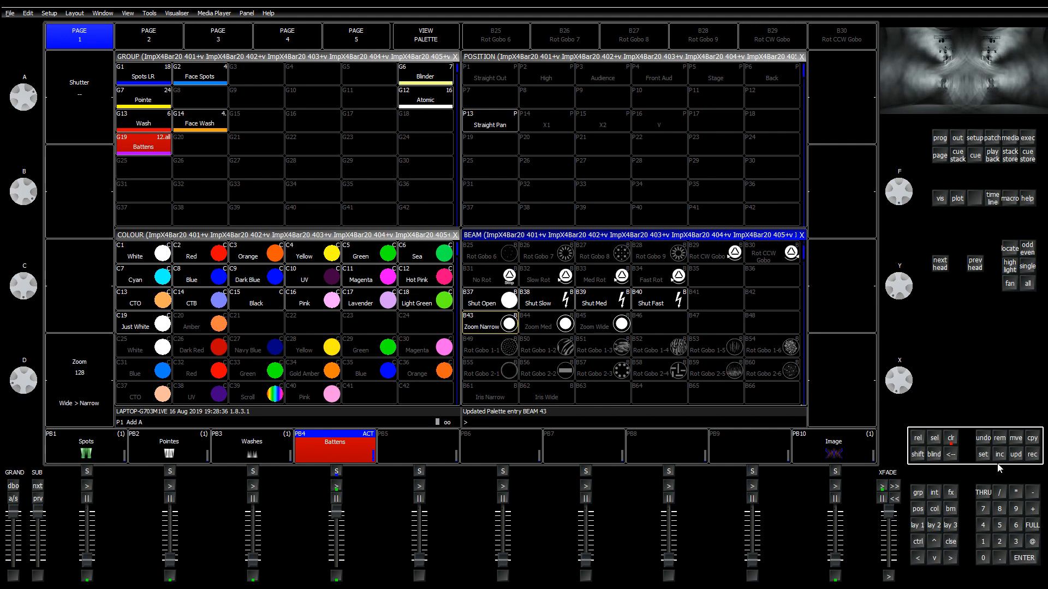
Step: Set the Battens' zoom to 128 and record it into beam palette B44 Zoom Med
click(1032, 454)
click(546, 324)
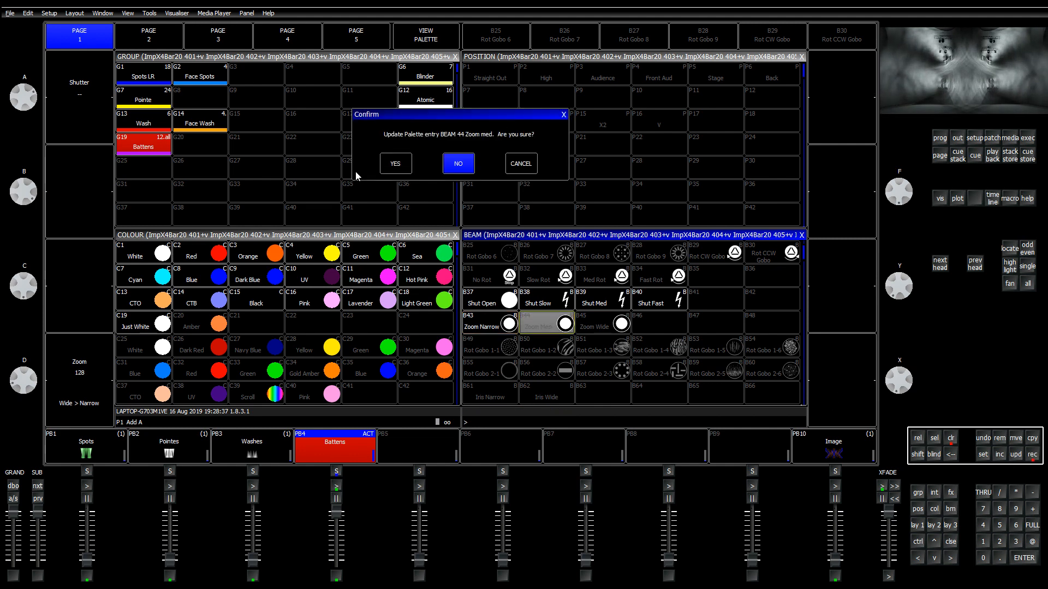
click(389, 167)
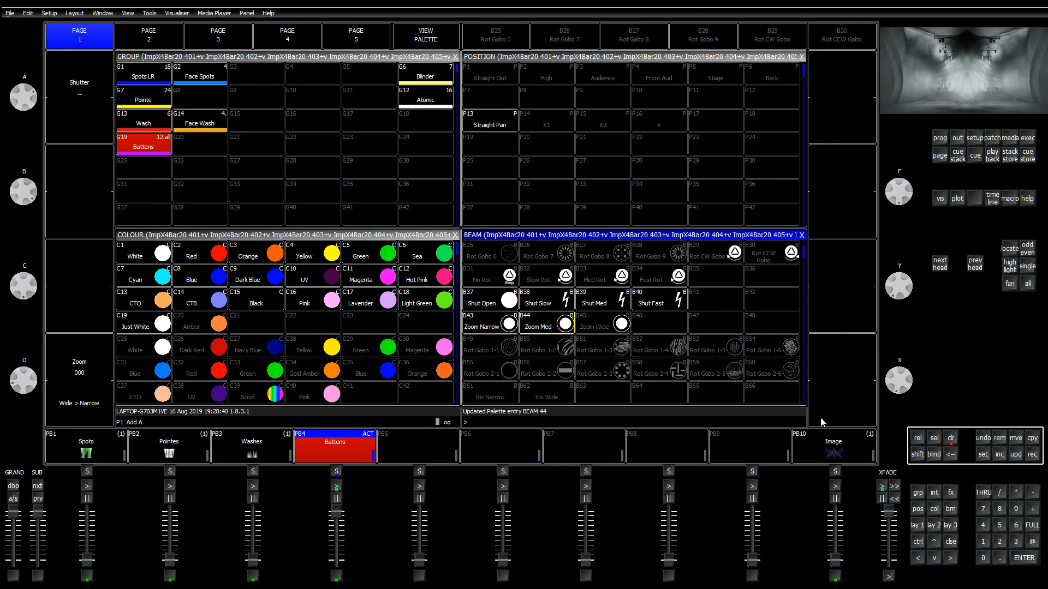
Step: Record the Battens' zoom of 0 into beam palette B45 Zoom Wide, and recall Zoom Narrow before clearing the programmer
click(1032, 454)
click(600, 325)
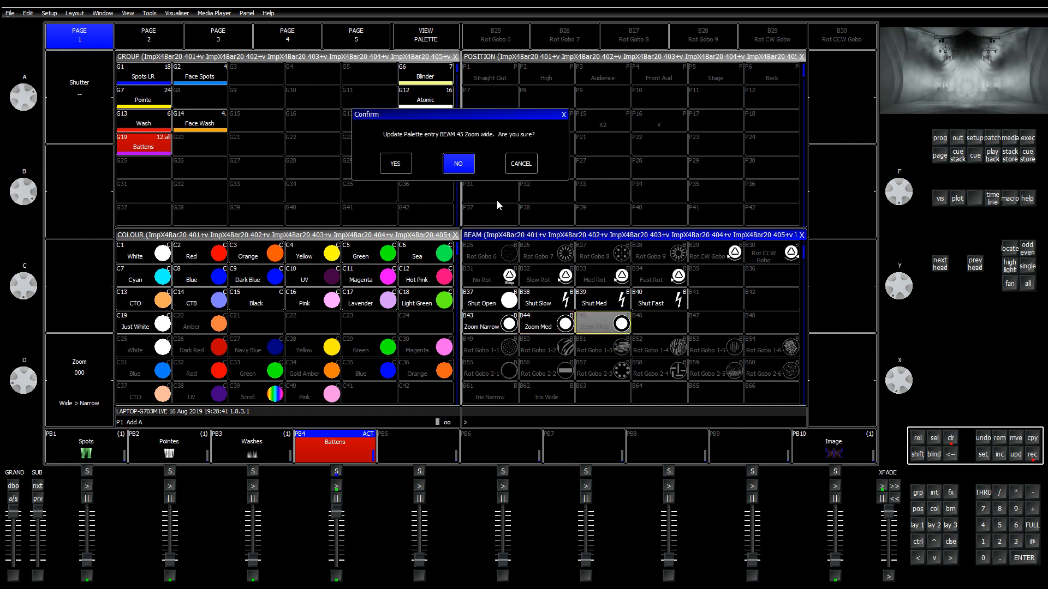
click(389, 165)
click(497, 326)
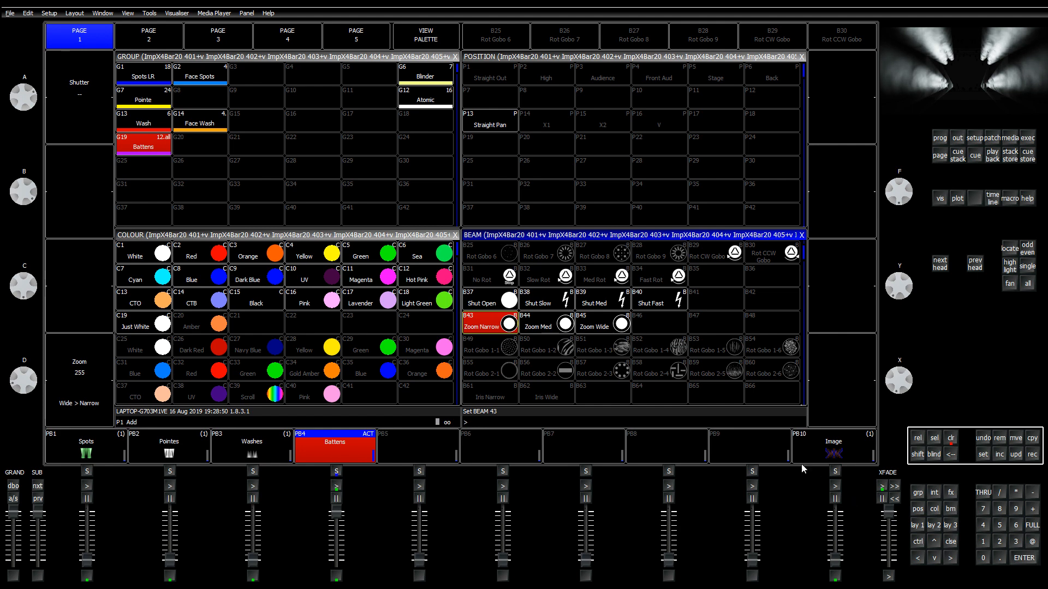
click(951, 438)
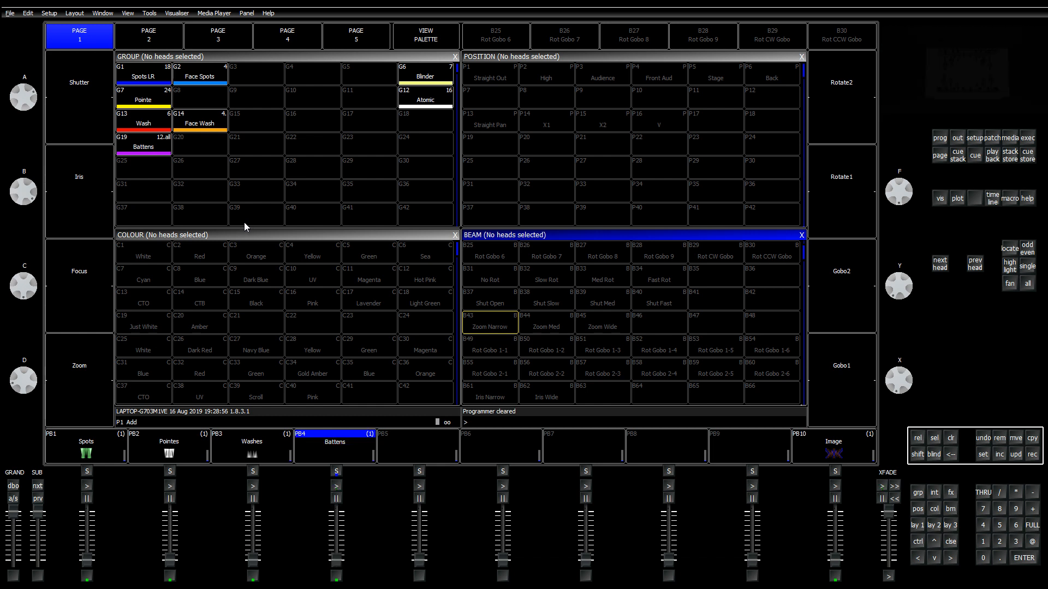
Step: Open the cue used by the Battens playback and examine its recorded levels for heads 401 to 412
click(343, 439)
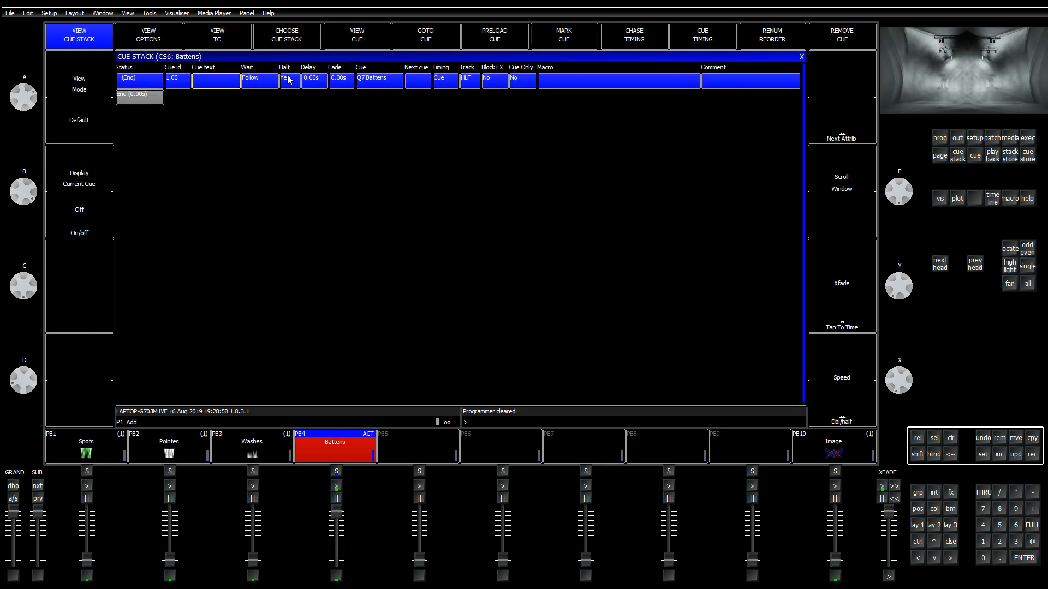
click(343, 40)
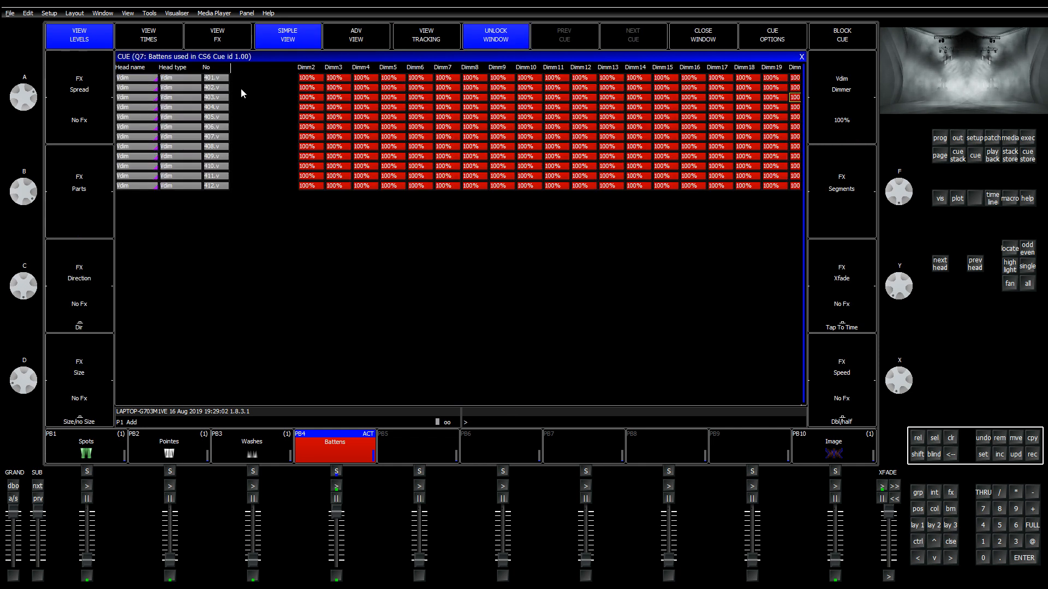
key(Left)
key(Left)
key(Left)
key(Left)
key(Left)
key(Left)
key(Left)
key(Left)
key(Left)
key(Left)
key(Left)
key(Left)
key(Left)
key(Left)
key(Left)
key(Left)
key(Left)
key(Left)
key(Left)
key(Left)
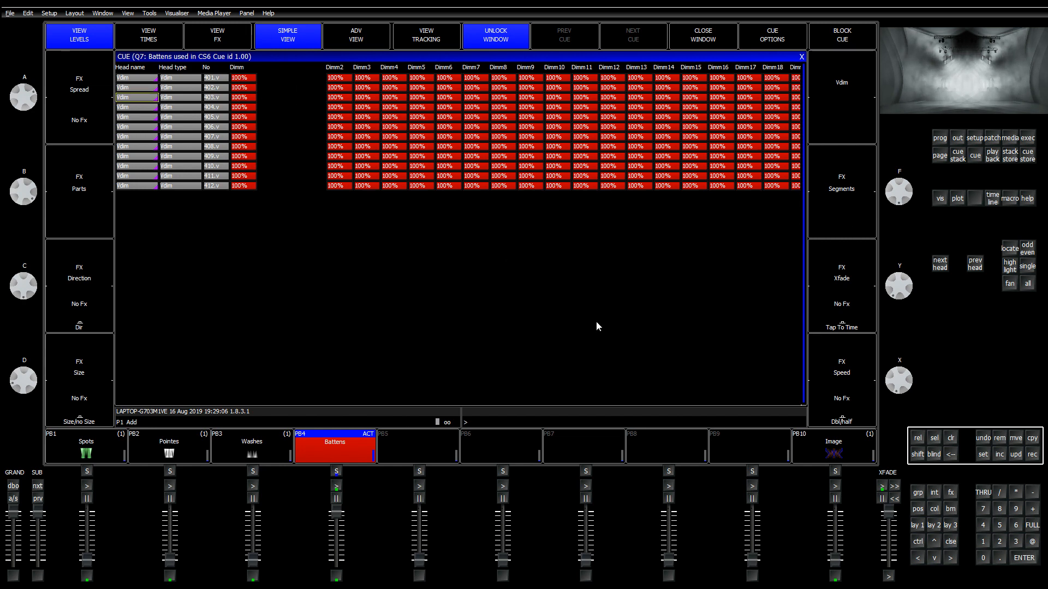
Step: Examine the output values of Batten heads 401 to 412 across all attributes, from intensity to the cell dimmers
click(956, 141)
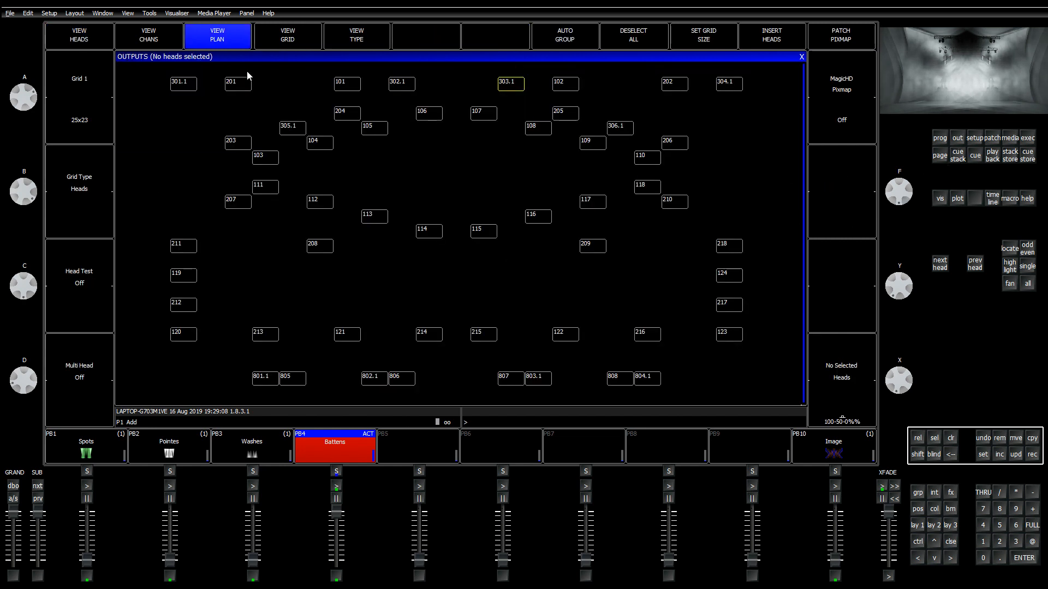
click(79, 35)
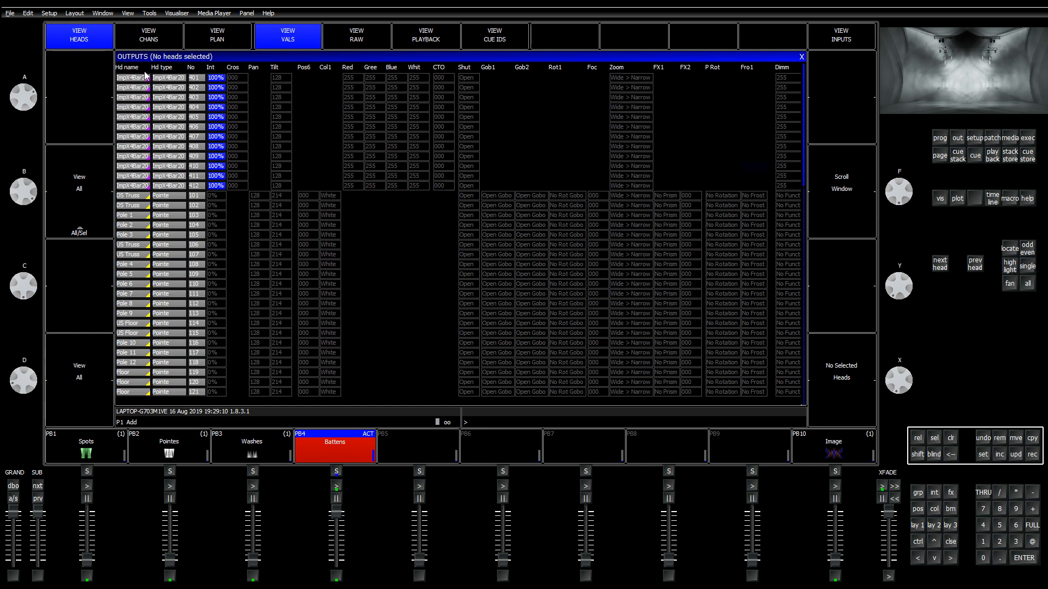
key(Right)
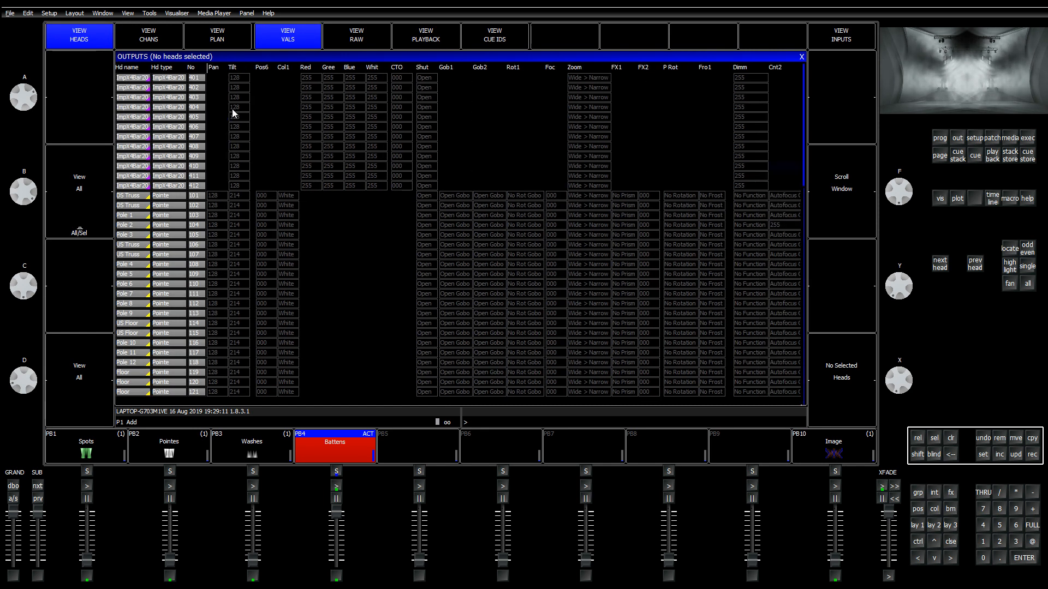
key(Right)
key(Right)
key(Right)
key(Right)
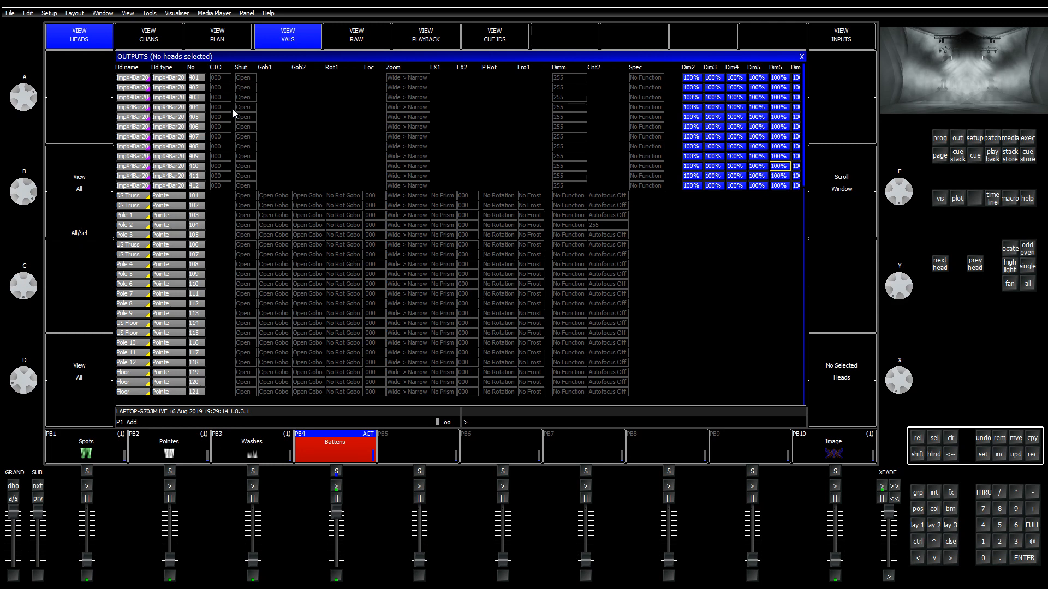
key(Left)
key(Left)
key(Left)
key(Left)
key(Left)
key(Left)
key(Left)
key(Left)
key(Left)
key(Left)
key(Left)
key(Left)
key(Left)
key(Left)
key(Left)
key(Left)
key(Left)
key(Left)
key(Left)
key(Left)
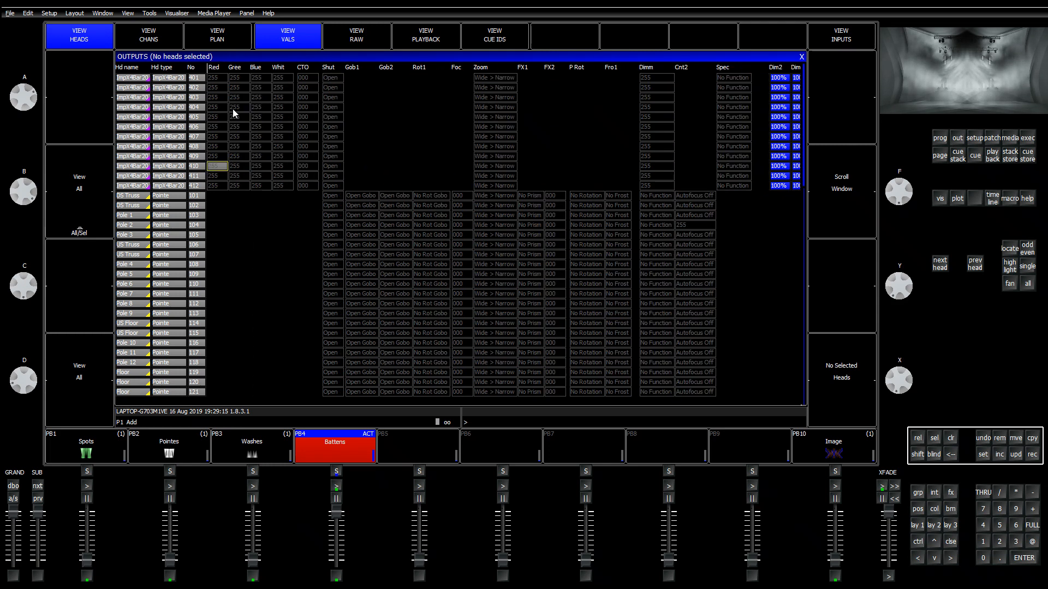
key(Left)
key(Left)
key(Left)
key(Left)
key(Left)
key(Left)
key(Left)
key(Left)
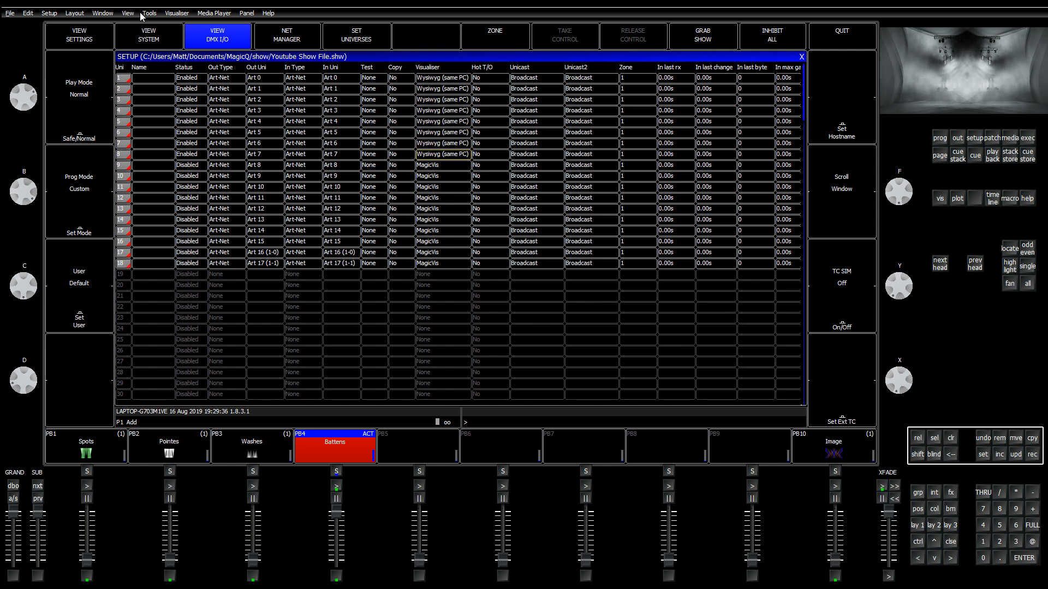
Step: Find Unused Chans Return To Defaults in the programmer setup settings and try to set it to No
click(83, 48)
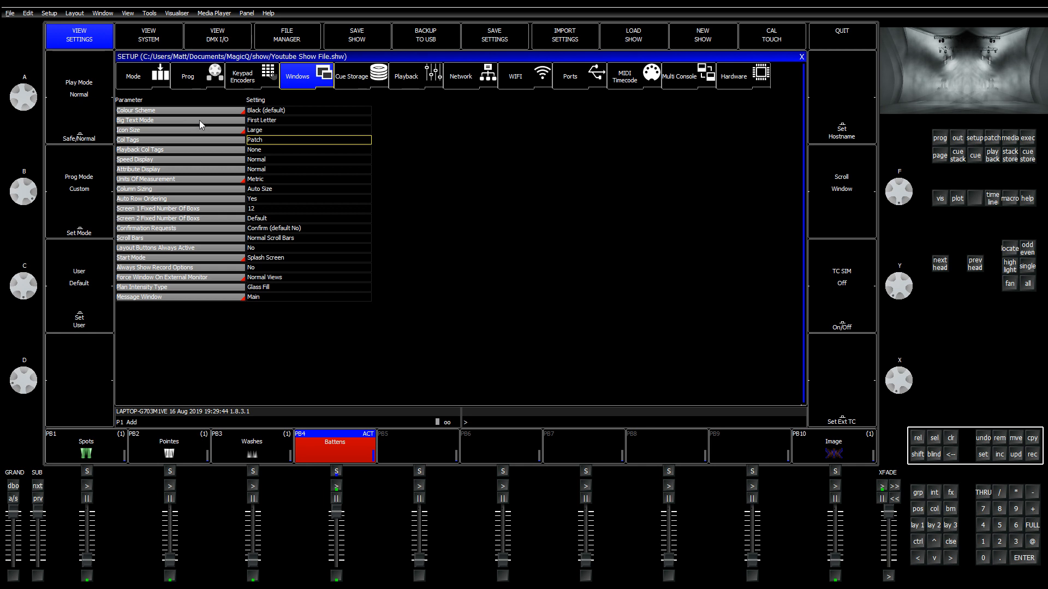
click(394, 76)
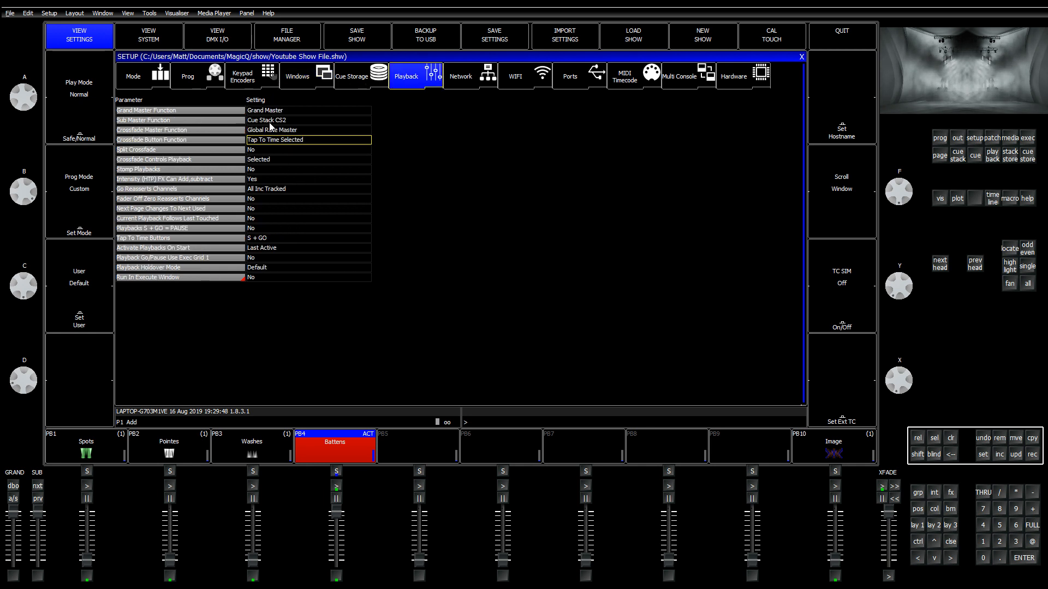
click(344, 79)
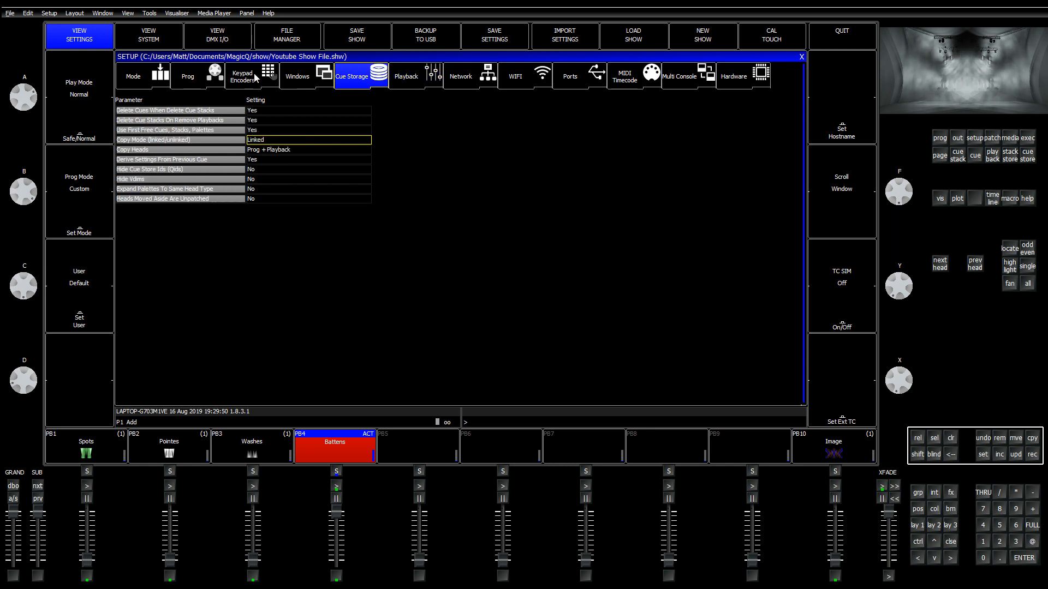
click(209, 81)
click(286, 130)
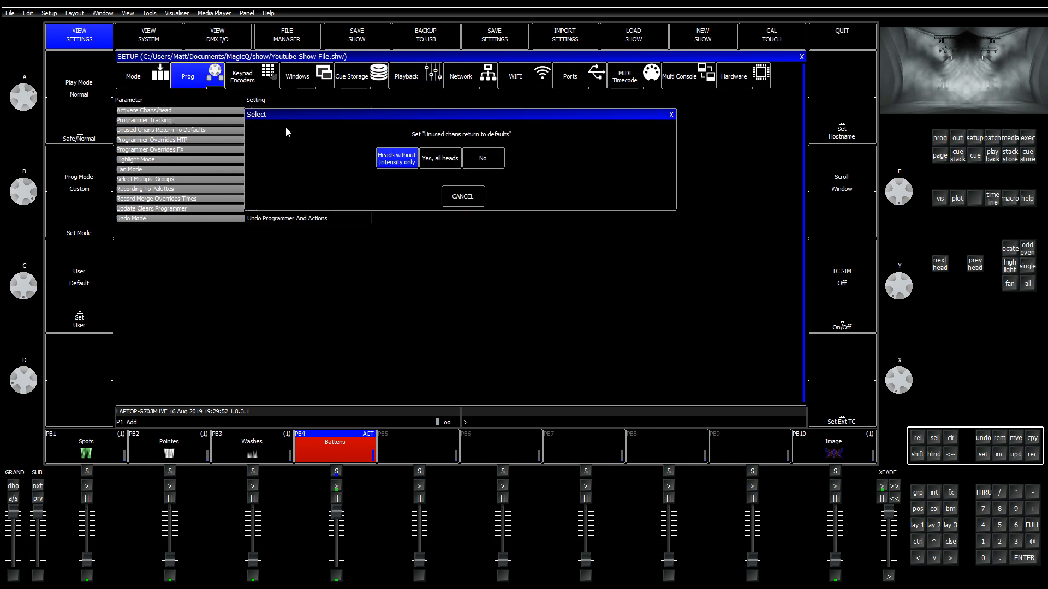
click(485, 161)
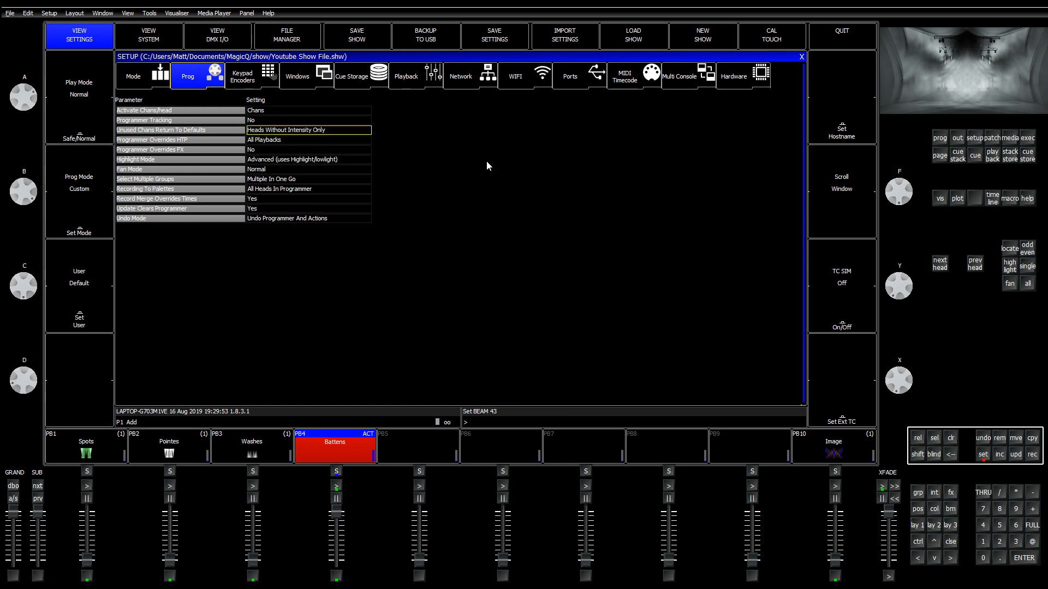
click(801, 57)
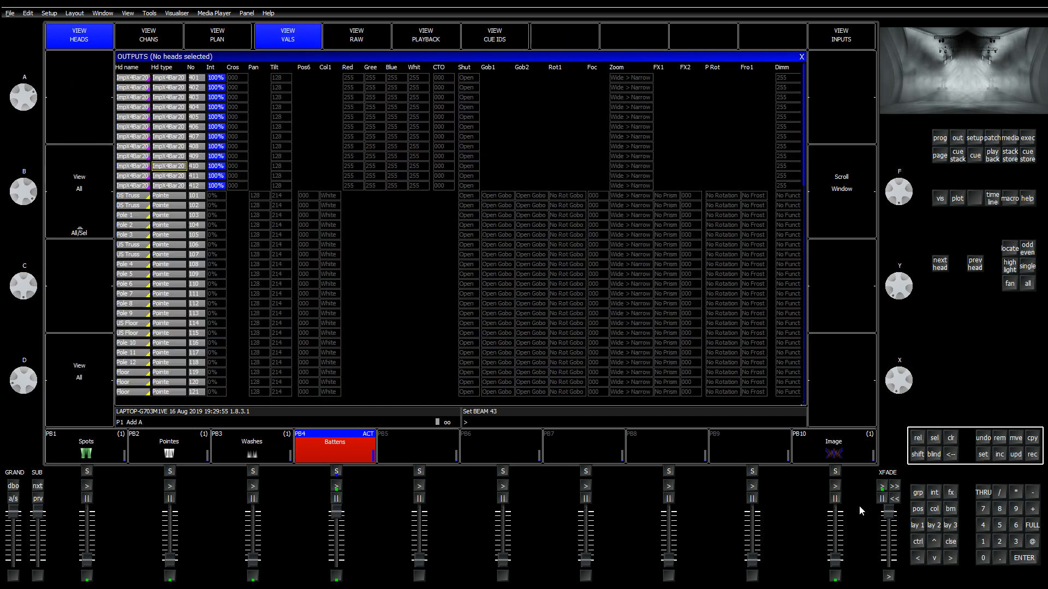
Step: Apply the Red colour palette and Zoom Narrow beam palette to the Battens, and clear the programmer
click(920, 525)
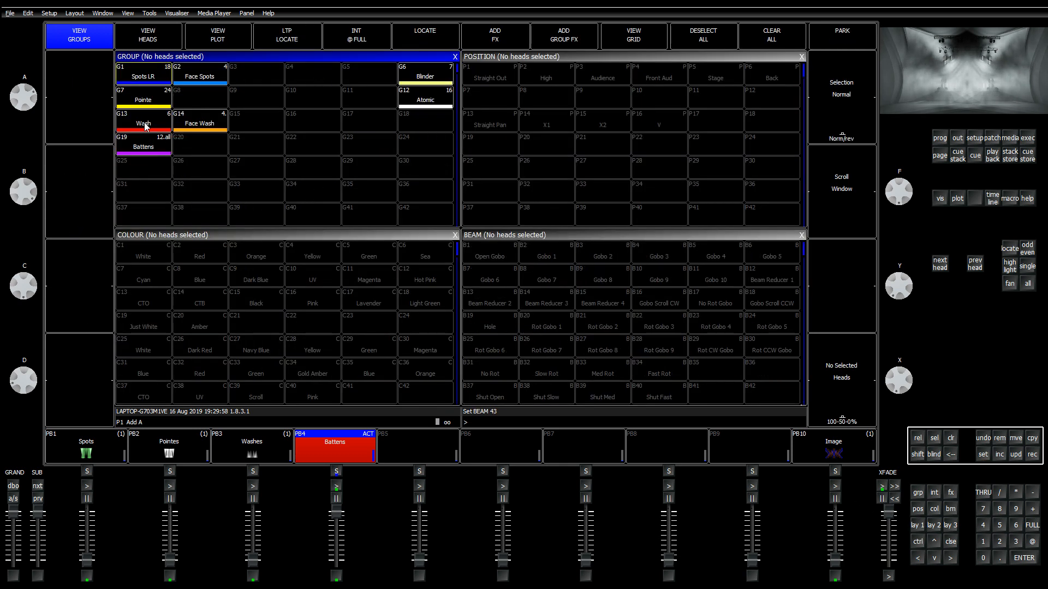
click(146, 125)
click(163, 136)
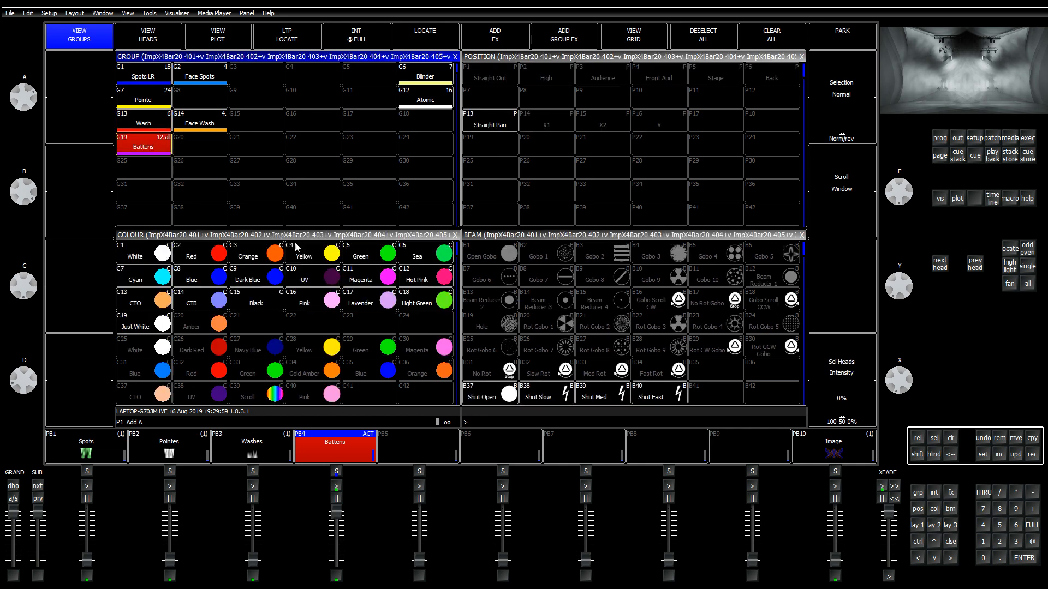
click(217, 256)
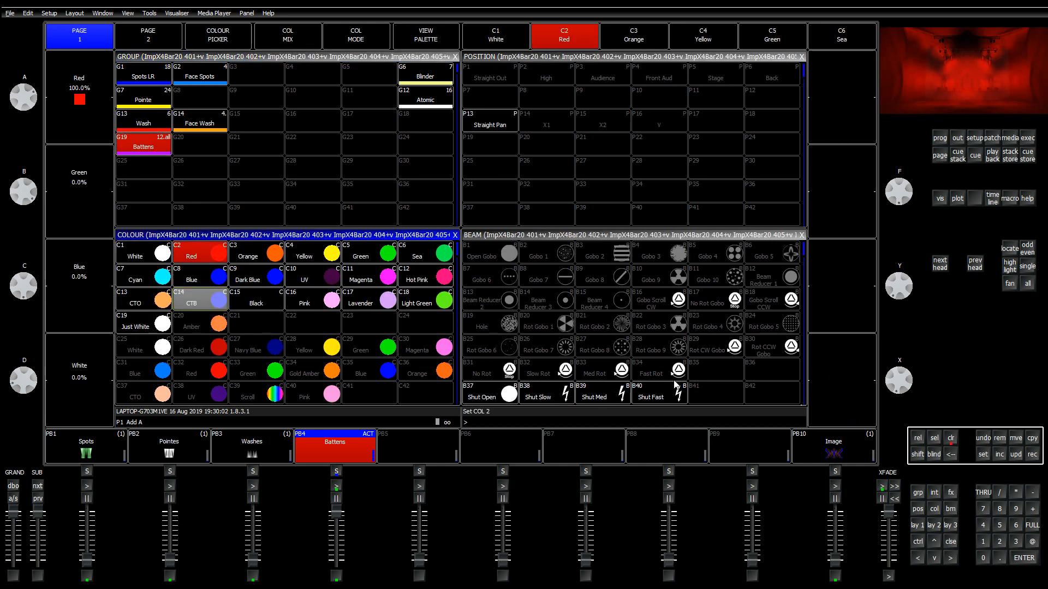
scroll(665, 397, down, 2)
scroll(665, 397, down, 1)
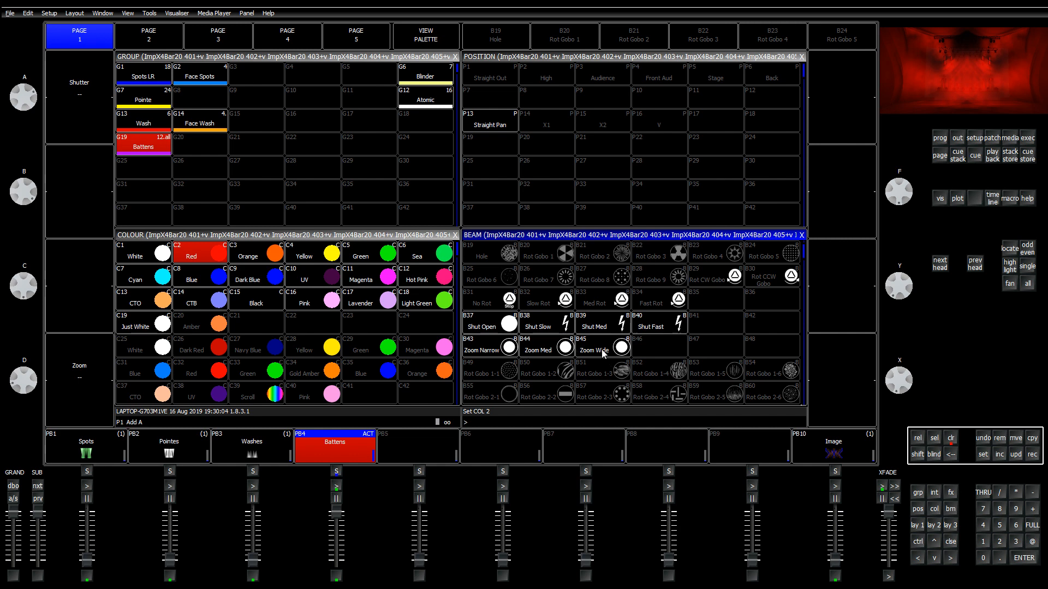
click(502, 346)
key(Escape)
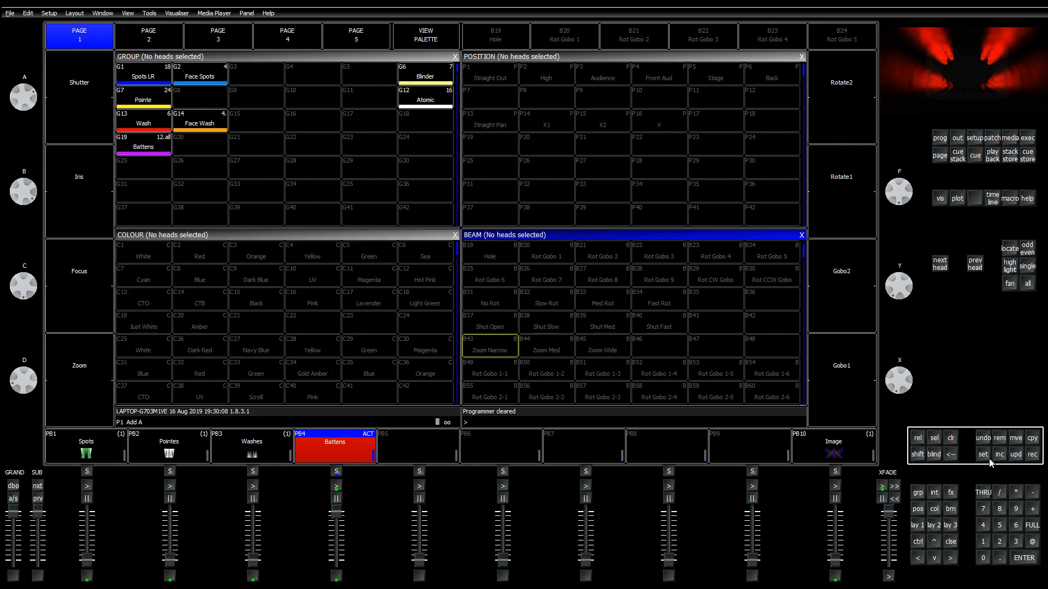
Step: Tilt the selected Battens to 66, and locate them to return their attributes to default
click(141, 148)
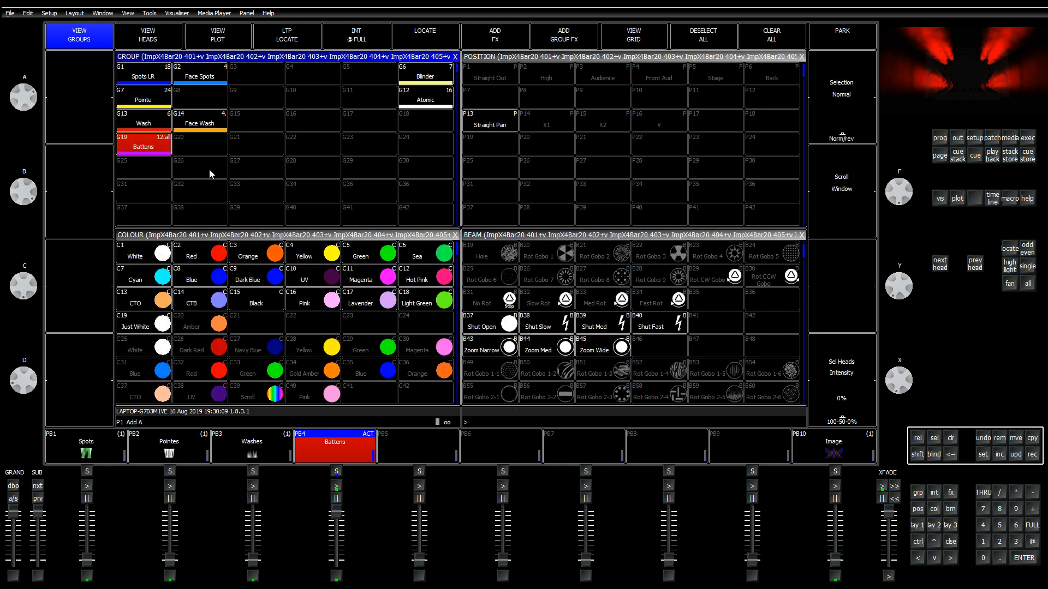
key(p)
key(p)
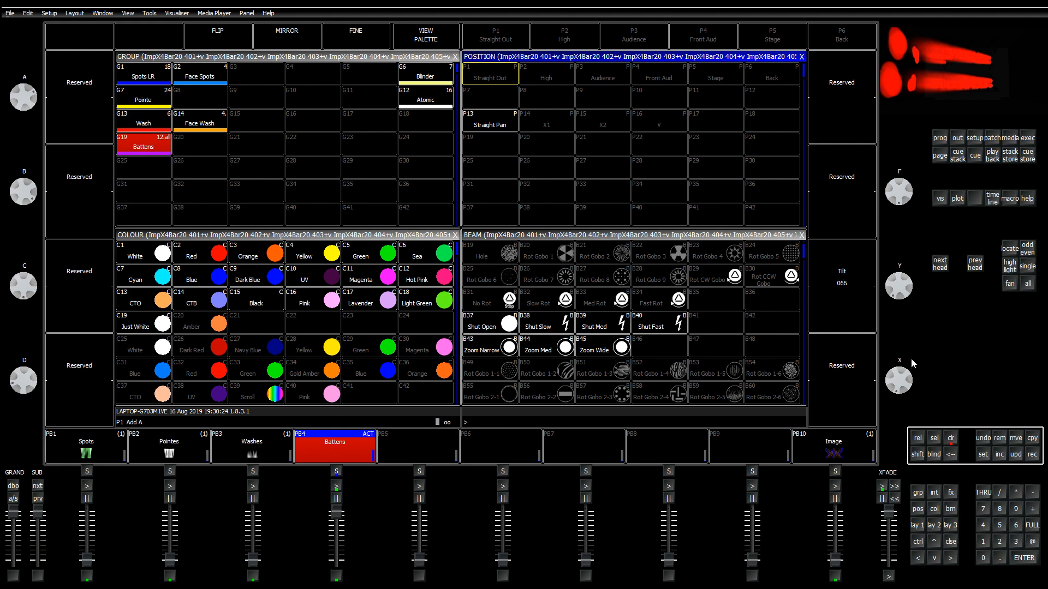
click(1009, 250)
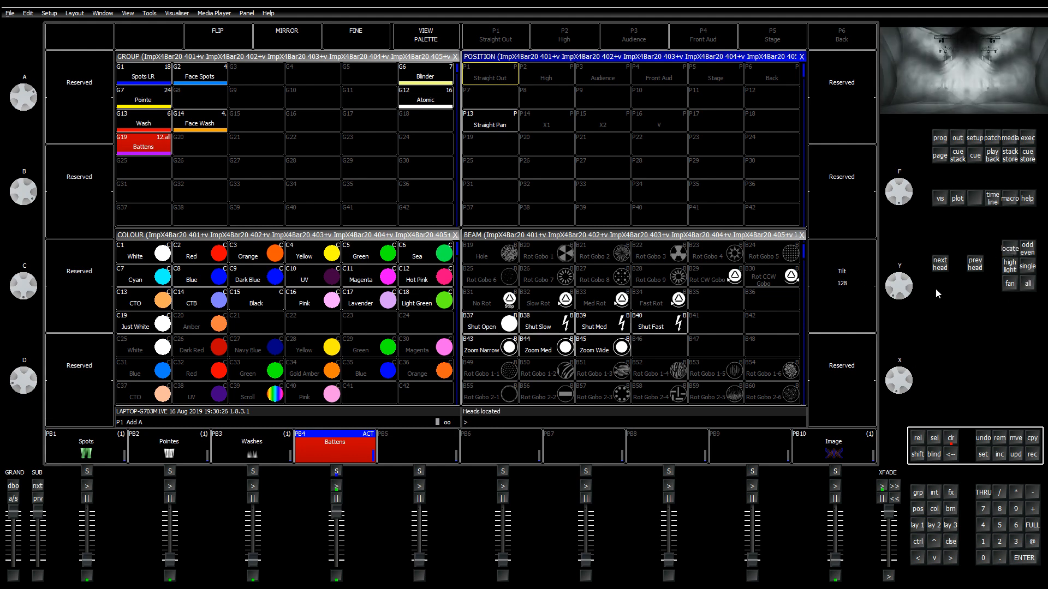
Step: Recall Zoom Narrow for the Battens, check their tilt attribute, and clear the programmer
click(508, 349)
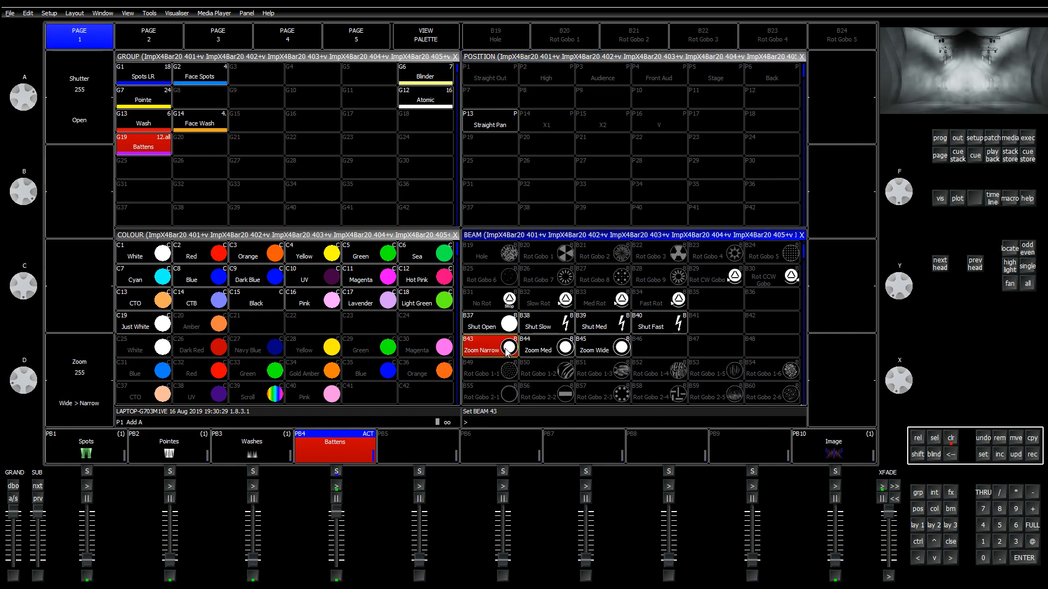
click(531, 57)
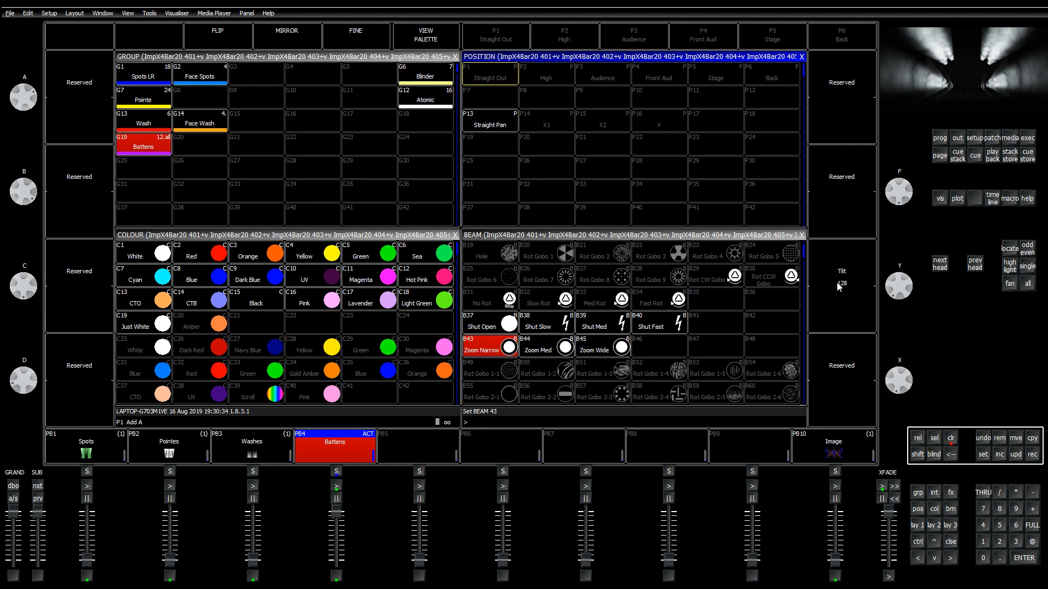
click(951, 437)
click(915, 526)
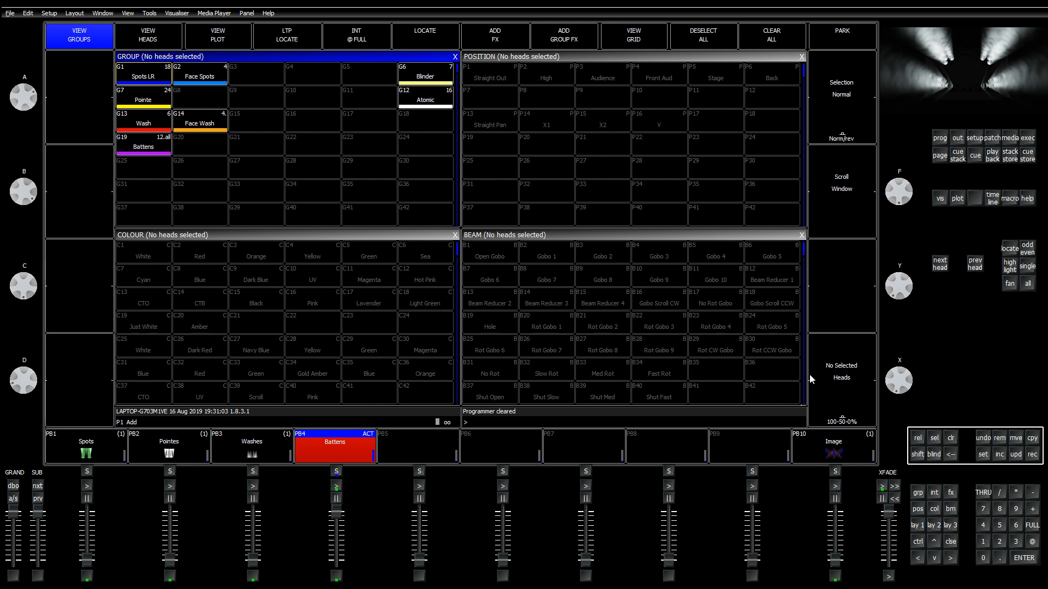
Step: Find the GLP ImpX4Bar20 SPixVDIM heads in the patch and open their personality in the head editor
click(988, 141)
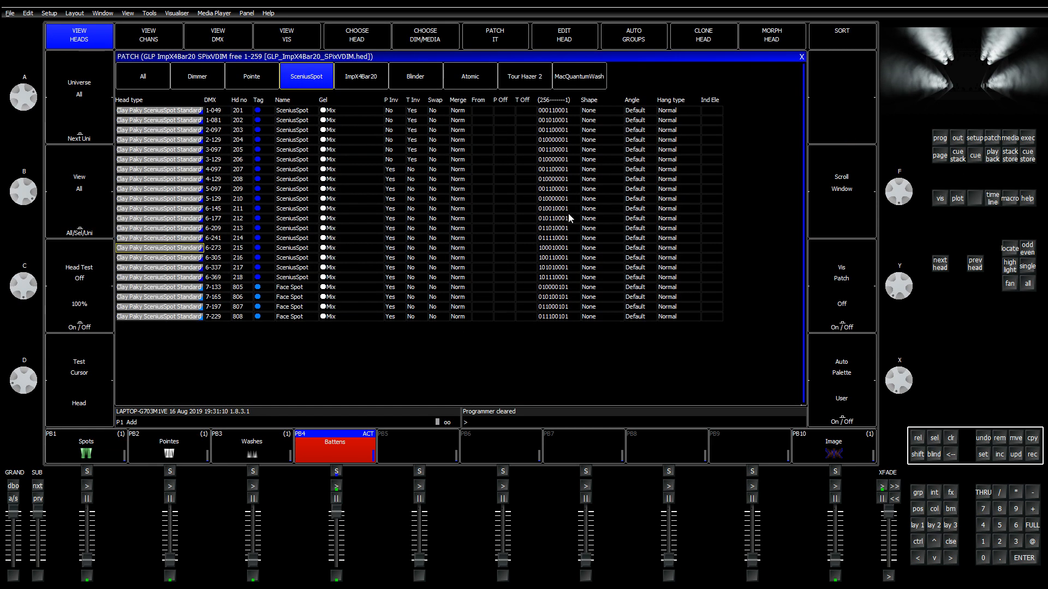
click(200, 181)
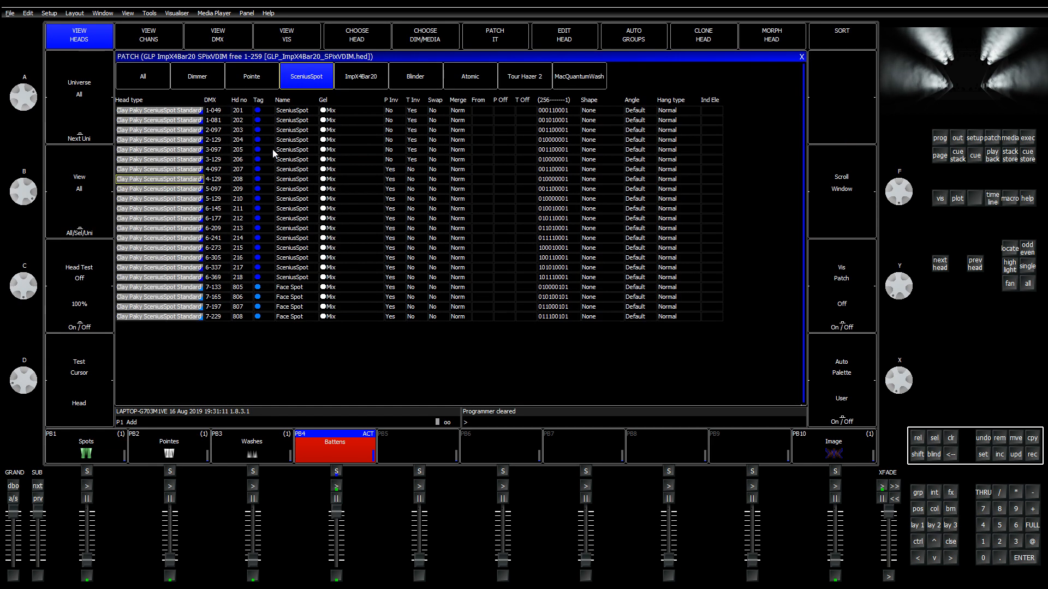
click(369, 81)
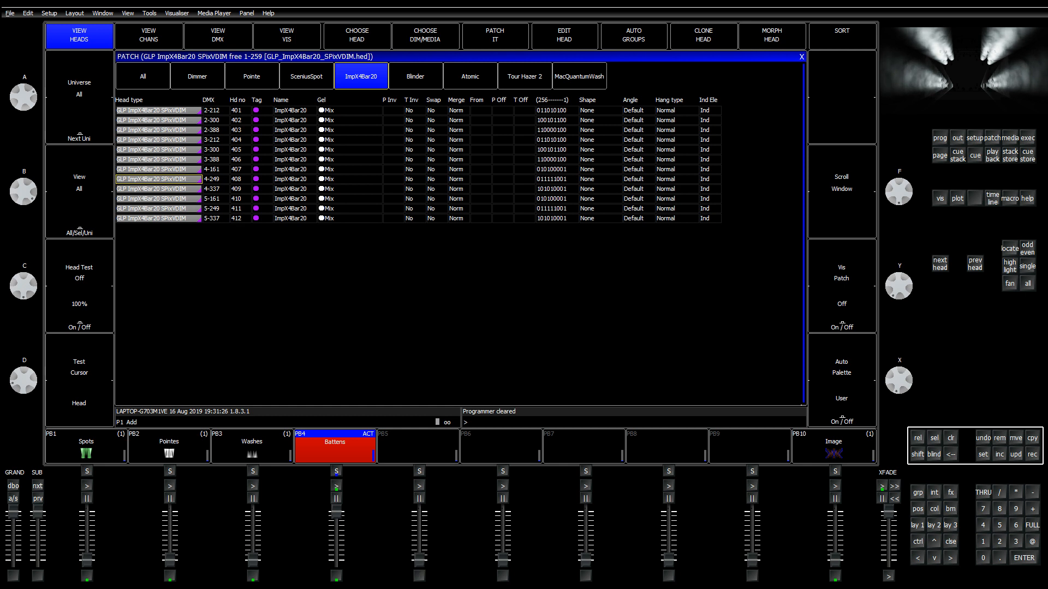
click(176, 161)
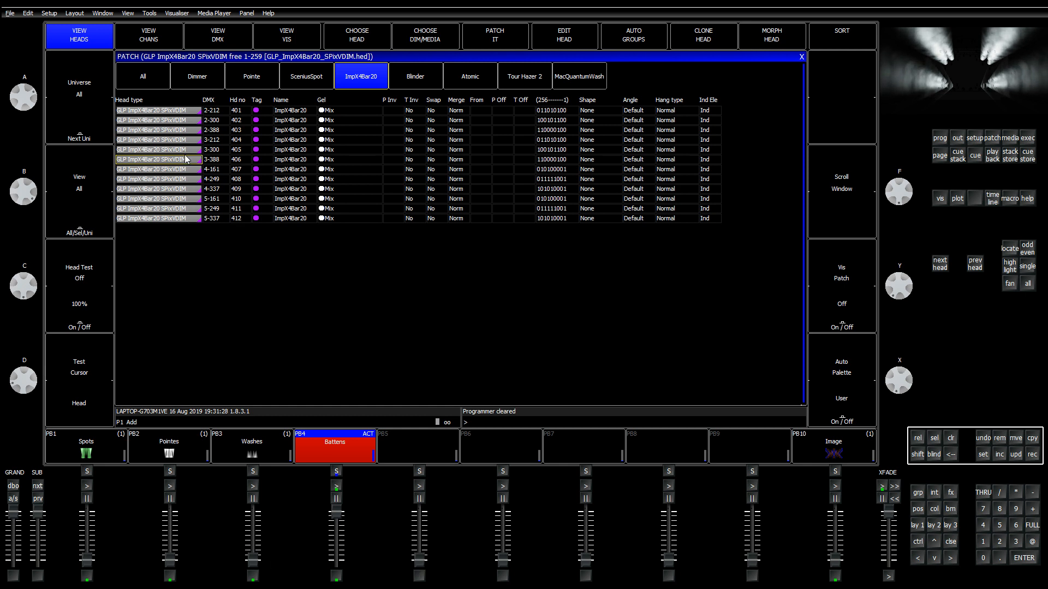
key(shift)
click(557, 41)
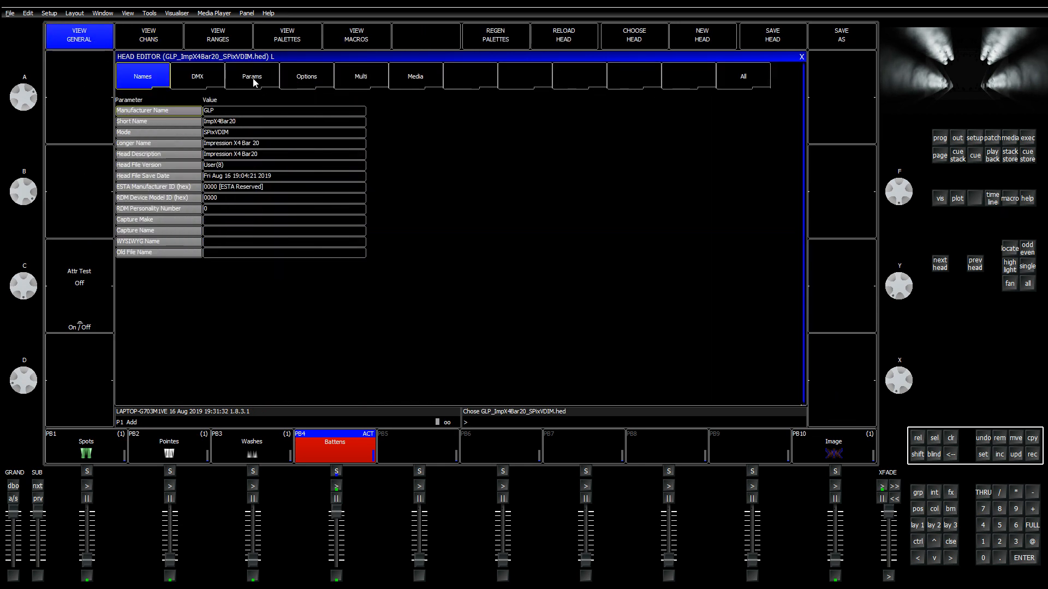
Step: Set the ImpX4Bar20 personality's tilt range to 210 degrees and save the head
click(253, 82)
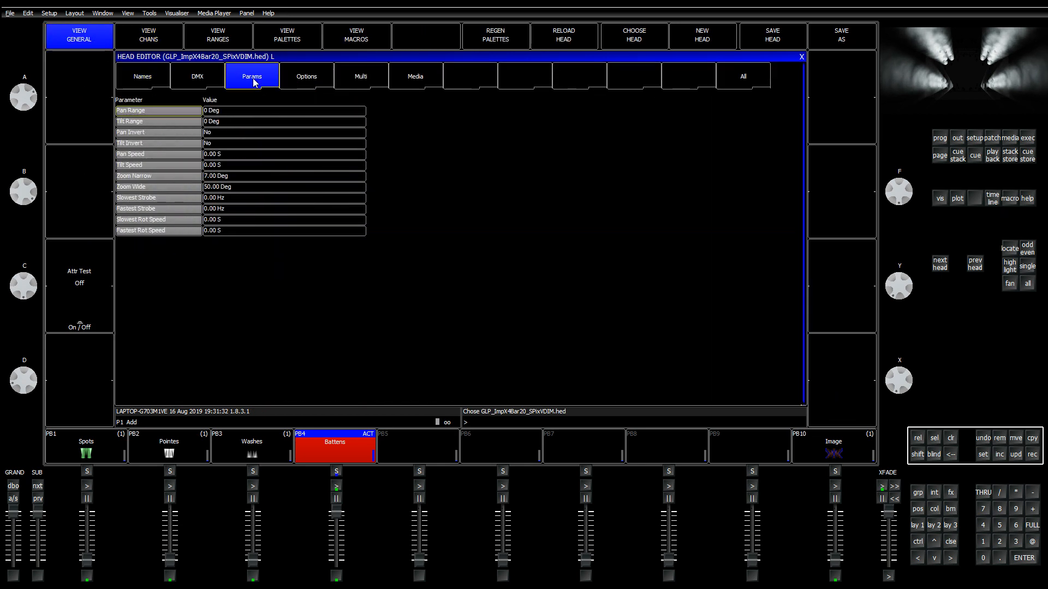
click(228, 121)
text(210)
key(Return)
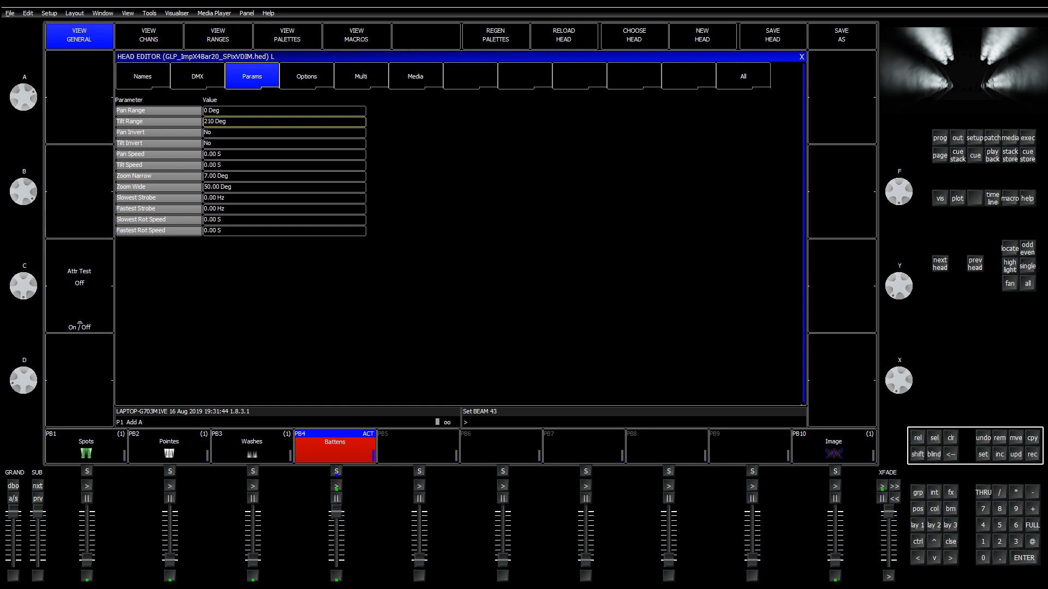
text(utoS)
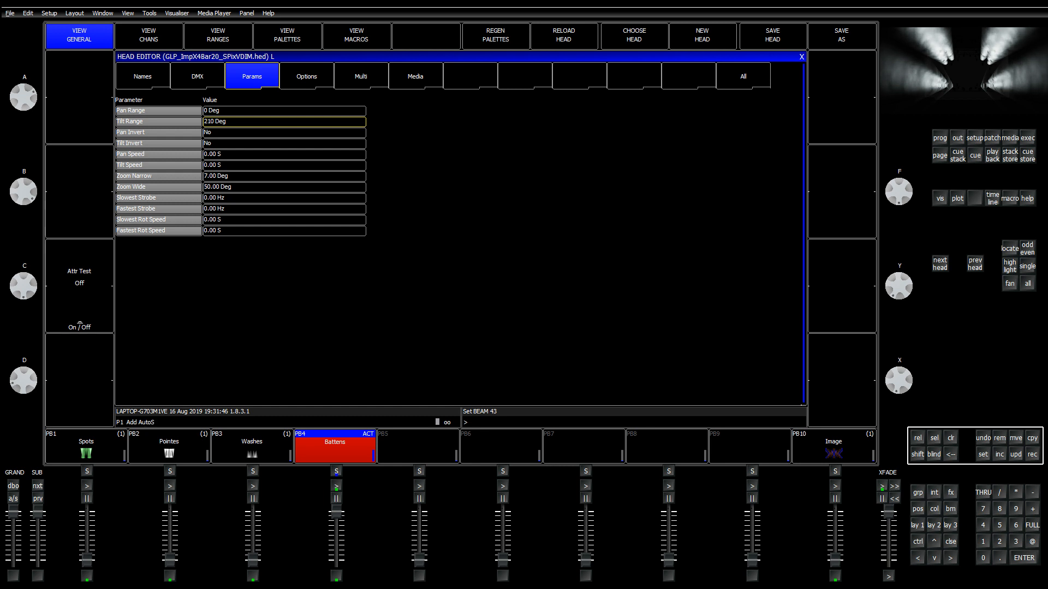
key(BackSpace)
key(BackSpace)
key(BackSpace)
key(BackSpace)
key(BackSpace)
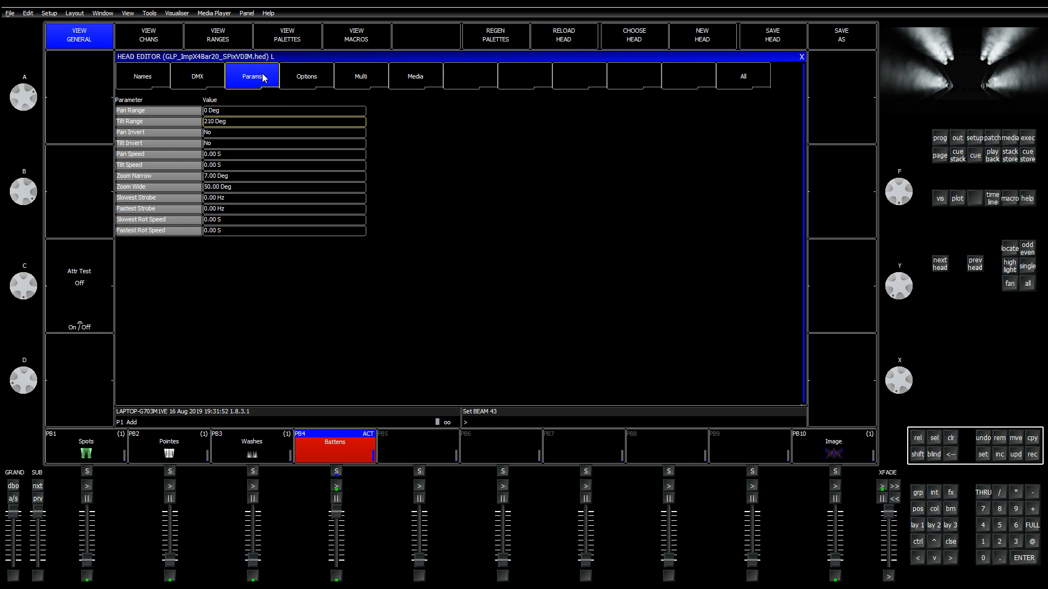
click(780, 48)
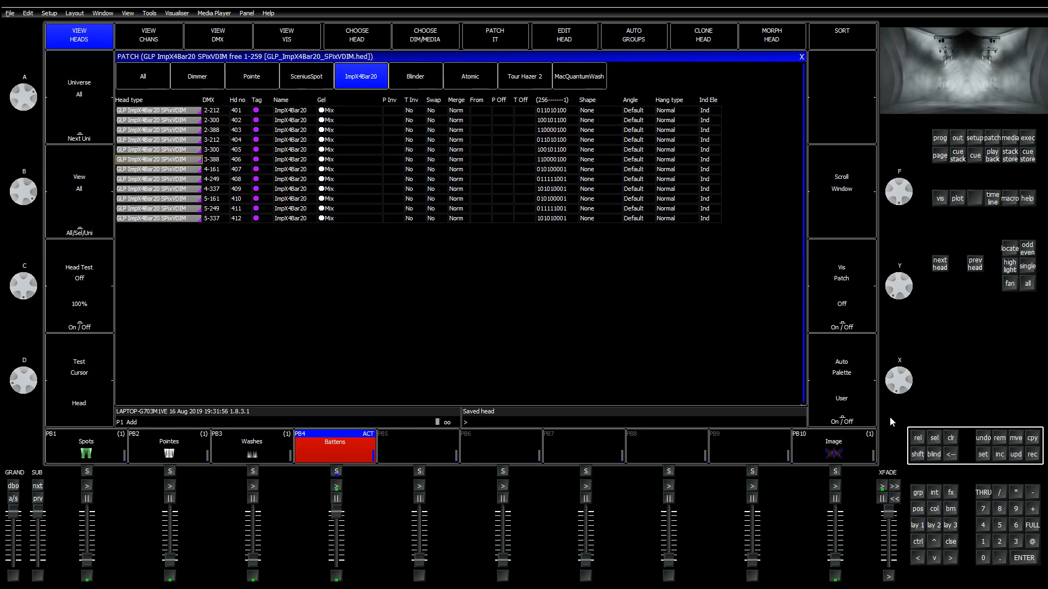
Step: Set the Battens' tilt to 0 and record it into position palette P13 Straight Pan
click(919, 527)
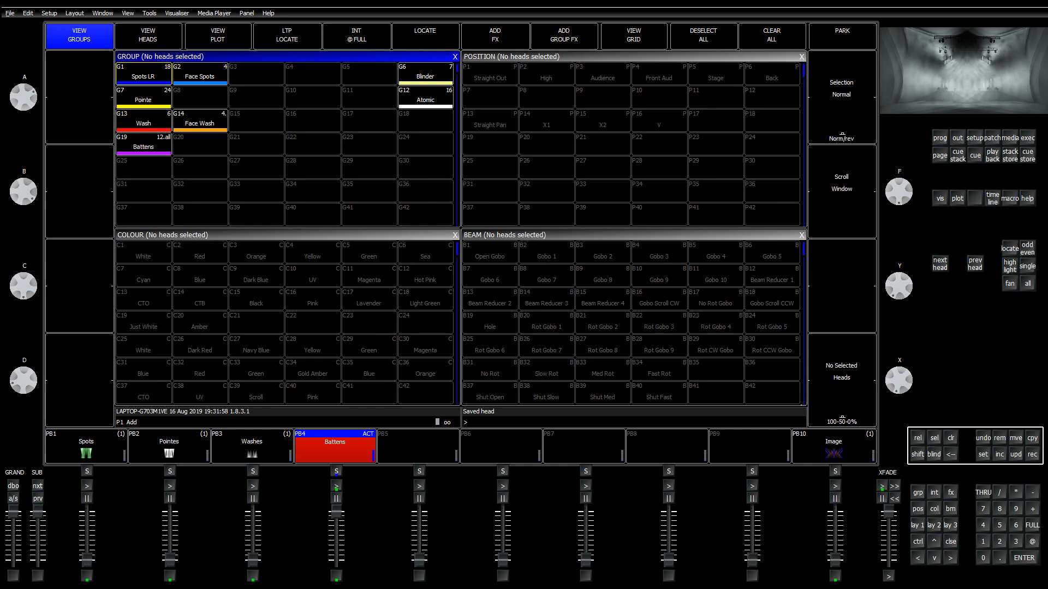
click(154, 147)
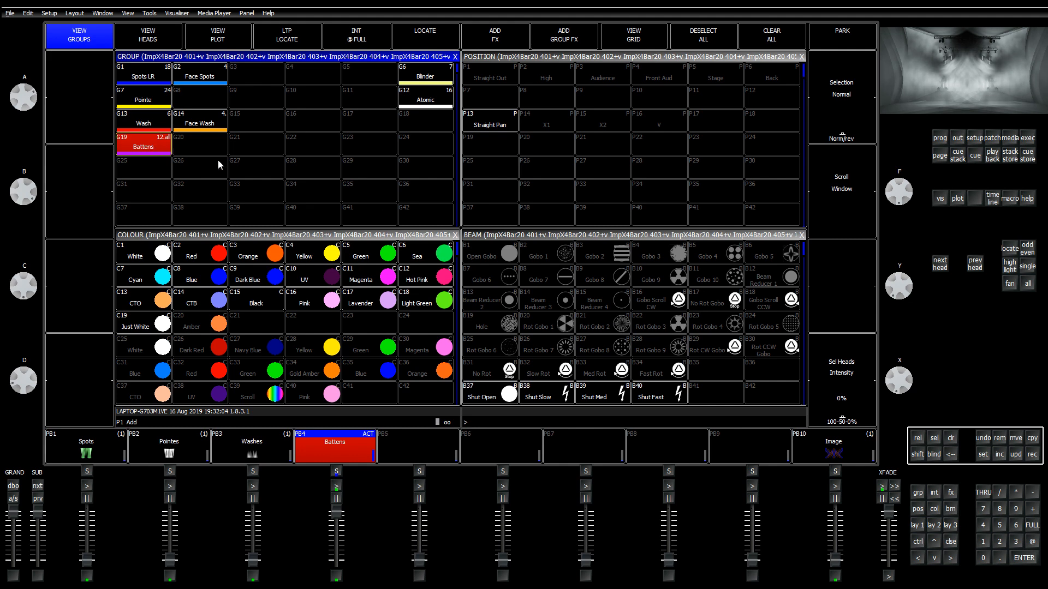
click(515, 57)
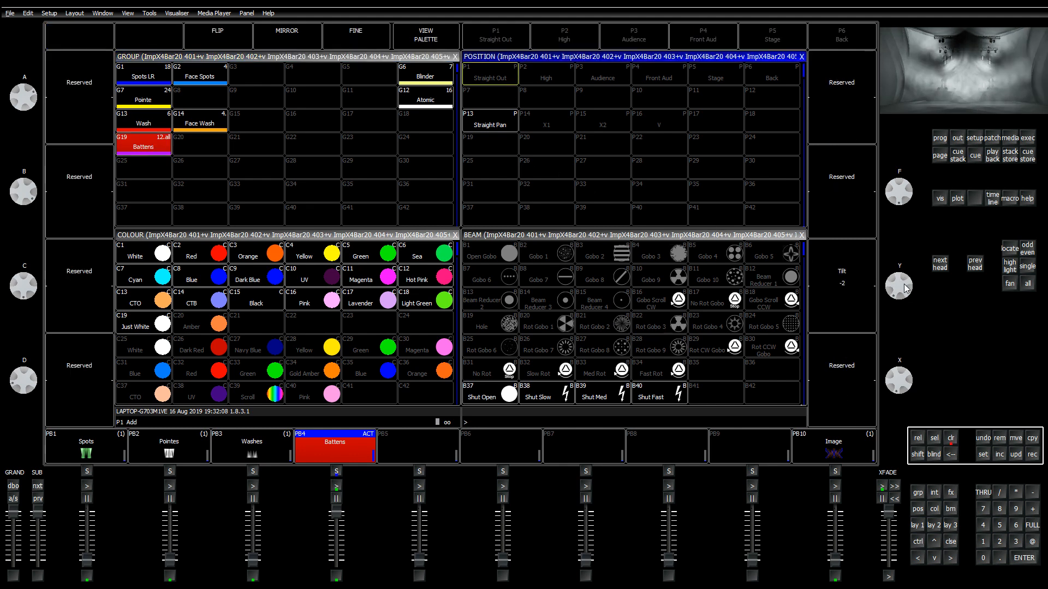
scroll(903, 281, down, 1)
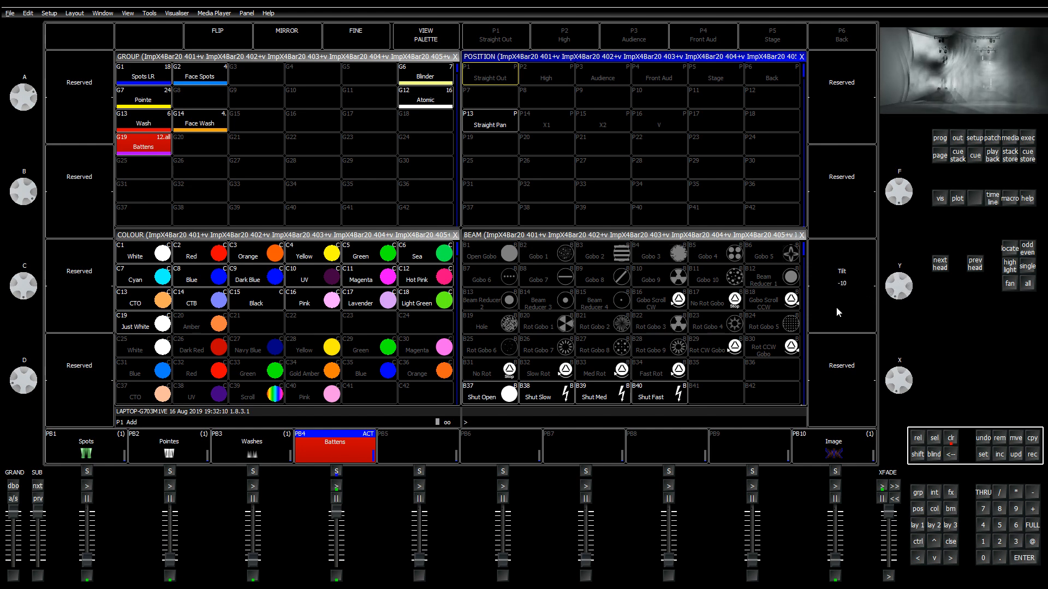
scroll(836, 307, up, 3)
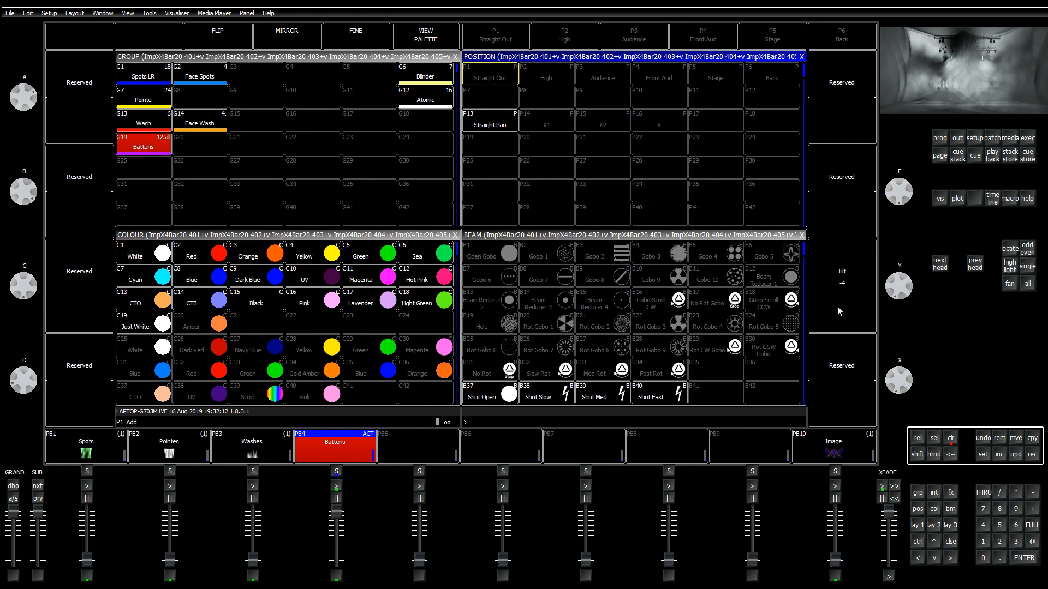
scroll(839, 310, up, 2)
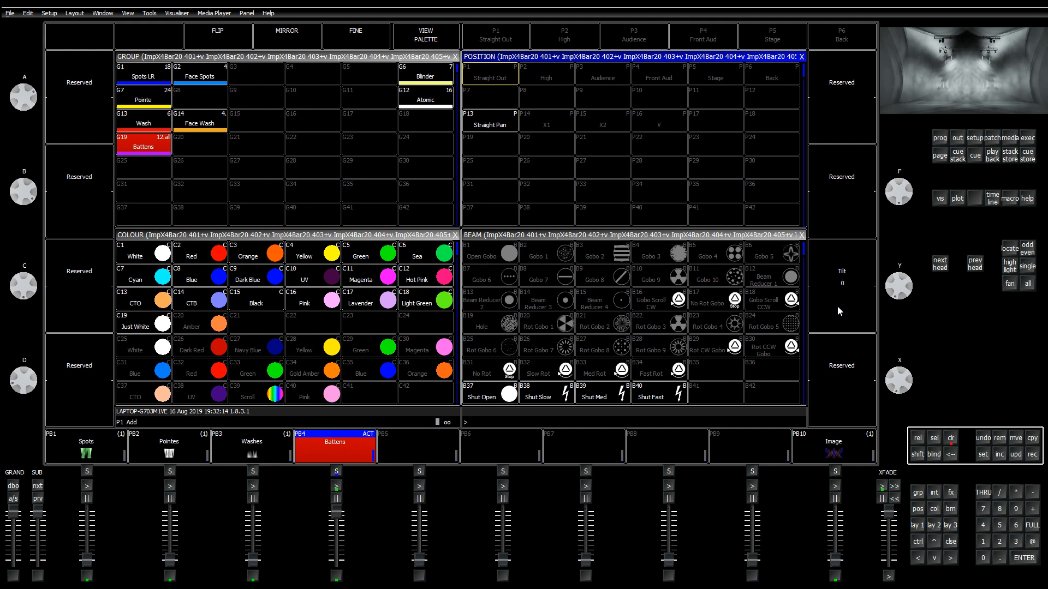
scroll(854, 307, down, 1)
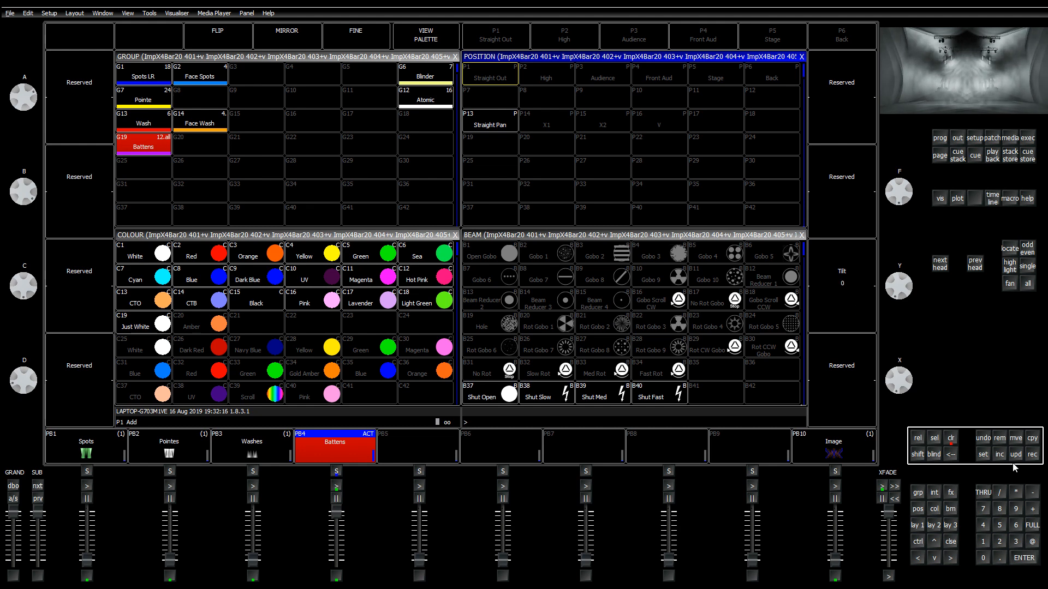
click(1036, 457)
click(489, 124)
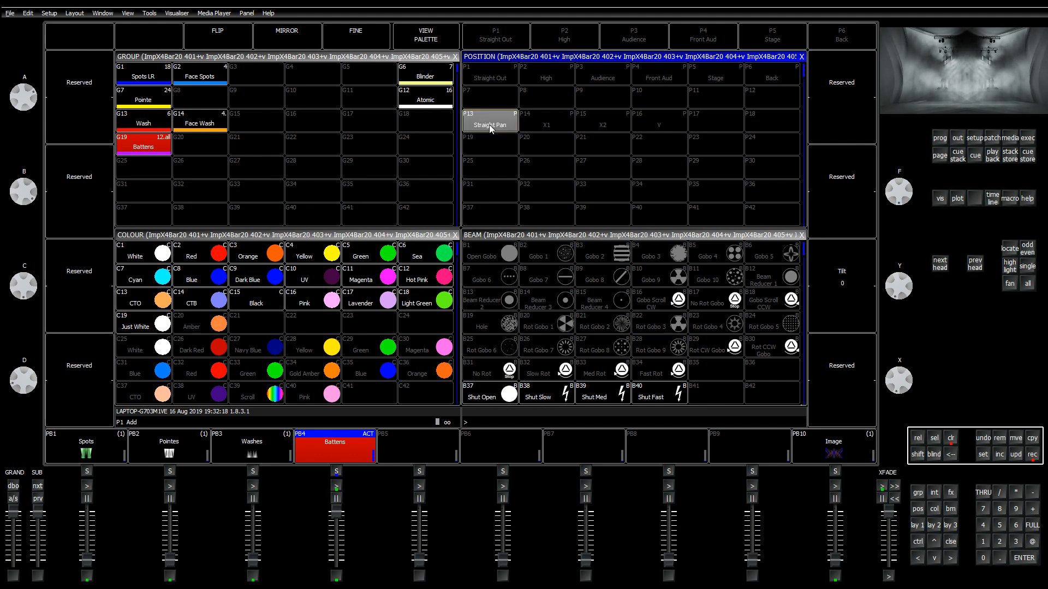
key(Return)
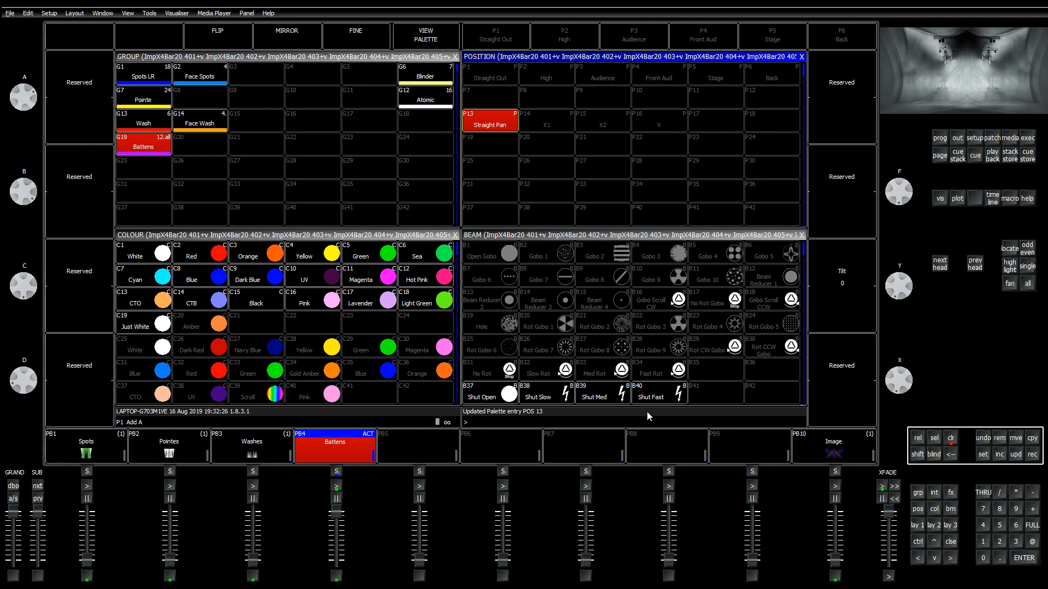
Step: Recall beam palette B43 Zoom Narrow and position palette P13 Straight Pan for the Battens
click(716, 388)
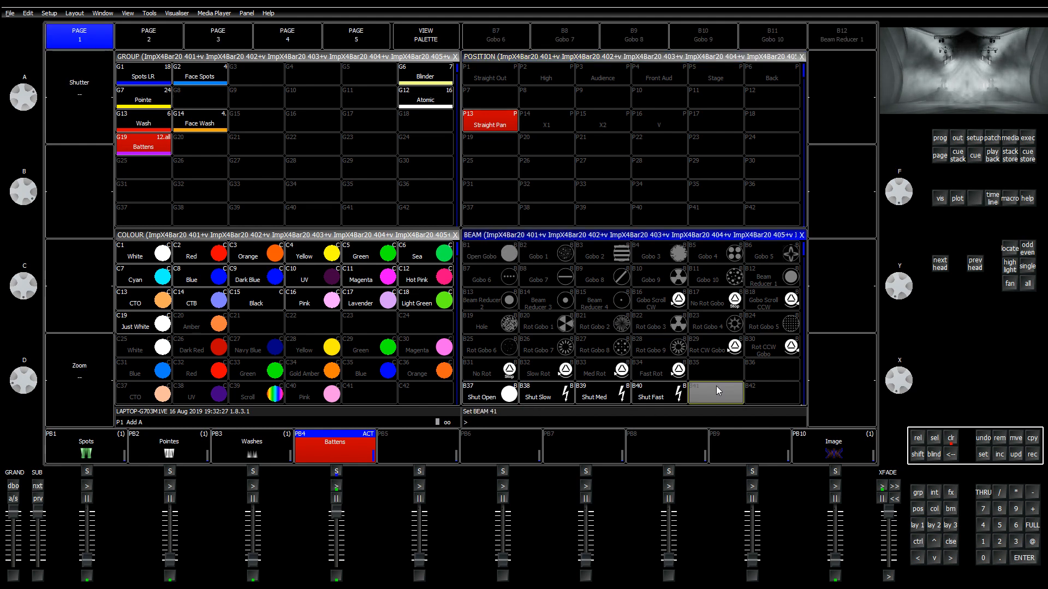
scroll(716, 385, down, 2)
click(490, 370)
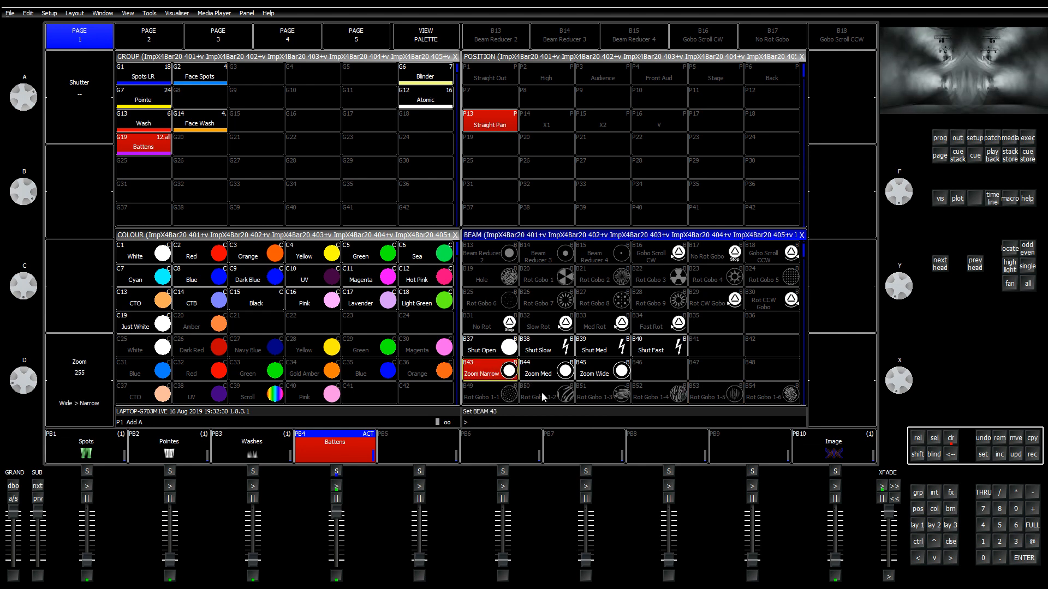
click(499, 125)
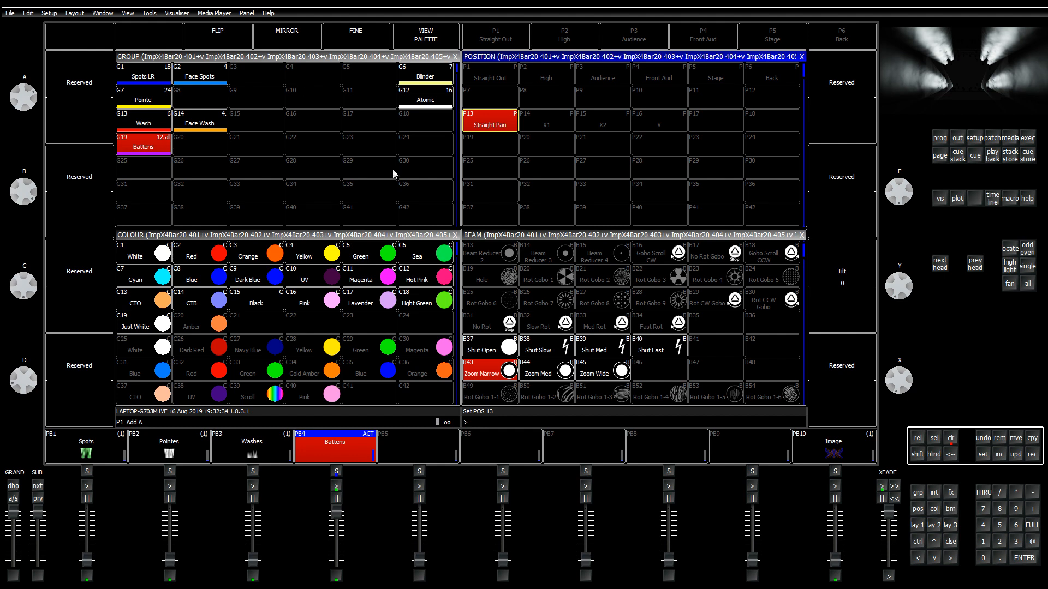
Step: Fan the tilt across the Battens with the Fan-A-P2 mode and deselect the group
key(f)
click(433, 366)
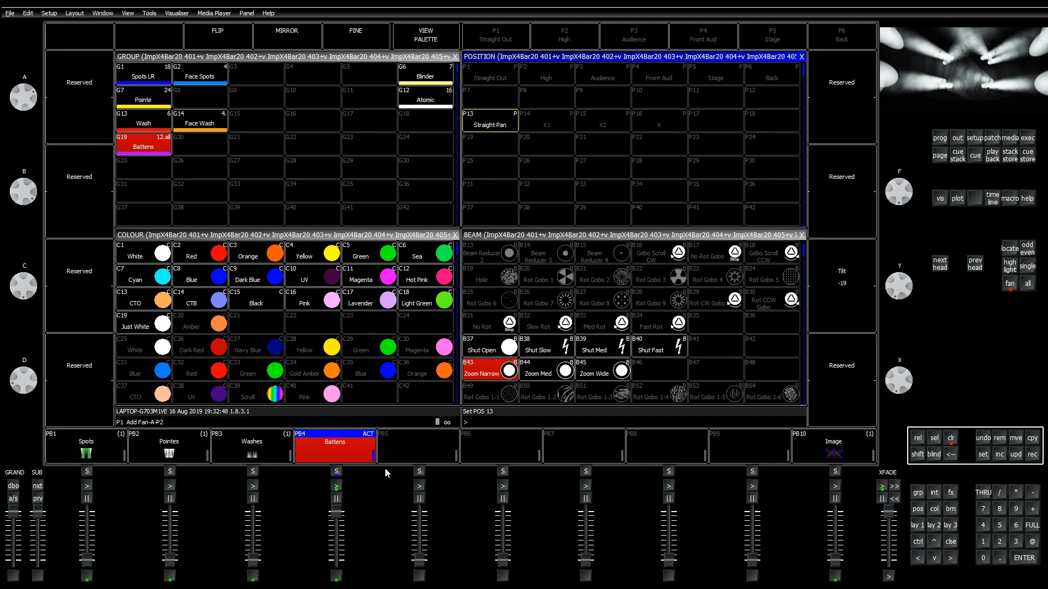
click(144, 150)
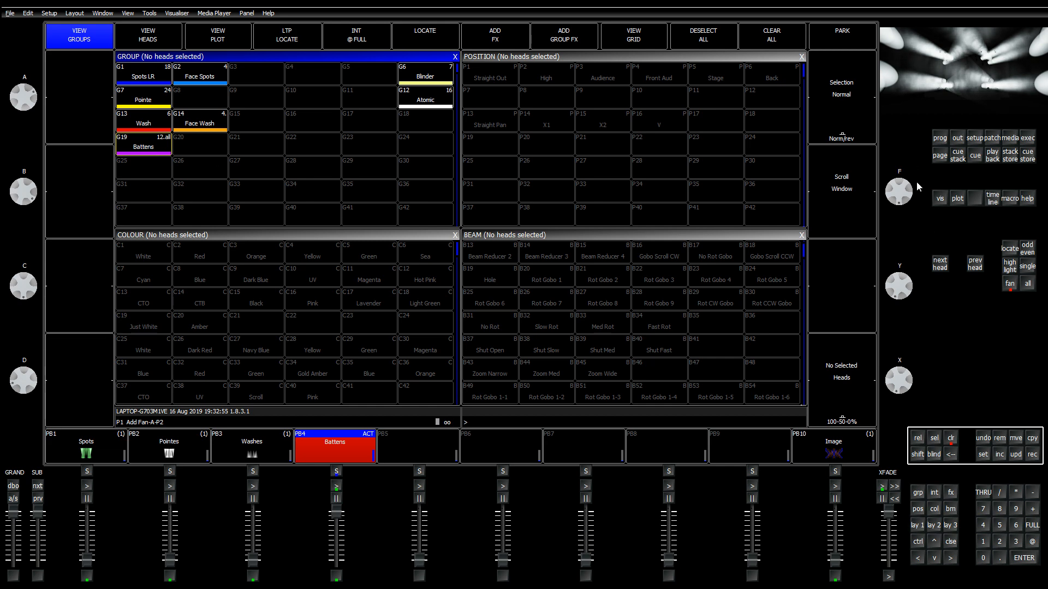
Step: Inspect the heads' output values and their plan layout, and clear the programmer
click(957, 138)
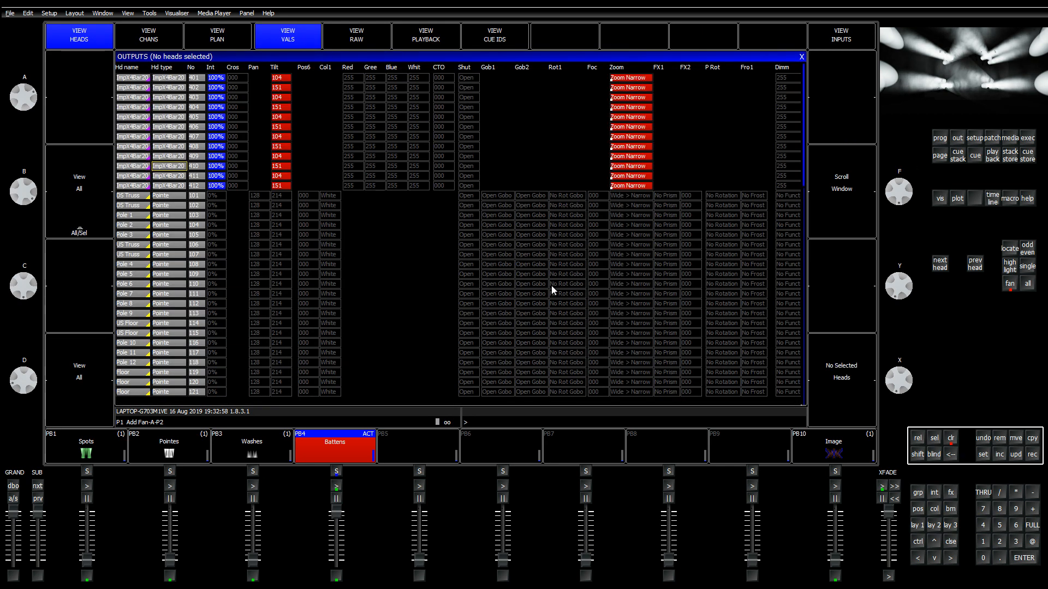
click(950, 523)
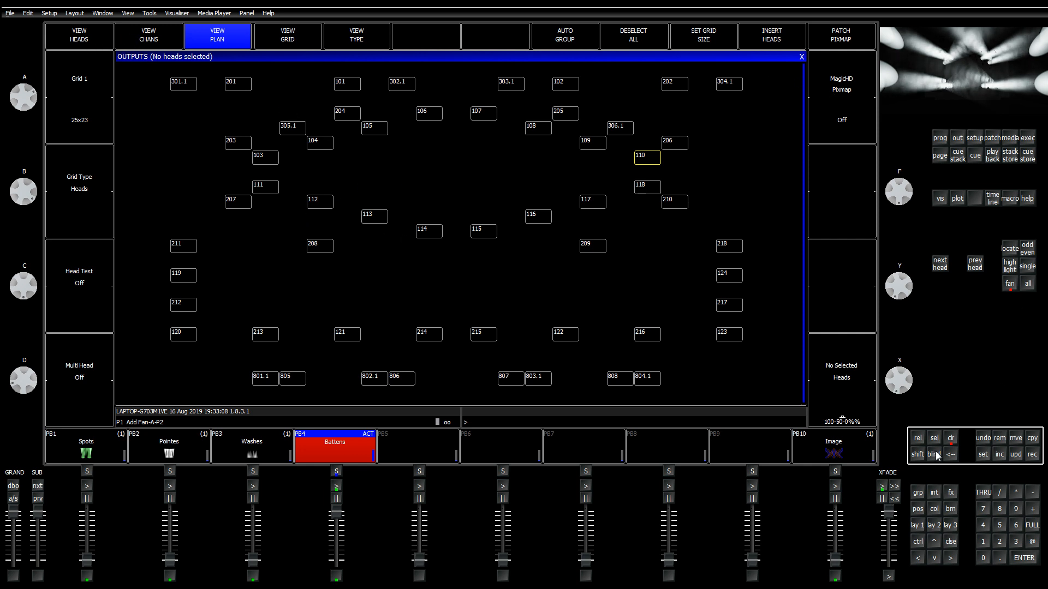
click(951, 441)
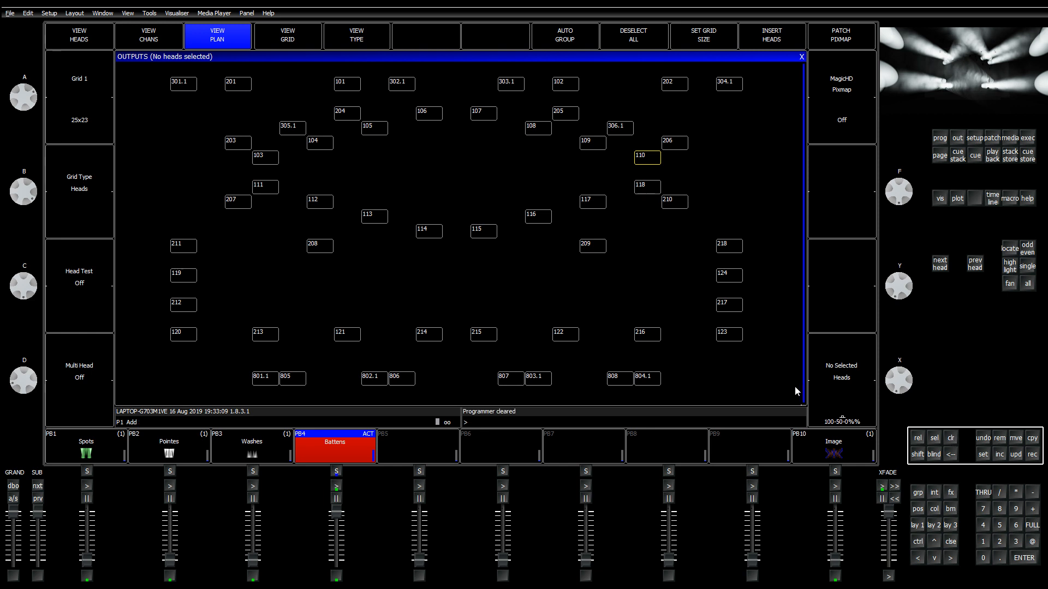
Step: Select the ImpX4Bar20 batten heads 401, 403 and 404 individually from the list of heads
click(917, 525)
click(153, 35)
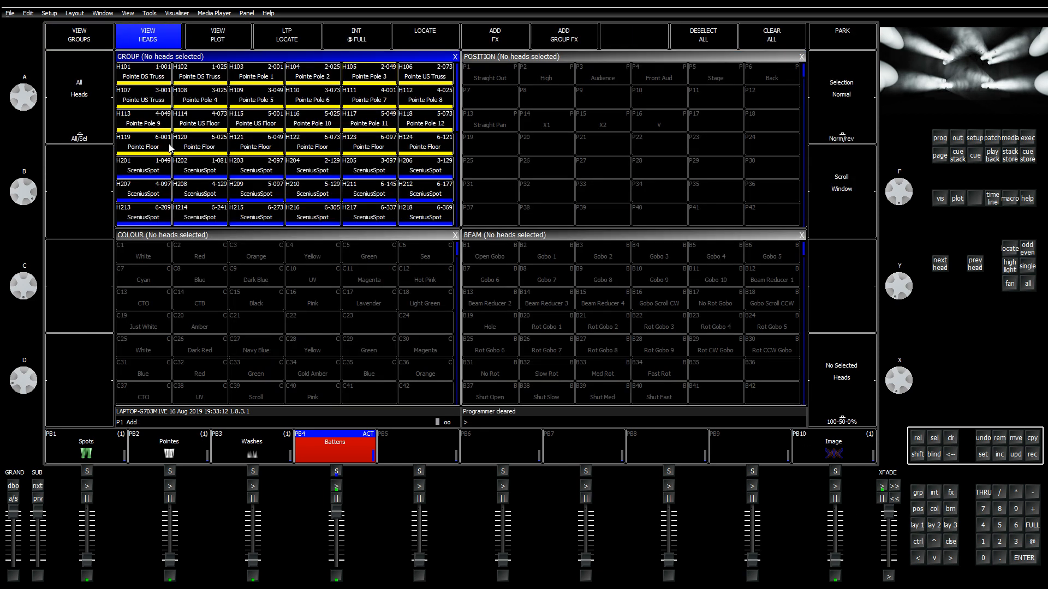
scroll(197, 164, down, 5)
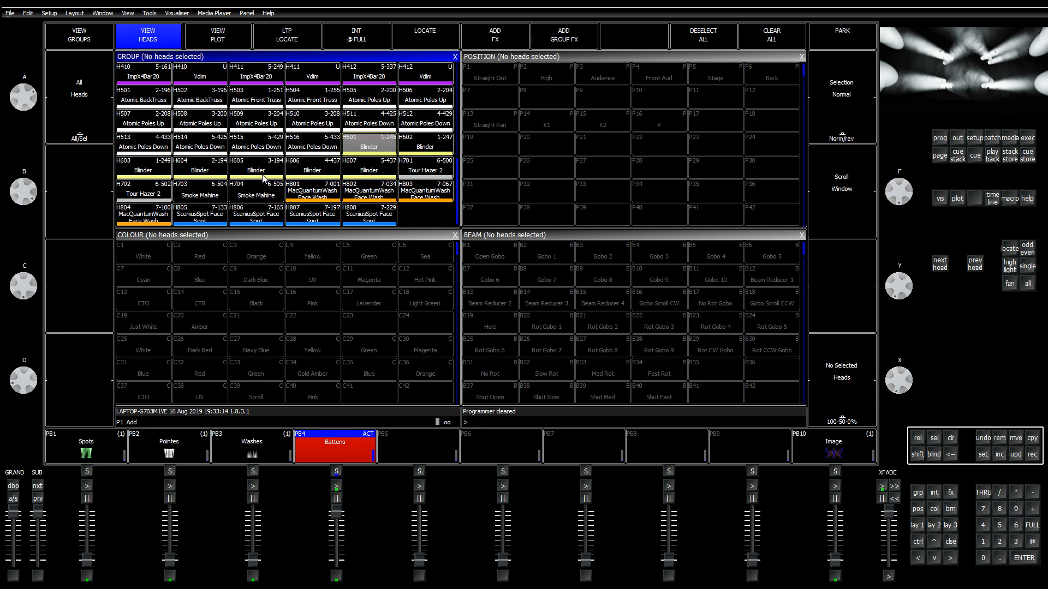
scroll(264, 185, up, 5)
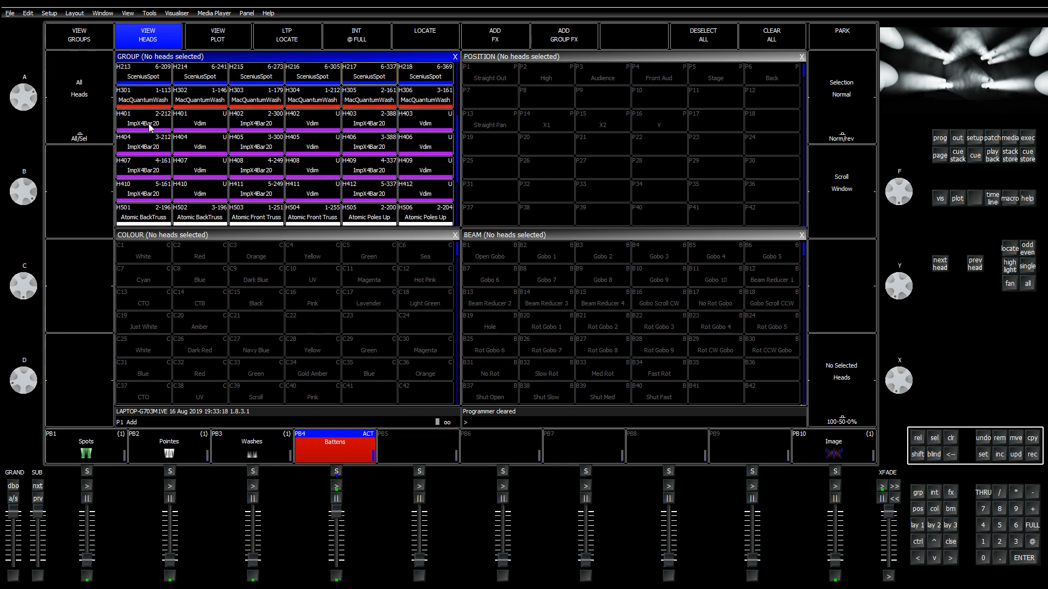
click(185, 123)
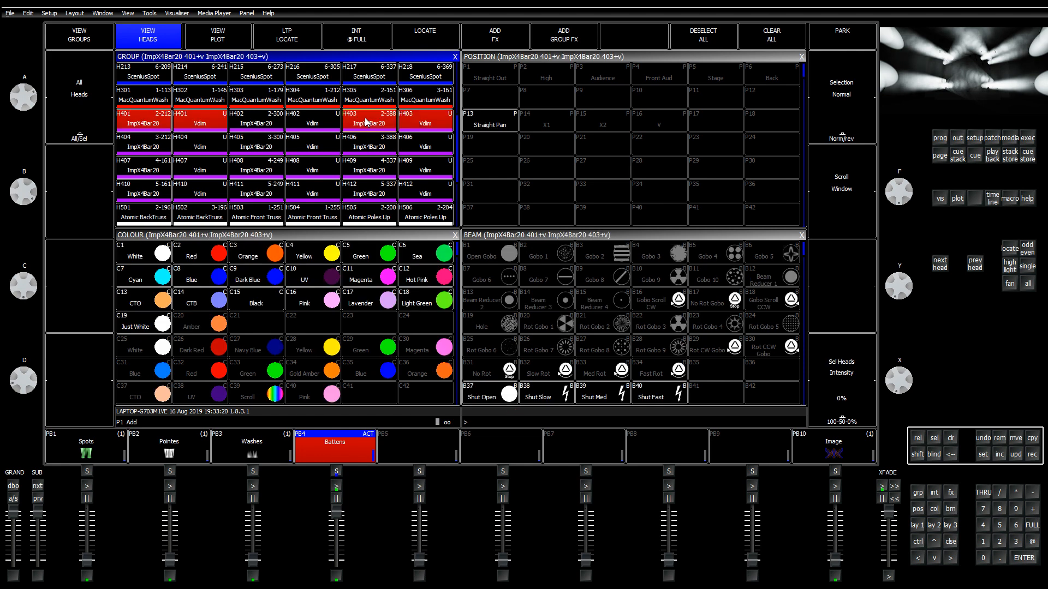
click(160, 148)
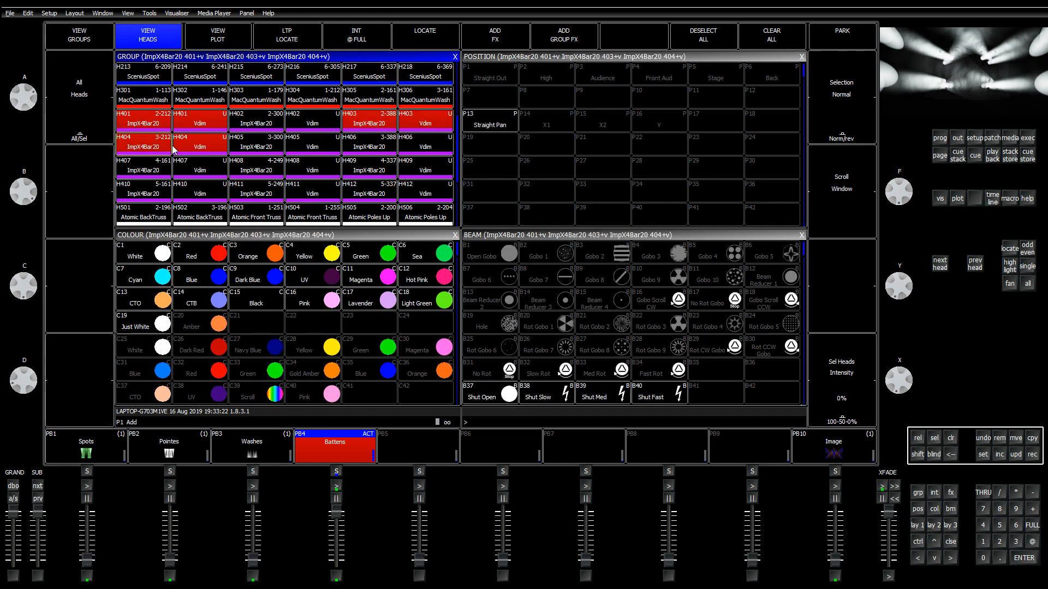
Step: Add batten heads 405, 402, 406, 407, 411, 408, 409, 410 and 412 to the selection in that order
click(264, 144)
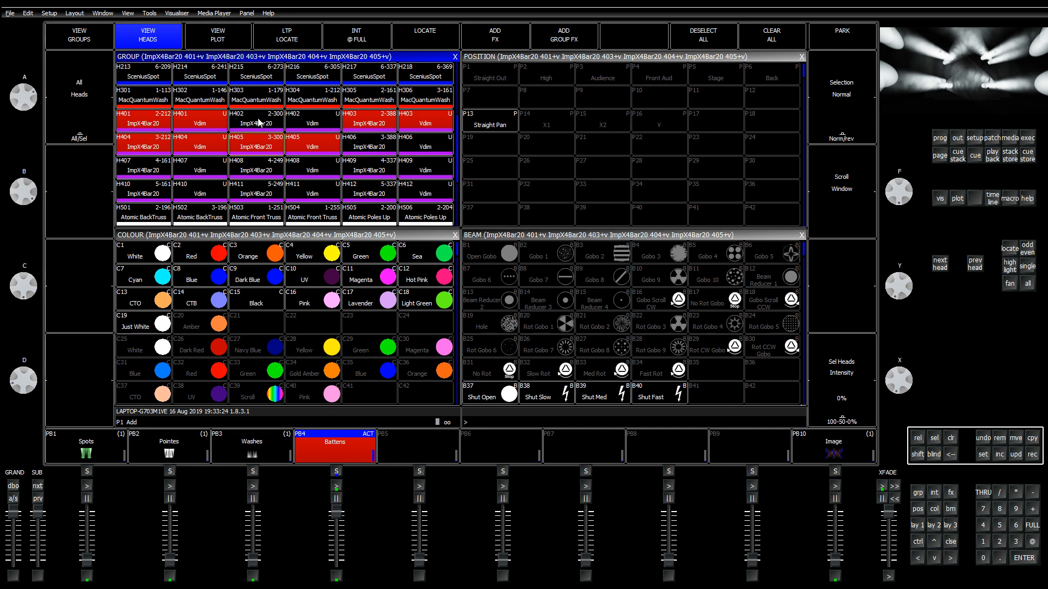
click(259, 123)
click(362, 147)
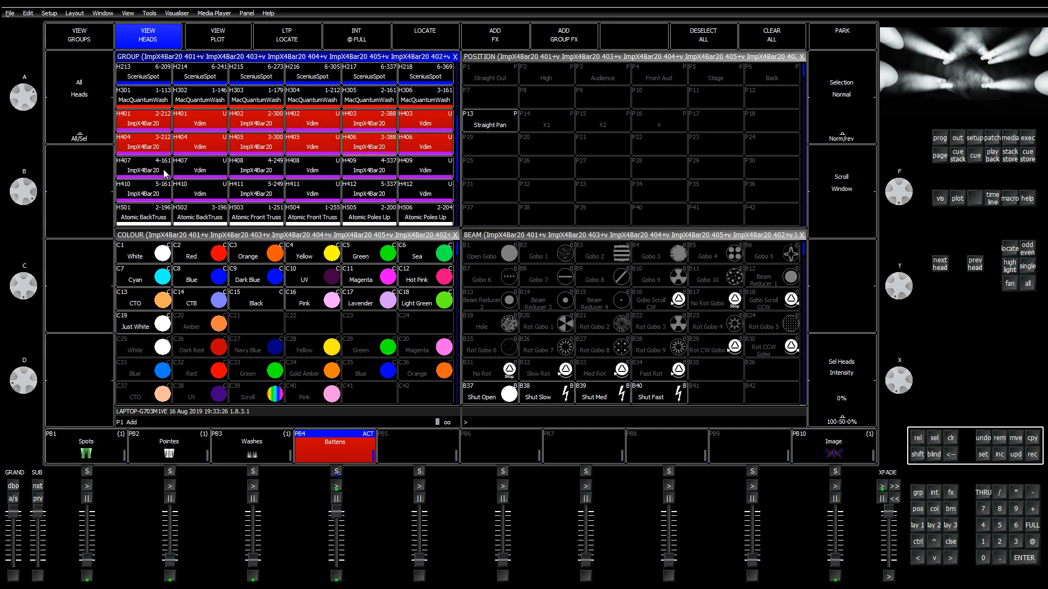
click(150, 172)
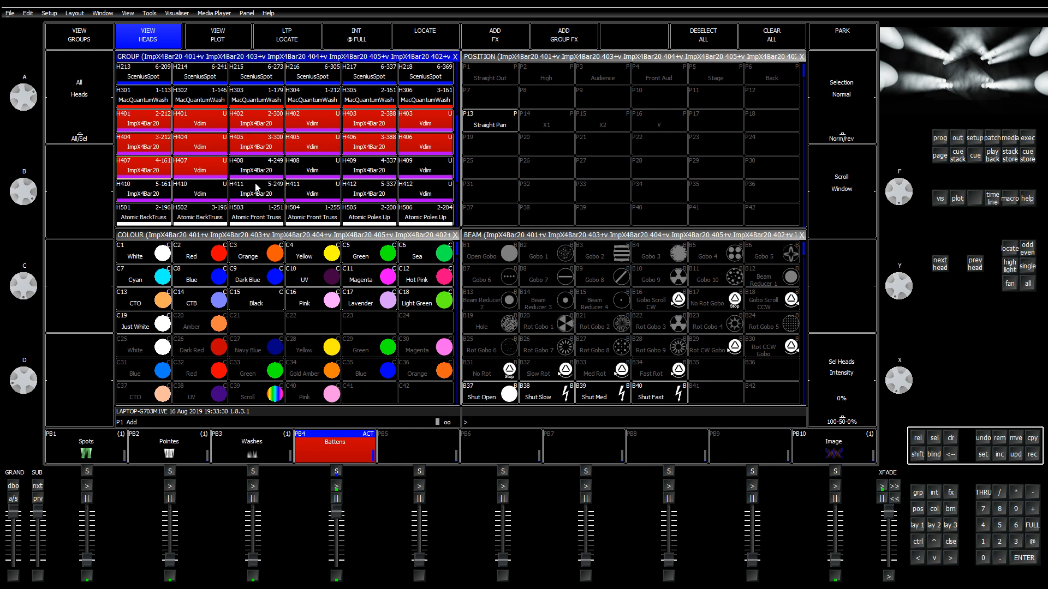
click(261, 200)
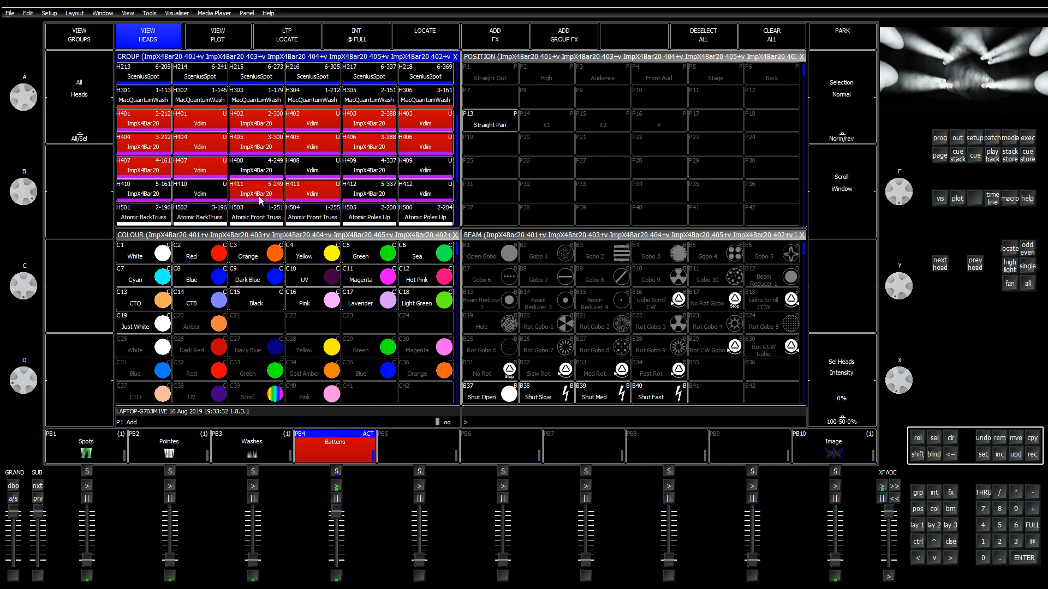
click(261, 172)
click(377, 173)
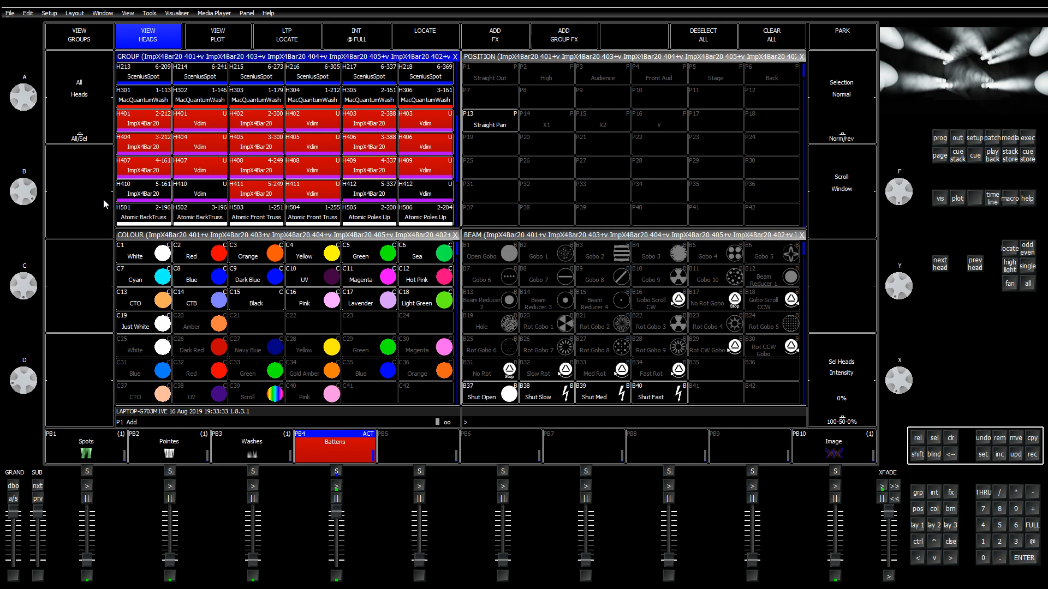
click(141, 197)
click(355, 196)
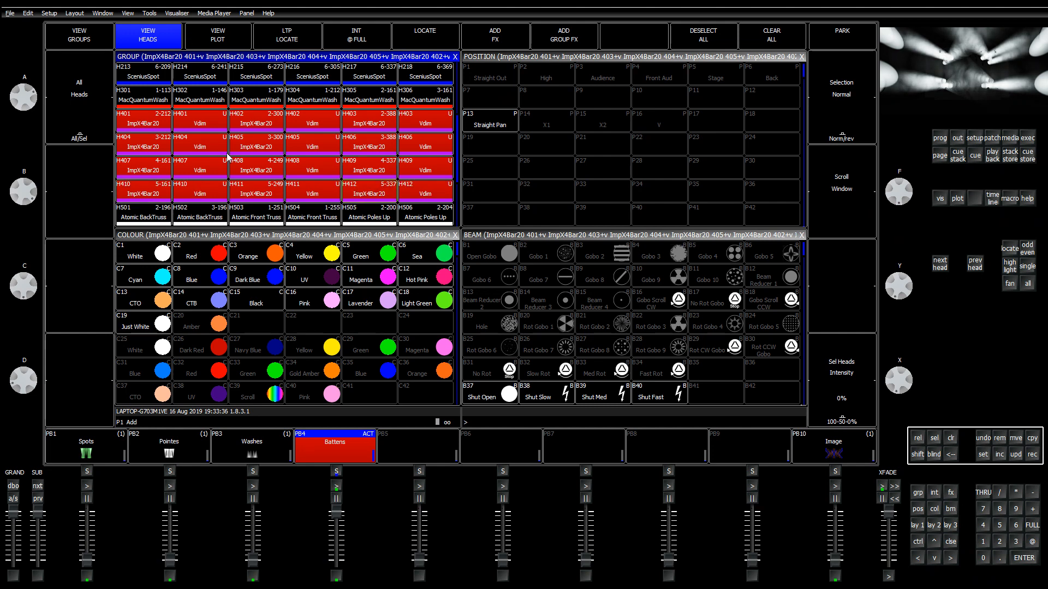
Step: Select cells 1 to 20 of the chosen battens with .1>20 and record the selection over the existing Battens group
text(.1>)
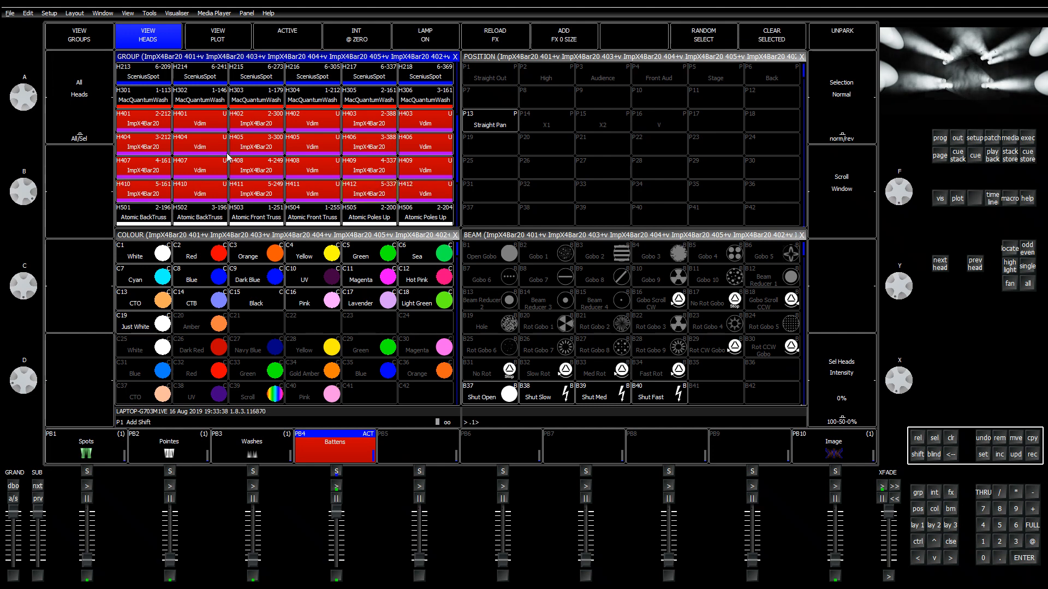
text(20)
key(Return)
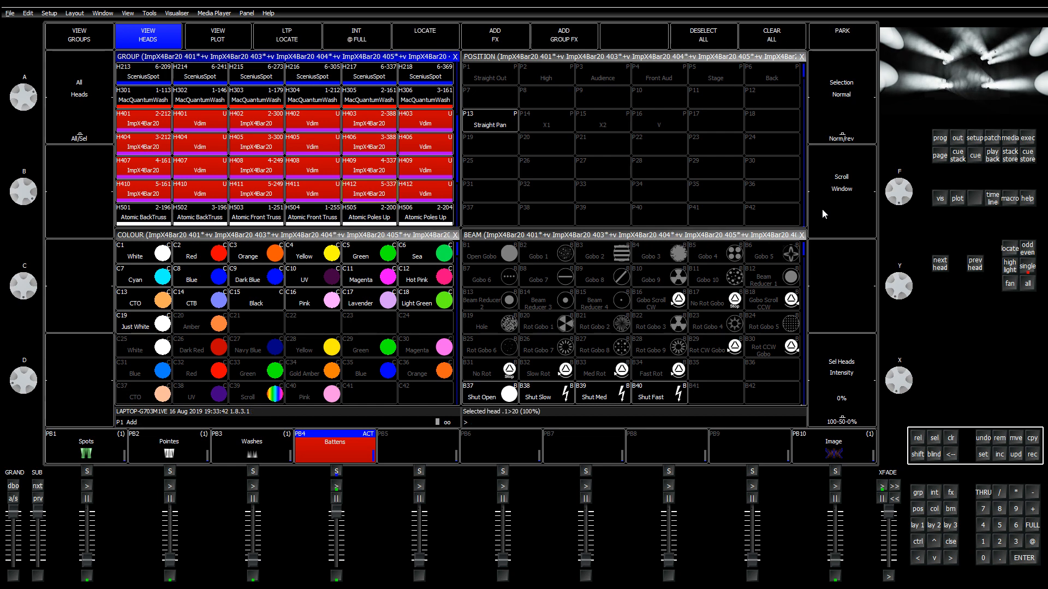
click(79, 36)
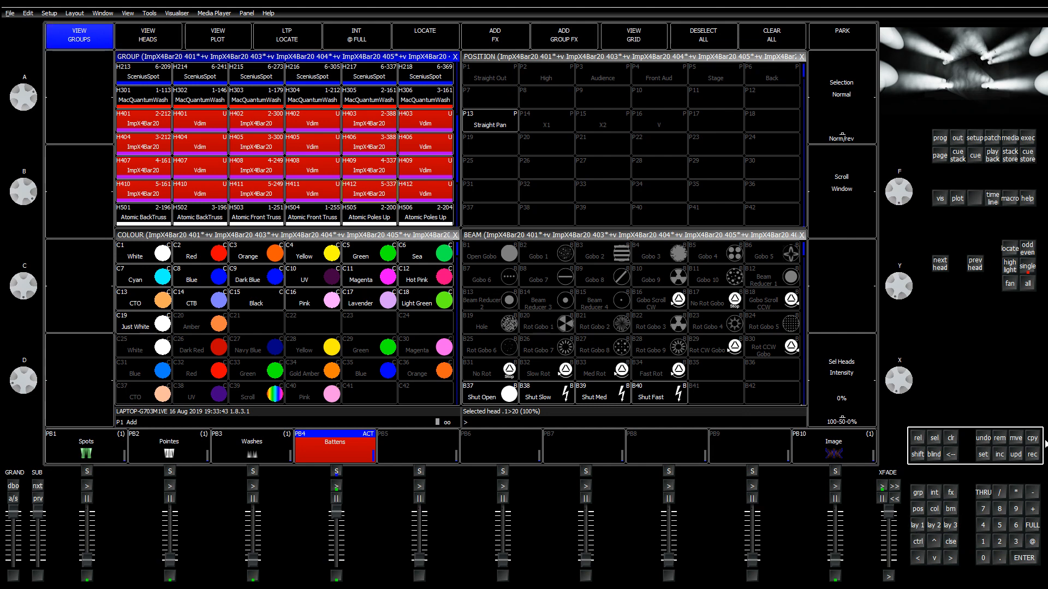
click(1032, 454)
click(163, 152)
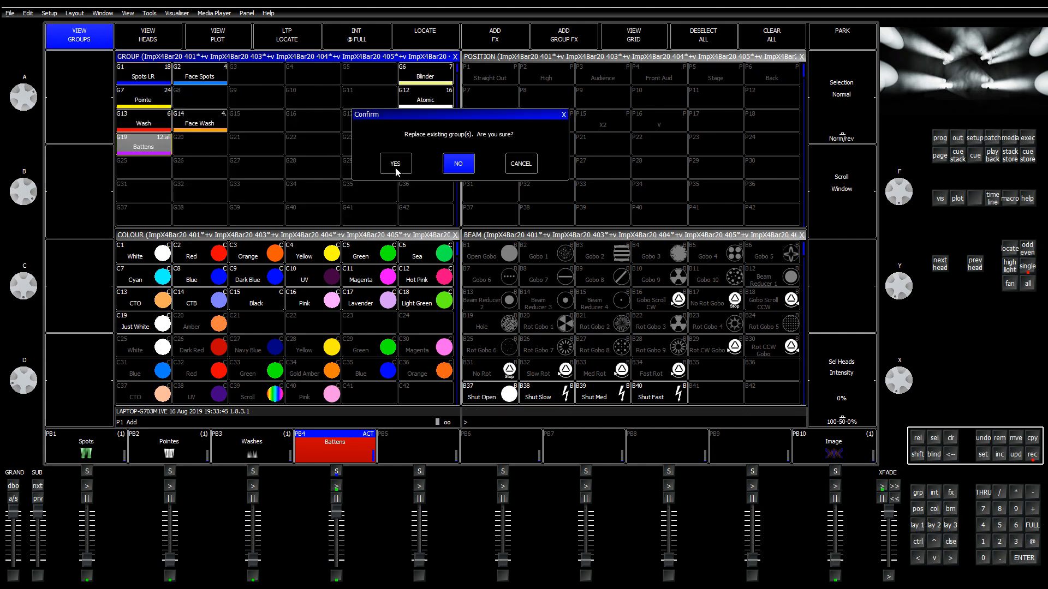
click(395, 164)
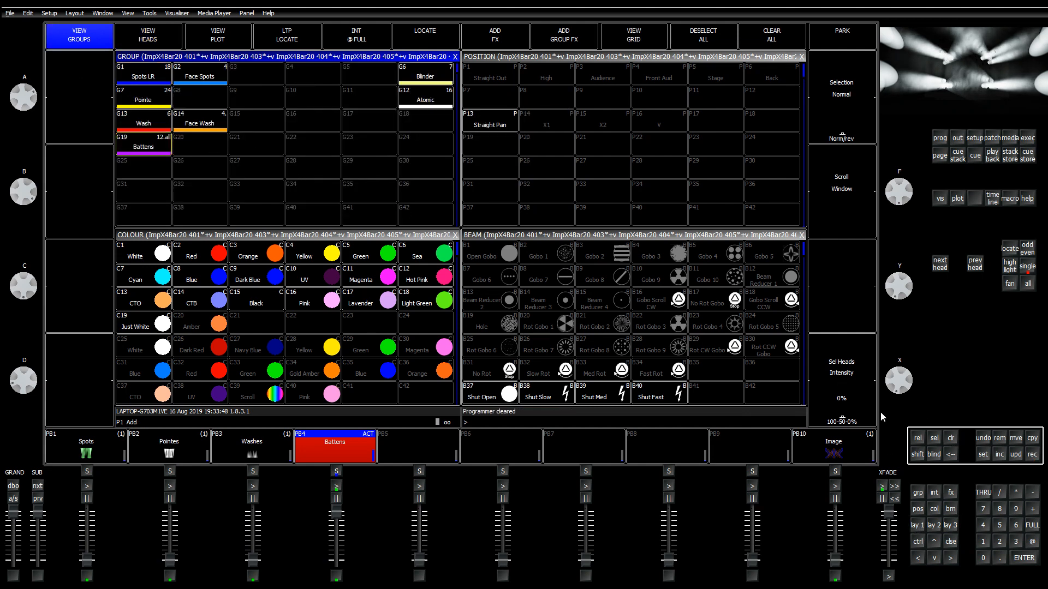
Step: Apply the Straight Pan position to the Battens group and fan its tilt asymmetrically in 2 parts to -22
click(144, 149)
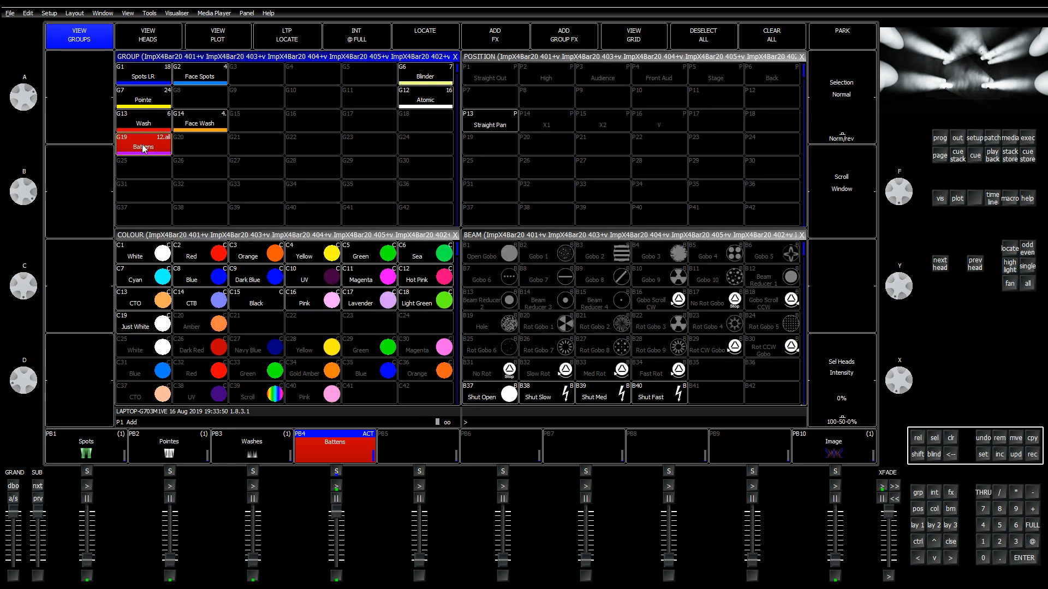
click(486, 123)
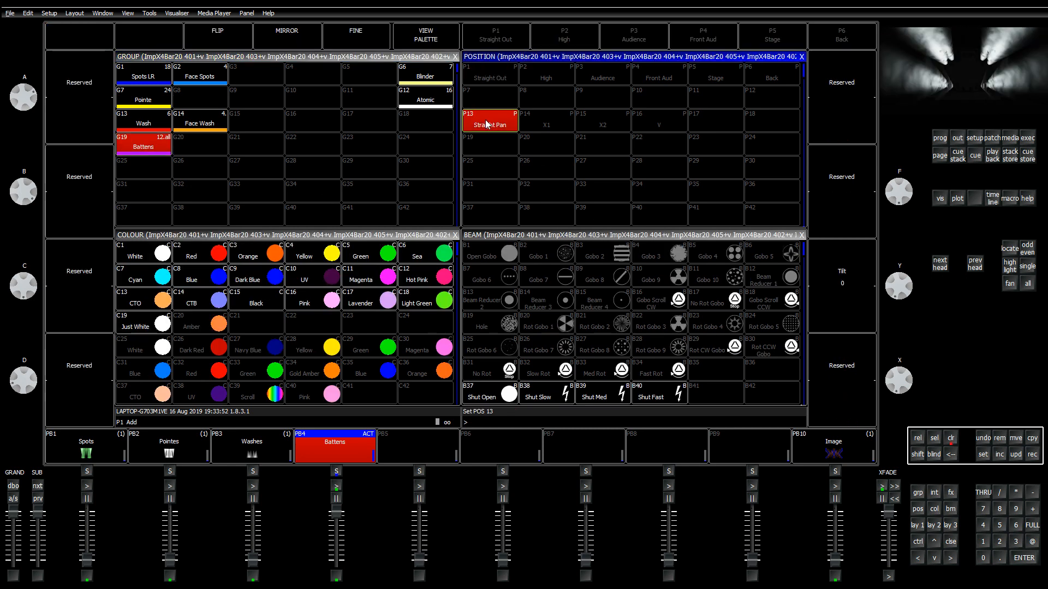
key(p)
key(f)
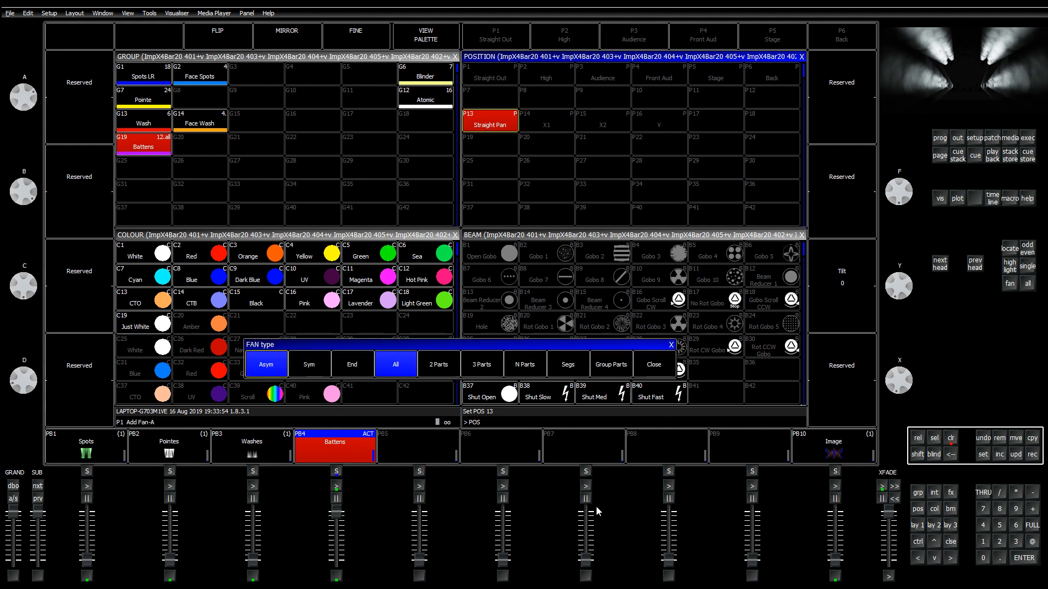
click(439, 365)
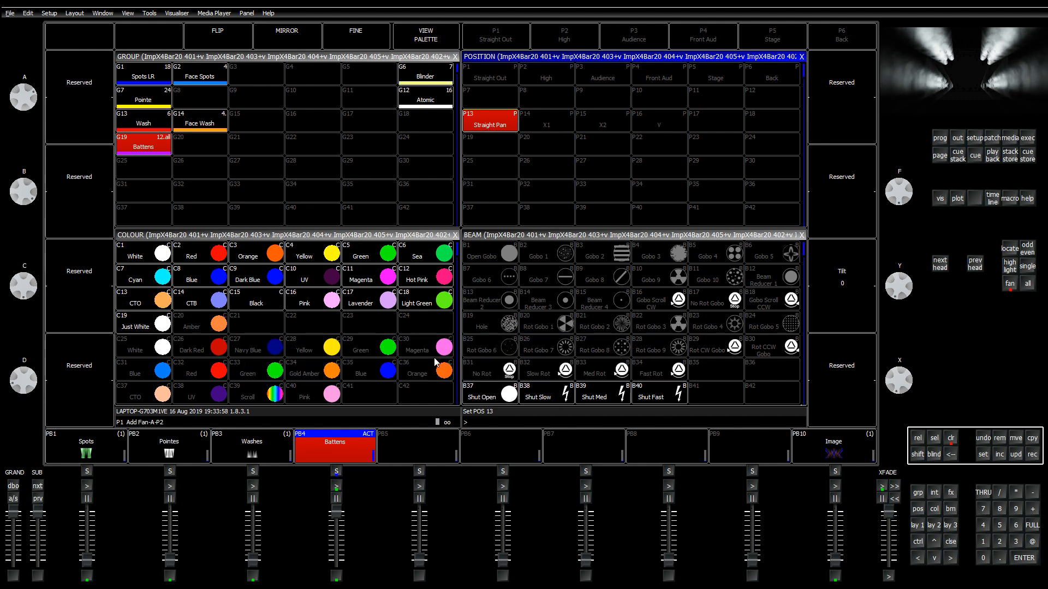
scroll(435, 363, down, 3)
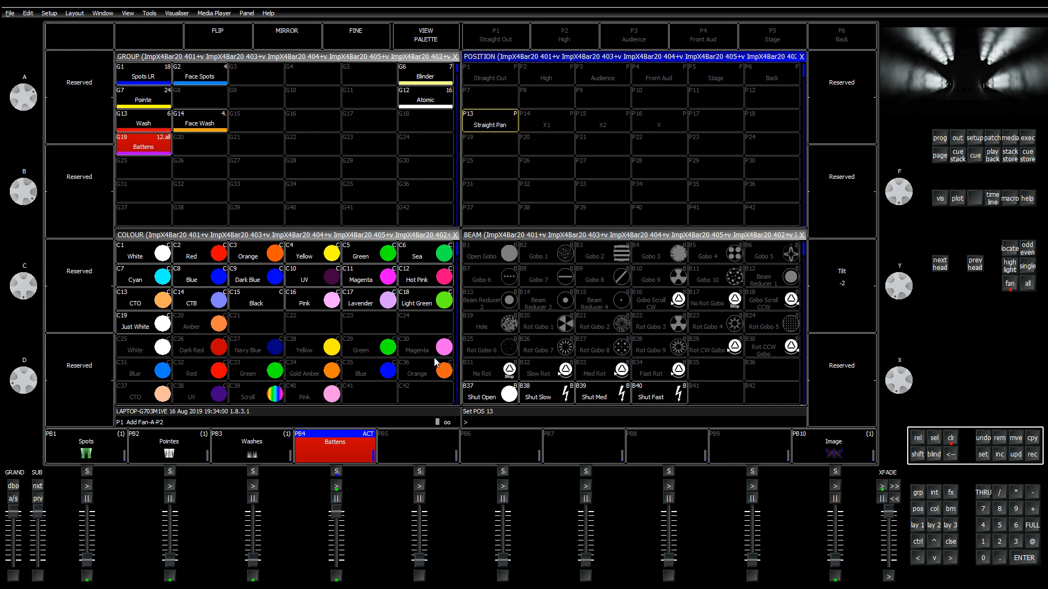
scroll(436, 363, down, 12)
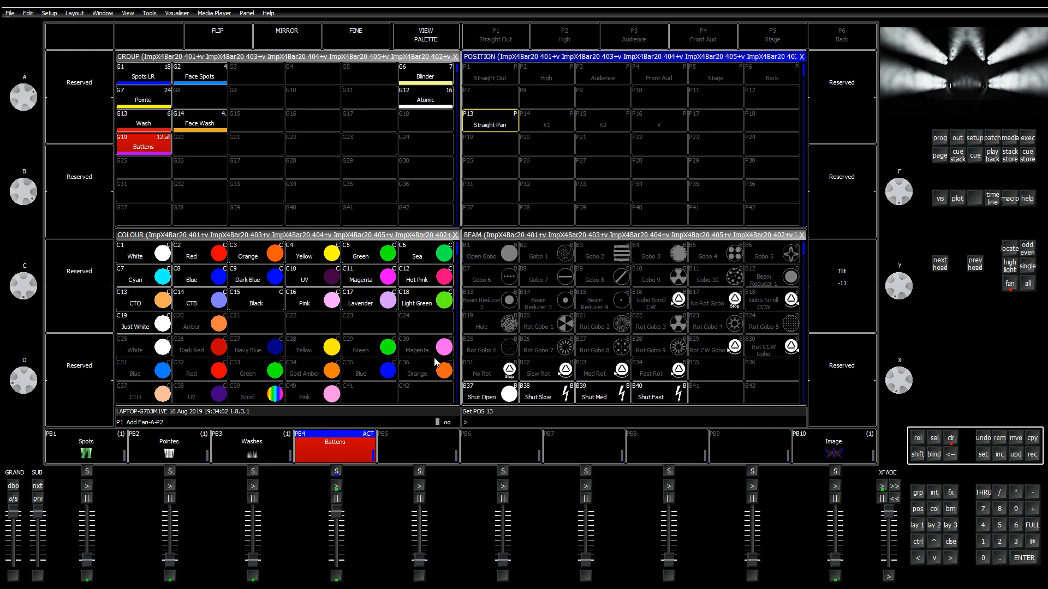
scroll(435, 363, down, 3)
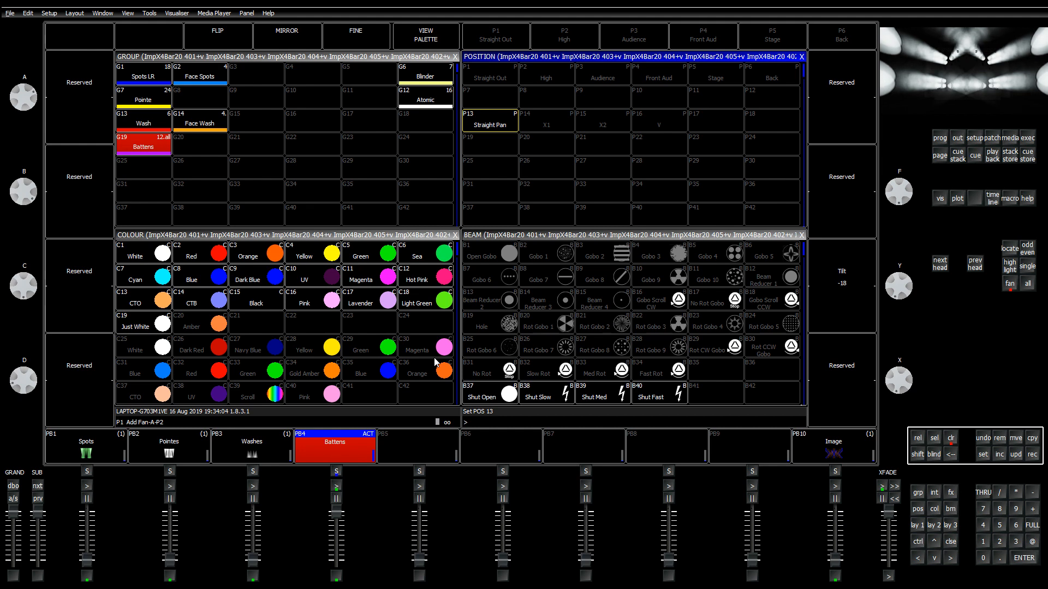
scroll(436, 364, down, 3)
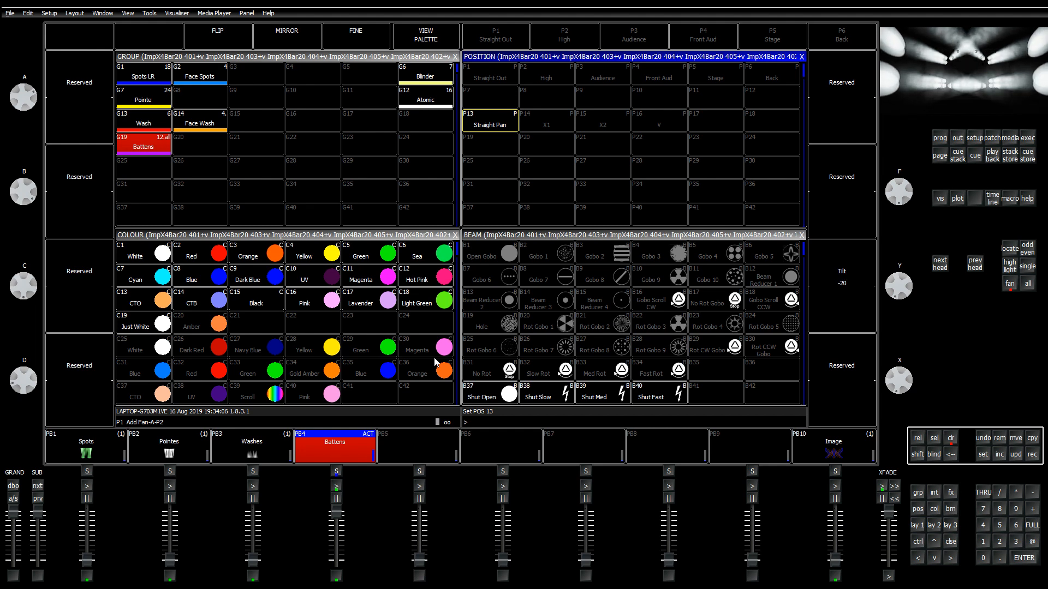
scroll(436, 364, down, 1)
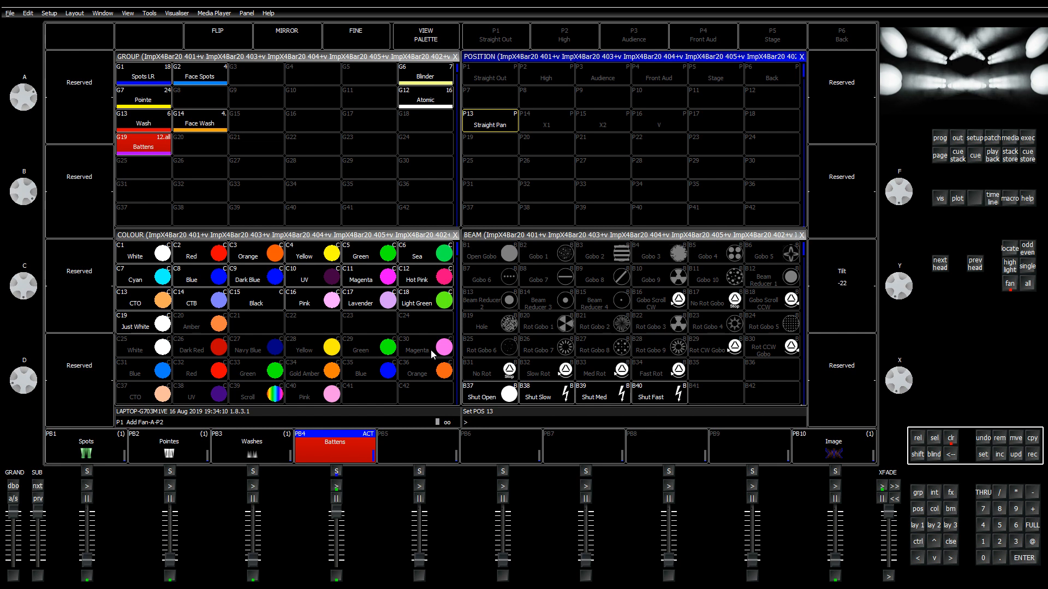
Step: Select only batten heads 402, 406, 407 and 411 and fan their tilt to 22
click(167, 59)
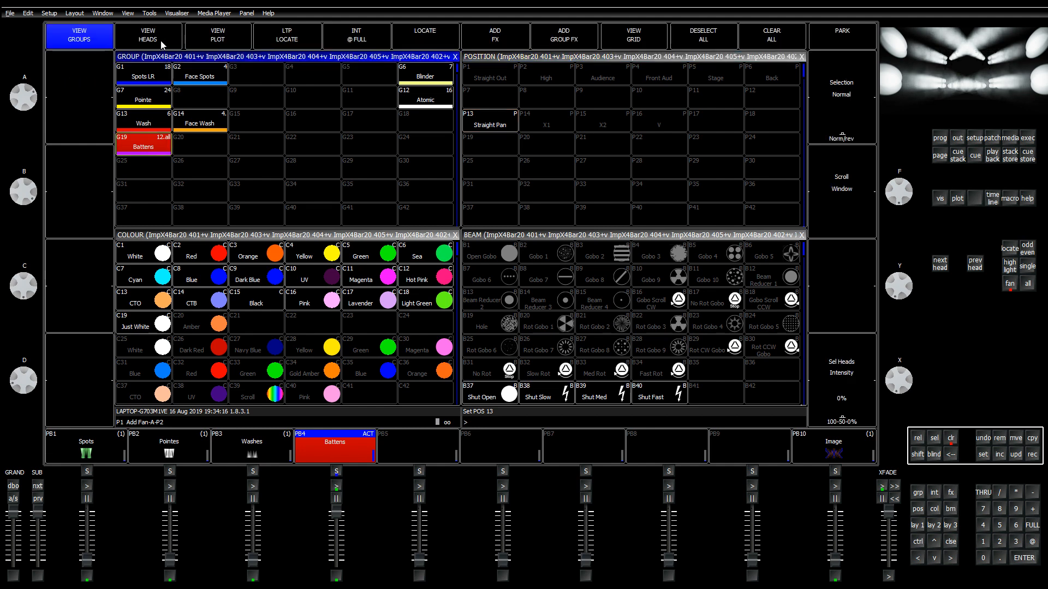
click(163, 46)
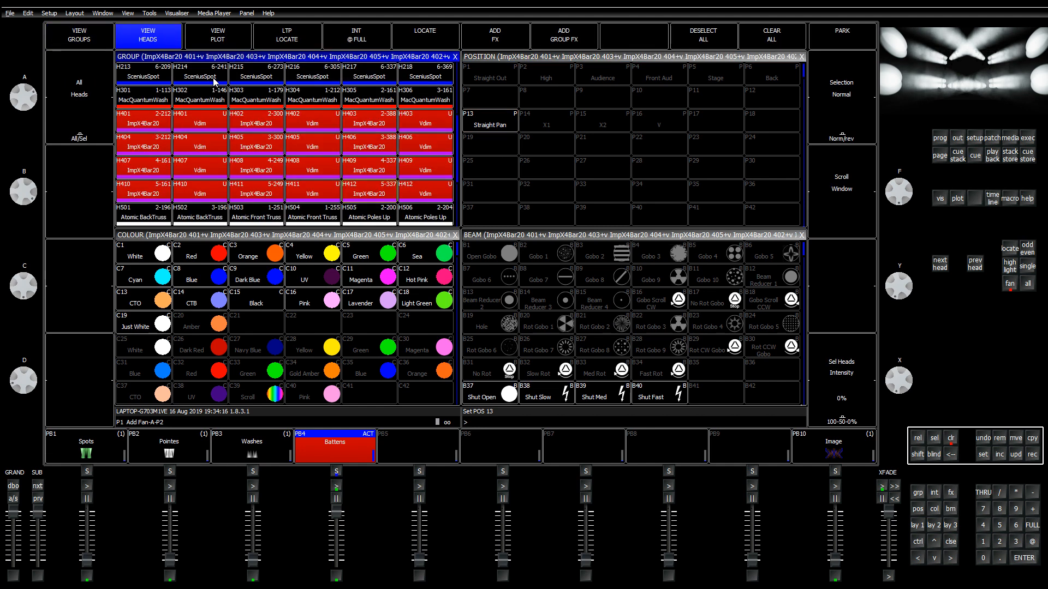
click(256, 121)
click(363, 143)
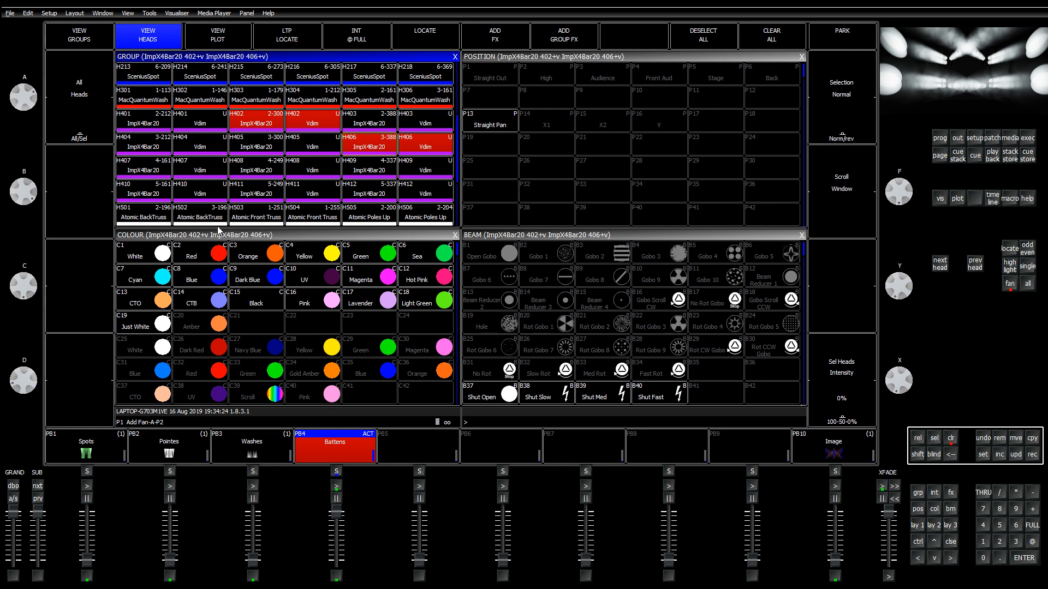
click(153, 171)
click(270, 194)
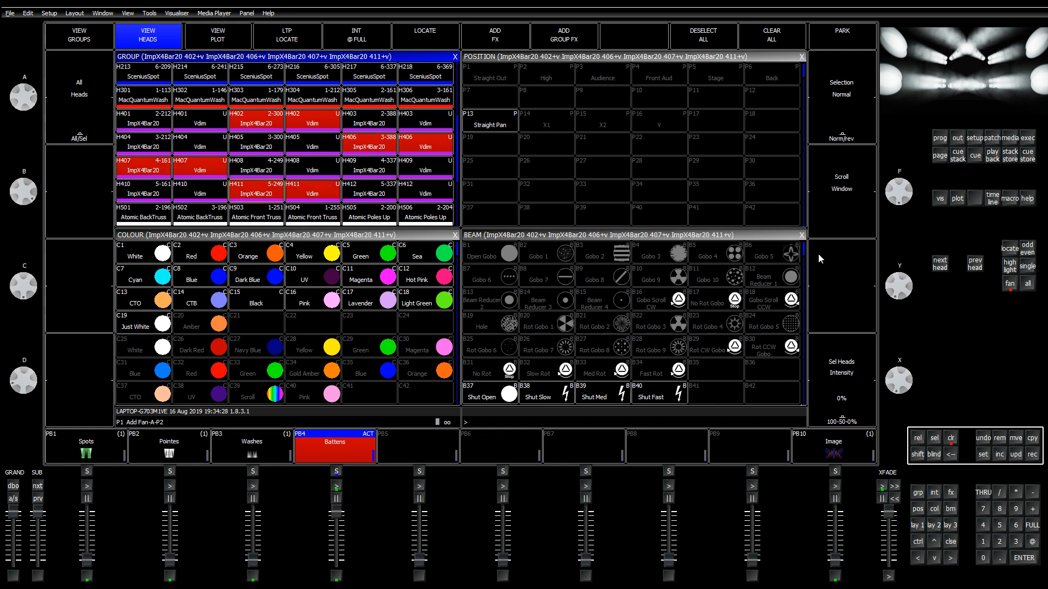
click(547, 59)
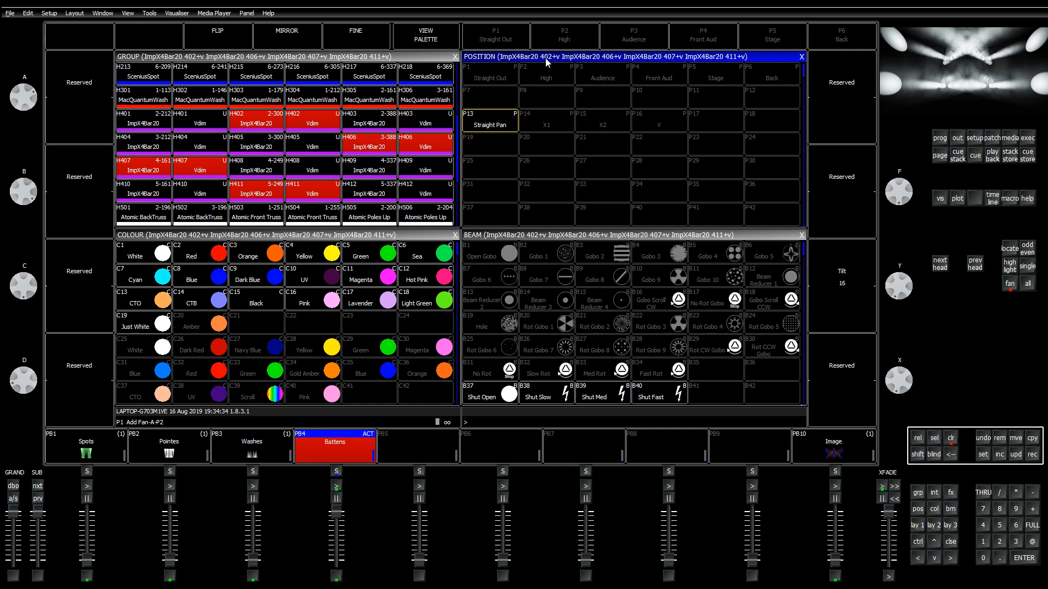
scroll(547, 63, up, 5)
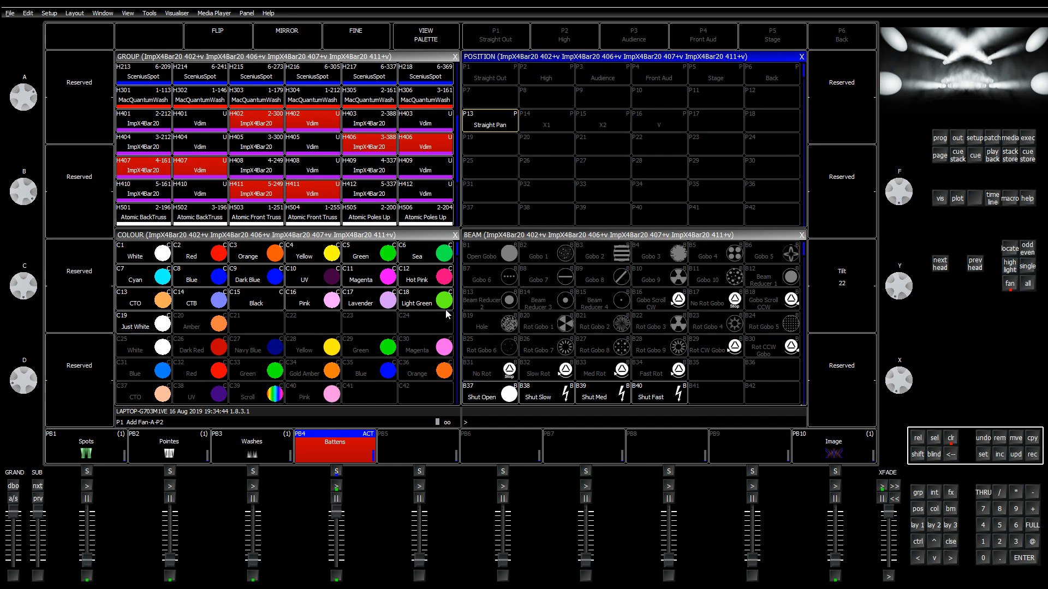
click(157, 172)
click(271, 172)
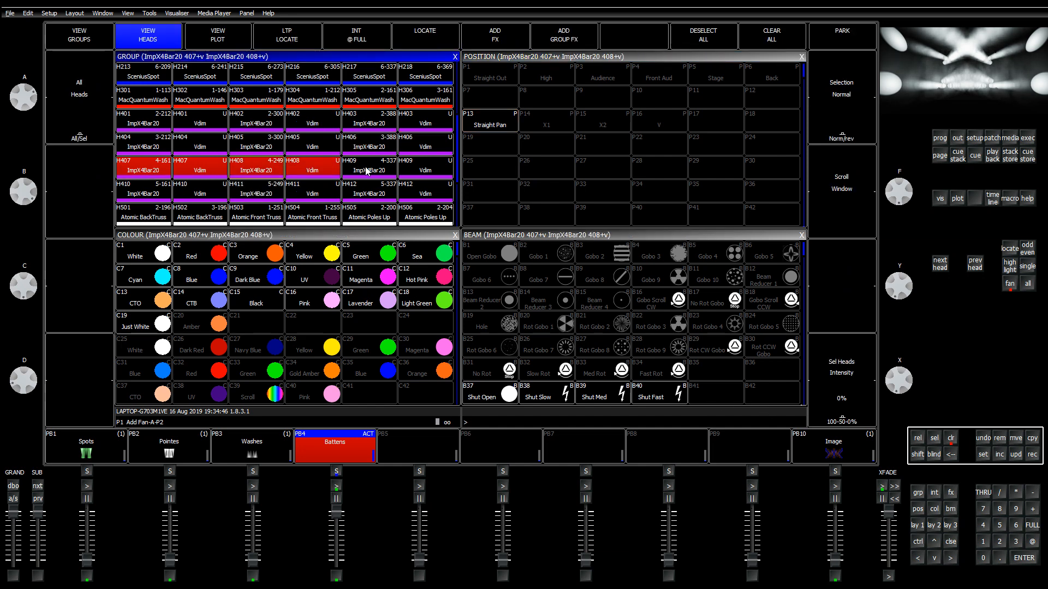
click(363, 170)
click(159, 196)
click(252, 197)
click(369, 192)
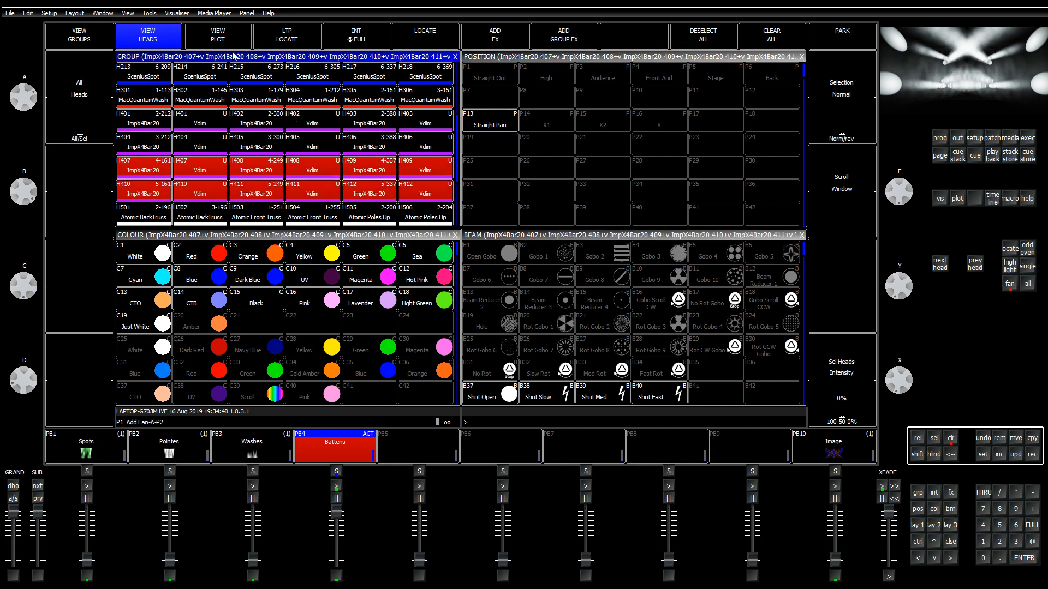
click(487, 60)
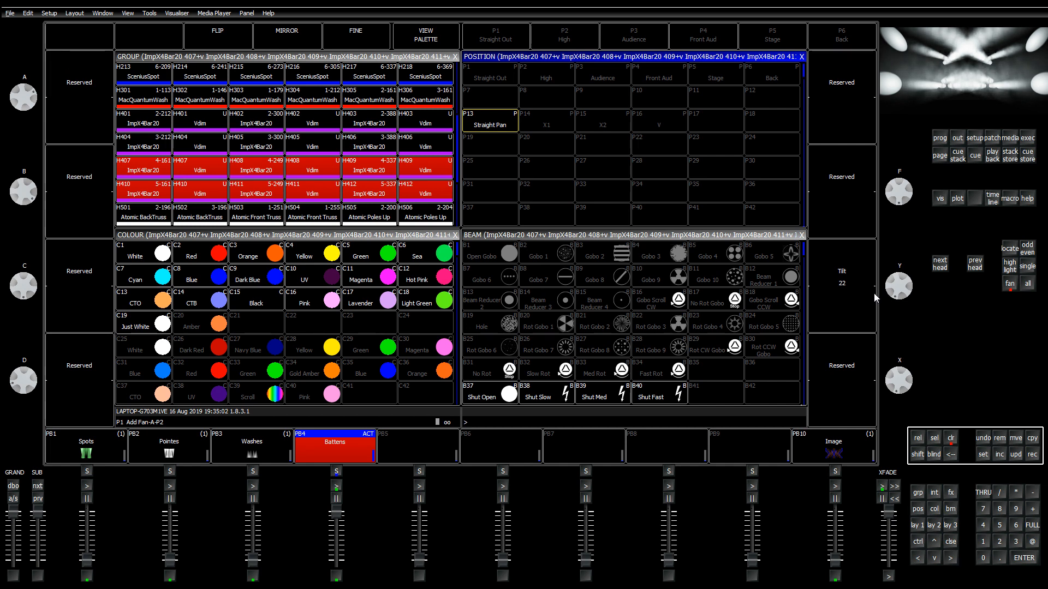
click(156, 173)
click(263, 197)
click(257, 169)
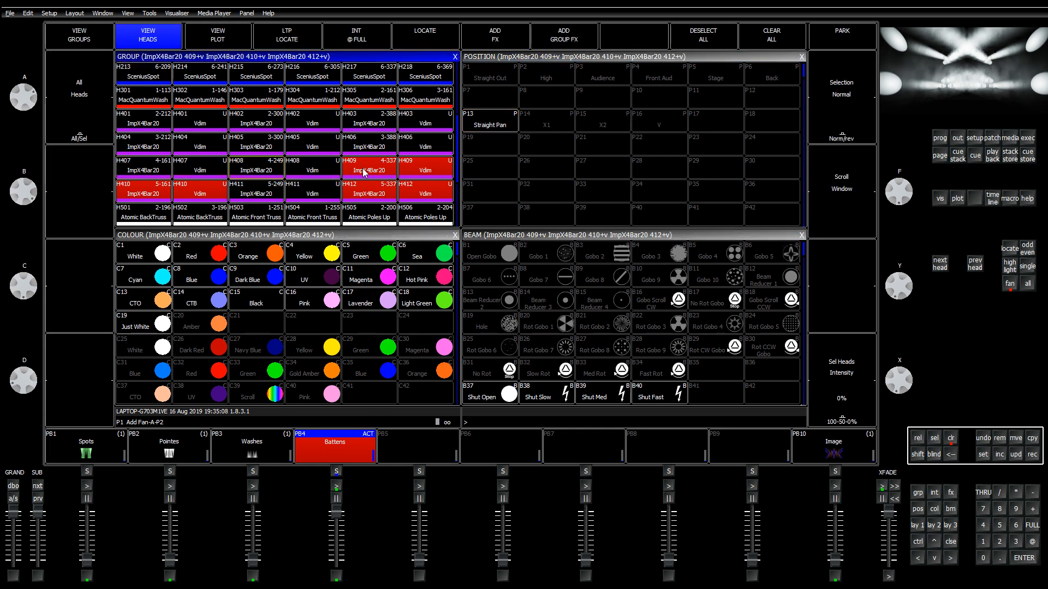
click(354, 167)
click(369, 191)
Step: Select heads 407, 411, 408, 409, 410 and 412 in that order and turn off fan mode for their position attributes
click(148, 175)
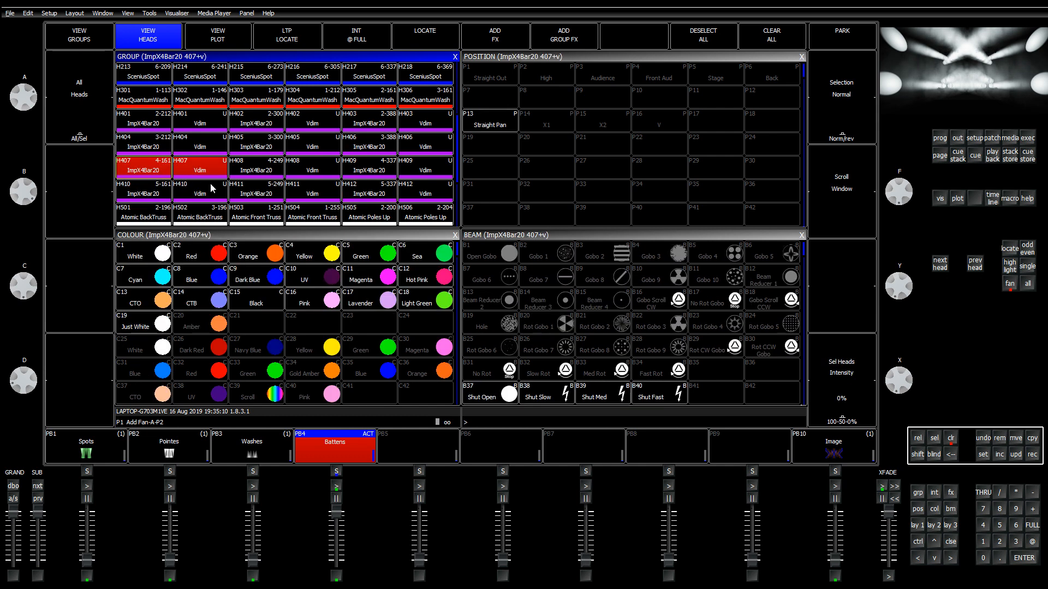
click(264, 198)
click(258, 173)
click(363, 172)
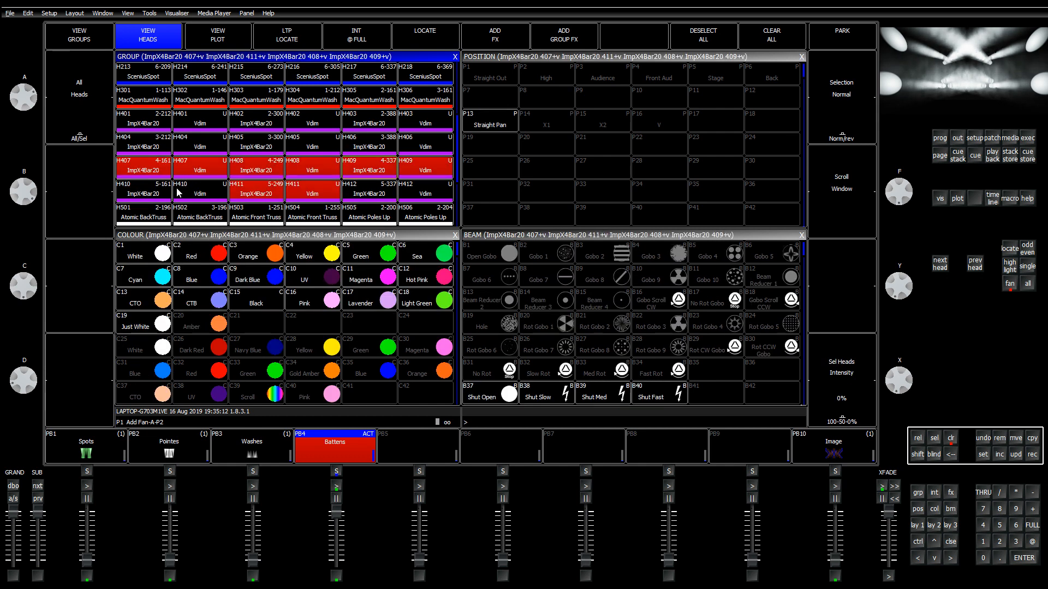
click(158, 195)
click(363, 200)
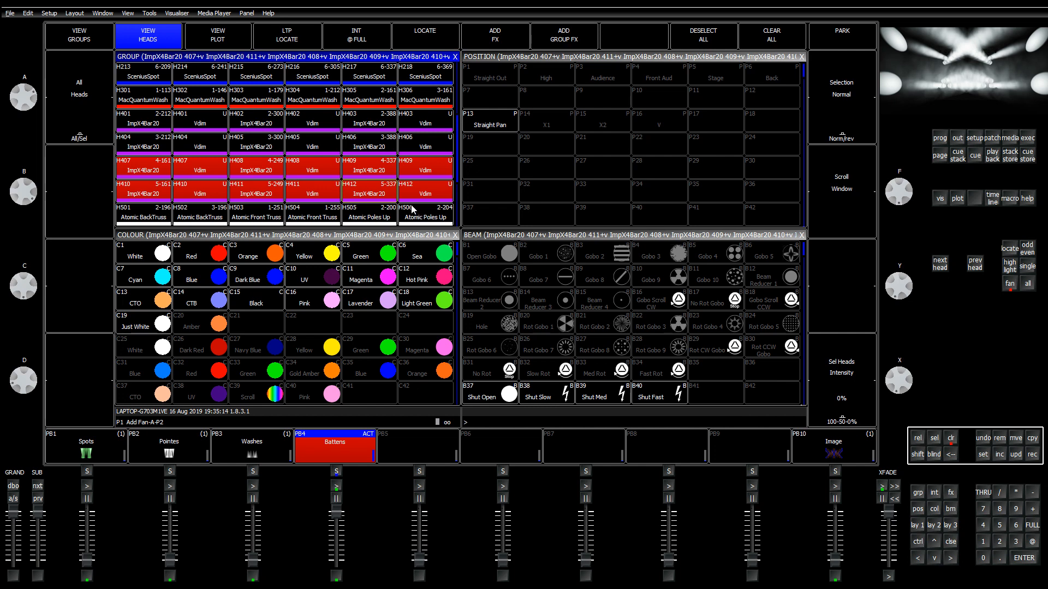
key(p)
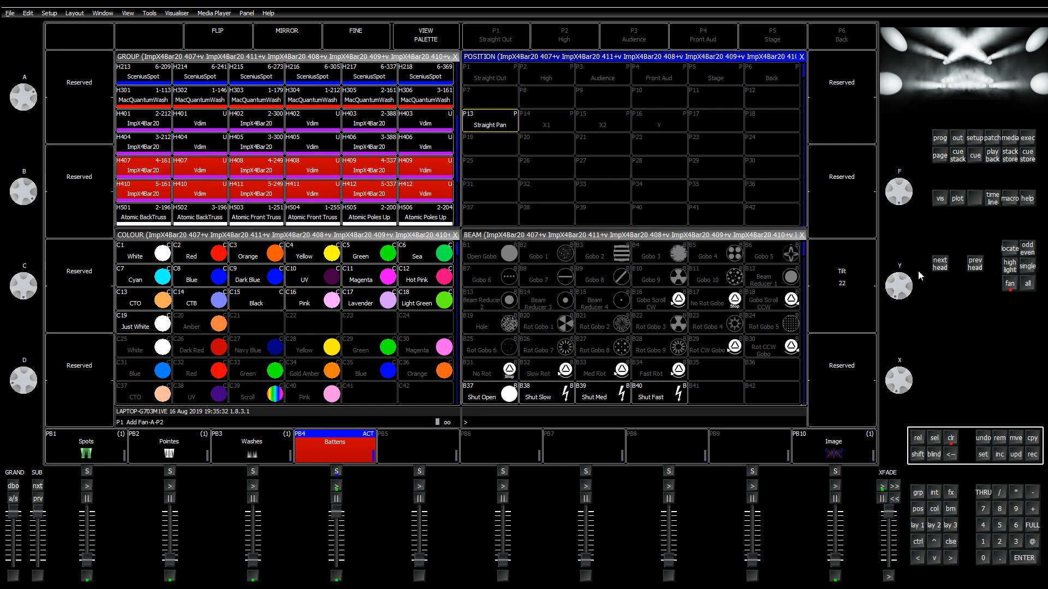
click(1011, 286)
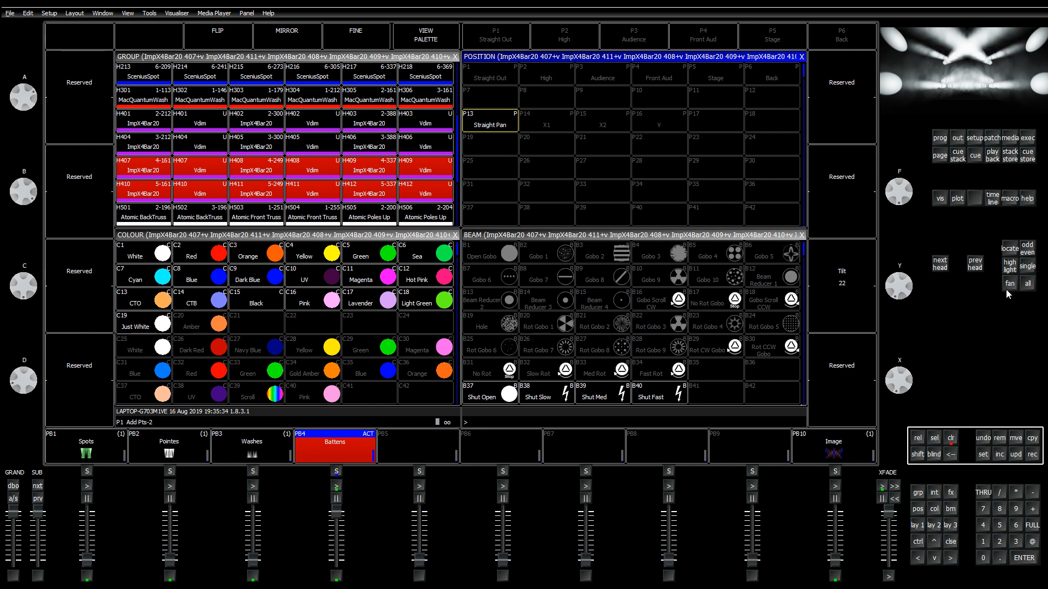
Step: Turn on fan mode and select batten heads 407, 411, 408, 409, 410 and 412 in that order
click(1007, 285)
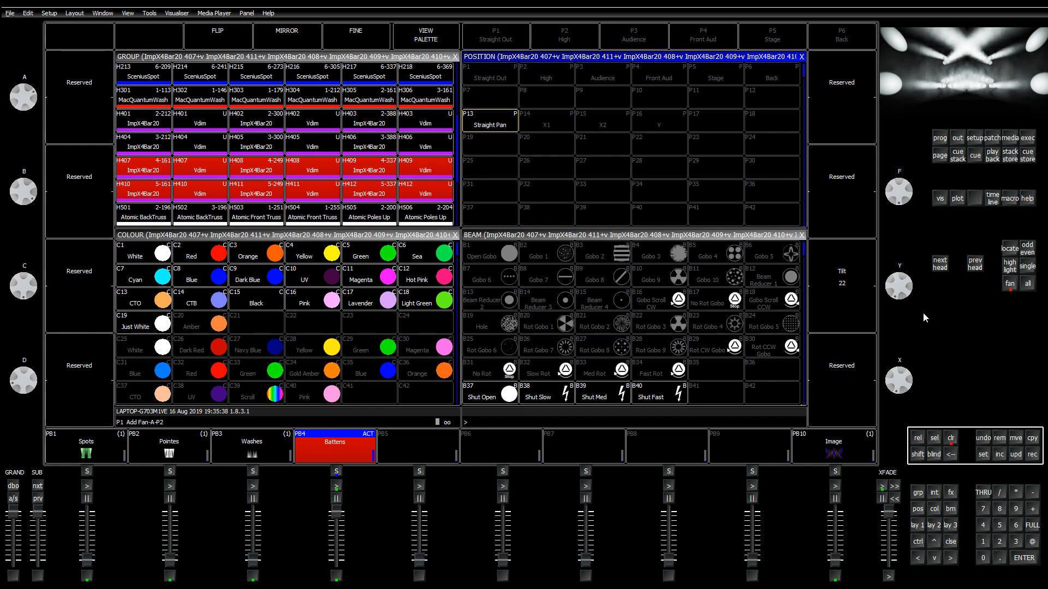
click(158, 177)
click(247, 172)
click(369, 172)
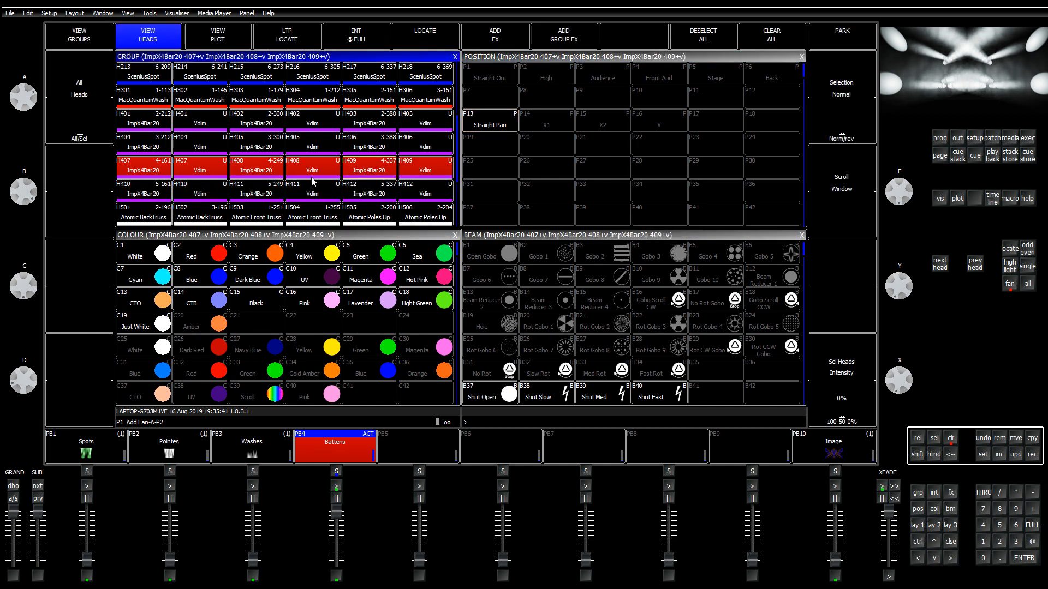
click(268, 173)
click(358, 169)
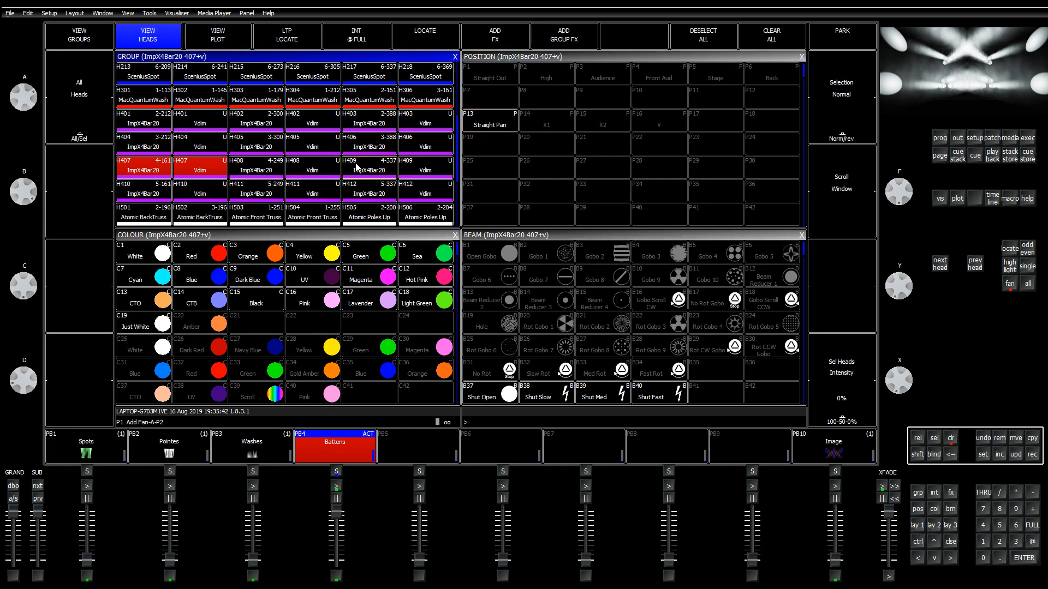
click(267, 200)
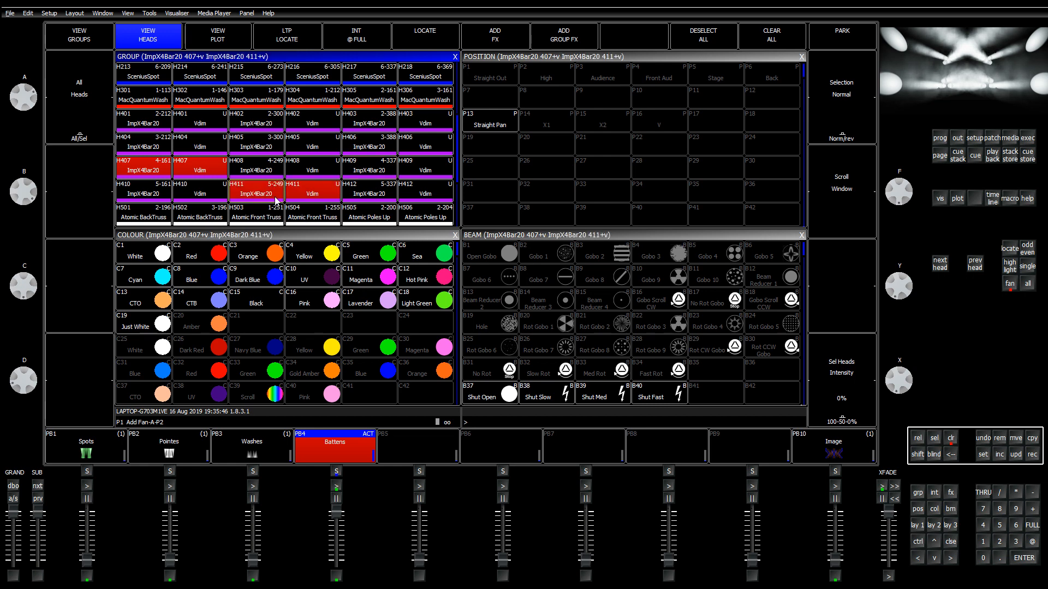
click(263, 171)
click(345, 166)
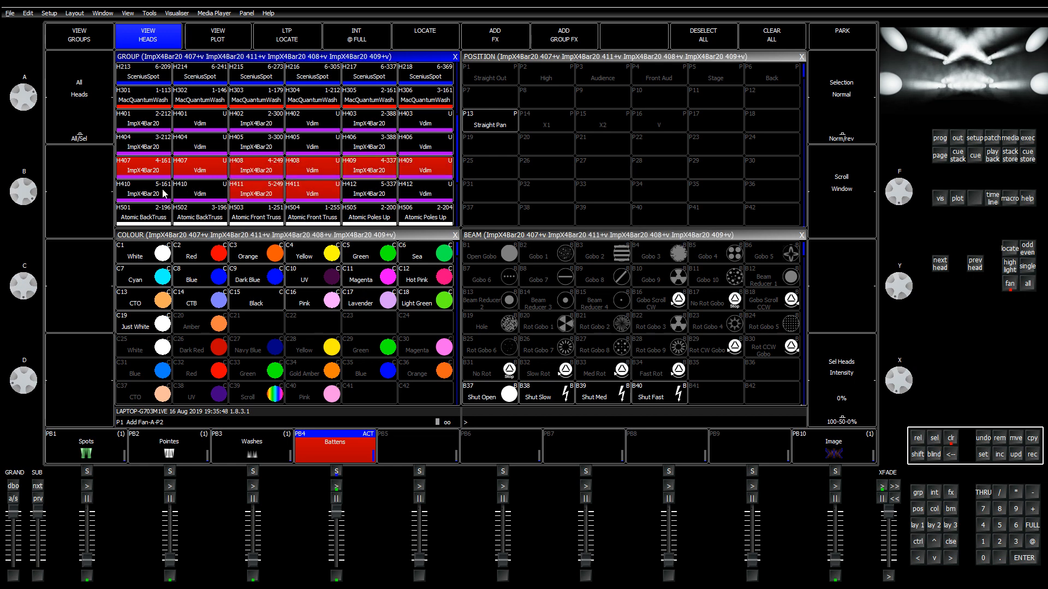
click(163, 193)
click(370, 197)
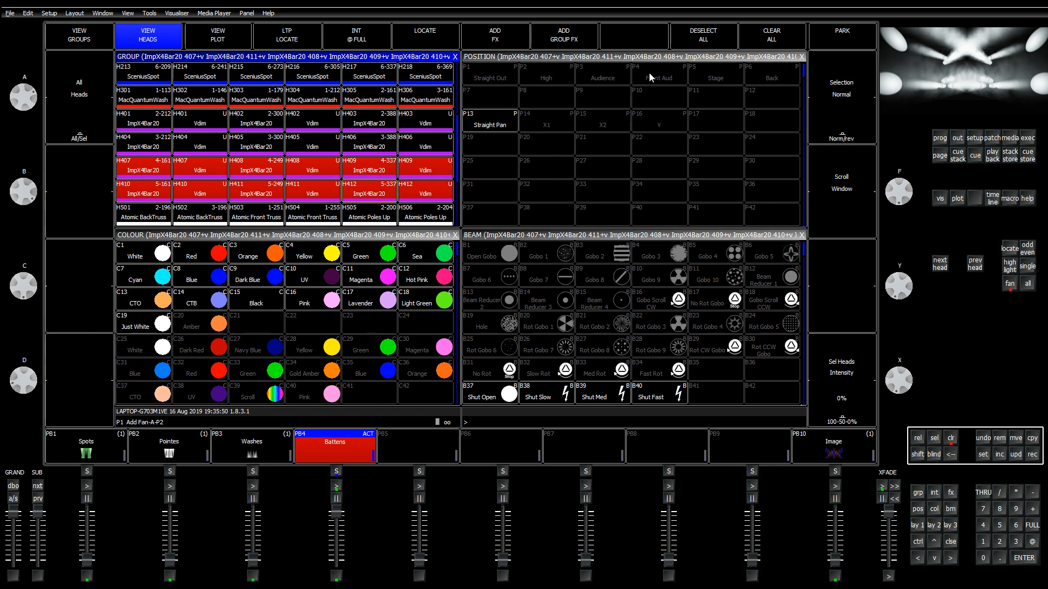
Step: Try fanning the tilt of the six selected batten heads to -15
click(649, 58)
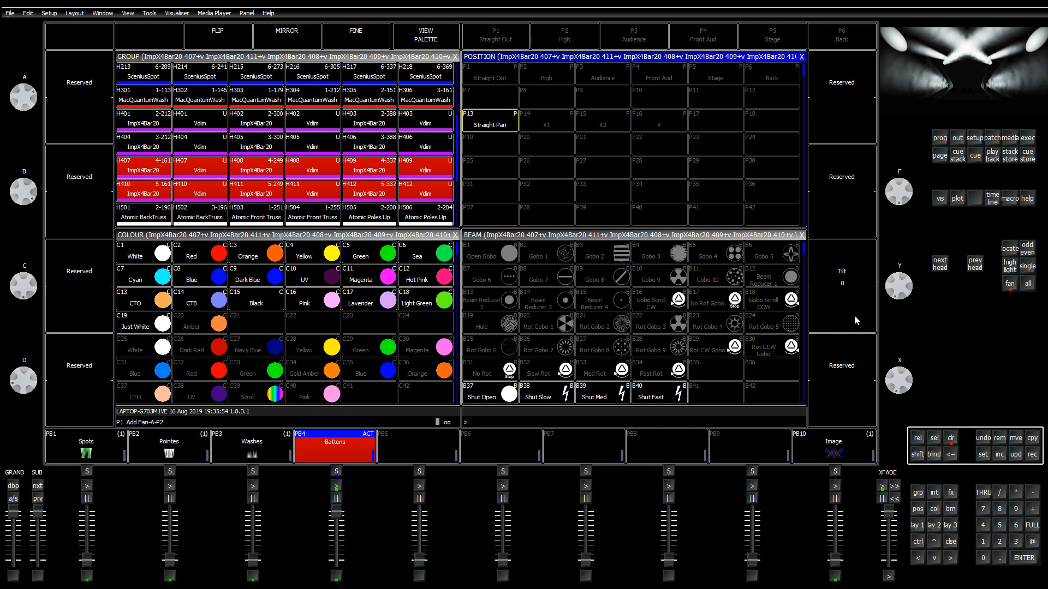
scroll(853, 315, down, 10)
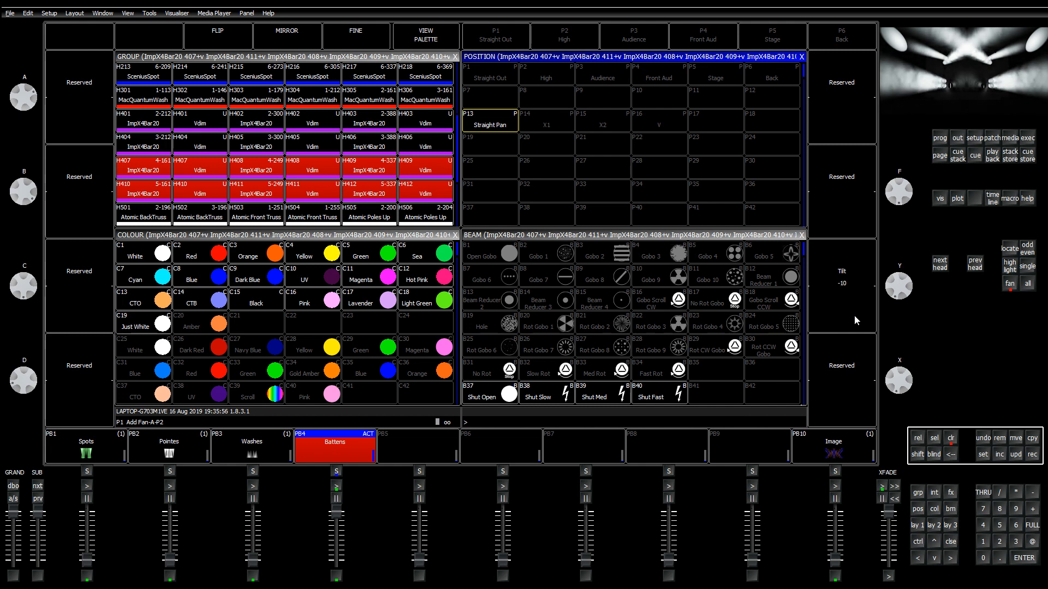
scroll(853, 315, down, 6)
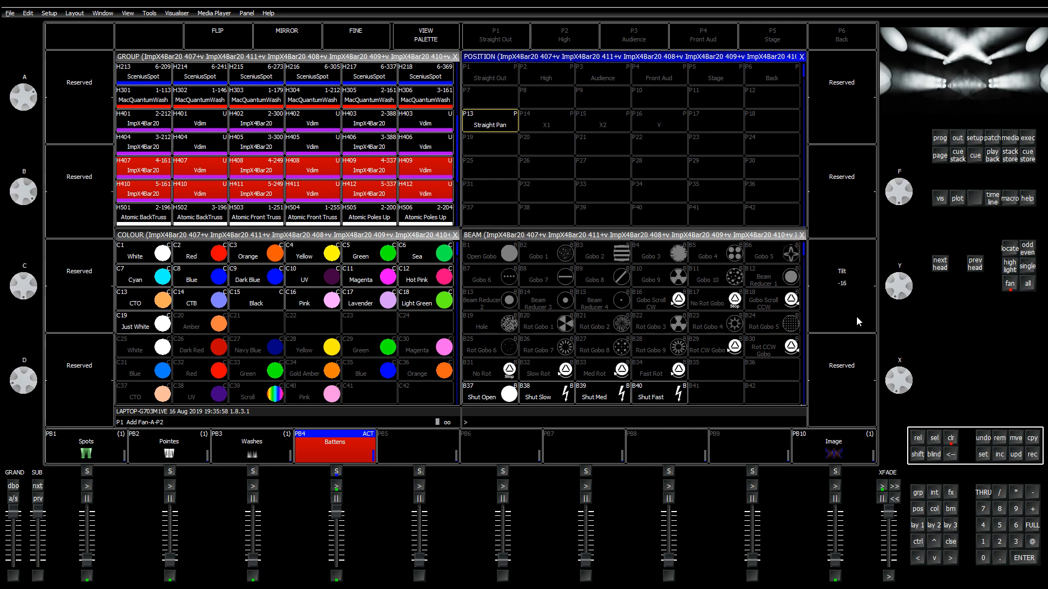
Step: Reselect the heads in the order 411, 407, 408, 409, 410, 412 and apply the Straight Pan position
click(250, 194)
click(162, 173)
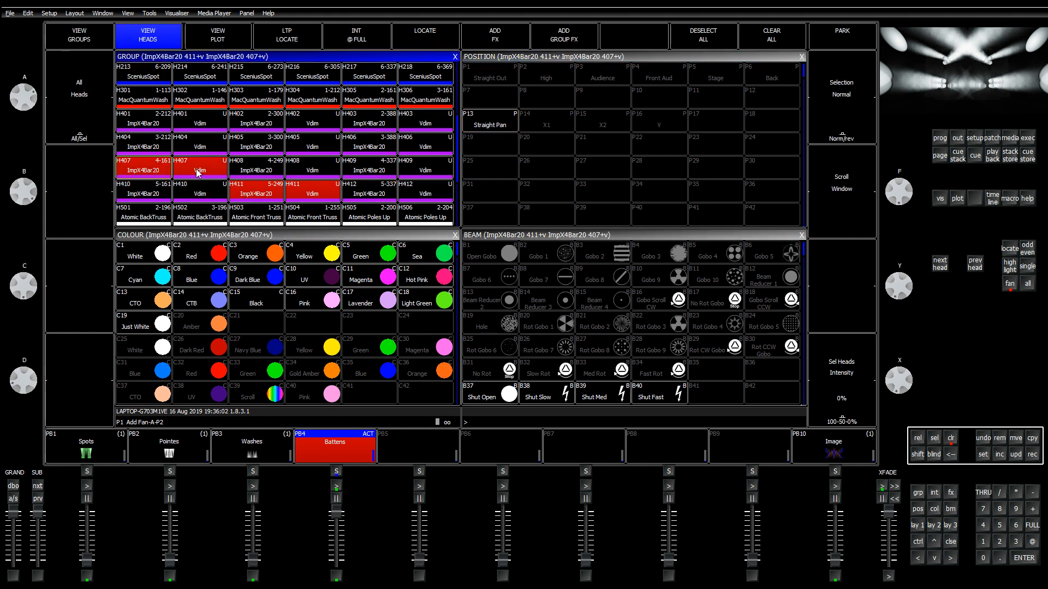
click(246, 171)
click(374, 173)
click(163, 192)
click(370, 192)
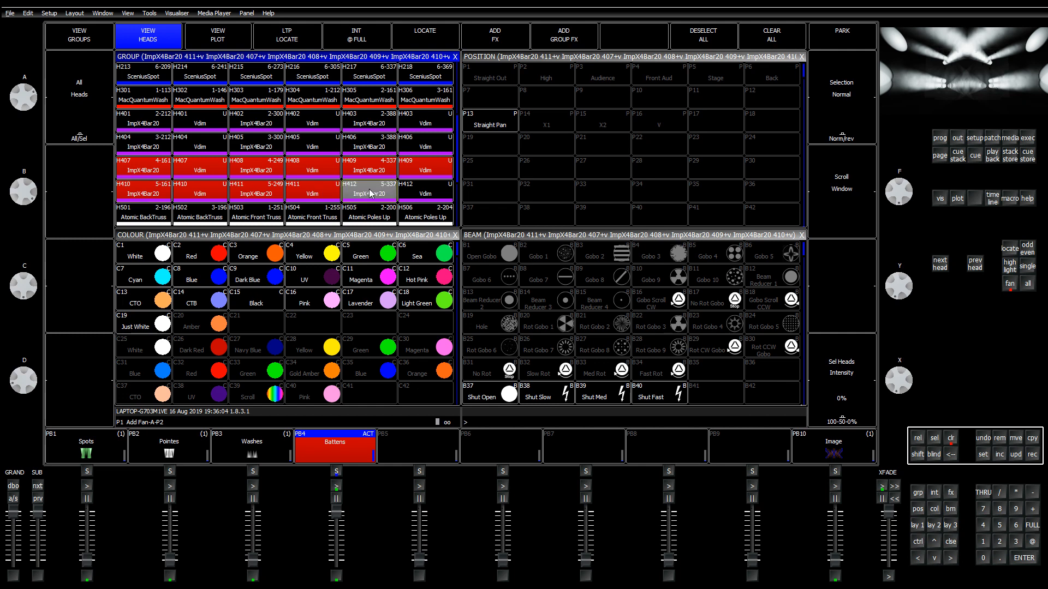
click(497, 126)
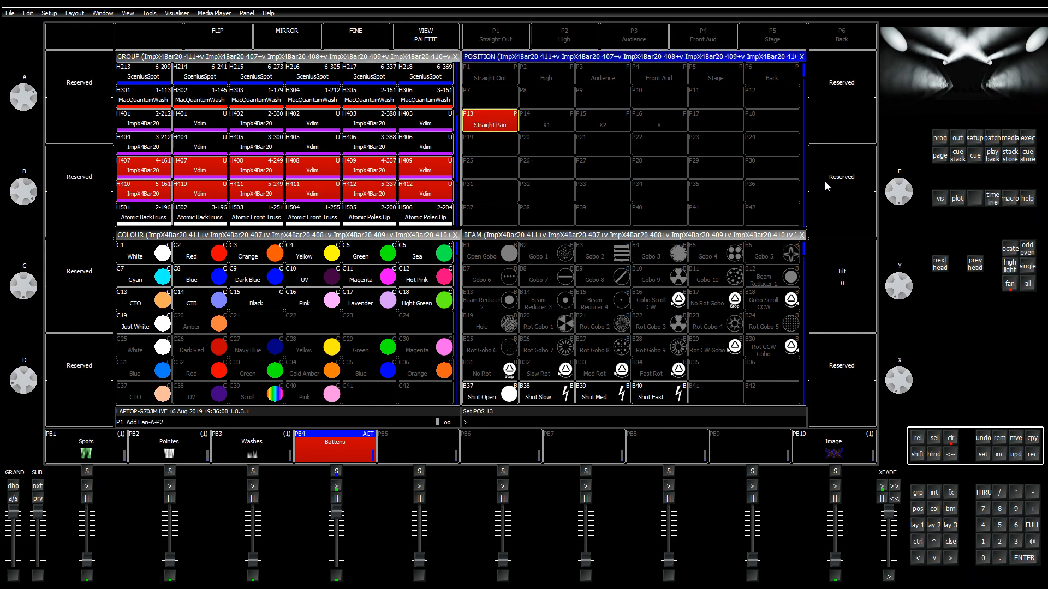
Step: Fan the tilt of the six selected lower batten heads to -22
scroll(822, 191, down, 5)
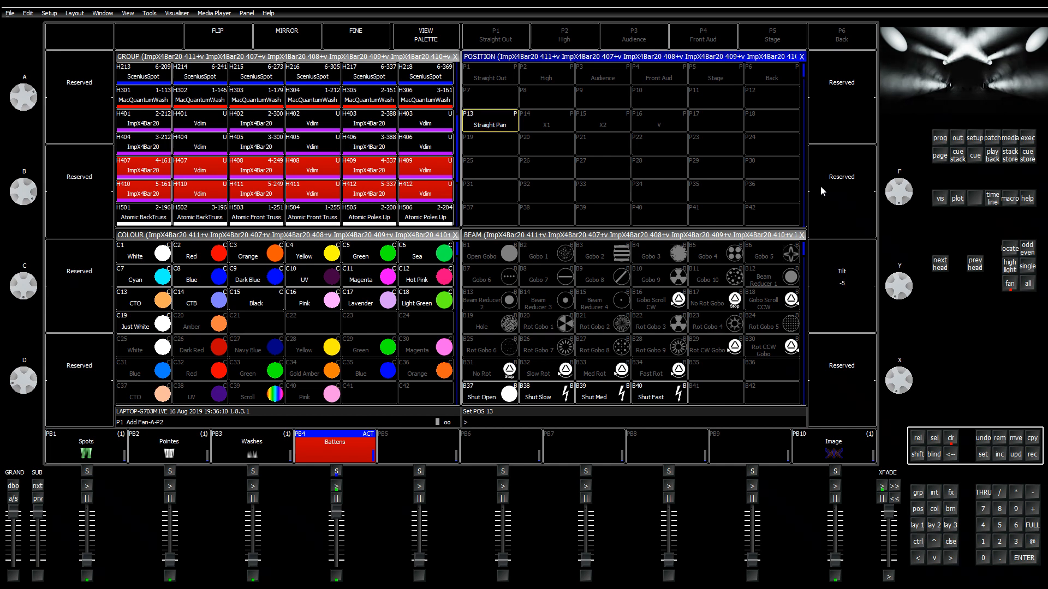
scroll(820, 185, down, 12)
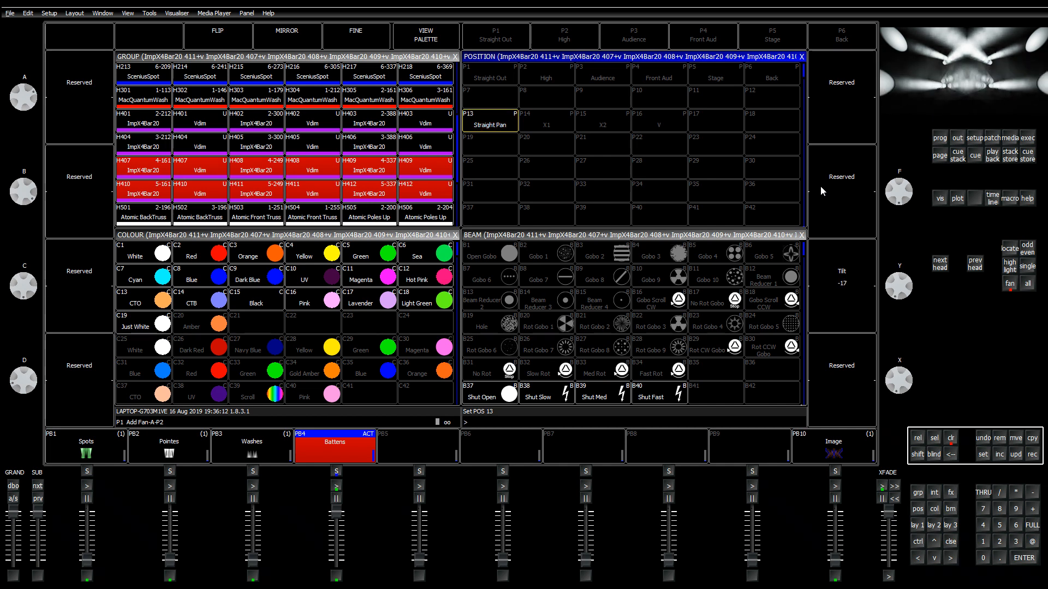
scroll(820, 185, up, 20)
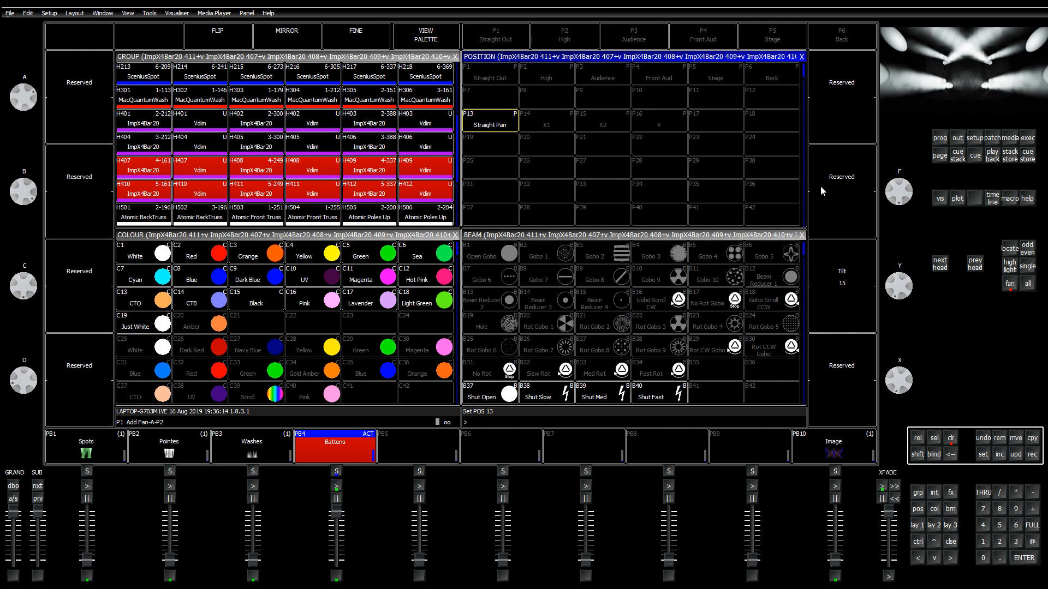
scroll(820, 186, down, 20)
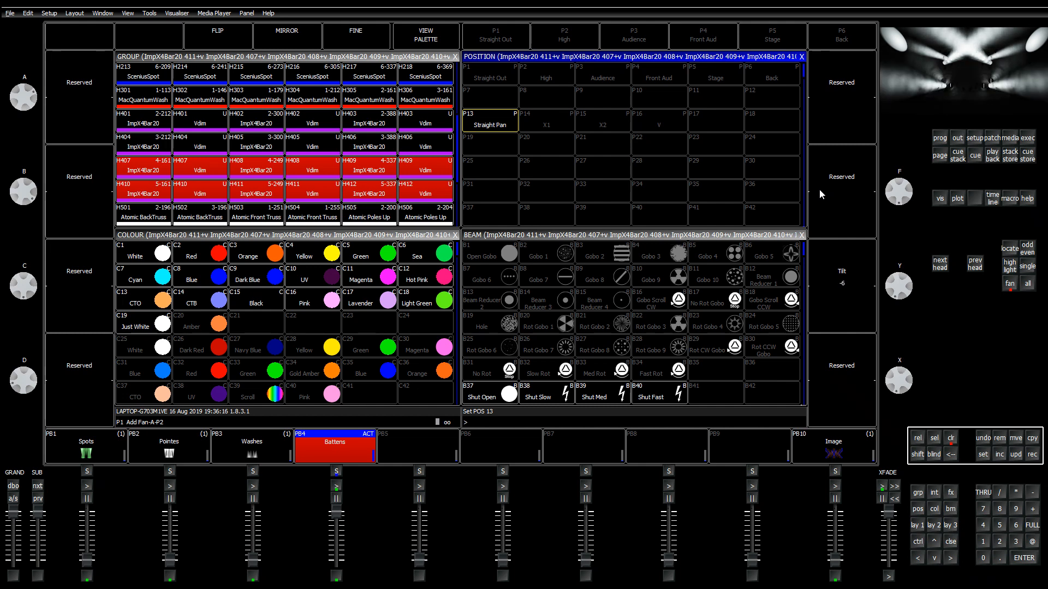
scroll(820, 194, down, 15)
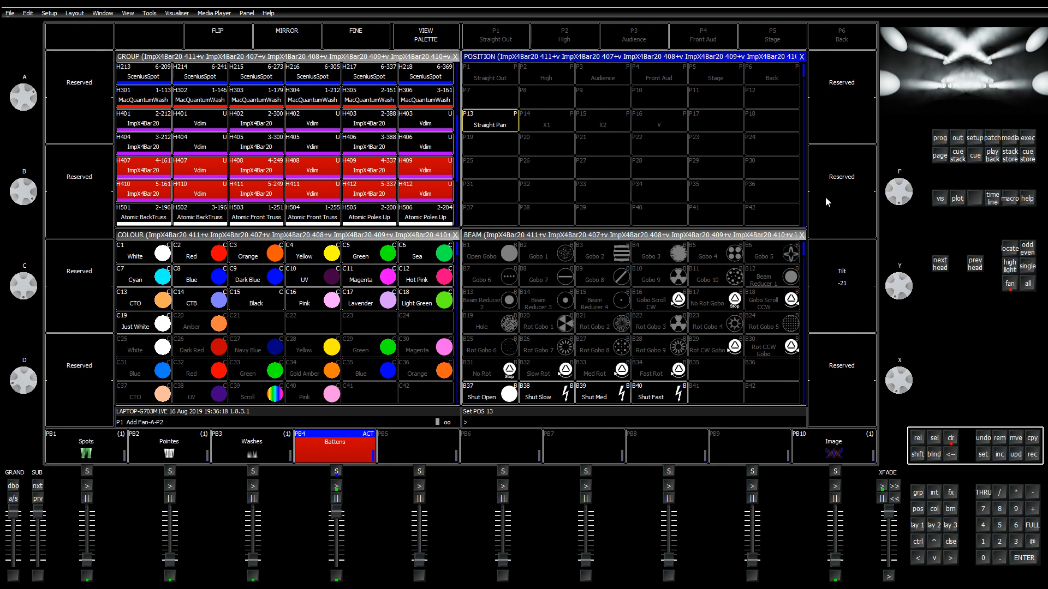
scroll(825, 202, down, 1)
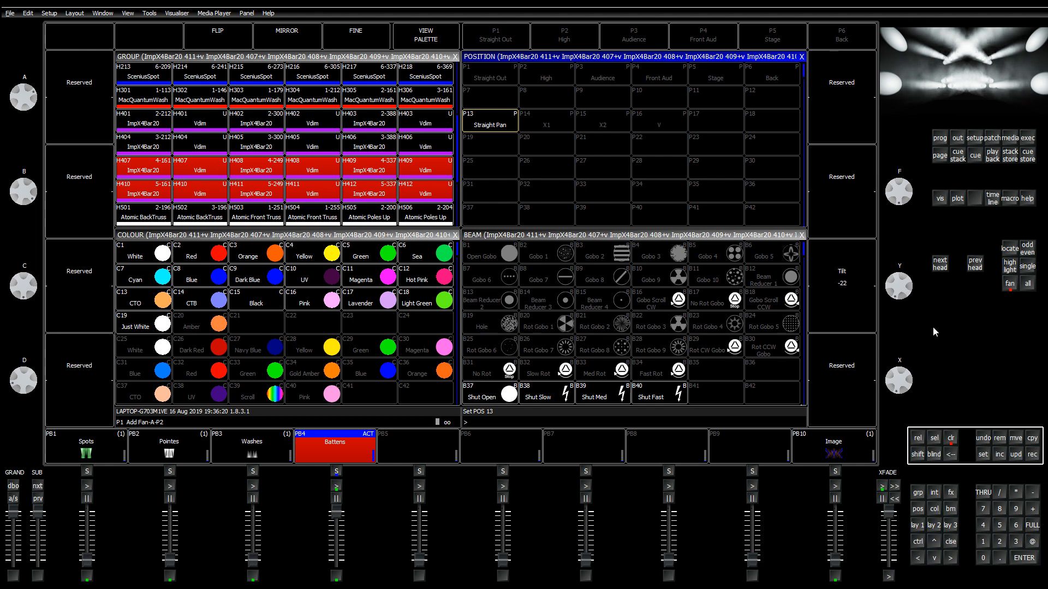
Step: Record the fanned batten look over the existing X1 position palette entry
click(1032, 455)
click(547, 124)
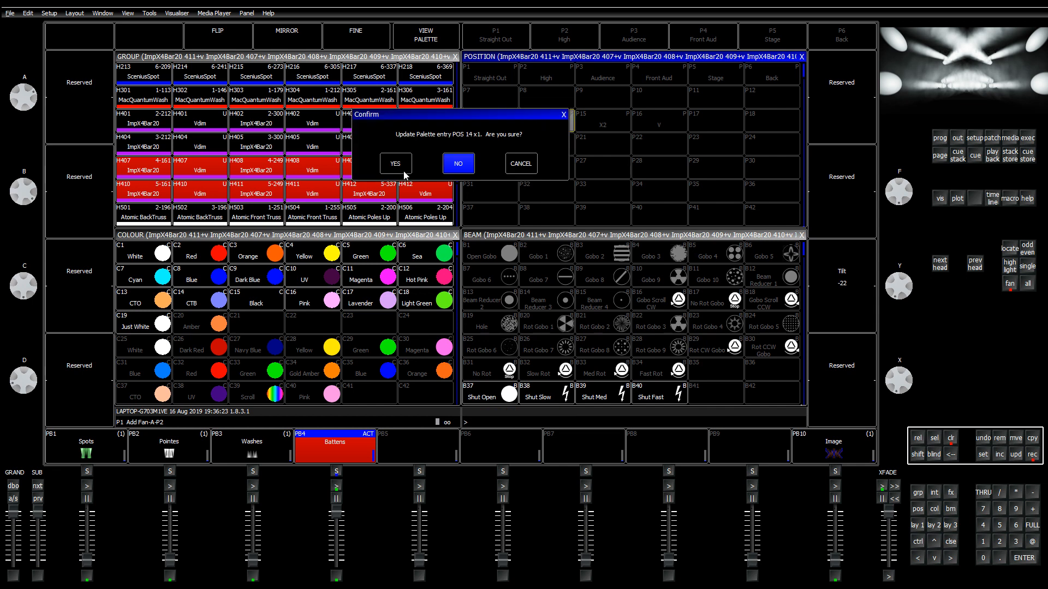
click(399, 170)
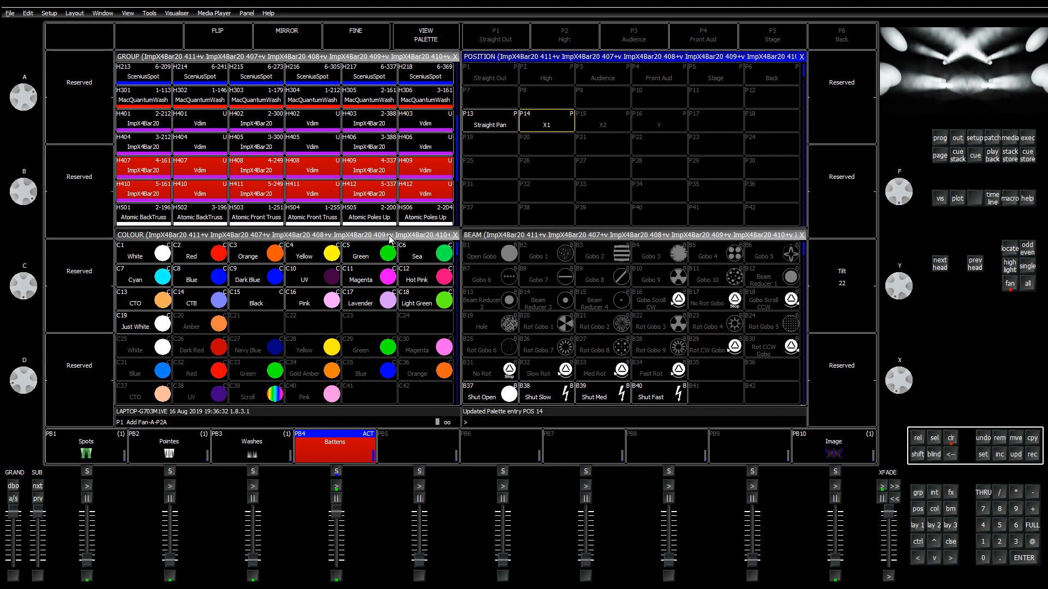
Step: Select batten heads 401, 403, 404, 405, 406 and 402 in that order
click(146, 124)
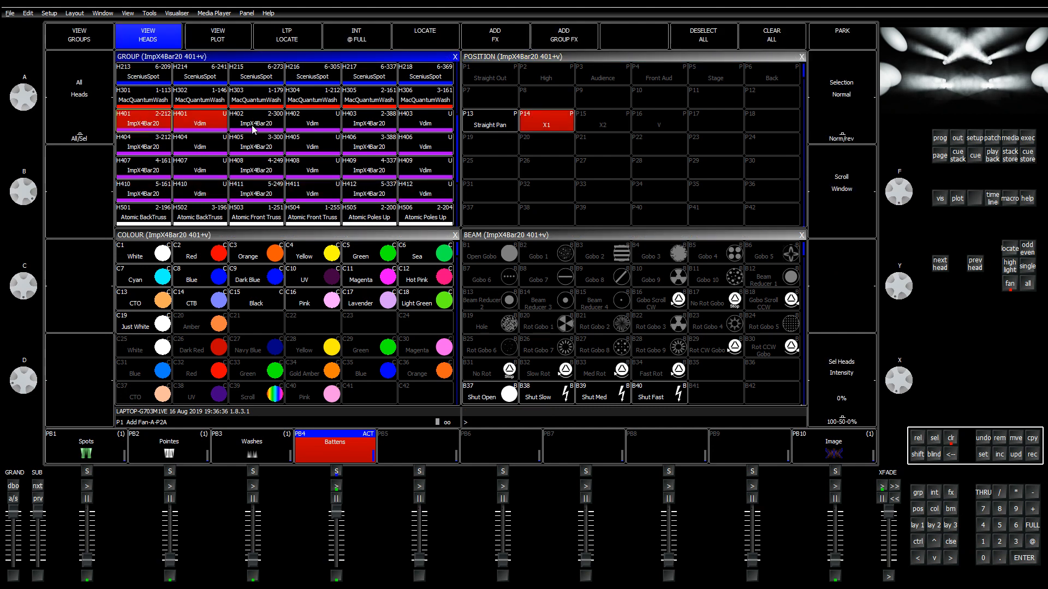
click(381, 126)
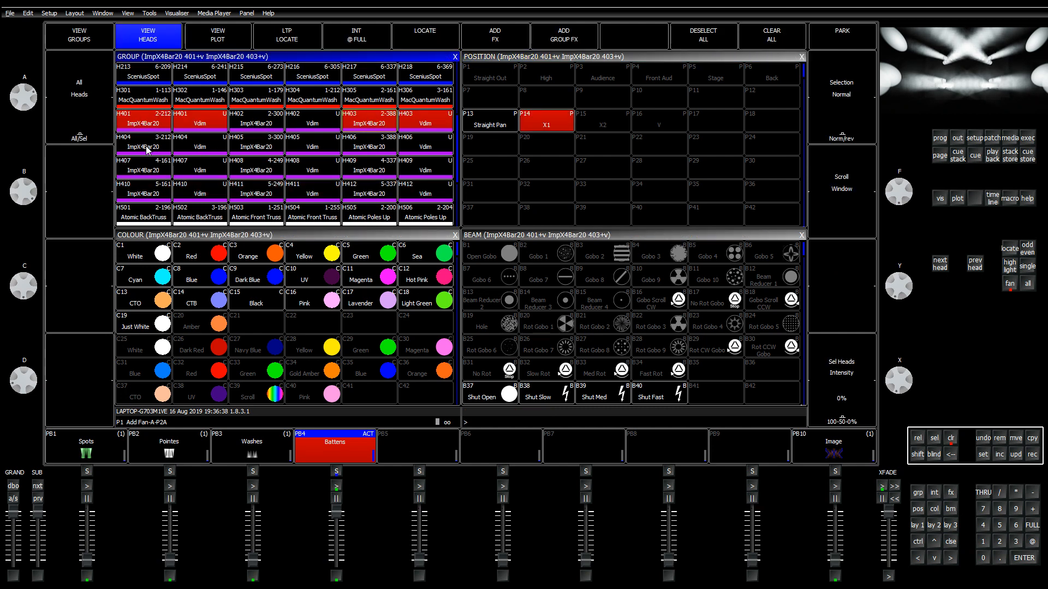
click(147, 151)
click(246, 149)
click(252, 122)
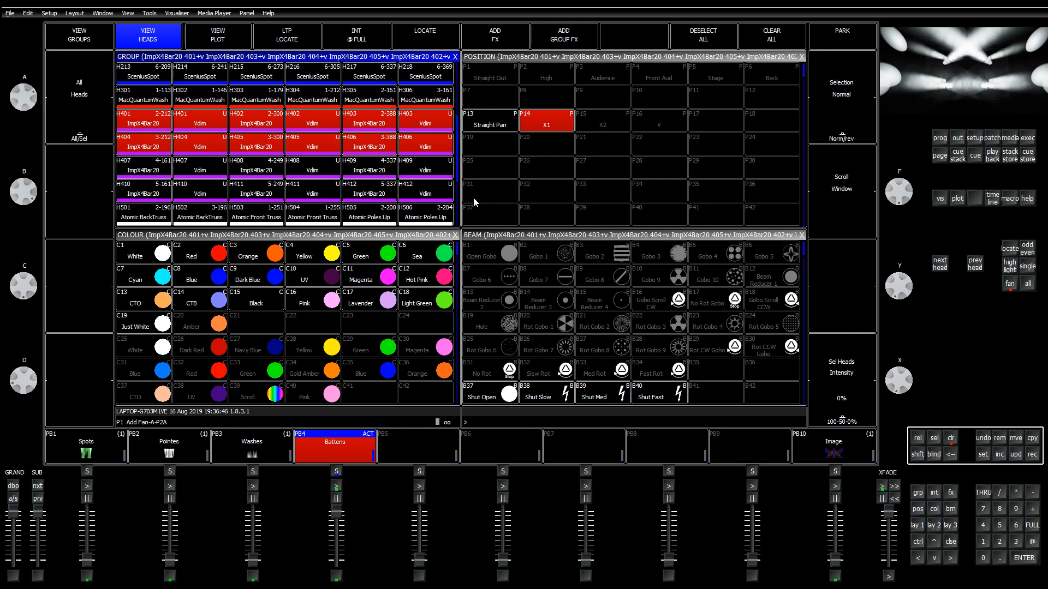
click(263, 125)
click(350, 145)
click(351, 145)
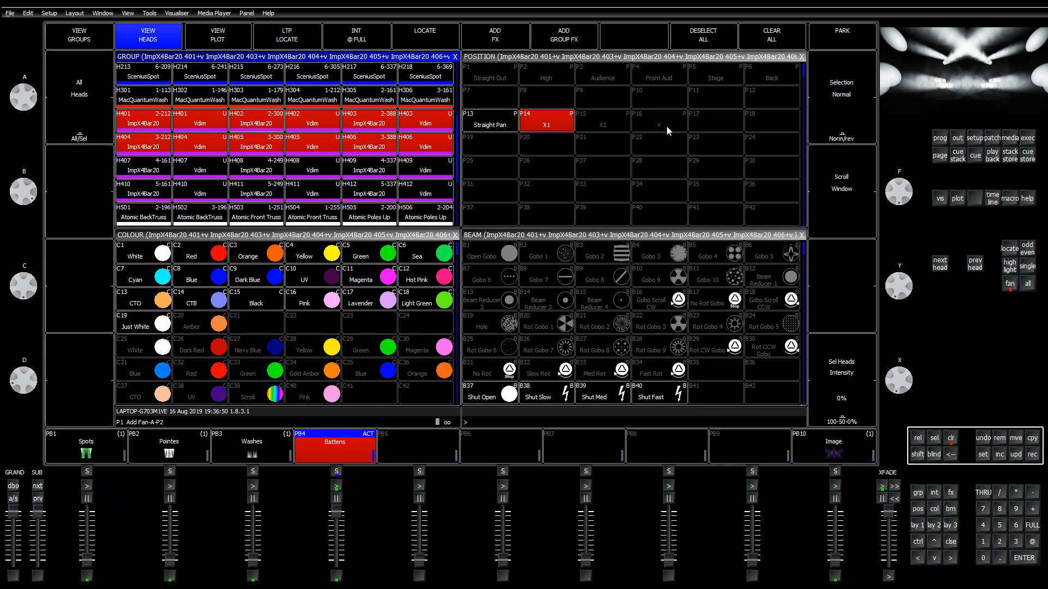
Step: Fan the tilt of heads 401 to 406 to 22
click(631, 59)
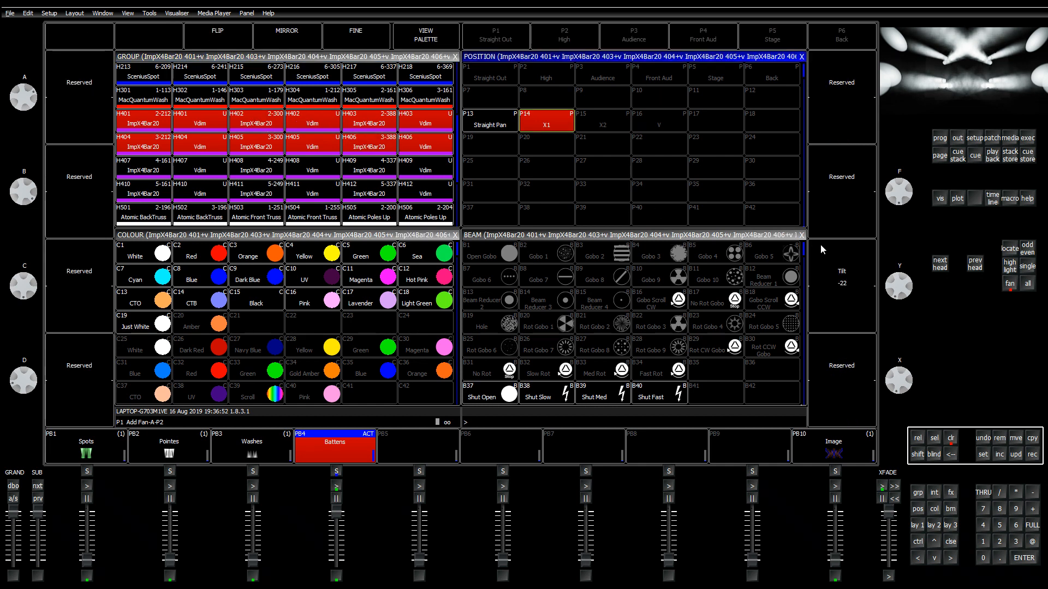
scroll(820, 243, up, 19)
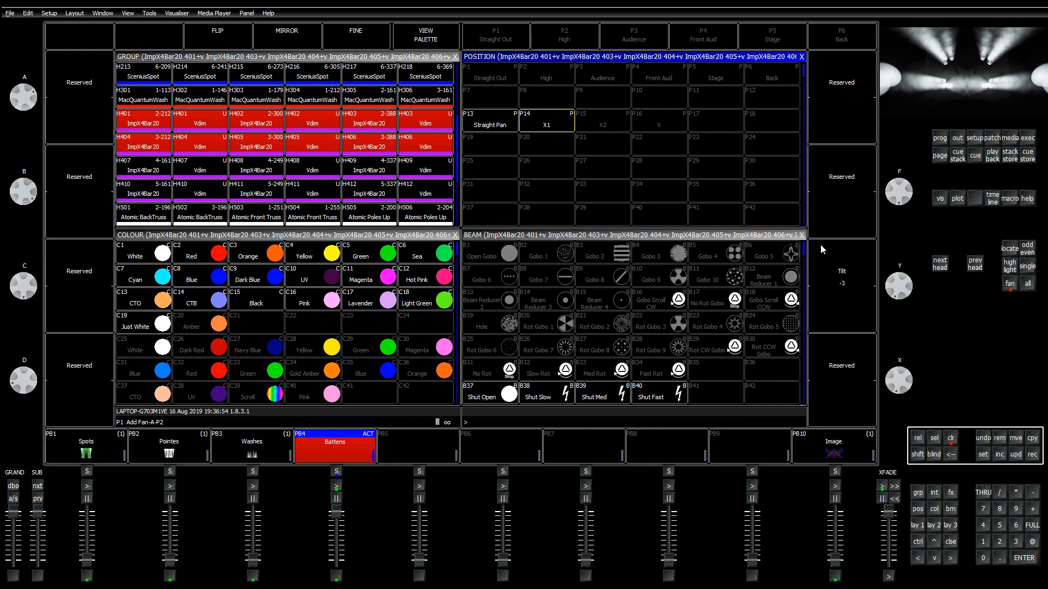
scroll(821, 244, up, 20)
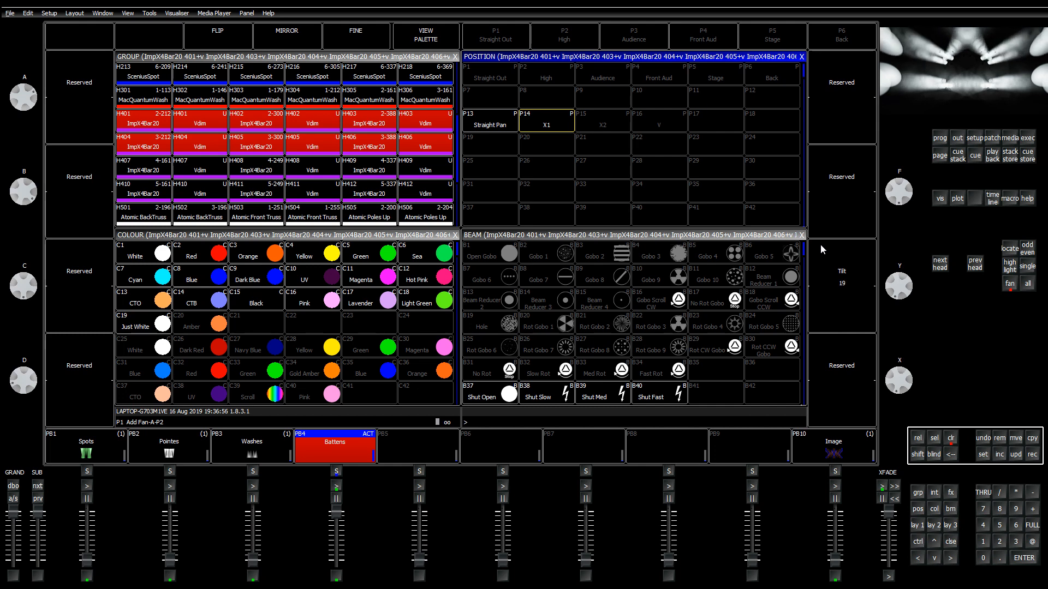
scroll(820, 244, up, 3)
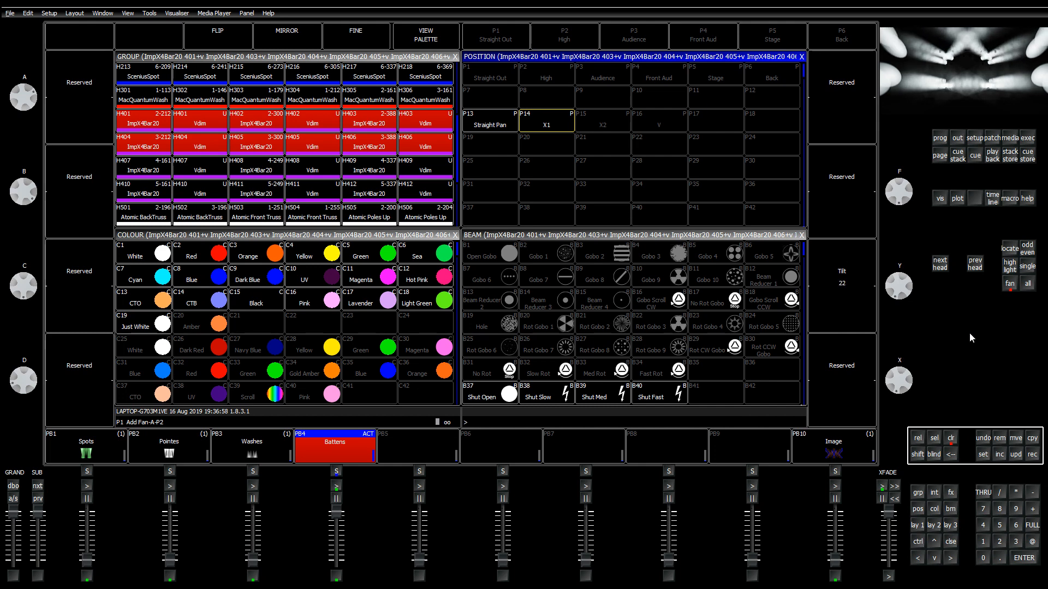
Step: Record the inverted tilt fan over the existing X2 position palette entry
click(1032, 455)
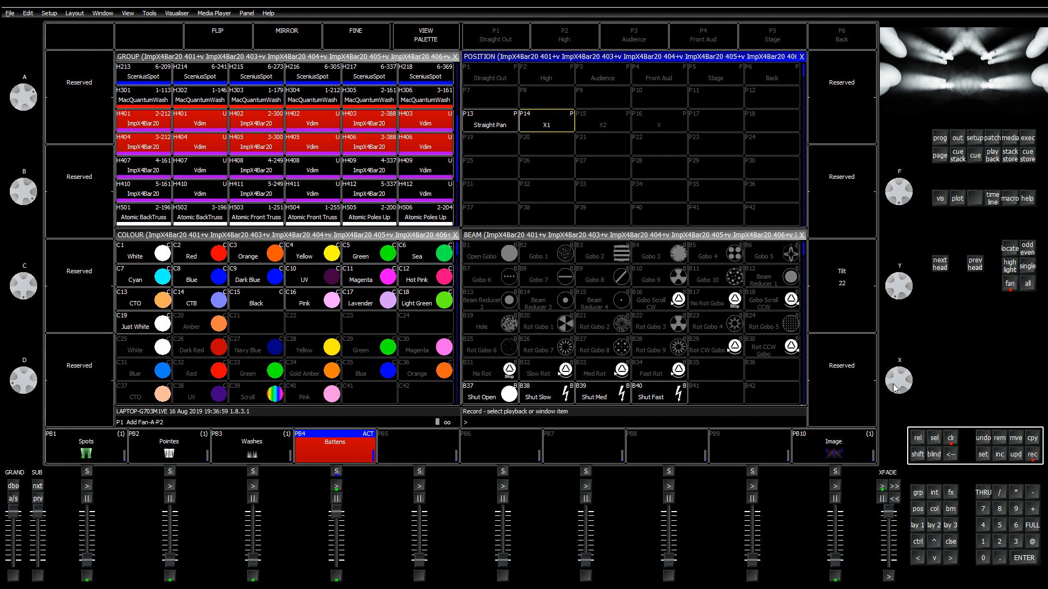
click(594, 127)
click(402, 167)
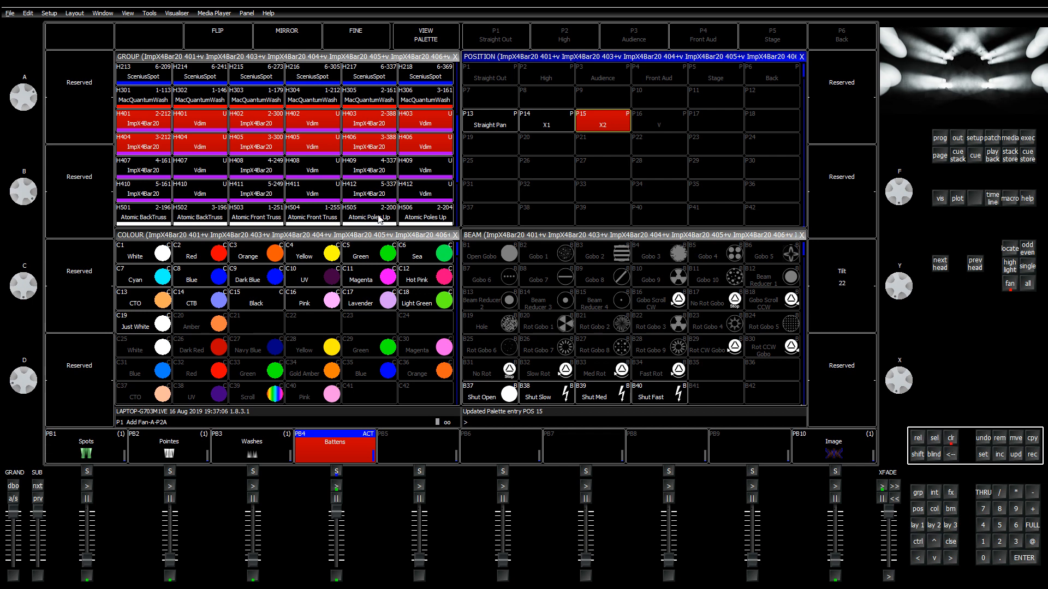
Step: Apply the Straight Pan position to heads 401 to 406 and also to heads 407 to 412
click(486, 124)
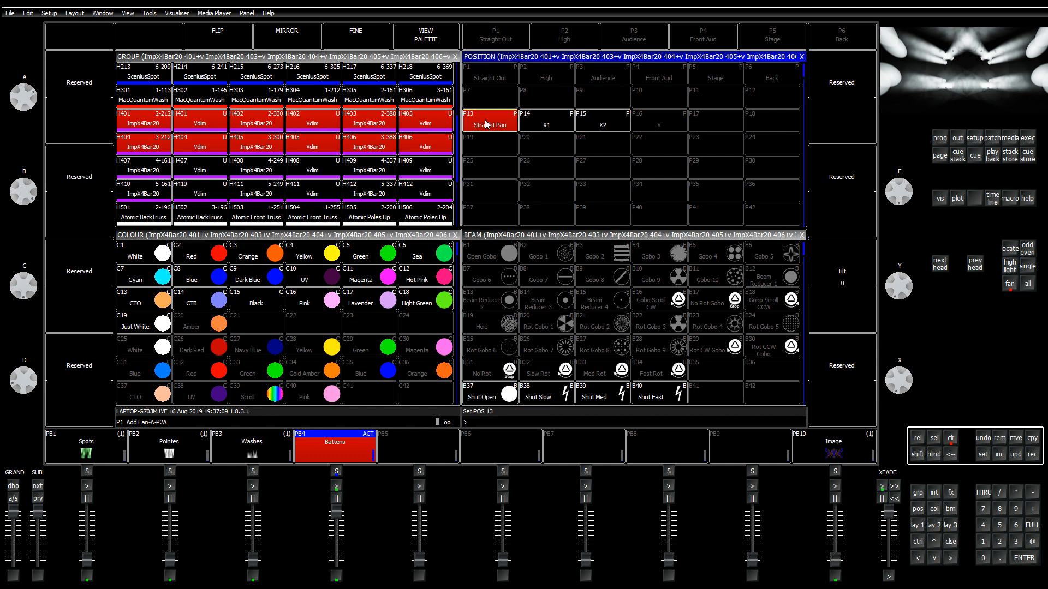
click(161, 174)
click(262, 169)
click(375, 175)
click(154, 195)
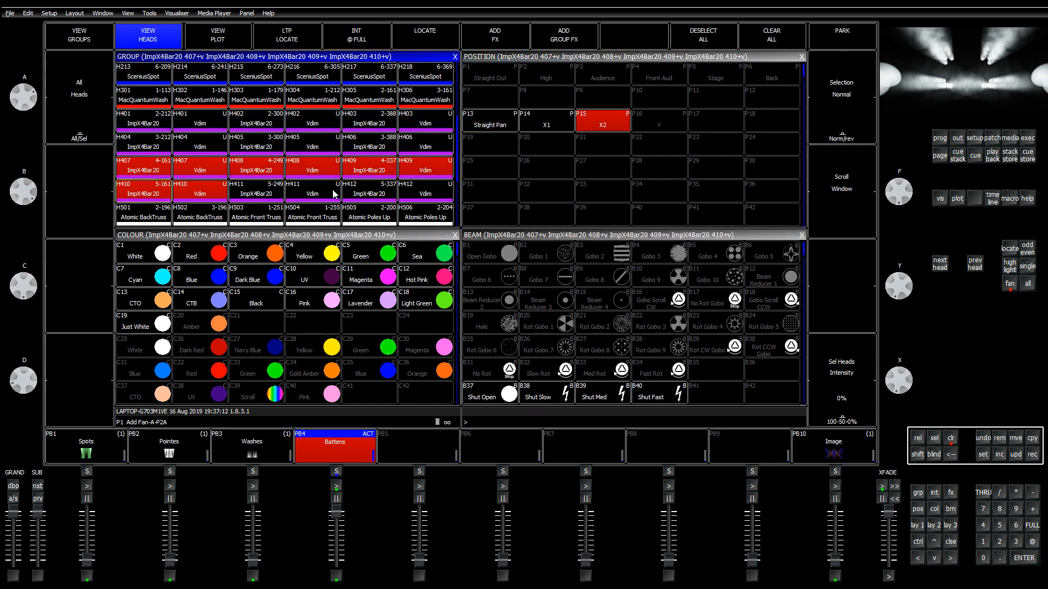
click(263, 195)
click(336, 195)
click(504, 126)
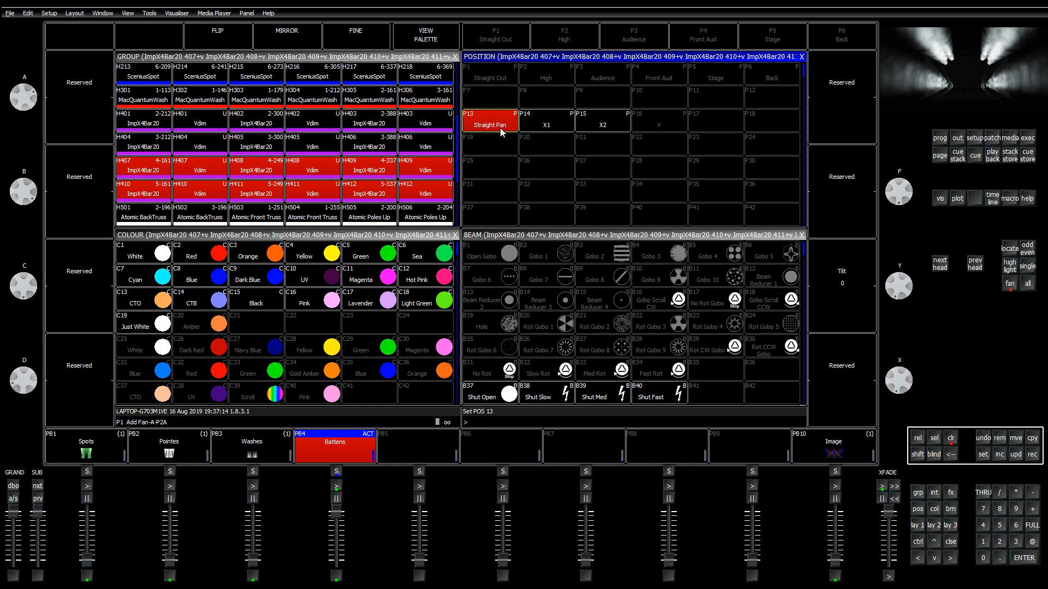
Step: Select batten heads 401, 404, 402, 405, 403, 406, 407, 410, 408, 411, 409 and 412 in that order
click(149, 127)
click(155, 146)
click(247, 126)
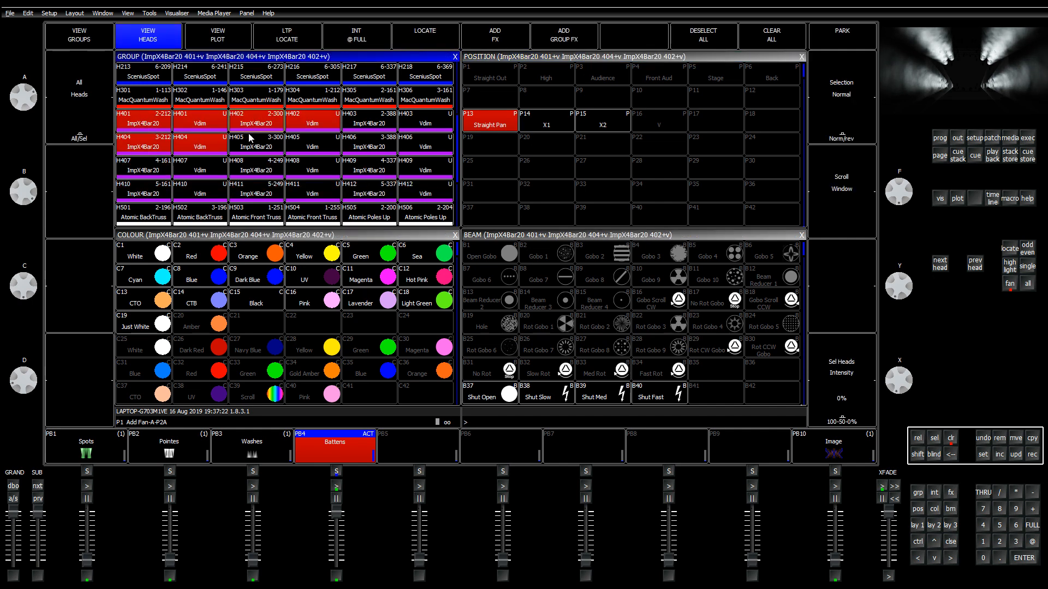
click(252, 143)
click(360, 122)
click(359, 145)
click(159, 173)
click(155, 185)
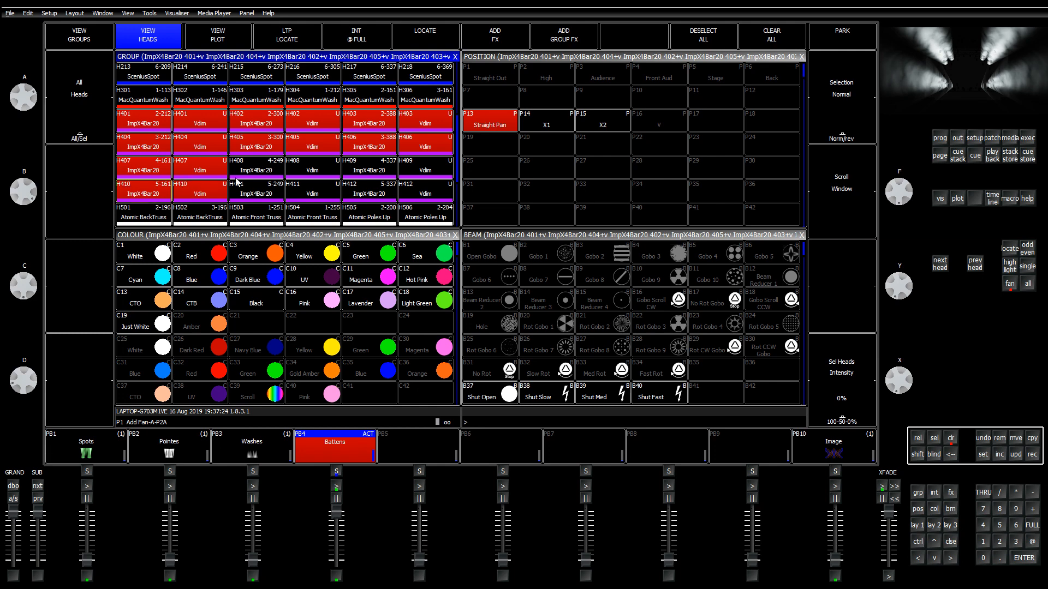
click(237, 173)
click(243, 190)
click(368, 174)
click(371, 192)
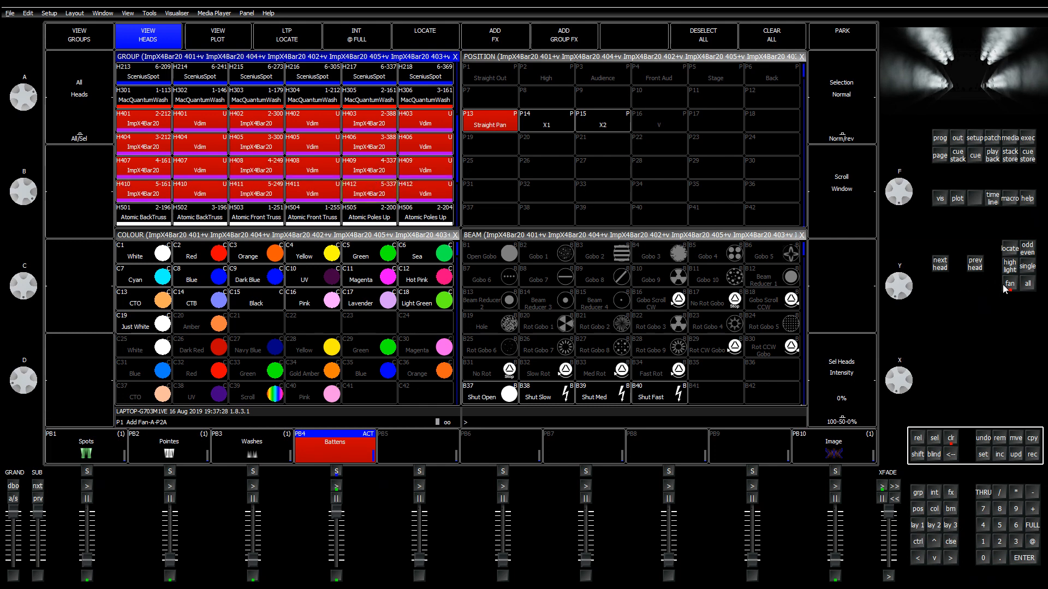
Step: Fan the tilt of the twelve selected batten heads to 26
click(686, 63)
scroll(686, 62, up, 10)
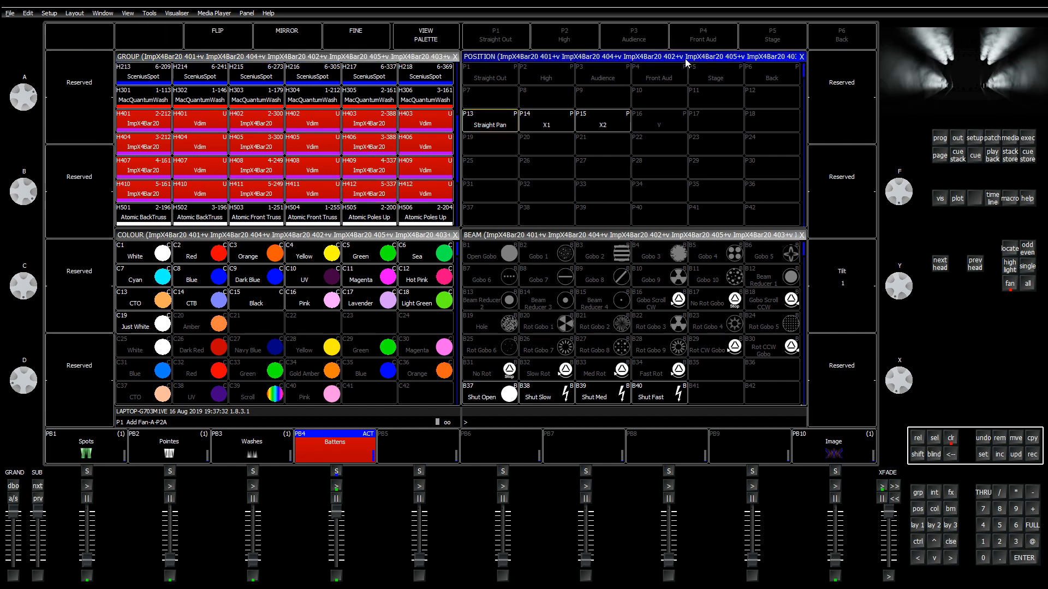
scroll(686, 62, up, 6)
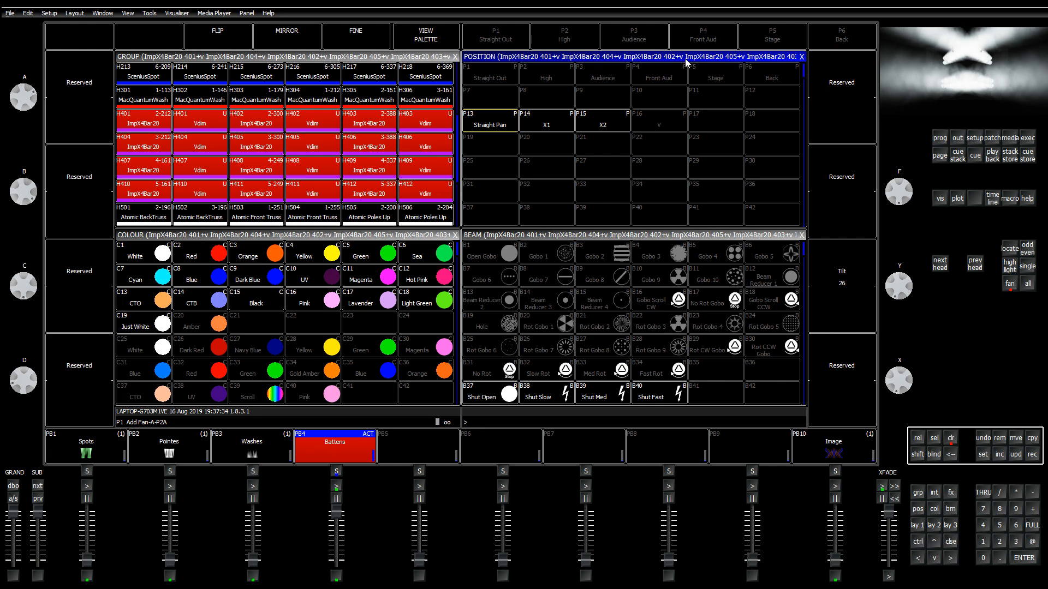
Step: Record the tilt fan over the existing V position palette entry and clear the programmer
click(1032, 454)
click(650, 133)
click(474, 164)
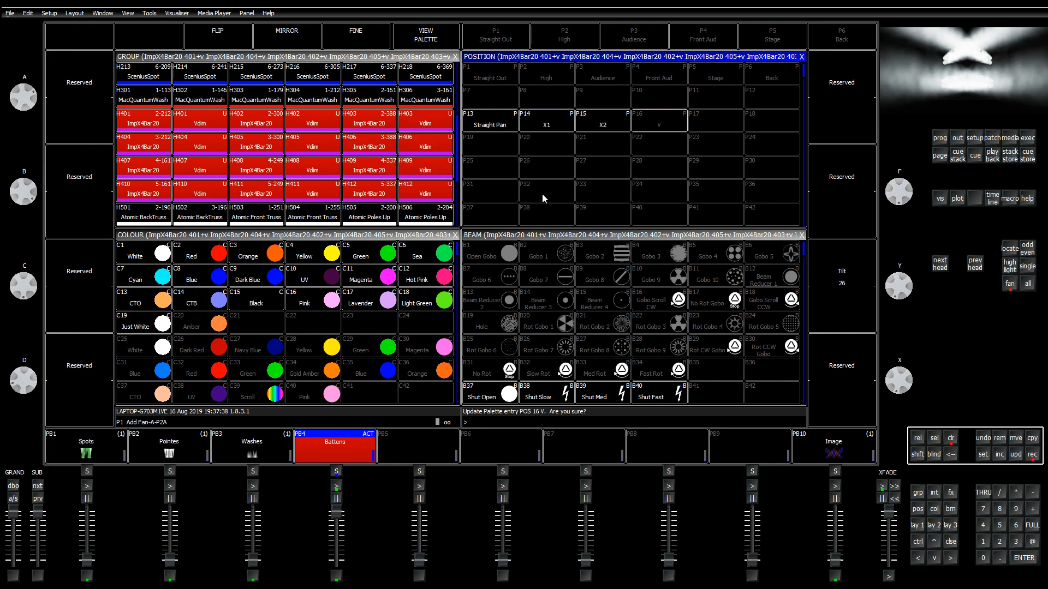
click(950, 440)
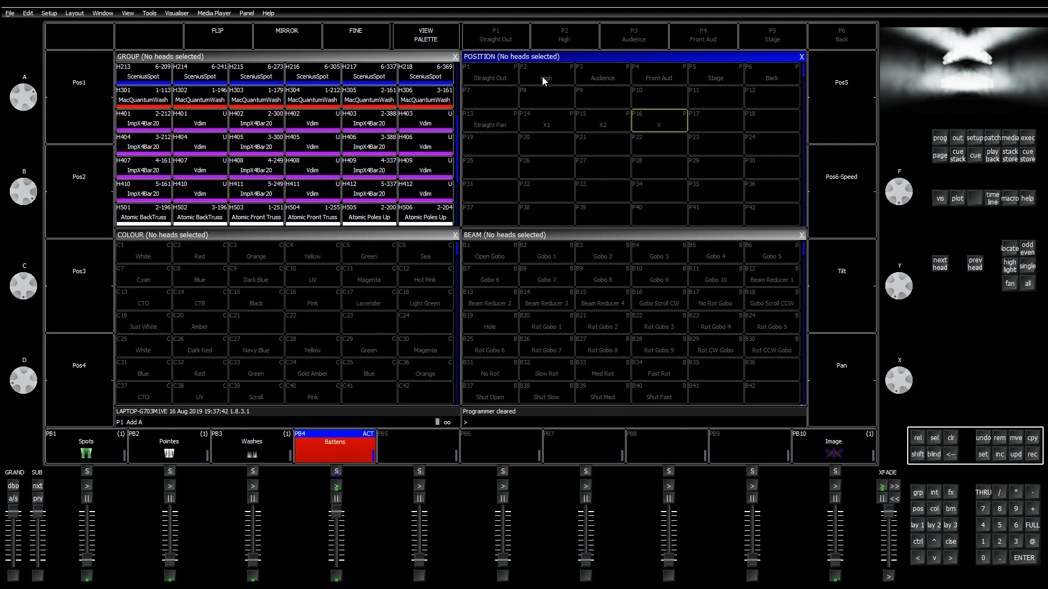
Step: Switch the Group window from individual heads to the head groups
click(922, 529)
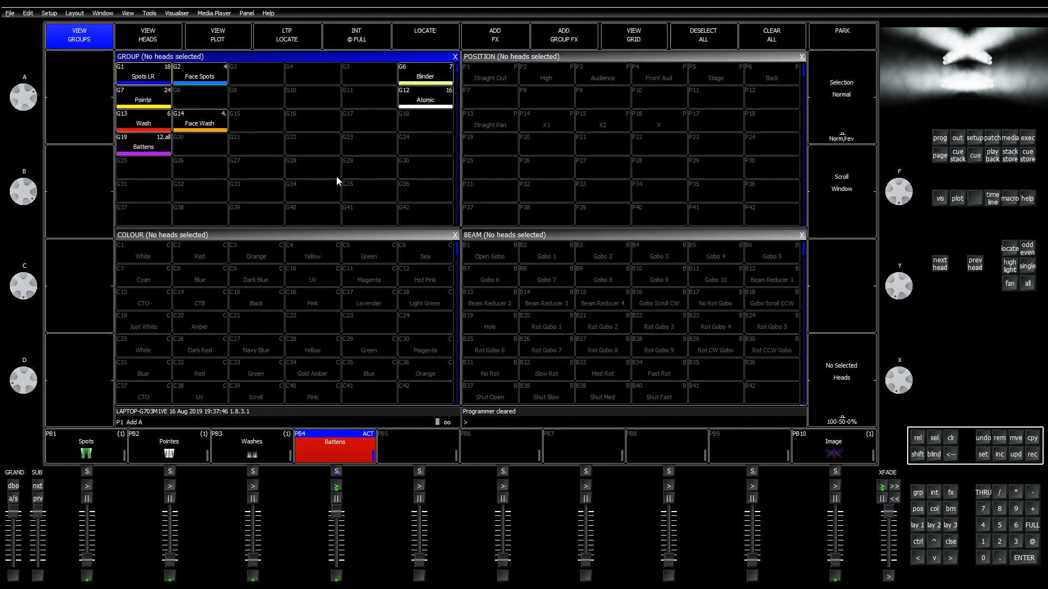
text(utoS)
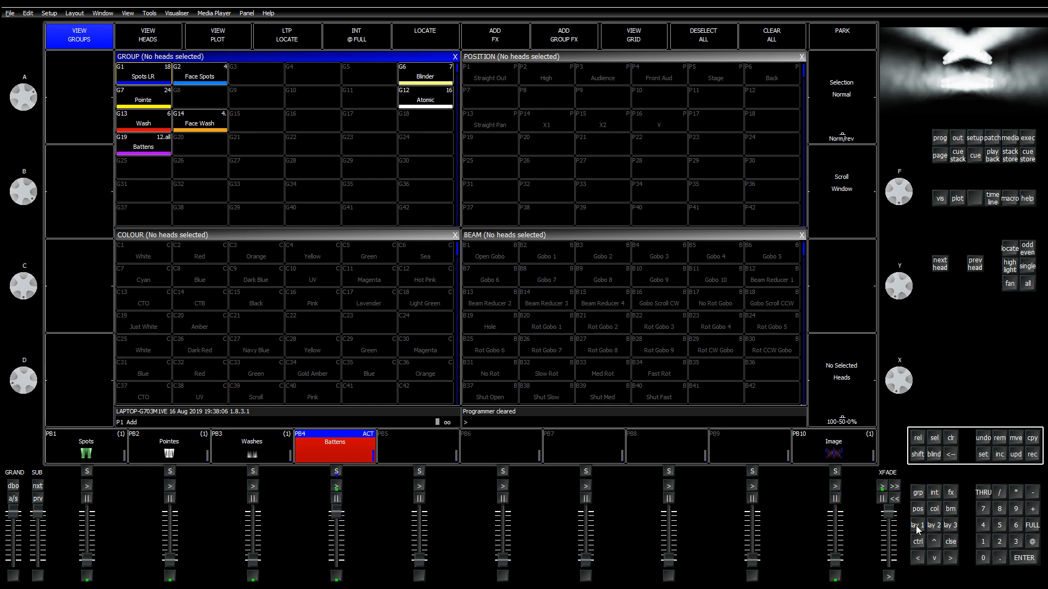
click(382, 236)
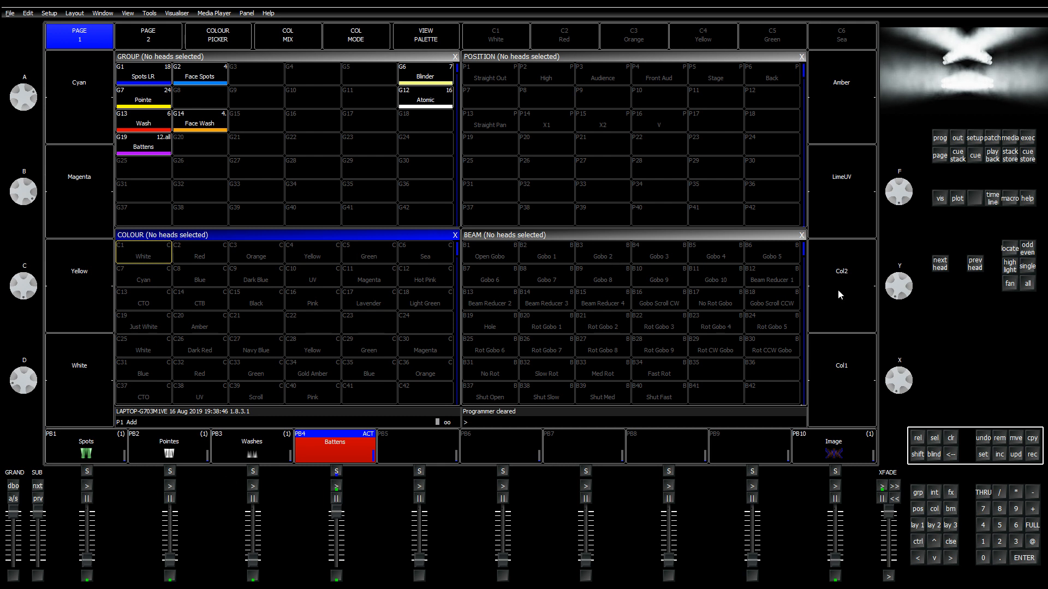
click(273, 164)
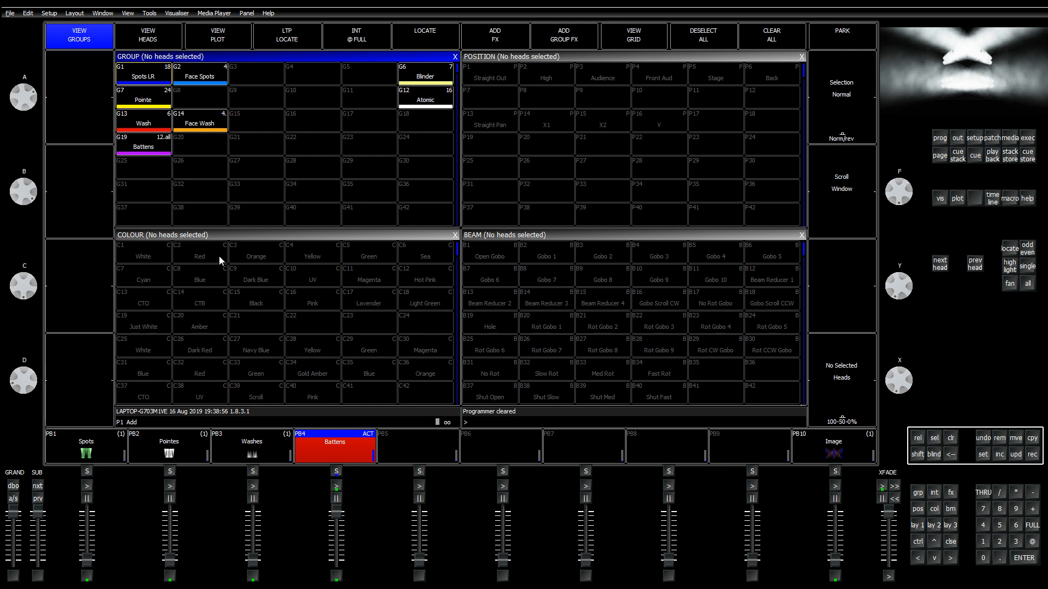
click(227, 234)
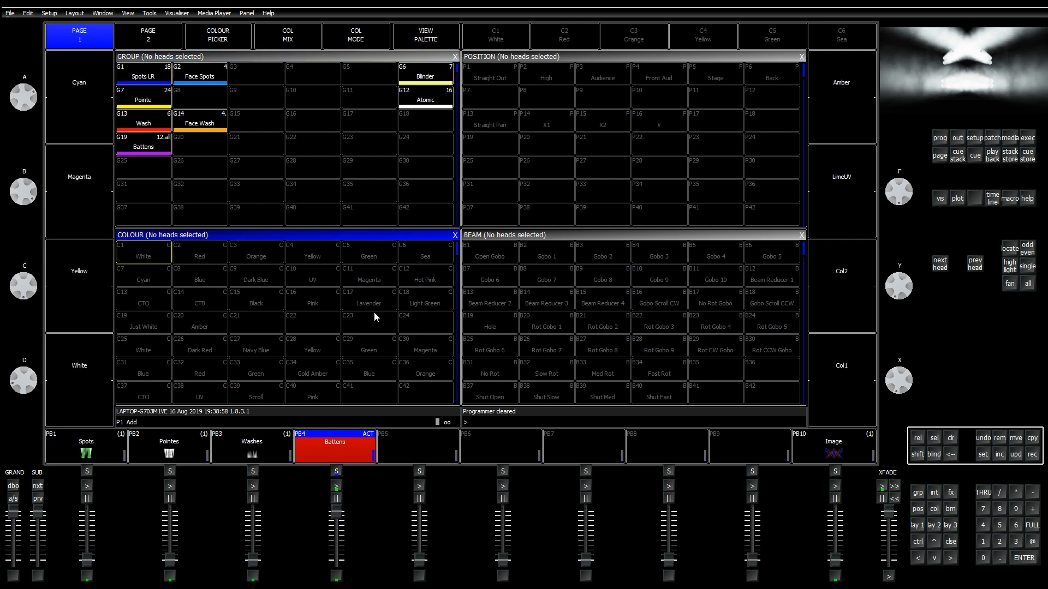
click(147, 71)
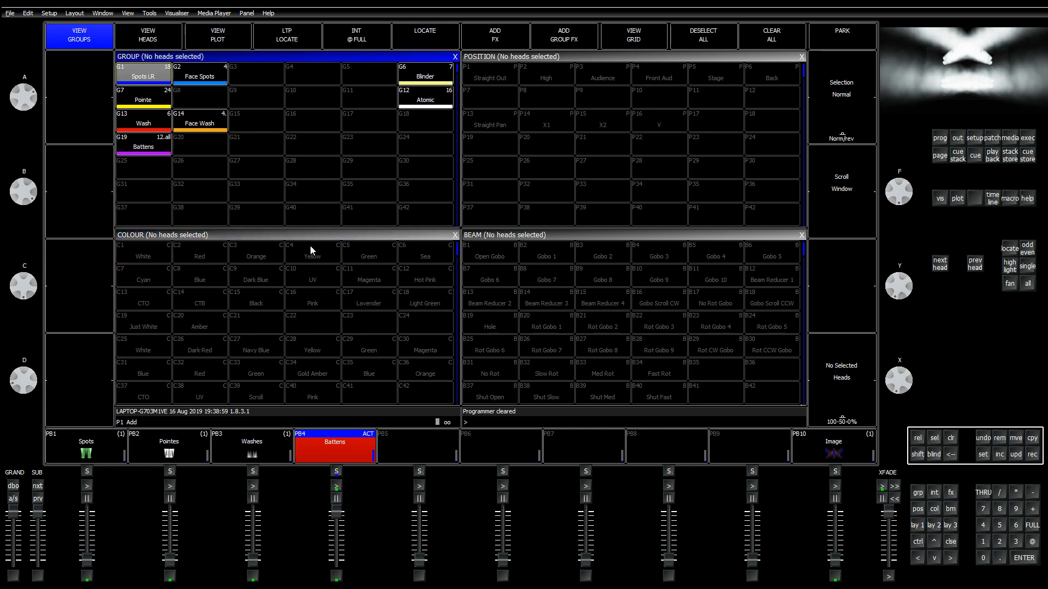
click(310, 238)
scroll(340, 312, down, 3)
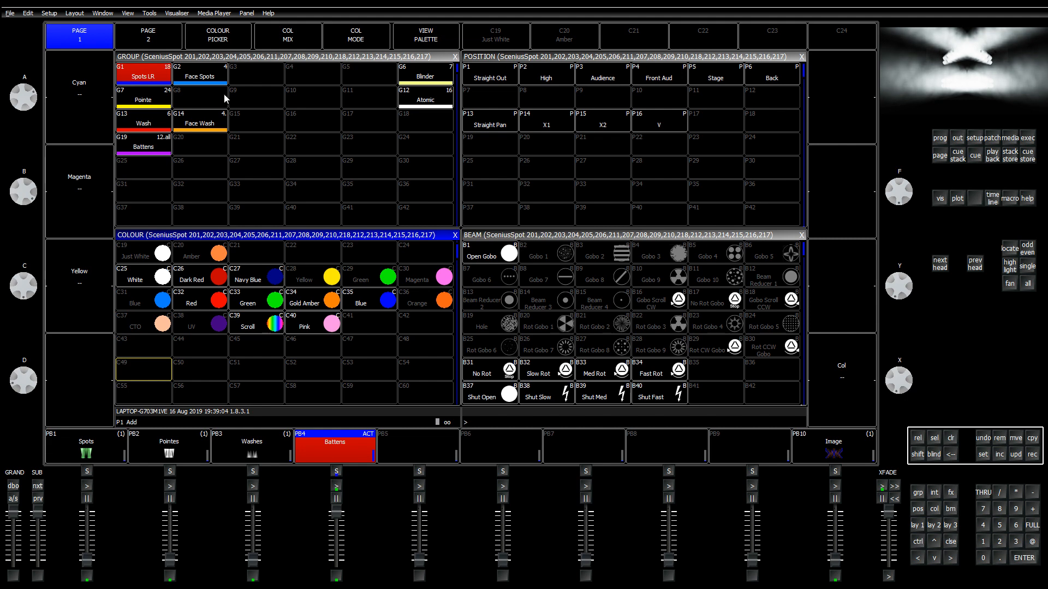
click(141, 79)
click(138, 93)
click(140, 82)
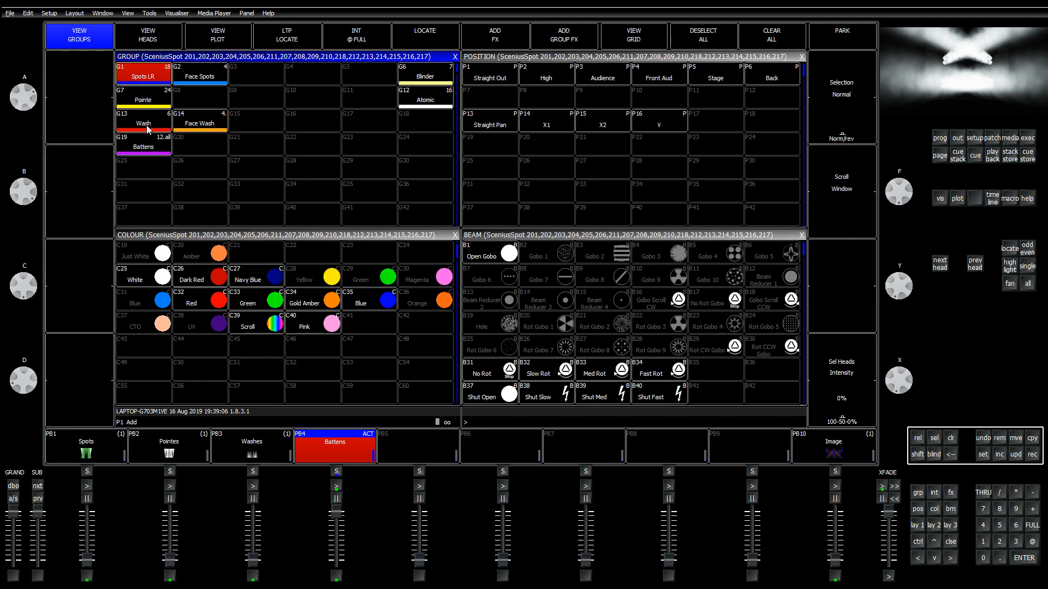
click(150, 129)
click(141, 81)
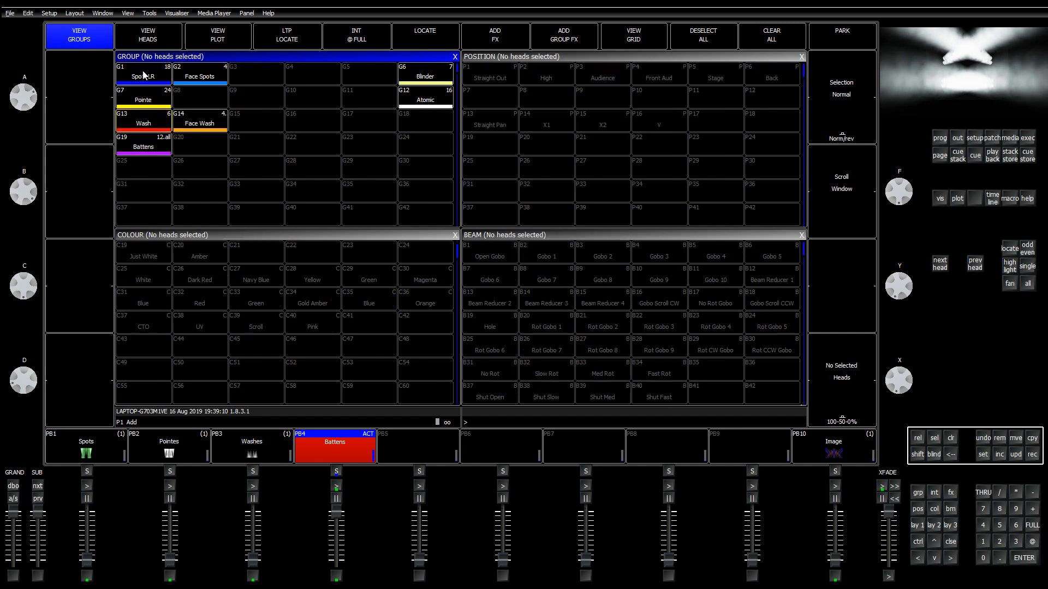
Step: Select the Spots LR, Pointe, Wash, Face Spots, Face Wash and Battens groups
click(143, 77)
click(143, 99)
click(154, 124)
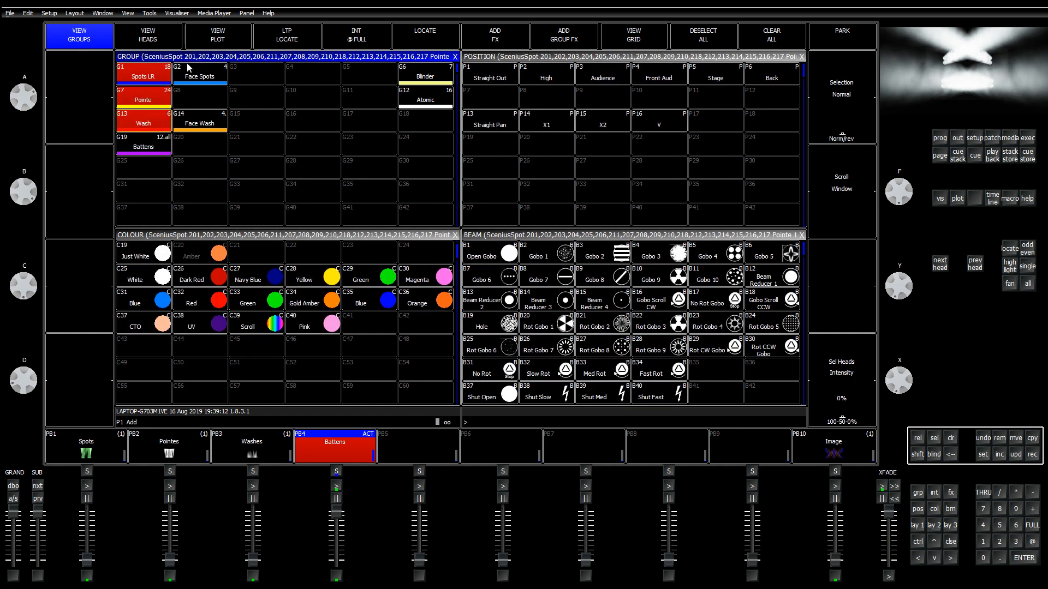
click(192, 81)
click(212, 129)
click(163, 146)
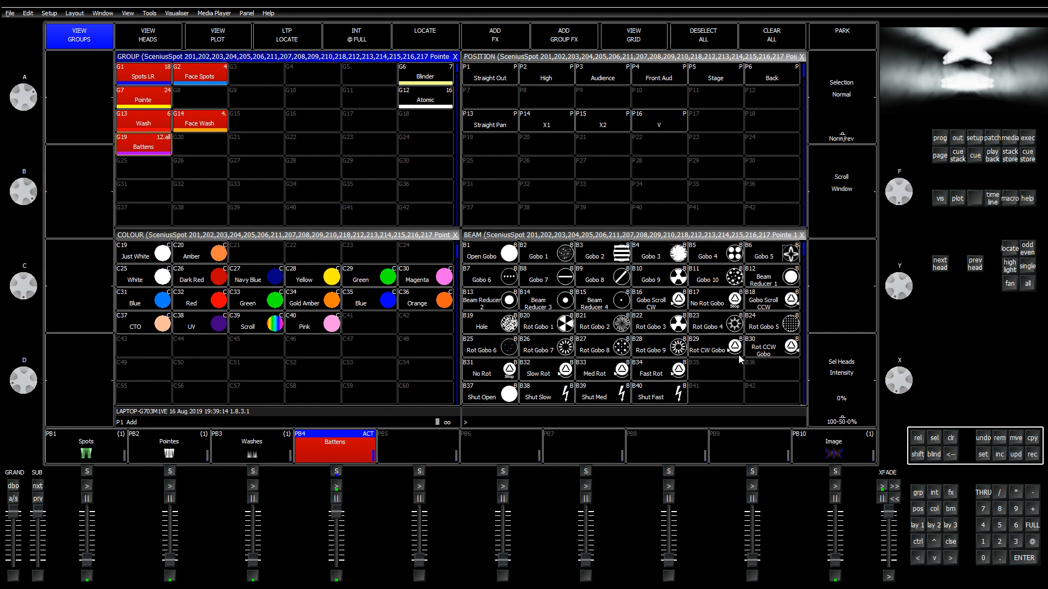
Step: Apply the Dark Blue (C9) and Gold Amber (C34) colour palettes to the selected groups
click(142, 282)
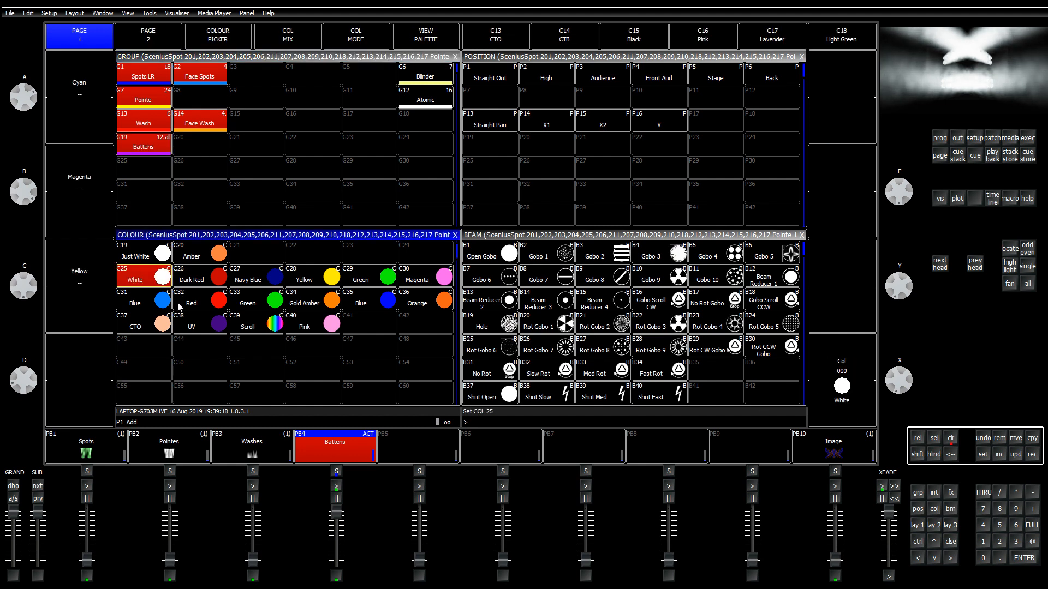
scroll(183, 295, up, 3)
click(209, 260)
click(249, 268)
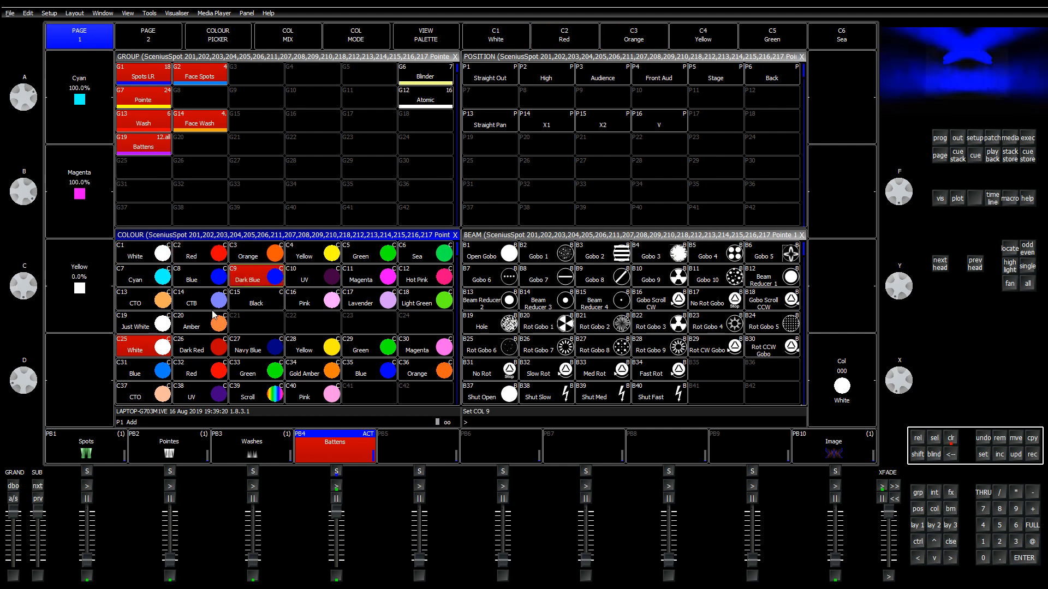
click(246, 349)
click(299, 377)
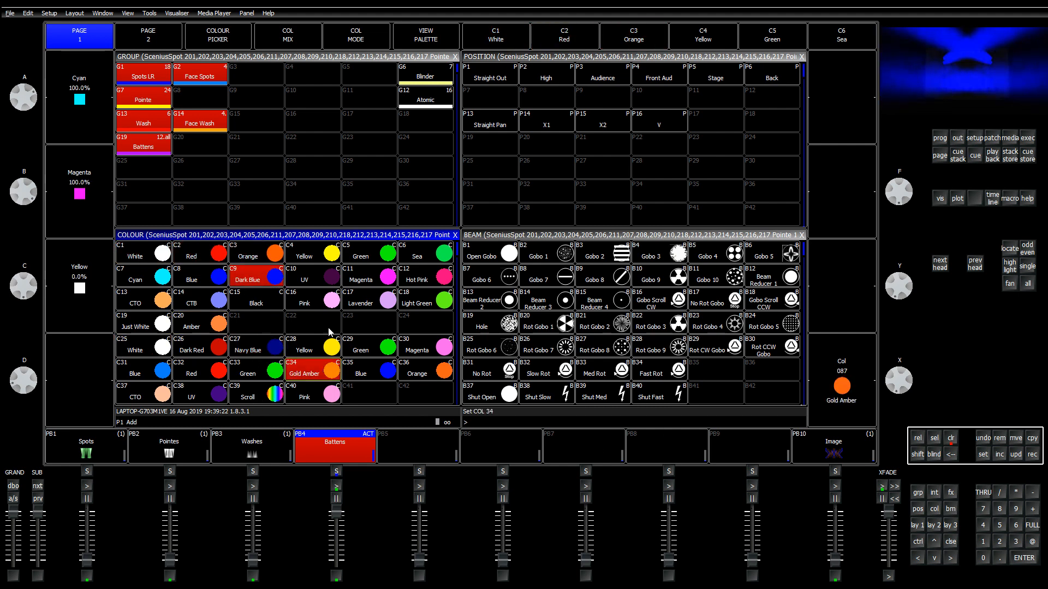
Step: Record the current colours into the empty colour palette entries C43 to C48 and clear the programmer
scroll(329, 332, down, 4)
click(1031, 455)
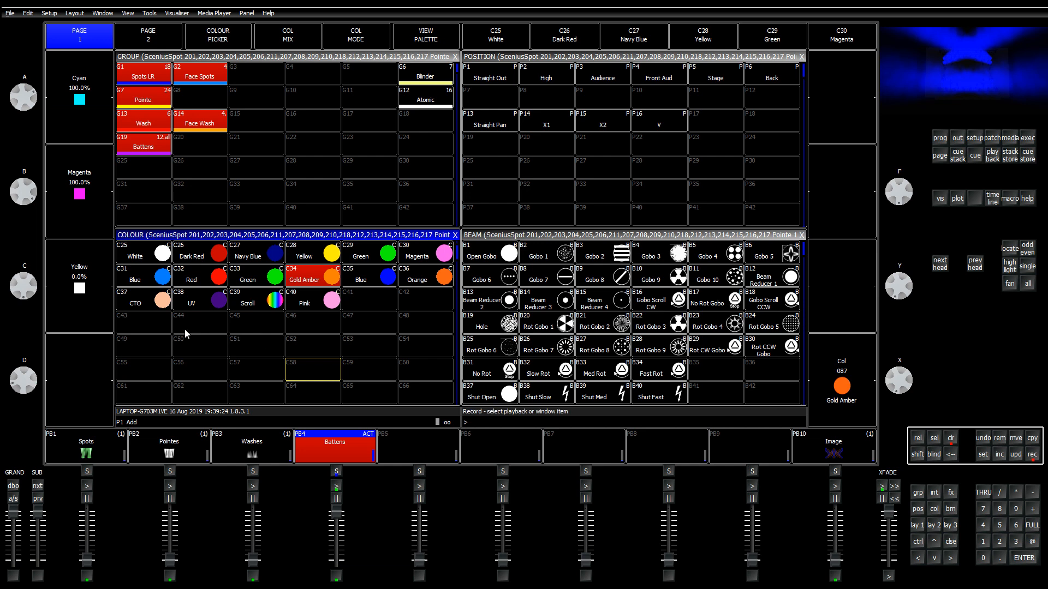
click(158, 330)
click(1031, 455)
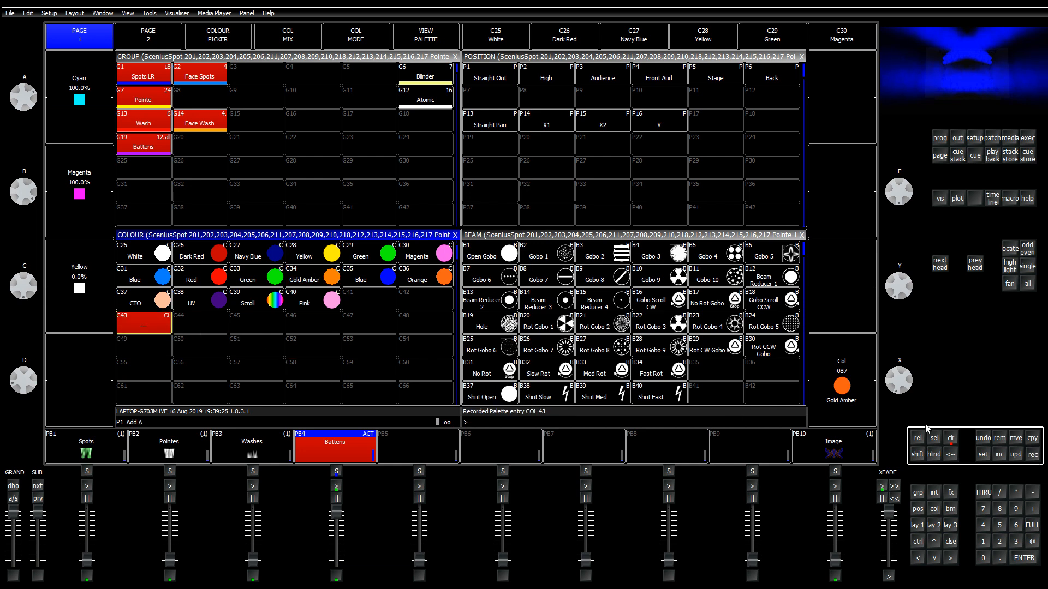
click(211, 328)
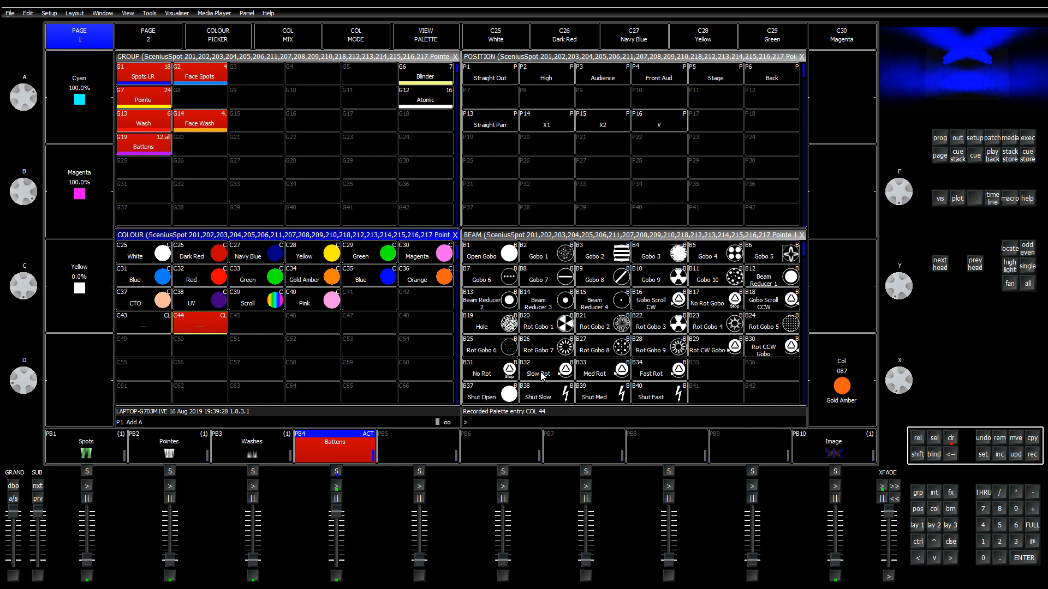
click(270, 328)
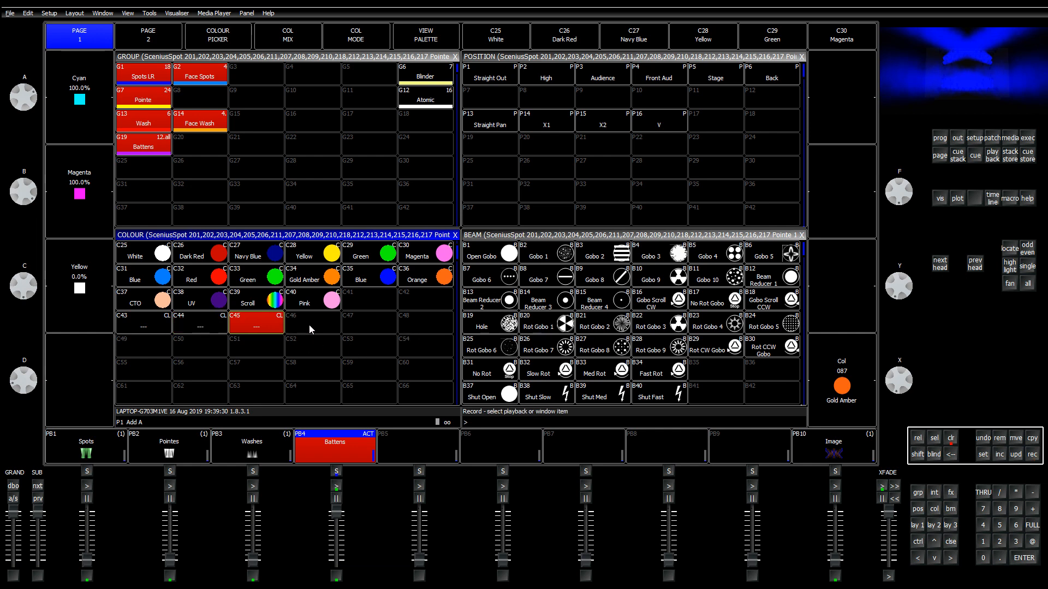
click(309, 325)
click(369, 323)
click(425, 325)
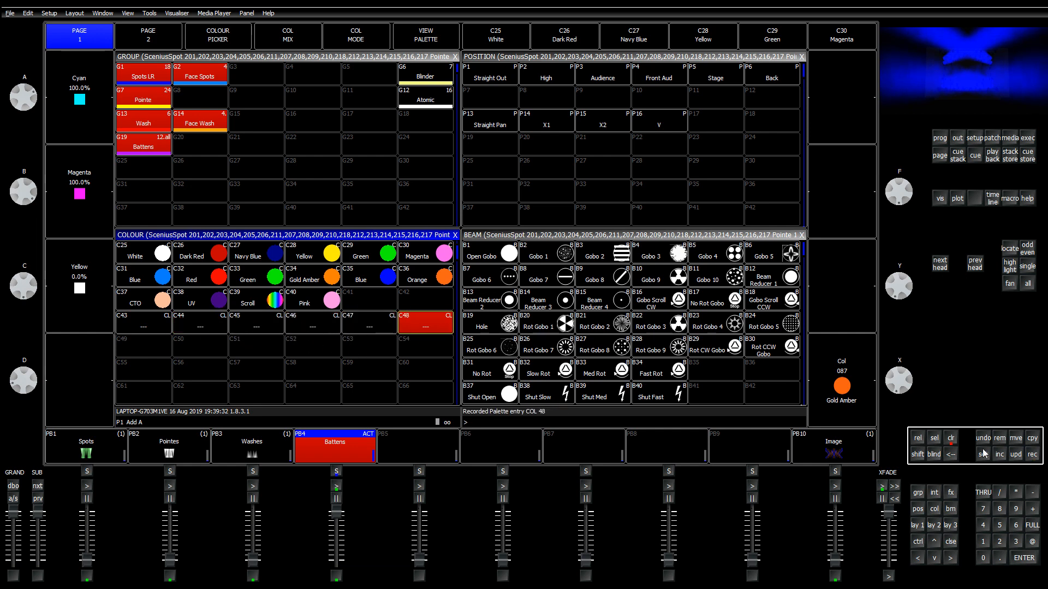
click(949, 439)
Step: Unlink the recorded colour entries C43 to C48 from their source palettes
drag(140, 330, 423, 327)
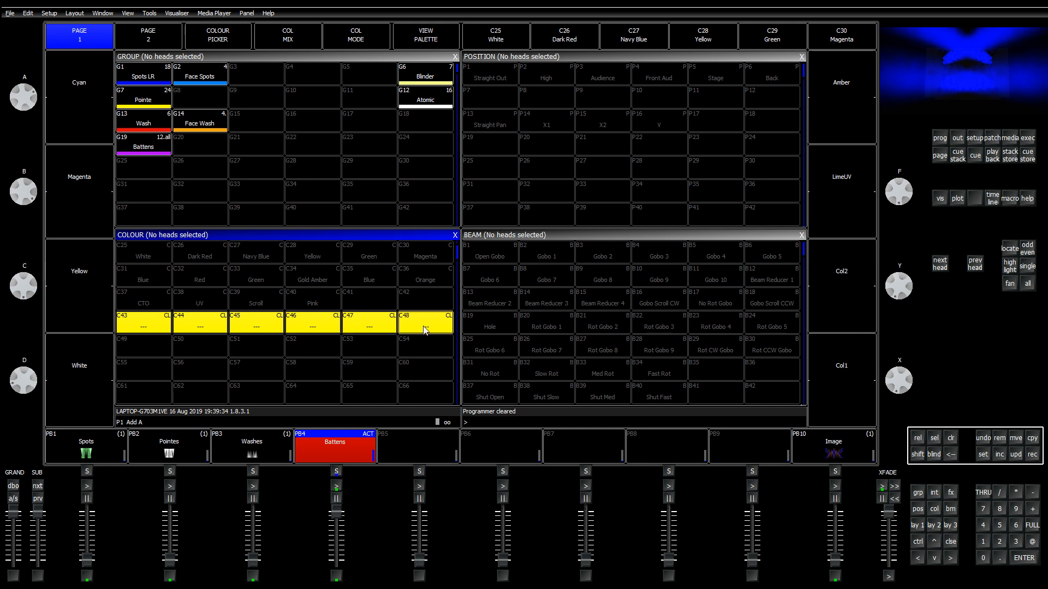
click(135, 323)
click(436, 40)
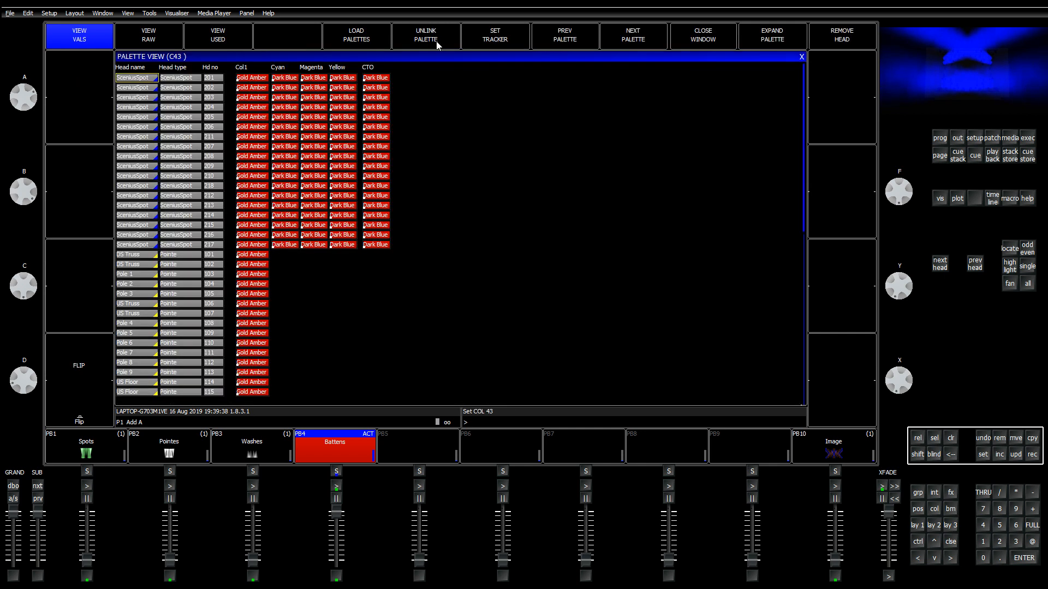
click(433, 40)
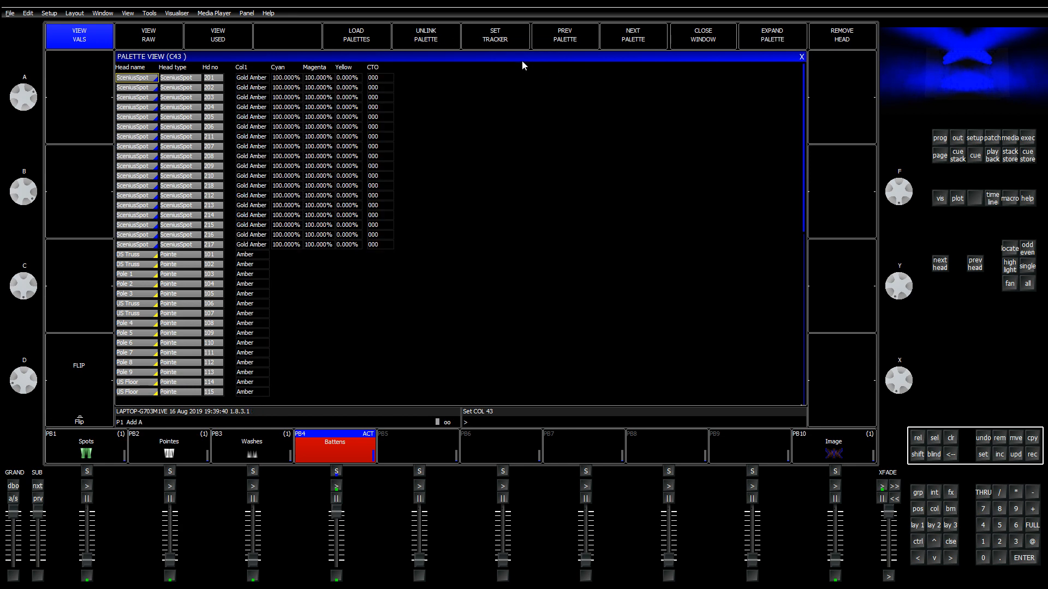
key(shift)
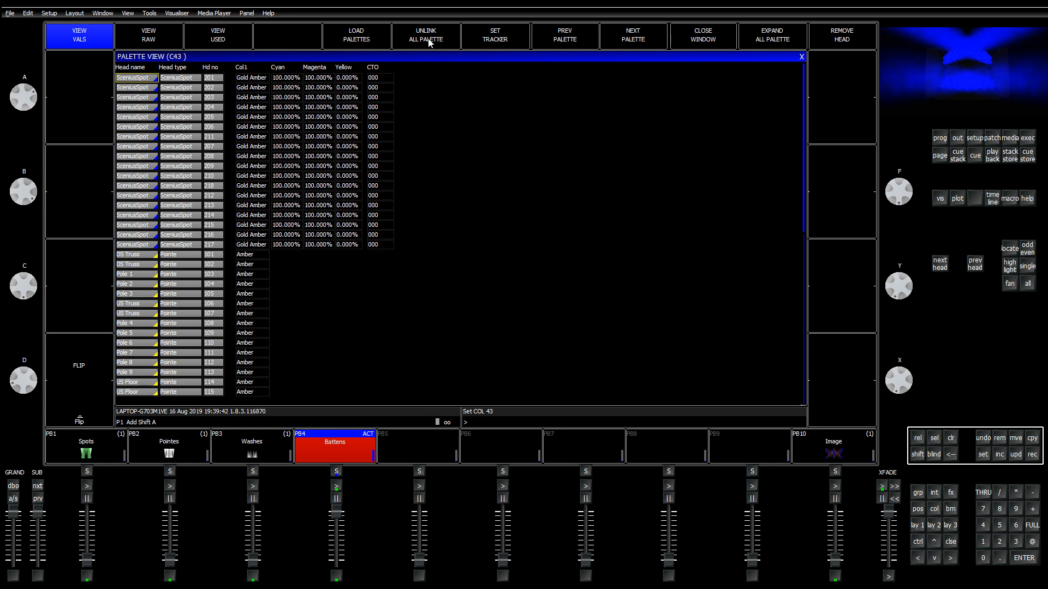
click(801, 57)
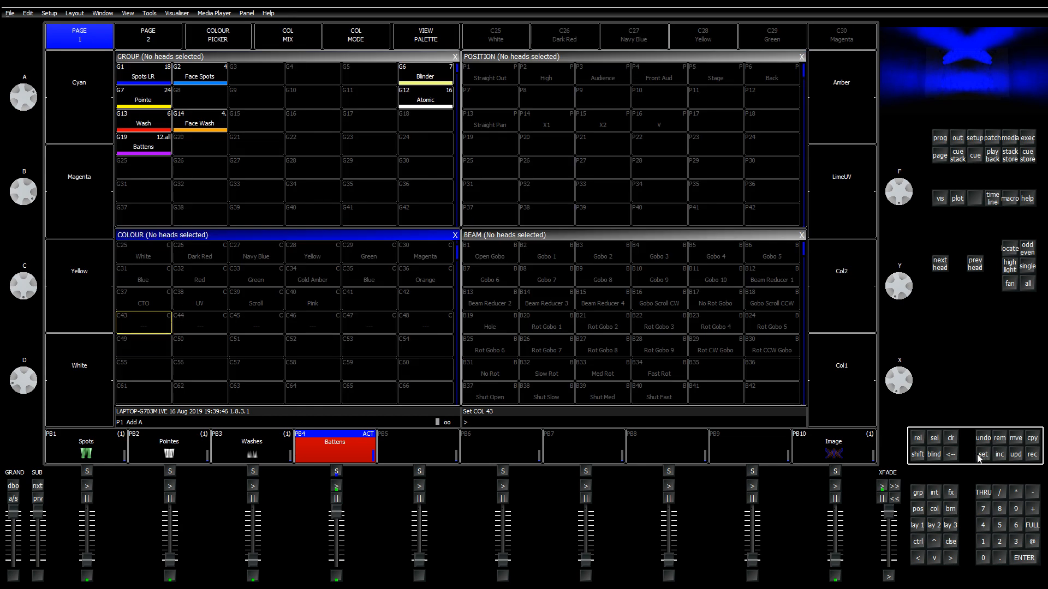
Step: Set the rainbow circle icon for the colour palette entries C43 to C48
drag(152, 325, 435, 327)
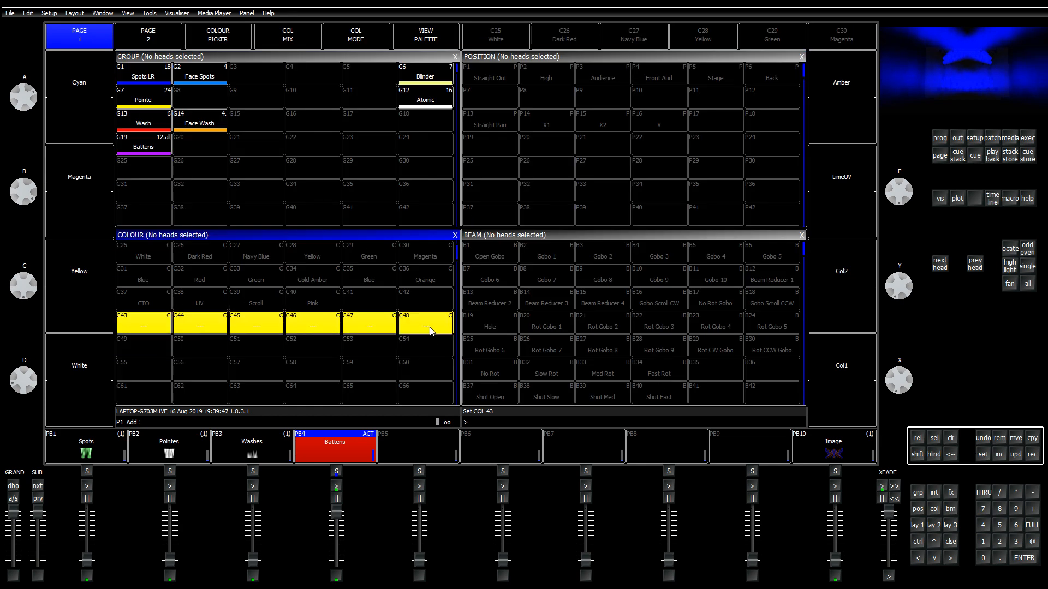
click(985, 458)
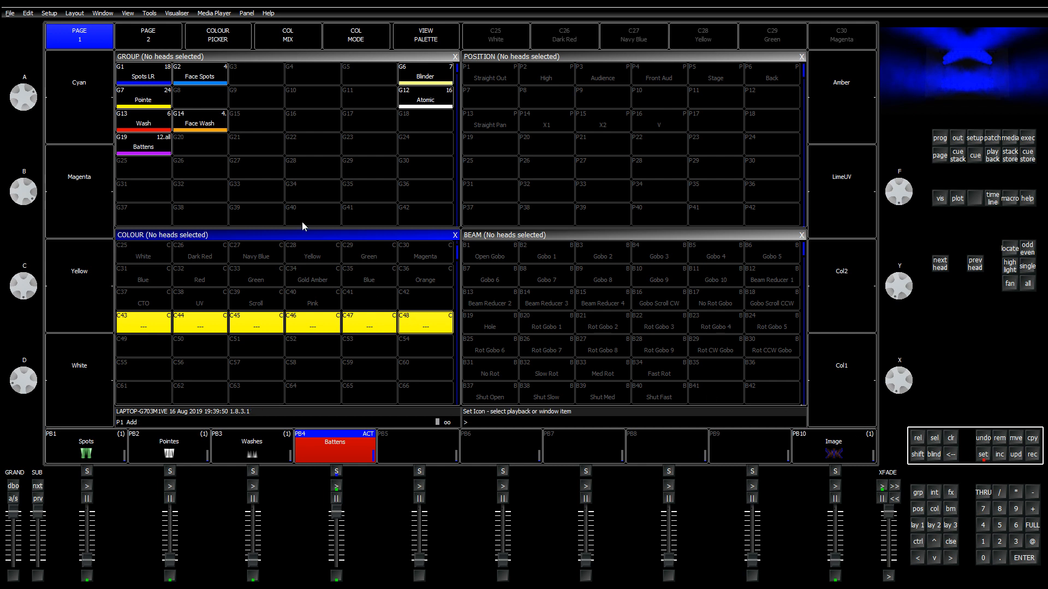
click(484, 348)
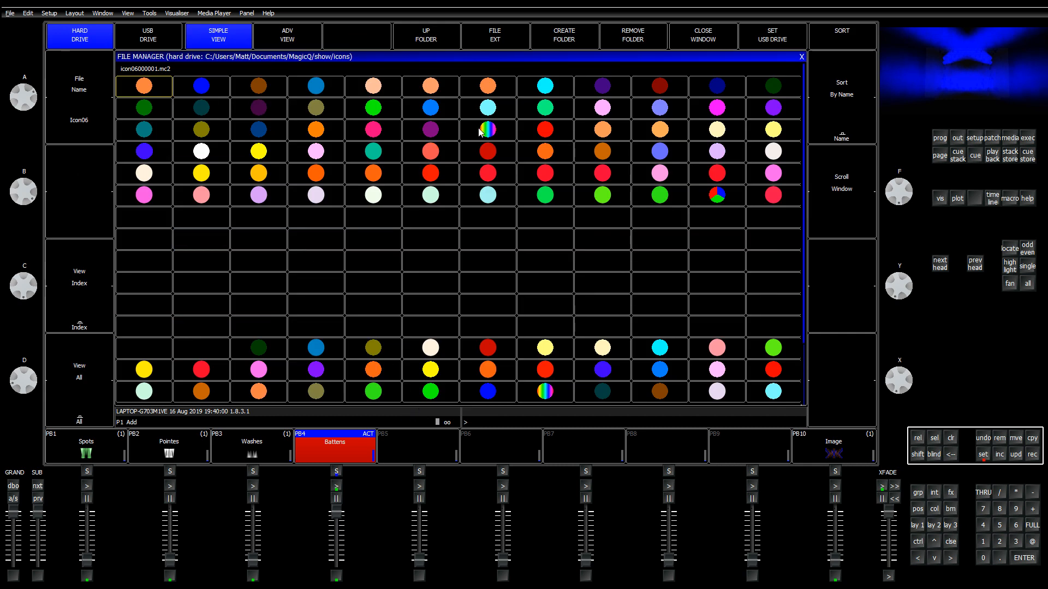
click(480, 131)
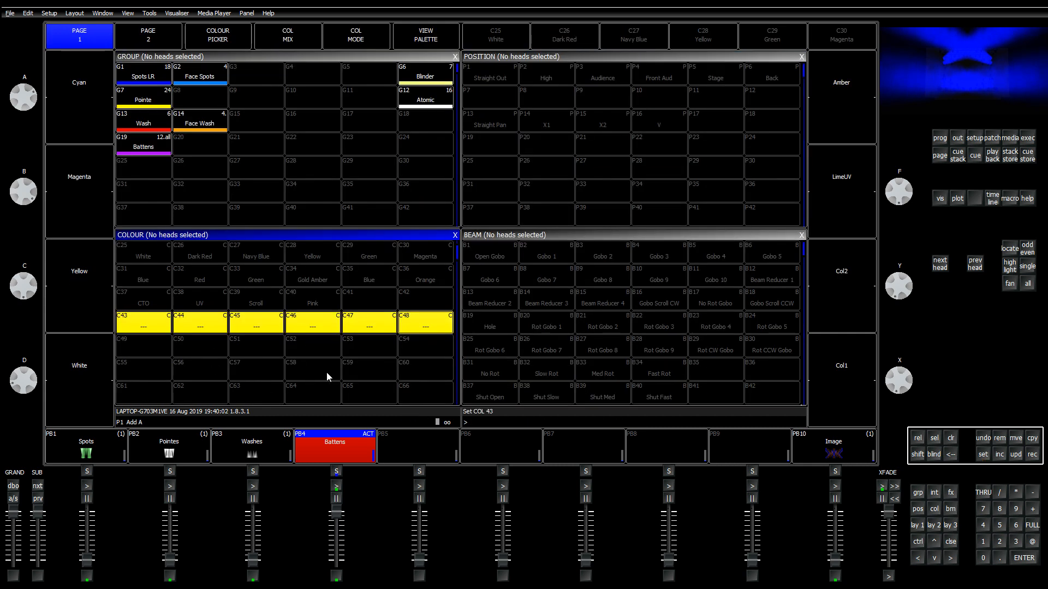
Step: Name the colour palette entry C43 Soft1 and the entry C44 Soft 2
click(981, 455)
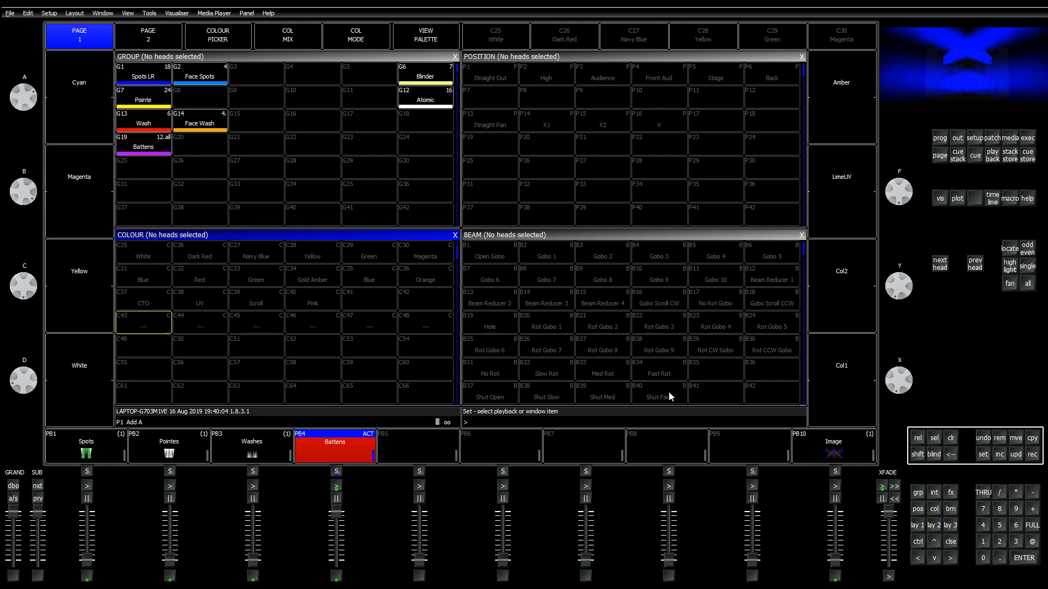
click(143, 330)
text(Soft1)
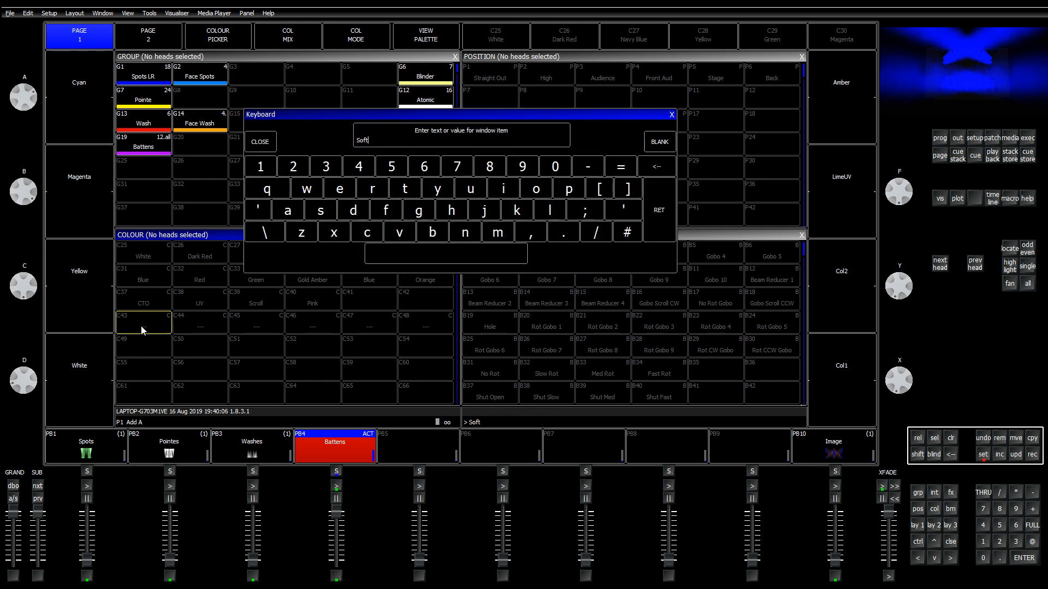
key(Return)
click(983, 456)
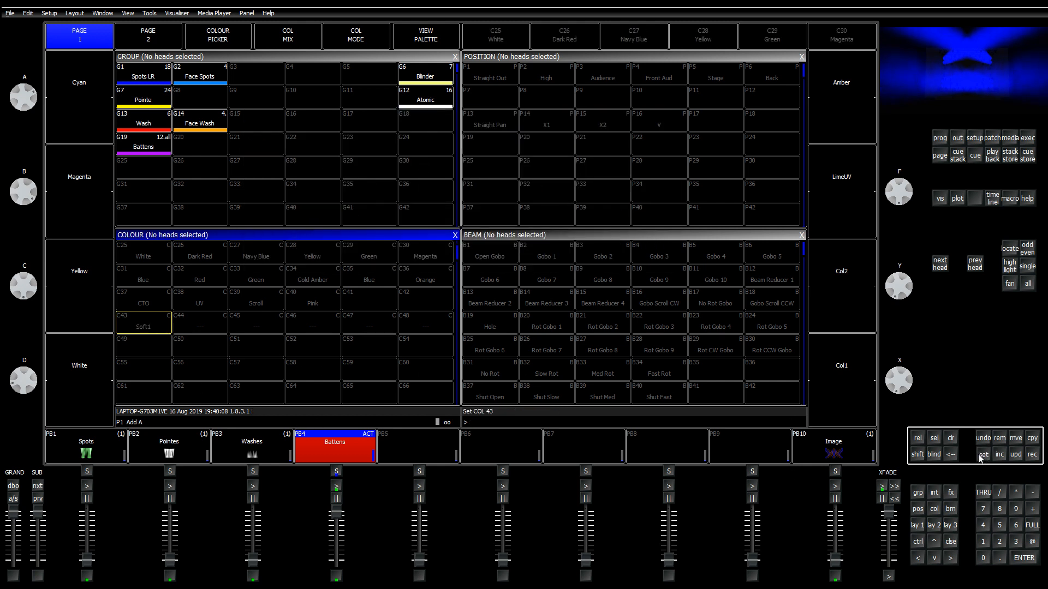
click(216, 328)
text(Soft 2)
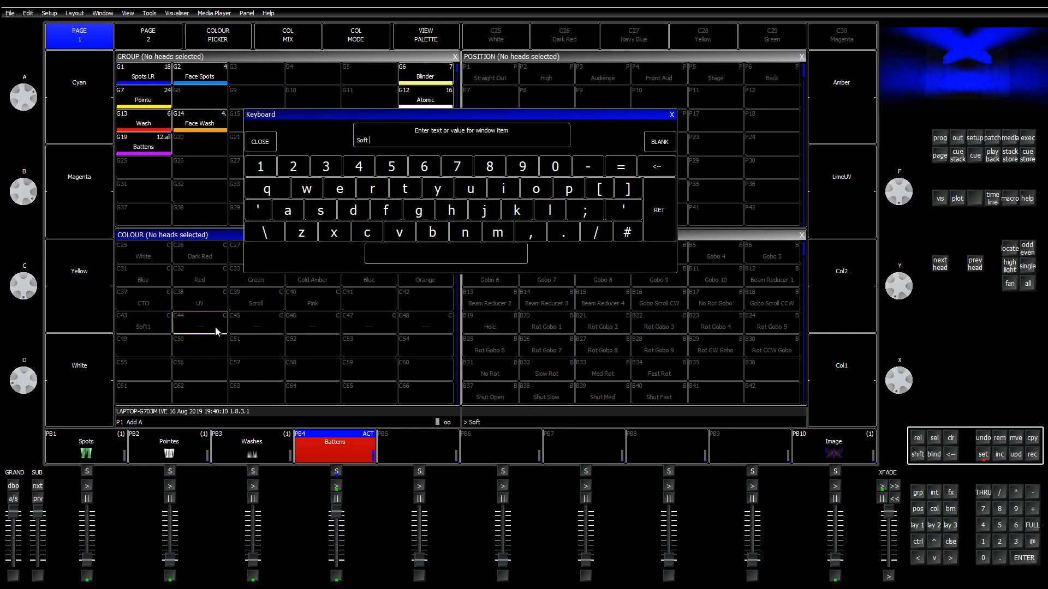
key(Return)
Step: Name the colour palette entry C45 Soft 3 and the entry C46 Soft 4
click(982, 455)
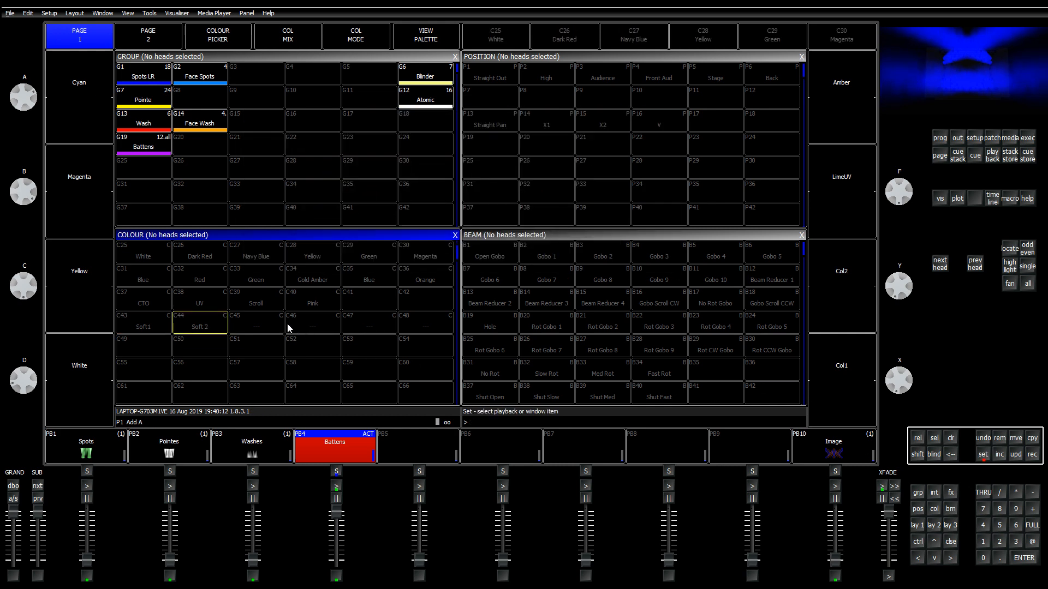
click(272, 325)
text(Soft 3)
key(Return)
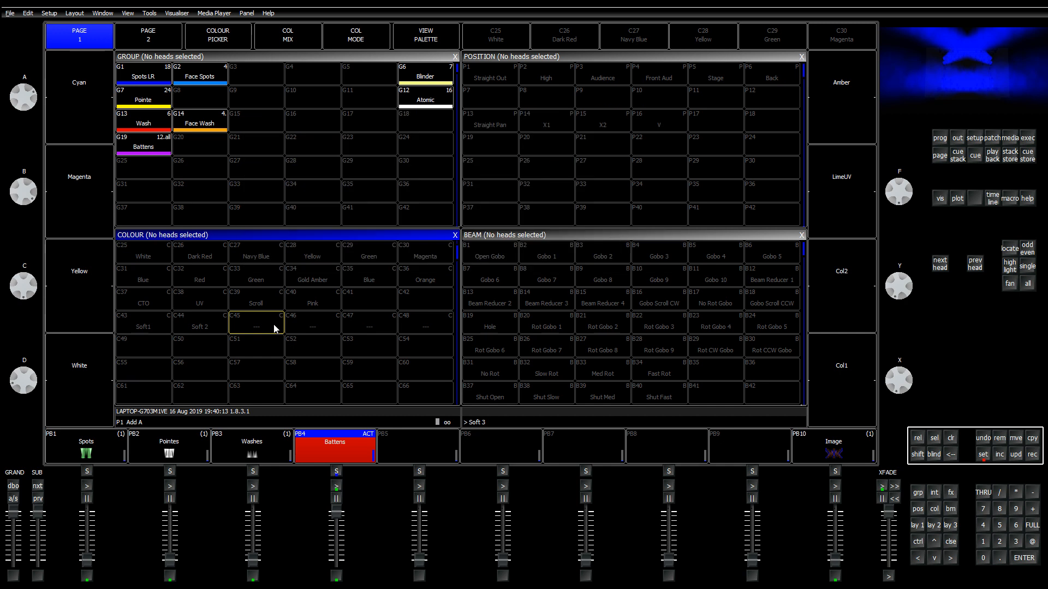
click(982, 455)
click(310, 328)
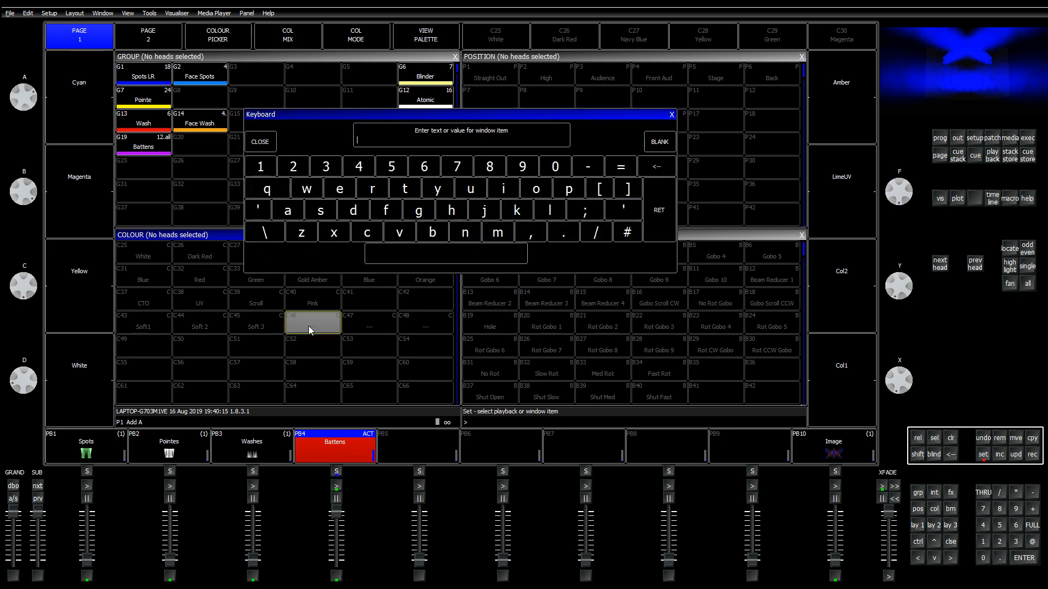
text(soft 4)
key(Return)
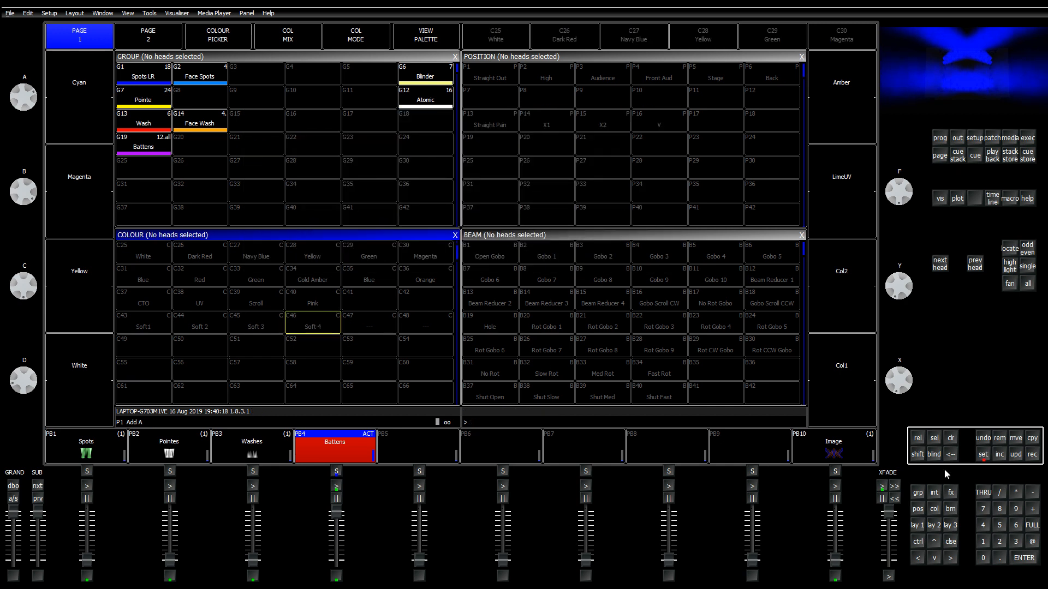
Step: Name the colour palette entry C47 Soft 5 and the entry C48 Soft 6
click(982, 455)
click(375, 326)
text(Soft 5)
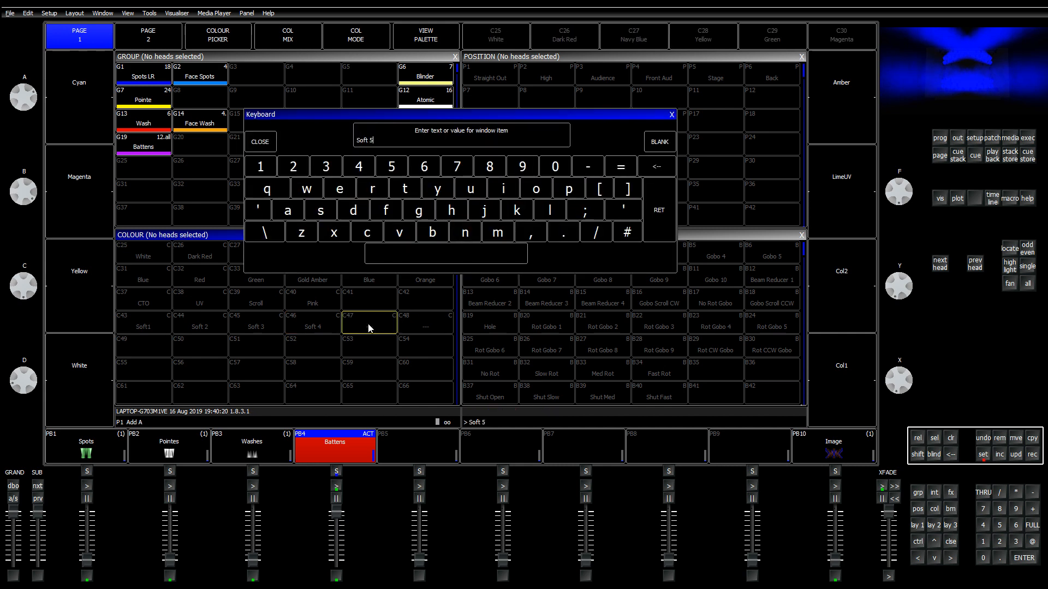
key(Return)
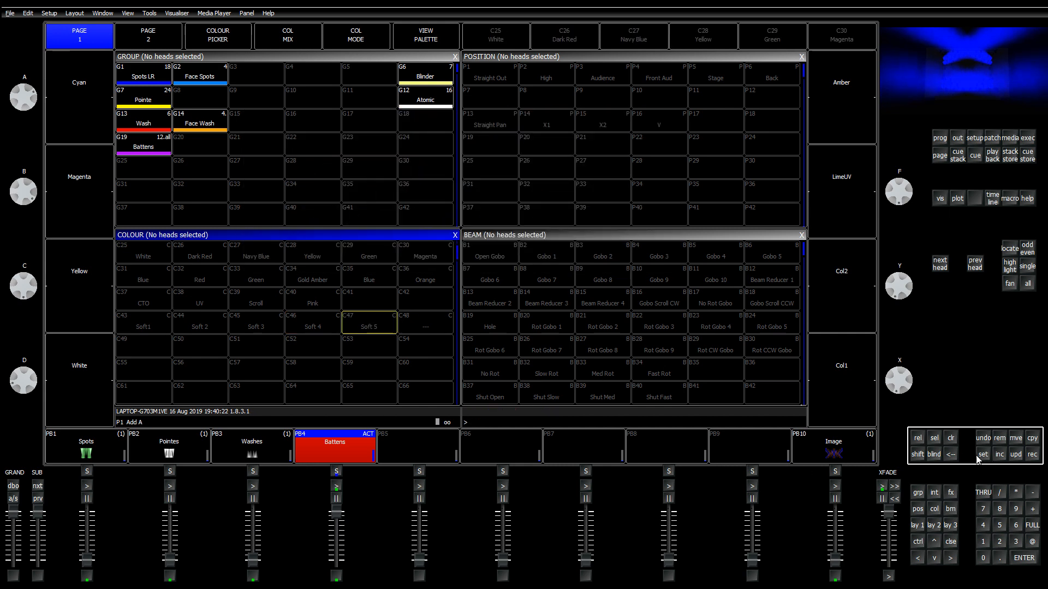
click(977, 460)
click(427, 320)
text(Soft 6)
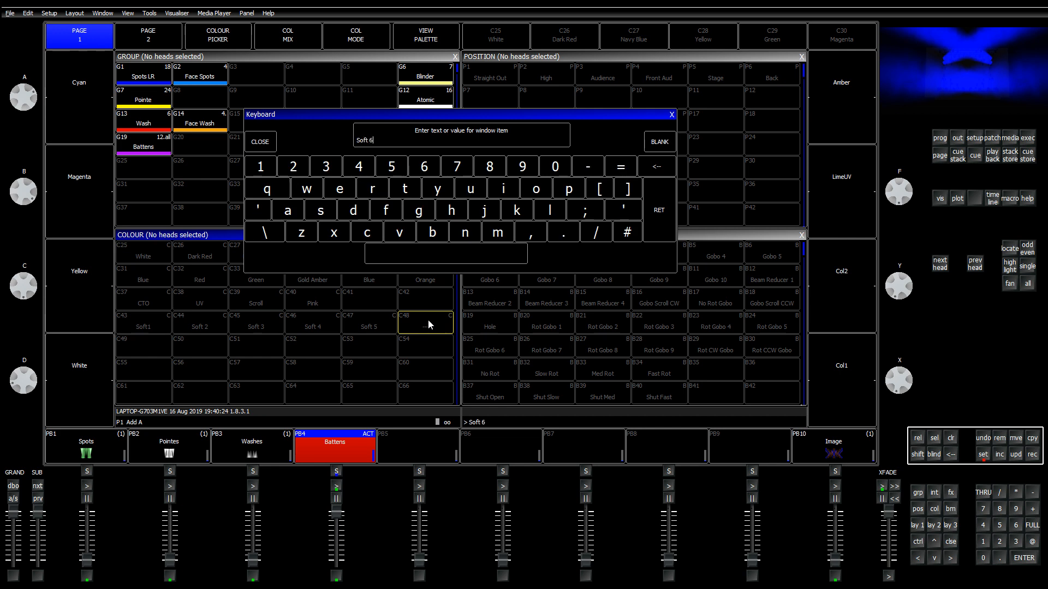
key(Return)
Step: Select the Spots LR group to check the icons of the Soft1 to Soft 6 colour palettes, leaving no heads selected
click(148, 79)
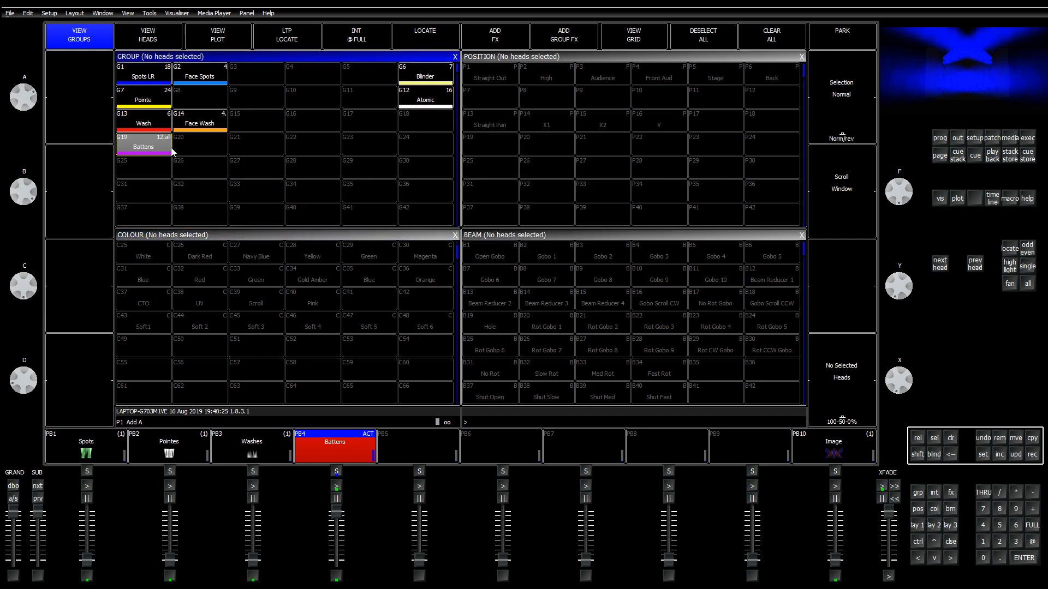
click(955, 442)
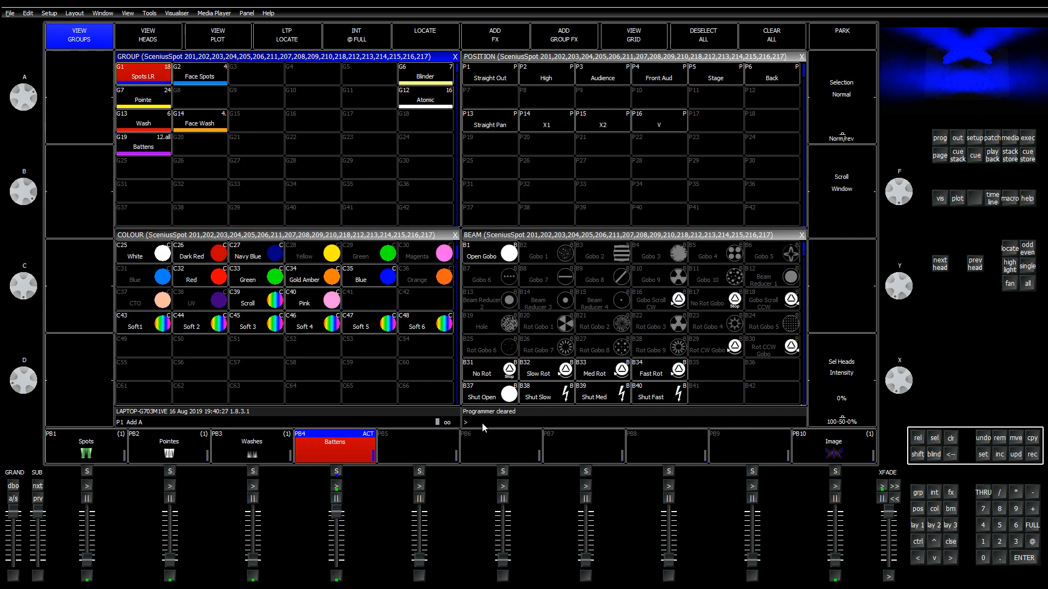
drag(159, 330, 262, 329)
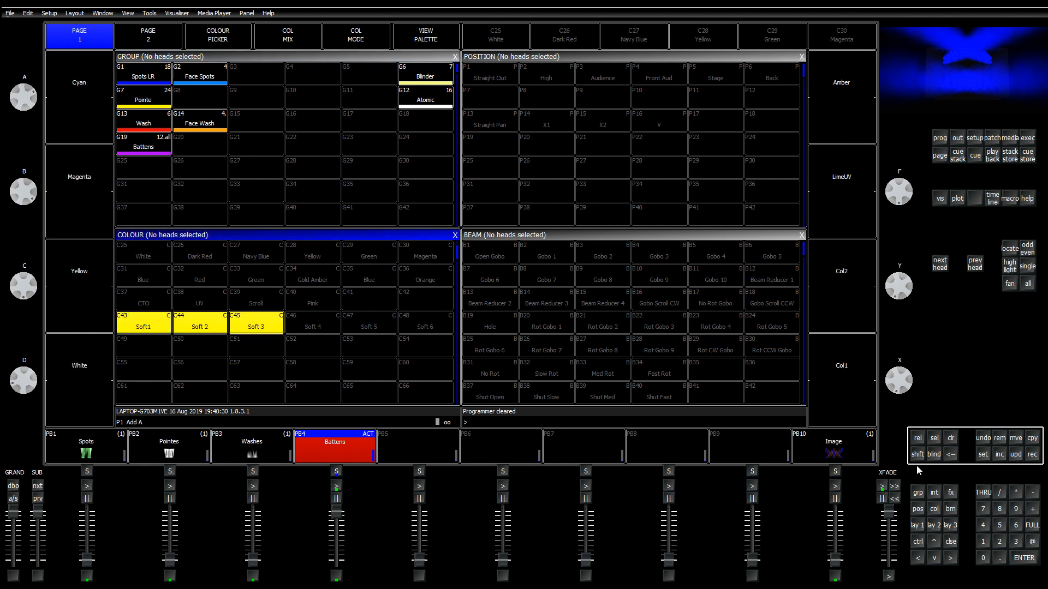
click(205, 349)
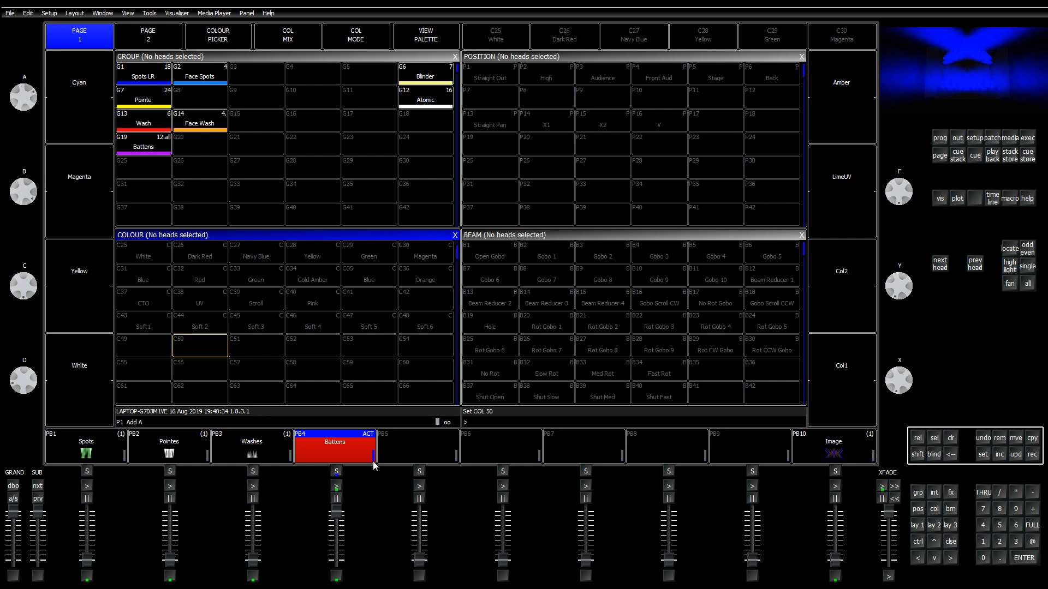
Step: Open page 1 of the Execute window in design view
click(1028, 138)
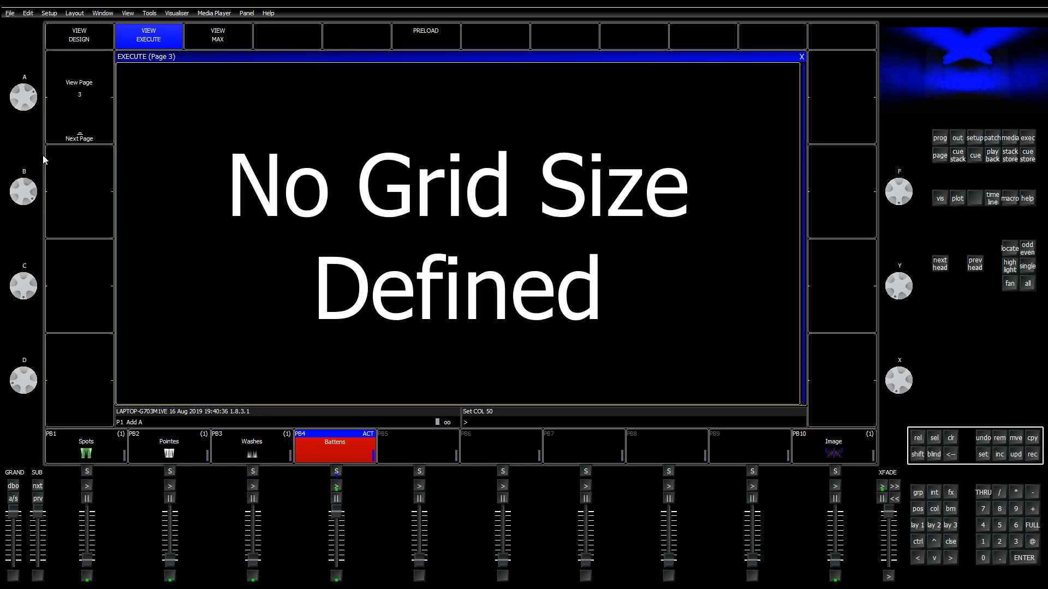
click(83, 129)
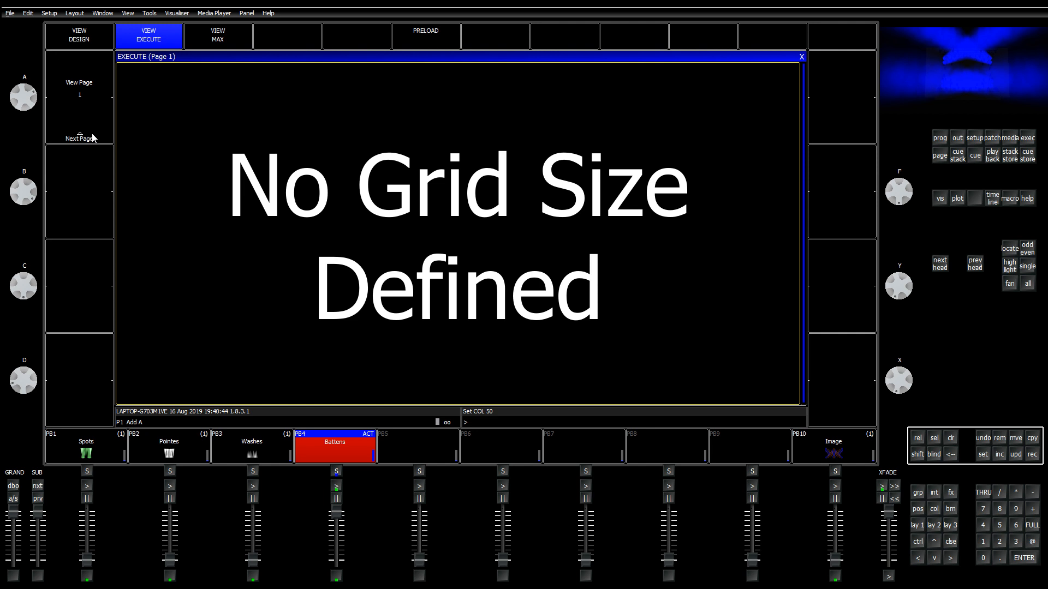
click(71, 47)
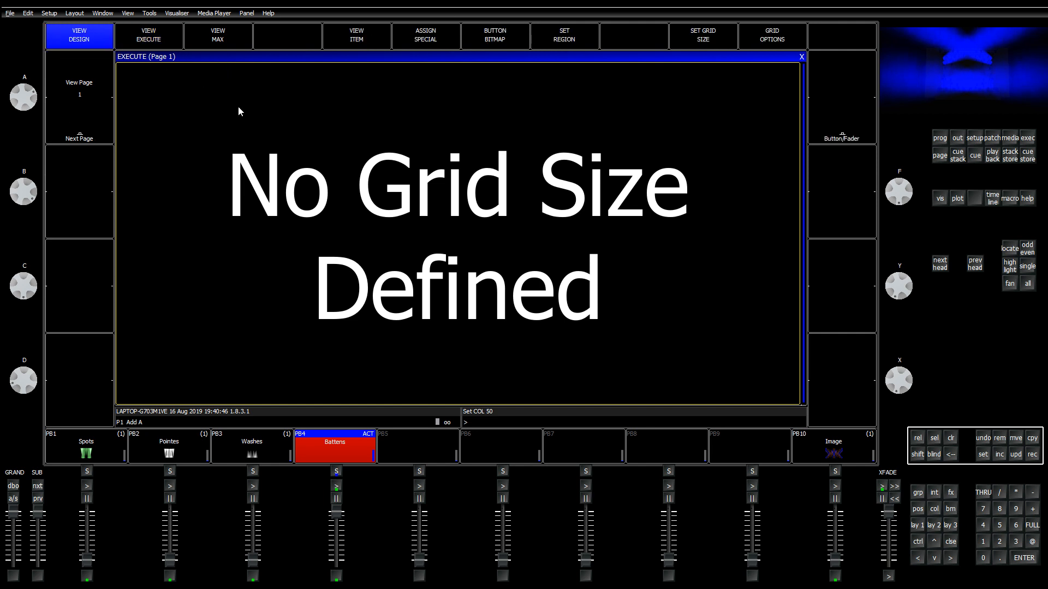
Step: Try to set the grid size of Execute page 1 to 120
click(701, 37)
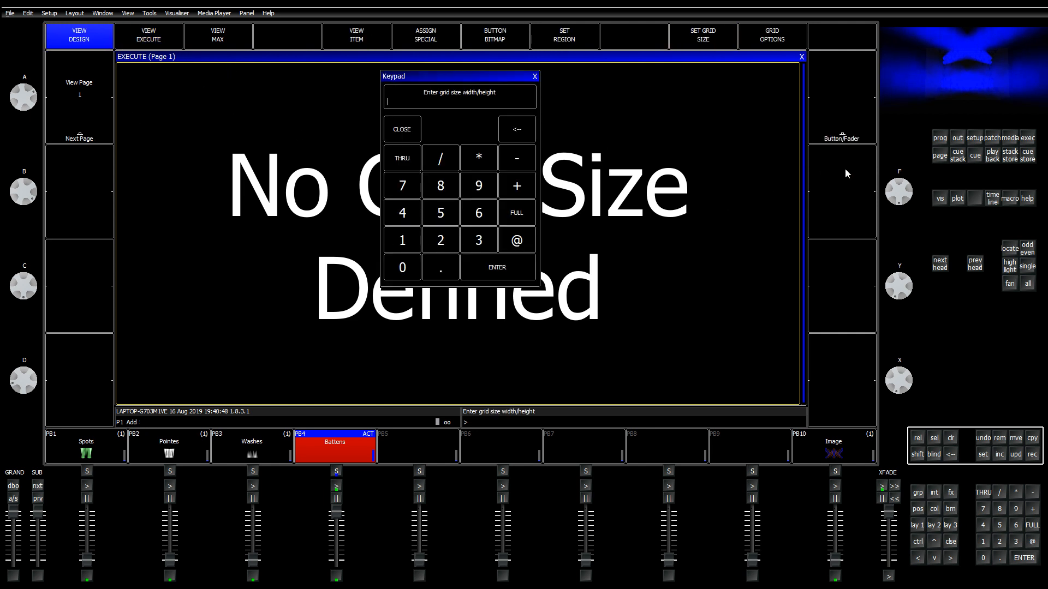
text(120/2)
key(BackSpace)
key(BackSpace)
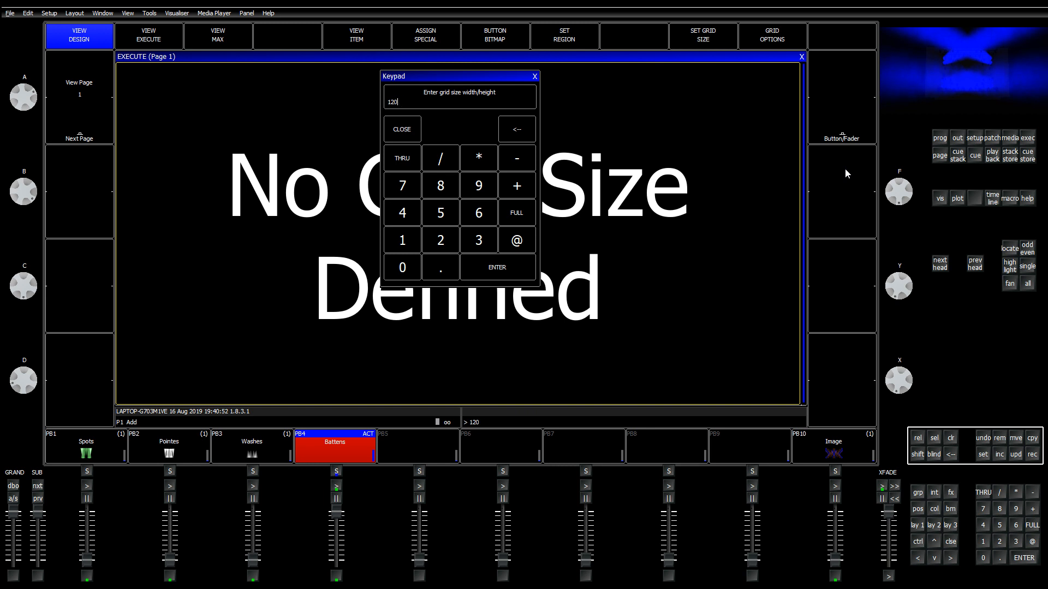
key(Return)
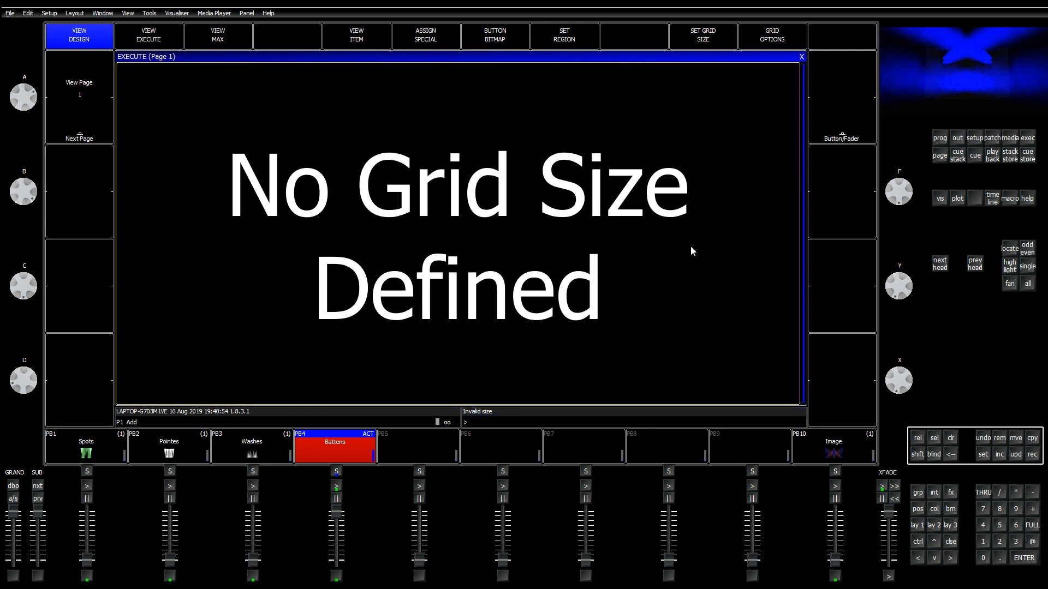
Step: Try the grid sizes 99/1 and 50/50 for Execute page 1
click(721, 37)
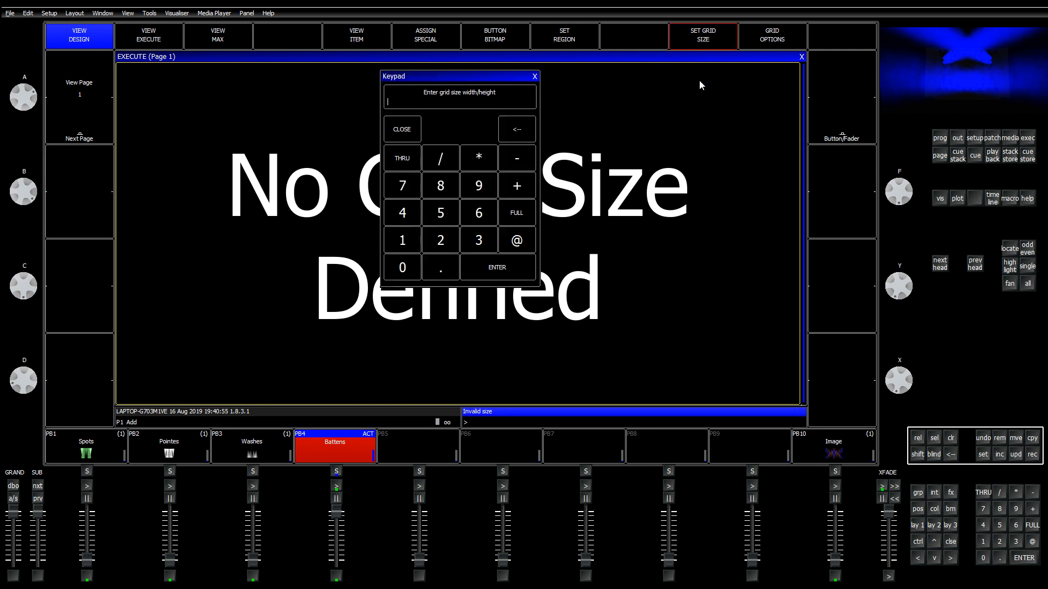
text(99/)
key(Return)
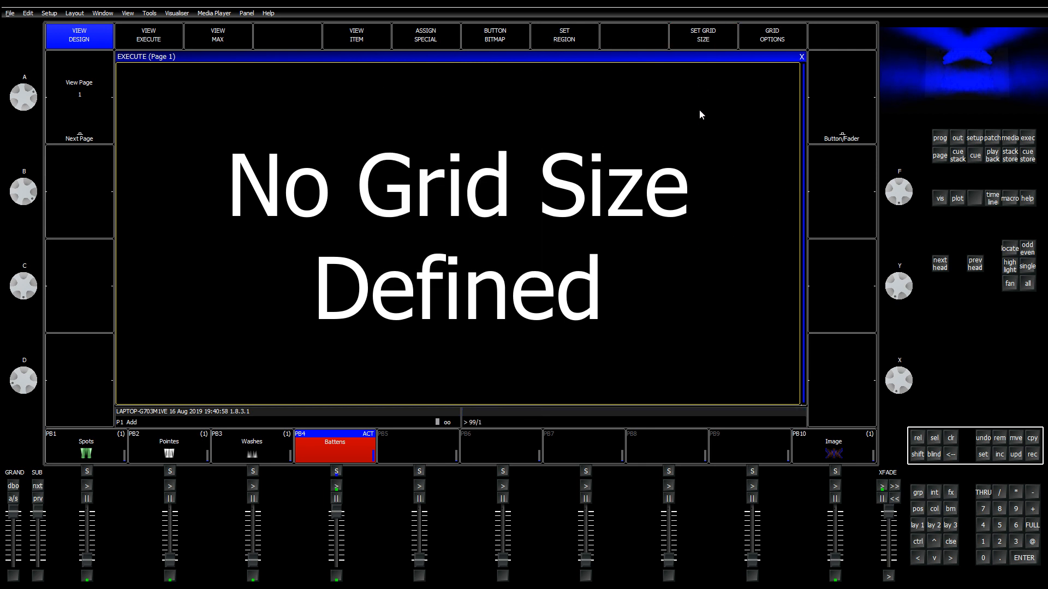
click(711, 39)
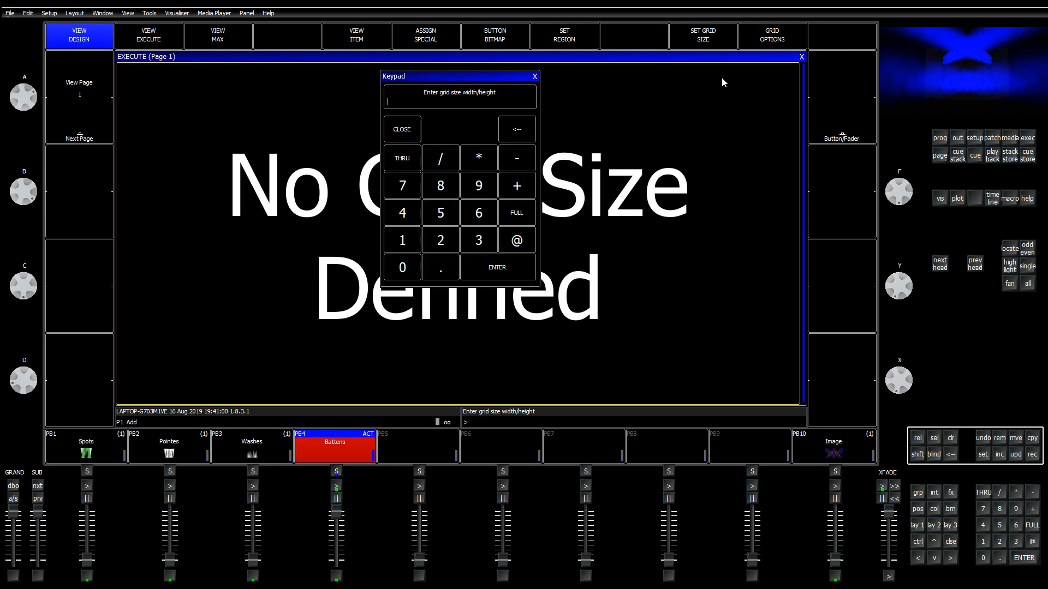
text(50/50)
key(Return)
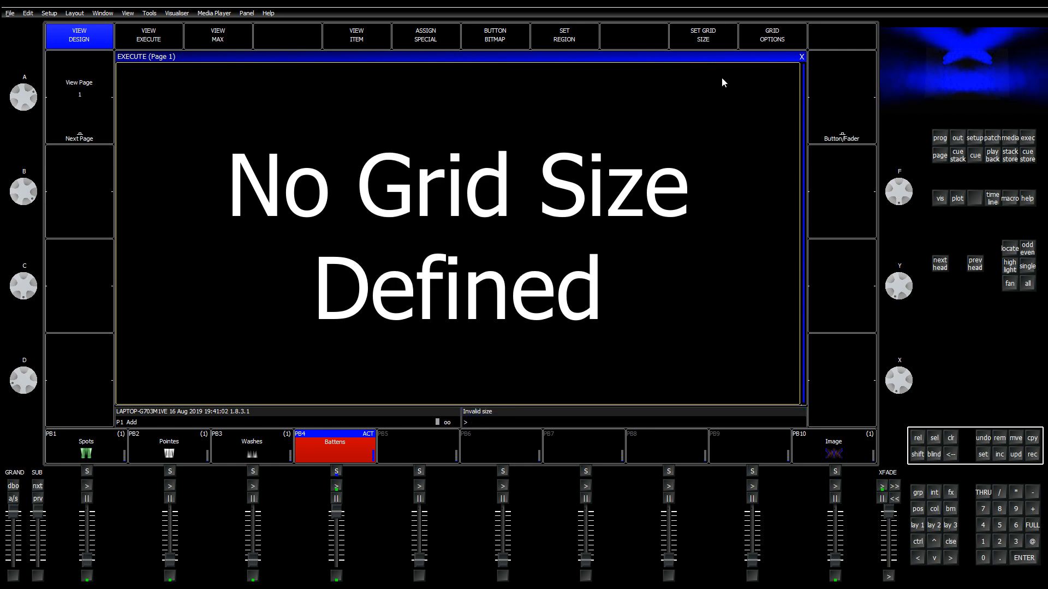
Step: Set the grid size of Execute page 1 to 40/40
click(721, 41)
text(40/40)
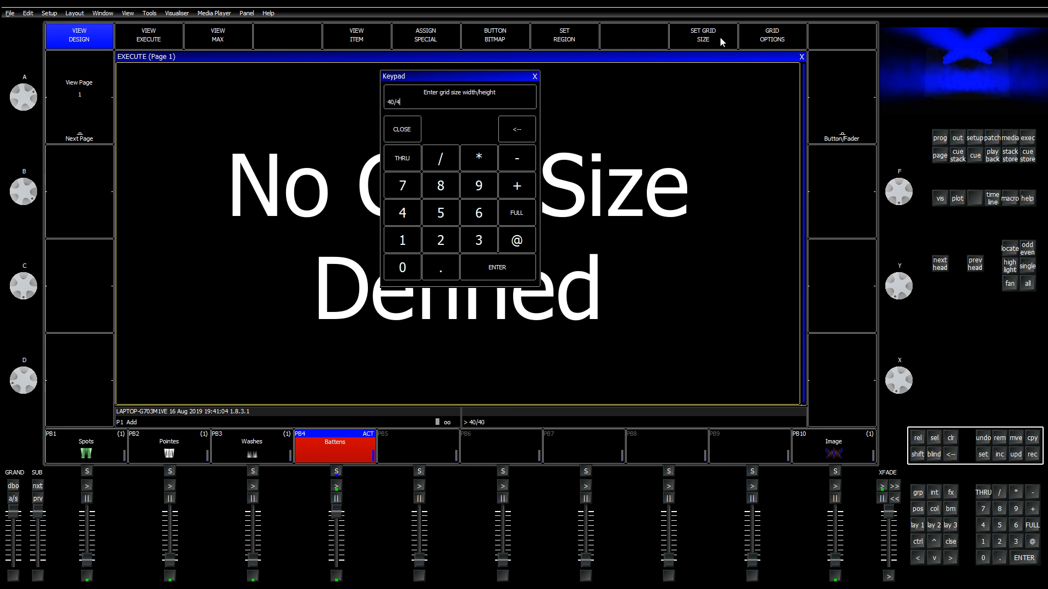
key(Return)
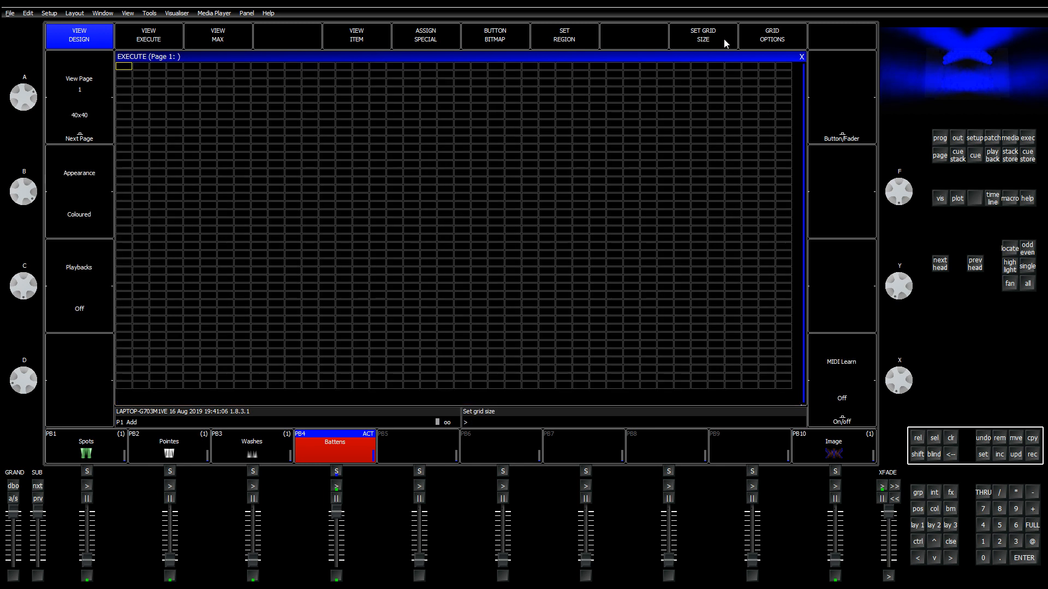
click(611, 172)
Step: Set the grid size of Execute page 1 to 10/2
click(705, 45)
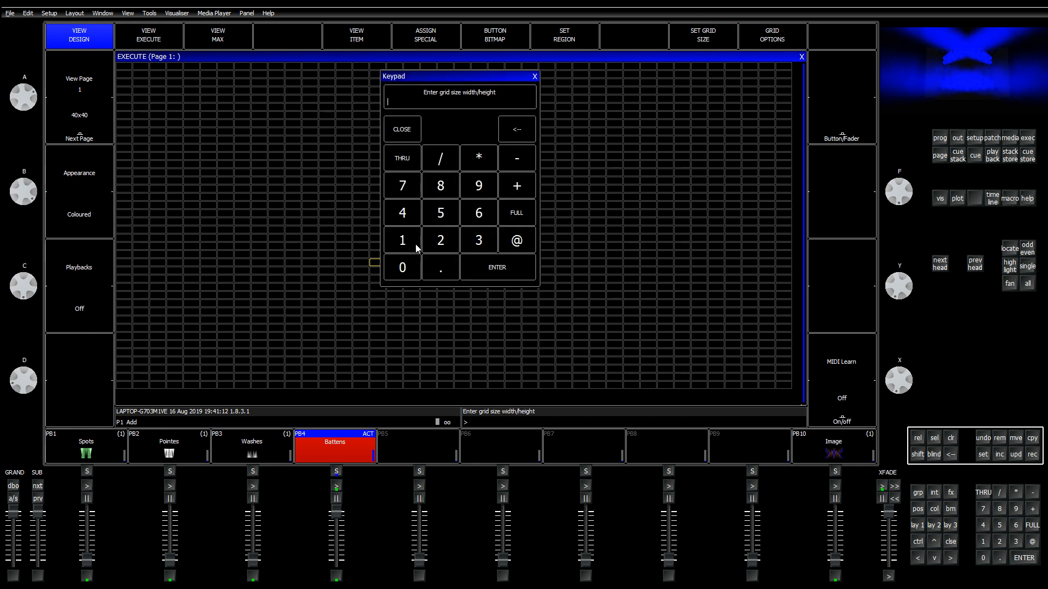
text(10/2)
key(Return)
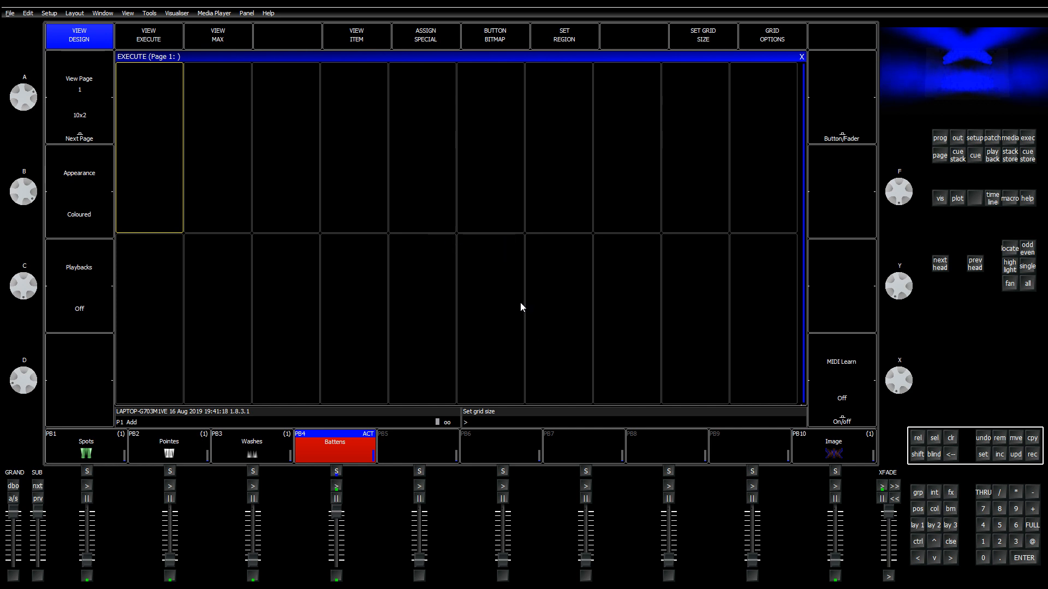
Step: Set the playback setting Playback Go/Pause Use Exec Grid 1 to Yes in the show setup
click(971, 141)
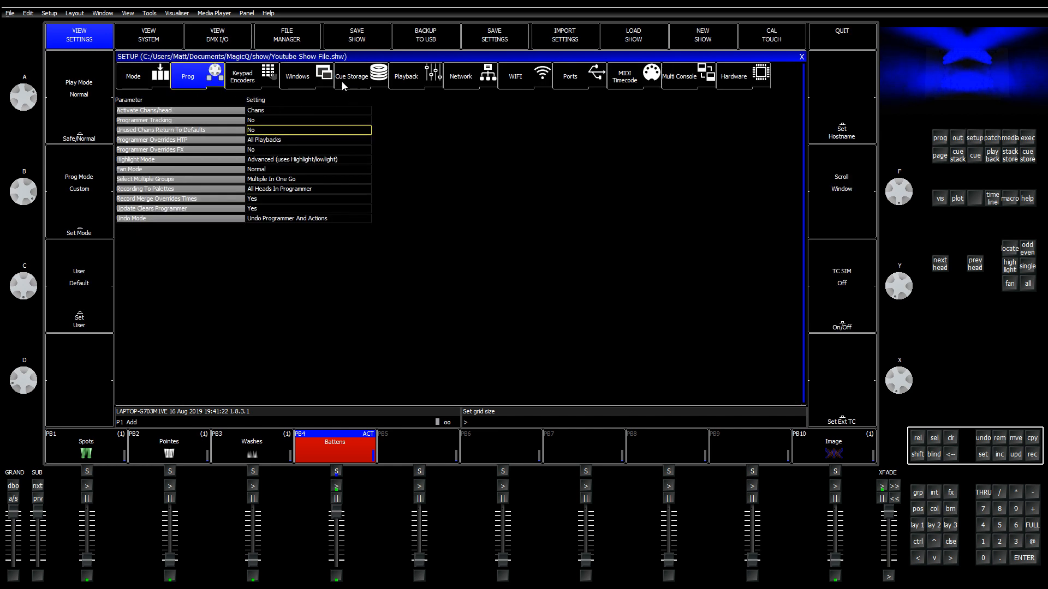
click(408, 83)
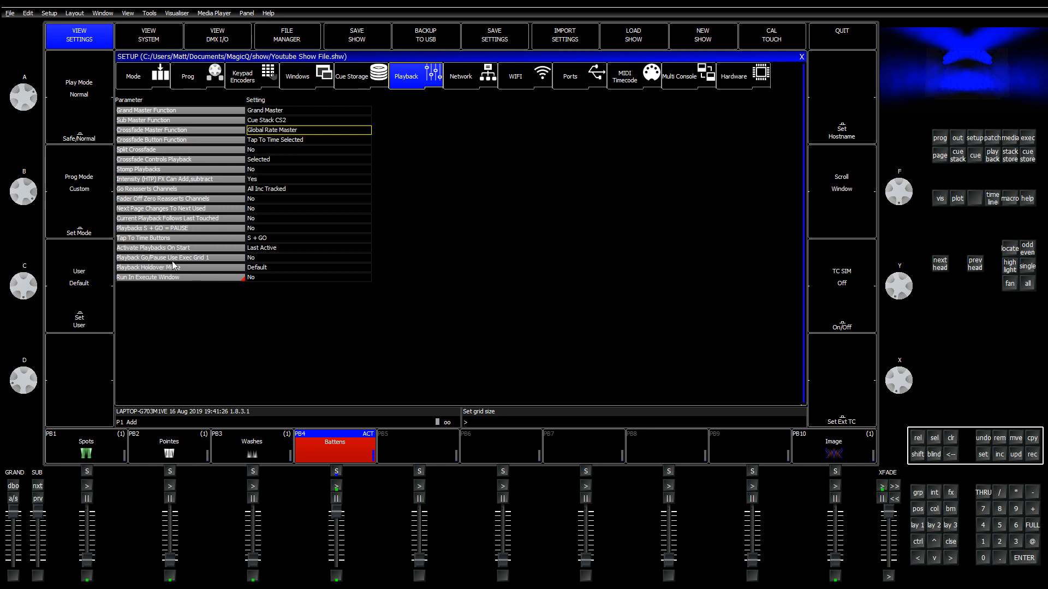
click(269, 259)
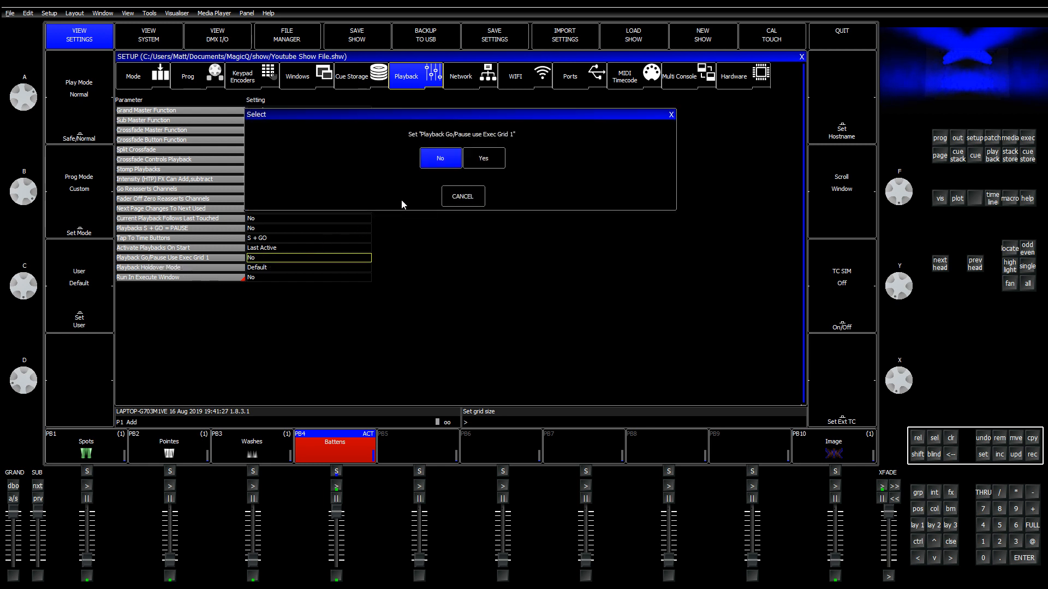
click(471, 163)
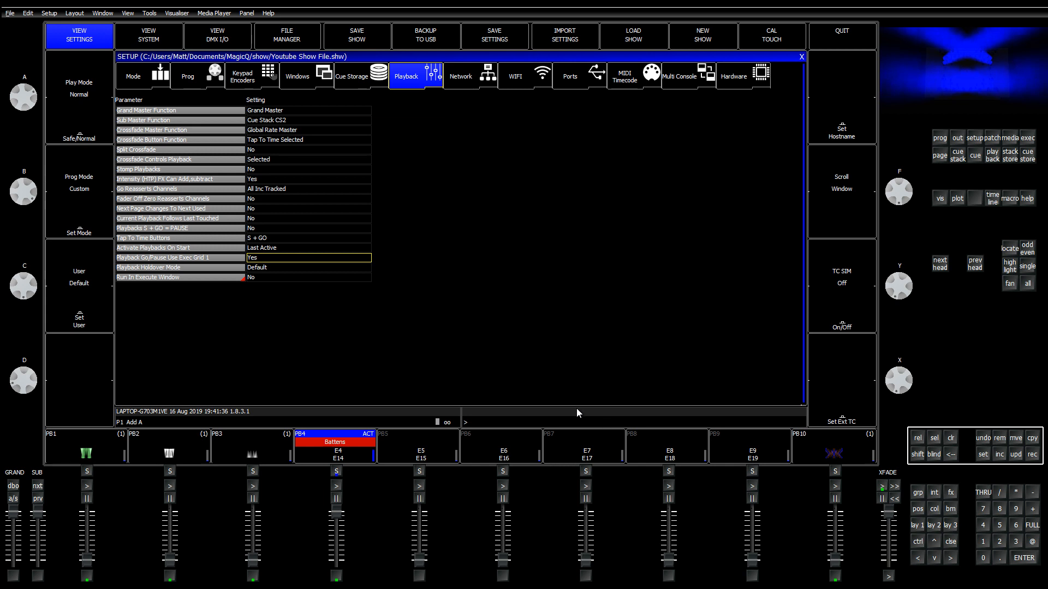
click(276, 258)
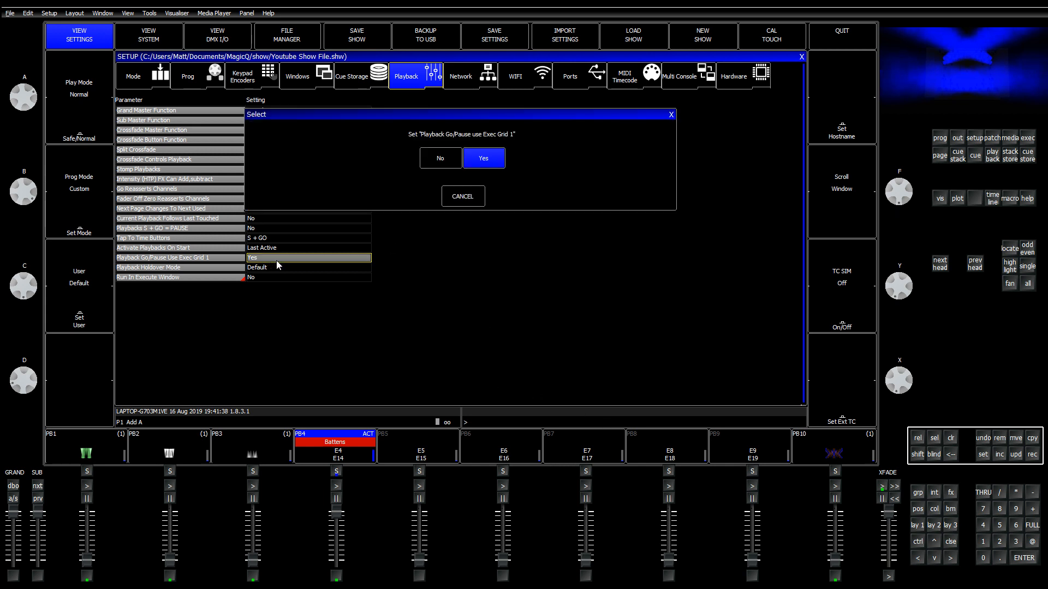
click(468, 198)
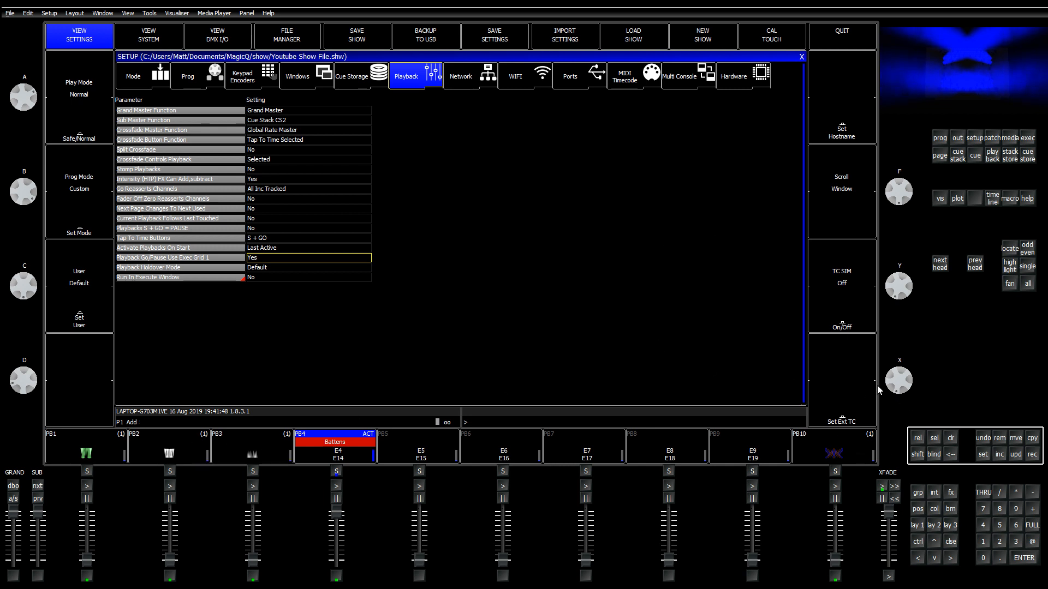
Step: Set the grid size of Execute page 2 to 20/15
click(917, 525)
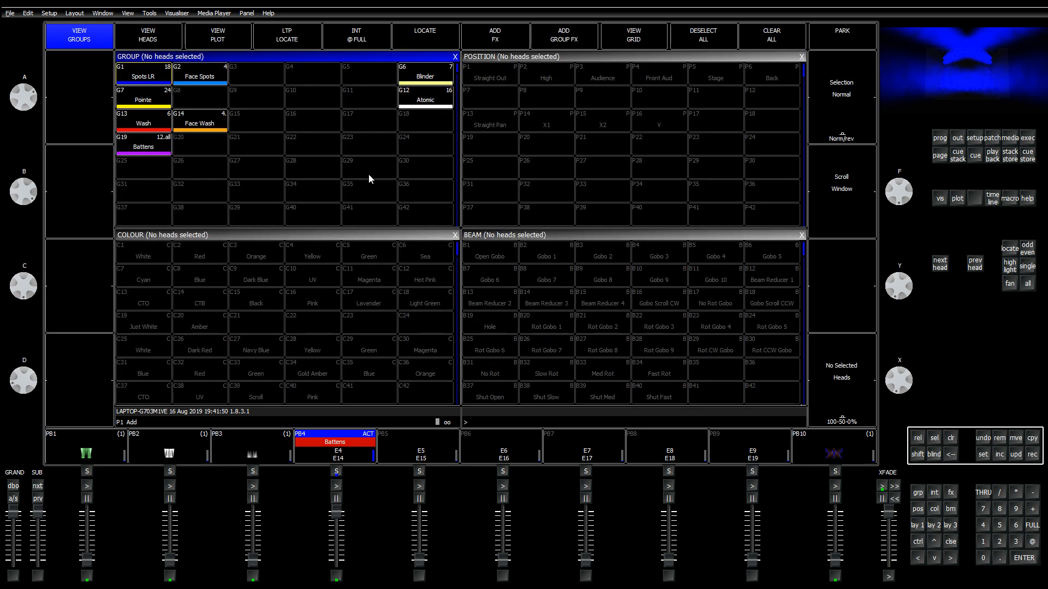
click(1025, 137)
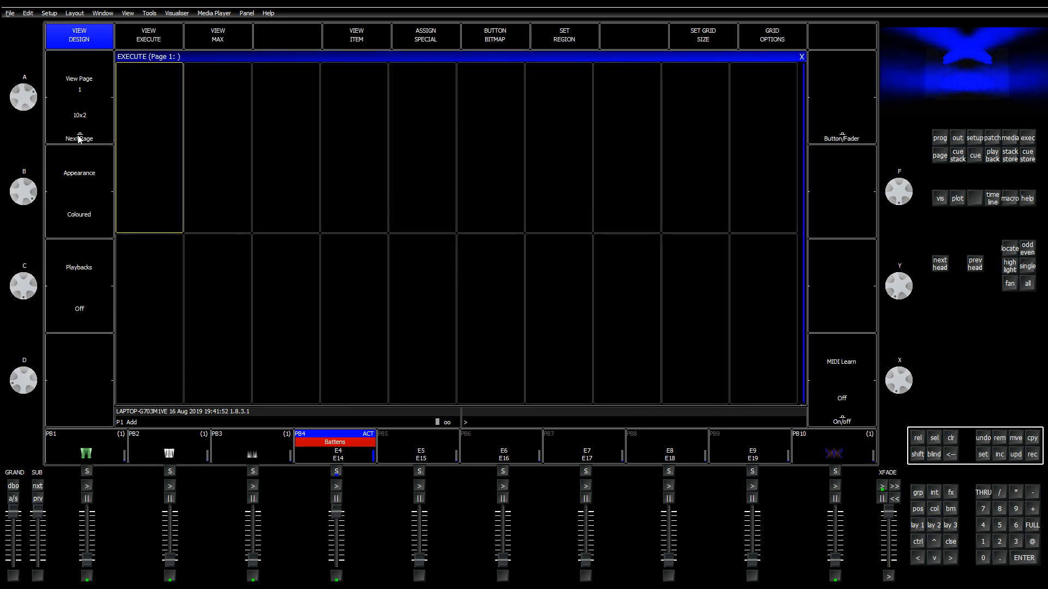
click(79, 137)
click(710, 44)
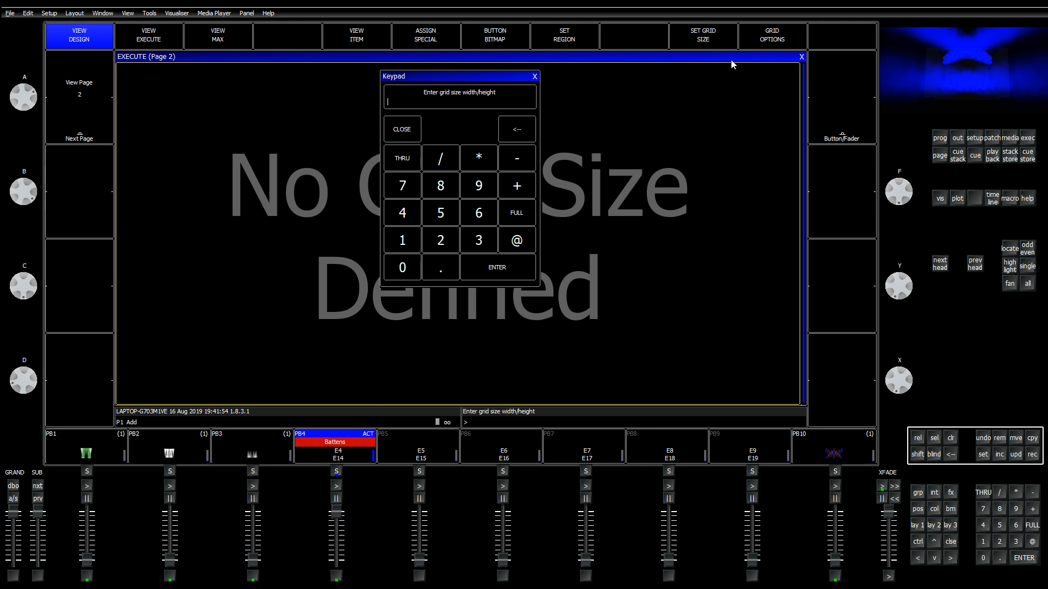
text(20/15)
key(Return)
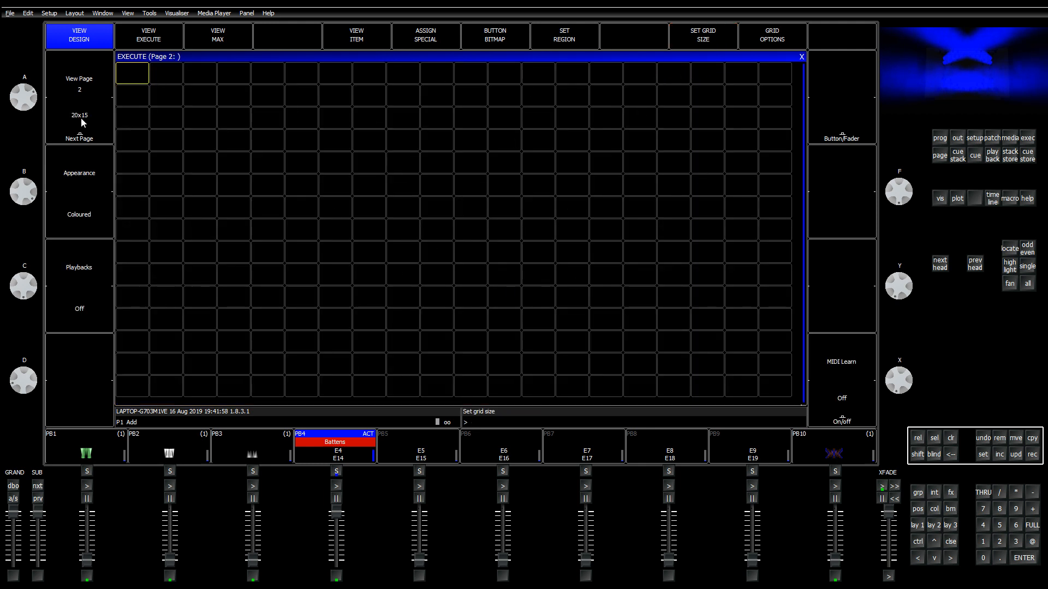
Step: Set the grid size of Execute page 3 to 20/15
click(80, 136)
click(709, 39)
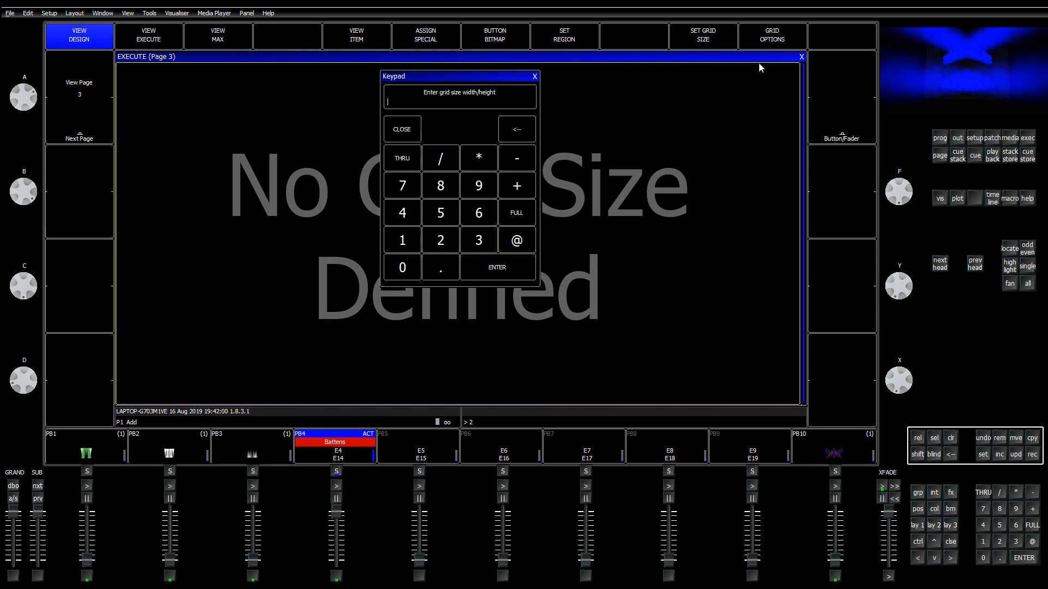
text(20/15)
key(Return)
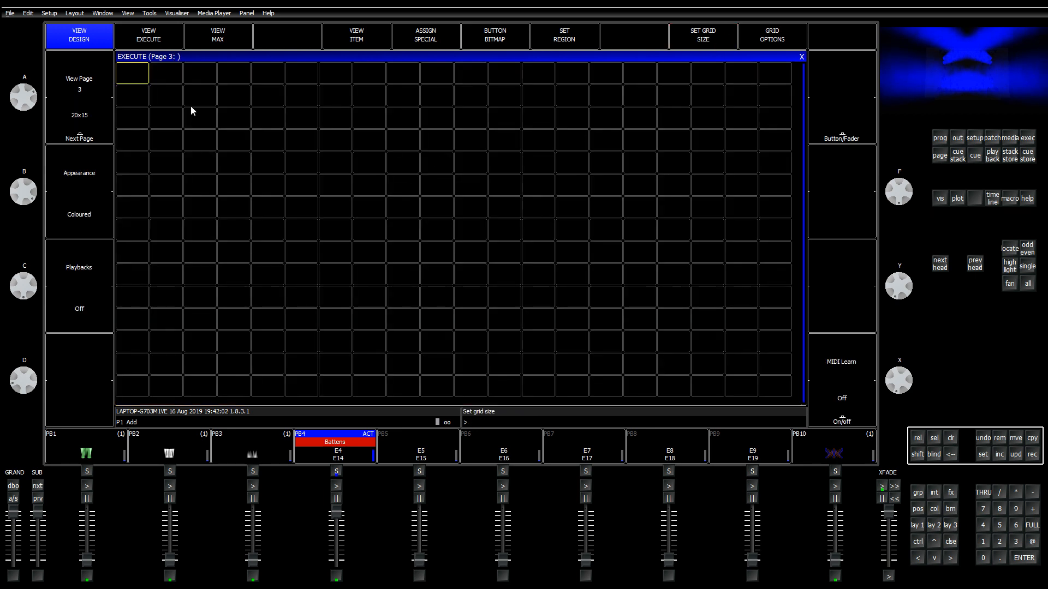
drag(139, 70, 165, 72)
click(669, 143)
Step: Look through the colour palettes in the Colour window and check which ones are available for the Spots LR group
click(917, 527)
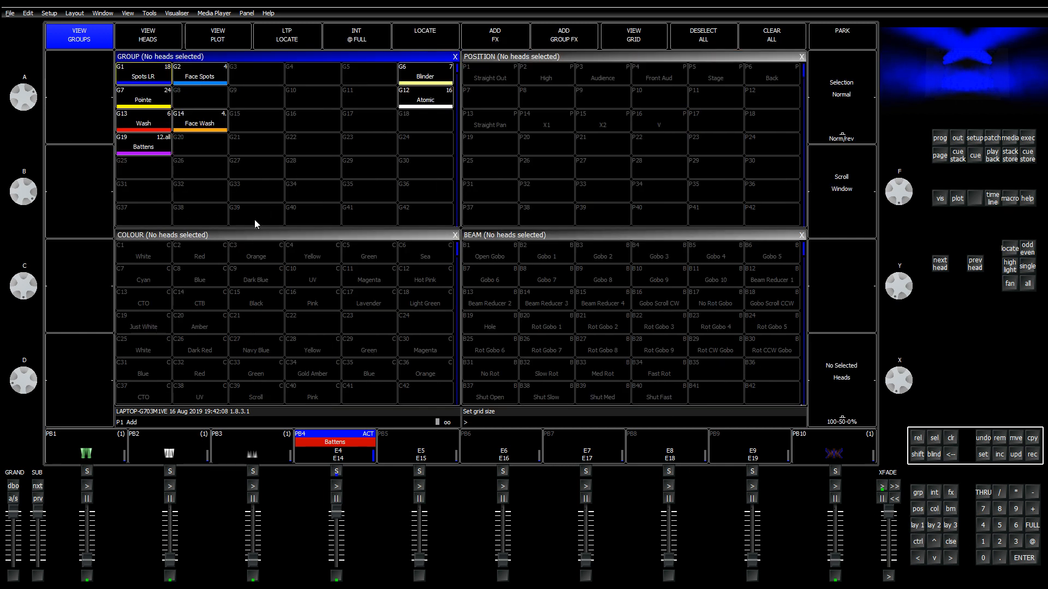
click(258, 233)
scroll(224, 254, down, 3)
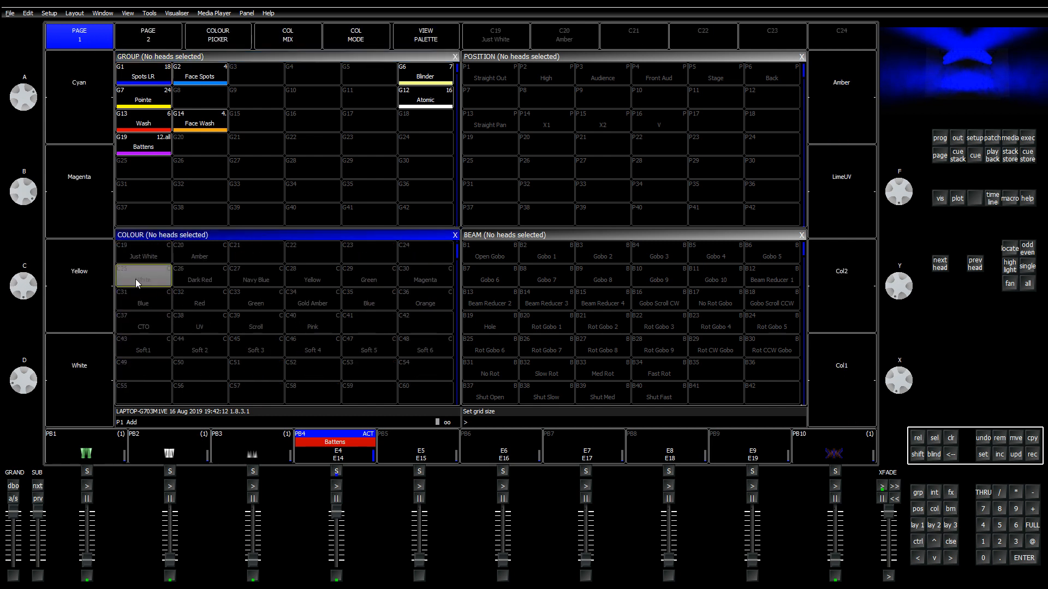
drag(132, 271, 263, 297)
scroll(263, 297, up, 3)
drag(136, 250, 251, 323)
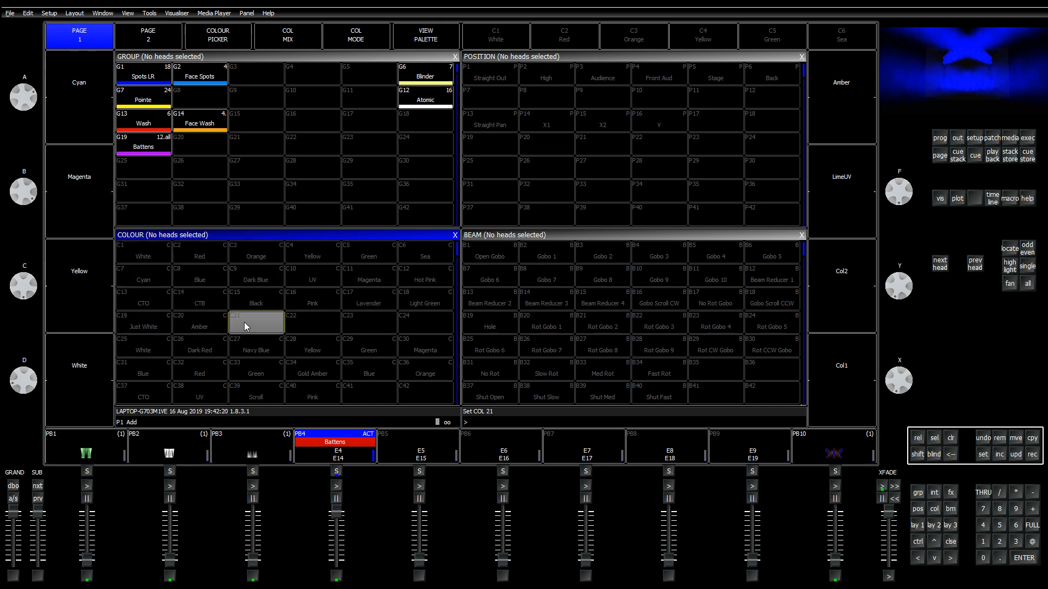
click(151, 77)
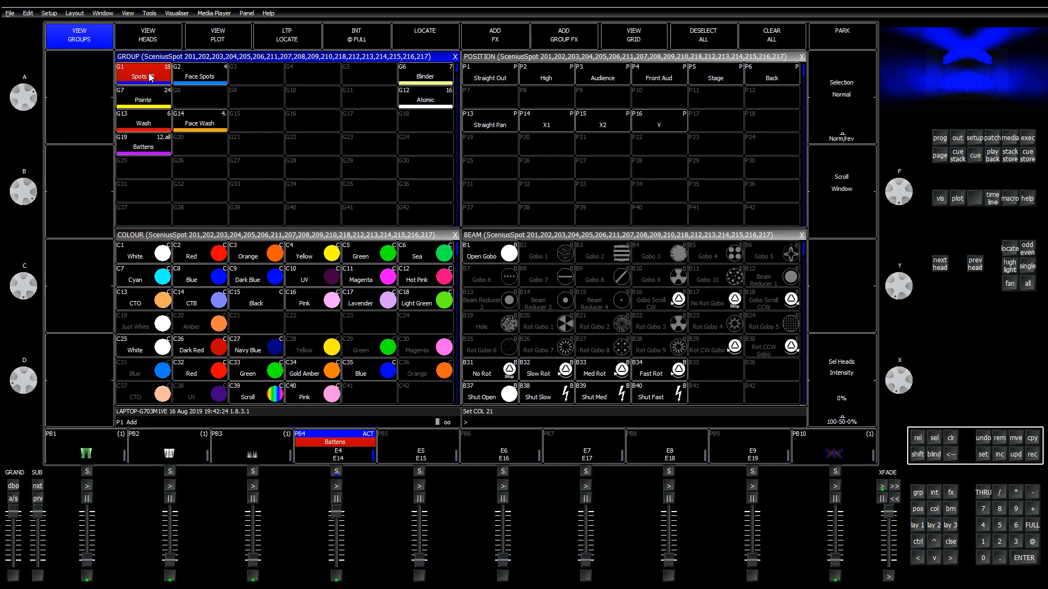
click(152, 149)
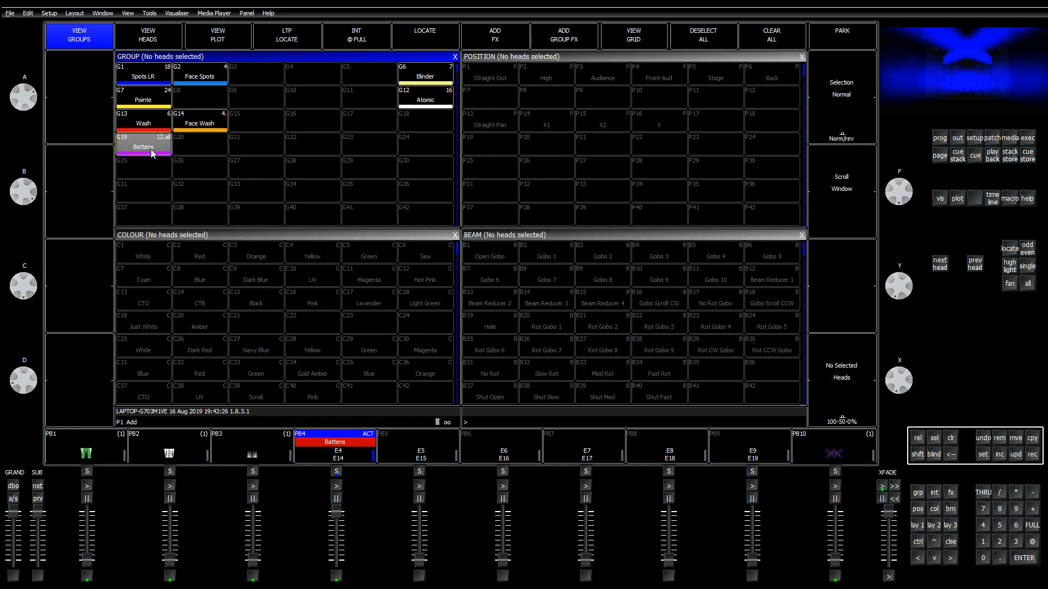
Step: Inspect the values stored in colour palette C20 Amber, remove that palette and clear the programmer
click(199, 327)
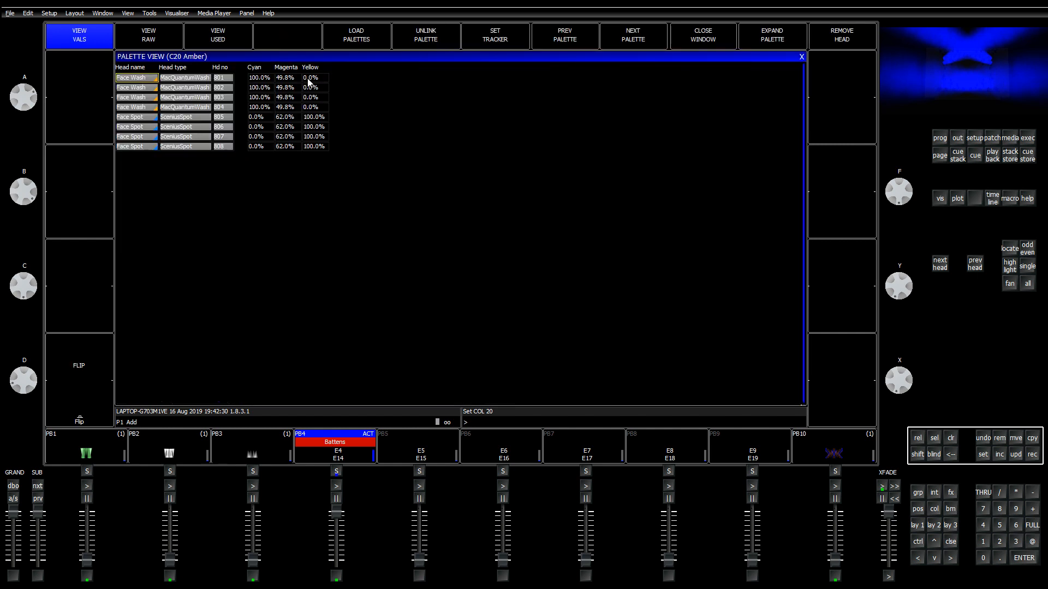
click(801, 57)
click(999, 437)
click(217, 326)
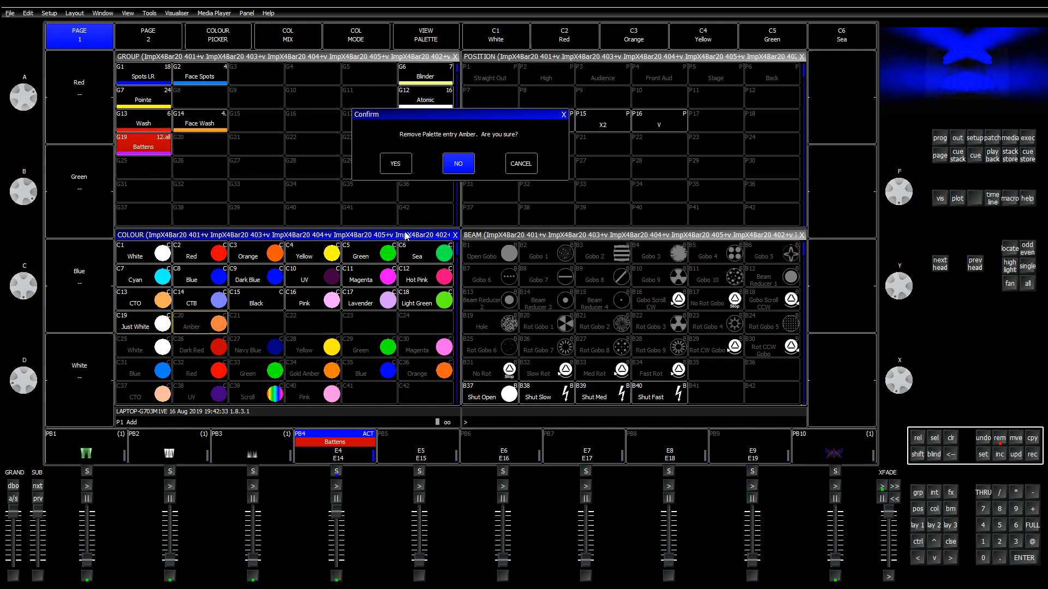
click(391, 167)
click(151, 153)
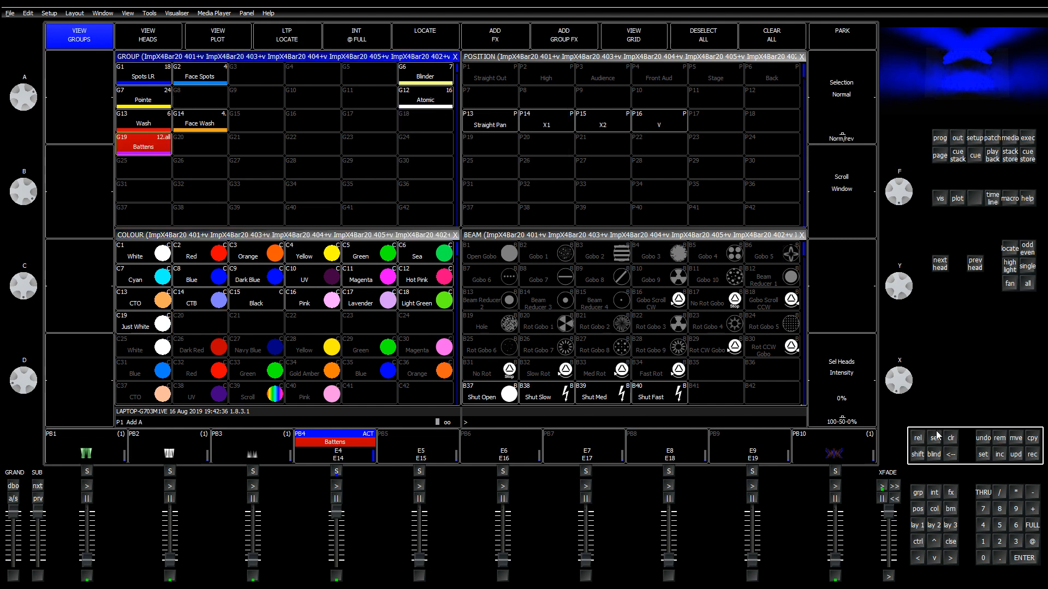
click(951, 440)
Step: Copy colour palettes C1 White through C18 Light Green into the first row of Execute page 3, starting at the first cell
drag(152, 260, 420, 308)
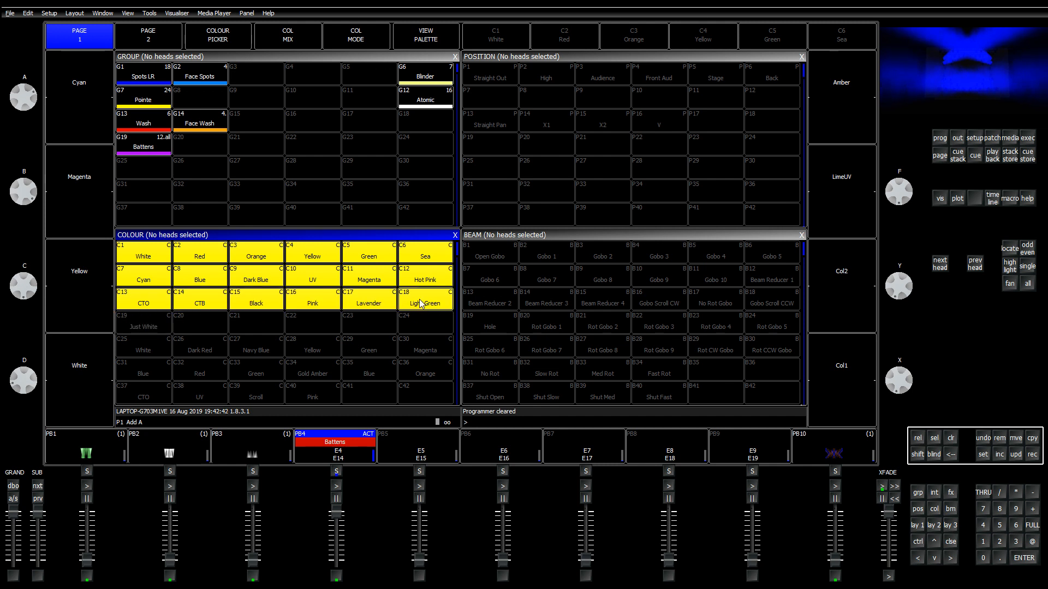
click(1032, 440)
click(1027, 138)
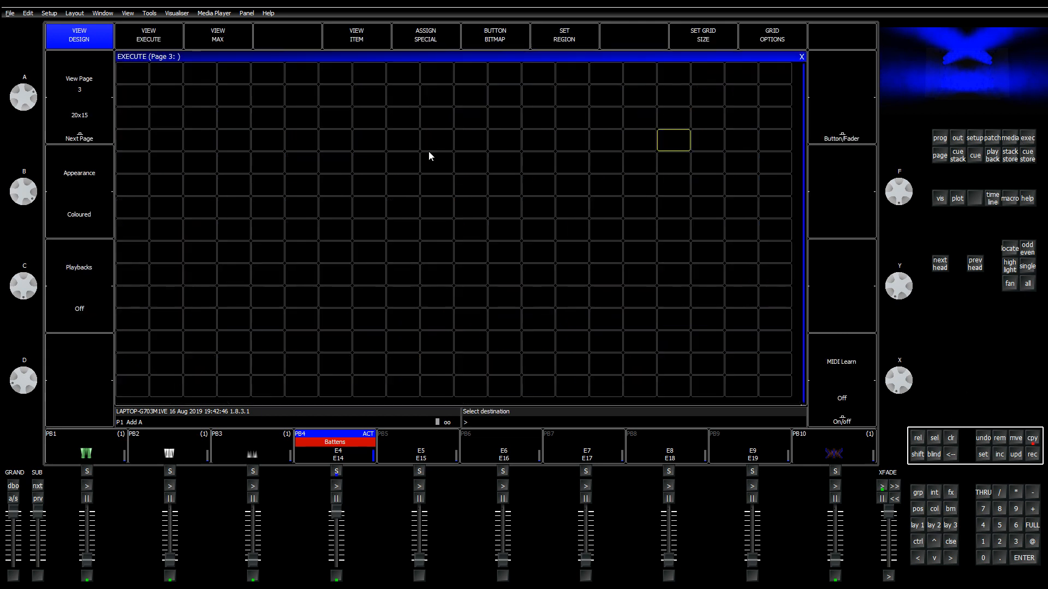
click(135, 75)
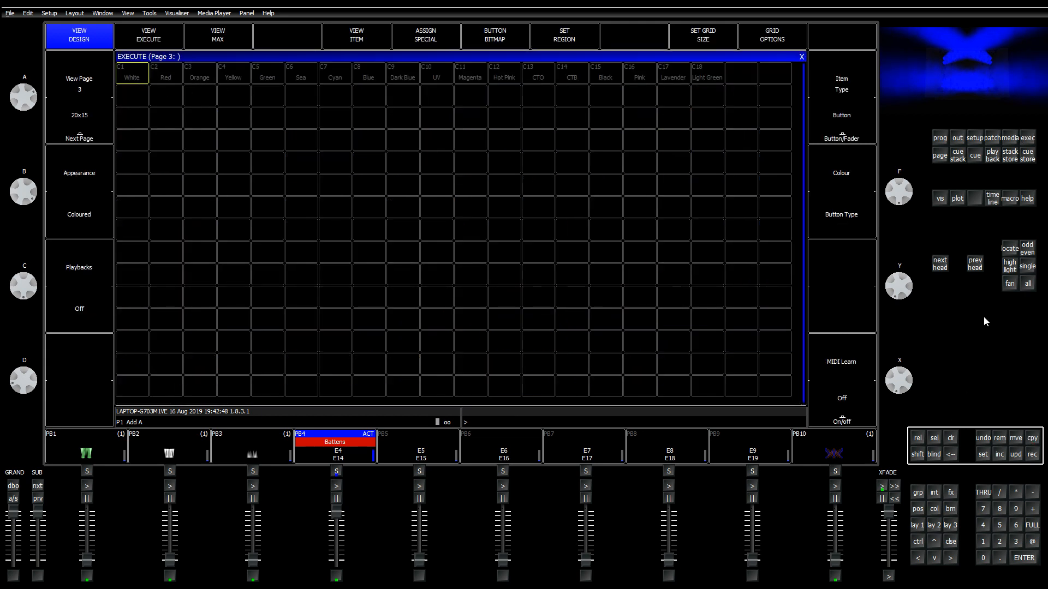
Step: Move the row of 18 colour palettes one cell to the right on Execute page 3, starting in the second column
click(1015, 438)
drag(133, 74, 707, 74)
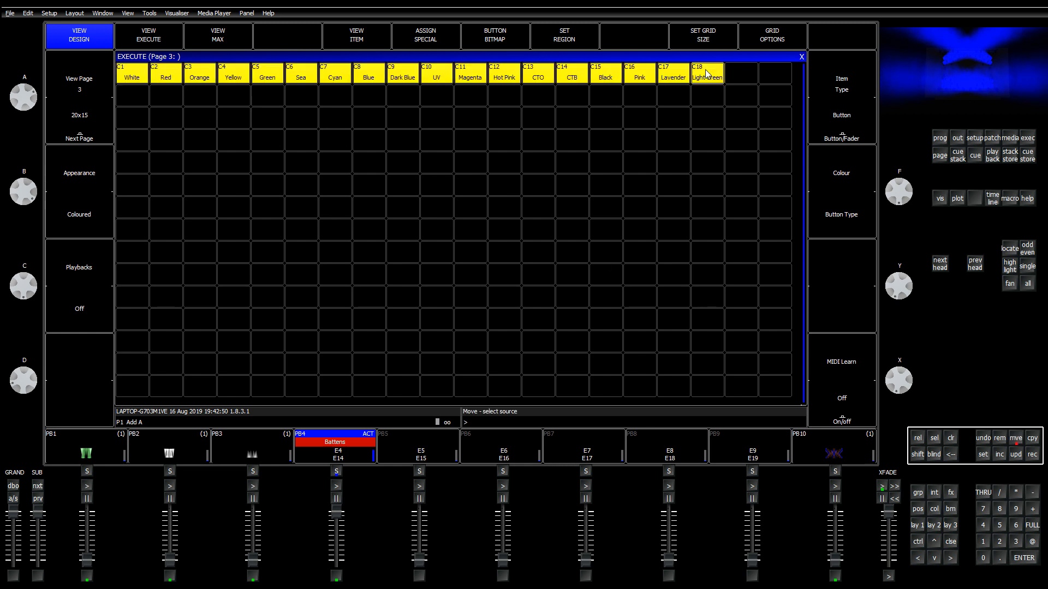
click(167, 80)
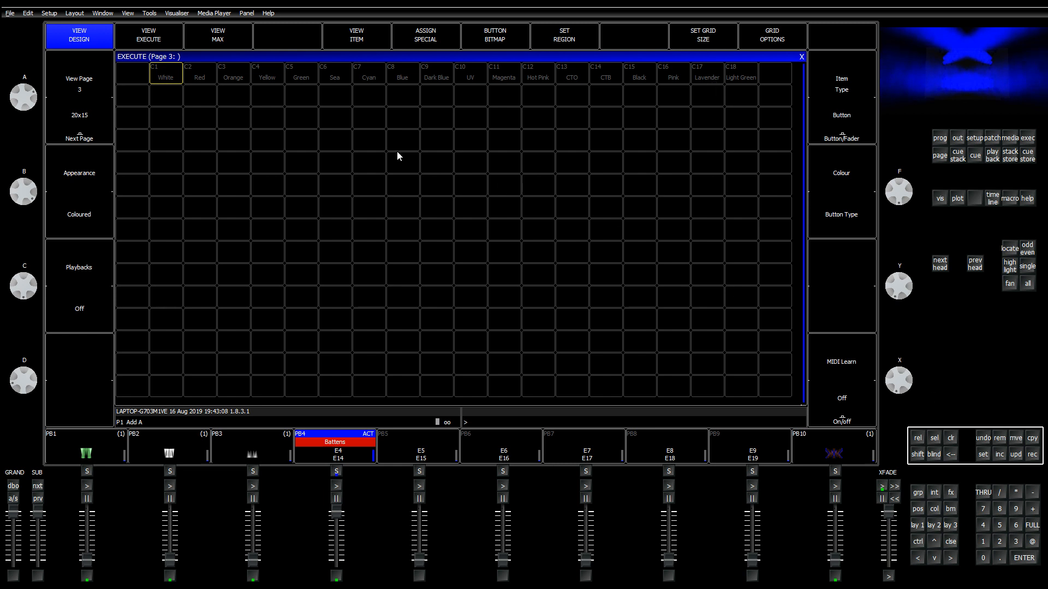
click(123, 73)
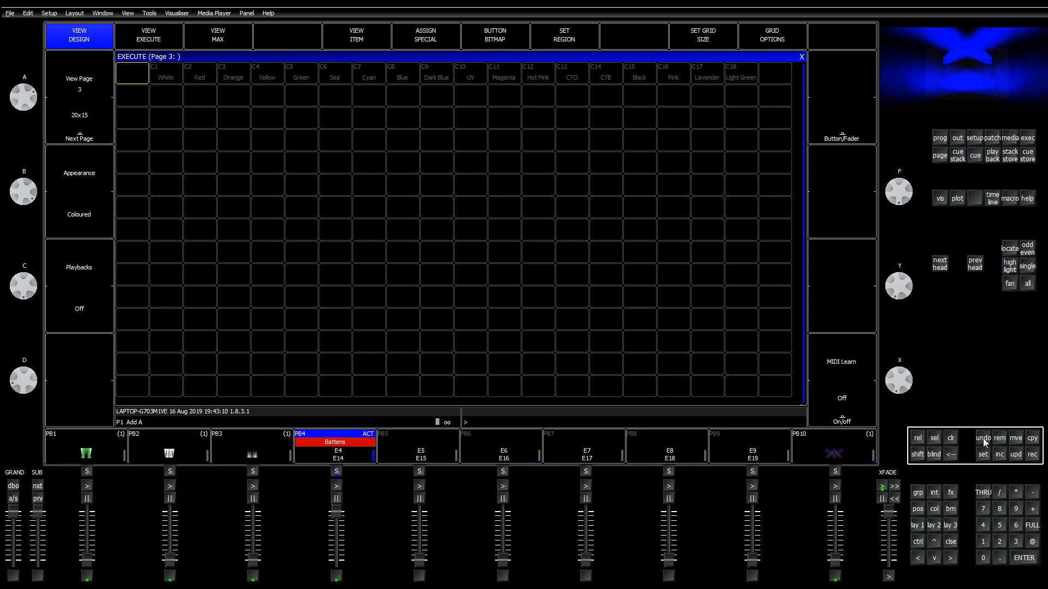
Step: Copy the row of 18 colour palettes into the second and third rows of Execute page 3, starting in the second column
click(1032, 438)
drag(160, 82, 750, 82)
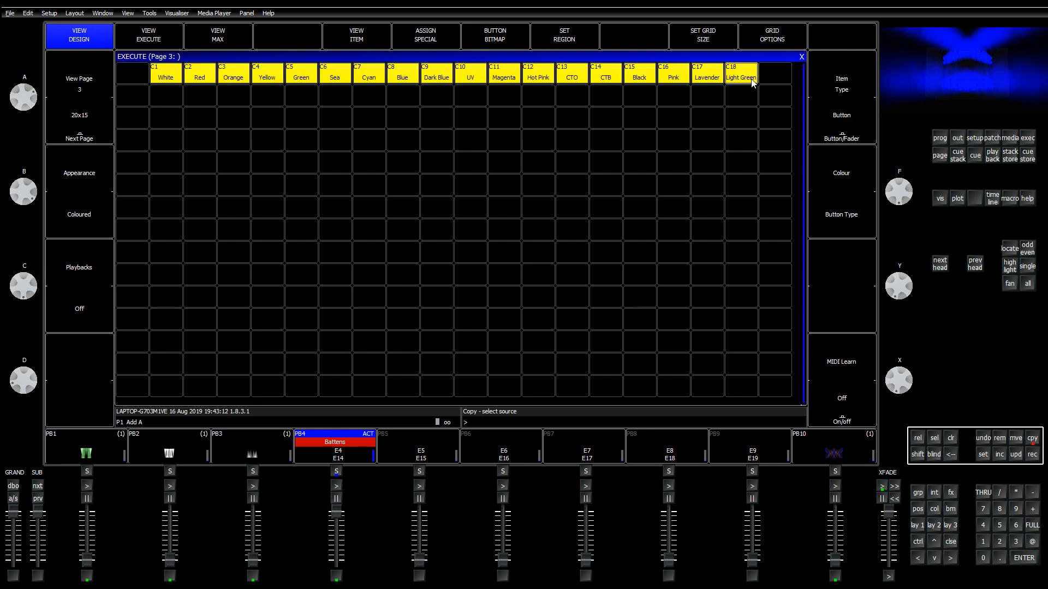
click(162, 93)
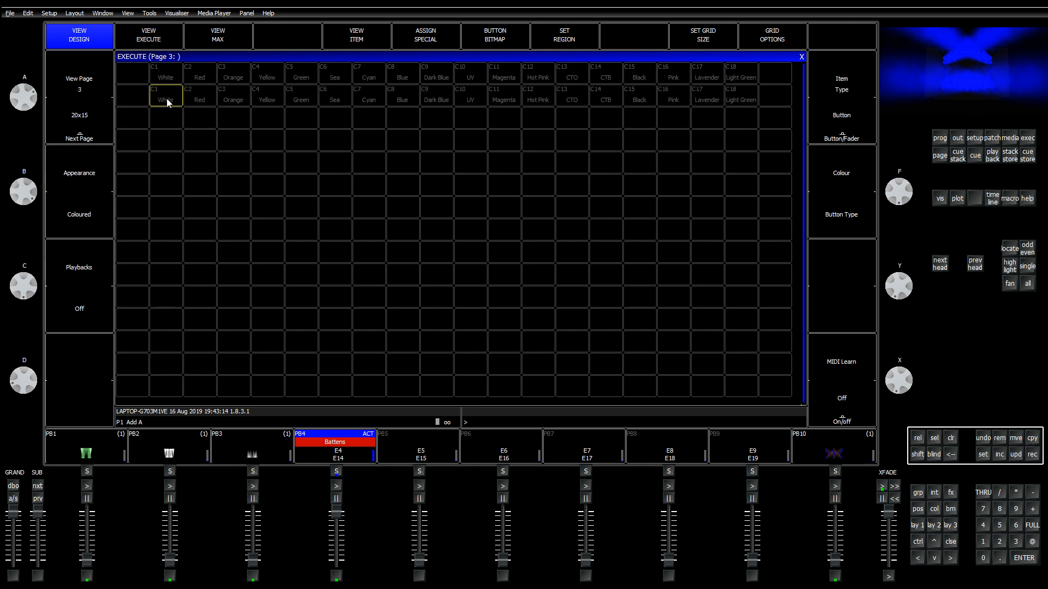
drag(430, 110, 732, 98)
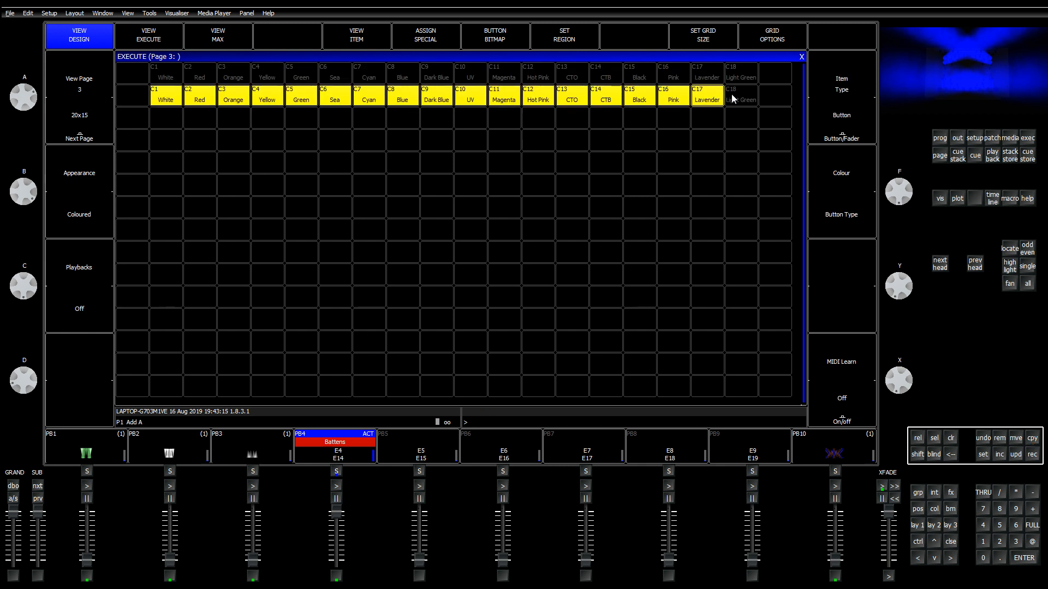
click(1032, 439)
click(168, 115)
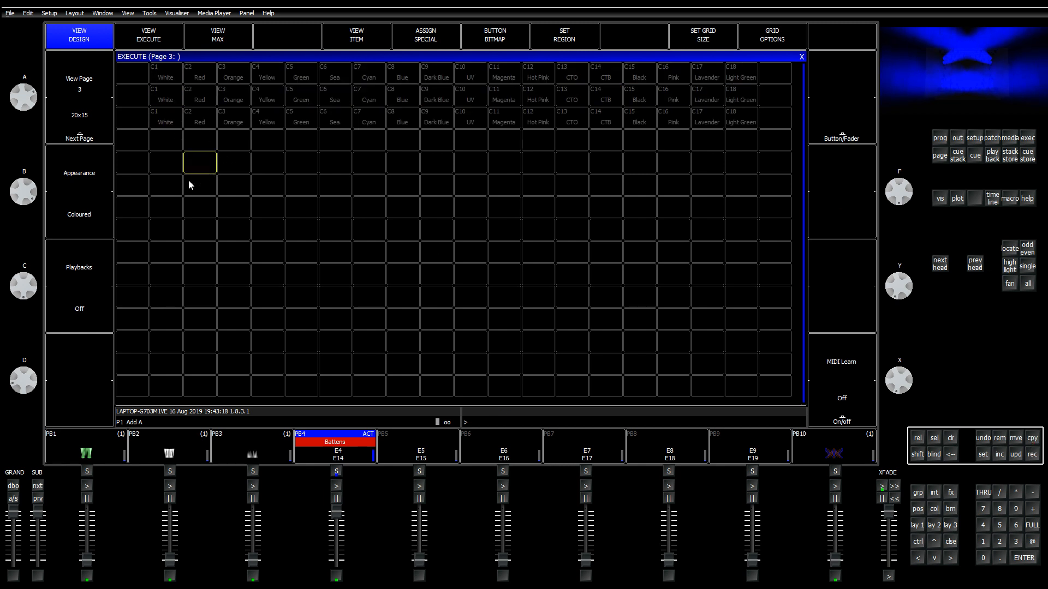
Step: Select the Spots LR and Pointe groups together, clear the programmer and return to Execute page 3
click(918, 525)
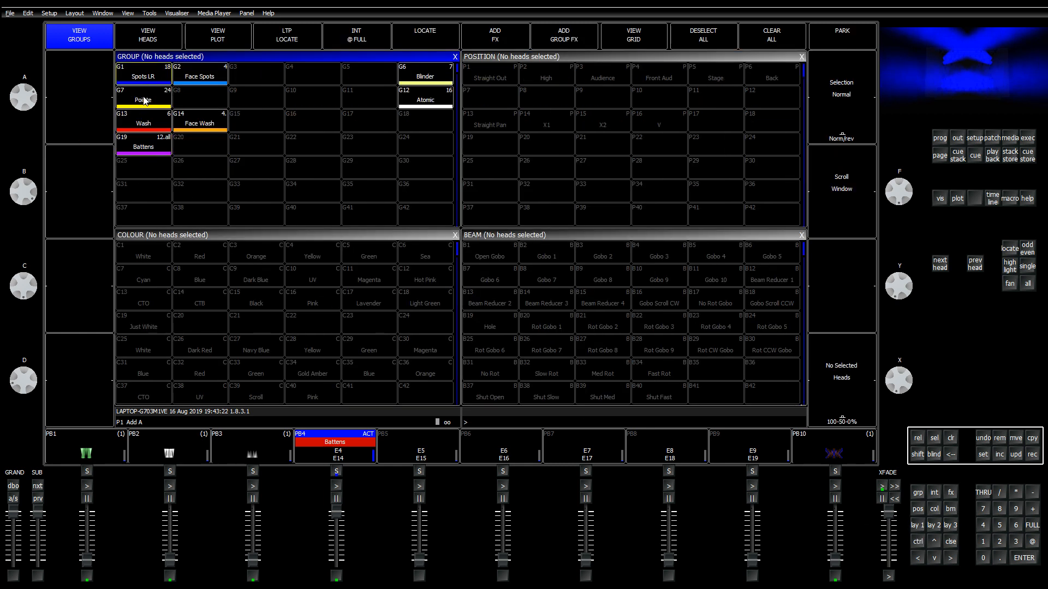
click(137, 78)
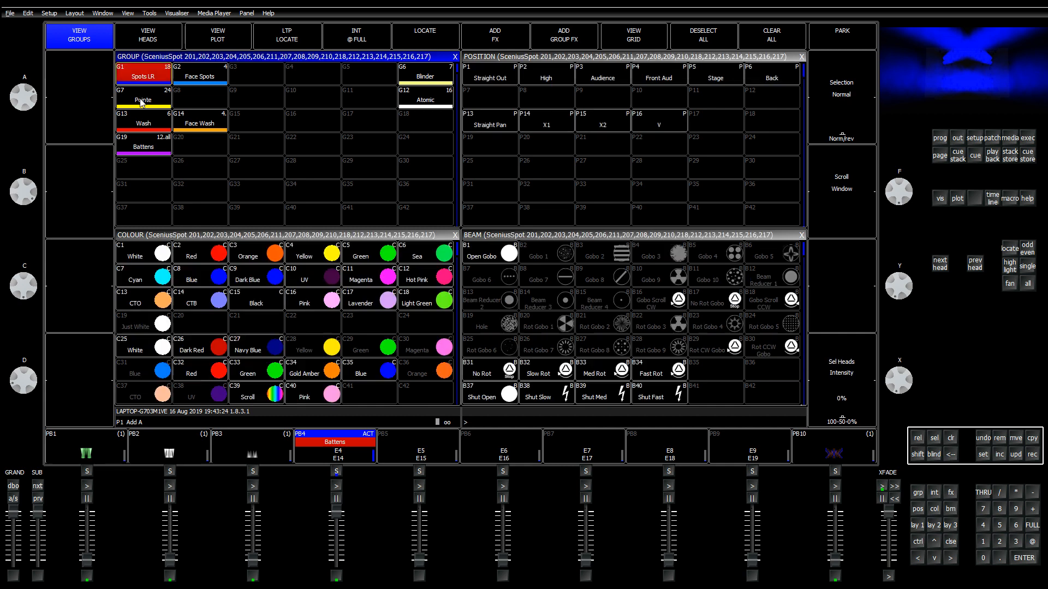
click(142, 101)
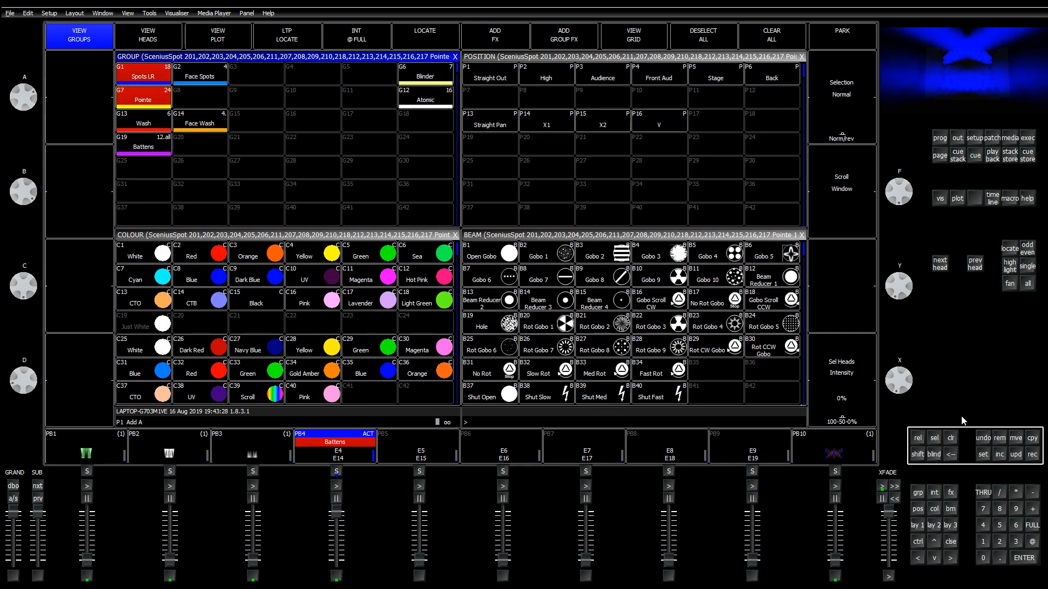
click(951, 438)
click(1028, 138)
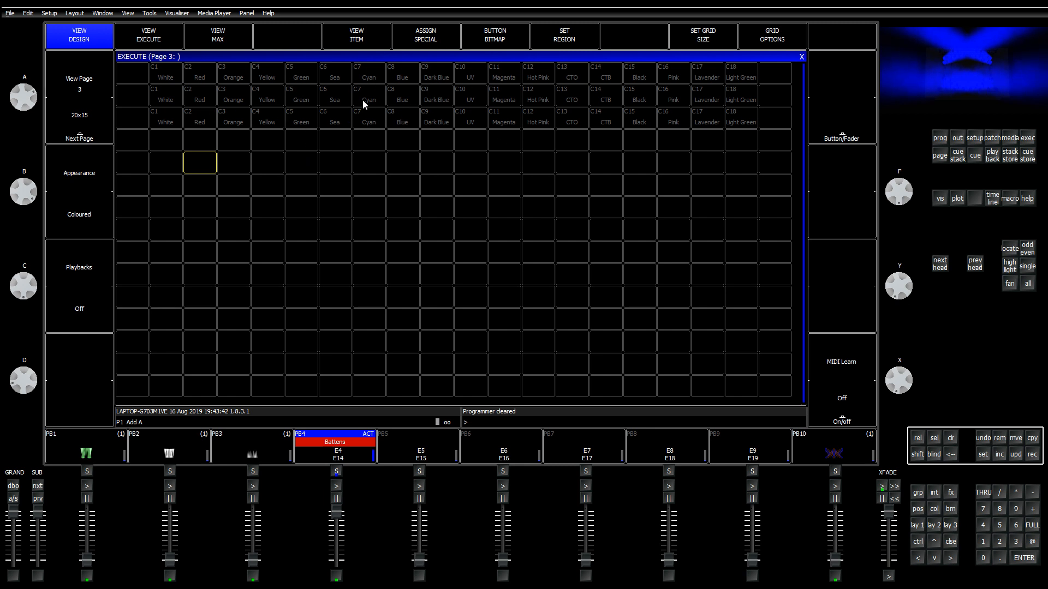
Step: Toggle the Spots LR and Pointe groups on and off in the Group window, leaving no heads selected
click(918, 526)
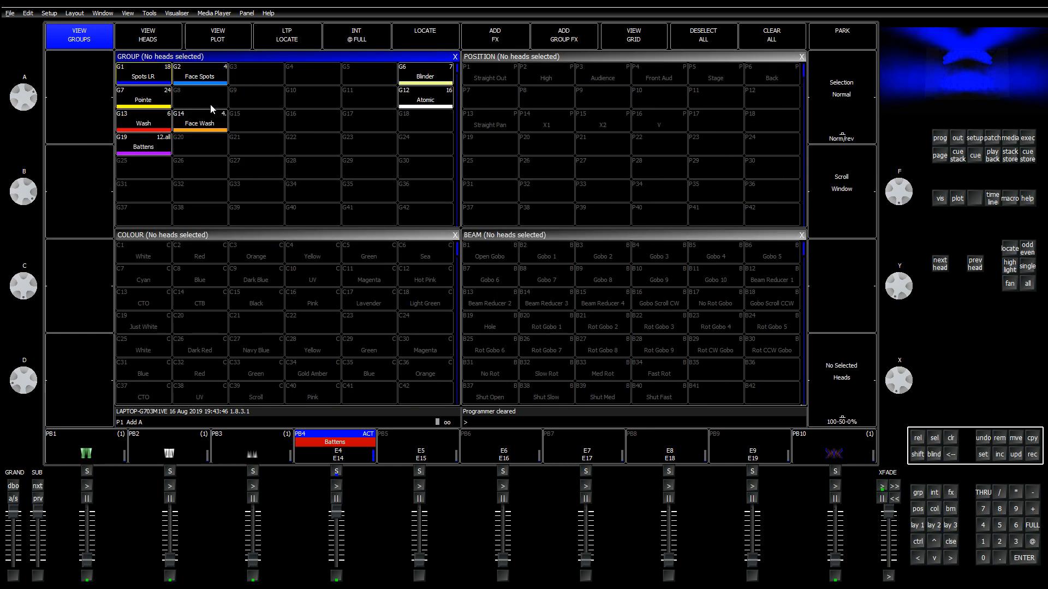
click(154, 77)
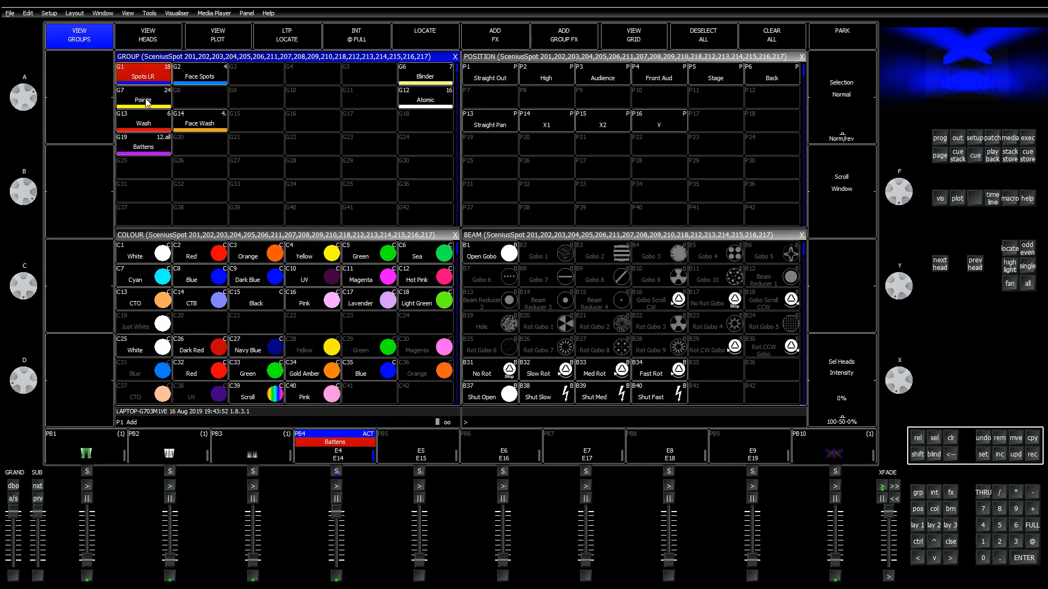
click(148, 102)
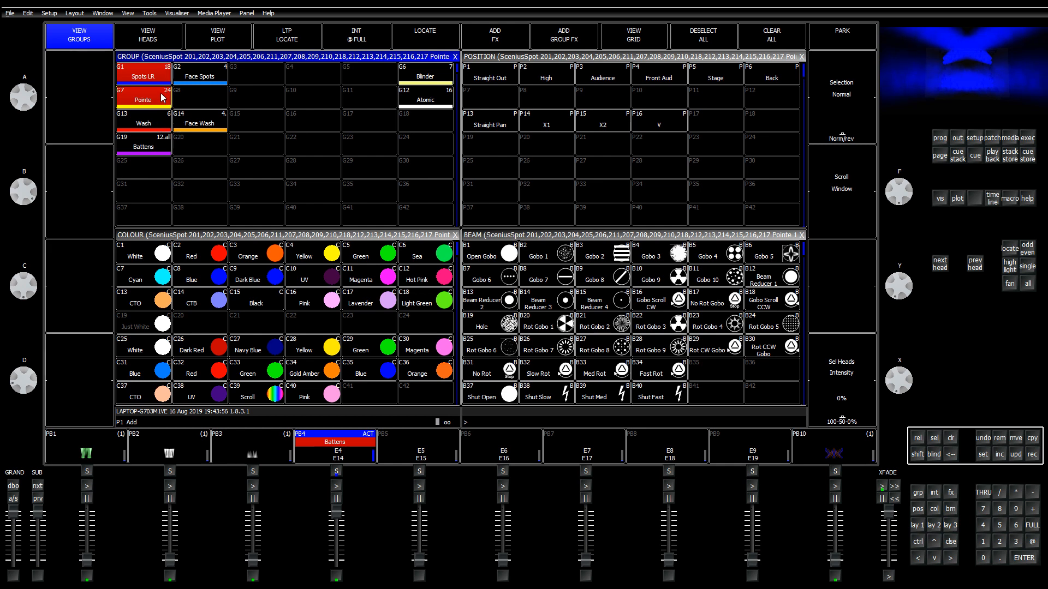
click(154, 102)
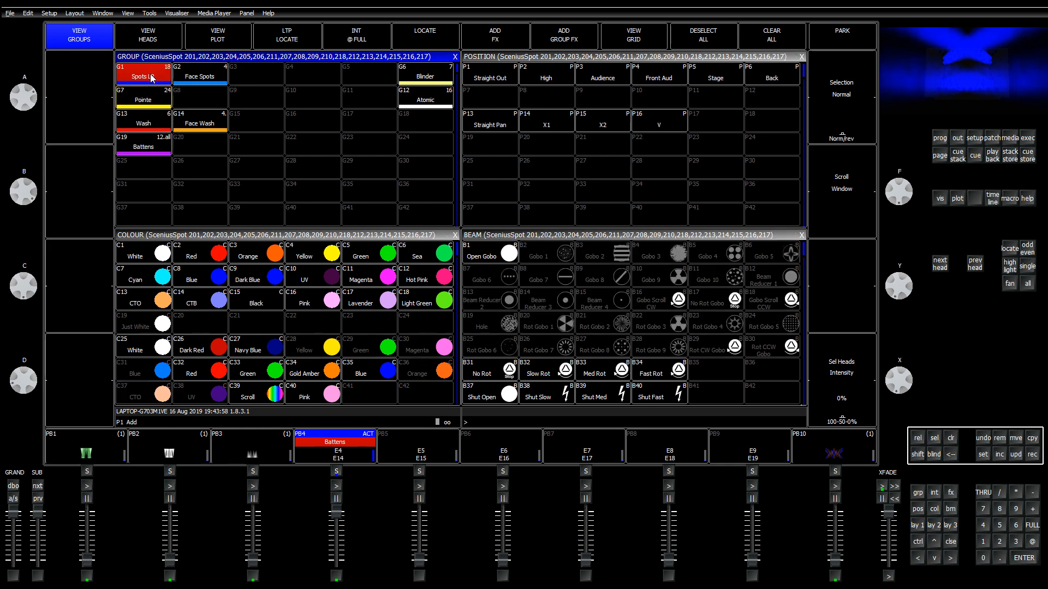
click(157, 79)
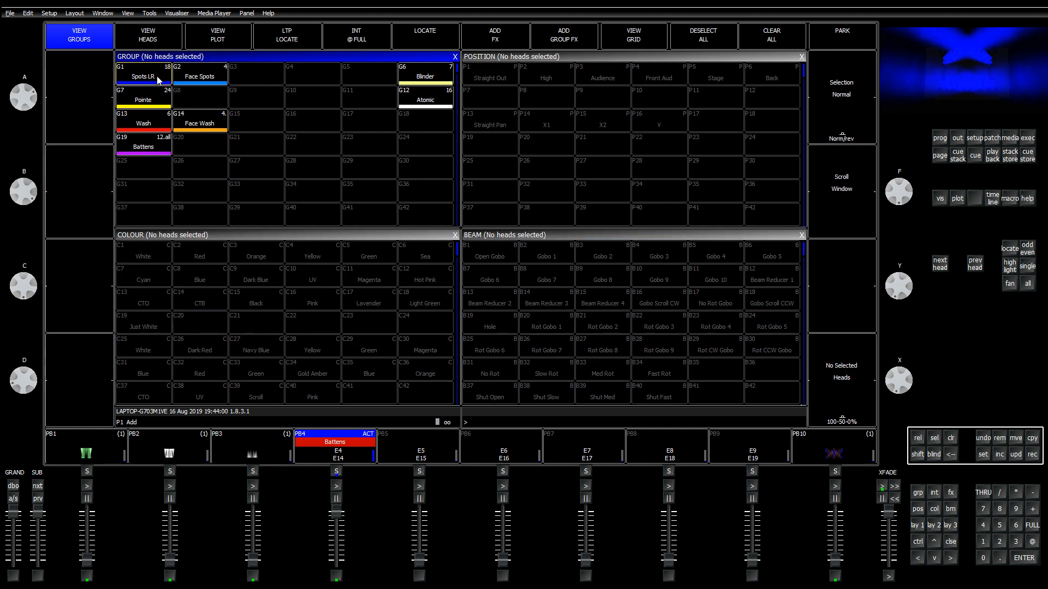
click(157, 80)
click(157, 102)
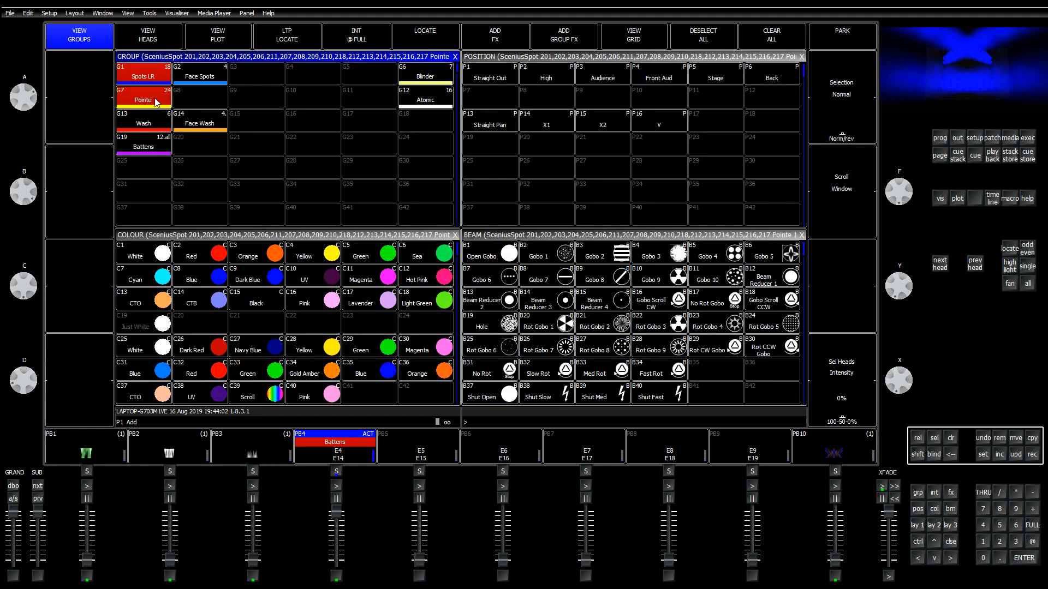
click(157, 104)
click(153, 79)
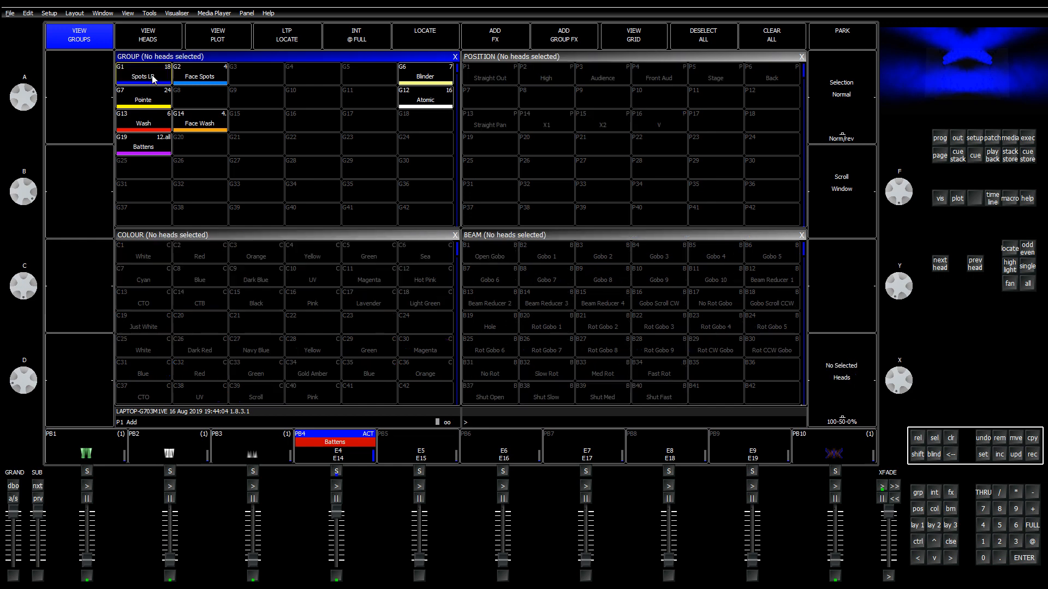
Step: Record the Spots LR, Pointe, Wash and Battens groups together as group G4 named All, recall it and clear the programmer
click(153, 80)
click(157, 106)
click(162, 127)
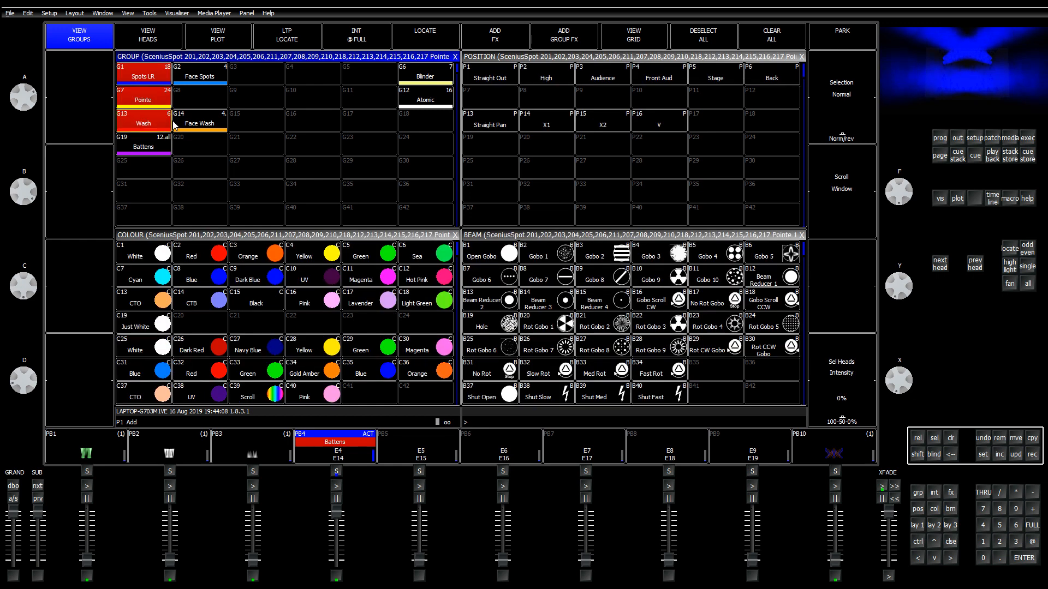
click(163, 152)
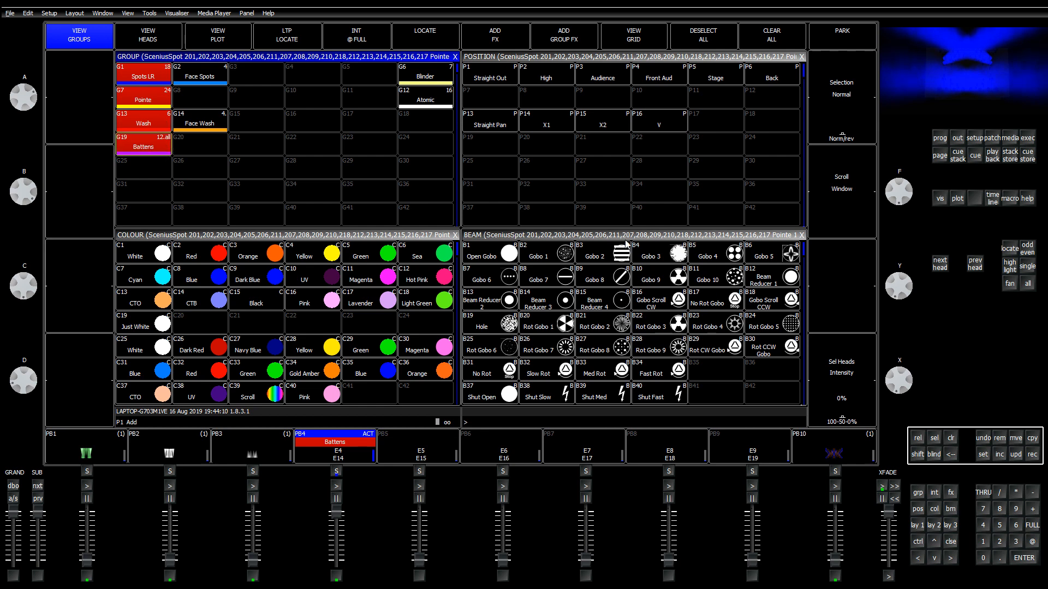
click(1030, 458)
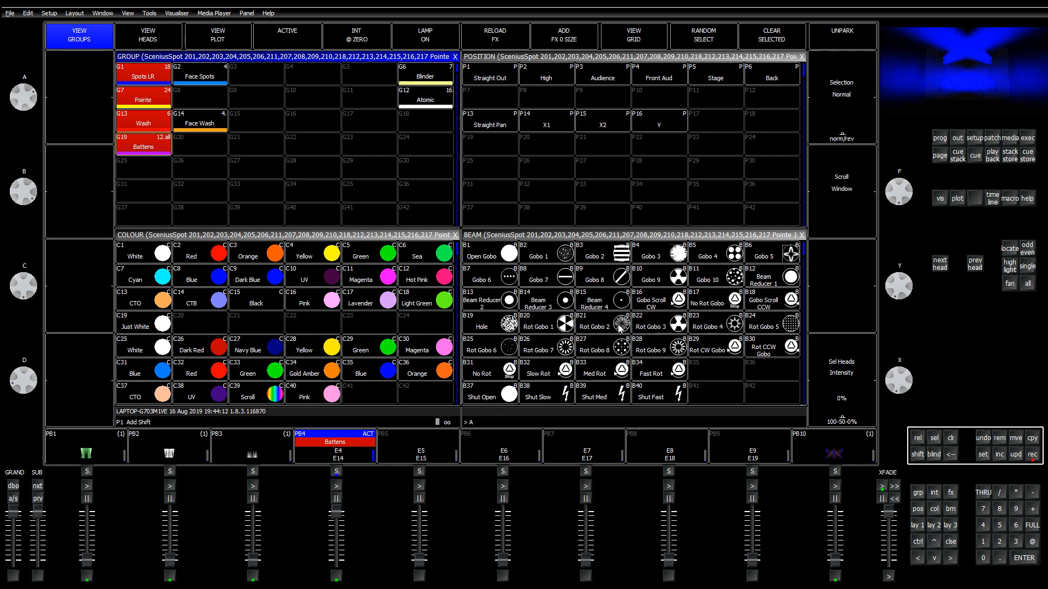
click(320, 73)
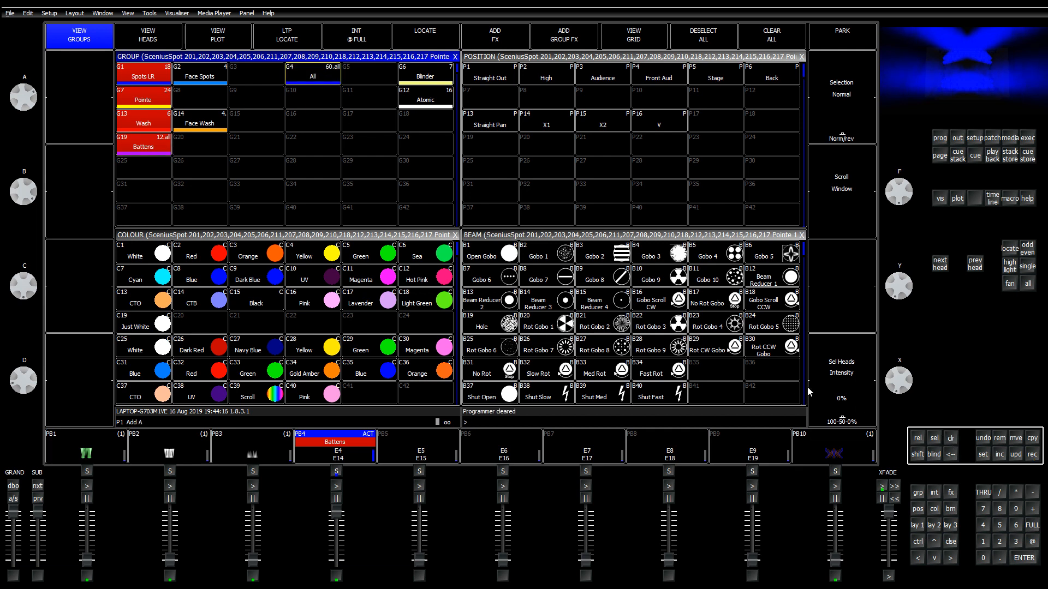
click(321, 81)
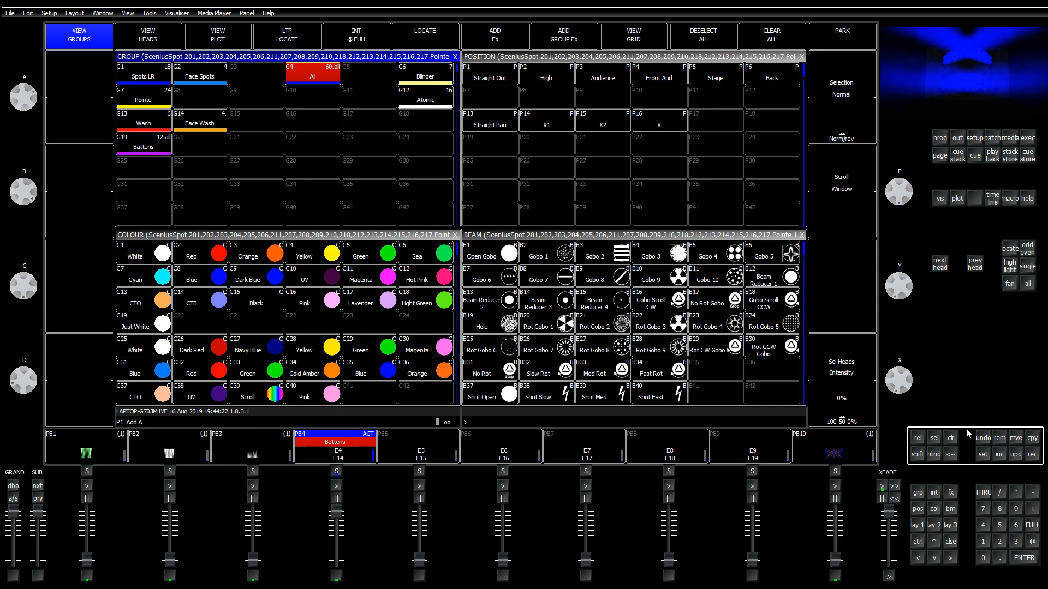
click(952, 438)
Step: Copy the All group into the first column of rows one, two and three on Execute page 3 and clear the programmer
click(1030, 439)
click(317, 77)
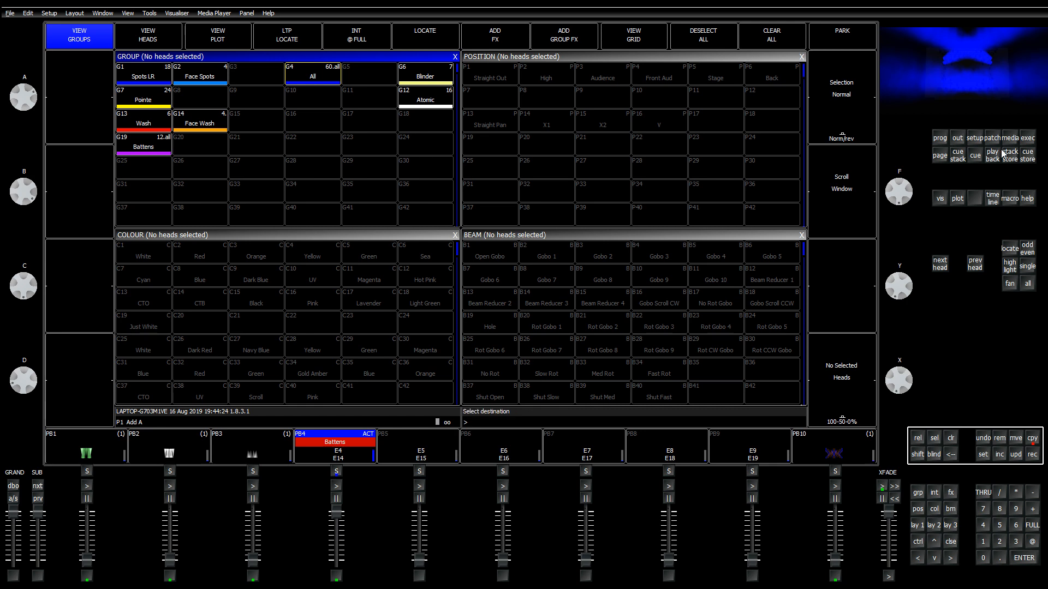
click(1028, 138)
click(140, 74)
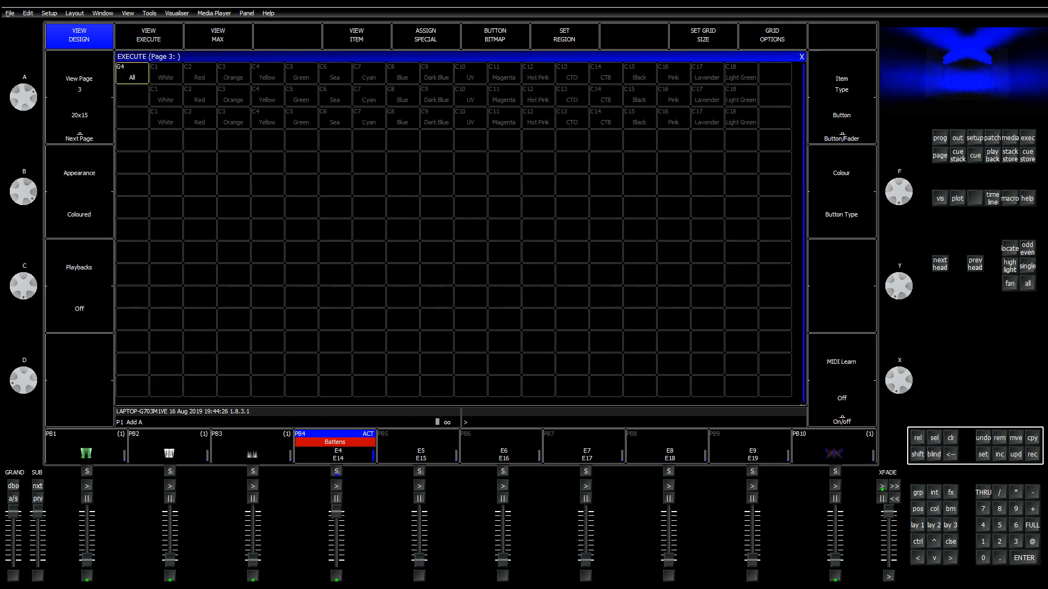
click(1031, 439)
click(140, 97)
click(1032, 438)
click(135, 99)
click(132, 119)
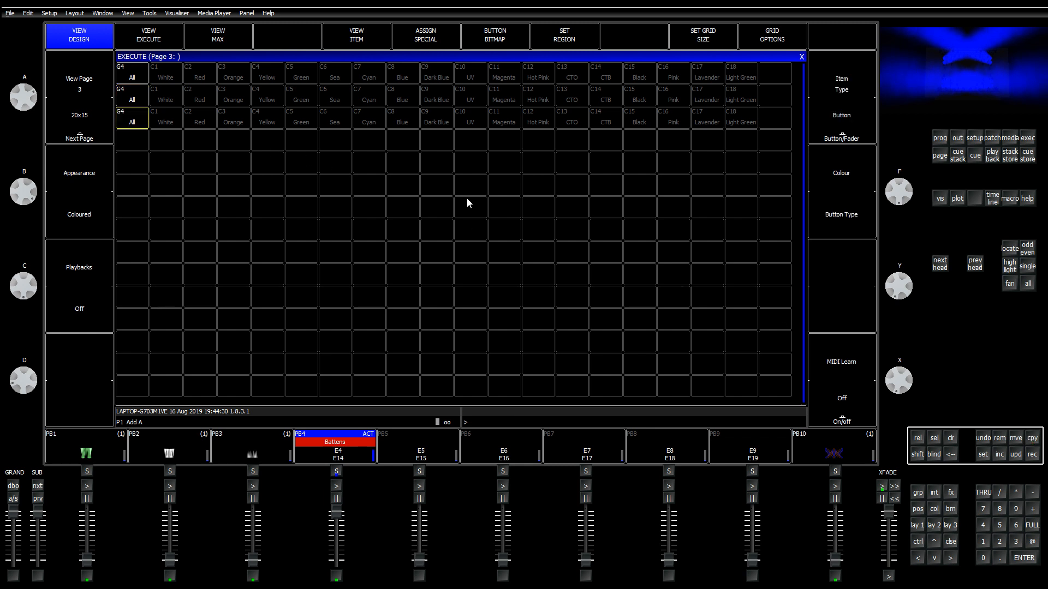
click(950, 439)
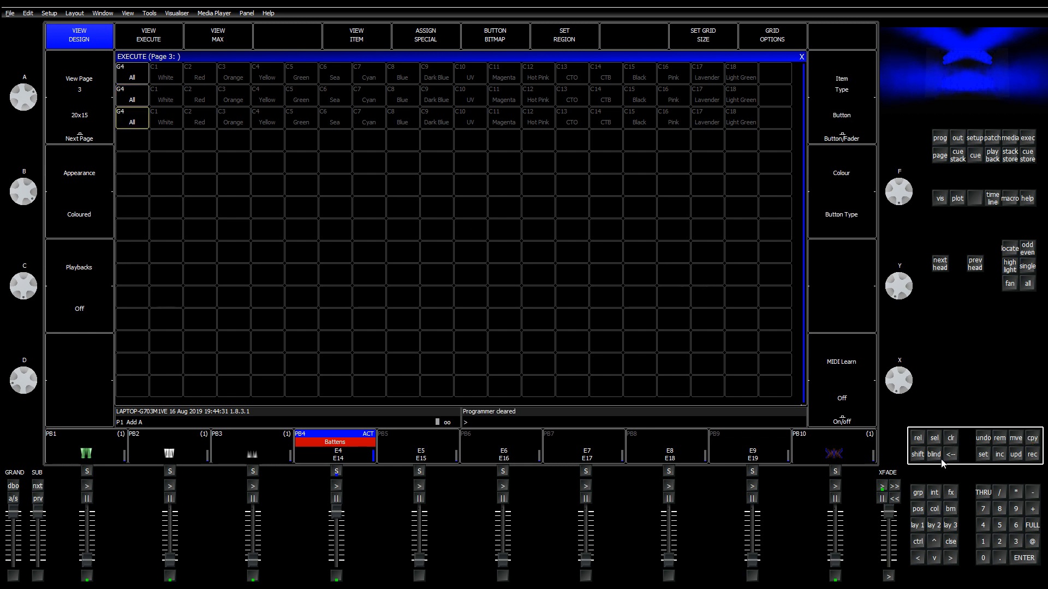
Step: Copy the Soft1, Soft 2 and Soft 3 colour palettes into the fifth row of Execute page 3, starting in the eleventh column
click(916, 526)
click(934, 508)
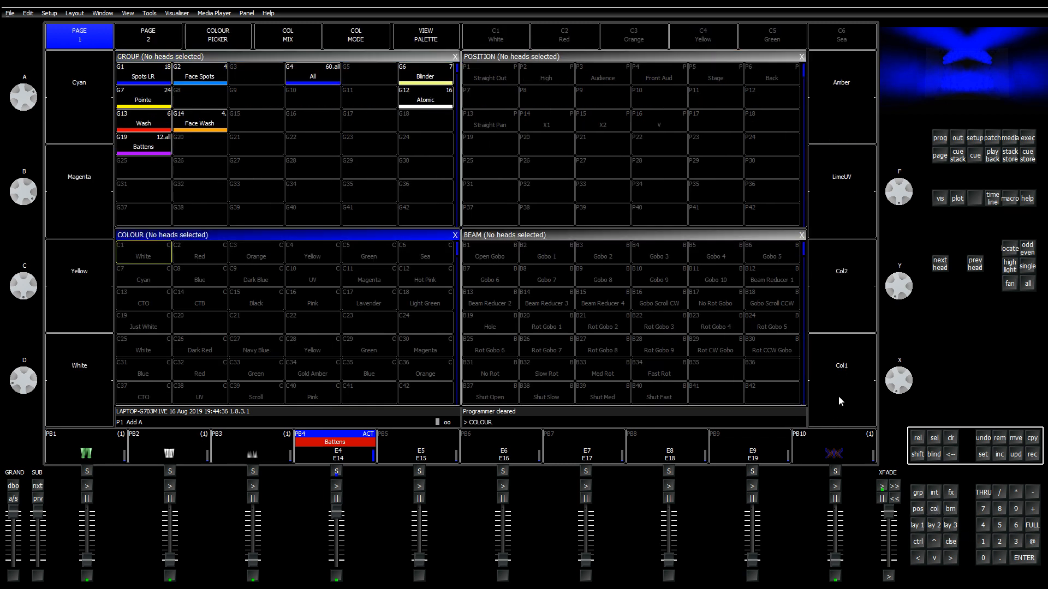
click(275, 242)
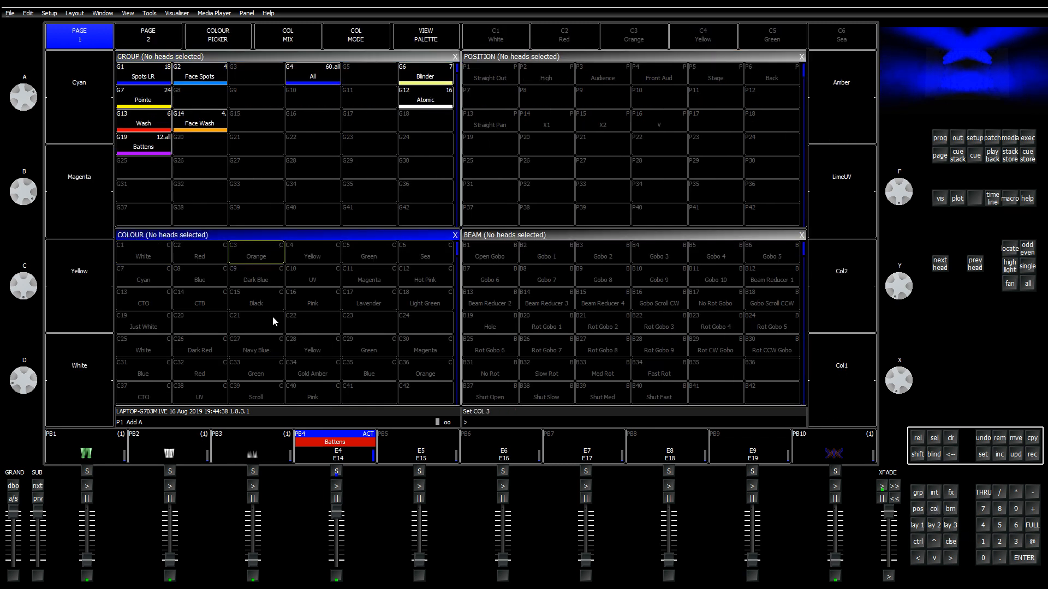
scroll(275, 322, down, 3)
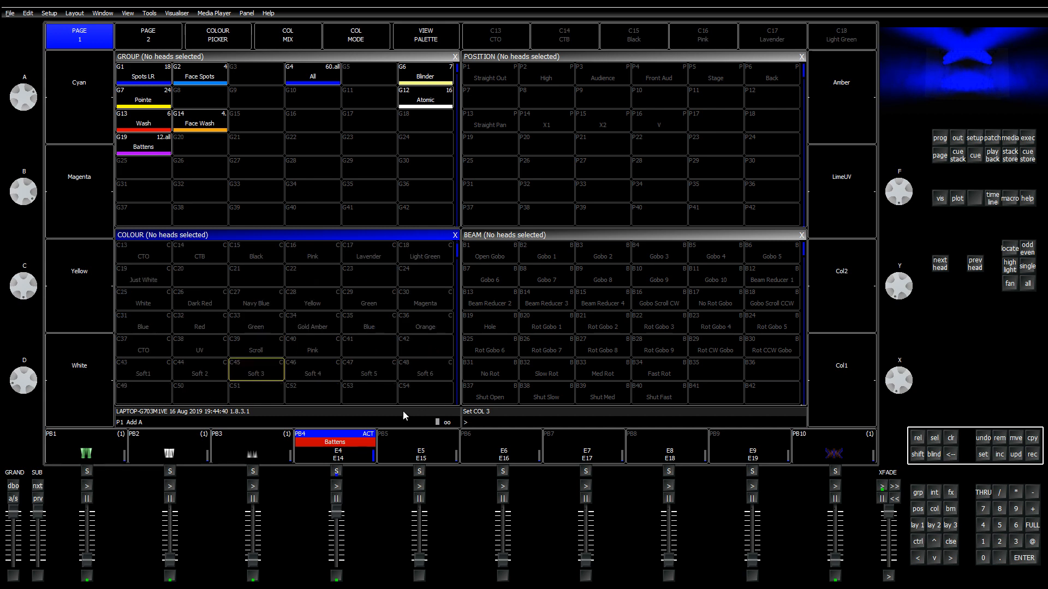
drag(144, 375, 274, 376)
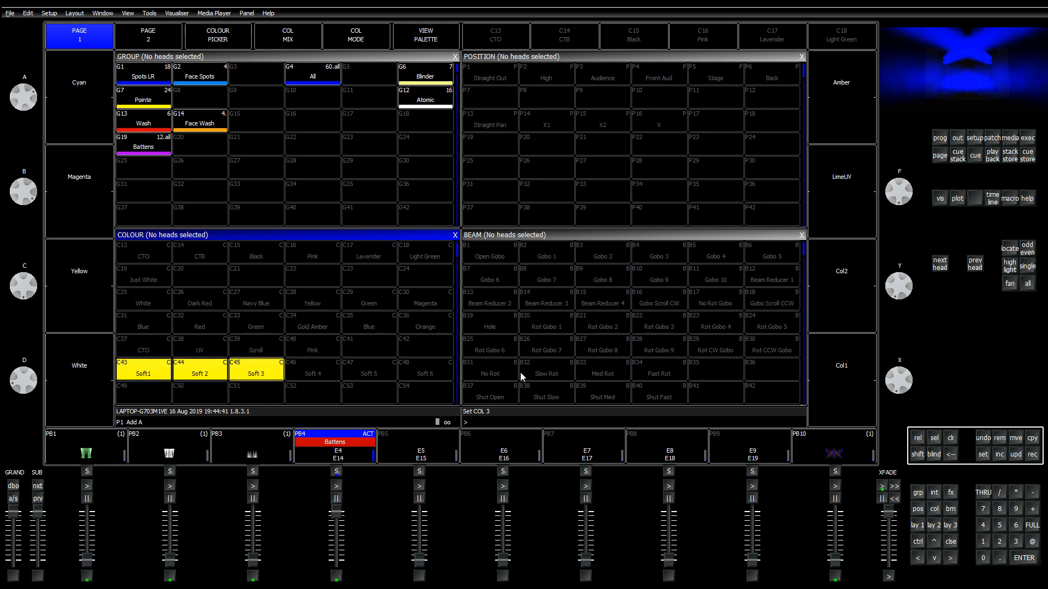
click(1032, 438)
click(1027, 138)
click(471, 164)
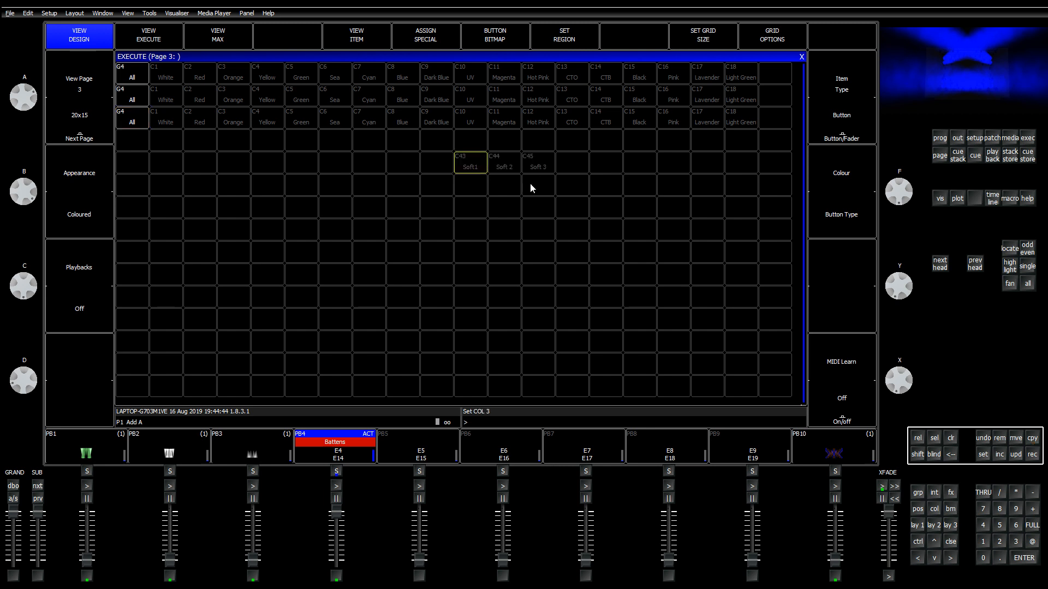
Step: Move Soft1, Soft 2 and Soft 3 to the last column of the first, second and third rows respectively
click(1016, 439)
click(470, 164)
click(767, 79)
click(1016, 439)
click(504, 164)
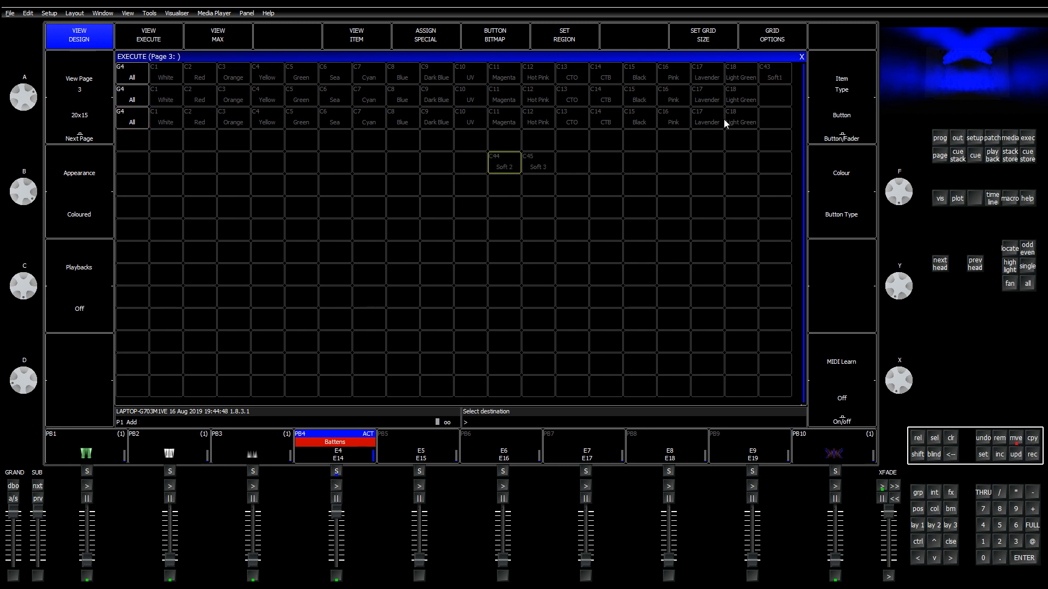
click(775, 96)
click(1015, 439)
click(540, 162)
click(769, 118)
Step: Assign the first row of Execute page 3 to region 1 and set the Soft1 button's item type to Link
drag(154, 66, 772, 76)
click(564, 35)
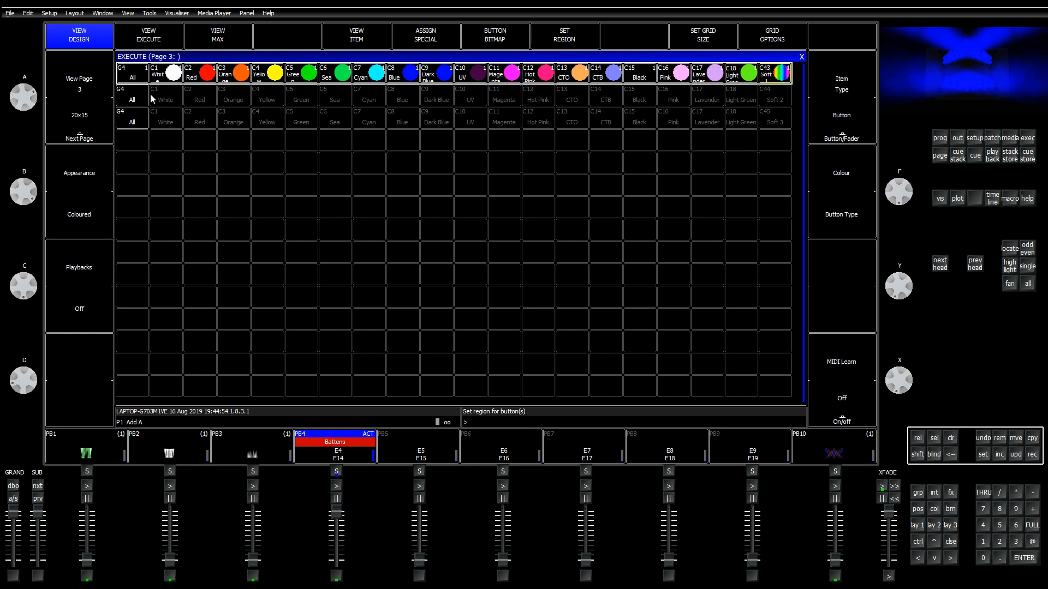
click(517, 298)
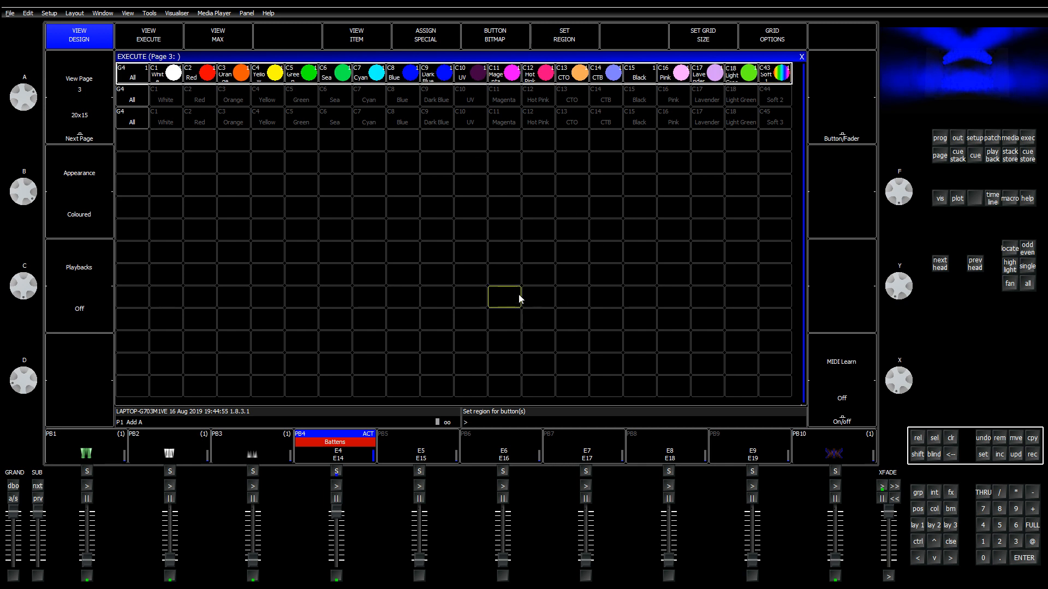
click(775, 73)
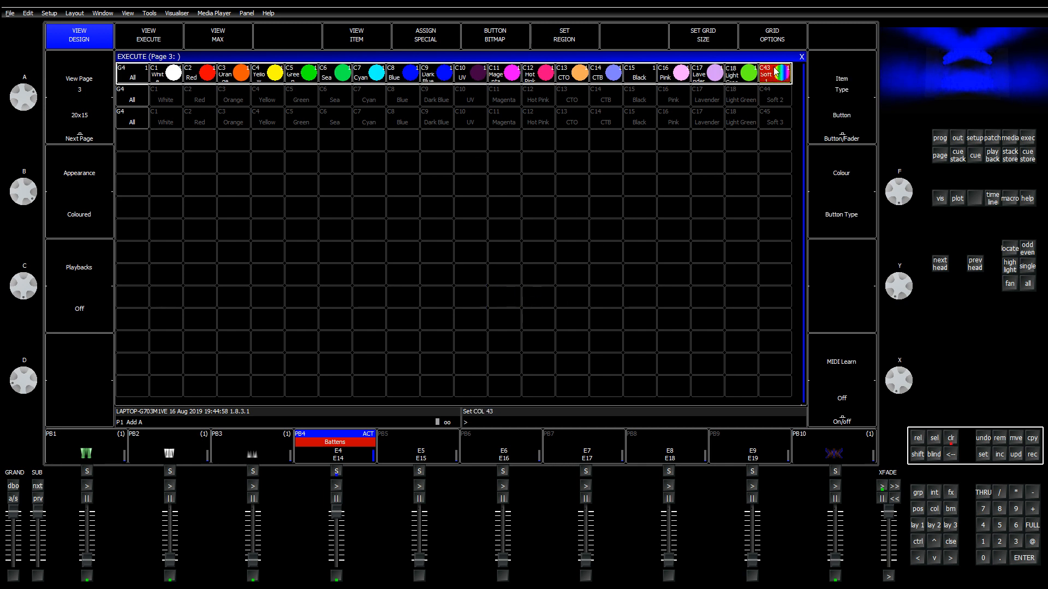
click(857, 134)
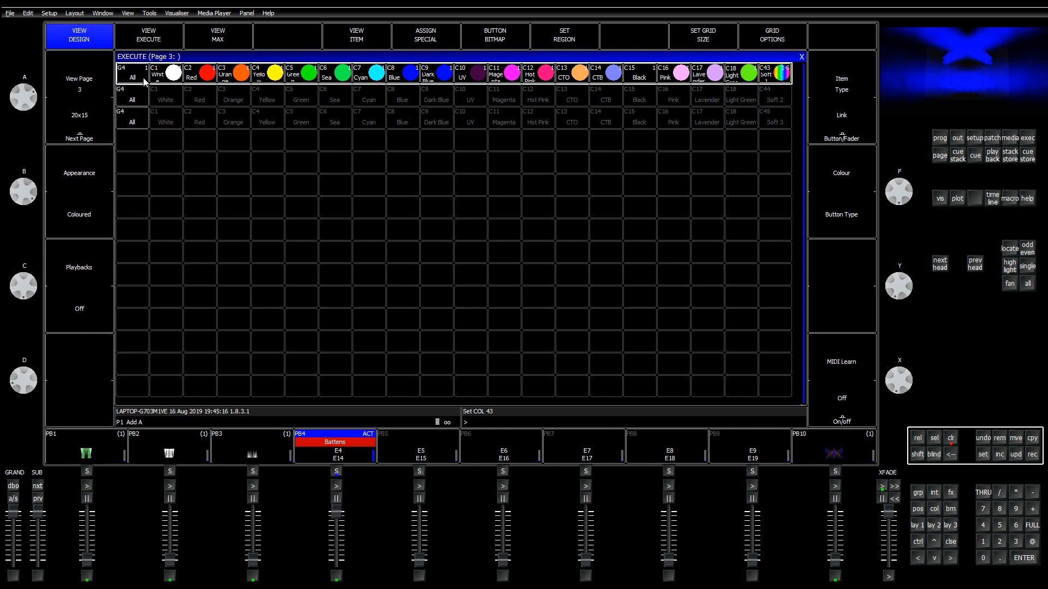
Step: Assign the second row of Execute page 3 to region 2 and the third row to region 3
drag(162, 100, 778, 101)
click(565, 41)
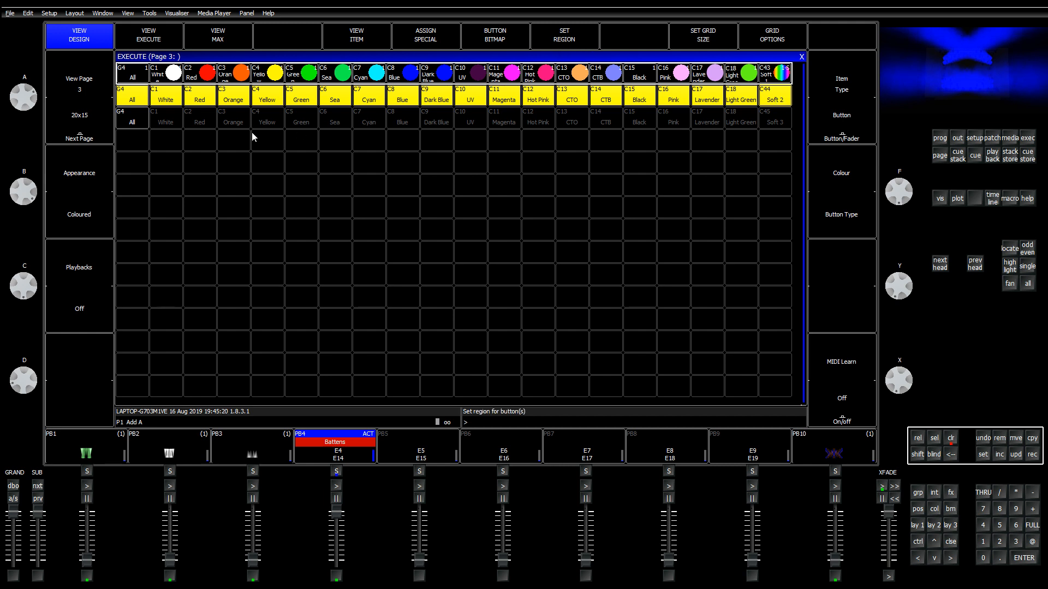
drag(142, 120, 778, 120)
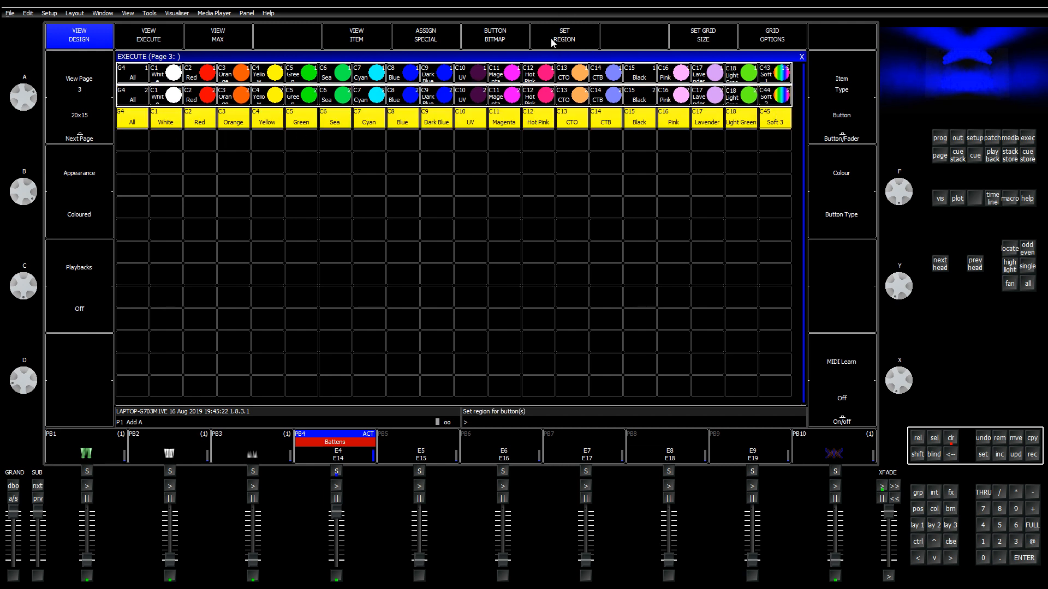
click(564, 41)
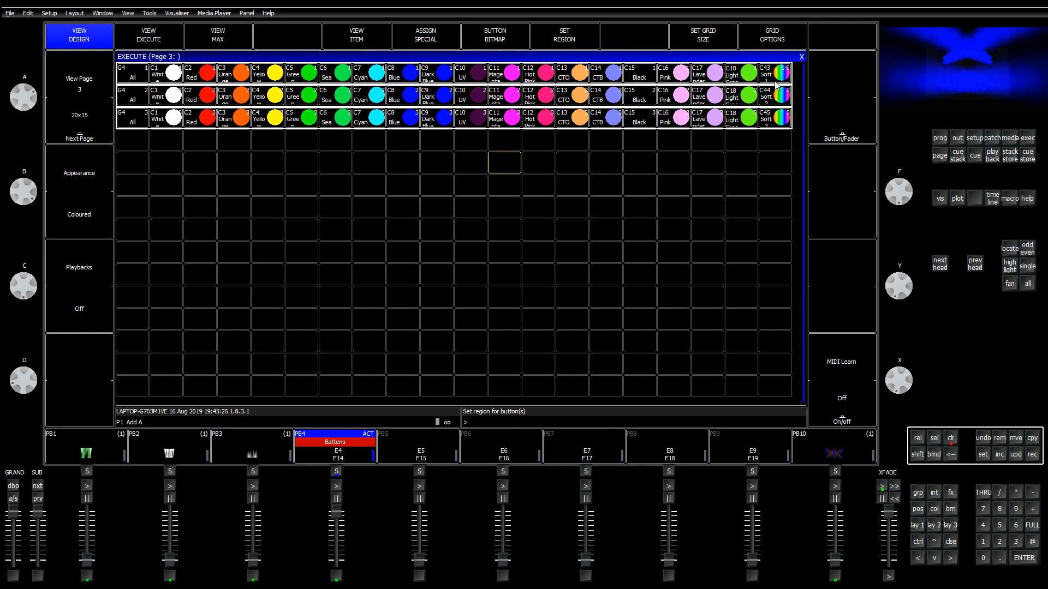
Step: Test the regions by activating Red in row one, Green in row three, and Blue, Sea, Green and Cyan in row two
click(203, 75)
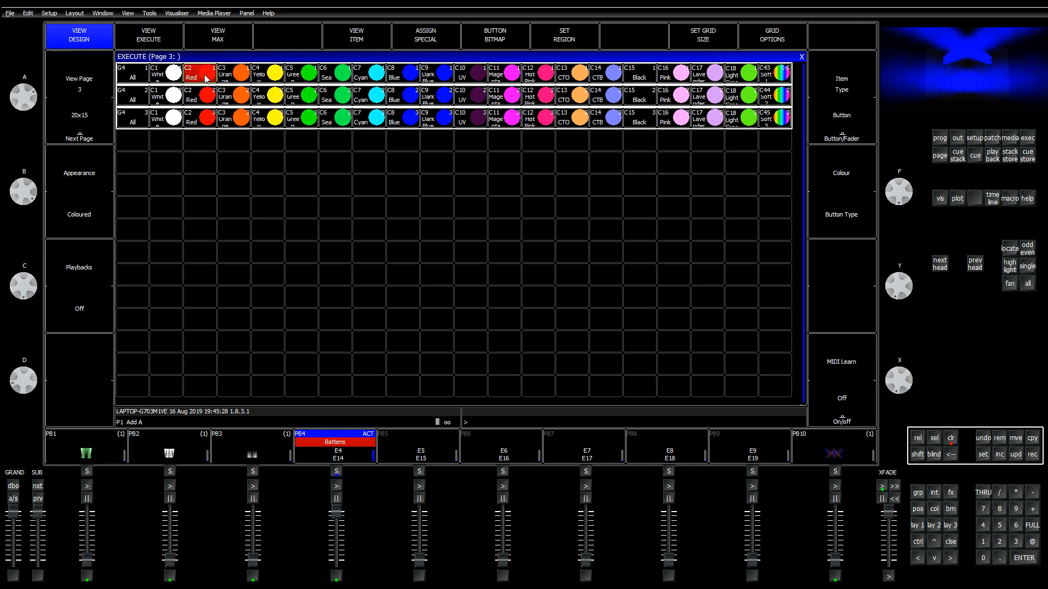
click(401, 98)
click(301, 120)
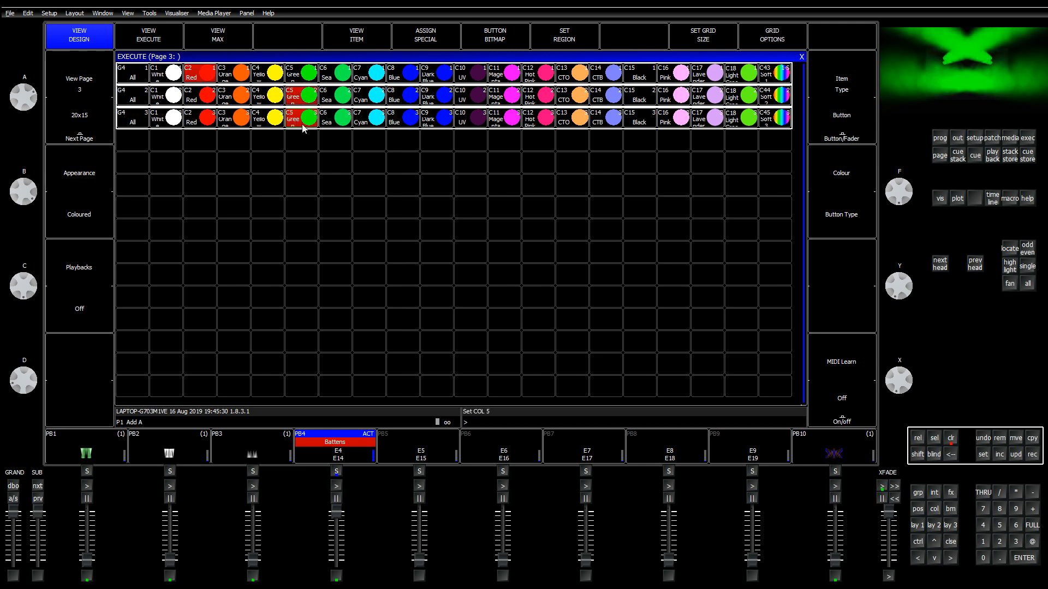
click(333, 103)
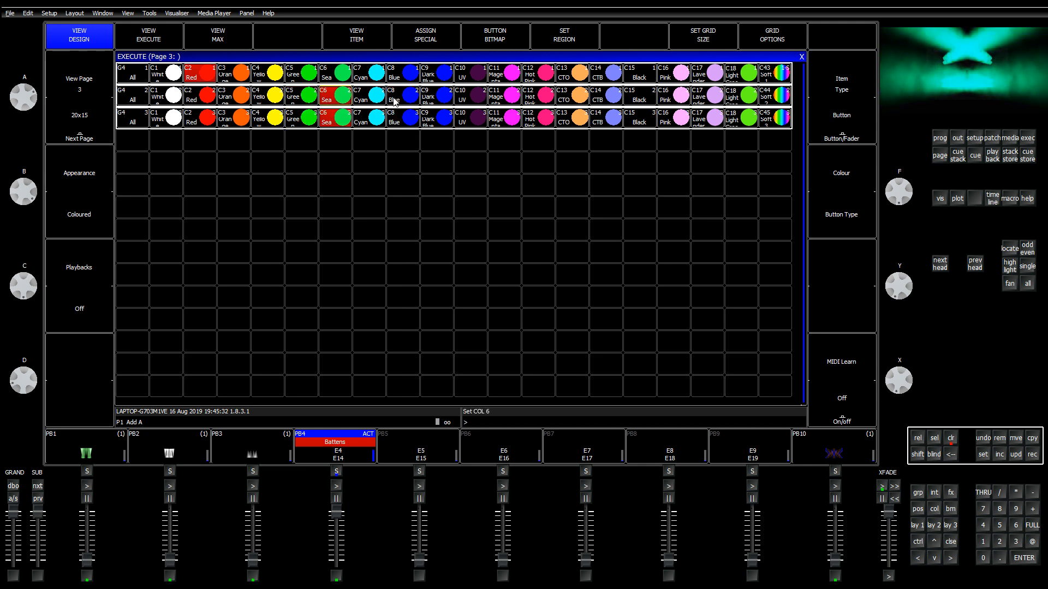
click(395, 101)
click(309, 100)
click(404, 103)
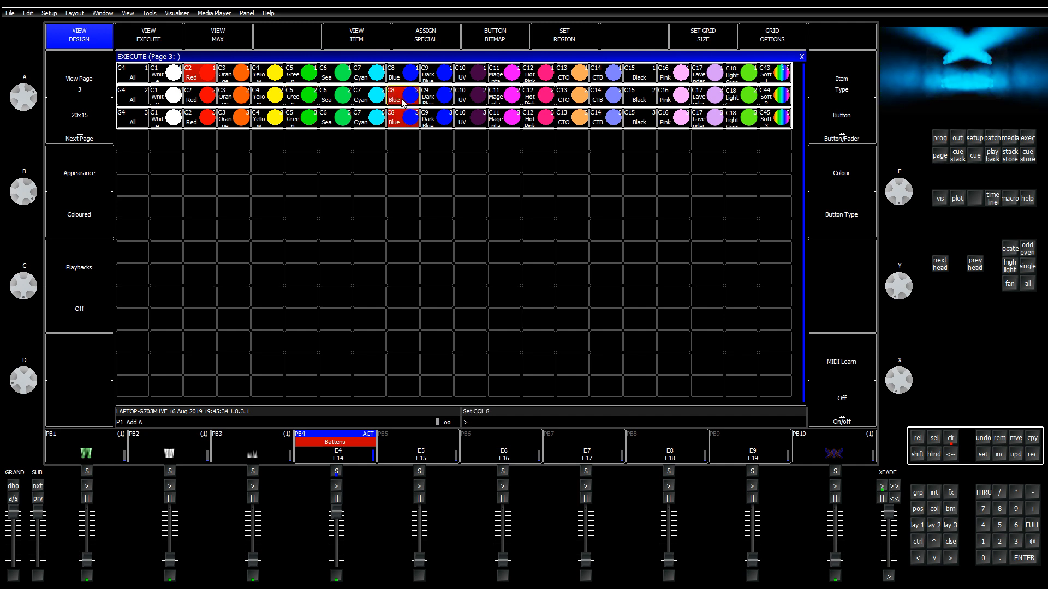
click(366, 102)
click(342, 101)
key(shift)
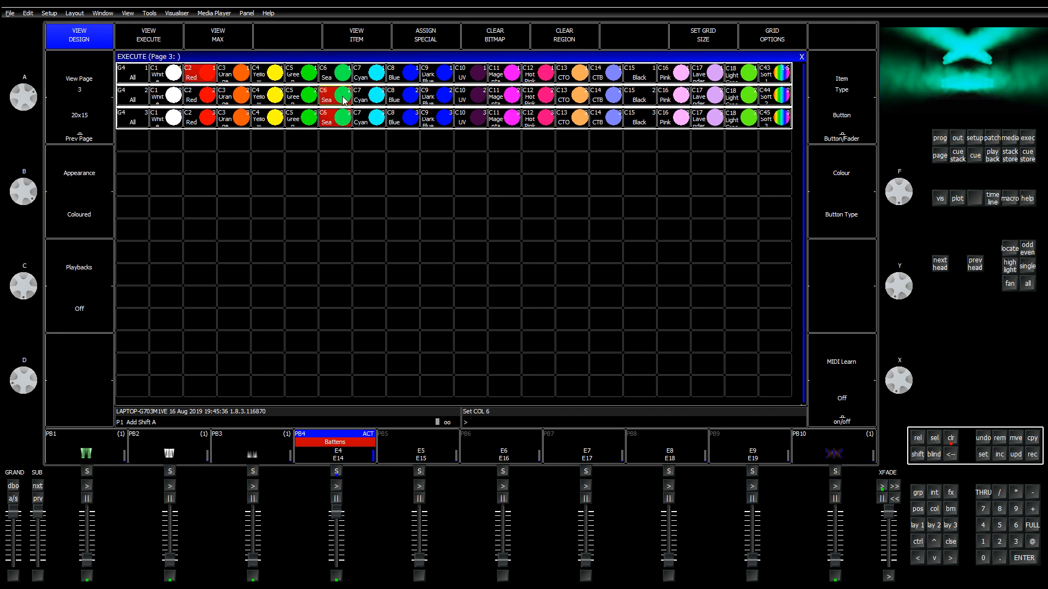
key(shift)
key(shift)
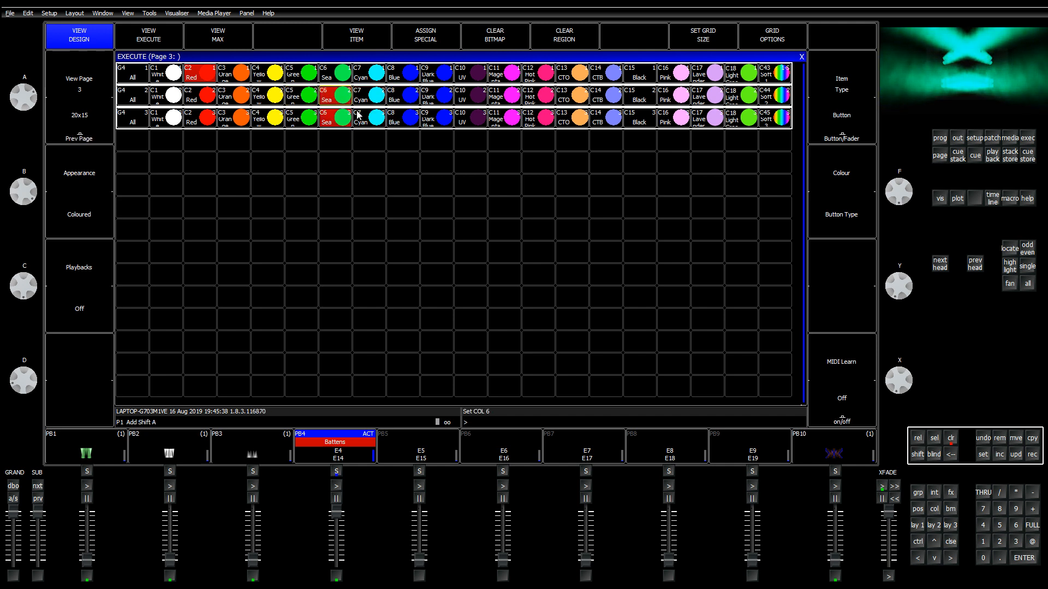
key(shift)
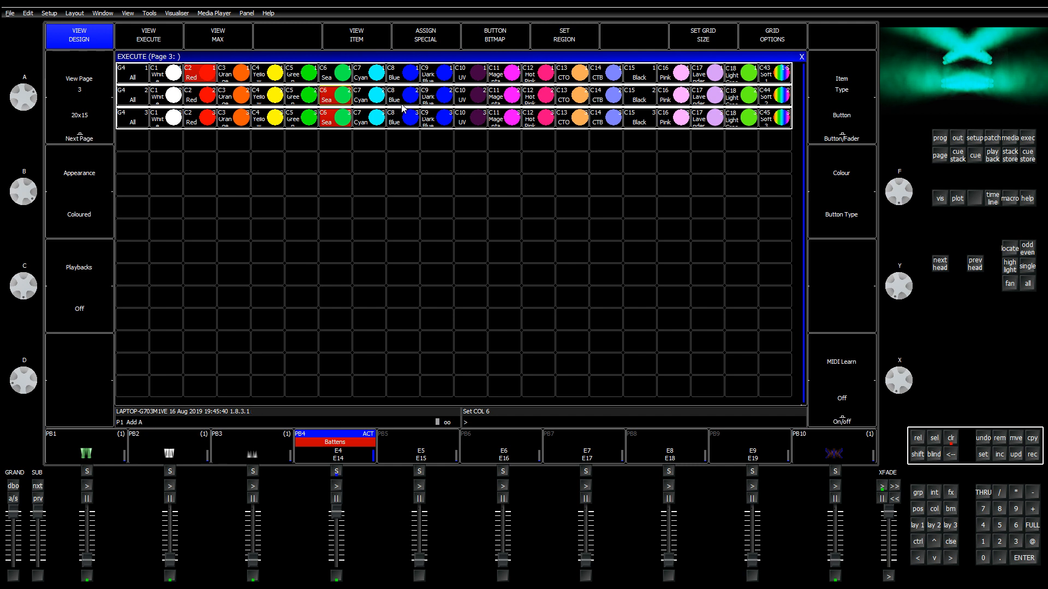
Step: Remove the 18 colour palettes White to Light Green from the third row, keeping All and Soft 3
click(1003, 441)
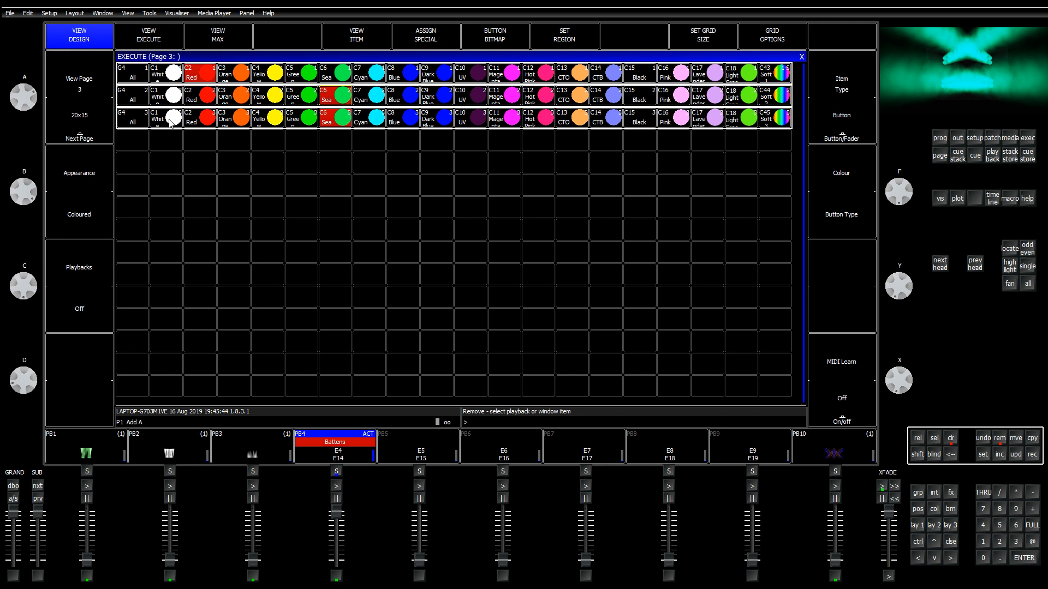
drag(169, 121, 750, 126)
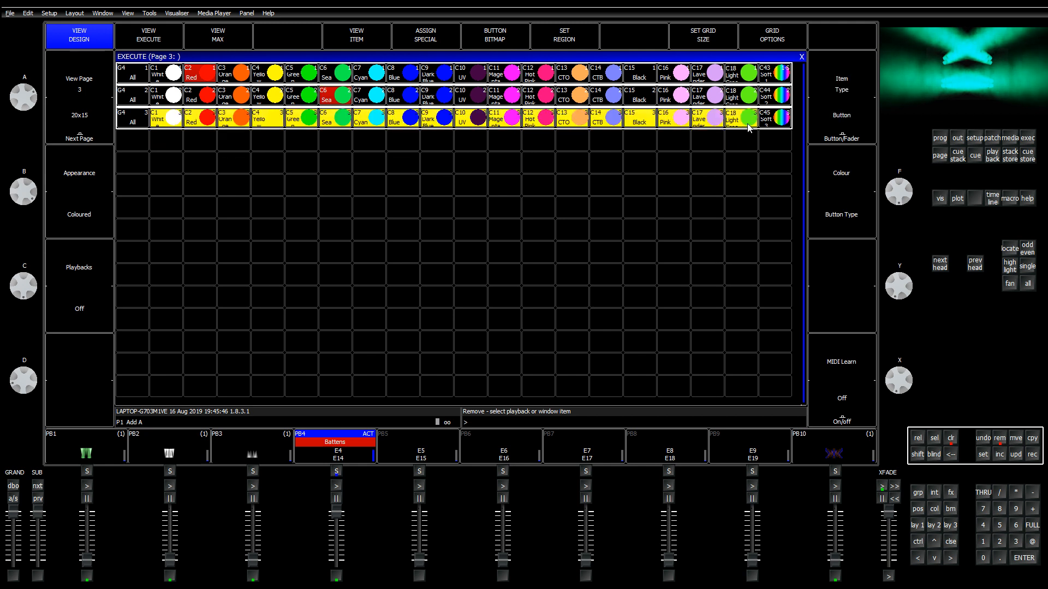
key(Return)
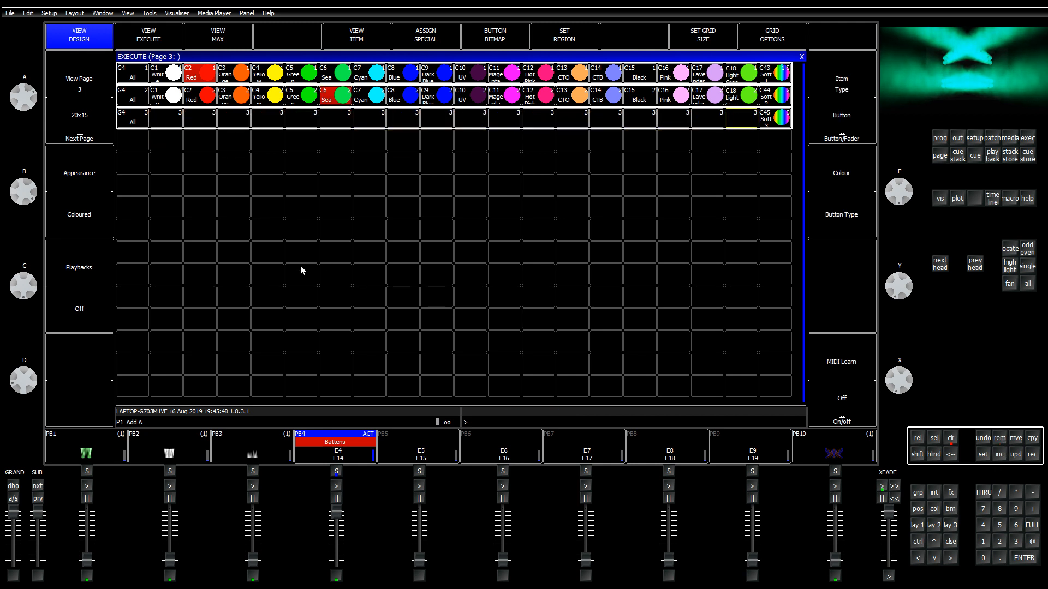
click(301, 270)
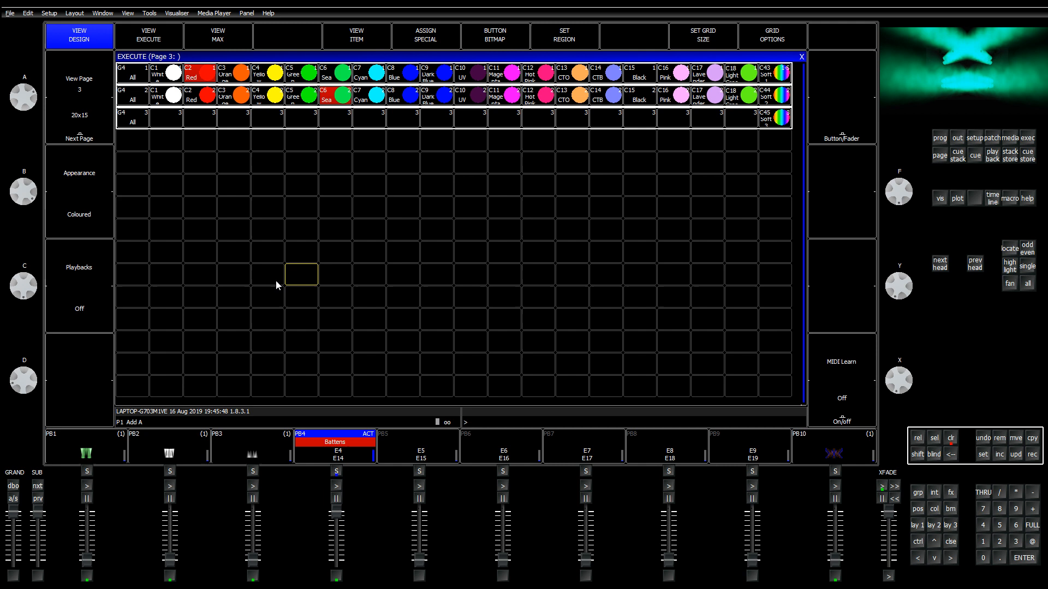
Step: Test the second row by activating Dark Blue and UV, clearing the programmer, and activating Blue and Dark Blue
click(447, 98)
click(472, 97)
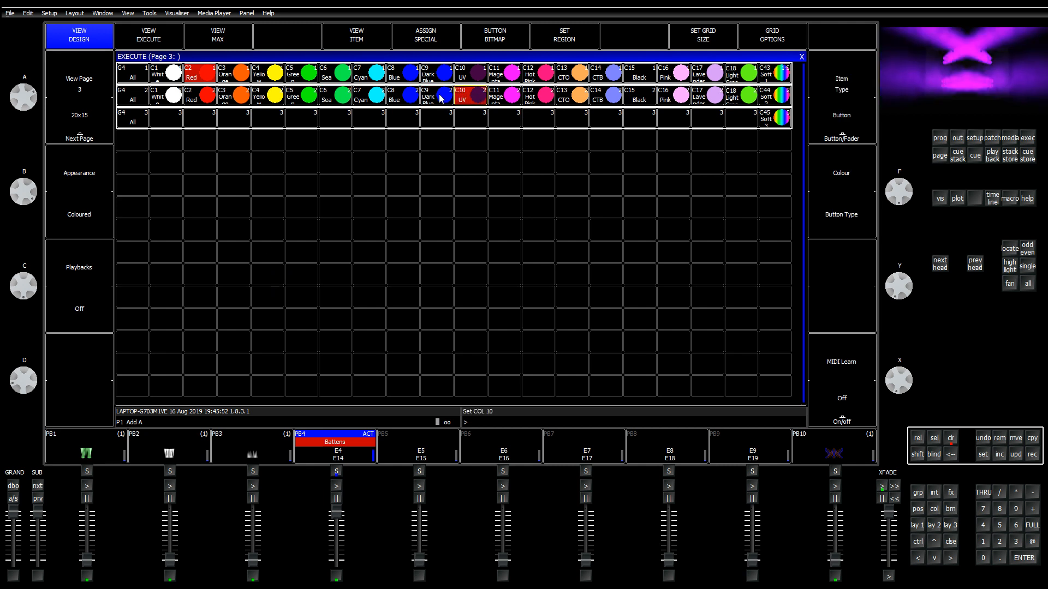
click(440, 96)
click(951, 439)
click(416, 96)
click(449, 99)
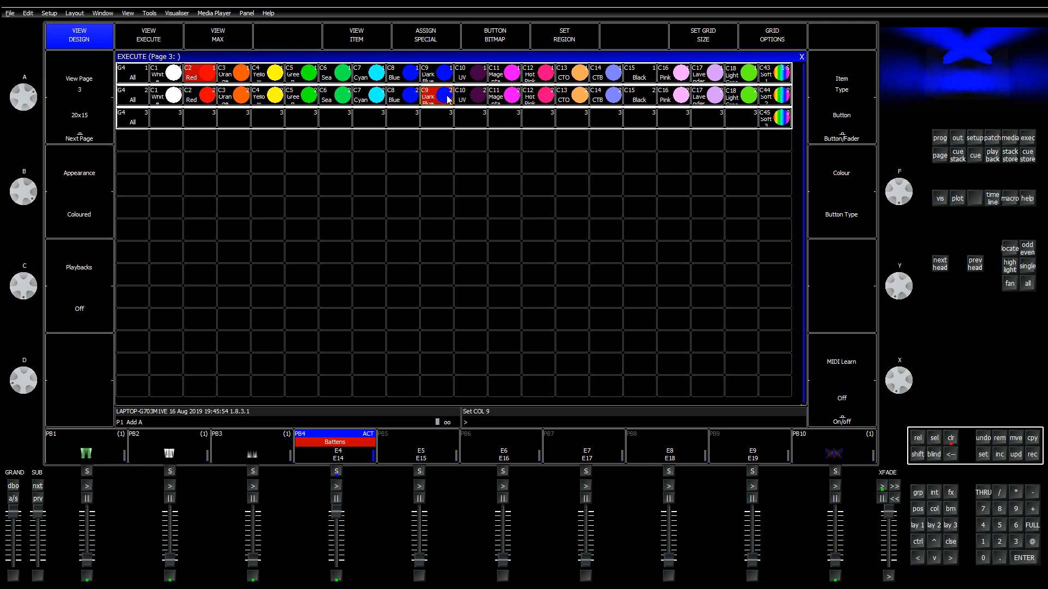
Step: Test the soft palettes by activating All and Soft 2 in the second row and Soft 3 in the third row
click(133, 95)
click(778, 98)
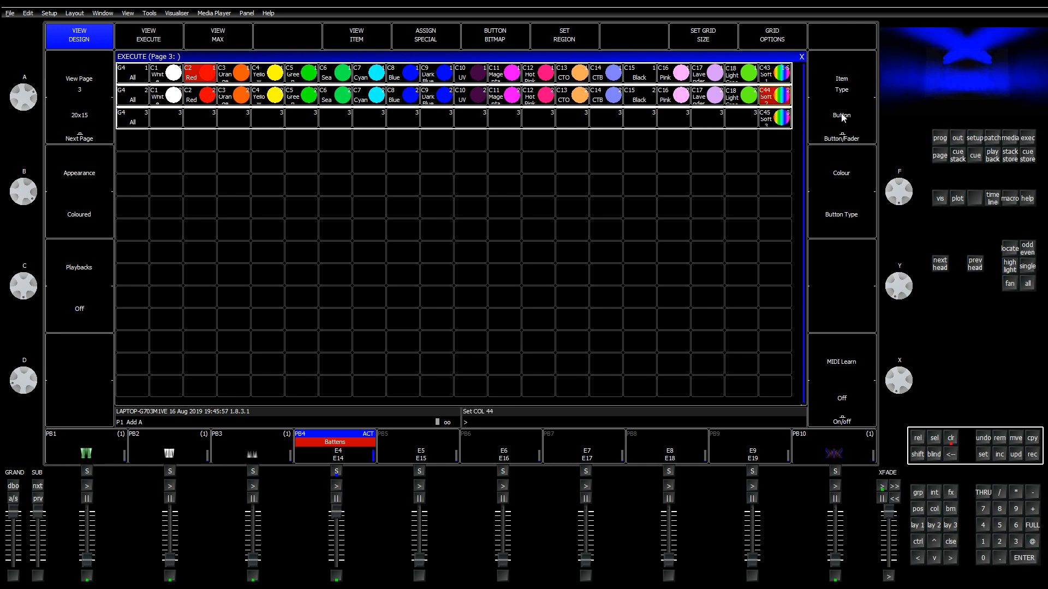
click(771, 121)
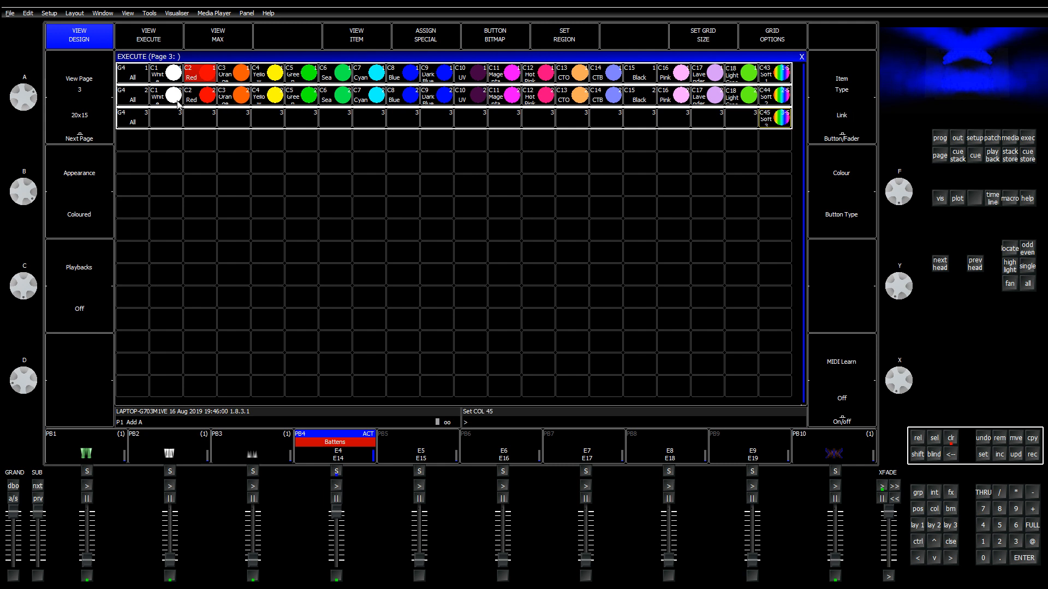
Step: Copy the 18 colour palettes White to Light Green from the second row into the empty cells of the third row
drag(177, 102, 747, 101)
click(1032, 439)
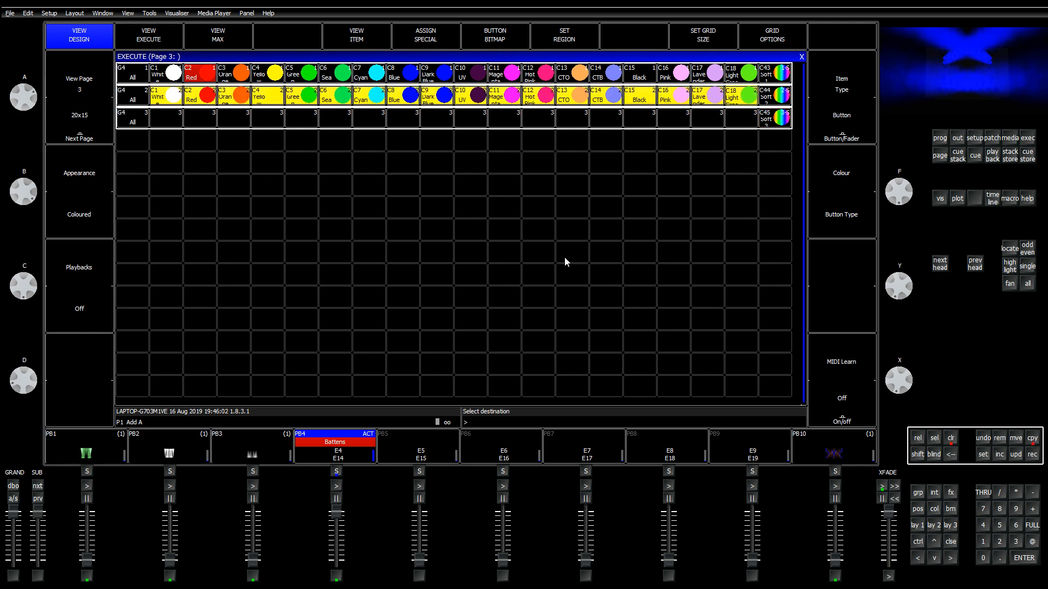
click(171, 126)
click(650, 210)
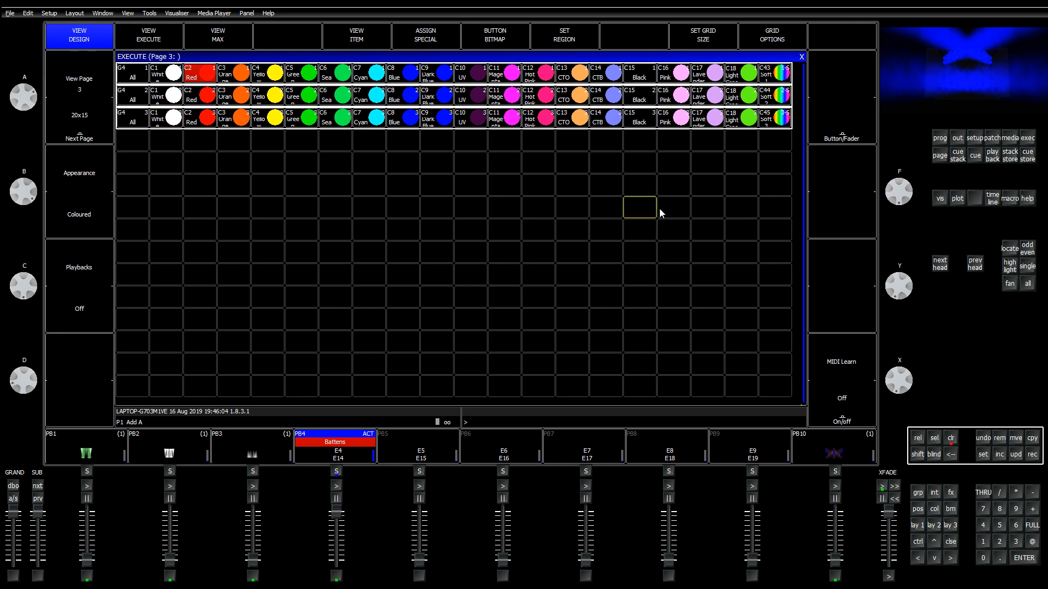
Step: Test the rows by activating Light Green and Green in row three and Blue in row two, and clear the programmer
click(748, 119)
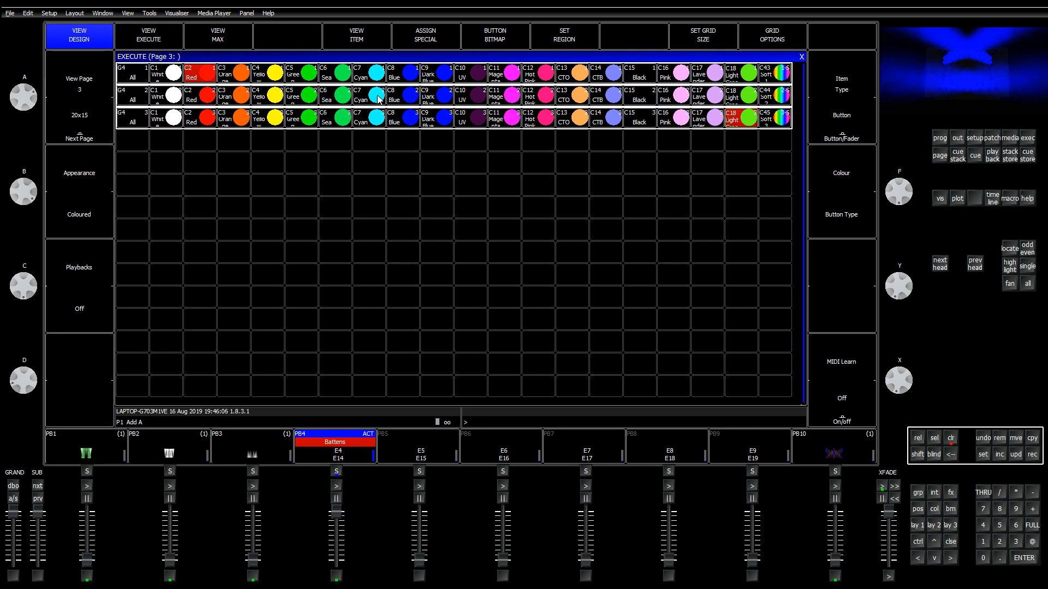
click(404, 101)
click(299, 127)
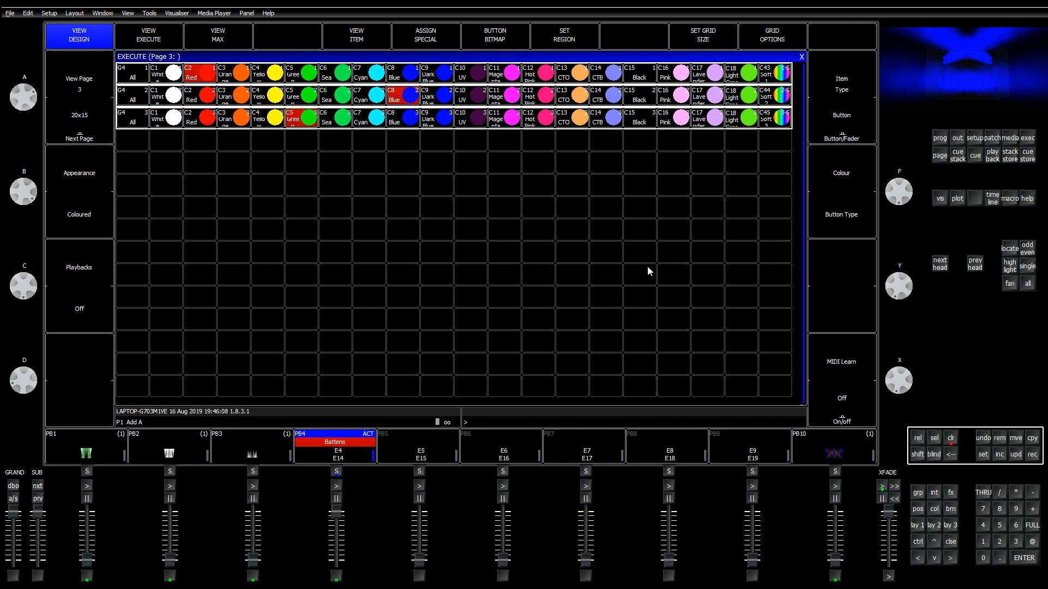
click(952, 439)
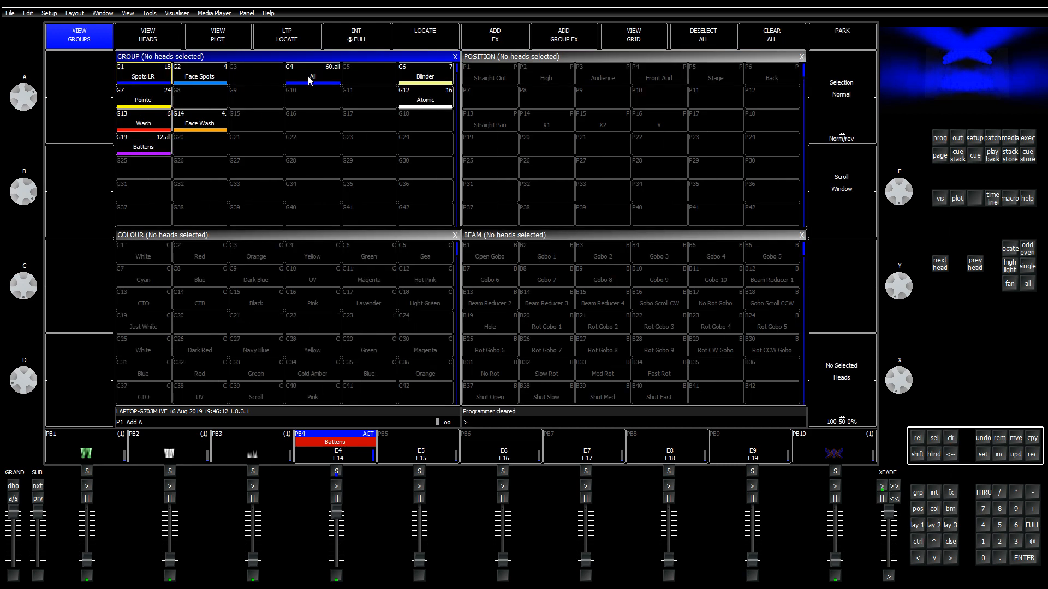
Step: Select the Spots LR group and add the 3col colour effect using palettes Soft1, Soft 2 and Soft 3
click(310, 80)
click(309, 83)
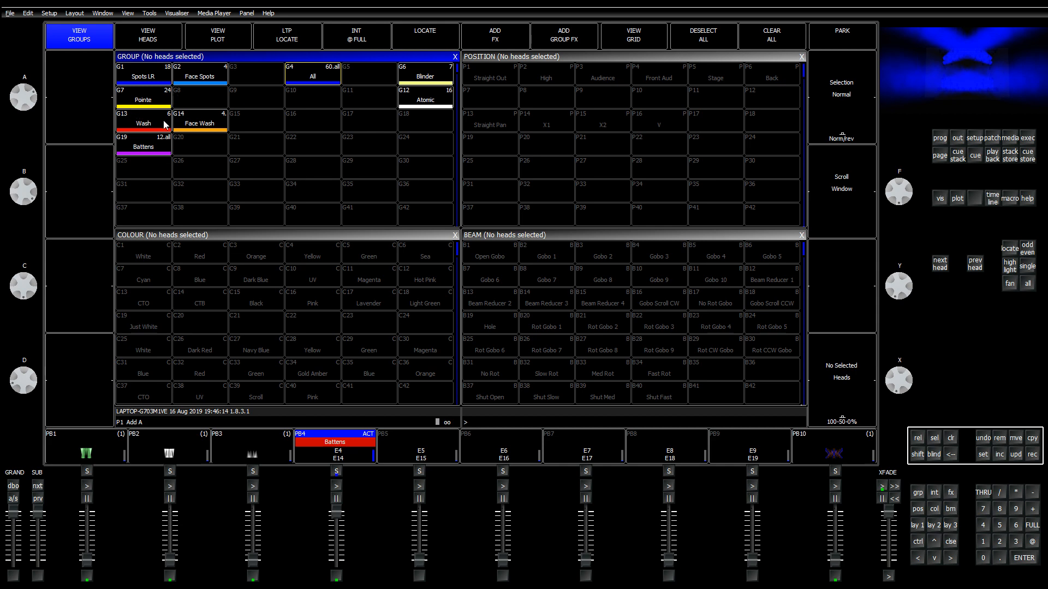
click(165, 125)
click(153, 125)
click(144, 79)
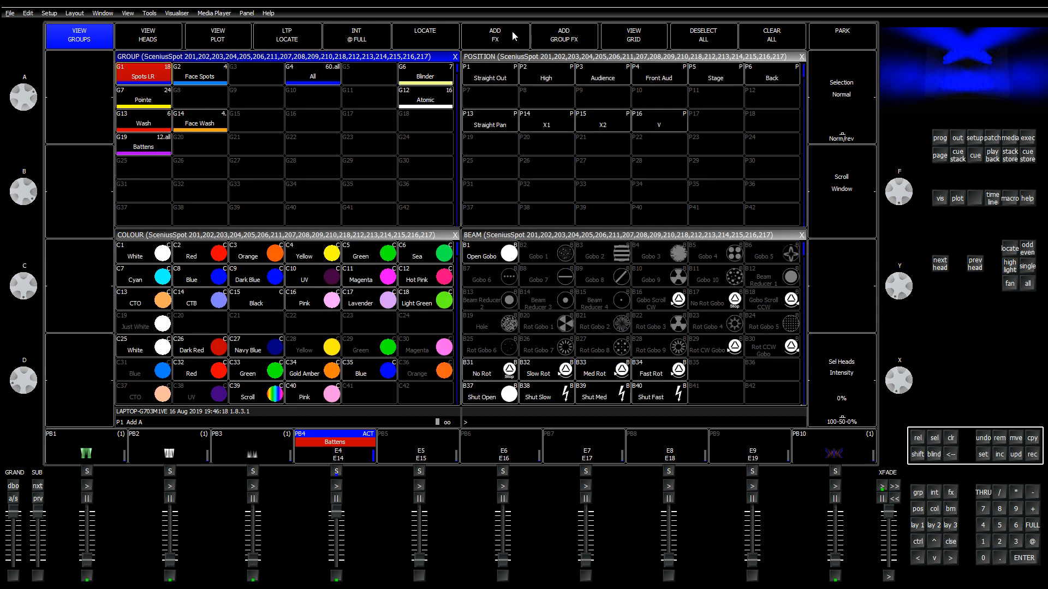
click(510, 38)
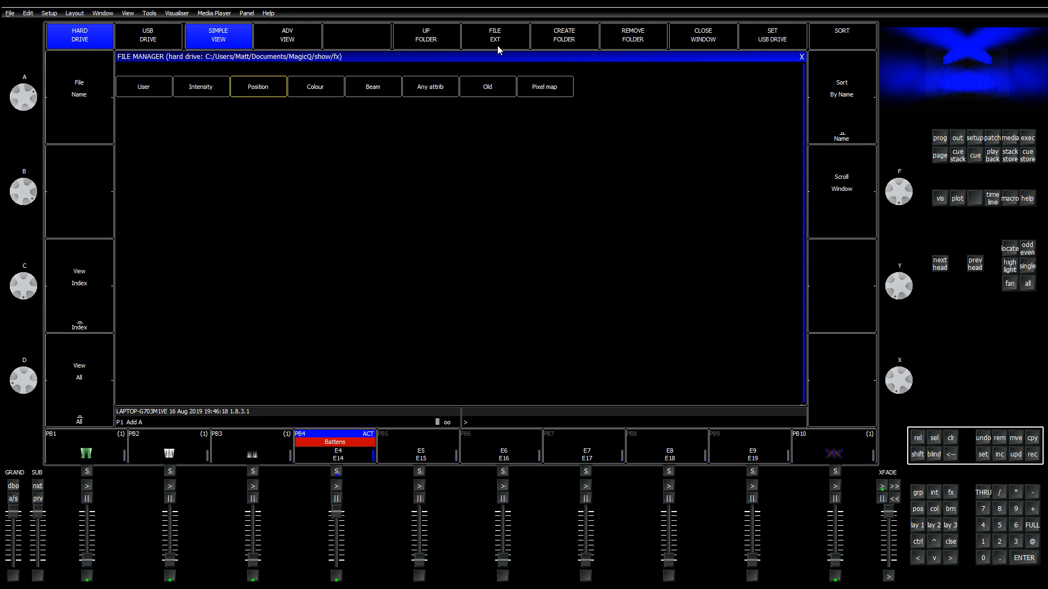
click(315, 90)
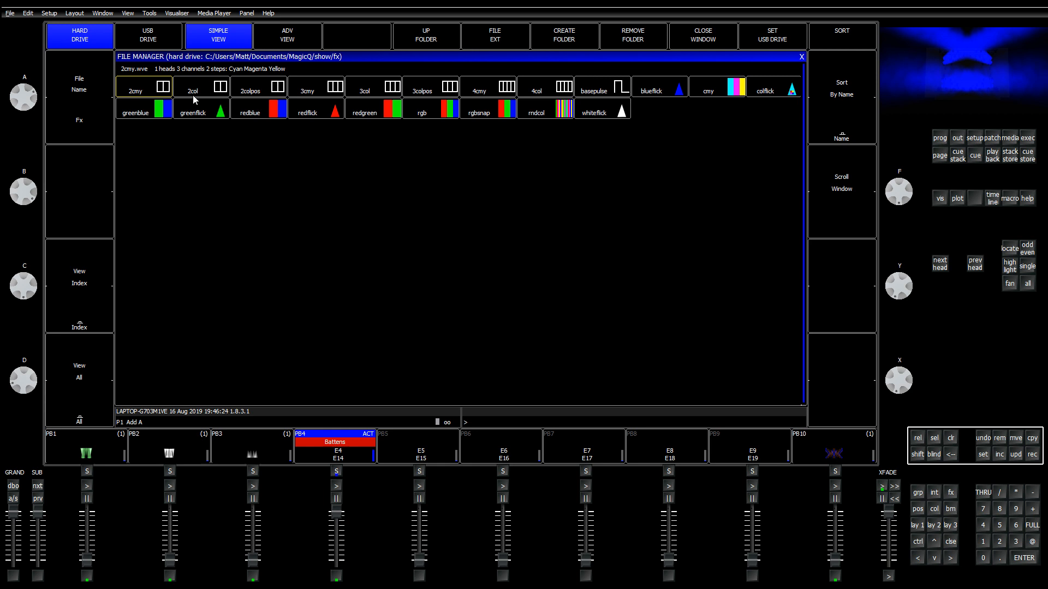
click(385, 90)
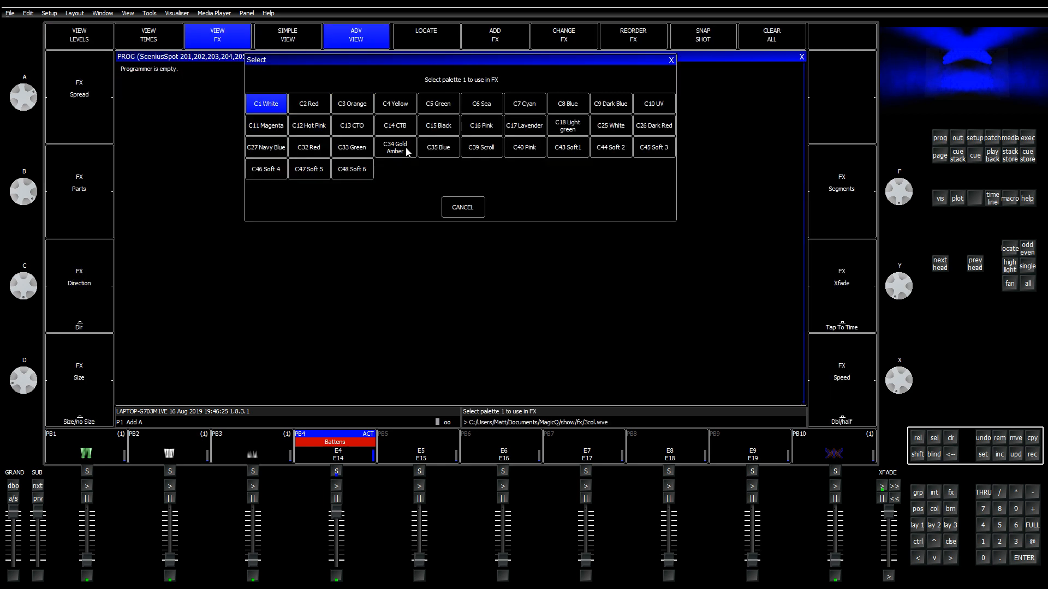
click(573, 151)
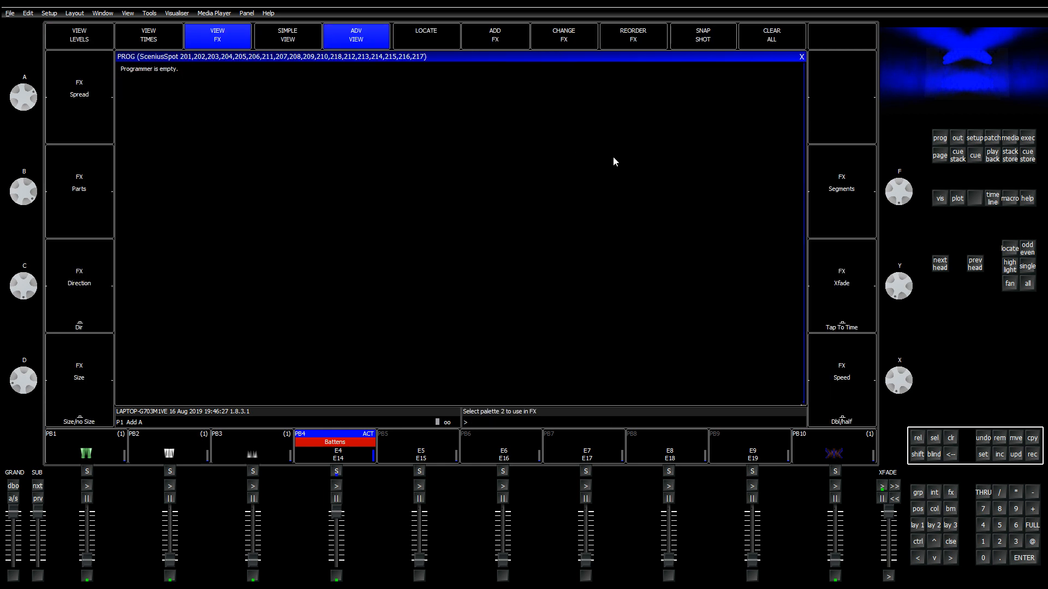
click(617, 150)
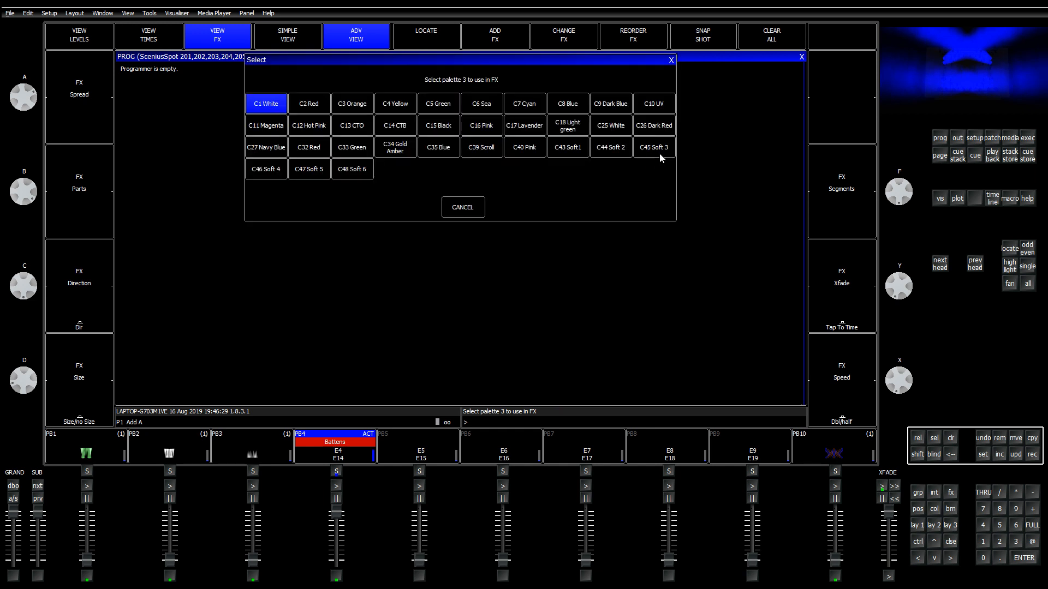
click(660, 150)
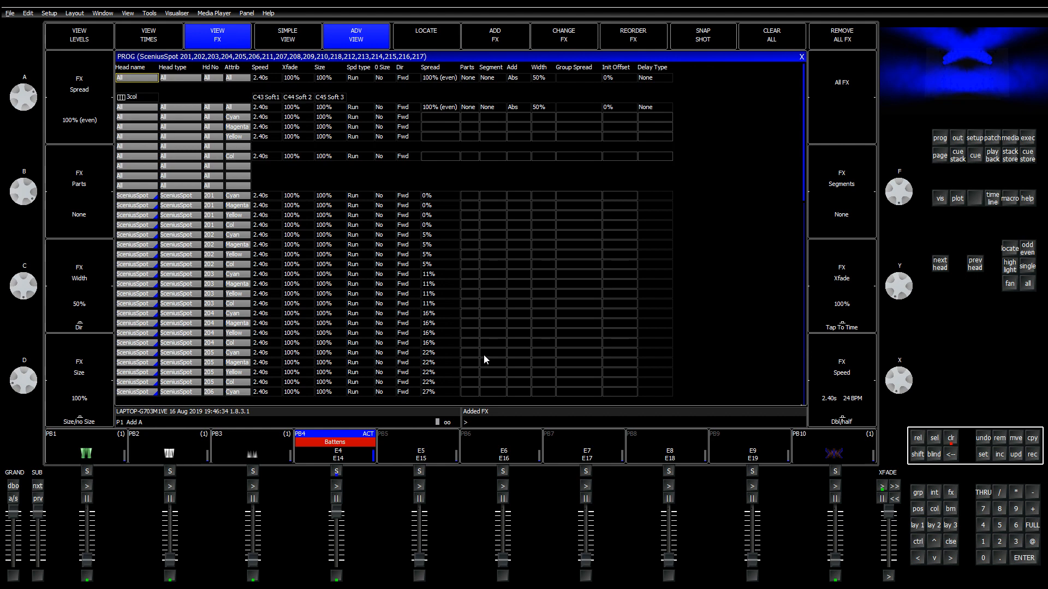
Step: Release playback 4 and activate playback 1
key(ctrl+r)
key(q)
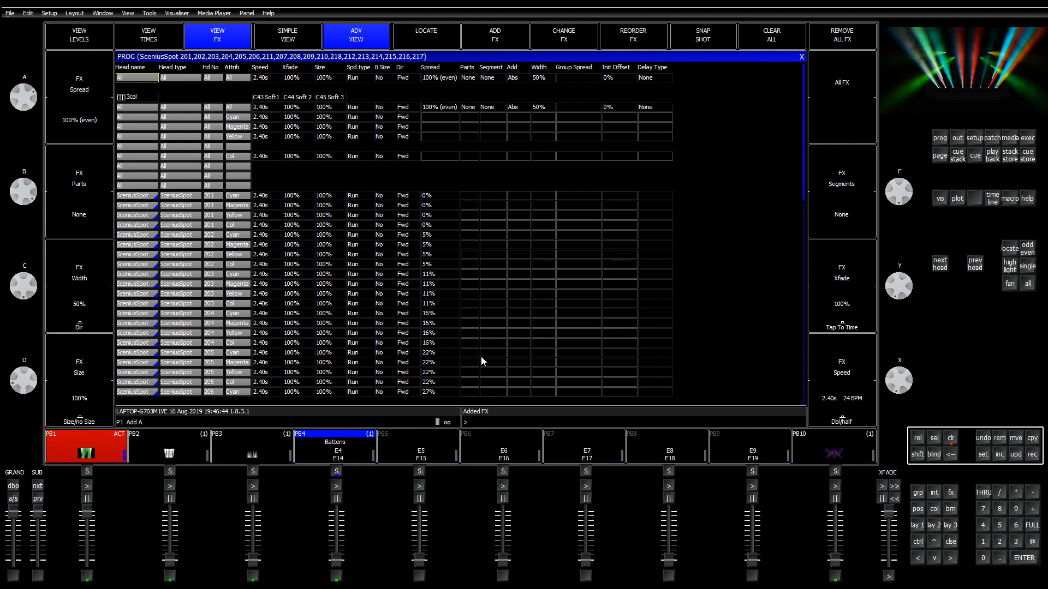
Step: Set the intensity of the selected Spots LR heads to 99% and apply the White colour palette to them
click(933, 509)
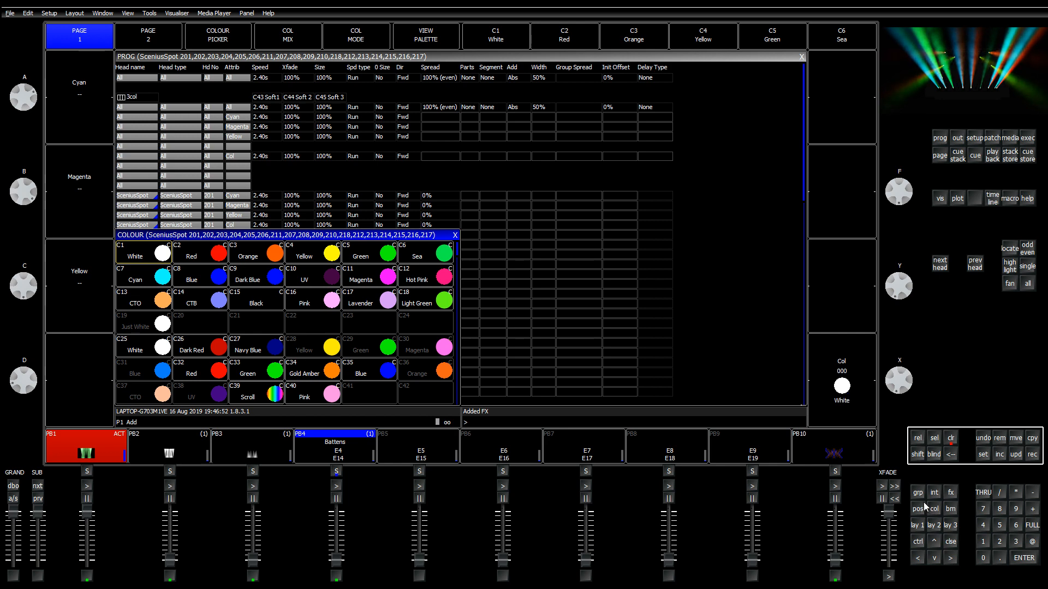
click(919, 525)
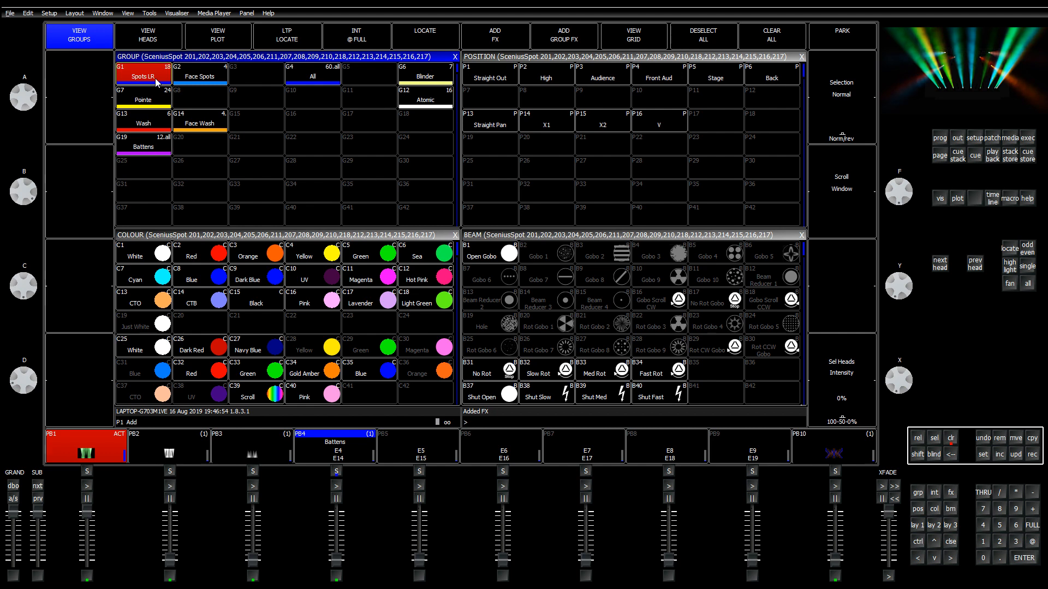
click(841, 354)
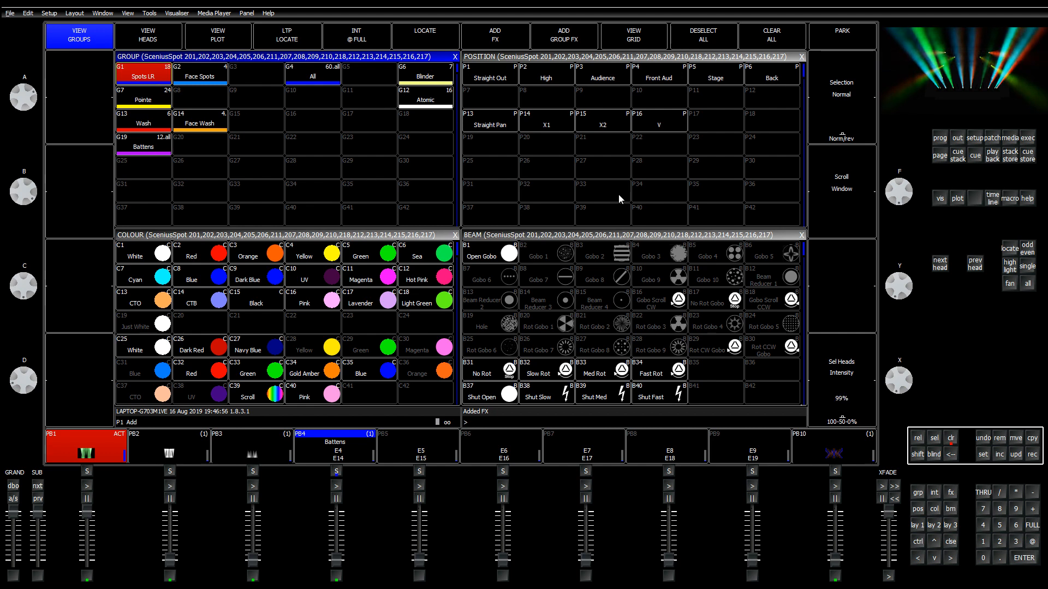
click(143, 257)
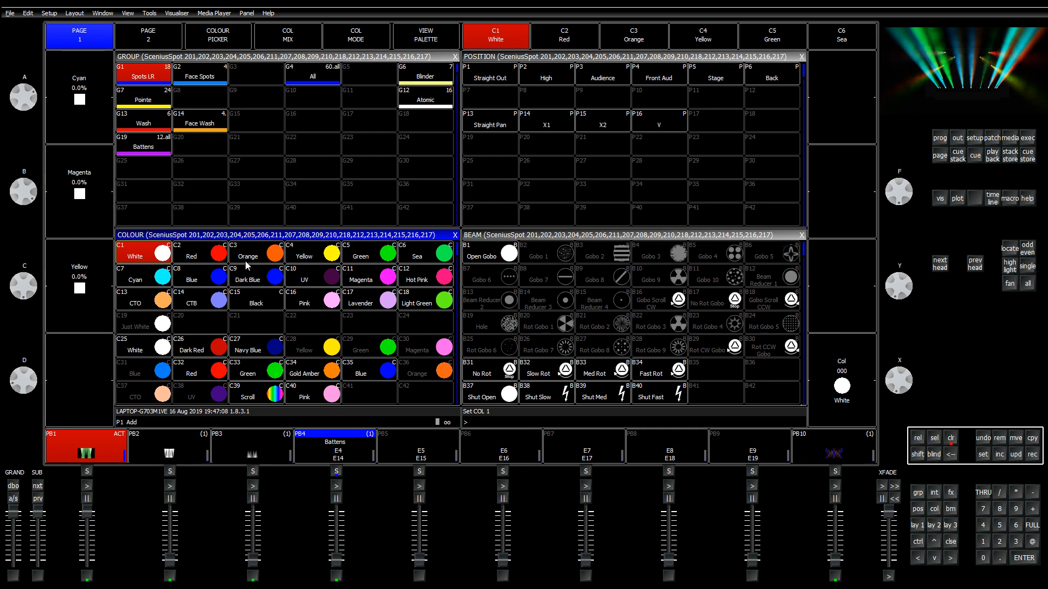
Step: Reduce the 3col effect's crossfade and compare the spot colours on the outputs plan
click(959, 140)
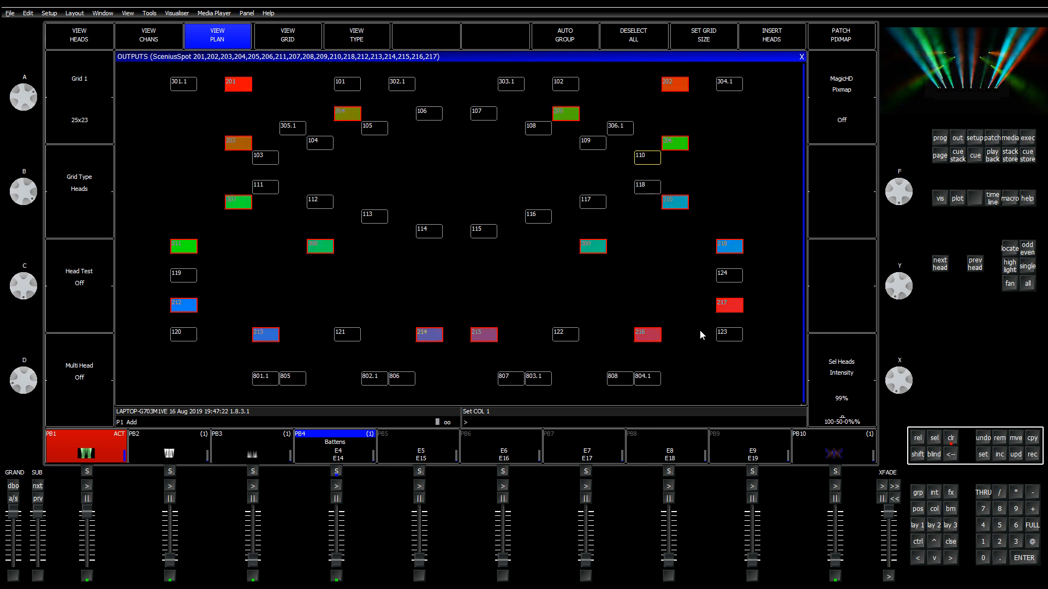
click(941, 140)
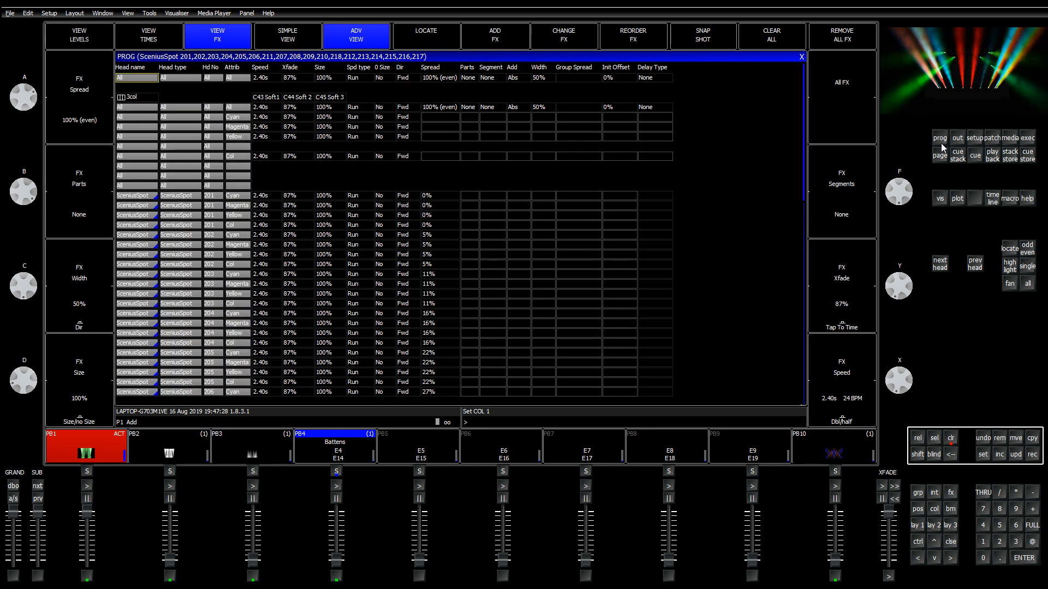
click(939, 522)
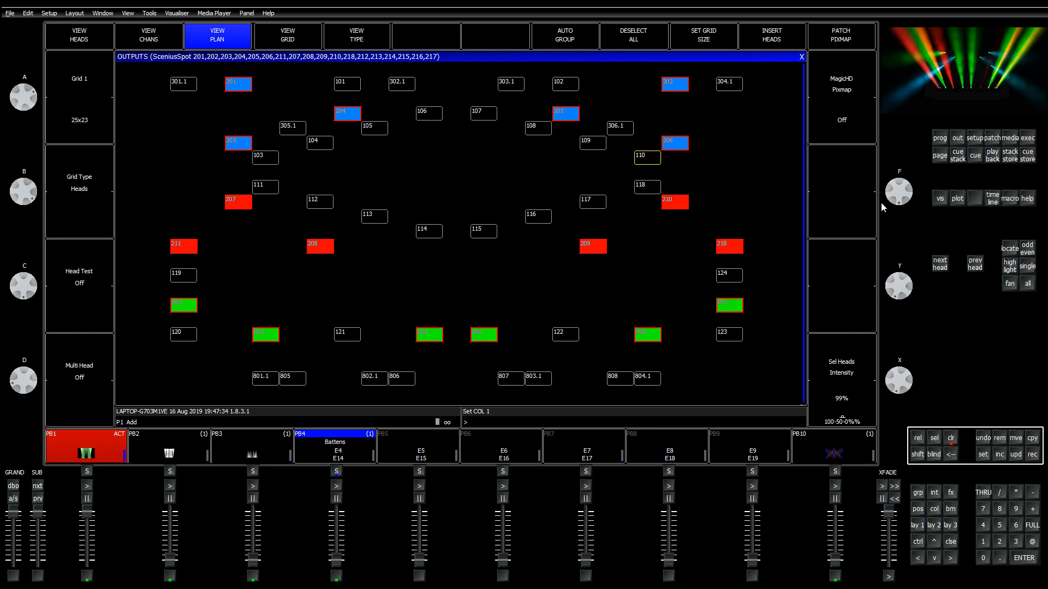
Step: Test Execute page 3 with UV in rows one and three and Magenta in row two, and clear the programmer
click(1030, 140)
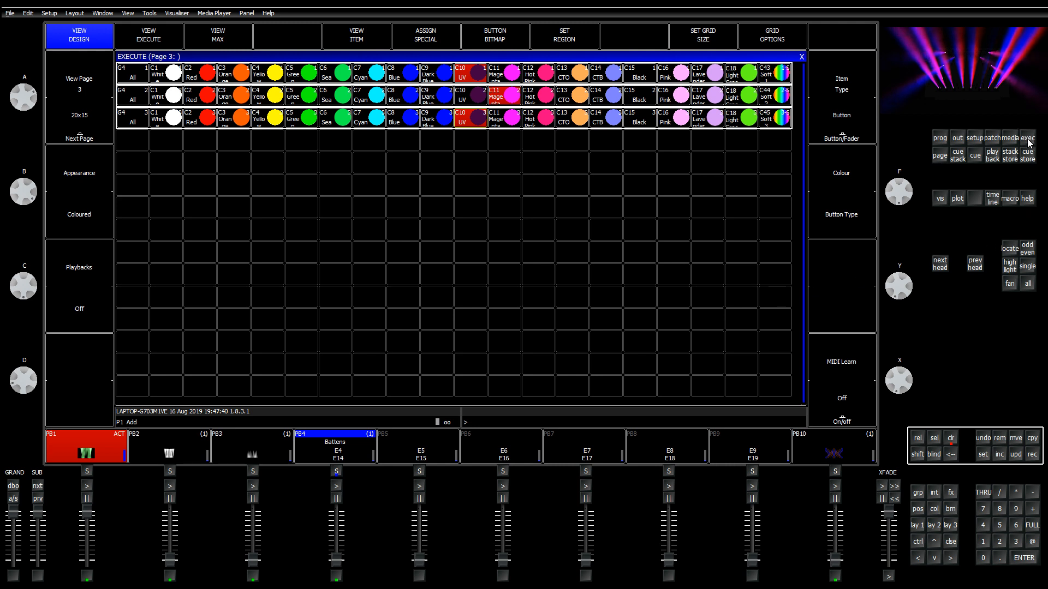
click(954, 526)
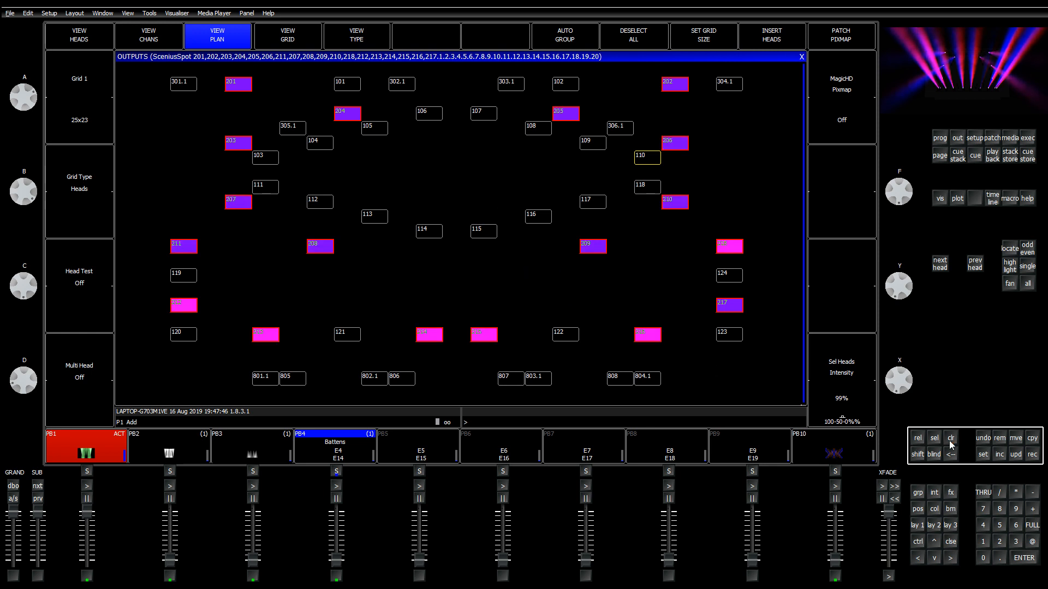
click(950, 441)
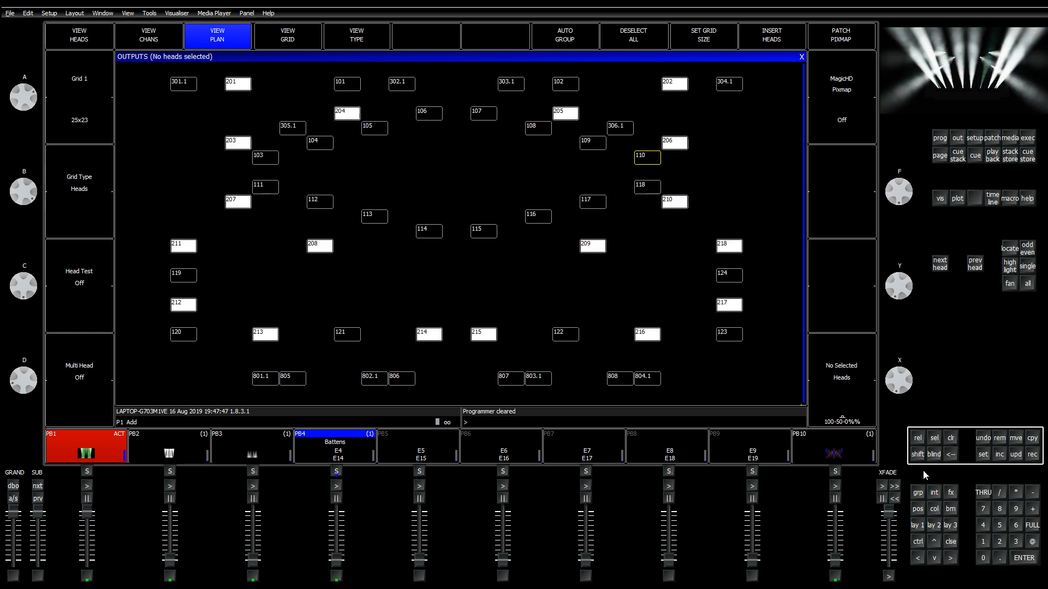
Step: Examine the values stored for each head in the White colour palette
click(918, 526)
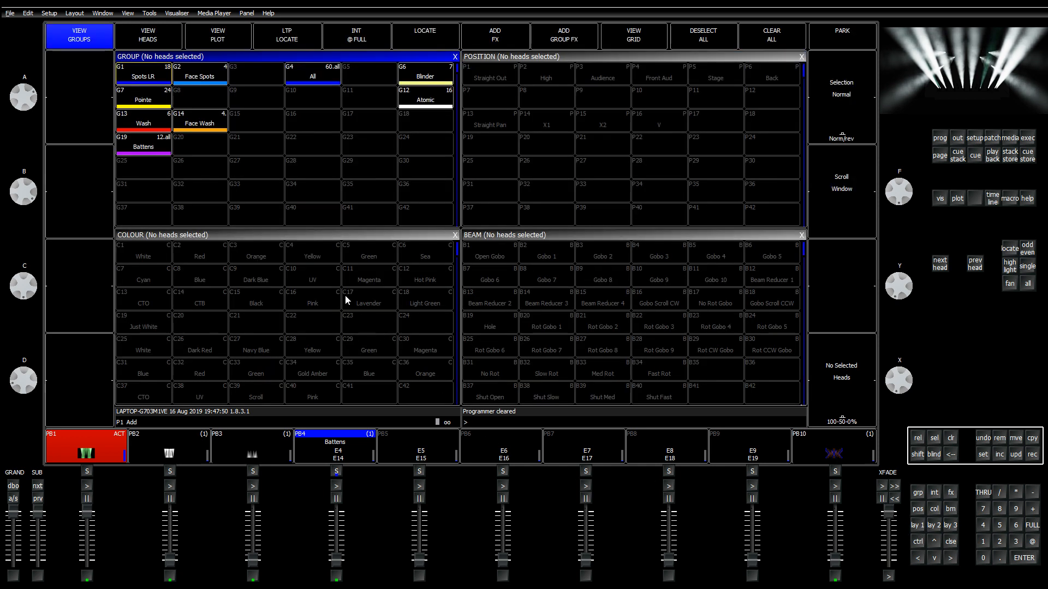
click(211, 235)
scroll(220, 302, down, 5)
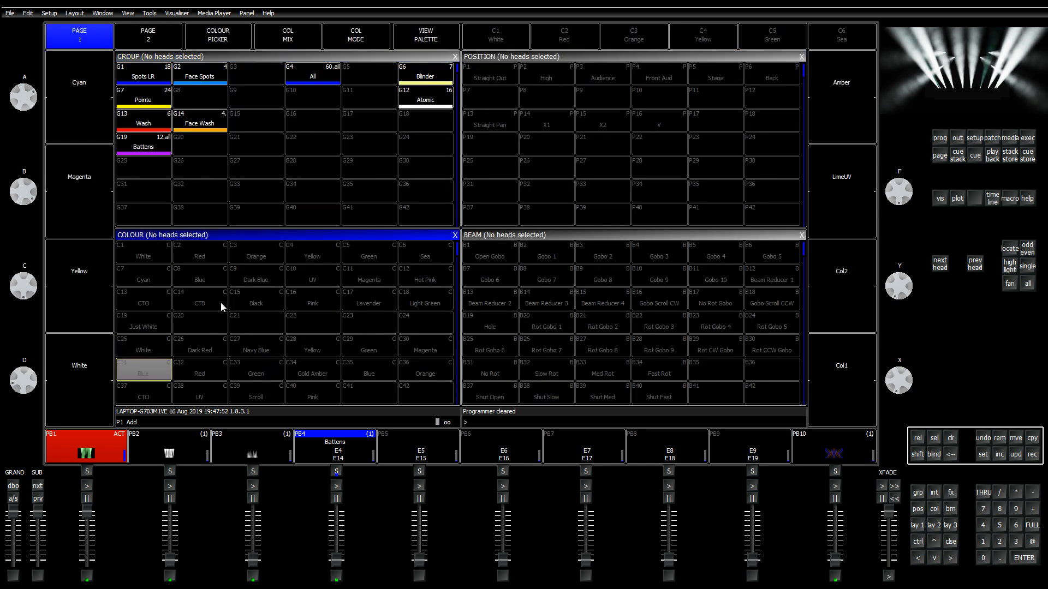
scroll(225, 309, up, 5)
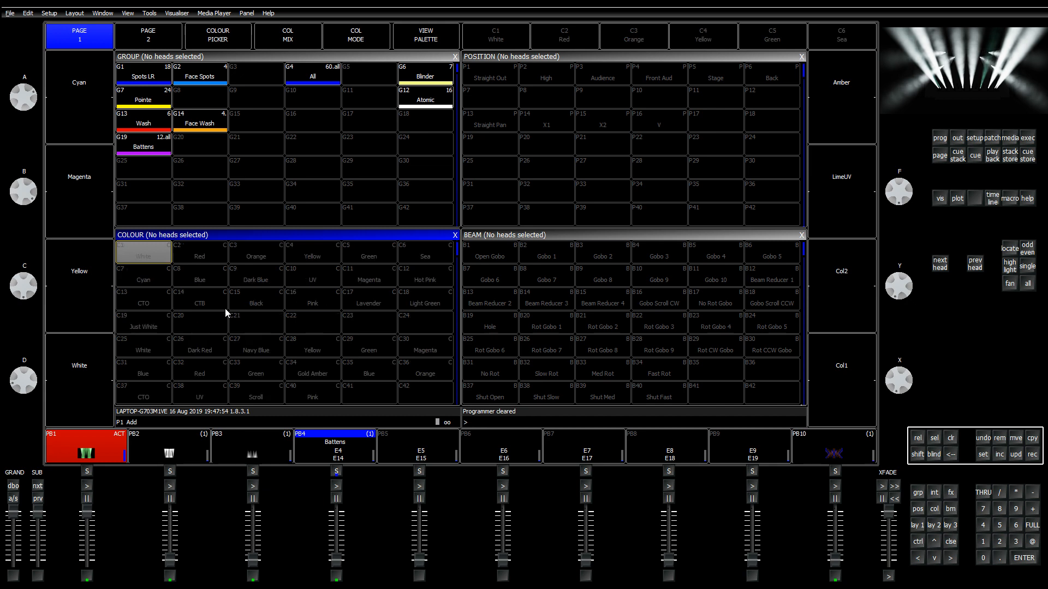
click(431, 44)
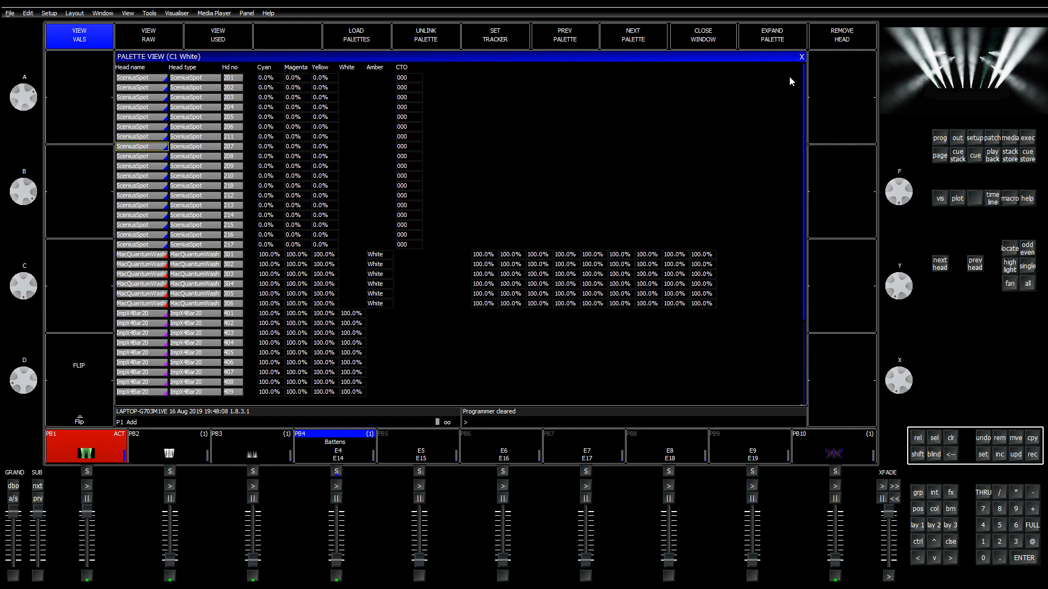
click(801, 57)
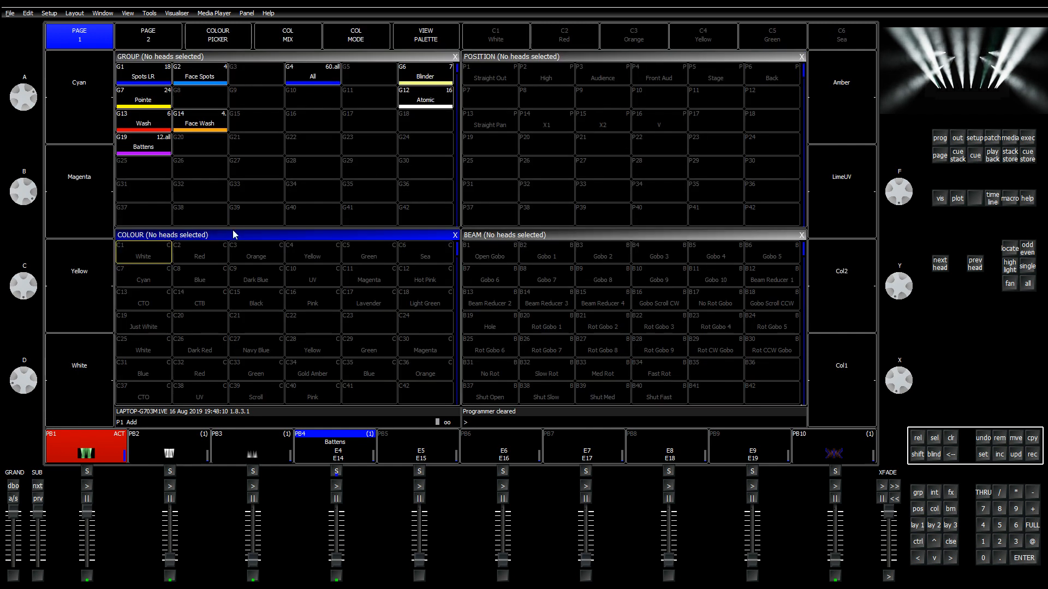
Step: Select the Spots LR group, set its colour wheel to White (000) and update the White colour palette with it
click(158, 81)
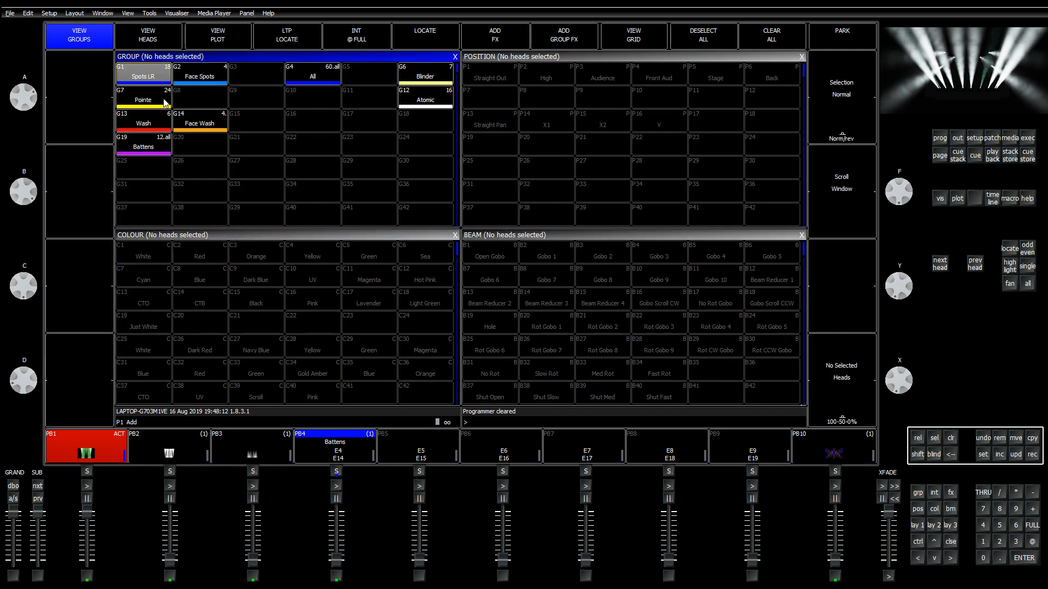
click(165, 239)
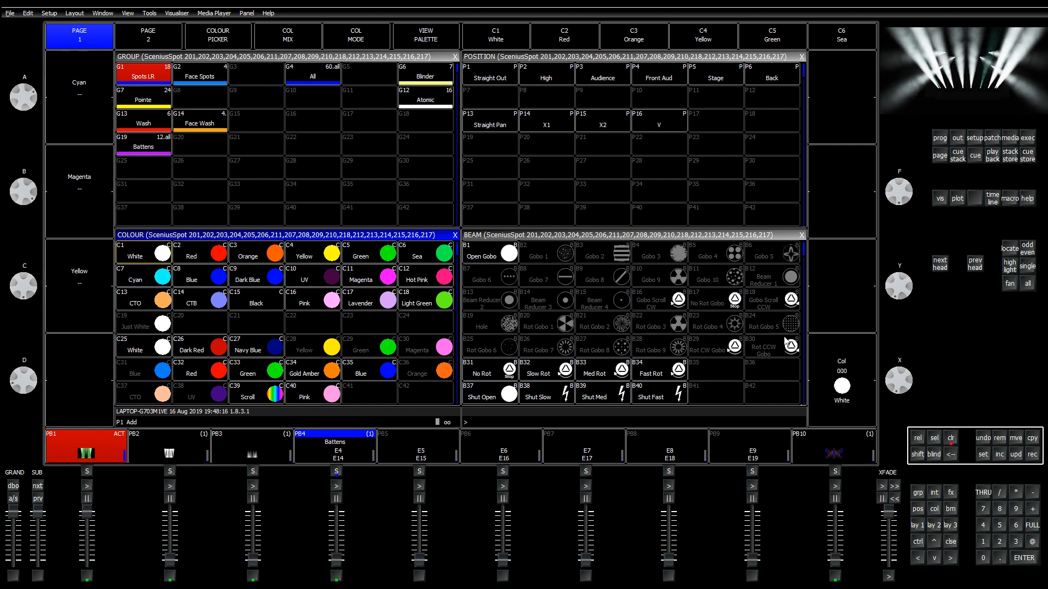
click(180, 262)
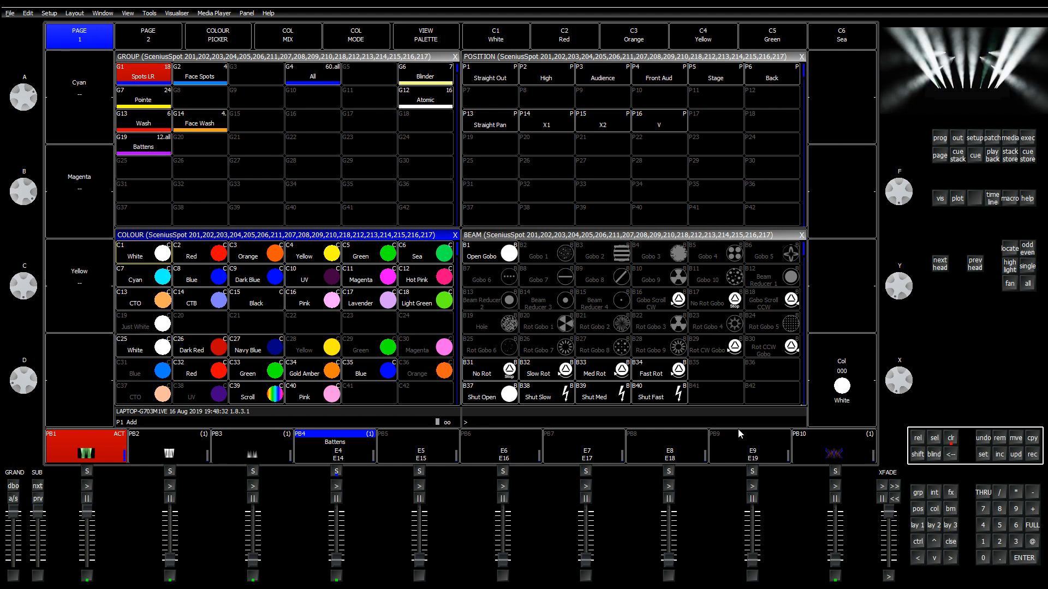
click(1036, 460)
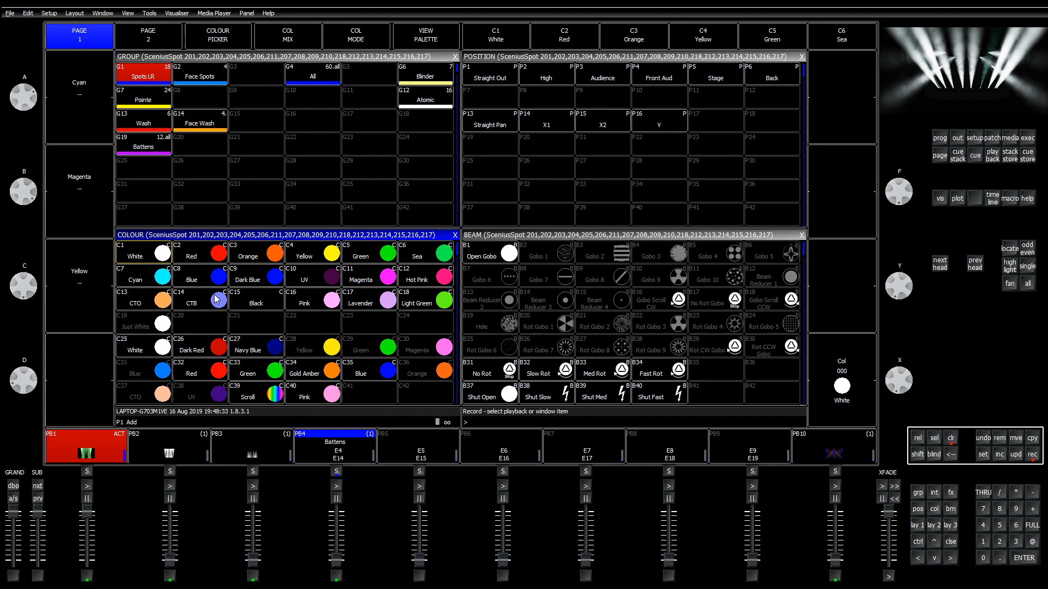
click(152, 260)
click(382, 171)
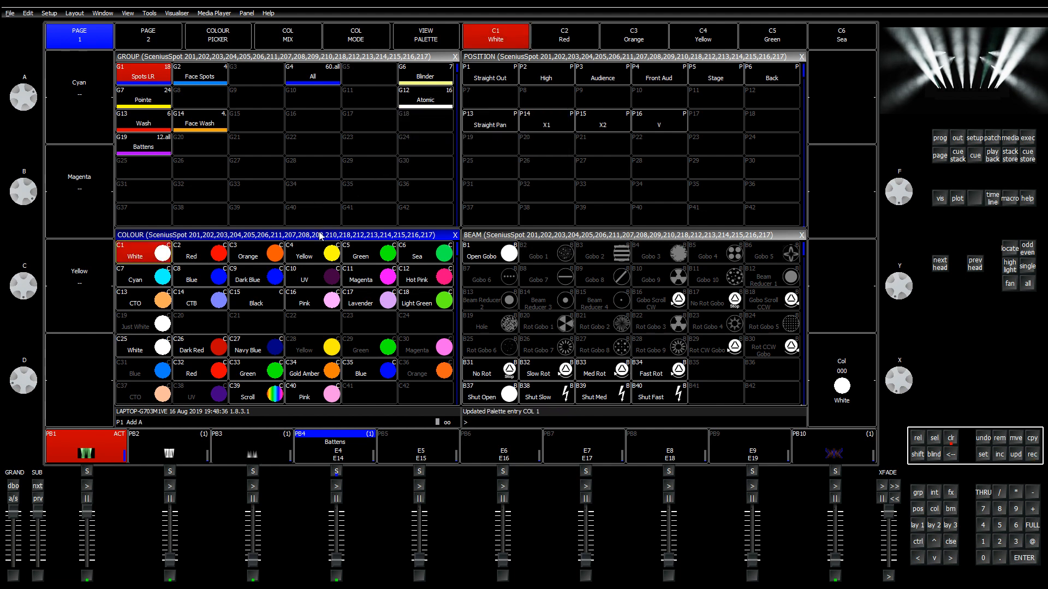
Step: Record the white colour wheel setting into the Red, Orange, Yellow, Green and Sea palettes, and clear the programmer
click(221, 258)
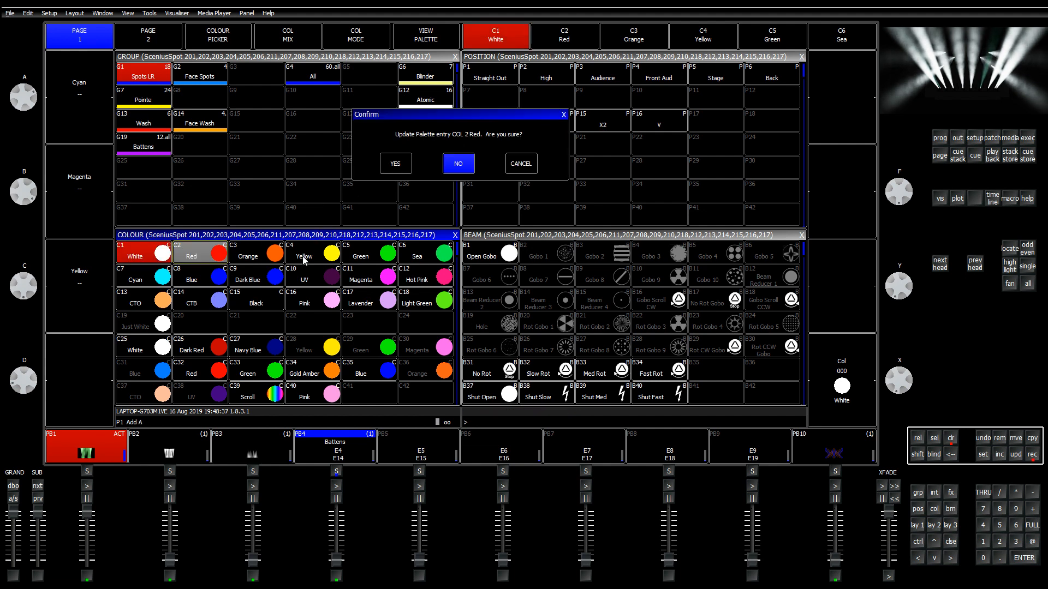
click(386, 168)
click(272, 255)
click(385, 168)
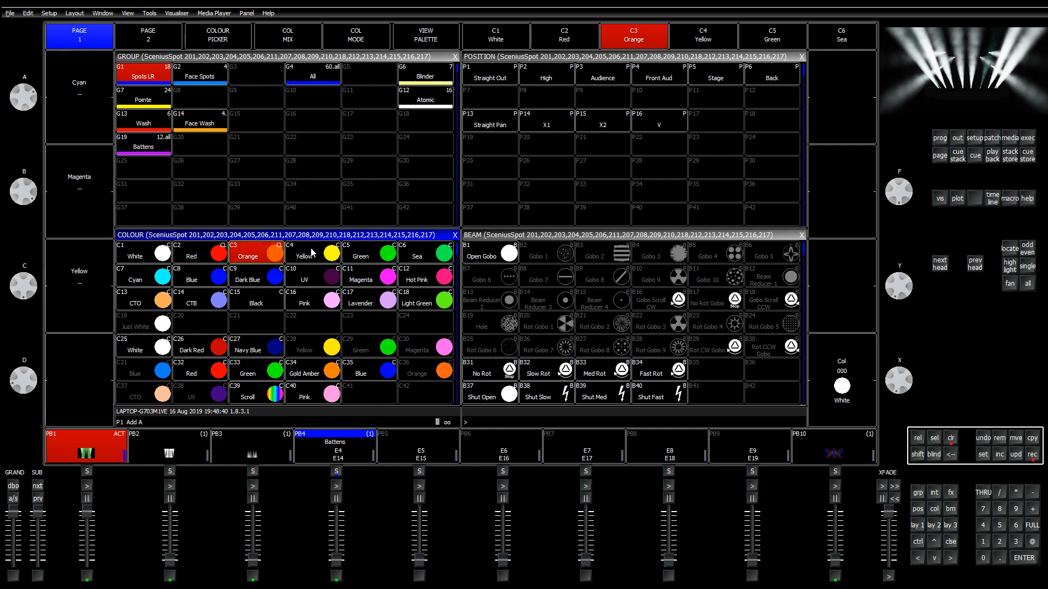
click(327, 255)
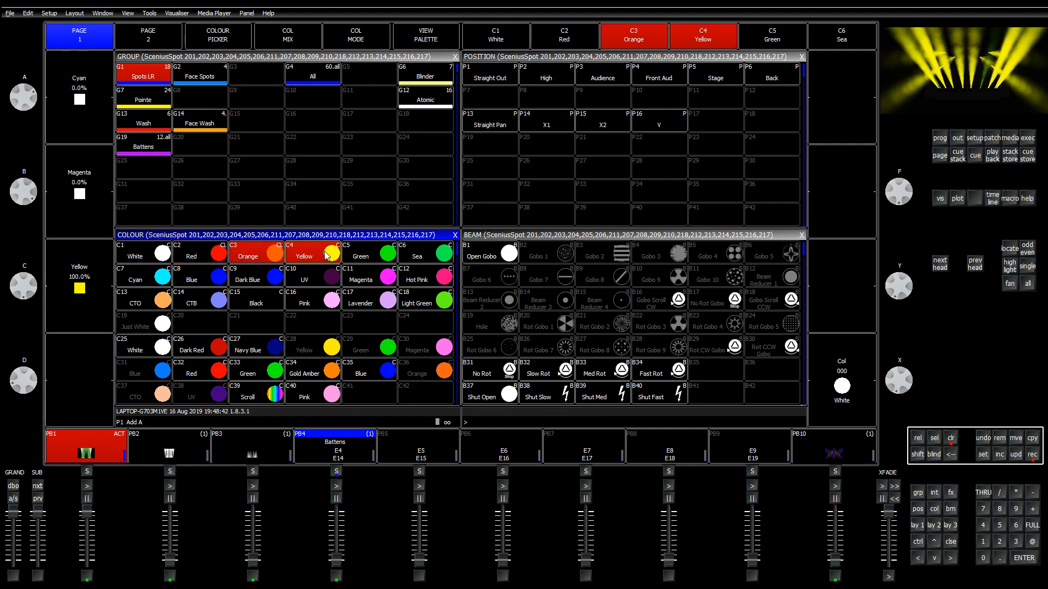
click(389, 169)
click(373, 261)
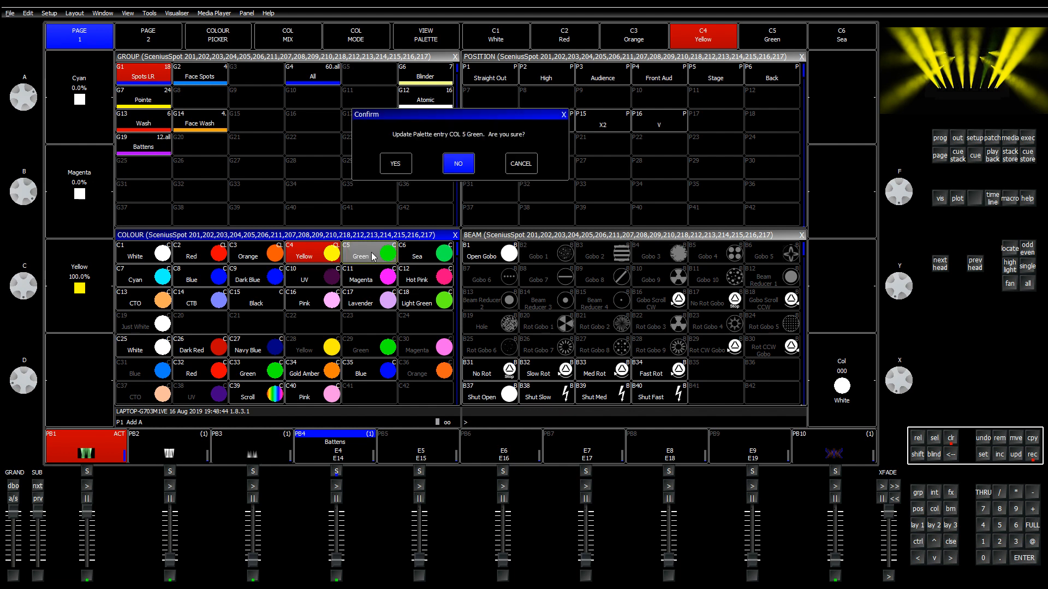
click(398, 164)
click(416, 257)
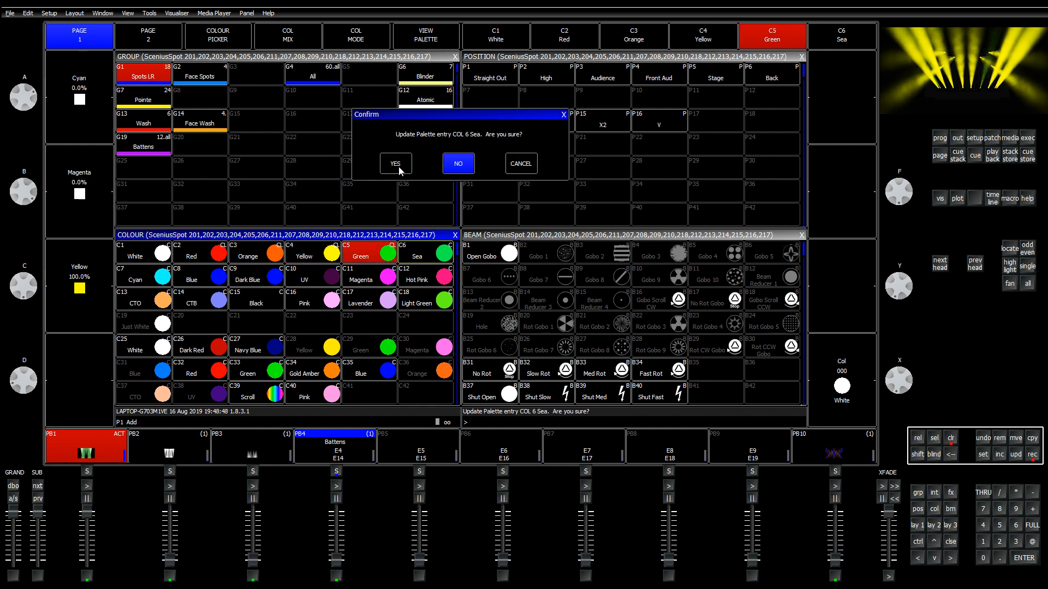
click(951, 438)
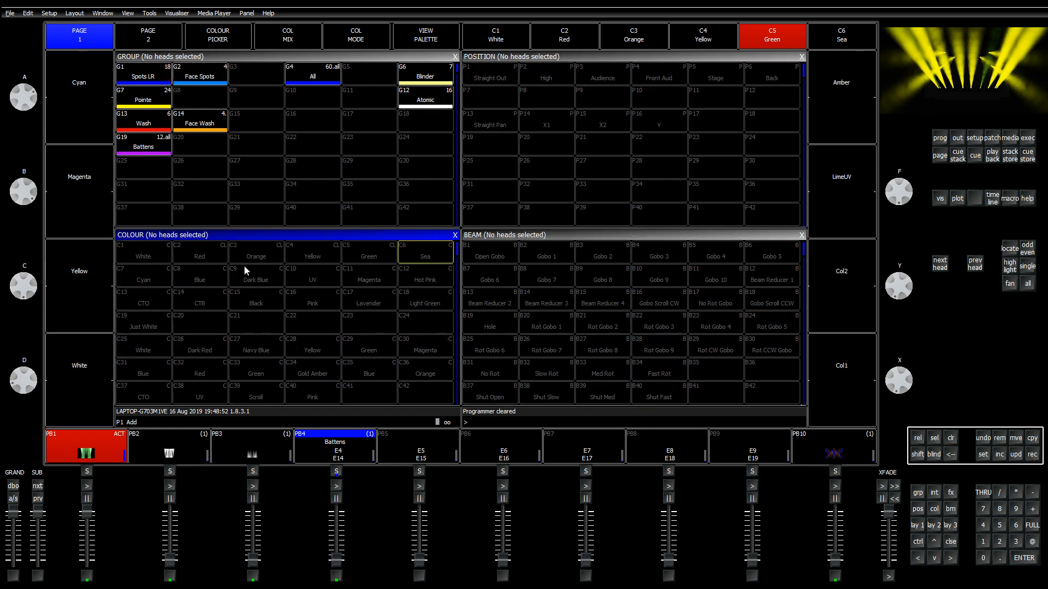
Step: Test the White, Red, Orange, Yellow and Green palettes on the Spots LR heads
click(147, 67)
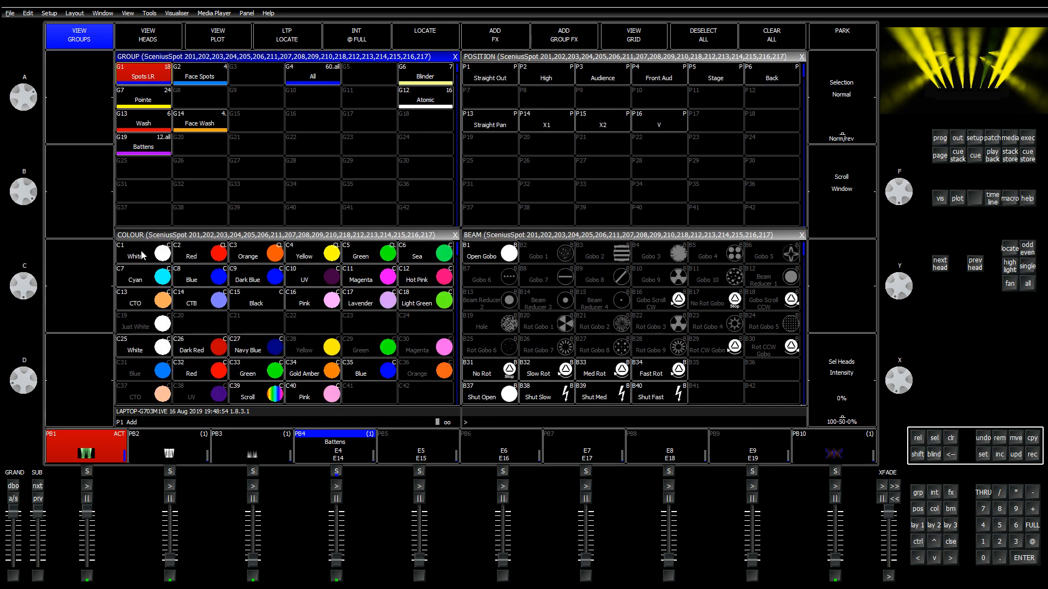
click(144, 256)
click(199, 257)
click(267, 259)
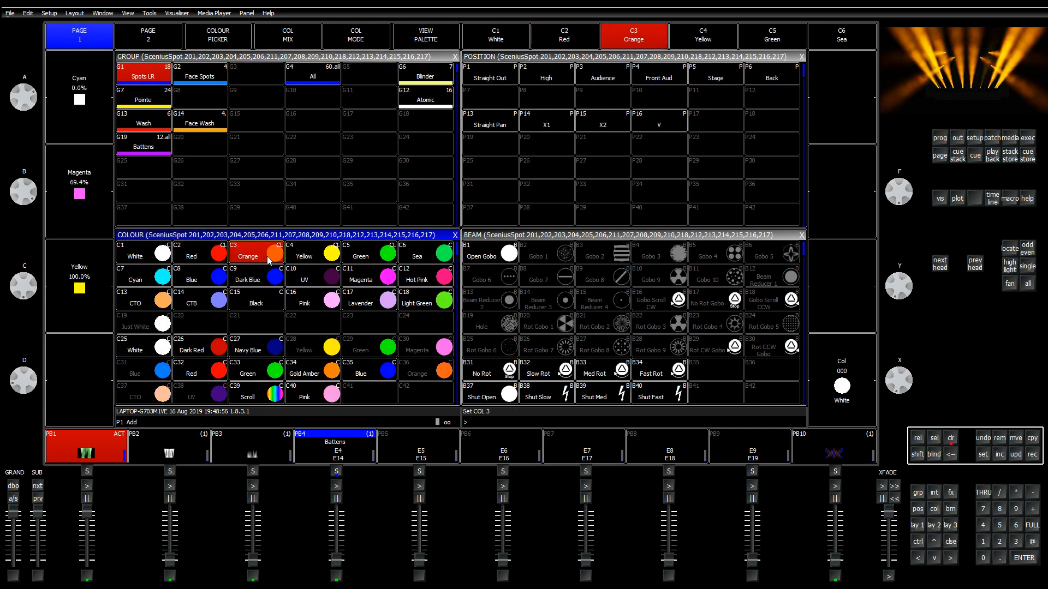
click(324, 263)
click(367, 258)
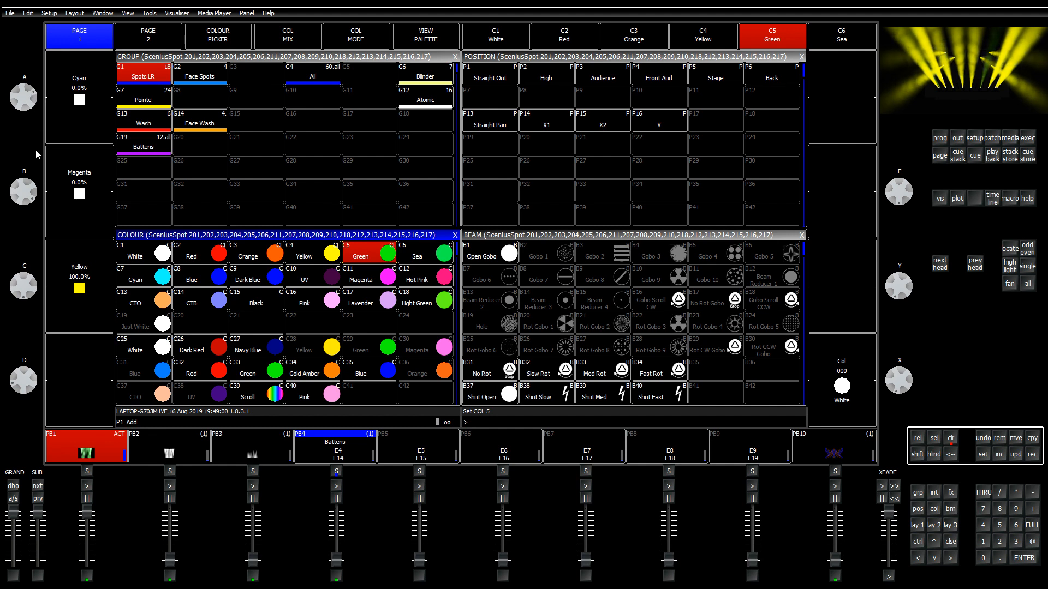
Step: Set the Spots LR cyan to 100% and magenta to 0%, and update the Green colour palette
drag(30, 192, 24, 158)
drag(27, 112, 32, 244)
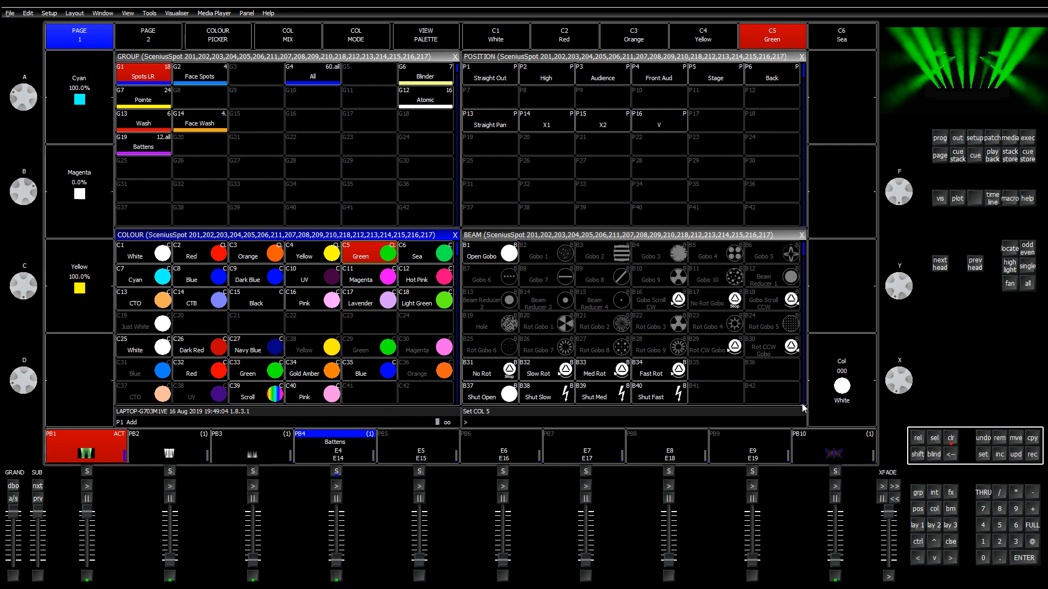
click(1029, 457)
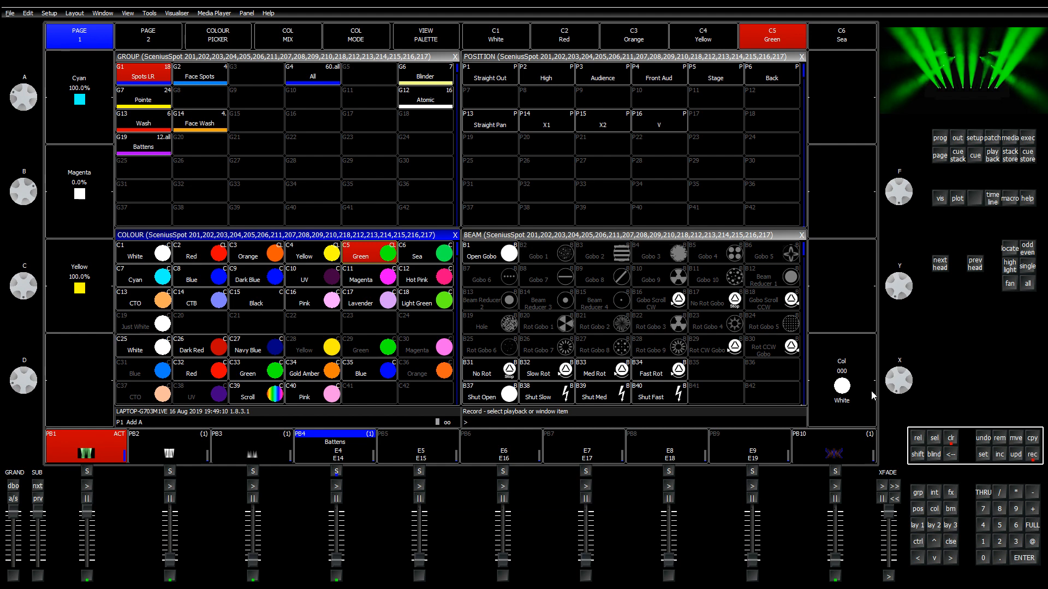
click(403, 264)
click(411, 172)
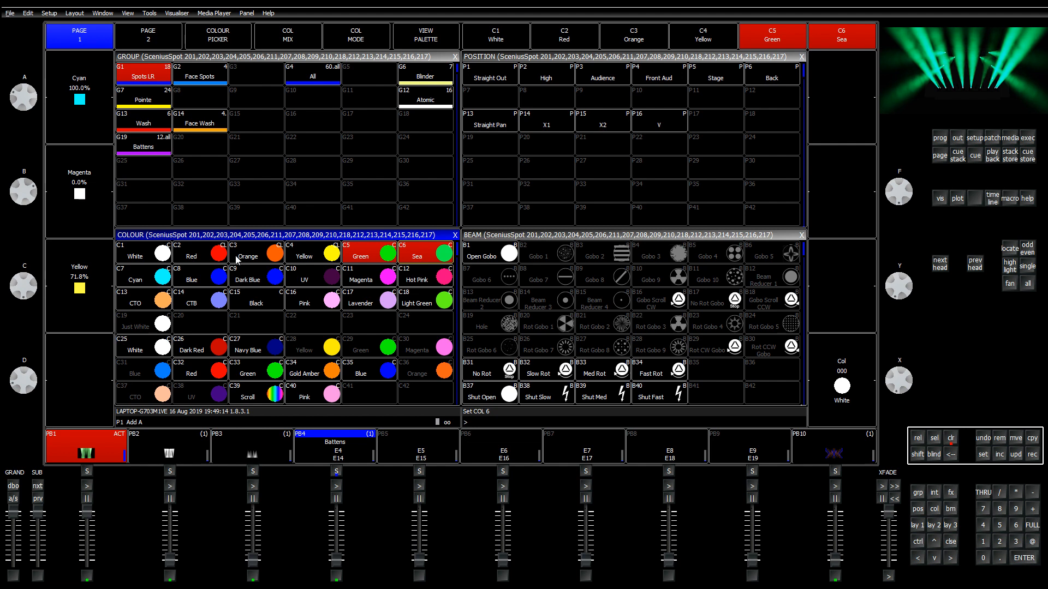
Step: Check the Cyan and Blue palettes on the Spots LR heads and clear the programmer
click(155, 281)
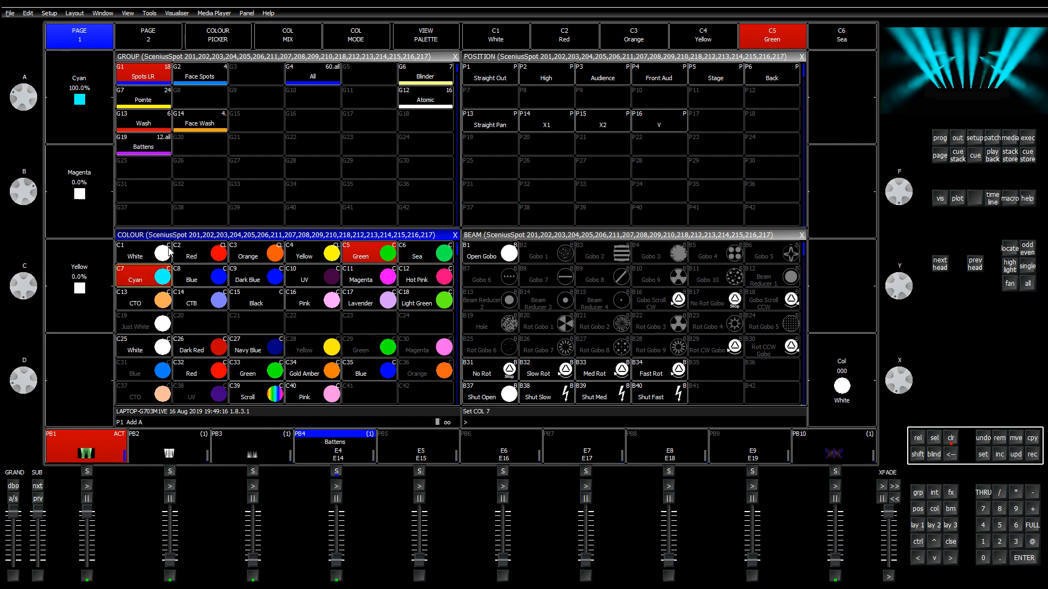
click(219, 281)
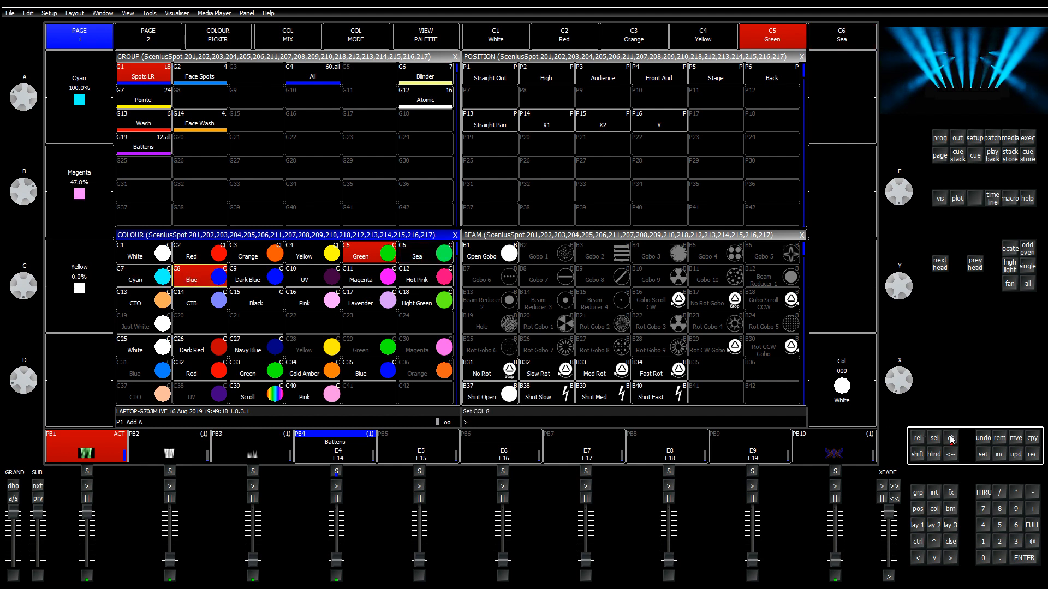
click(951, 439)
click(141, 98)
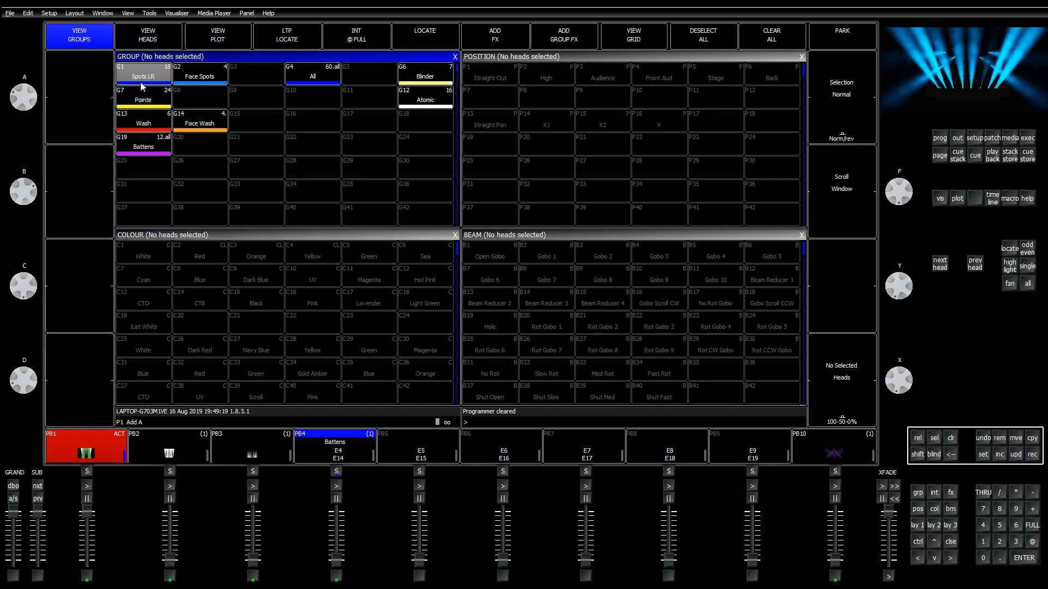
click(144, 74)
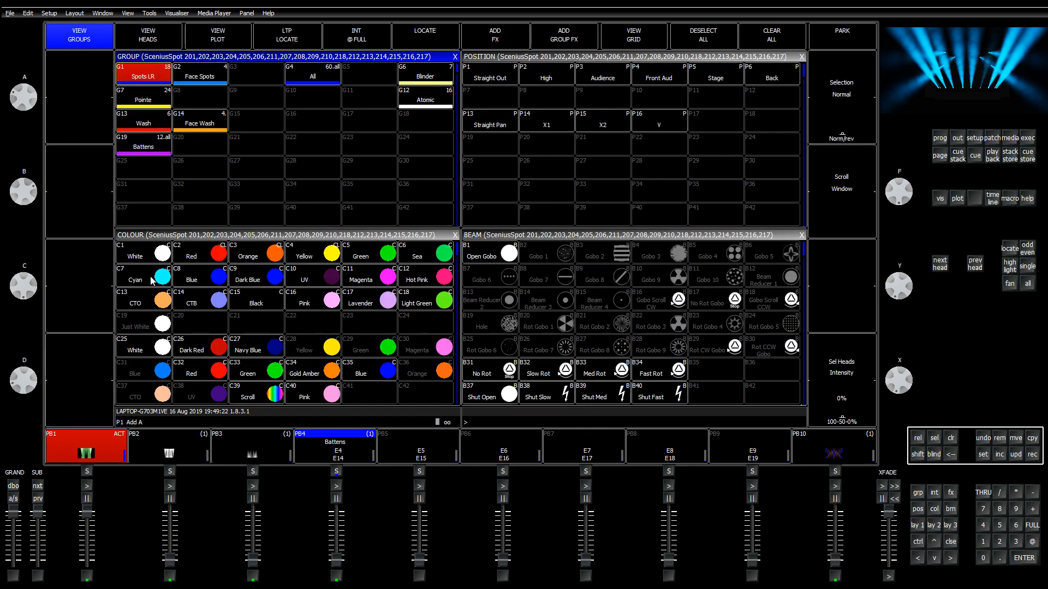
click(153, 281)
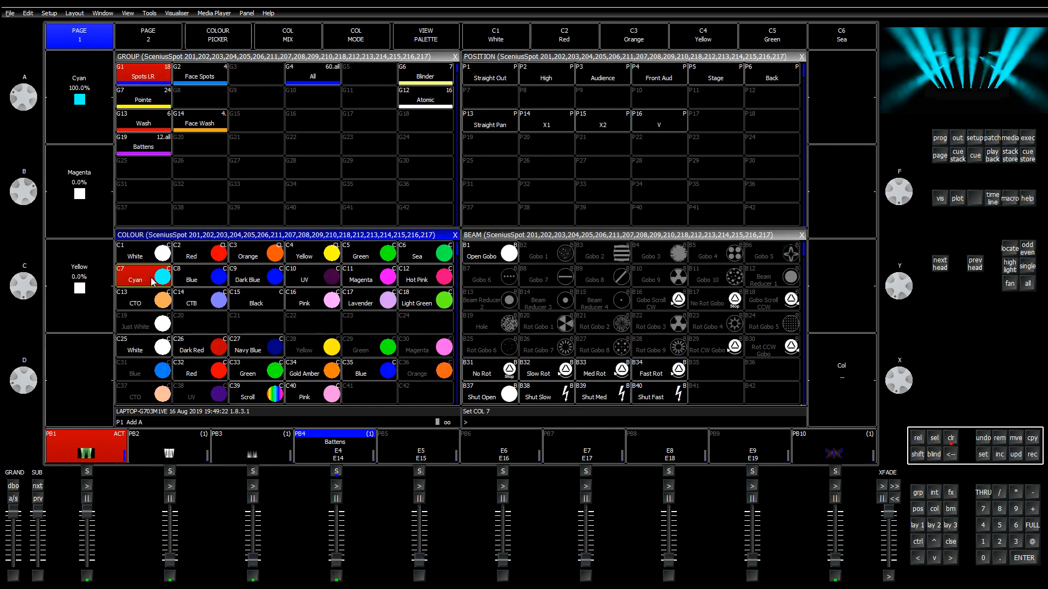
click(952, 439)
Step: Reselect Spots LR, set only the colour wheel to White (000) and update the Cyan palette
click(151, 84)
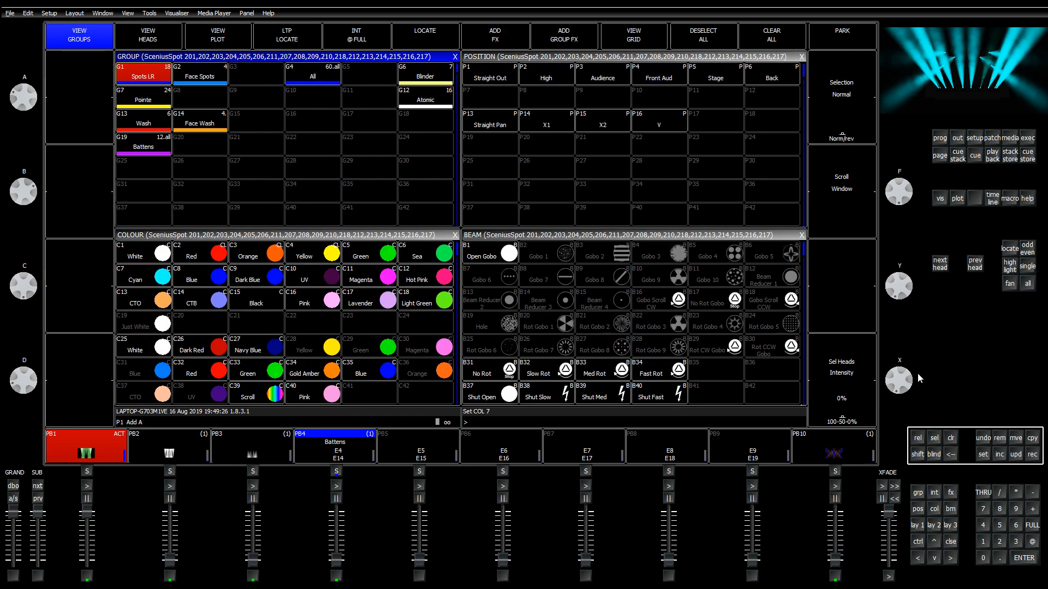
click(369, 233)
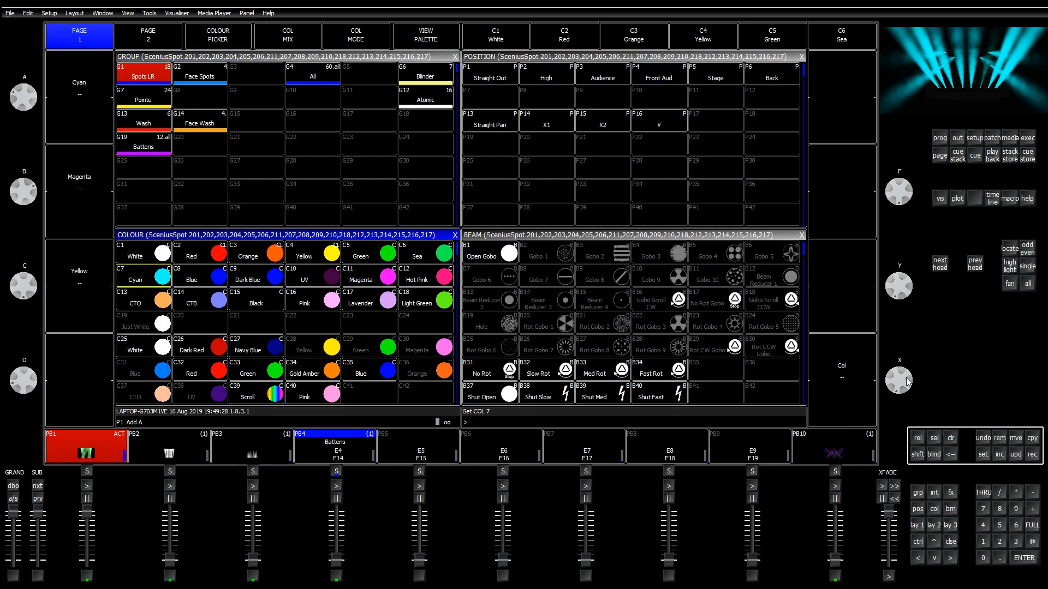
click(1032, 455)
click(163, 279)
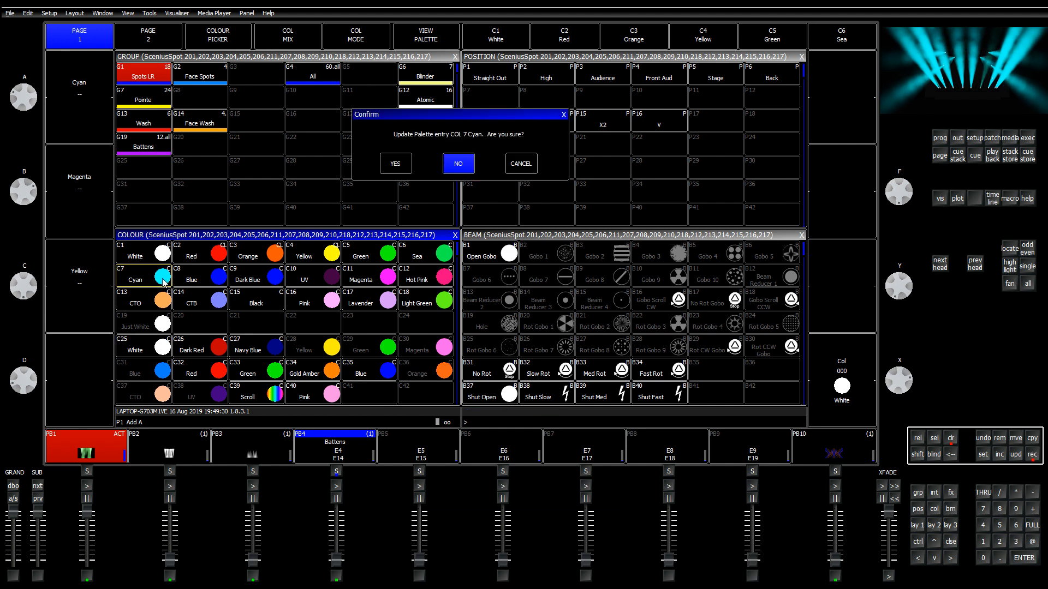
click(390, 167)
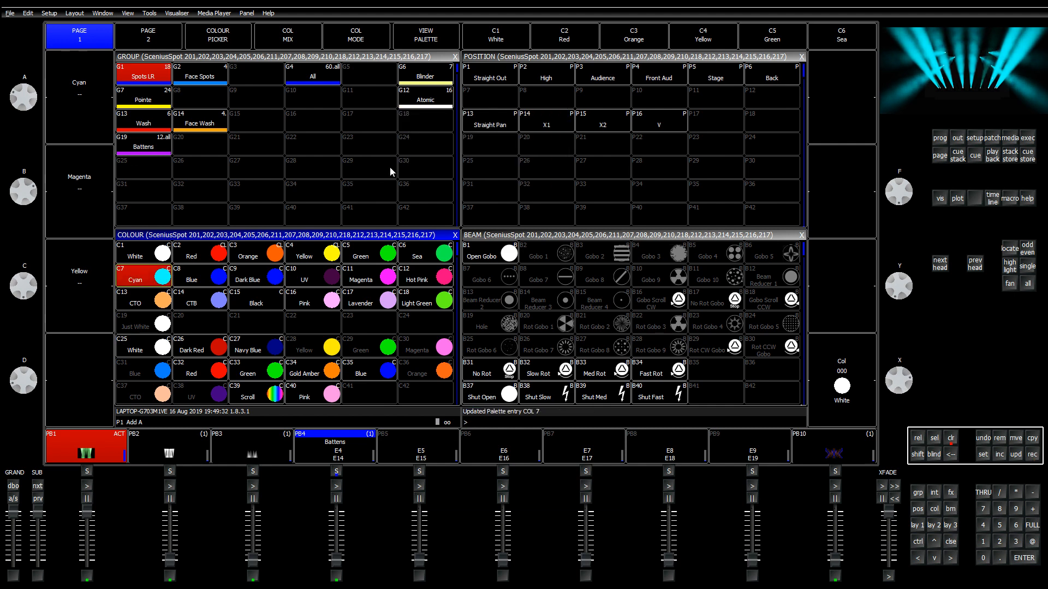
Step: Record the white colour wheel setting into the Blue, Dark Blue, UV, Magenta and Hot Pink palettes
key(r)
click(215, 280)
click(382, 164)
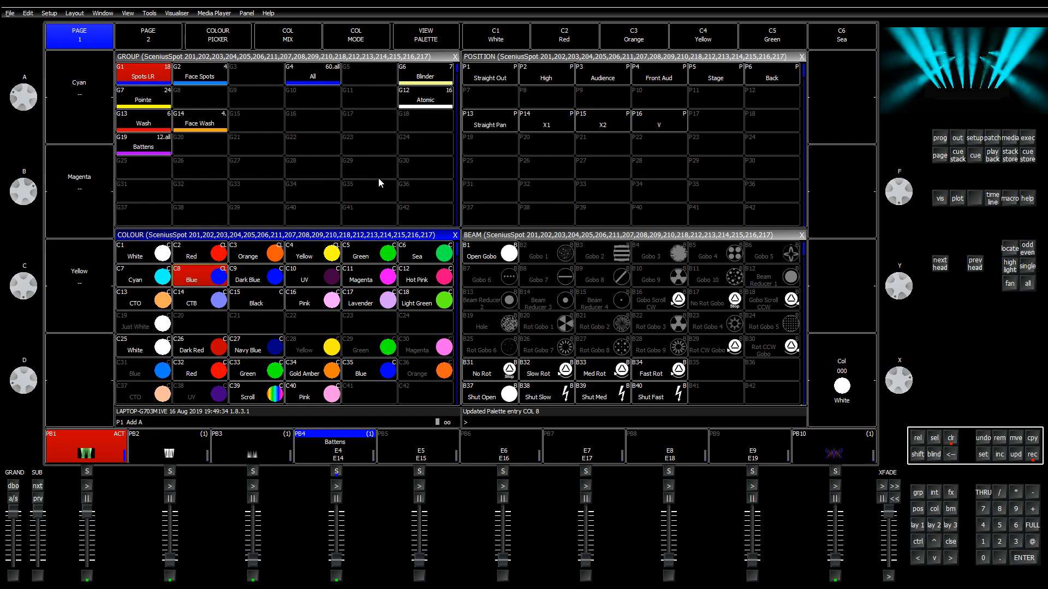
click(276, 277)
click(389, 165)
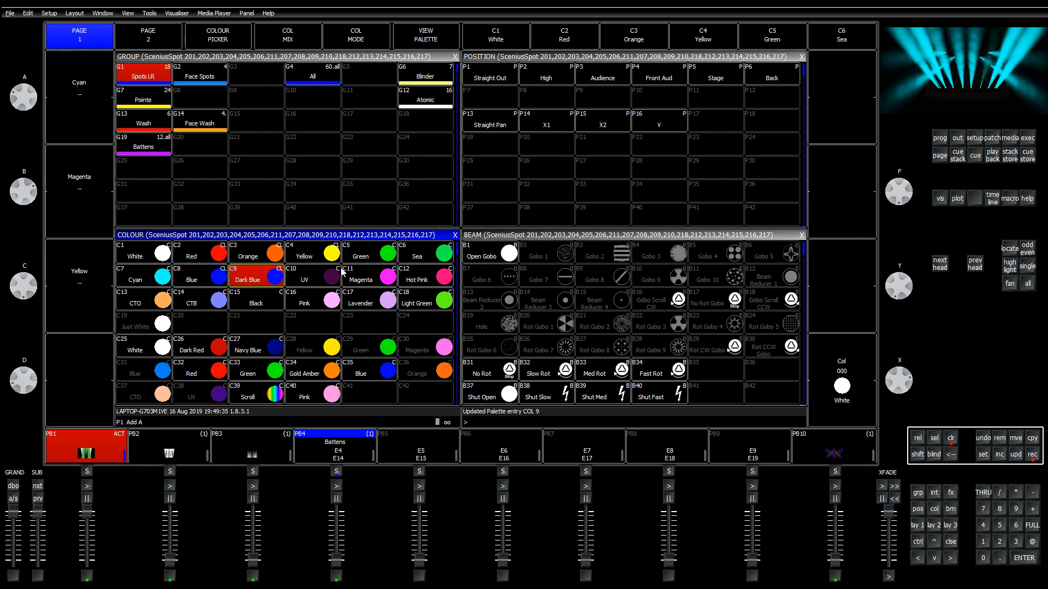
click(321, 281)
click(395, 164)
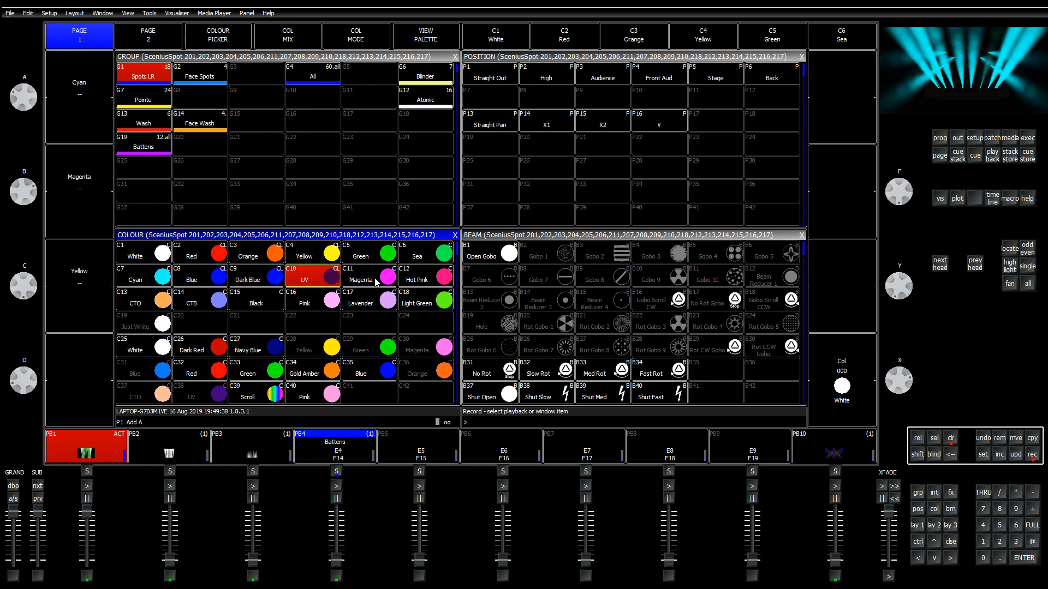
click(376, 279)
click(395, 163)
click(435, 281)
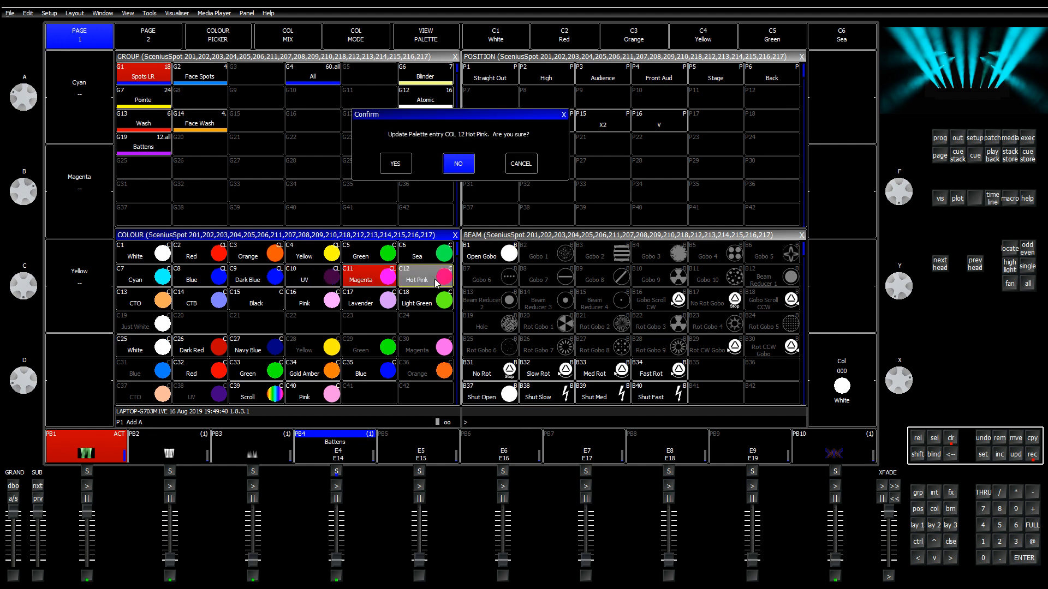
click(396, 164)
Step: Record the white colour wheel setting into the CTO, CTB, Black and Pink palettes
click(147, 310)
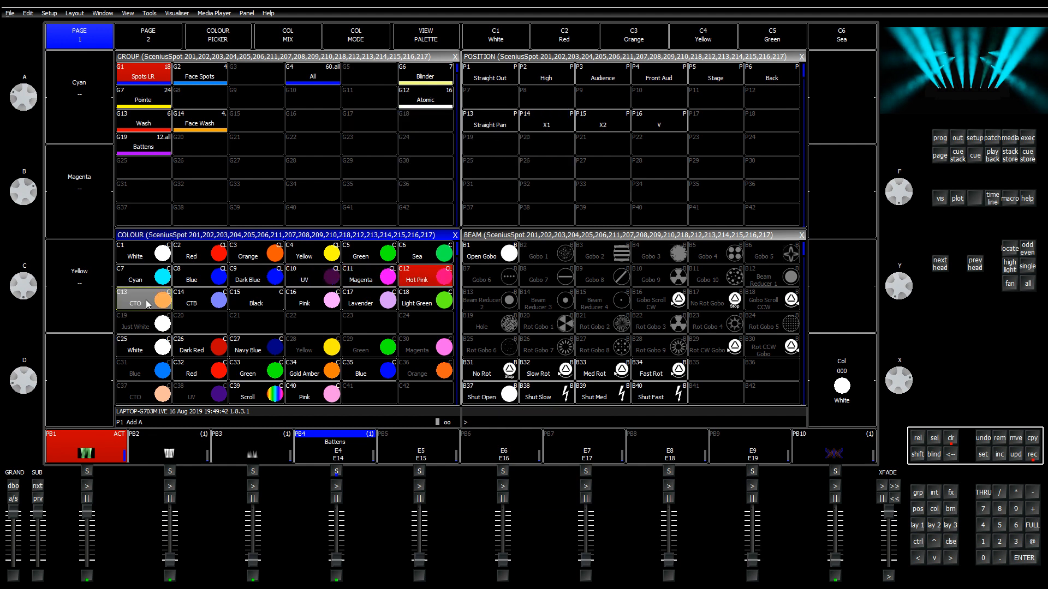
click(396, 164)
click(205, 307)
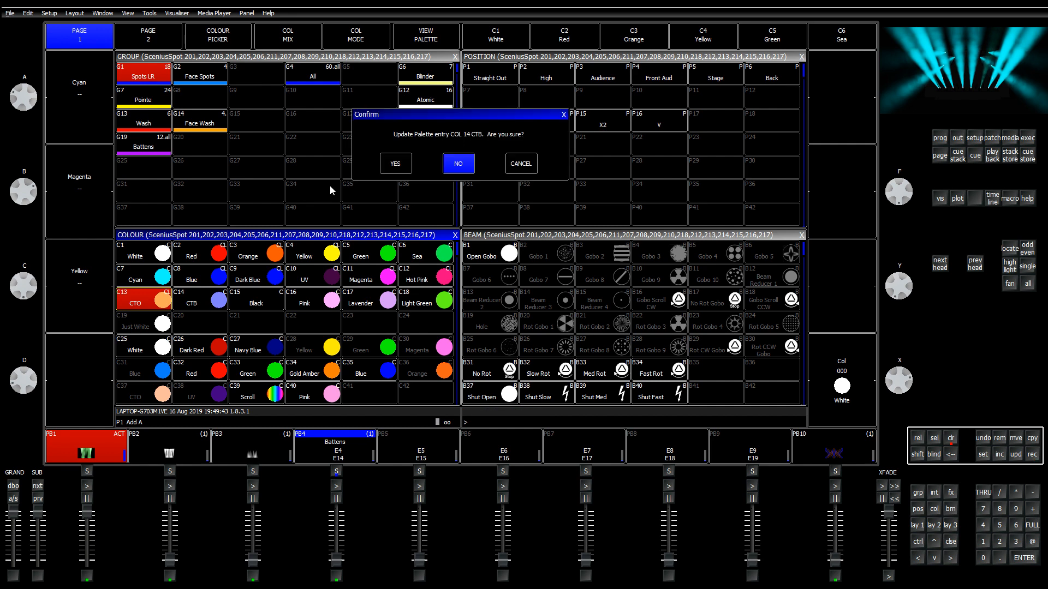
click(390, 165)
click(267, 306)
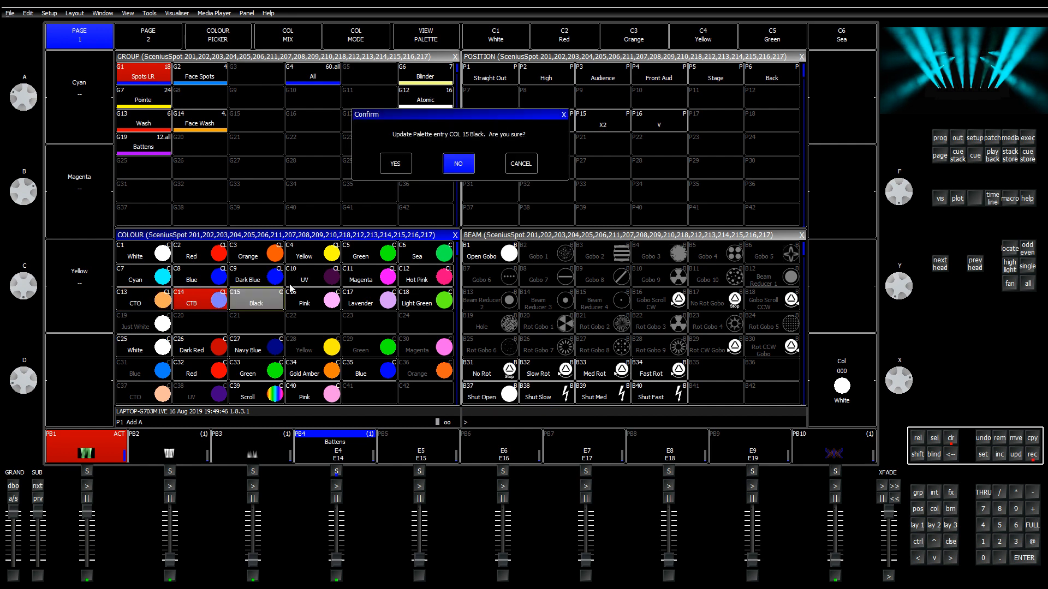
click(391, 163)
click(324, 310)
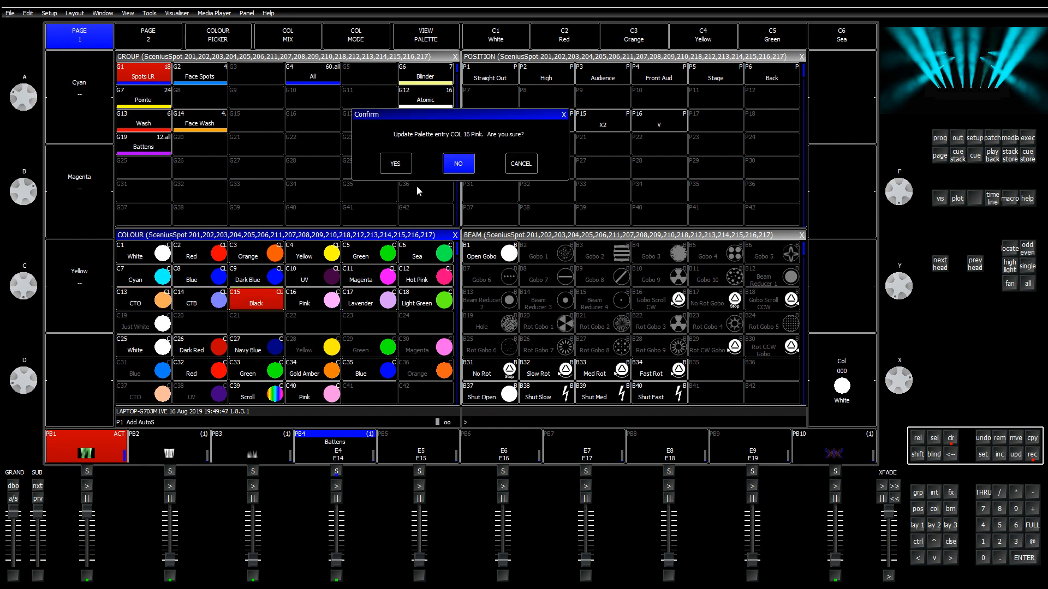
click(401, 171)
click(999, 439)
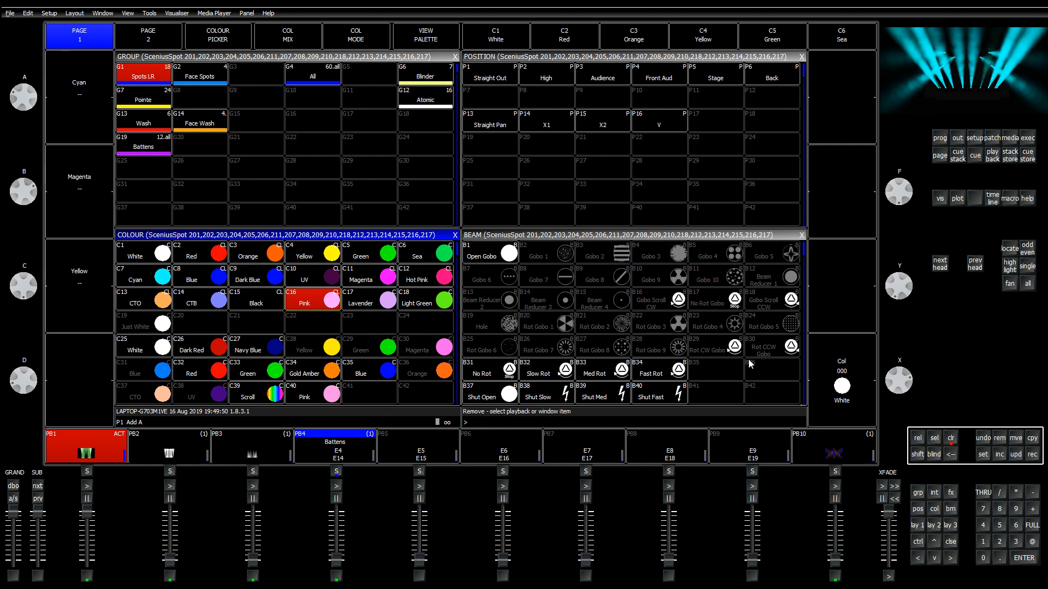
Step: Remove the Lavender colour palette and move the Light Green palette into its C17 slot
click(385, 306)
click(393, 163)
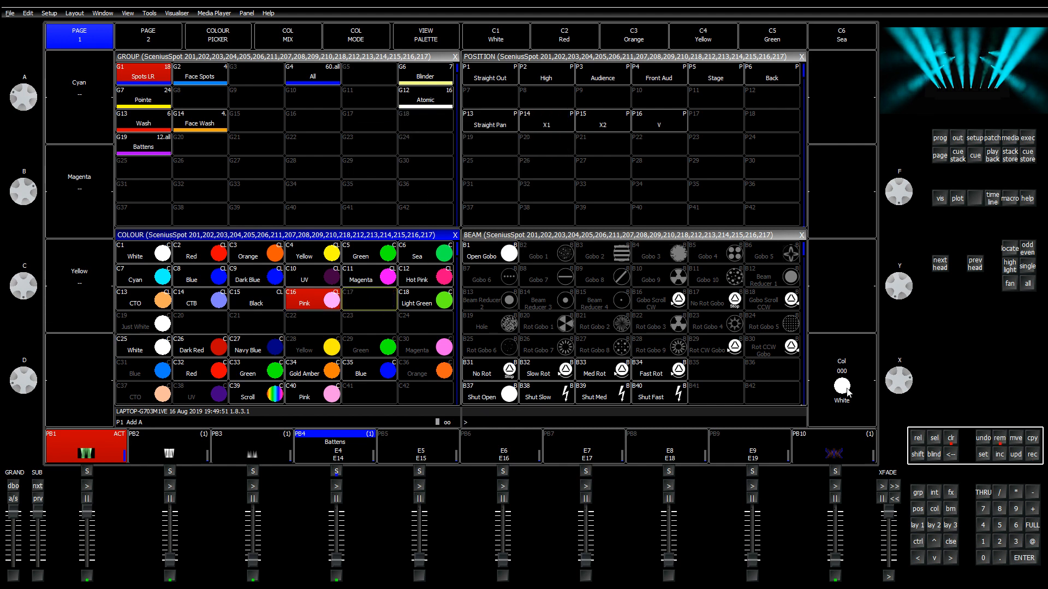
click(1015, 439)
click(421, 300)
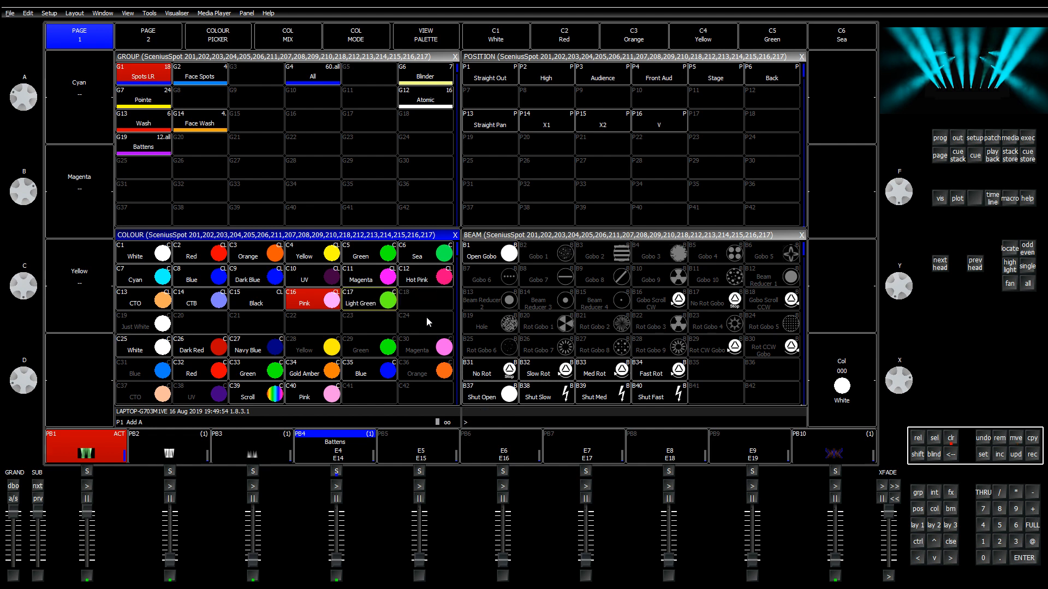
Step: Record the white colour wheel setting into the Light Green palette and move the Just White palette to slot C18
click(378, 309)
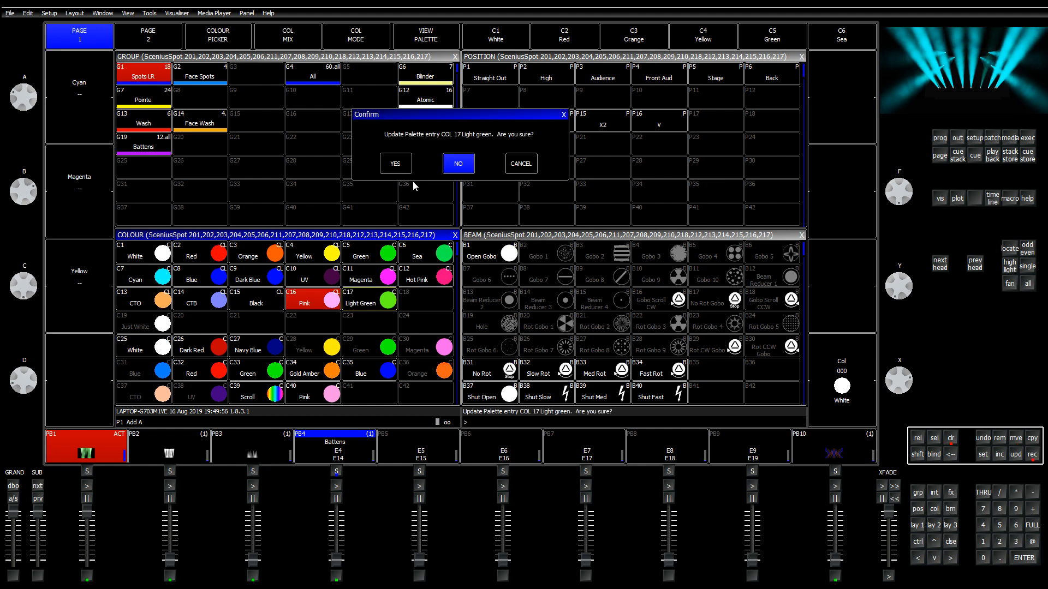
click(400, 170)
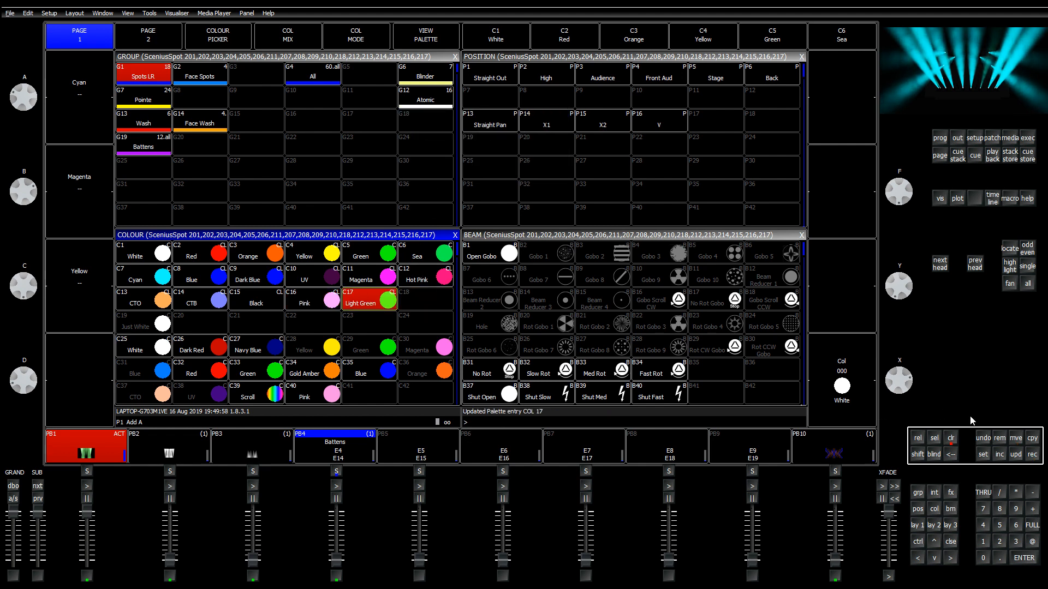
click(1016, 438)
click(145, 327)
click(415, 304)
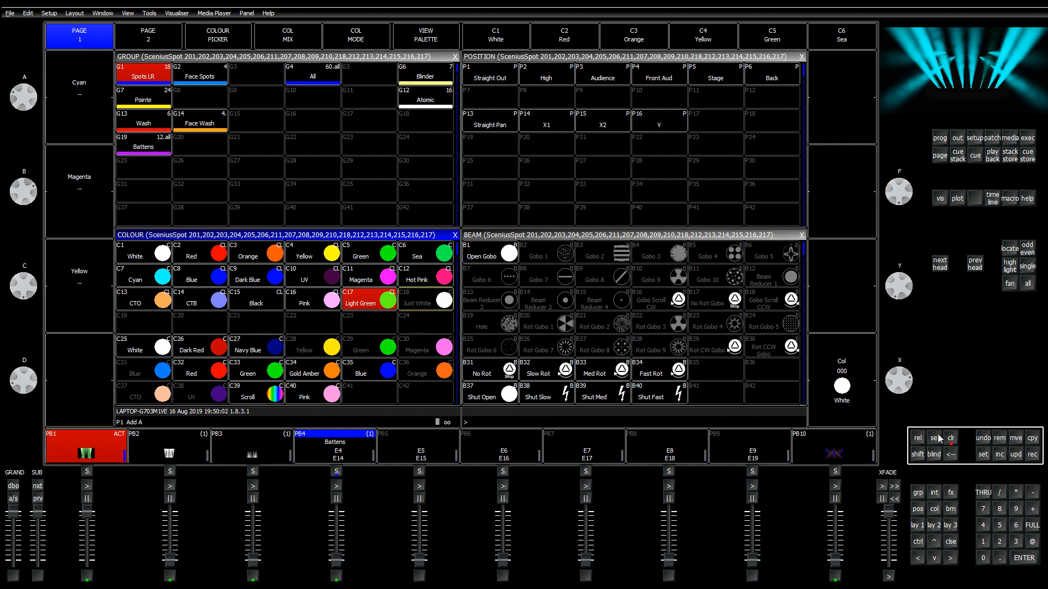
Step: Record the white colour wheel setting into the Just White palette and clear the programmer
click(1032, 454)
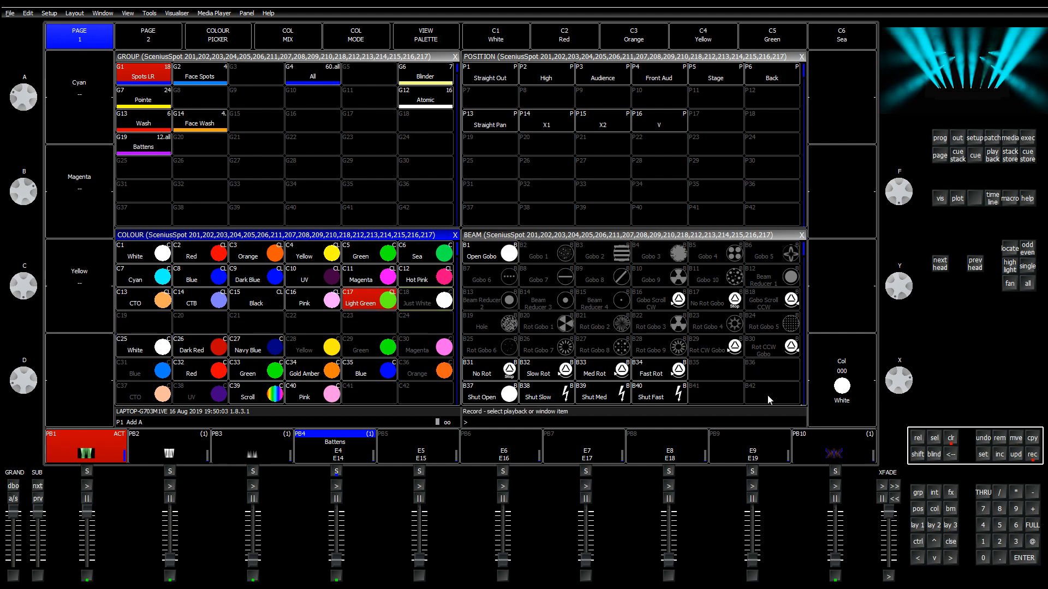
click(415, 303)
click(384, 164)
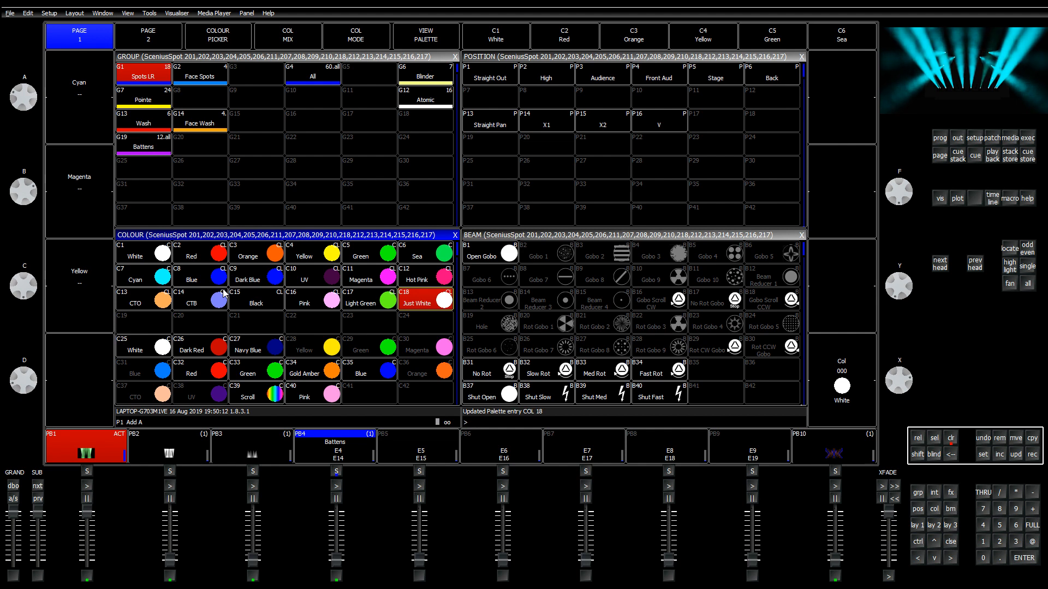
click(955, 440)
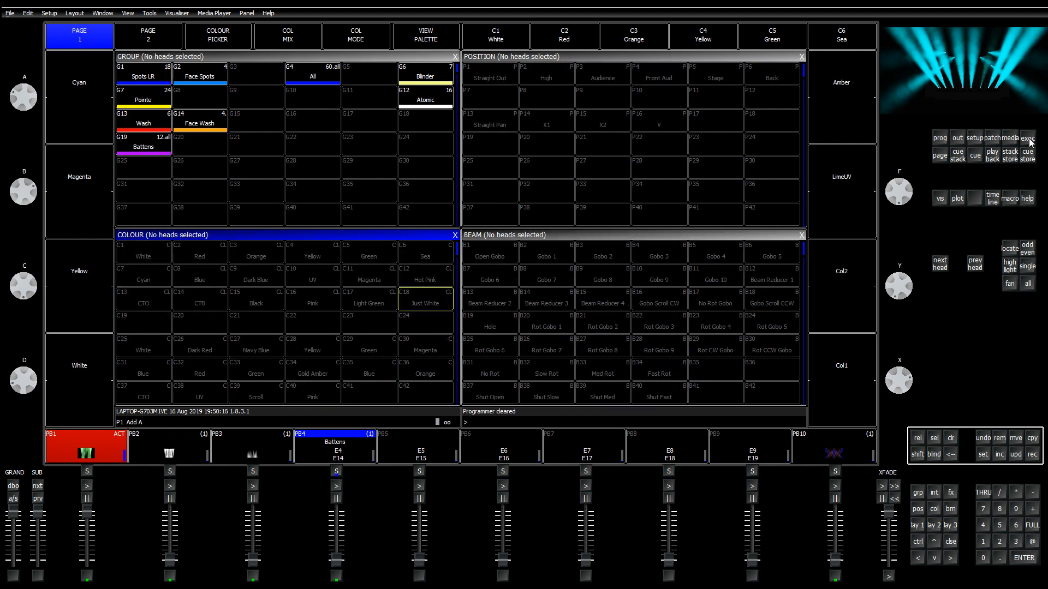
Step: Remove the three Lavender buttons from Execute page 3 and move the Light Green and Soft palette columns over to close the gap
click(1027, 137)
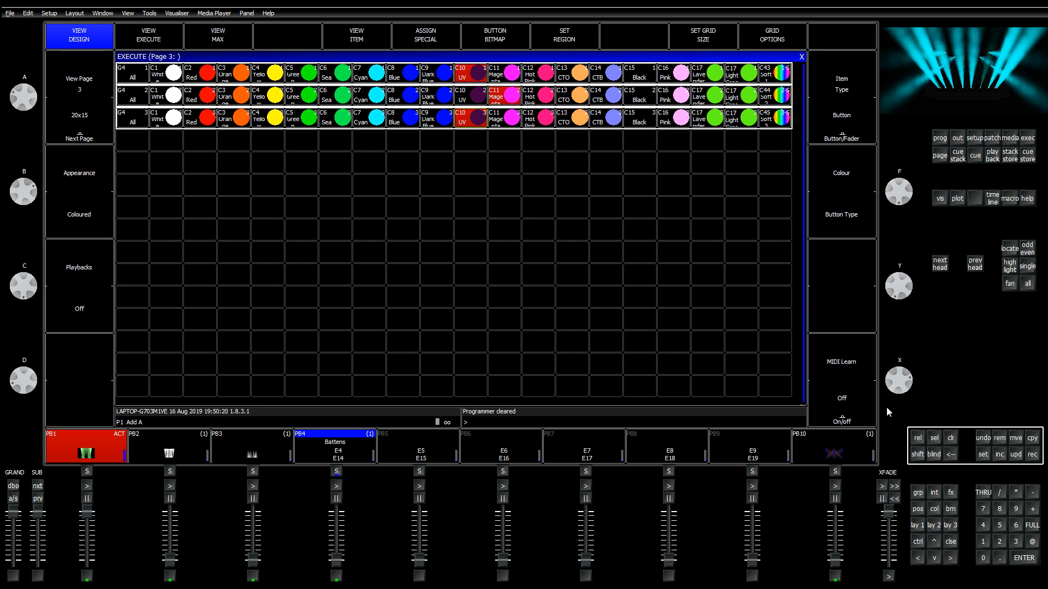
drag(714, 78, 710, 121)
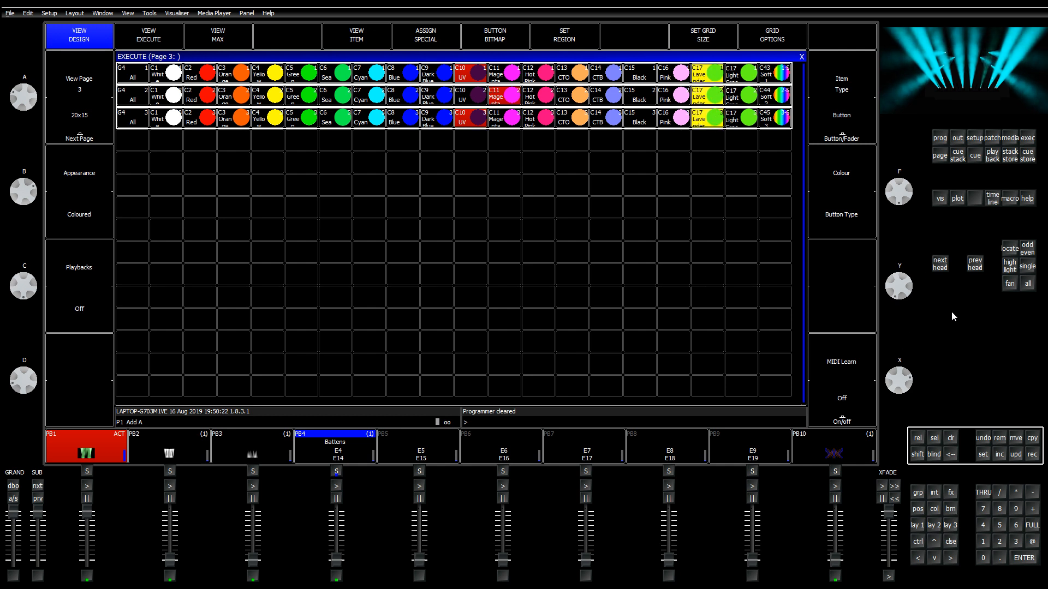
click(998, 438)
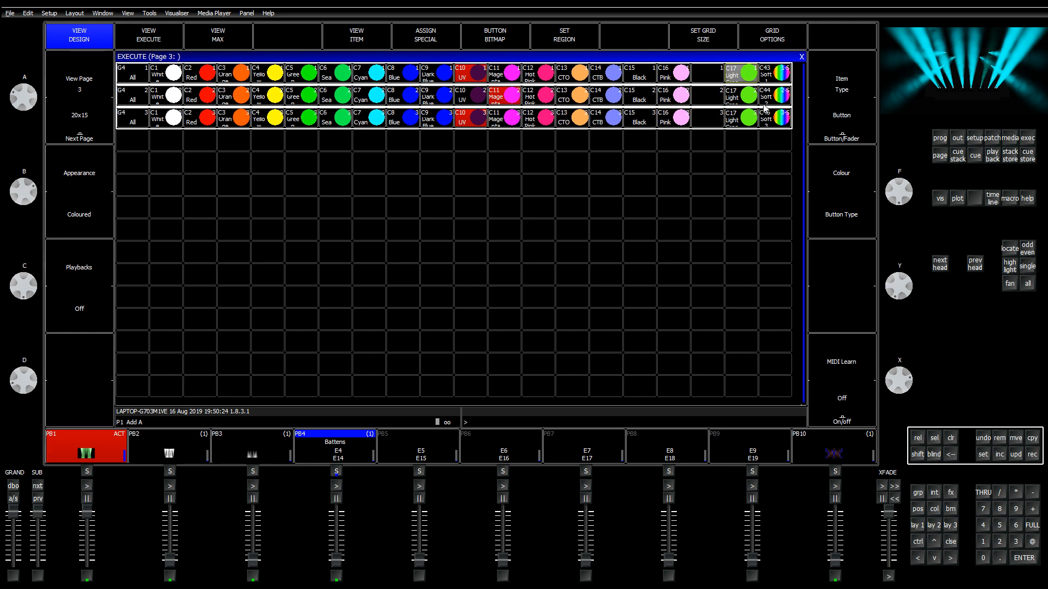
click(1015, 437)
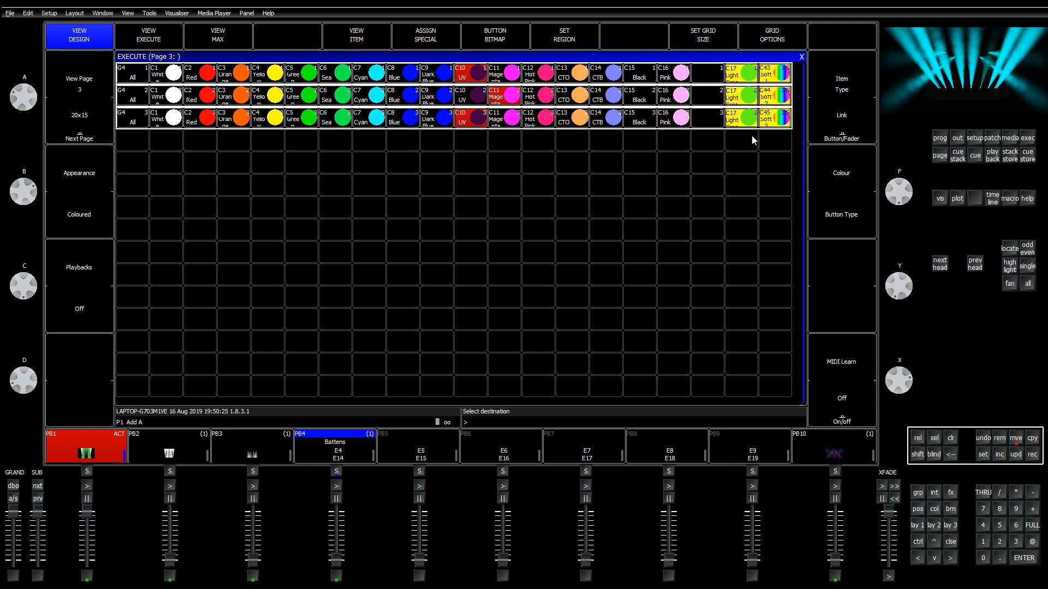
click(709, 73)
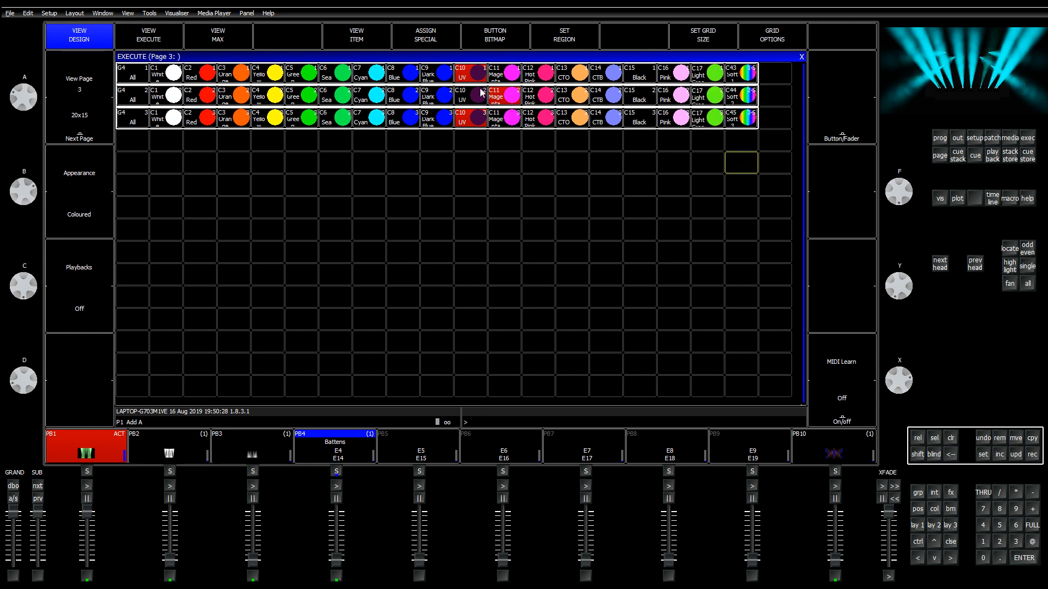
click(410, 150)
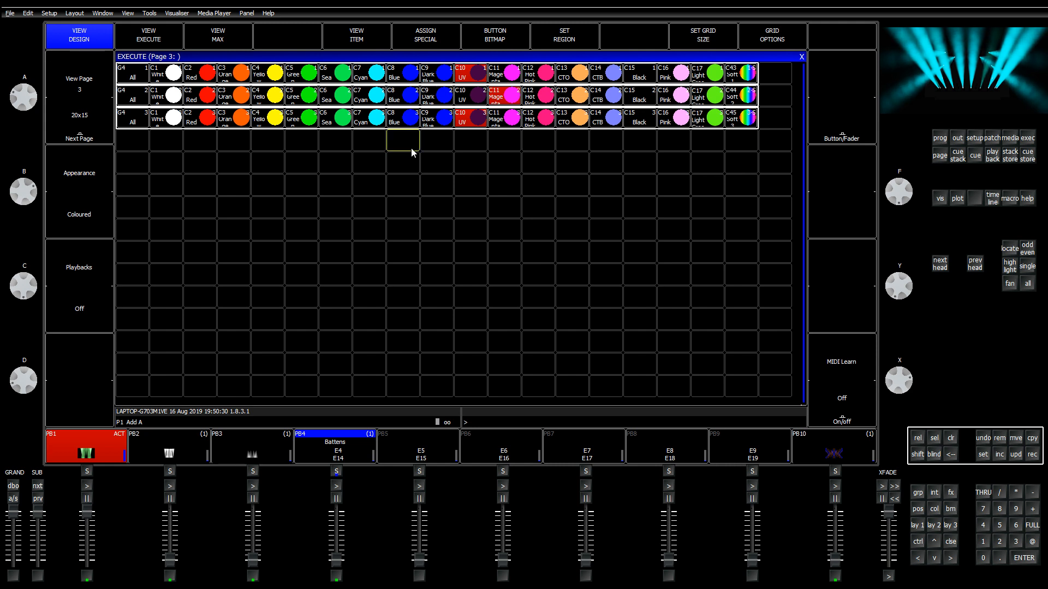
Step: Add the 3cmy colour effect to the Spots LR group using the palettes C43 Soft1, C44 Soft 2 and C45 Soft 3
click(920, 526)
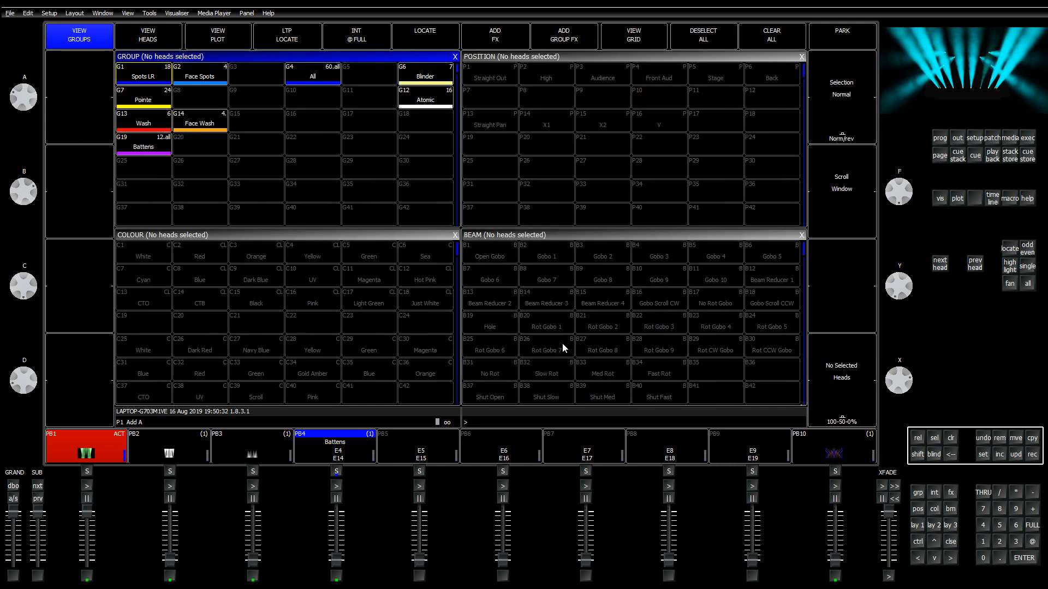
click(156, 84)
click(493, 43)
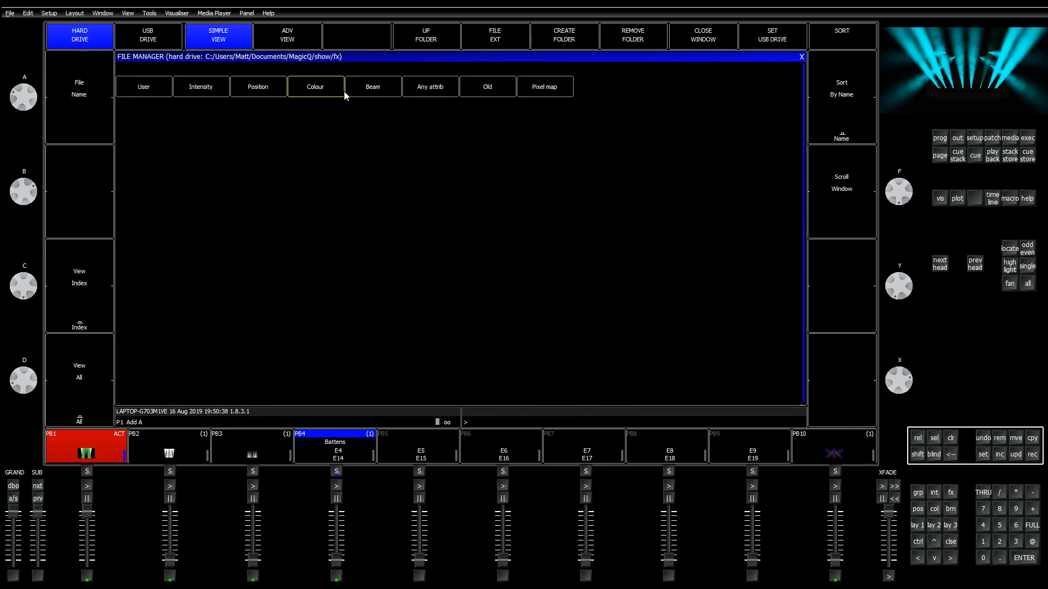
click(312, 92)
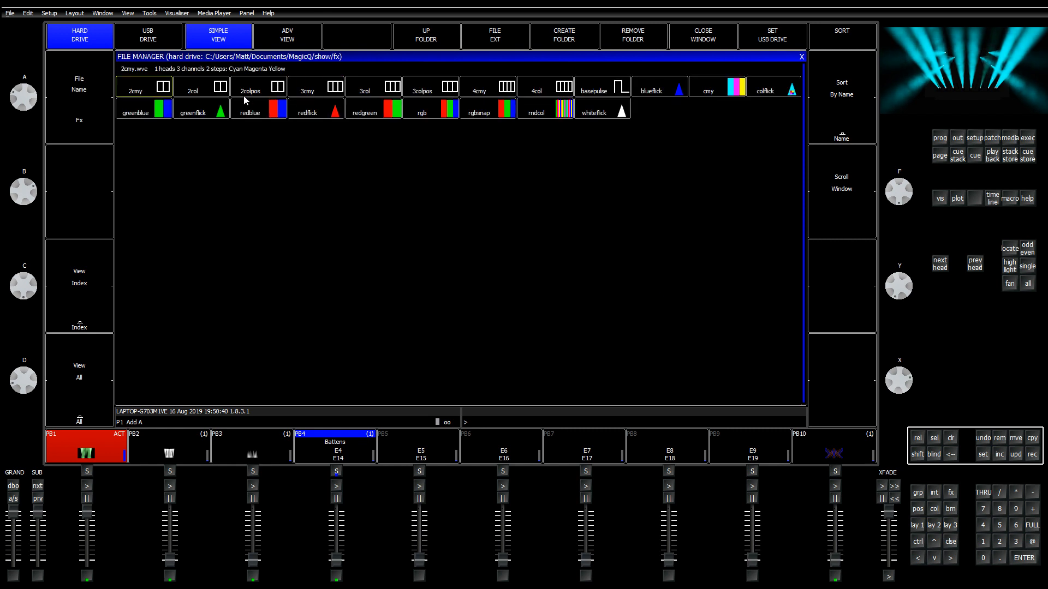
click(340, 93)
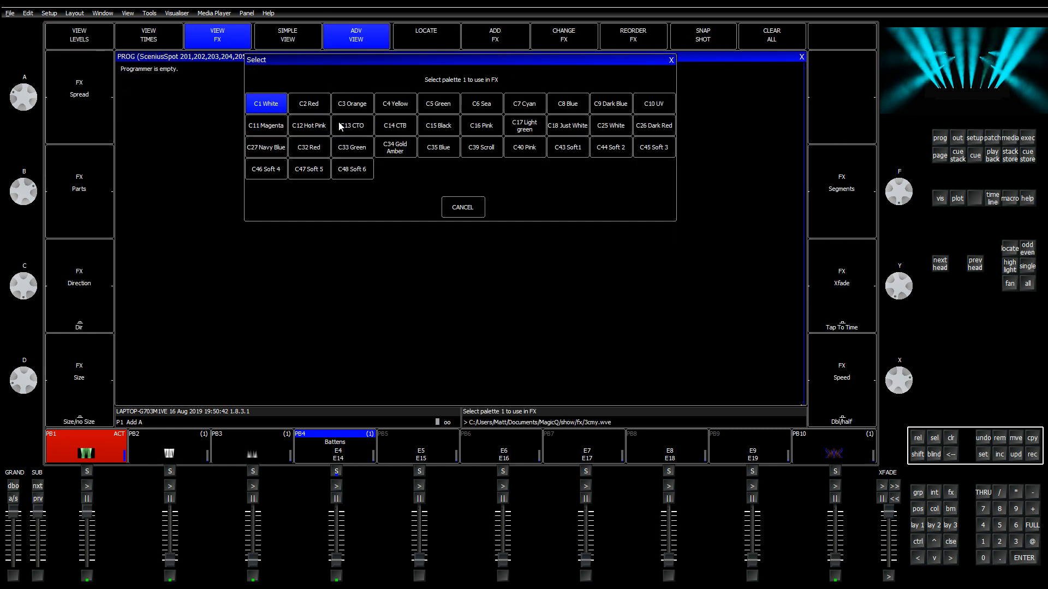
click(572, 149)
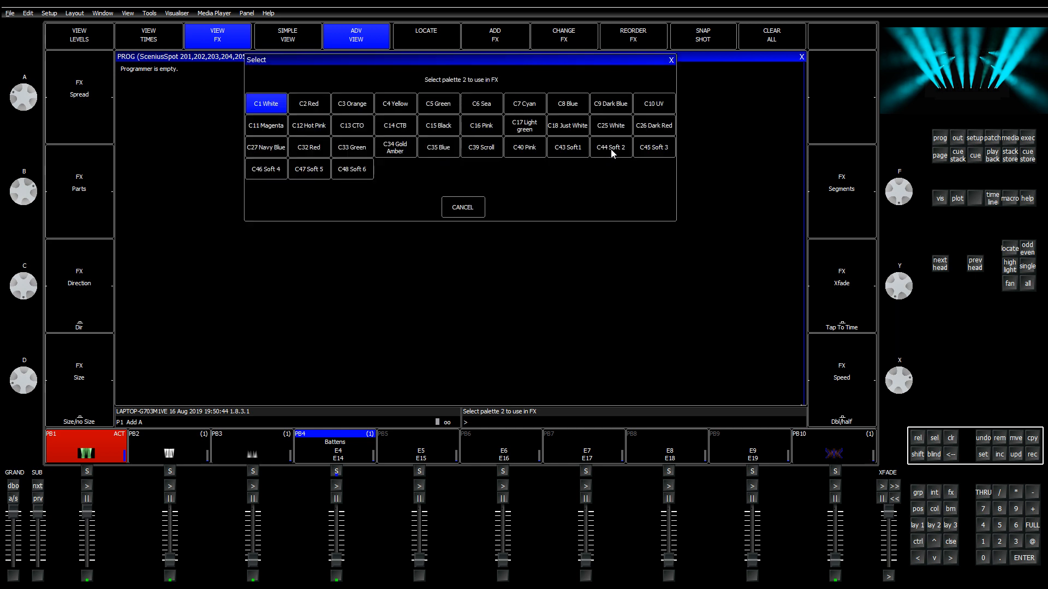
click(612, 150)
click(658, 150)
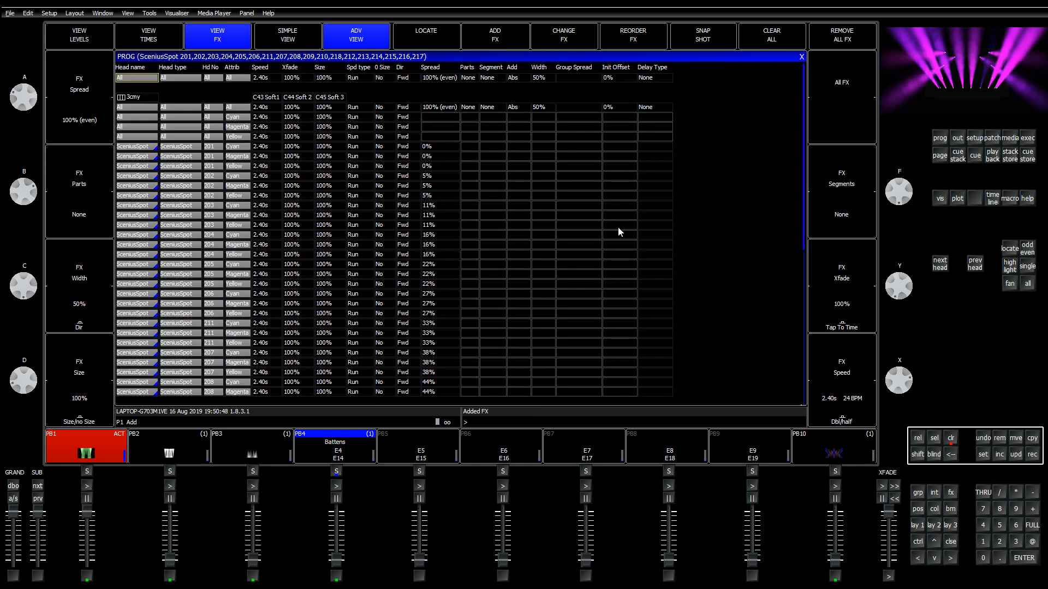
Step: On Execute page 3, activate Blue in the second colour row and Red in the third row
click(1031, 139)
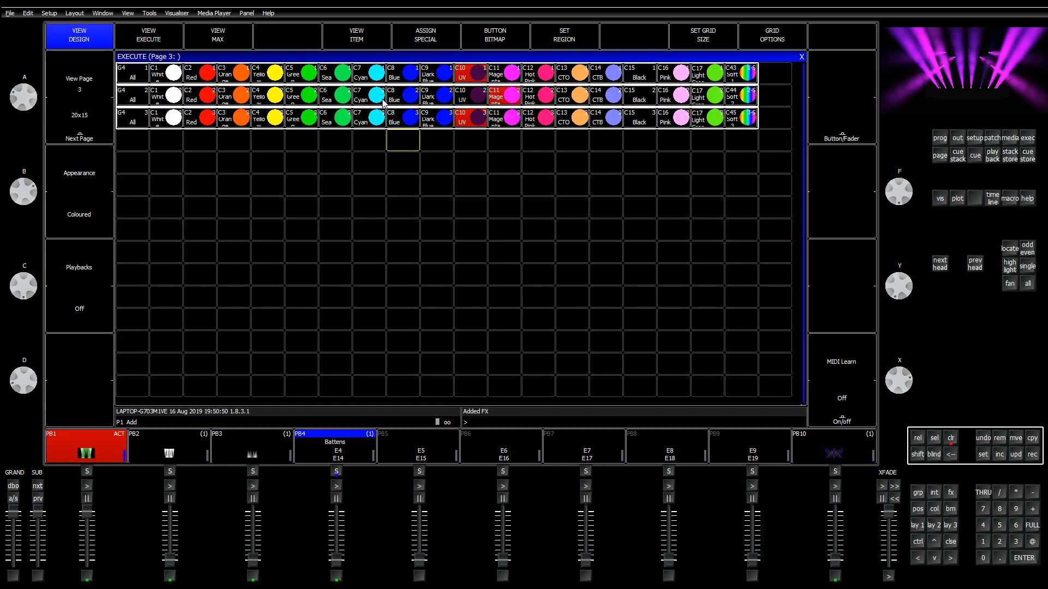
click(403, 97)
click(208, 121)
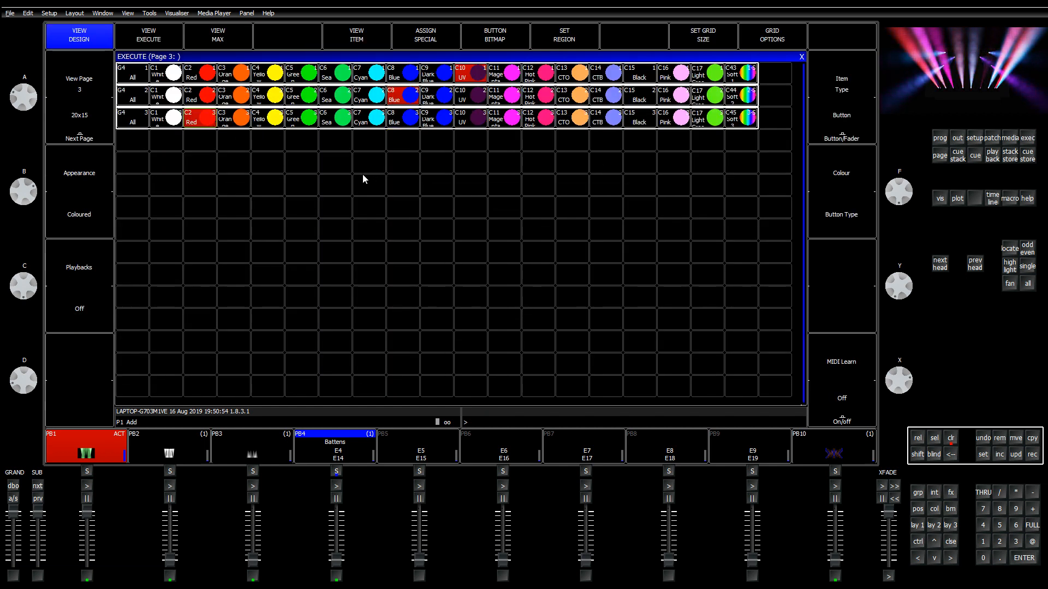
Step: Set the 3cmy effect's spread to 43% and return to Execute page 3
click(941, 139)
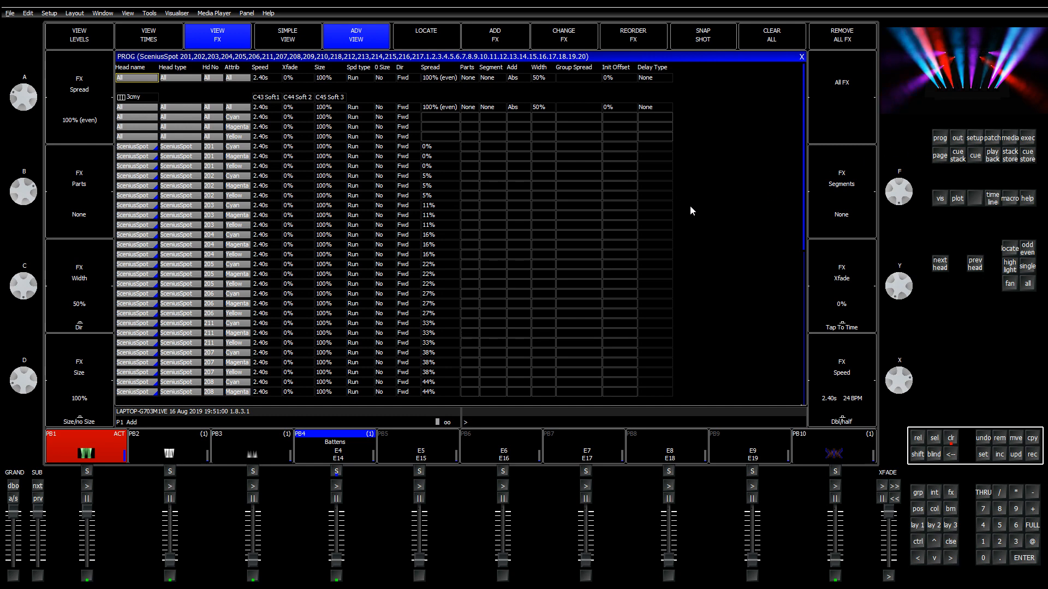
scroll(21, 90, down, 15)
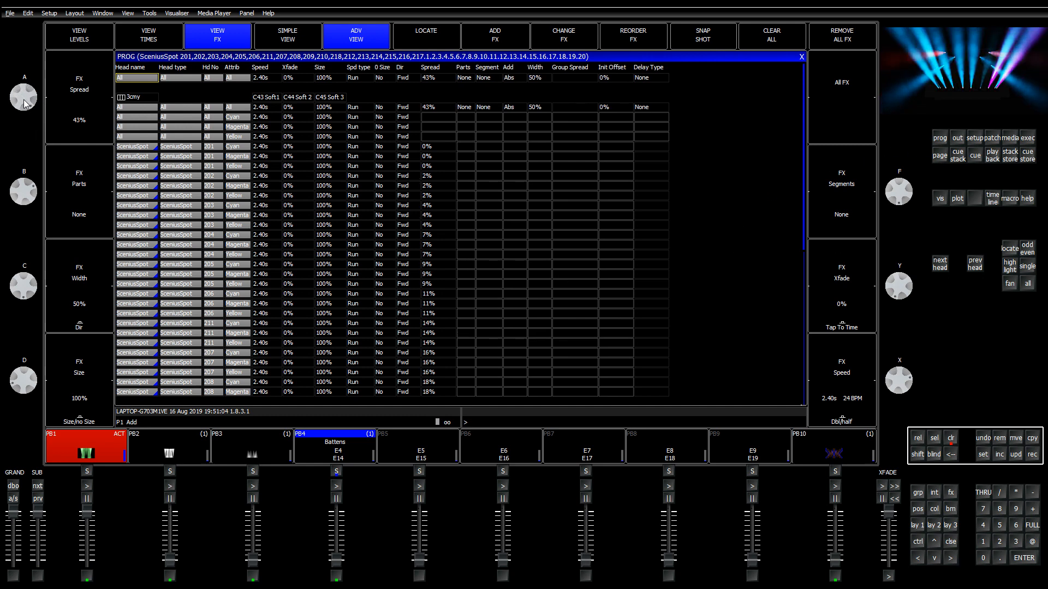
click(1028, 137)
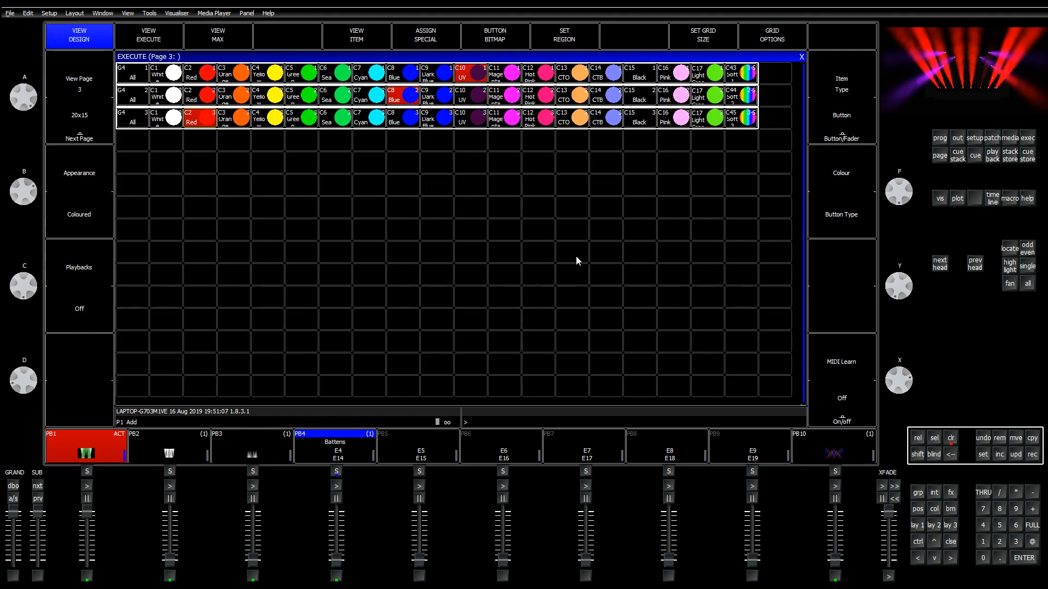
Step: Activate Orange in the second and first colour rows, and try CTO and Light Green in the third row
click(240, 97)
click(241, 79)
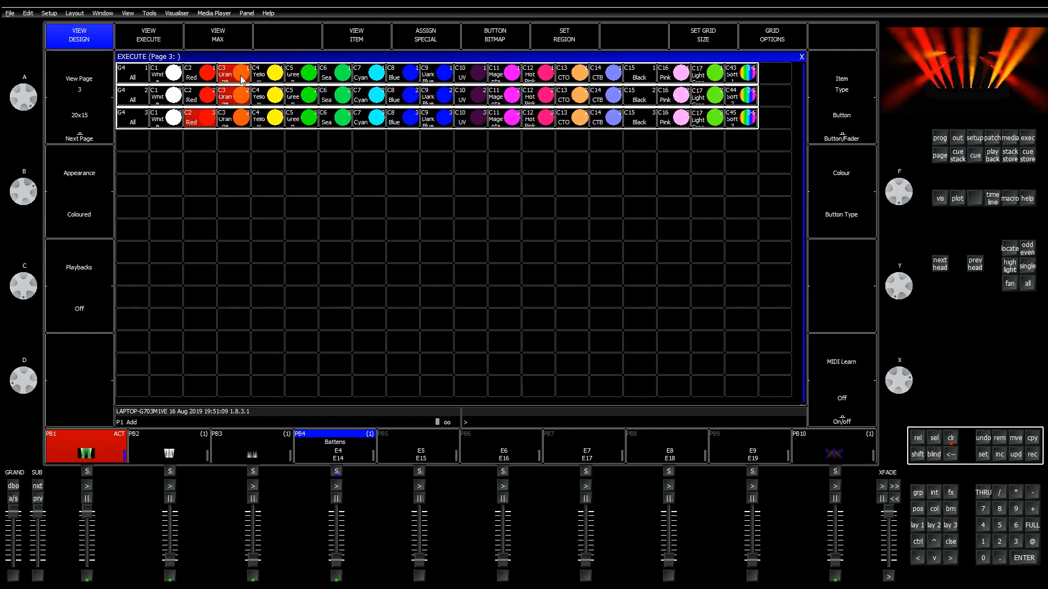
click(567, 118)
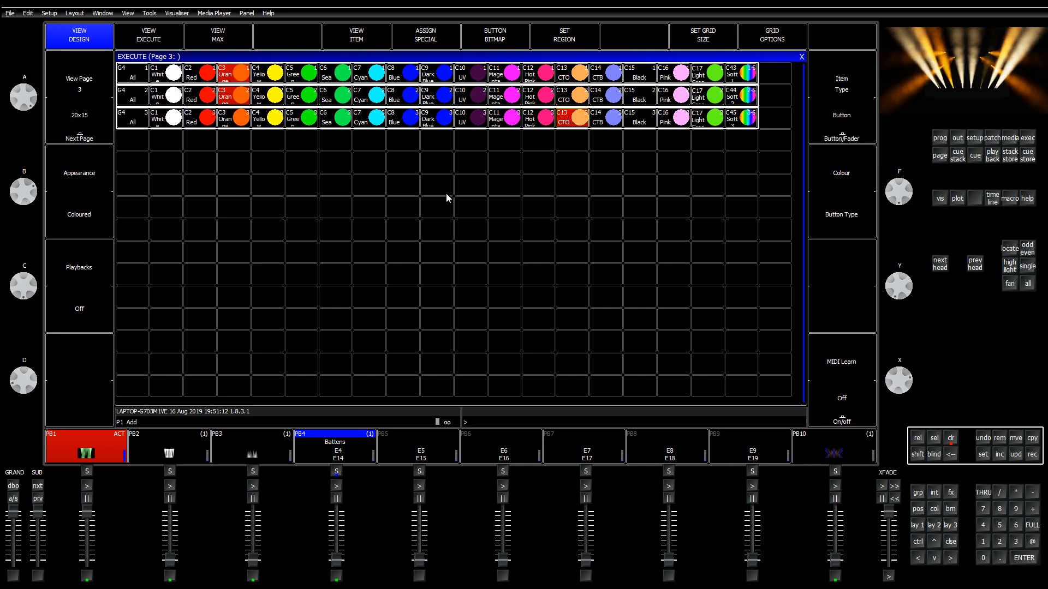
click(715, 119)
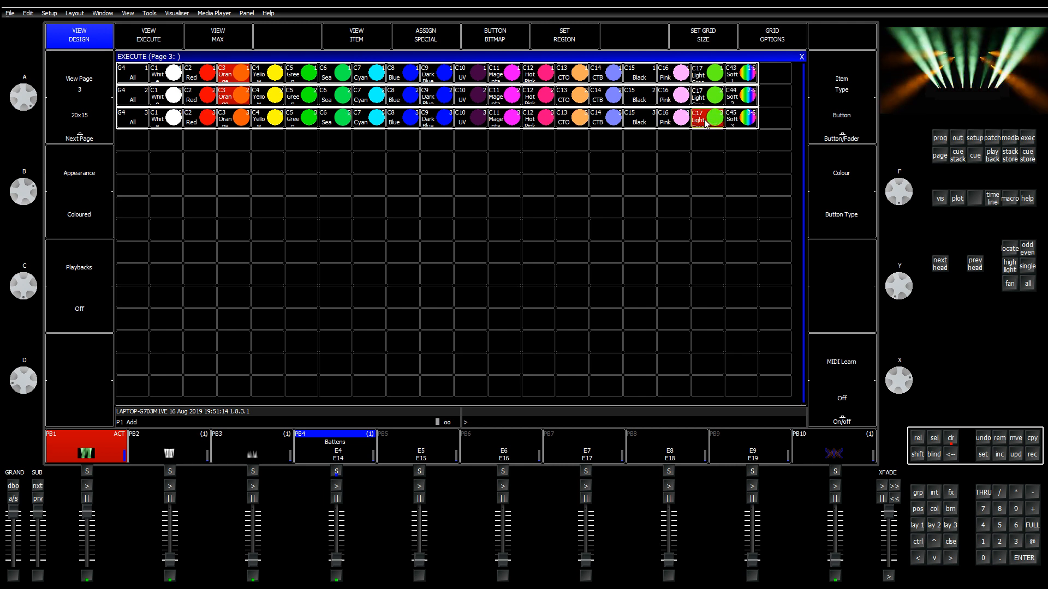
Step: Activate Black in the second and third colour rows, and switch the third row to Yellow
click(643, 96)
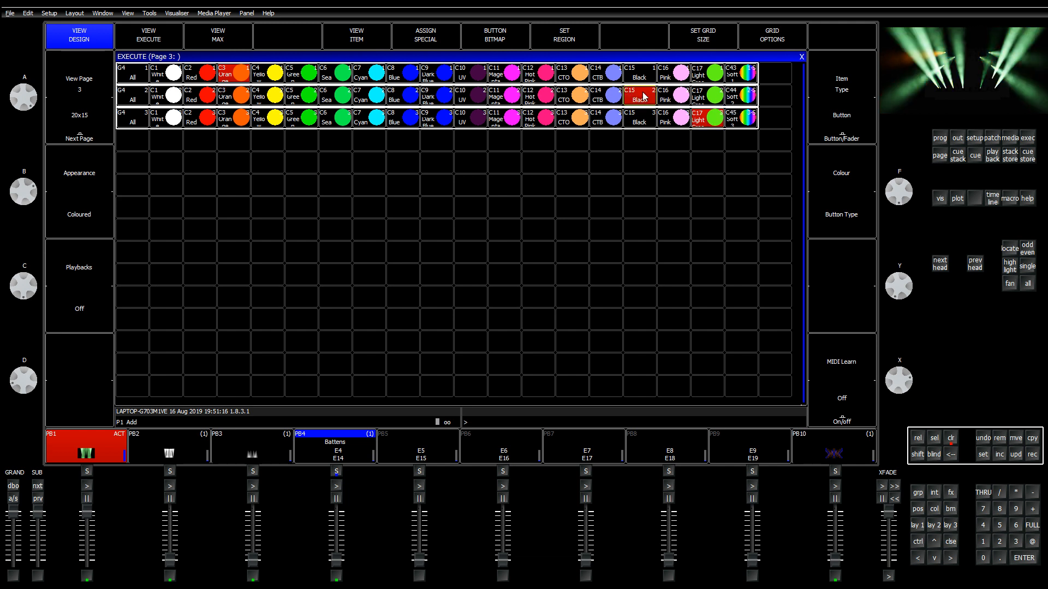
click(644, 118)
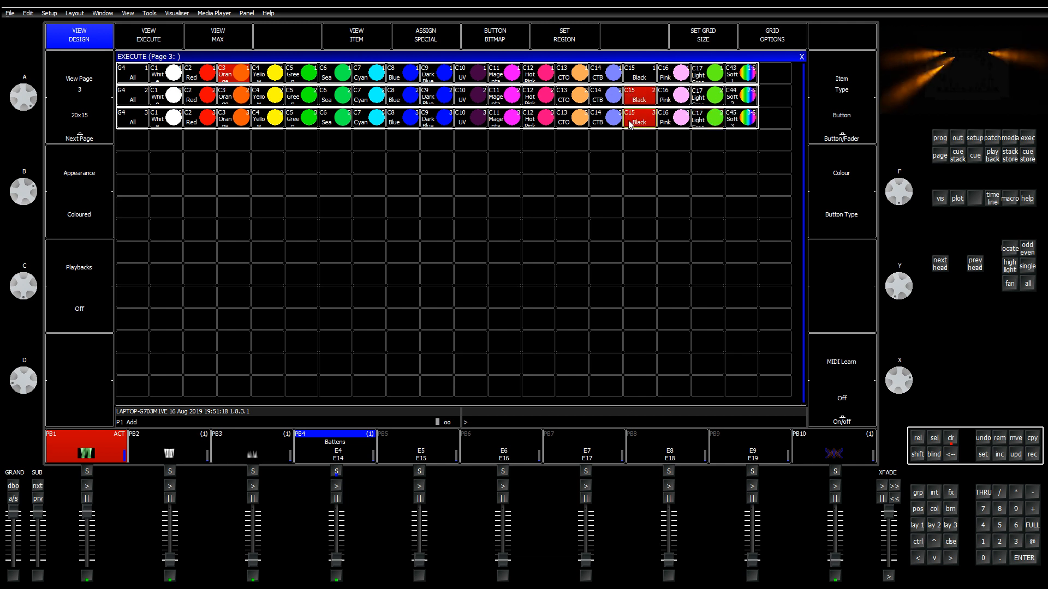
click(268, 118)
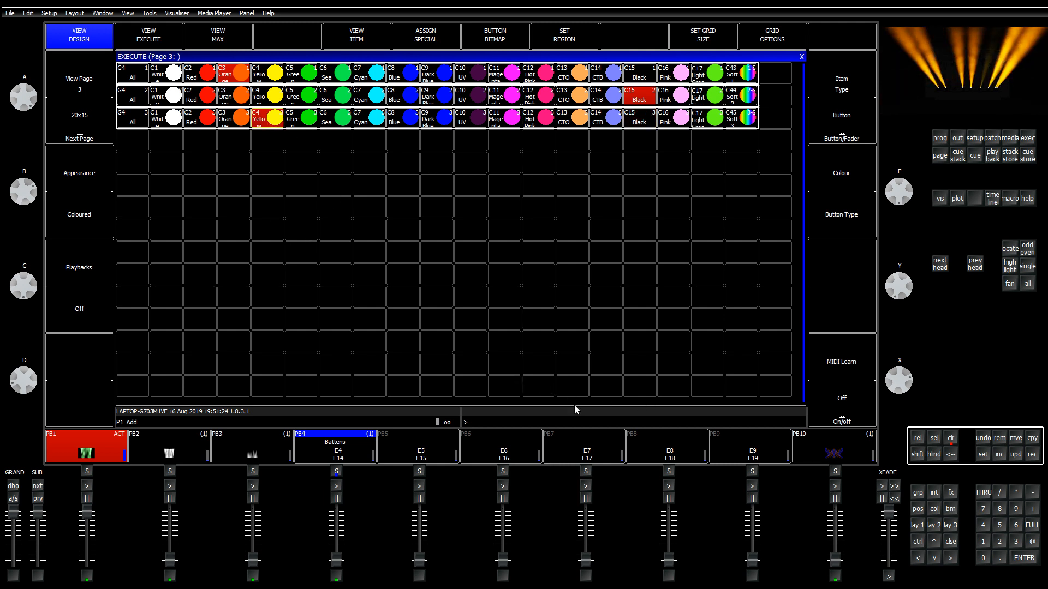
Step: Clear the test effect from the programmer and reopen Execute page 3
click(939, 139)
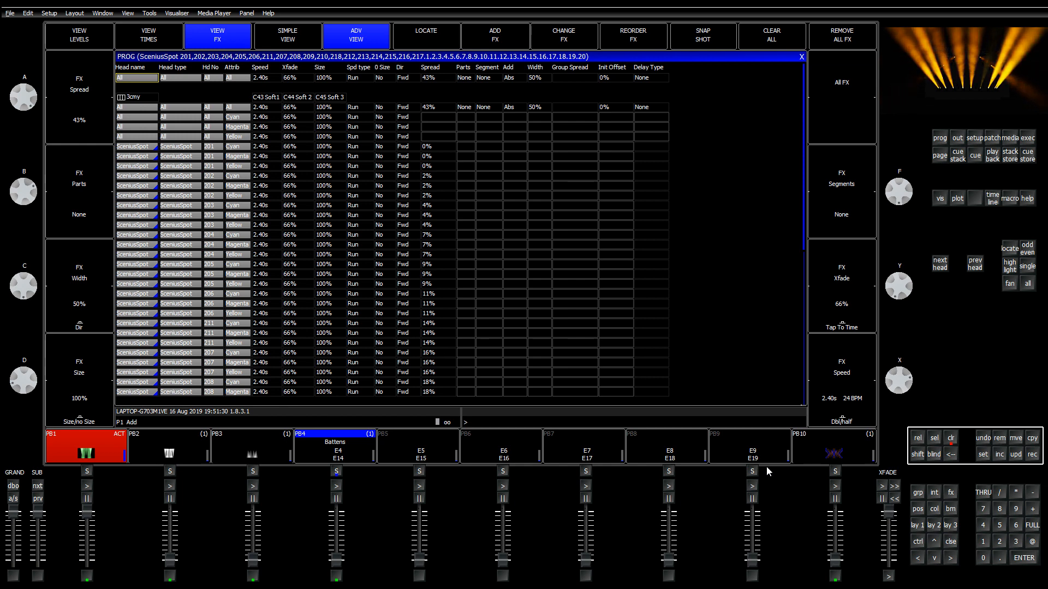
click(950, 439)
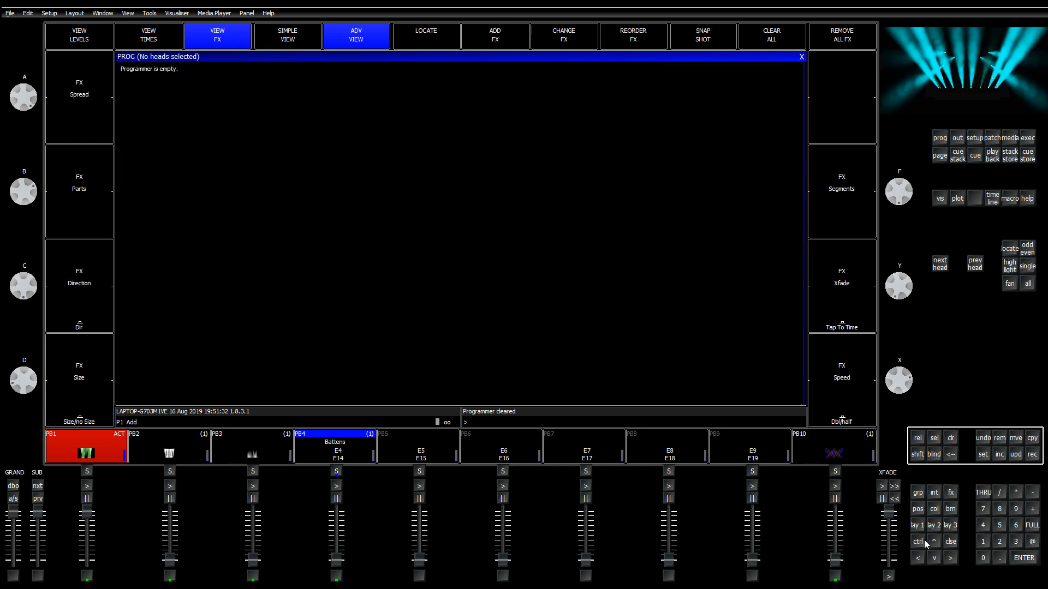
click(920, 526)
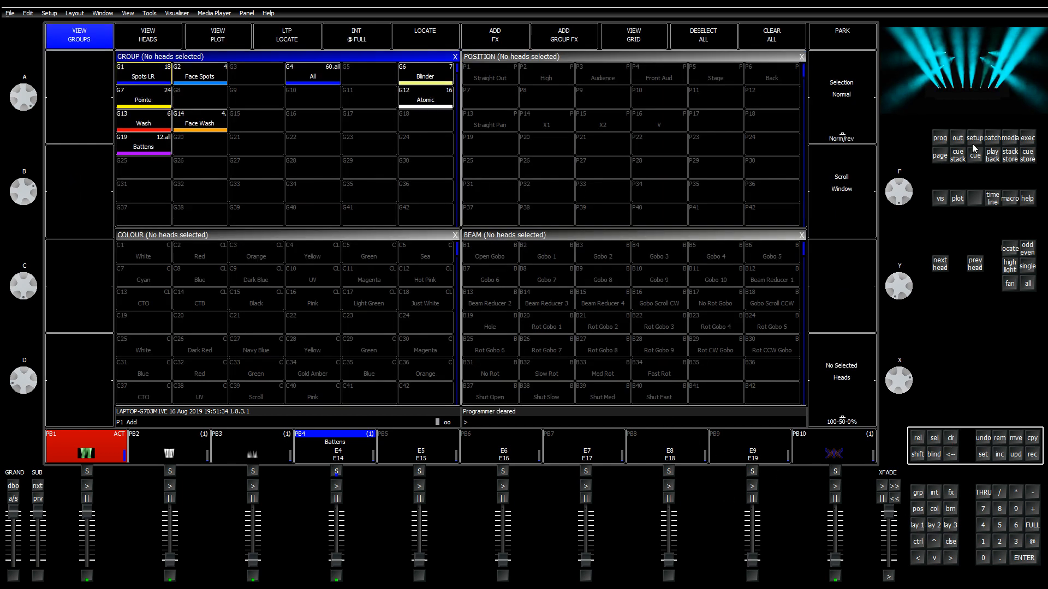
click(1027, 137)
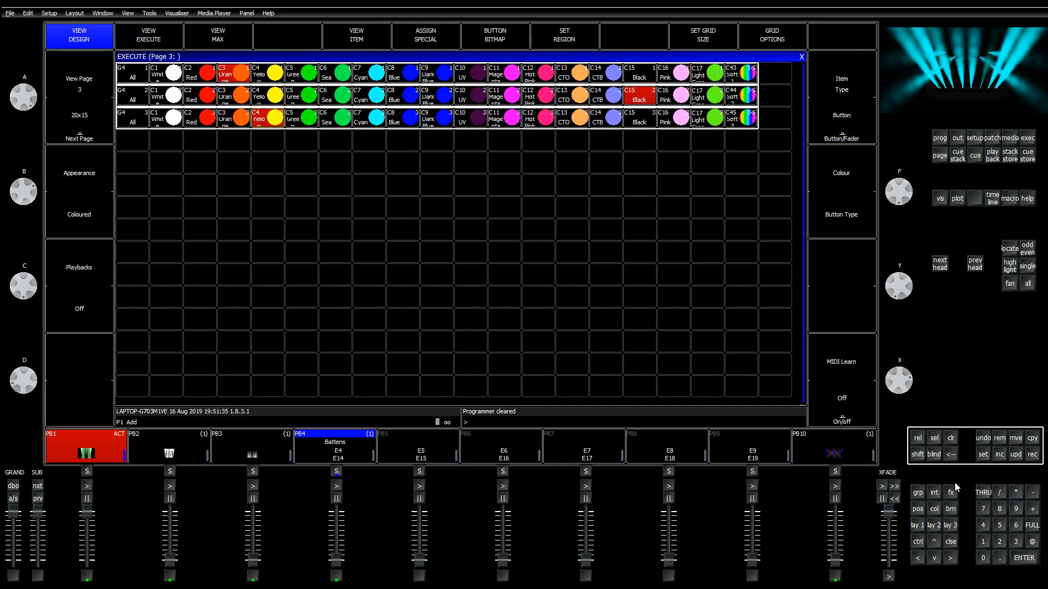
Step: Select the Spots LR group and apply the White colour palette to it
click(917, 526)
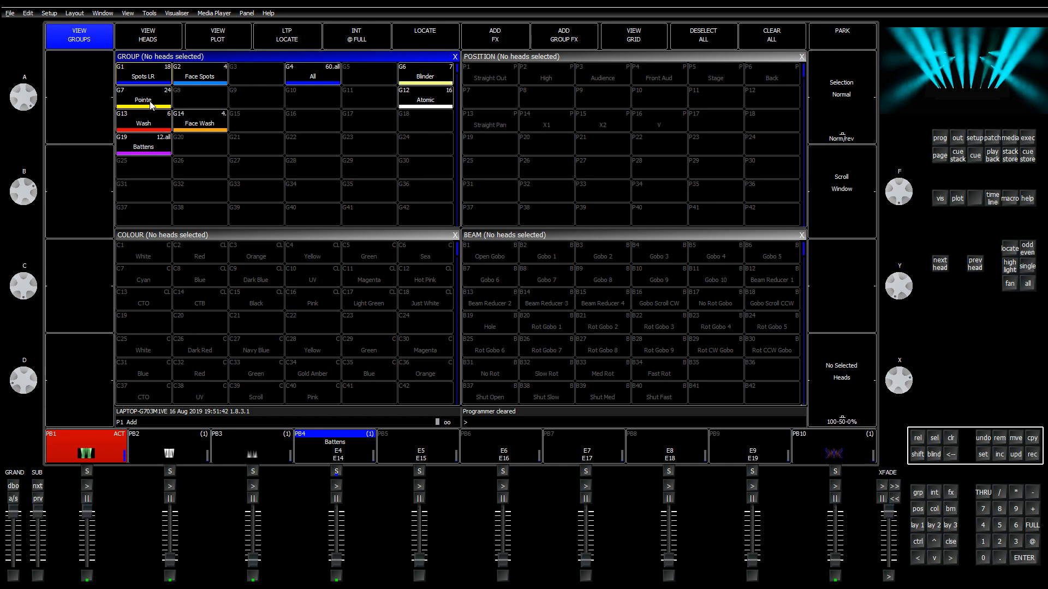
click(156, 75)
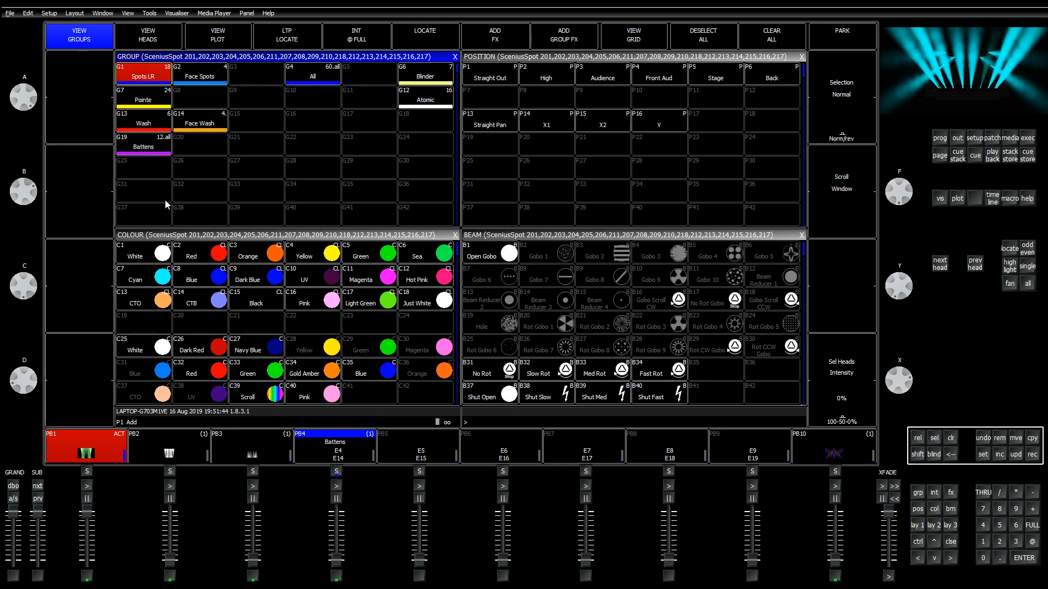
click(202, 238)
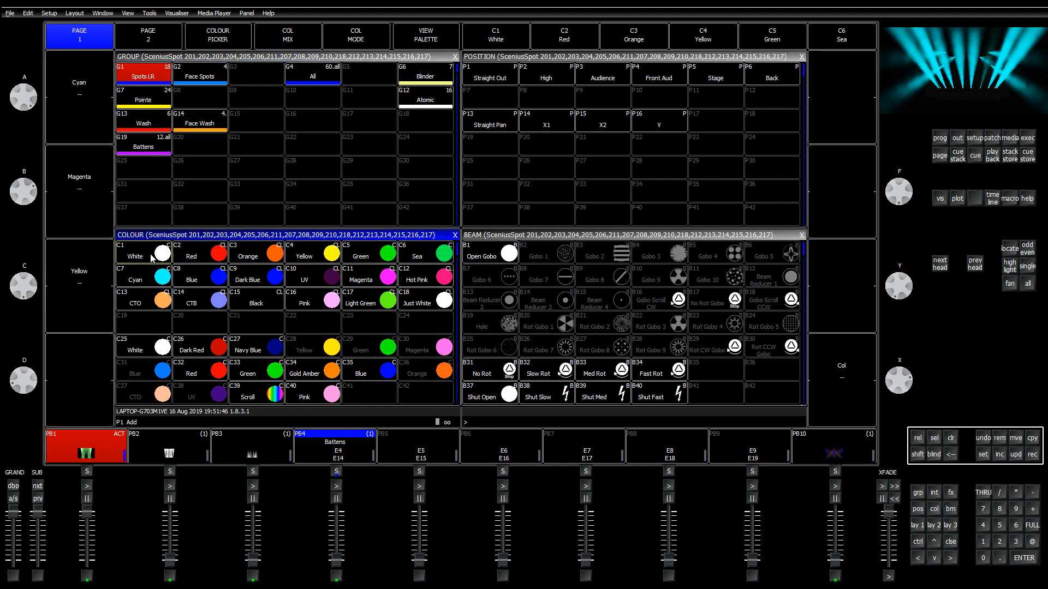
click(153, 256)
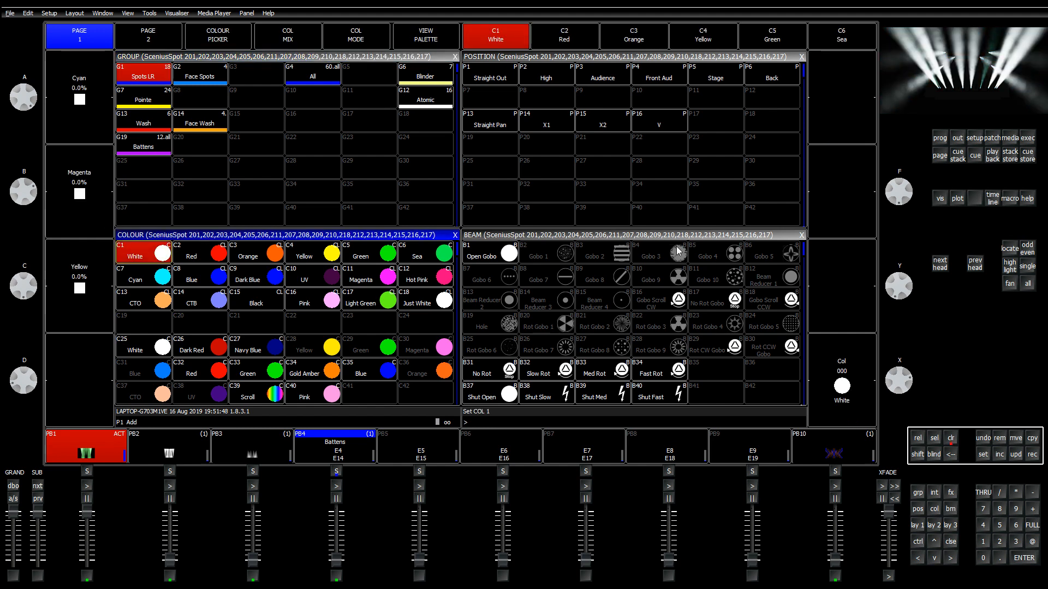
Step: Record the white look into the first cell of Execute page 2
click(1028, 138)
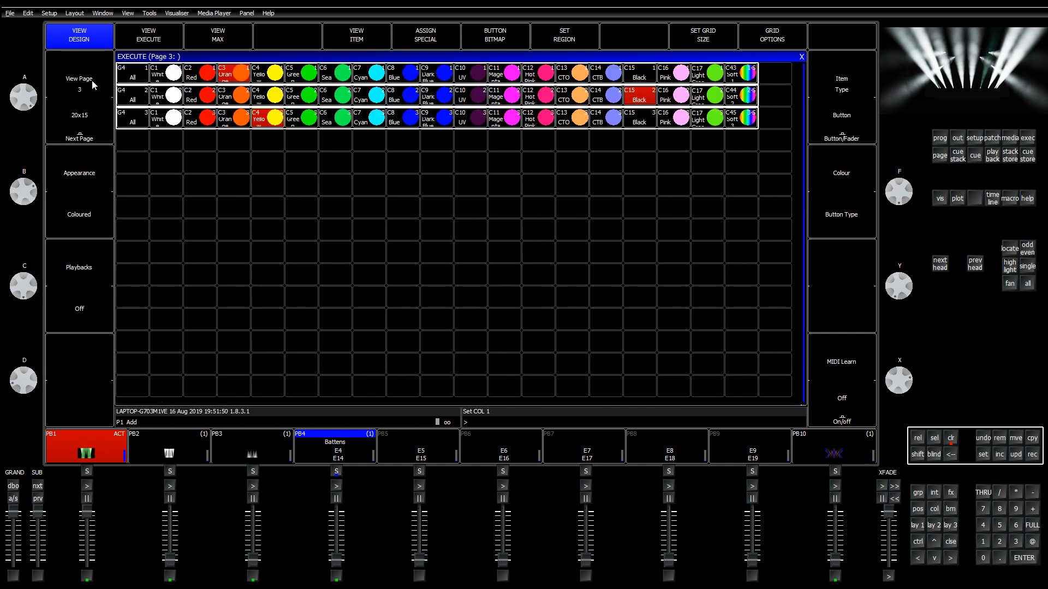
click(93, 79)
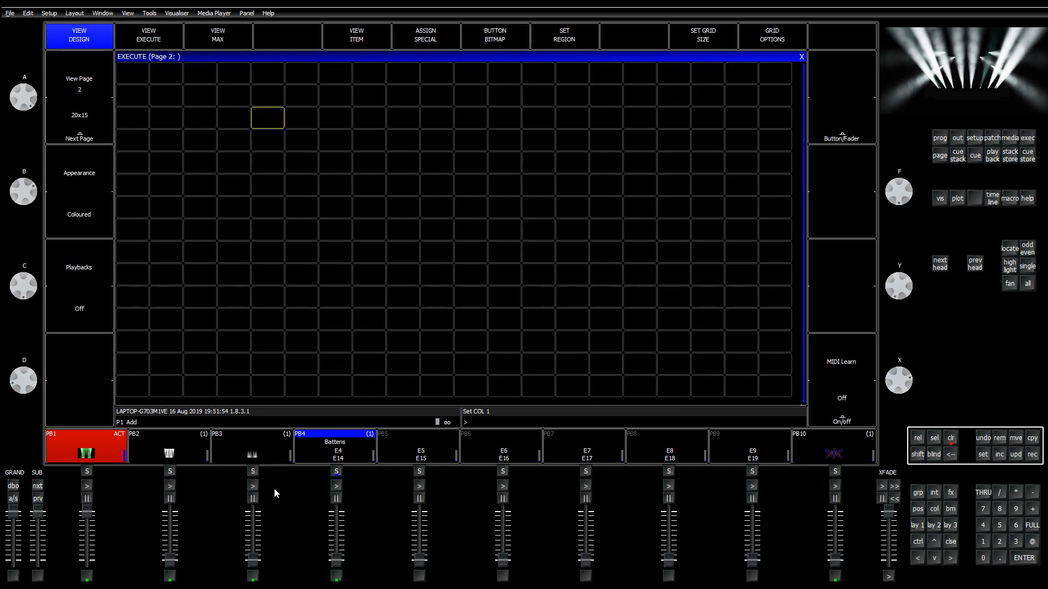
click(1032, 454)
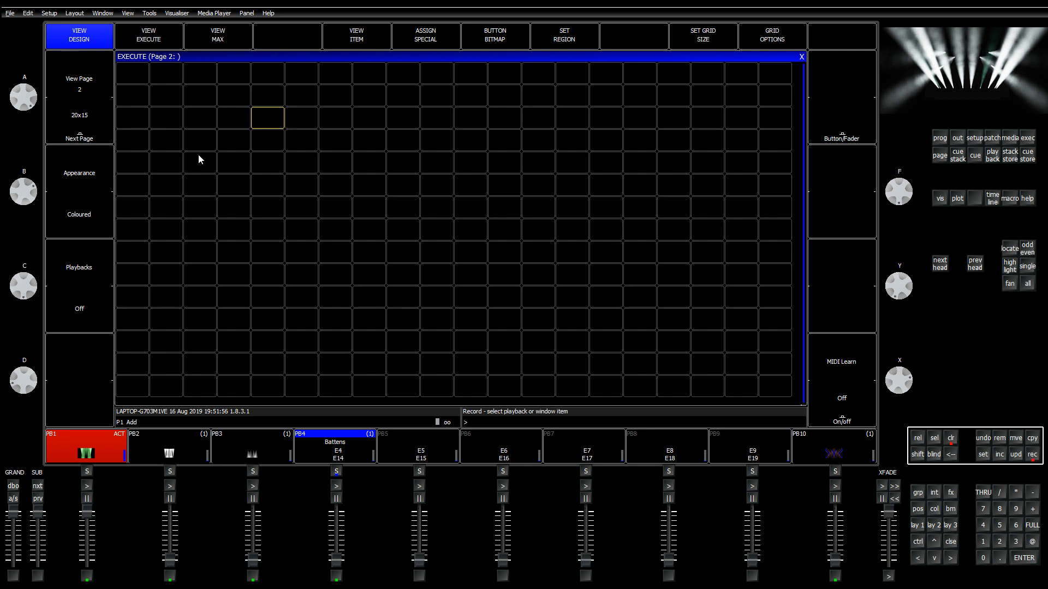
click(144, 76)
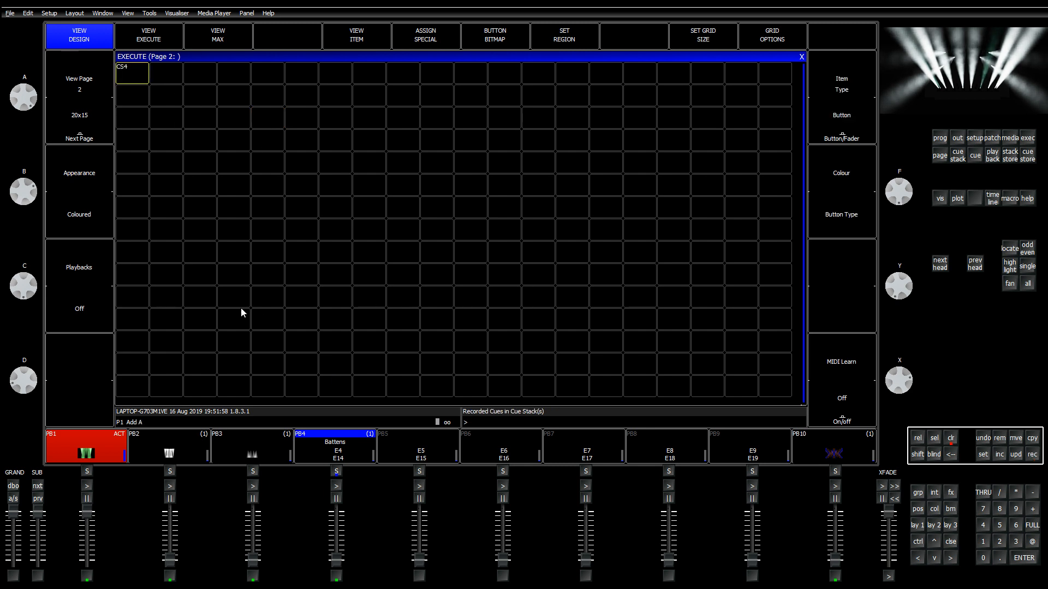
Step: Apply the Red palette to the spots and record it into the second cell of Execute page 2
click(933, 508)
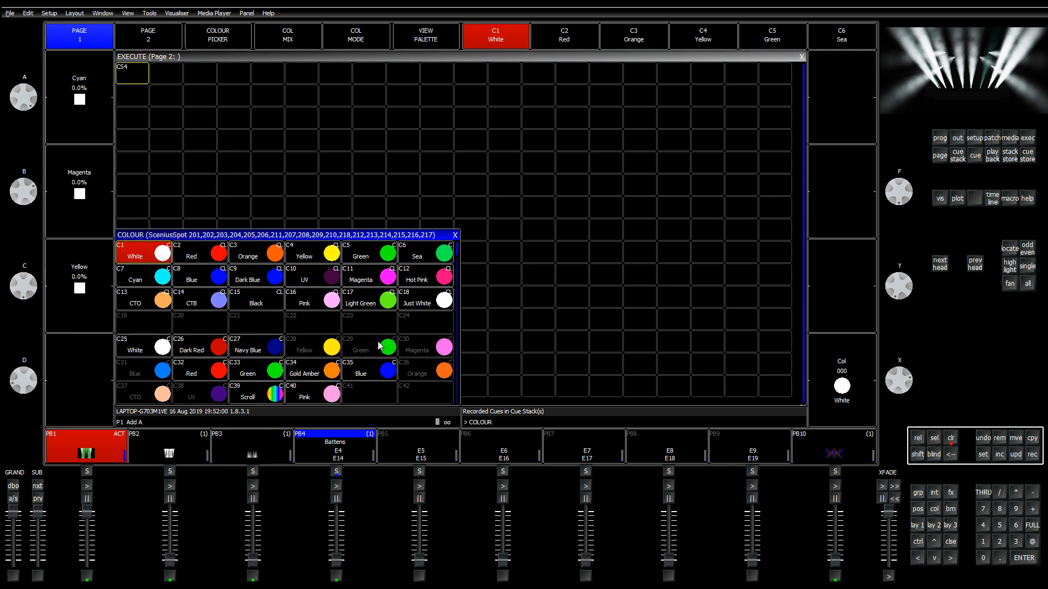
click(212, 262)
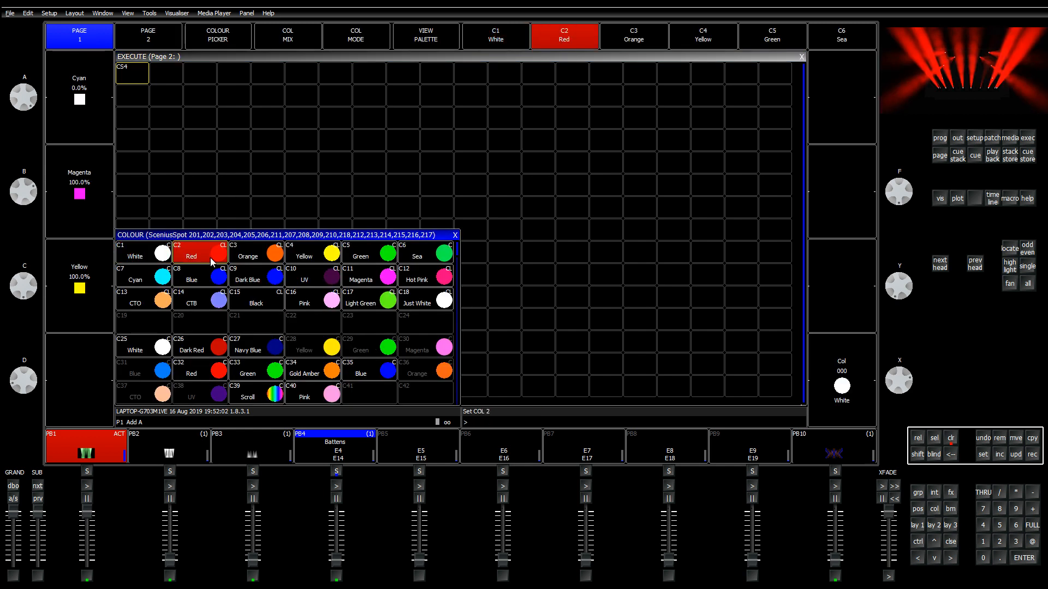
key(ctrl+r)
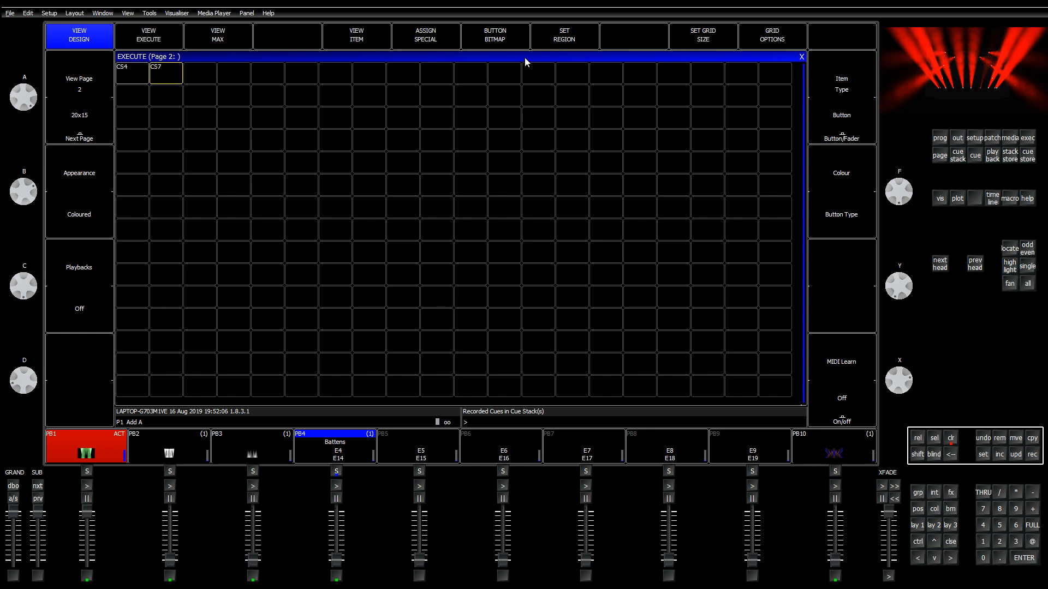
Step: Resize the Execute window to the upper half of the workspace, above the colour and beam palettes
click(934, 509)
click(445, 61)
click(172, 14)
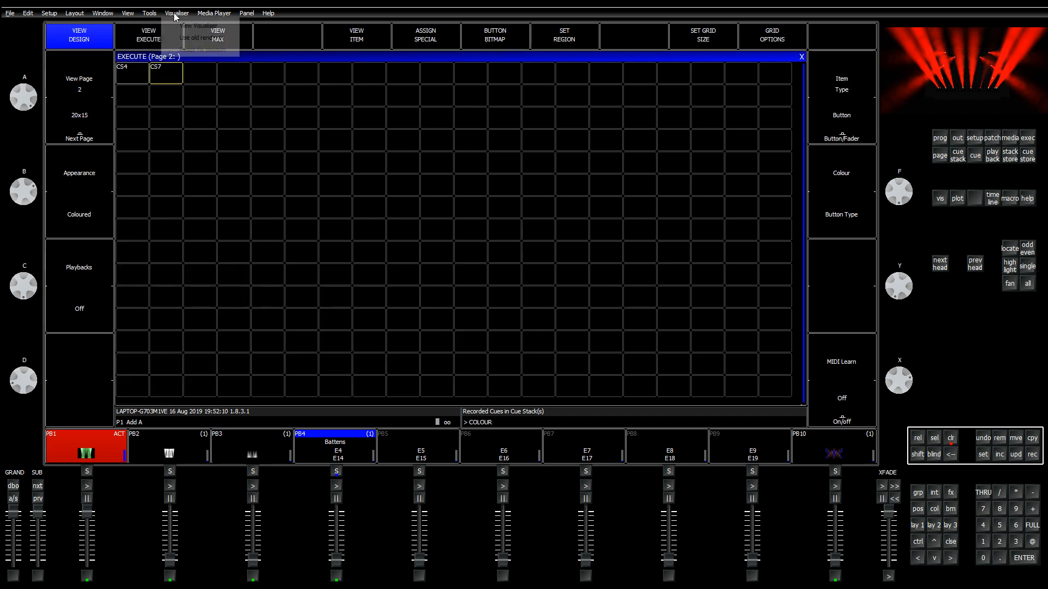
mouse_move(126, 16)
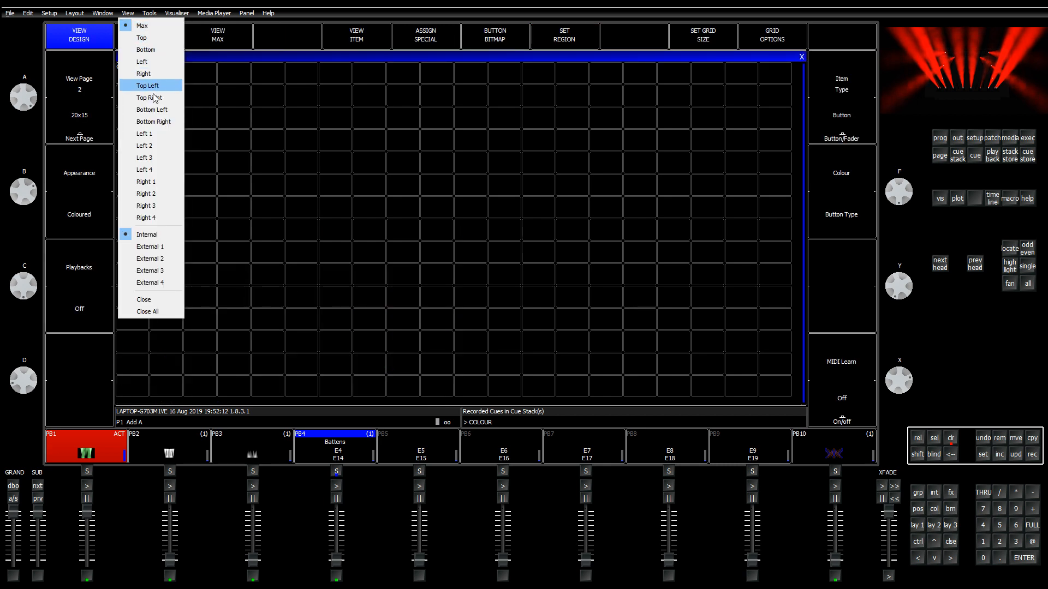
click(190, 120)
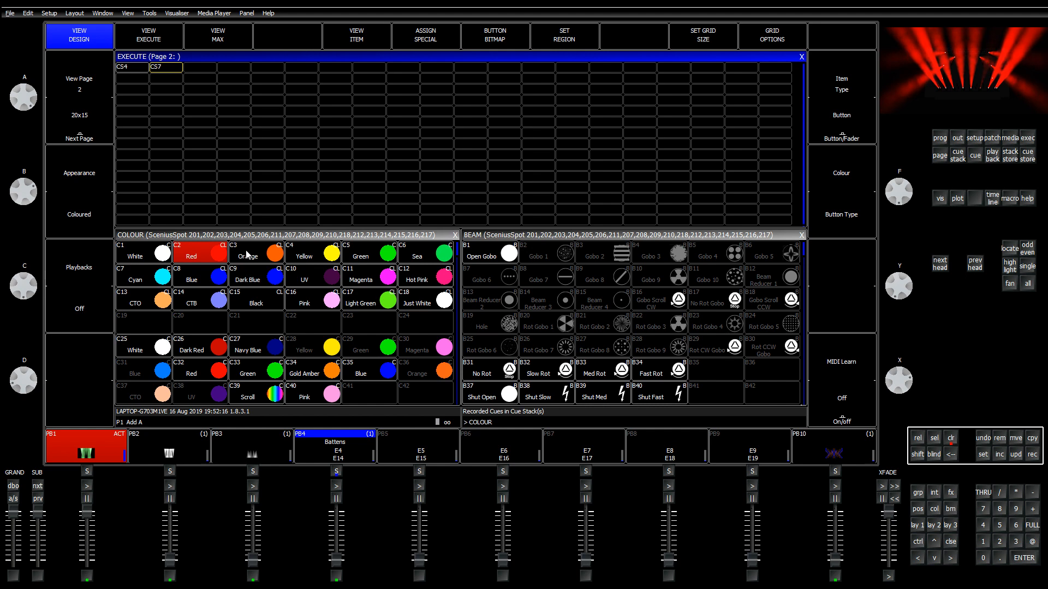
Step: Record Orange, Yellow and Green on the spots into the third, fourth and fifth Execute cells
click(247, 255)
click(201, 66)
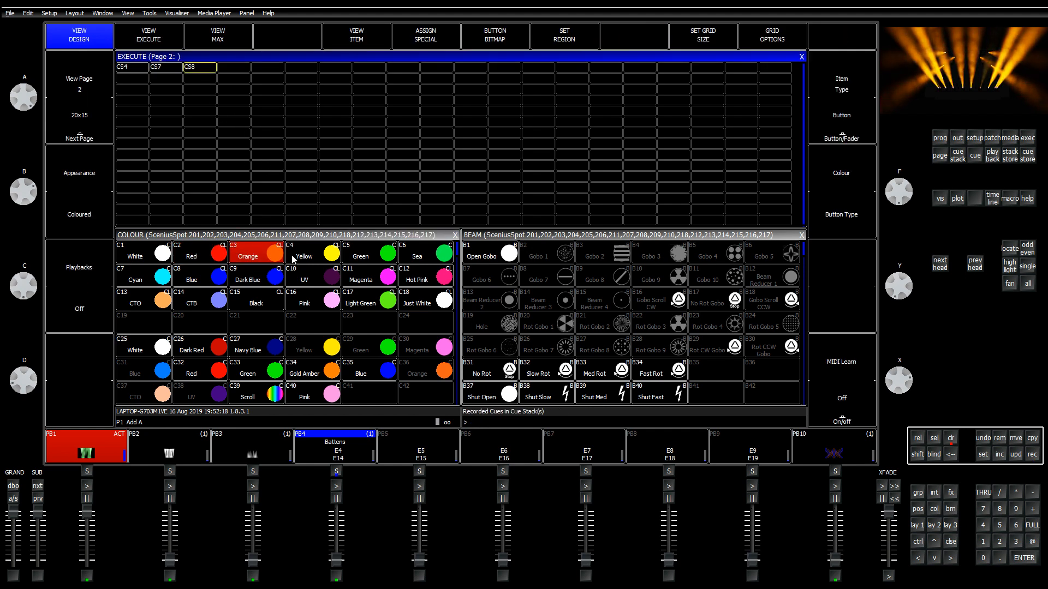
click(293, 258)
click(232, 66)
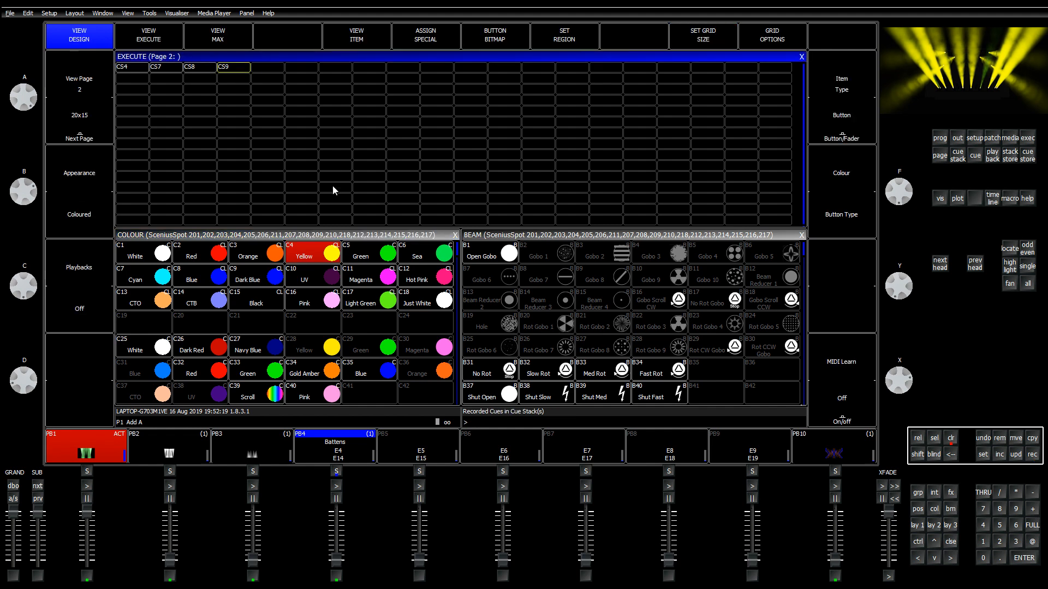
click(350, 251)
click(258, 67)
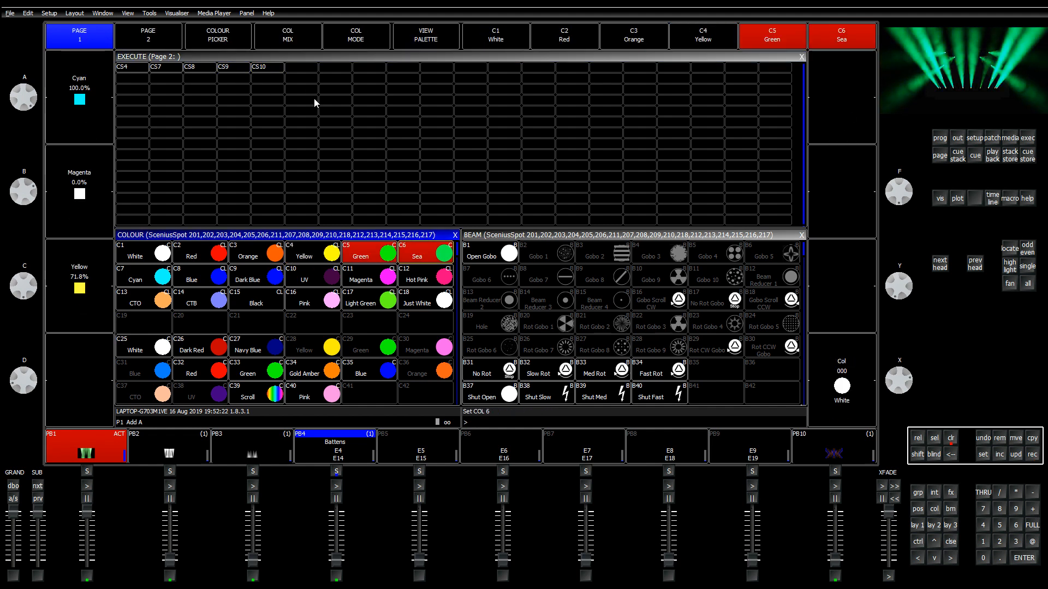
Step: Record Sea and Cyan on the spots into the sixth and seventh cells of the first Execute row
key(ctrl+r)
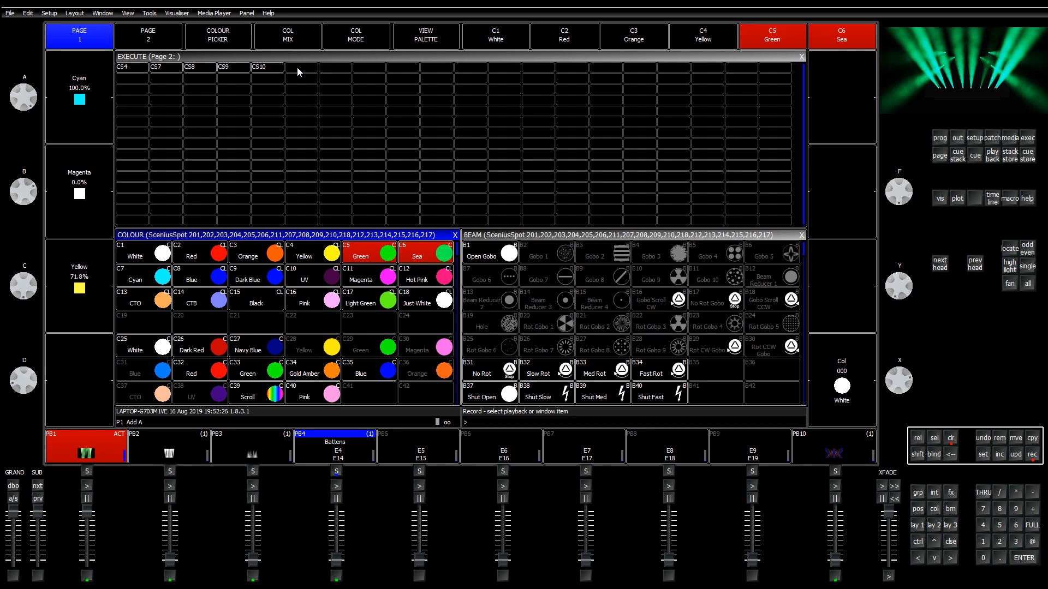
click(296, 68)
click(158, 275)
key(ctrl+r)
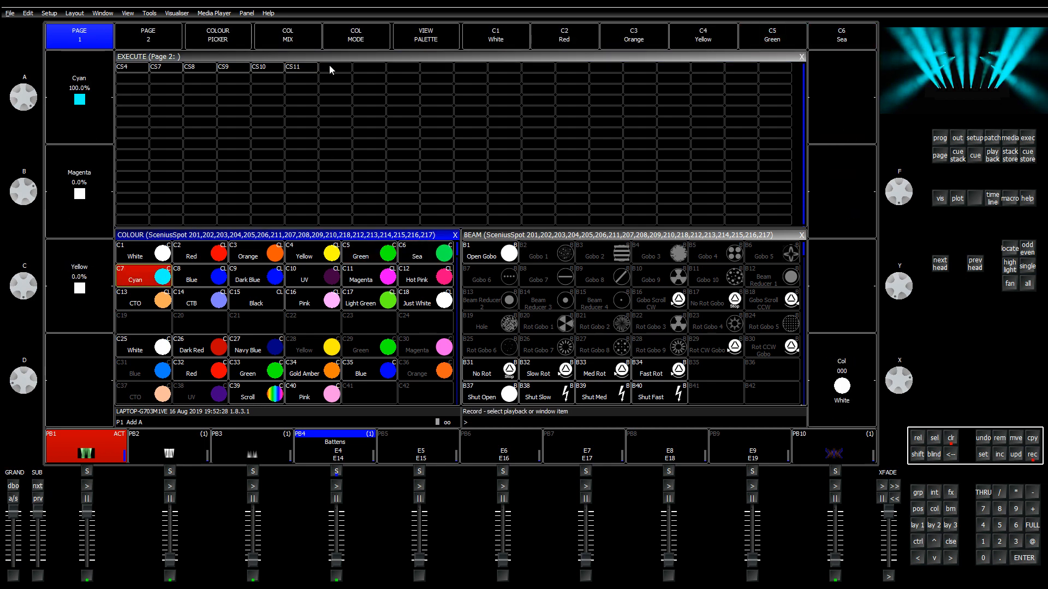
click(329, 66)
Step: Record Blue, Dark Blue and UV on the spots into the eighth, ninth and tenth Execute cells
click(206, 279)
key(ctrl+r)
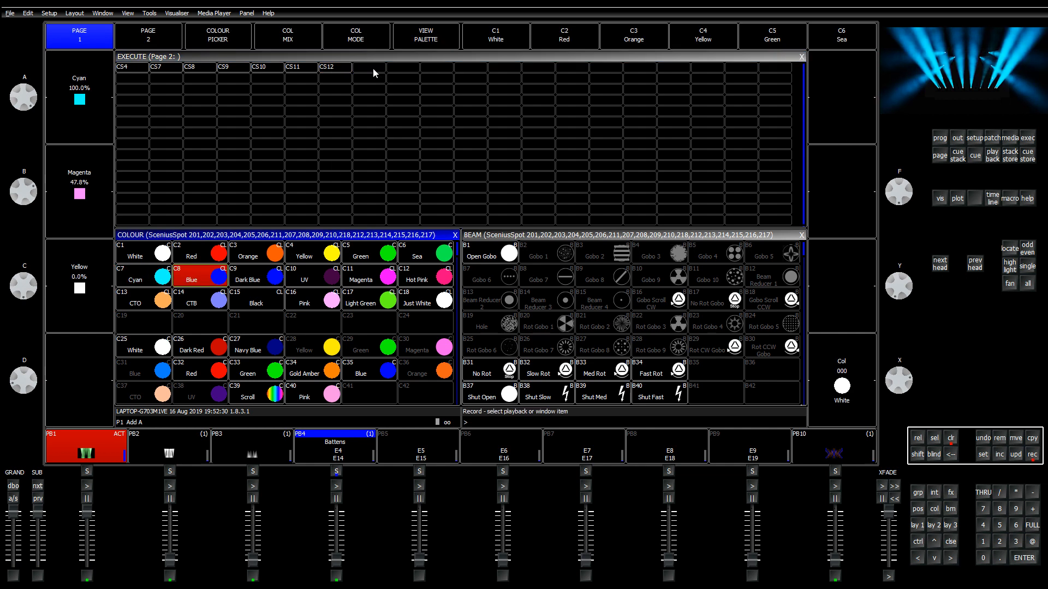
click(373, 67)
click(305, 278)
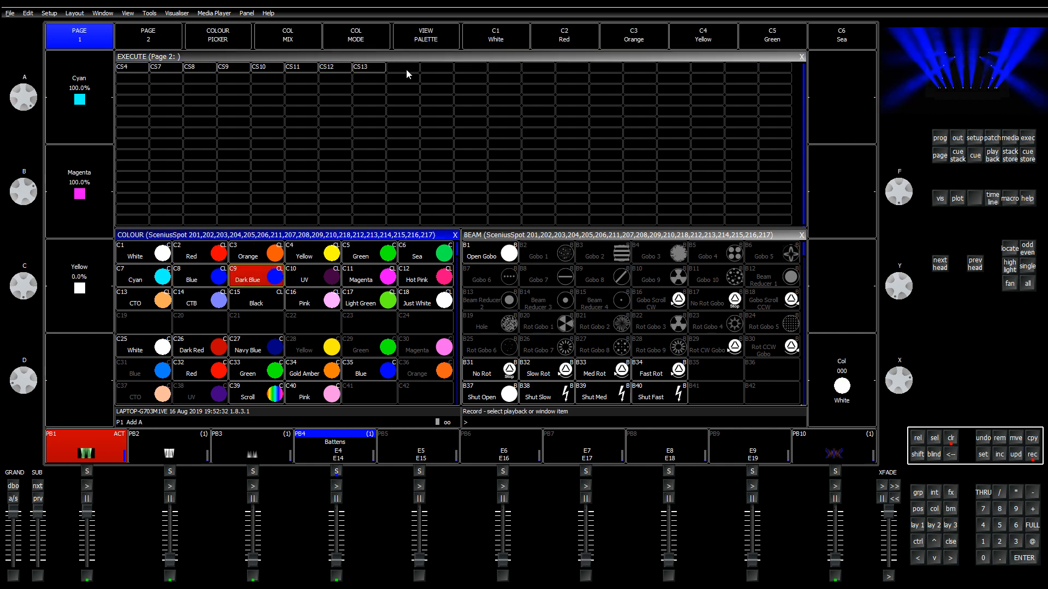
key(ctrl+r)
click(406, 69)
key(ctrl+r)
click(437, 68)
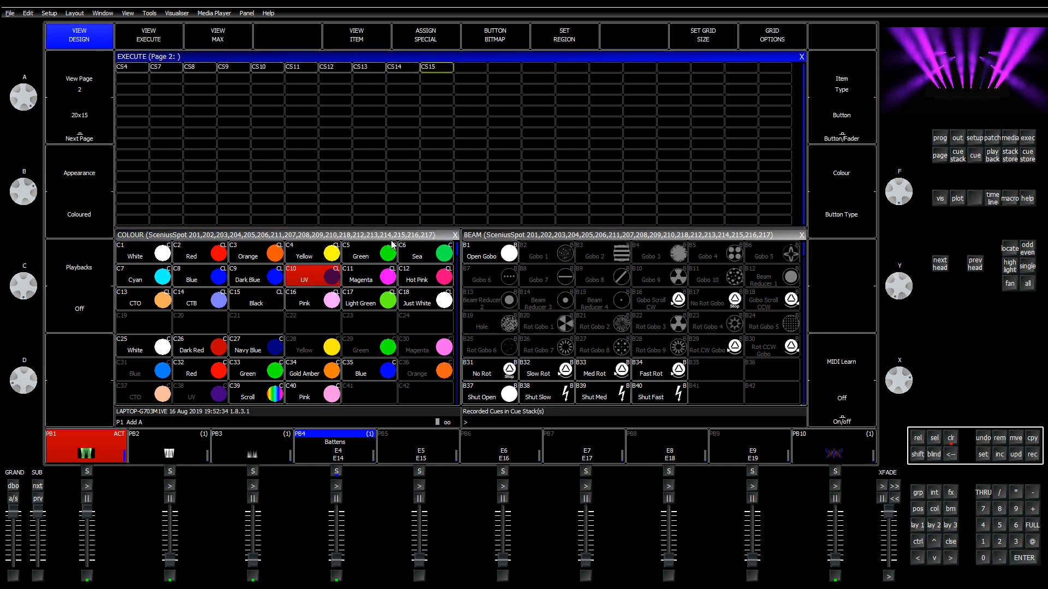
Step: Record Magenta and Hot Pink on the spots into the eleventh and twelfth Execute cells
click(365, 274)
key(ctrl+r)
click(468, 67)
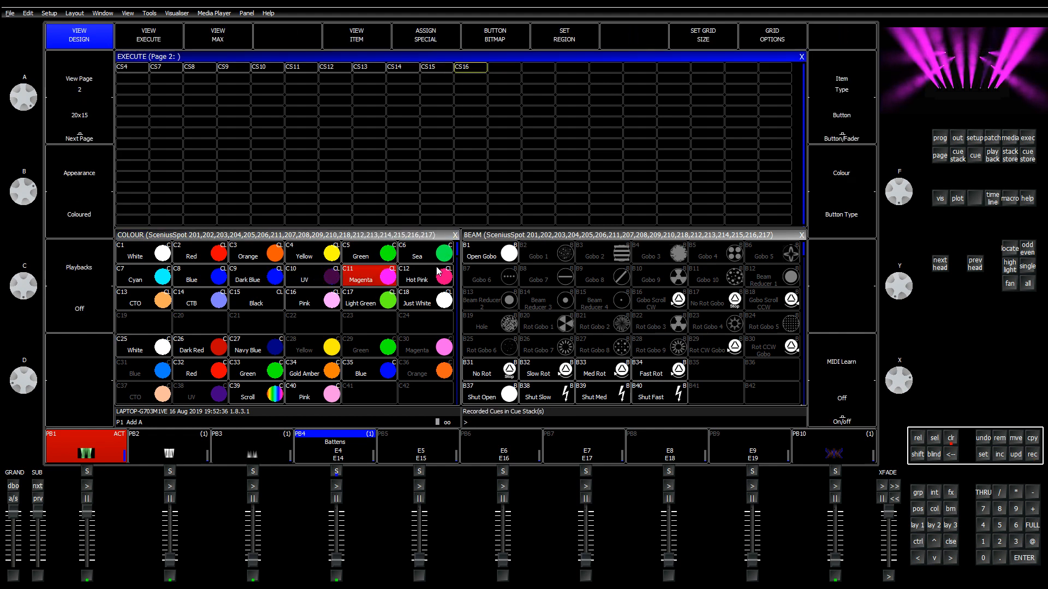
click(426, 277)
key(ctrl+r)
click(503, 69)
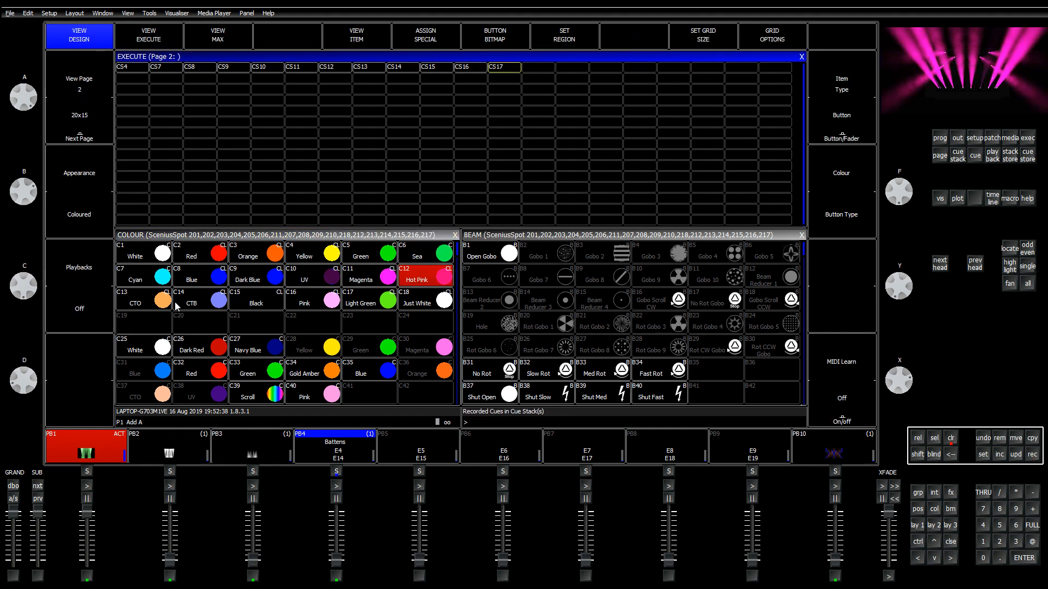
Step: Record CTO and CTB on the spots into the thirteenth and fourteenth Execute cells
click(162, 300)
key(ctrl+r)
click(535, 66)
click(219, 300)
key(ctrl+r)
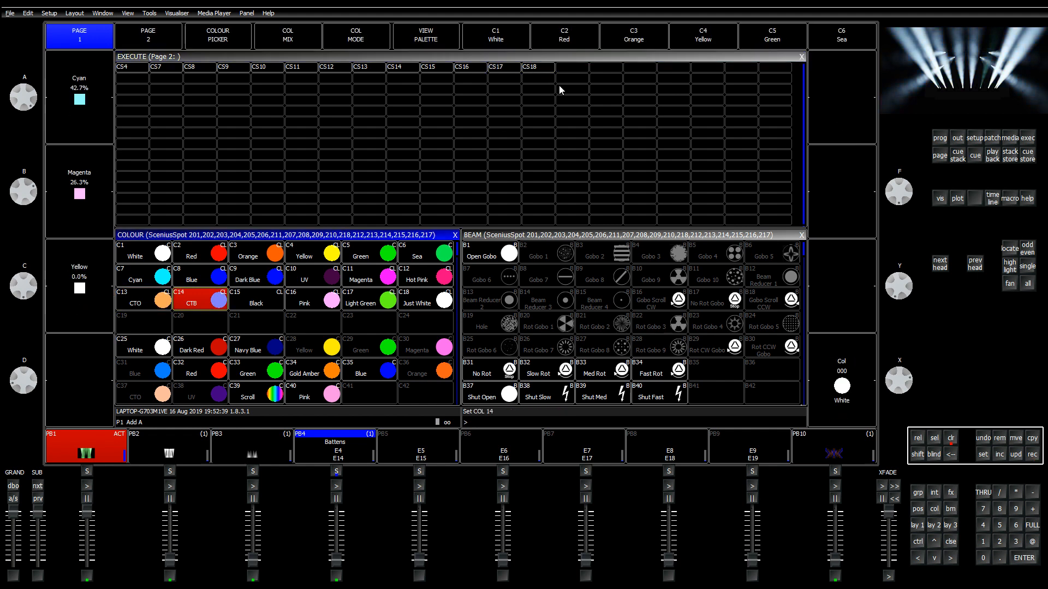
click(573, 66)
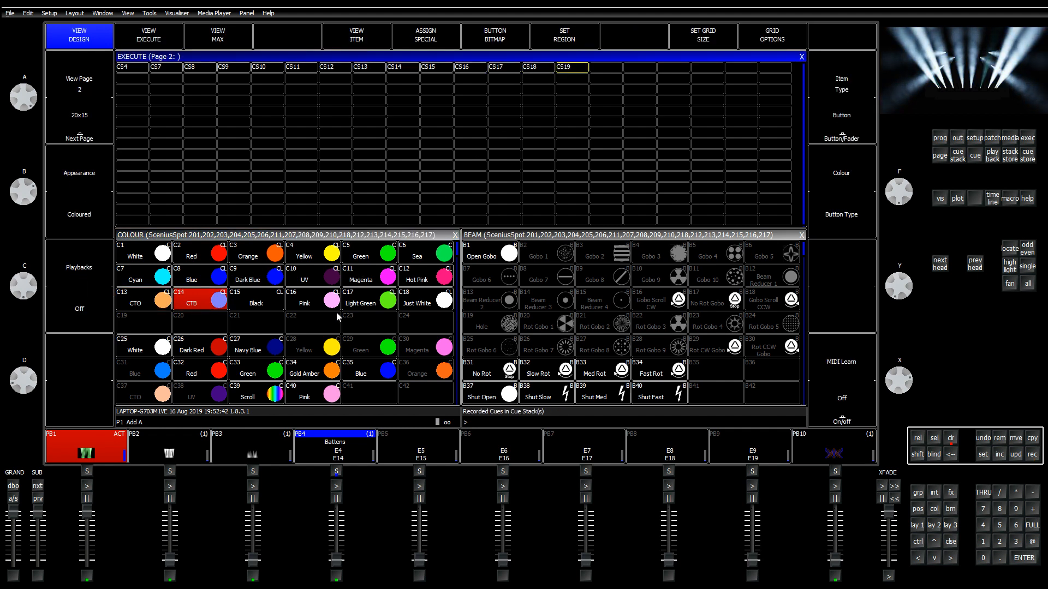
Step: Skip Black and record Pink and Light Green on the spots into the fifteenth and sixteenth Execute cells
click(313, 304)
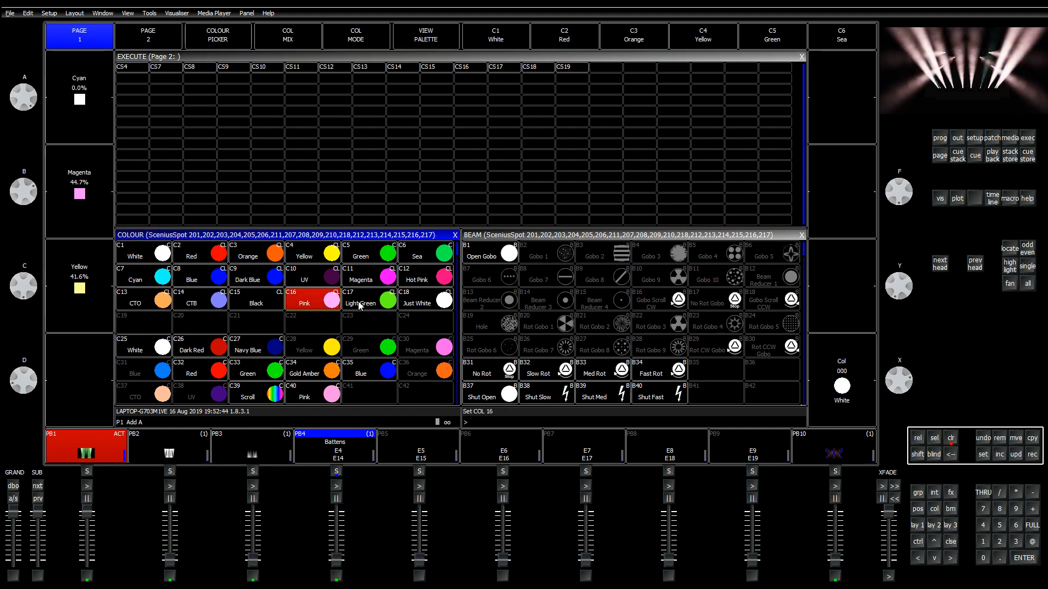
click(600, 68)
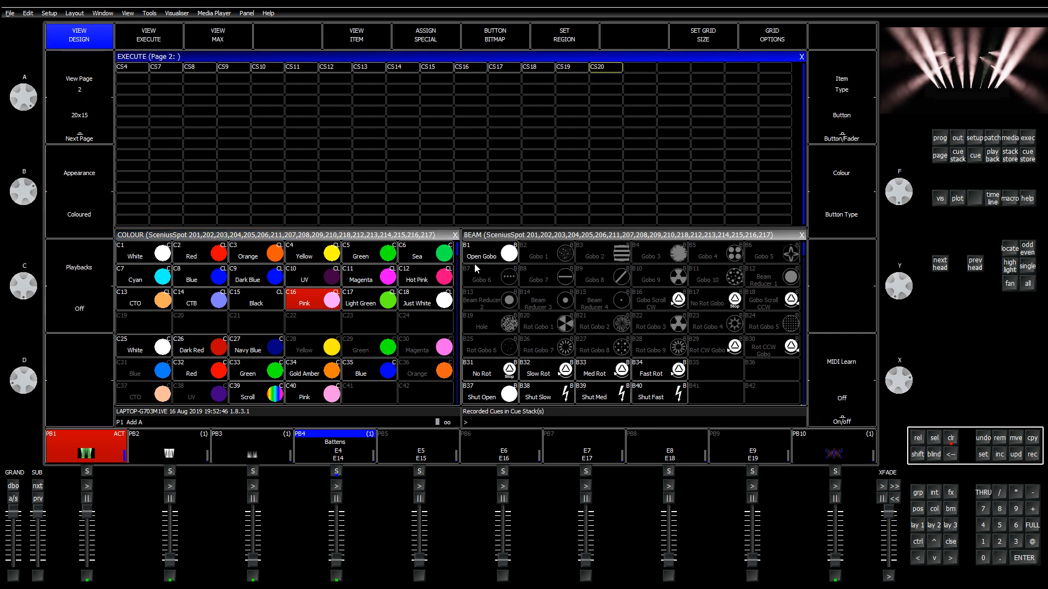
click(371, 310)
click(634, 68)
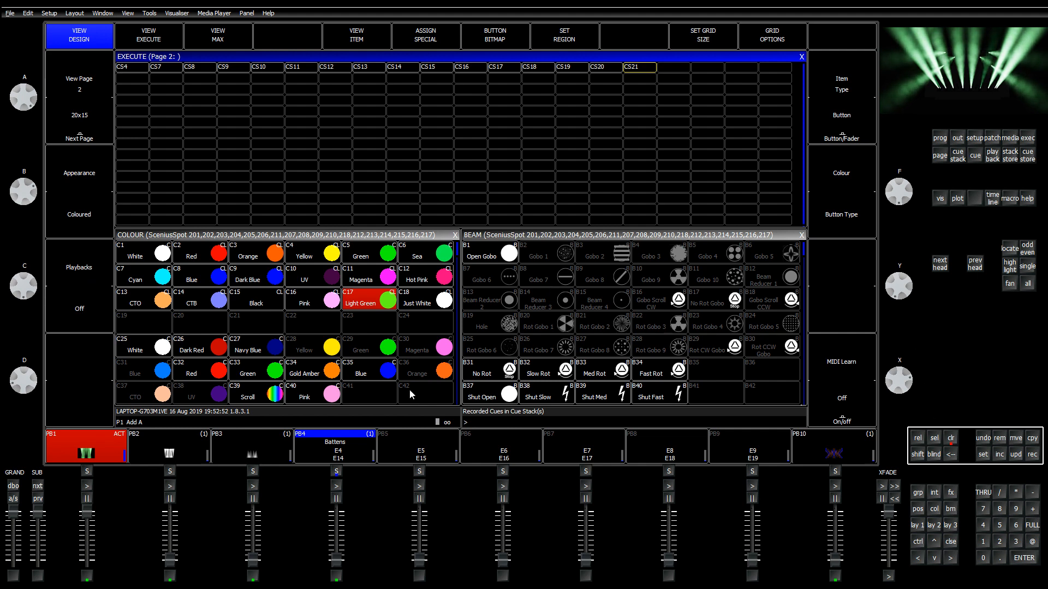
Step: Try recording the Soft 6 palette into the seventeenth Execute cell, and remove that cue stack again
click(402, 240)
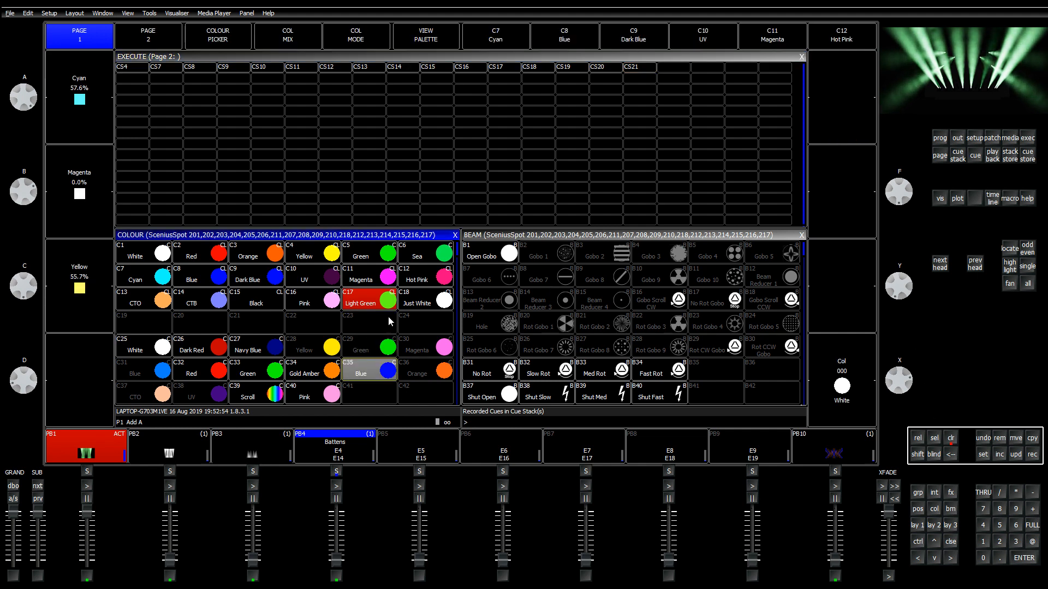
scroll(390, 321, down, 2)
click(432, 379)
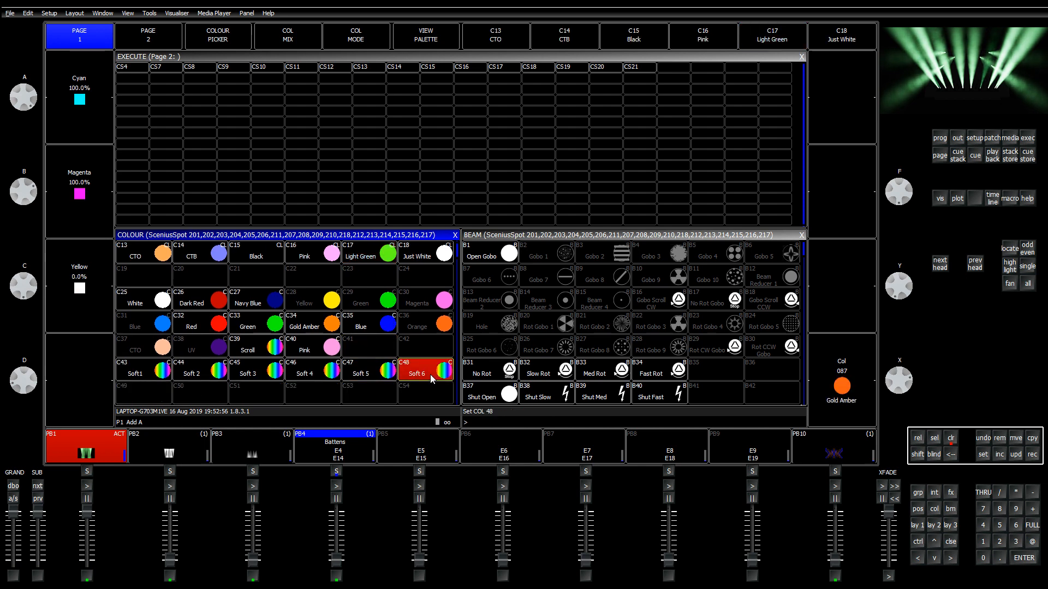
click(667, 74)
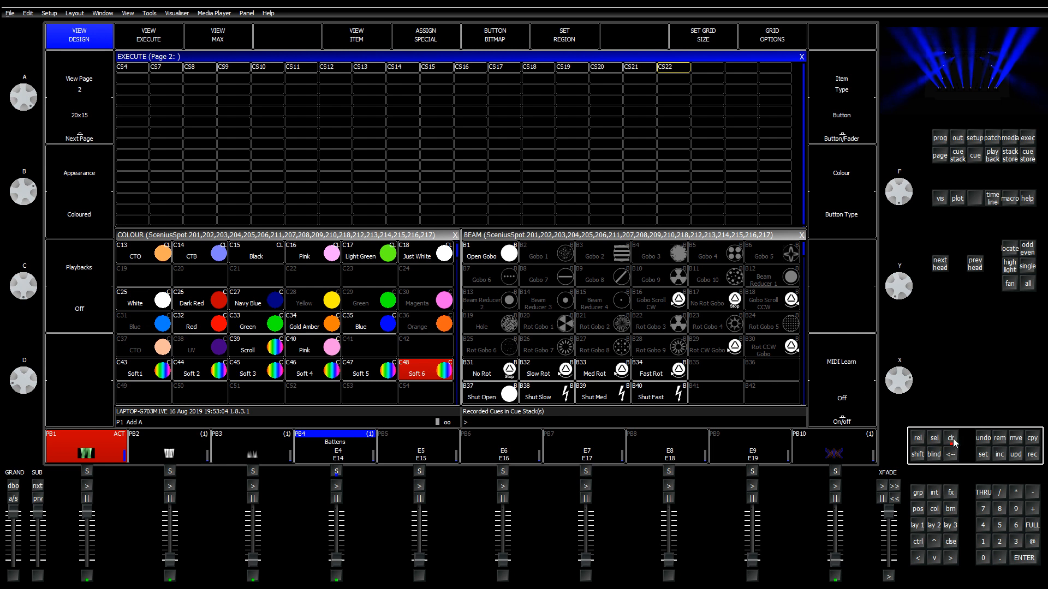
click(998, 440)
click(664, 69)
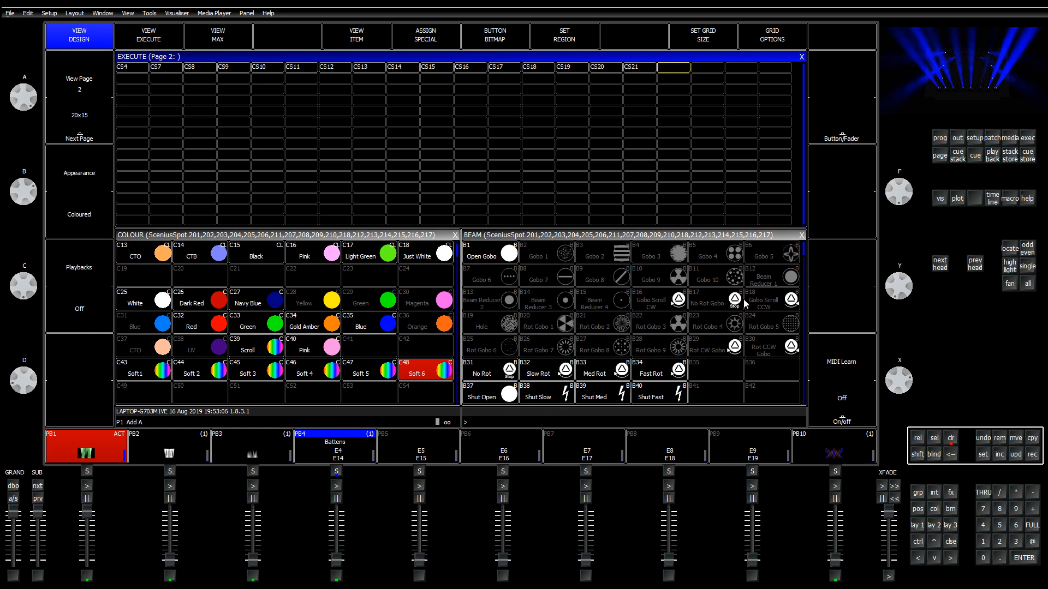
Step: Clear the programmer and open the group and palette windows
click(951, 440)
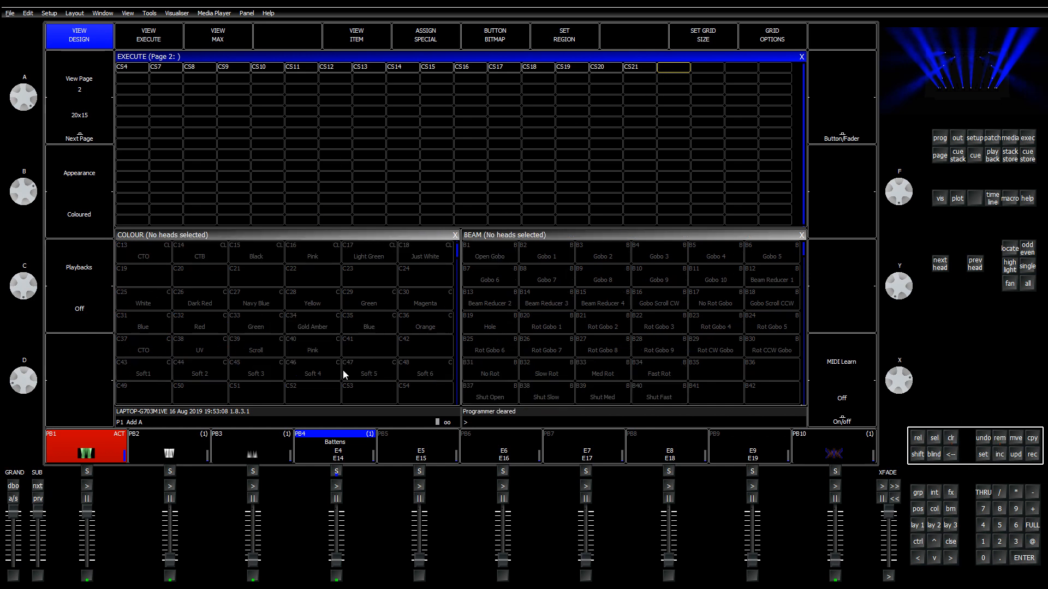
click(917, 526)
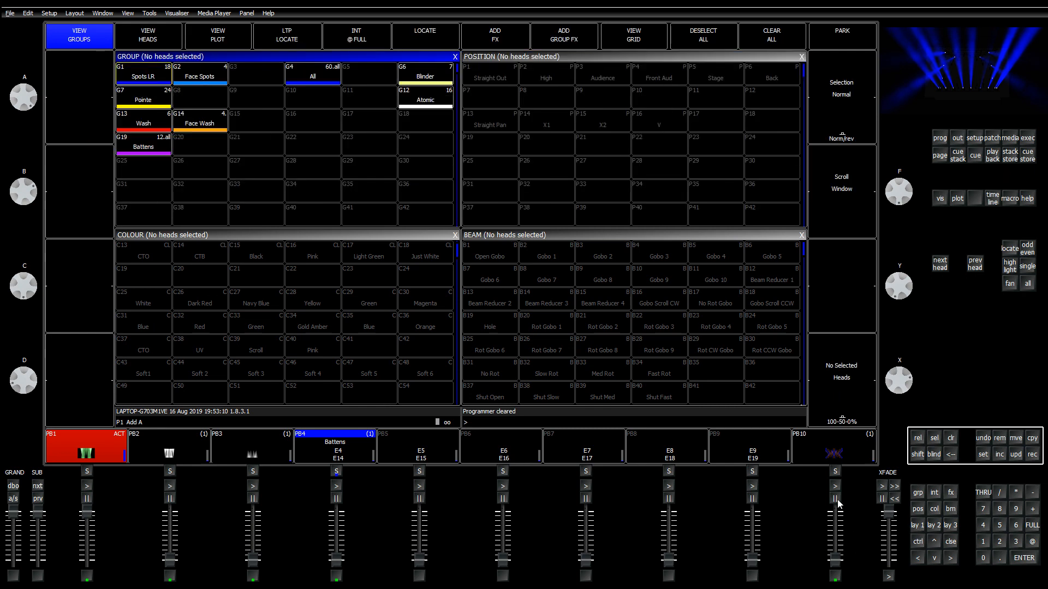
Step: Select the All group and apply the White palette followed by the Dark Red palette to its heads
click(309, 76)
click(140, 254)
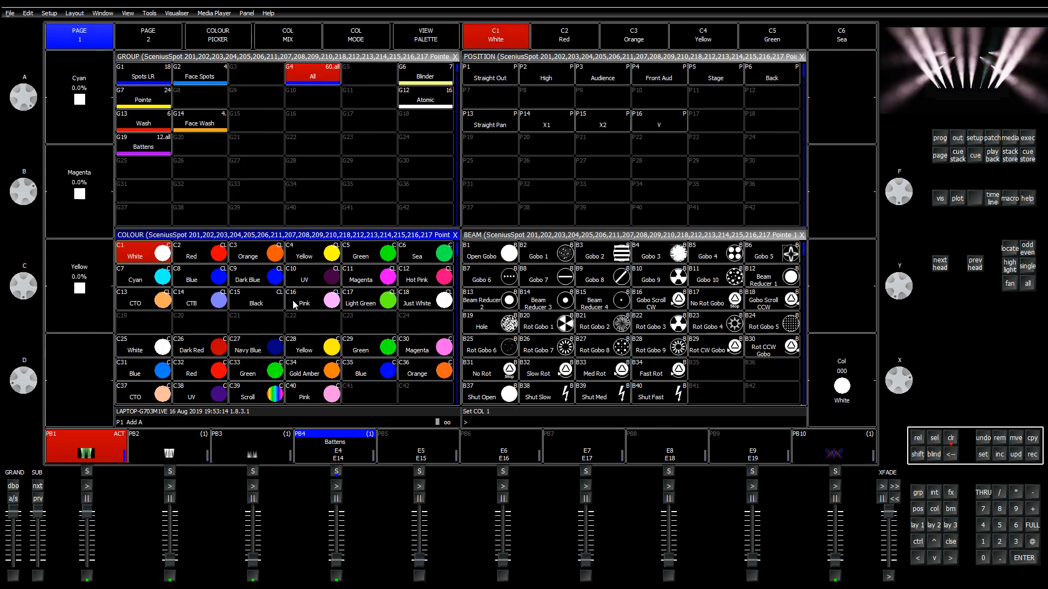
click(214, 351)
scroll(352, 360, down, 1)
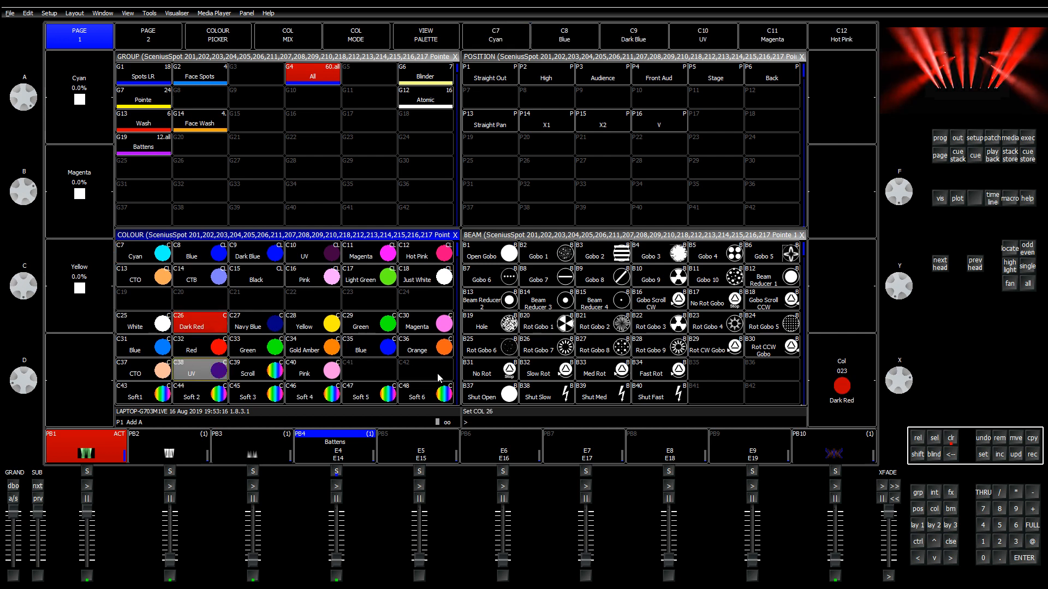
Step: Record the current colour as a palette named "Soft C1+2" in the empty cell C42 above Soft 6
click(1031, 455)
text(Soft C1)
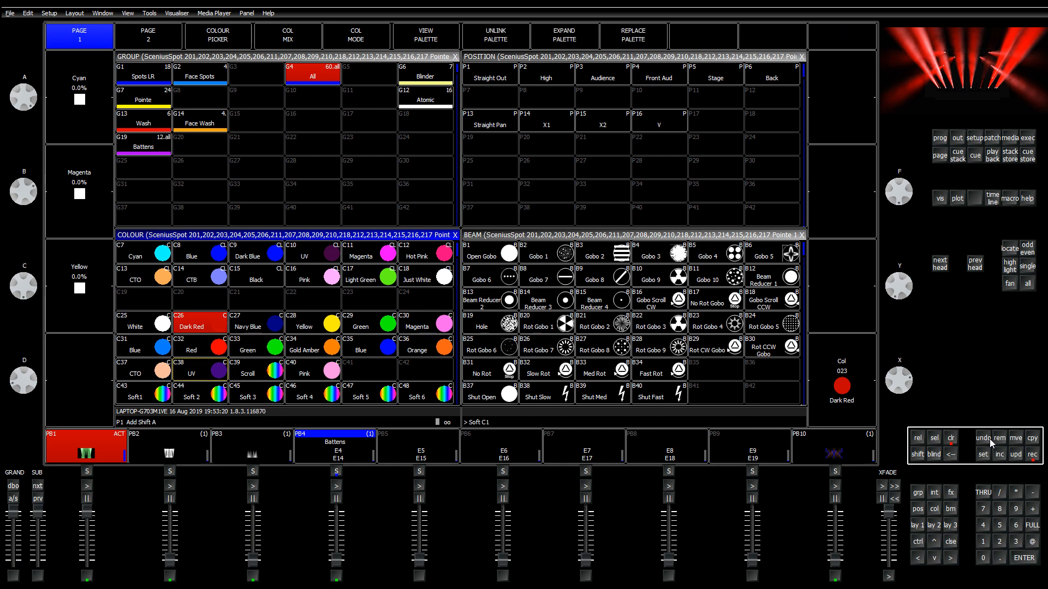
text(+2)
click(427, 372)
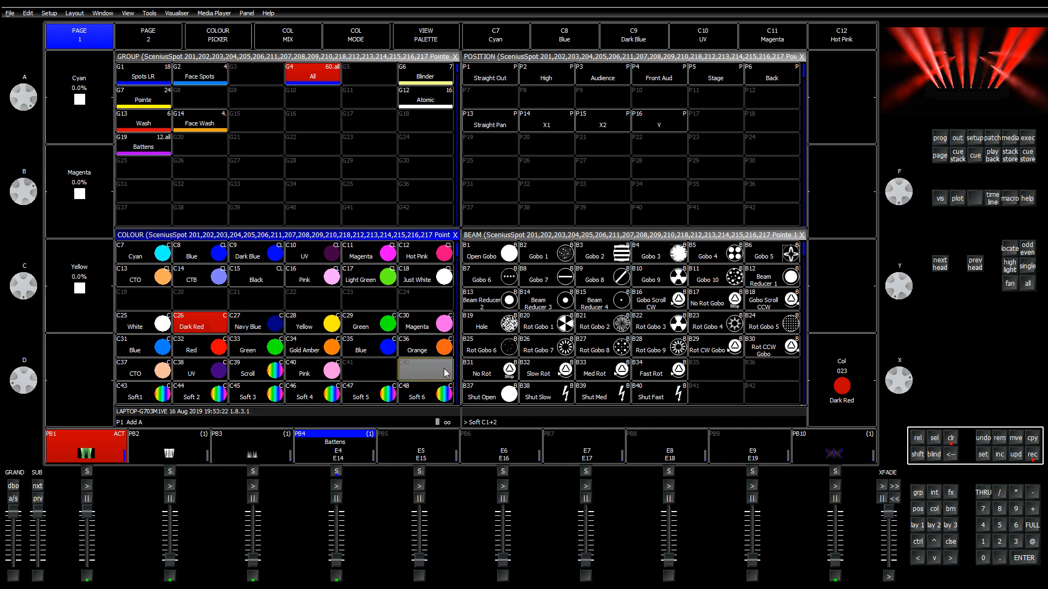
Step: Start renaming colour palette C47, entering "Soft 5" as its name
click(983, 455)
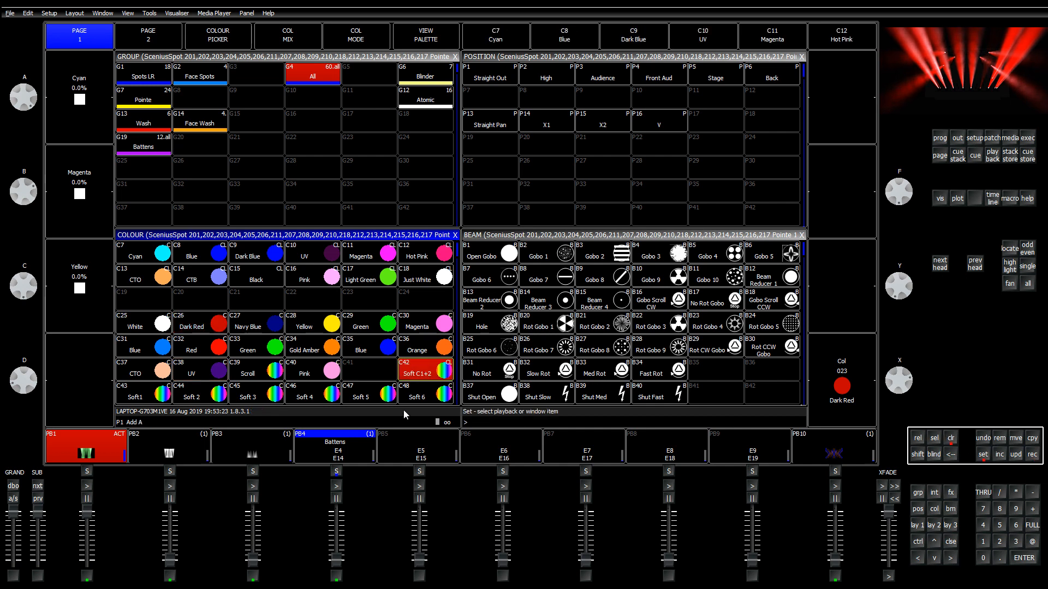
click(373, 398)
text(Si)
text(f)
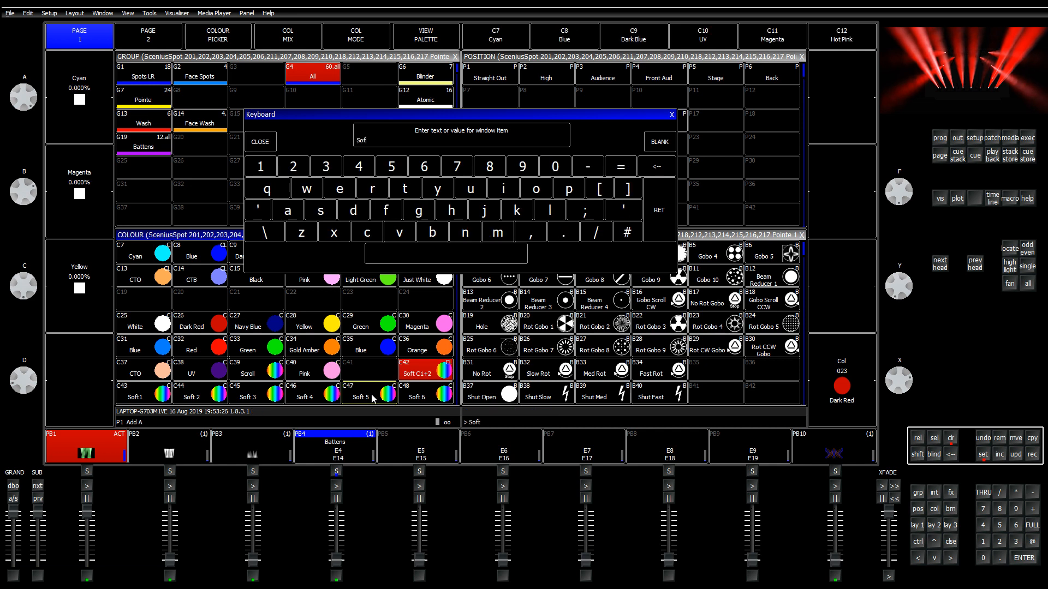
text(t 5)
key(Return)
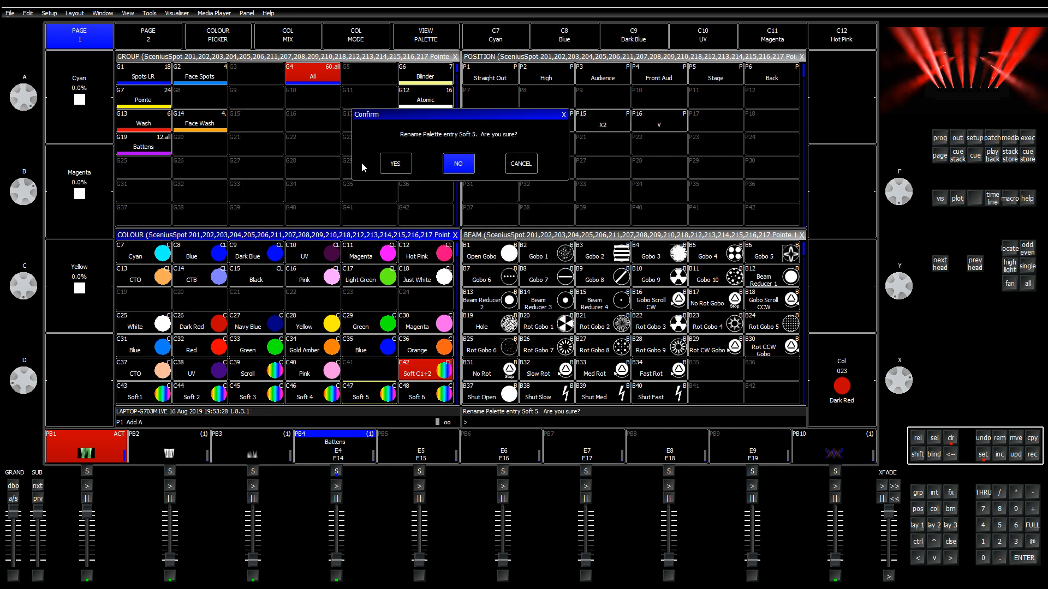
Step: Rename colour palette Soft 5 as Soft C1 and colour palette Soft 6 as Soft C2
click(385, 163)
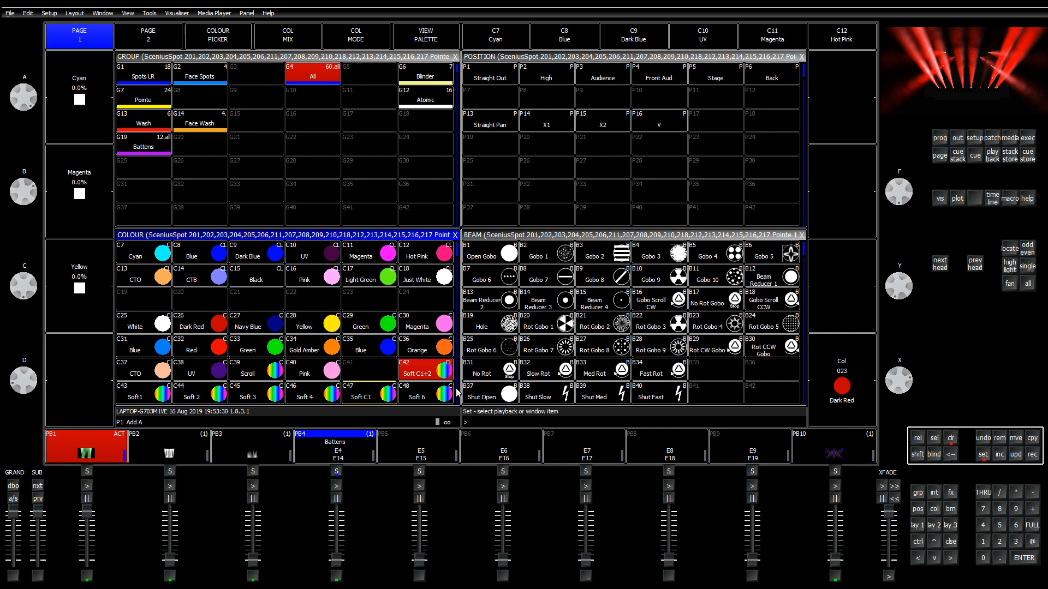
click(434, 398)
text(Soft)
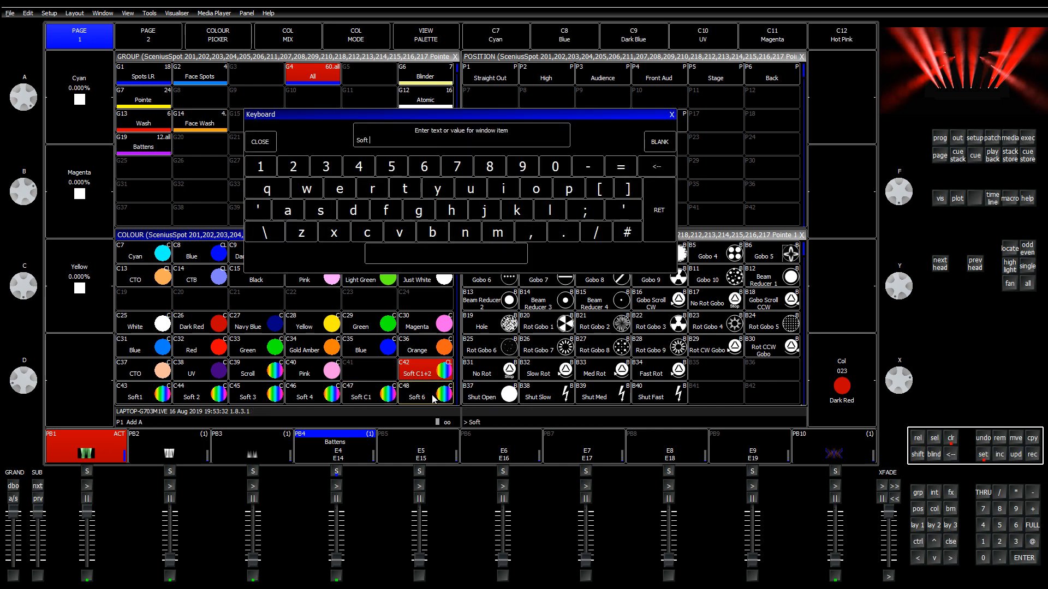
text( C2)
key(Return)
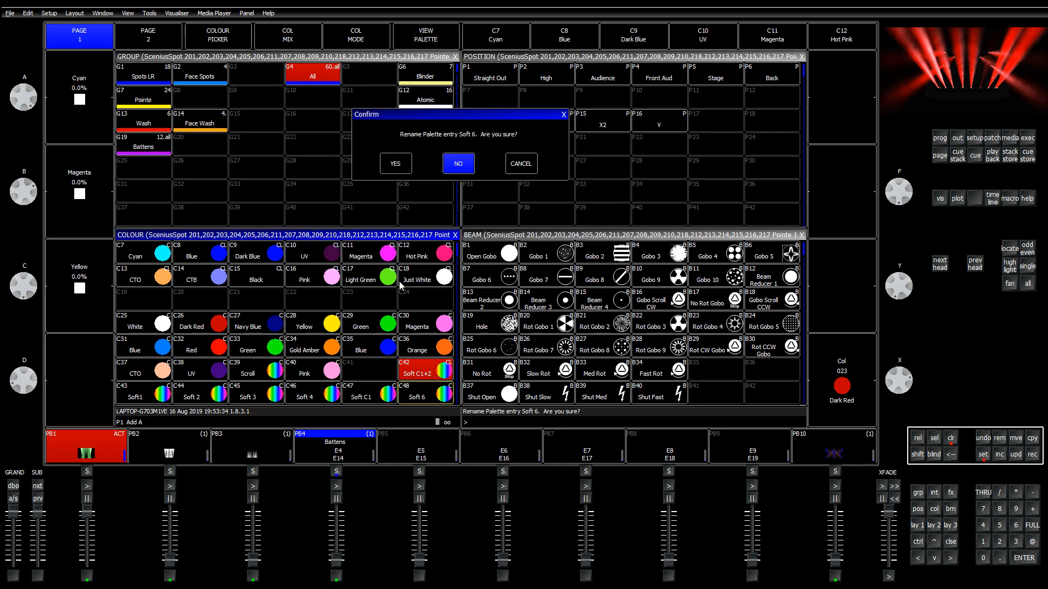
click(397, 171)
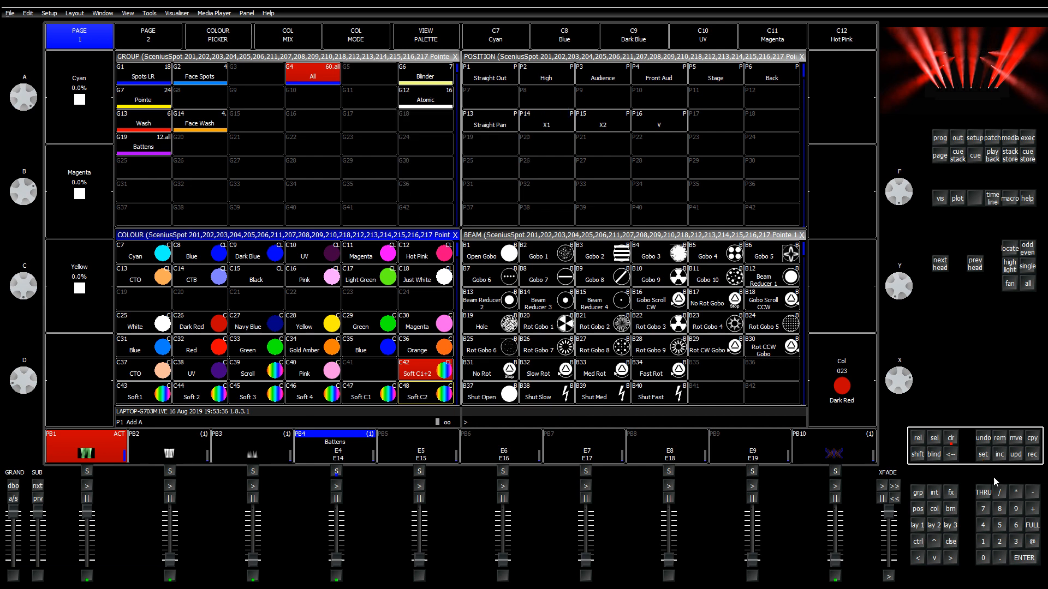
Step: Rename colour palette C43 as Soft Fx1
click(982, 455)
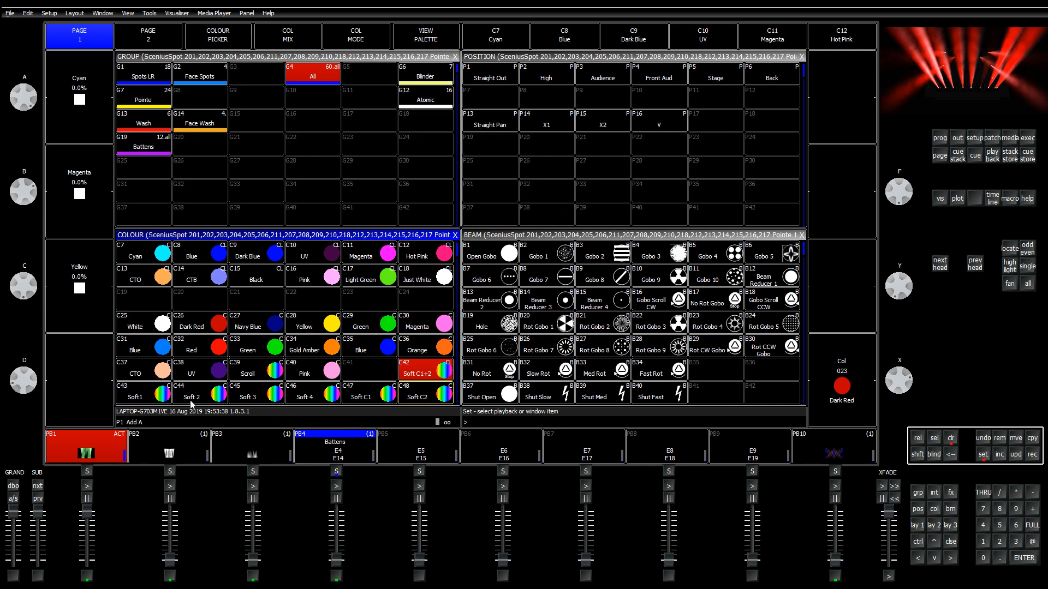
click(146, 400)
text(Soft )
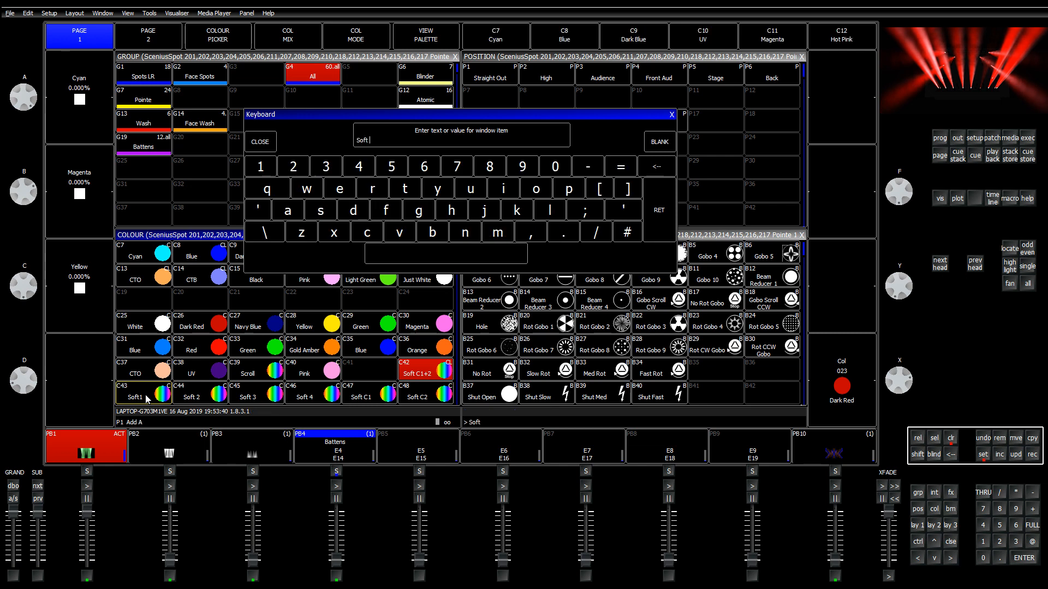
text(1)
key(Return)
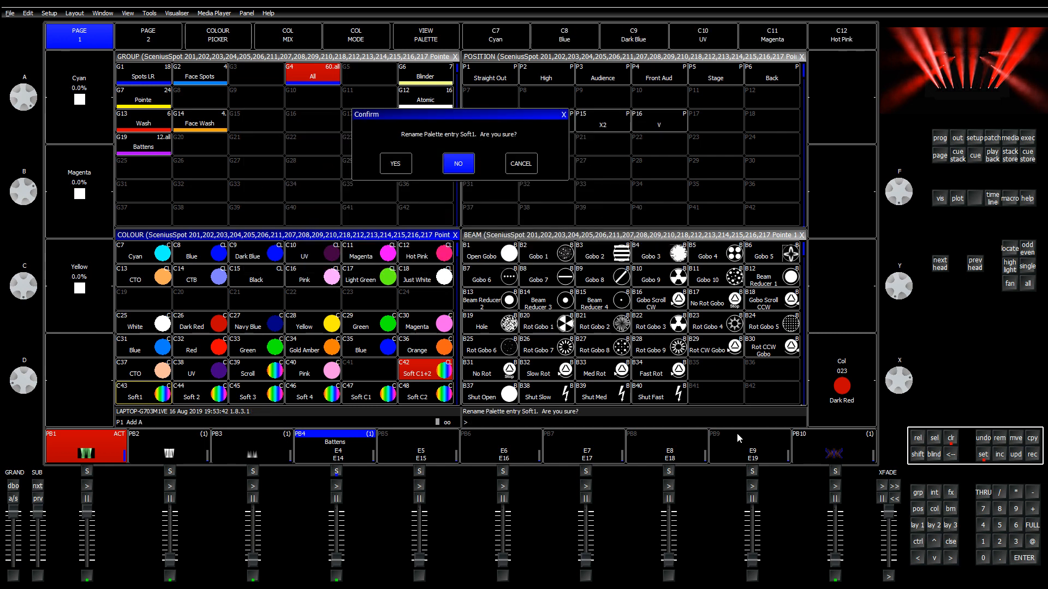
click(404, 169)
Step: Rename colour palette C44 as Soft Fx2
click(982, 455)
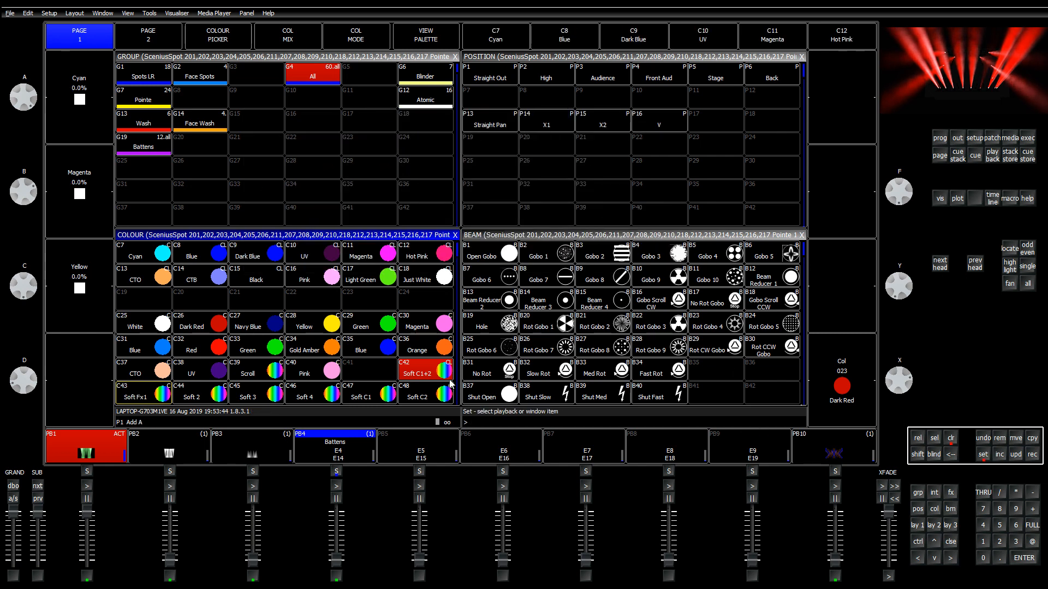
click(187, 397)
text(Sof)
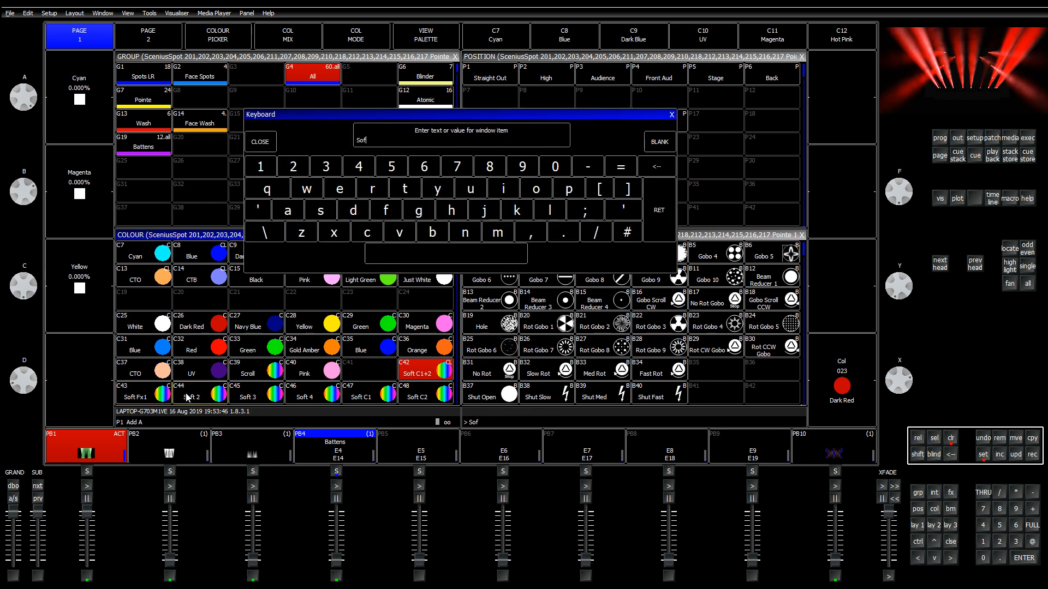
text(t Fx2)
key(Return)
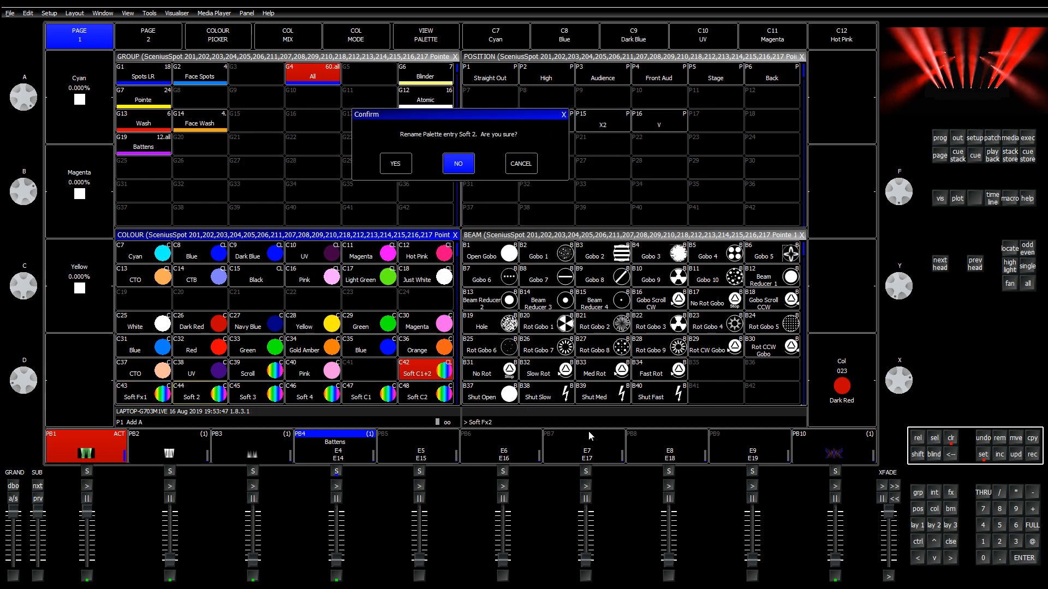
click(396, 167)
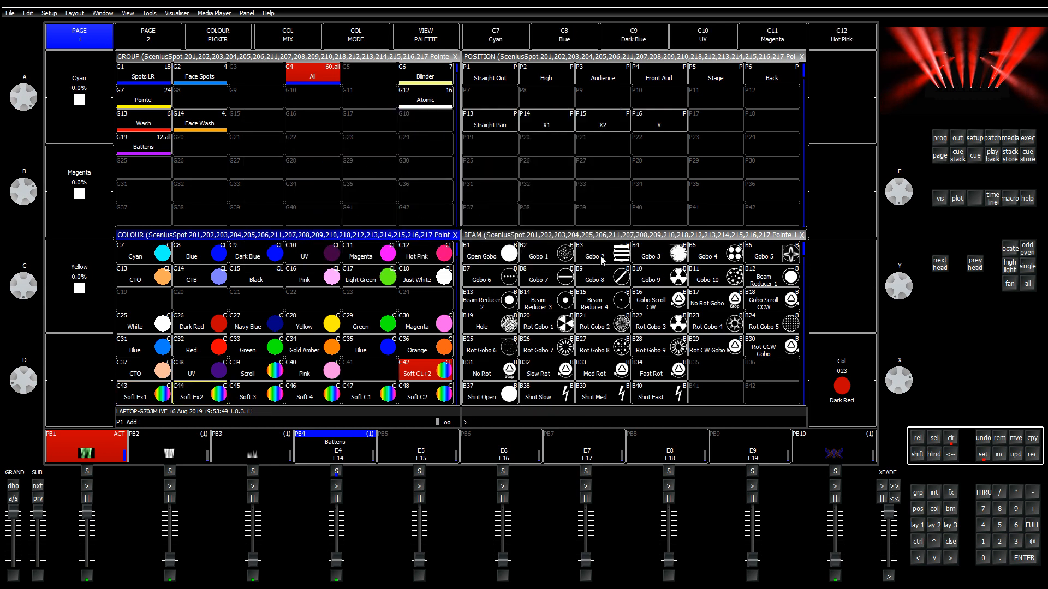
Step: Rename colour palette C45 as Soft Fx3
click(984, 459)
click(263, 403)
text(Sof)
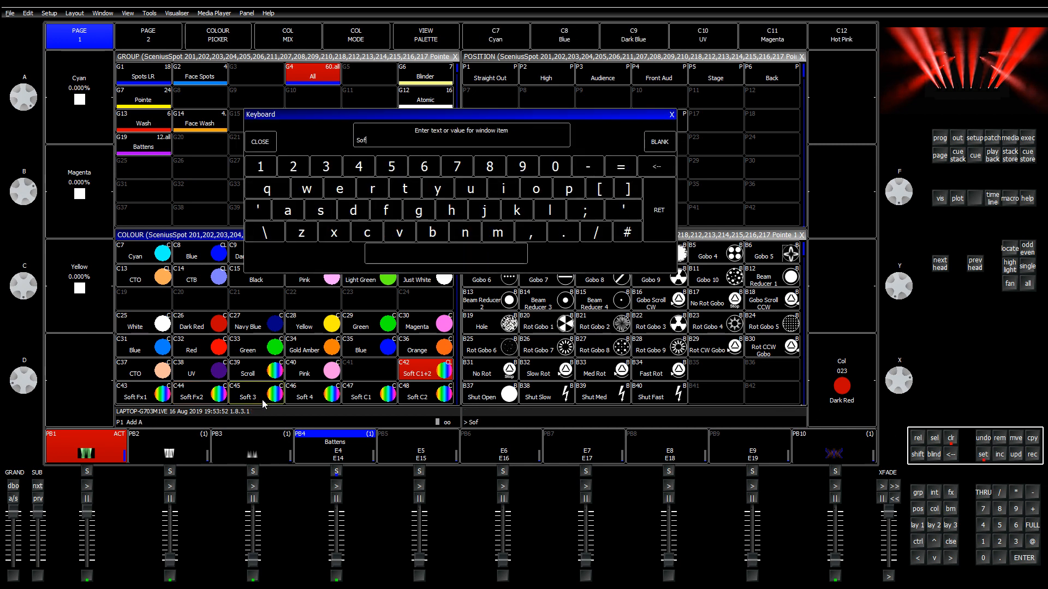
text(t Fx3)
key(Return)
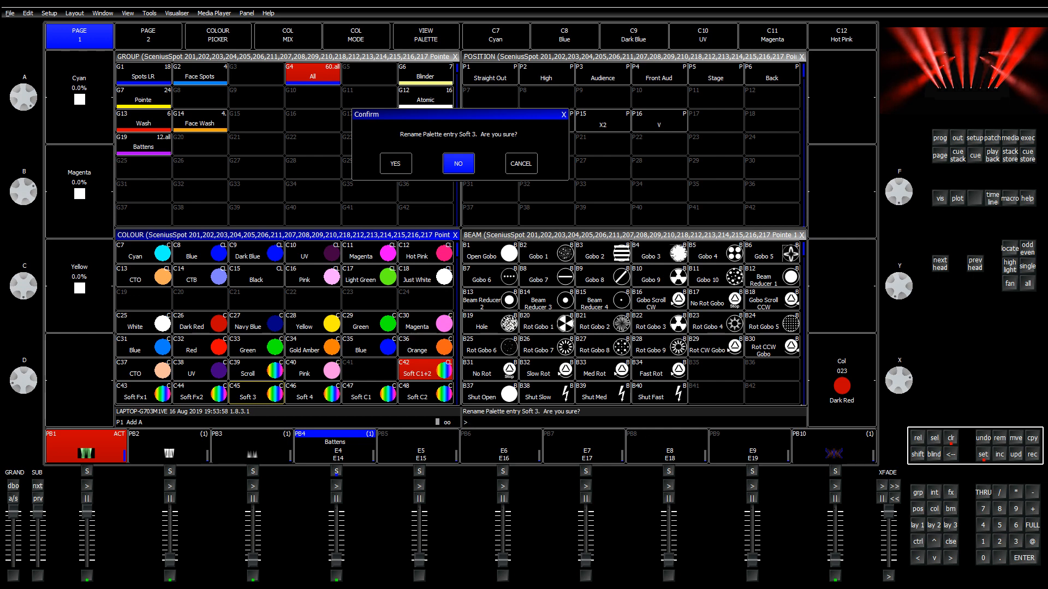
click(405, 164)
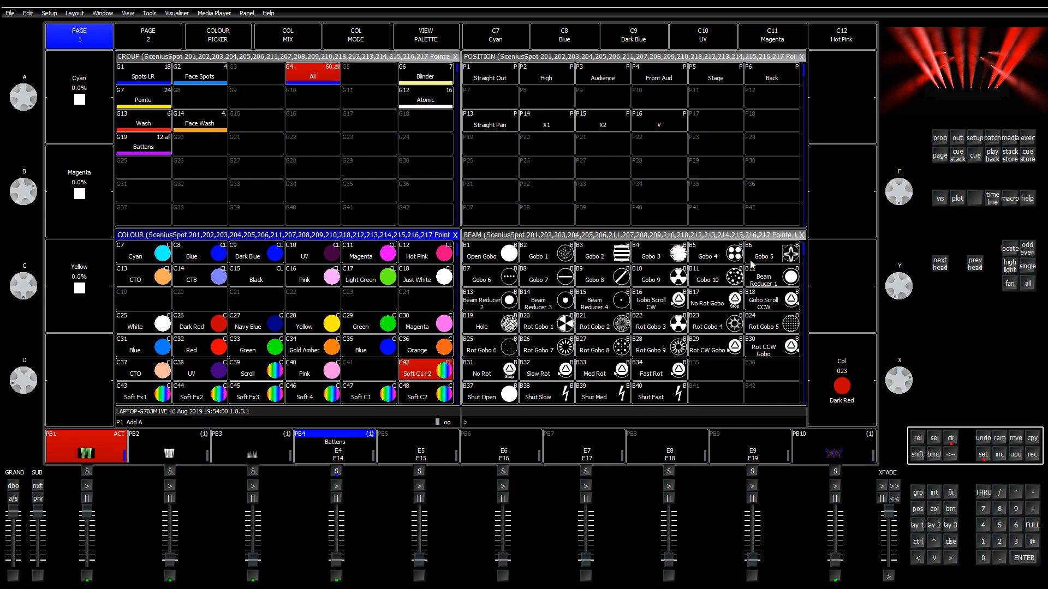
Step: Rename colour palette C46 as Soft Col Flick
click(983, 456)
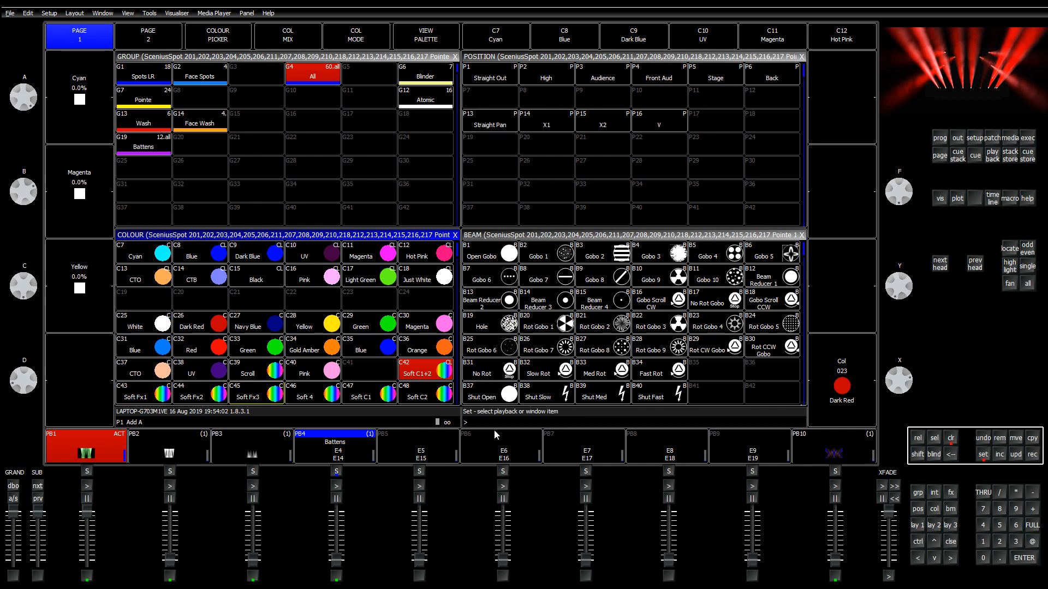
click(317, 398)
text(S)
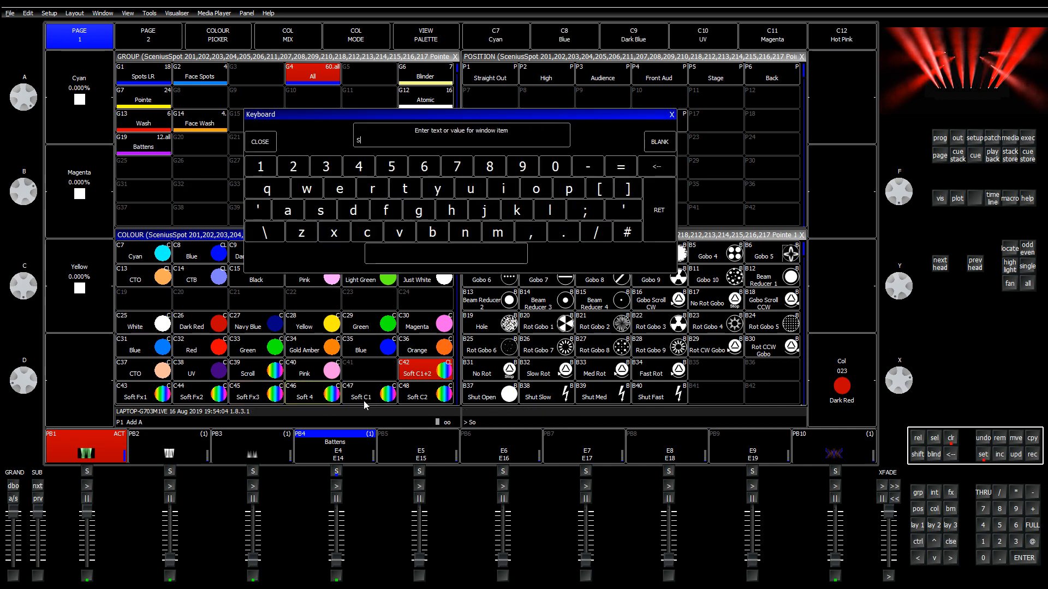
text(oft ColMix)
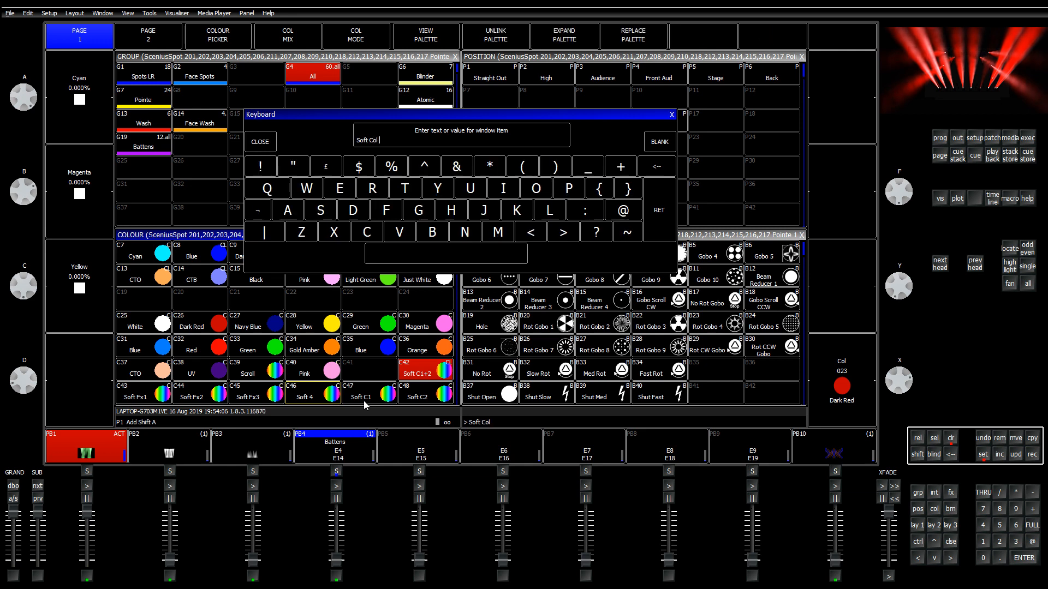
key(Return)
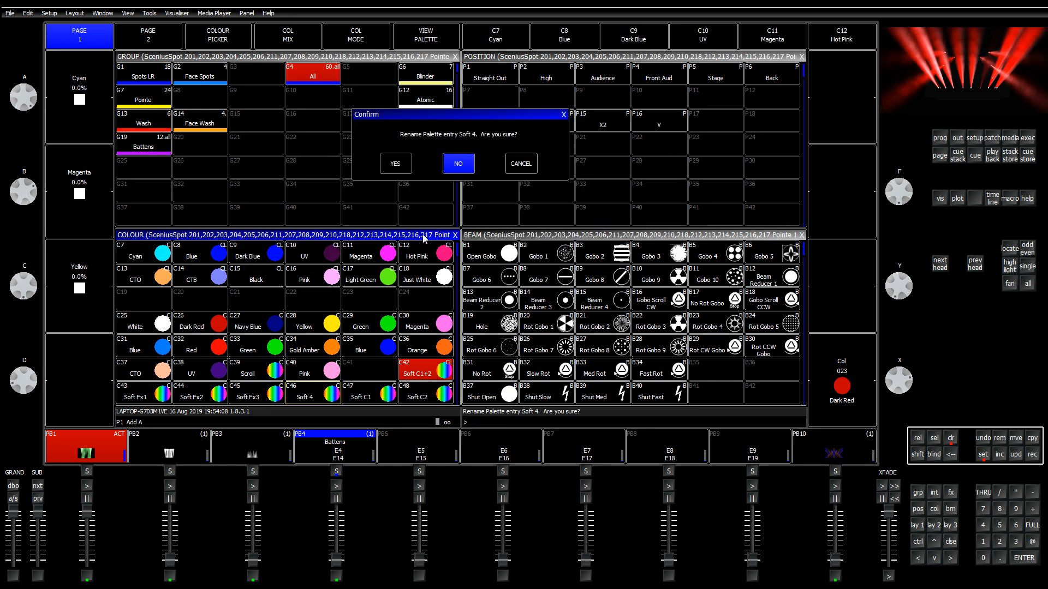
click(404, 164)
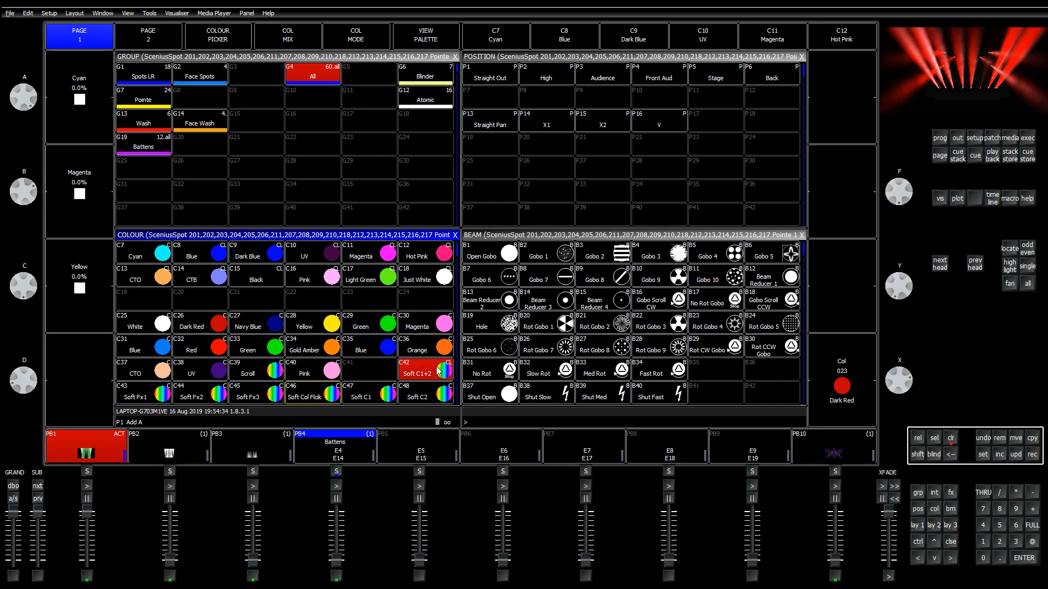
Step: Apply colour palette C16 Pink to the selected heads and examine the values stored in it
click(330, 278)
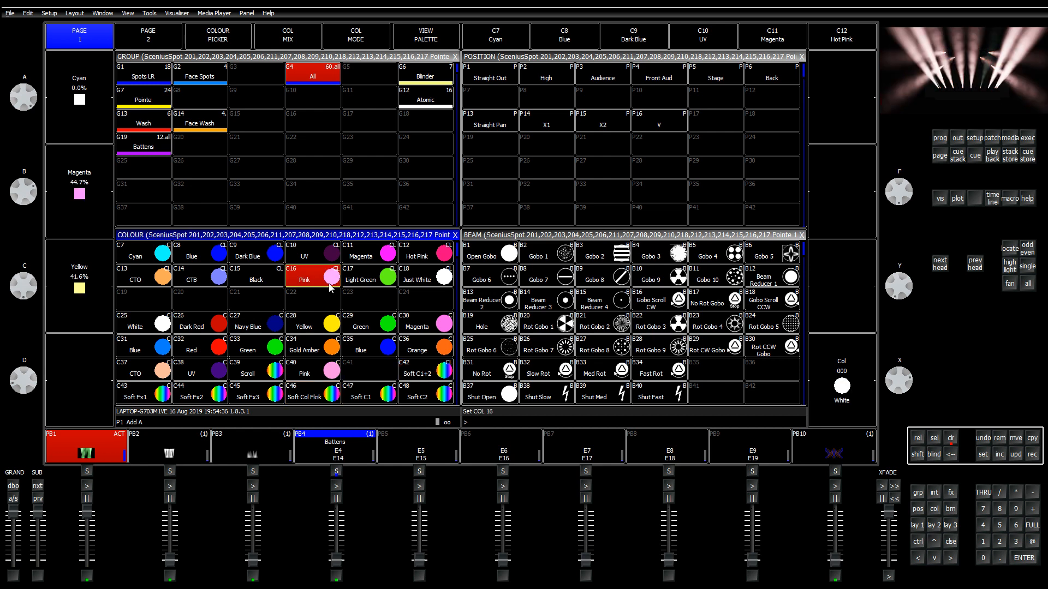
click(426, 35)
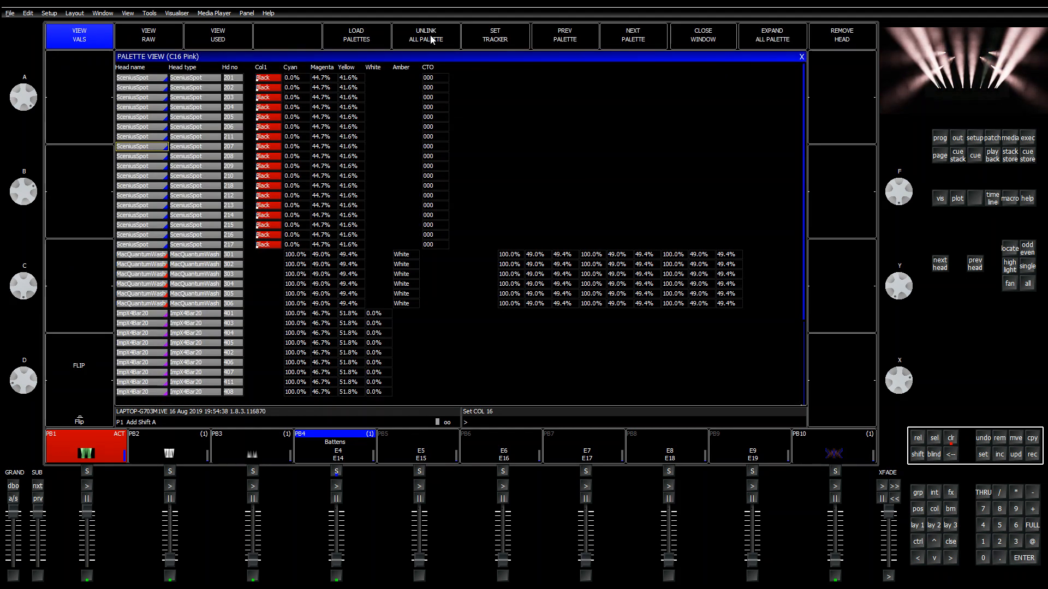
click(800, 57)
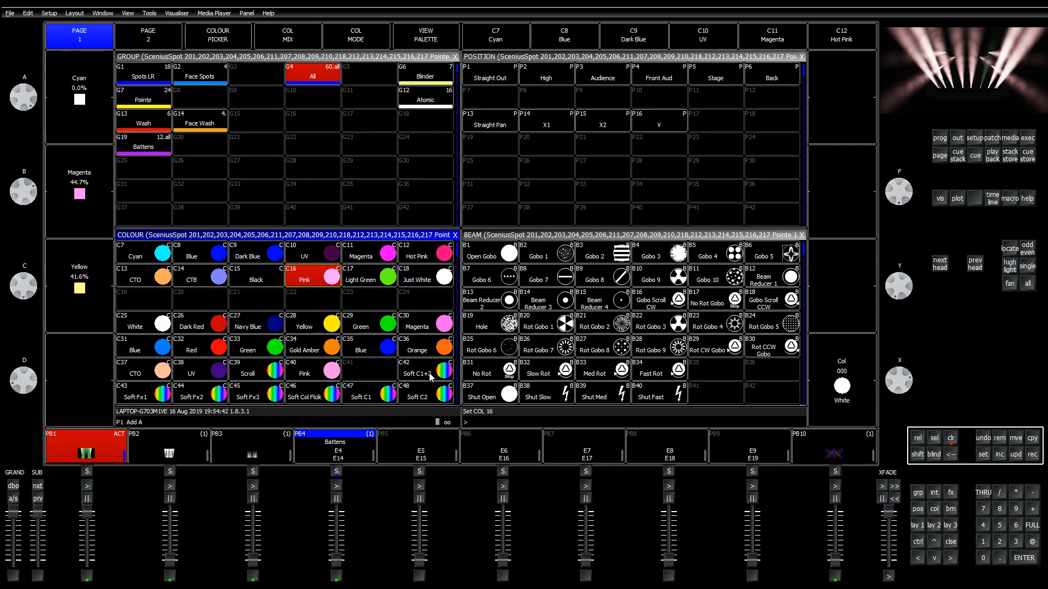
Step: Clear the programmer, preview the Soft C1 and Soft C2 palettes on group All, and clear the programmer again
click(951, 439)
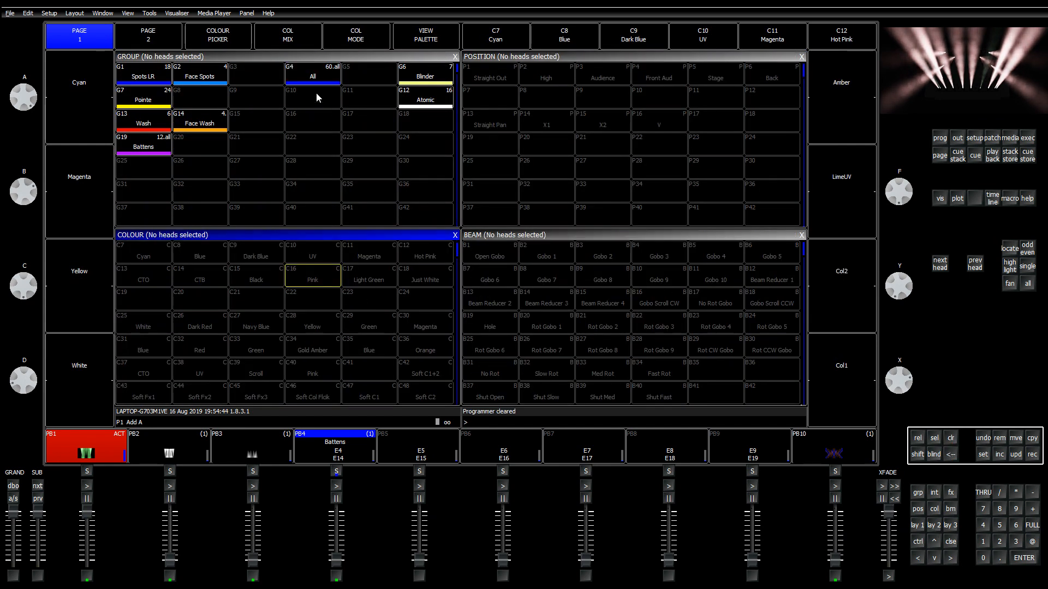
click(304, 76)
click(372, 400)
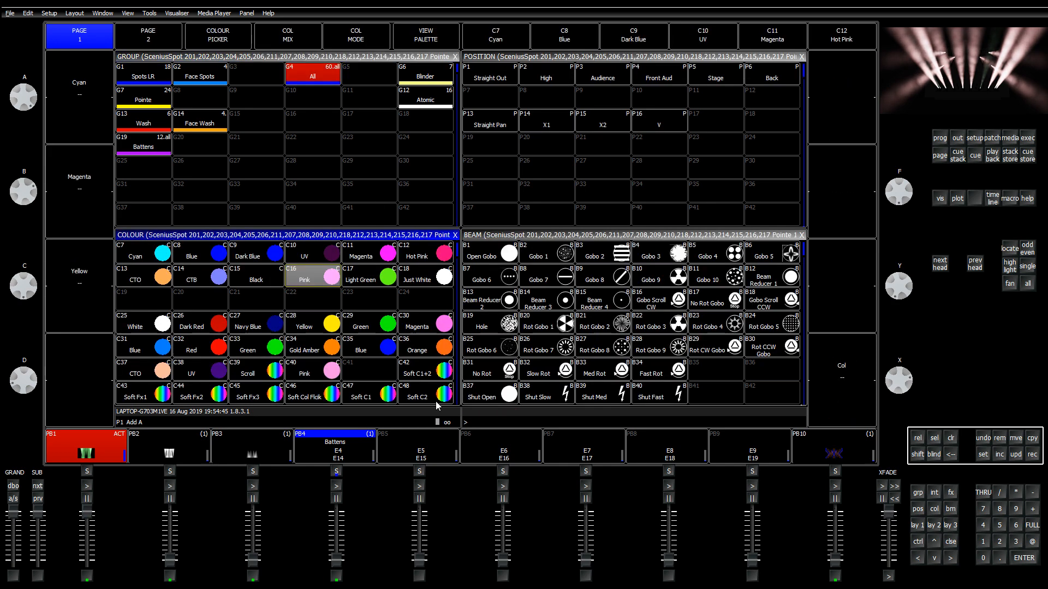
click(427, 397)
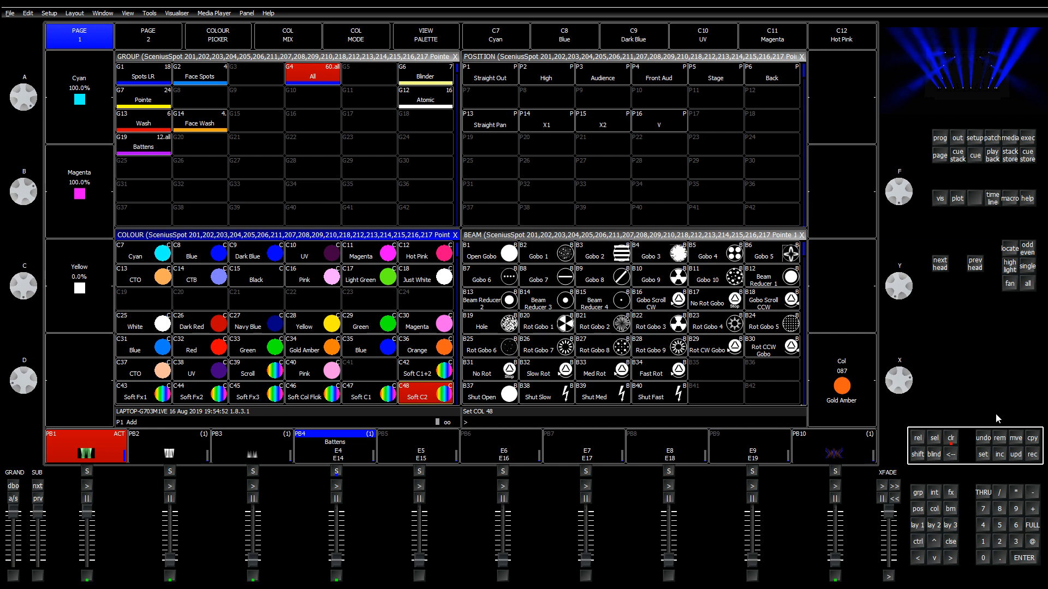
click(952, 439)
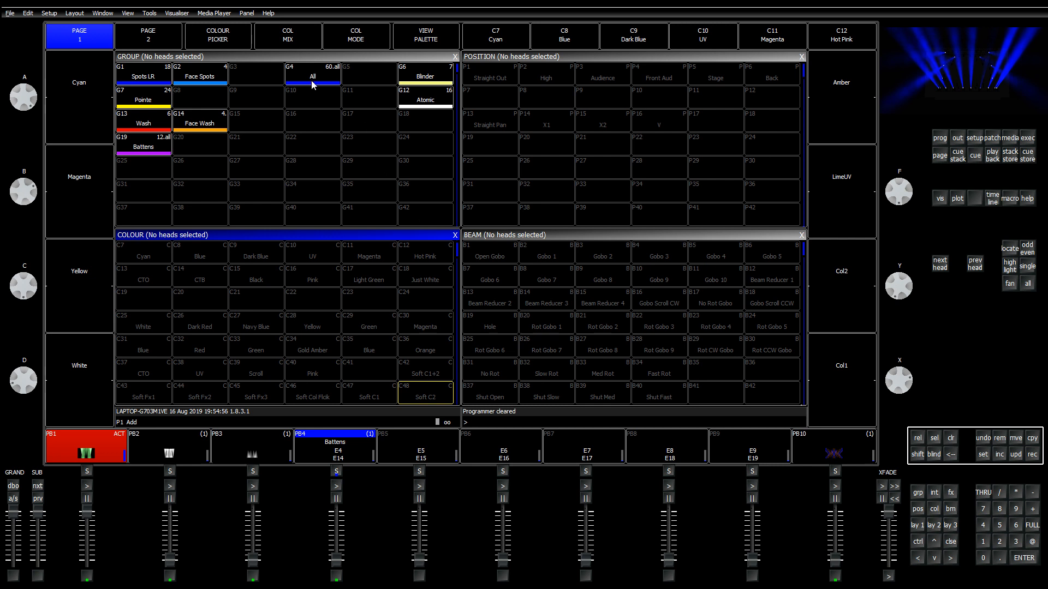
click(321, 133)
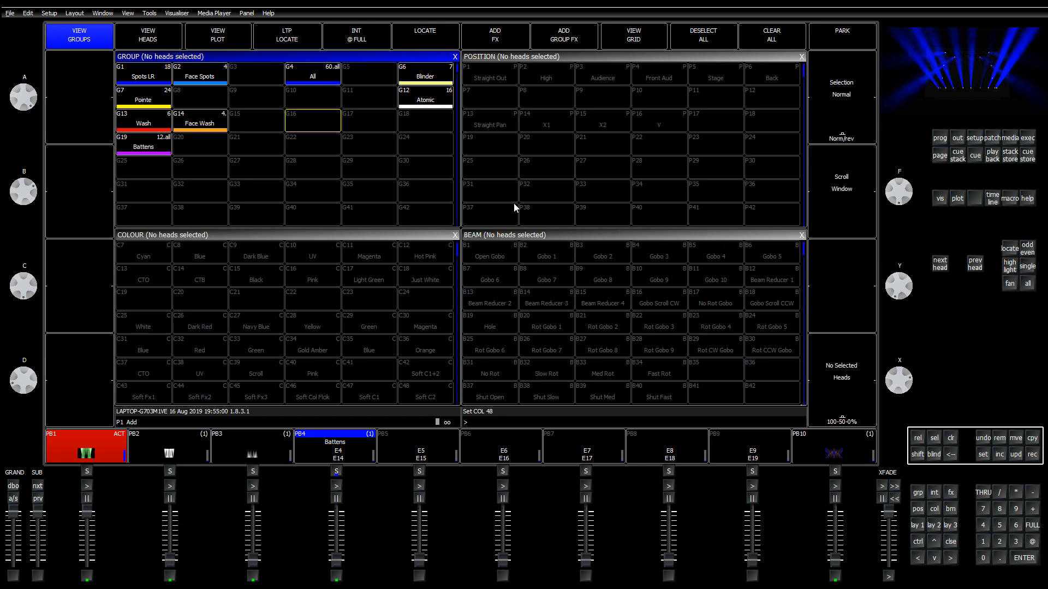
Step: Show the Spots LR group's heads in the outputs plan and clear the head selection
click(141, 82)
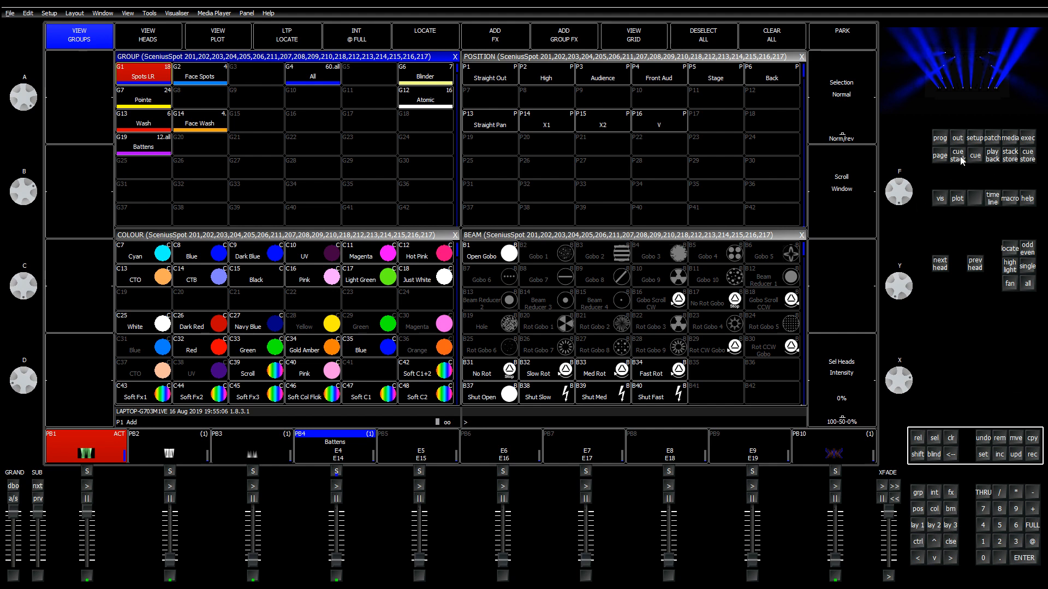
click(963, 139)
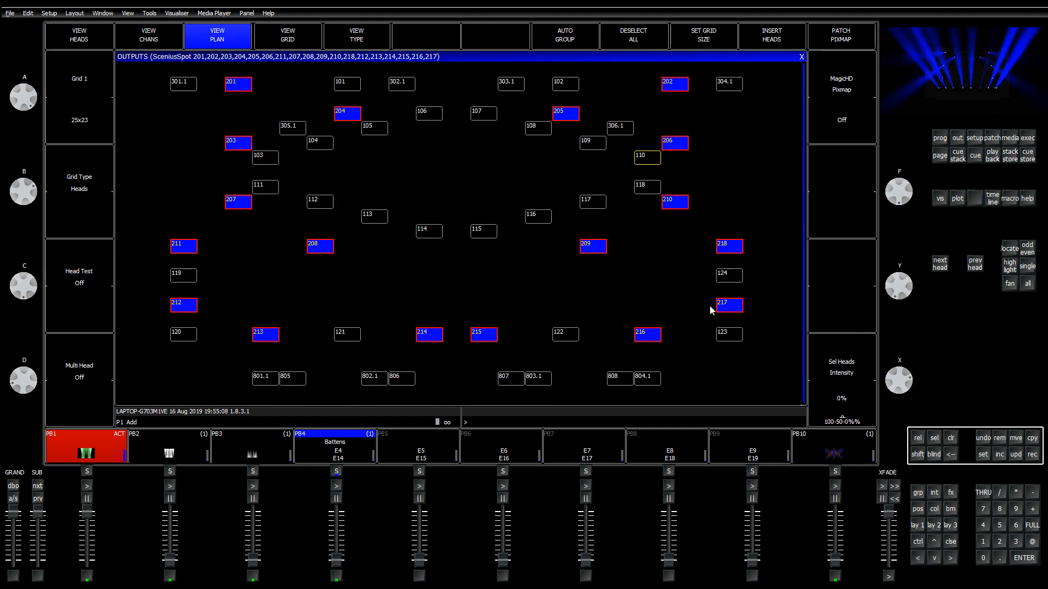
click(244, 85)
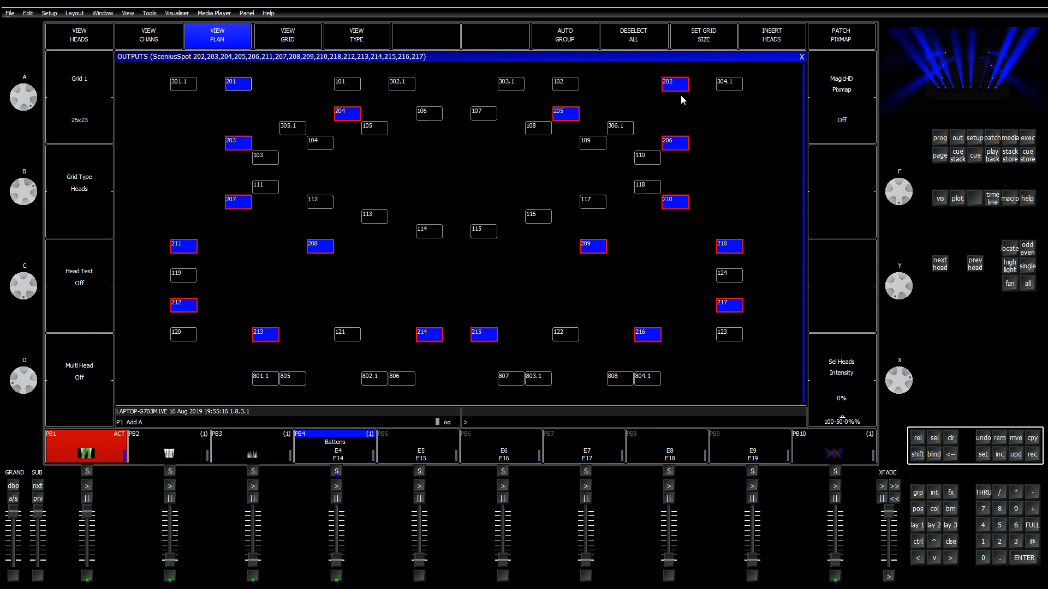
click(951, 438)
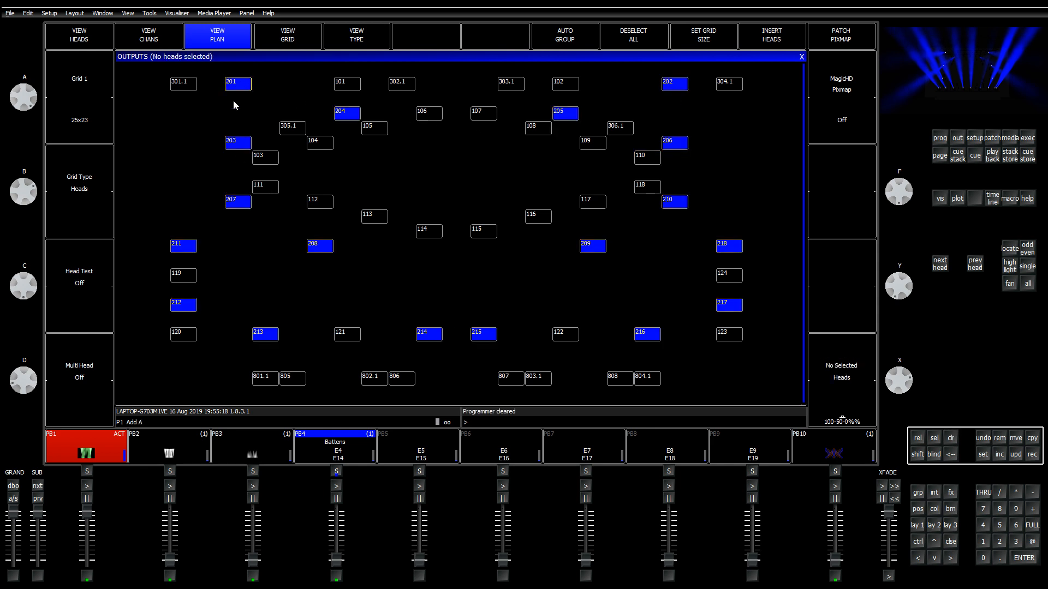
Step: Select the alternating spot heads 201, 202, 203, 206, 208, 209, 212, 217, 214 and 215 in the outputs plan
click(244, 87)
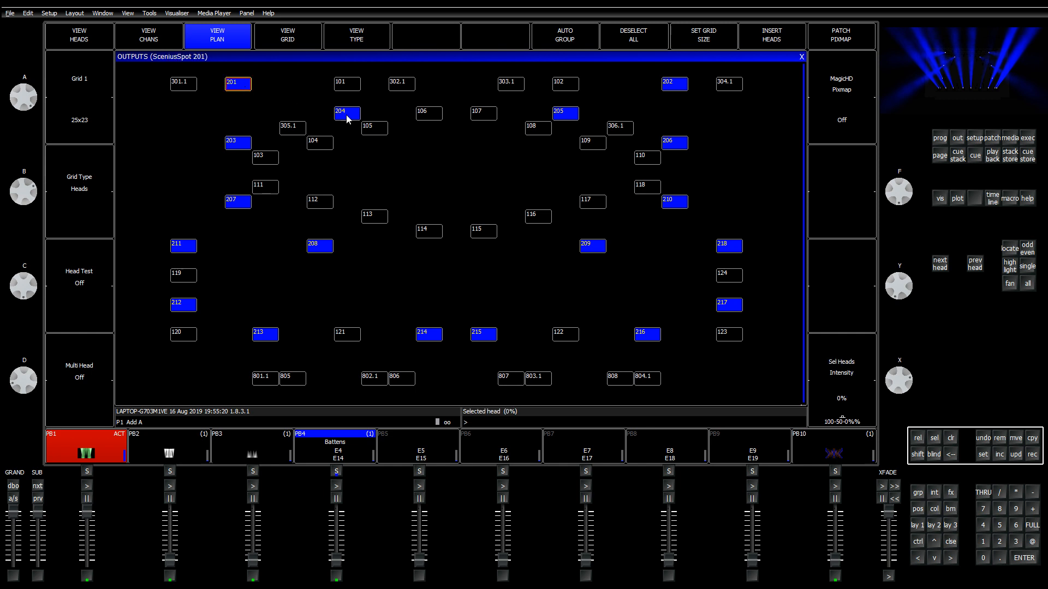
click(673, 84)
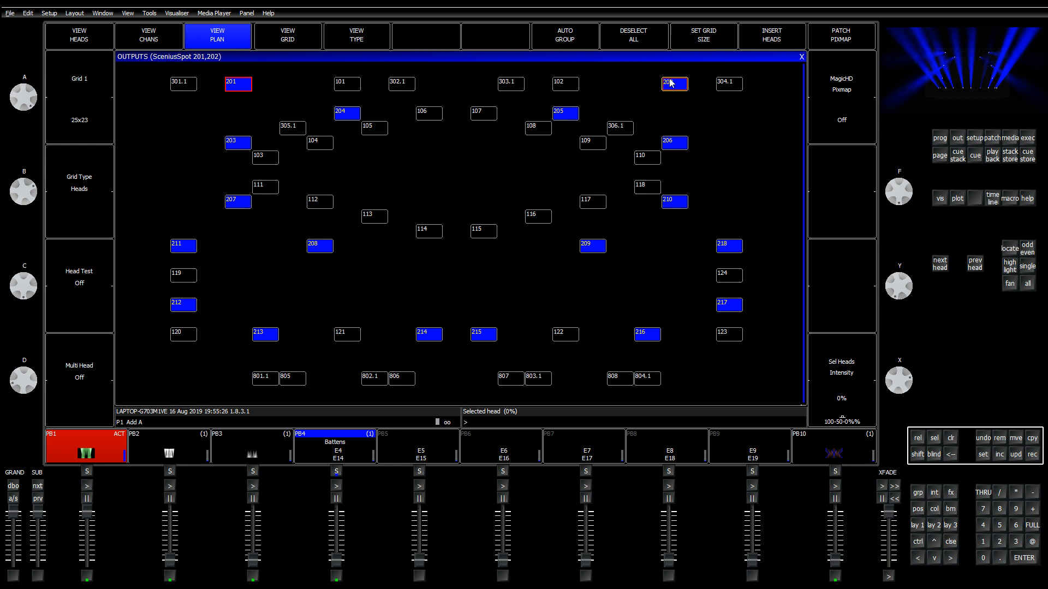
click(233, 146)
click(682, 145)
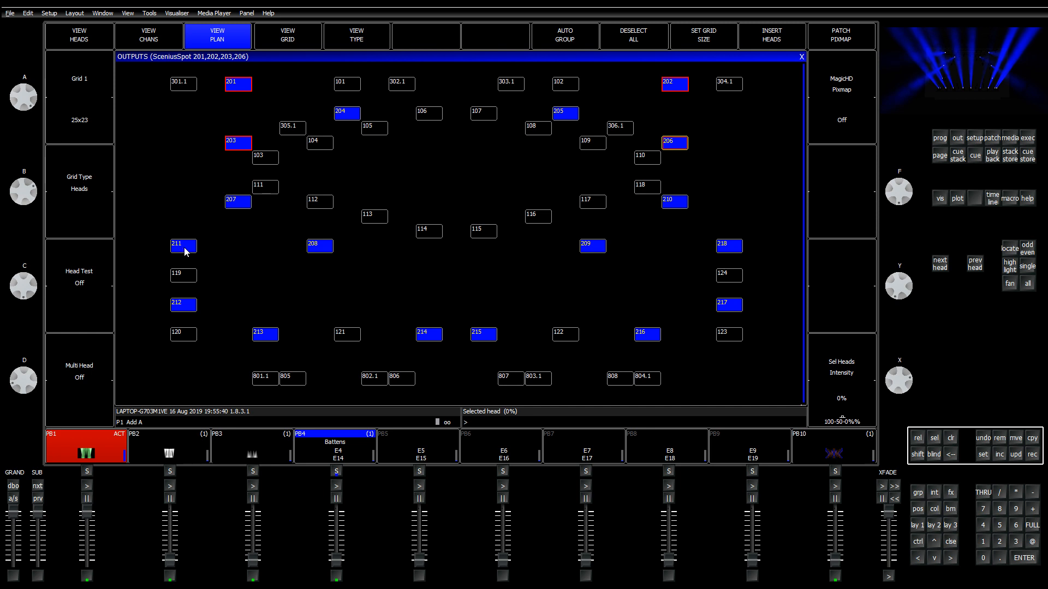
click(330, 252)
click(594, 249)
click(185, 305)
click(734, 304)
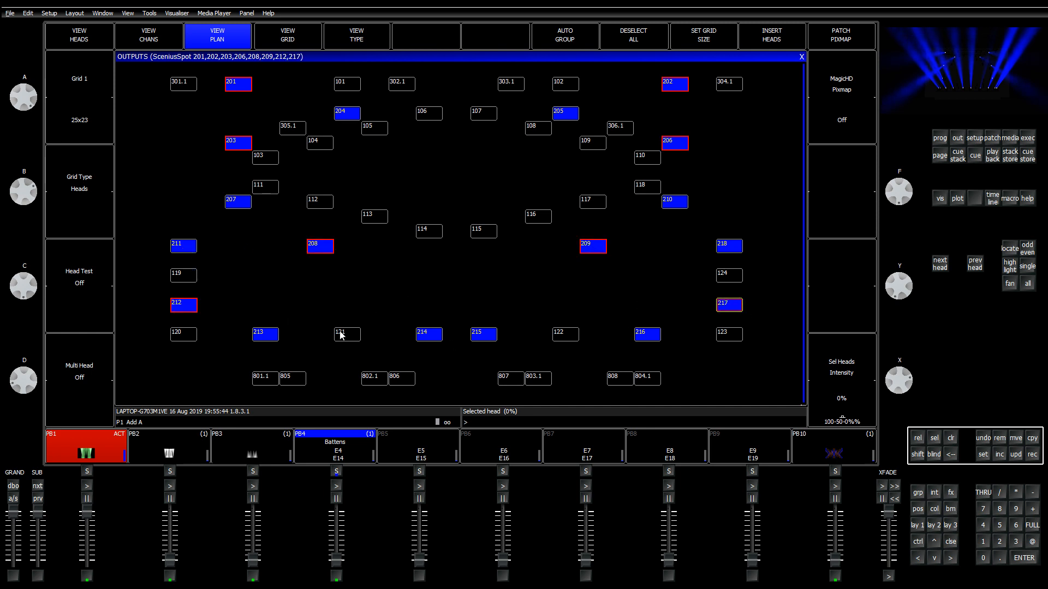
click(440, 337)
click(480, 337)
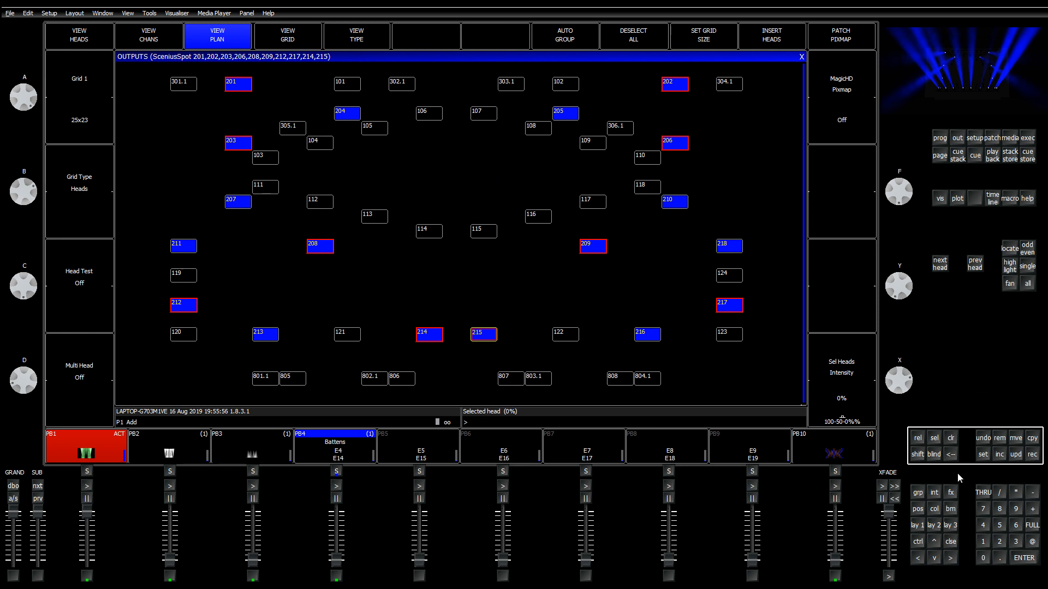
Step: Record the selected spot heads as group G23 named Spots 1 and clear the programmer
click(919, 528)
click(1034, 455)
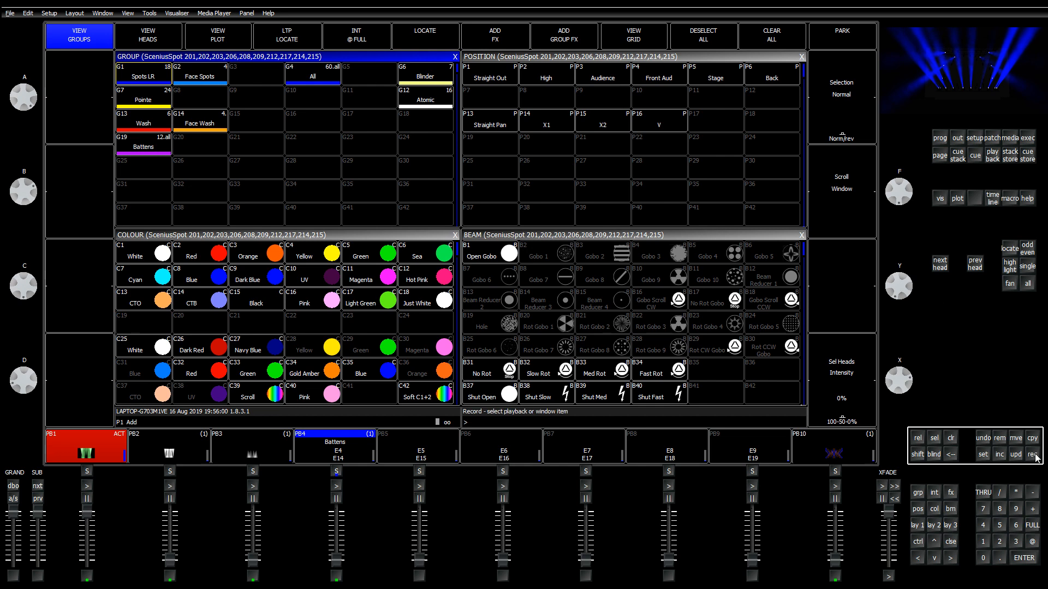
text(Spots 1)
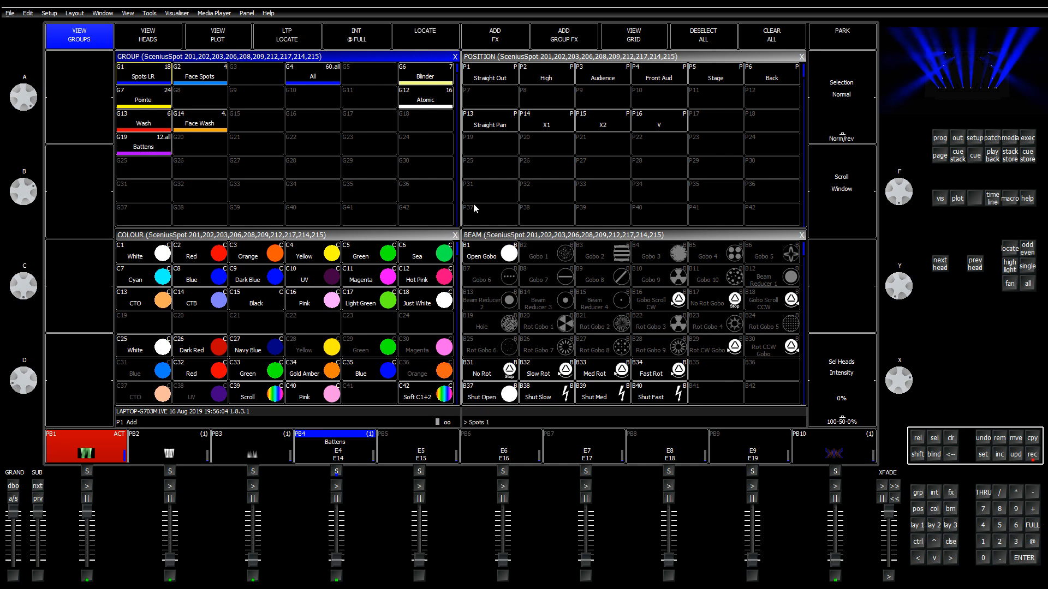
click(390, 155)
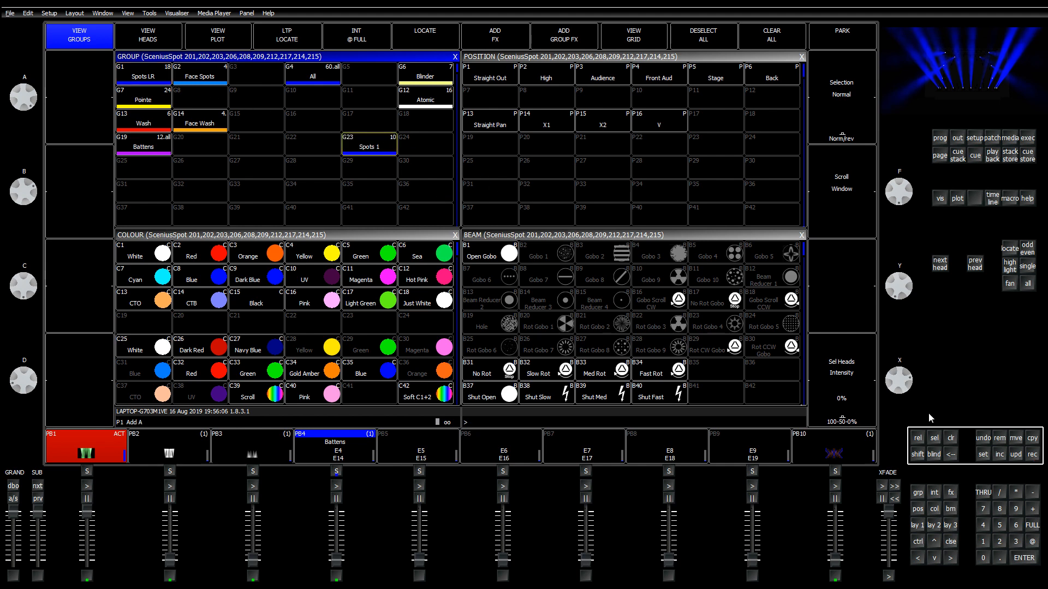
click(952, 441)
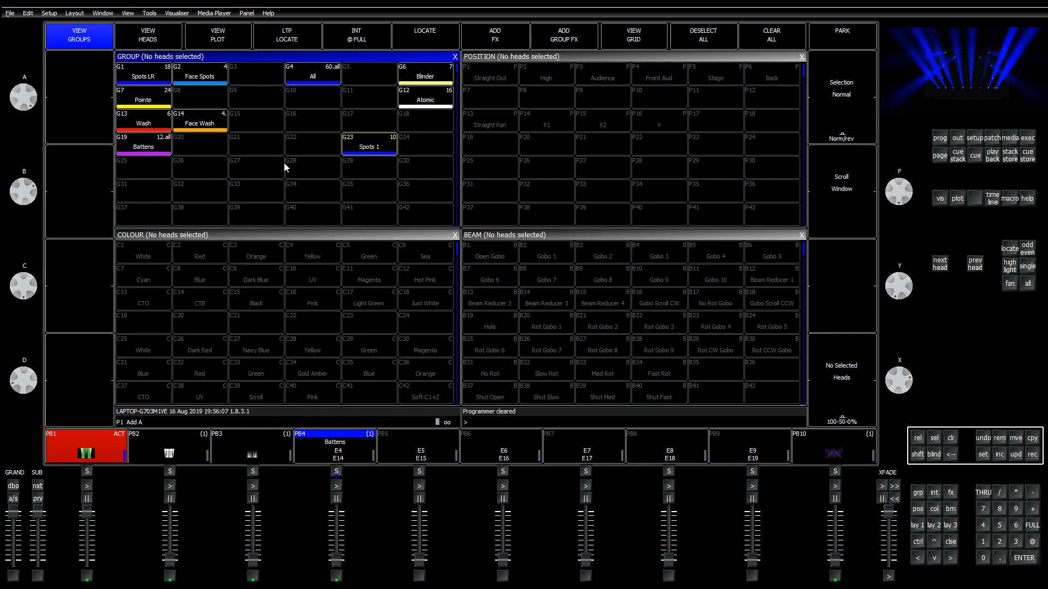
Step: Record the Spots LR heads that are not in Spots 1 as group G24 named Spots 2 and clear the programmer
click(138, 79)
click(360, 145)
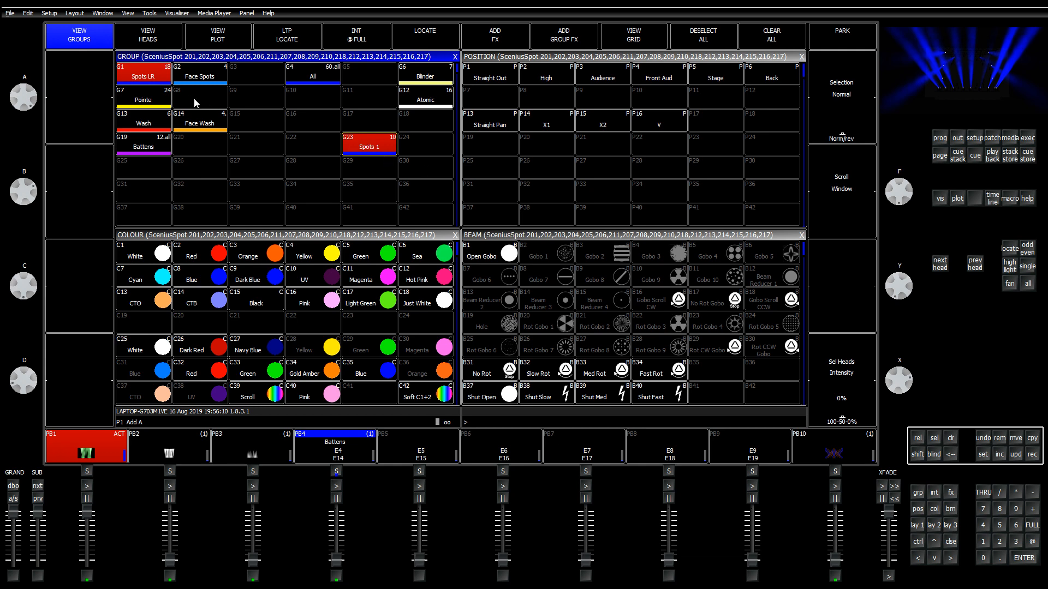
click(356, 149)
click(1034, 456)
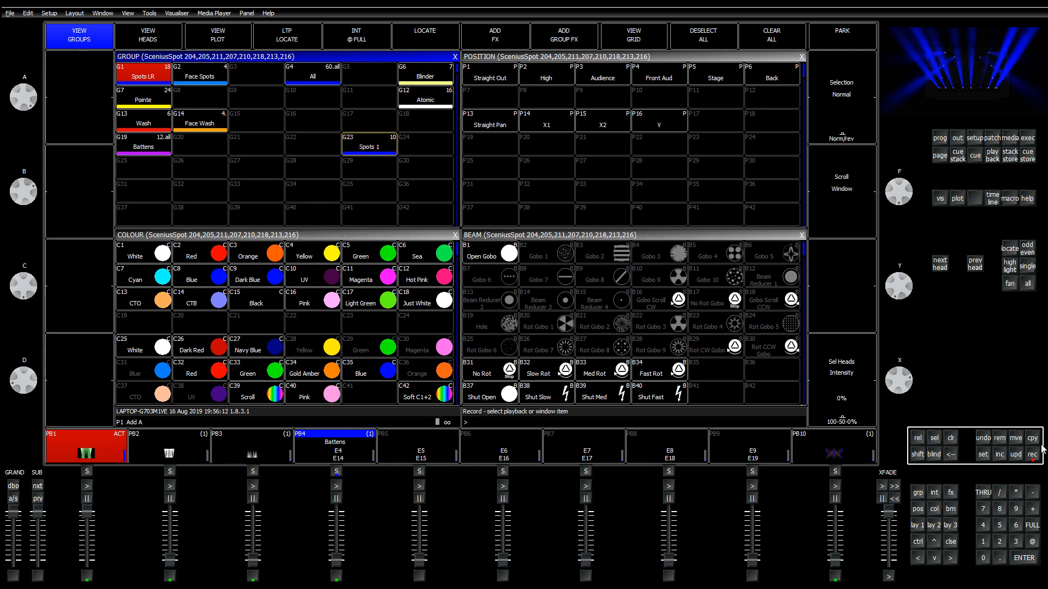
text(Spo)
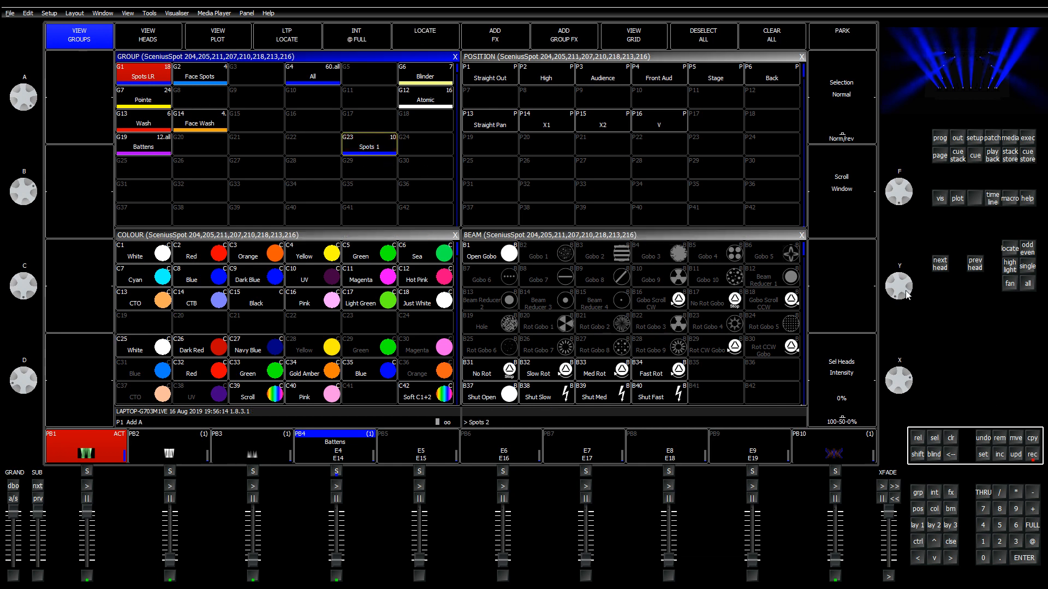
text(ts 2)
click(426, 148)
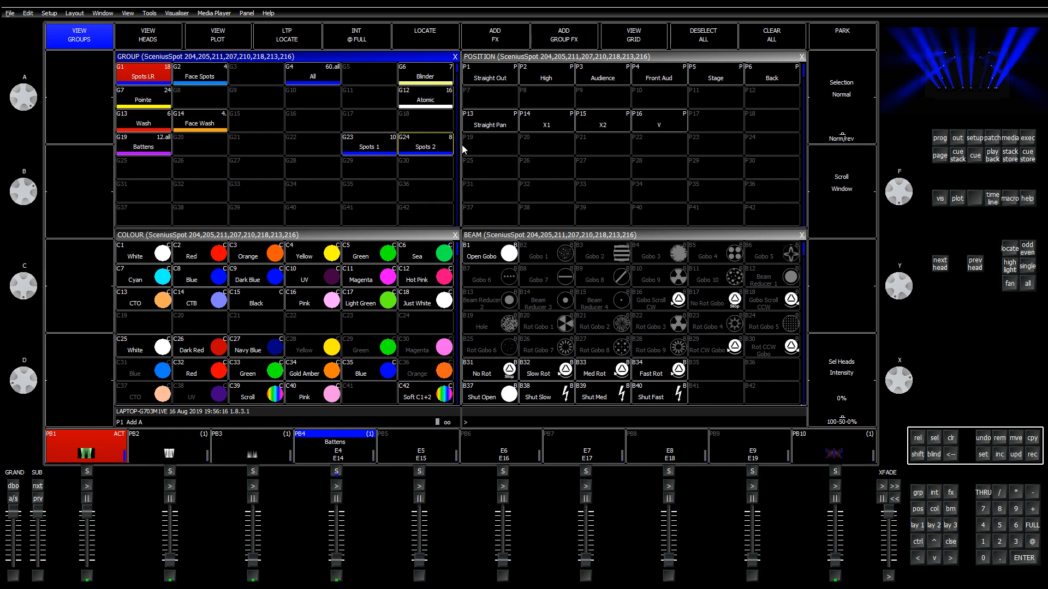
click(950, 440)
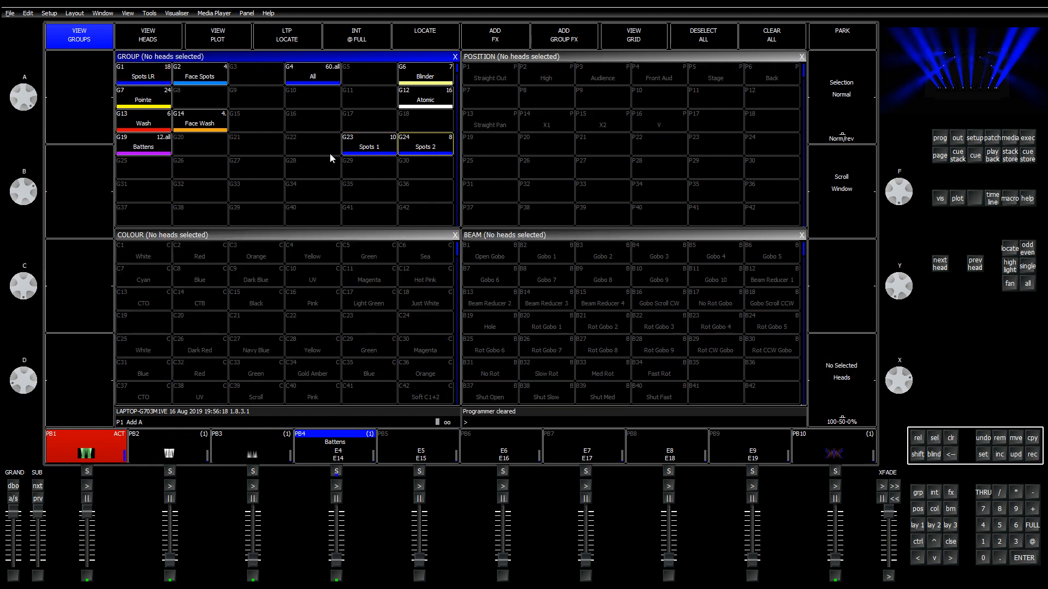
Step: Select the Spots LR group, toggle the Spots 1 heads out of the selection, and clear the programmer
click(142, 74)
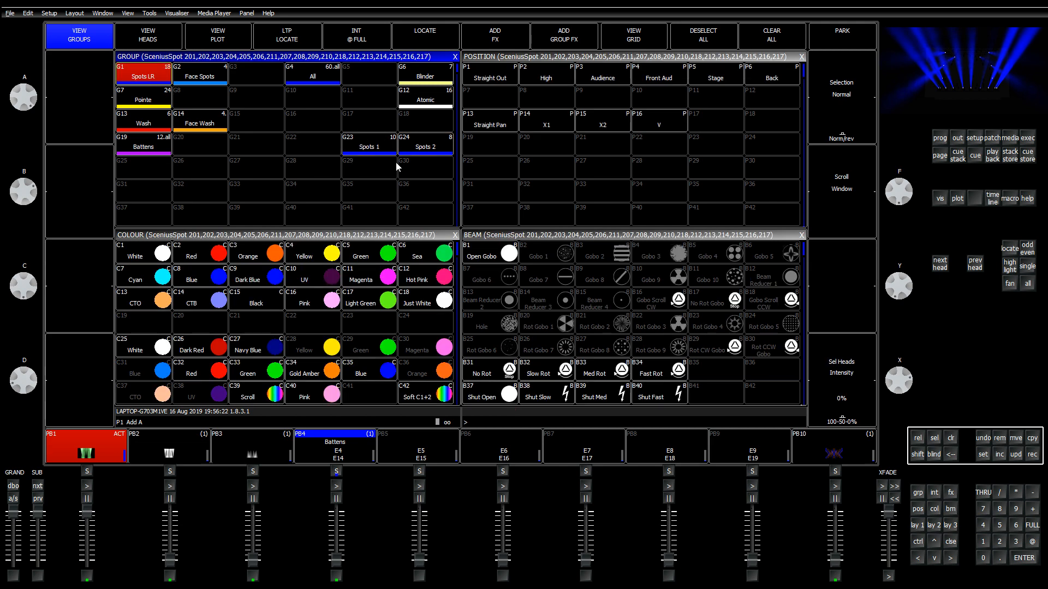
click(369, 149)
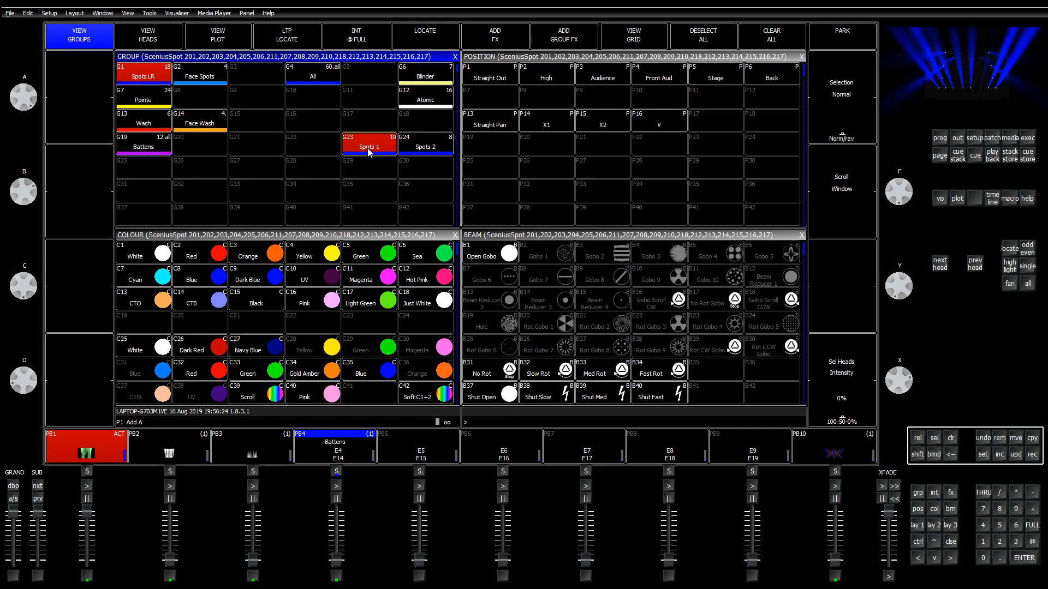
click(370, 148)
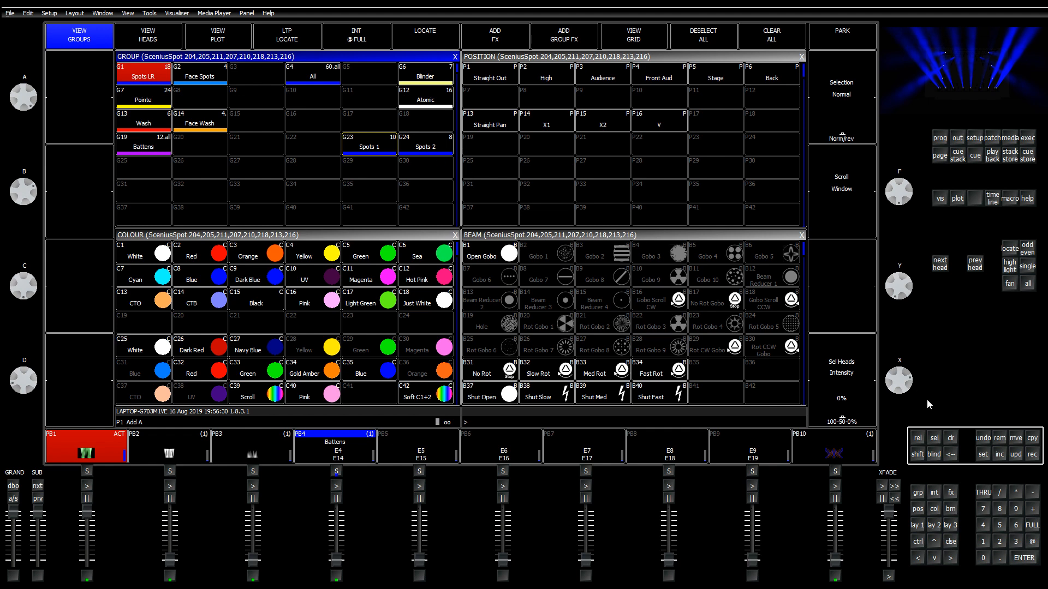
click(952, 438)
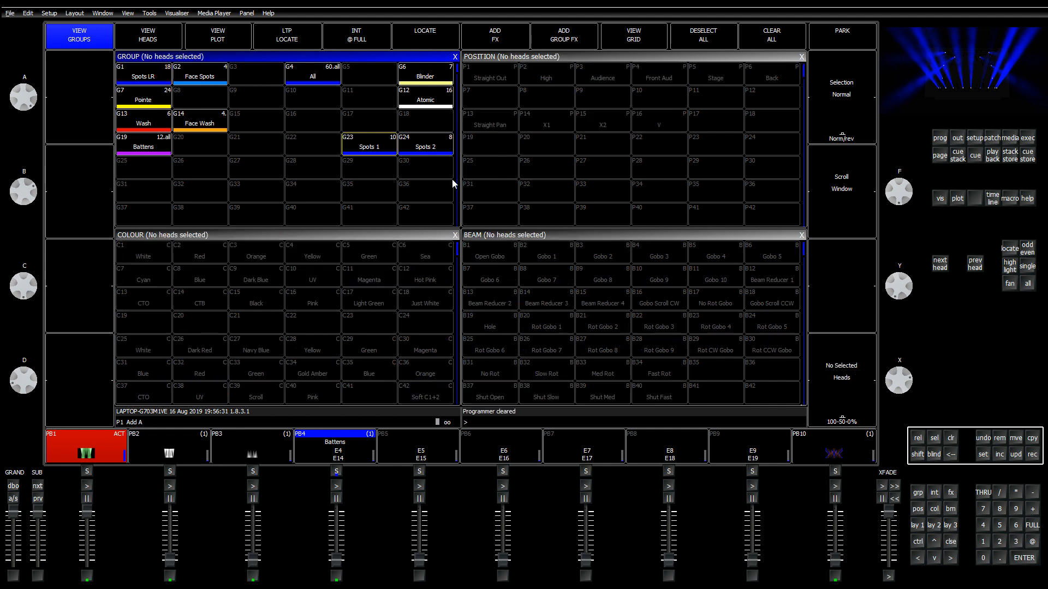
Step: Show the Pointe group's heads in the outputs plan and clear the head selection
click(137, 104)
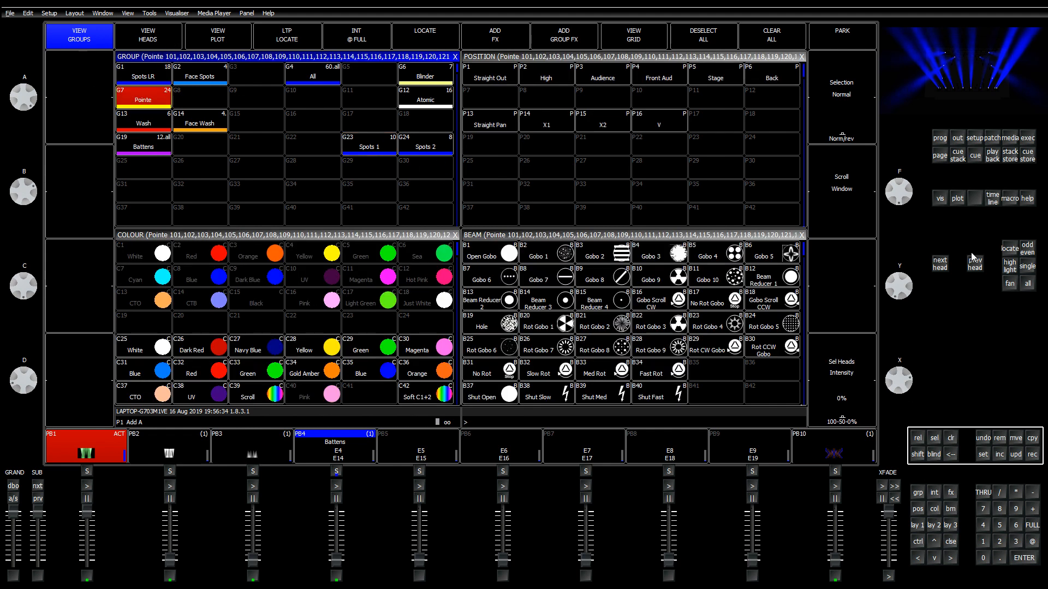
click(957, 139)
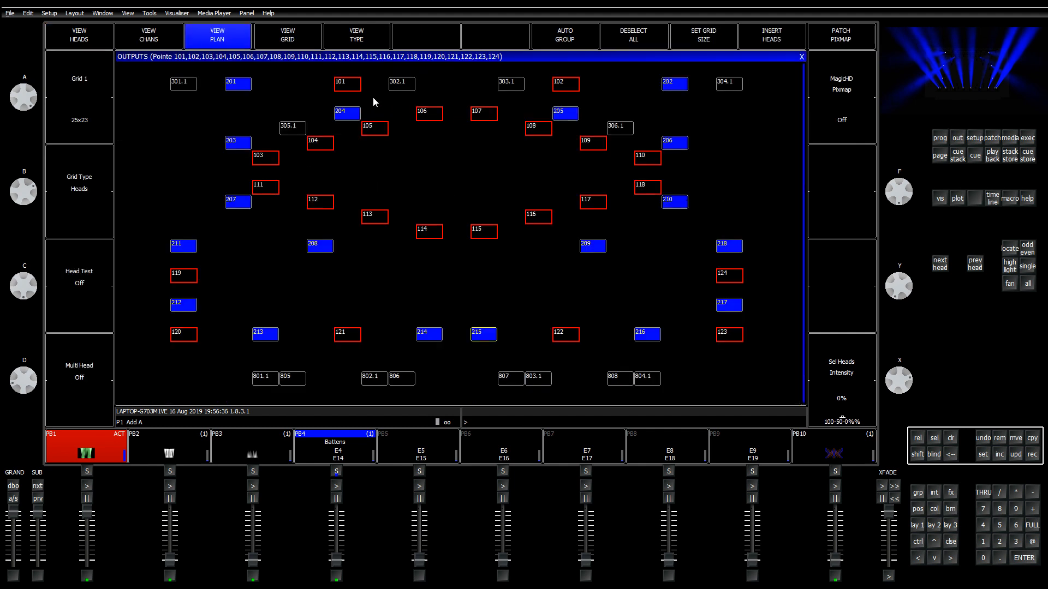
click(346, 85)
click(952, 438)
Step: Select the alternating Pointe heads 101, 102, 103, 105, 108, 110, 112, 114, 115, 117 and 119 in the plan
click(351, 87)
click(562, 88)
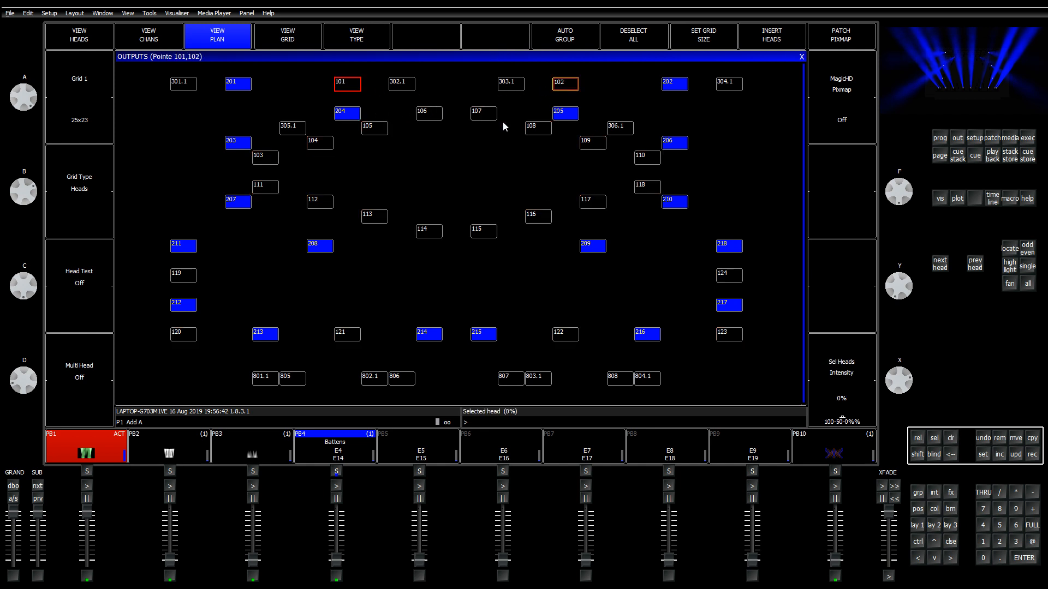
click(268, 162)
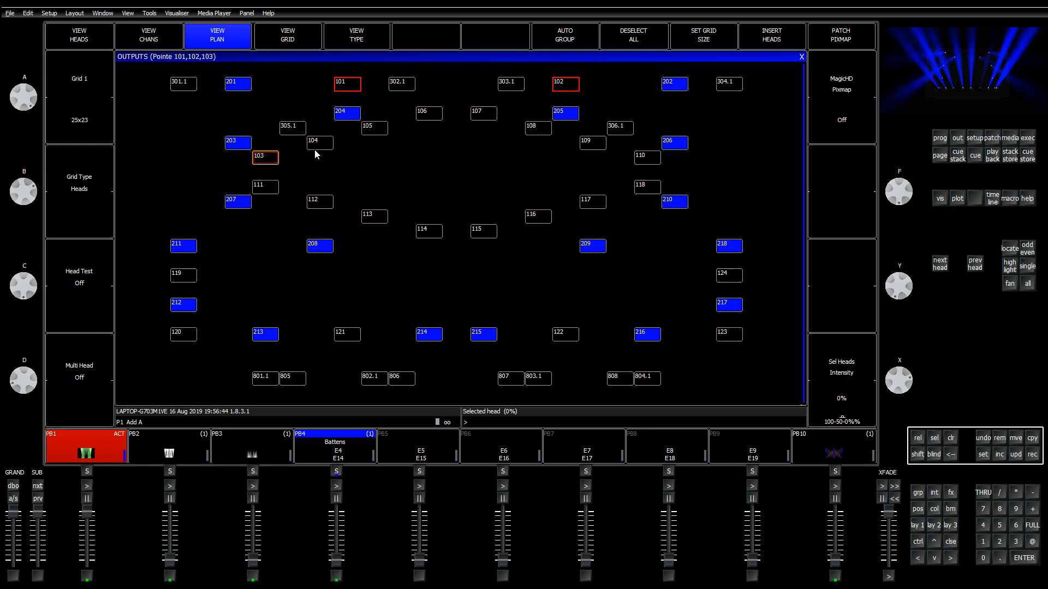
click(371, 130)
click(539, 129)
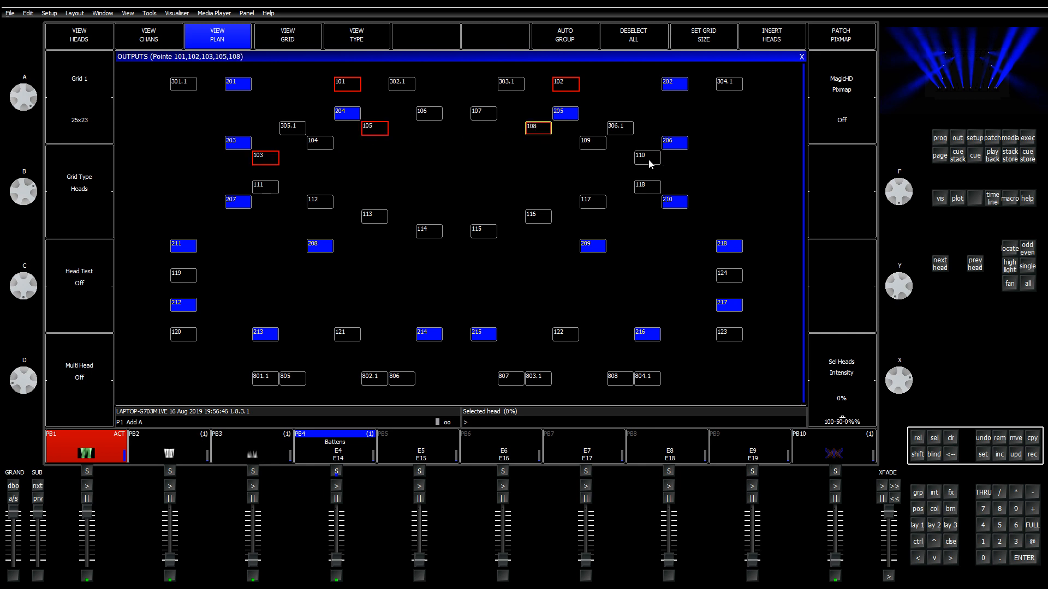
click(649, 160)
click(321, 206)
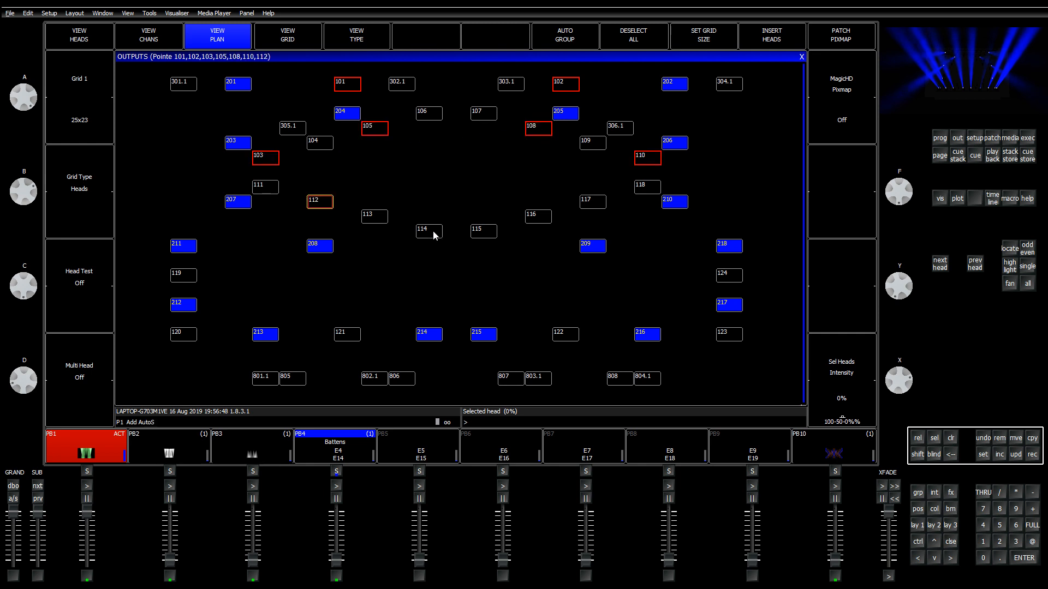
click(429, 234)
click(484, 232)
click(593, 205)
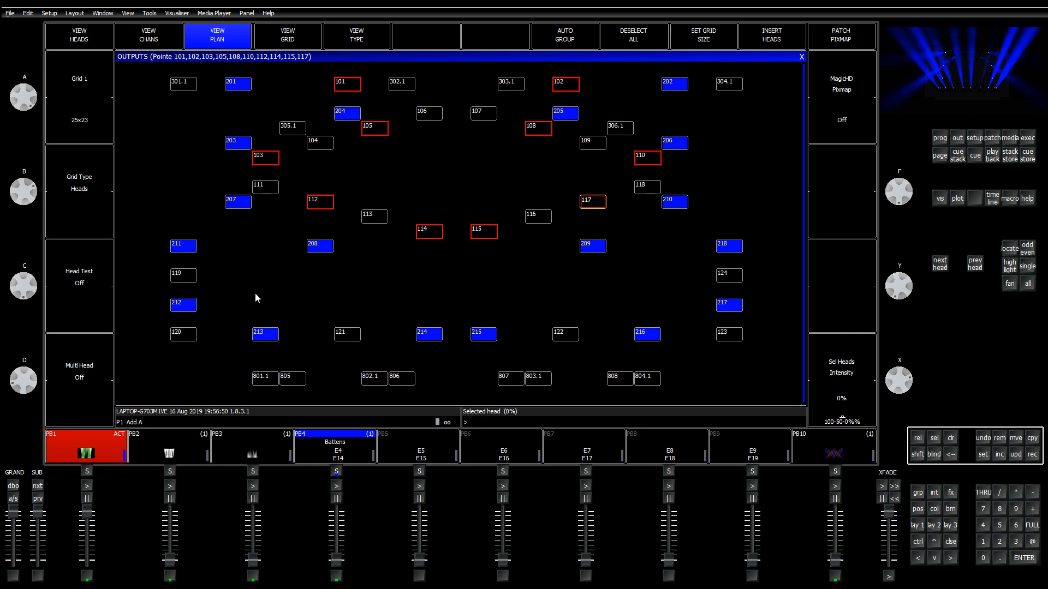
click(183, 276)
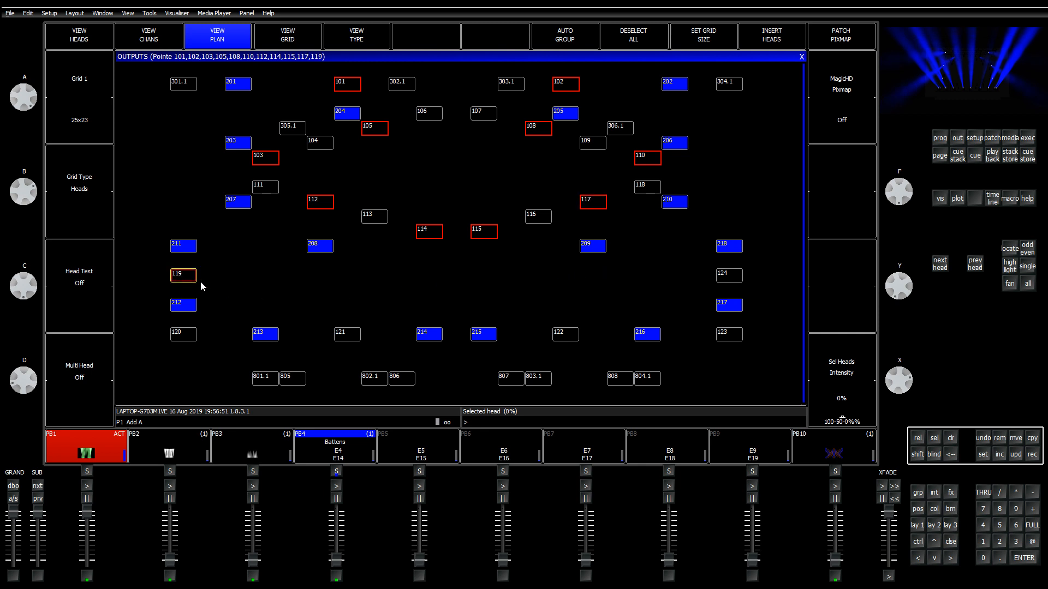
Step: Add the wash heads 801, 802, 803 and 804 to the selection
click(264, 378)
click(374, 378)
click(538, 379)
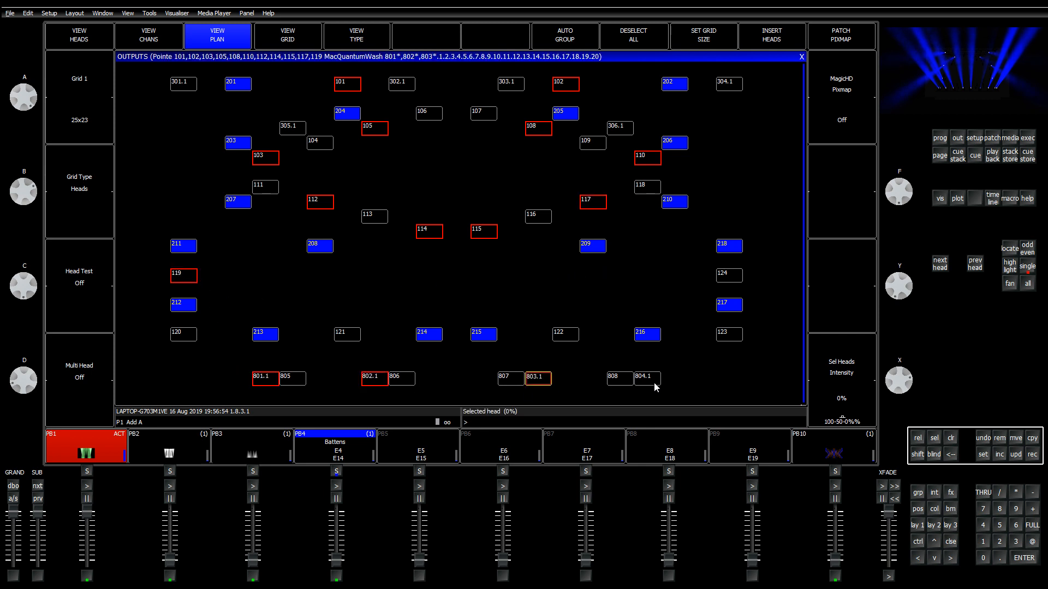
click(654, 382)
Step: Add Pointe heads 124, 121 and 122 to the selection and take out the wash heads 801 to 804
click(728, 277)
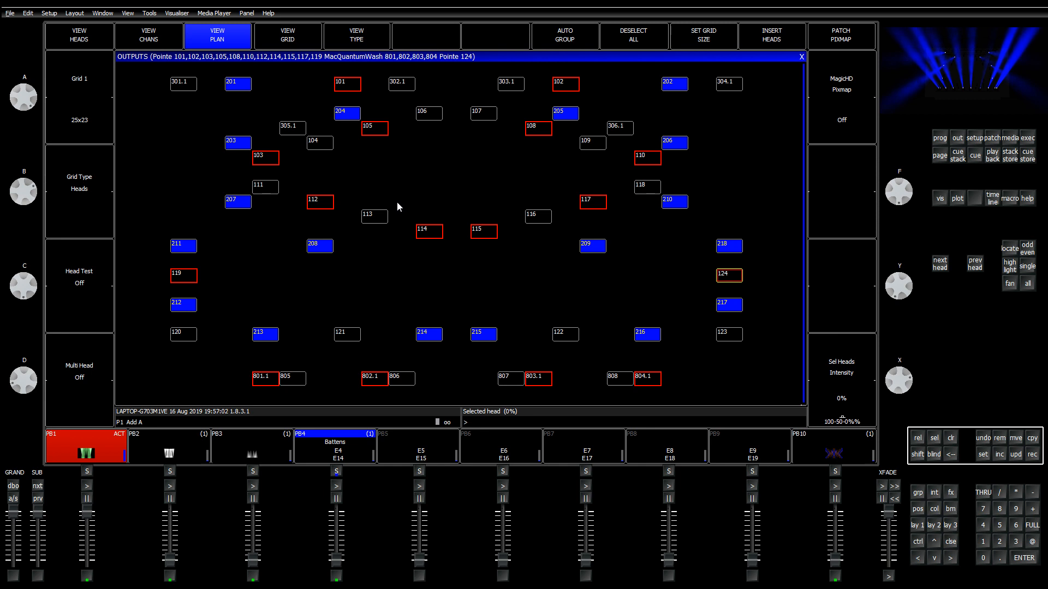
click(265, 381)
click(370, 385)
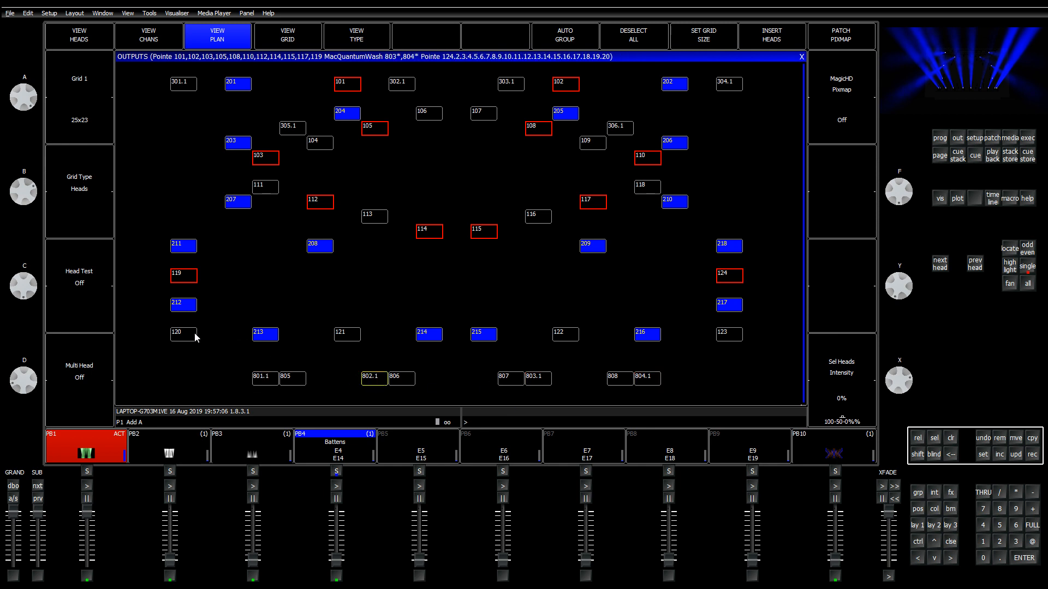
click(347, 333)
click(573, 342)
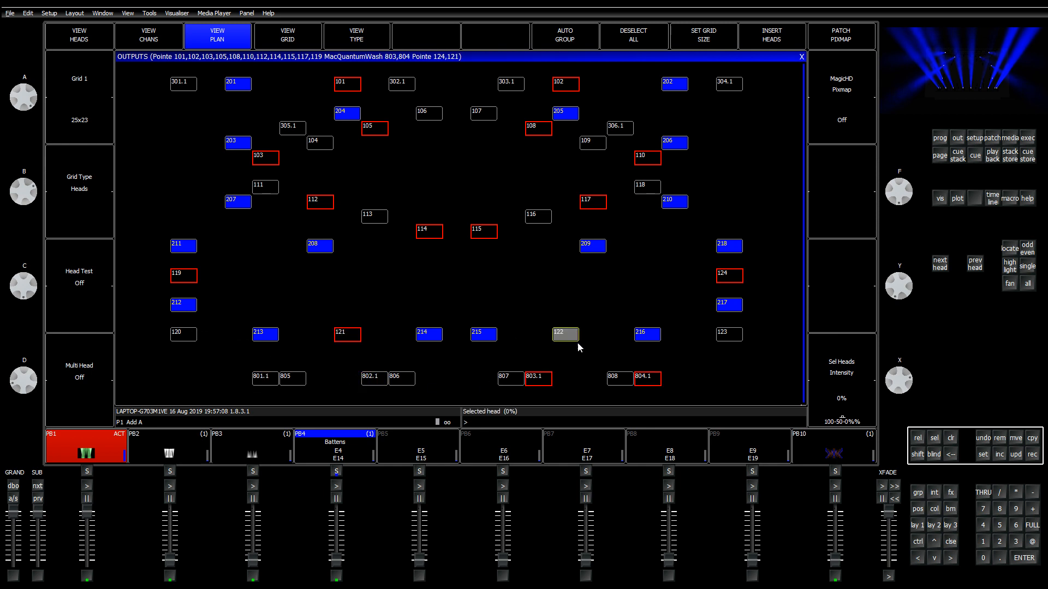
click(642, 381)
click(576, 342)
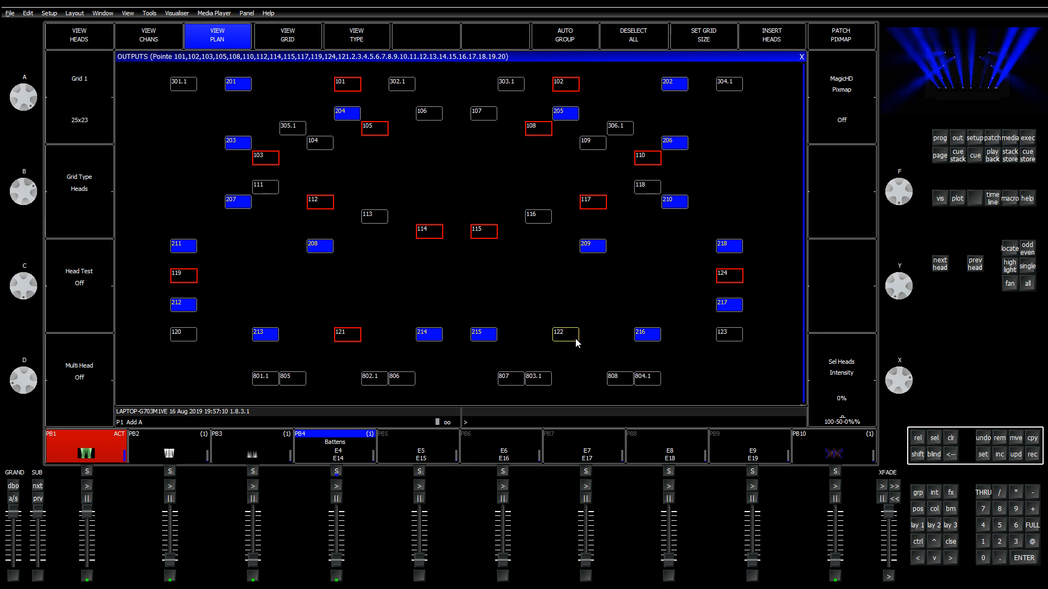
click(571, 342)
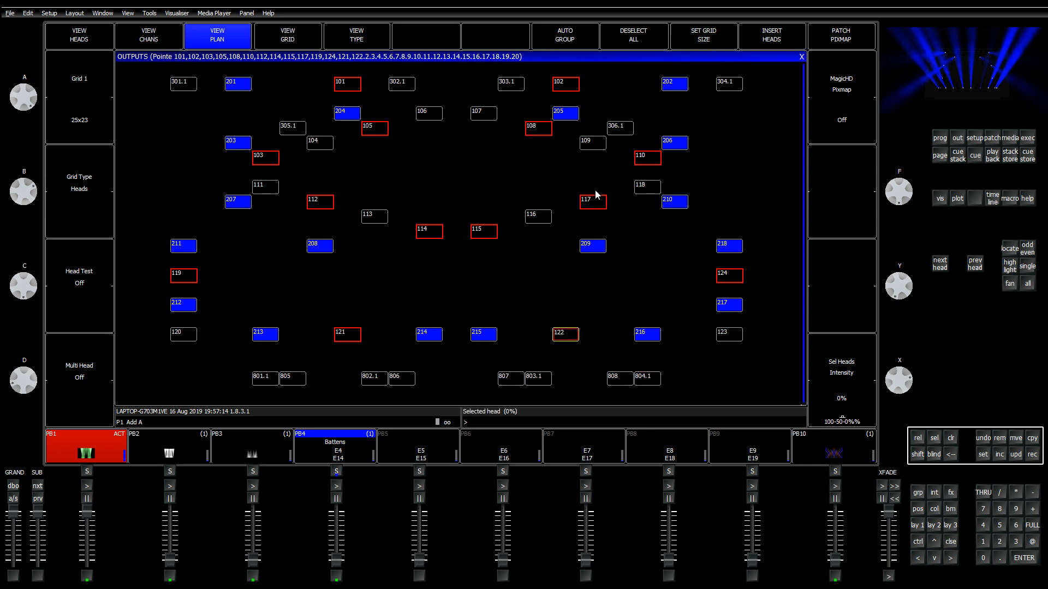
Step: Record the selected heads as group 30 named Pointe 2 and clear the programmer
click(918, 526)
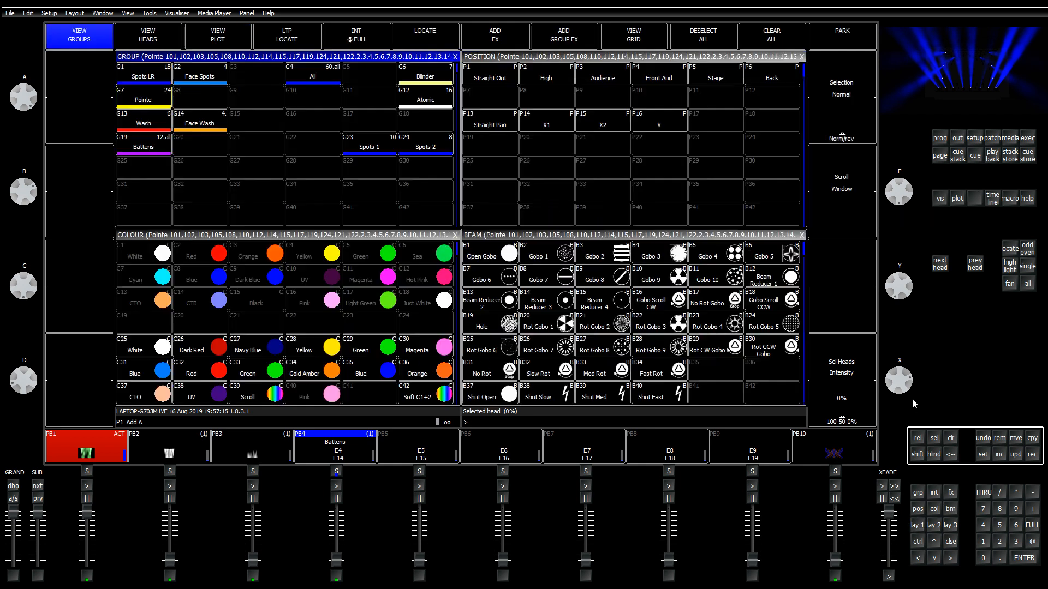
click(1032, 457)
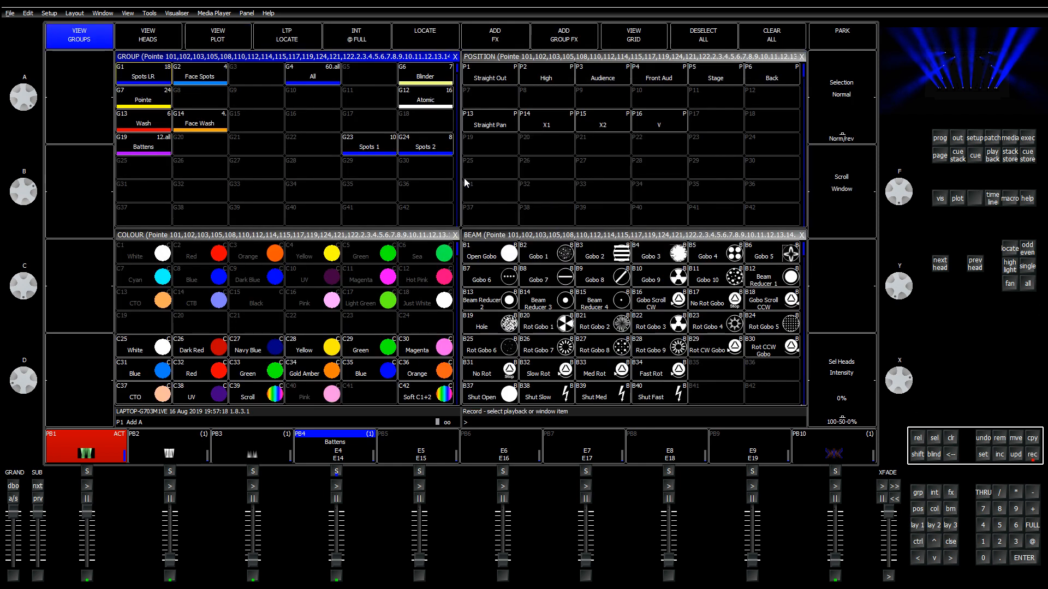
text(Pointe 2)
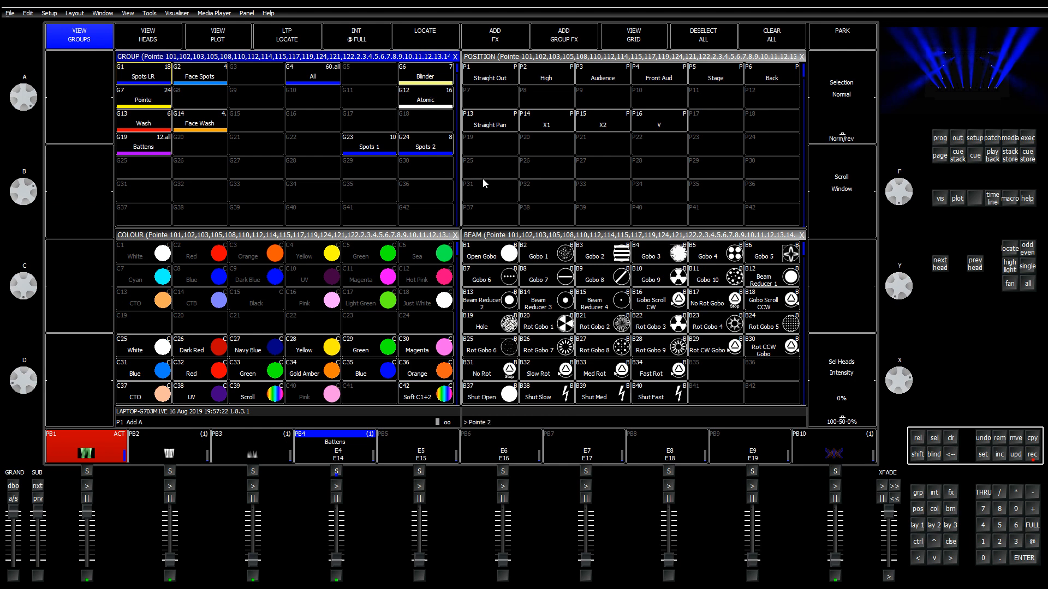
key(Return)
click(955, 440)
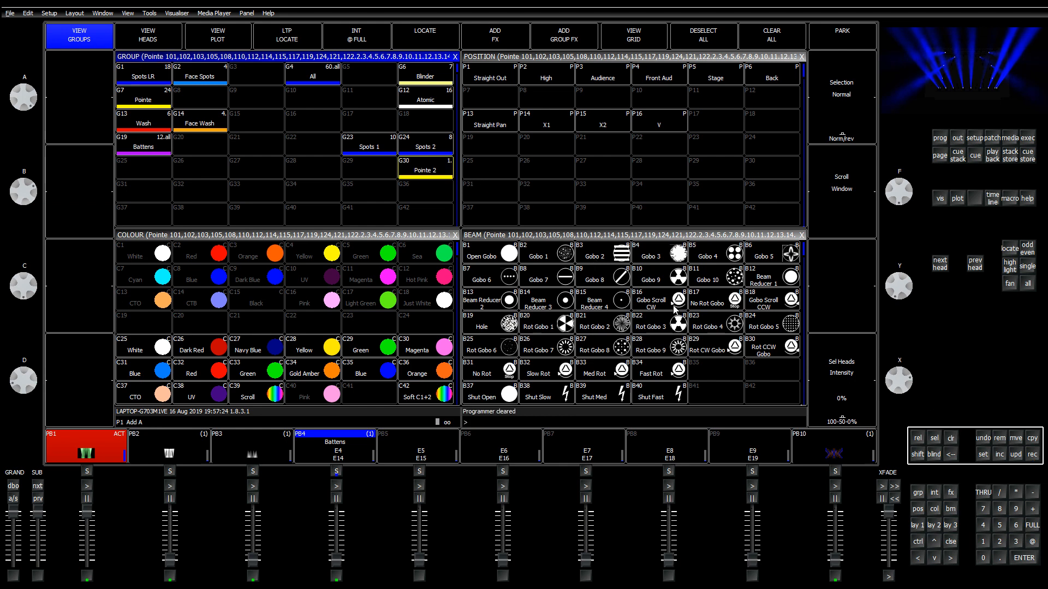
Step: Check the Pointe 2 group by recalling and locating its heads, view it in the outputs plan, and clear the selection
click(407, 174)
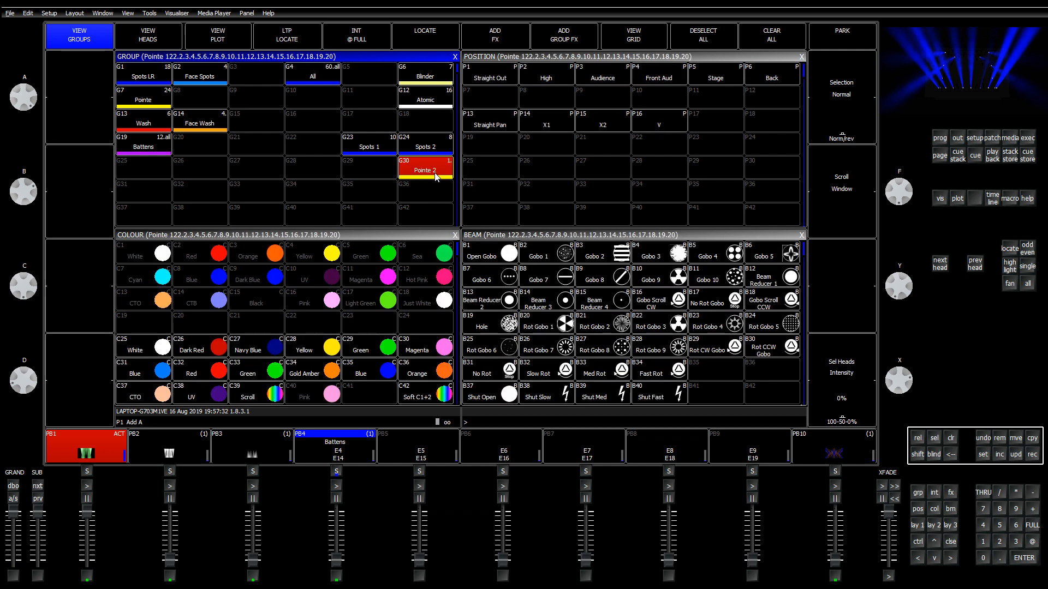
click(1011, 249)
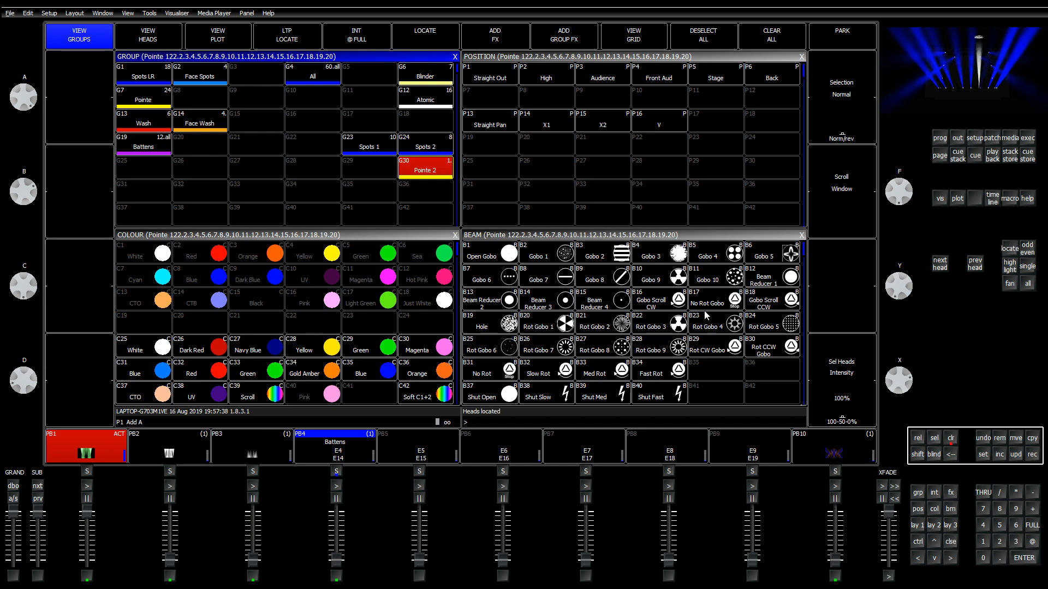
click(951, 441)
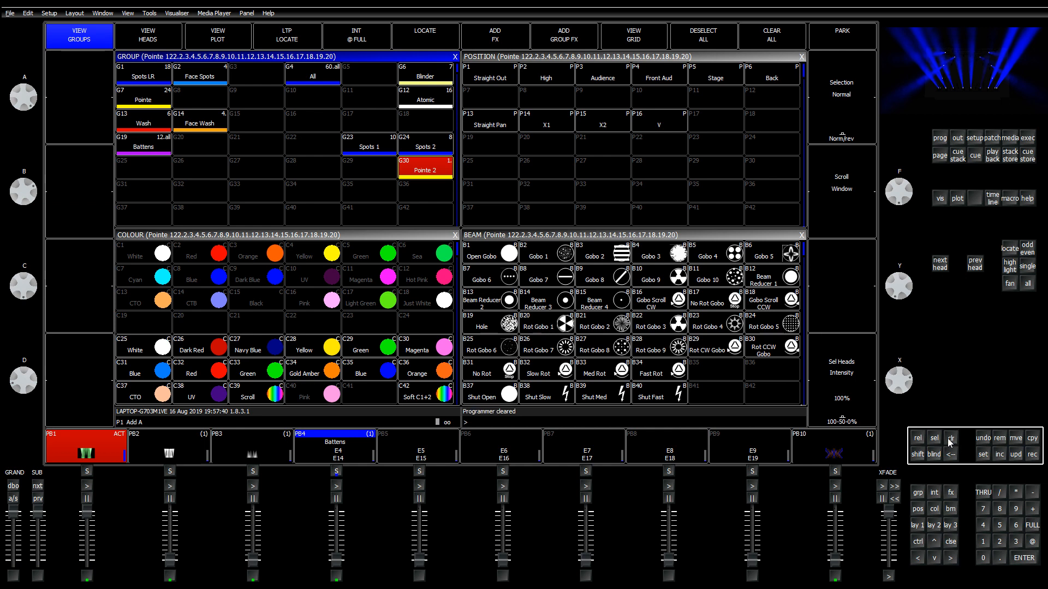
click(412, 171)
click(957, 138)
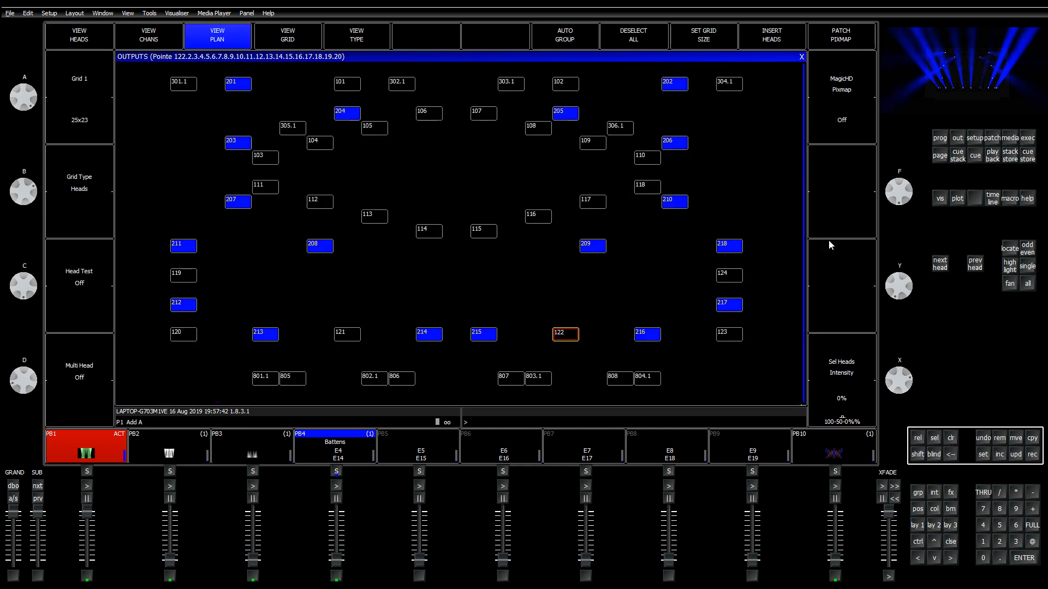
click(954, 442)
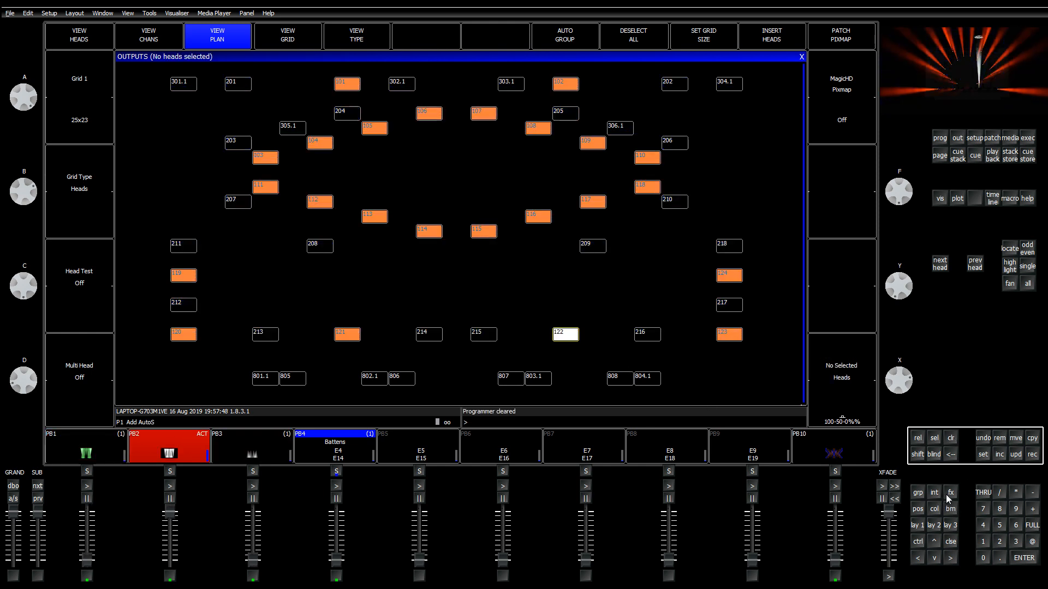
Step: Select Pointe heads 101, 102, 103, 105, 108, 110, 112, 114, 115, 117, 119, 121, 122 and 124 in the plan
click(358, 93)
click(565, 84)
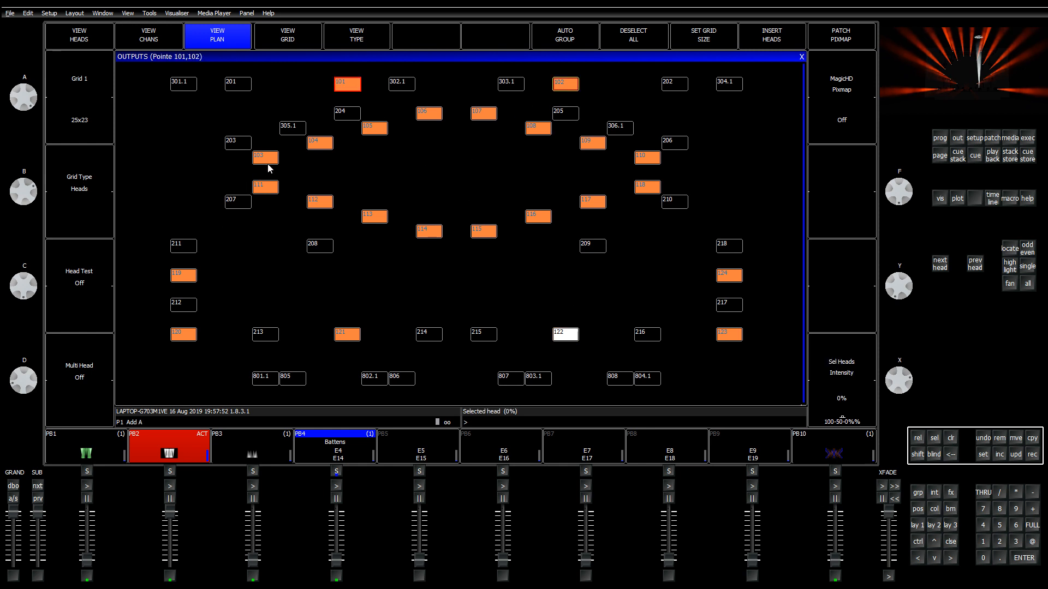
click(267, 160)
click(375, 131)
click(538, 129)
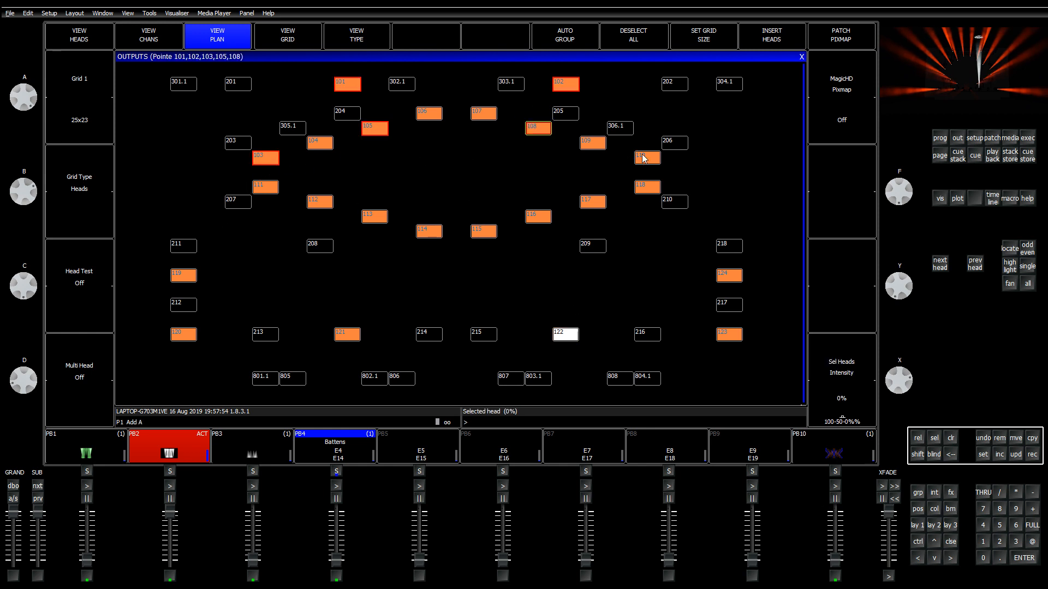
click(644, 158)
click(319, 202)
click(429, 232)
click(483, 232)
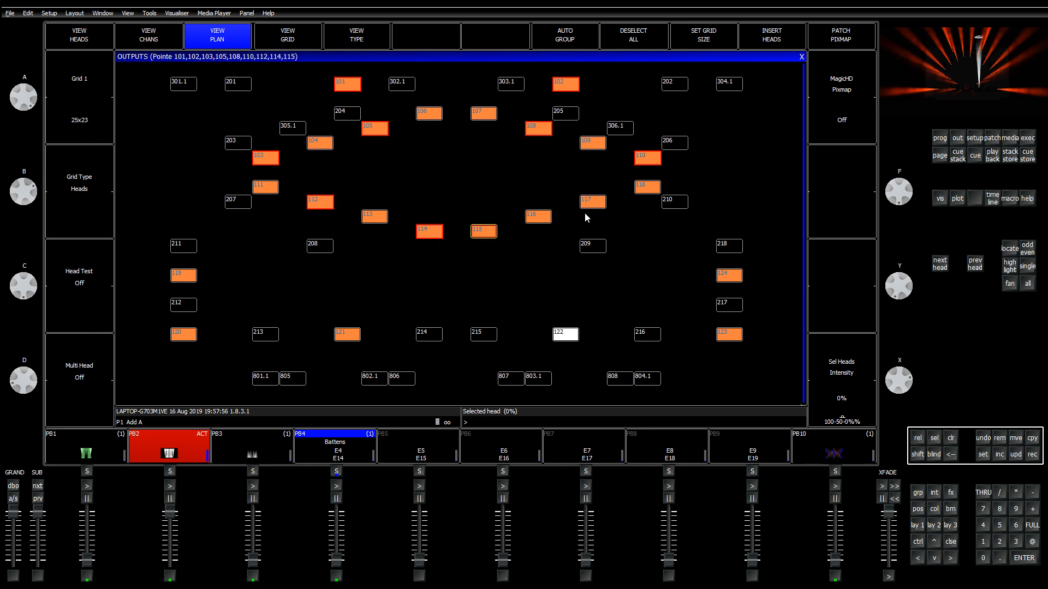
click(591, 203)
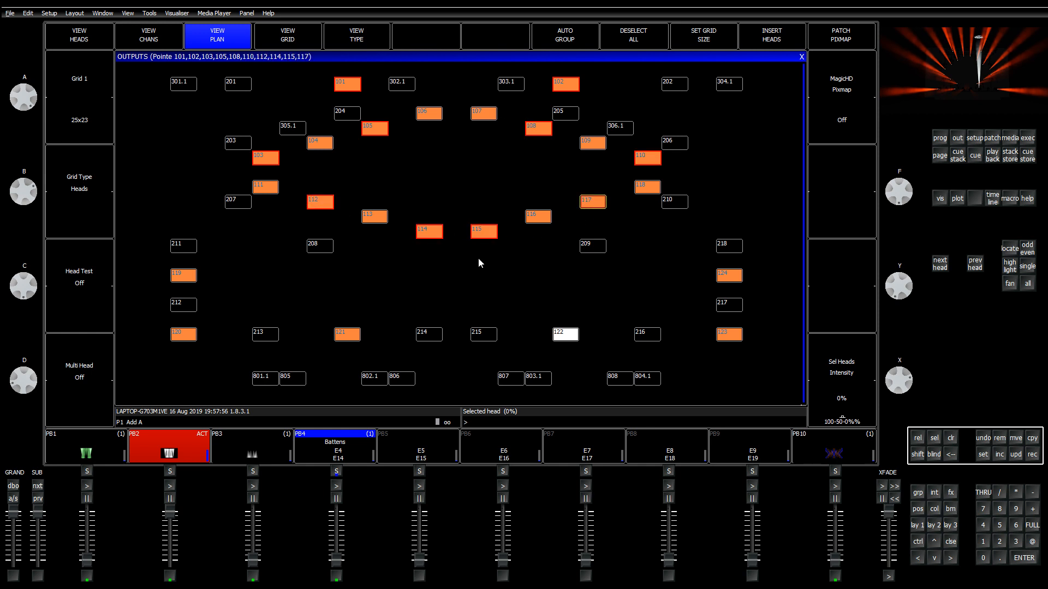
click(192, 274)
click(352, 340)
click(567, 335)
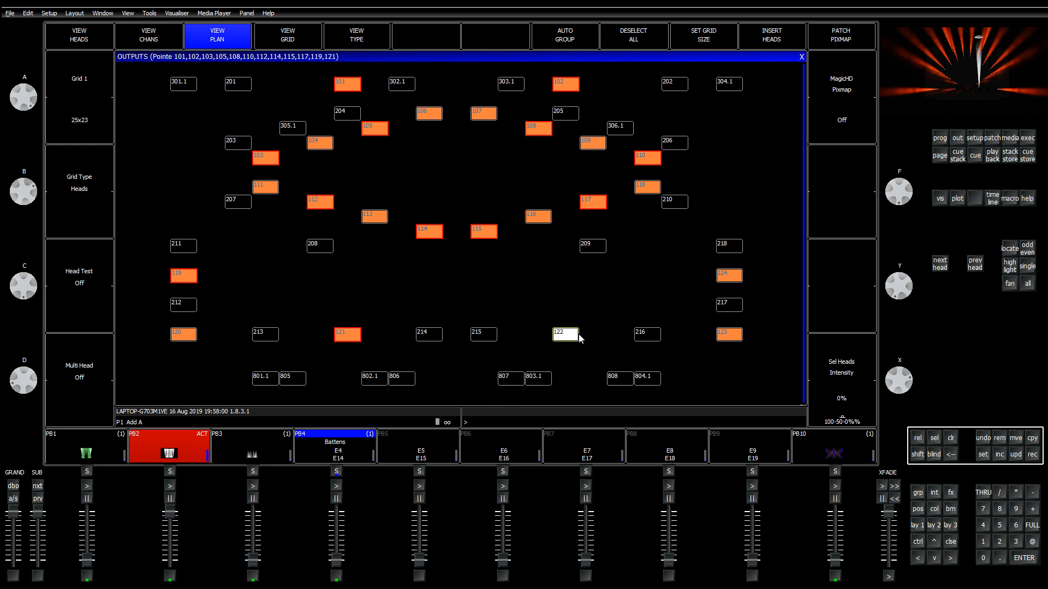
click(725, 278)
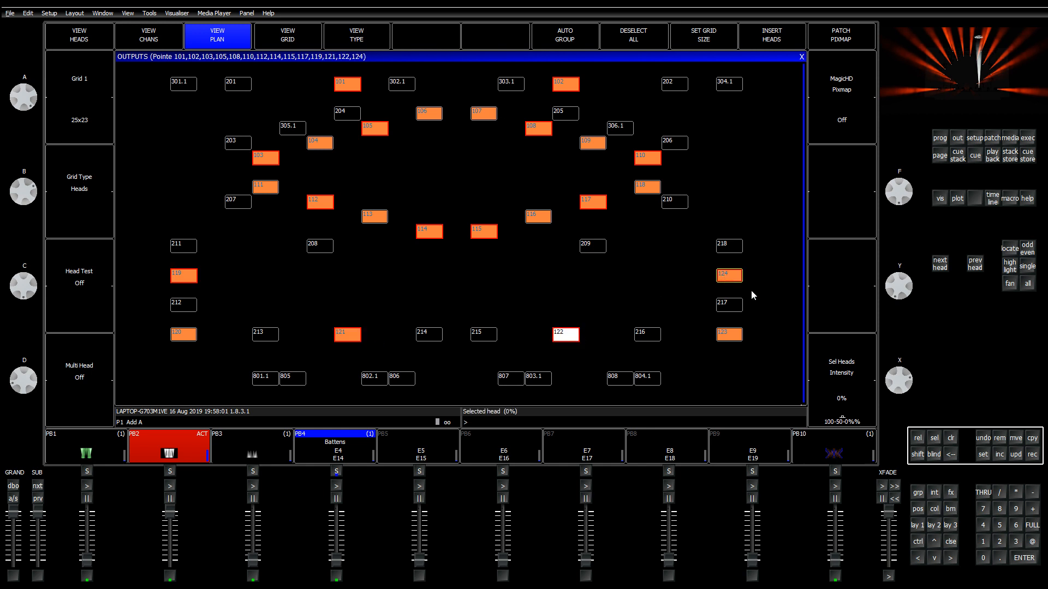
Step: Record the selected heads over the existing Pointe 2 group, replacing it
click(921, 526)
click(1032, 454)
click(442, 163)
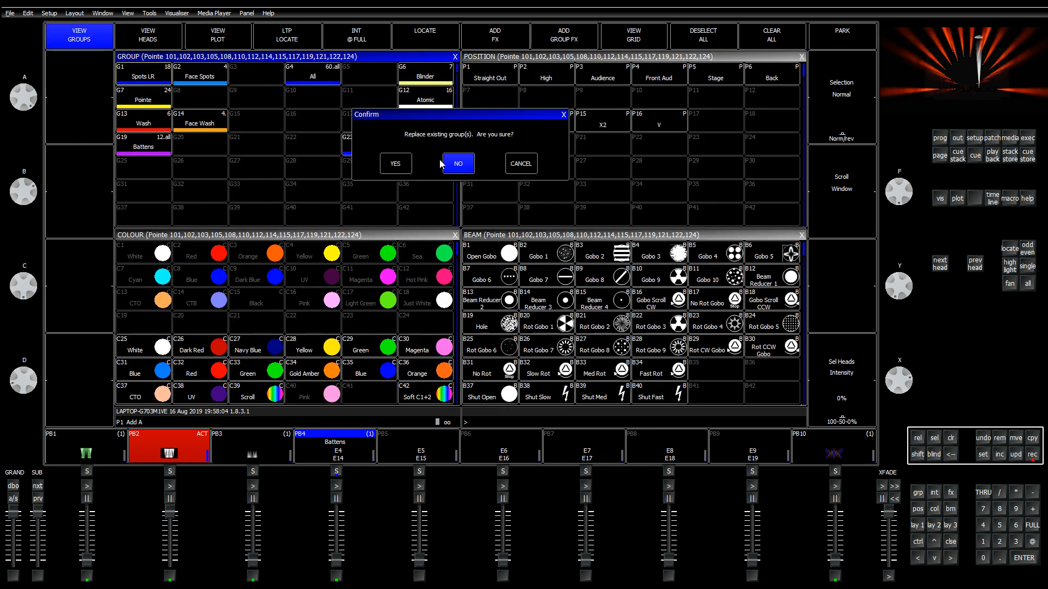
click(396, 164)
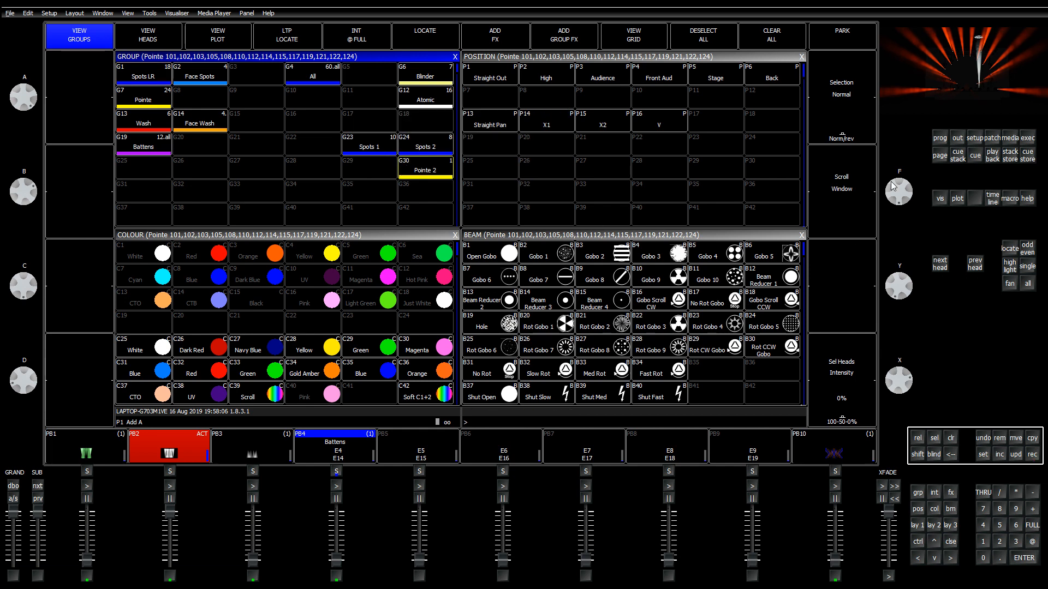
Step: Check the head selection in the outputs plan and record it as a new unnamed group in slot 29
click(1028, 139)
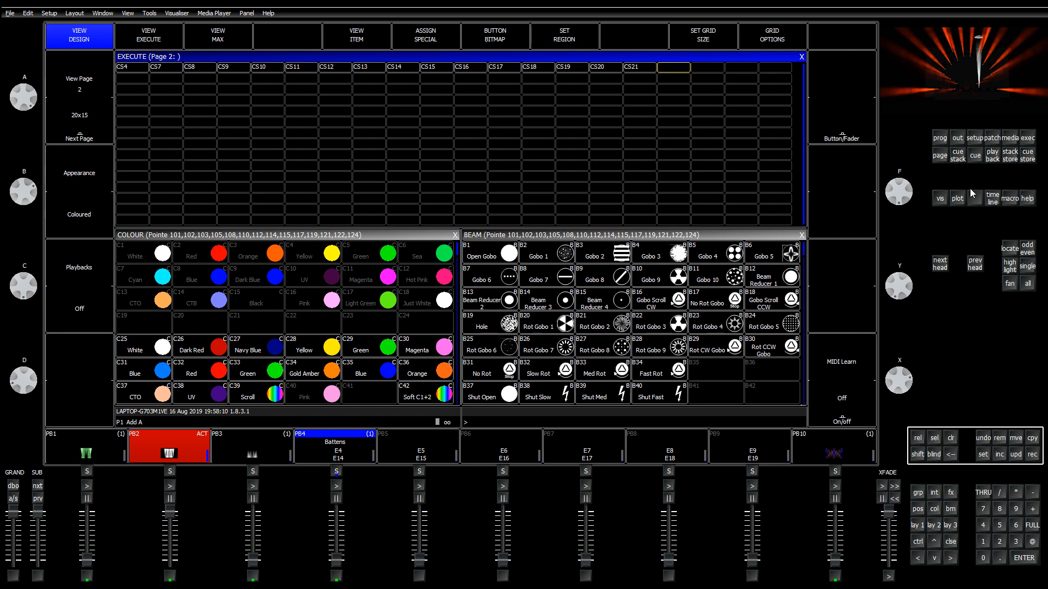
click(957, 138)
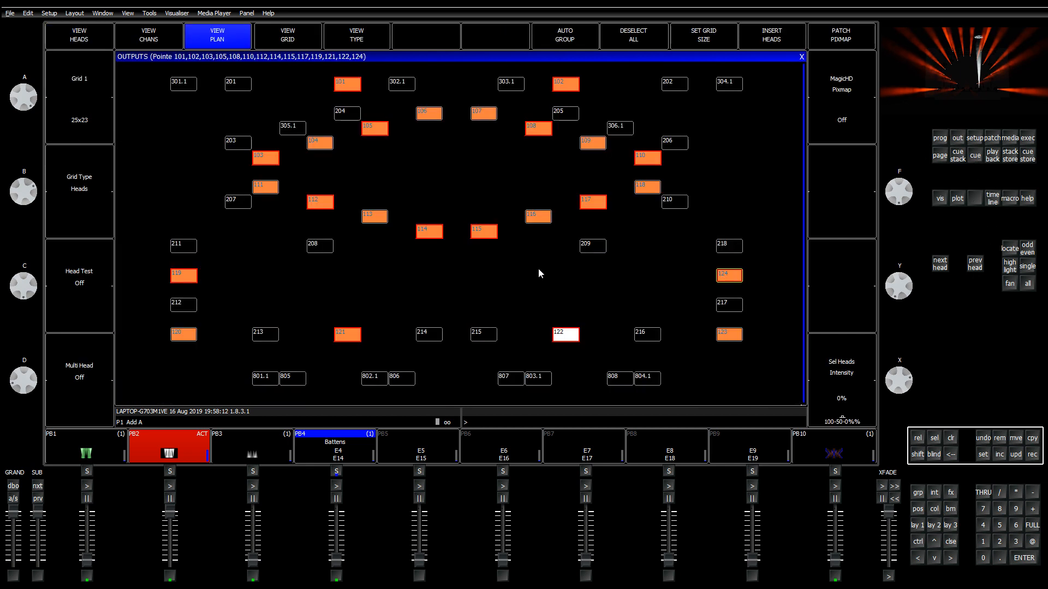
click(918, 526)
click(1032, 454)
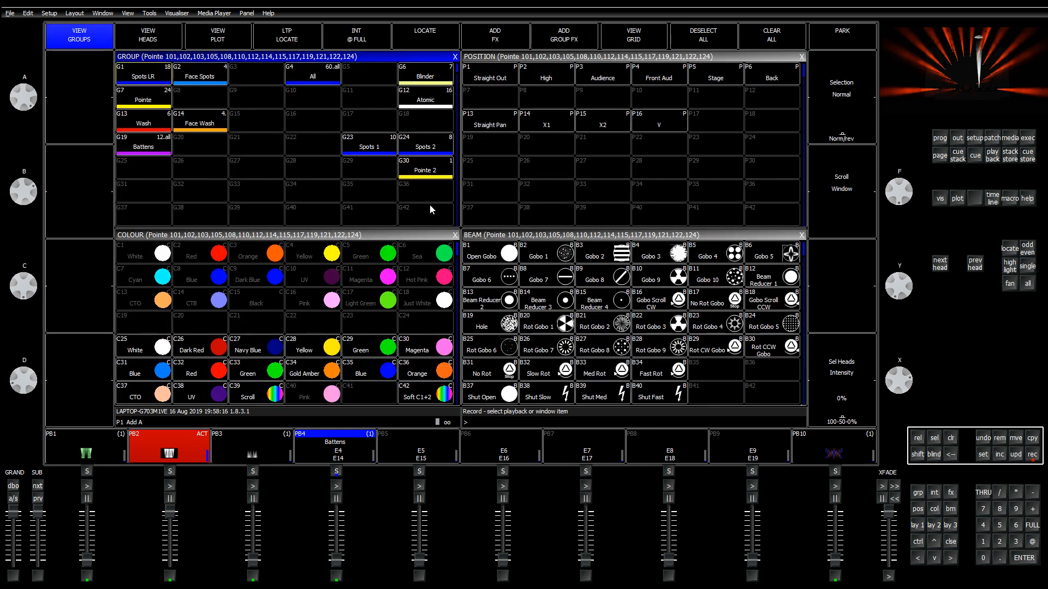
click(388, 176)
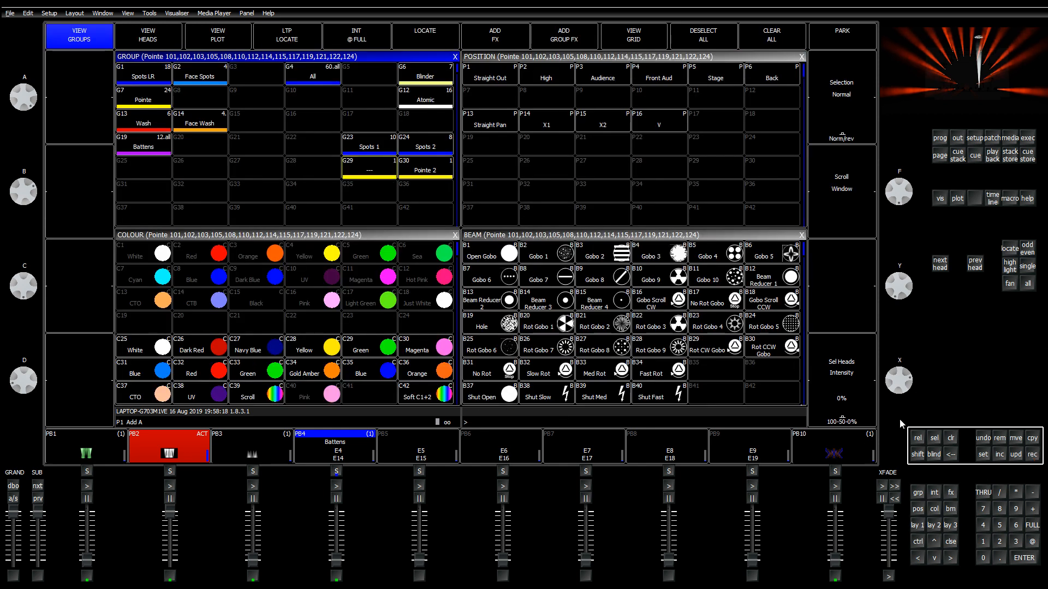
Step: Test group 29 by clearing the programmer, recalling the group and locating its heads, and clear again
click(951, 438)
click(386, 165)
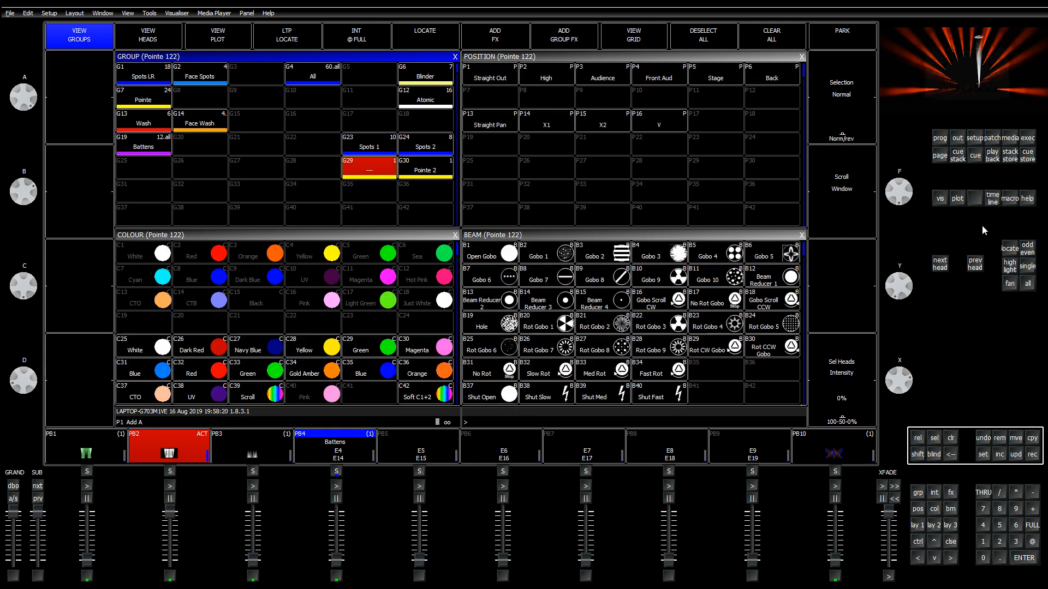
click(1009, 249)
click(951, 437)
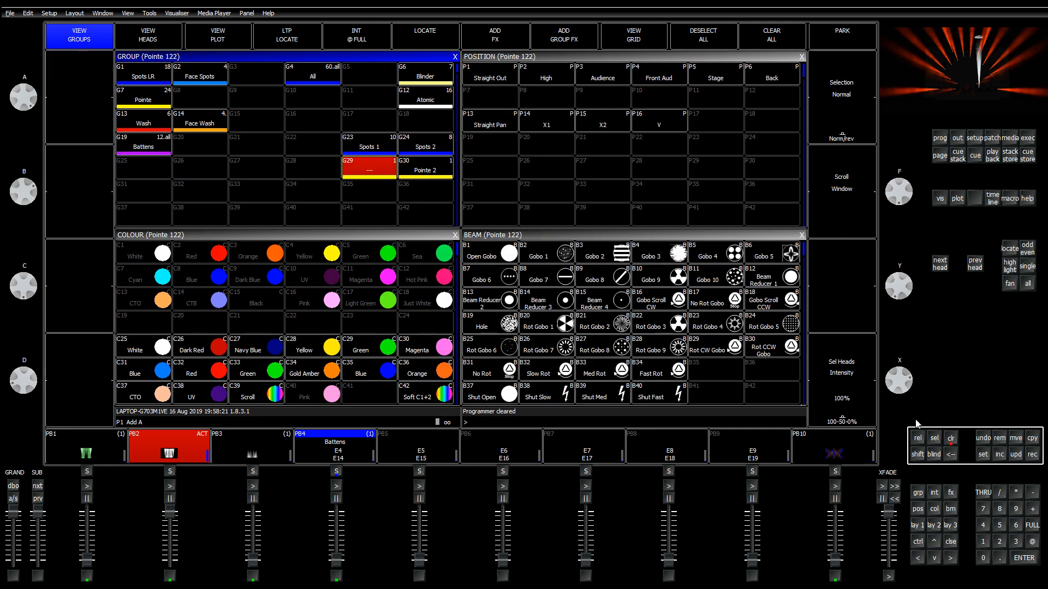
Step: Remove groups 29 and 30 from the group window
click(998, 438)
drag(360, 168, 418, 177)
click(407, 163)
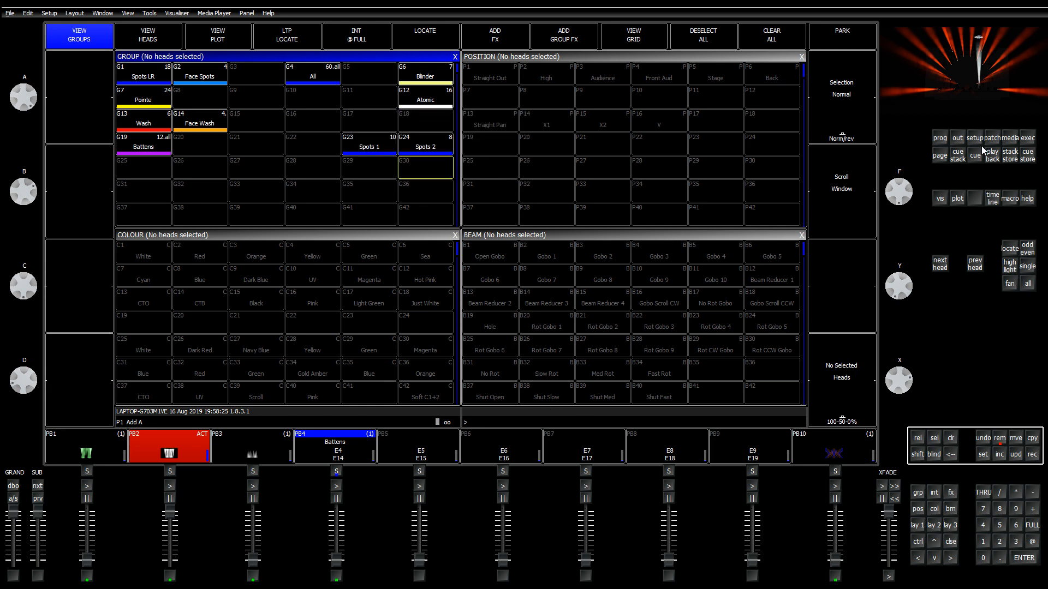
Step: In the outputs plan, reselect Pointe heads 101, 102, 103, 105, 108, 110, 112, 114, 115, 117, 119, 121, 122 and 124
click(958, 139)
click(346, 86)
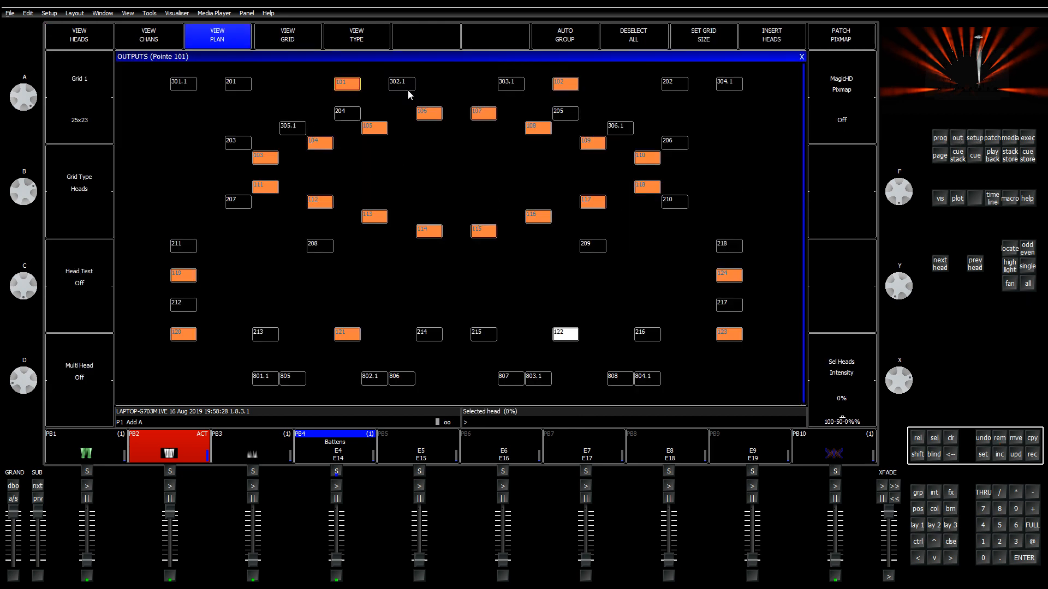
click(568, 86)
click(266, 159)
click(374, 129)
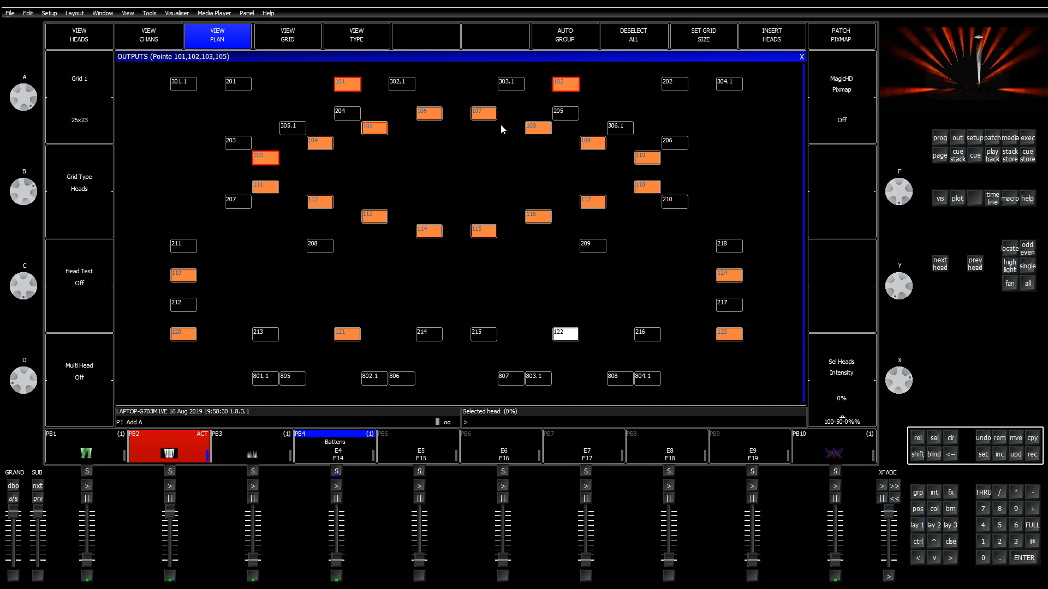
click(538, 129)
click(647, 157)
click(320, 202)
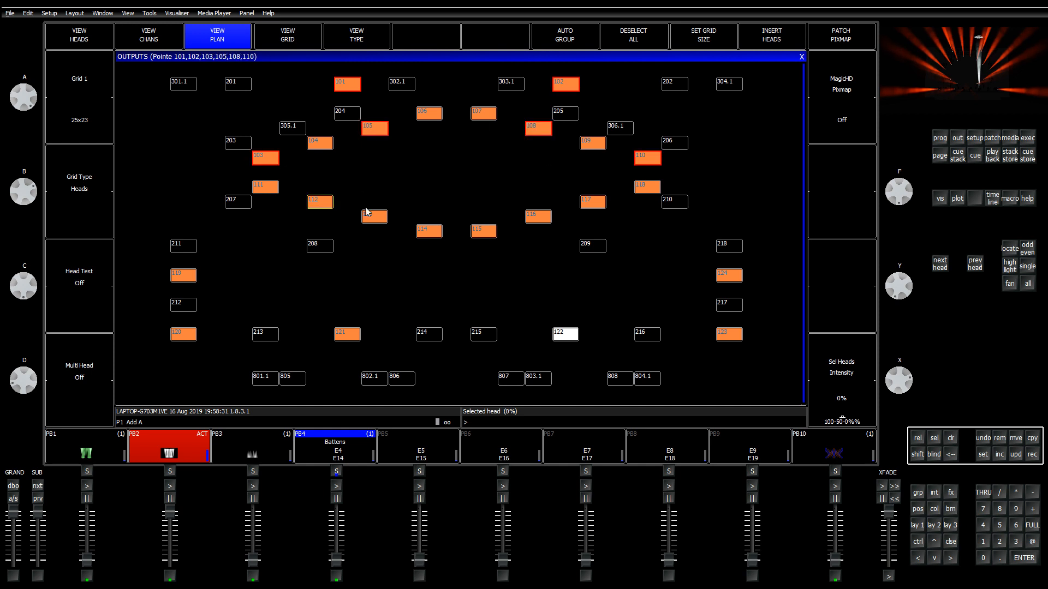
click(429, 232)
click(483, 232)
click(592, 202)
click(190, 278)
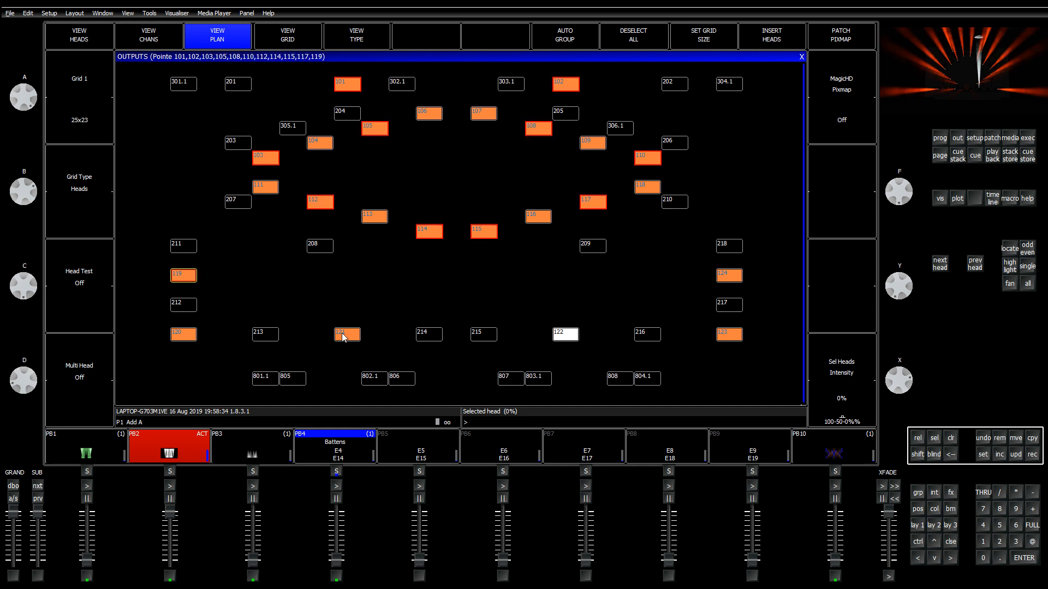
click(347, 335)
click(565, 335)
click(727, 279)
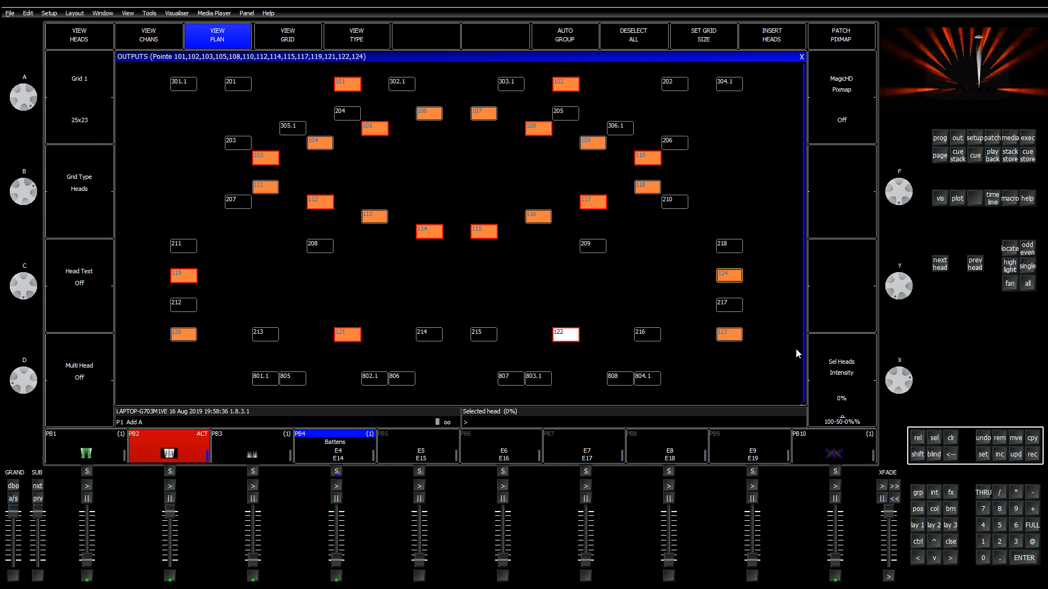
Step: Record the reselected Pointe heads as a group named Pointe 2 in the empty group slot 30
click(918, 526)
click(1032, 454)
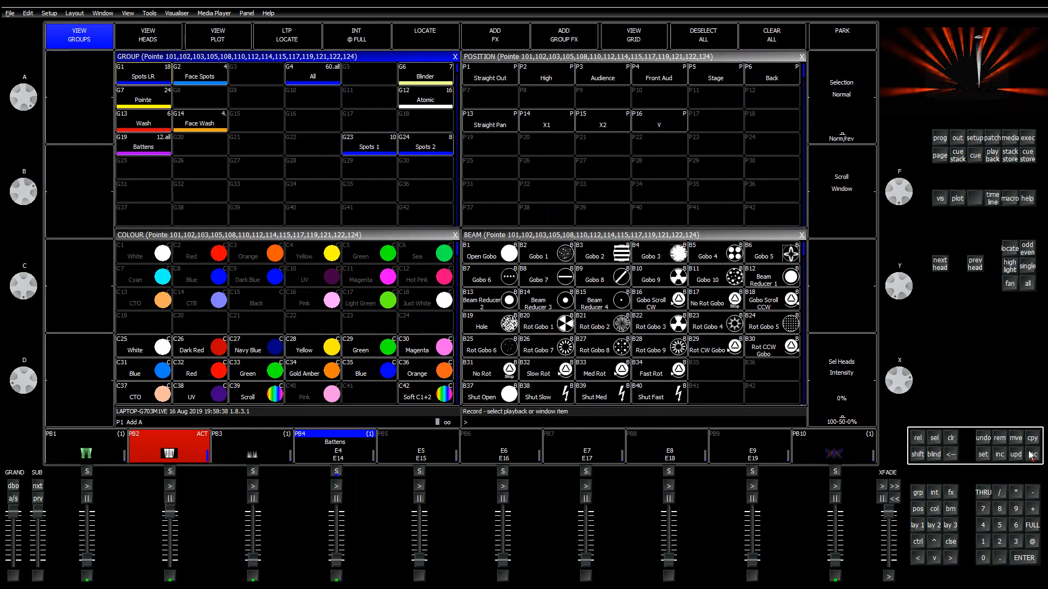
text(Pointe 2)
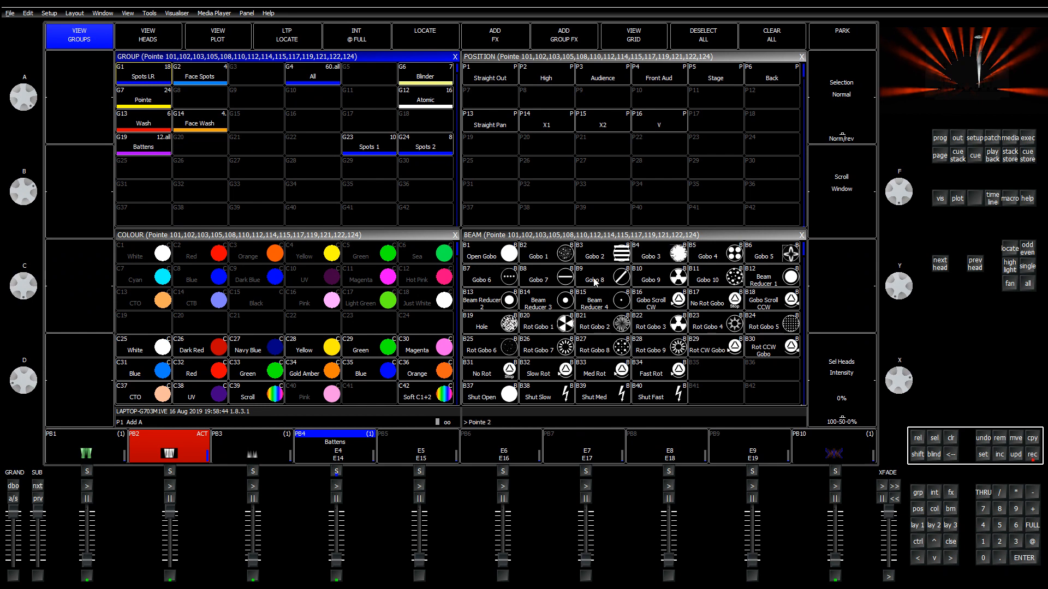
click(429, 169)
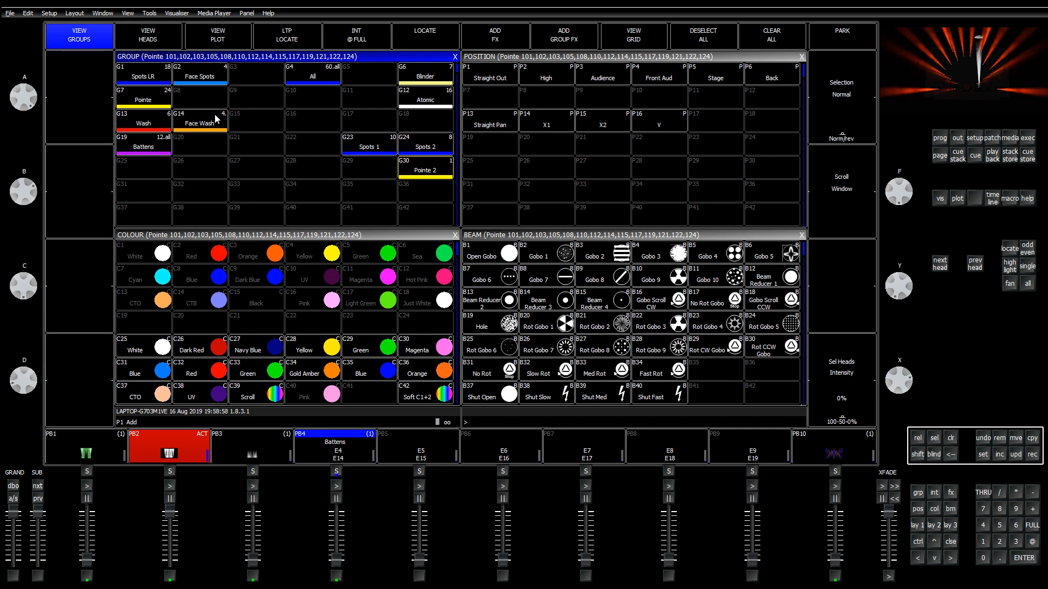
scroll(224, 114, up, 10)
scroll(223, 116, down, 7)
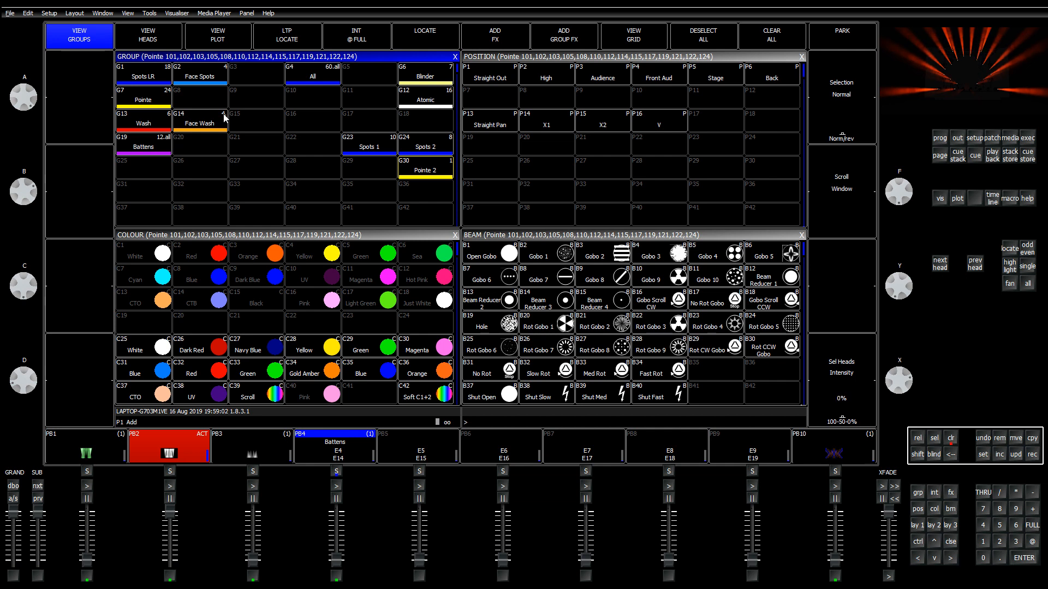
scroll(223, 117, up, 7)
scroll(224, 118, down, 10)
Step: Clear the programmer and recall the Pointe 2 group to check its heads
click(952, 439)
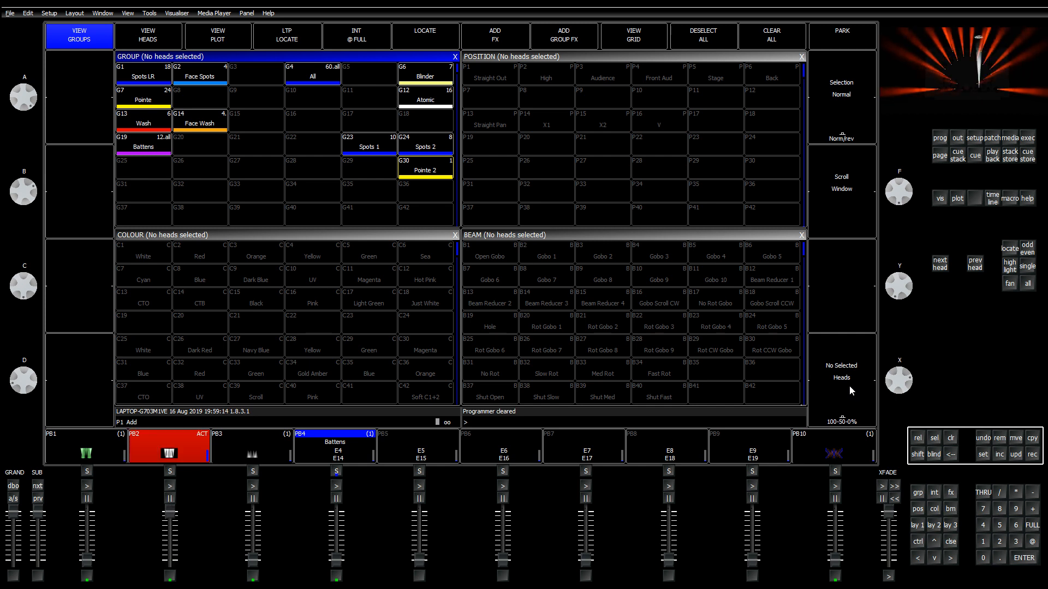
click(430, 171)
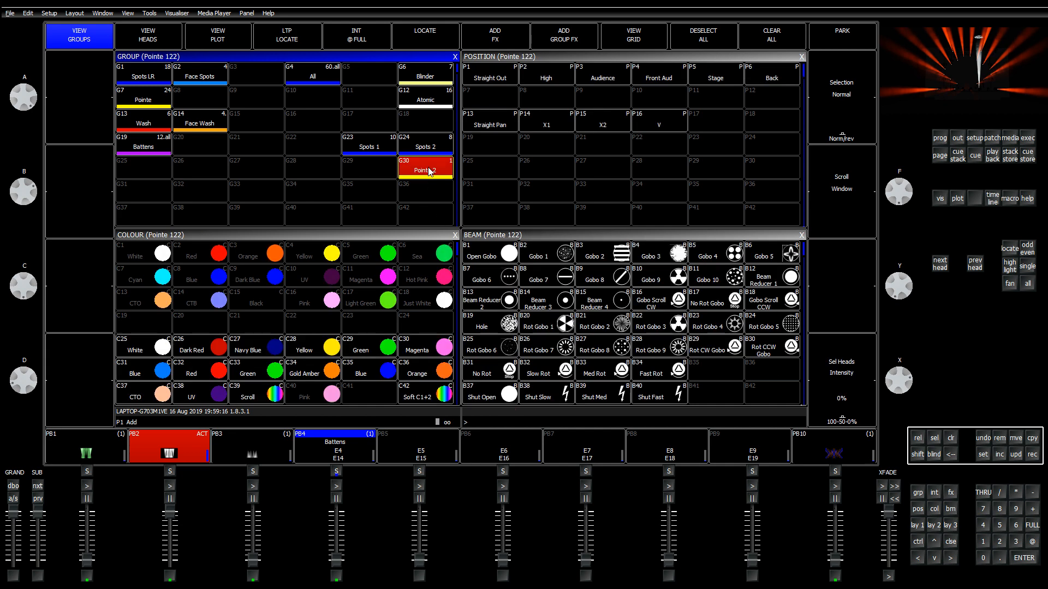
Step: Clear the programmer and select Pointe heads 101, 102, 103, 105, 108 and 110 in the outputs plan
key(l)
key(c)
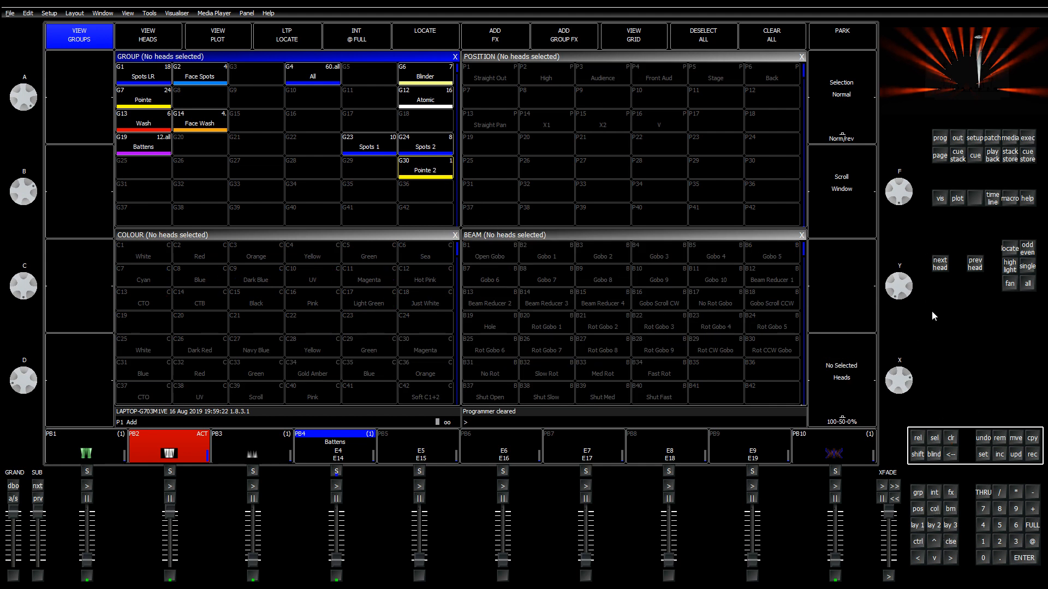
click(957, 138)
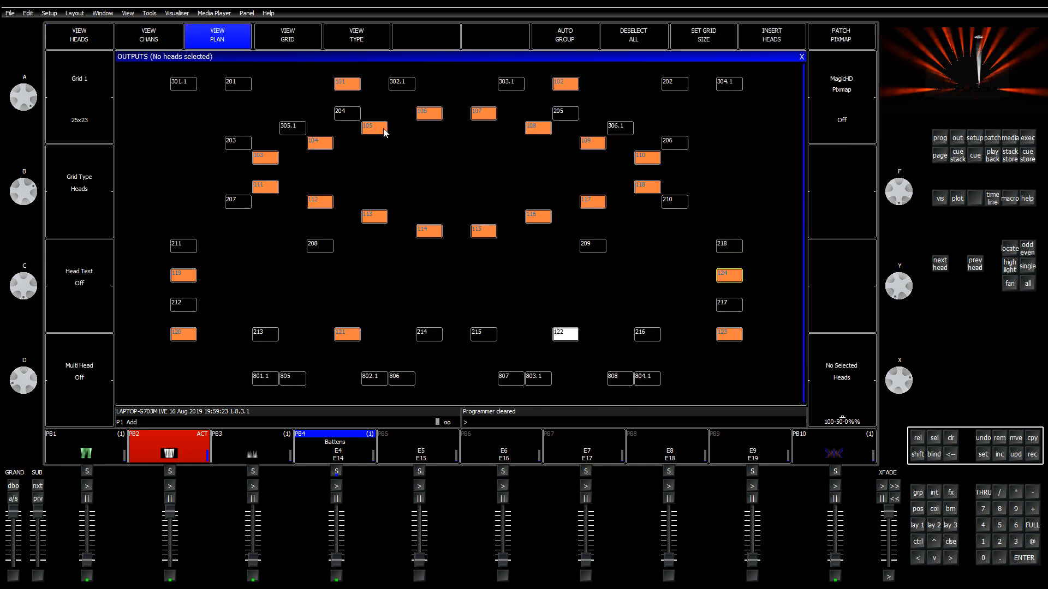
click(347, 92)
click(564, 87)
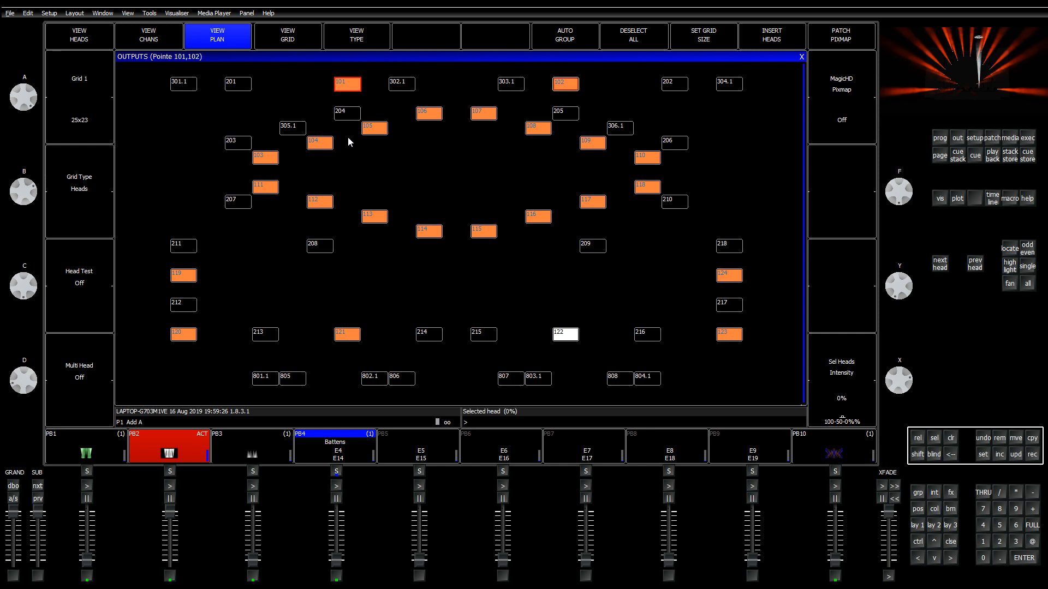
click(267, 161)
click(375, 131)
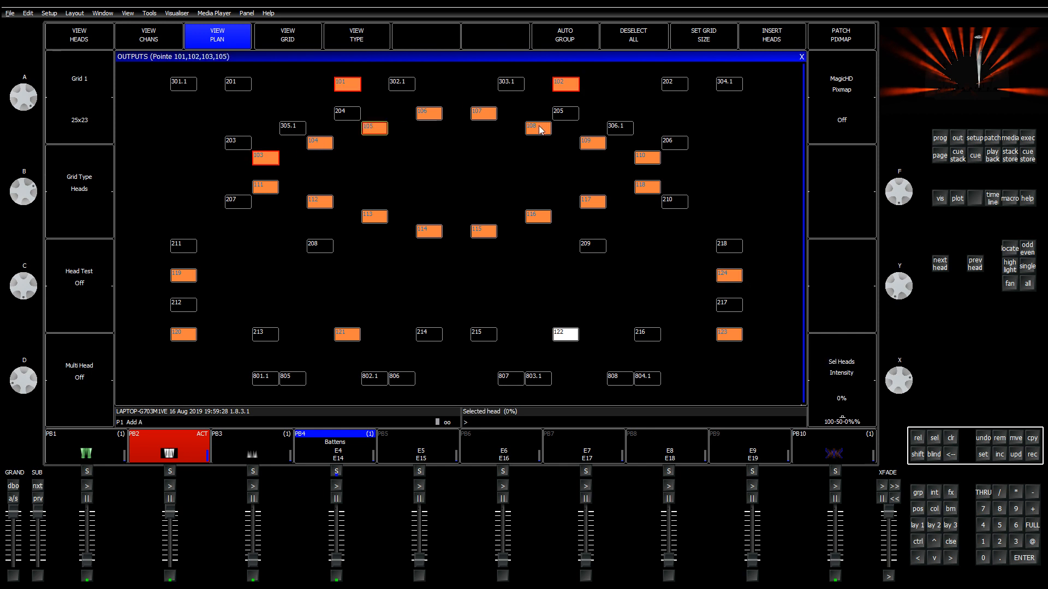
click(541, 129)
click(649, 159)
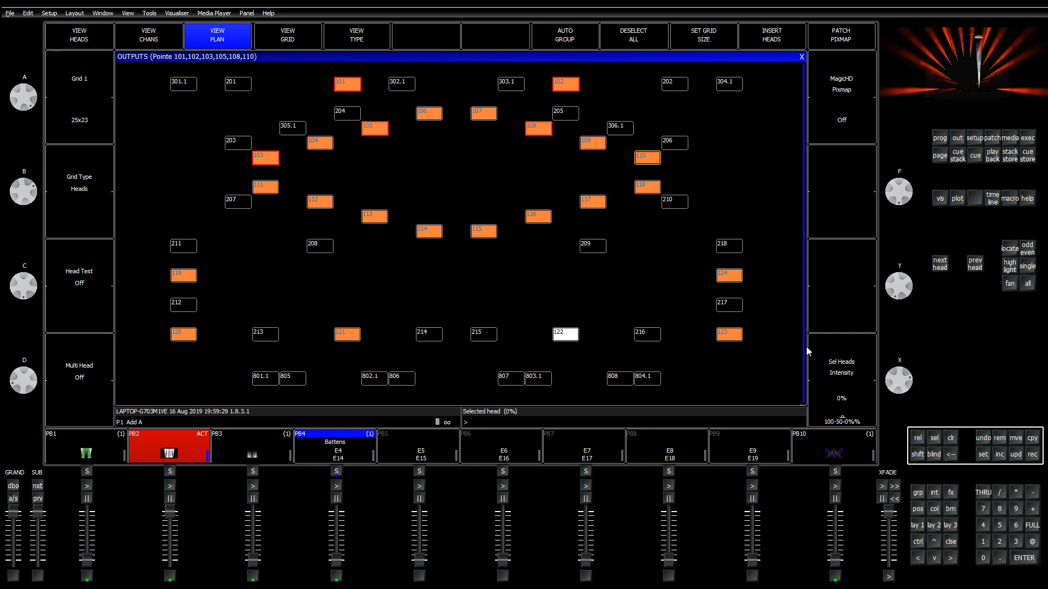
Step: Locate the selected Pointe heads from the group window layout and clear the programmer
click(918, 524)
click(1010, 250)
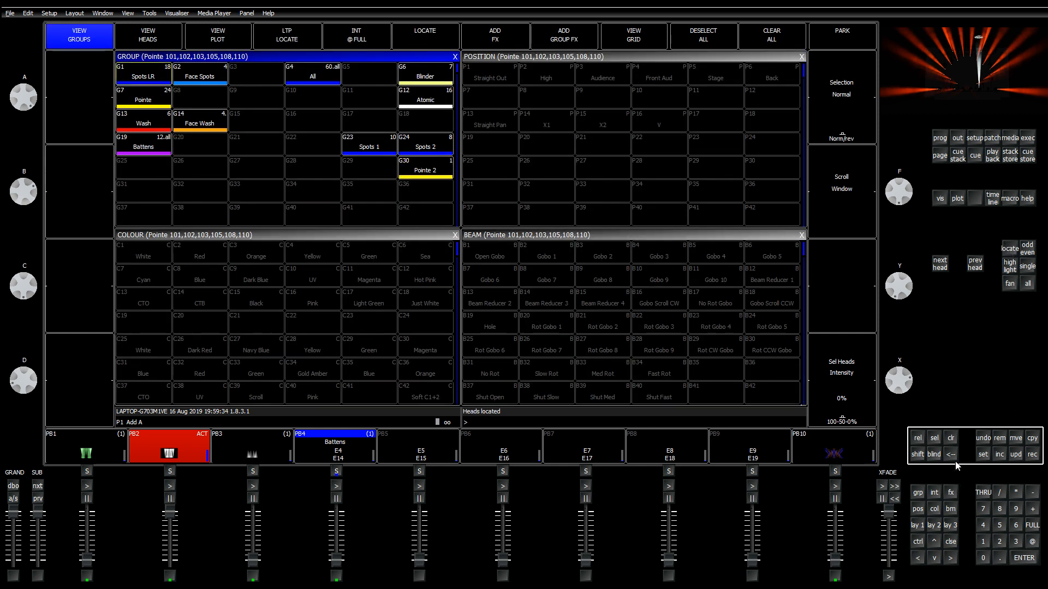
click(951, 439)
click(919, 527)
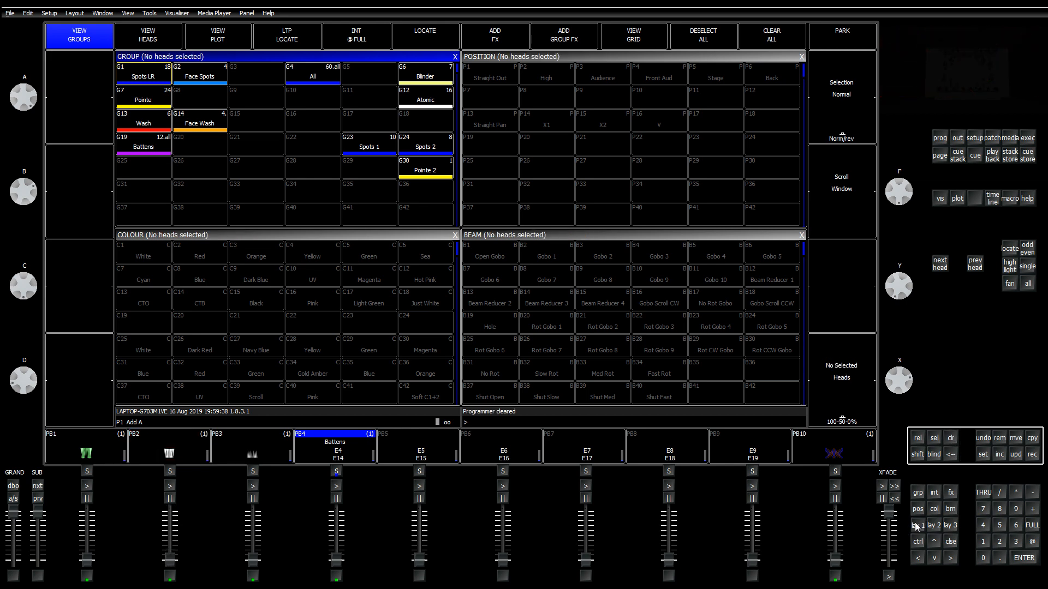
click(950, 525)
click(932, 526)
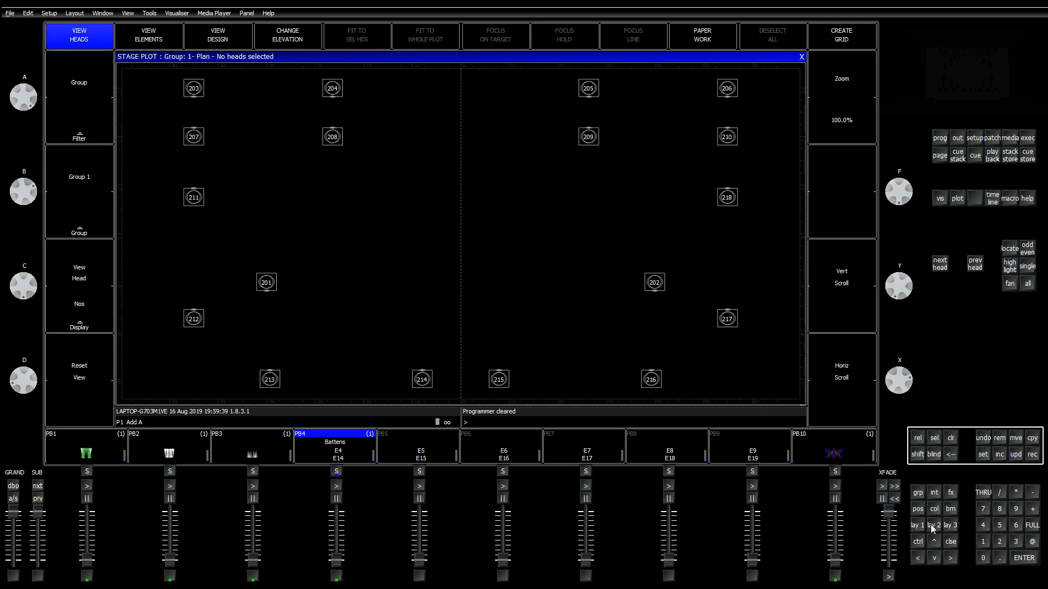
click(912, 526)
click(949, 525)
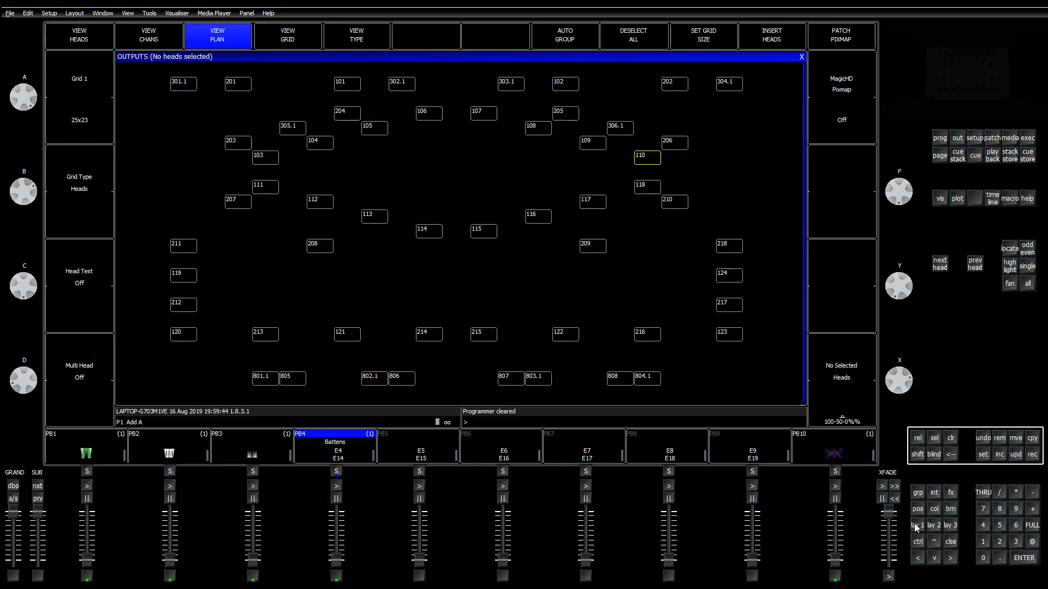
Step: Test Pointe heads 101 and 102 in the outputs plan with head test on, and clear the programmer
click(88, 309)
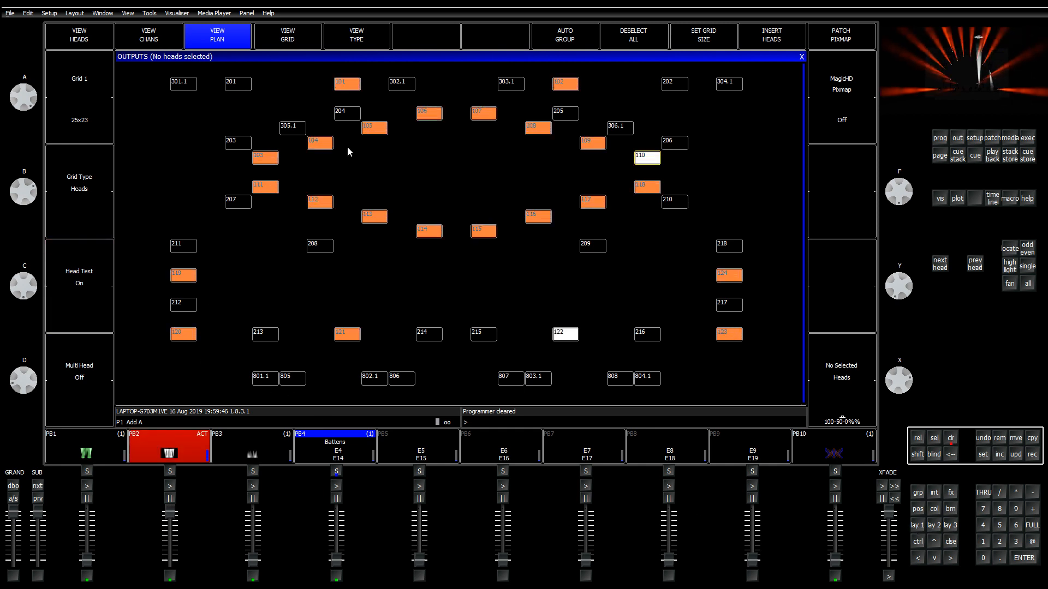
click(350, 83)
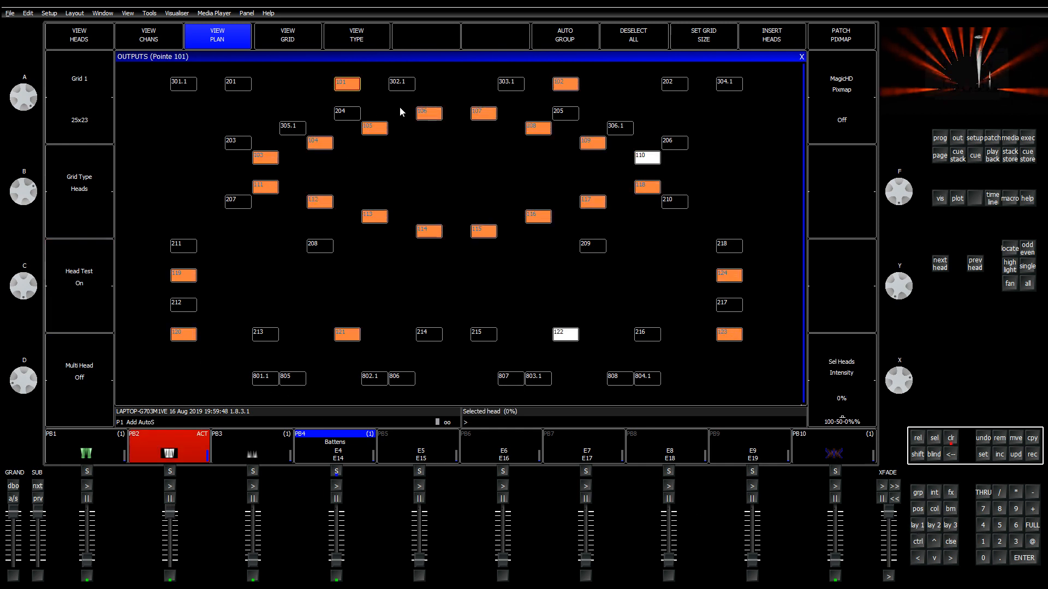
click(564, 84)
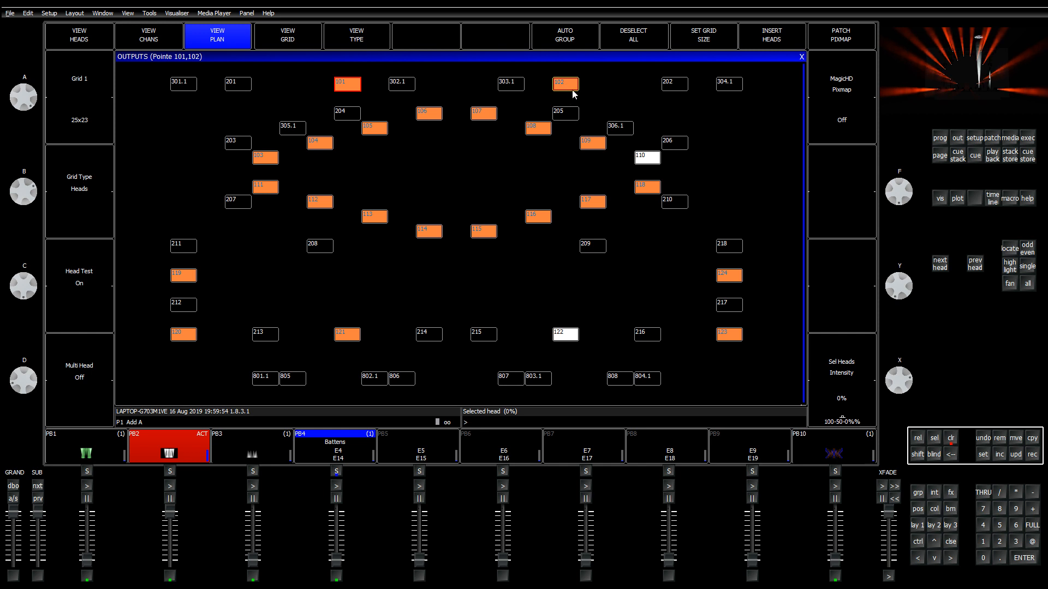
click(950, 438)
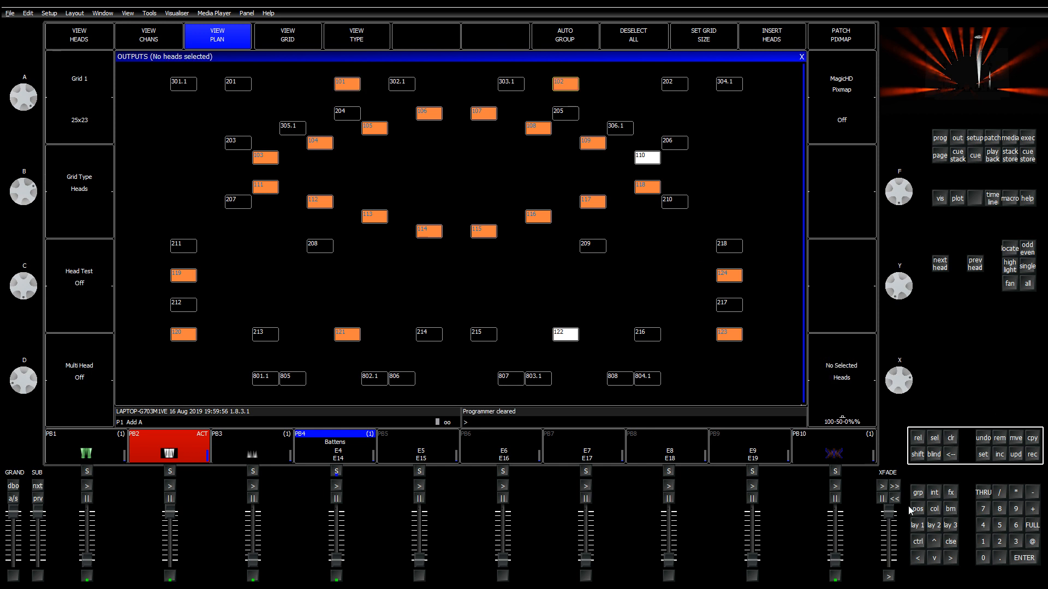
Step: Recall and locate the Pointe group to check its heads, clearing the programmer after each check
click(918, 525)
click(145, 100)
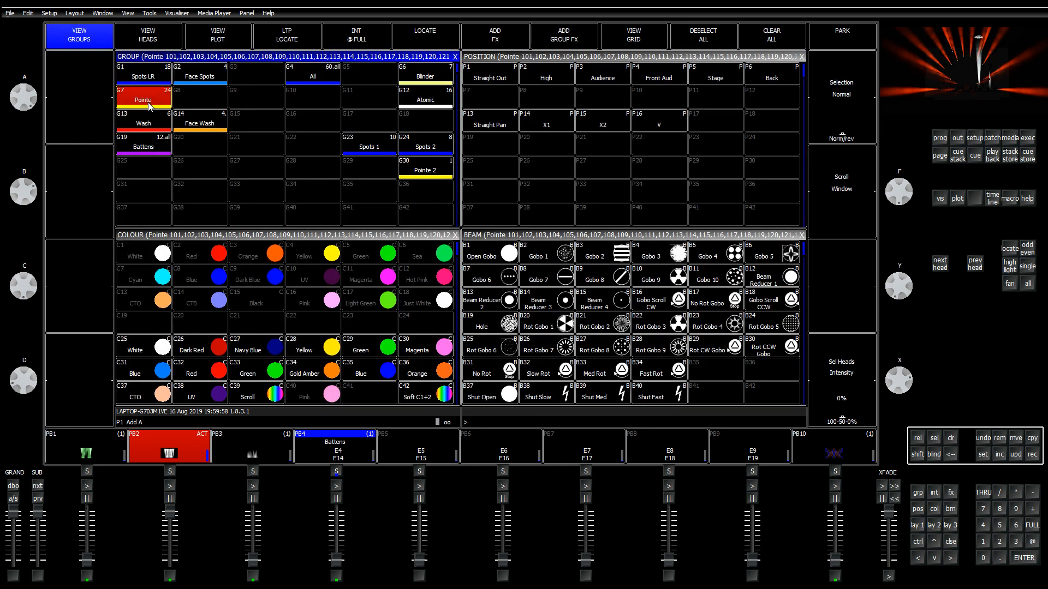
click(150, 105)
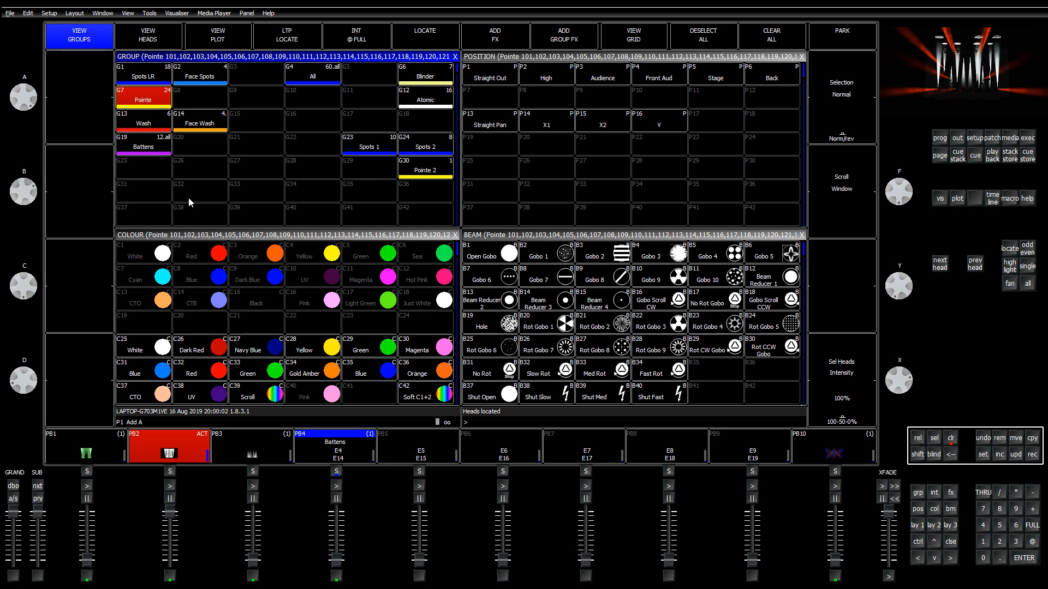
click(950, 437)
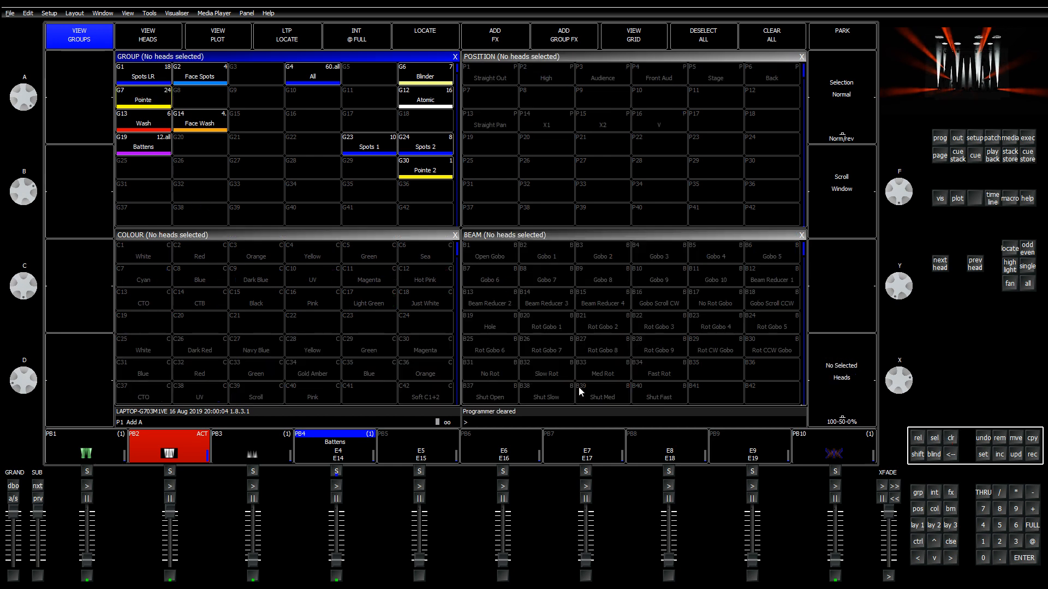
click(135, 102)
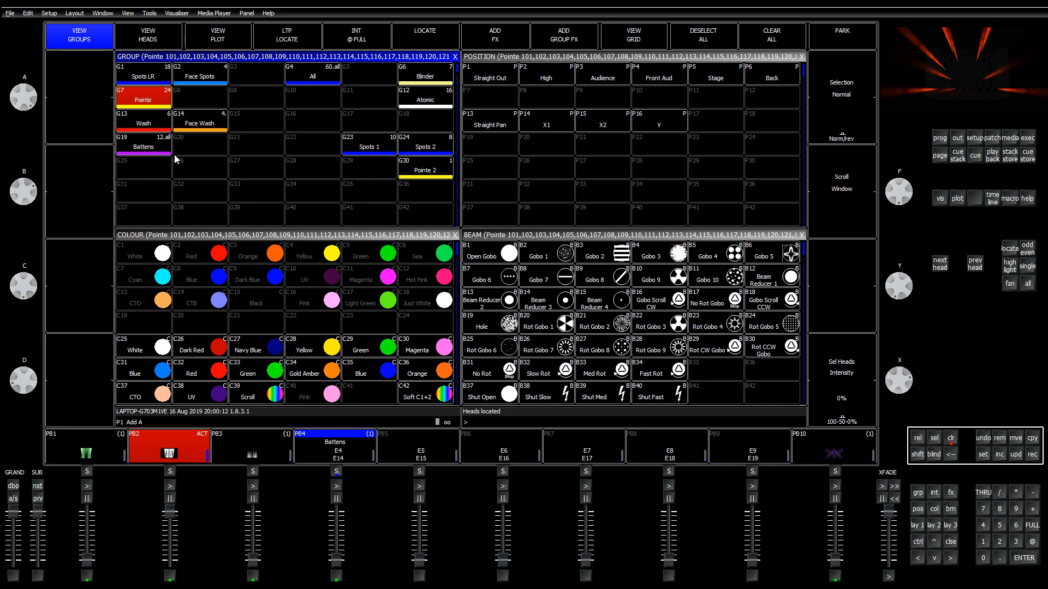
click(952, 443)
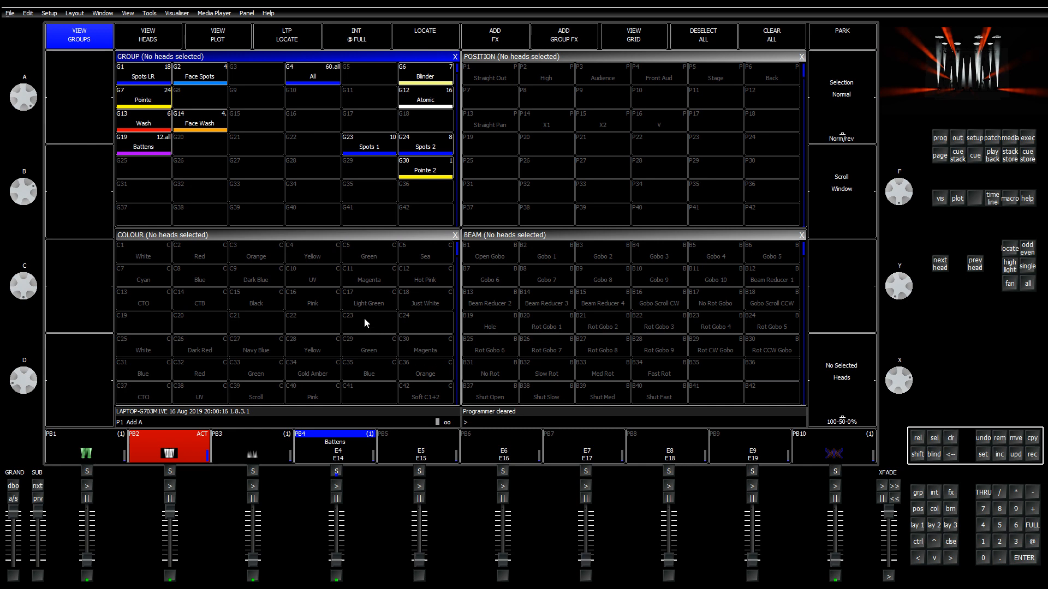
Step: Remove the Pointe 2 group from slot 30 of the group window
click(427, 173)
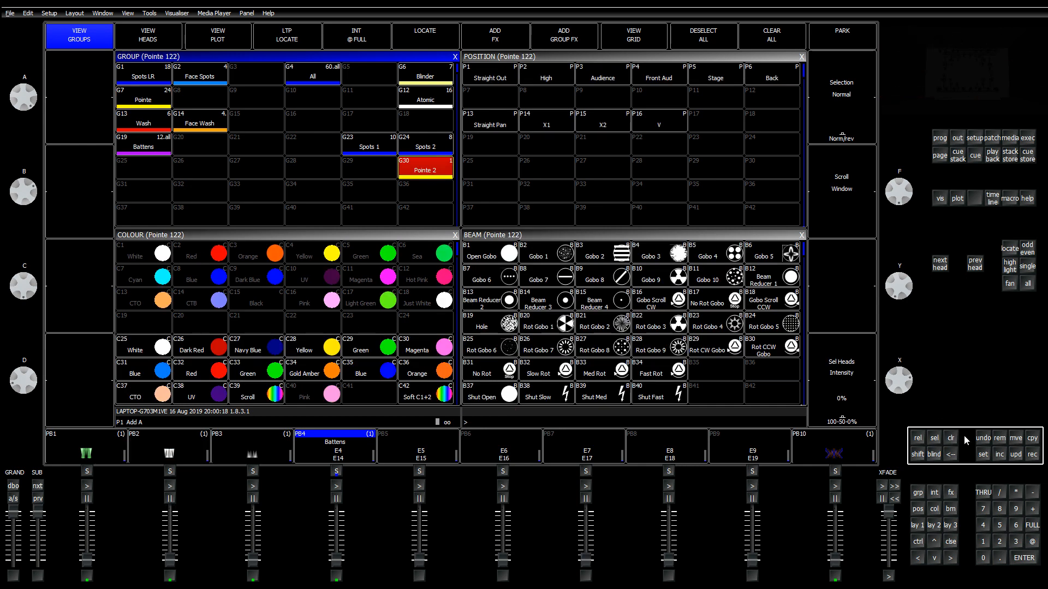
click(418, 169)
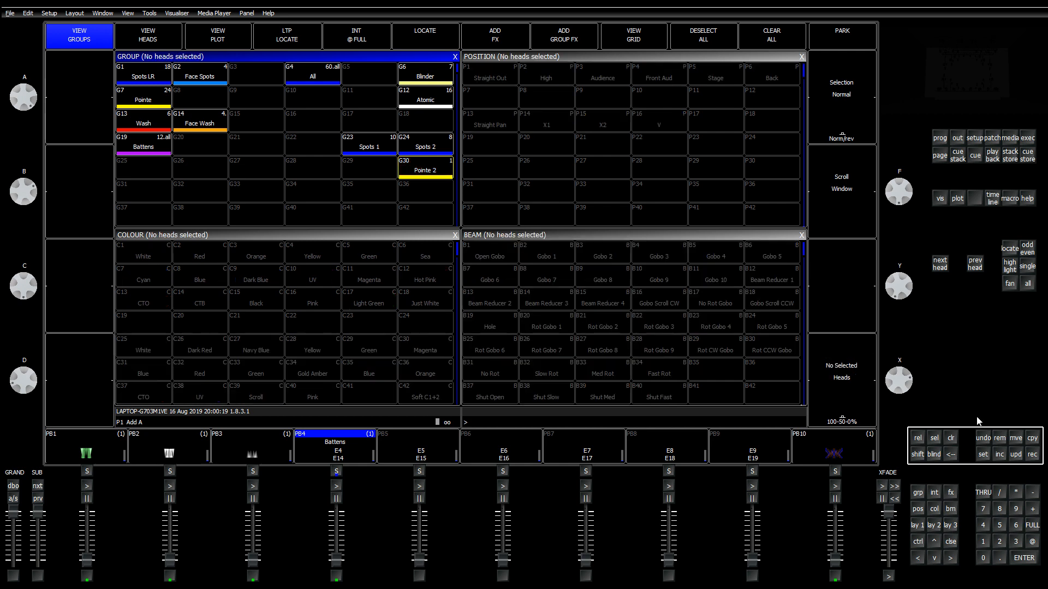
click(1000, 440)
click(418, 170)
click(457, 164)
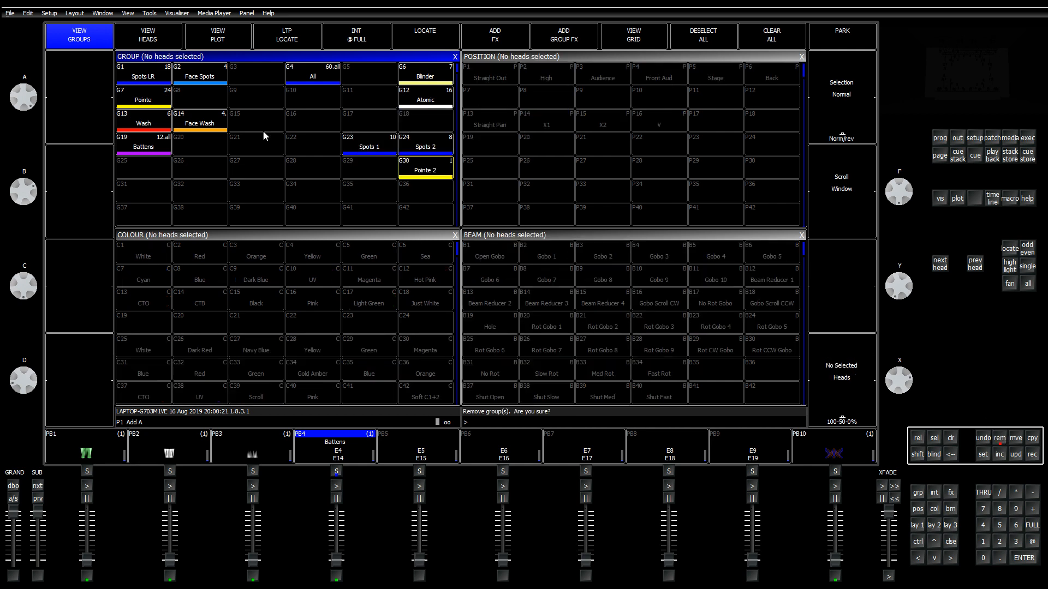
Step: Locate the Pointe group's heads, inspect them in the outputs plan and clear the programmer
click(154, 101)
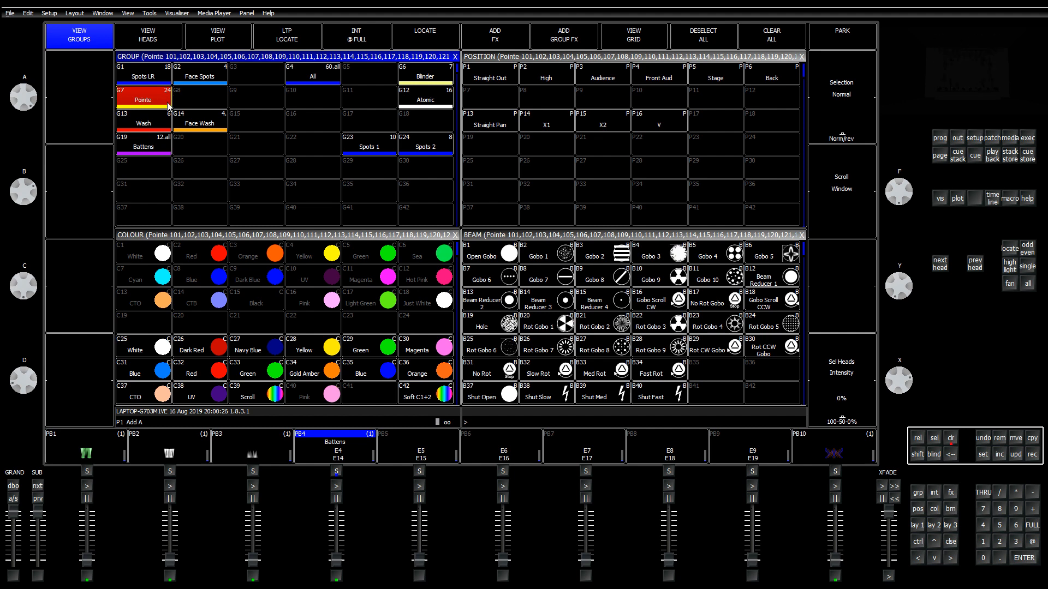
key(ctrl+BackSpace)
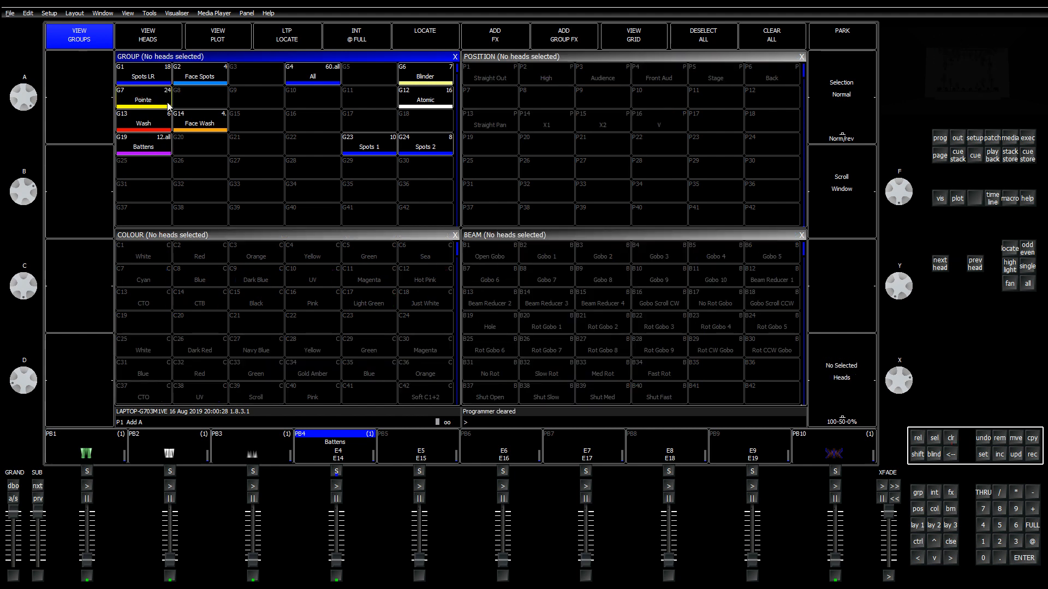
click(140, 97)
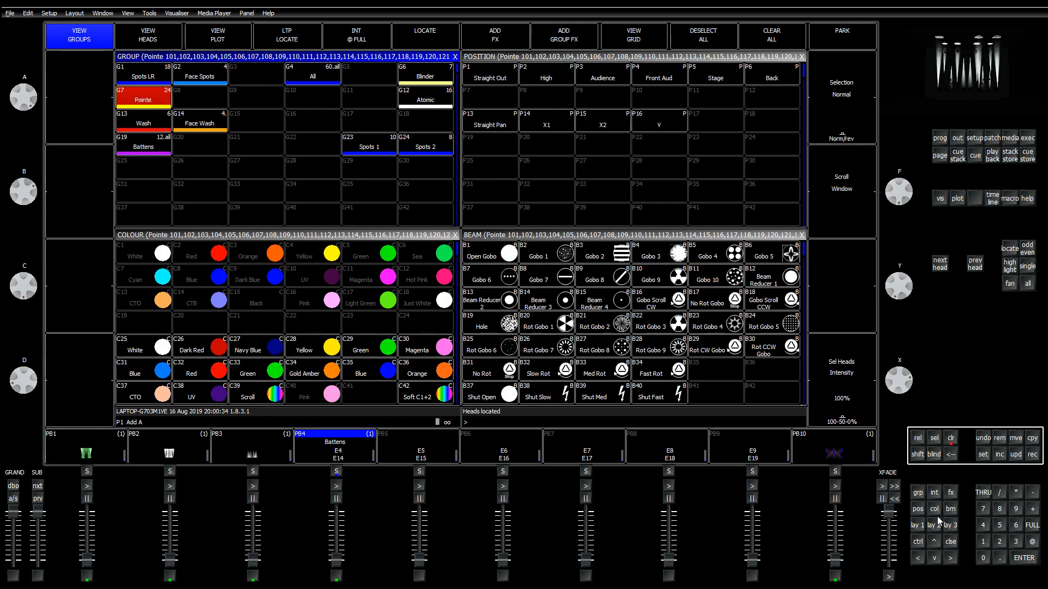
click(962, 140)
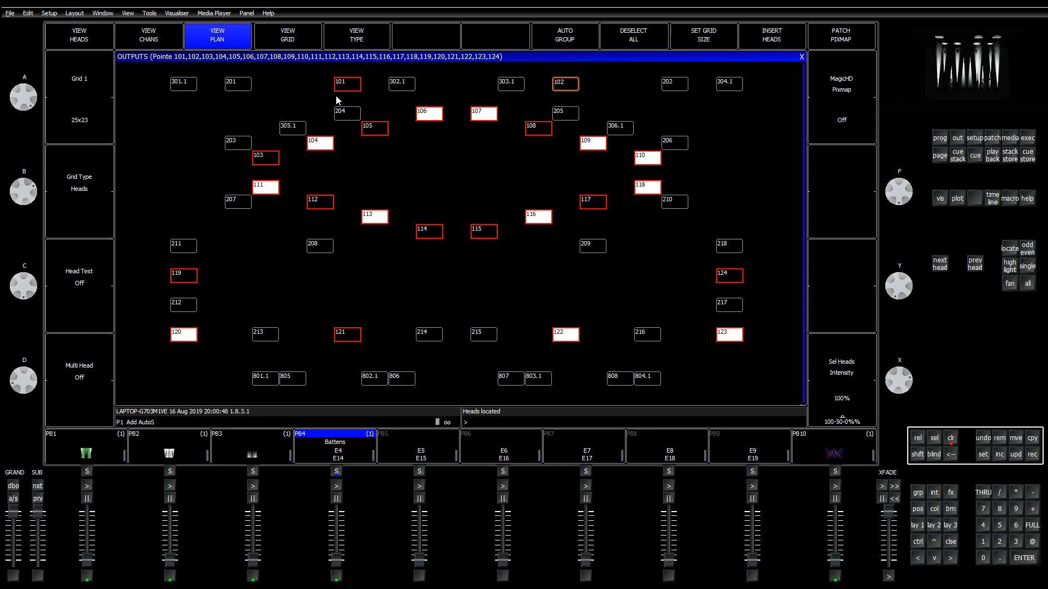
click(941, 431)
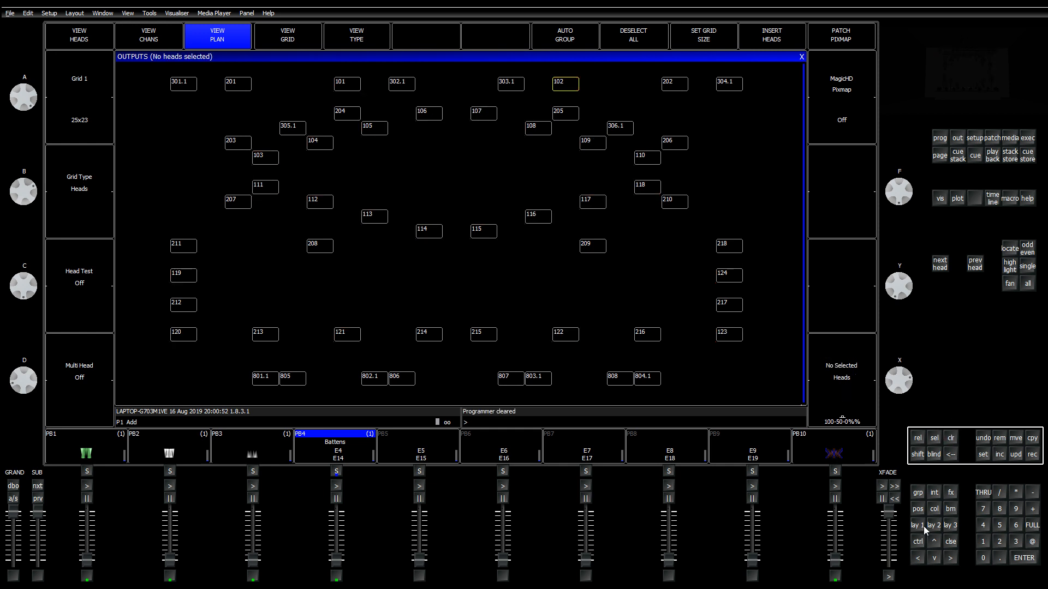
click(922, 526)
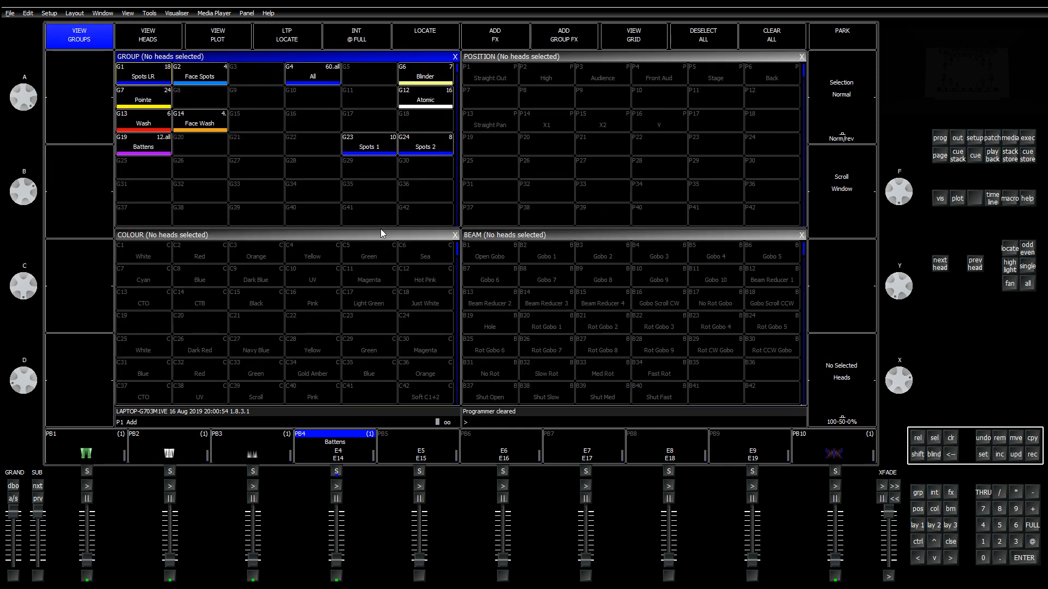
Step: Fade the Pointe group's intensity up and down to check its output, and clear the programmer
click(164, 101)
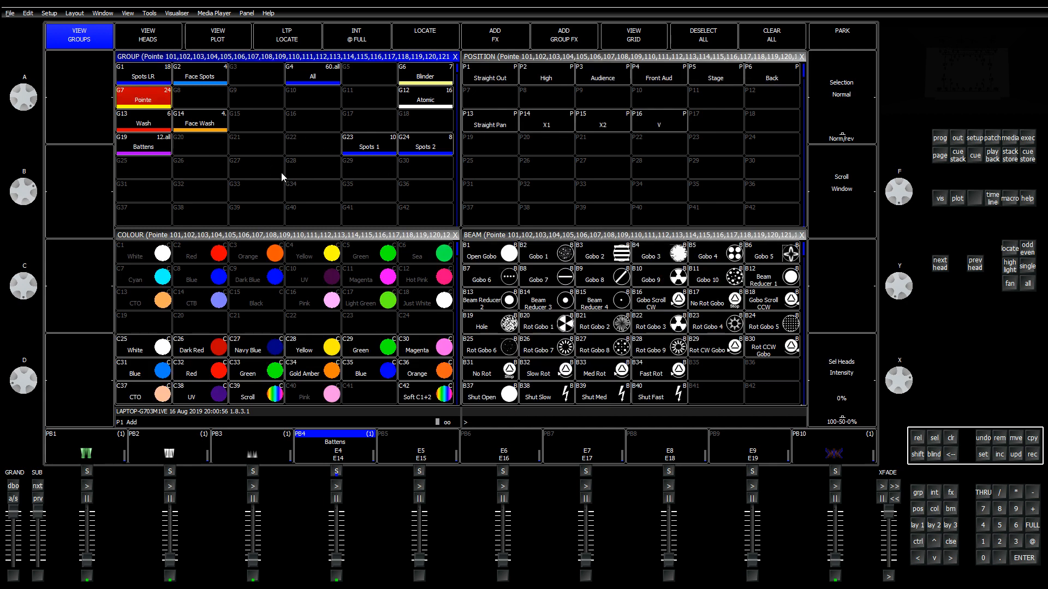
scroll(284, 181, up, 10)
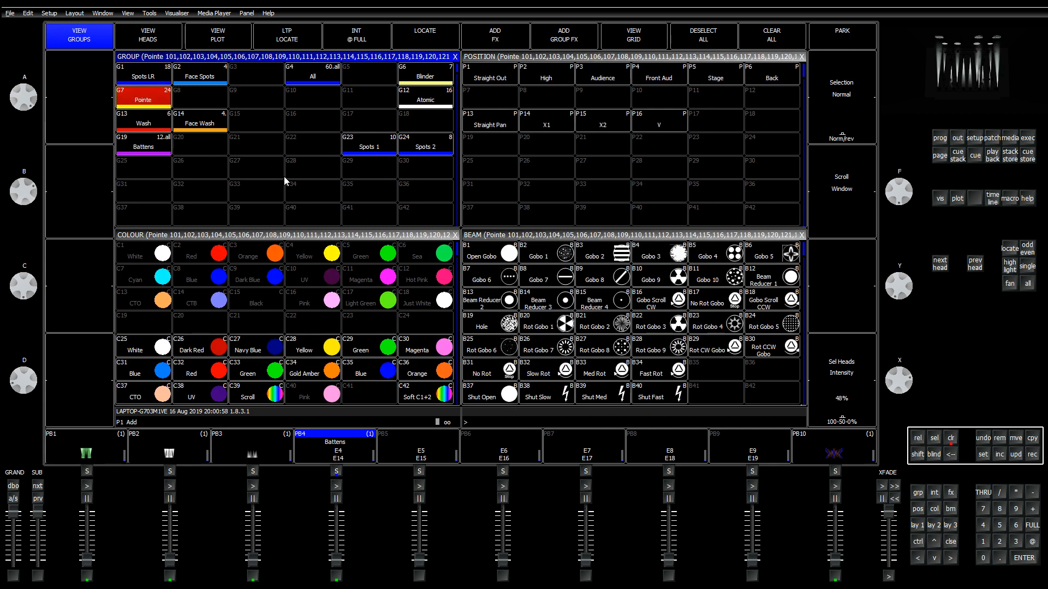
scroll(344, 204, down, 10)
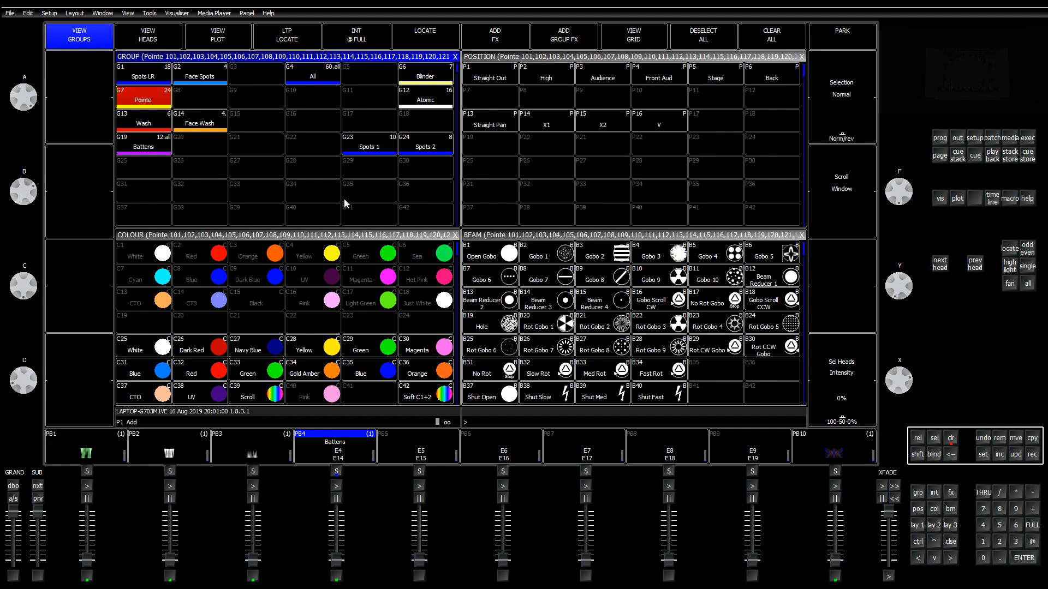
scroll(342, 198, up, 10)
scroll(338, 198, down, 10)
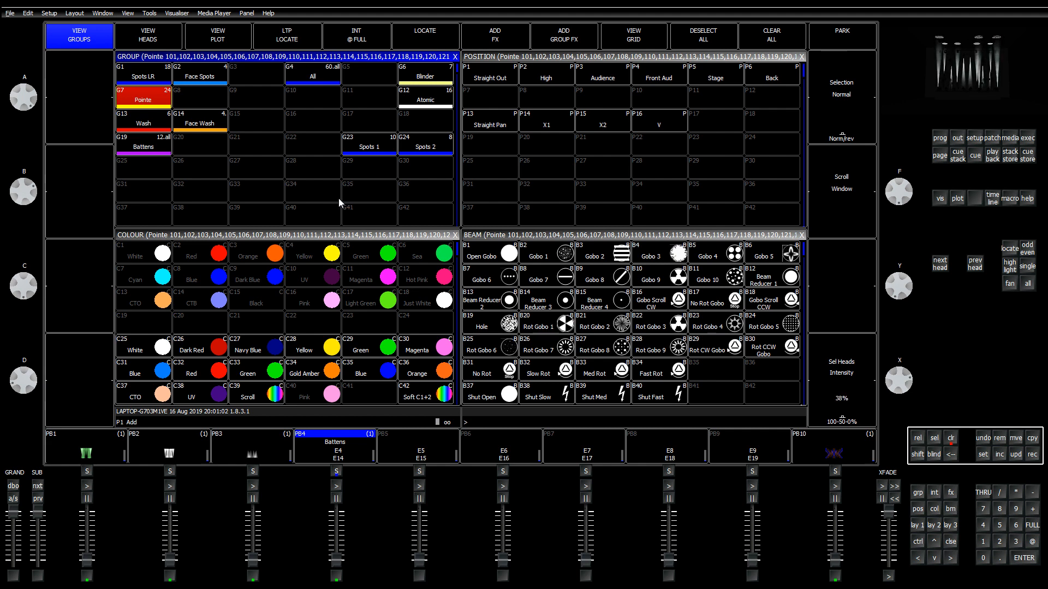
click(953, 439)
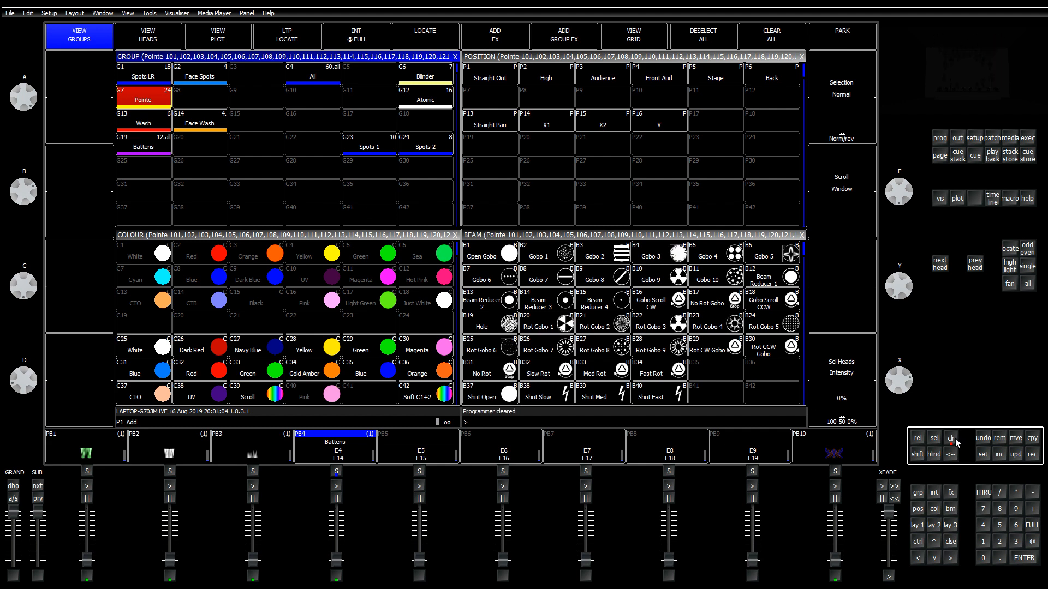
Step: Locate the Spots LR, Wash and Battens groups in turn to check their output
click(155, 83)
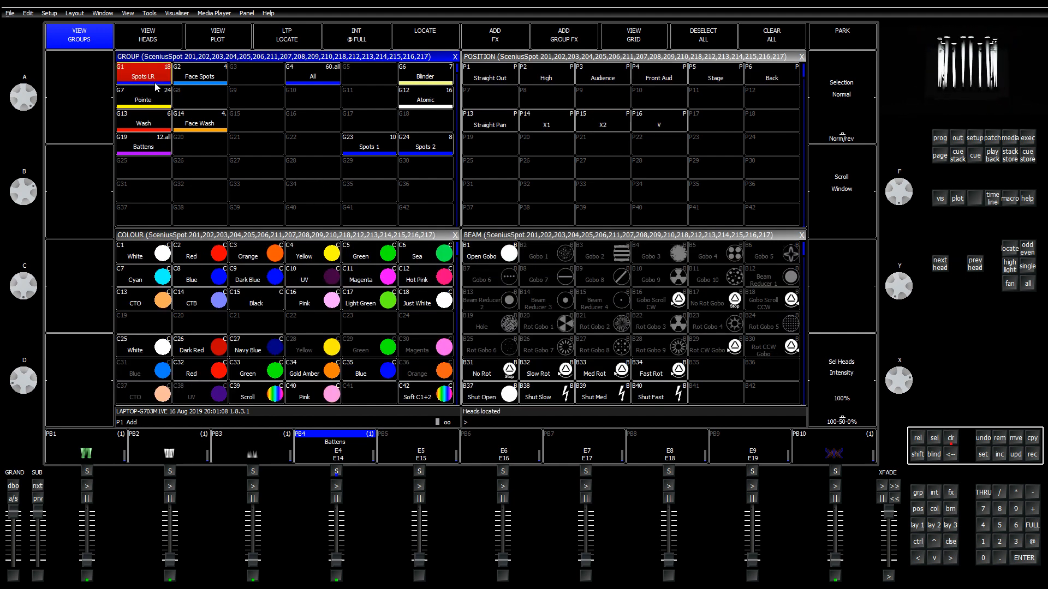
click(156, 87)
click(144, 126)
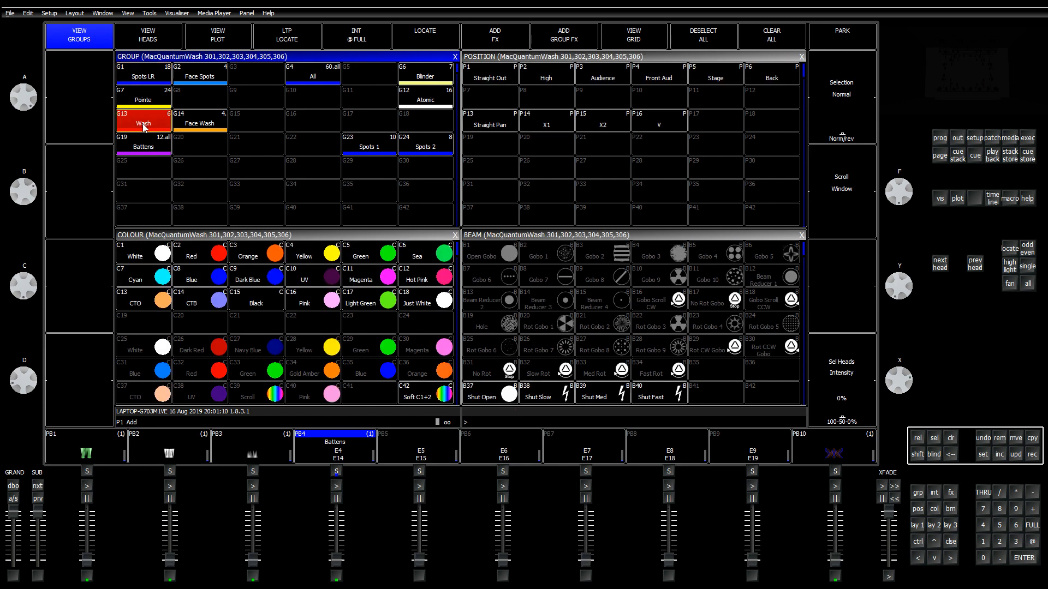
click(950, 437)
click(140, 150)
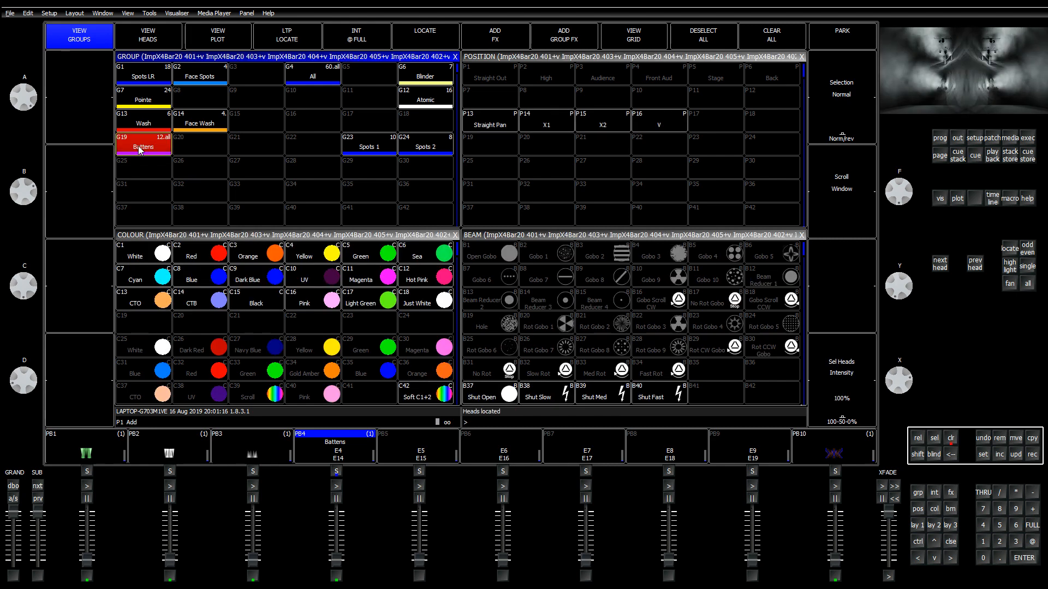
Step: Locate the Wash, Face Wash, Face Spots and Spots LR groups in turn to check their output
click(144, 125)
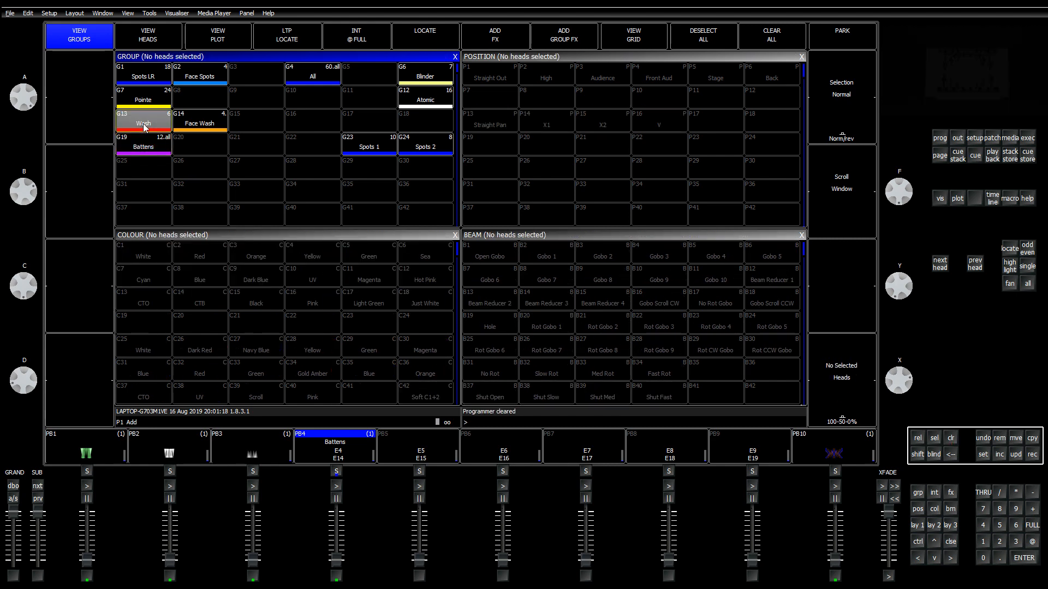
click(144, 125)
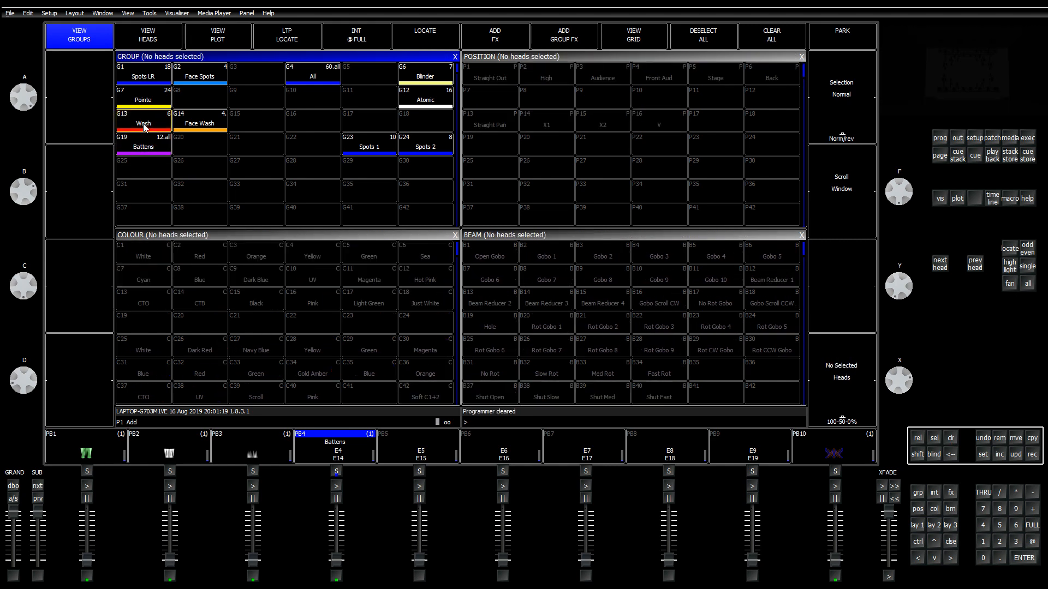
click(201, 126)
click(199, 128)
click(203, 77)
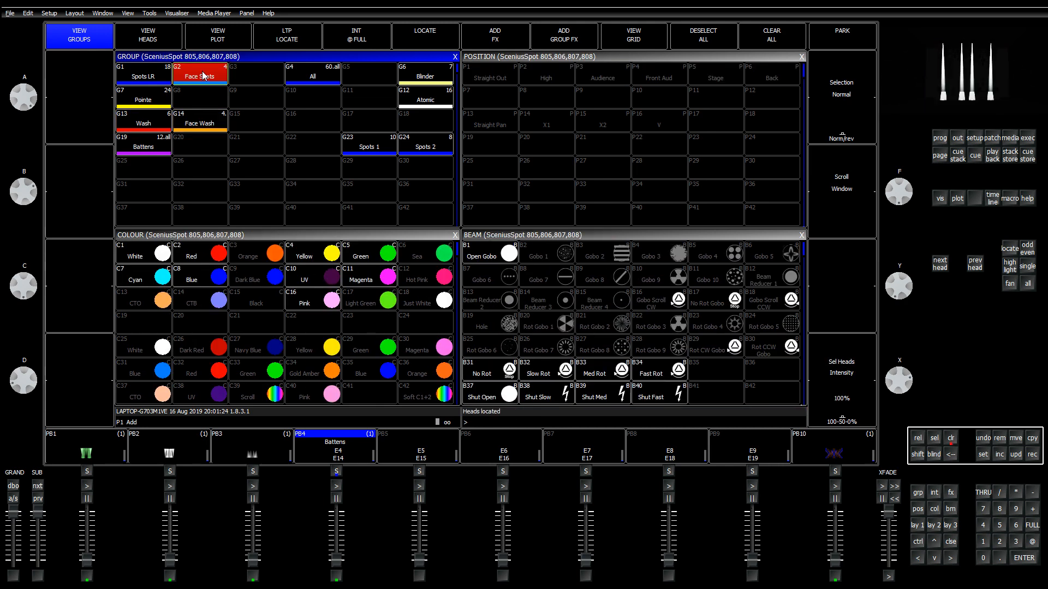
click(202, 77)
click(146, 76)
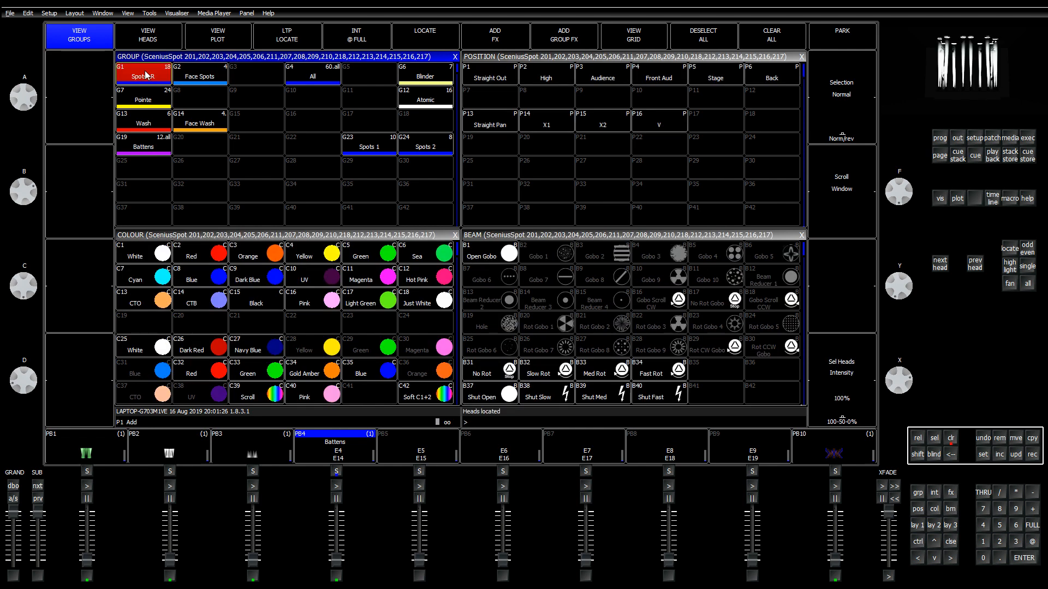
click(145, 78)
Step: Locate the Pointe group with Open Gobo, inspect its heads in the outputs plan and values, and clear the programmer
click(144, 98)
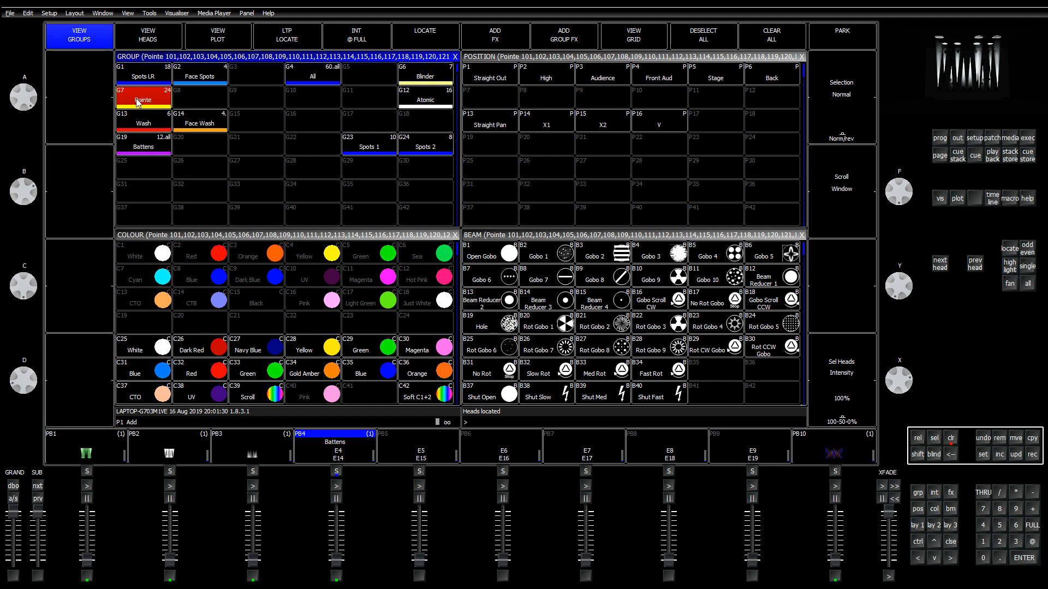
click(489, 254)
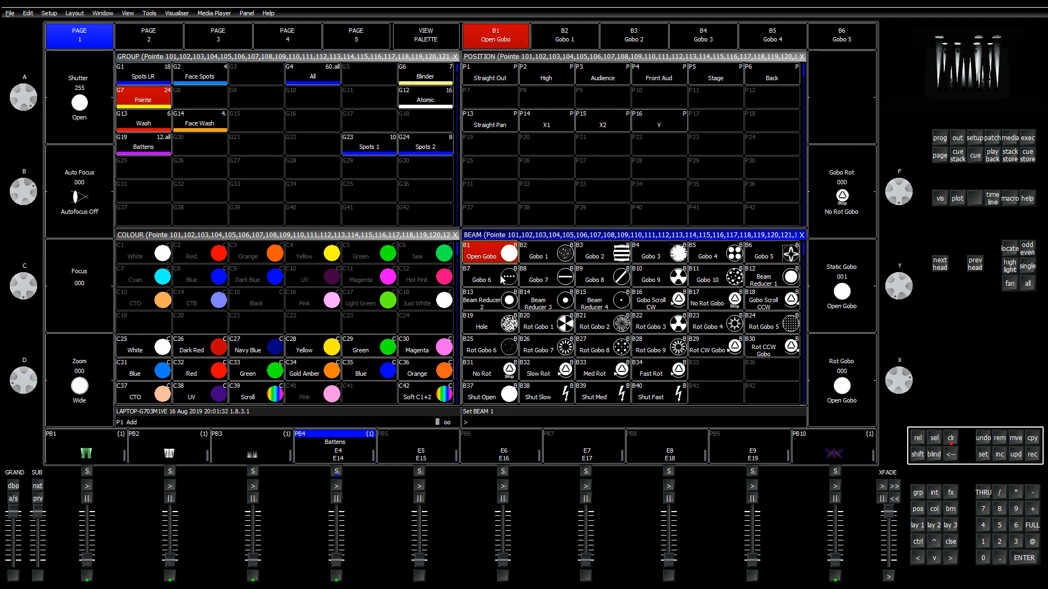
mouse_move(30, 101)
mouse_down()
mouse_move(29, 87)
mouse_move(26, 117)
mouse_up()
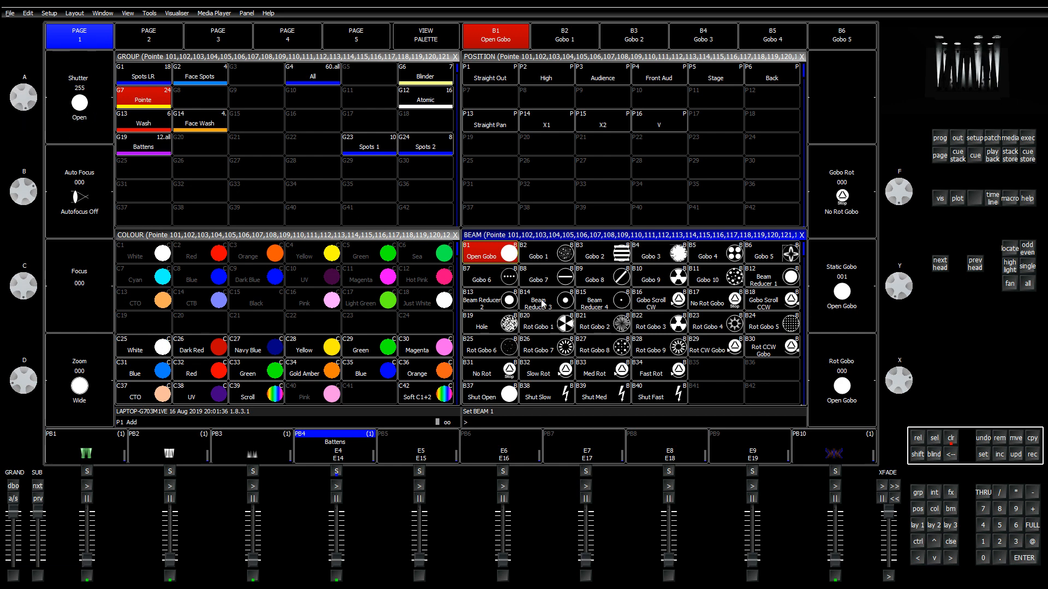
click(957, 138)
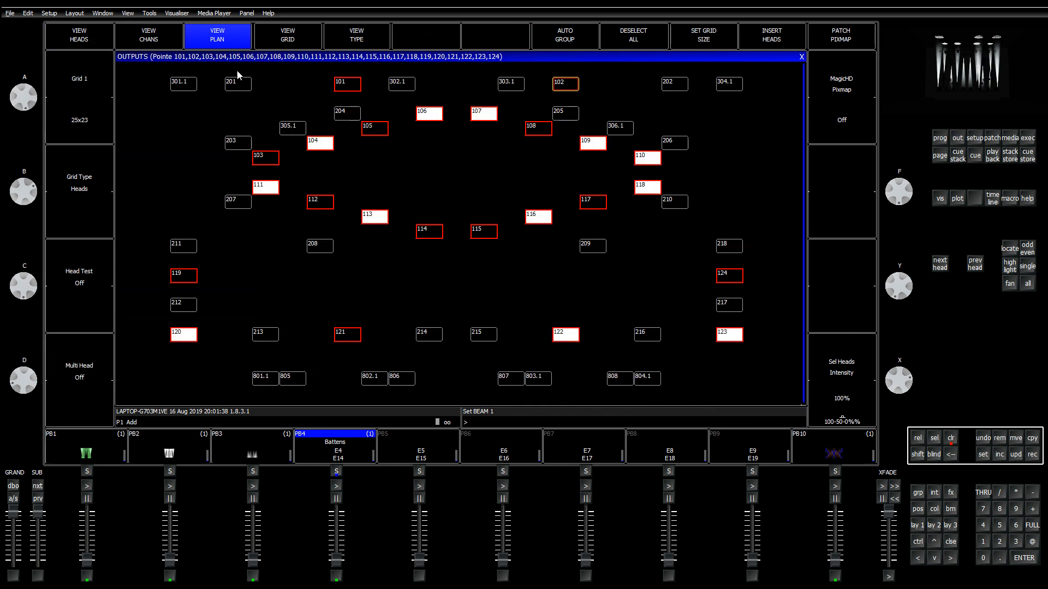
click(81, 39)
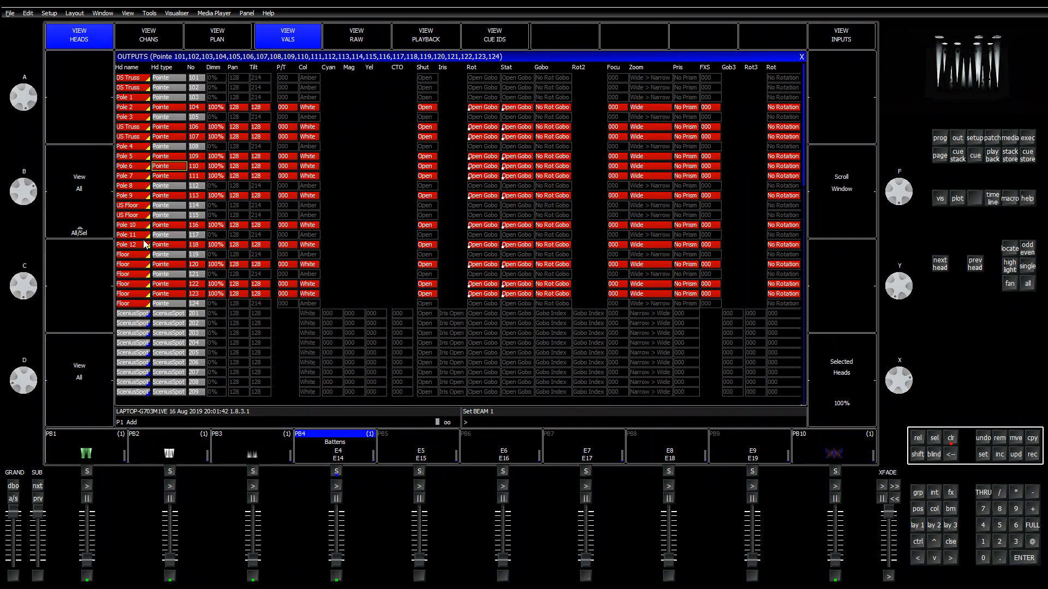
key(c)
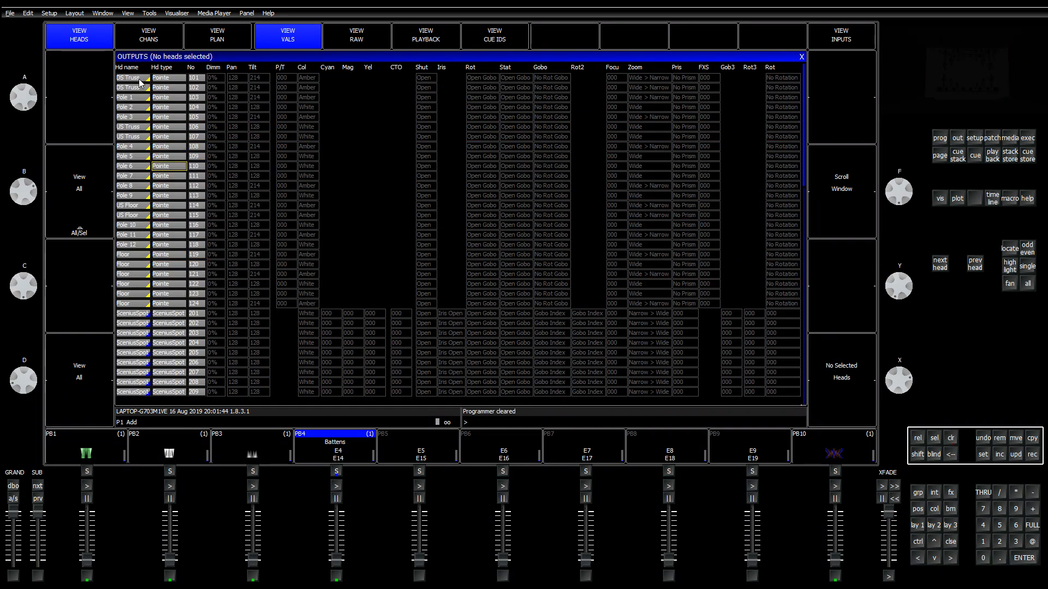
Step: Set the dimmer of Pointe heads 101 to 124 to 100% and select all of these heads
drag(208, 80, 216, 308)
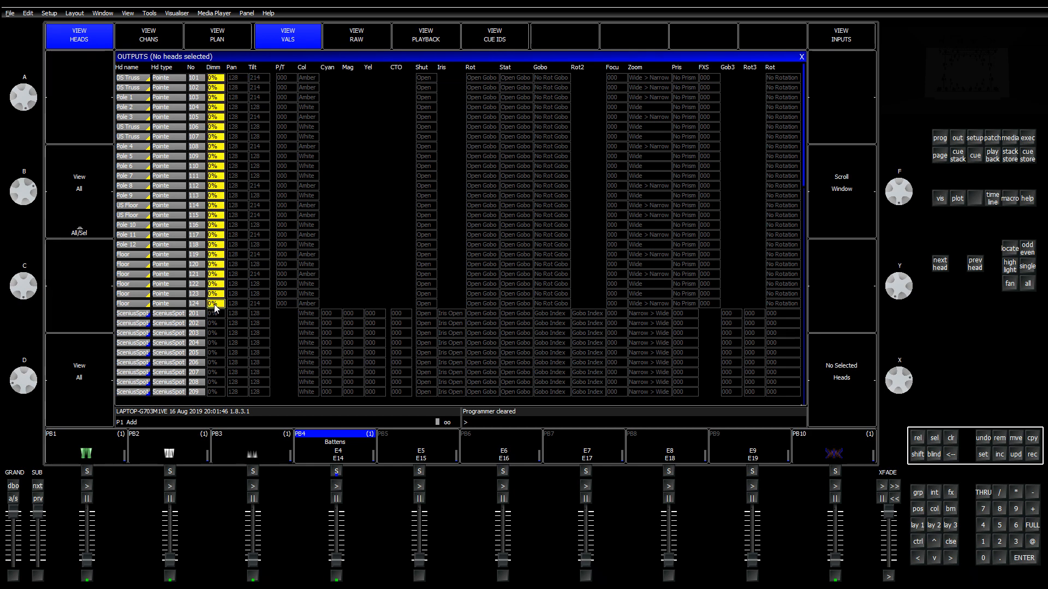
text(100)
key(Return)
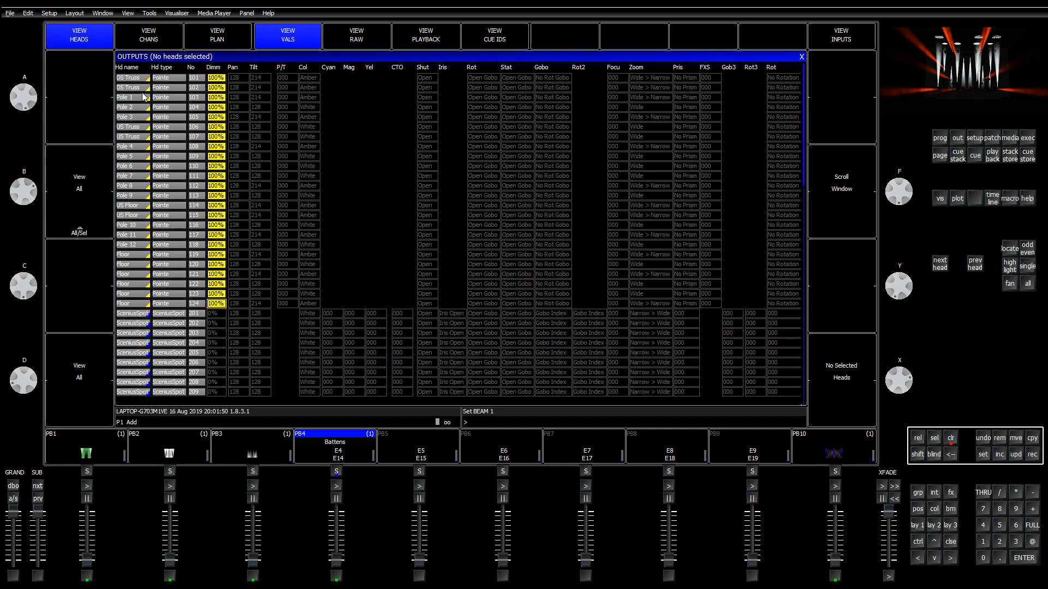
drag(138, 79, 140, 304)
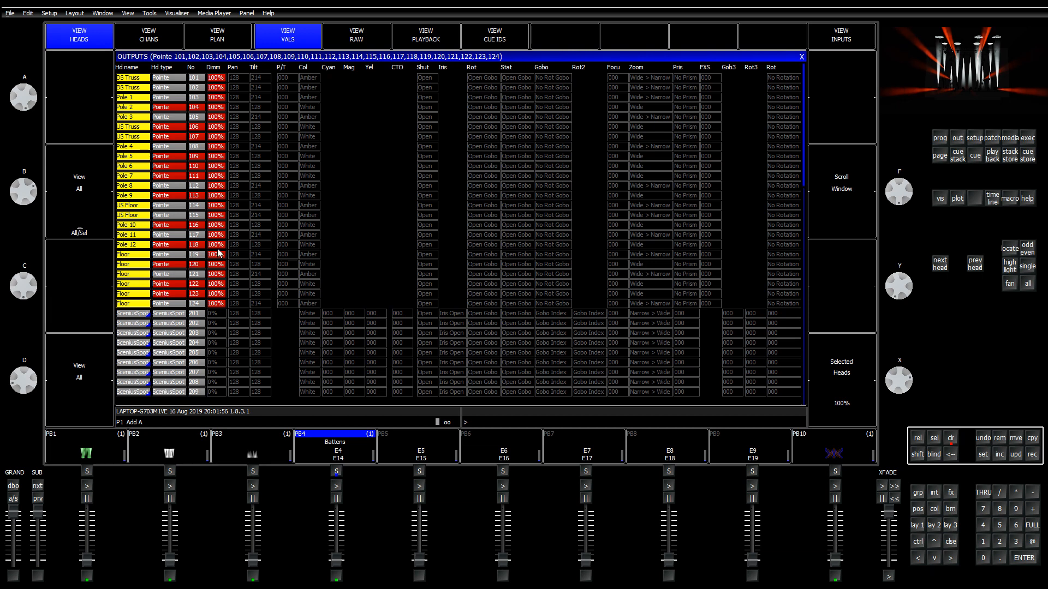
Step: Deselect the Pointe heads with the amber colour in the output values list
click(134, 81)
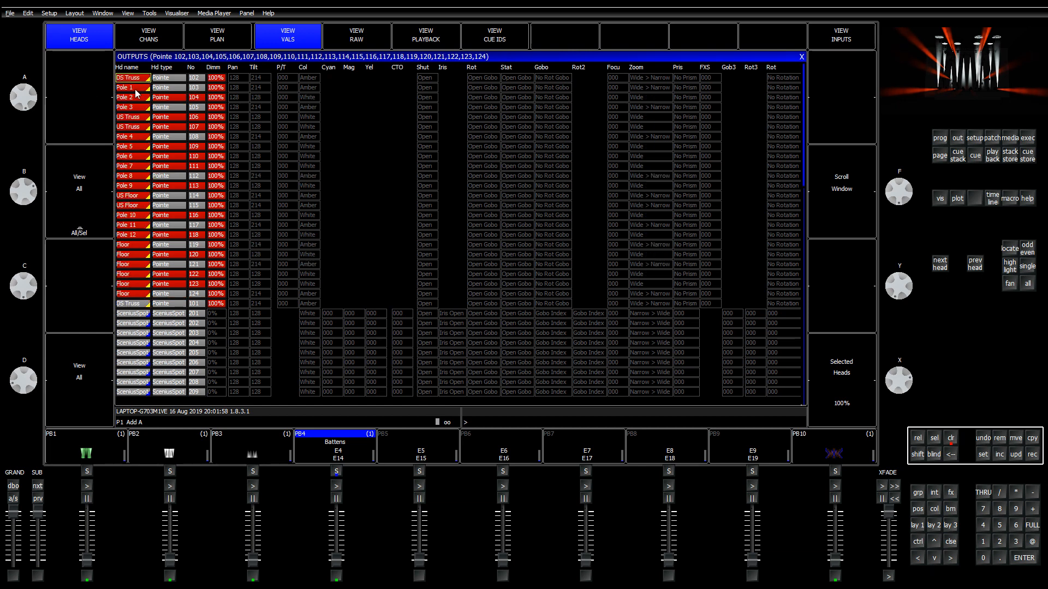
click(141, 86)
click(142, 97)
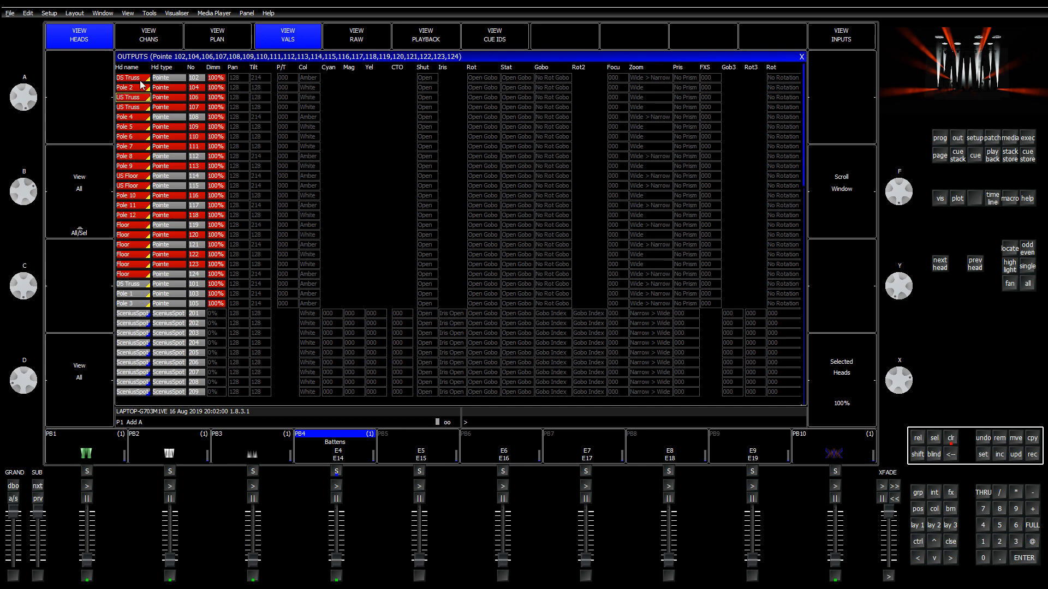
click(142, 80)
click(143, 108)
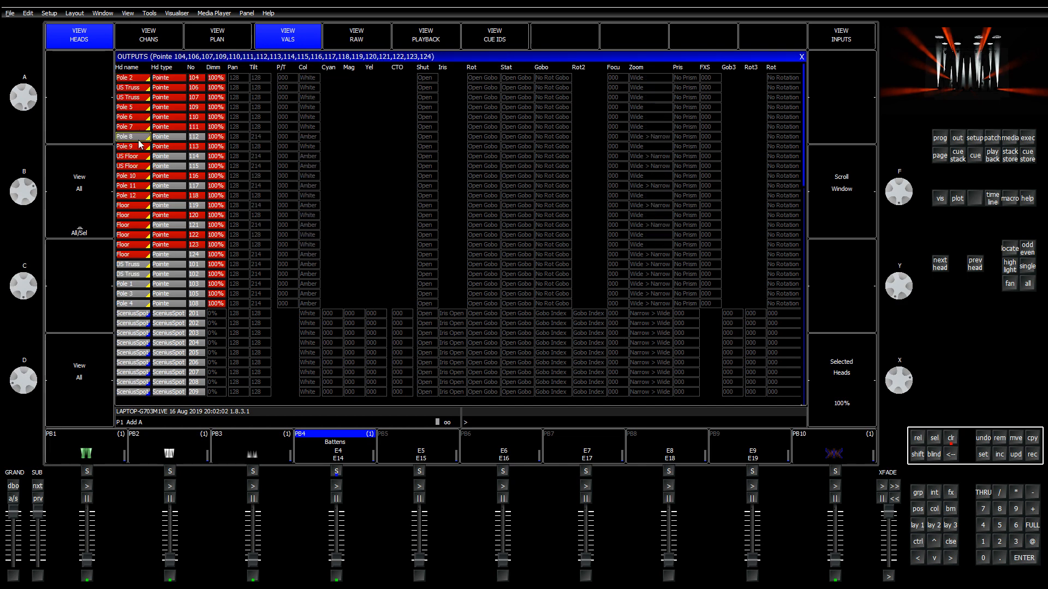
click(140, 136)
click(138, 148)
click(140, 149)
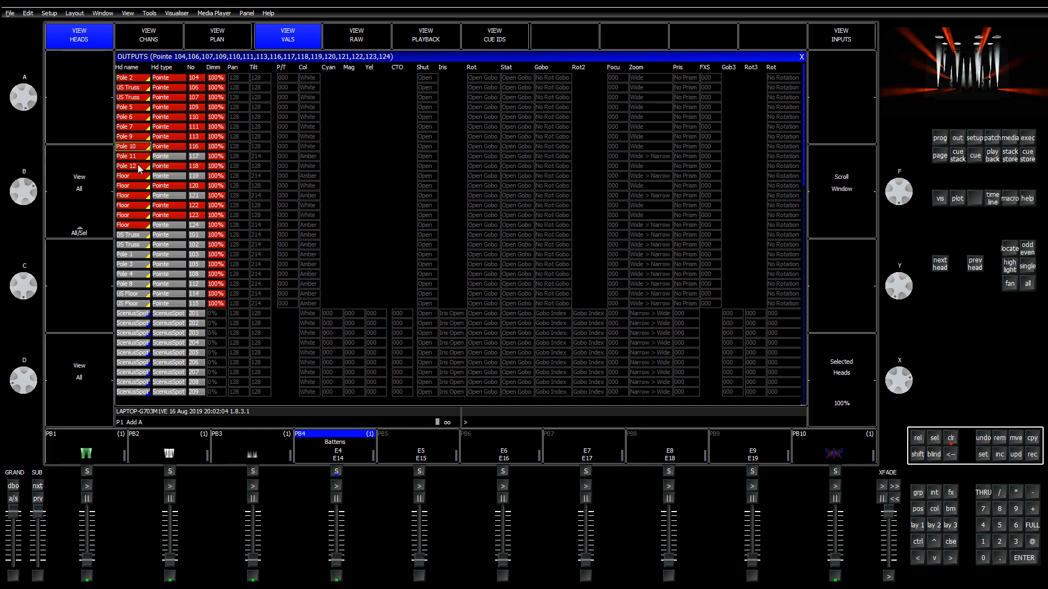
click(139, 156)
click(141, 167)
click(141, 179)
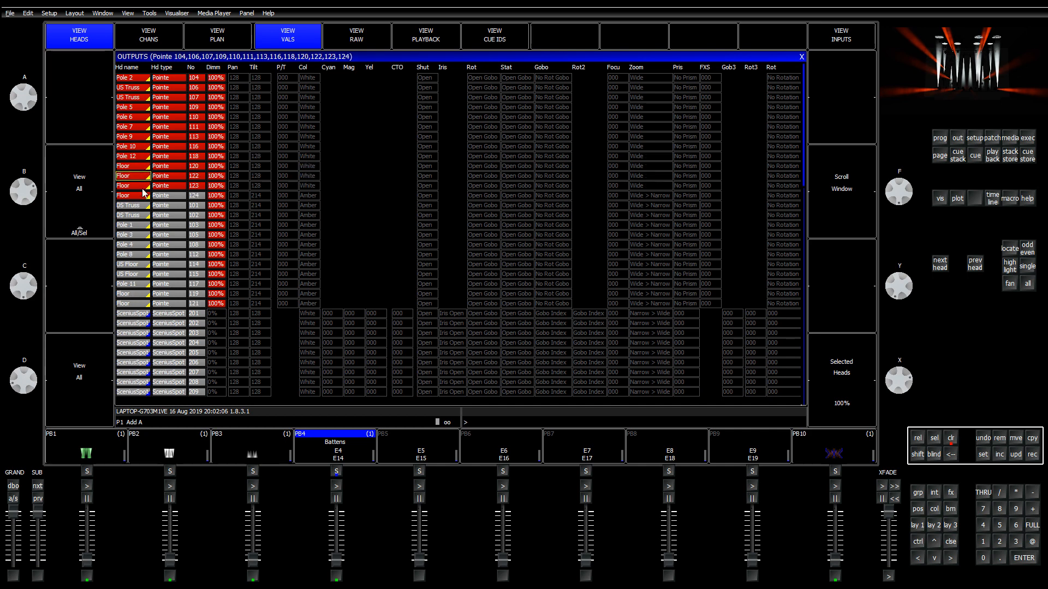
click(140, 198)
Step: Add the amber Pointe heads back to the selection, locate all 24 Pointe heads and clear the programmer
click(141, 198)
click(140, 206)
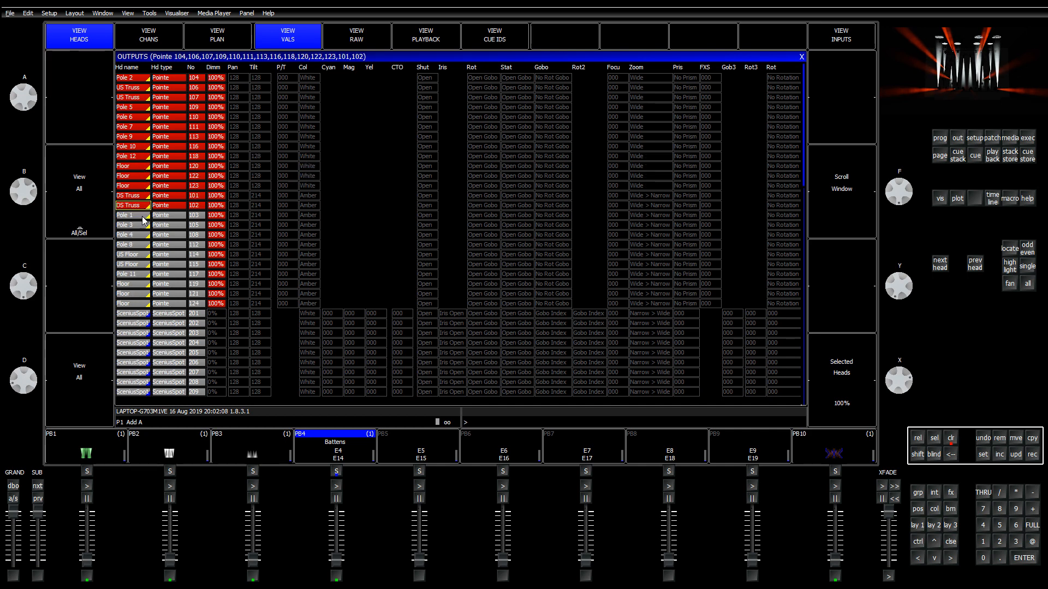
click(141, 216)
click(141, 226)
click(140, 245)
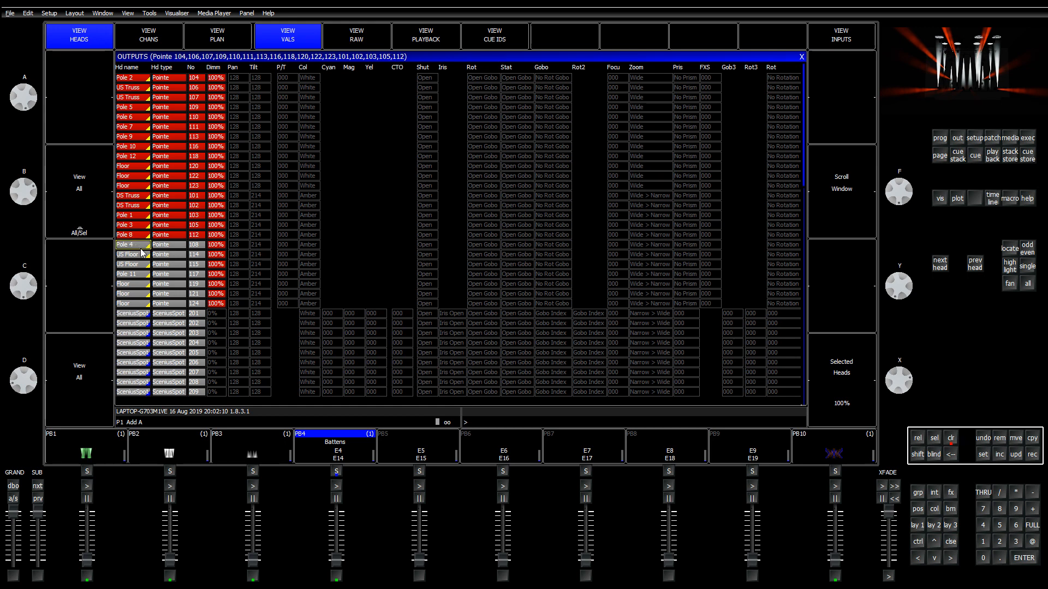
click(140, 246)
click(140, 254)
click(140, 265)
click(140, 274)
click(140, 284)
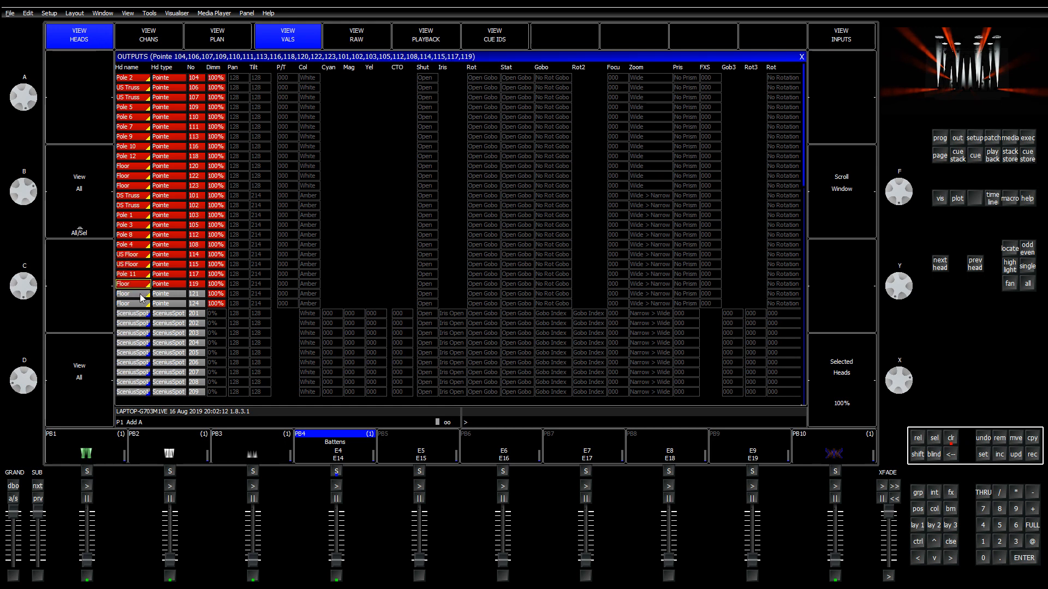
click(141, 295)
click(140, 304)
key(ctrl+l)
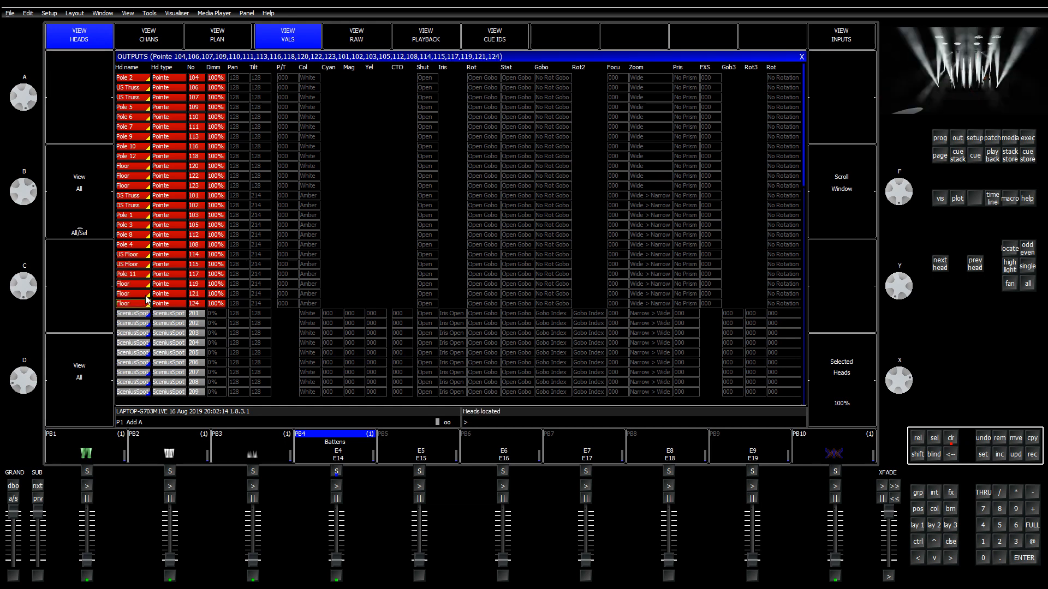
key(ctrl+BackSpace)
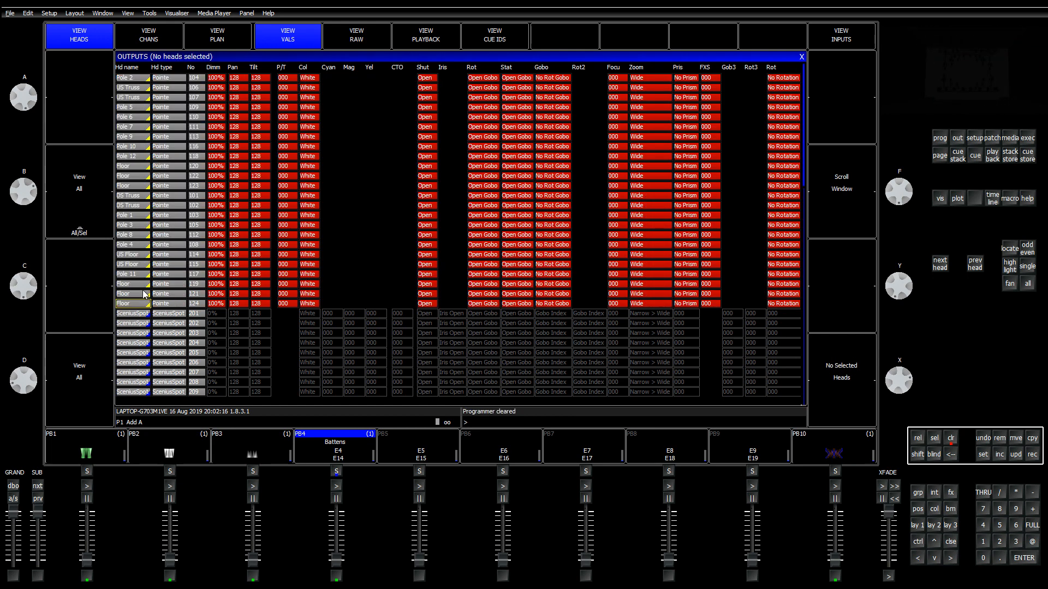
Step: Bring up playback 2 and select Pointe heads 101, 102, 103, 105, 108 and 110 in the outputs plan
click(921, 524)
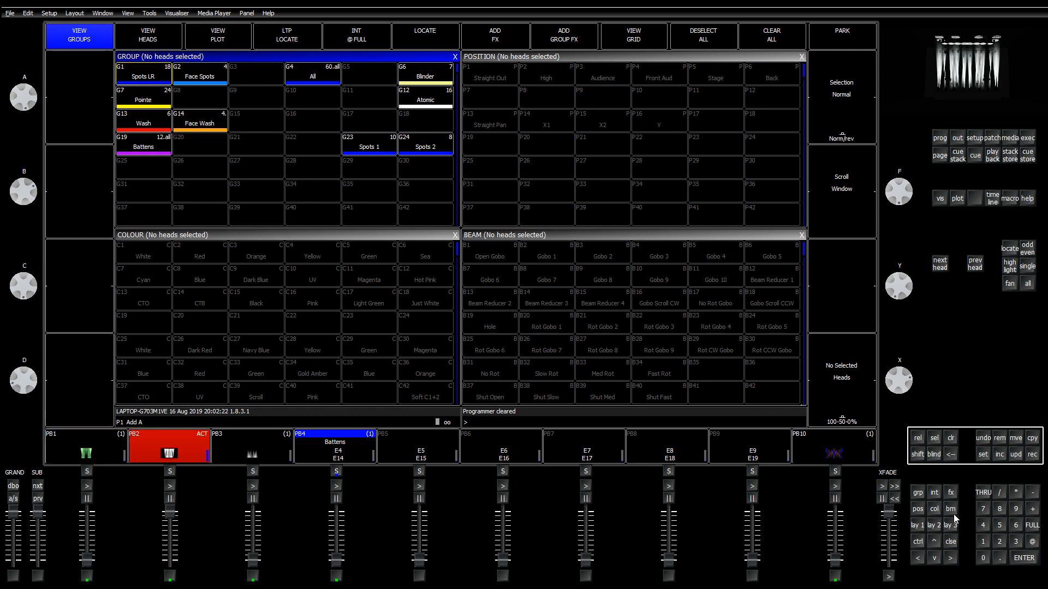
click(957, 141)
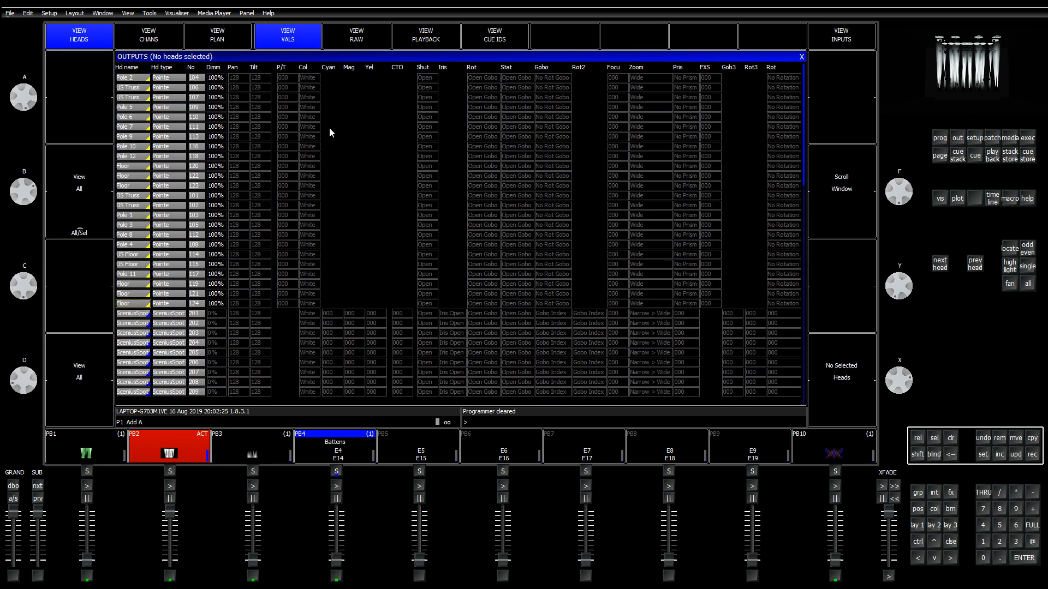
click(347, 84)
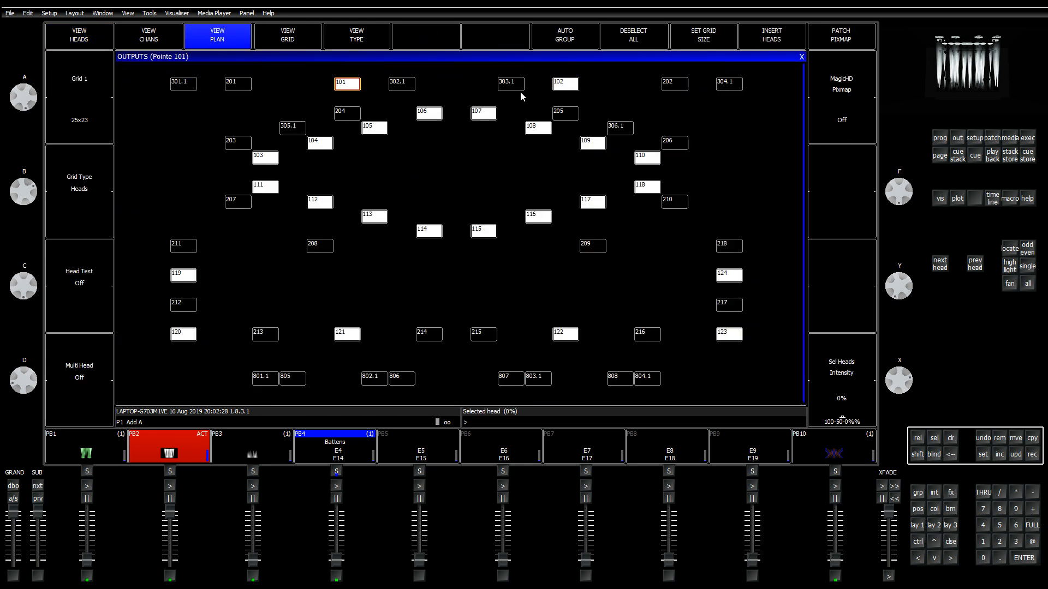
click(566, 84)
click(265, 158)
click(374, 128)
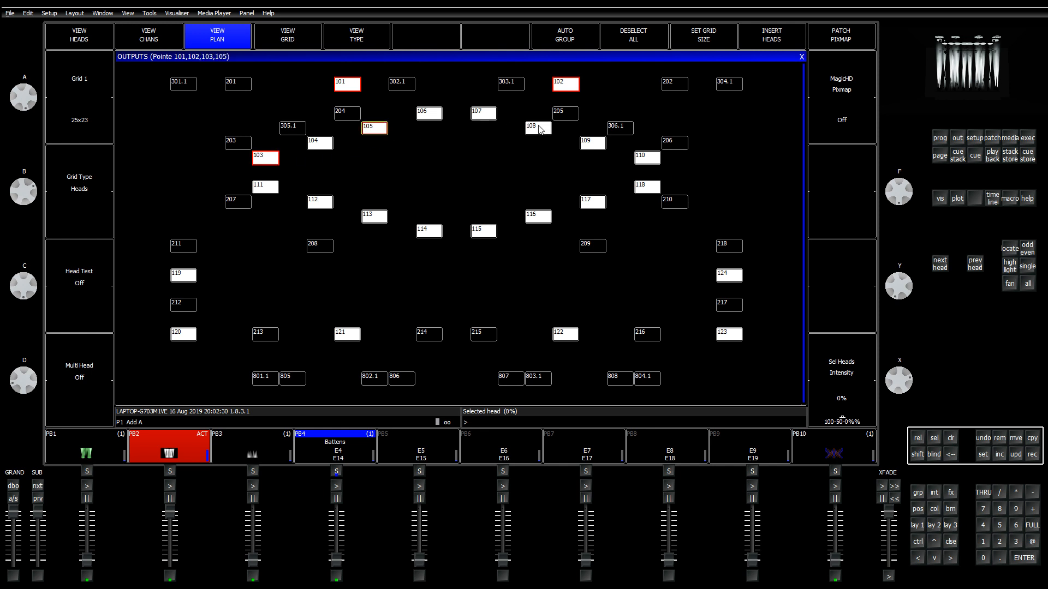
click(539, 129)
click(647, 158)
Step: Add Pointe heads 112, 114, 115, 117, 119, 121, 122 and 124 to the selection in the outputs plan
click(309, 203)
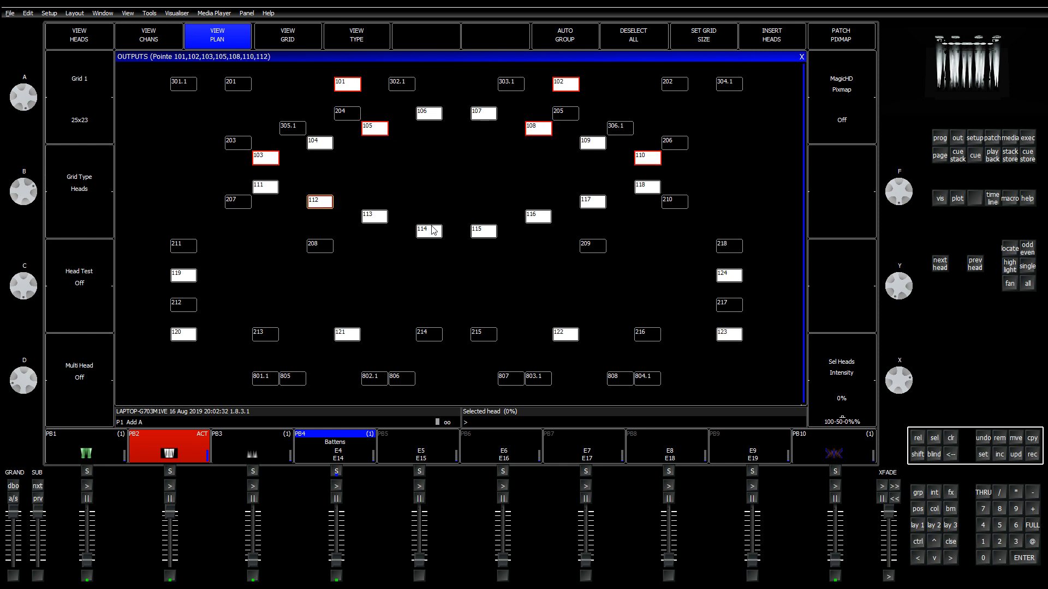
click(429, 232)
click(490, 232)
click(591, 203)
click(184, 276)
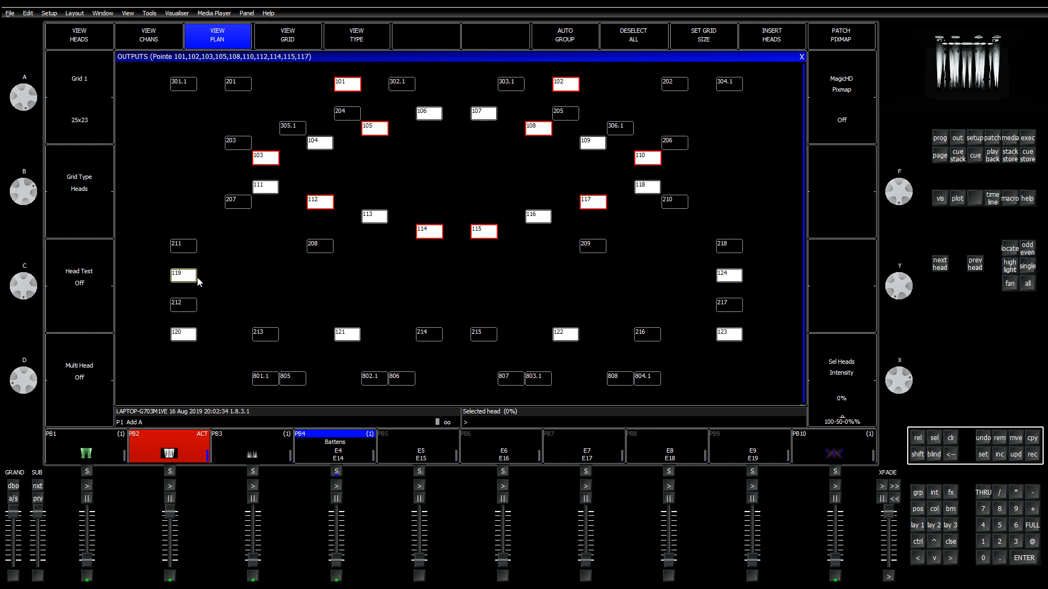
click(347, 335)
click(565, 334)
click(727, 277)
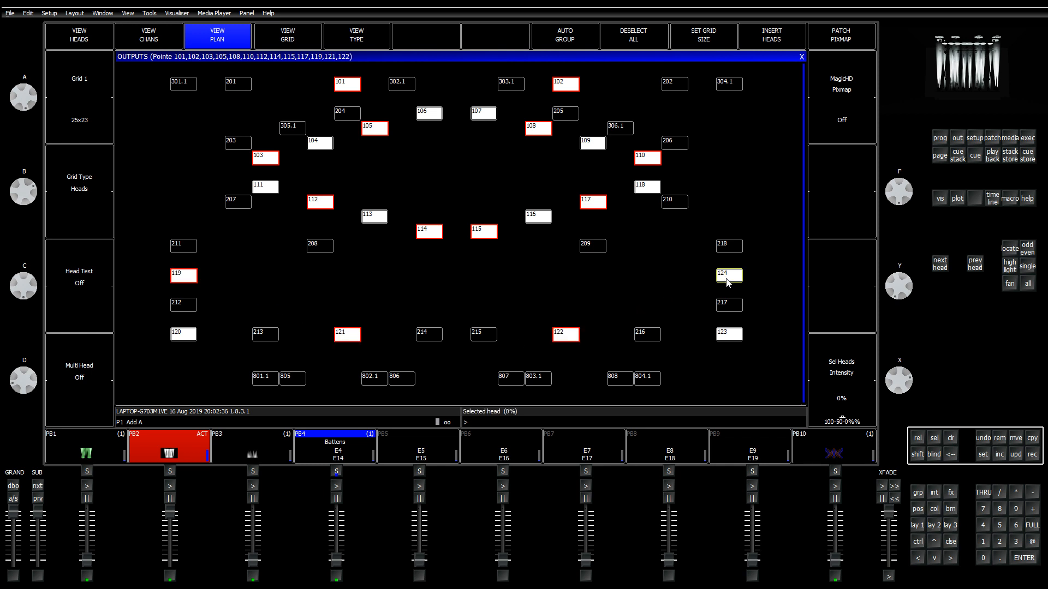
Step: Record the selected heads as group "Pointe 2" in slot 30 of the group window and clear the programmer
click(919, 526)
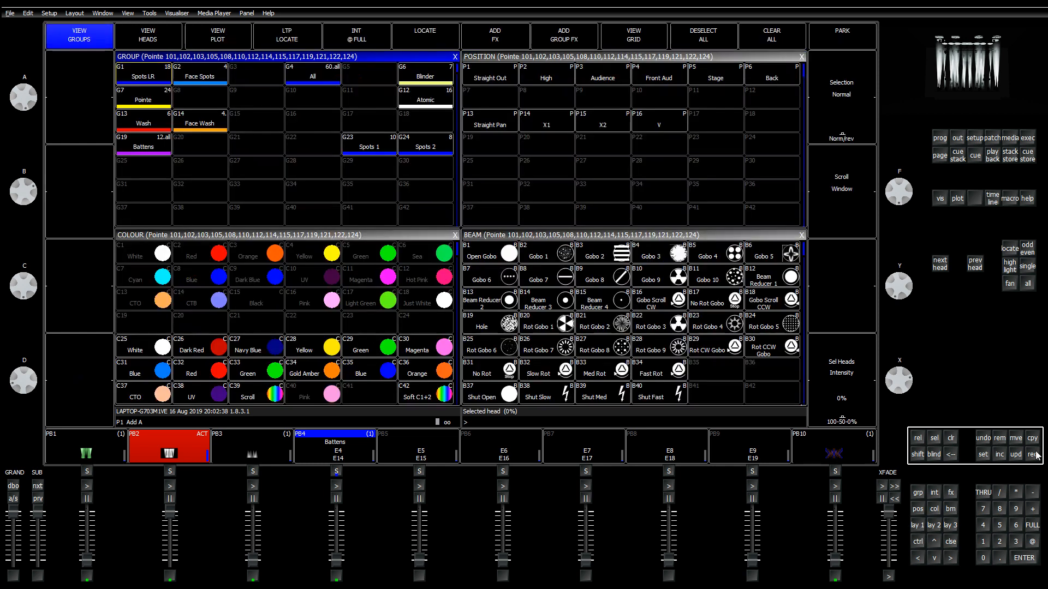
click(1032, 454)
text(Pointe)
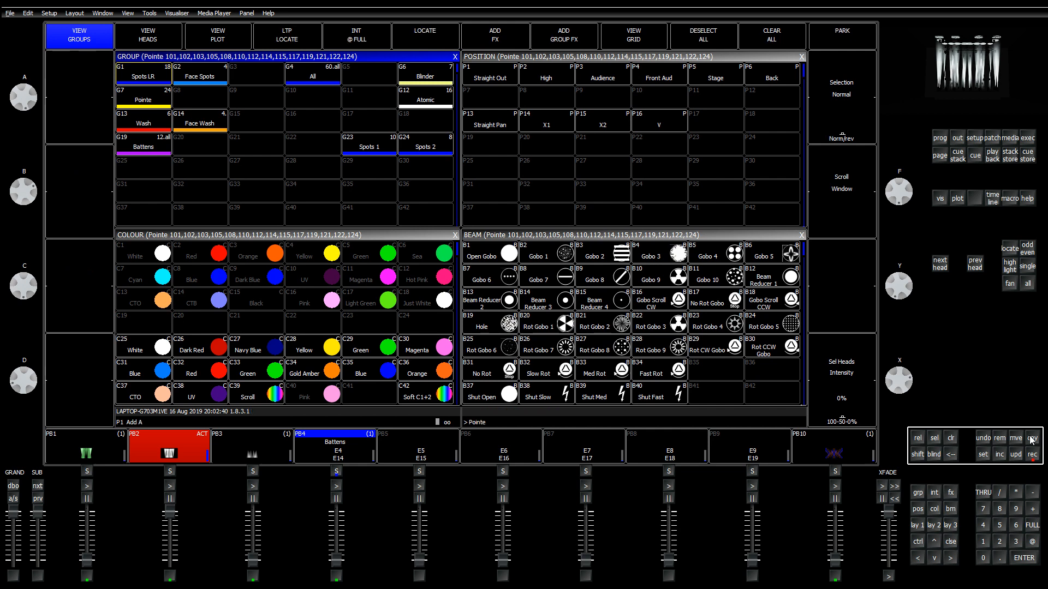
text( 2)
click(421, 173)
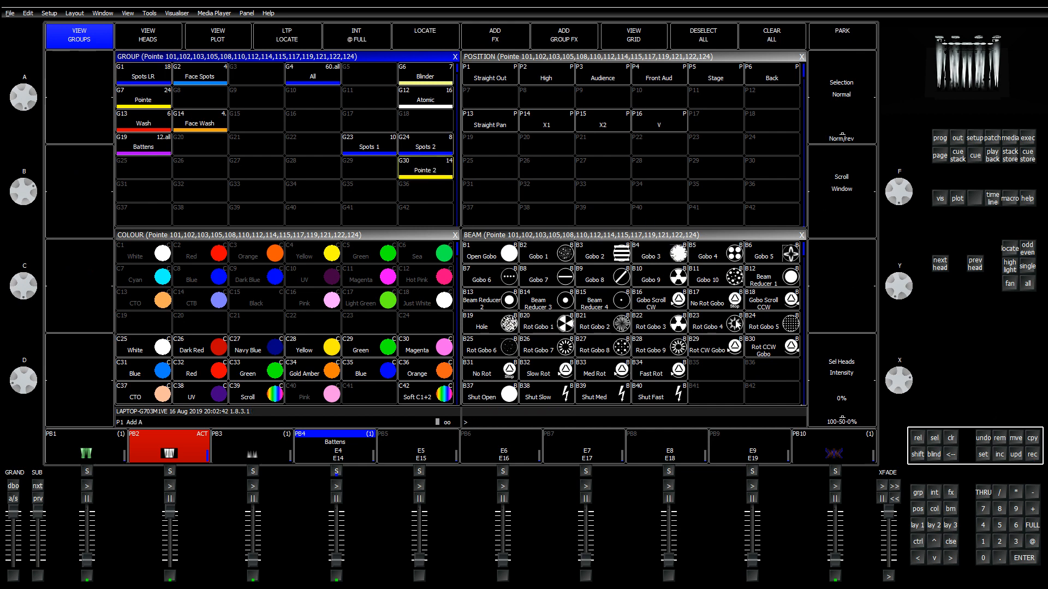
click(951, 438)
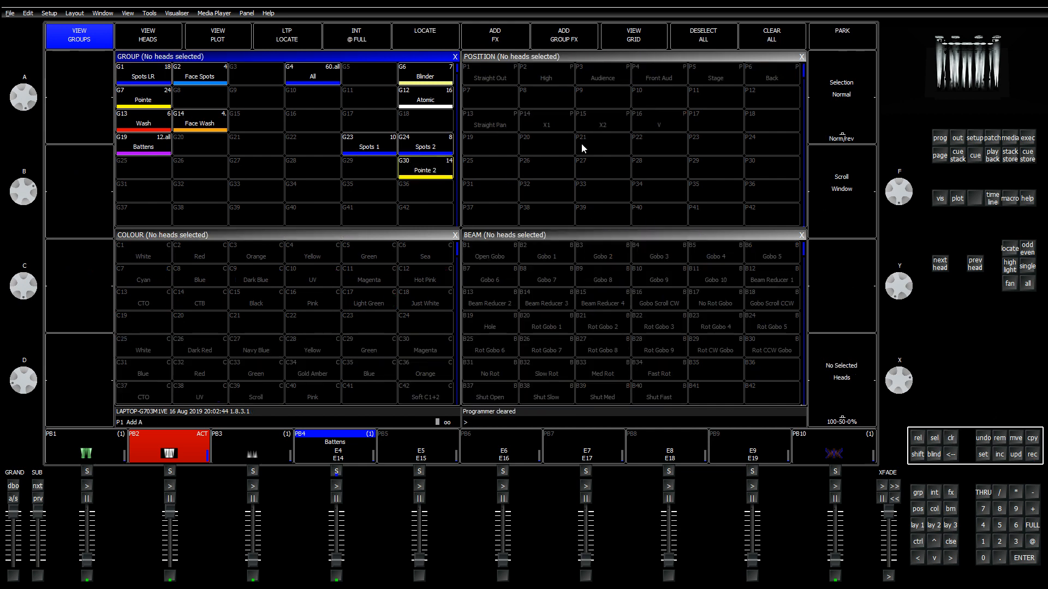
Step: Record the Pointe heads not in group Pointe 2 as group "Pointe 1" in slot 29 and clear the programmer
click(1029, 139)
click(917, 492)
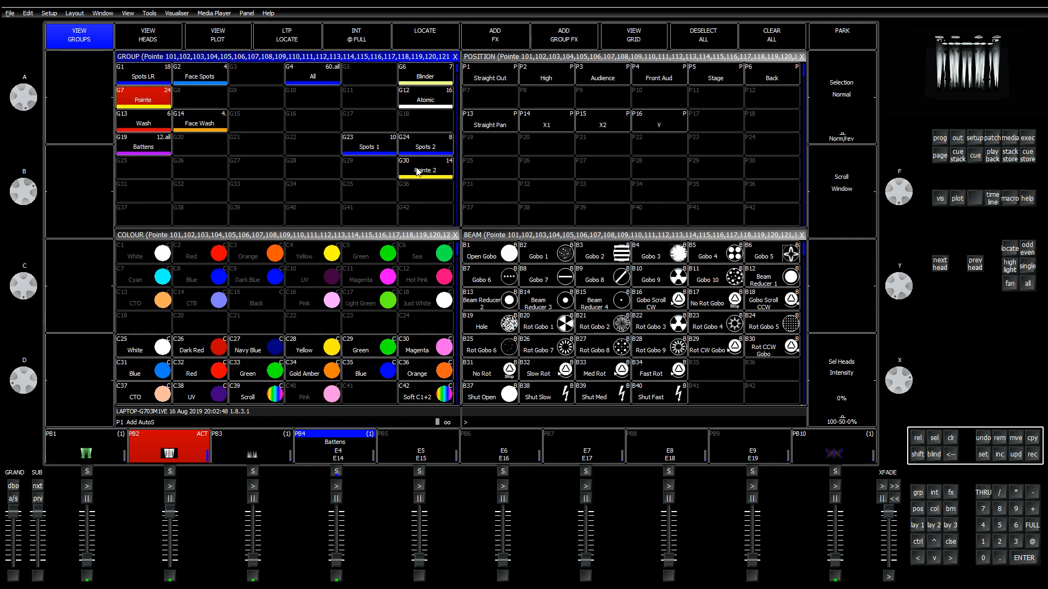
click(418, 169)
click(419, 169)
click(1036, 456)
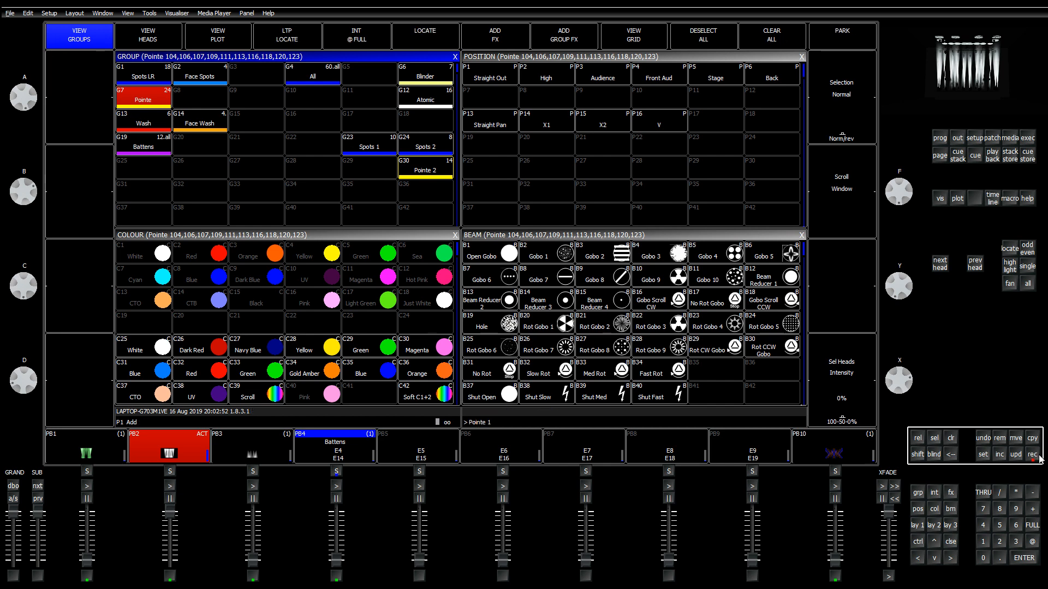
click(352, 171)
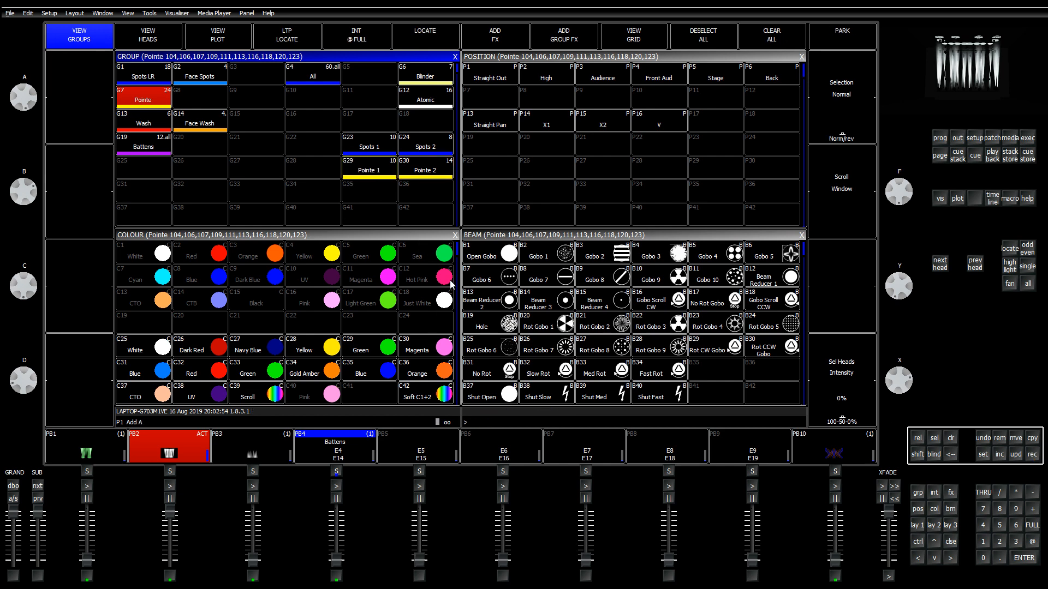
click(950, 438)
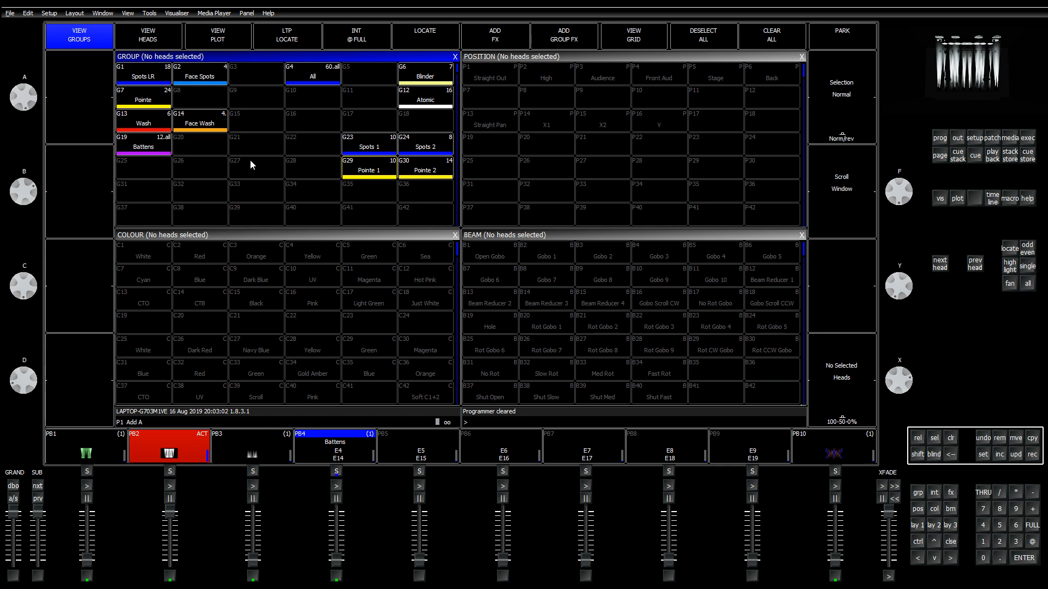
Step: Select the Wash group and examine where its heads sit in the outputs plan
click(152, 123)
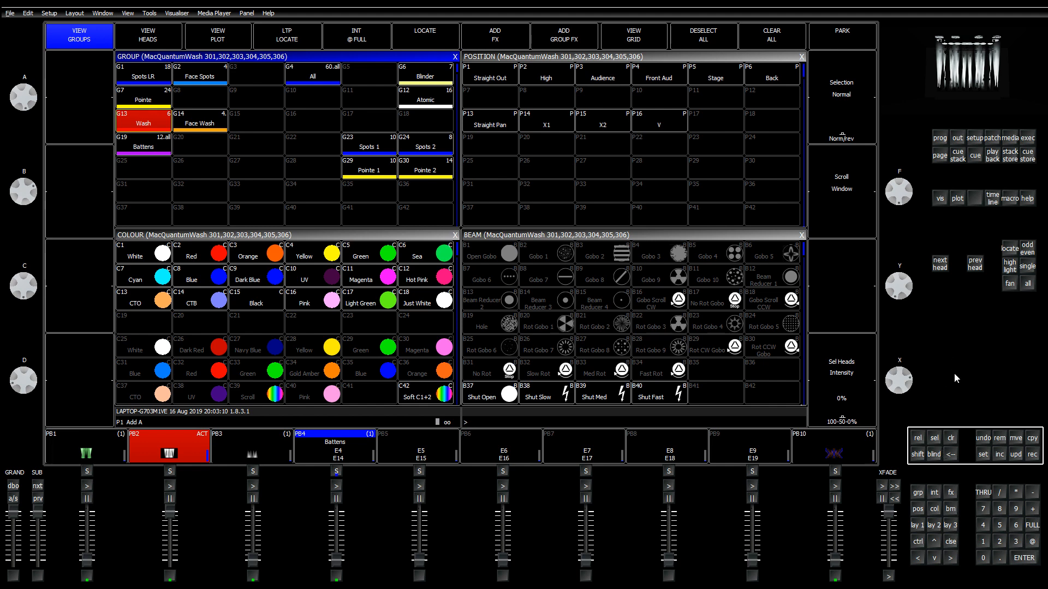
click(956, 141)
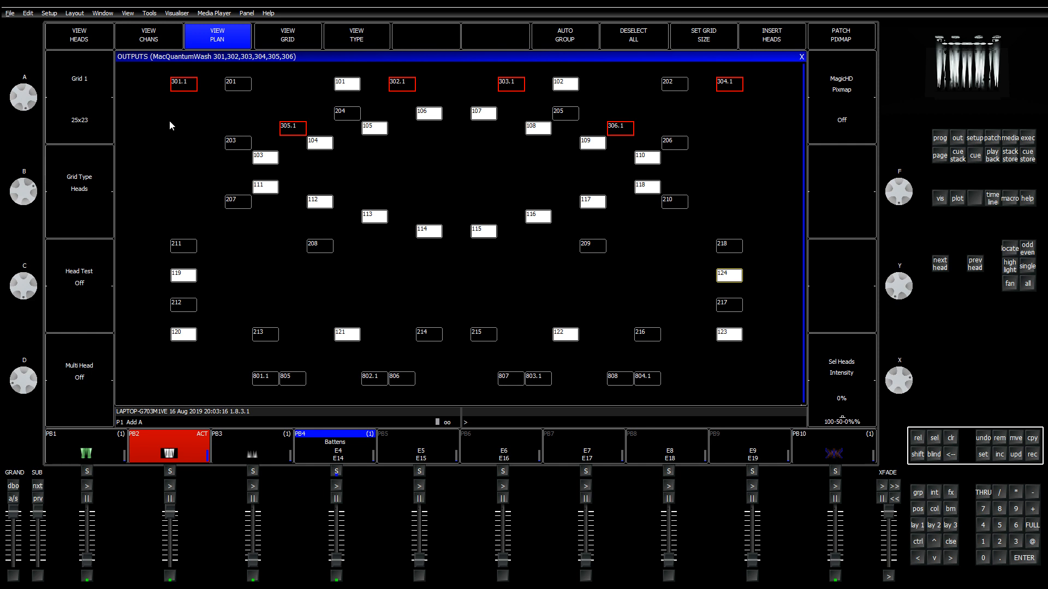
click(916, 525)
Step: Clear the programmer and select MacQuantumWash heads 301, 304, 305 and 306 from the individual heads
click(145, 36)
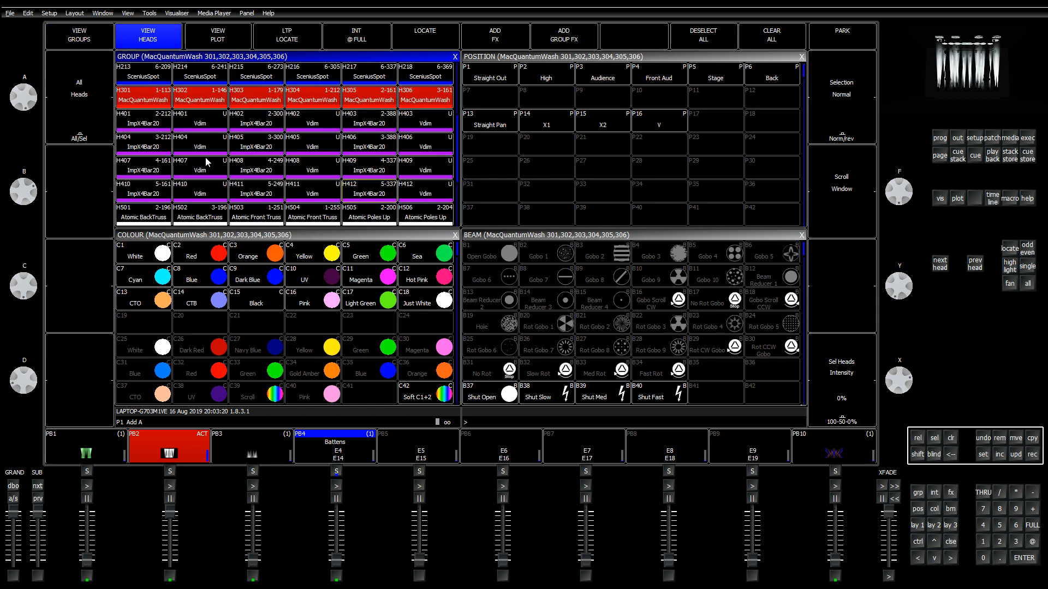
scroll(206, 177, down, 1)
scroll(207, 177, up, 4)
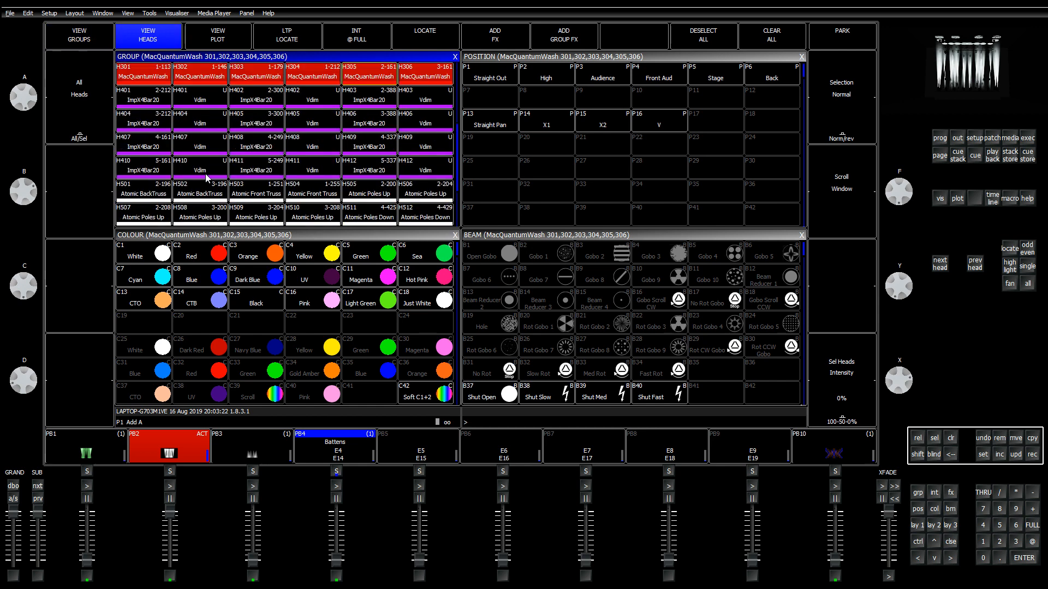
click(951, 438)
click(155, 151)
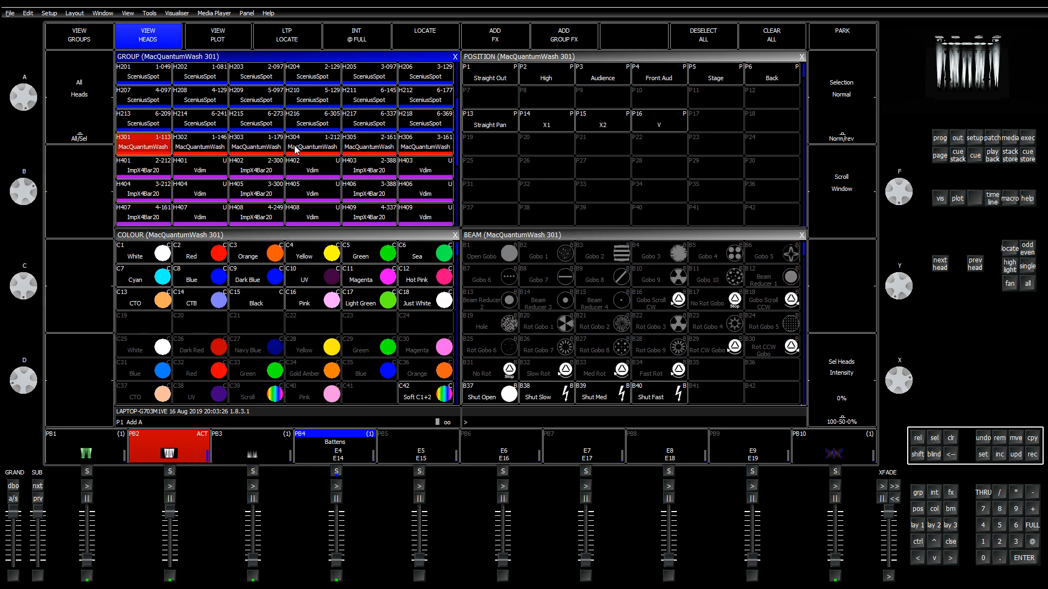
click(311, 146)
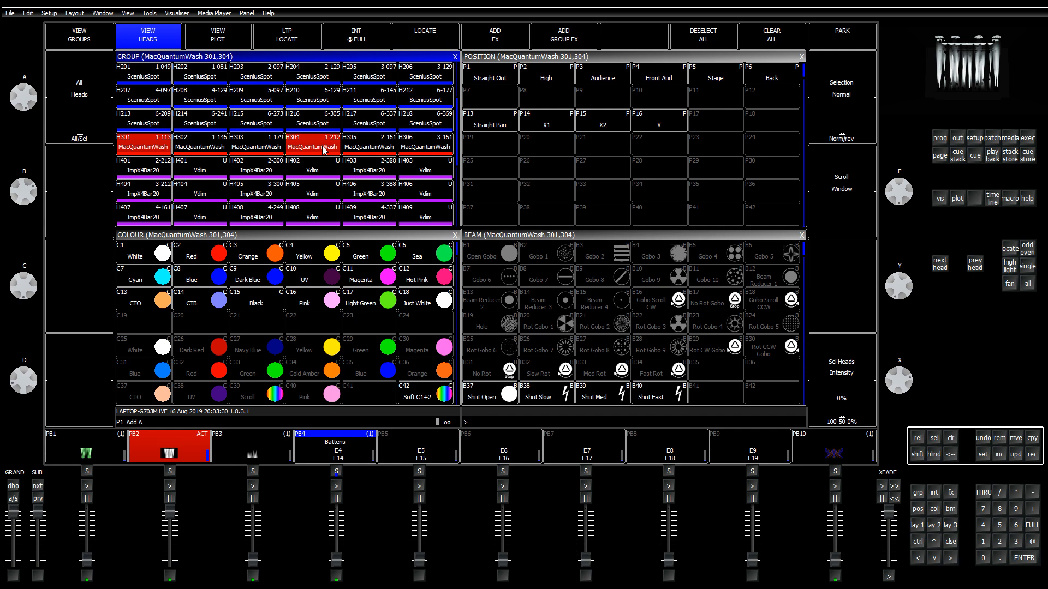
click(382, 156)
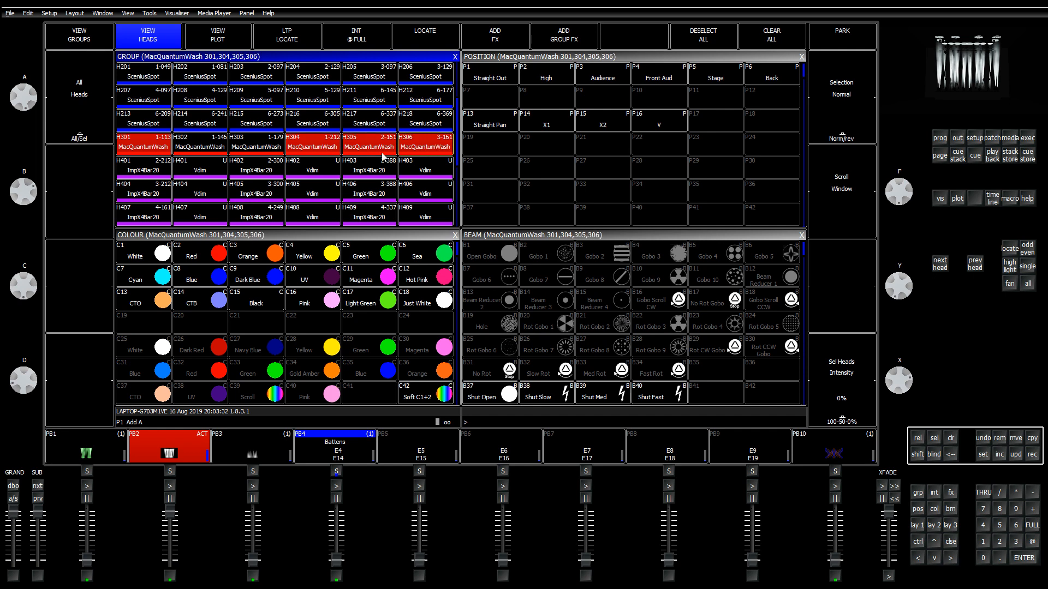
Step: Record the selected wash heads as group "Wash 1" in slot 35 of the group window
click(83, 47)
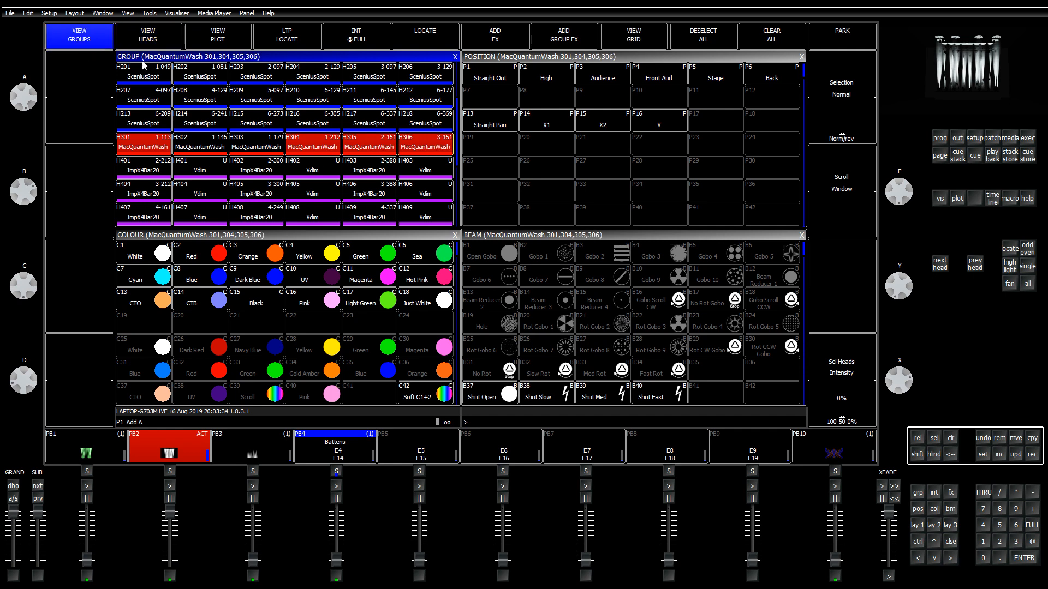
text(Wash 1)
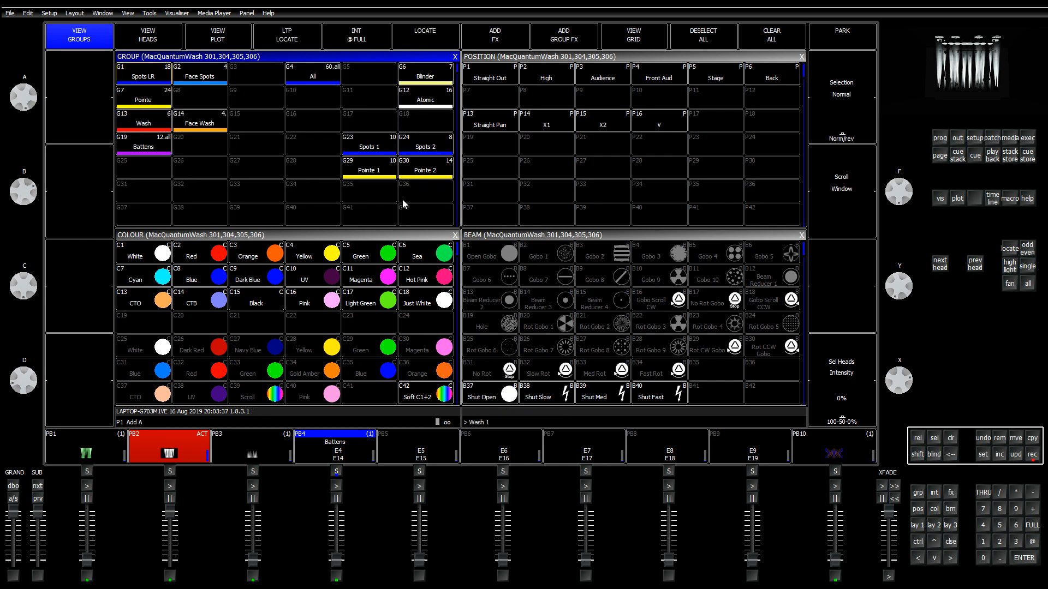
click(384, 195)
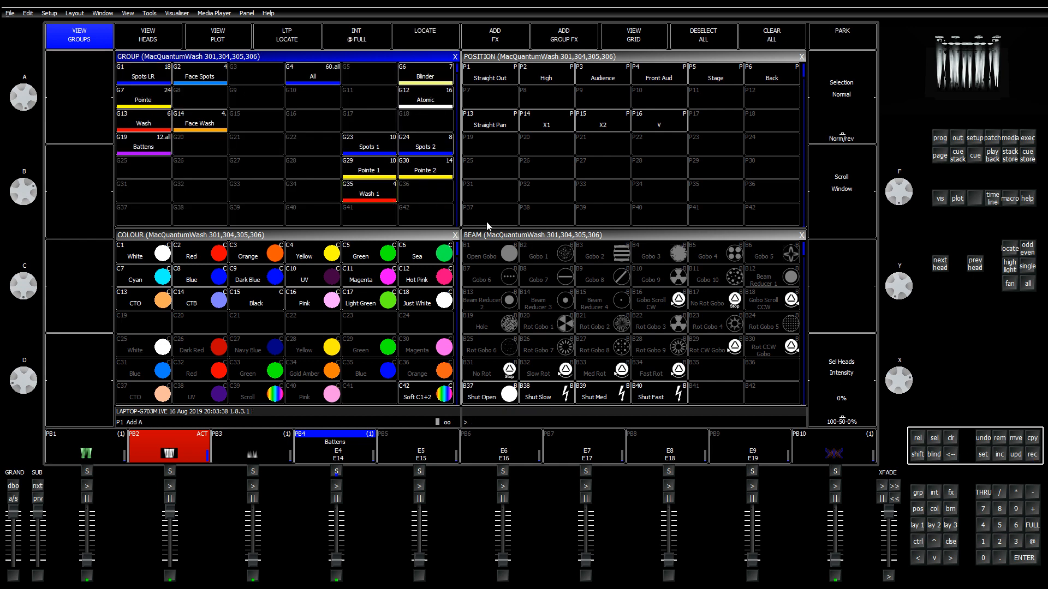
Step: Record the Wash heads not in group Wash 1 as group "Wash 2" in slot 36
click(158, 123)
click(369, 194)
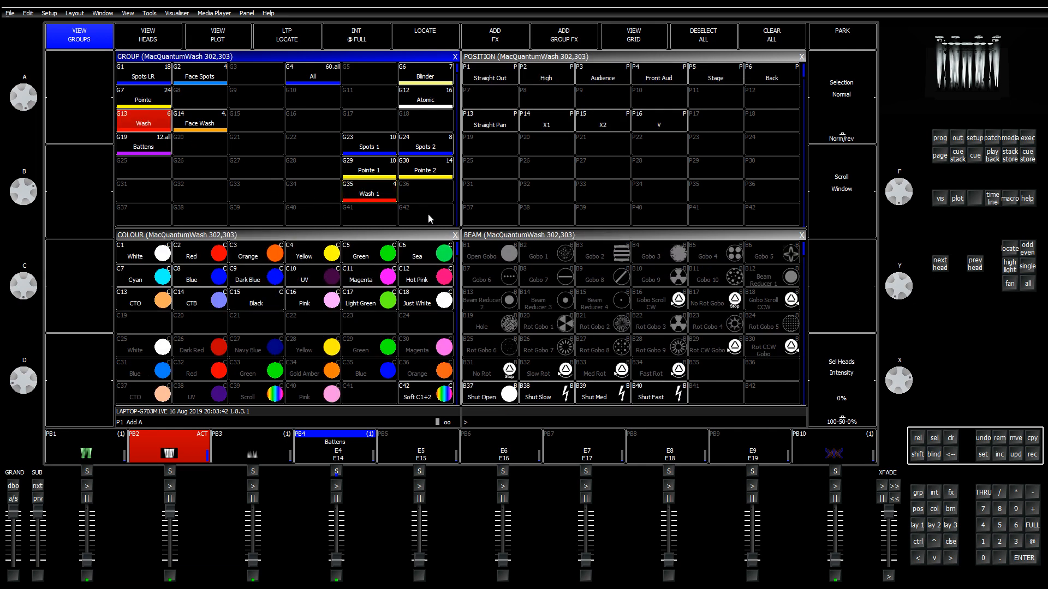
click(1031, 456)
text(Wash 2)
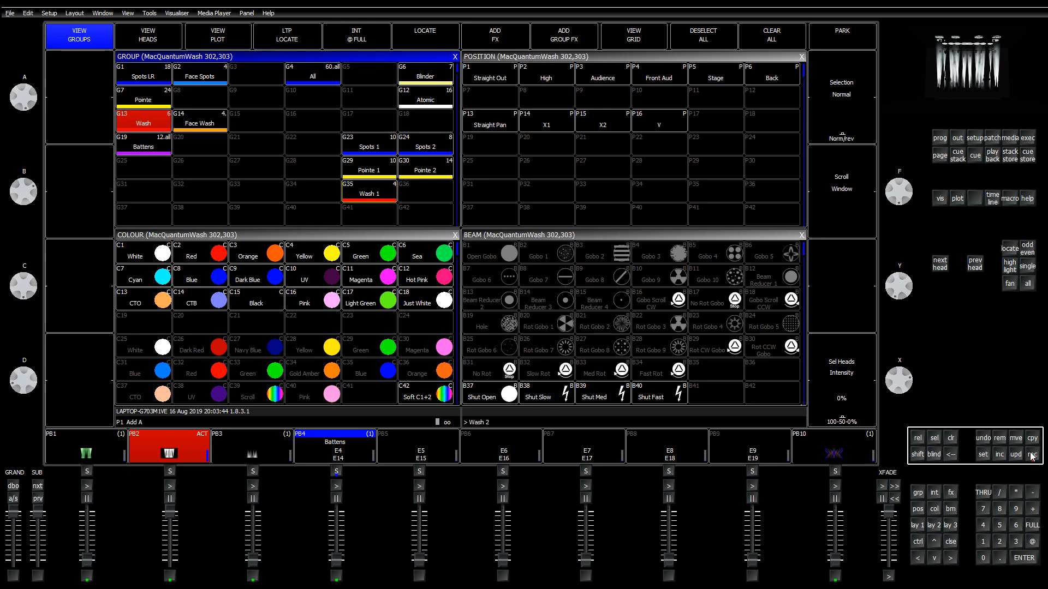
click(436, 188)
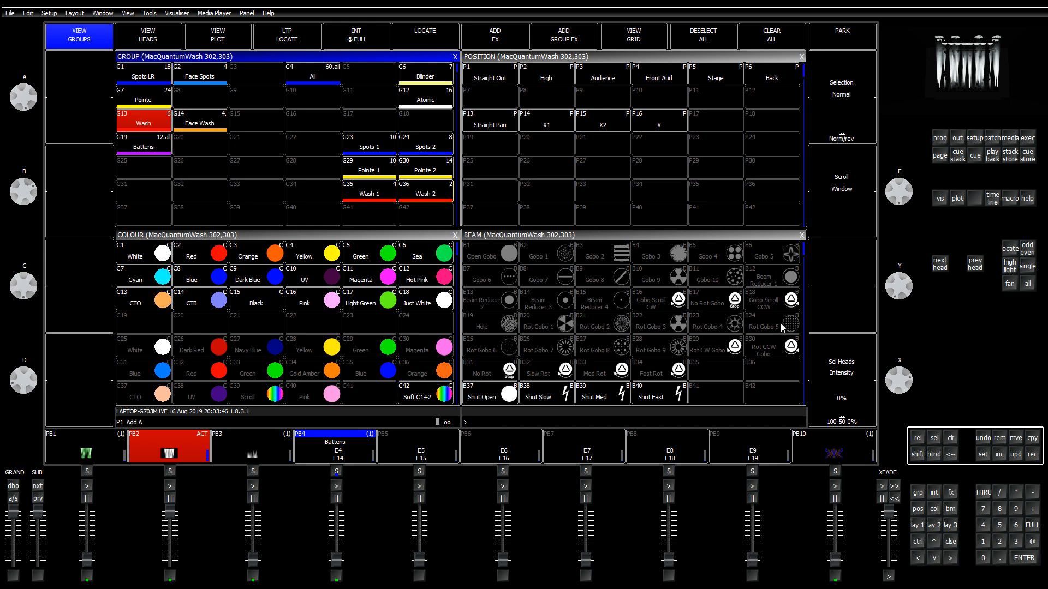
Step: Select the Battens group and deselect batten heads 401 to 412 one by one, keeping the cell selection active
click(158, 146)
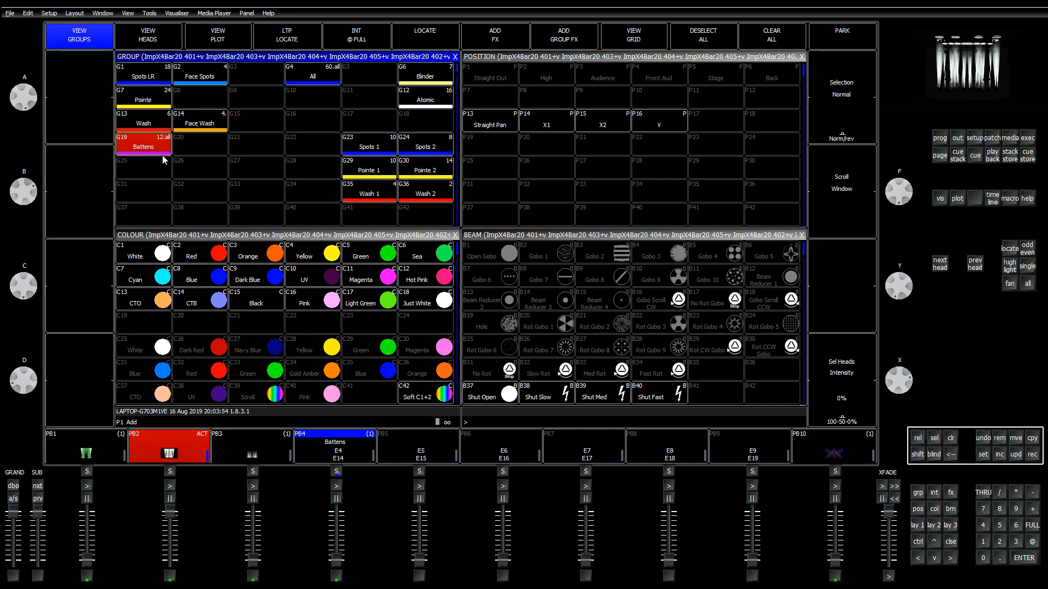
click(148, 44)
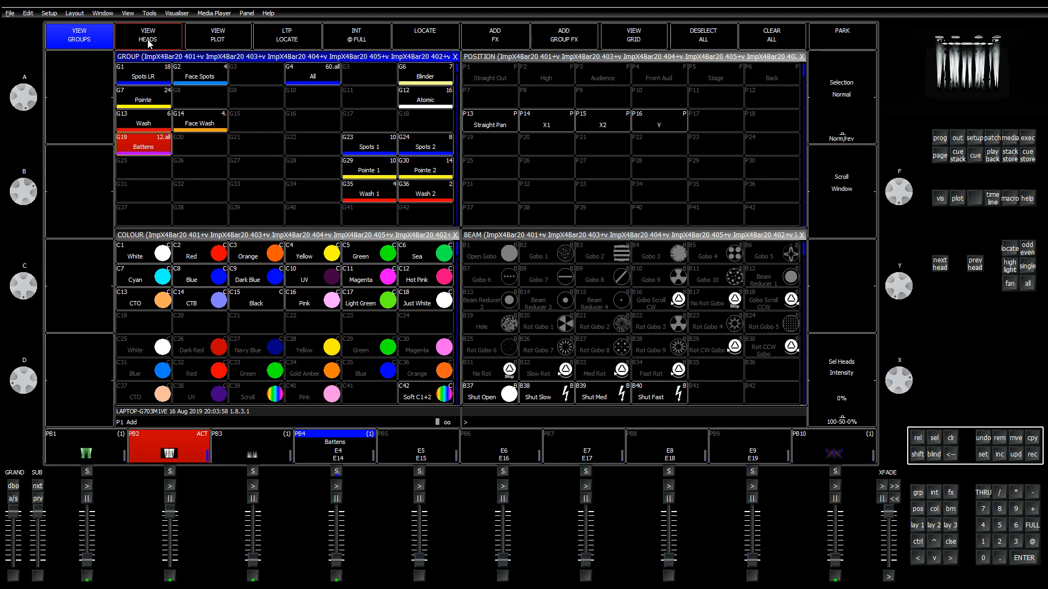
scroll(230, 155, down, 3)
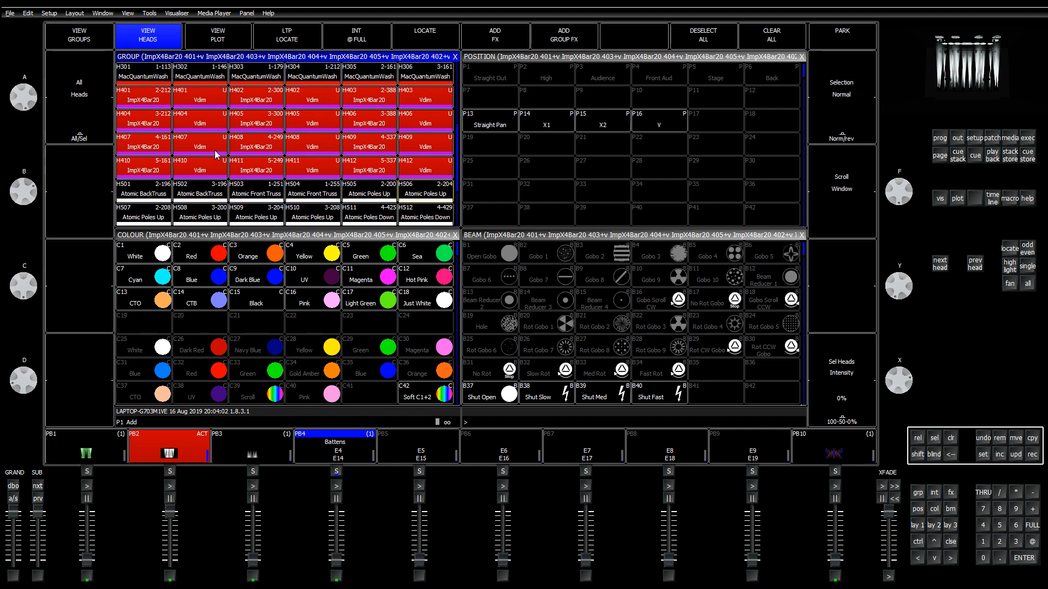
click(190, 97)
click(244, 100)
click(361, 102)
click(144, 122)
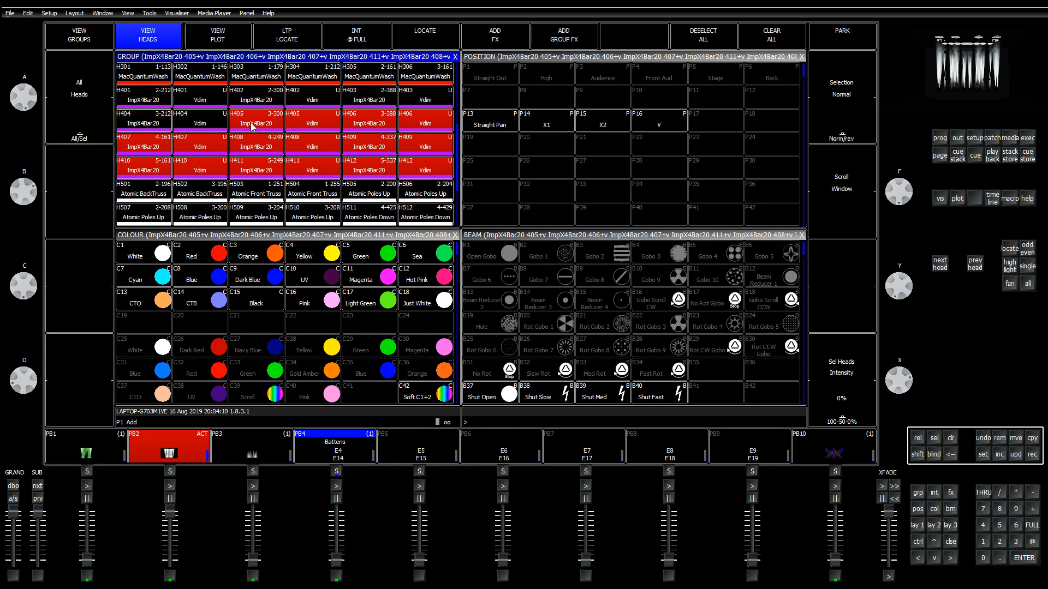
click(307, 124)
click(368, 123)
click(150, 151)
click(278, 152)
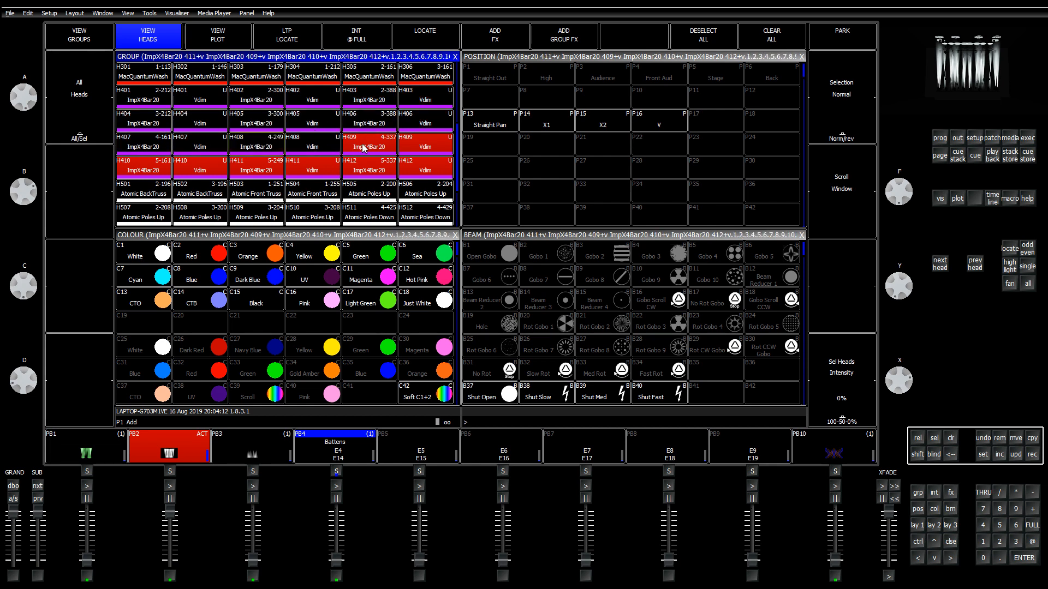
click(355, 147)
click(161, 171)
click(282, 175)
click(369, 166)
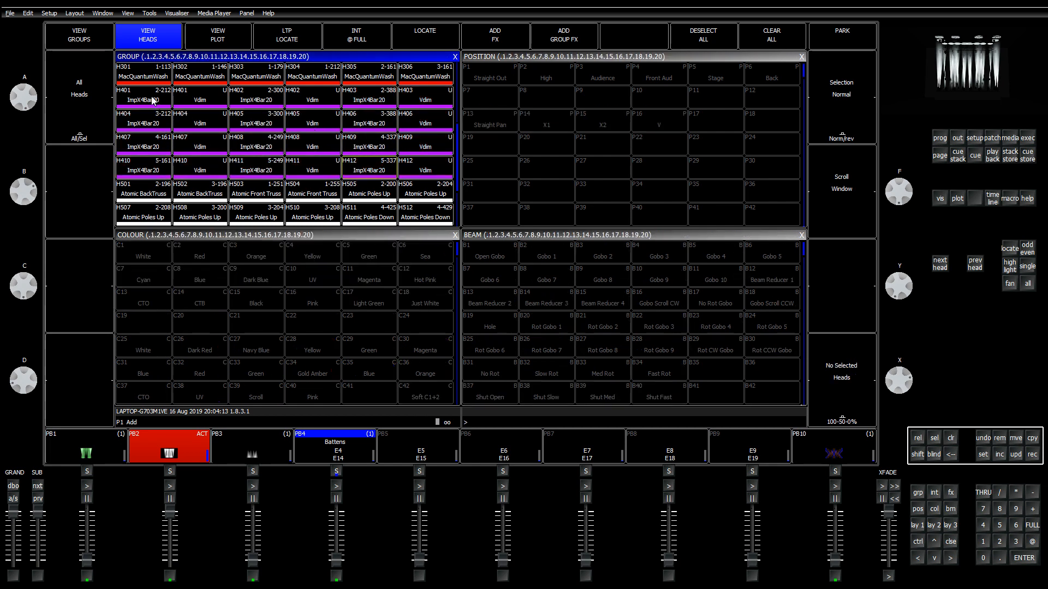
Step: Select batten heads 401, 405, 407, 409, 410 and 411 from the individual heads
click(153, 100)
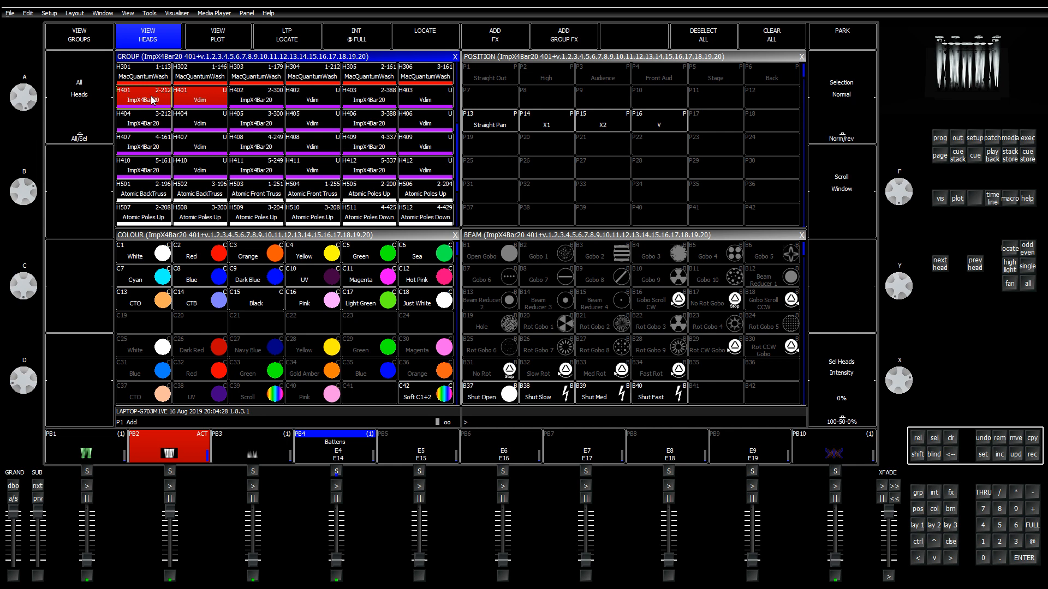
click(262, 123)
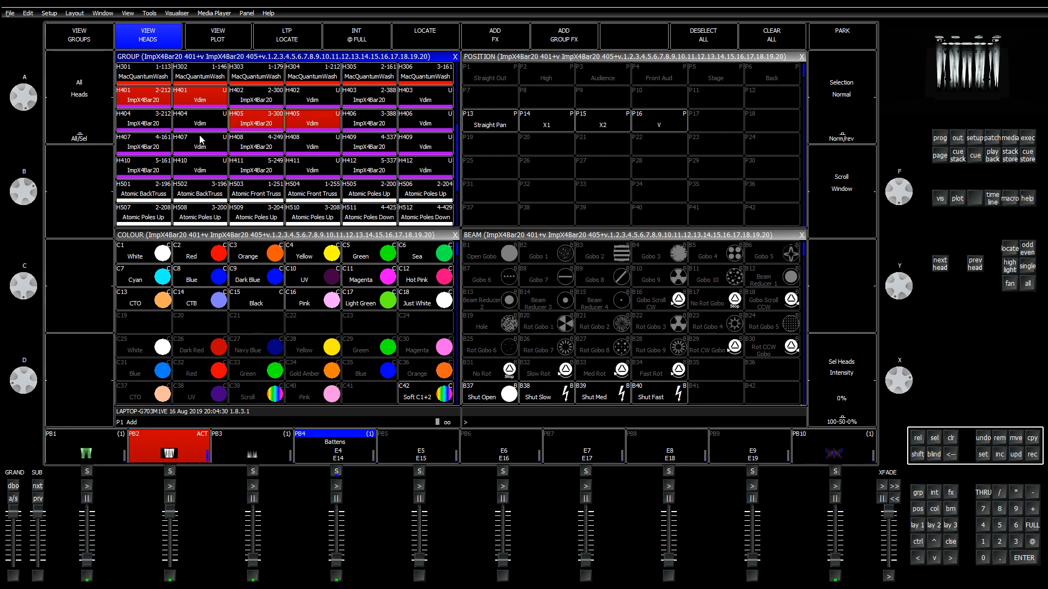
click(145, 147)
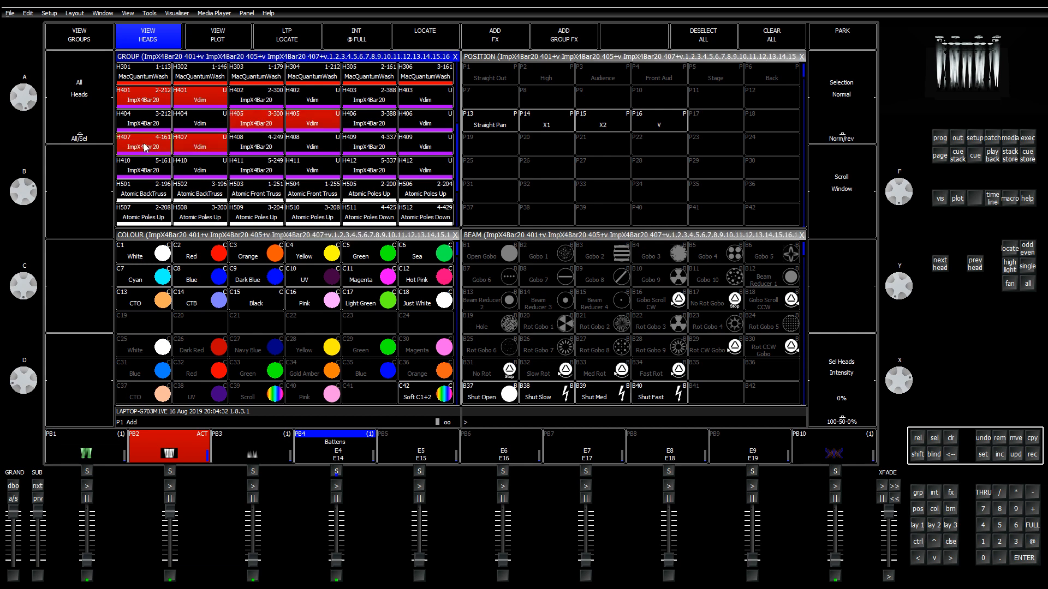
click(376, 146)
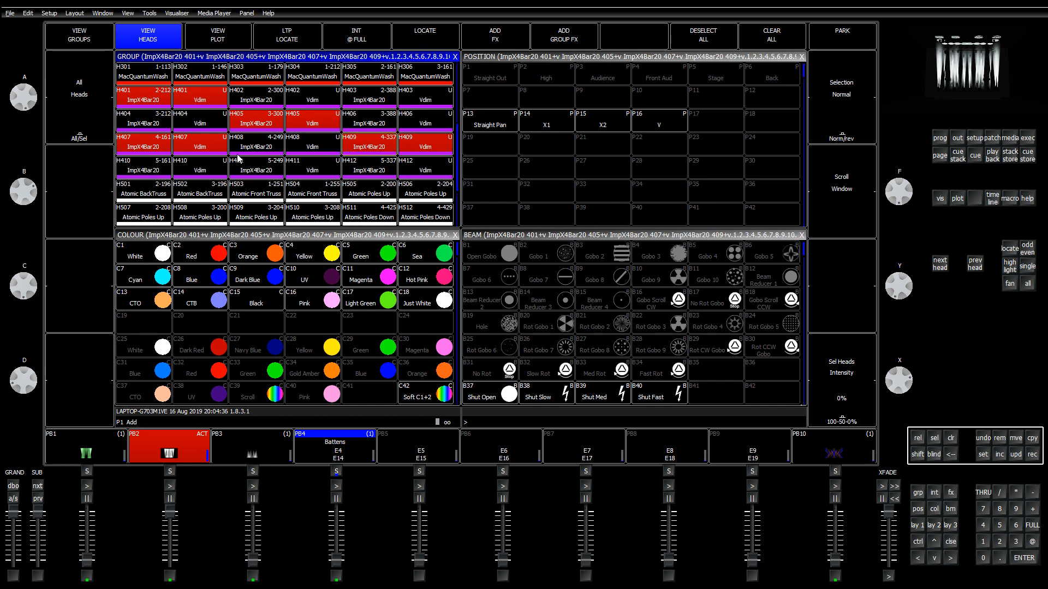
click(160, 172)
click(251, 172)
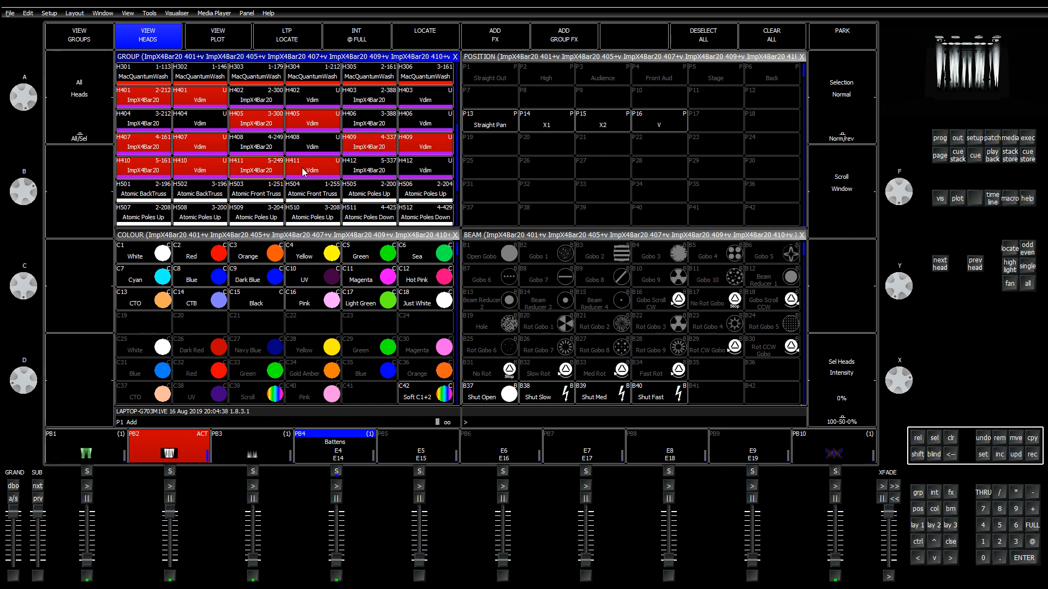
Step: Record the selected battens as group "Batten 1" in slot 41 of the group window and clear the programmer
click(82, 39)
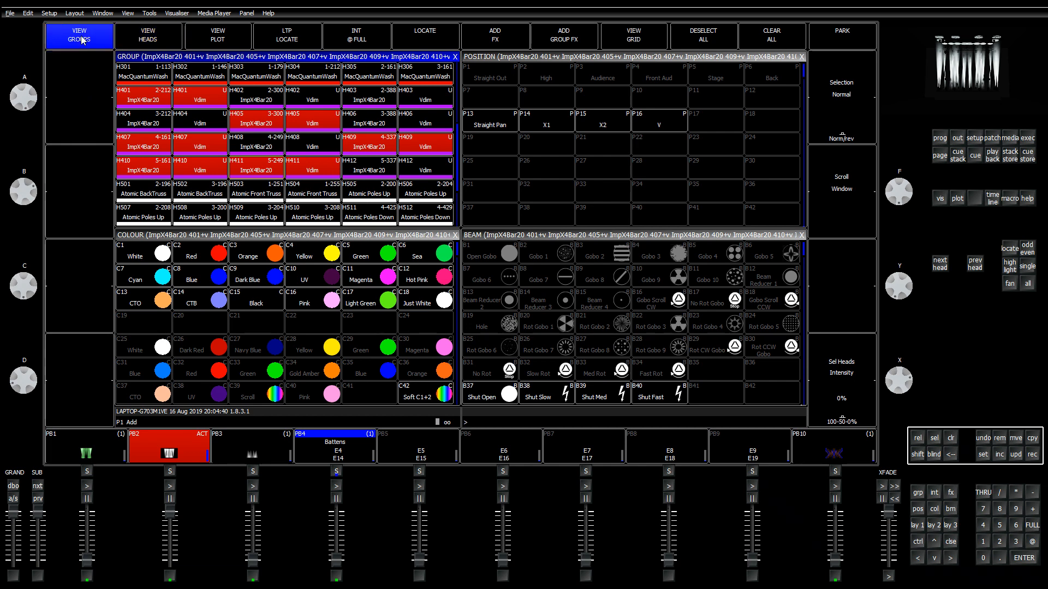
text(Batten 1)
click(1031, 455)
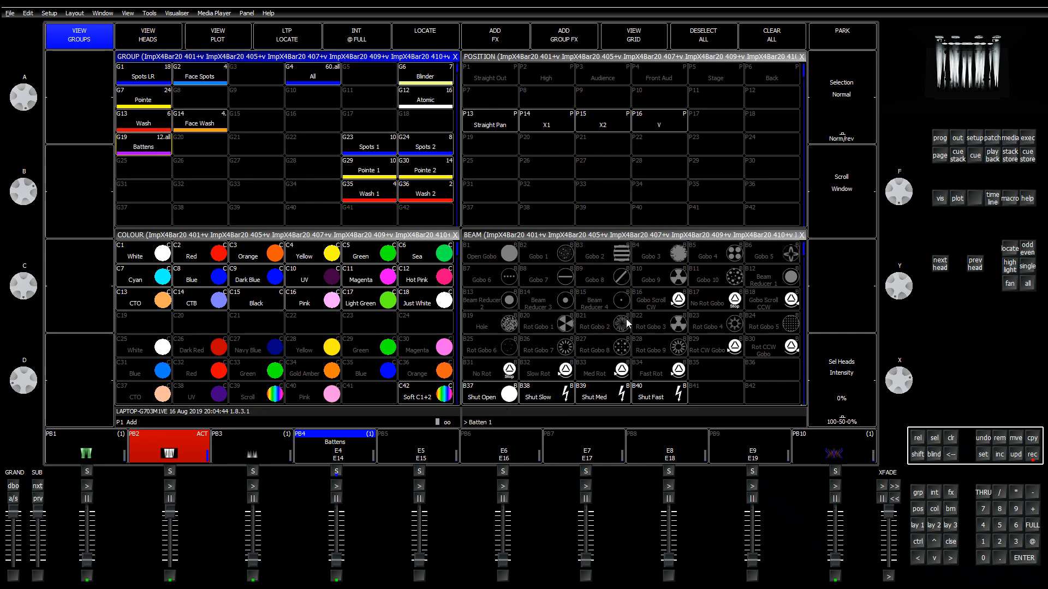
click(366, 216)
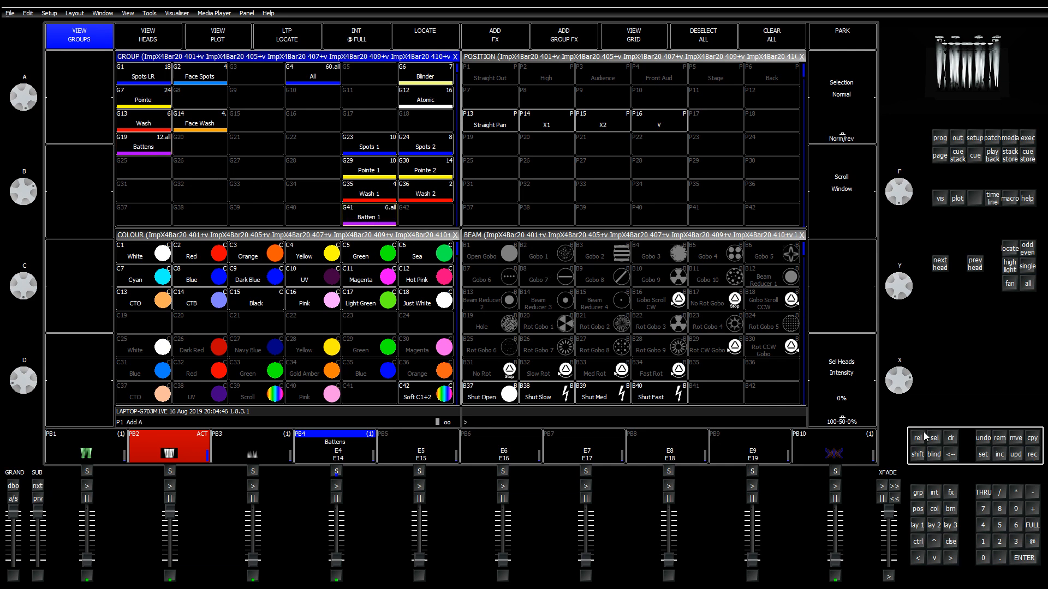
Step: Record the Battens heads not in group Batten 1 as group "Batten 2" in slot 42
click(144, 145)
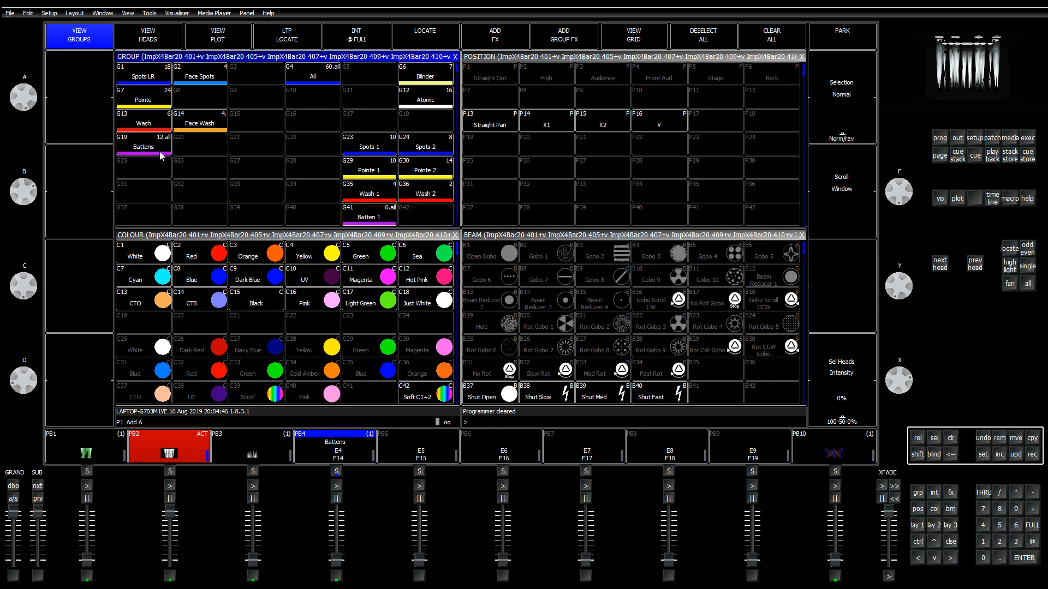
click(369, 222)
click(1031, 454)
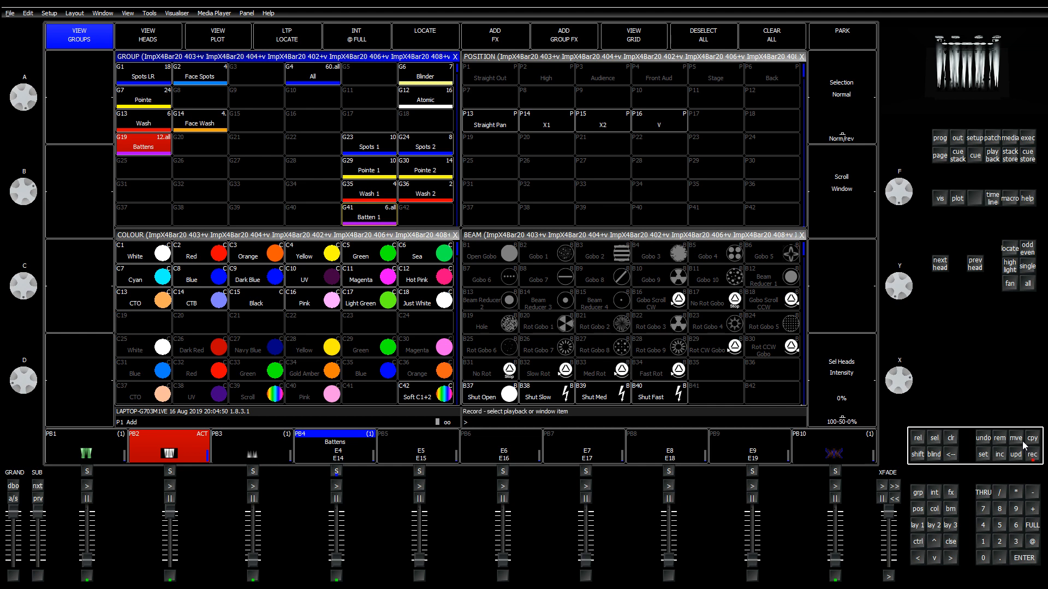
text(Batten 2)
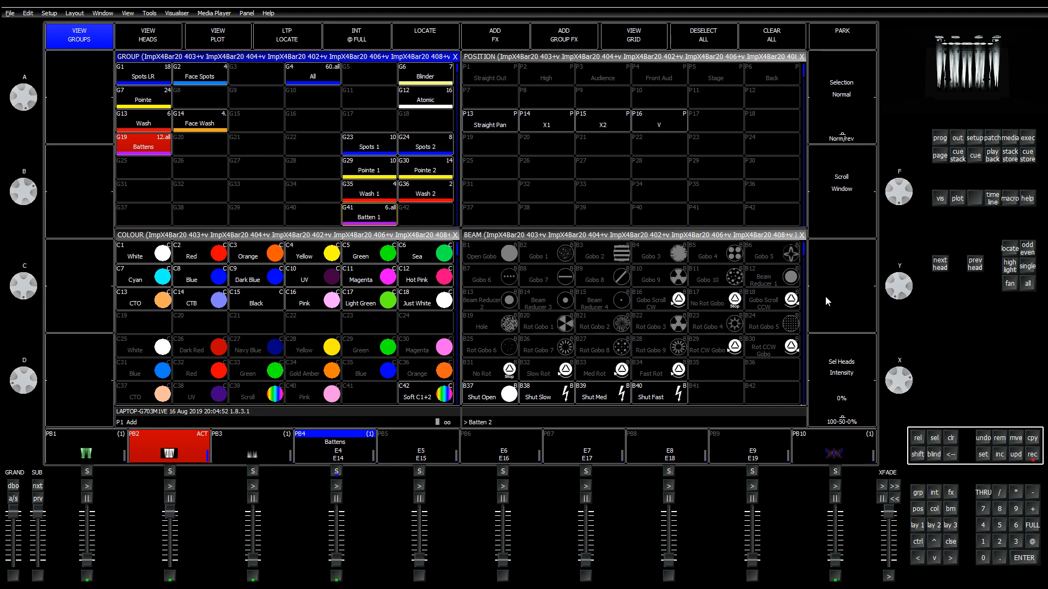
click(437, 214)
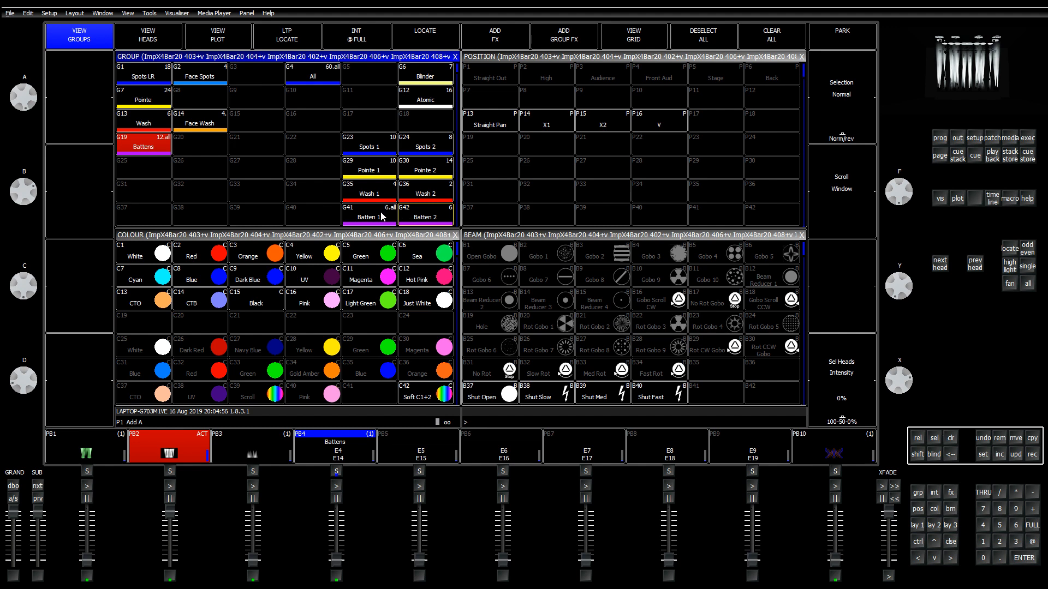
Step: Clear the programmer and remove the Batten 2 group from slot 42 of the group window
click(950, 438)
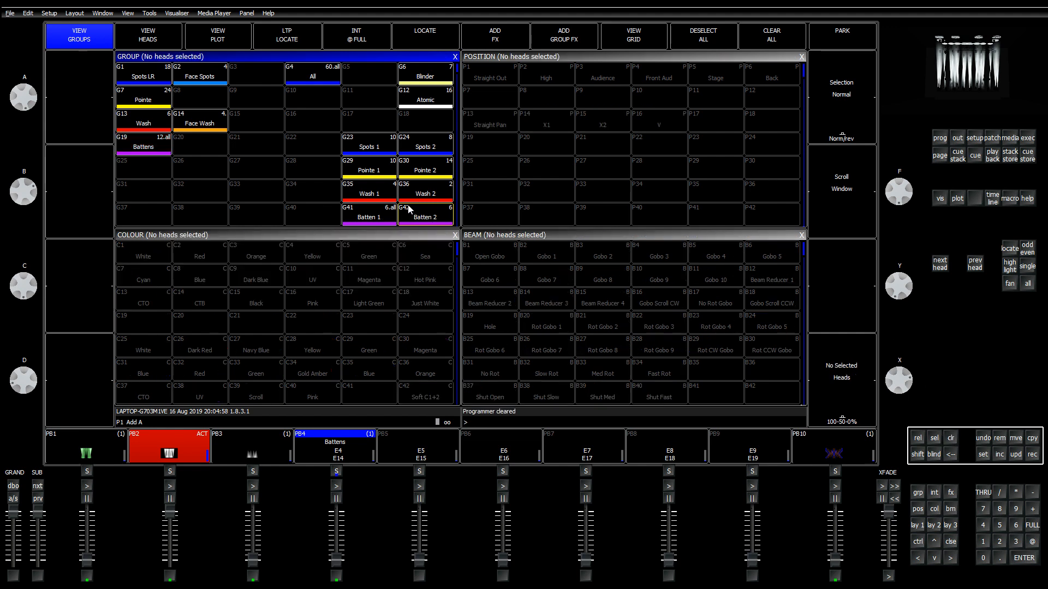
click(1000, 438)
click(441, 225)
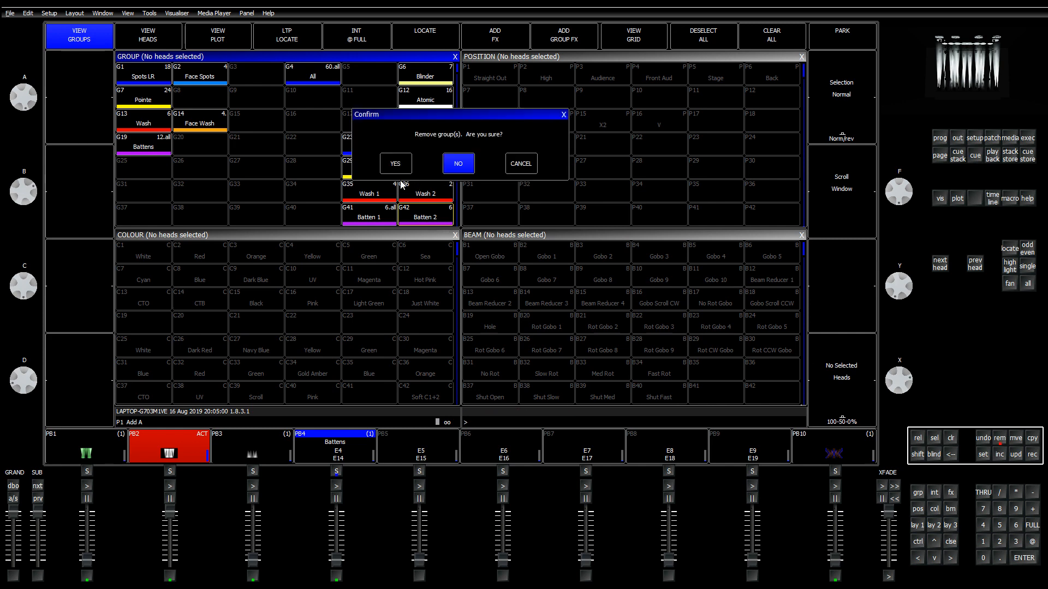
click(396, 166)
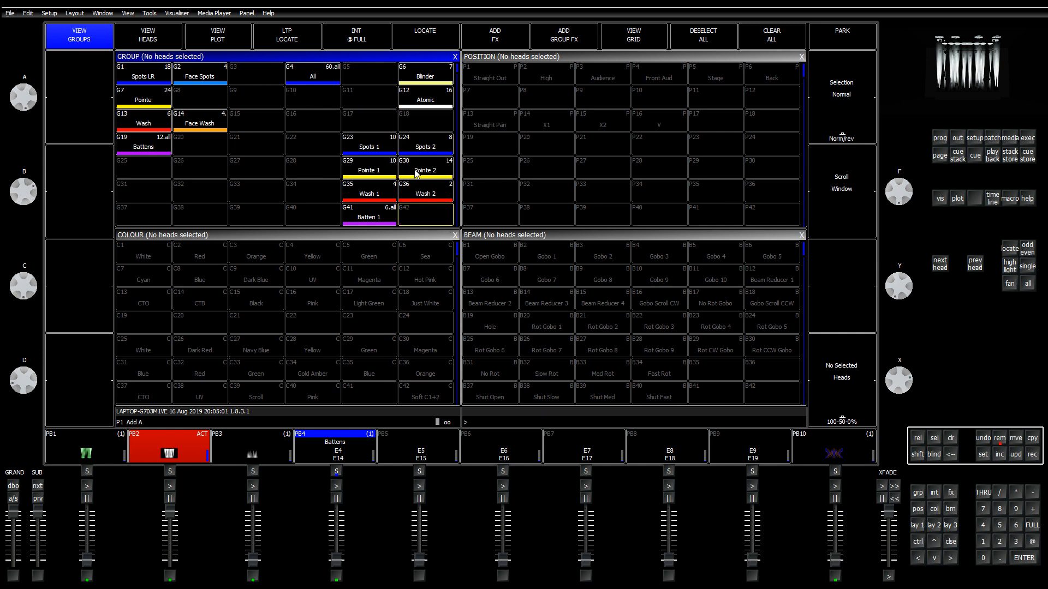
Step: Select the Battens group and deselect heads 401 to 412 individually, leaving only the cell selection active
click(156, 143)
click(155, 101)
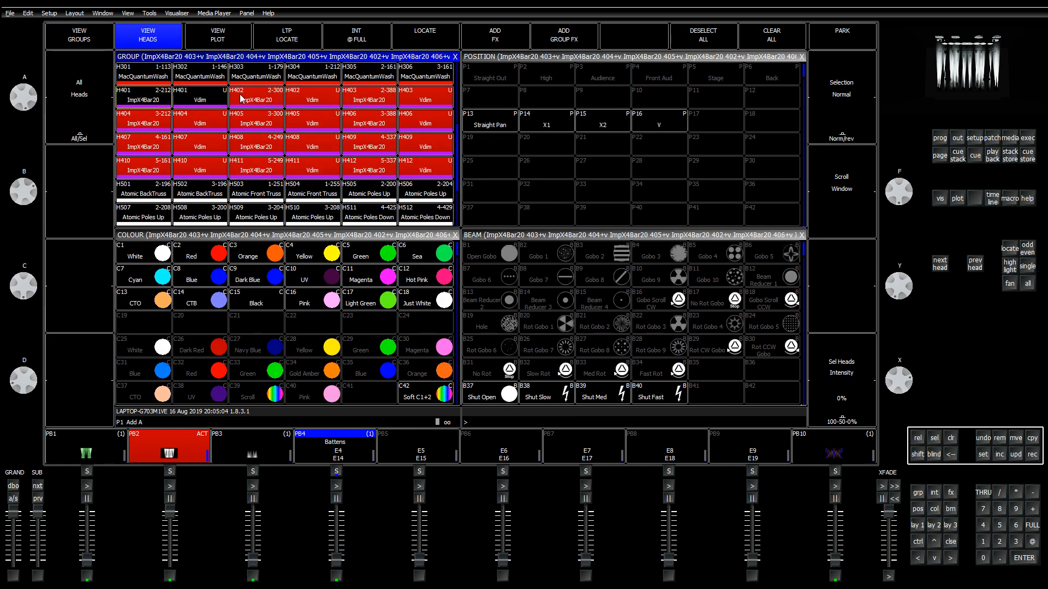
click(248, 100)
click(362, 100)
click(145, 123)
click(254, 127)
click(359, 130)
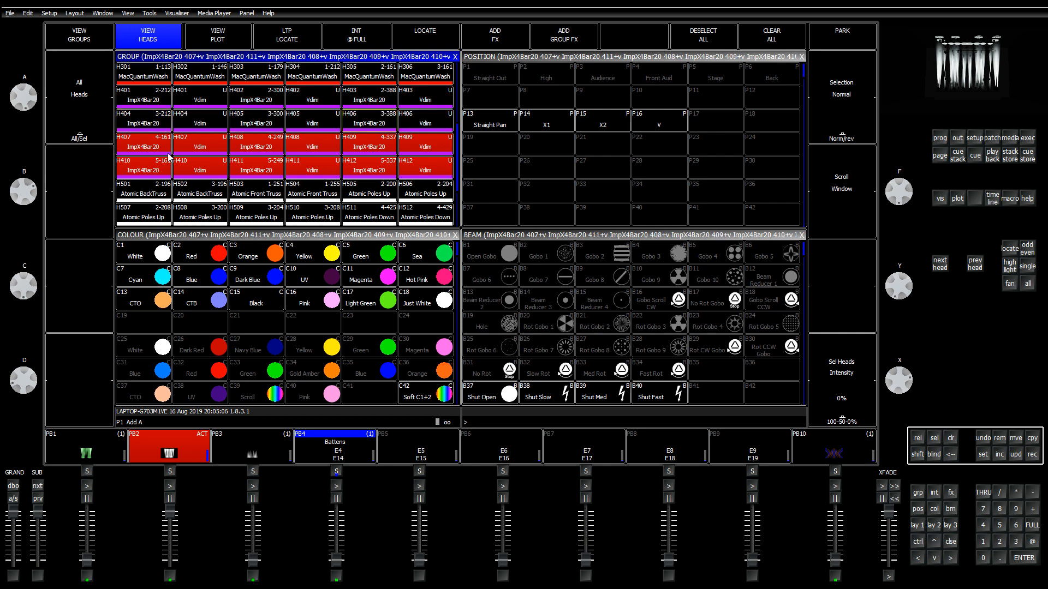
click(143, 152)
click(253, 150)
click(354, 149)
click(147, 172)
click(255, 170)
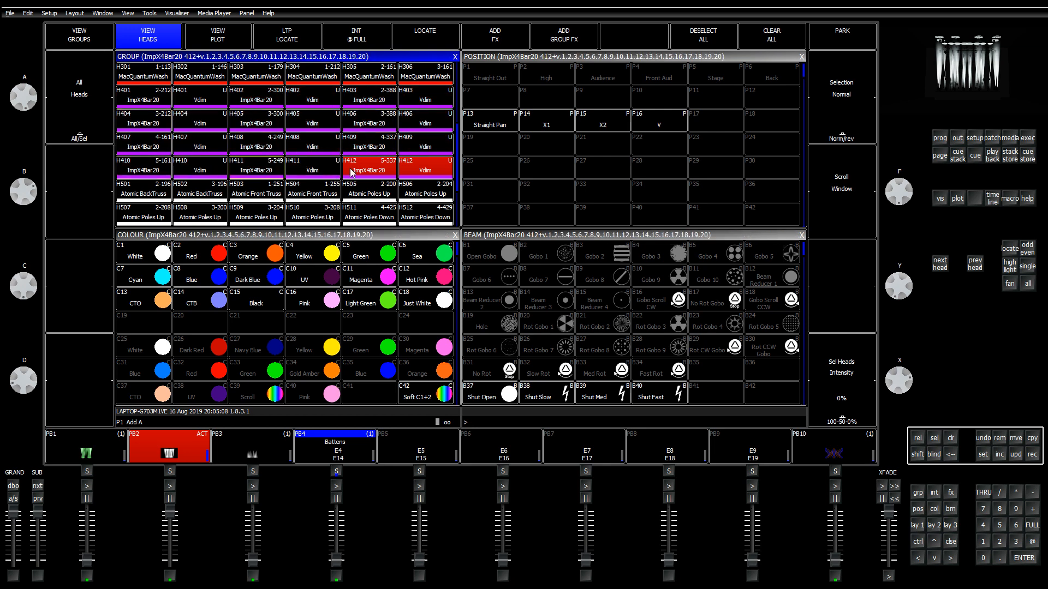
click(366, 171)
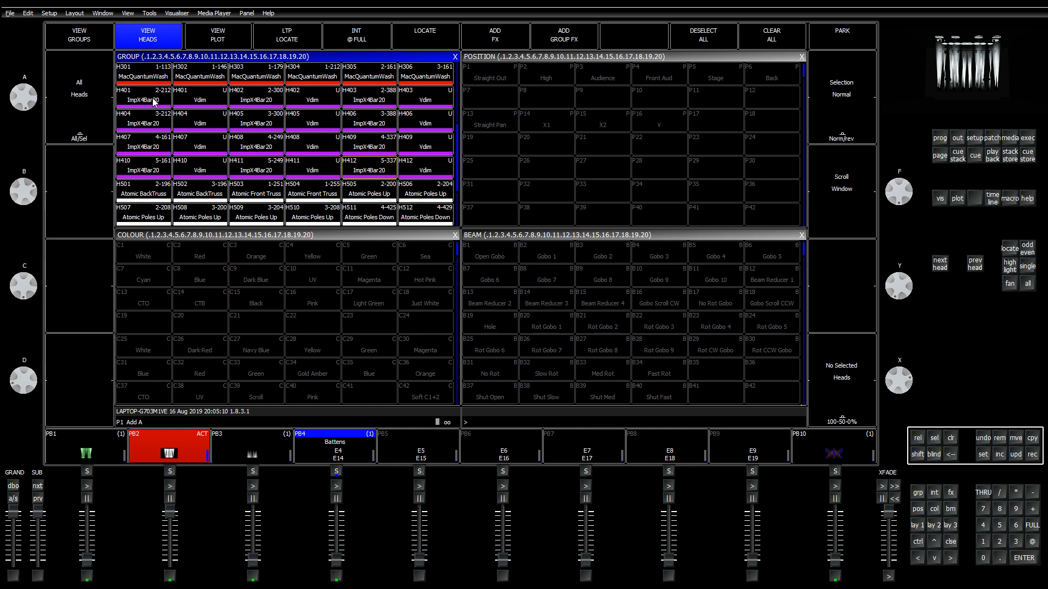
Step: Select batten heads 402, 403, 404, 406, 408 and 412 from the individual heads
click(258, 101)
click(350, 100)
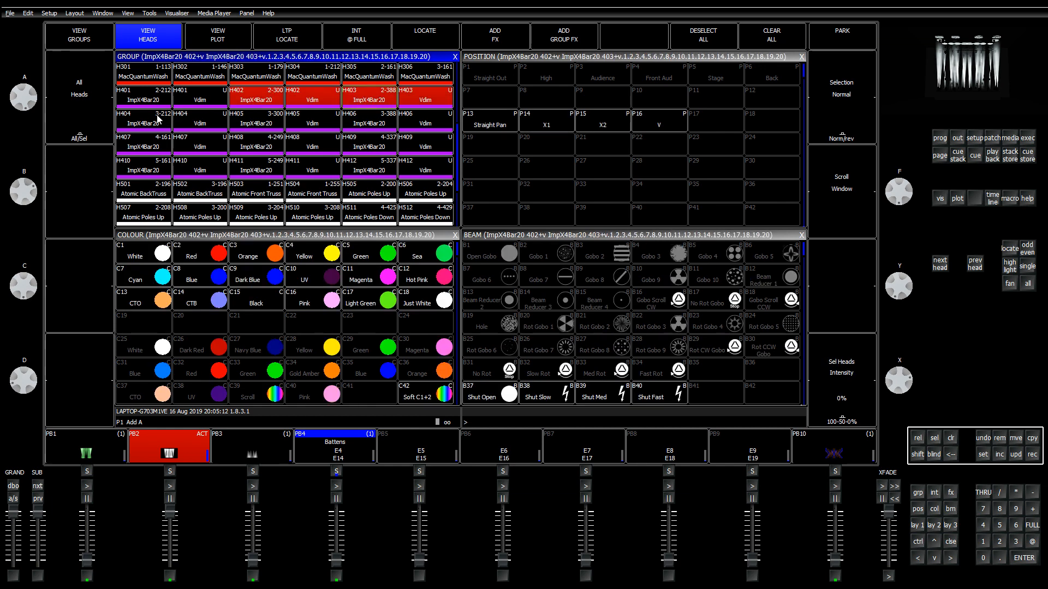
click(155, 122)
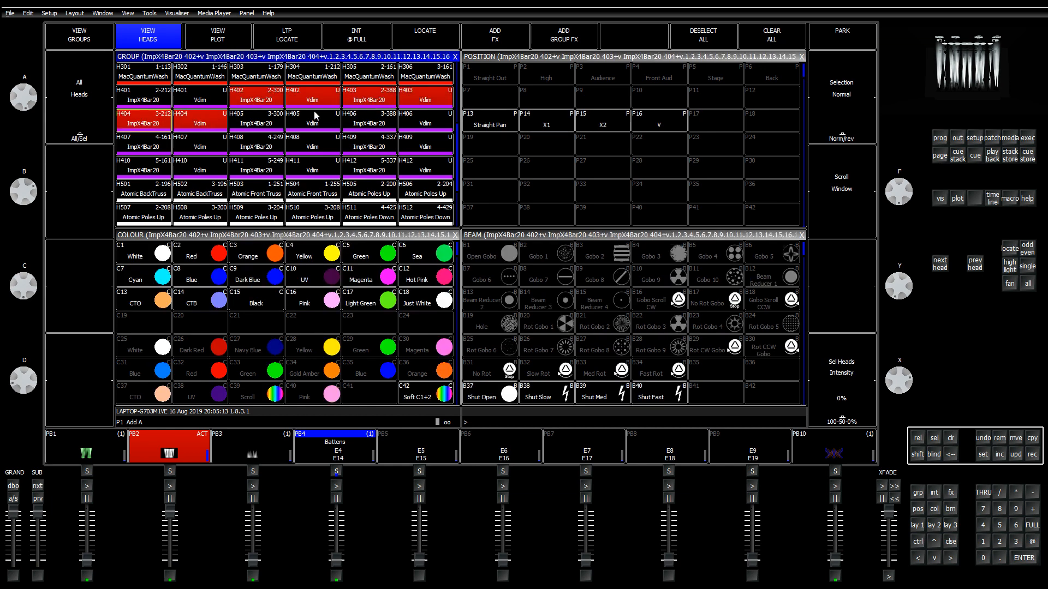
click(351, 116)
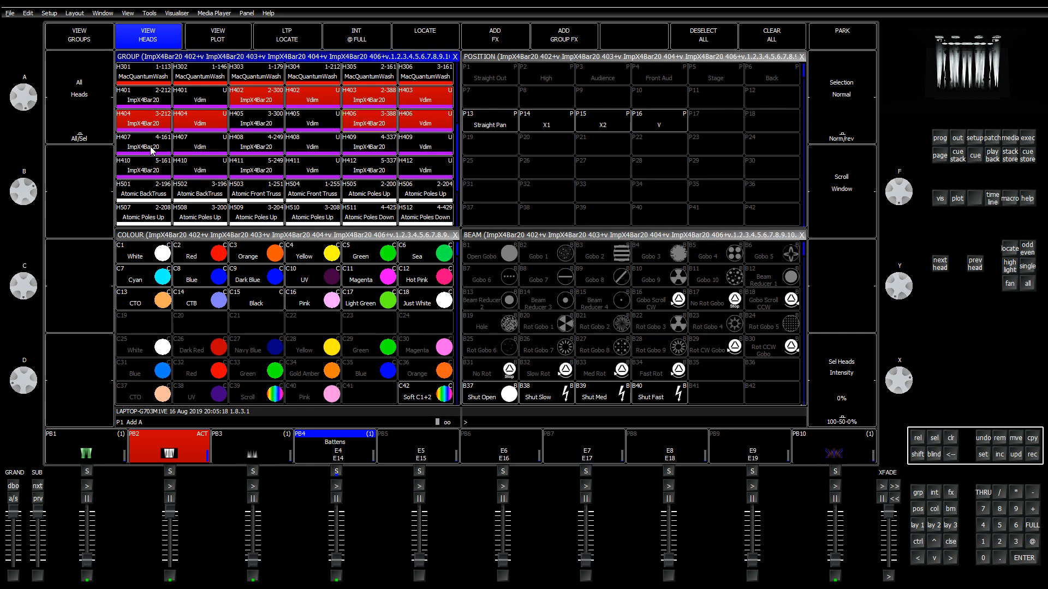
click(250, 151)
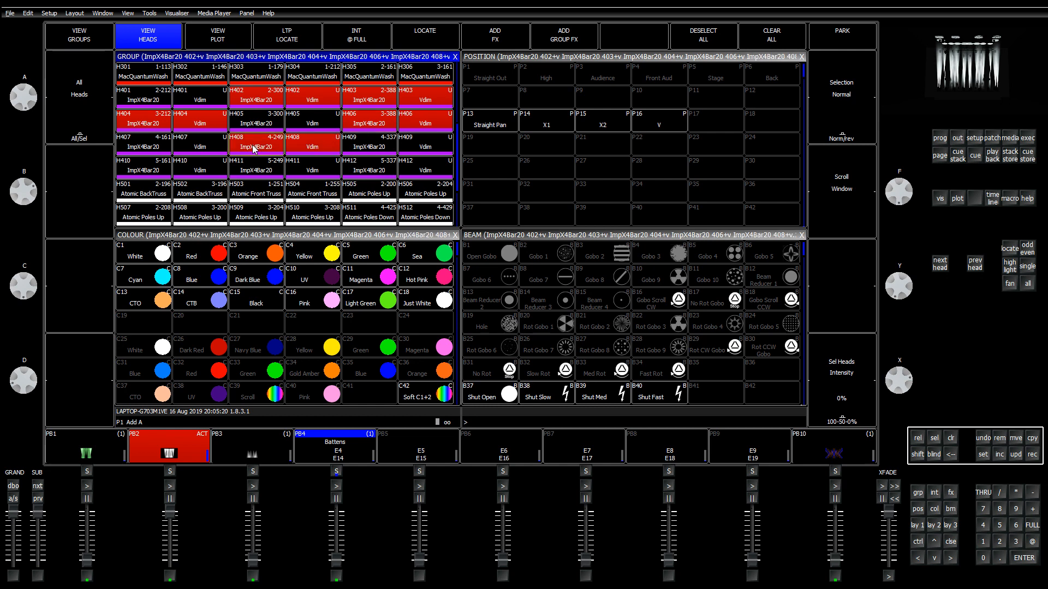
click(377, 173)
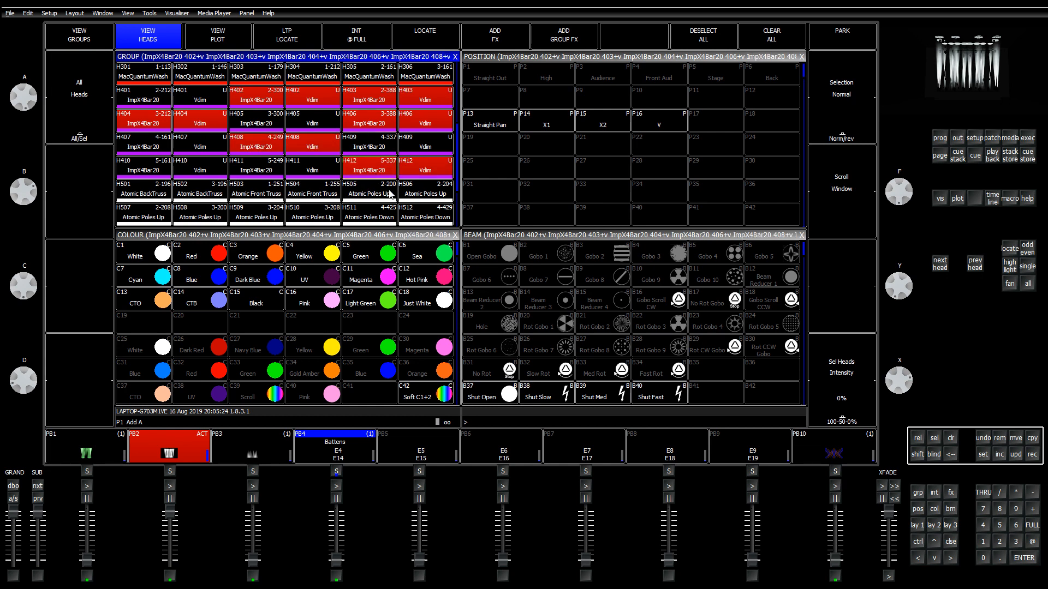
Step: Record the selected battens and their cells as group "Batten 2" in slot 42 and clear the programmer
click(918, 529)
click(1032, 457)
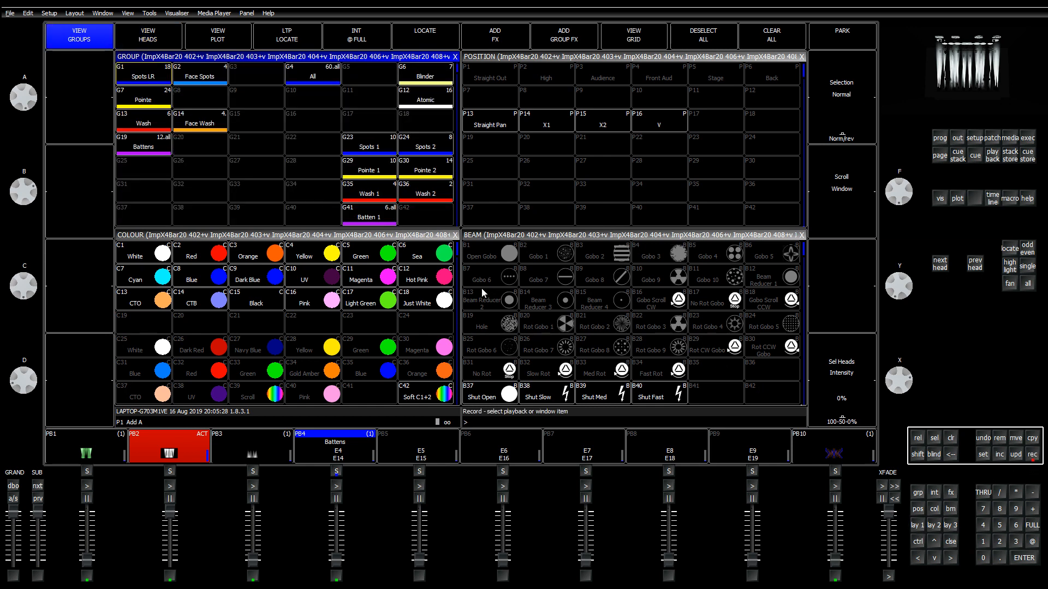
text(Batten 2)
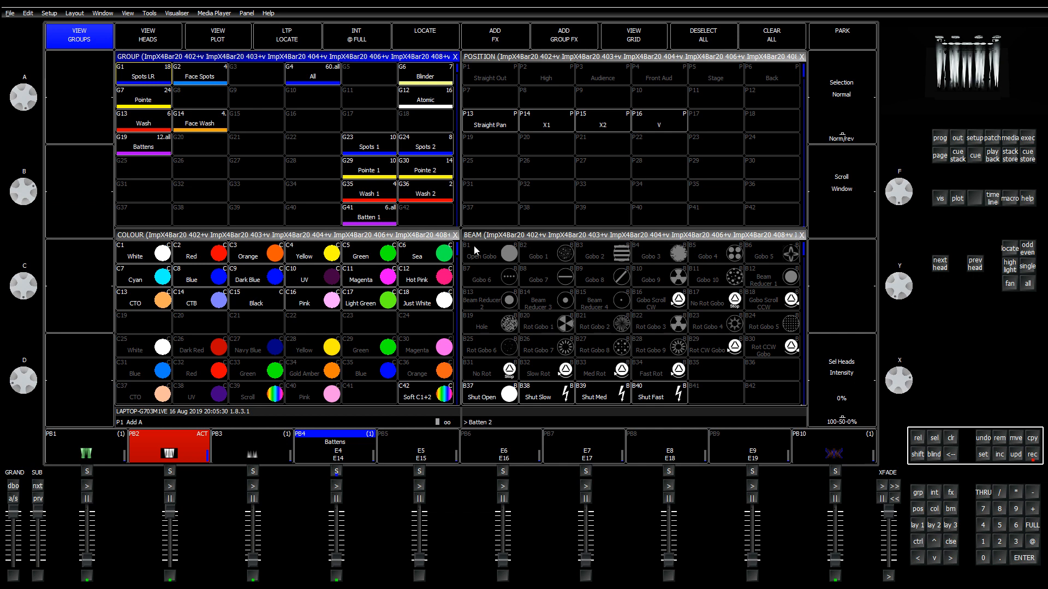
click(440, 219)
click(950, 439)
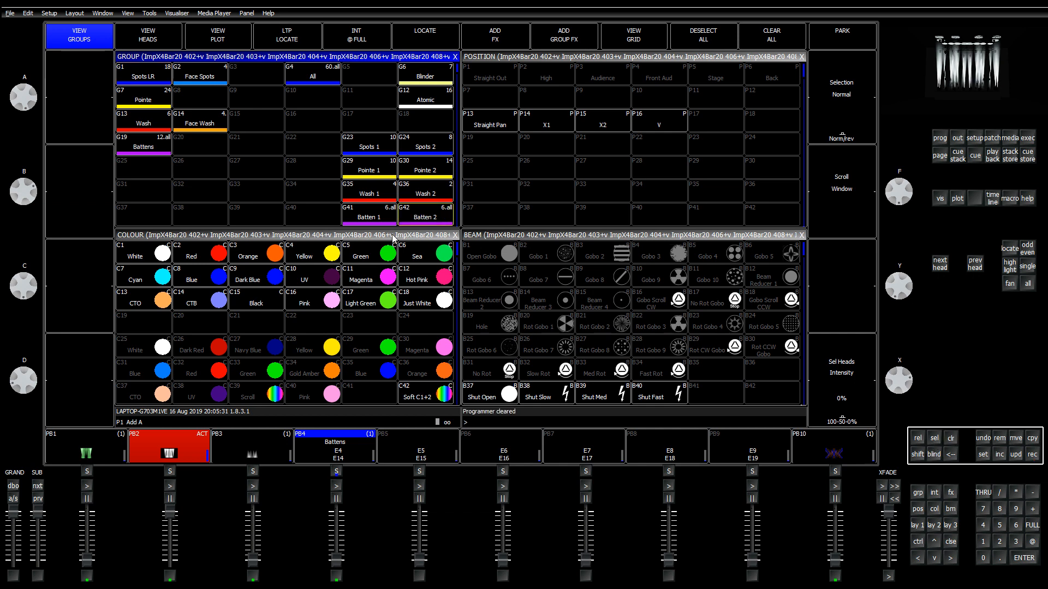
Step: Locate the Batten 1 group to check its heads in the visualiser, and clear the programmer
click(381, 221)
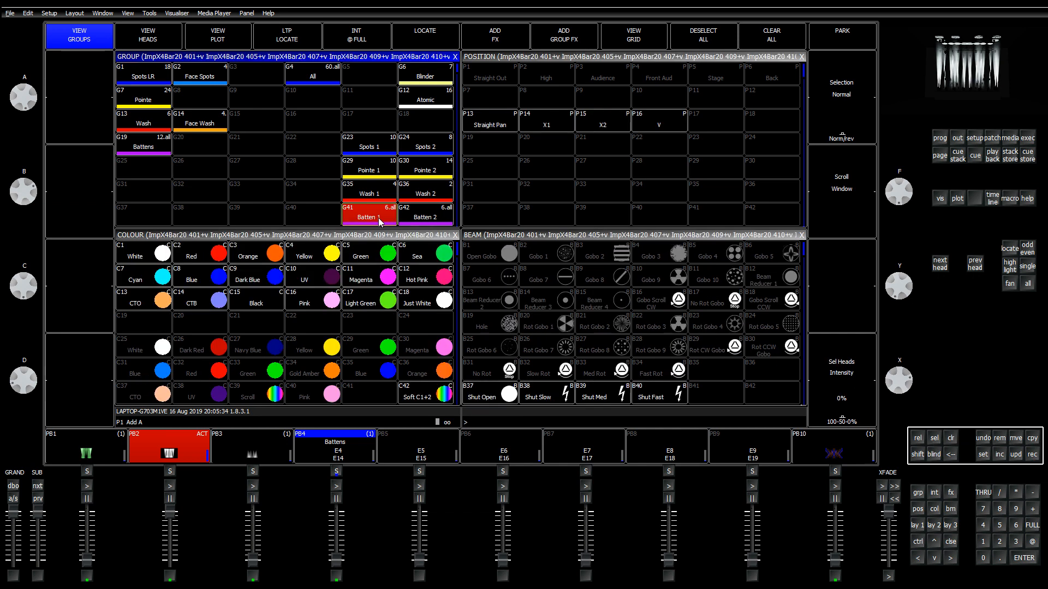
key(l)
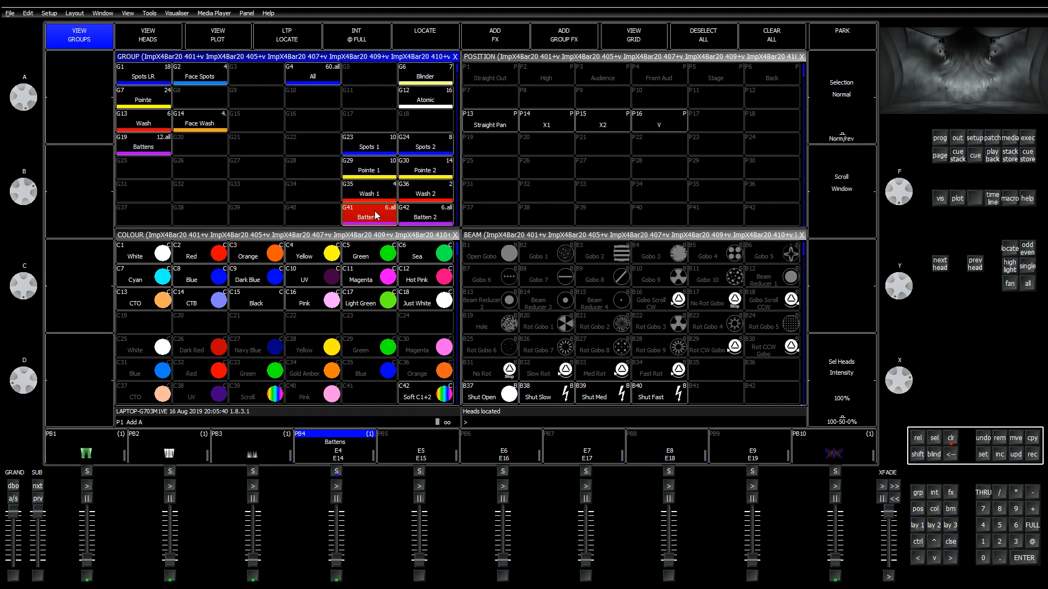
click(375, 252)
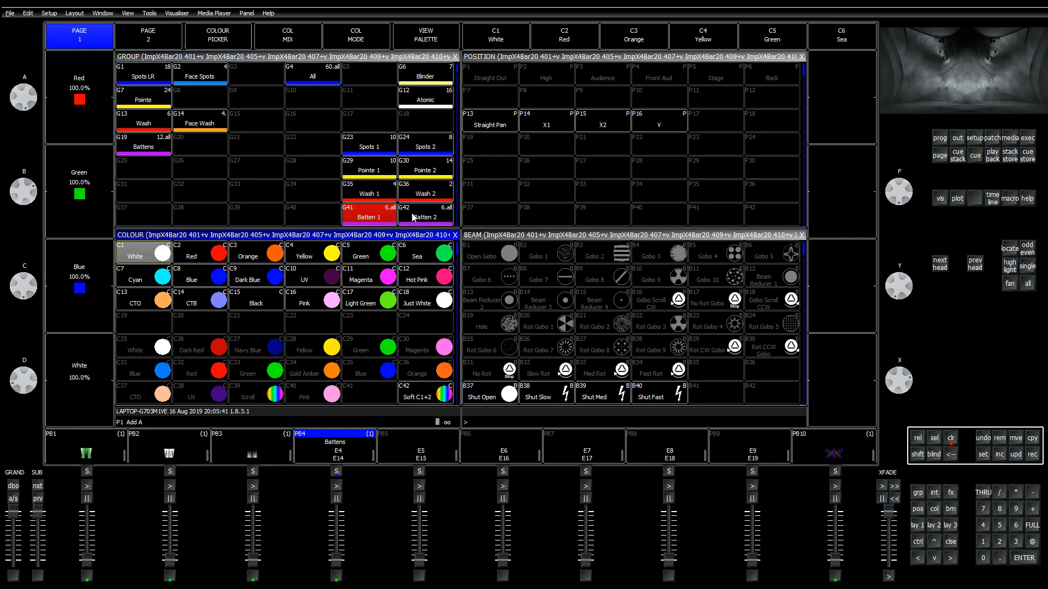
click(425, 216)
key(Escape)
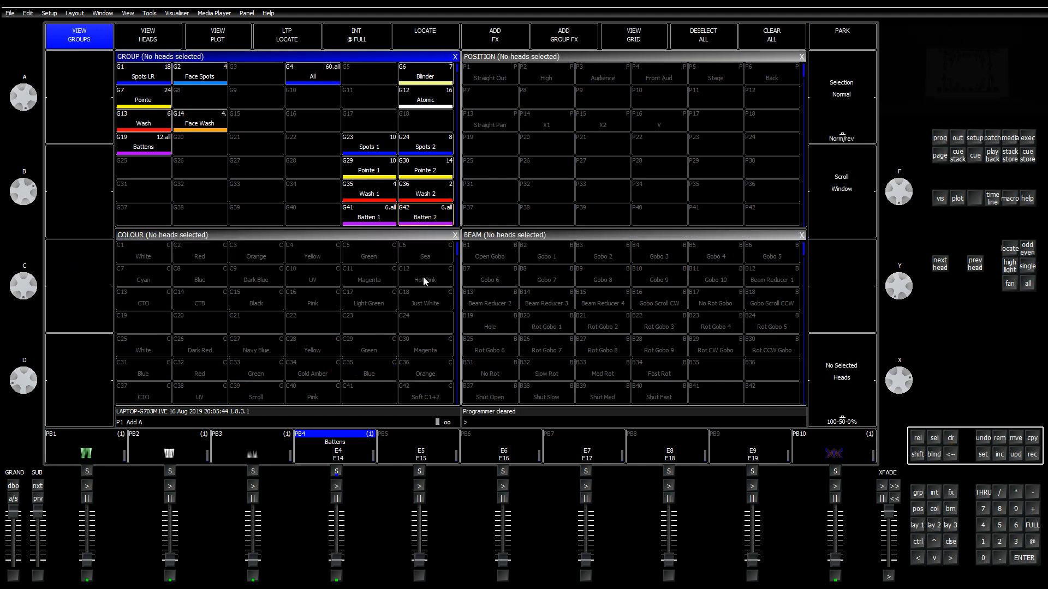
Step: Test both located batten groups in Hot Pink with Batten 1 in Red and Dark Blue, and clear the programmer
click(378, 216)
click(423, 217)
key(ctrl+l)
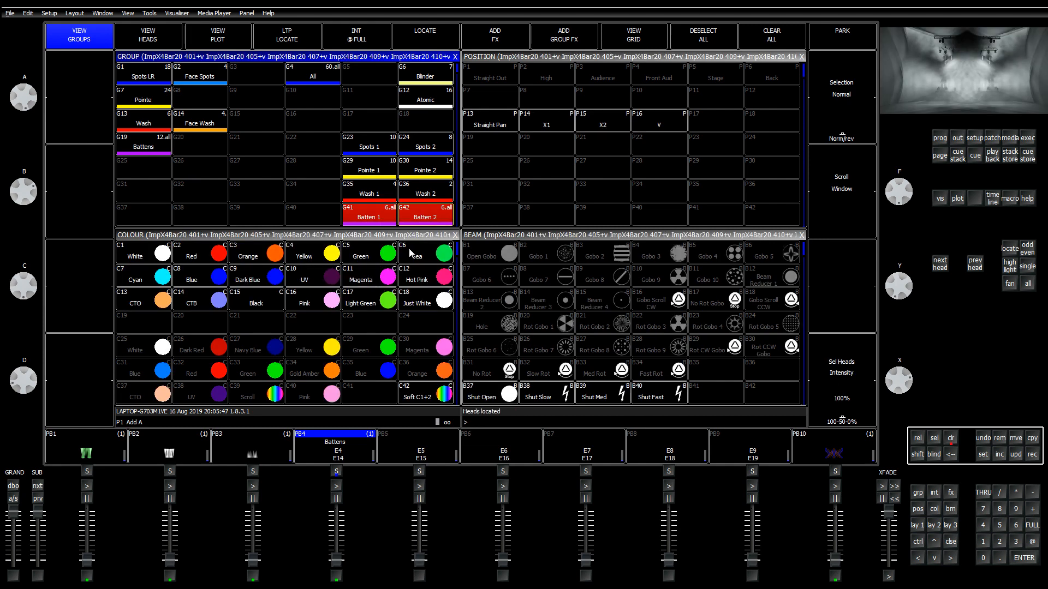
click(418, 276)
click(208, 260)
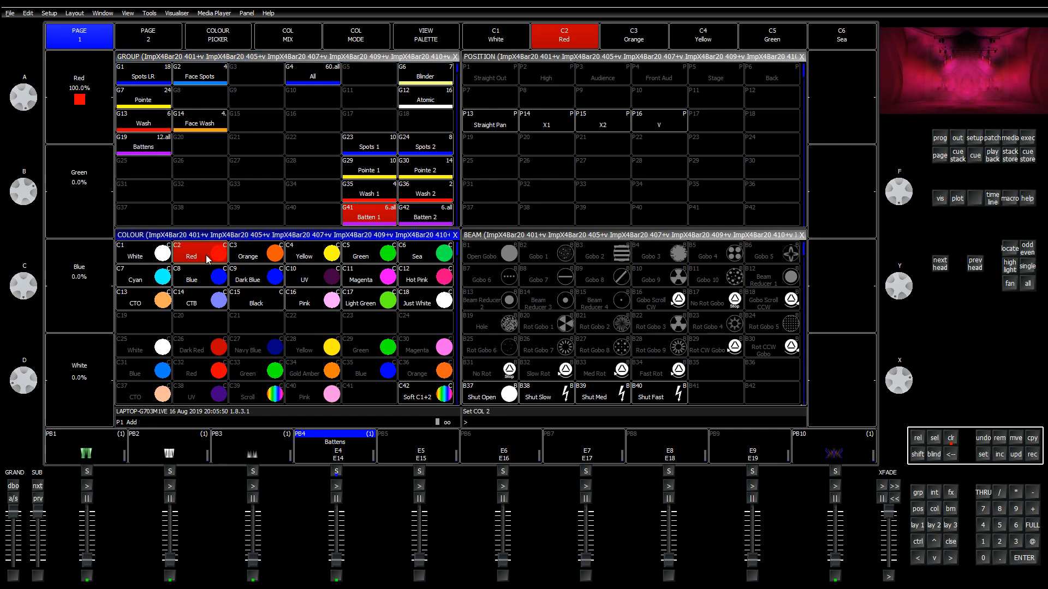
click(259, 281)
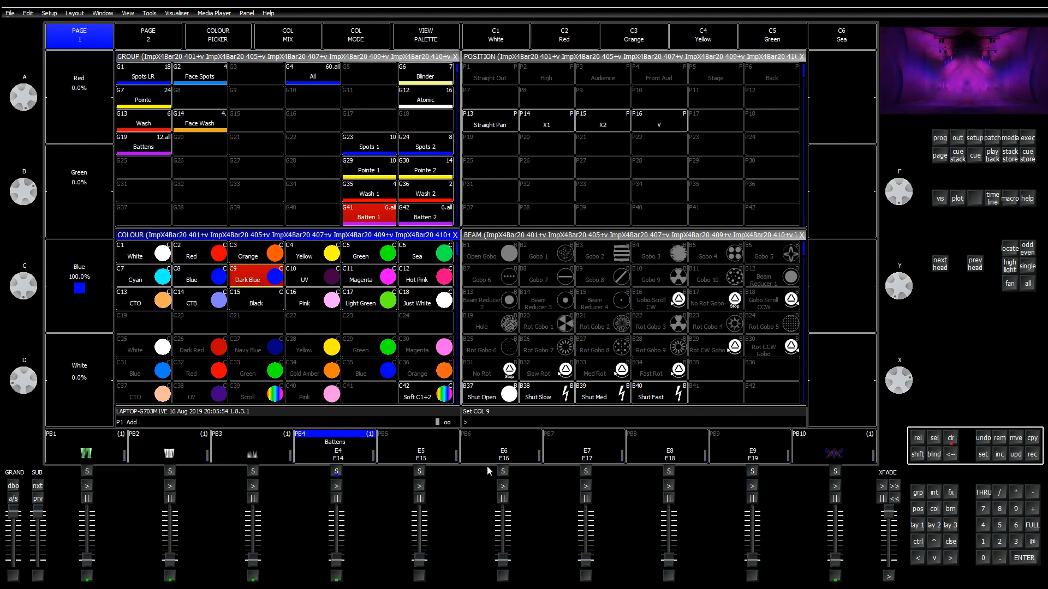
click(950, 439)
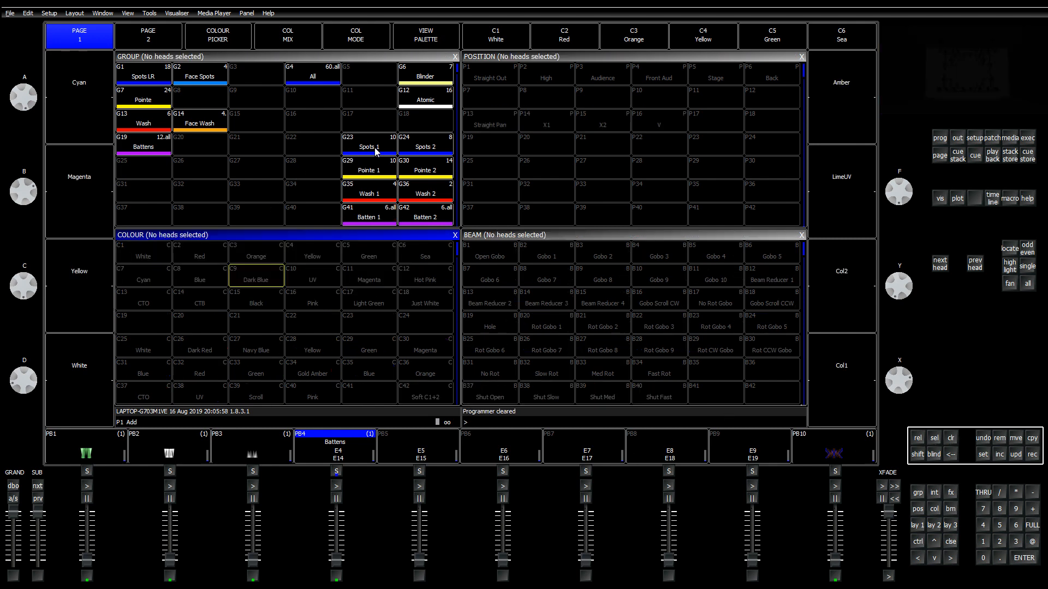
Step: Select groups Spots 1, Pointe 1, Wash 1 and Batten 1, and move colour palettes 25 to 48 to start at slot 19
drag(369, 148, 400, 234)
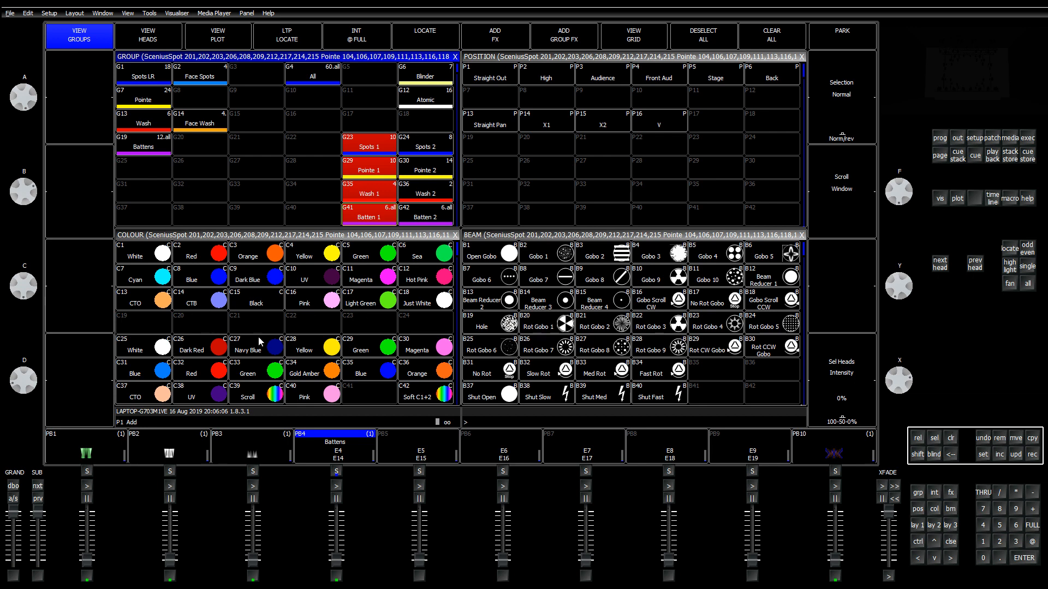
click(302, 328)
scroll(328, 355, down, 2)
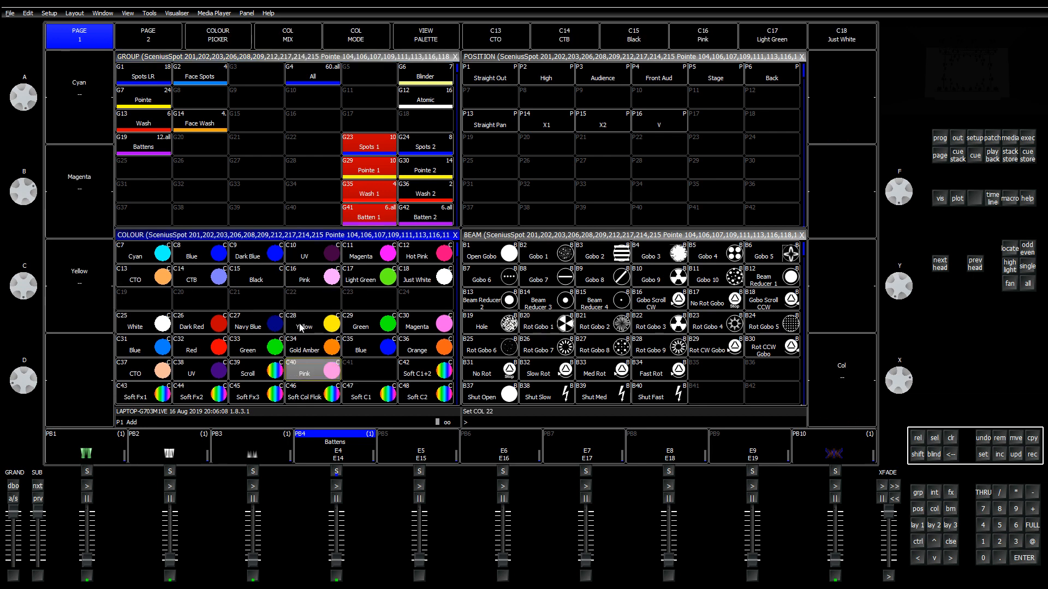
drag(378, 348, 419, 366)
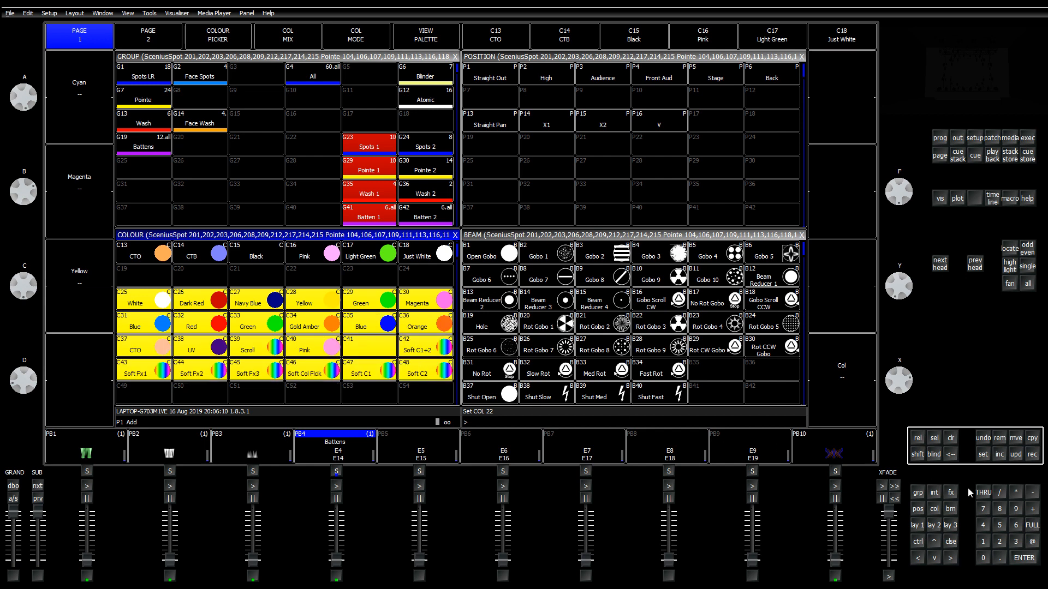
click(1016, 438)
click(145, 275)
scroll(240, 333, up, 2)
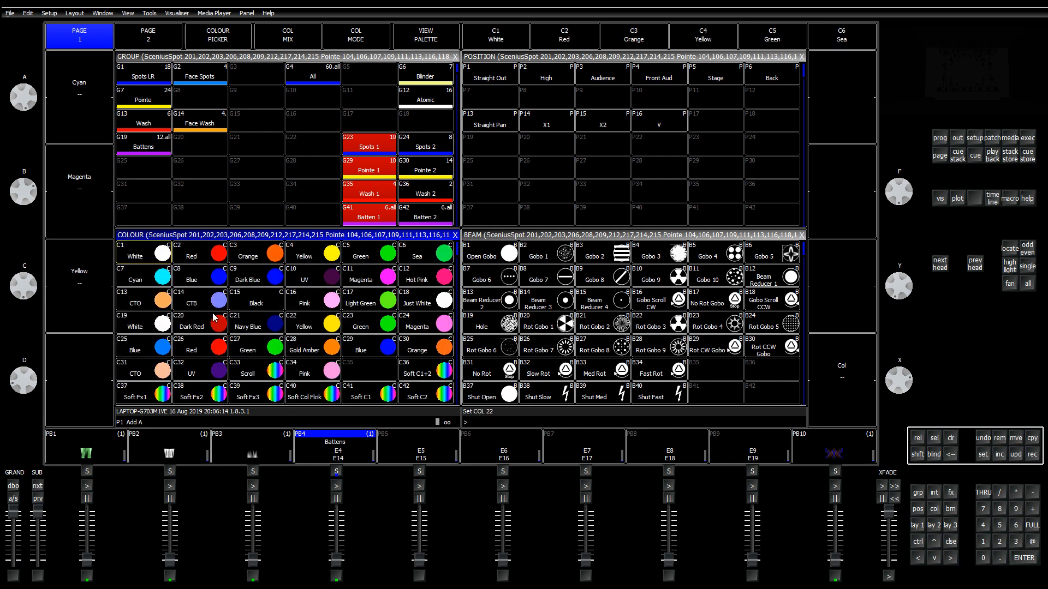
Step: Apply Red to the selected groups and record it into the existing Soft C1 palette in slot 41
click(211, 258)
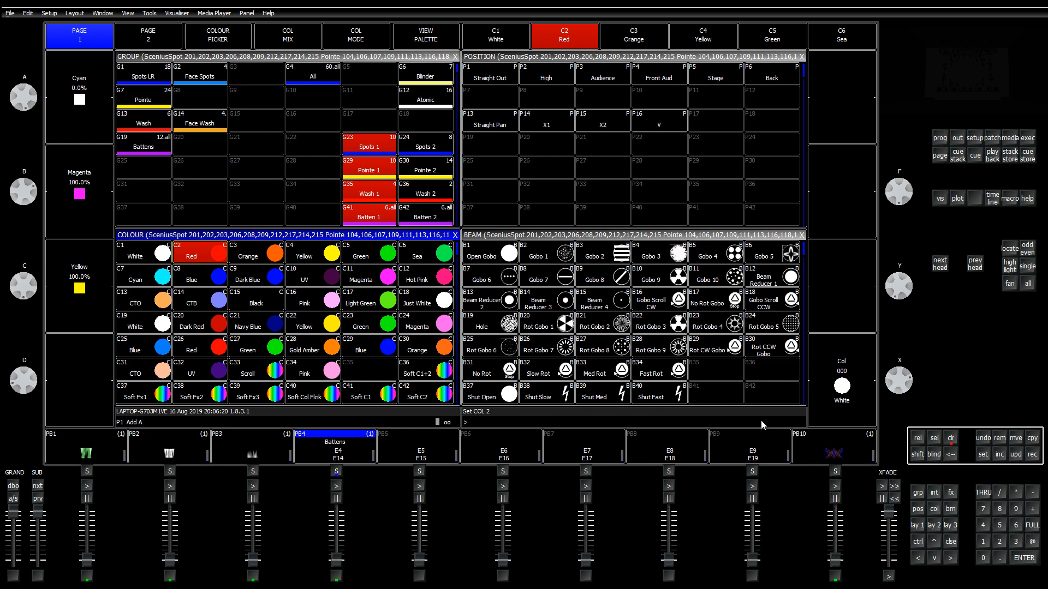
click(1032, 454)
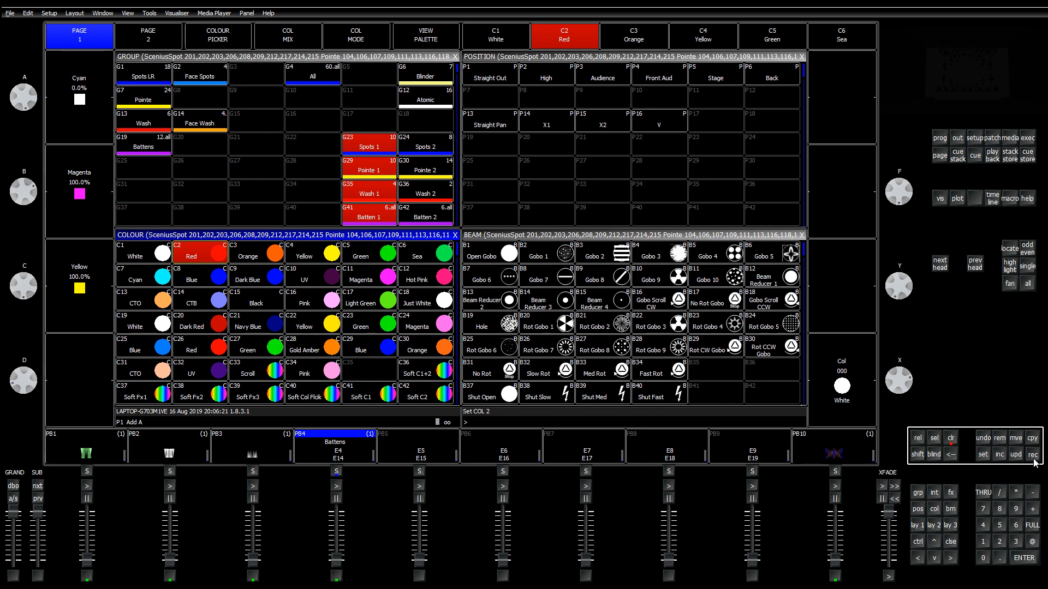
click(369, 394)
click(386, 171)
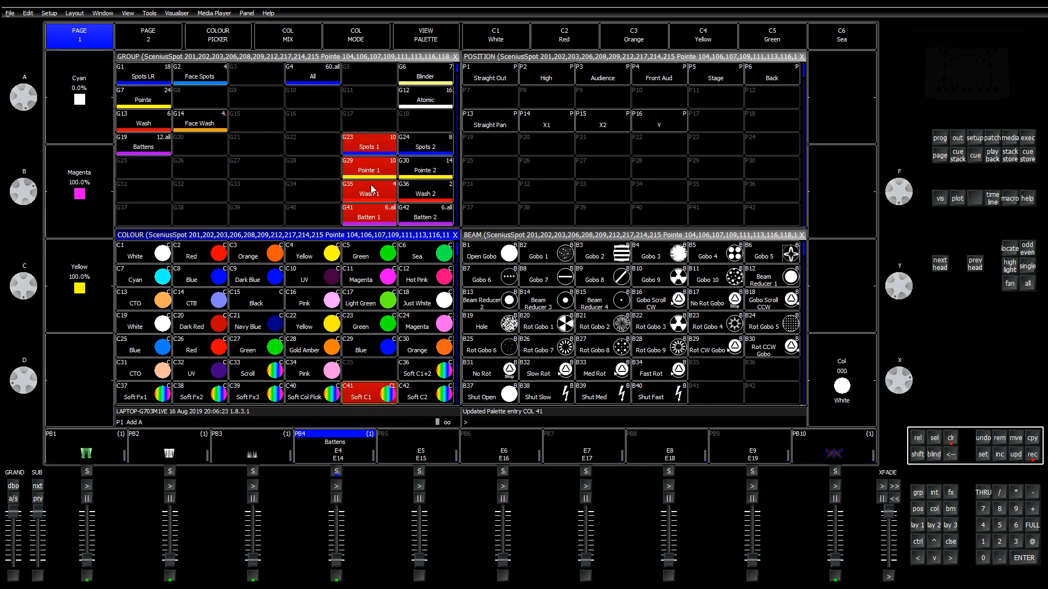
Step: Apply Dark Blue to the selected groups and record it into the existing Soft C2 palette in slot 42
click(273, 270)
click(1032, 454)
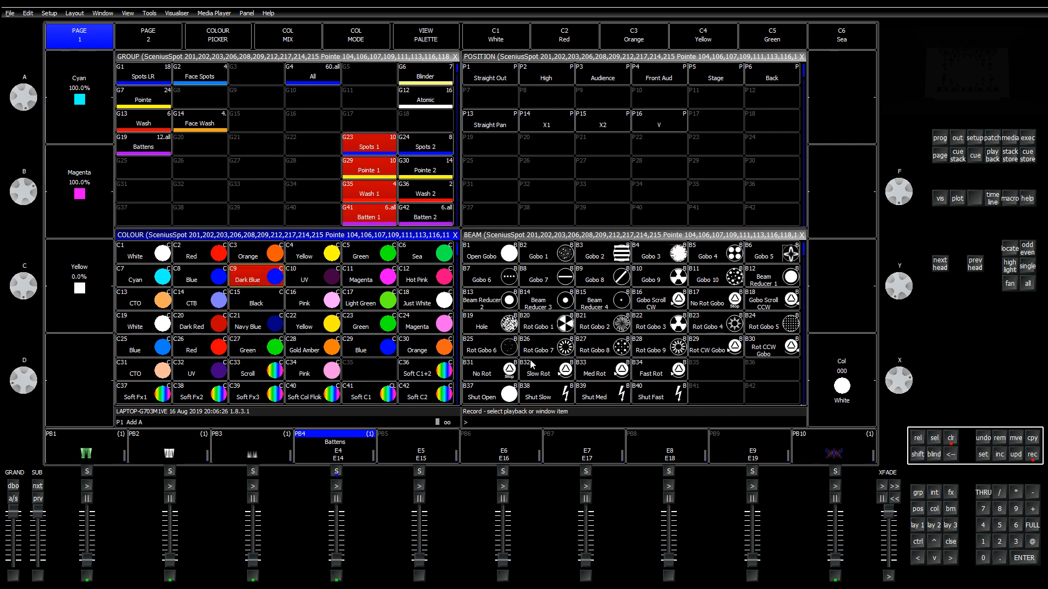
click(433, 402)
click(394, 170)
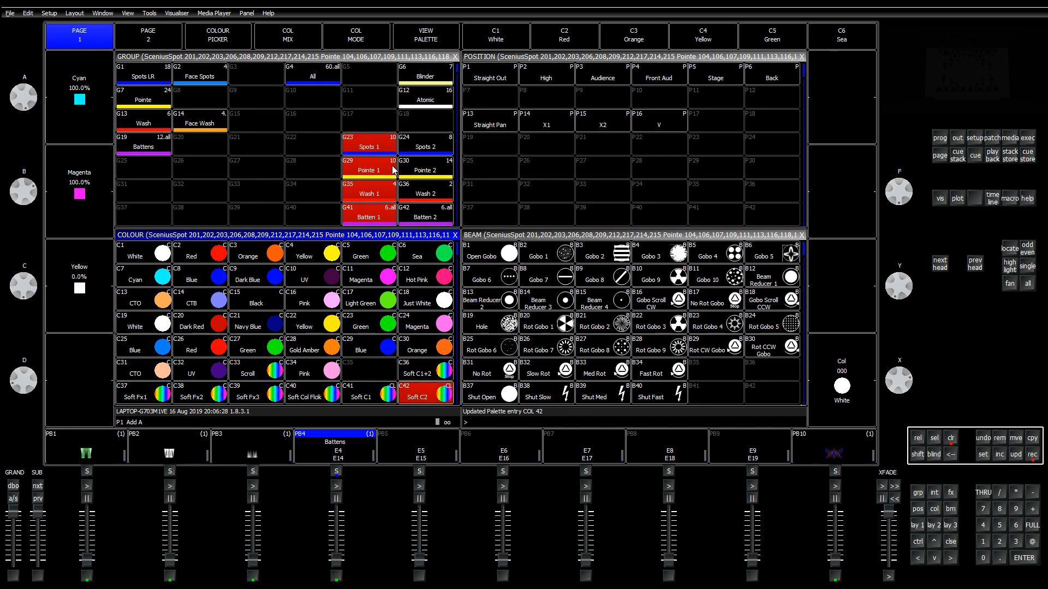
Step: Test the Soft C1 palette on the selected groups, clear the programmer, and select and deselect the All group
click(381, 399)
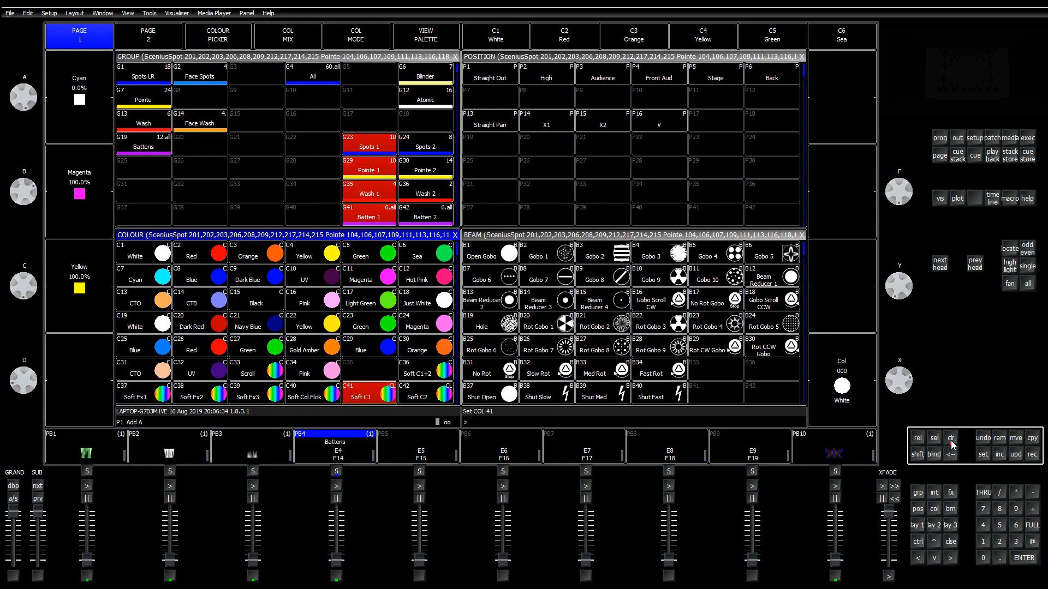
click(951, 443)
click(306, 79)
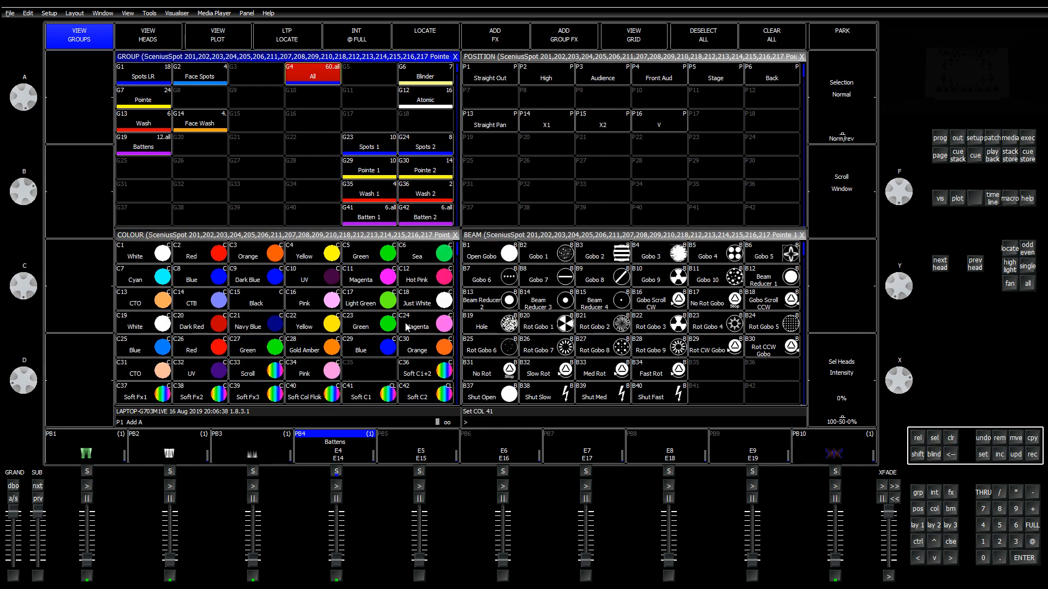
click(326, 82)
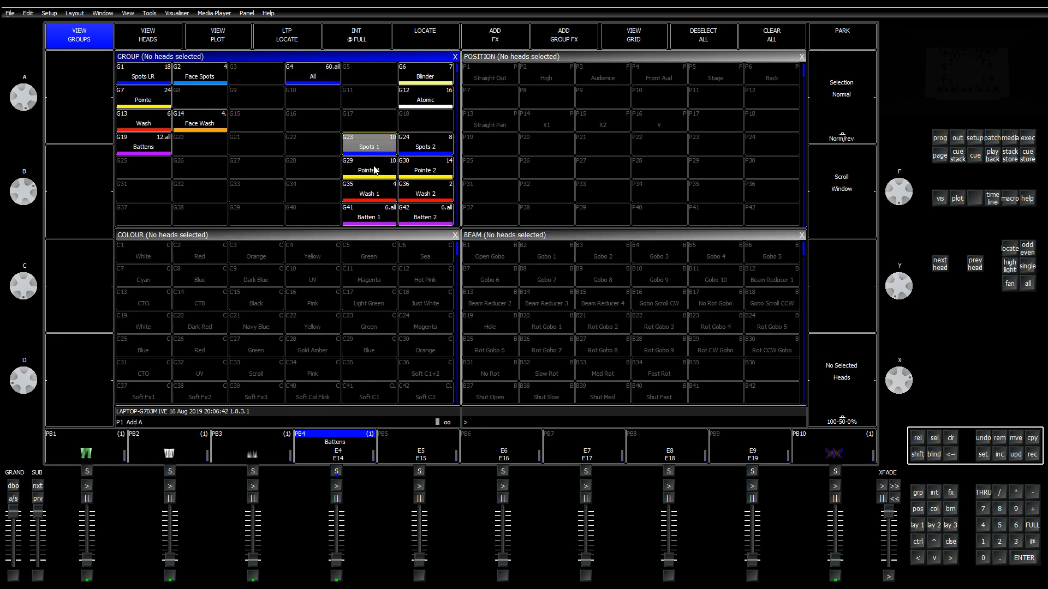
Step: Select groups Spots 1, Pointe 1, Wash 1 and Batten 1, and remove the Soft C1 and Soft C2 colour palettes in slots 41 and 42
click(376, 147)
click(376, 170)
click(376, 194)
click(377, 217)
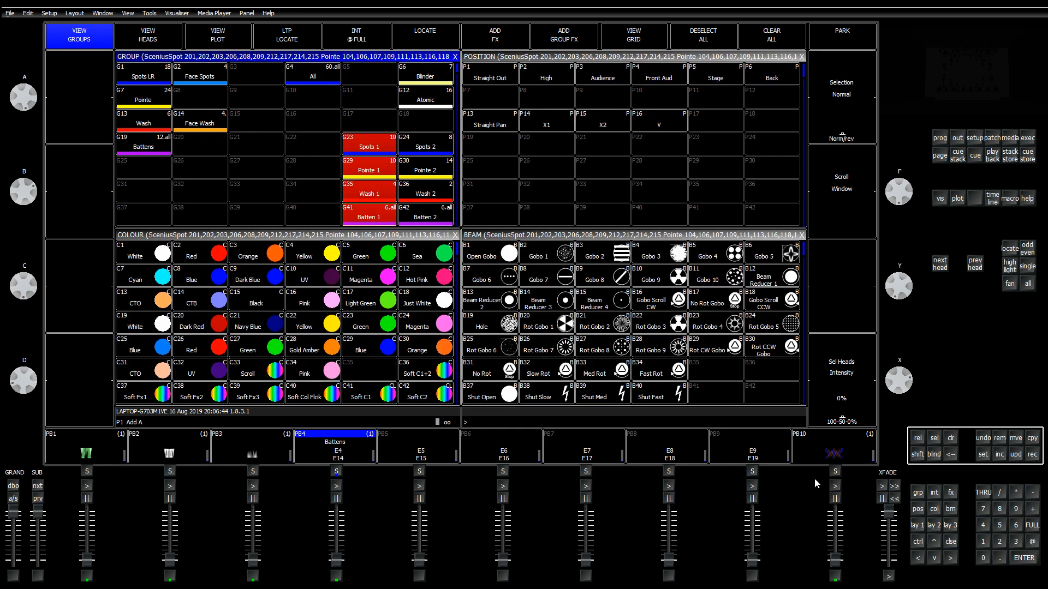
click(1000, 440)
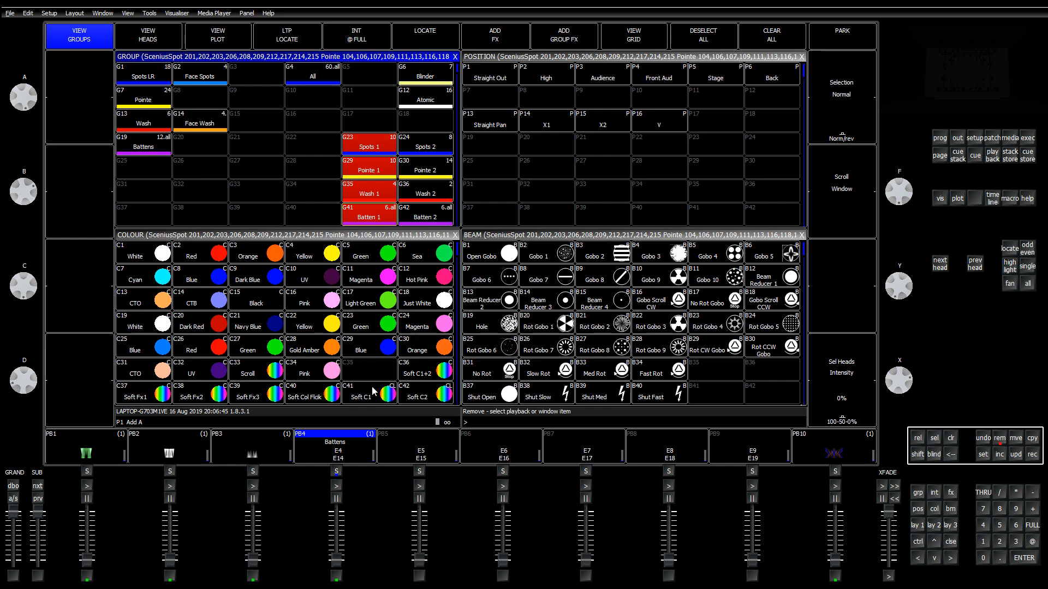
click(423, 402)
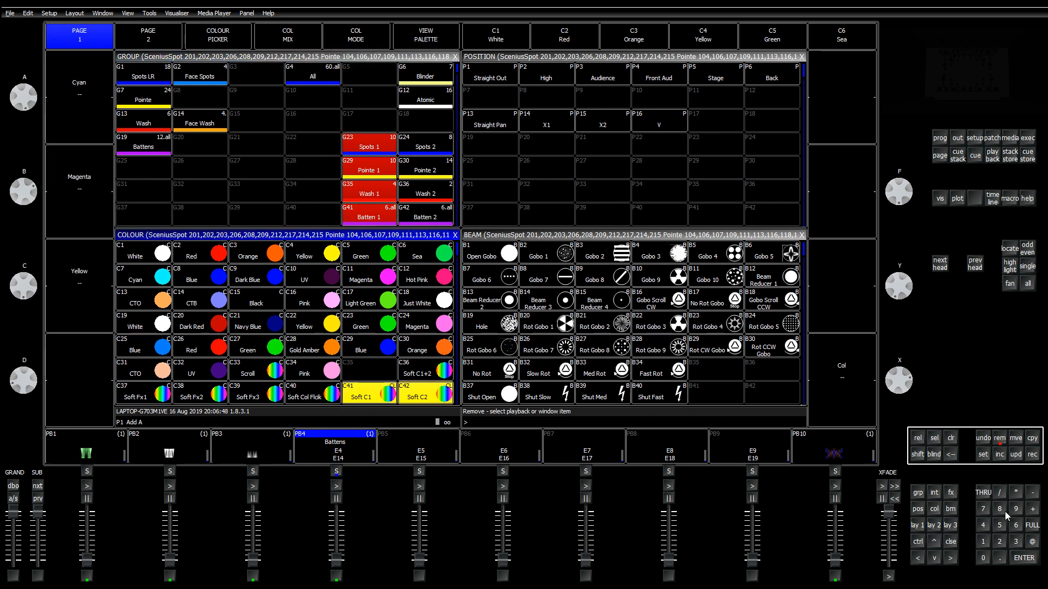
click(999, 439)
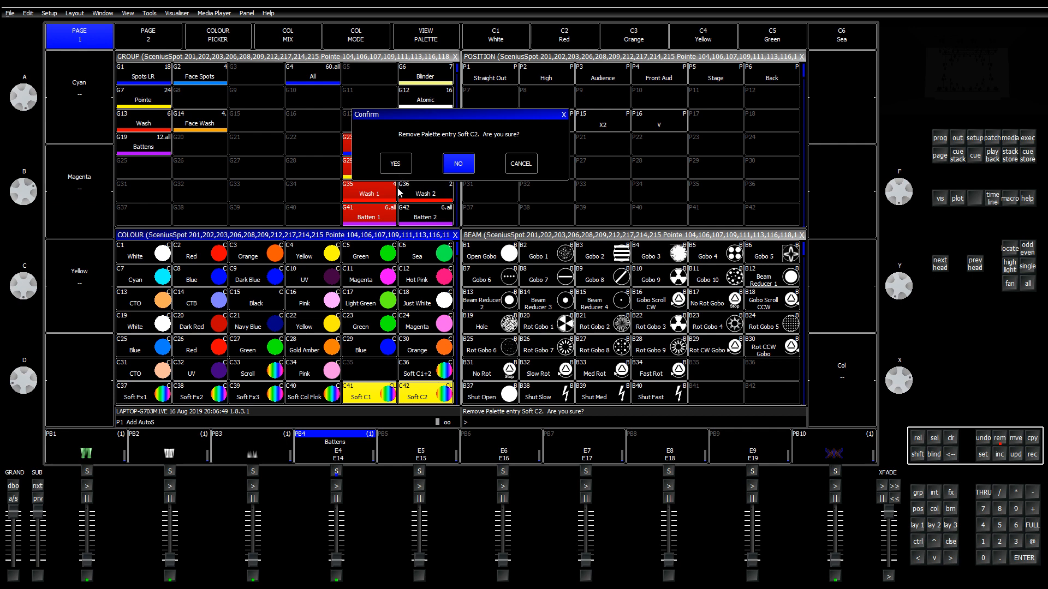
click(395, 163)
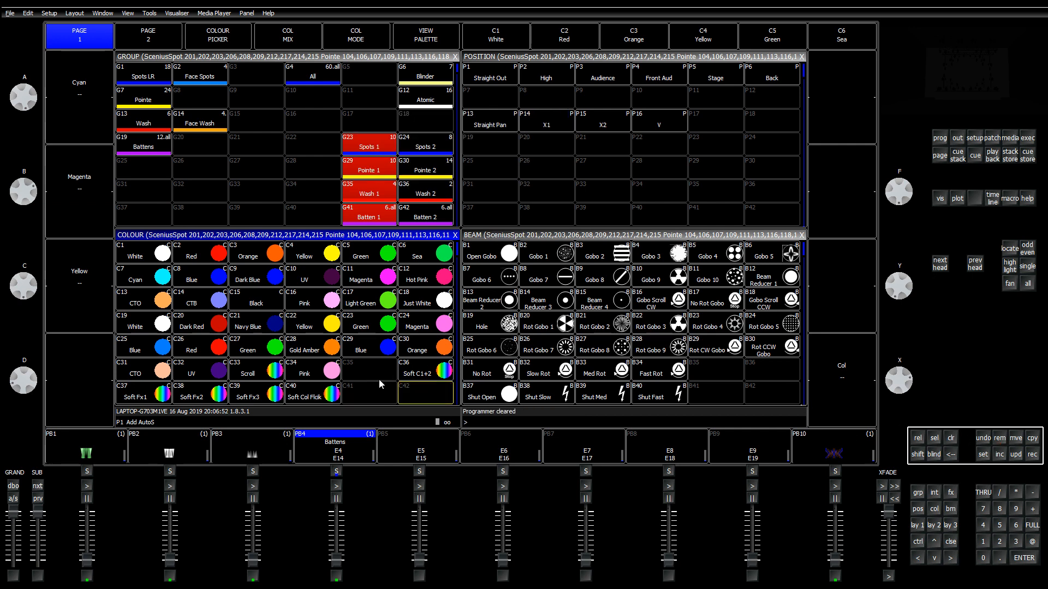
Step: Select groups Spots 1, Pointe 1, Wash 1 and Batten 1, apply Red, and record it as a new colour palette in slot 41
click(370, 149)
click(366, 149)
click(368, 171)
click(368, 193)
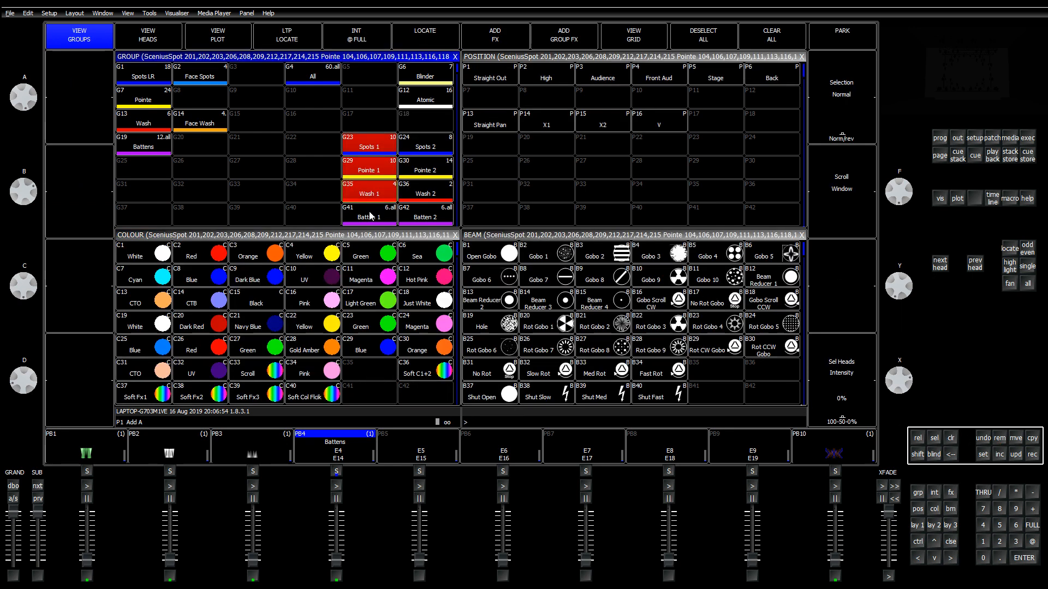
click(369, 218)
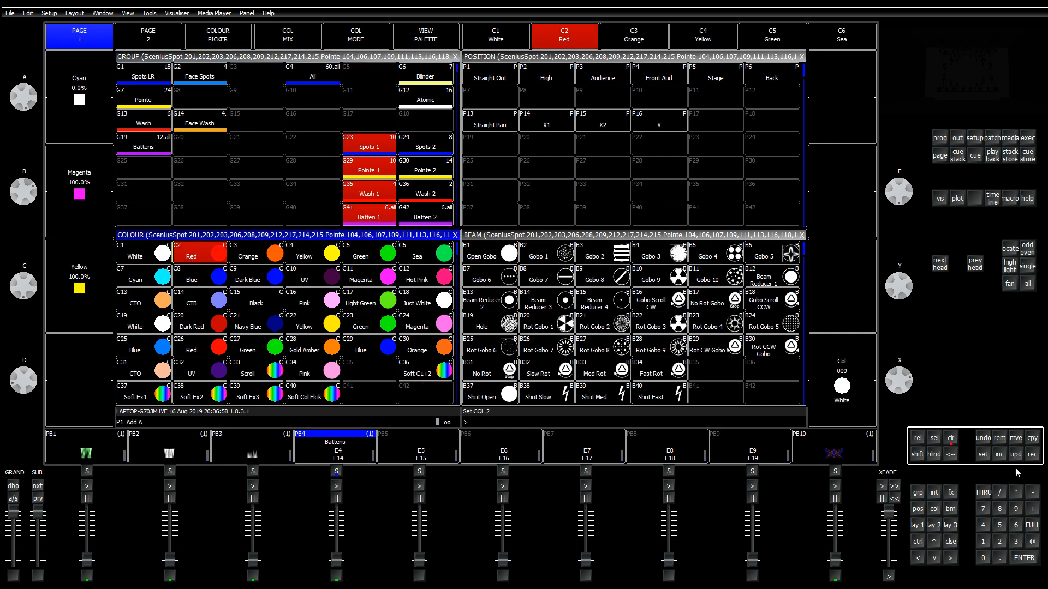
click(364, 397)
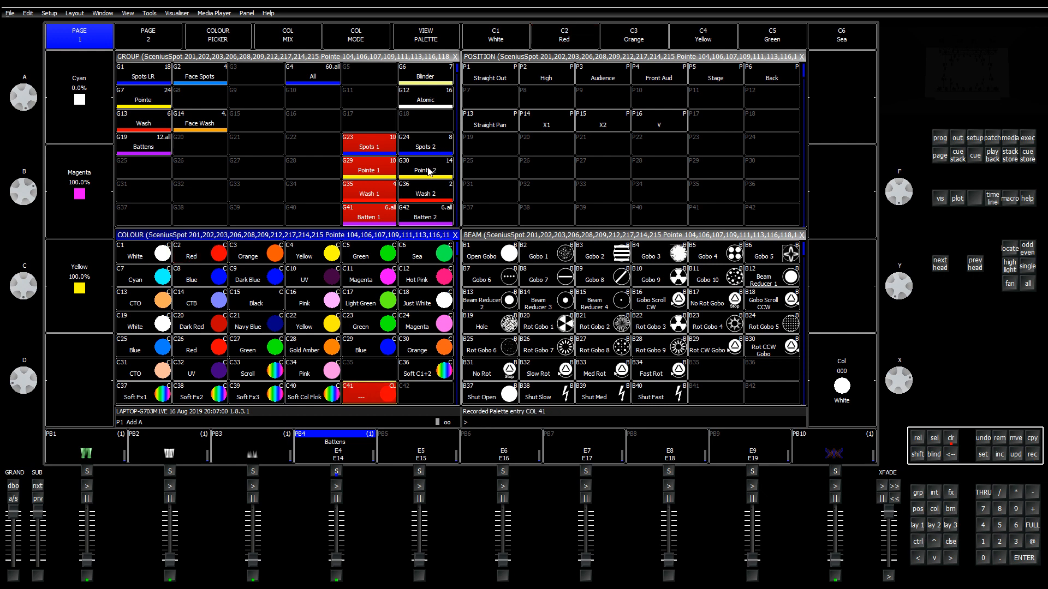
Step: Apply Dark Blue to groups Spots 2, Pointe 2, Wash 2 and Batten 2, record it into colour slot 42, and clear the programmer
drag(427, 146, 428, 216)
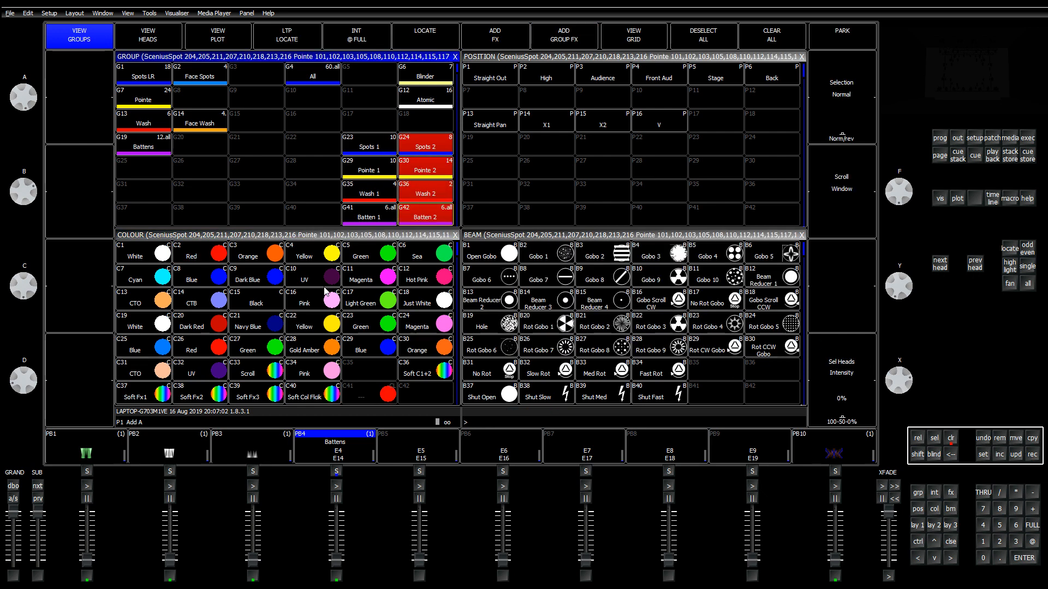
click(267, 280)
click(1033, 456)
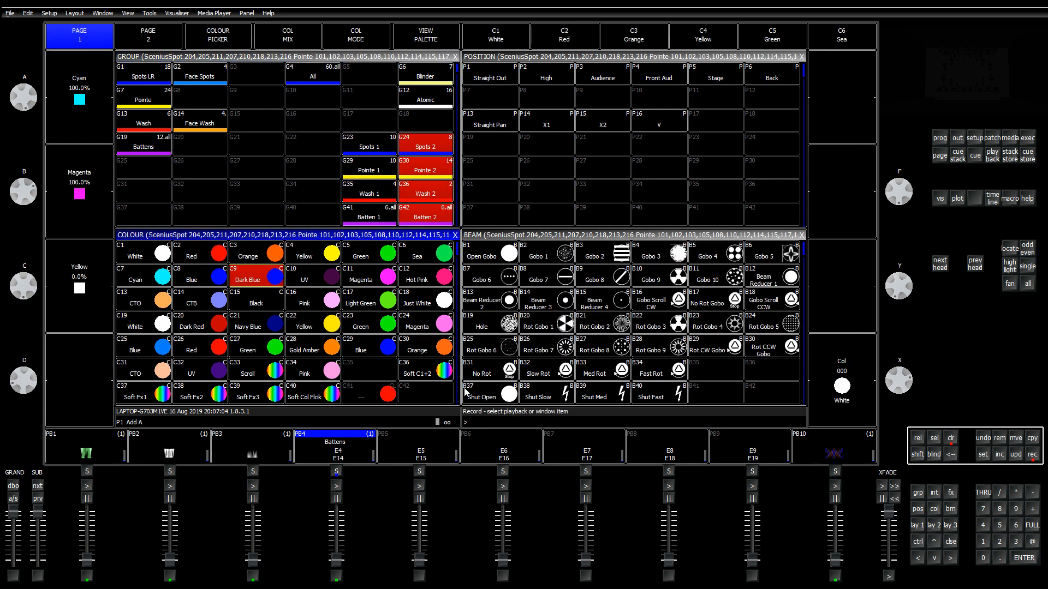
click(421, 394)
click(951, 439)
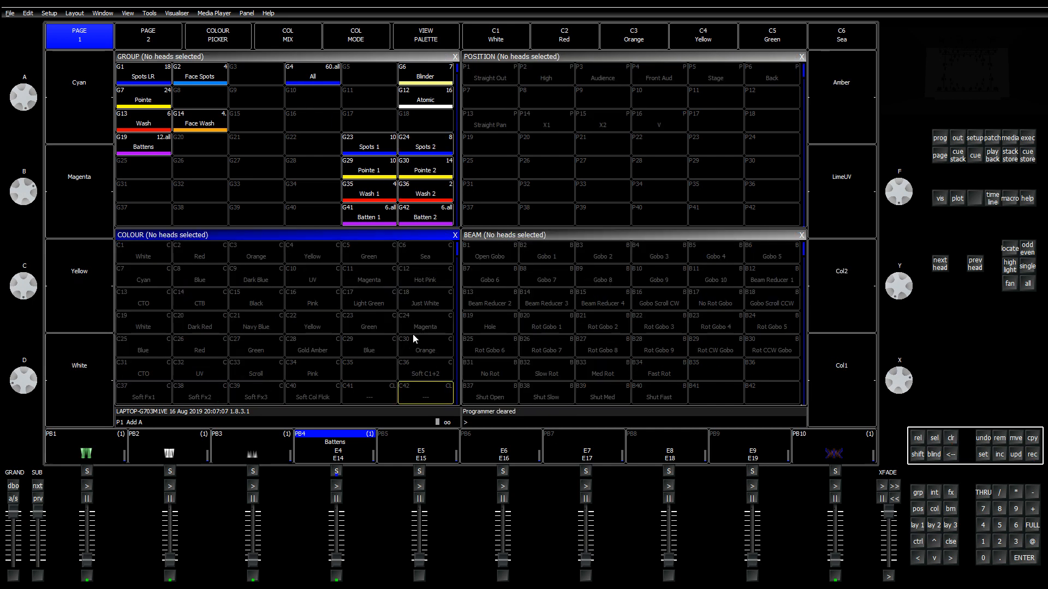
Step: With the All group selected, apply colour palettes 41 and 42 and record the result into the existing Soft C1+2 palette in slot 36
click(379, 400)
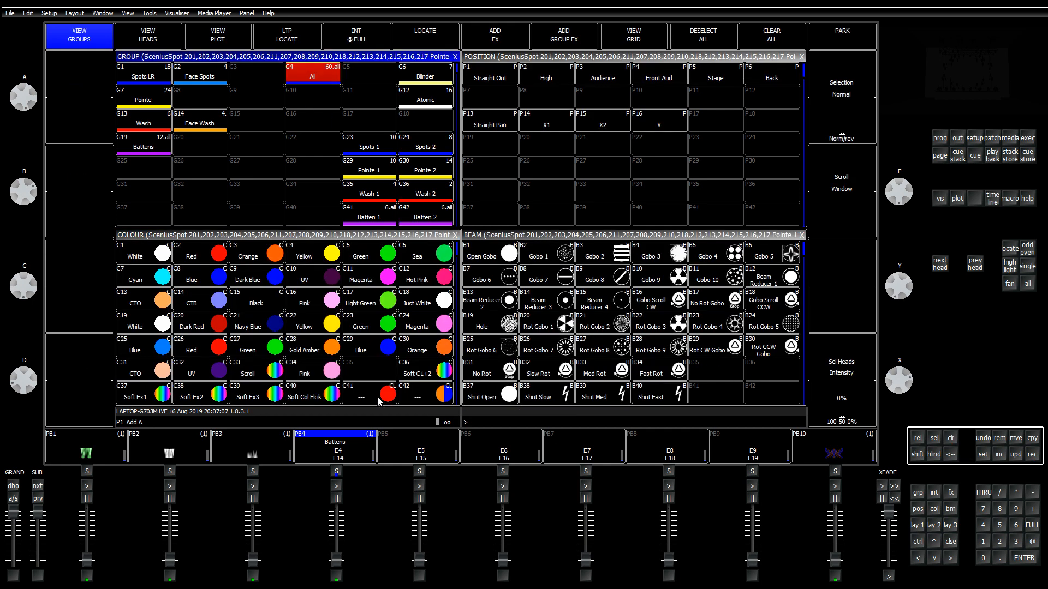
click(430, 398)
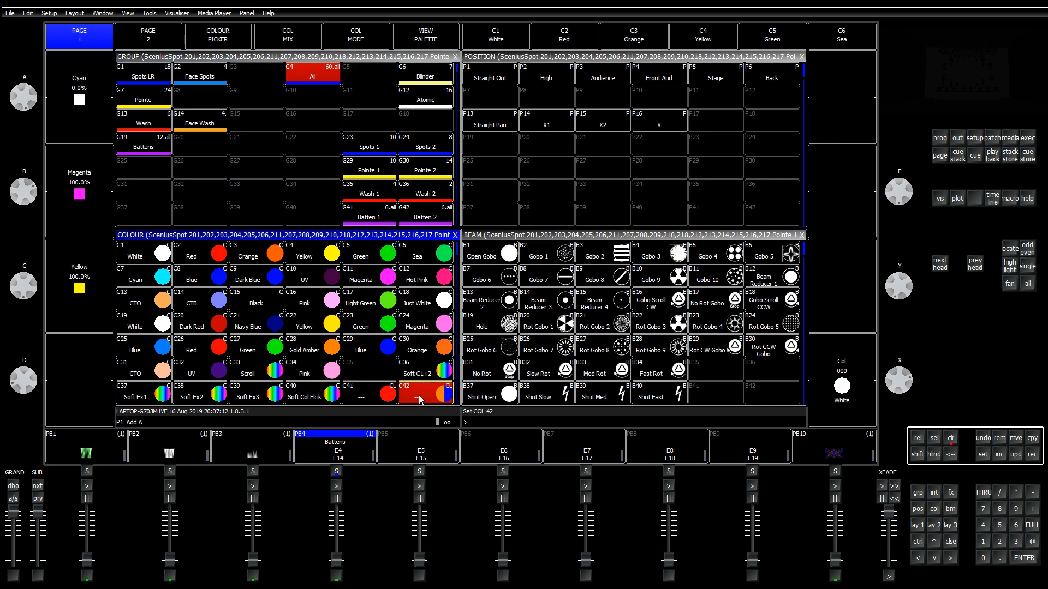
key(ctrl+r)
click(417, 372)
key(Return)
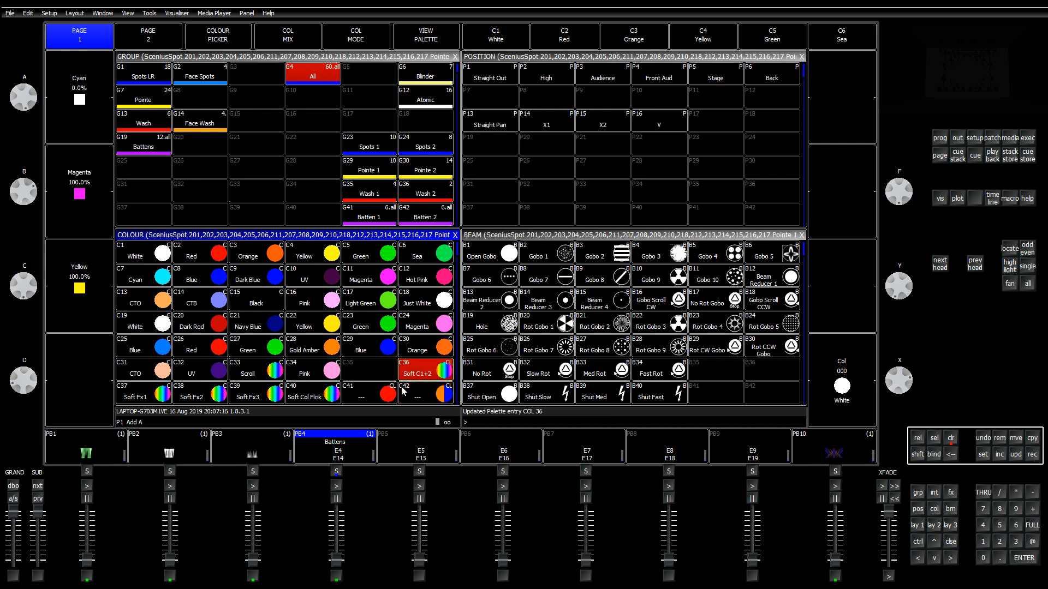
Step: Unlink the colour palettes in slots 41 and 42 from their referenced palettes so they hold direct values
click(371, 400)
click(421, 33)
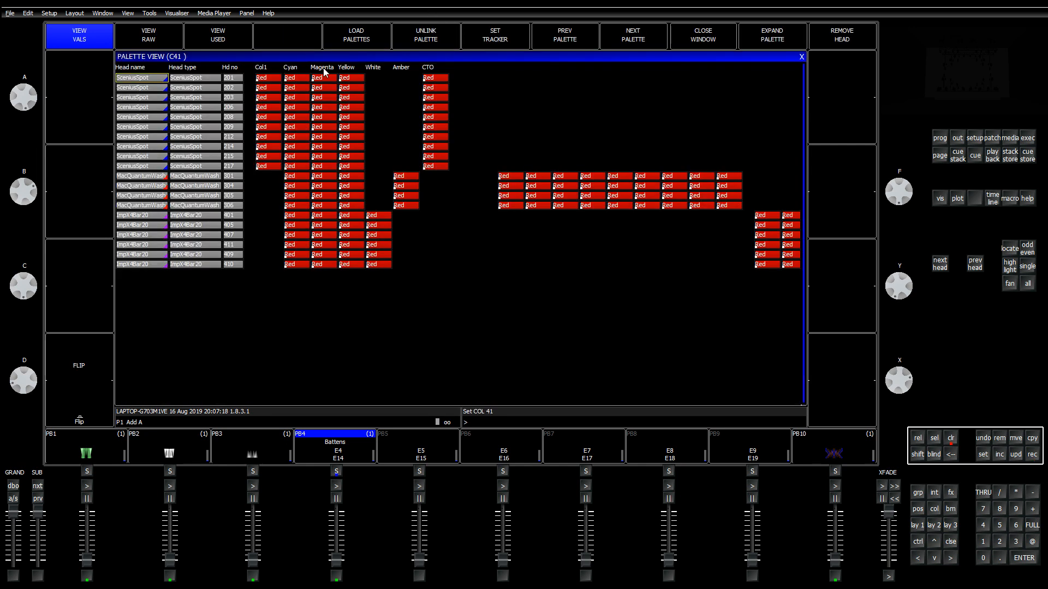
click(436, 39)
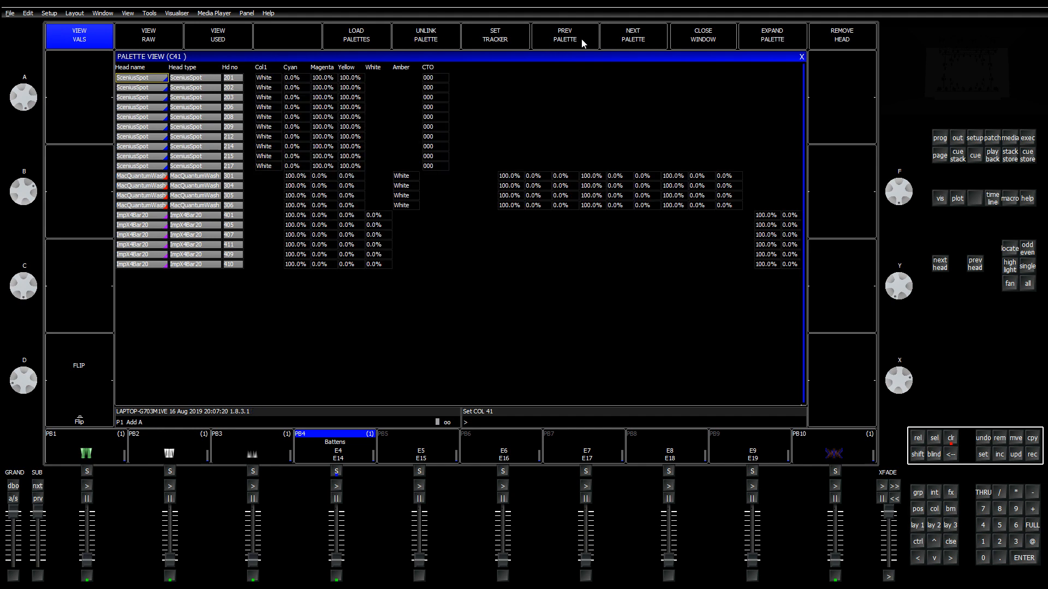
click(427, 40)
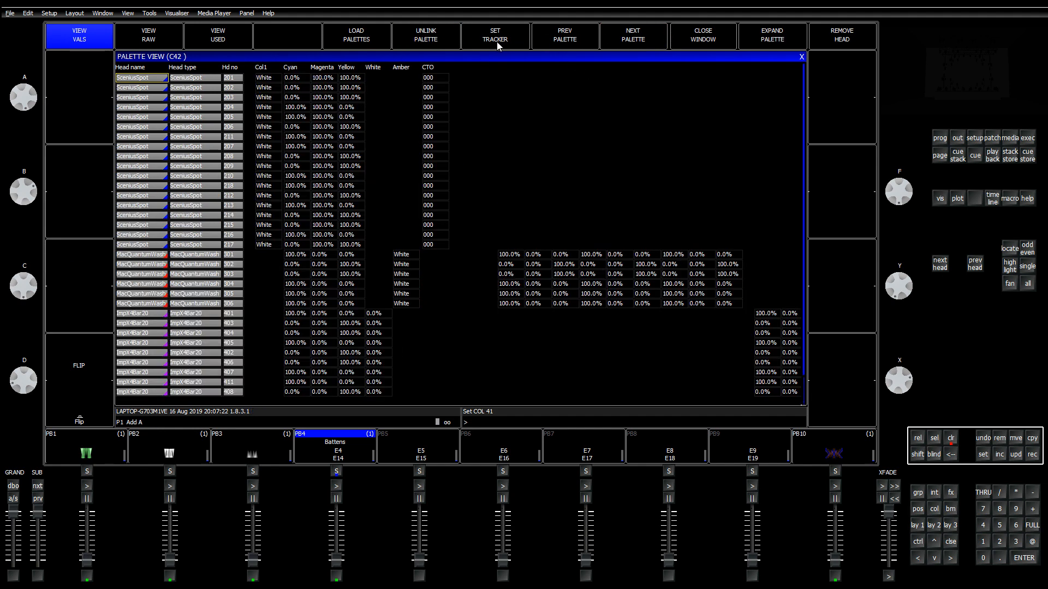
Step: Examine which palettes the heads reference in the Soft C1+2 palette, then close the palette view
click(436, 371)
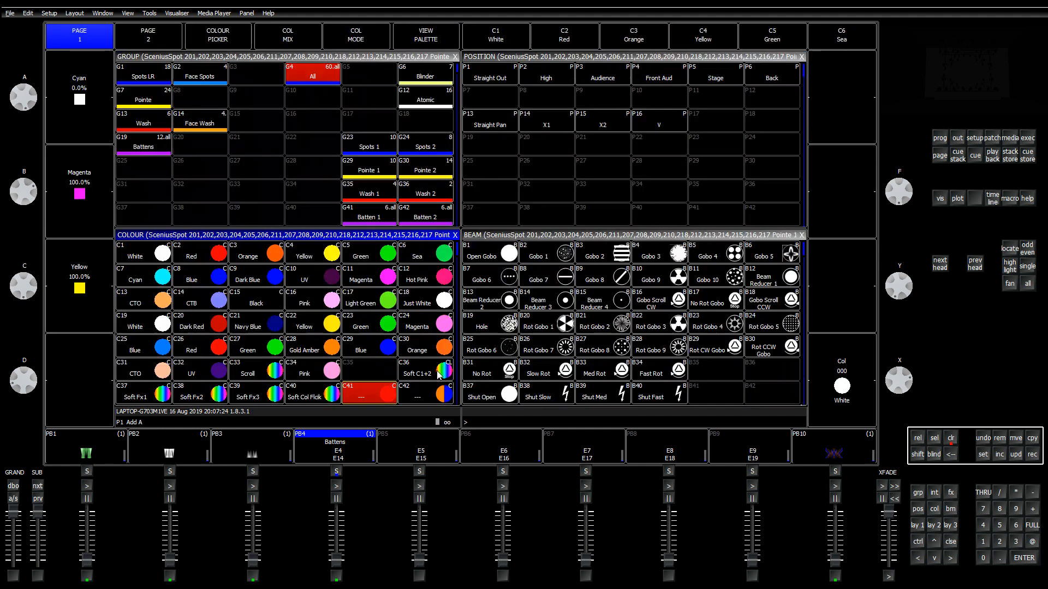
click(426, 38)
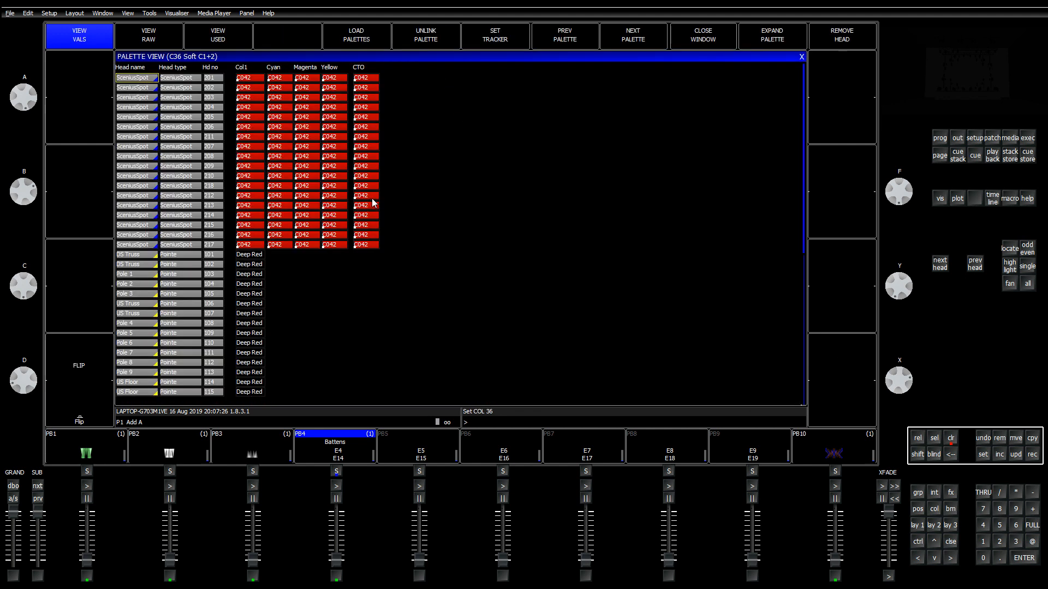
scroll(385, 198, down, 8)
scroll(294, 196, down, 15)
scroll(305, 202, down, 12)
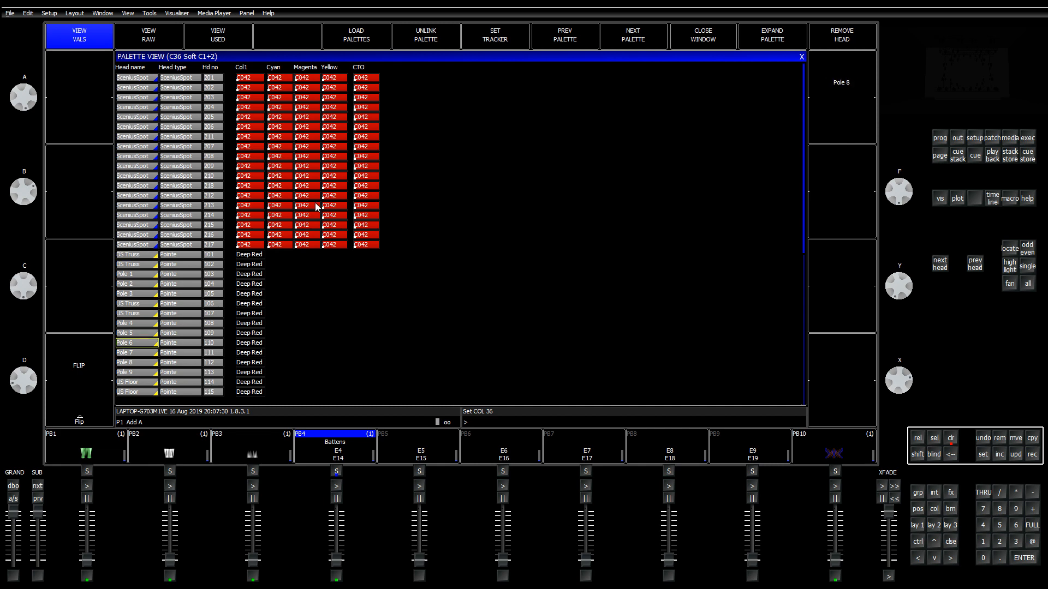
click(801, 57)
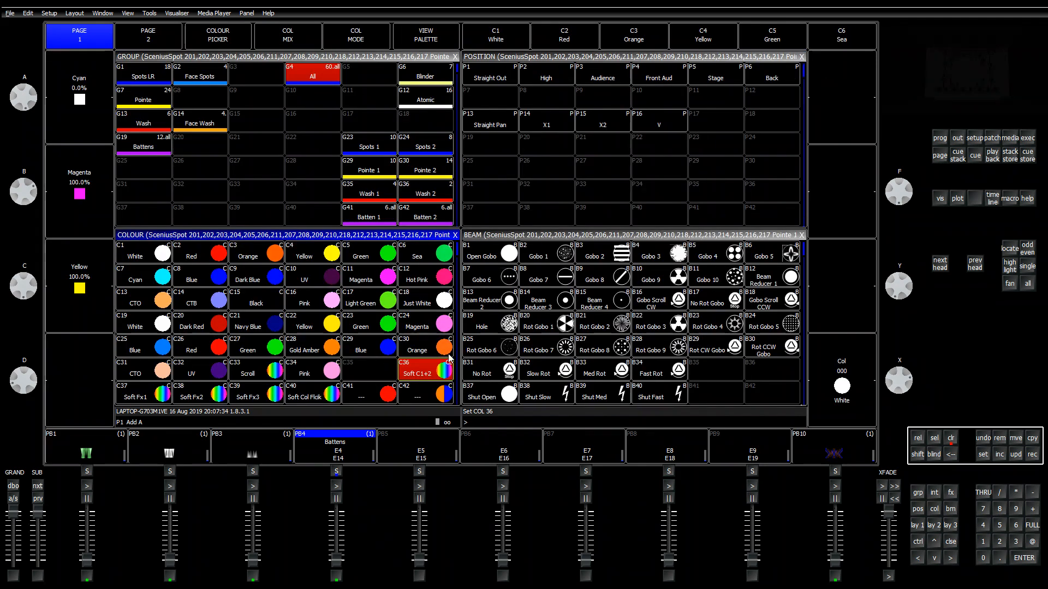
Step: Name the colour palette in slot 41 Soft C1
click(984, 455)
click(387, 402)
text(Soft C)
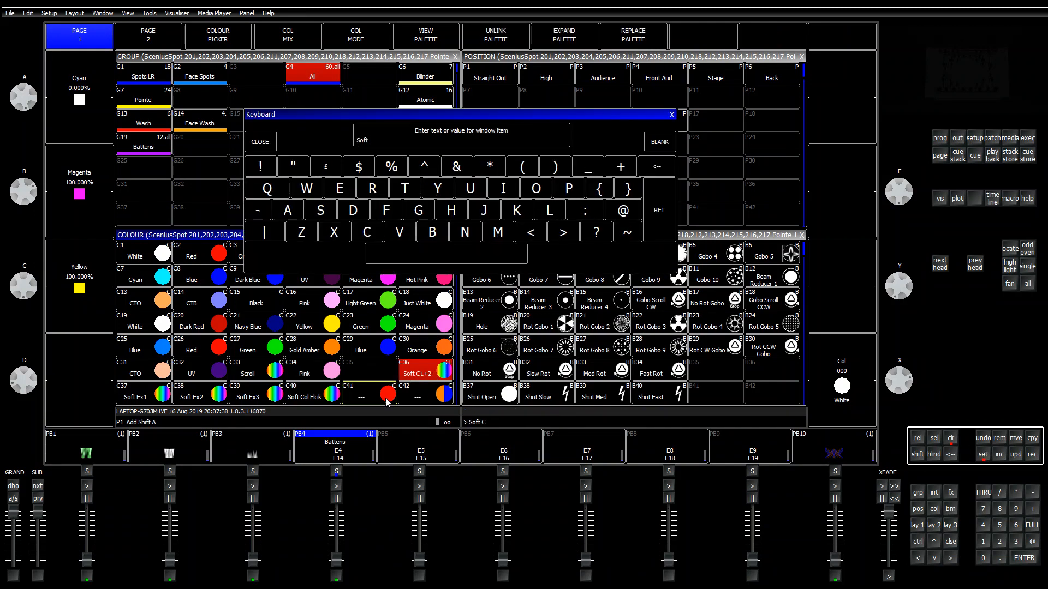
key(Return)
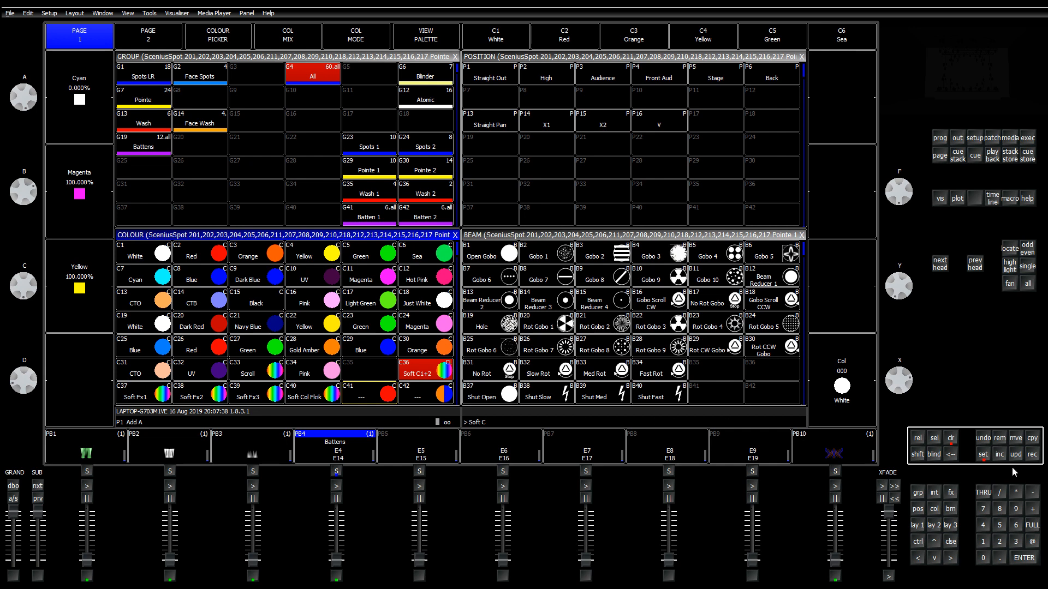
Step: Name the colour palette in slot 42 Soft C2
click(982, 454)
click(406, 396)
text(S)
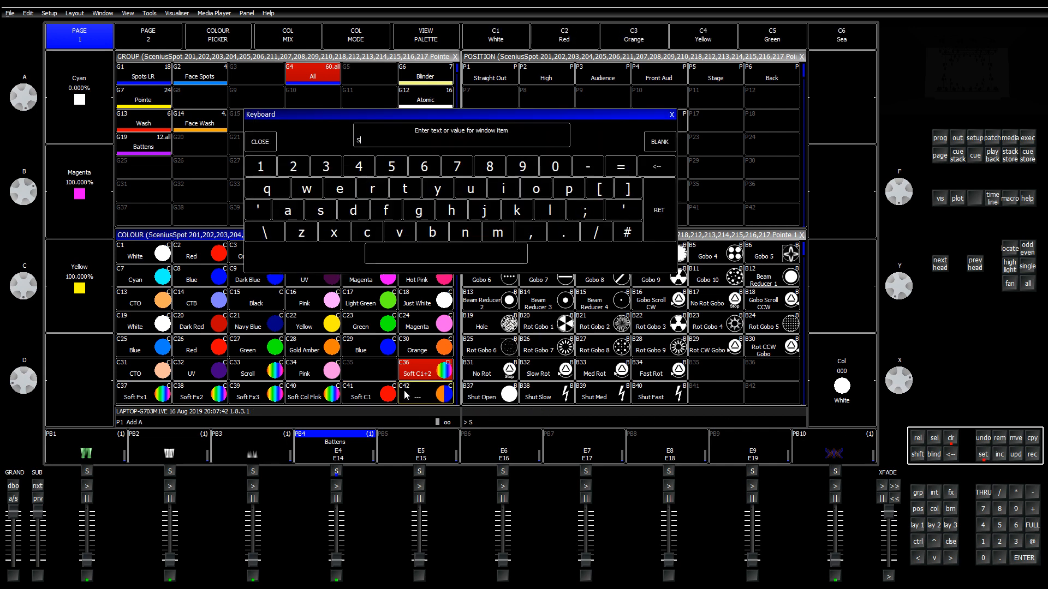
text(oft C2)
key(Return)
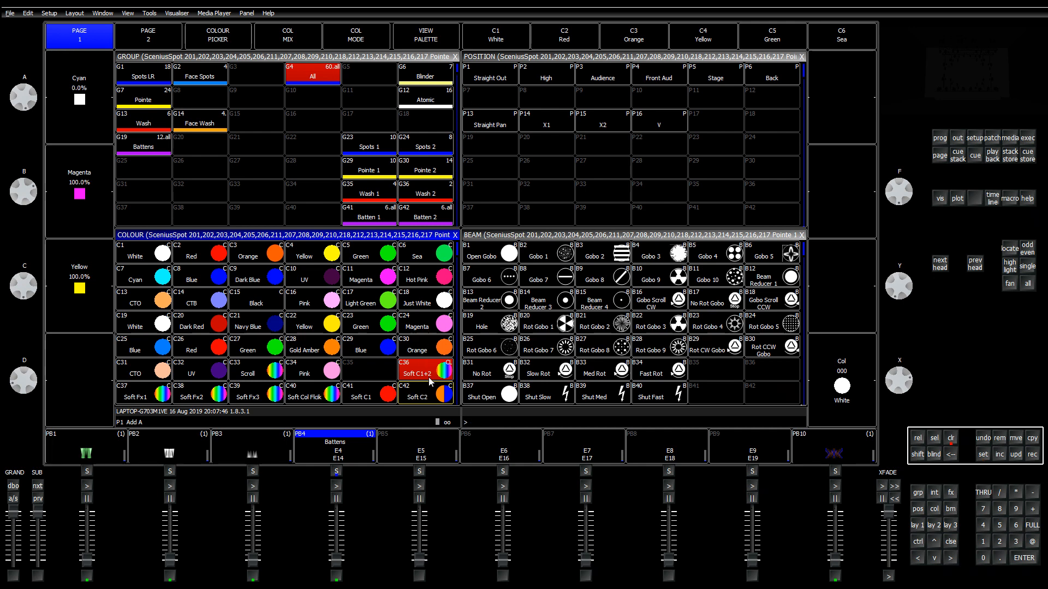
Step: Check the named palette references for all heads in the Soft C1+2 palette and close the palette view
click(430, 39)
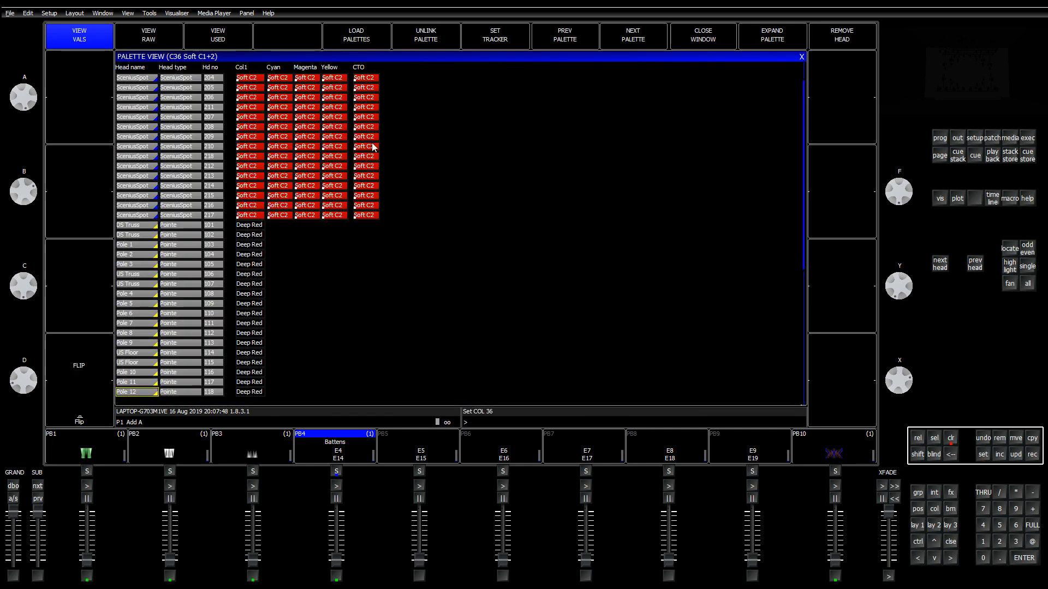
scroll(299, 187, down, 4)
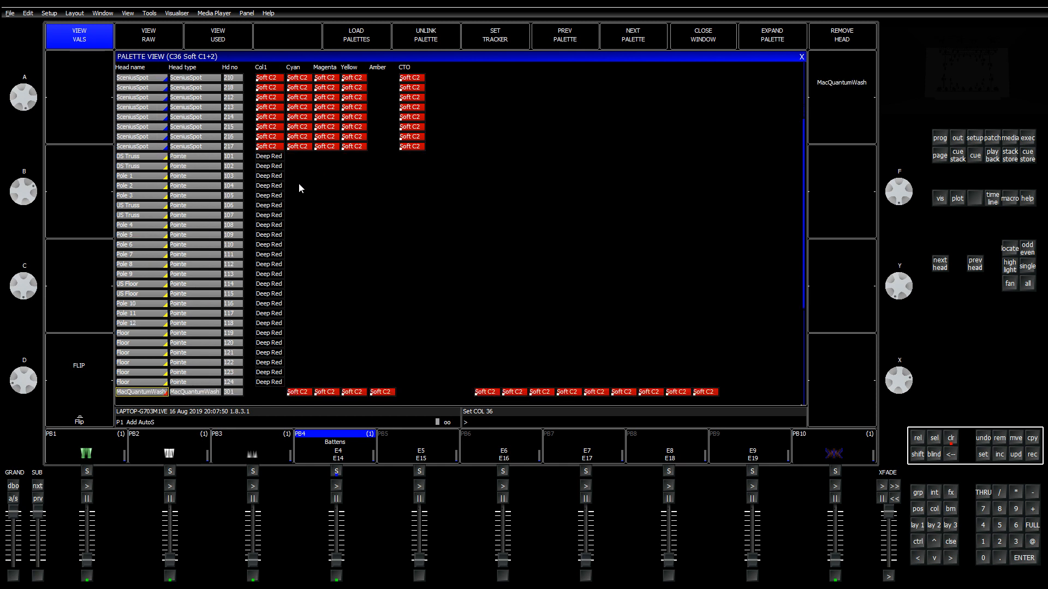
scroll(306, 192, down, 5)
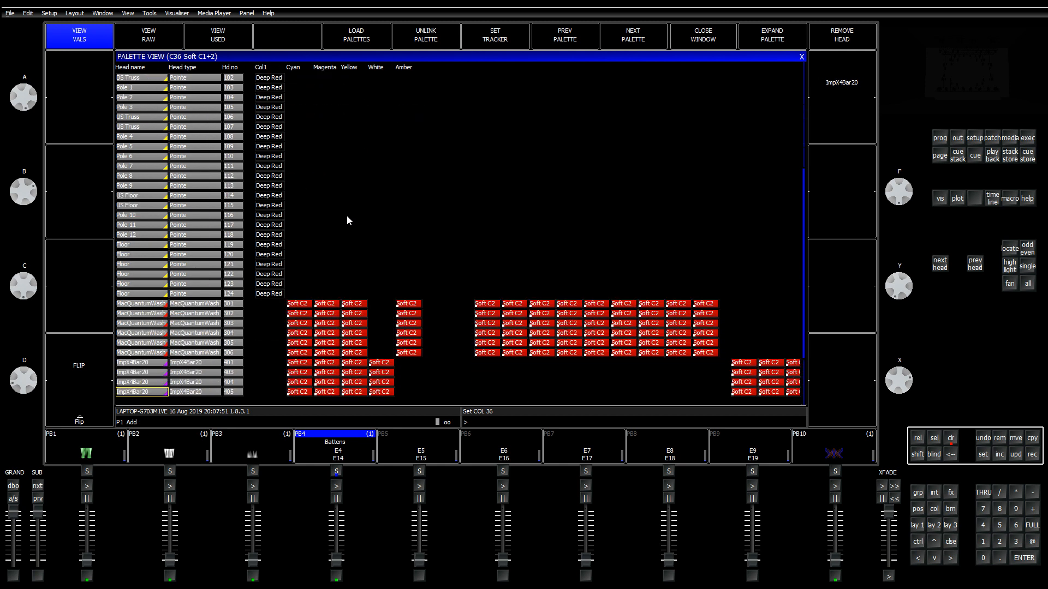
scroll(352, 221, down, 4)
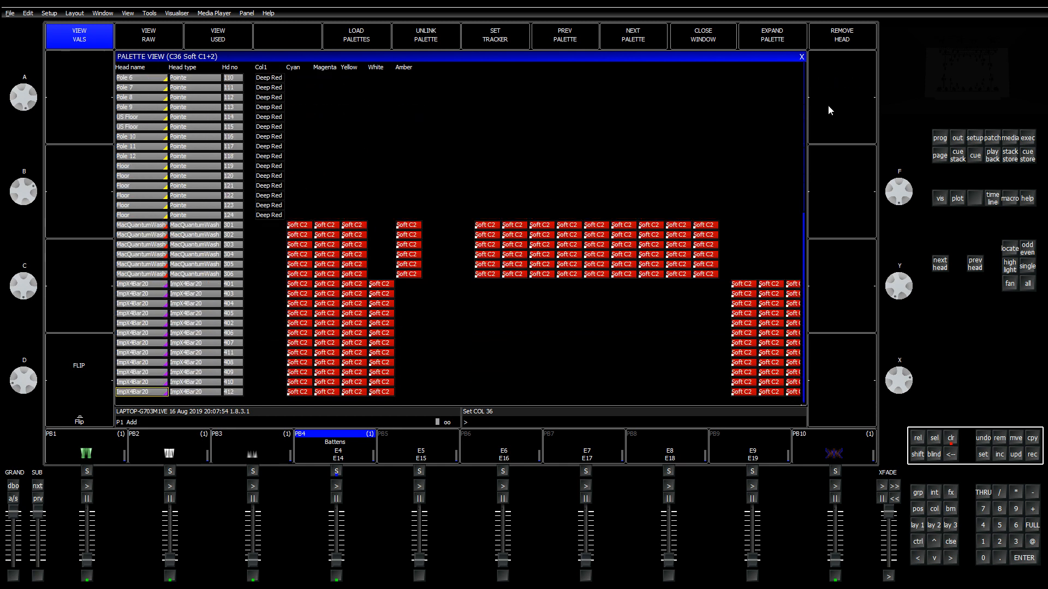
click(950, 541)
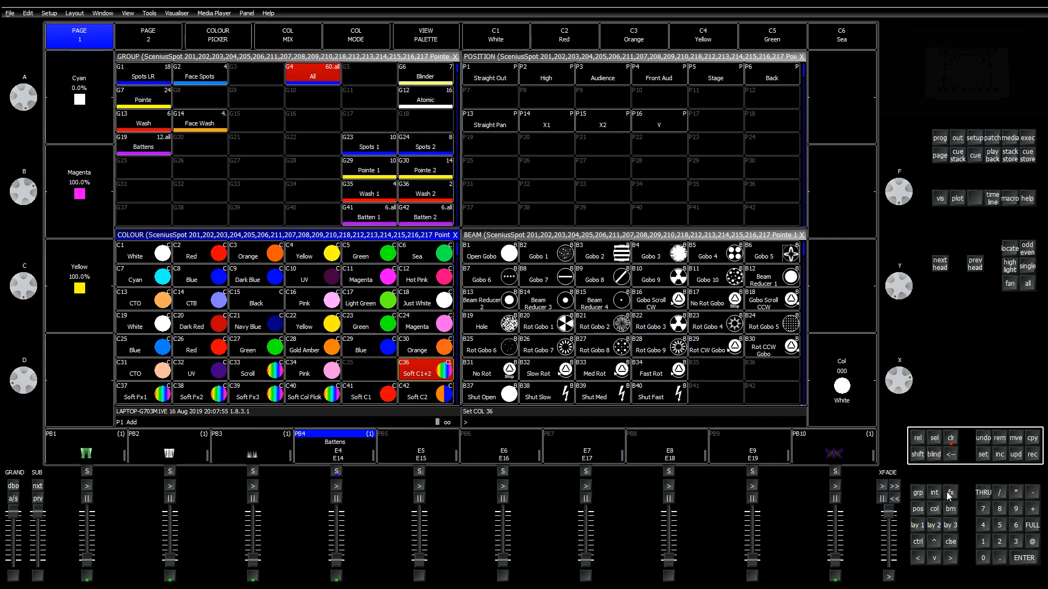
Step: Select groups Spots 1, Pointe 1, Wash 1 and Batten 1, and apply the Soft C1 colour palette
click(922, 526)
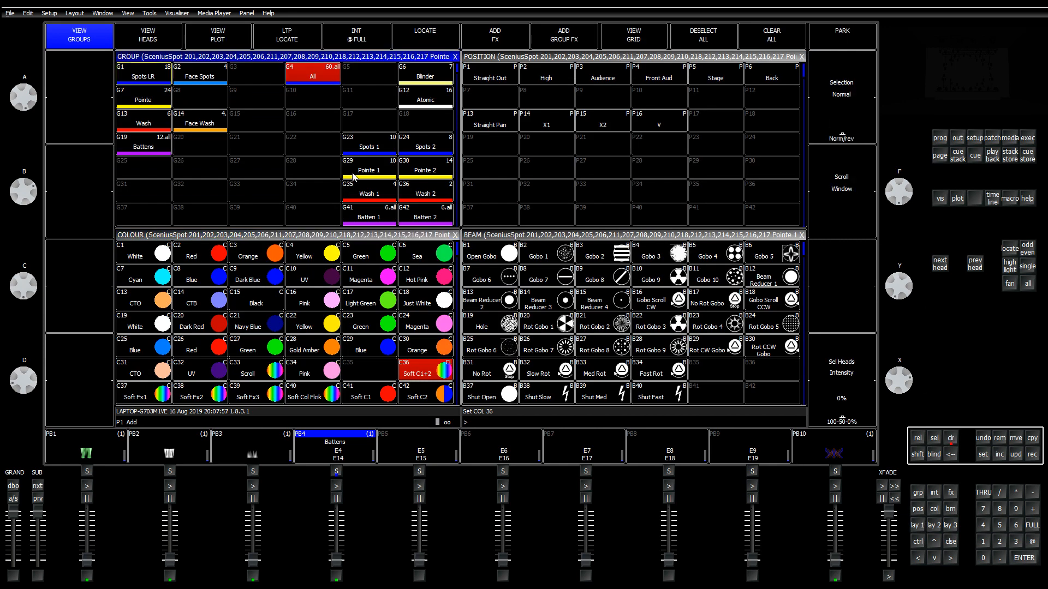
click(369, 146)
click(369, 170)
click(369, 193)
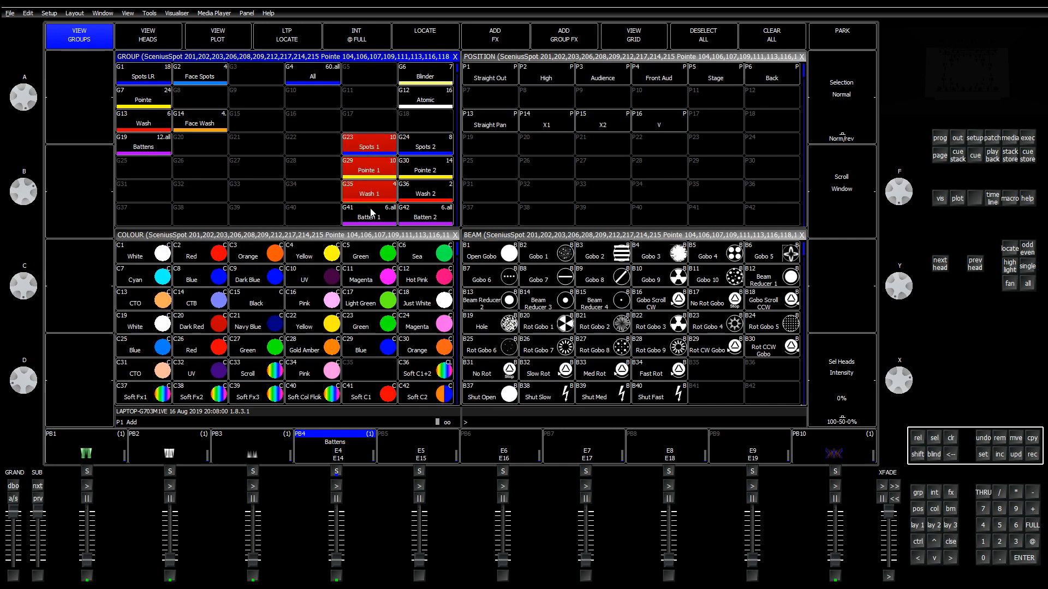
click(370, 213)
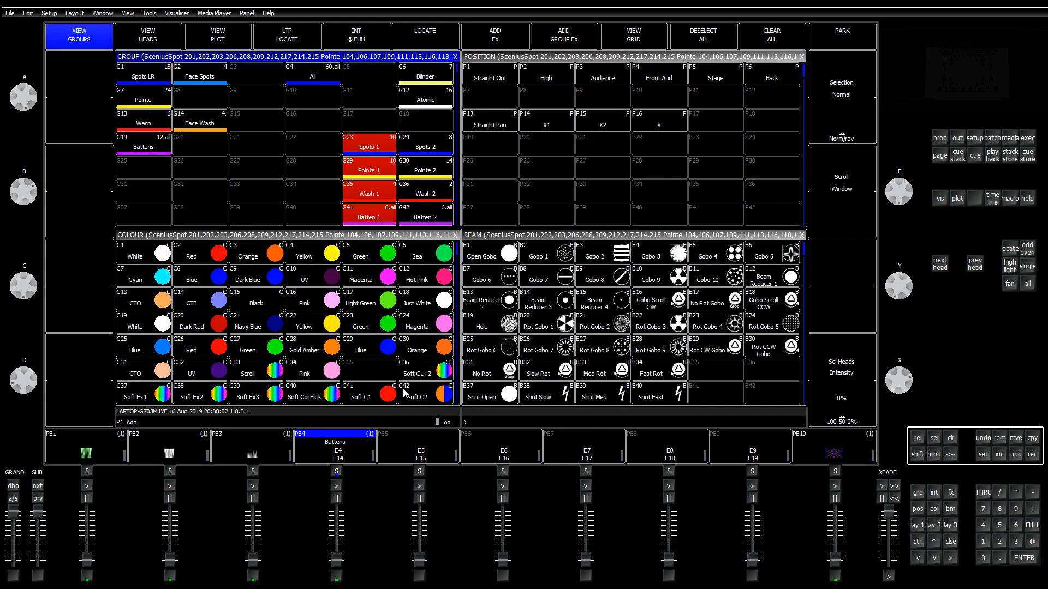
click(386, 394)
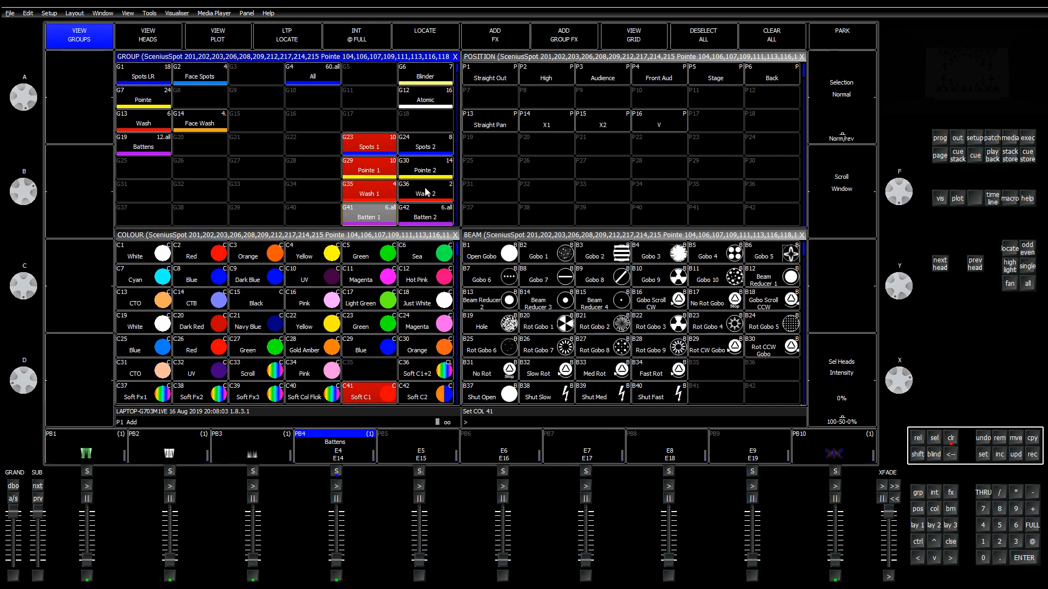
Step: Select groups Spots 2, Pointe 2, Wash 2 and Batten 2, and apply the Soft C2 colour palette
click(425, 146)
click(426, 170)
click(425, 194)
click(429, 216)
click(429, 399)
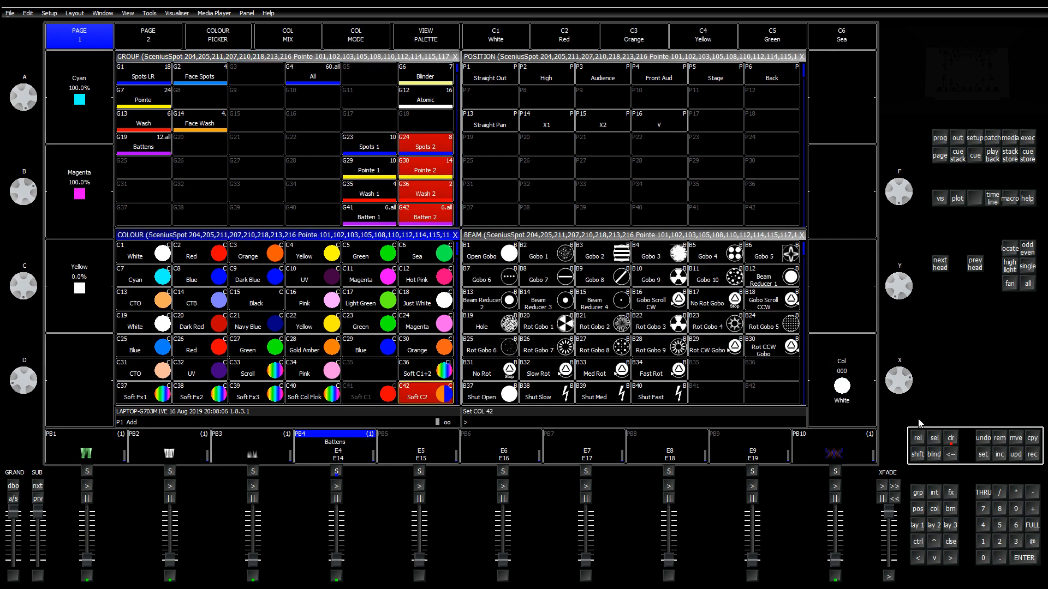
Step: Update the Soft C1+2 colour palette with the colours now in the programmer and confirm the update
click(1031, 454)
click(436, 369)
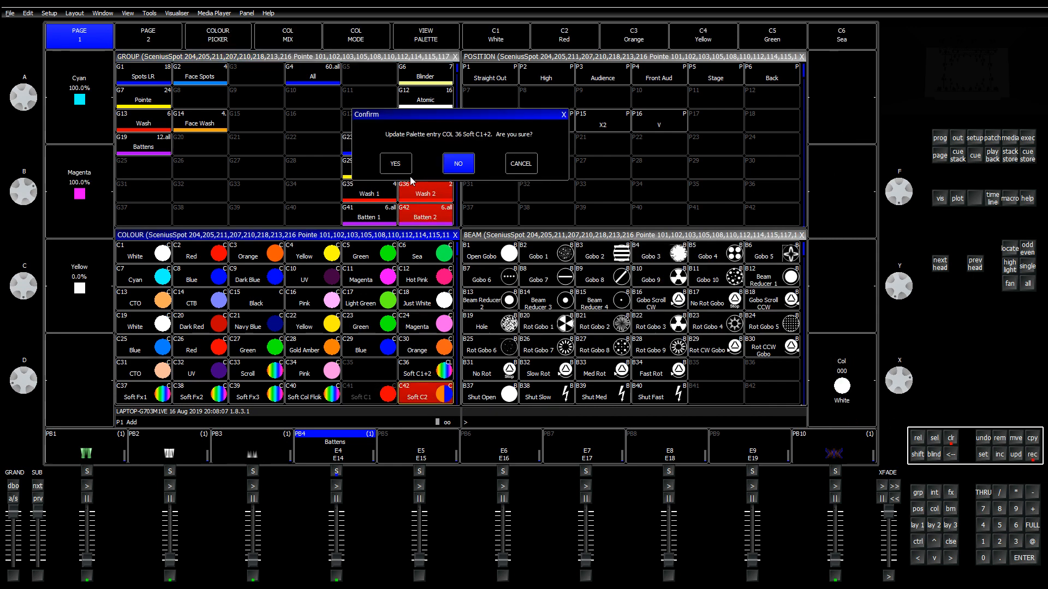
click(458, 159)
Step: Examine the Soft C1 and Soft C2 references for every head in the updated Soft C1+2 palette
click(431, 37)
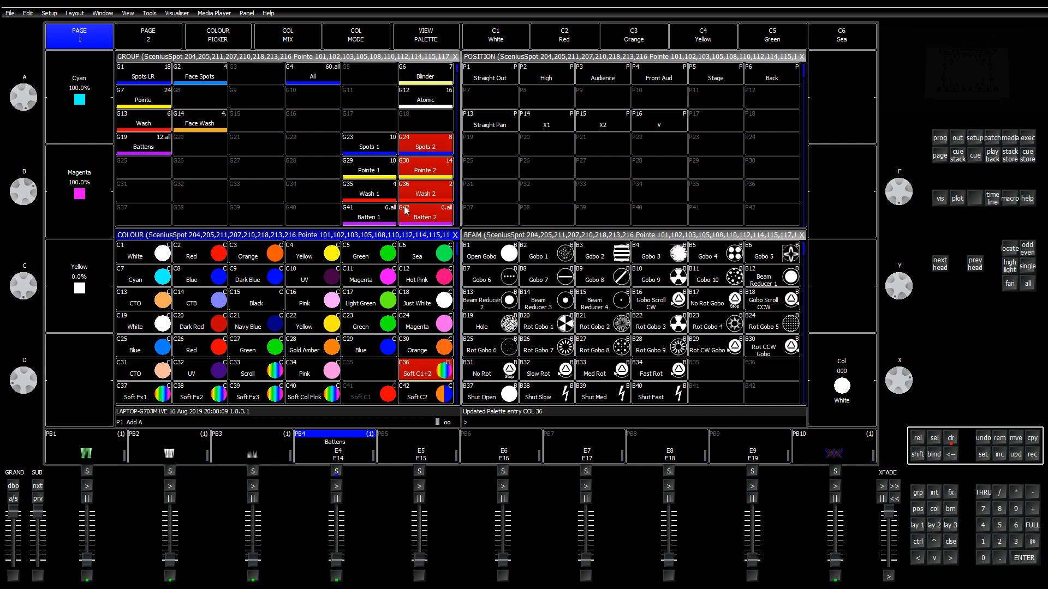
scroll(330, 210, down, 6)
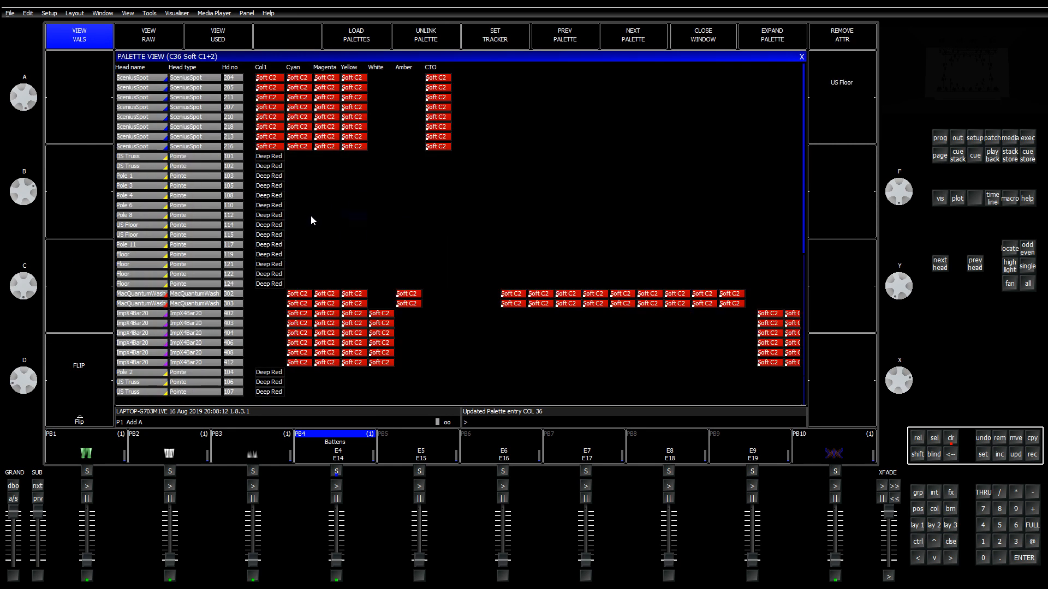
scroll(310, 220, down, 5)
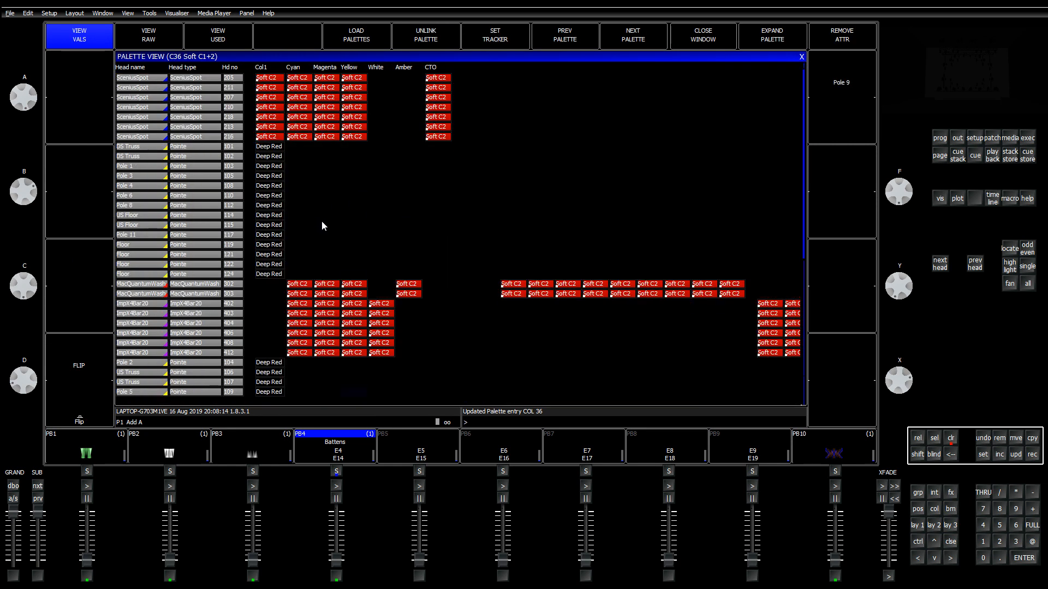
scroll(345, 225, down, 7)
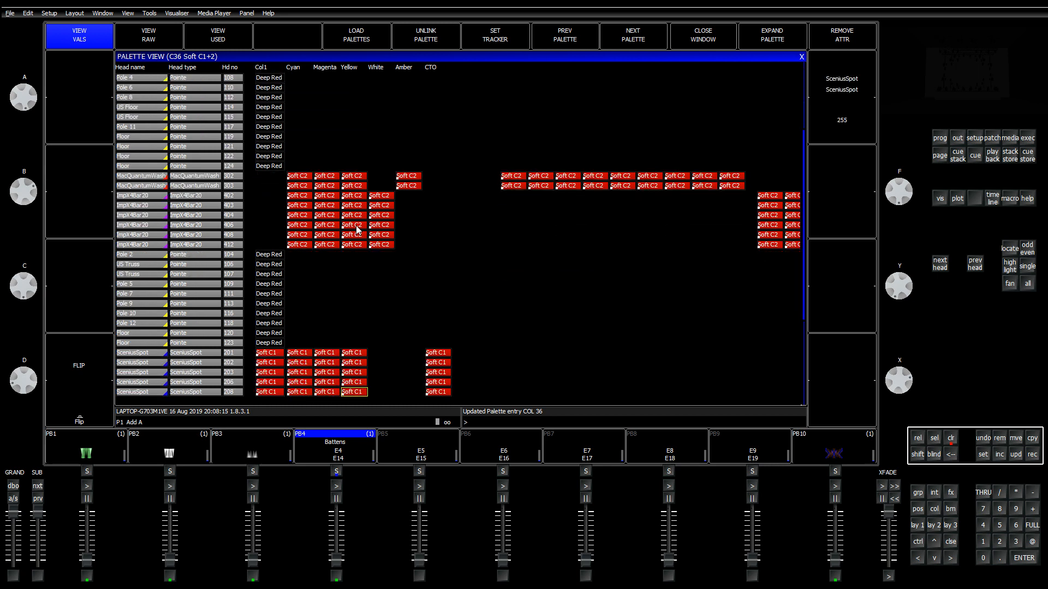
scroll(378, 233, down, 7)
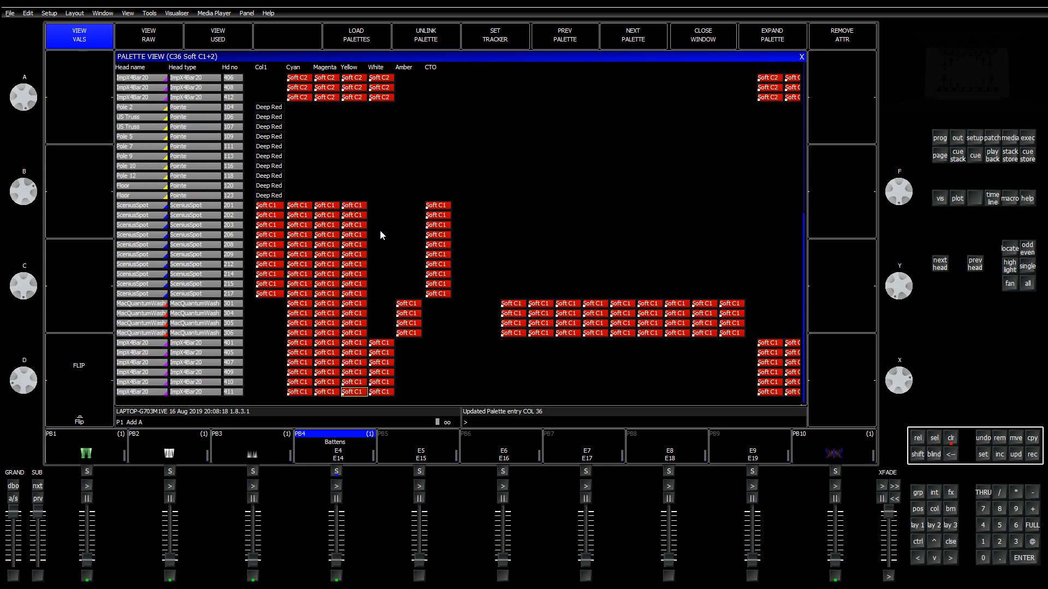
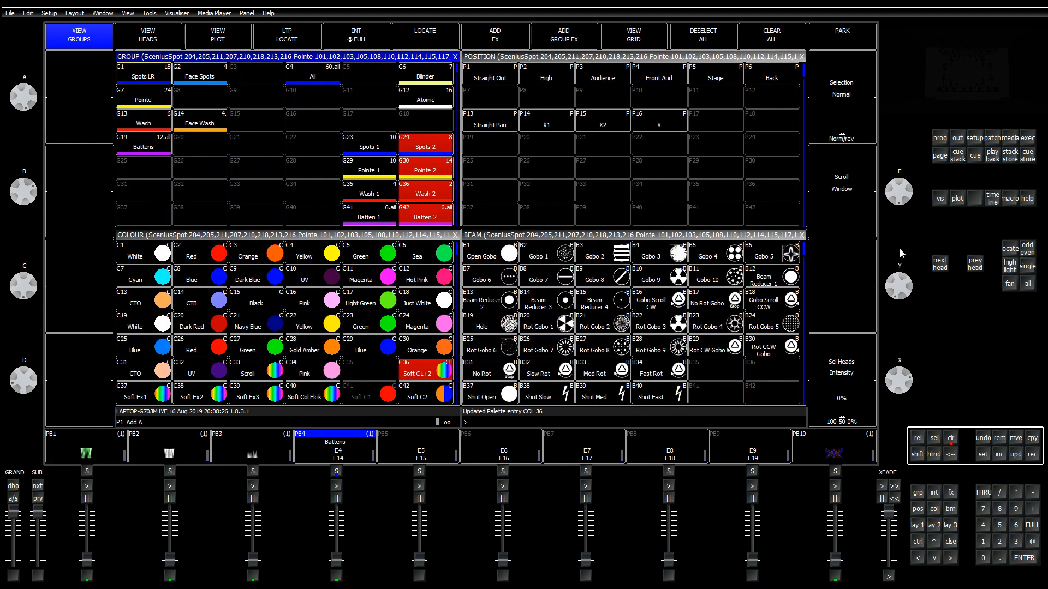
Step: Clear the programmer and copy group All into the first cell of the fourth row on Execute page 2
click(147, 73)
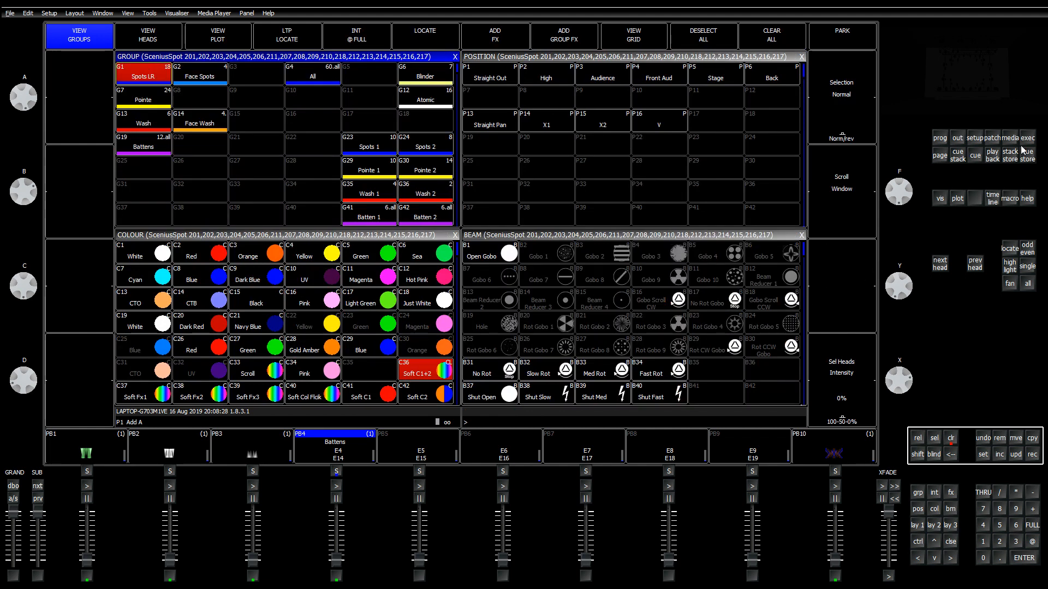
click(951, 440)
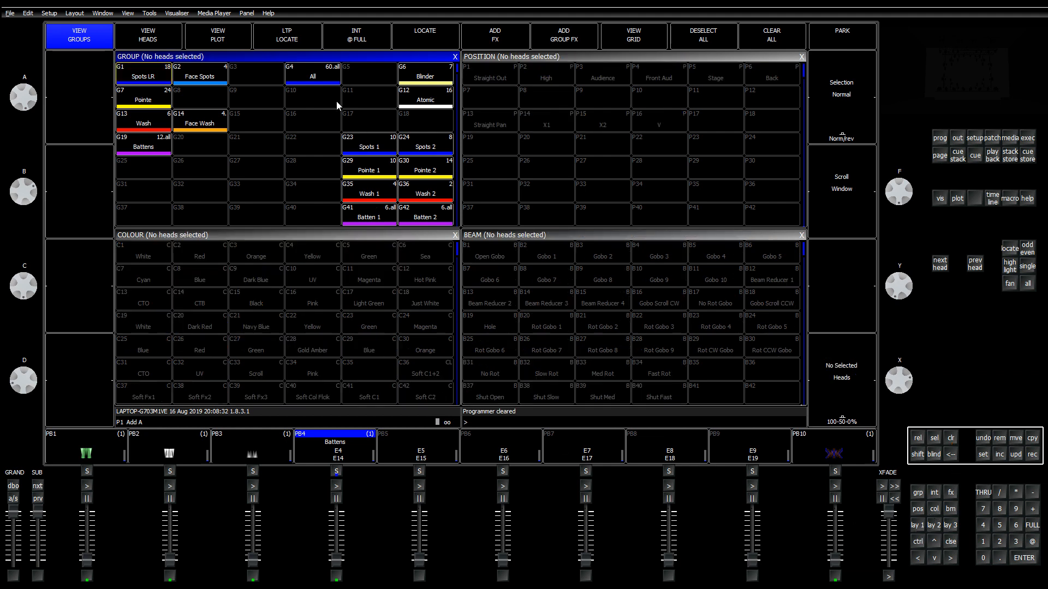
click(1037, 441)
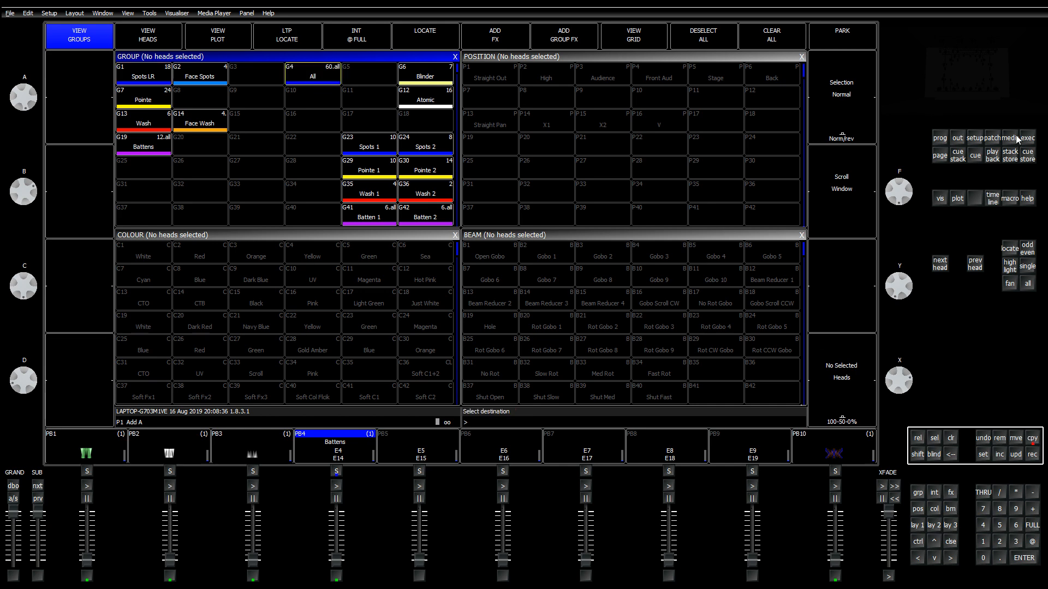
click(1020, 139)
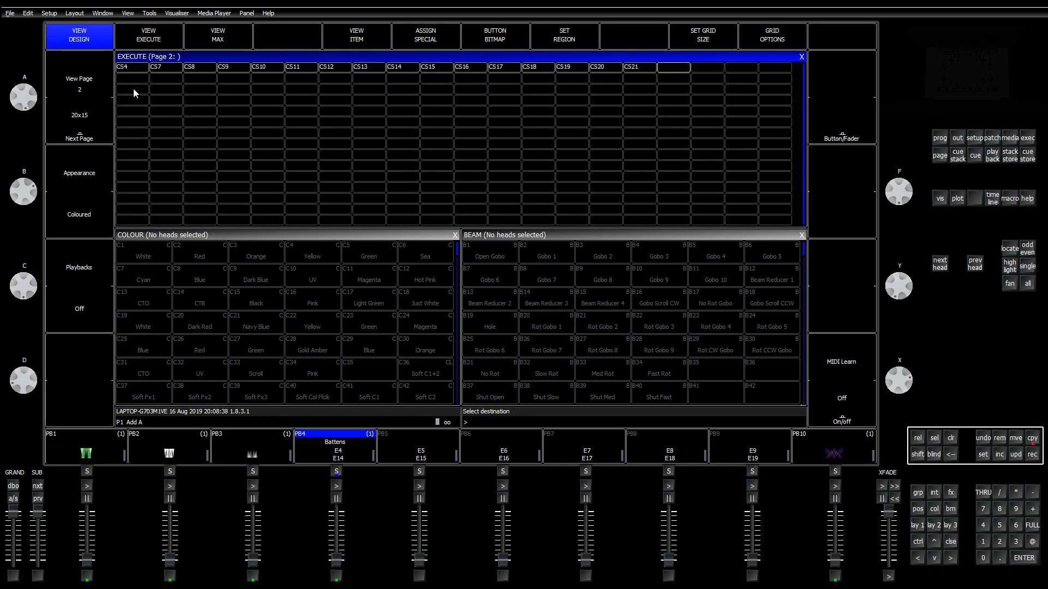
click(134, 103)
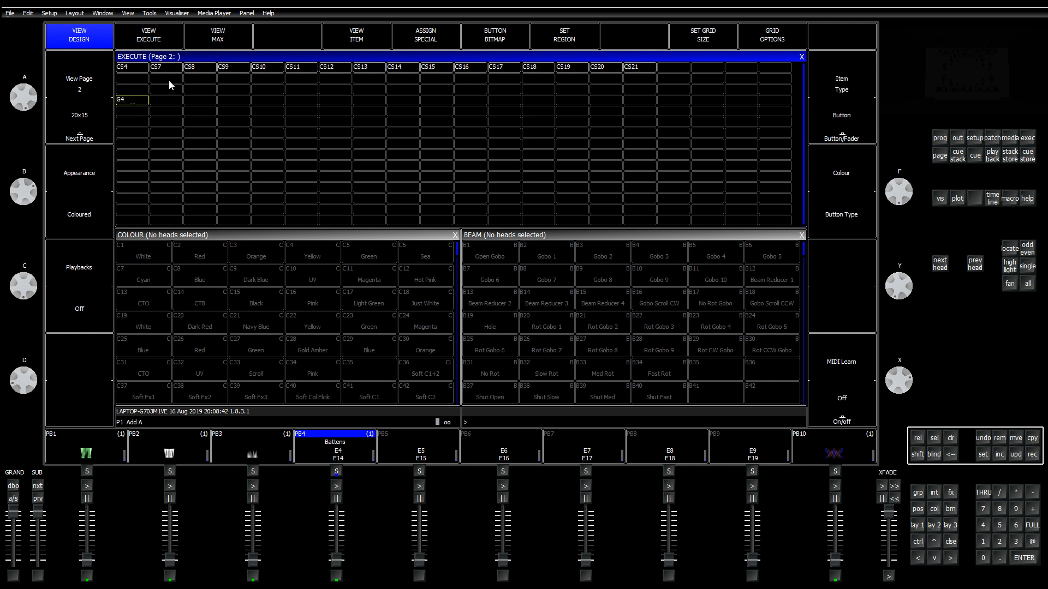
Step: Copy colour palettes 1 to 18, White through Just White, into the cells following group All on Execute page 2
click(914, 525)
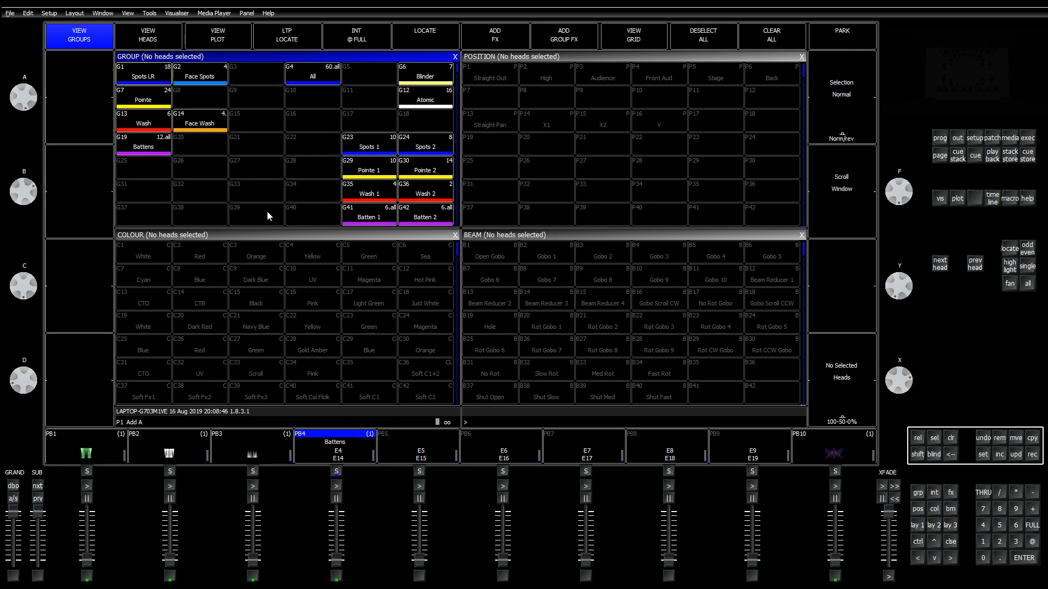
drag(159, 247, 429, 306)
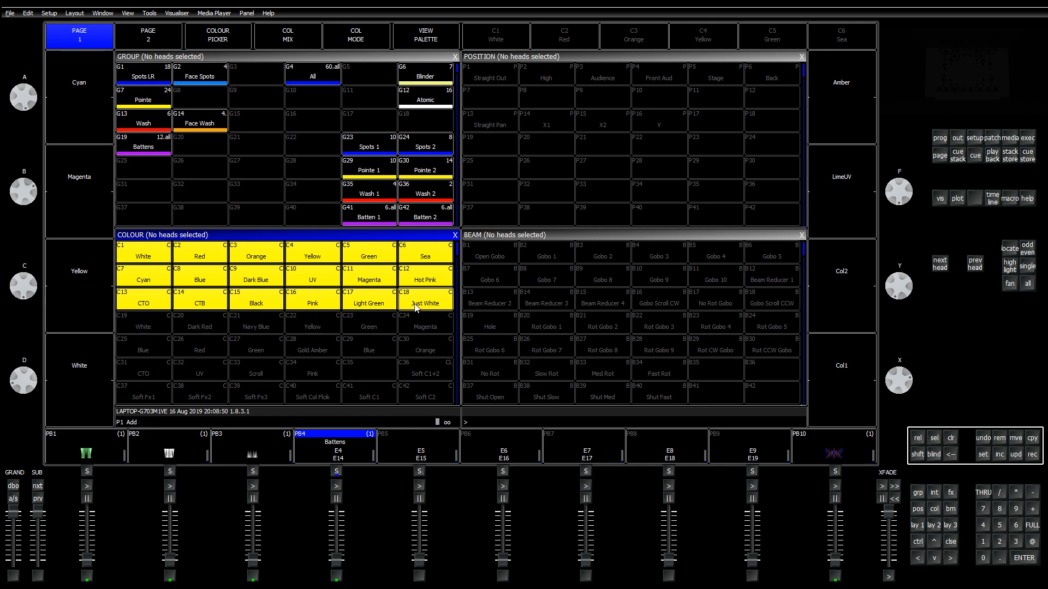
click(1025, 444)
click(1028, 138)
click(172, 99)
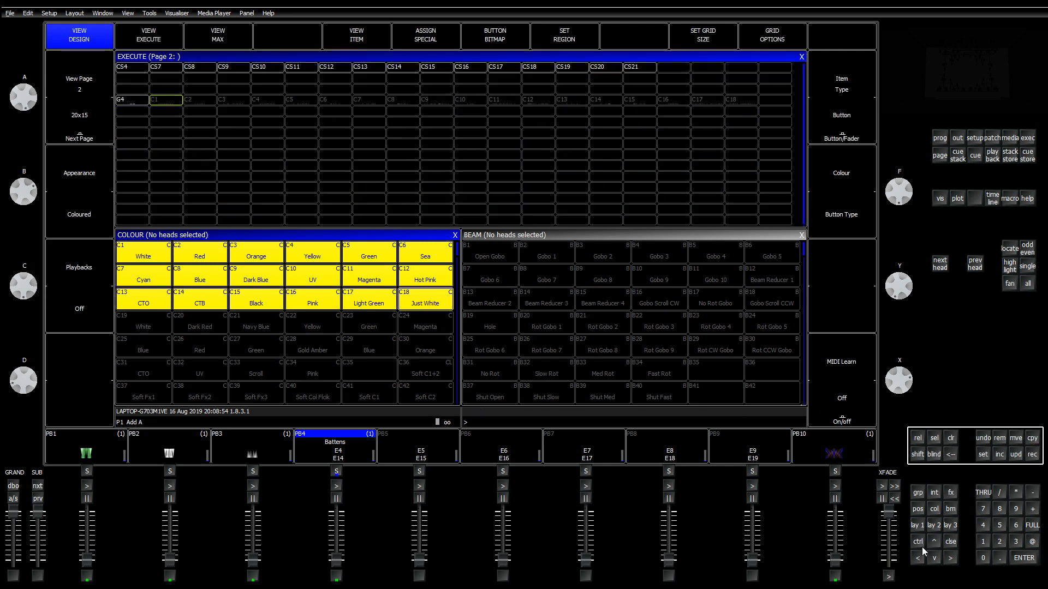
Step: Copy the Soft C1+2 colour palette into the last cell of the colour row on Execute page 2
click(919, 527)
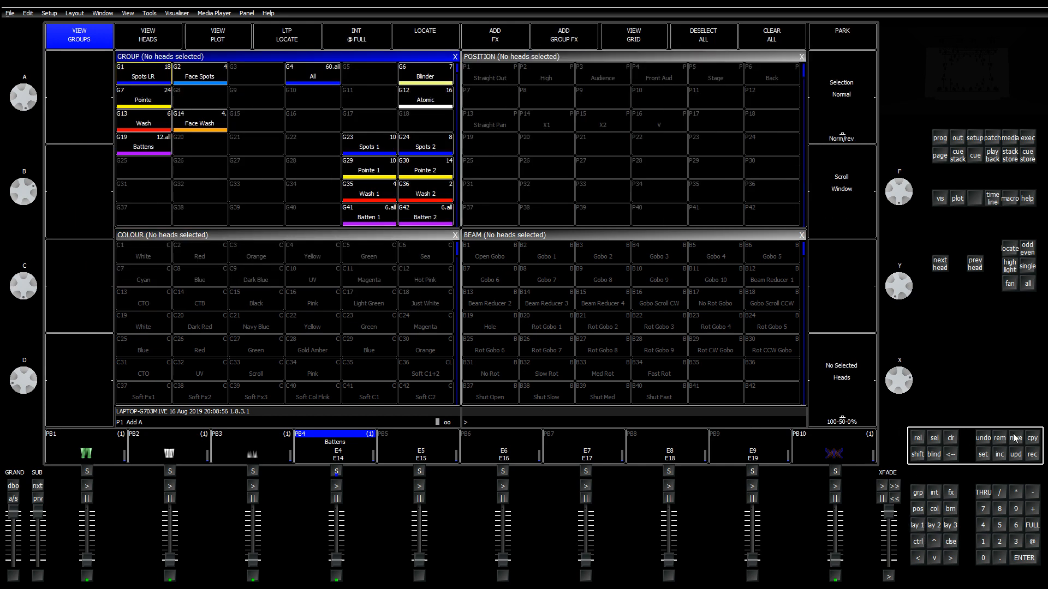
click(1032, 438)
click(434, 376)
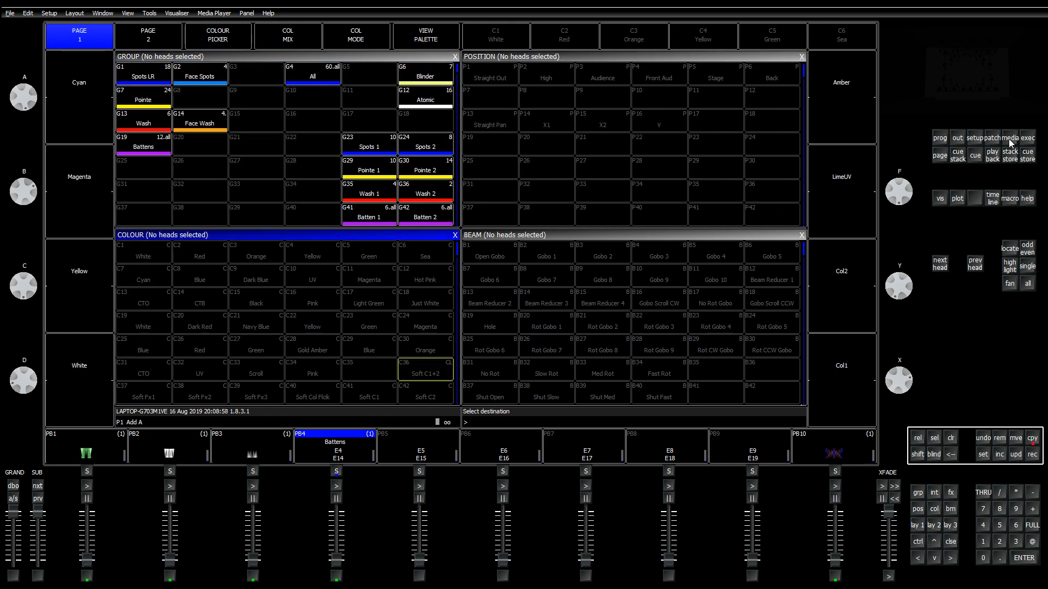
click(1028, 137)
click(777, 100)
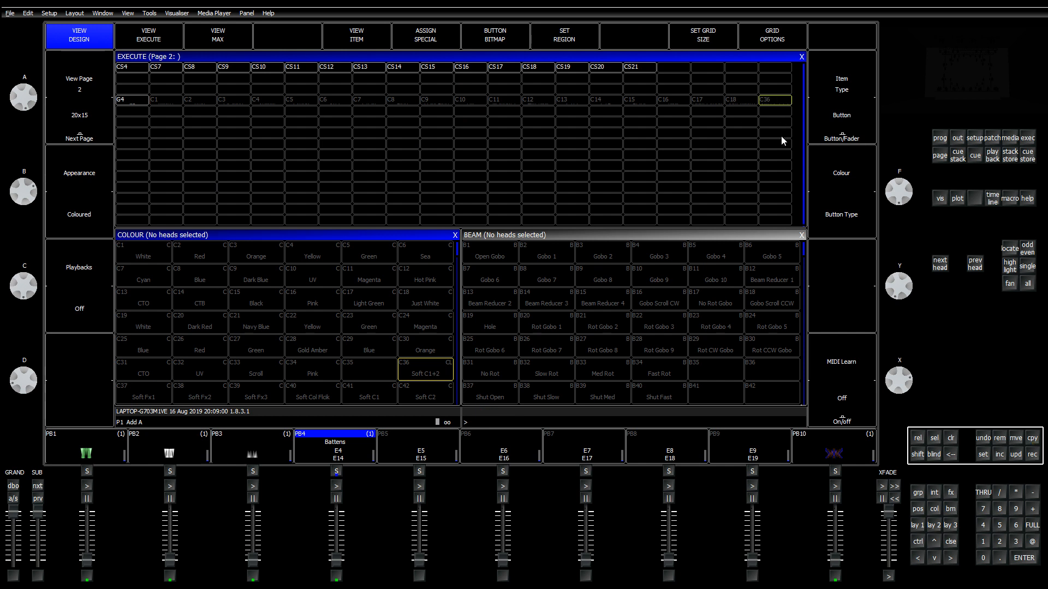
Step: Set the Soft C1+2 cell's item type to Link and make the whole colour row one button region
click(847, 130)
drag(138, 105, 776, 103)
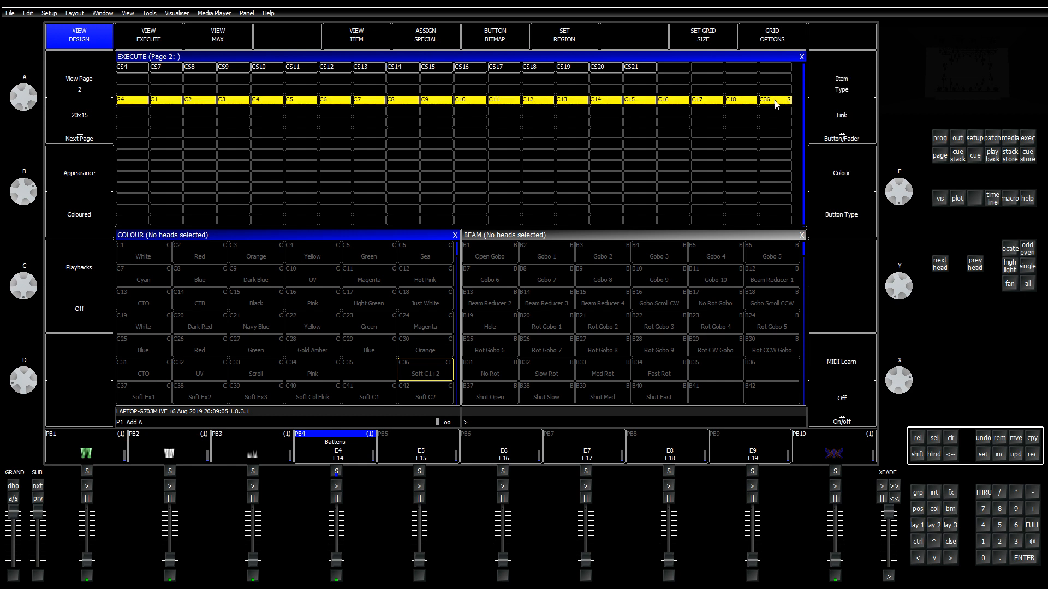
click(562, 40)
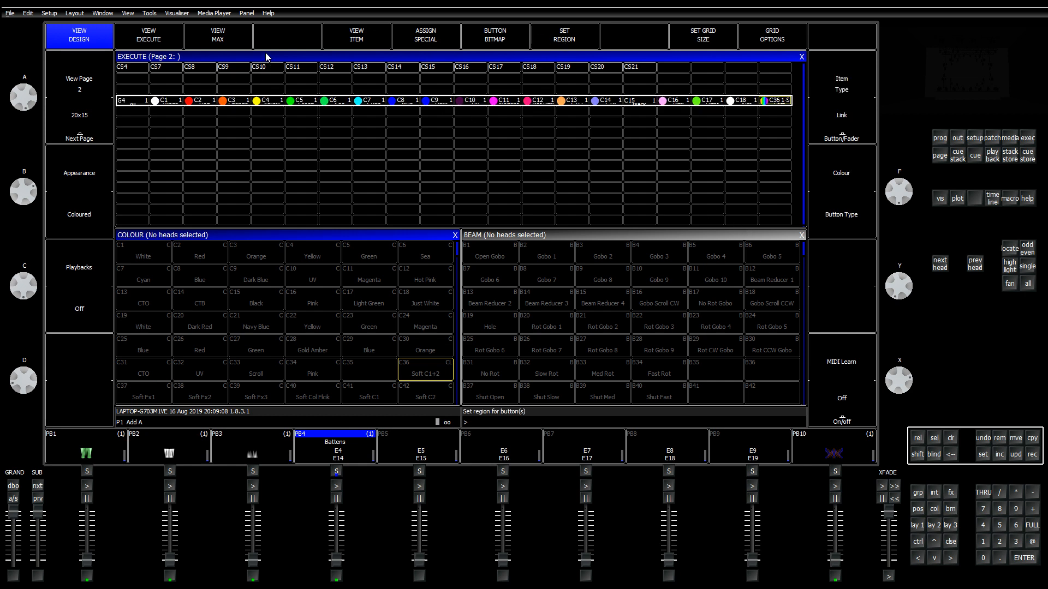
Step: Maximise the Execute view and remove the Soft C1+2 item from the end of the colour row
click(141, 14)
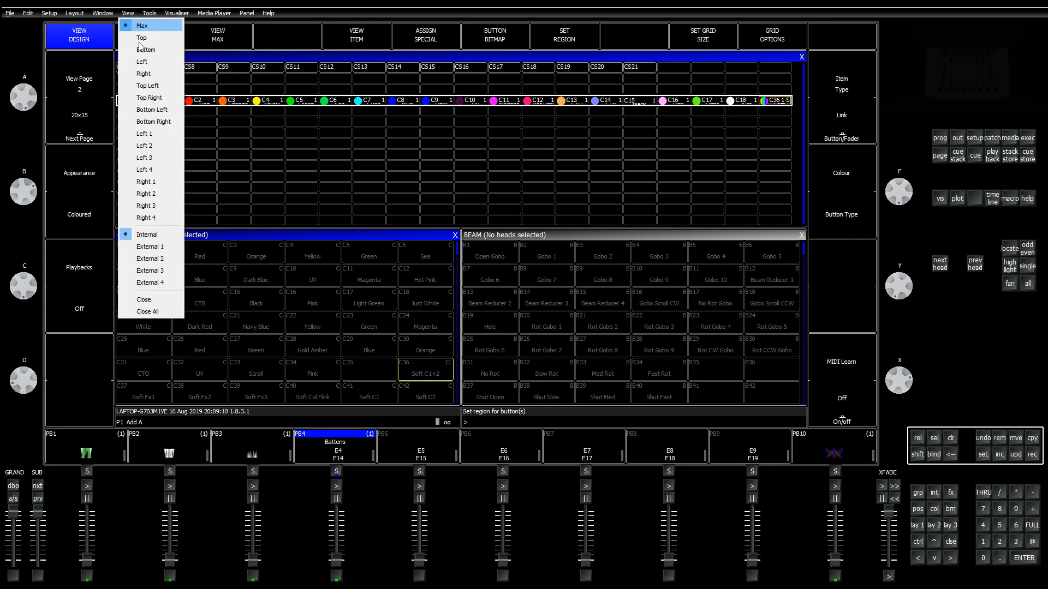
click(142, 27)
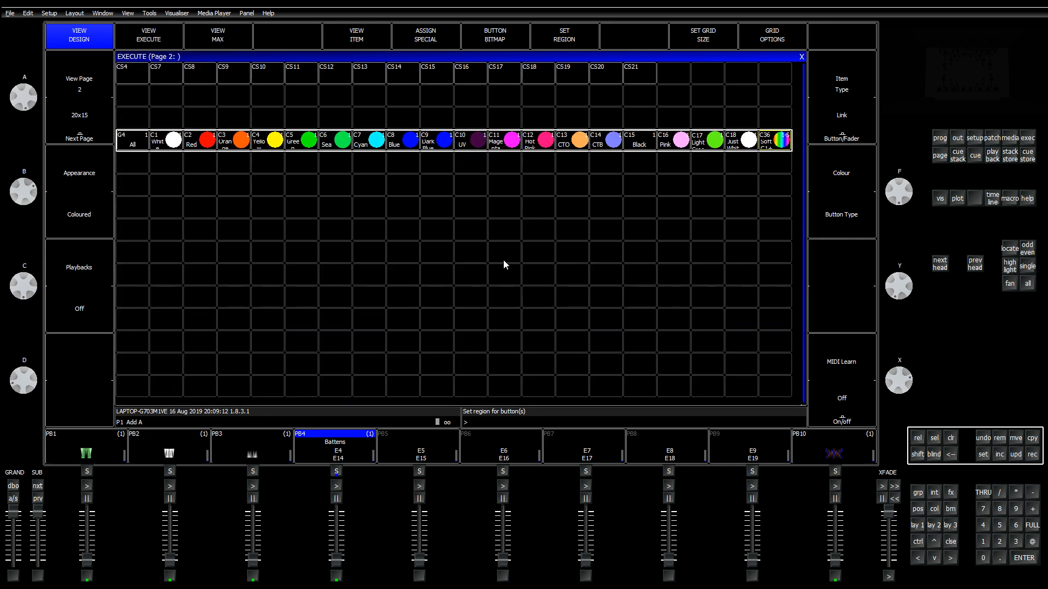
click(504, 262)
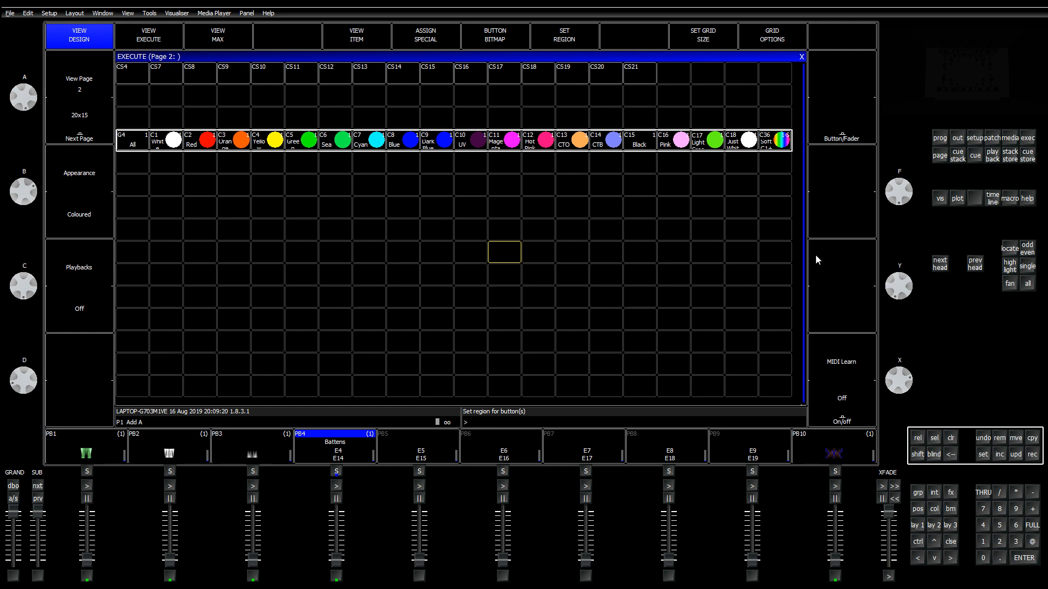
click(991, 443)
click(774, 141)
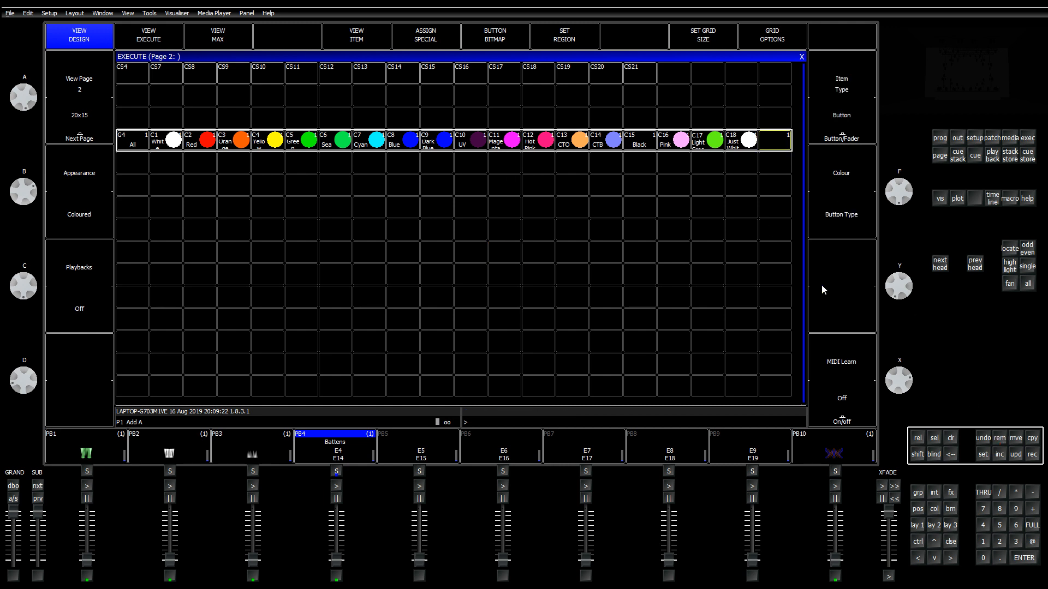
Step: Copy the complete colour row, from All to the last cell, into the row below and set that copy as its own region
click(1028, 440)
drag(131, 143, 782, 148)
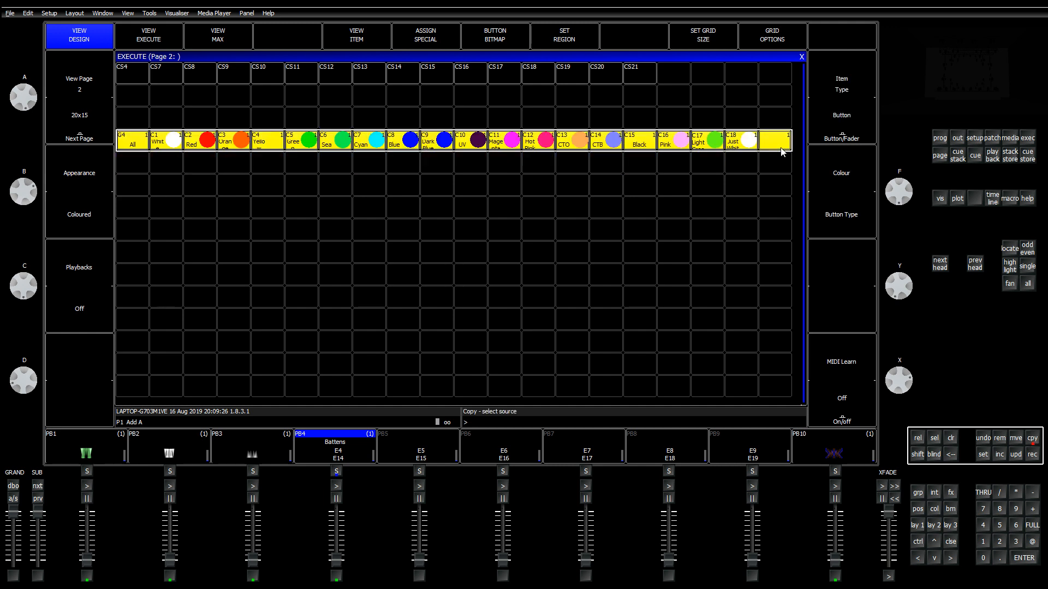
click(1032, 441)
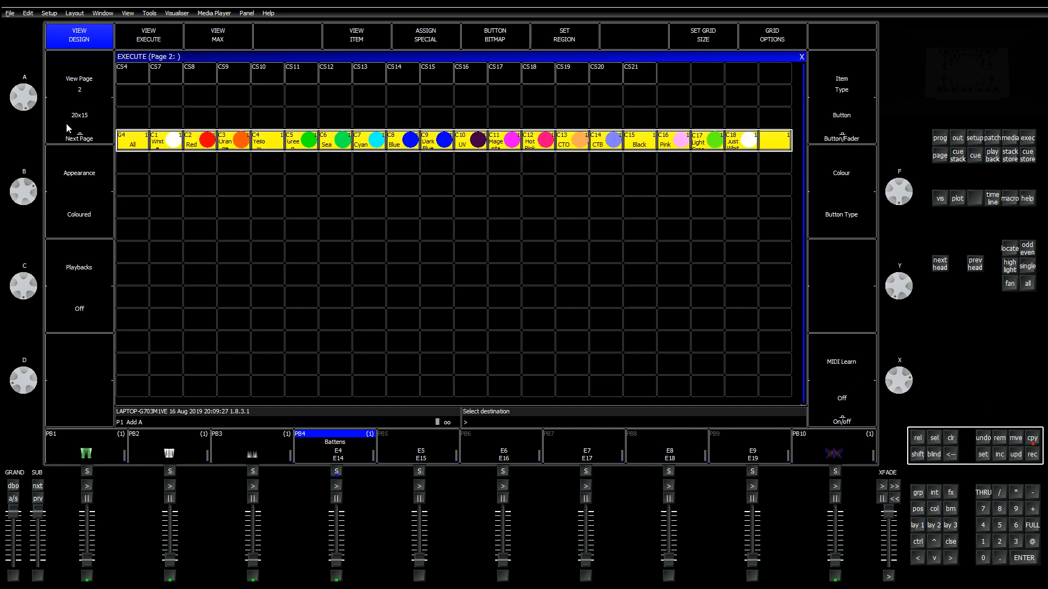
click(127, 163)
drag(138, 168, 775, 164)
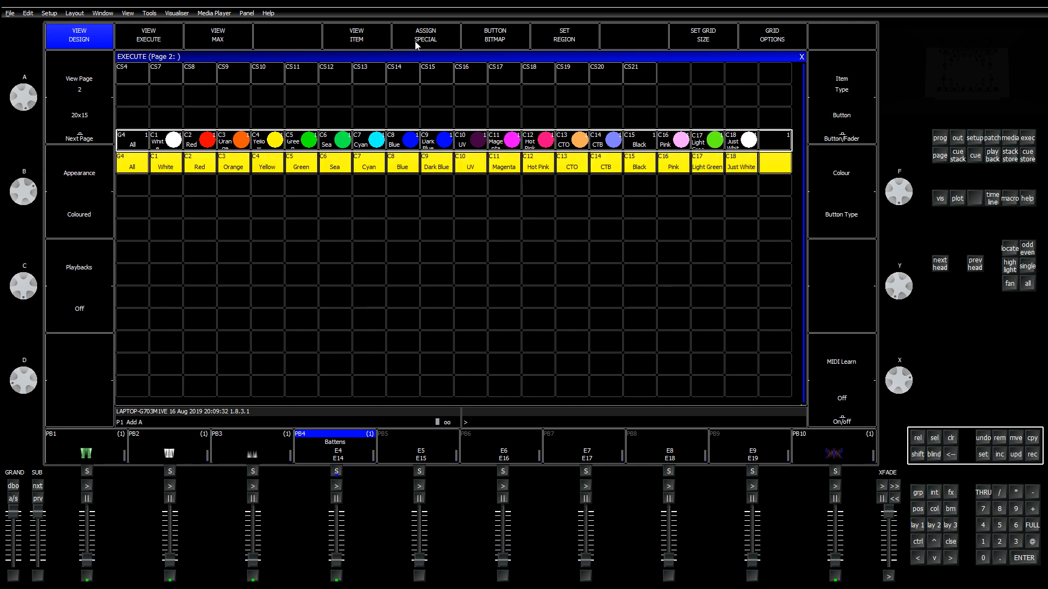
click(555, 36)
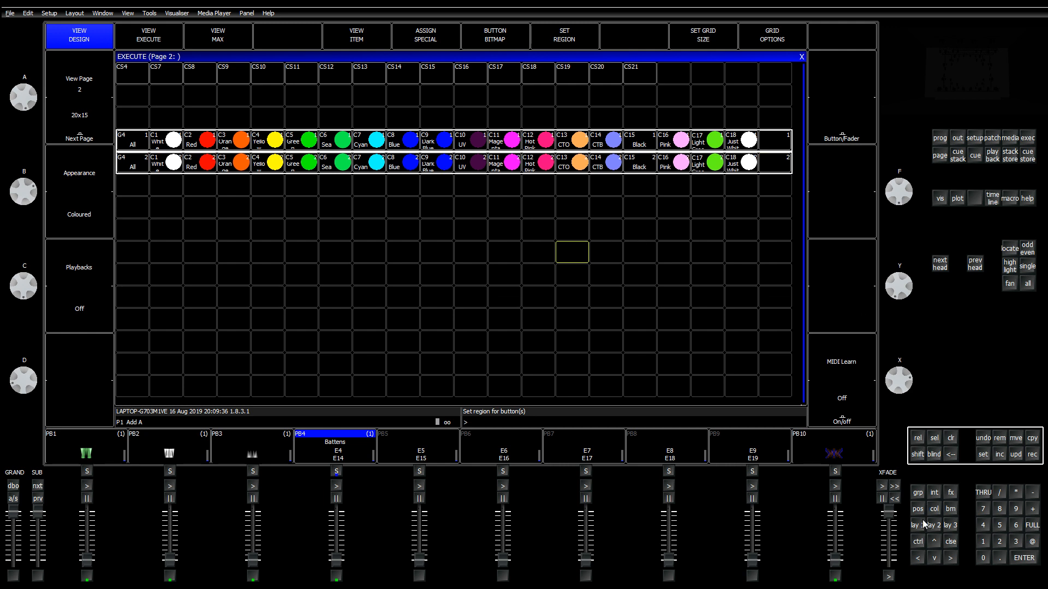
Step: Copy the Soft C1 and Soft C2 colour palettes into two empty cells below the colour rows
click(933, 511)
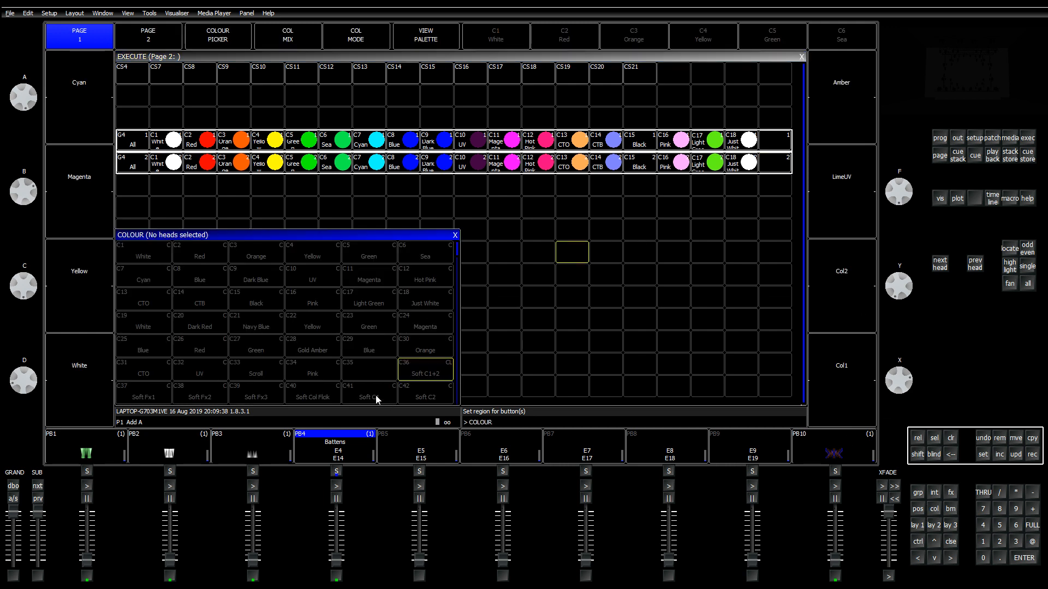
drag(377, 400, 421, 396)
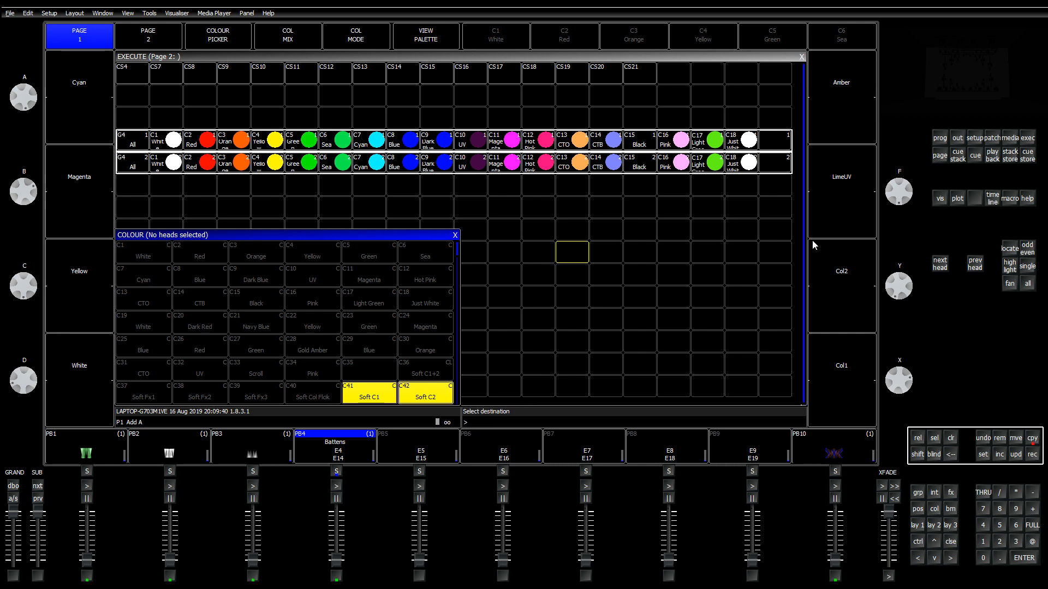
click(674, 208)
Step: Move Soft C1 to the end of the first colour row and Soft C2 to the end of the second
click(1014, 440)
click(675, 209)
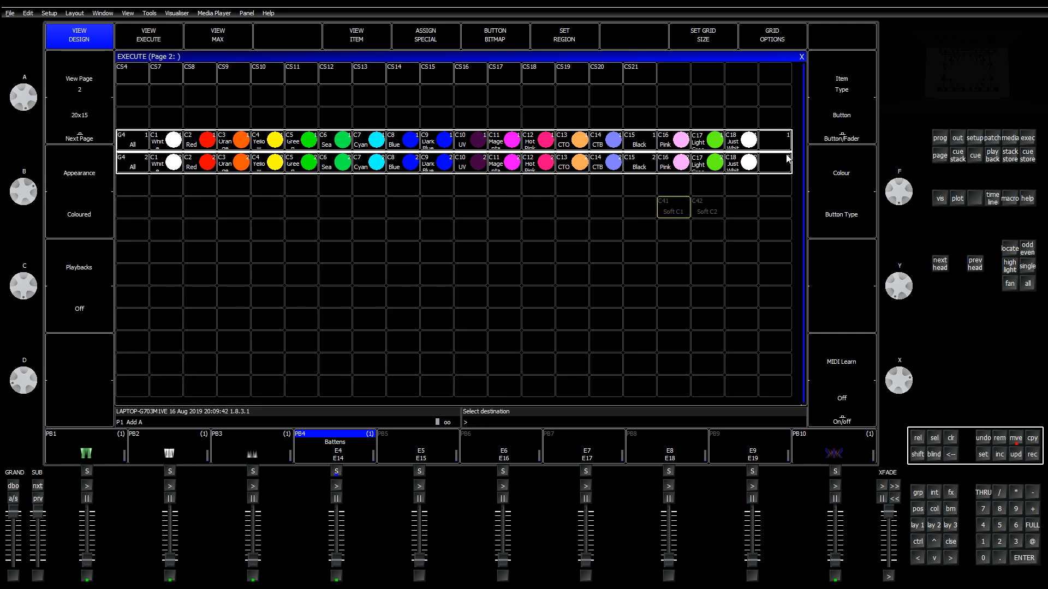
click(783, 142)
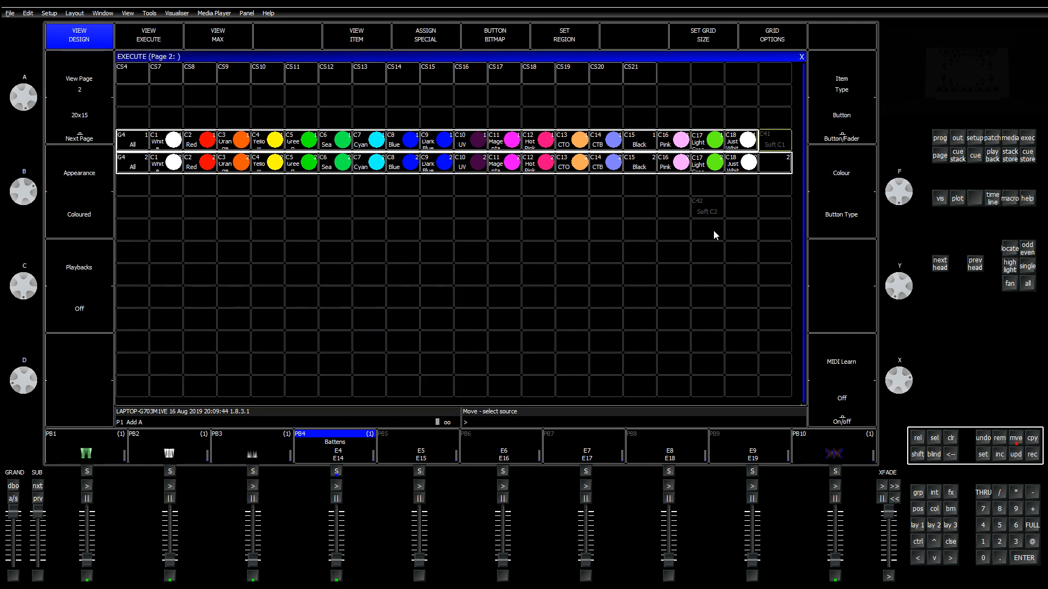
click(719, 207)
click(775, 163)
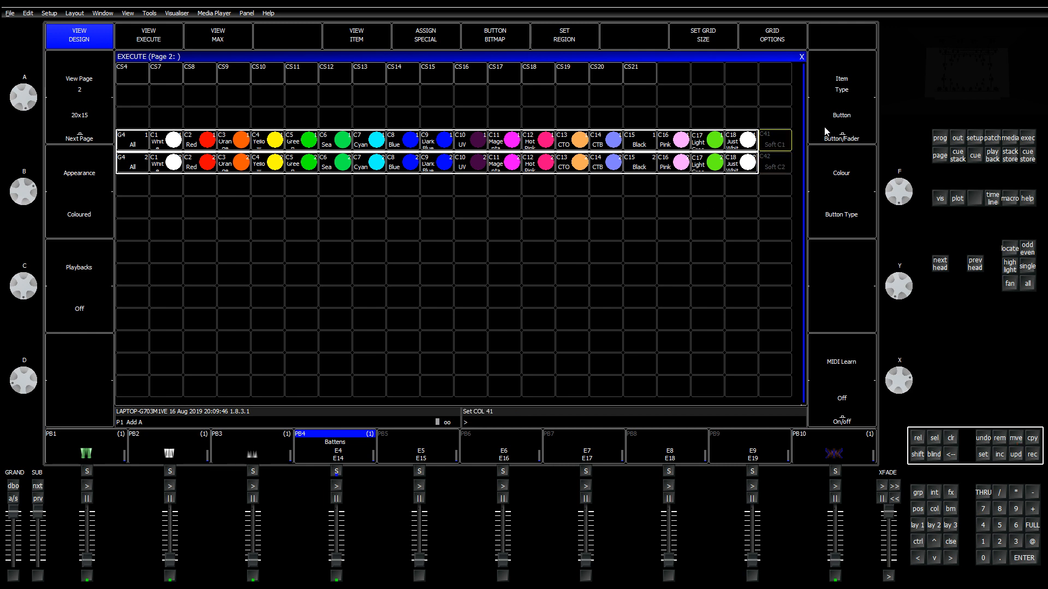
Step: Set the Soft C1 and Soft C2 cells to item type Link and clear the regions from both colour rows
click(773, 164)
drag(143, 145, 777, 164)
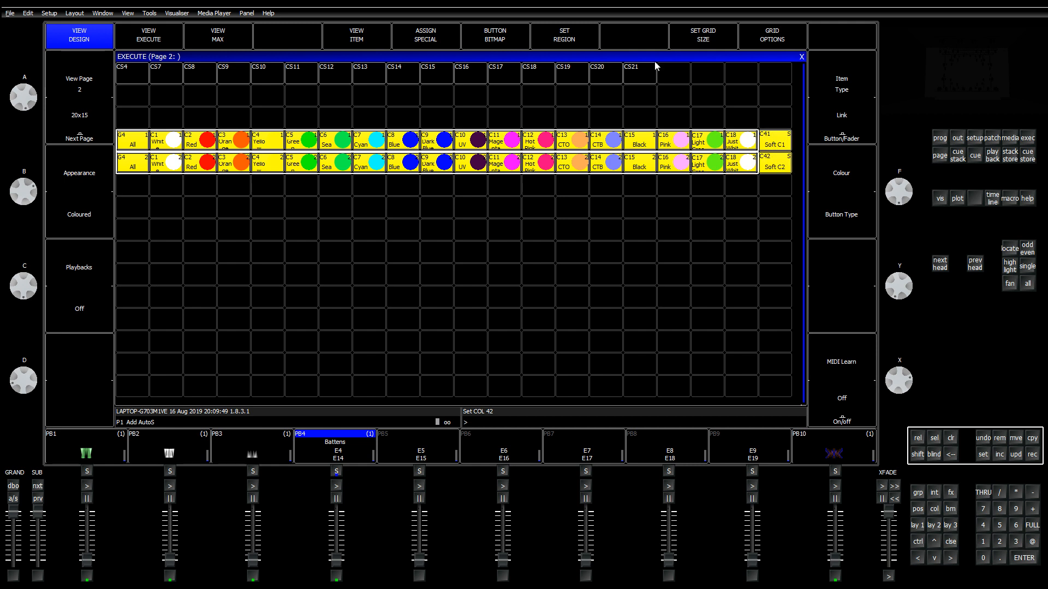
shift+click(585, 42)
Step: Set the first colour row from All to Soft C1 as one region and the second row from All to Soft C2 as another
drag(143, 144, 794, 142)
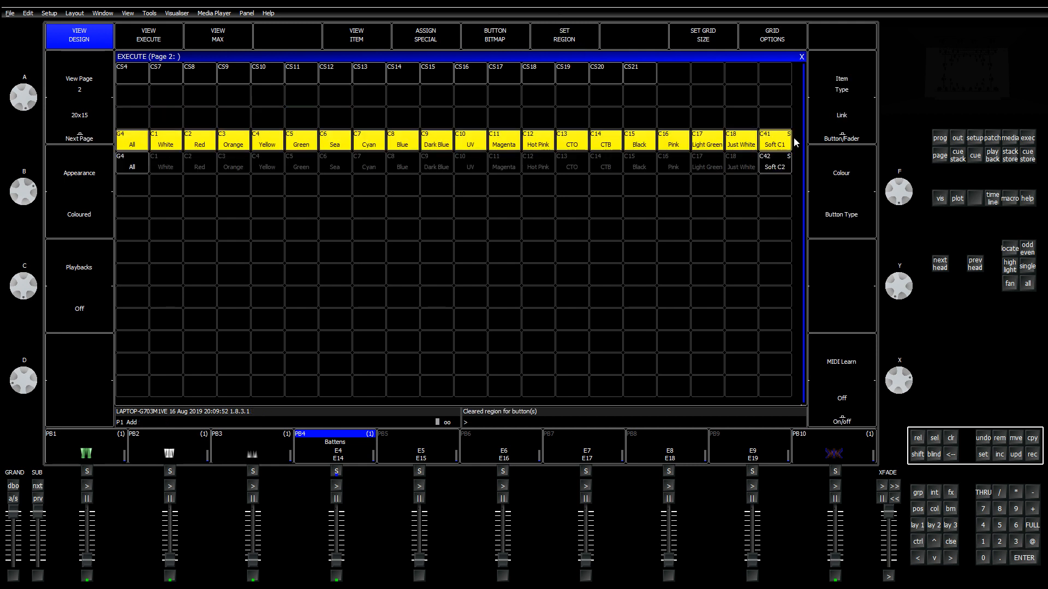
click(542, 39)
drag(137, 164, 786, 163)
click(580, 47)
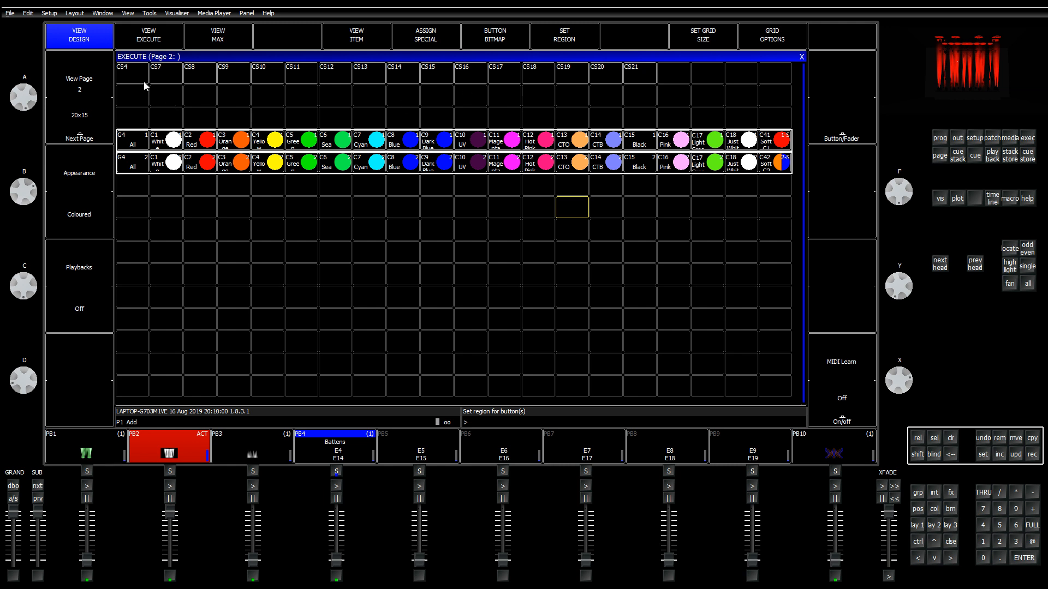
Step: Test the cue stack buttons CS4, CS7, CS10, CS12 and CS13 together, clear the programmer and switch the active playback to PB1
drag(132, 78, 185, 80)
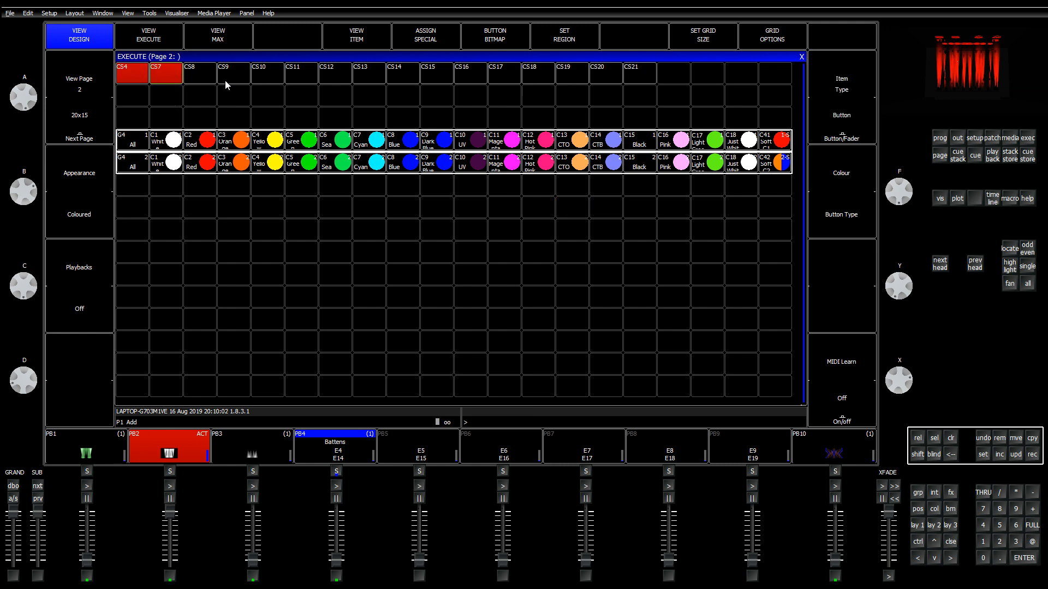
click(265, 73)
click(330, 79)
click(379, 77)
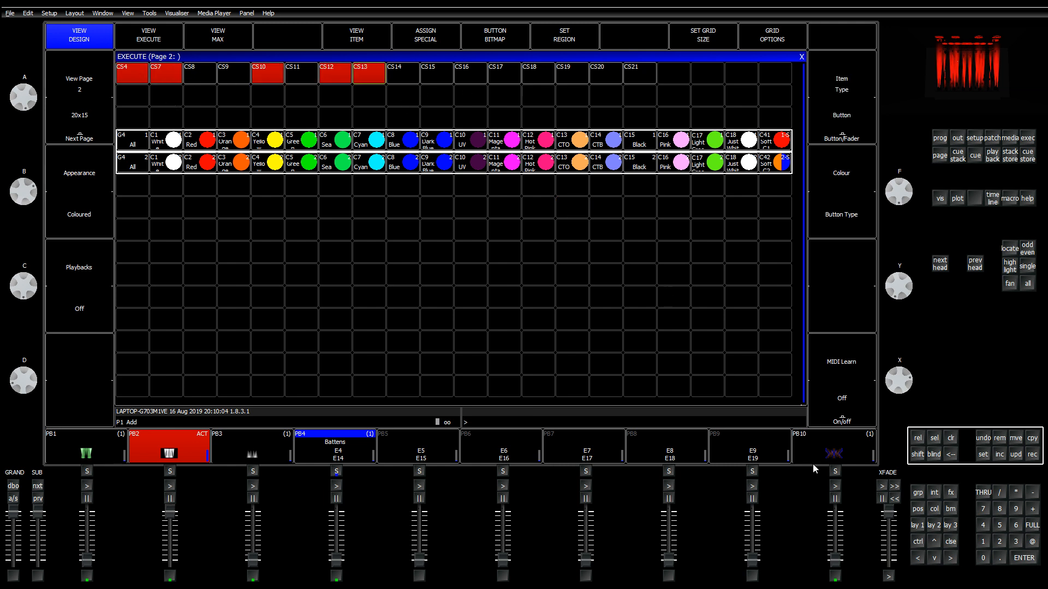
click(951, 437)
click(950, 438)
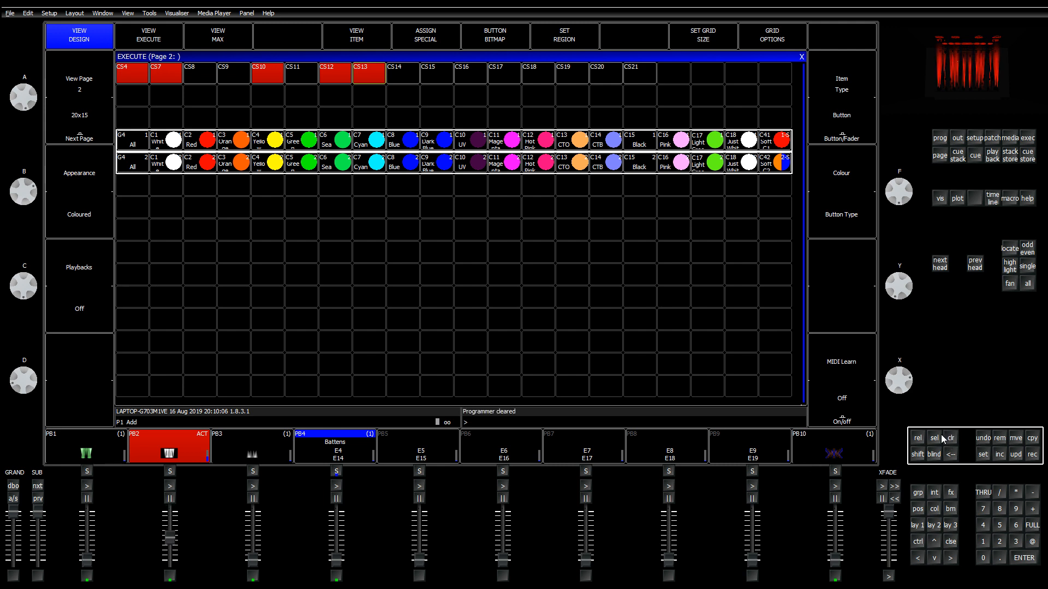
key(q)
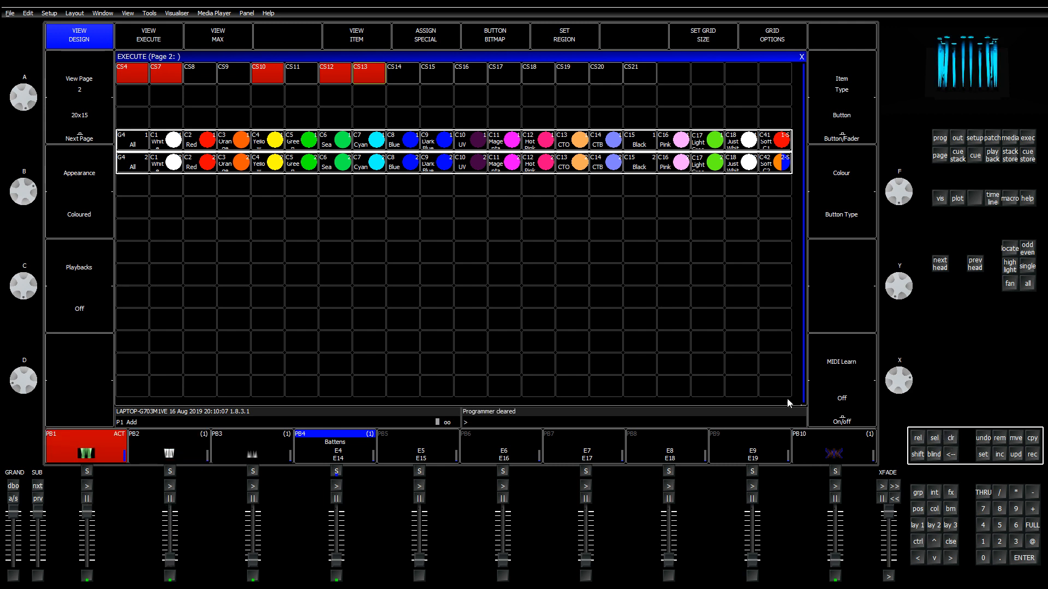
Step: Set all cue stack cells in the first row, from CS4 to CS21, to item type Button (So)
click(401, 78)
drag(136, 79, 682, 78)
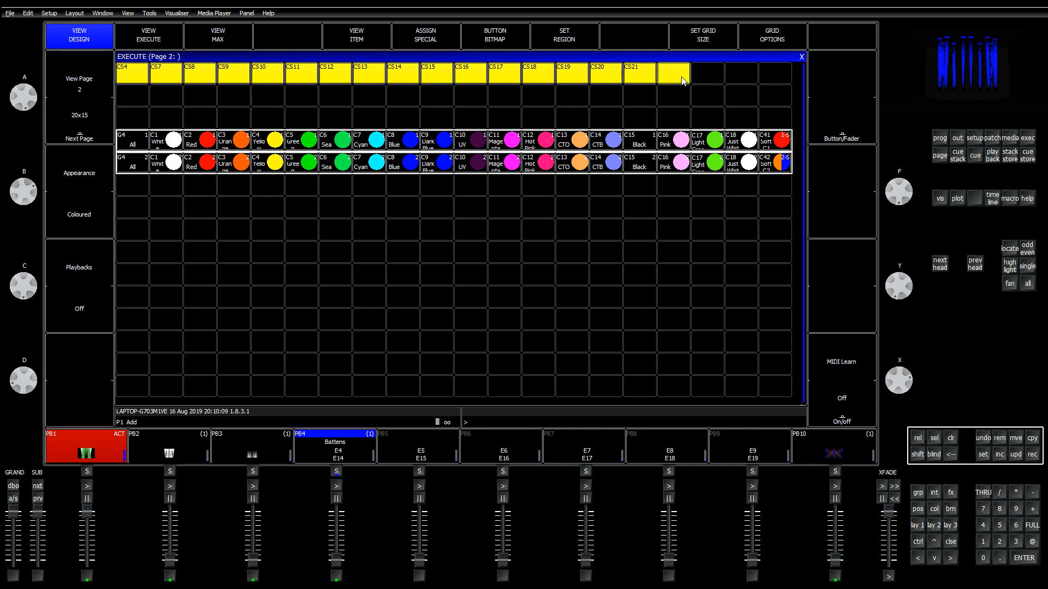
click(851, 134)
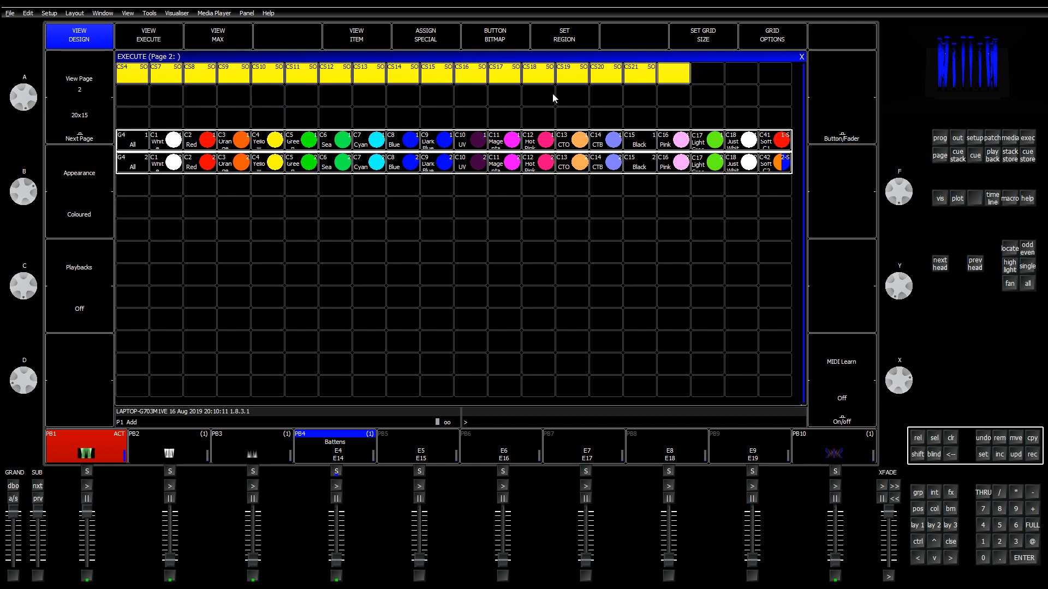
Step: Test the solo behaviour of the cue stack row by activating CS10, CS11, CS14, CS16 and CS21 one after another
click(214, 92)
click(280, 77)
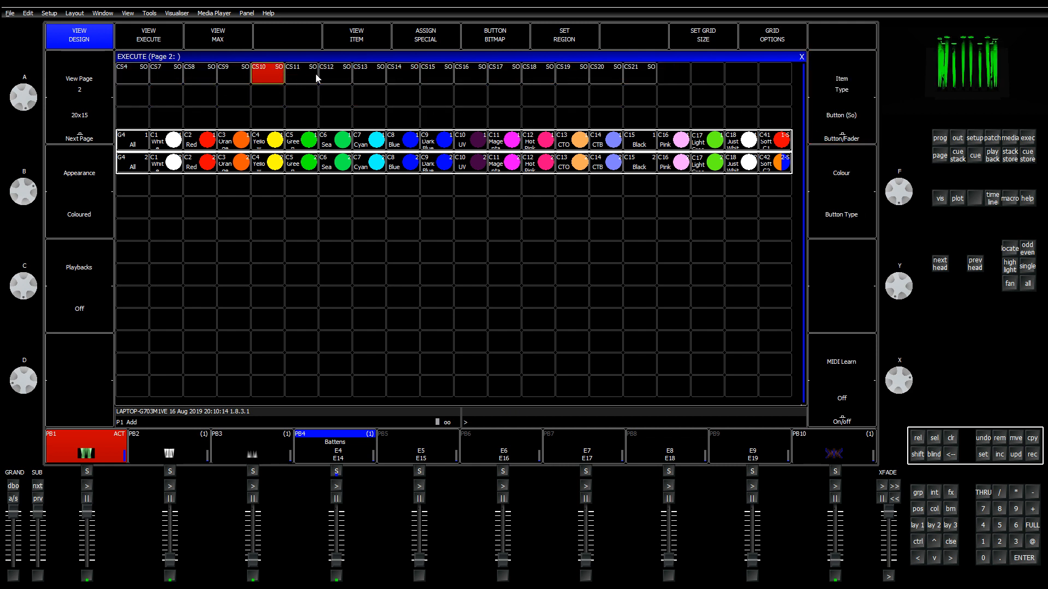
click(315, 78)
click(397, 79)
click(466, 78)
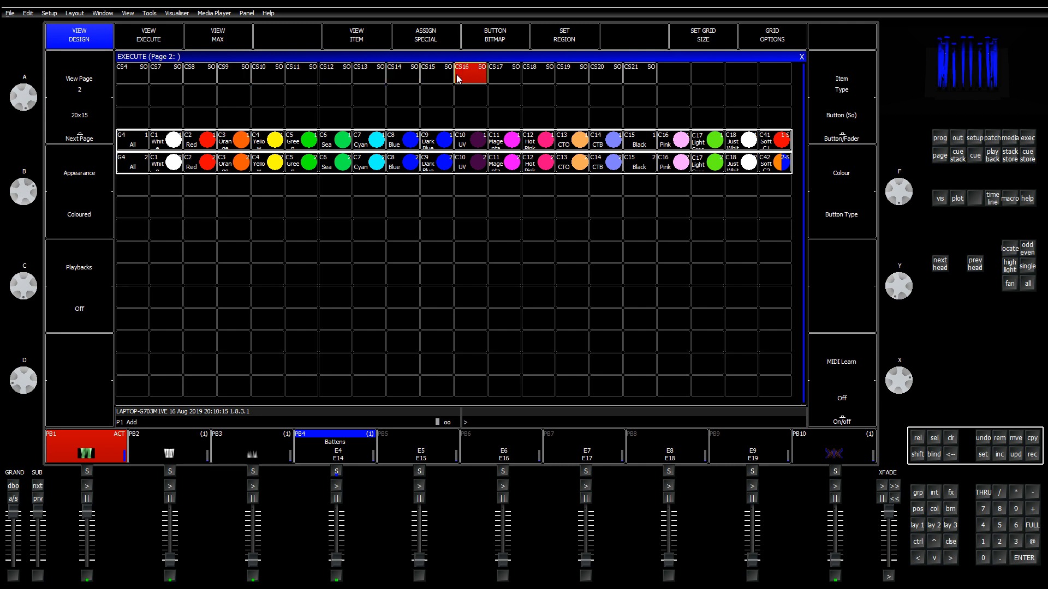
click(646, 80)
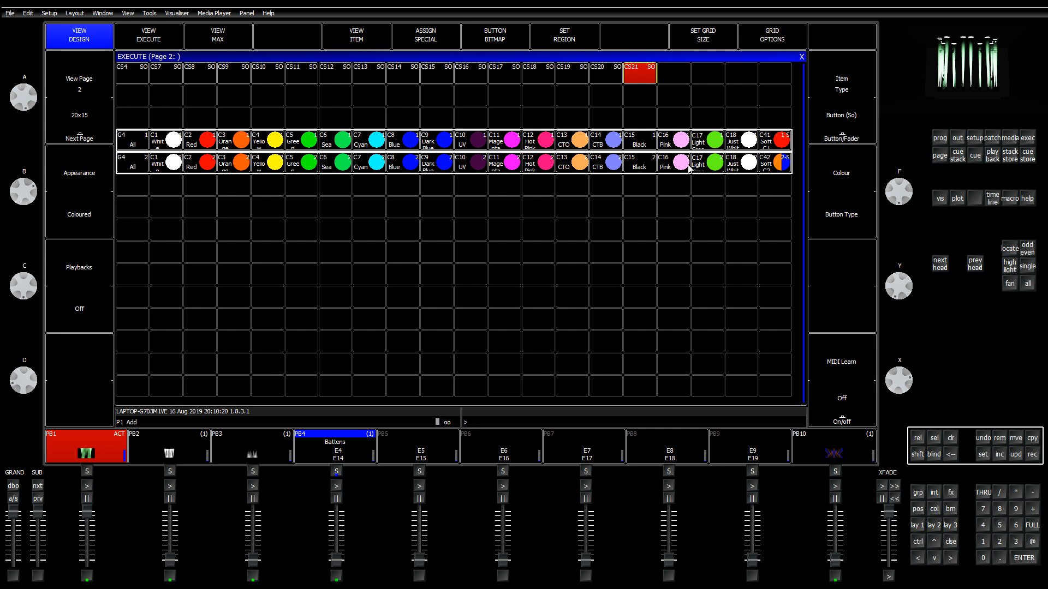
Step: Try Hot Pink in the first colour row with Blue and Sea in the second, and check the colours with CS20 and CS21
click(544, 147)
click(391, 170)
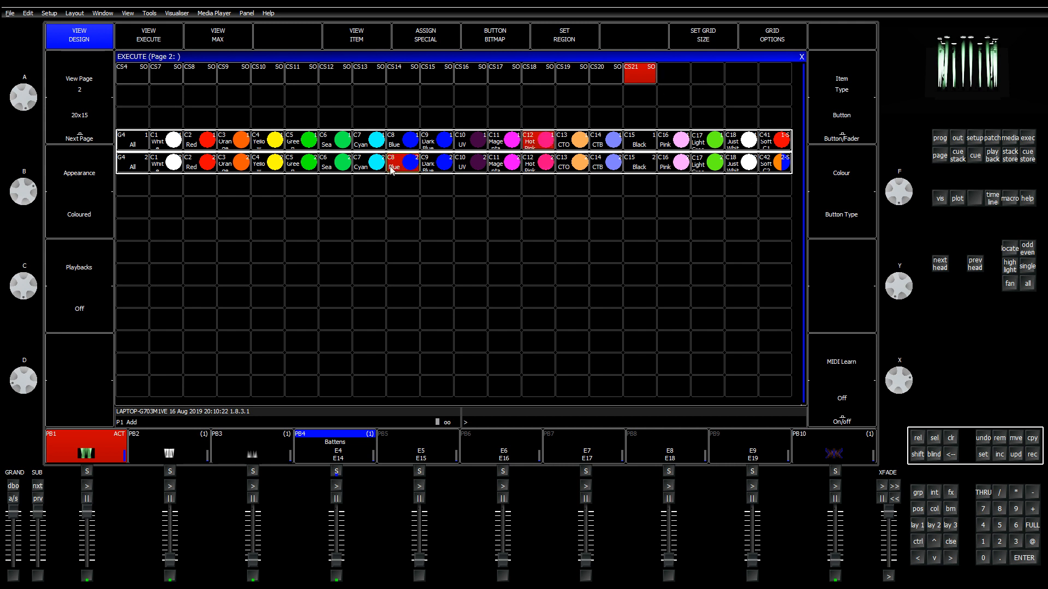
click(347, 167)
click(531, 150)
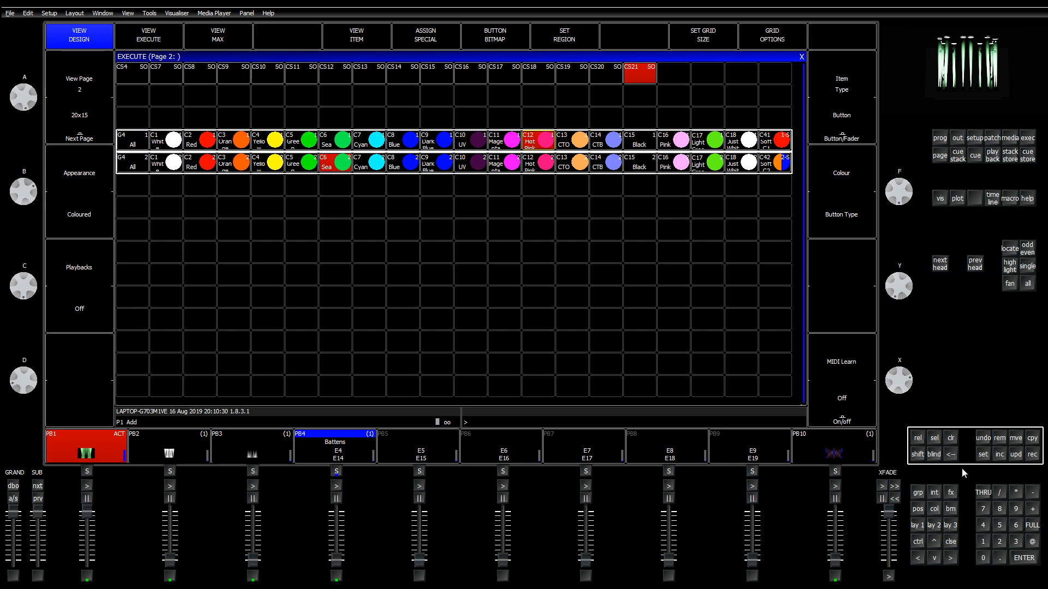
click(951, 439)
click(612, 71)
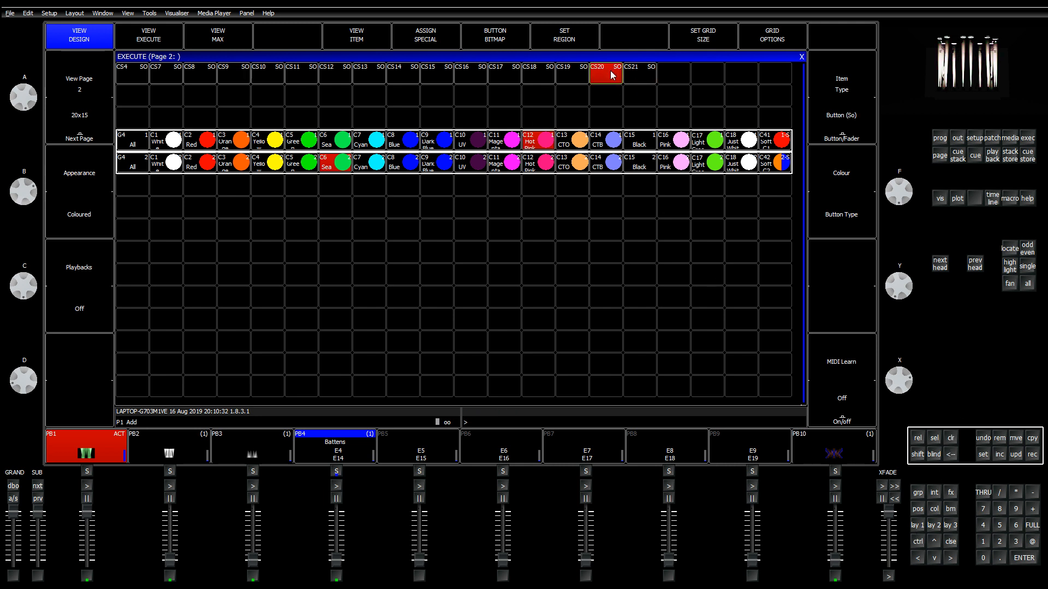
click(650, 77)
Step: Select the Spots LR group and apply the Soft C1+2 colour palette to it
click(920, 526)
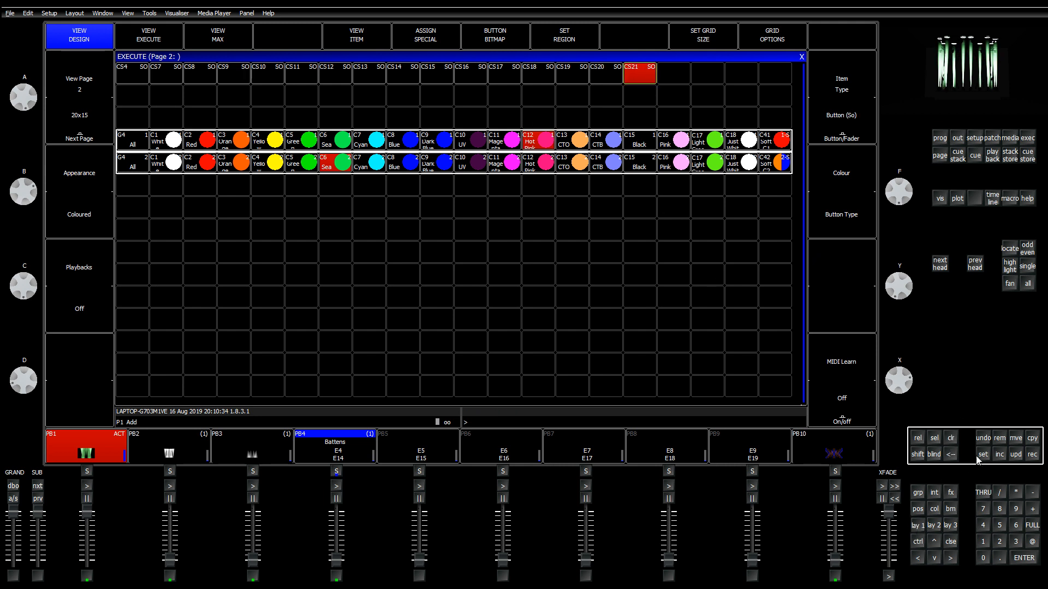
click(159, 82)
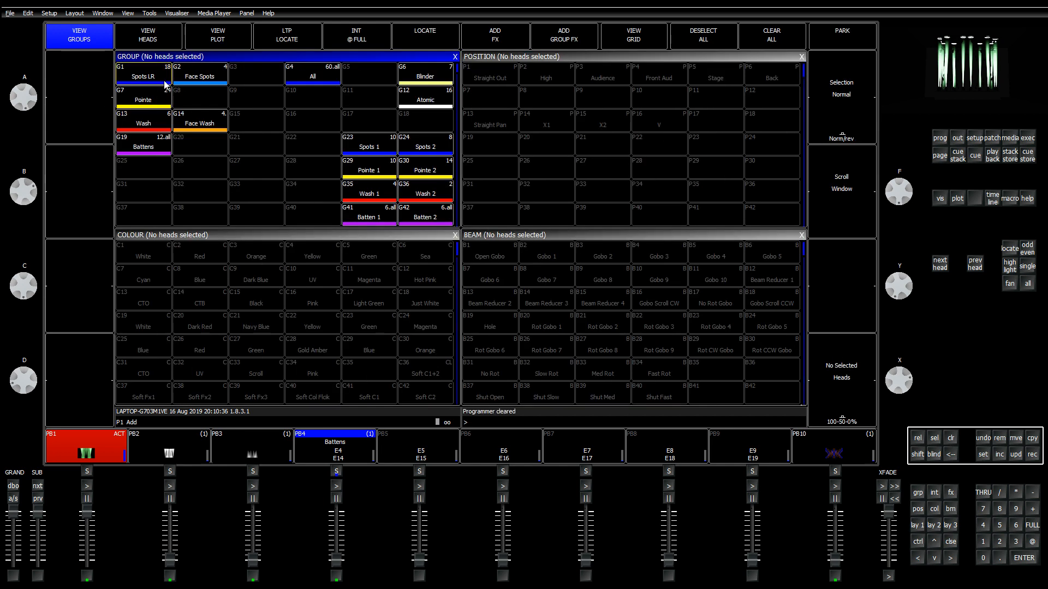
click(410, 375)
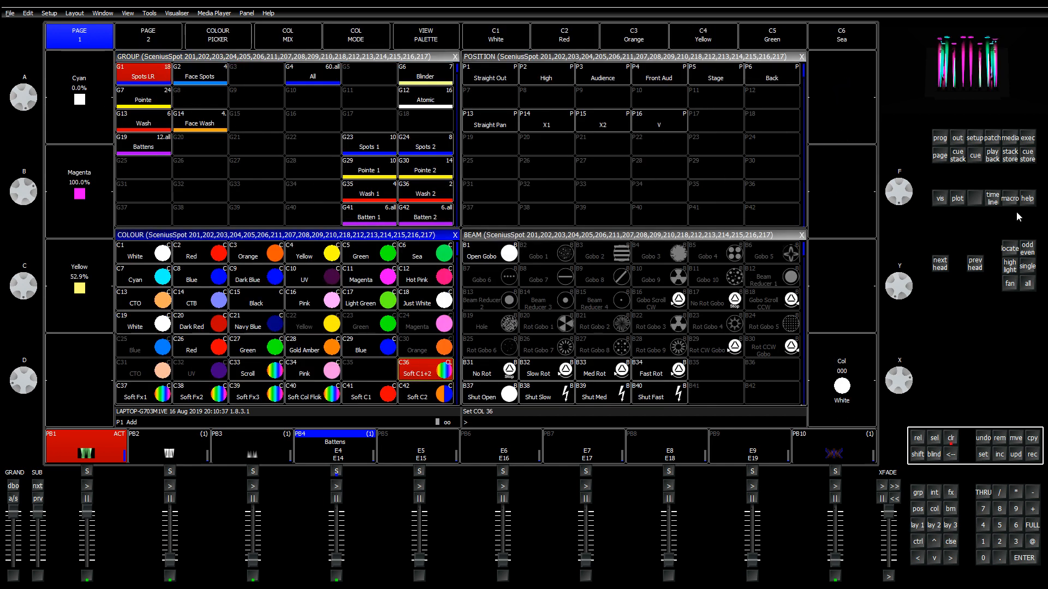
Step: Record the programmer into the empty Execute cell after CS21, set it to item type Button (So) and clear the programmer
click(1029, 141)
click(1030, 451)
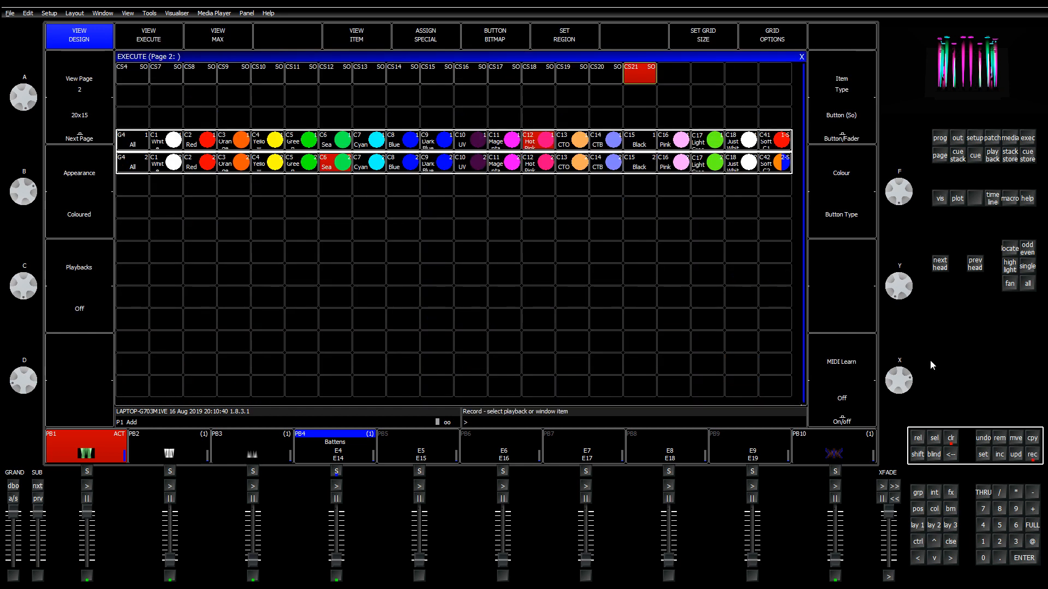
click(678, 80)
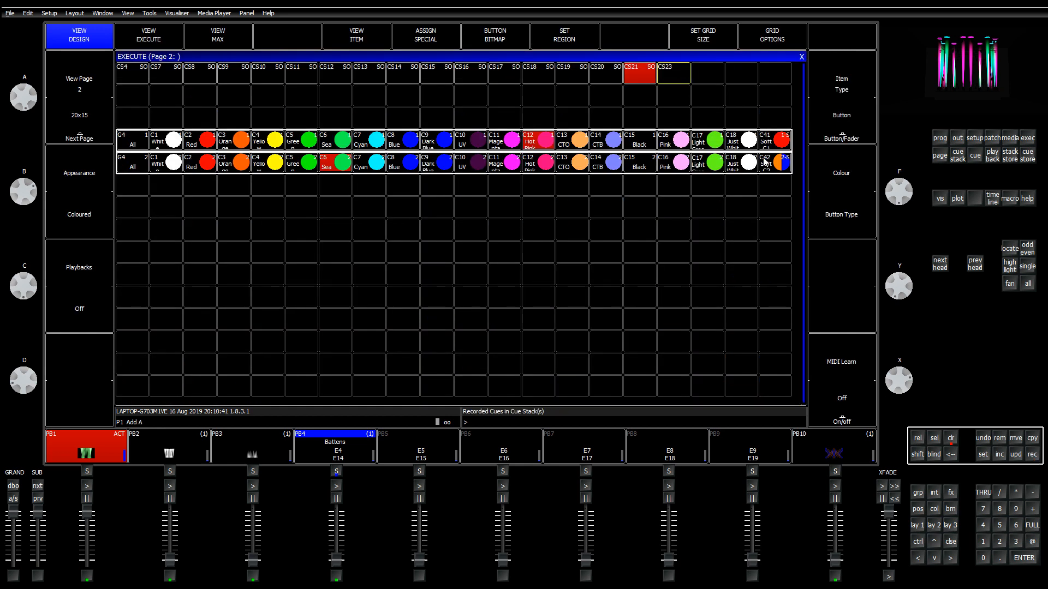
click(835, 128)
click(951, 442)
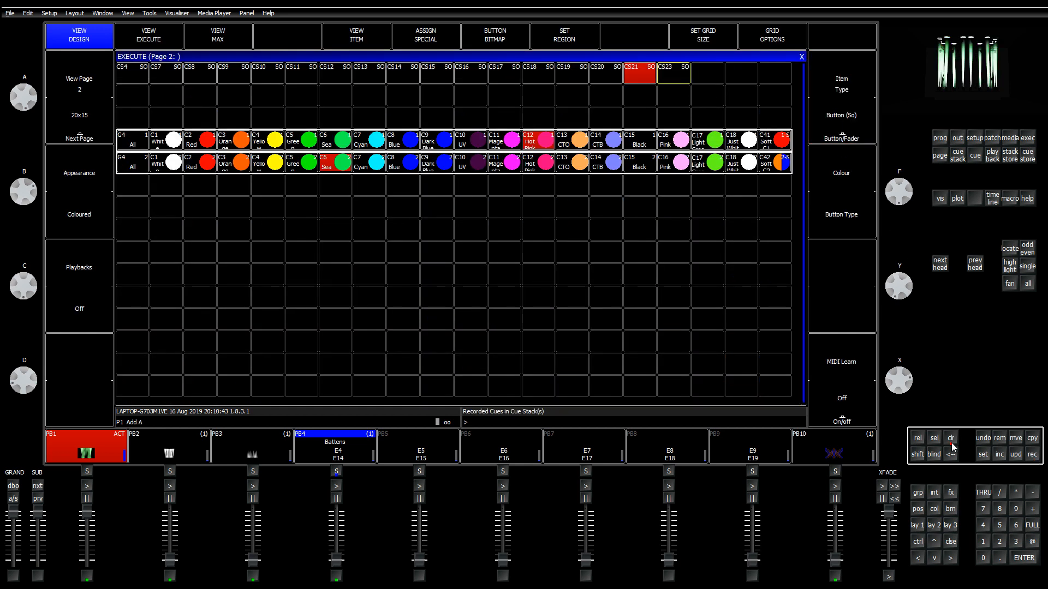
Step: Test the CS23 button with Red chosen in the first colour row and Dark Blue in the second
click(559, 77)
click(680, 75)
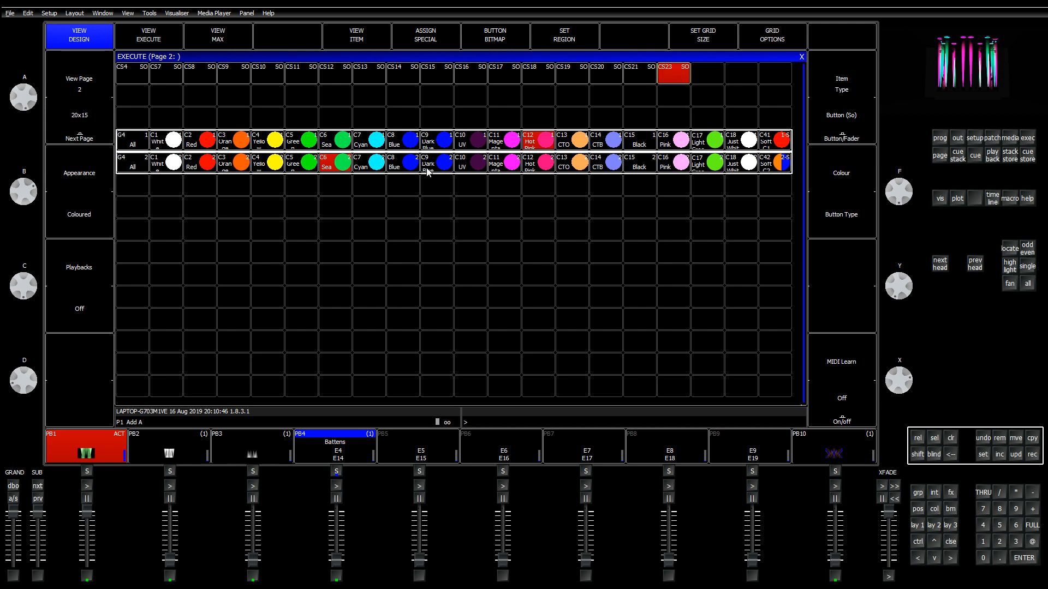
click(202, 147)
click(436, 167)
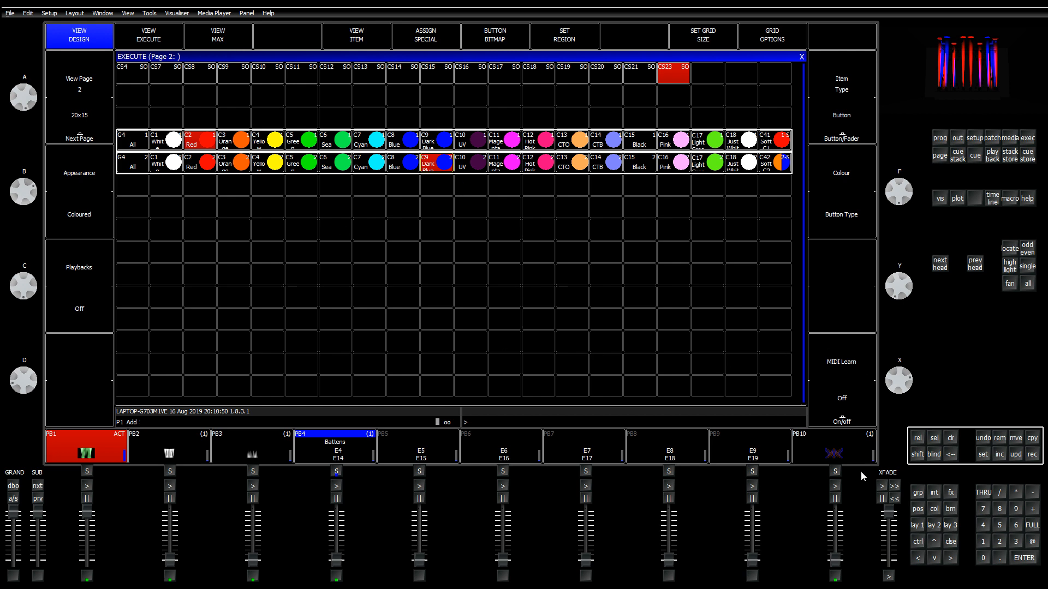
Step: Apply the X2 position to all heads and remove the SceniusSpot heads' tilt values from that palette
key(ctrl+F1)
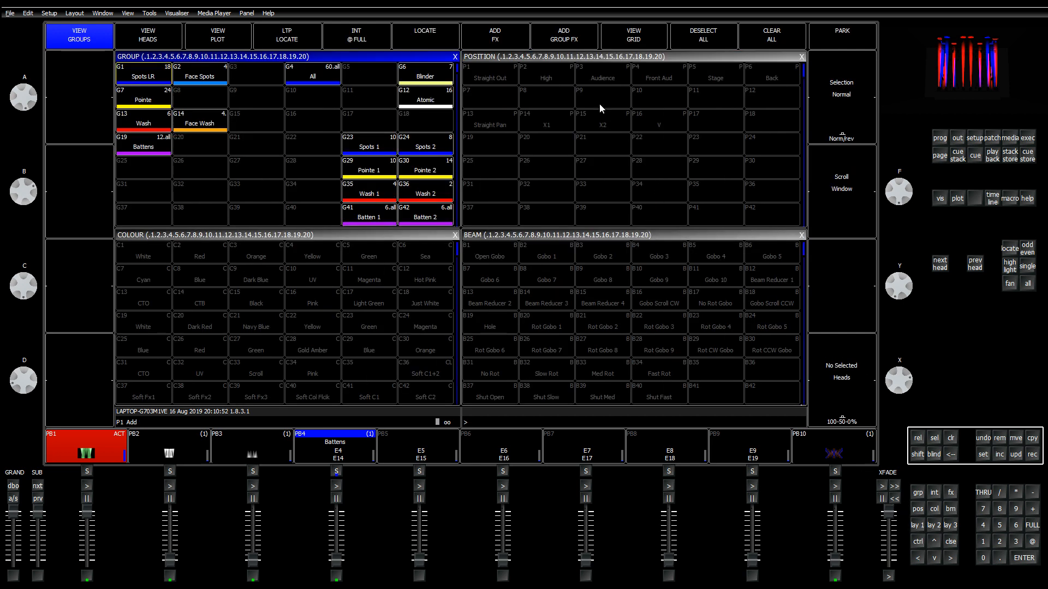
click(597, 125)
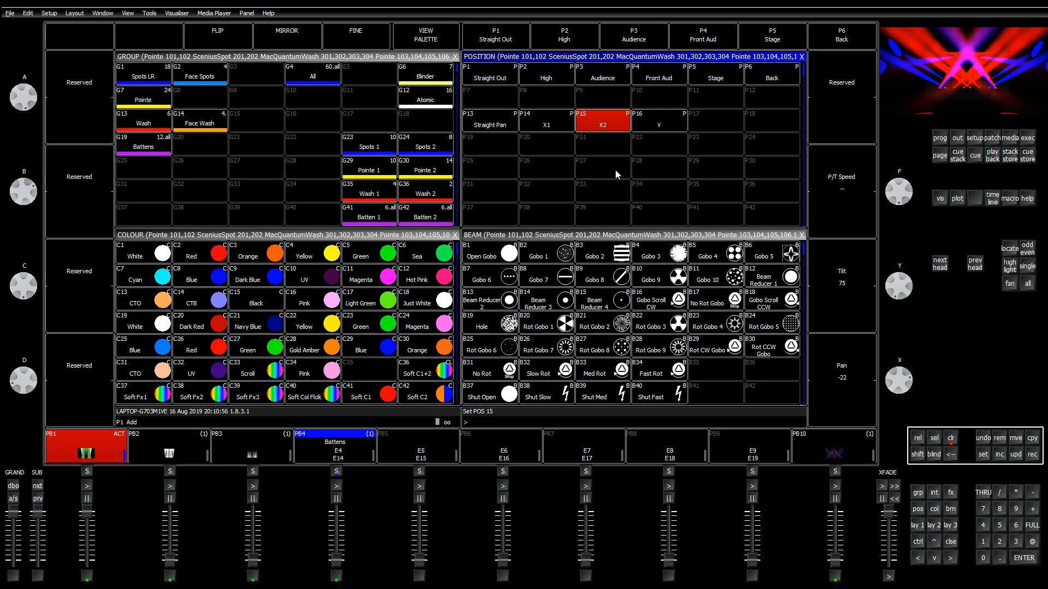
click(433, 36)
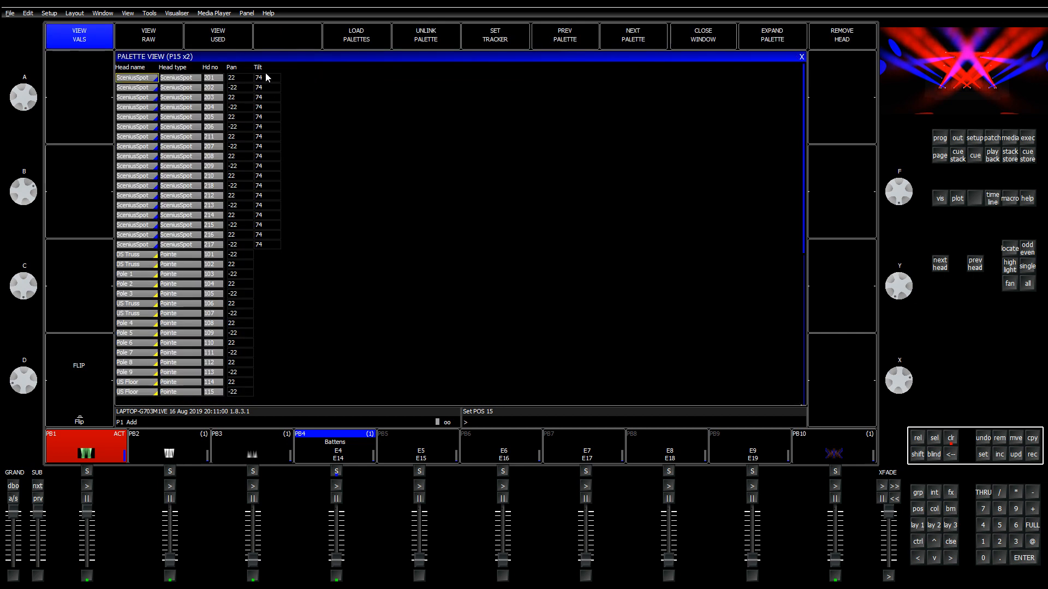
drag(267, 76, 273, 248)
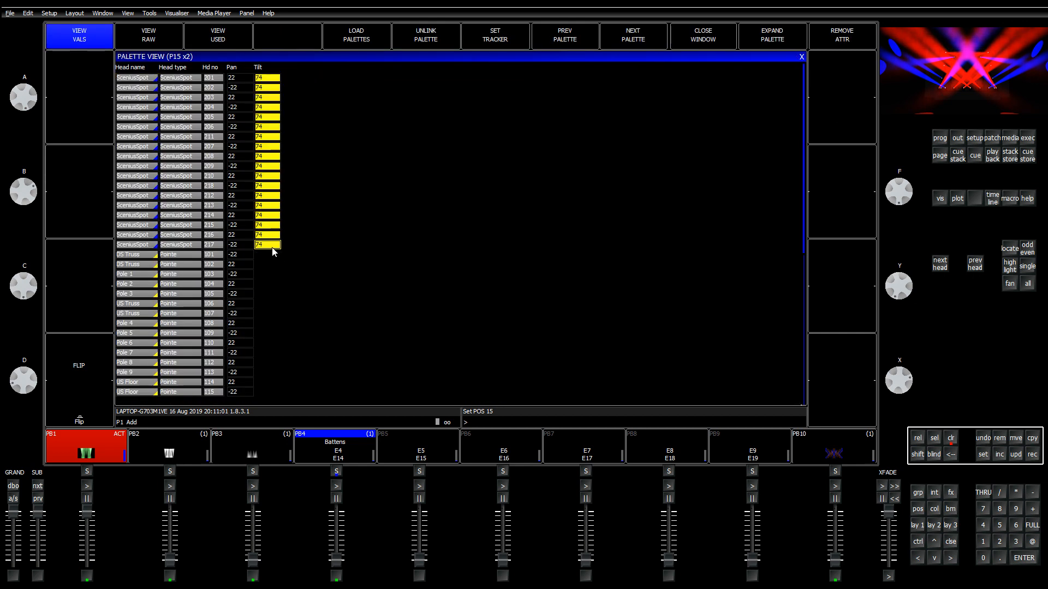
click(998, 439)
Step: Remove the tilt values of all SceniusSpot heads from the X1 position palette
click(560, 37)
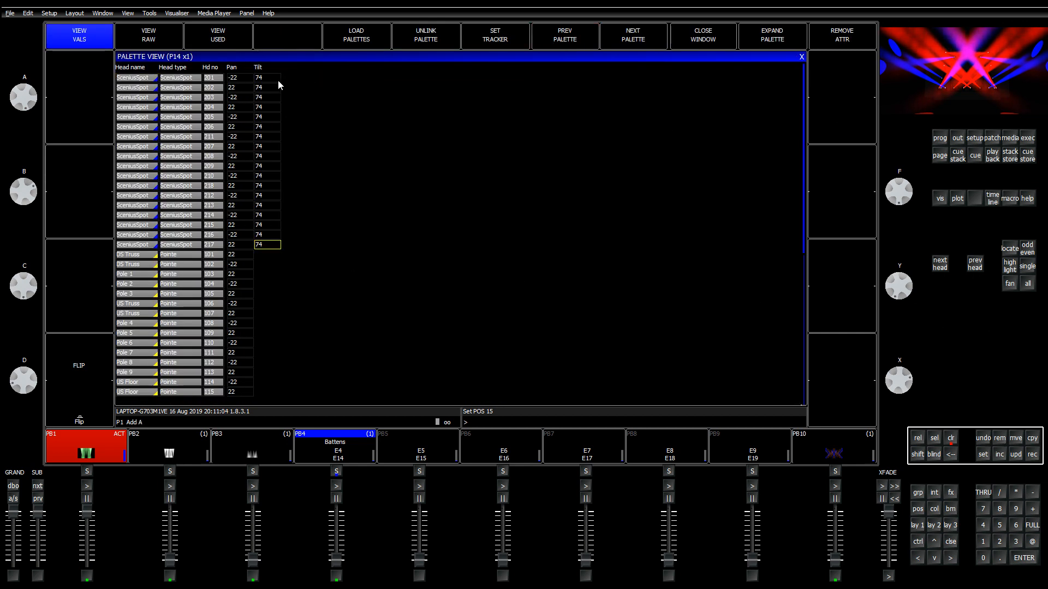
drag(274, 77, 263, 250)
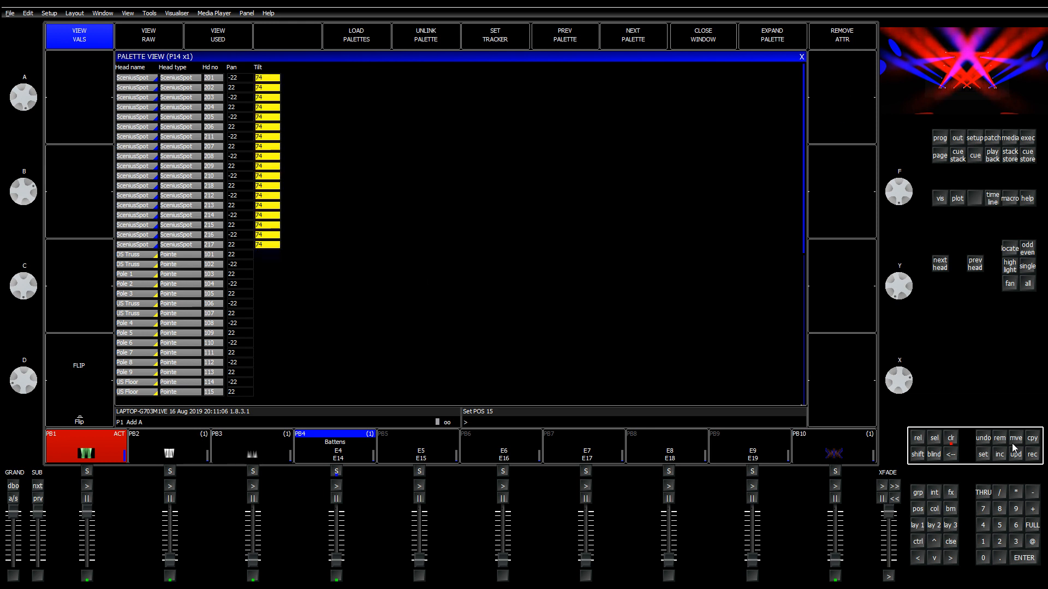
click(842, 36)
Step: Check the Straight Pan palette and the neighbouring position palettes for stray tilt values, and close the palette view
click(553, 38)
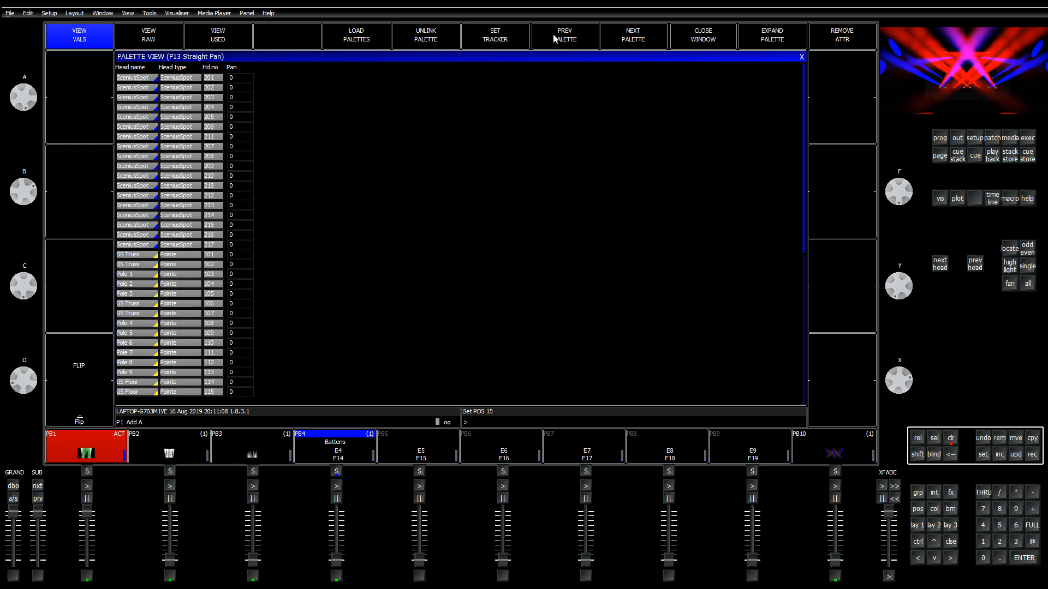
click(554, 38)
click(617, 36)
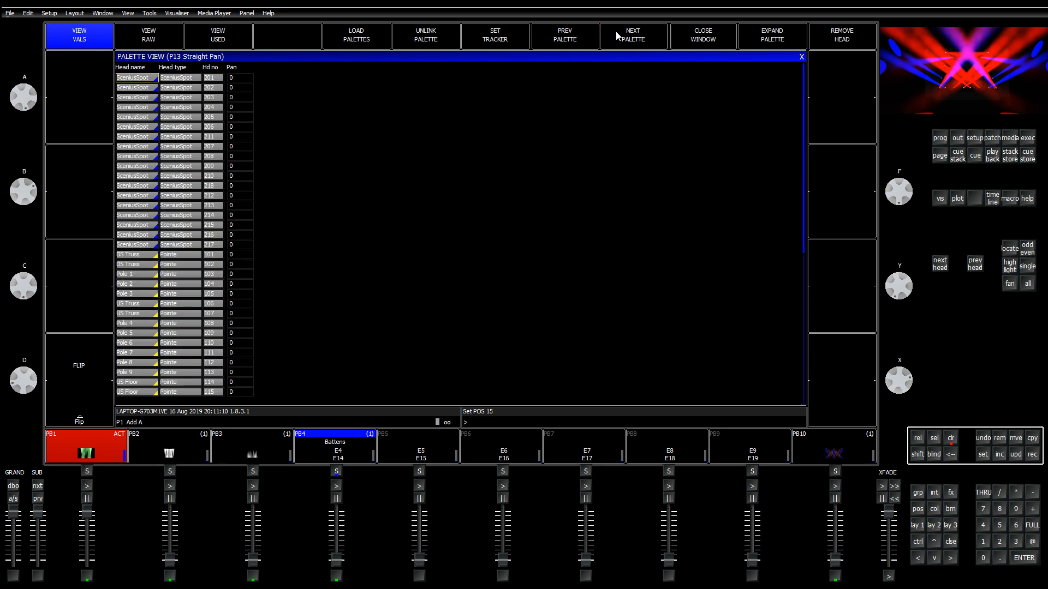
click(617, 36)
click(616, 36)
click(616, 36)
click(617, 36)
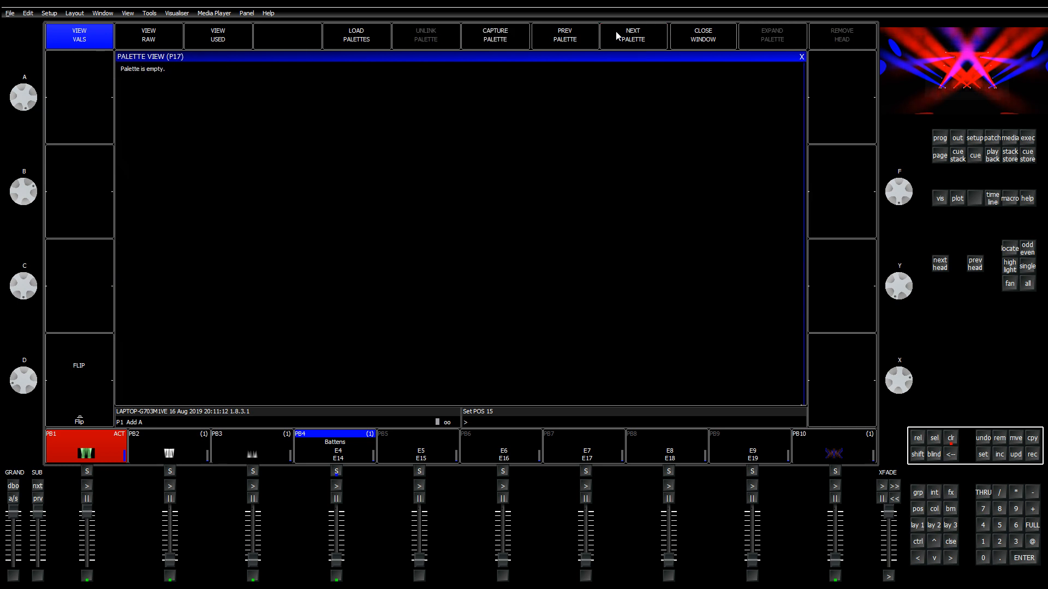
key(Escape)
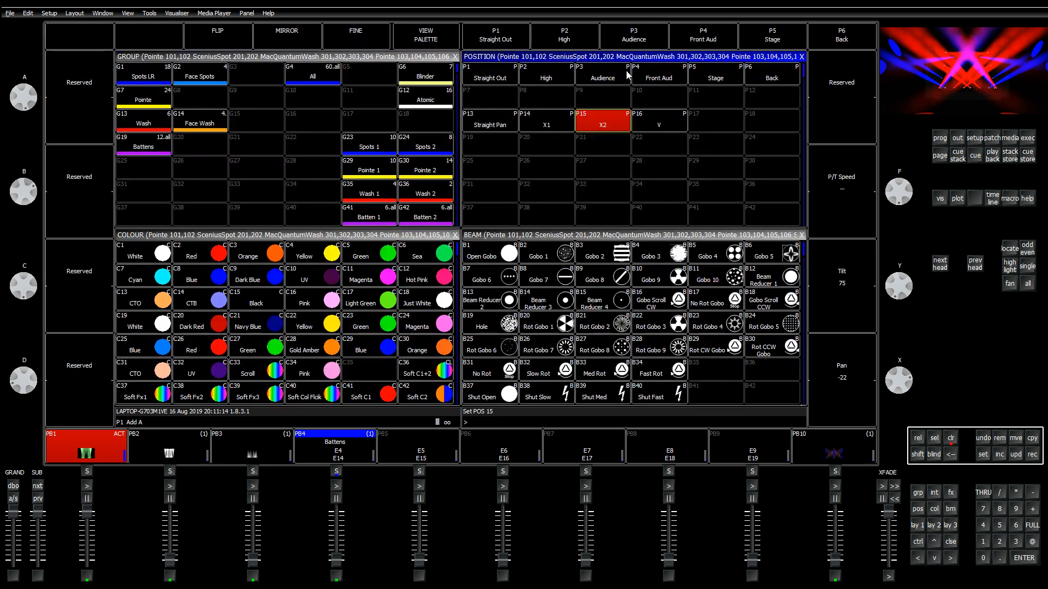
Step: Apply the Front Aud position to the selected heads and choose Yellow in both colour rows of the Execute page
click(649, 80)
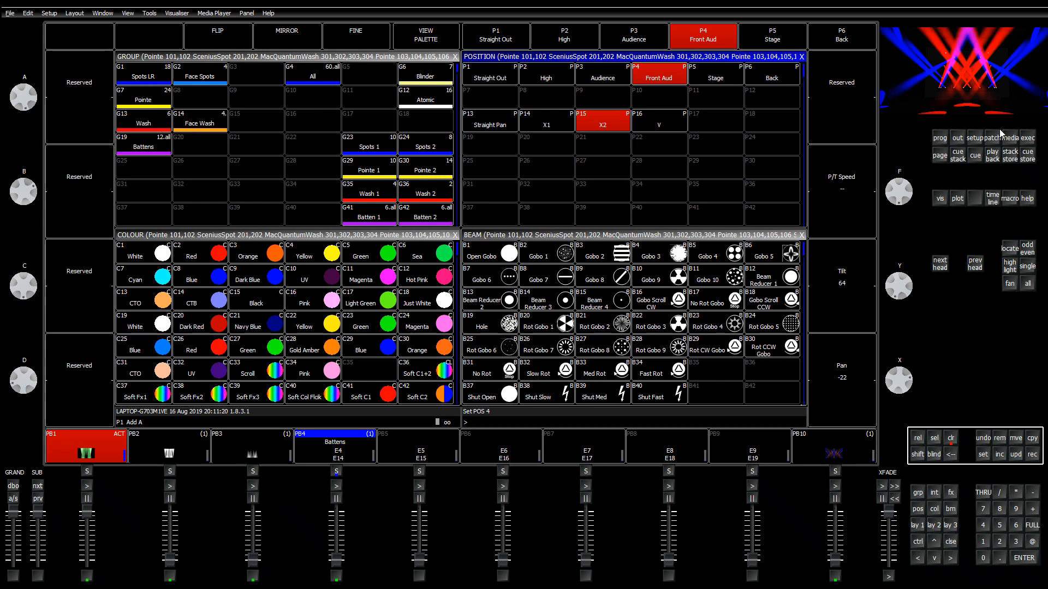
click(1026, 137)
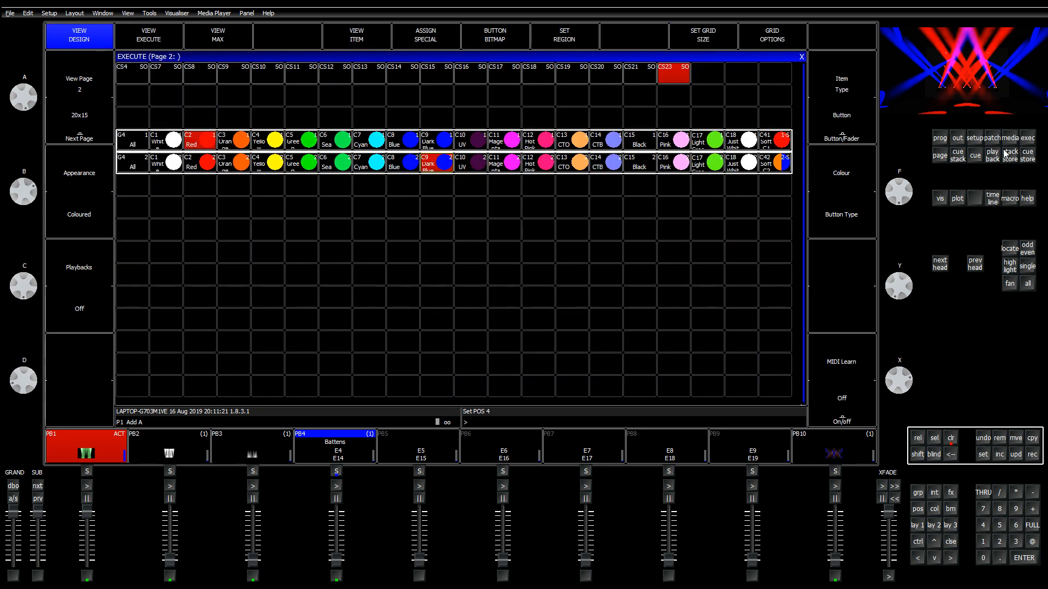
click(260, 145)
click(279, 170)
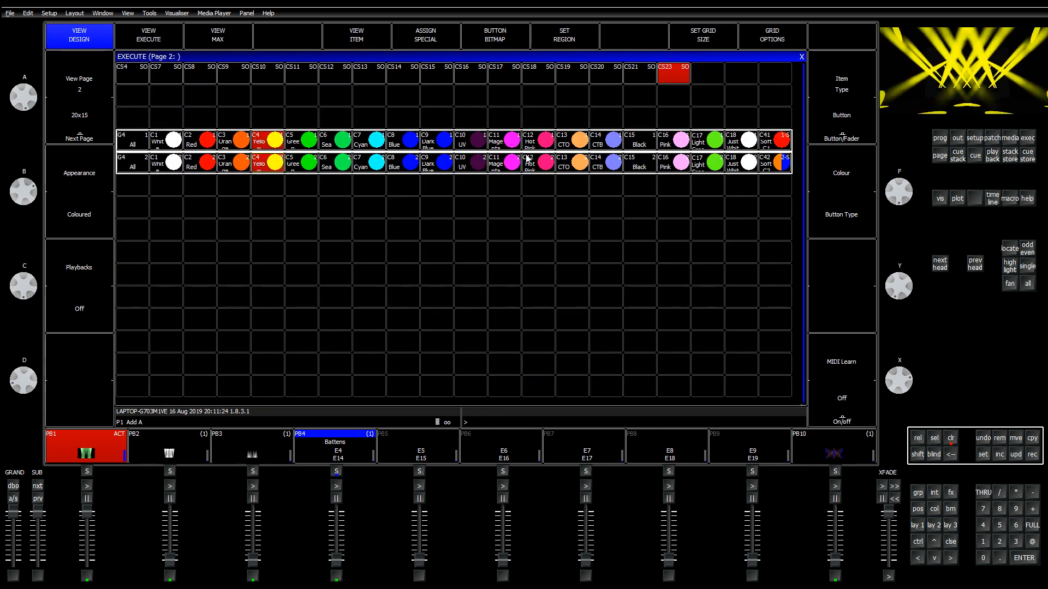
Step: Try colour combinations in both Execute rows, finish with Yellow in the first and White in the second, and activate playback 2
click(563, 146)
click(638, 148)
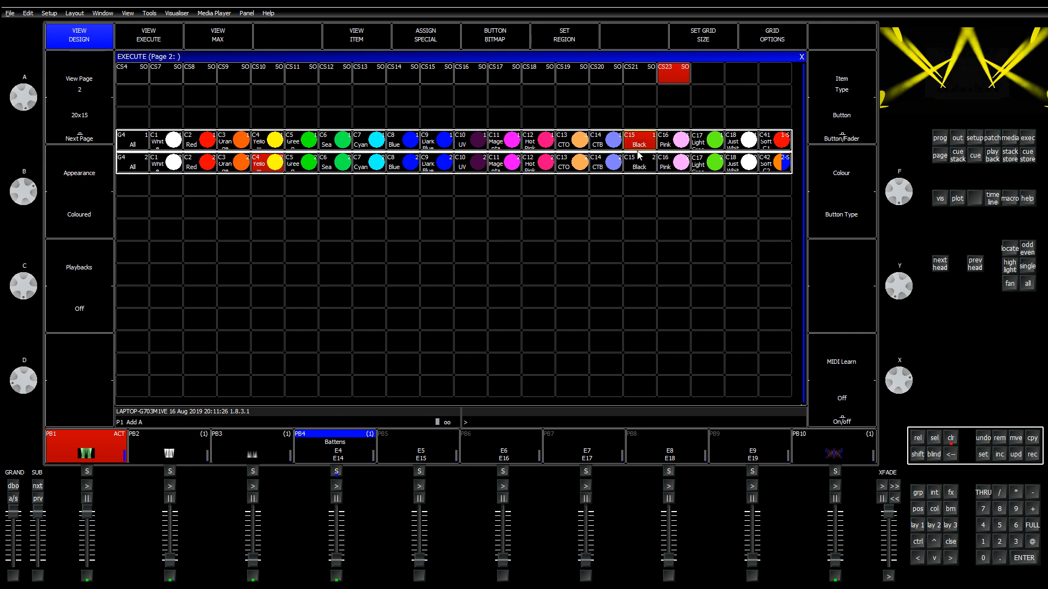
click(404, 164)
click(274, 151)
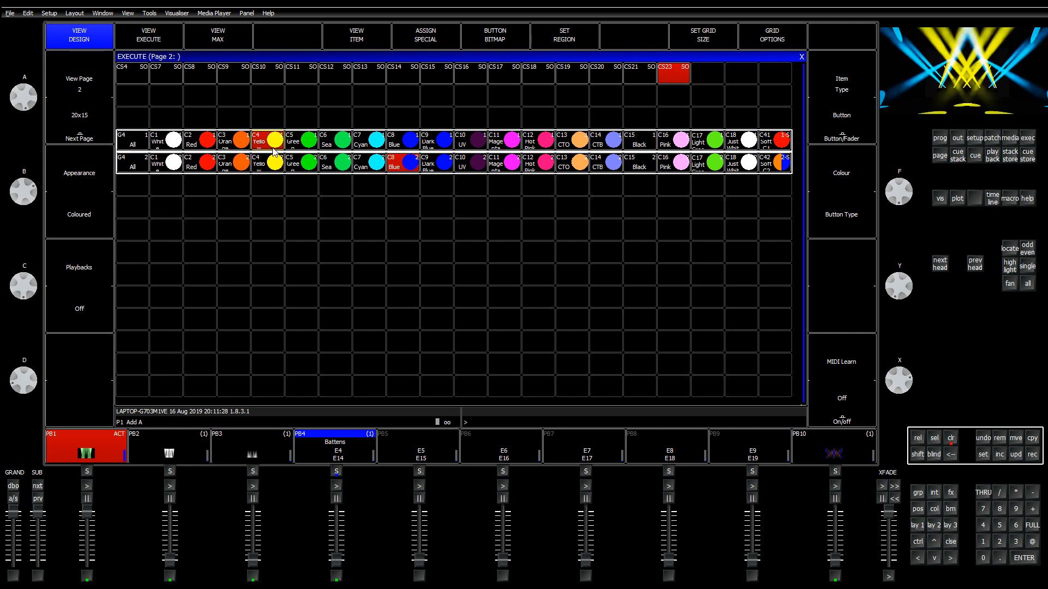
click(175, 169)
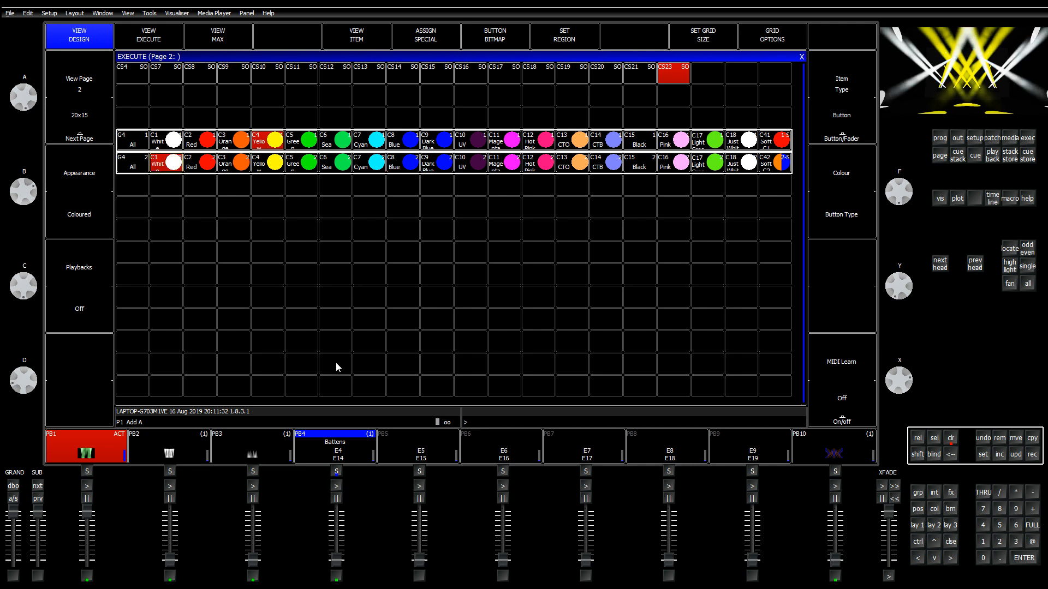
key(2)
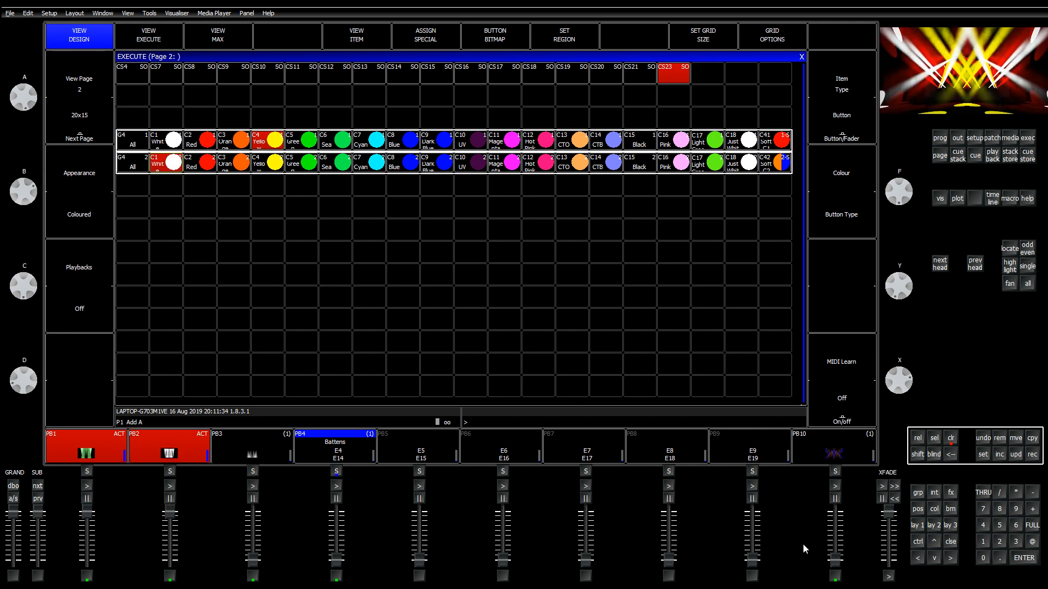
key(Escape)
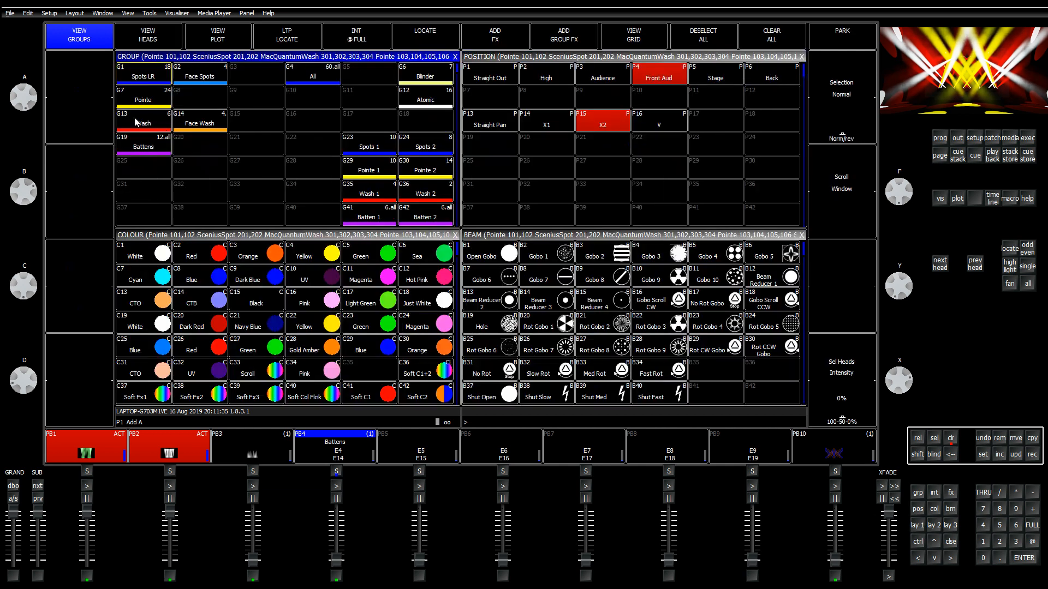
Step: Select the Pointe group and try the Zoom Wide beam palette before settling on Zoom Narrow
click(134, 97)
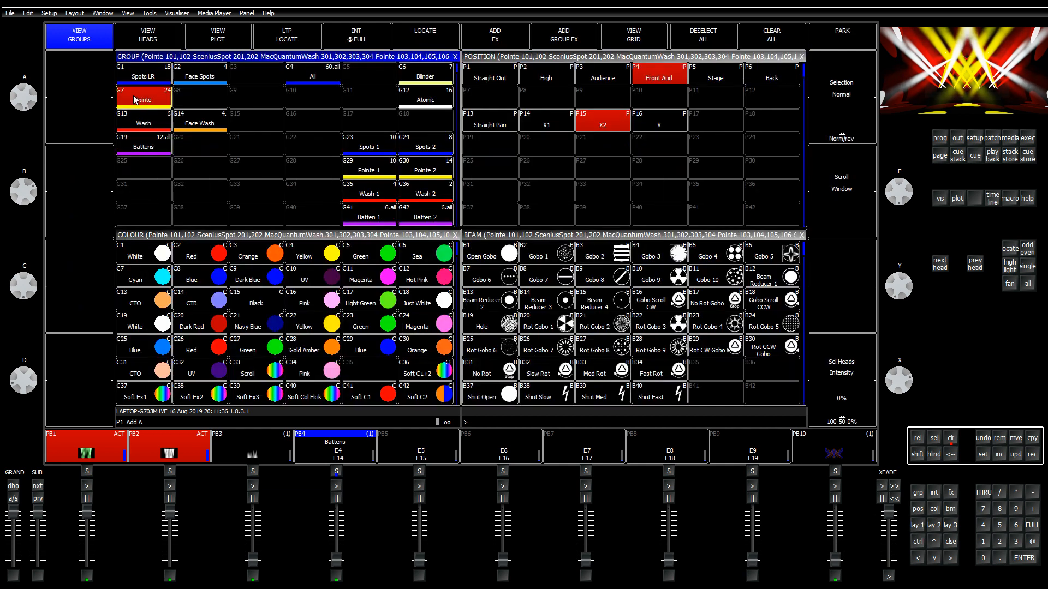
click(718, 370)
scroll(718, 370, down, 4)
click(600, 325)
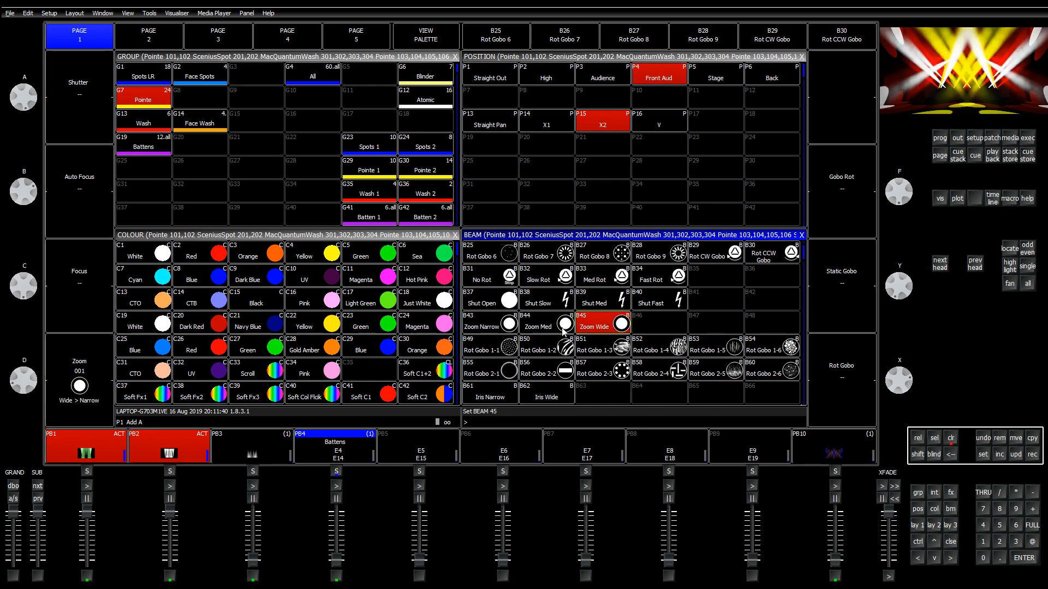
click(481, 328)
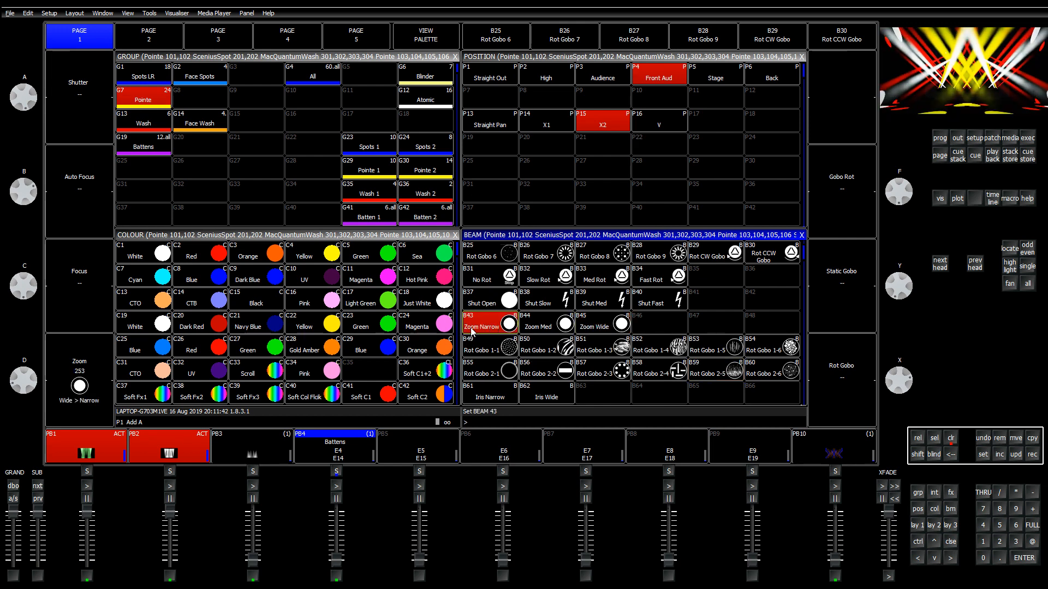
Step: Apply the Soft C1+2 colour palette to the selected heads and clear the programmer
click(434, 376)
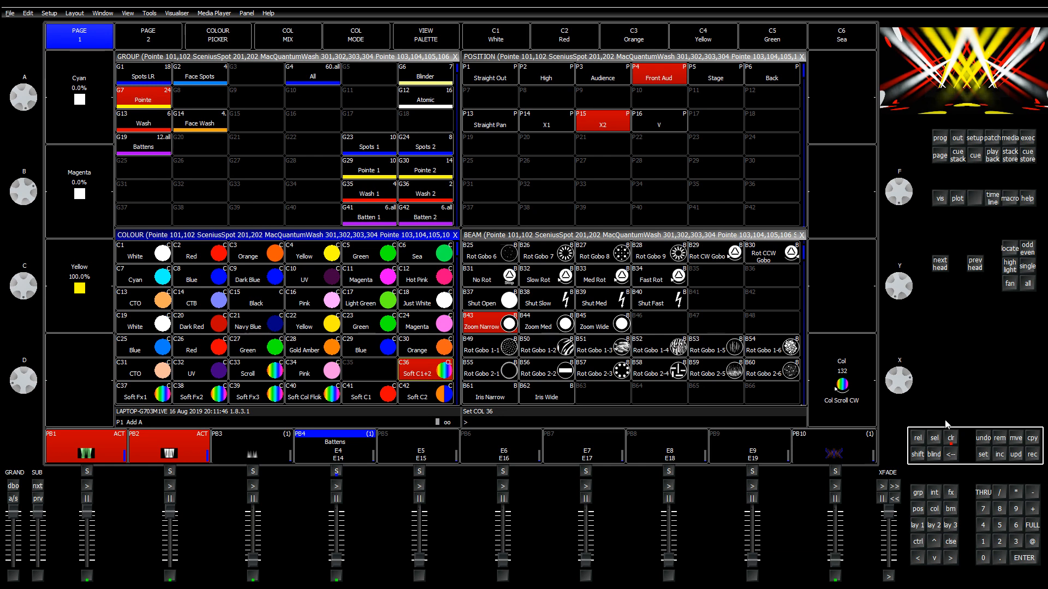
click(950, 438)
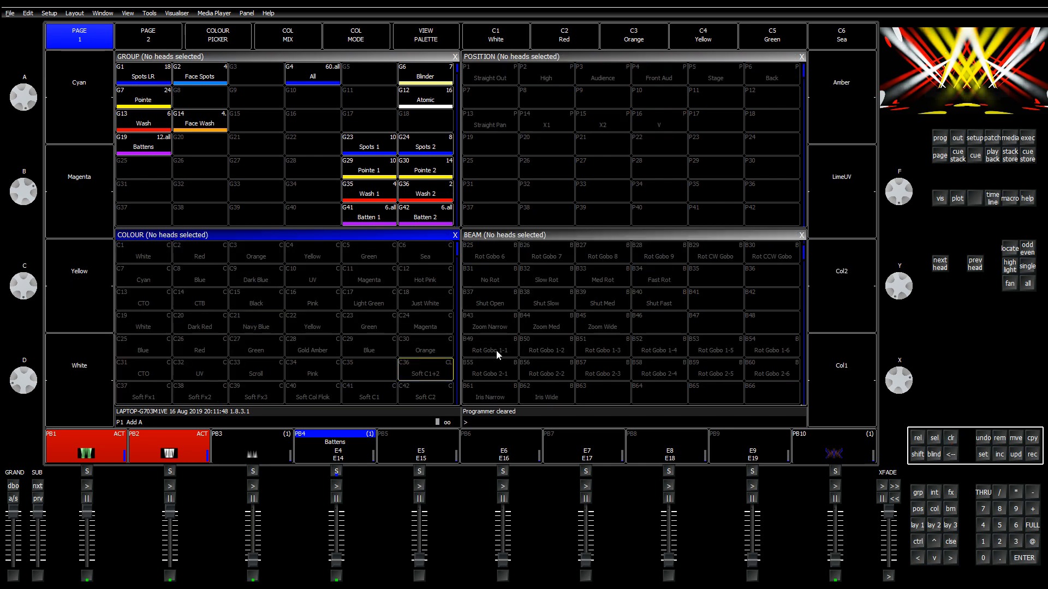